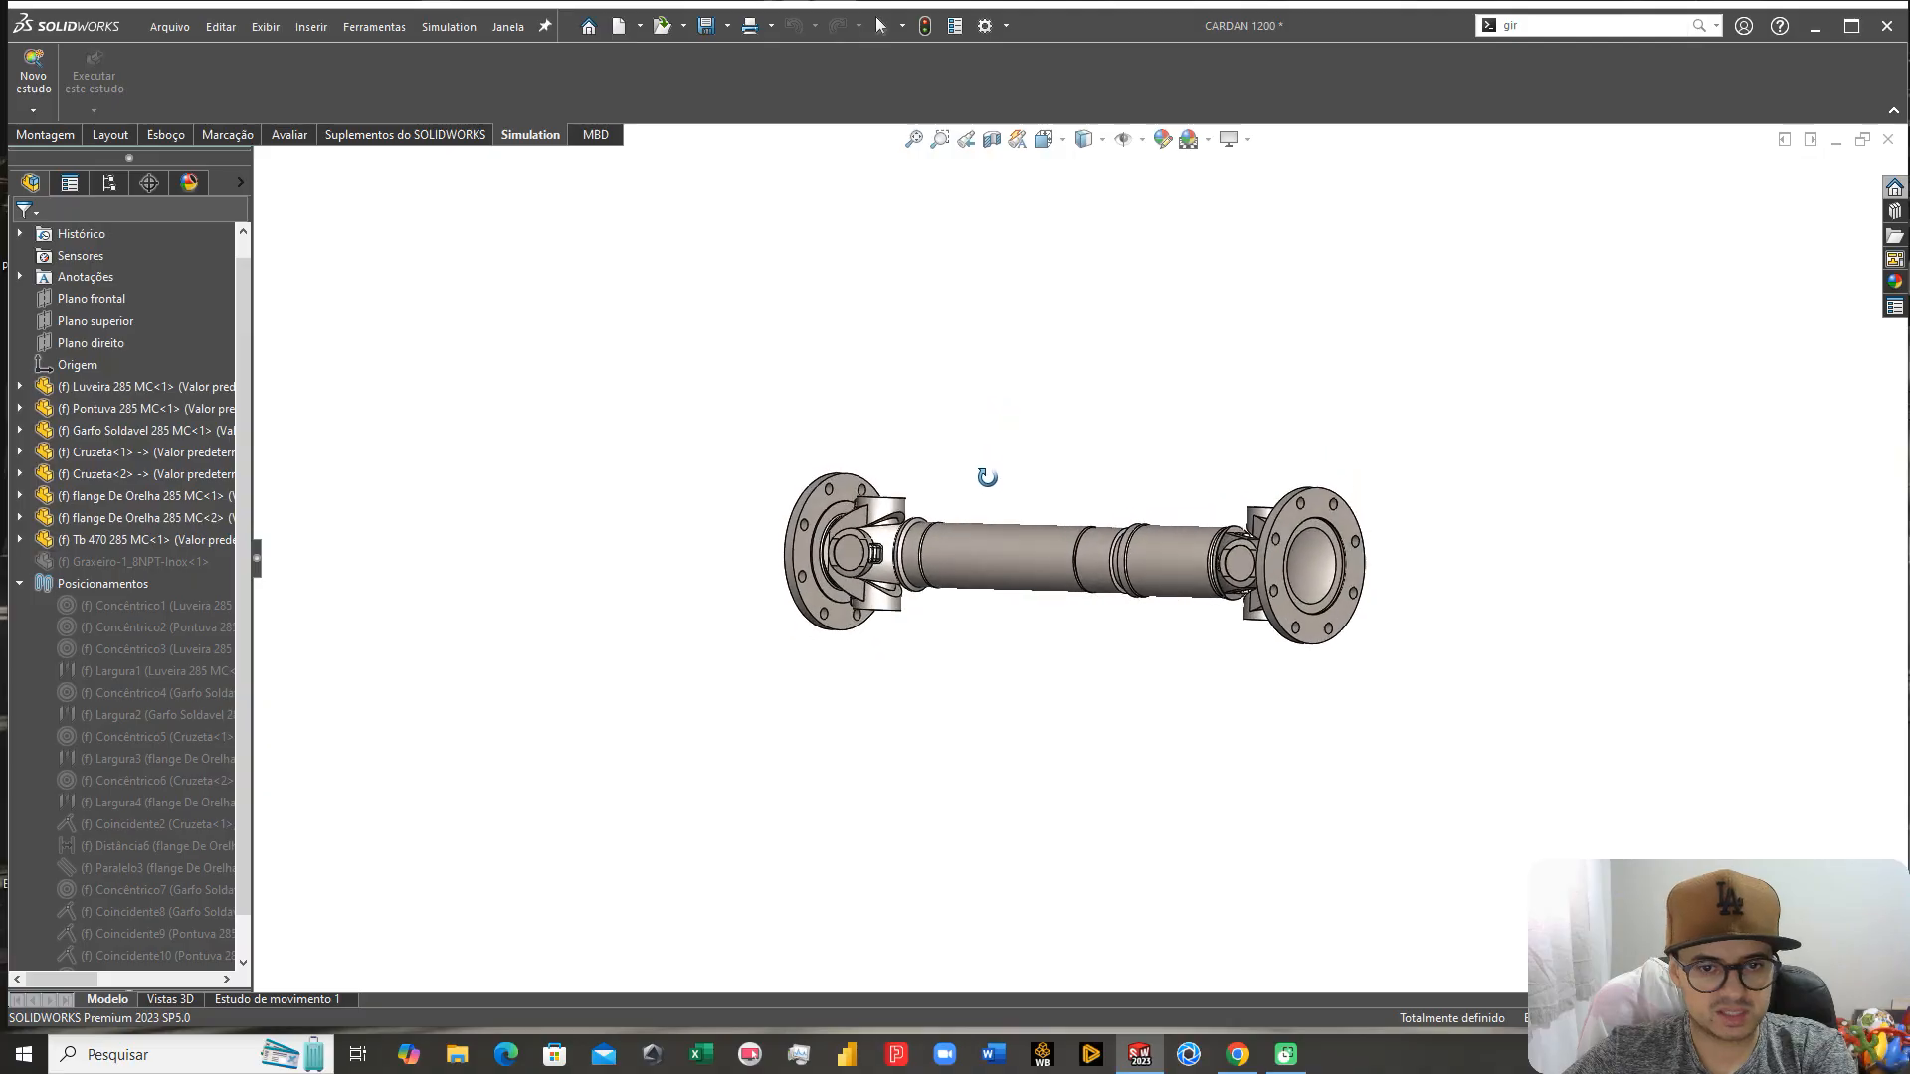
Step: Examine the cardan shaft assembly from several sides, including both end flanges and universal joints, and finish in the isometric view
{"action": "key", "text": "Escape"}
{"action": "mouse_move", "coordinate": [1036, 521]}
{"action": "middle_mouse_down"}
{"action": "mouse_move", "coordinate": [1074, 504]}
{"action": "mouse_move", "coordinate": [1084, 528]}
{"action": "mouse_move", "coordinate": [1045, 557]}
{"action": "middle_mouse_up"}
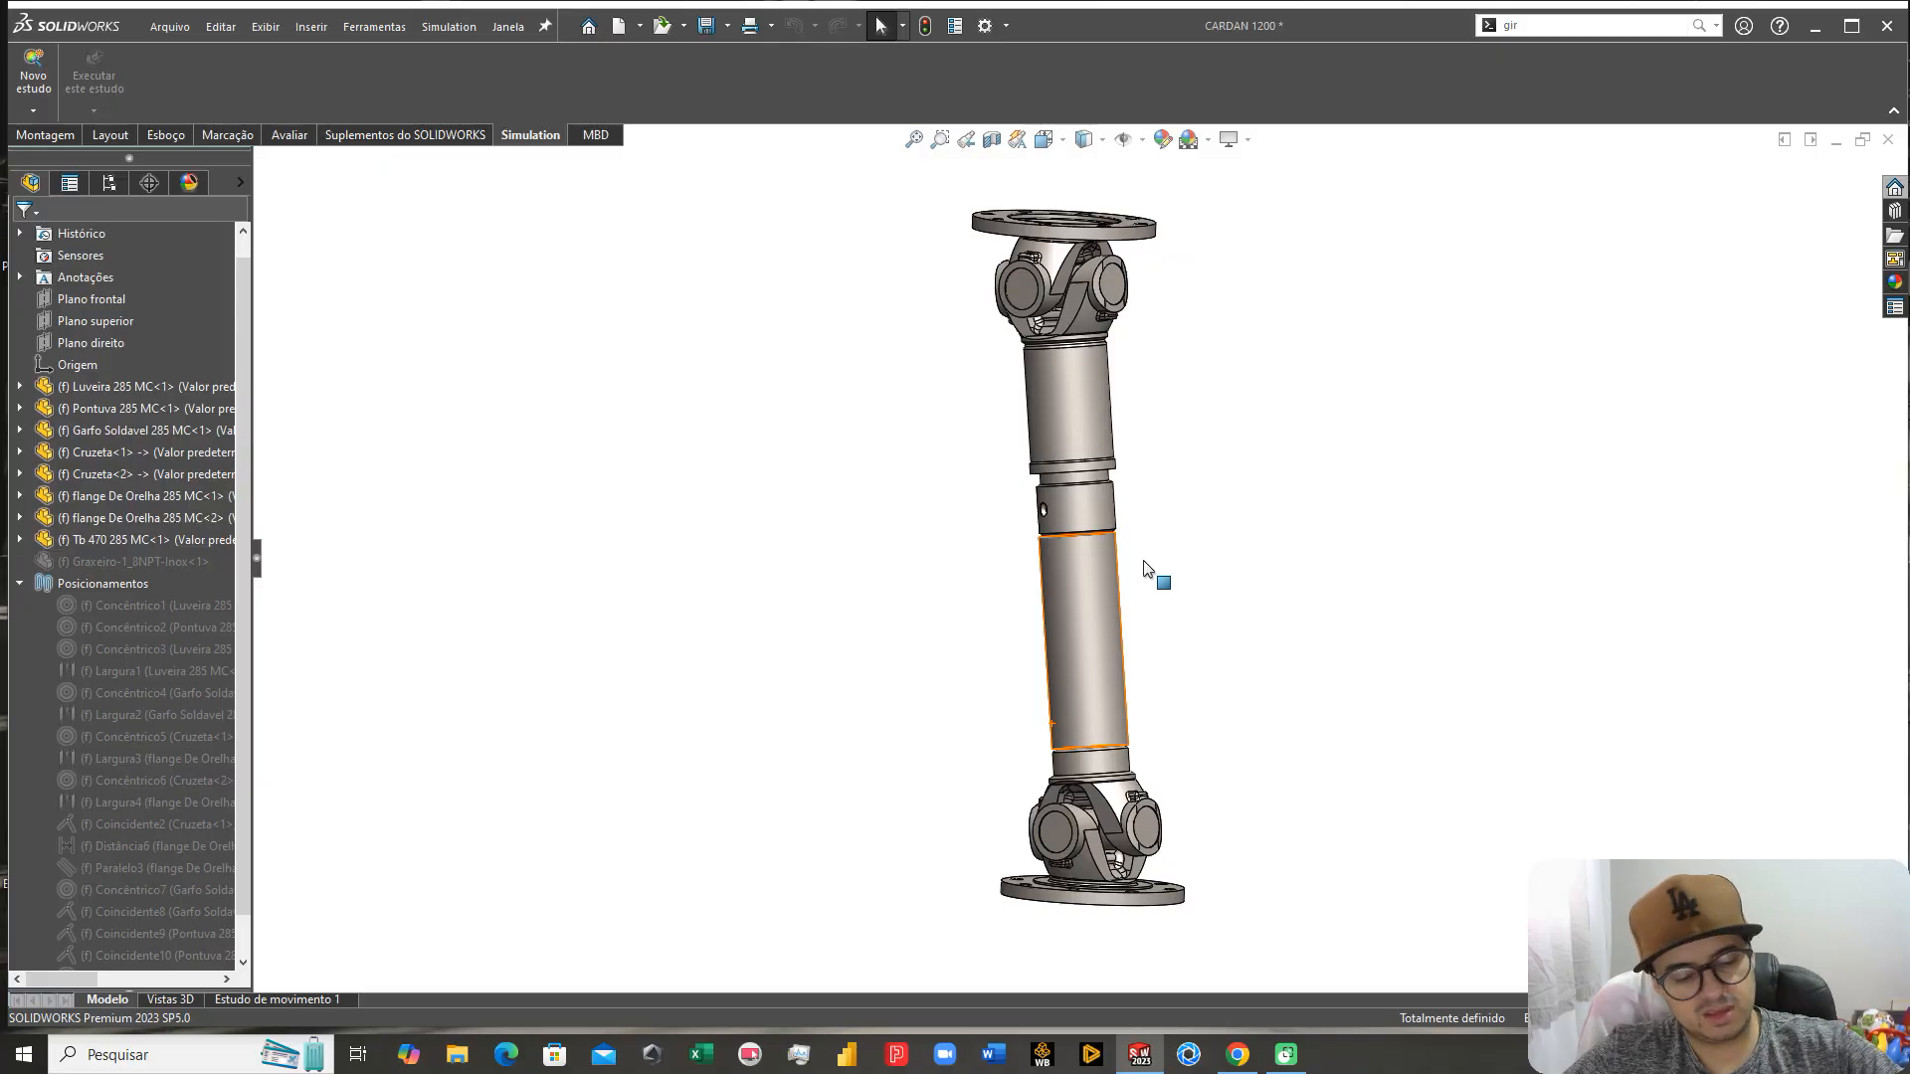
{"action": "key", "text": "ctrl+1"}
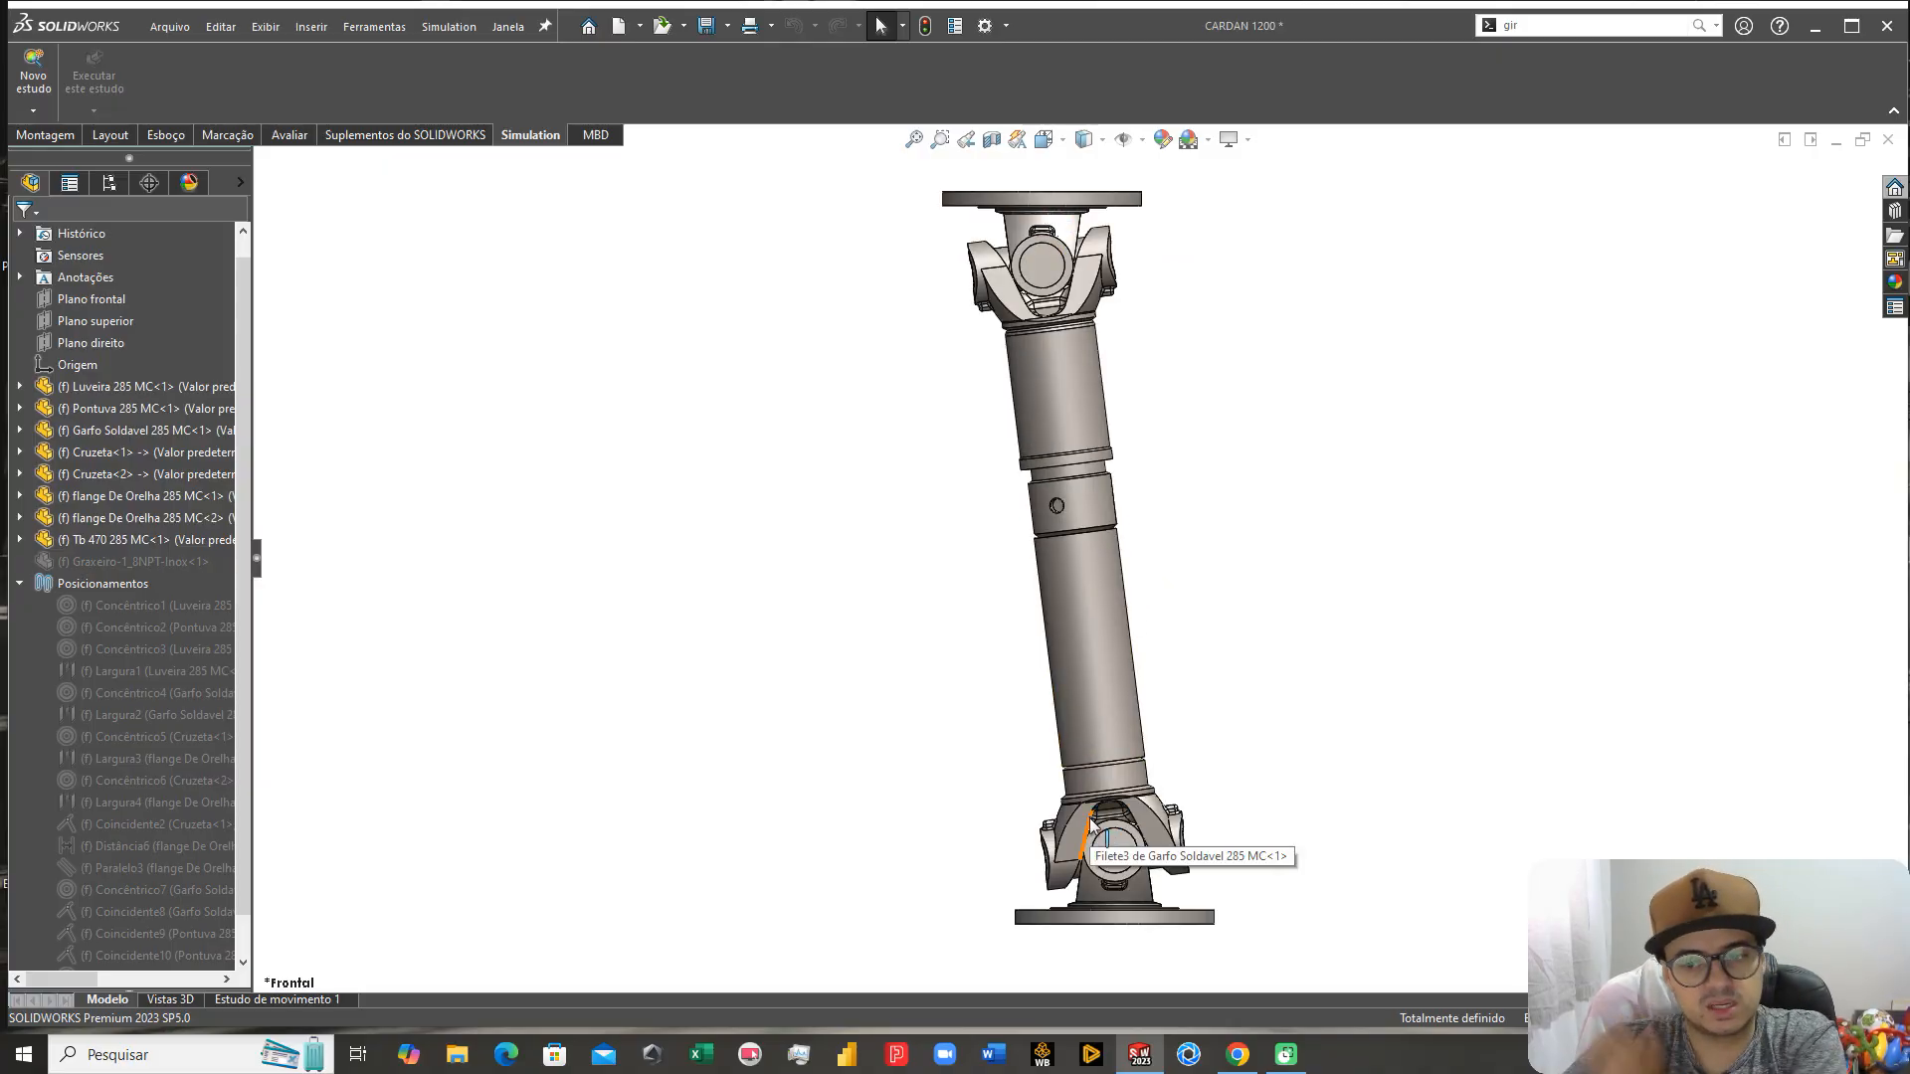
{"action": "middle_click_drag", "start_coordinate": [1091, 821], "coordinate": [808, 577]}
{"action": "scroll", "coordinate": [716, 572], "scroll_direction": "down", "scroll_amount": 3}
{"action": "middle_click_drag", "start_coordinate": [692, 574], "coordinate": [841, 601]}
{"action": "scroll", "coordinate": [811, 542], "scroll_direction": "up", "scroll_amount": 4}
{"action": "scroll", "coordinate": [856, 587], "scroll_direction": "down", "scroll_amount": 2}
{"action": "scroll", "coordinate": [908, 547], "scroll_direction": "up", "scroll_amount": 2}
{"action": "middle_click_drag", "start_coordinate": [908, 546], "coordinate": [1407, 610]}
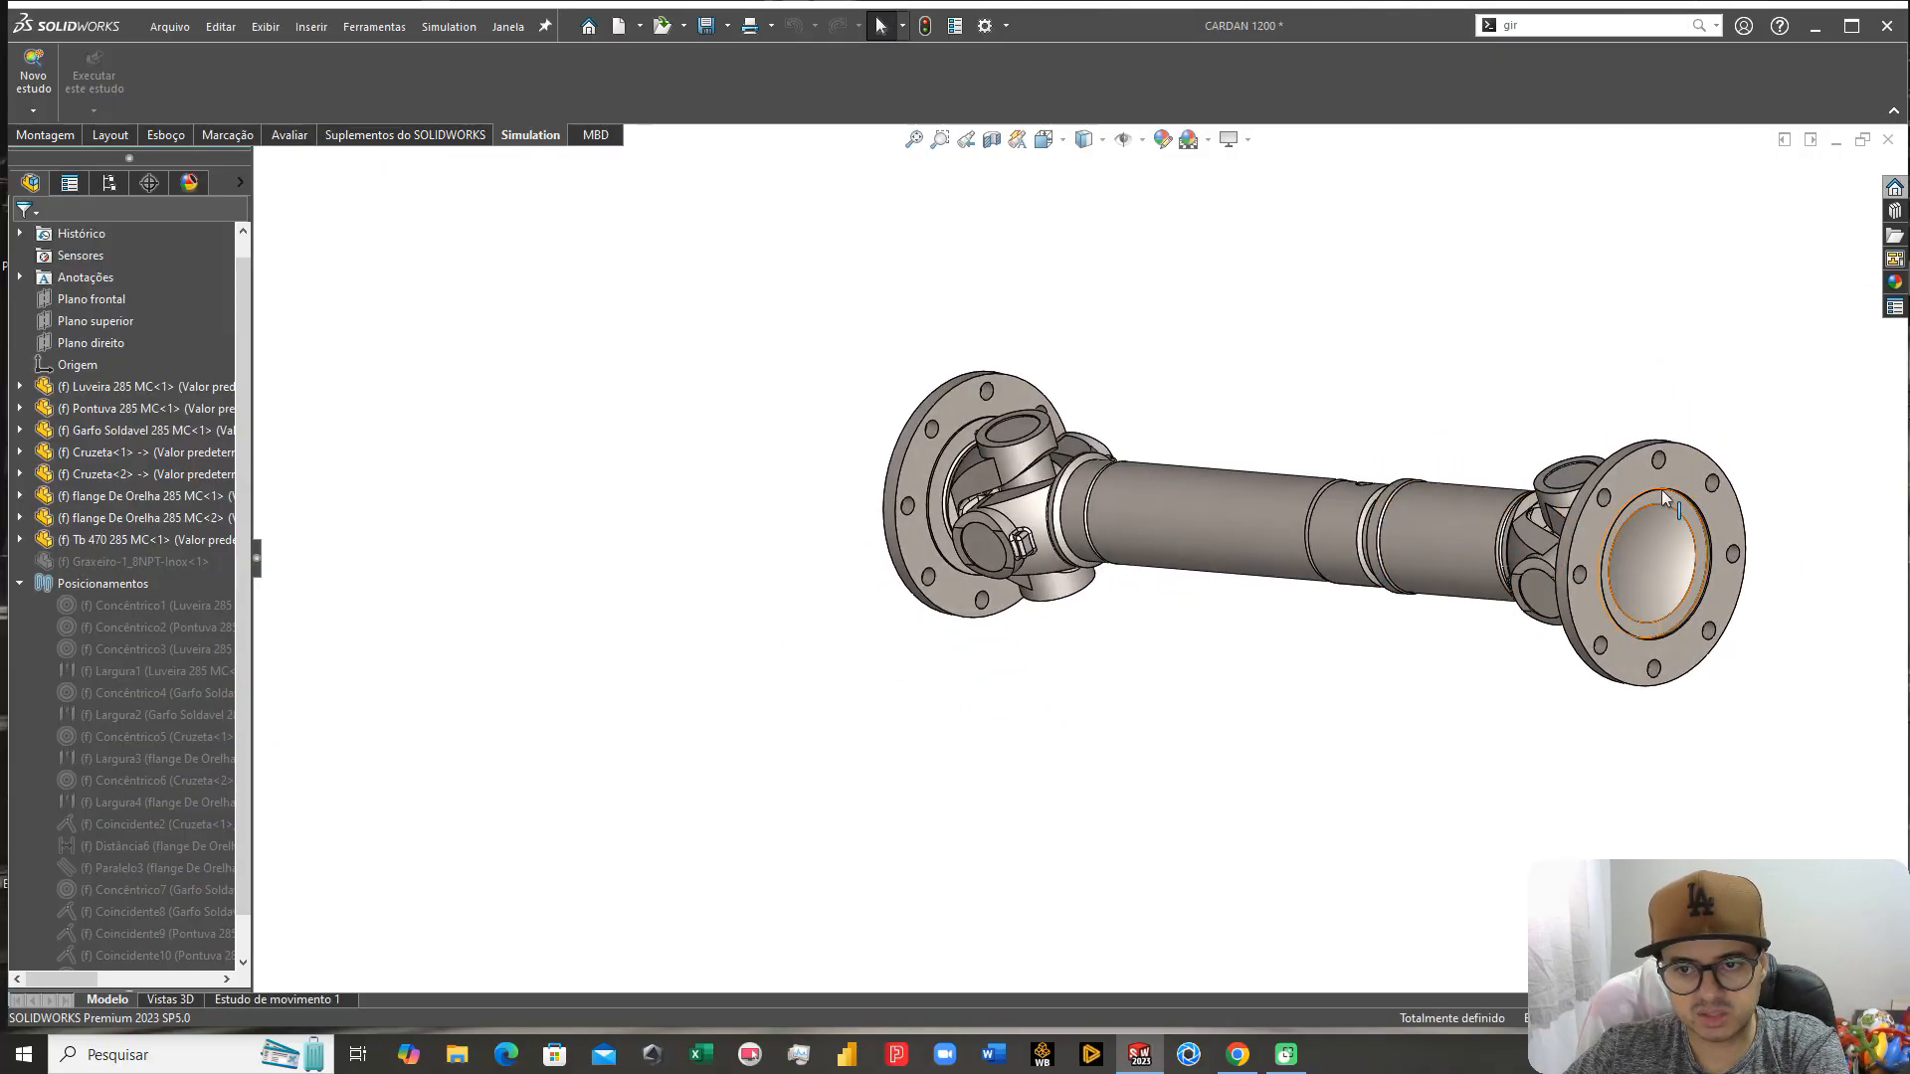
{"action": "middle_click_drag", "start_coordinate": [1654, 502], "coordinate": [1511, 616]}
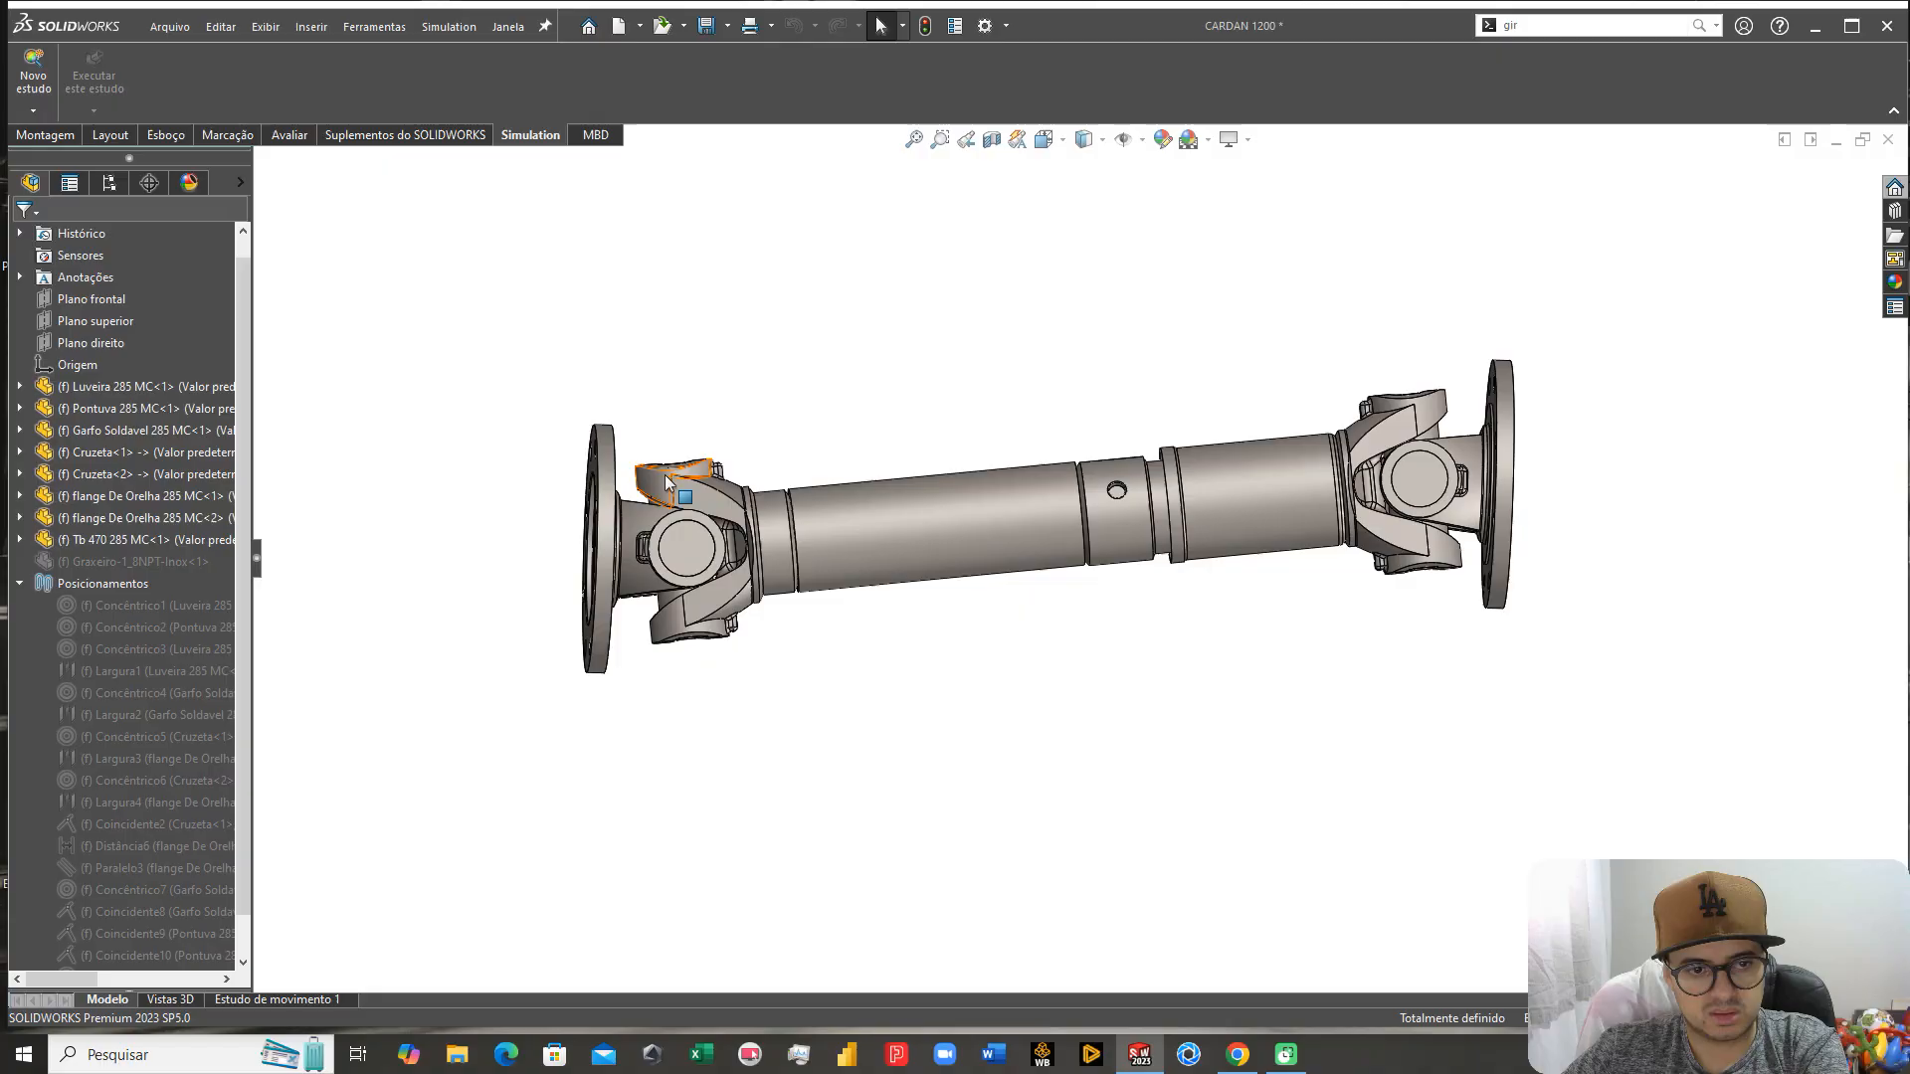
{"action": "middle_click_drag", "start_coordinate": [938, 528], "coordinate": [895, 537]}
{"action": "left_click", "coordinate": [925, 563]}
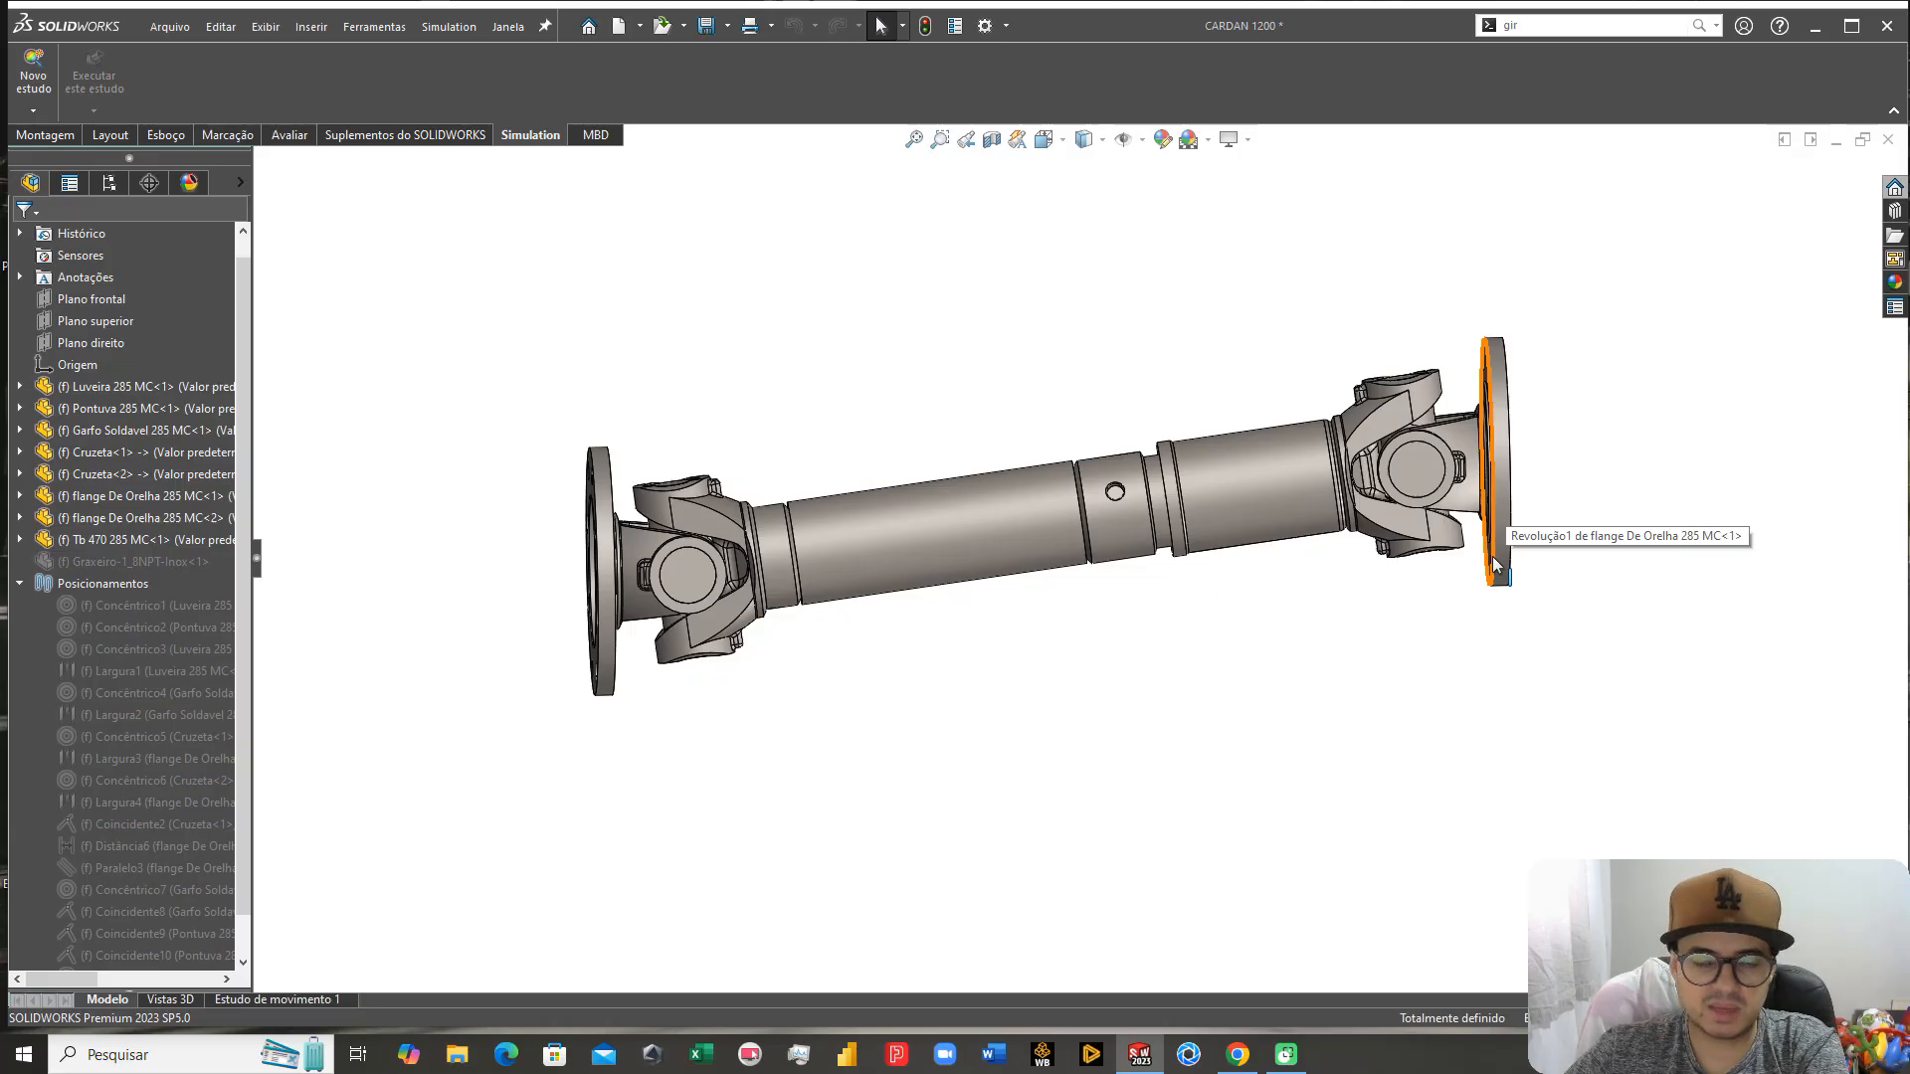
{"action": "middle_click_drag", "start_coordinate": [1071, 517], "coordinate": [1232, 484]}
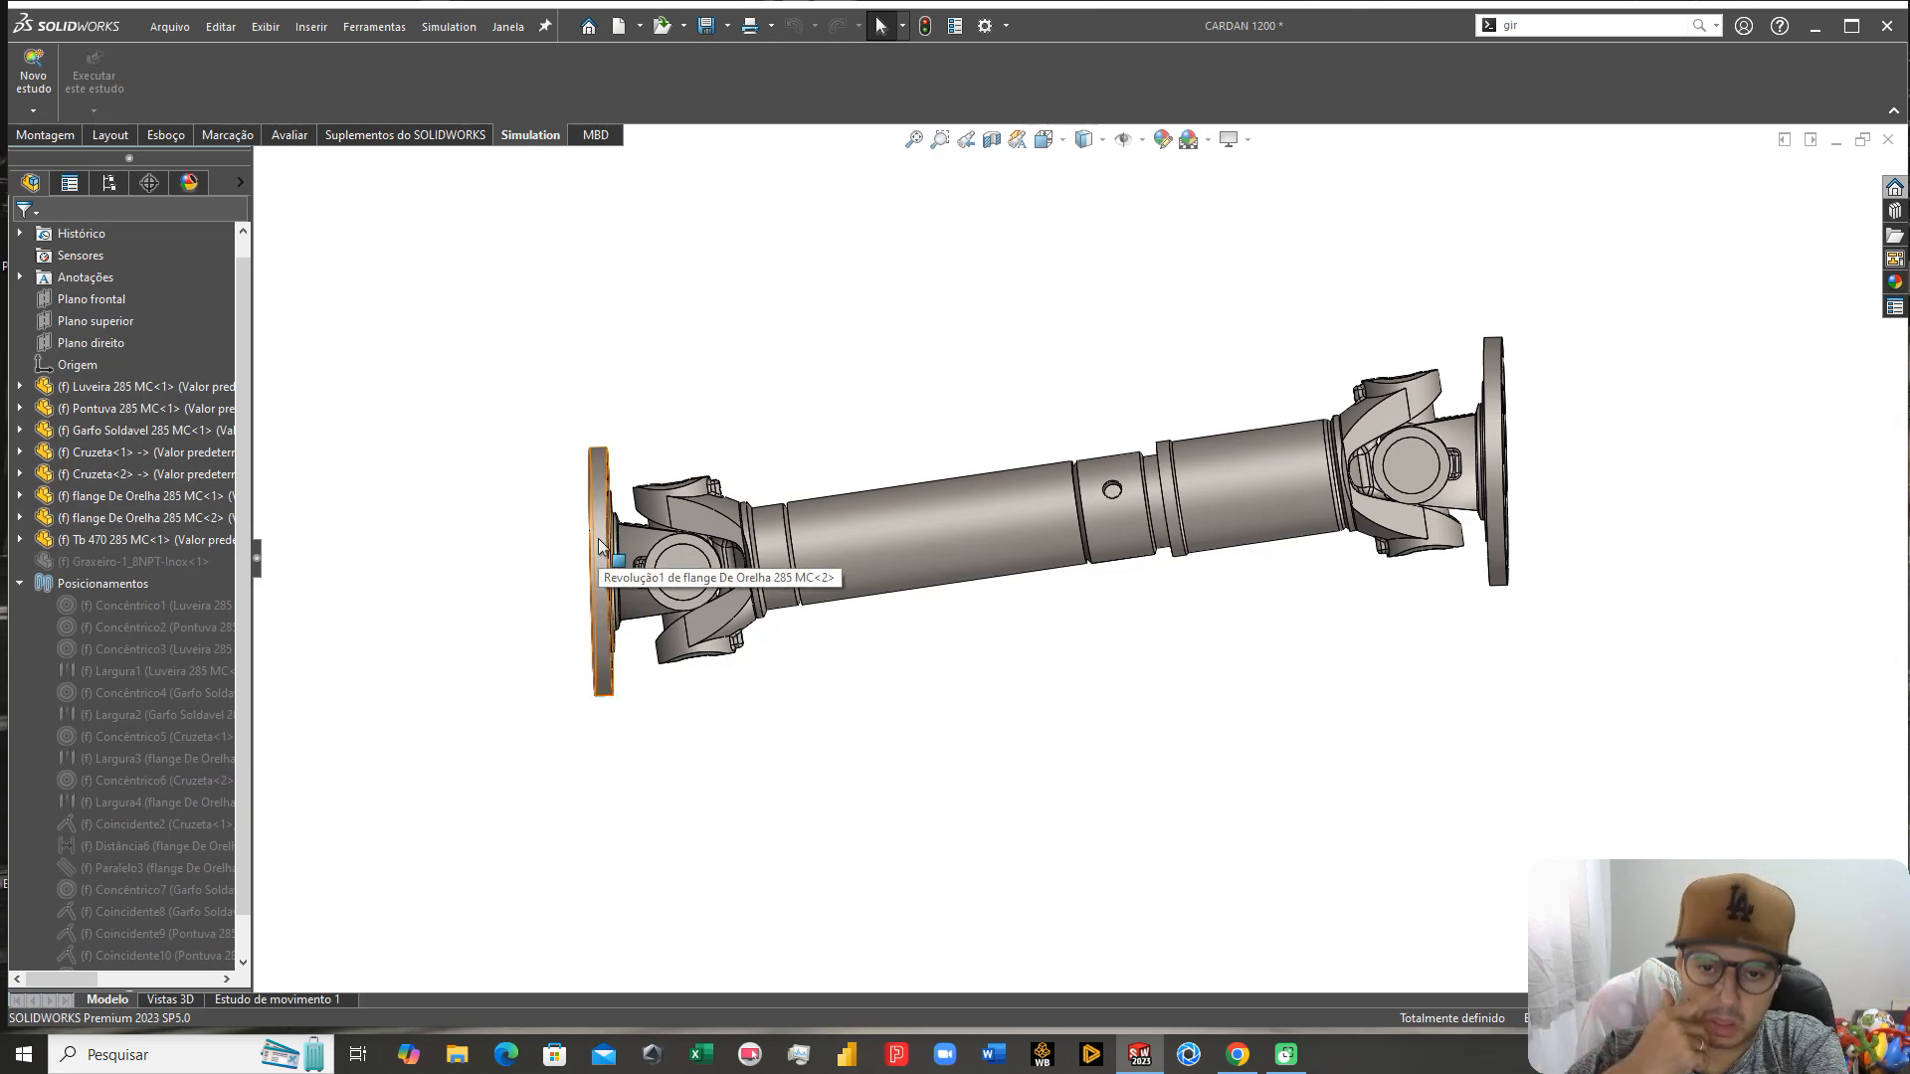
{"action": "middle_click_drag", "start_coordinate": [601, 545], "coordinate": [1201, 323]}
{"action": "scroll", "coordinate": [1005, 530], "scroll_direction": "down", "scroll_amount": 3}
{"action": "middle_click_drag", "start_coordinate": [795, 504], "coordinate": [834, 557]}
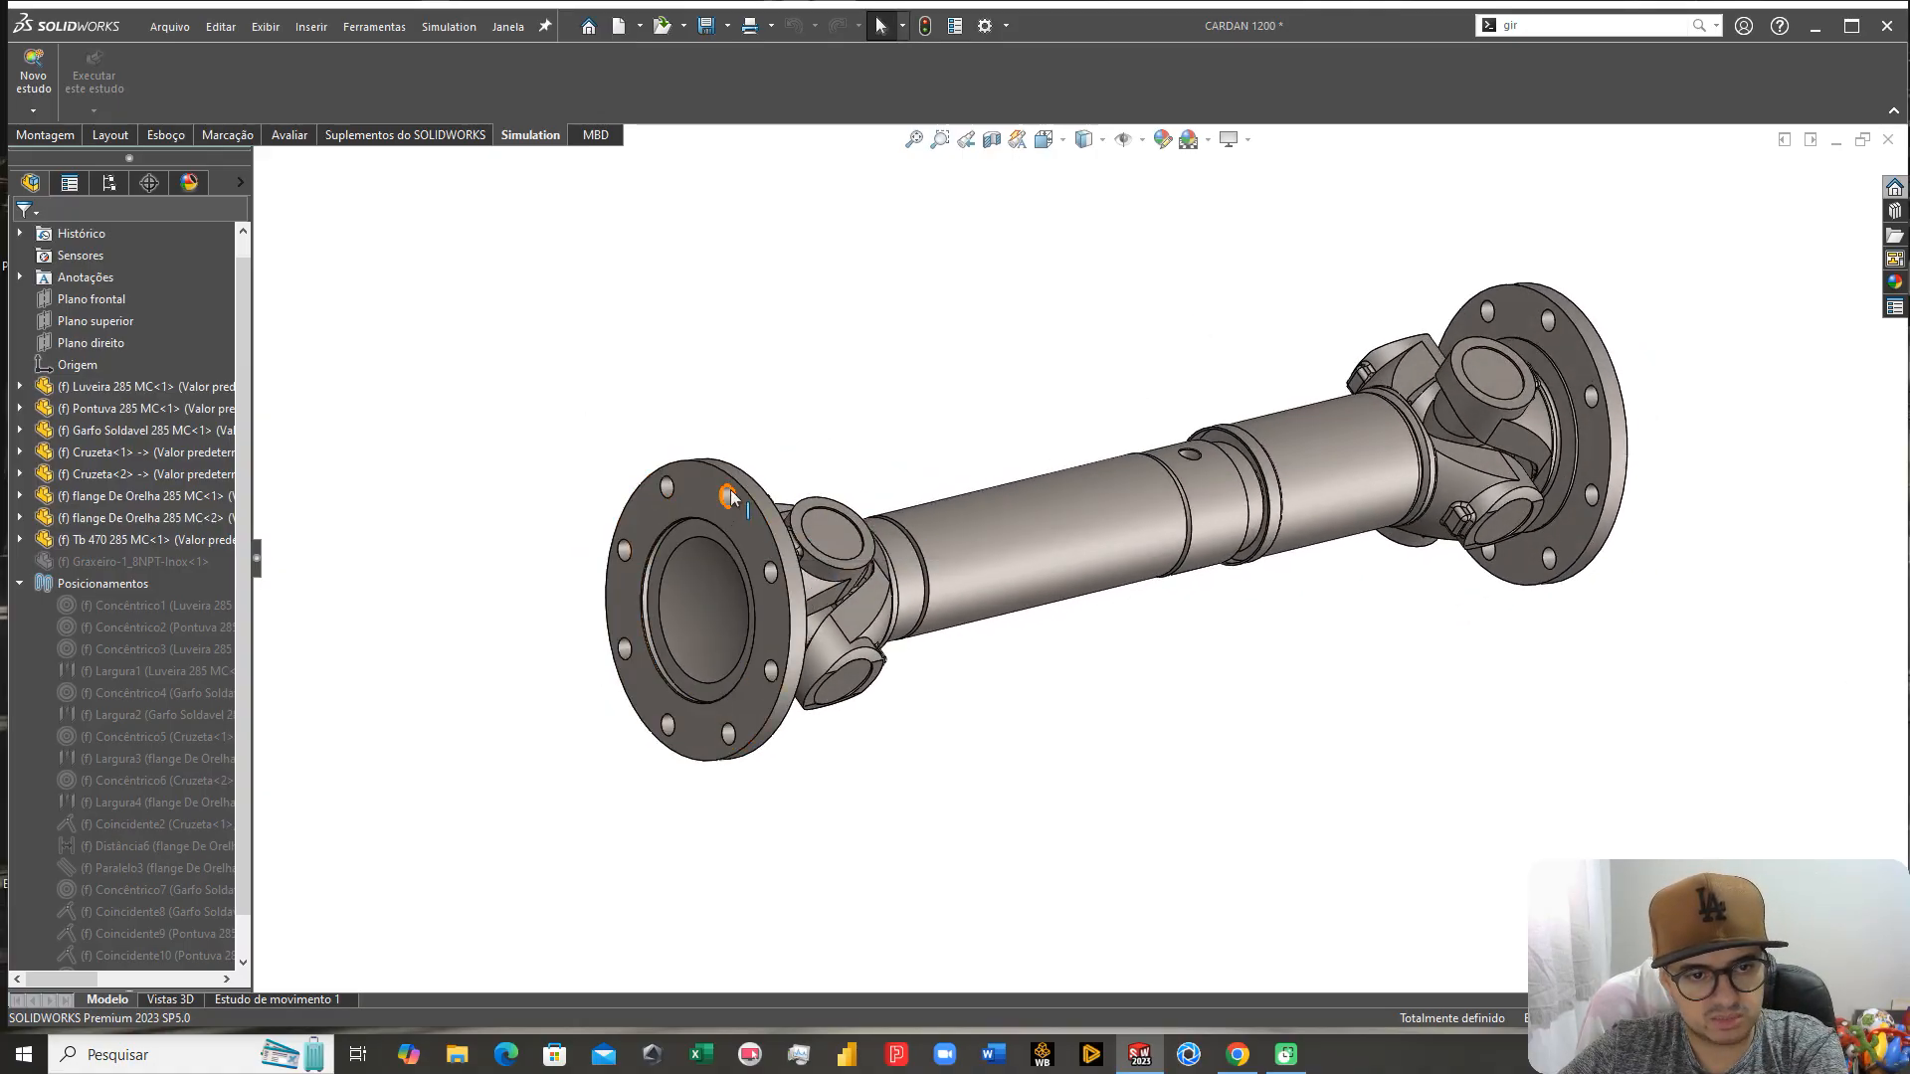
{"action": "middle_click_drag", "start_coordinate": [736, 497], "coordinate": [1492, 398]}
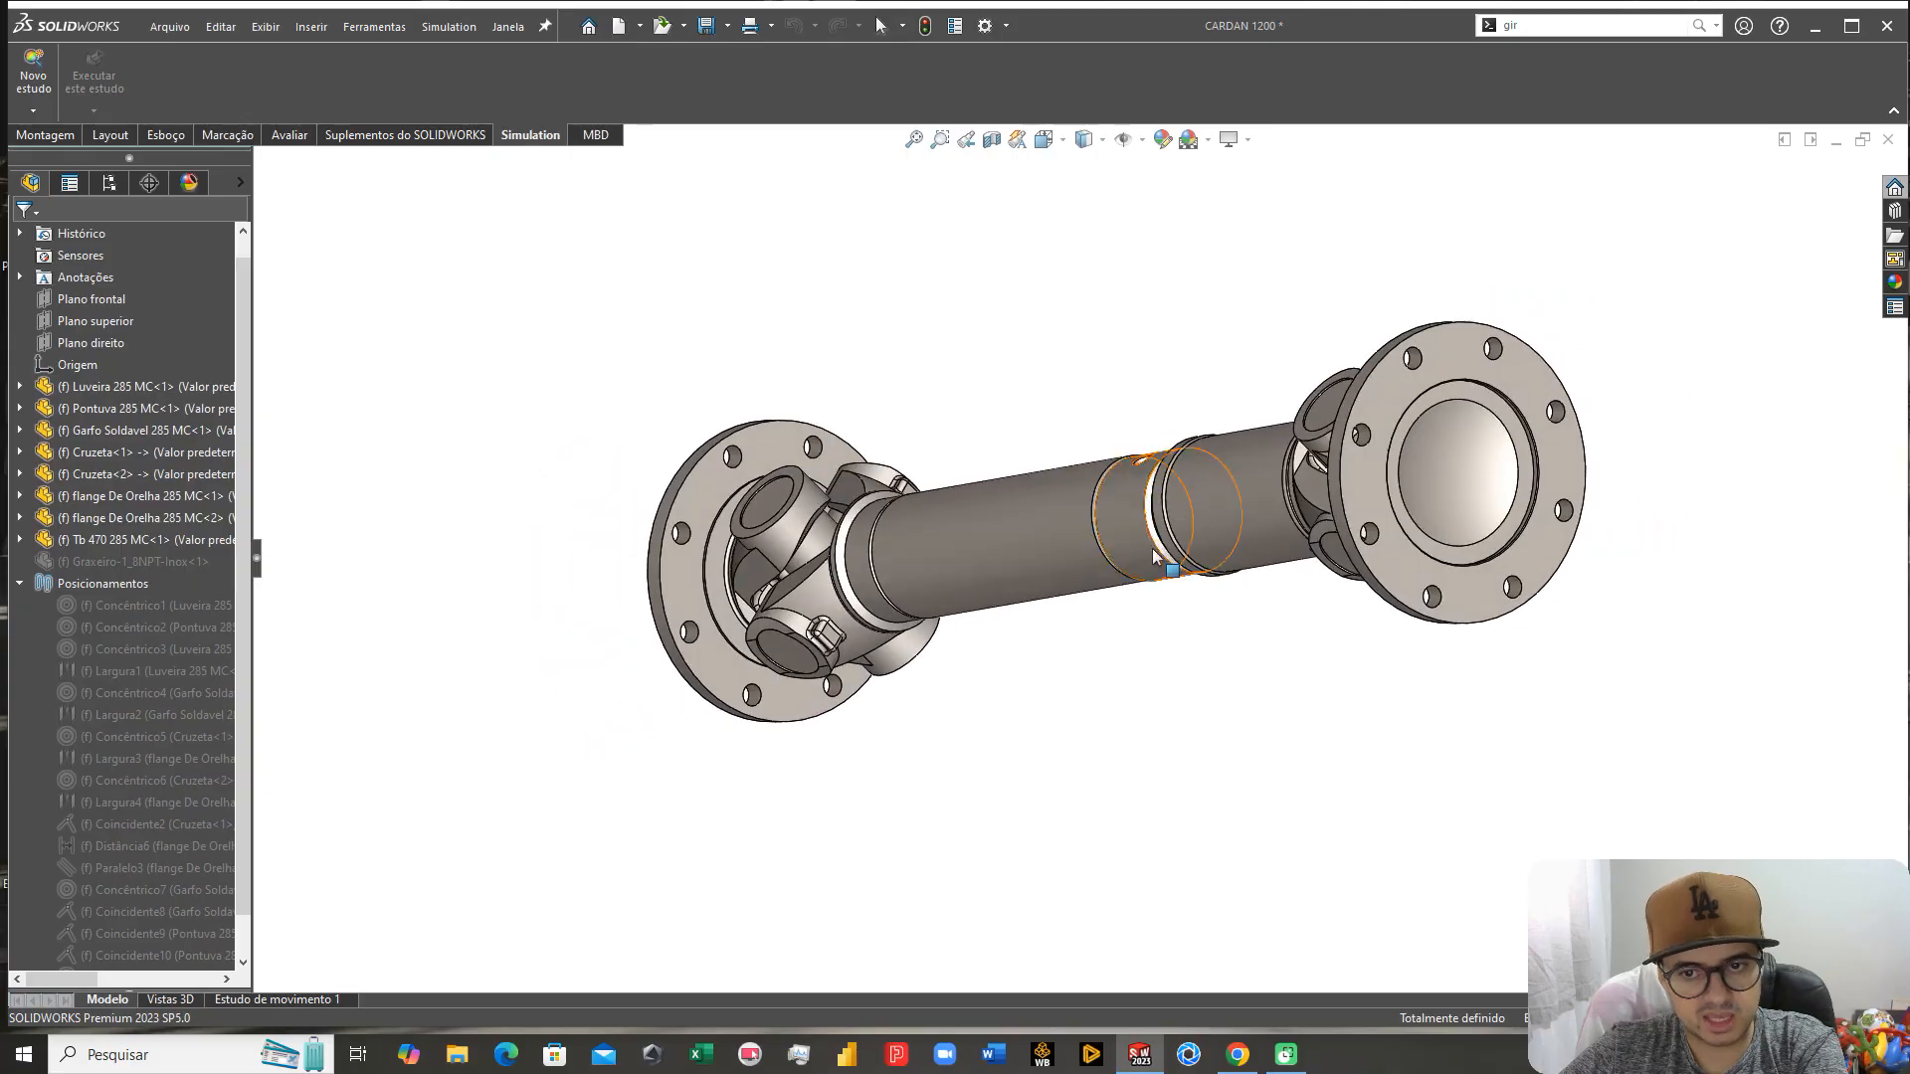
{"action": "scroll", "coordinate": [1377, 410], "scroll_direction": "down", "scroll_amount": 3}
{"action": "scroll", "coordinate": [1363, 423], "scroll_direction": "up", "scroll_amount": 5}
{"action": "middle_click_drag", "start_coordinate": [1301, 451], "coordinate": [906, 657]}
{"action": "scroll", "coordinate": [1271, 466], "scroll_direction": "up", "scroll_amount": 3}
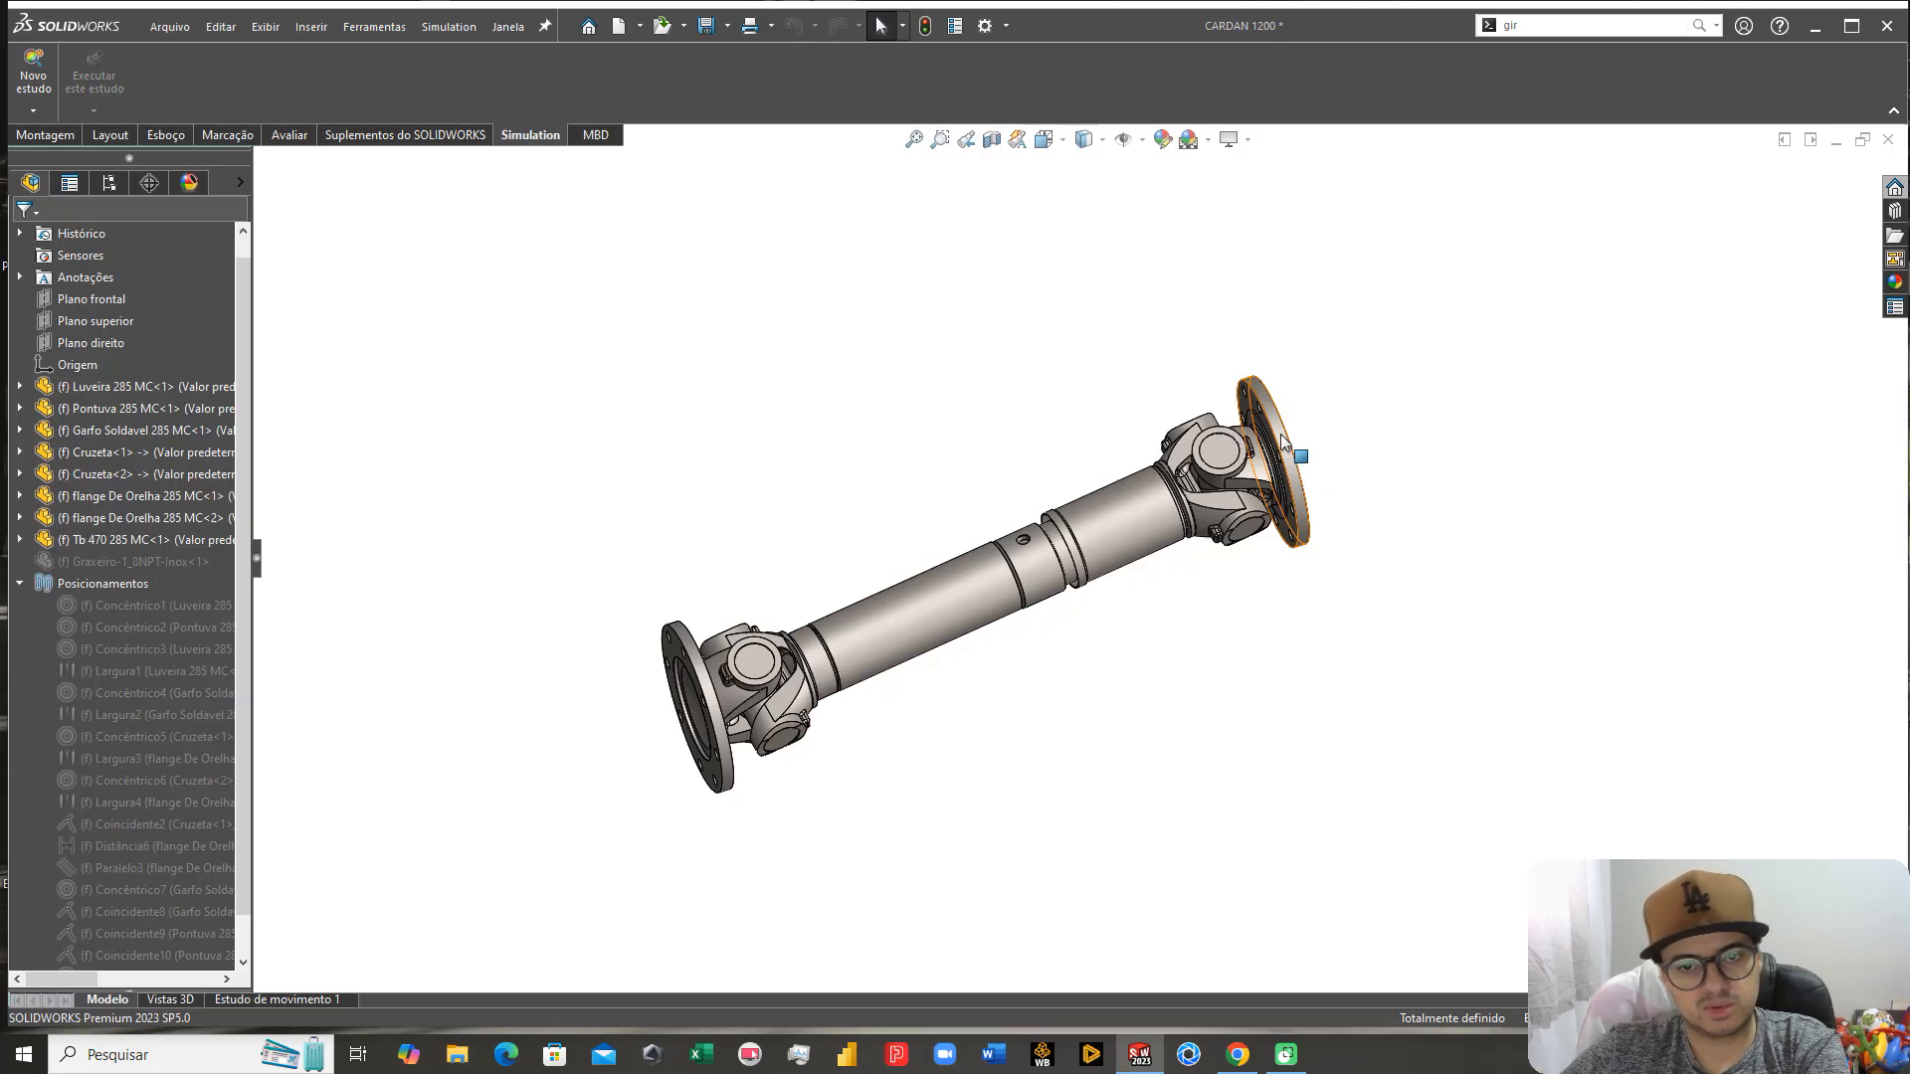
{"action": "middle_click_drag", "start_coordinate": [1205, 532], "coordinate": [1212, 466]}
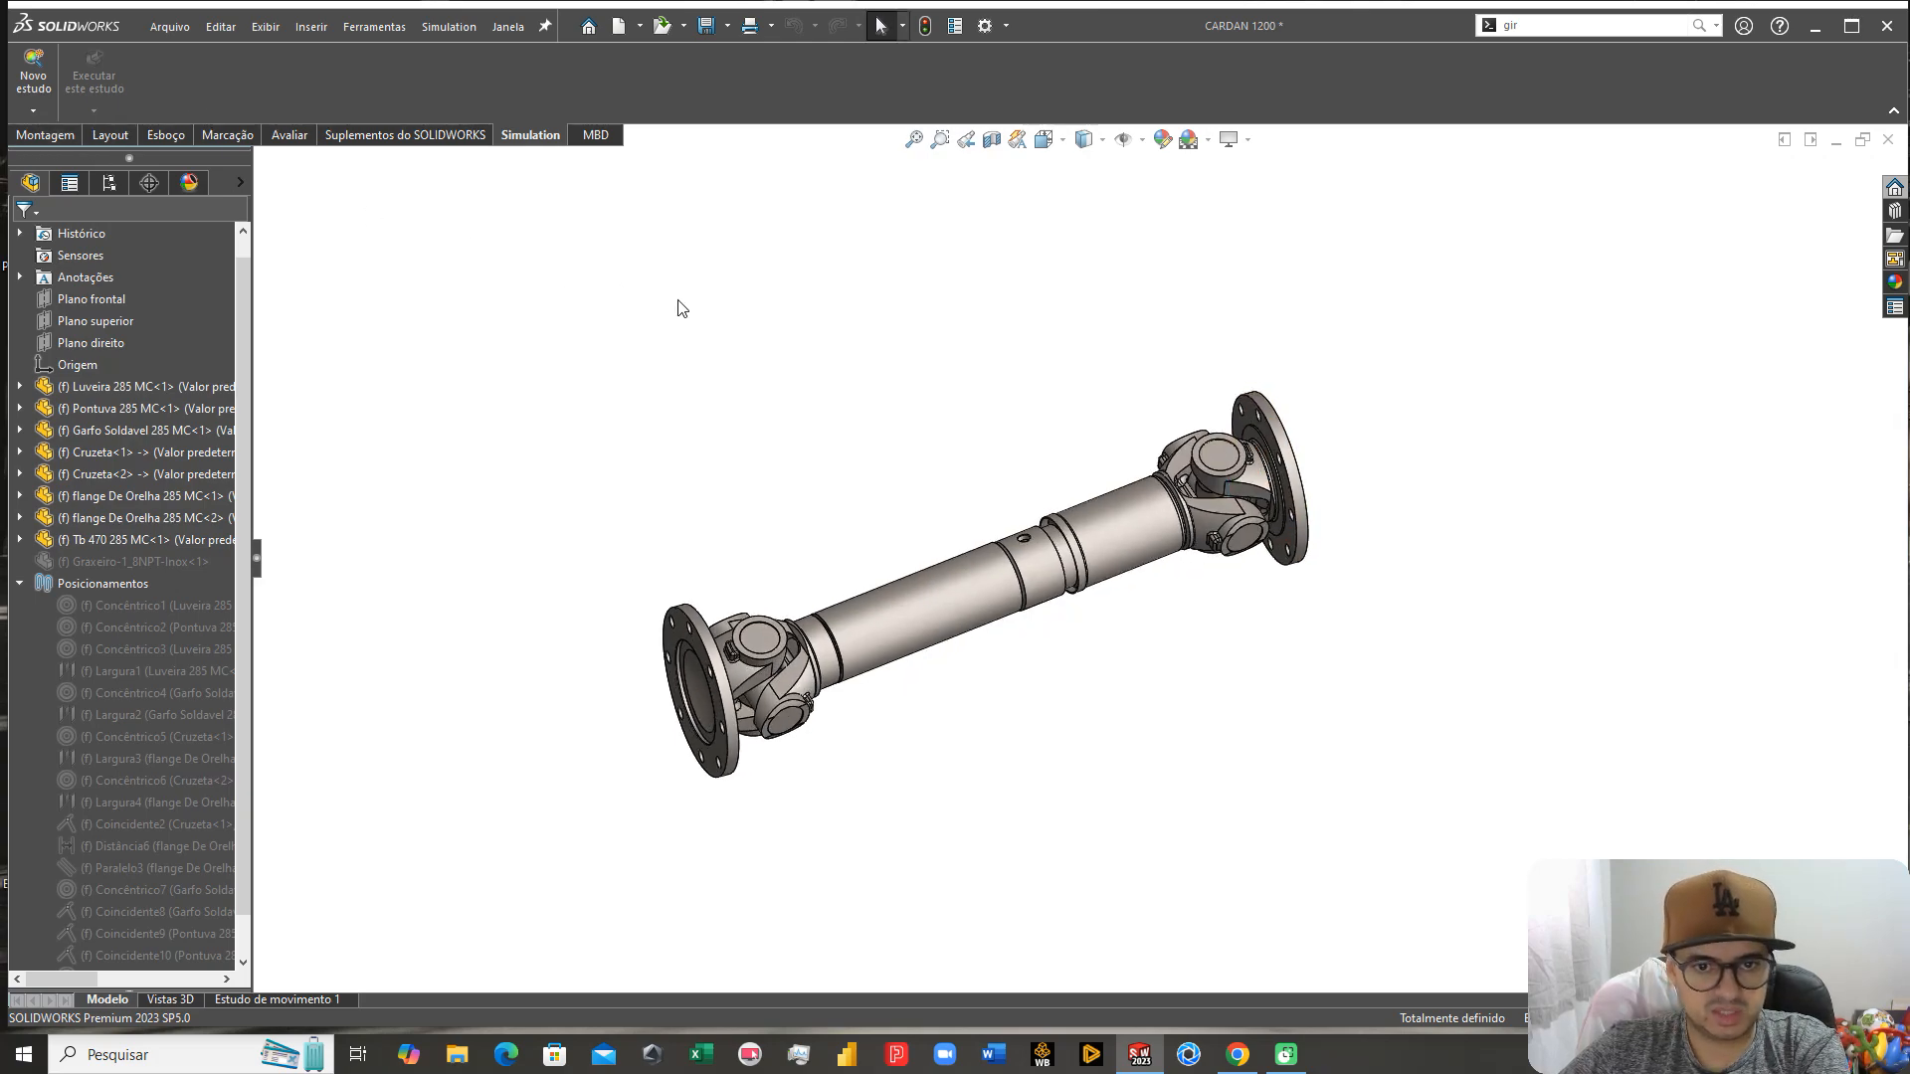
{"action": "key", "text": "ctrl+7"}
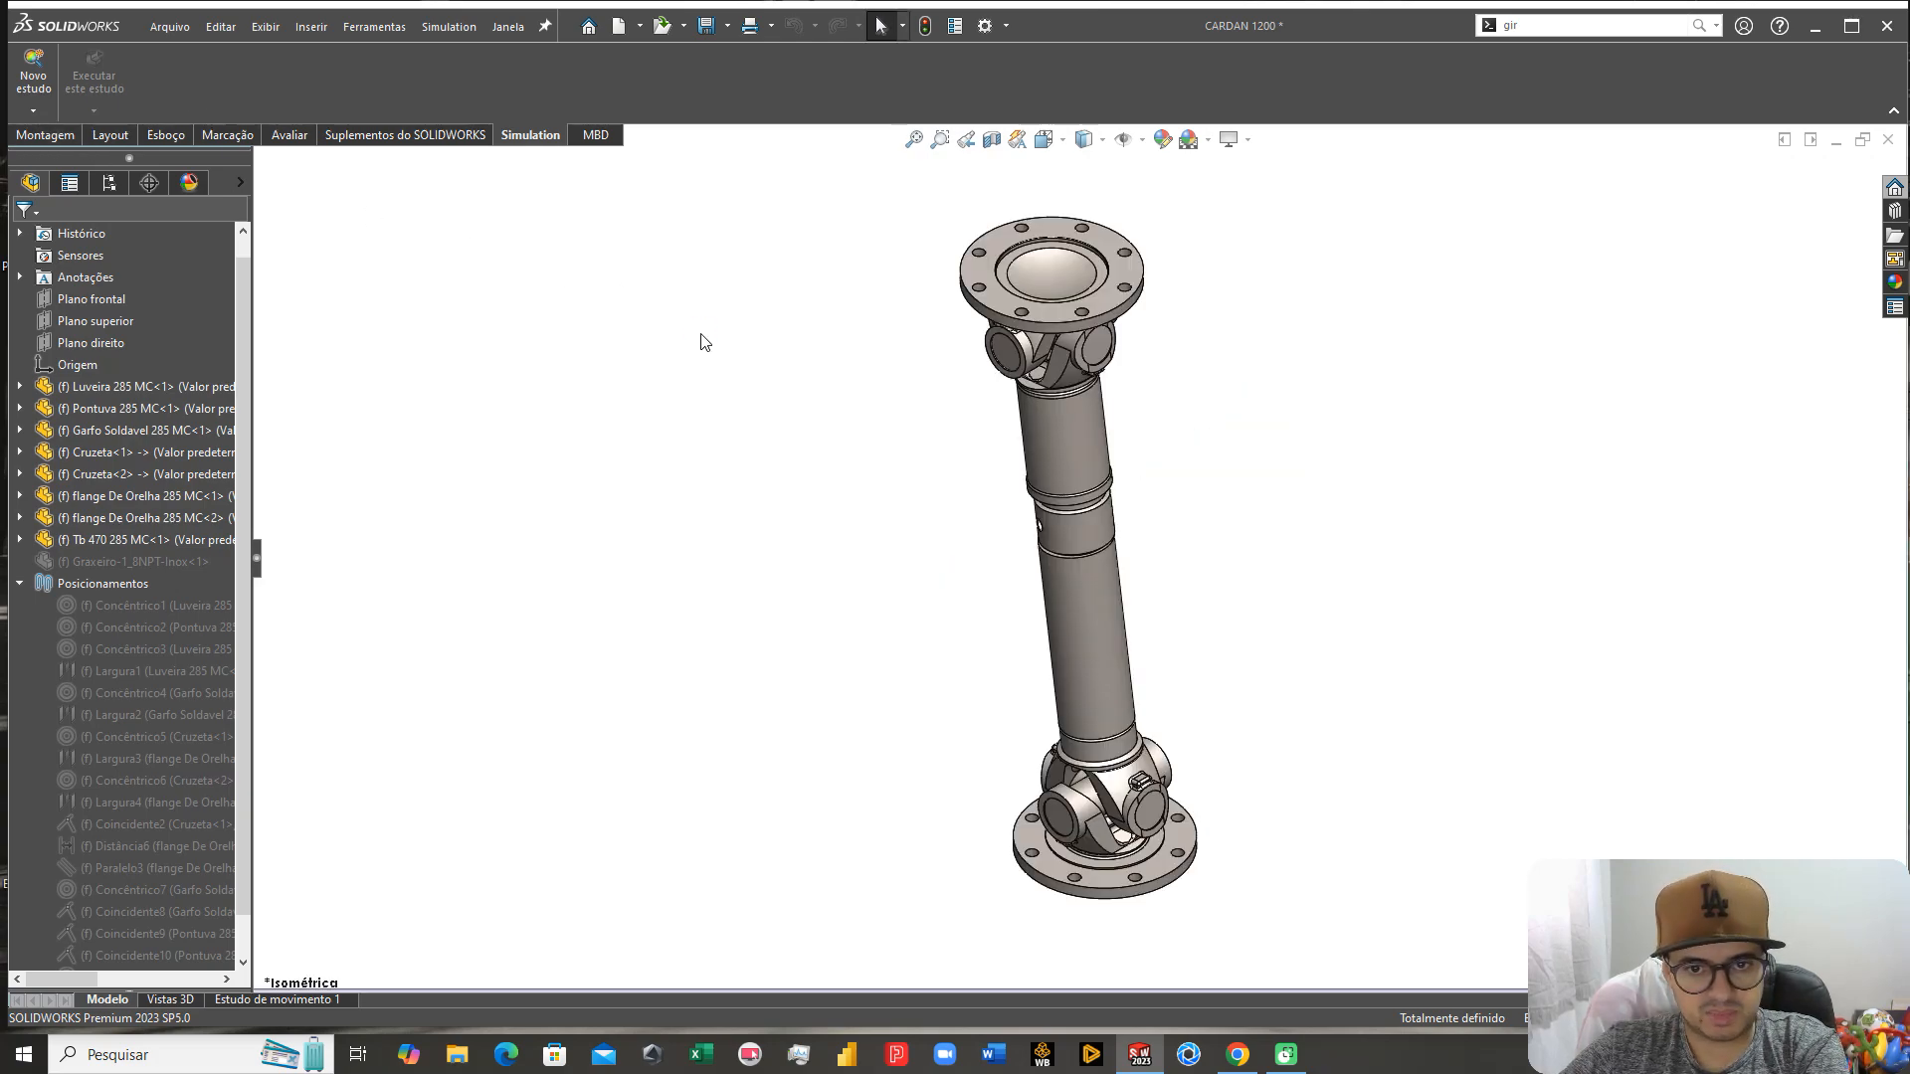
Step: Check in the add-ins list whether SOLIDWORKS Simulation is enabled, leaving the list unchanged
{"action": "left_click", "coordinate": [40, 135]}
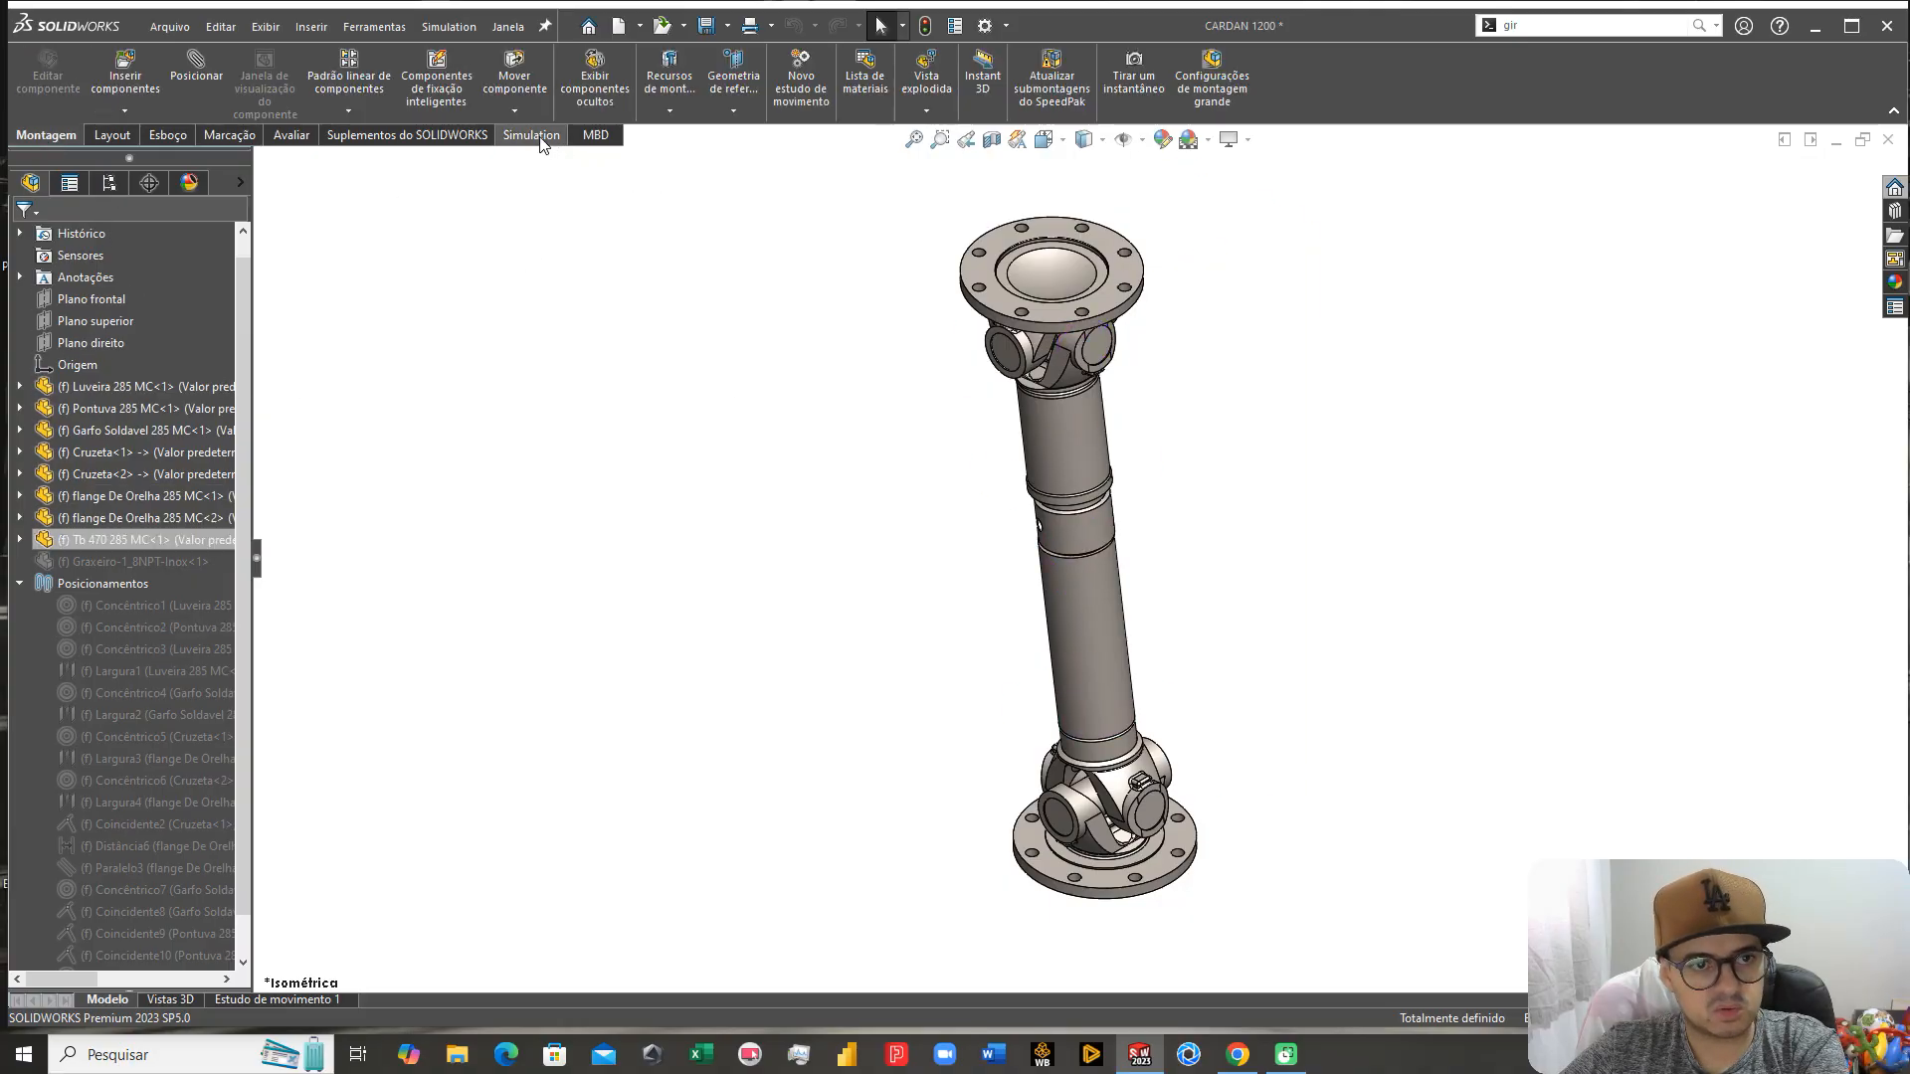
{"action": "left_click", "coordinate": [1007, 22]}
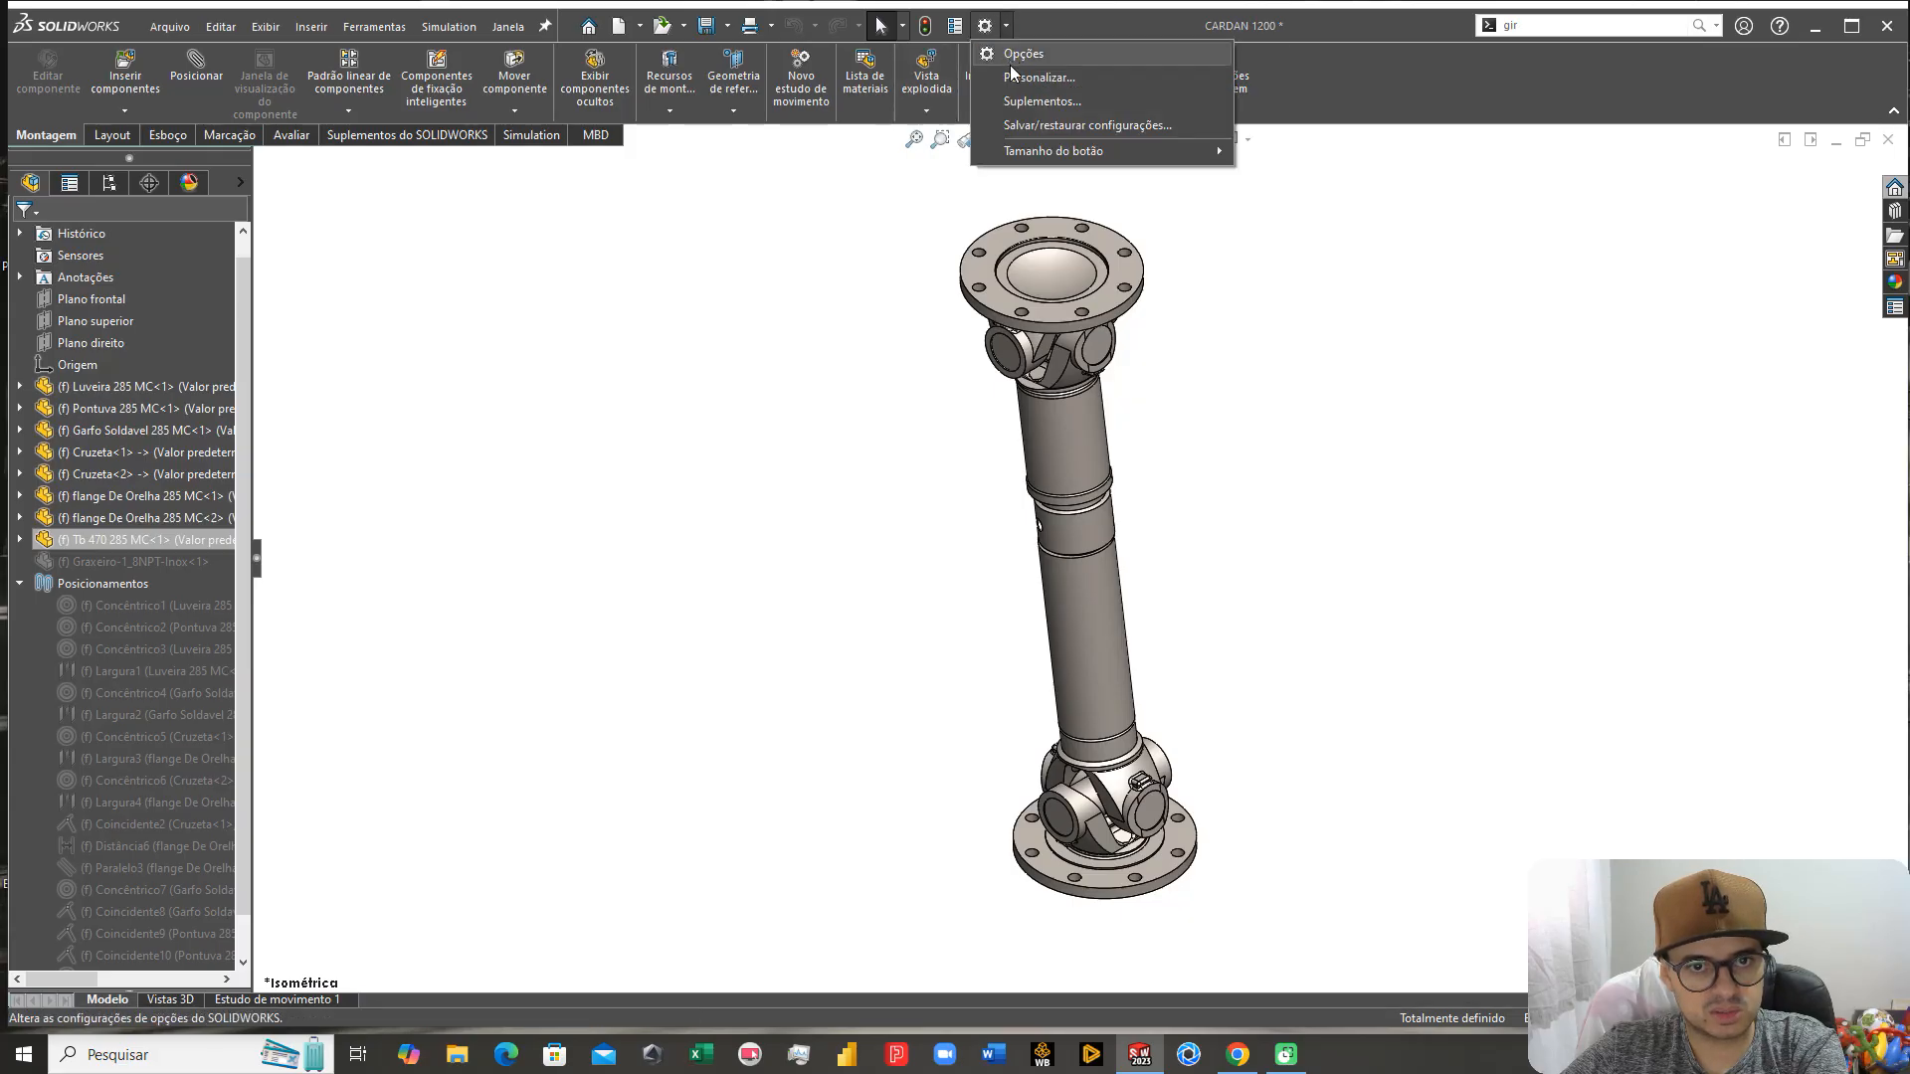
{"action": "left_click", "coordinate": [1023, 105]}
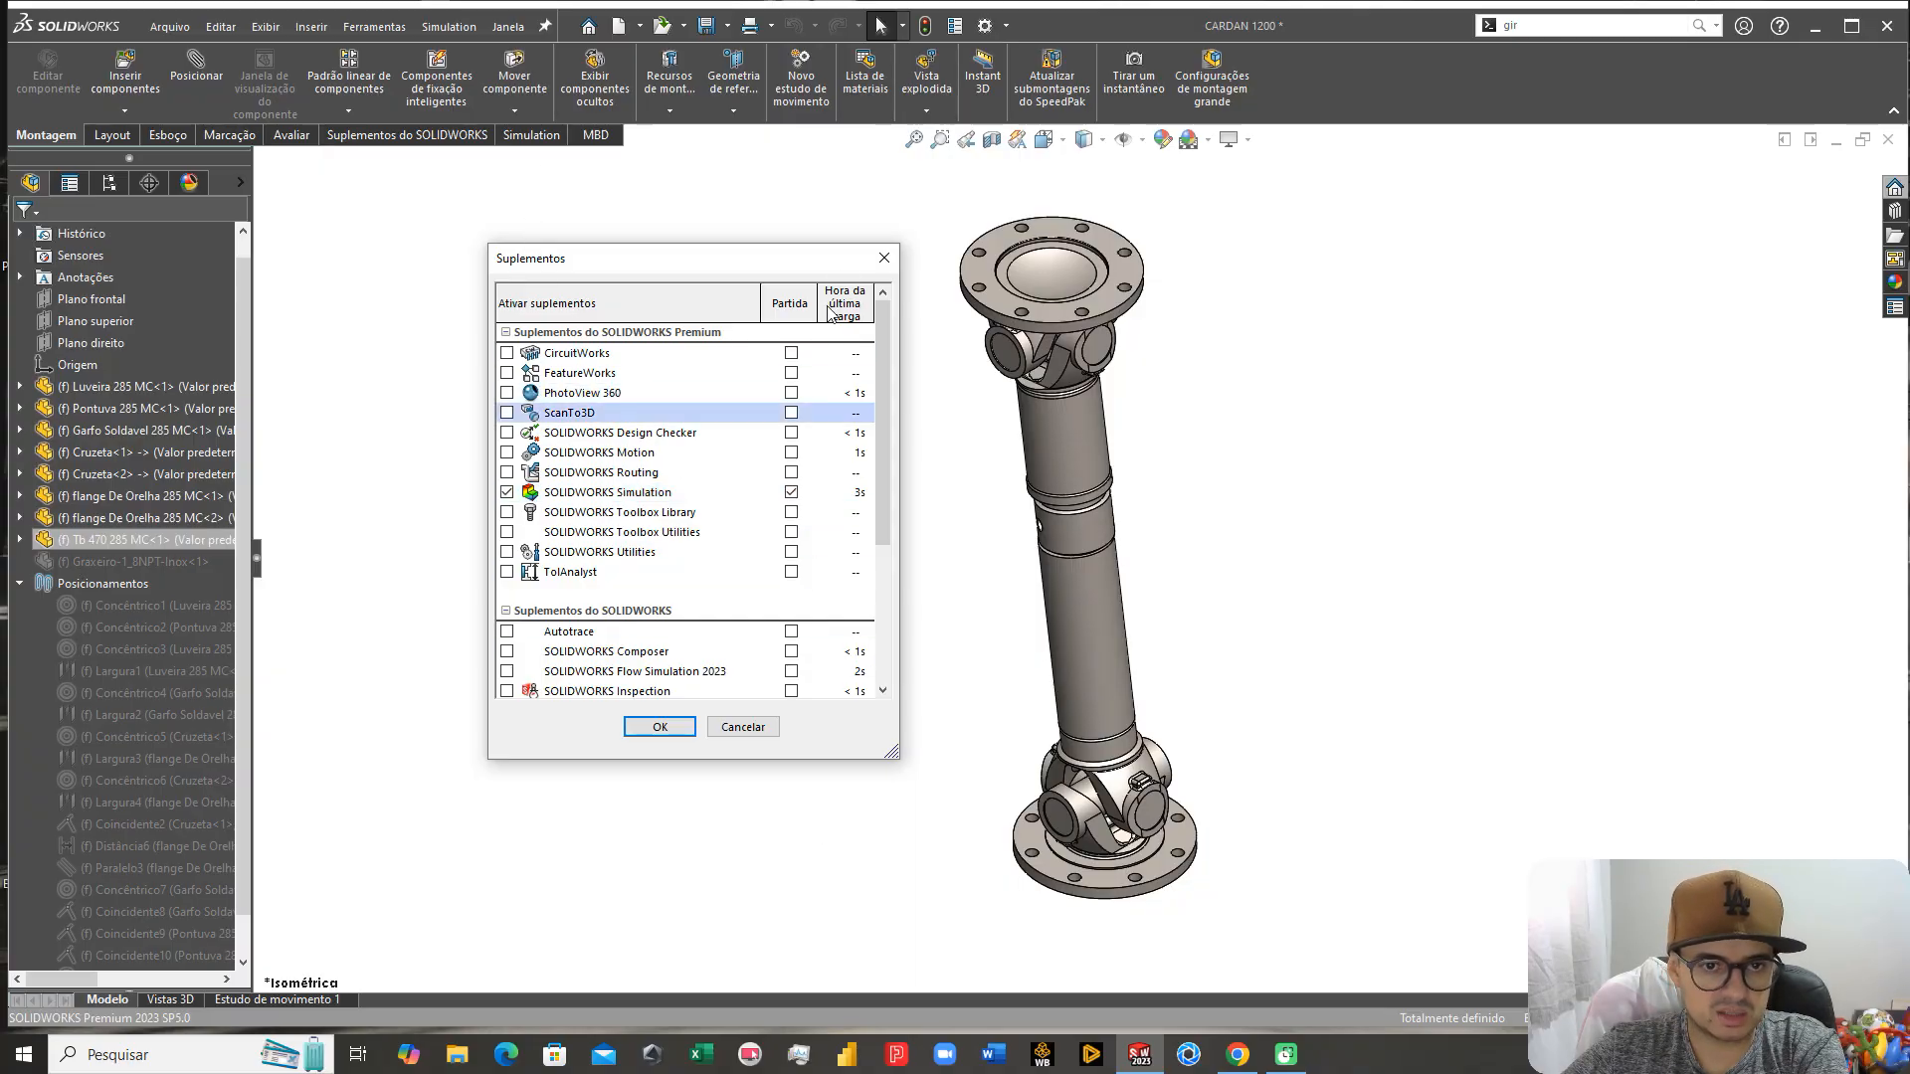
{"action": "left_click", "coordinate": [884, 259]}
Step: Create a new static simulation study for the cardan assembly, keeping the name Análise estática 1
{"action": "left_click", "coordinate": [531, 134]}
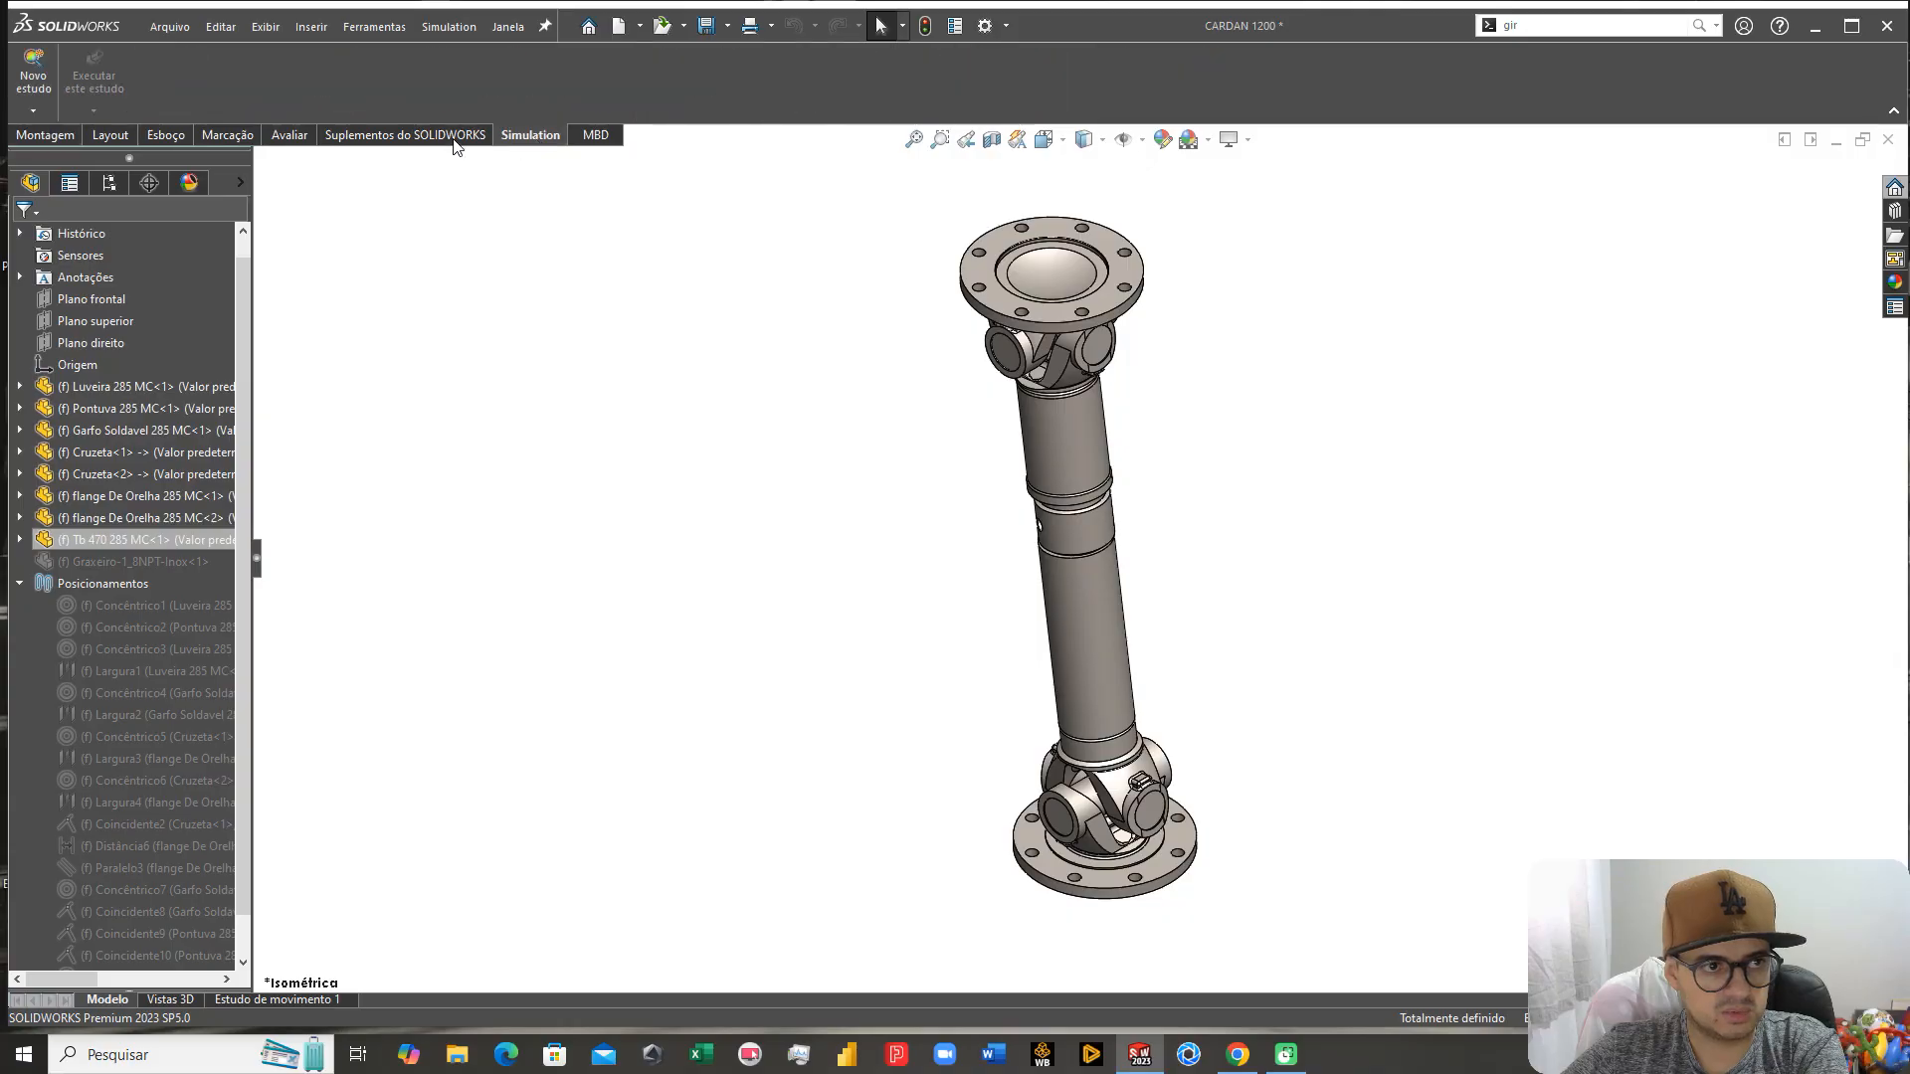
{"action": "left_click", "coordinate": [31, 75]}
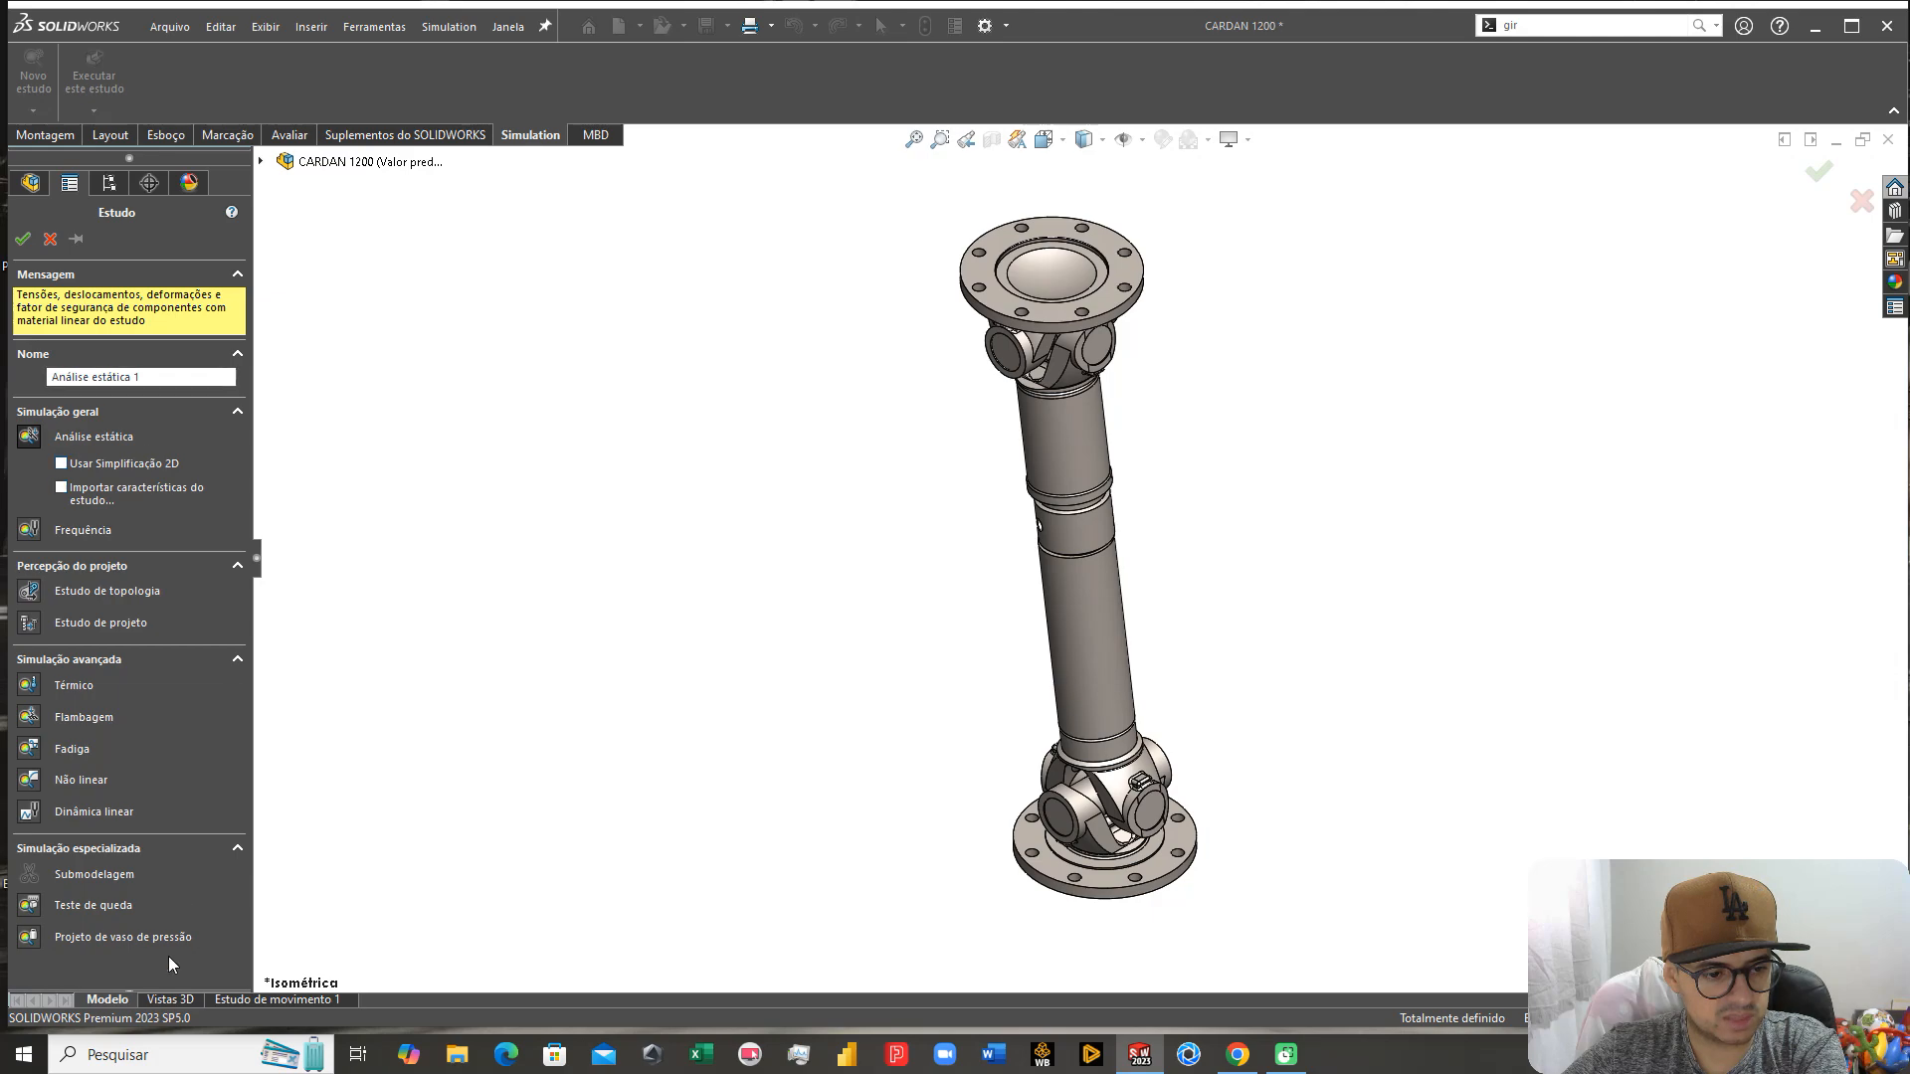
{"action": "left_click", "coordinate": [27, 247]}
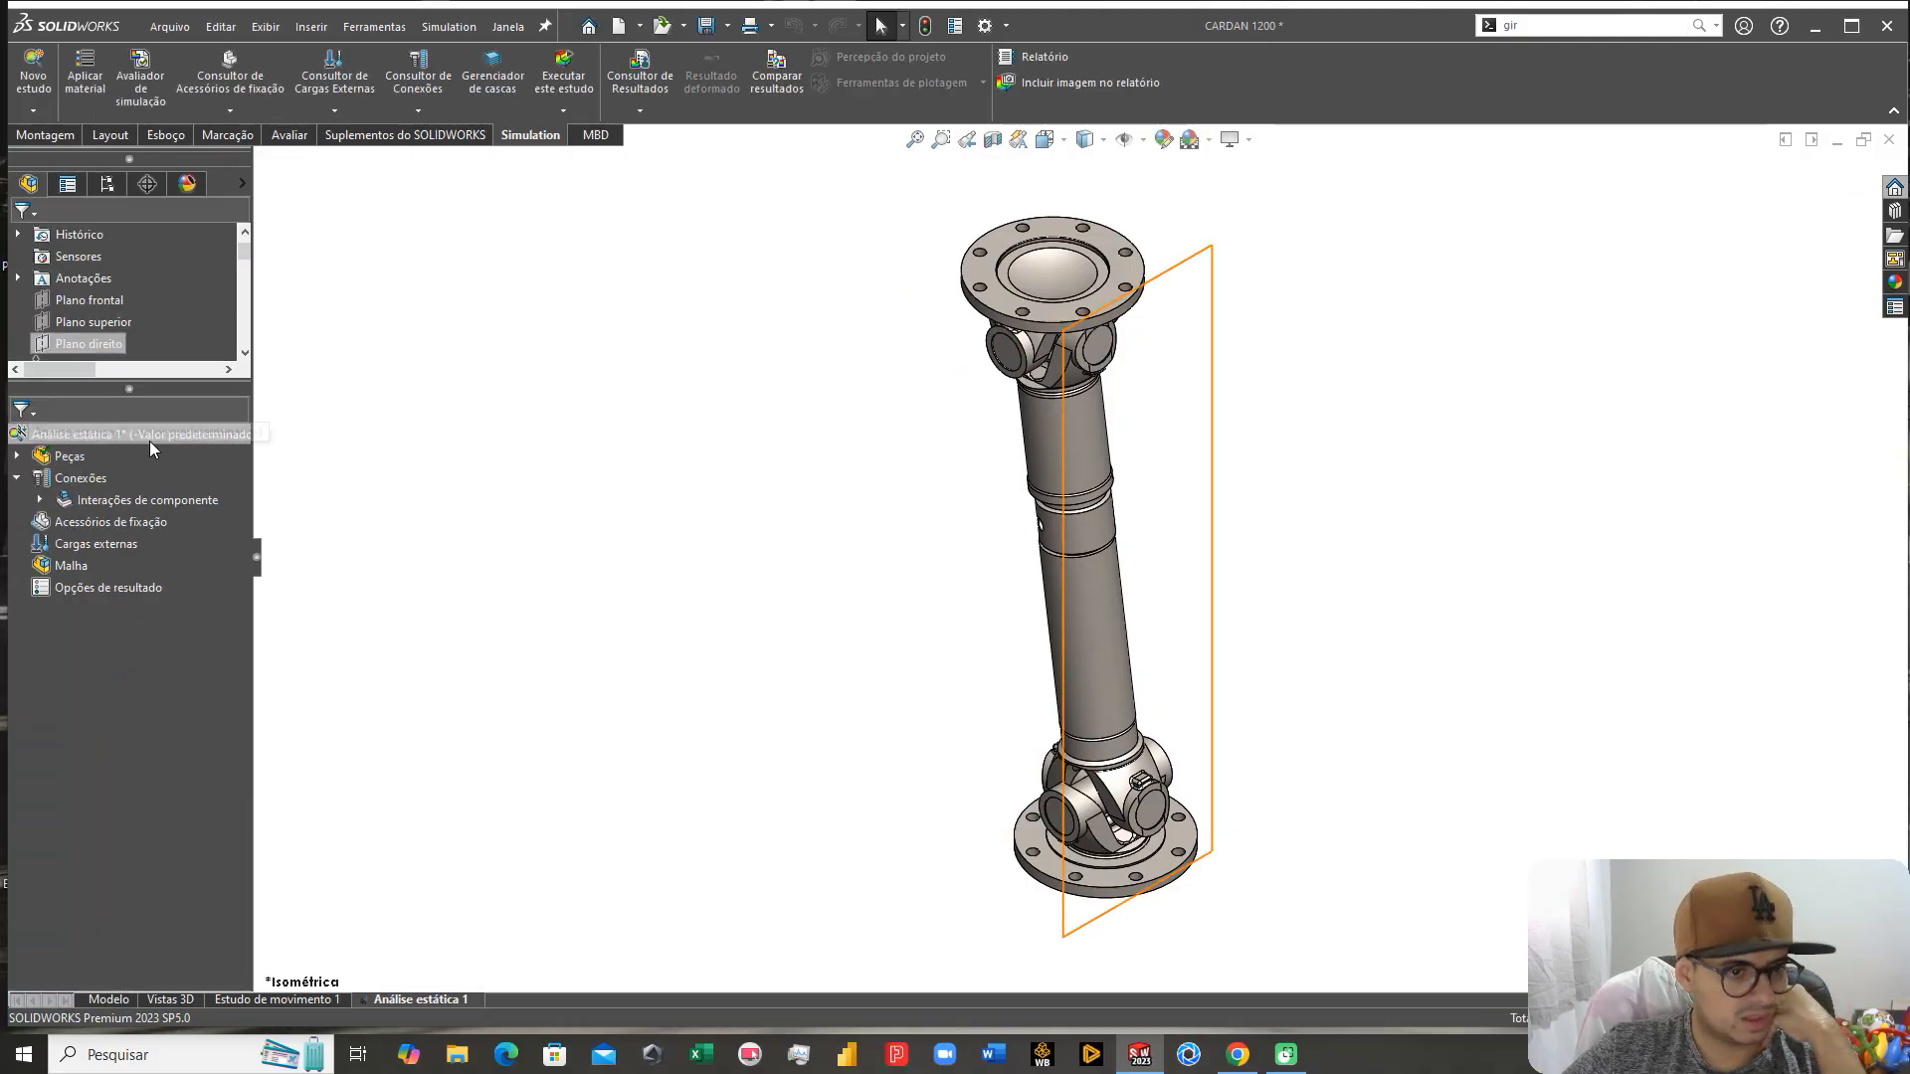
Step: List the study's parts and widen the tree to read the material assigned to each one
{"action": "left_click", "coordinate": [17, 479]}
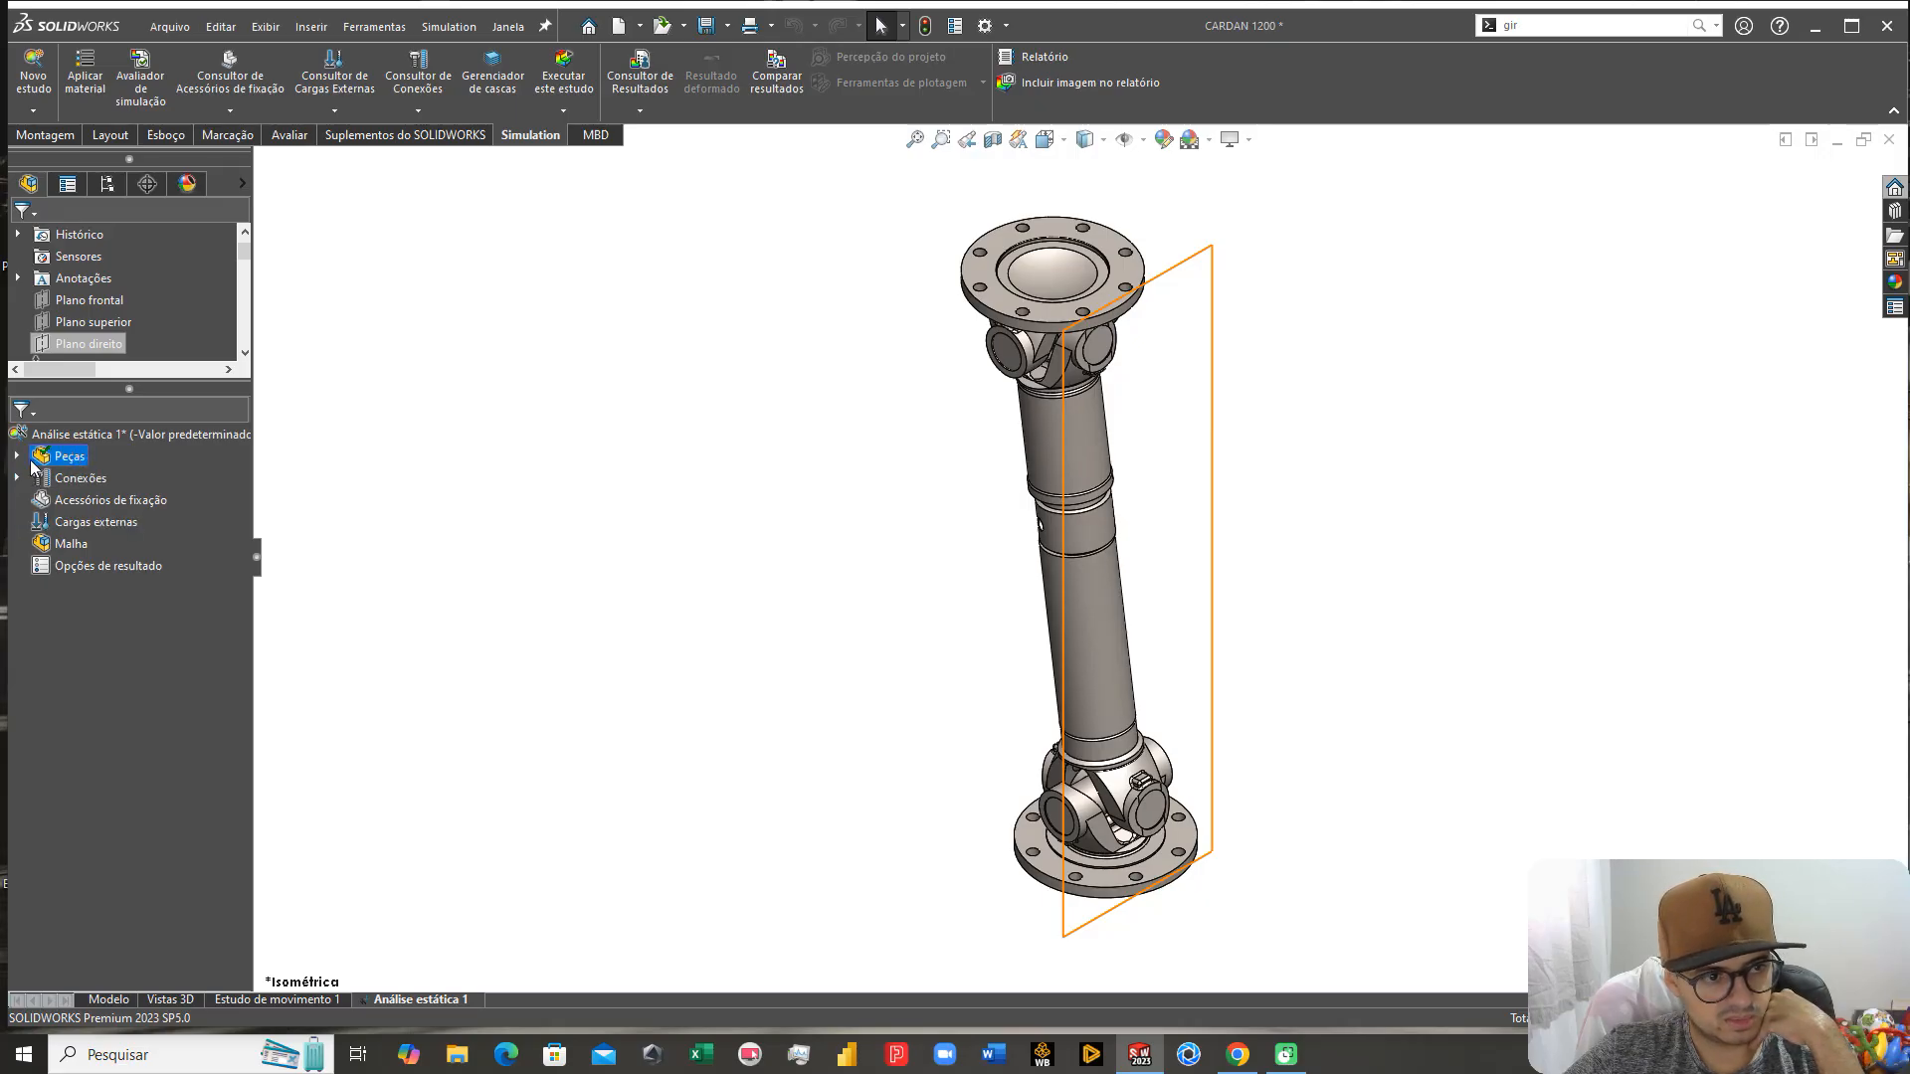
{"action": "double_click", "coordinate": [35, 465]}
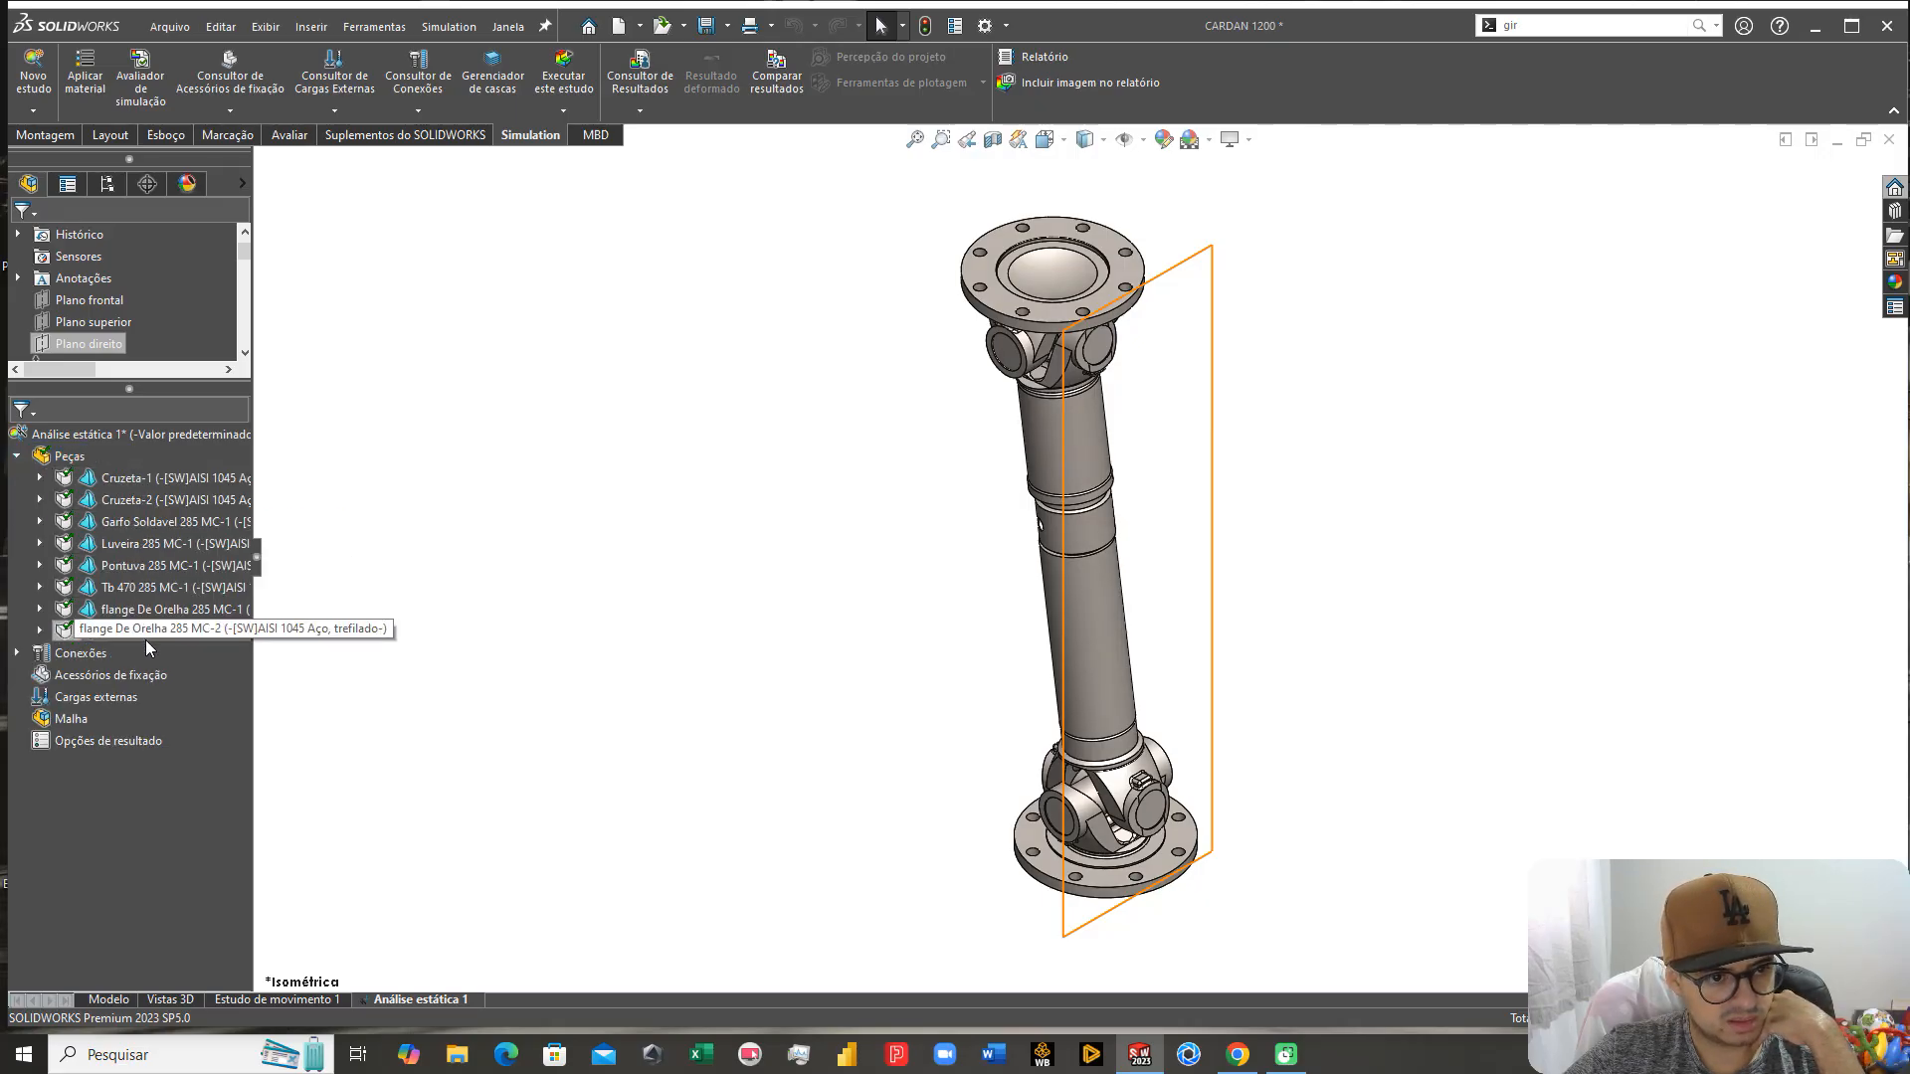
{"action": "left_click_drag", "start_coordinate": [254, 555], "coordinate": [475, 557]}
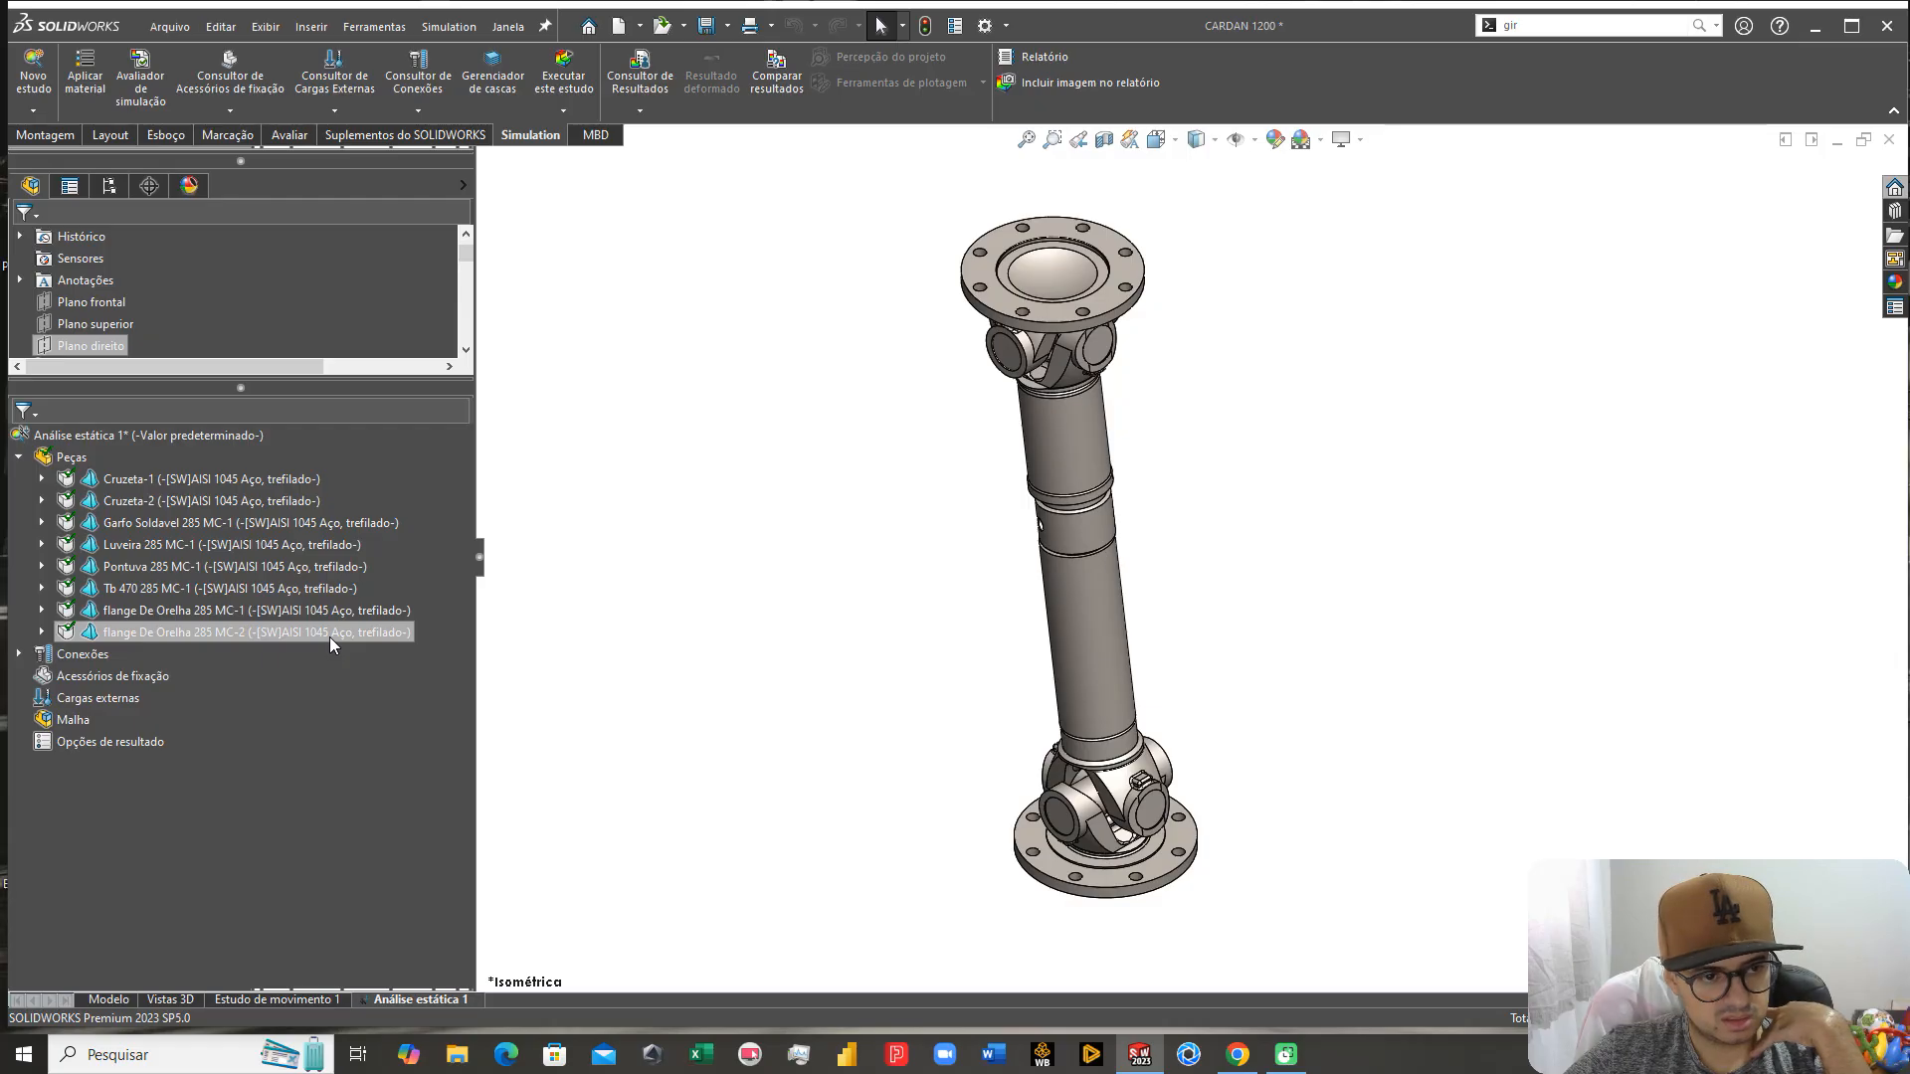
Step: Open the Luveira 285 MC part from the assembly model and set its material to AISI 1010 Aço, barra laminada (hot-rolled bar)
{"action": "left_click", "coordinate": [110, 1000]}
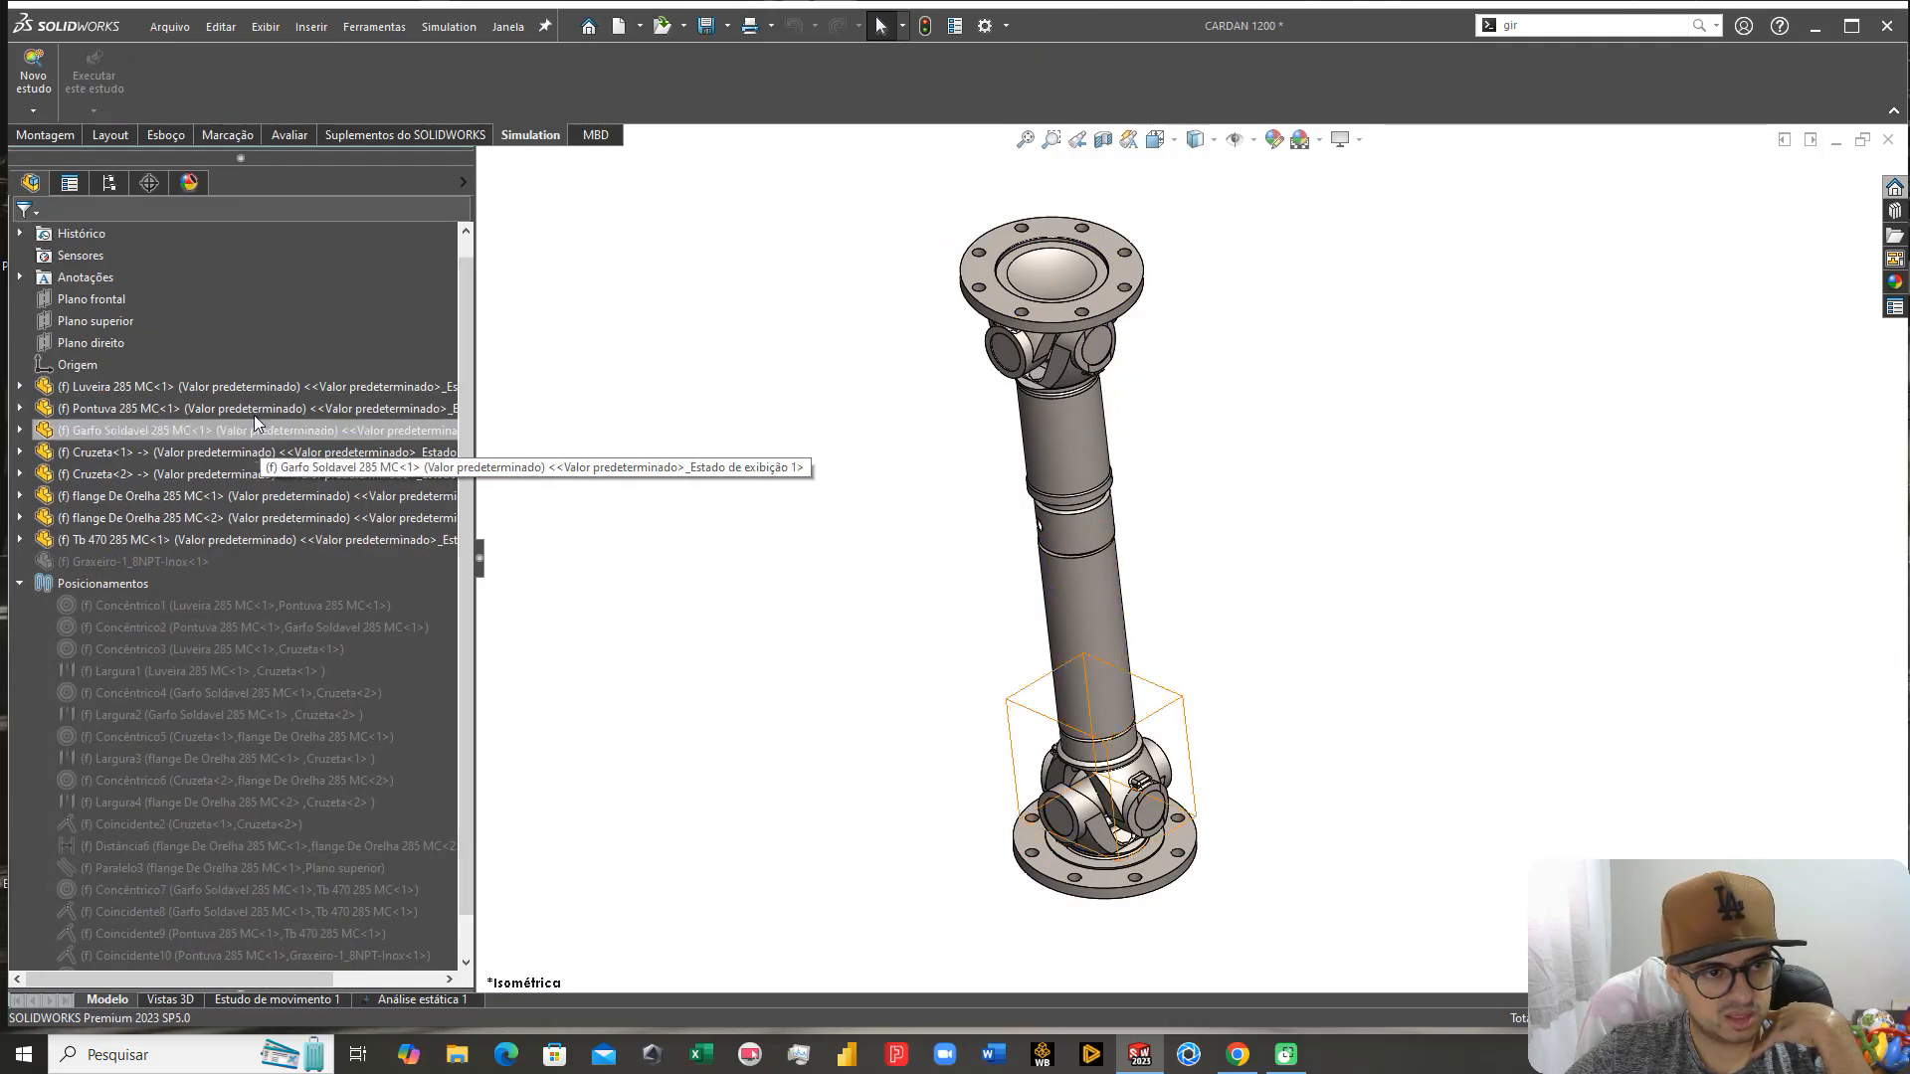
{"action": "right_click", "coordinate": [248, 387]}
{"action": "left_click", "coordinate": [265, 323]}
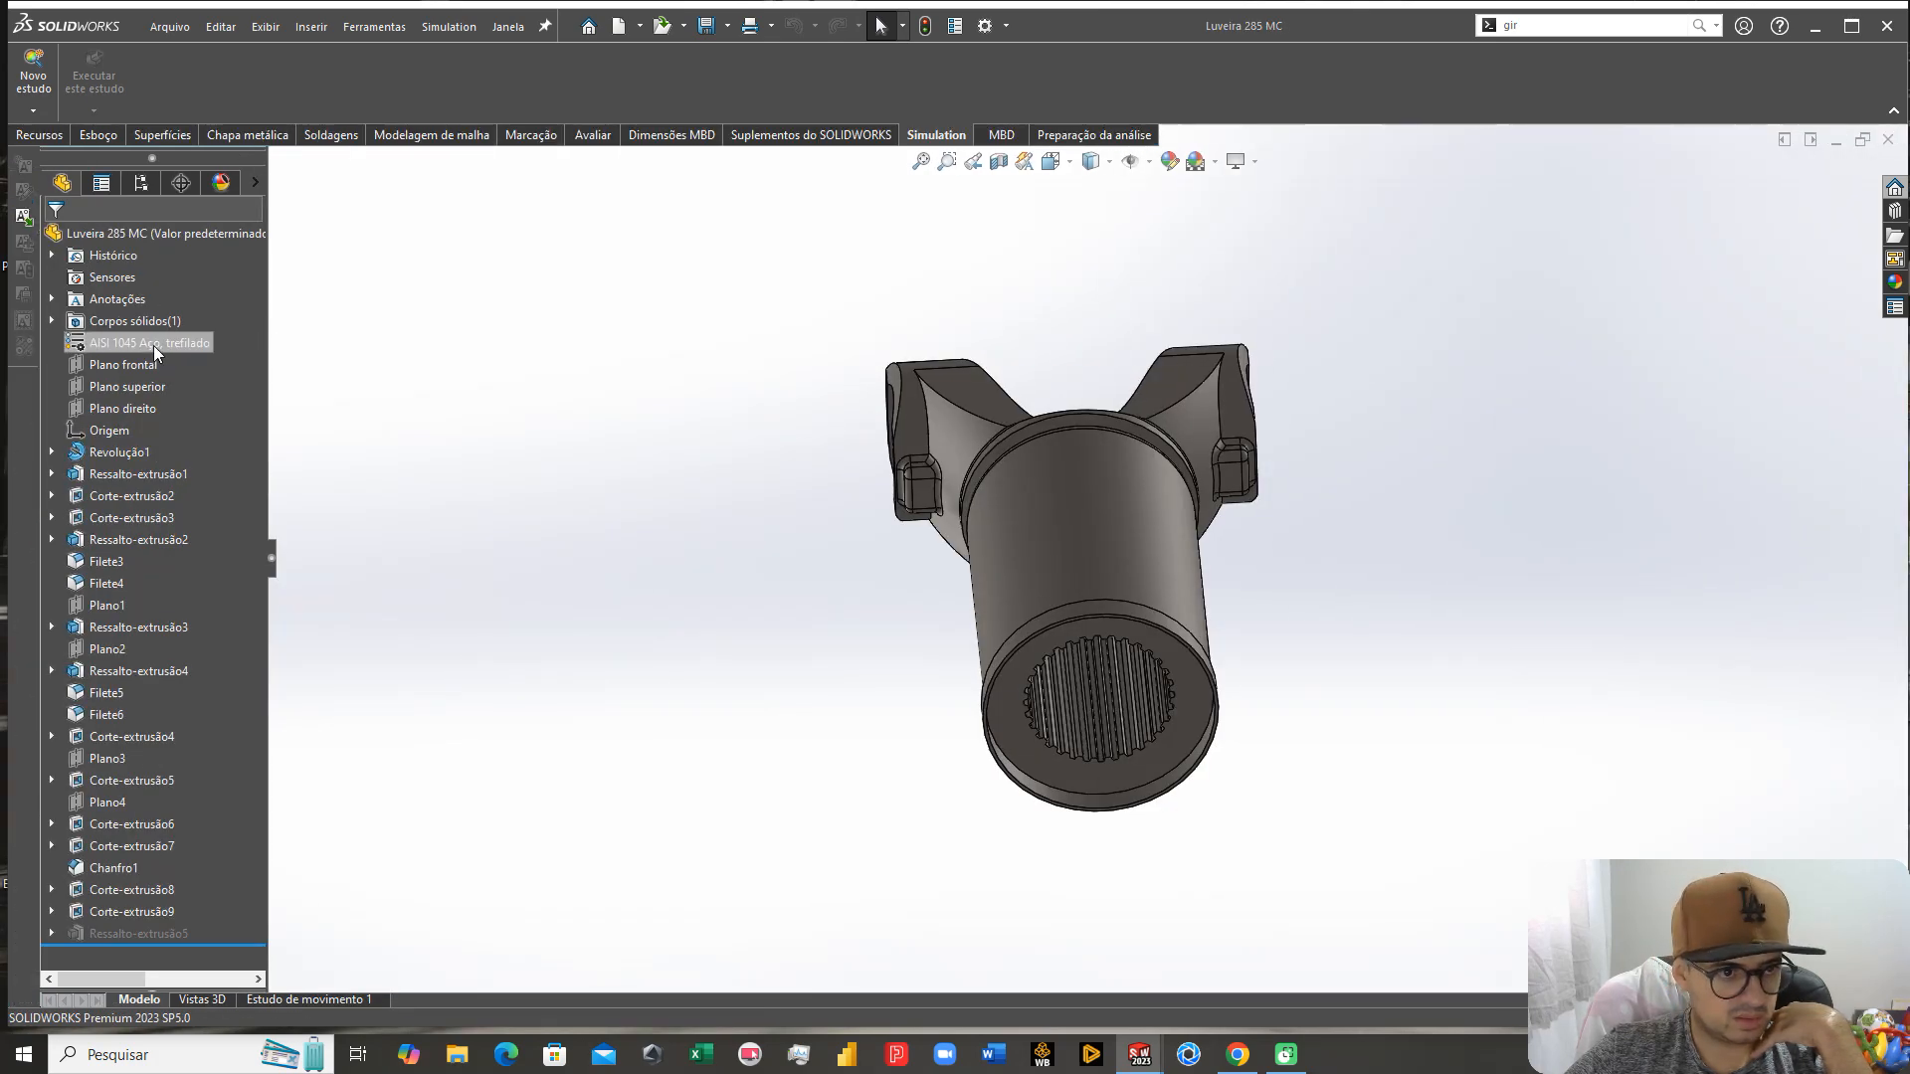
{"action": "right_click", "coordinate": [154, 344]}
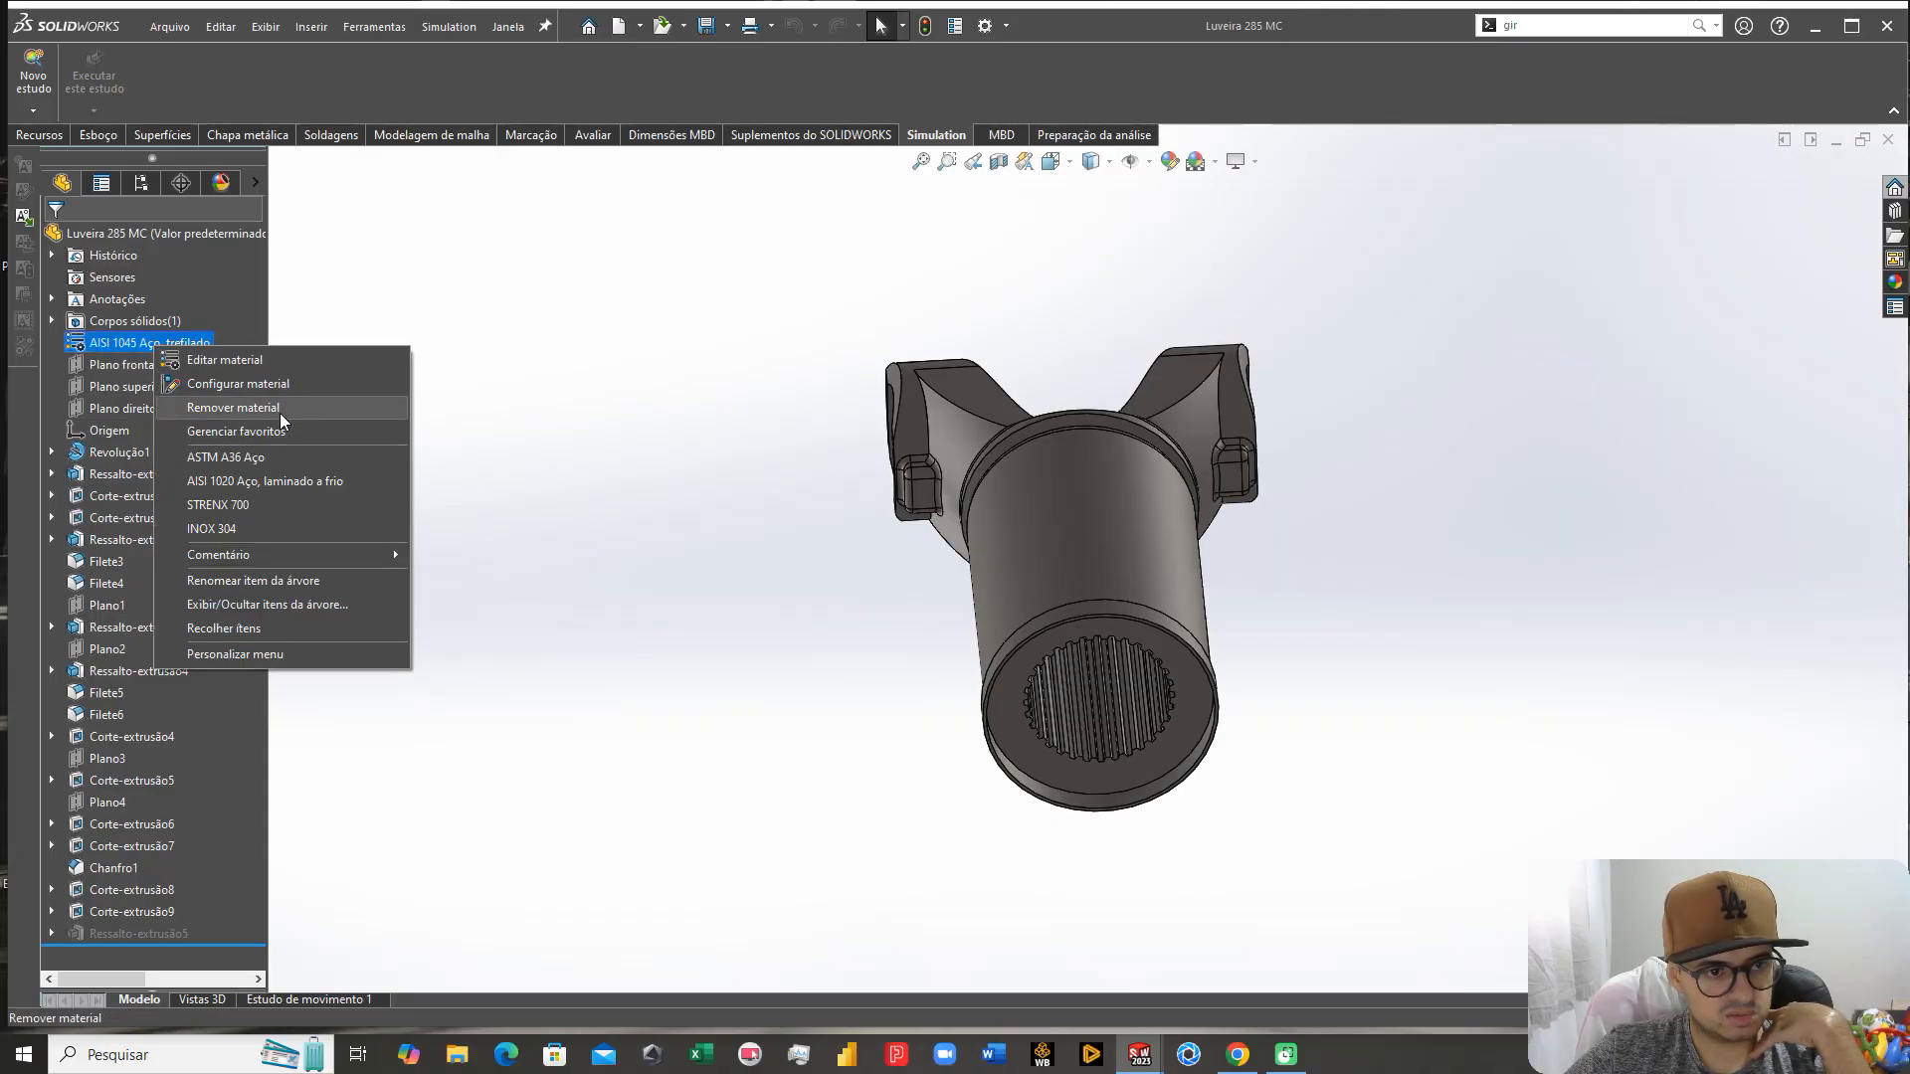
{"action": "left_click", "coordinate": [251, 362]}
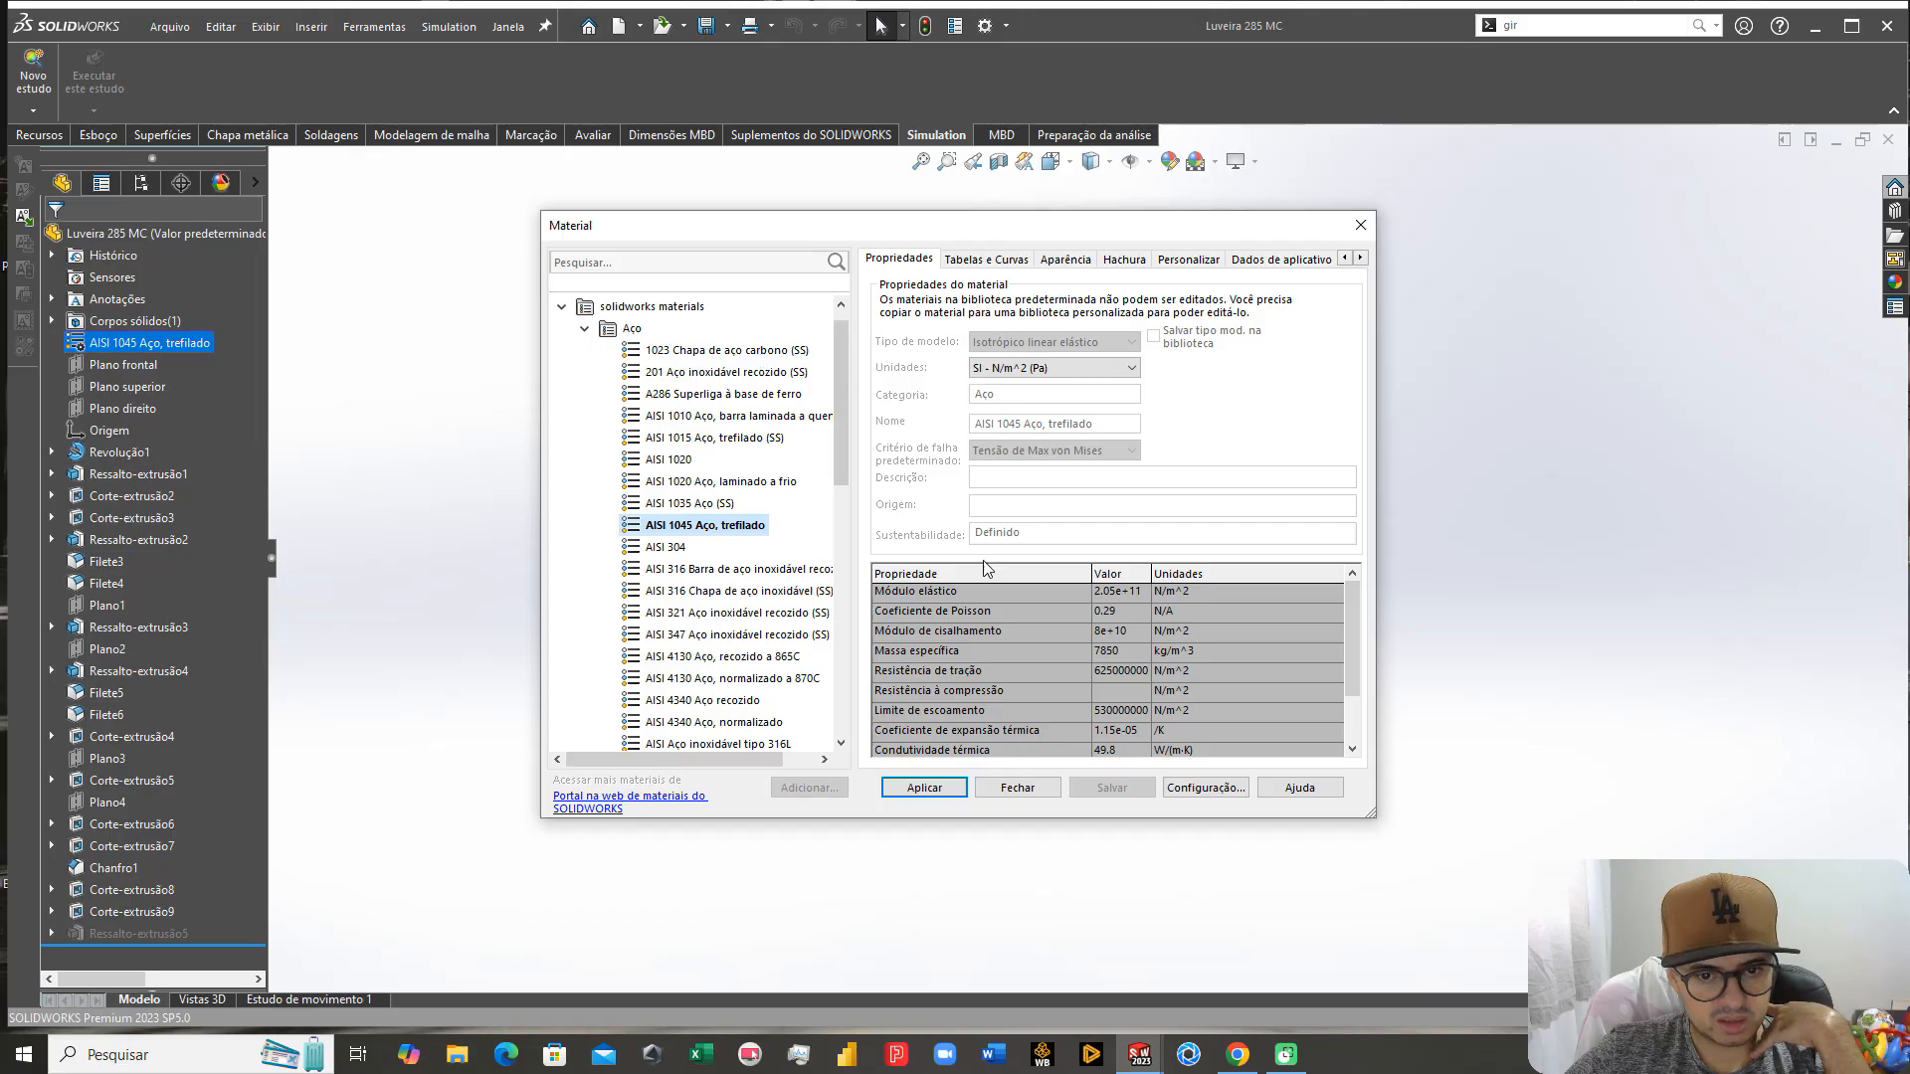
{"action": "left_click", "coordinate": [713, 416]}
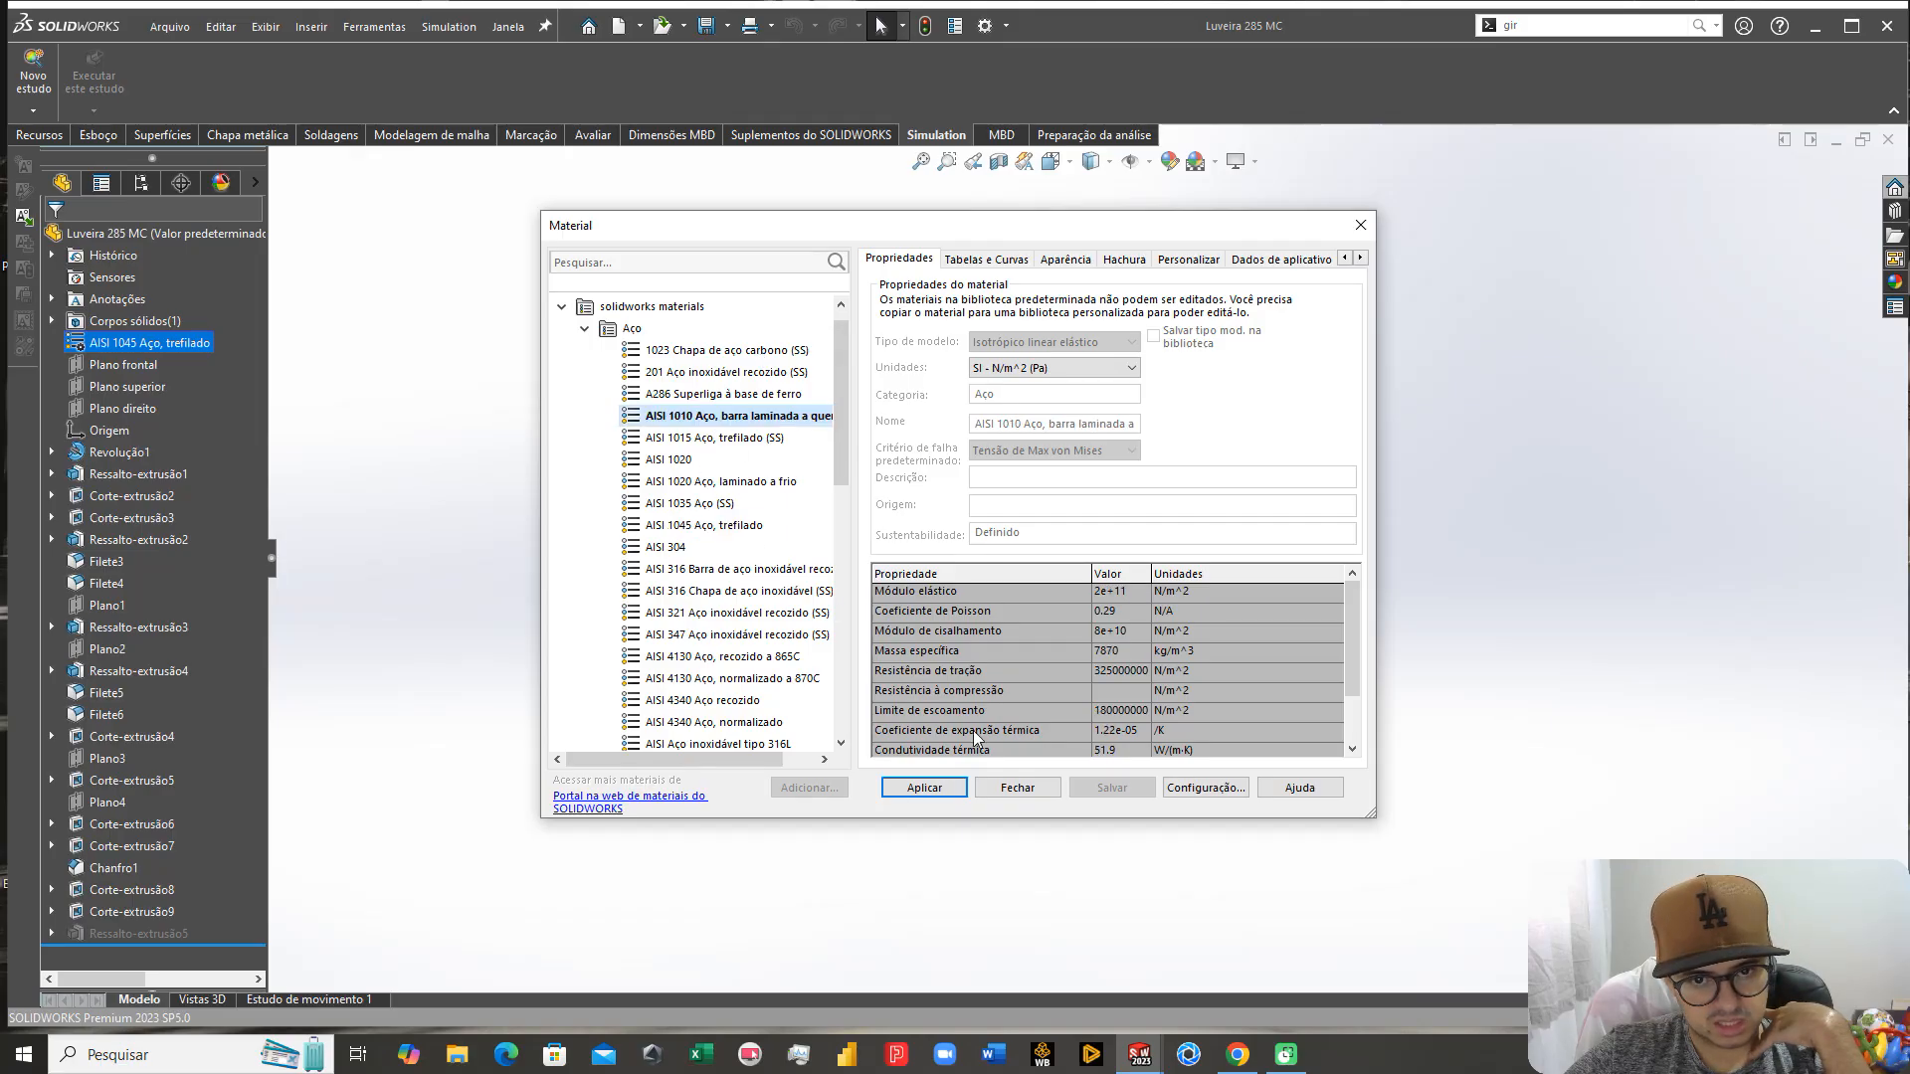
{"action": "left_click", "coordinate": [938, 789]}
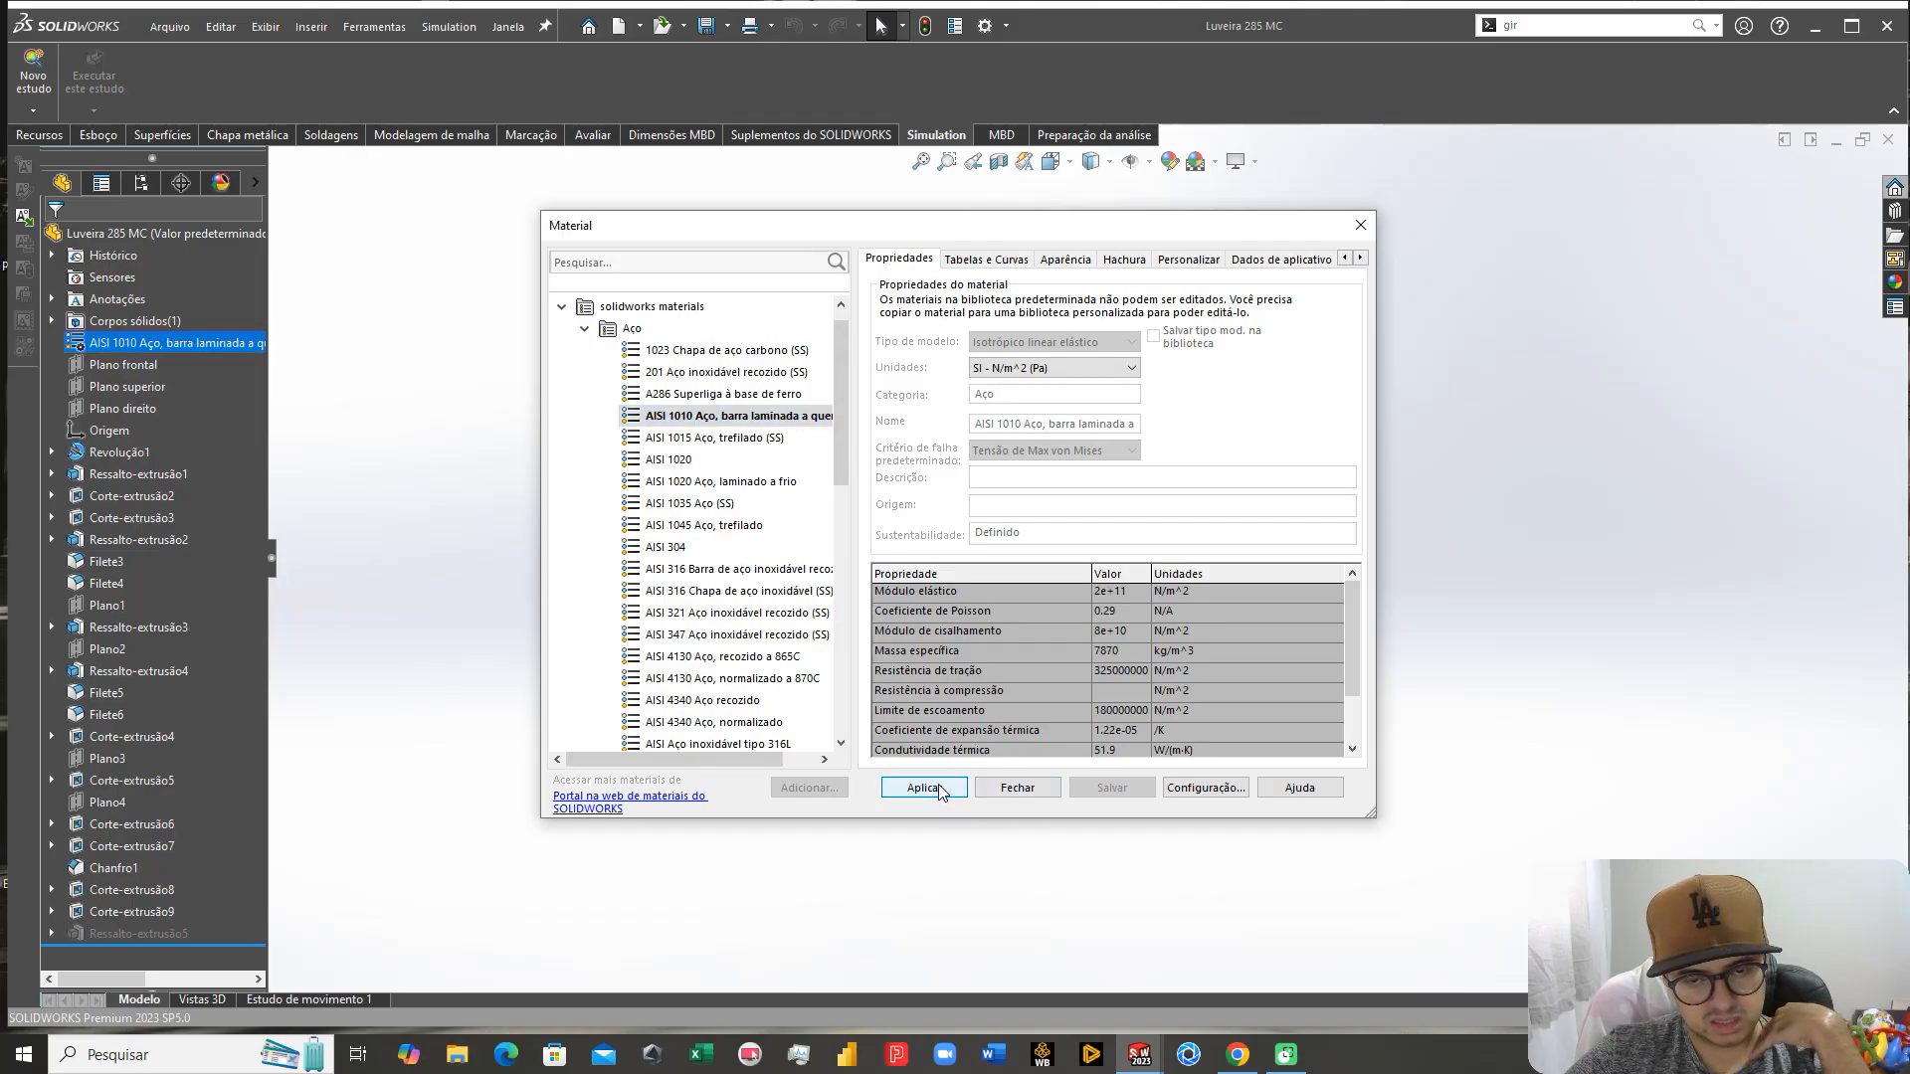
{"action": "left_click", "coordinate": [1017, 787]}
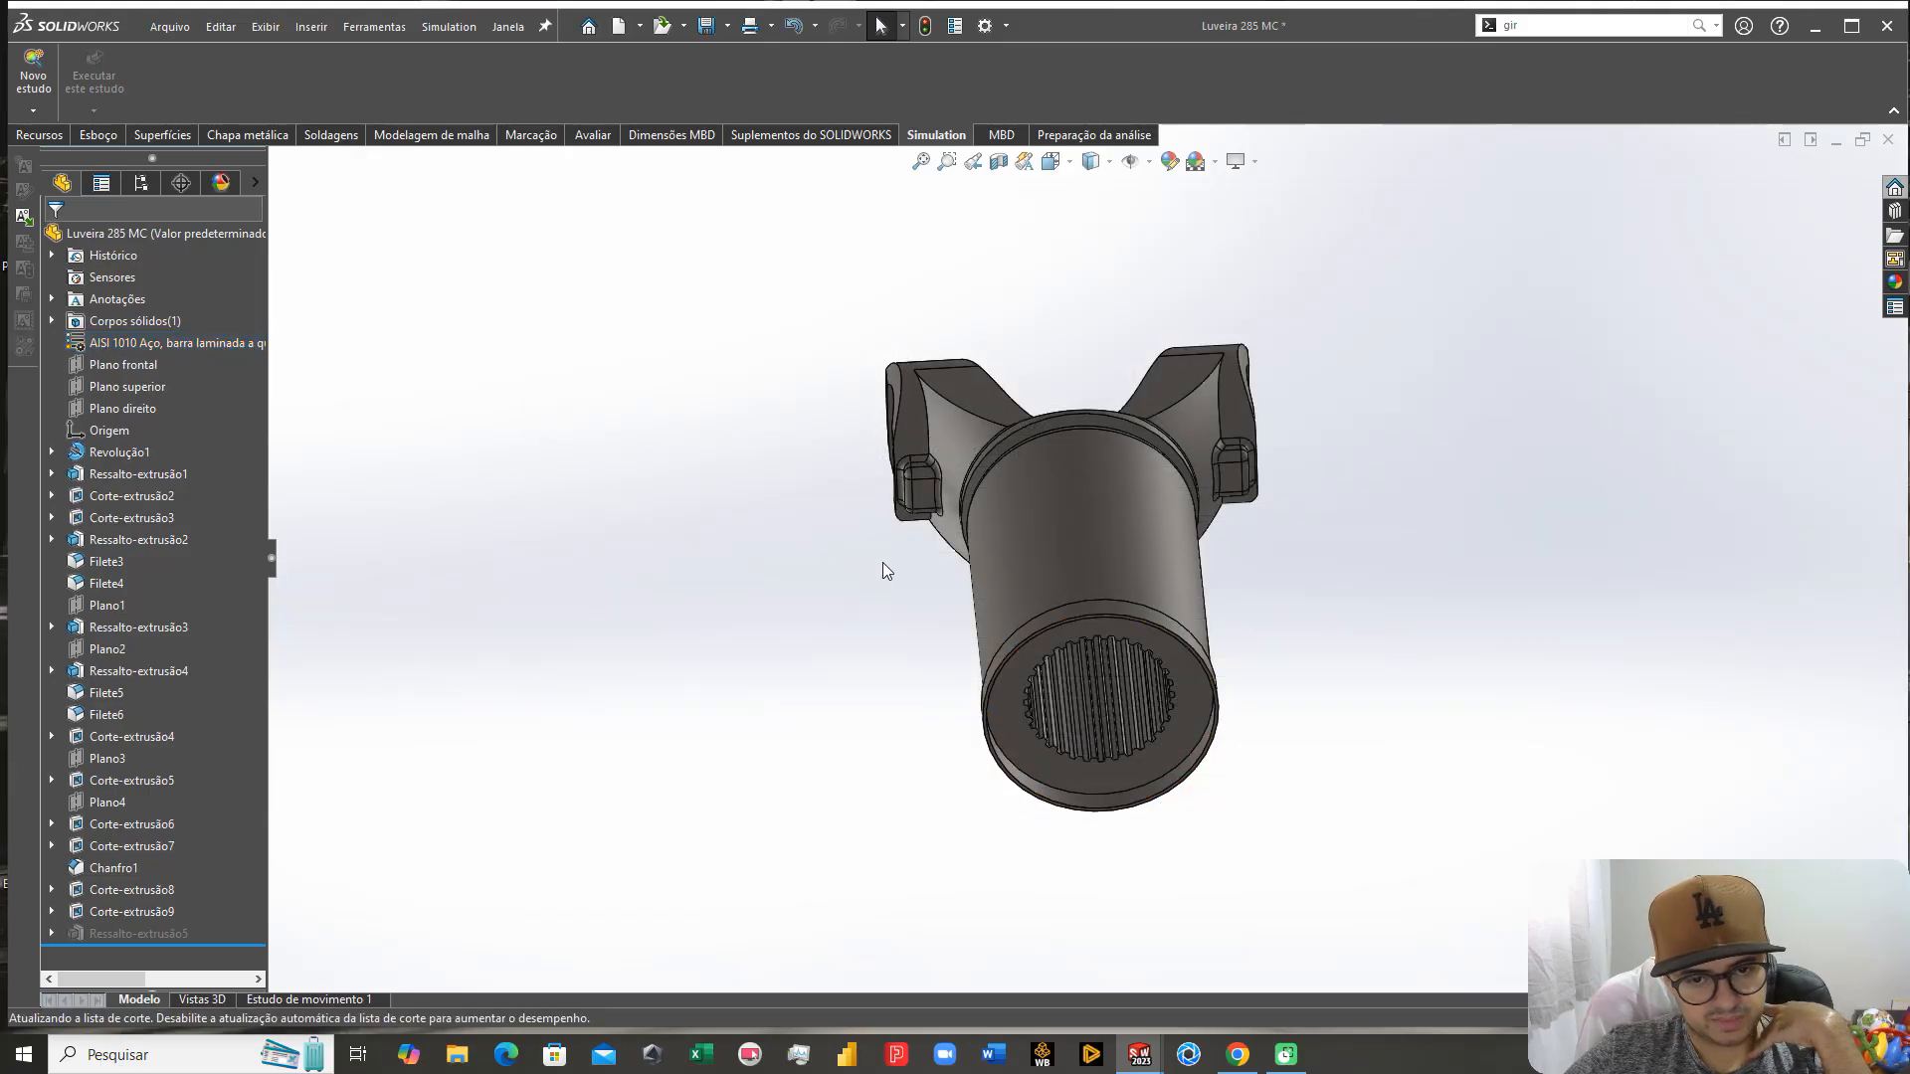
Step: Save the Luveira 285 MC part and close it to return to the assembly
{"action": "middle_click_drag", "start_coordinate": [888, 568], "coordinate": [955, 488]}
{"action": "left_click", "coordinate": [706, 26]}
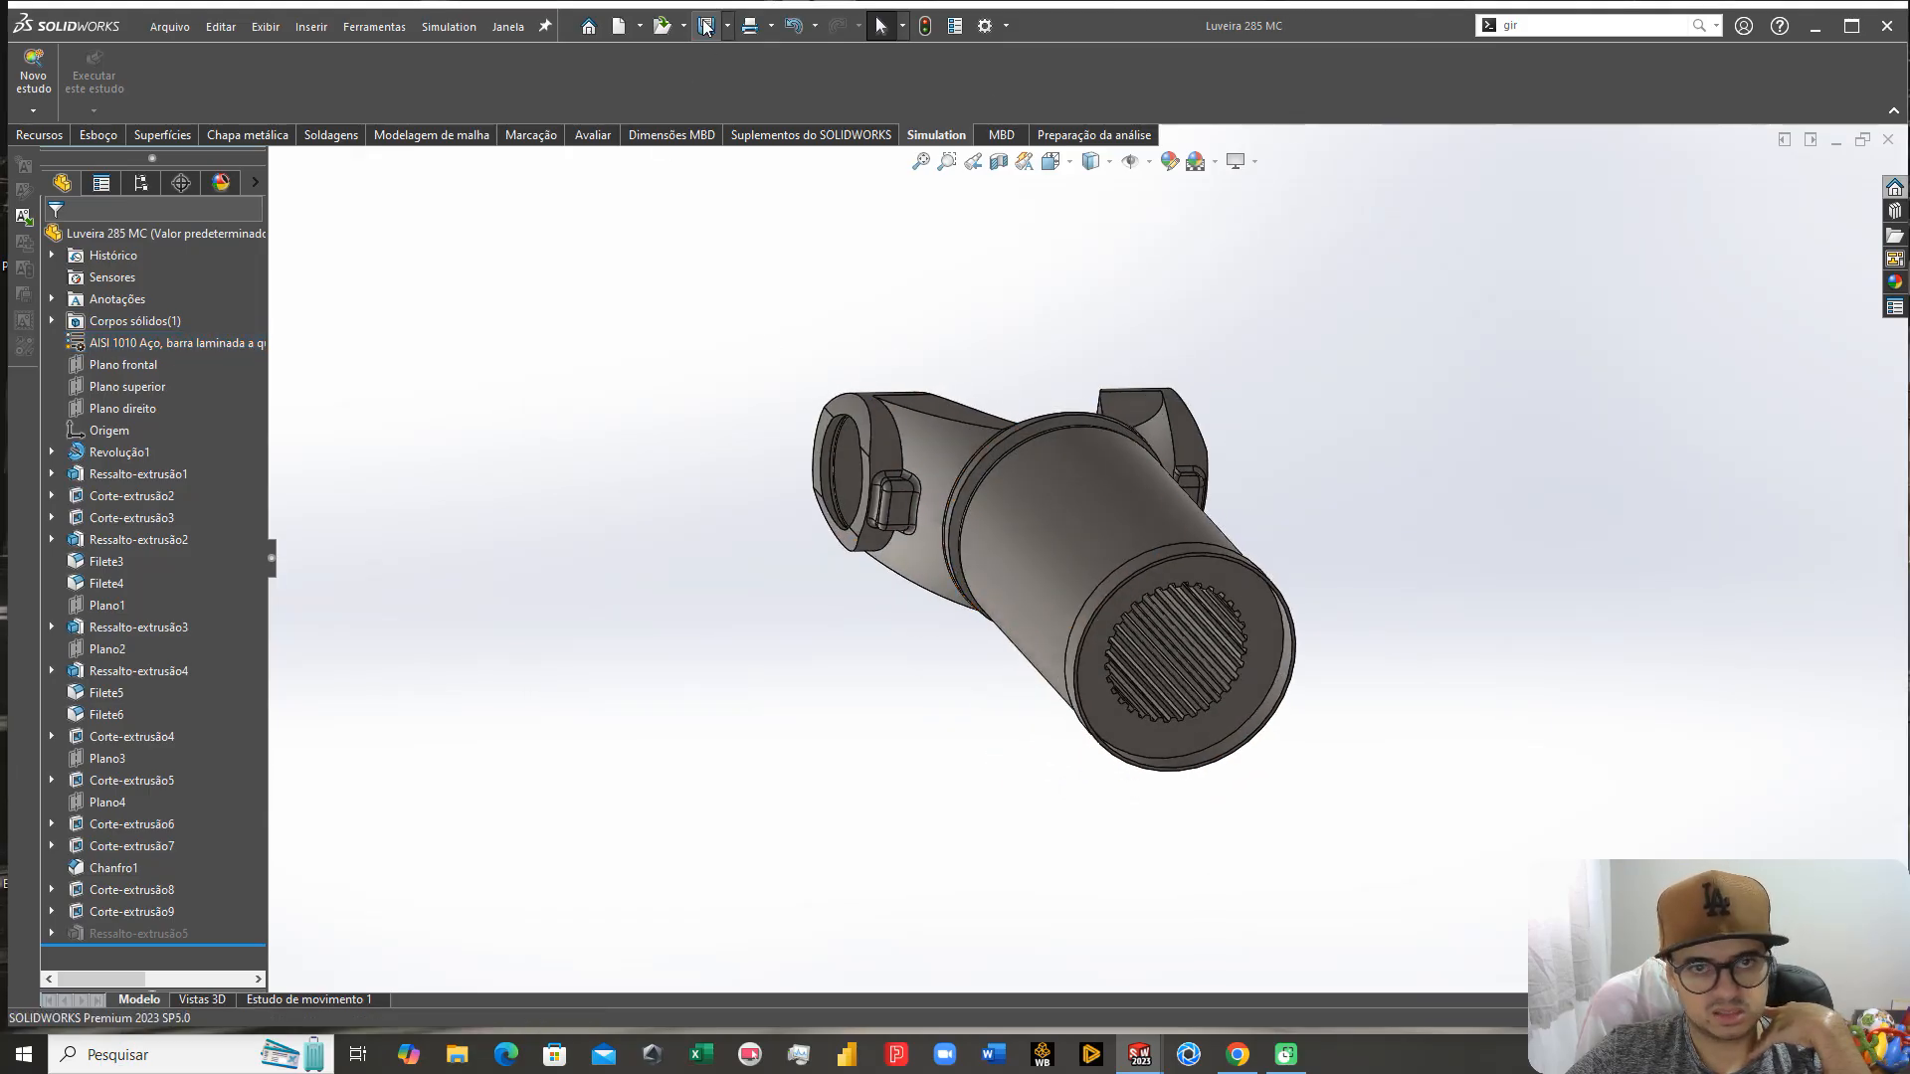
{"action": "left_click", "coordinate": [1888, 139]}
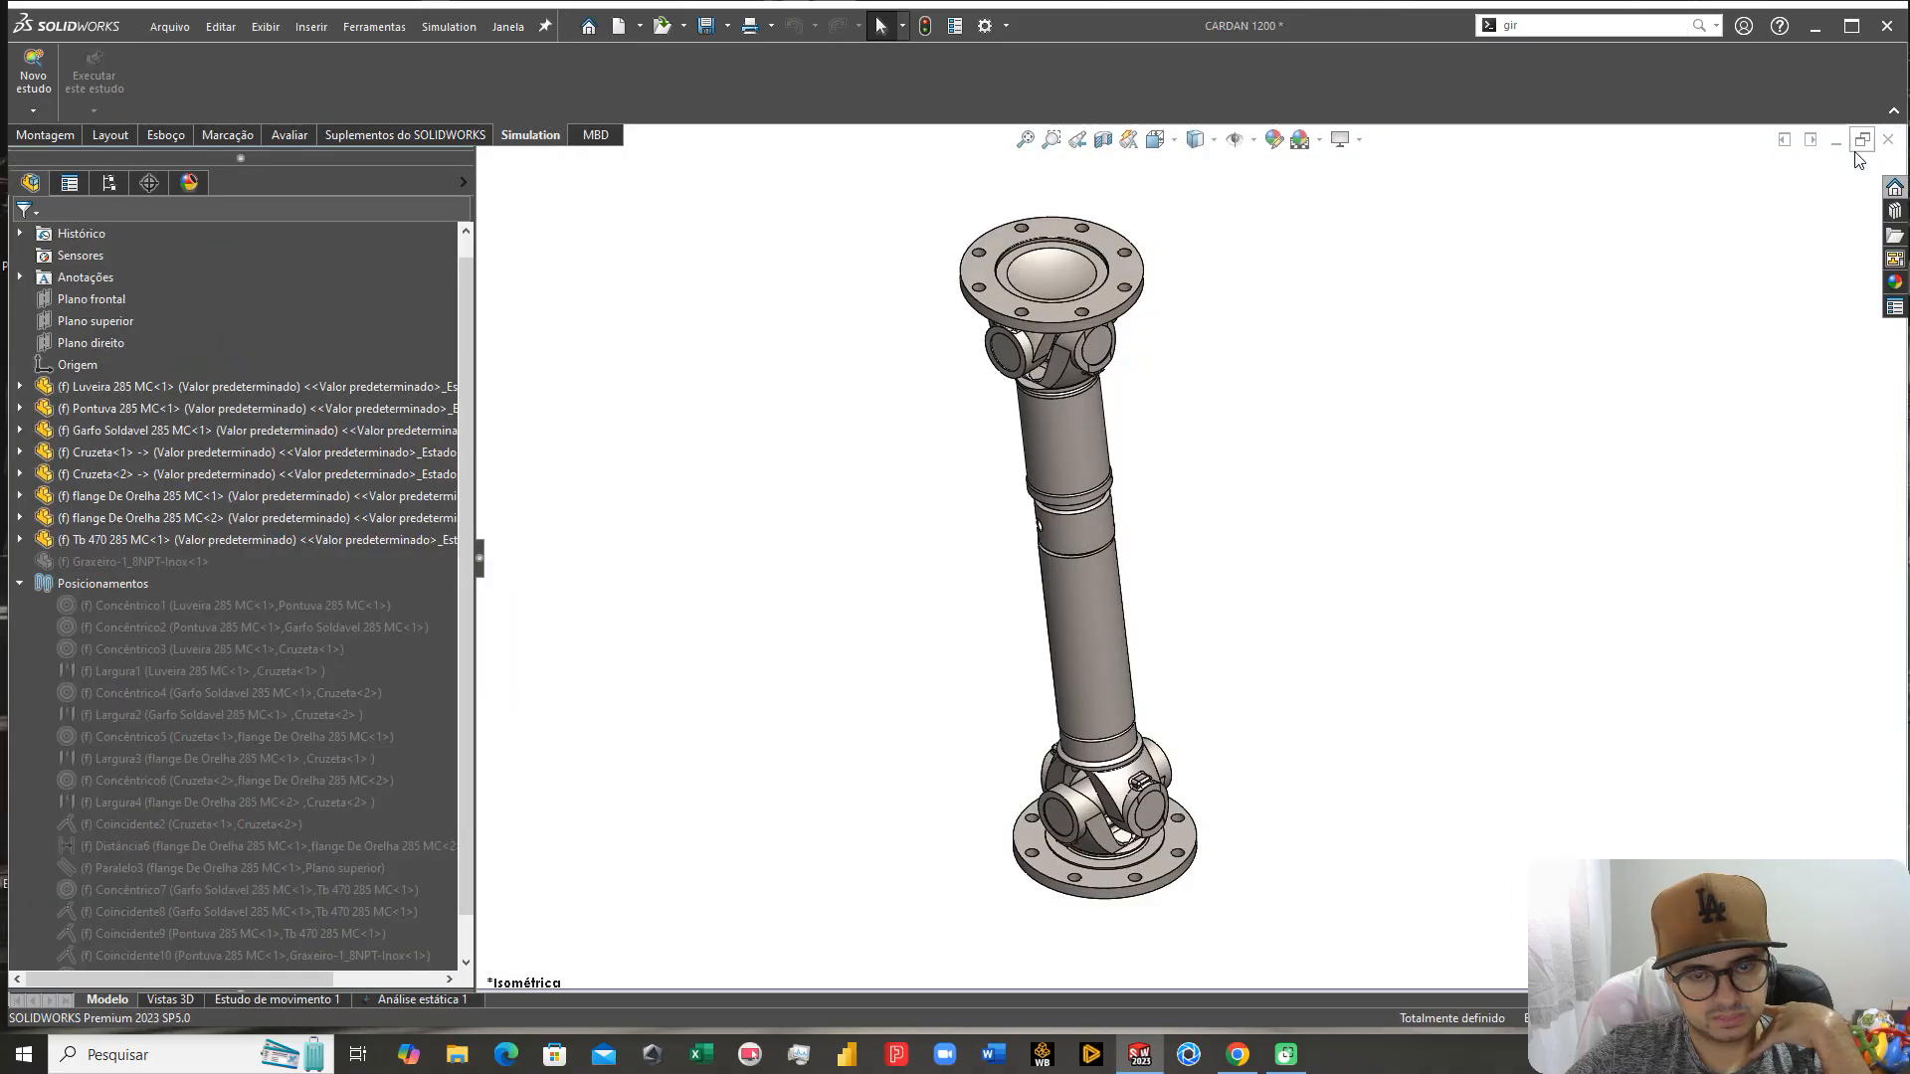
Step: Assign AISI 1010 Aço, barra laminada (hot-rolled bar) to all components from Pontuva 285 MC through Tb 470 285 MC at once
{"action": "left_click", "coordinate": [118, 415]}
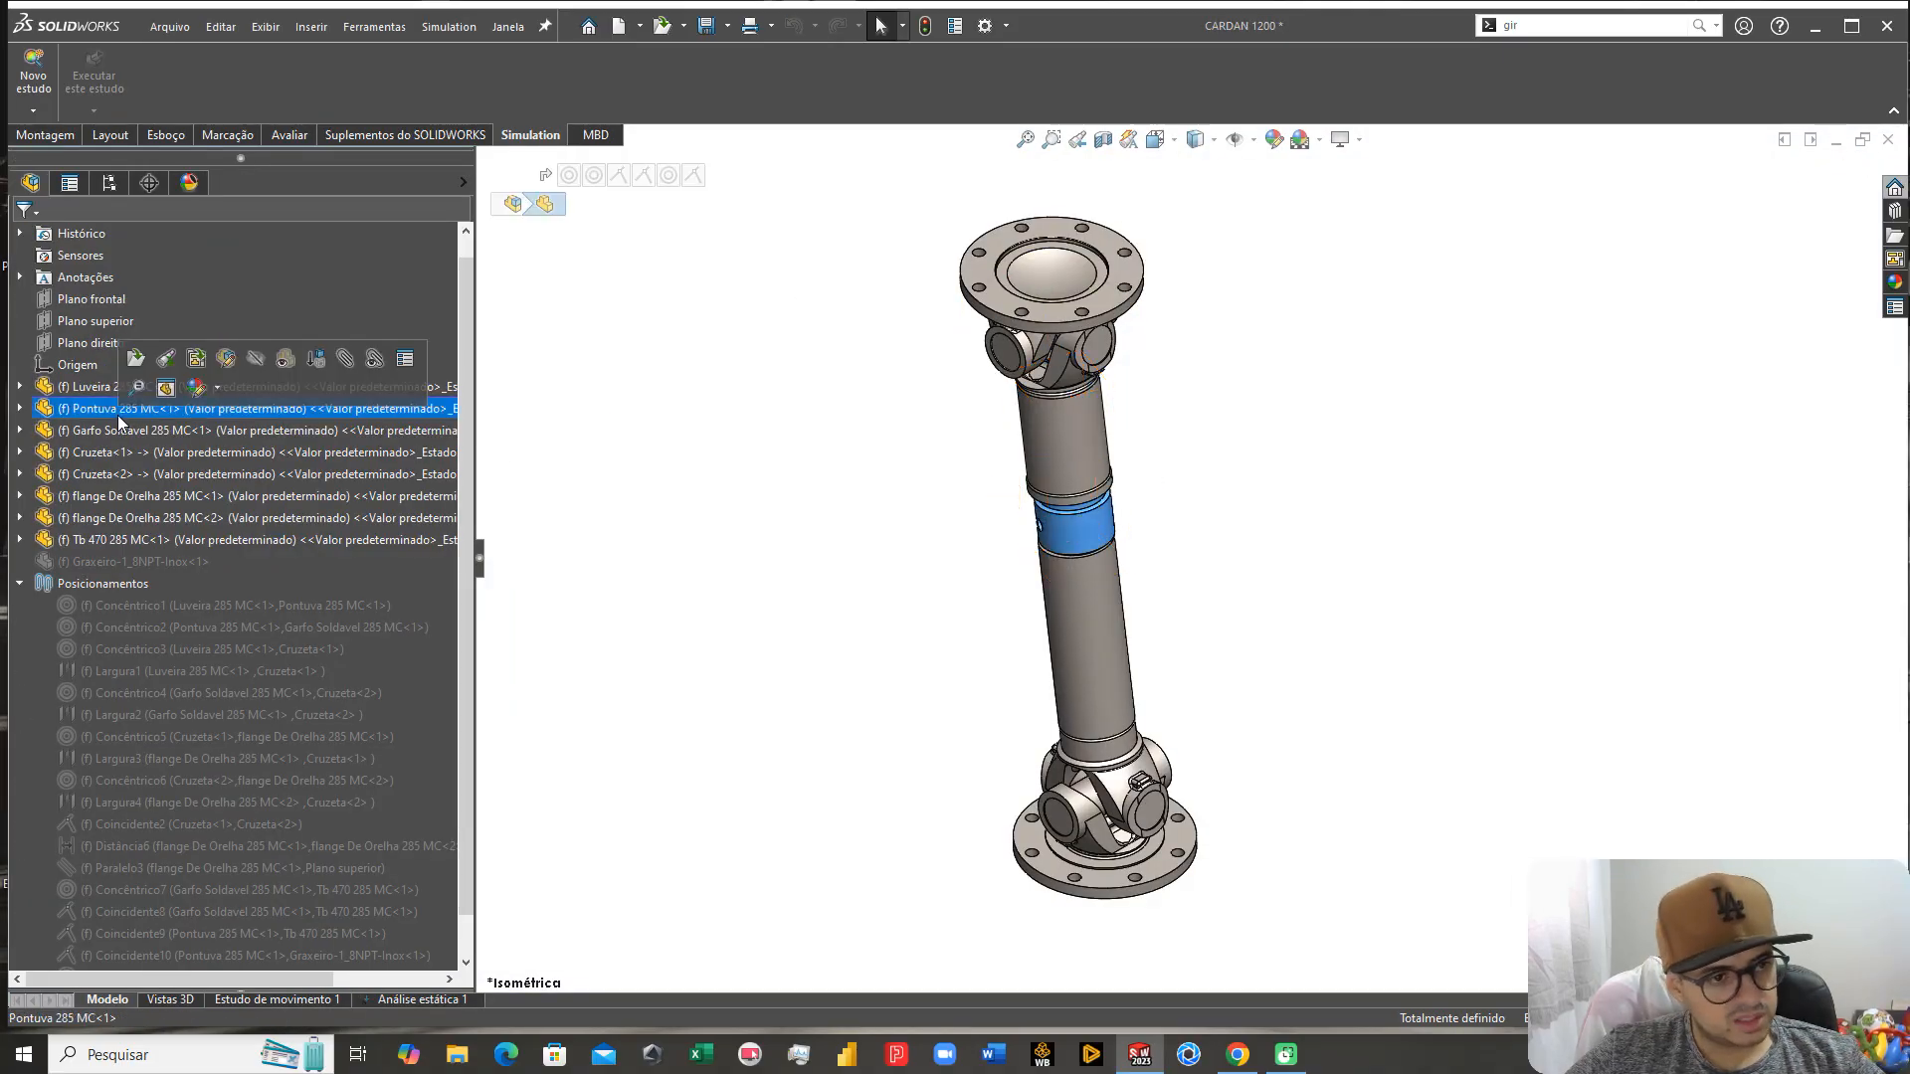
{"action": "left_click", "coordinate": [157, 539], "text": "shift"}
{"action": "right_click", "coordinate": [159, 540]}
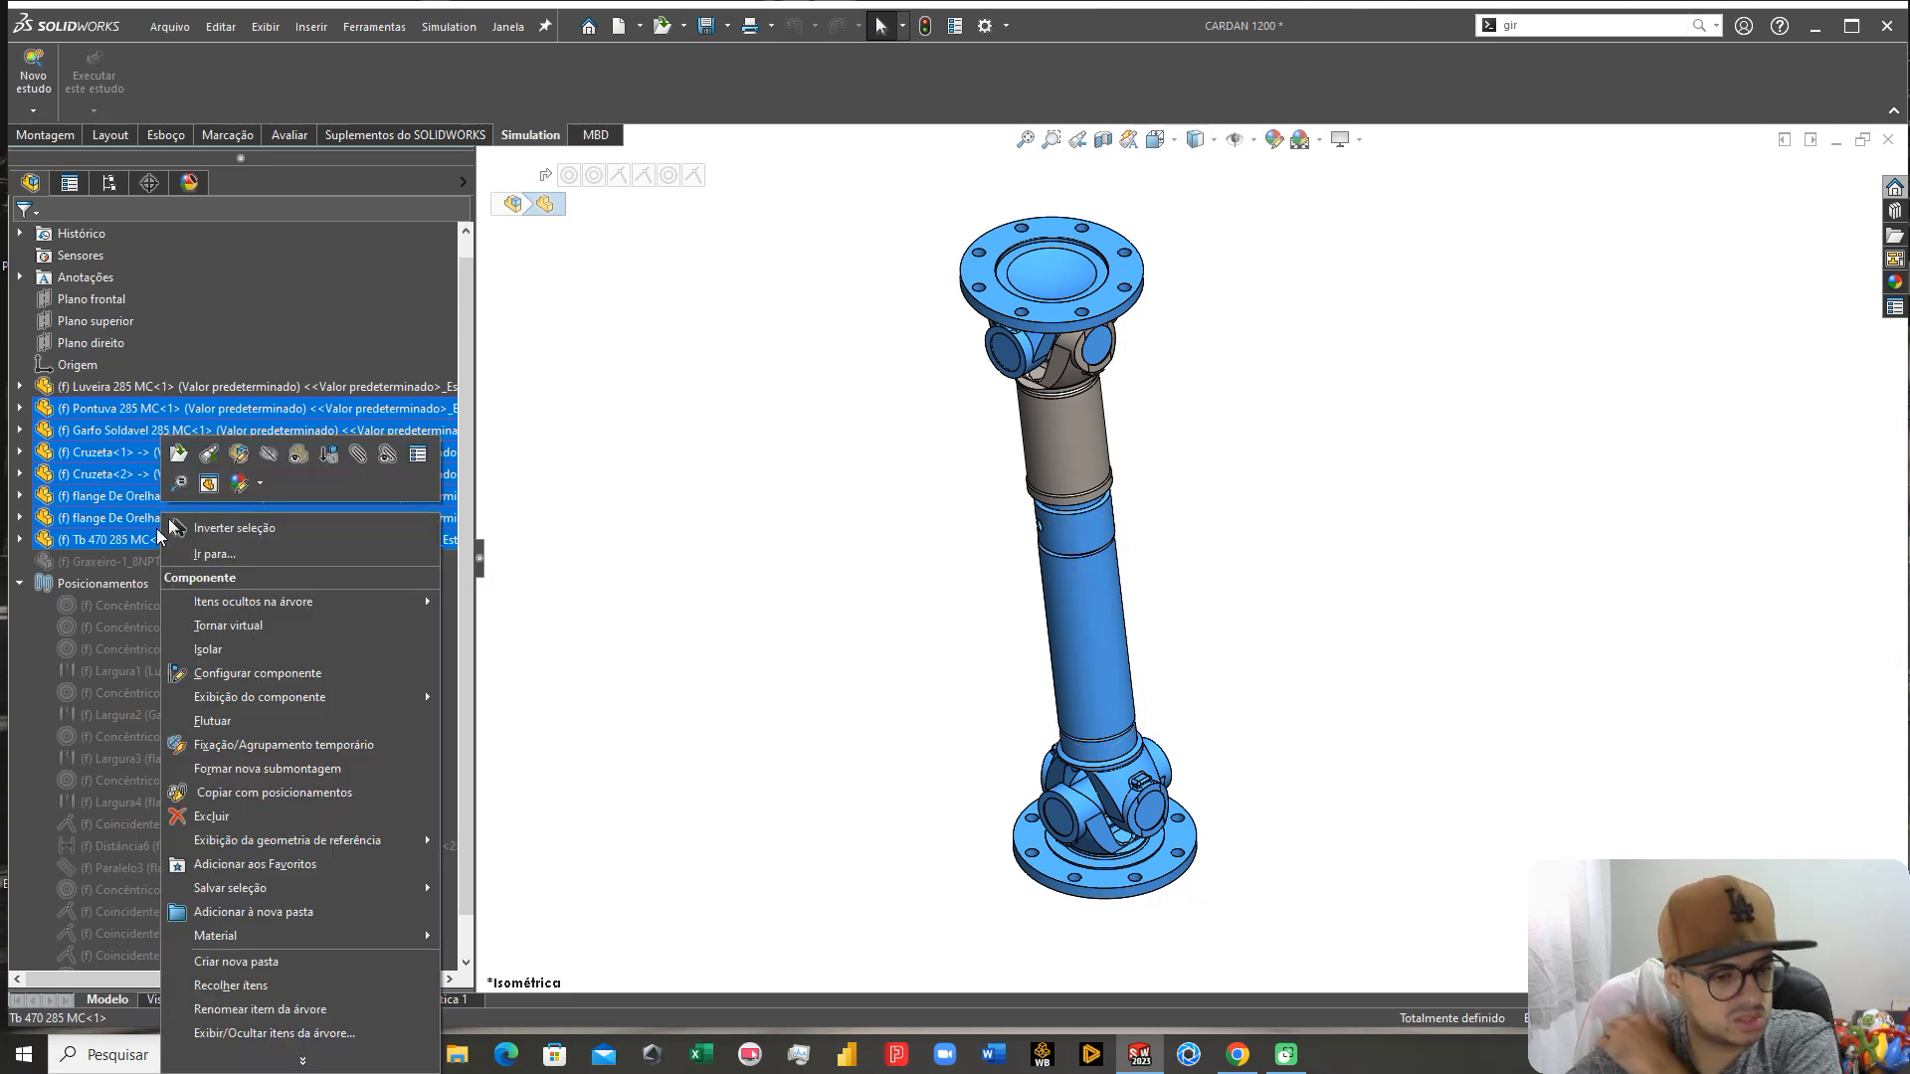
{"action": "mouse_move", "coordinate": [307, 933]}
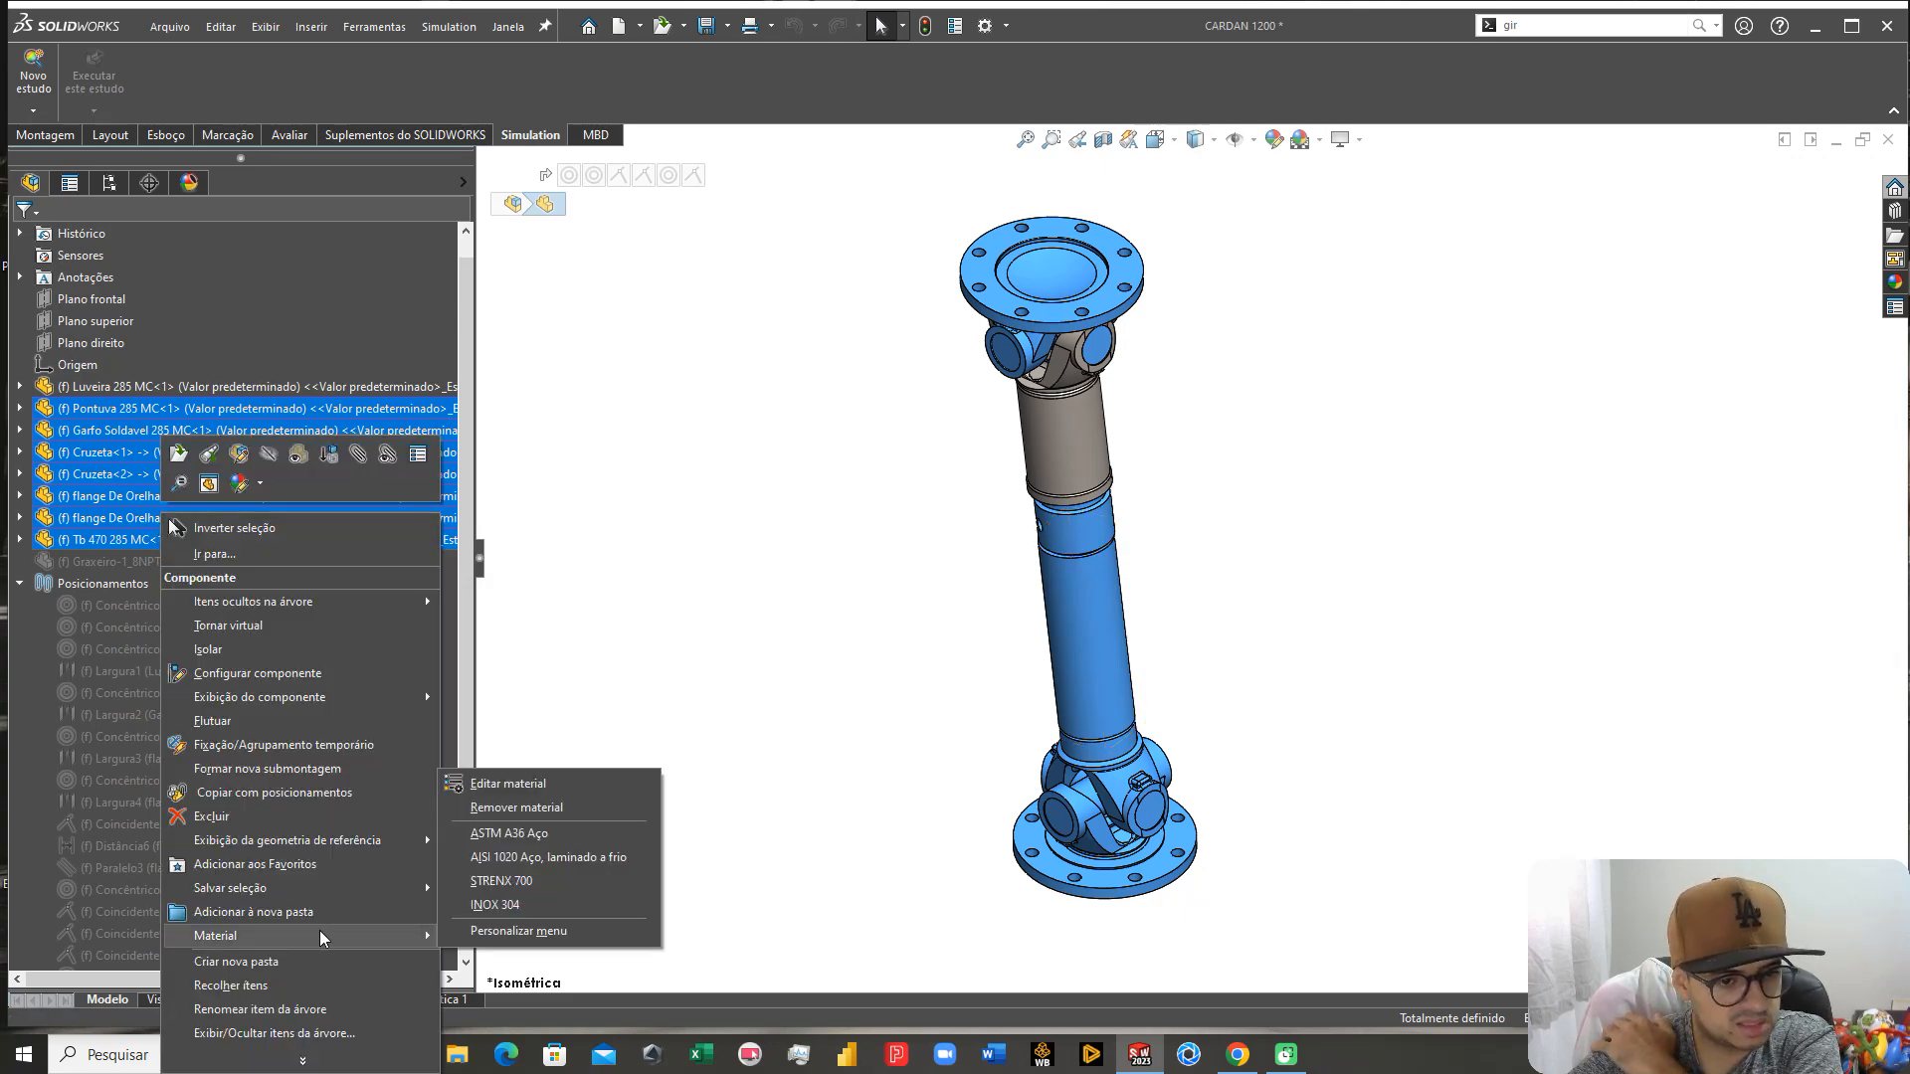
{"action": "left_click", "coordinate": [522, 786]}
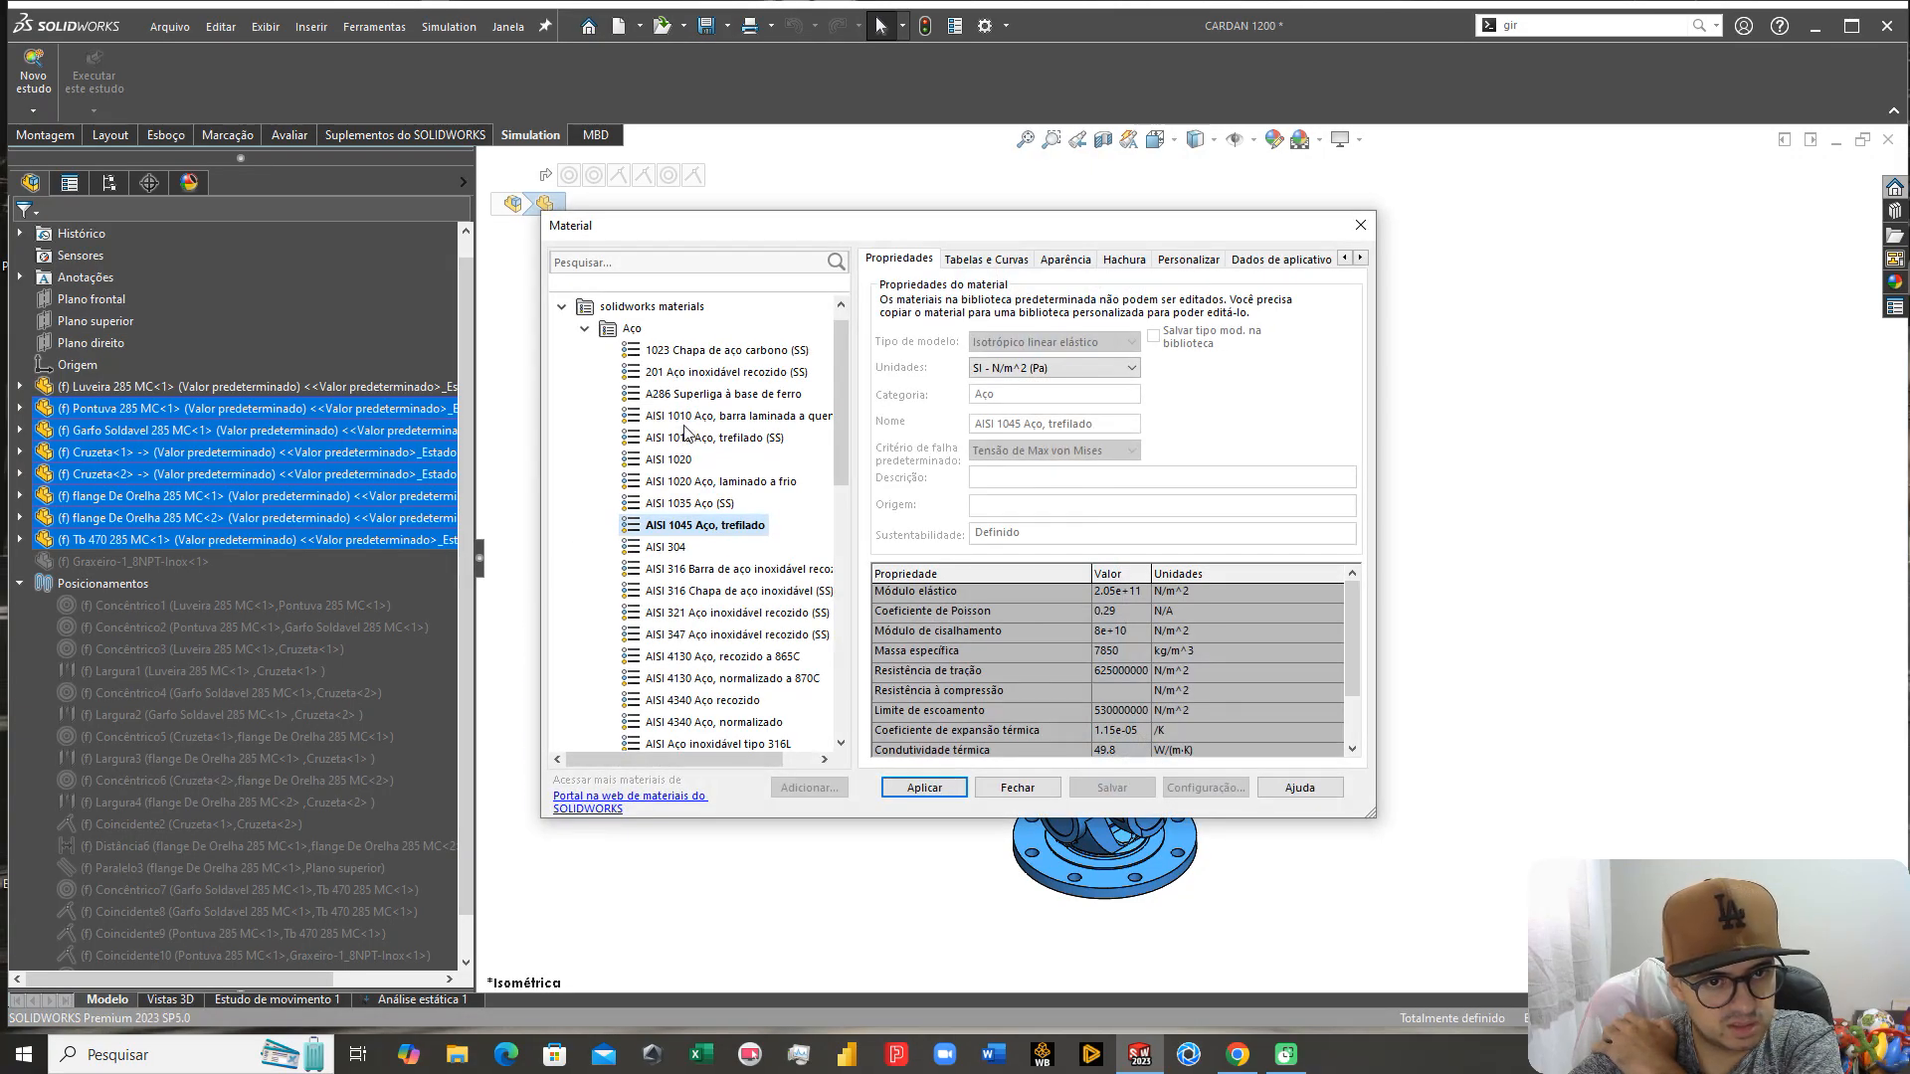
{"action": "left_click", "coordinate": [685, 422]}
{"action": "left_click", "coordinate": [926, 788]}
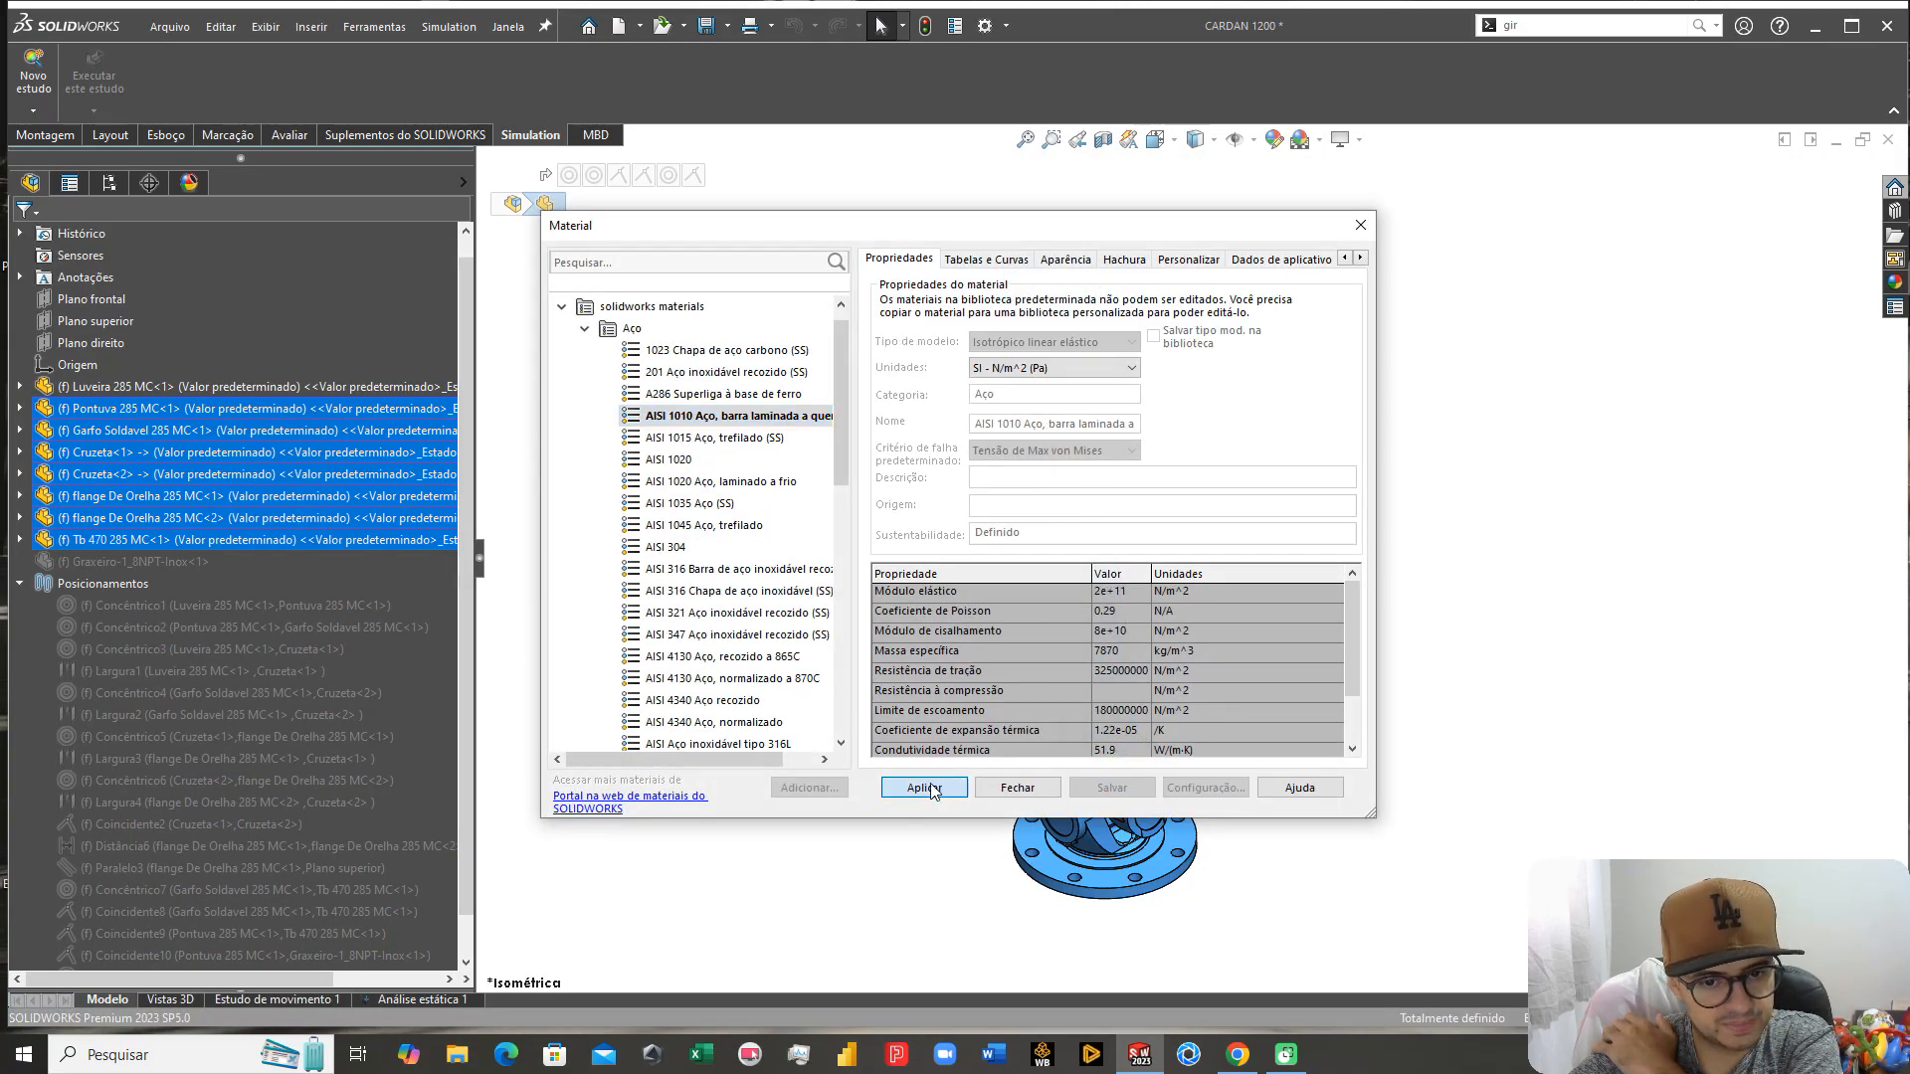
{"action": "left_click", "coordinate": [1017, 788]}
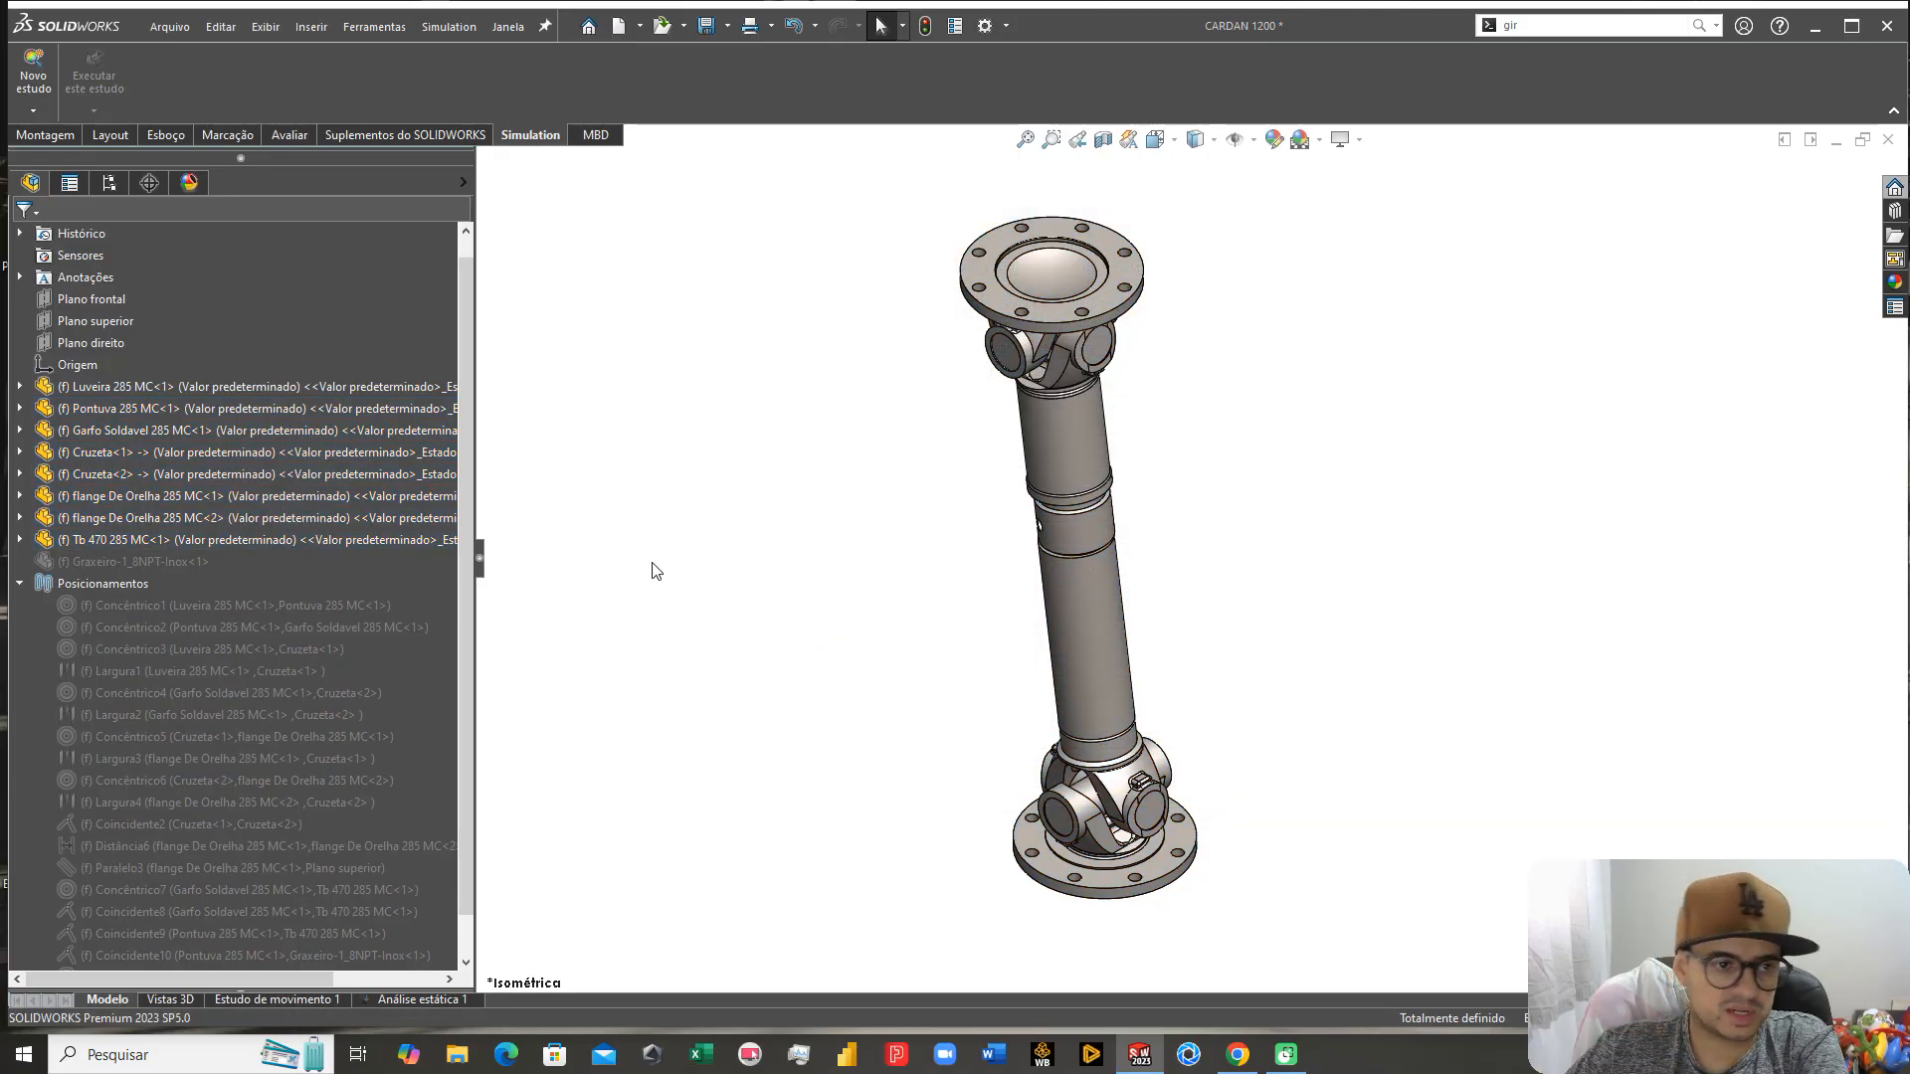
Step: Return to the Análise estática 1 study, list its parts and rebuild the assembly to refresh their materials
{"action": "left_click", "coordinate": [331, 386]}
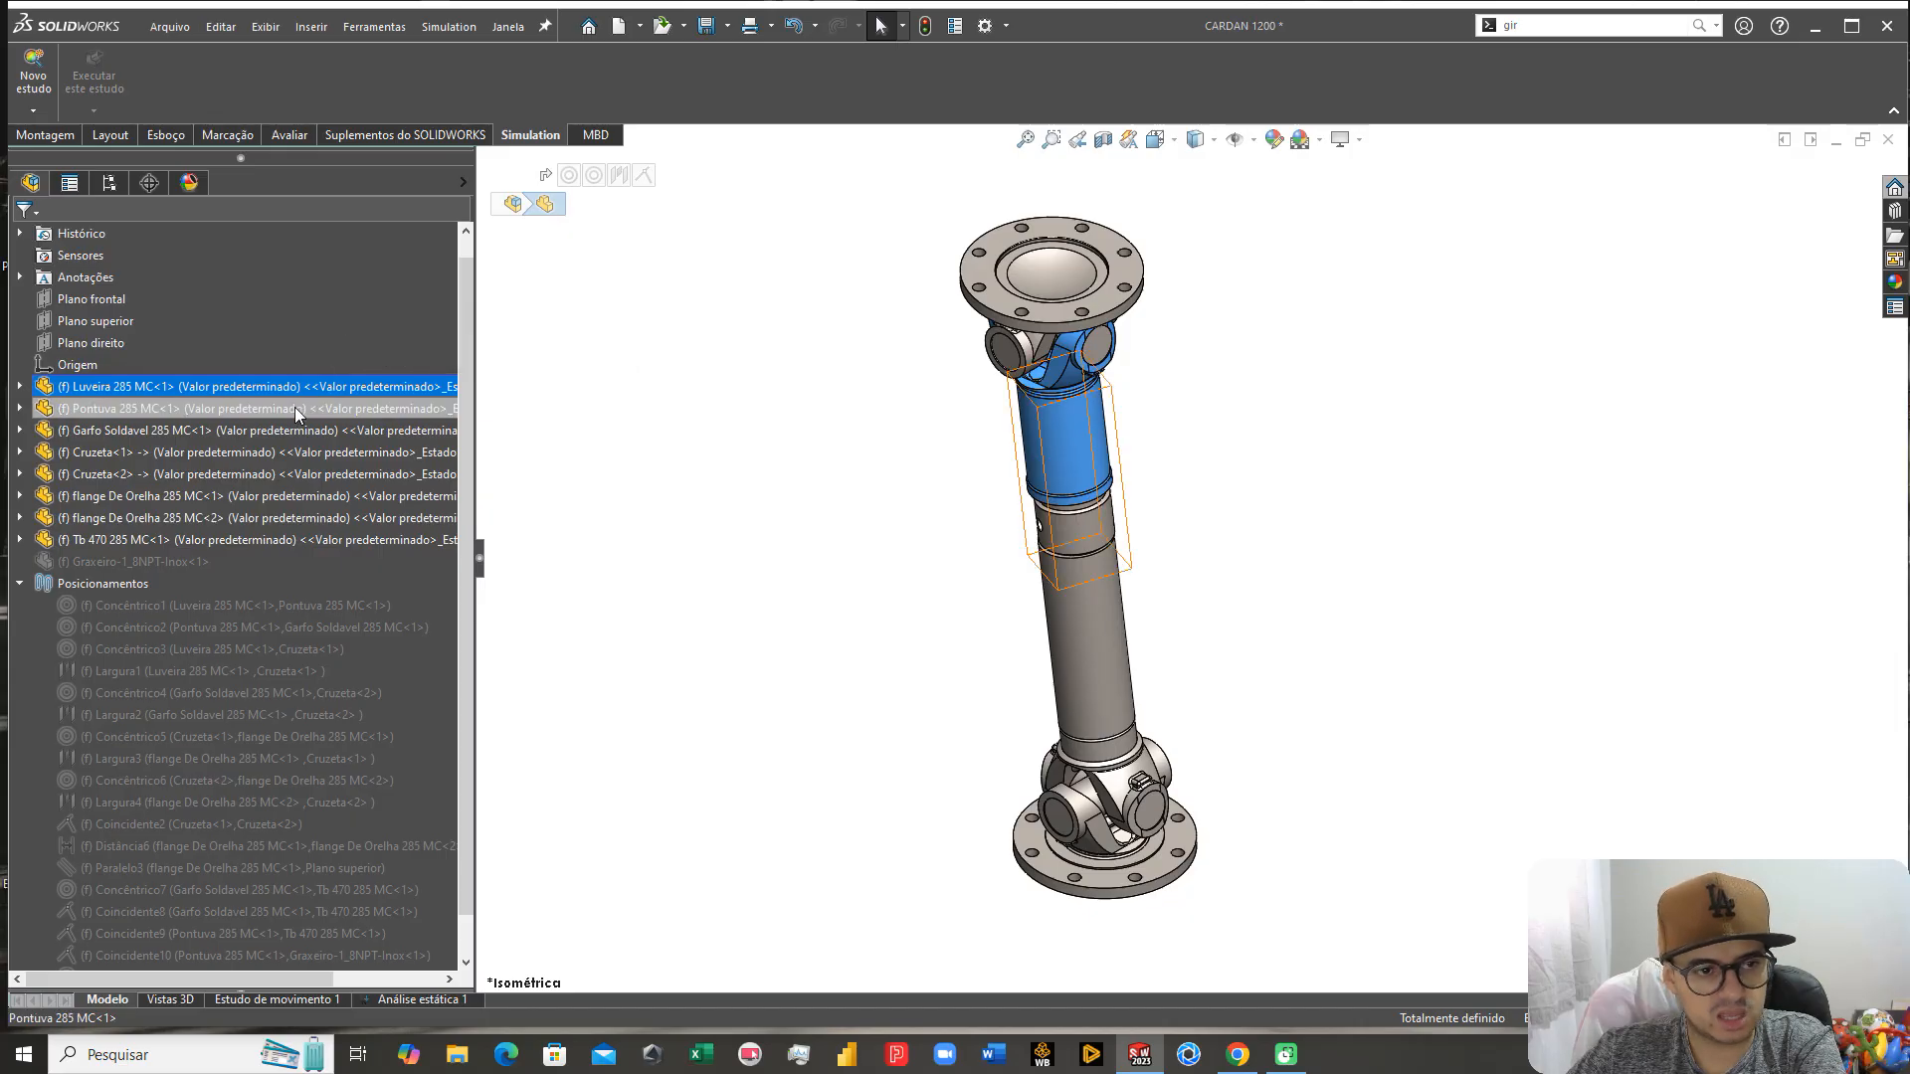
{"action": "left_click", "coordinate": [295, 408]}
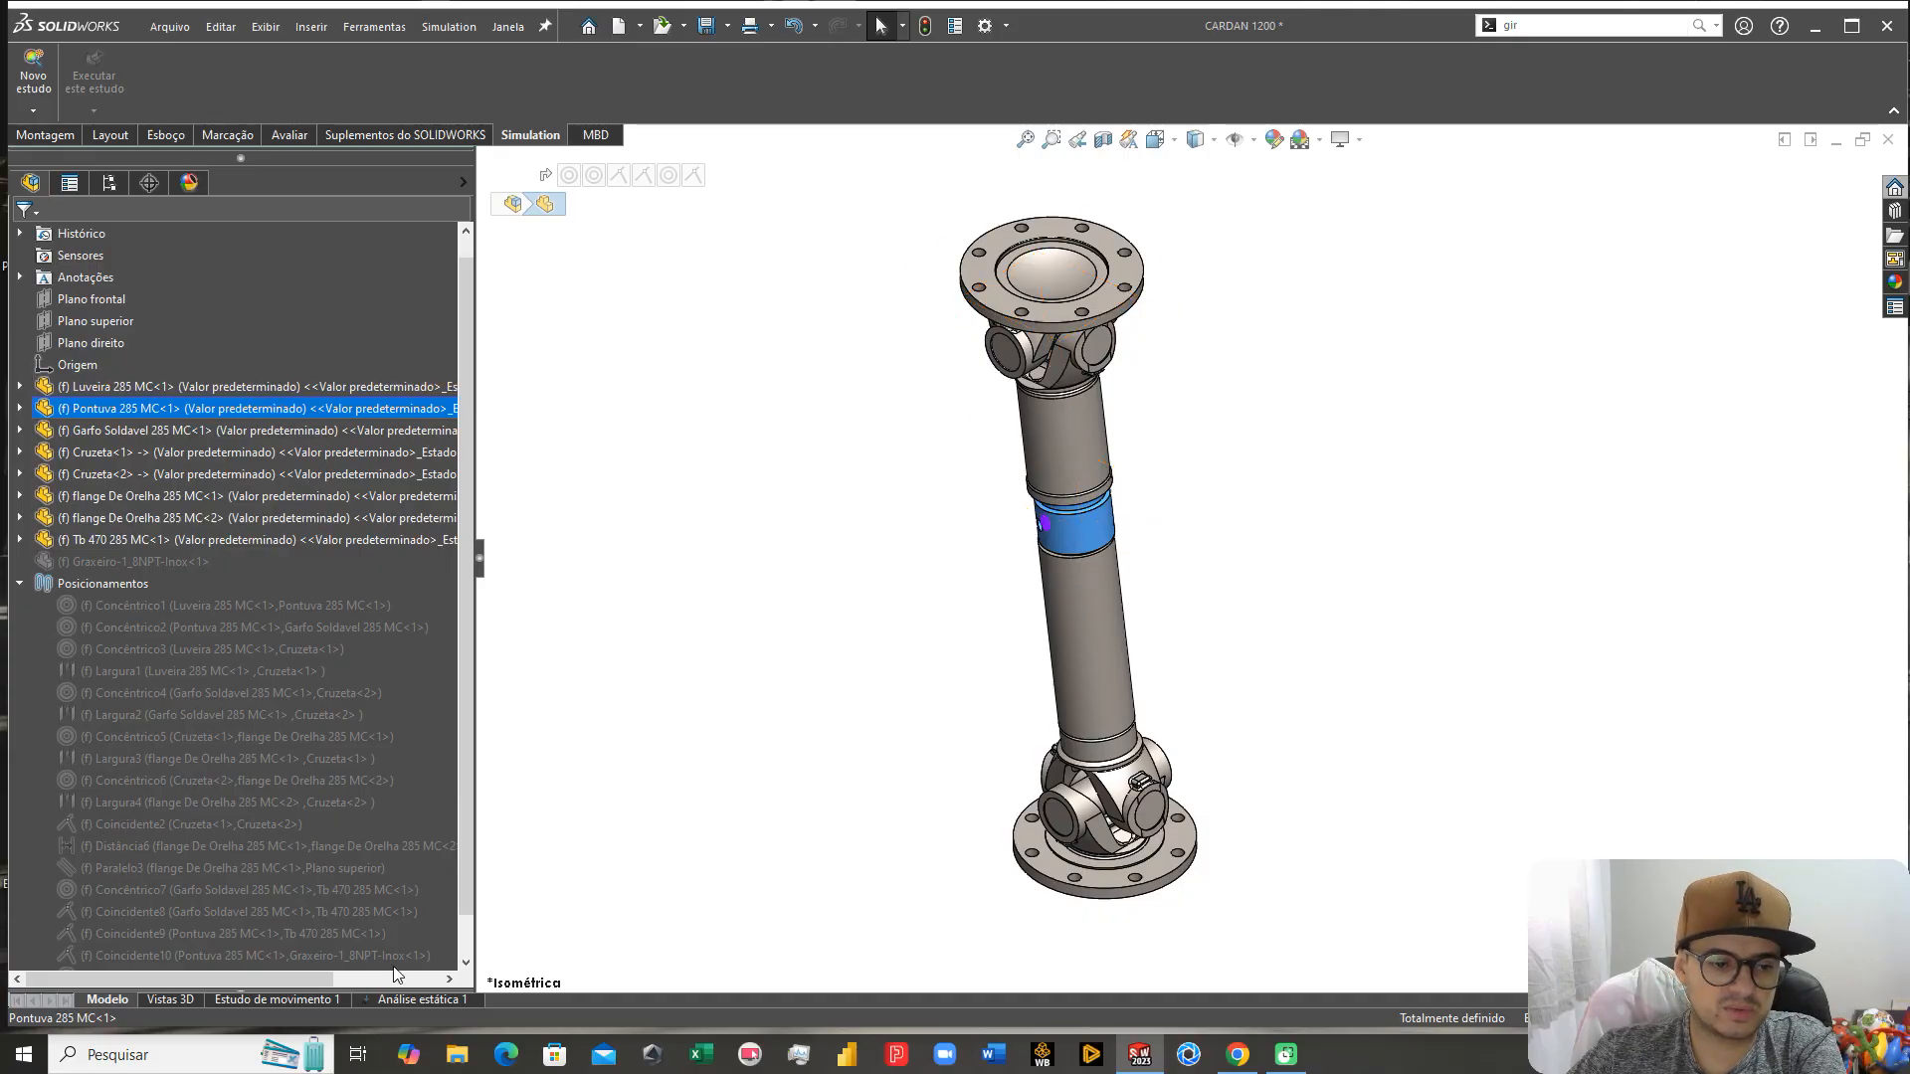
{"action": "left_click", "coordinate": [393, 1000]}
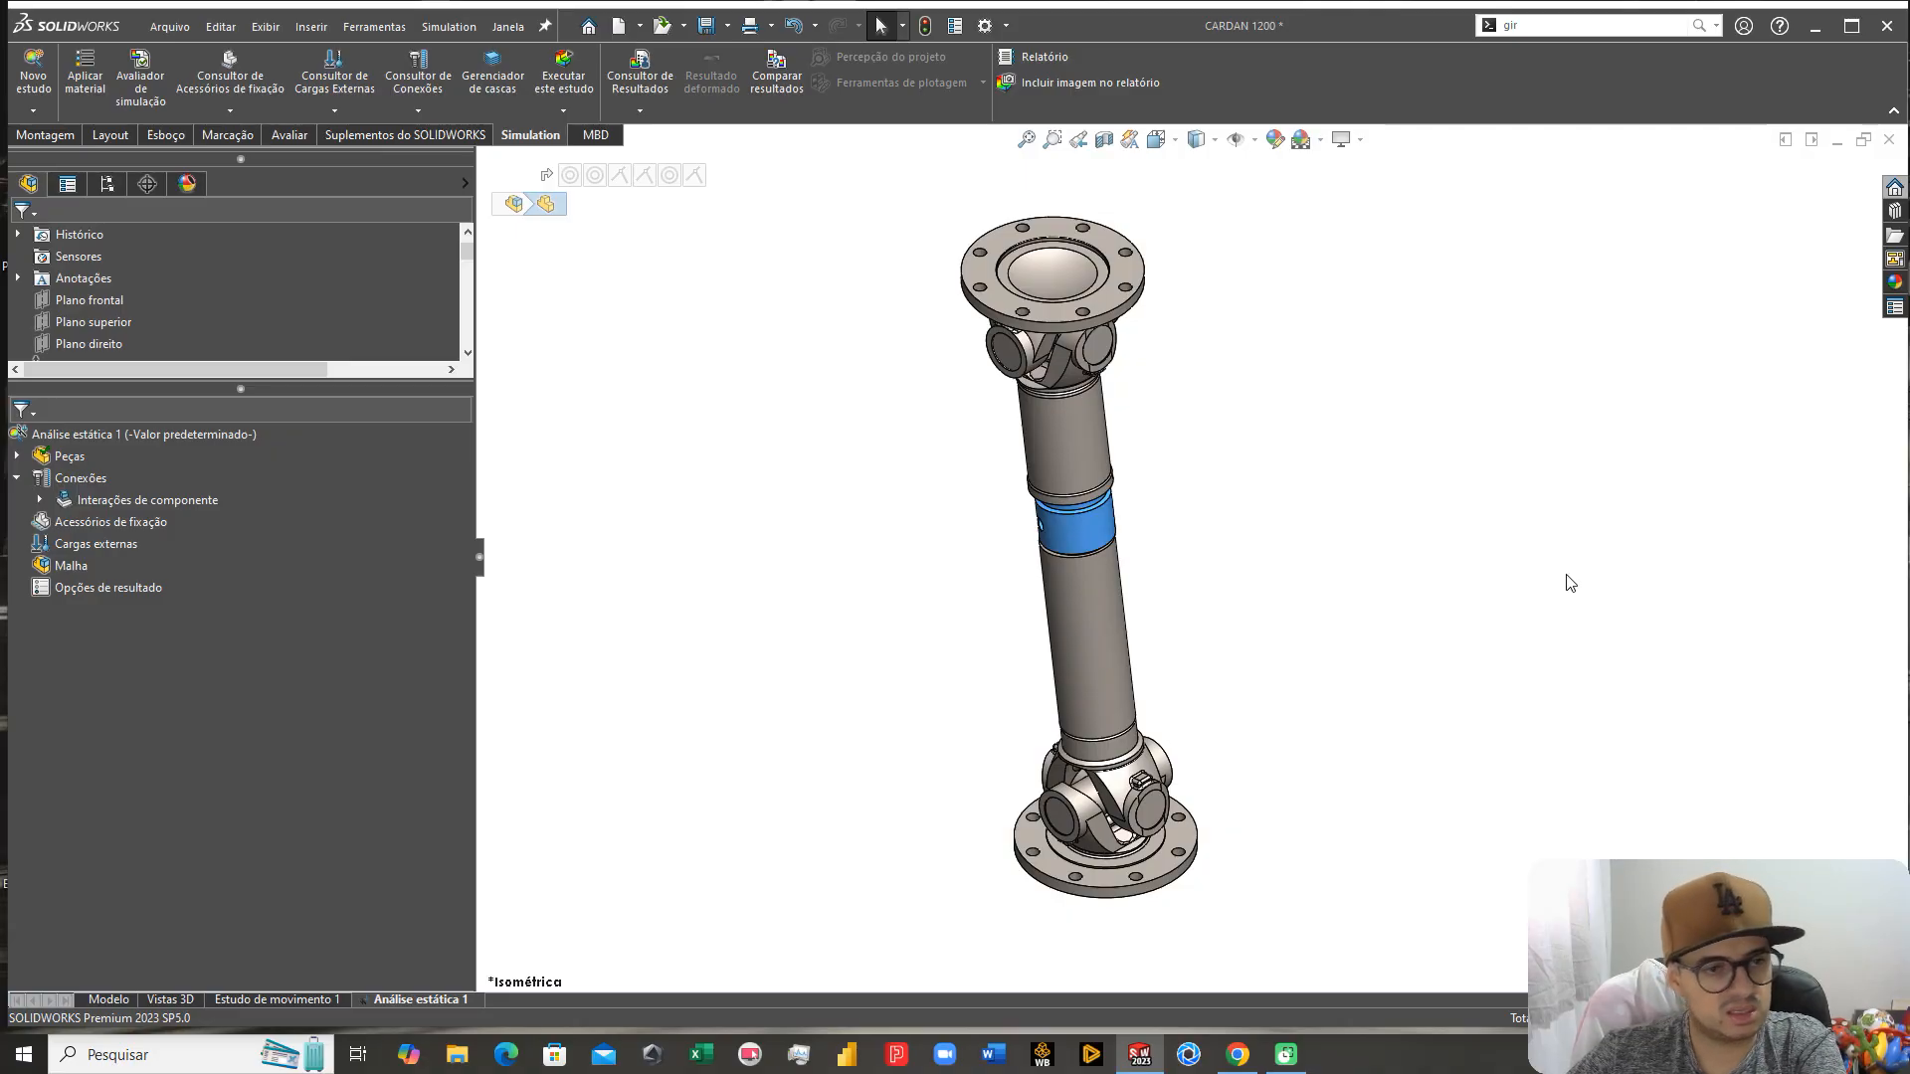
{"action": "double_click", "coordinate": [48, 457]}
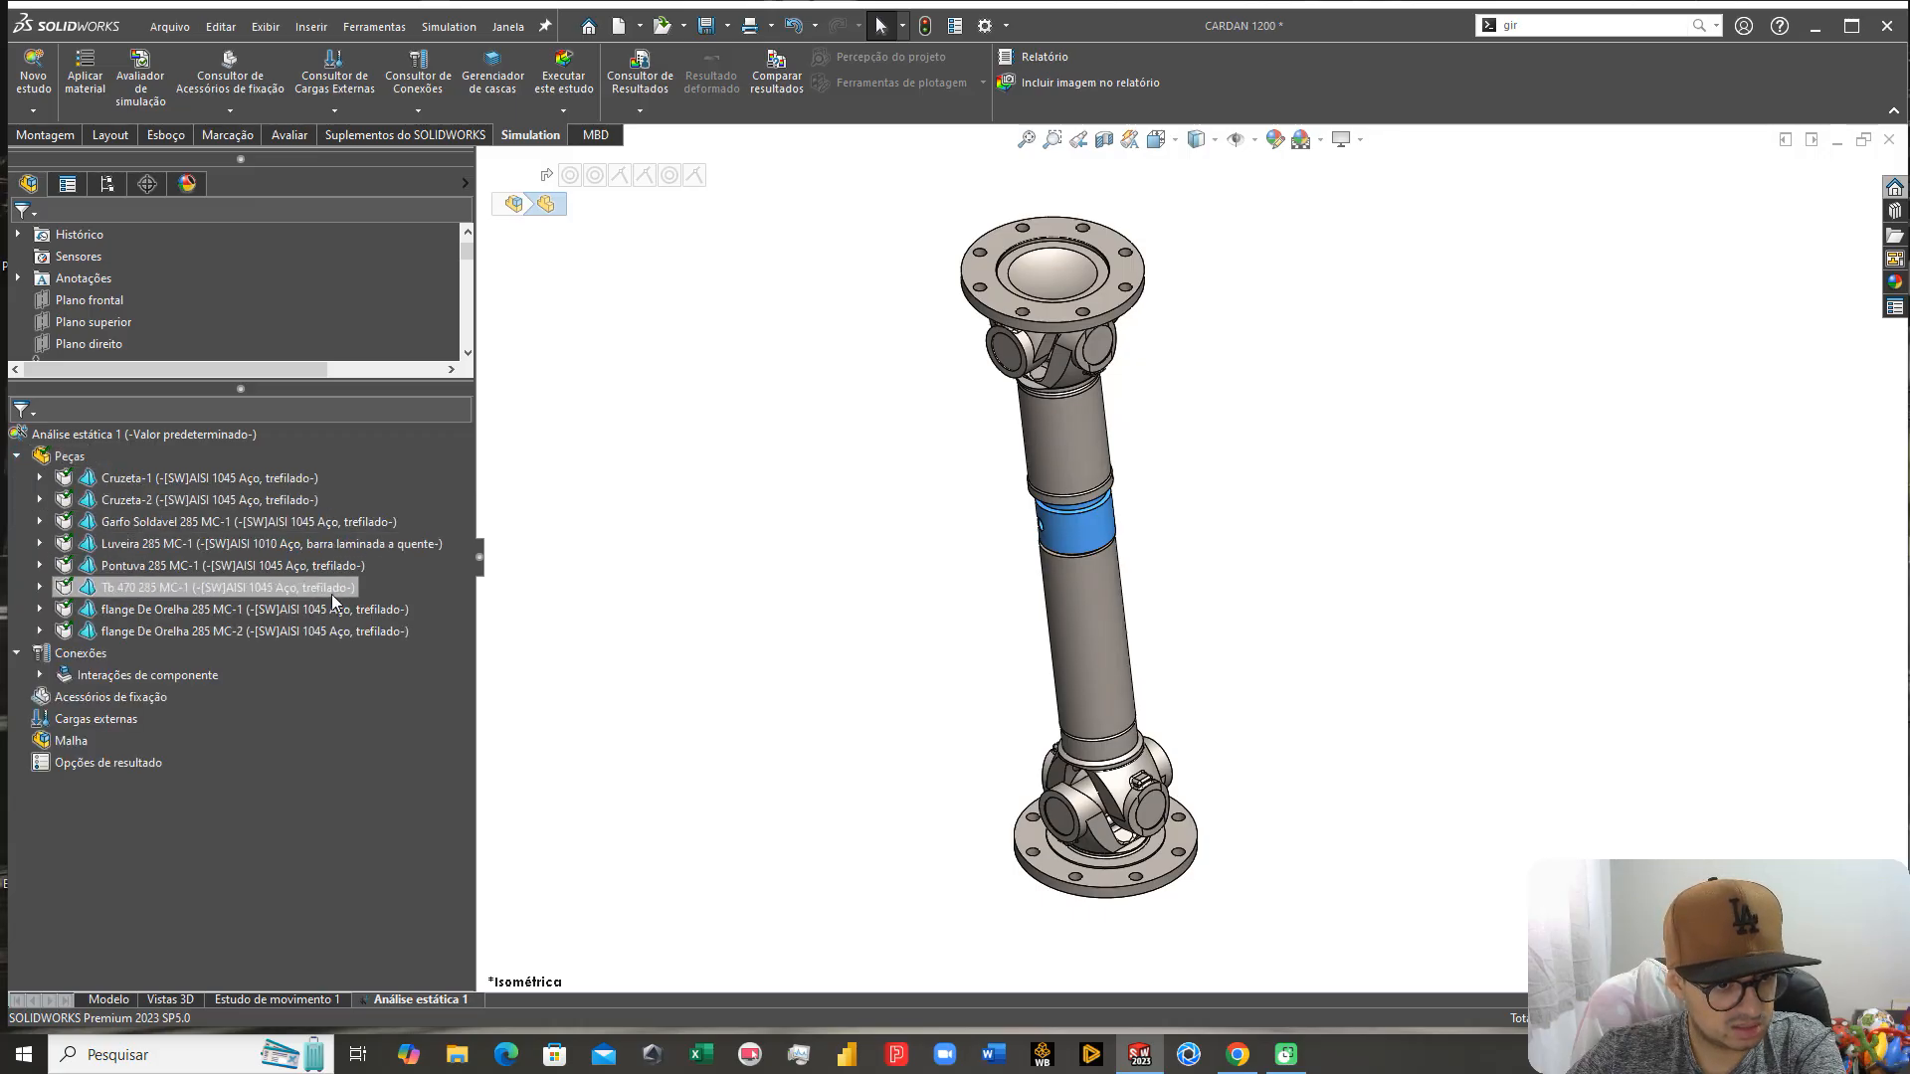
{"action": "left_click", "coordinate": [926, 22]}
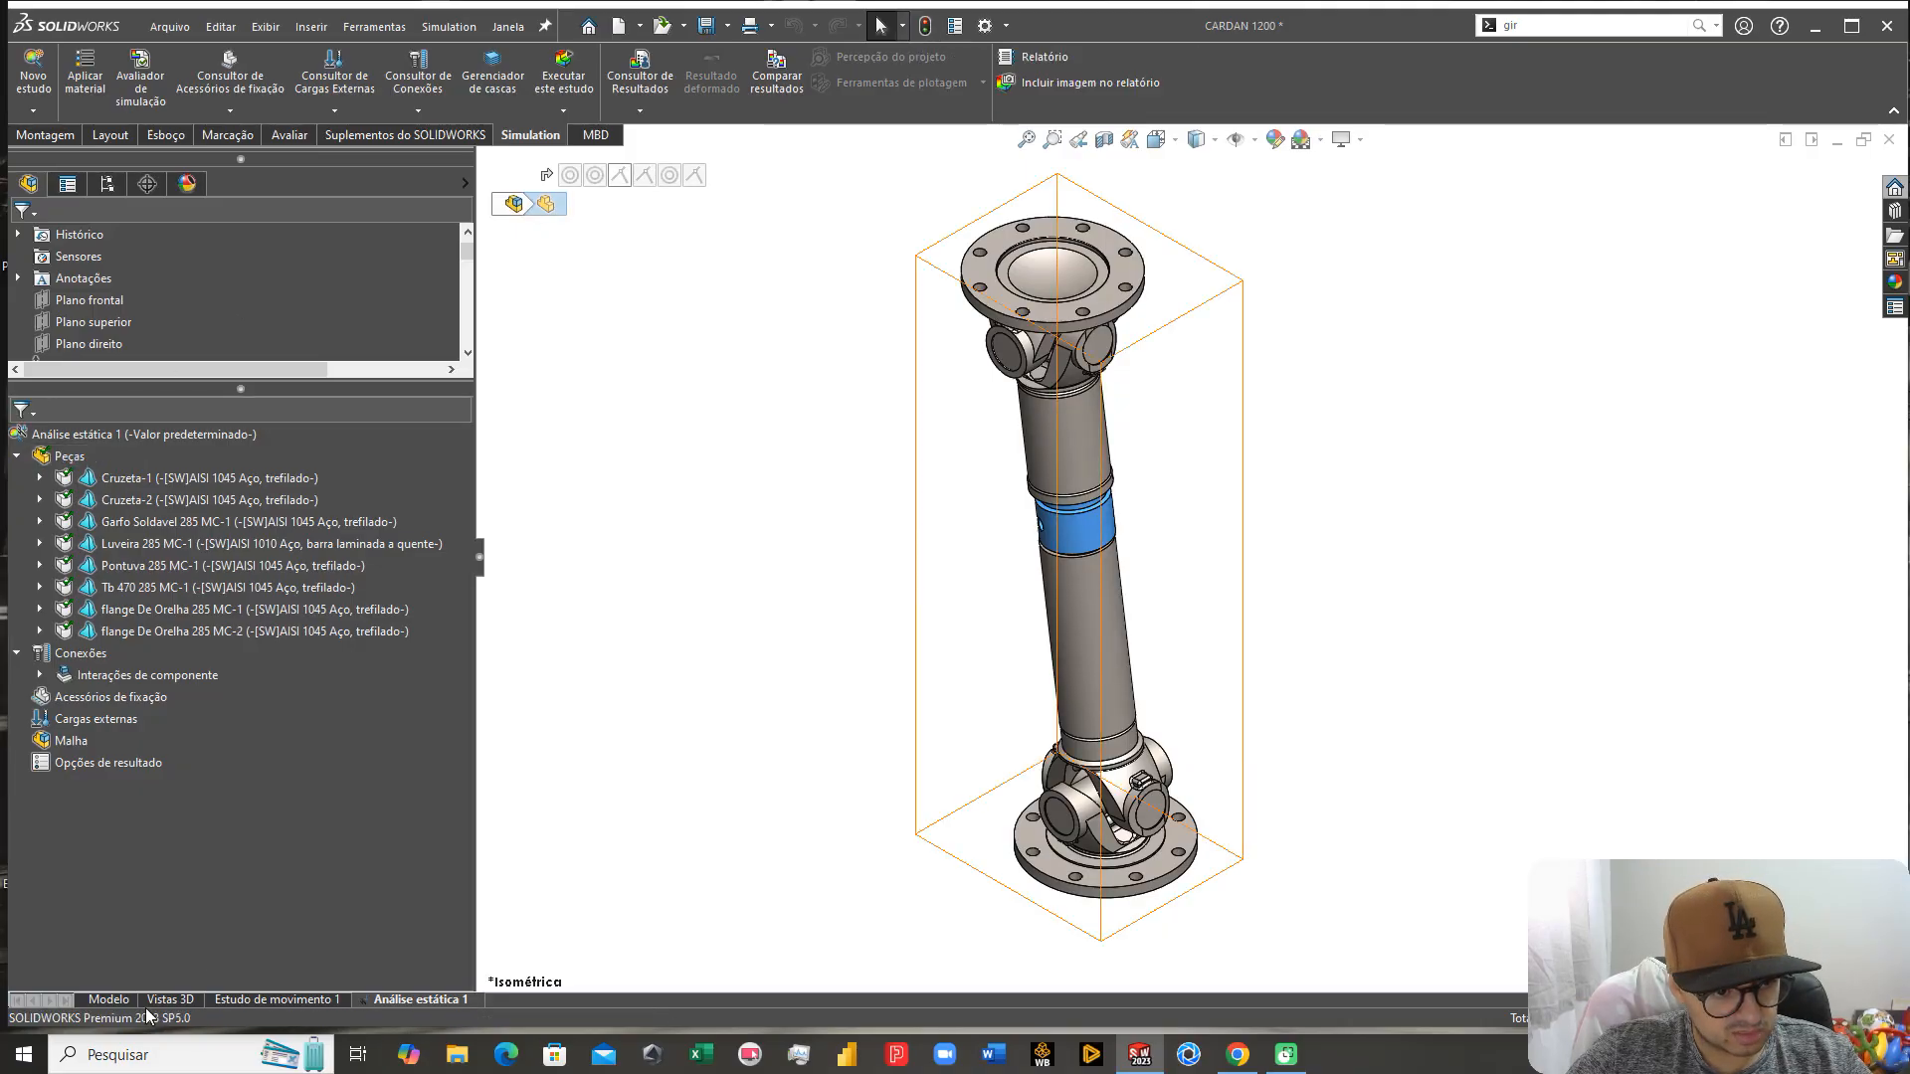
{"action": "left_click", "coordinate": [107, 999]}
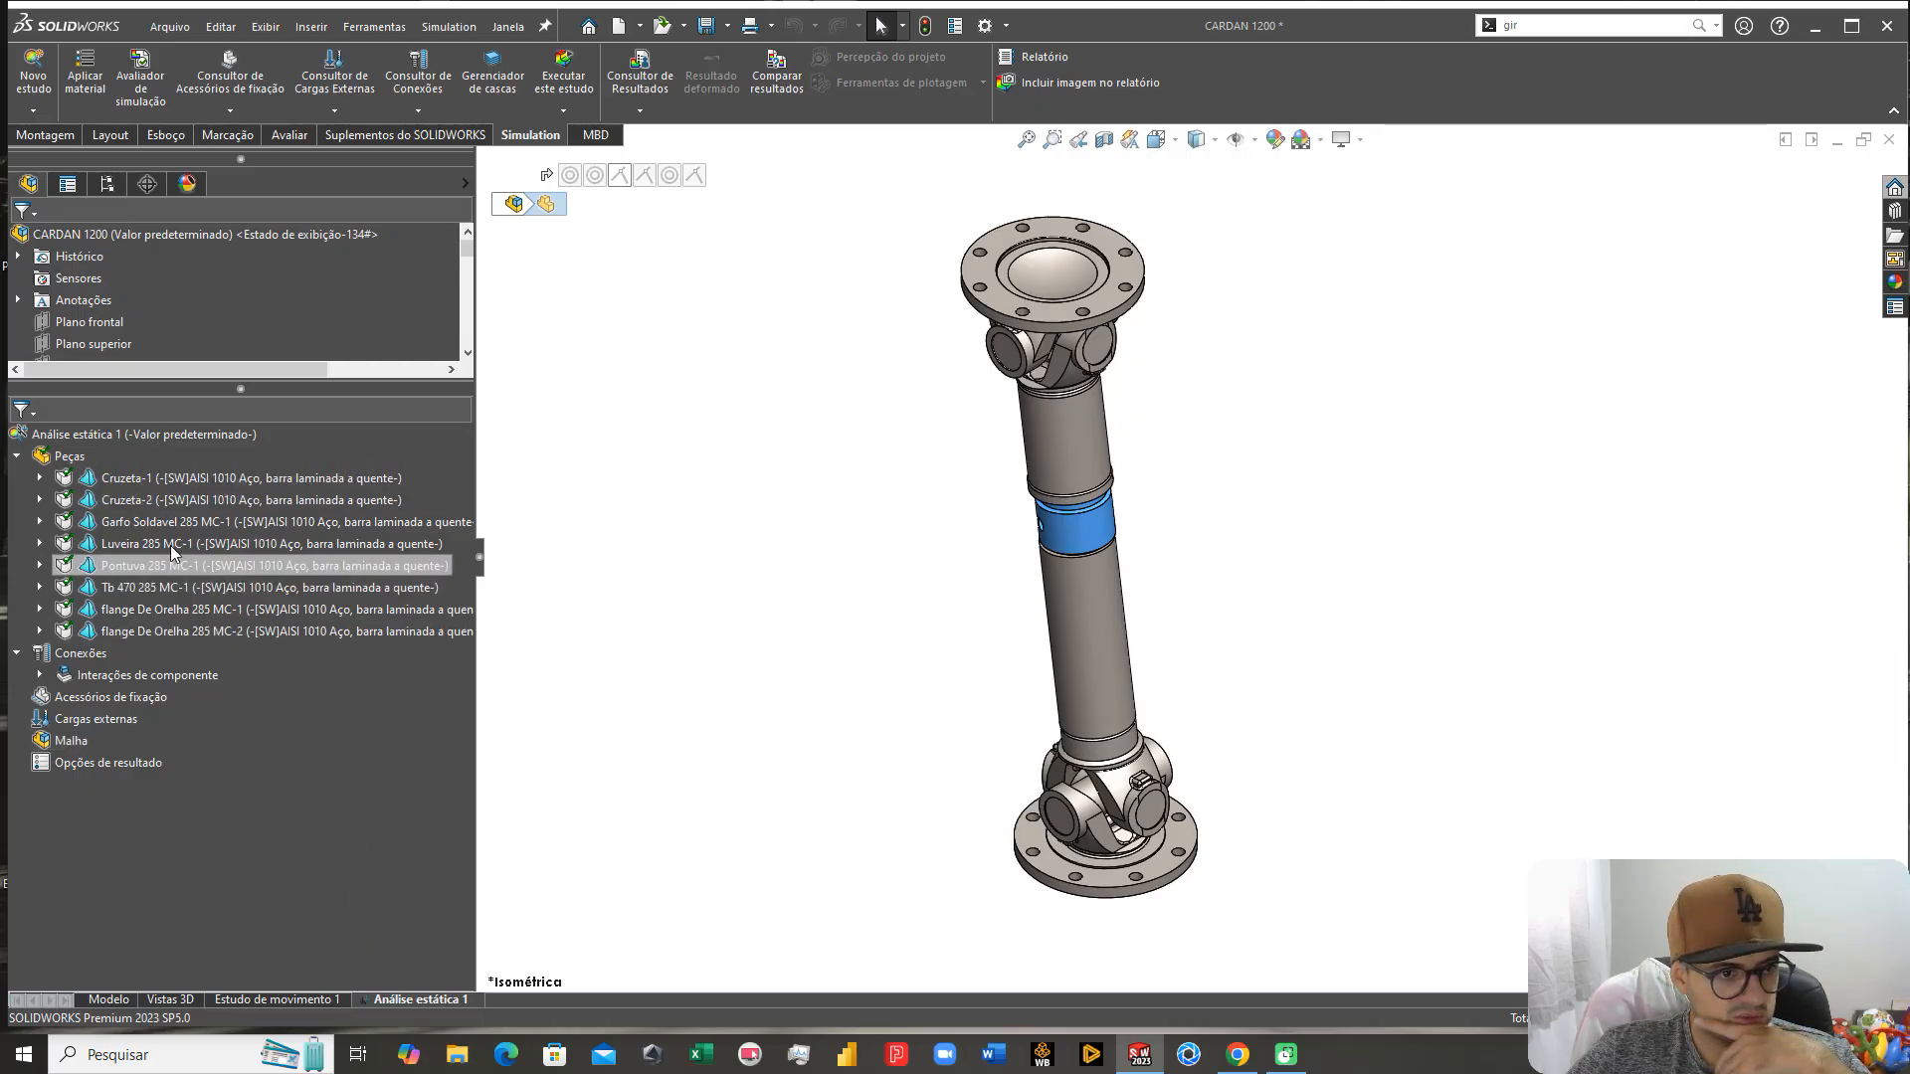
{"action": "right_click", "coordinate": [72, 463]}
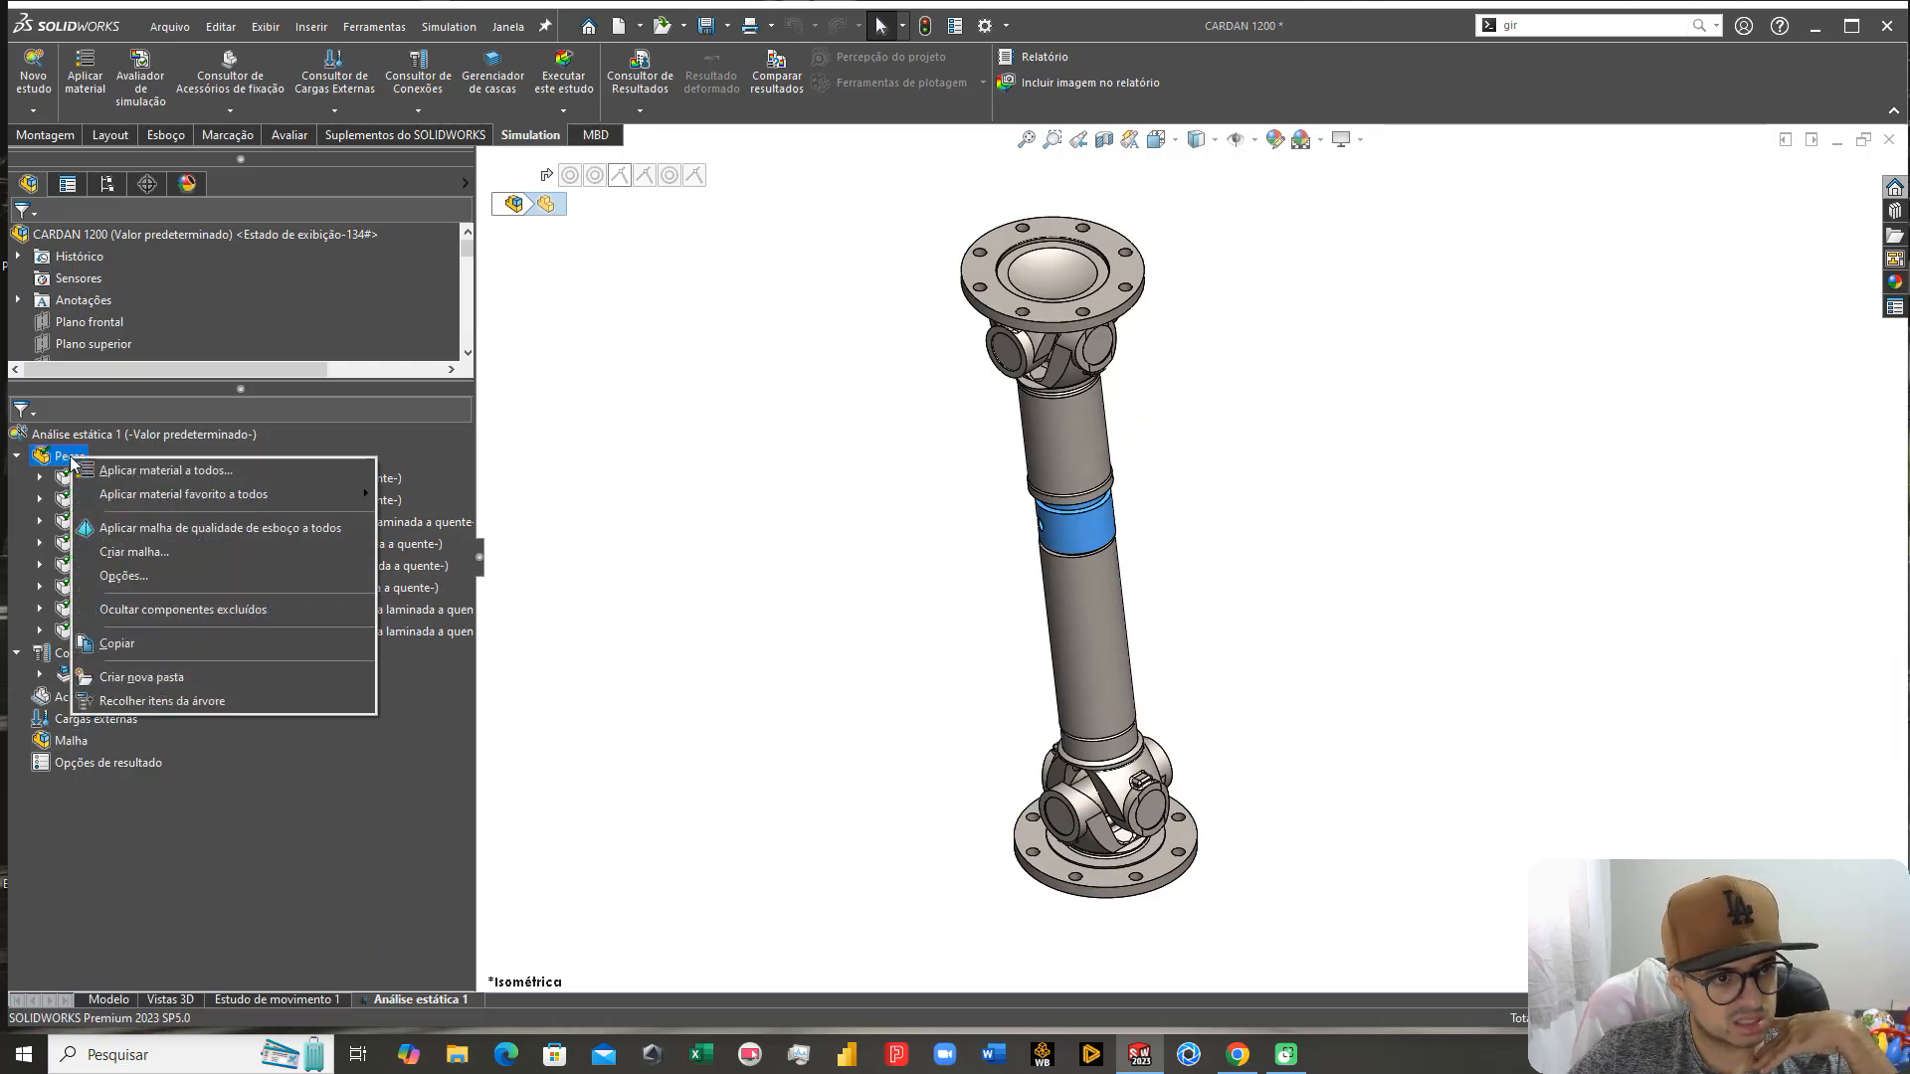
{"action": "mouse_move", "coordinate": [145, 494]}
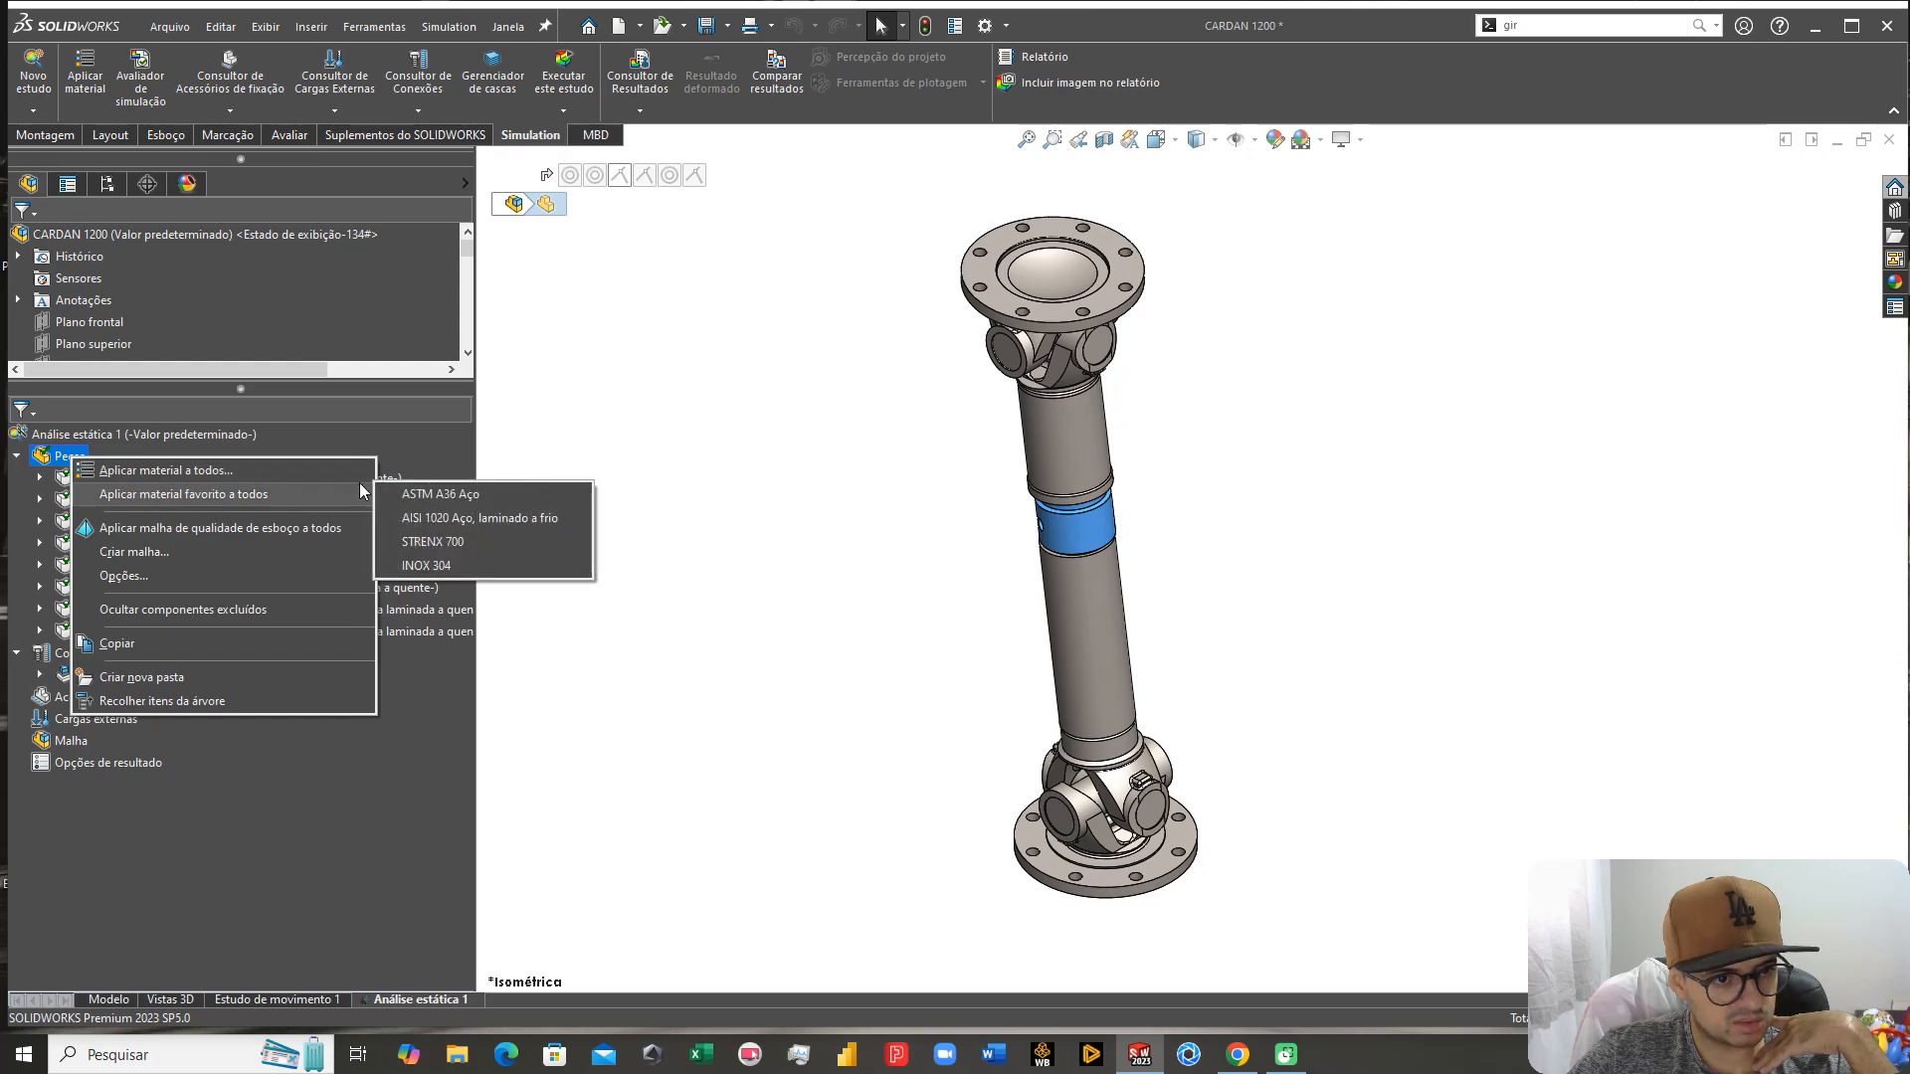
{"action": "left_click", "coordinate": [199, 471]}
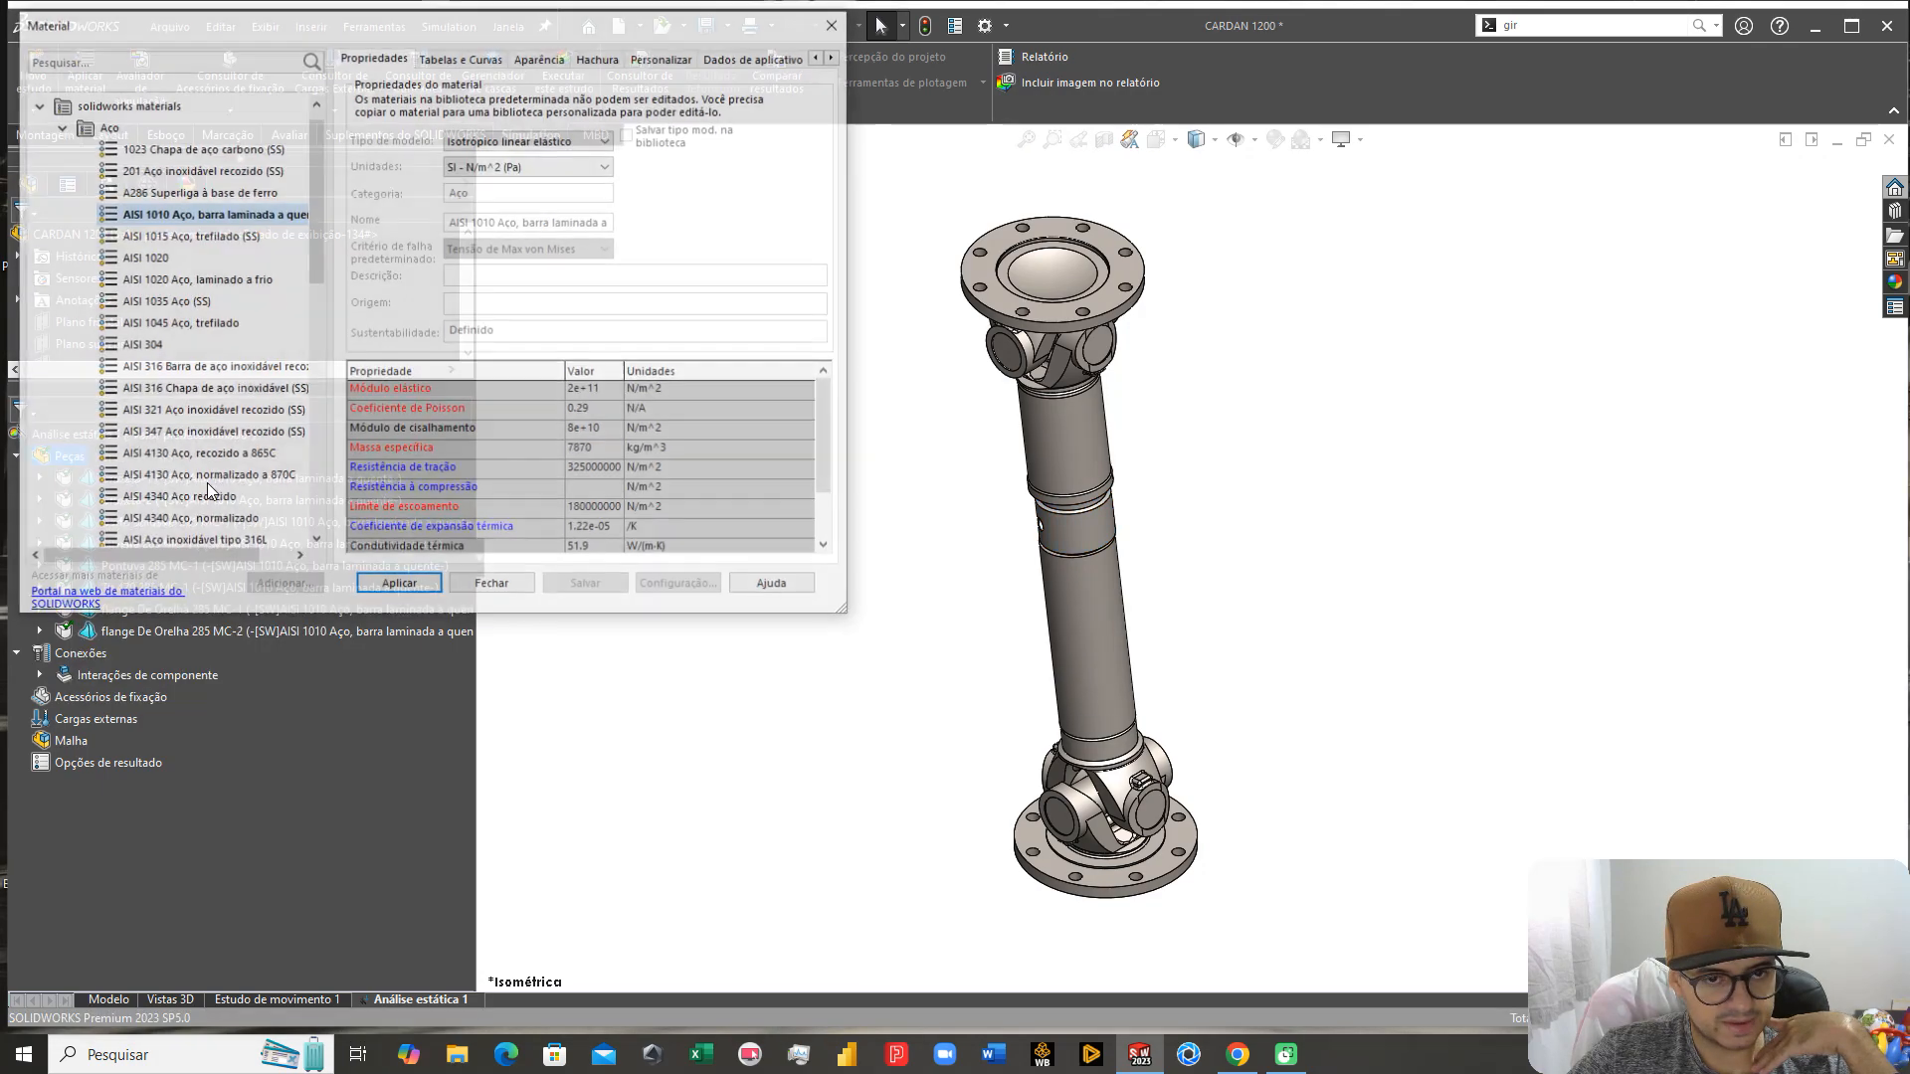
{"action": "left_click", "coordinate": [492, 586]}
Step: Apply the favourite material AISI 1020 Aço, laminado a frio to all parts of the study
{"action": "right_click", "coordinate": [67, 457]}
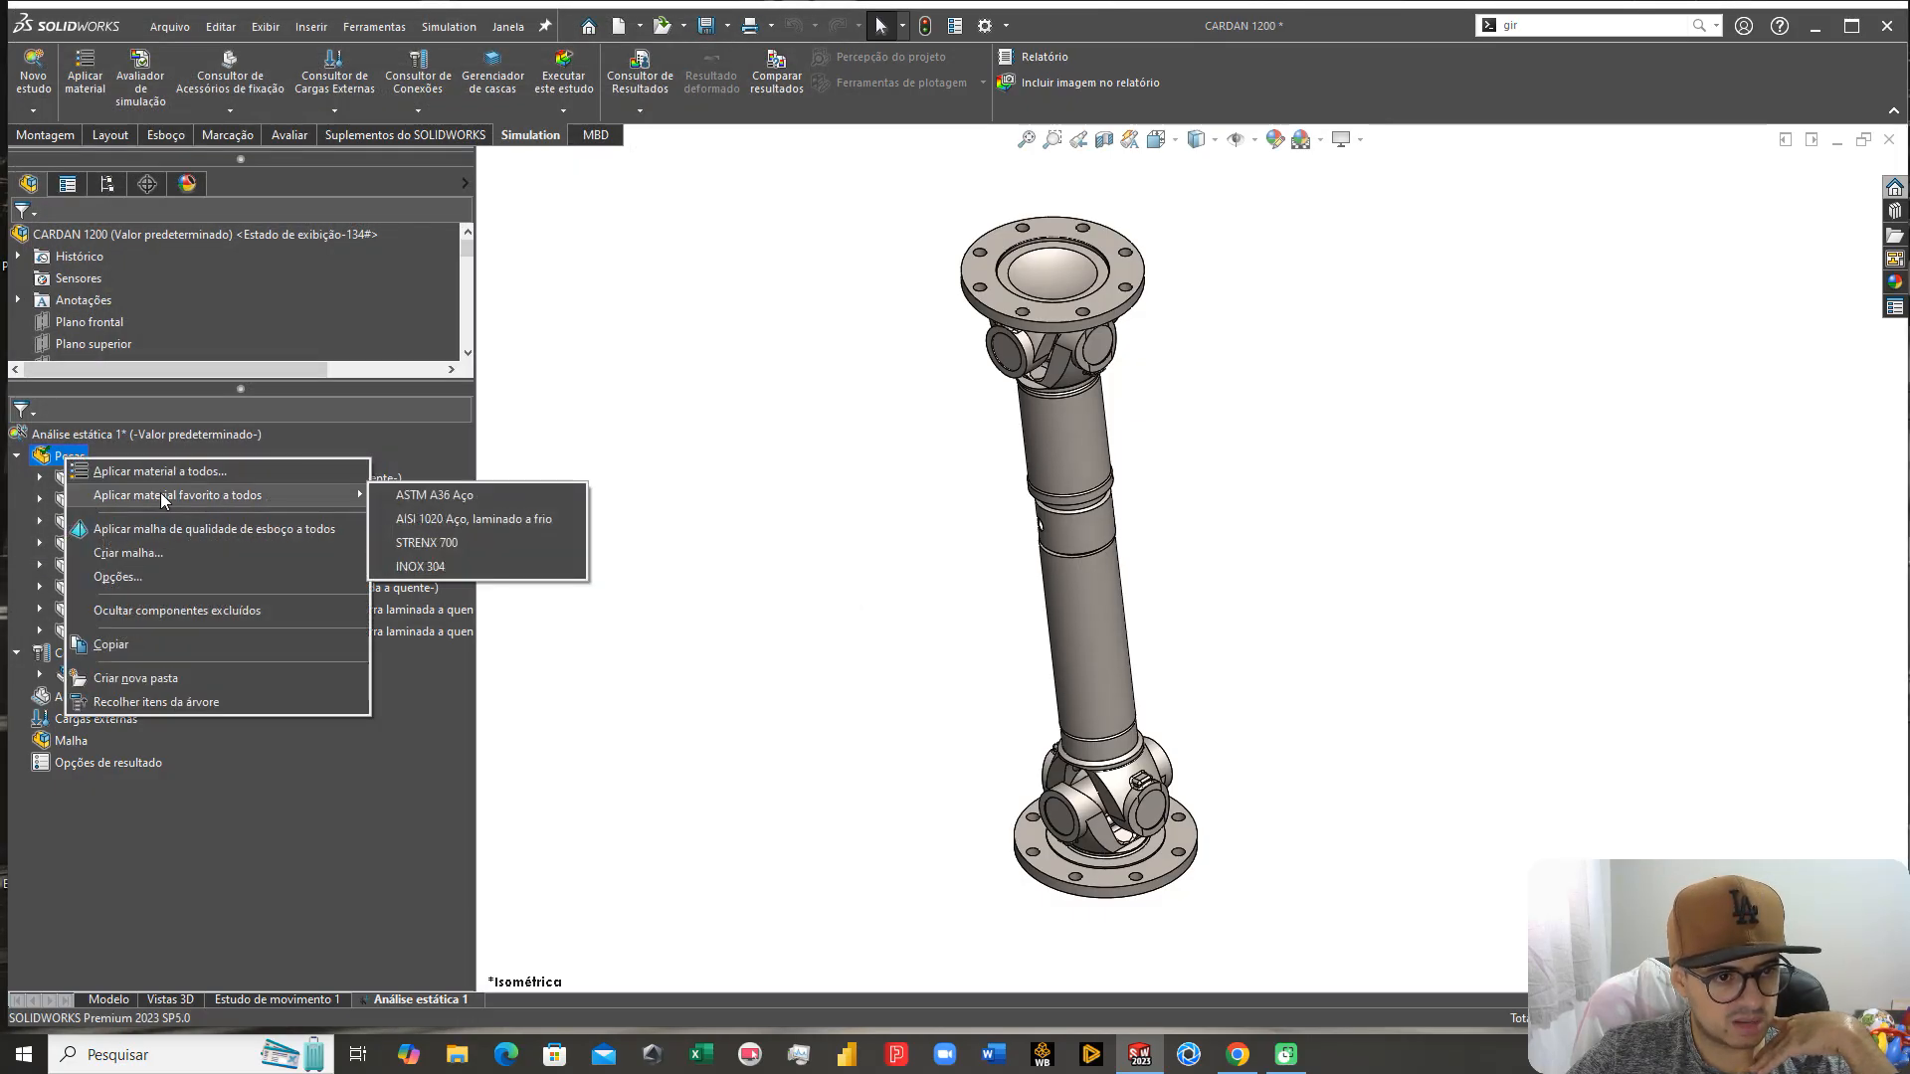
{"action": "mouse_move", "coordinate": [185, 495]}
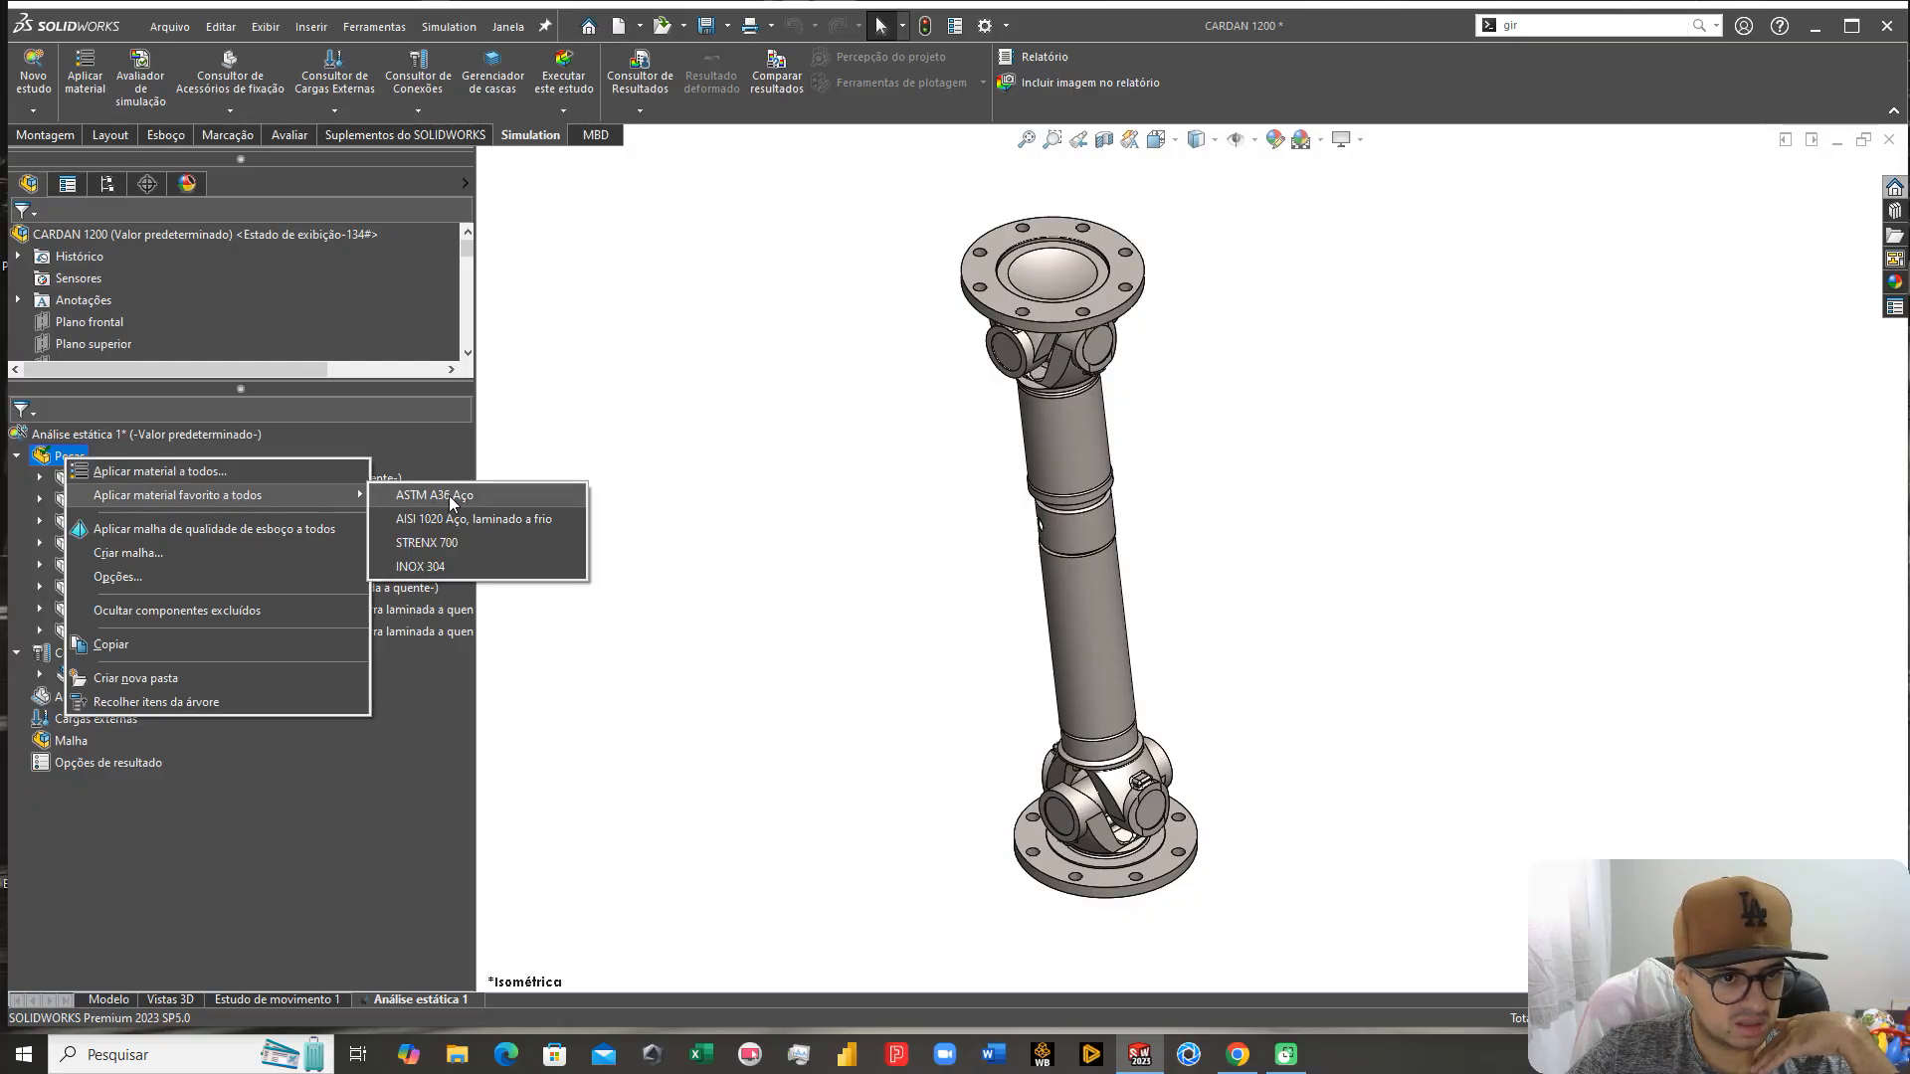
{"action": "left_click", "coordinate": [474, 522]}
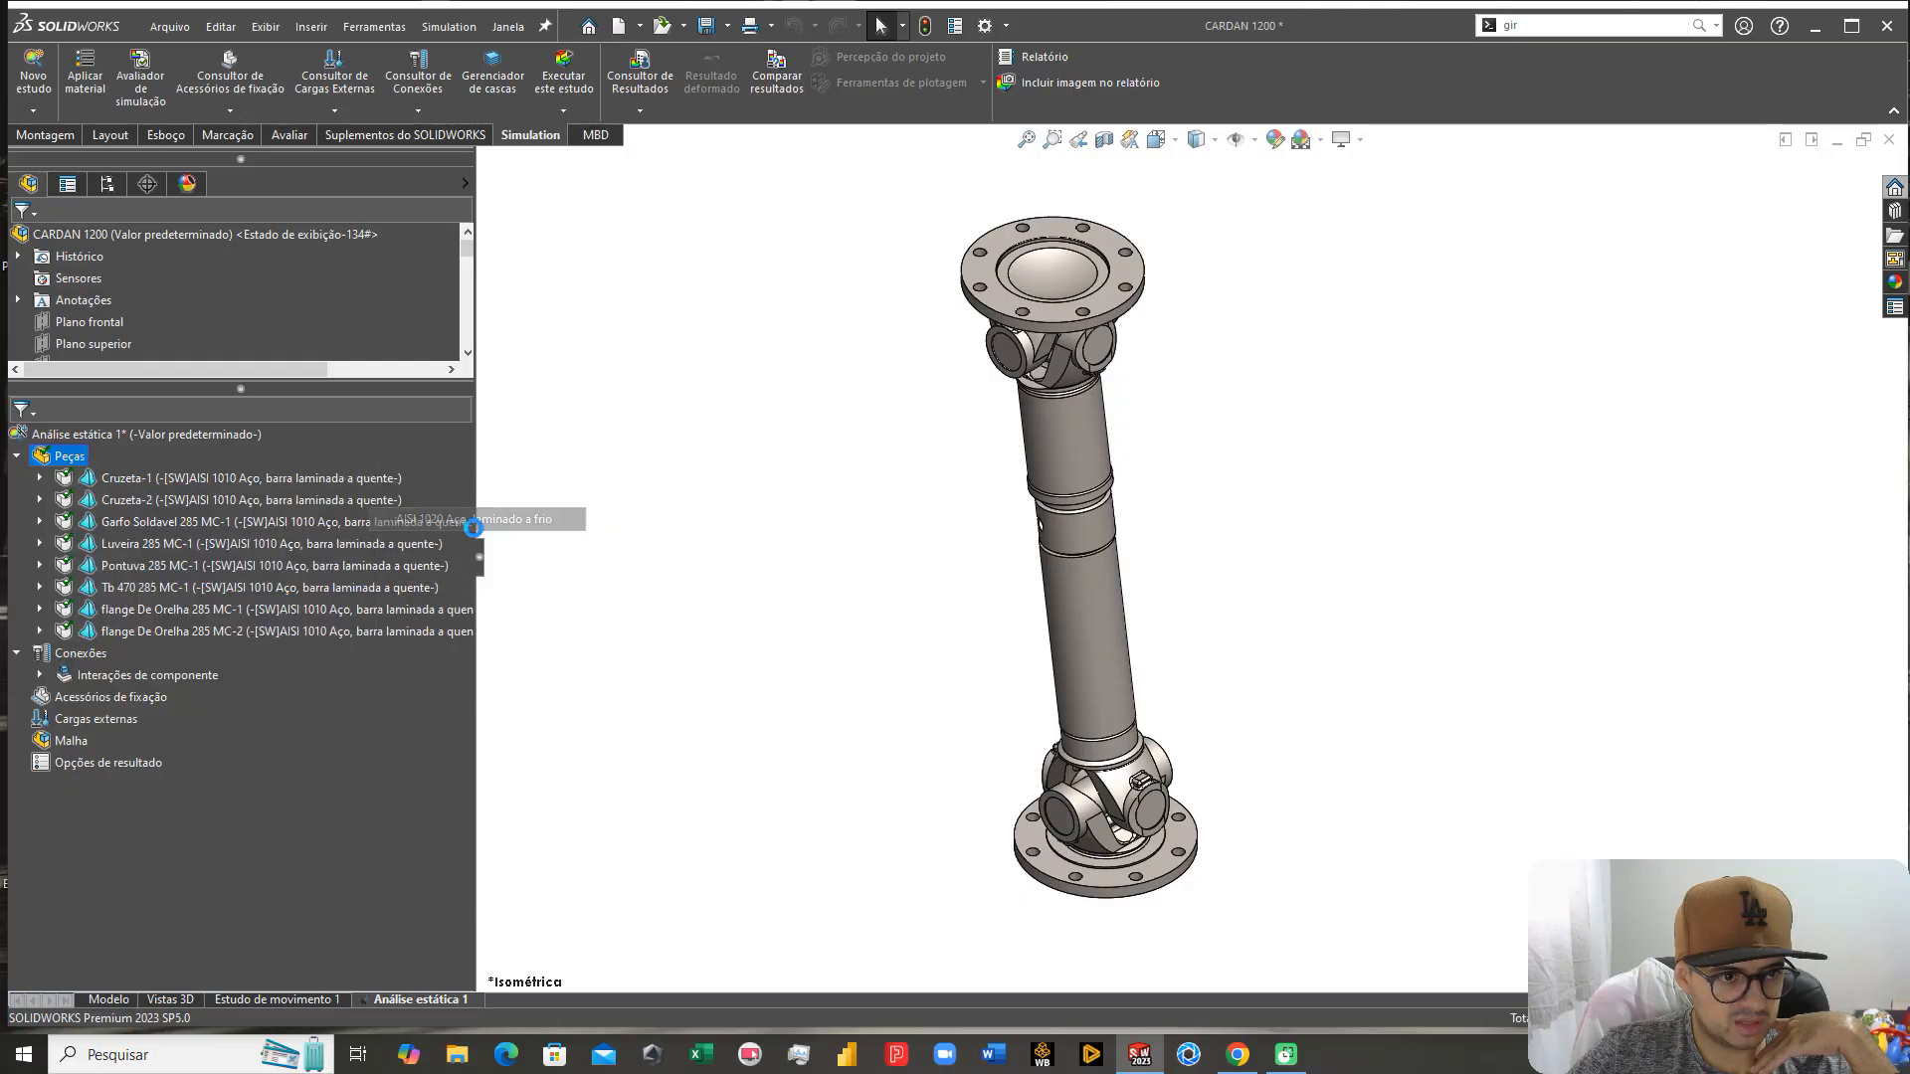
Step: Apply AISI 1045 Aço, trefilado from the material library to all parts of the study at once
{"action": "right_click", "coordinate": [76, 463]}
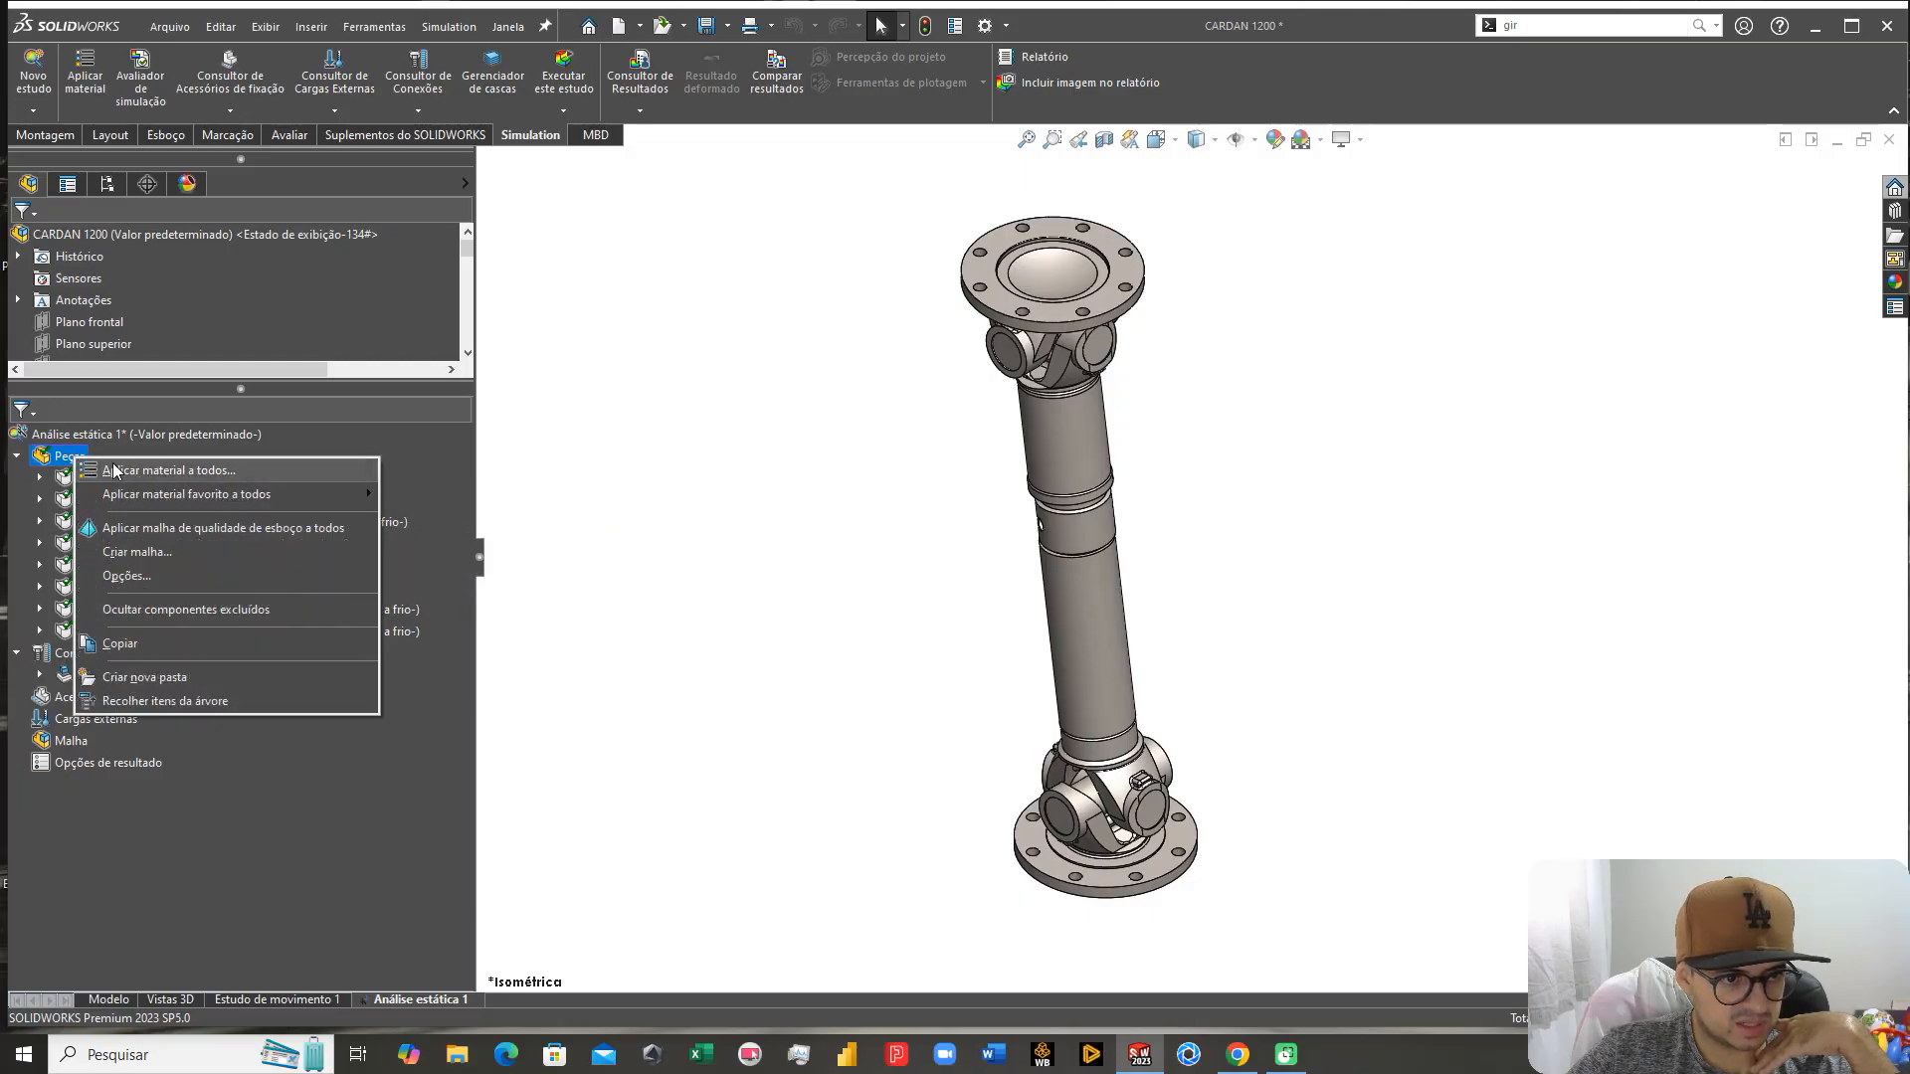
{"action": "left_click", "coordinate": [155, 472]}
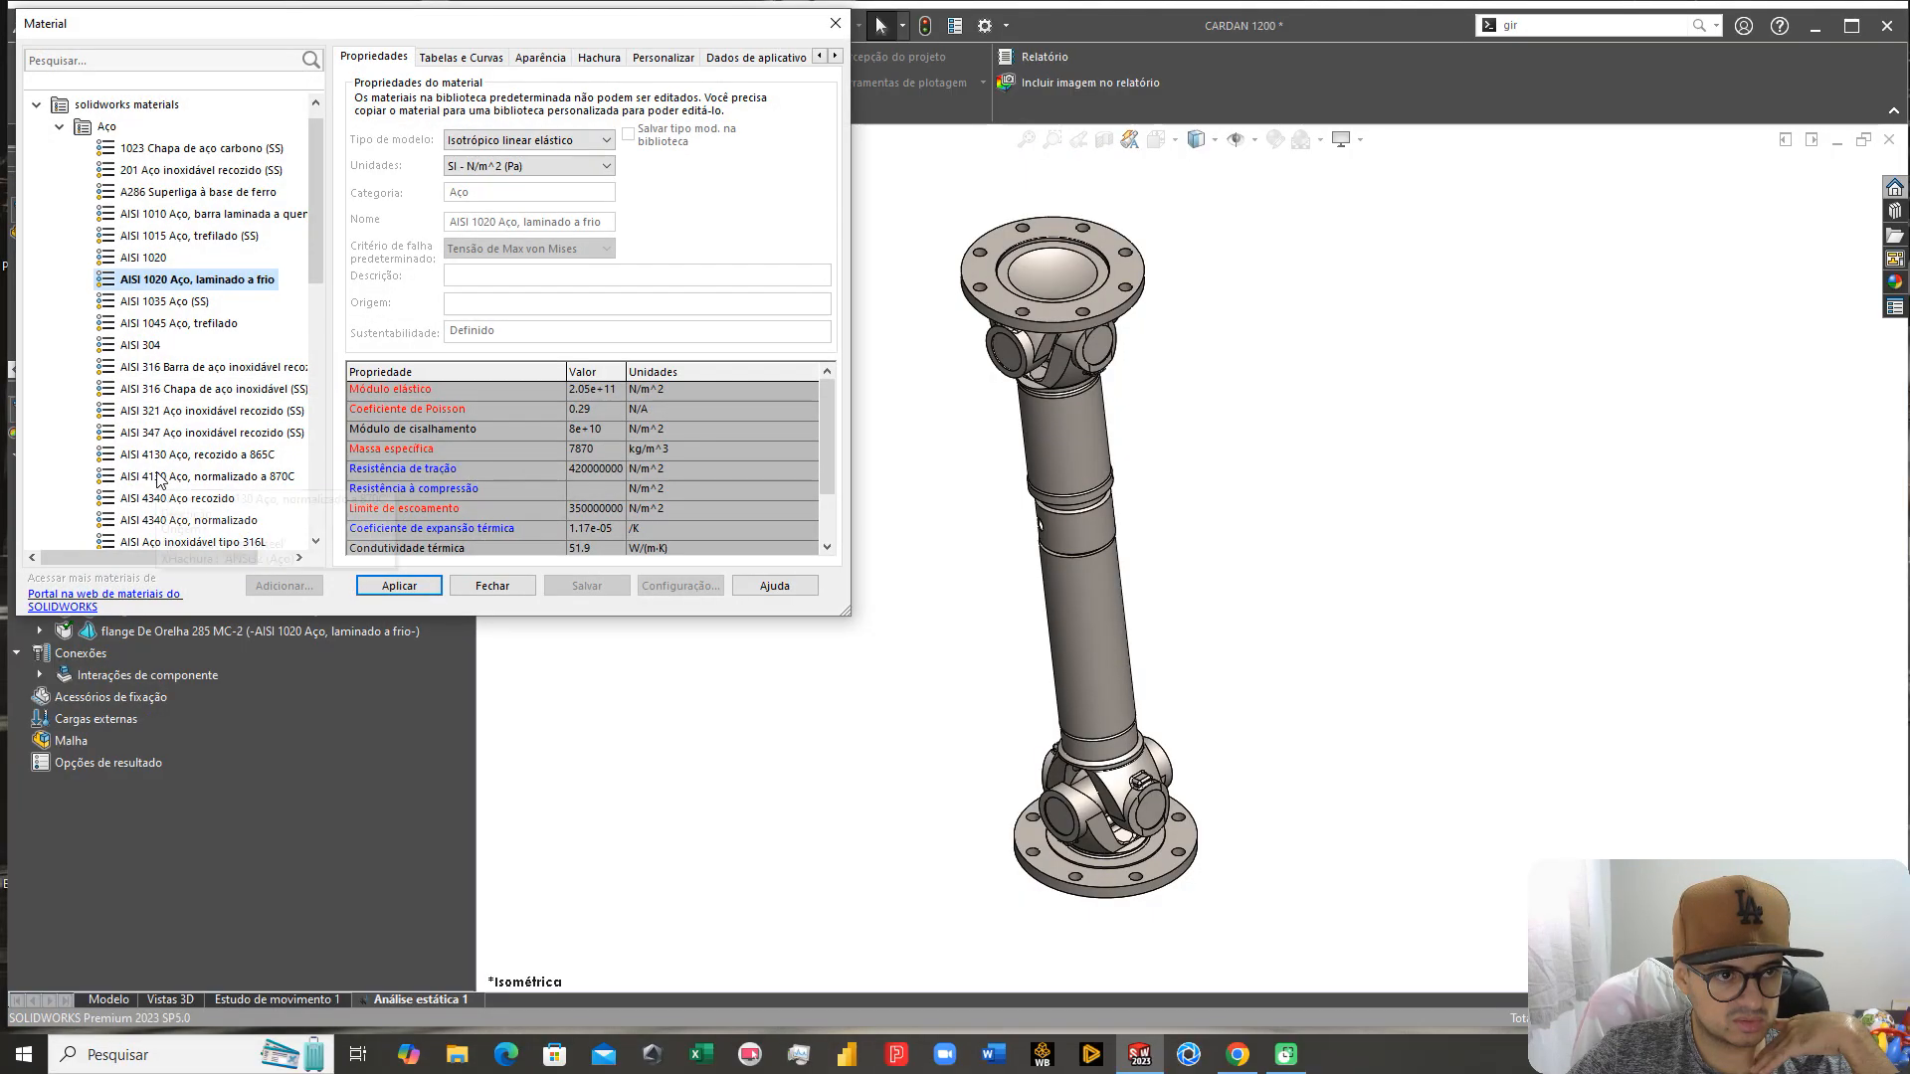
{"action": "left_click", "coordinate": [174, 324]}
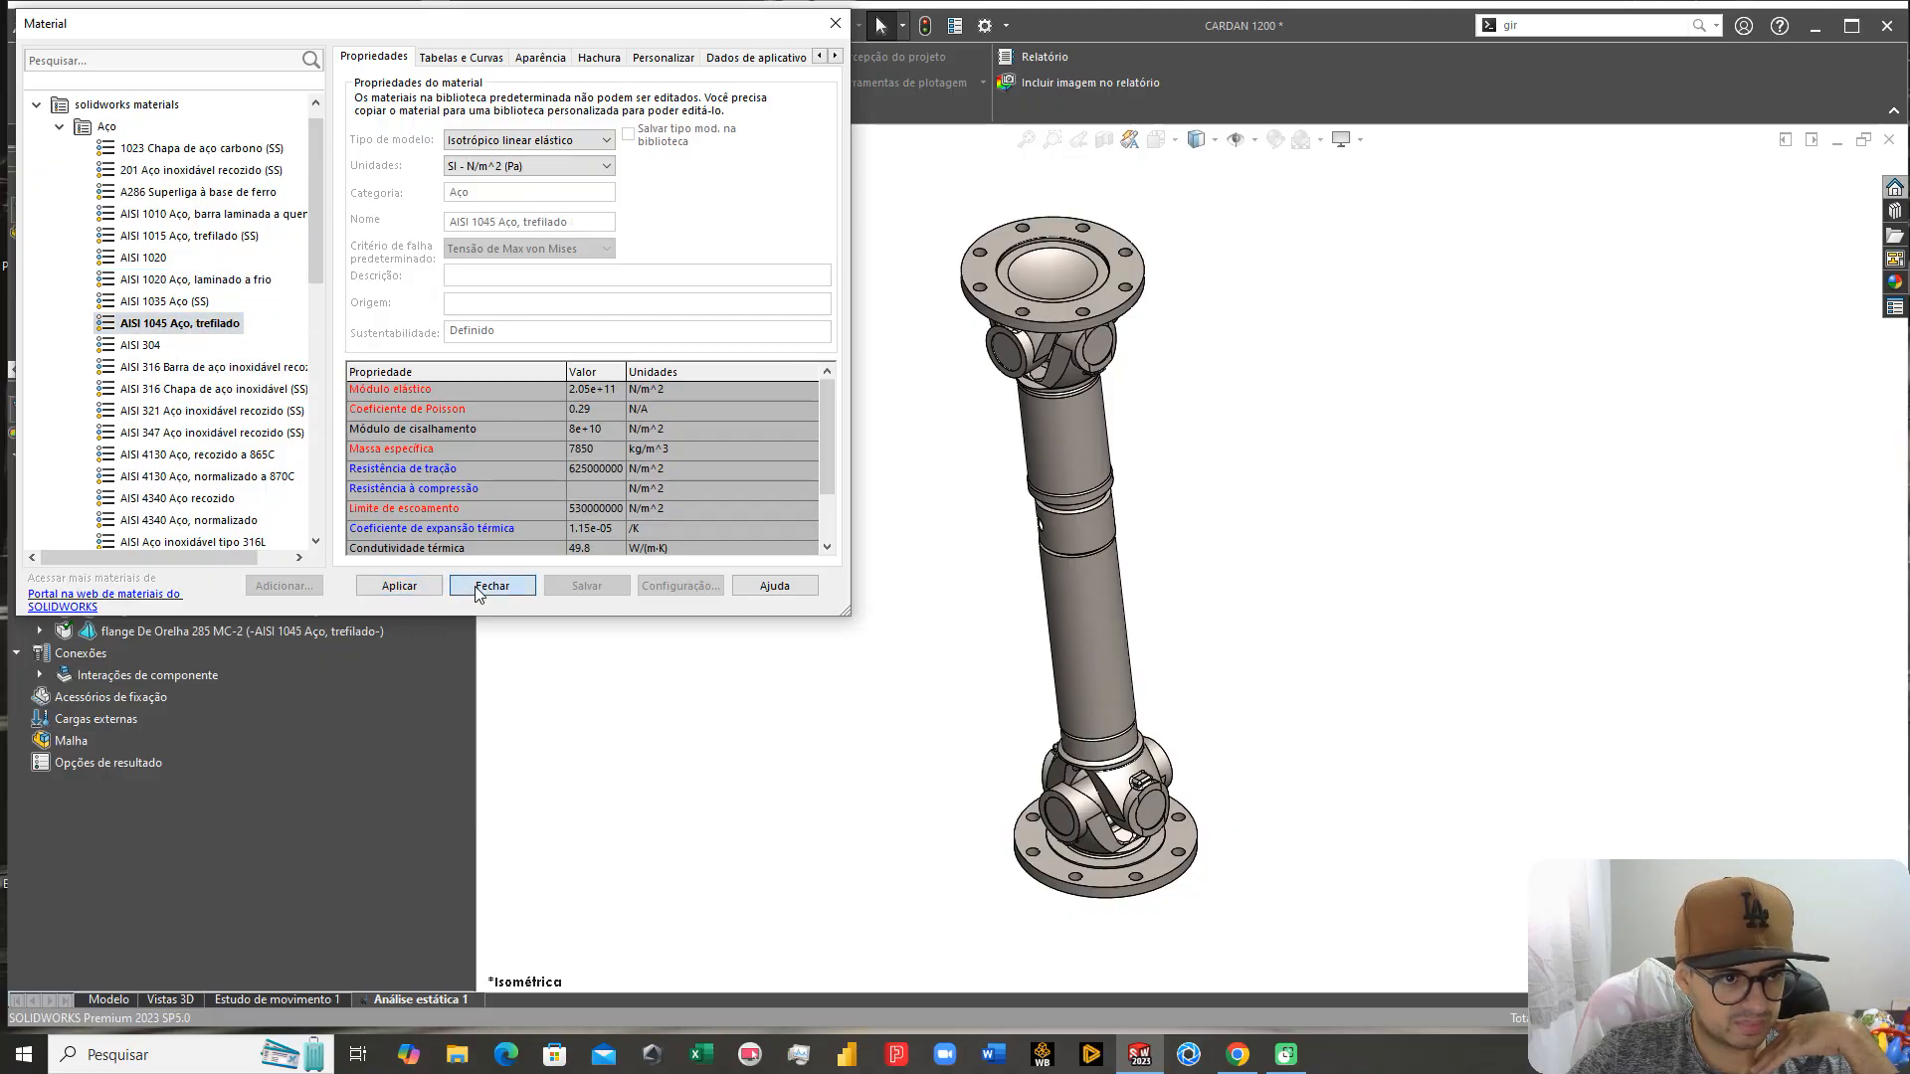
{"action": "left_click", "coordinate": [479, 587]}
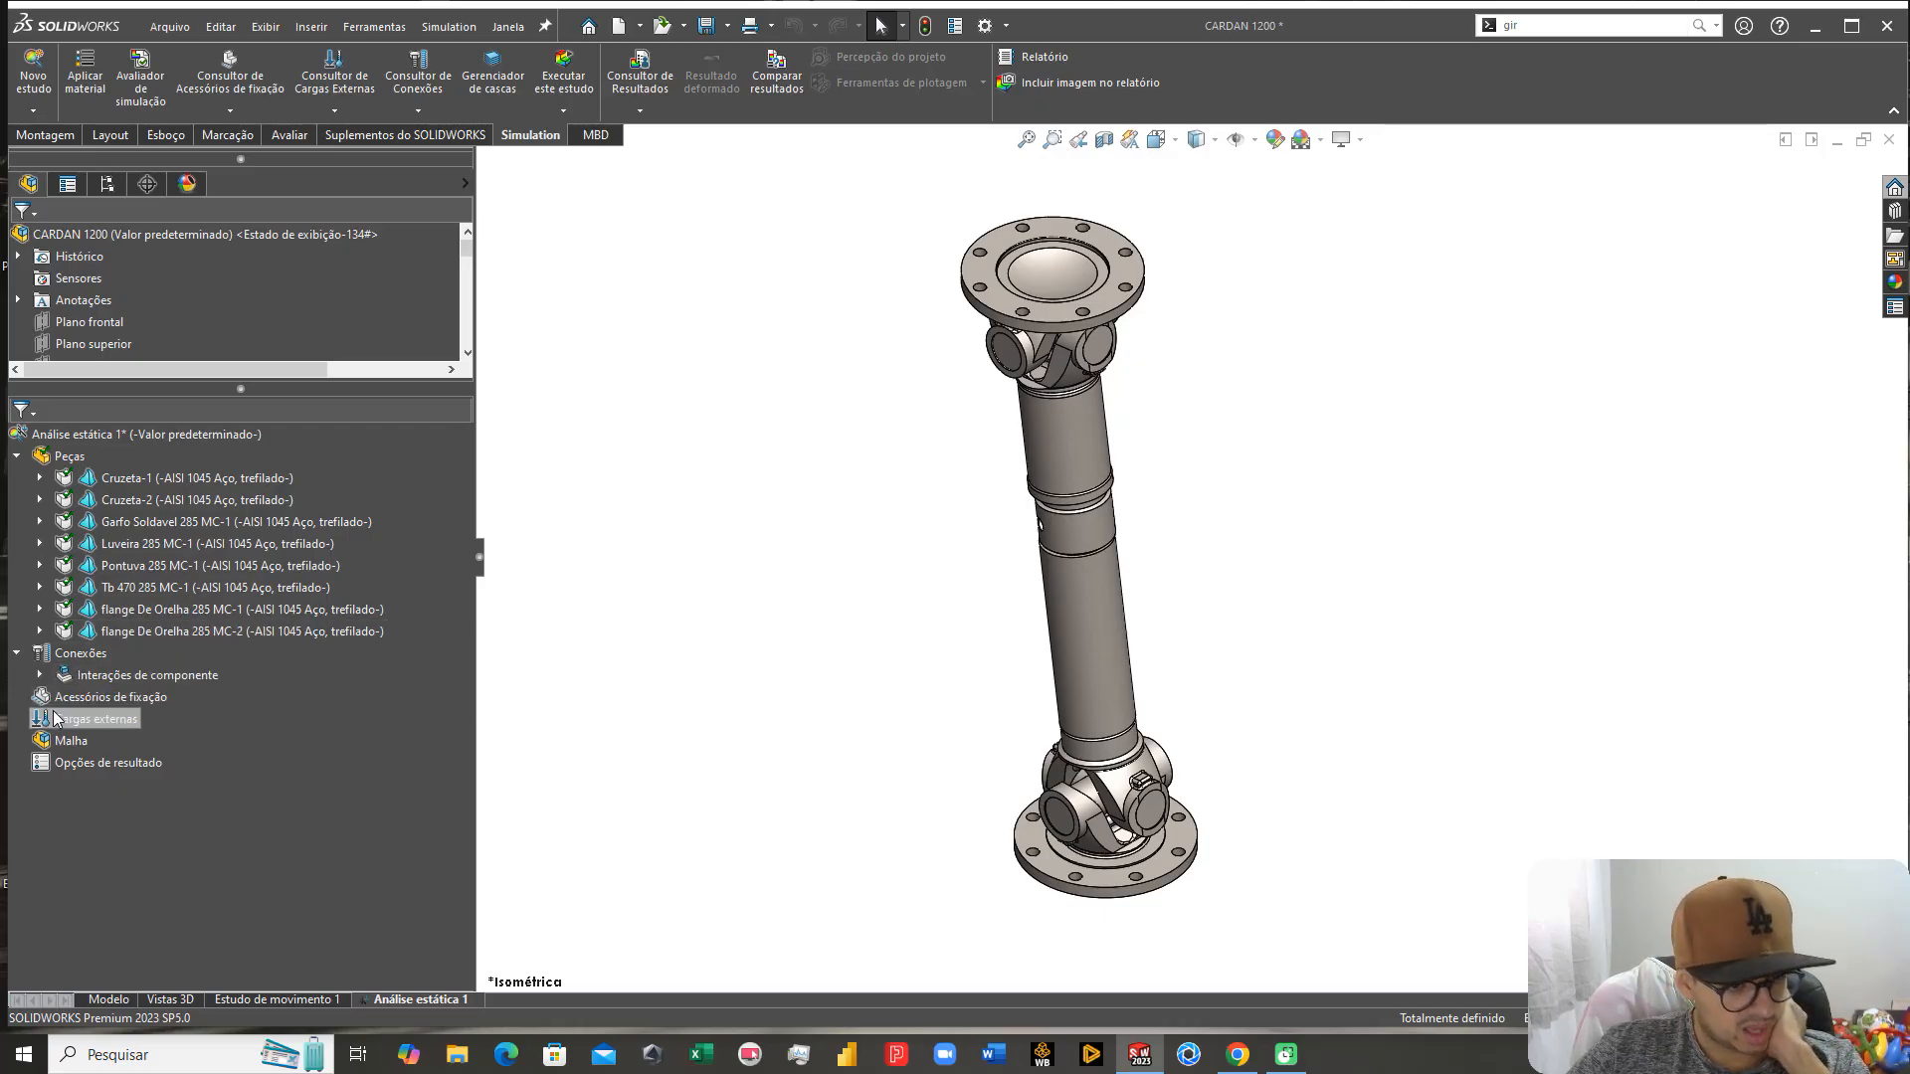
Step: Collapse the parts list and expand the study's connections to check the global component interaction
{"action": "left_click", "coordinate": [15, 456]}
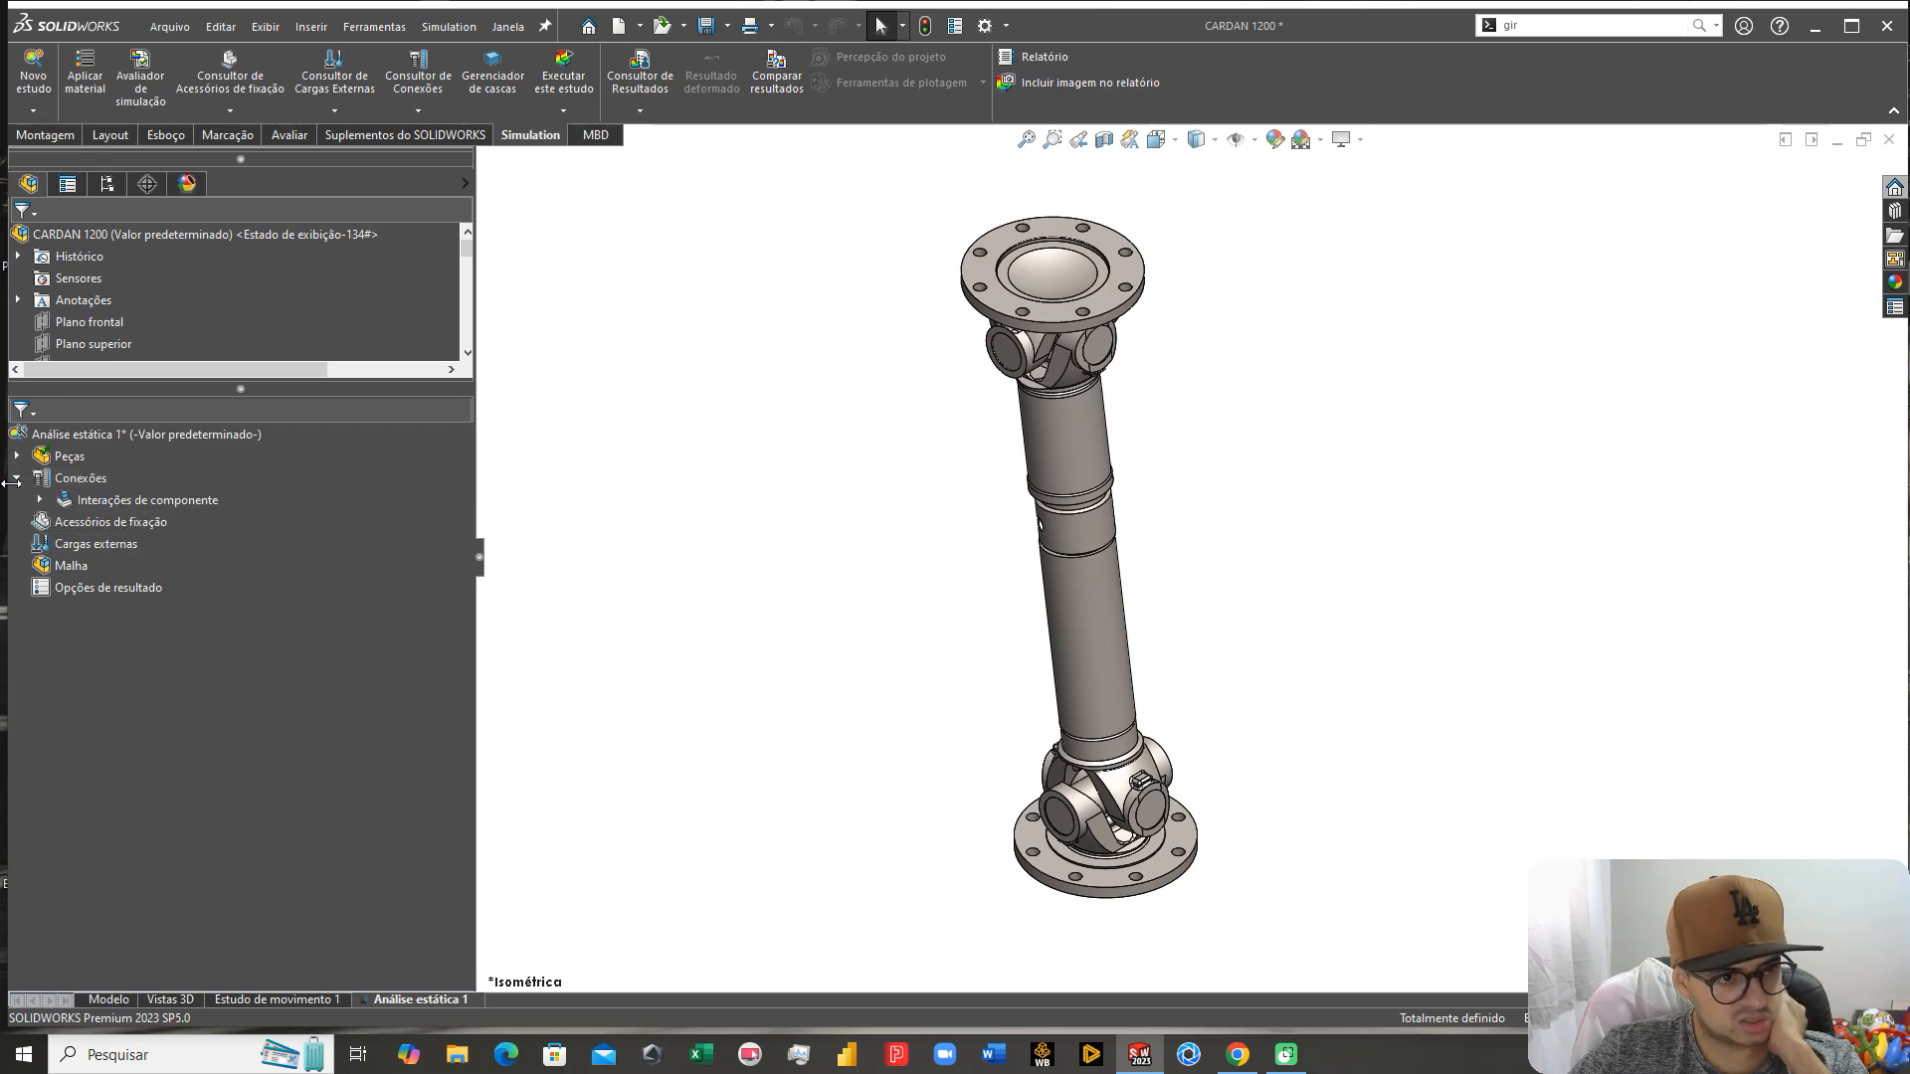
{"action": "left_click", "coordinate": [17, 479]}
{"action": "left_click", "coordinate": [16, 478]}
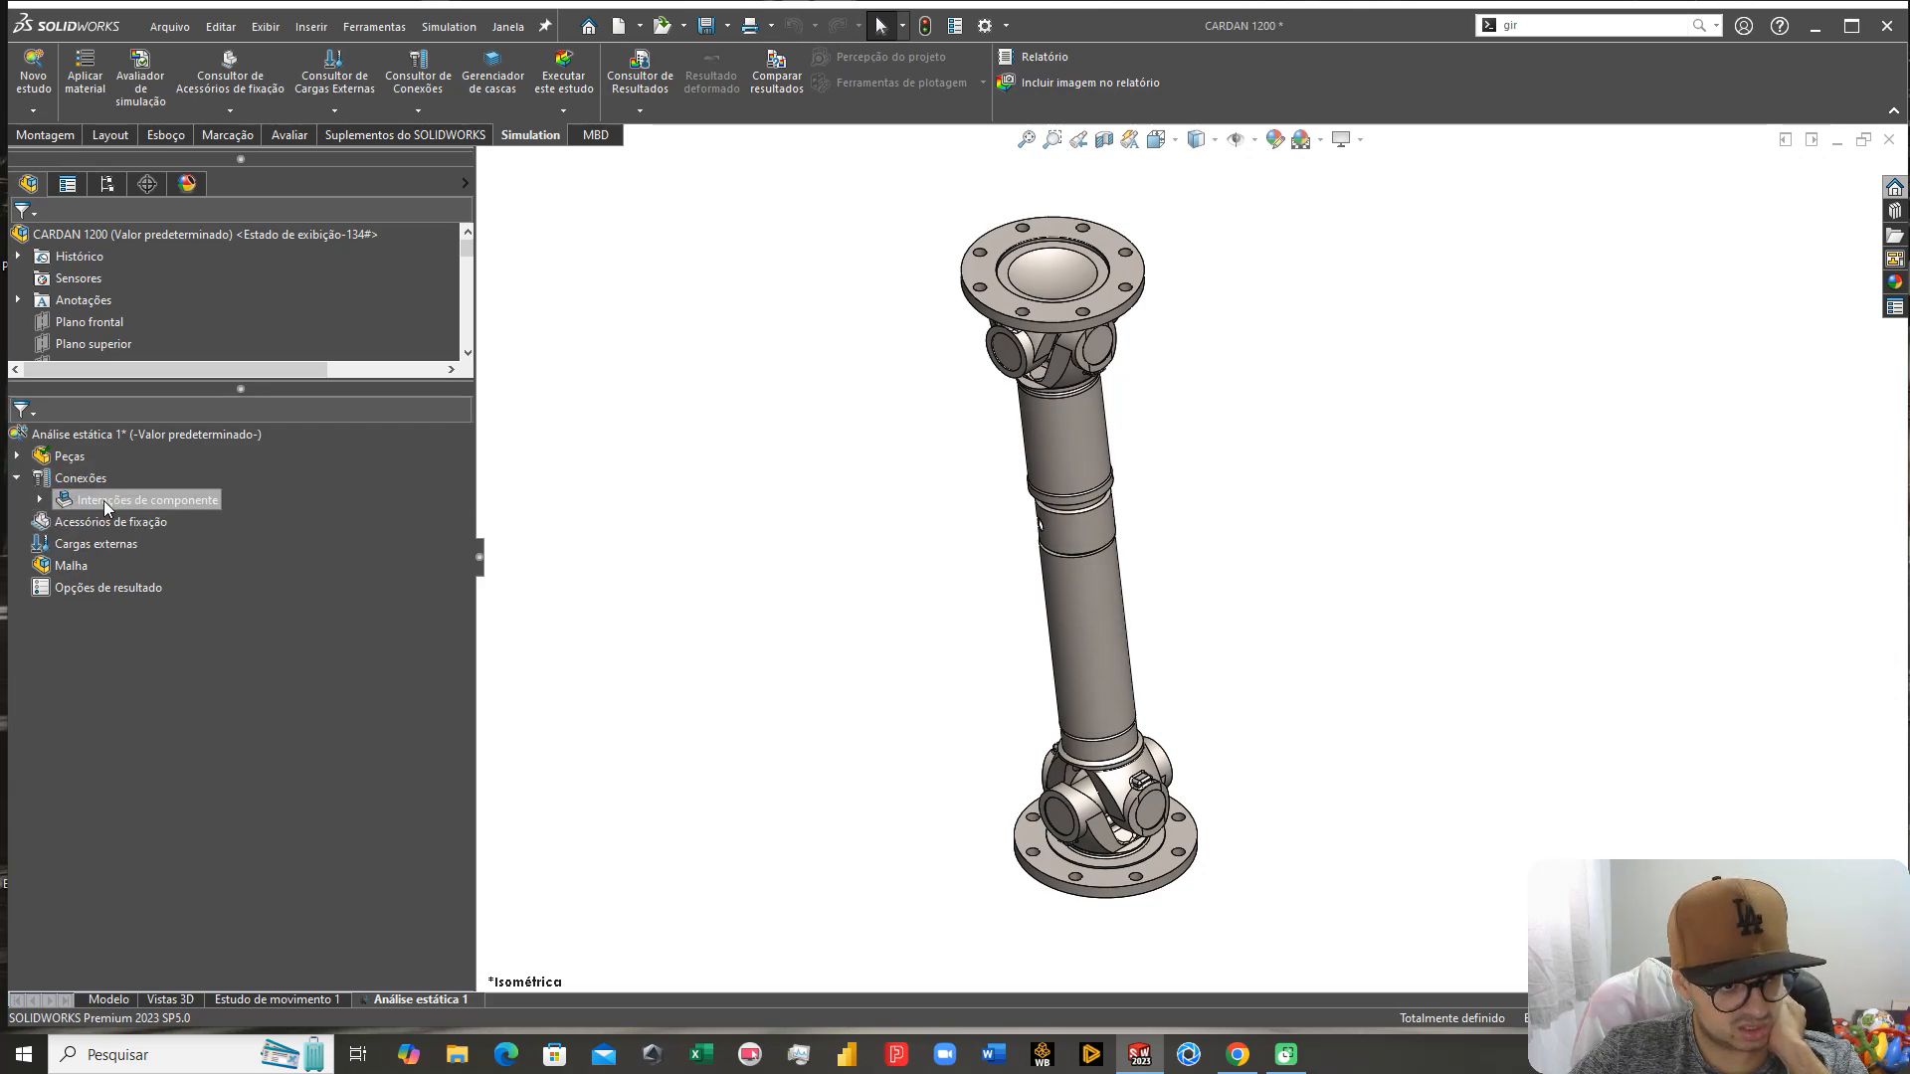
{"action": "left_click", "coordinate": [41, 501]}
{"action": "left_click", "coordinate": [160, 525]}
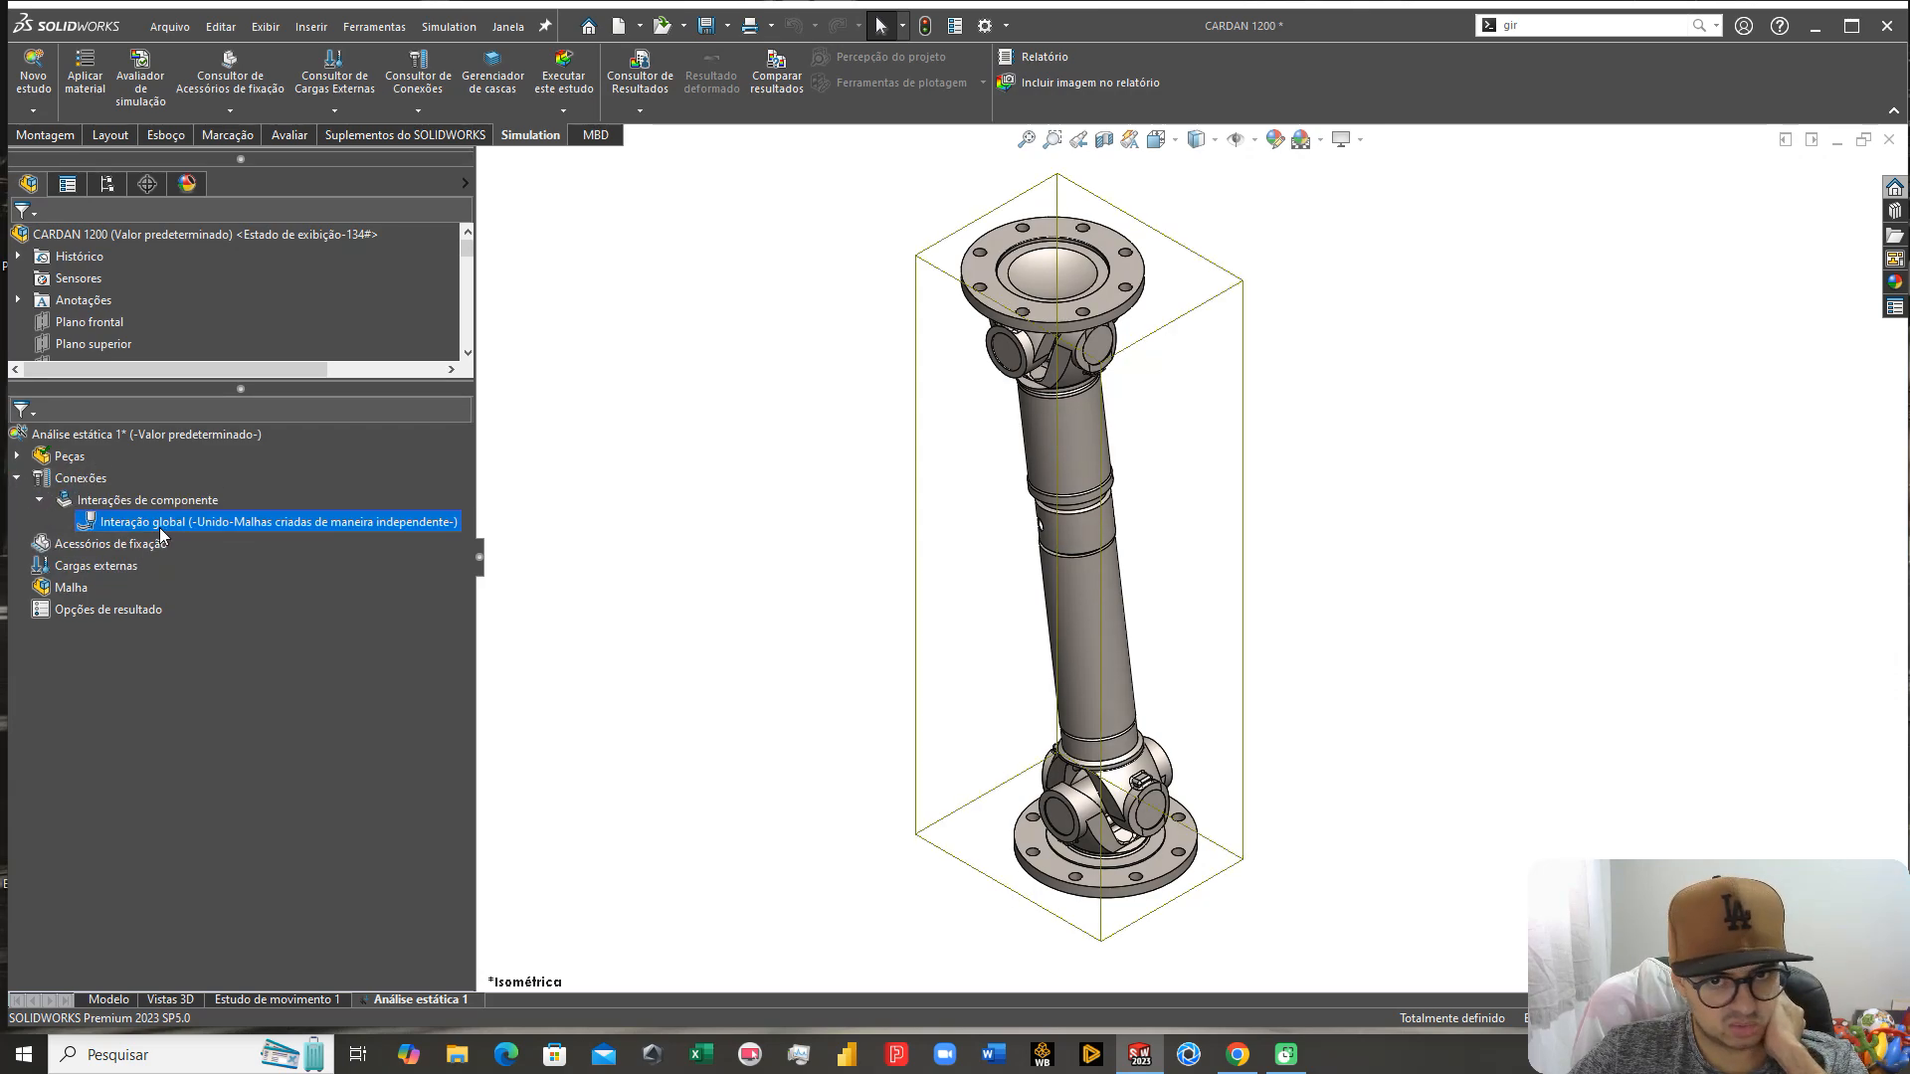
Step: Examine the outside of the cardan shaft assembly from several angles, including the joints and flanges
{"action": "middle_click_drag", "start_coordinate": [759, 682], "coordinate": [1077, 420]}
{"action": "scroll", "coordinate": [1077, 420], "scroll_direction": "up", "scroll_amount": 4}
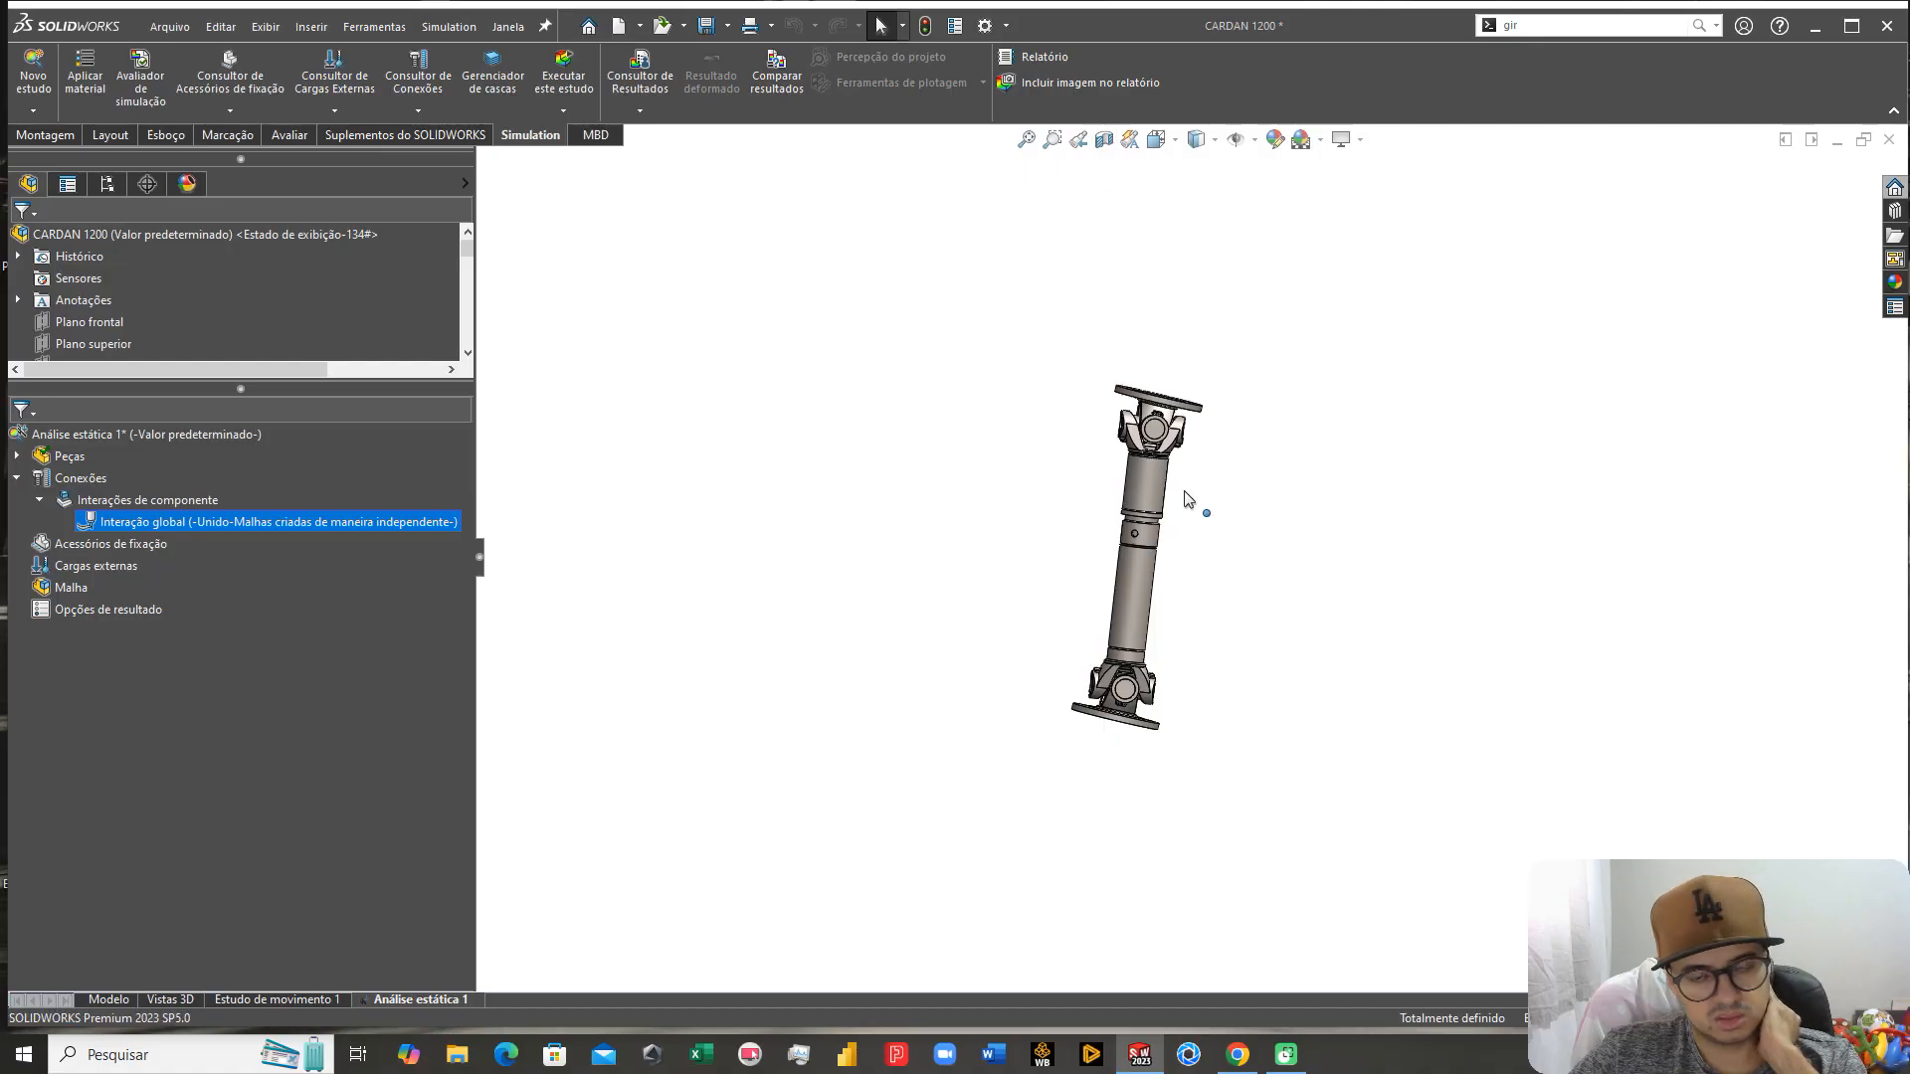
{"action": "scroll", "coordinate": [1186, 510], "scroll_direction": "down", "scroll_amount": 5}
{"action": "middle_click_drag", "start_coordinate": [1069, 283], "coordinate": [1316, 395]}
{"action": "scroll", "coordinate": [1182, 301], "scroll_direction": "down", "scroll_amount": 5}
{"action": "middle_click_drag", "start_coordinate": [1182, 300], "coordinate": [1174, 428]}
{"action": "scroll", "coordinate": [1182, 510], "scroll_direction": "up", "scroll_amount": 5}
{"action": "middle_click_drag", "start_coordinate": [1114, 530], "coordinate": [1177, 733]}
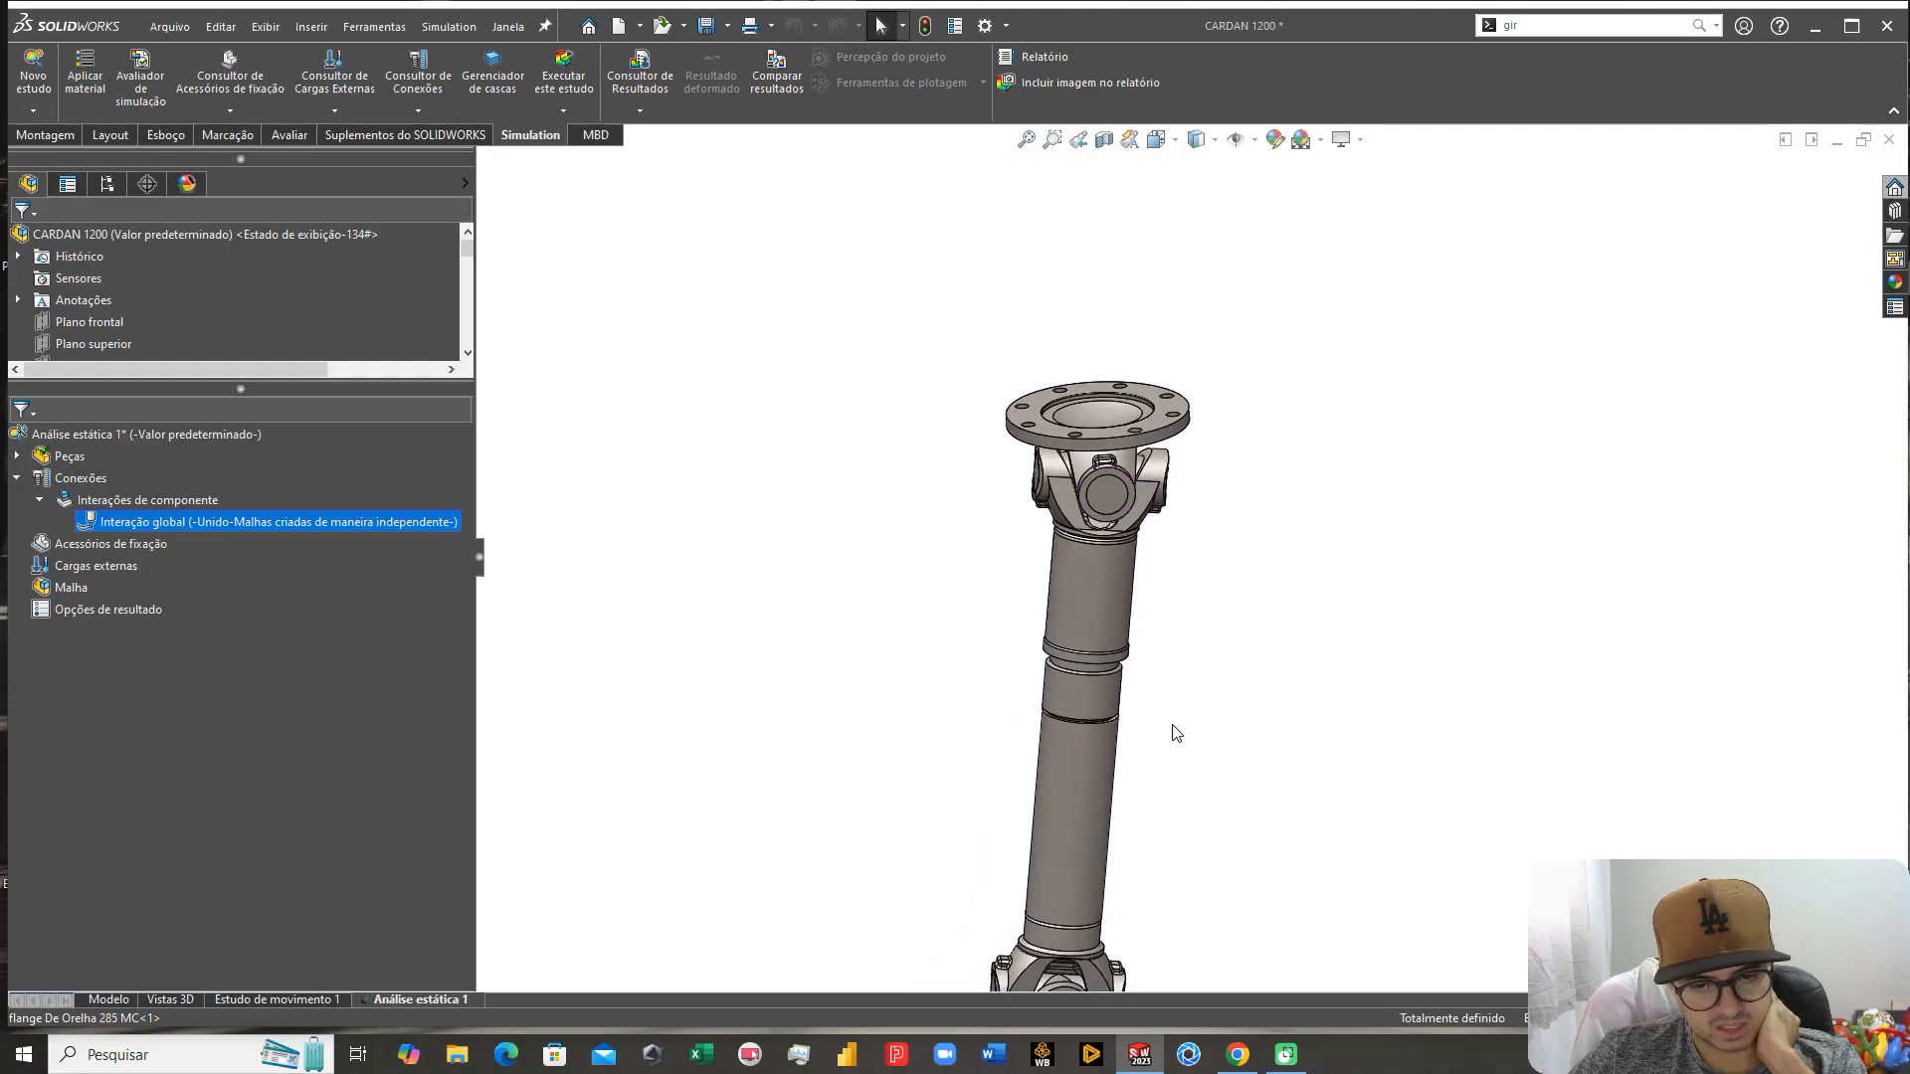
{"action": "scroll", "coordinate": [1177, 733], "scroll_direction": "up", "scroll_amount": 3}
Step: Cut the whole shaft assembly lengthwise with a planar section view
{"action": "left_click", "coordinate": [1105, 140]}
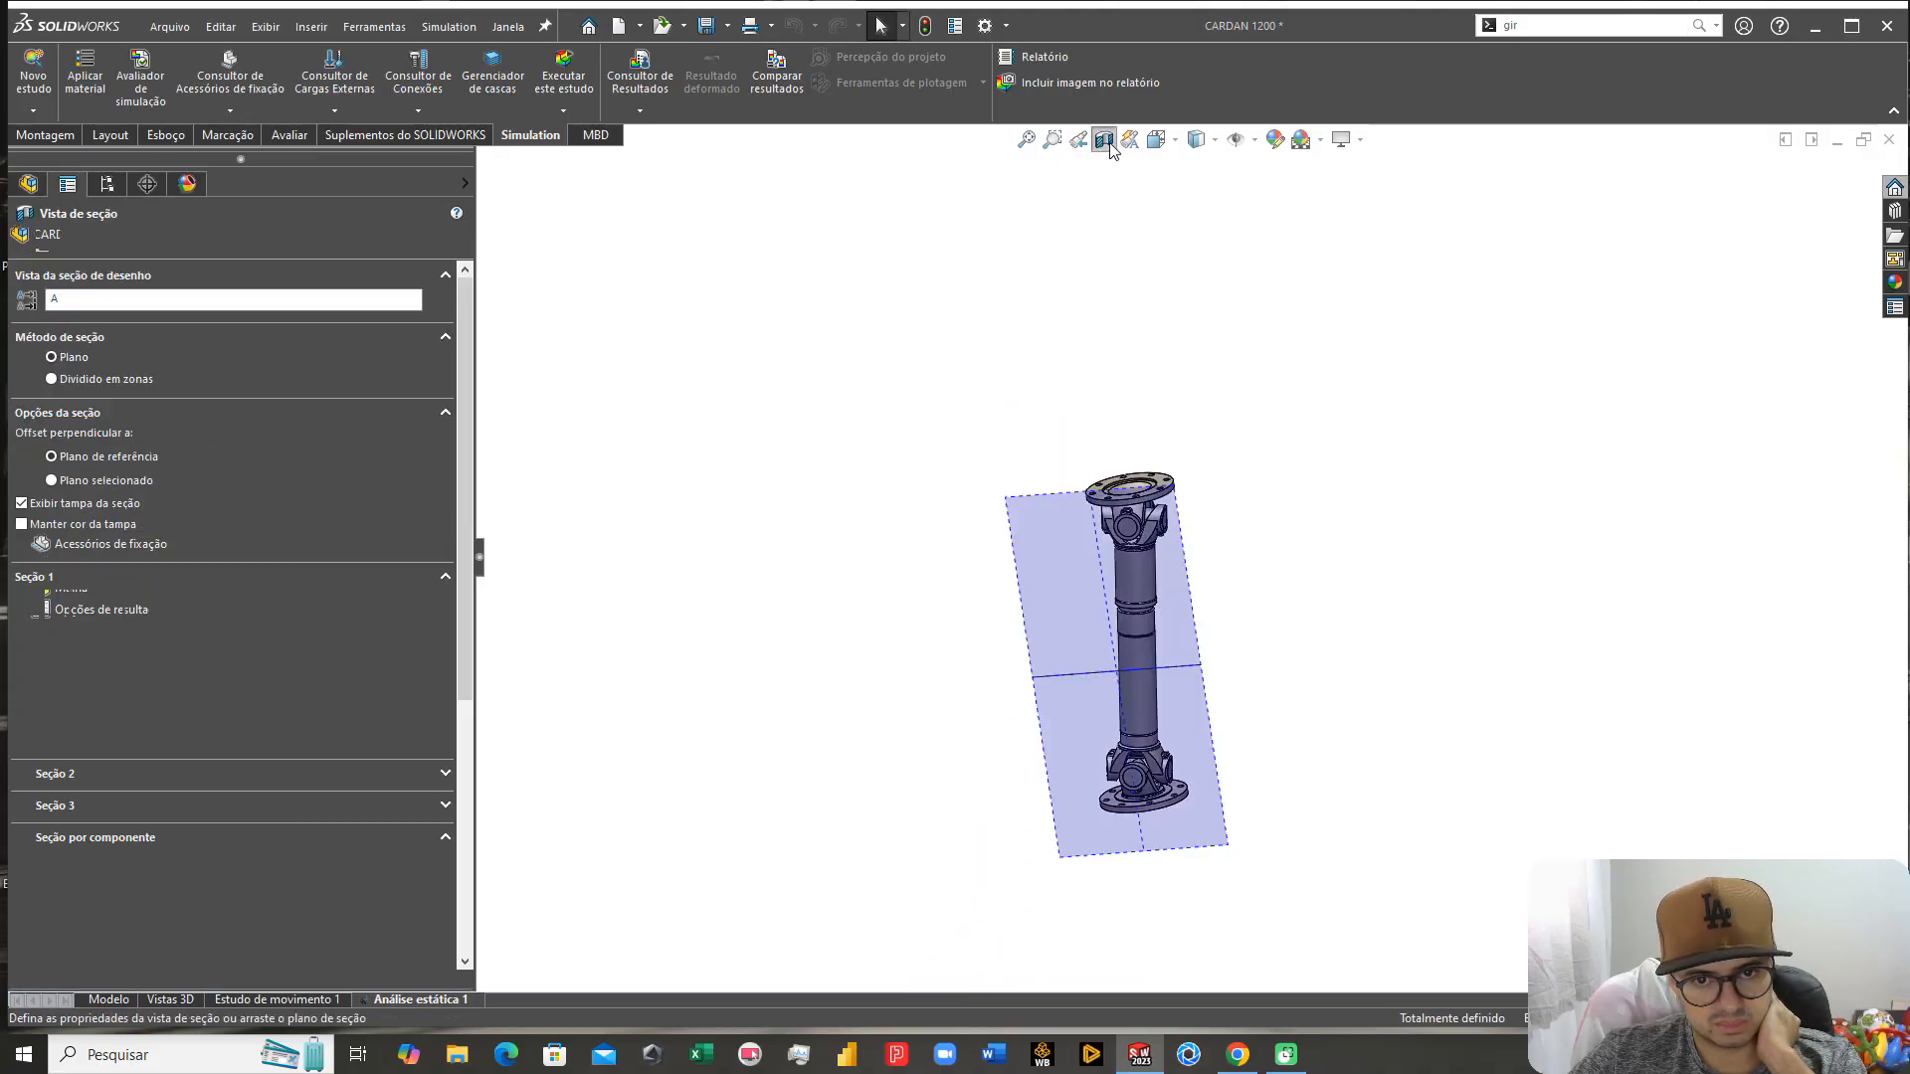
{"action": "middle_click_drag", "start_coordinate": [1094, 696], "coordinate": [999, 734]}
{"action": "left_click_drag", "start_coordinate": [998, 729], "coordinate": [1064, 687]}
{"action": "key", "text": "Return"}
Step: Inspect the sectioned assembly where tube, spline shaft, crosses and flanges touch, and turn the section view off
{"action": "scroll", "coordinate": [1070, 696], "scroll_direction": "down", "scroll_amount": 5}
{"action": "middle_click_drag", "start_coordinate": [1143, 640], "coordinate": [1234, 609]}
{"action": "scroll", "coordinate": [1255, 746], "scroll_direction": "down", "scroll_amount": 6}
{"action": "scroll", "coordinate": [1209, 682], "scroll_direction": "up", "scroll_amount": 4}
{"action": "middle_click_drag", "start_coordinate": [1210, 682], "coordinate": [1238, 681]}
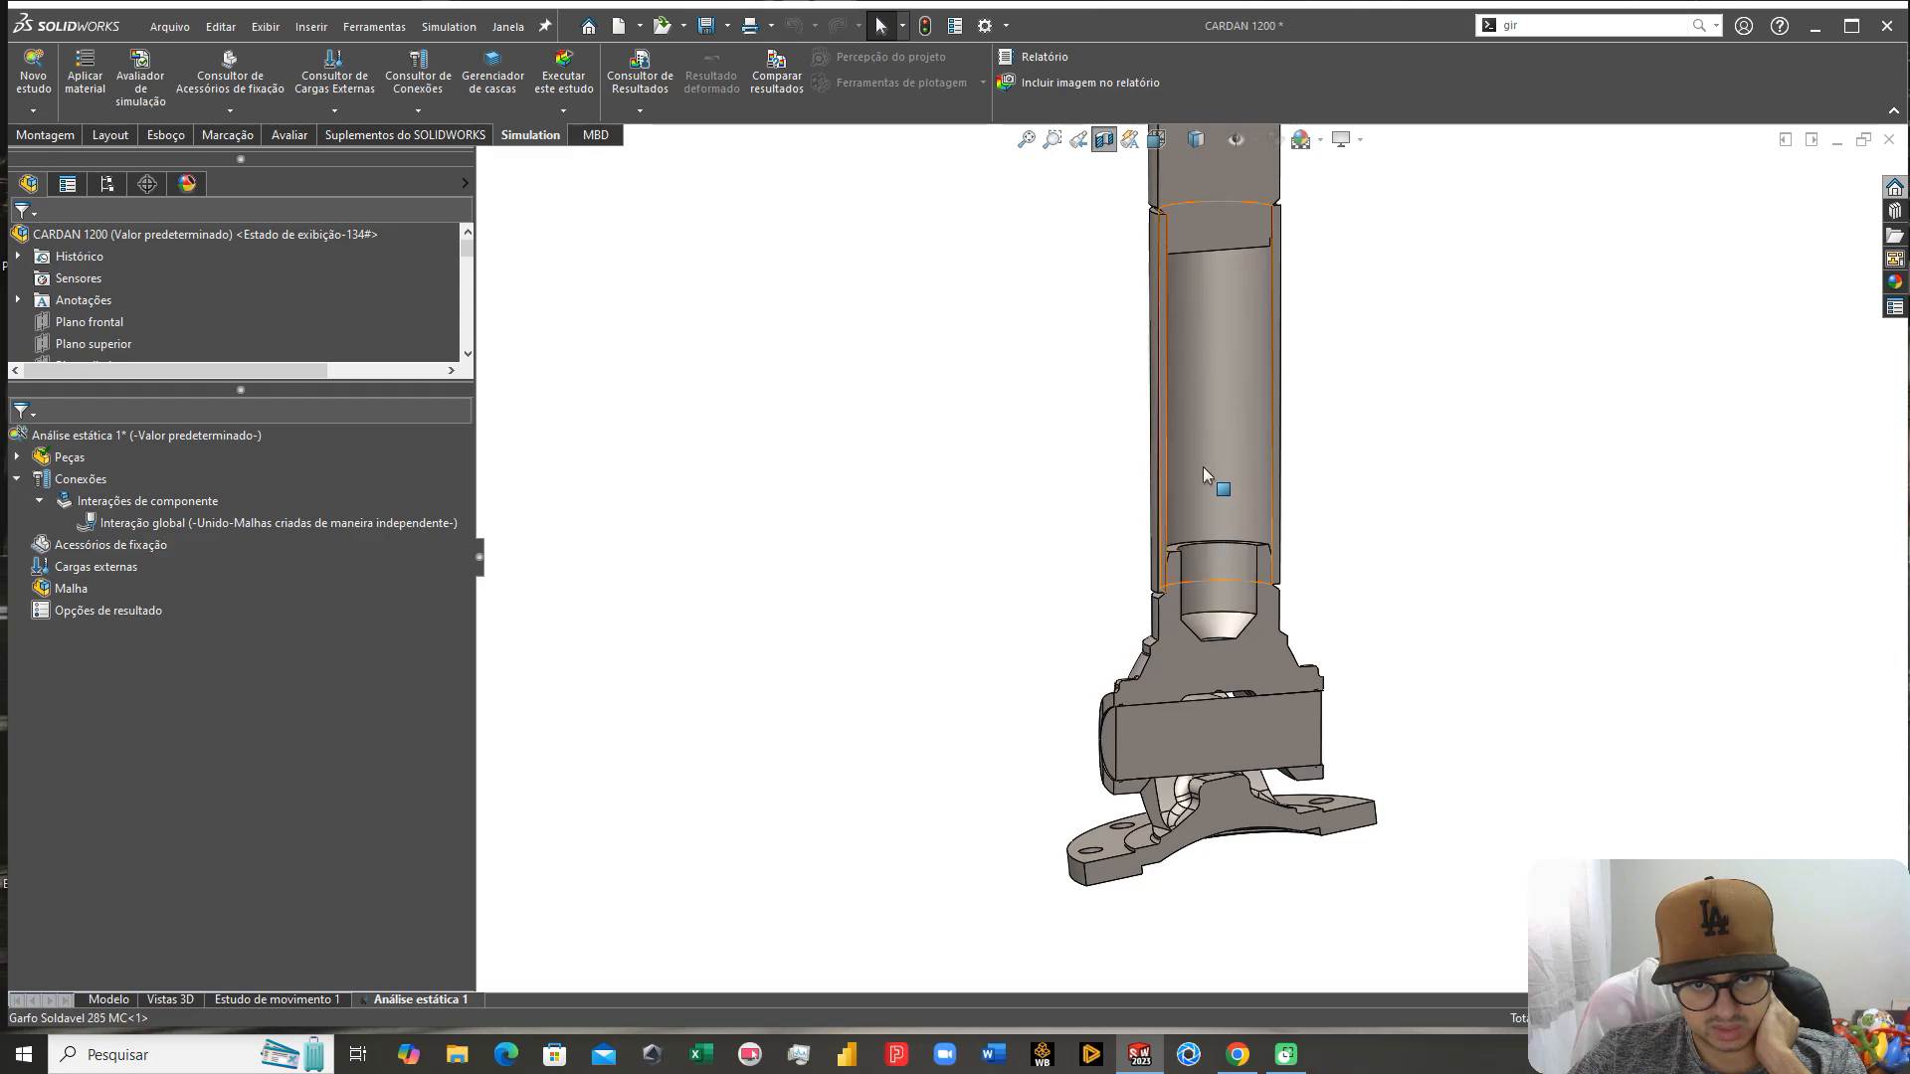
{"action": "middle_click_drag", "start_coordinate": [1206, 457], "coordinate": [1216, 463]}
{"action": "scroll", "coordinate": [1159, 613], "scroll_direction": "up", "scroll_amount": 4}
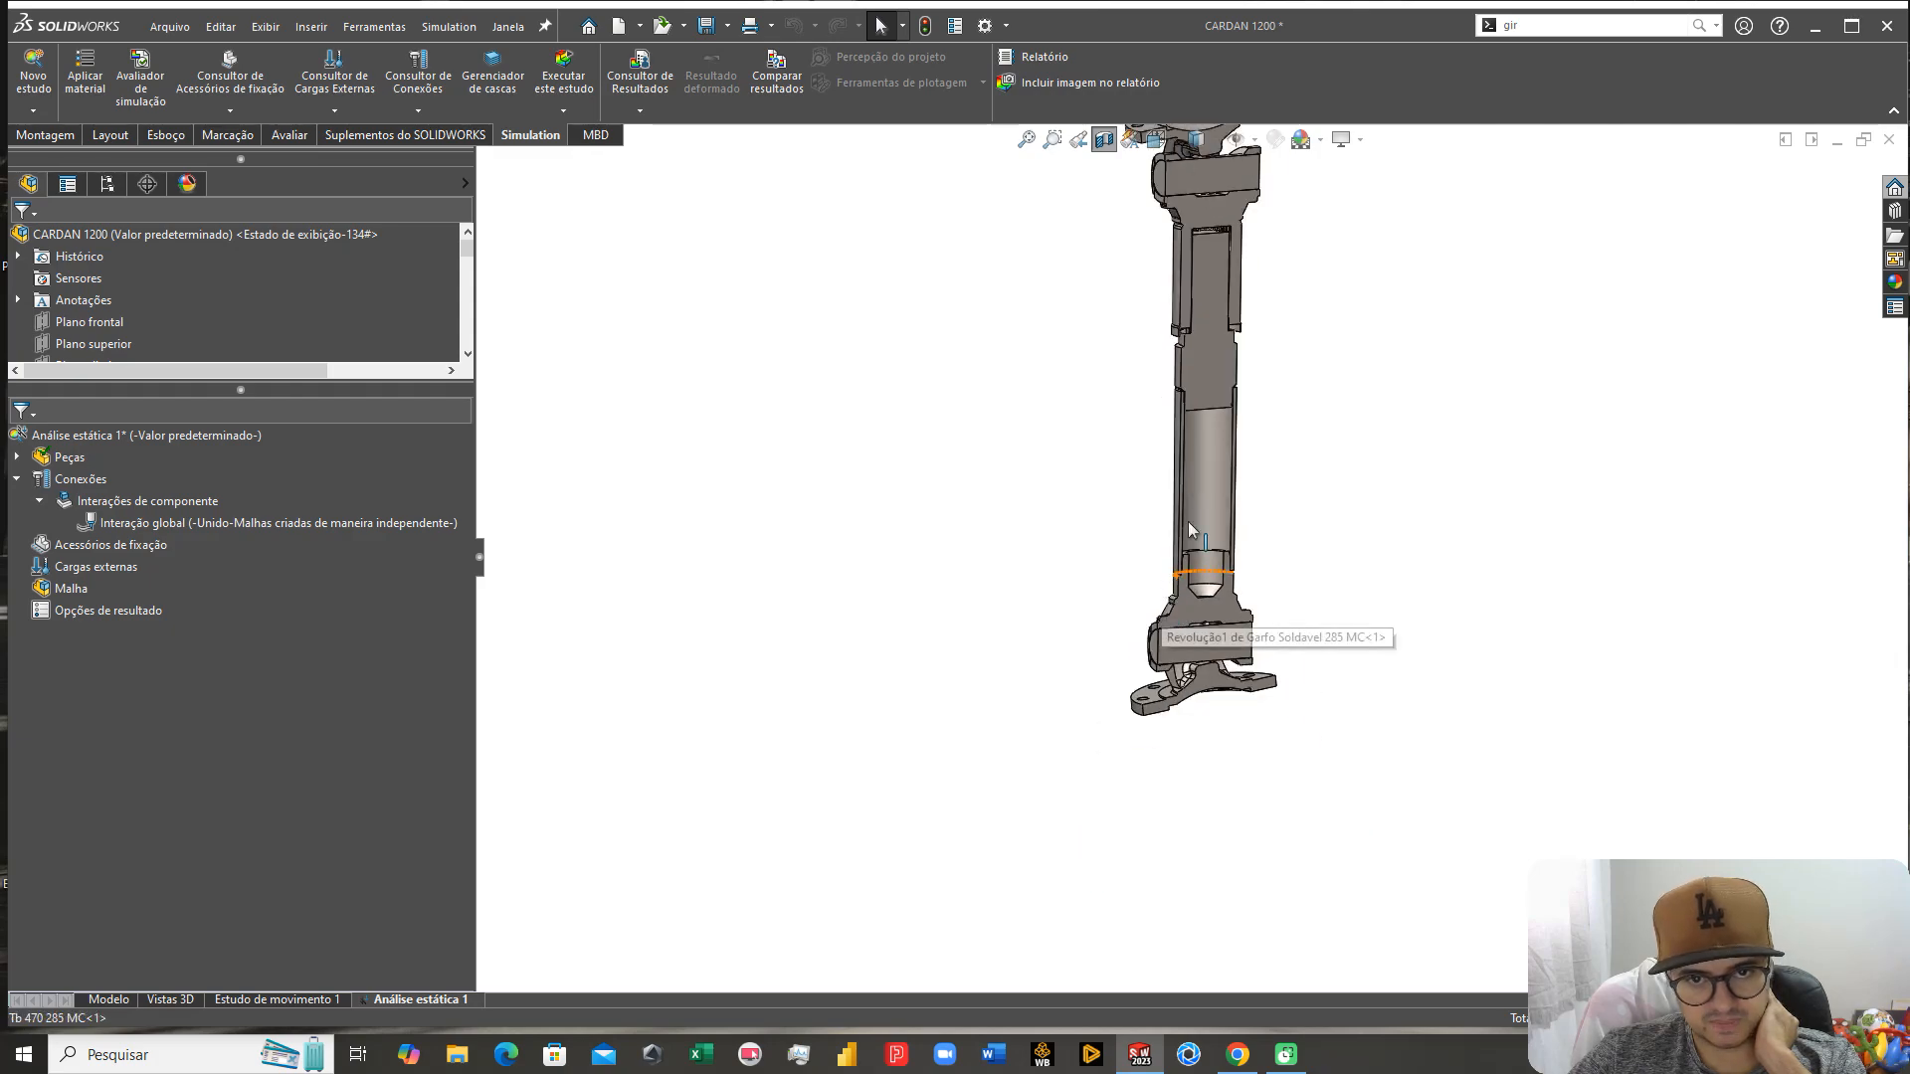
{"action": "scroll", "coordinate": [1152, 400], "scroll_direction": "down", "scroll_amount": 5}
{"action": "scroll", "coordinate": [1150, 427], "scroll_direction": "down", "scroll_amount": 3}
{"action": "scroll", "coordinate": [1165, 403], "scroll_direction": "up", "scroll_amount": 7}
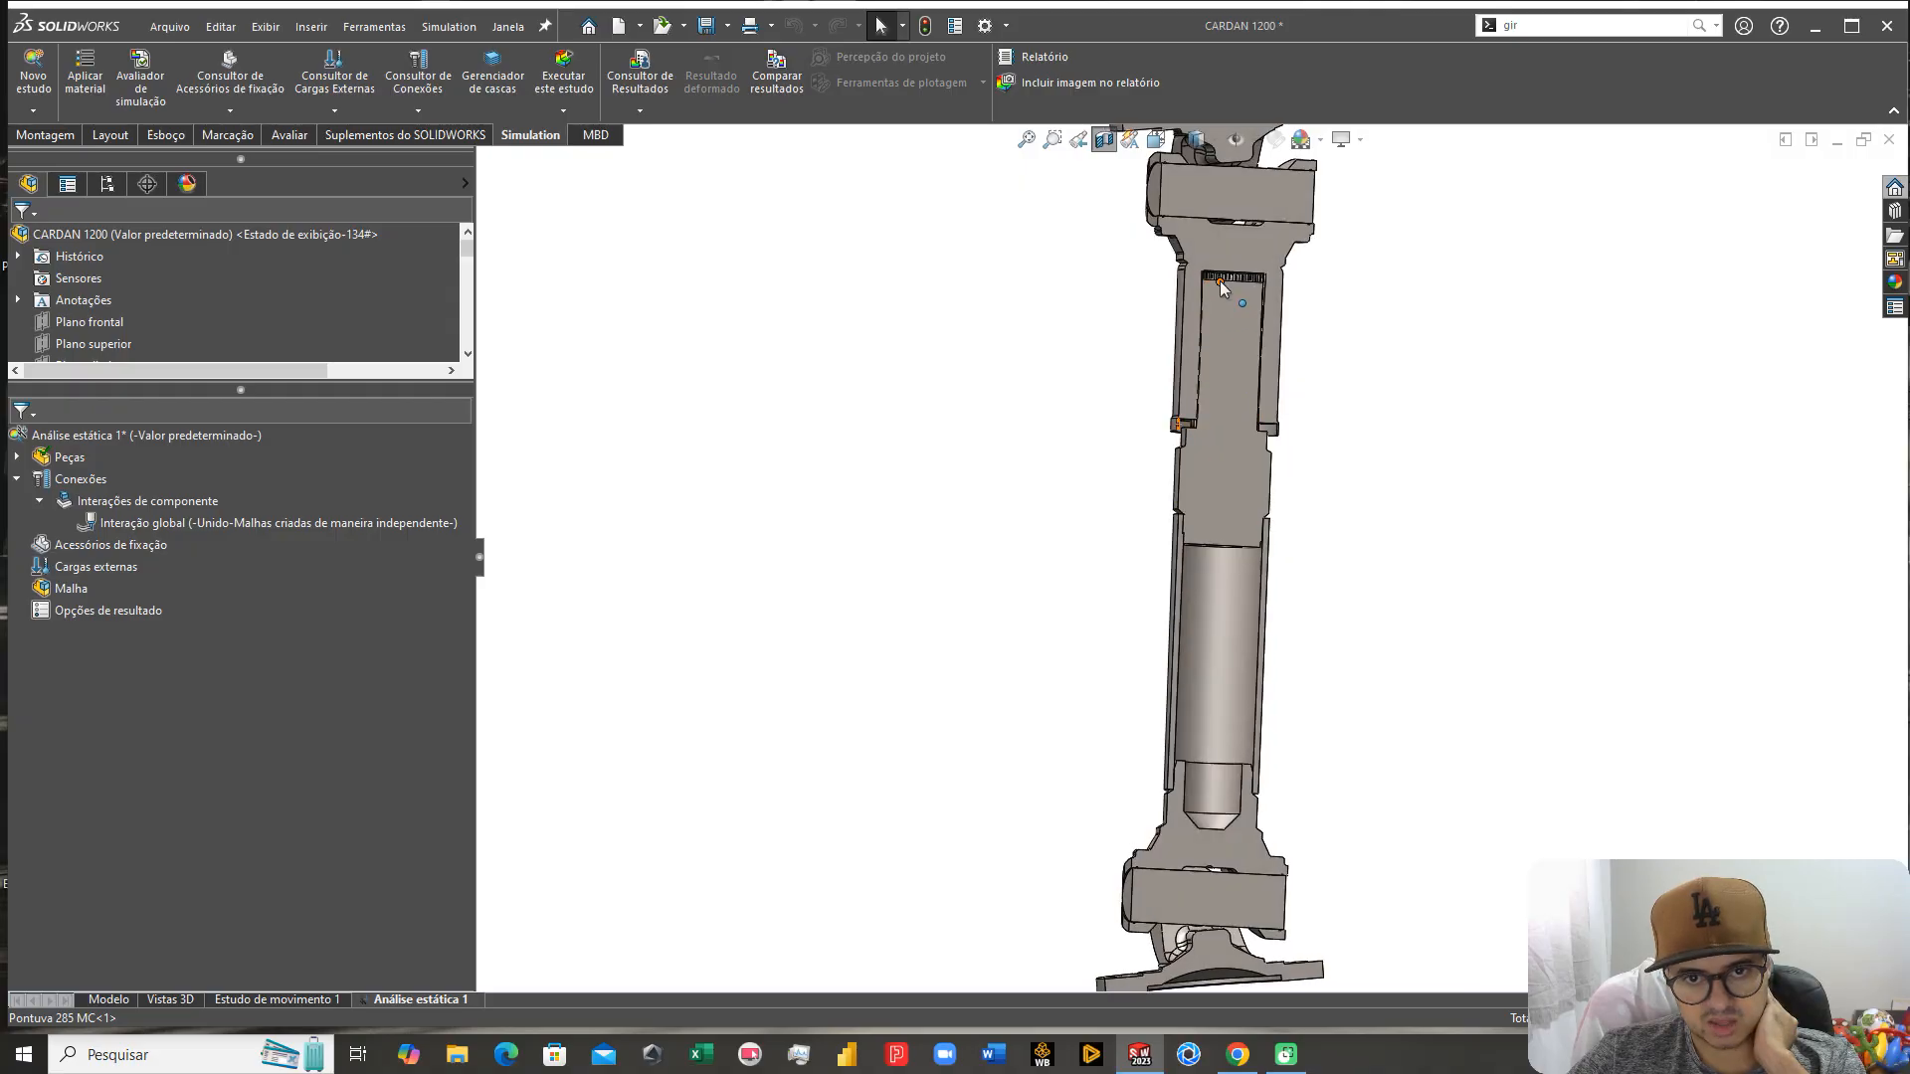
{"action": "scroll", "coordinate": [1194, 412], "scroll_direction": "down", "scroll_amount": 5}
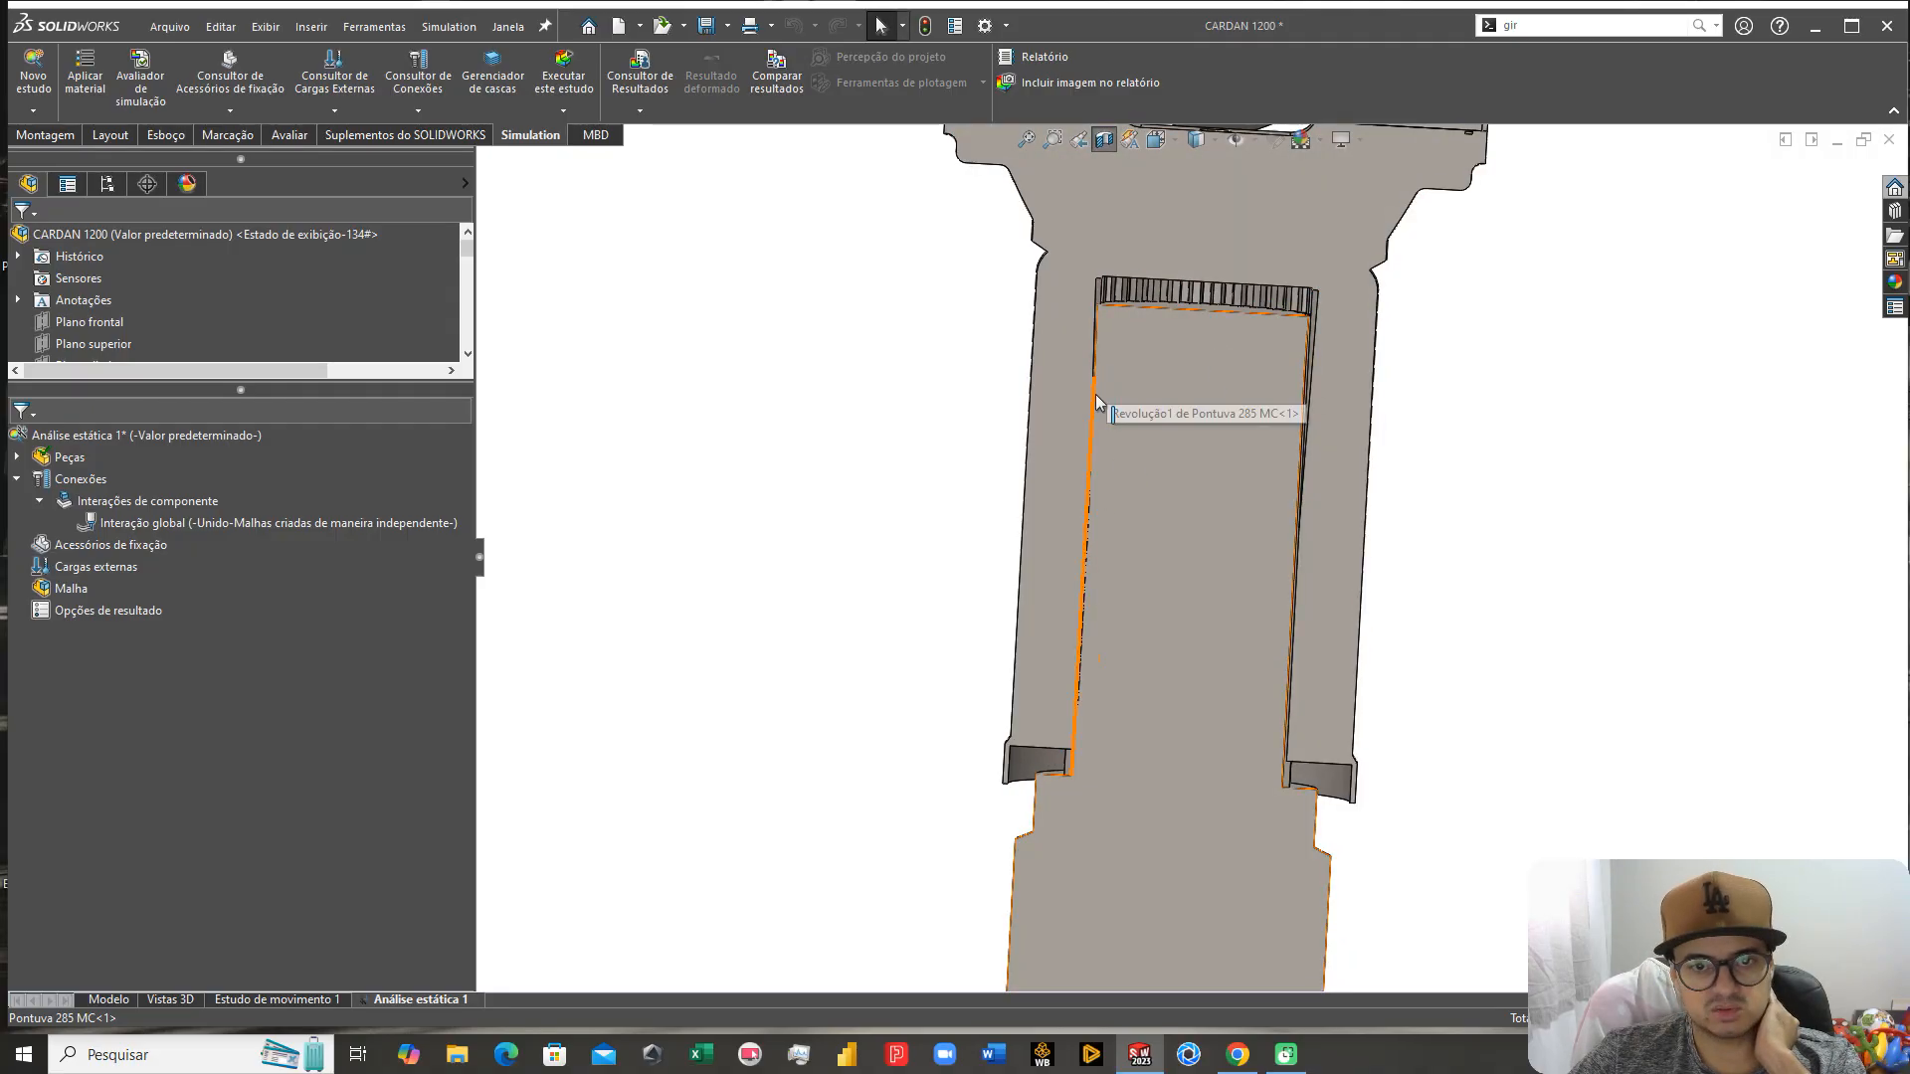
{"action": "scroll", "coordinate": [1110, 406], "scroll_direction": "up", "scroll_amount": 3}
{"action": "scroll", "coordinate": [1135, 244], "scroll_direction": "down", "scroll_amount": 5}
{"action": "scroll", "coordinate": [1134, 242], "scroll_direction": "up", "scroll_amount": 5}
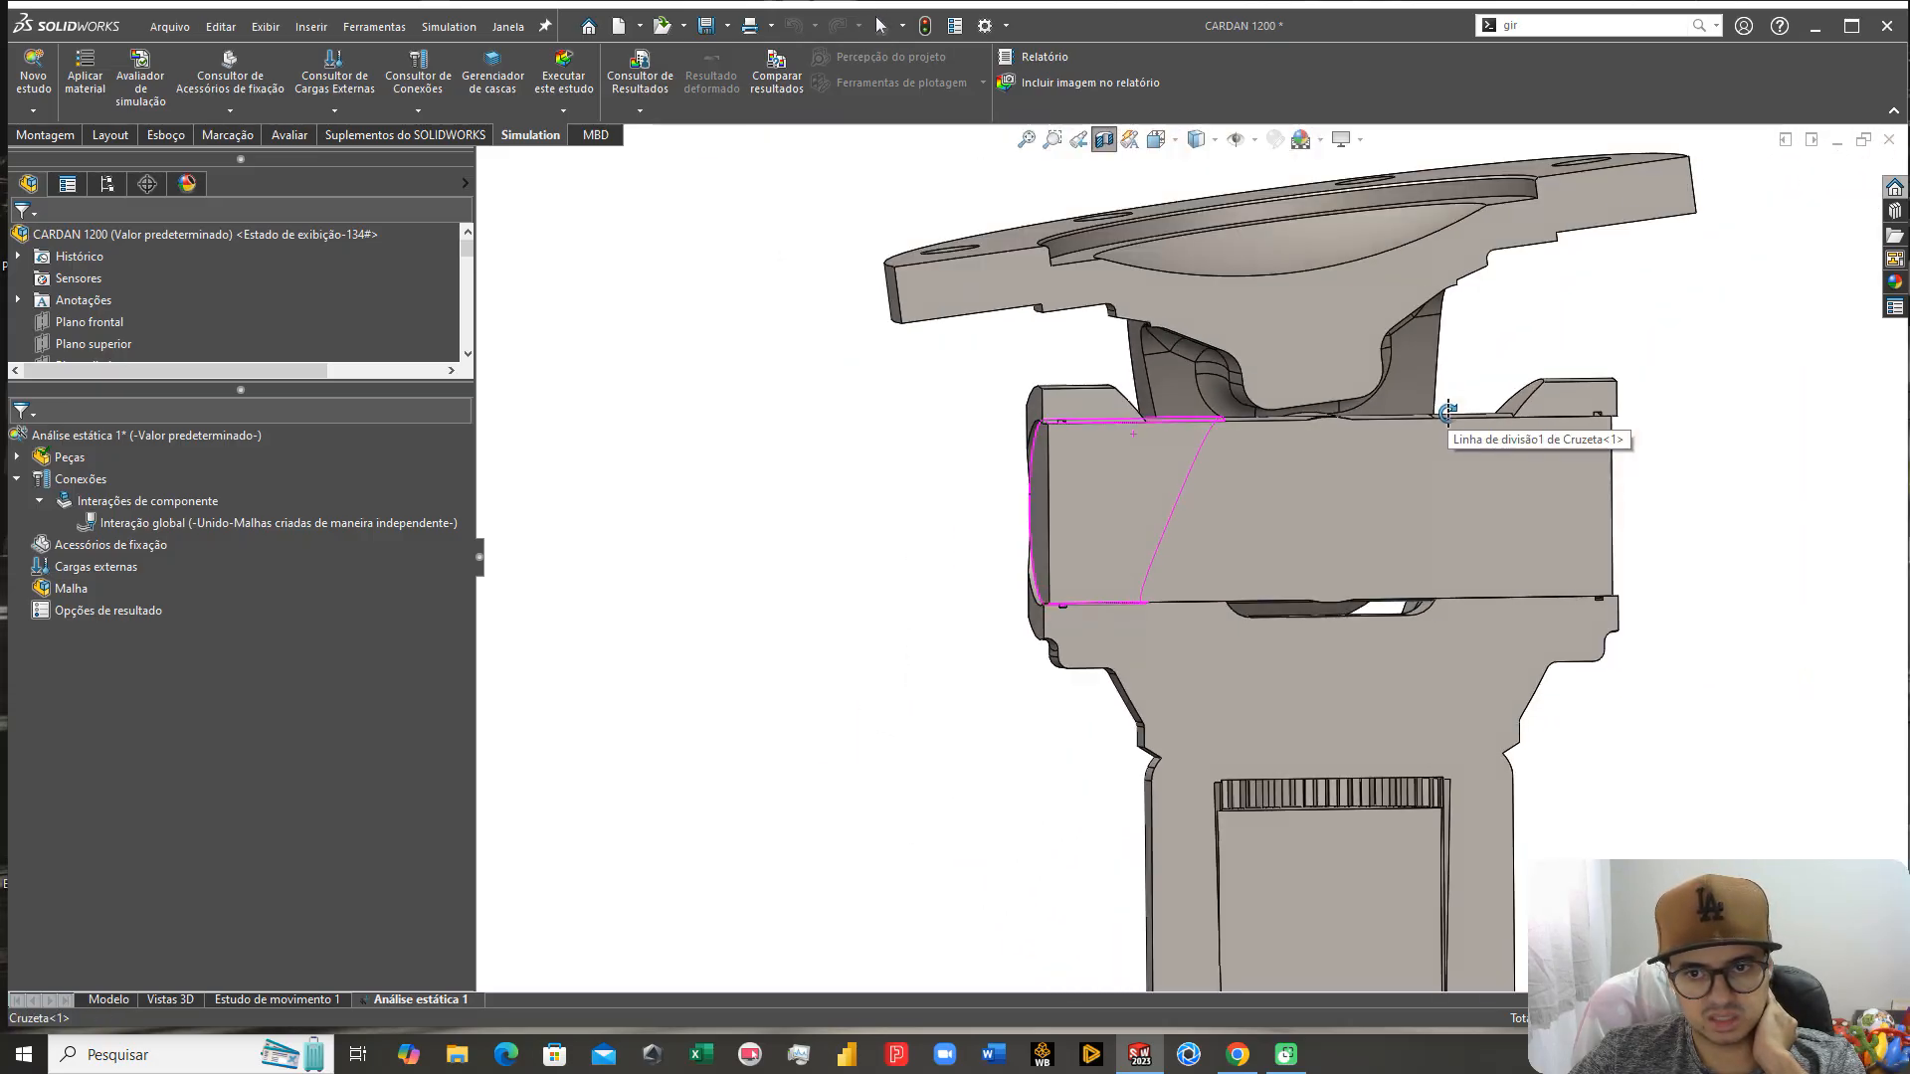
{"action": "middle_click_drag", "start_coordinate": [1404, 426], "coordinate": [1429, 436]}
{"action": "scroll", "coordinate": [1426, 436], "scroll_direction": "up", "scroll_amount": 6}
{"action": "middle_click_drag", "start_coordinate": [1321, 518], "coordinate": [1340, 426]}
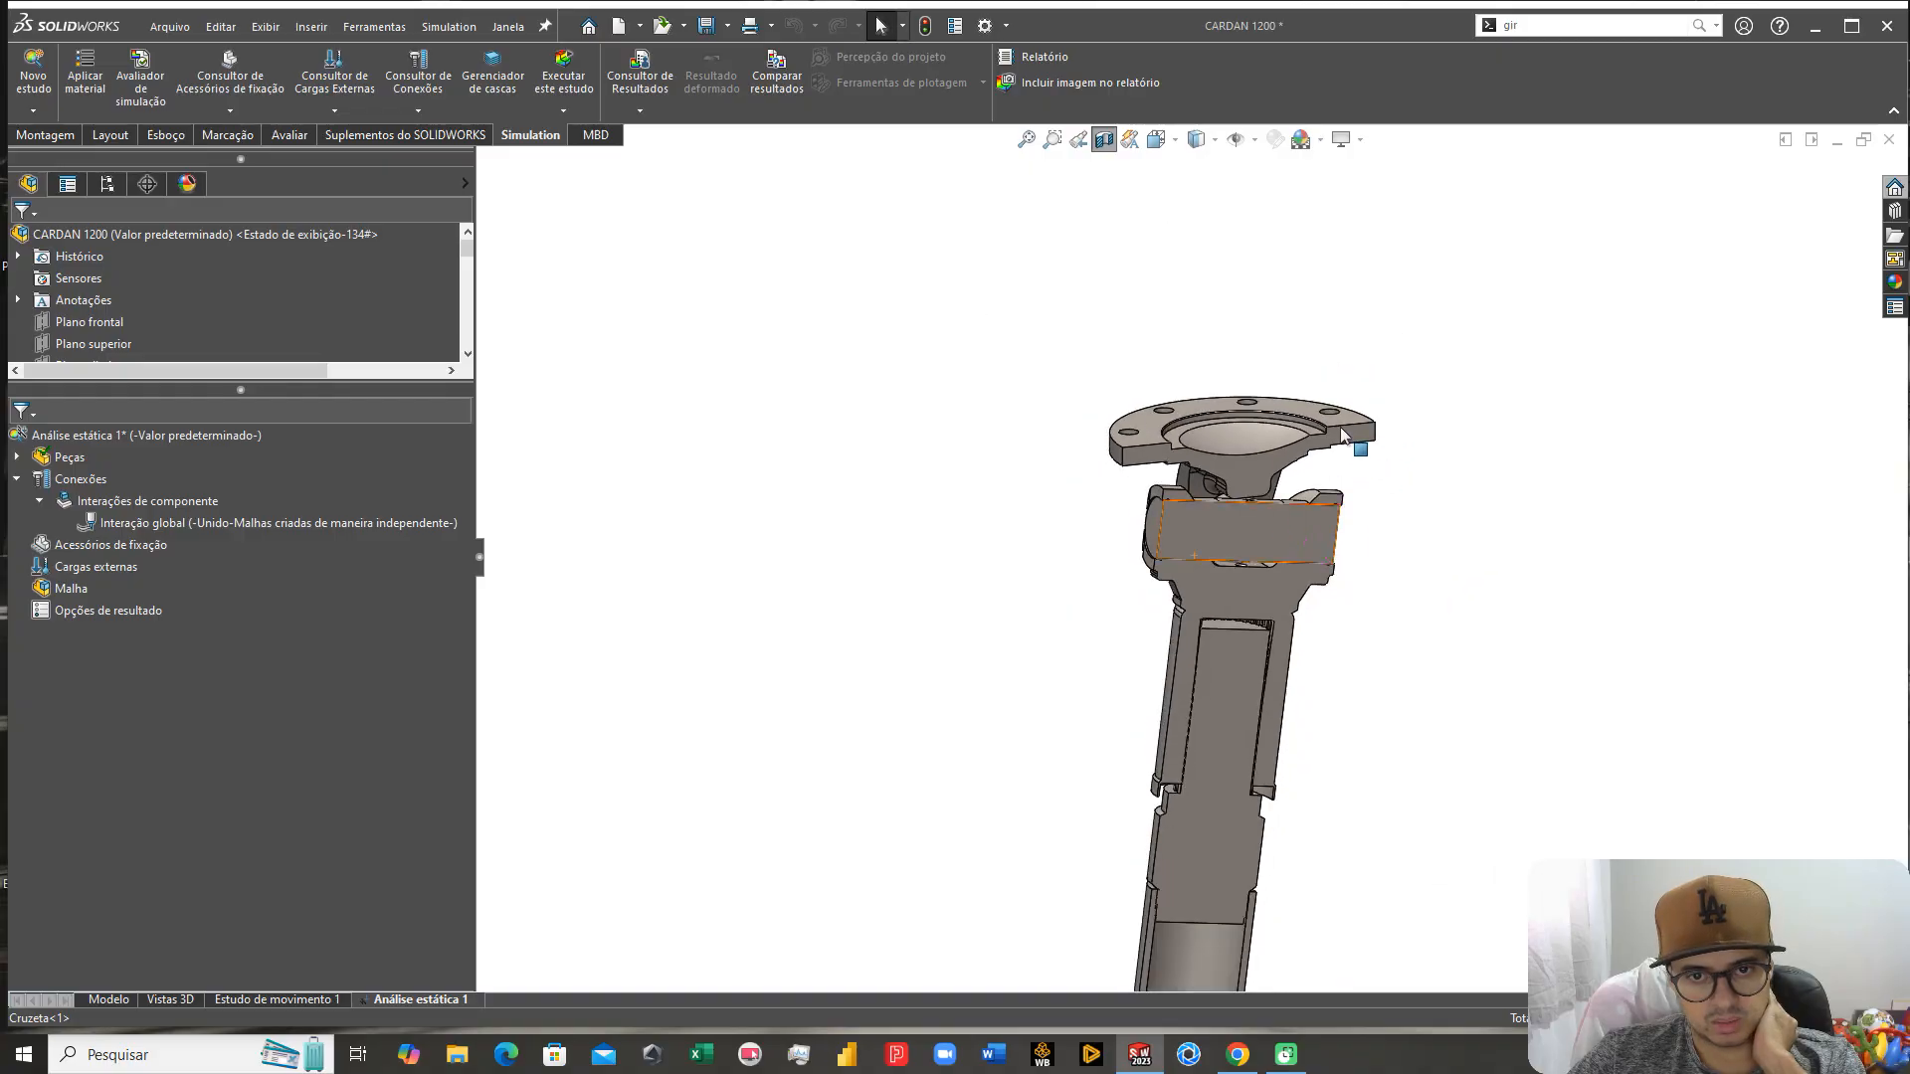
{"action": "scroll", "coordinate": [1323, 463], "scroll_direction": "down", "scroll_amount": 2}
{"action": "middle_click_drag", "start_coordinate": [1249, 543], "coordinate": [1147, 238]}
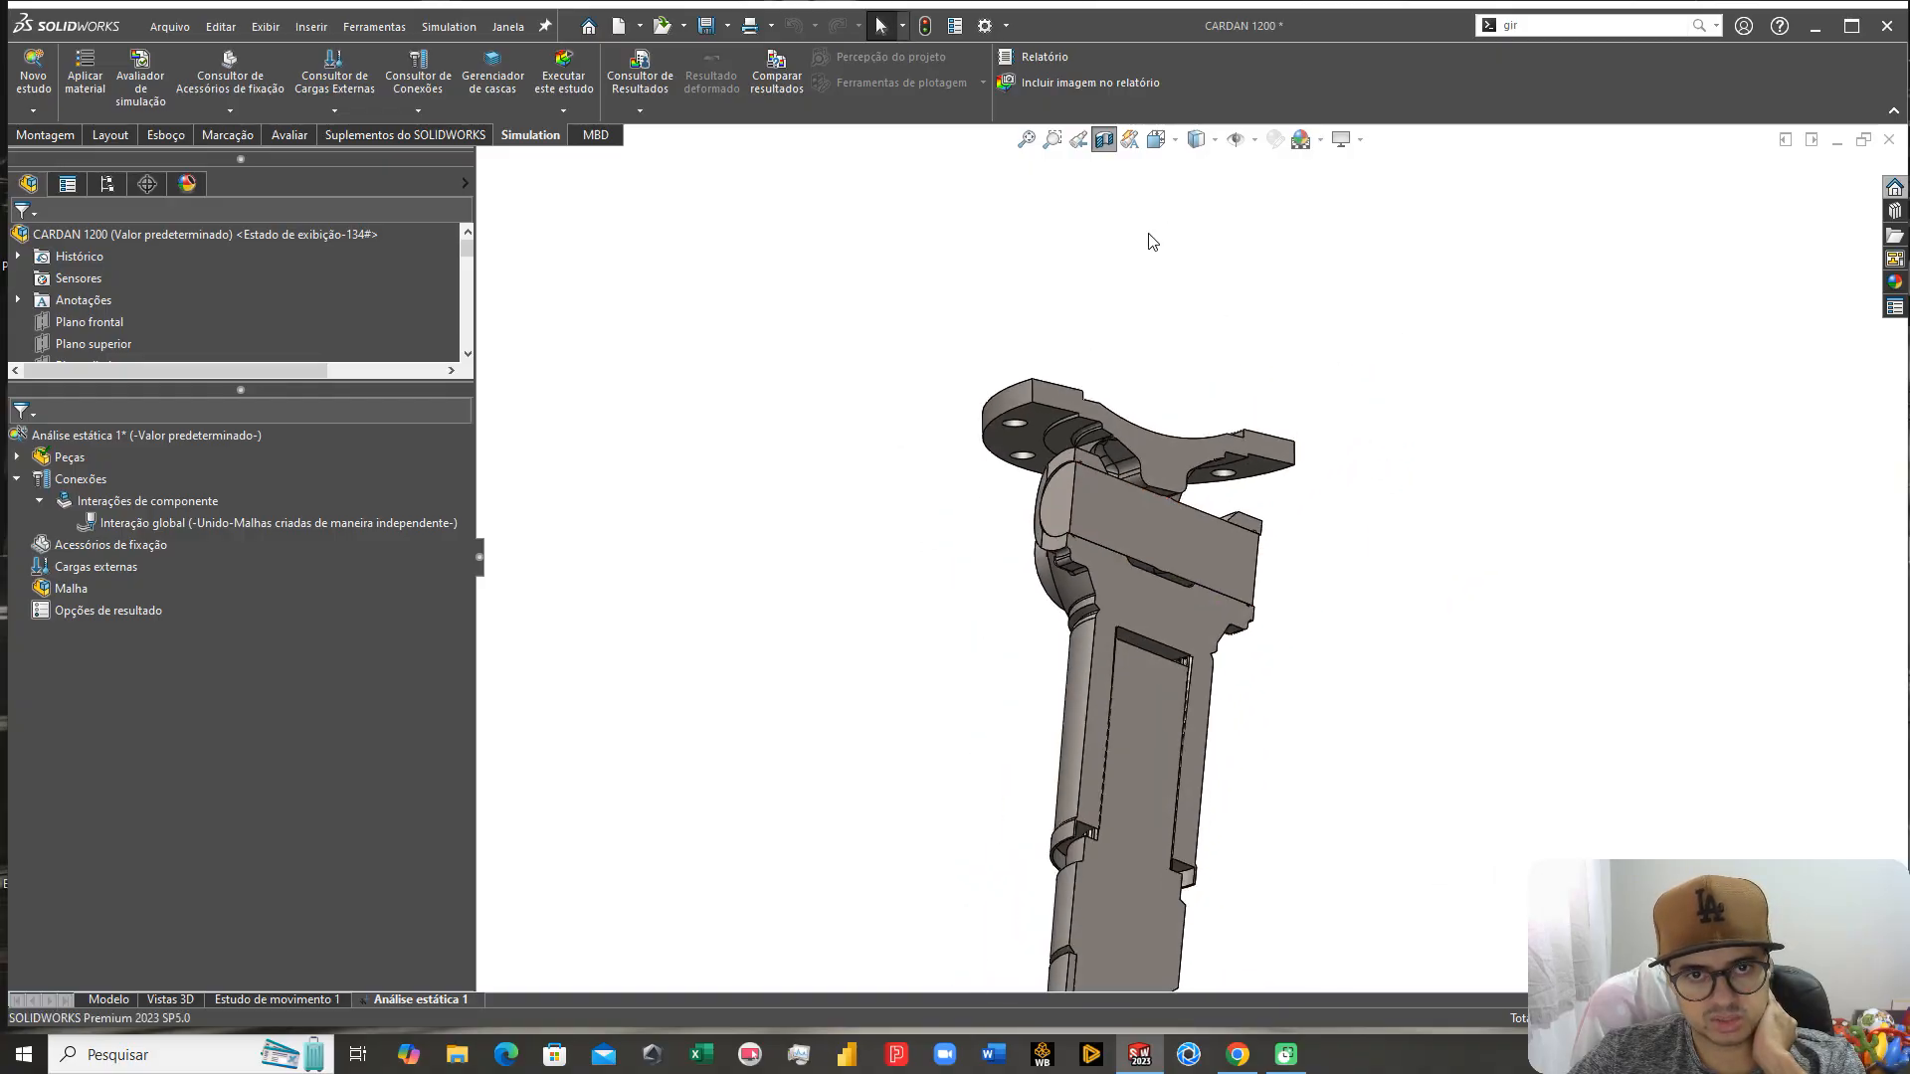
{"action": "left_click", "coordinate": [1103, 139]}
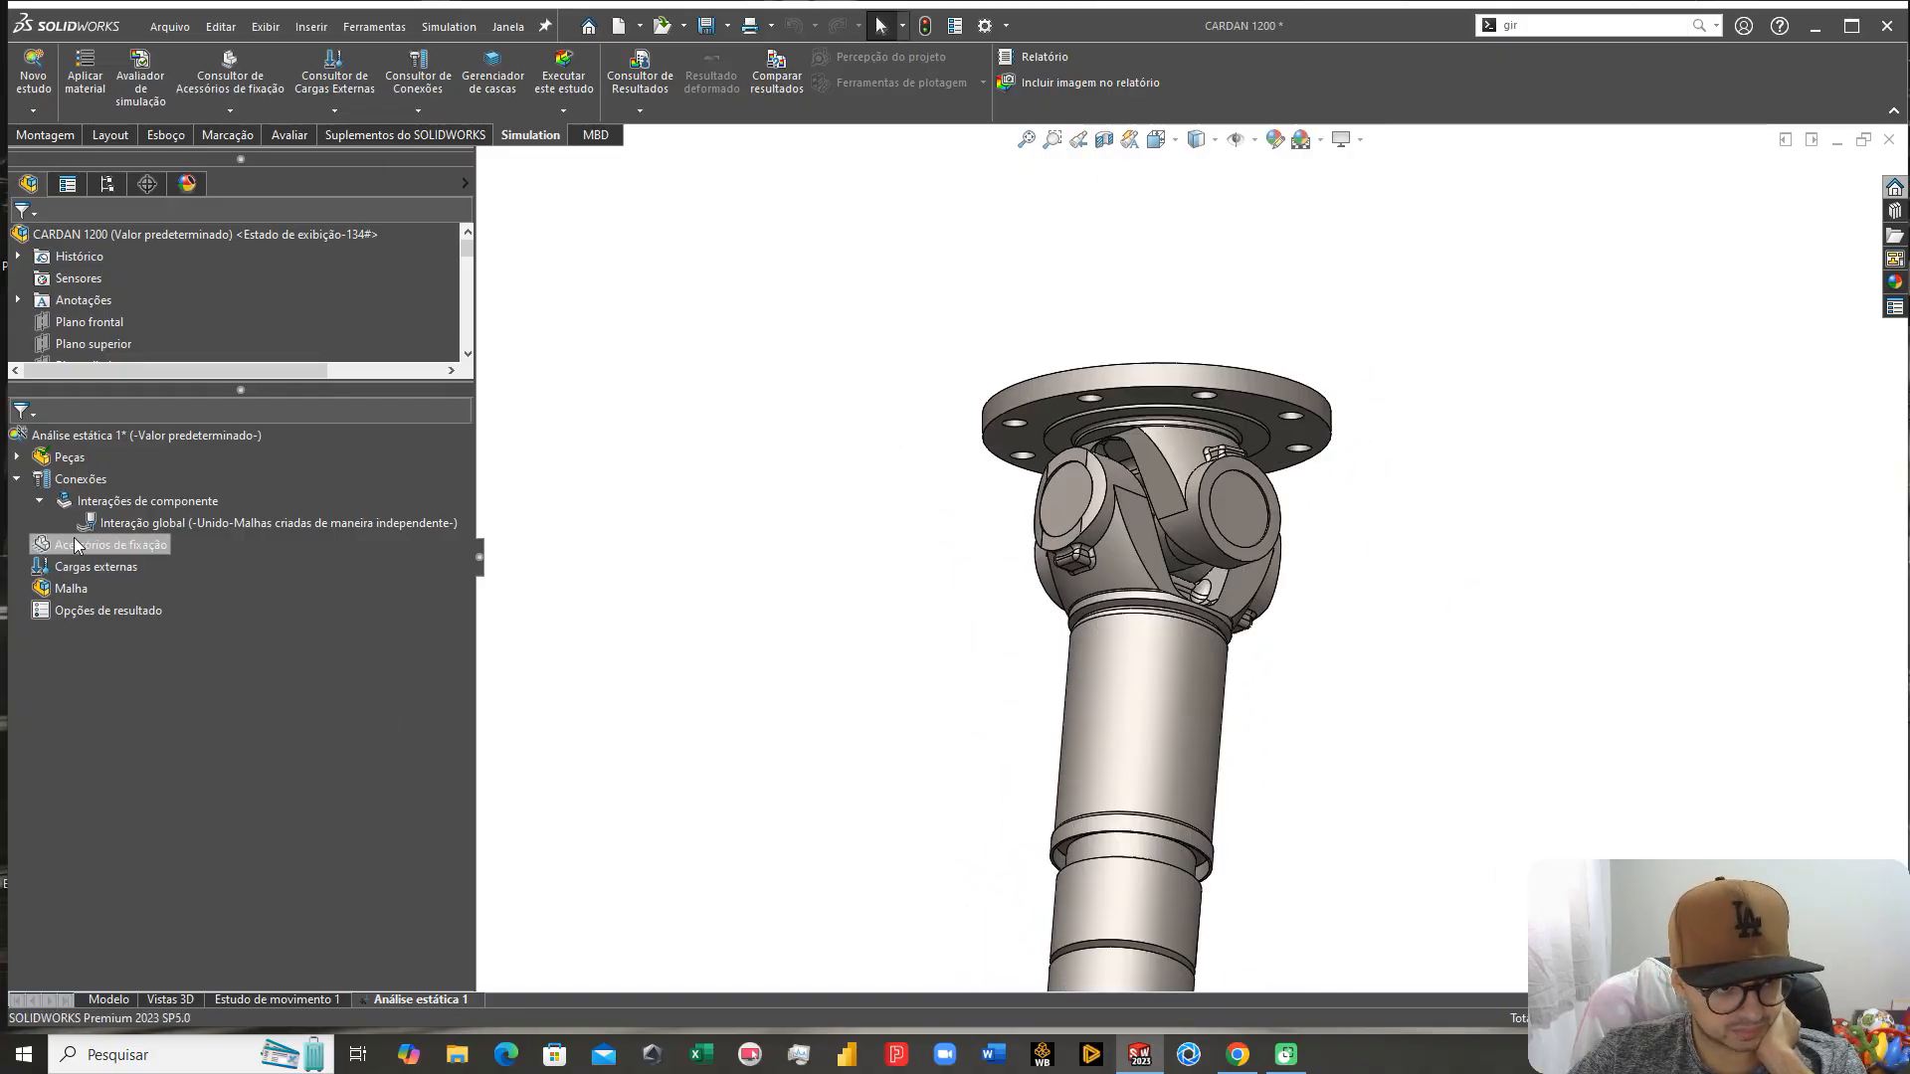
Step: Start a fixed-geometry fixture and select two adjacent bolt-hole faces on flange De Orelha 285 MC<2>
{"action": "left_click", "coordinate": [105, 546]}
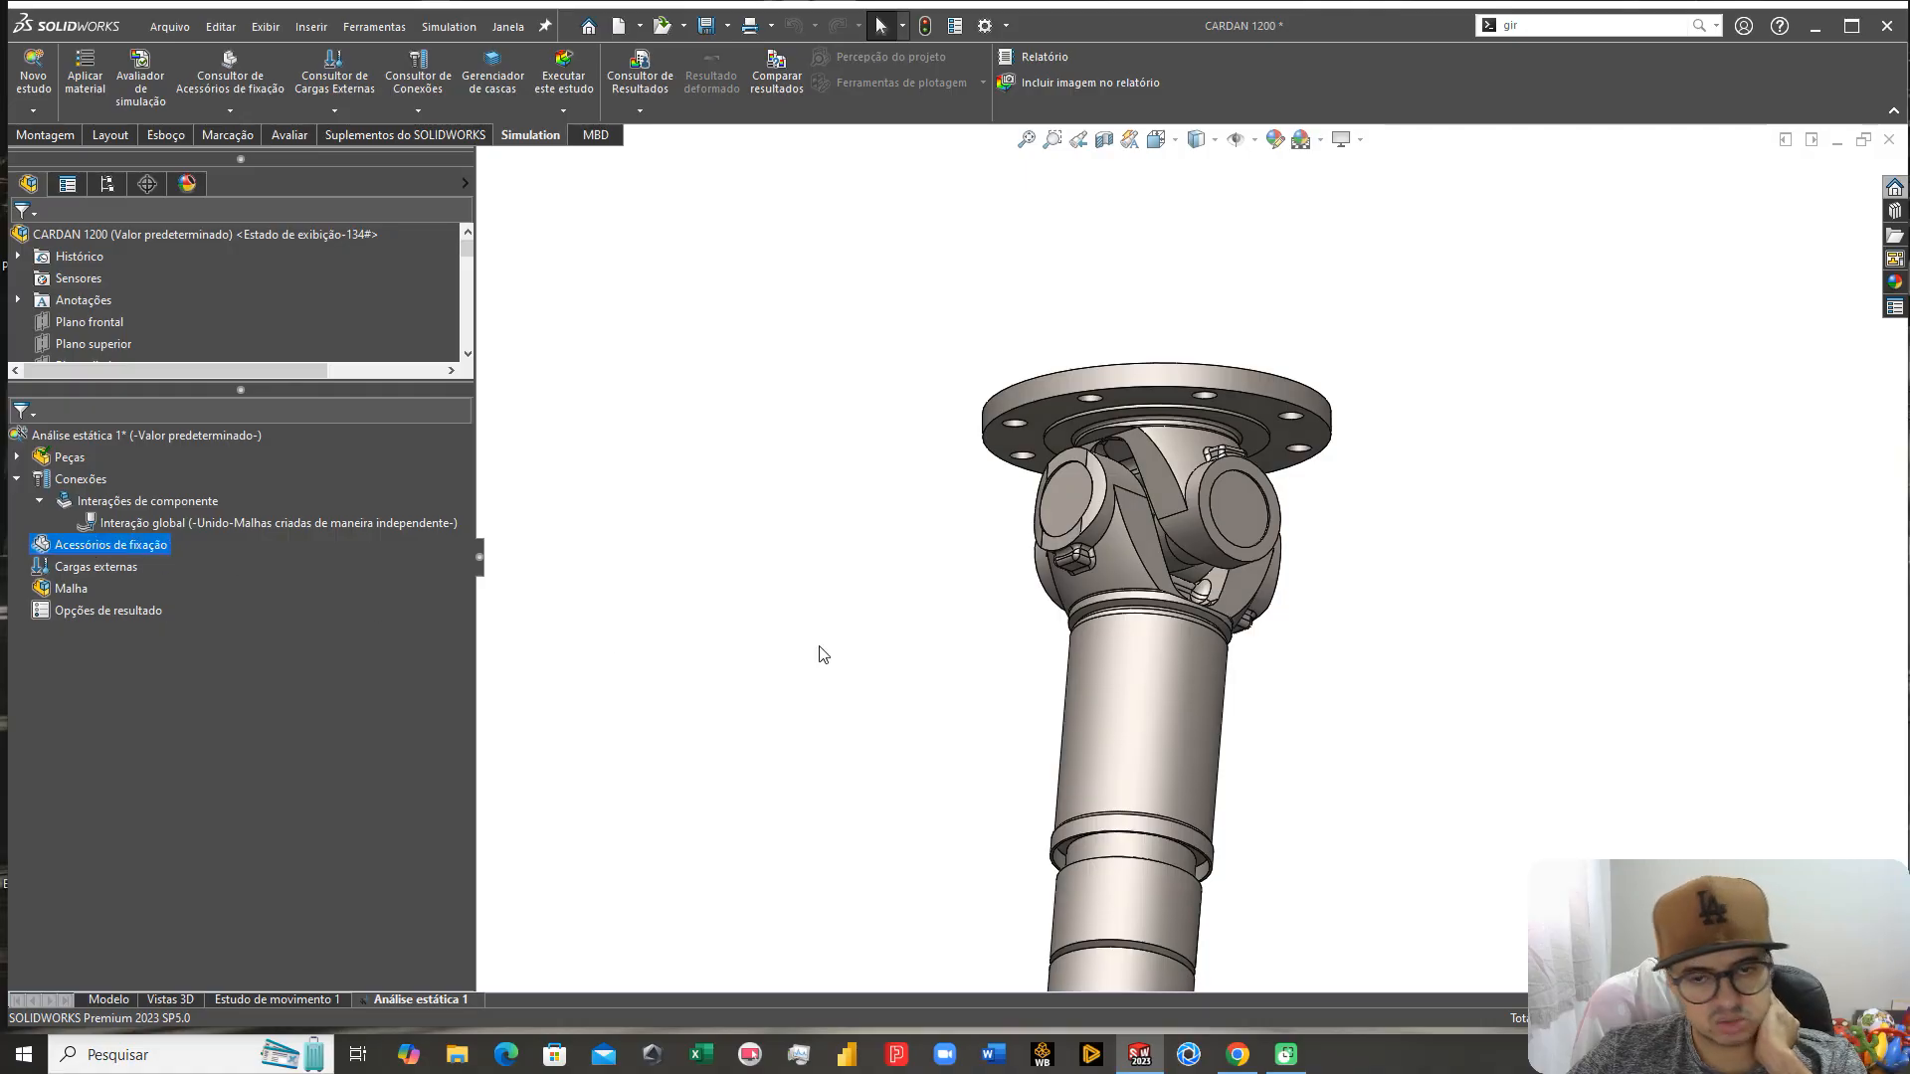
{"action": "scroll", "coordinate": [1170, 665], "scroll_direction": "up", "scroll_amount": 5}
{"action": "middle_click_drag", "start_coordinate": [1222, 749], "coordinate": [913, 632]}
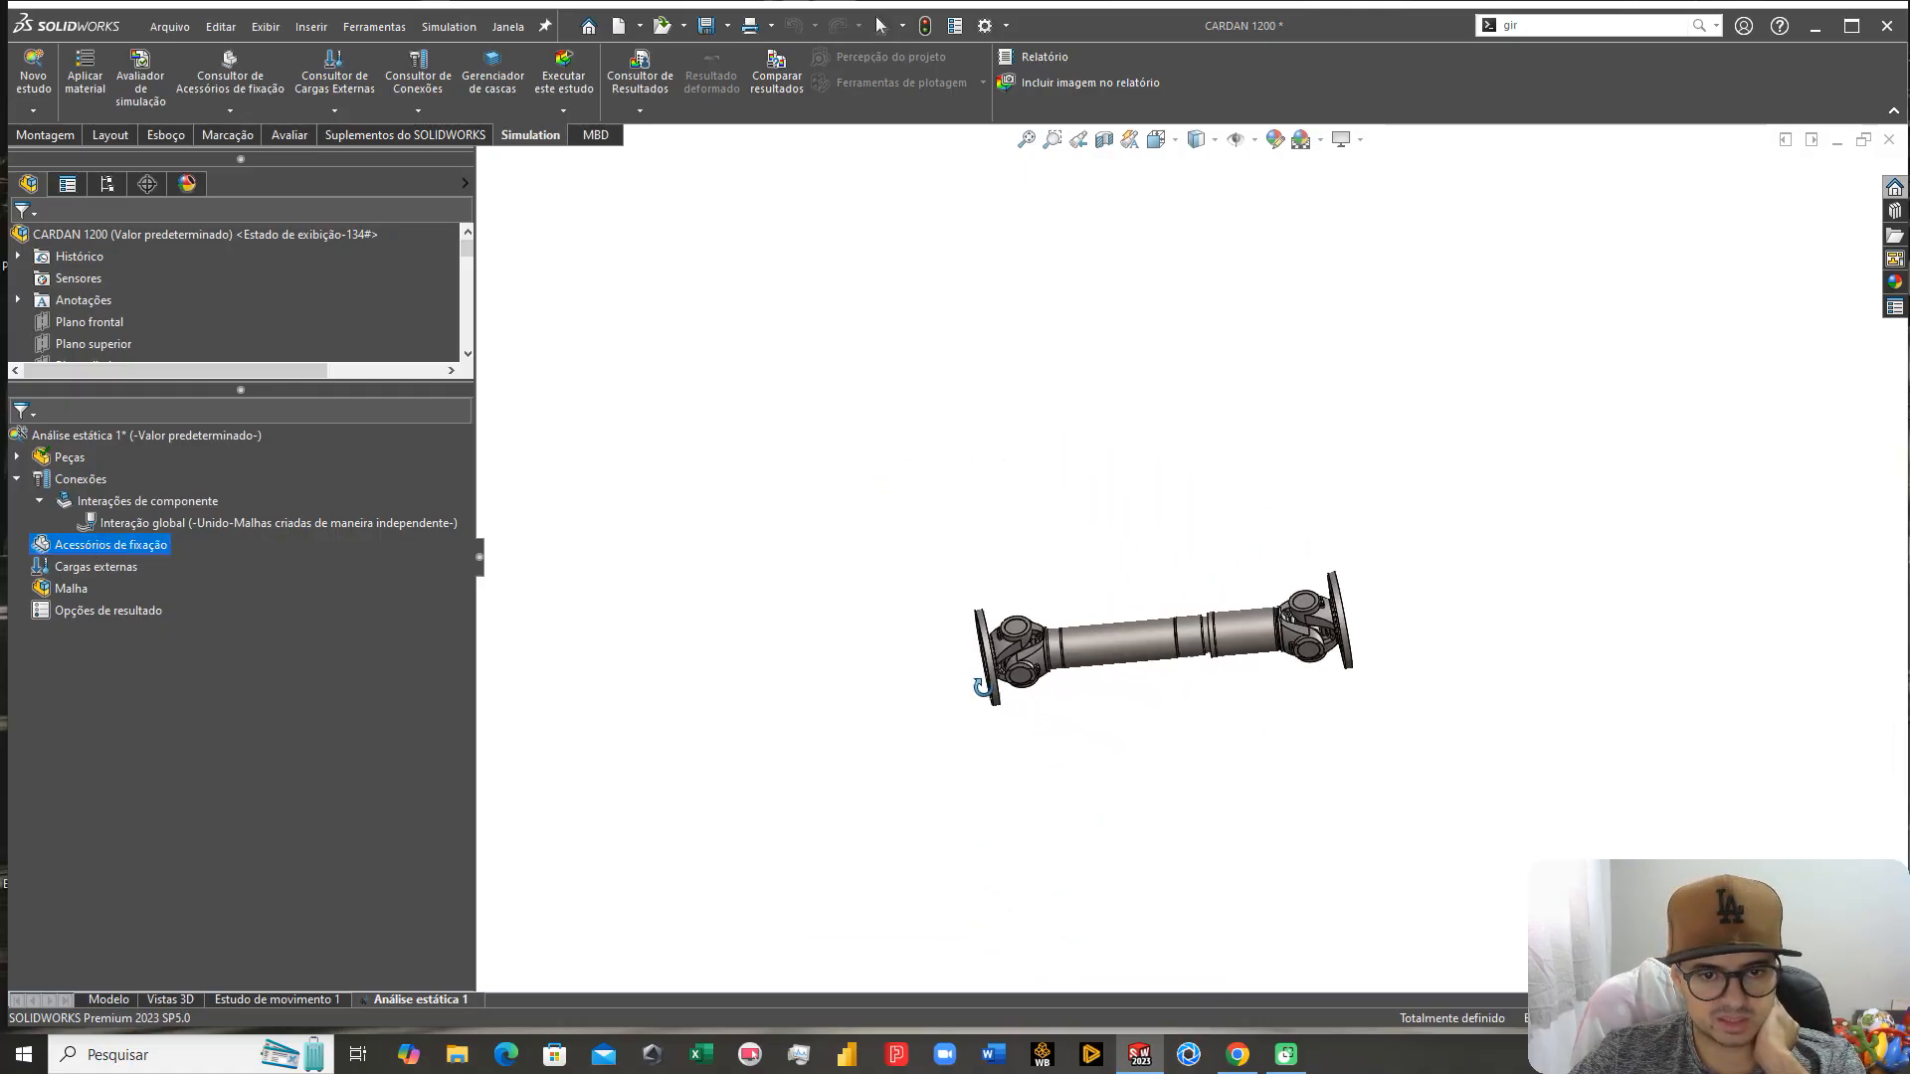
{"action": "right_click", "coordinate": [110, 549]}
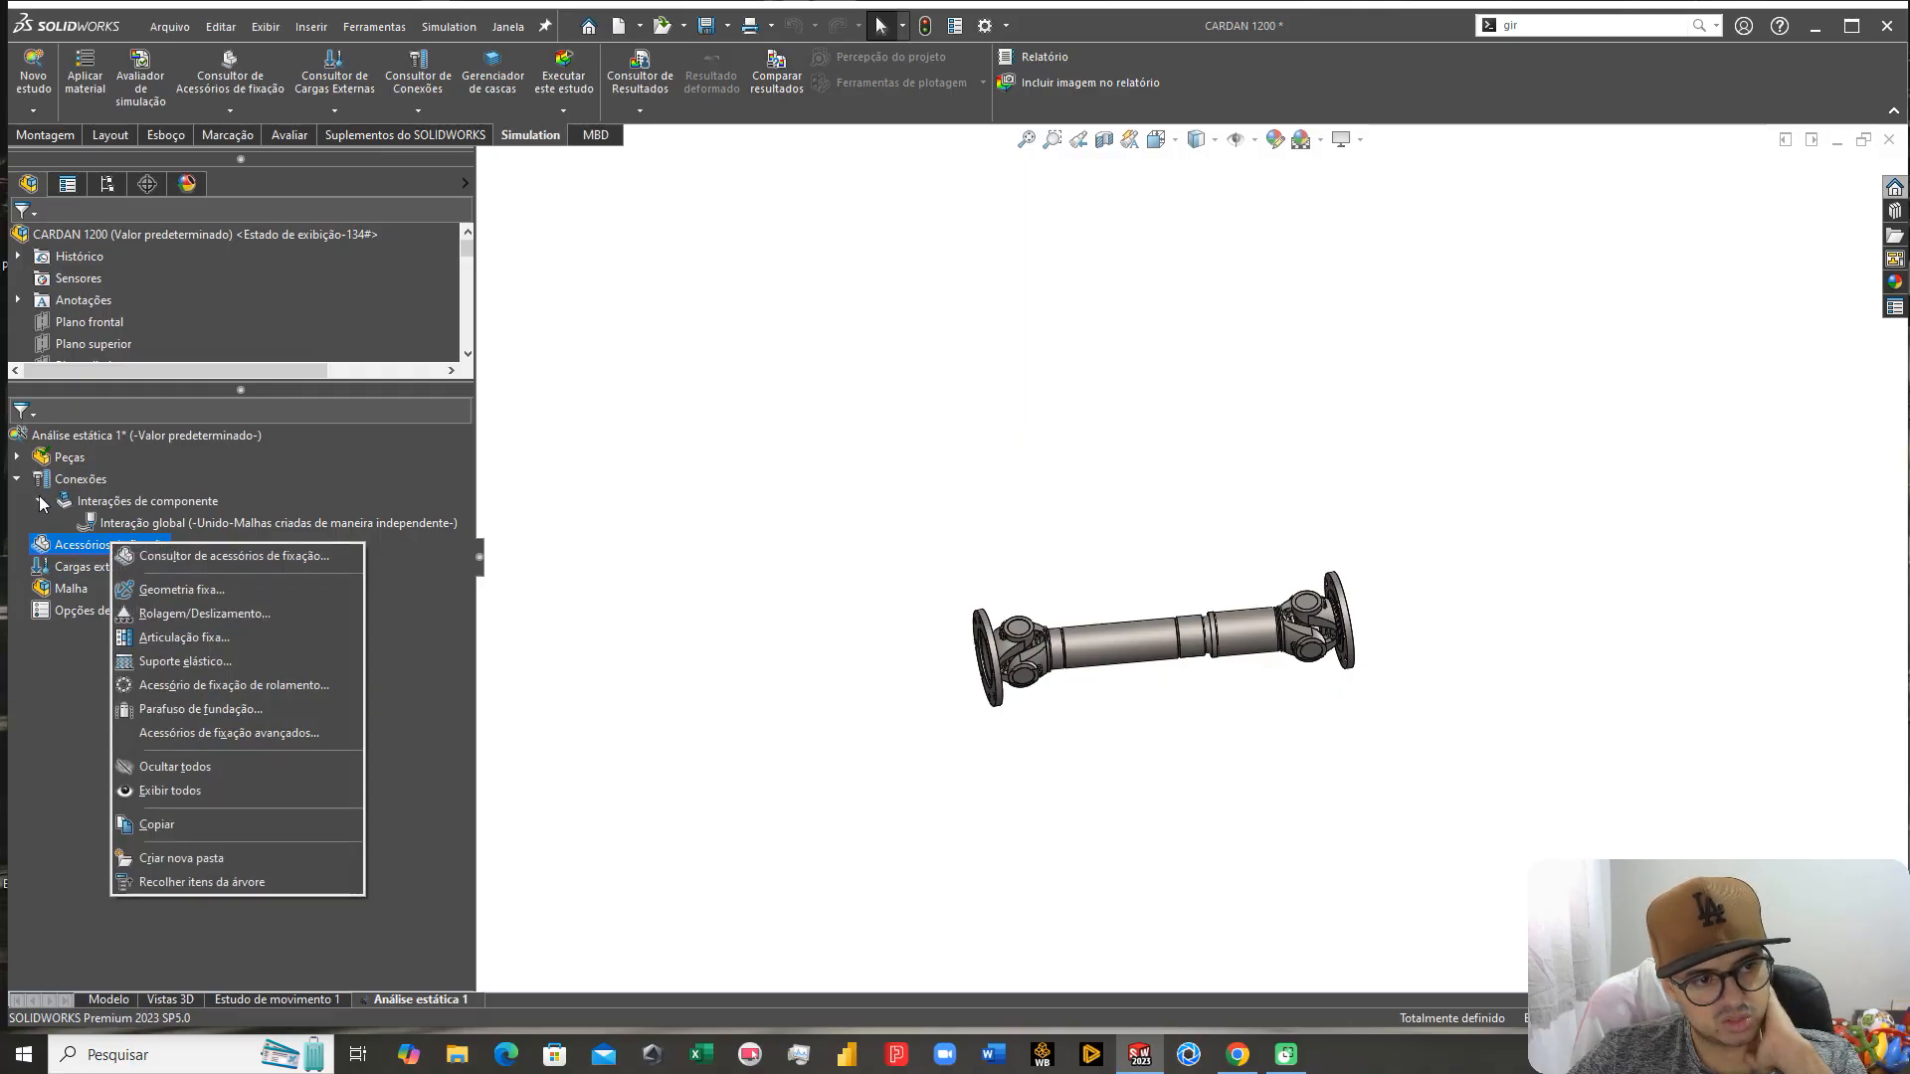
{"action": "left_click", "coordinate": [41, 503]}
{"action": "right_click", "coordinate": [82, 528]}
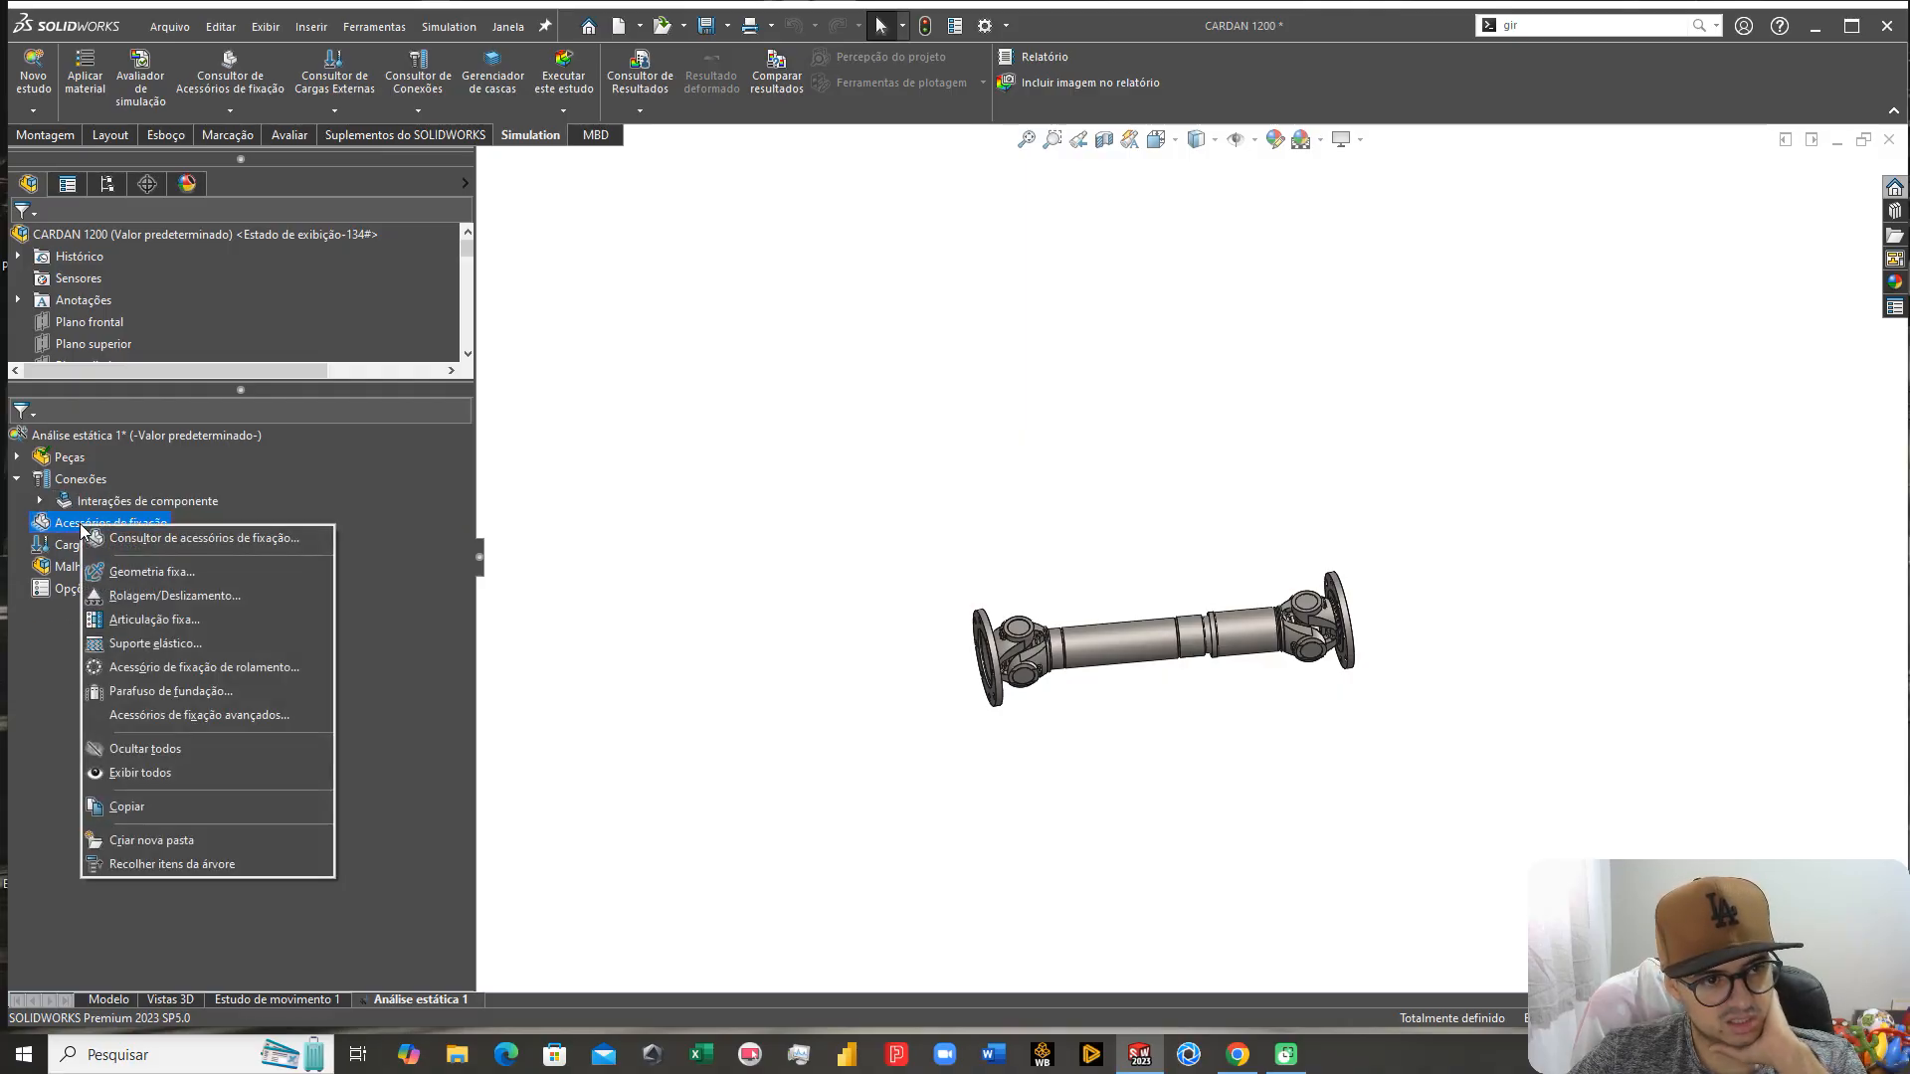
{"action": "left_click", "coordinate": [130, 573]}
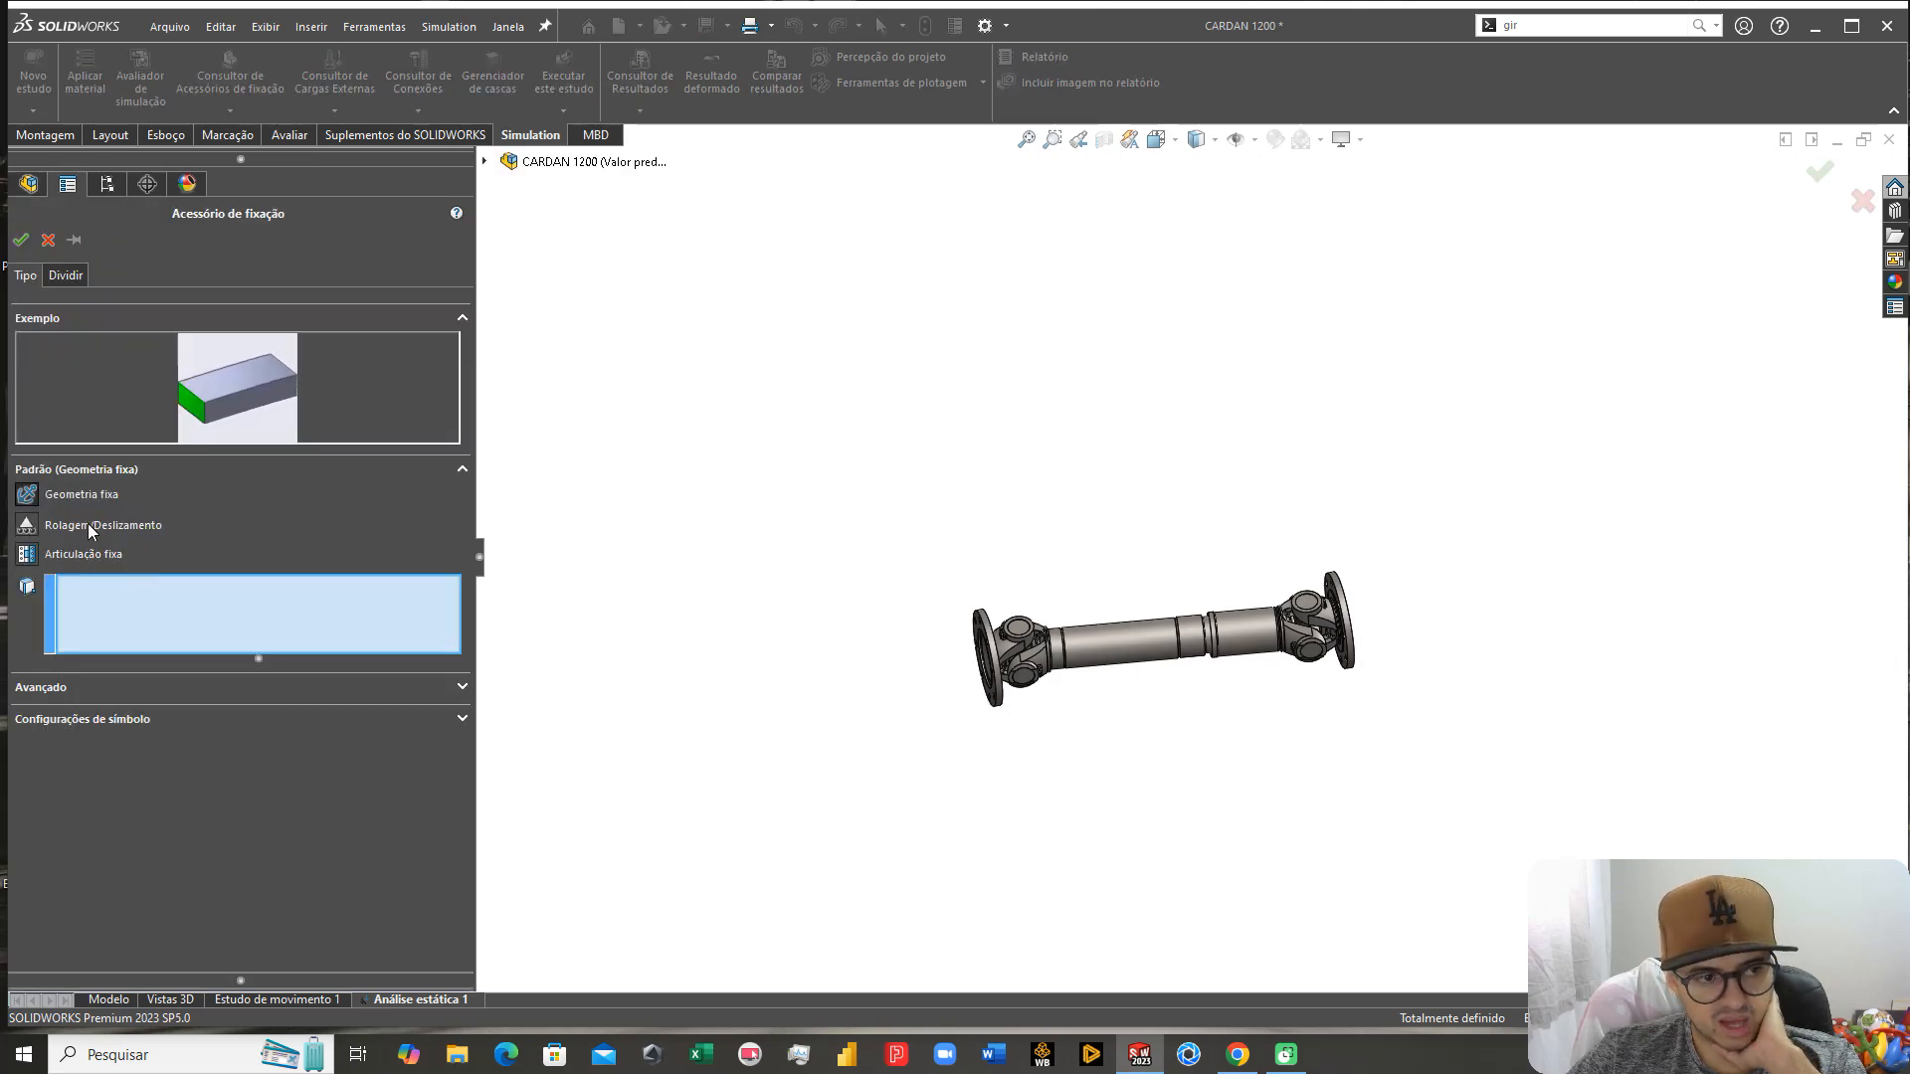
{"action": "scroll", "coordinate": [1004, 672], "scroll_direction": "down", "scroll_amount": 8}
{"action": "middle_click_drag", "start_coordinate": [753, 493], "coordinate": [906, 398]}
{"action": "scroll", "coordinate": [965, 293], "scroll_direction": "up", "scroll_amount": 3}
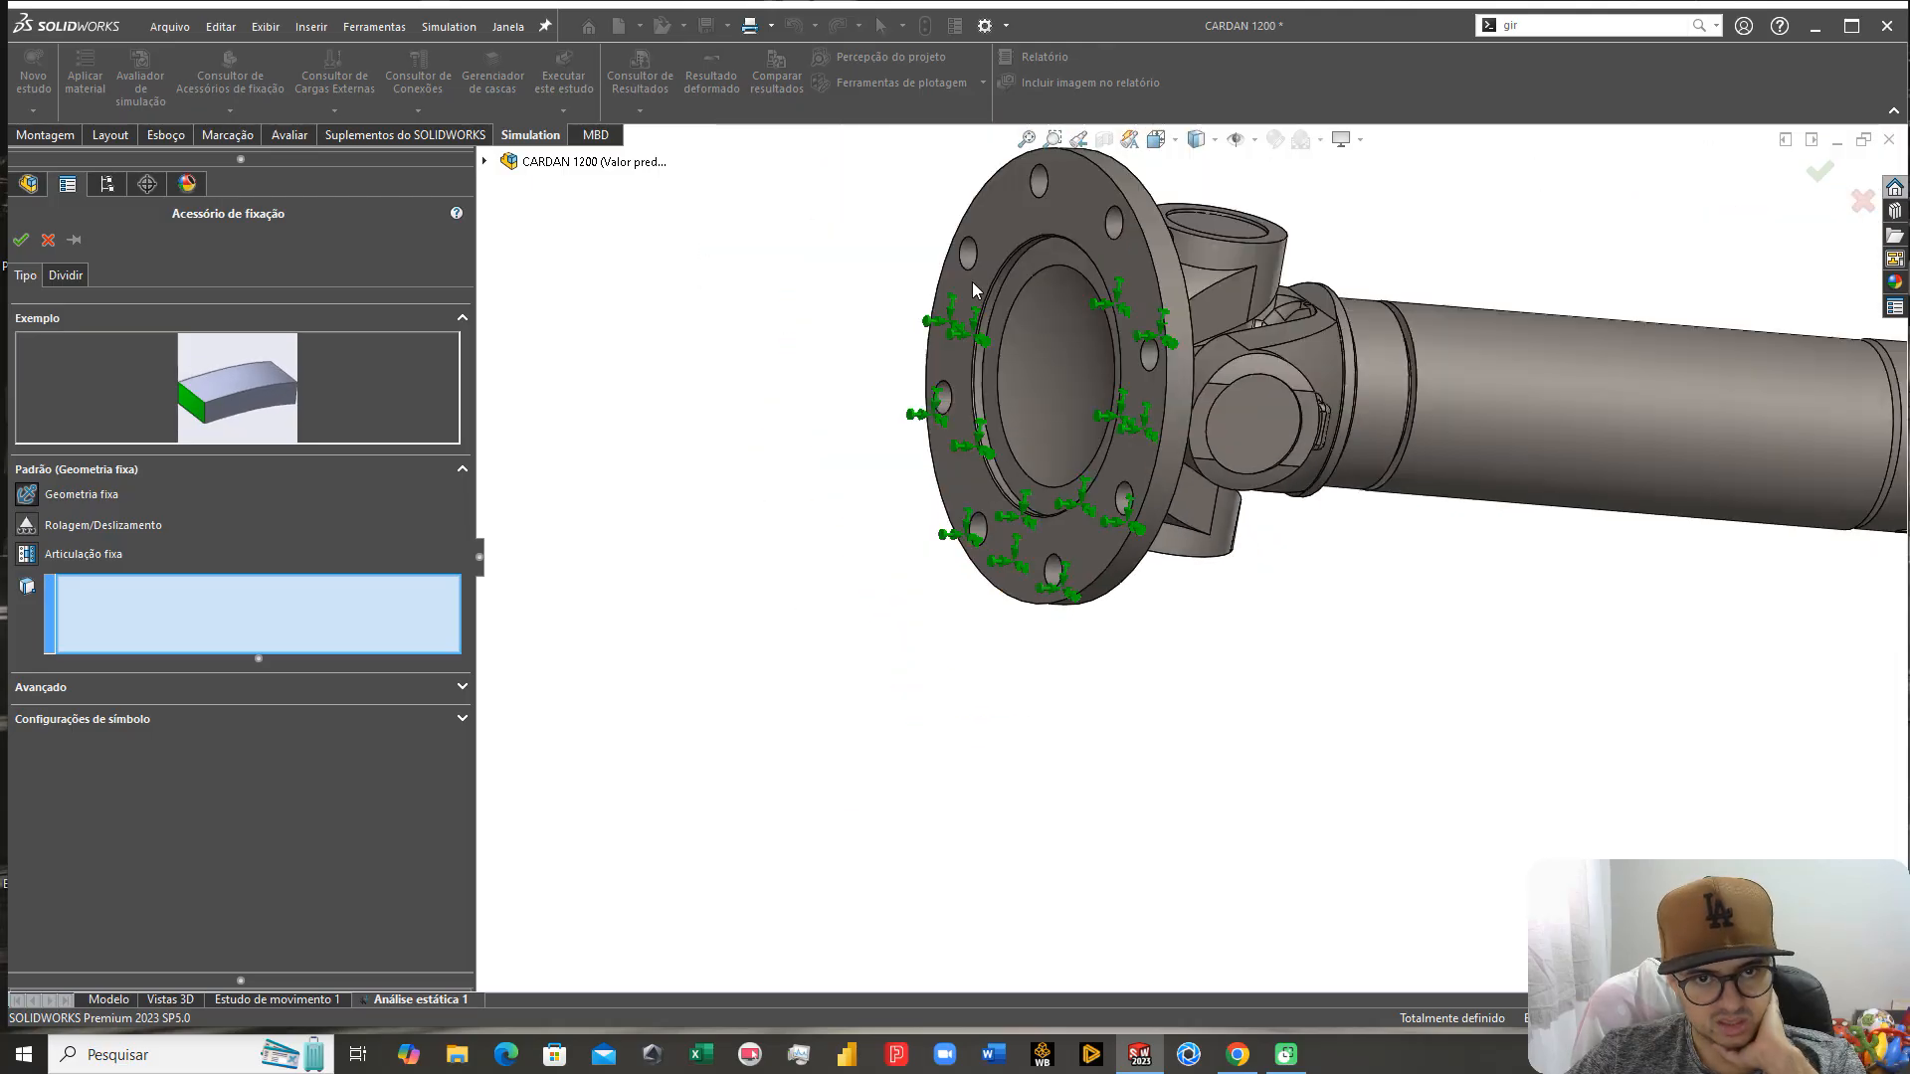
{"action": "scroll", "coordinate": [1059, 283], "scroll_direction": "down", "scroll_amount": 7}
{"action": "left_click", "coordinate": [1149, 360]}
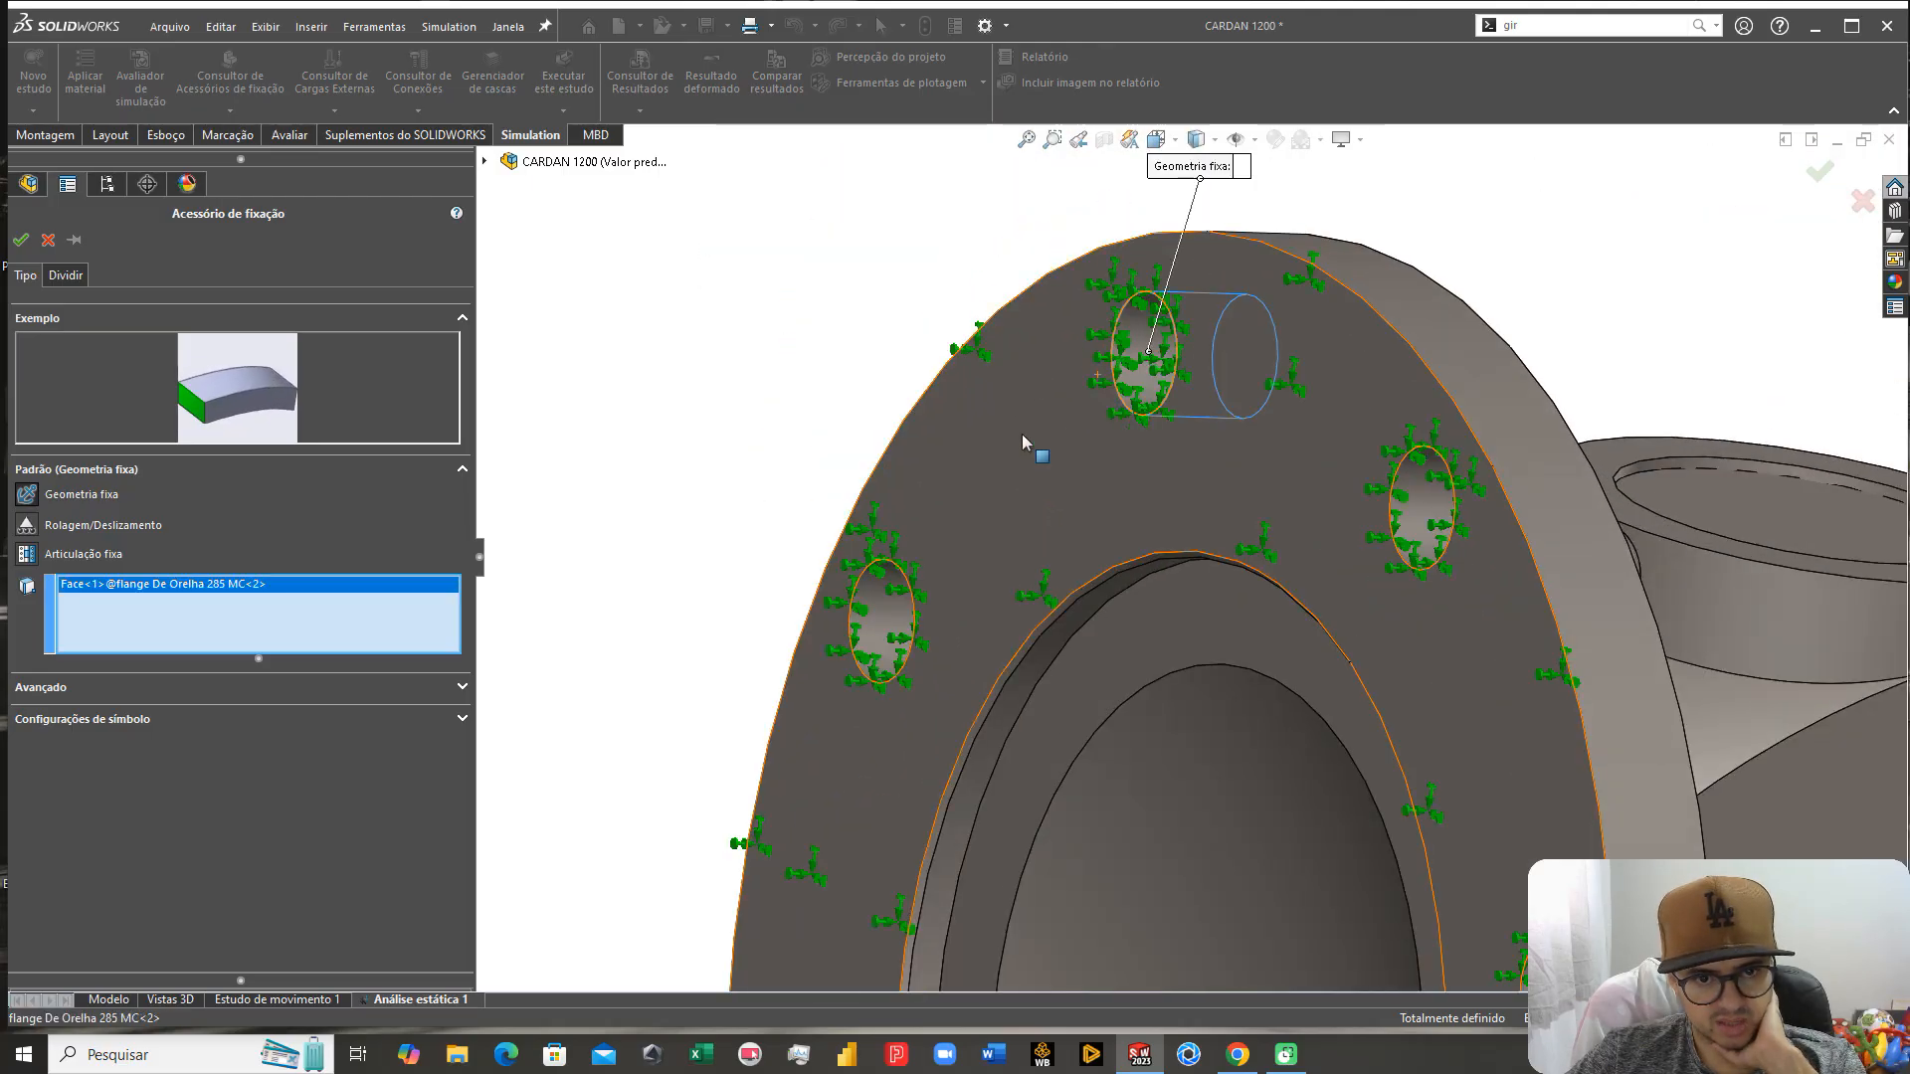
{"action": "left_click", "coordinate": [882, 619]}
Step: Add the next three bolt-hole faces around the same flange to the fixed-geometry fixture
{"action": "scroll", "coordinate": [935, 687], "scroll_direction": "up", "scroll_amount": 2}
{"action": "scroll", "coordinate": [1012, 785], "scroll_direction": "down", "scroll_amount": 6}
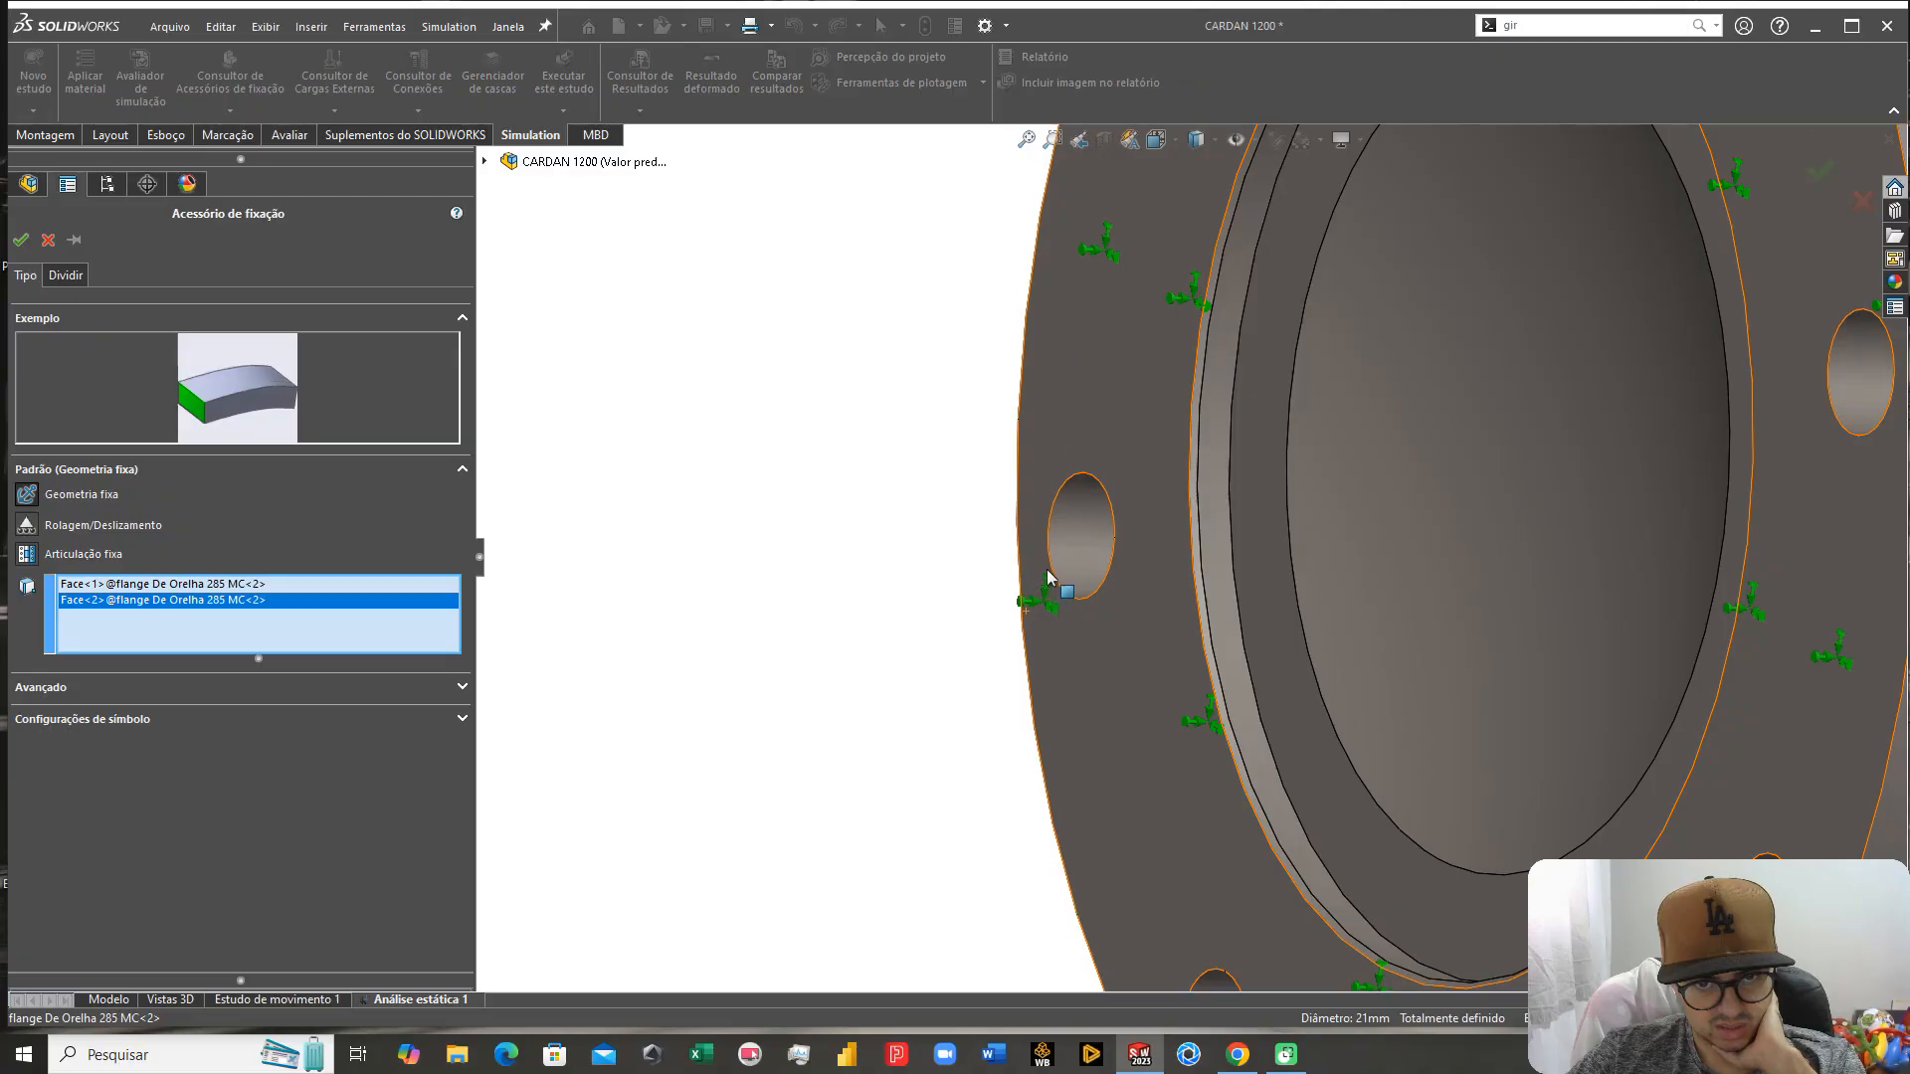
{"action": "left_click", "coordinate": [1079, 547]}
{"action": "scroll", "coordinate": [1144, 617], "scroll_direction": "up", "scroll_amount": 2}
{"action": "scroll", "coordinate": [1214, 798], "scroll_direction": "down", "scroll_amount": 2}
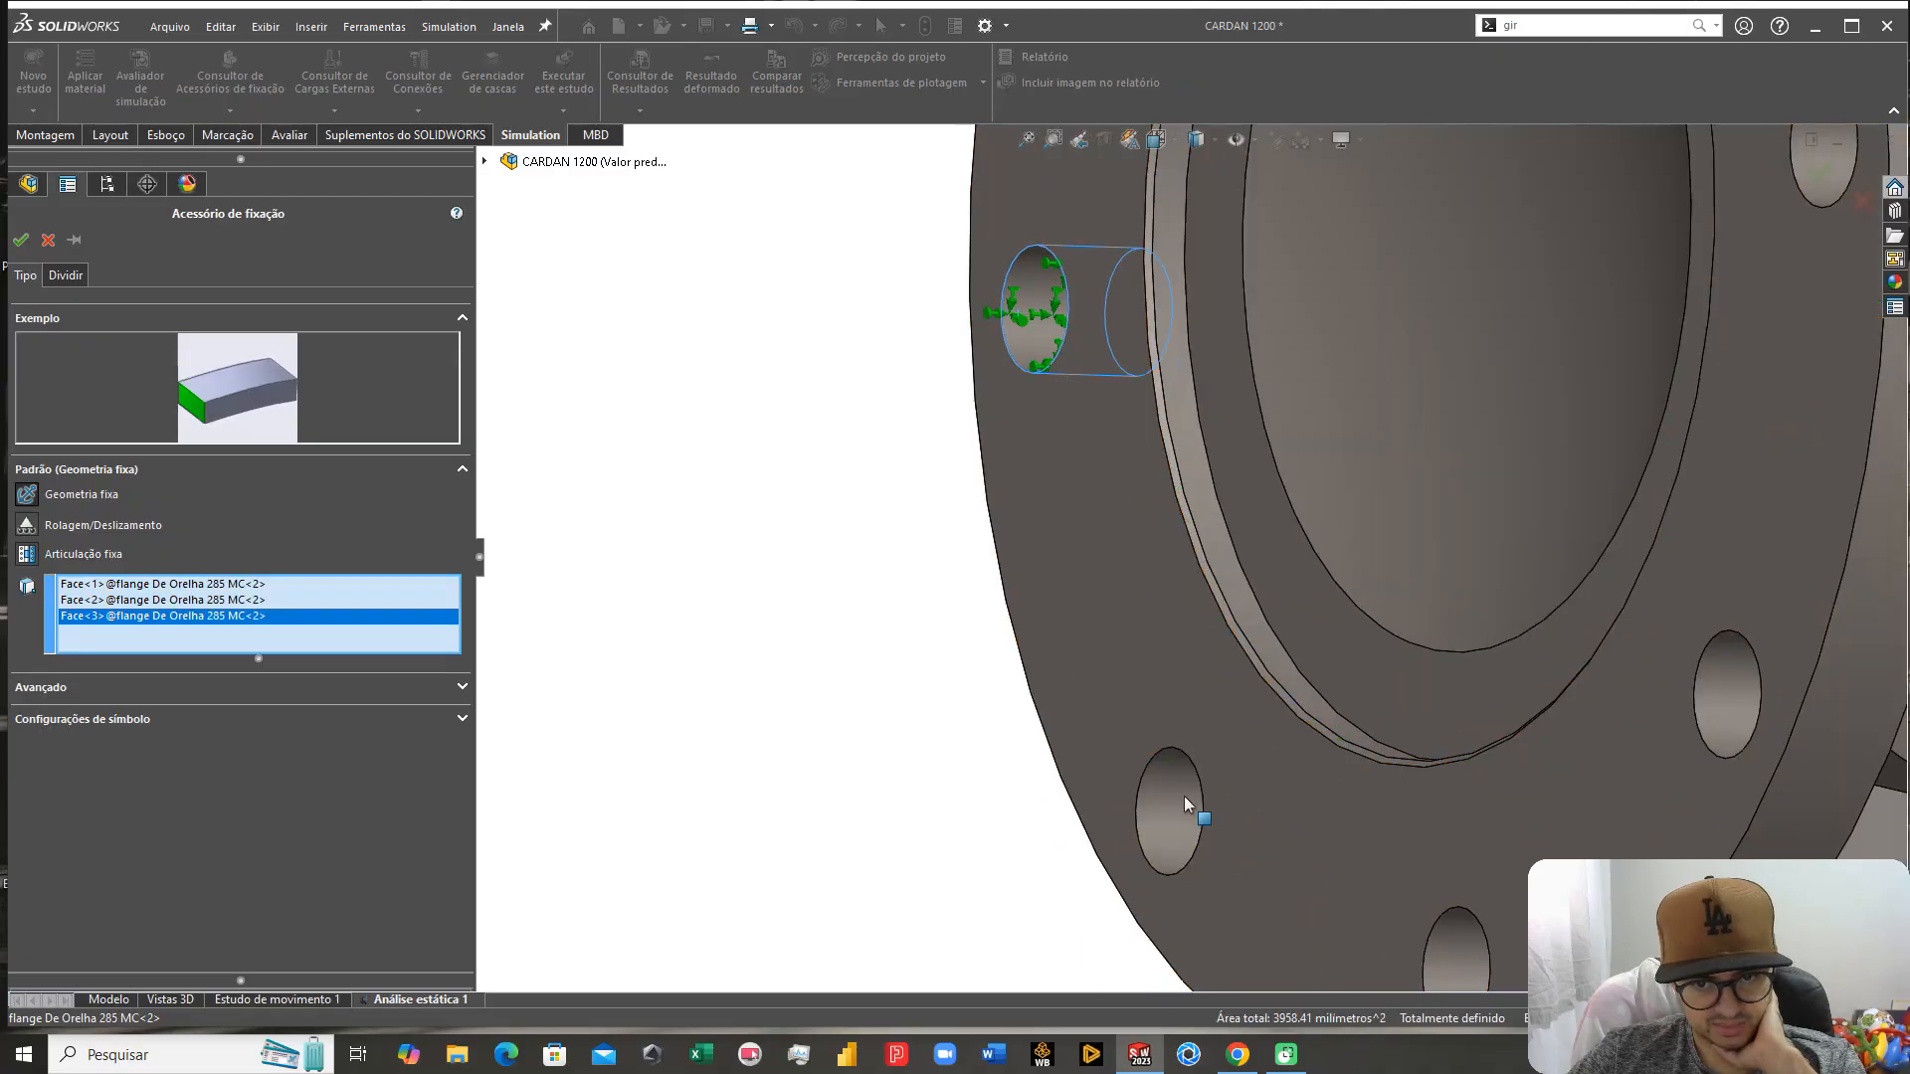
{"action": "left_click", "coordinate": [1184, 810]}
{"action": "left_click", "coordinate": [1449, 950]}
{"action": "scroll", "coordinate": [1448, 950], "scroll_direction": "up", "scroll_amount": 3}
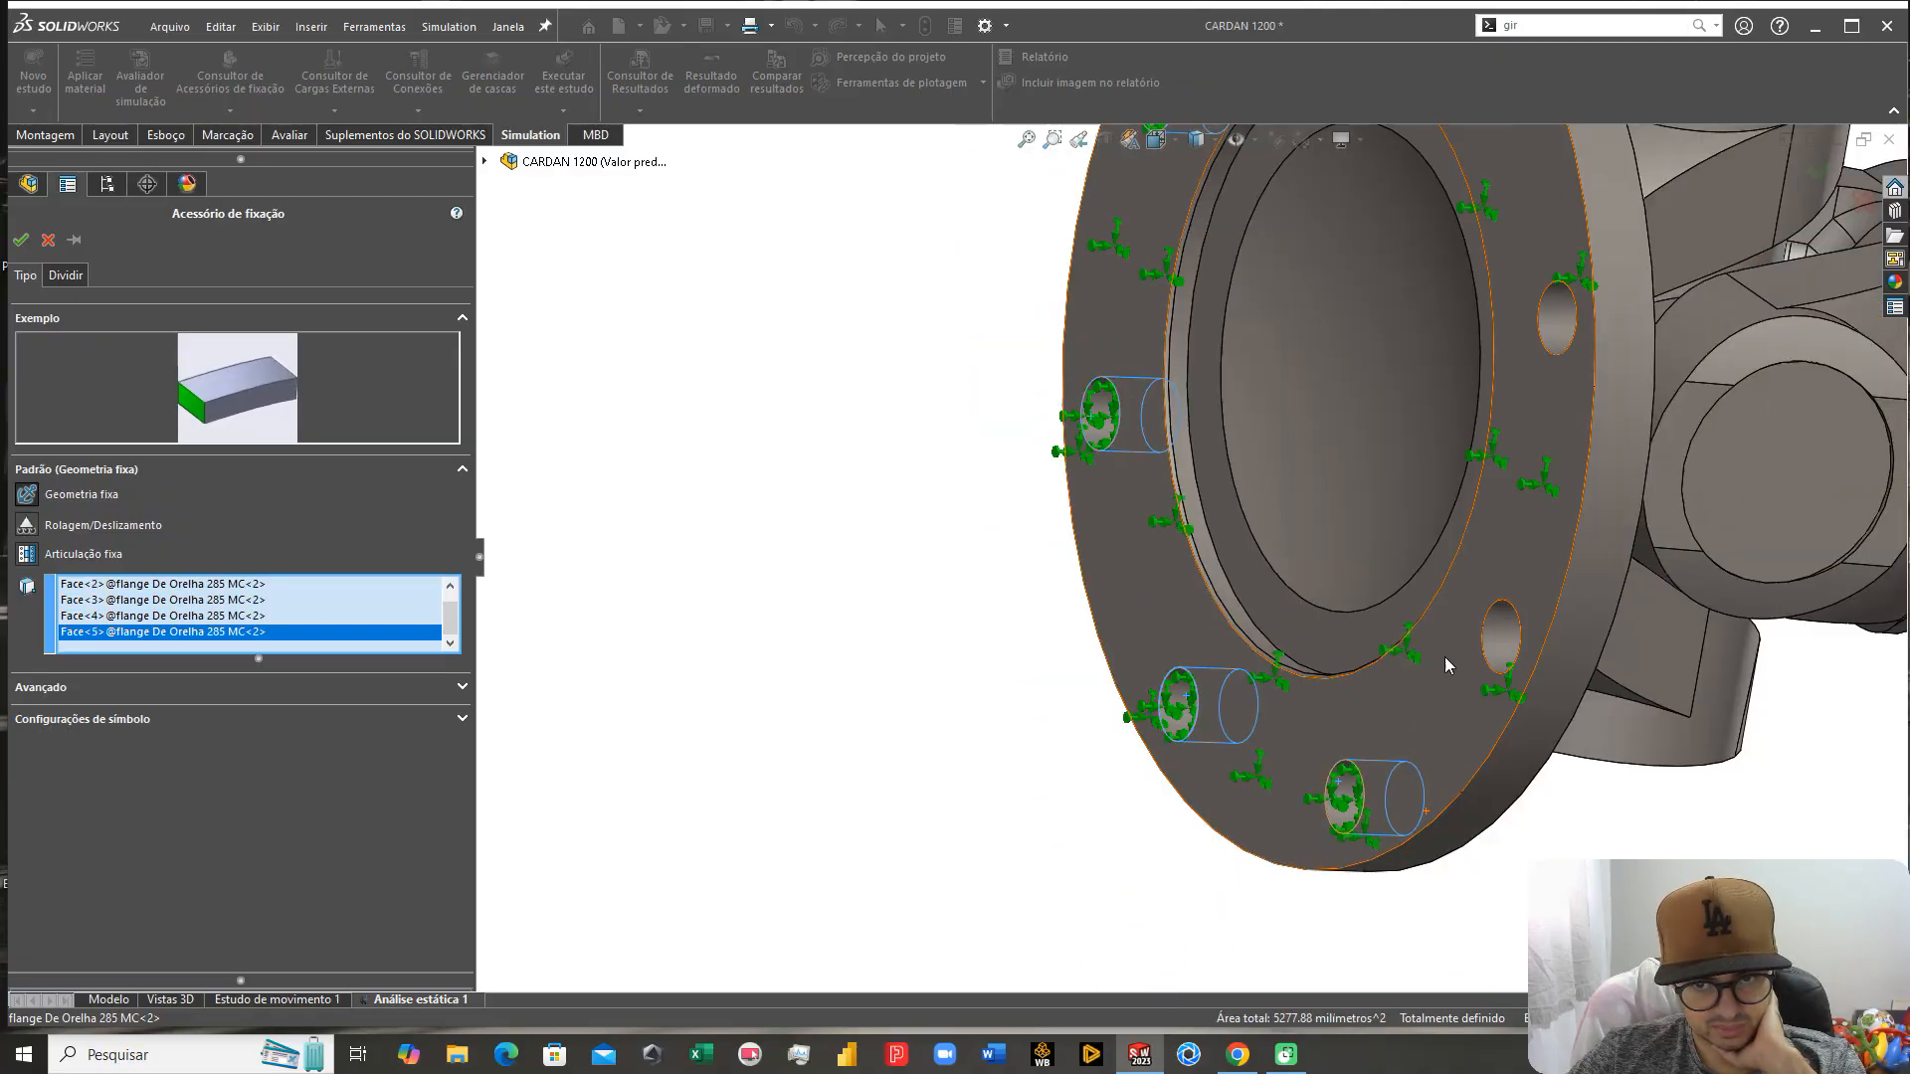
Step: Add the flange's remaining three bolt-hole faces to the fixed-geometry fixture and accept it
{"action": "left_click", "coordinate": [1502, 638]}
{"action": "scroll", "coordinate": [1500, 635], "scroll_direction": "up", "scroll_amount": 4}
{"action": "scroll", "coordinate": [1441, 454], "scroll_direction": "down", "scroll_amount": 4}
{"action": "left_click", "coordinate": [1252, 508]}
{"action": "scroll", "coordinate": [1252, 508], "scroll_direction": "up", "scroll_amount": 3}
{"action": "scroll", "coordinate": [1174, 391], "scroll_direction": "down", "scroll_amount": 4}
{"action": "left_click", "coordinate": [1224, 413]}
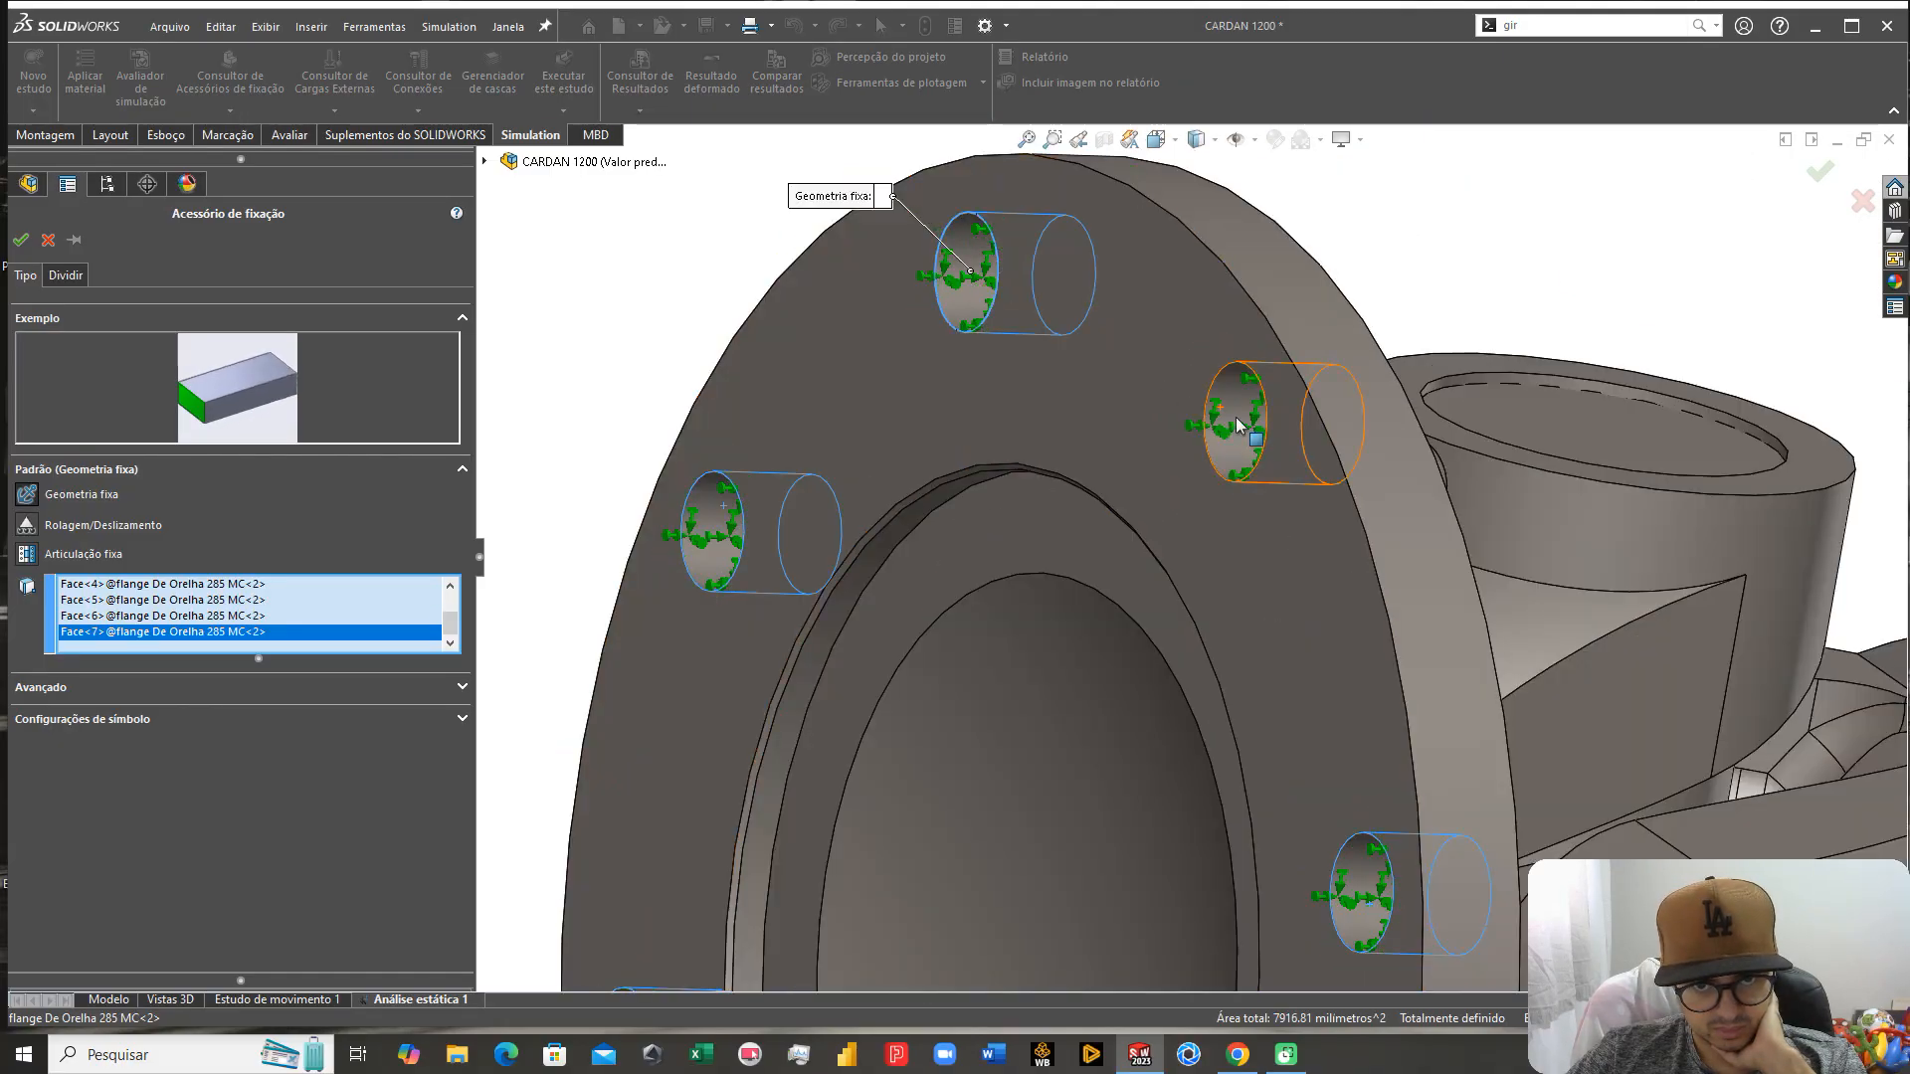
{"action": "scroll", "coordinate": [1097, 649], "scroll_direction": "up", "scroll_amount": 5}
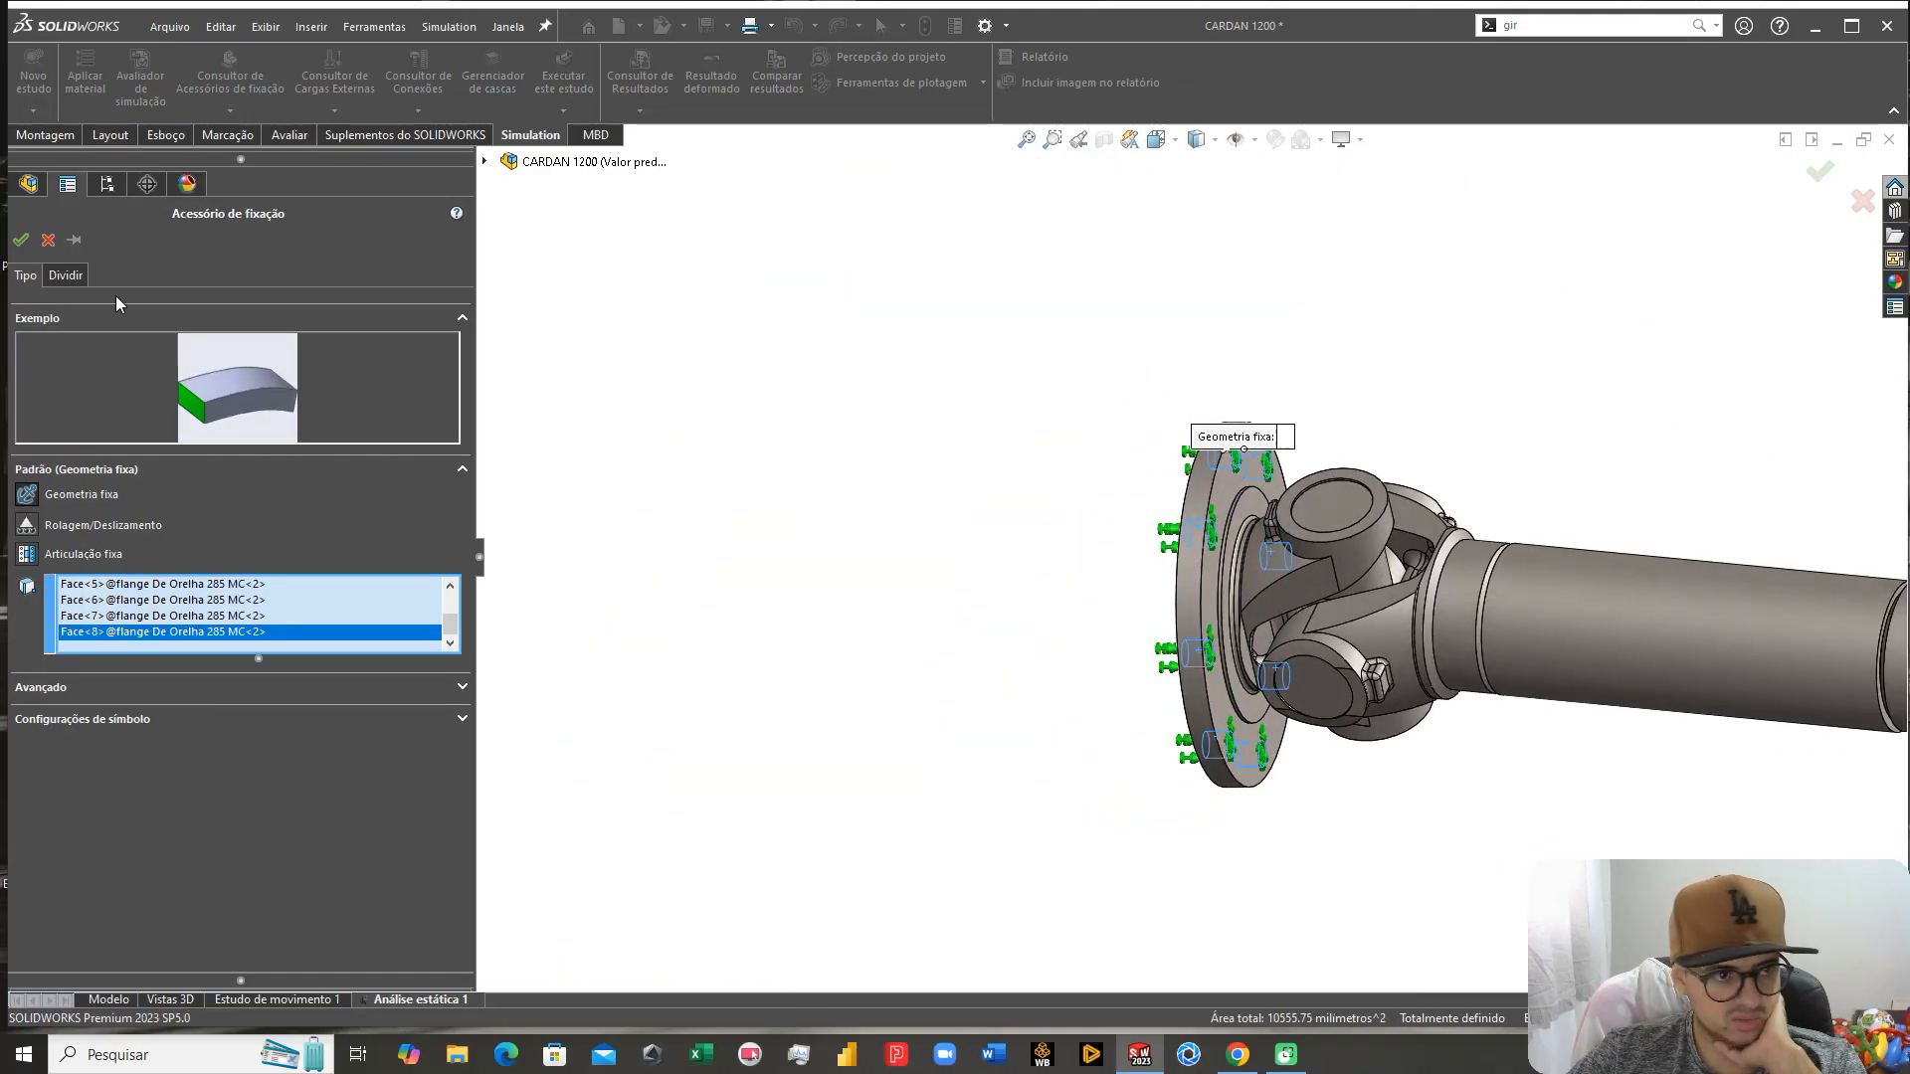
{"action": "left_click", "coordinate": [21, 241]}
Step: Examine the fixed flange and the free flange at the shaft's other end from several angles
{"action": "middle_click_drag", "start_coordinate": [1142, 533], "coordinate": [1144, 481]}
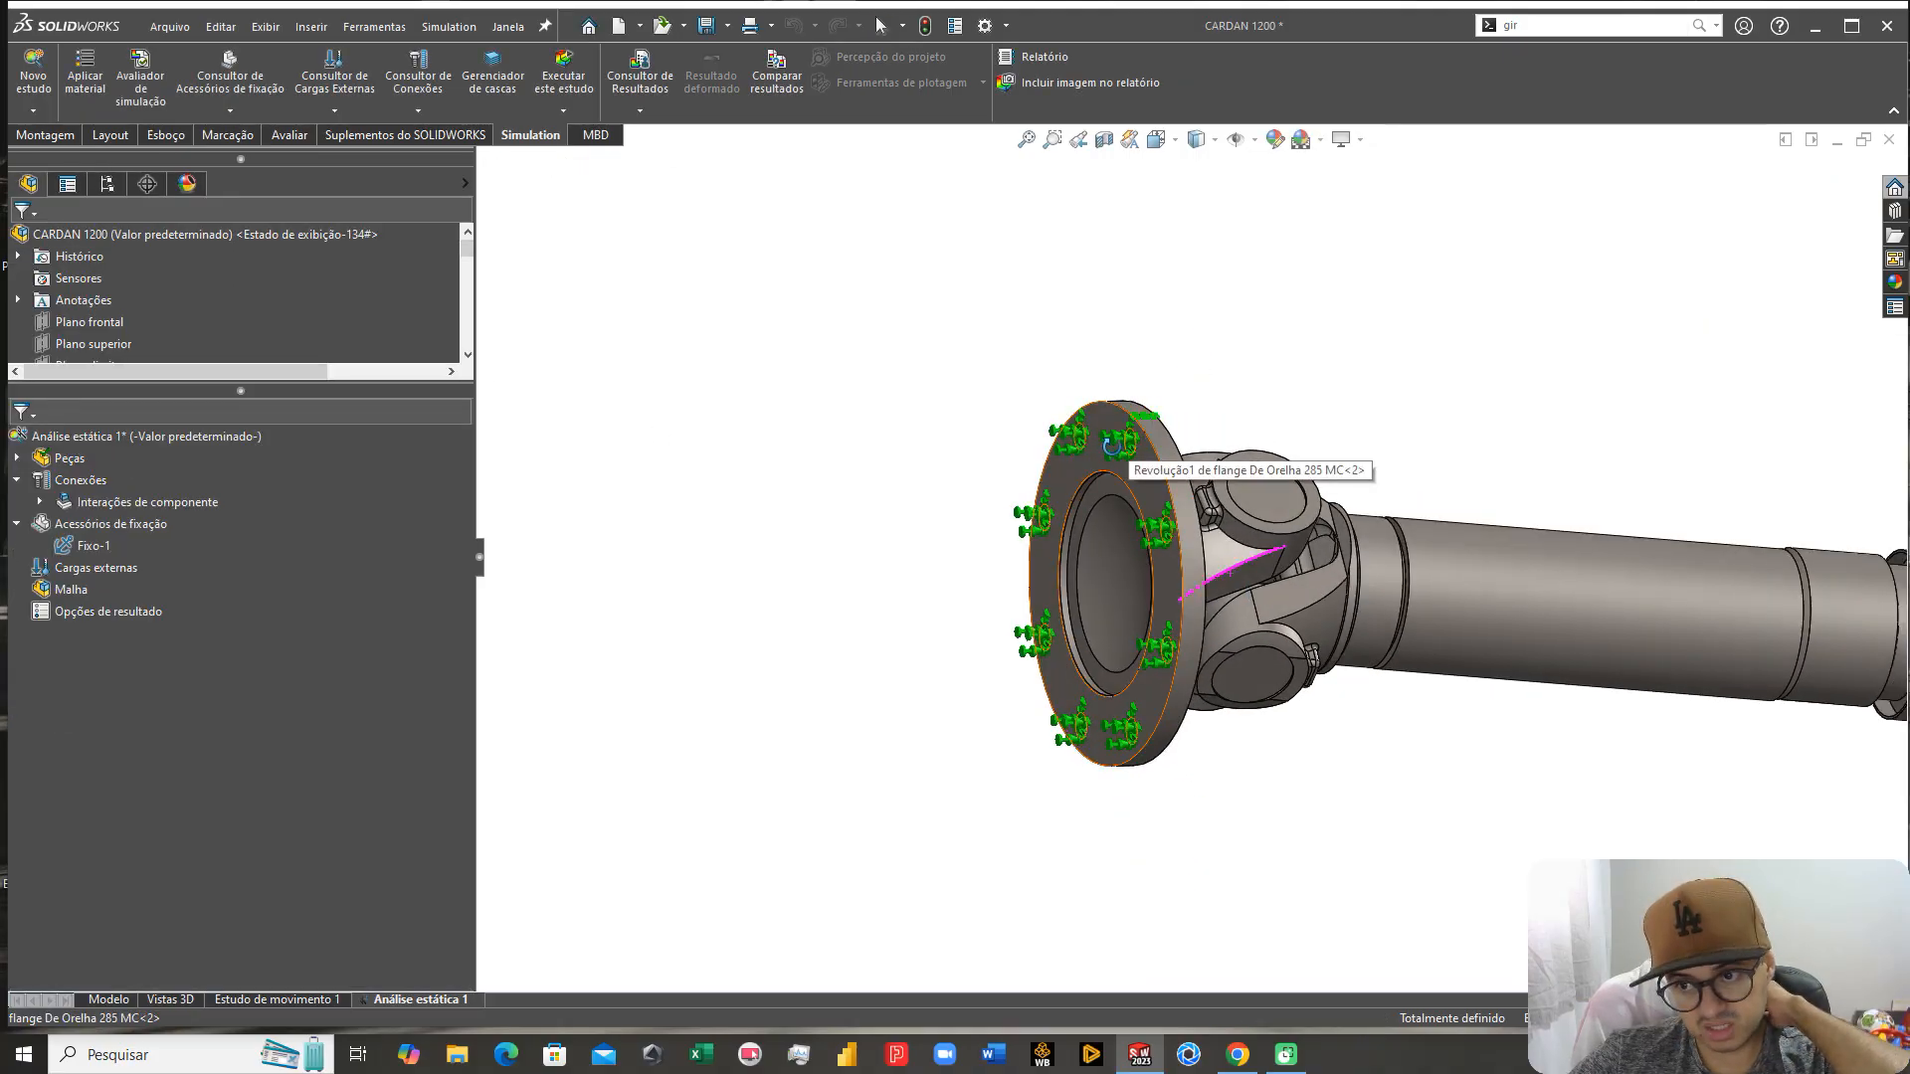
{"action": "scroll", "coordinate": [1111, 445], "scroll_direction": "up", "scroll_amount": 5}
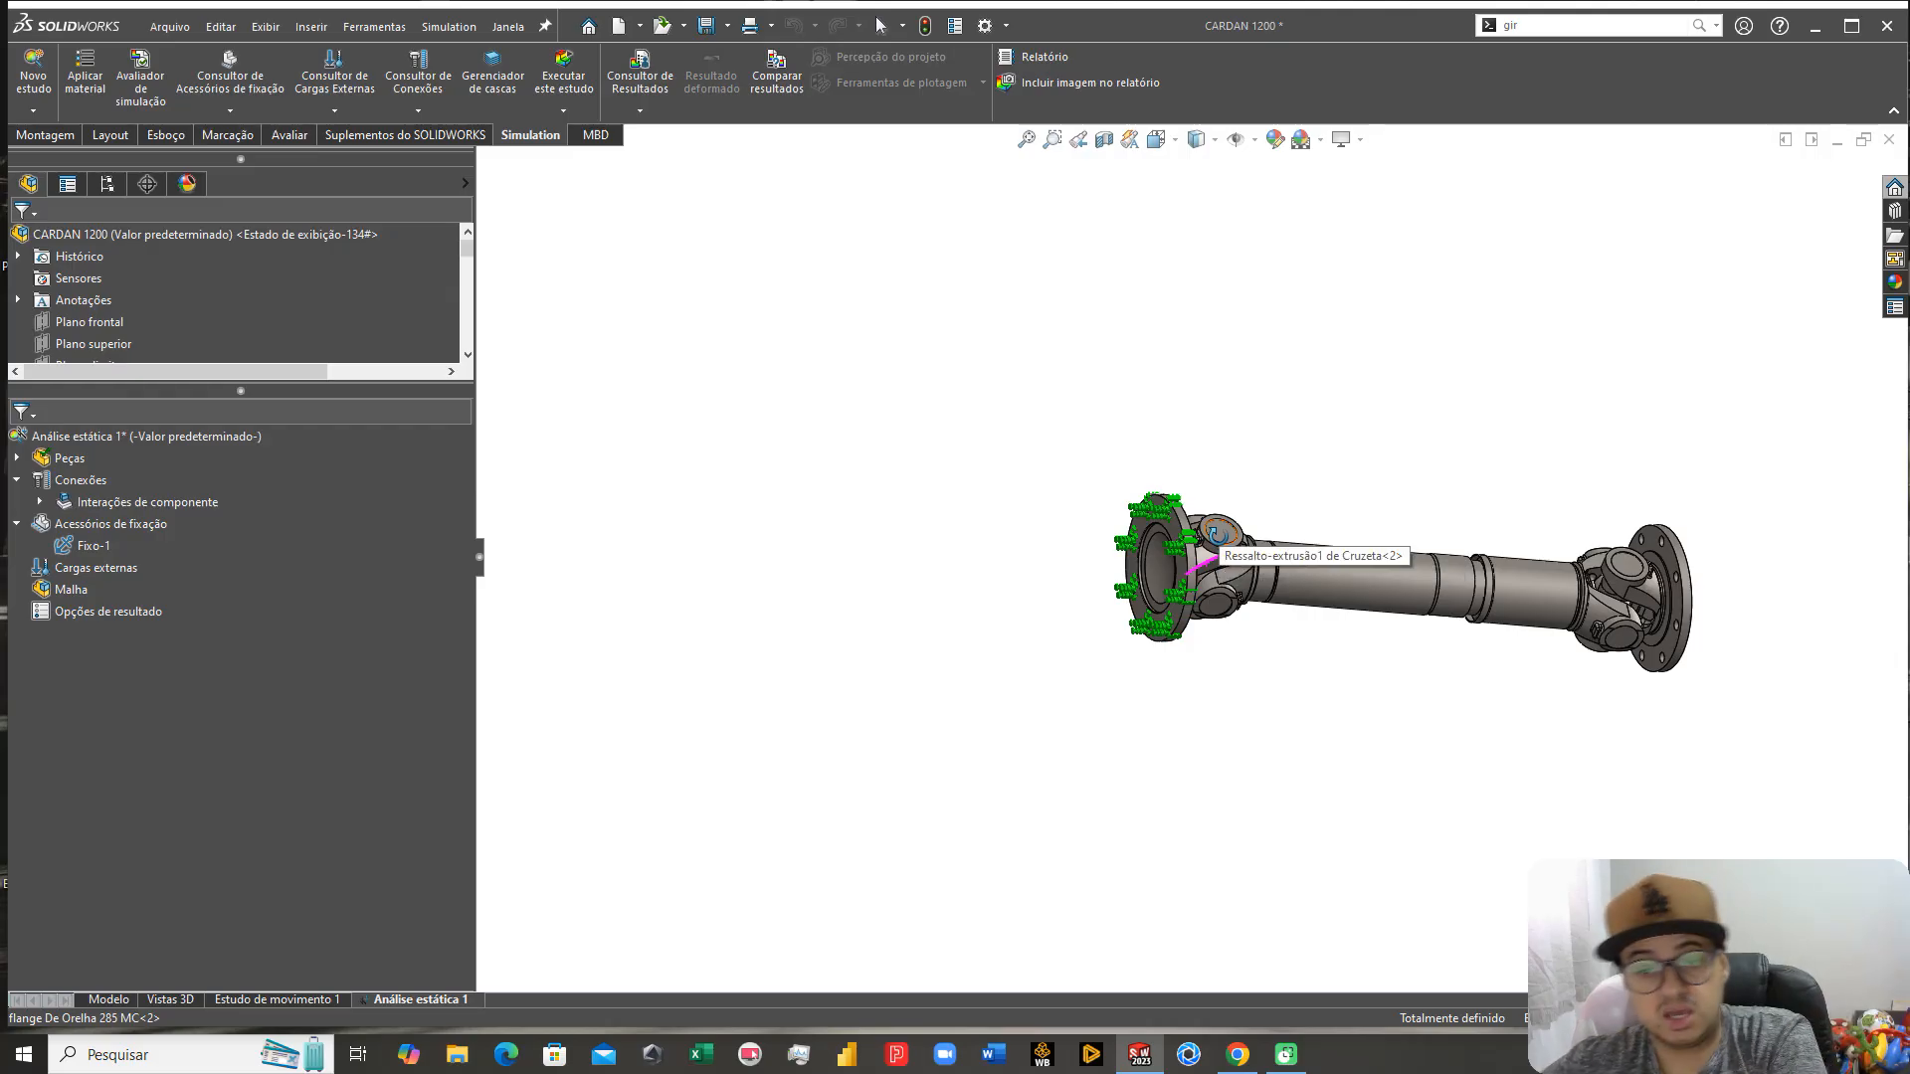
{"action": "middle_click_drag", "start_coordinate": [1244, 589], "coordinate": [1412, 702]}
{"action": "scroll", "coordinate": [1435, 583], "scroll_direction": "down", "scroll_amount": 5}
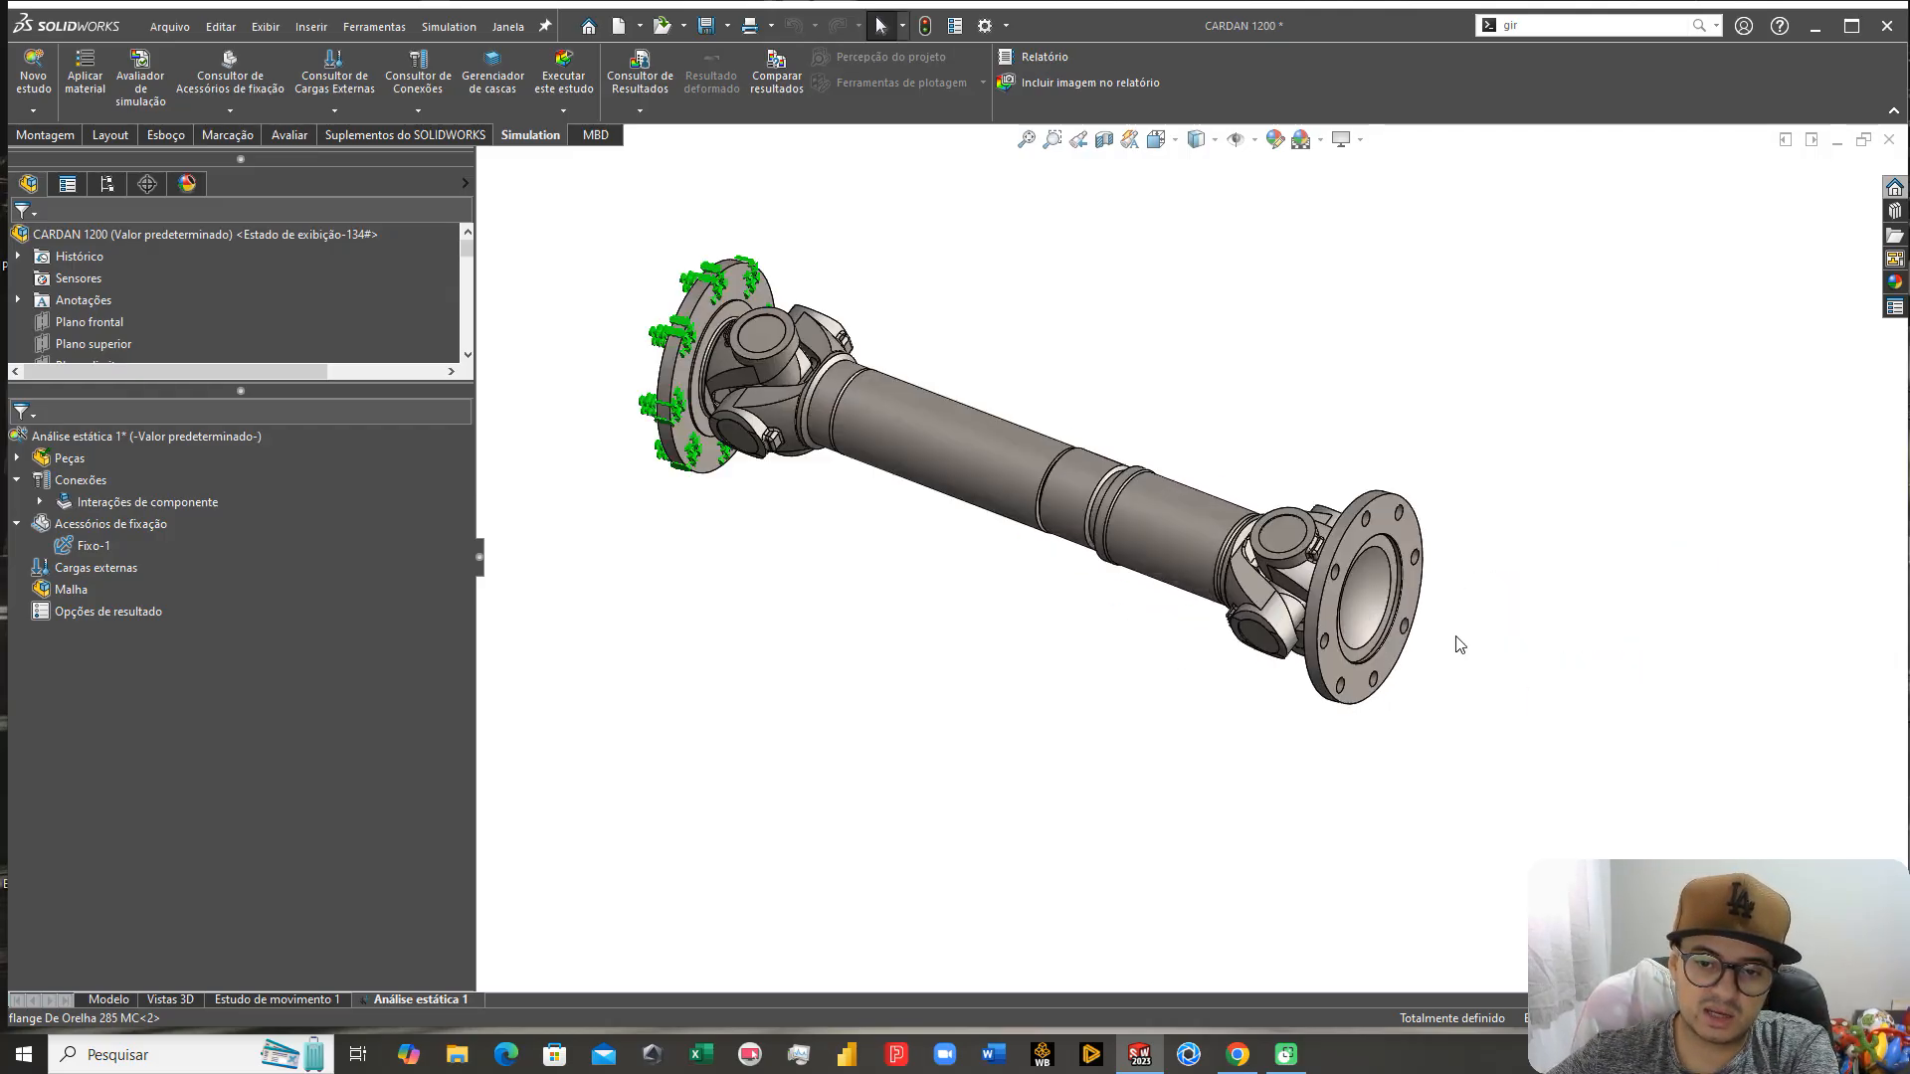
{"action": "middle_click_drag", "start_coordinate": [1339, 583], "coordinate": [1443, 524]}
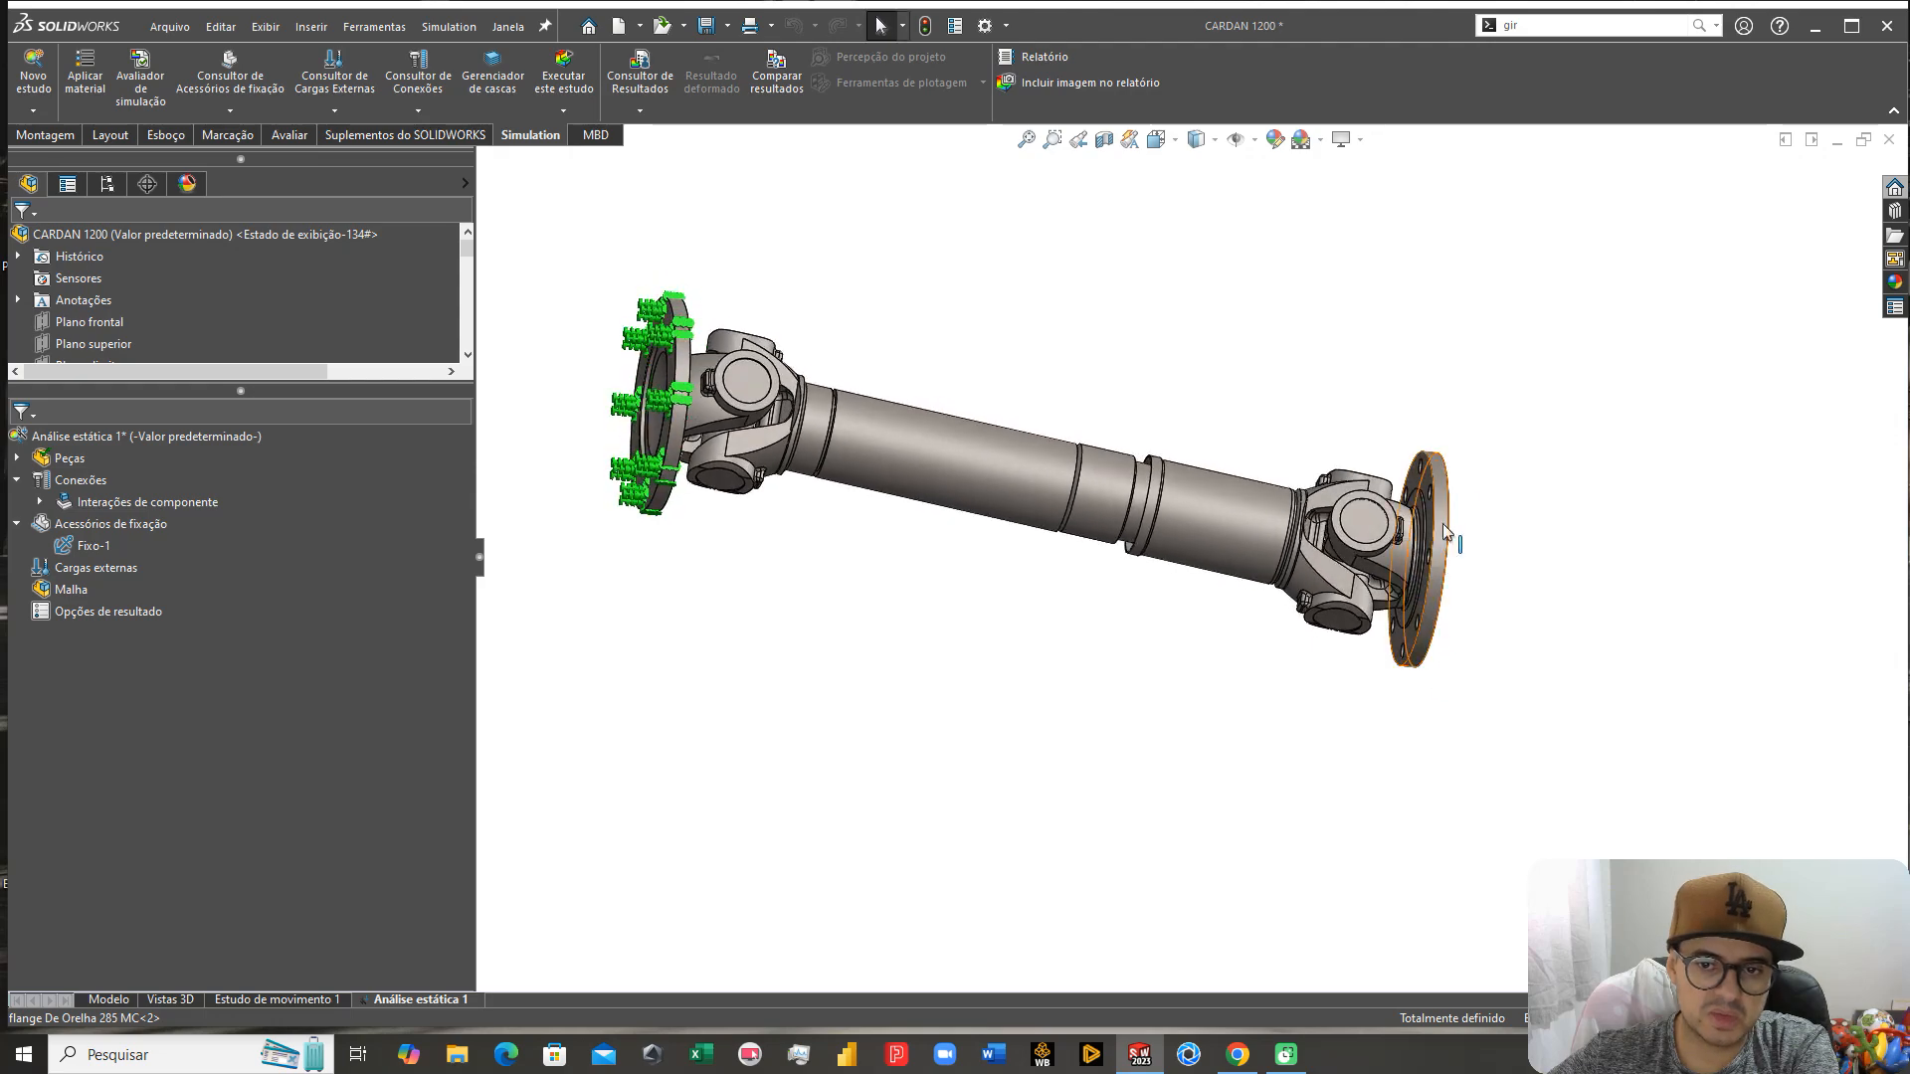
{"action": "scroll", "coordinate": [1422, 528], "scroll_direction": "down", "scroll_amount": 5}
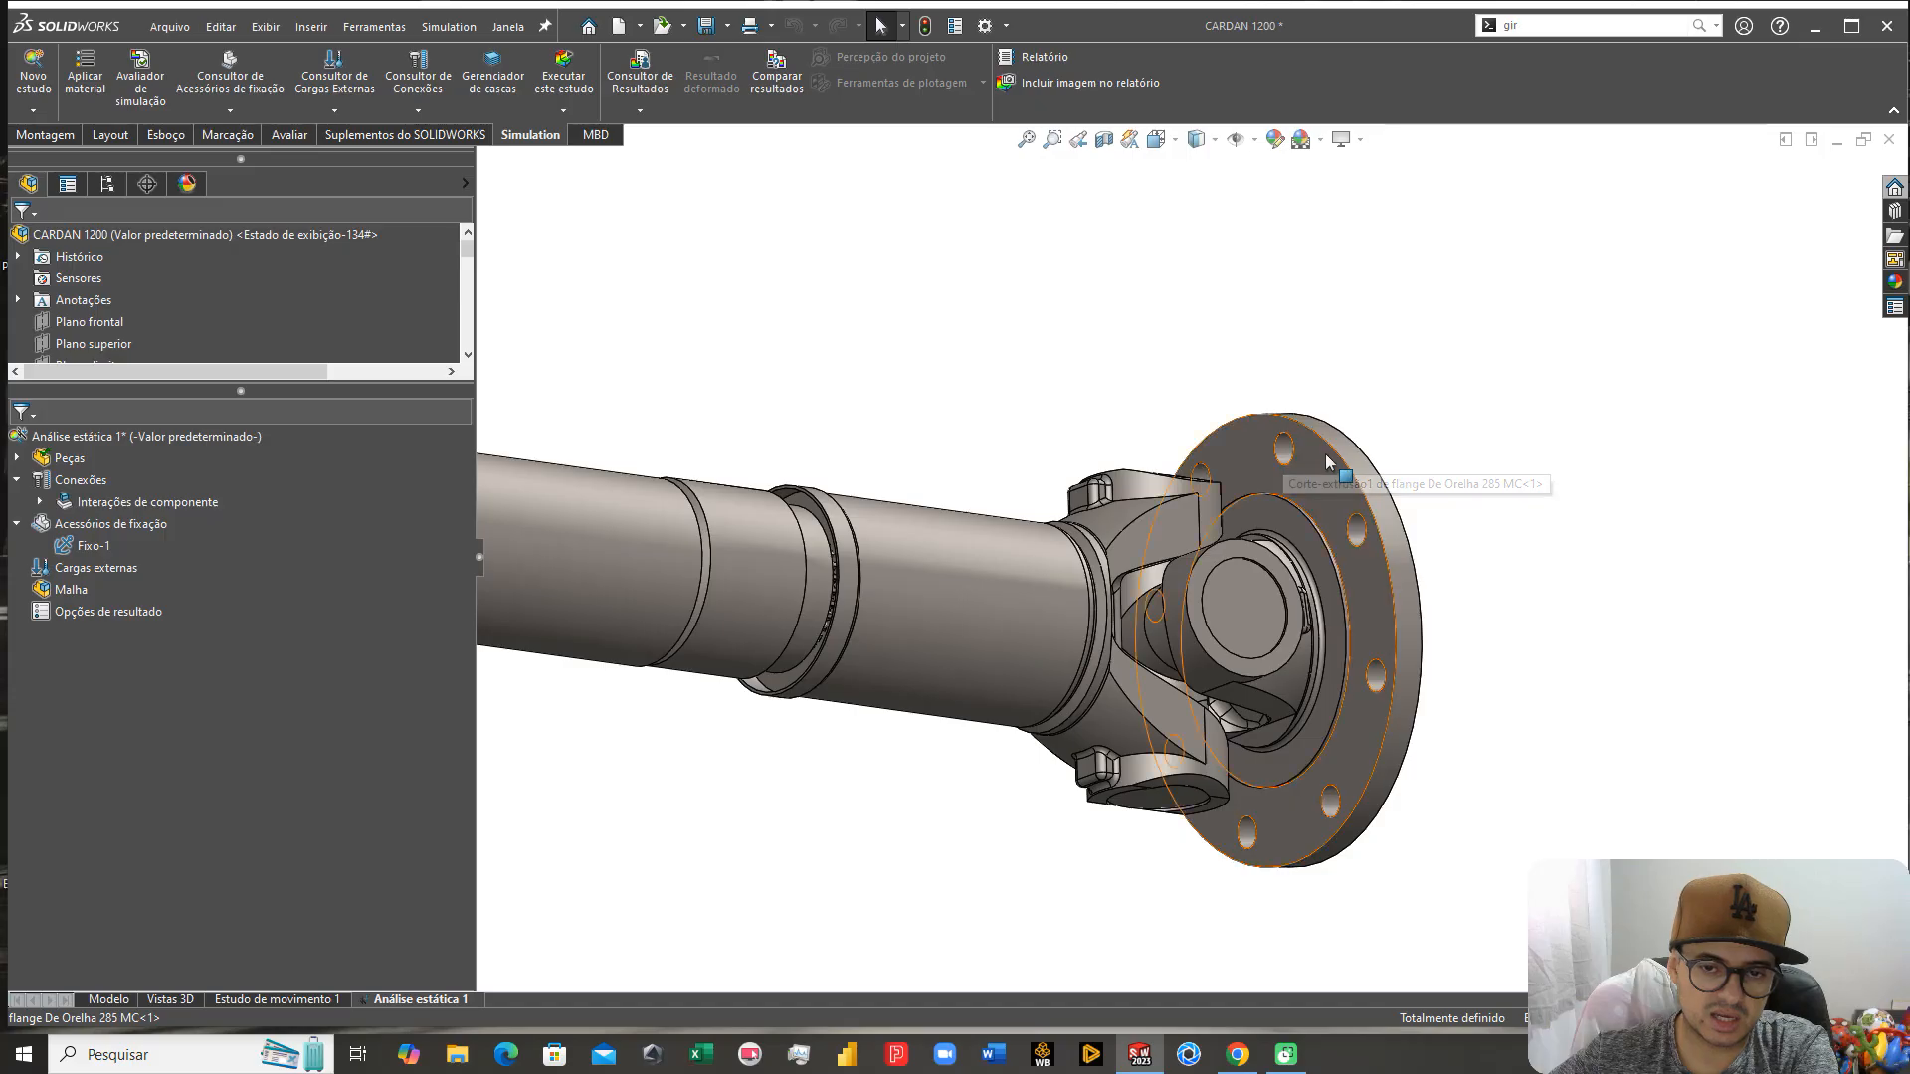
{"action": "middle_click_drag", "start_coordinate": [1207, 459], "coordinate": [946, 247]}
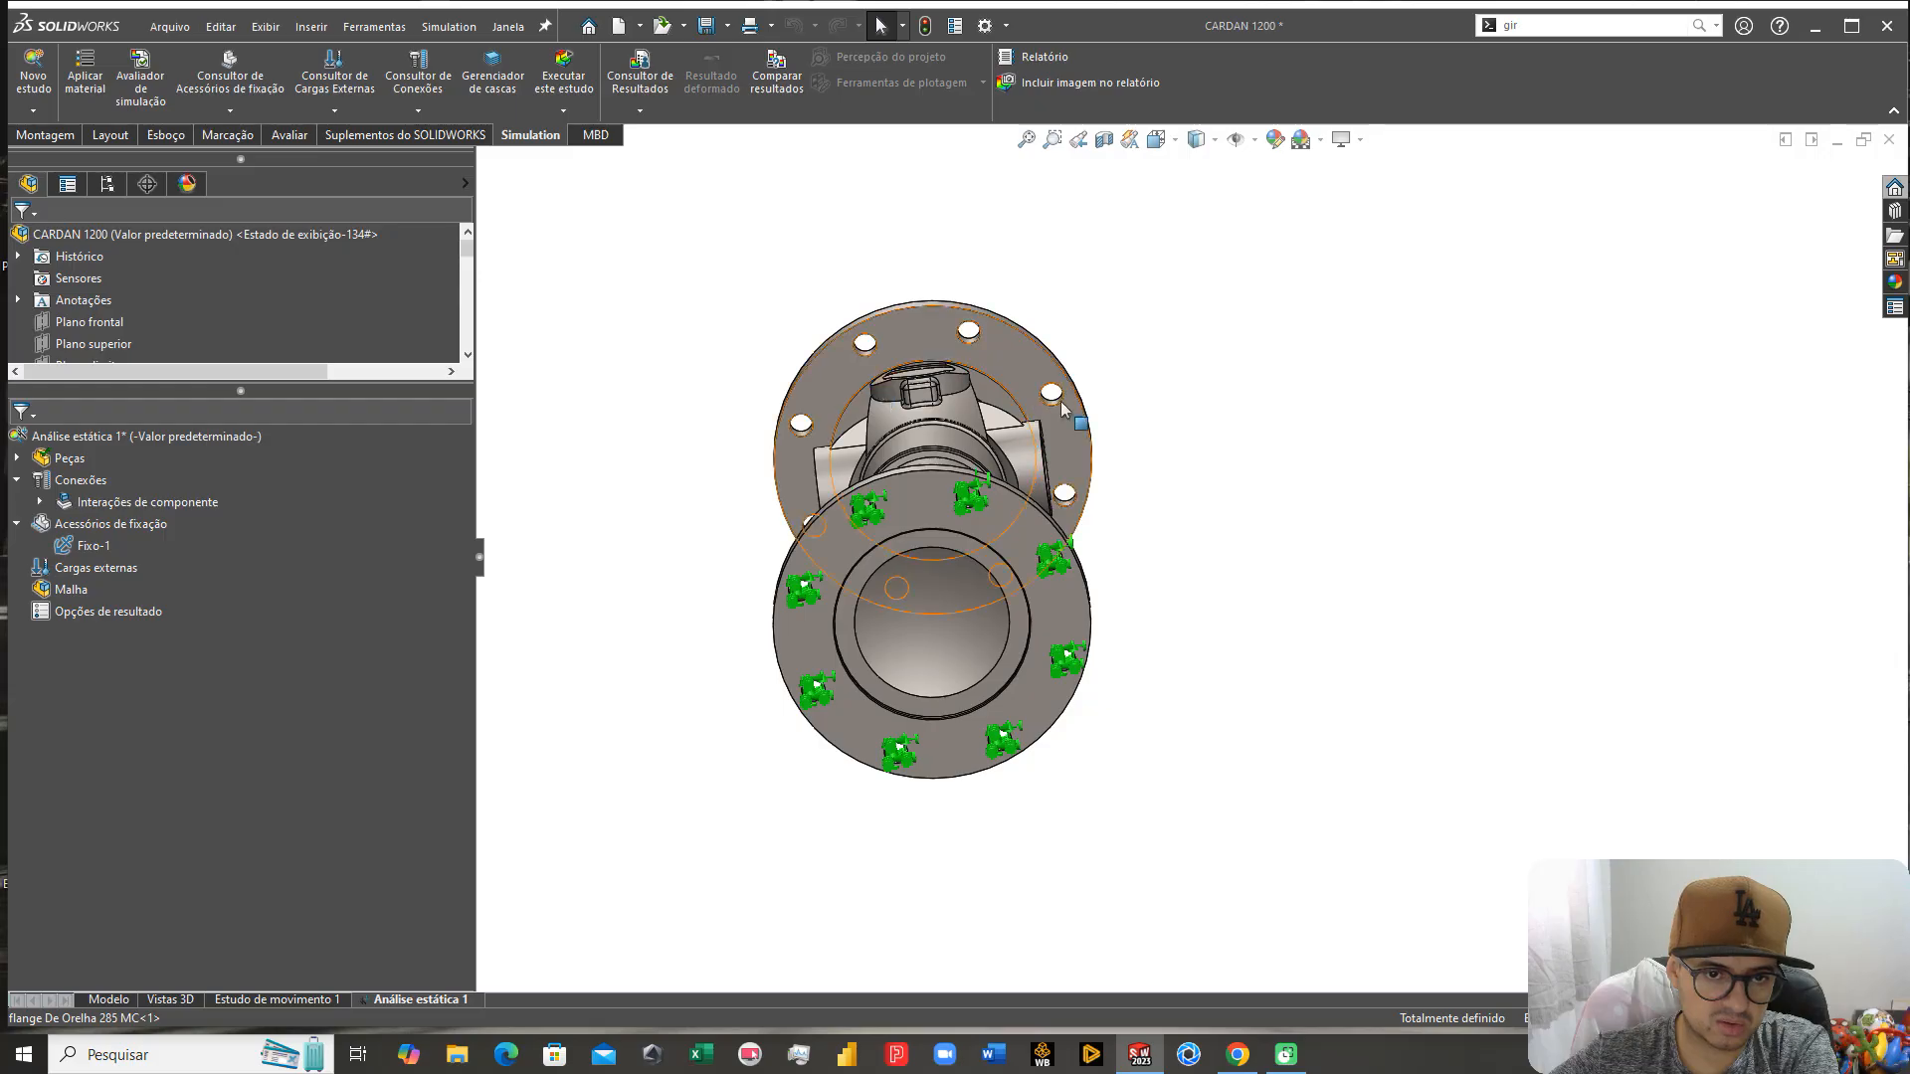
{"action": "scroll", "coordinate": [917, 559], "scroll_direction": "down", "scroll_amount": 3}
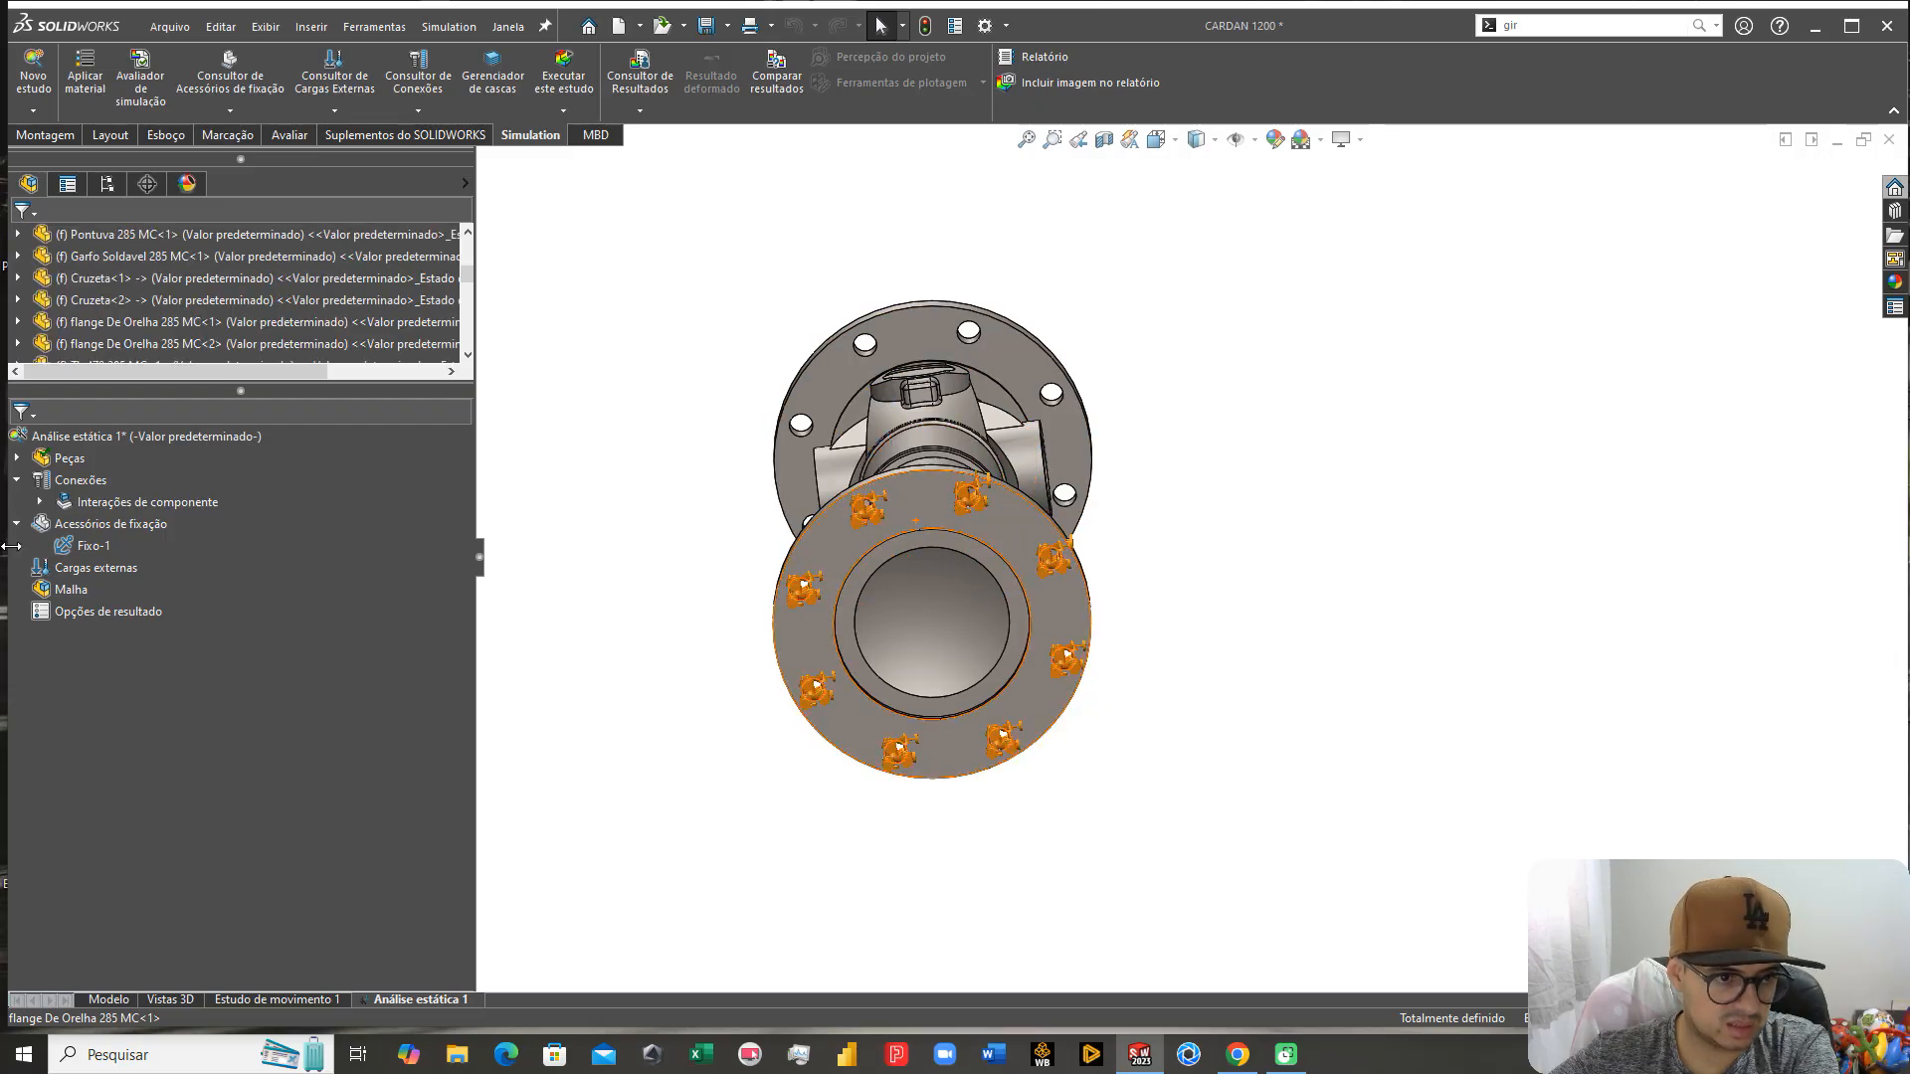
Step: Start an advanced fixture on cylindrical faces and select the outer rim of flange De Orelha 285 MC<1>
{"action": "right_click", "coordinate": [140, 524]}
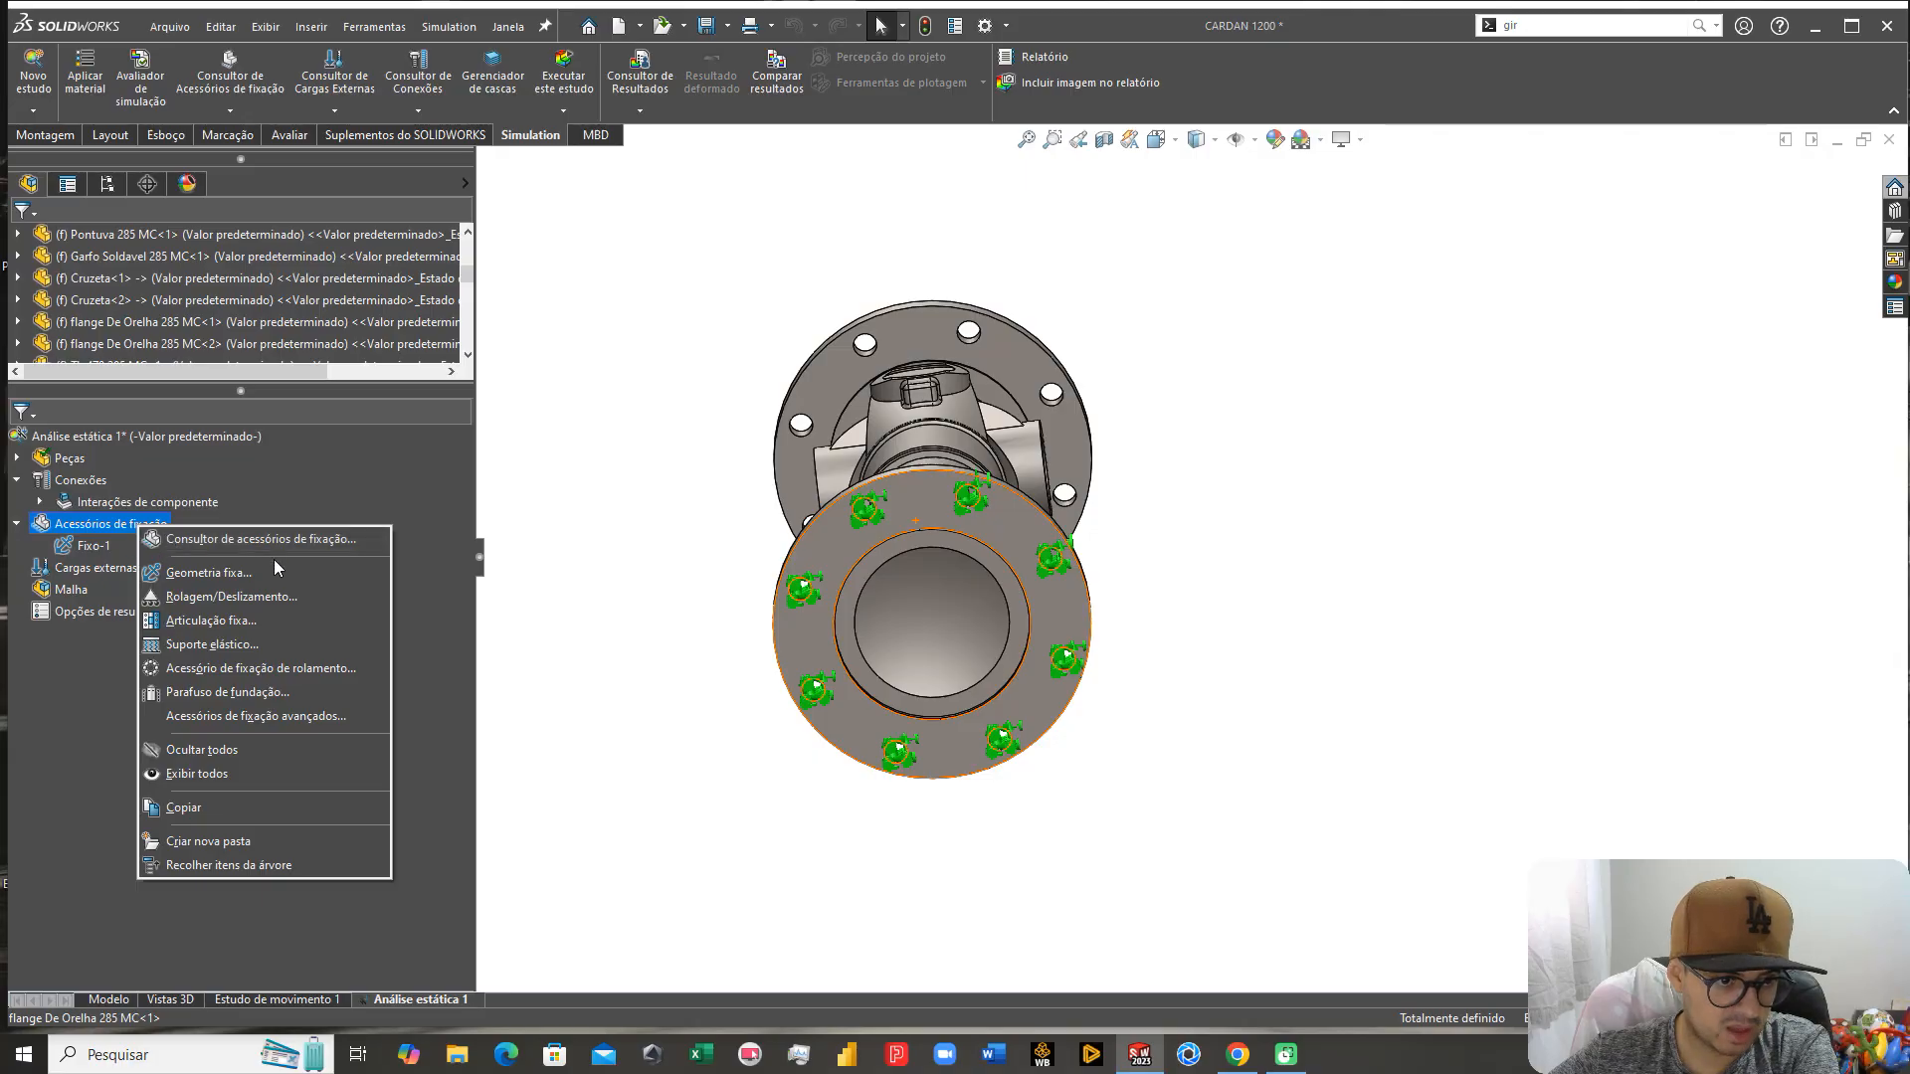
{"action": "left_click", "coordinate": [221, 623]}
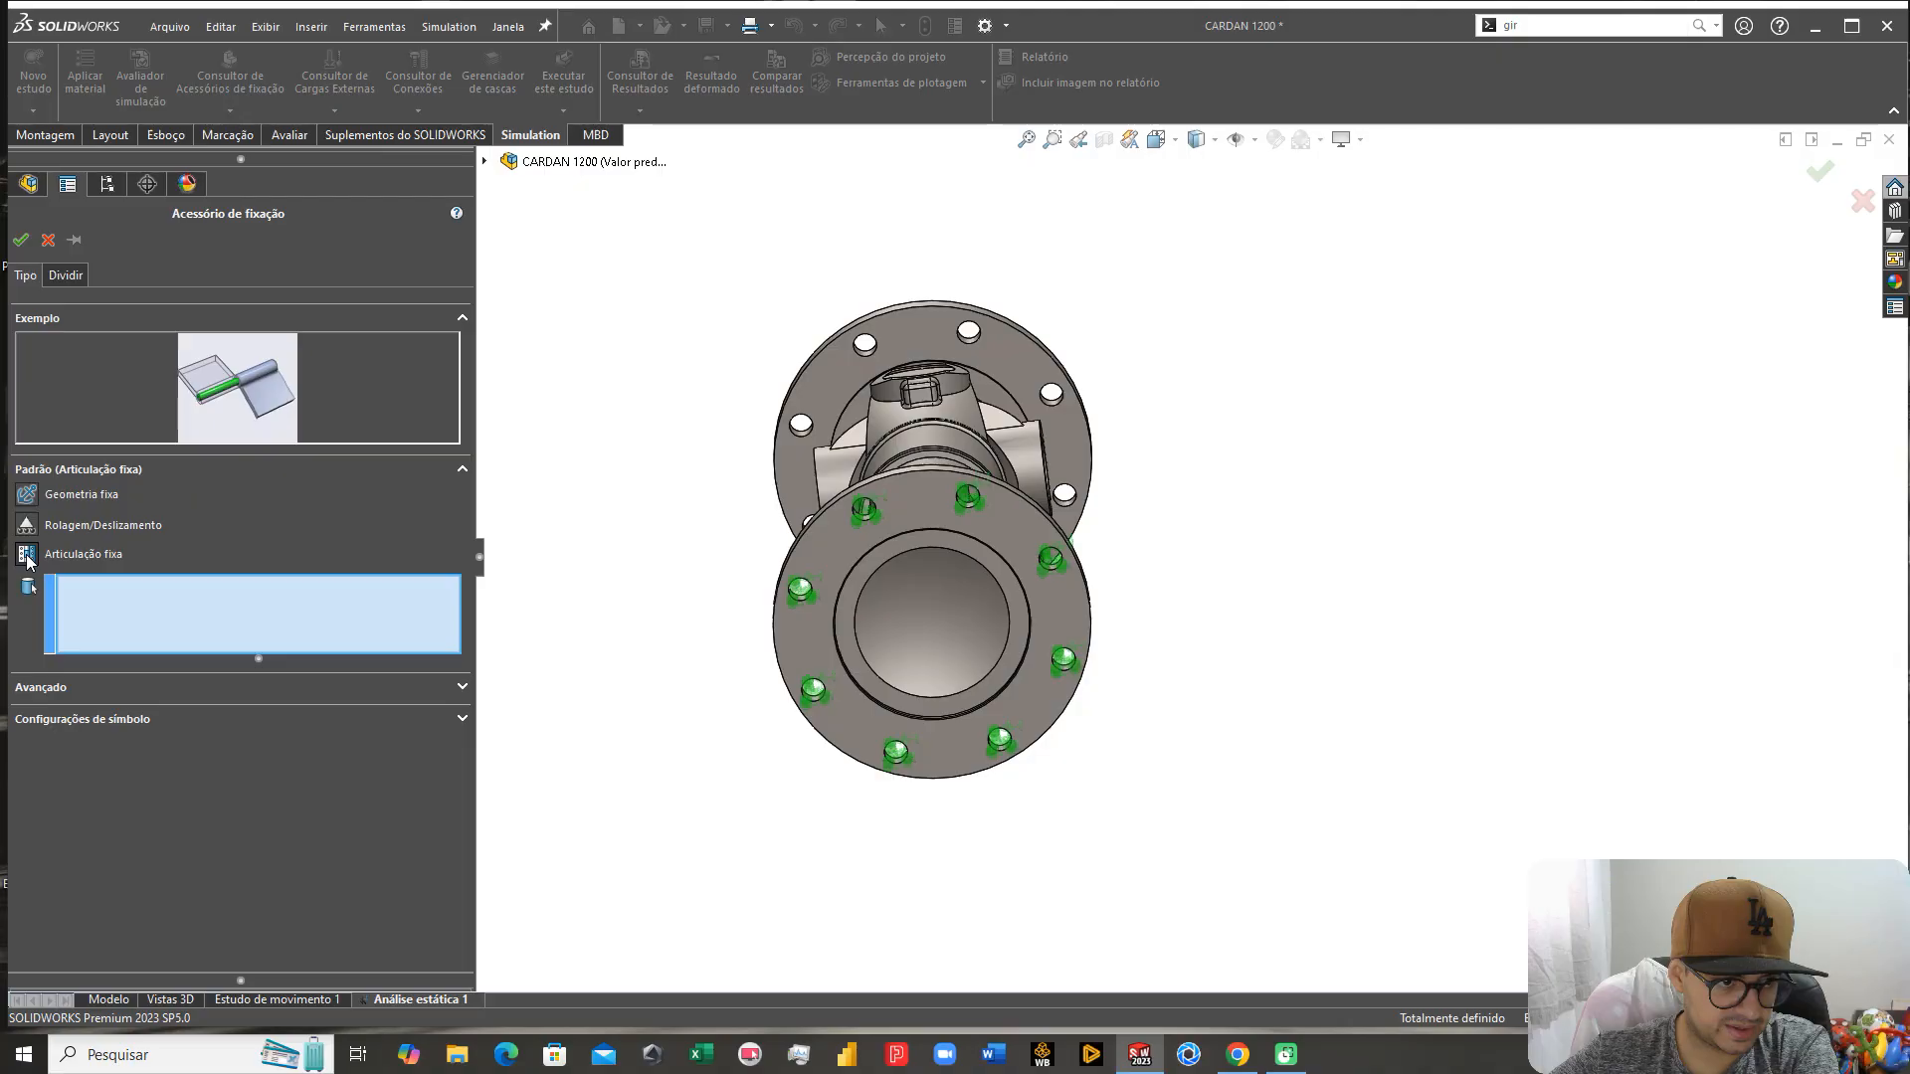
{"action": "left_click", "coordinate": [74, 689]}
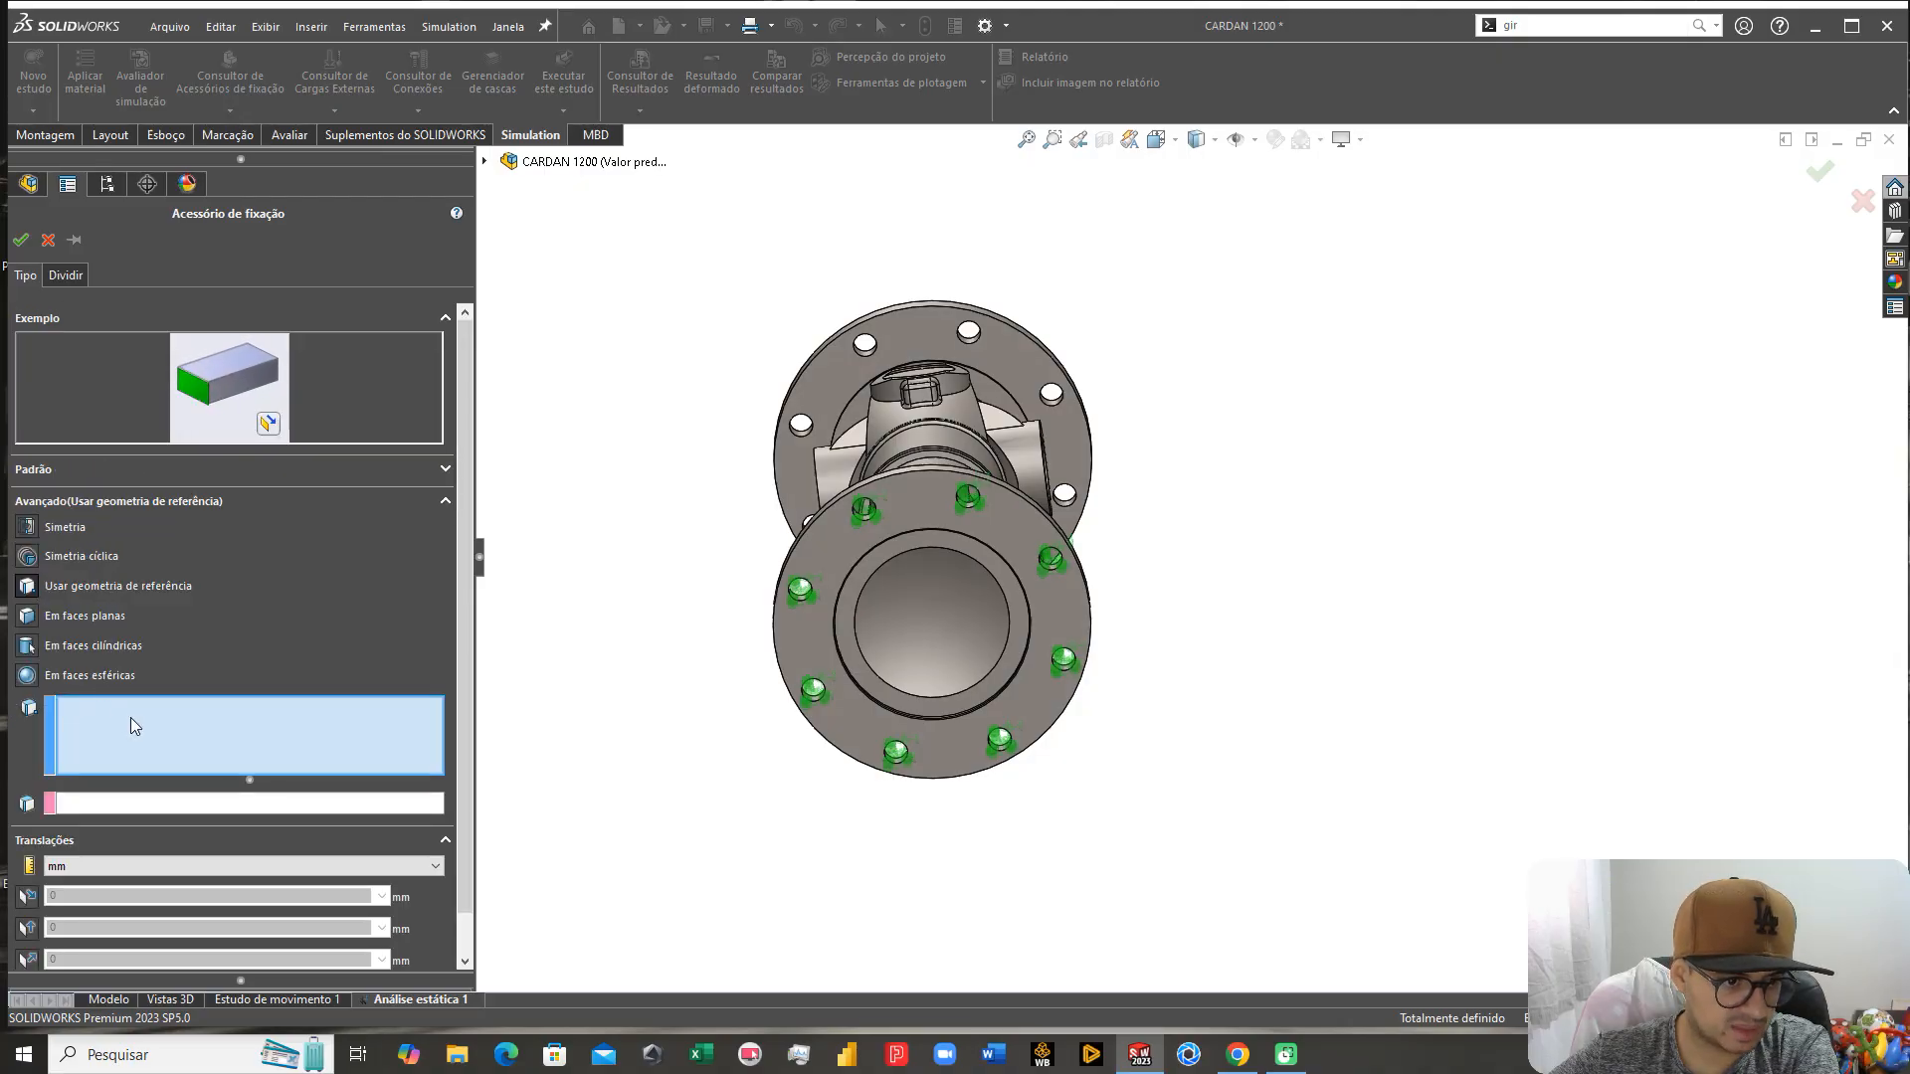
{"action": "left_click", "coordinate": [36, 647]}
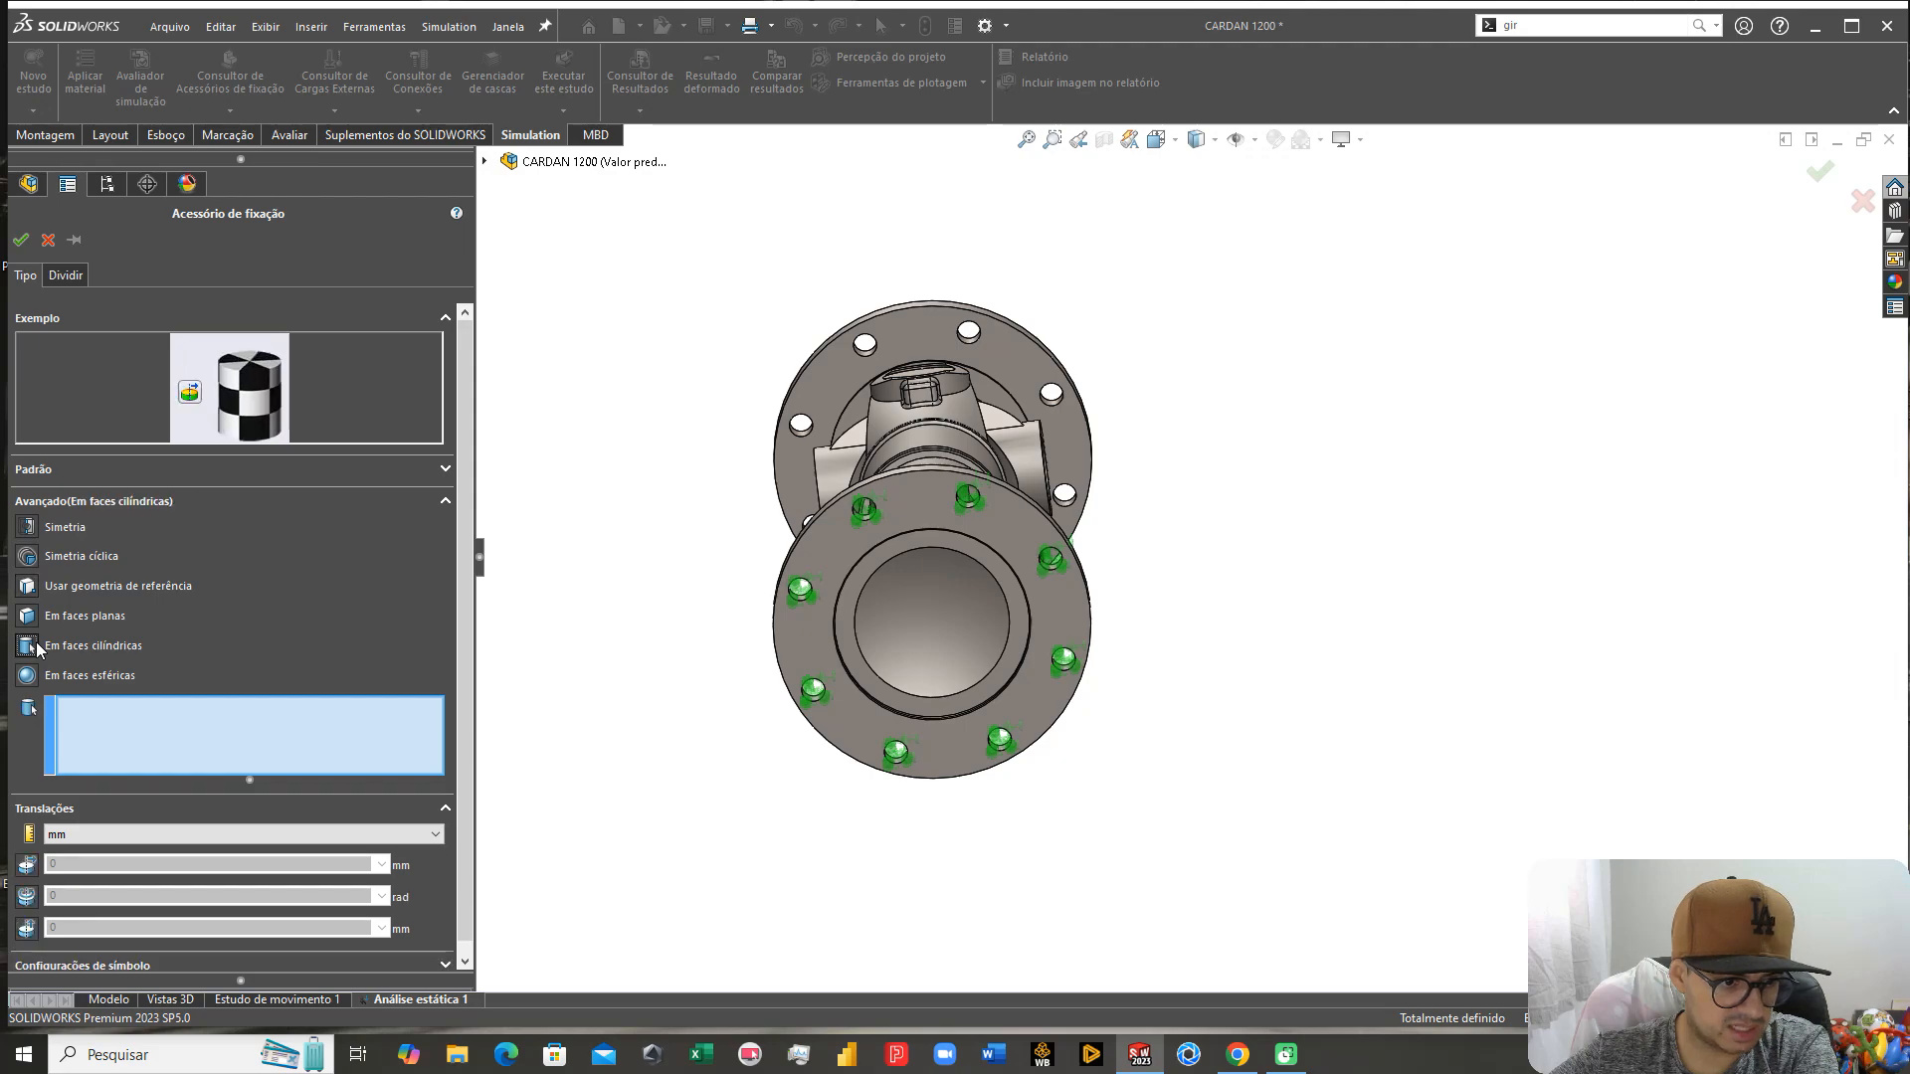
{"action": "middle_click_drag", "start_coordinate": [561, 453], "coordinate": [521, 622]}
{"action": "scroll", "coordinate": [520, 623], "scroll_direction": "up", "scroll_amount": 3}
{"action": "scroll", "coordinate": [1108, 316], "scroll_direction": "down", "scroll_amount": 5}
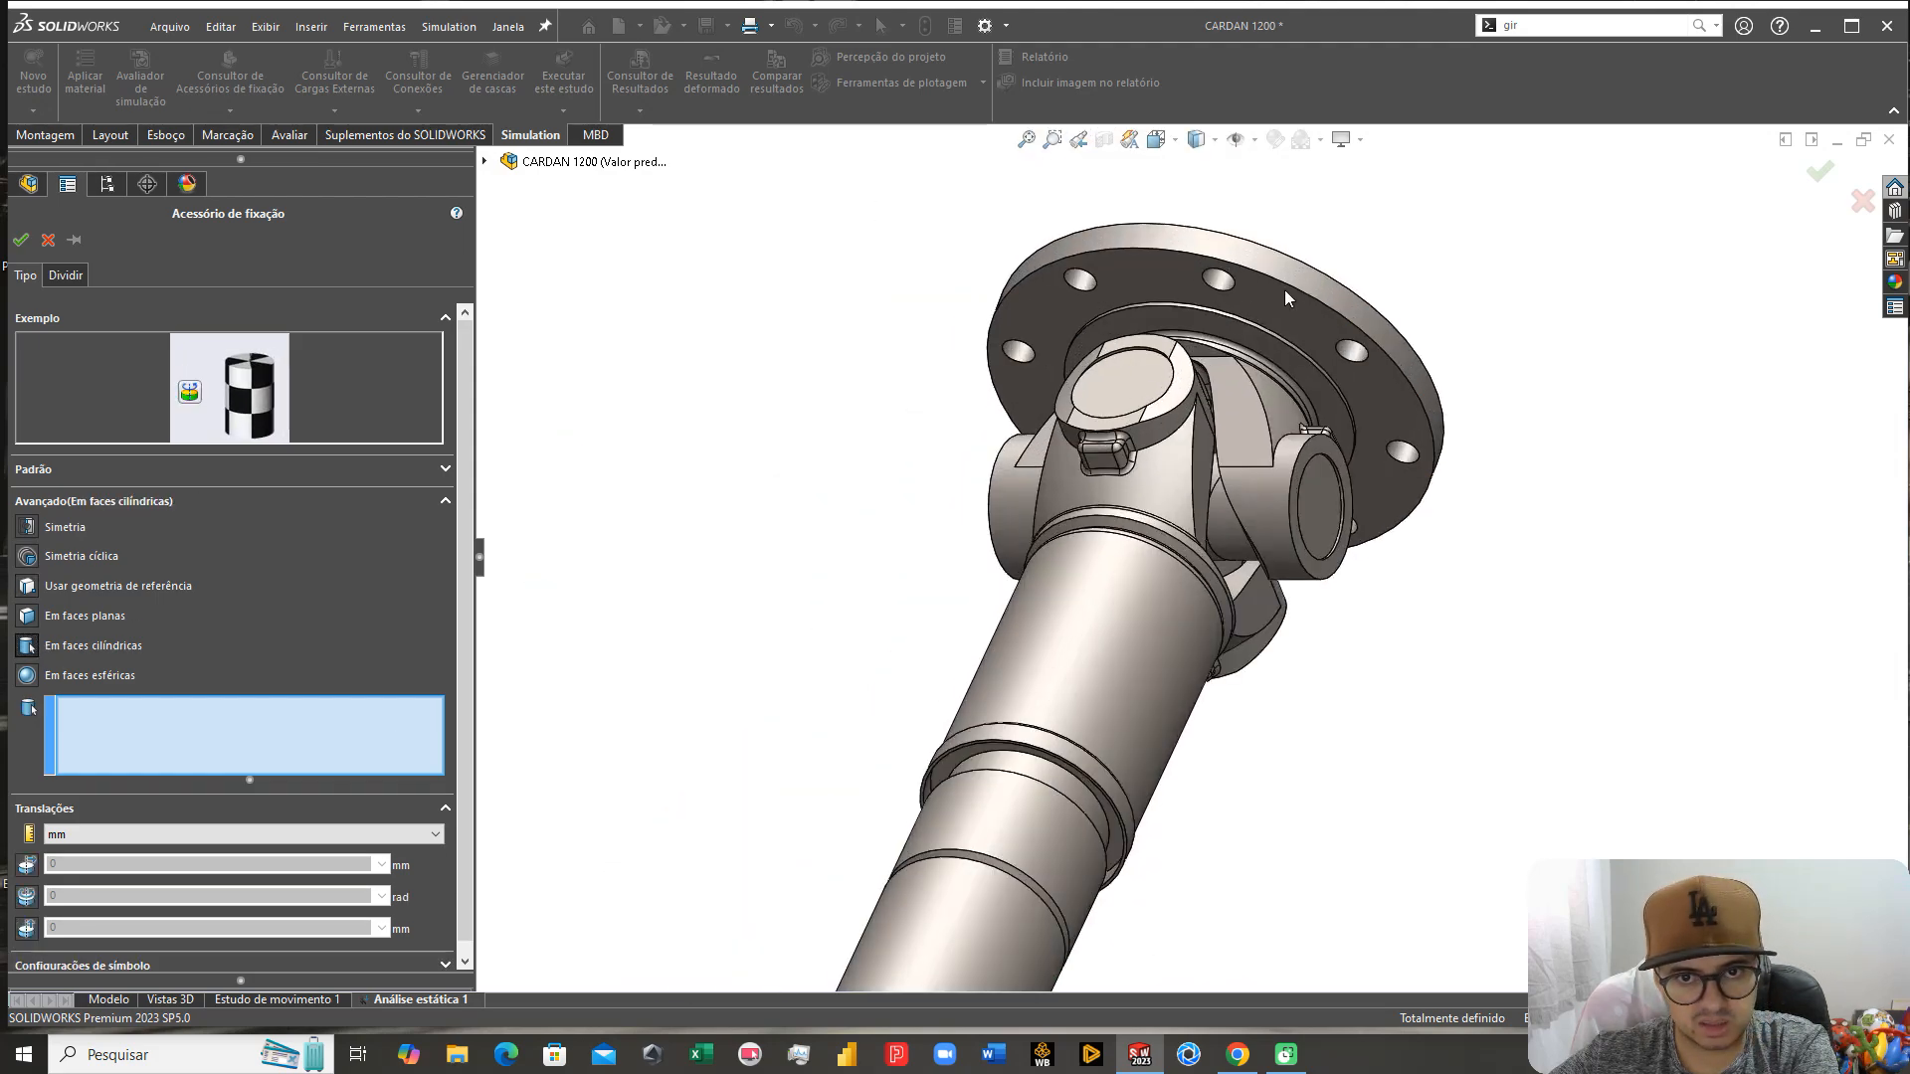
{"action": "left_click", "coordinate": [1304, 282]}
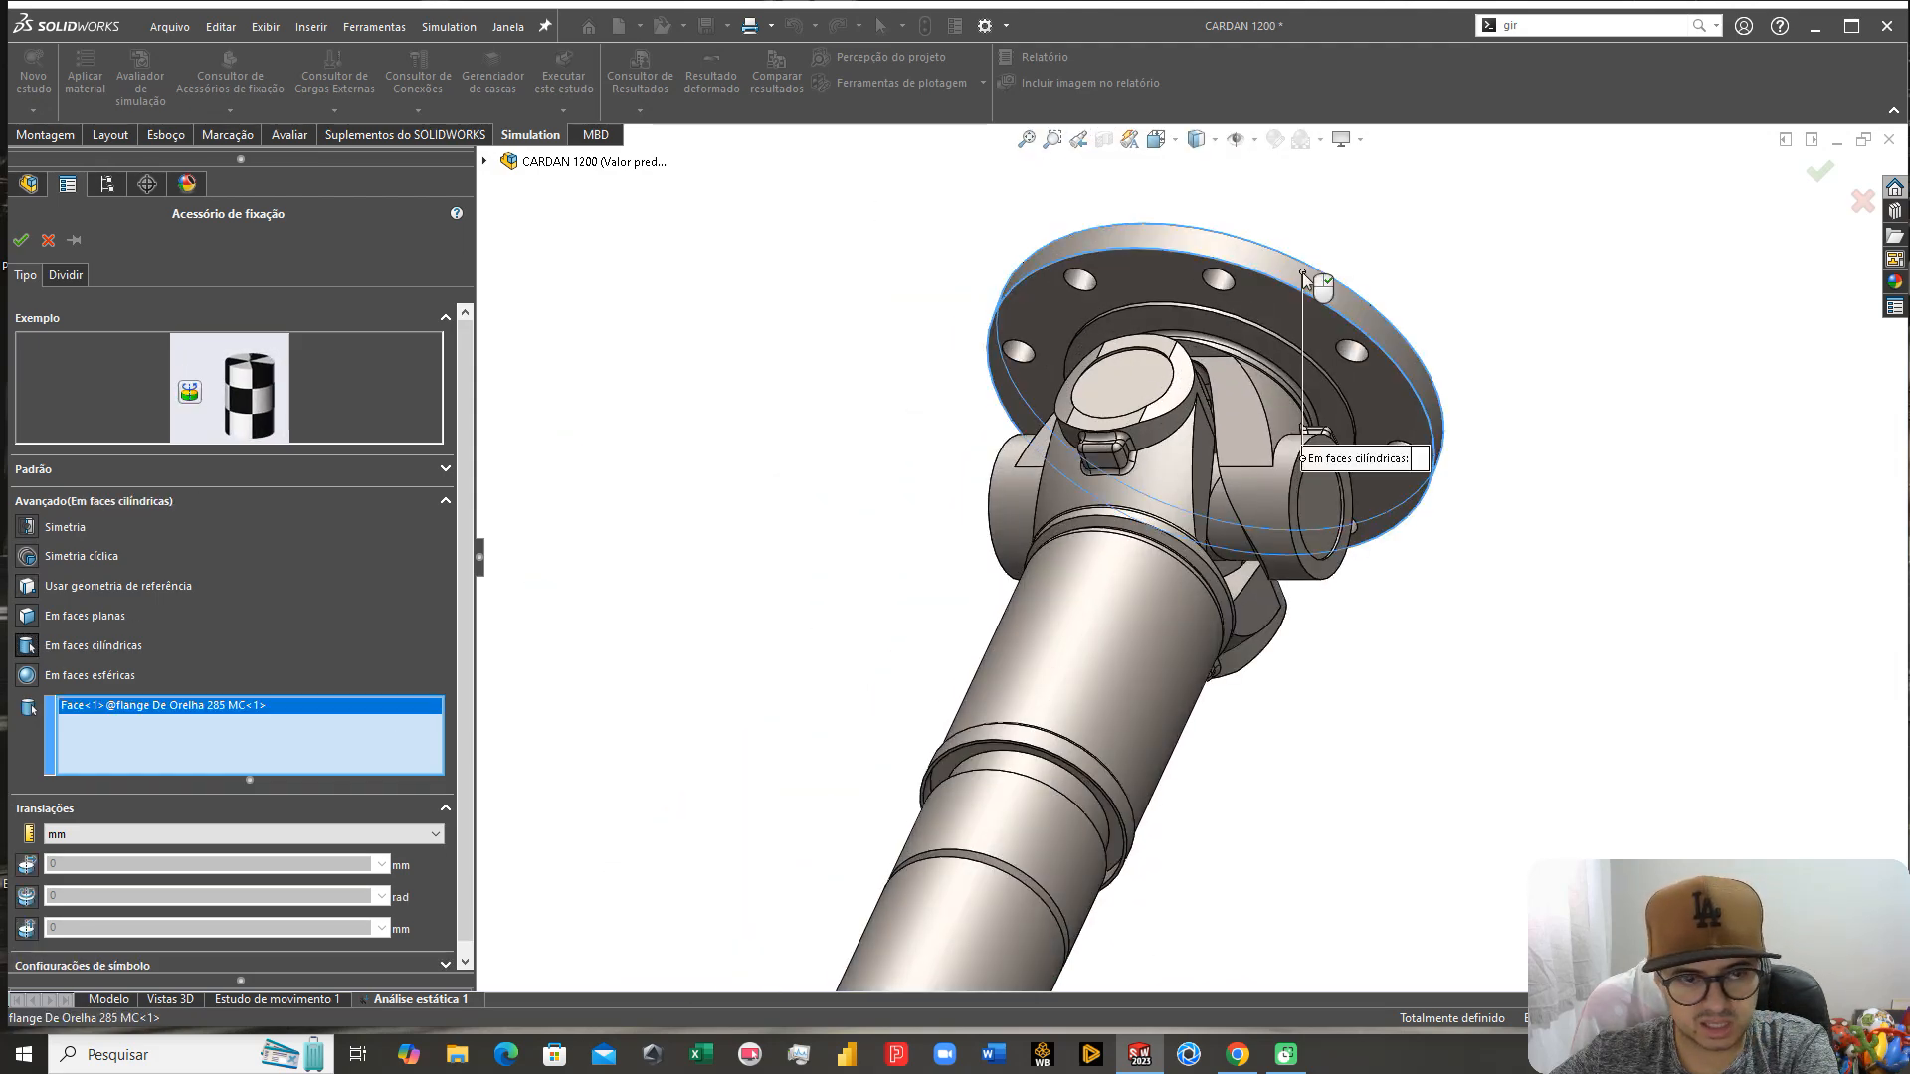
Step: Restrain the rim's radial and axial translations at 0 mm, leave the circumferential direction free, and accept the fixture
{"action": "left_click", "coordinate": [24, 868]}
{"action": "middle_click_drag", "start_coordinate": [699, 652], "coordinate": [719, 781]}
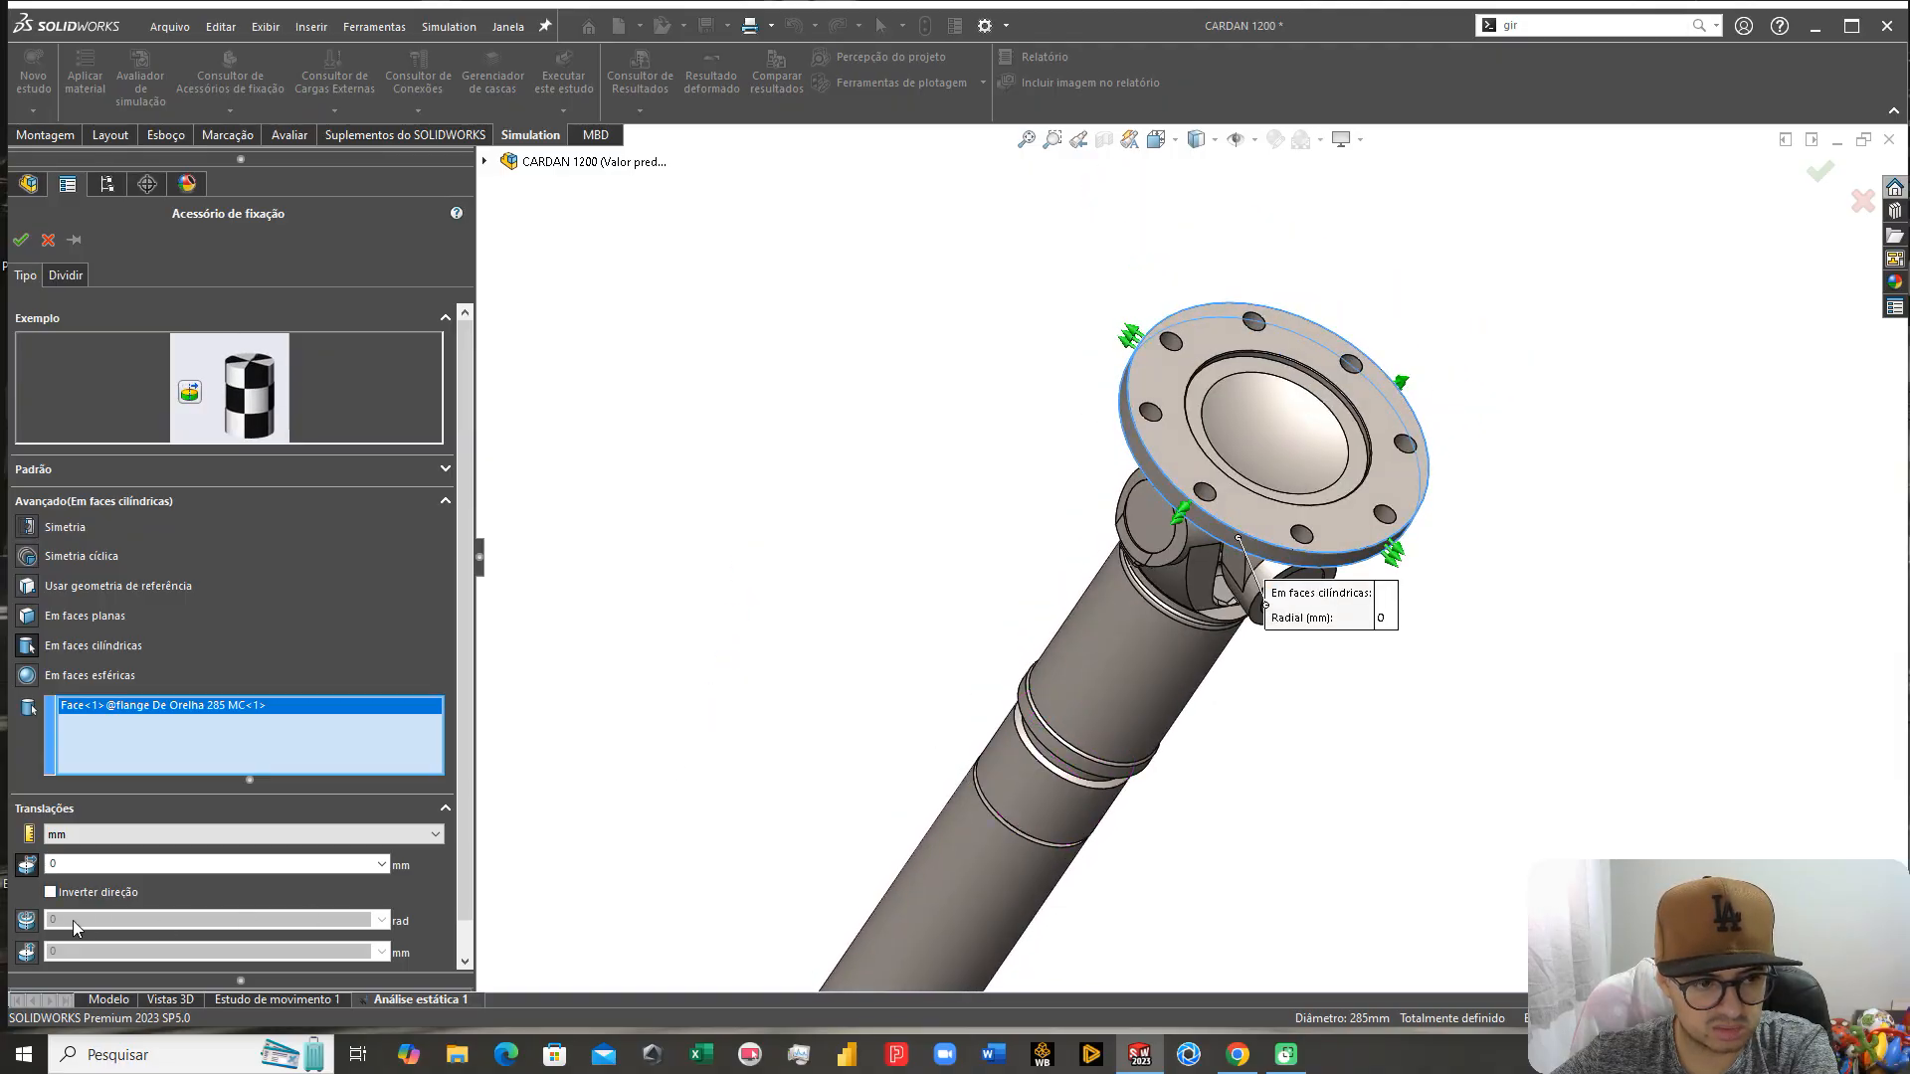
{"action": "left_click", "coordinate": [30, 955]}
{"action": "middle_click_drag", "start_coordinate": [815, 587], "coordinate": [1035, 521]}
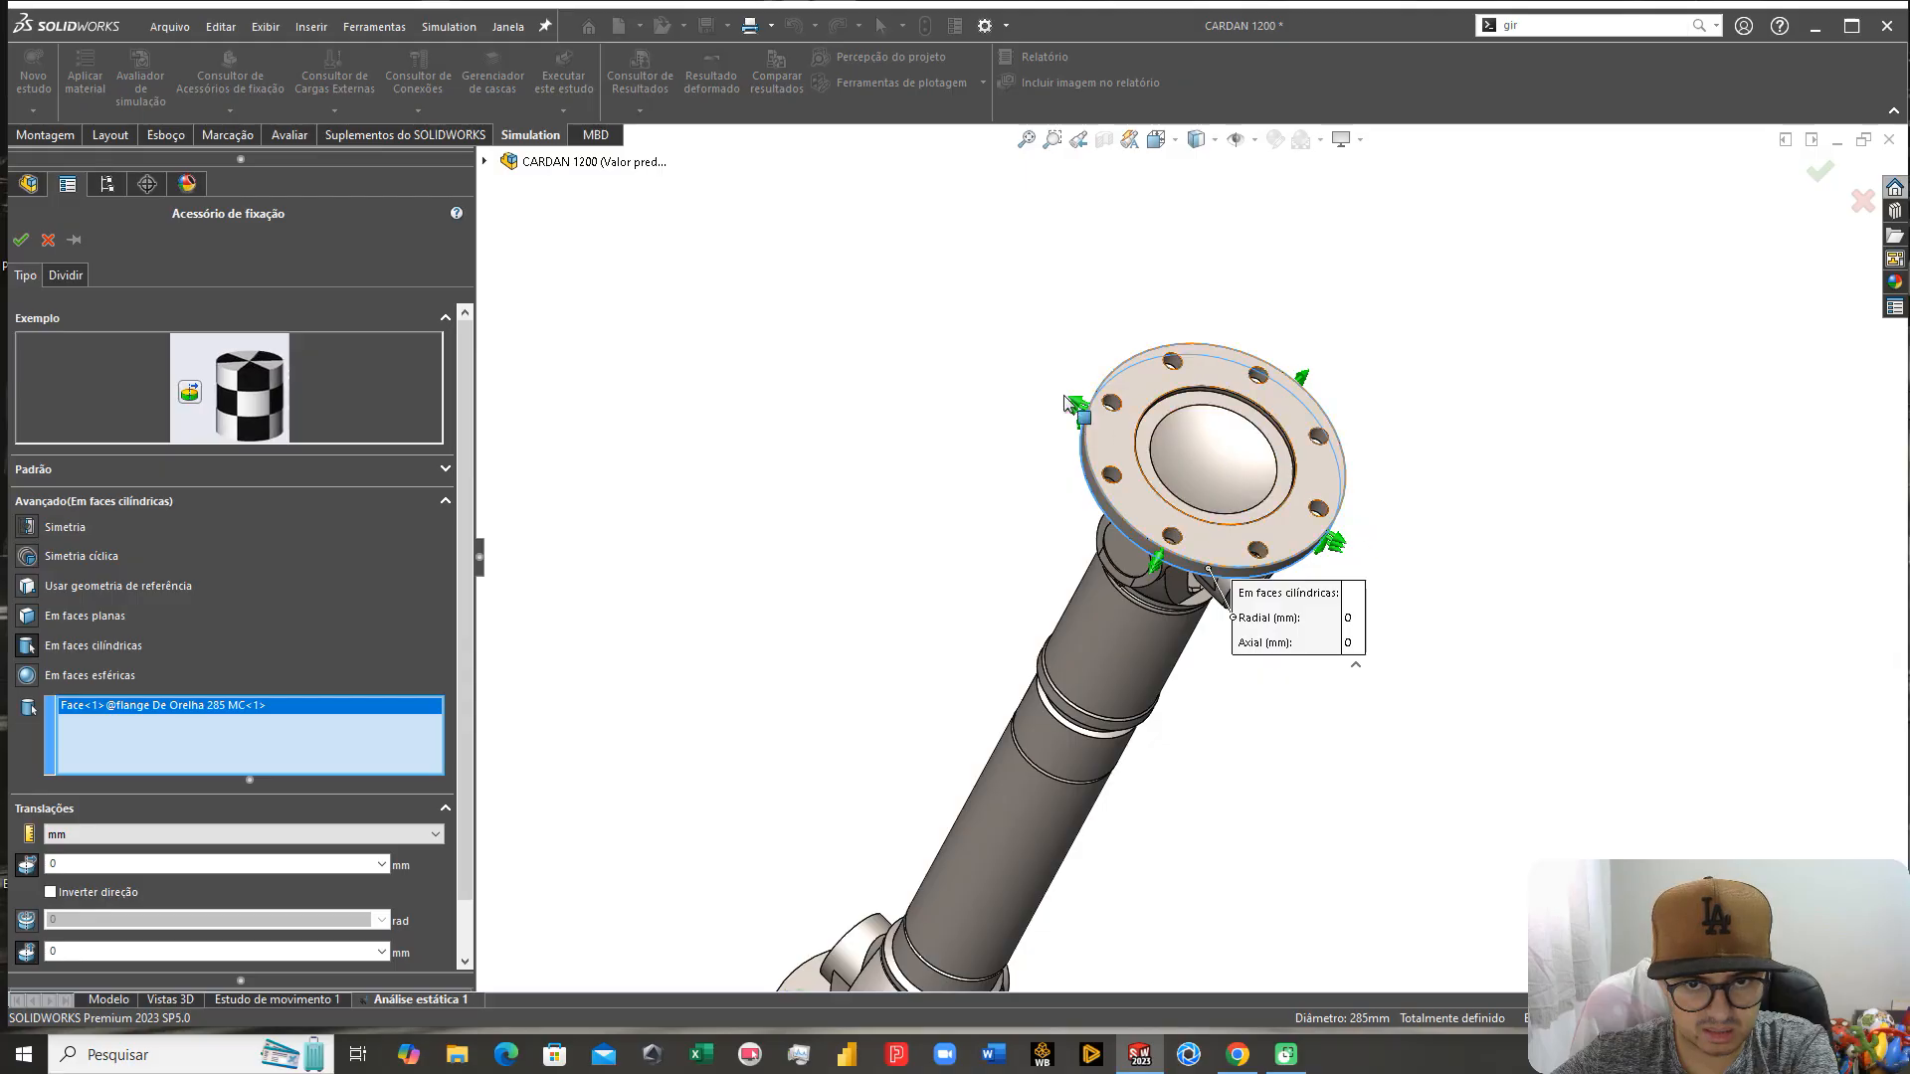
{"action": "middle_click_drag", "start_coordinate": [1194, 460], "coordinate": [1190, 285]}
{"action": "scroll", "coordinate": [1100, 492], "scroll_direction": "down", "scroll_amount": 3}
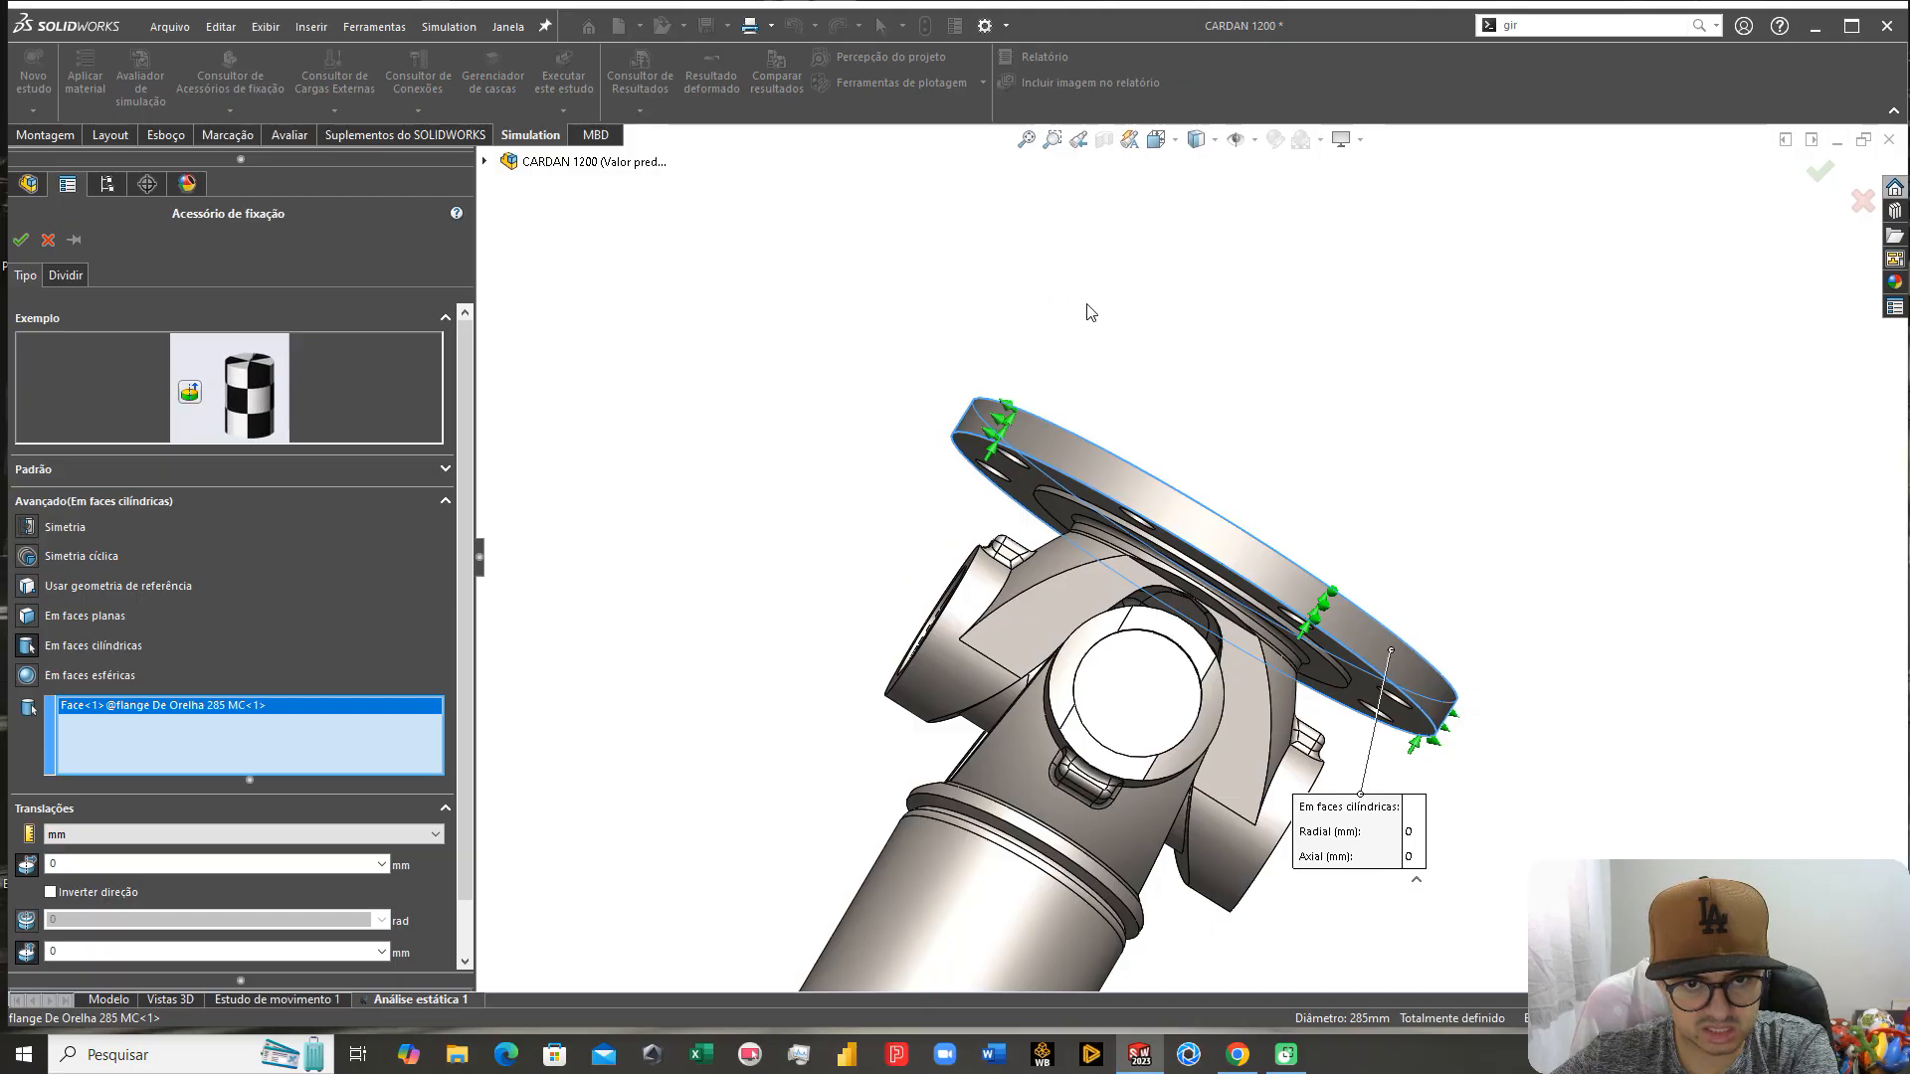
{"action": "middle_click_drag", "start_coordinate": [1005, 341], "coordinate": [968, 427]}
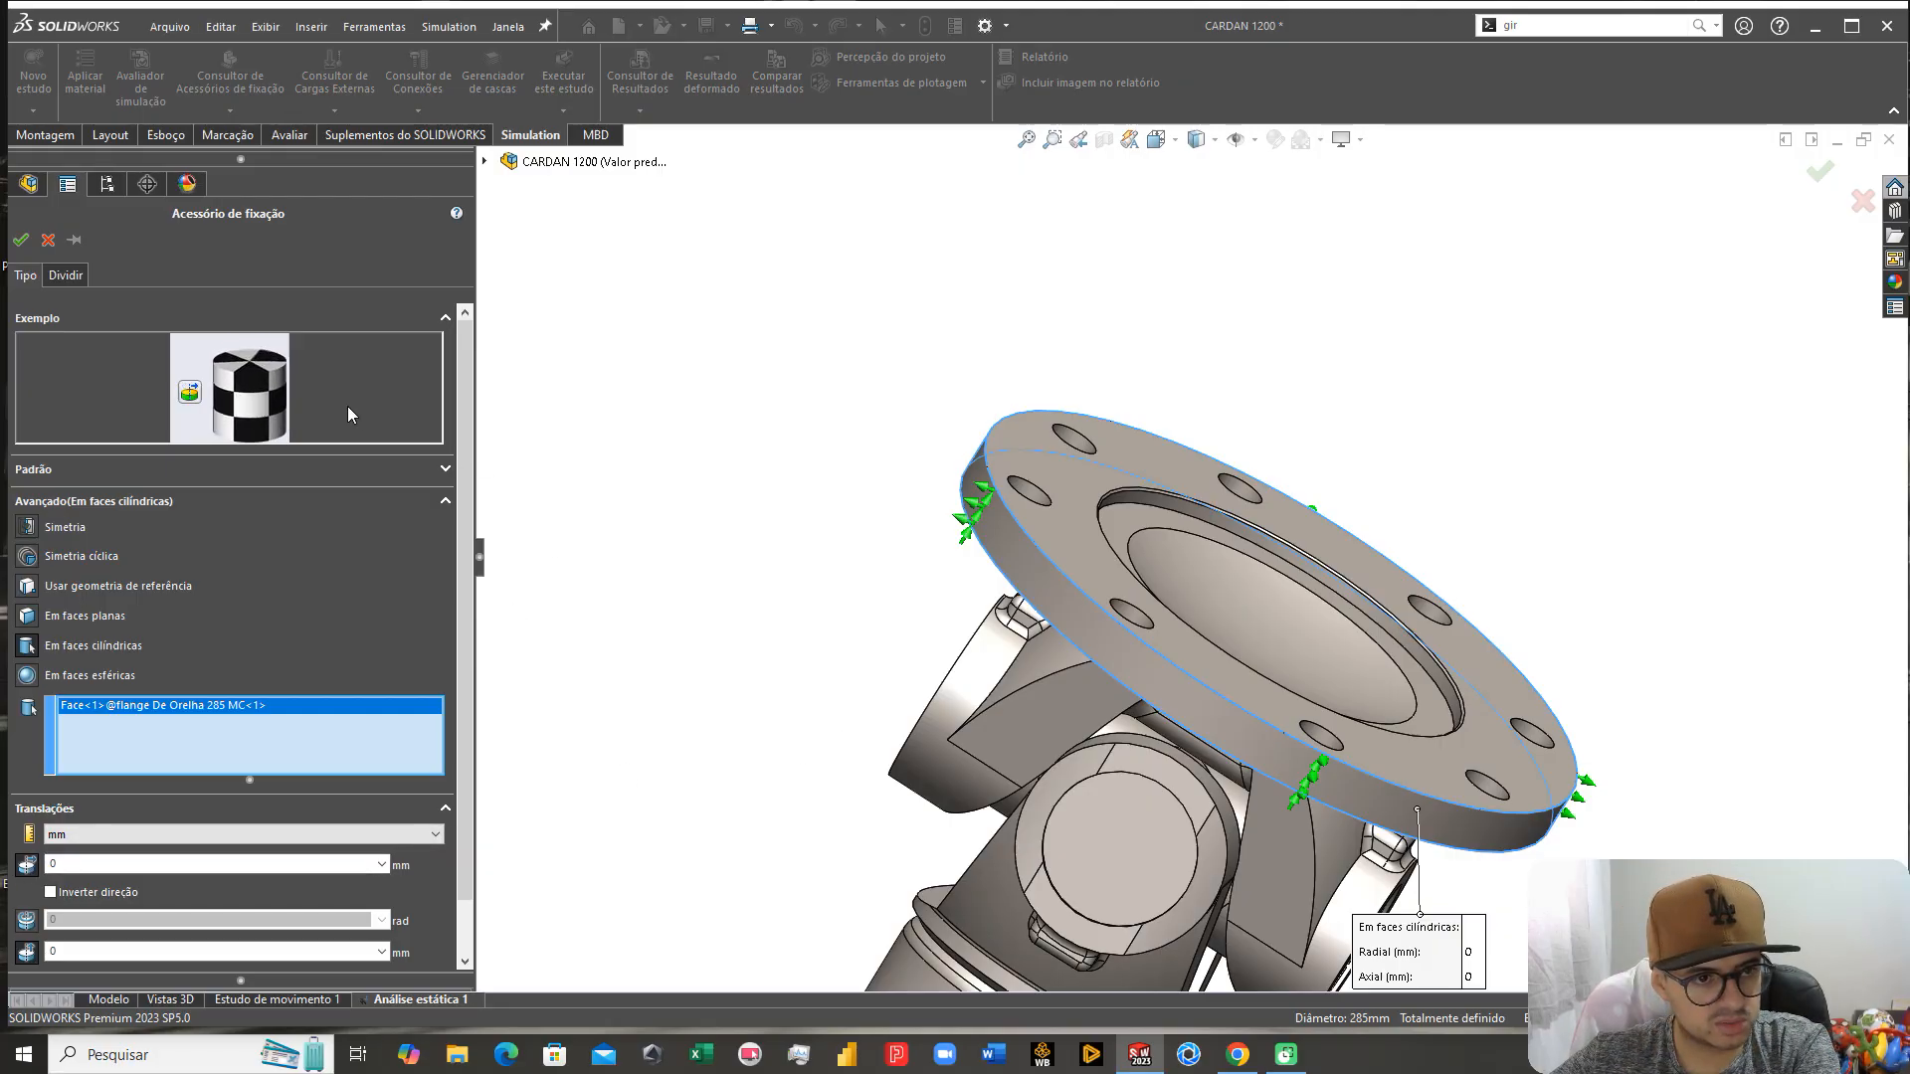
{"action": "scroll", "coordinate": [460, 642], "scroll_direction": "down", "scroll_amount": 1}
{"action": "scroll", "coordinate": [461, 649], "scroll_direction": "down", "scroll_amount": 1}
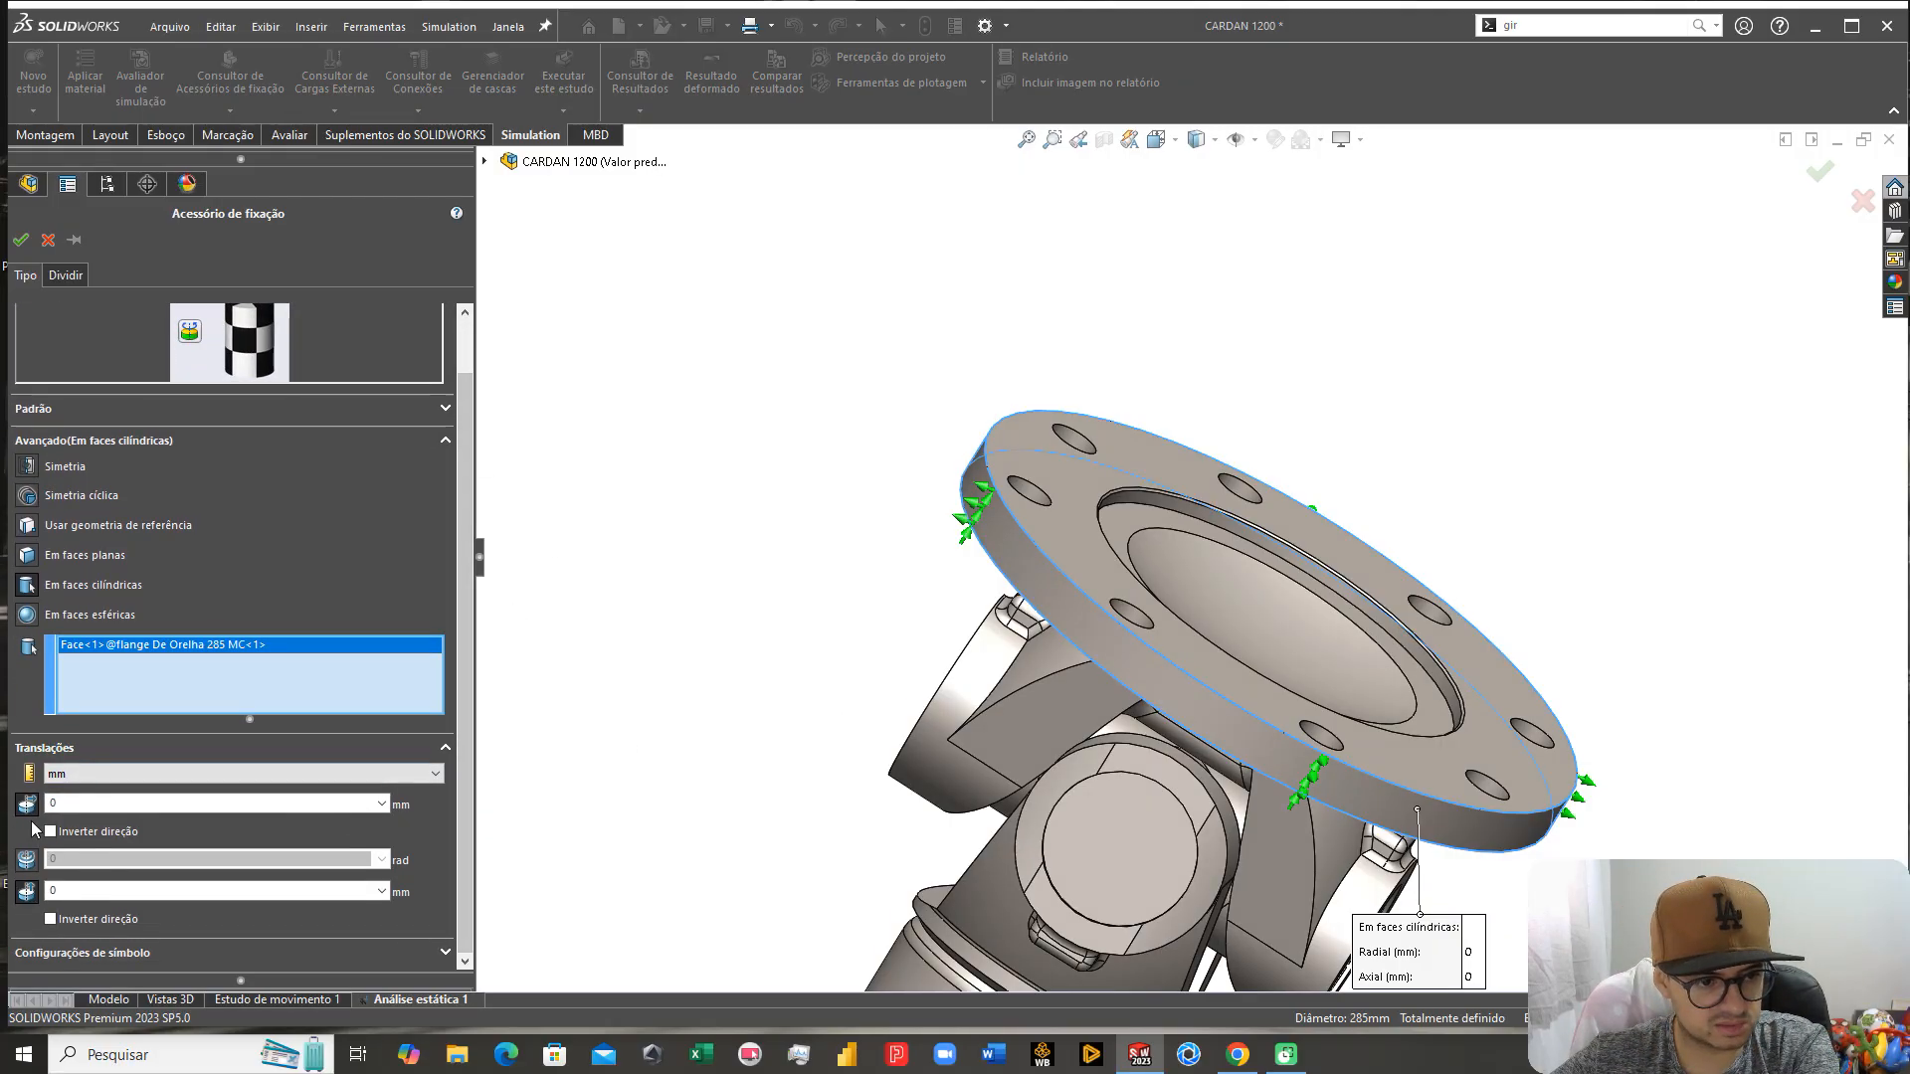
{"action": "left_click", "coordinate": [21, 241]}
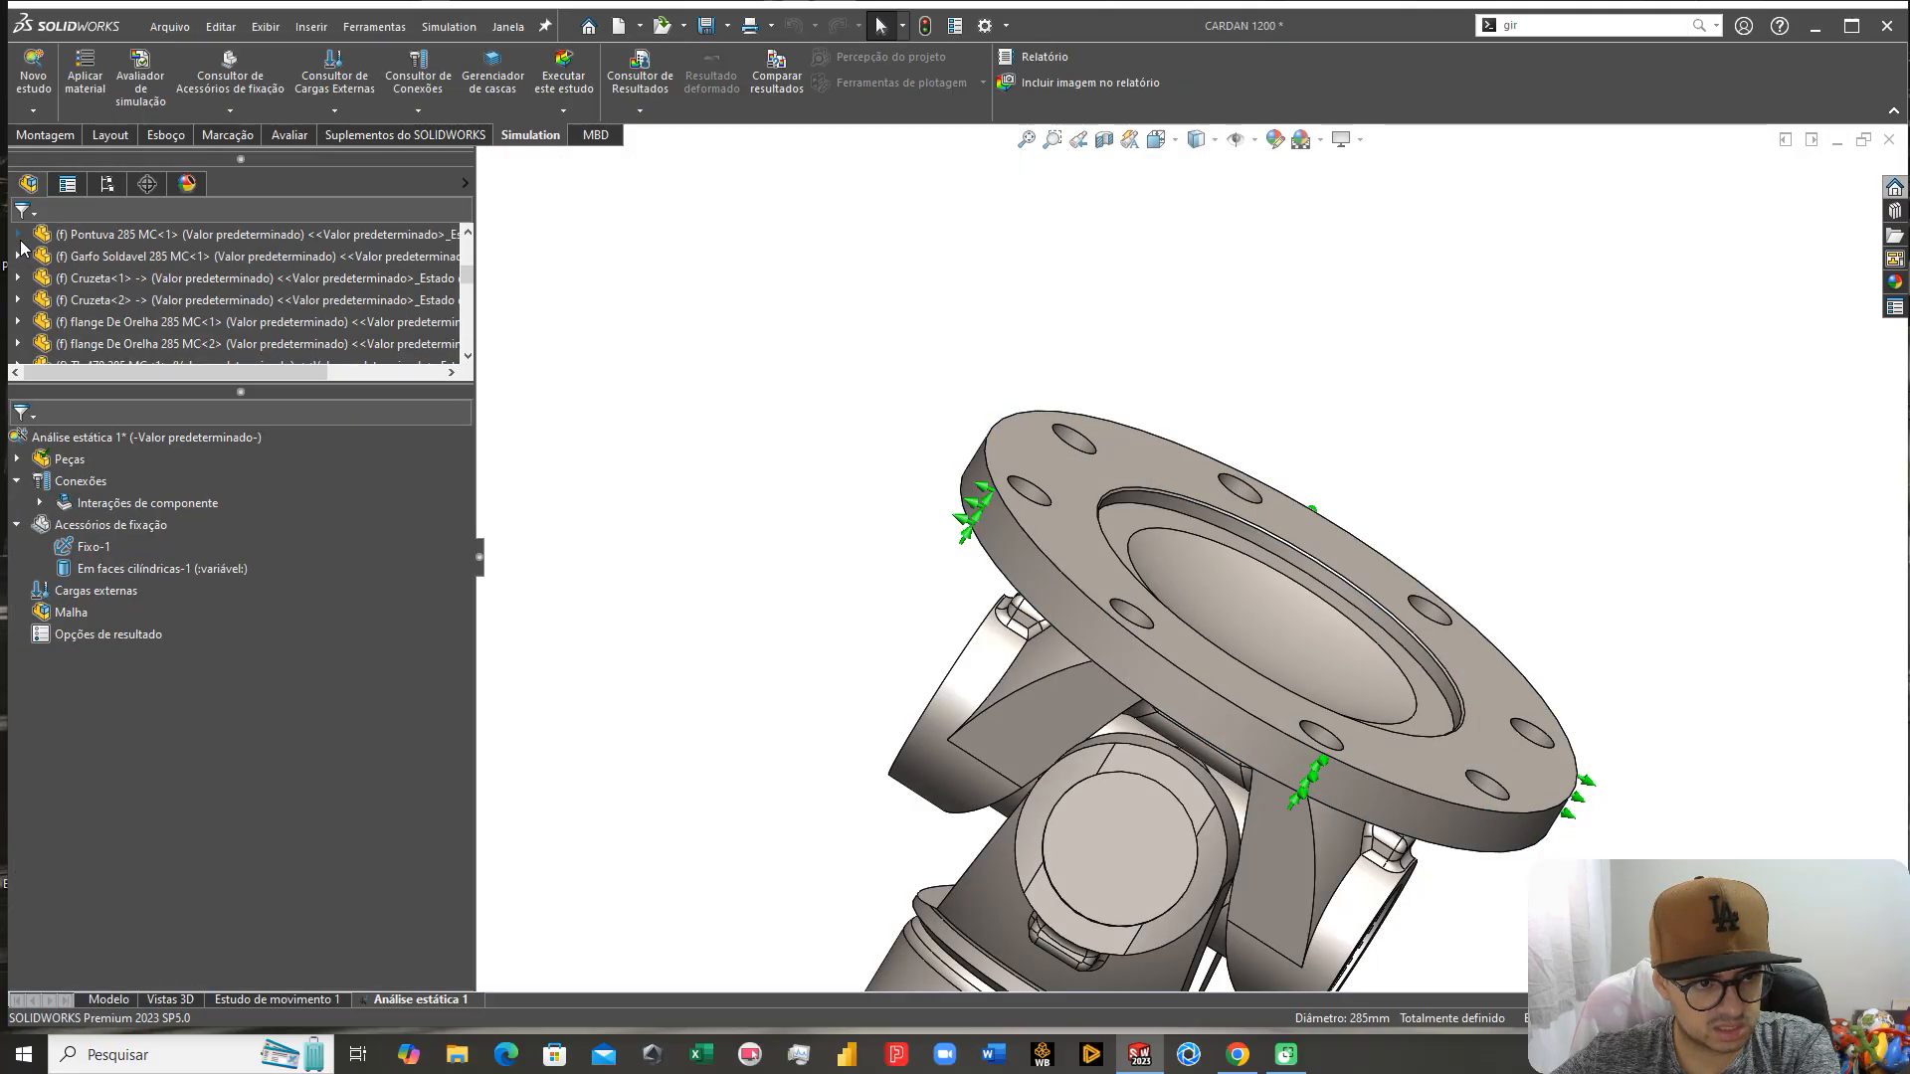
{"action": "scroll", "coordinate": [979, 621], "scroll_direction": "up", "scroll_amount": 3}
{"action": "middle_click_drag", "start_coordinate": [979, 621], "coordinate": [1044, 640]}
{"action": "scroll", "coordinate": [917, 686], "scroll_direction": "up", "scroll_amount": 2}
{"action": "key", "text": "ctrl+7"}
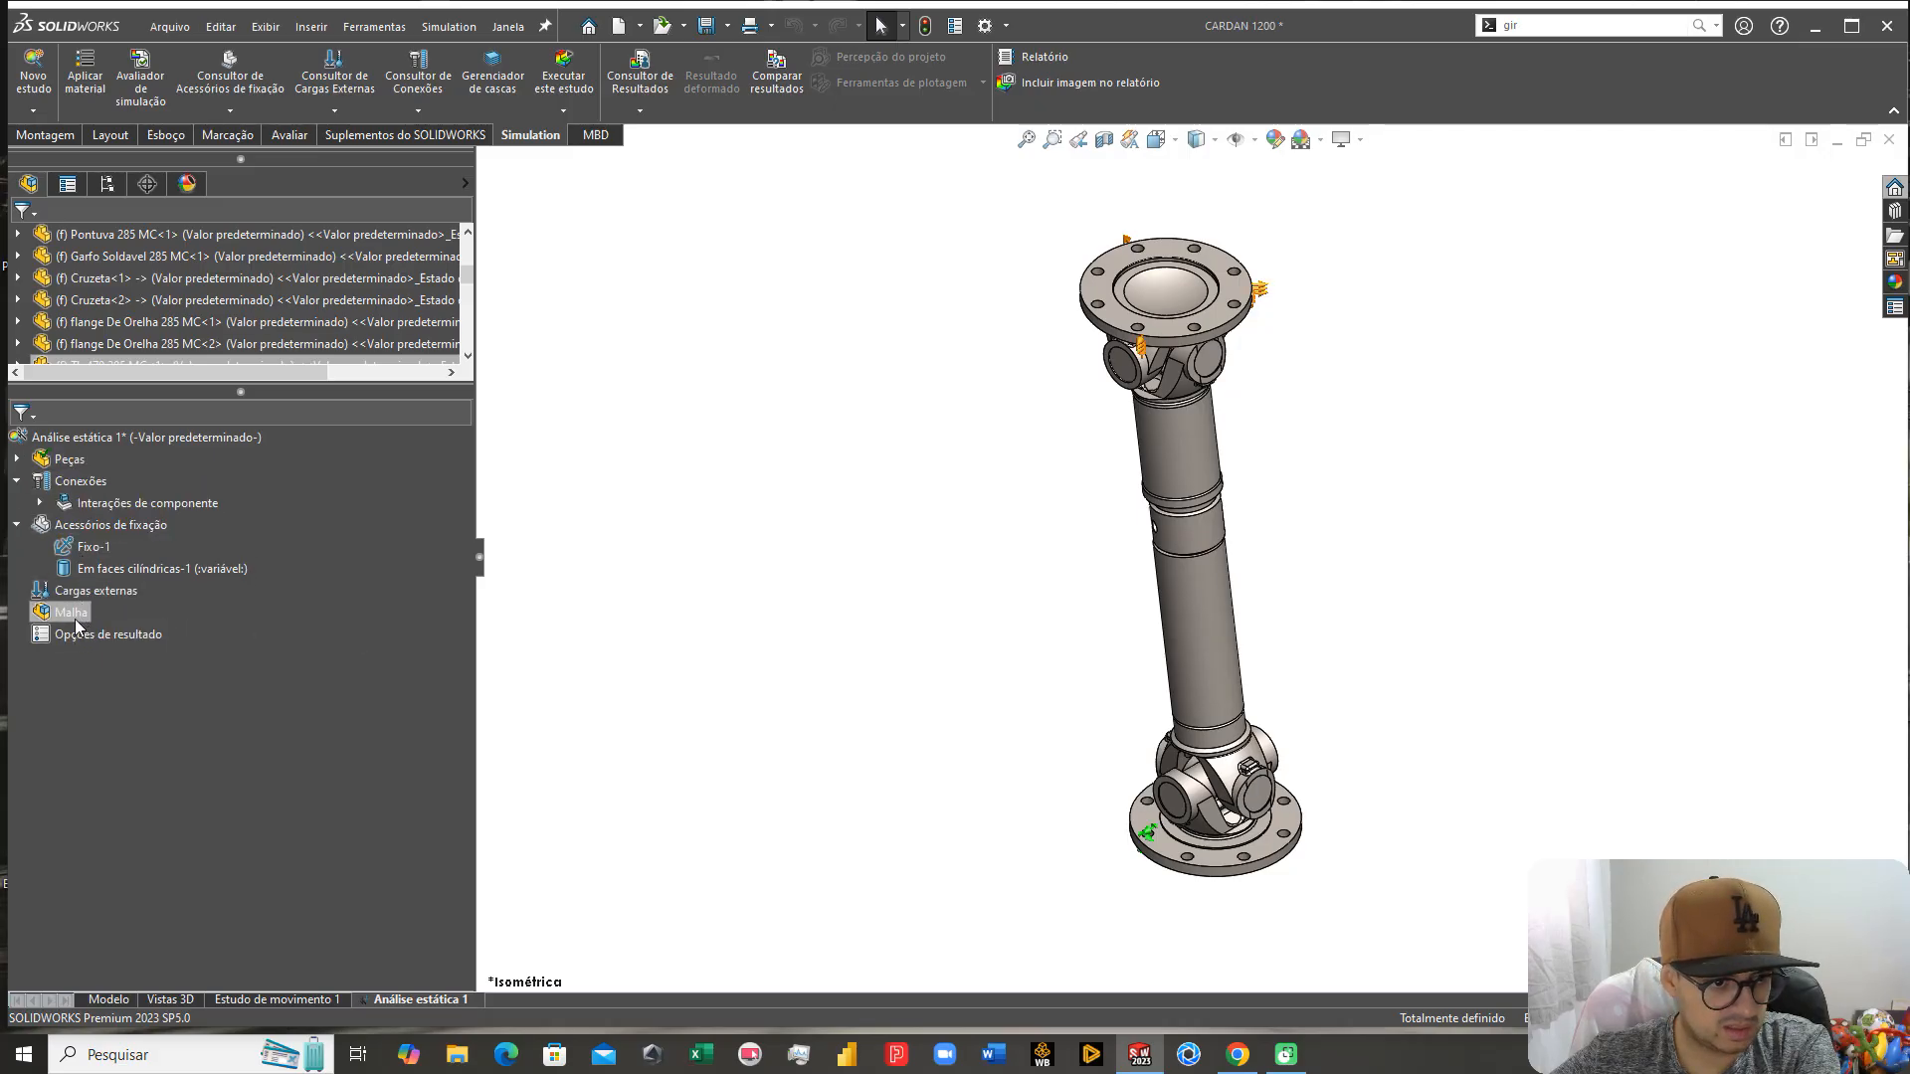
{"action": "right_click", "coordinate": [92, 591]}
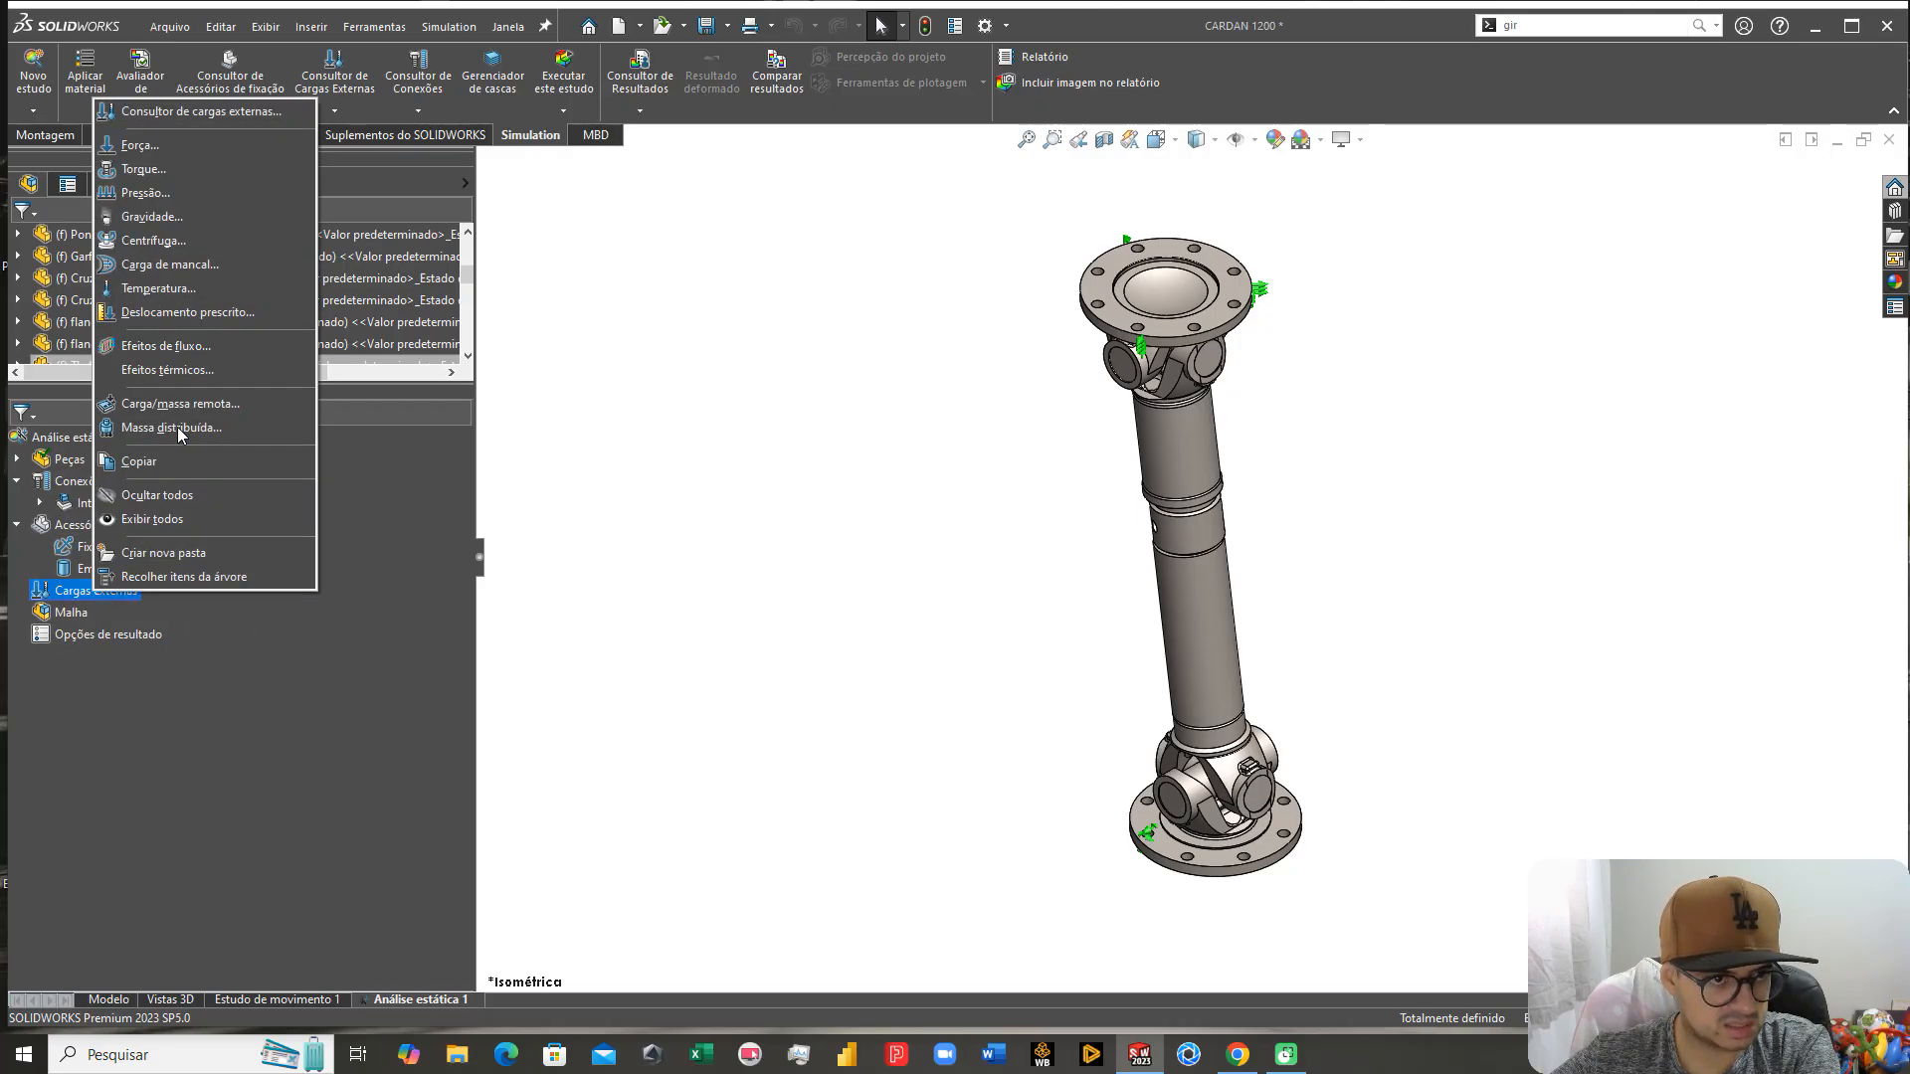
{"action": "left_click", "coordinate": [149, 217]}
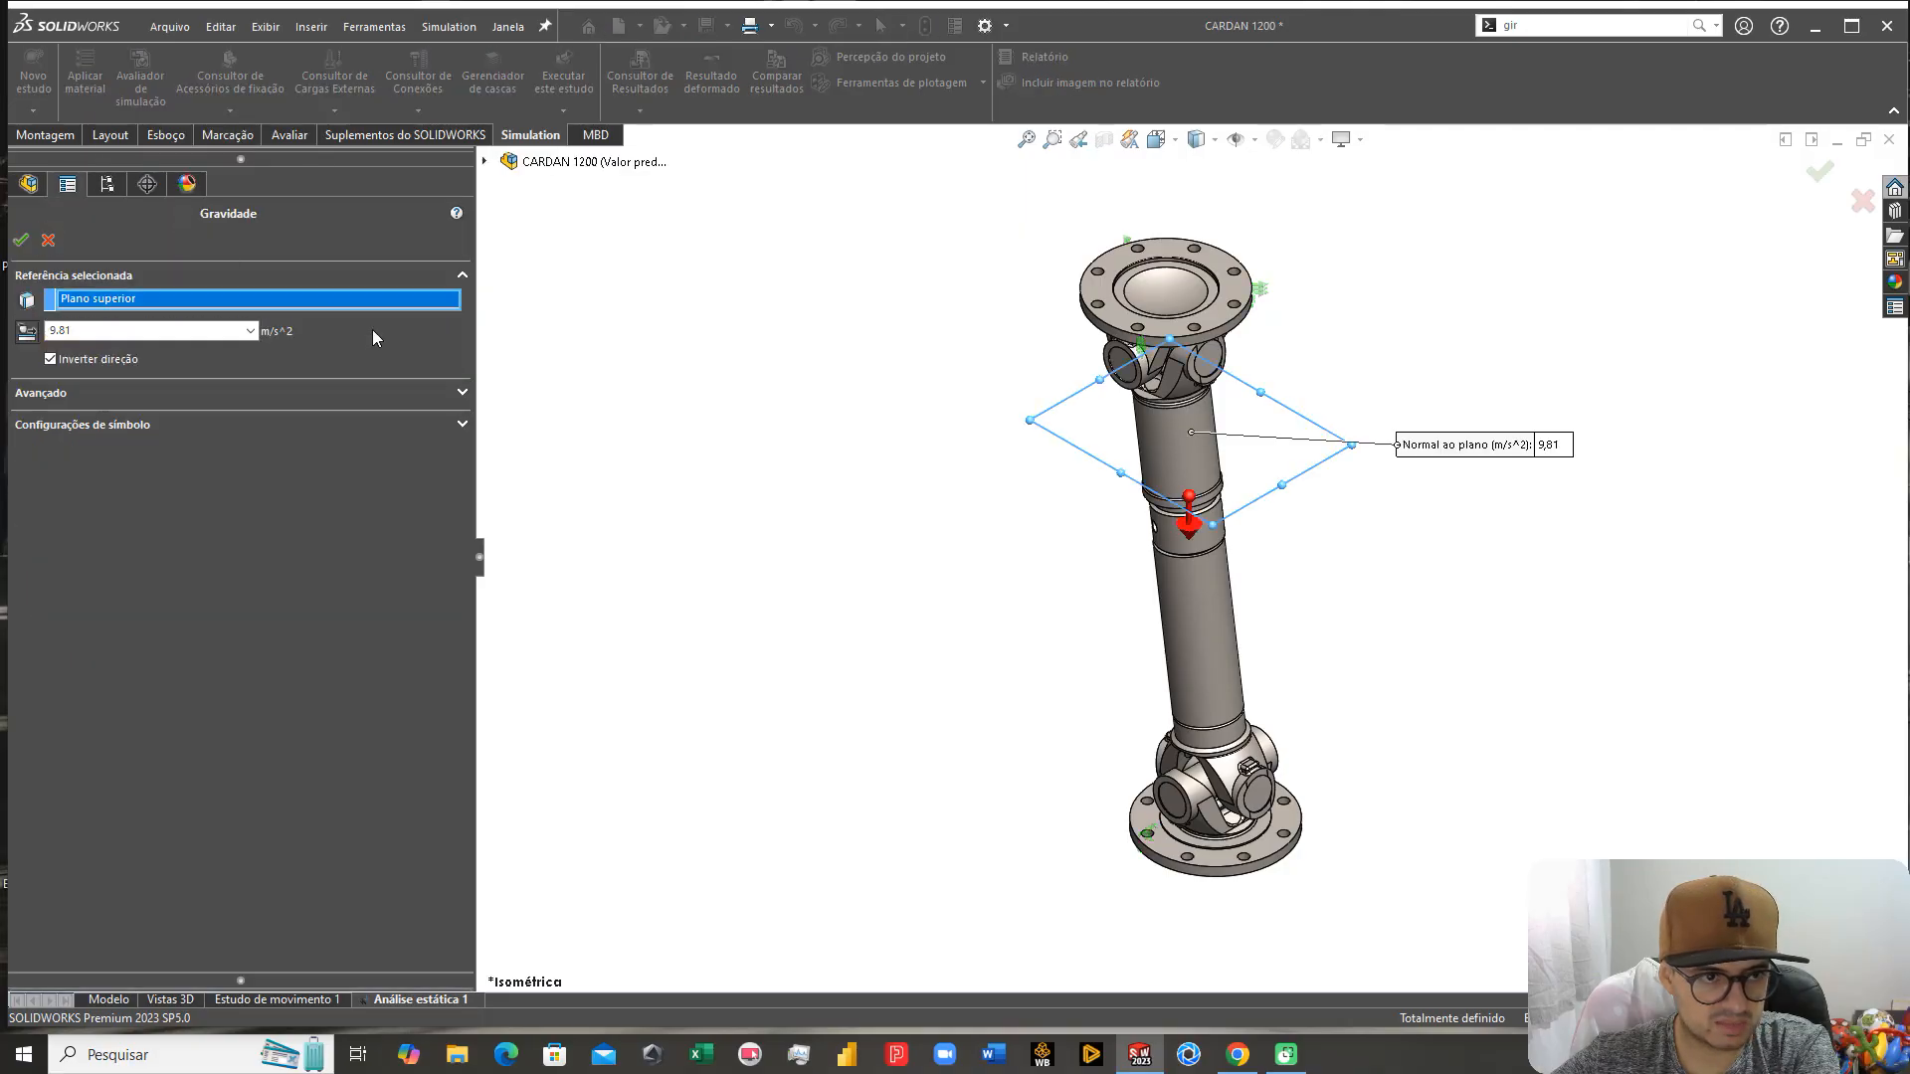
{"action": "left_click", "coordinate": [49, 242]}
{"action": "middle_click_drag", "start_coordinate": [1005, 298], "coordinate": [1328, 501]}
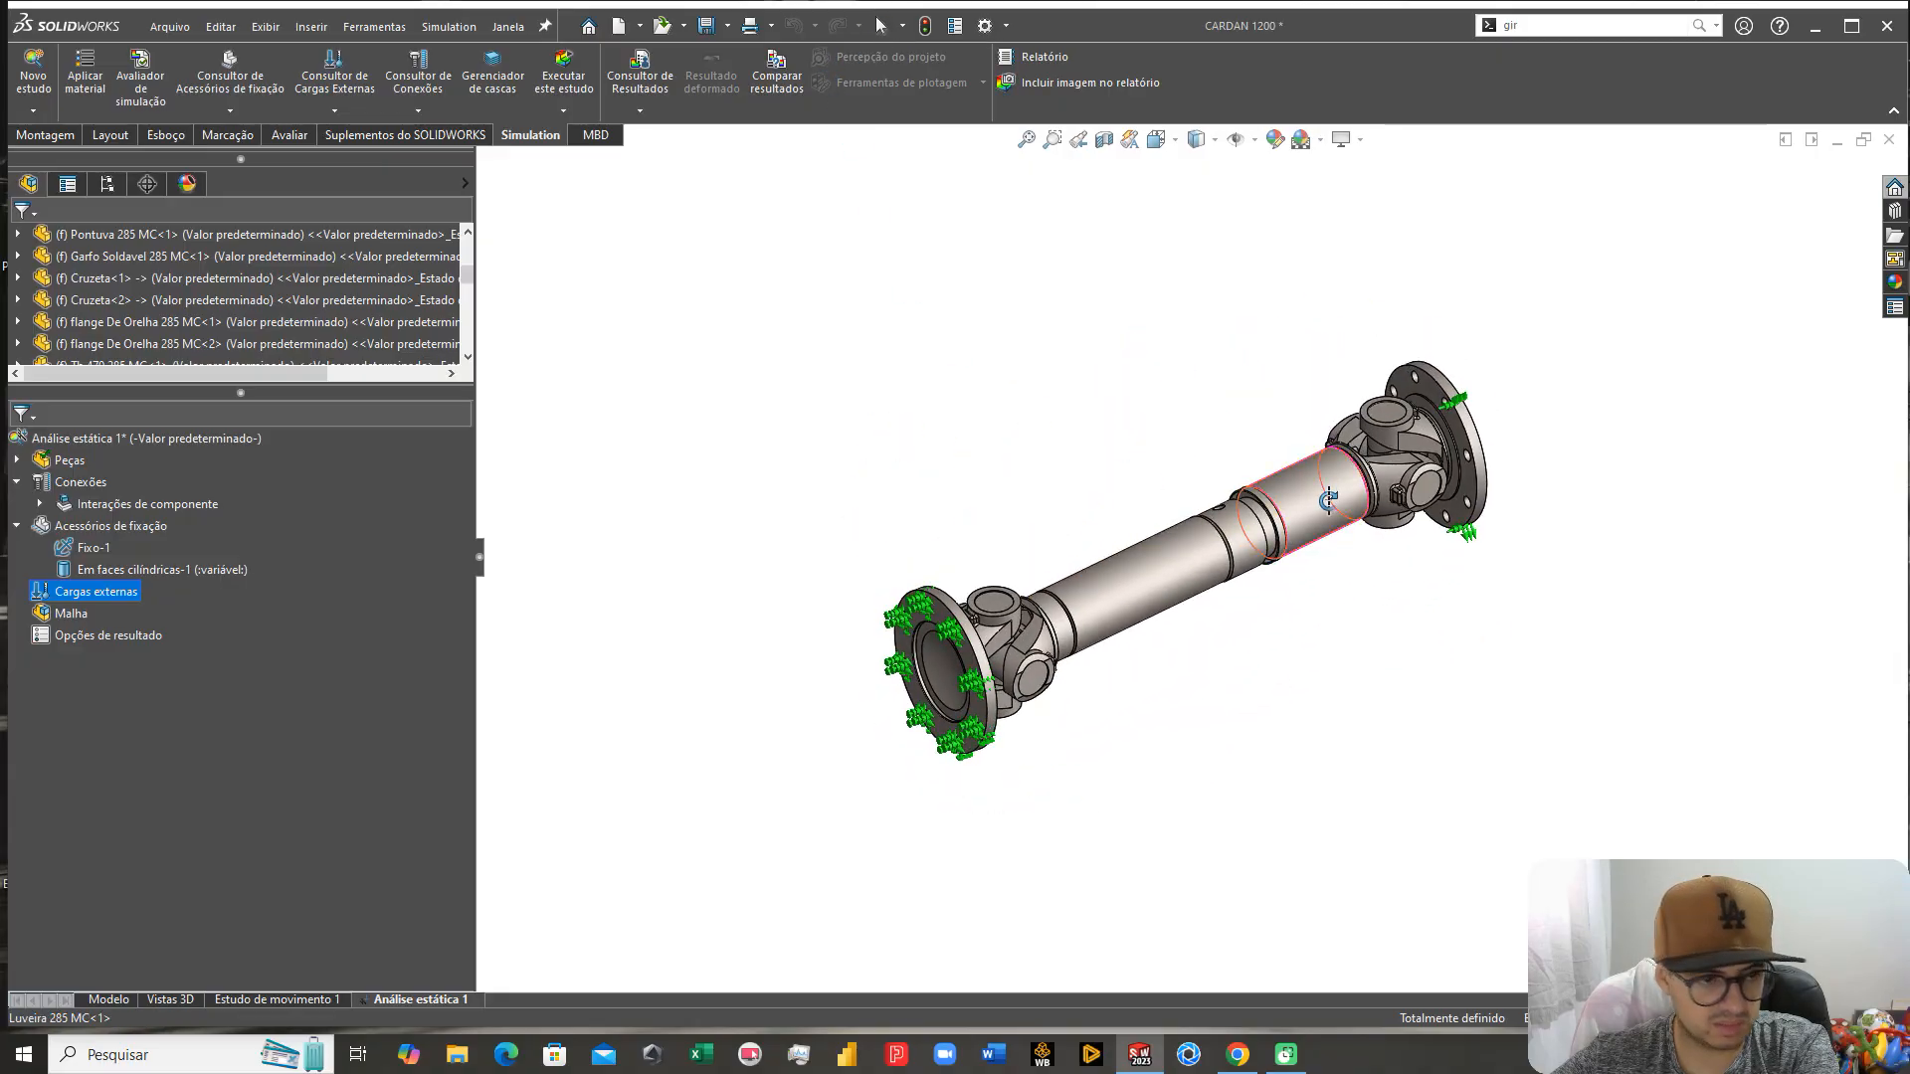
Step: Start a torque load on the outer face of flange De Orelha 285 MC<1> with a value of 23000 N.m
{"action": "right_click", "coordinate": [102, 596]}
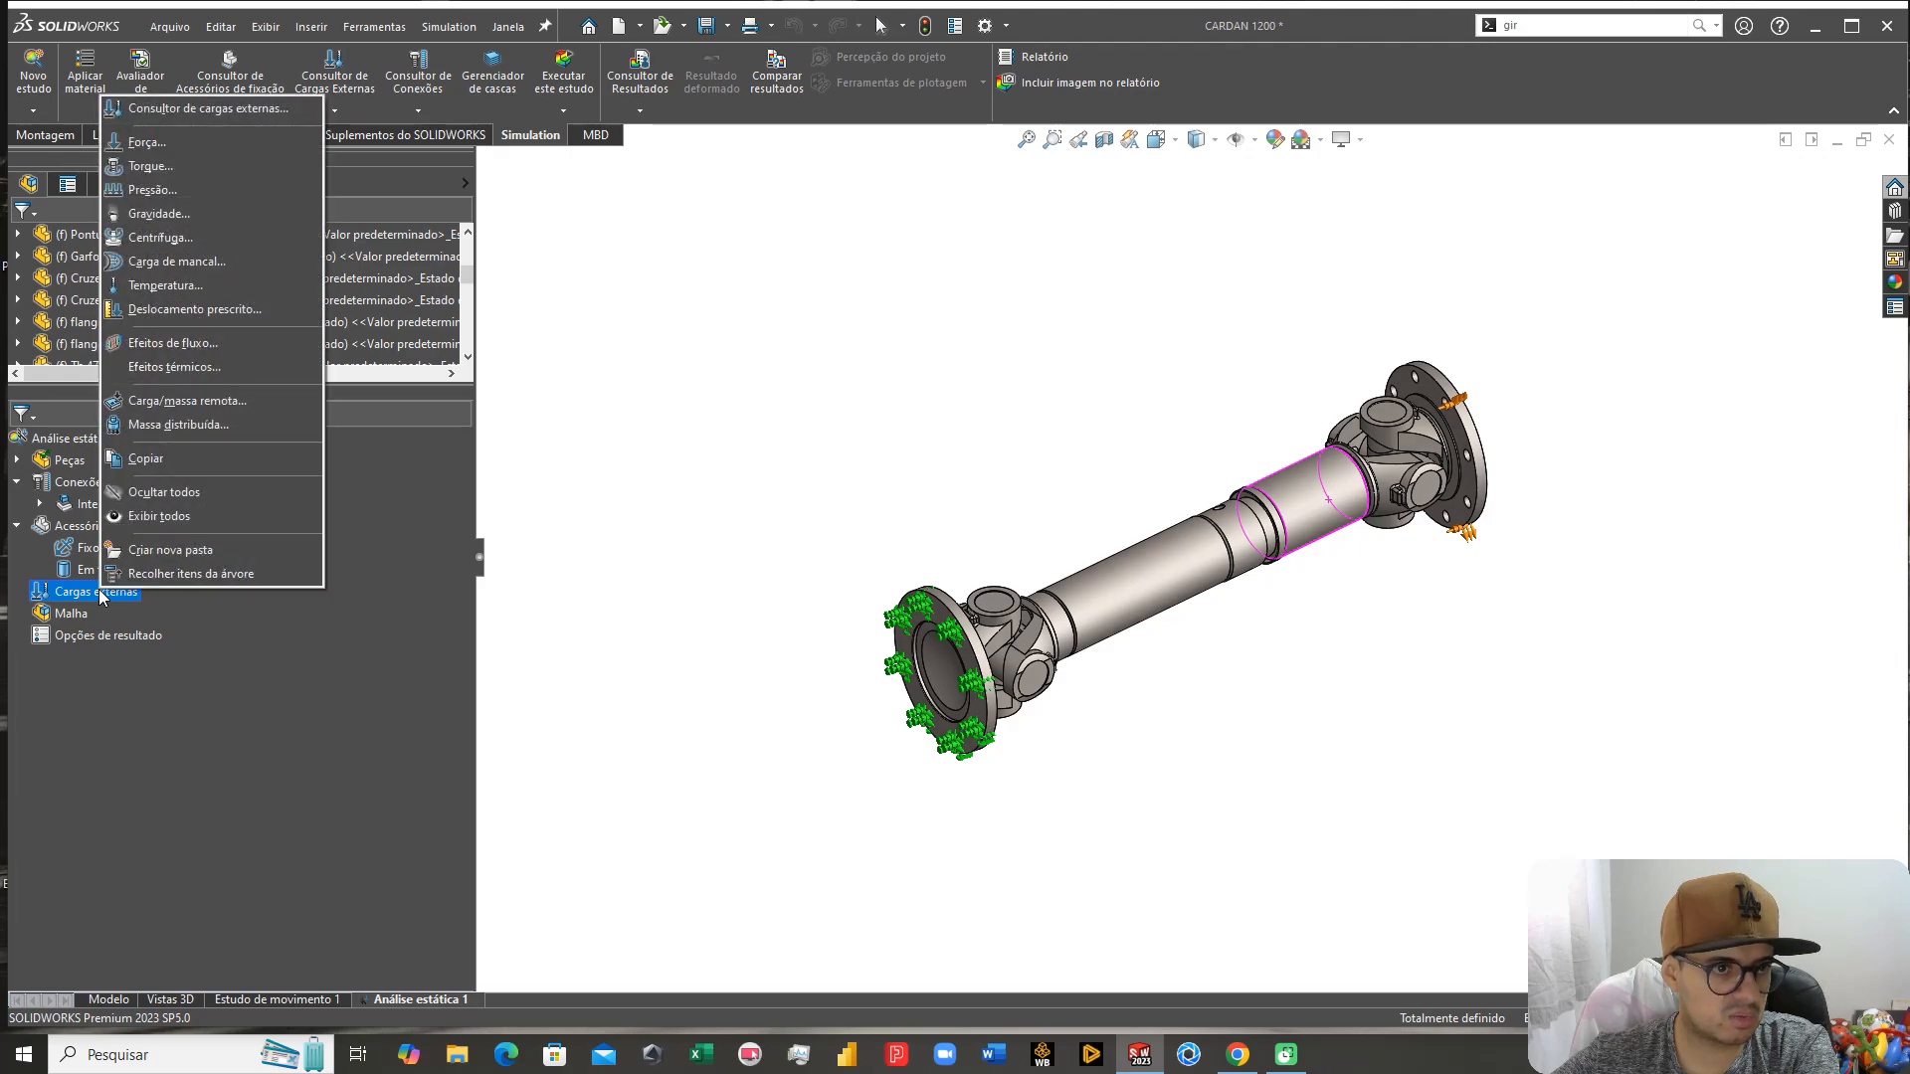
{"action": "left_click", "coordinate": [150, 171]}
{"action": "middle_click_drag", "start_coordinate": [1343, 385], "coordinate": [1245, 390]}
{"action": "scroll", "coordinate": [1447, 404], "scroll_direction": "down", "scroll_amount": 5}
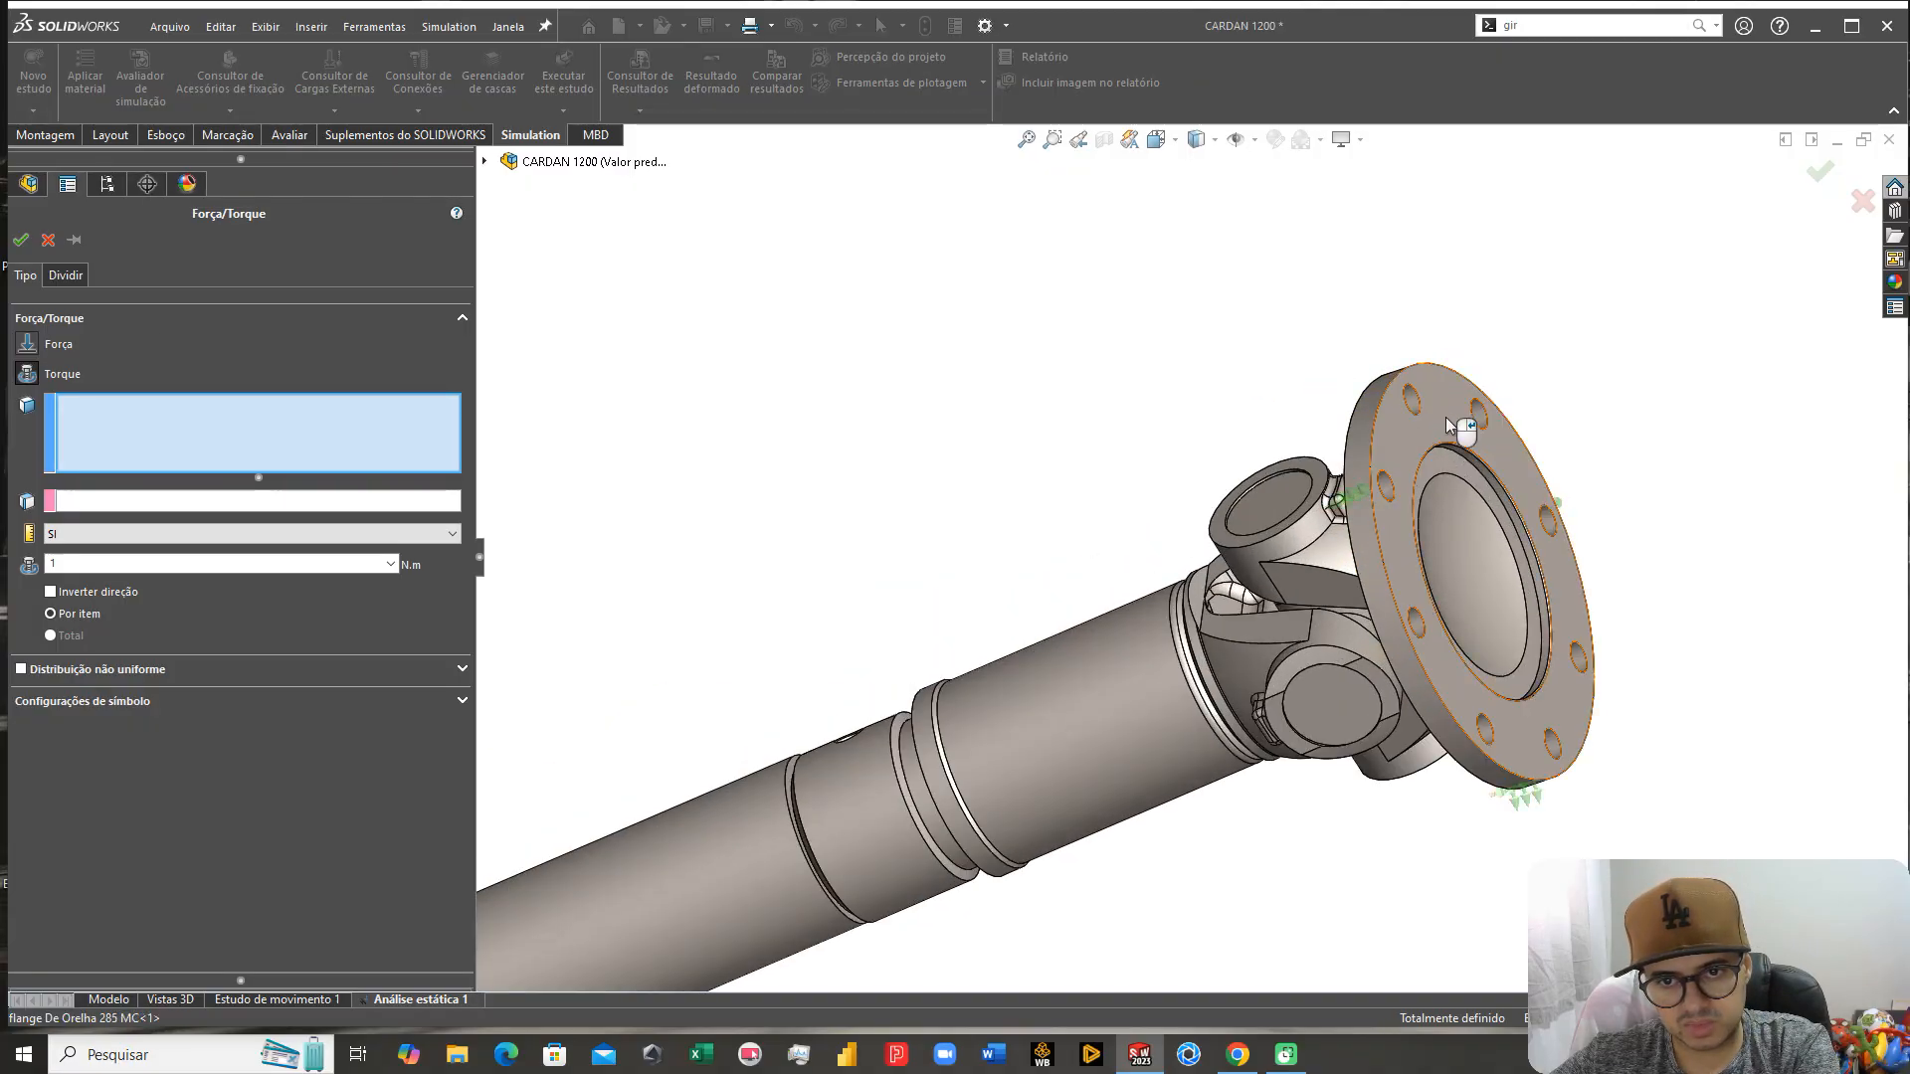
{"action": "left_click", "coordinate": [1446, 416]}
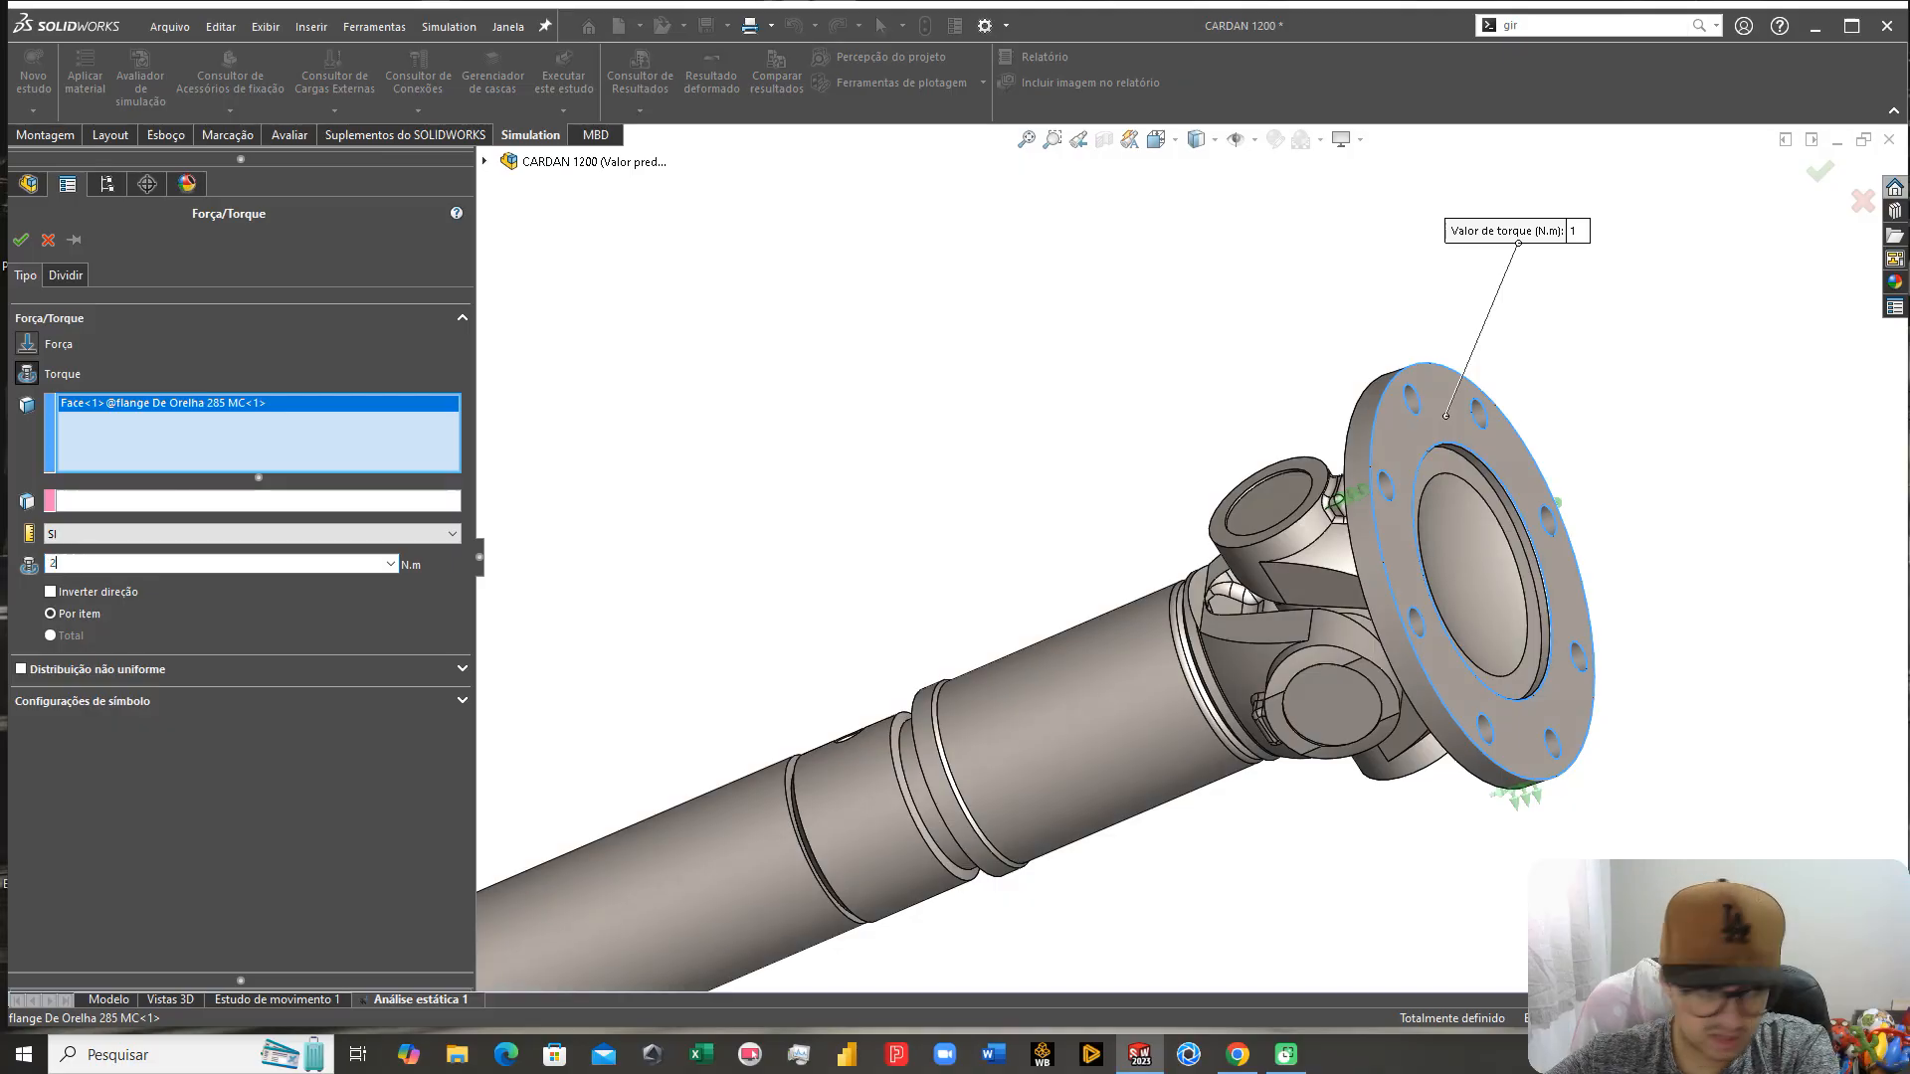
{"action": "left_click", "coordinate": [673, 454]}
{"action": "middle_click_drag", "start_coordinate": [654, 530], "coordinate": [646, 580]}
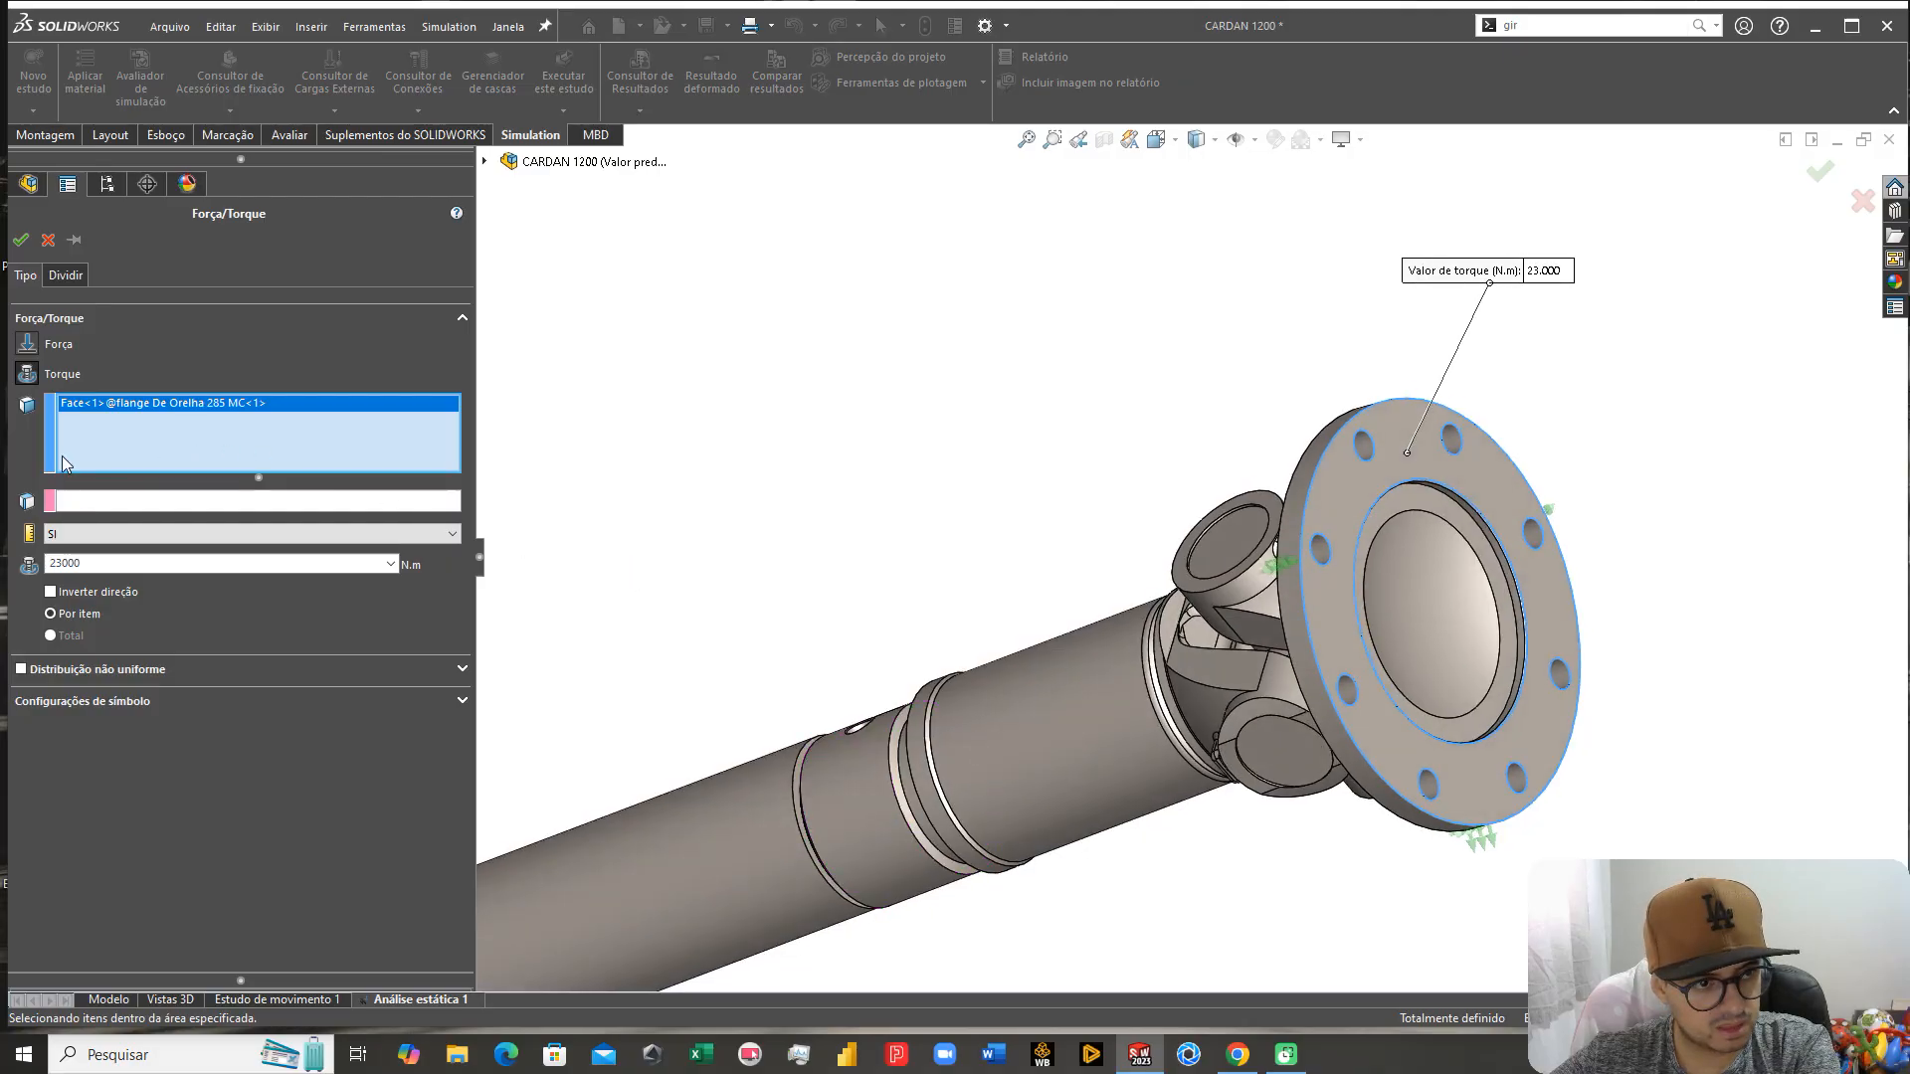
Step: Use the flange's cylindrical rim face as the torque's direction reference and accept the load
{"action": "left_click", "coordinate": [20, 241]}
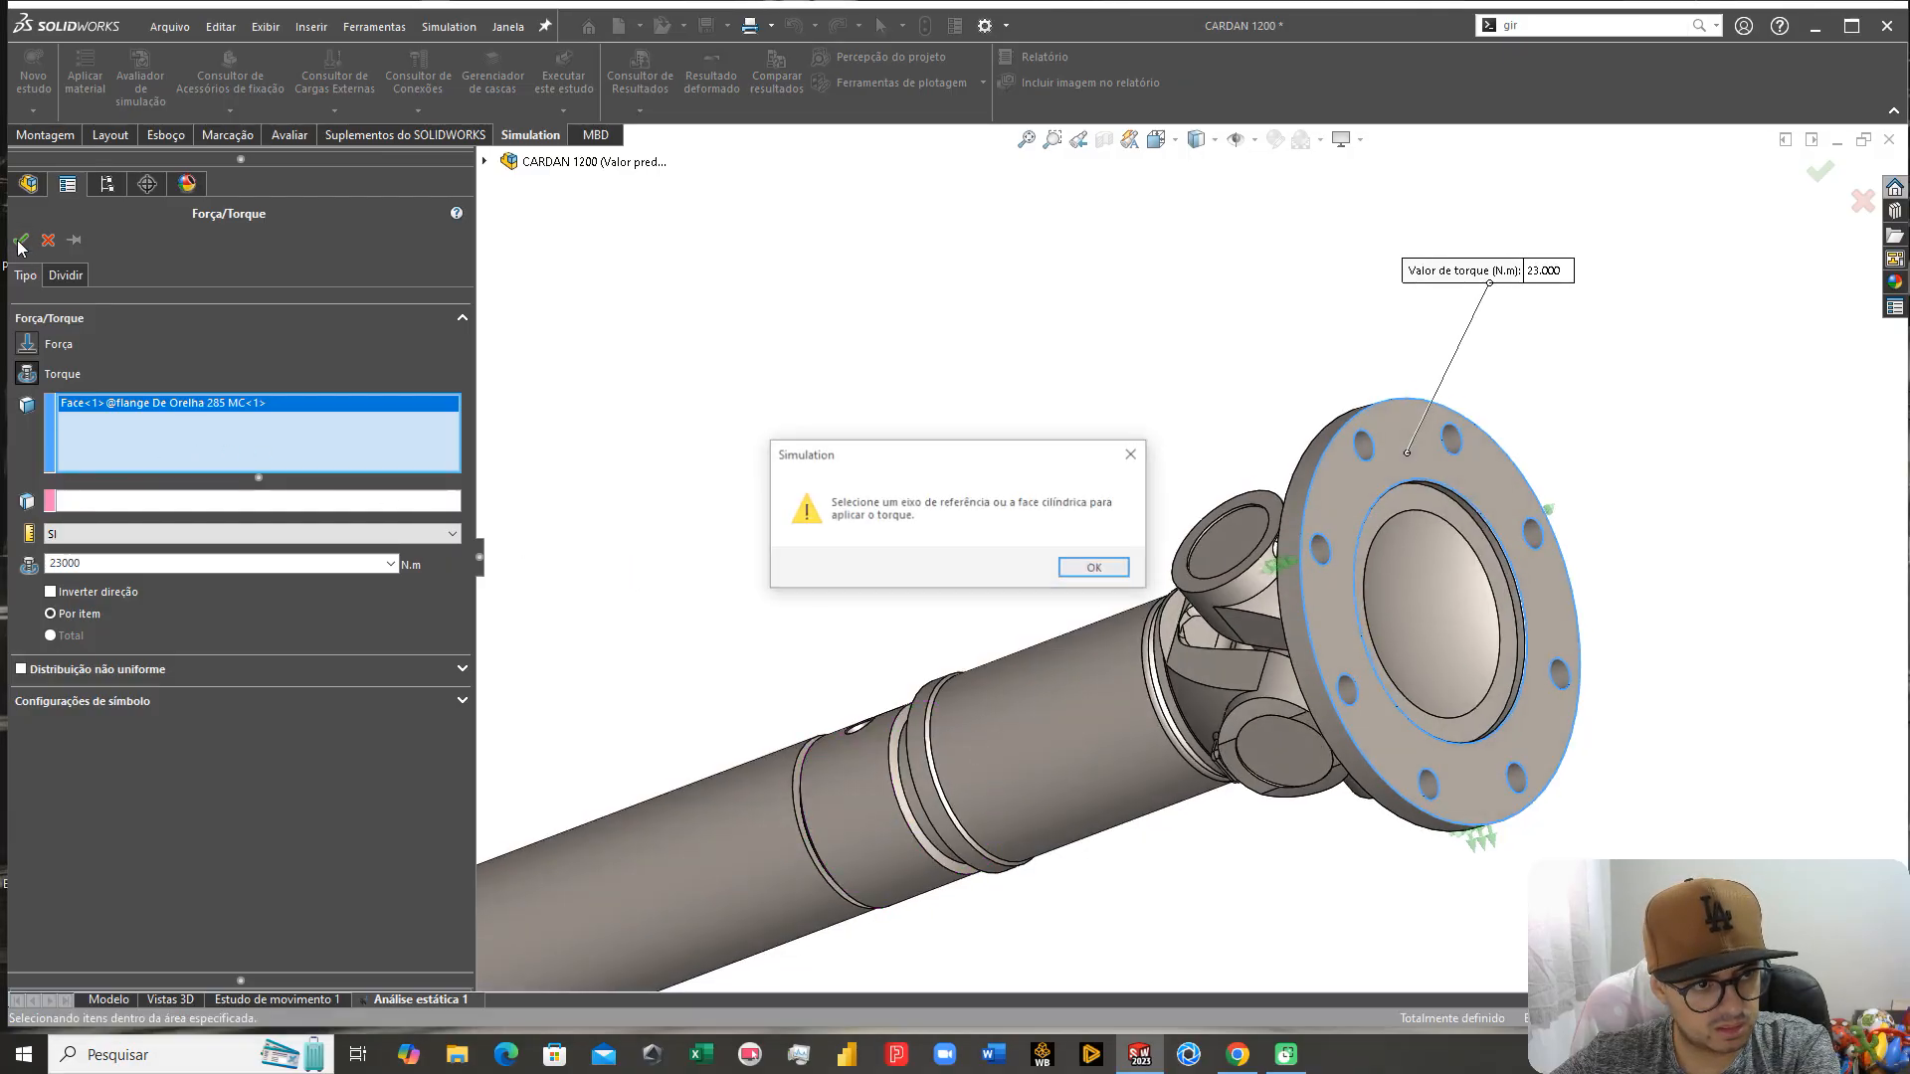
{"action": "left_click", "coordinate": [1097, 569]}
{"action": "left_click", "coordinate": [137, 507]}
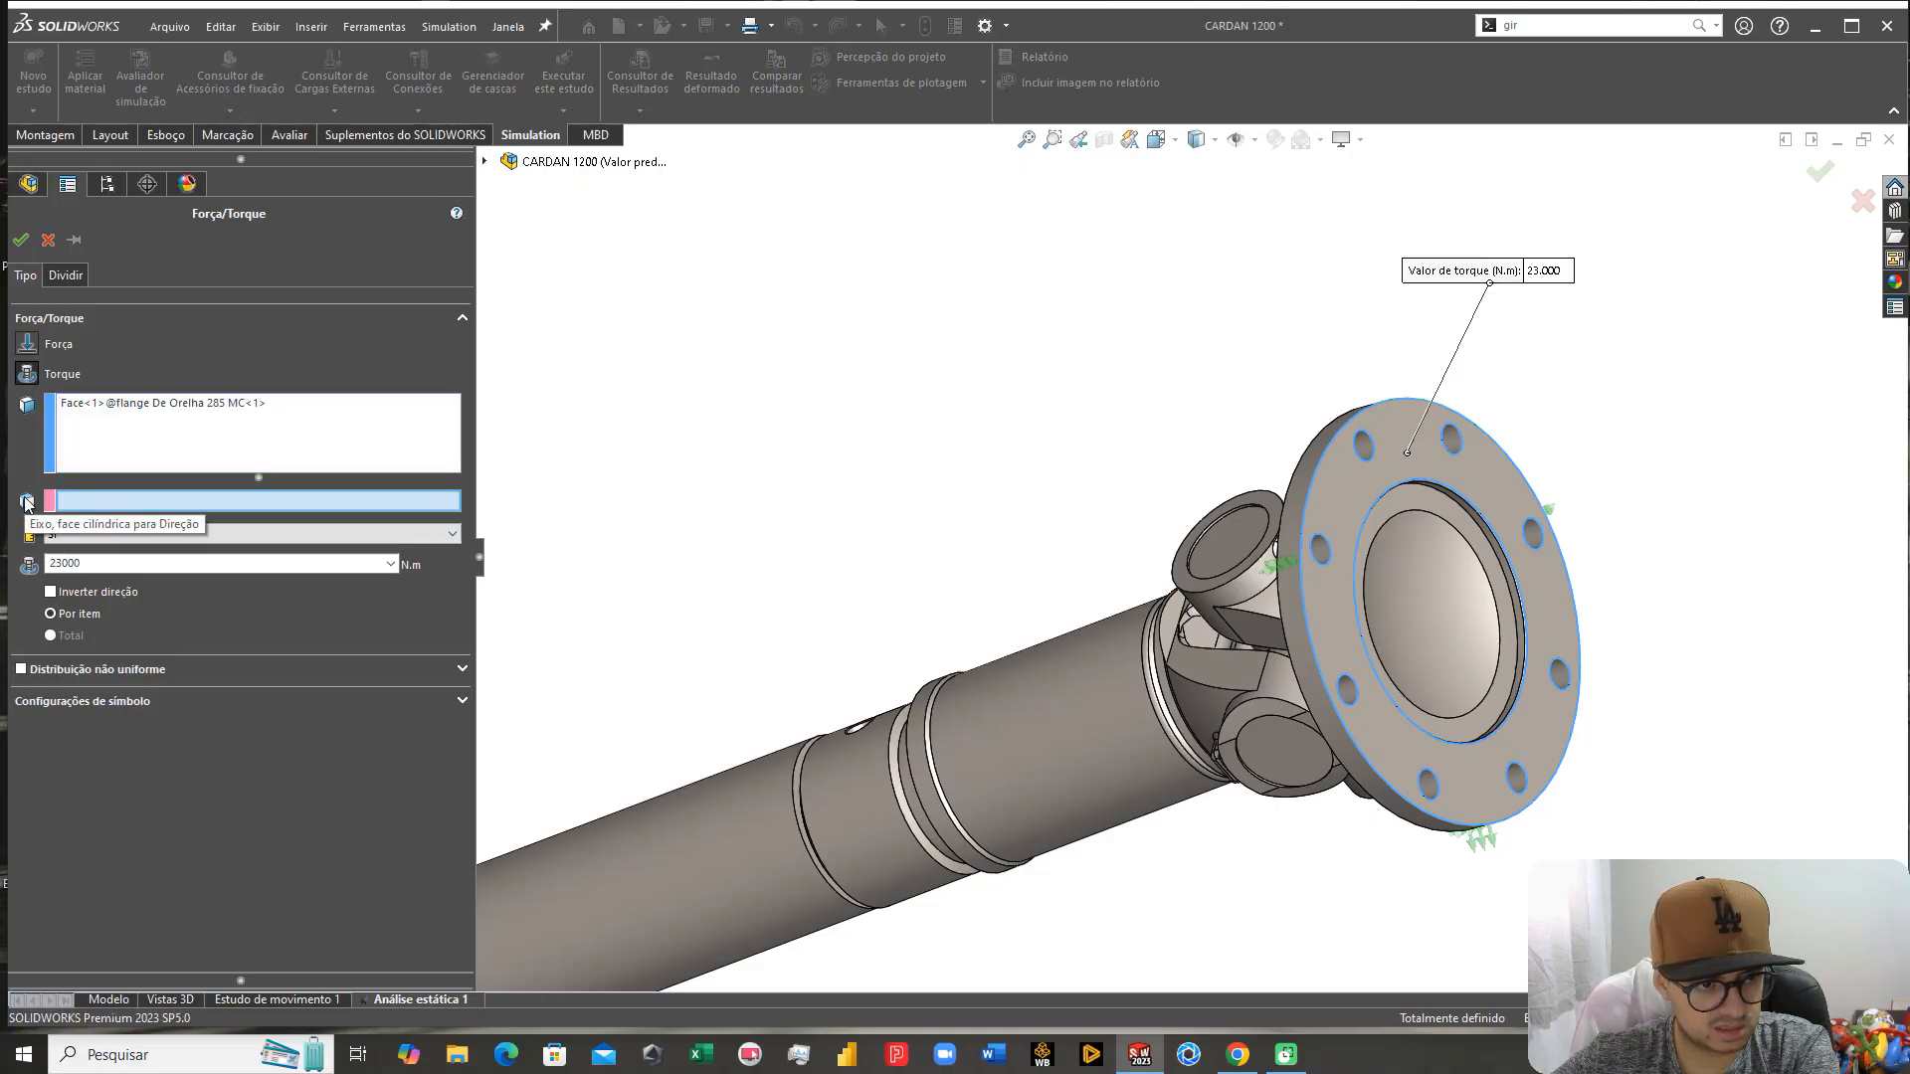
{"action": "left_click", "coordinate": [1293, 538]}
{"action": "middle_click_drag", "start_coordinate": [1293, 537], "coordinate": [1241, 510]}
{"action": "scroll", "coordinate": [1241, 510], "scroll_direction": "down", "scroll_amount": 2}
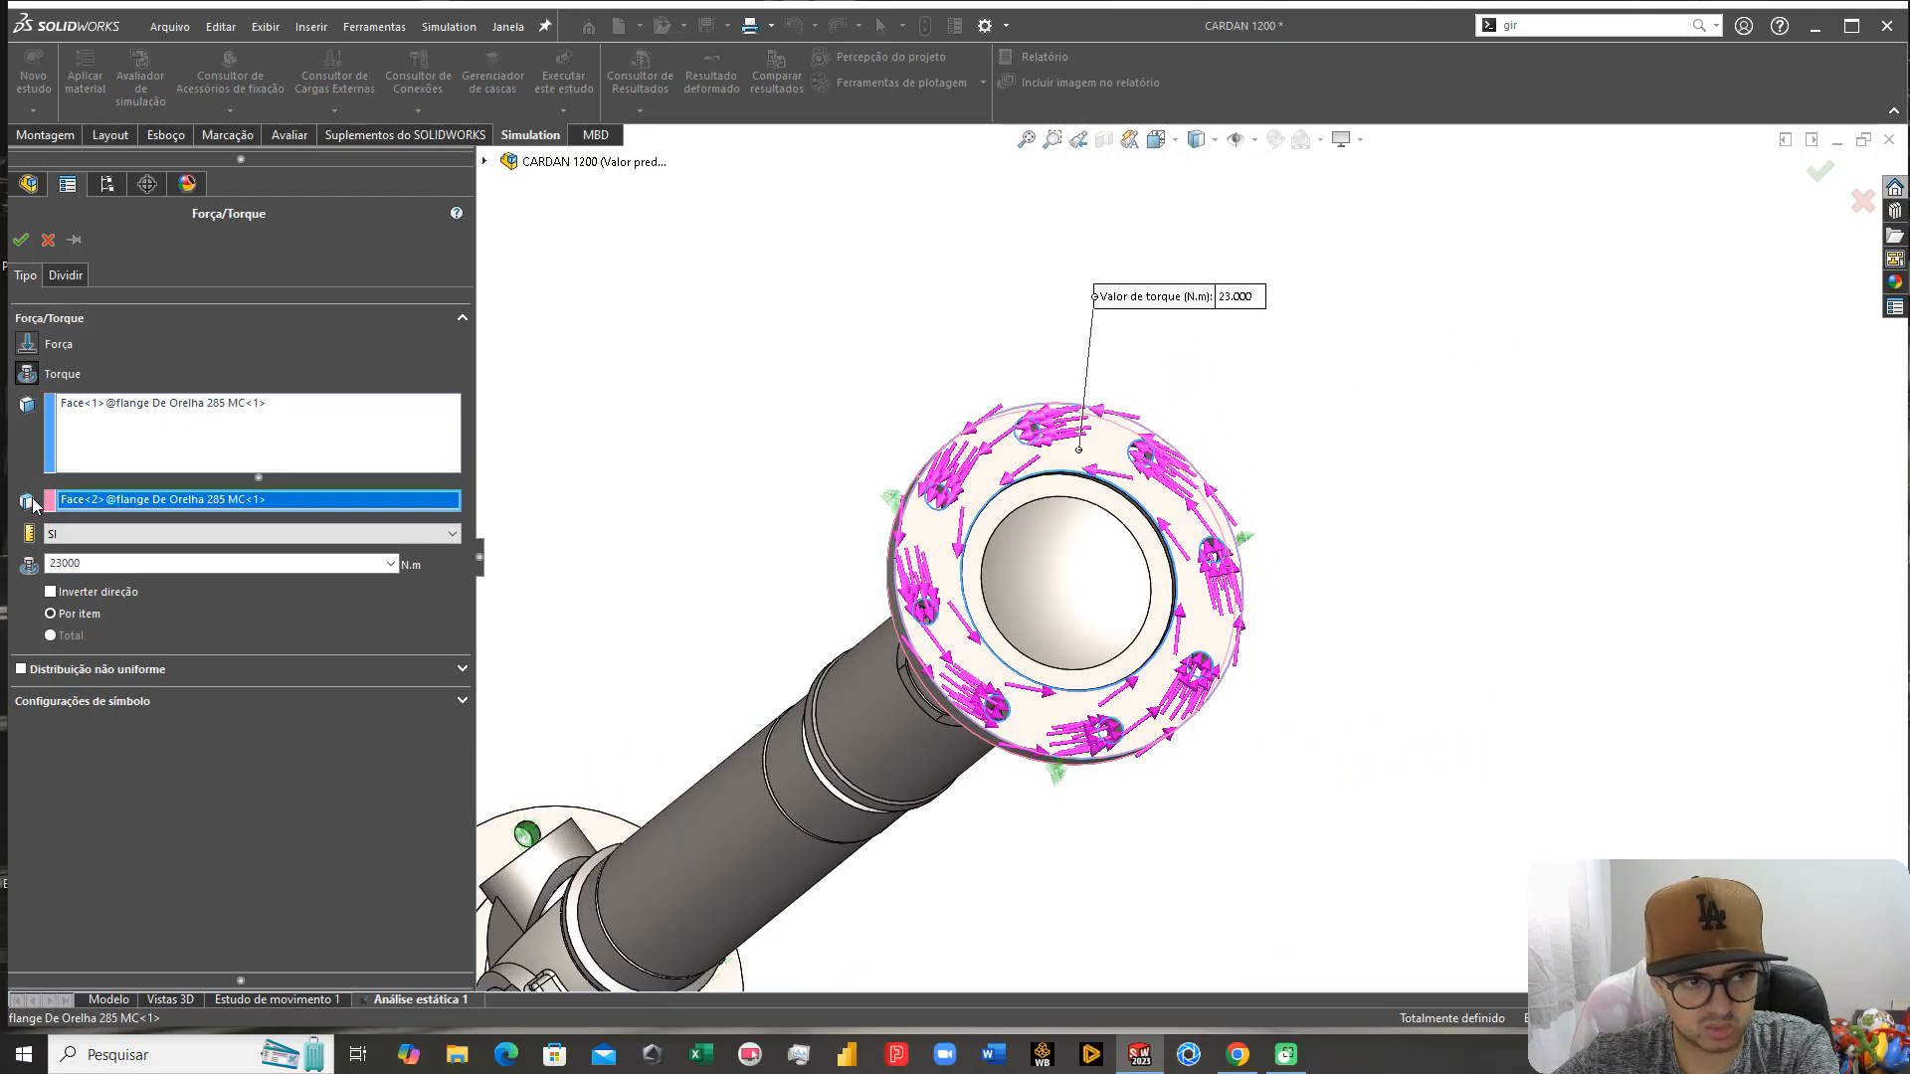
{"action": "middle_click_drag", "start_coordinate": [984, 517], "coordinate": [1035, 491]}
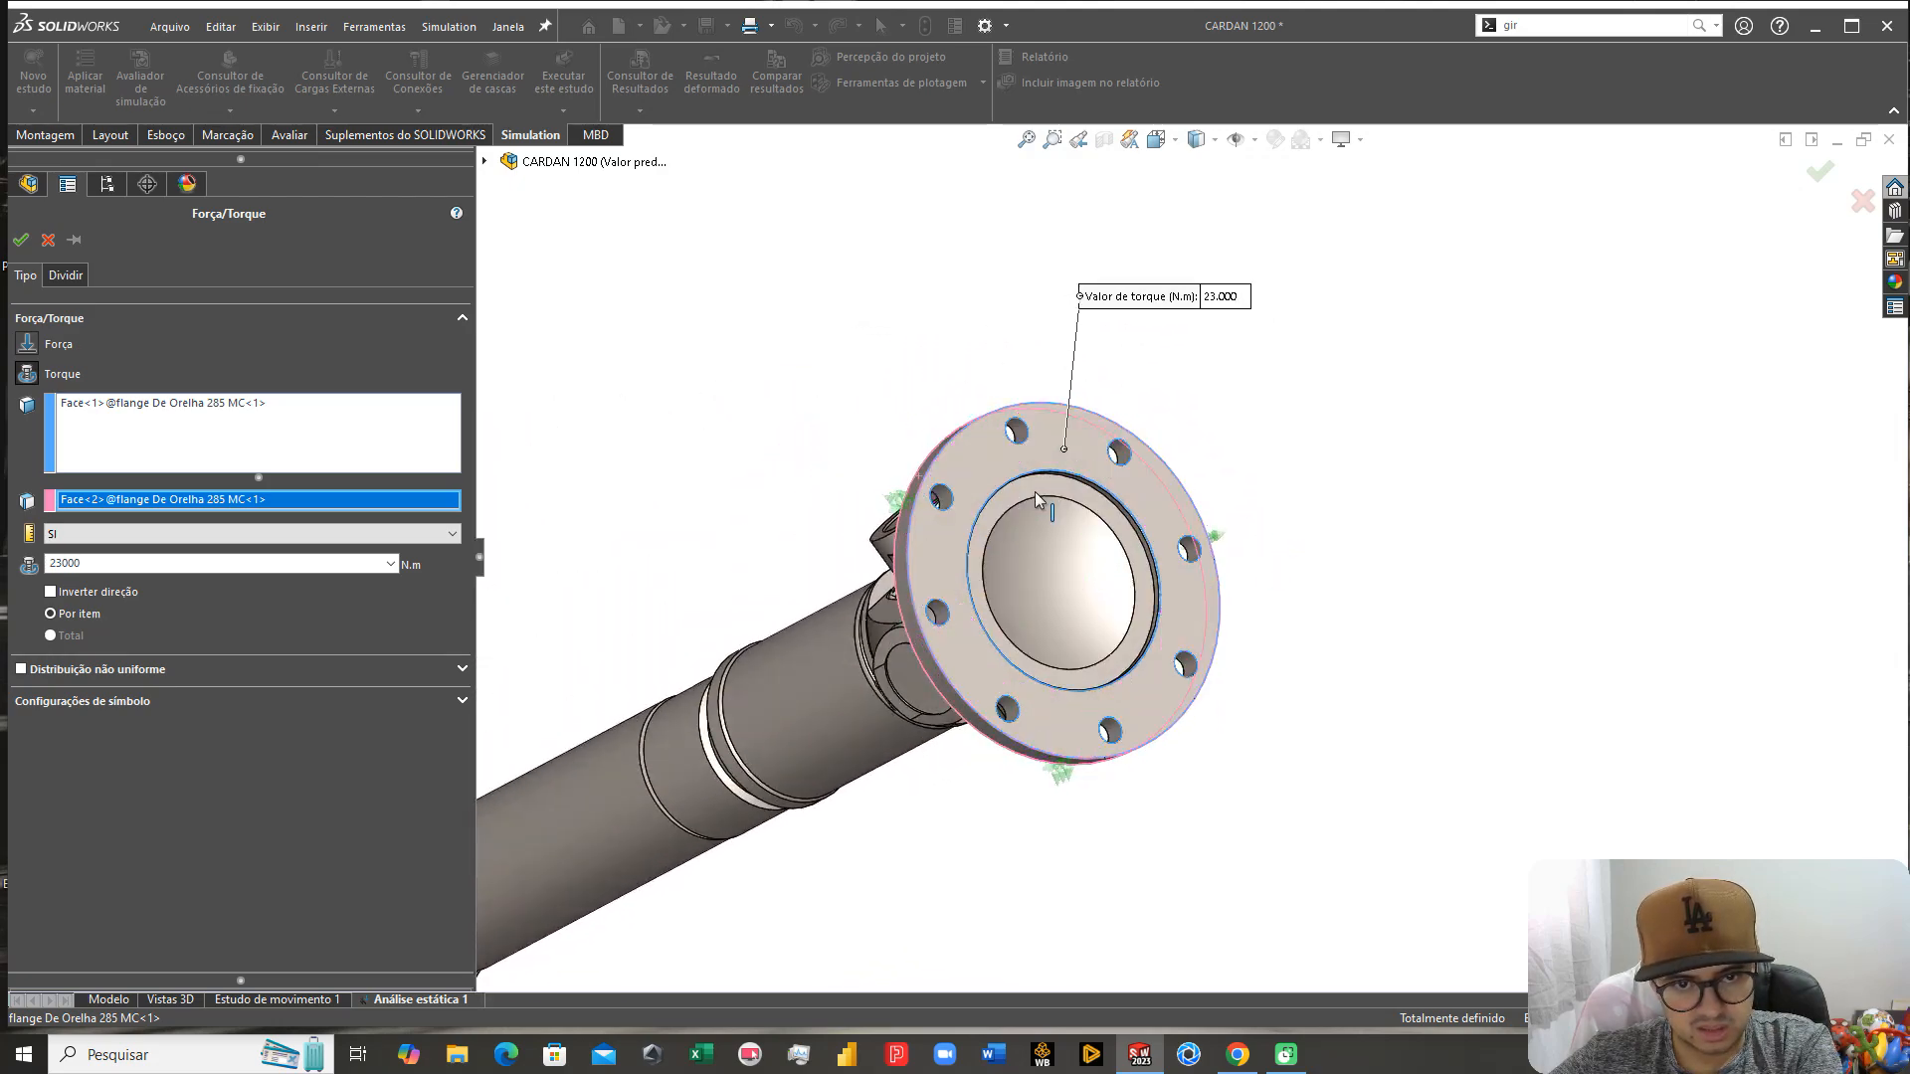
{"action": "middle_click_drag", "start_coordinate": [1294, 456], "coordinate": [1206, 397]}
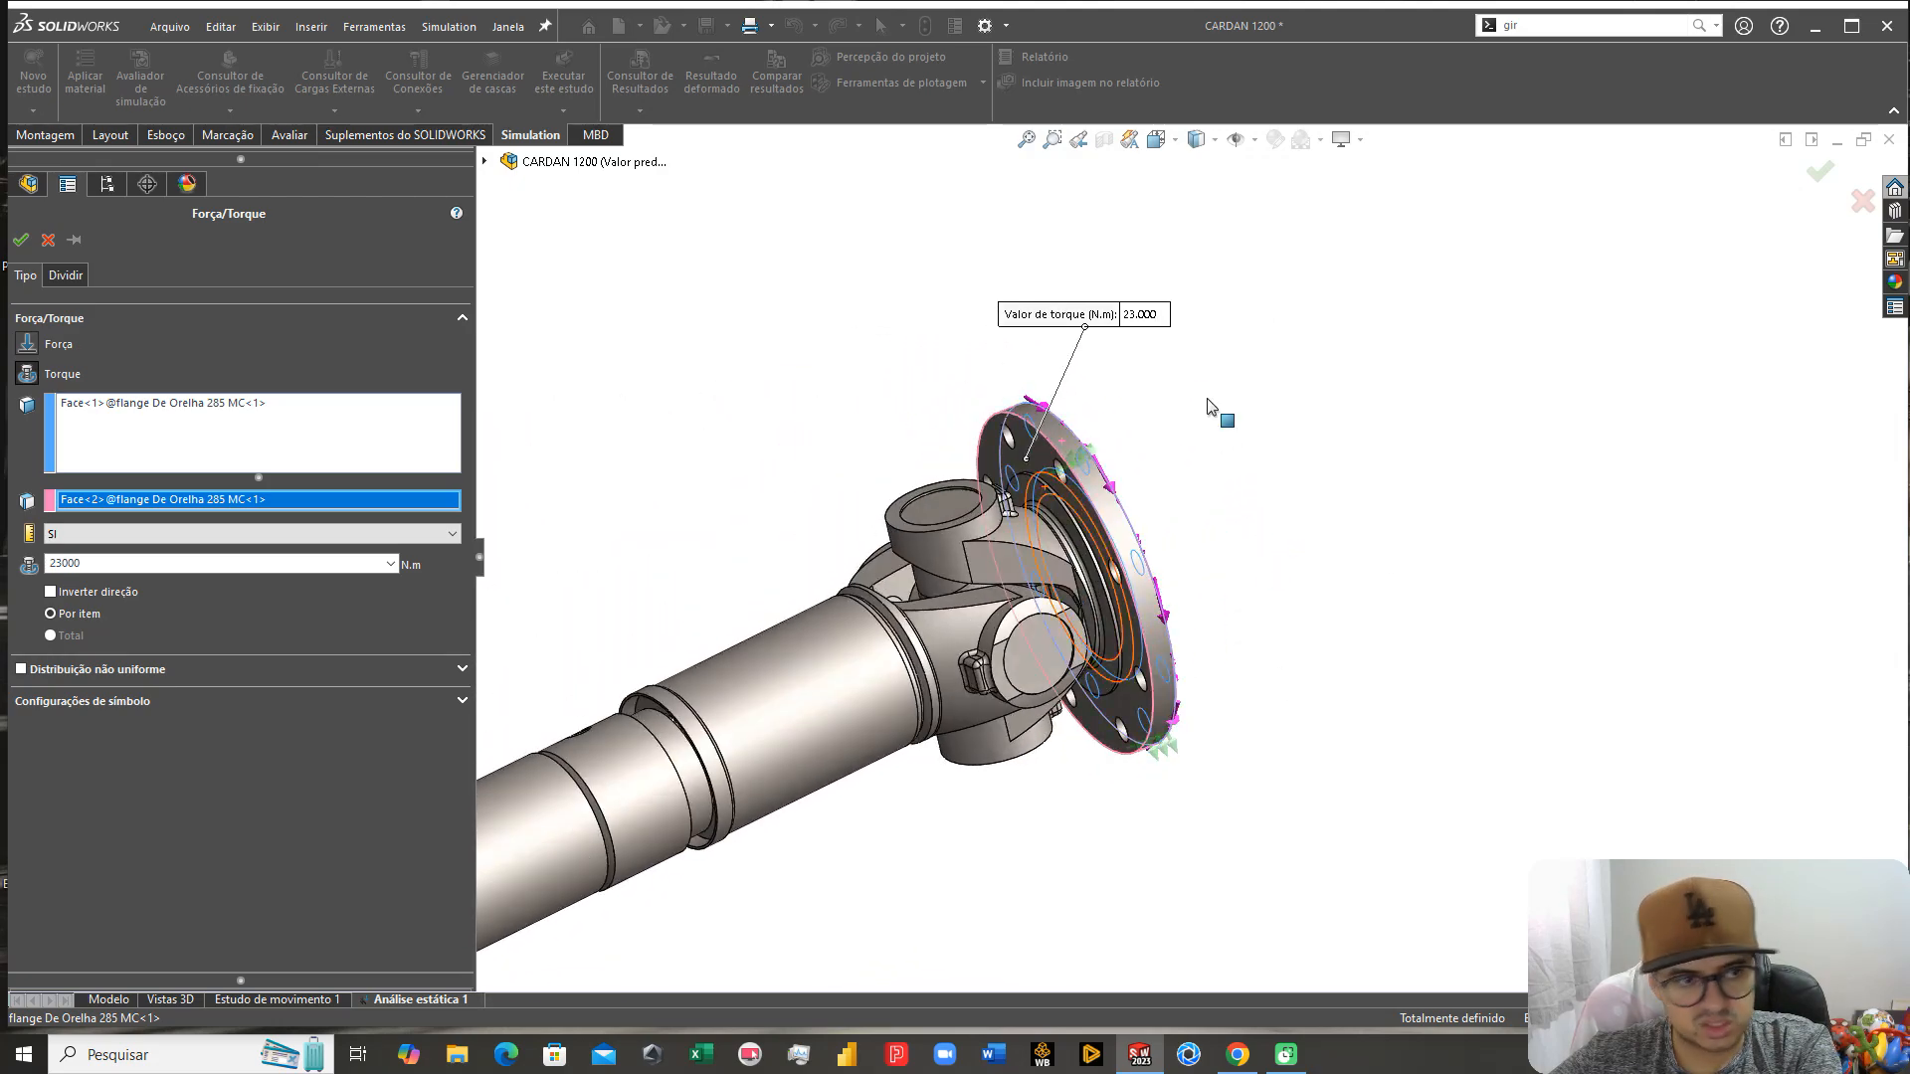
{"action": "left_click", "coordinate": [20, 240]}
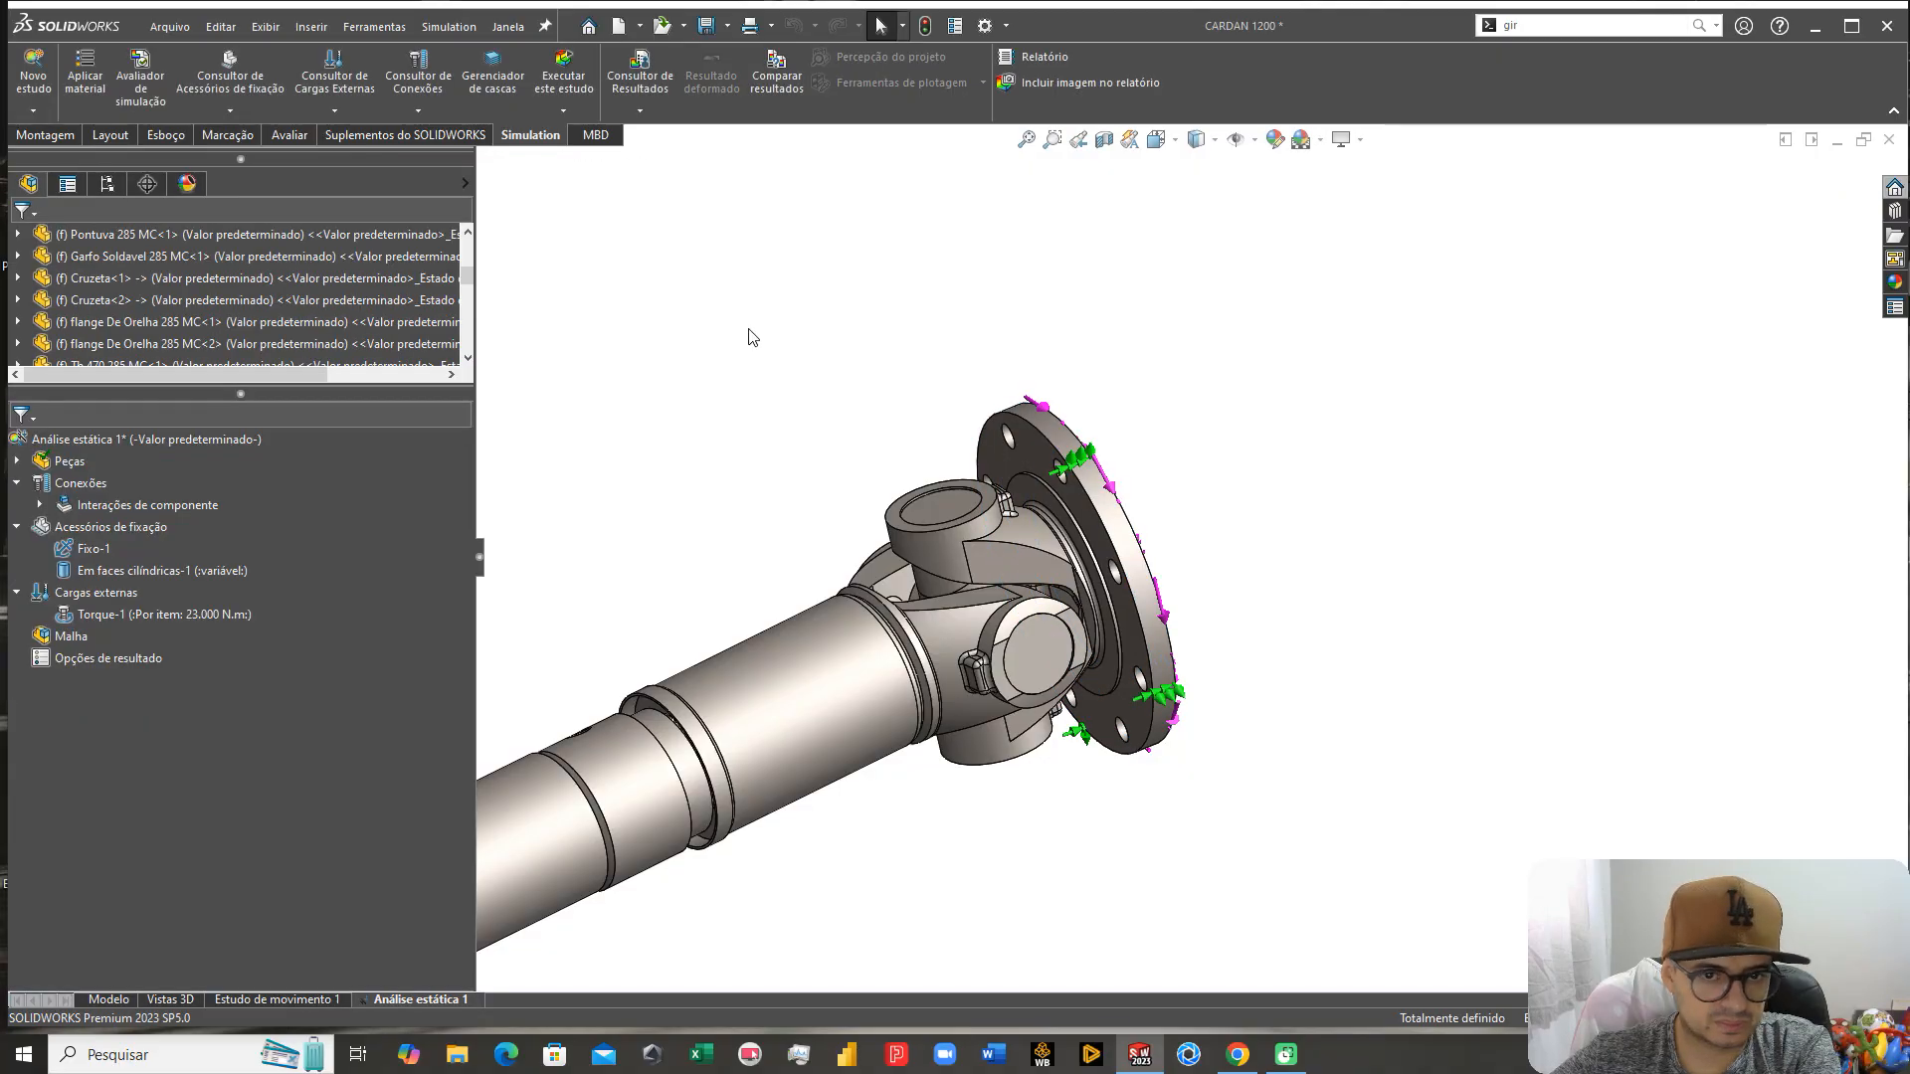
Step: Generate the study's mesh at the default medium density
{"action": "key", "text": "ctrl+7"}
{"action": "right_click", "coordinate": [119, 638]}
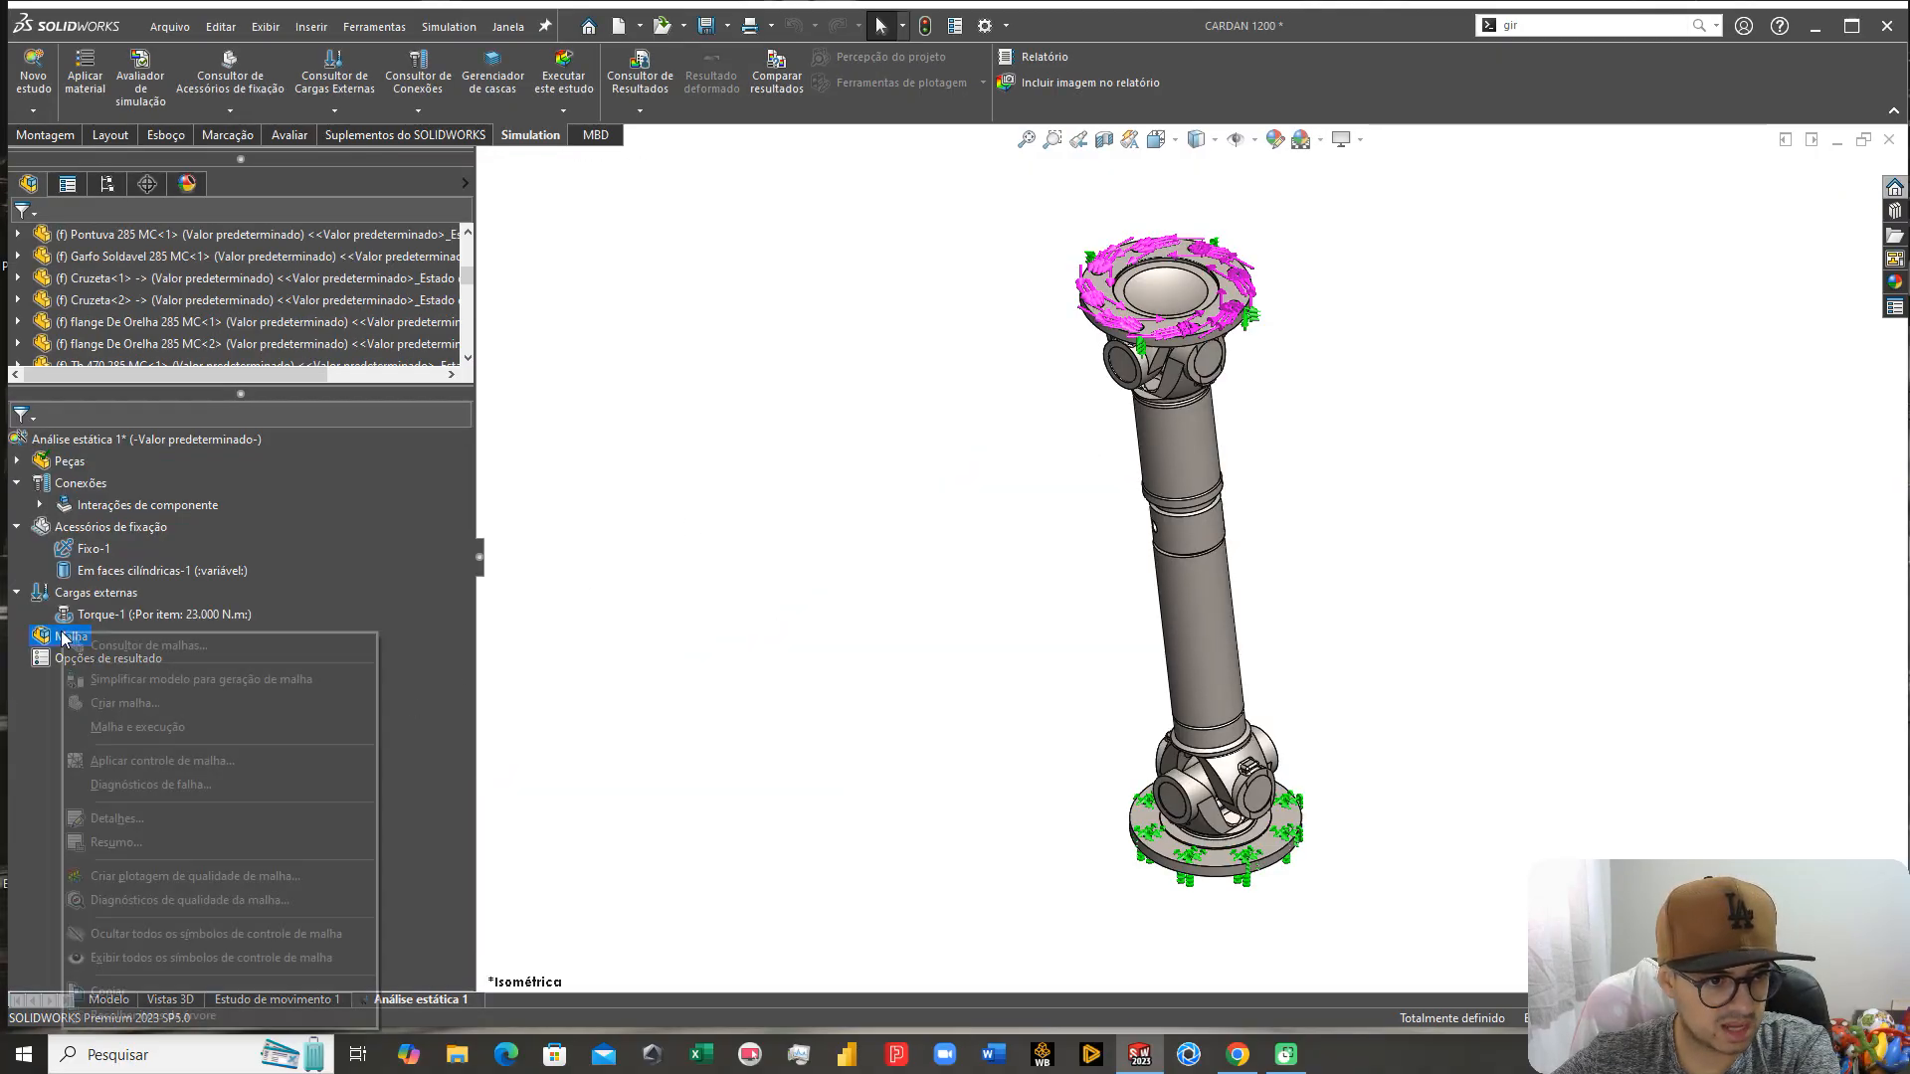
{"action": "left_click", "coordinate": [146, 696]}
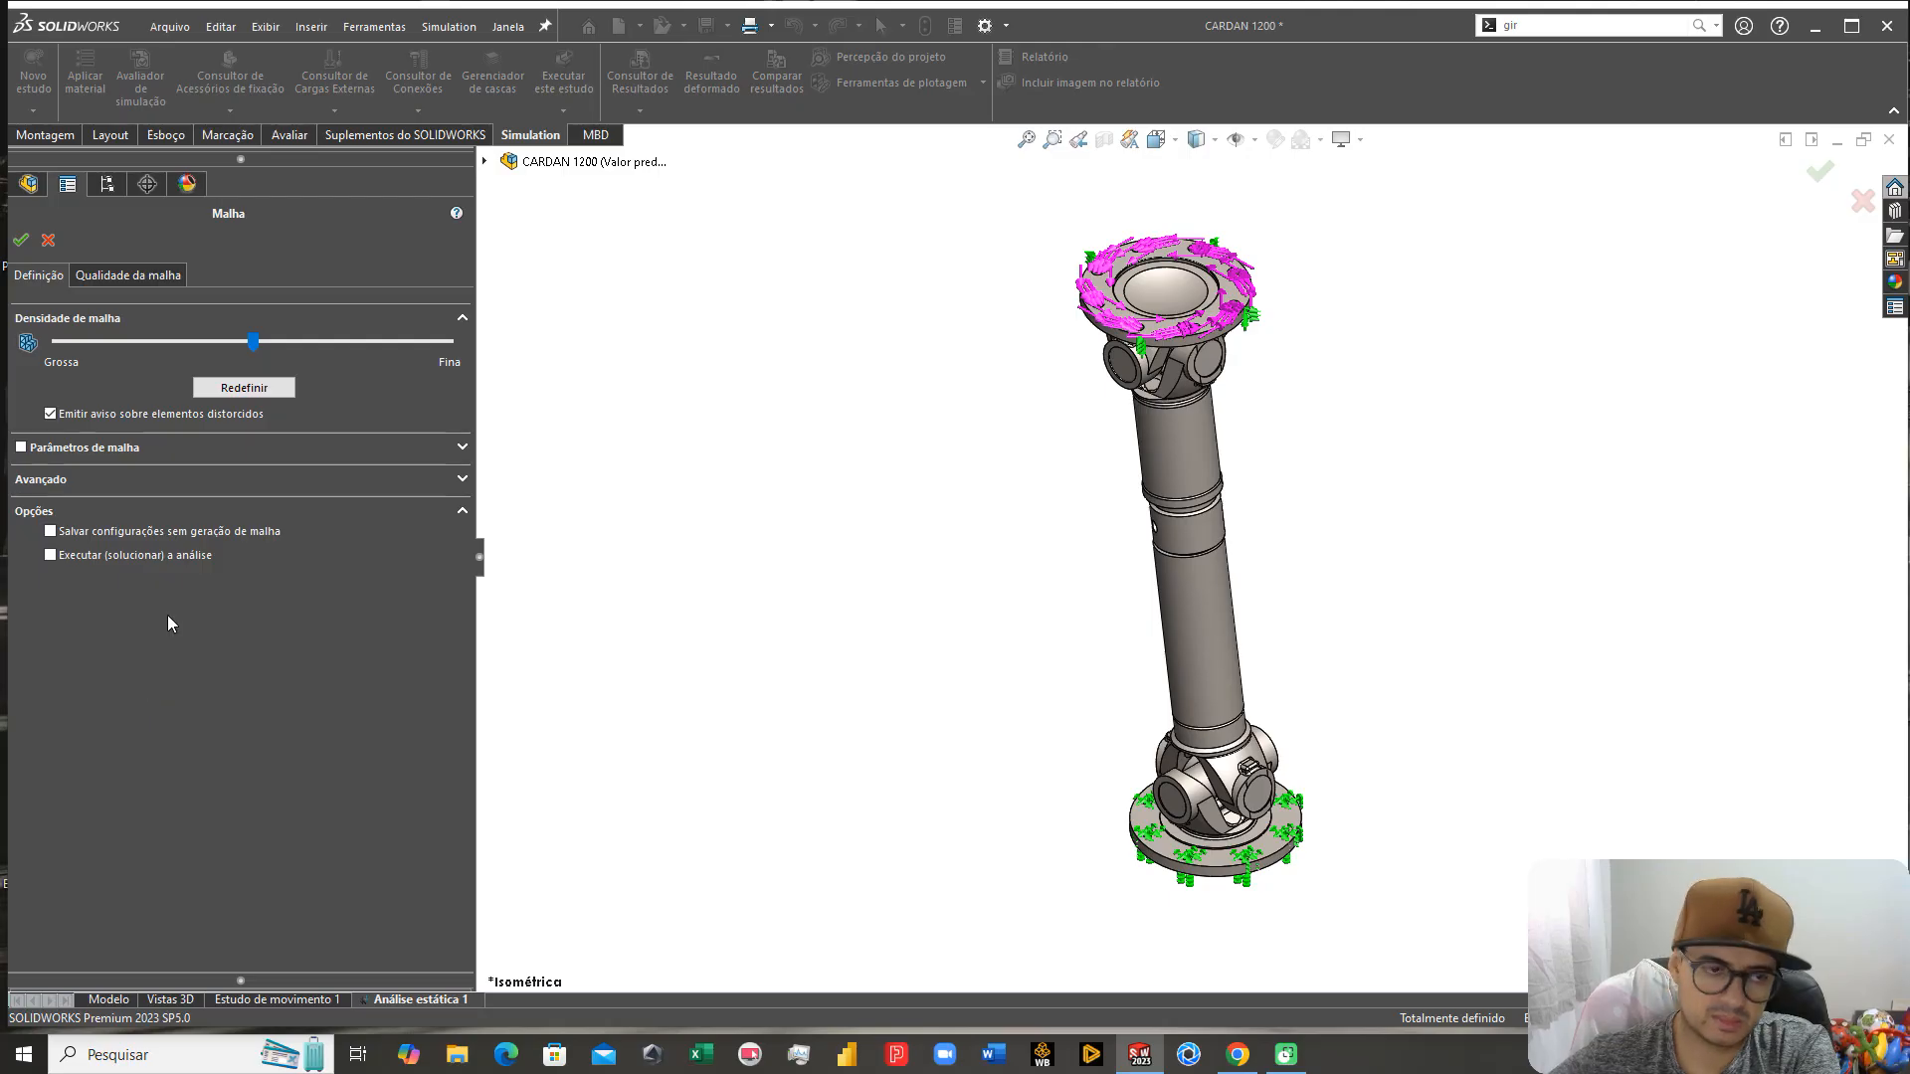
{"action": "left_click", "coordinate": [21, 239]}
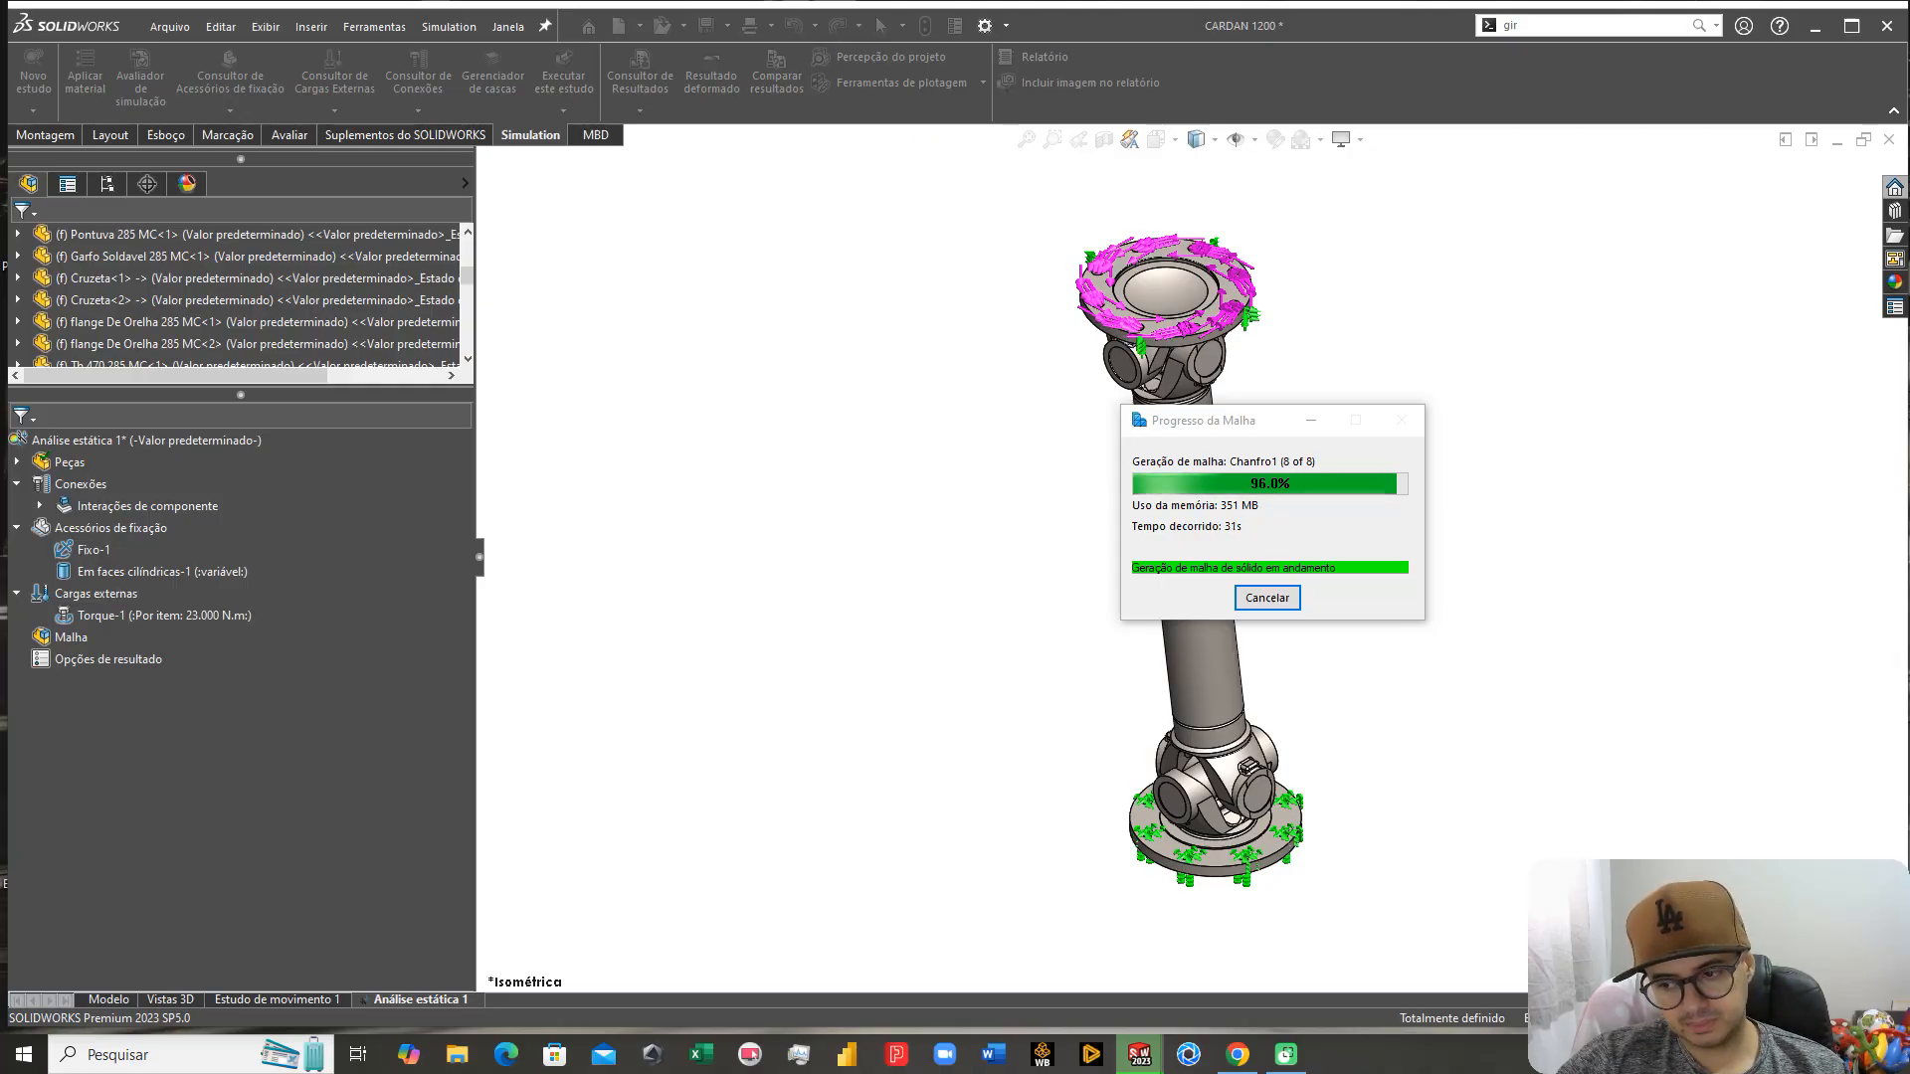
Step: Examine the mesh along the shaft and up close at the splined joint between Luveira and Pontuva 285 MC
{"action": "scroll", "coordinate": [1200, 530], "scroll_direction": "down", "scroll_amount": 10}
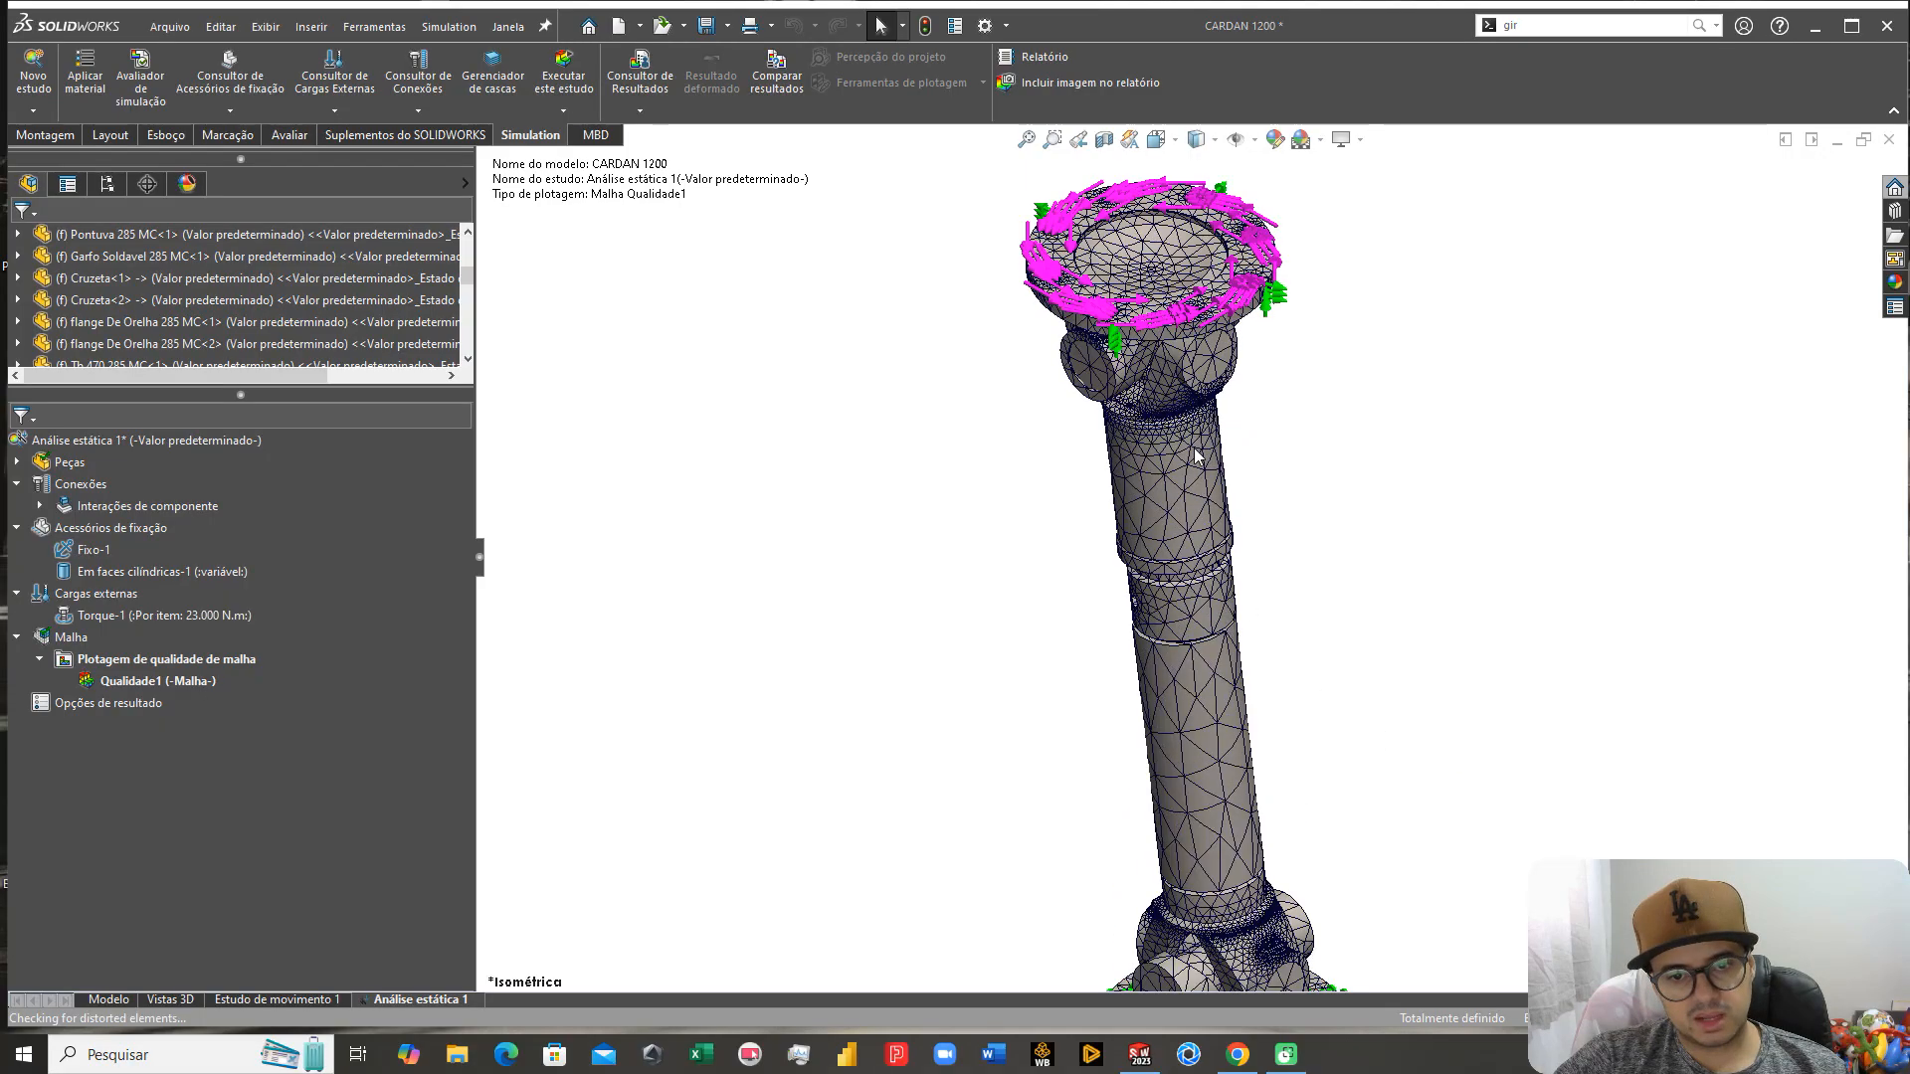
{"action": "middle_click_drag", "start_coordinate": [1212, 341], "coordinate": [1219, 353]}
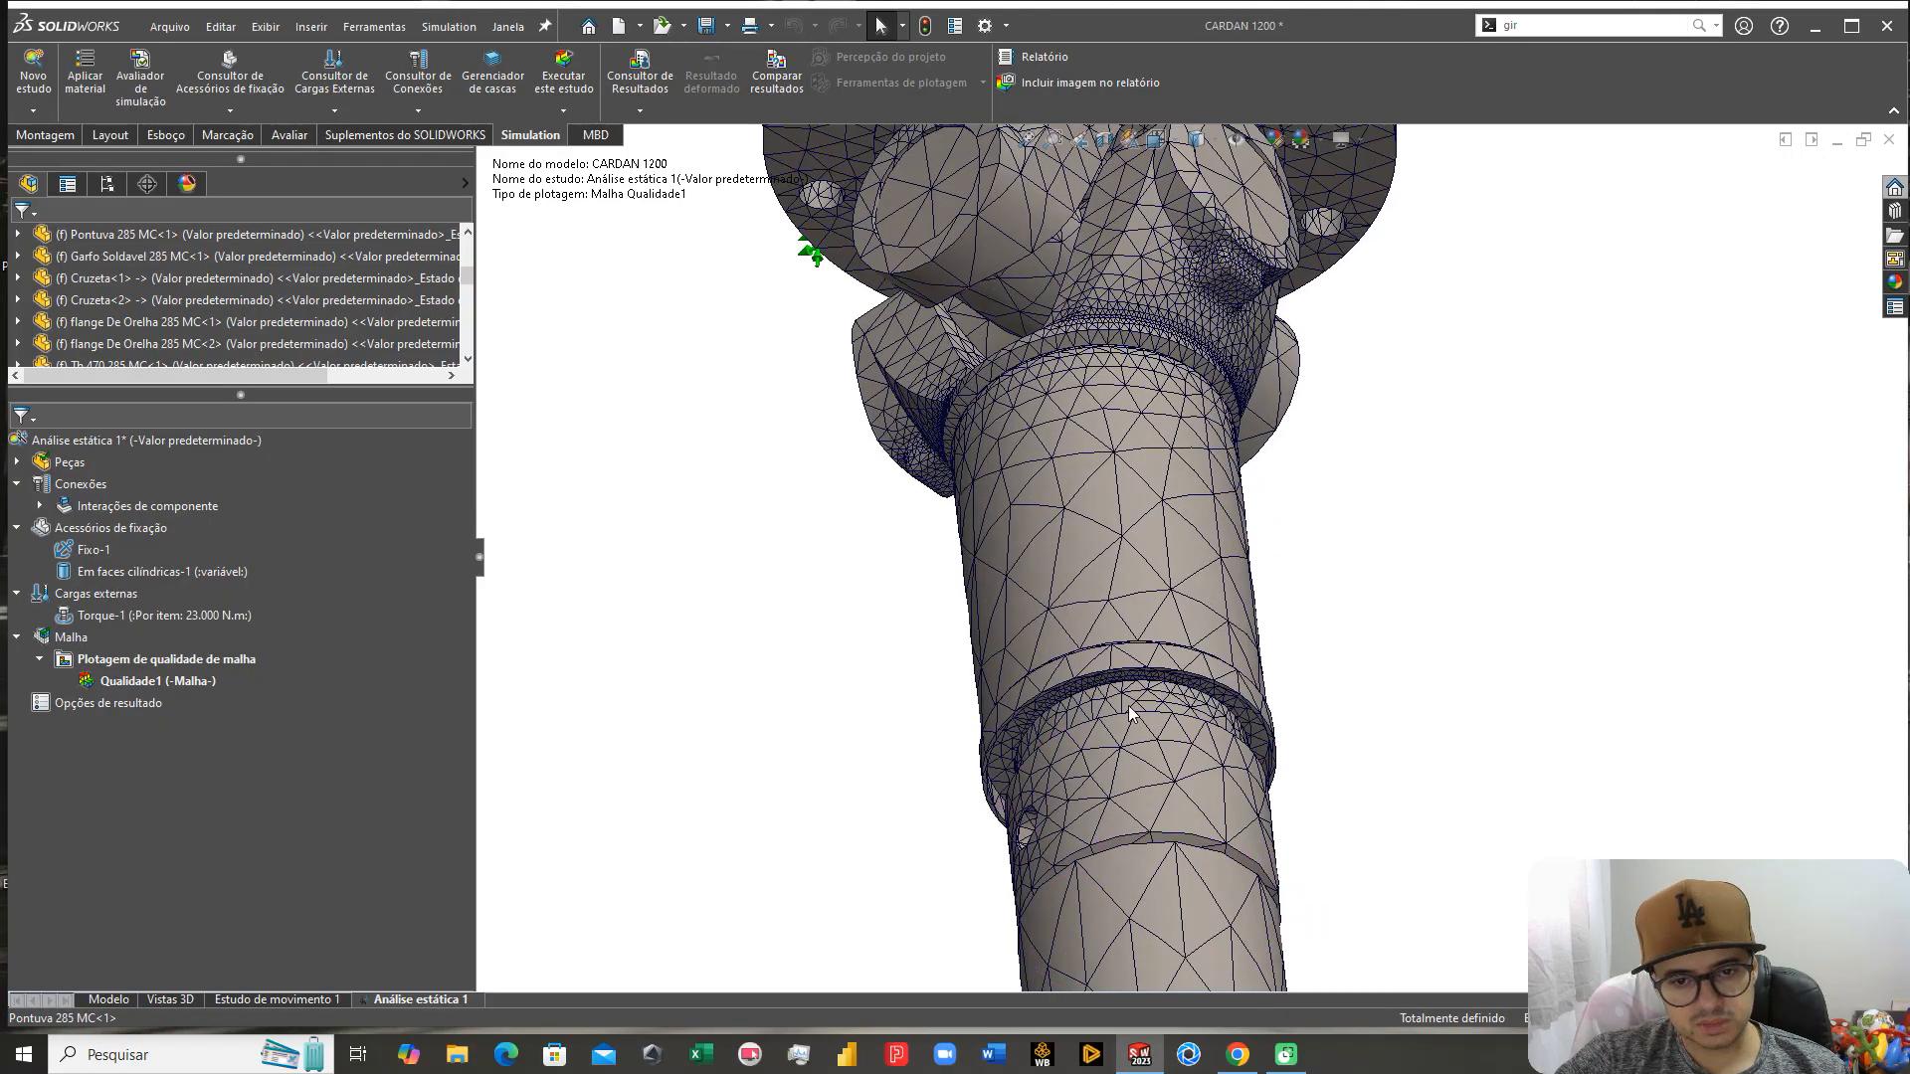
{"action": "scroll", "coordinate": [1127, 714], "scroll_direction": "down", "scroll_amount": 5}
{"action": "middle_click_drag", "start_coordinate": [1118, 678], "coordinate": [1204, 553]}
{"action": "scroll", "coordinate": [995, 672], "scroll_direction": "down", "scroll_amount": 5}
{"action": "middle_click_drag", "start_coordinate": [972, 661], "coordinate": [694, 583]}
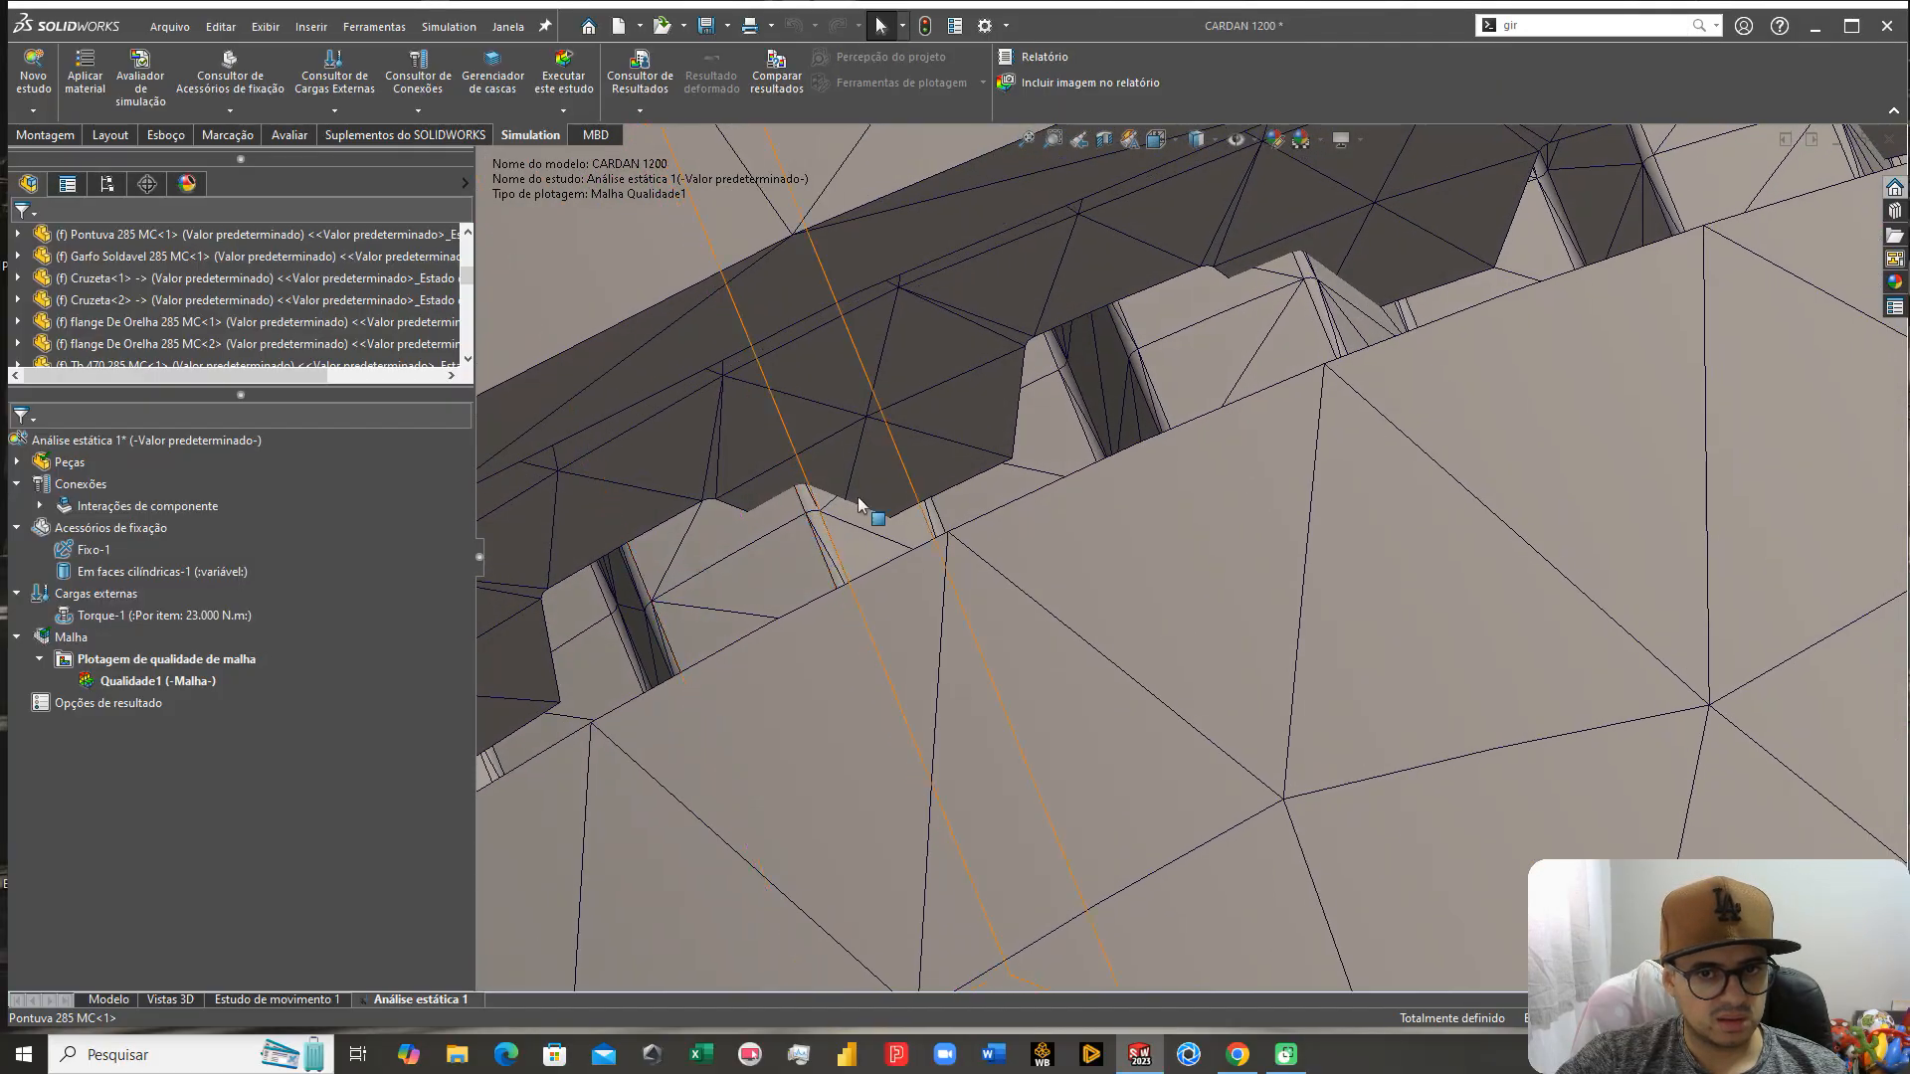
{"action": "scroll", "coordinate": [971, 455], "scroll_direction": "up", "scroll_amount": 4}
{"action": "scroll", "coordinate": [1328, 431], "scroll_direction": "up", "scroll_amount": 3}
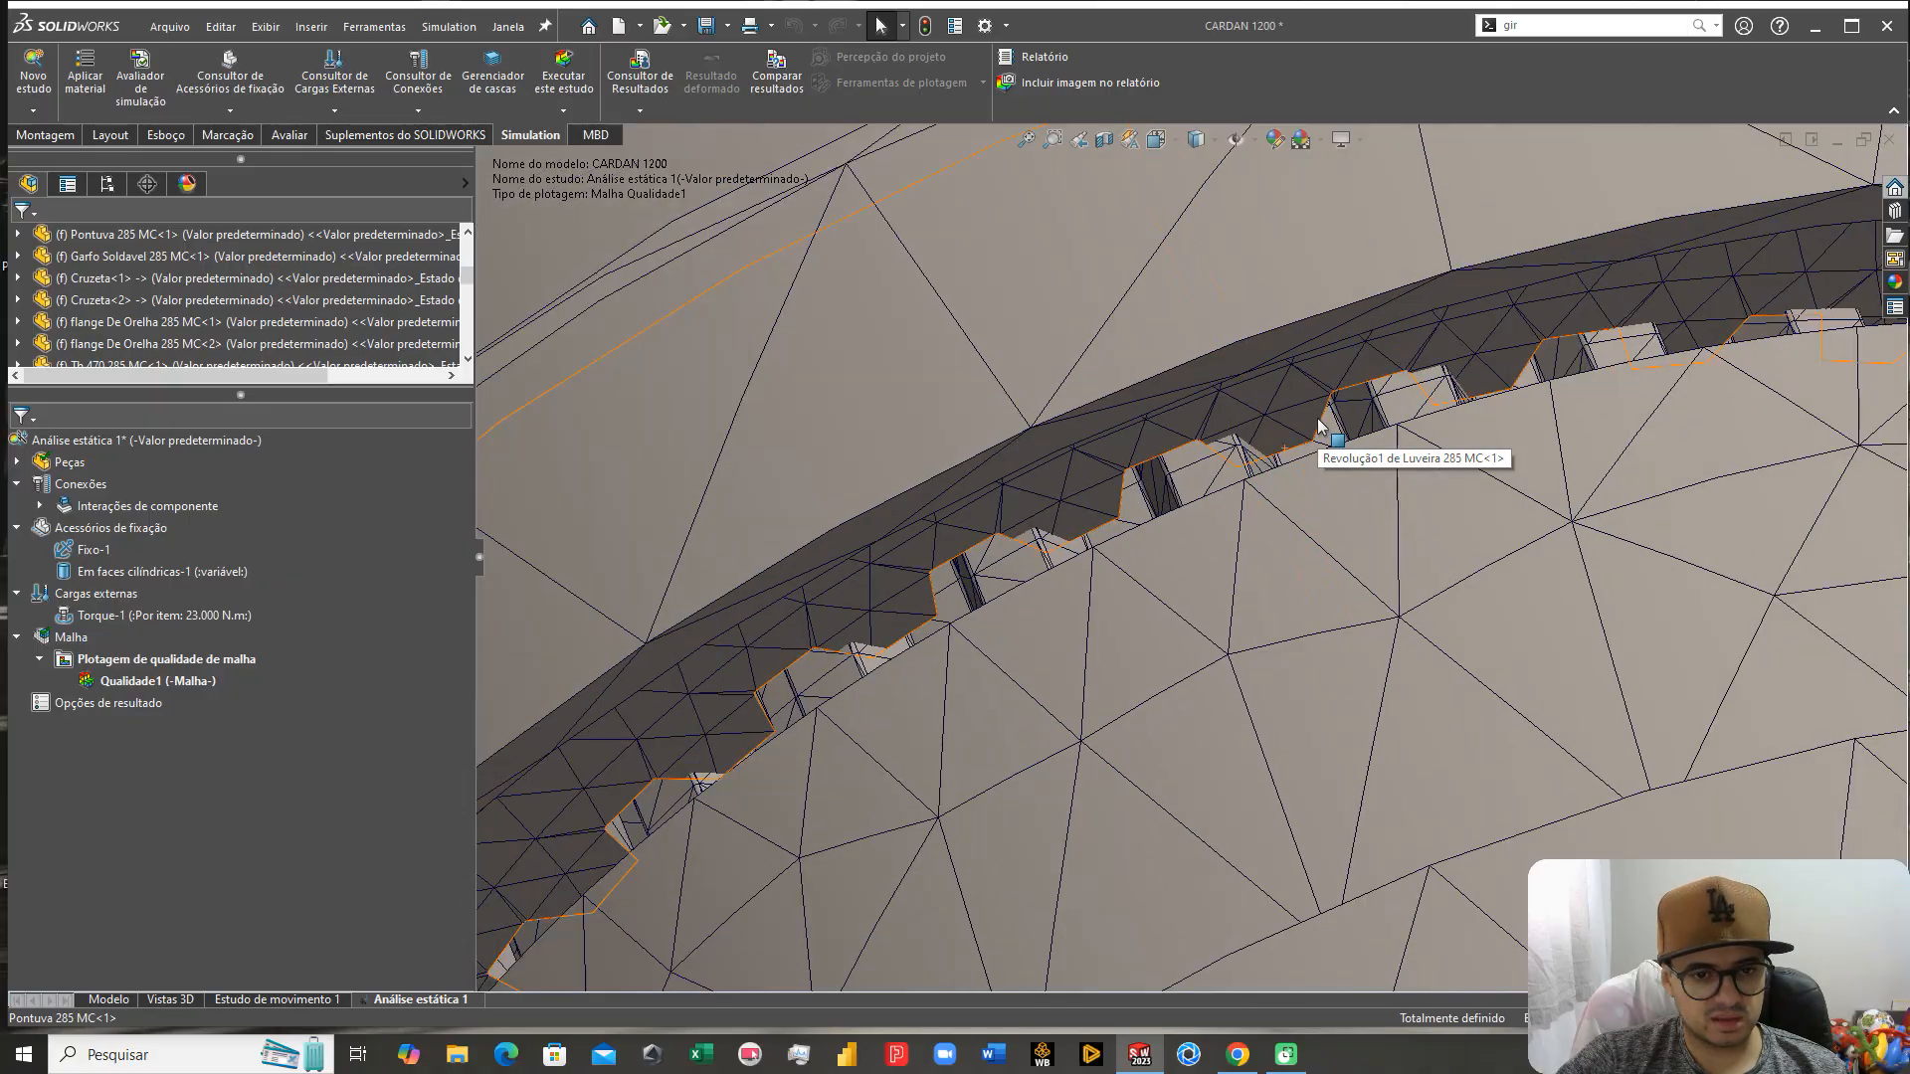
Step: Return to the assembly model, inspect the splined joint, and float the fixed Pontuva 285 MC component
{"action": "left_click", "coordinate": [118, 999]}
{"action": "scroll", "coordinate": [1164, 546], "scroll_direction": "up", "scroll_amount": 8}
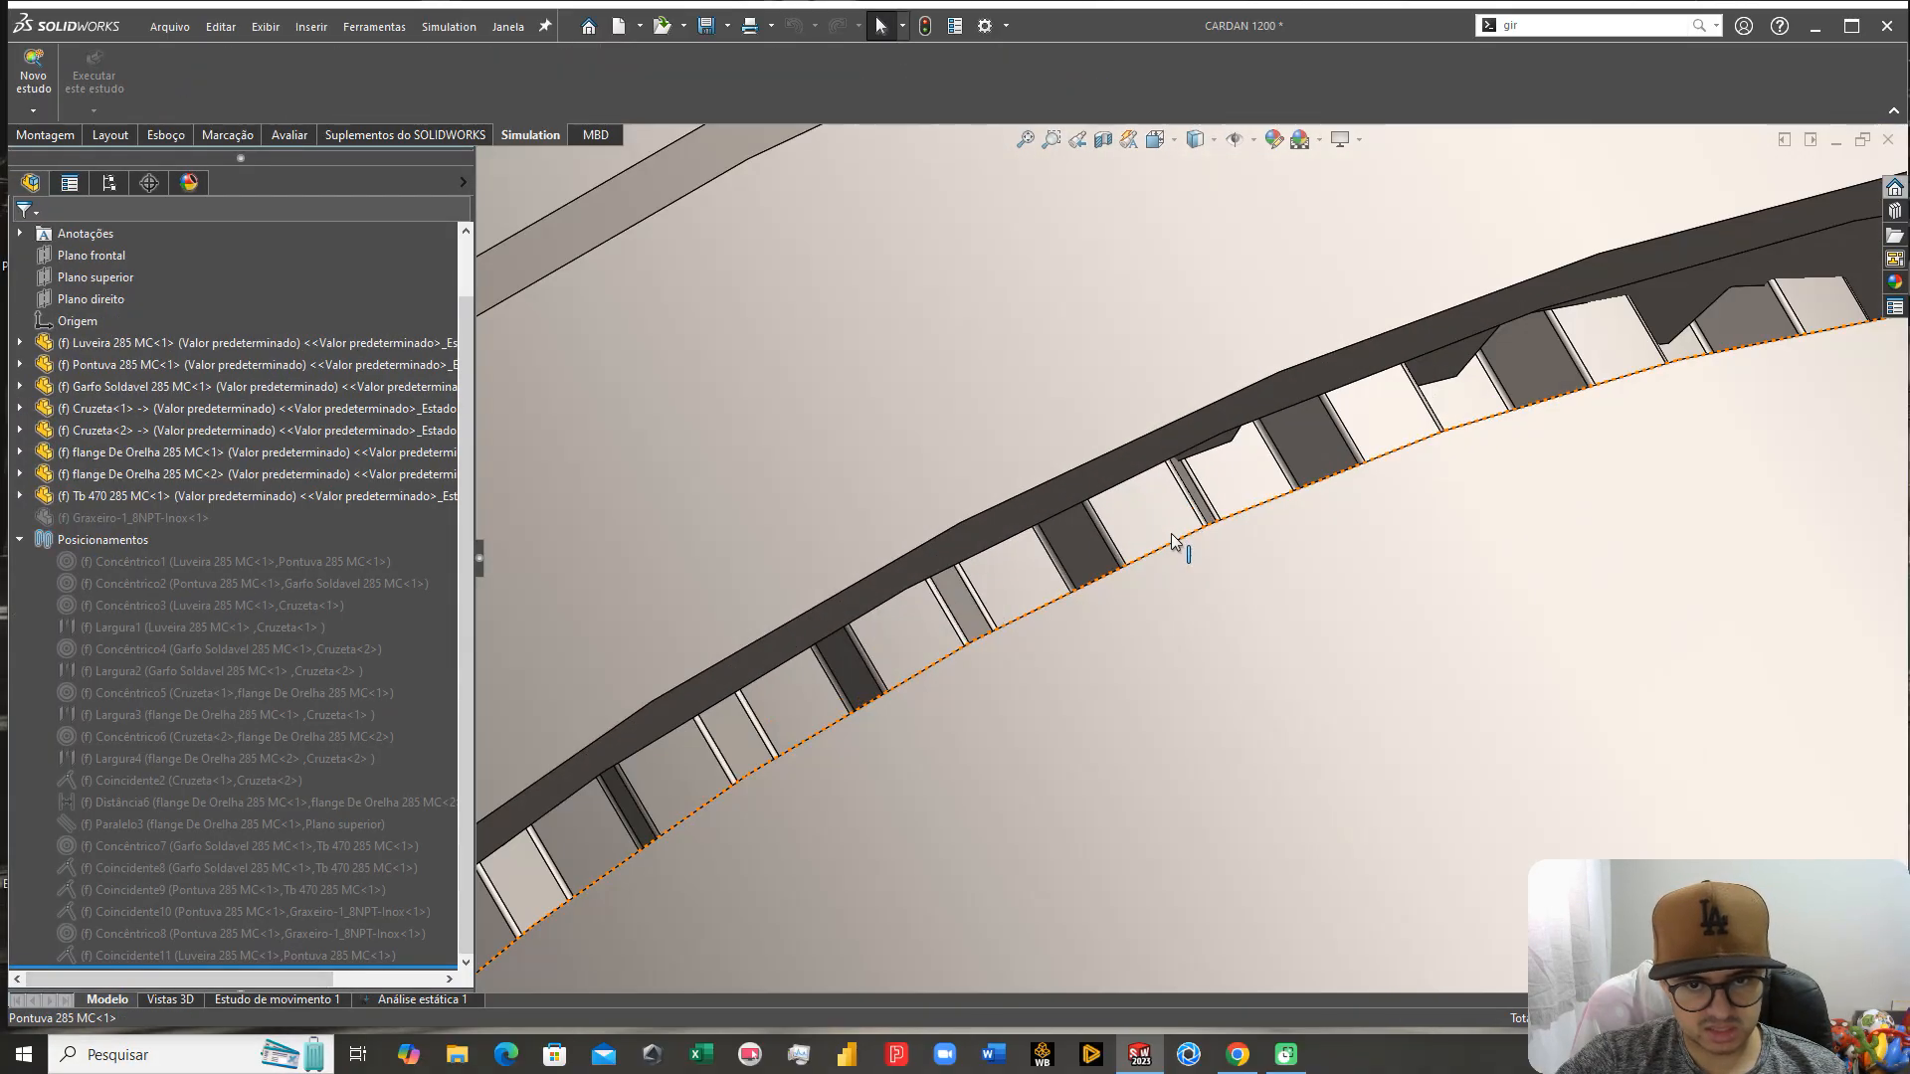
{"action": "scroll", "coordinate": [1174, 503], "scroll_direction": "down", "scroll_amount": 10}
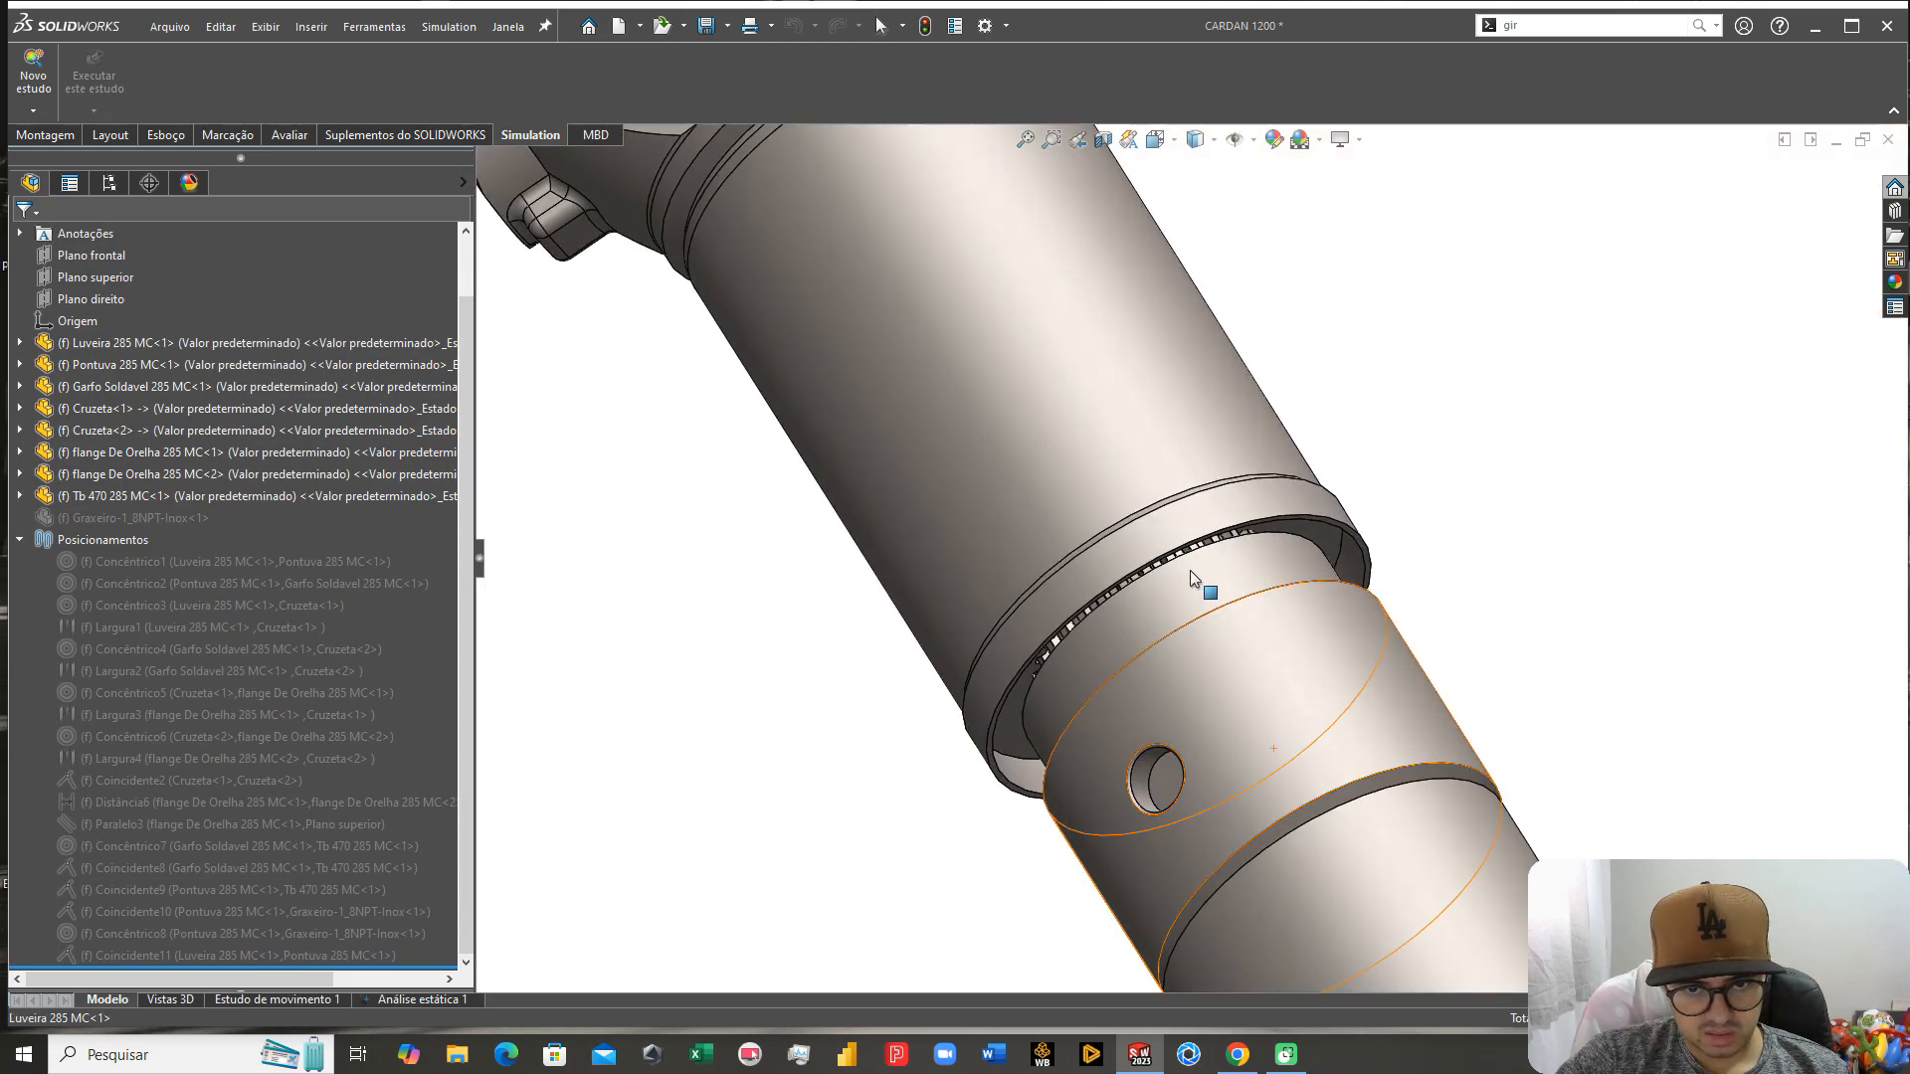
{"action": "scroll", "coordinate": [1192, 501], "scroll_direction": "down", "scroll_amount": 5}
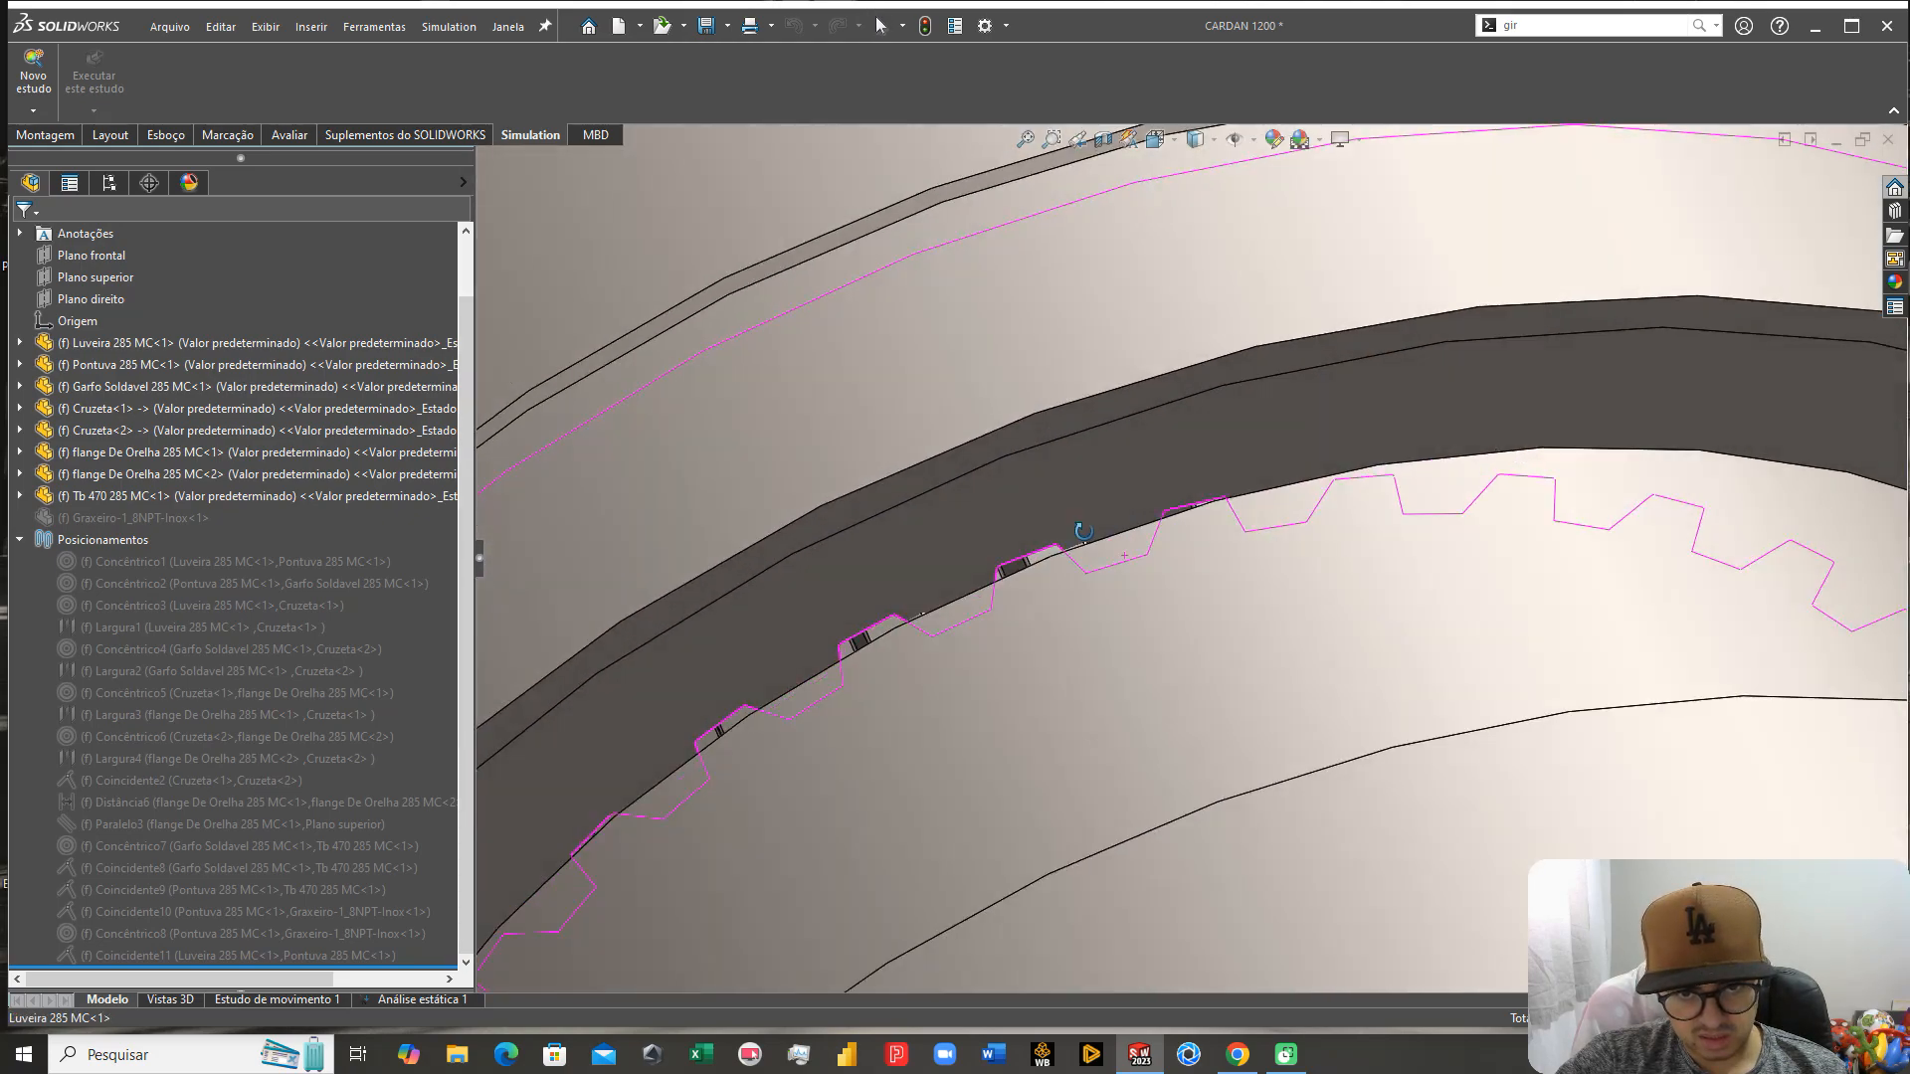
{"action": "left_click", "coordinate": [1043, 597]}
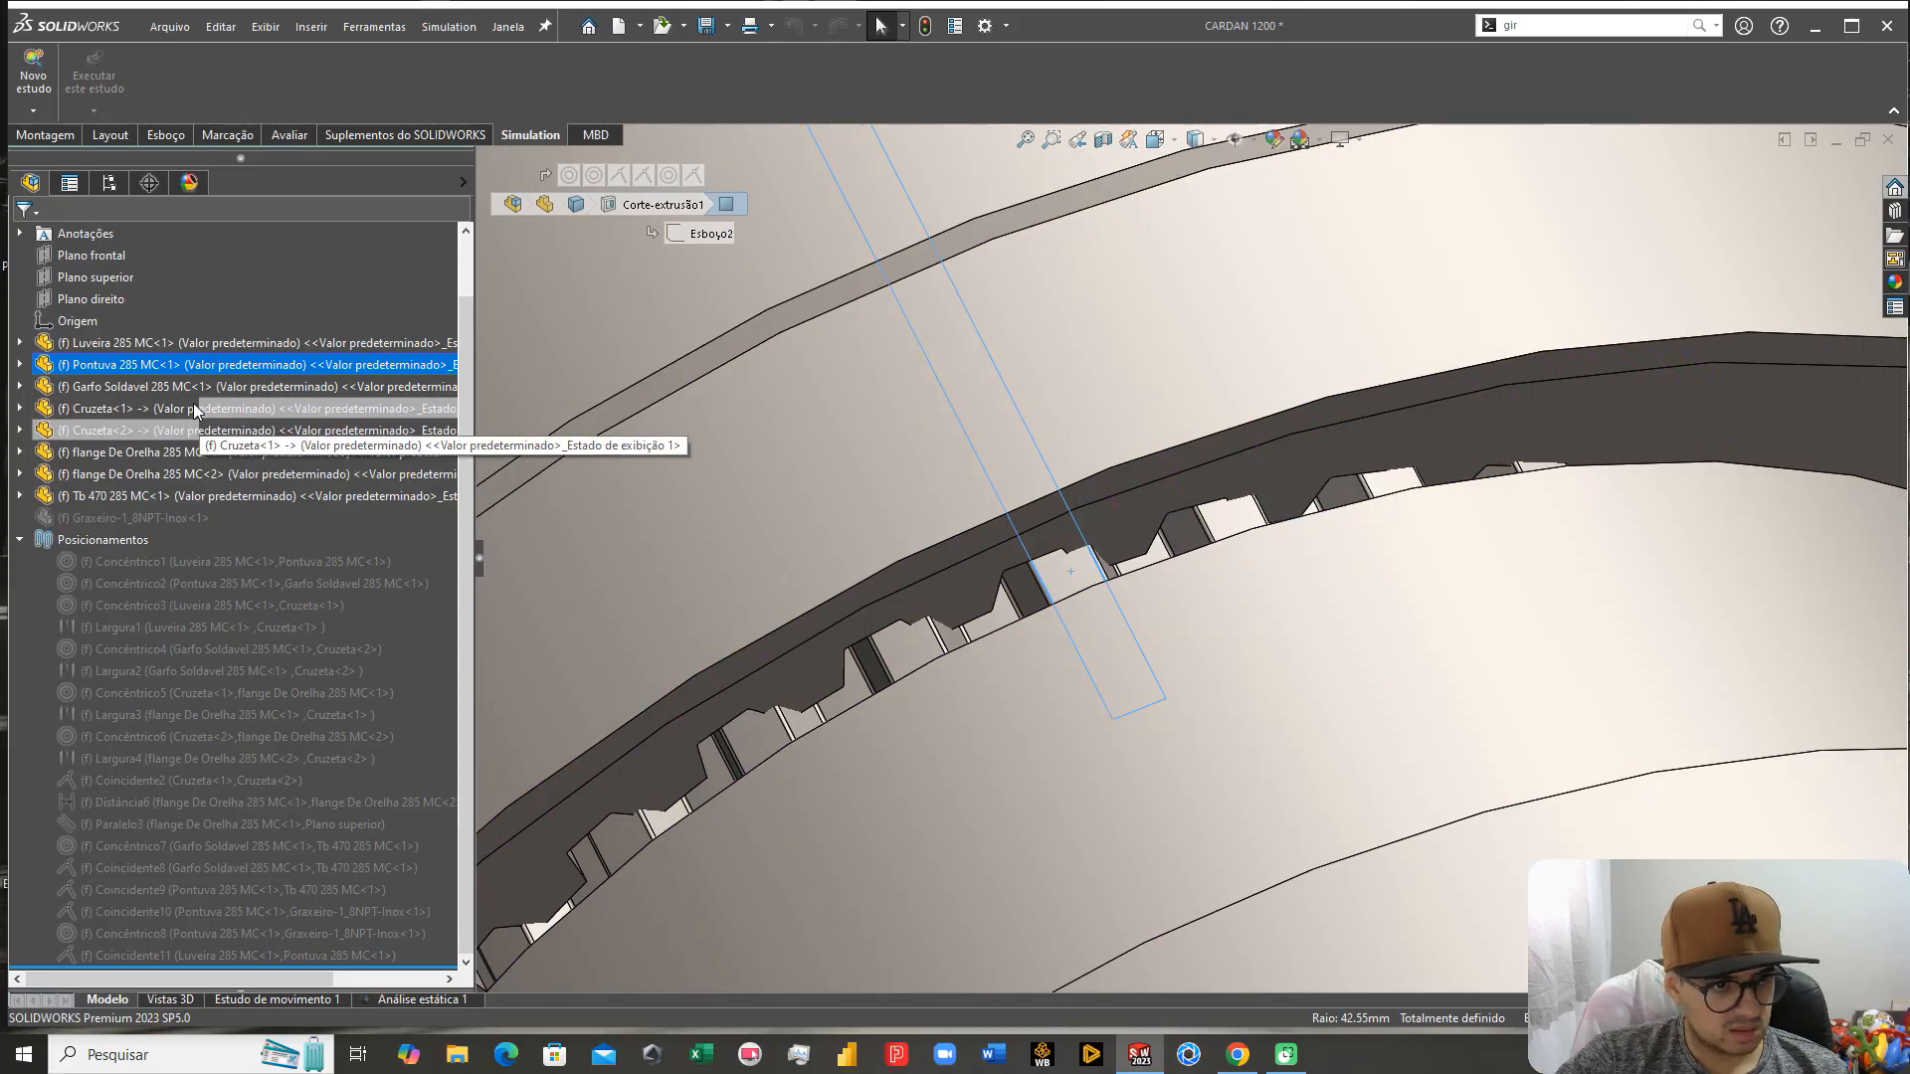
{"action": "right_click", "coordinate": [198, 366]}
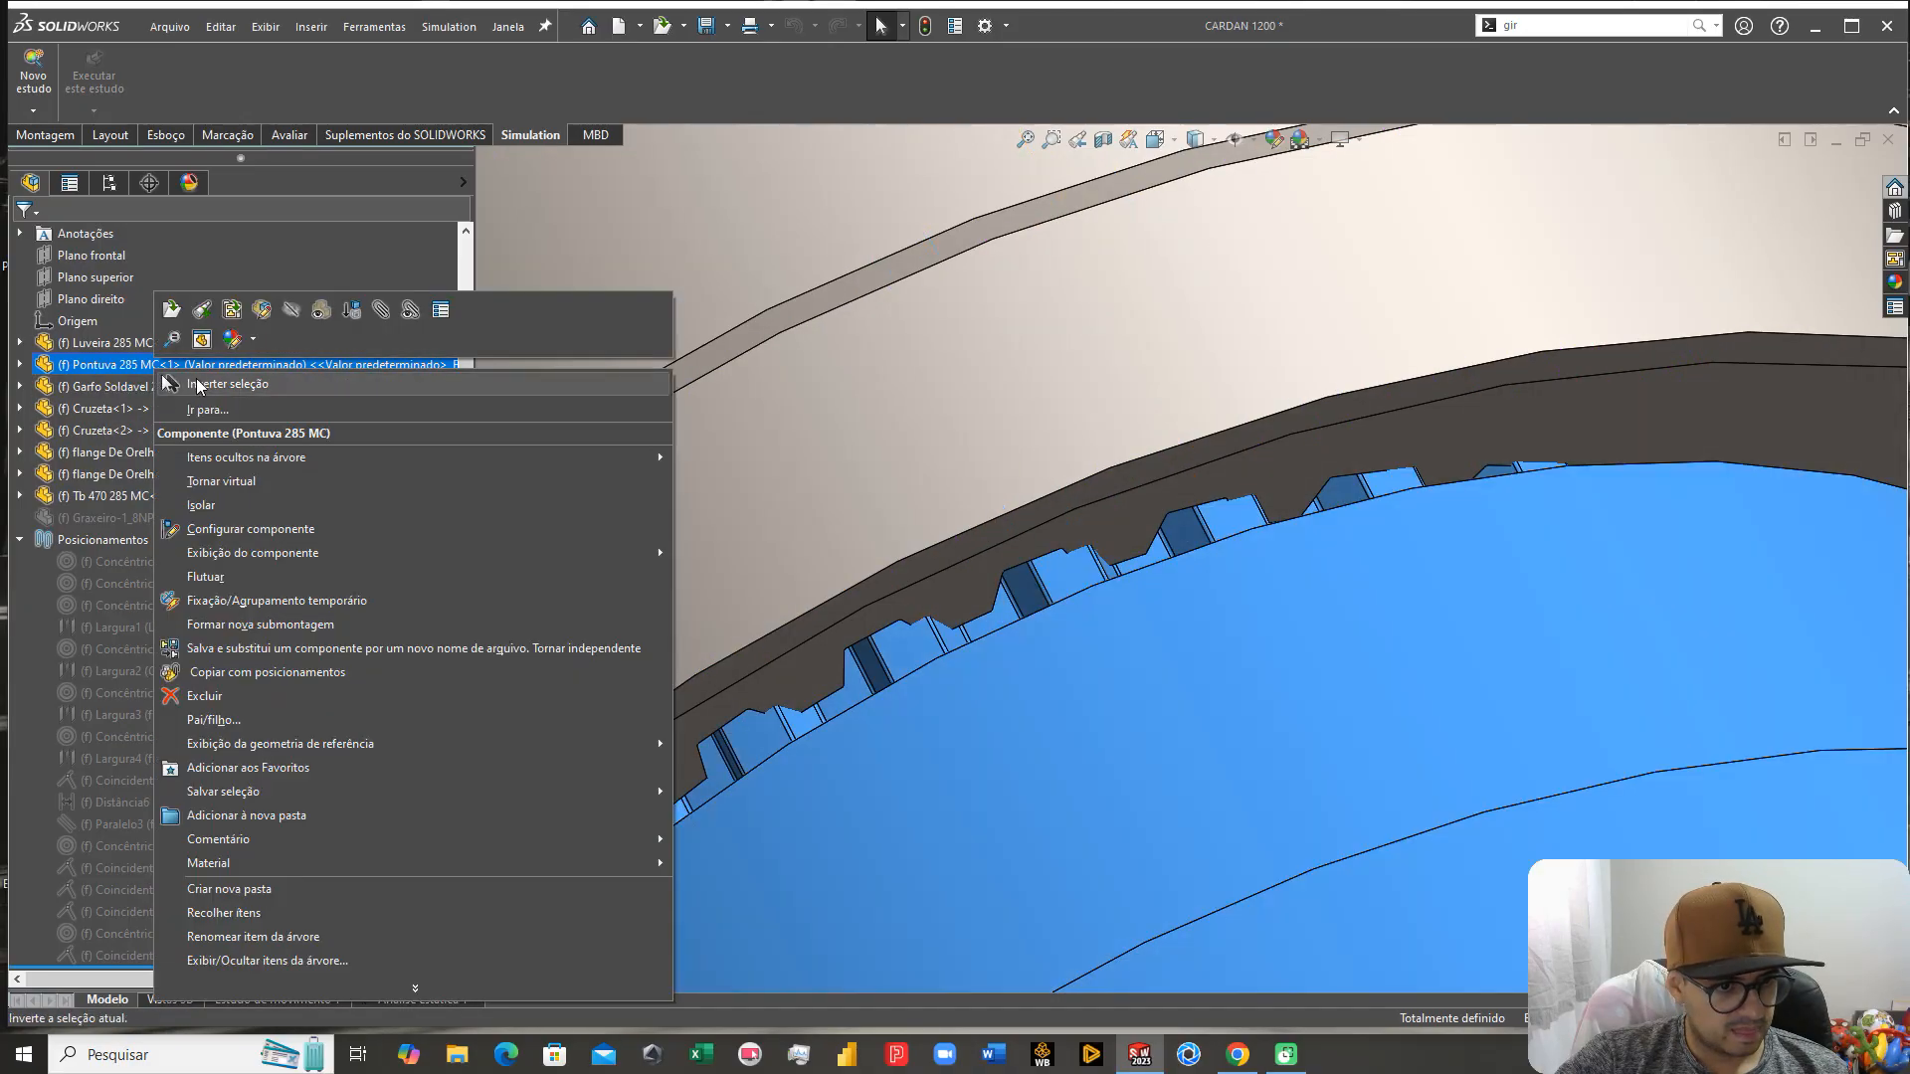
{"action": "left_click", "coordinate": [205, 577]}
Step: Move the Pontuva 285 MC splined shaft out of the sleeve, clear of both the Luveira and the tube
{"action": "scroll", "coordinate": [1099, 525], "scroll_direction": "down", "scroll_amount": 3}
{"action": "scroll", "coordinate": [995, 542], "scroll_direction": "down", "scroll_amount": 3}
{"action": "left_click_drag", "start_coordinate": [856, 658], "coordinate": [764, 708]}
{"action": "scroll", "coordinate": [998, 688], "scroll_direction": "up", "scroll_amount": 3}
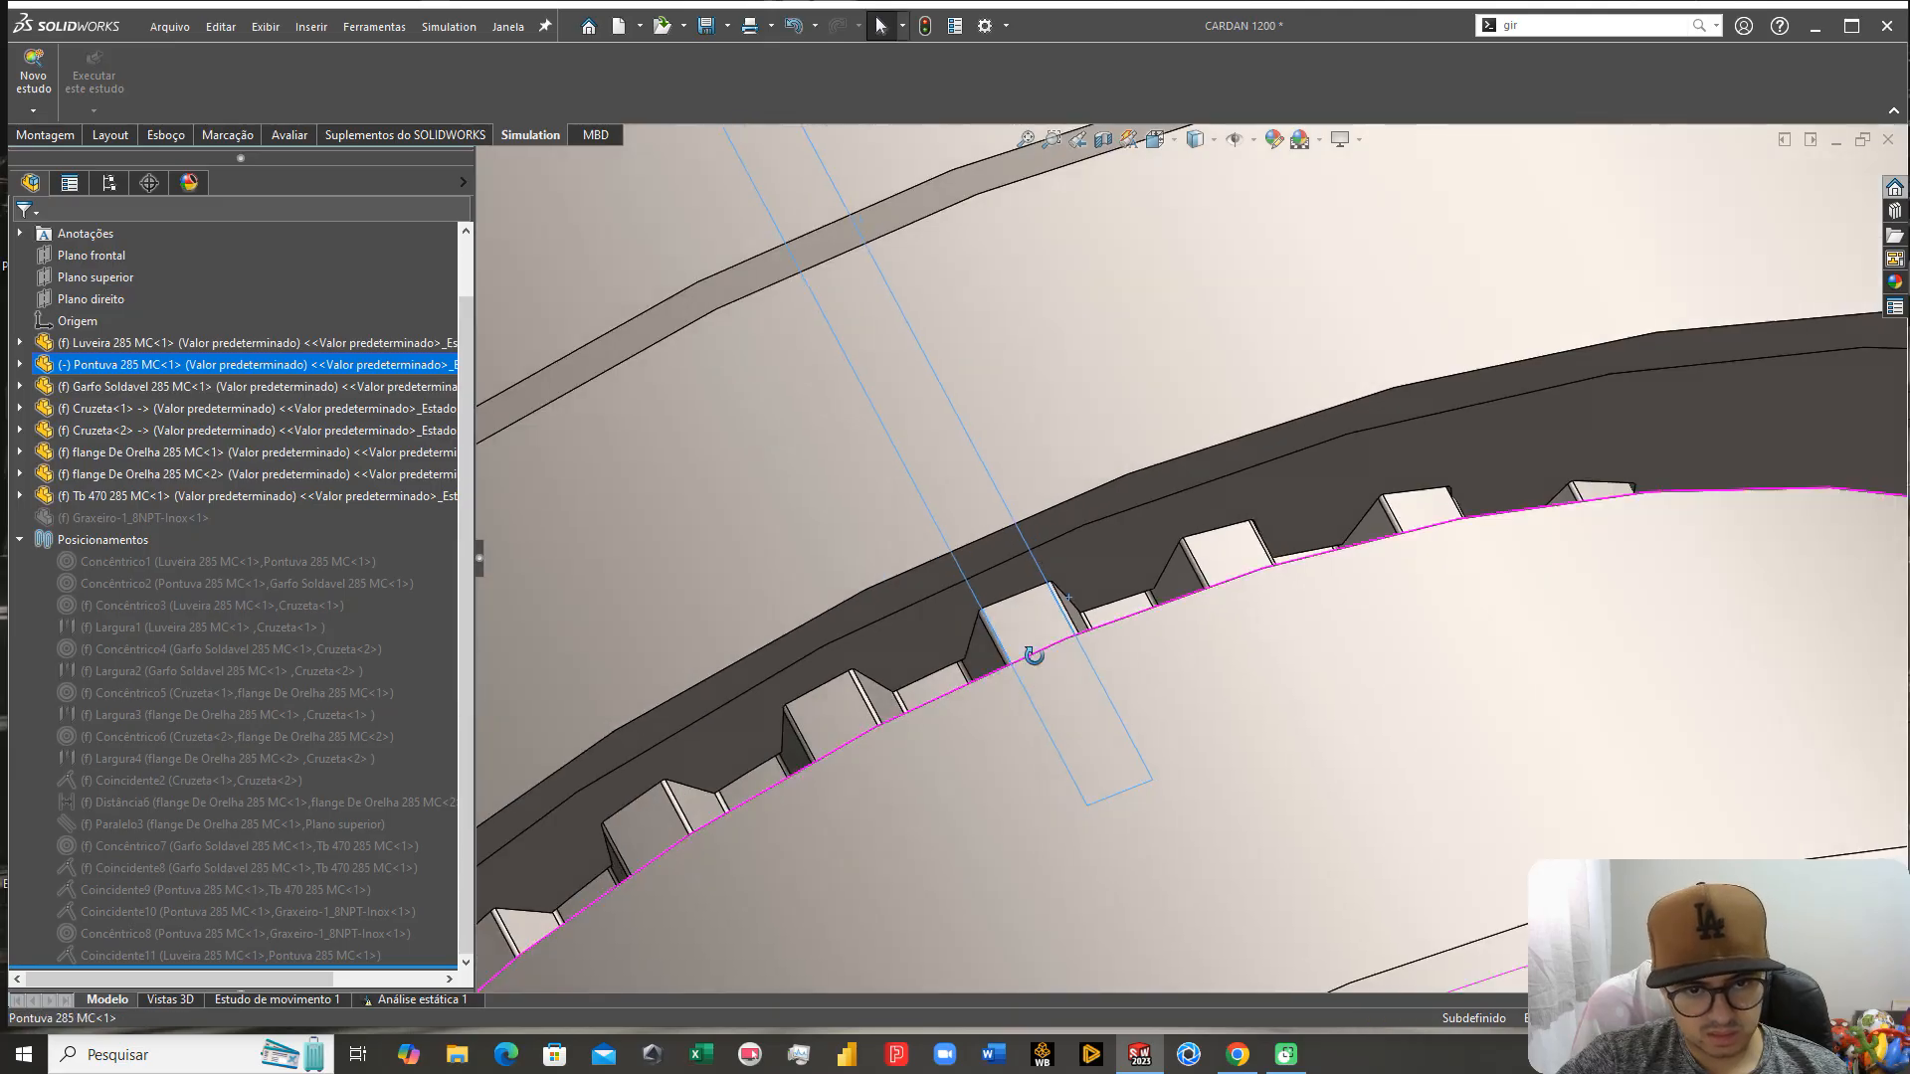
{"action": "scroll", "coordinate": [1031, 659], "scroll_direction": "up", "scroll_amount": 6}
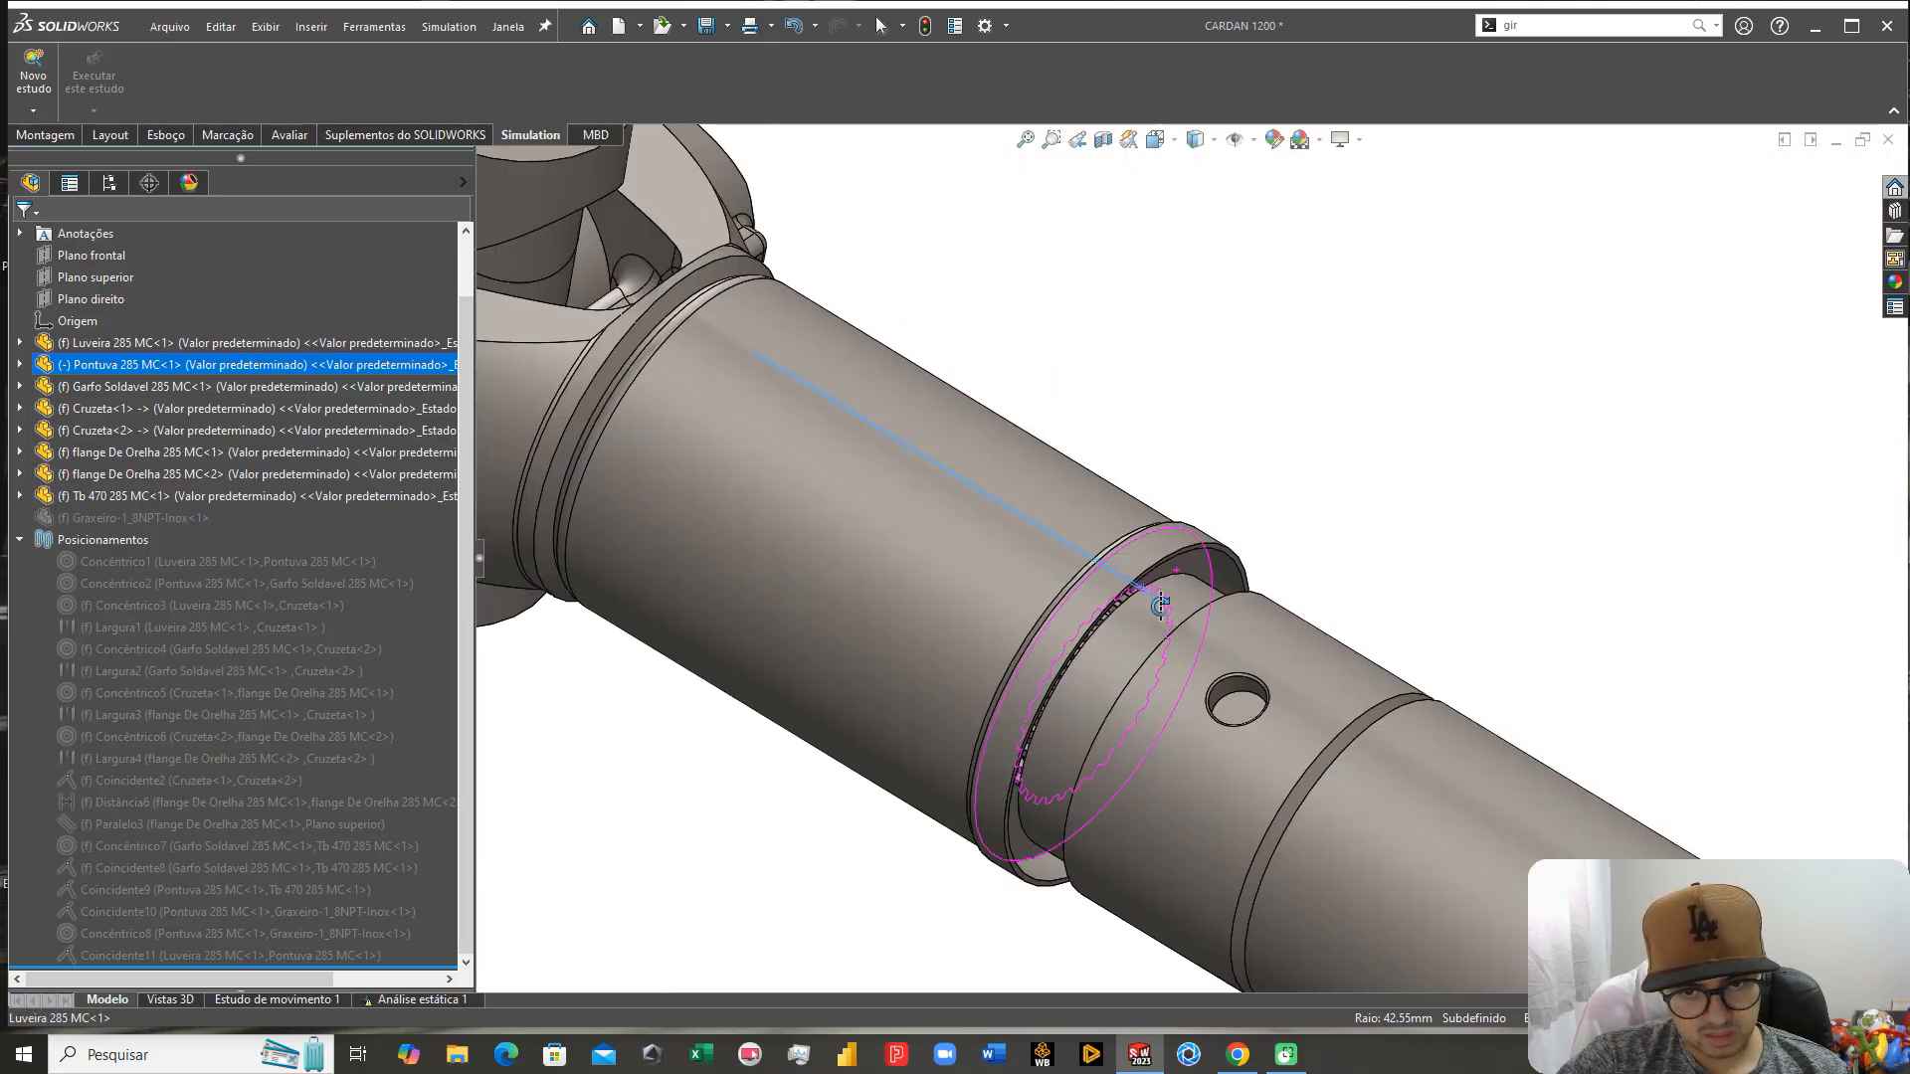
{"action": "scroll", "coordinate": [1160, 604], "scroll_direction": "up", "scroll_amount": 3}
{"action": "left_click_drag", "start_coordinate": [1160, 603], "coordinate": [1574, 514]}
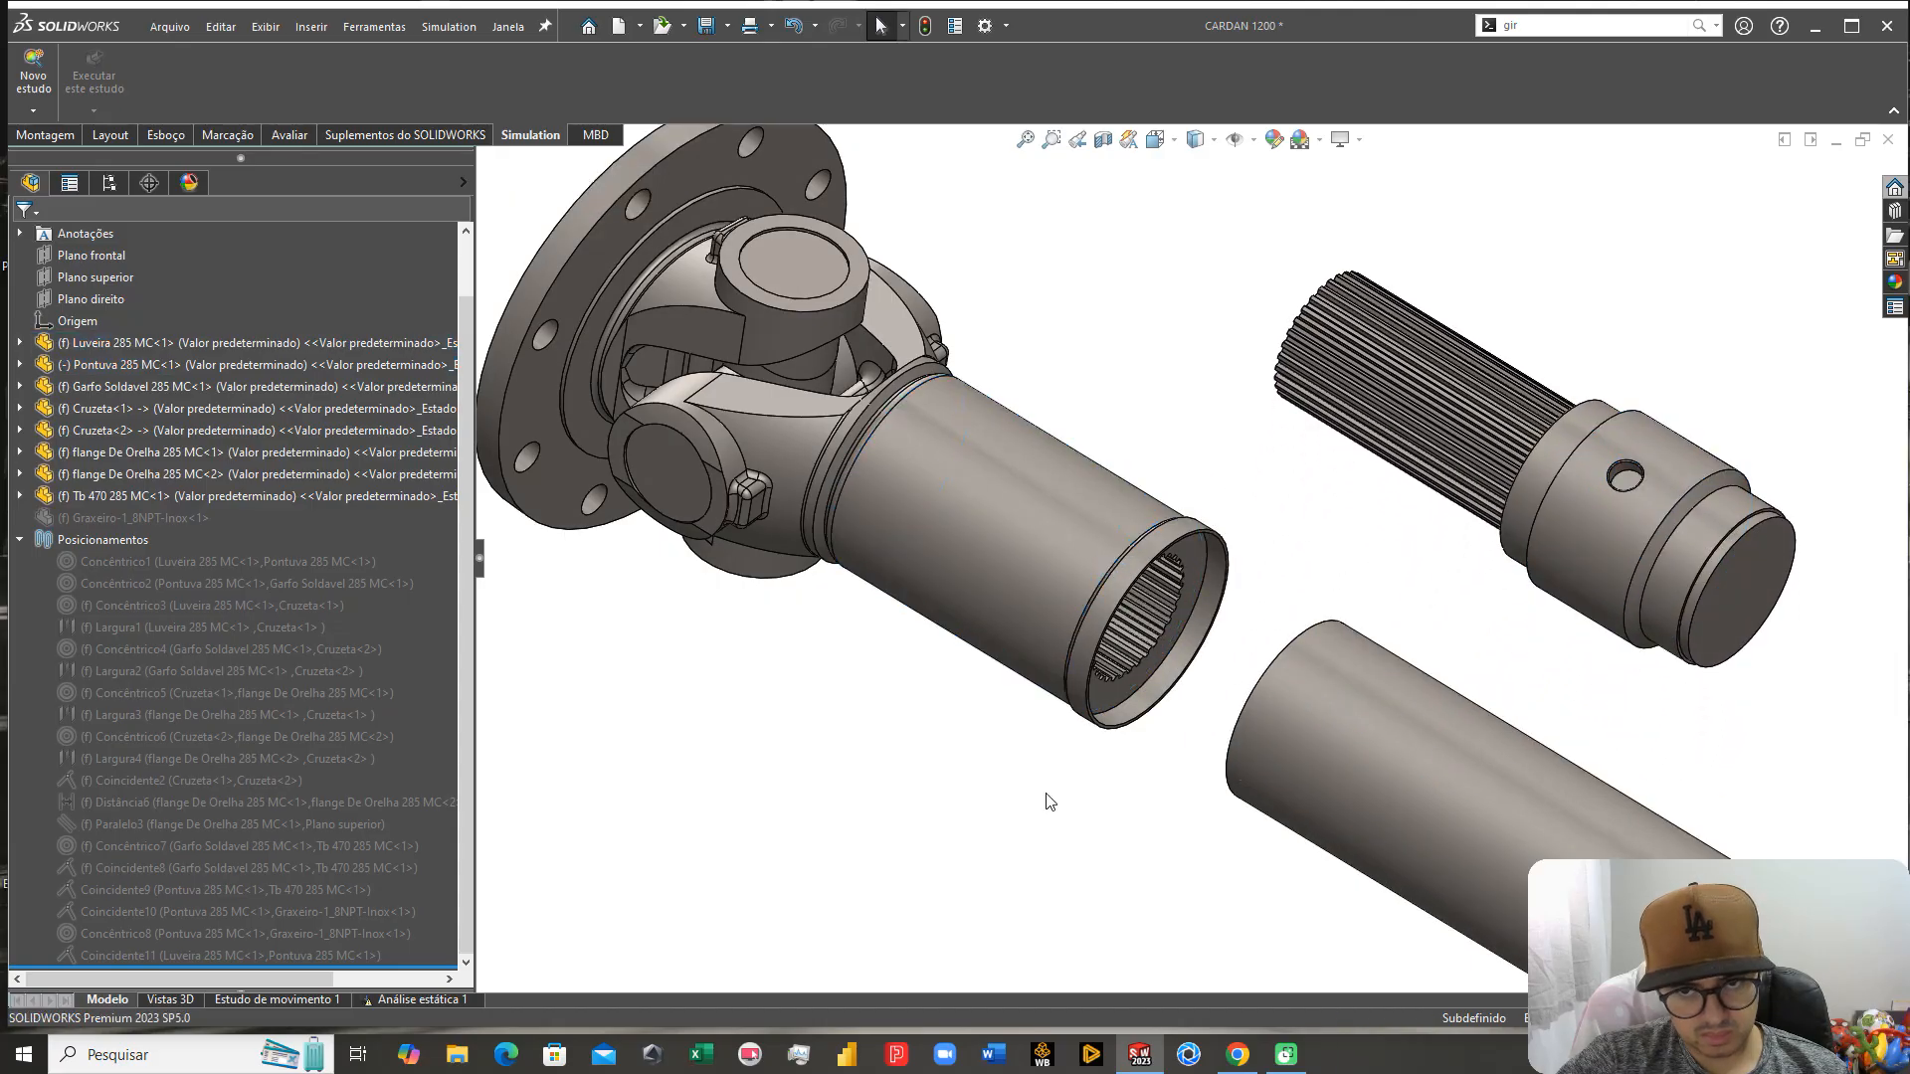
Step: Add a concentric mate between the Pontuva's cylindrical body and the outer face of tube Tb 470 285 MC
{"action": "left_click", "coordinate": [62, 139]}
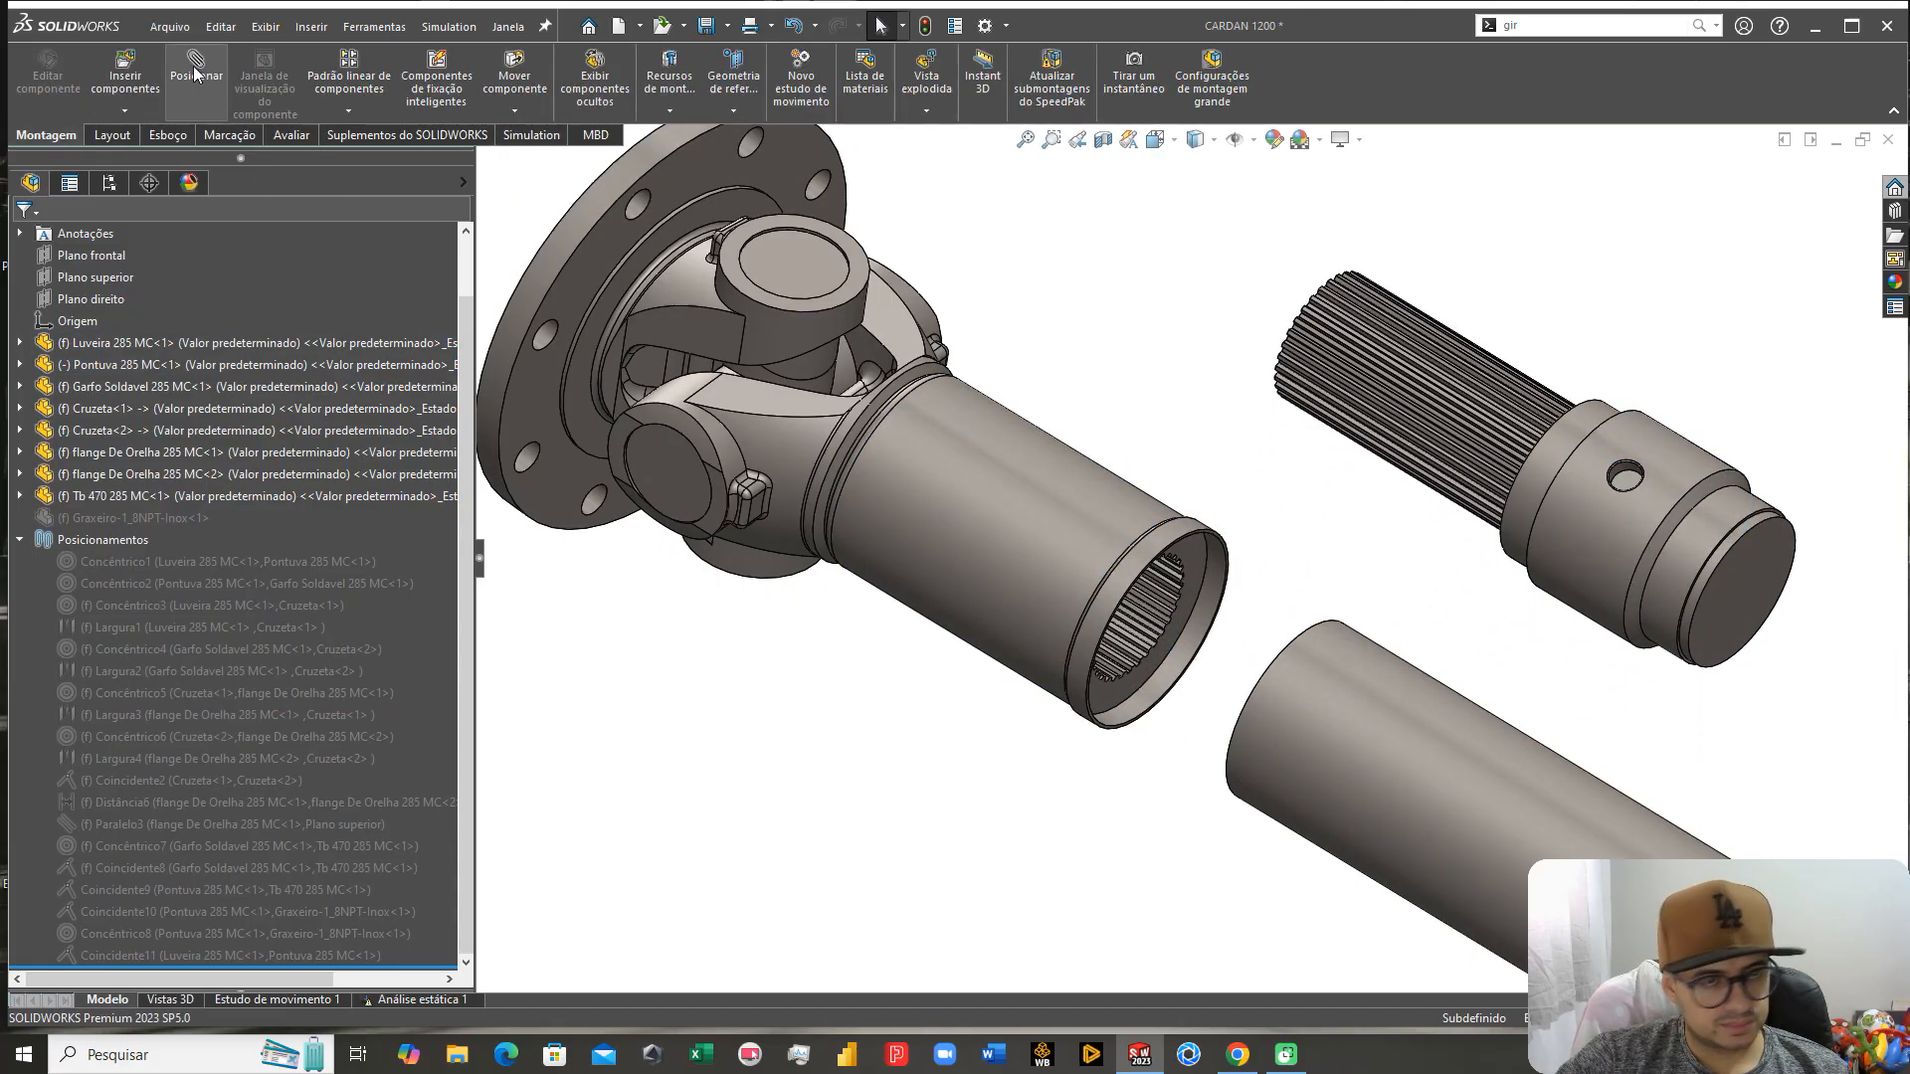
{"action": "left_click", "coordinate": [1602, 543]}
{"action": "left_click", "coordinate": [1383, 731]}
{"action": "key", "text": "Return"}
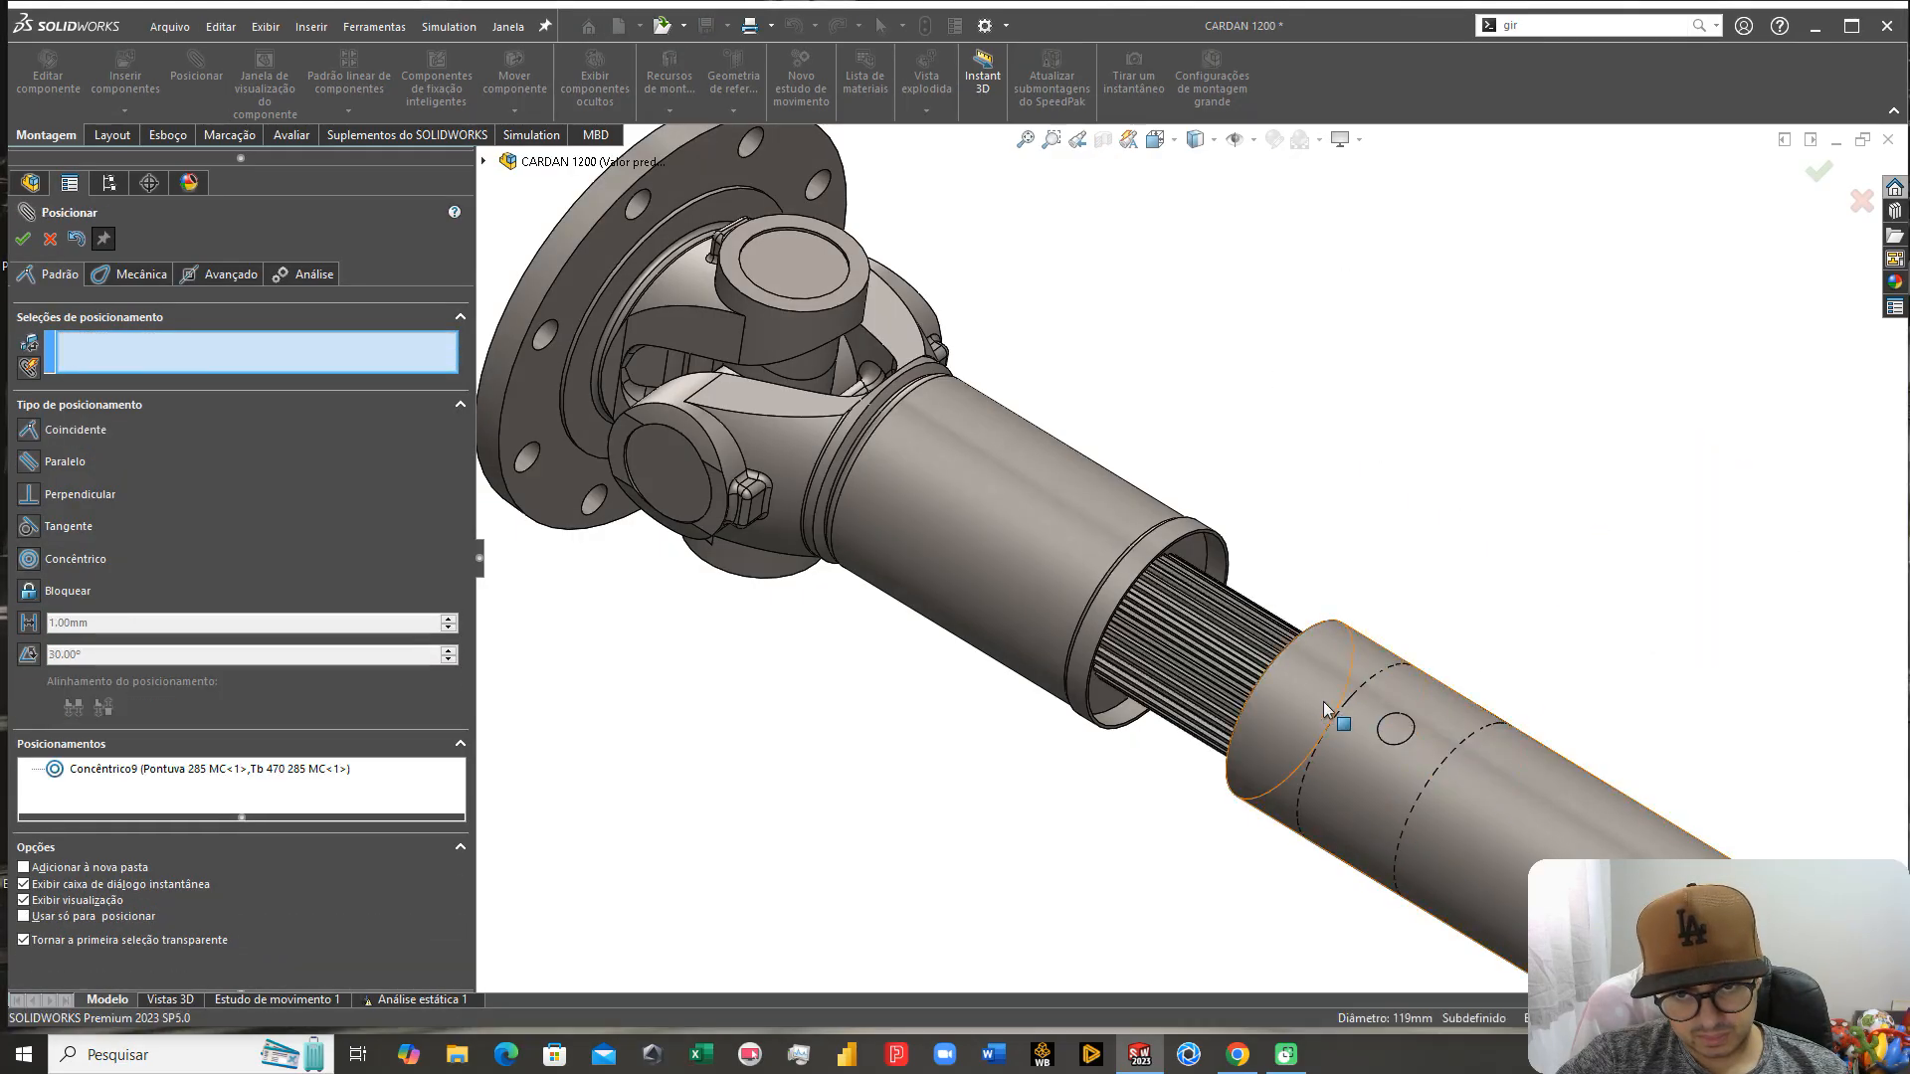
Step: Add a coincident mate between a spline tooth face of the Pontuva and the matching tooth face of the Luveira
{"action": "left_click", "coordinate": [1199, 627]}
{"action": "scroll", "coordinate": [1155, 595], "scroll_direction": "down", "scroll_amount": 6}
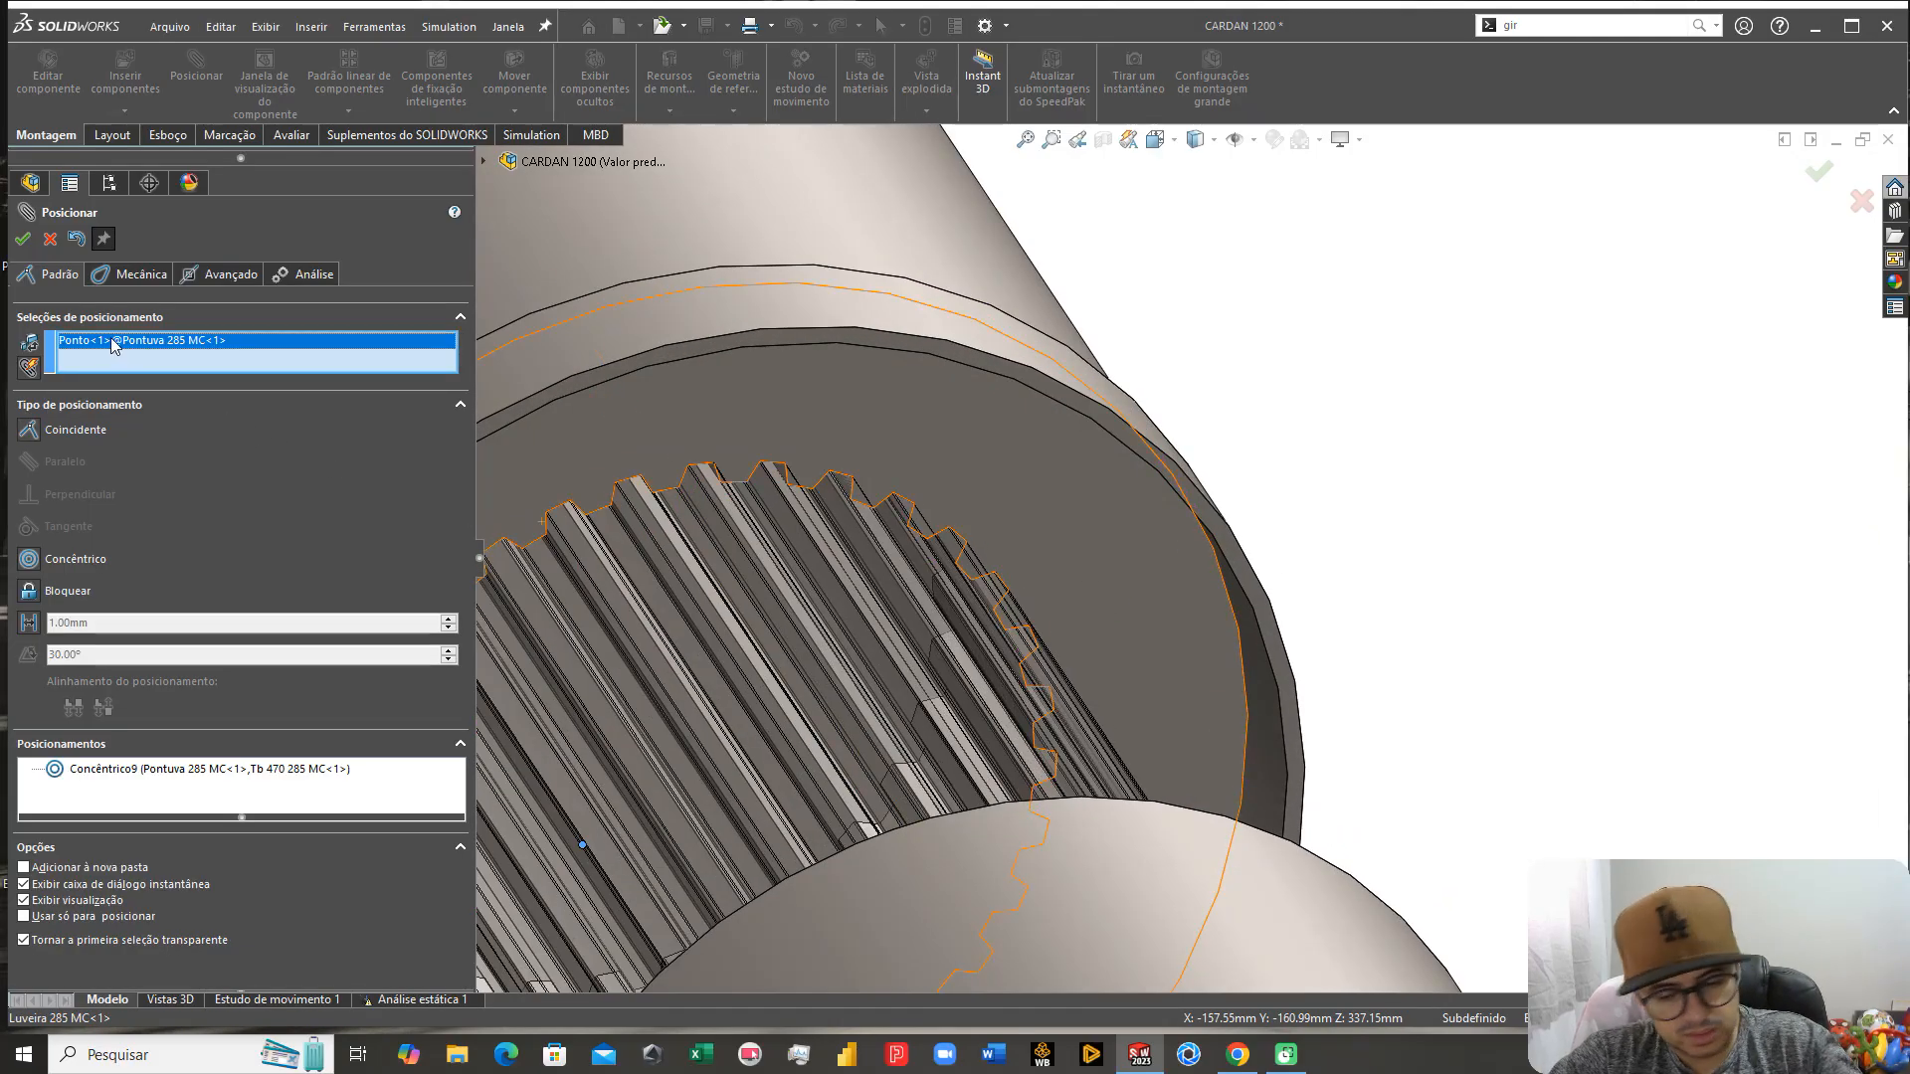
{"action": "key", "text": "Delete"}
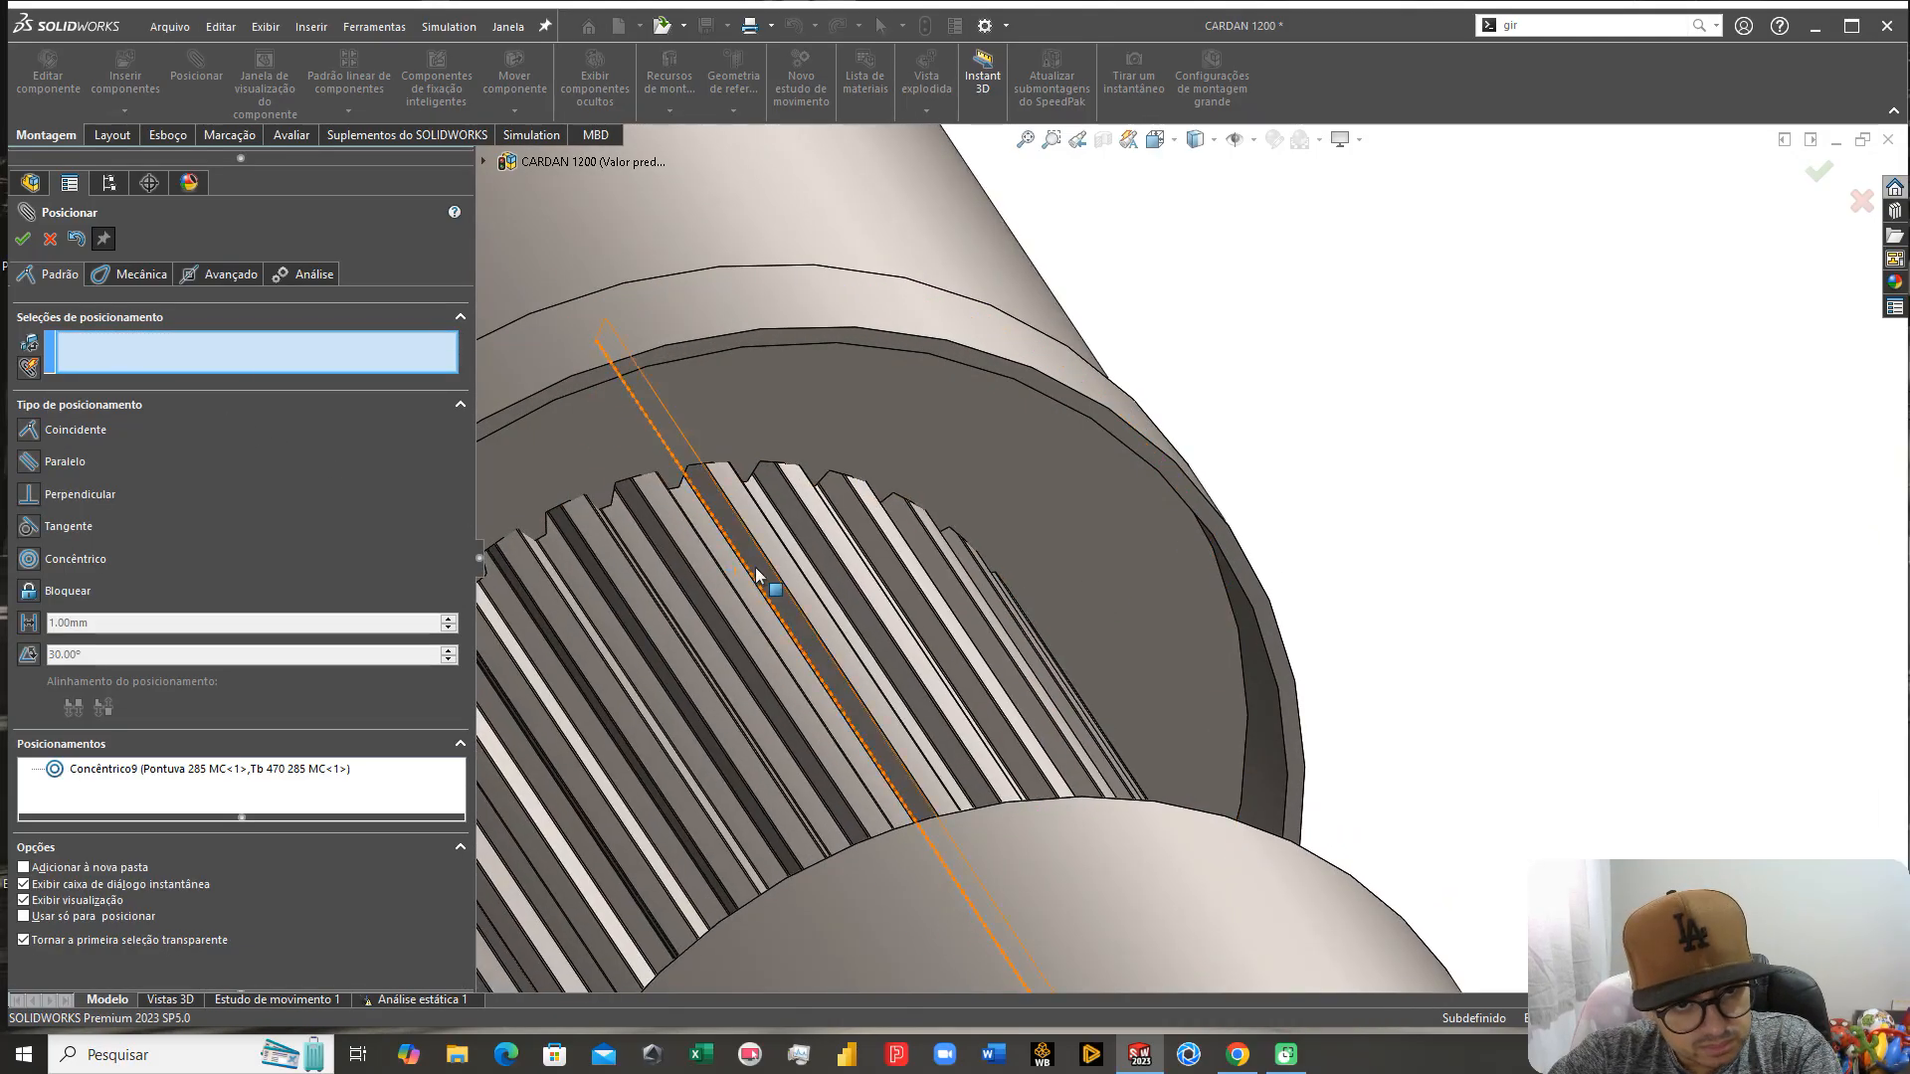
{"action": "scroll", "coordinate": [754, 444], "scroll_direction": "down", "scroll_amount": 5}
{"action": "left_click", "coordinate": [776, 385]}
{"action": "scroll", "coordinate": [738, 414], "scroll_direction": "up", "scroll_amount": 6}
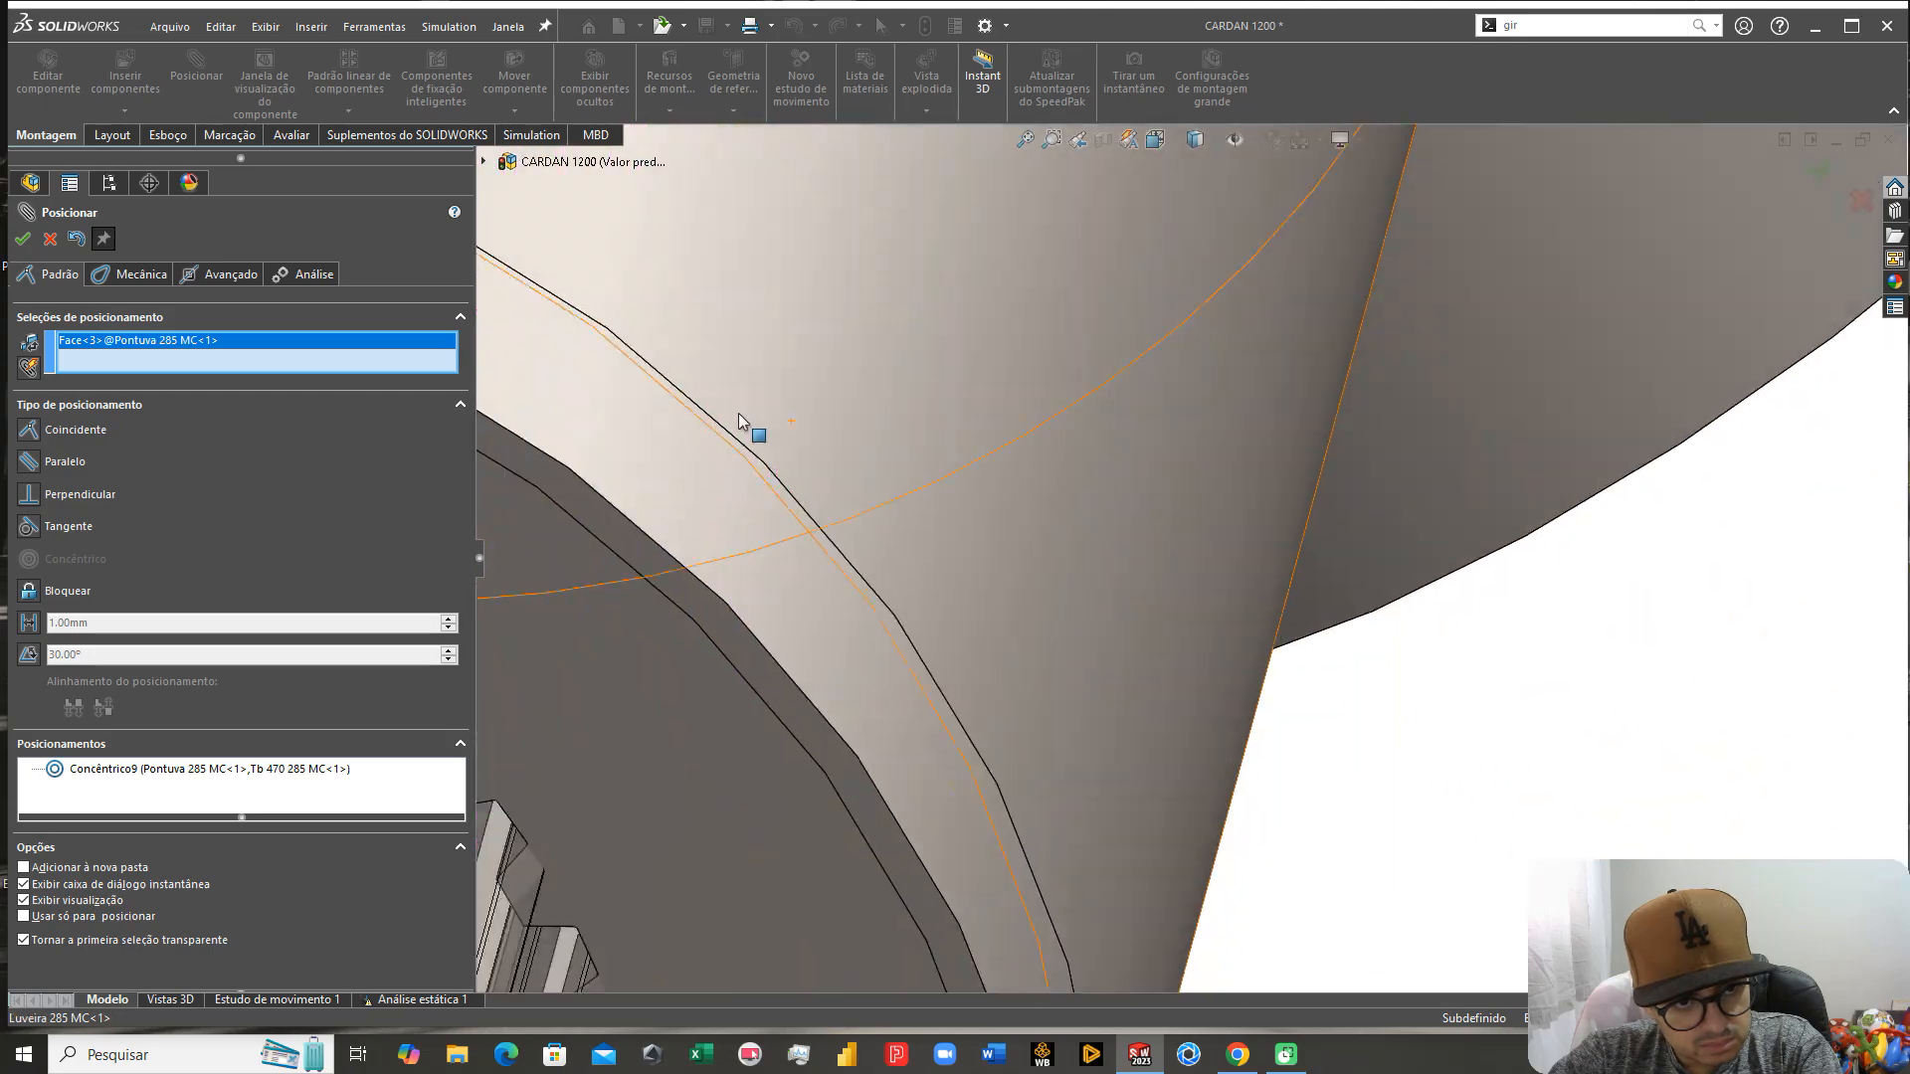
{"action": "scroll", "coordinate": [732, 512], "scroll_direction": "down", "scroll_amount": 2}
{"action": "scroll", "coordinate": [1110, 546], "scroll_direction": "down", "scroll_amount": 5}
{"action": "middle_click_drag", "start_coordinate": [1019, 599], "coordinate": [1002, 503]}
{"action": "left_click", "coordinate": [1057, 511]}
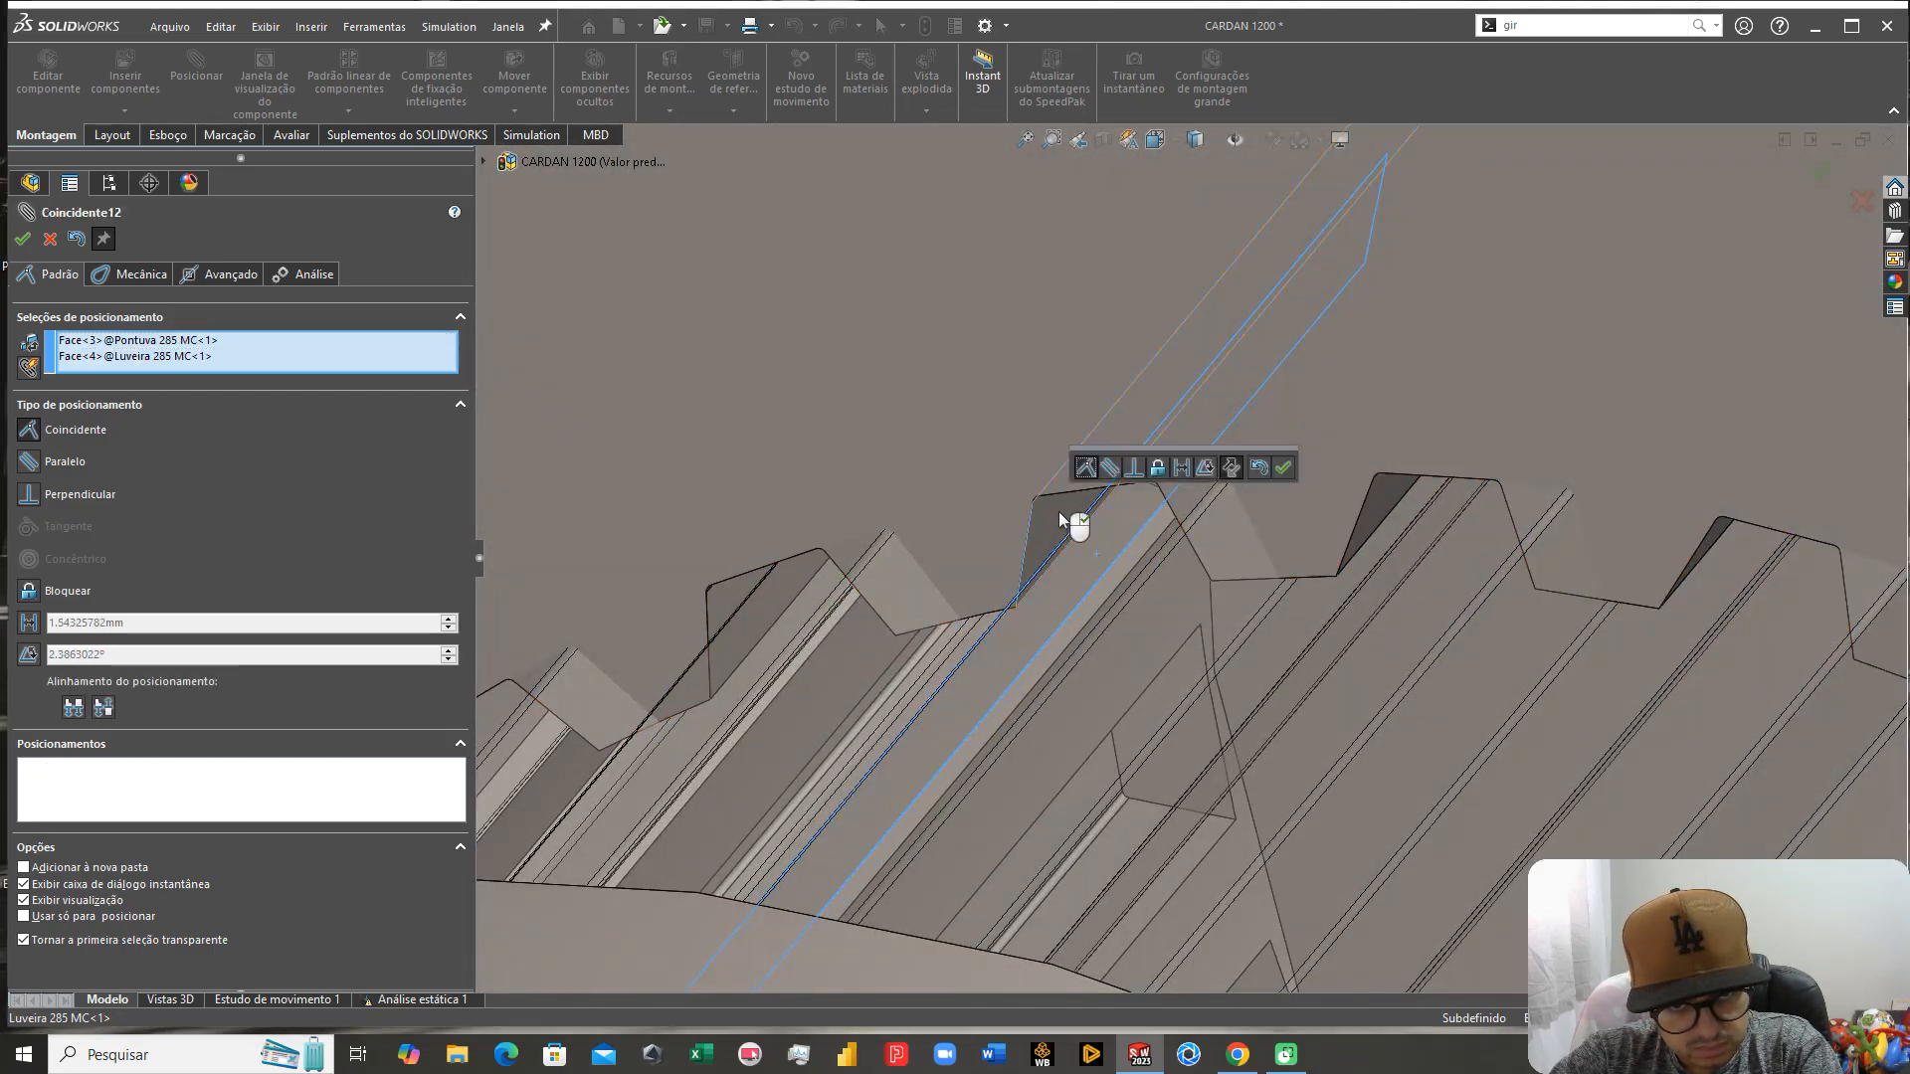
{"action": "right_click", "coordinate": [1058, 512]}
Step: Slide the Pontuva along its axis into the Luveira so its shoulder clears the tube's open end
{"action": "scroll", "coordinate": [1069, 533], "scroll_direction": "up", "scroll_amount": 10}
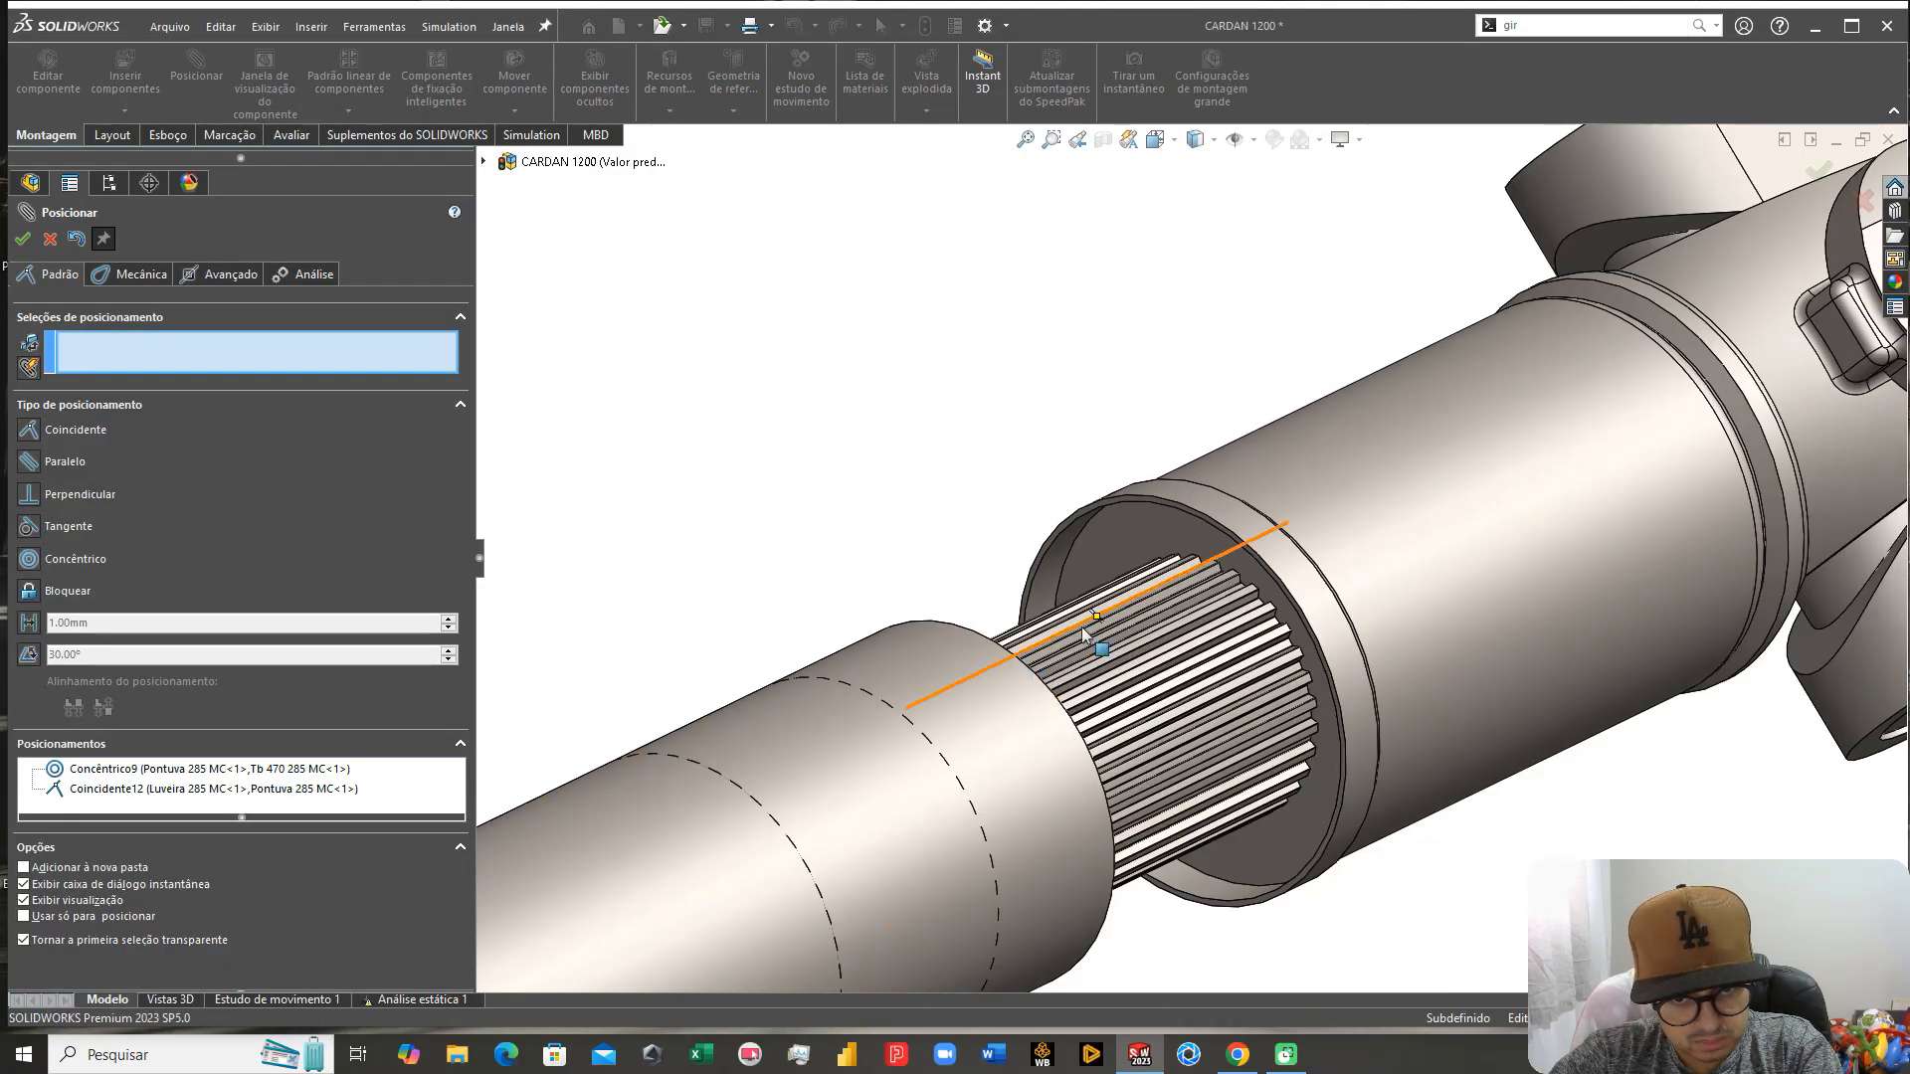
{"action": "left_click_drag", "start_coordinate": [1083, 629], "coordinate": [1437, 410]}
{"action": "scroll", "coordinate": [979, 613], "scroll_direction": "down", "scroll_amount": 2}
{"action": "scroll", "coordinate": [979, 617], "scroll_direction": "up", "scroll_amount": 3}
{"action": "middle_click_drag", "start_coordinate": [895, 653], "coordinate": [935, 741]}
Step: Add a coincident mate between the Pontuva's circular shoulder edge and the end face of tube Tb 470 285 MC
{"action": "left_click", "coordinate": [1051, 617]}
{"action": "middle_click_drag", "start_coordinate": [1050, 617], "coordinate": [969, 664]}
{"action": "left_click", "coordinate": [946, 624]}
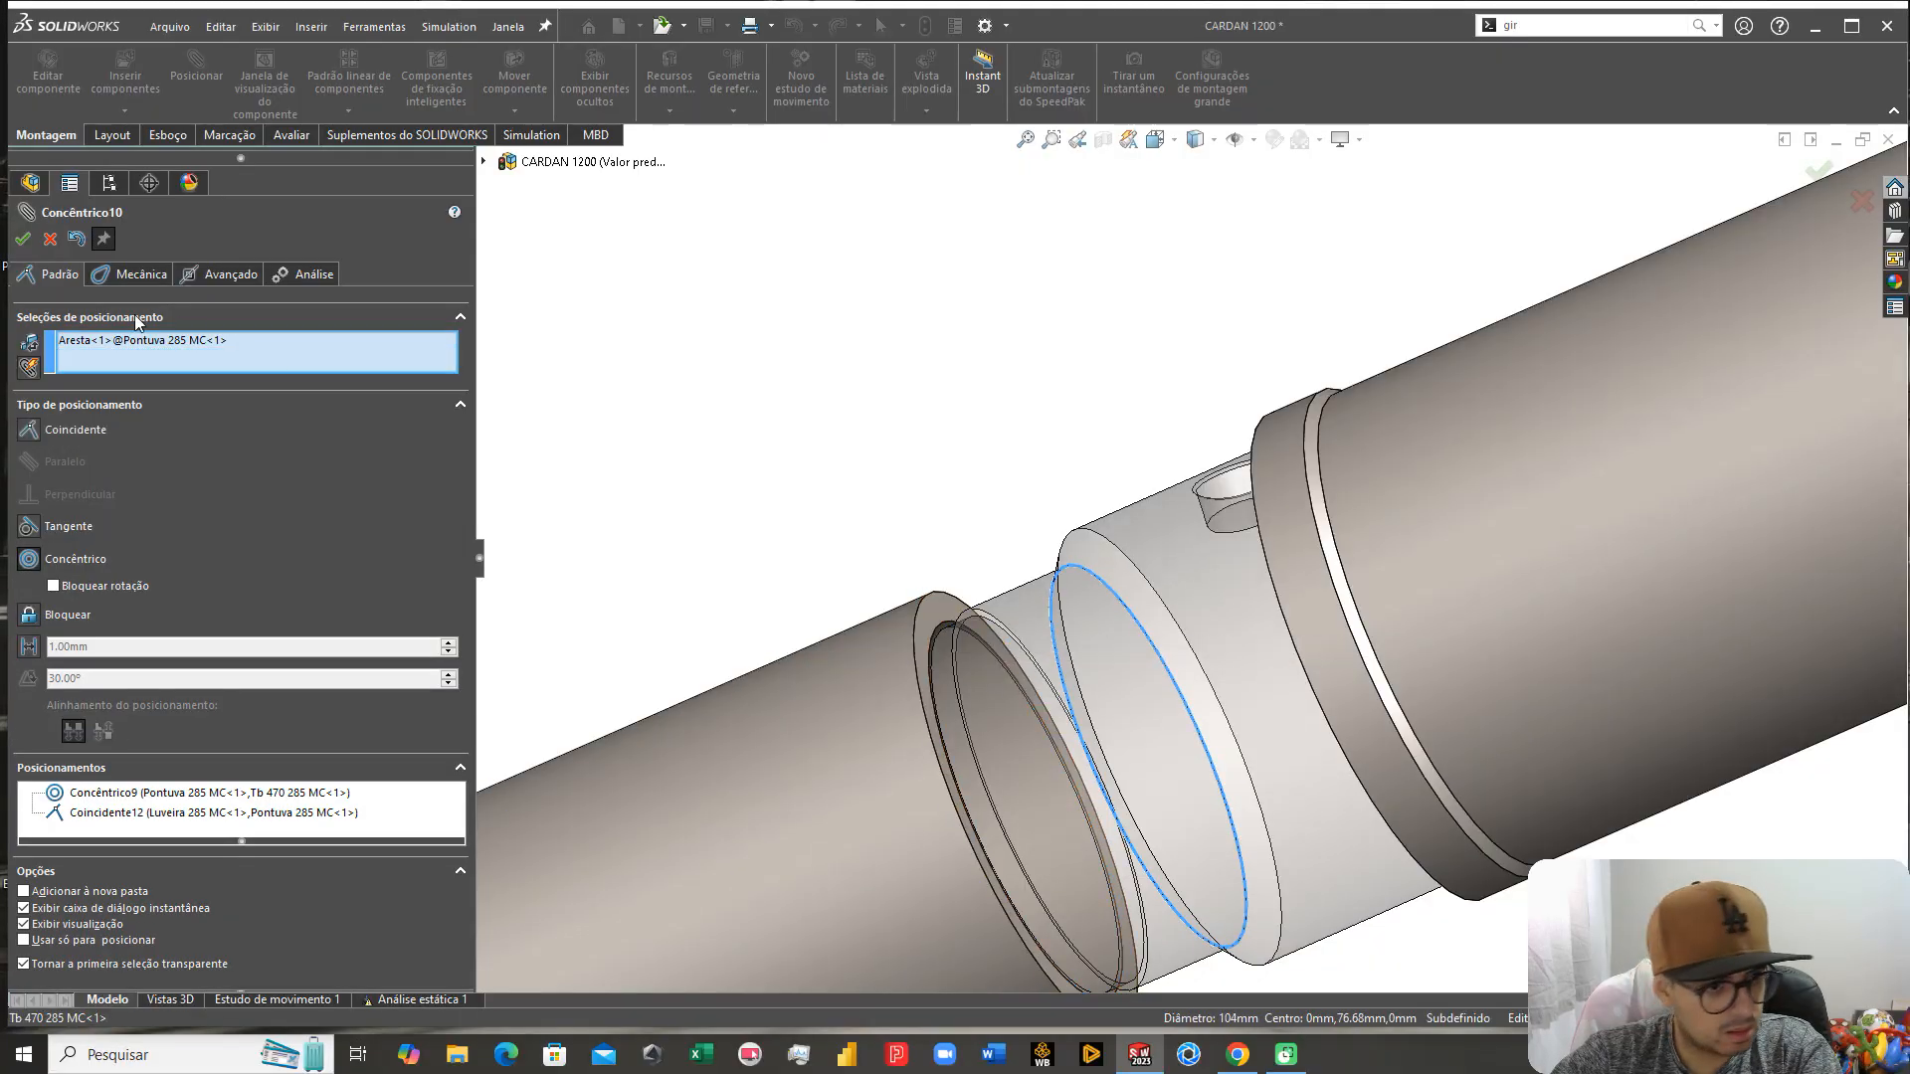
{"action": "left_click", "coordinate": [28, 436]}
{"action": "left_click", "coordinate": [939, 603]}
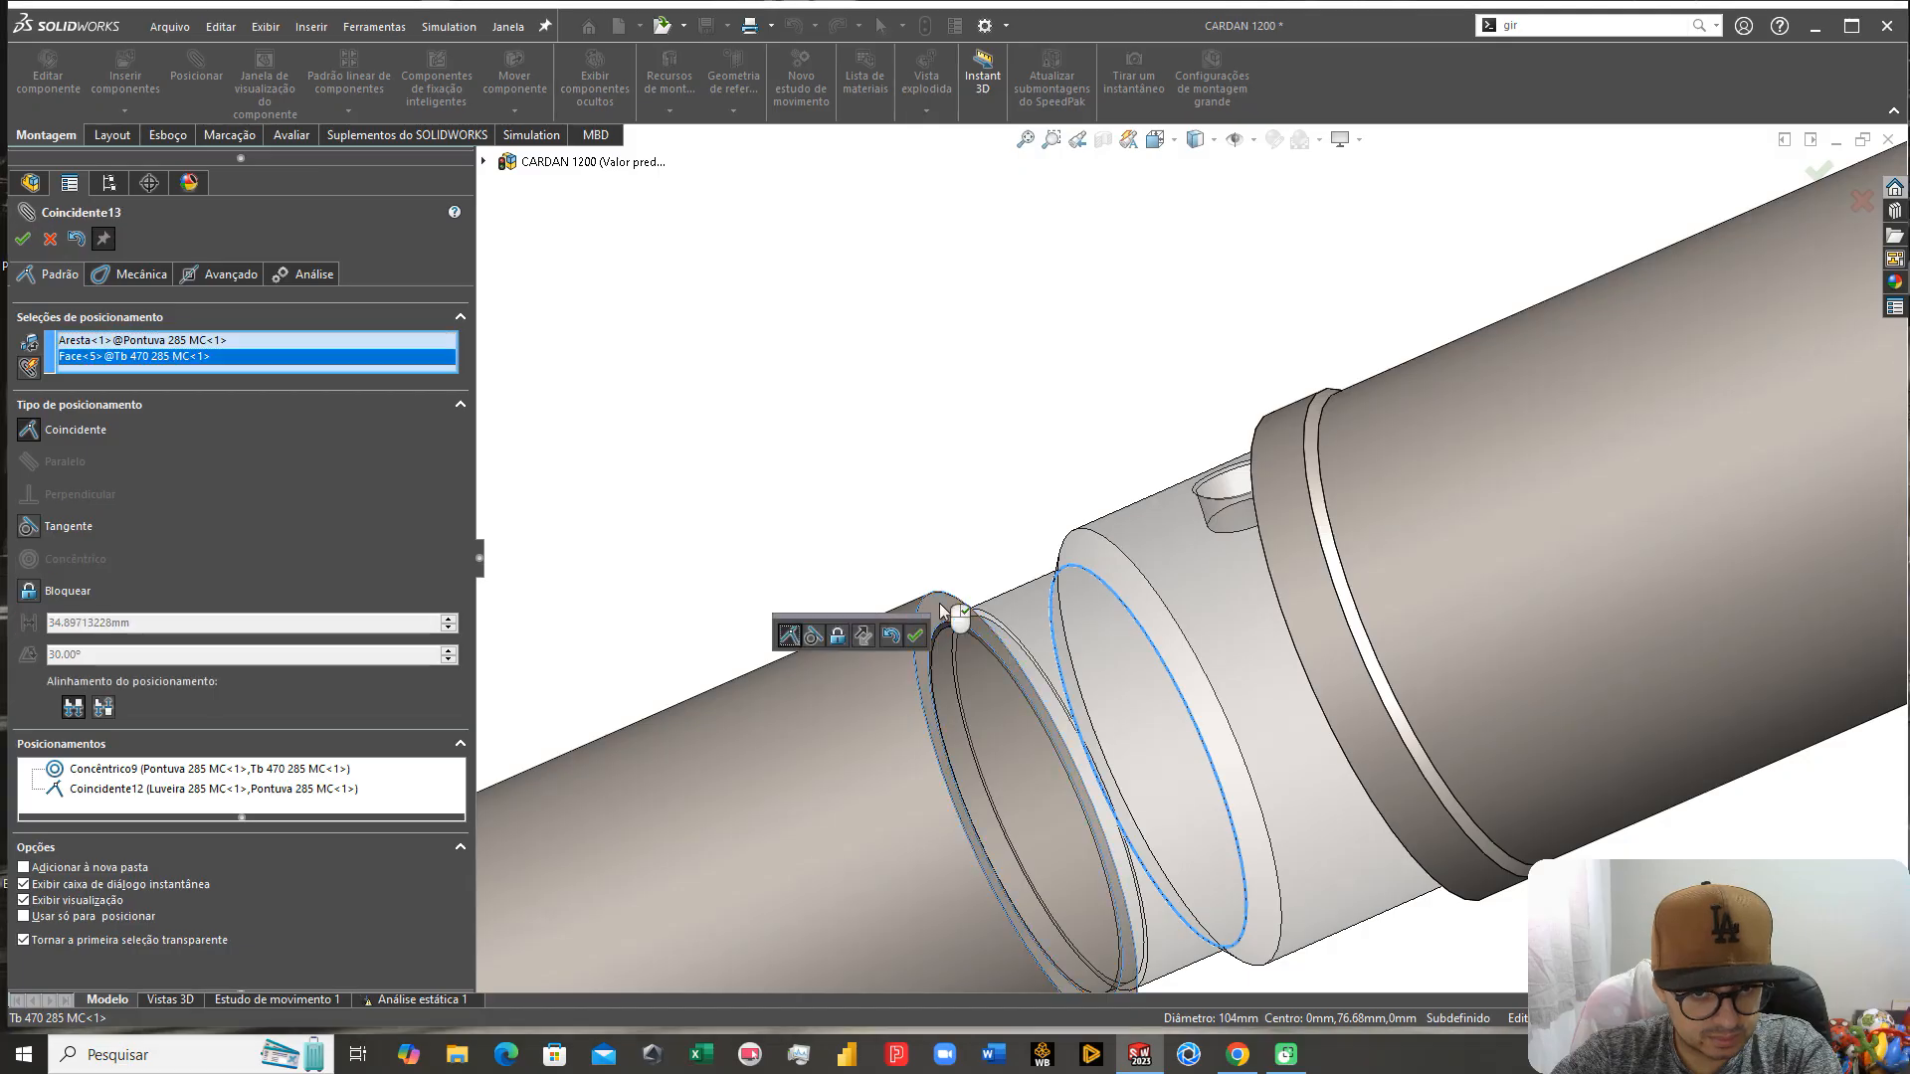
{"action": "right_click", "coordinate": [939, 602]}
{"action": "scroll", "coordinate": [939, 603], "scroll_direction": "up", "scroll_amount": 9}
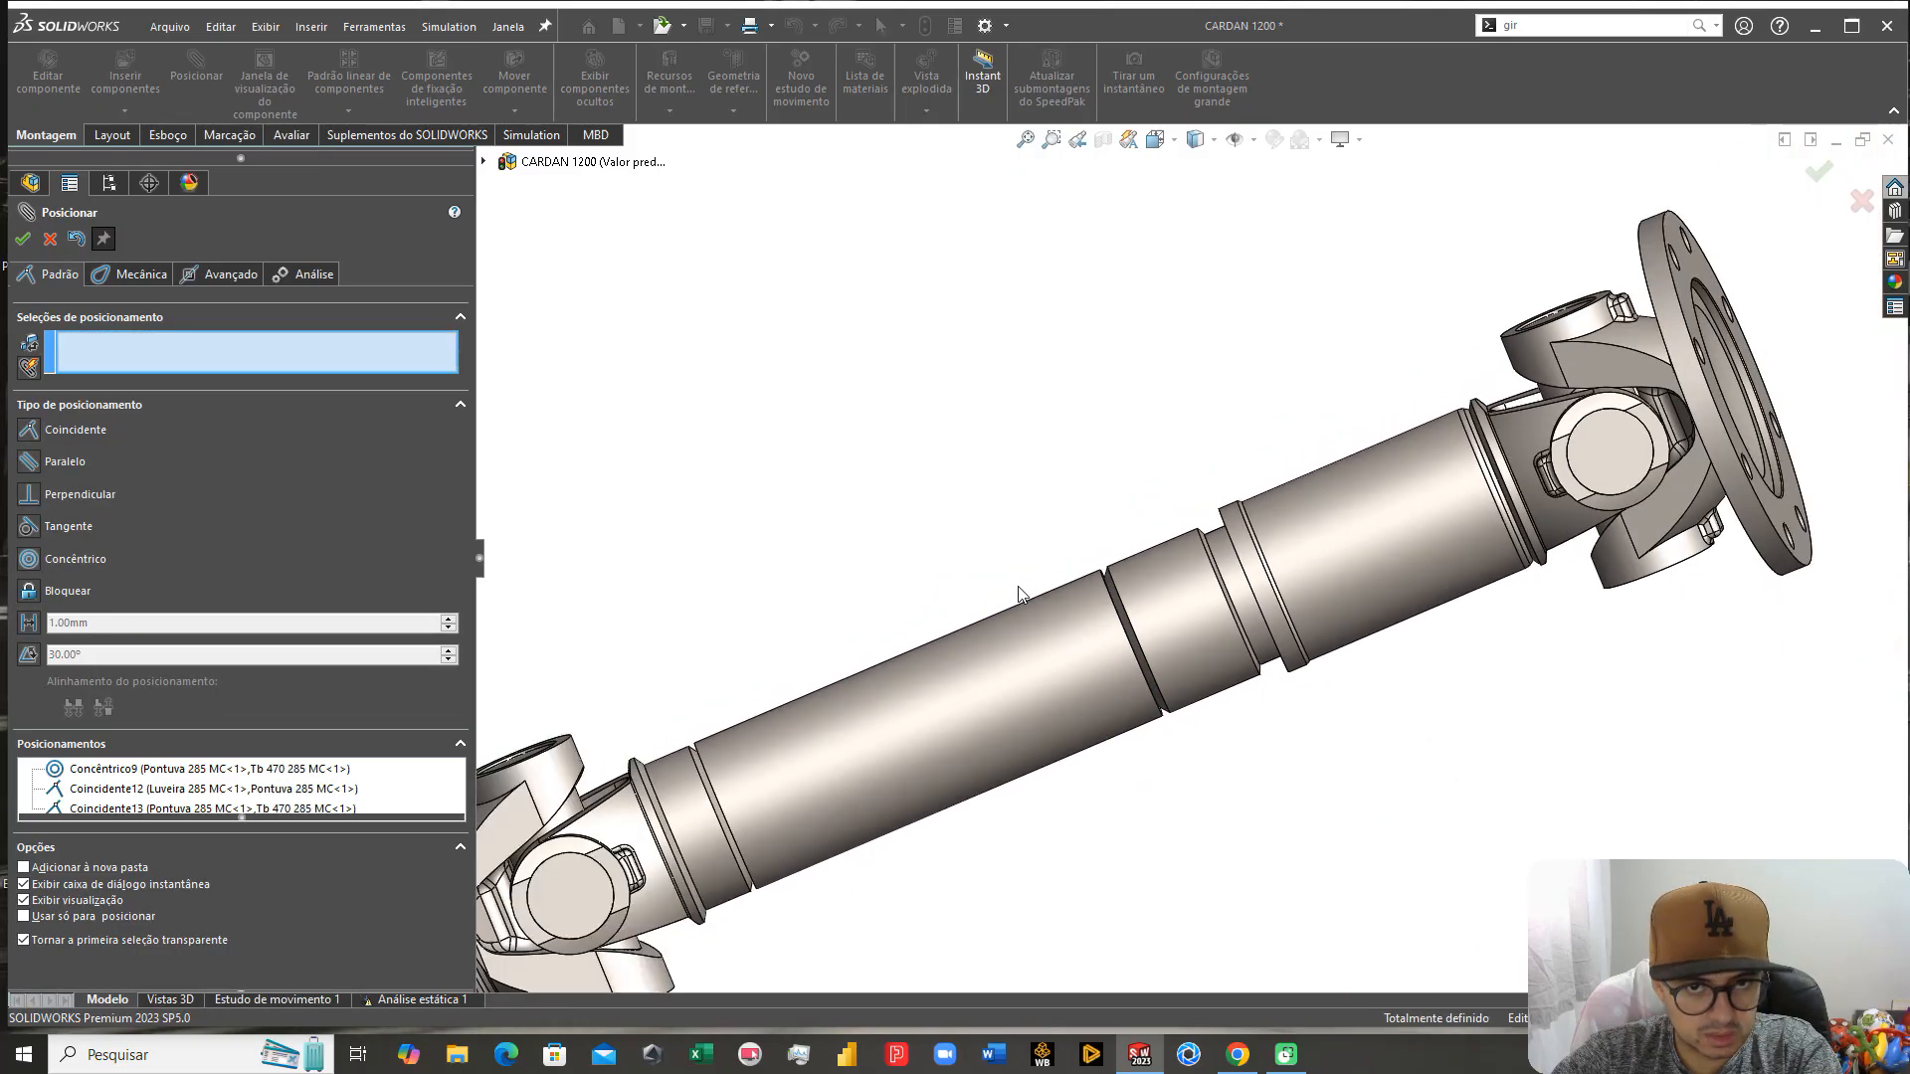
Step: Finish mating and inspect the Pontuva, Luveira and tube joint in a section view on Plano frontal, closing it without keeping the cut
{"action": "key", "text": "Escape"}
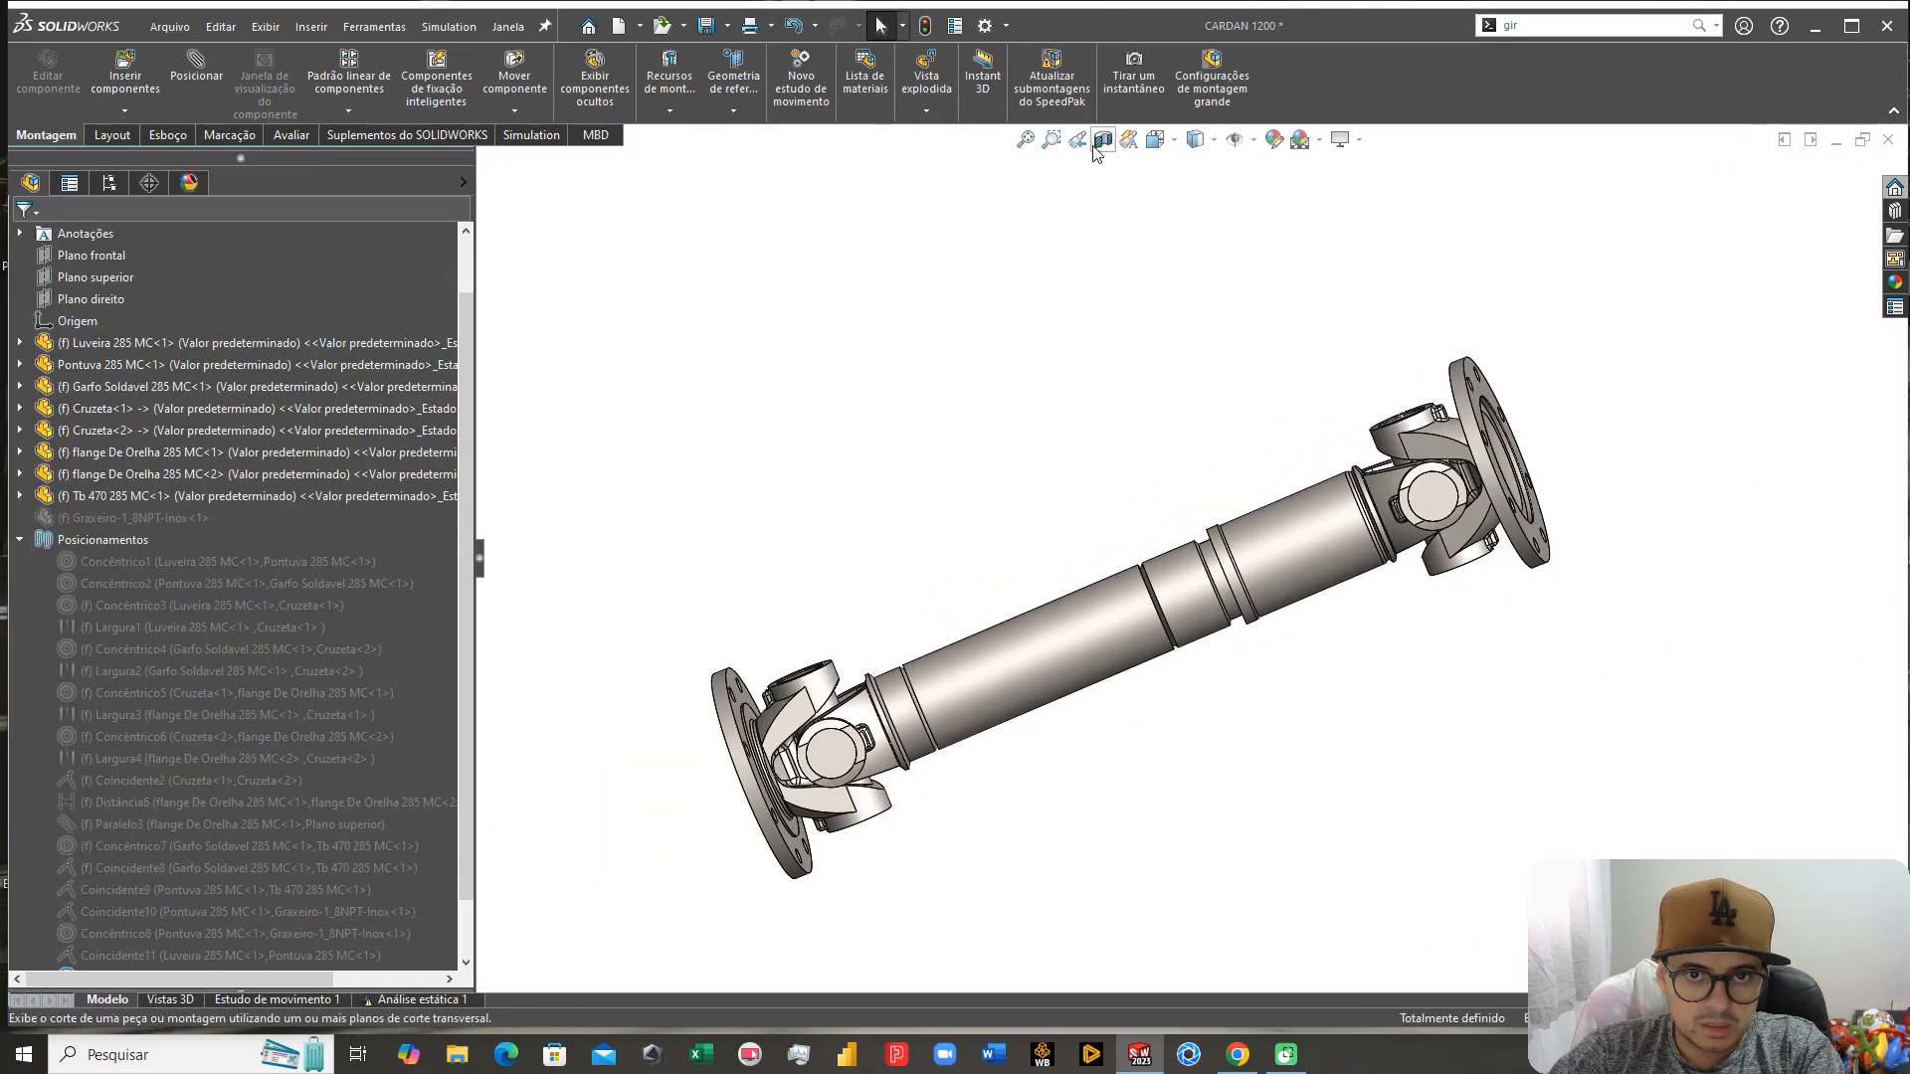
{"action": "left_click", "coordinate": [1102, 140]}
{"action": "scroll", "coordinate": [1142, 630], "scroll_direction": "down", "scroll_amount": 10}
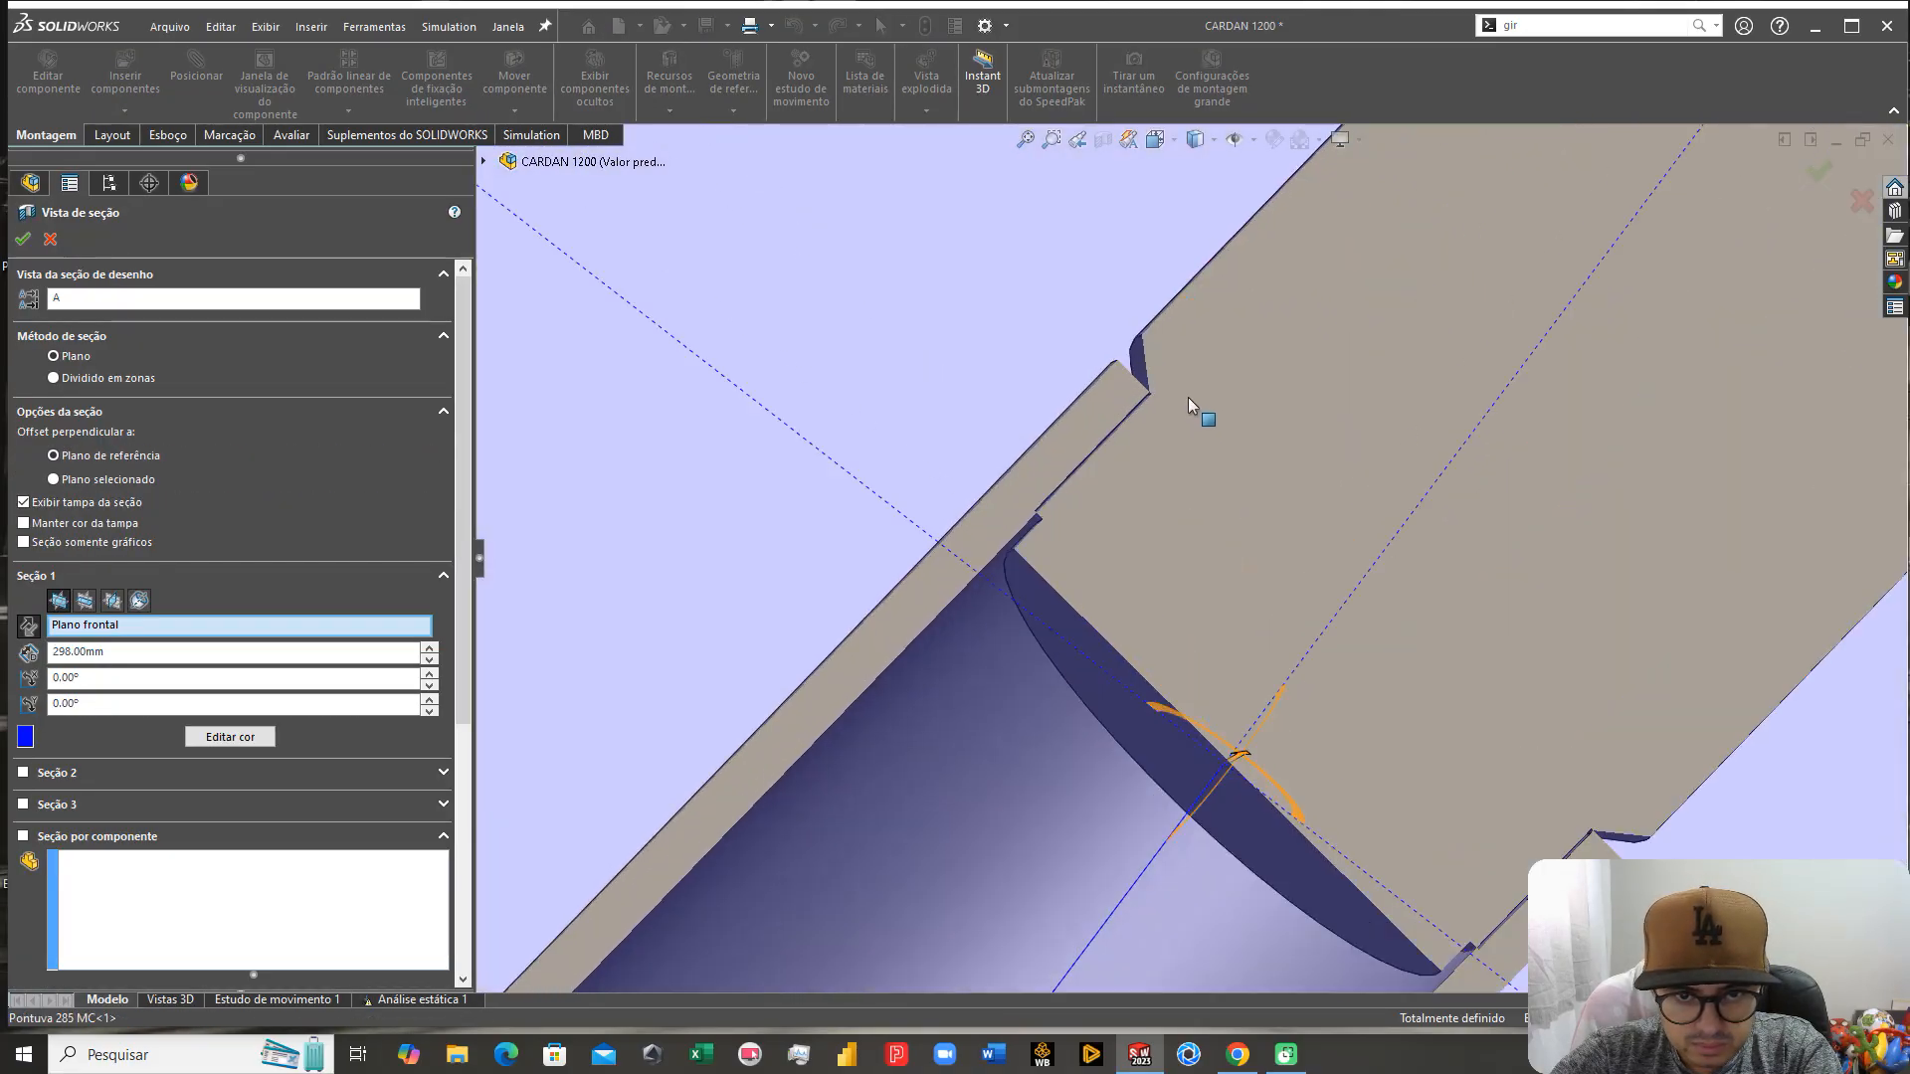
{"action": "scroll", "coordinate": [1188, 398], "scroll_direction": "down", "scroll_amount": 2}
{"action": "middle_click_drag", "start_coordinate": [1187, 399], "coordinate": [1266, 555]}
{"action": "scroll", "coordinate": [1166, 445], "scroll_direction": "up", "scroll_amount": 3}
{"action": "scroll", "coordinate": [1174, 450], "scroll_direction": "up", "scroll_amount": 3}
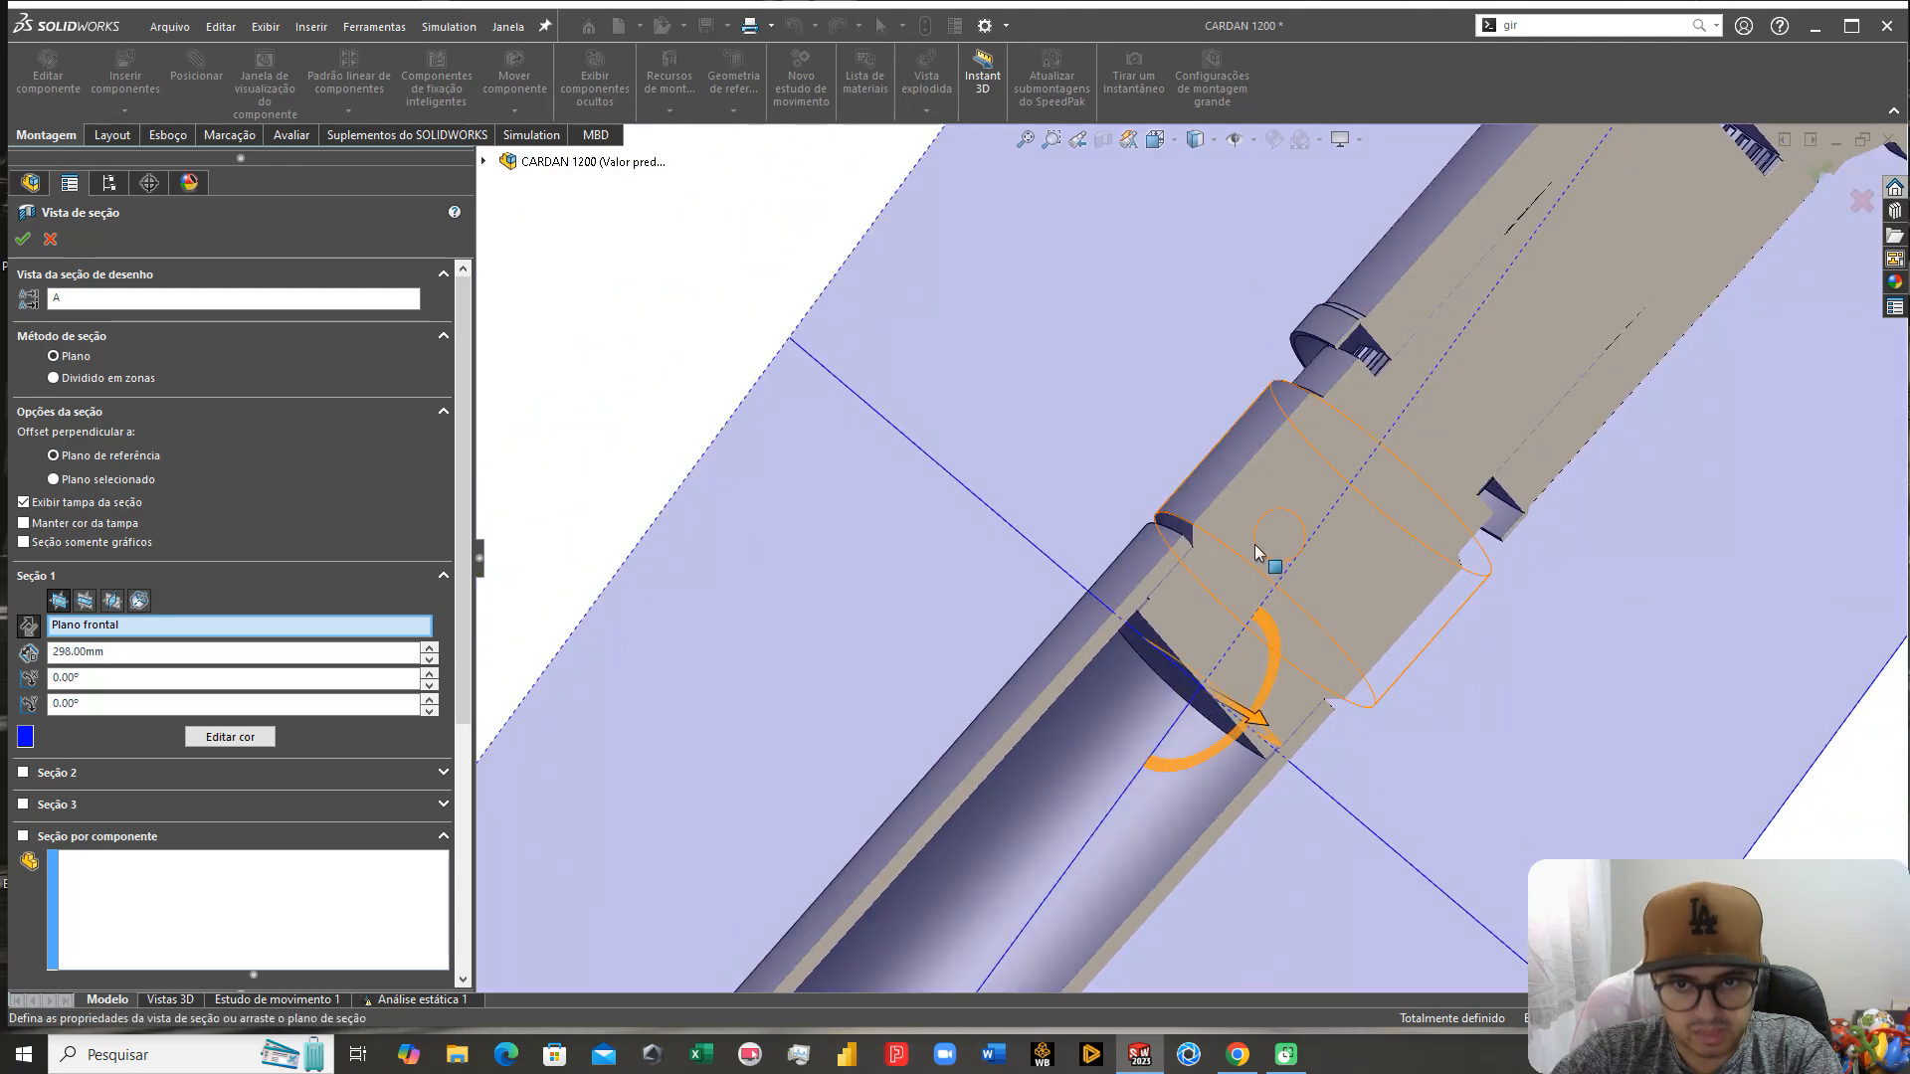
{"action": "left_click", "coordinate": [50, 239]}
Step: Switch to the isometric view and save the CARDAN 1200 assembly, rebuilding it before the save
{"action": "key", "text": "ctrl+7"}
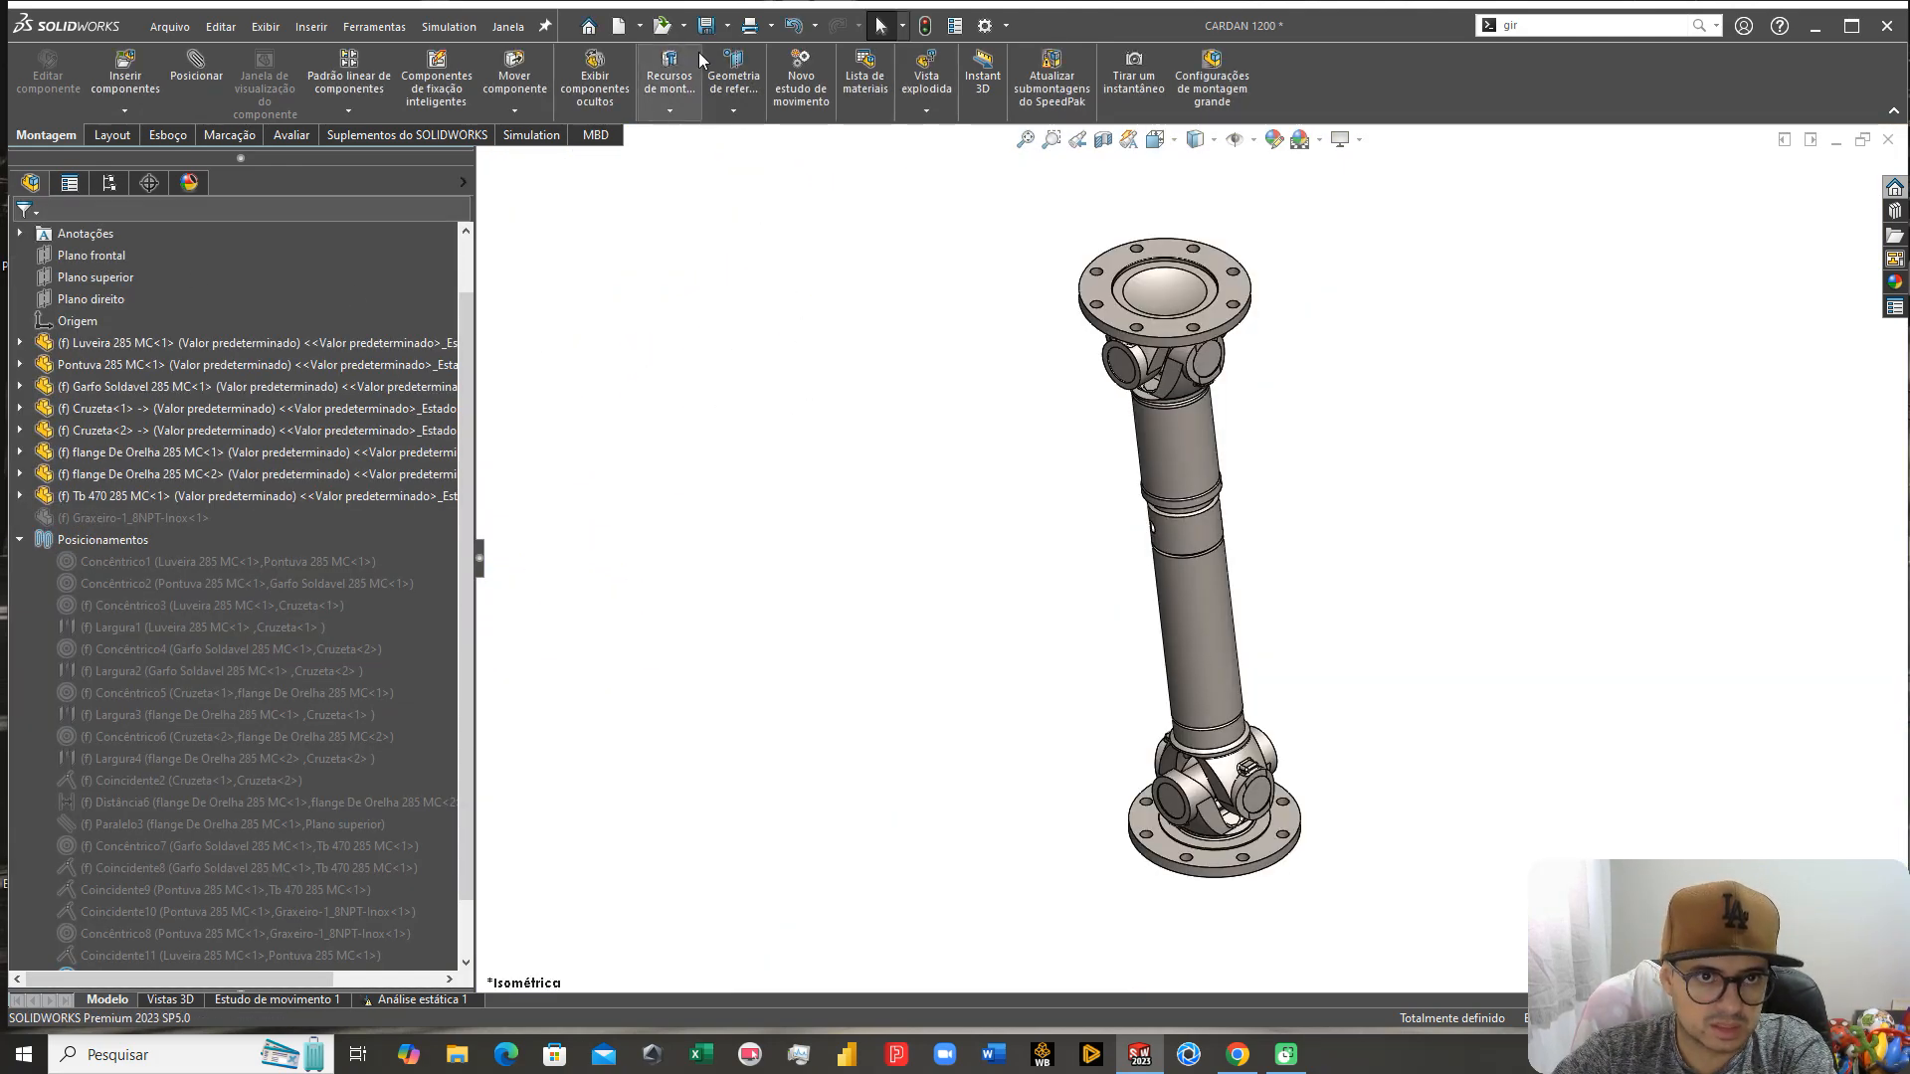
{"action": "left_click", "coordinate": [707, 26]}
{"action": "left_click", "coordinate": [1646, 327]}
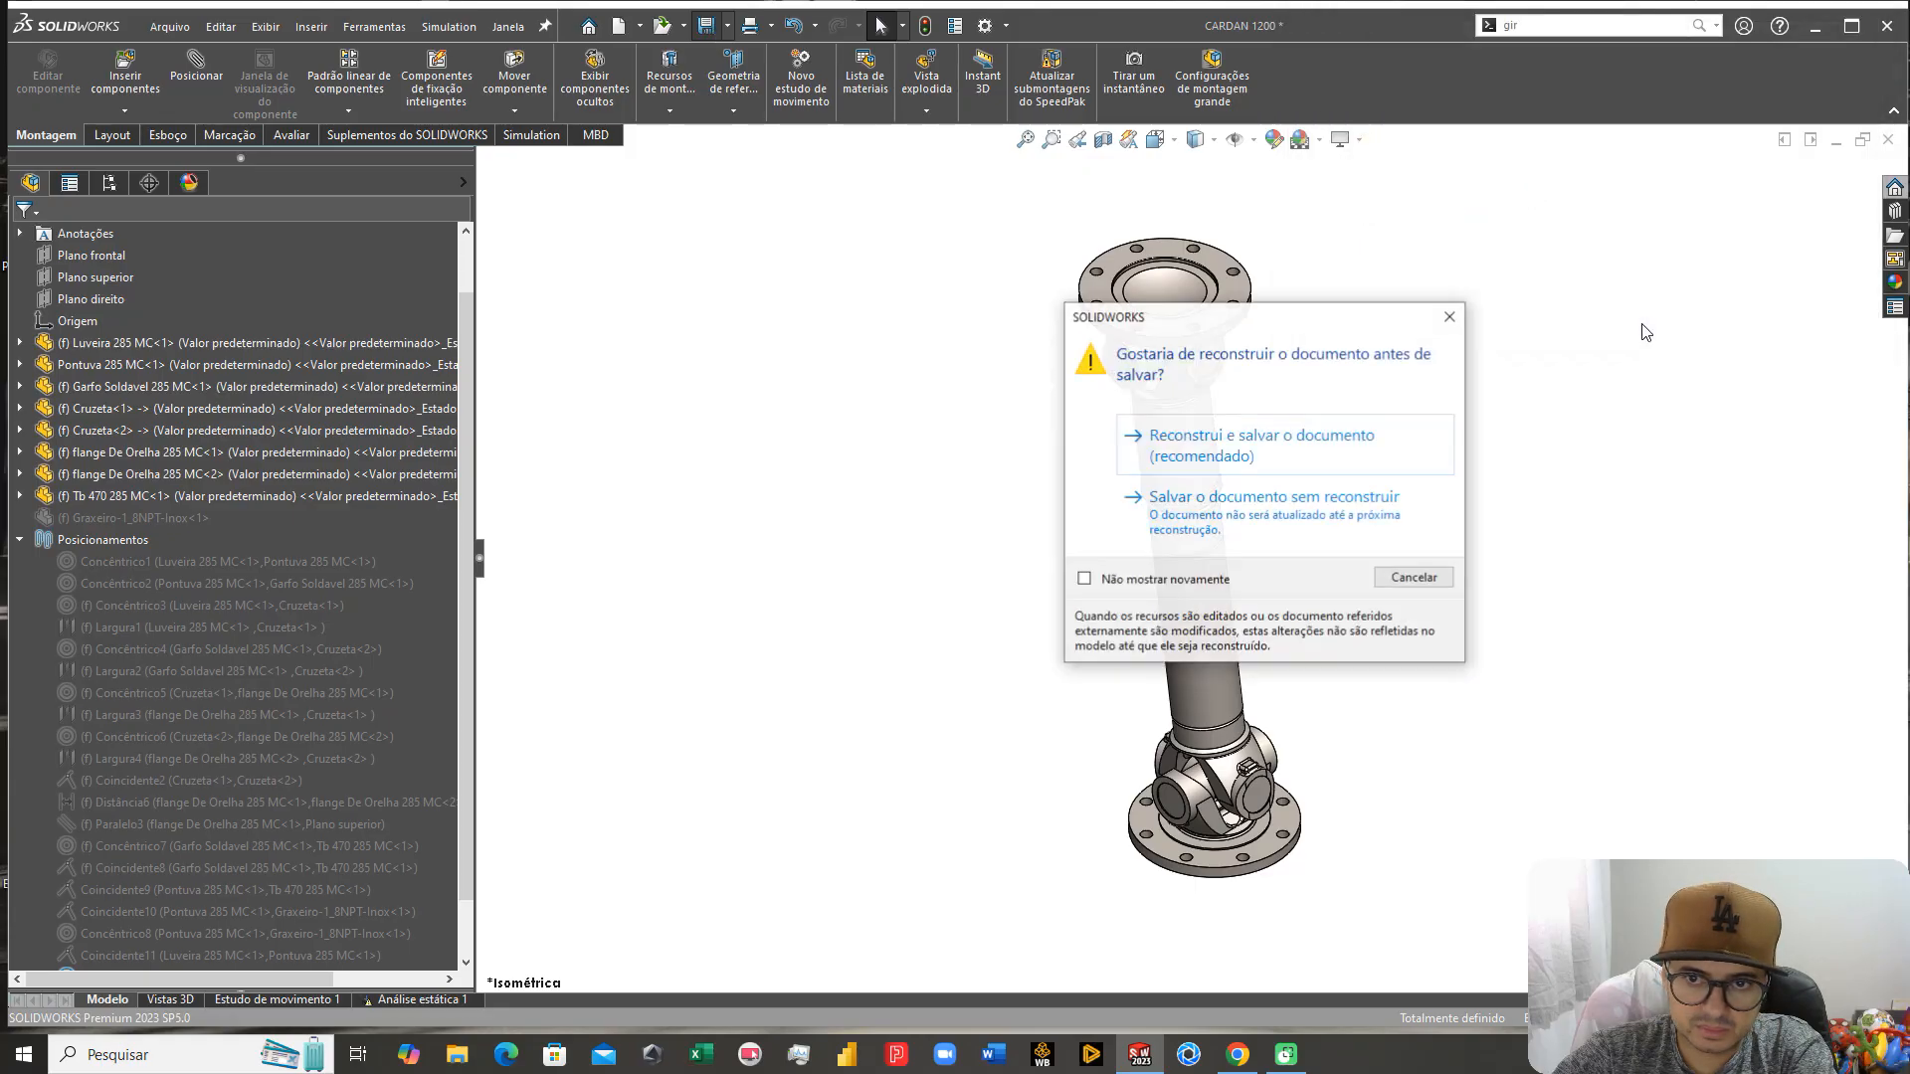
{"action": "left_click", "coordinate": [1235, 464]}
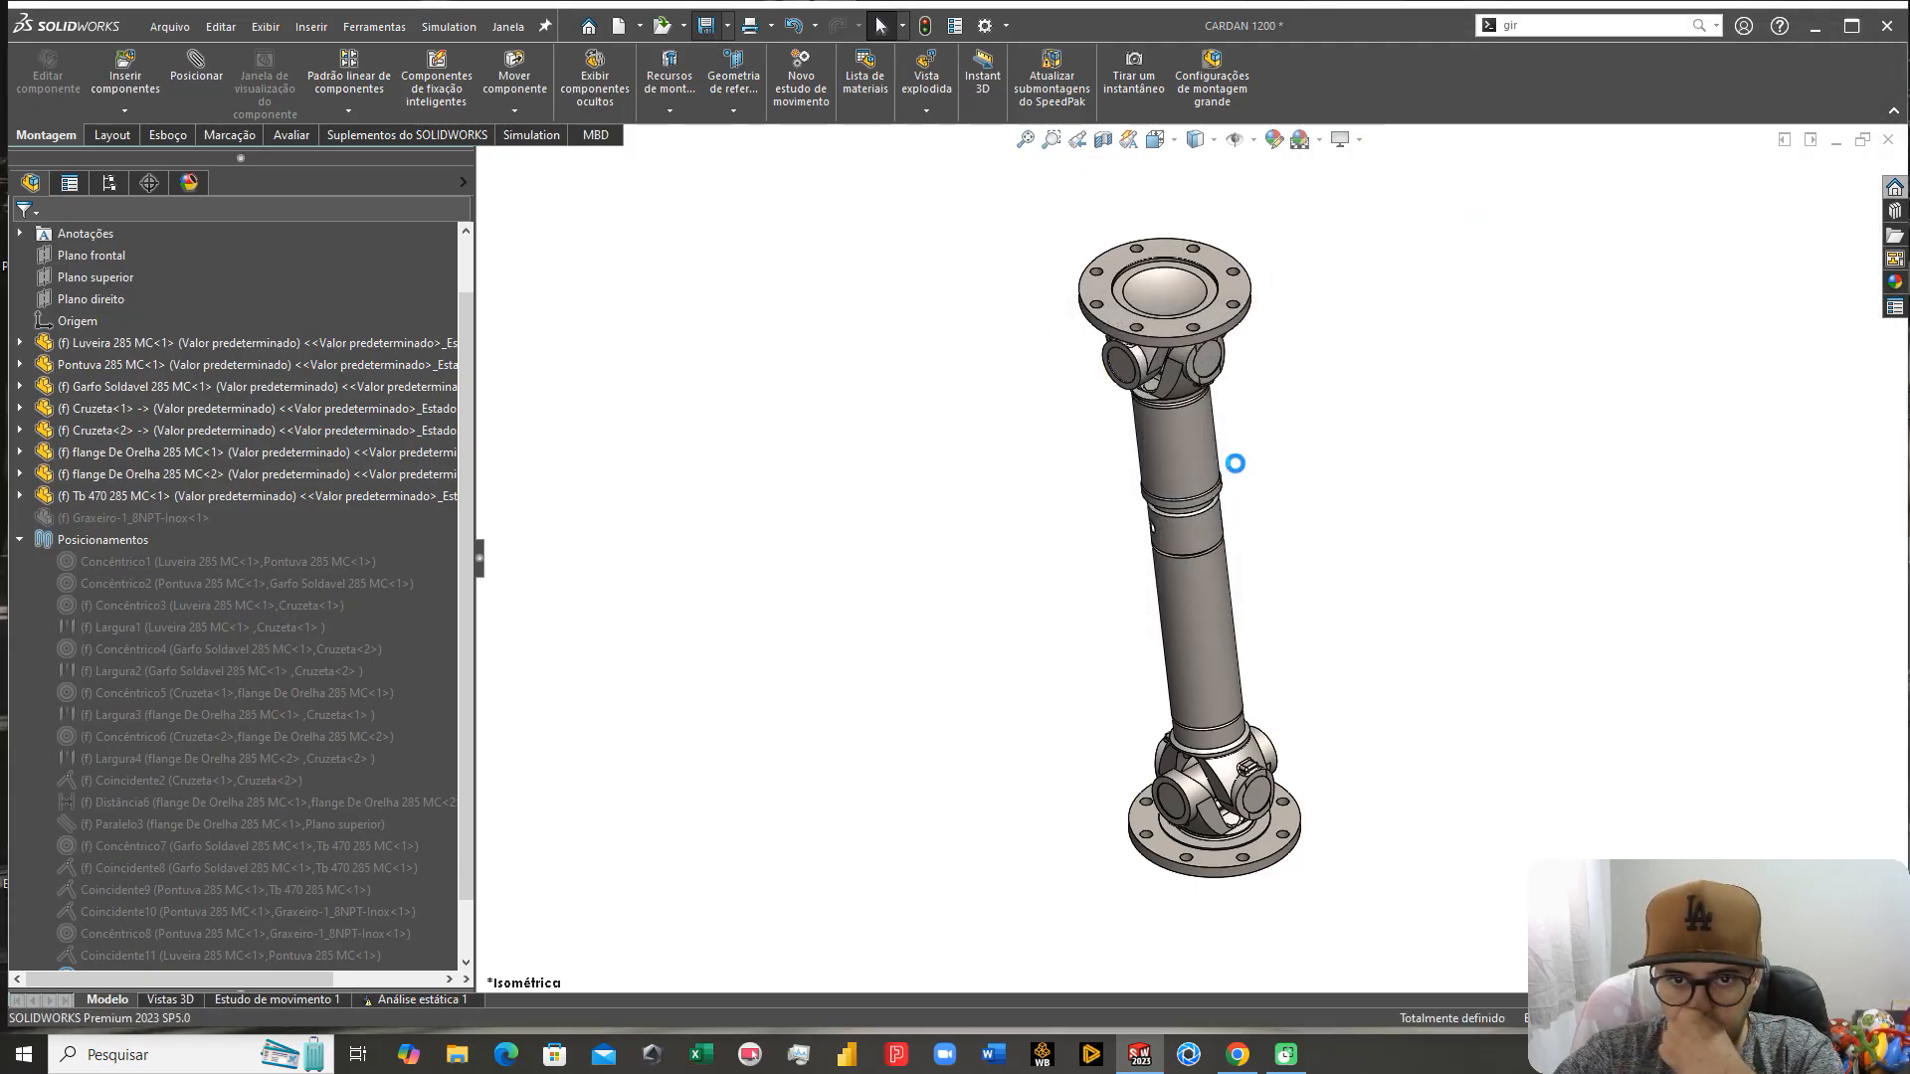
Step: Try to mesh and run the Análise estática 1 study
{"action": "left_click", "coordinate": [435, 1000]}
{"action": "right_click", "coordinate": [94, 644]}
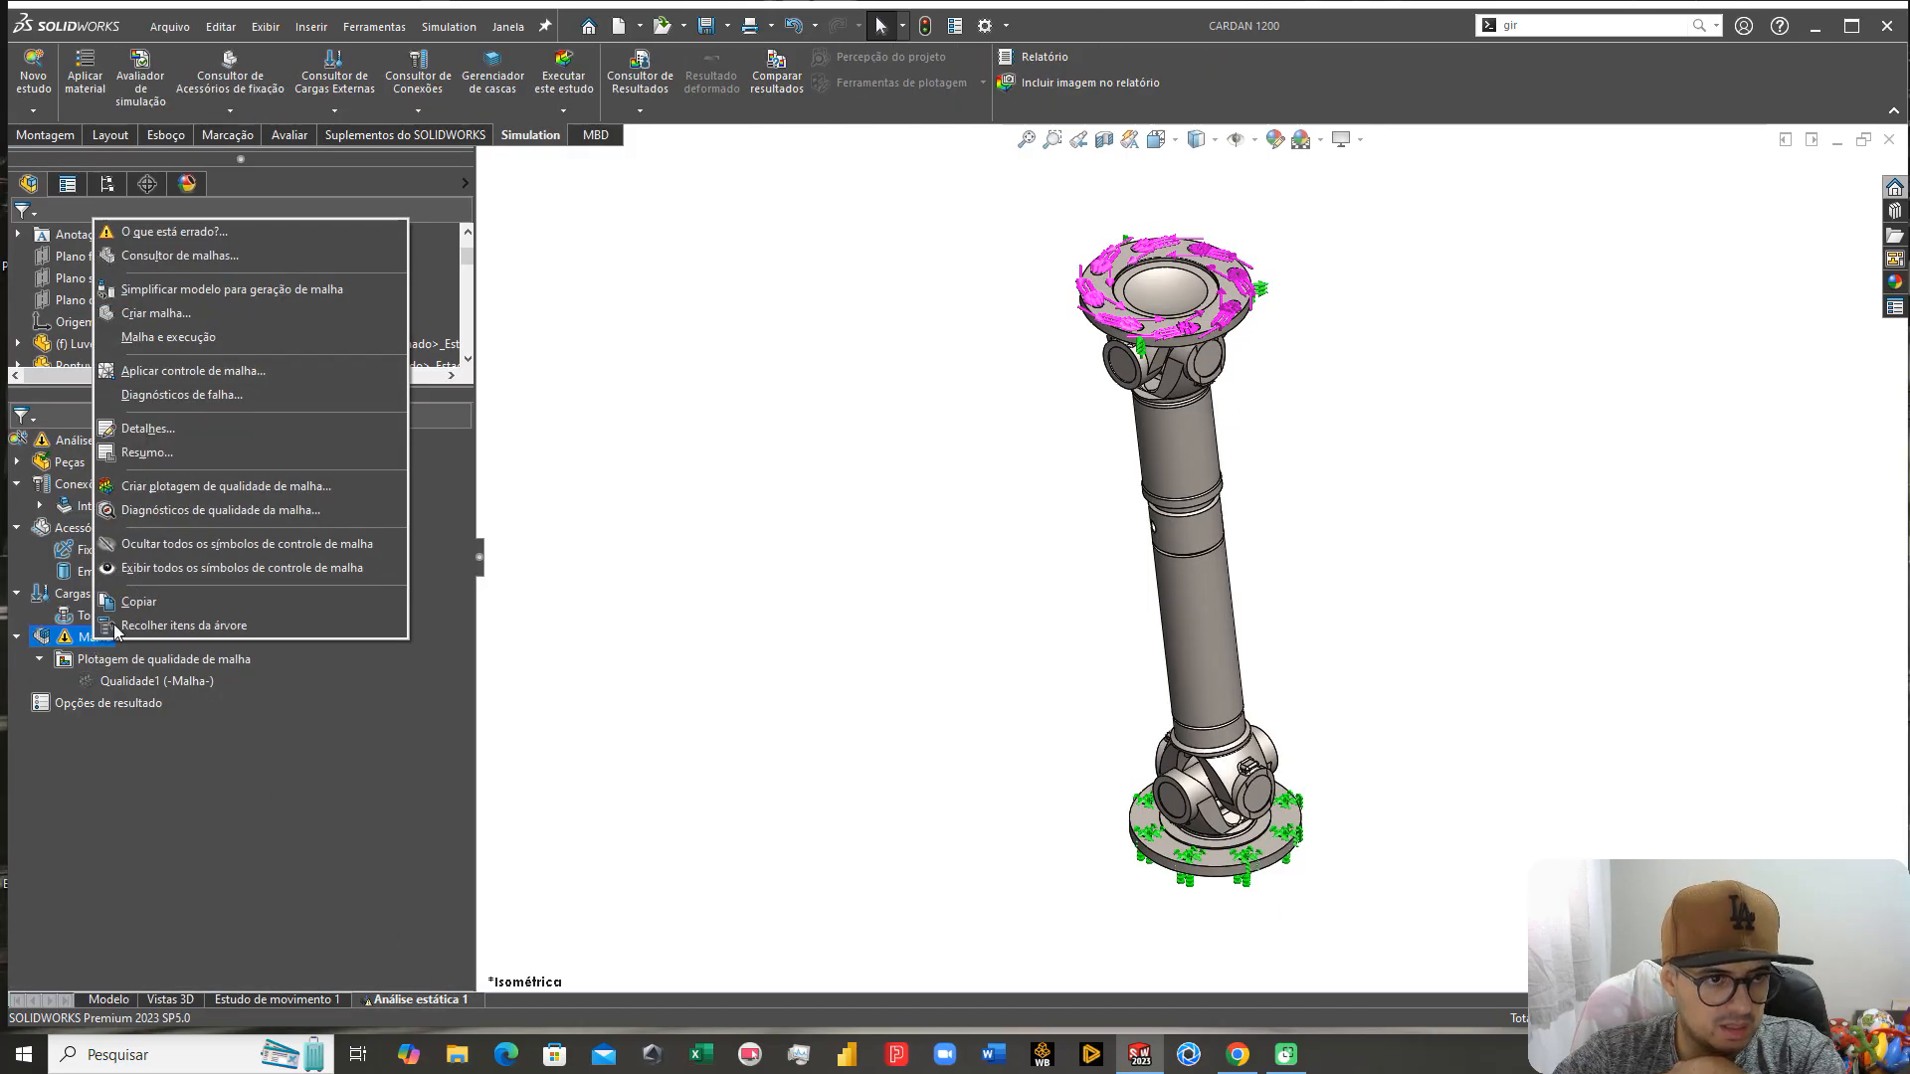
{"action": "left_click", "coordinate": [143, 338]}
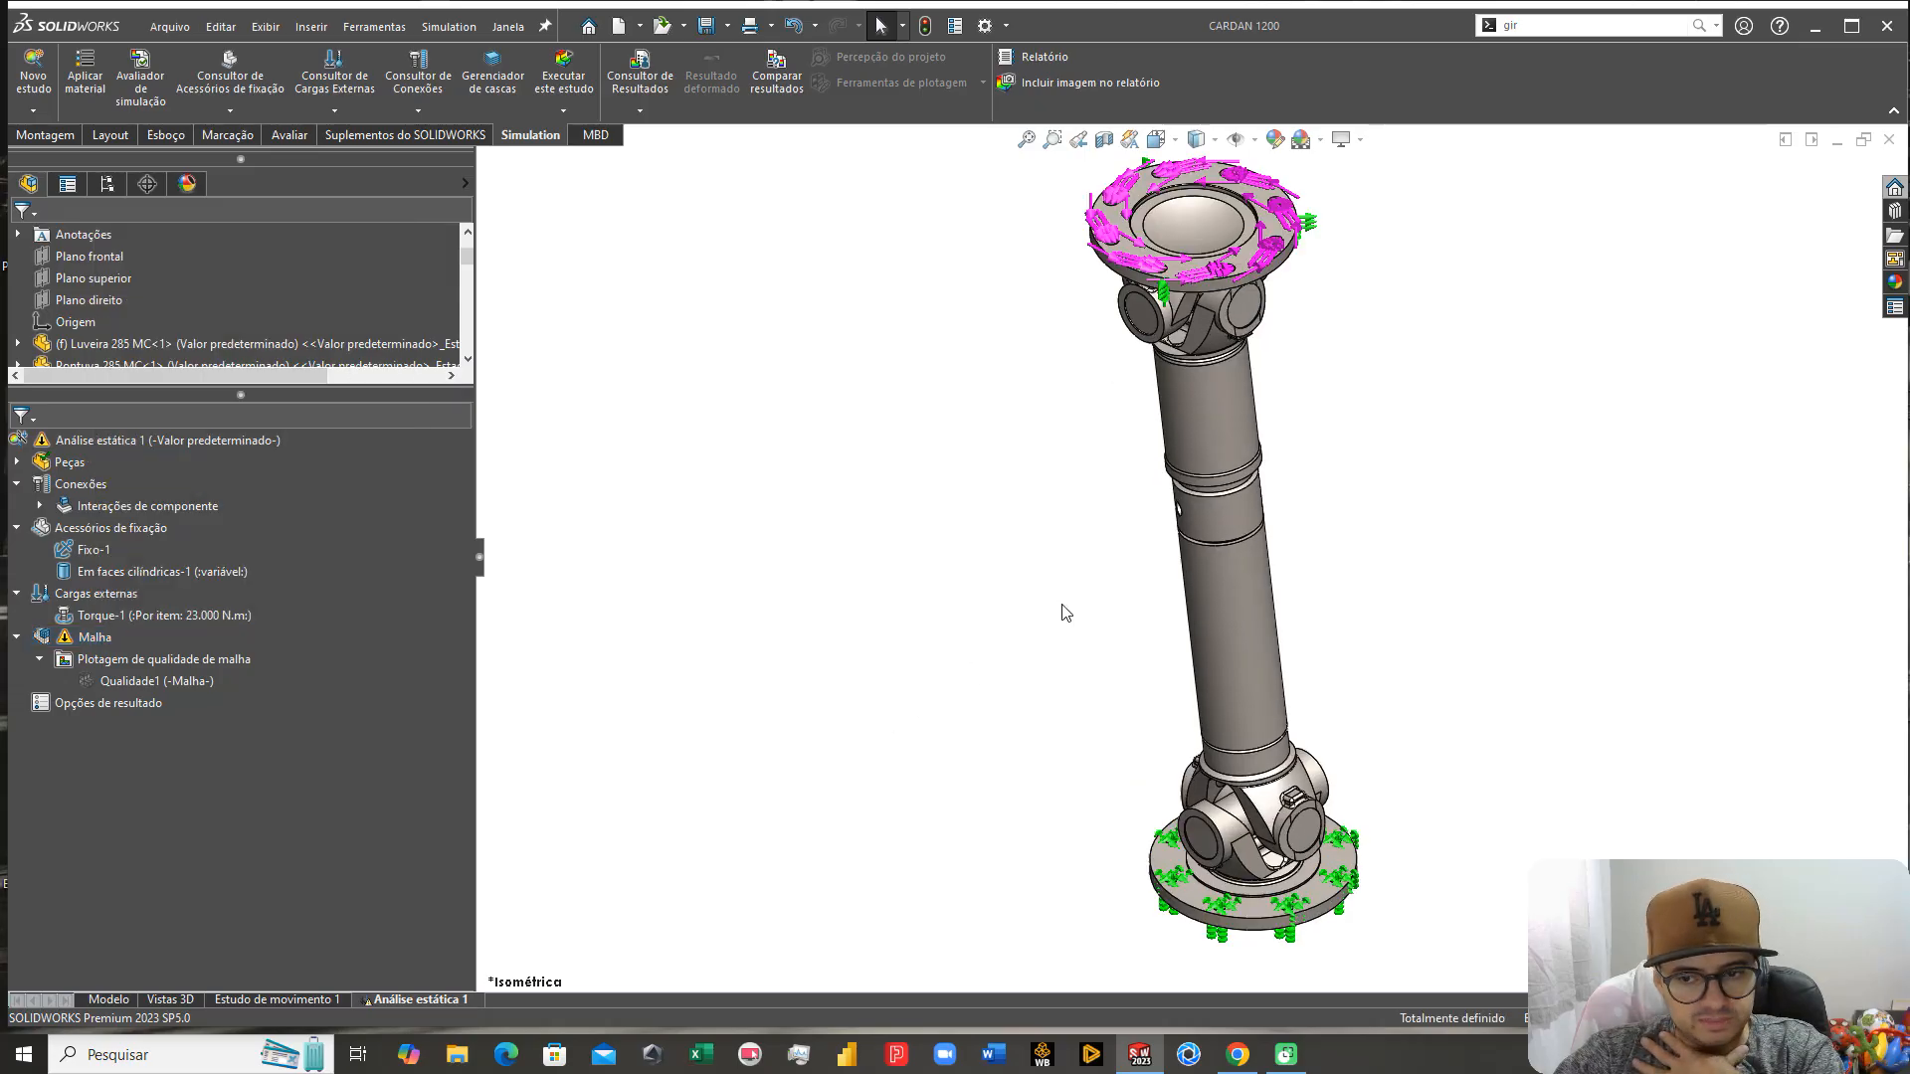
Step: Examine the clearance and contact between the Pontuva's spline teeth and the Luveira's grooves, including the tooth edge fillet
{"action": "middle_click_drag", "start_coordinate": [1061, 459], "coordinate": [1229, 358]}
{"action": "scroll", "coordinate": [1178, 507], "scroll_direction": "down", "scroll_amount": 10}
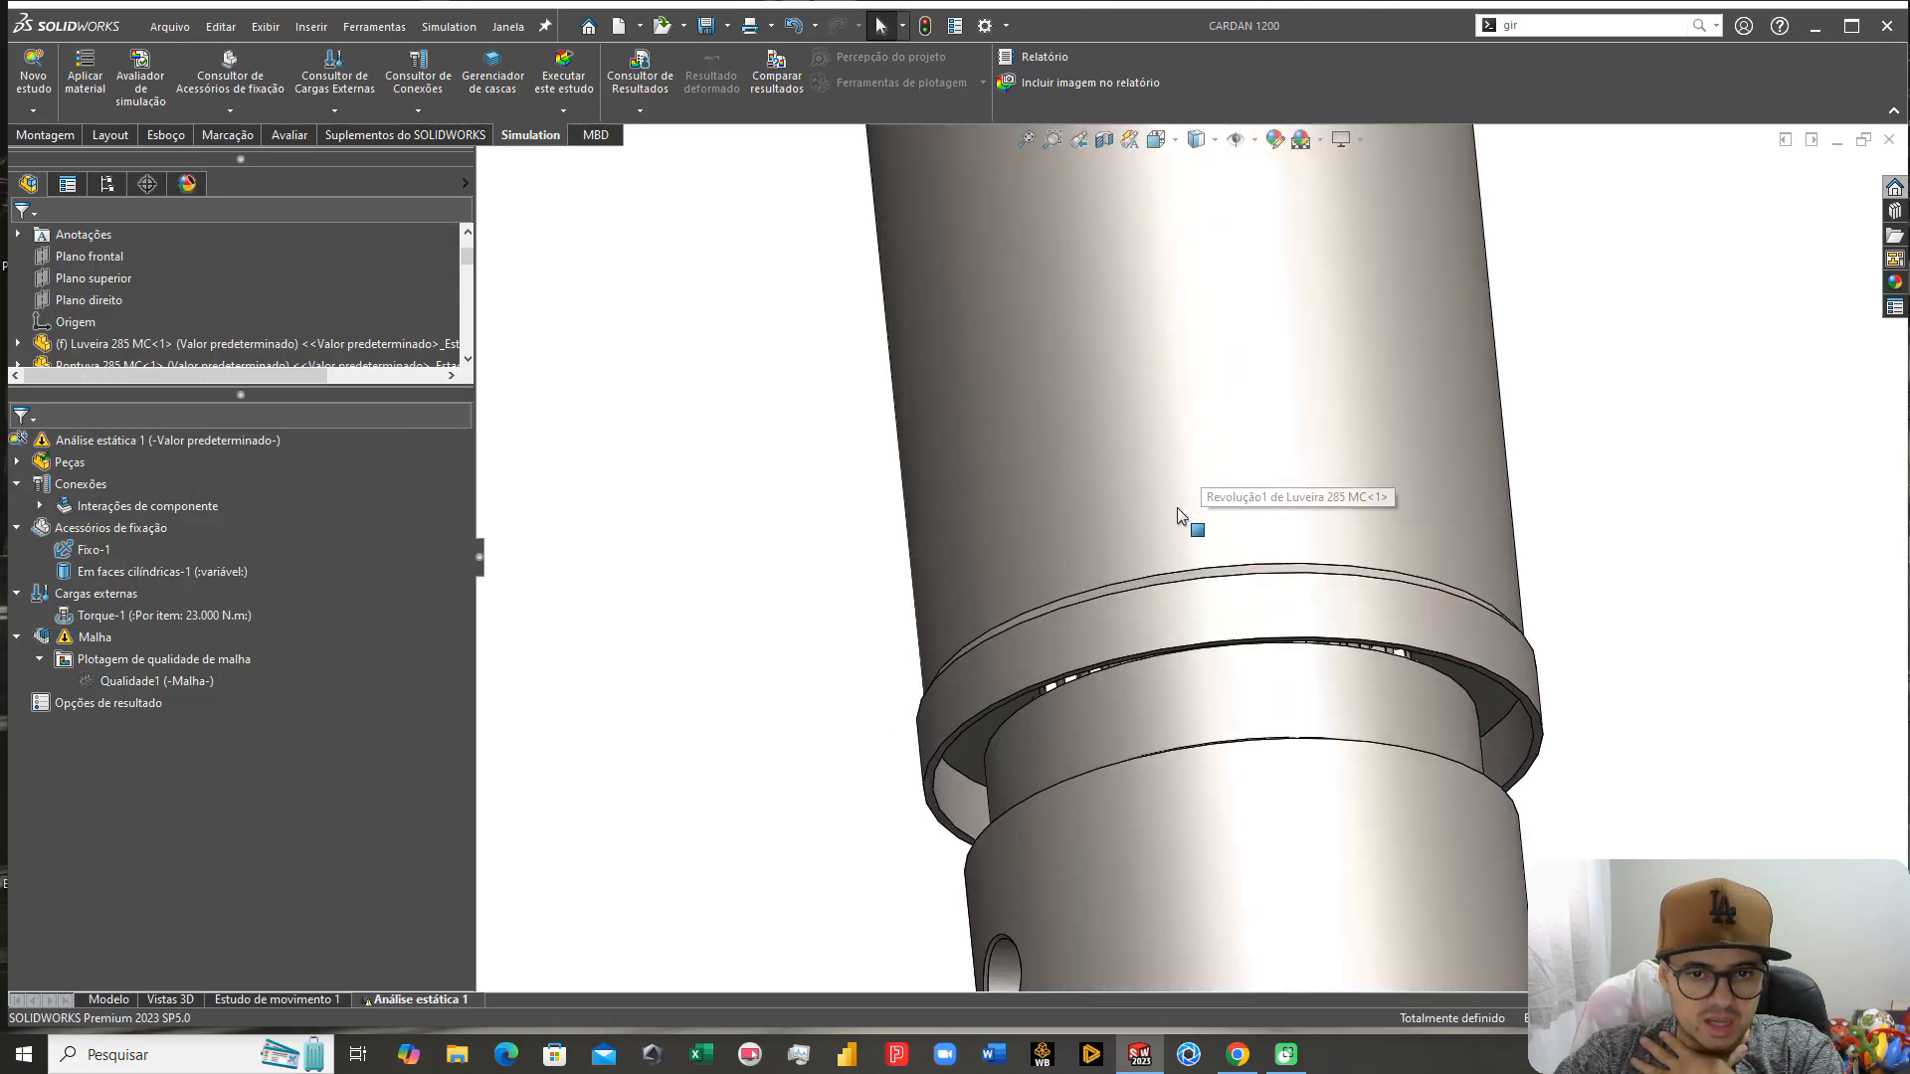
{"action": "scroll", "coordinate": [1232, 392], "scroll_direction": "up", "scroll_amount": 3}
{"action": "scroll", "coordinate": [1237, 750], "scroll_direction": "down", "scroll_amount": 12}
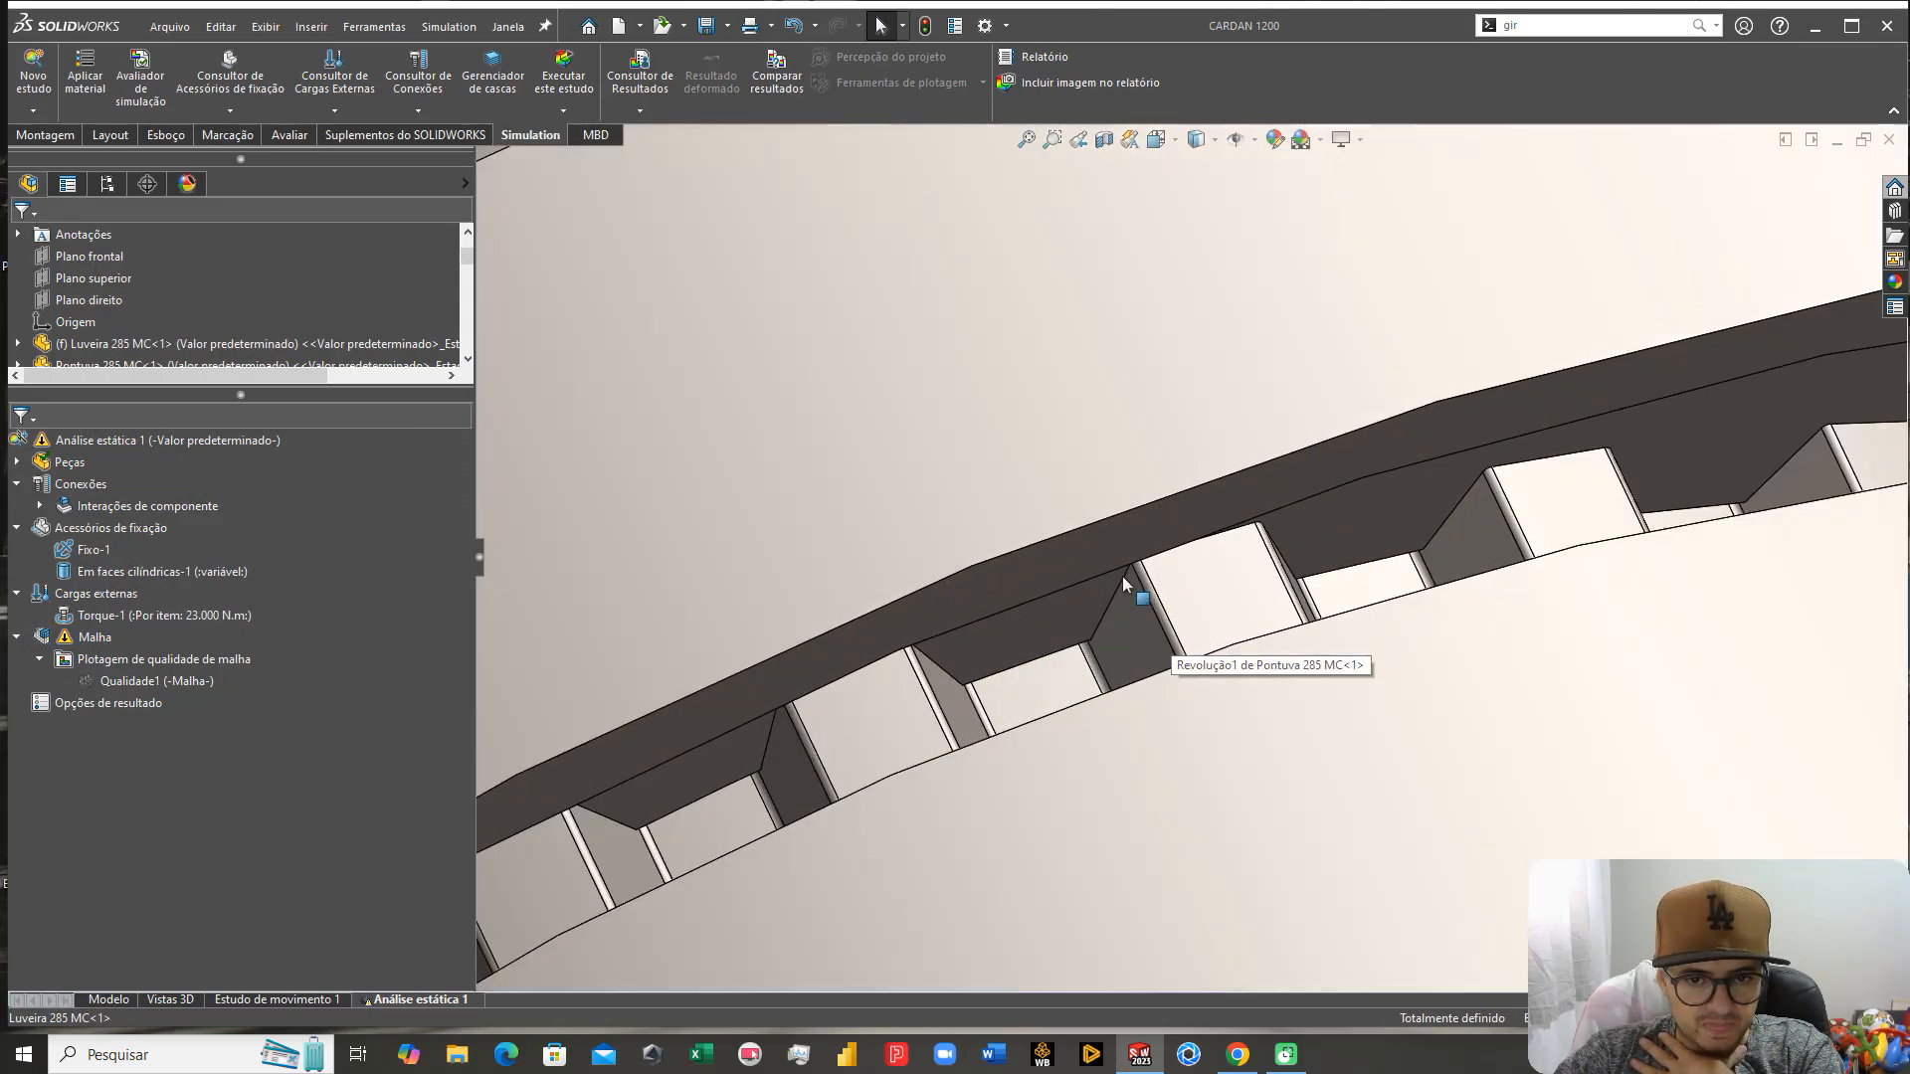
{"action": "scroll", "coordinate": [1141, 531], "scroll_direction": "down", "scroll_amount": 4}
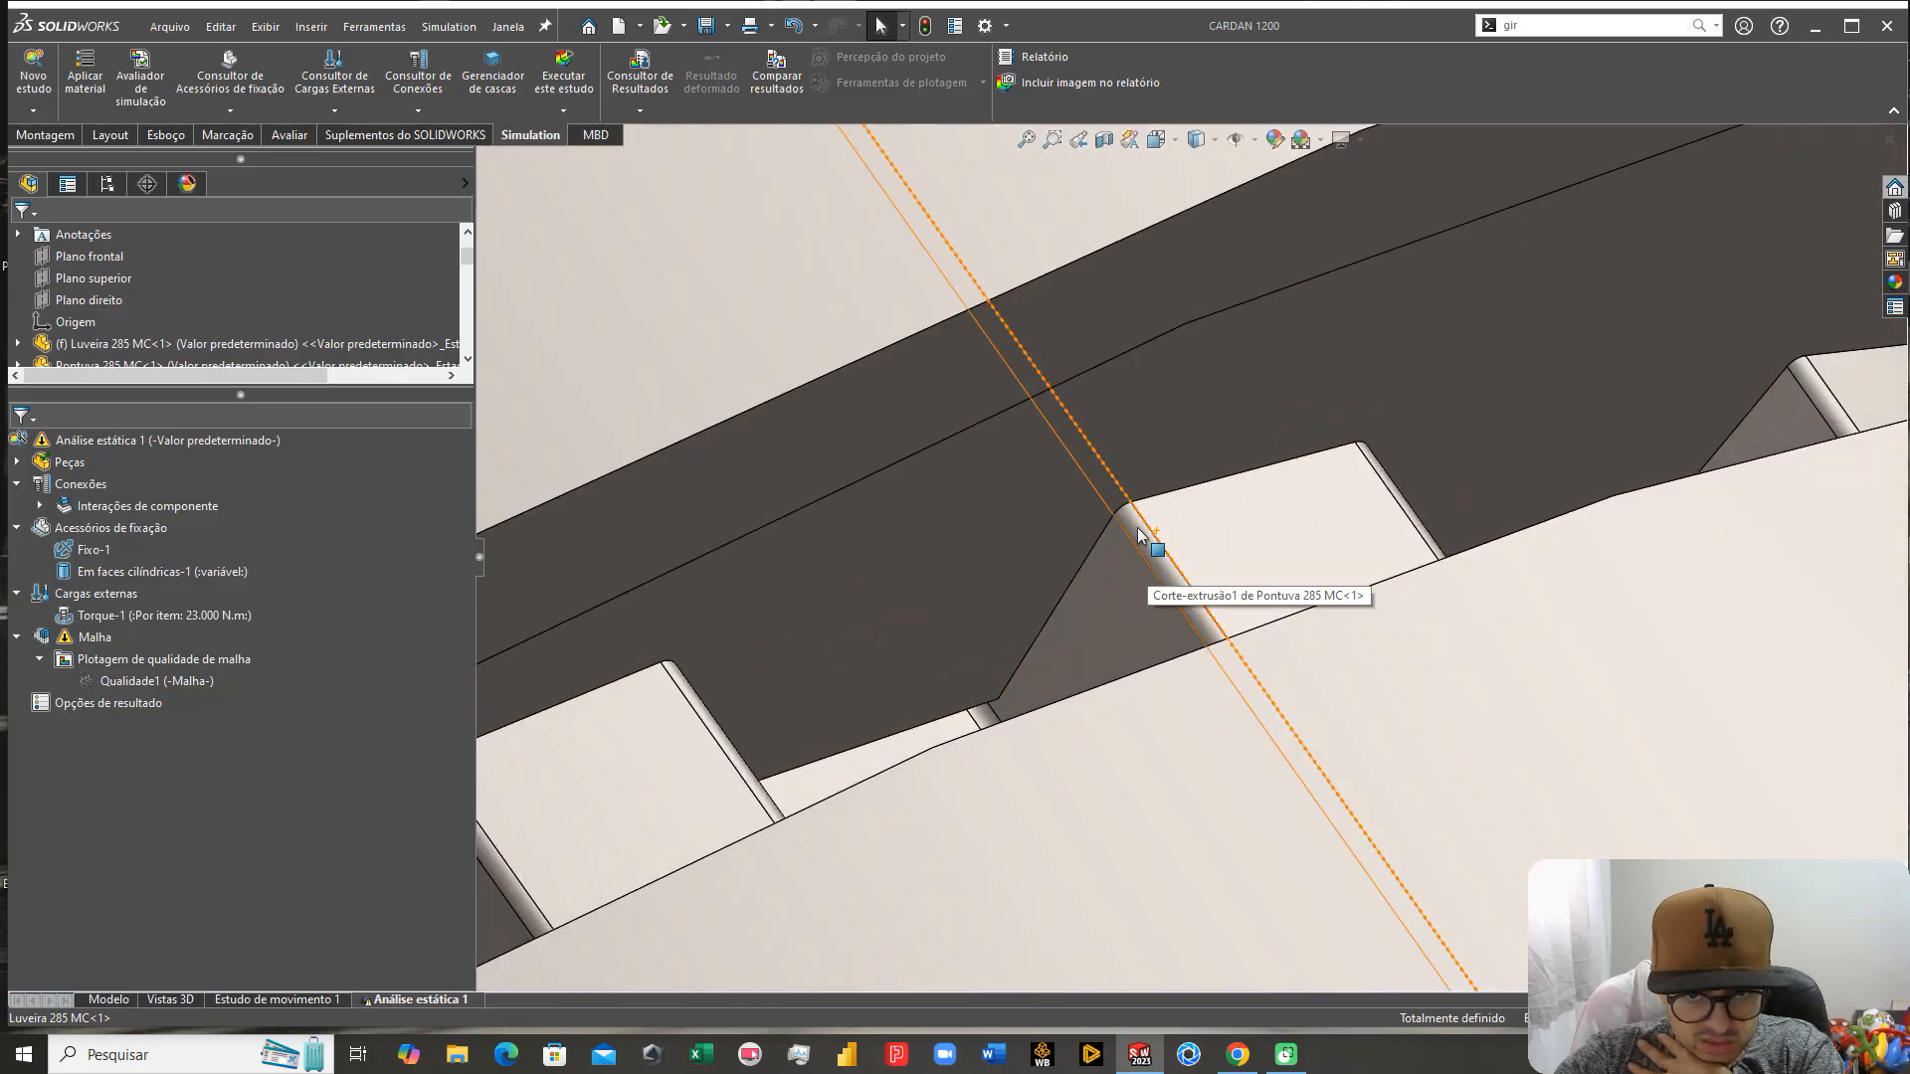
{"action": "left_click", "coordinate": [1142, 534]}
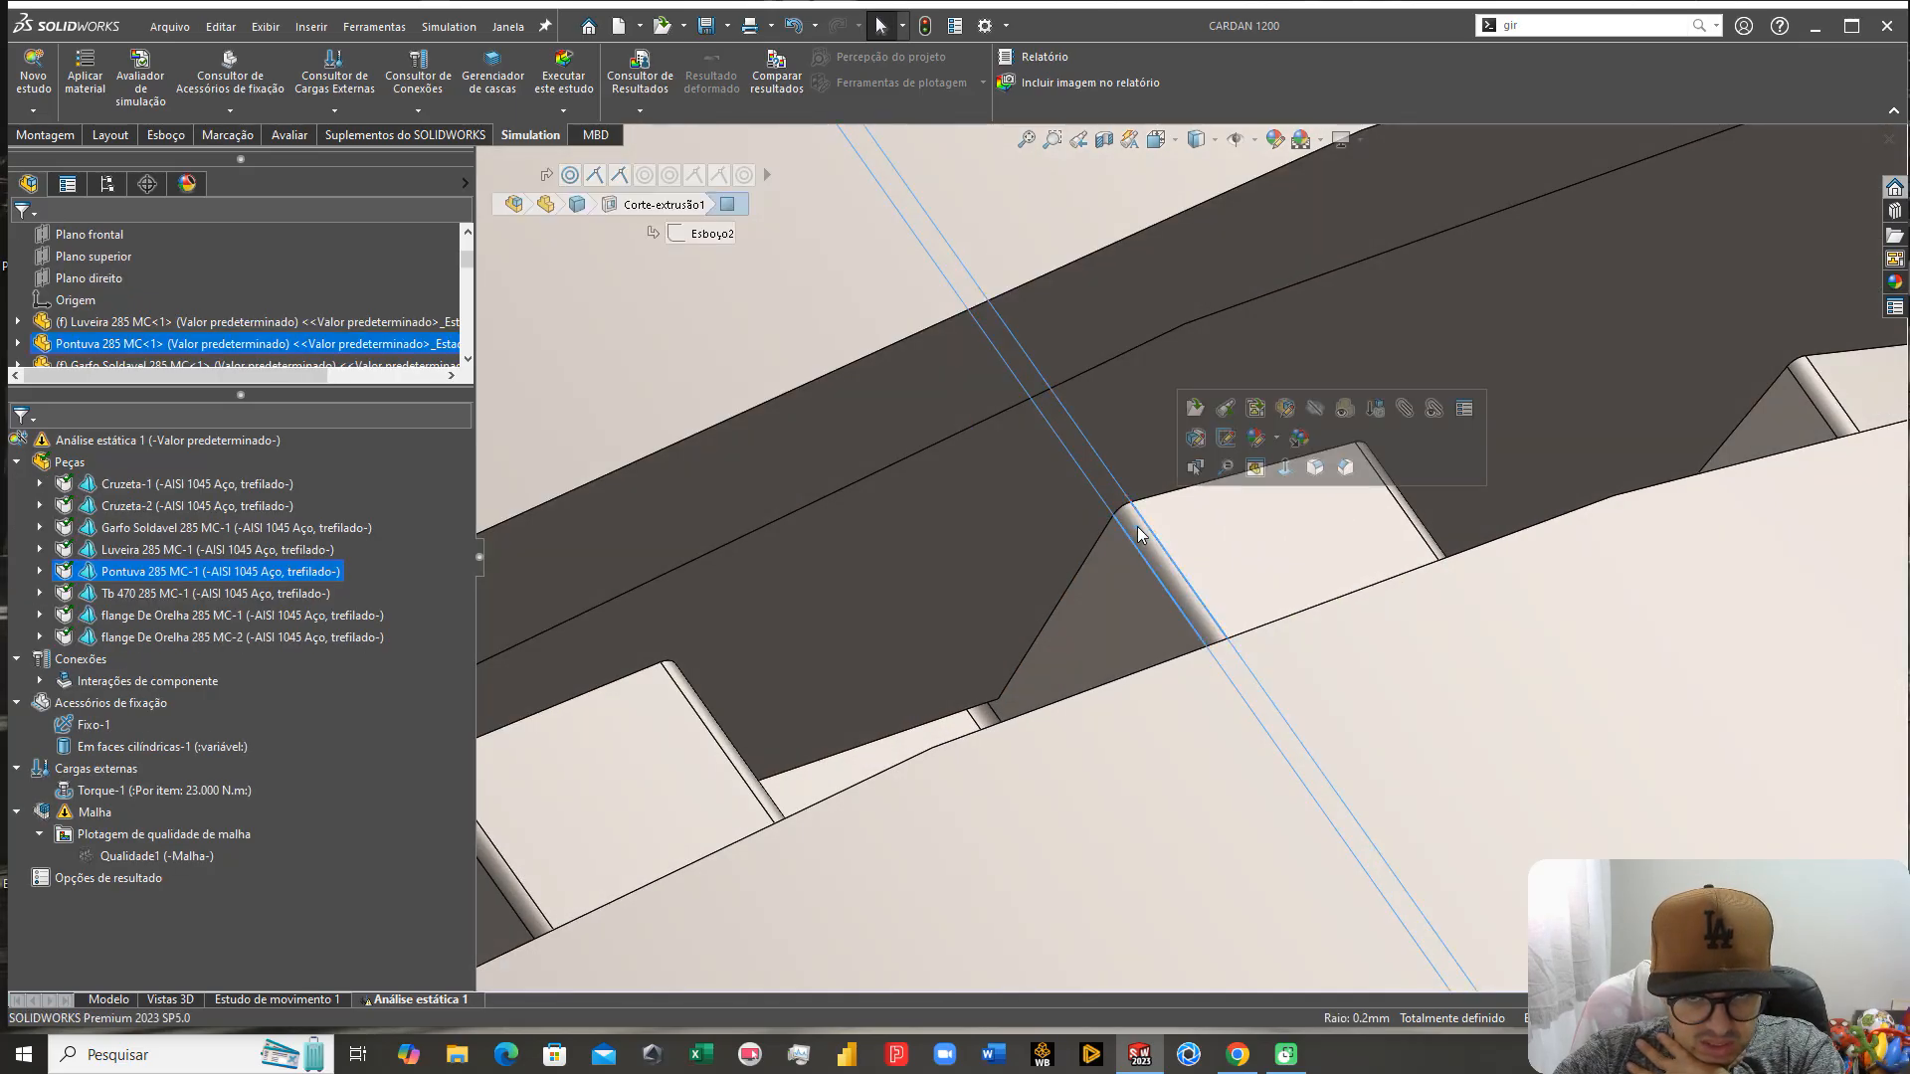
{"action": "scroll", "coordinate": [1139, 534], "scroll_direction": "up", "scroll_amount": 6}
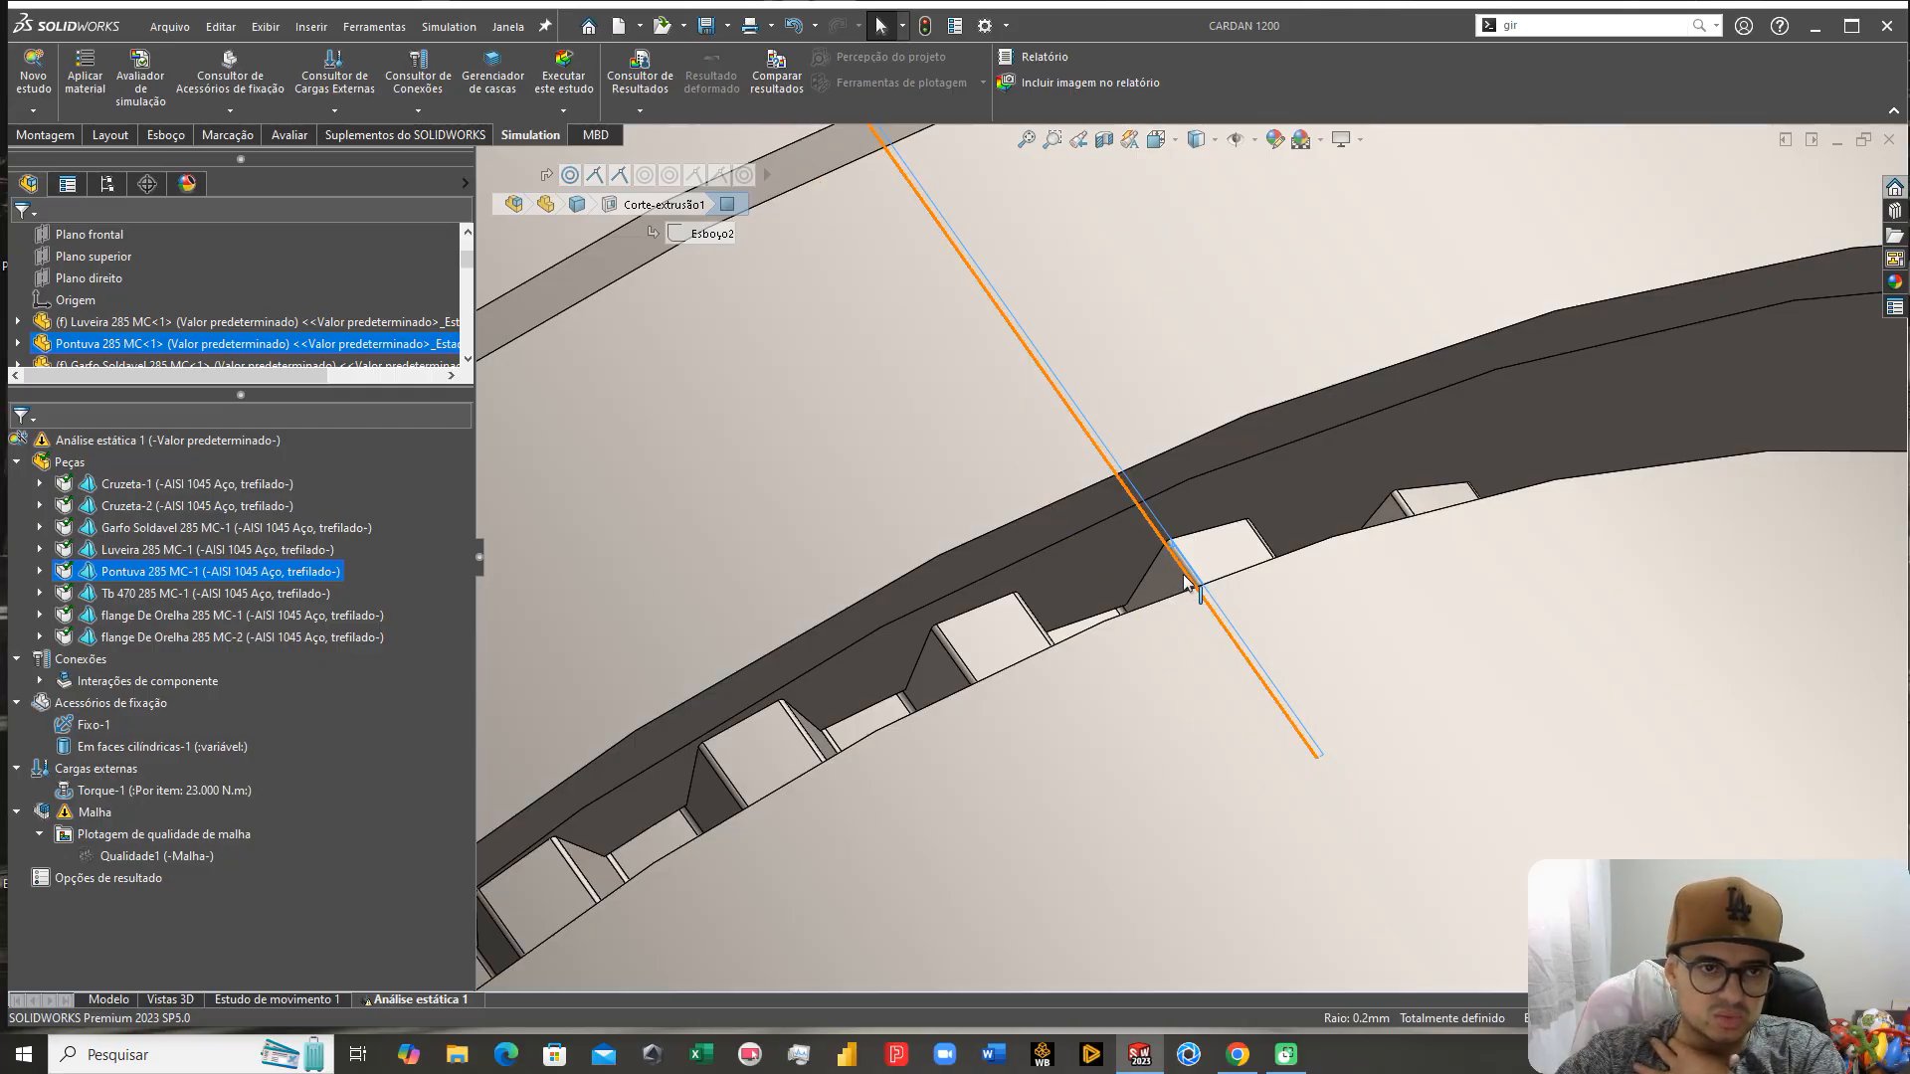
{"action": "scroll", "coordinate": [1186, 582], "scroll_direction": "up", "scroll_amount": 3}
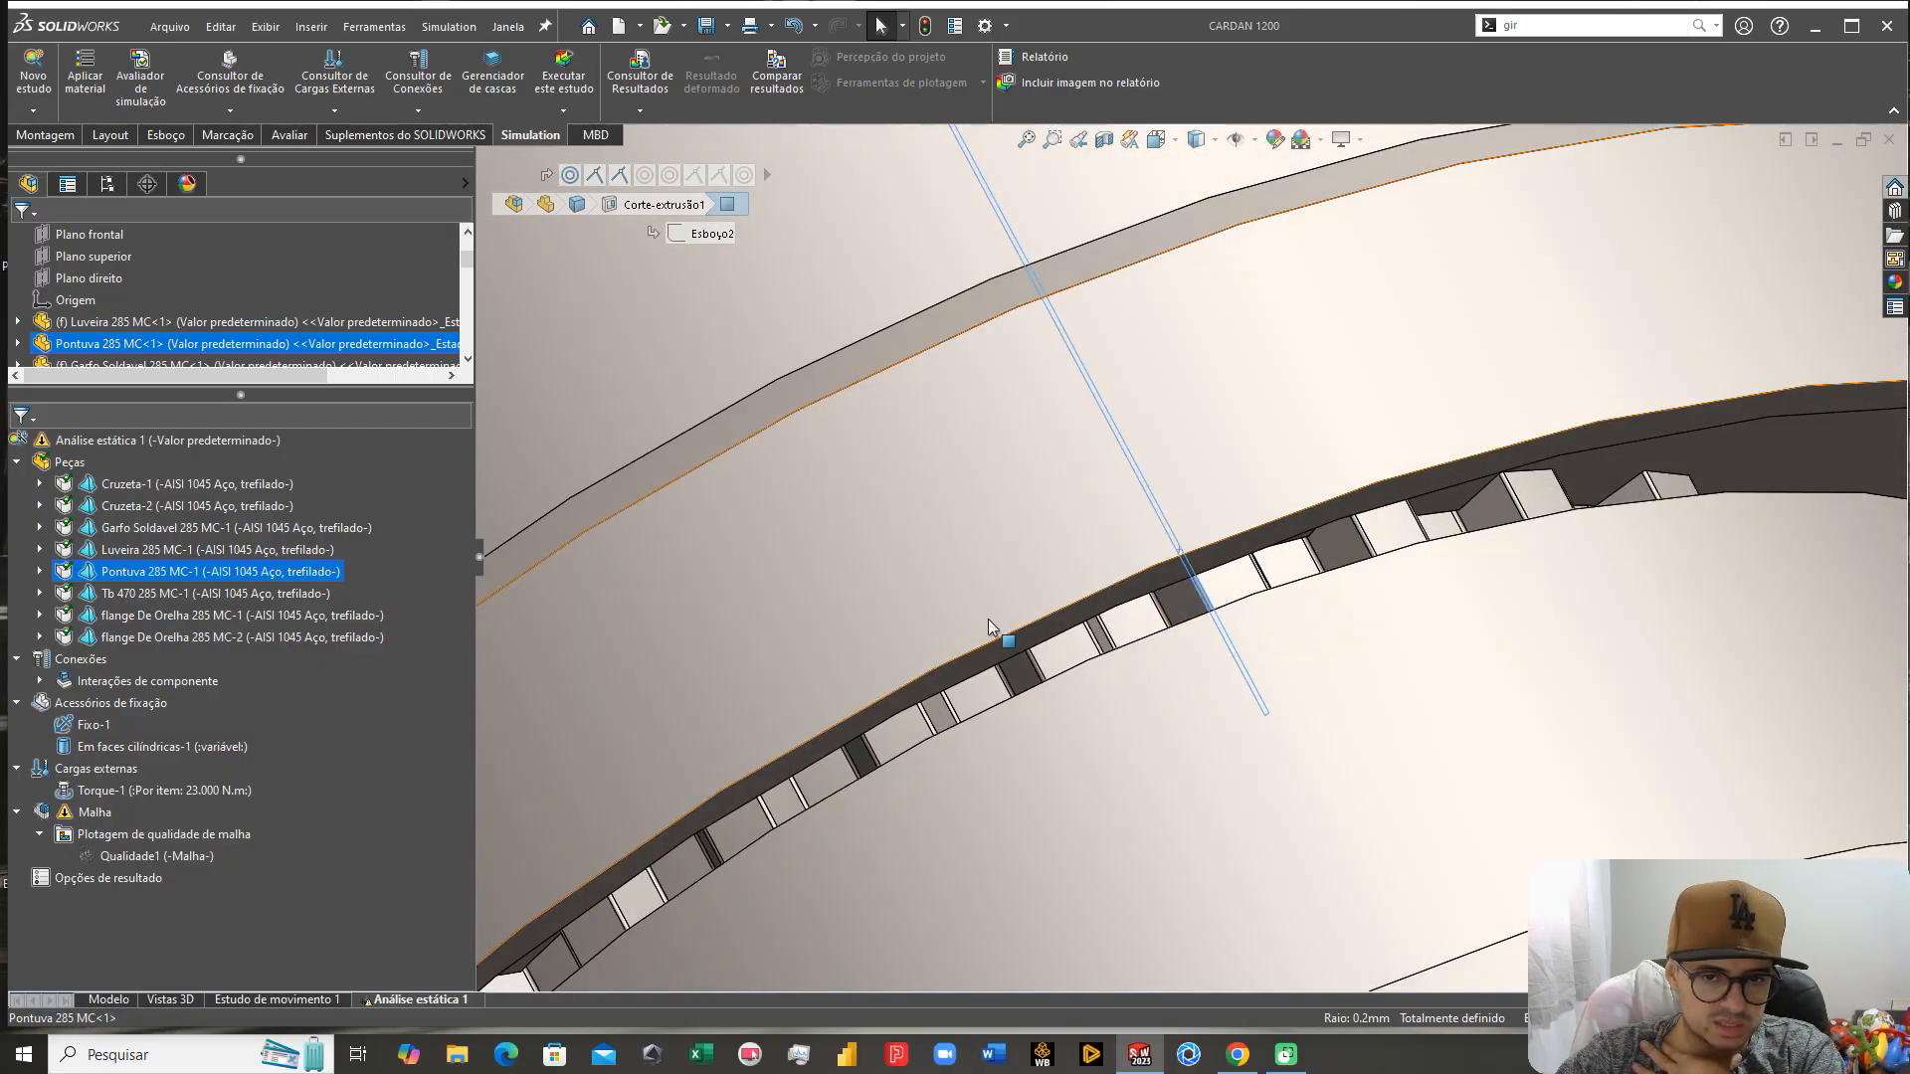
{"action": "scroll", "coordinate": [1016, 545], "scroll_direction": "down", "scroll_amount": 5}
{"action": "mouse_move", "coordinate": [1014, 537]}
{"action": "middle_mouse_down"}
{"action": "mouse_move", "coordinate": [1082, 695]}
{"action": "mouse_move", "coordinate": [938, 759]}
{"action": "mouse_move", "coordinate": [952, 809]}
{"action": "mouse_move", "coordinate": [1192, 699]}
{"action": "mouse_move", "coordinate": [1286, 621]}
{"action": "mouse_move", "coordinate": [1030, 677]}
{"action": "mouse_move", "coordinate": [1083, 600]}
{"action": "mouse_move", "coordinate": [1039, 597]}
{"action": "middle_mouse_up"}
{"action": "scroll", "coordinate": [1194, 707], "scroll_direction": "down", "scroll_amount": 2}
{"action": "scroll", "coordinate": [1074, 597], "scroll_direction": "down", "scroll_amount": 10}
{"action": "middle_click_drag", "start_coordinate": [988, 659], "coordinate": [932, 744]}
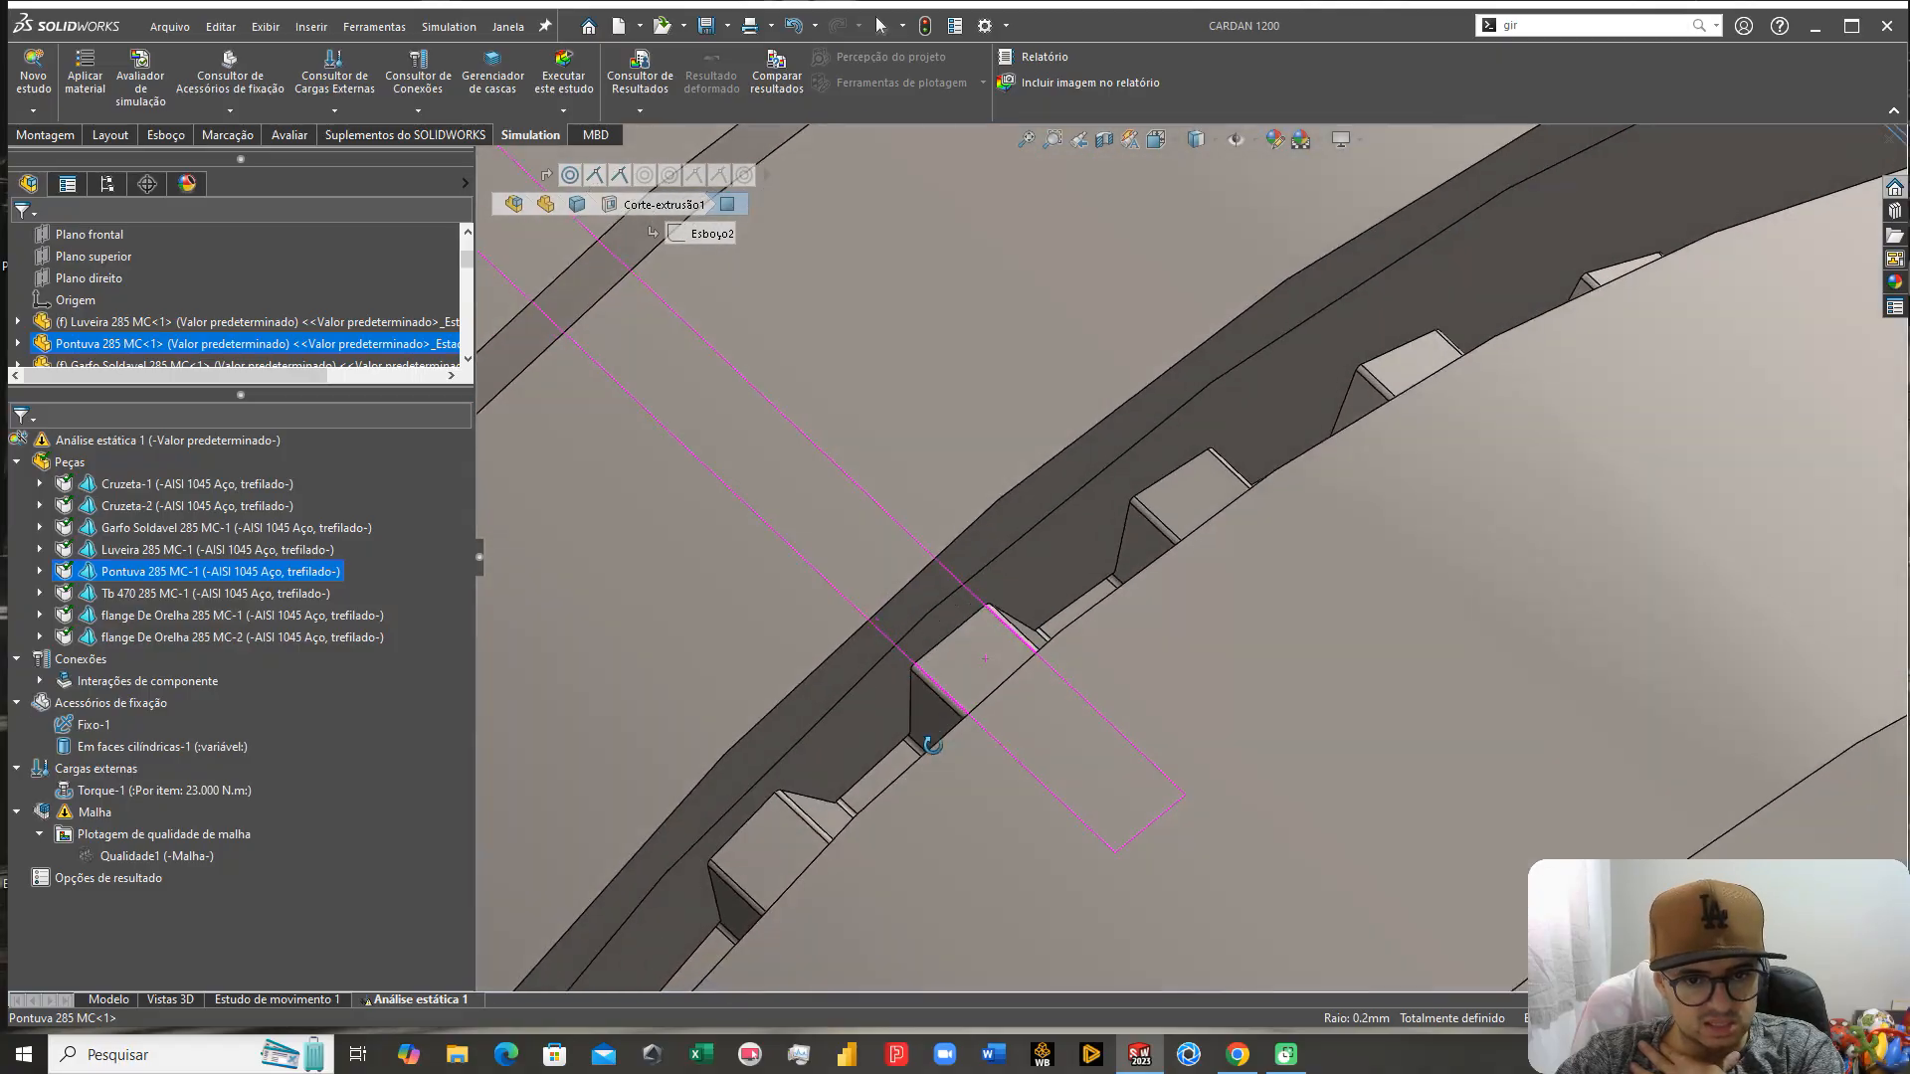
{"action": "scroll", "coordinate": [1047, 649], "scroll_direction": "up", "scroll_amount": 10}
{"action": "scroll", "coordinate": [1087, 645], "scroll_direction": "up", "scroll_amount": 3}
{"action": "scroll", "coordinate": [1243, 572], "scroll_direction": "down", "scroll_amount": 6}
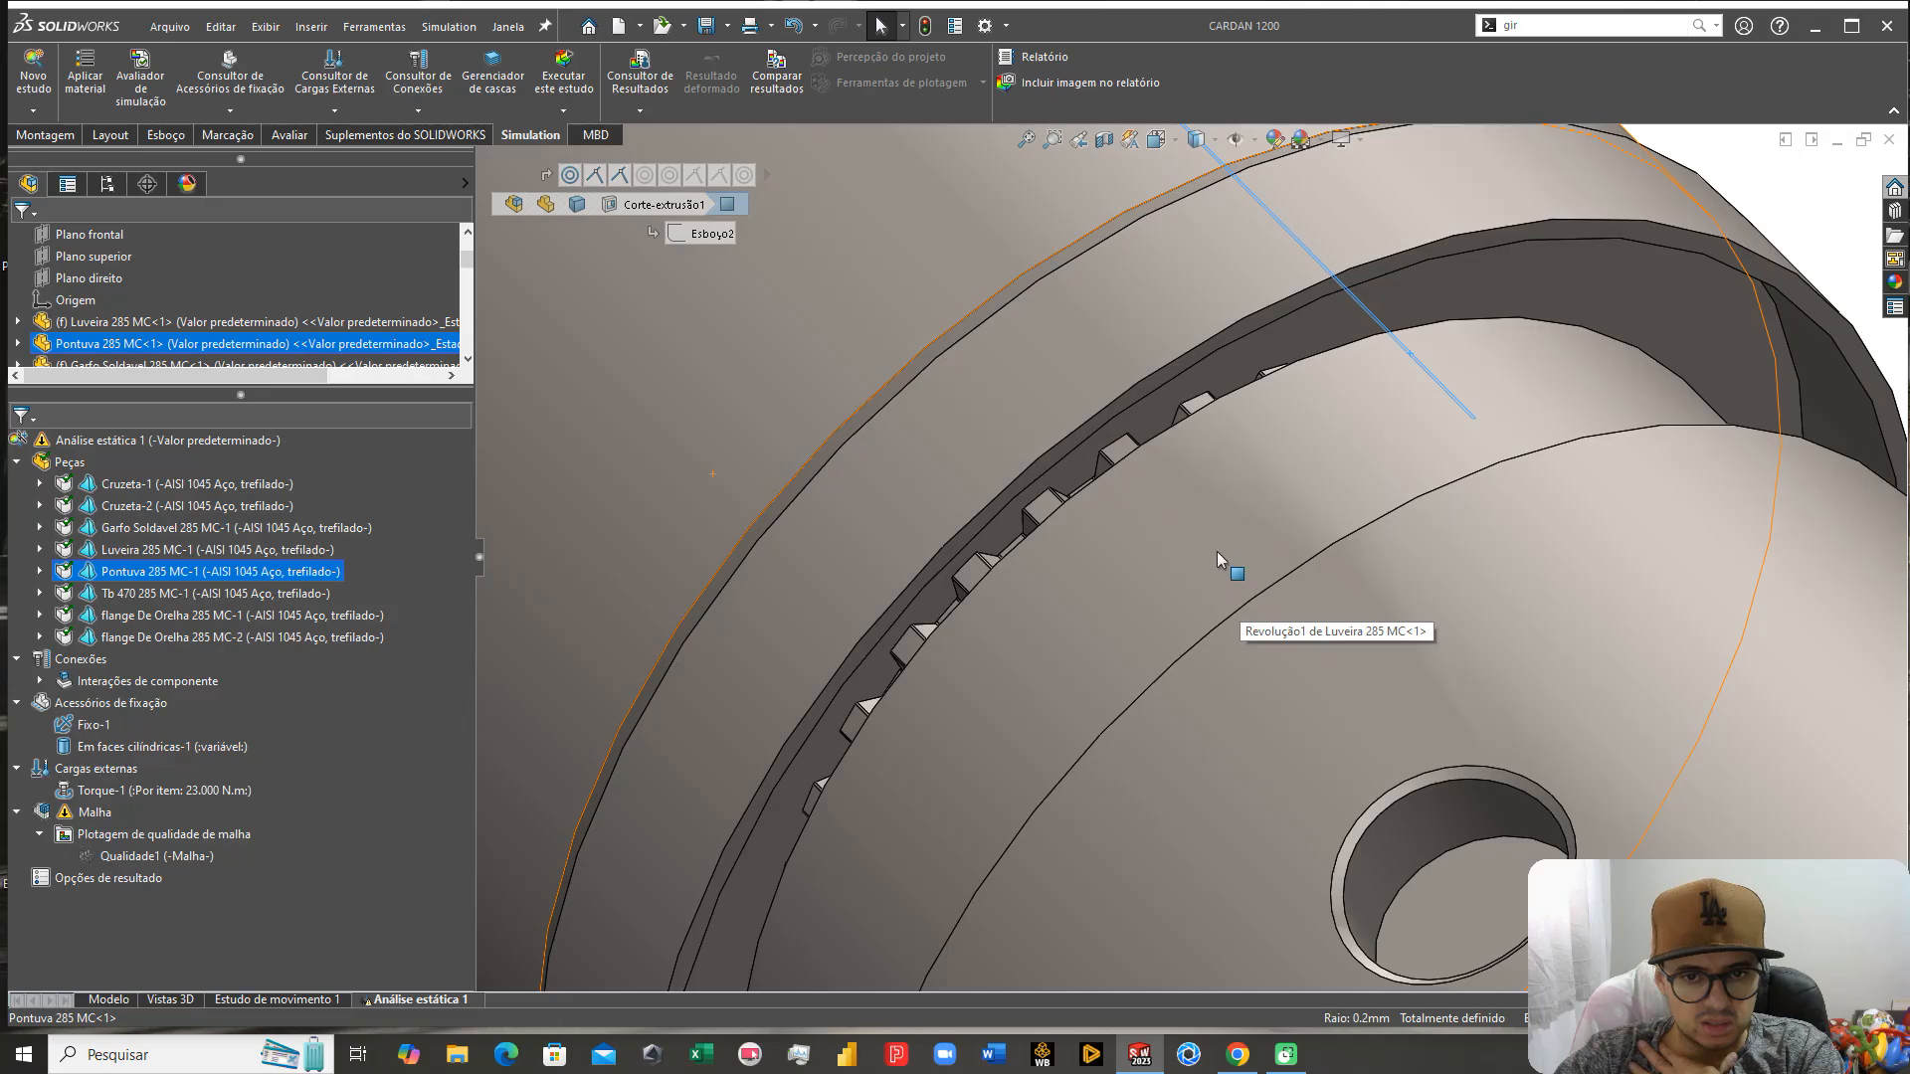
Step: Open the Pontuva 285 MC part, unsuppress Corte-extrusão3 to remove its spline teeth, and return to the assembly
{"action": "right_click", "coordinate": [1186, 521]}
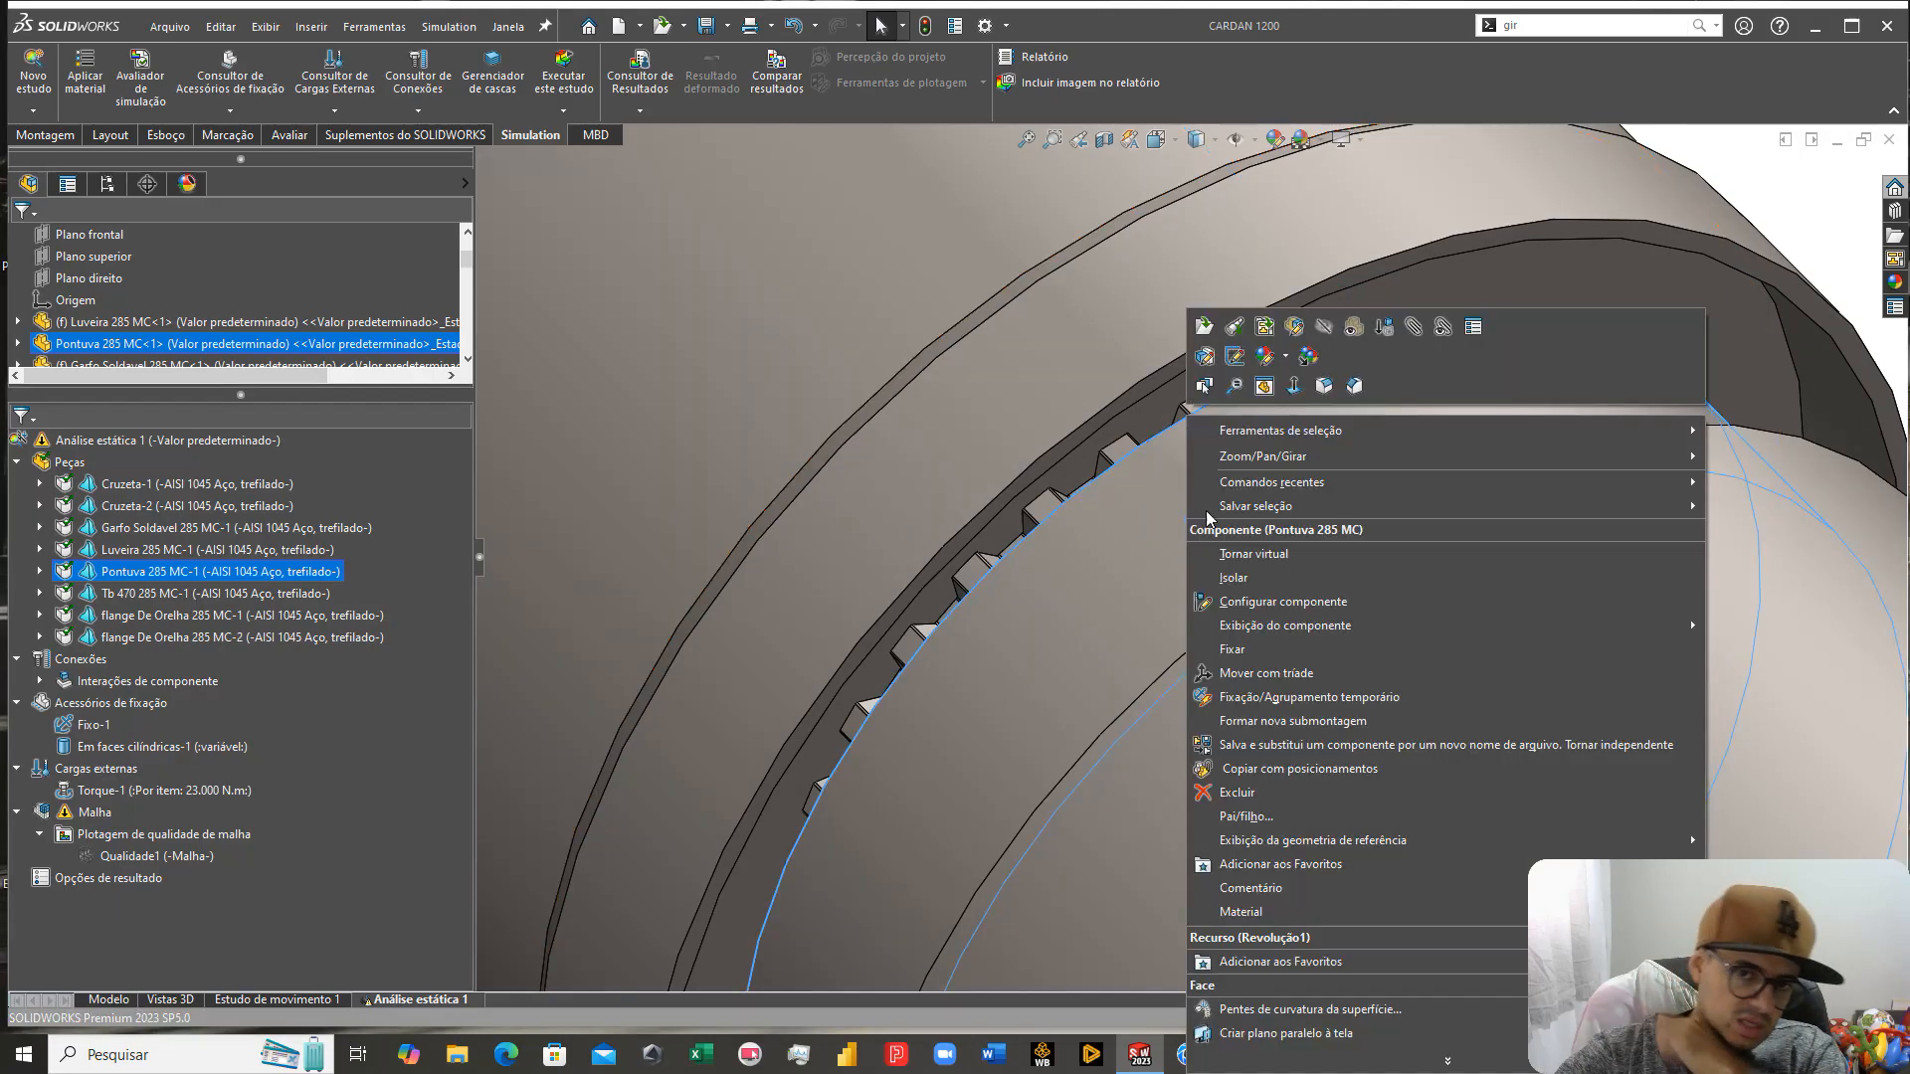
{"action": "left_click", "coordinate": [1201, 319]}
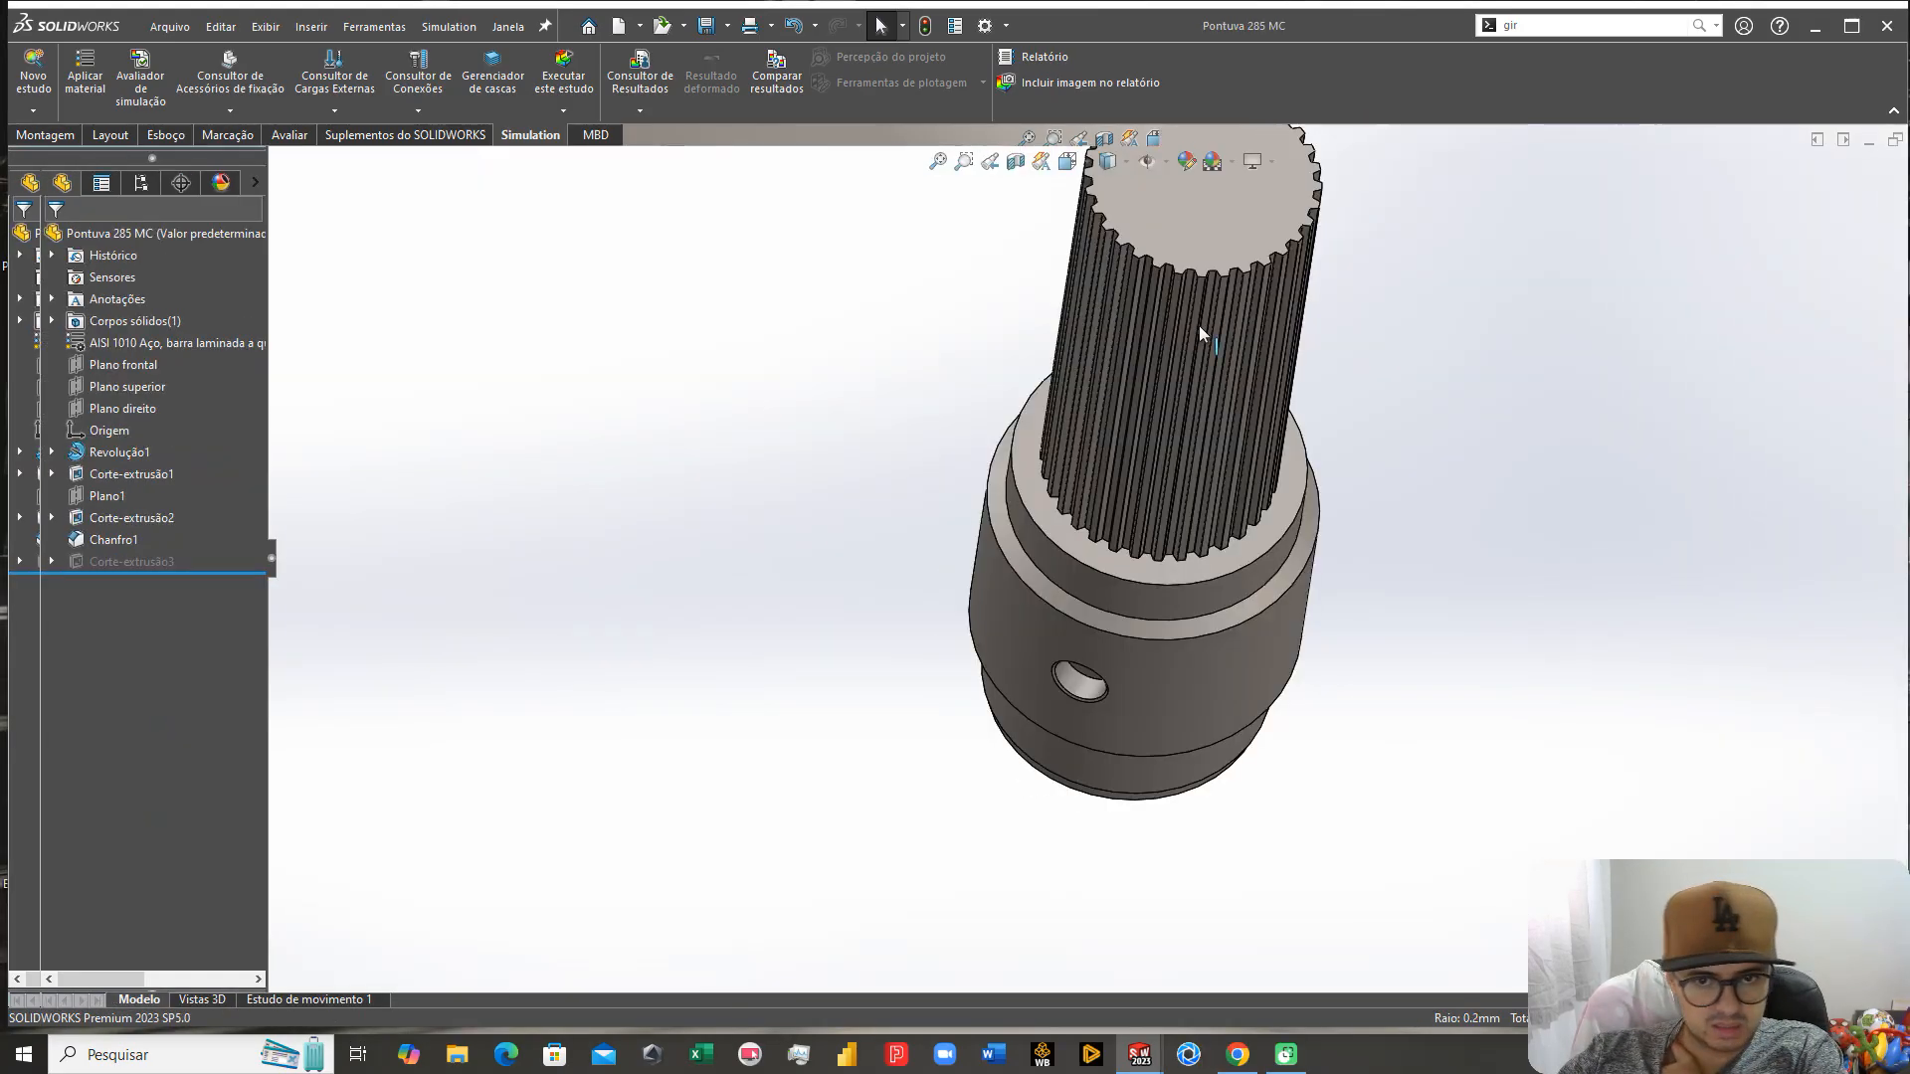
{"action": "middle_click_drag", "start_coordinate": [1258, 414], "coordinate": [1244, 593]}
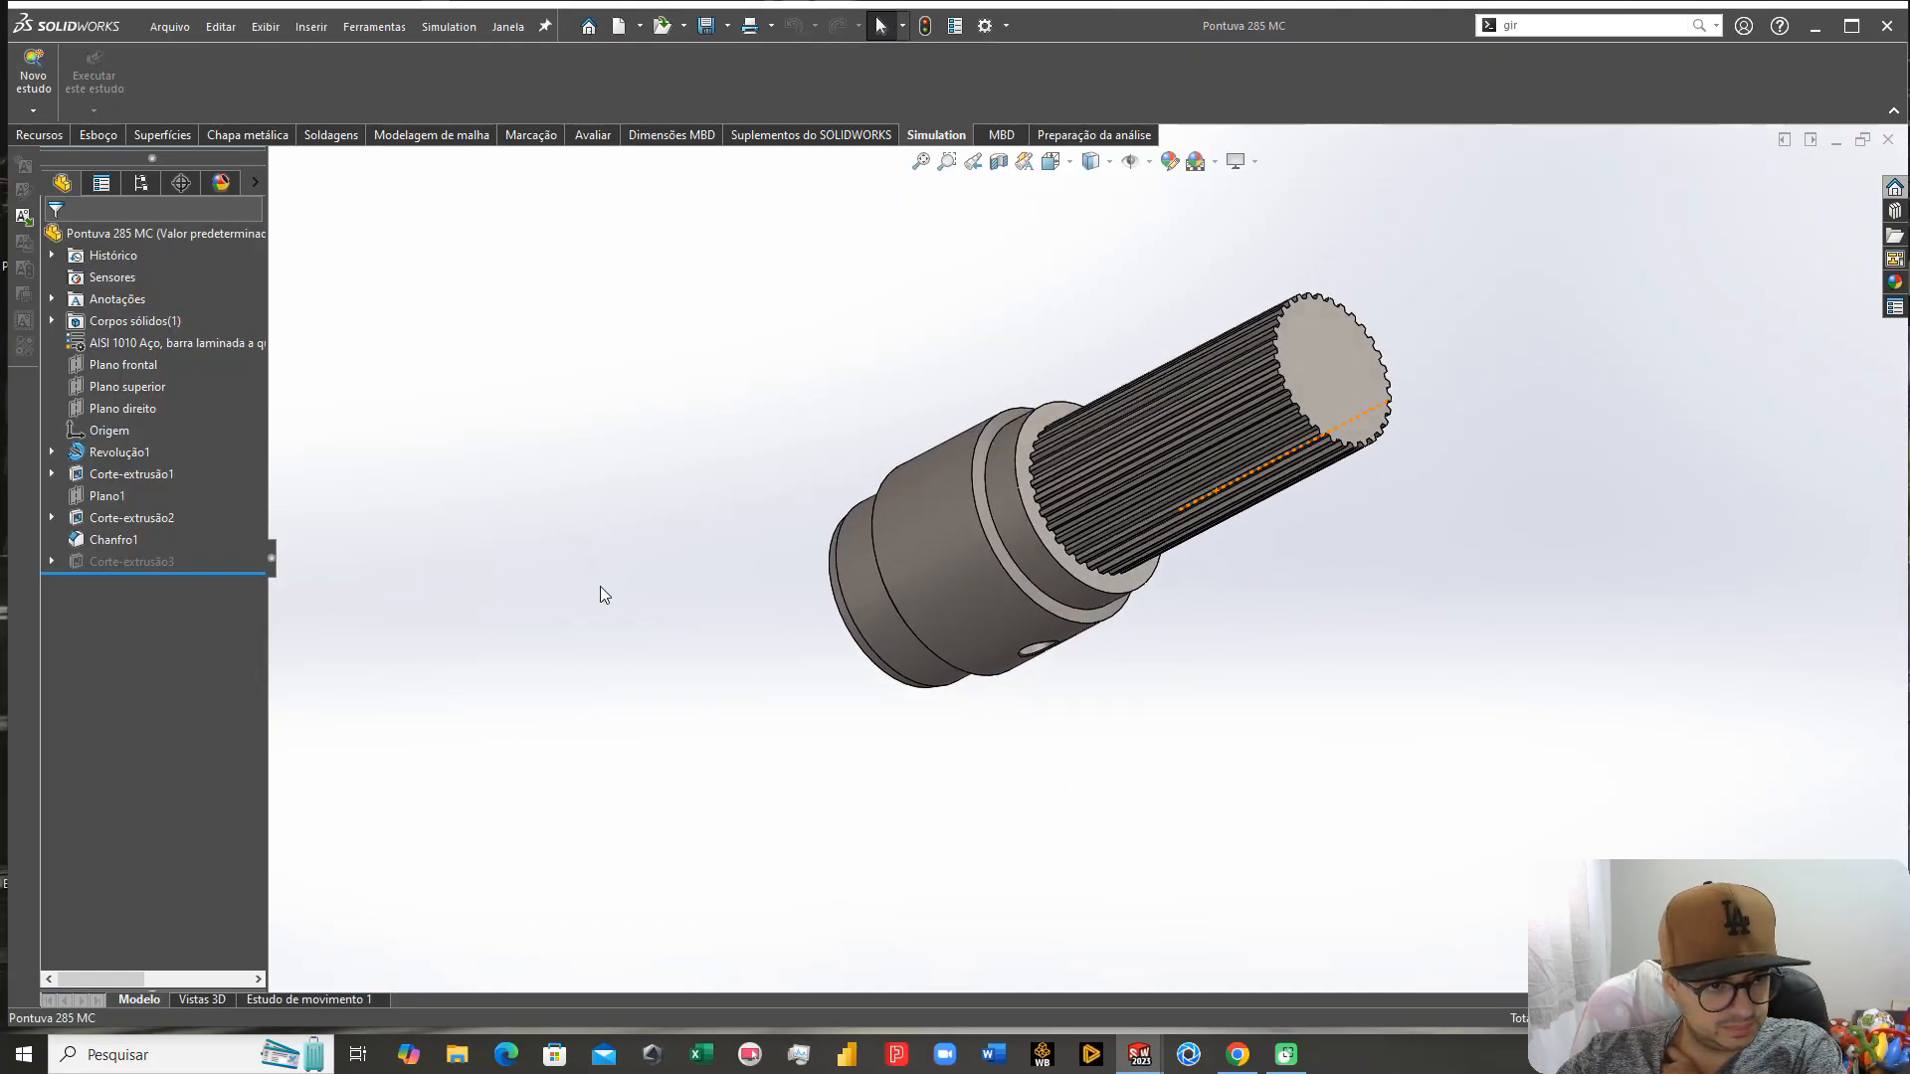
{"action": "right_click", "coordinate": [145, 558]}
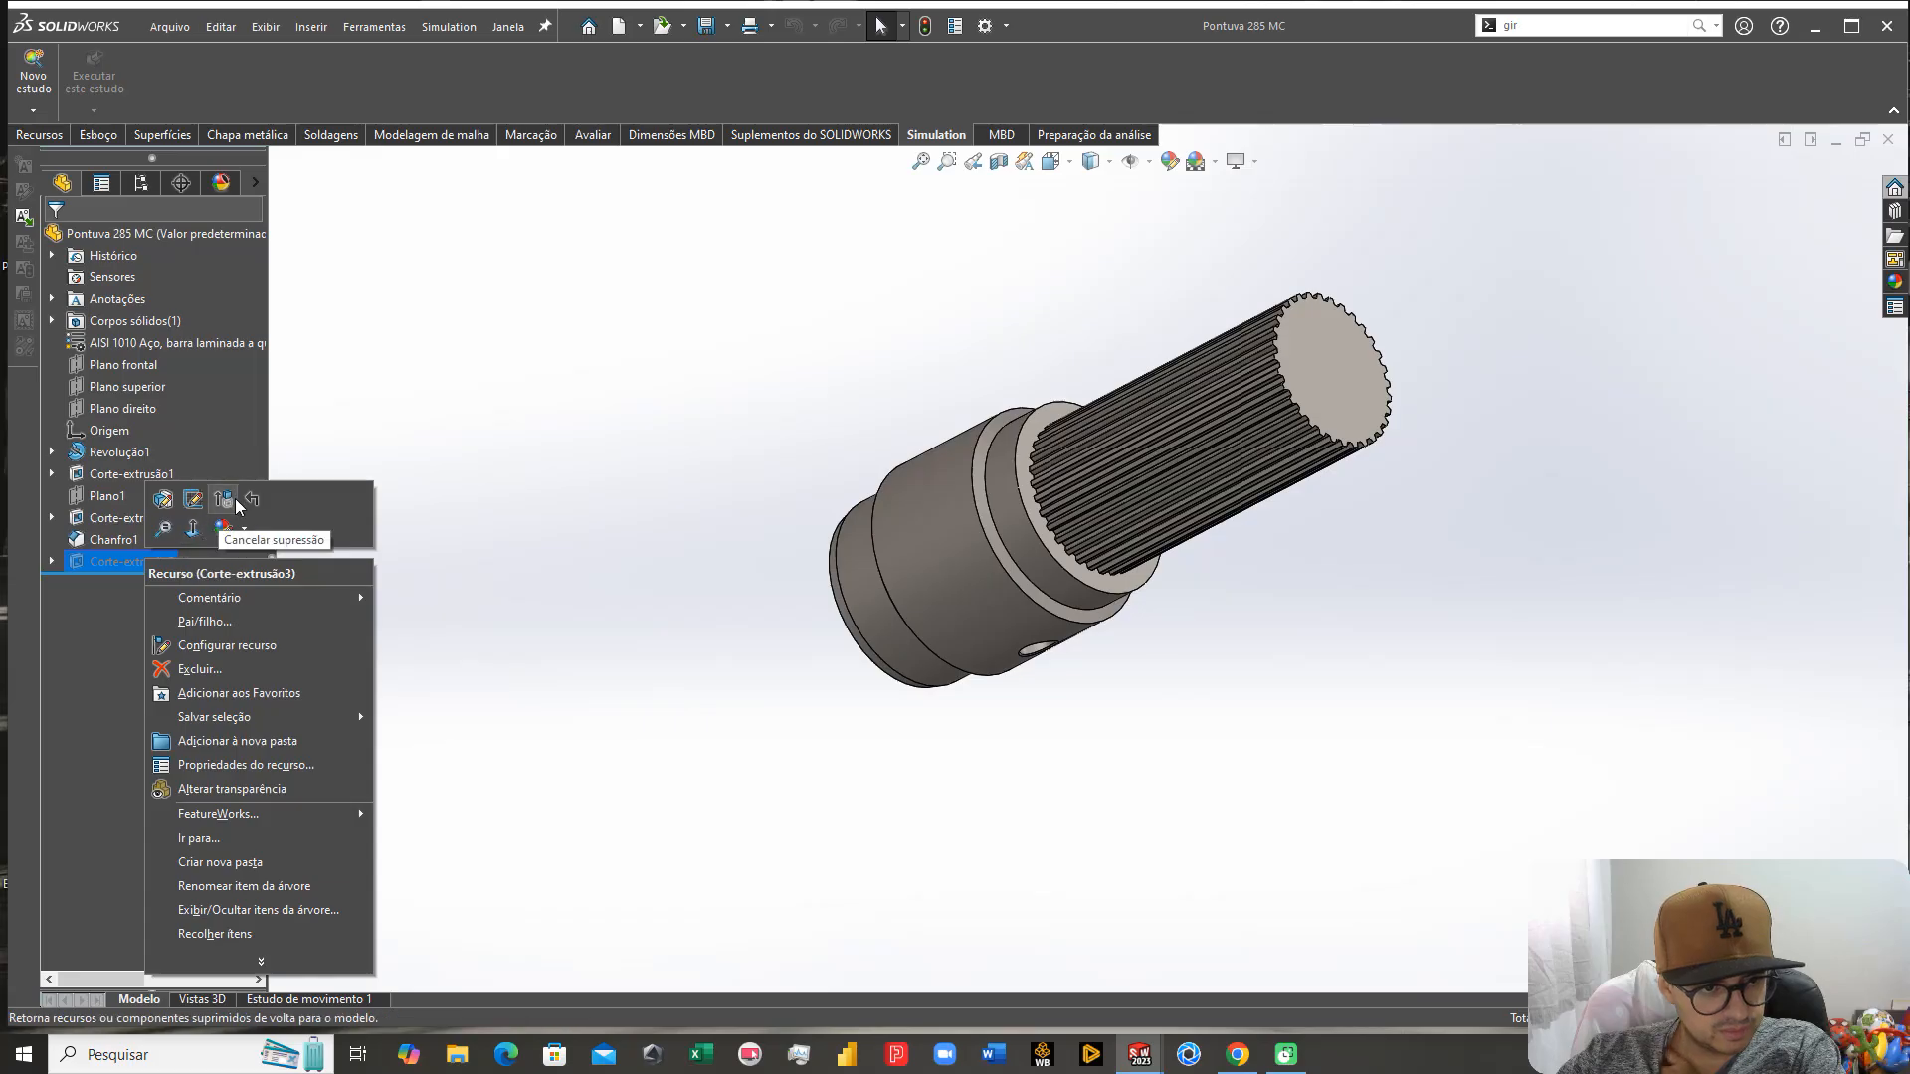
{"action": "key", "text": "Escape"}
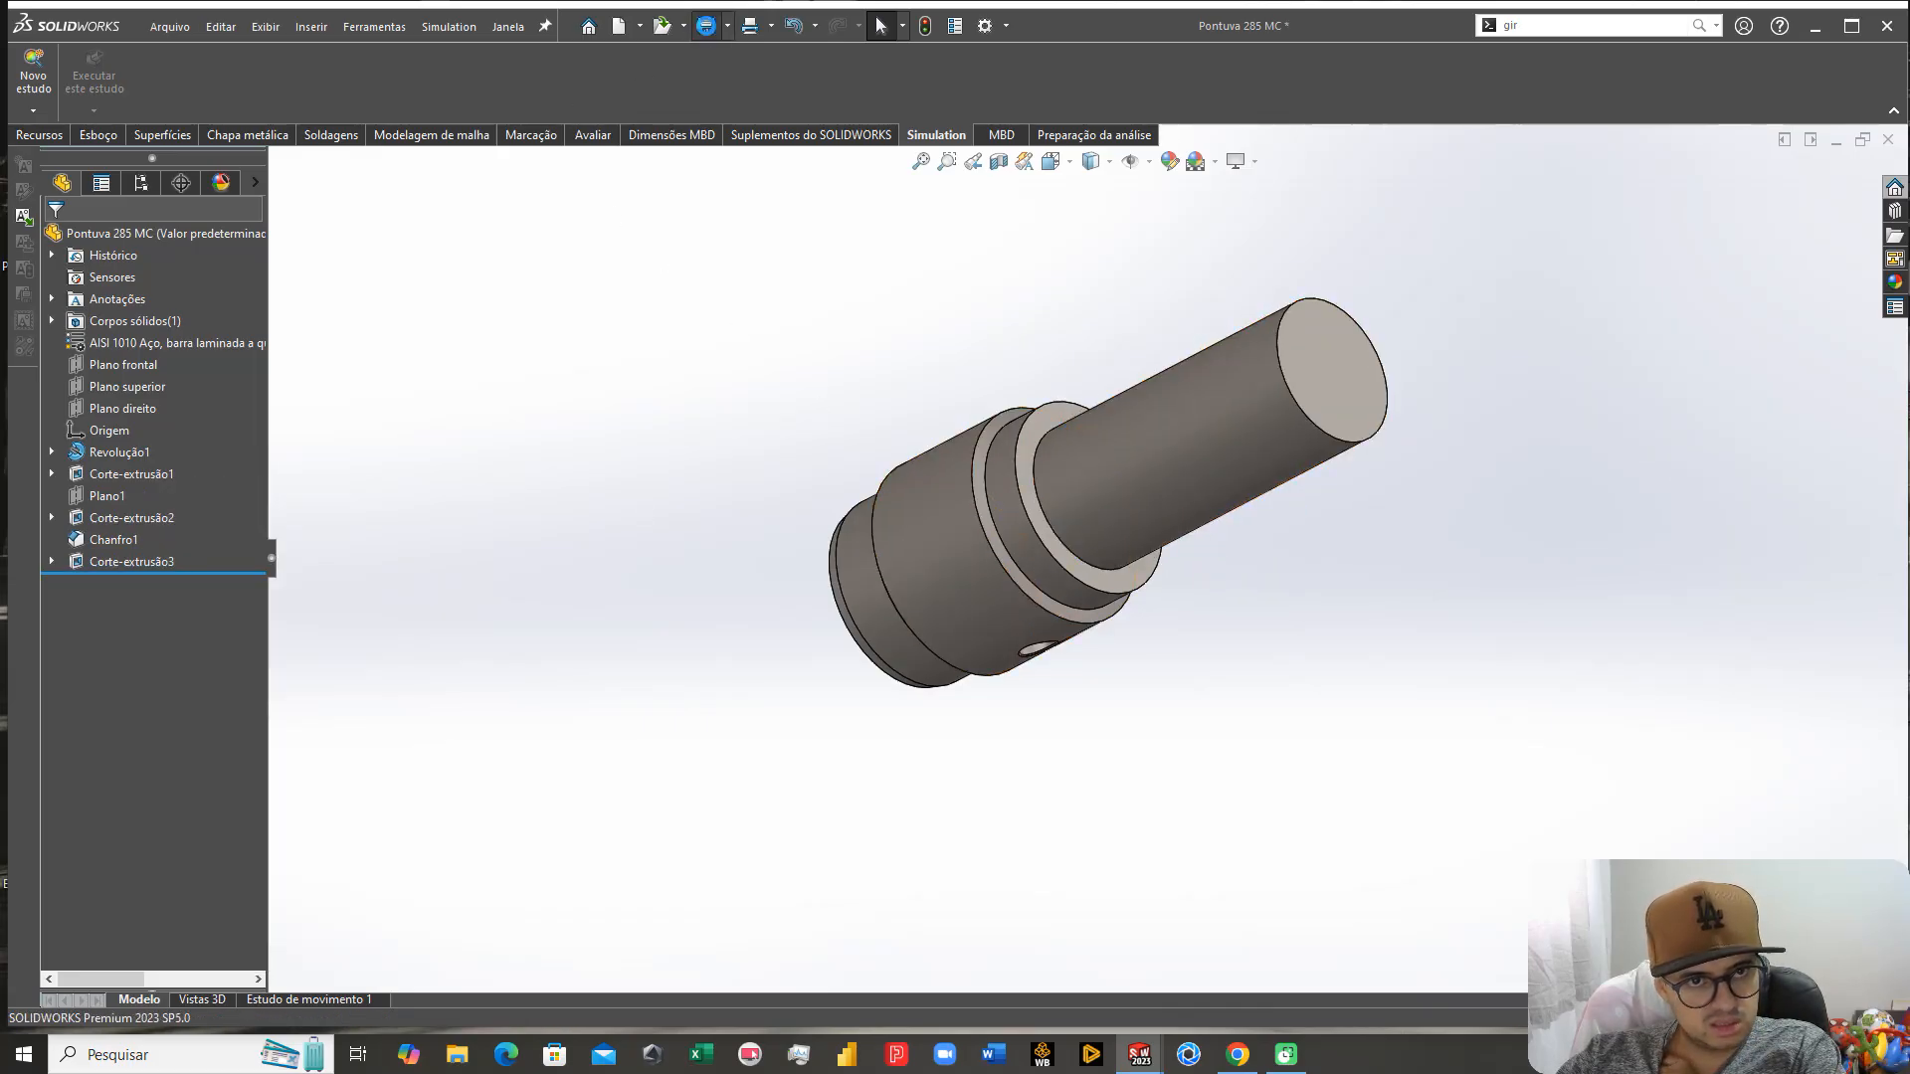
{"action": "left_click", "coordinate": [1888, 140]}
{"action": "left_click", "coordinate": [1433, 137]}
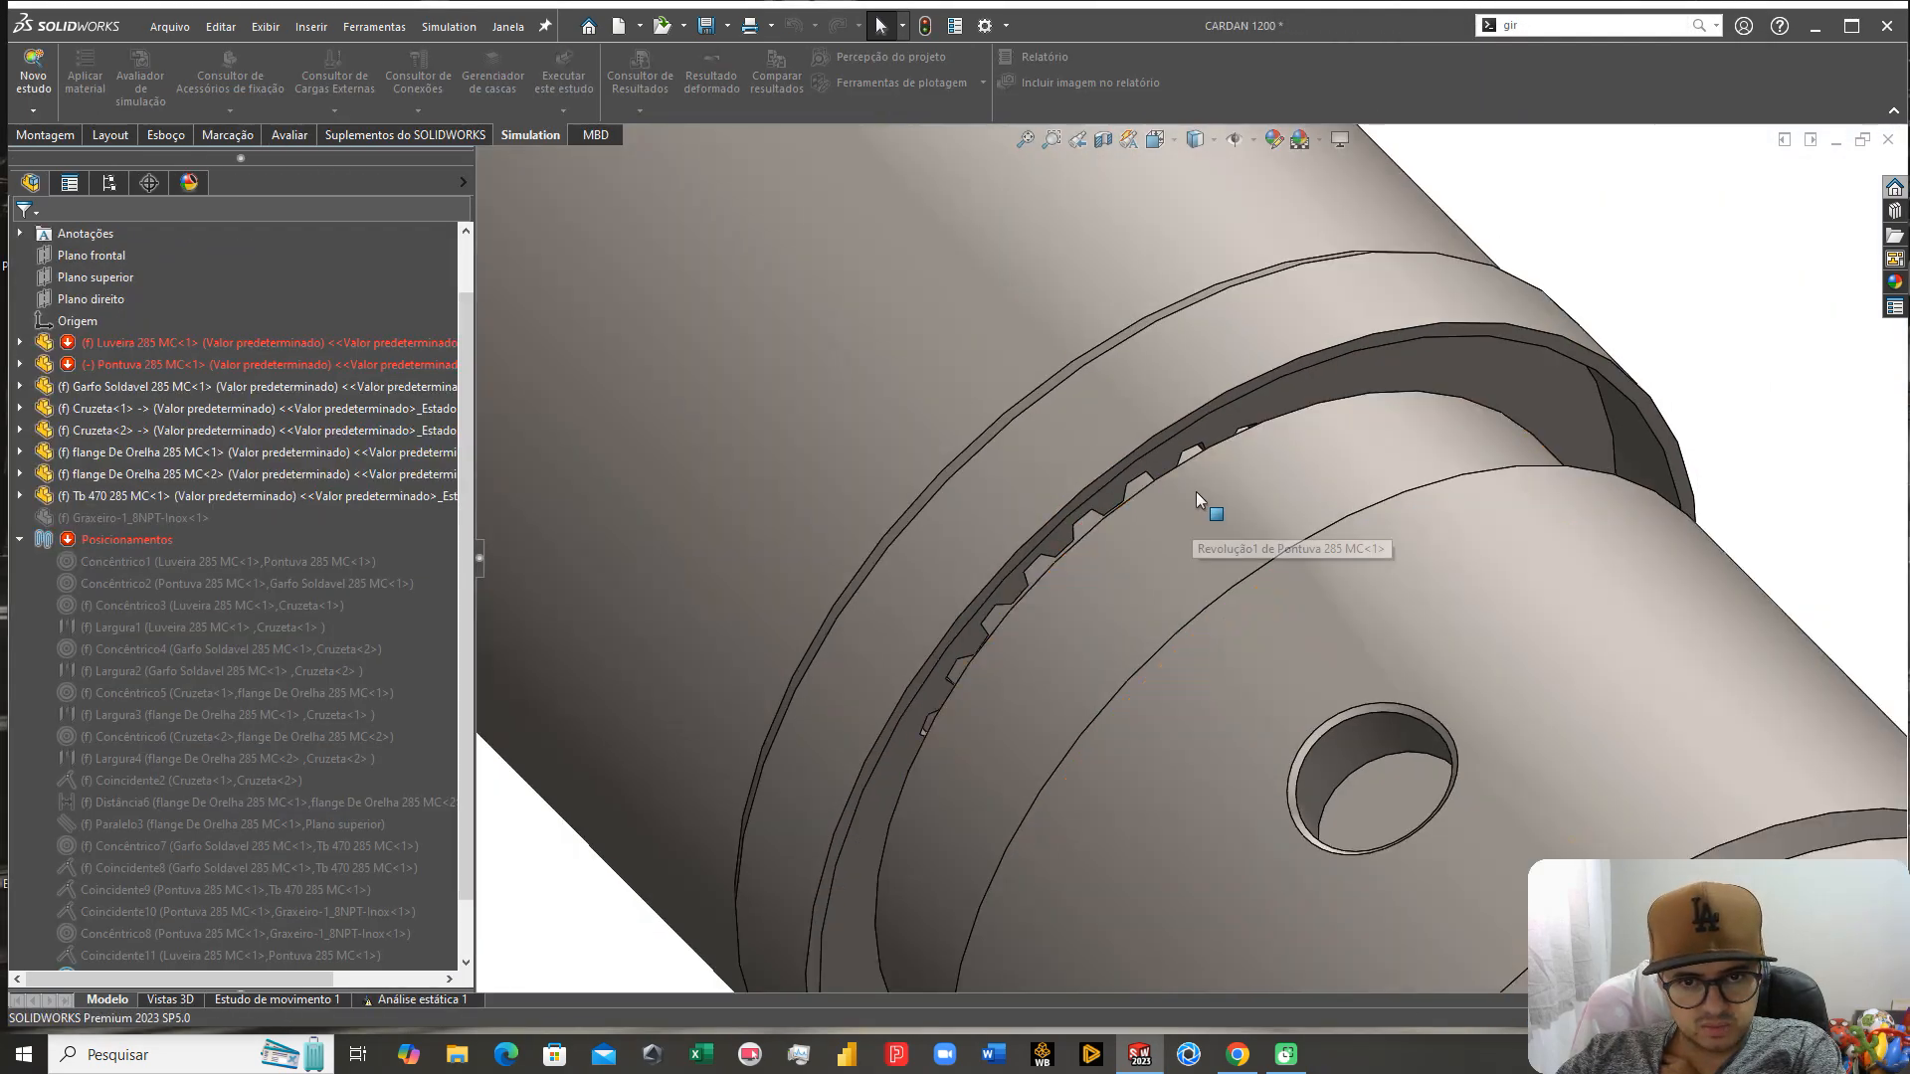
Step: Open the Luveira 285 MC part, unsuppress Ressalto-extrusão5 to fill its internal splines, and return to the assembly
{"action": "right_click", "coordinate": [1190, 358]}
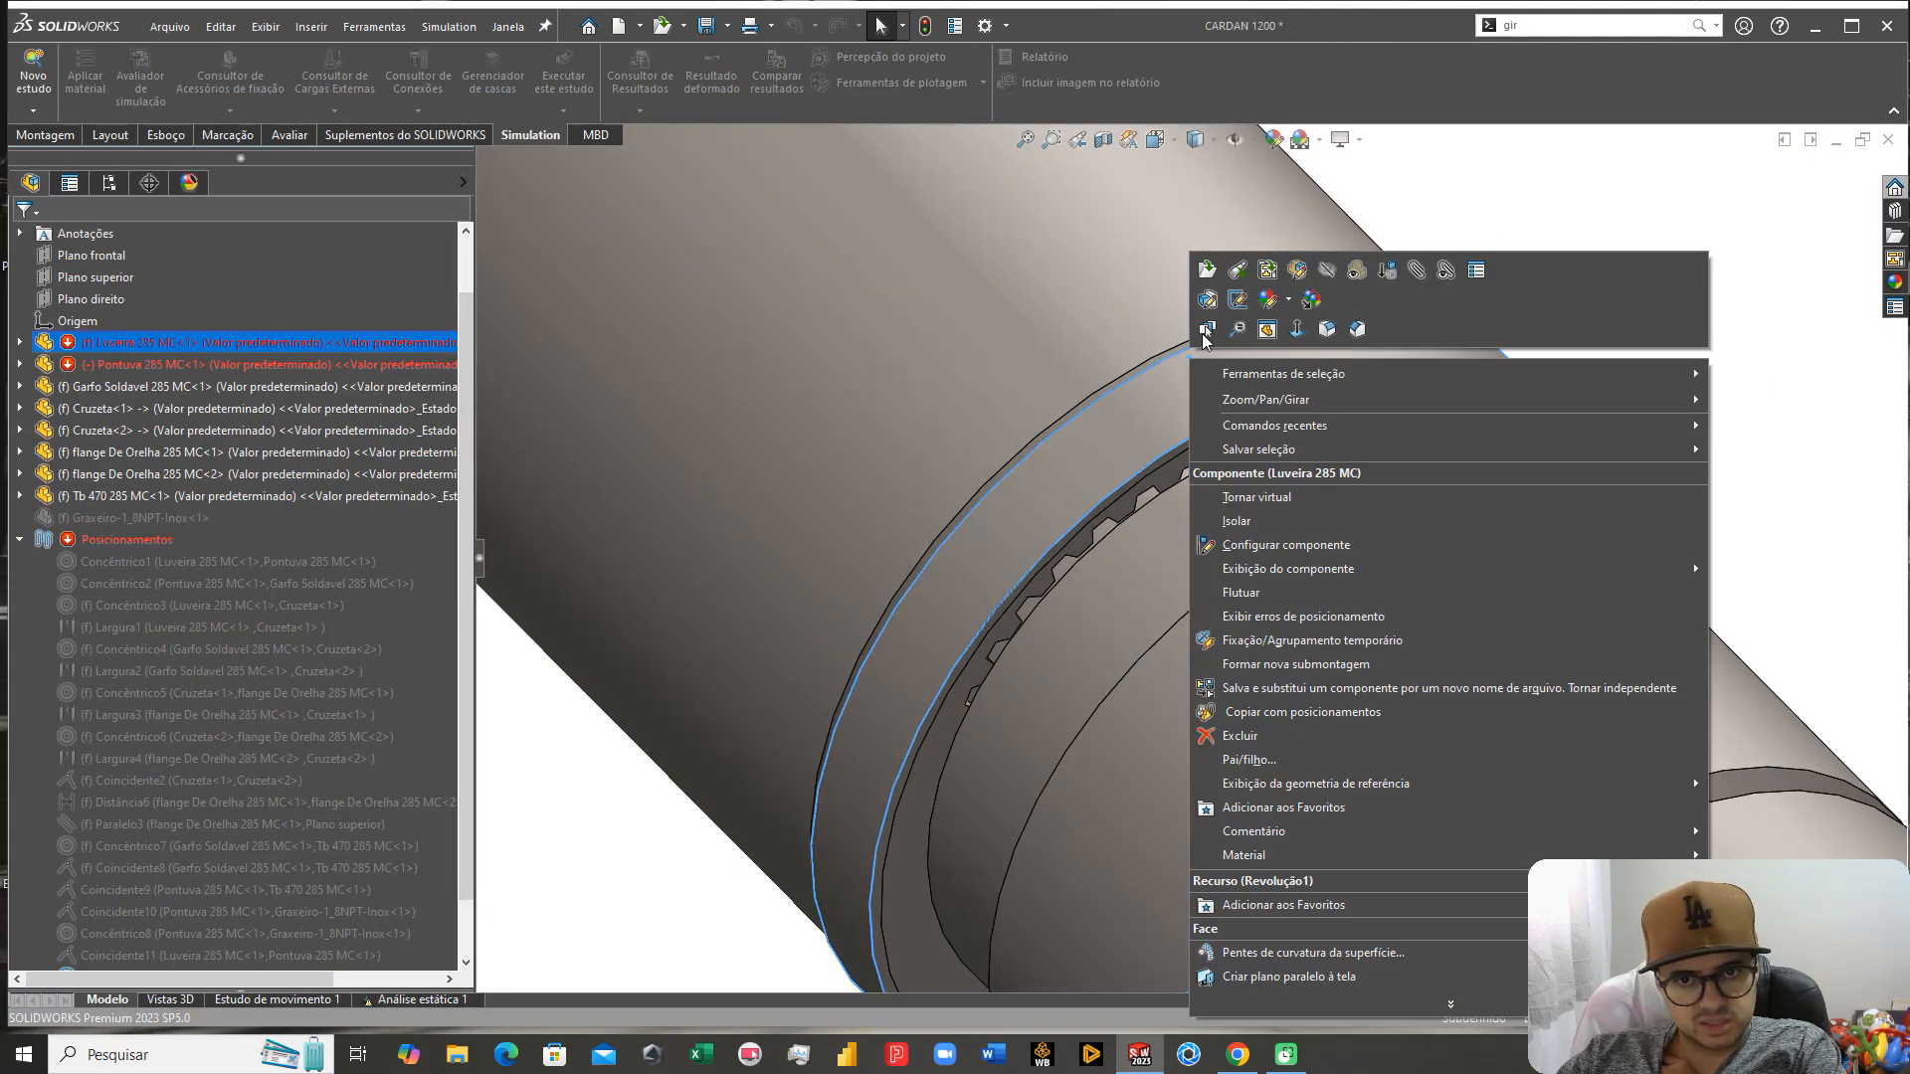
{"action": "left_click", "coordinate": [1196, 260]}
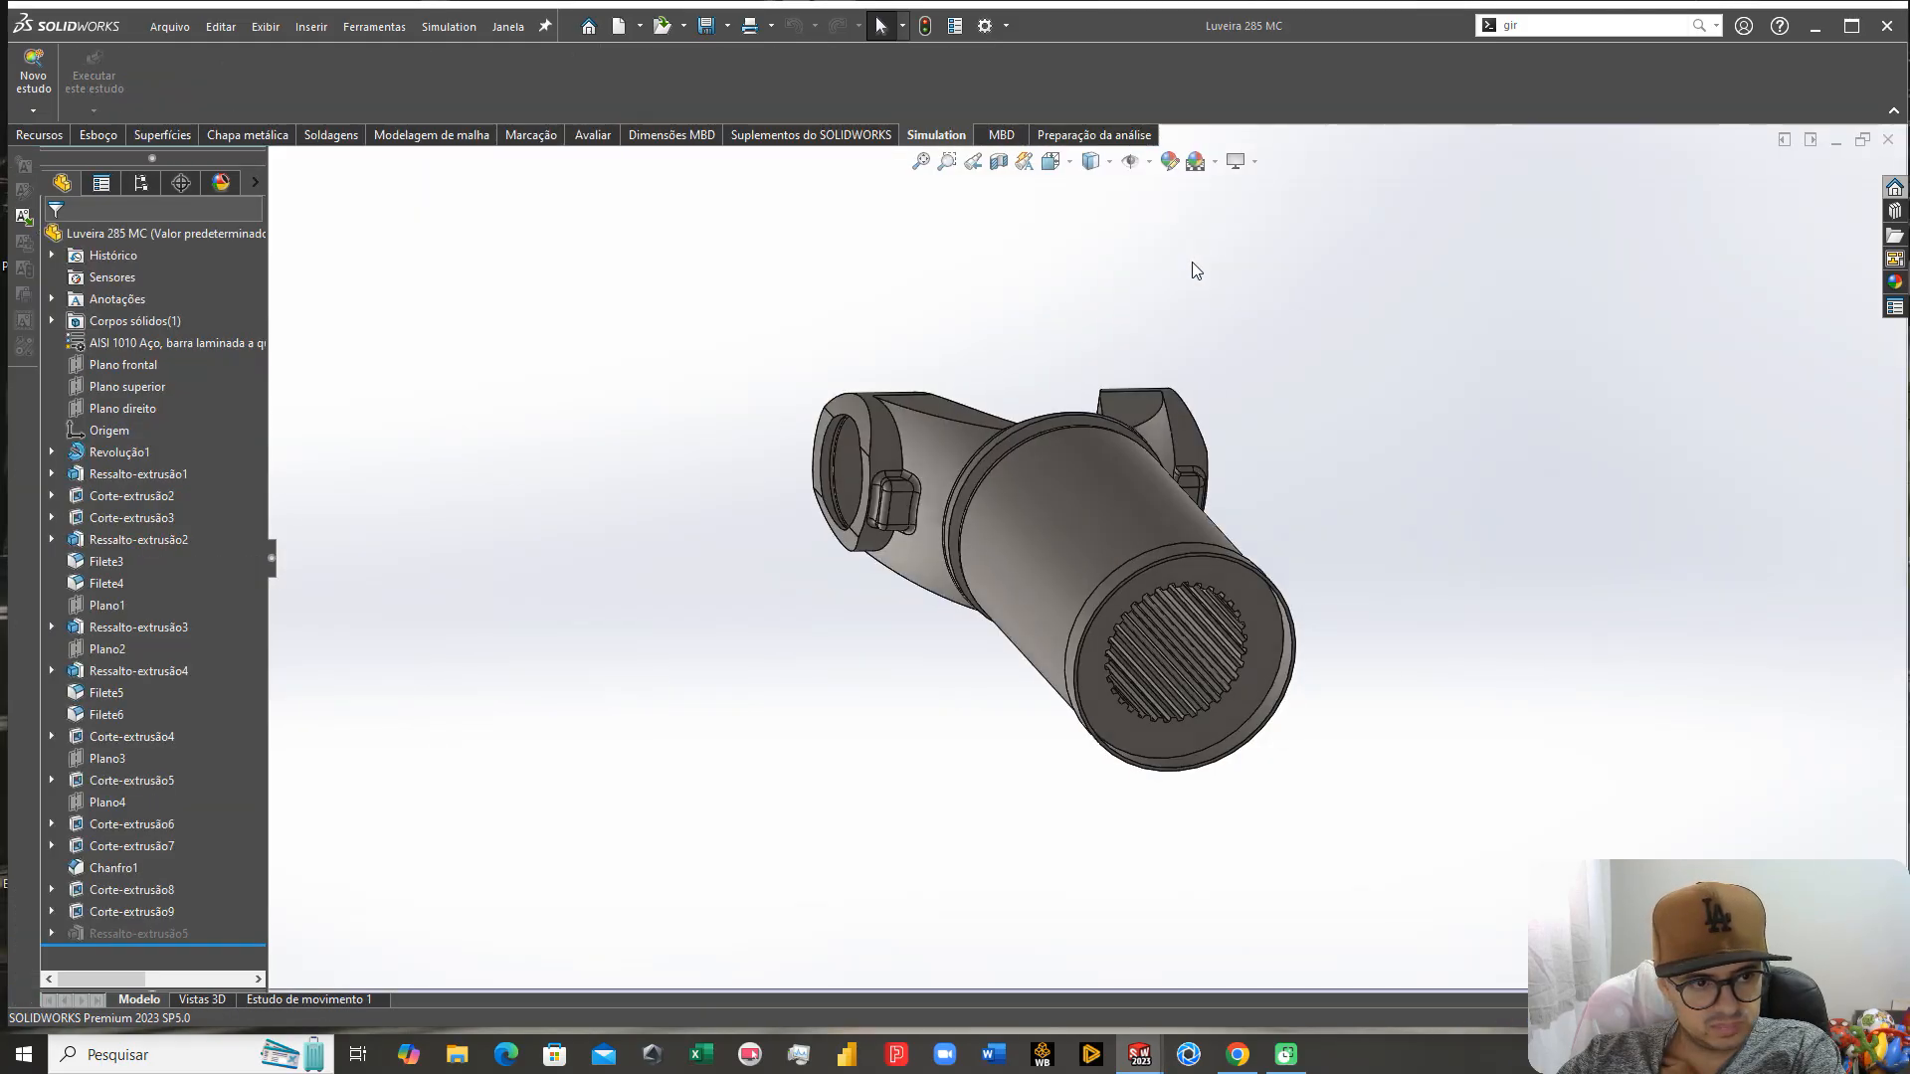
{"action": "right_click", "coordinate": [146, 937]}
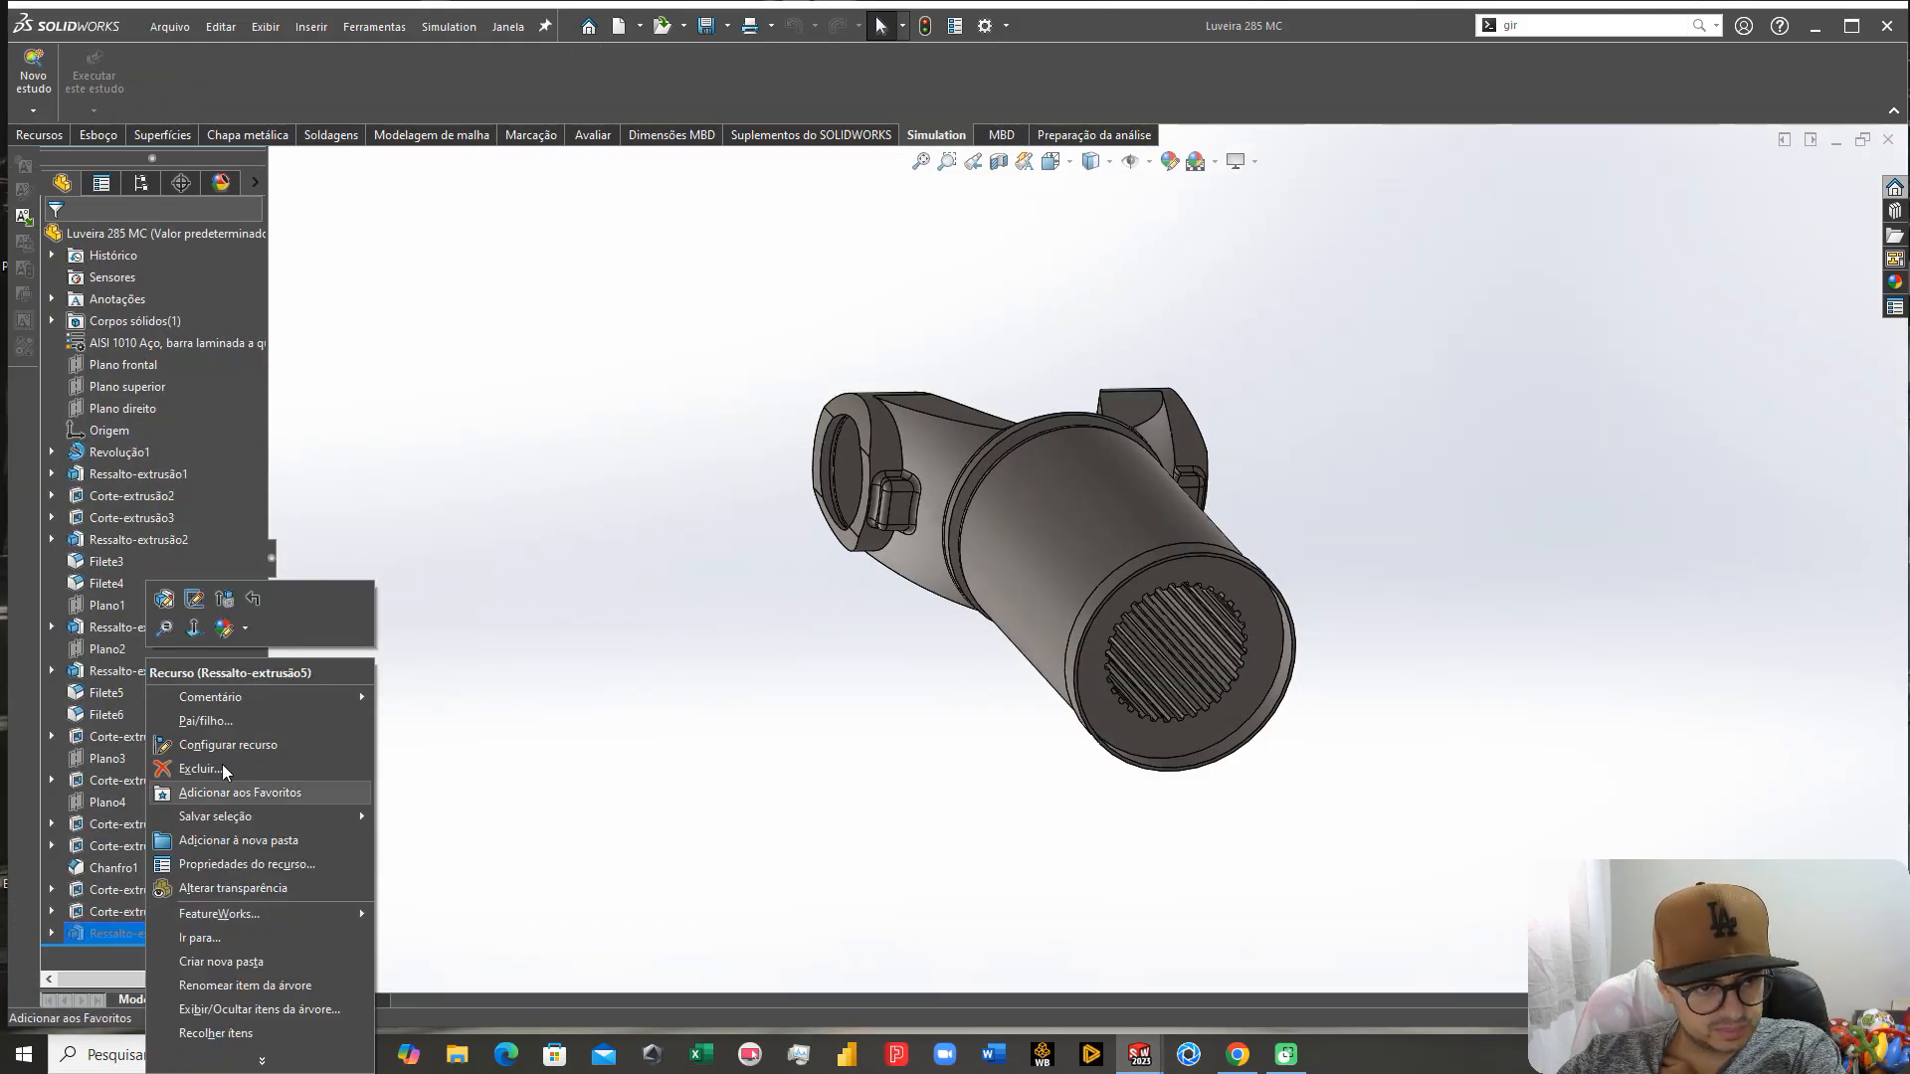
{"action": "left_click", "coordinate": [224, 602]}
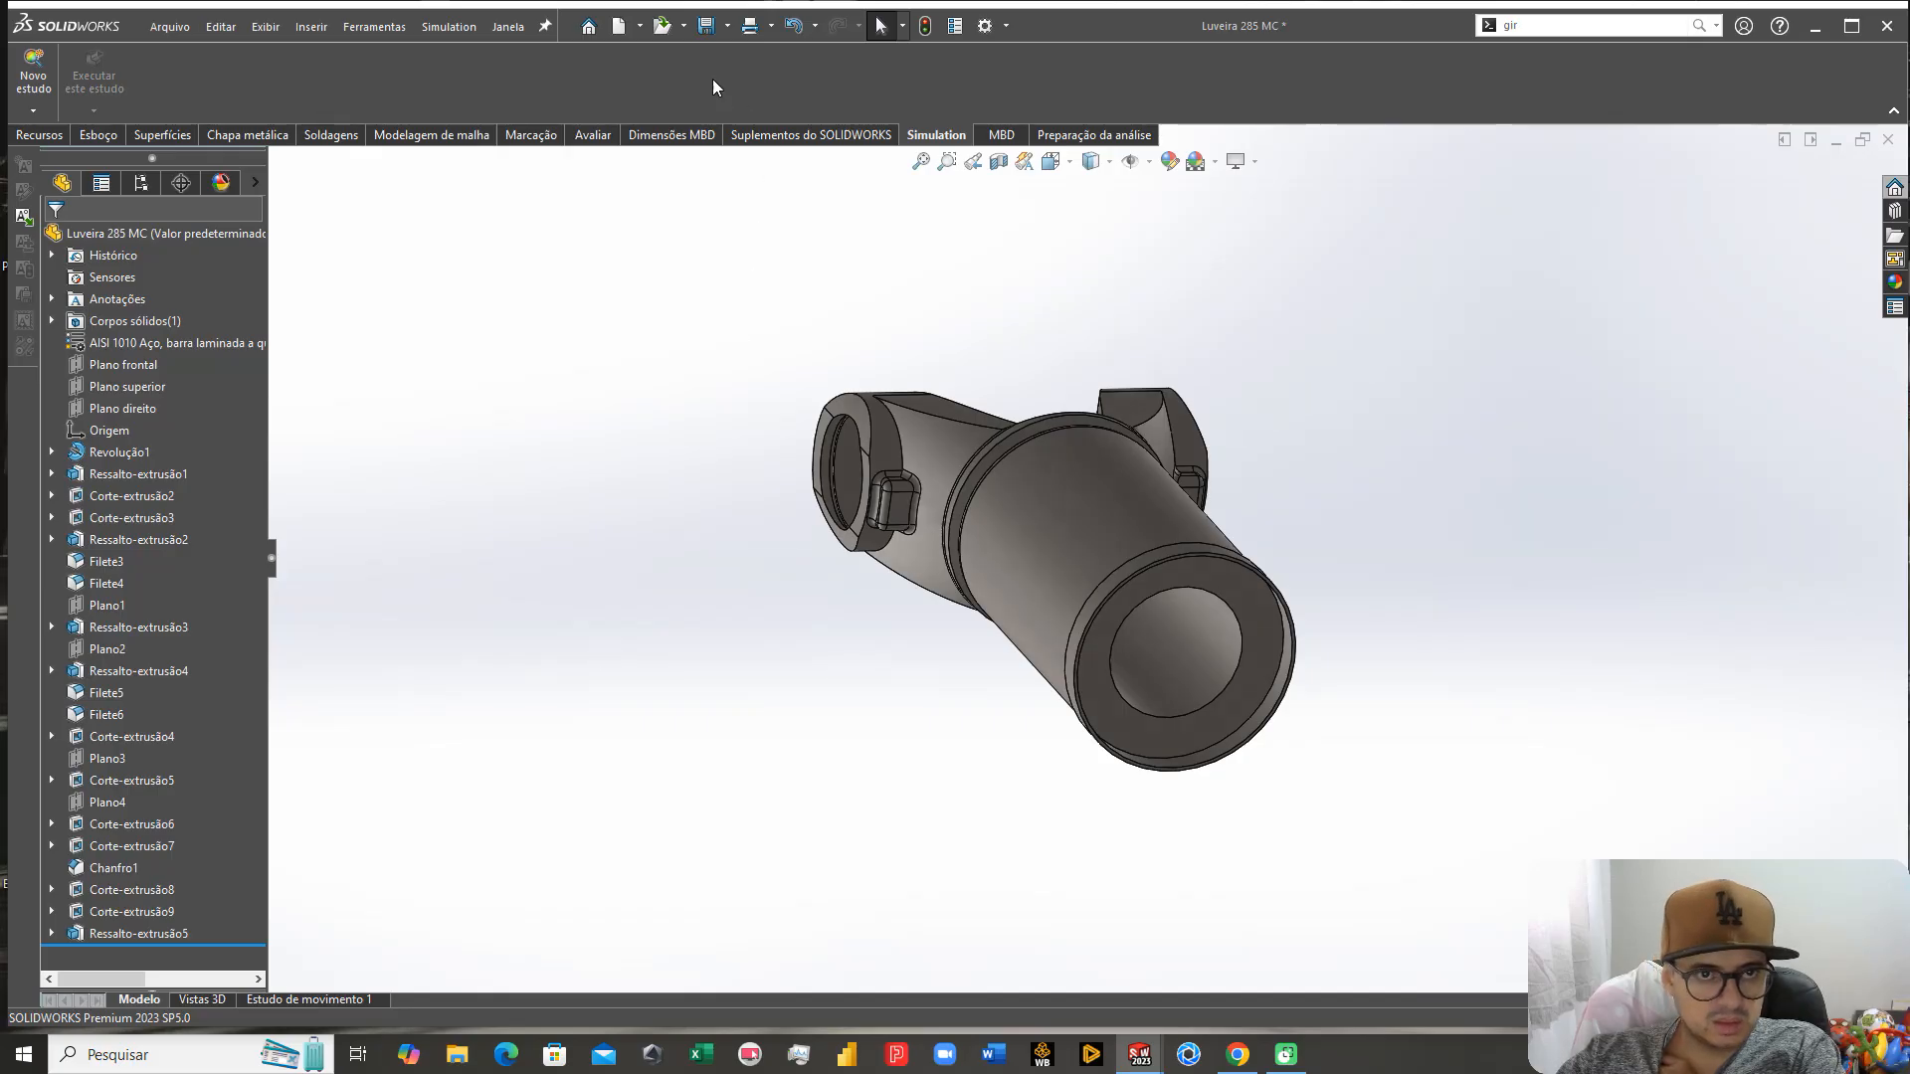
{"action": "left_click", "coordinate": [1888, 140]}
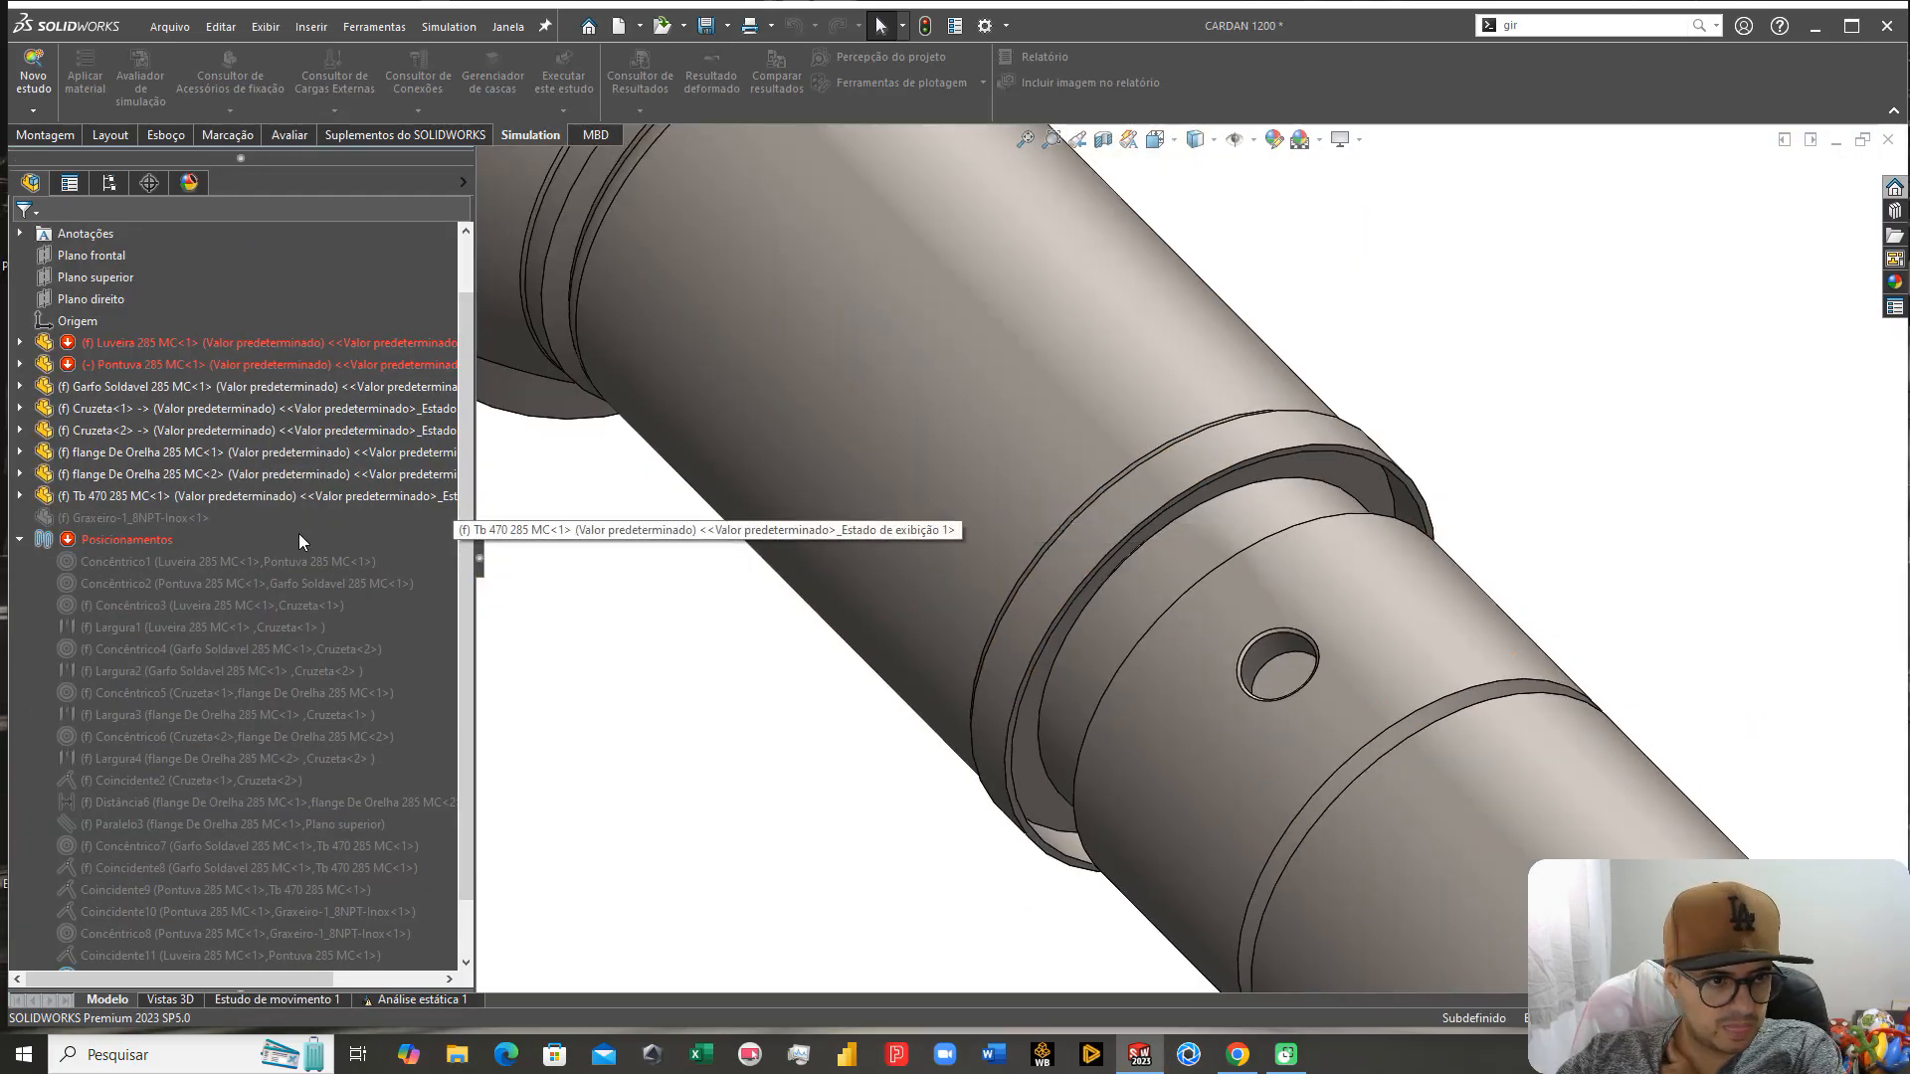
Step: Fix the Pontuva 285 MC component in place in the assembly
{"action": "scroll", "coordinate": [298, 533], "scroll_direction": "up", "scroll_amount": 1}
{"action": "right_click", "coordinate": [200, 432]}
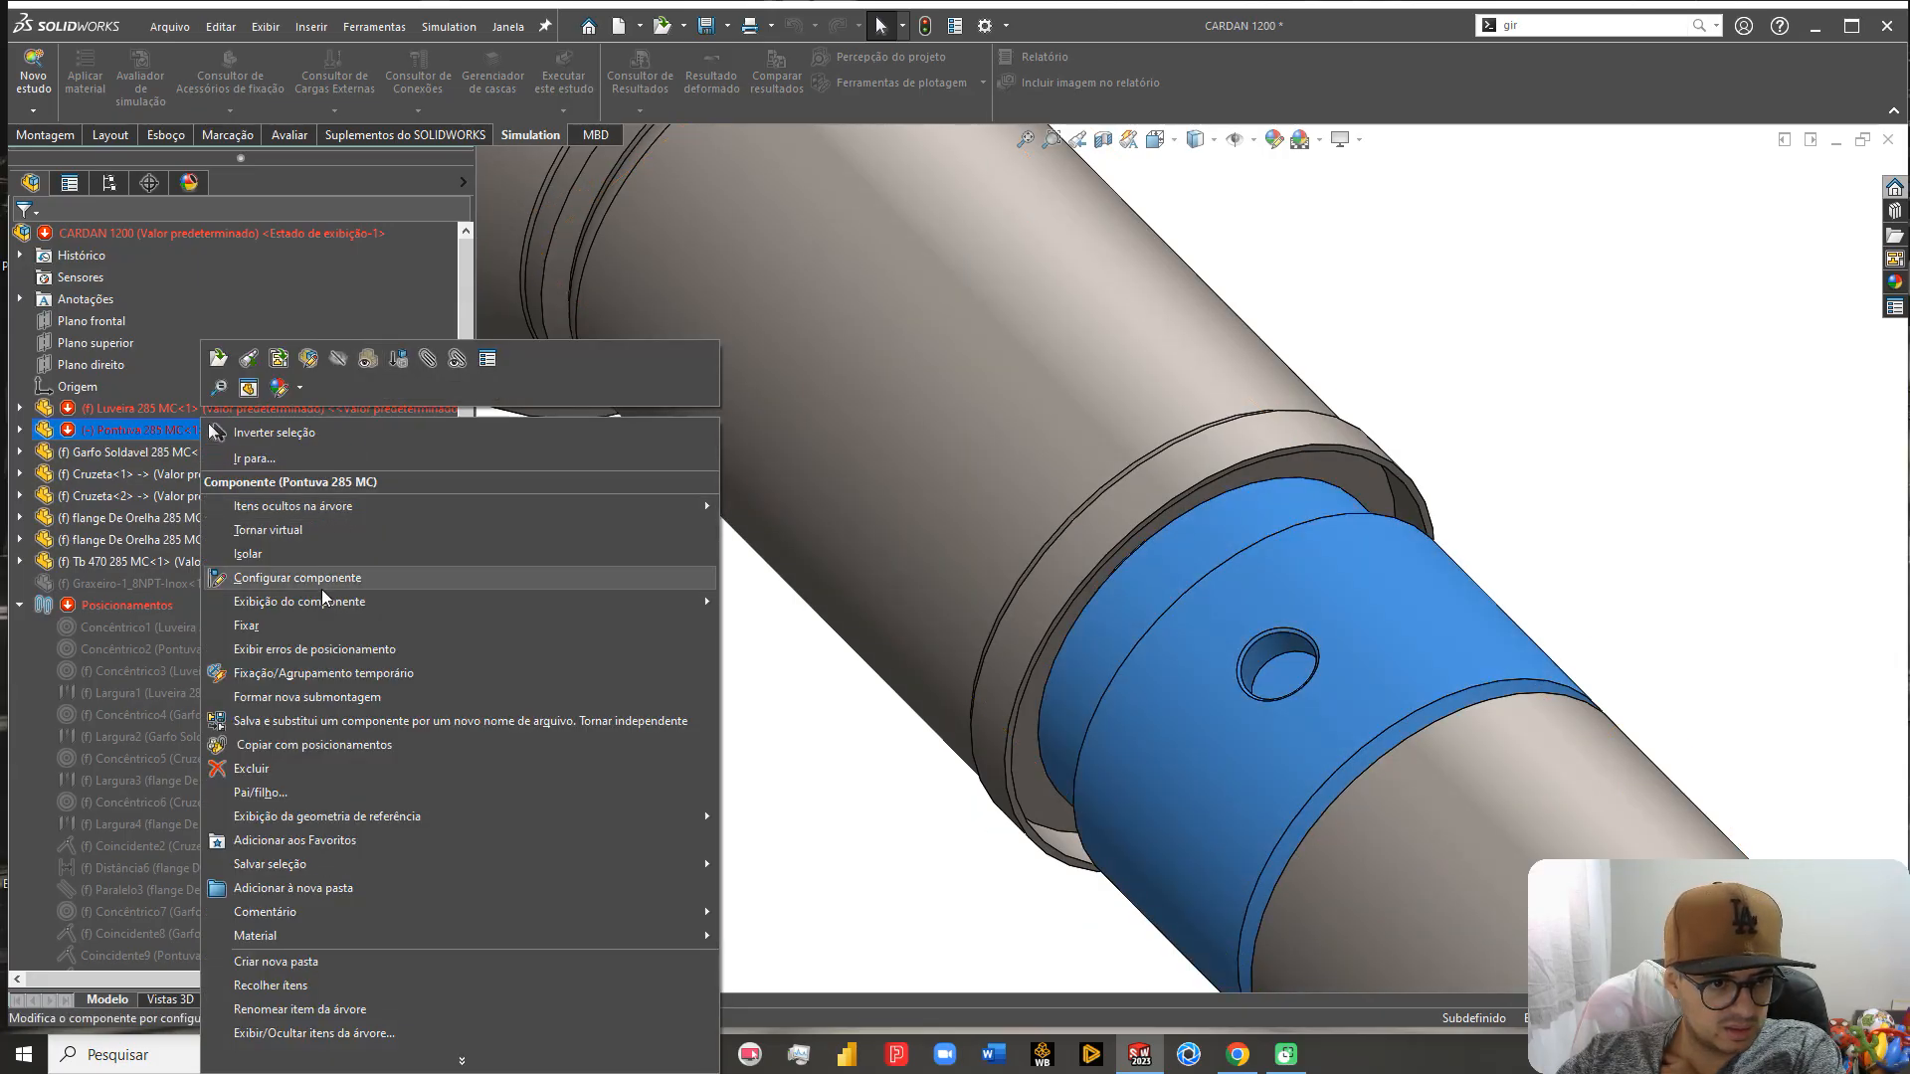
{"action": "left_click", "coordinate": [277, 627]}
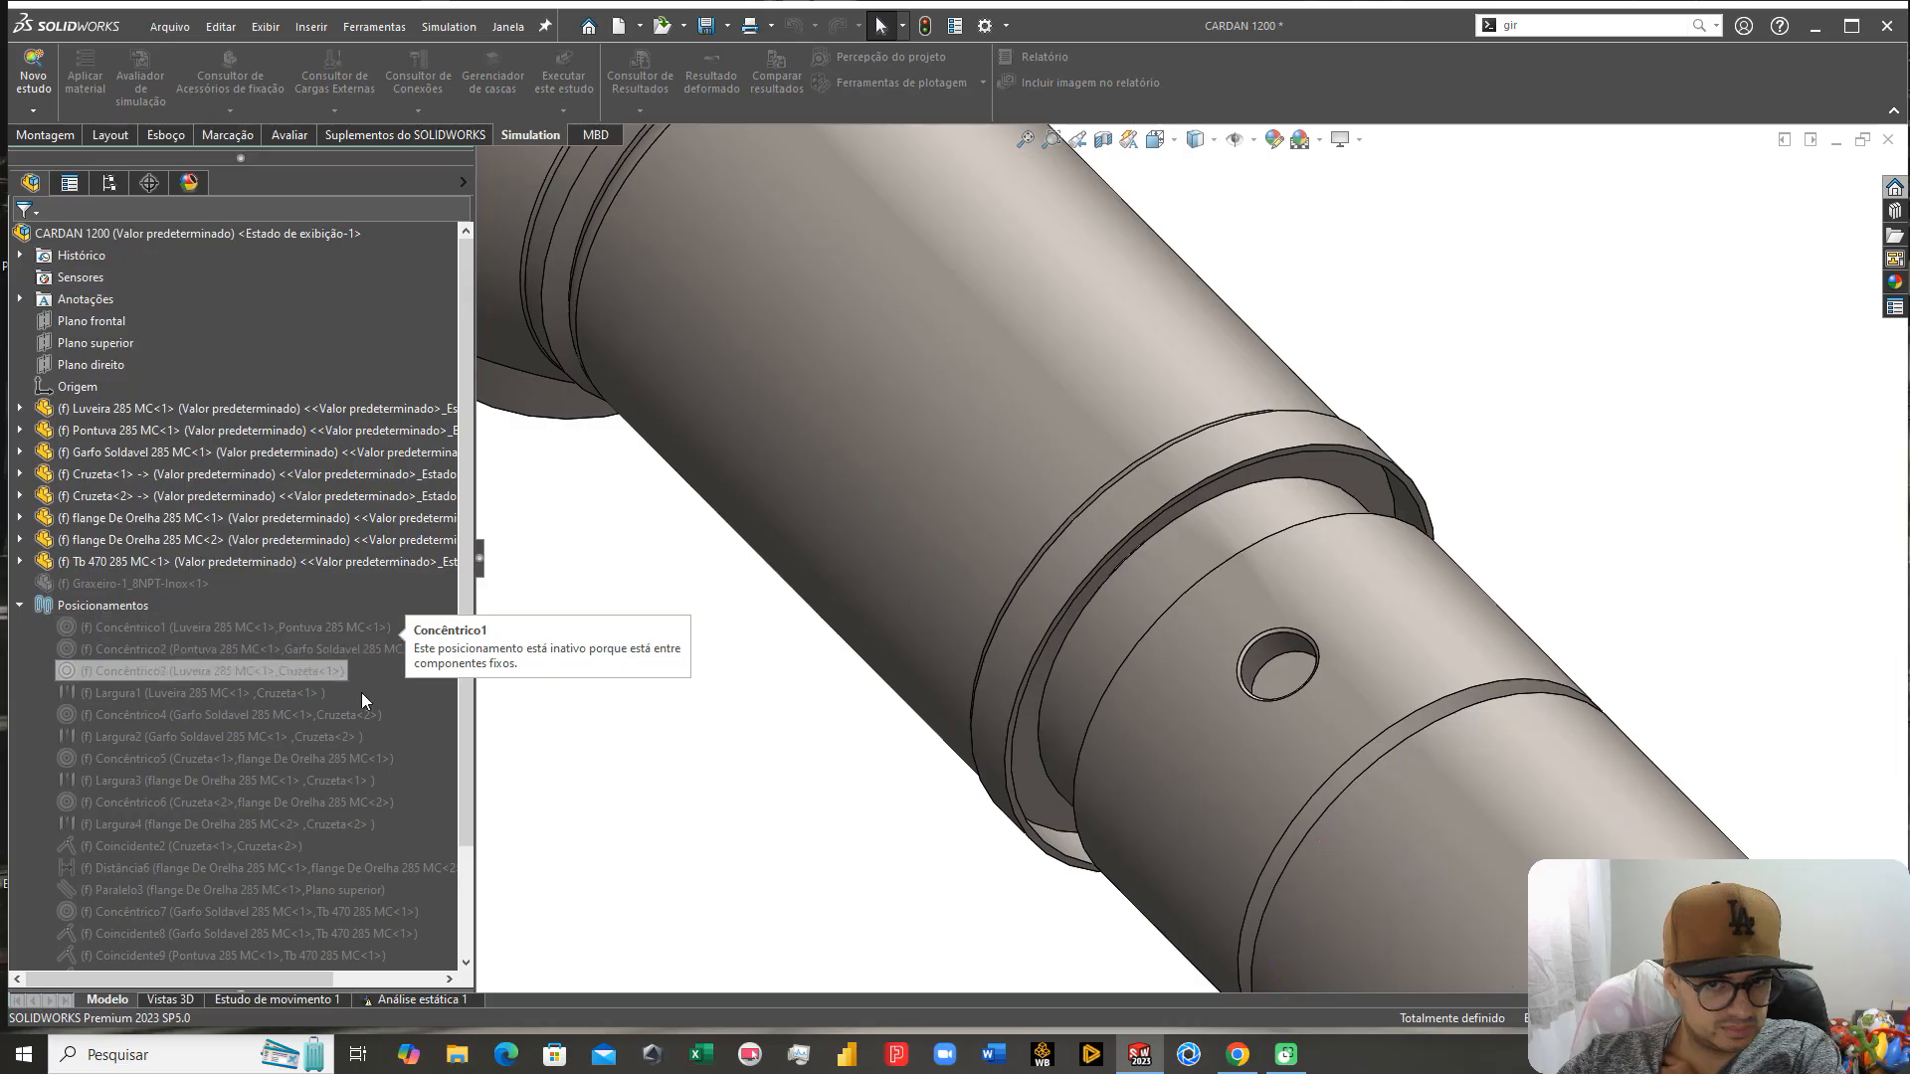
Step: Inspect the simplified fit between Pontuva and Luveira from outside and in a section view on Plano frontal, closing the section without keeping it
{"action": "scroll", "coordinate": [1086, 659], "scroll_direction": "up", "scroll_amount": 3}
{"action": "middle_click_drag", "start_coordinate": [1086, 658], "coordinate": [1174, 522]}
{"action": "scroll", "coordinate": [1144, 527], "scroll_direction": "down", "scroll_amount": 5}
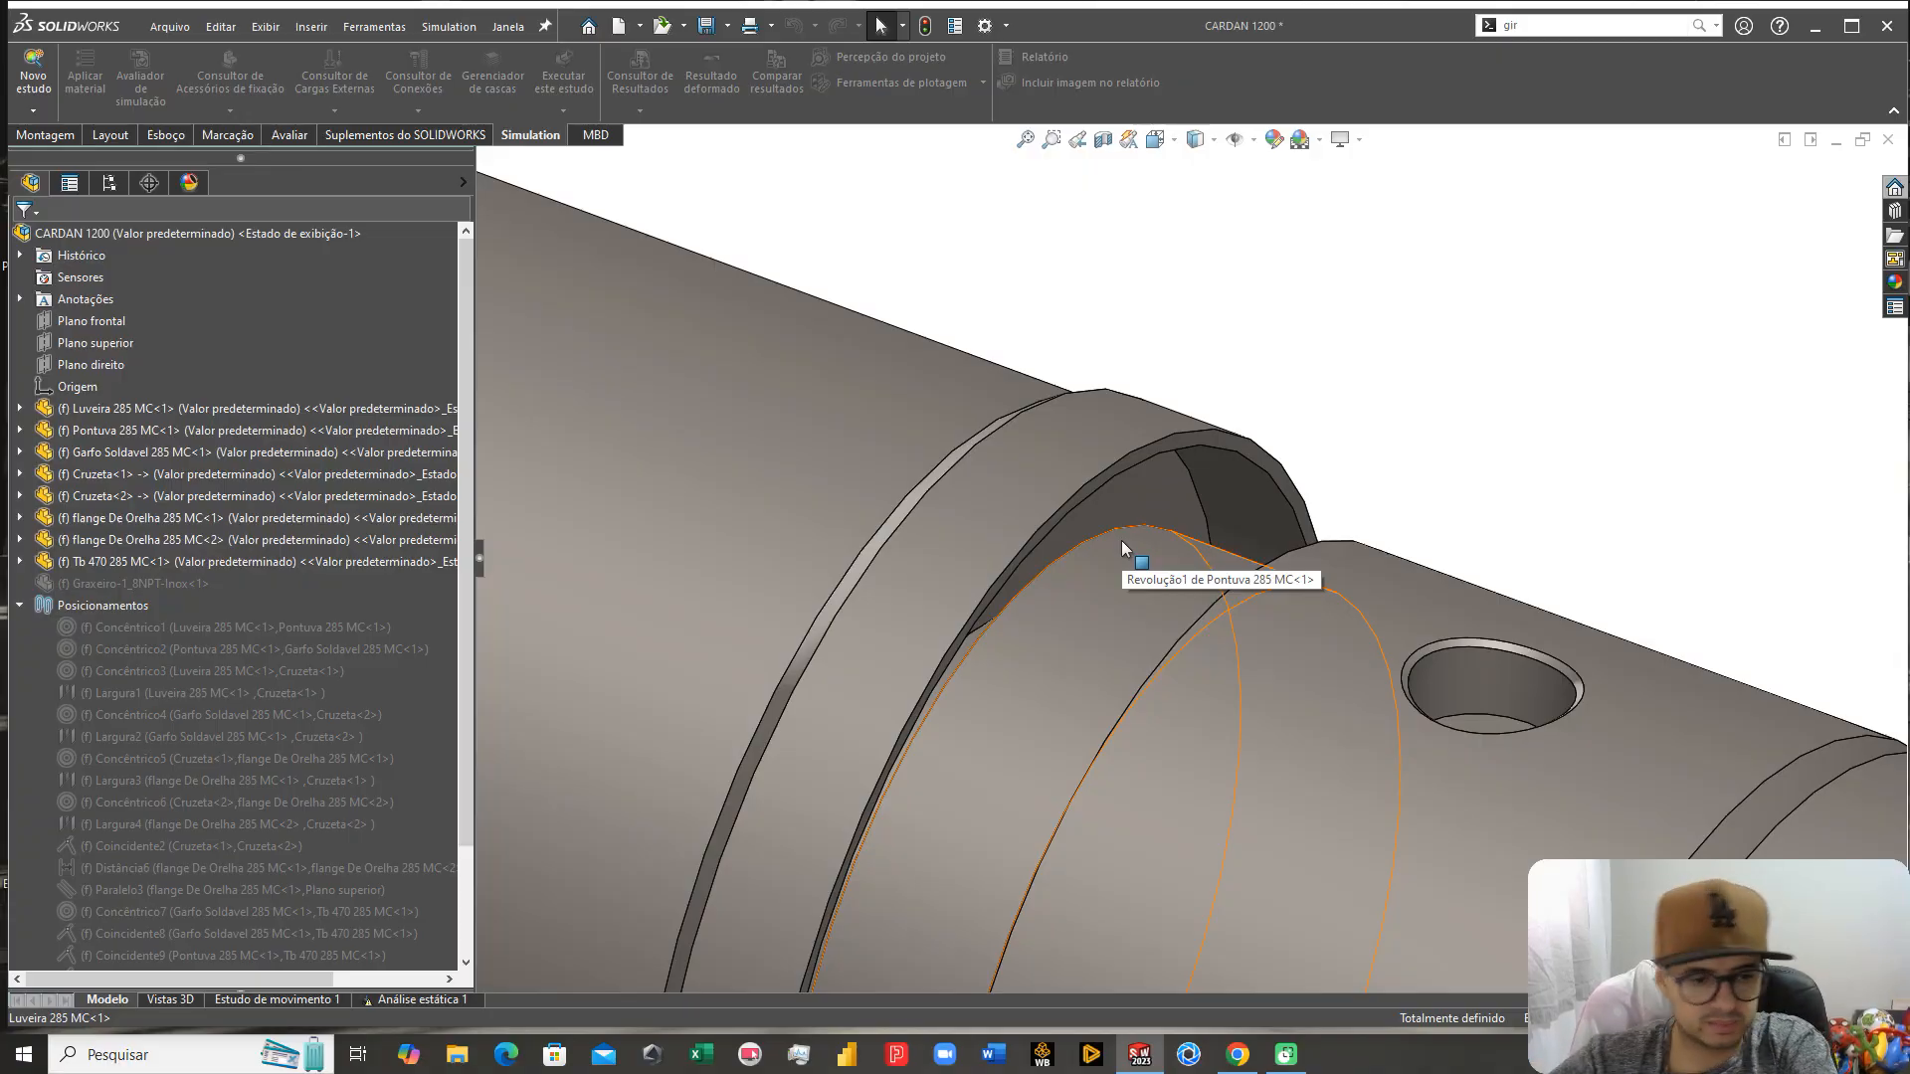
{"action": "scroll", "coordinate": [1134, 527], "scroll_direction": "up", "scroll_amount": 8}
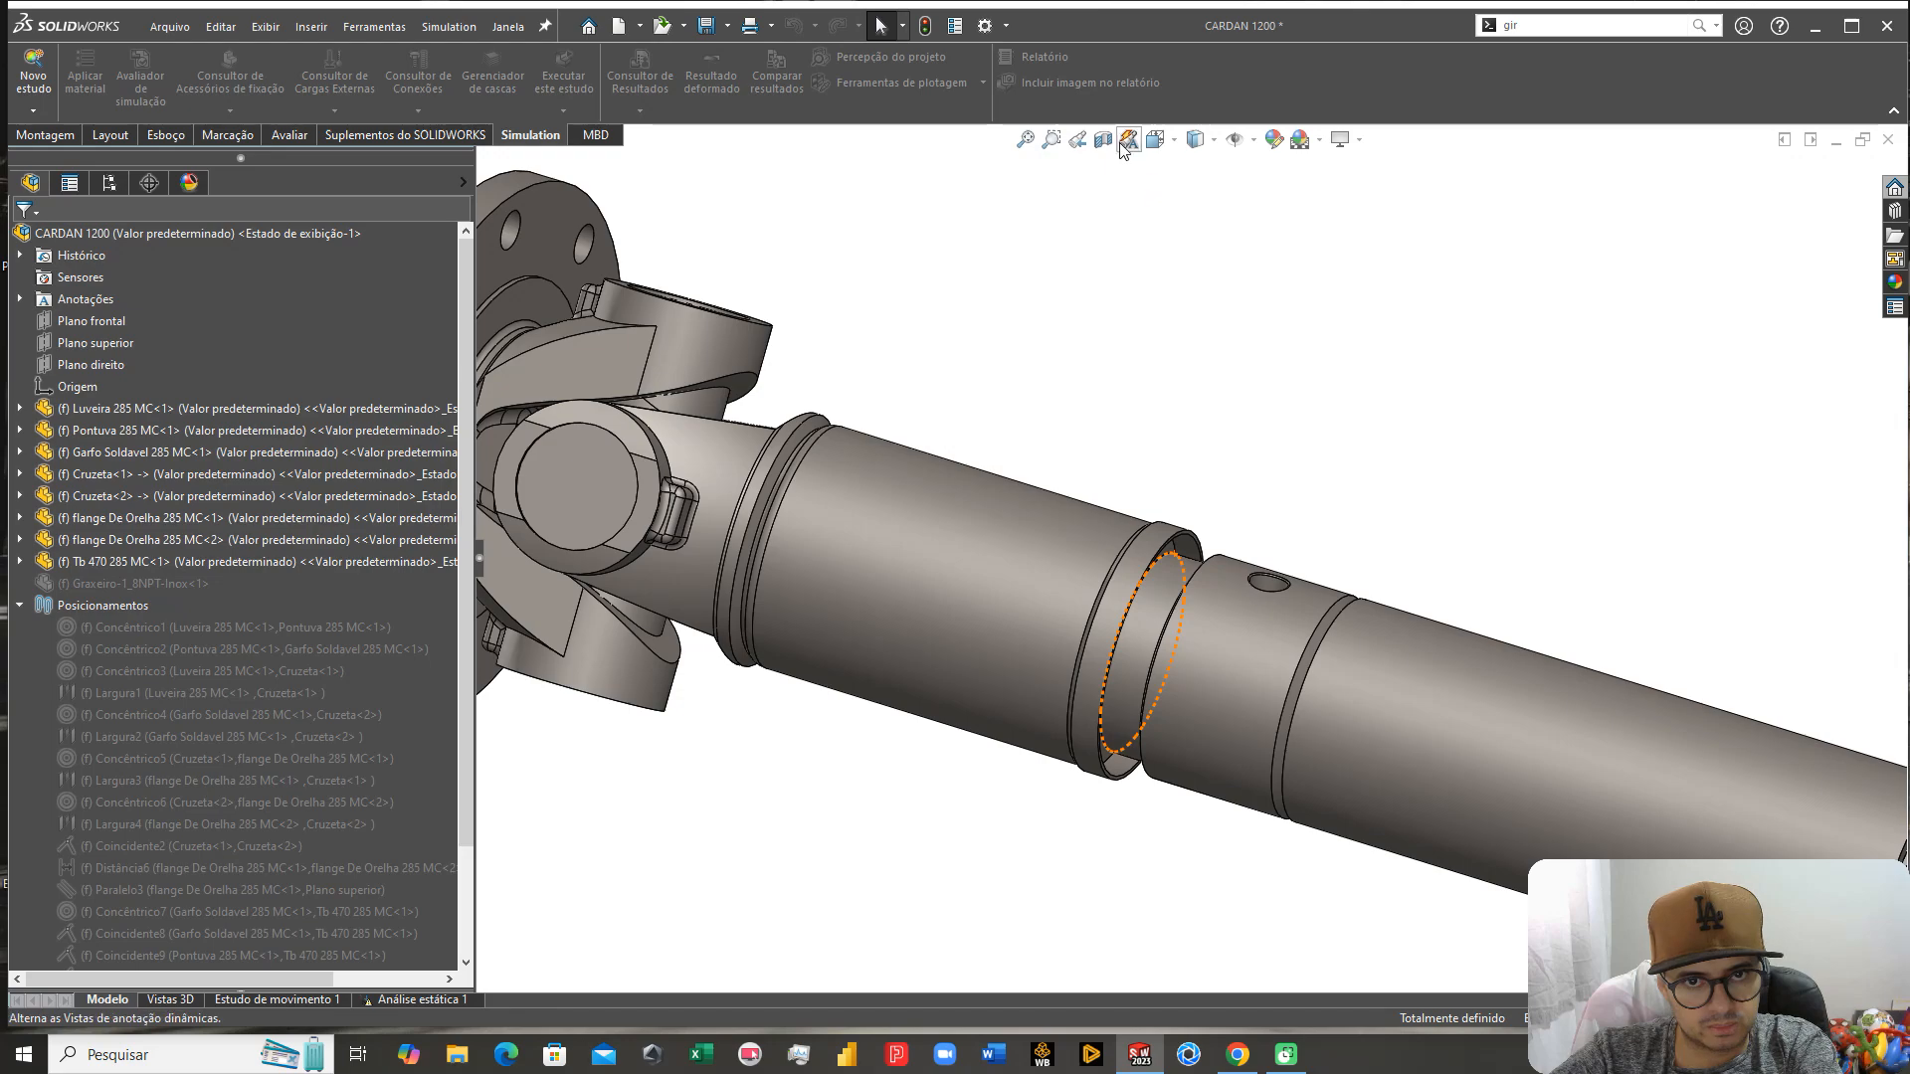
{"action": "left_click", "coordinate": [1103, 141]}
{"action": "middle_click_drag", "start_coordinate": [1119, 597], "coordinate": [1104, 376]}
{"action": "scroll", "coordinate": [1045, 612], "scroll_direction": "down", "scroll_amount": 4}
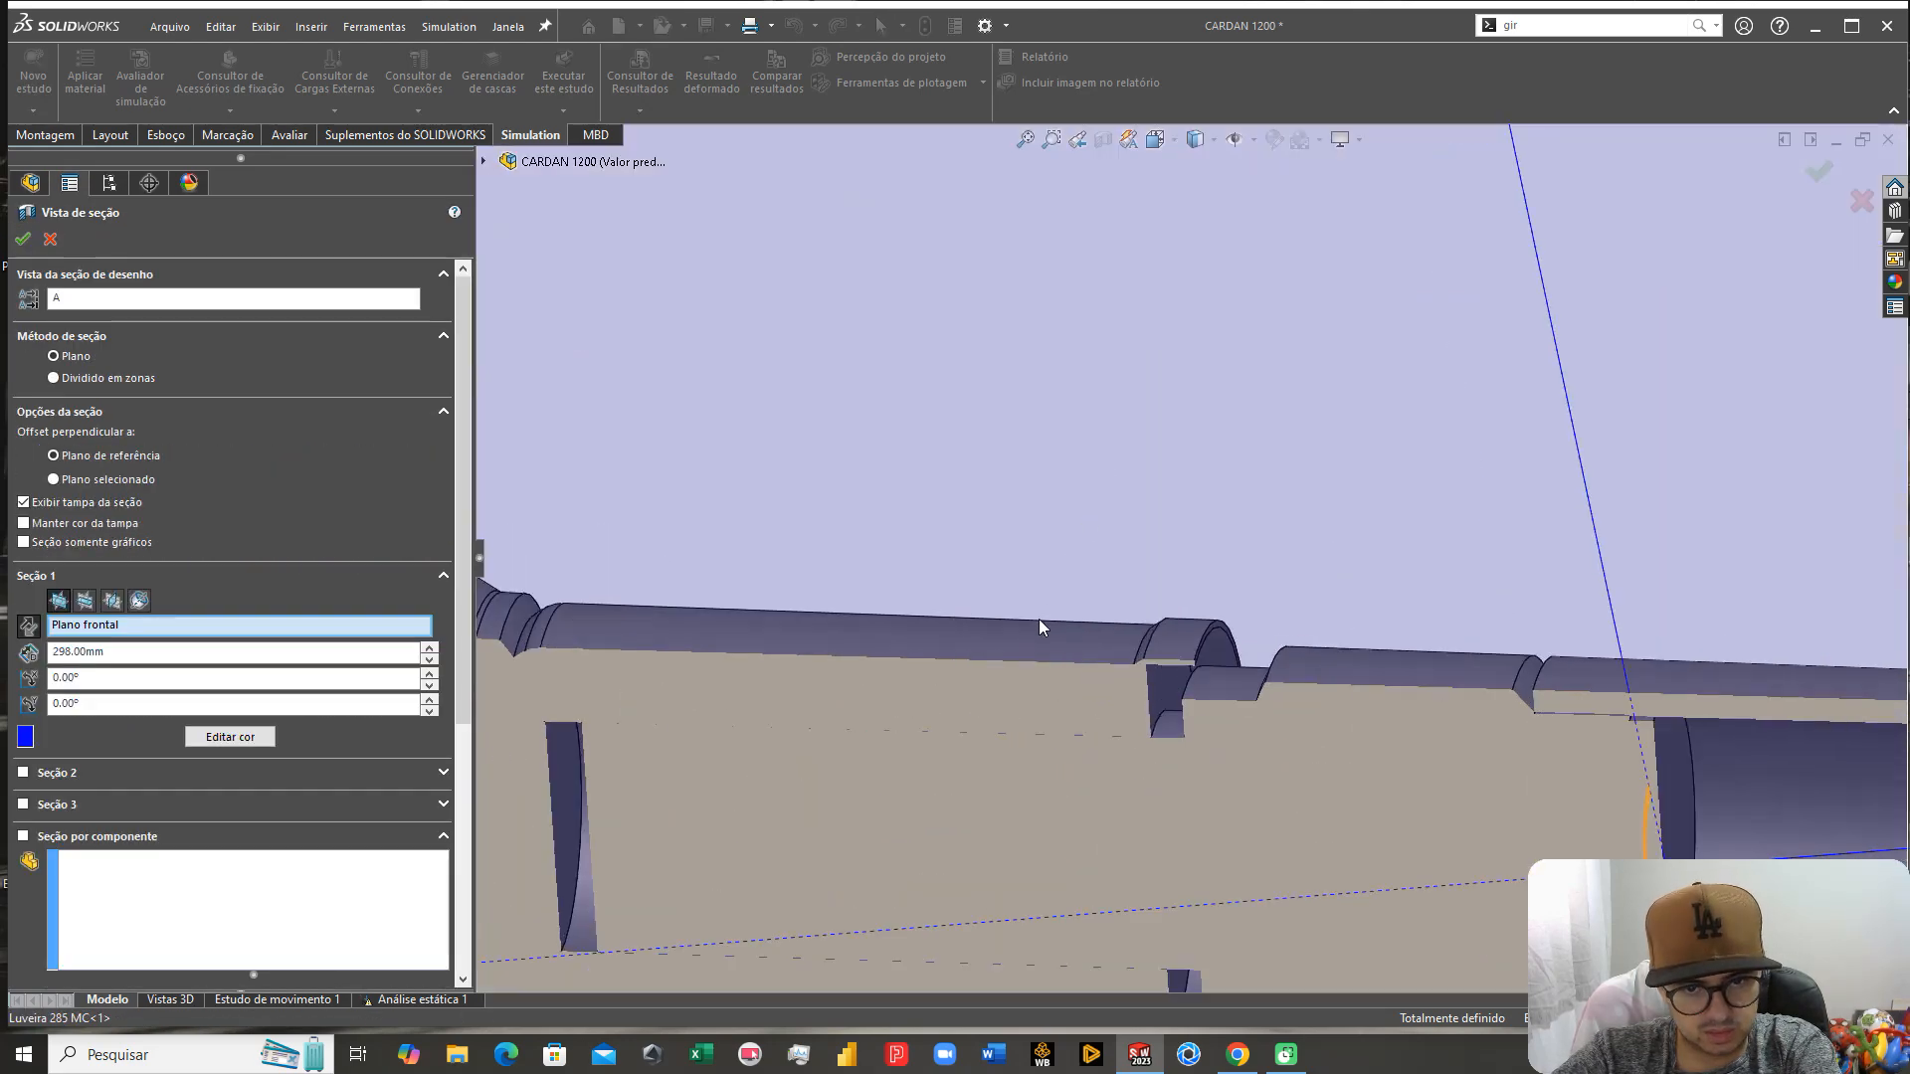
{"action": "middle_click_drag", "start_coordinate": [1039, 618], "coordinate": [1122, 422]}
{"action": "scroll", "coordinate": [1144, 393], "scroll_direction": "up", "scroll_amount": 5}
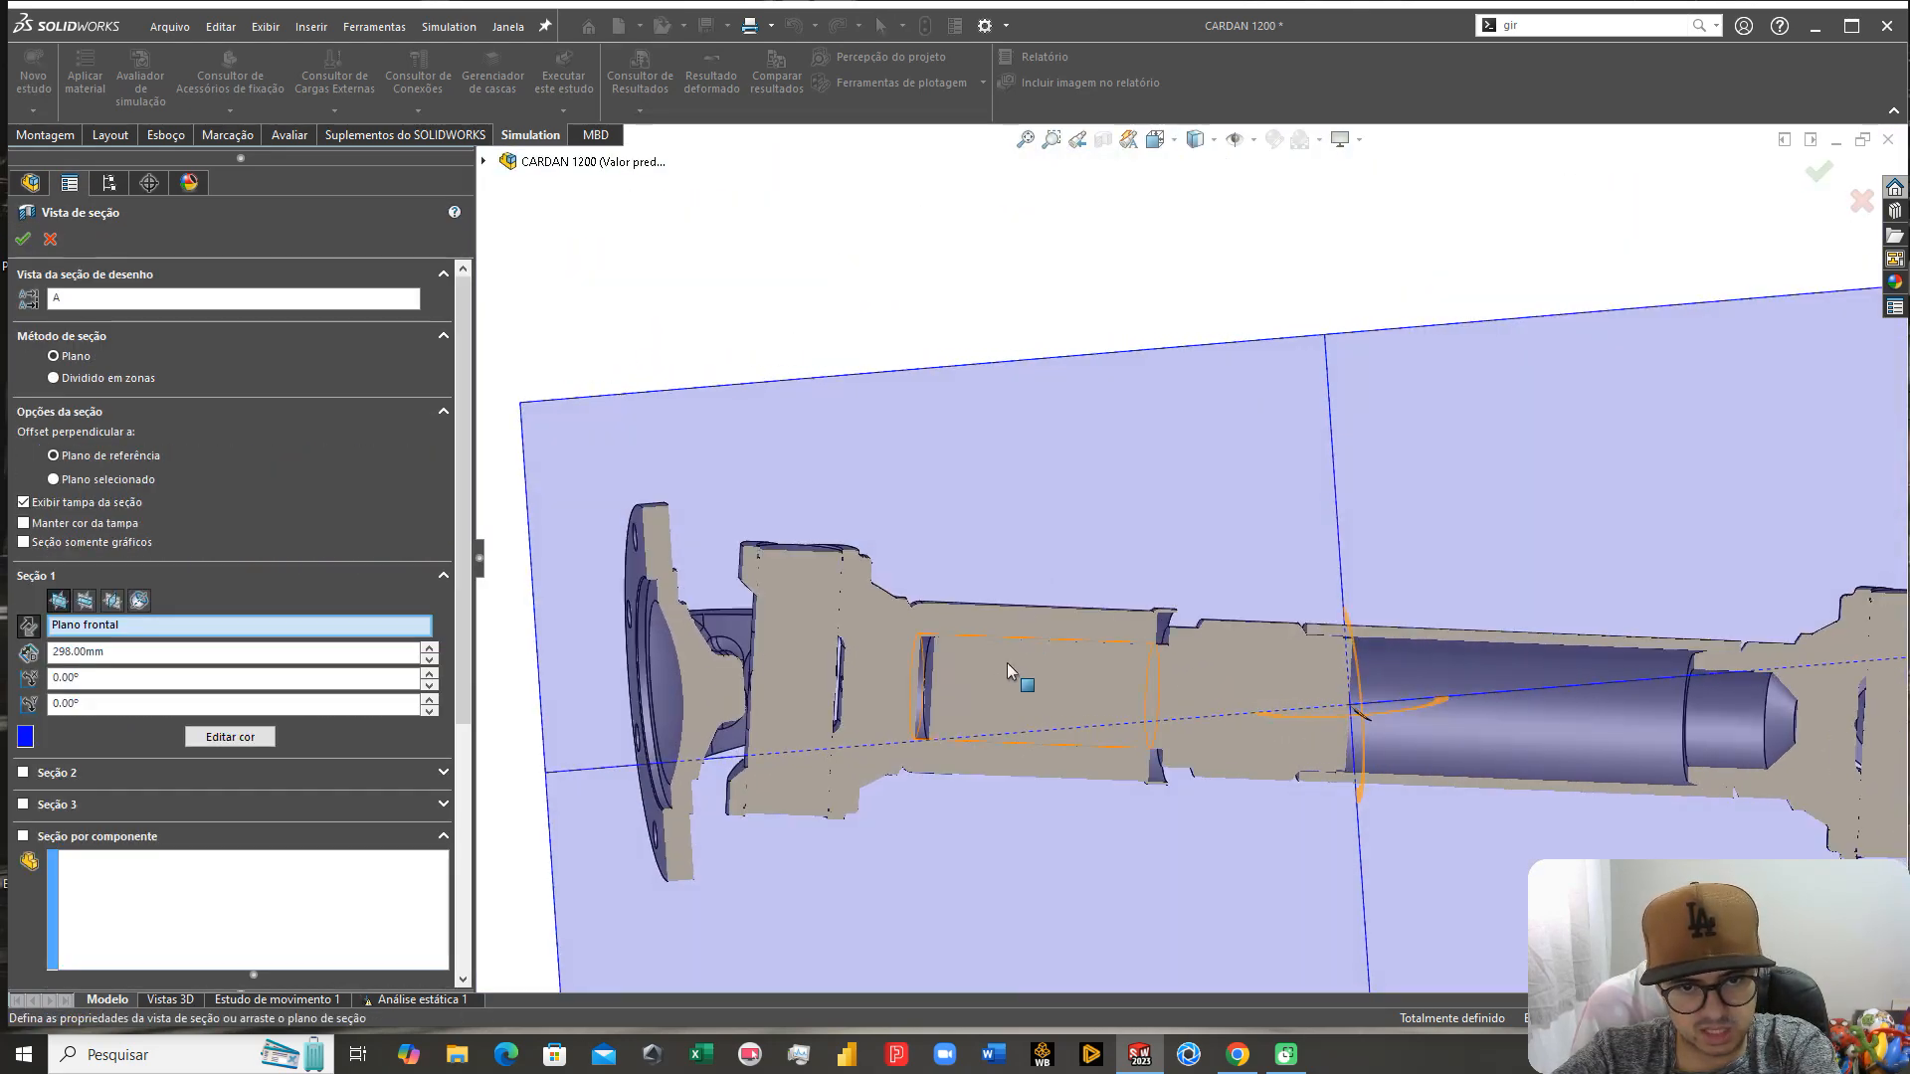
{"action": "middle_click_drag", "start_coordinate": [1022, 657], "coordinate": [981, 704]}
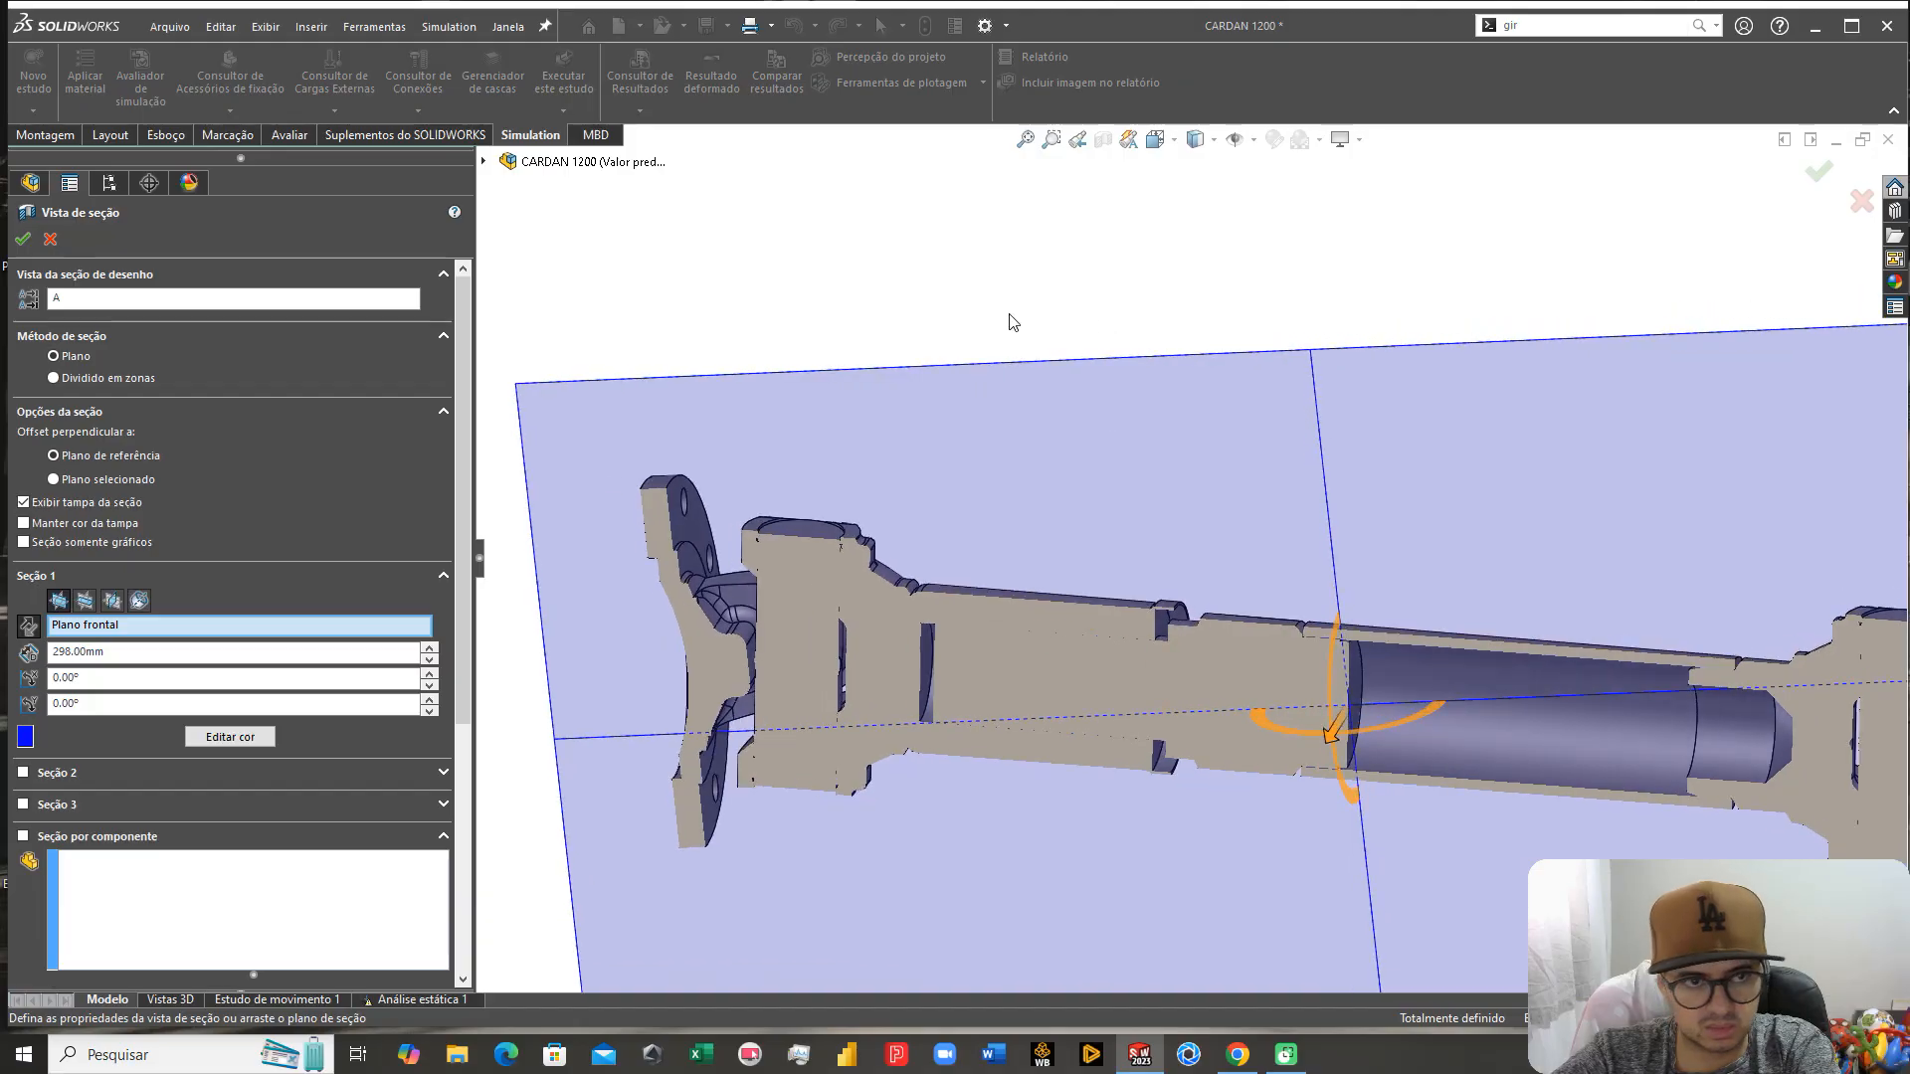
{"action": "left_click", "coordinate": [51, 239]}
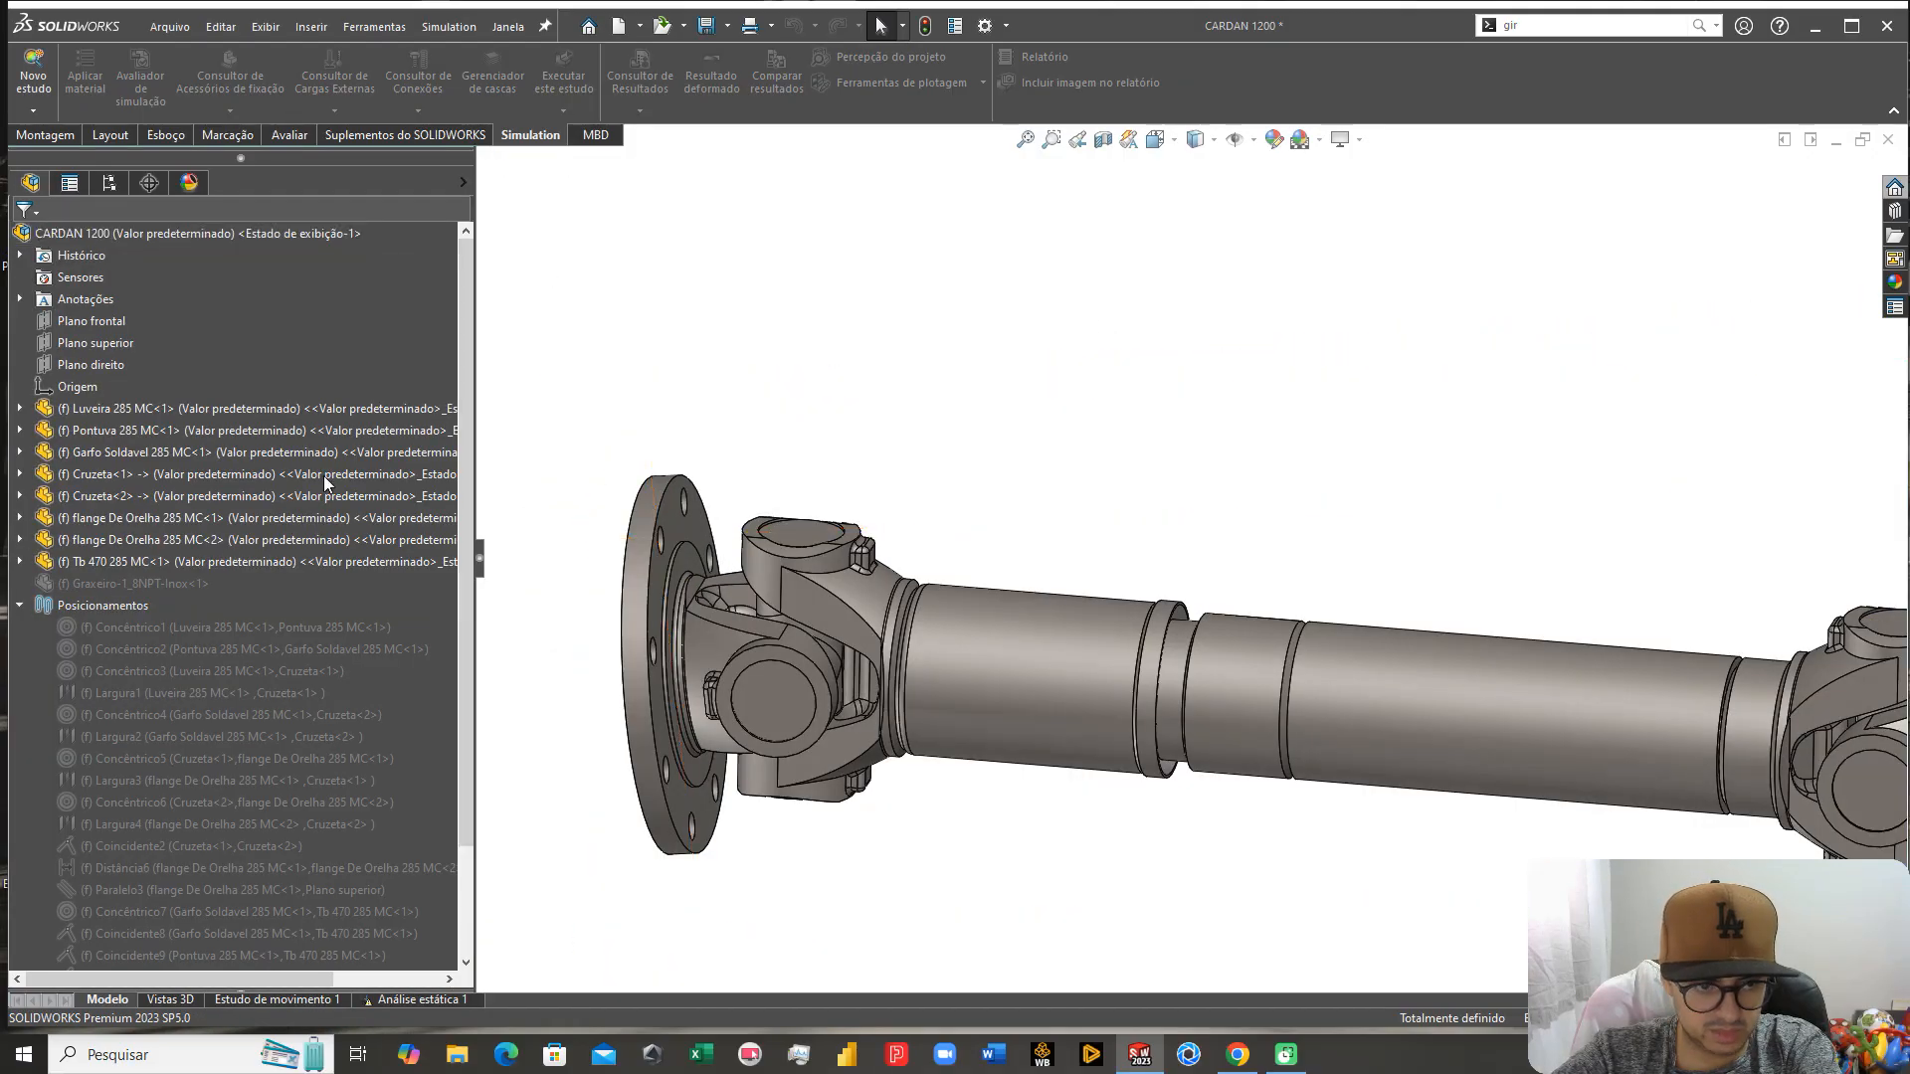
Step: Return to the Análise estática 1 study and generate the assembly mesh with the default density halfway between Grossa and Fina
{"action": "left_click", "coordinate": [428, 995]}
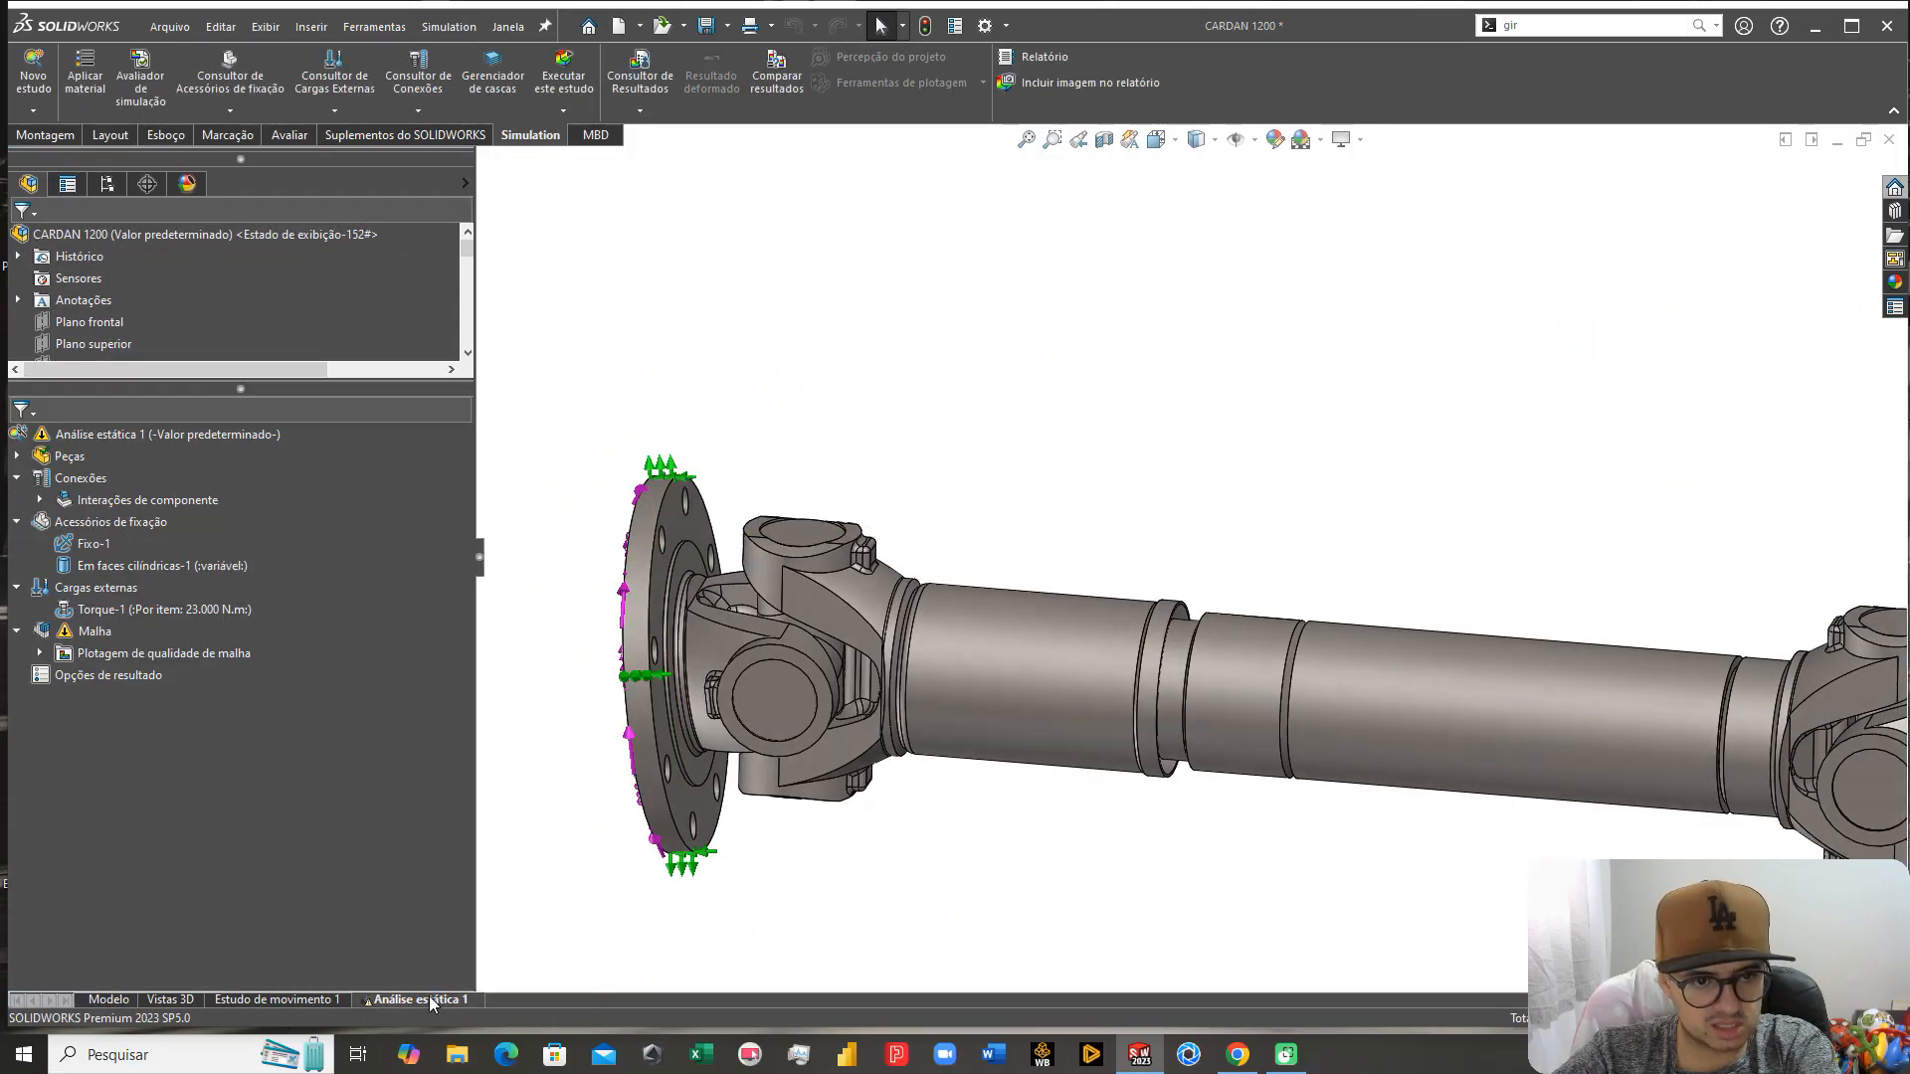
{"action": "middle_click_drag", "start_coordinate": [1083, 667], "coordinate": [1028, 772]}
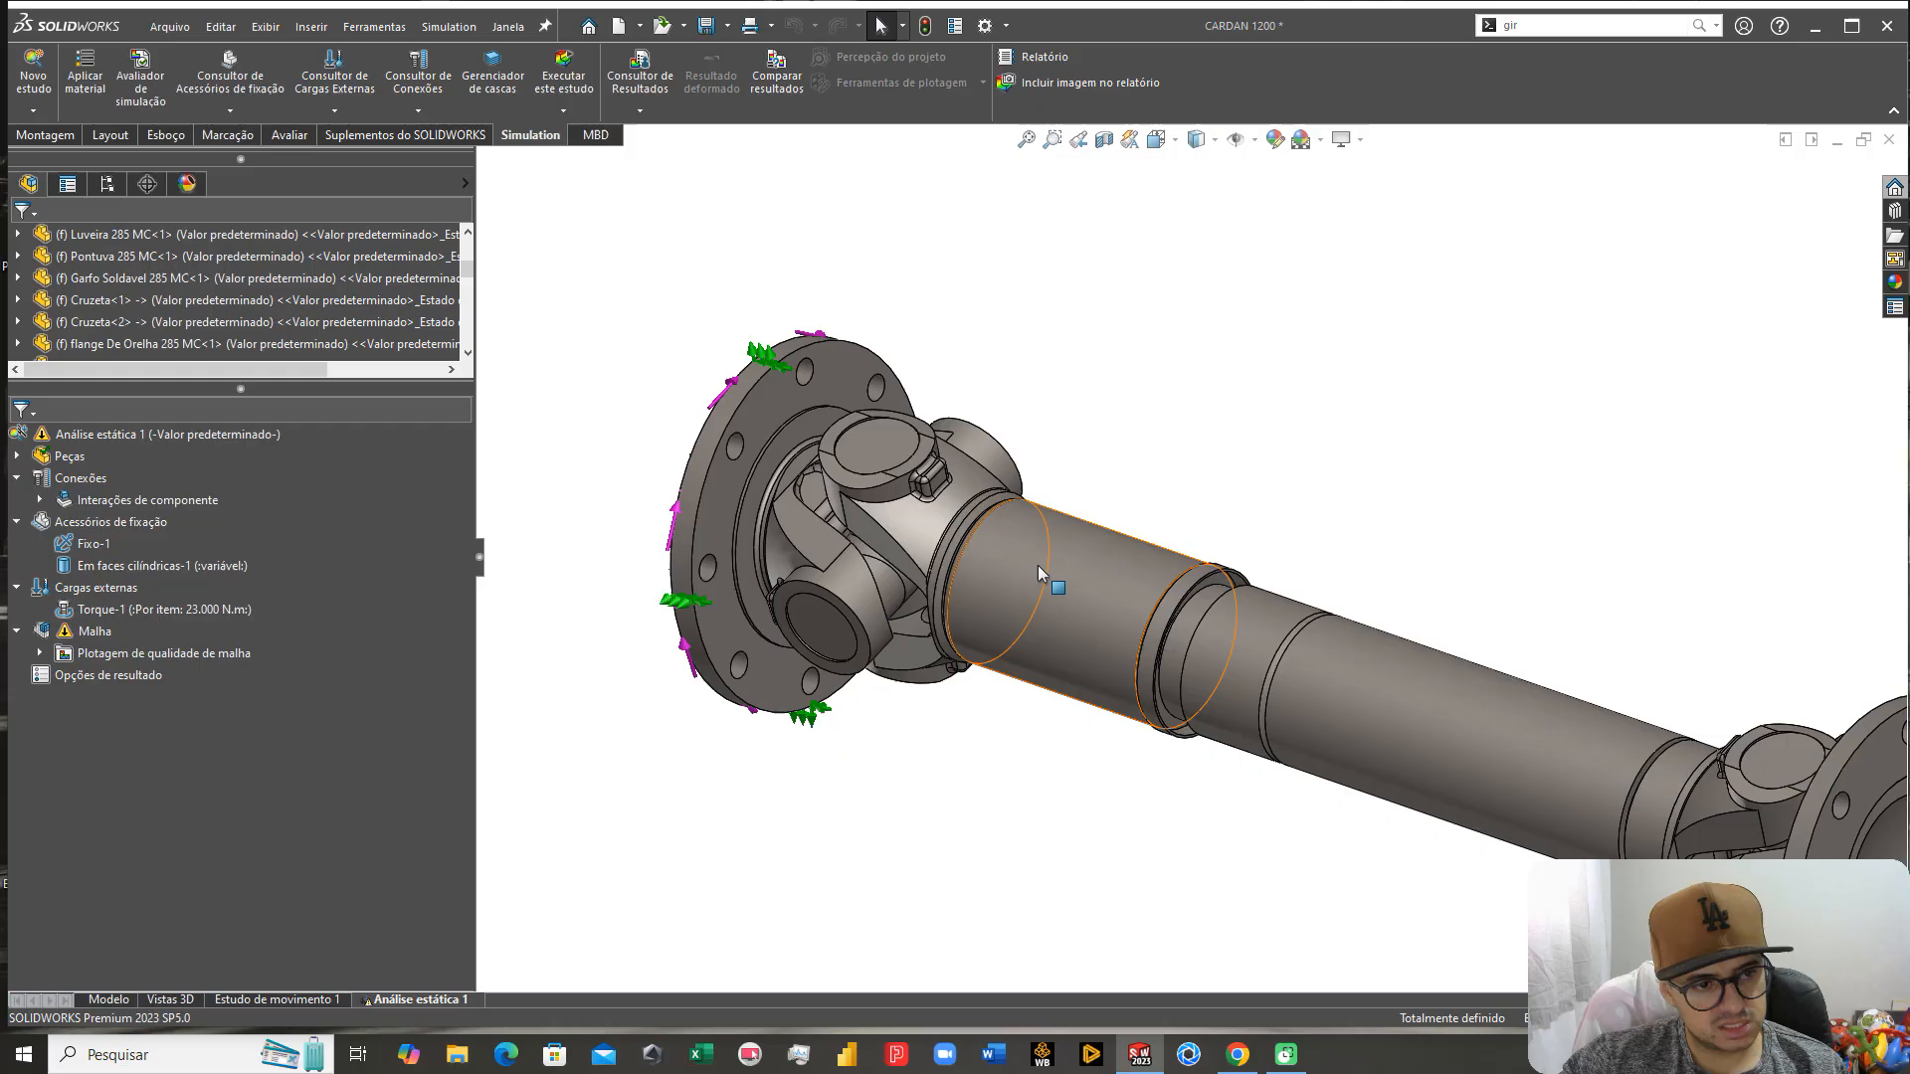
{"action": "scroll", "coordinate": [1081, 571], "scroll_direction": "up", "scroll_amount": 5}
{"action": "middle_click_drag", "start_coordinate": [1080, 571], "coordinate": [1391, 503]}
{"action": "mouse_move", "coordinate": [1416, 618]}
{"action": "middle_mouse_down"}
{"action": "mouse_move", "coordinate": [1363, 540]}
{"action": "mouse_move", "coordinate": [1415, 644]}
{"action": "middle_mouse_up"}
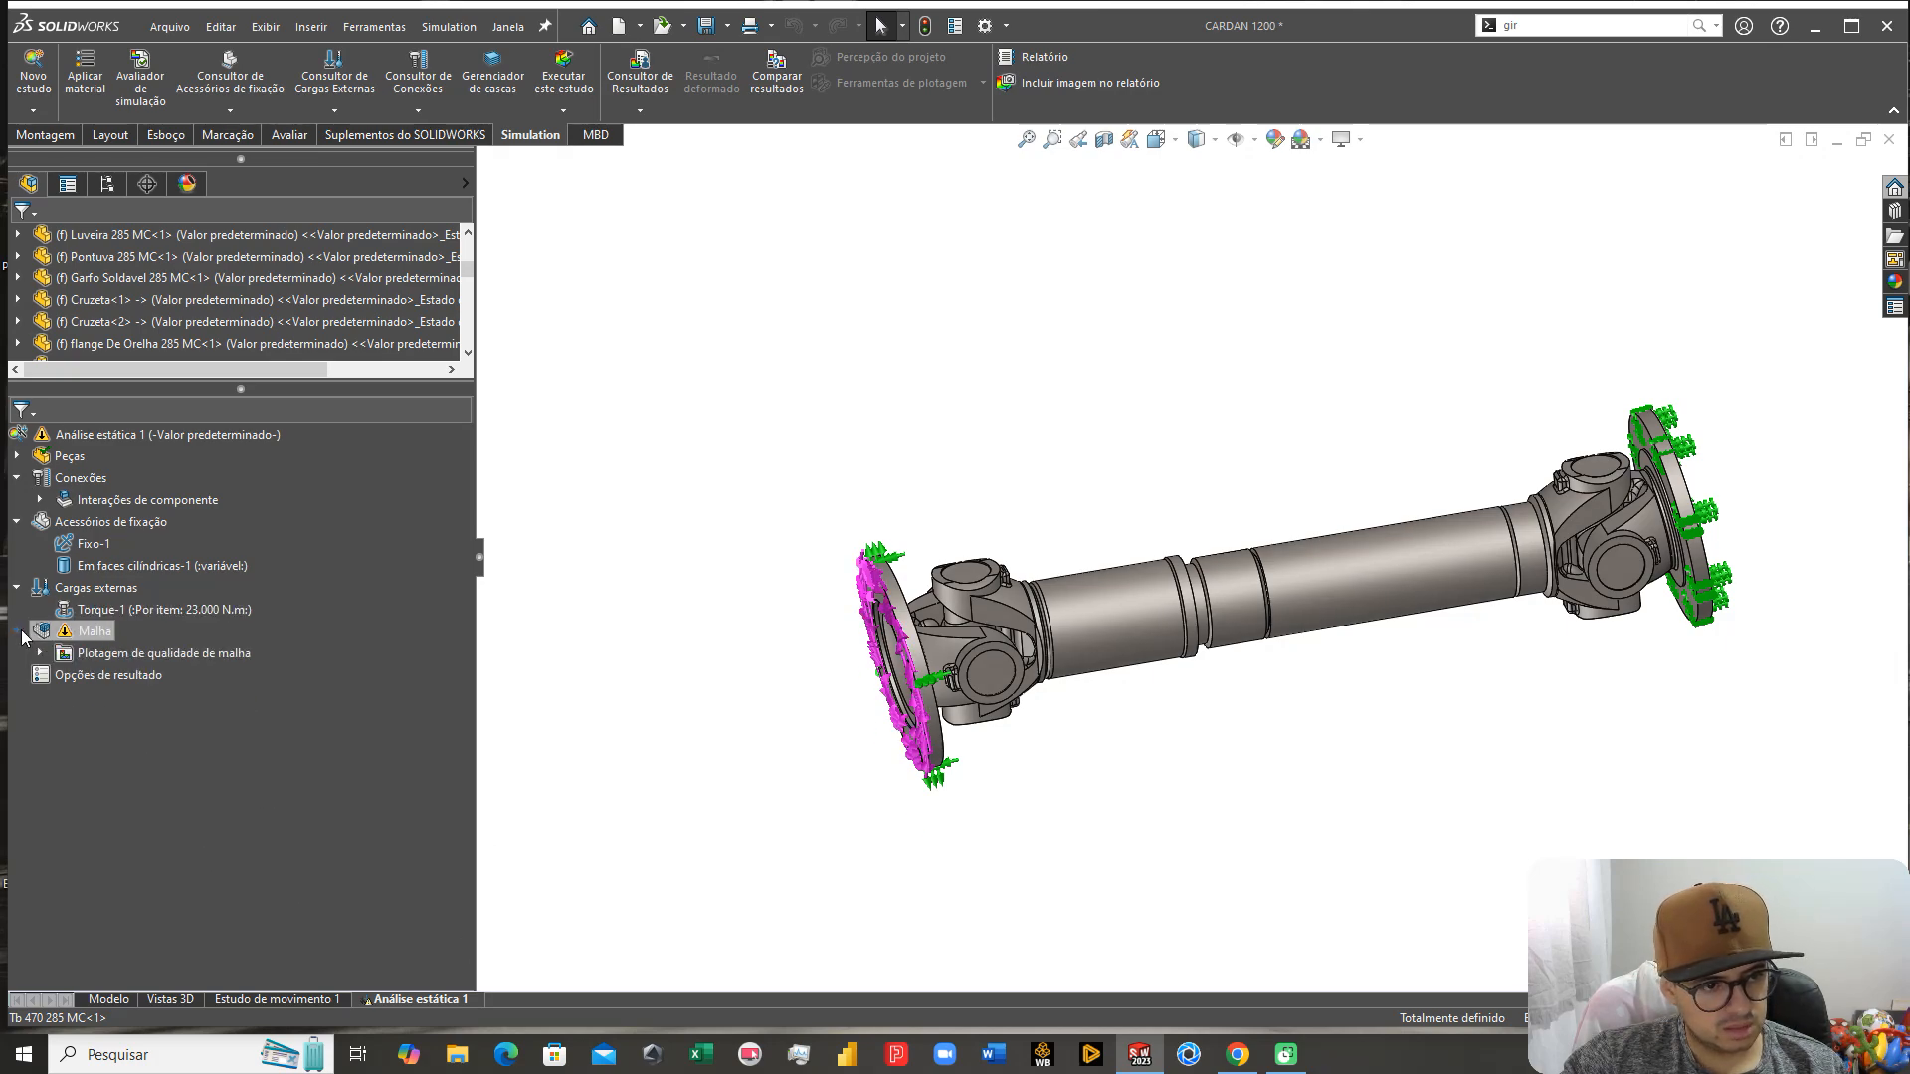
{"action": "right_click", "coordinate": [70, 640]}
{"action": "left_click", "coordinate": [127, 309]}
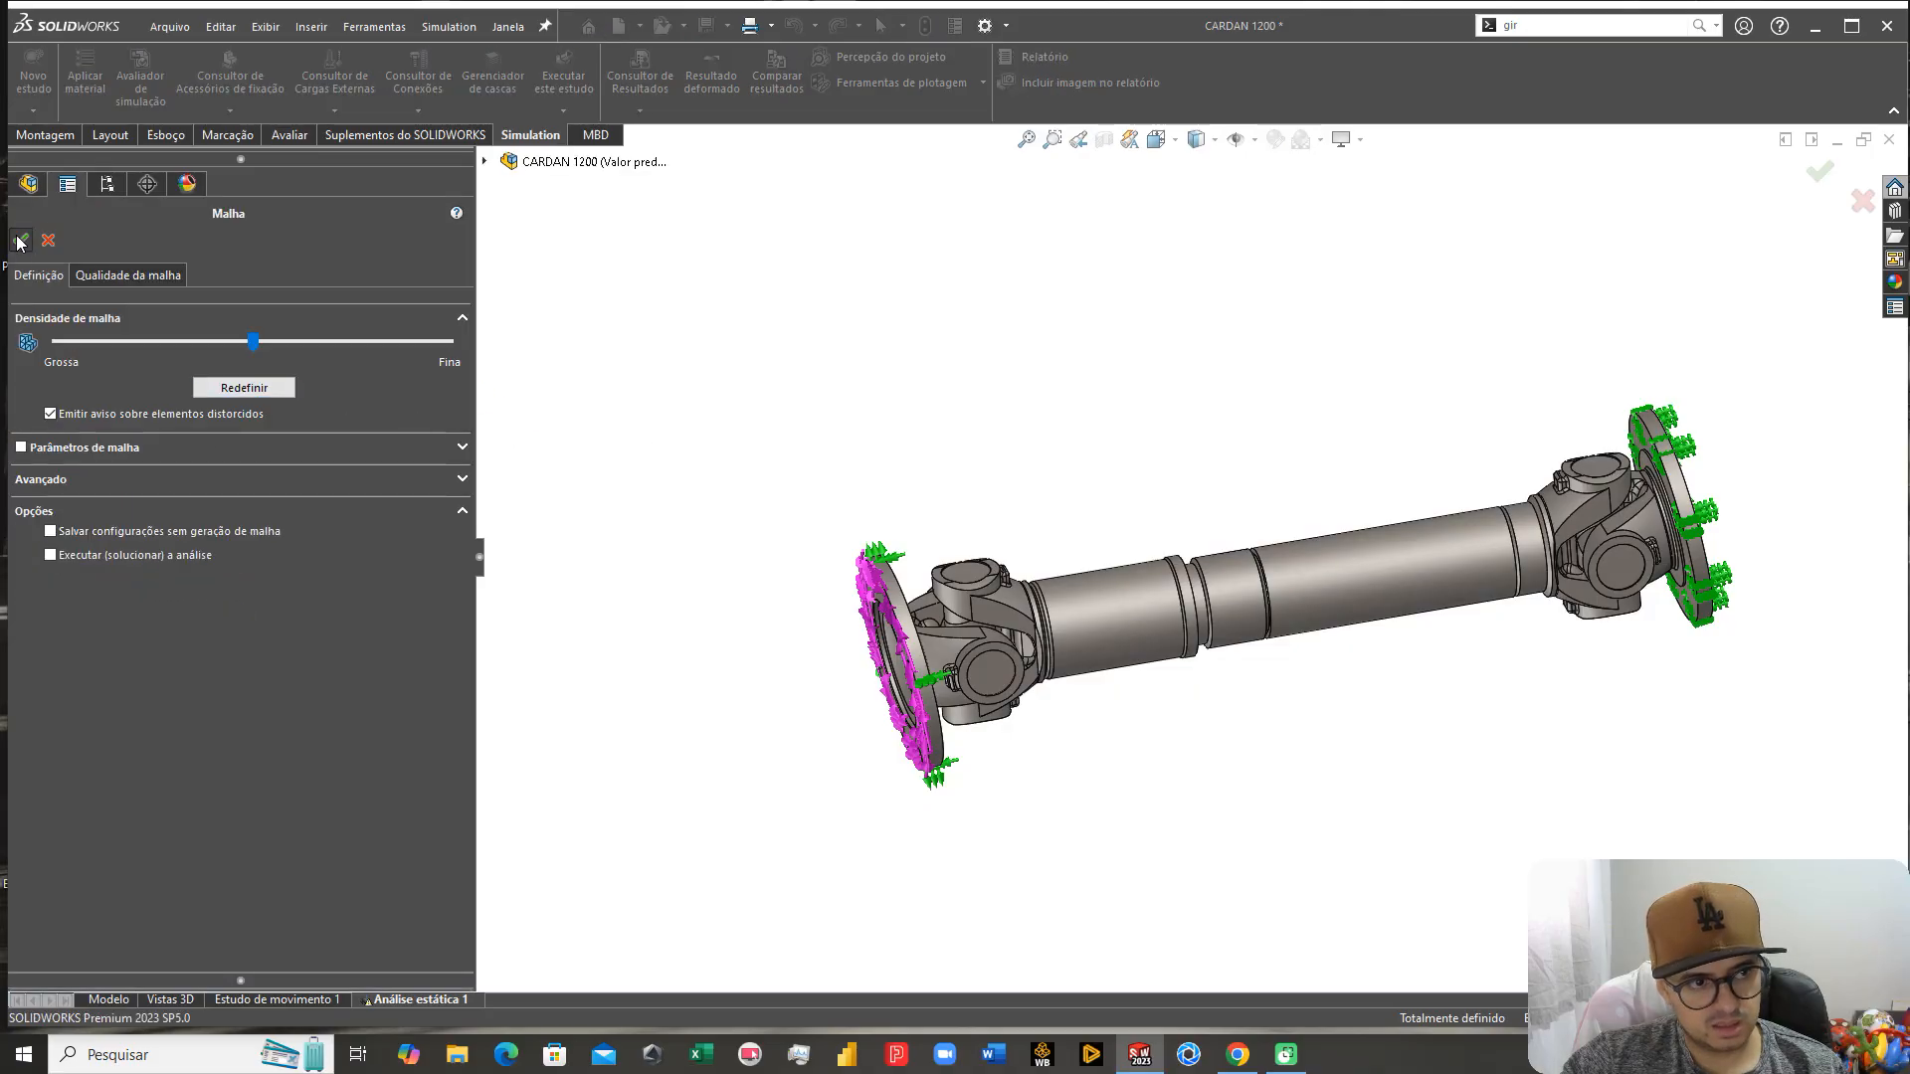
{"action": "left_click", "coordinate": [19, 241]}
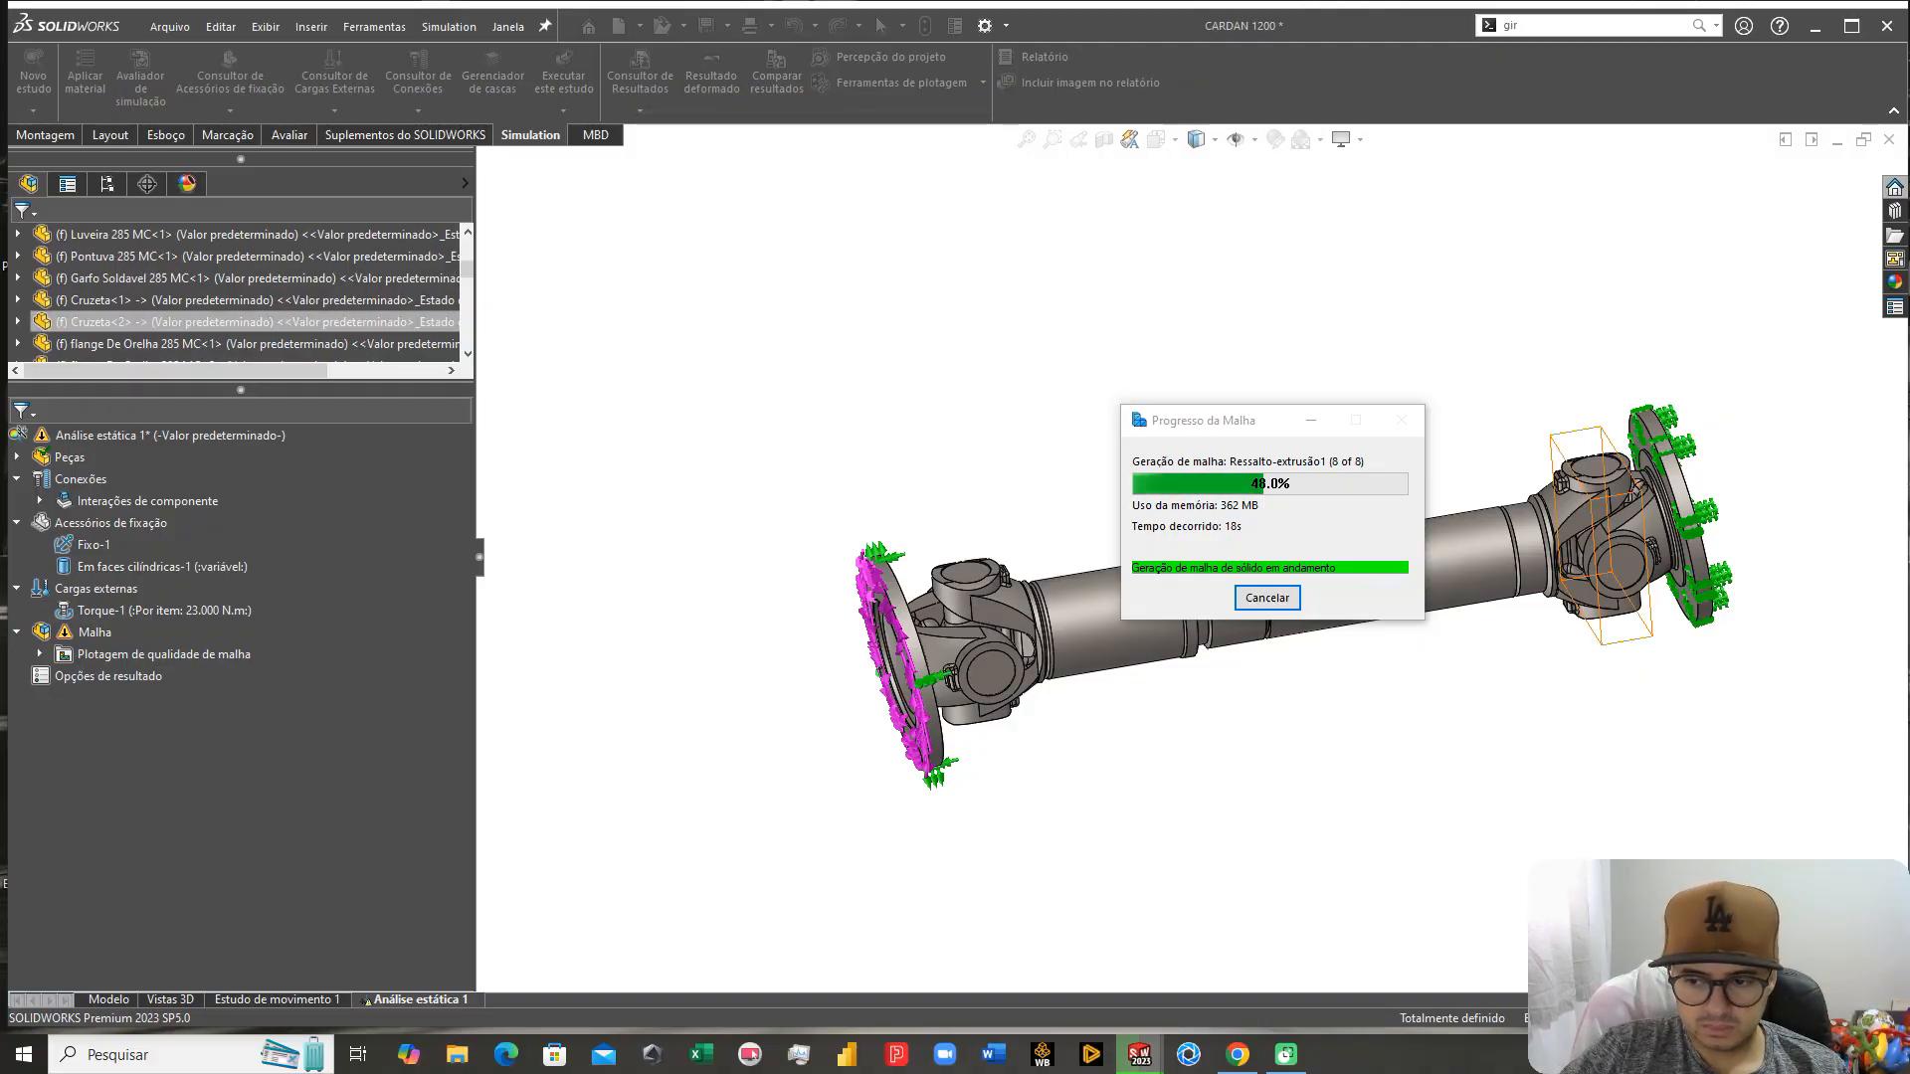
Step: Inspect the mesh on the shaft and joints and run the Análise estática 1 study
{"action": "scroll", "coordinate": [1330, 666], "scroll_direction": "up", "scroll_amount": 6}
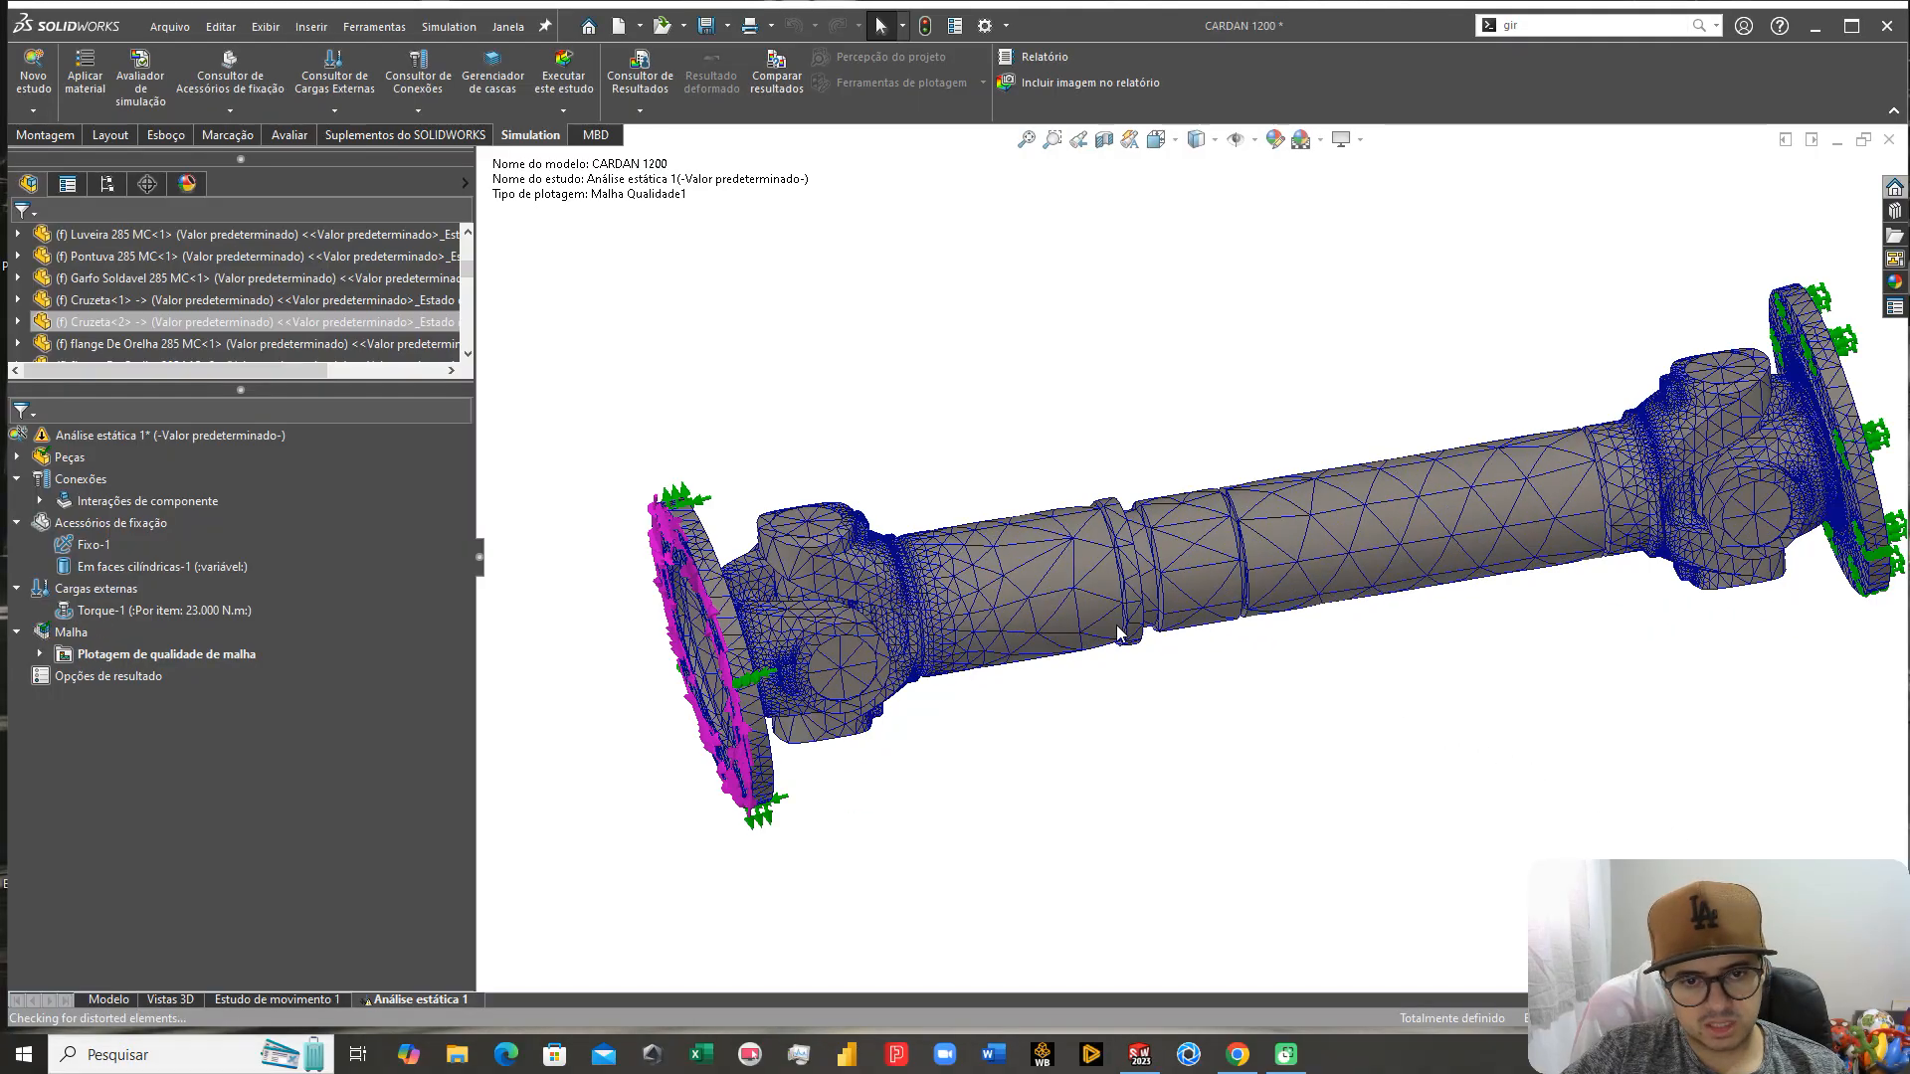
{"action": "scroll", "coordinate": [1355, 539], "scroll_direction": "down", "scroll_amount": 8}
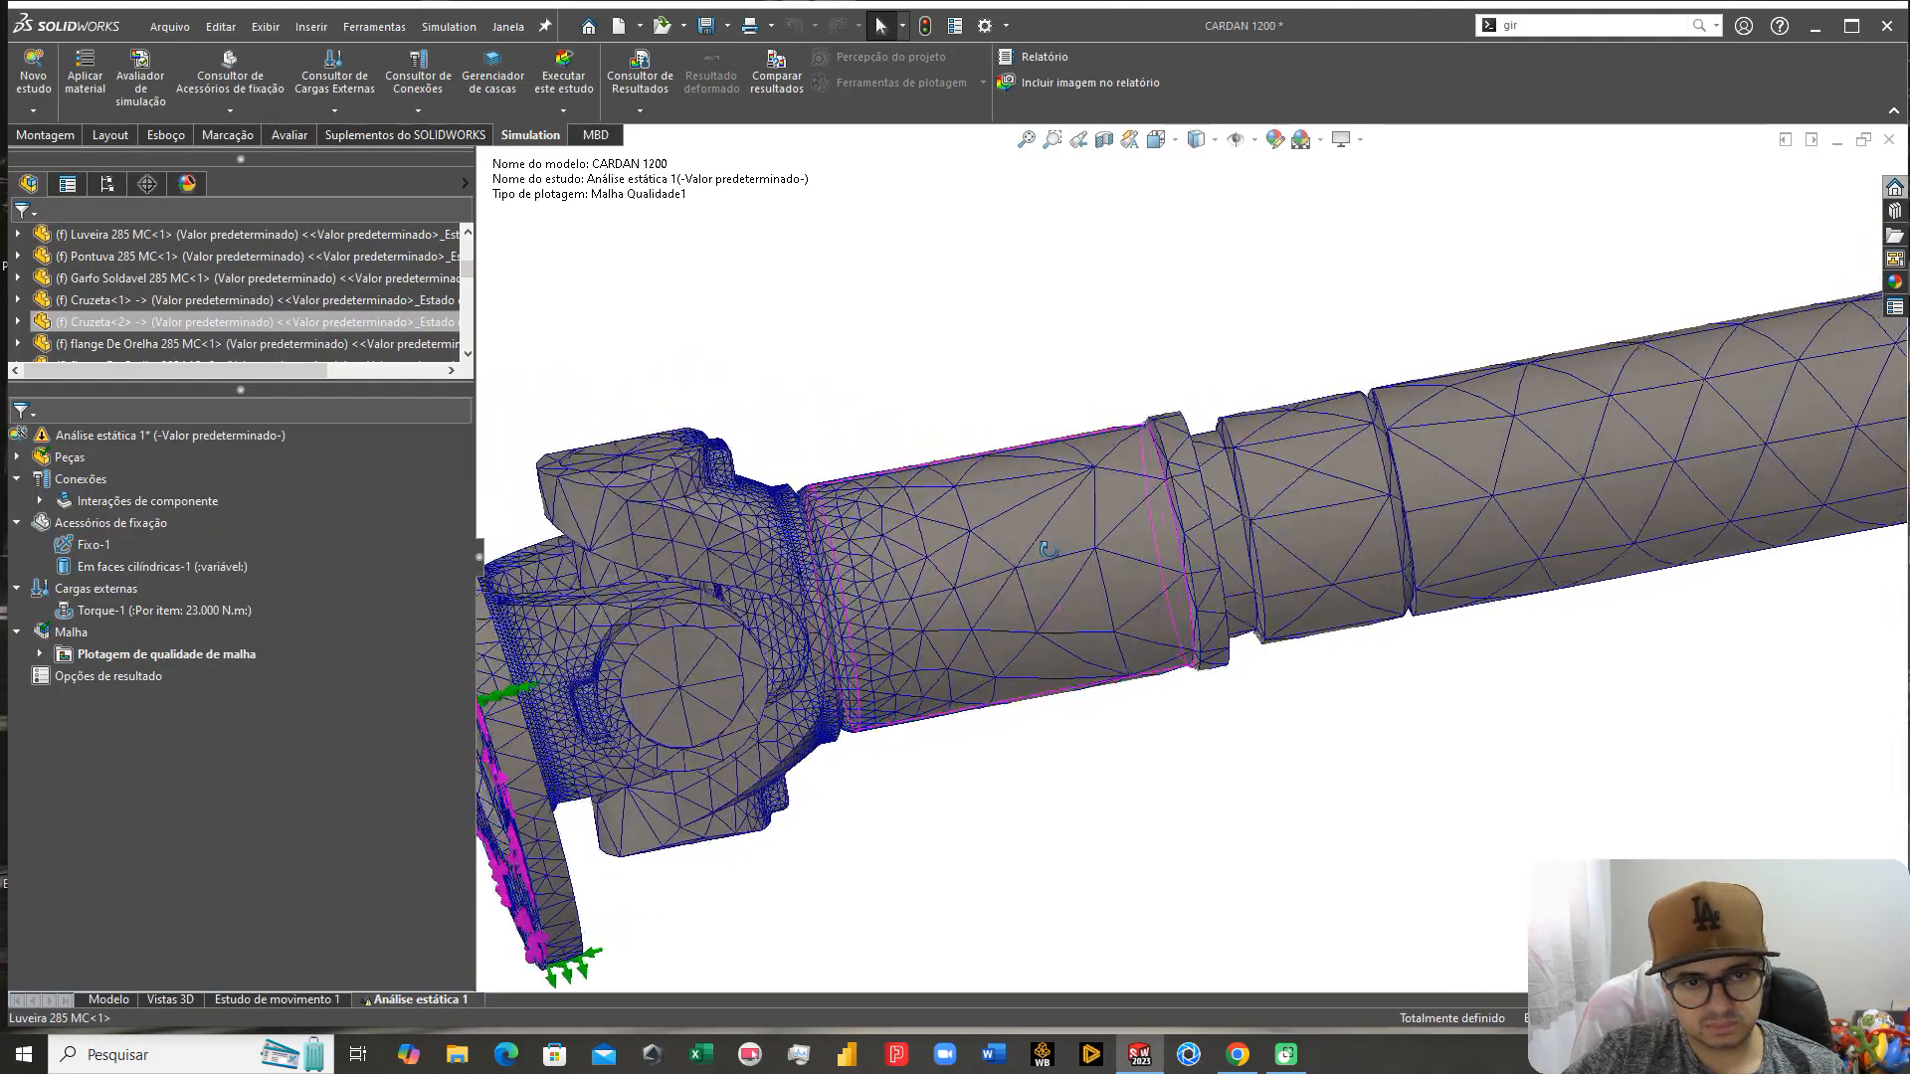
{"action": "scroll", "coordinate": [1423, 527], "scroll_direction": "up", "scroll_amount": 8}
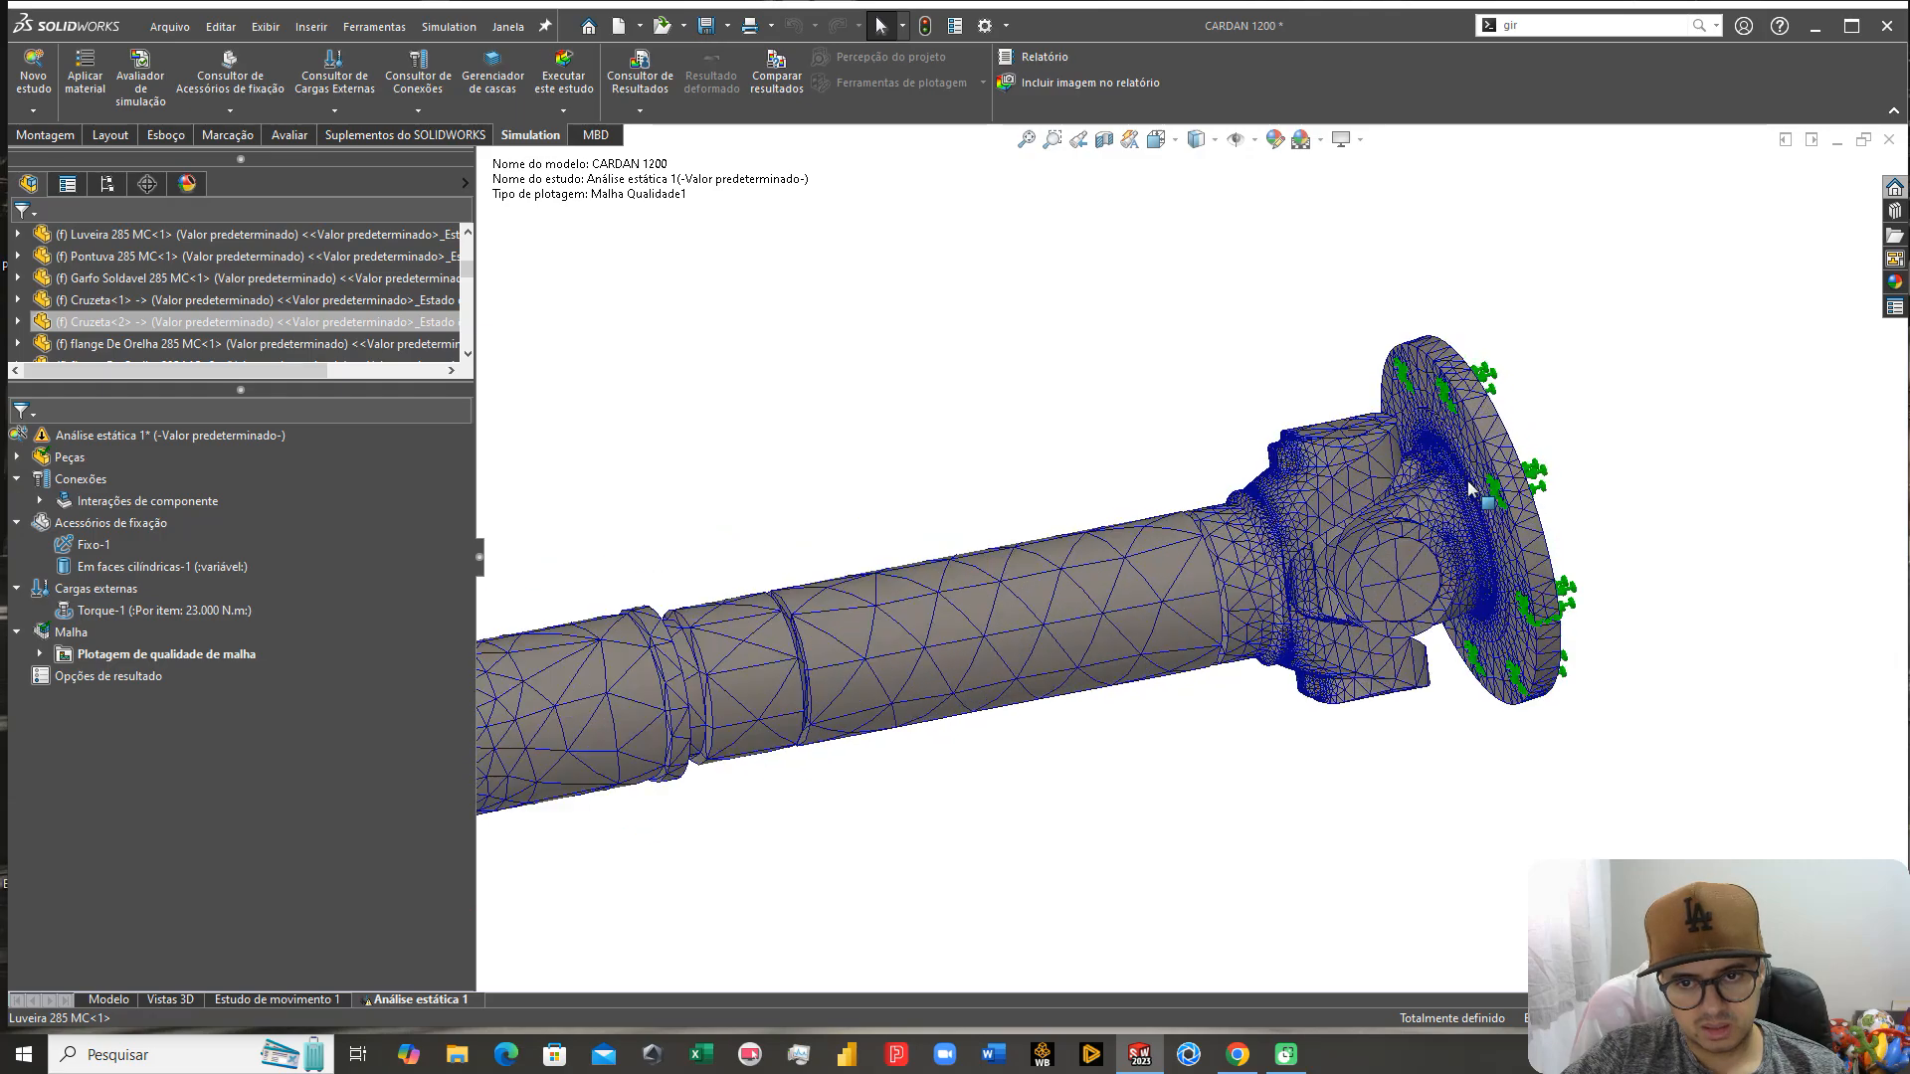
{"action": "scroll", "coordinate": [1477, 694], "scroll_direction": "down", "scroll_amount": 5}
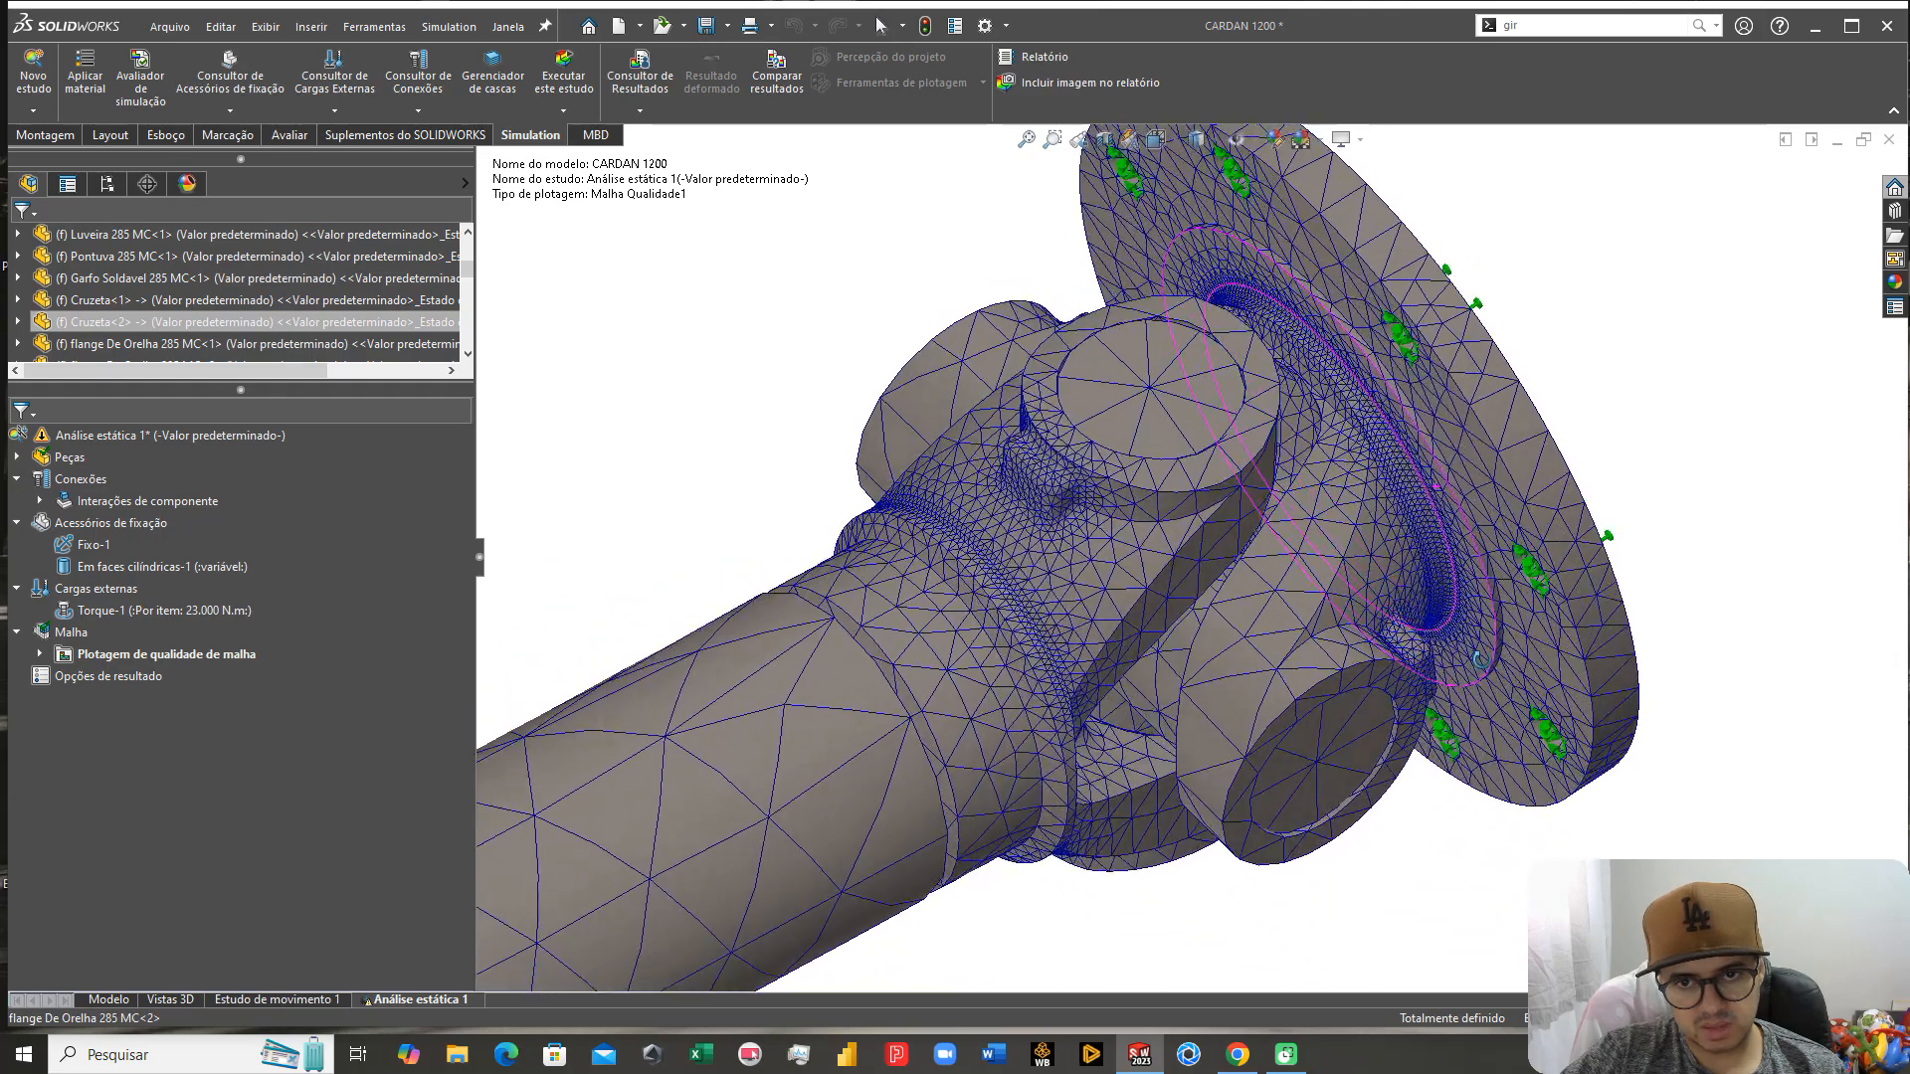
{"action": "key", "text": "ctrl+7"}
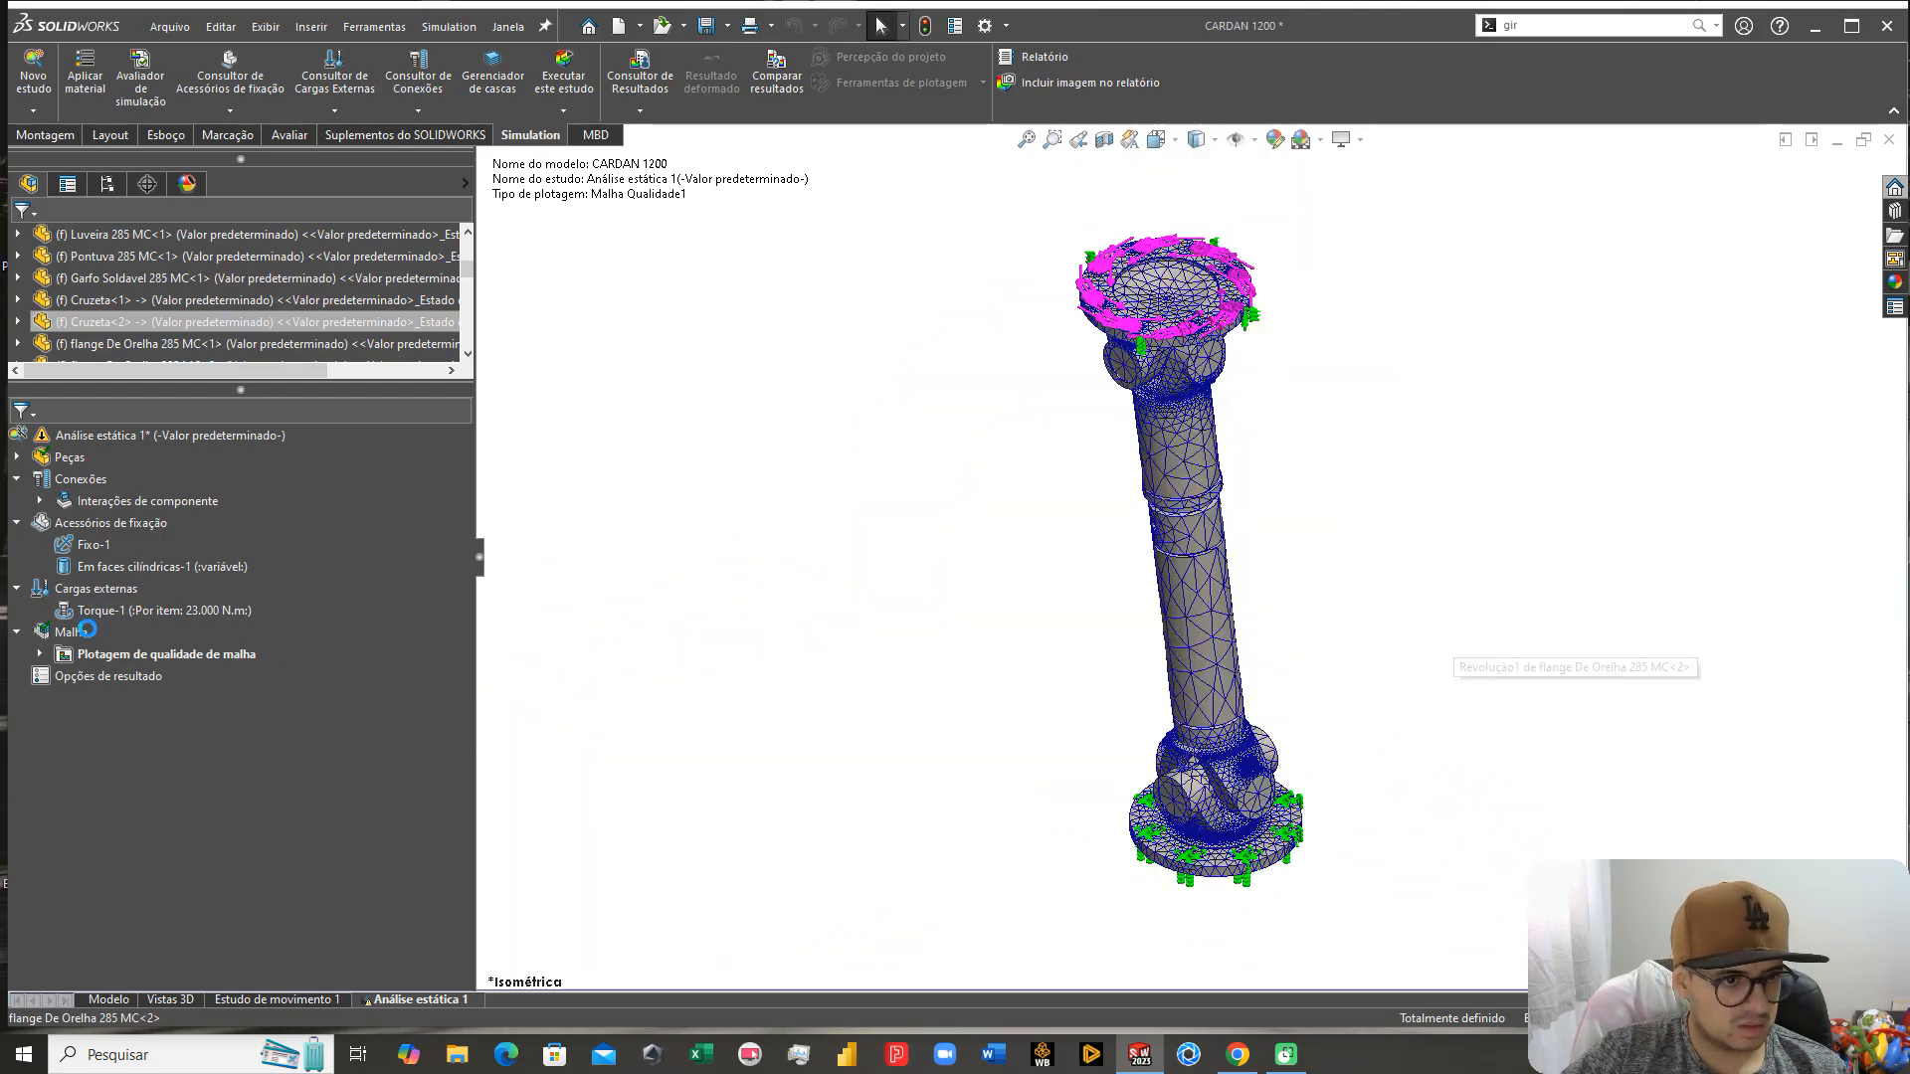
{"action": "right_click", "coordinate": [126, 441]}
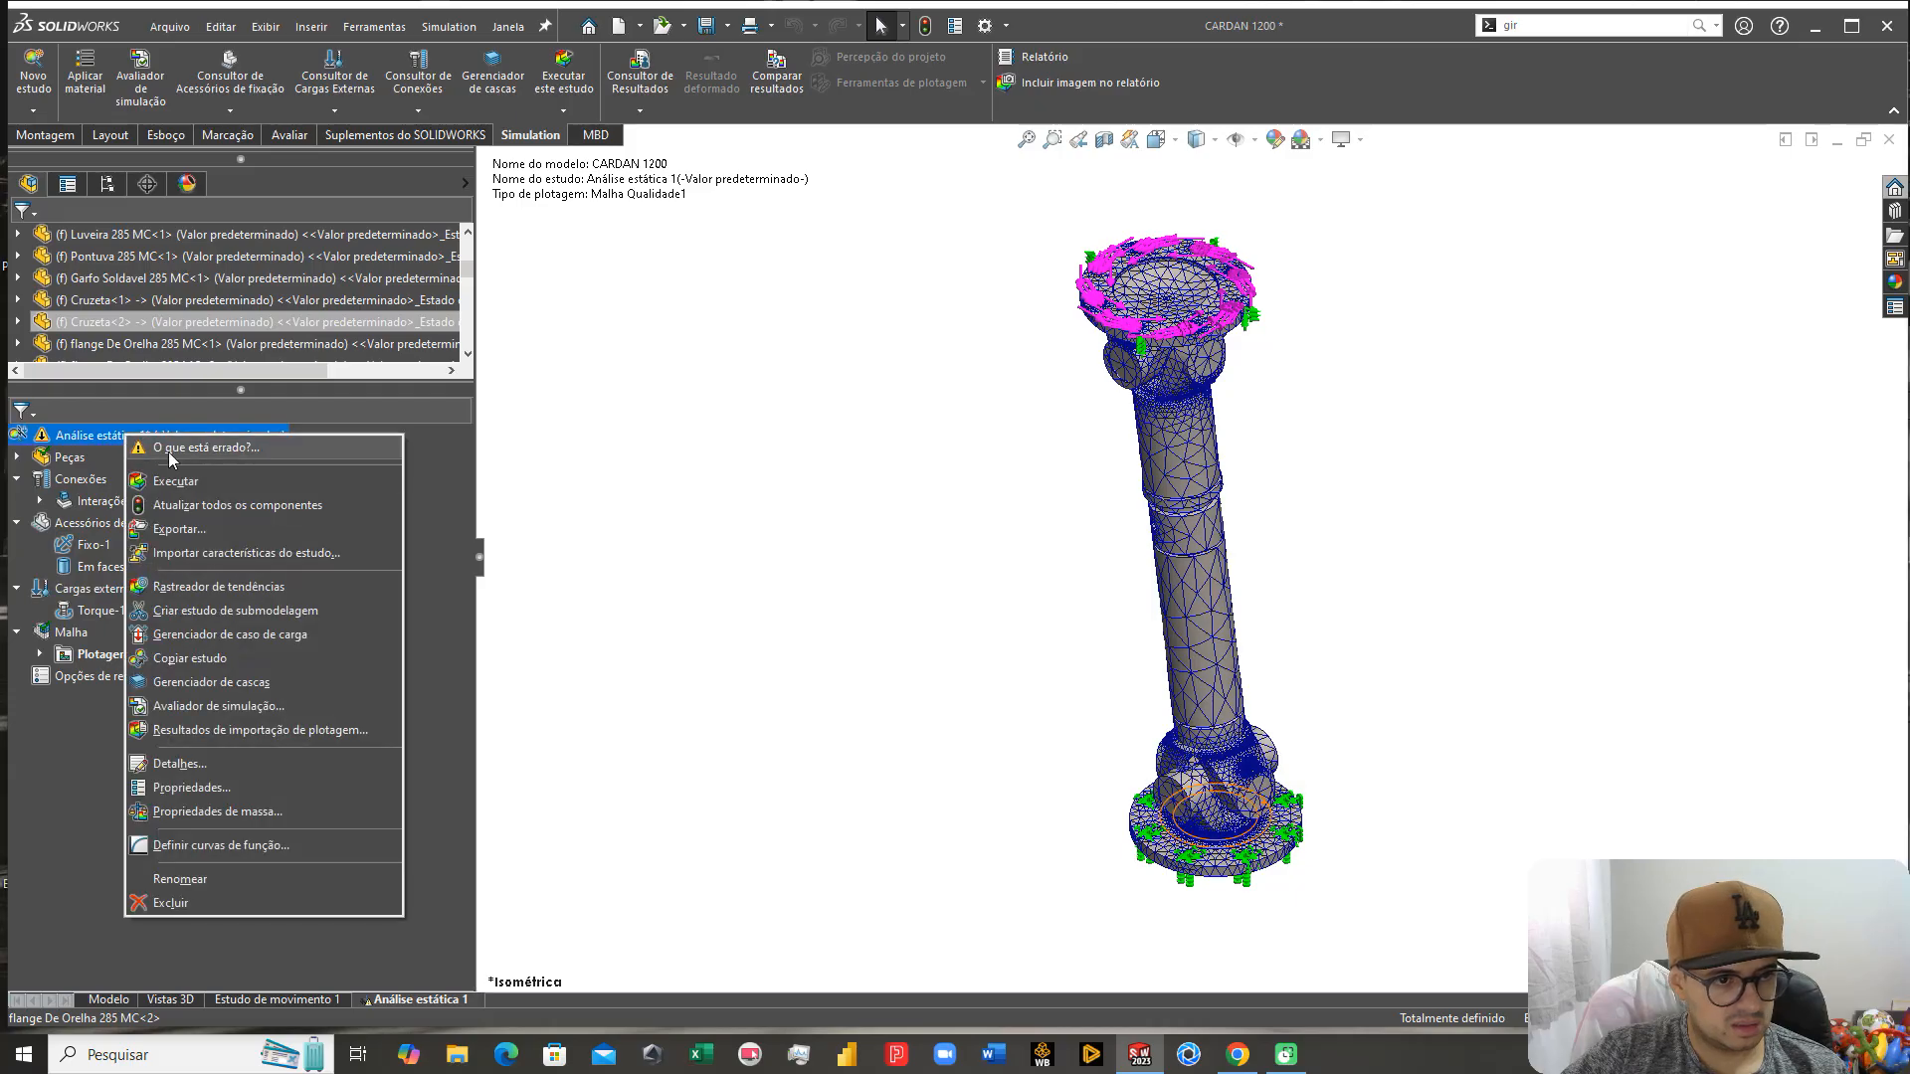
{"action": "left_click", "coordinate": [183, 481]}
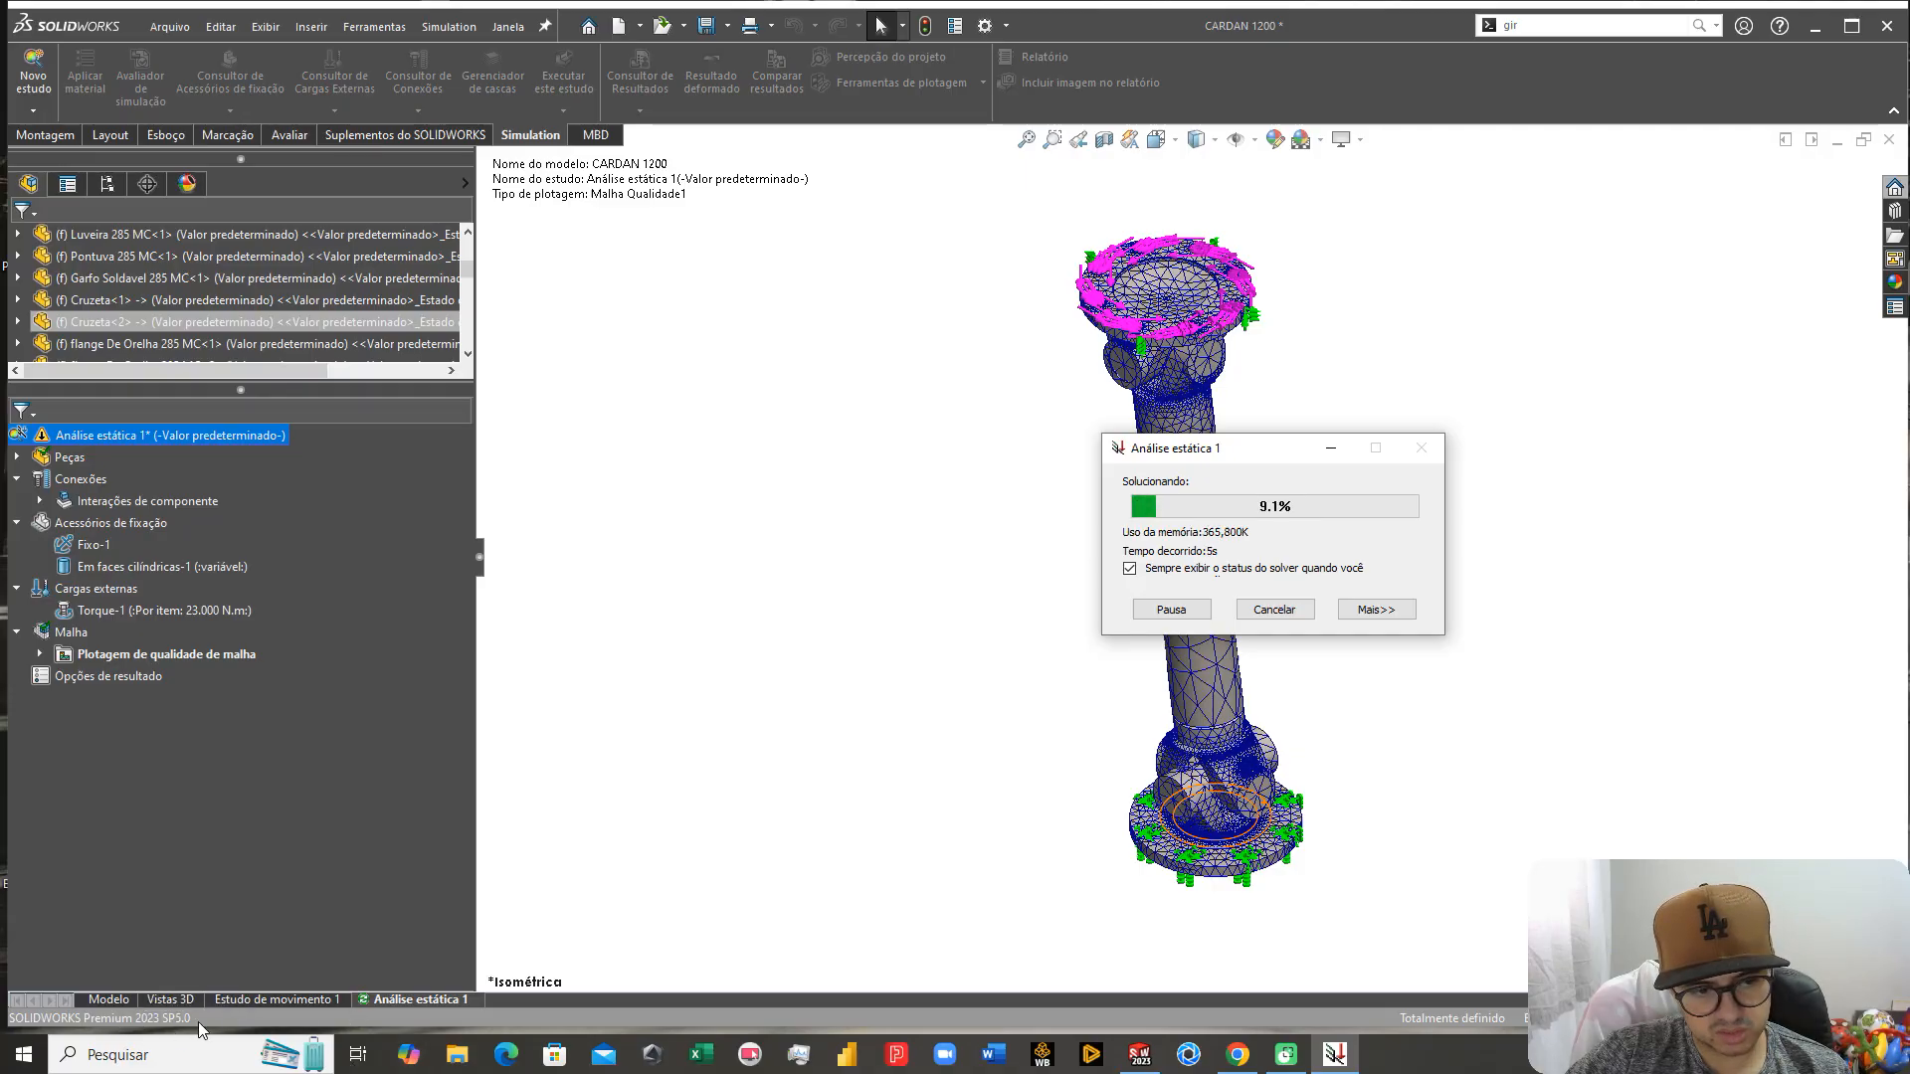
{"action": "left_click", "coordinate": [1376, 610]}
{"action": "left_click_drag", "start_coordinate": [1278, 449], "coordinate": [183, 14]}
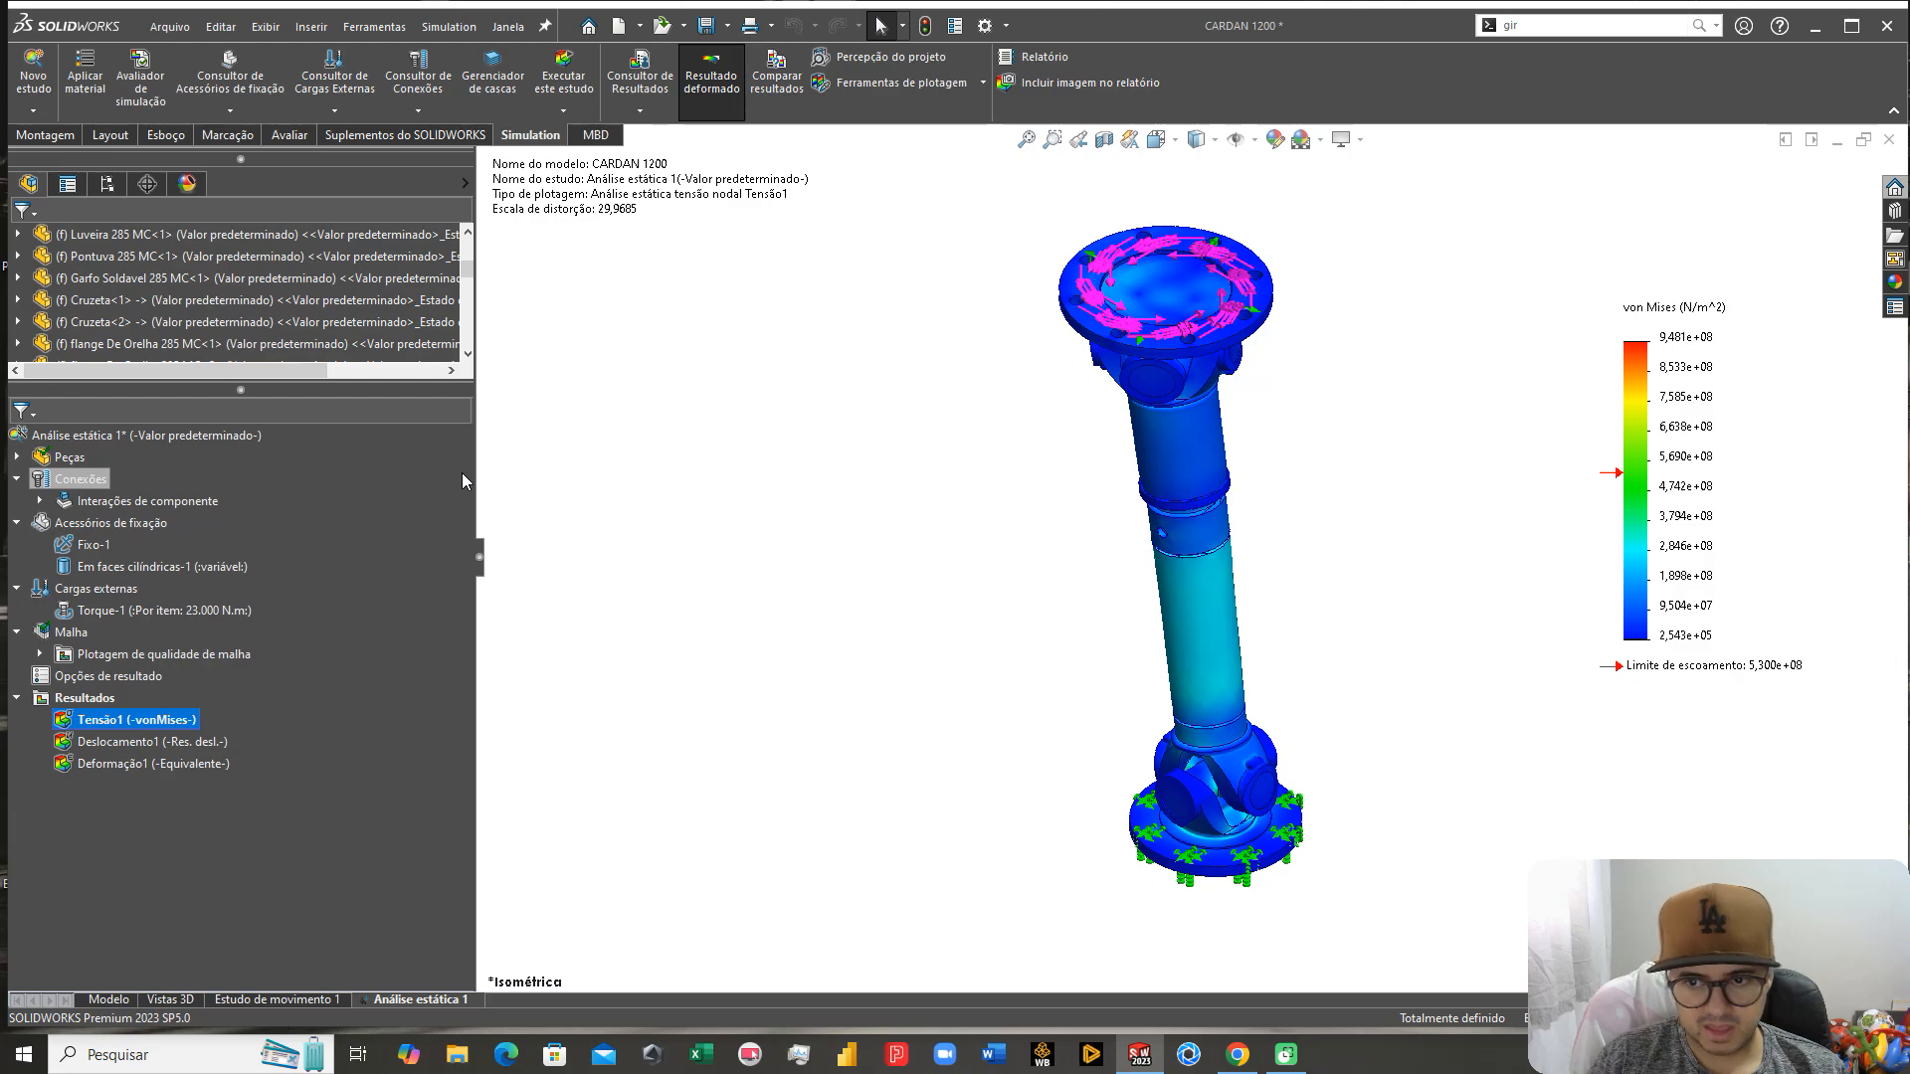
Step: Review the Torque-1 load definition with its selected flange faces and torque value, closing it without changes
{"action": "middle_click_drag", "start_coordinate": [1279, 463], "coordinate": [1283, 368]}
{"action": "right_click", "coordinate": [220, 611]}
{"action": "left_click", "coordinate": [270, 624]}
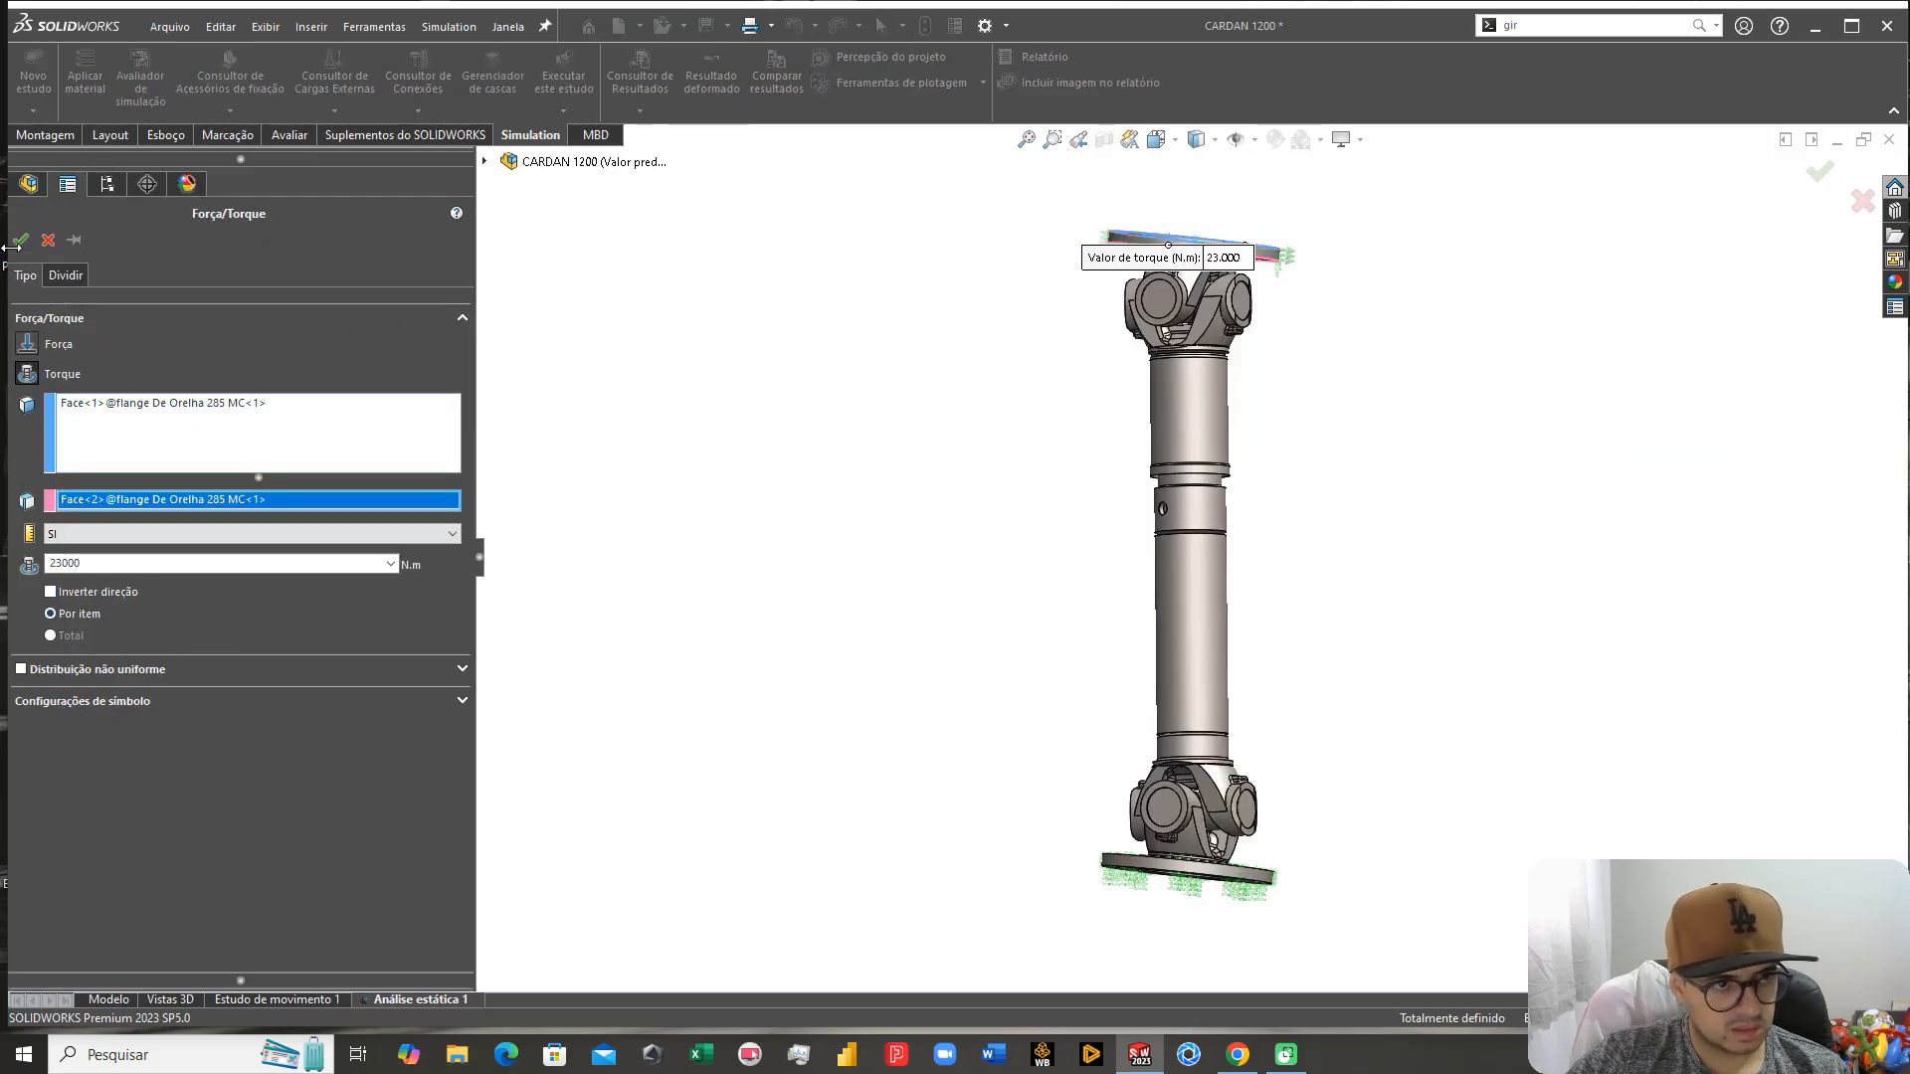
{"action": "left_click", "coordinate": [48, 240]}
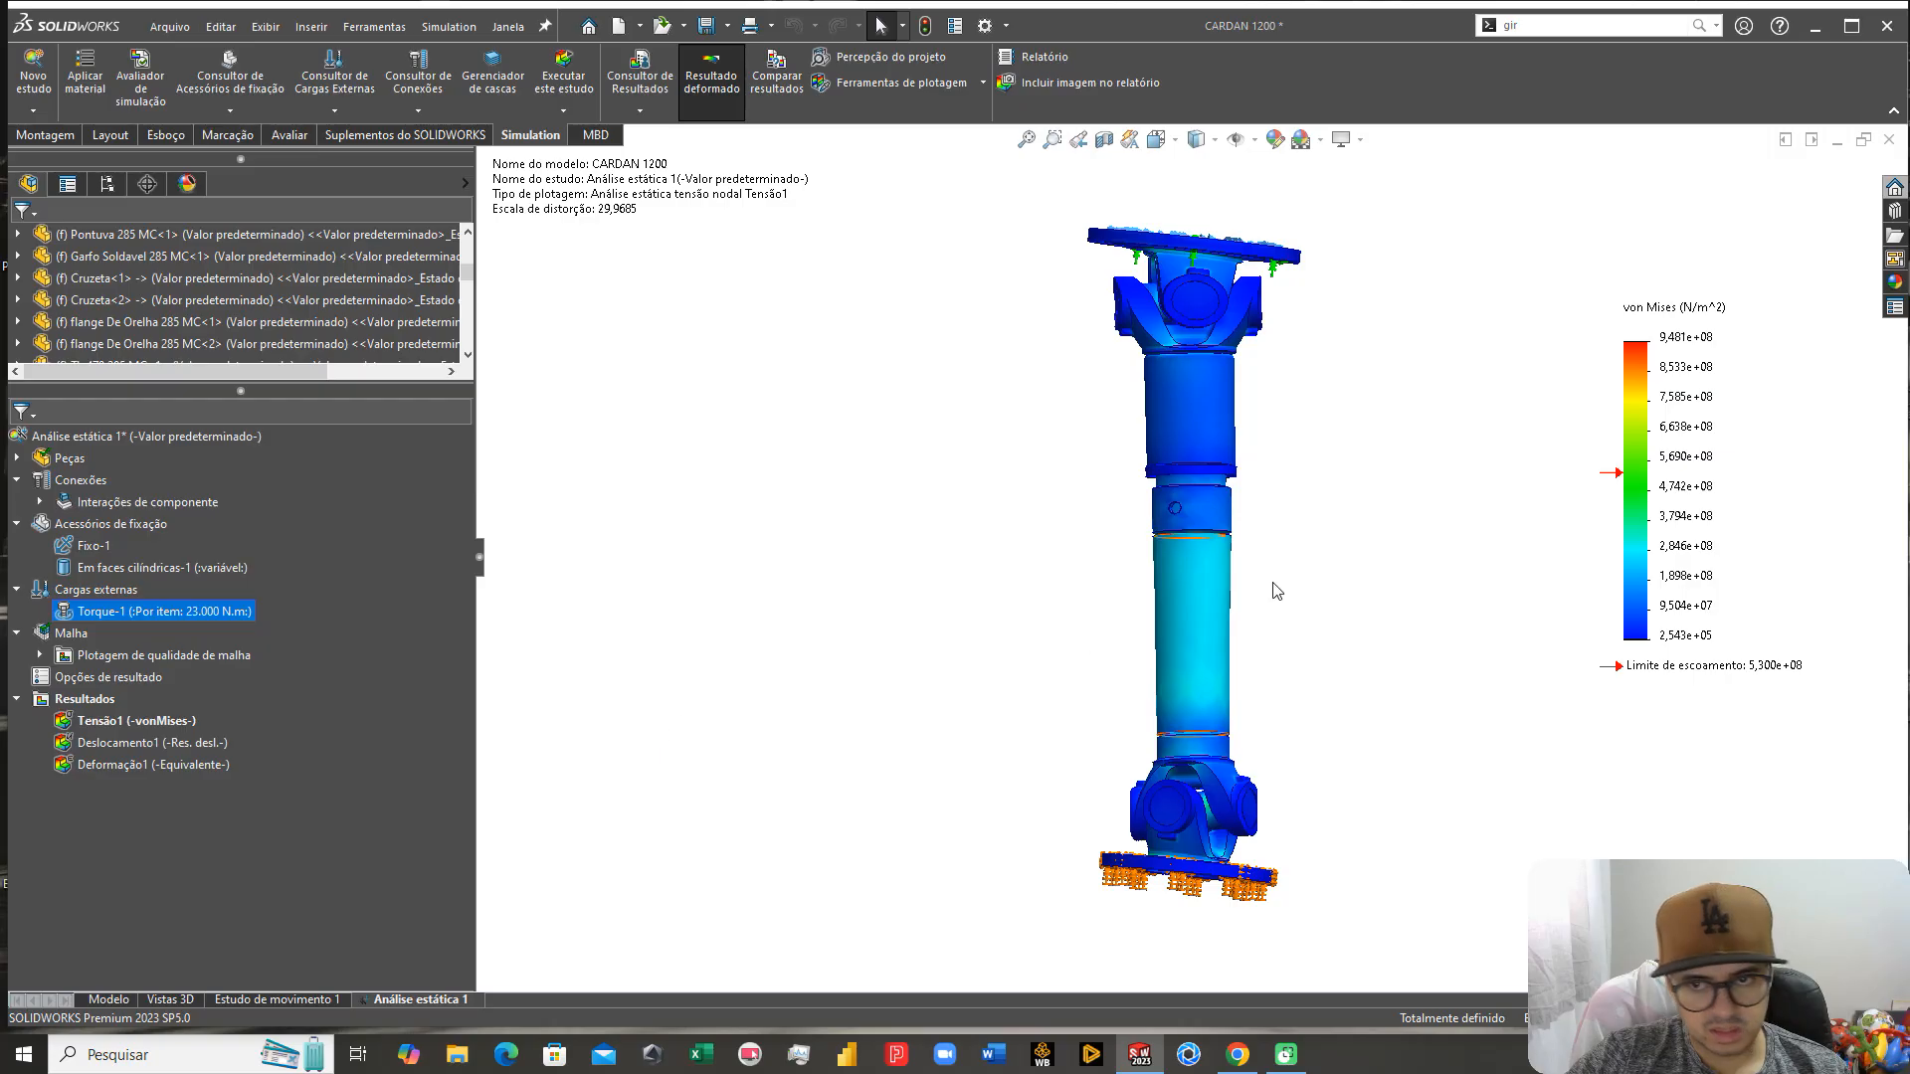
Step: Set the Tensão1 von Mises plot to N/mm^2 (MPa) units and its legend number format to flutuante
{"action": "middle_click_drag", "start_coordinate": [1326, 383], "coordinate": [756, 696]}
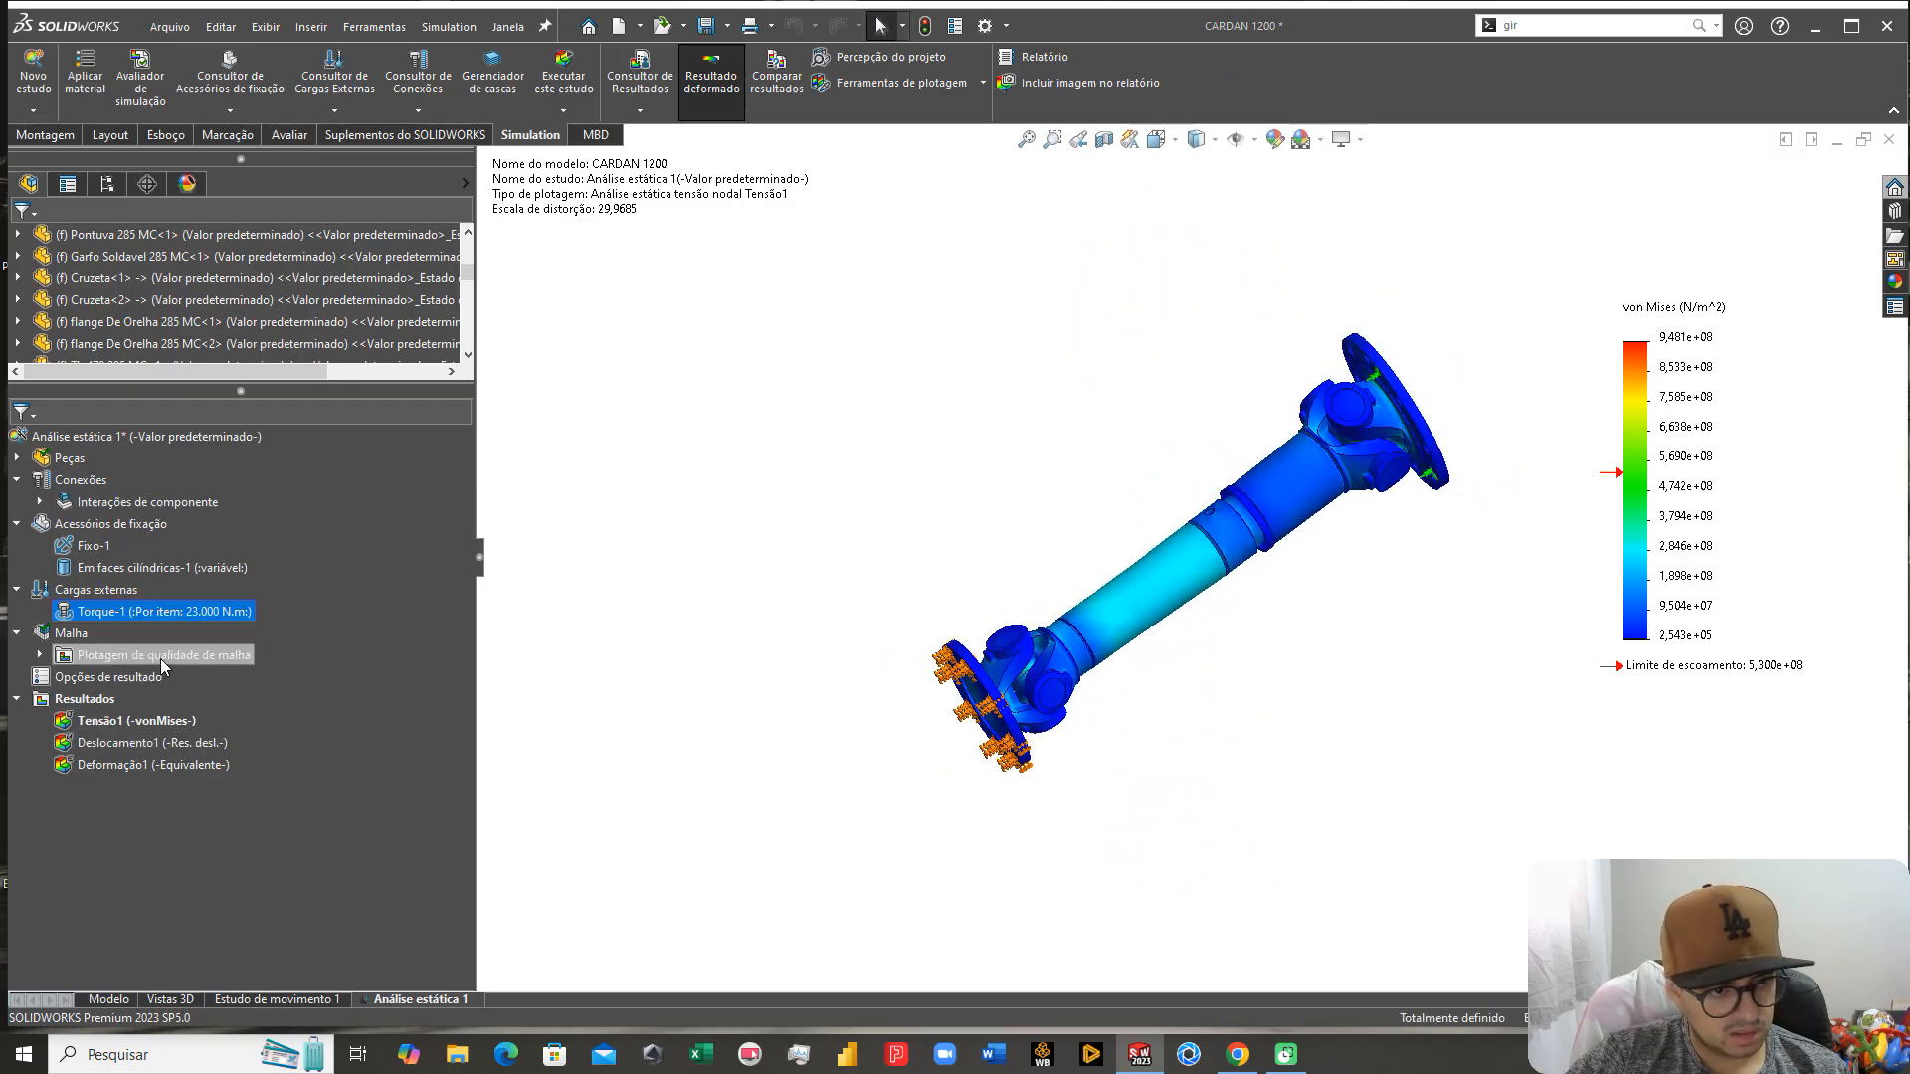
{"action": "left_click", "coordinate": [146, 718]}
{"action": "right_click", "coordinate": [145, 718]}
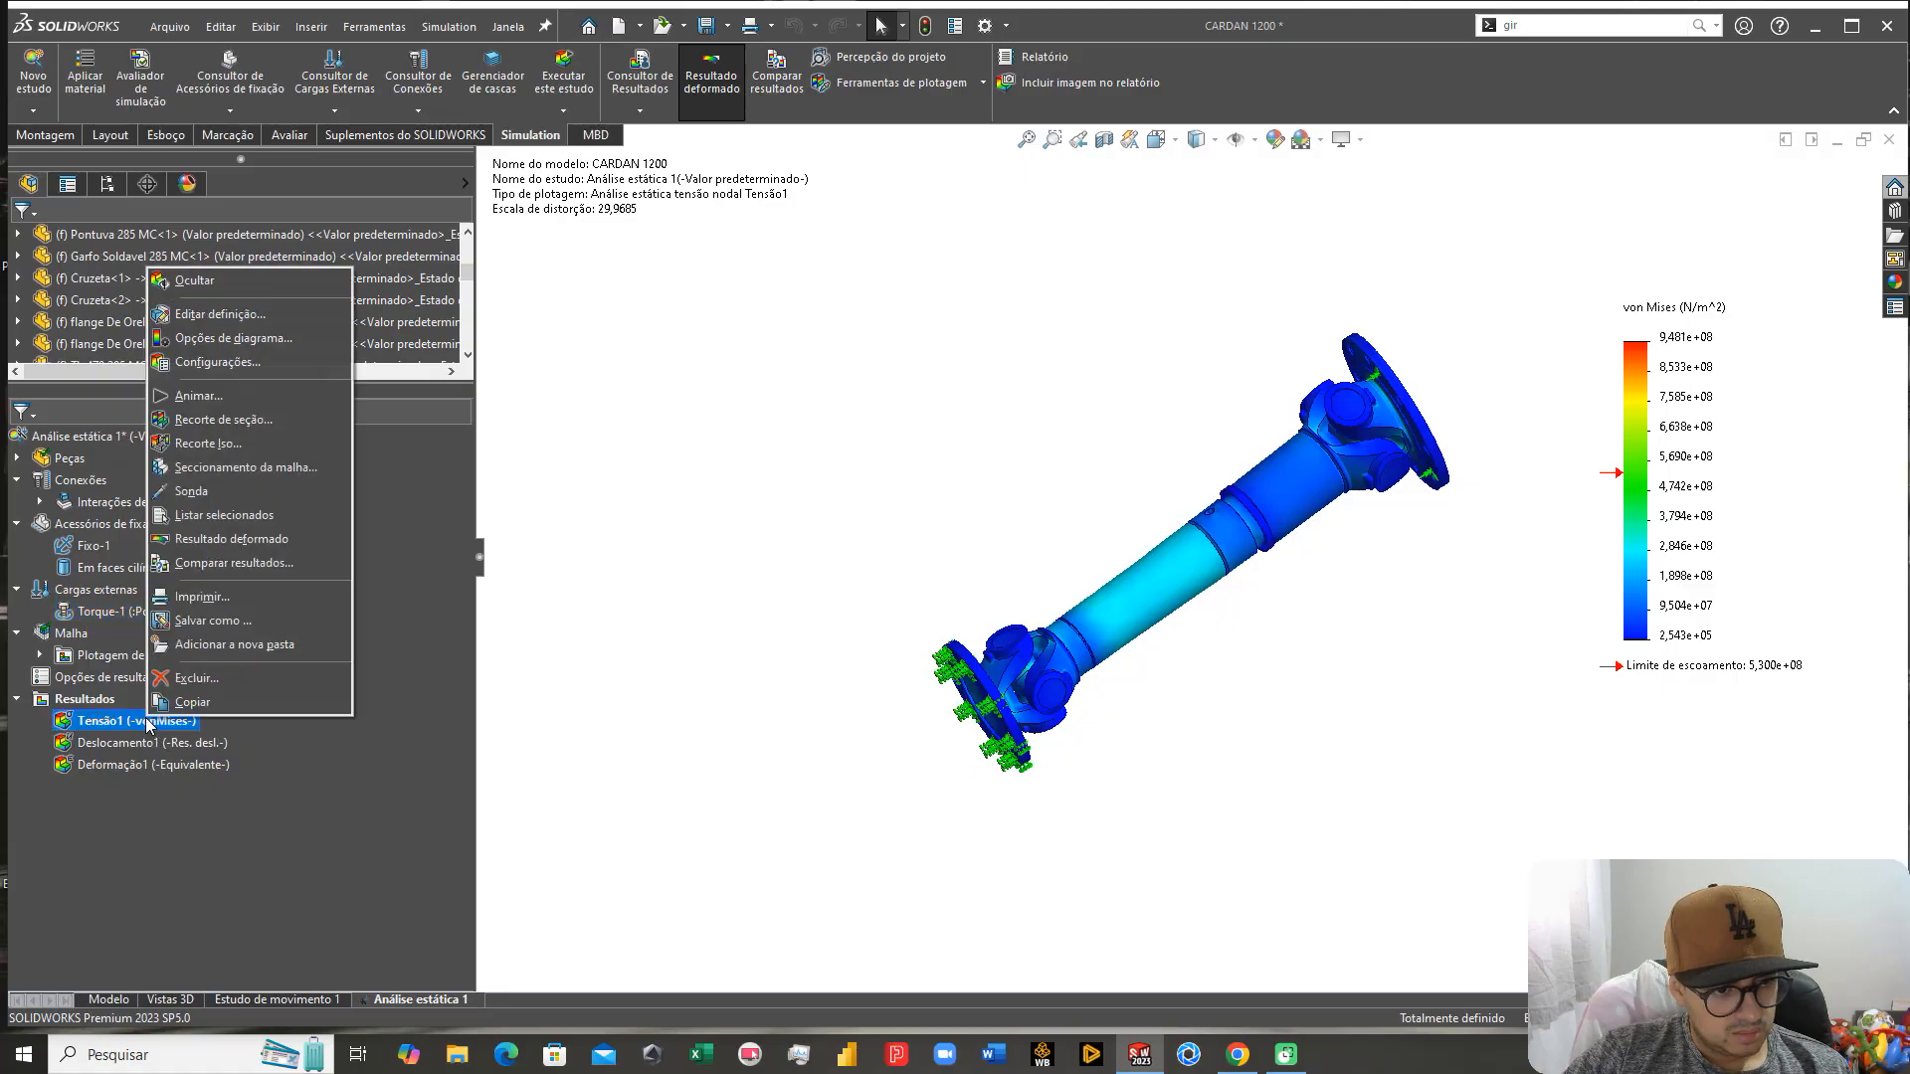
{"action": "left_click", "coordinate": [199, 315]}
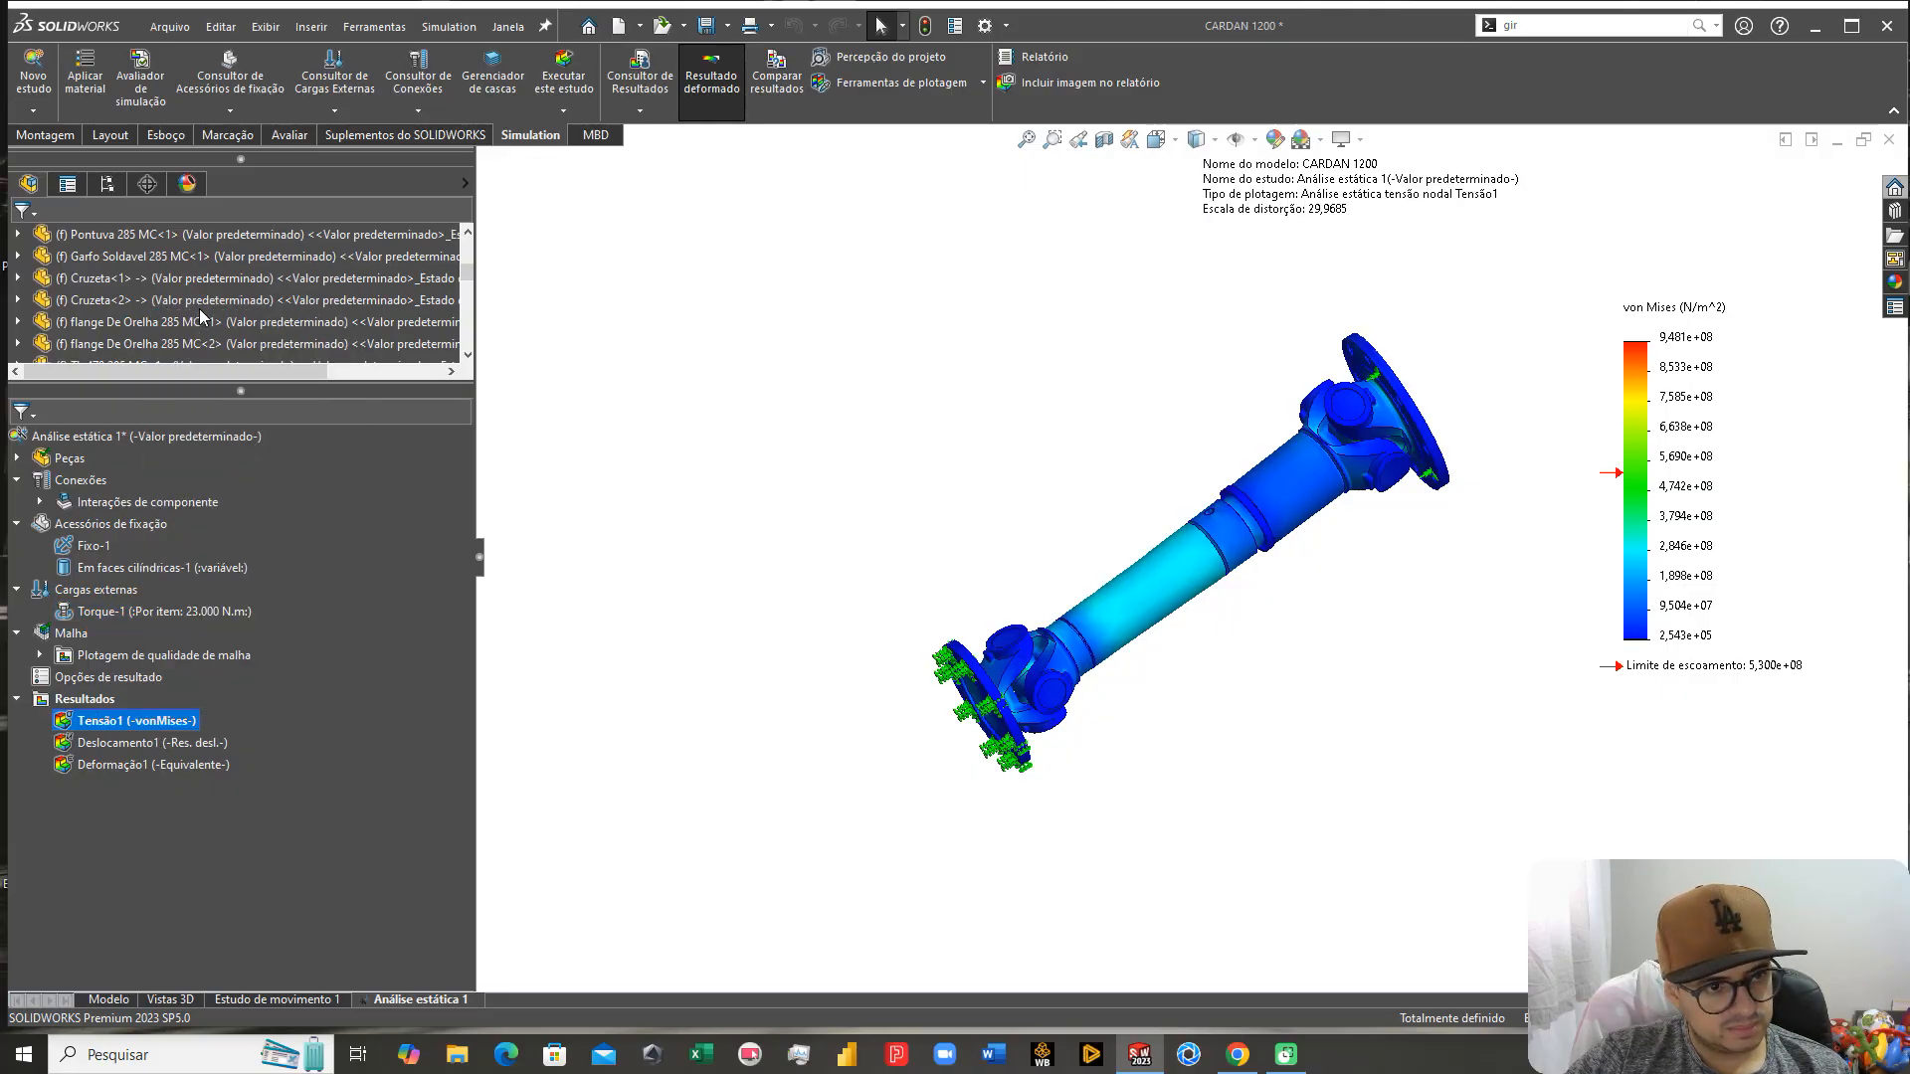
{"action": "left_click", "coordinate": [151, 373]}
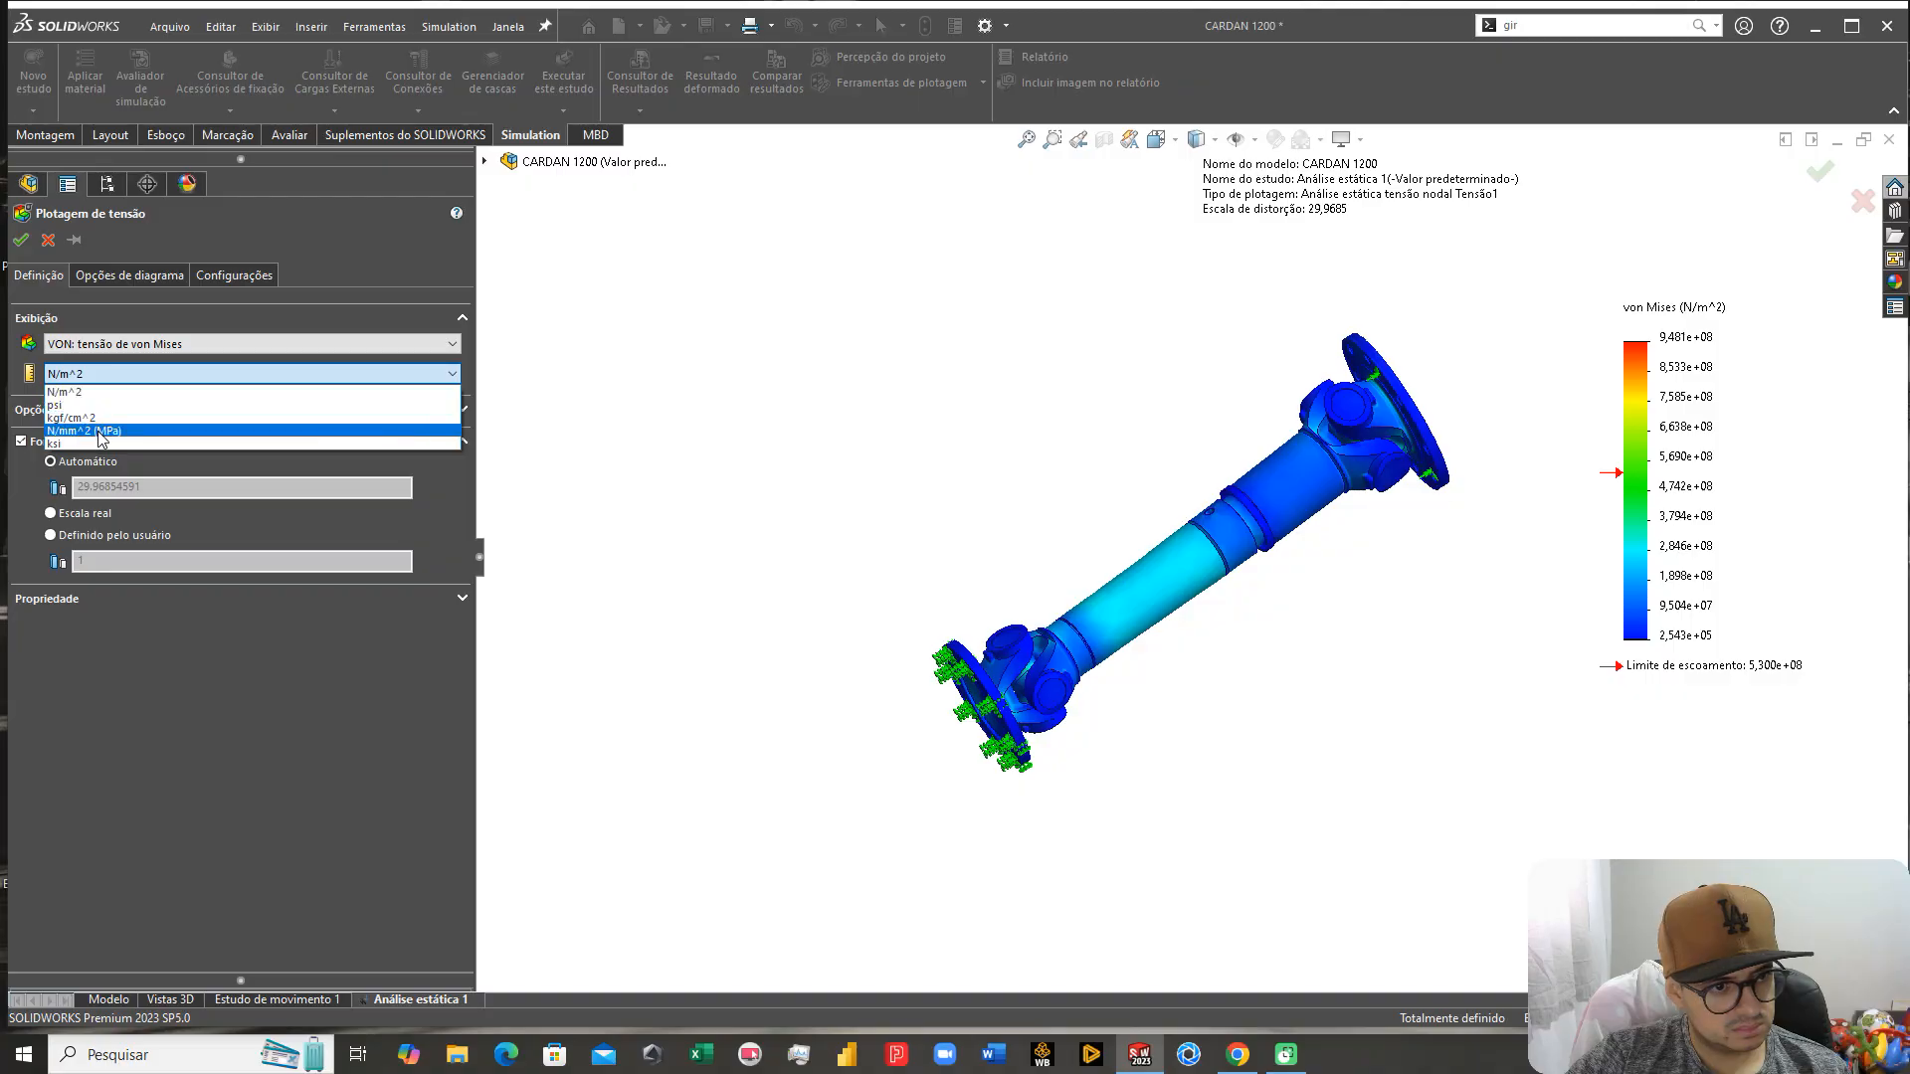
{"action": "left_click", "coordinate": [149, 404]}
{"action": "left_click", "coordinate": [148, 275]}
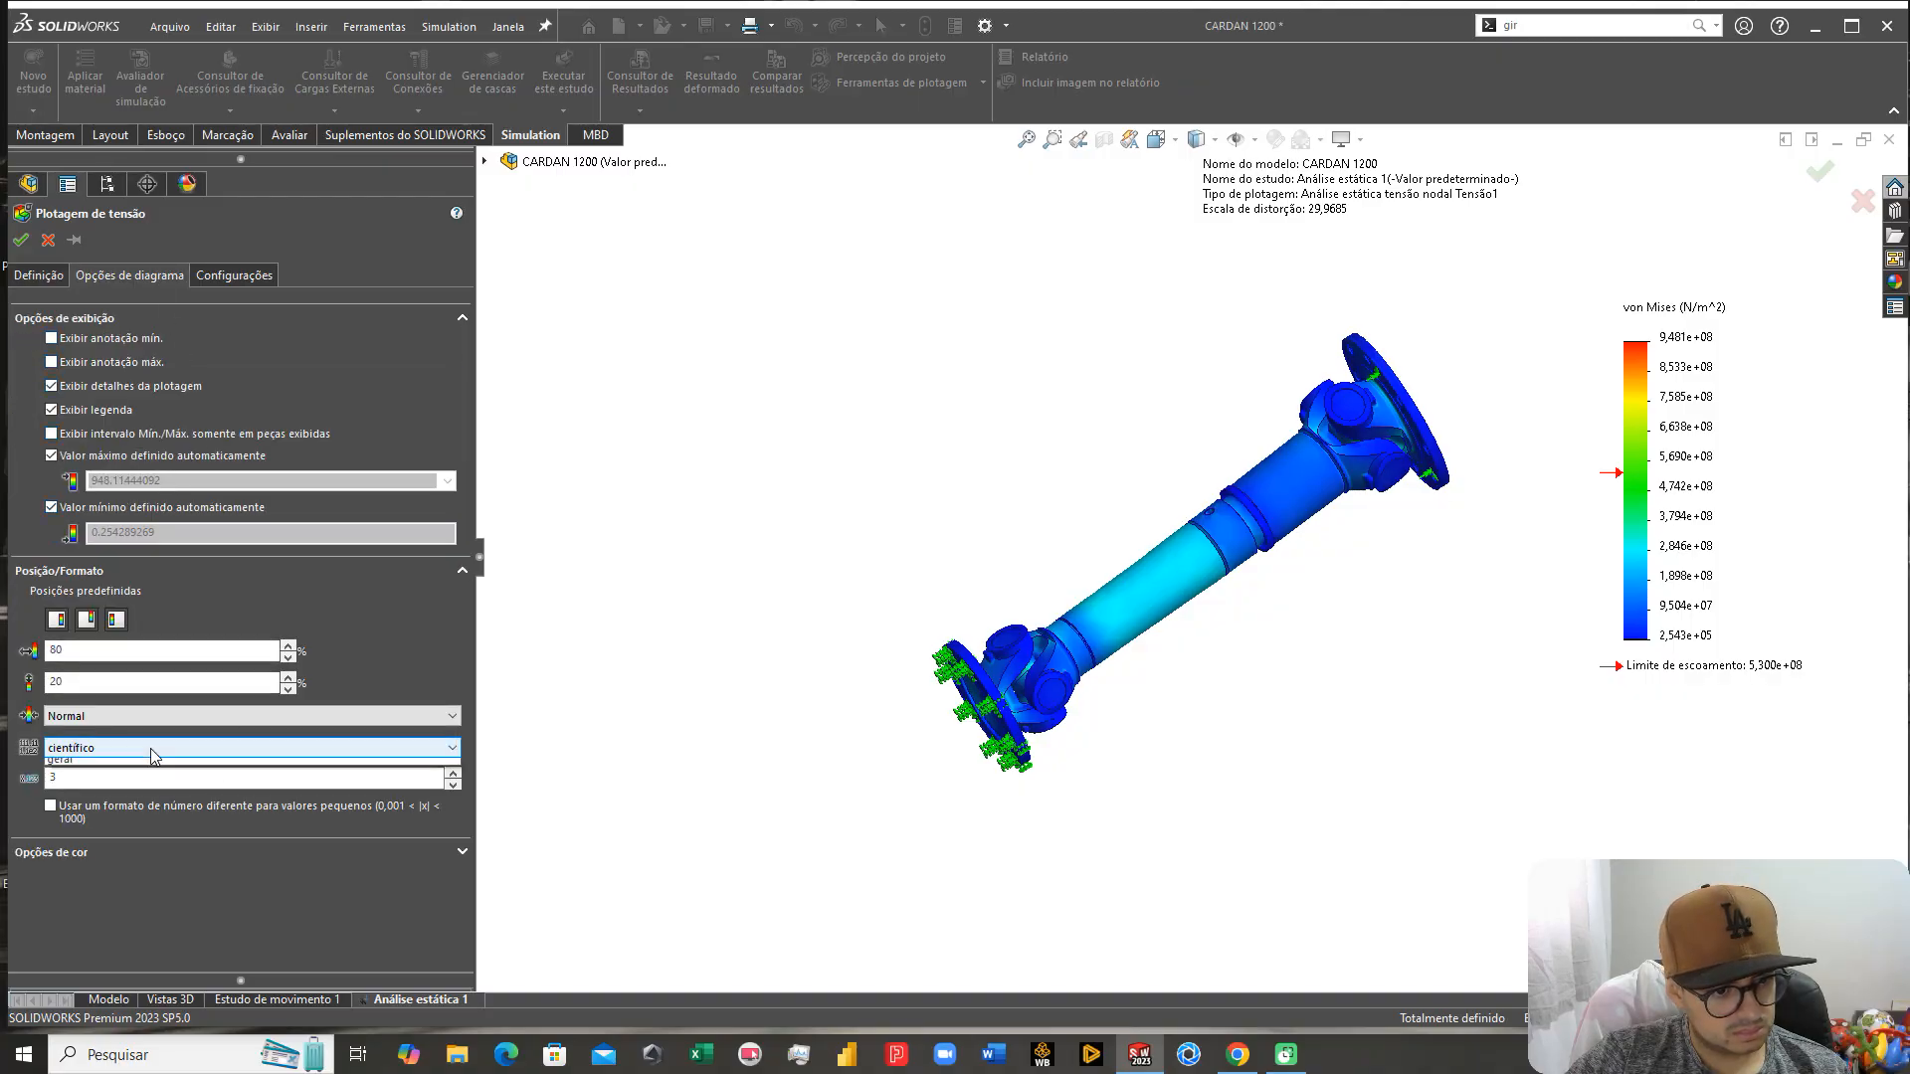
{"action": "left_click", "coordinate": [199, 747]}
{"action": "left_click", "coordinate": [149, 786]}
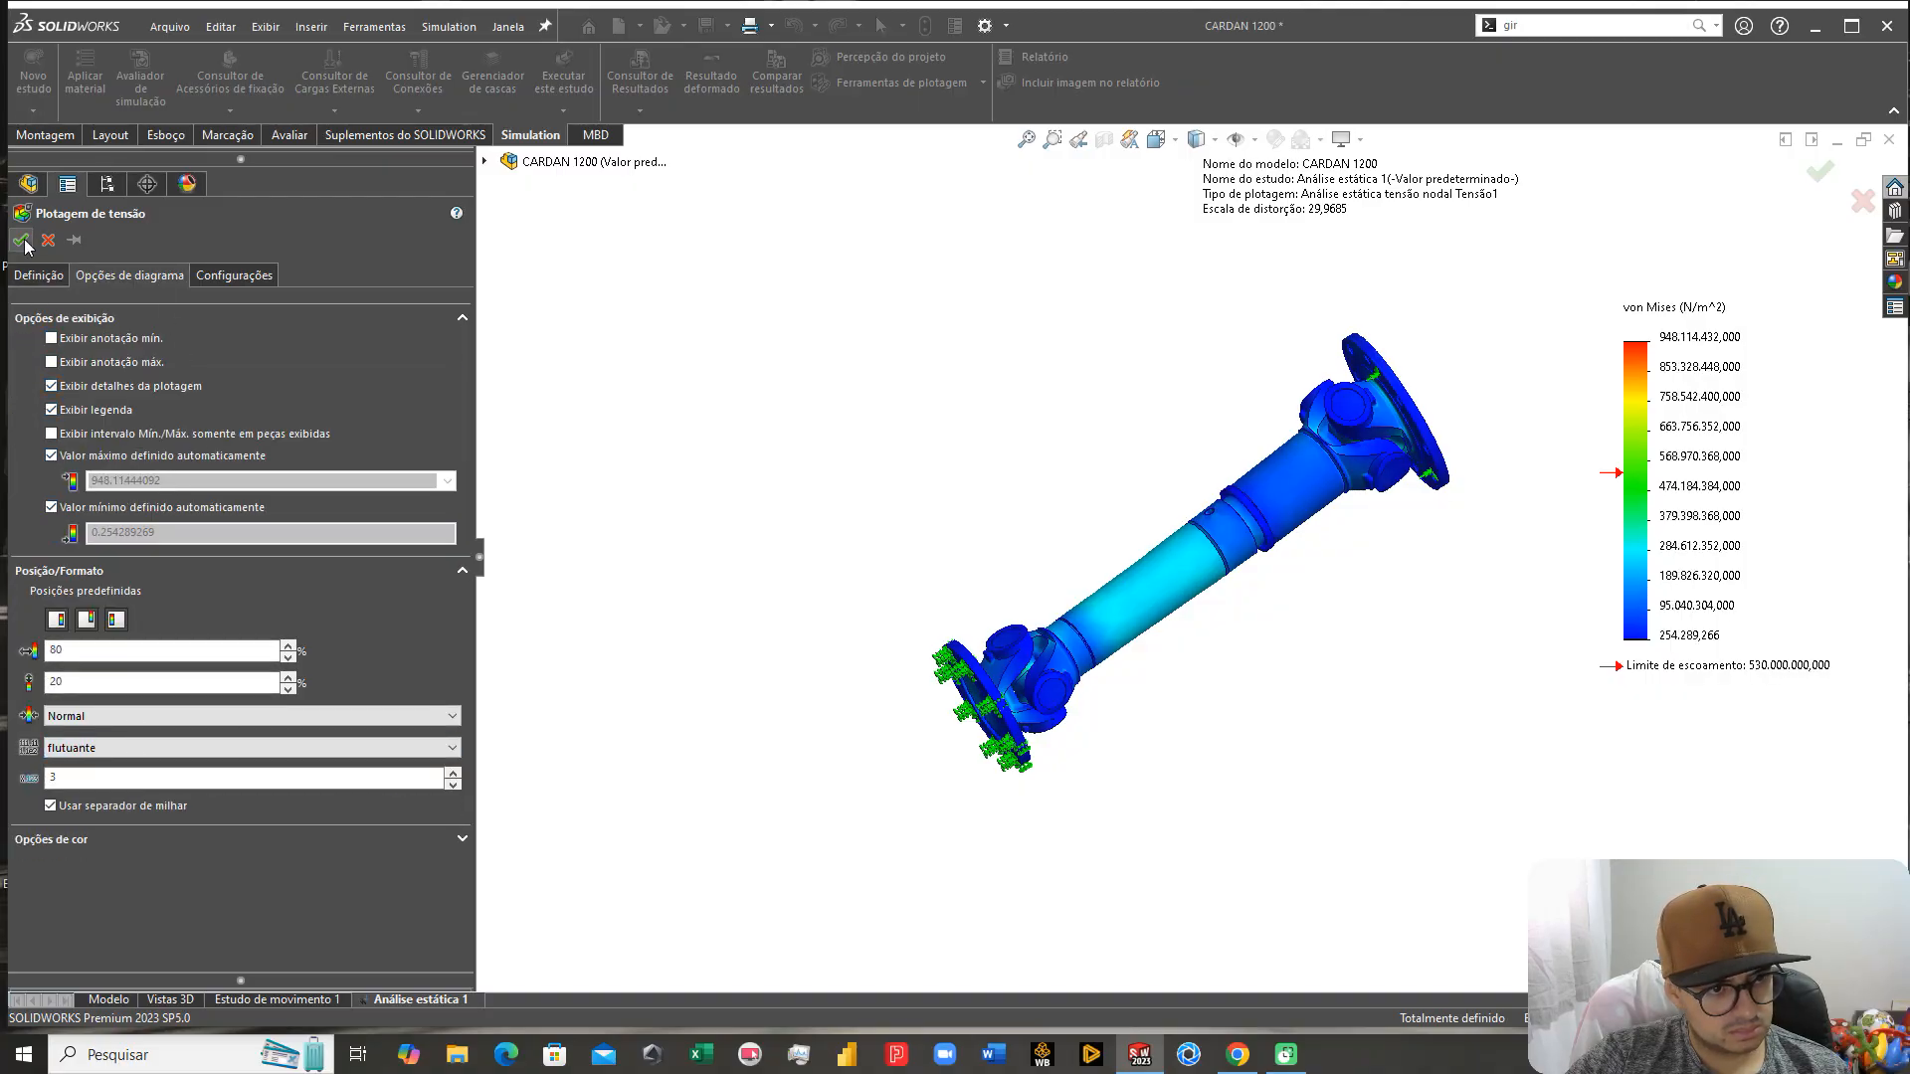
Step: Set the stress plot's deformed shape to Escala real and apply the plot definition
{"action": "left_click", "coordinate": [38, 276]}
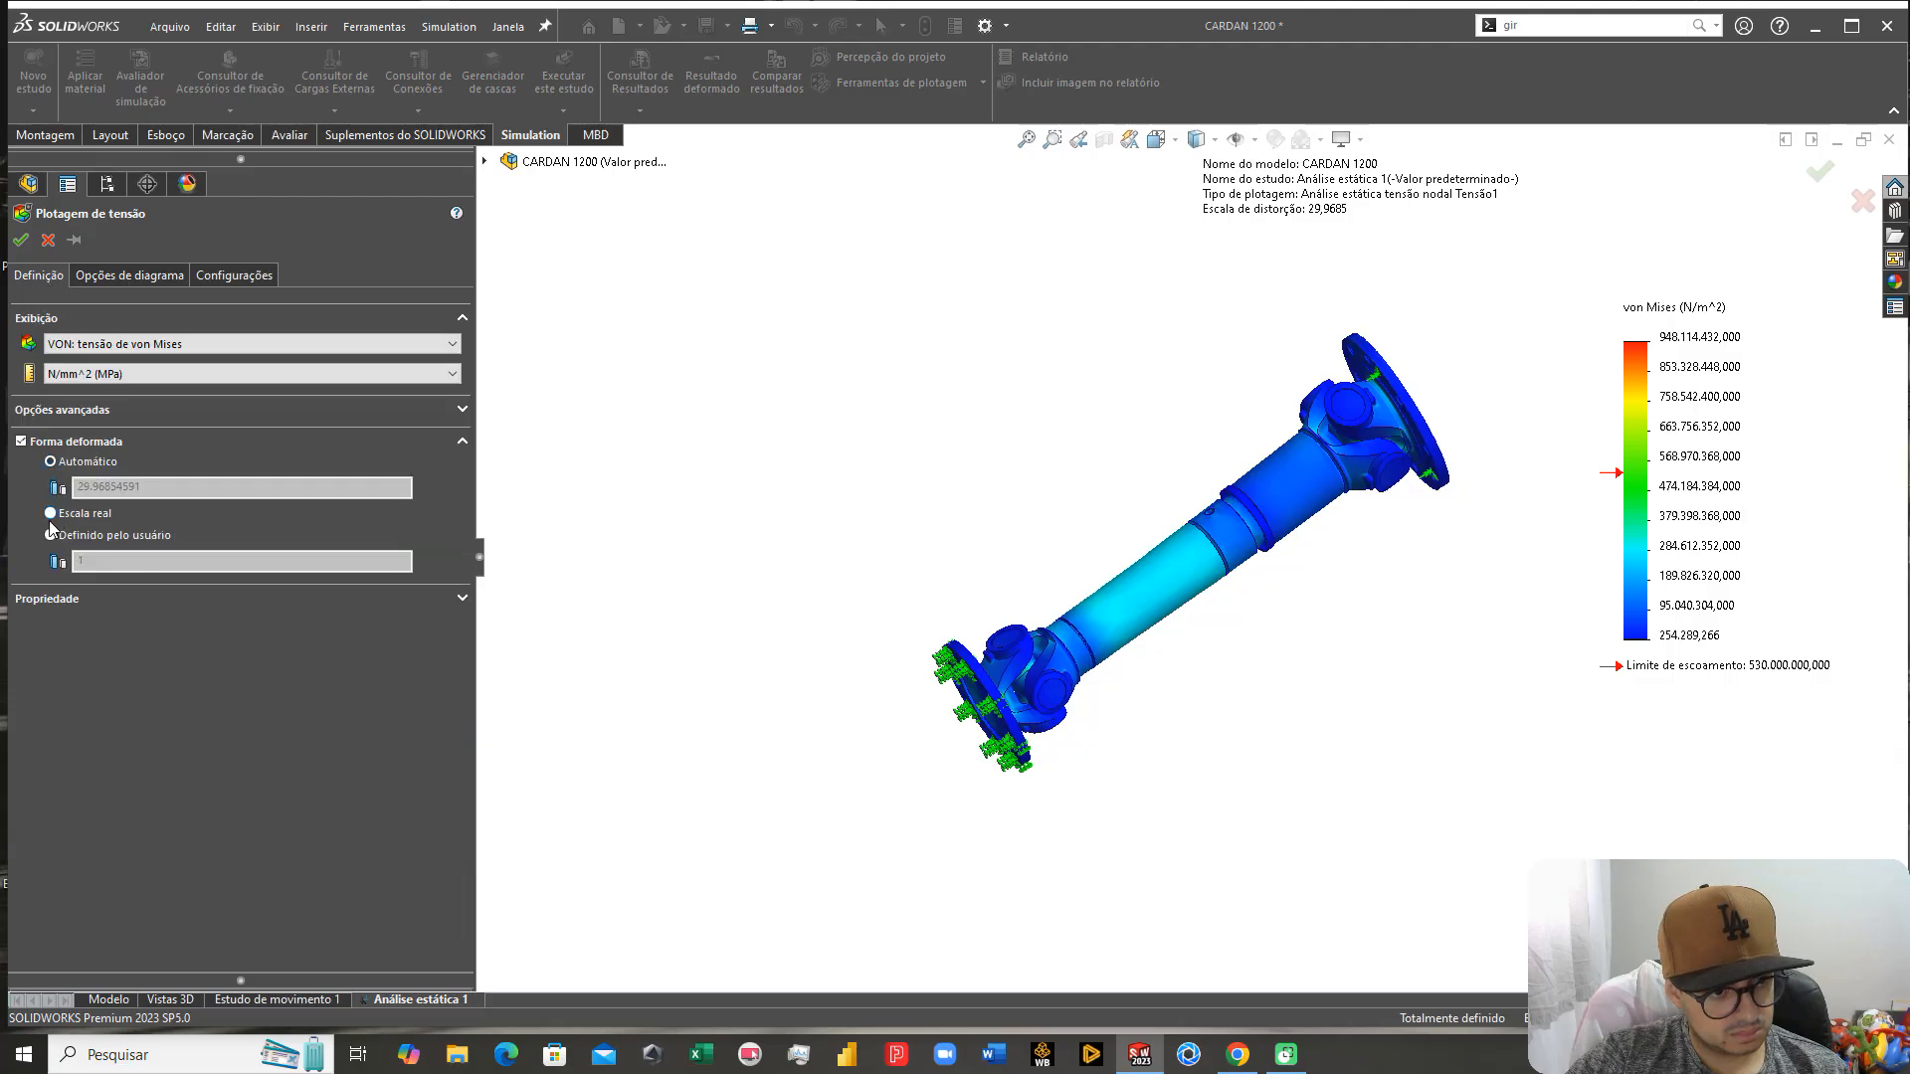
{"action": "left_click", "coordinate": [51, 514]}
{"action": "left_click", "coordinate": [23, 242]}
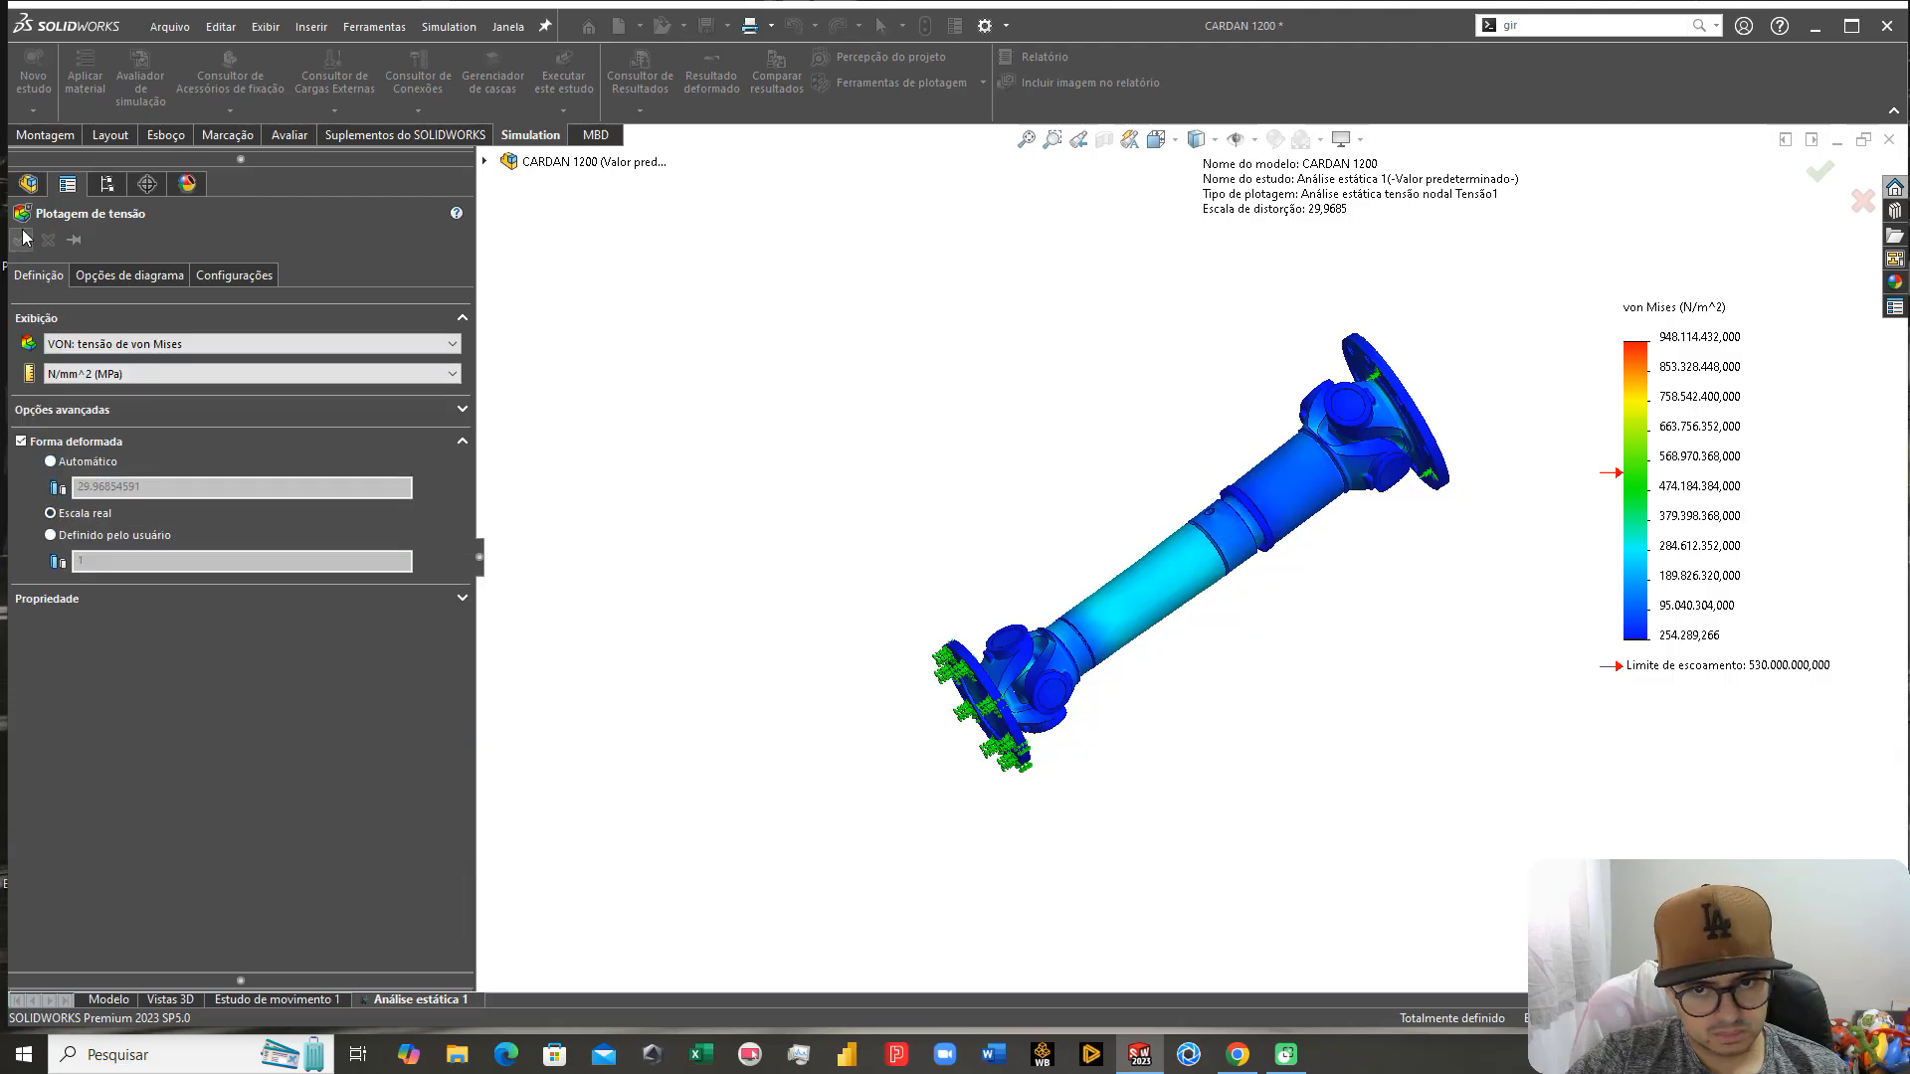
Step: Animate the Tensão1 plot and examine the stress at the fixed-end universal joint, along the tube and at the sliding joint
{"action": "scroll", "coordinate": [1266, 537], "scroll_direction": "down", "scroll_amount": 3}
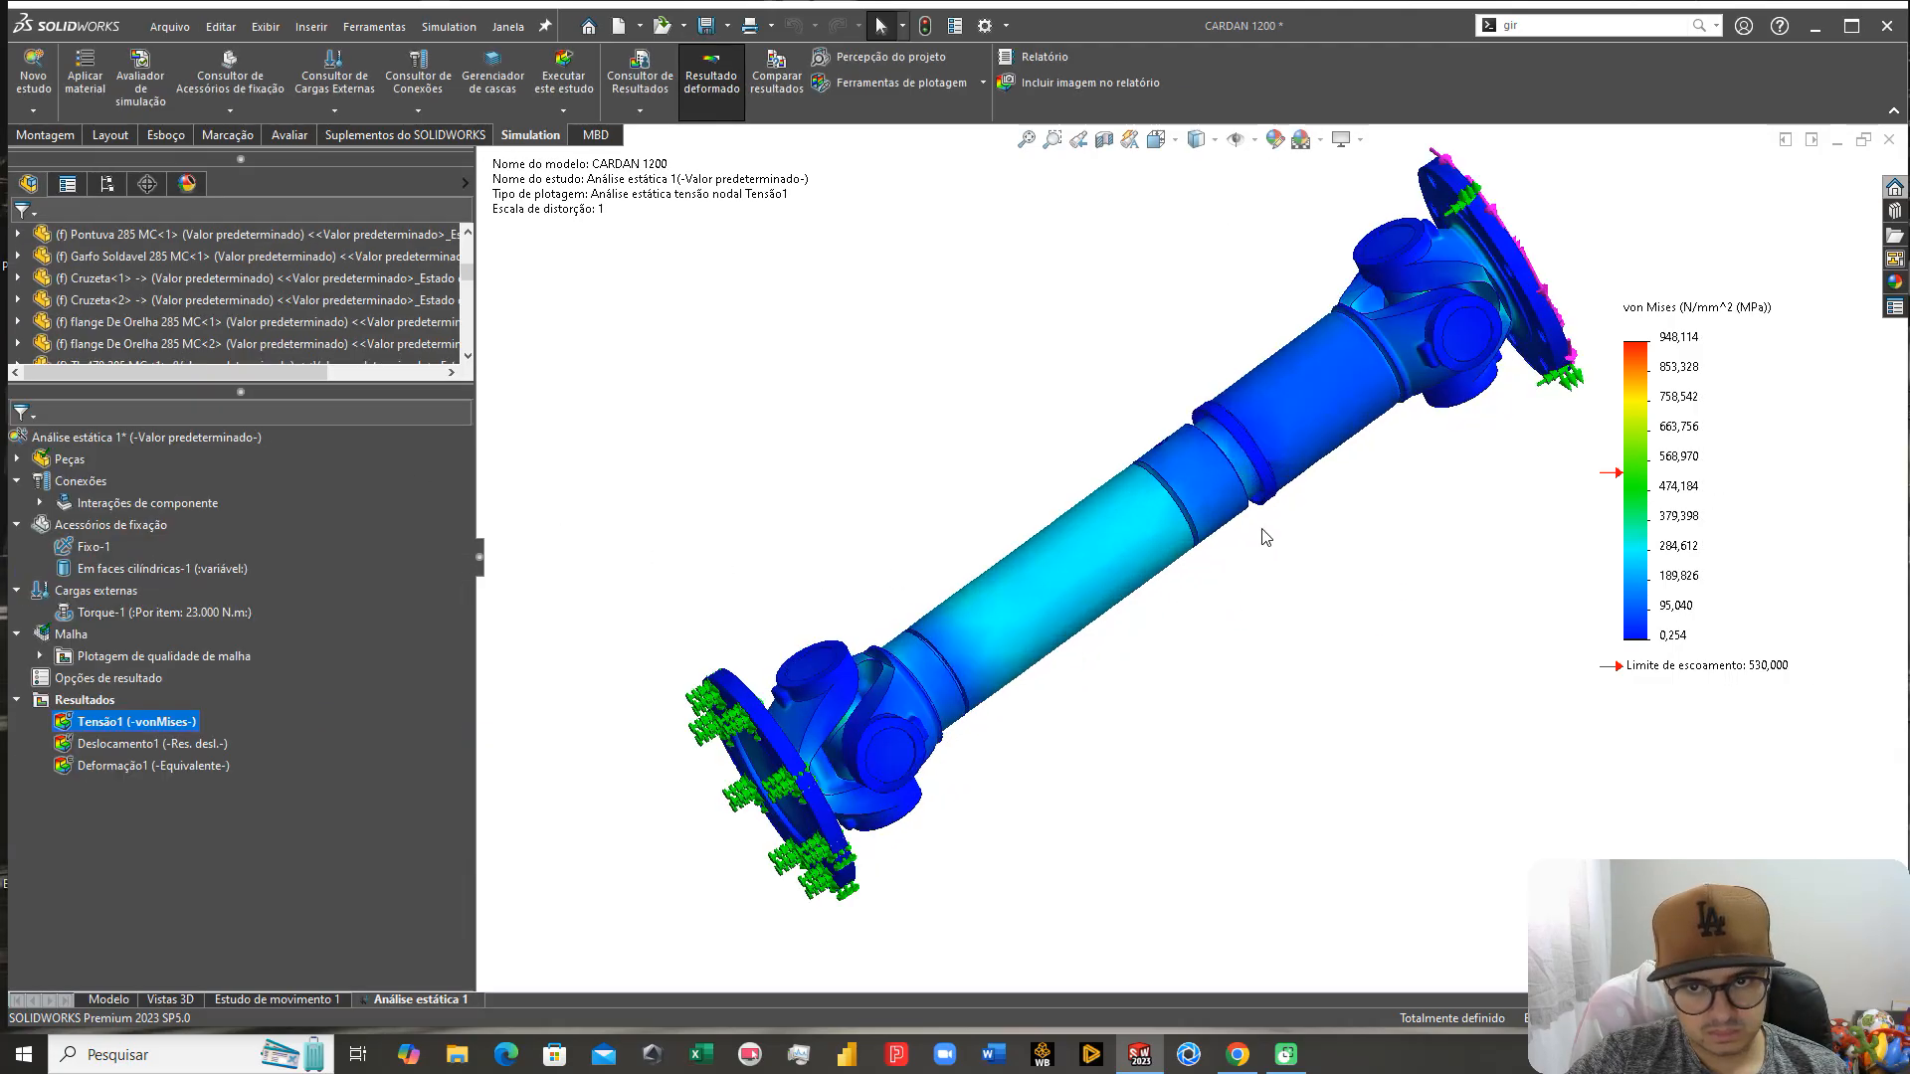
{"action": "middle_click_drag", "start_coordinate": [1265, 537], "coordinate": [1174, 557]}
{"action": "right_click", "coordinate": [128, 724]}
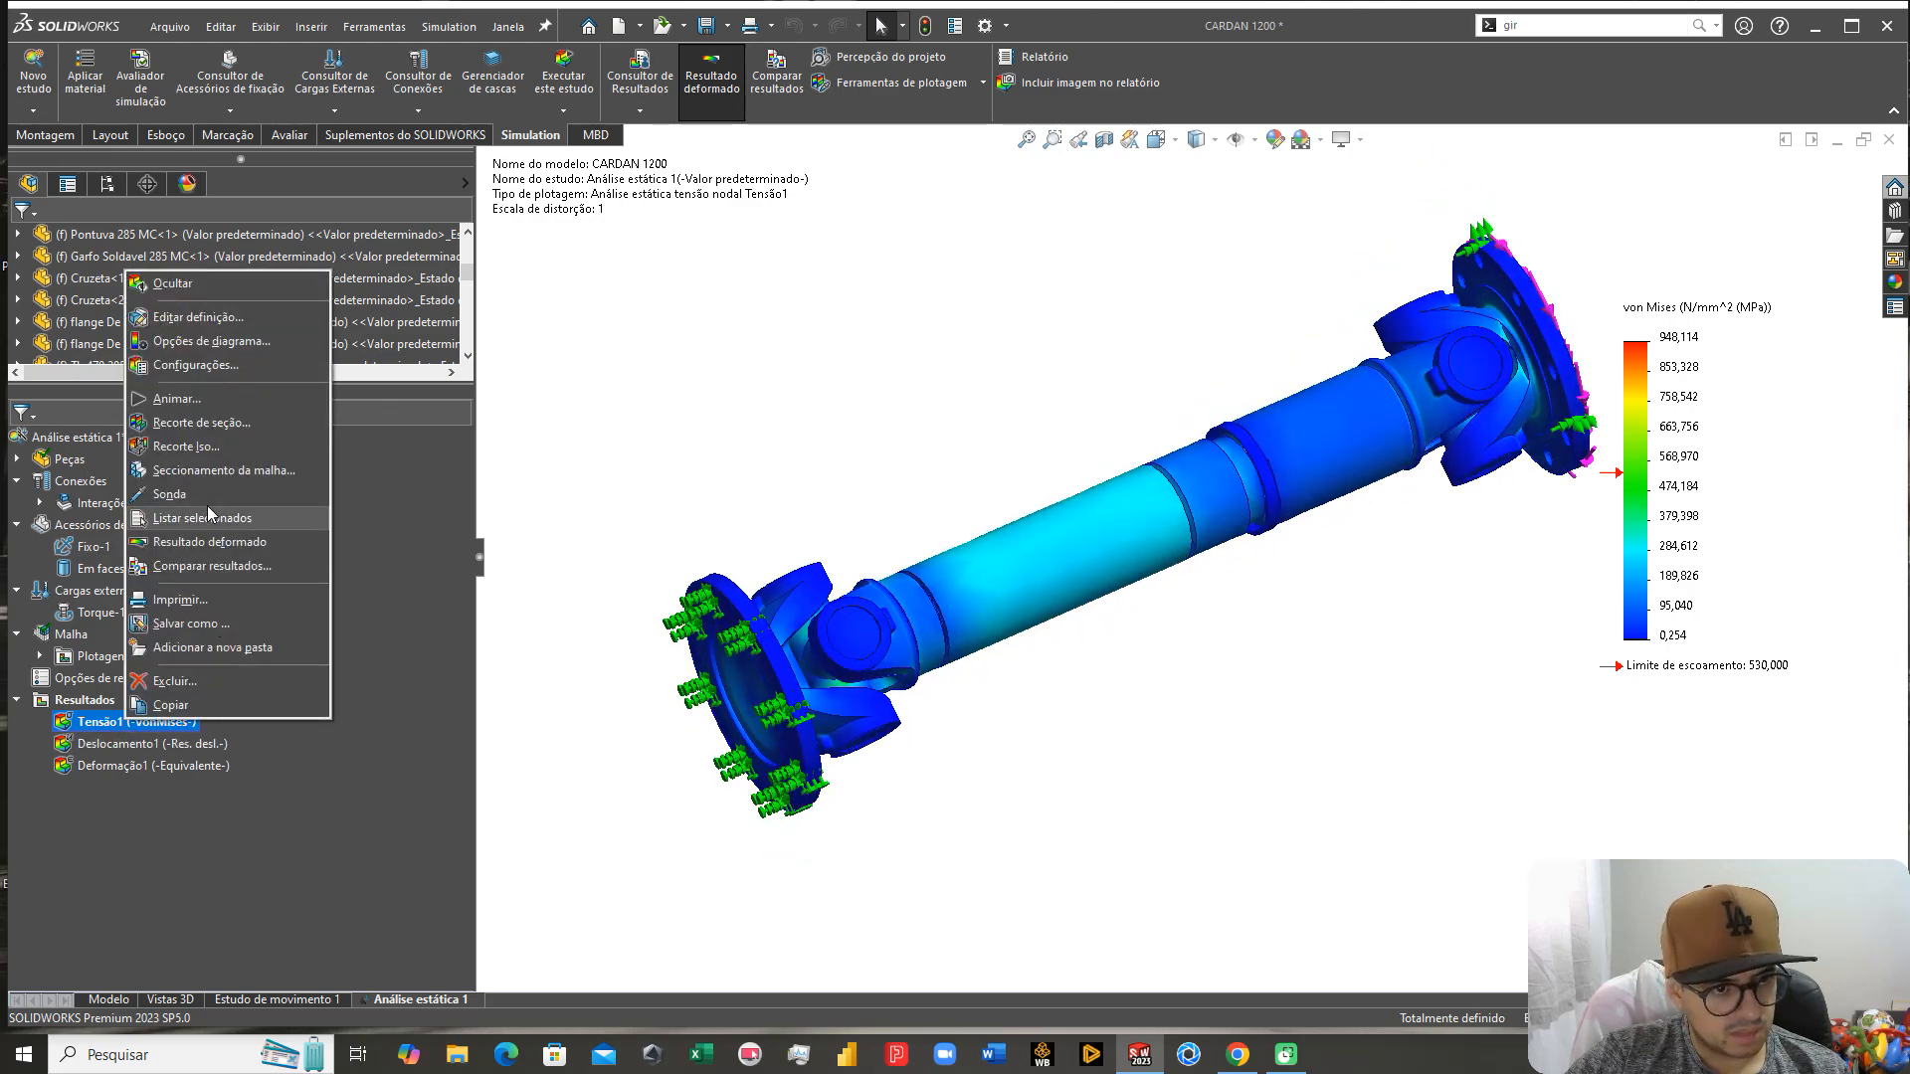
{"action": "left_click", "coordinate": [176, 400]}
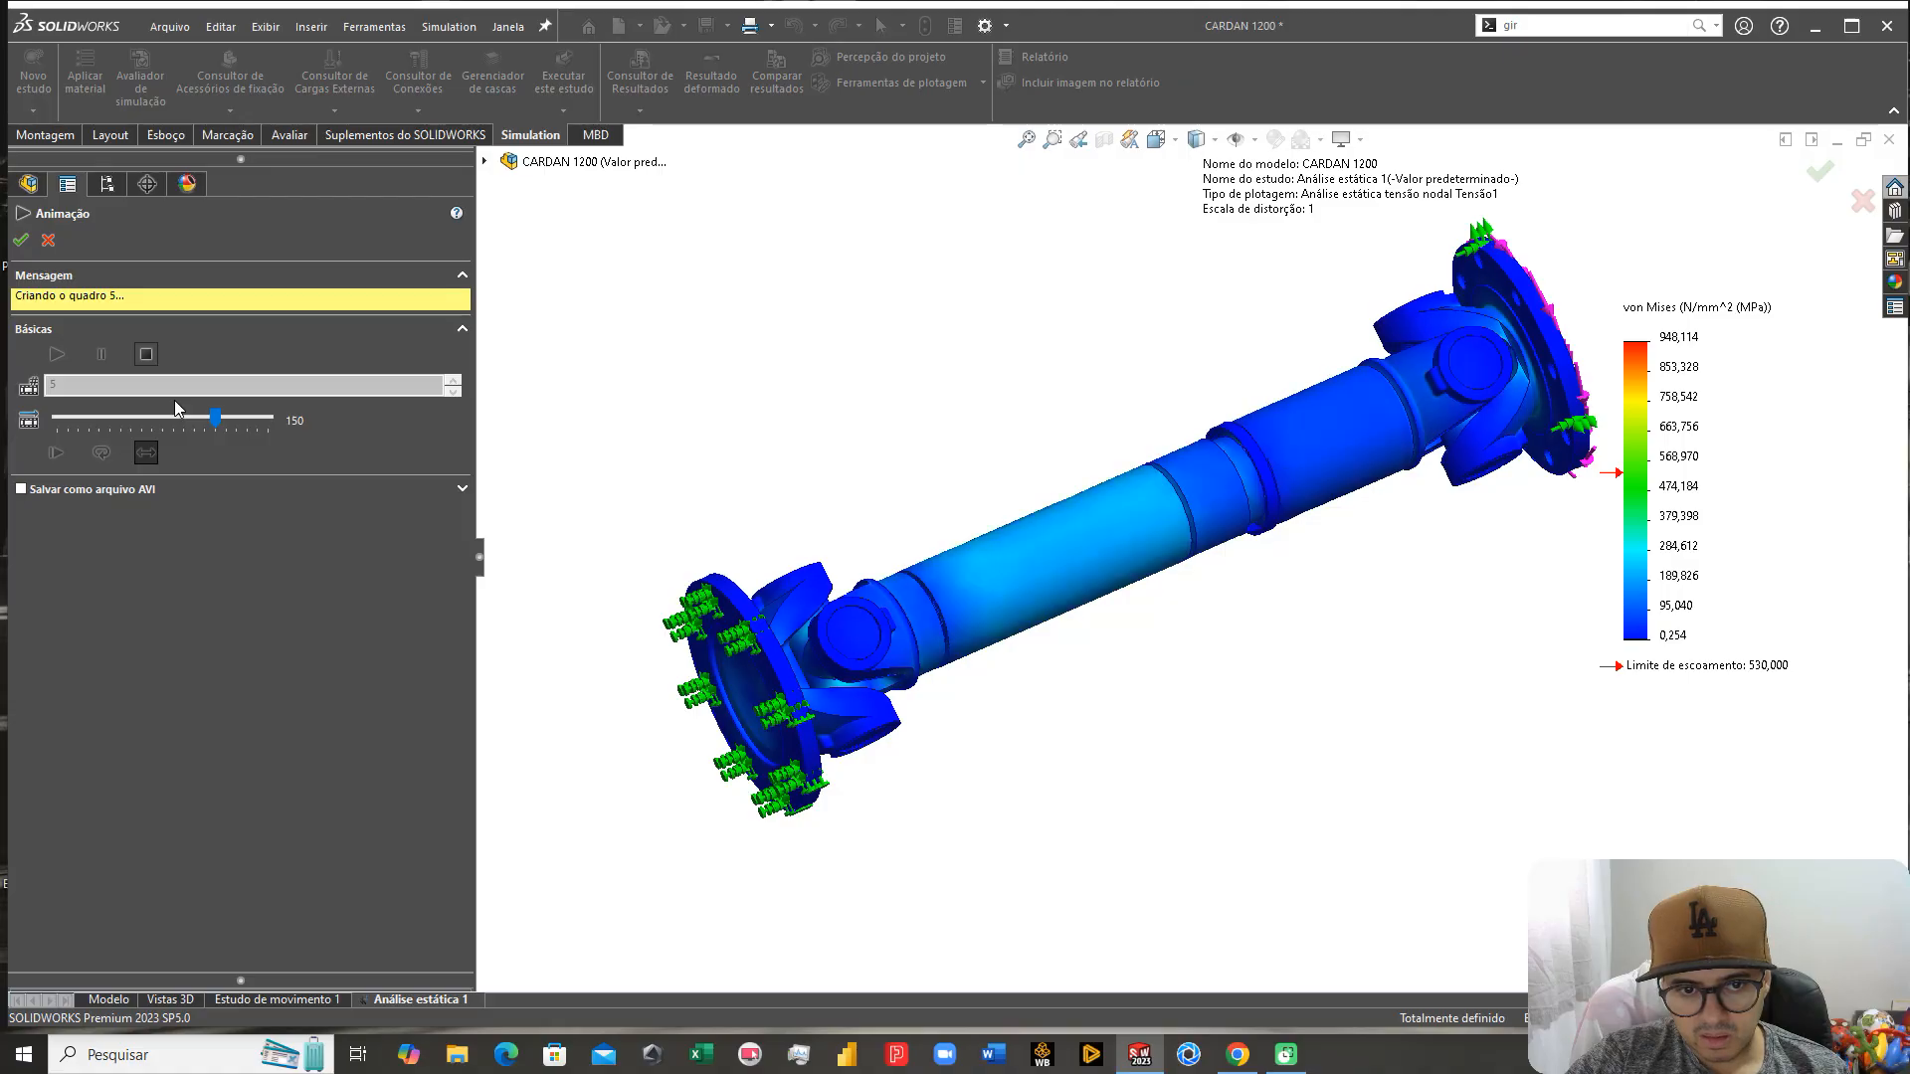
{"action": "scroll", "coordinate": [951, 659], "scroll_direction": "down", "scroll_amount": 6}
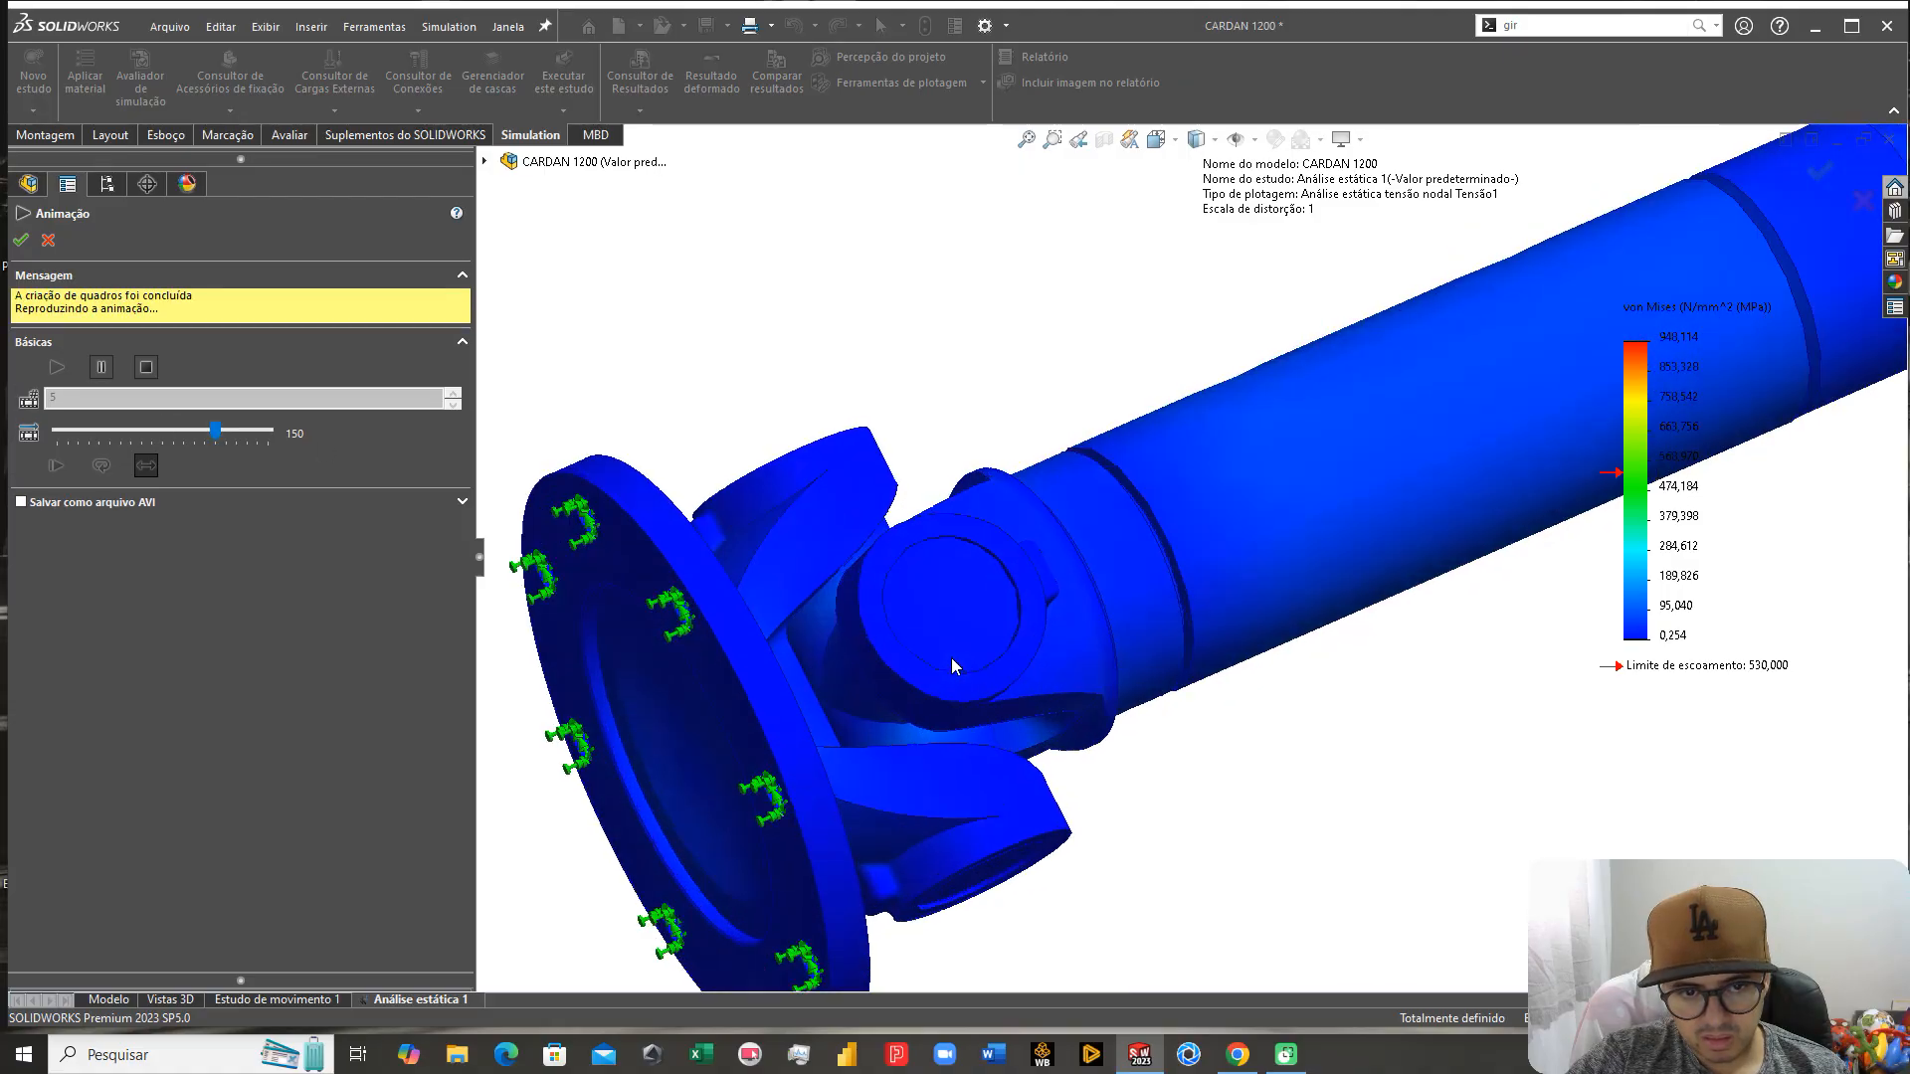
{"action": "middle_click_drag", "start_coordinate": [951, 657], "coordinate": [1007, 563]}
{"action": "scroll", "coordinate": [882, 700], "scroll_direction": "up", "scroll_amount": 3}
{"action": "scroll", "coordinate": [1009, 562], "scroll_direction": "up", "scroll_amount": 3}
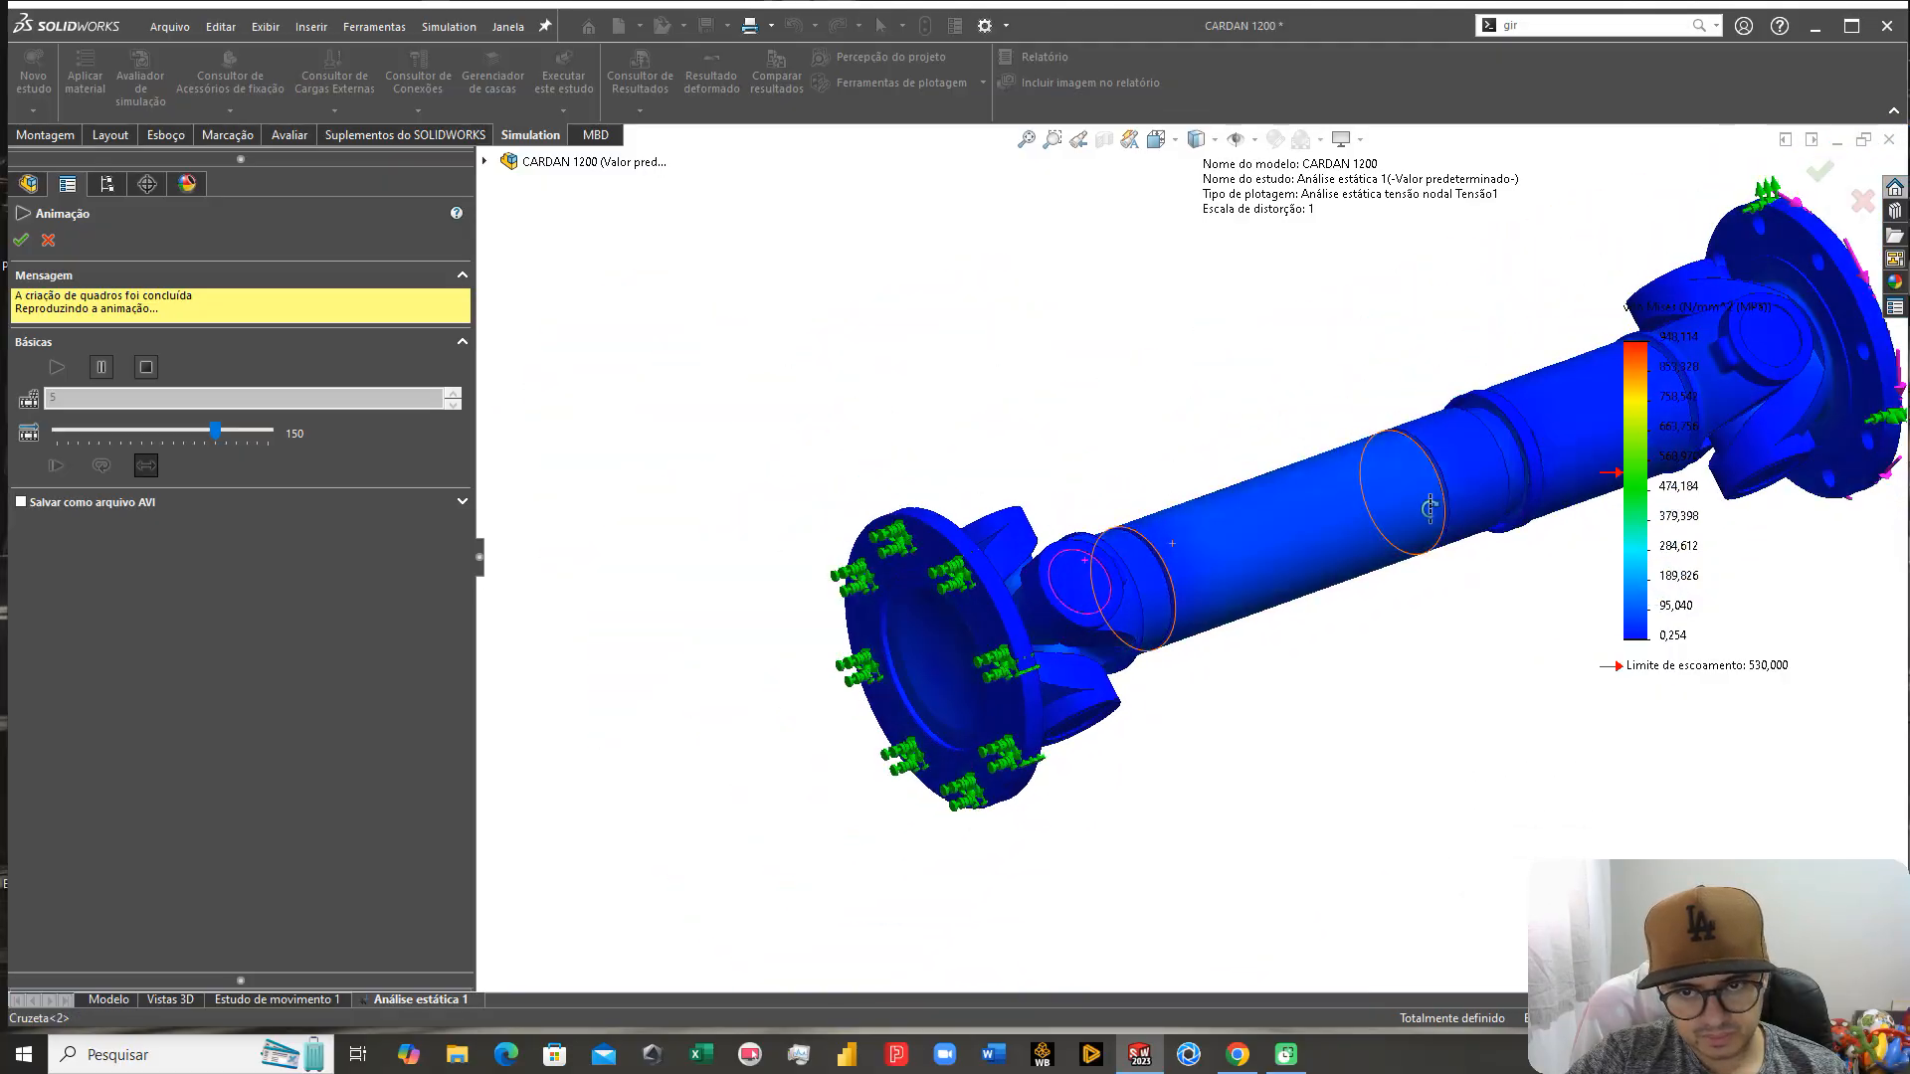
{"action": "scroll", "coordinate": [1408, 505], "scroll_direction": "down", "scroll_amount": 1}
{"action": "scroll", "coordinate": [1383, 497], "scroll_direction": "down", "scroll_amount": 3}
{"action": "scroll", "coordinate": [1045, 458], "scroll_direction": "down", "scroll_amount": 5}
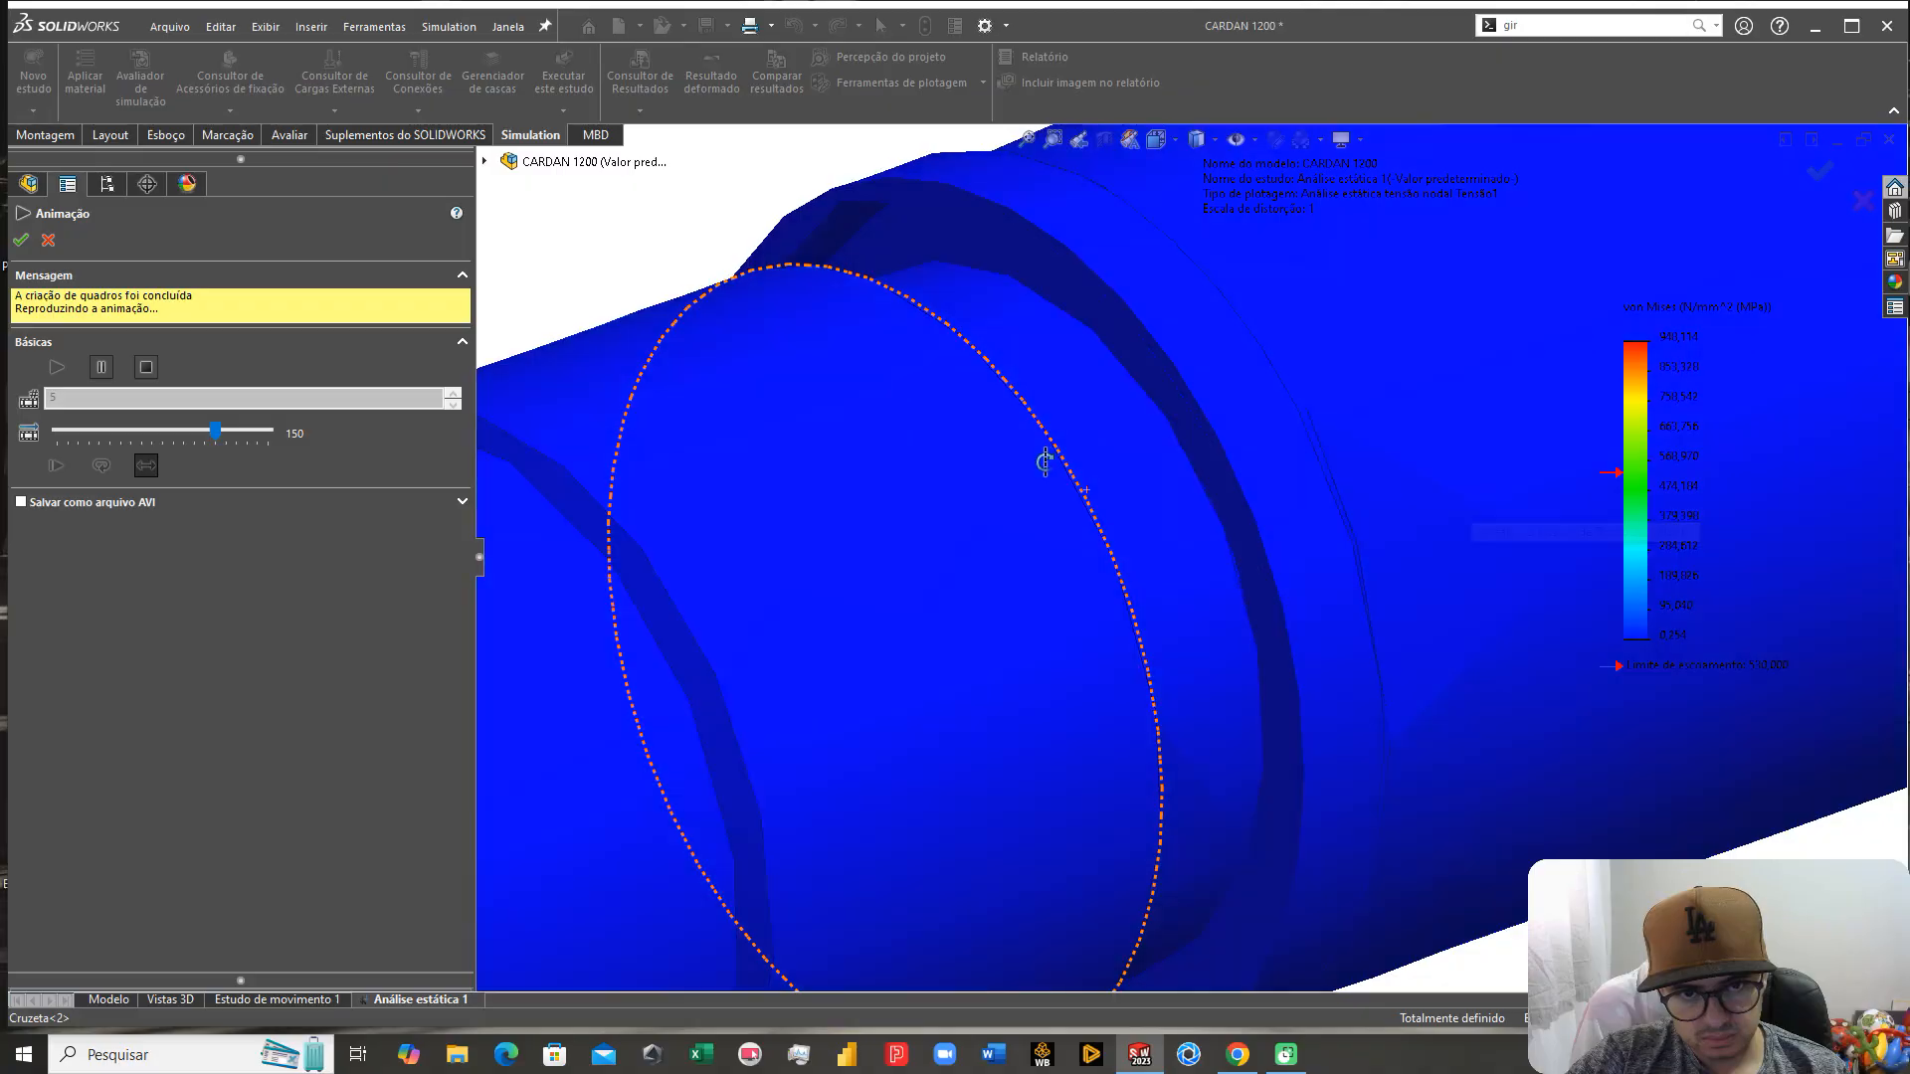
{"action": "scroll", "coordinate": [973, 529], "scroll_direction": "up", "scroll_amount": 3}
{"action": "mouse_move", "coordinate": [976, 530]}
{"action": "middle_mouse_down"}
{"action": "mouse_move", "coordinate": [887, 563]}
{"action": "mouse_move", "coordinate": [934, 529]}
{"action": "mouse_move", "coordinate": [802, 554]}
{"action": "mouse_move", "coordinate": [970, 500]}
{"action": "middle_mouse_up"}
{"action": "scroll", "coordinate": [901, 553], "scroll_direction": "up", "scroll_amount": 2}
{"action": "scroll", "coordinate": [1232, 504], "scroll_direction": "up", "scroll_amount": 4}
Step: Examine the animated stress around the torque-loaded flange, its yoke and bolt holes, and close the animation
{"action": "middle_click_drag", "start_coordinate": [1232, 504], "coordinate": [1389, 390]}
{"action": "scroll", "coordinate": [1321, 440], "scroll_direction": "down", "scroll_amount": 8}
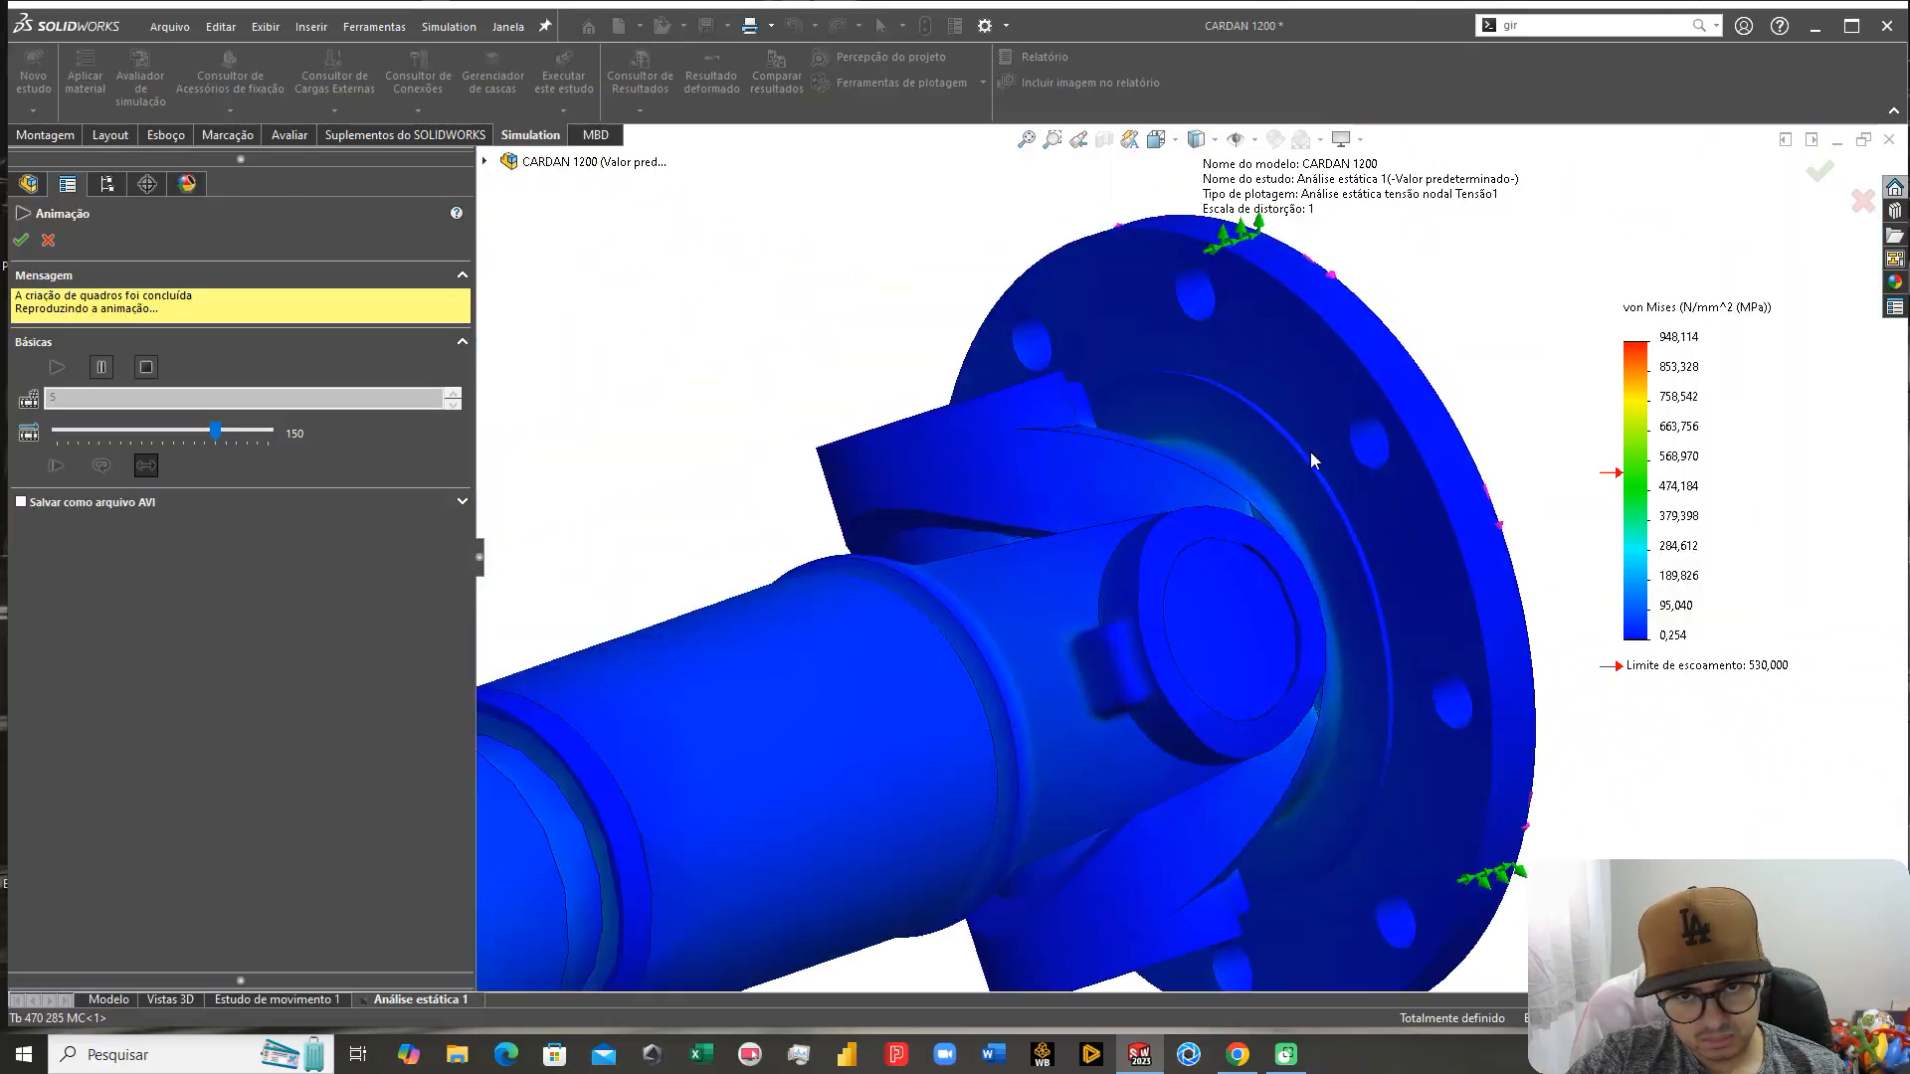
{"action": "scroll", "coordinate": [1291, 465], "scroll_direction": "up", "scroll_amount": 4}
{"action": "middle_click_drag", "start_coordinate": [1292, 466], "coordinate": [1339, 410]}
{"action": "scroll", "coordinate": [1339, 410], "scroll_direction": "up", "scroll_amount": 3}
{"action": "scroll", "coordinate": [1159, 403], "scroll_direction": "down", "scroll_amount": 7}
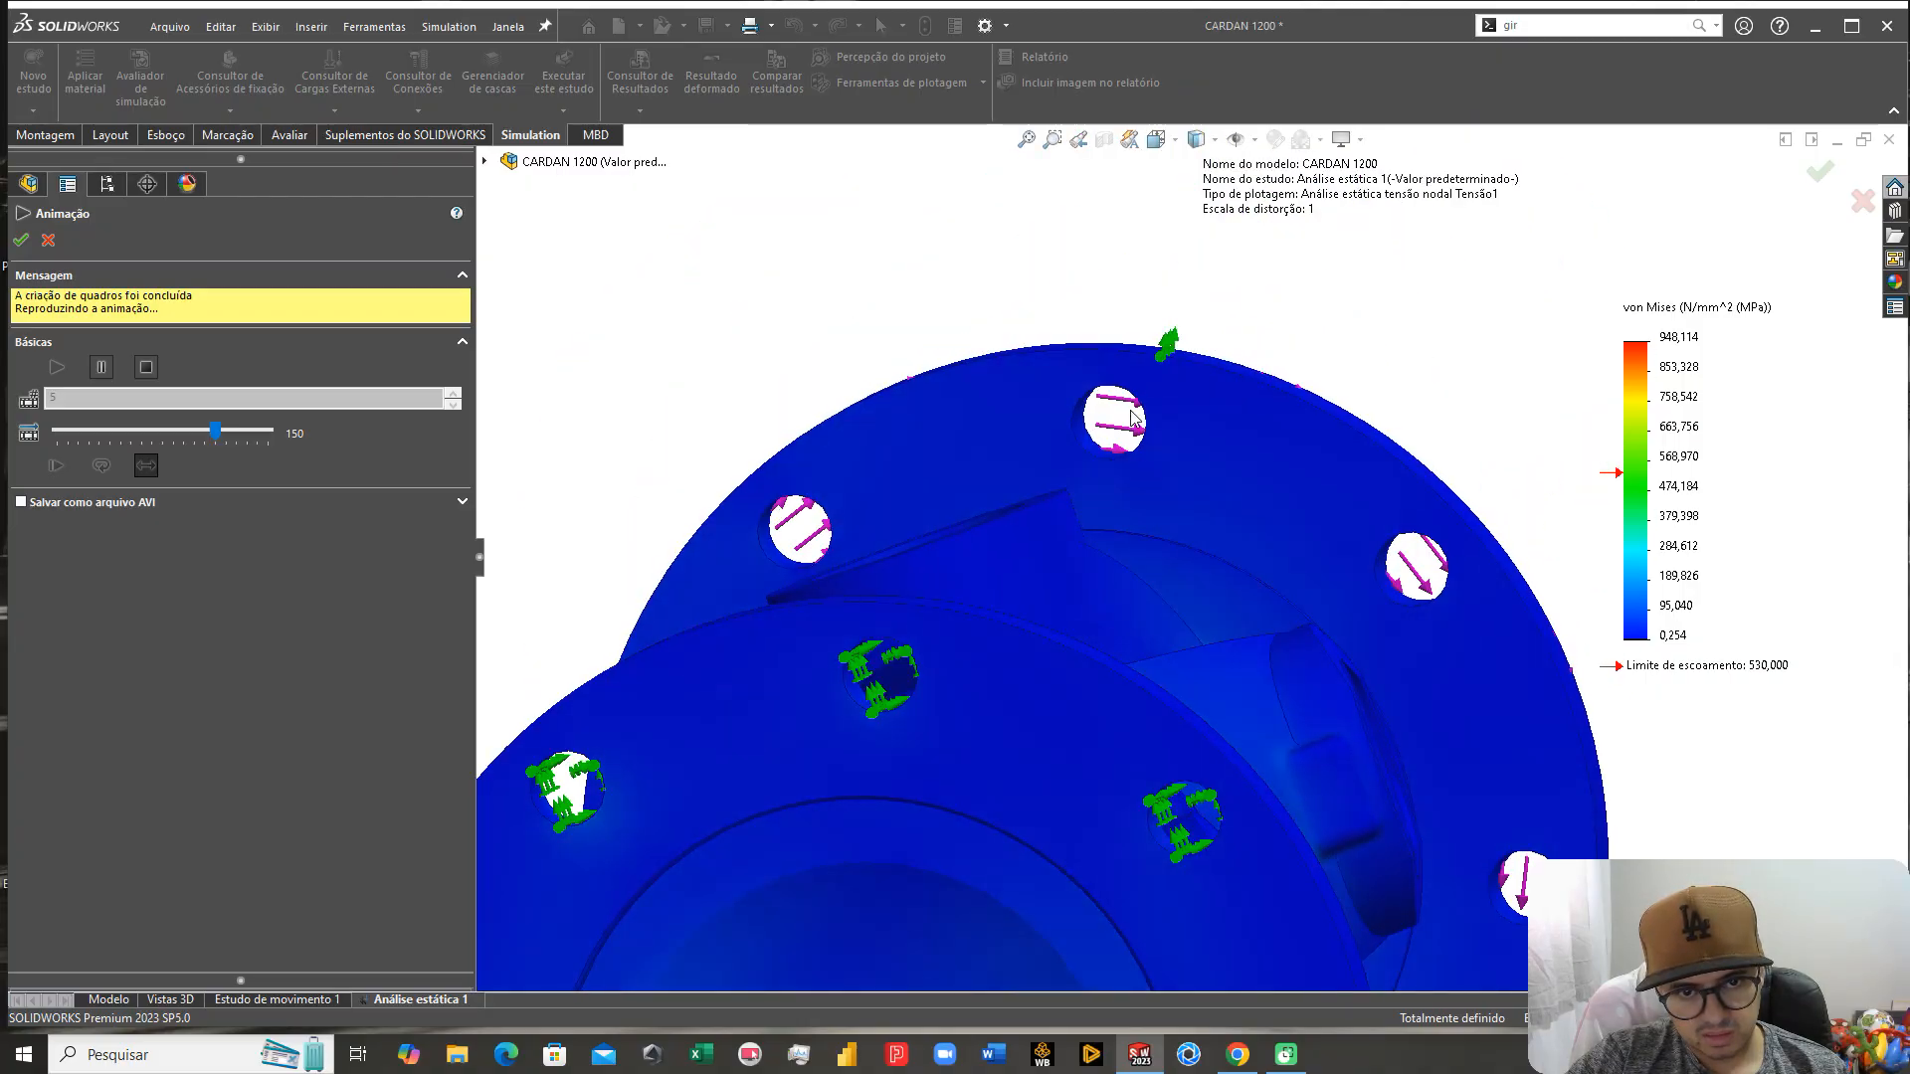
{"action": "middle_click_drag", "start_coordinate": [1135, 419], "coordinate": [689, 734]}
{"action": "scroll", "coordinate": [689, 734], "scroll_direction": "up", "scroll_amount": 2}
{"action": "left_click", "coordinate": [47, 241]}
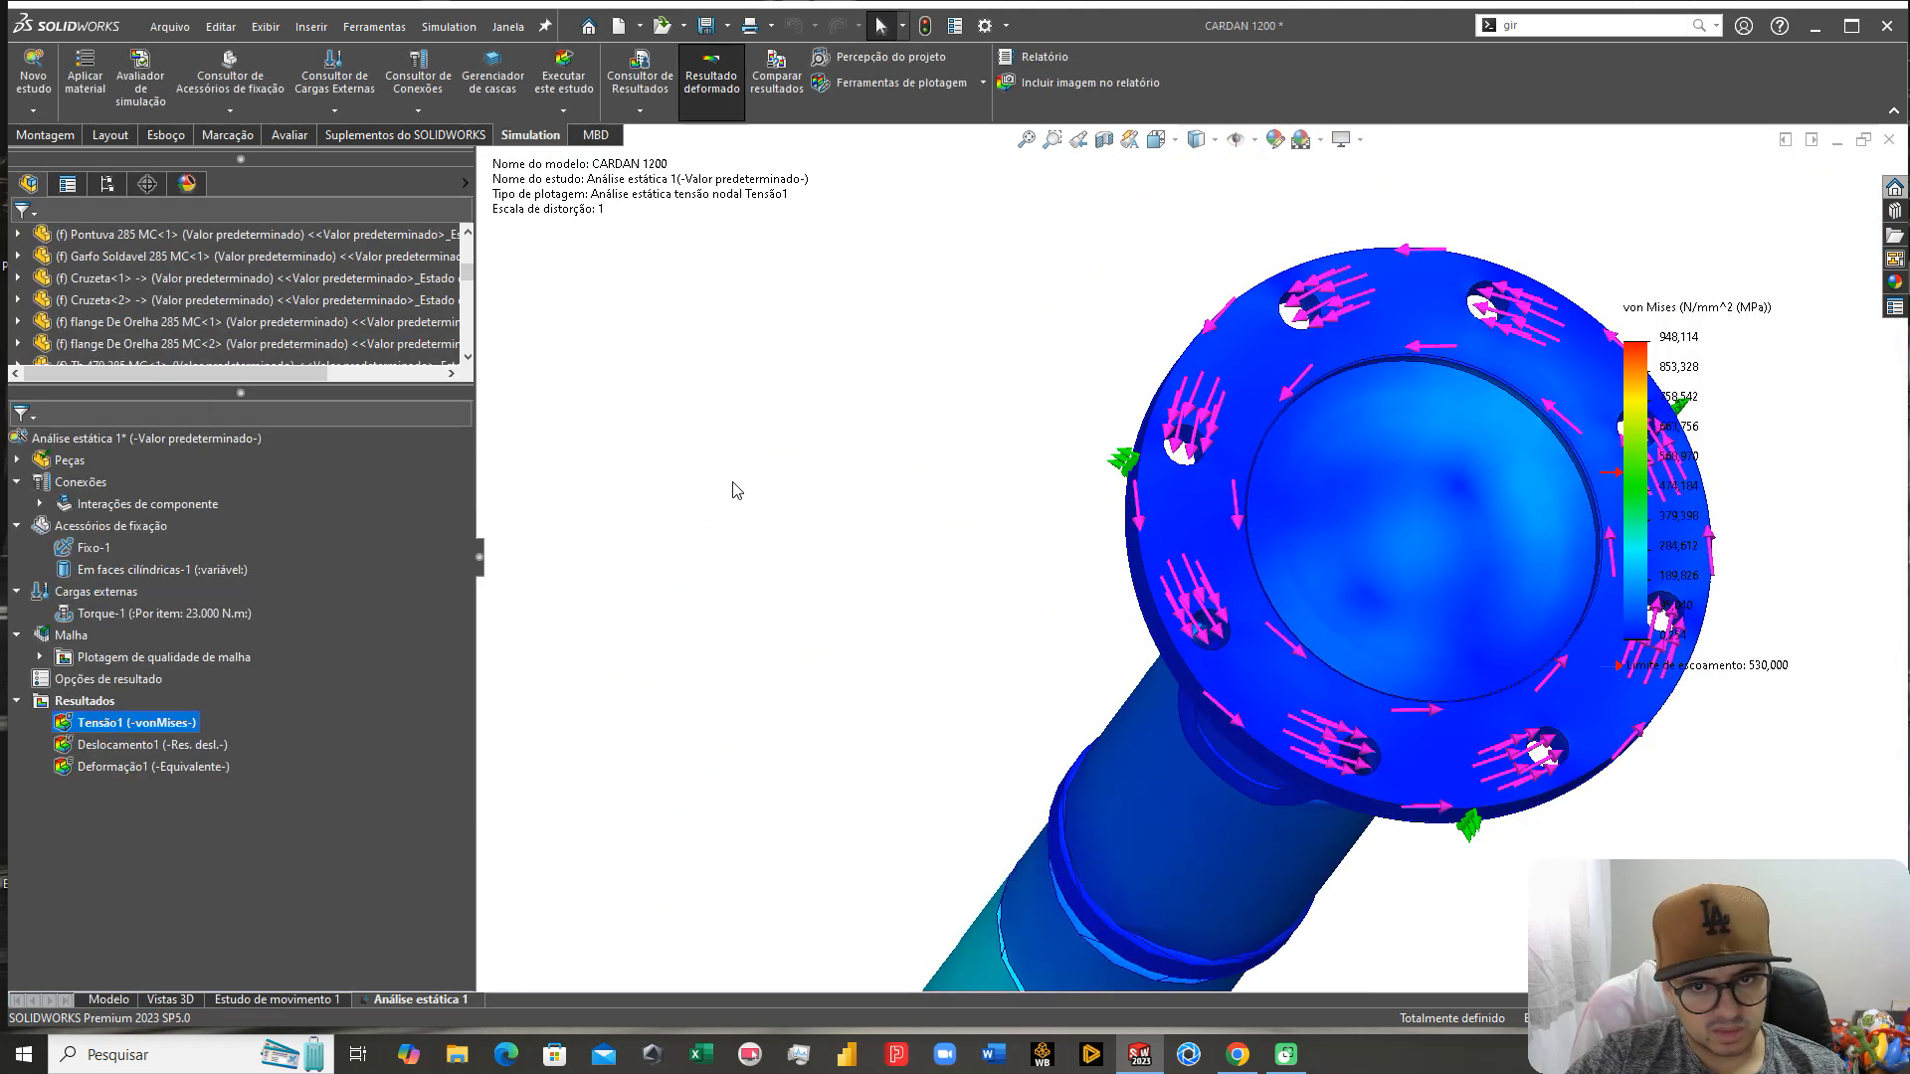
Step: Hide the symbols of the Fixo-1 and Em faces cilíndricas-1 fixtures and the Torque-1 load on the model
{"action": "key", "text": "ctrl+7"}
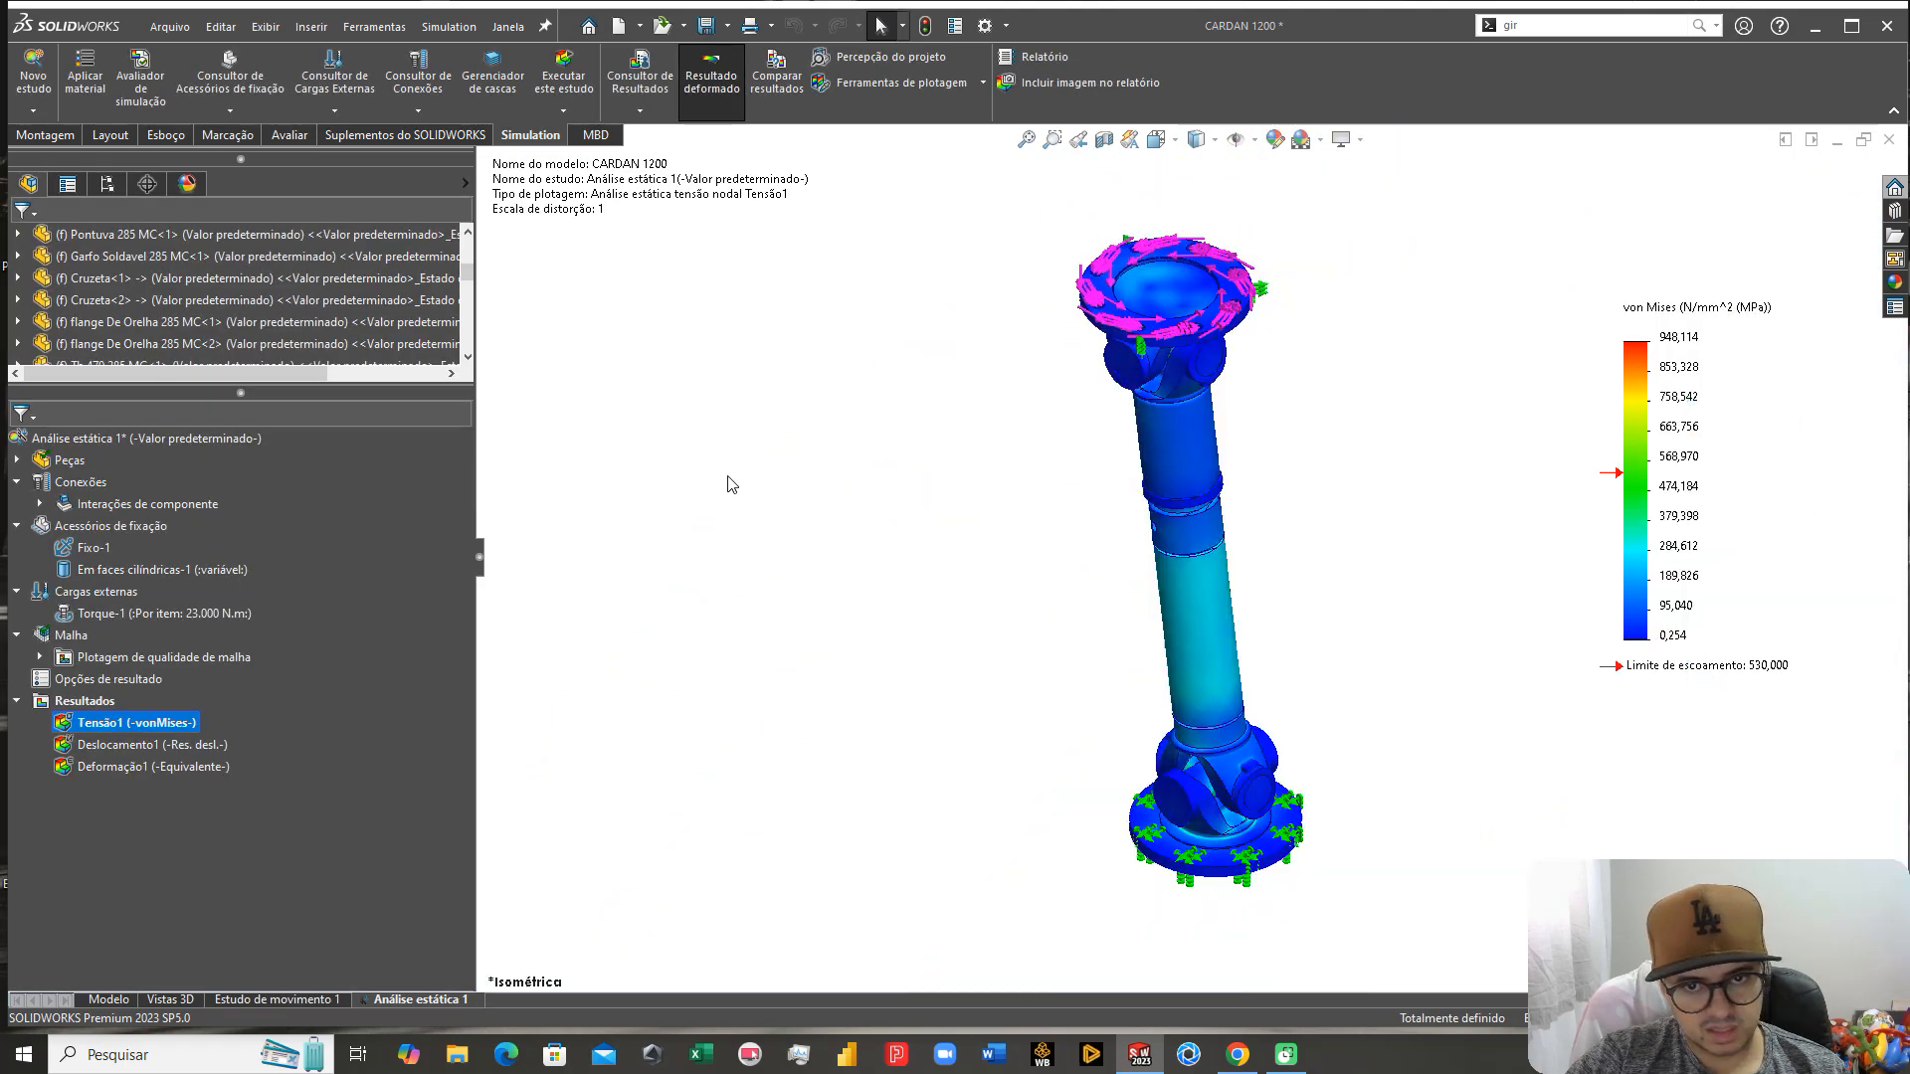
{"action": "right_click", "coordinate": [87, 548]}
{"action": "left_click", "coordinate": [134, 649]}
{"action": "right_click", "coordinate": [127, 570]}
{"action": "left_click", "coordinate": [167, 676]}
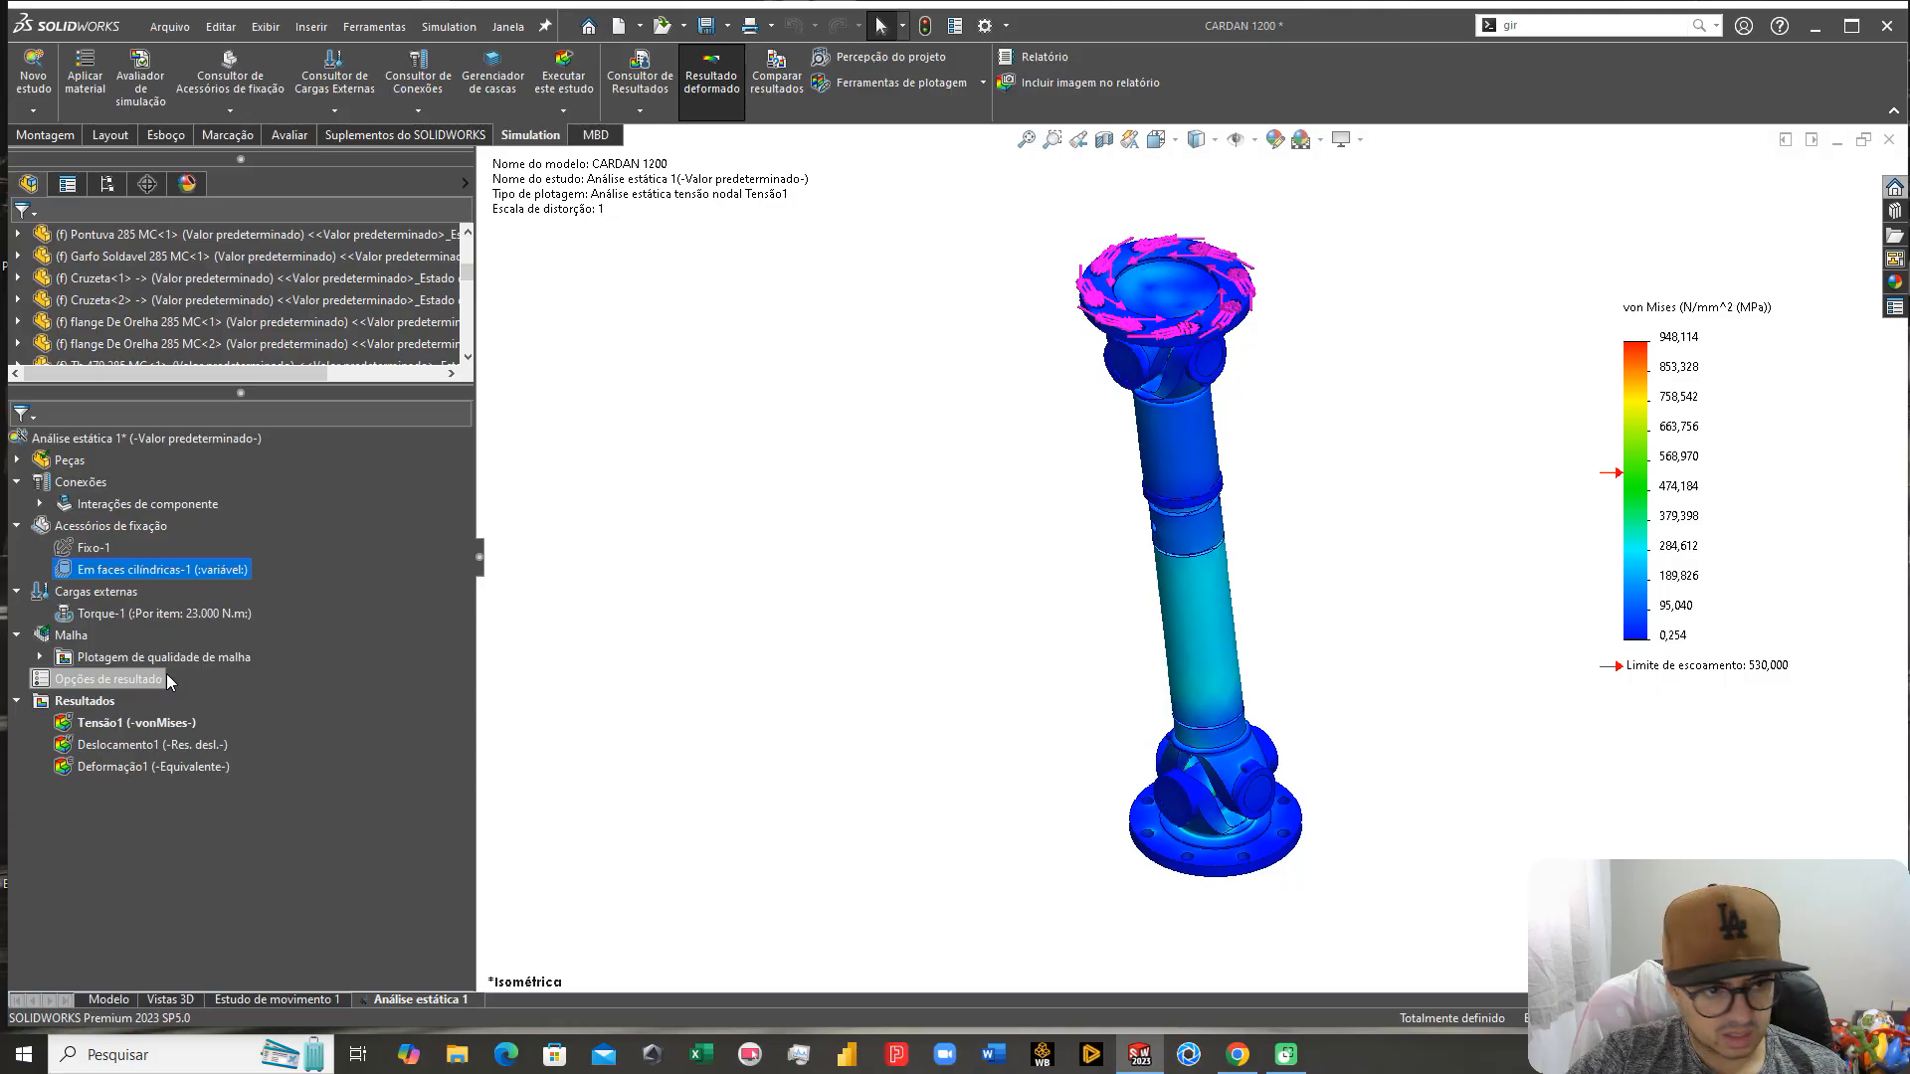
{"action": "right_click", "coordinate": [130, 616]}
{"action": "left_click", "coordinate": [182, 725]}
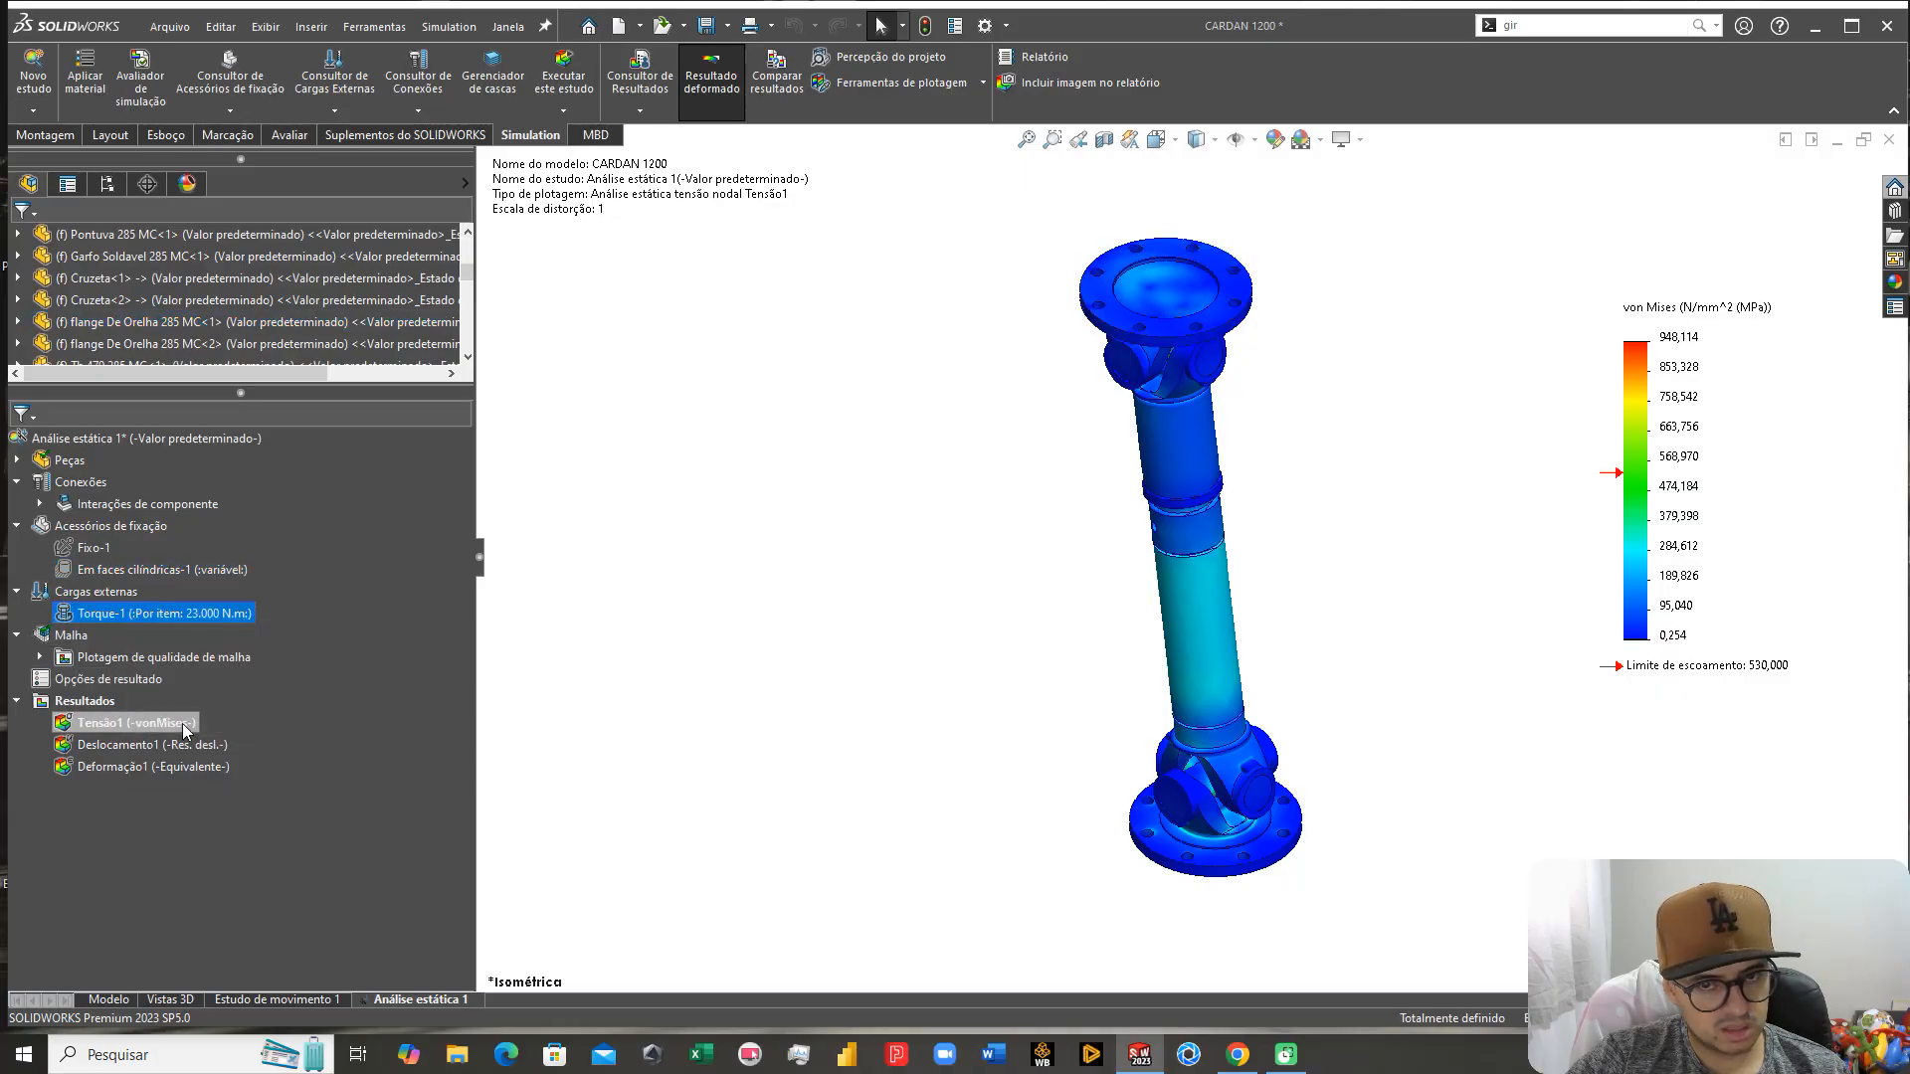
Step: Iso-clip the Tensão1 plot at 474.184 MPa and examine the remaining stressed regions in the Garfo Soldavel universal joint
{"action": "right_click", "coordinate": [127, 724]}
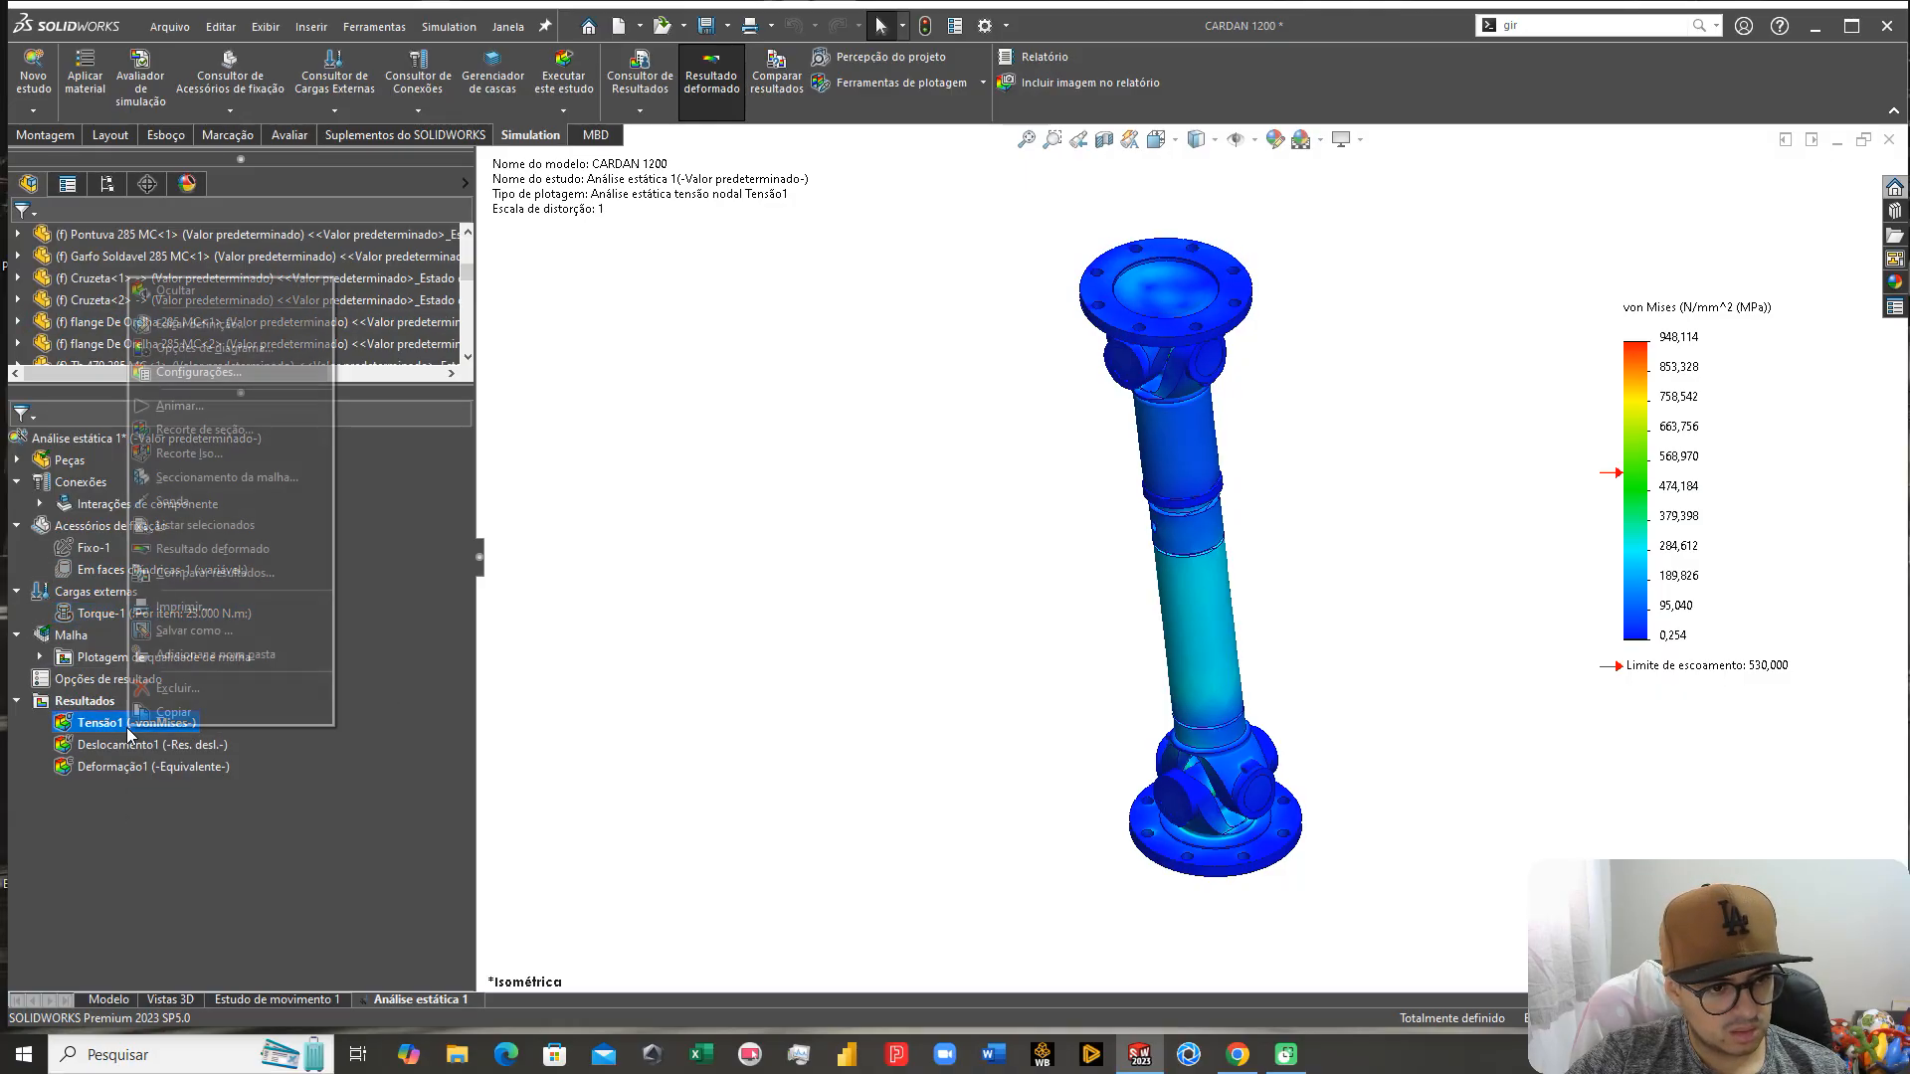
{"action": "left_click", "coordinate": [194, 451]}
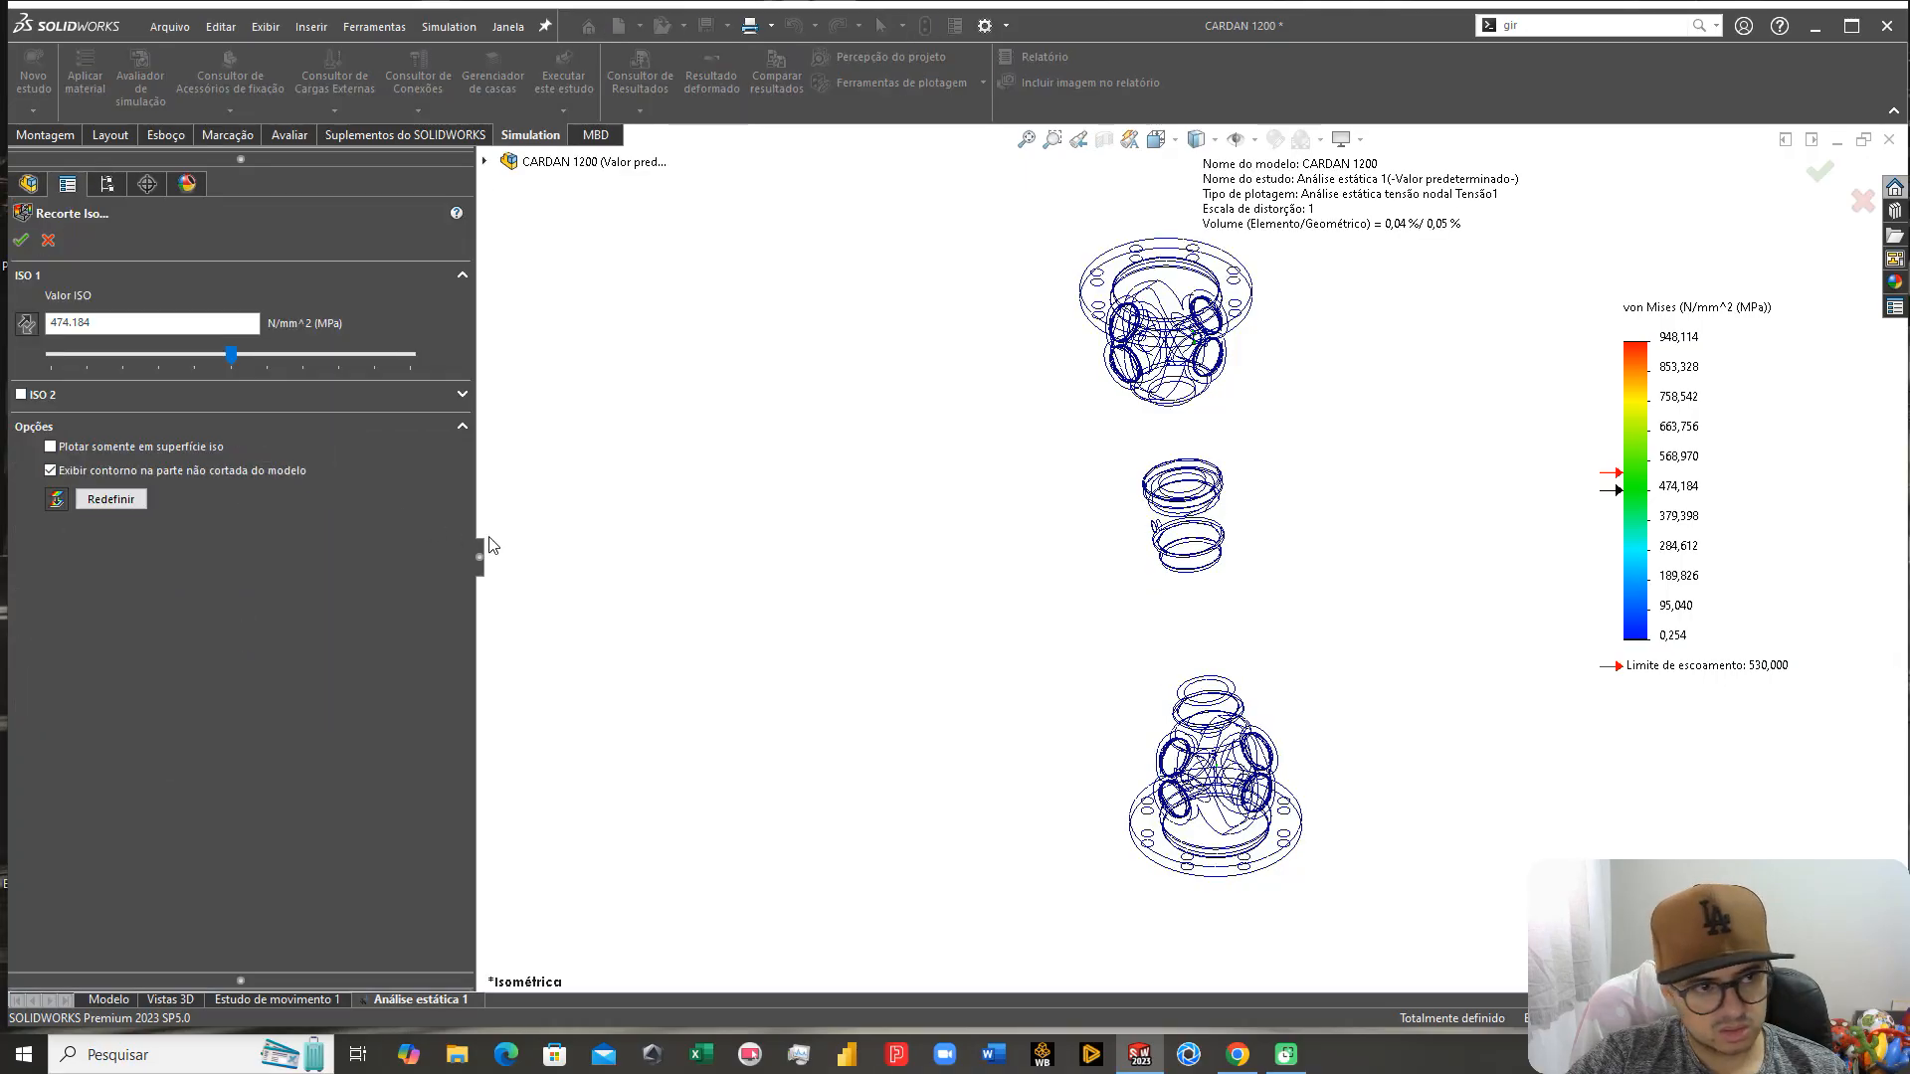
{"action": "scroll", "coordinate": [1261, 623], "scroll_direction": "down", "scroll_amount": 10}
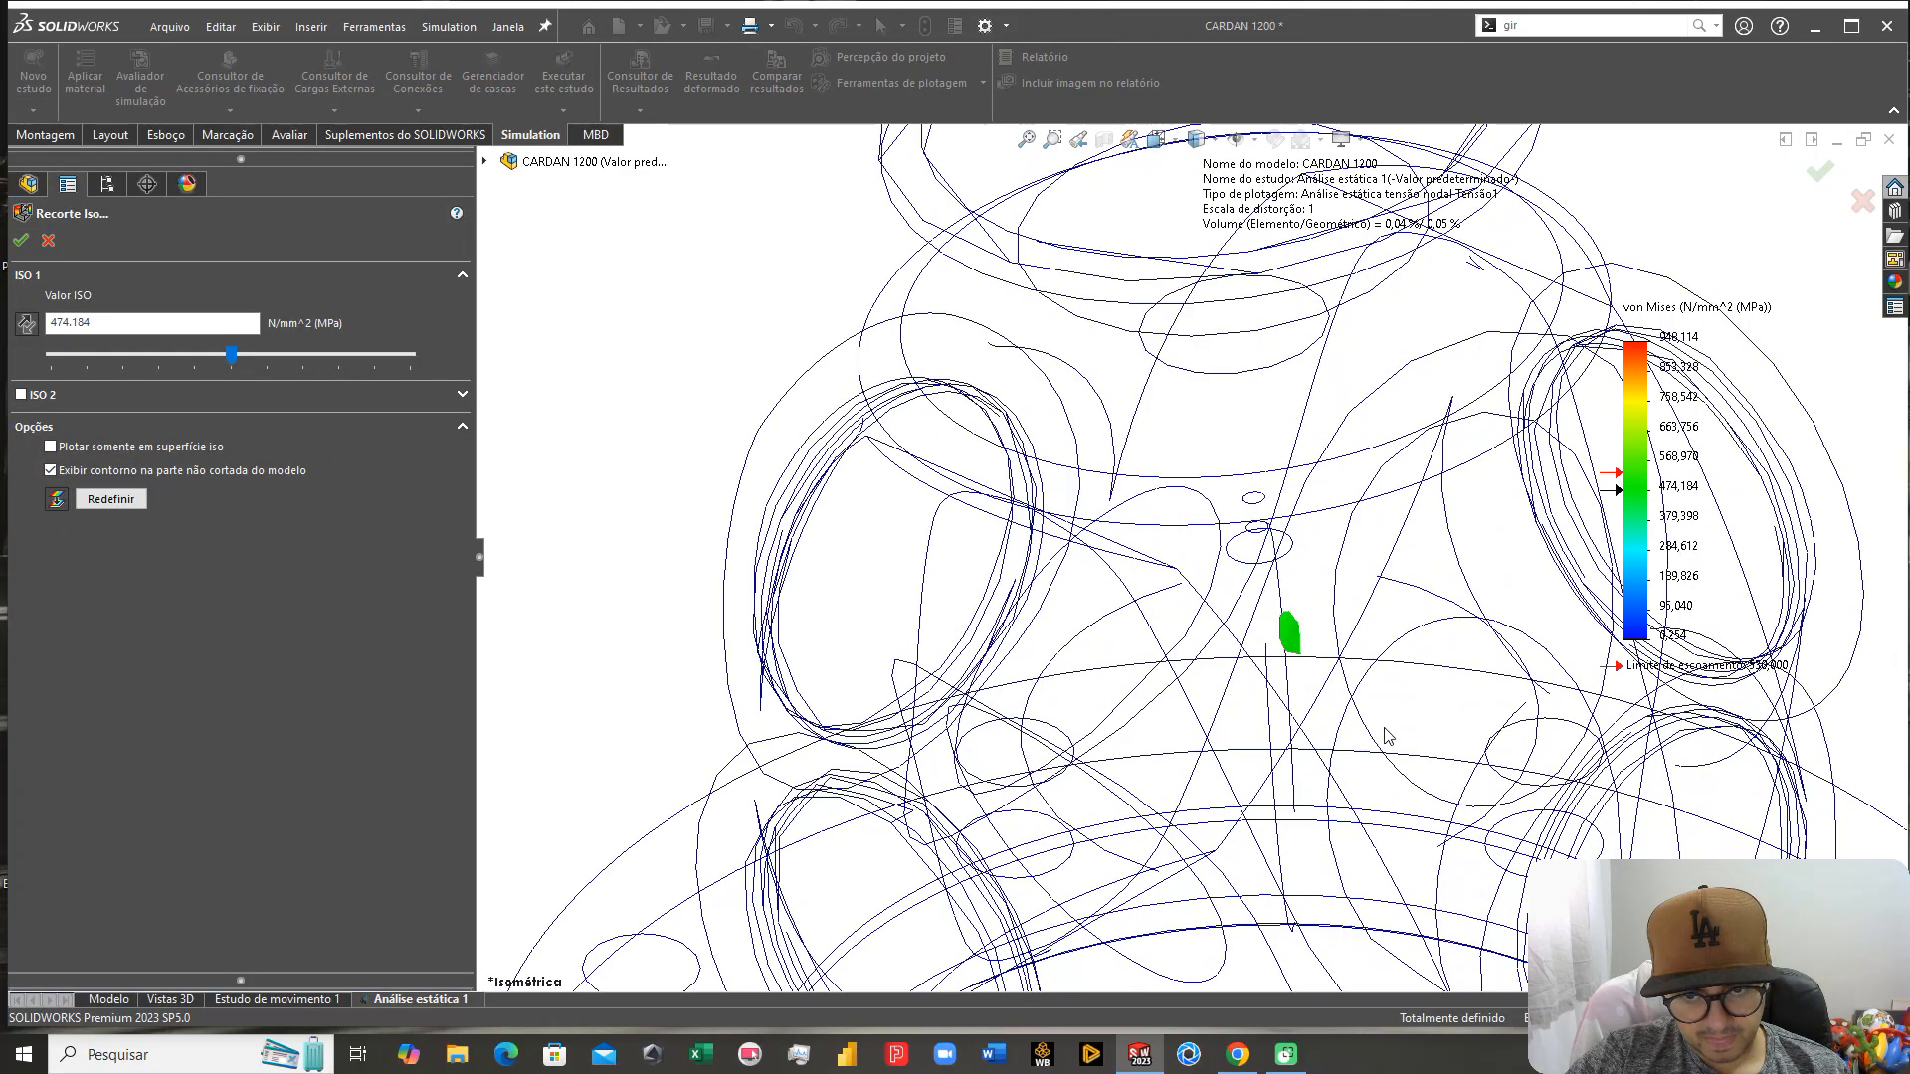
{"action": "scroll", "coordinate": [1304, 594], "scroll_direction": "up", "scroll_amount": 9}
{"action": "middle_click_drag", "start_coordinate": [1263, 623], "coordinate": [1454, 639]}
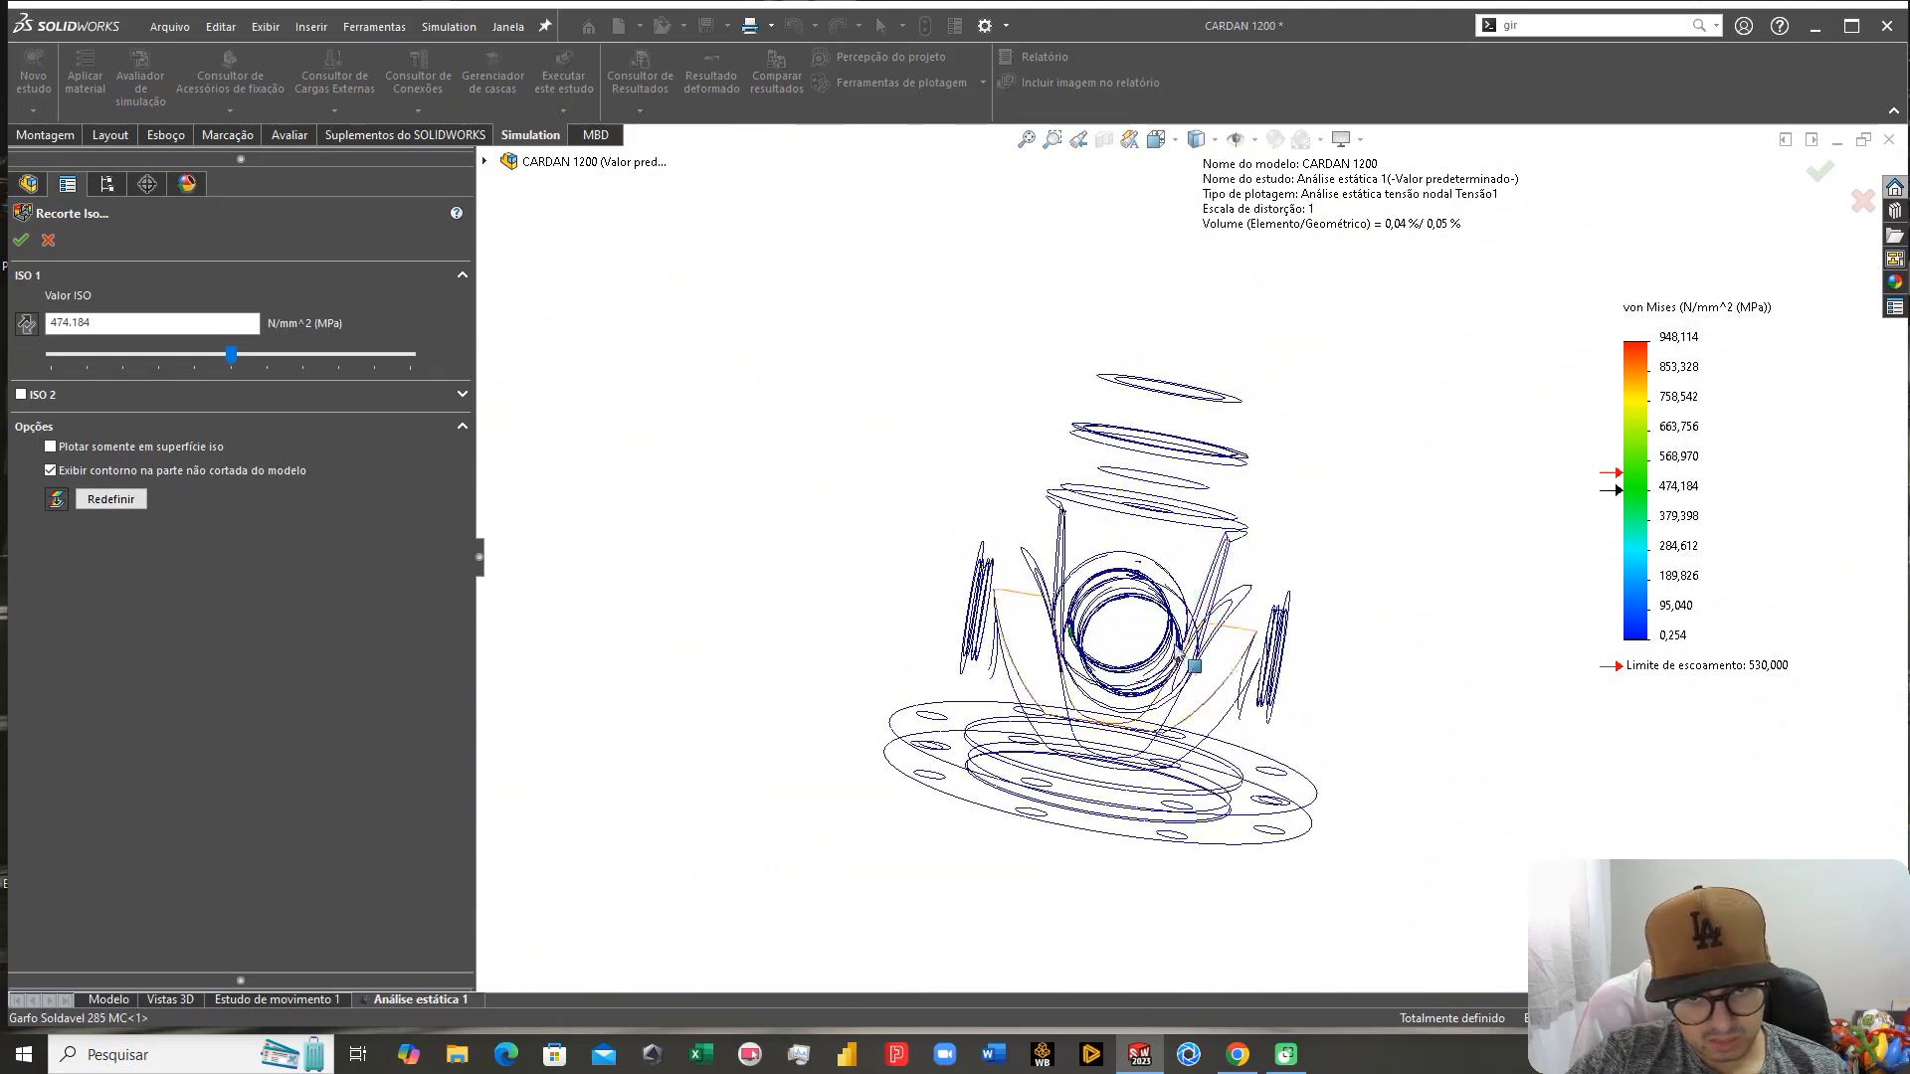
{"action": "scroll", "coordinate": [1015, 593], "scroll_direction": "down", "scroll_amount": 8}
{"action": "scroll", "coordinate": [1015, 593], "scroll_direction": "up", "scroll_amount": 5}
{"action": "scroll", "coordinate": [1000, 562], "scroll_direction": "up", "scroll_amount": 3}
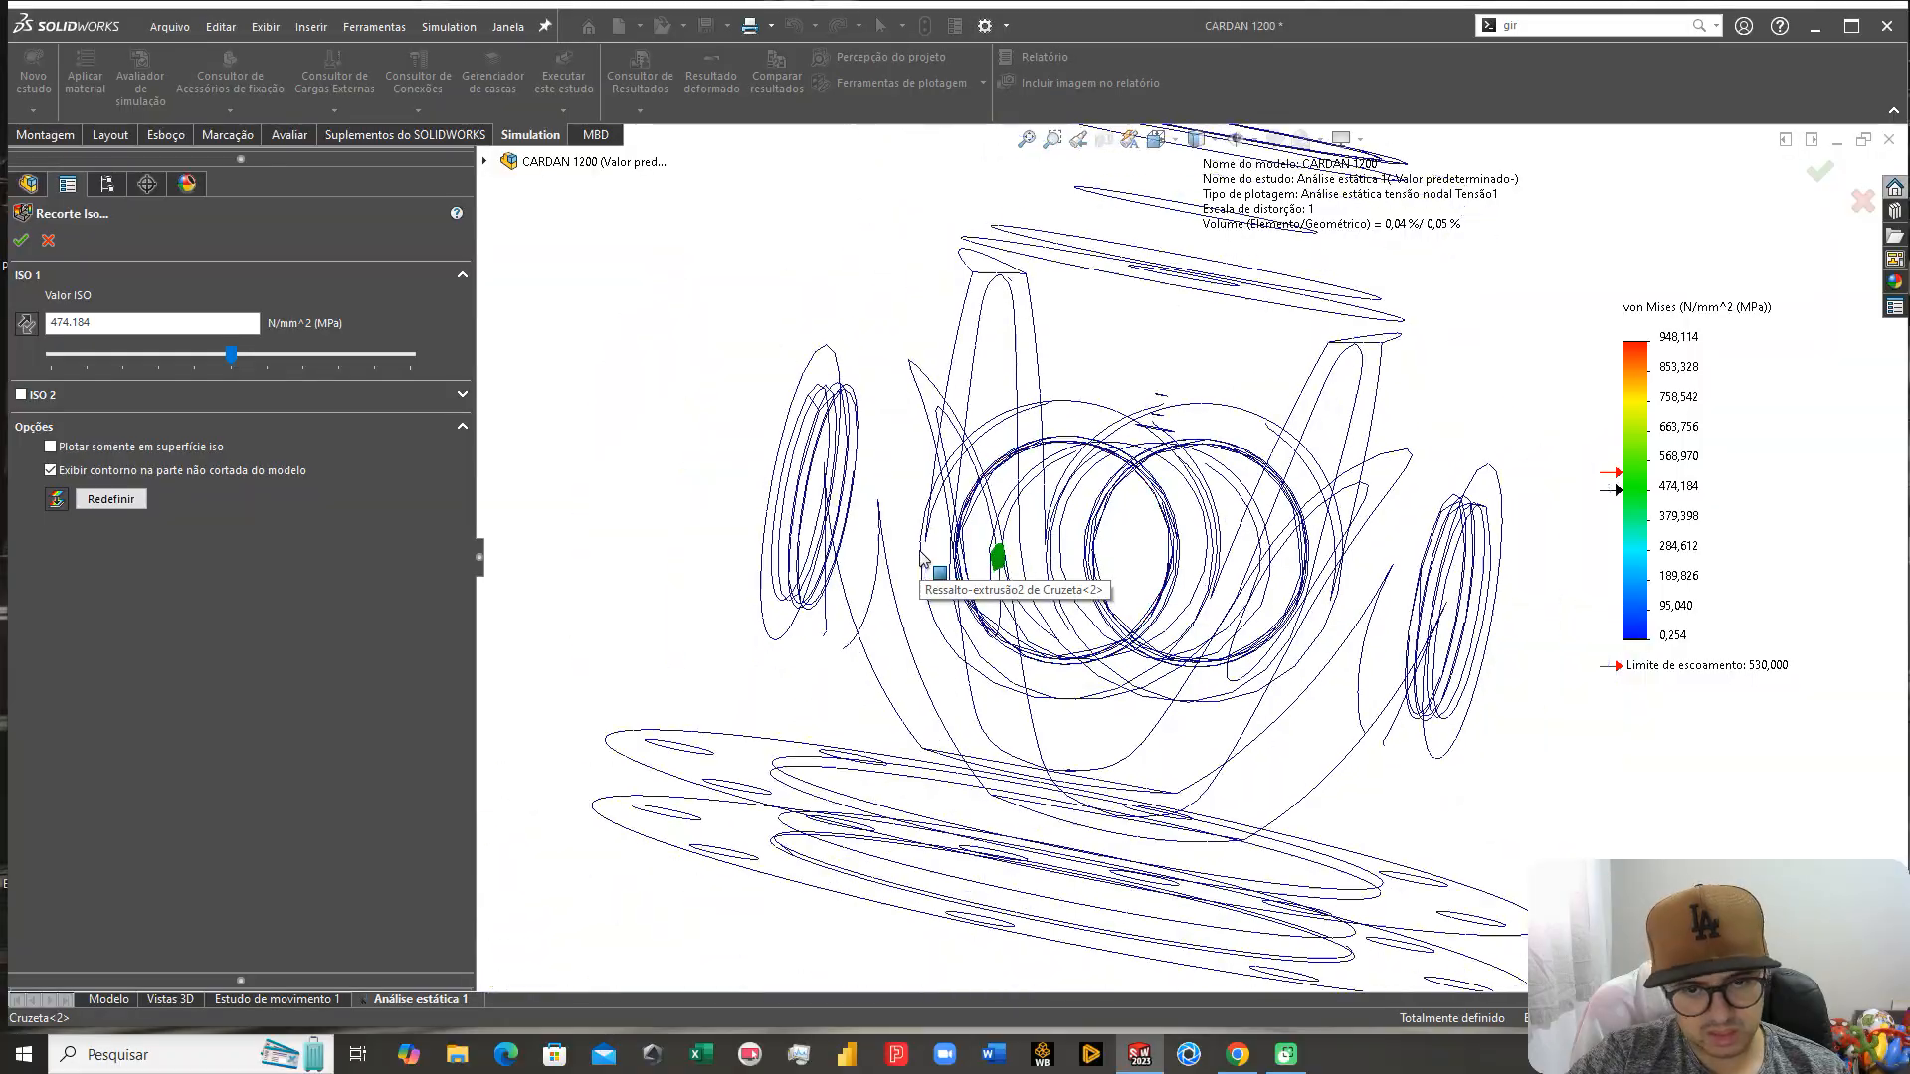
Step: Examine the iso-clipped stress regions in the cross and yokes of the Luveira-end universal joint
{"action": "scroll", "coordinate": [998, 556], "scroll_direction": "up", "scroll_amount": 10}
{"action": "scroll", "coordinate": [1252, 349], "scroll_direction": "down", "scroll_amount": 8}
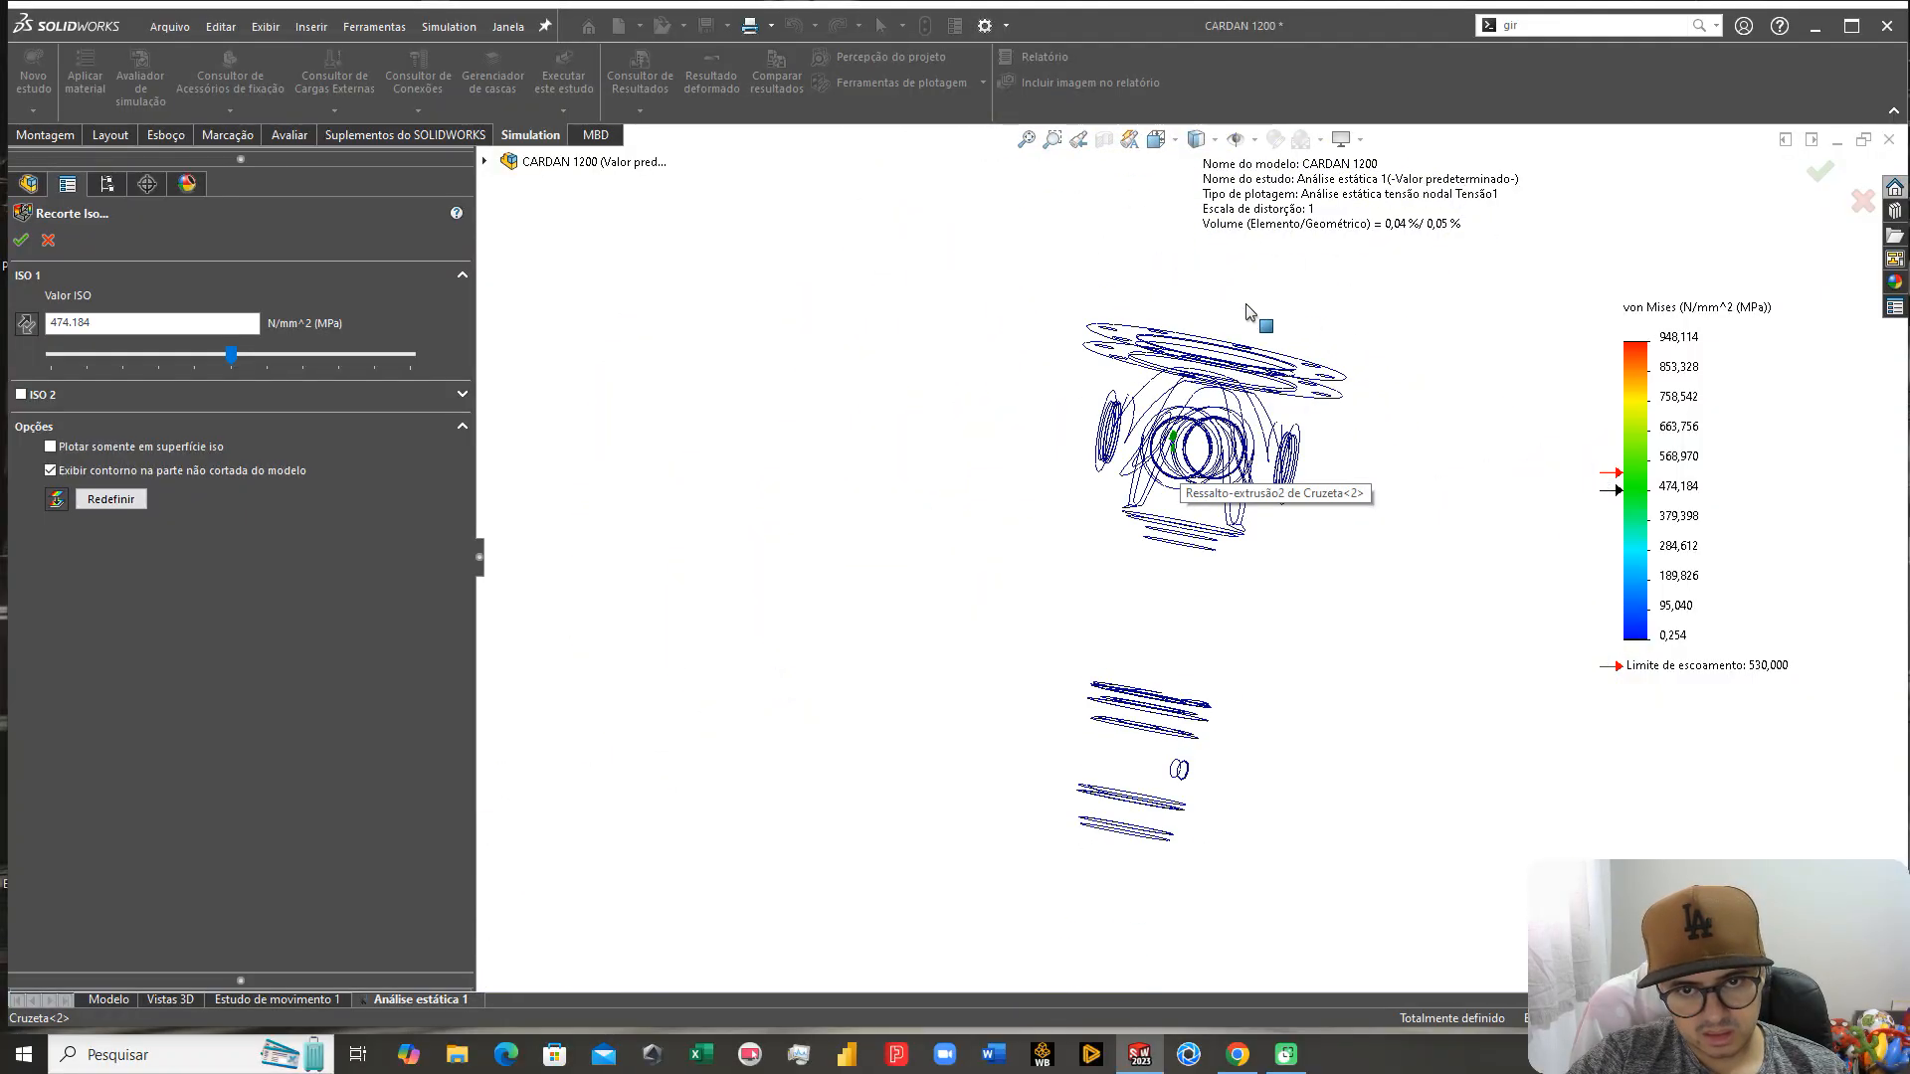
{"action": "scroll", "coordinate": [1140, 636], "scroll_direction": "down", "scroll_amount": 4}
{"action": "middle_click_drag", "start_coordinate": [1068, 621], "coordinate": [1007, 641]}
{"action": "scroll", "coordinate": [1191, 566], "scroll_direction": "up", "scroll_amount": 3}
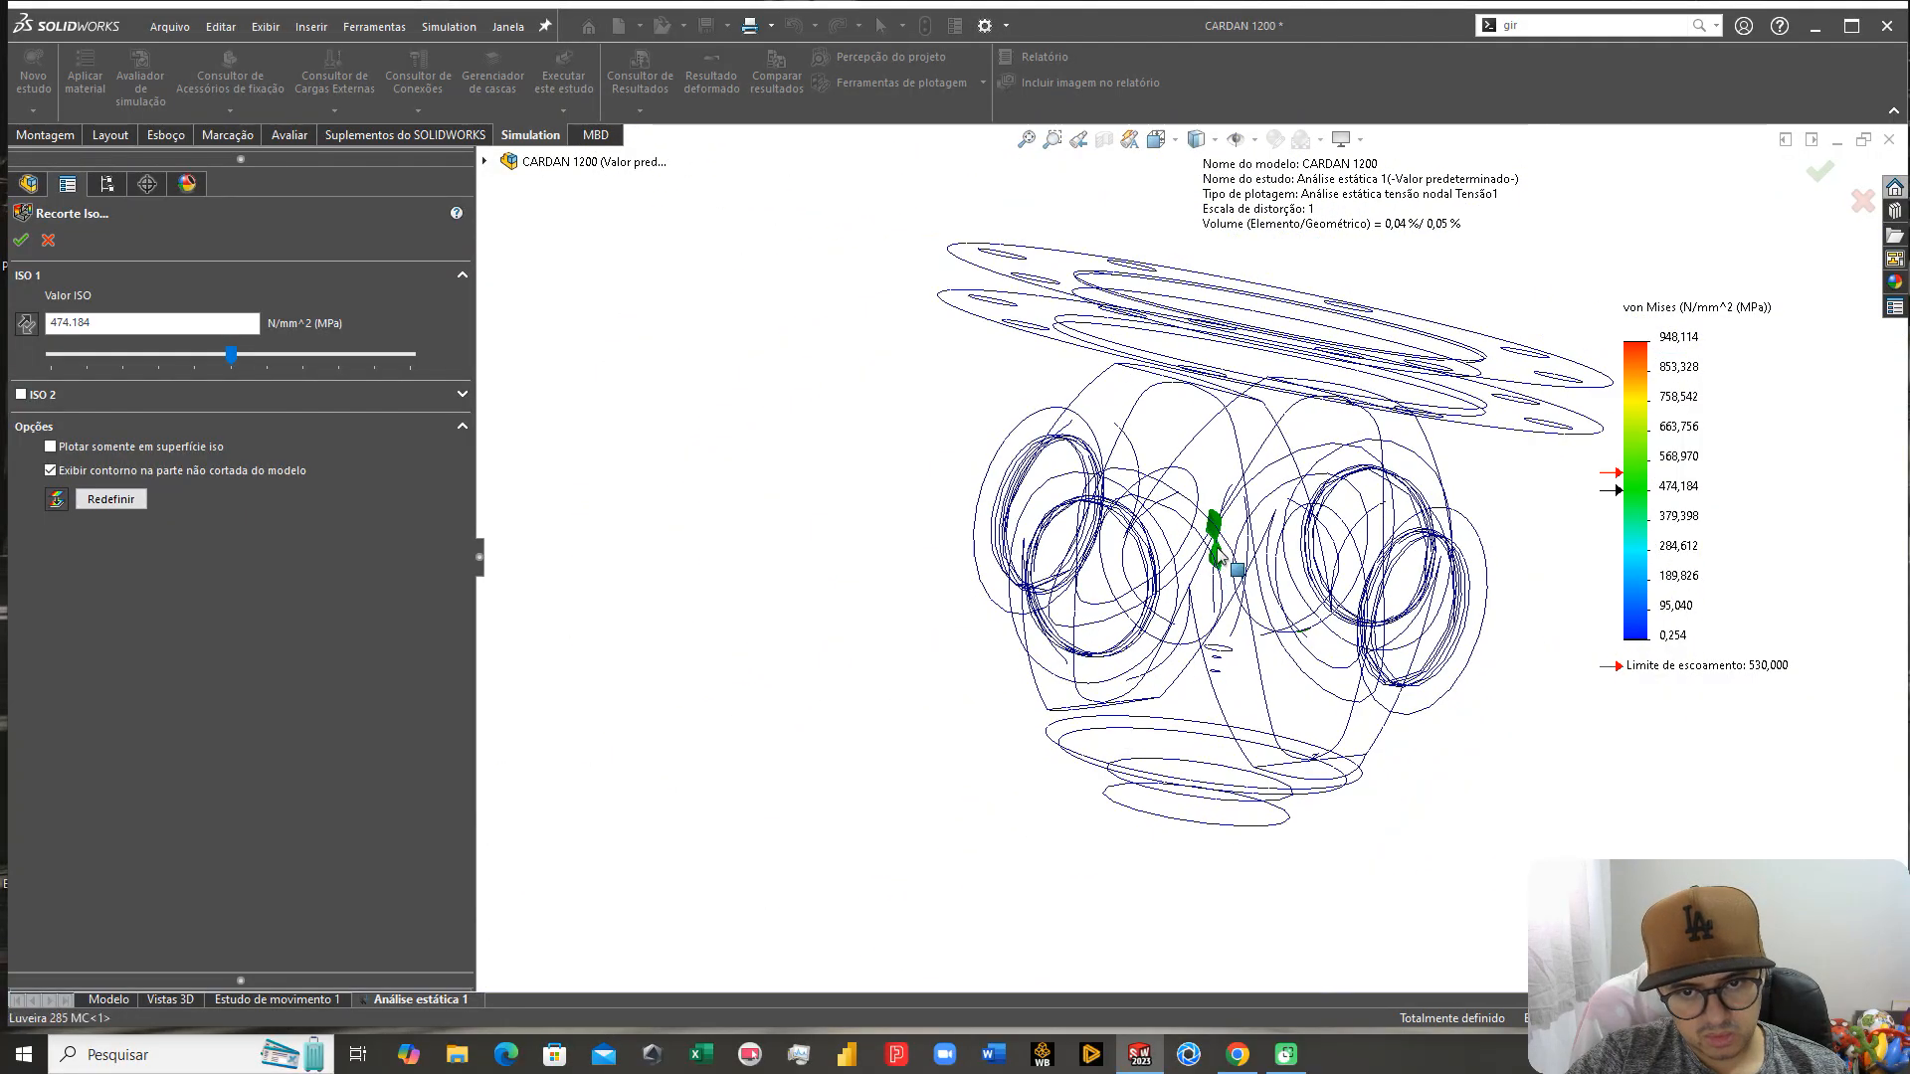
{"action": "middle_click_drag", "start_coordinate": [1232, 549], "coordinate": [1207, 570]}
{"action": "middle_click_drag", "start_coordinate": [1144, 467], "coordinate": [1200, 531]}
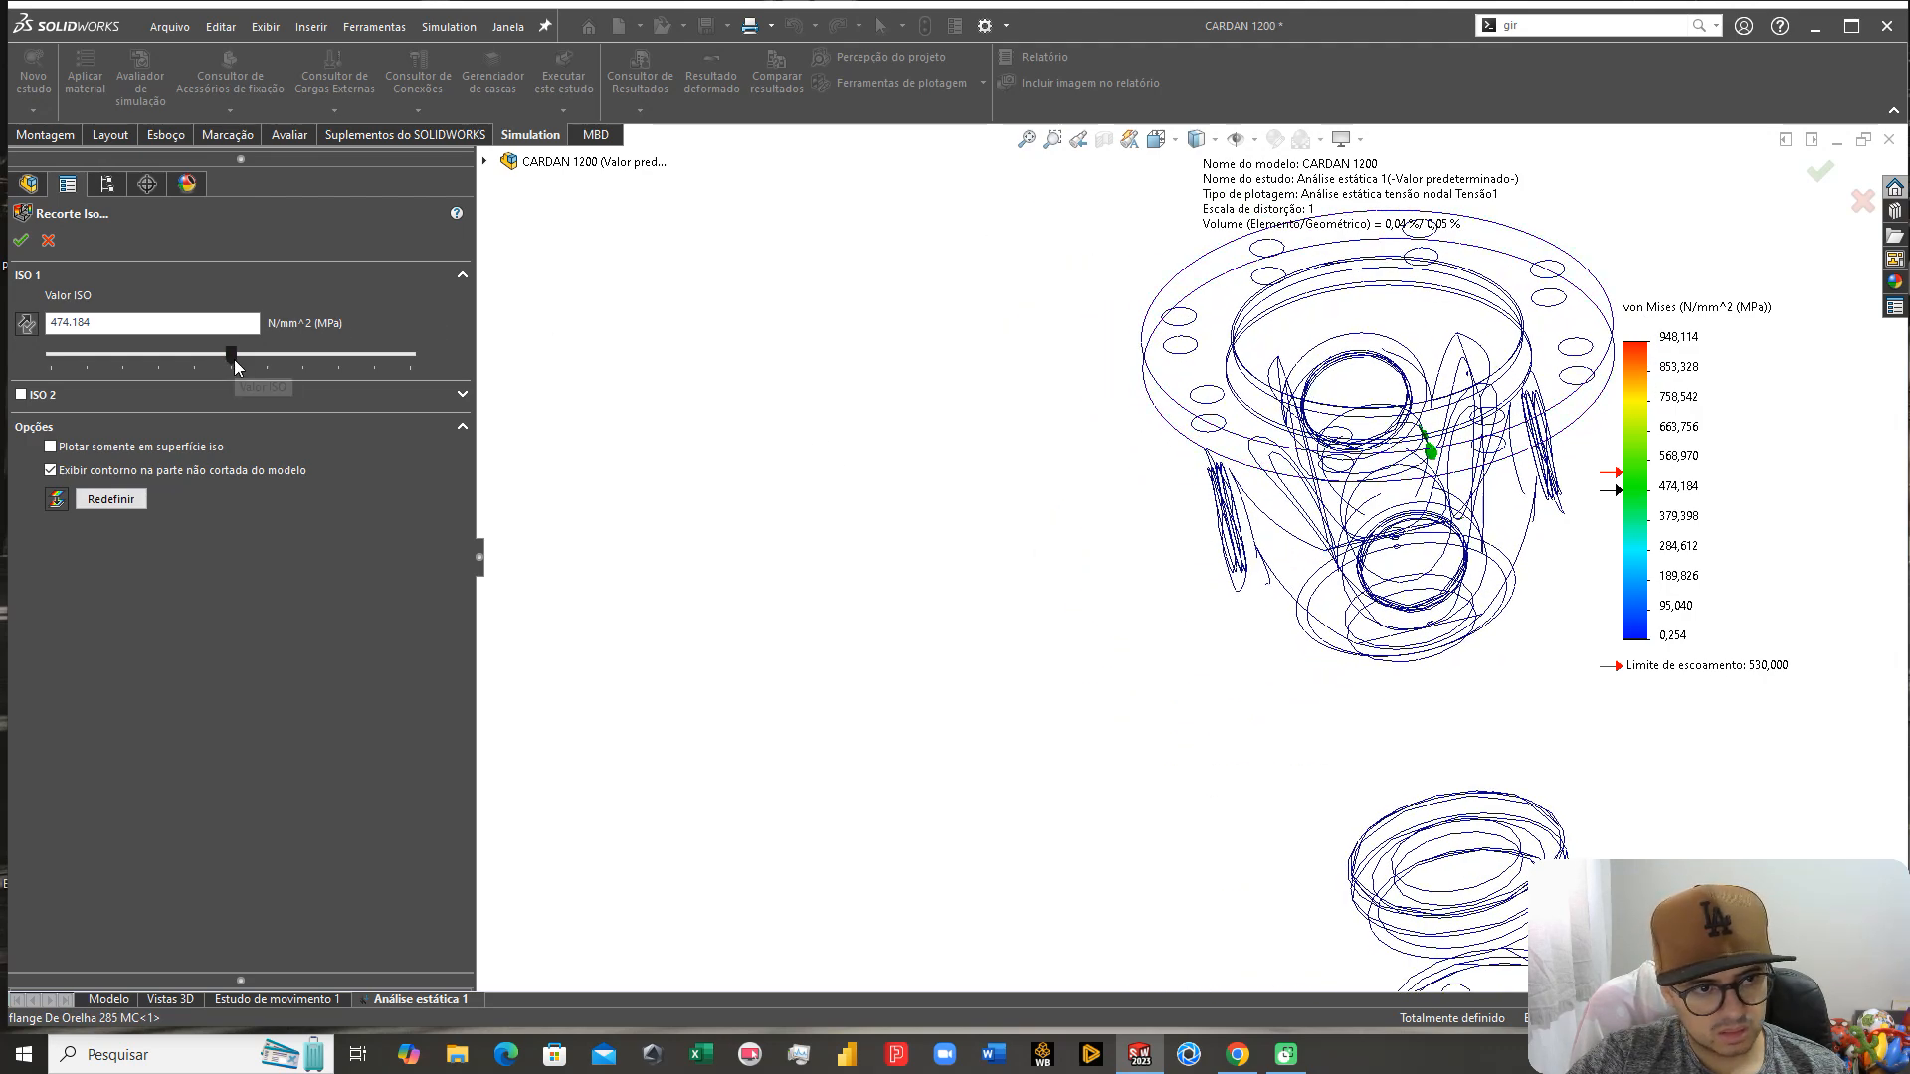
Step: Raise the iso clipping value to about 607 MPa, inspect both universal joints, and close the clipping without applying it
{"action": "left_click_drag", "start_coordinate": [263, 358], "coordinate": [286, 358]}
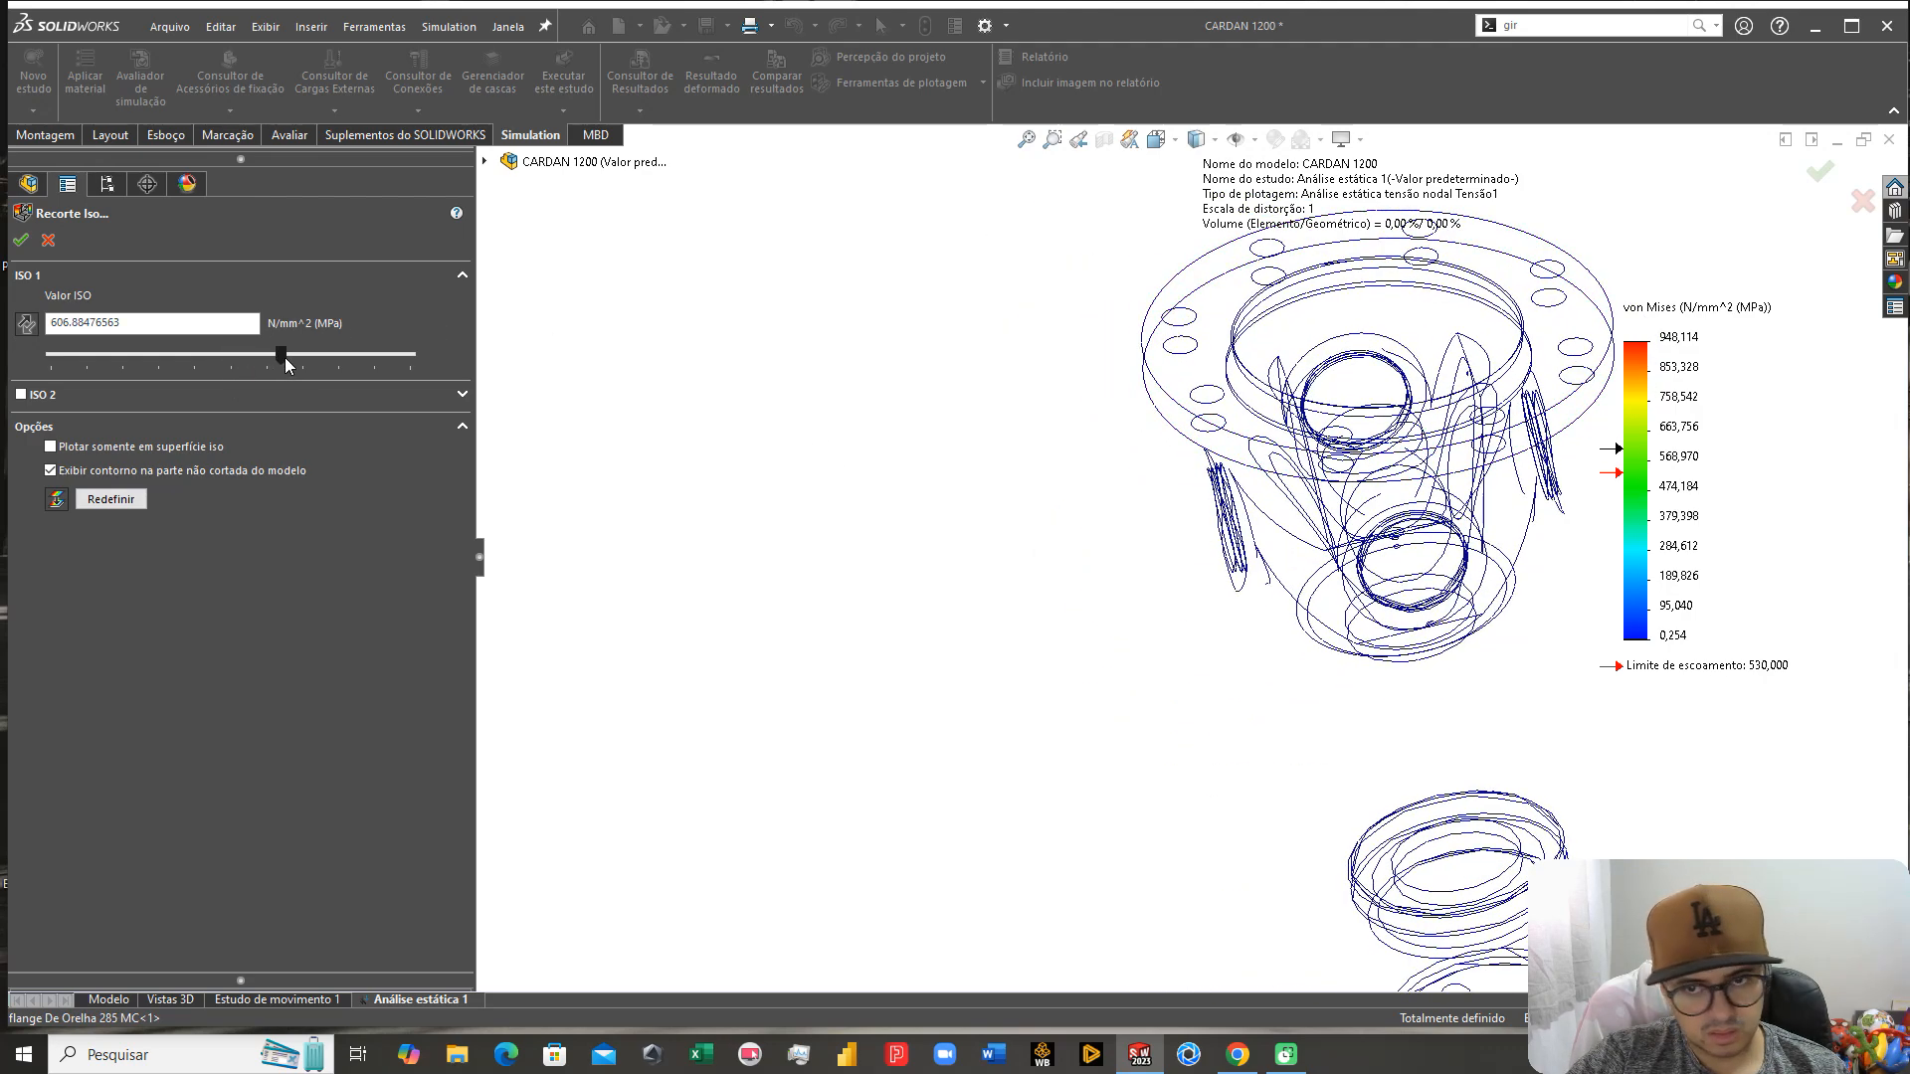
{"action": "scroll", "coordinate": [1254, 537], "scroll_direction": "up", "scroll_amount": 3}
{"action": "middle_click_drag", "start_coordinate": [1253, 537], "coordinate": [1289, 517]}
{"action": "scroll", "coordinate": [1287, 637], "scroll_direction": "up", "scroll_amount": 6}
{"action": "scroll", "coordinate": [1288, 729], "scroll_direction": "down", "scroll_amount": 3}
{"action": "scroll", "coordinate": [1106, 642], "scroll_direction": "down", "scroll_amount": 8}
{"action": "middle_click_drag", "start_coordinate": [1244, 604], "coordinate": [1159, 528]}
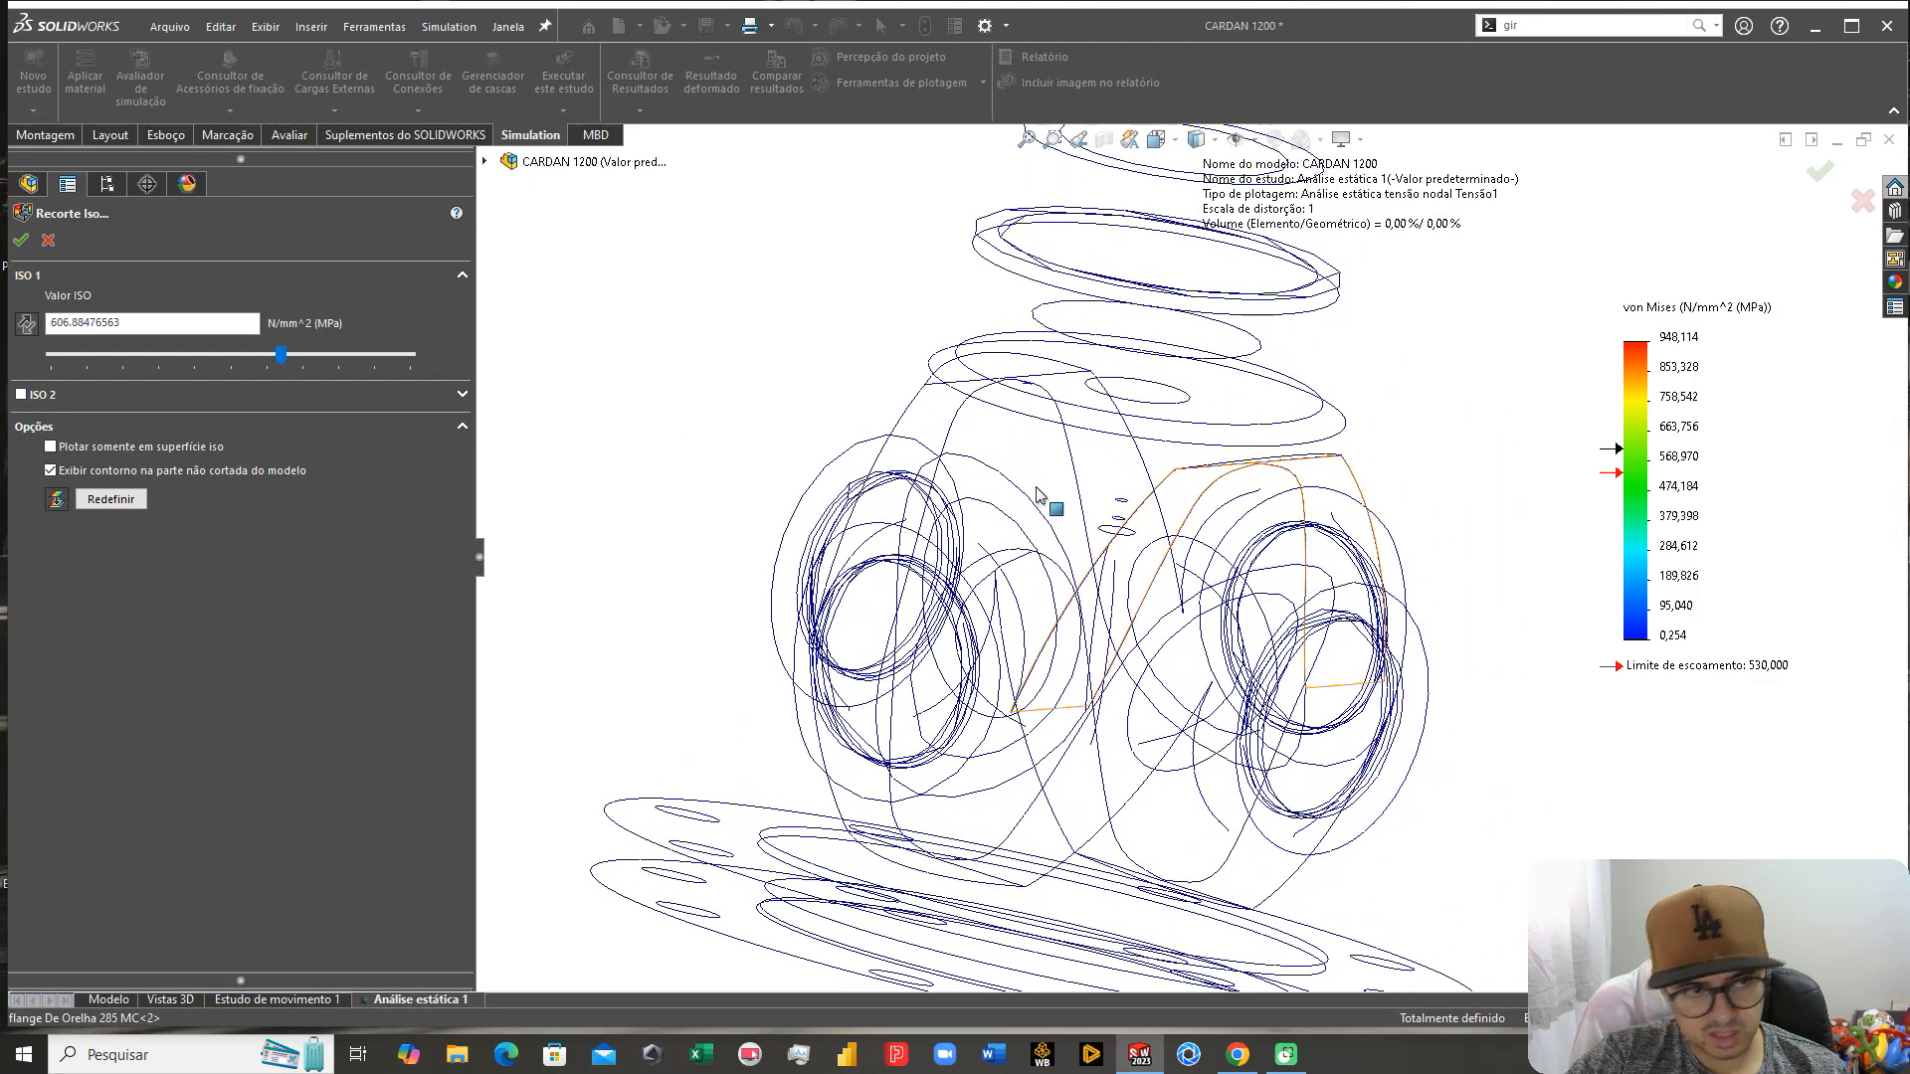
{"action": "left_click", "coordinate": [48, 239]}
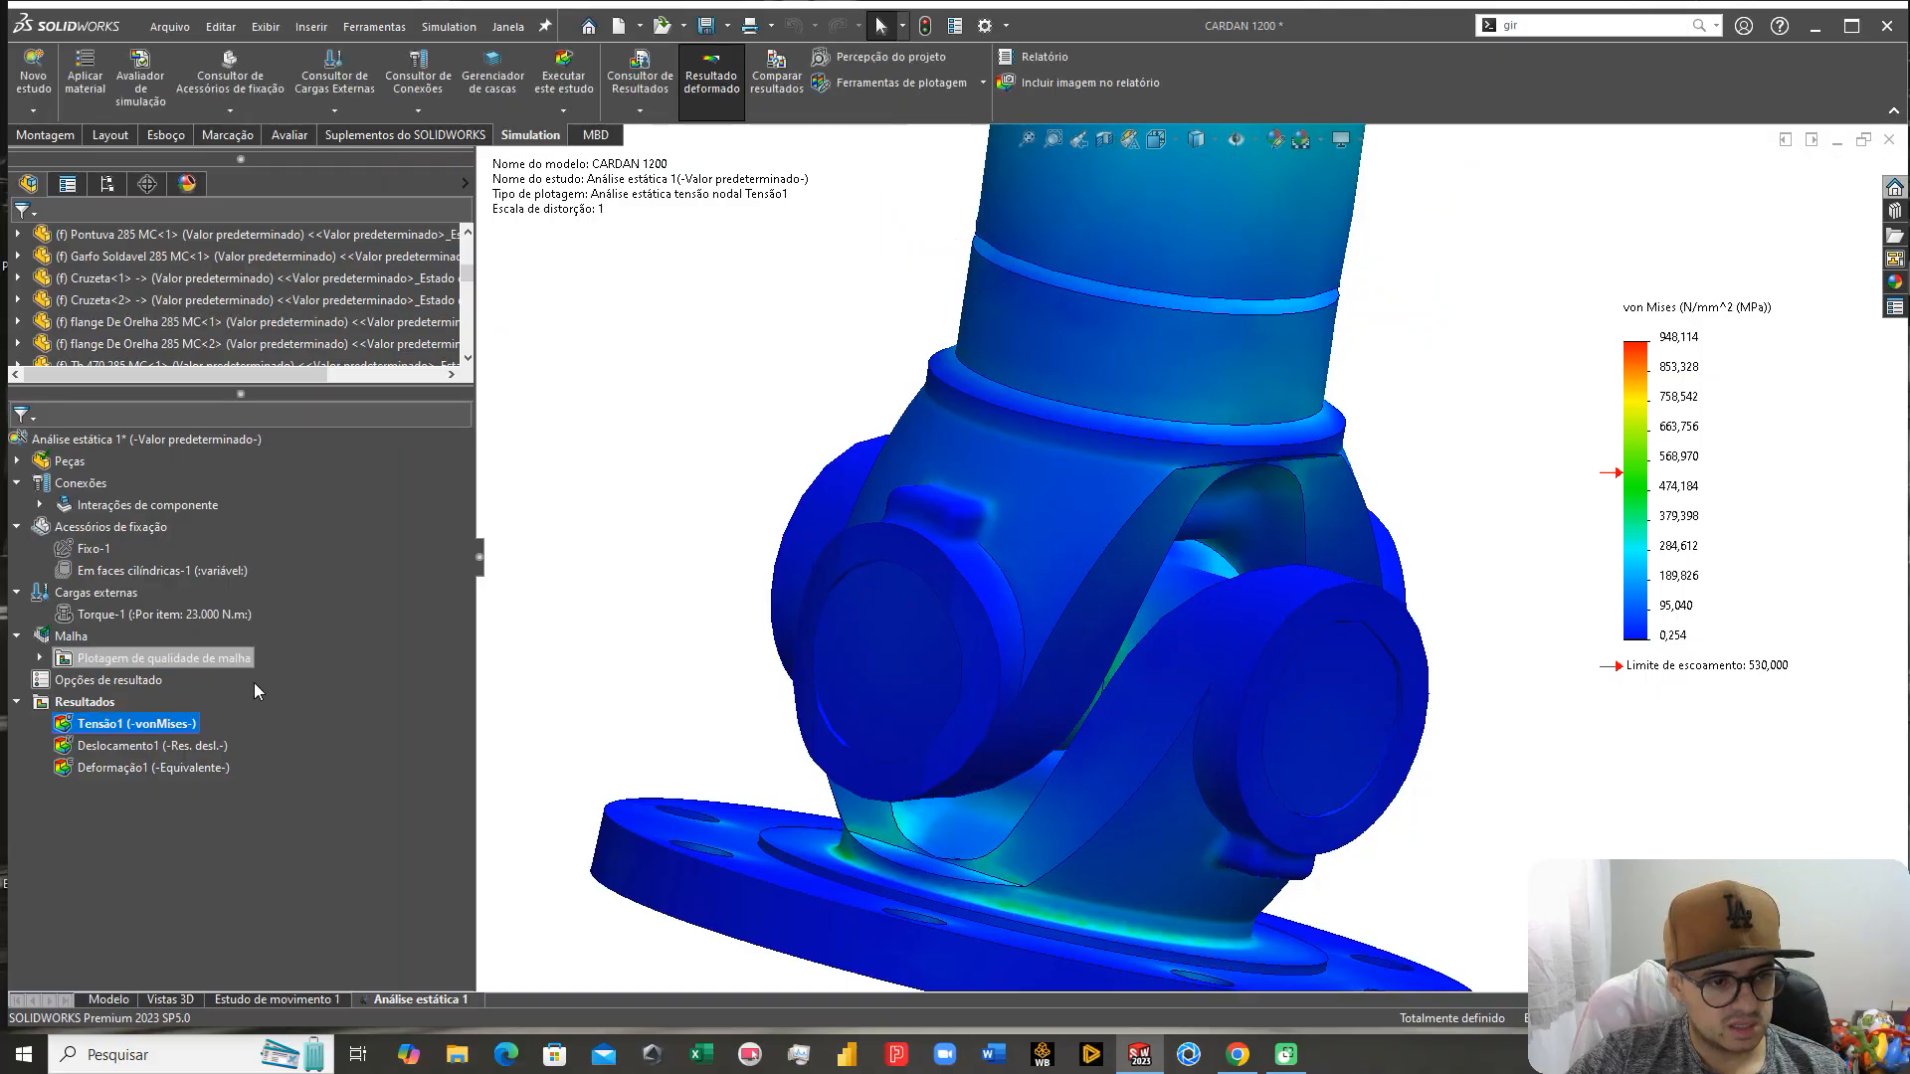
Step: Run the stress hot spot diagnostic with a sensitivity factor of 25, view its results, and close it
{"action": "right_click", "coordinate": [83, 702]}
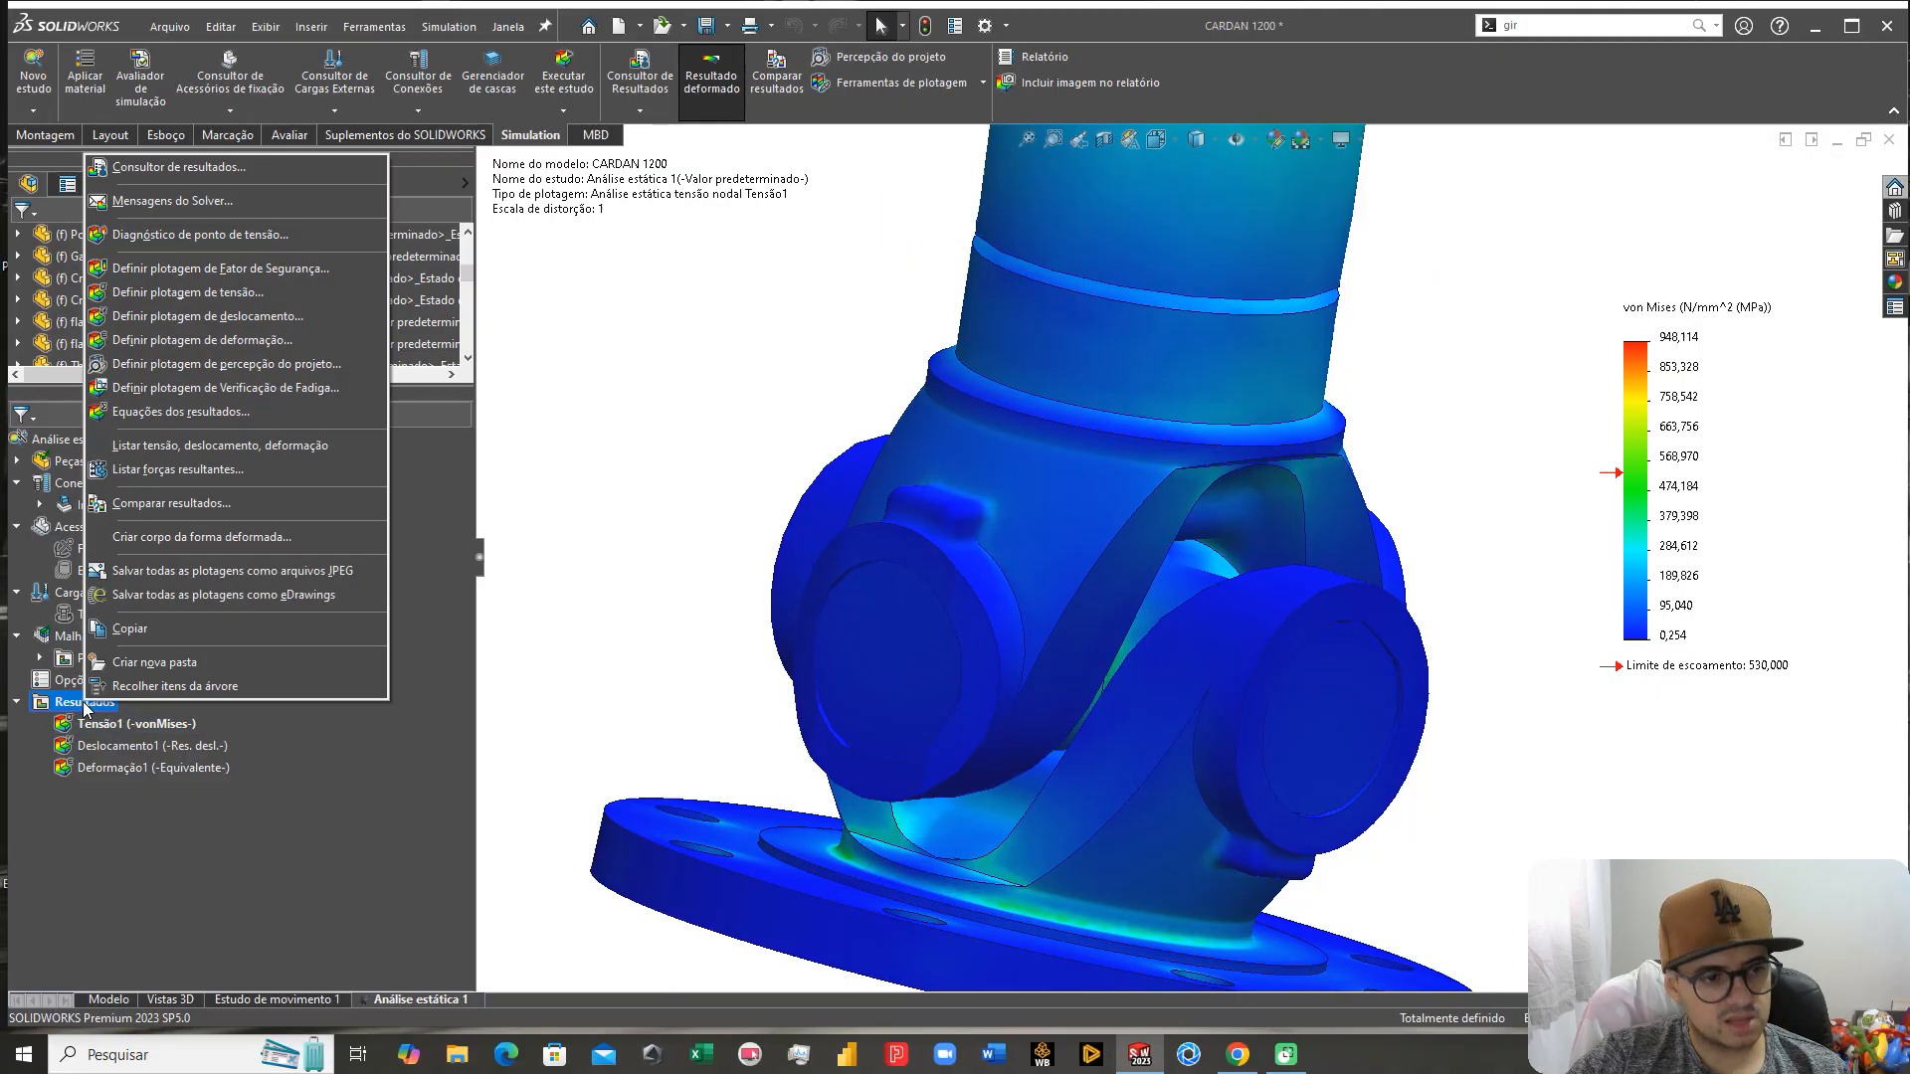
{"action": "left_click", "coordinate": [236, 232]}
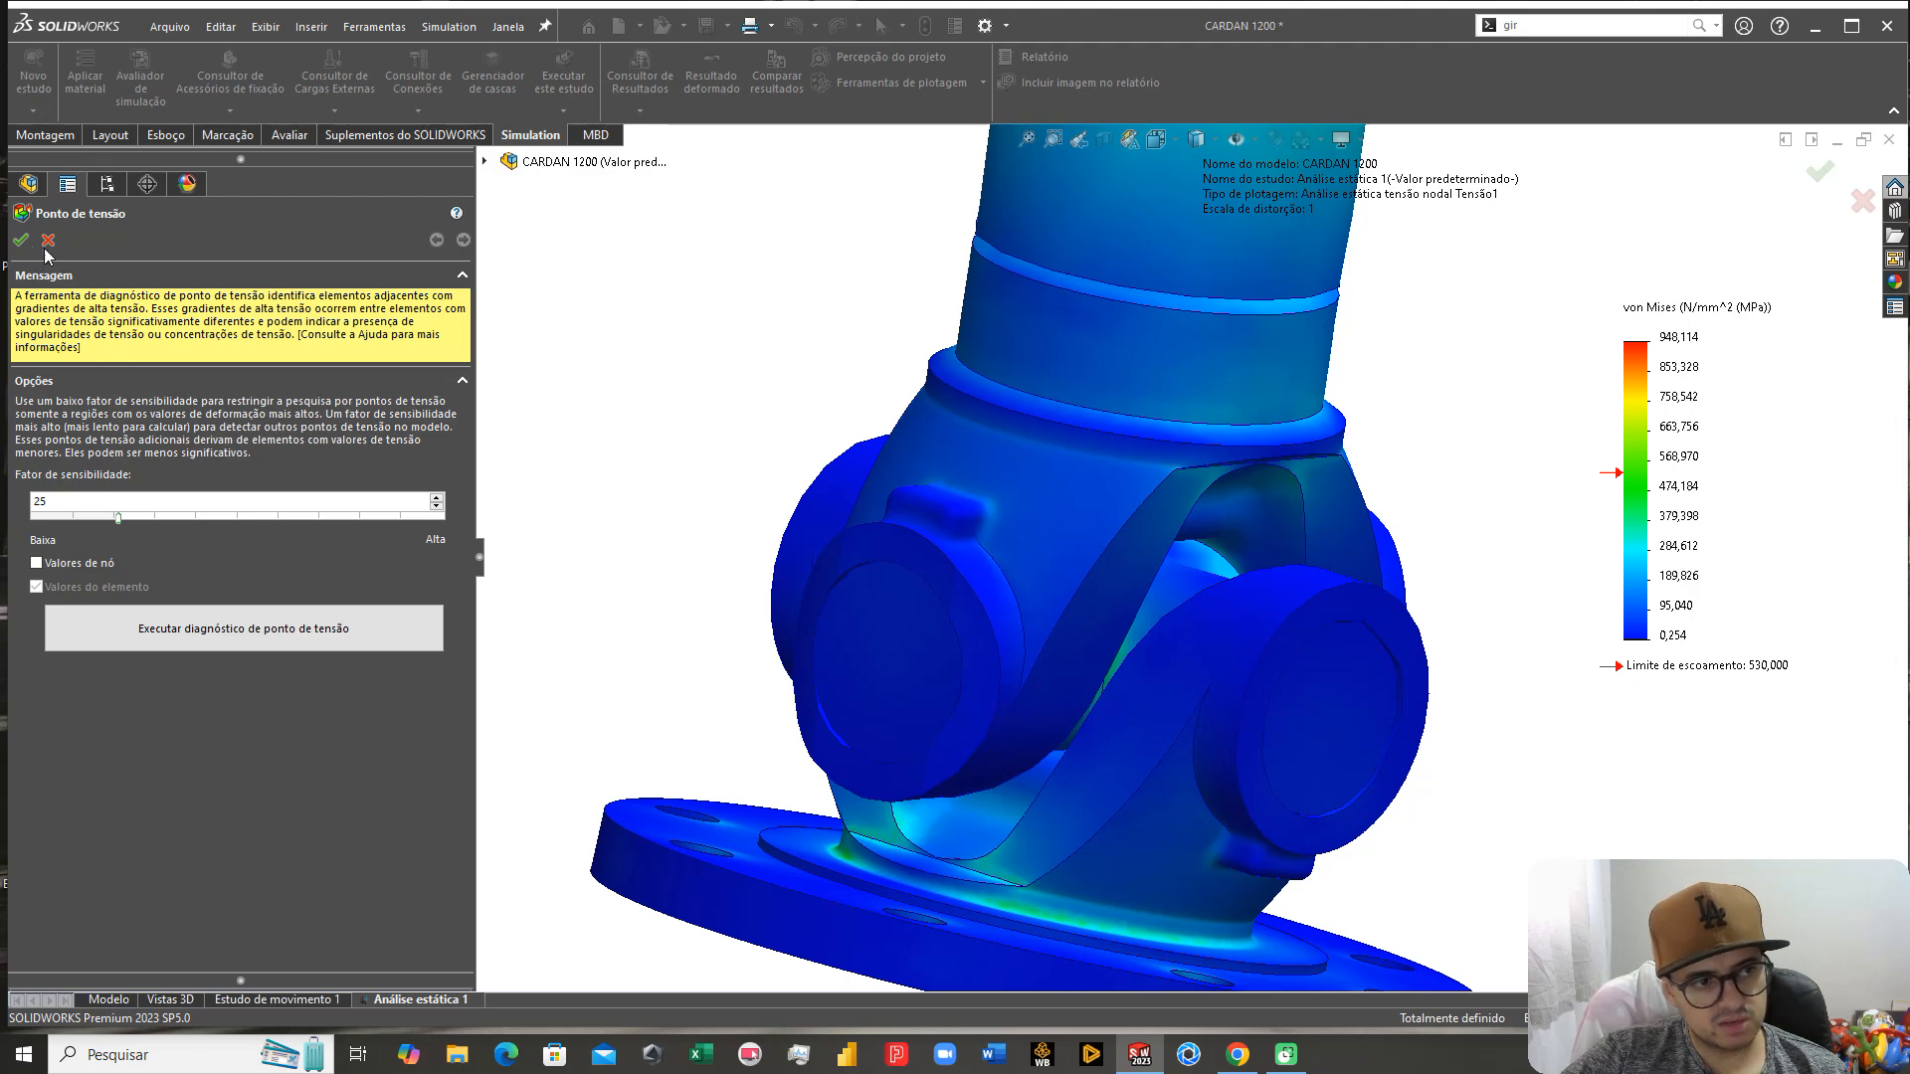
{"action": "left_click", "coordinate": [200, 631]}
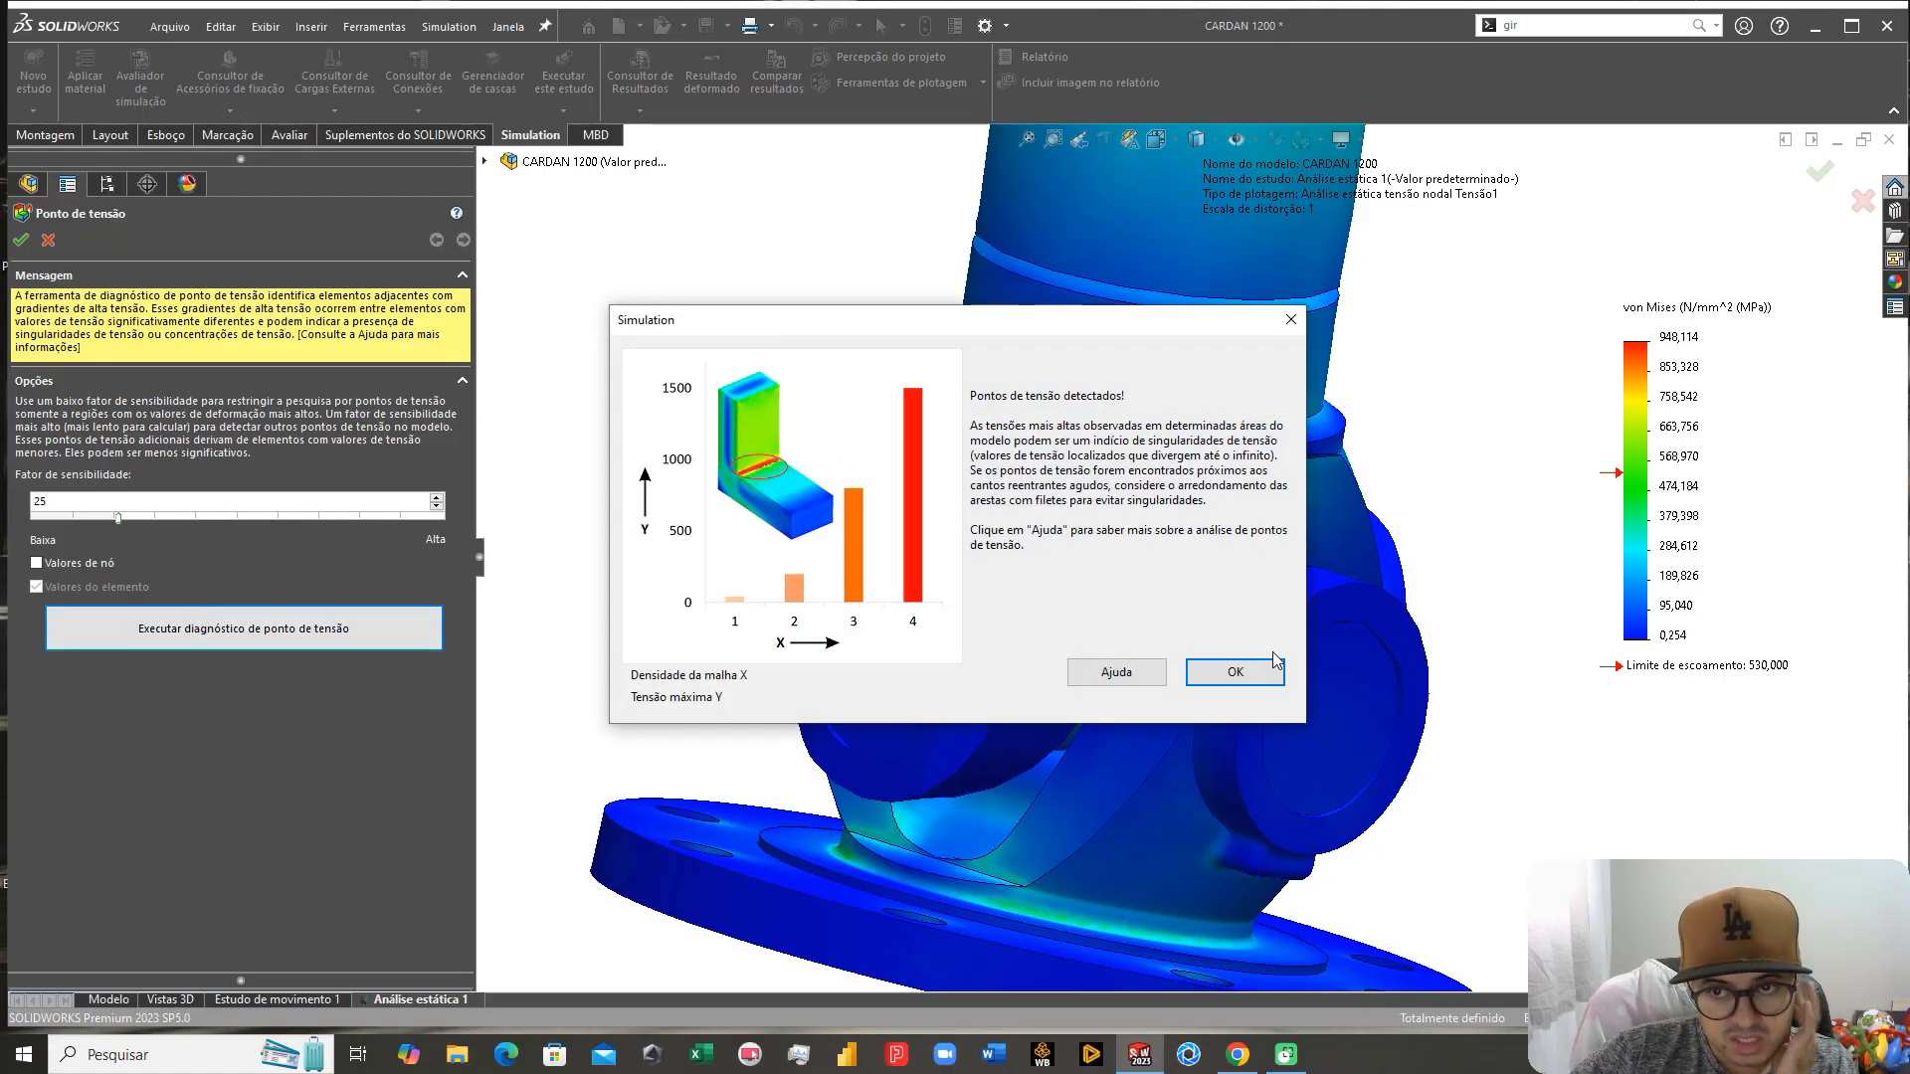
{"action": "left_click", "coordinate": [1235, 671]}
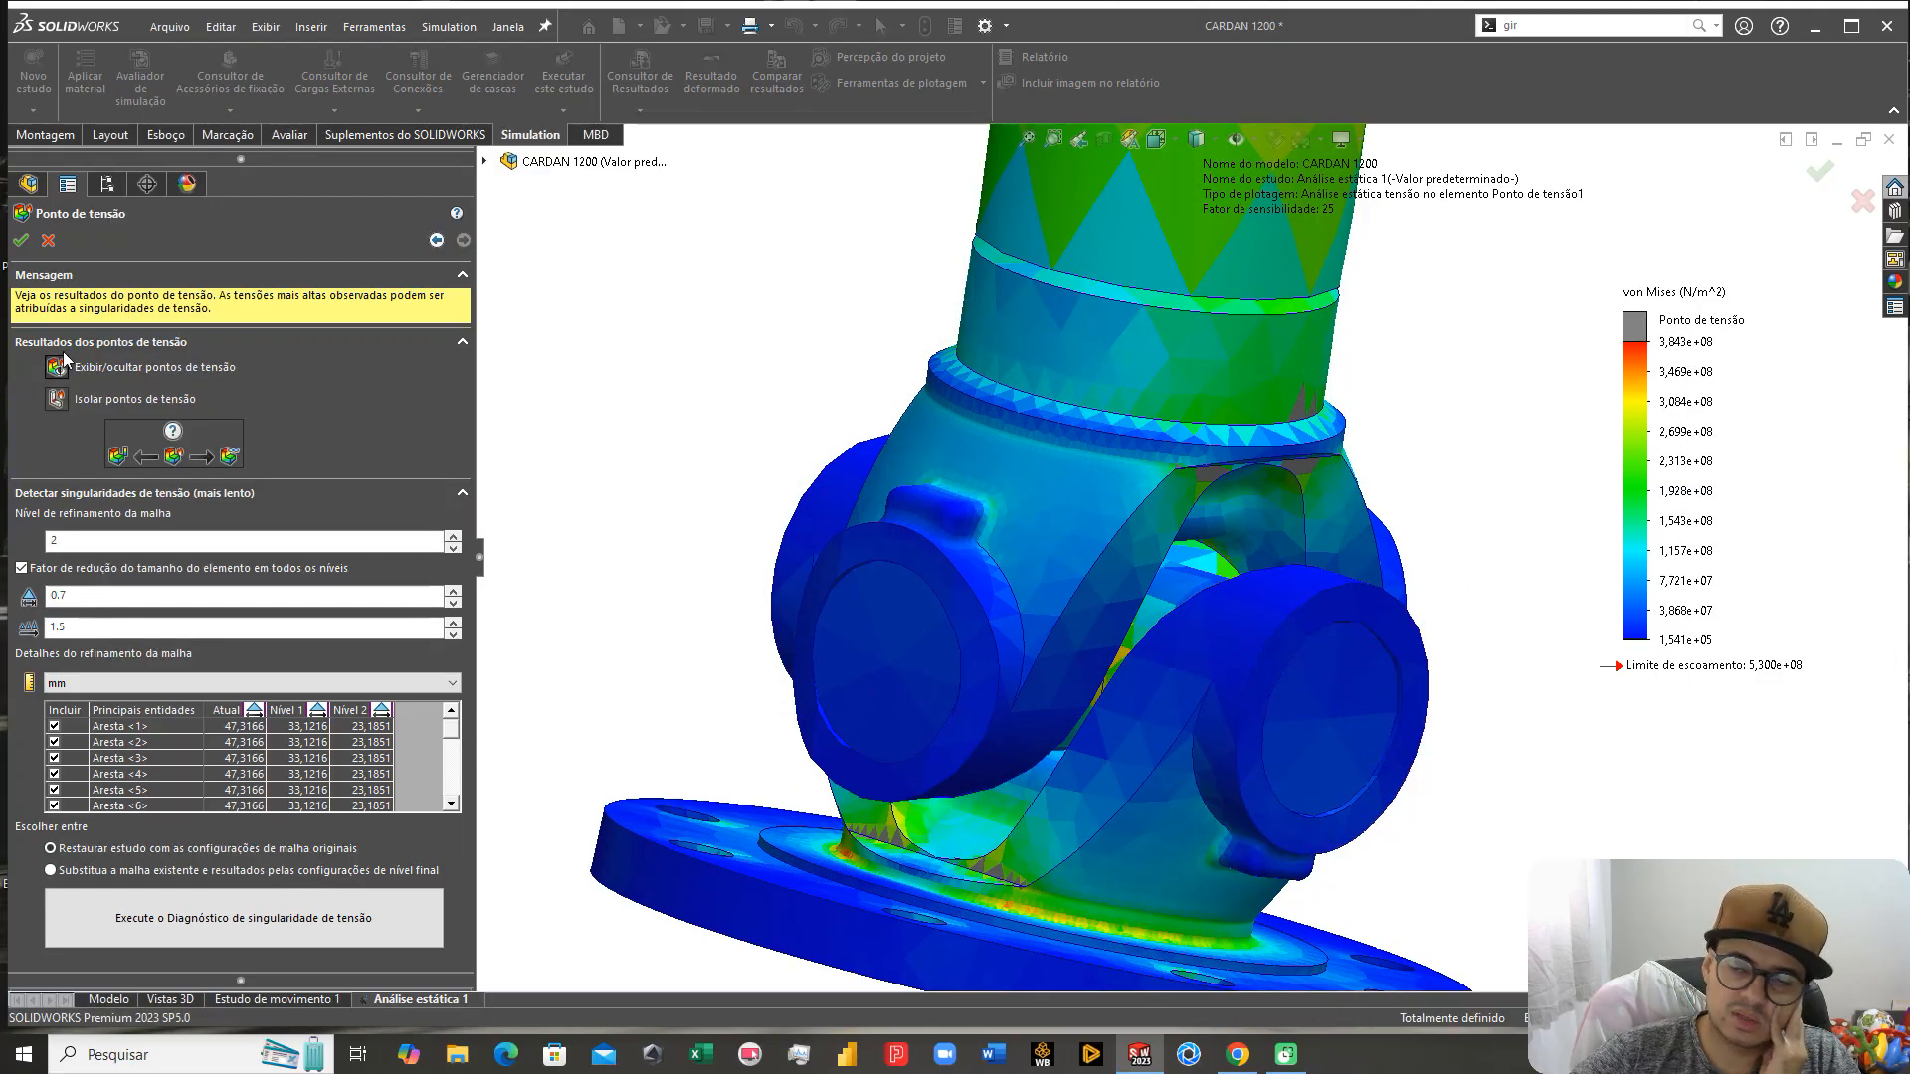
{"action": "left_click", "coordinate": [48, 240]}
Step: Set the Tensão1 plot's legend maximum manually to 384,3 MPa and display the plot again
{"action": "left_click", "coordinate": [135, 727]}
{"action": "right_click", "coordinate": [136, 726]}
{"action": "left_click", "coordinate": [200, 768]}
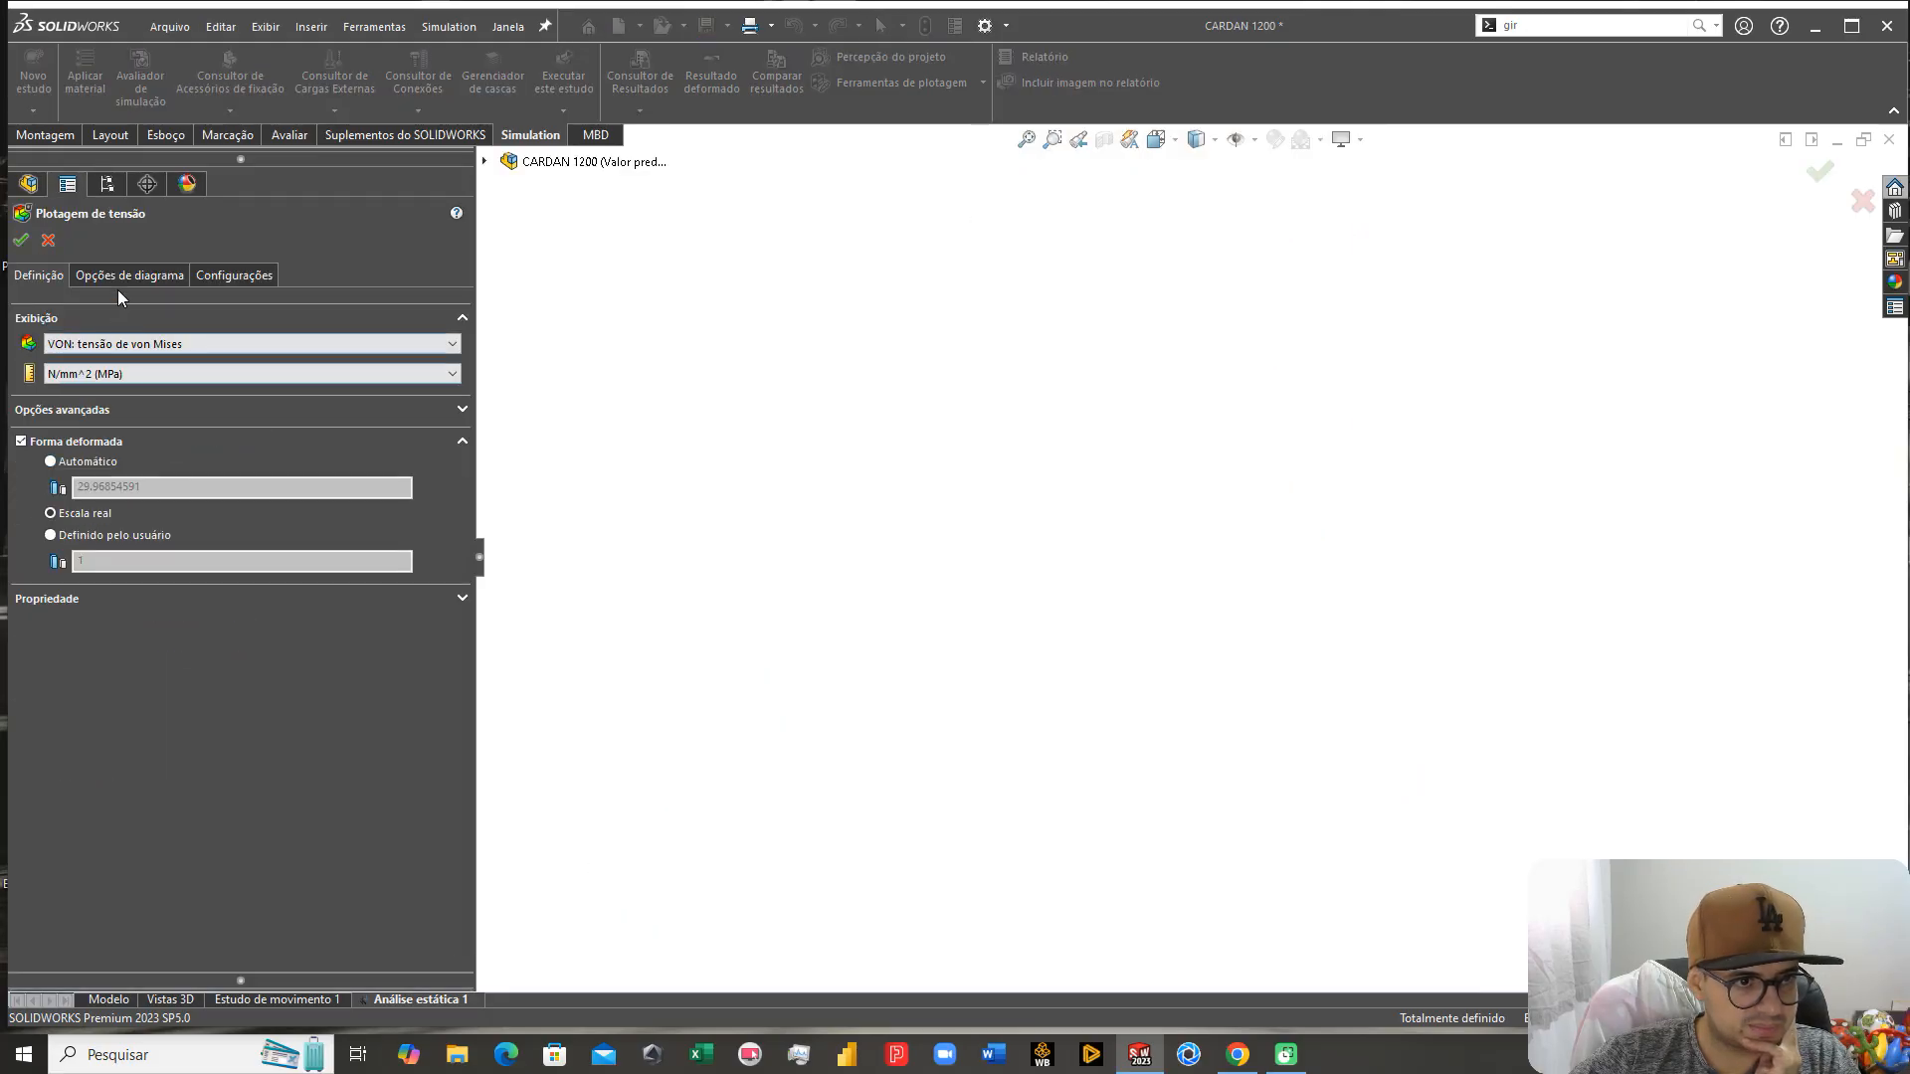
{"action": "left_click", "coordinate": [117, 276]}
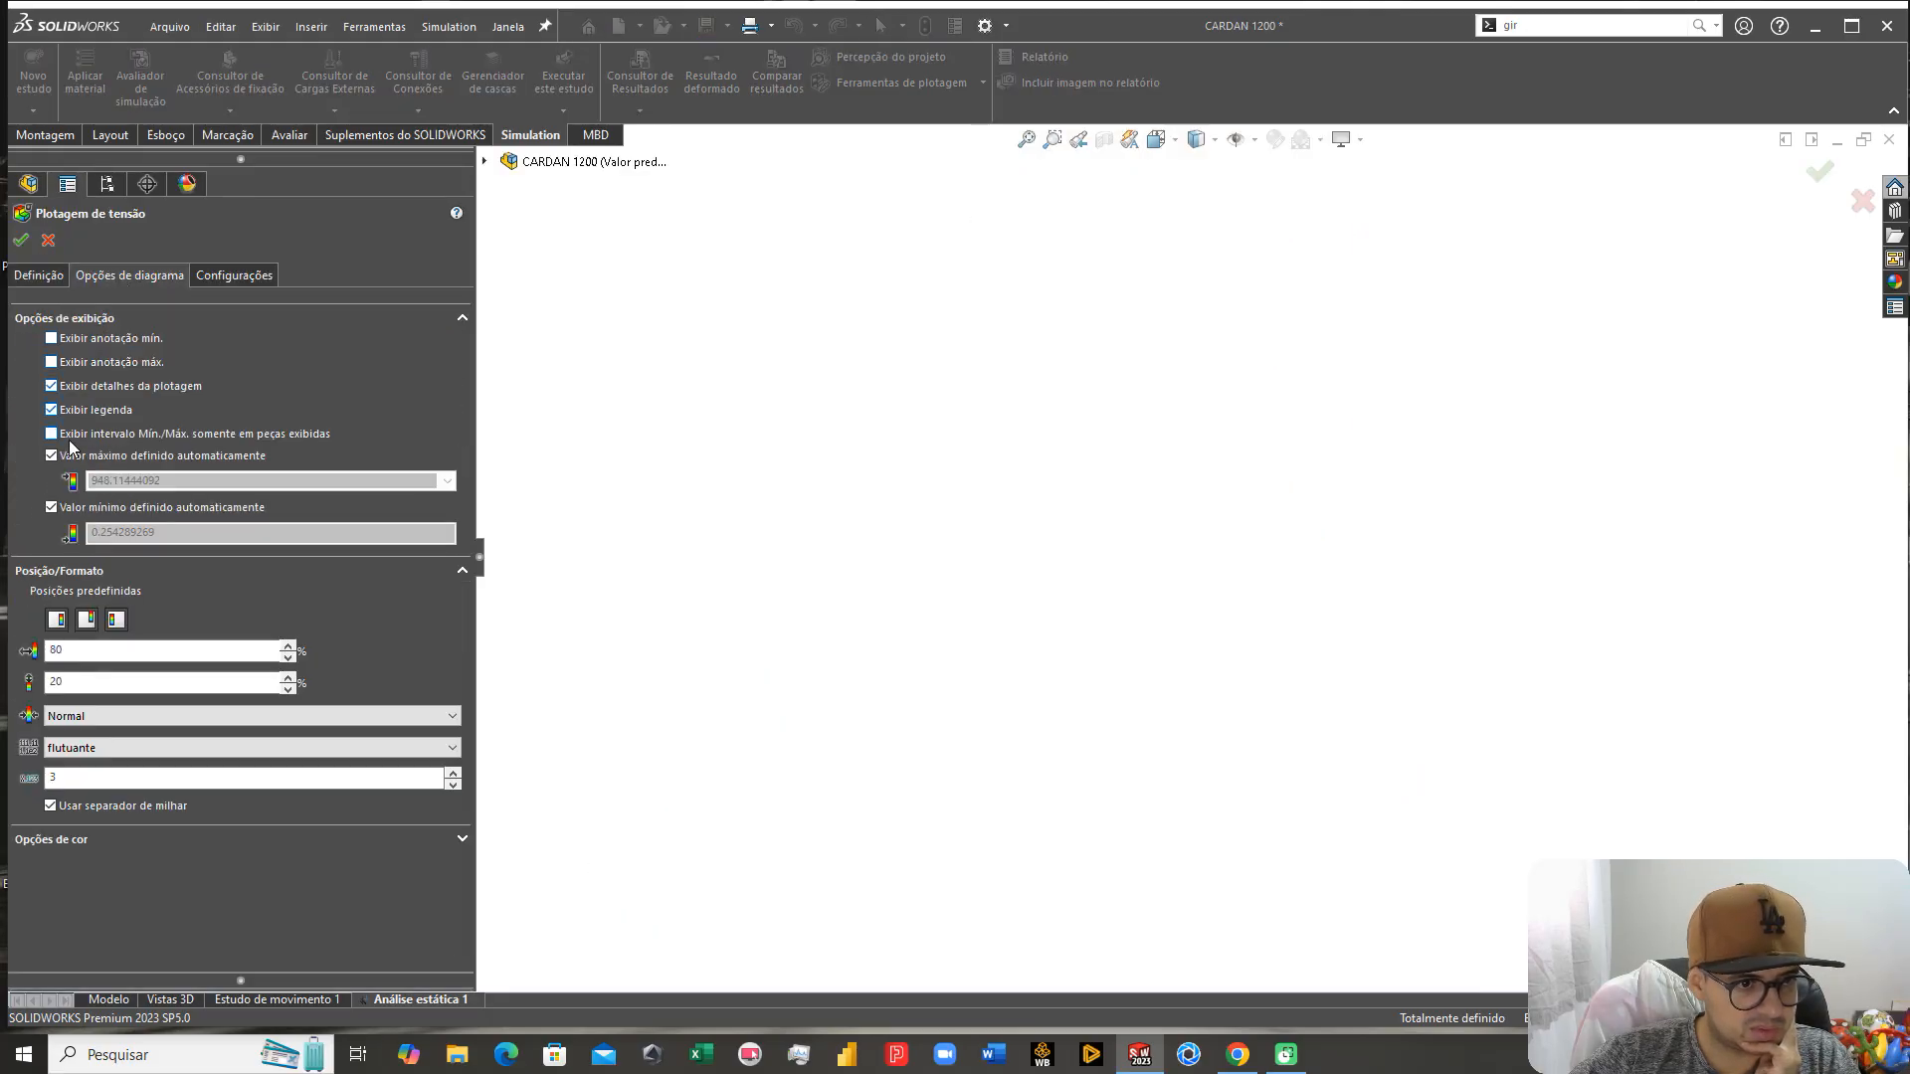
{"action": "left_click", "coordinate": [50, 455]}
{"action": "left_click_drag", "start_coordinate": [161, 502], "coordinate": [32, 494]}
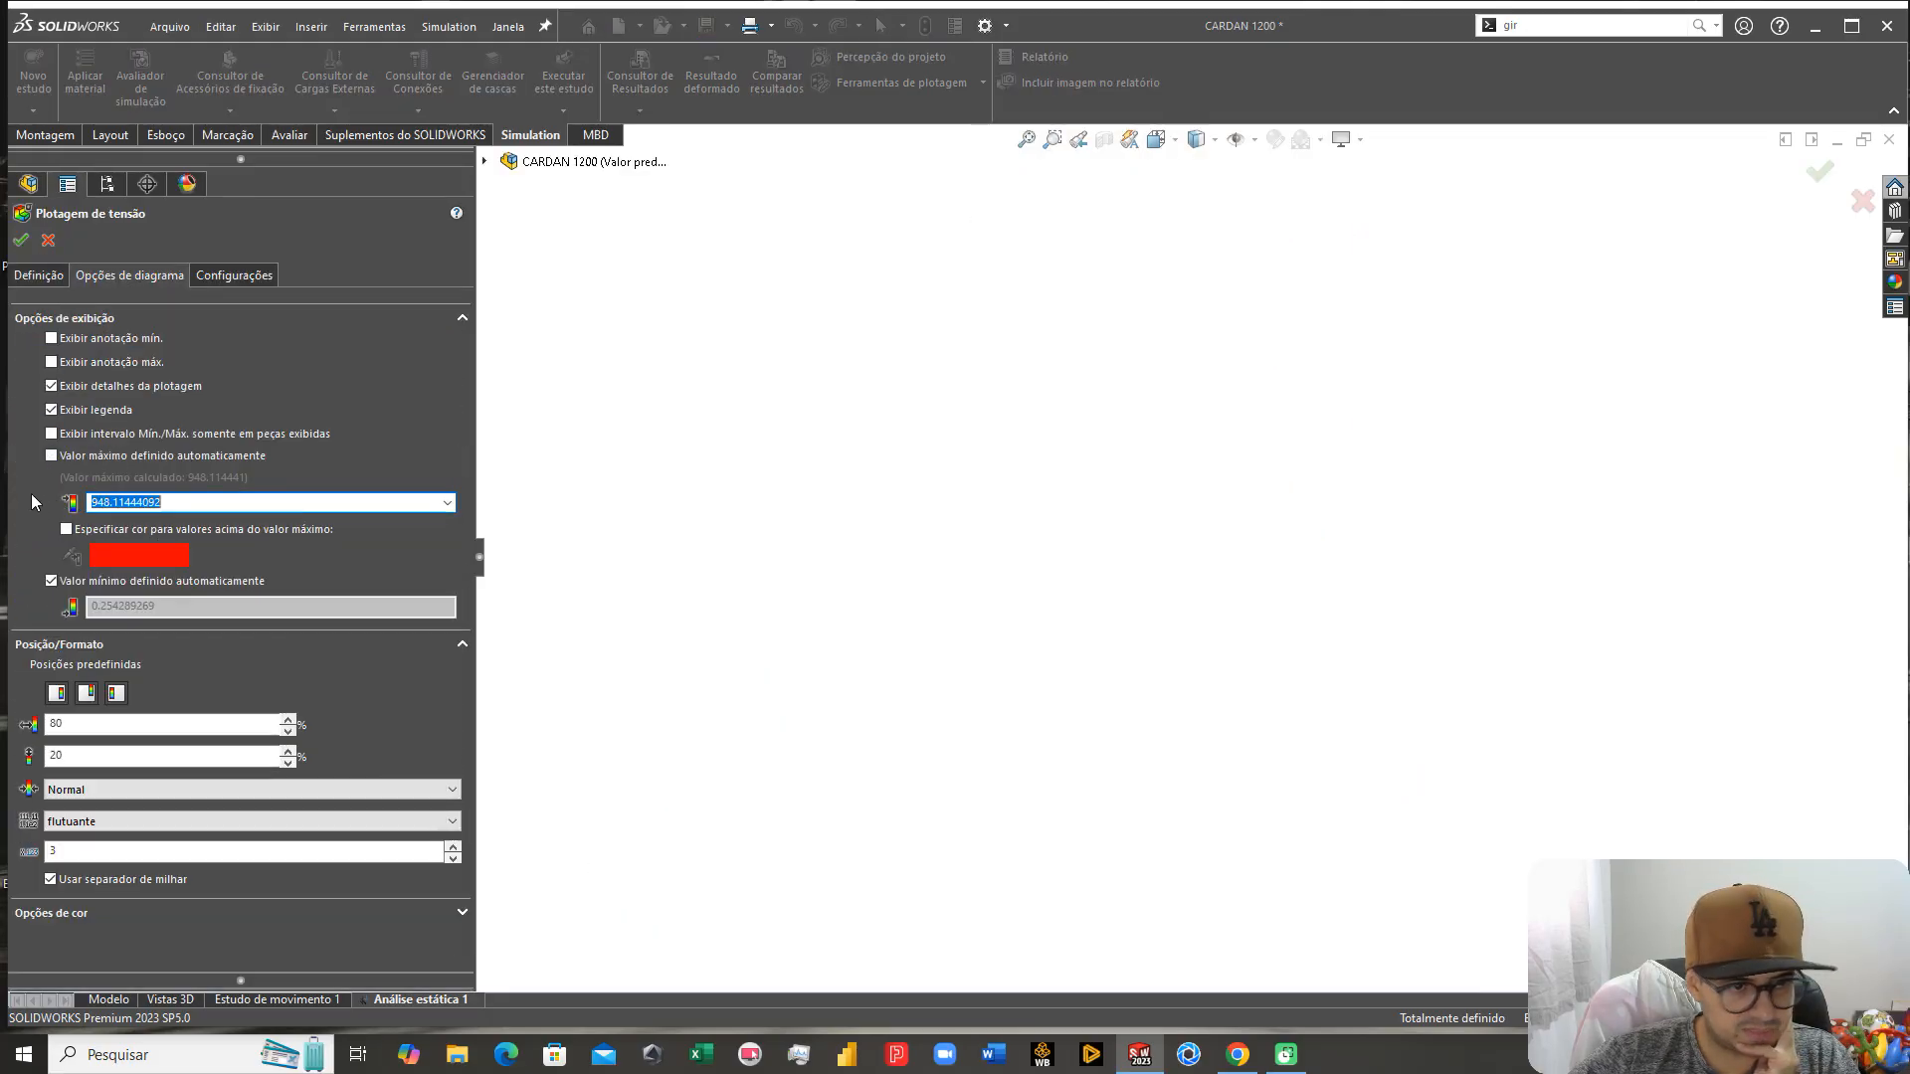
{"action": "type", "text": "384,3"}
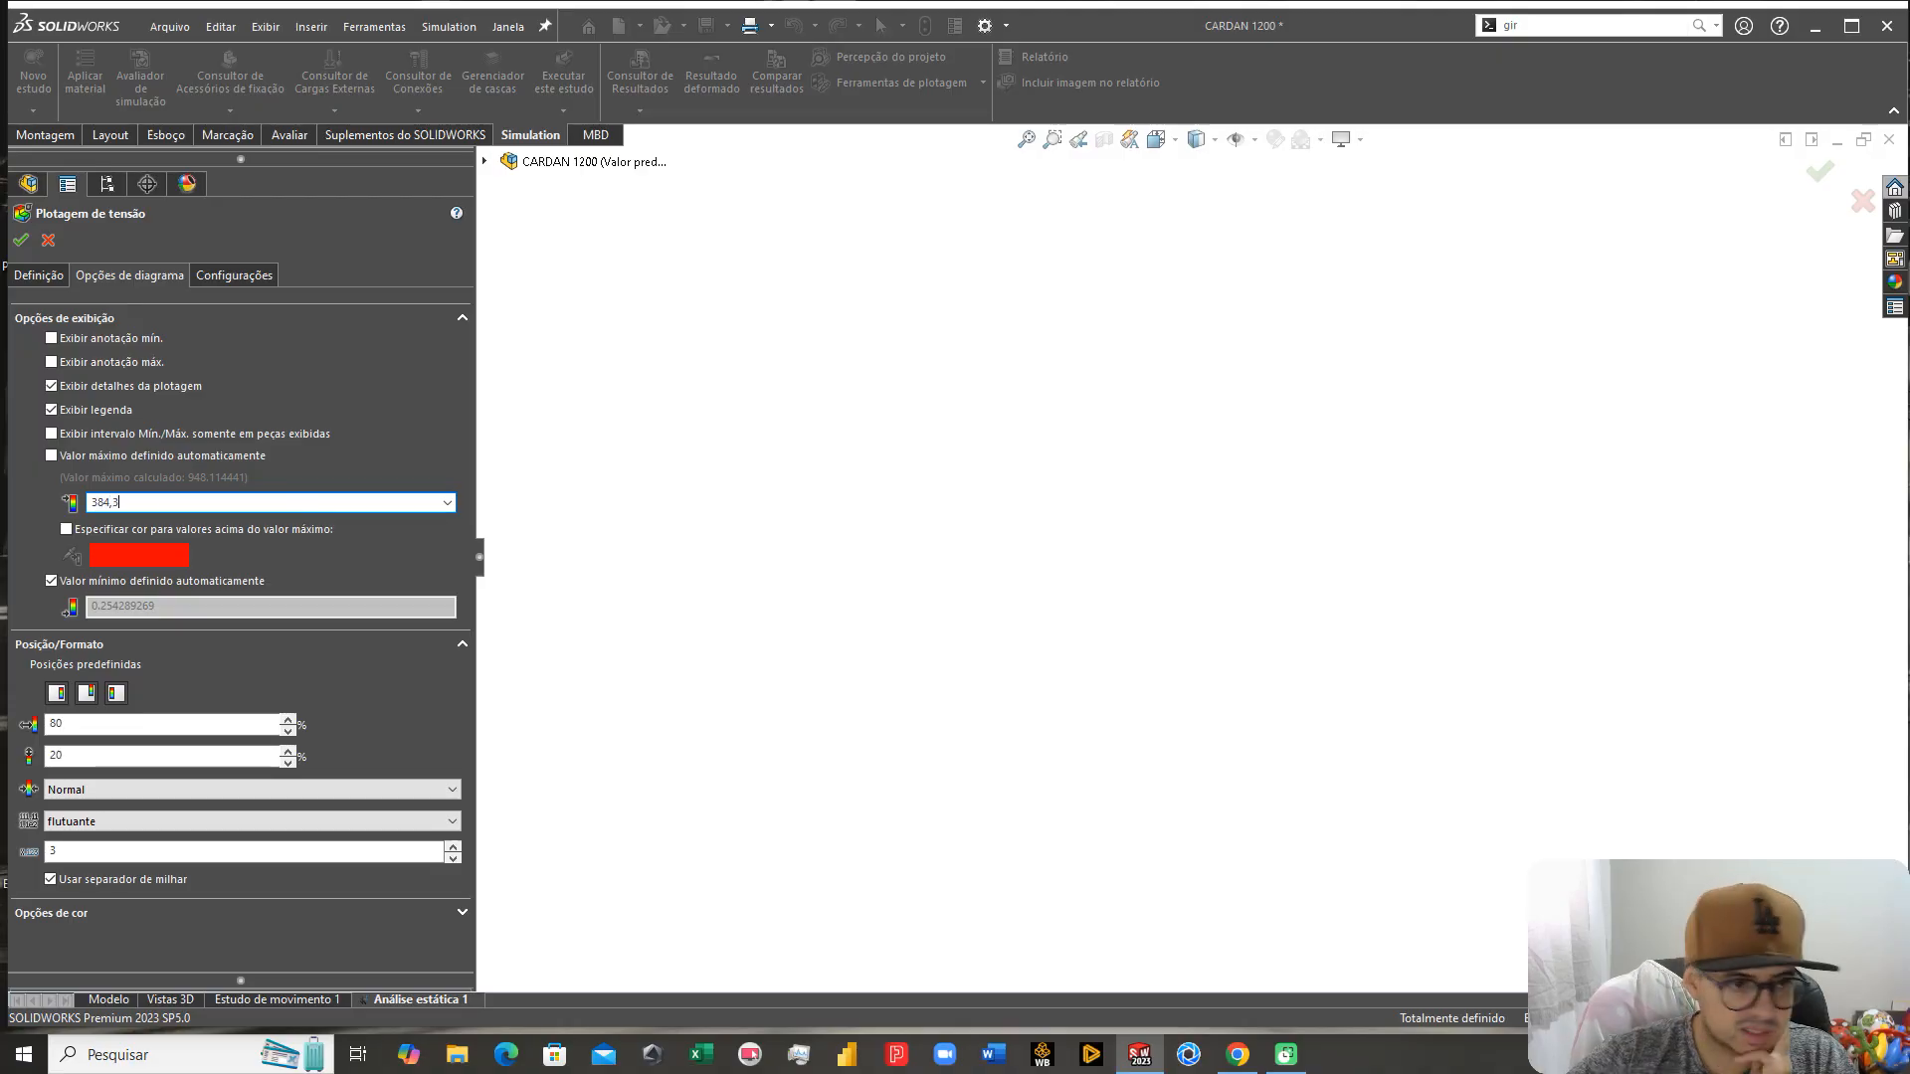
{"action": "left_click", "coordinate": [20, 240]}
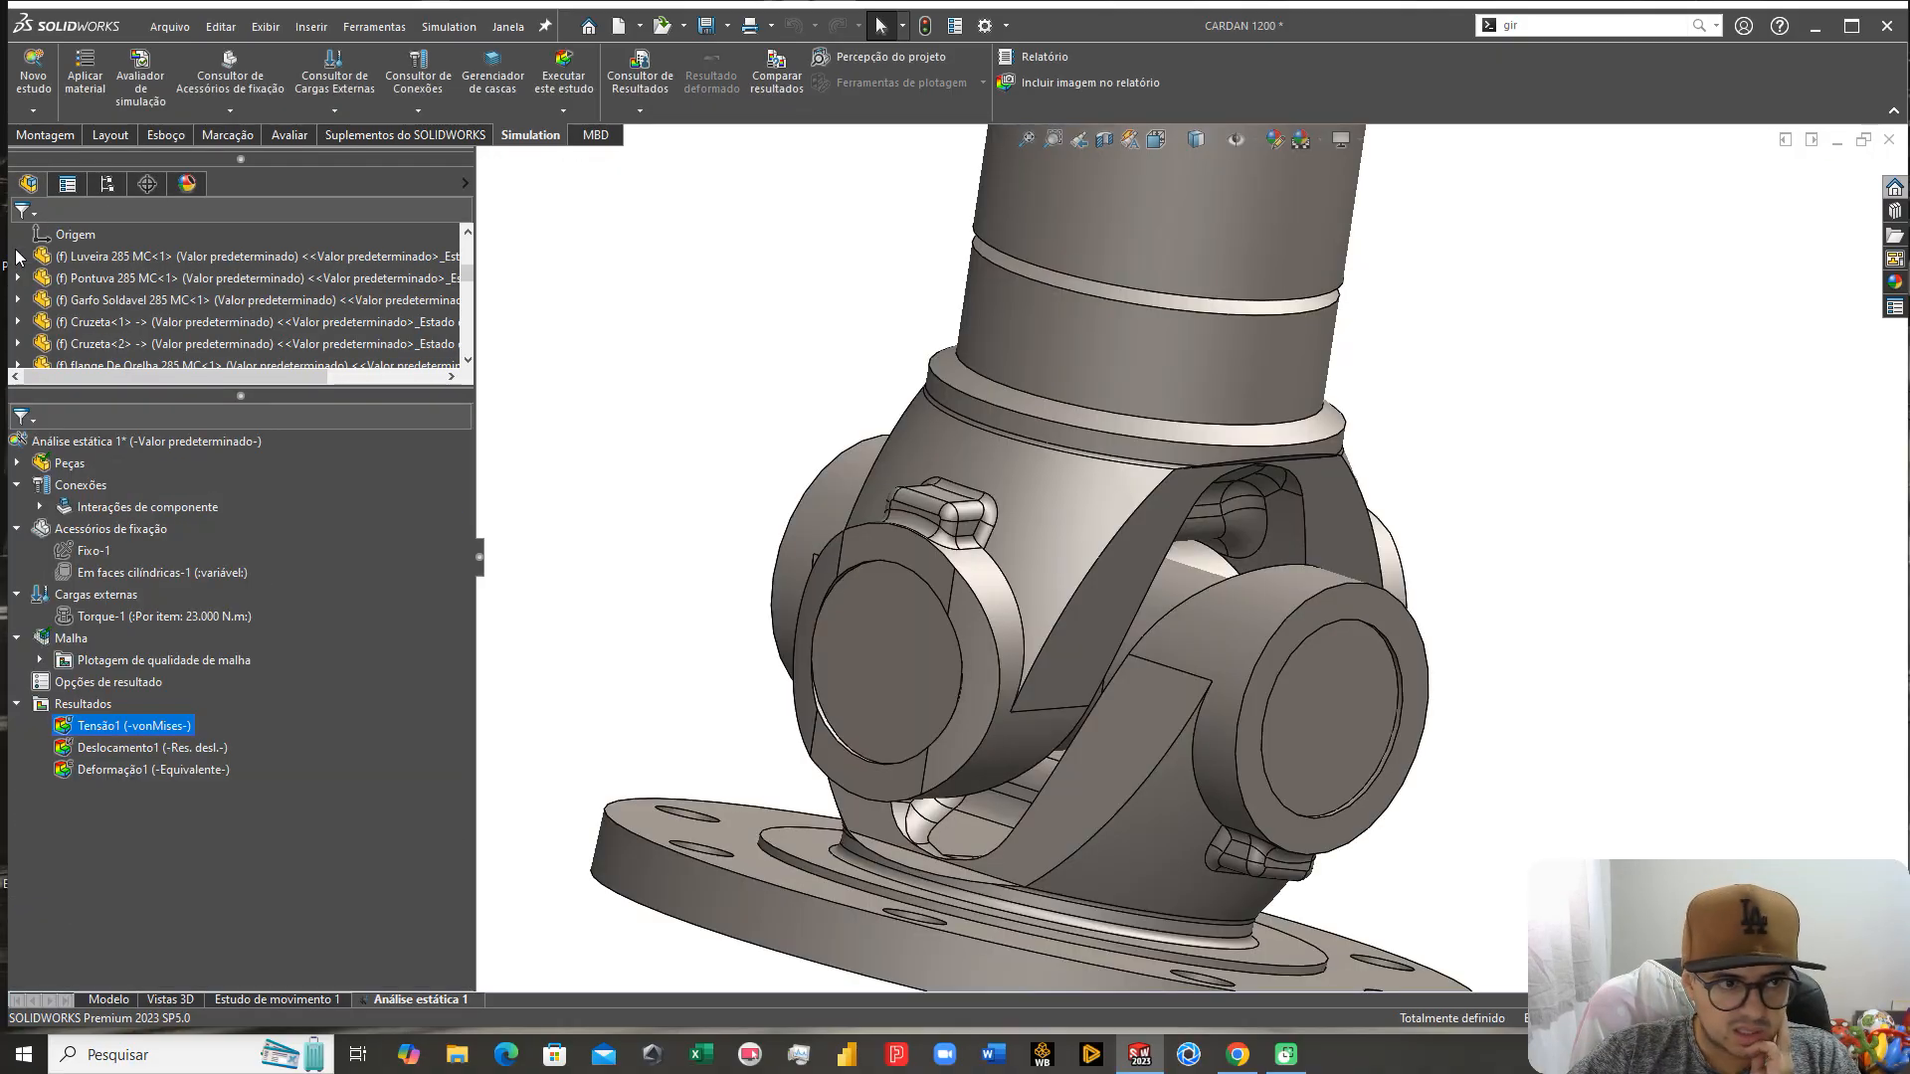
{"action": "double_click", "coordinate": [94, 726]}
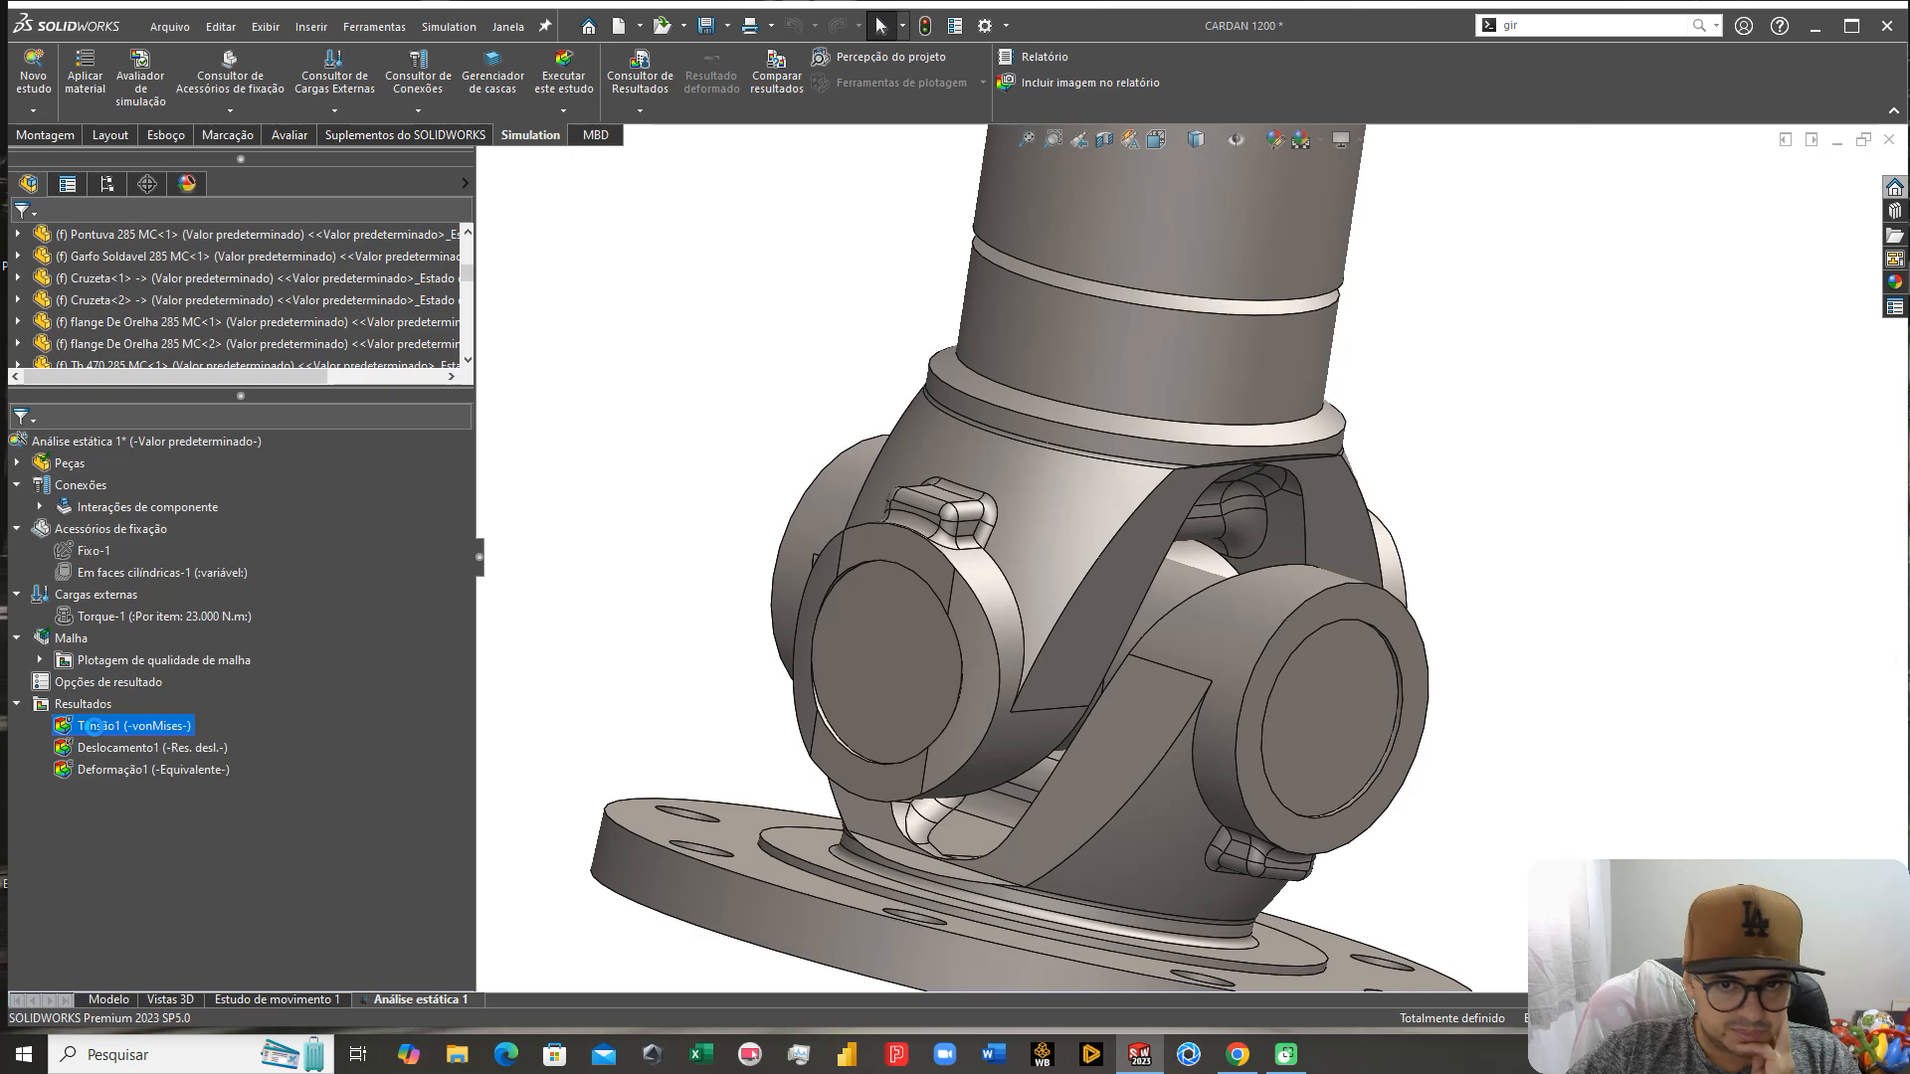
Step: Examine the von Mises stress distribution with the adjusted legend along the whole shaft, from several angles
{"action": "scroll", "coordinate": [1271, 569], "scroll_direction": "up", "scroll_amount": 5}
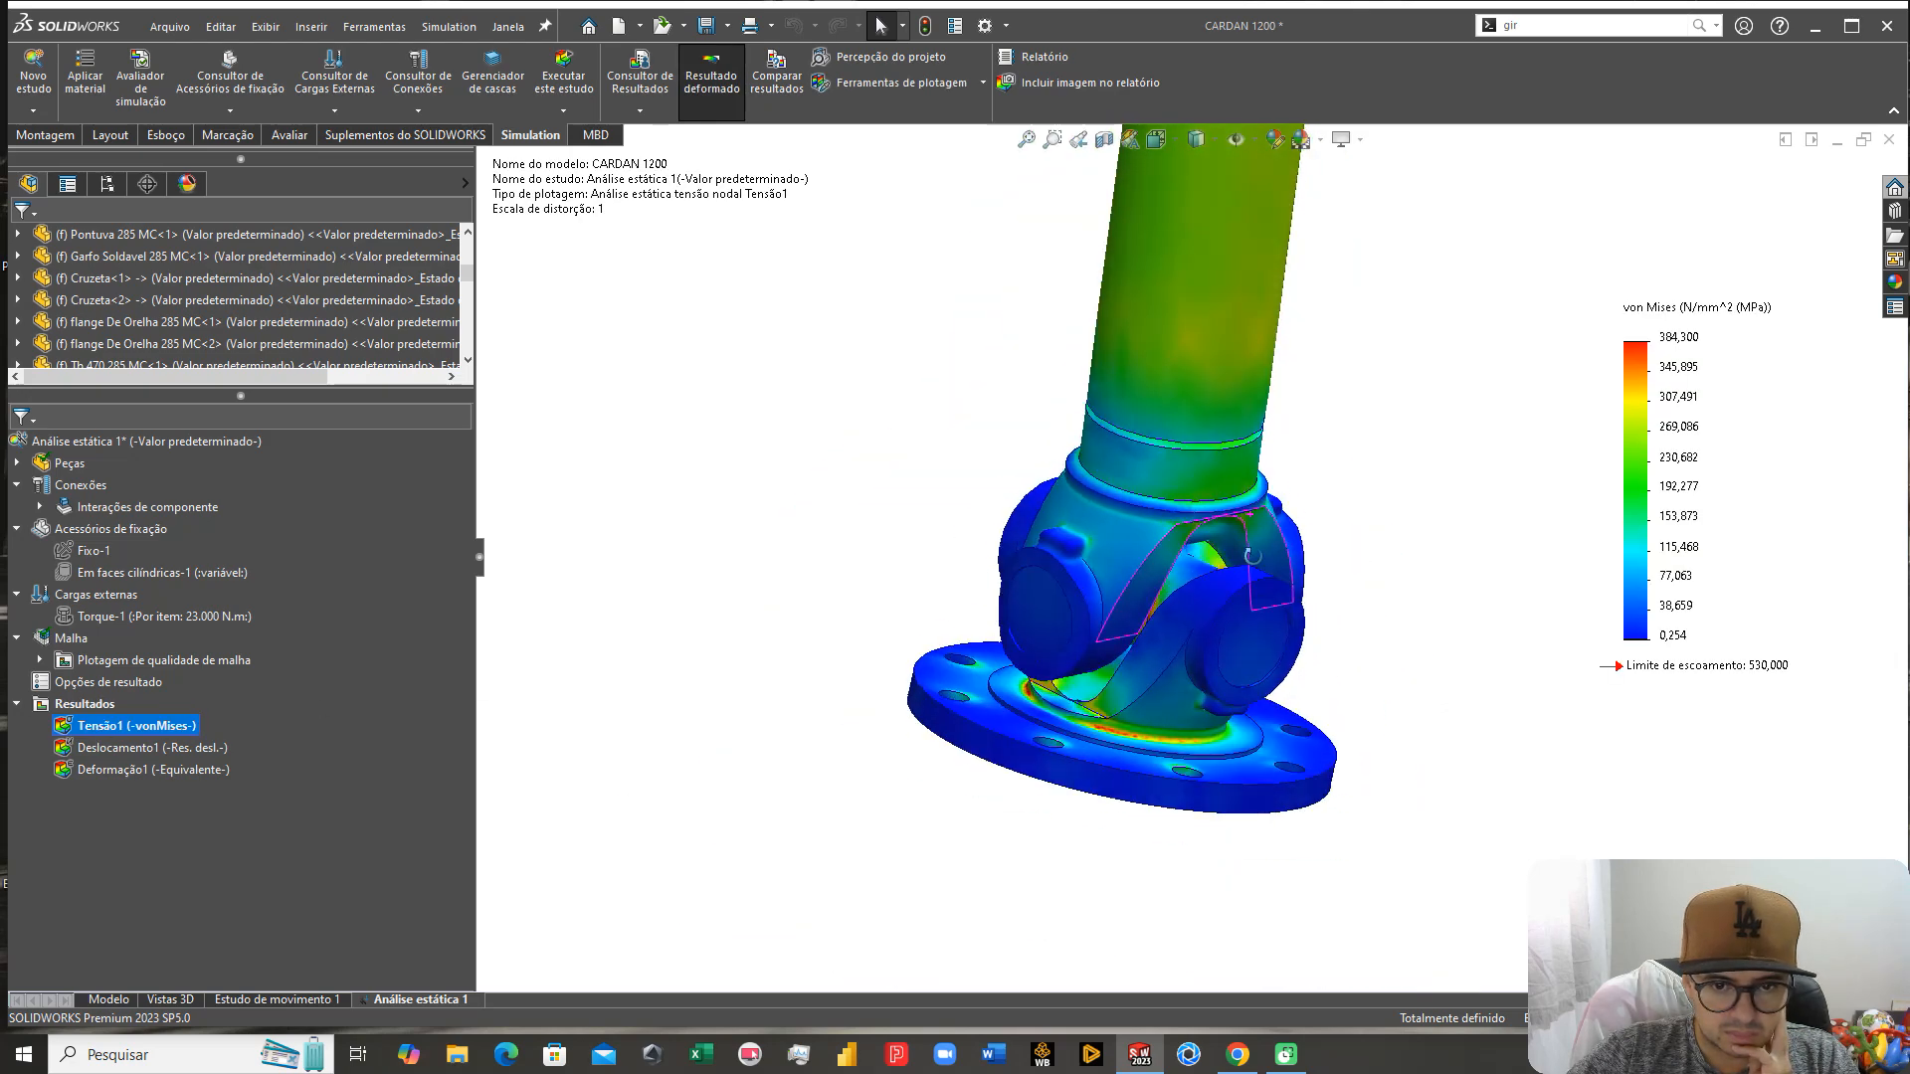
{"action": "scroll", "coordinate": [1190, 559], "scroll_direction": "up", "scroll_amount": 4}
{"action": "scroll", "coordinate": [1228, 298], "scroll_direction": "down", "scroll_amount": 2}
{"action": "middle_click_drag", "start_coordinate": [1355, 224], "coordinate": [1297, 256]}
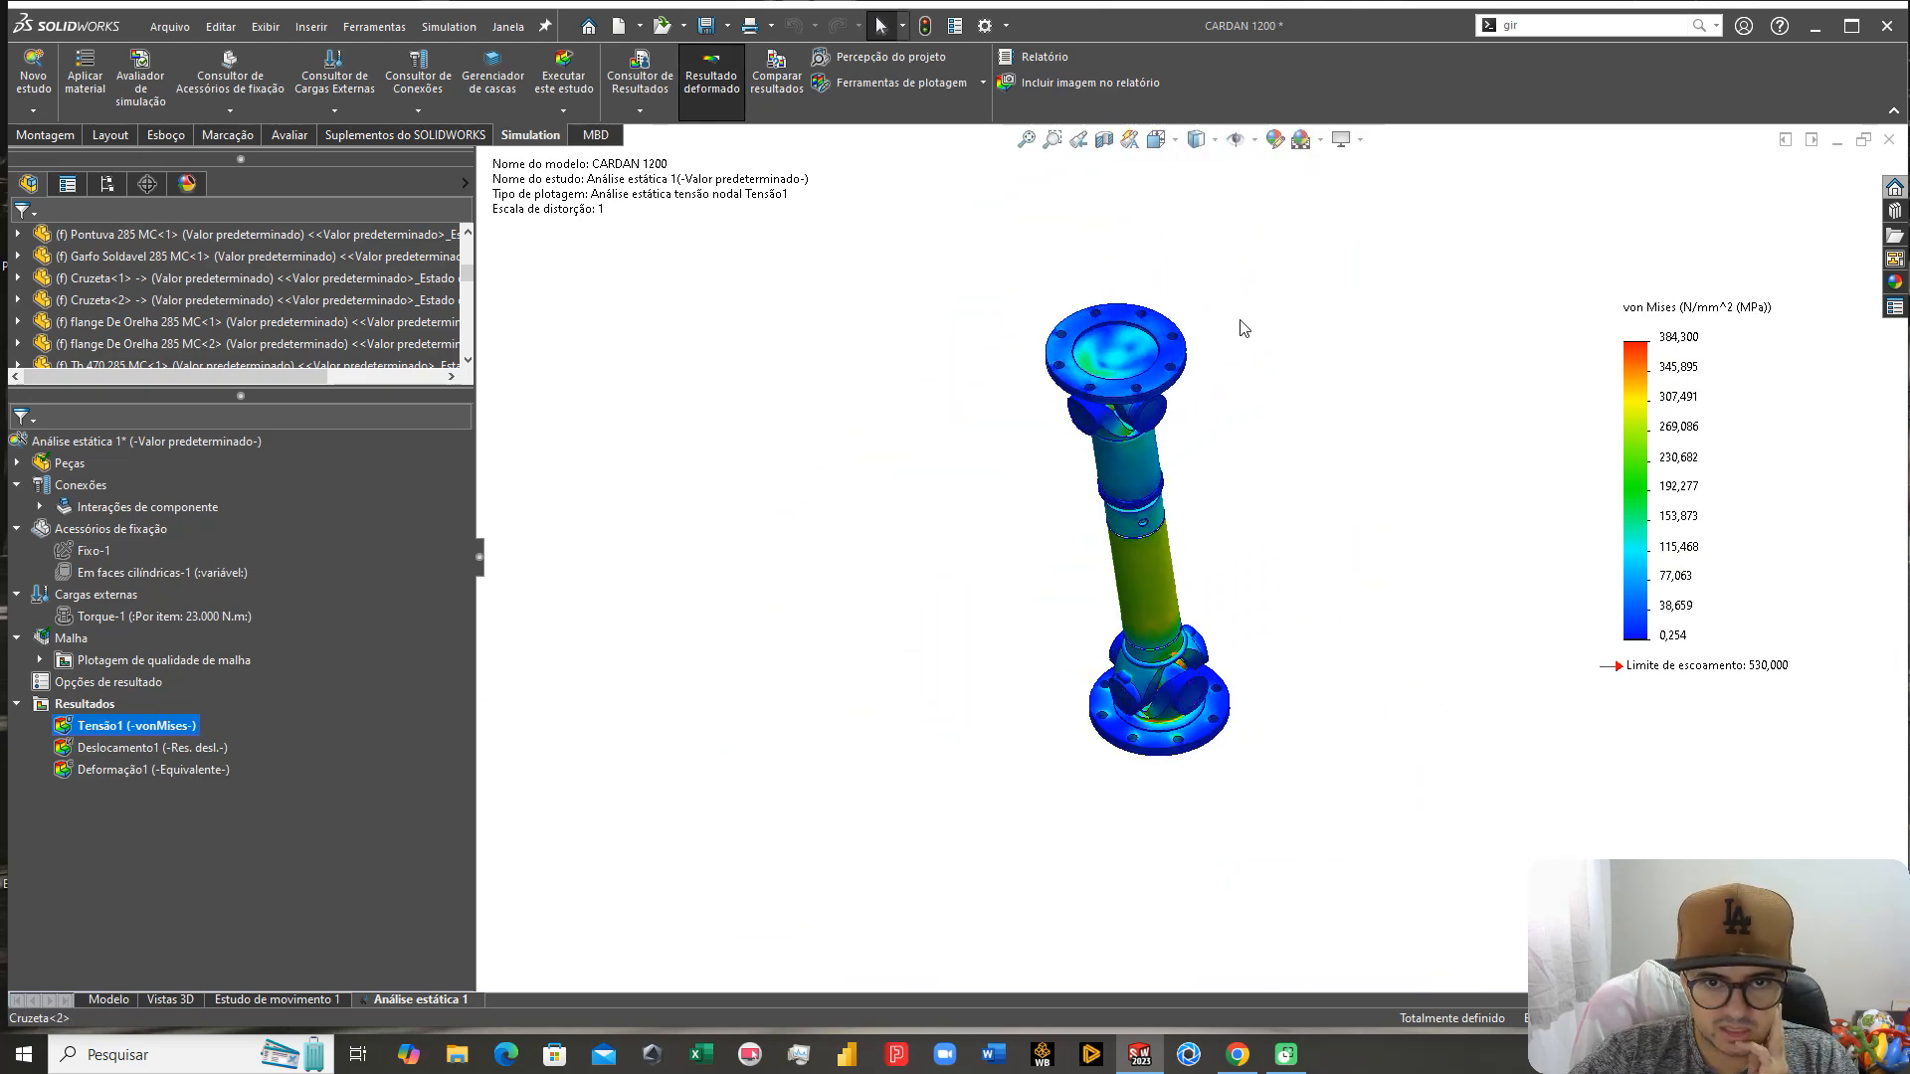
{"action": "scroll", "coordinate": [1200, 354], "scroll_direction": "down", "scroll_amount": 3}
{"action": "middle_click_drag", "start_coordinate": [1092, 499], "coordinate": [1254, 319]}
{"action": "scroll", "coordinate": [1144, 527], "scroll_direction": "up", "scroll_amount": 5}
{"action": "middle_click_drag", "start_coordinate": [1076, 606], "coordinate": [1040, 637]}
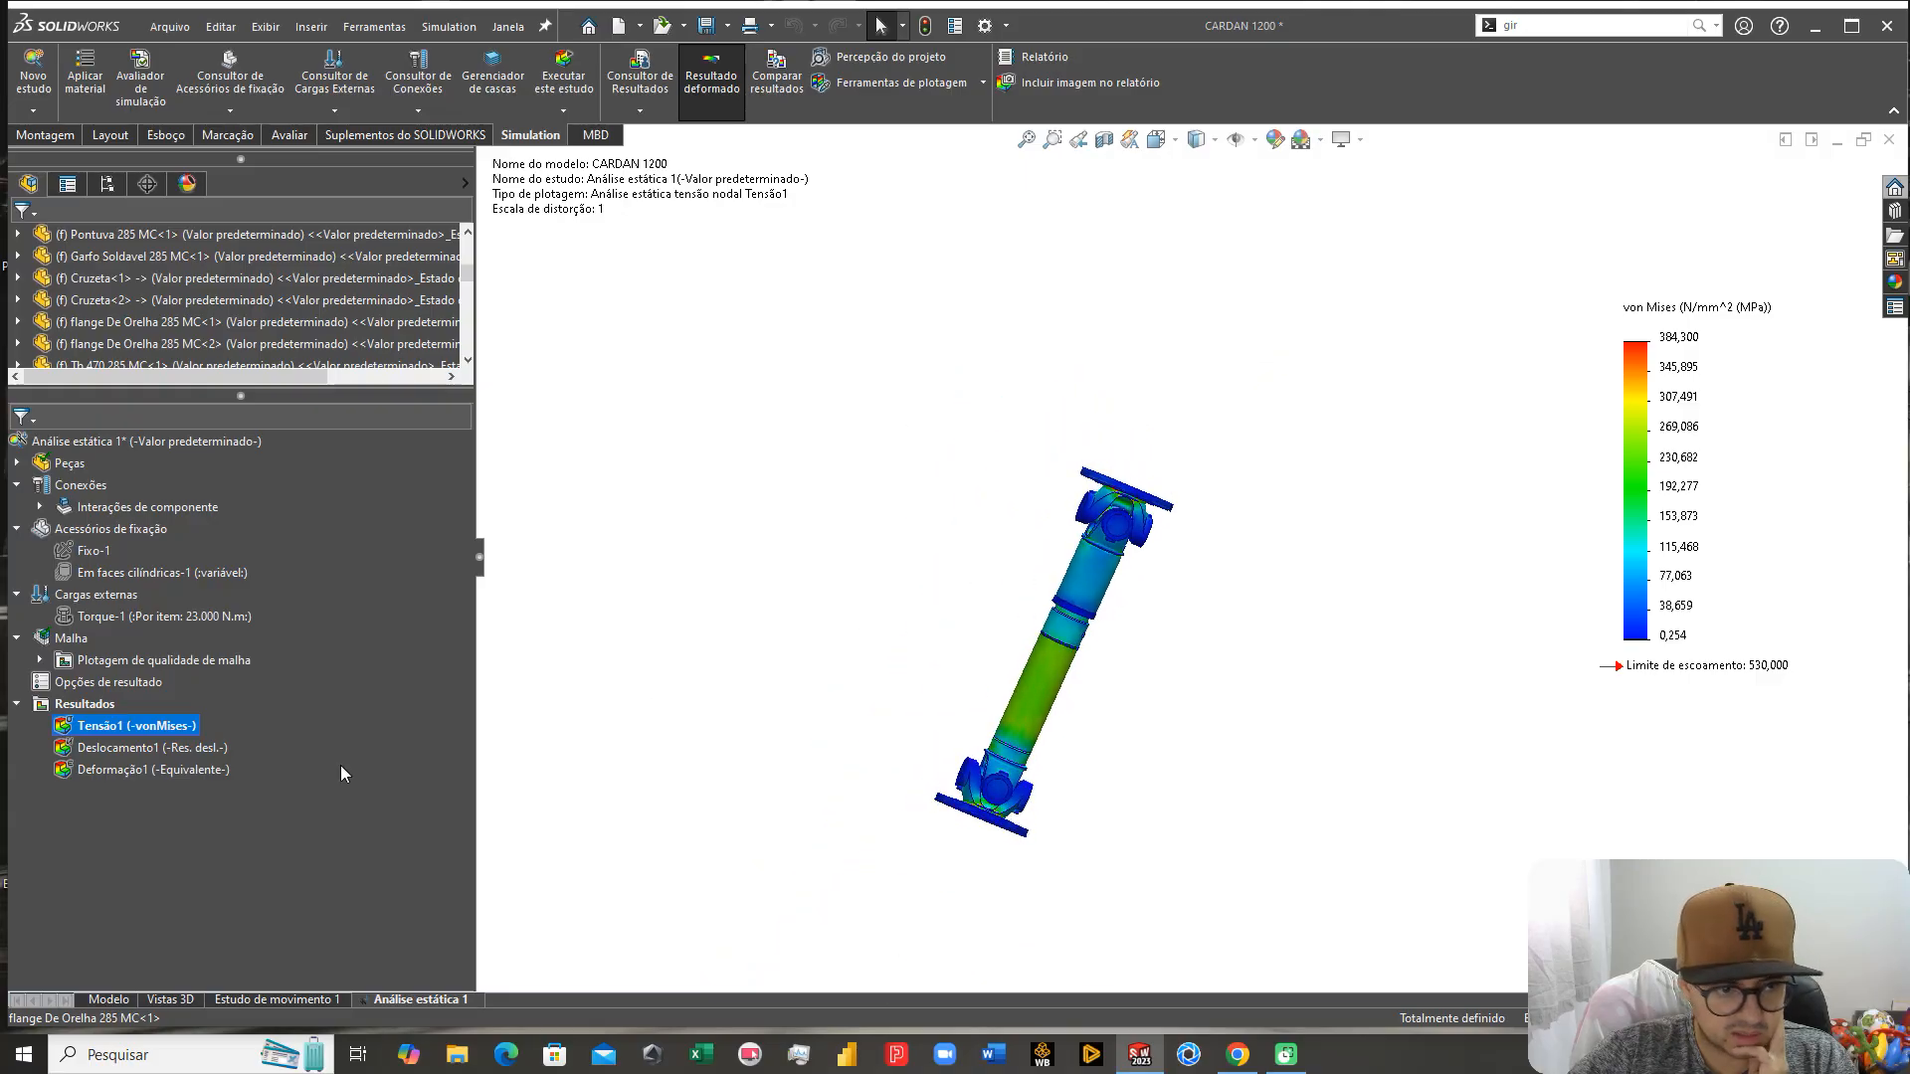
Step: Iso-clip the Tensão1 plot at about 365 MPa
{"action": "right_click", "coordinate": [131, 731]}
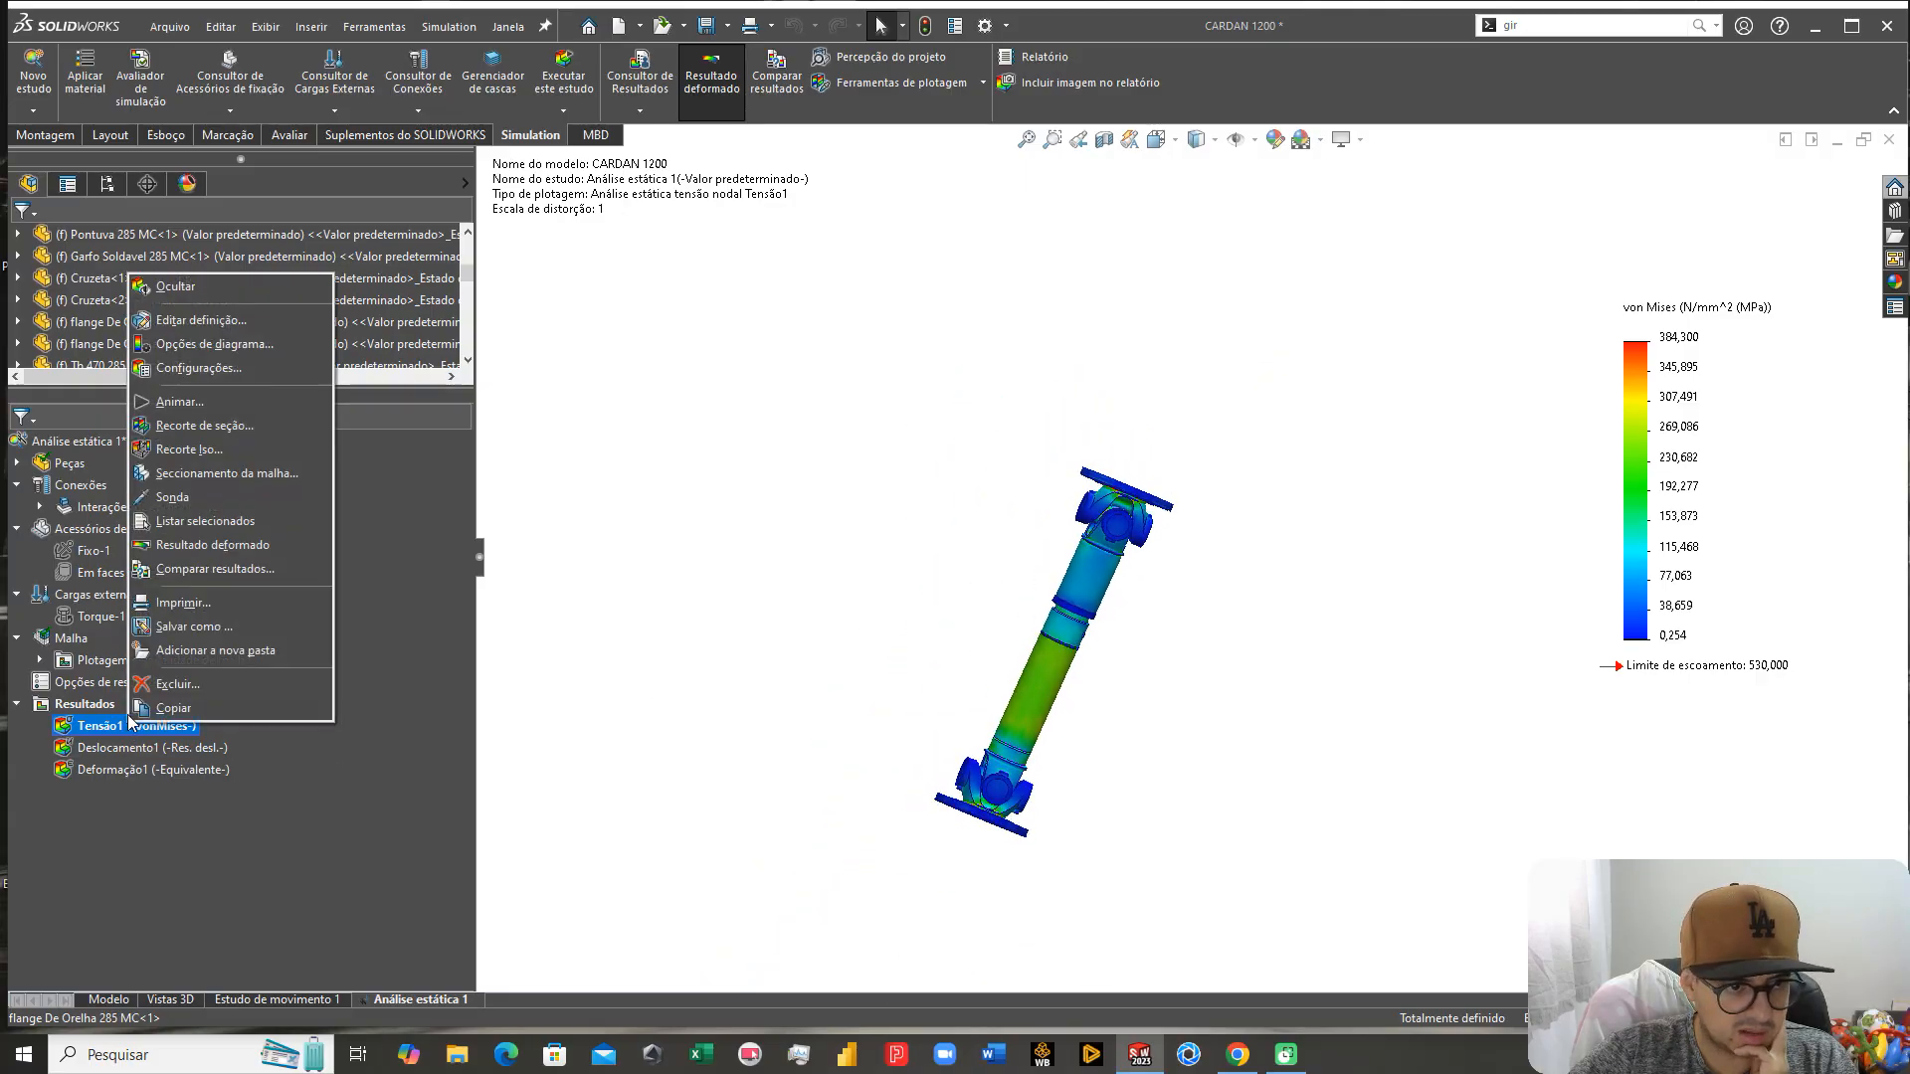
{"action": "left_click", "coordinate": [192, 456]}
{"action": "scroll", "coordinate": [1052, 654], "scroll_direction": "down", "scroll_amount": 4}
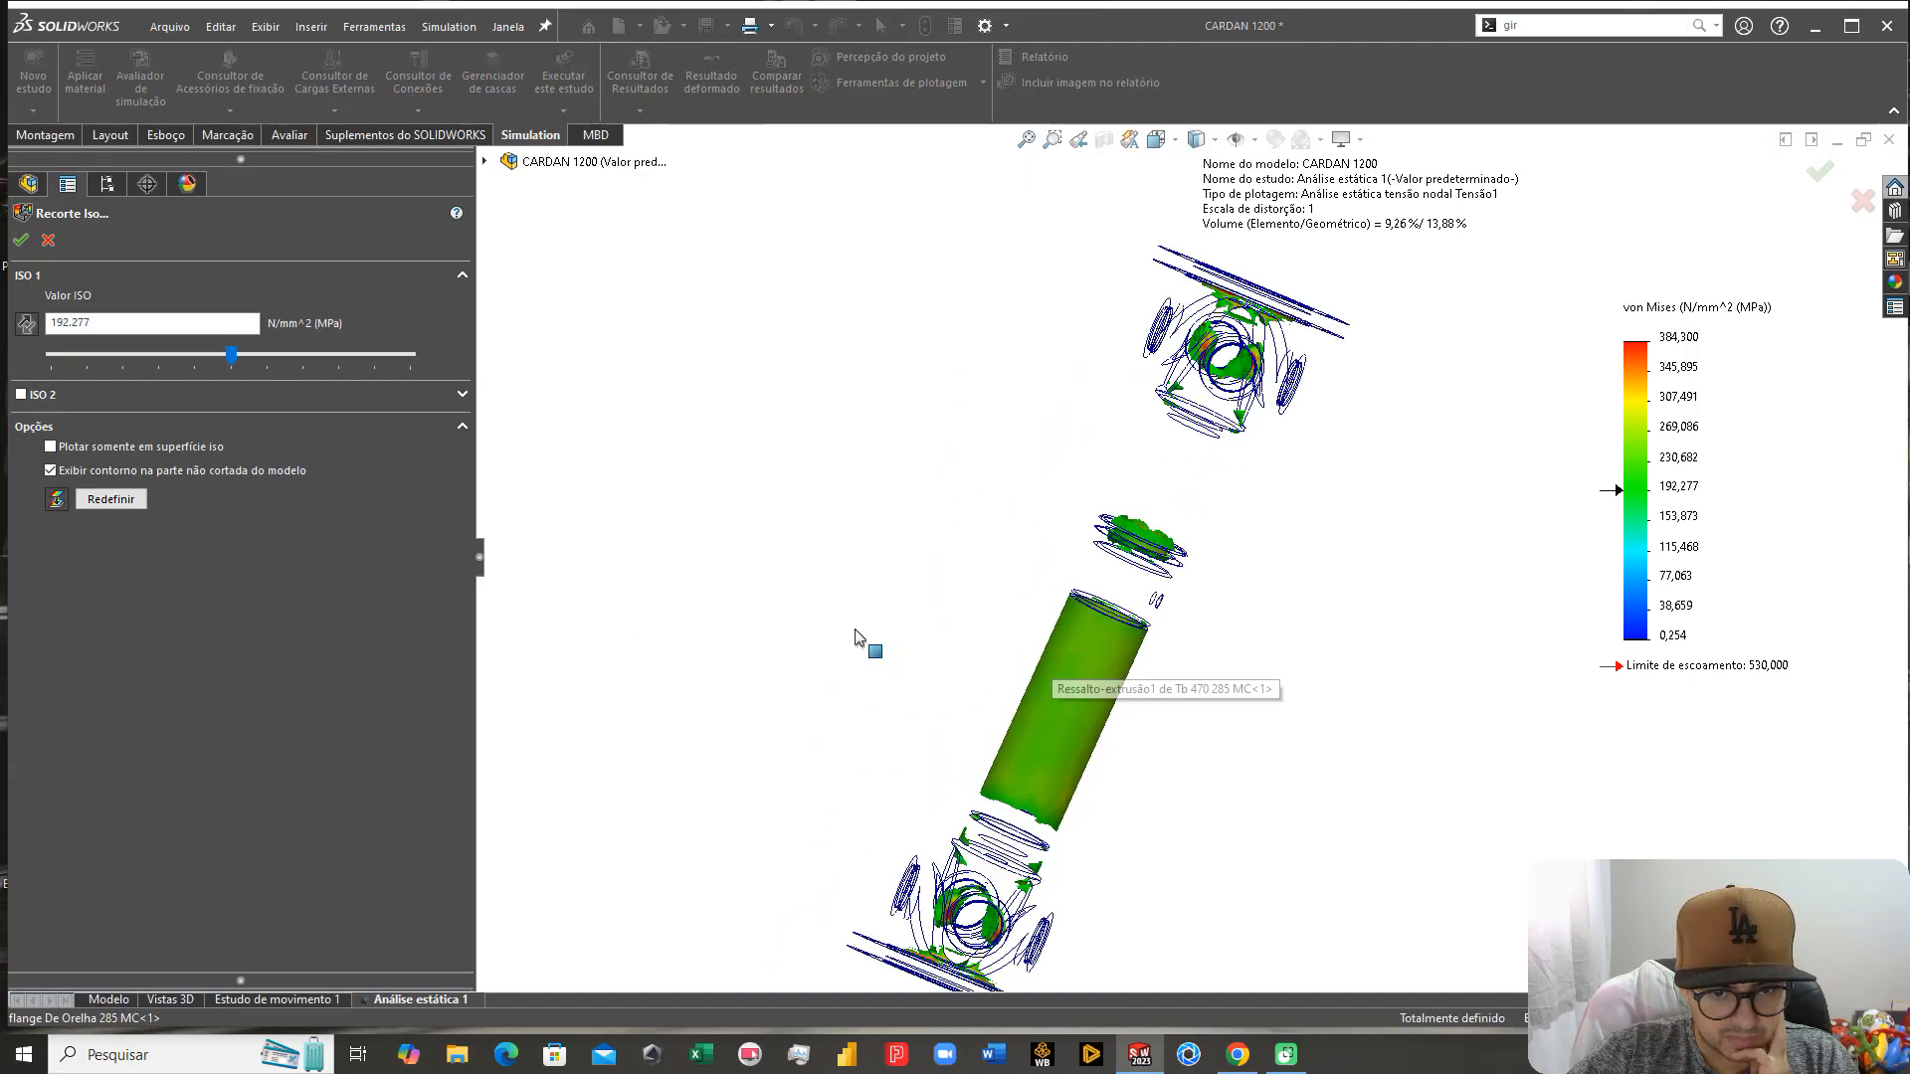
{"action": "left_click_drag", "start_coordinate": [226, 356], "coordinate": [393, 372]}
Step: Examine the regions above the clipping value in the joint crosses and flanges, close the iso clipping, and view the whole shaft
{"action": "scroll", "coordinate": [1154, 651], "scroll_direction": "down", "scroll_amount": 3}
{"action": "middle_click_drag", "start_coordinate": [1186, 428], "coordinate": [1346, 480]}
{"action": "scroll", "coordinate": [1252, 485], "scroll_direction": "up", "scroll_amount": 8}
{"action": "middle_click_drag", "start_coordinate": [1255, 576], "coordinate": [1283, 398]}
{"action": "scroll", "coordinate": [1252, 444], "scroll_direction": "down", "scroll_amount": 3}
{"action": "scroll", "coordinate": [1259, 353], "scroll_direction": "up", "scroll_amount": 3}
{"action": "scroll", "coordinate": [1218, 413], "scroll_direction": "down", "scroll_amount": 2}
{"action": "scroll", "coordinate": [1219, 423], "scroll_direction": "down", "scroll_amount": 3}
{"action": "scroll", "coordinate": [1293, 428], "scroll_direction": "up", "scroll_amount": 2}
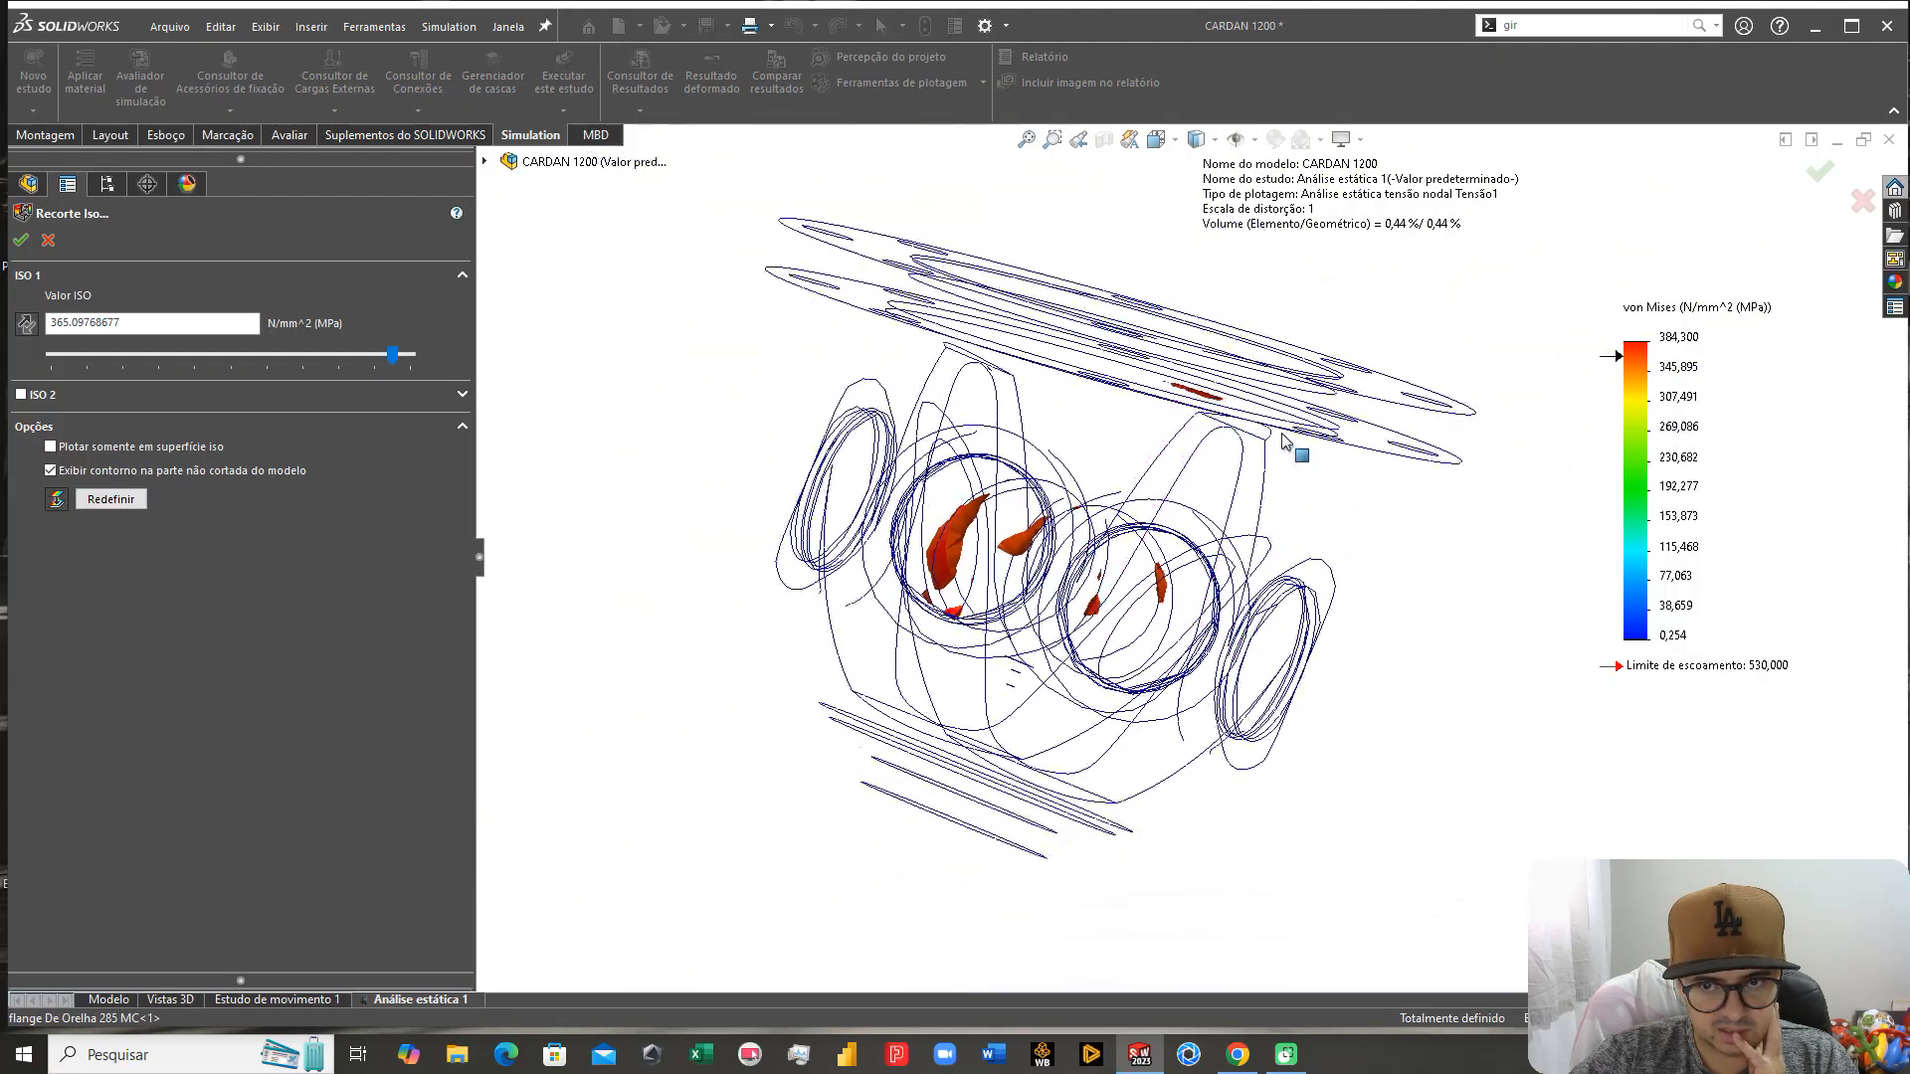
{"action": "left_click", "coordinate": [47, 240]}
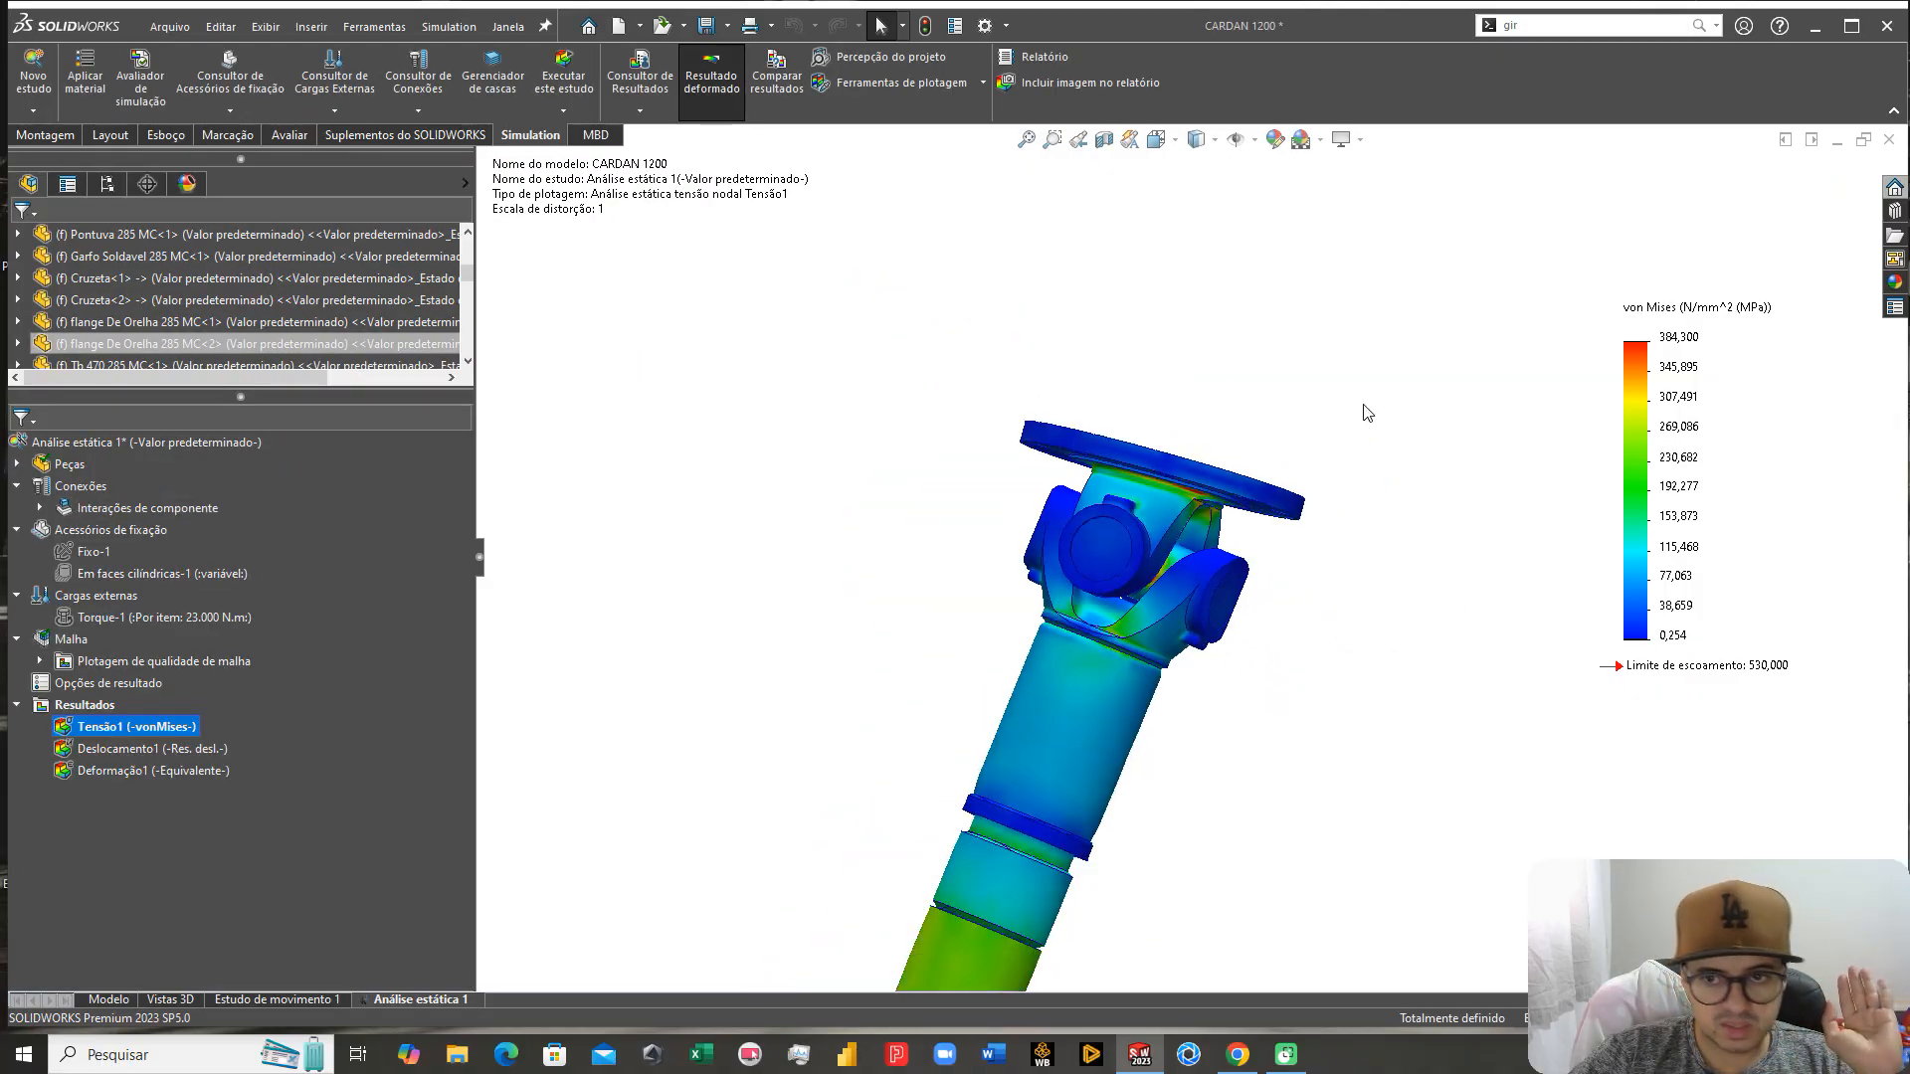
{"action": "key", "text": "f"}
{"action": "middle_click_drag", "start_coordinate": [1373, 657], "coordinate": [1326, 601]}
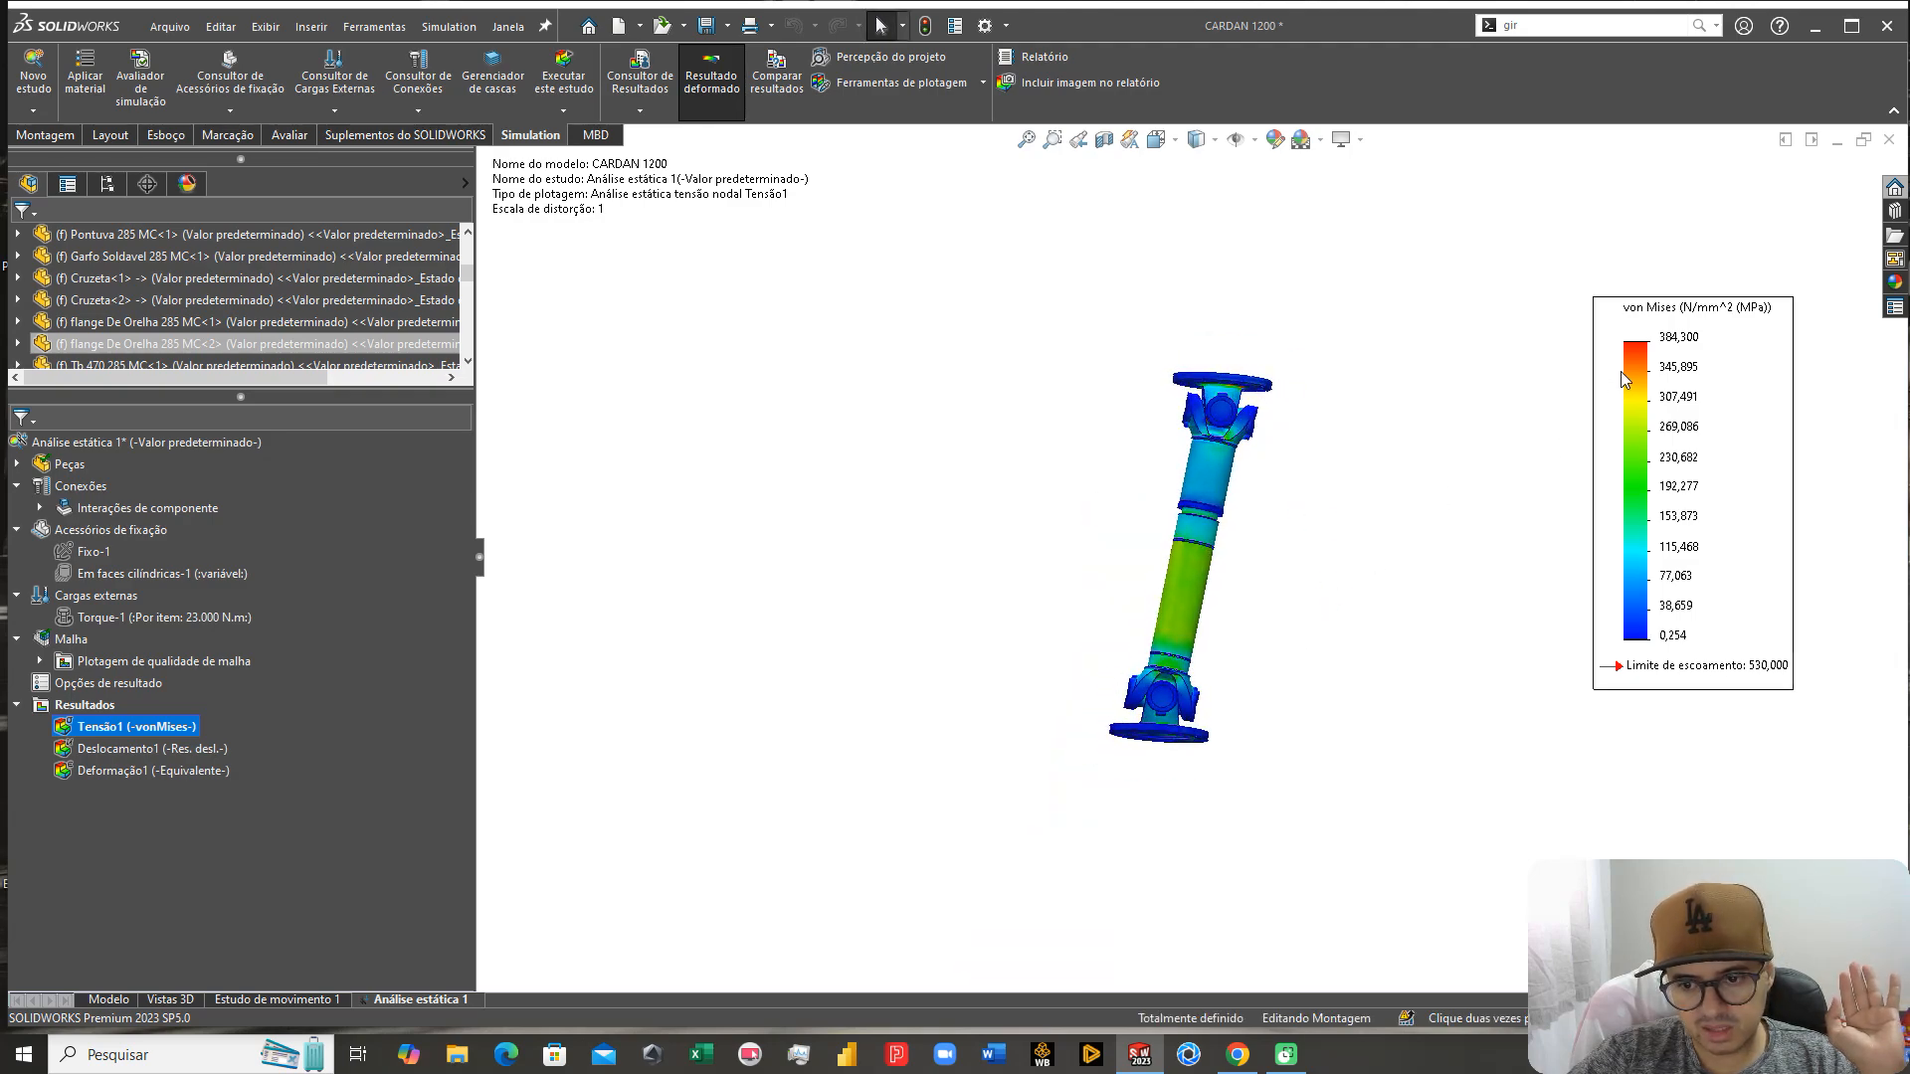
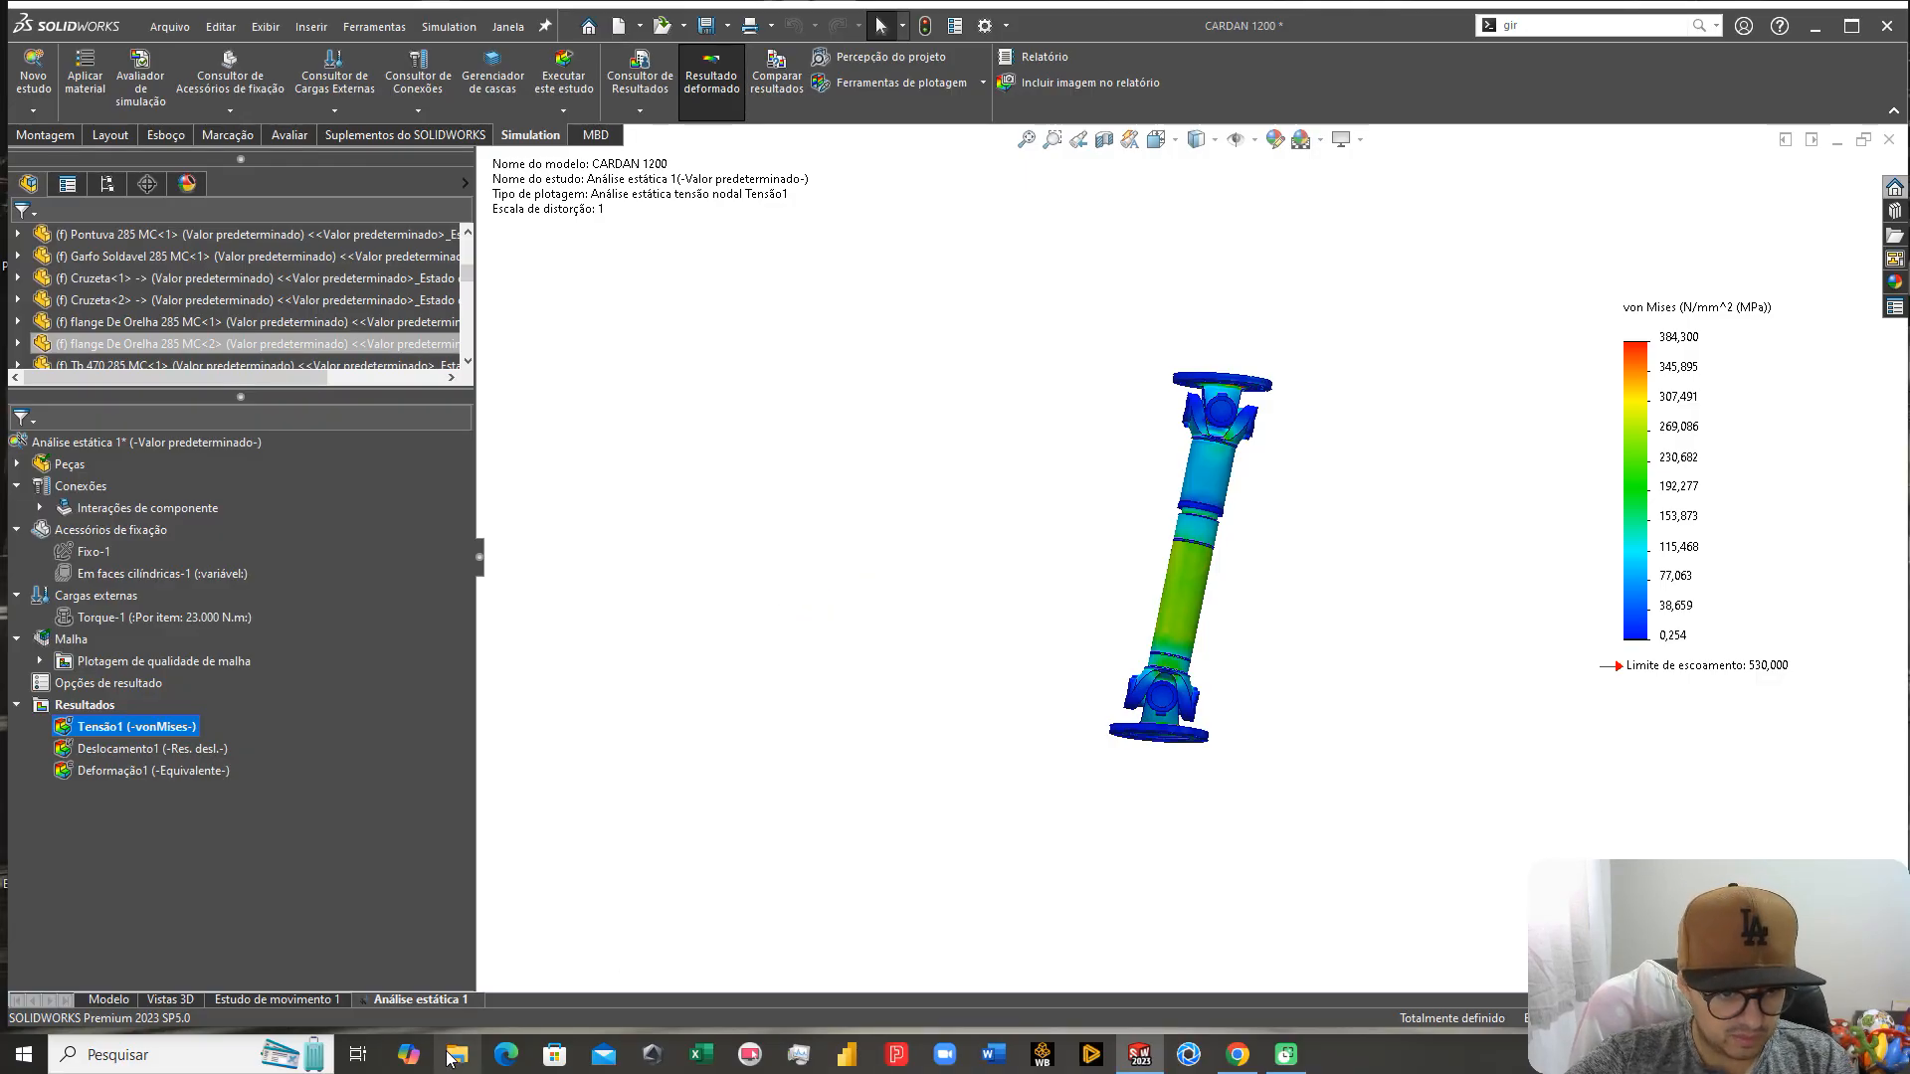
{"action": "right_click", "coordinate": [426, 1001]}
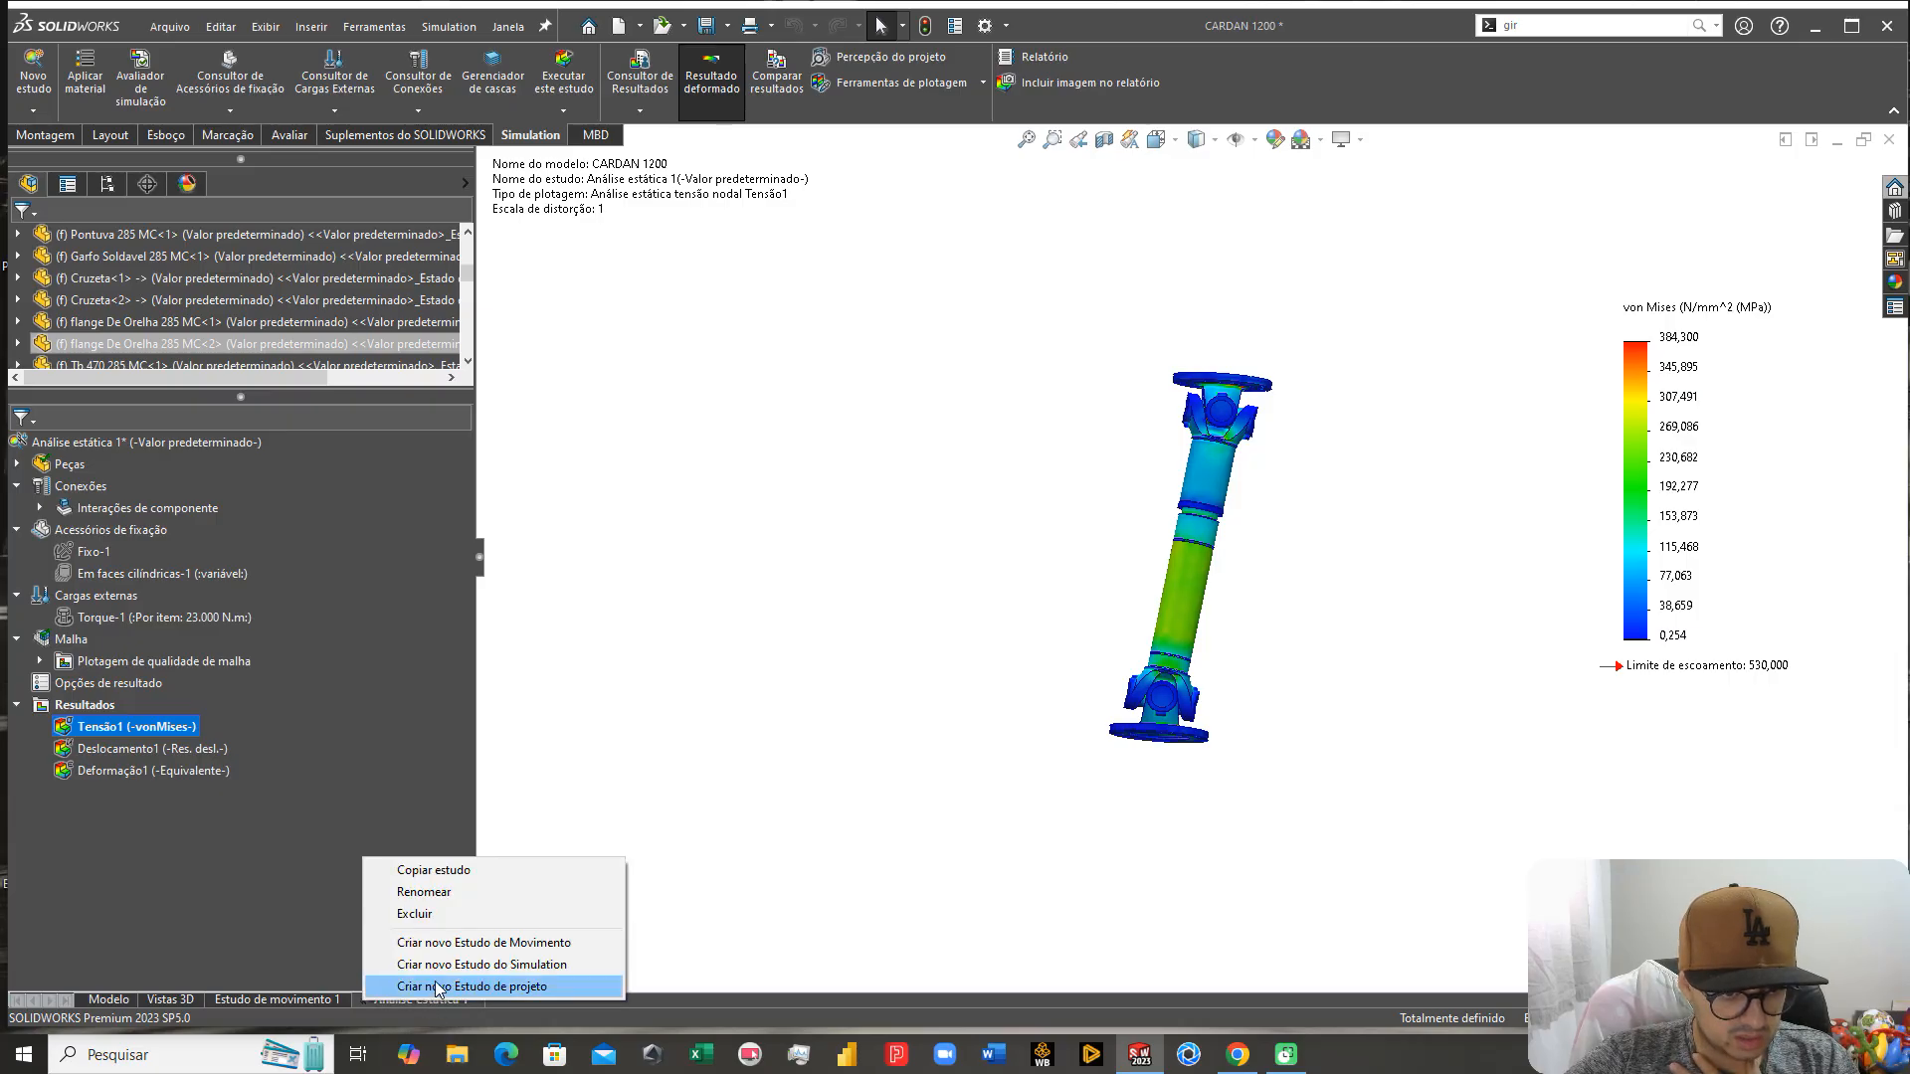
{"action": "left_click", "coordinate": [461, 866]}
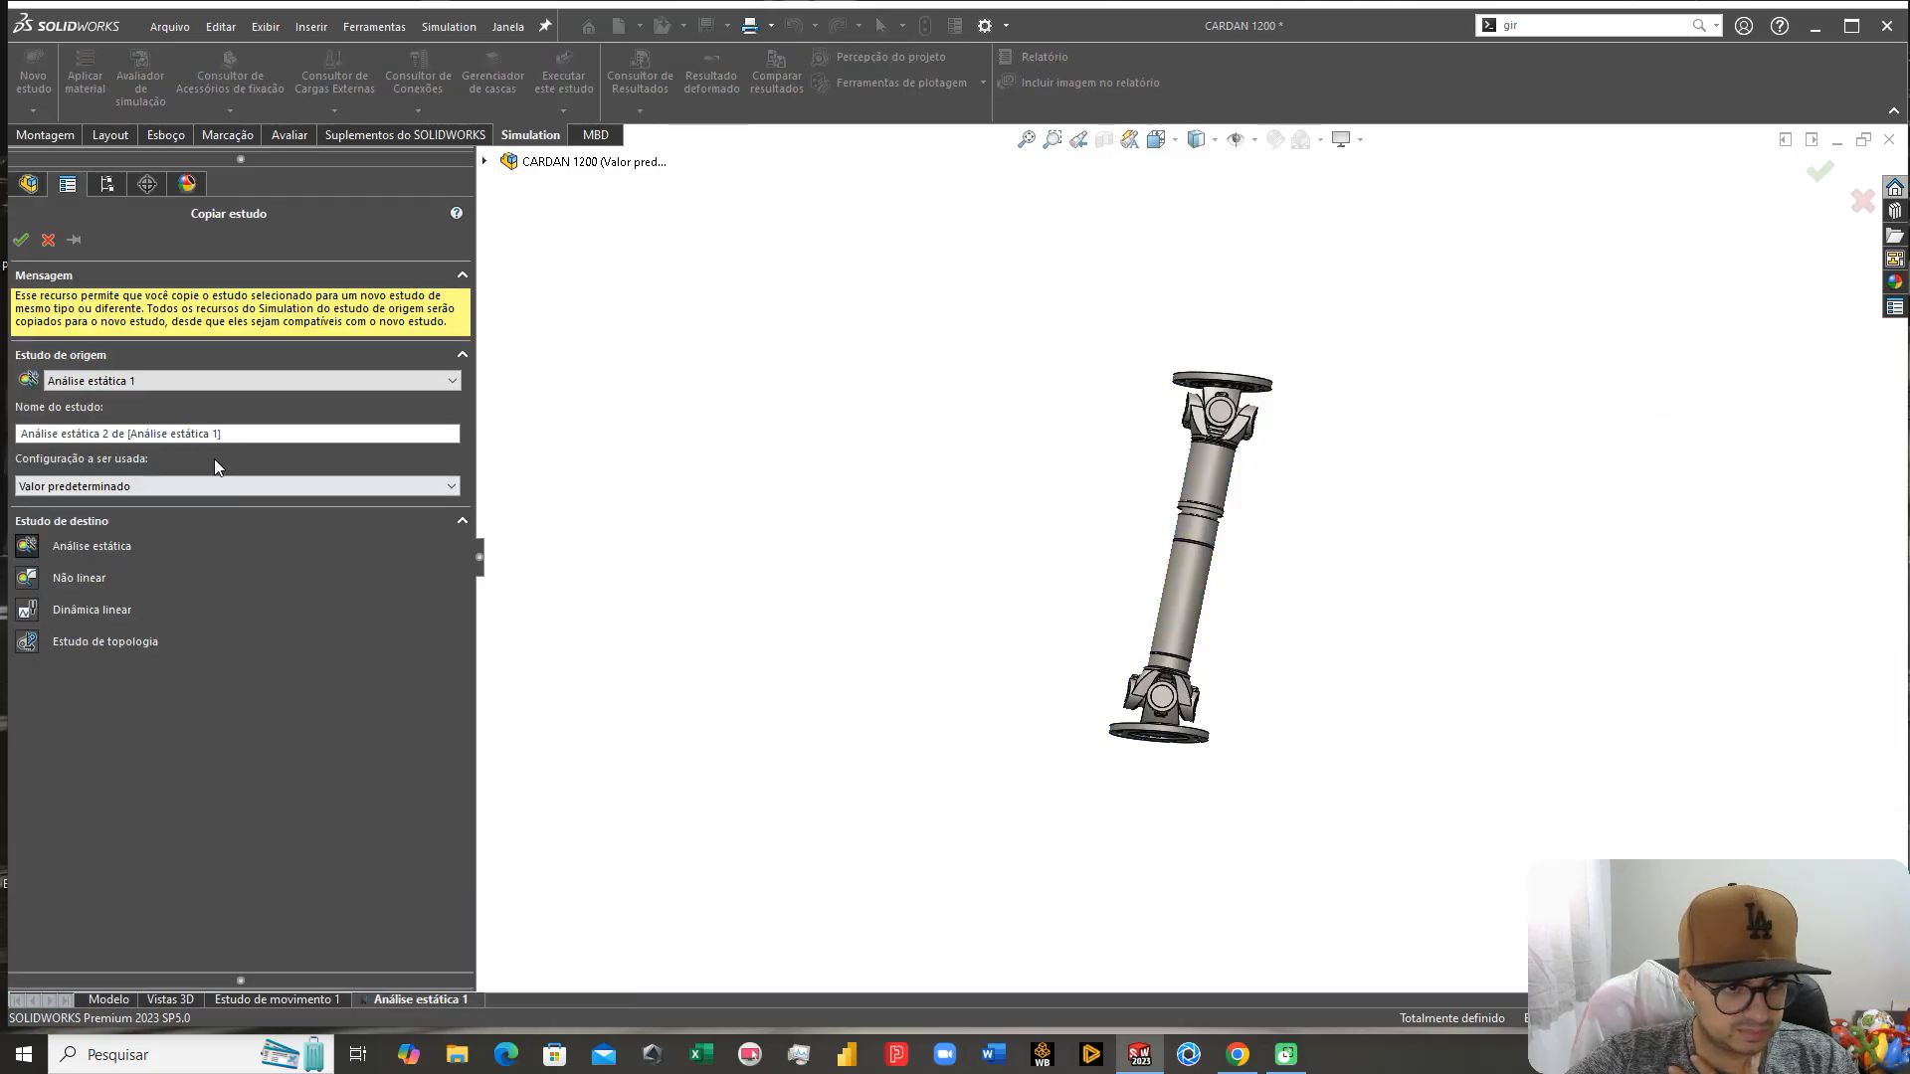
{"action": "key", "text": "Escape"}
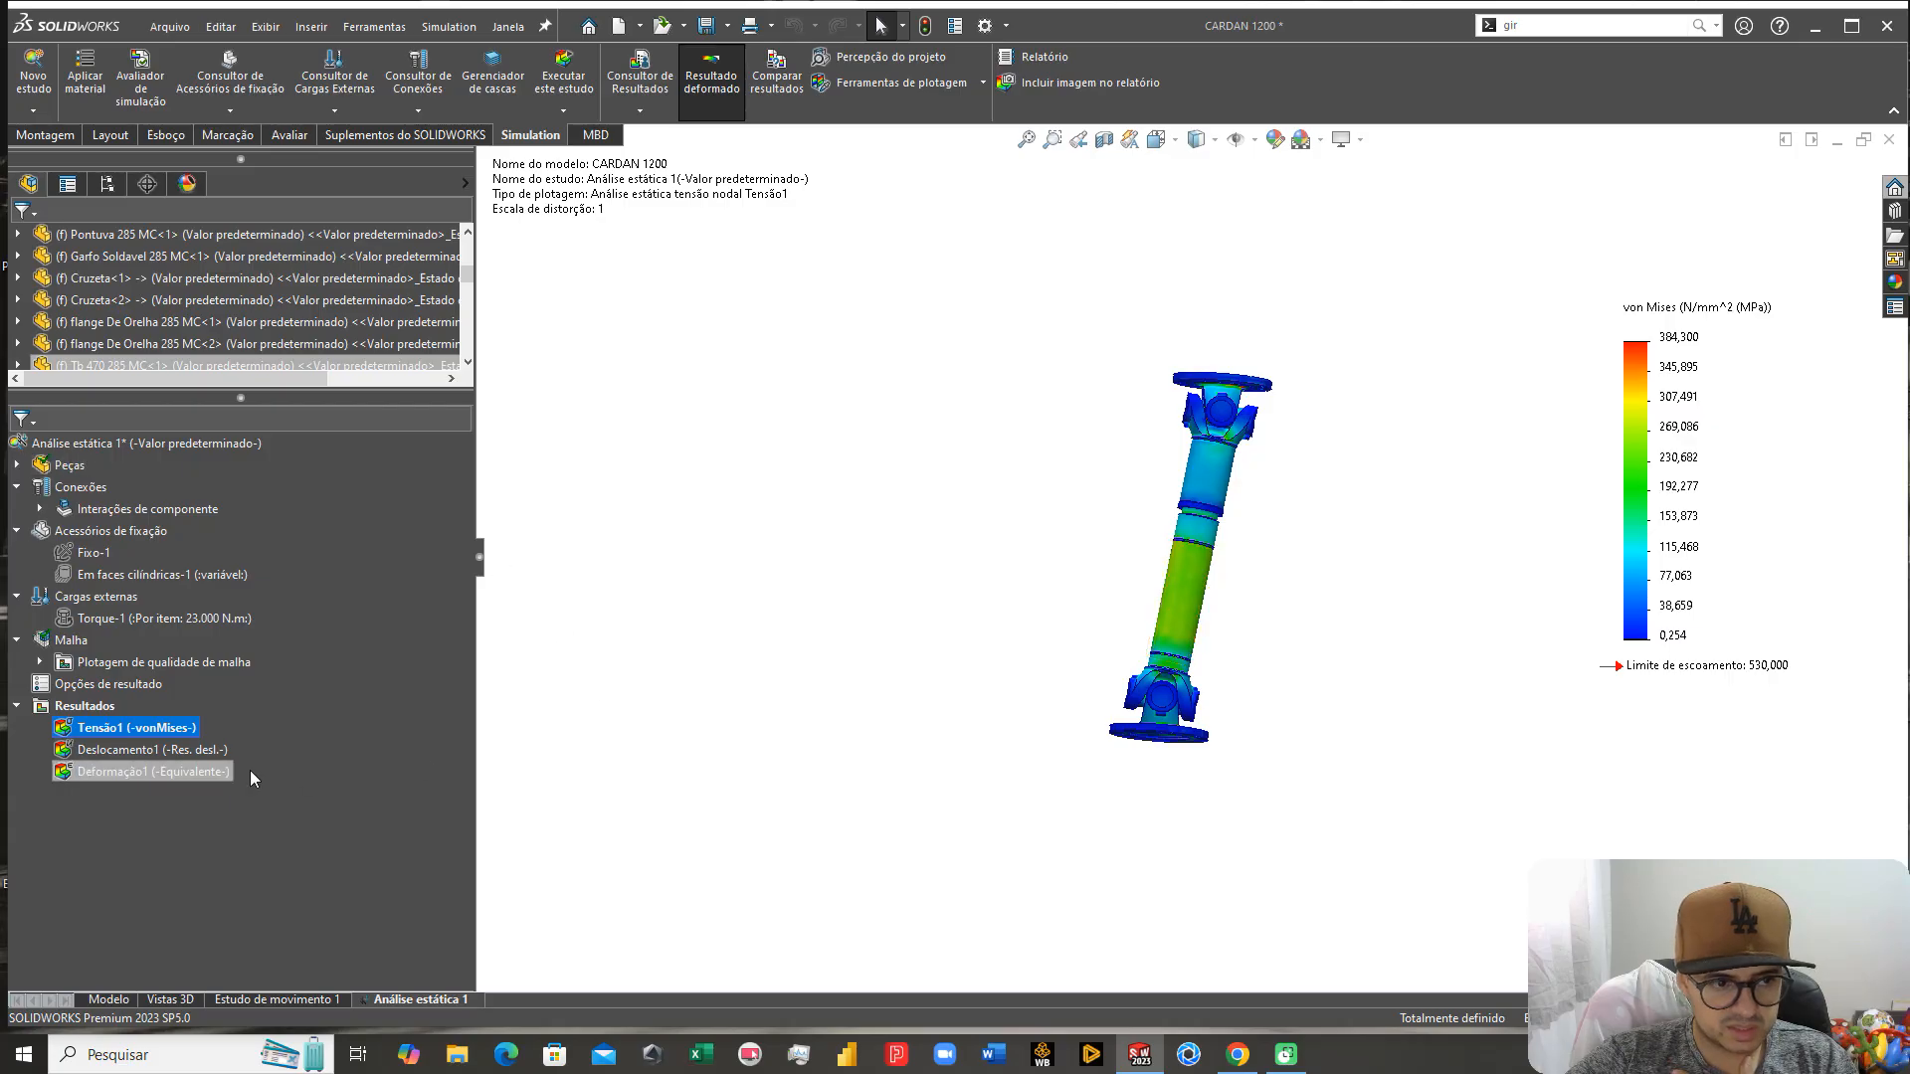
Step: Define a new von Mises stress plot in N/mm^2 (MPa) with the legend's number format set to floating (flutuante)
{"action": "right_click", "coordinate": [86, 706]}
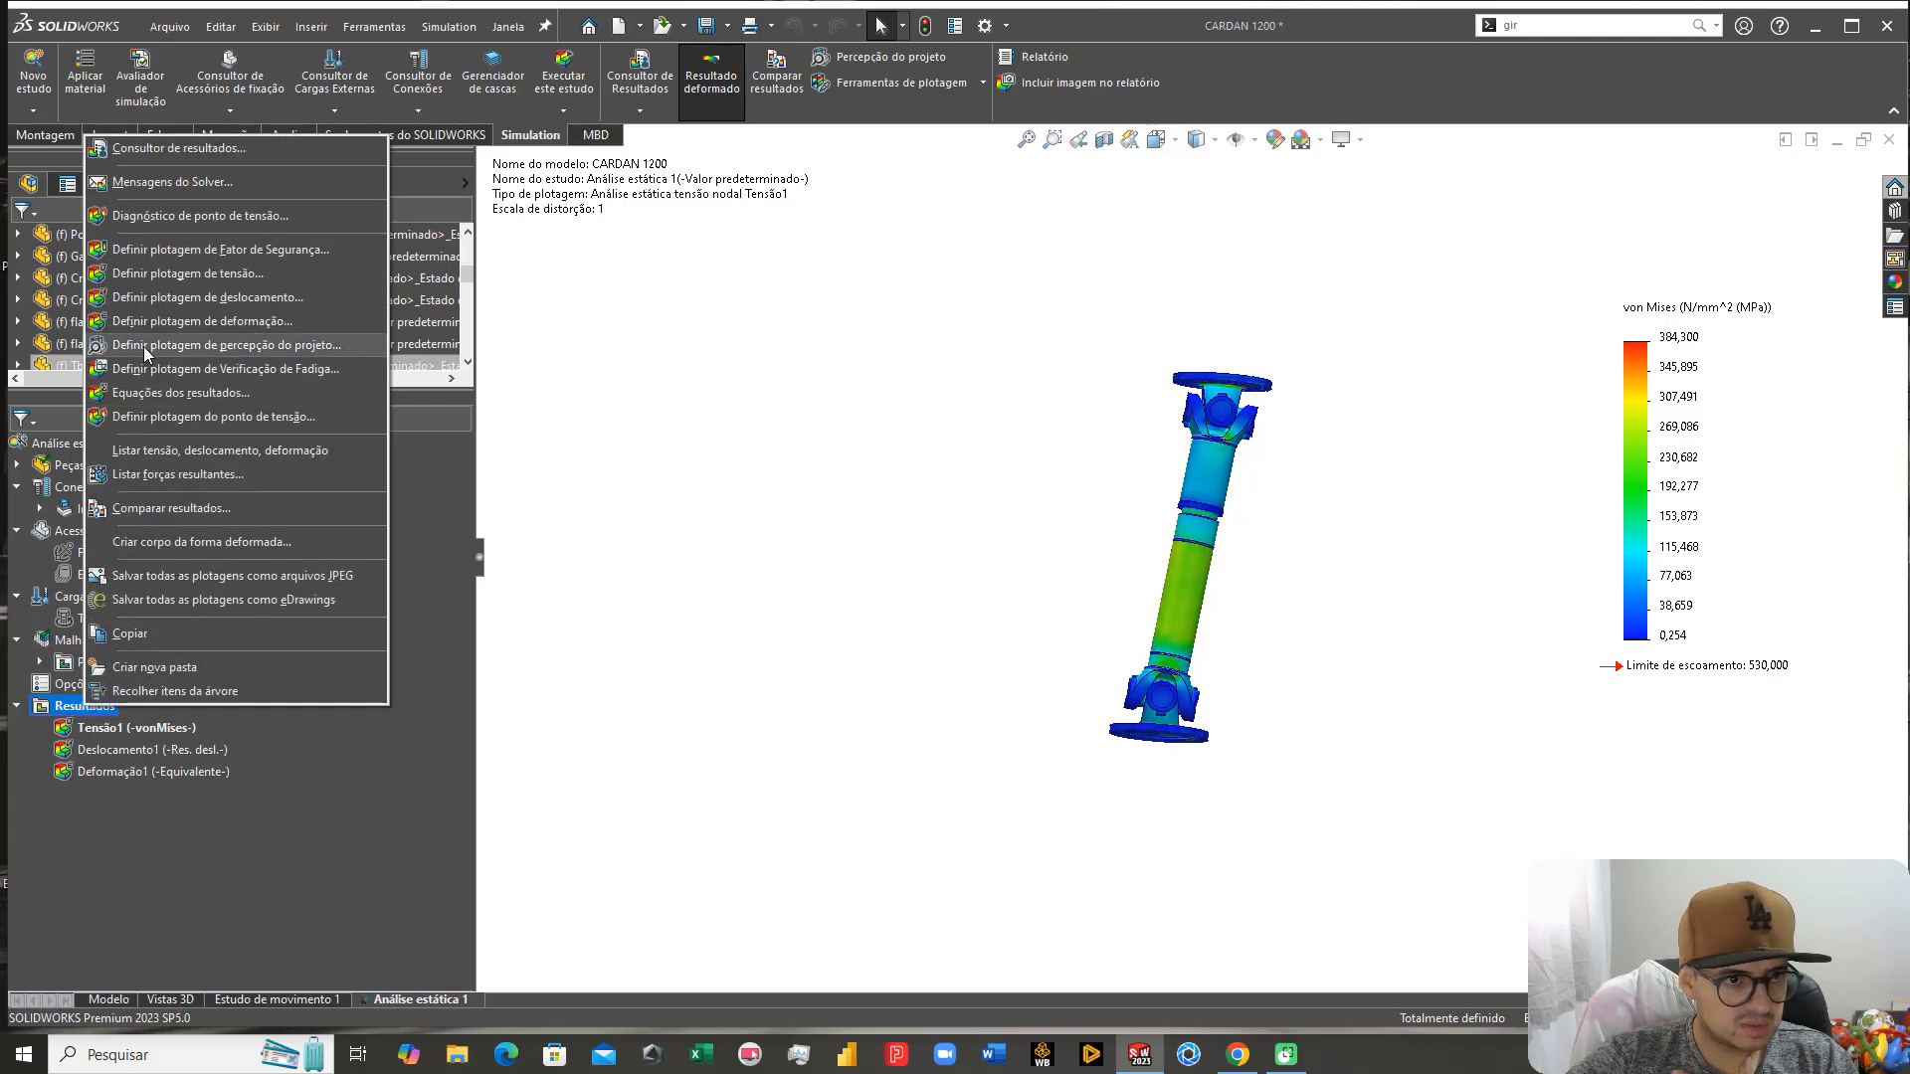
{"action": "left_click", "coordinate": [211, 272]}
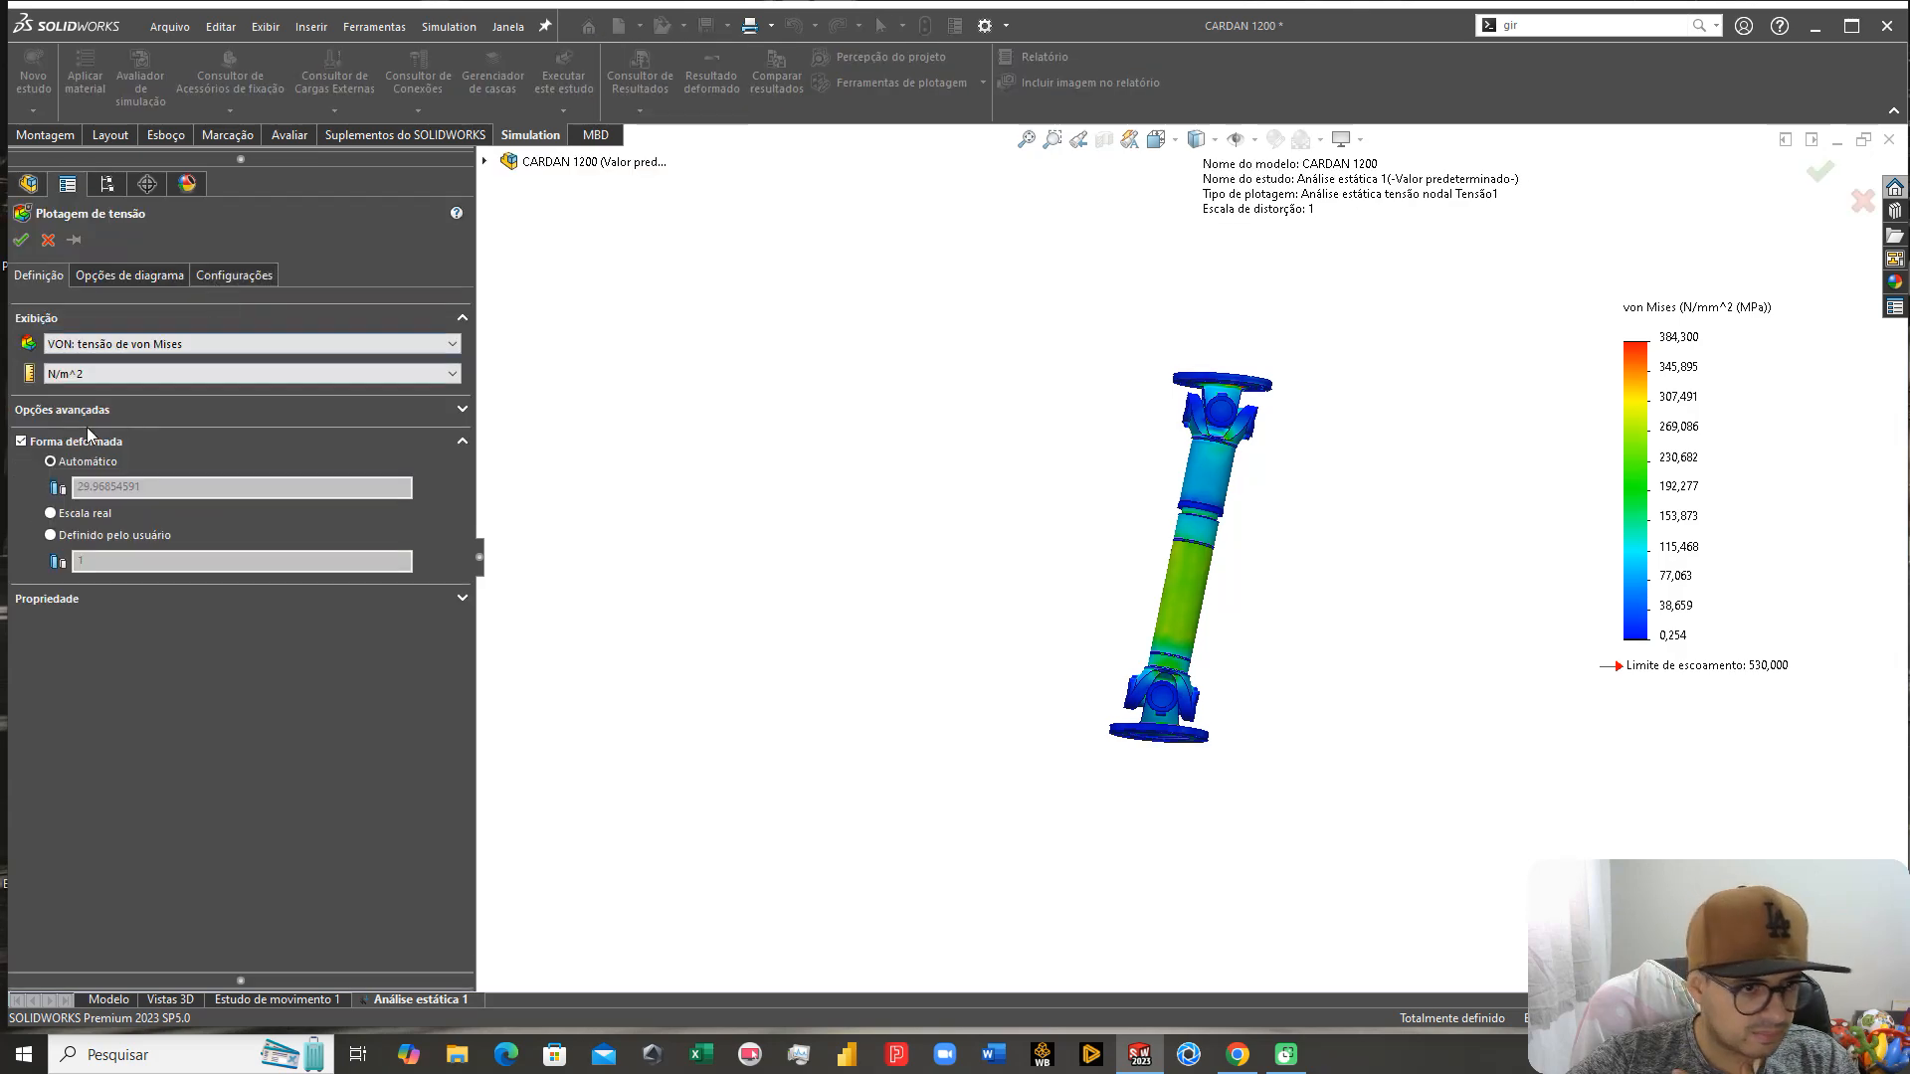
{"action": "left_click", "coordinate": [100, 374]}
{"action": "left_click", "coordinate": [109, 430]}
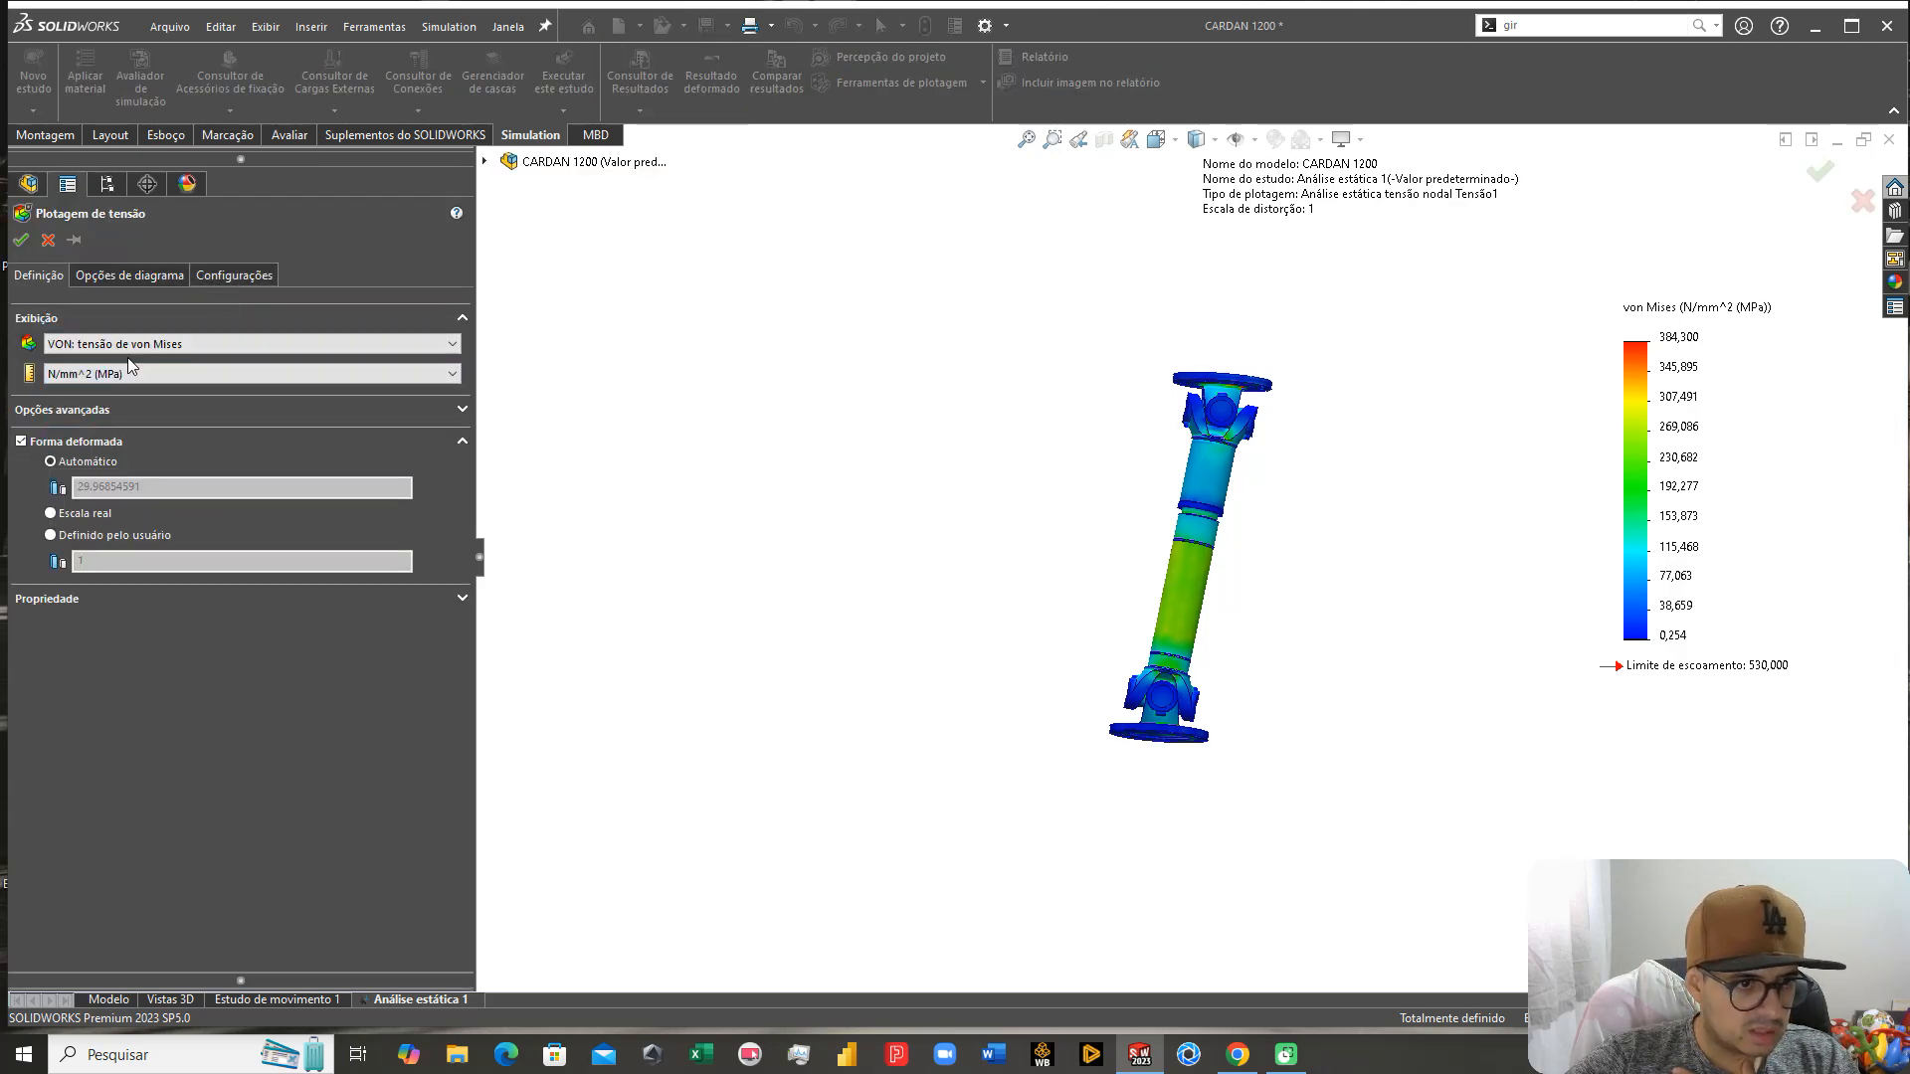
{"action": "left_click", "coordinate": [129, 276]}
{"action": "left_click", "coordinate": [171, 747]}
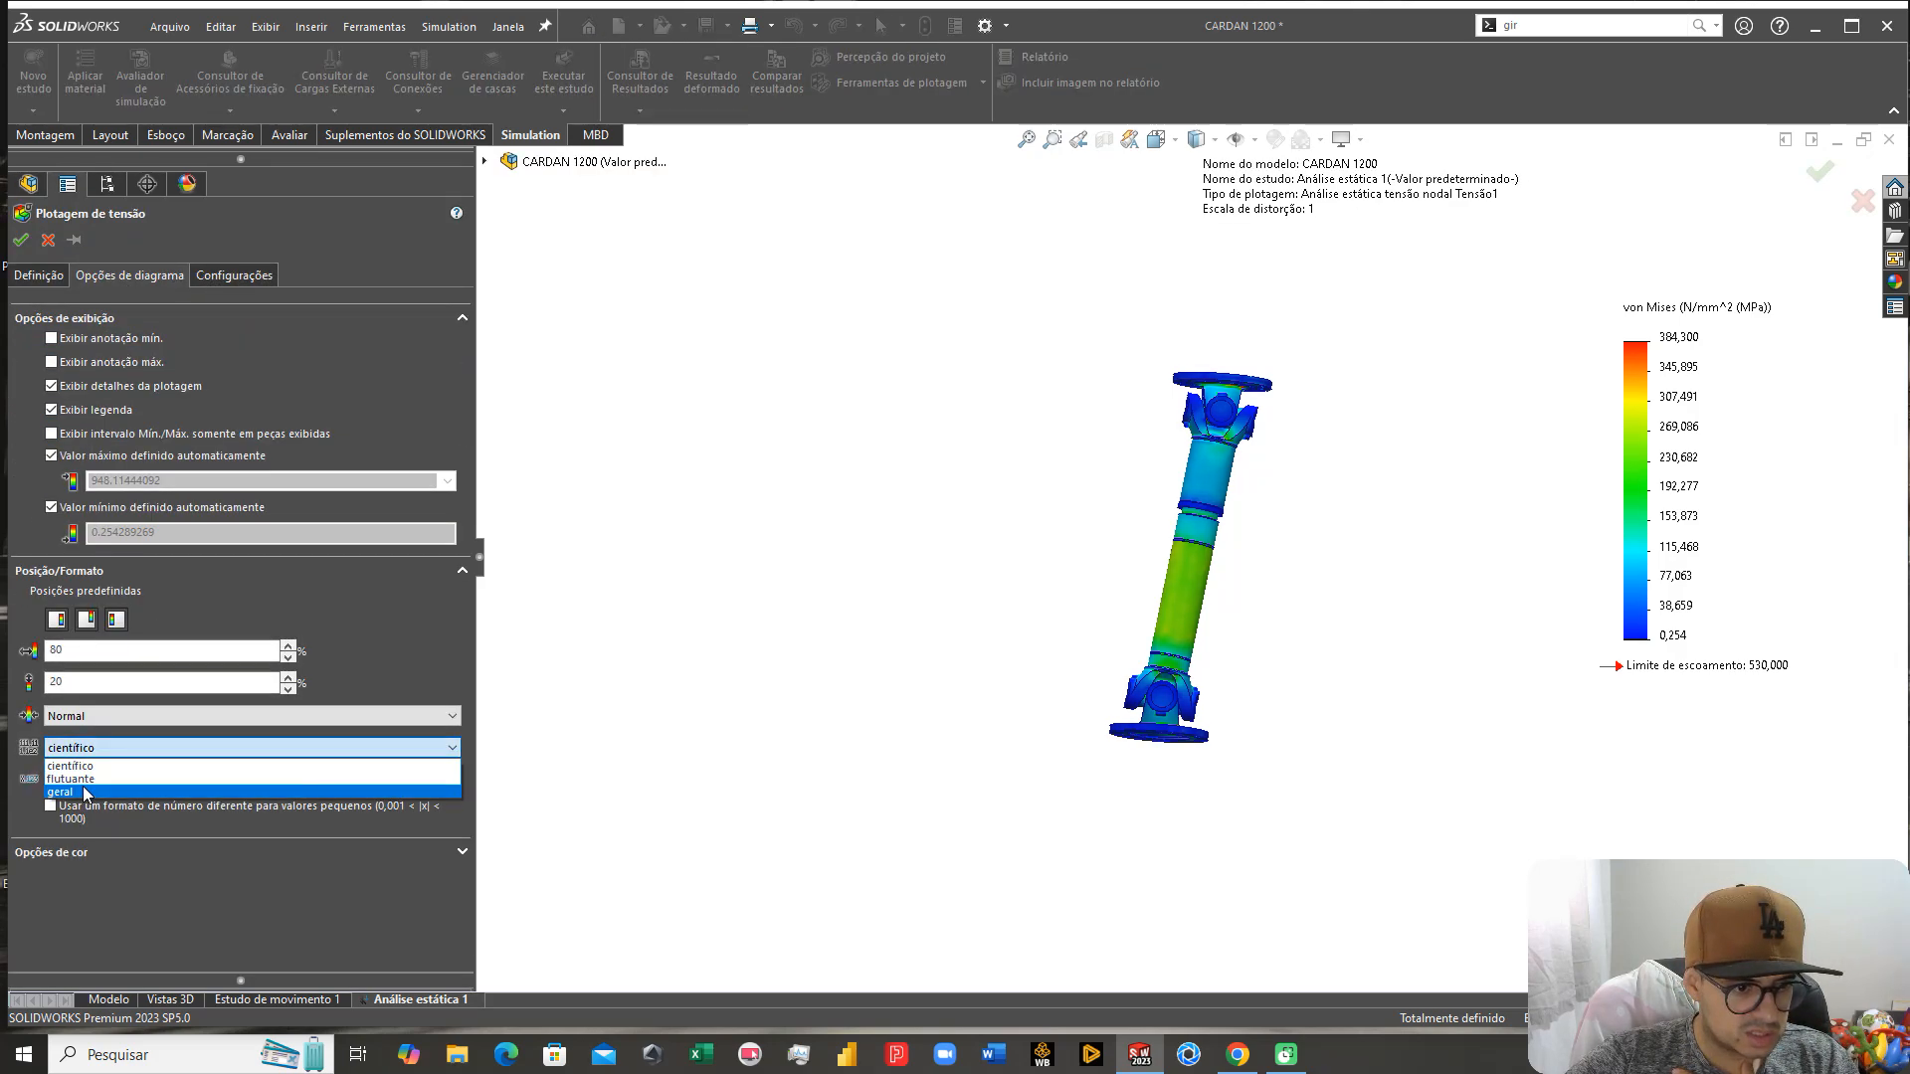
{"action": "left_click", "coordinate": [84, 775]}
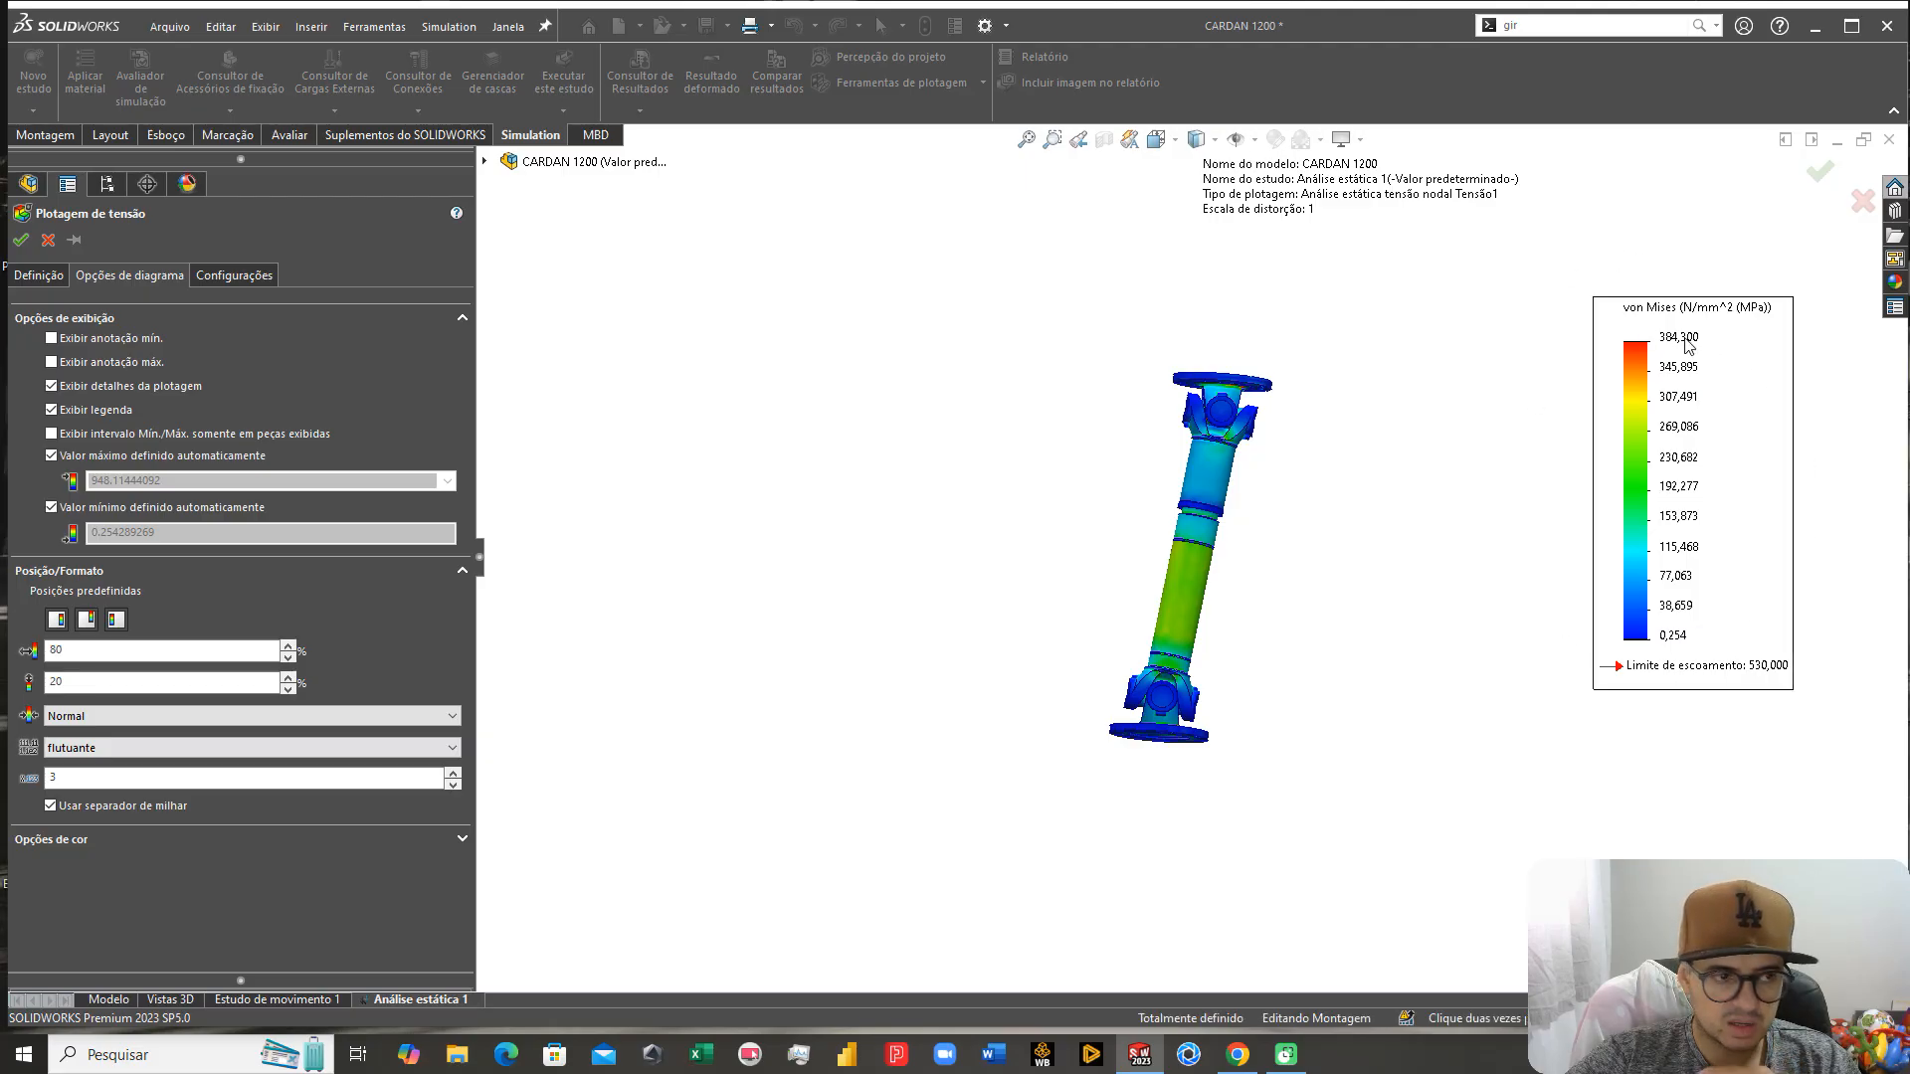
Step: Restrict the new stress plot to the tube body Tb 470 285 MC, set its deformed shape to real scale, and create it
{"action": "left_click", "coordinate": [37, 277]}
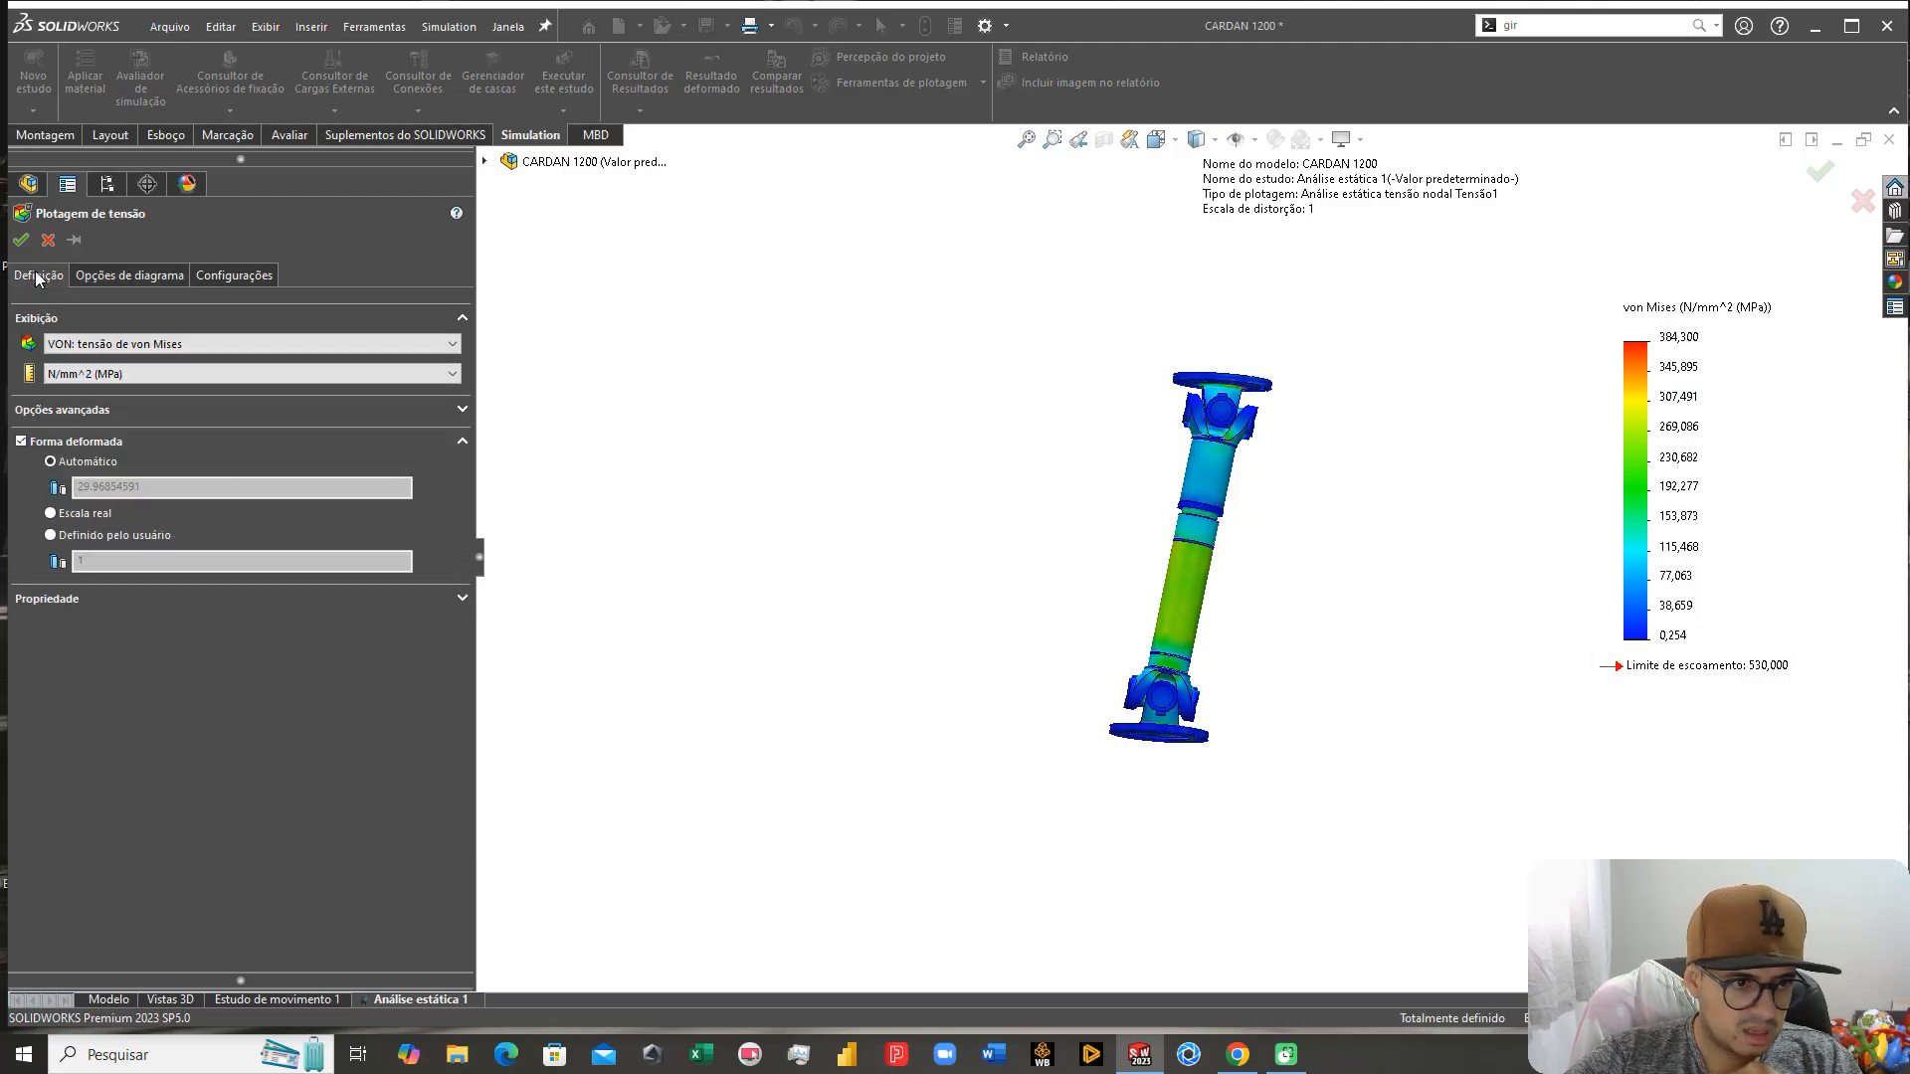
{"action": "left_click", "coordinate": [106, 413]}
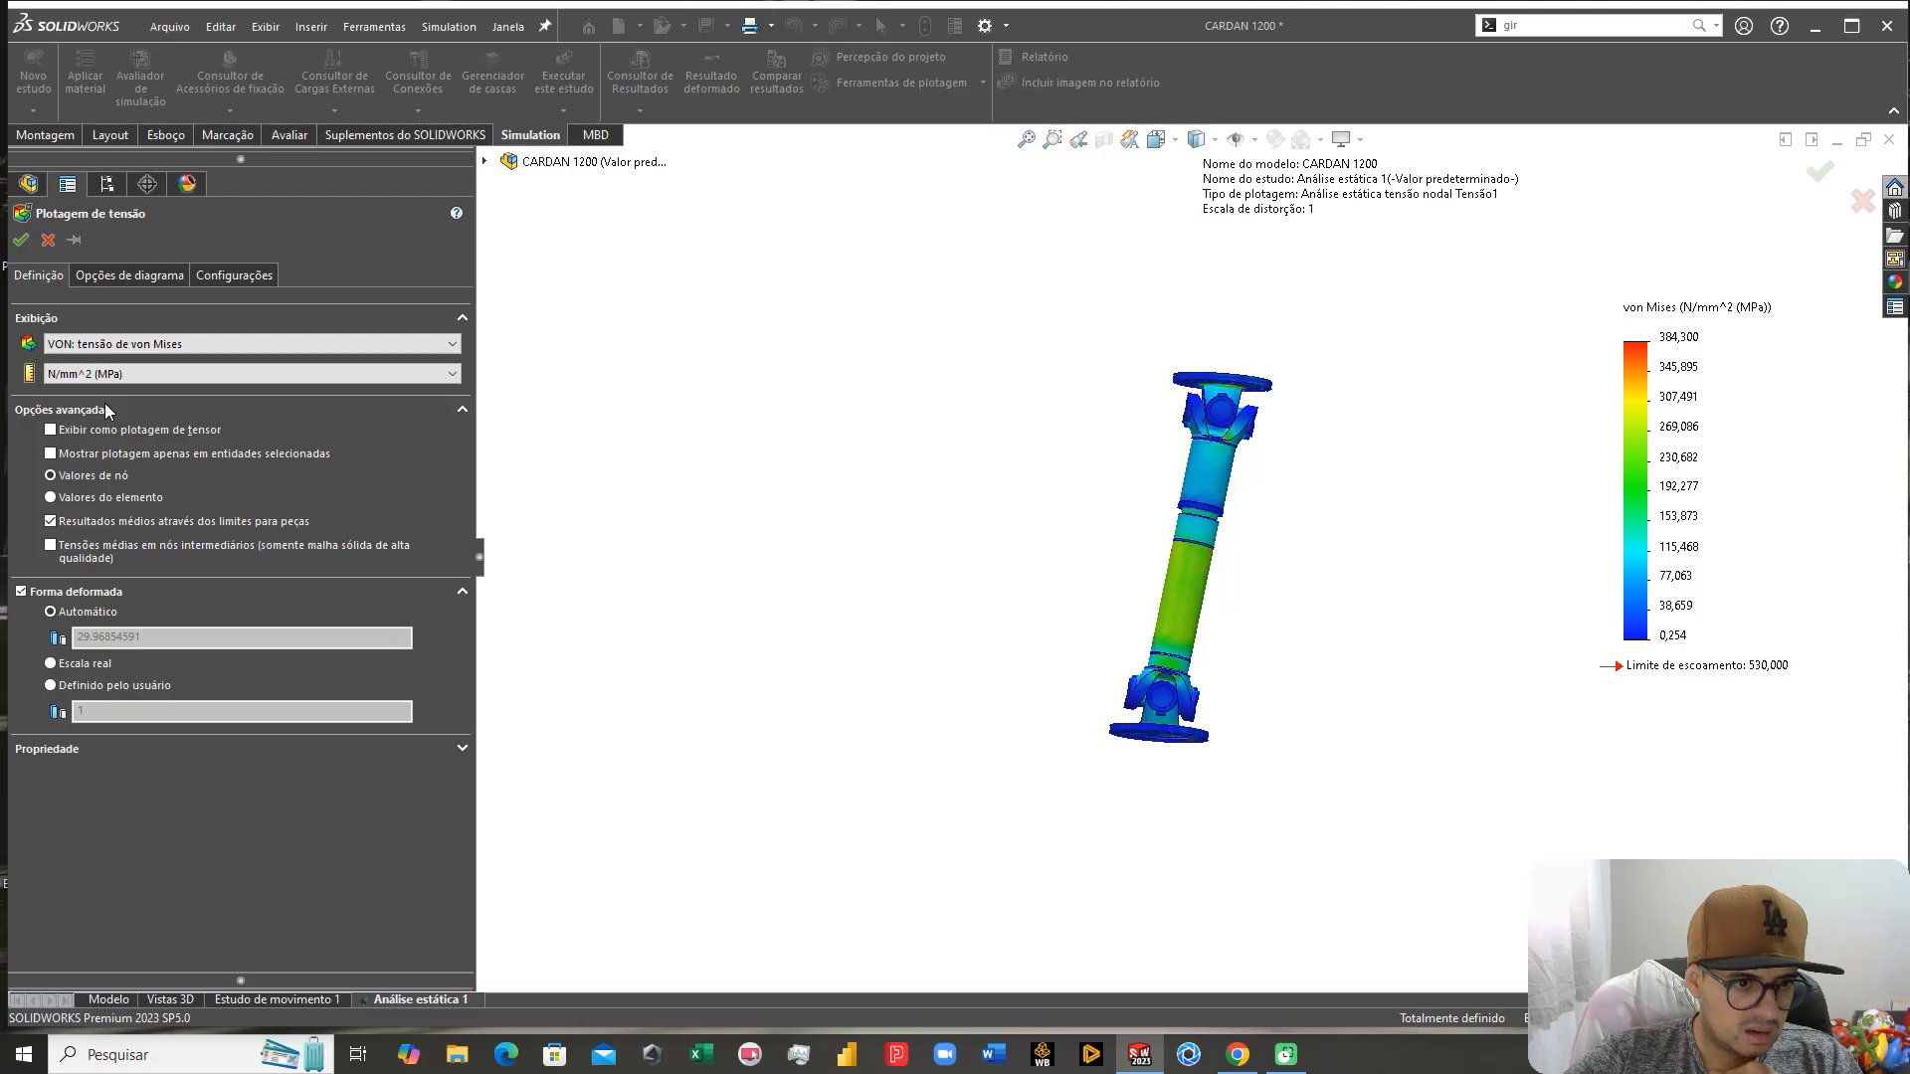
{"action": "left_click", "coordinate": [50, 455]}
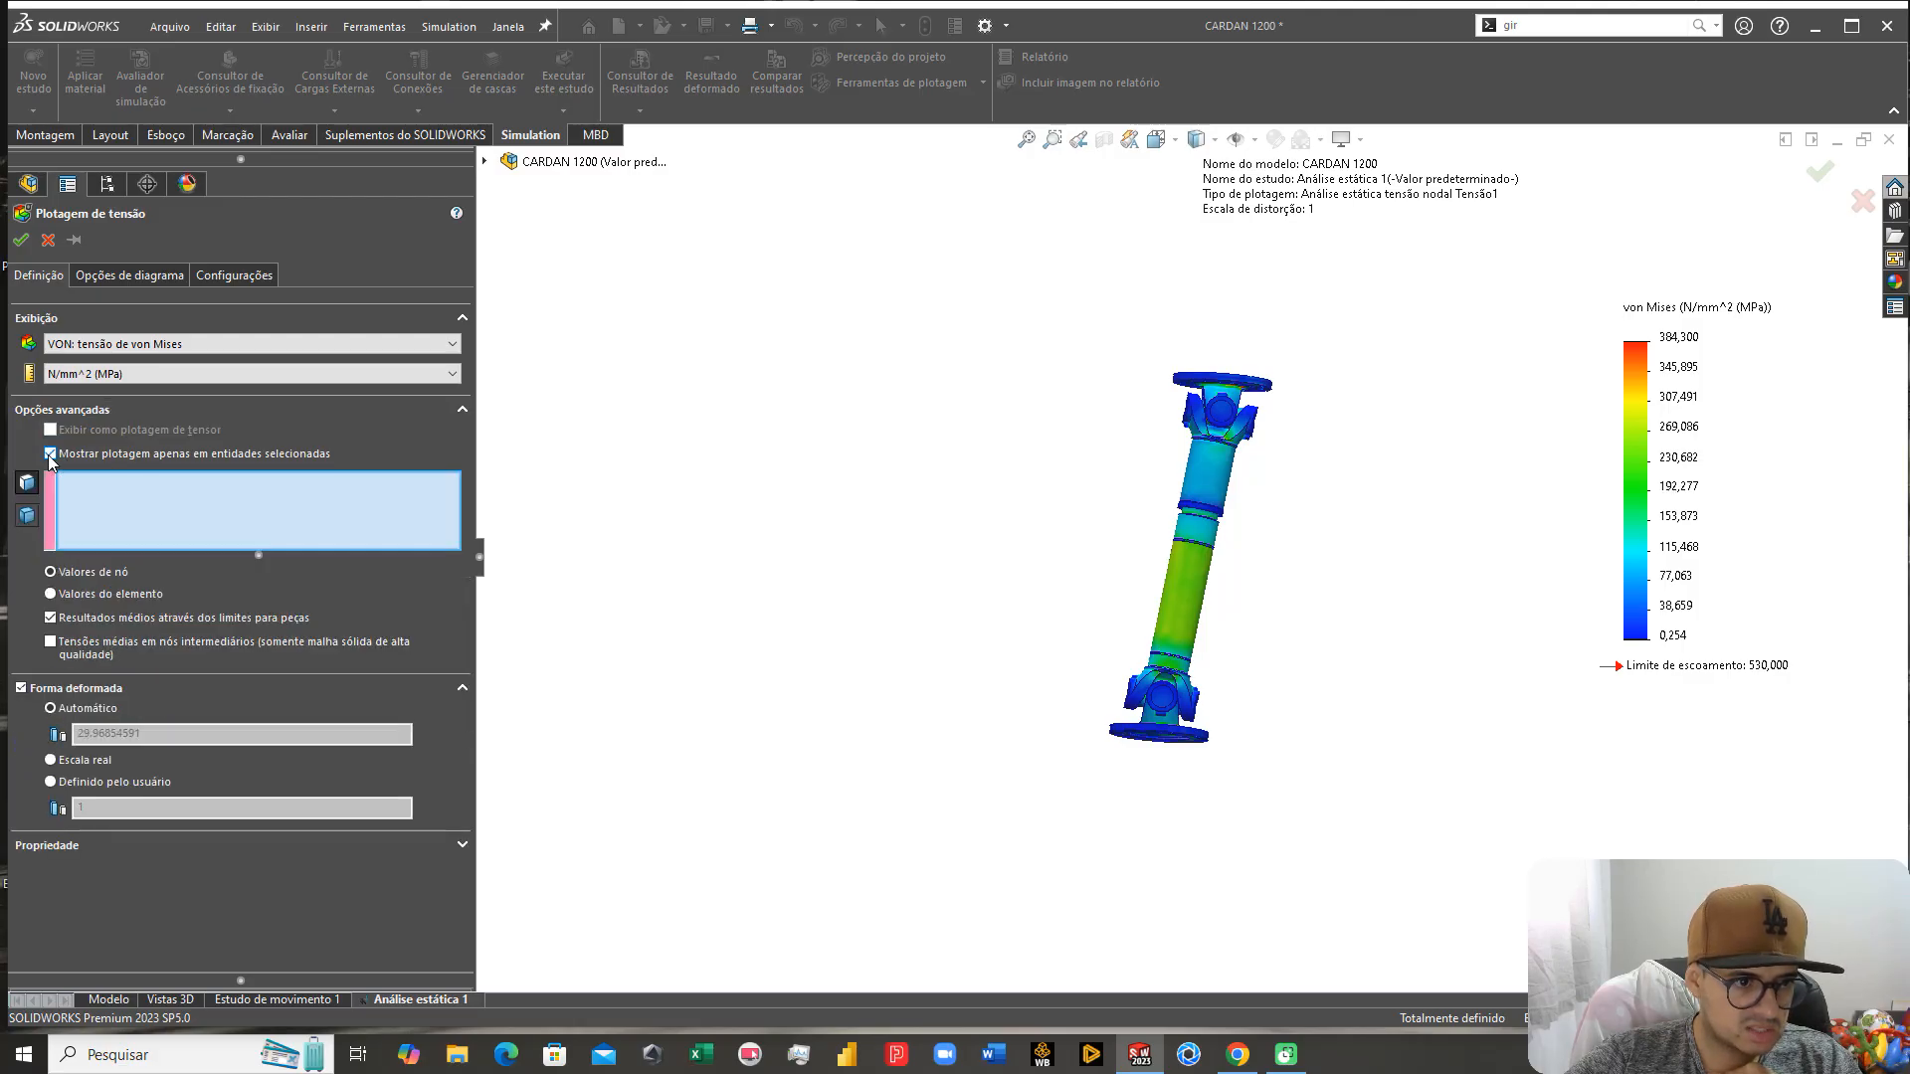
{"action": "left_click", "coordinate": [31, 515]}
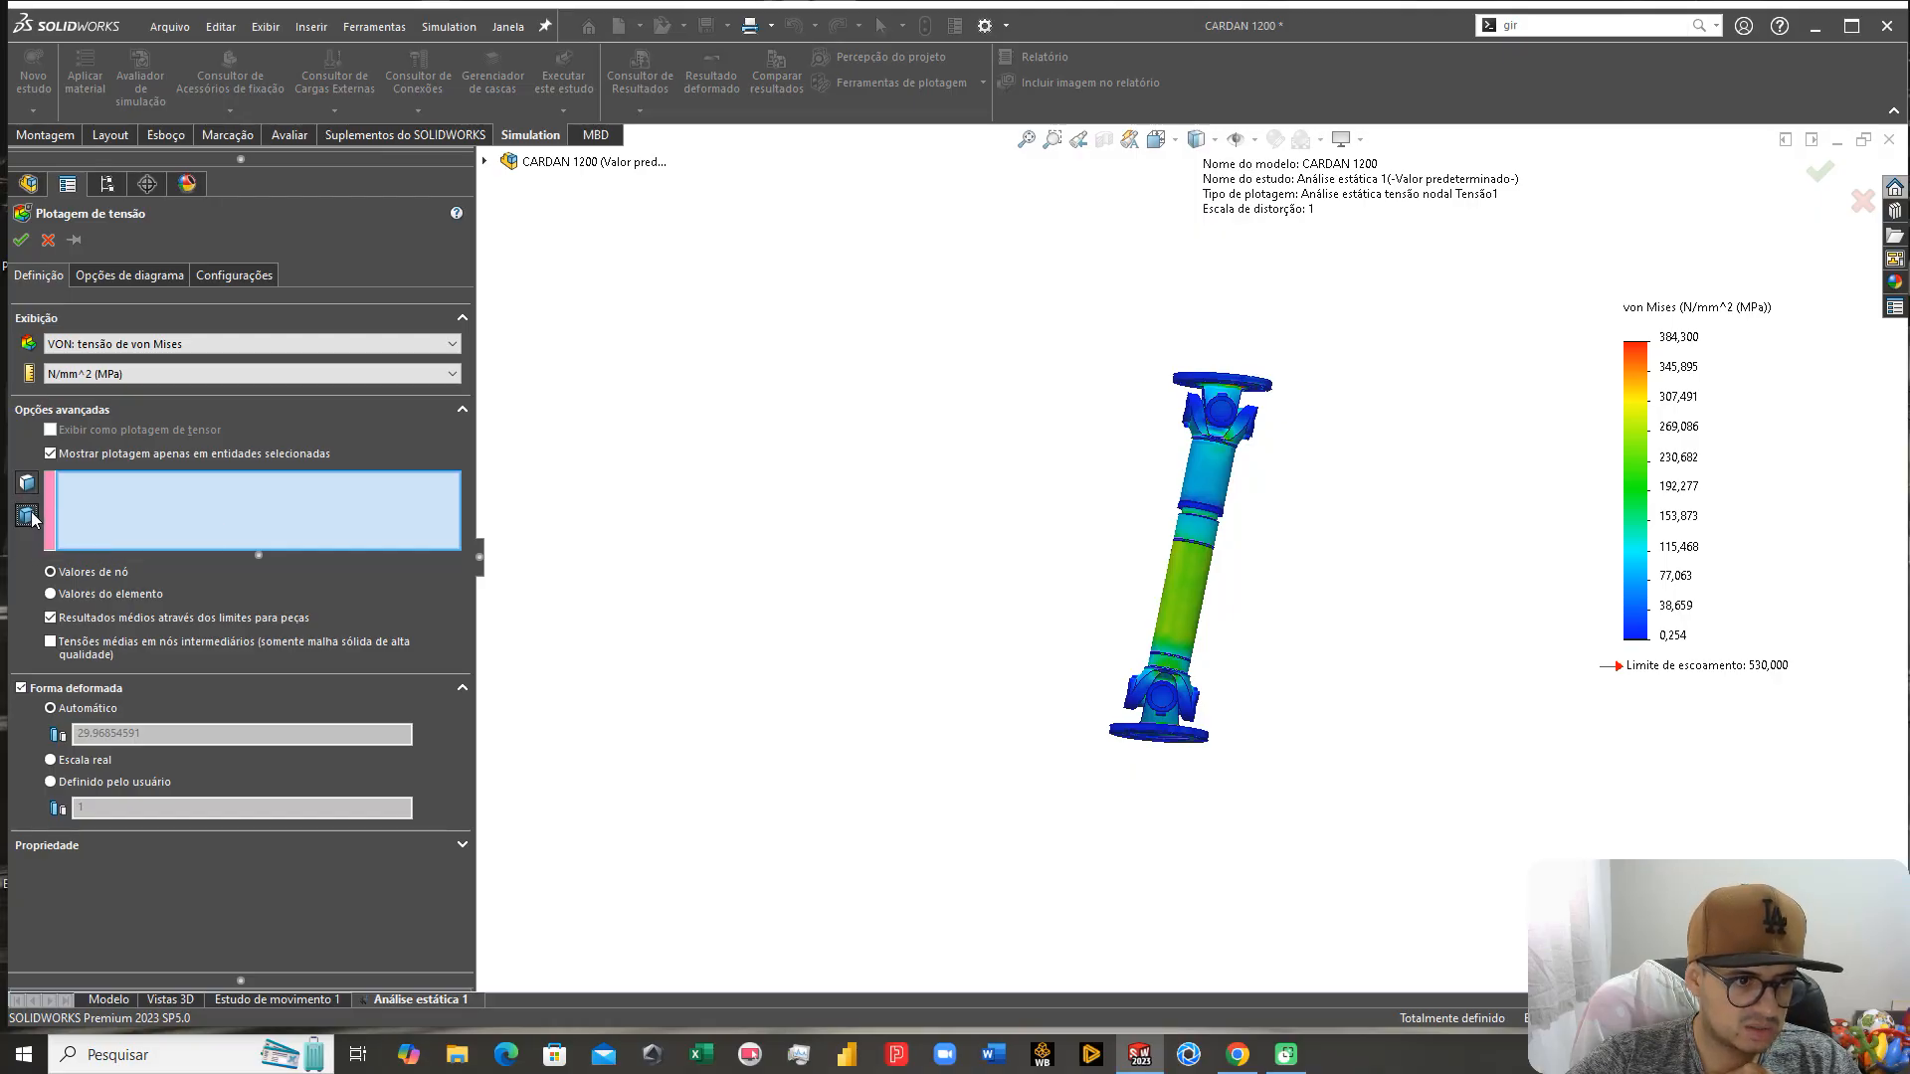
{"action": "left_click", "coordinate": [1181, 598]}
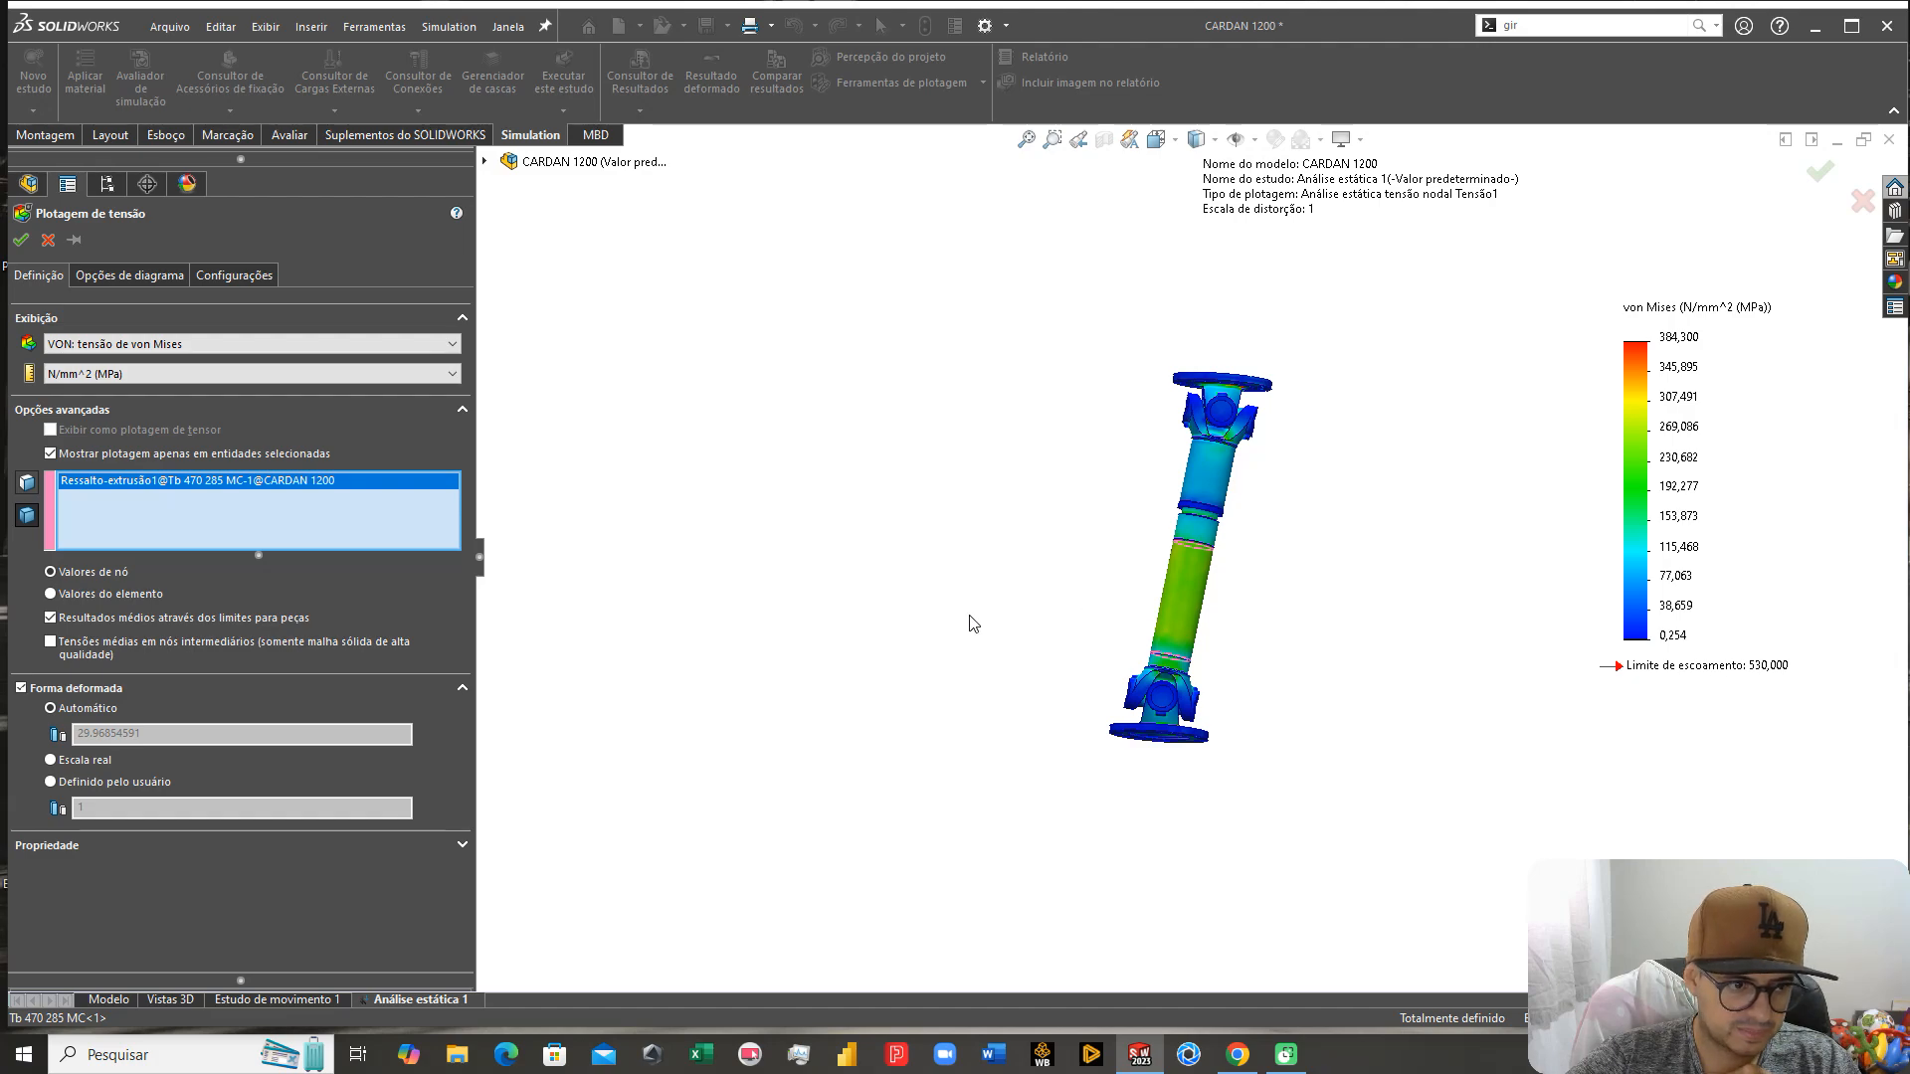
{"action": "left_click", "coordinate": [51, 761]}
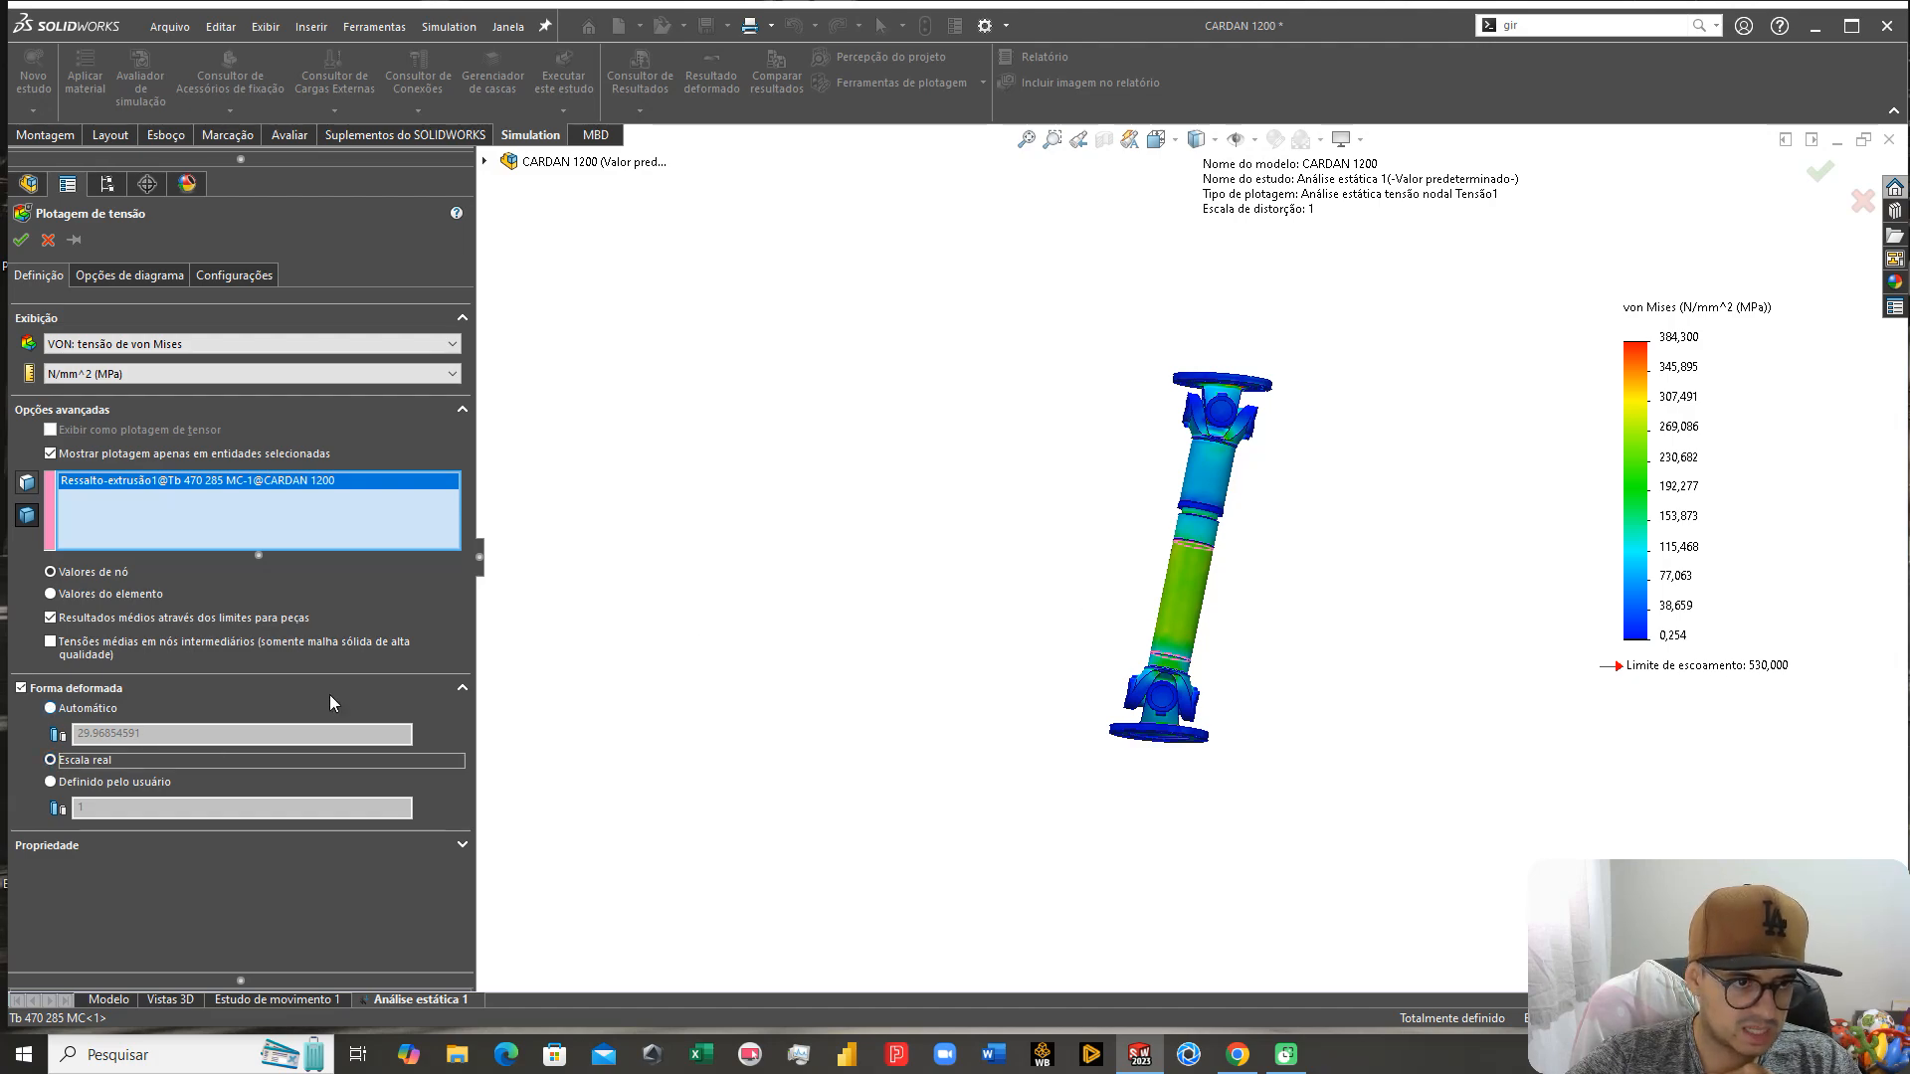
{"action": "left_click", "coordinate": [20, 239]}
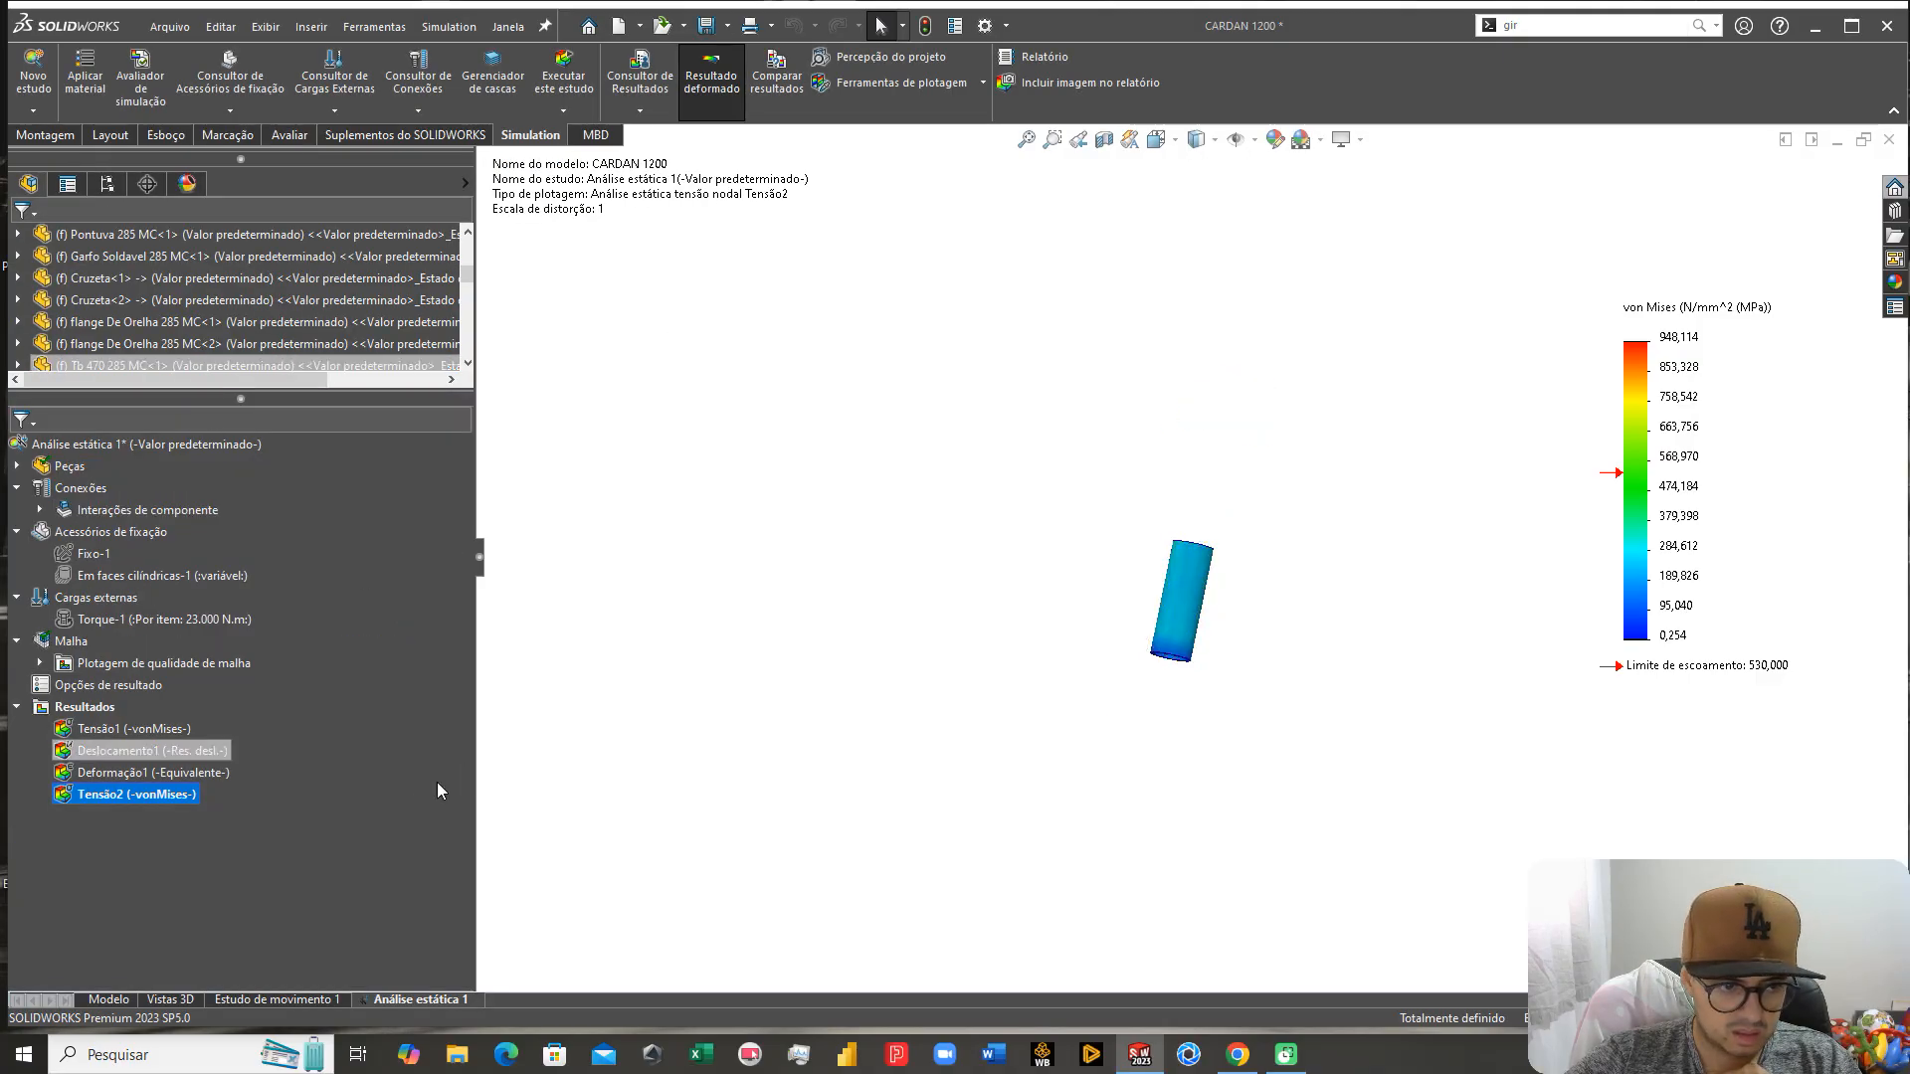
Step: Show the maximum annotation on the Tensão2 plot and examine where it points inside the tube
{"action": "right_click", "coordinate": [117, 795]}
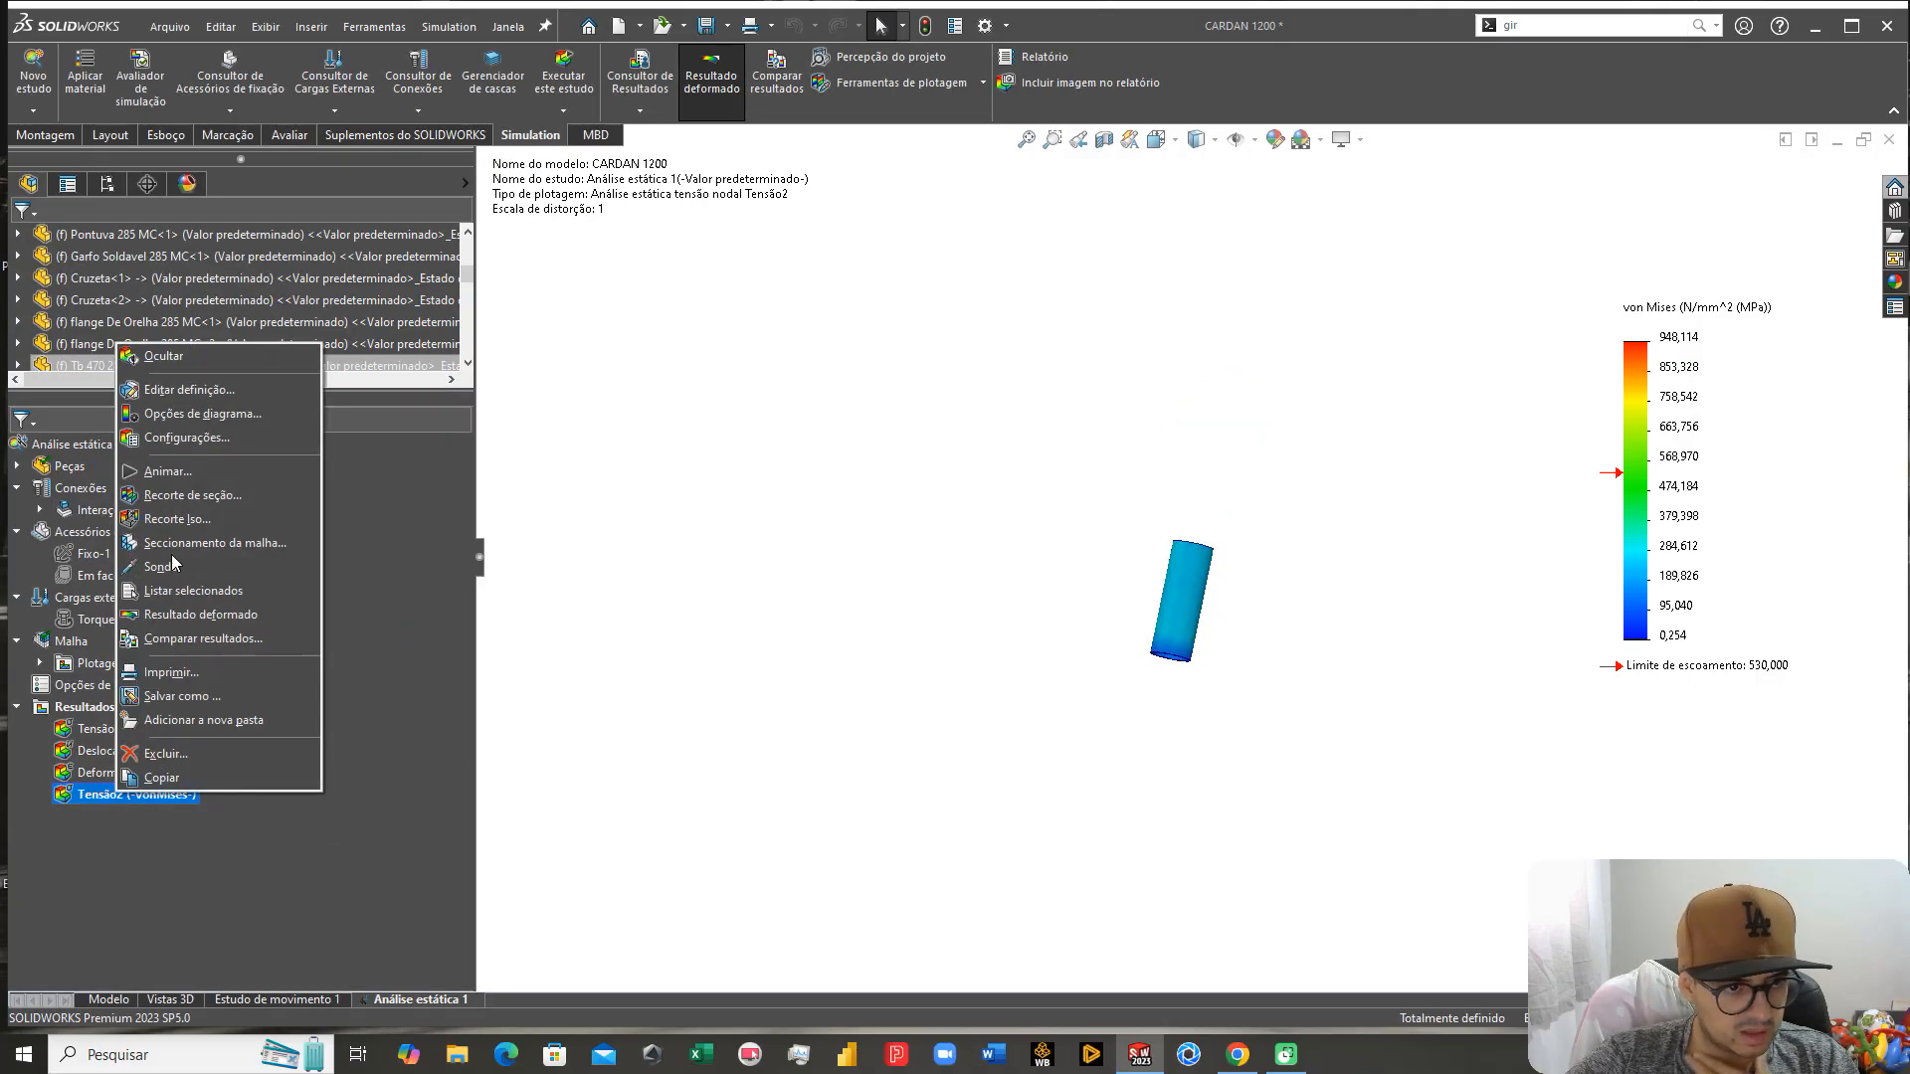
{"action": "left_click", "coordinate": [177, 390]}
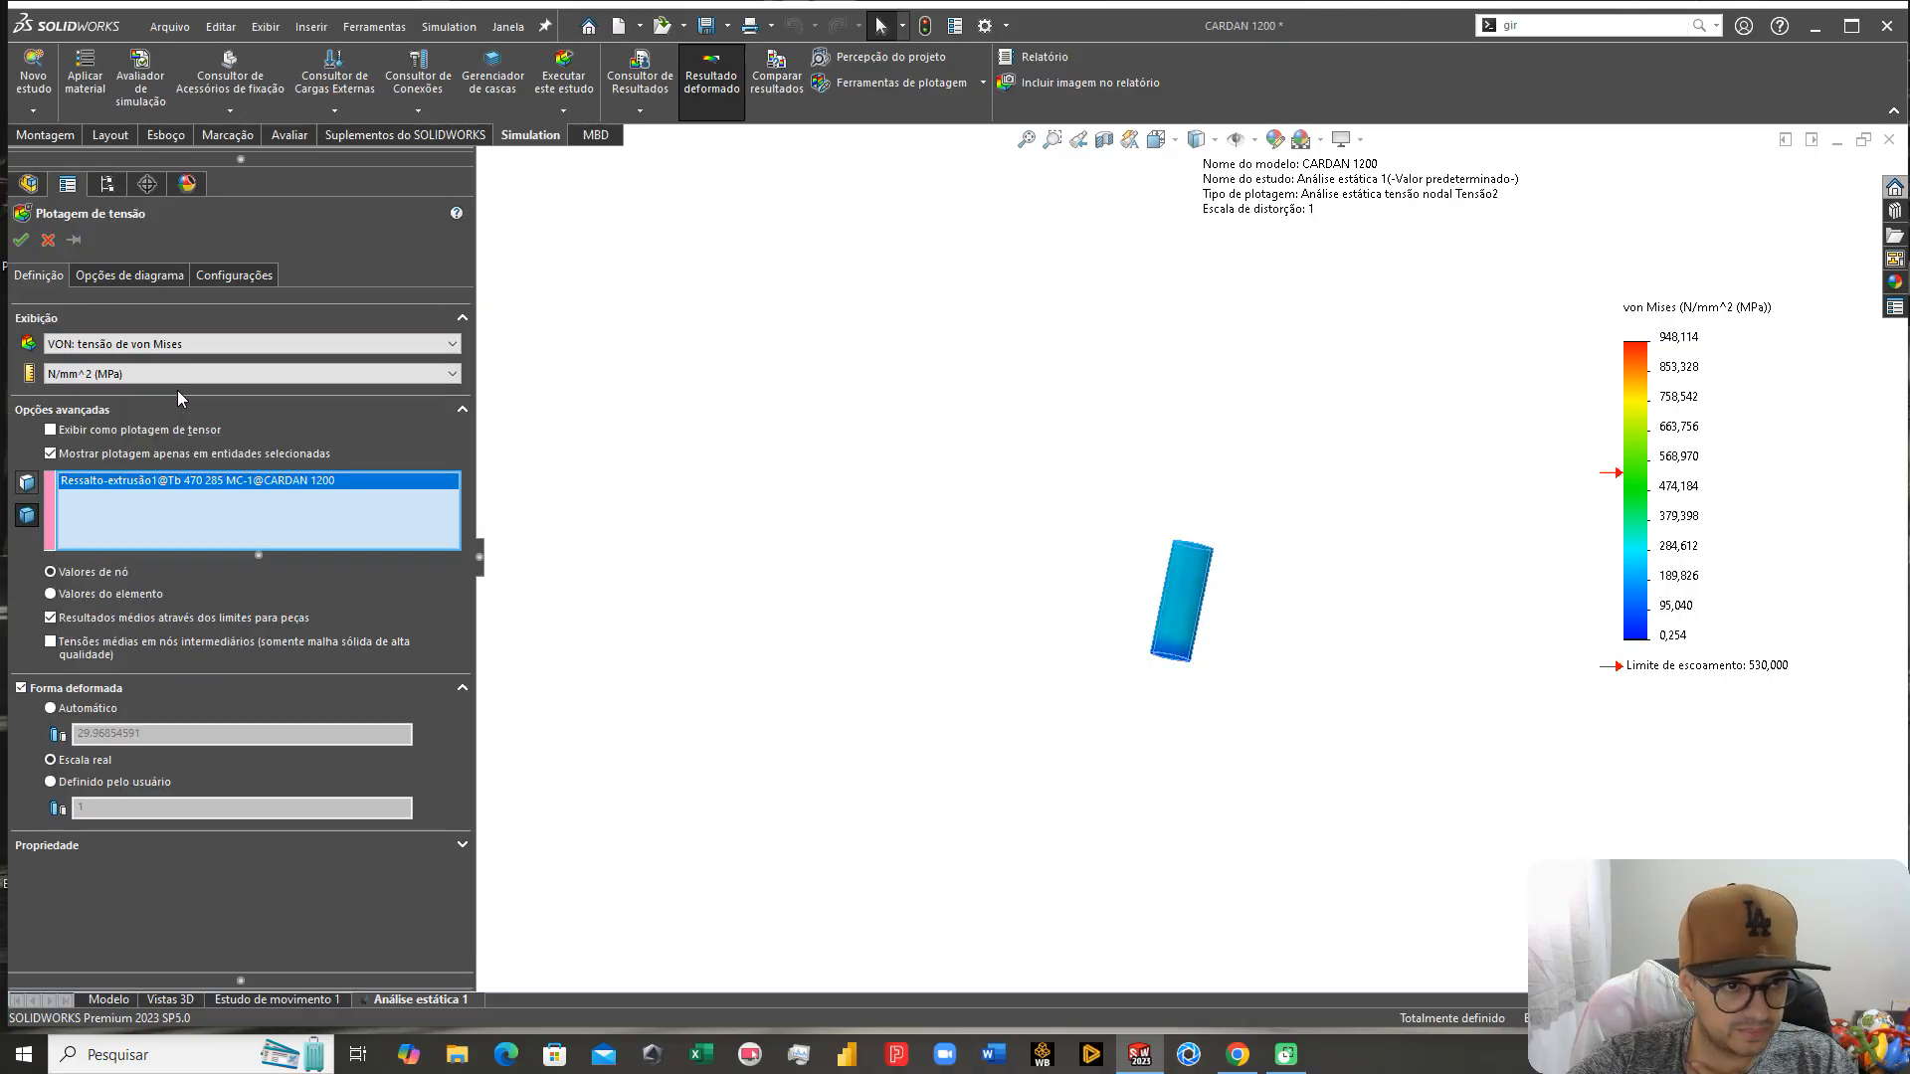
{"action": "left_click", "coordinate": [135, 281]}
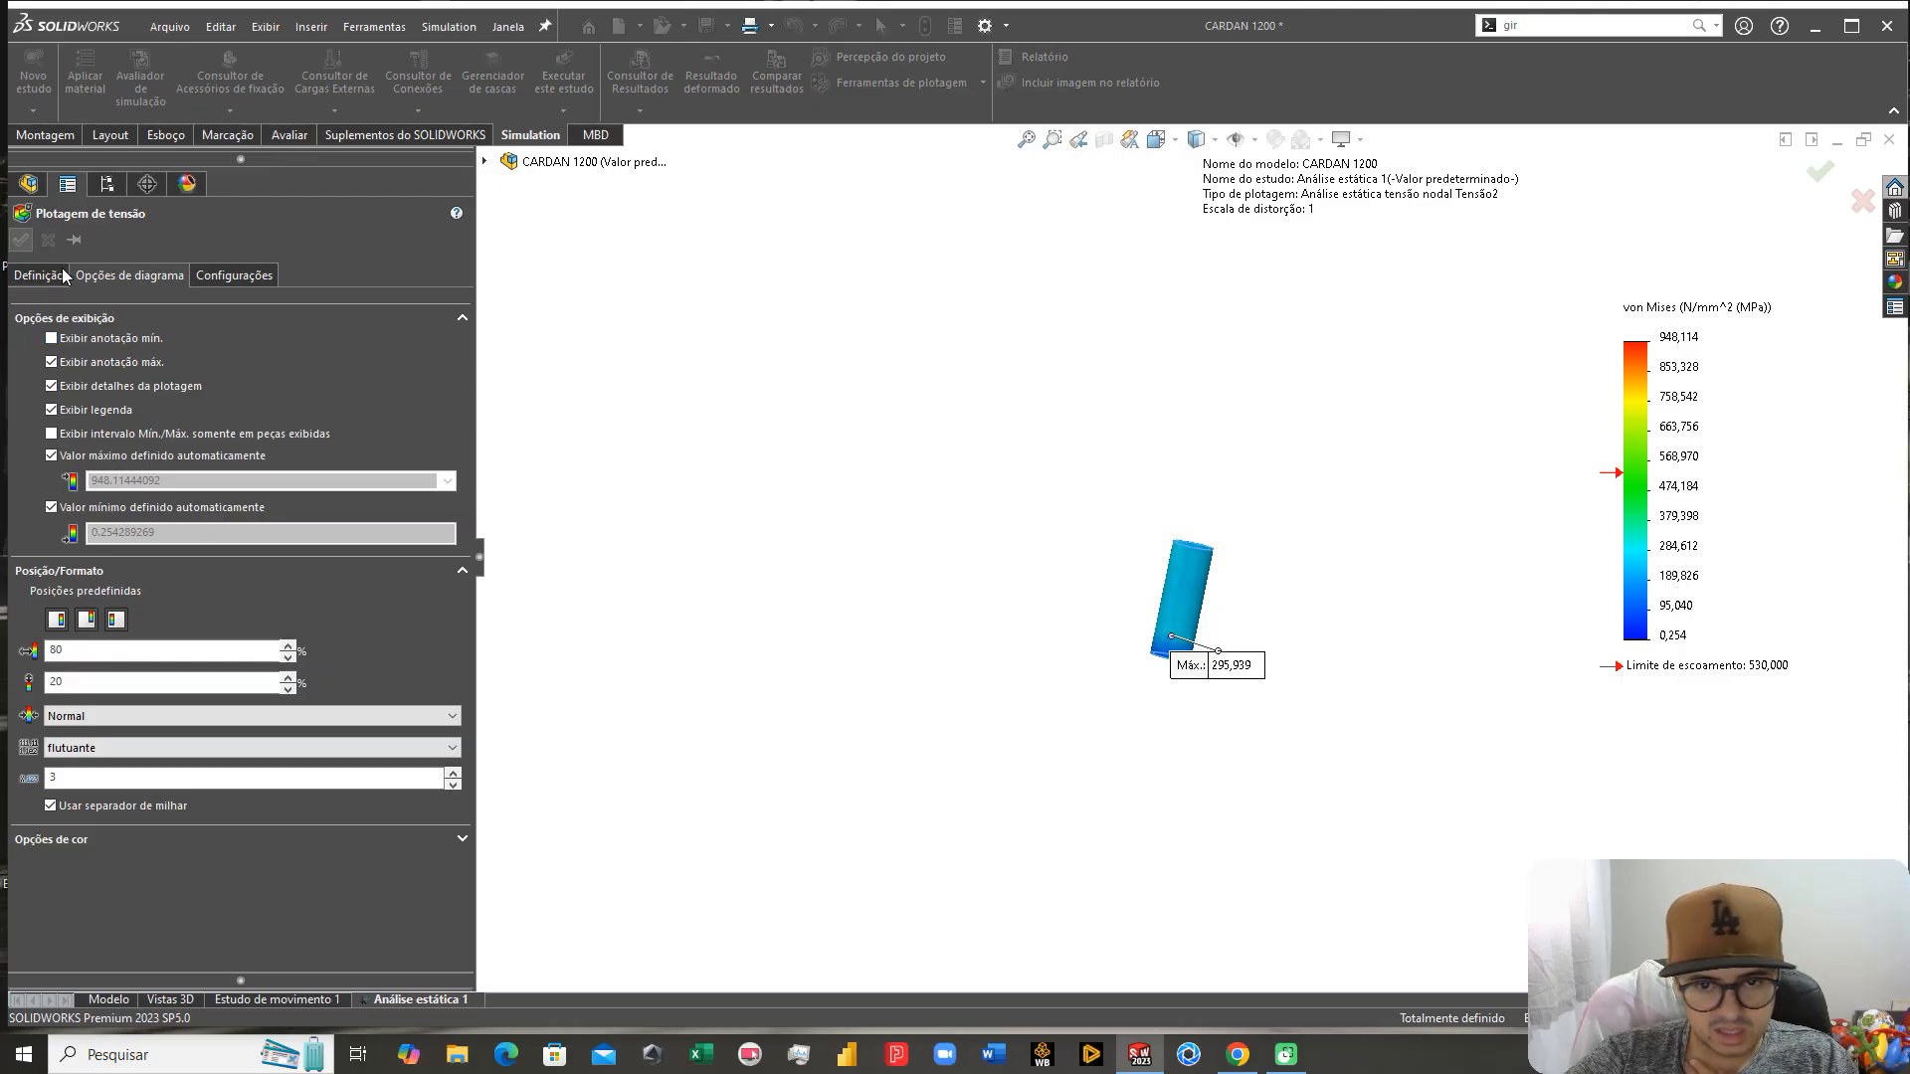
{"action": "left_click", "coordinate": [24, 242]}
{"action": "scroll", "coordinate": [1184, 597], "scroll_direction": "down", "scroll_amount": 10}
{"action": "middle_click_drag", "start_coordinate": [1099, 347], "coordinate": [1076, 251]}
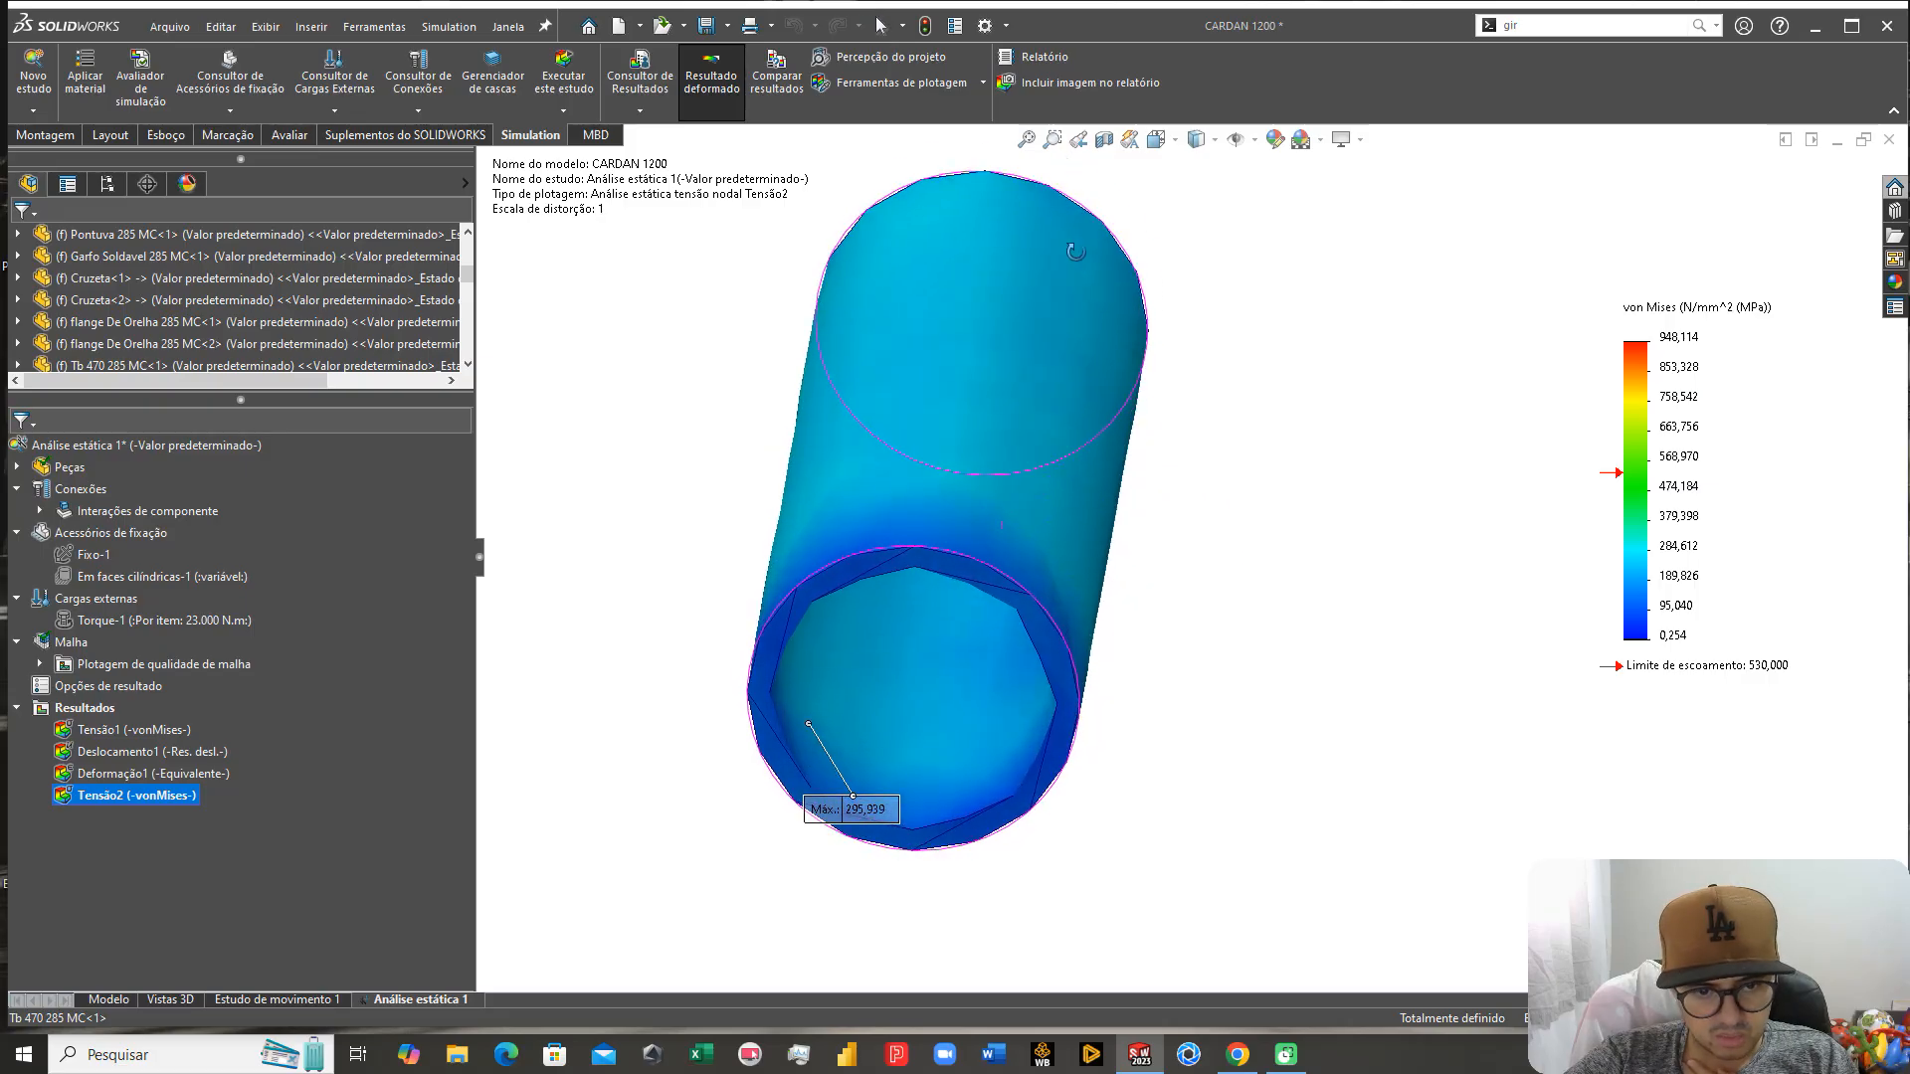
{"action": "scroll", "coordinate": [895, 837], "scroll_direction": "down", "scroll_amount": 4}
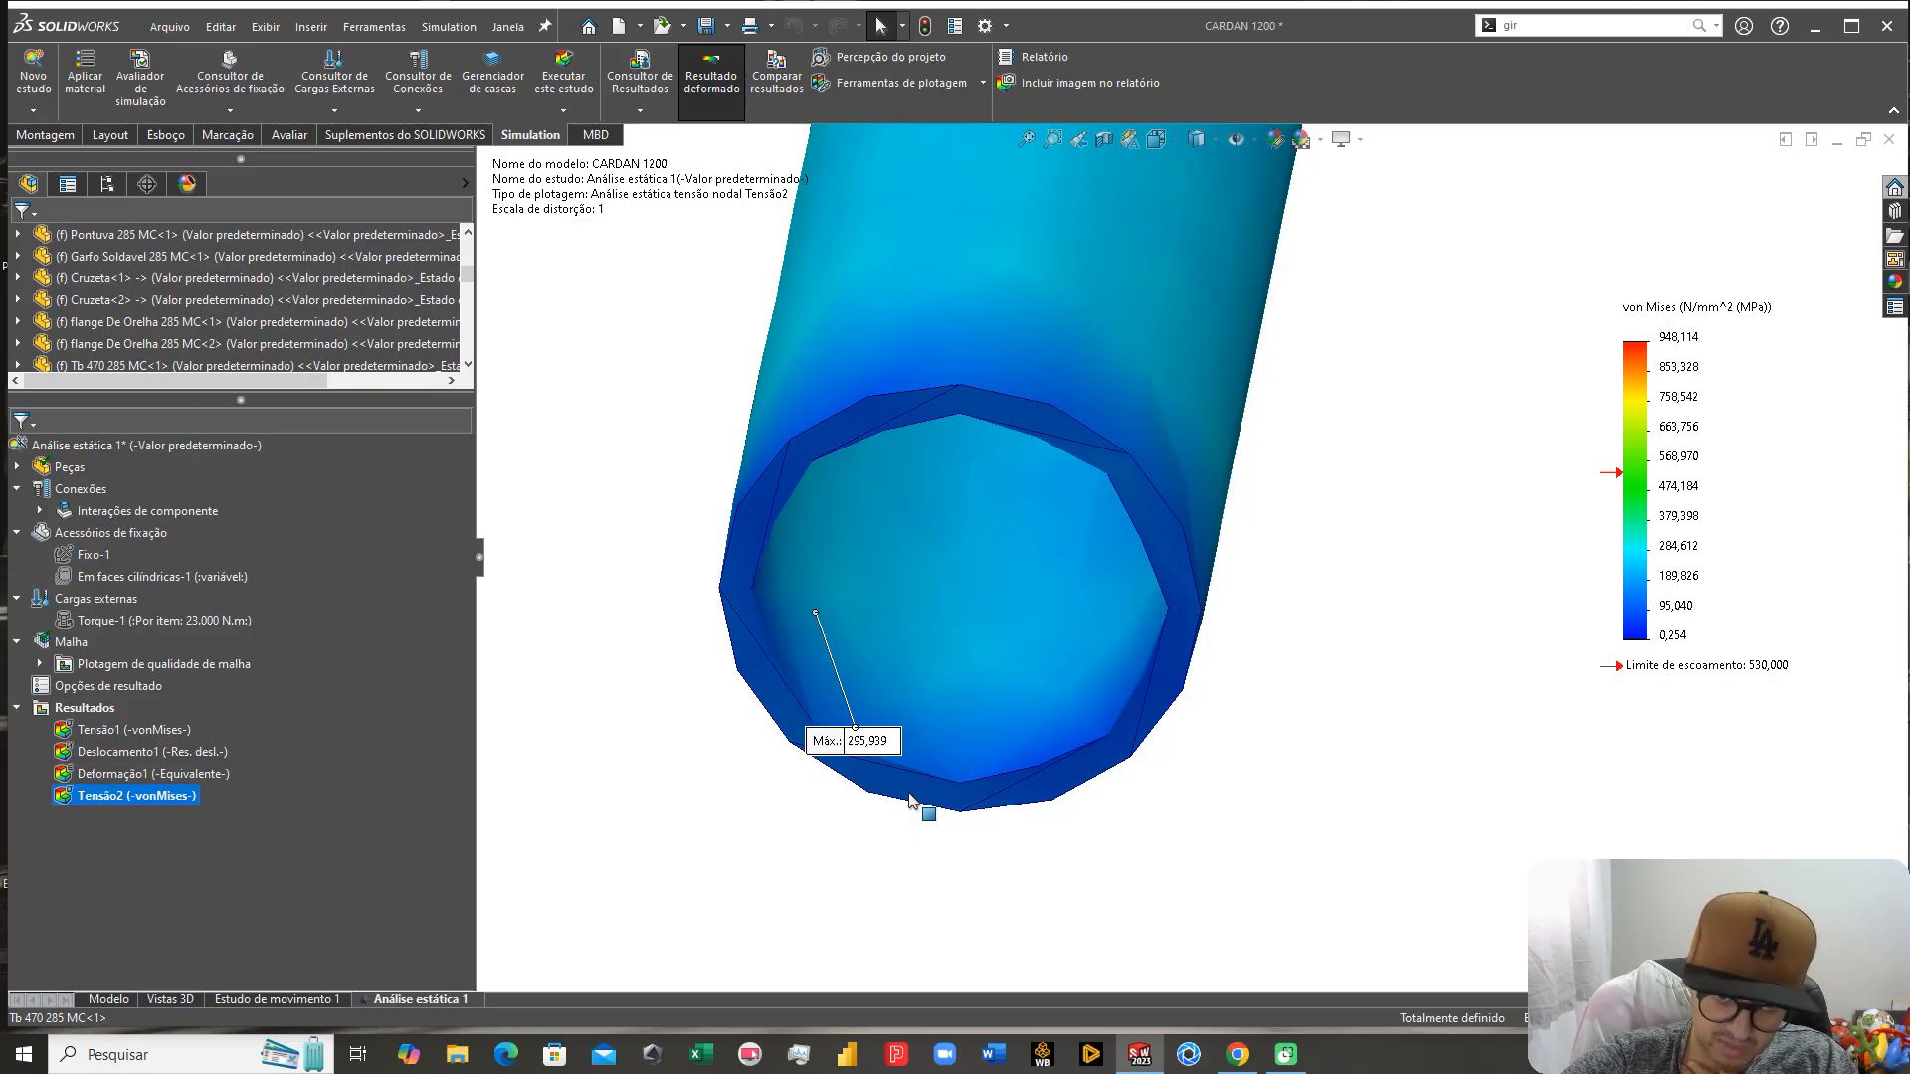
{"action": "scroll", "coordinate": [937, 711], "scroll_direction": "up", "scroll_amount": 5}
Step: Display the Tensão1 plot again and add a copy of the Tensão2 plot to the results
{"action": "double_click", "coordinate": [95, 729]}
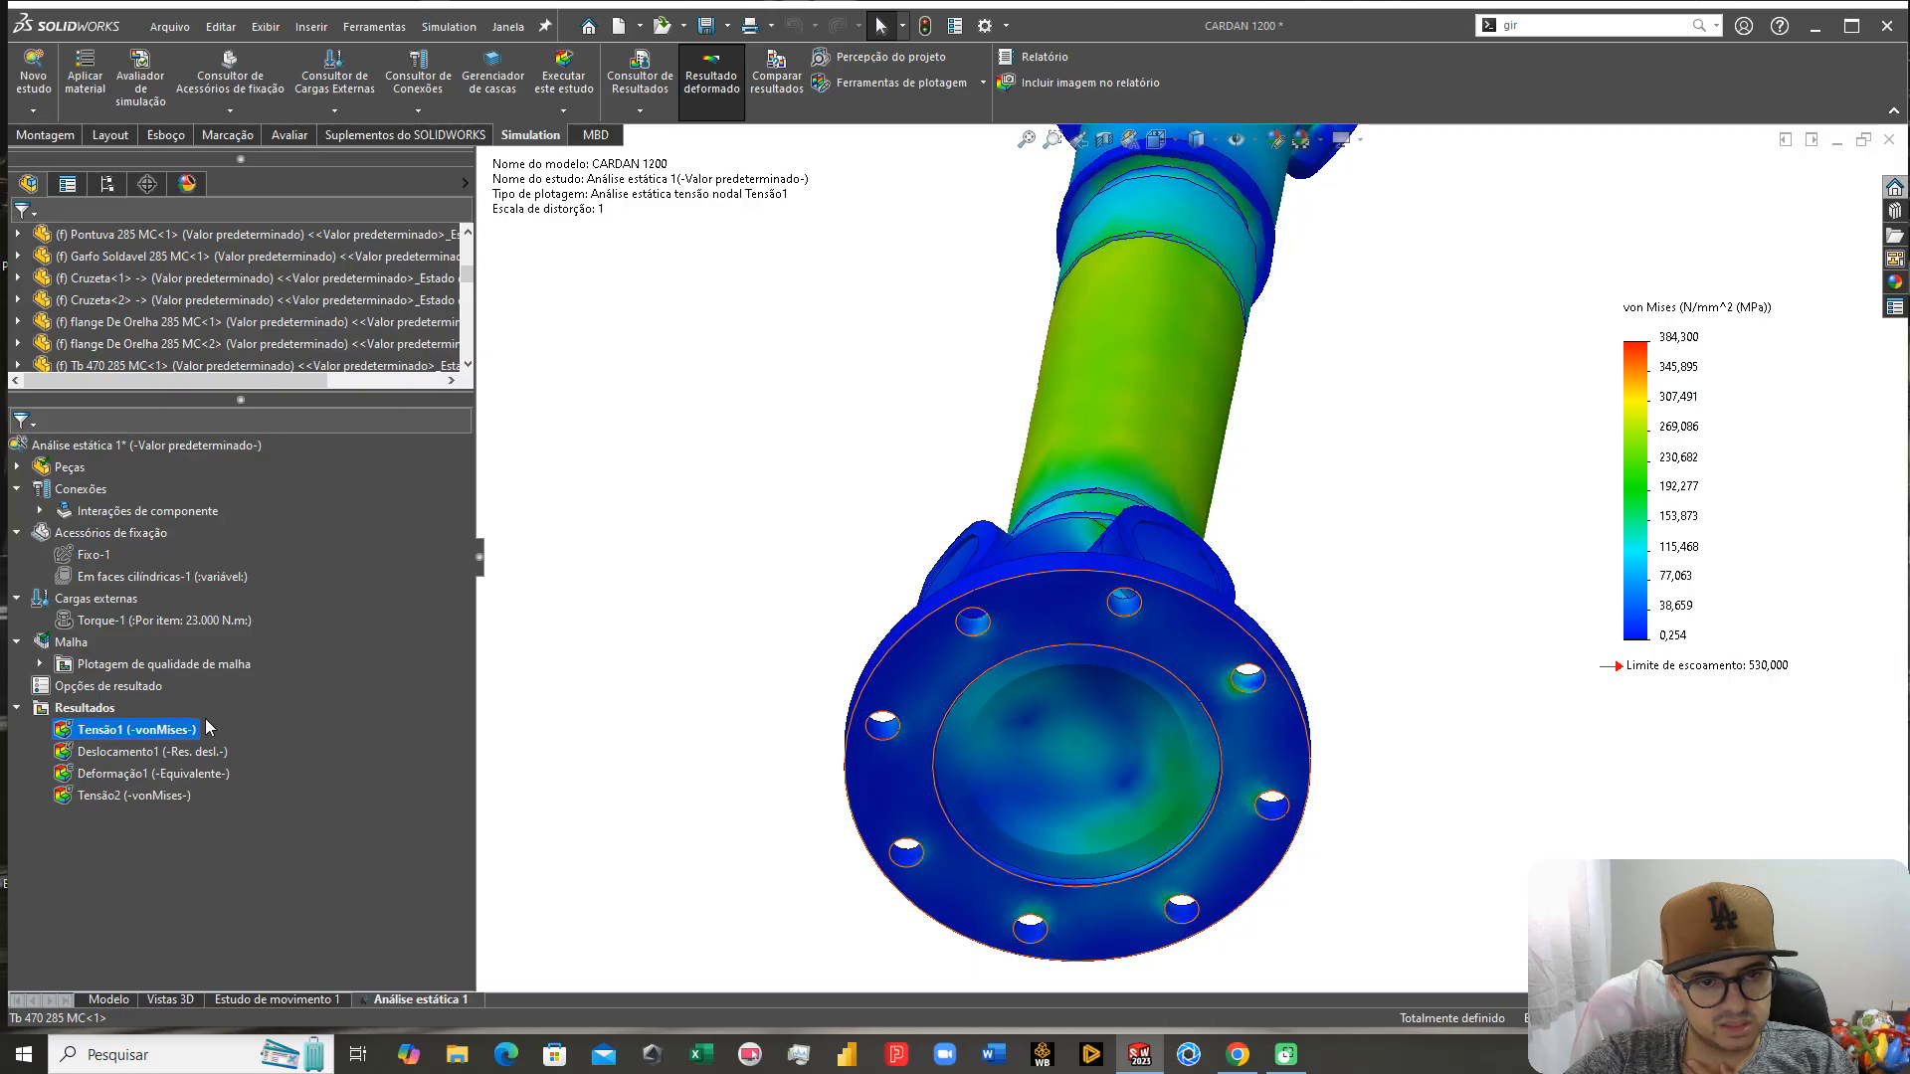
{"action": "right_click", "coordinate": [110, 799]}
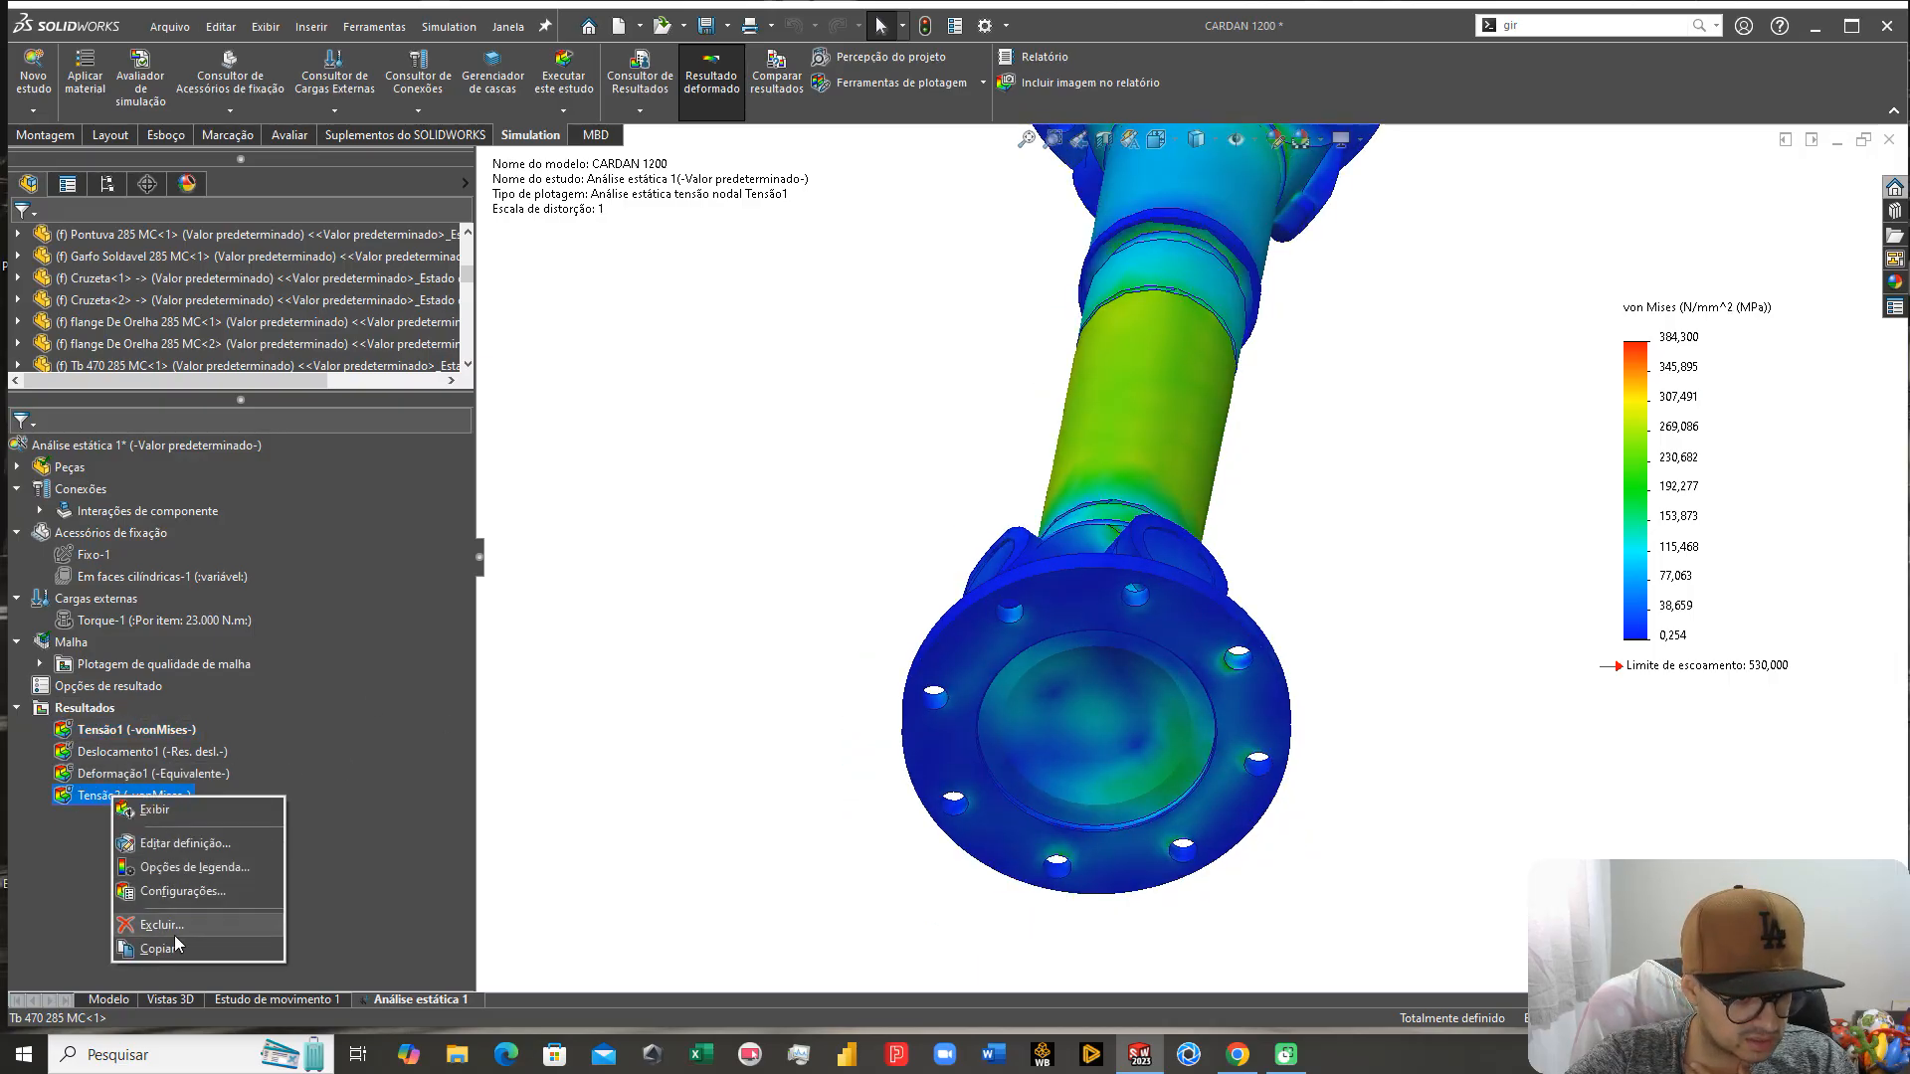
{"action": "left_click", "coordinate": [164, 949]}
{"action": "right_click", "coordinate": [151, 804]}
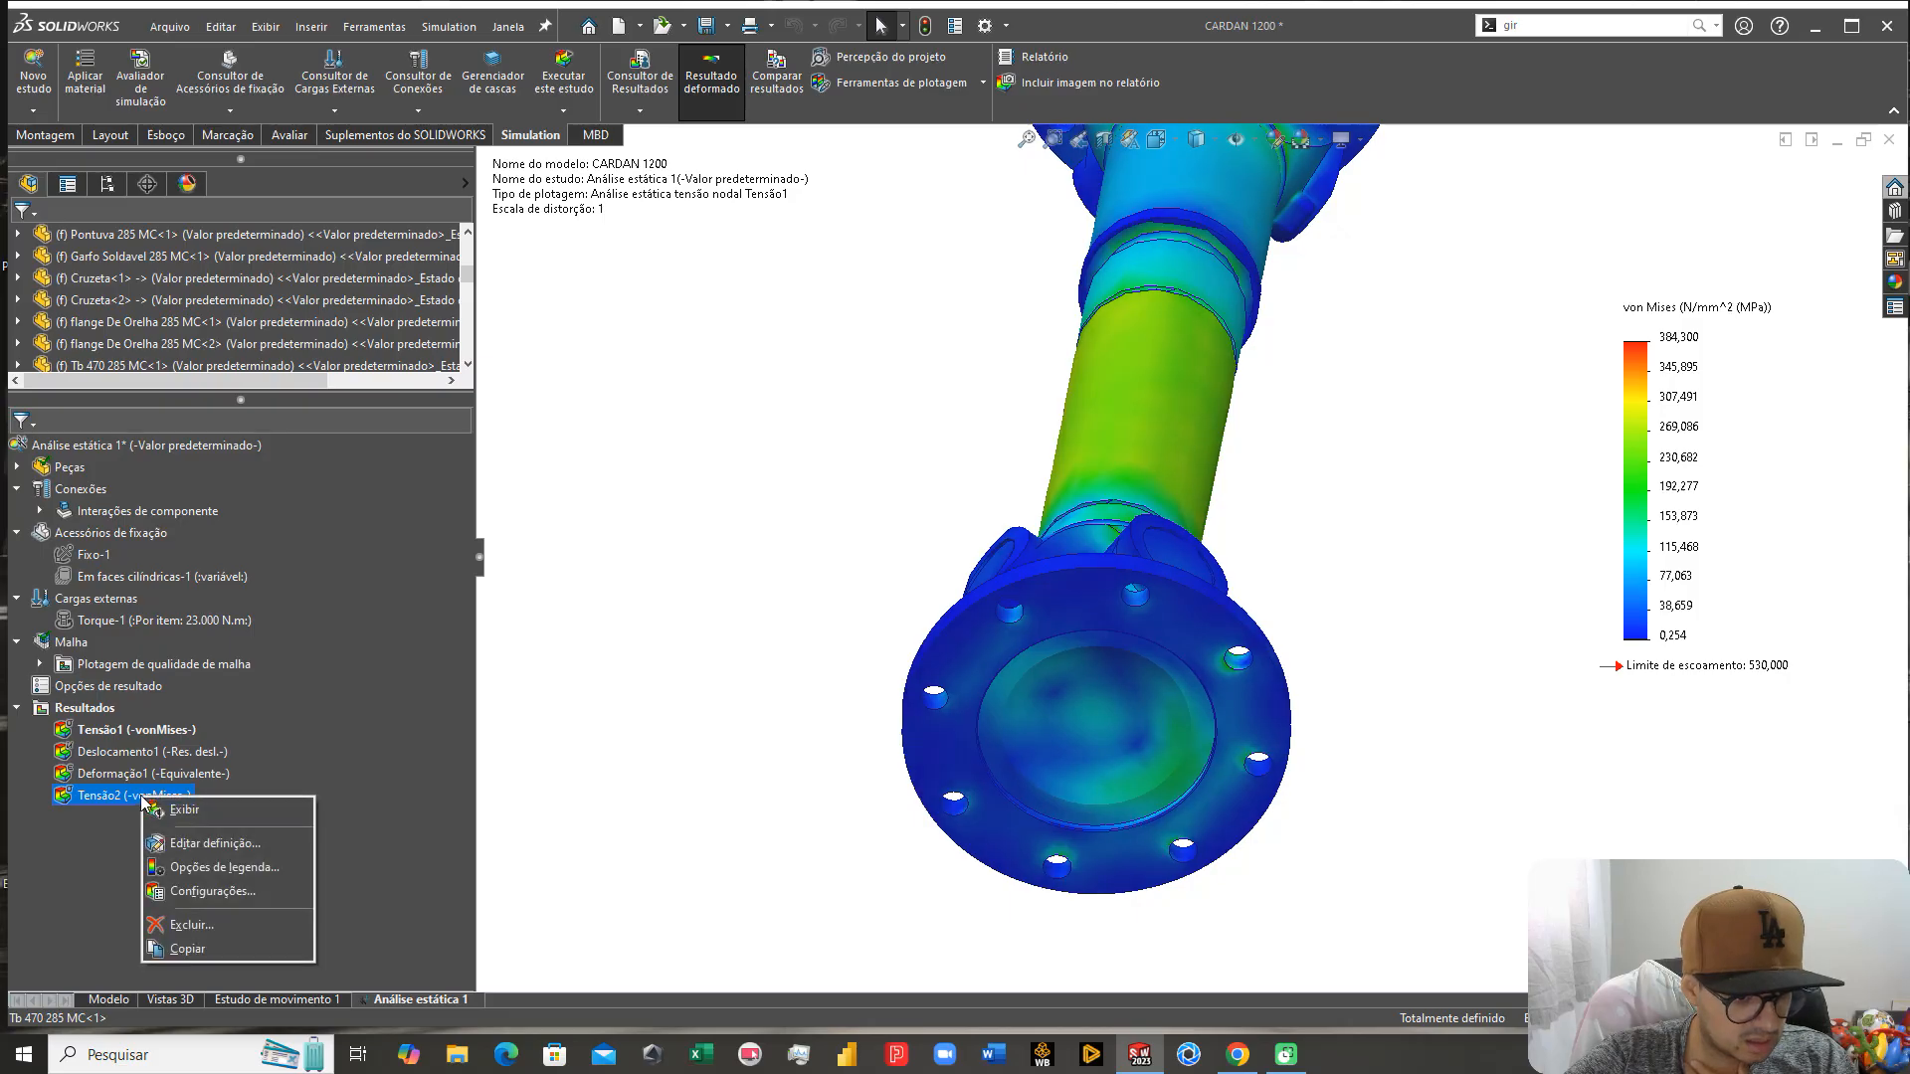
{"action": "right_click", "coordinate": [76, 708]}
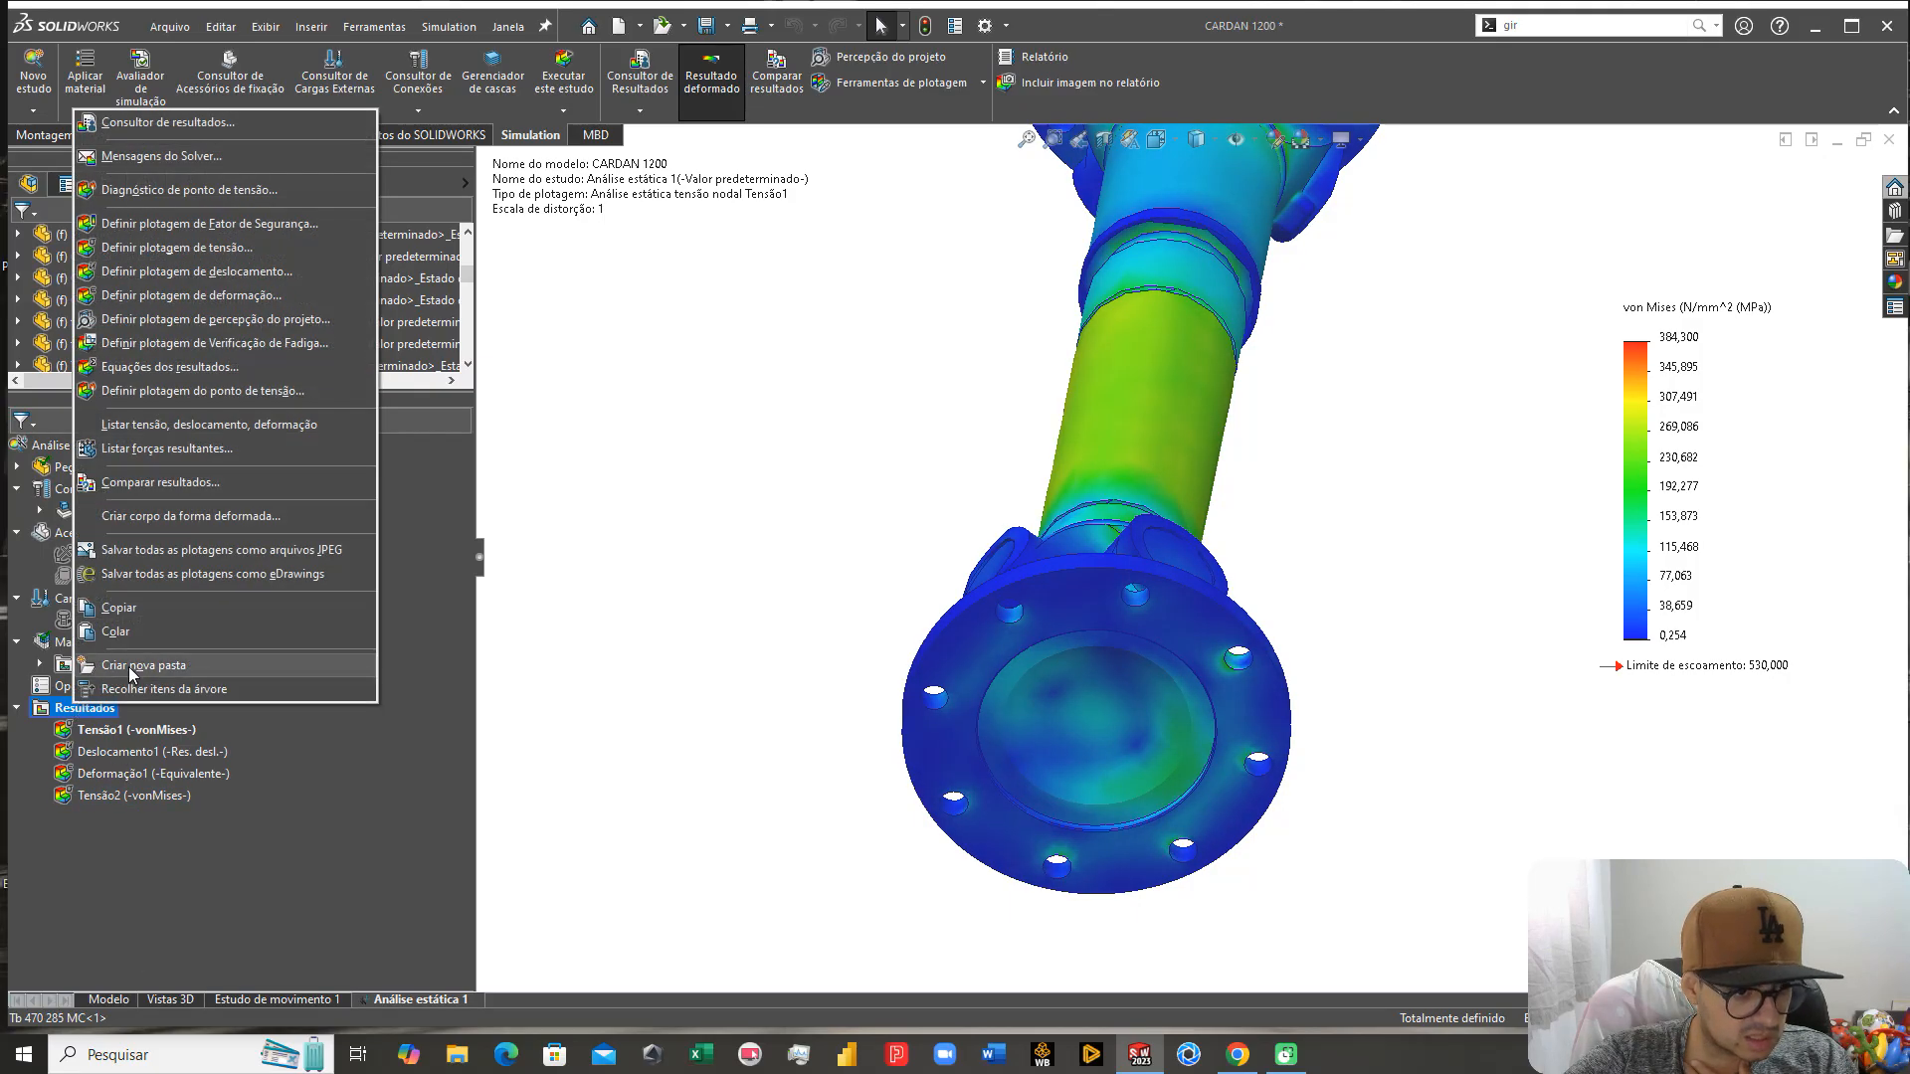
{"action": "left_click", "coordinate": [145, 630]}
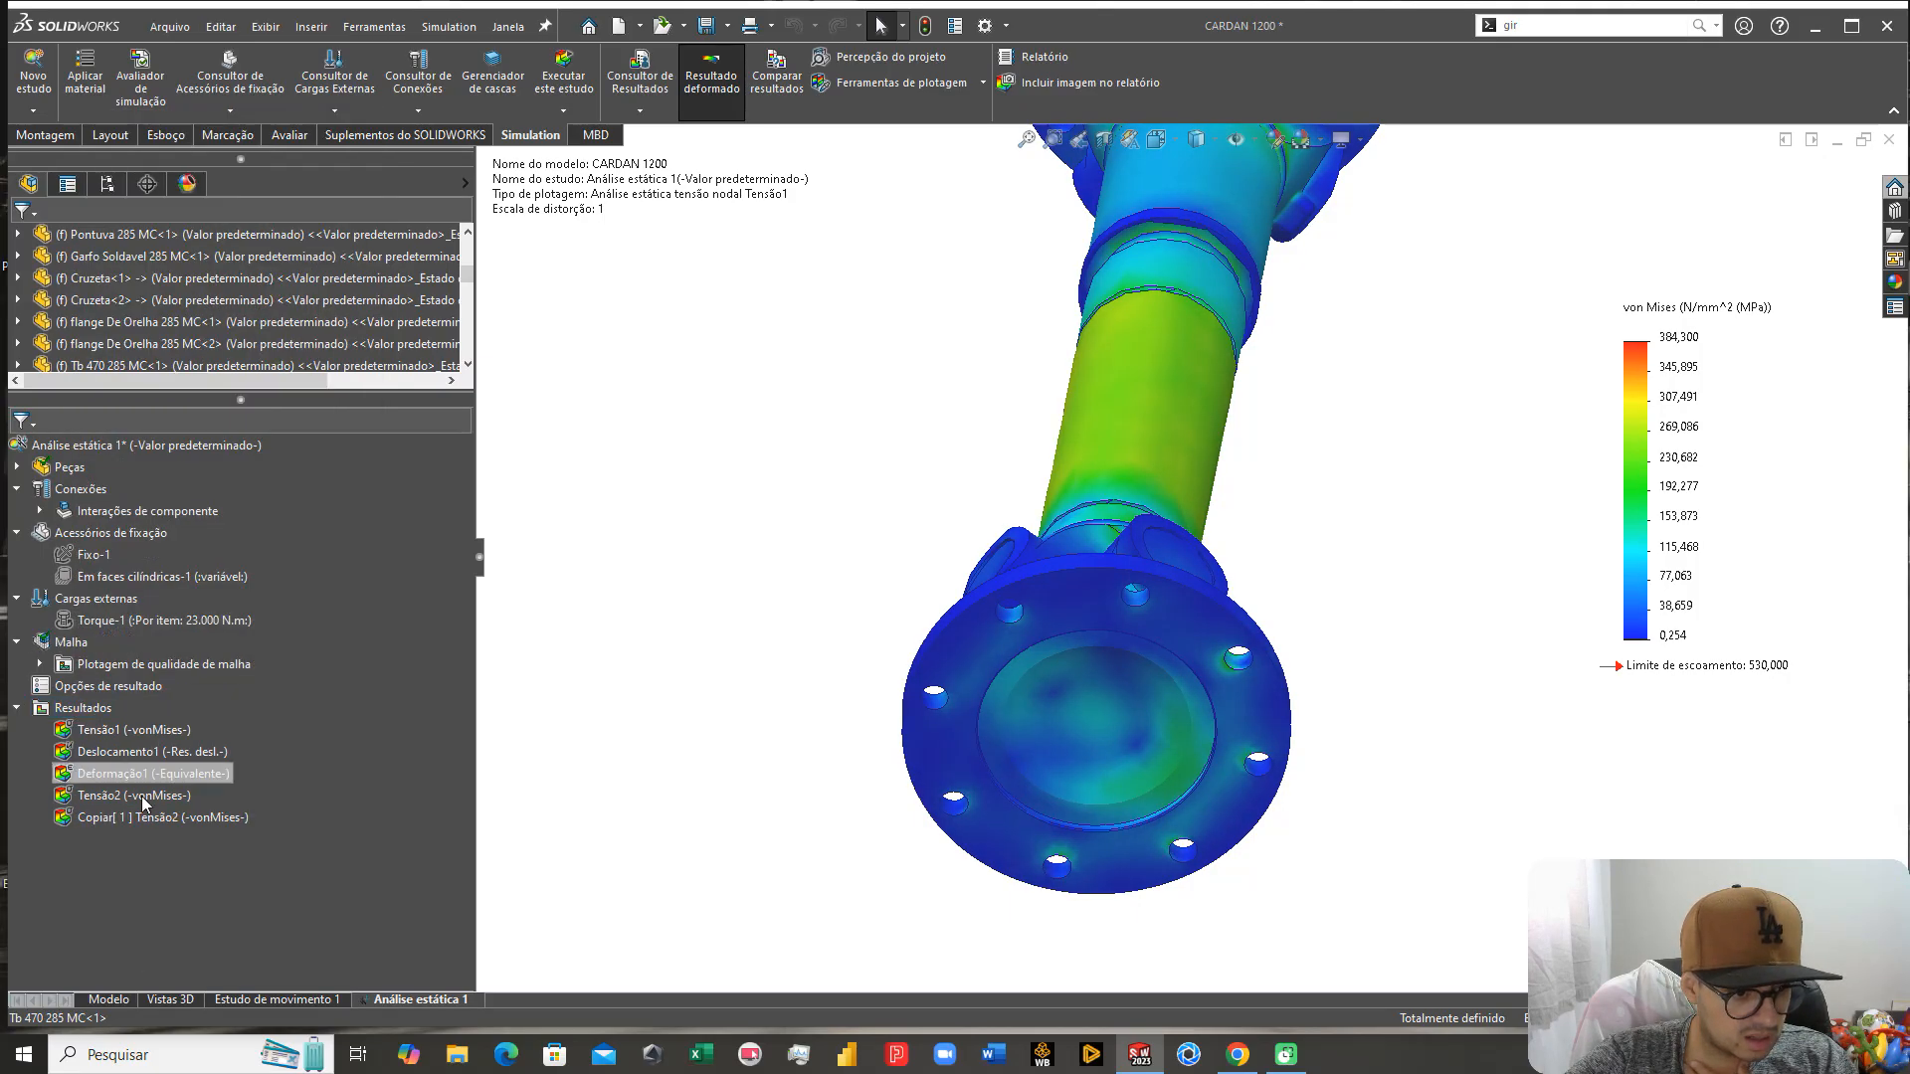
Step: Edit the copied stress plot's definition, replacing the tube body with the two joint cross bodies, Cruzeta-2 and Cruzeta-1
{"action": "right_click", "coordinate": [125, 823]}
{"action": "left_click", "coordinate": [188, 873]}
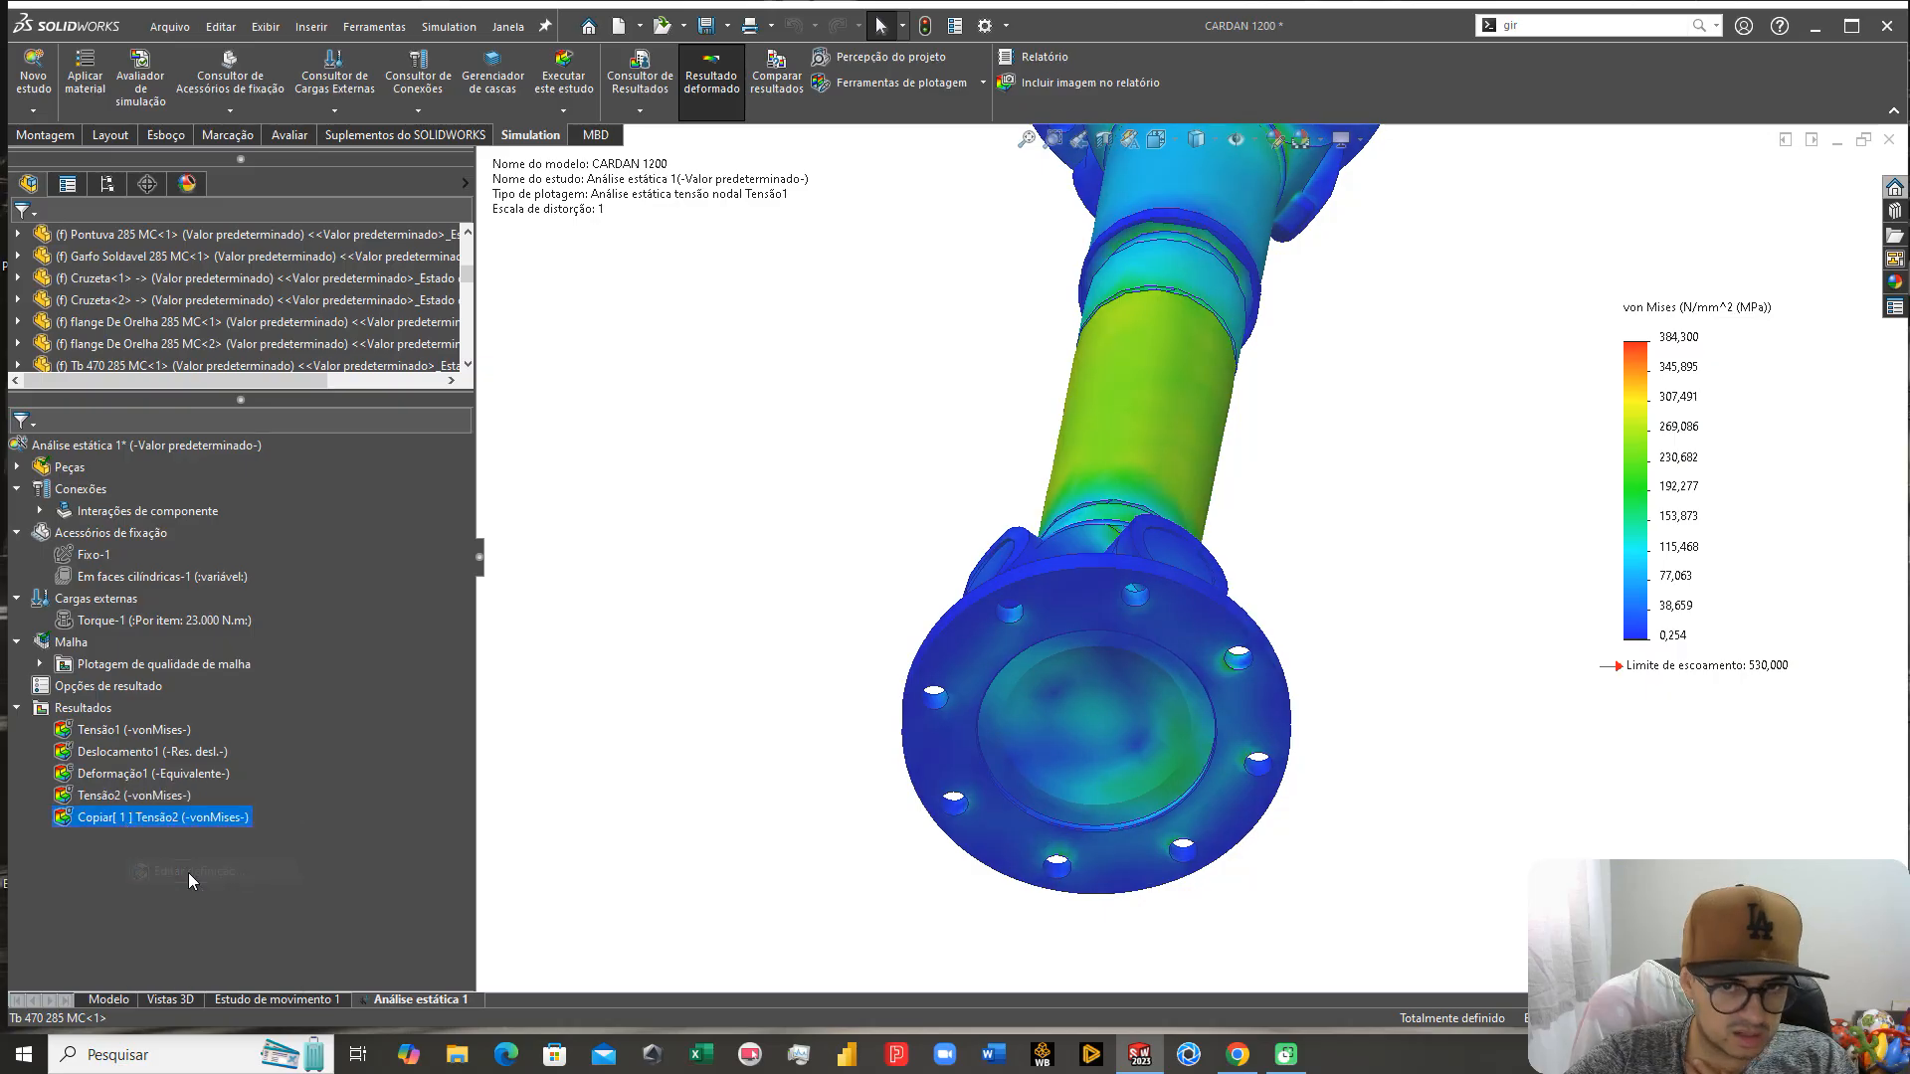
{"action": "left_click", "coordinate": [133, 479]}
{"action": "key", "text": "Delete"}
{"action": "middle_click_drag", "start_coordinate": [716, 559], "coordinate": [698, 746]}
{"action": "middle_click_drag", "start_coordinate": [1030, 801], "coordinate": [1041, 1045]}
{"action": "left_click", "coordinate": [943, 845]}
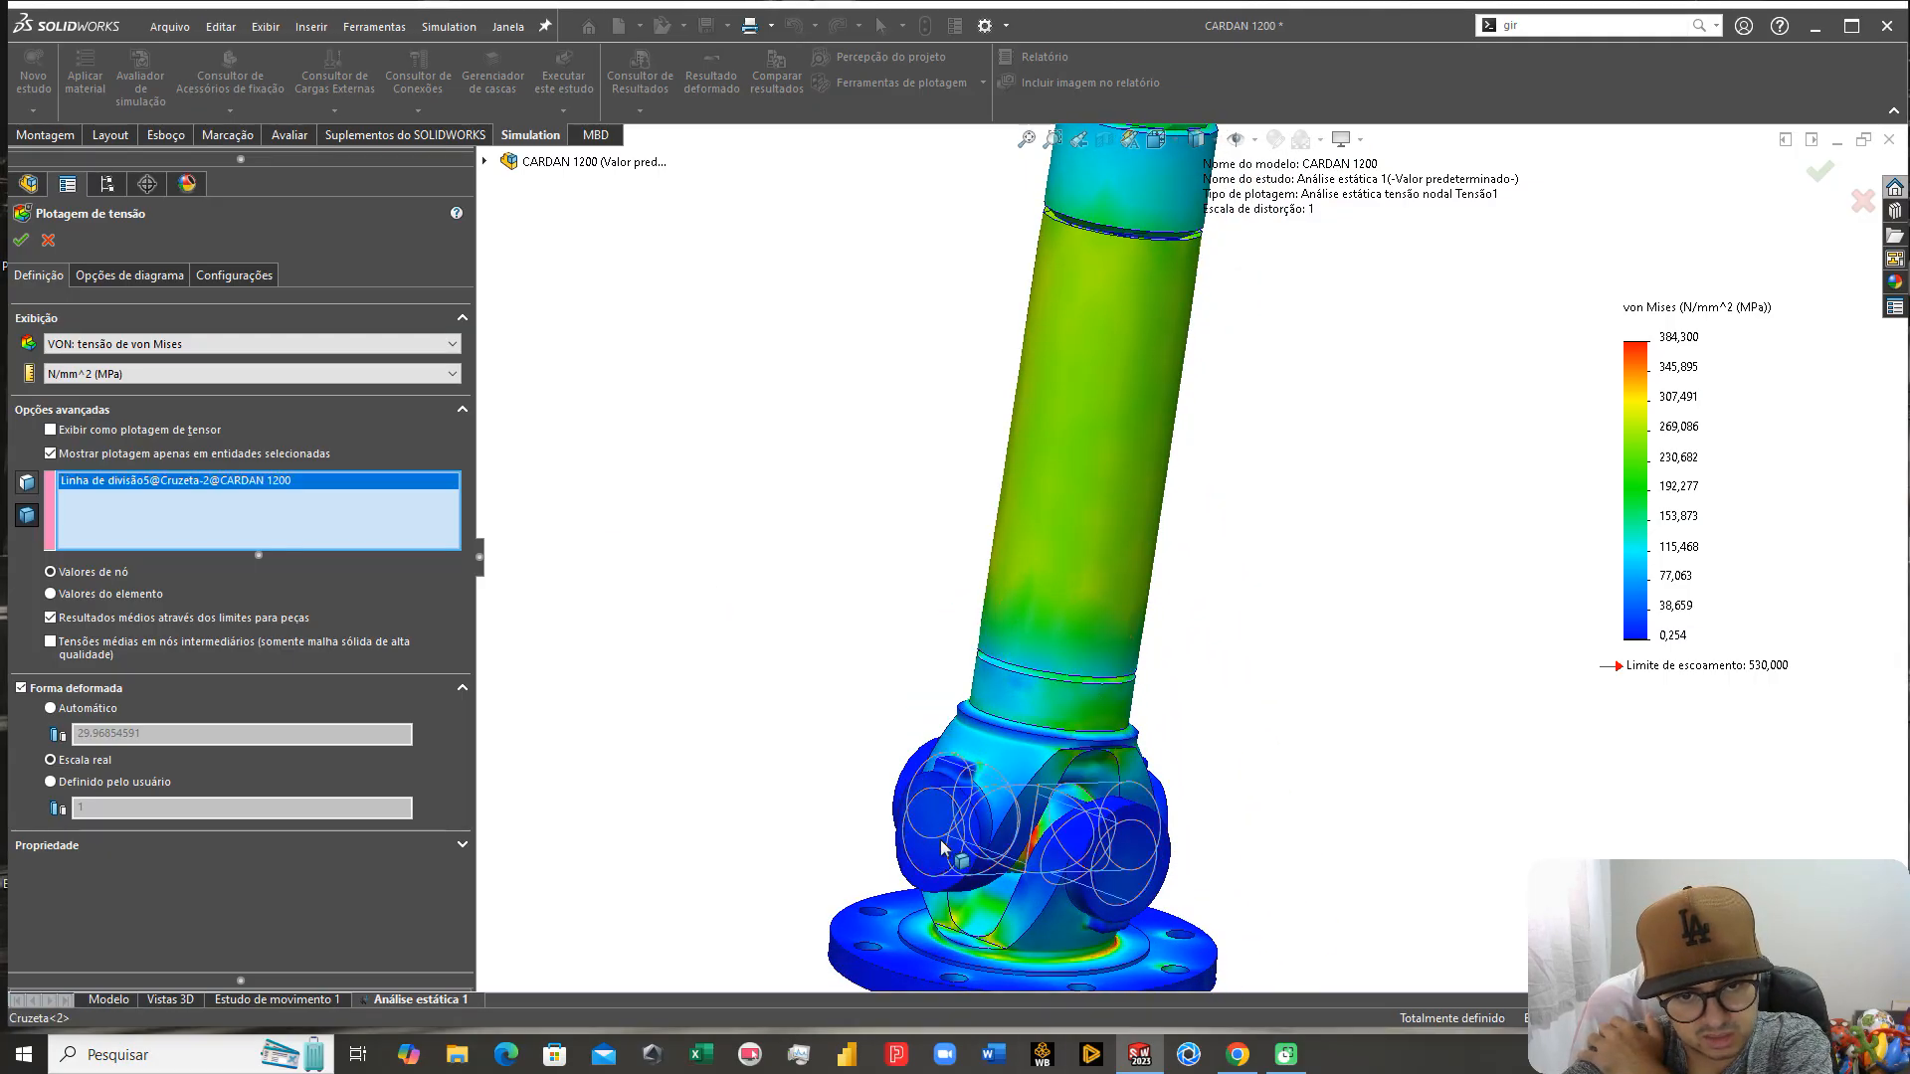
{"action": "scroll", "coordinate": [1017, 671], "scroll_direction": "up", "scroll_amount": 6}
{"action": "scroll", "coordinate": [1172, 382], "scroll_direction": "down", "scroll_amount": 4}
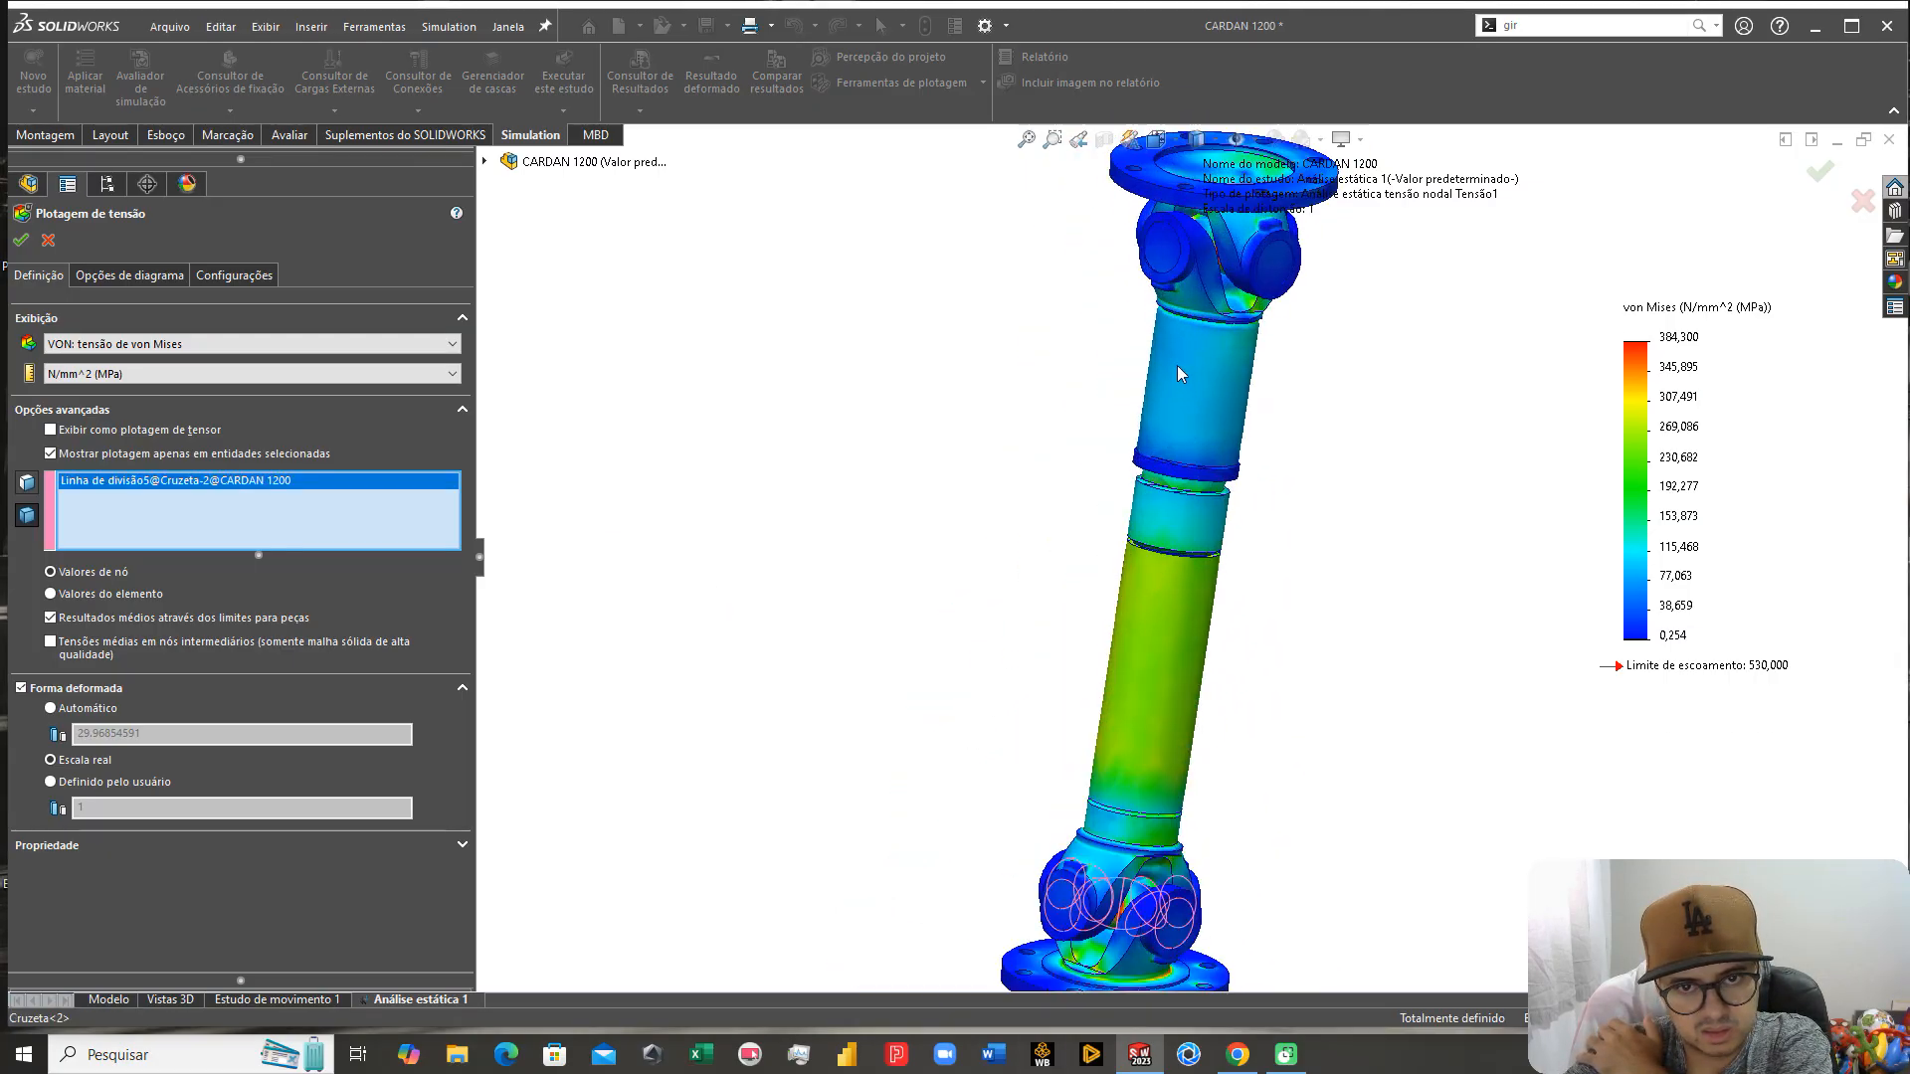
{"action": "left_click", "coordinate": [1166, 255]}
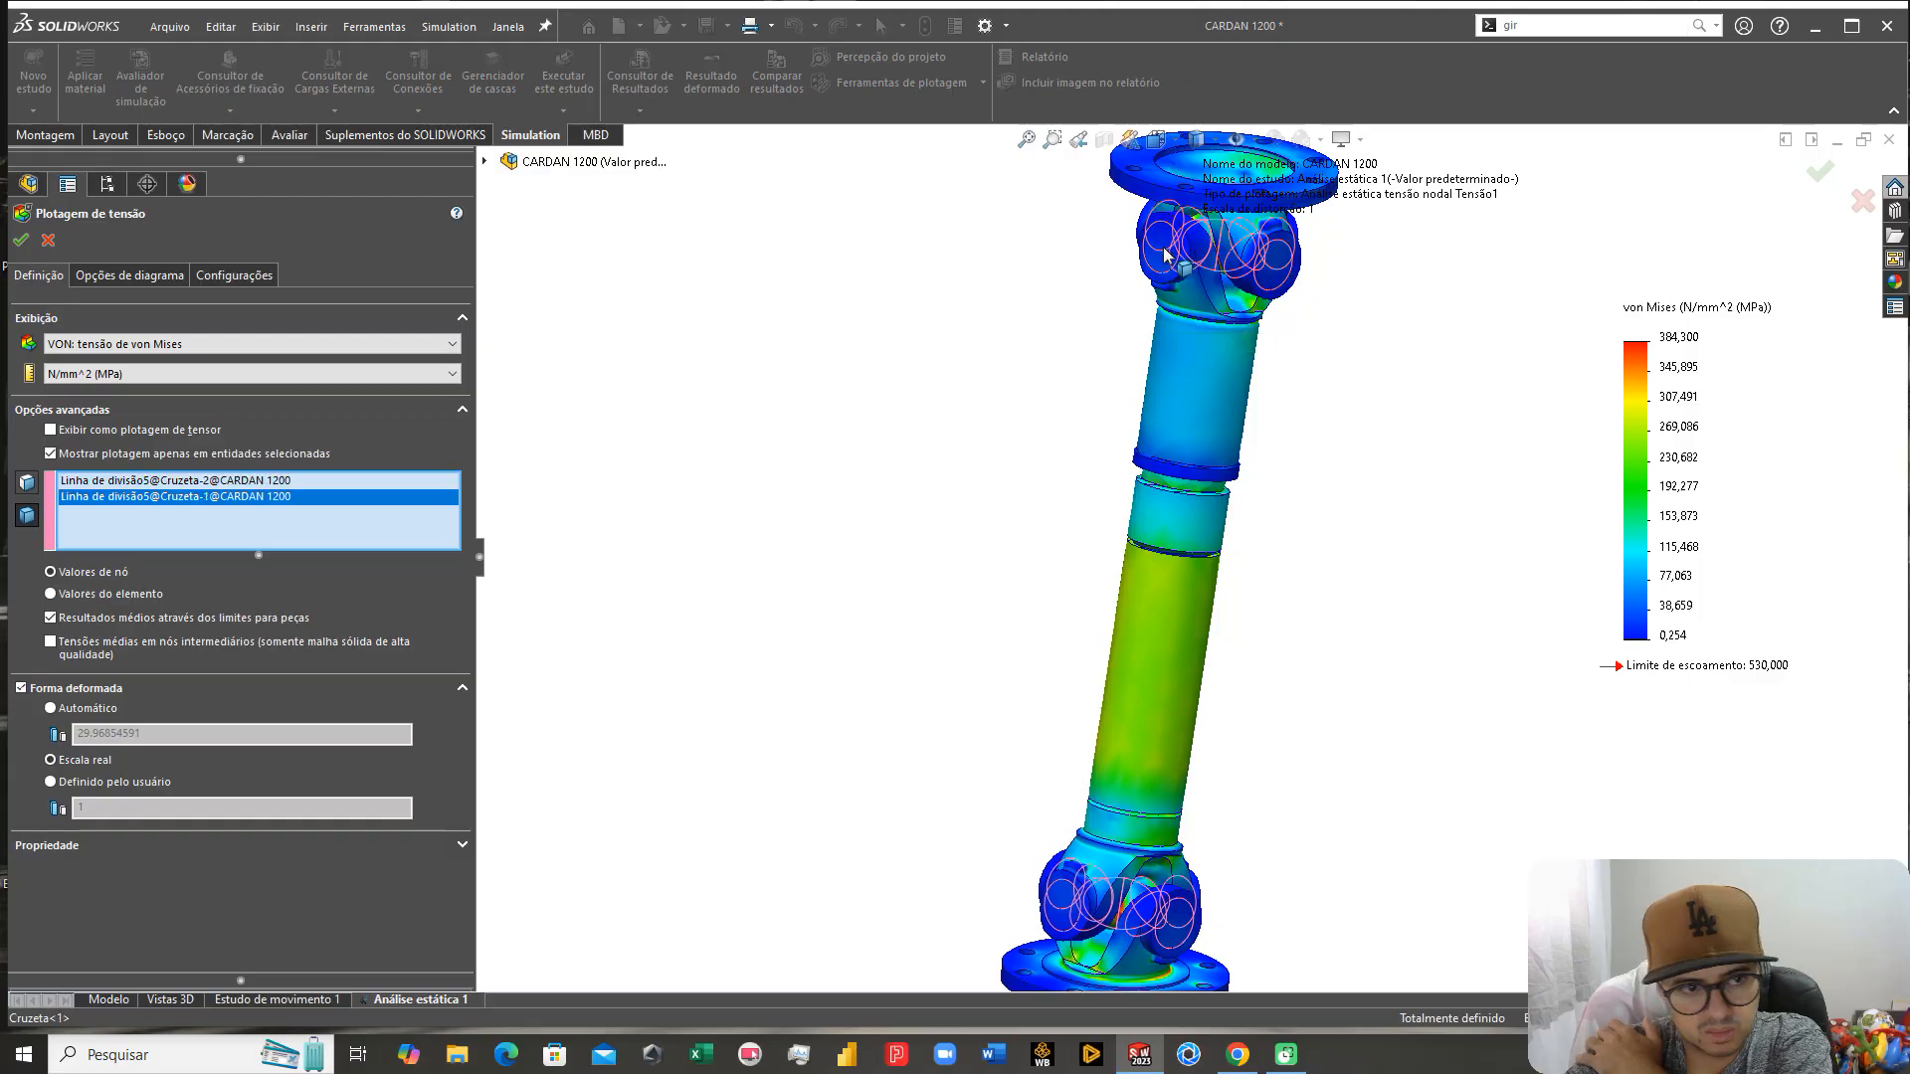
{"action": "left_click", "coordinate": [21, 241]}
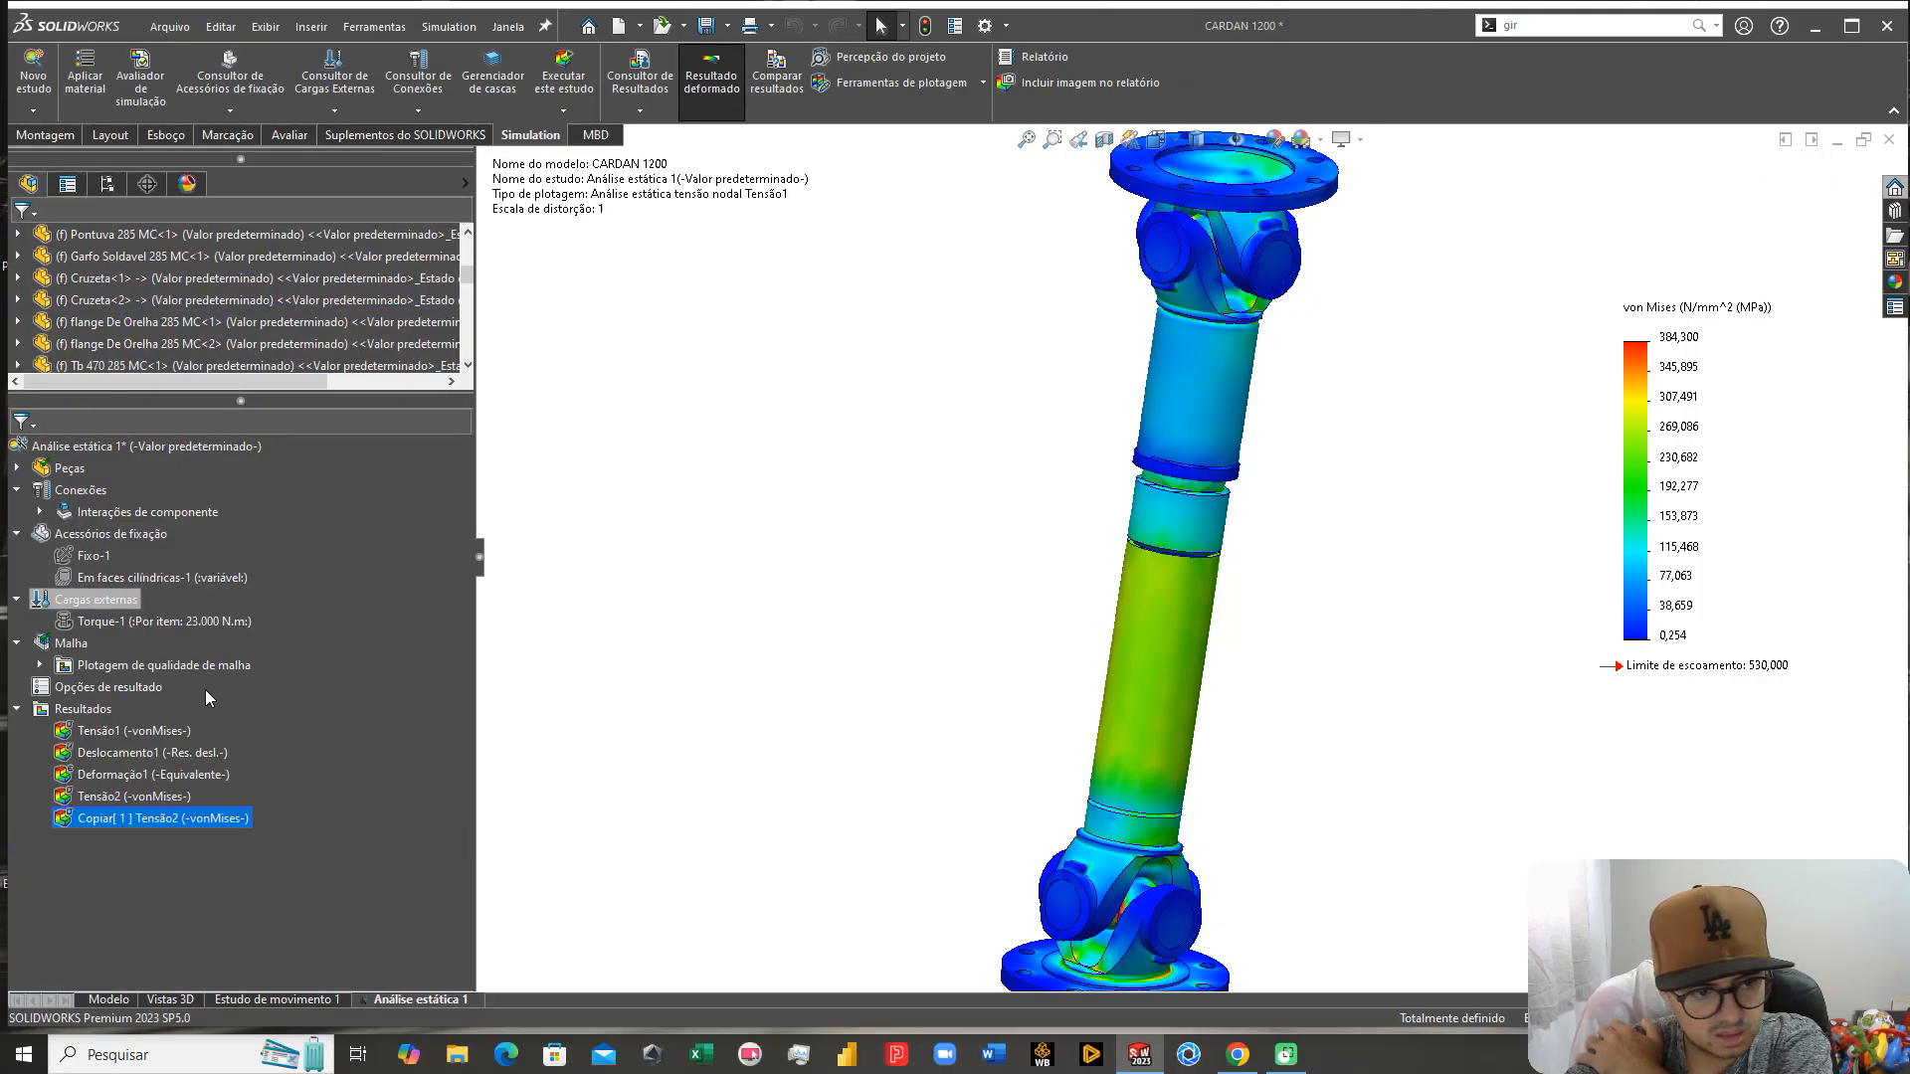
Step: Display the copied plot, move its maximum annotation beside the upper cross, and compare the crosses with the Tensão1 plot
{"action": "double_click", "coordinate": [139, 822]}
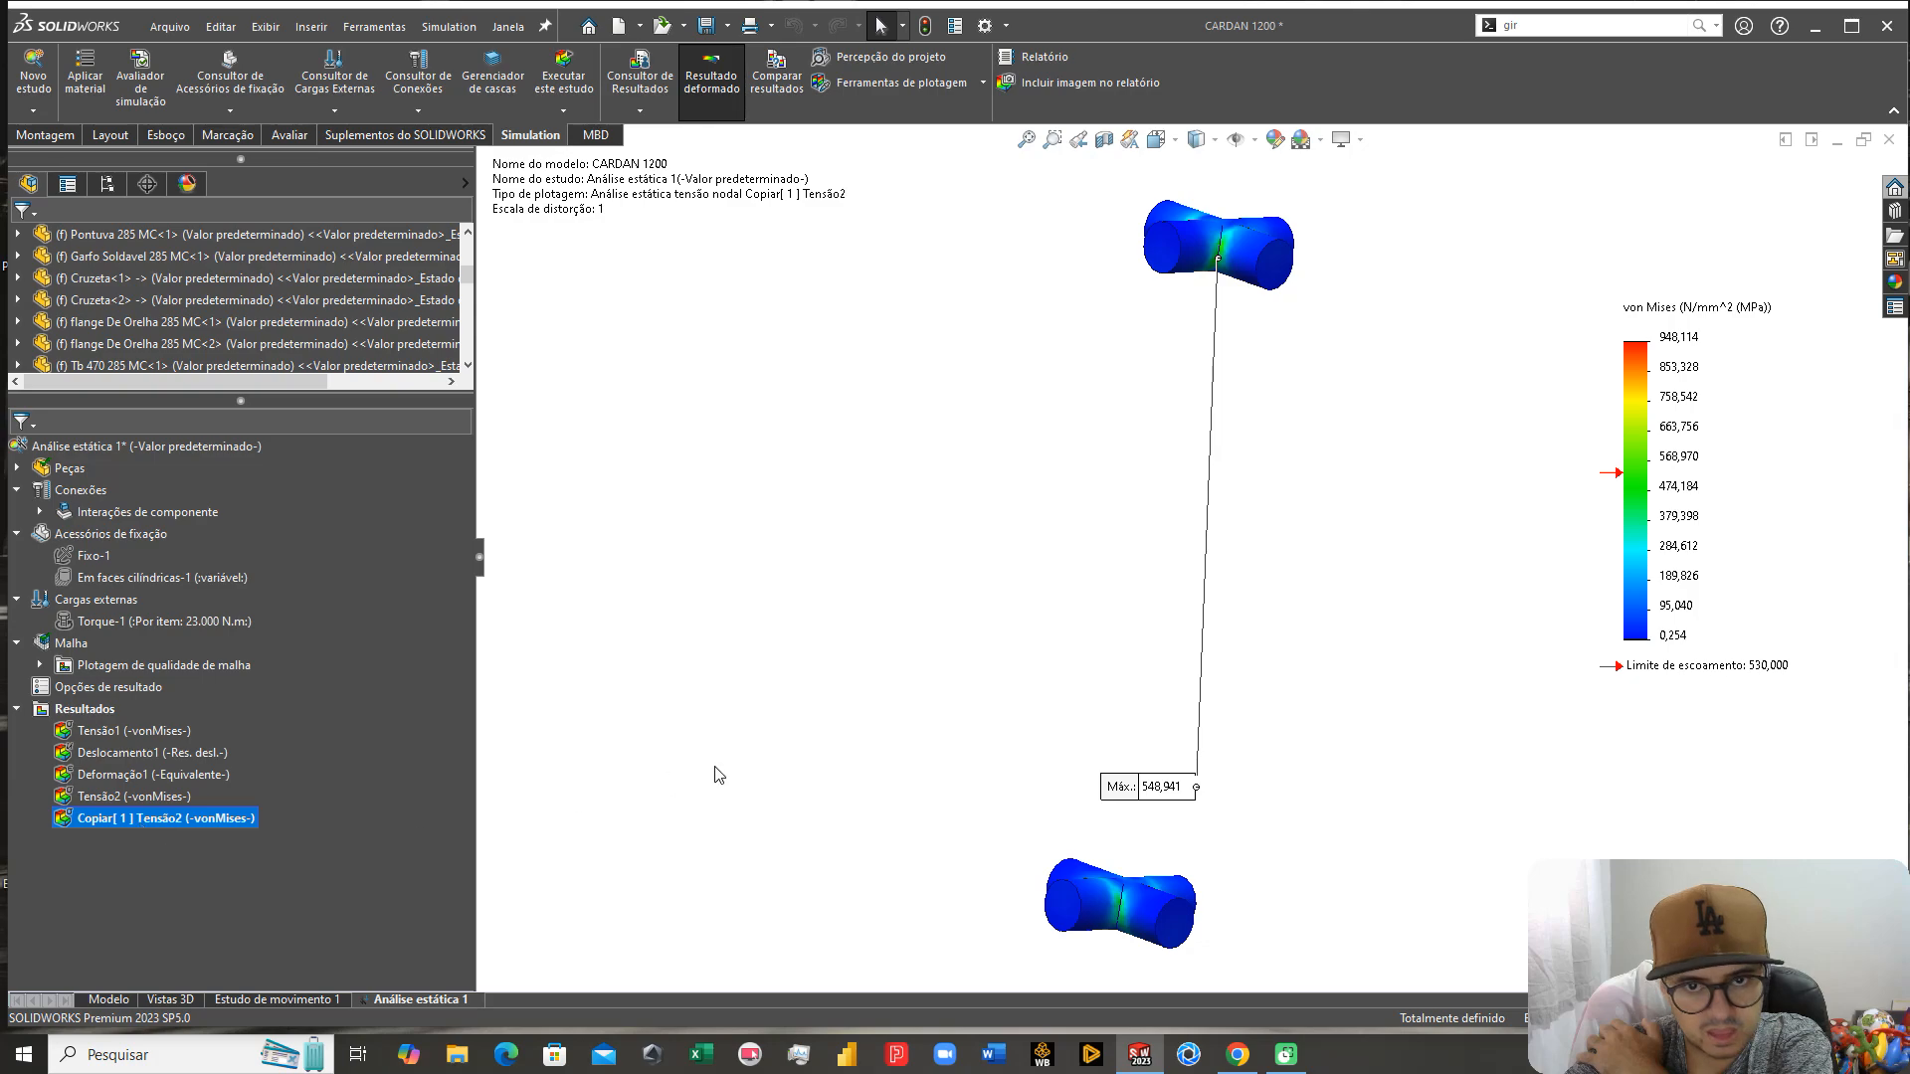
{"action": "mouse_move", "coordinate": [1144, 788]}
{"action": "left_mouse_down"}
{"action": "mouse_move", "coordinate": [1045, 552]}
{"action": "mouse_move", "coordinate": [1024, 350]}
{"action": "left_mouse_up"}
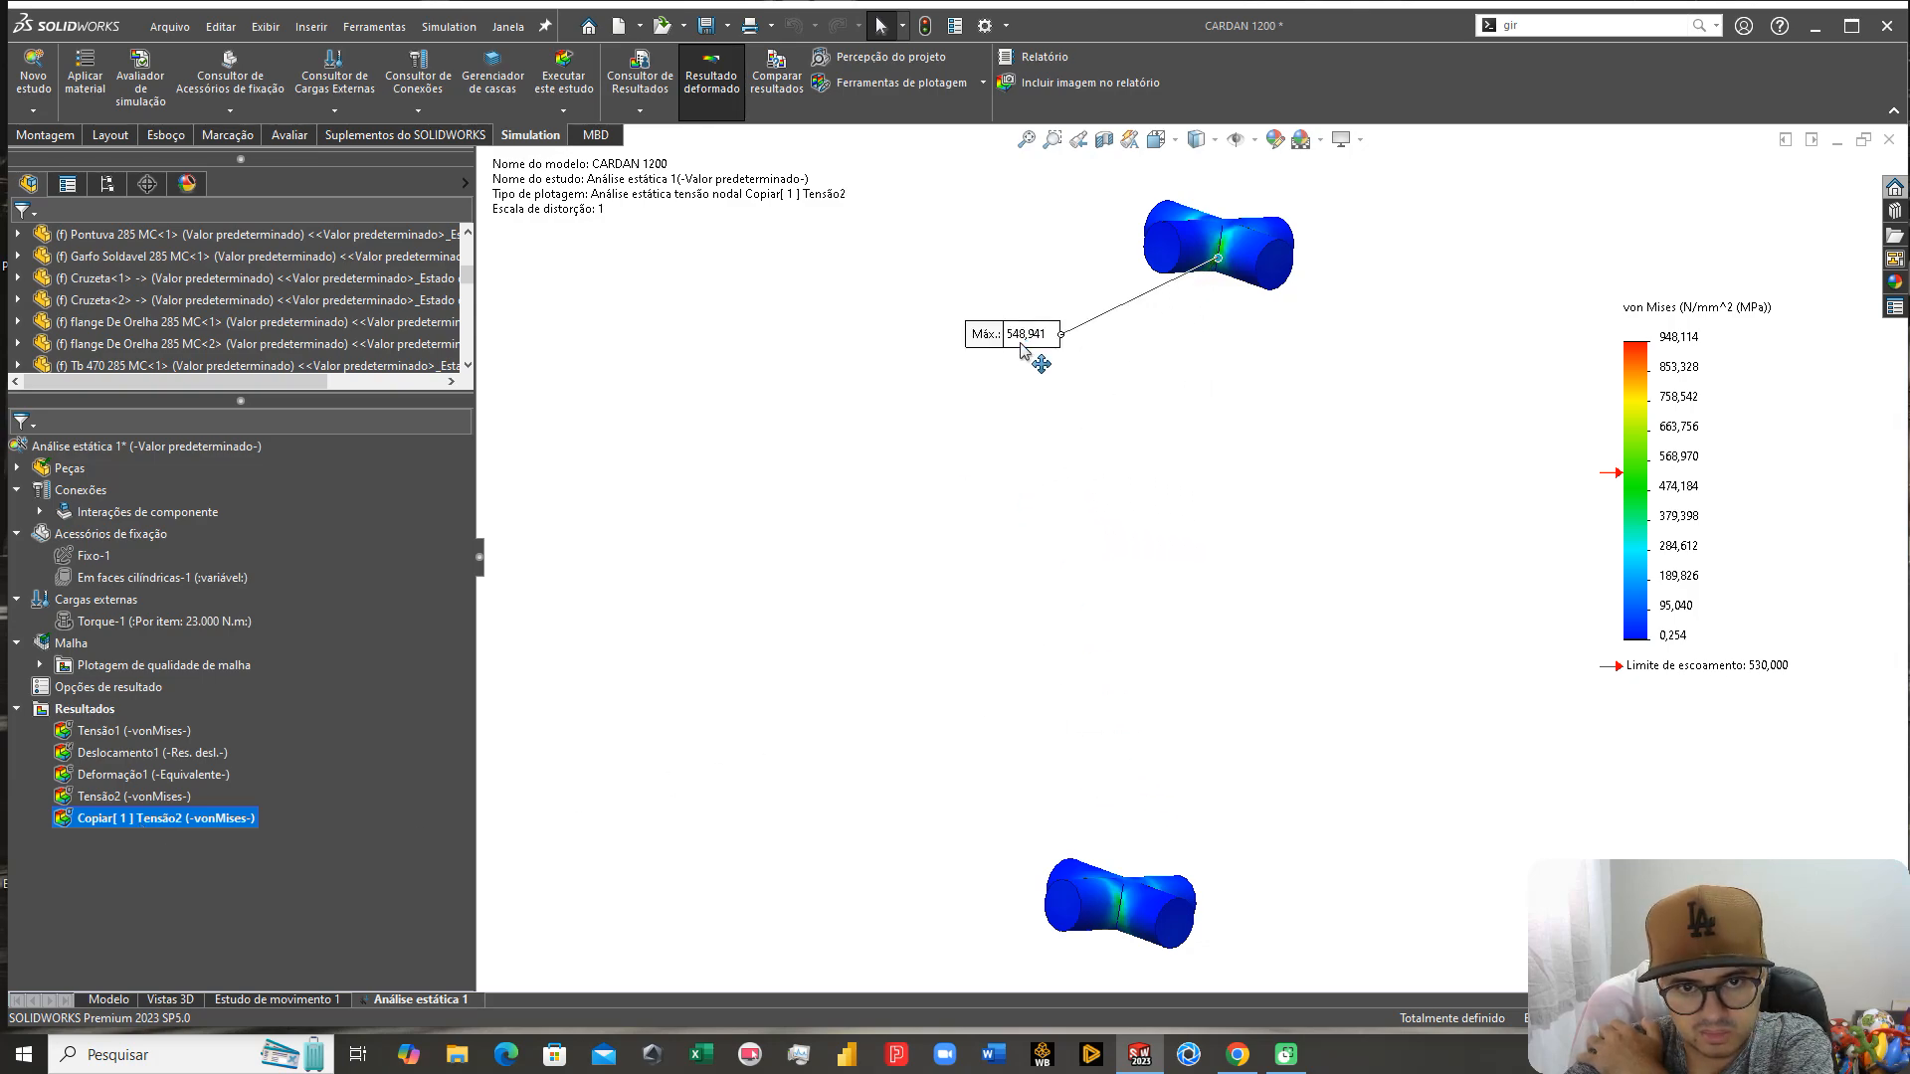
{"action": "middle_click_drag", "start_coordinate": [1269, 388], "coordinate": [1255, 349]}
{"action": "middle_click", "coordinate": [1219, 550]}
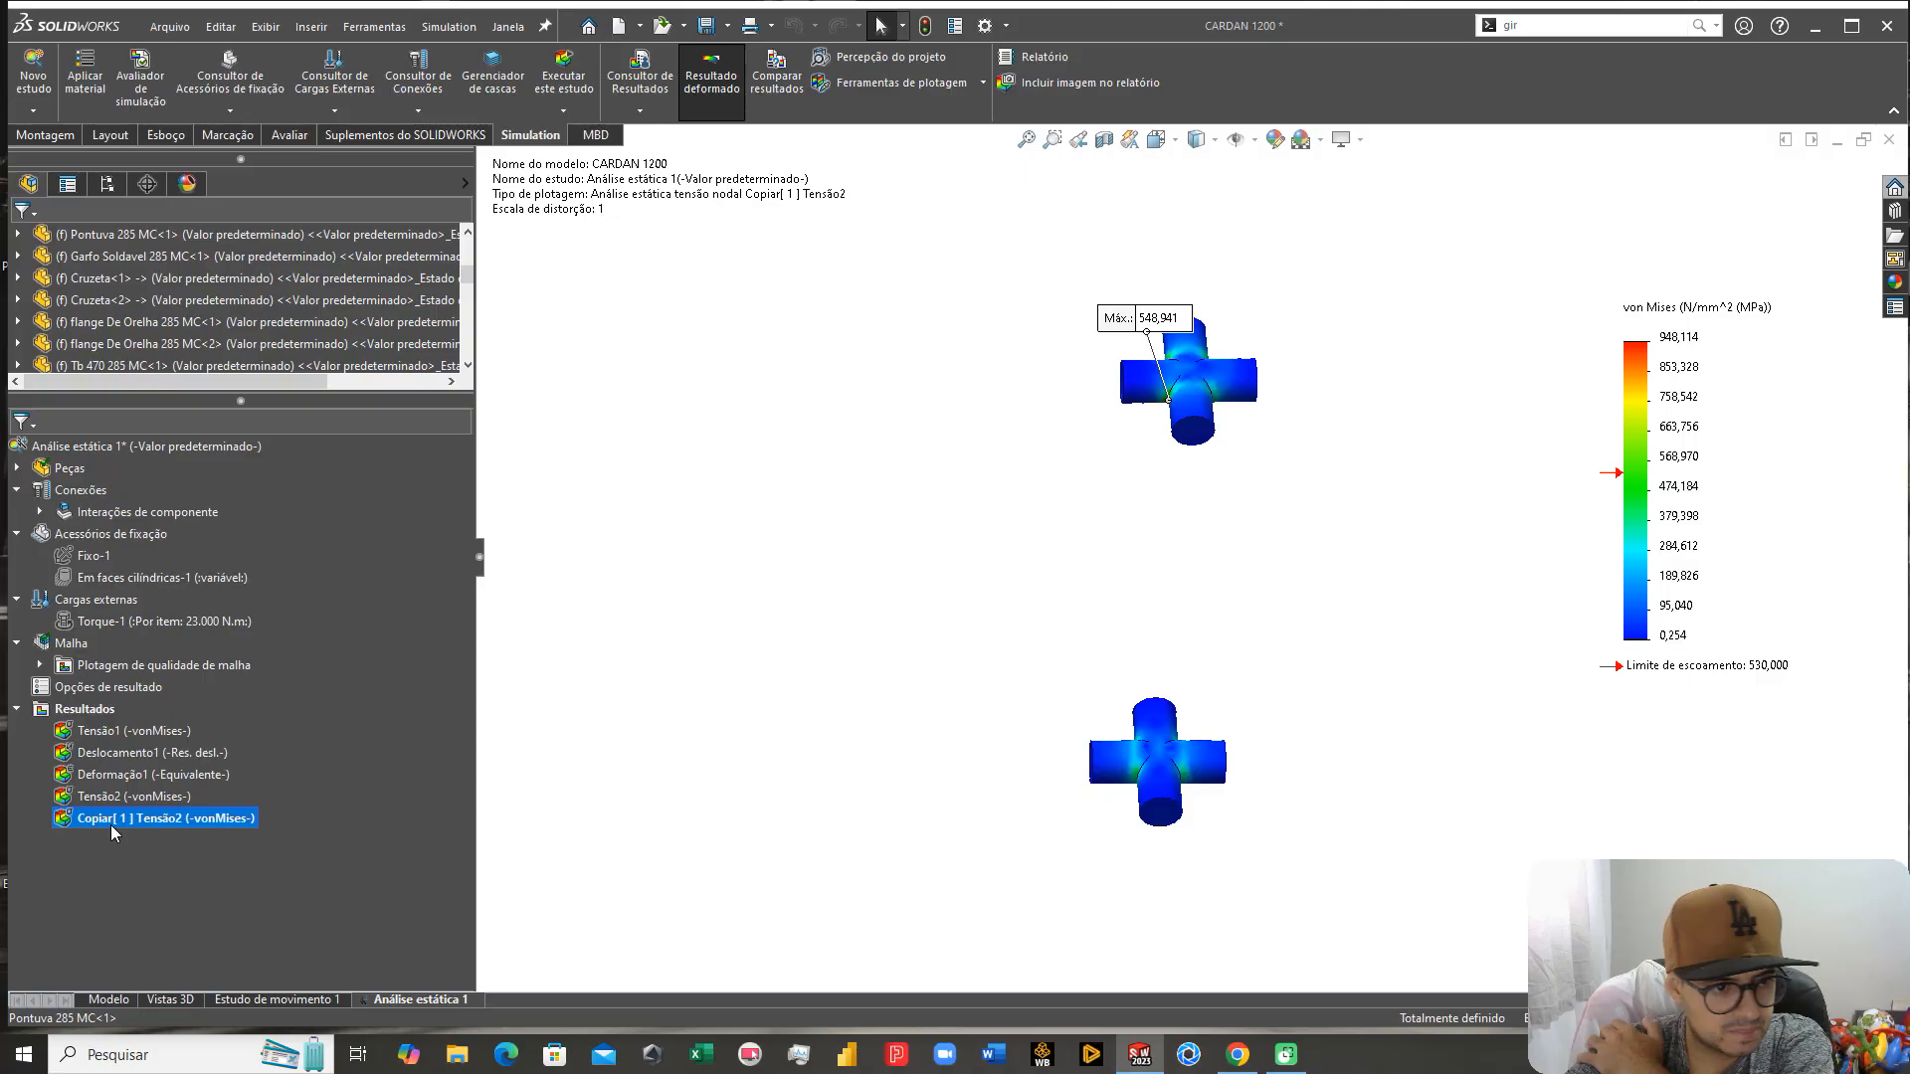
{"action": "double_click", "coordinate": [103, 735]}
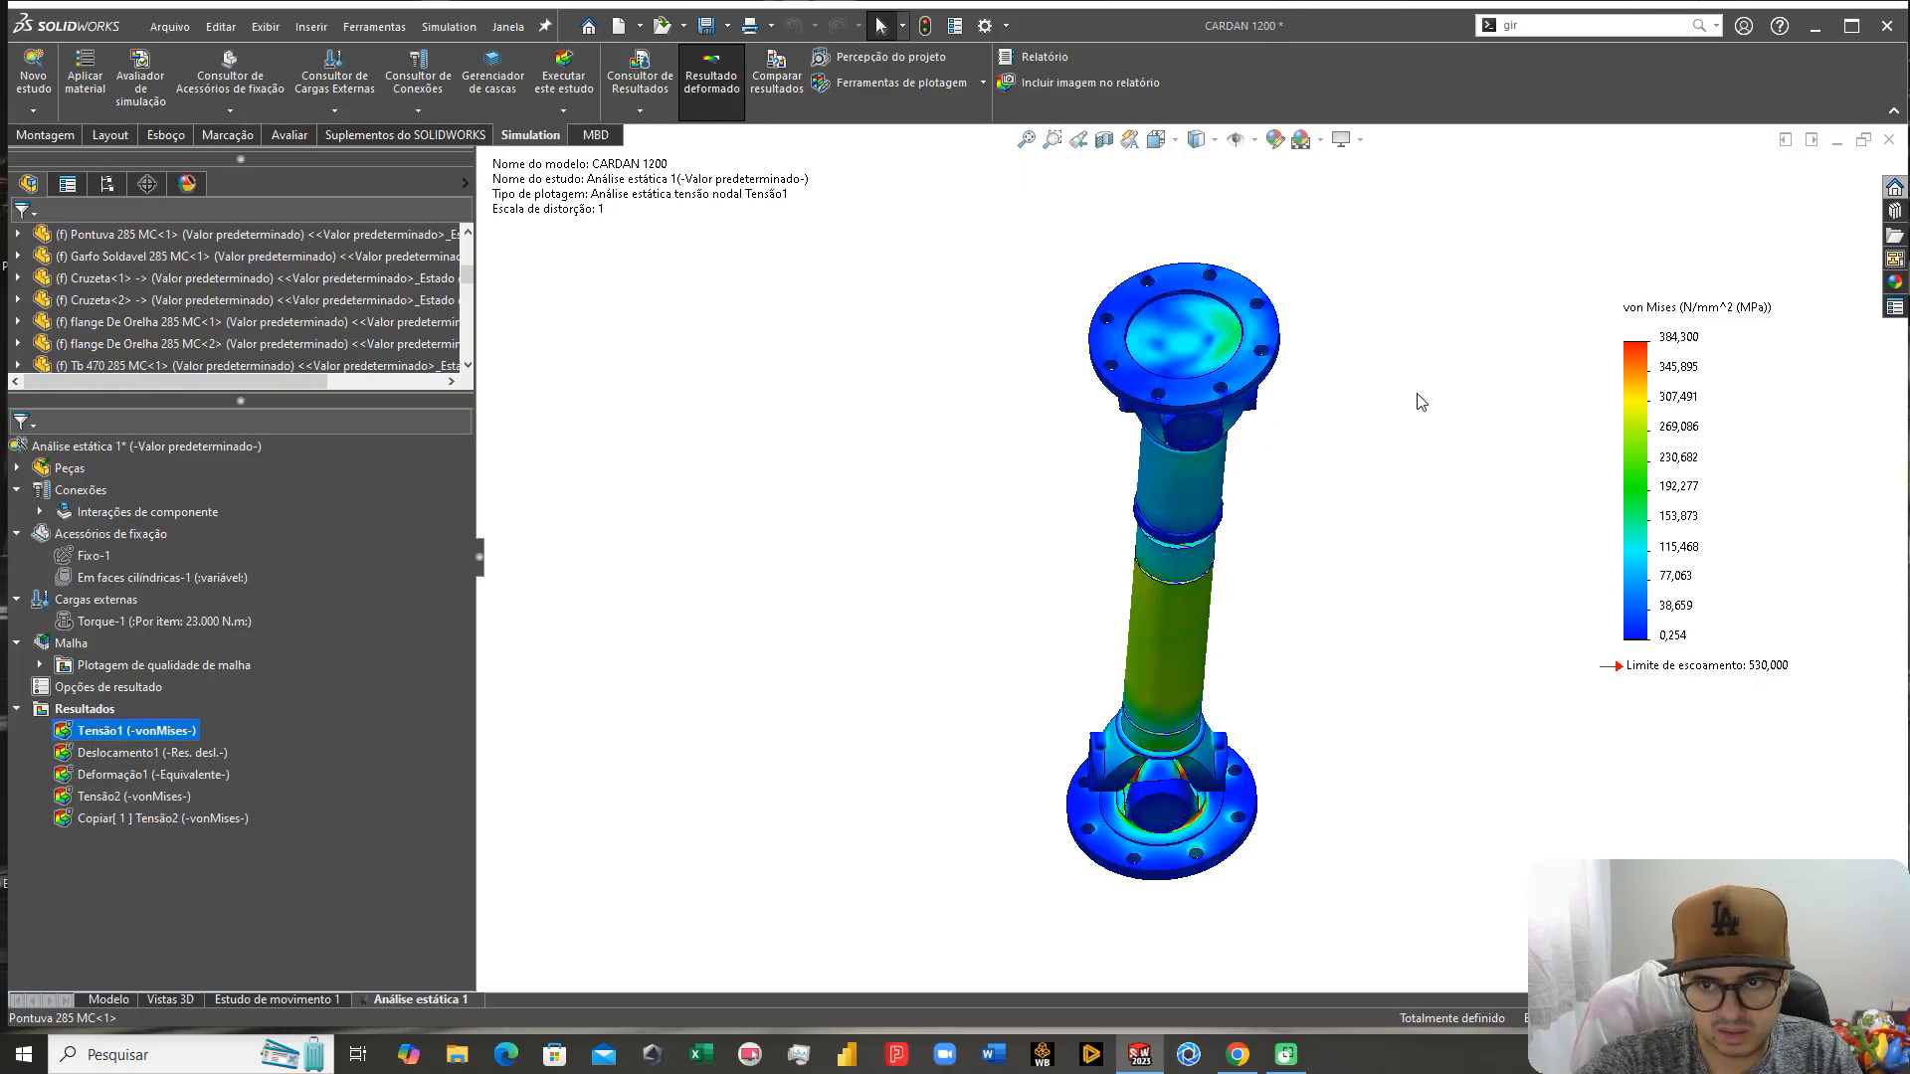
{"action": "double_click", "coordinate": [107, 819]}
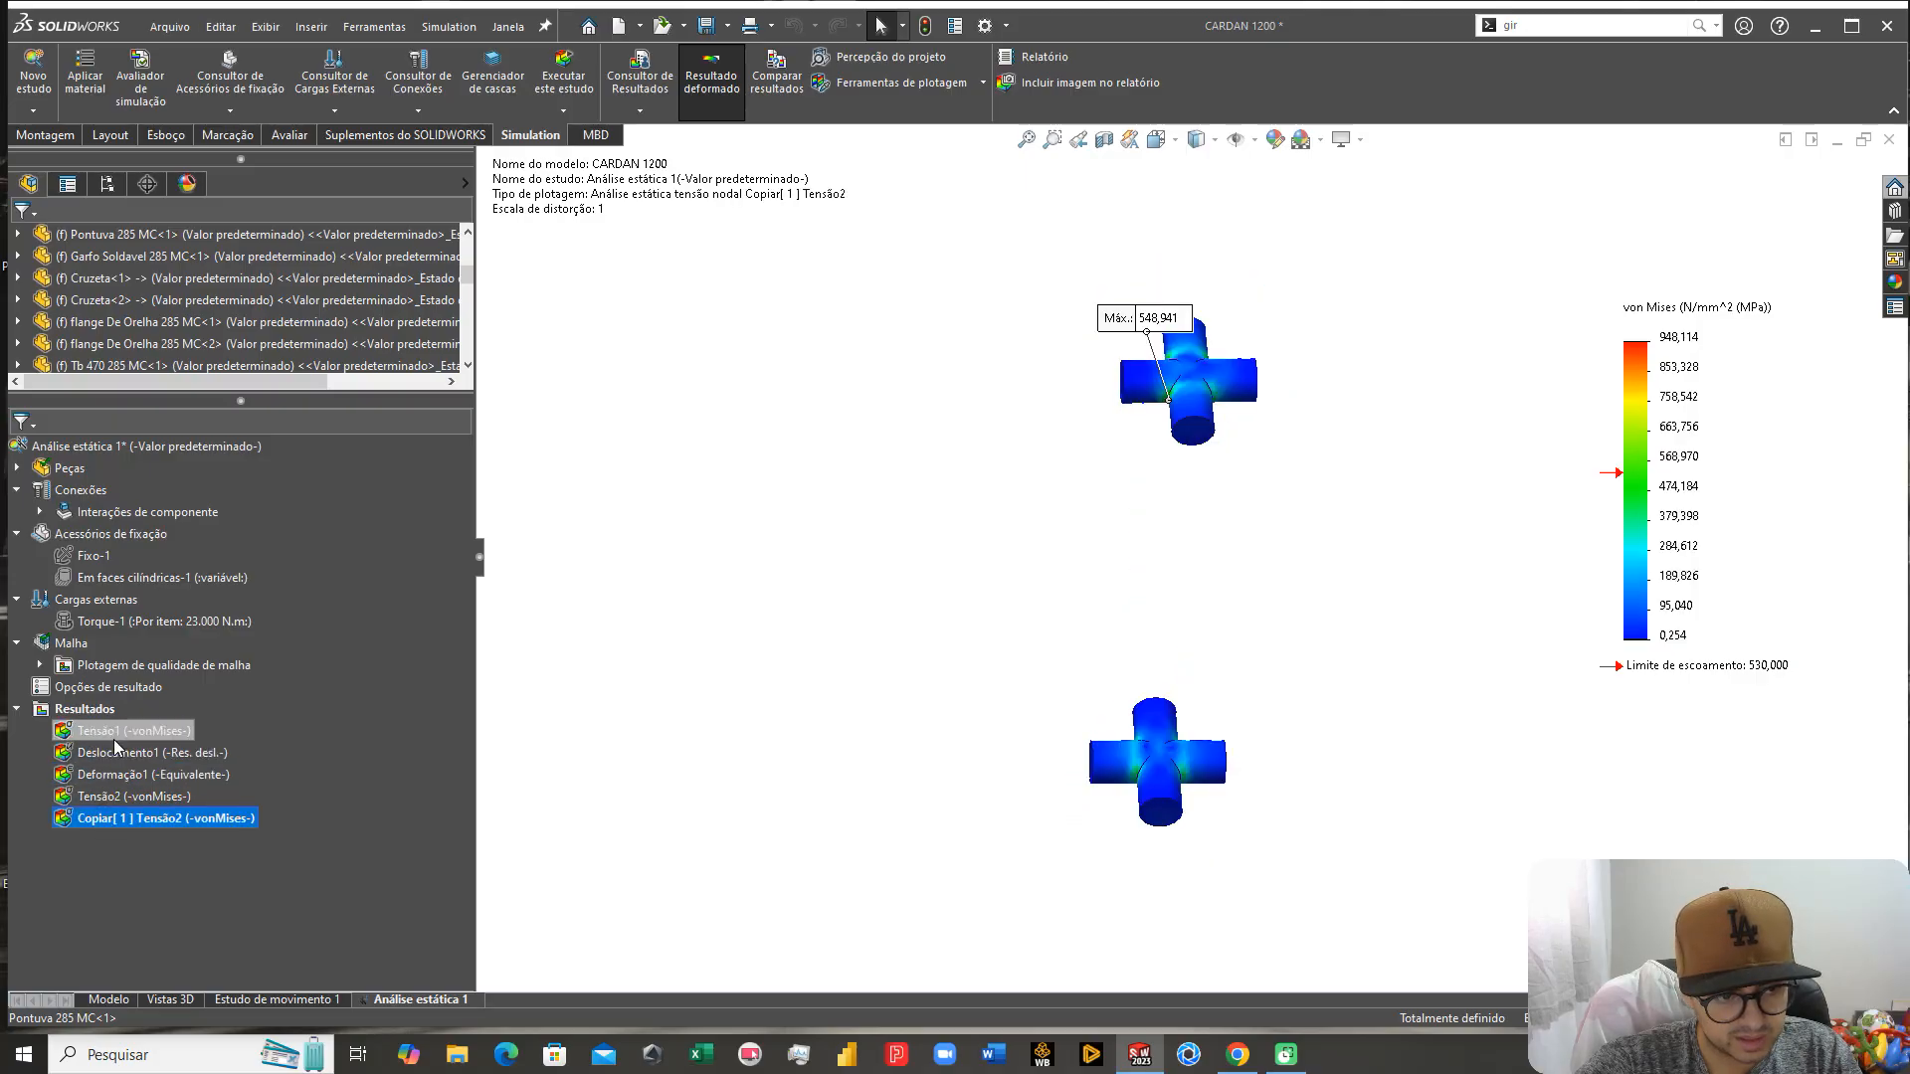
Step: Edit the copied Tensão2 plot's definition and set a custom legend maximum of 384,3 MPa in place of the automatic value
{"action": "right_click", "coordinate": [121, 822]}
{"action": "left_click", "coordinate": [217, 419]}
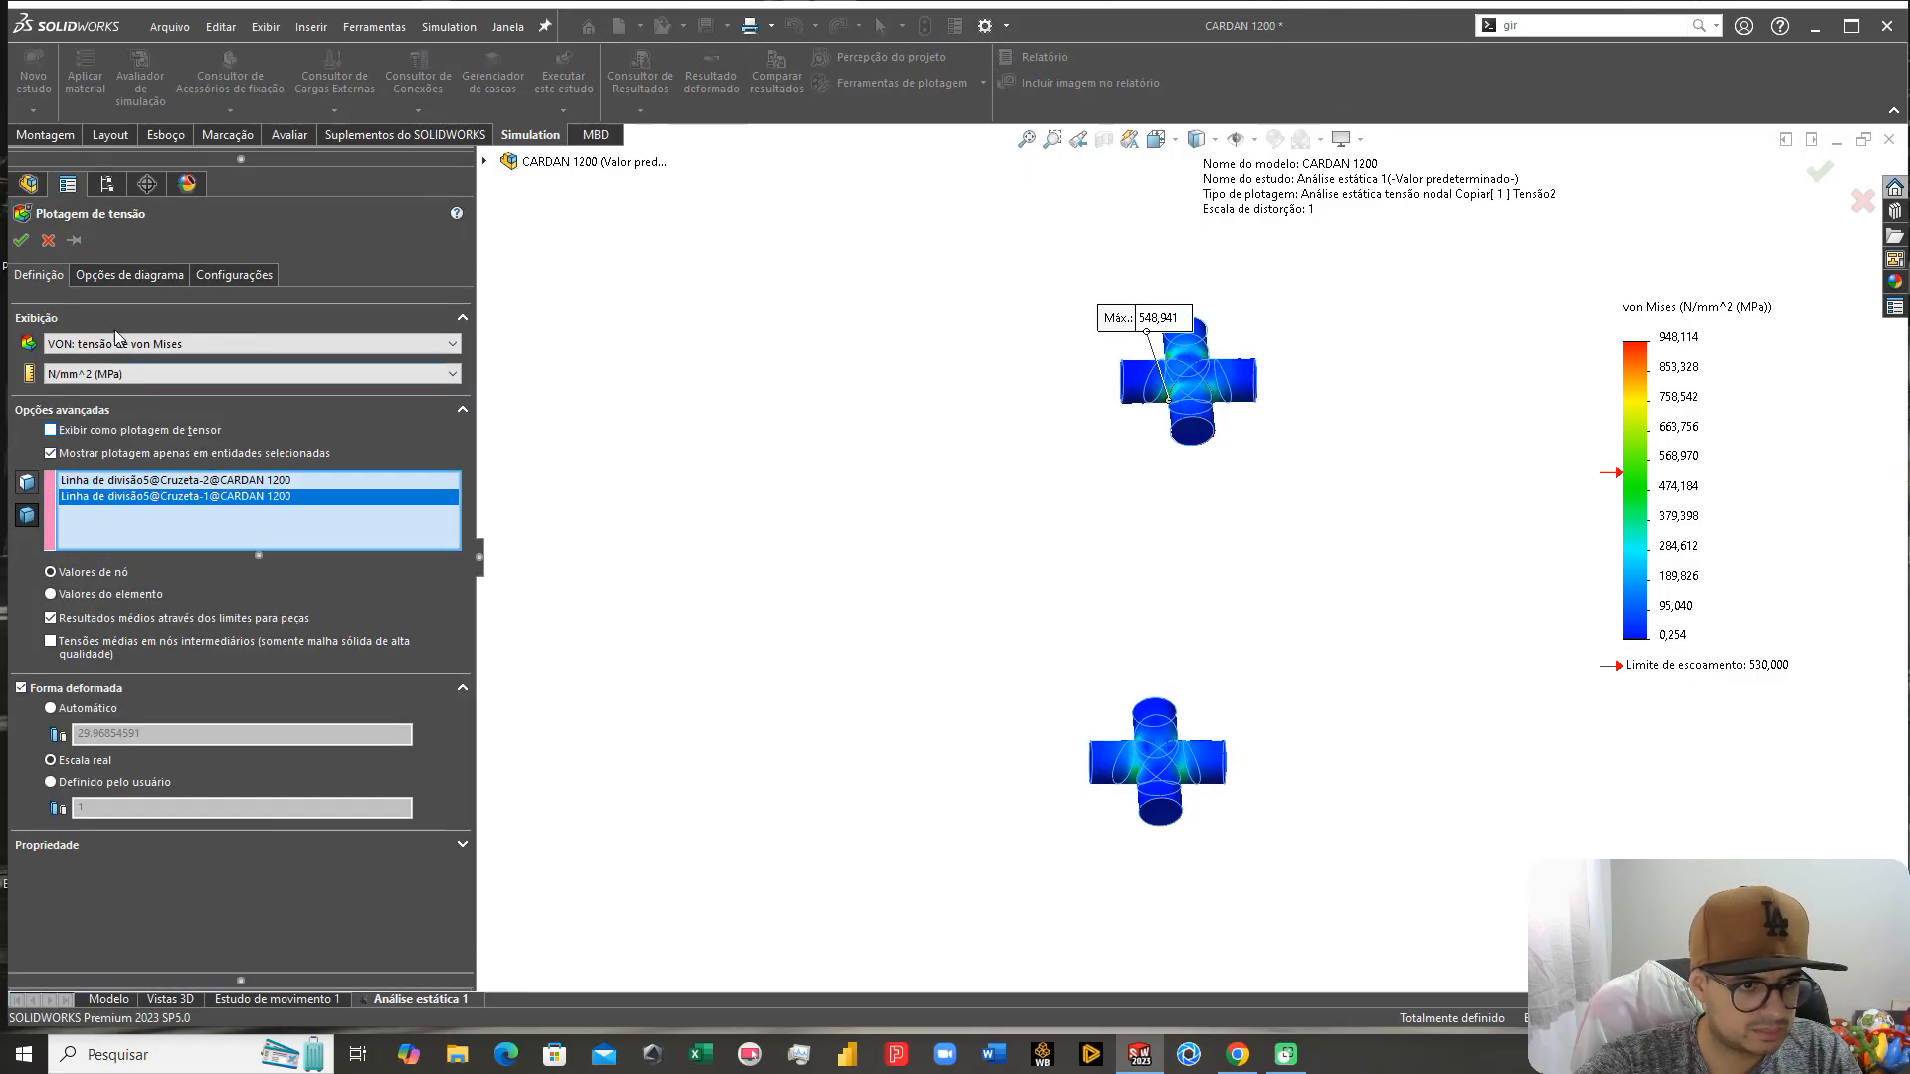
{"action": "left_click", "coordinate": [129, 275]}
{"action": "left_click", "coordinate": [51, 456]}
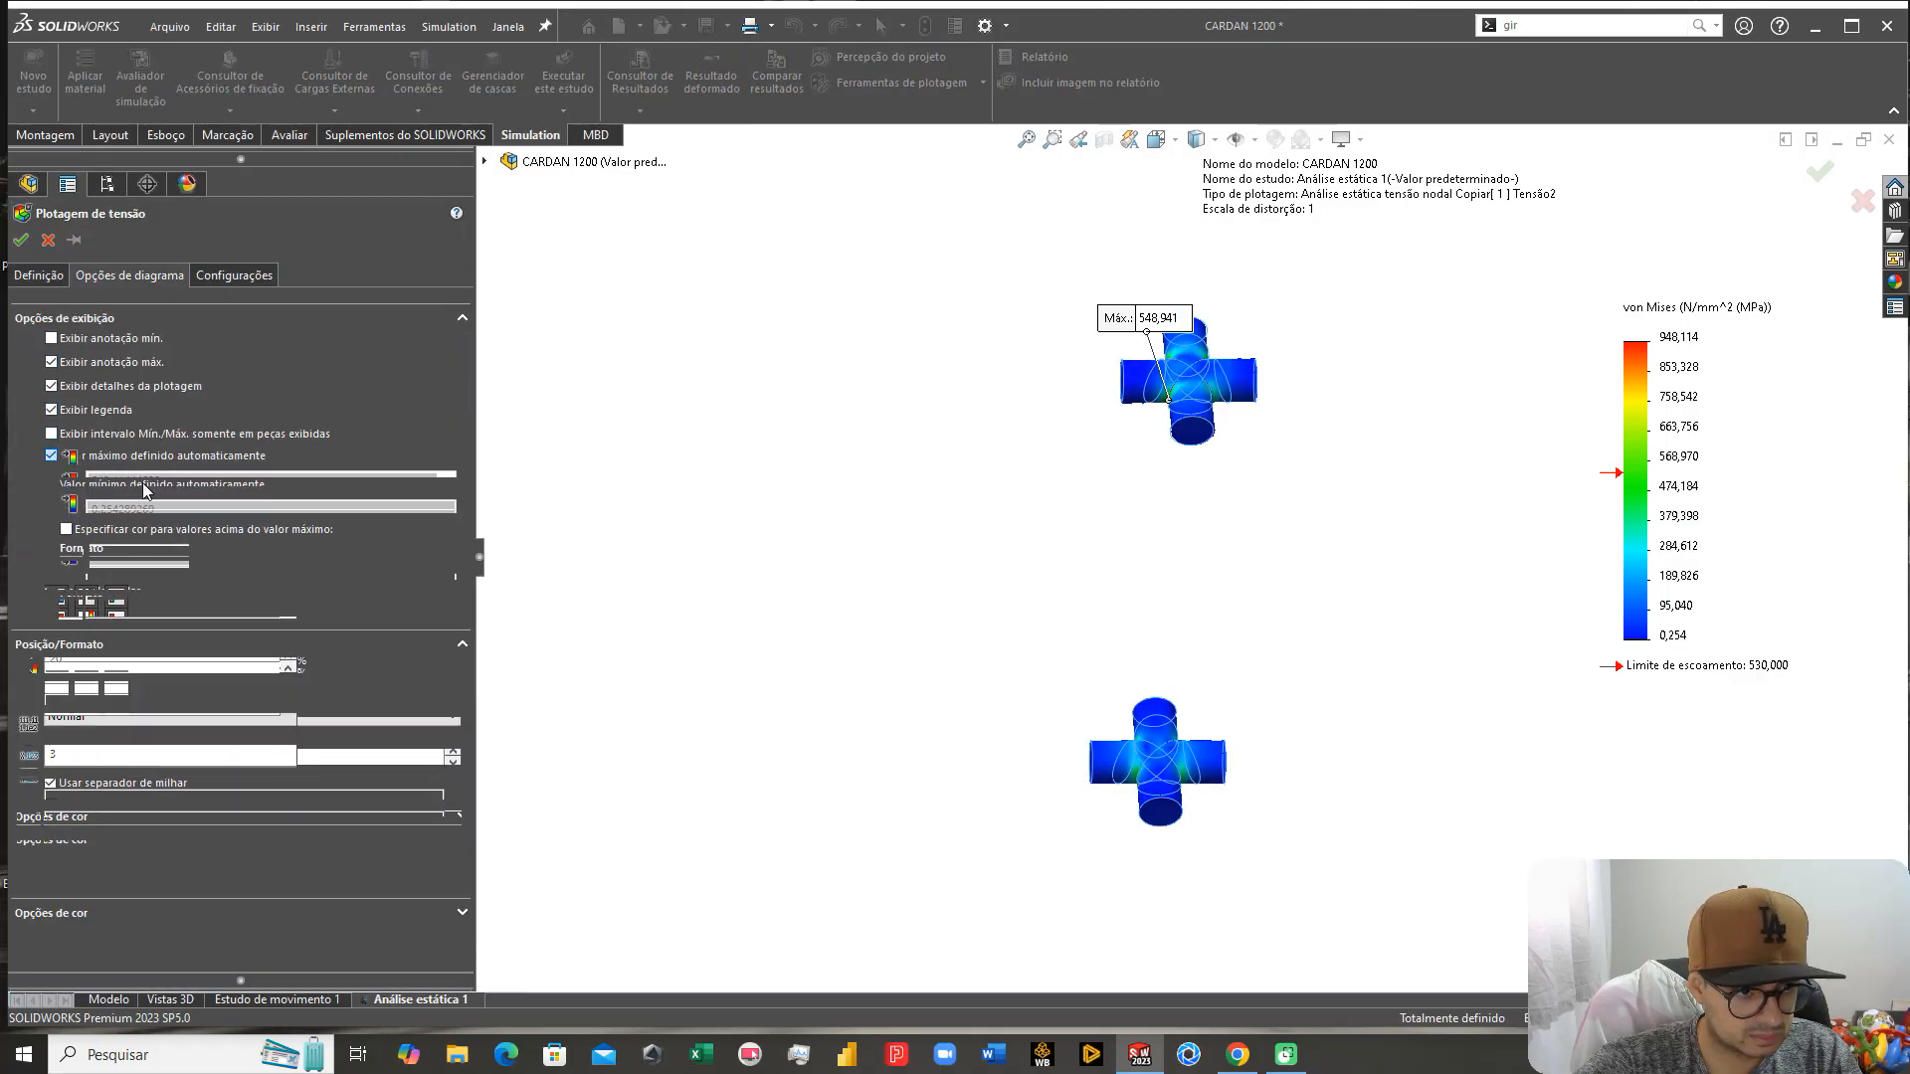
{"action": "type", "text": "384,3"}
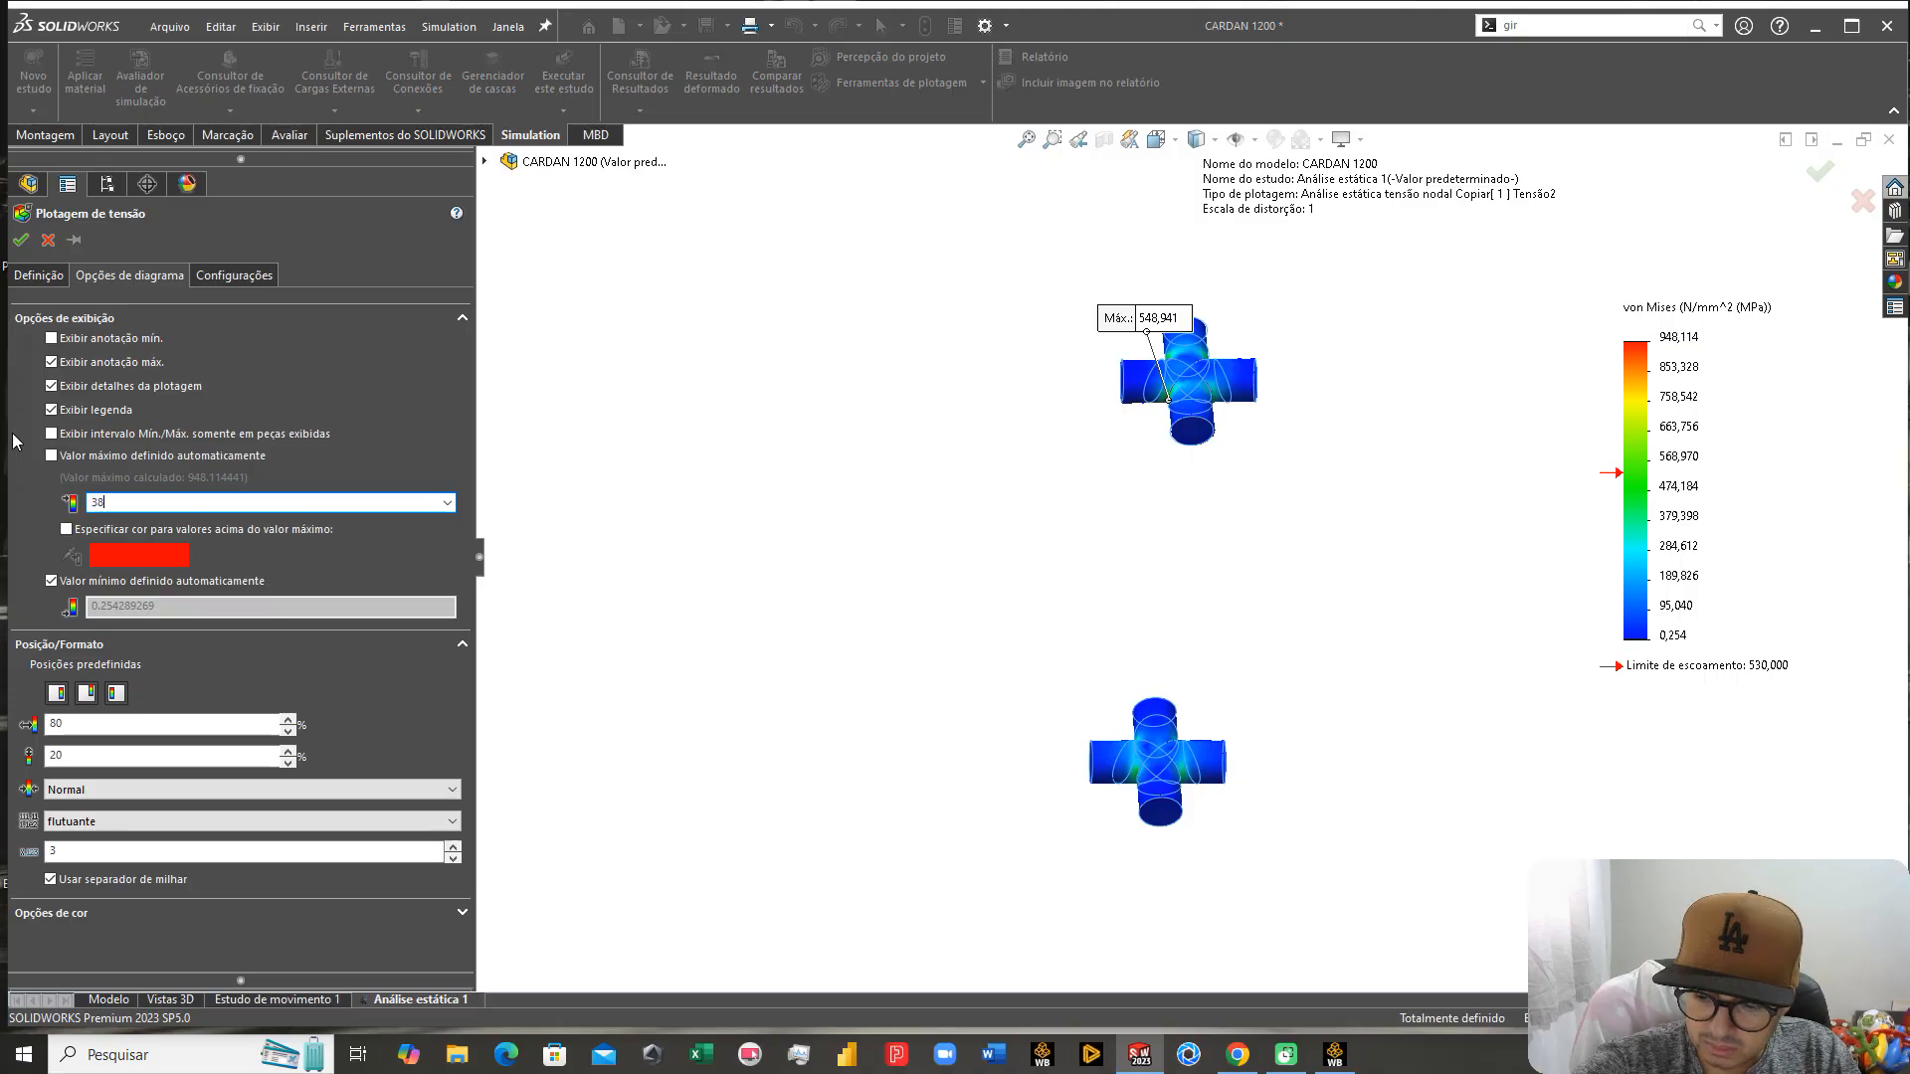
{"action": "left_click", "coordinate": [22, 240]}
Step: Rotate the copied stress plot to see both crosses and move its maximum annotation beside the upper cross
{"action": "middle_click_drag", "start_coordinate": [683, 474], "coordinate": [1340, 588]}
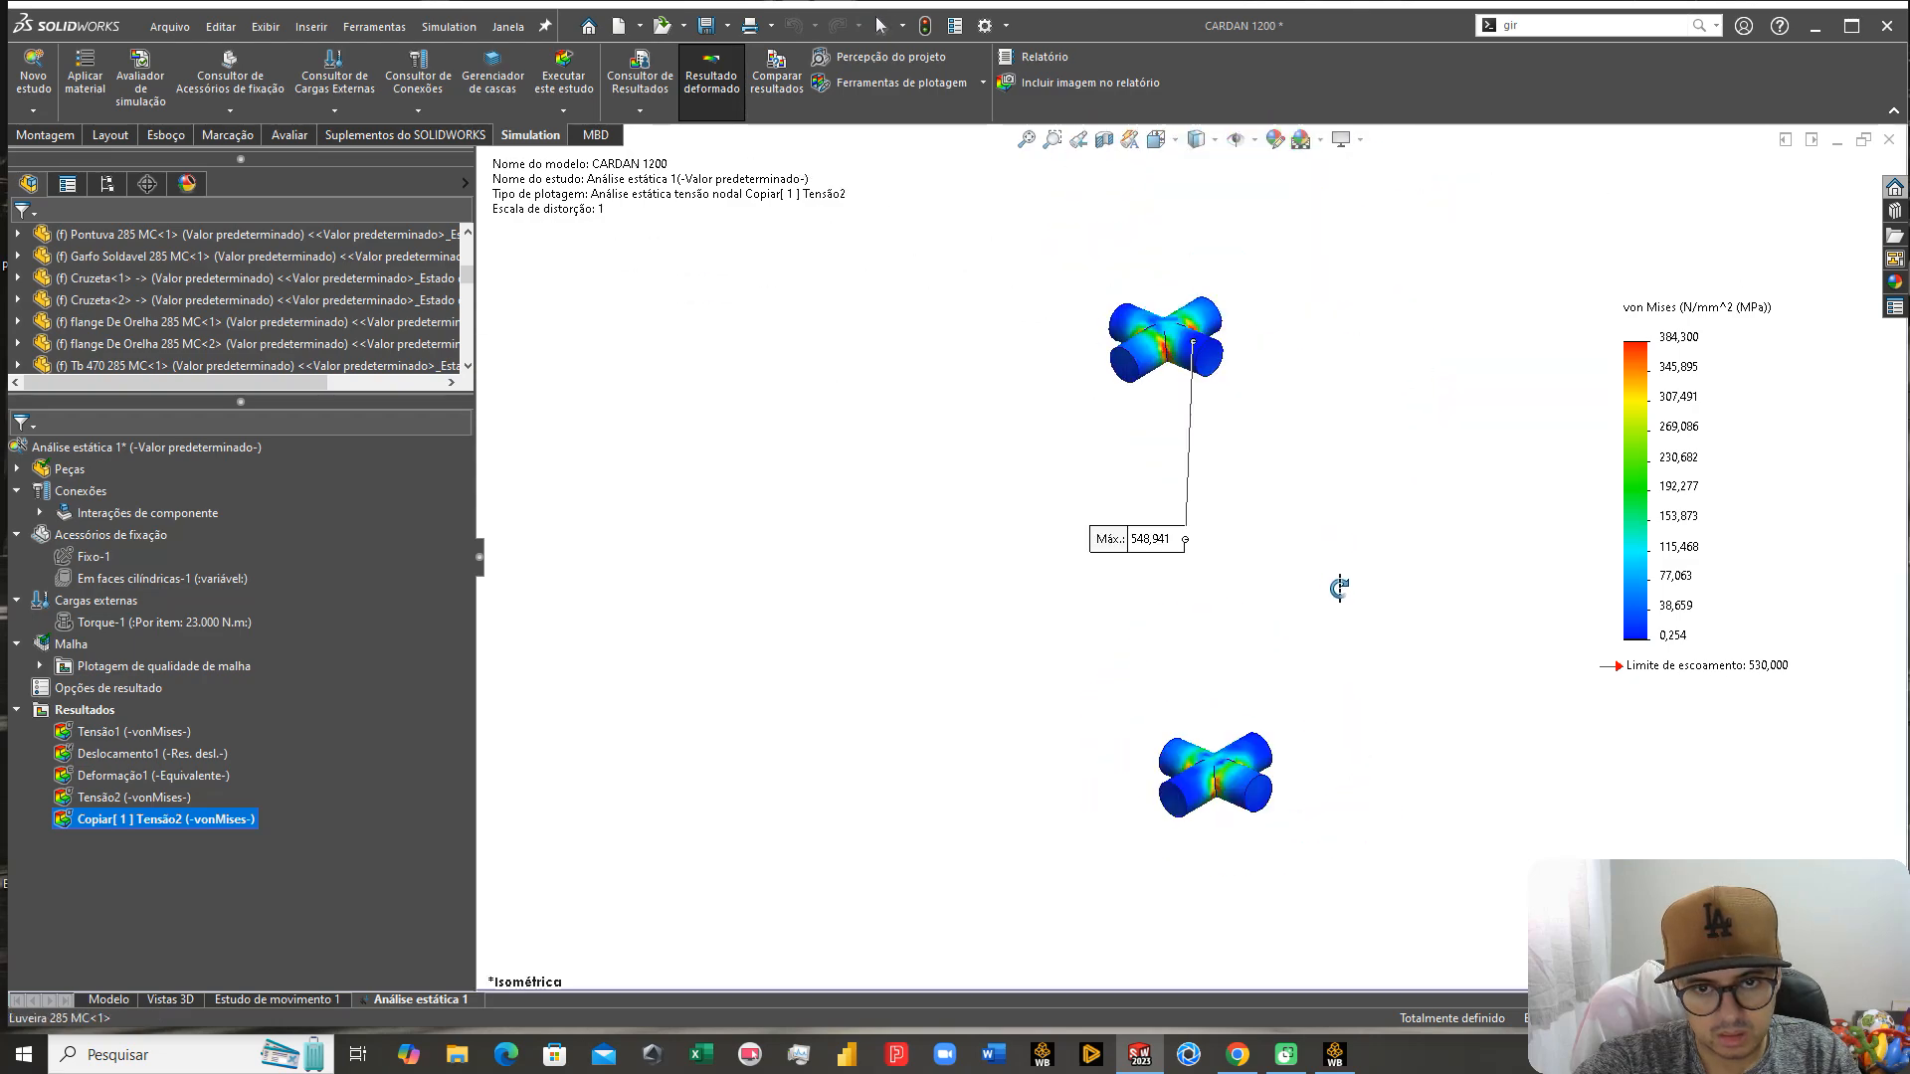
{"action": "mouse_move", "coordinate": [1154, 542]}
{"action": "left_mouse_down"}
{"action": "mouse_move", "coordinate": [1211, 541]}
{"action": "mouse_move", "coordinate": [1372, 435]}
{"action": "mouse_move", "coordinate": [1348, 401]}
{"action": "left_mouse_up"}
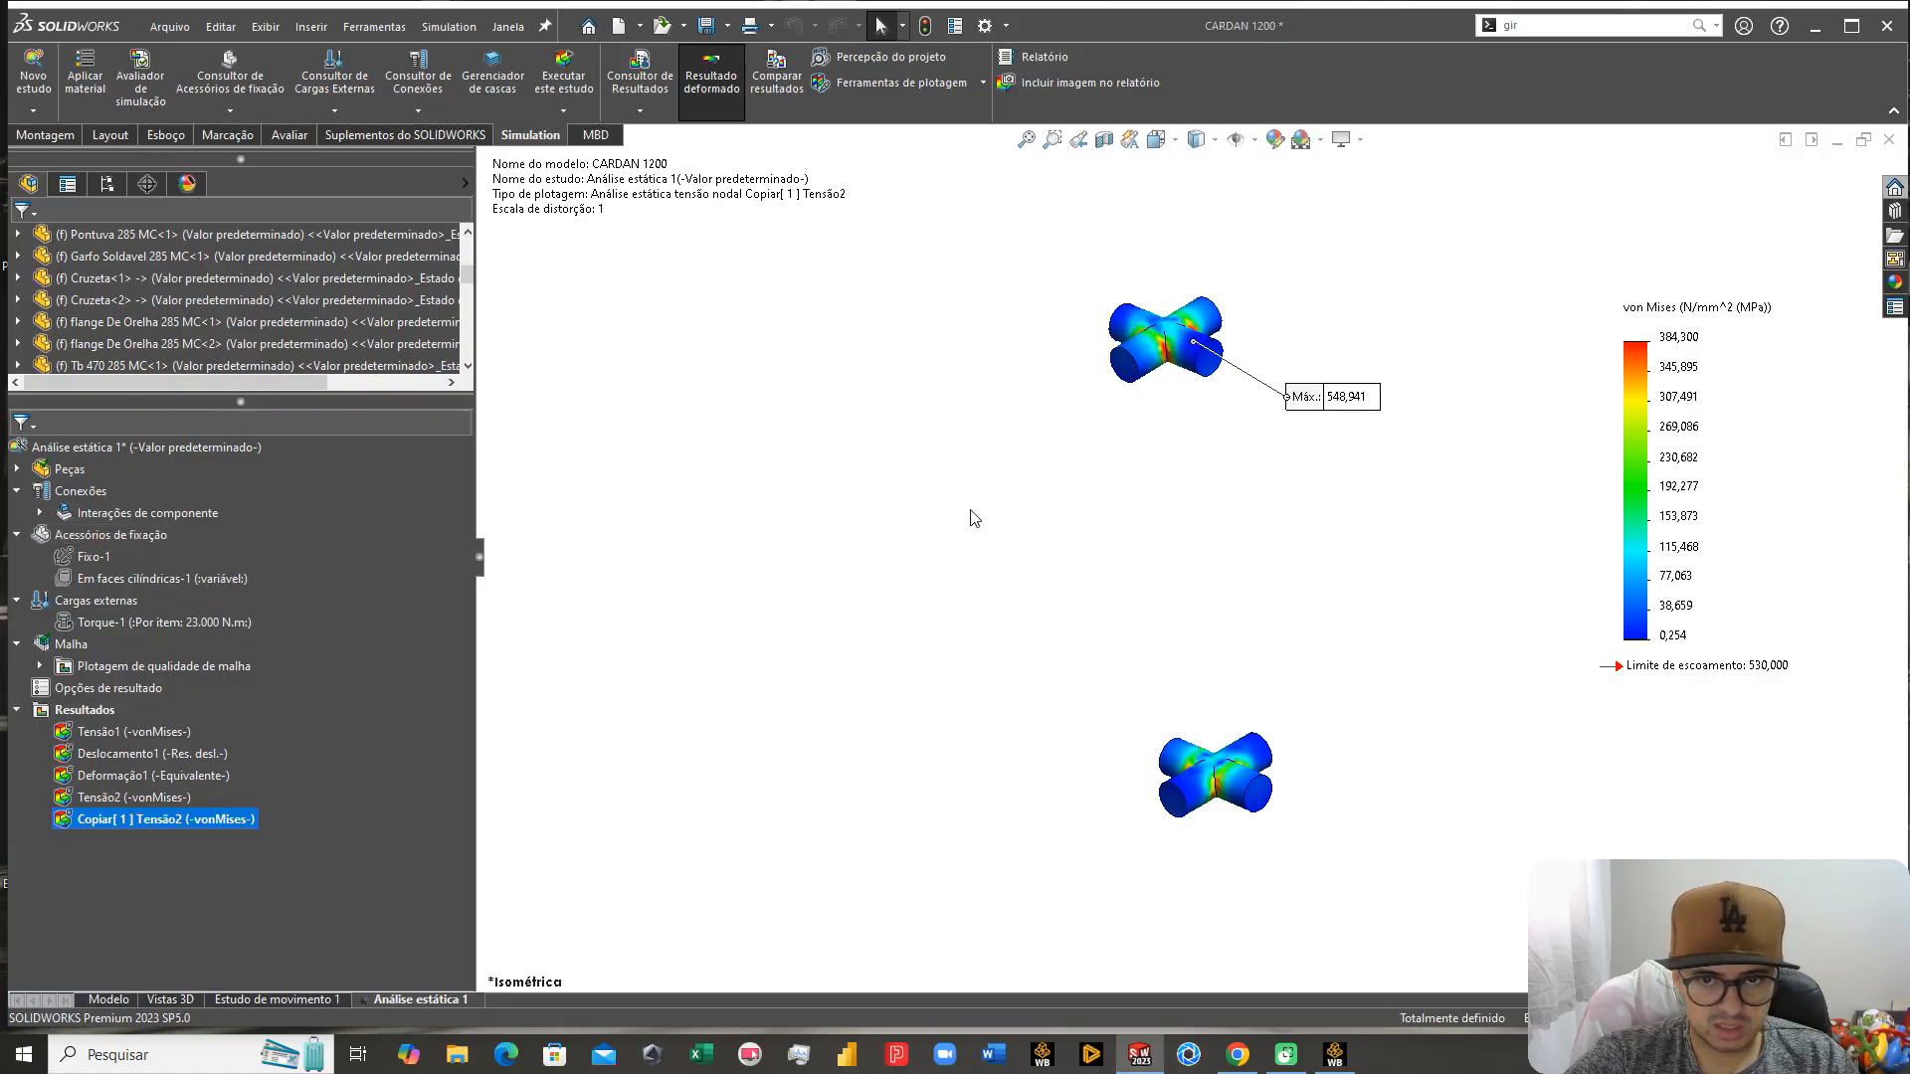
{"action": "scroll", "coordinate": [1125, 482], "scroll_direction": "down", "scroll_amount": 1}
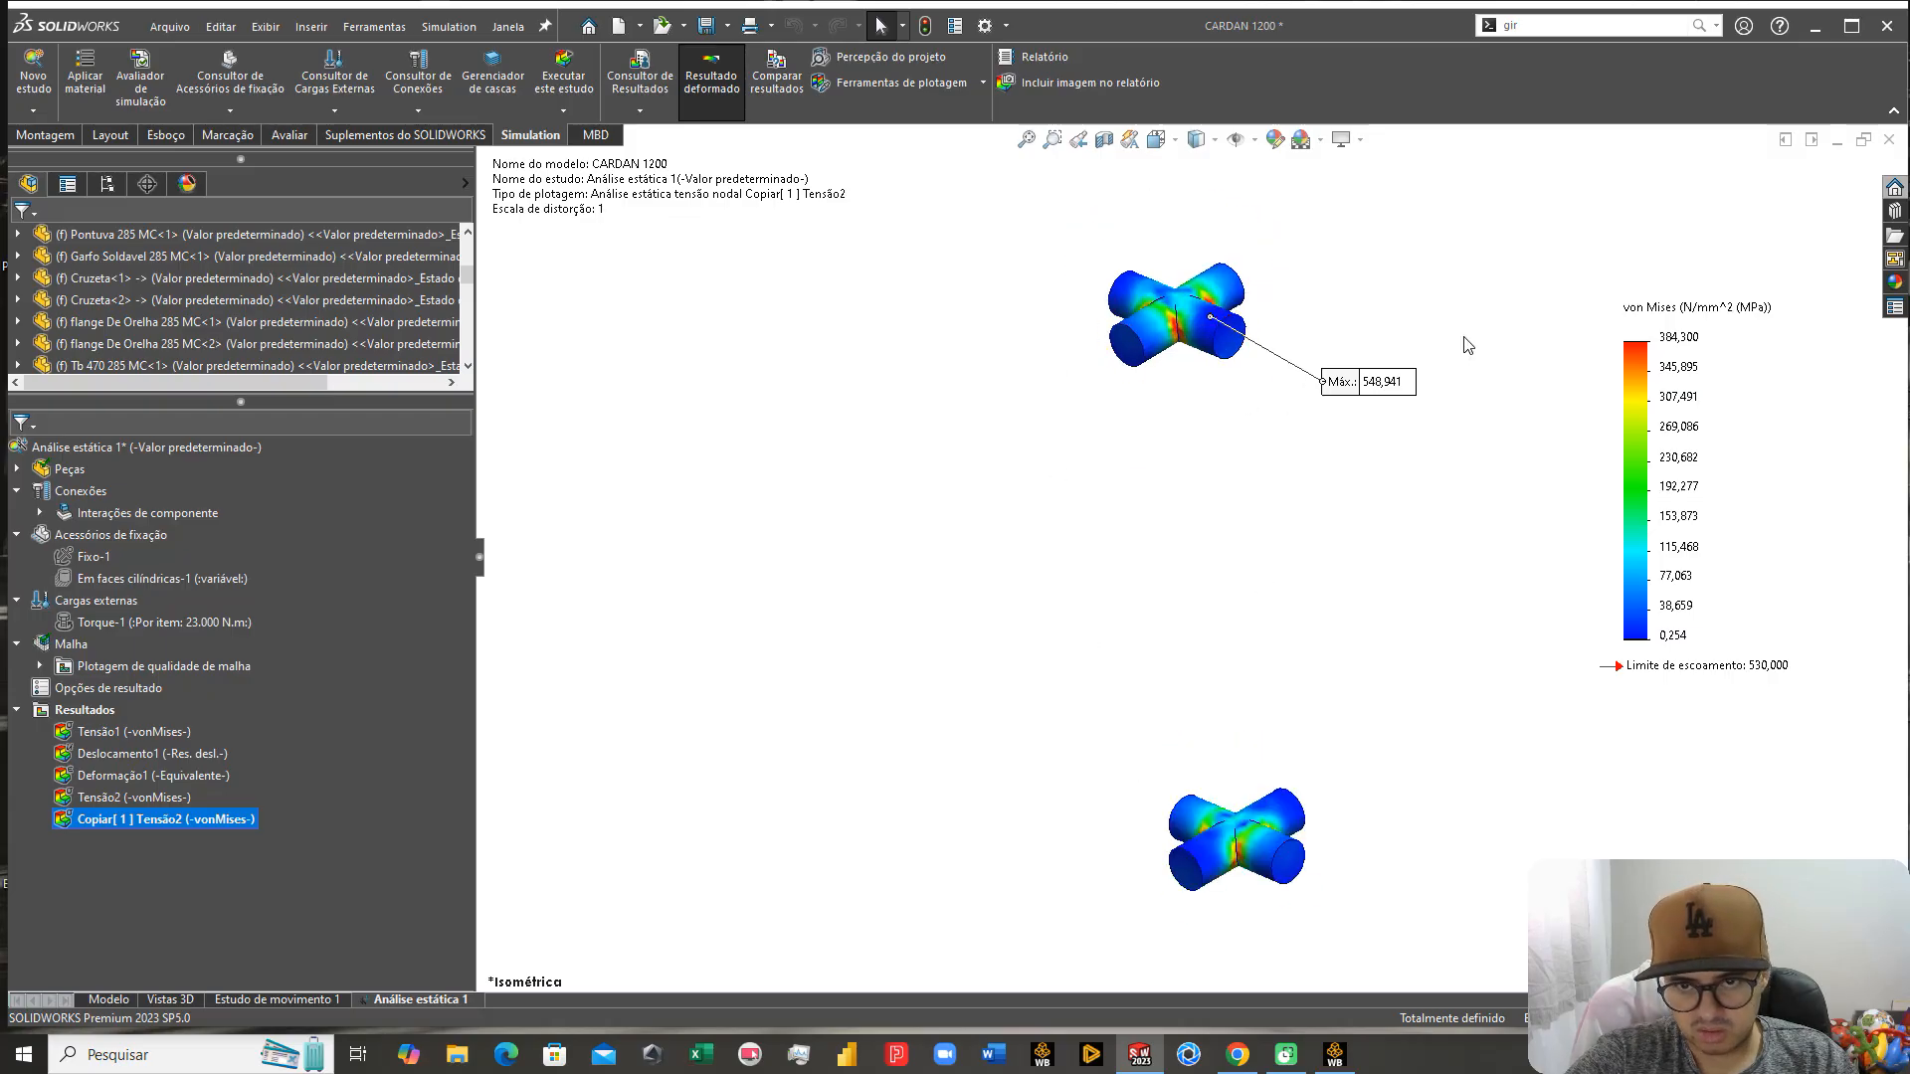
Step: Display Tensão1, Tensão2 and the copied cross plot in turn for comparison, and save the assembly
{"action": "double_click", "coordinate": [159, 733]}
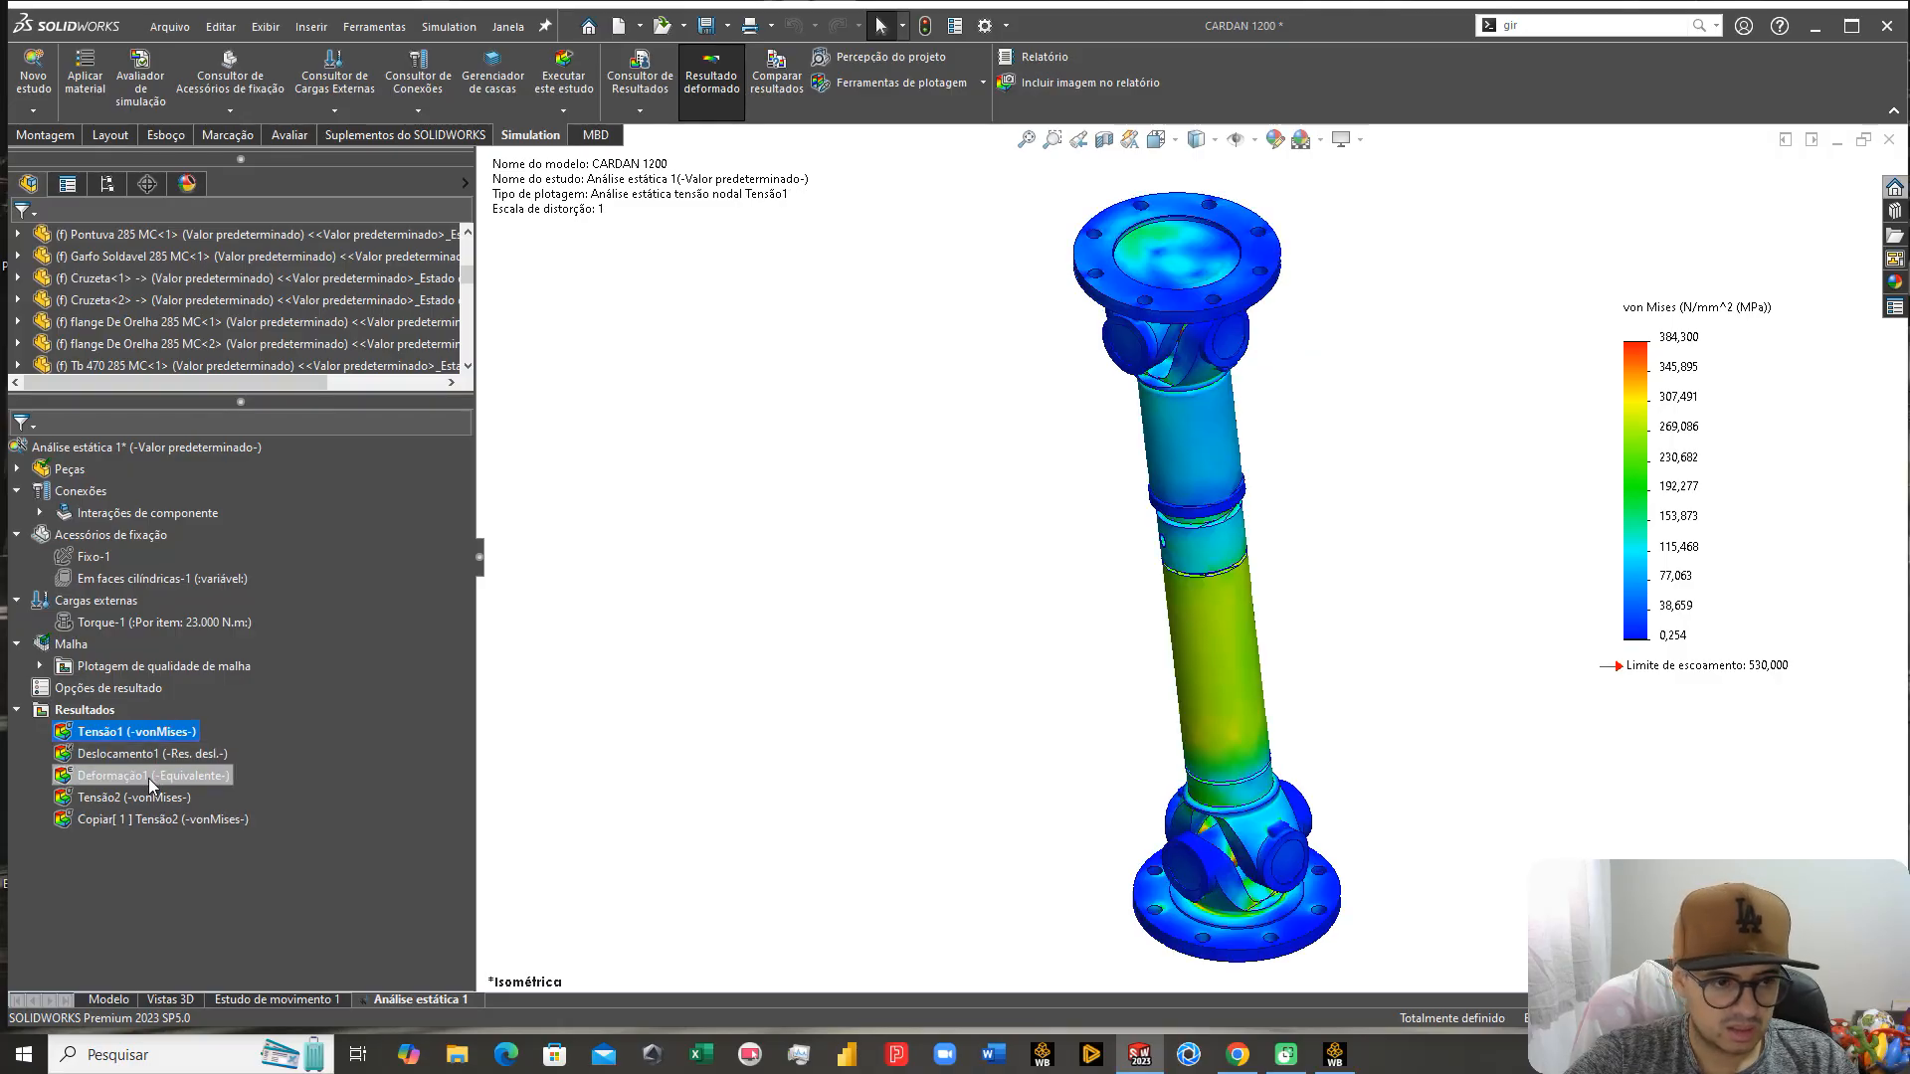
{"action": "double_click", "coordinate": [134, 802]}
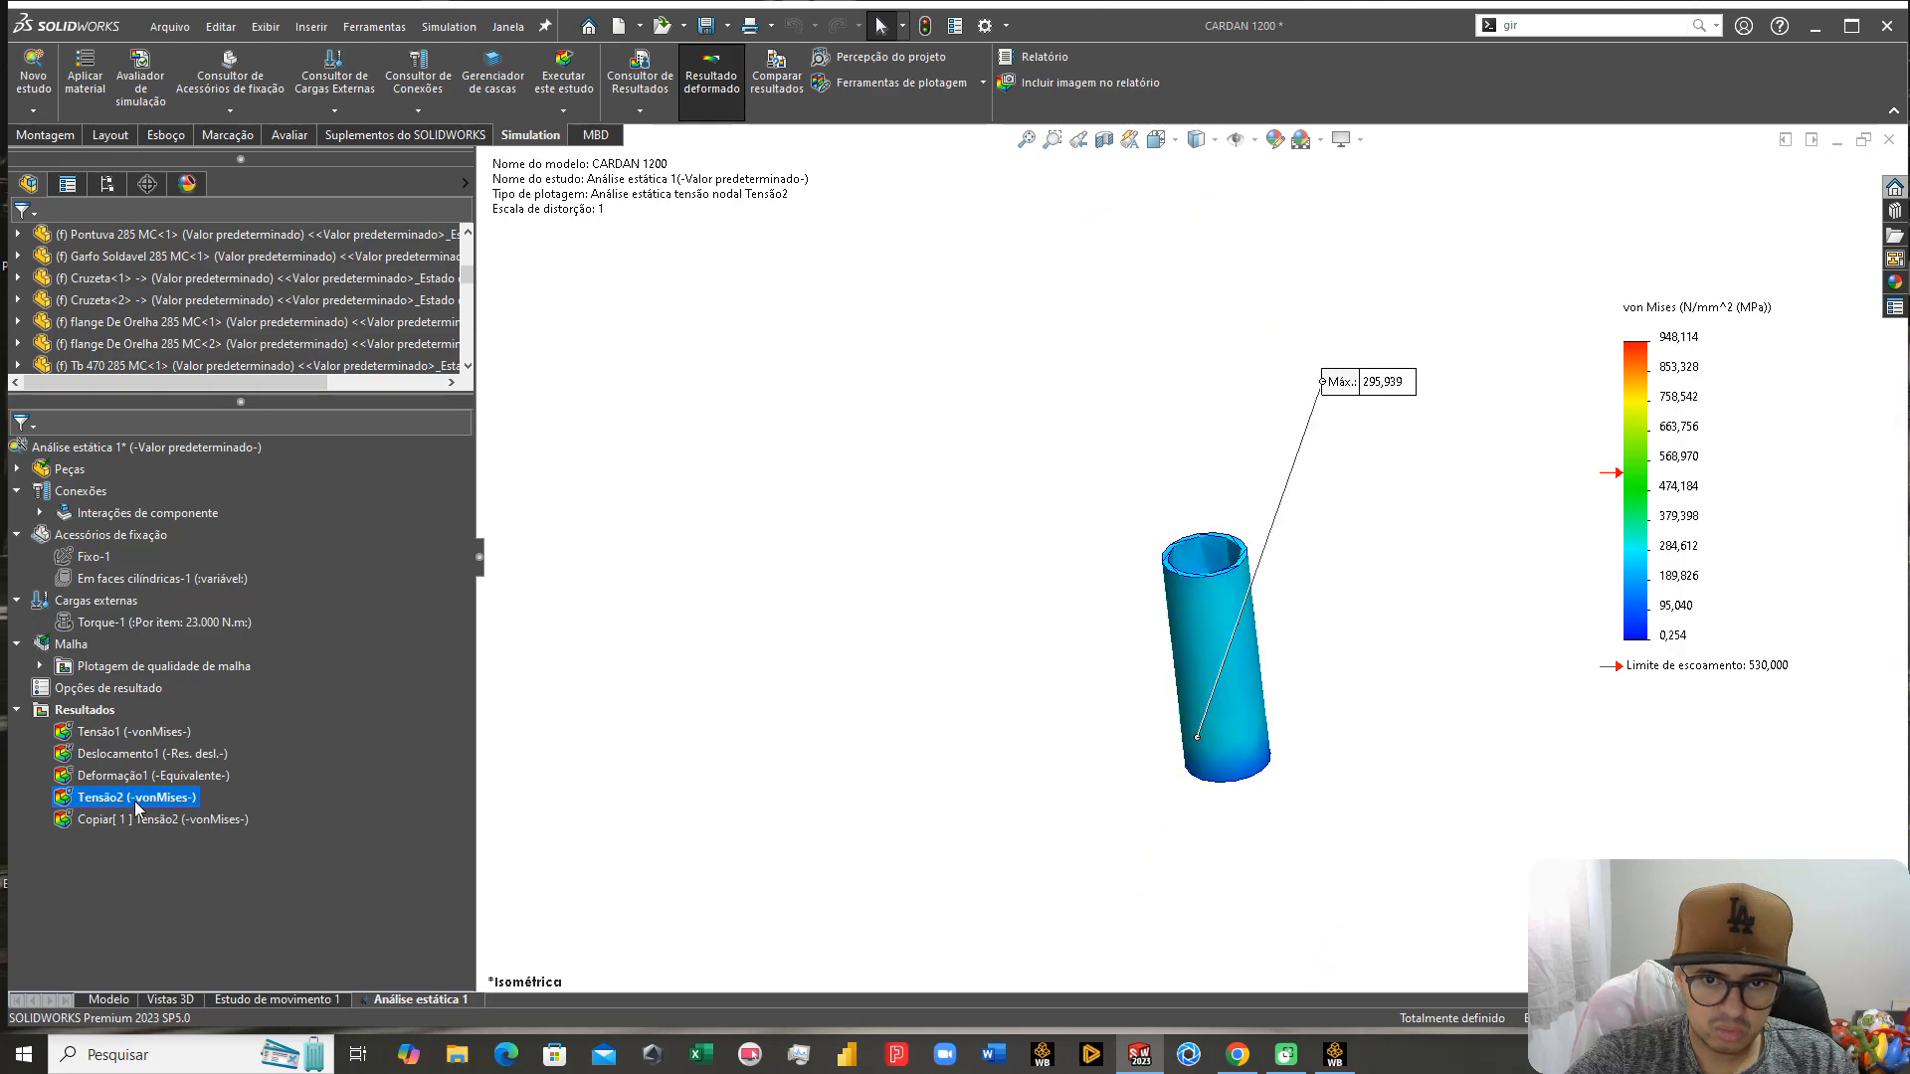
{"action": "double_click", "coordinate": [130, 819]}
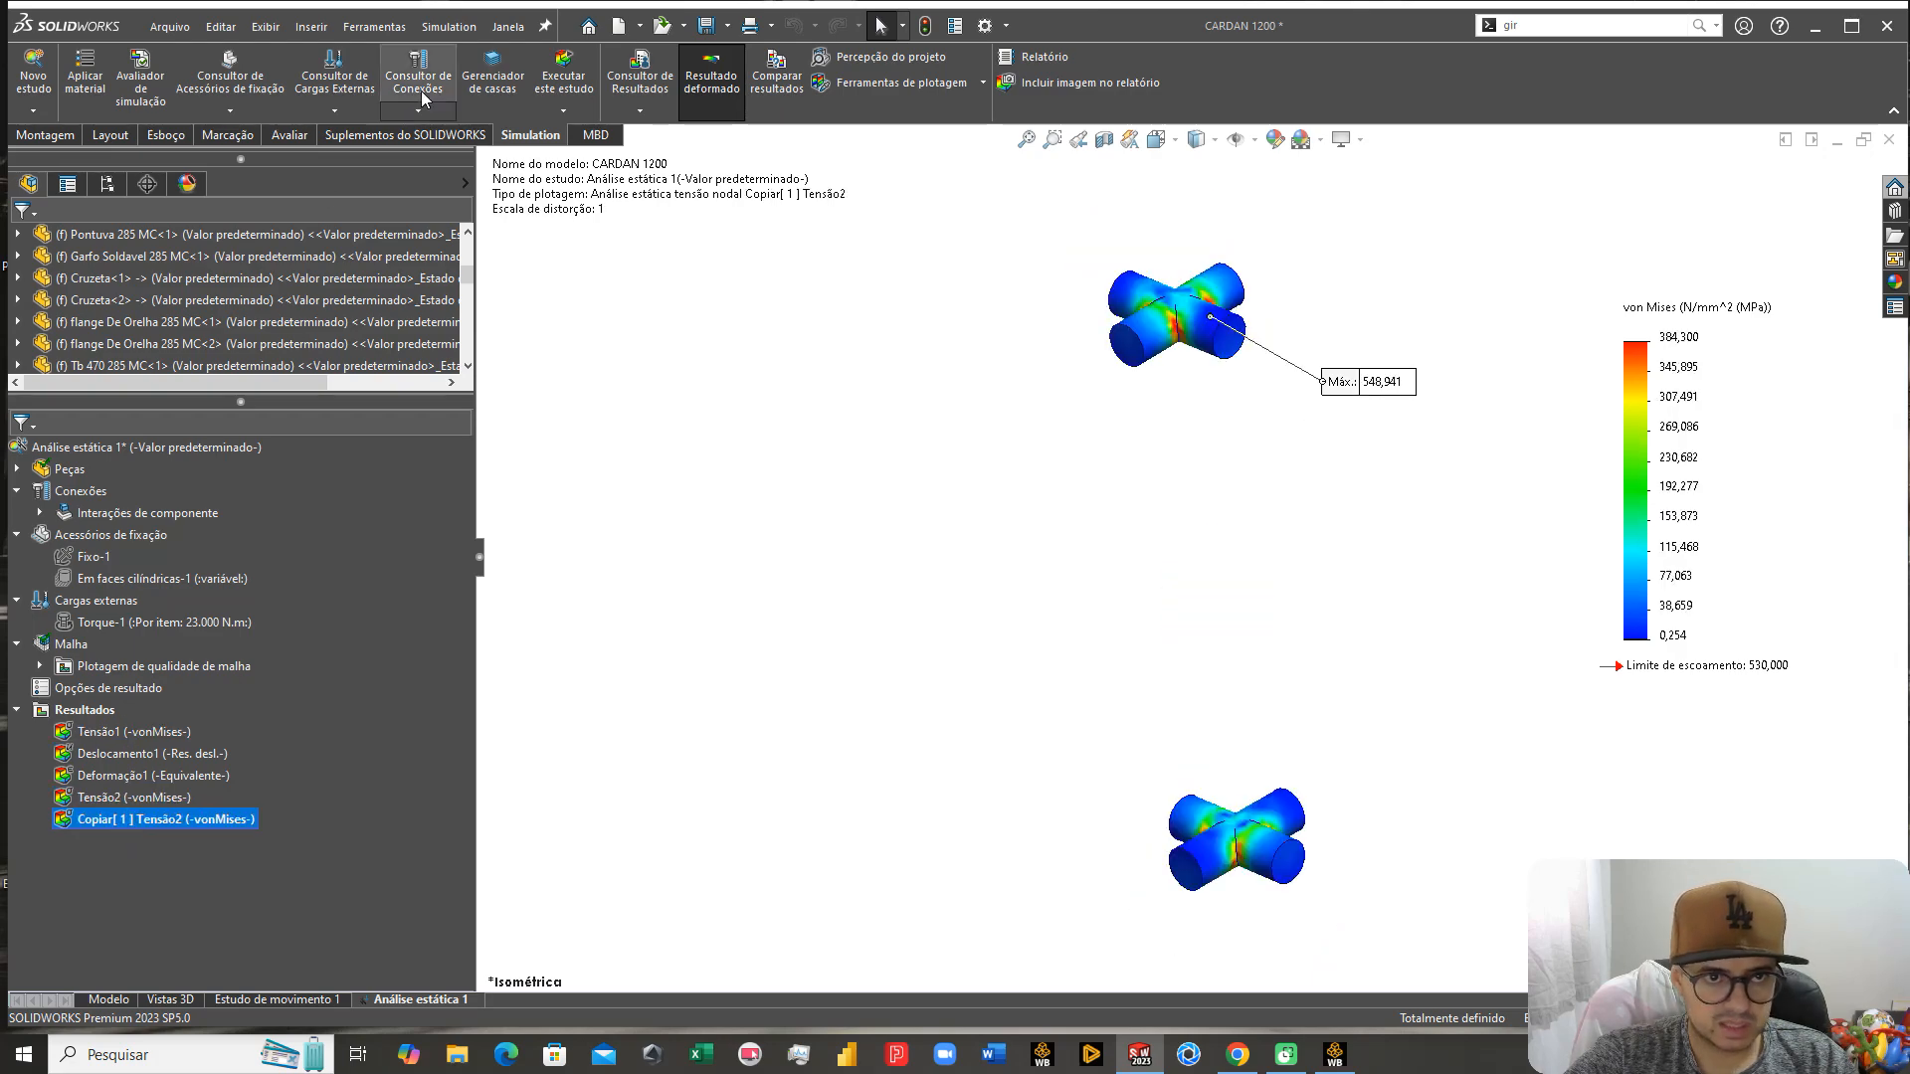
{"action": "left_click", "coordinate": [708, 25]}
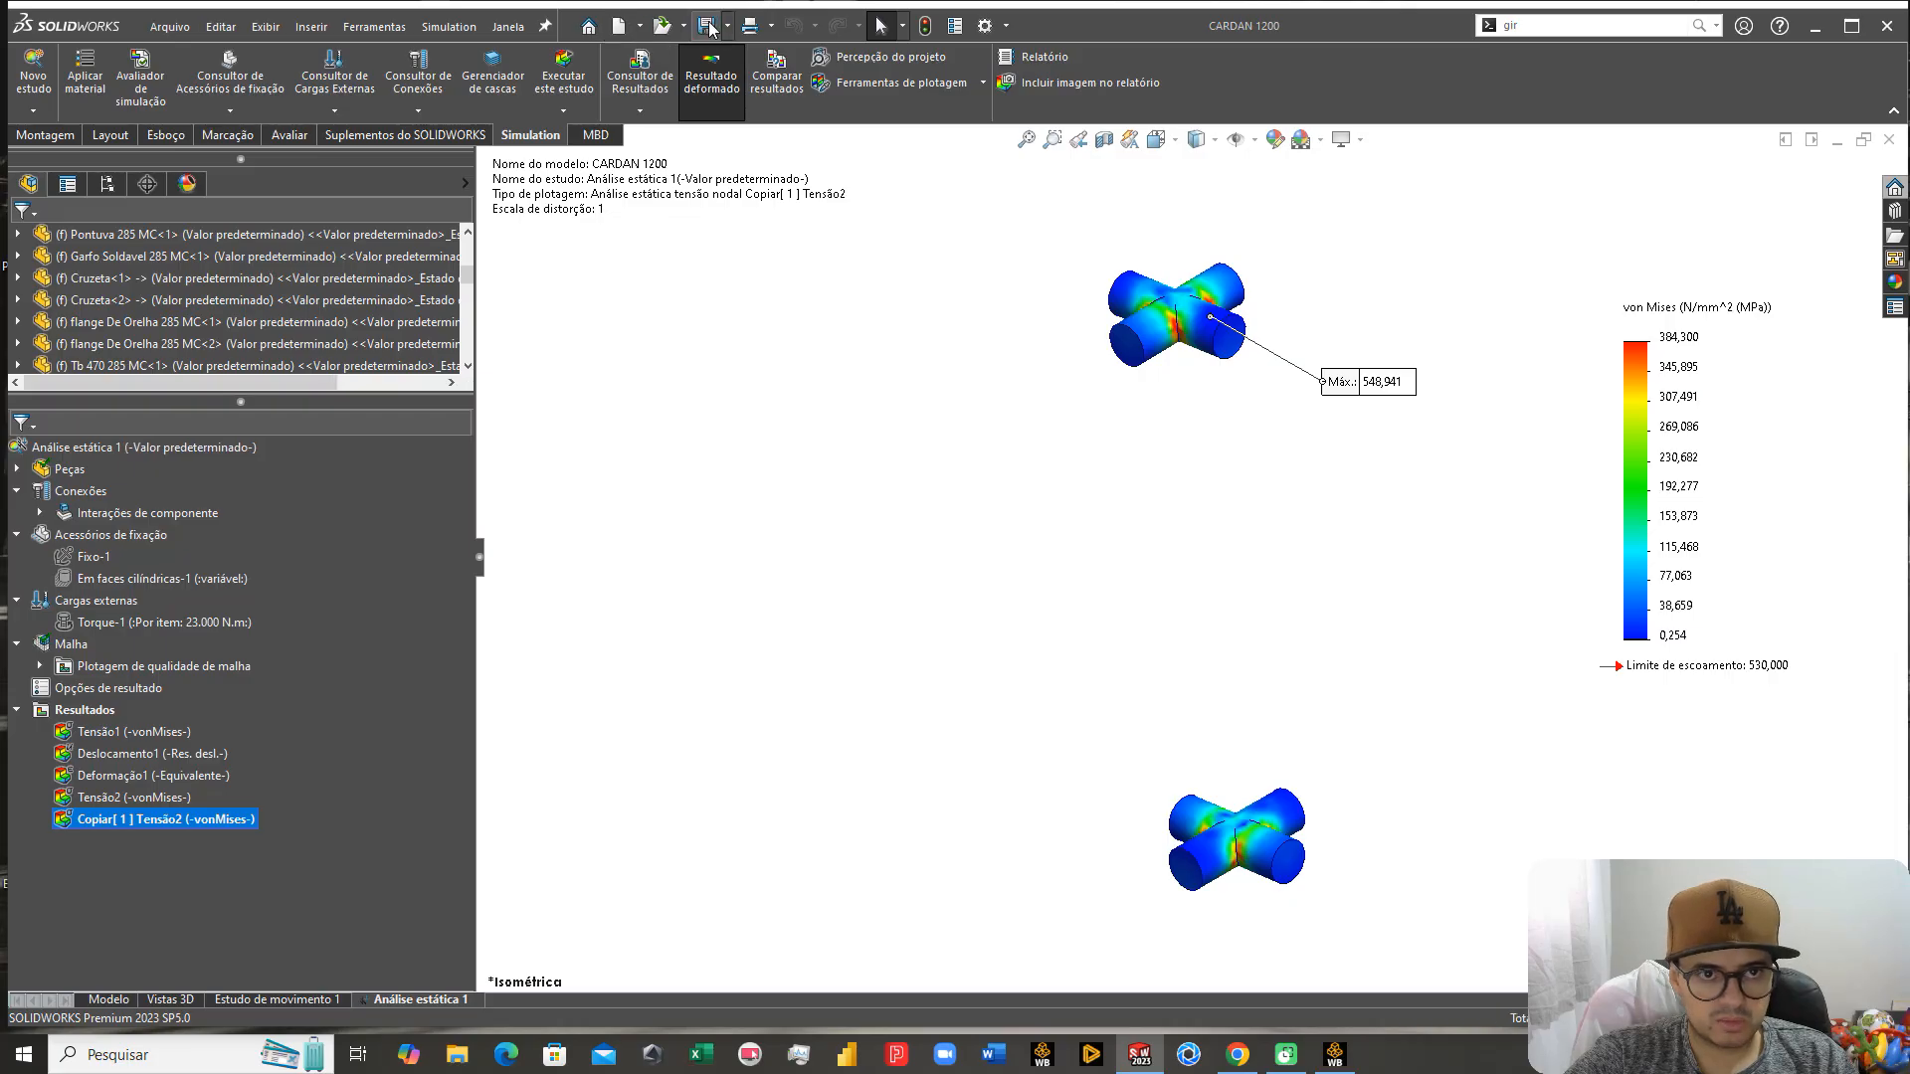
Step: Return from the static study to the CARDAN 1200 model and open the tube Tb 470 285 MC as its own part
{"action": "left_click", "coordinate": [109, 1000]}
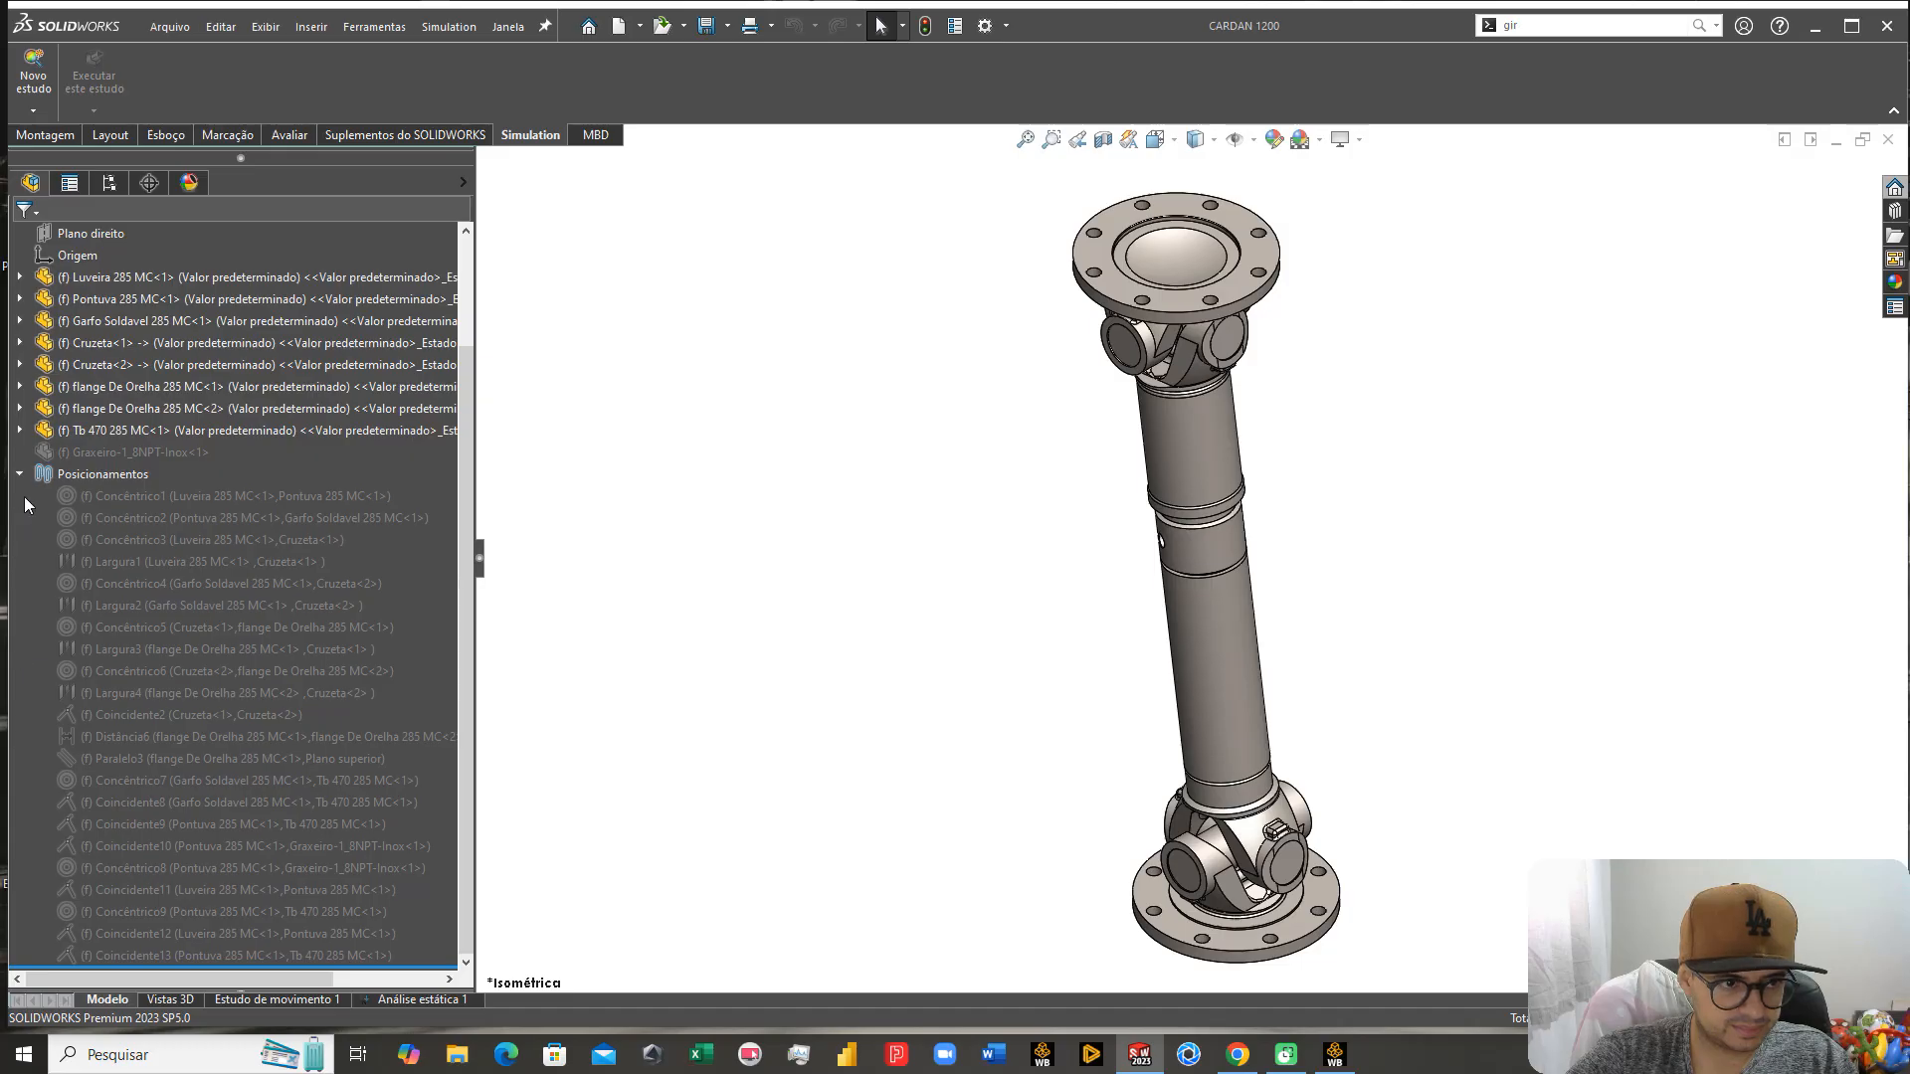
{"action": "right_click", "coordinate": [1194, 634]}
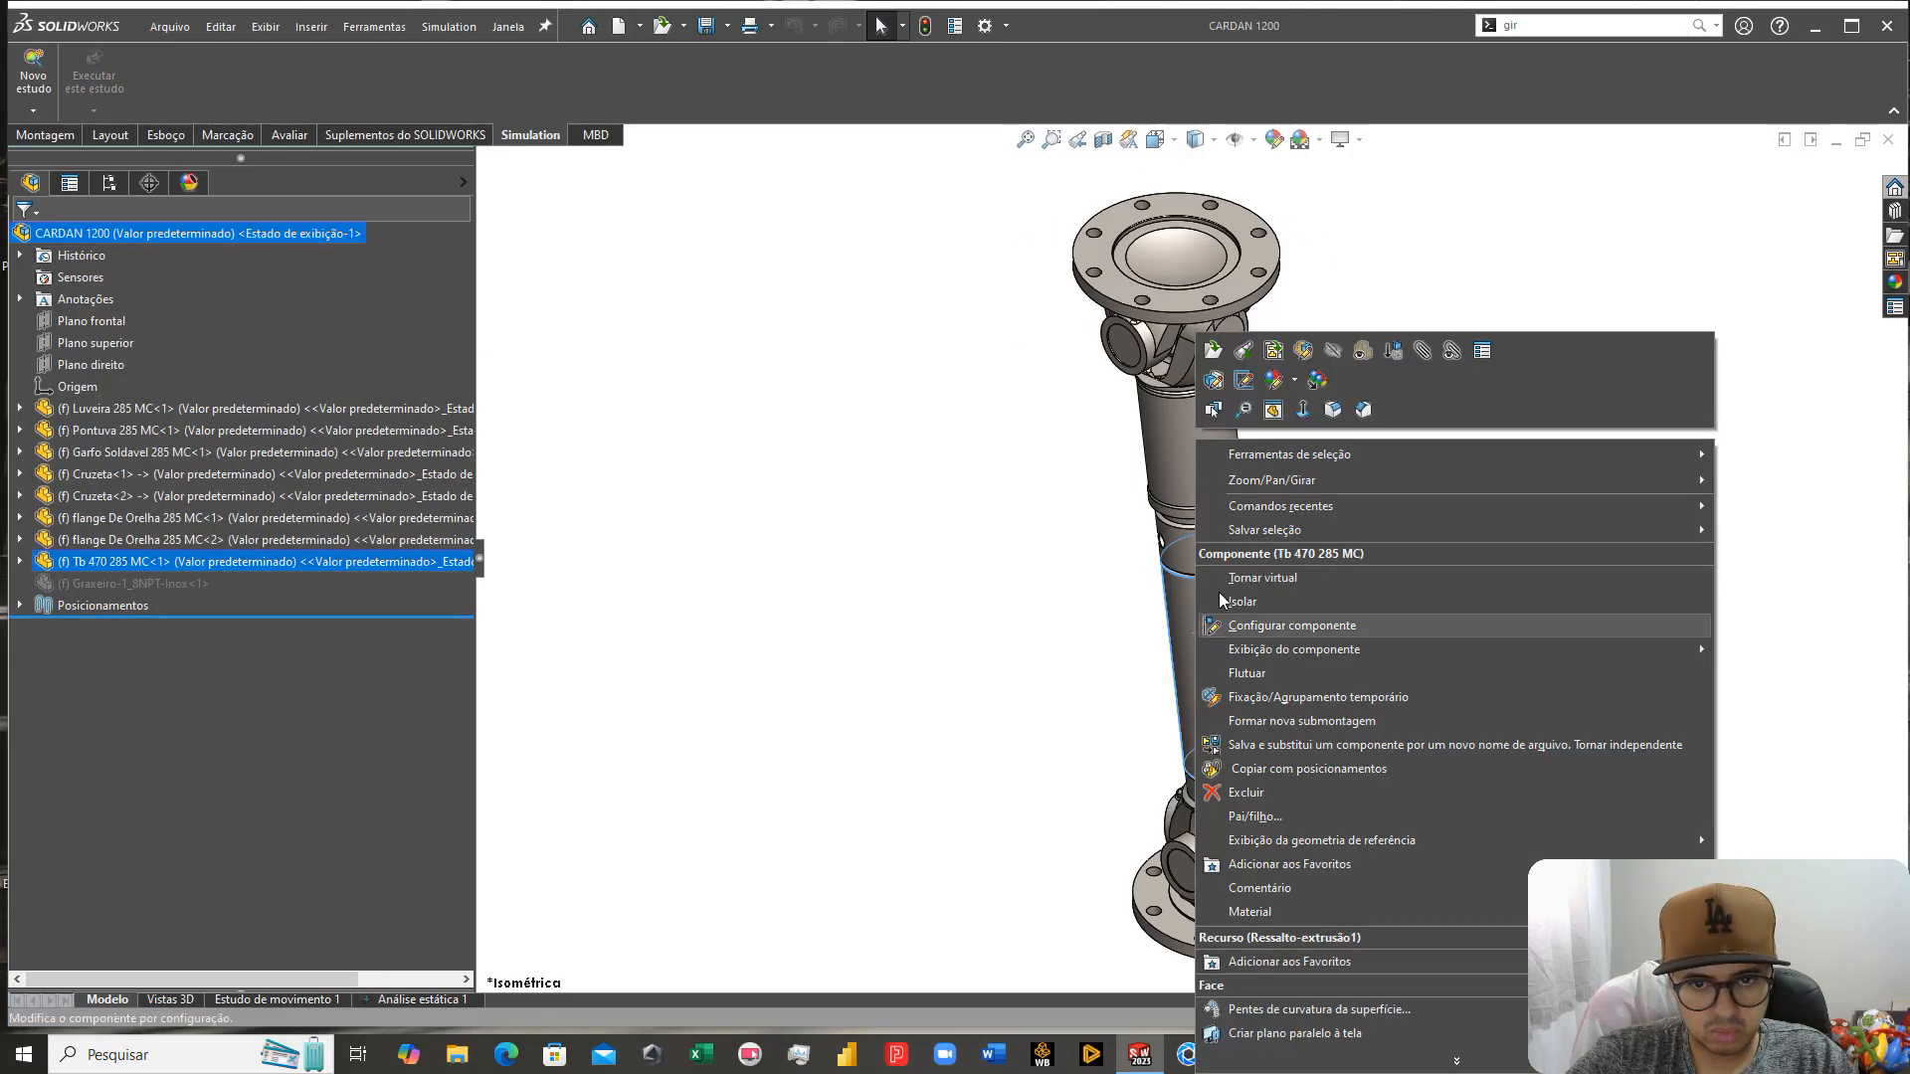
{"action": "left_click", "coordinate": [1213, 350]}
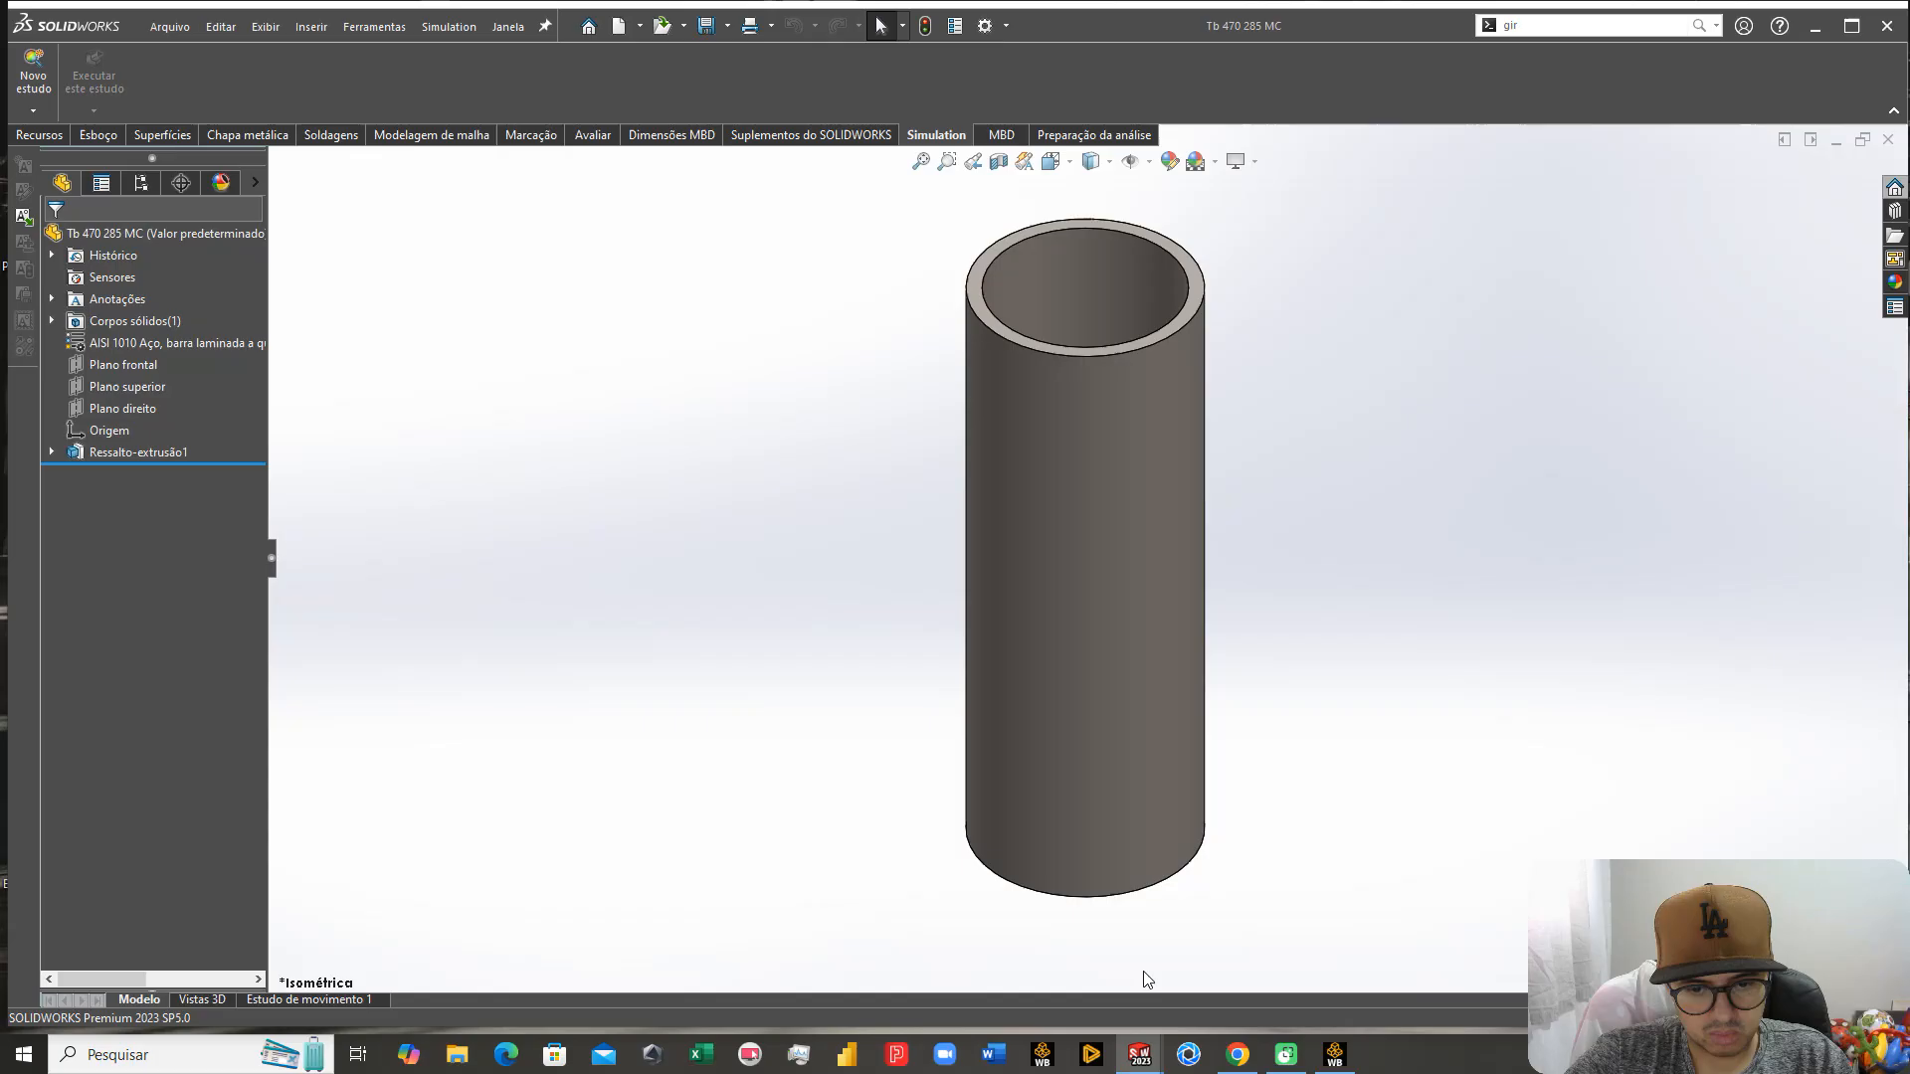
Step: Go back to the CARDAN 1200 assembly and examine the lower joint, both ends of the tube and the whole shaft
{"action": "mouse_move", "coordinate": [1139, 1054]}
{"action": "left_click", "coordinate": [1070, 1000]}
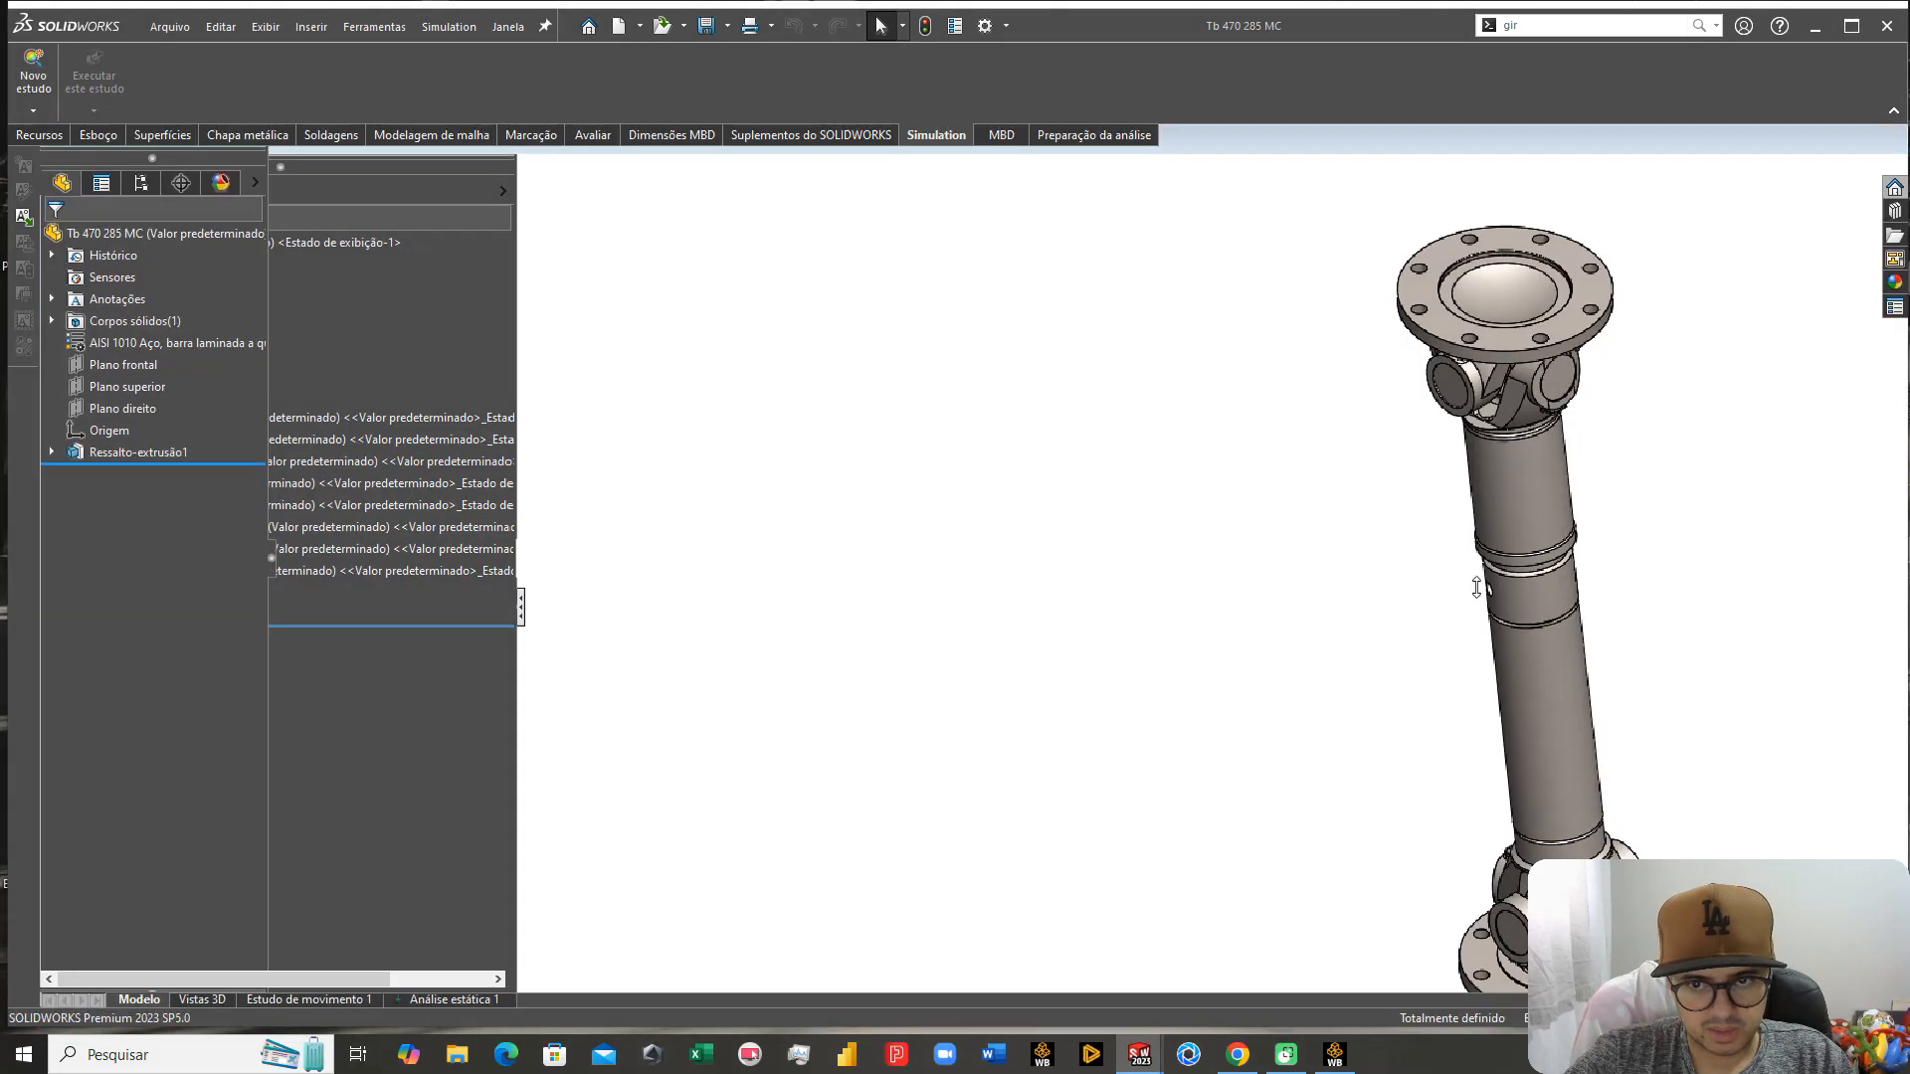
{"action": "scroll", "coordinate": [1231, 737], "scroll_direction": "down", "scroll_amount": 3}
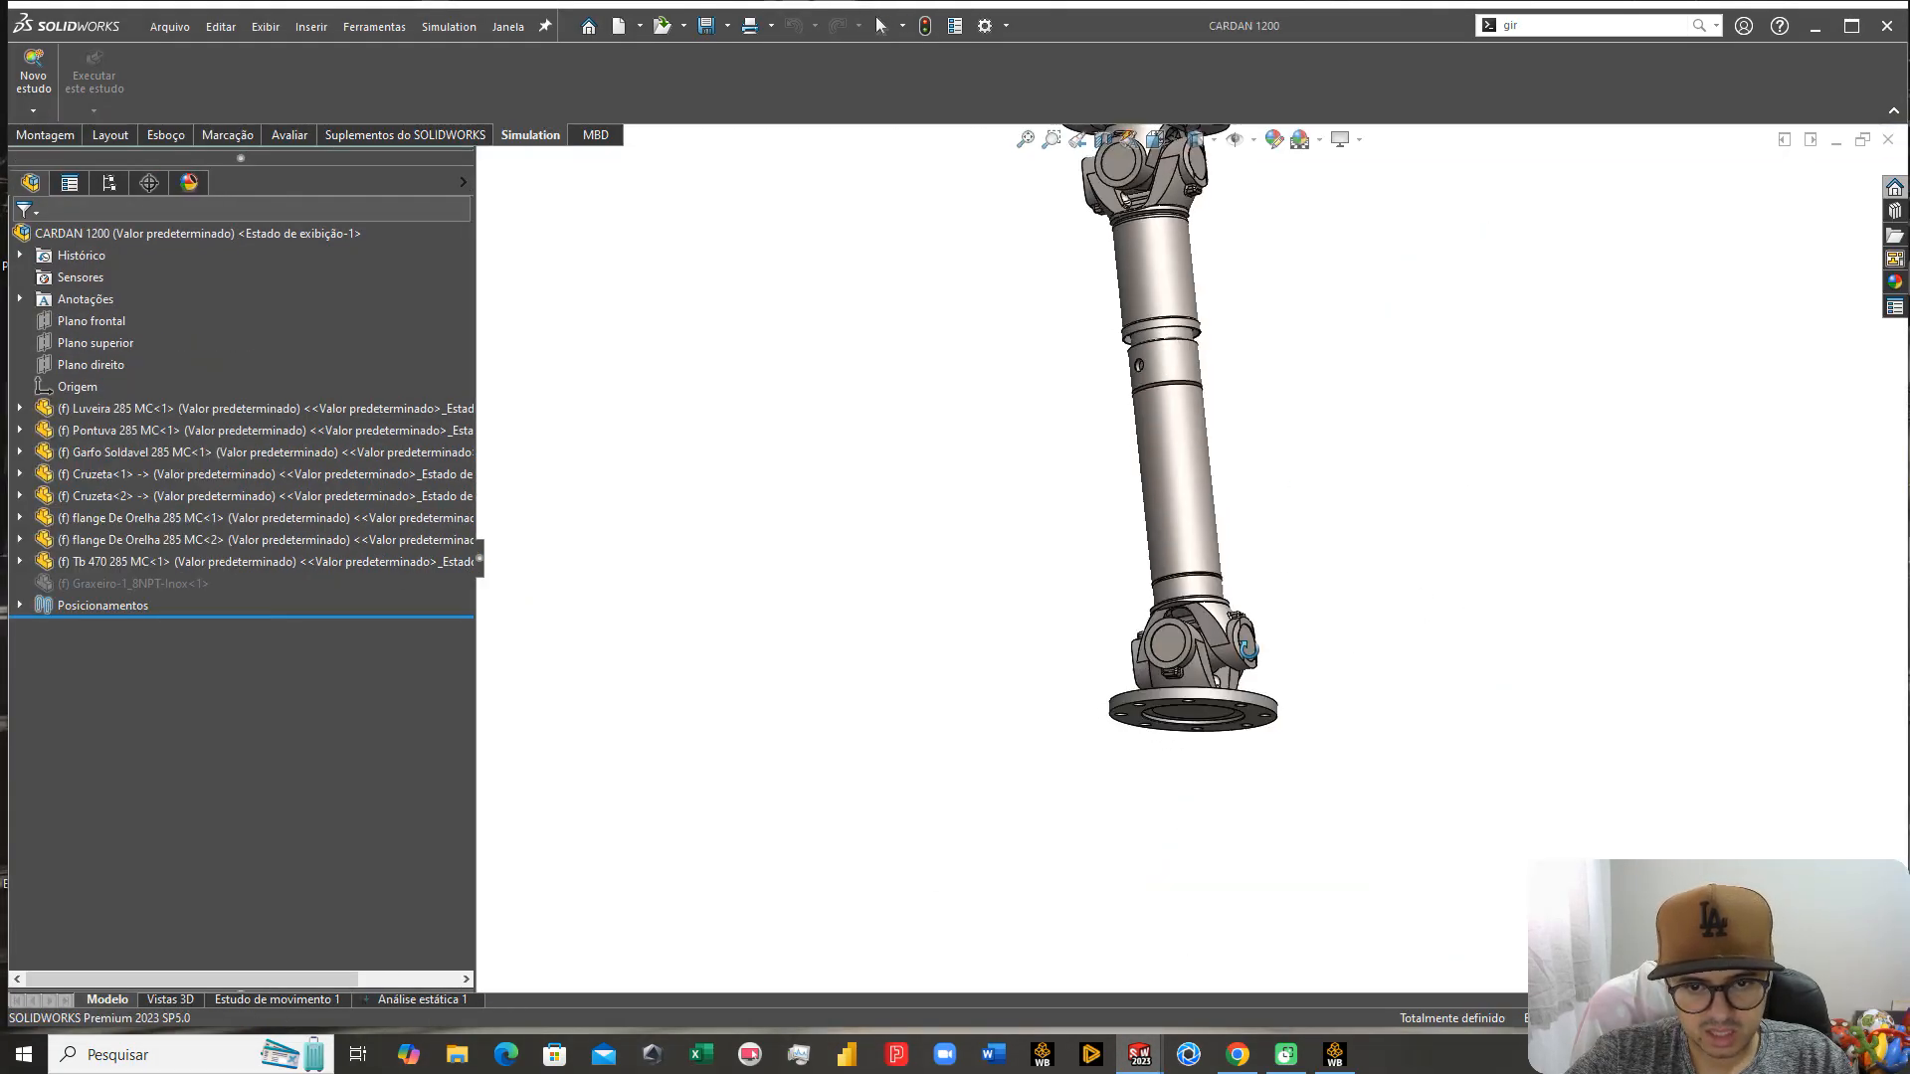
{"action": "middle_click_drag", "start_coordinate": [1262, 713], "coordinate": [1189, 649]}
{"action": "scroll", "coordinate": [1271, 706], "scroll_direction": "down", "scroll_amount": 3}
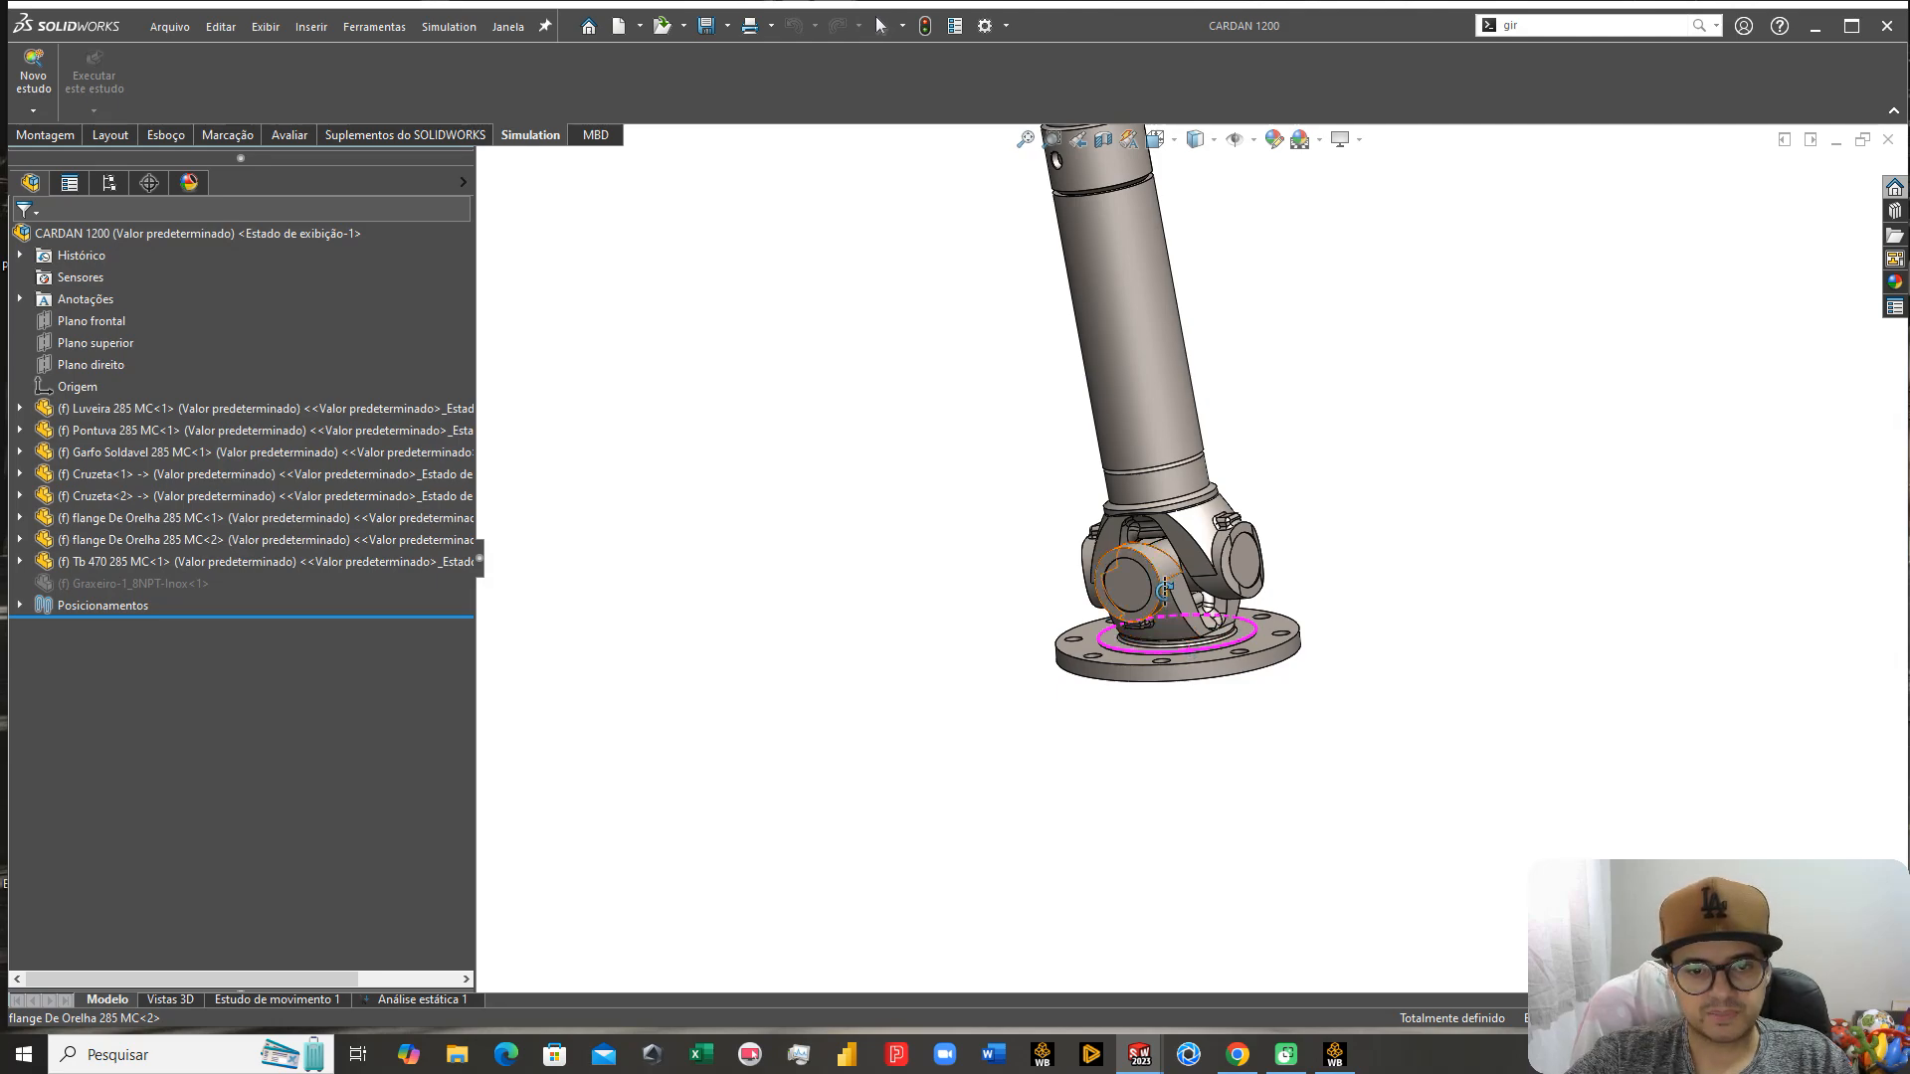
{"action": "scroll", "coordinate": [1118, 572], "scroll_direction": "down", "scroll_amount": 2}
{"action": "scroll", "coordinate": [1118, 572], "scroll_direction": "down", "scroll_amount": 2}
{"action": "middle_click_drag", "start_coordinate": [1119, 572], "coordinate": [1320, 509]}
{"action": "scroll", "coordinate": [1383, 517], "scroll_direction": "up", "scroll_amount": 6}
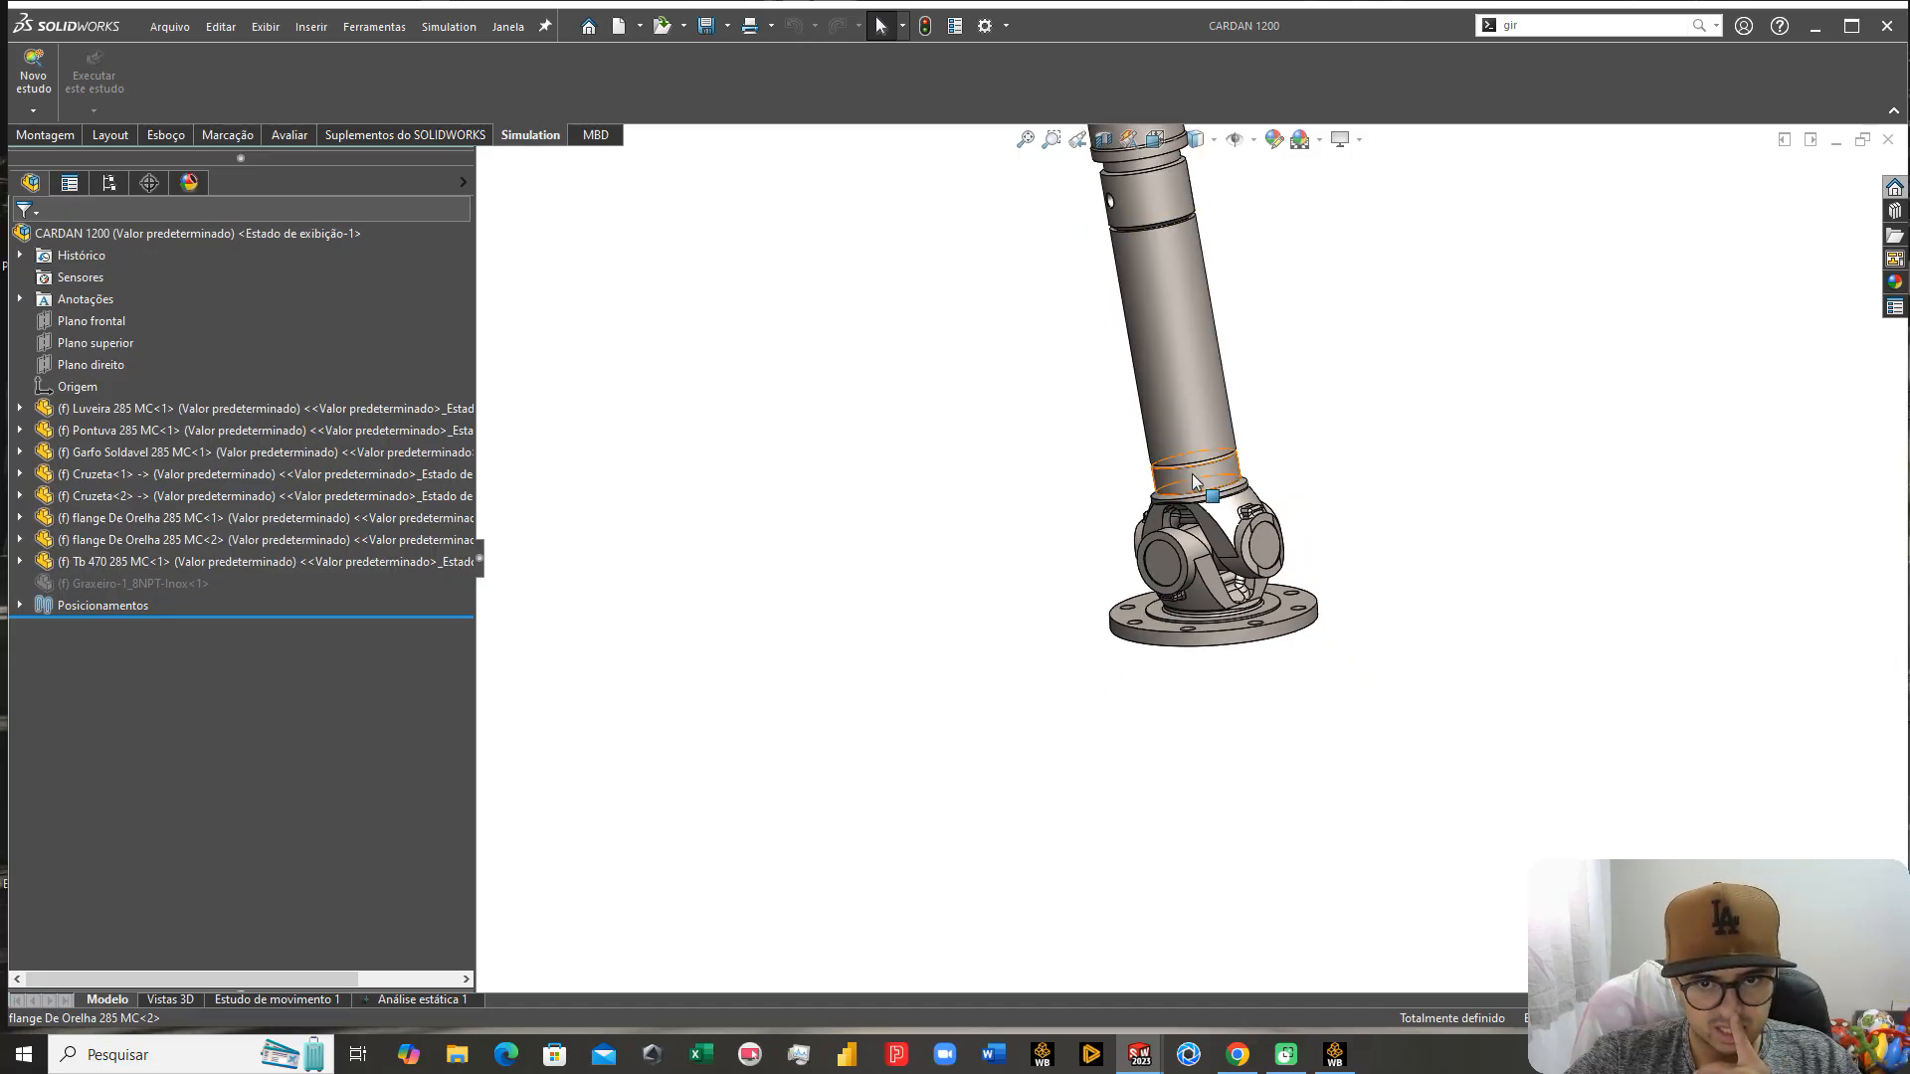
{"action": "middle_click_drag", "start_coordinate": [1198, 438], "coordinate": [1216, 472]}
{"action": "scroll", "coordinate": [1216, 472], "scroll_direction": "down", "scroll_amount": 8}
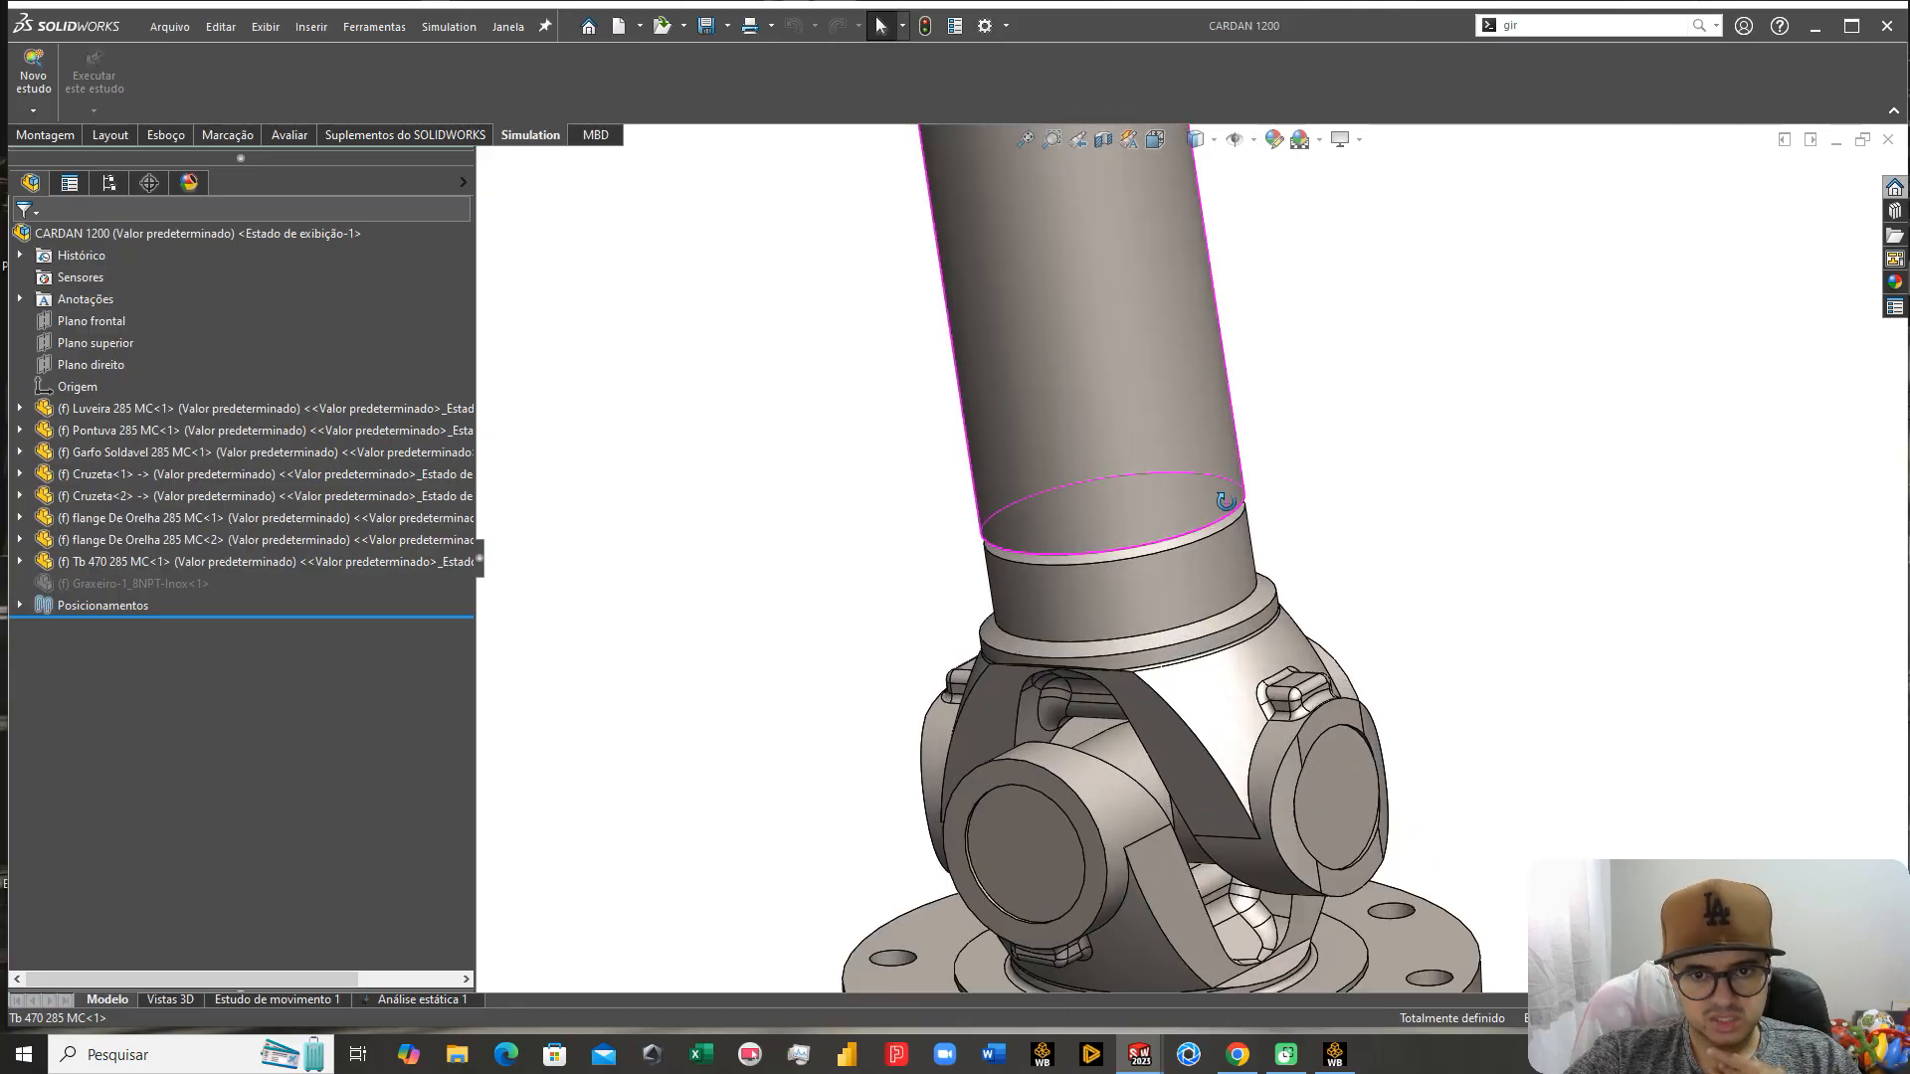
{"action": "scroll", "coordinate": [1236, 520], "scroll_direction": "up", "scroll_amount": 3}
{"action": "scroll", "coordinate": [1194, 452], "scroll_direction": "up", "scroll_amount": 4}
{"action": "middle_click_drag", "start_coordinate": [1205, 467], "coordinate": [1184, 346]}
{"action": "scroll", "coordinate": [1191, 398], "scroll_direction": "down", "scroll_amount": 2}
{"action": "scroll", "coordinate": [1182, 349], "scroll_direction": "down", "scroll_amount": 3}
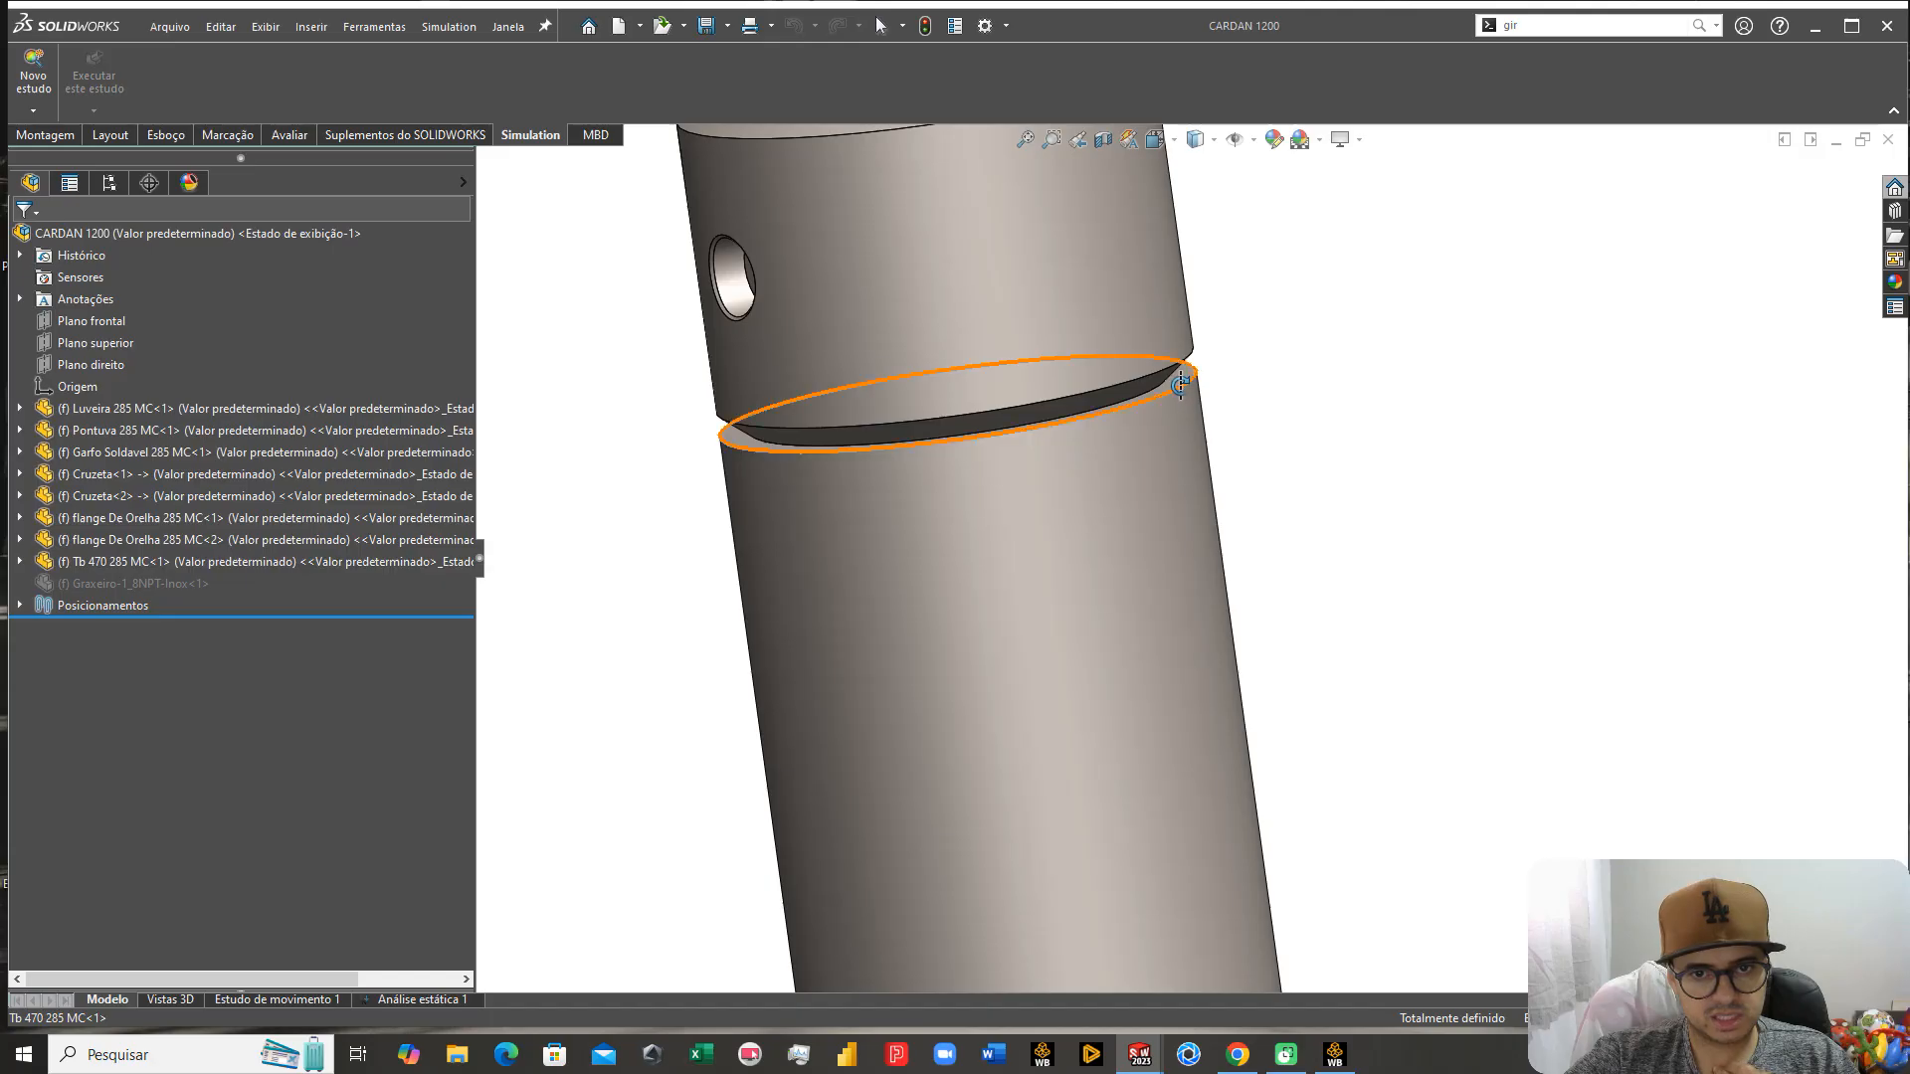
{"action": "scroll", "coordinate": [1174, 353], "scroll_direction": "up", "scroll_amount": 5}
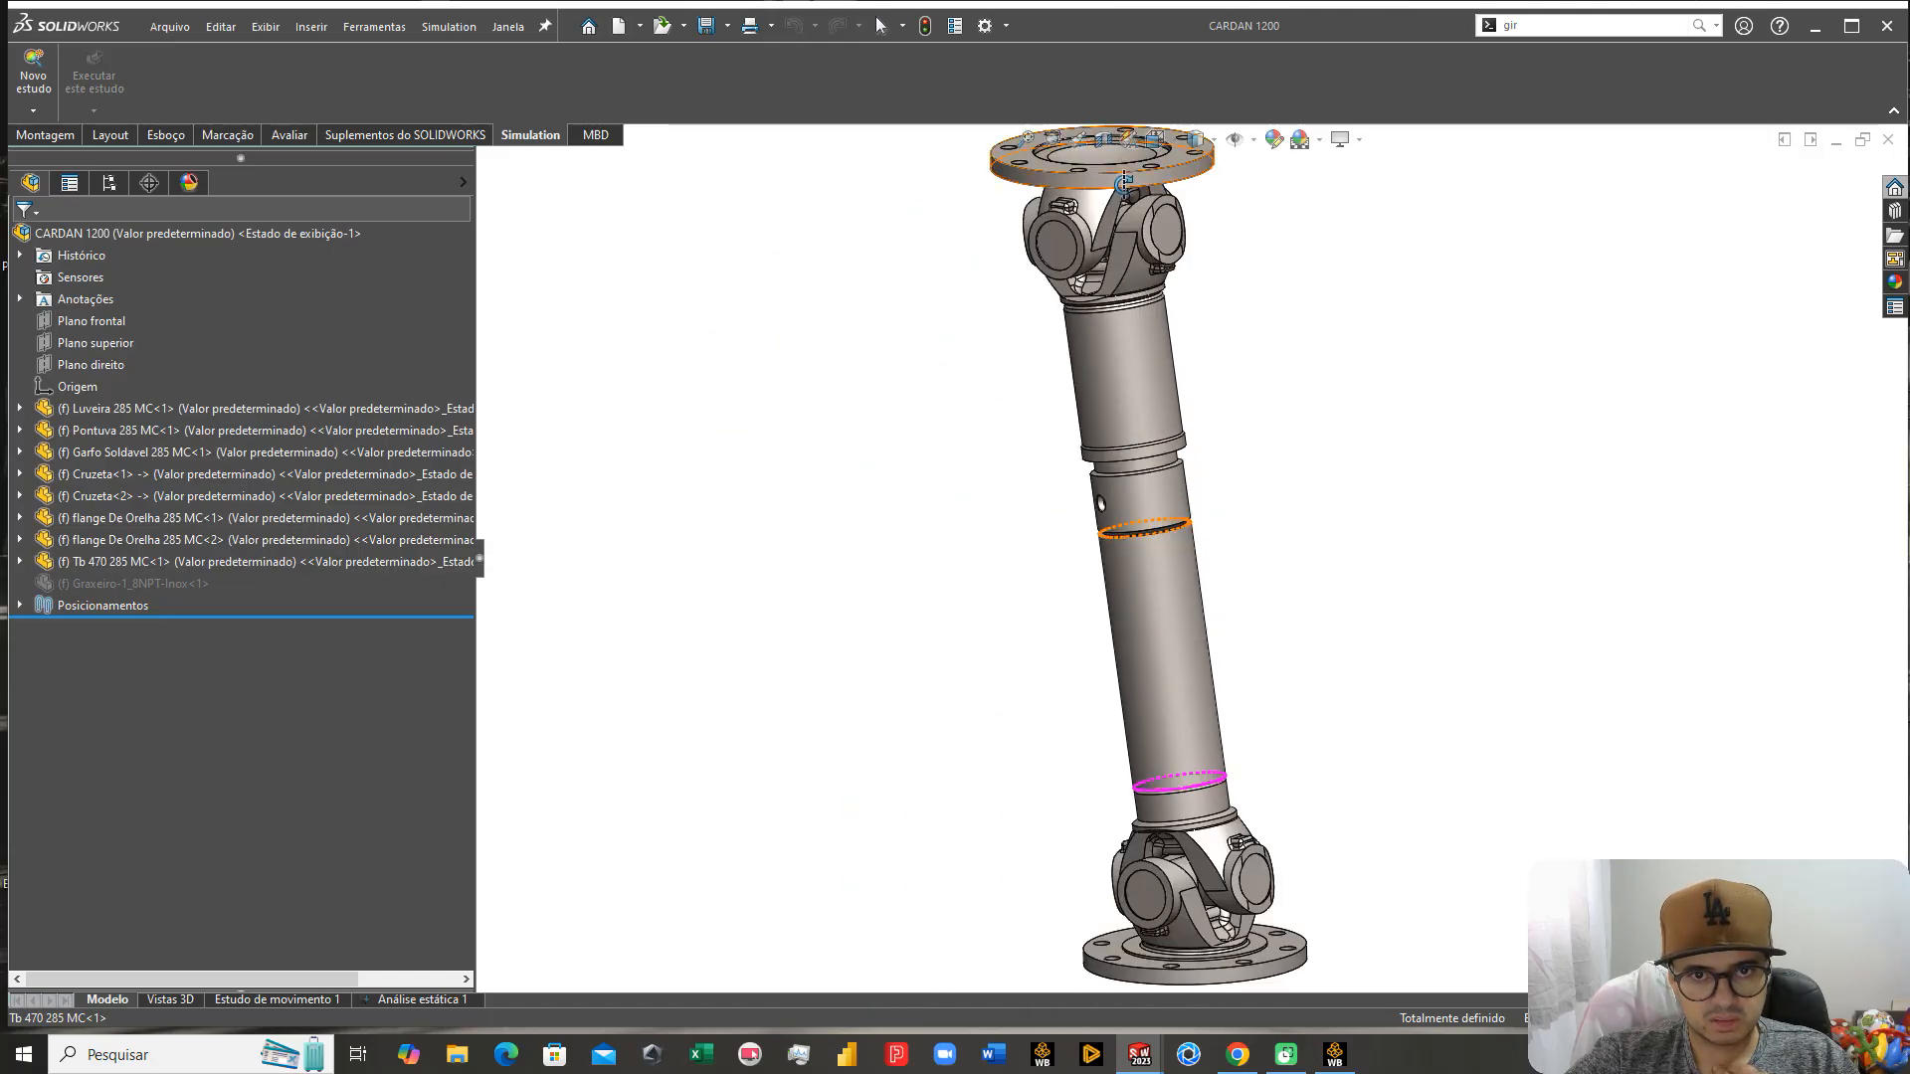
{"action": "middle_click_drag", "start_coordinate": [1168, 339], "coordinate": [1215, 303]}
{"action": "scroll", "coordinate": [1222, 316], "scroll_direction": "up", "scroll_amount": 3}
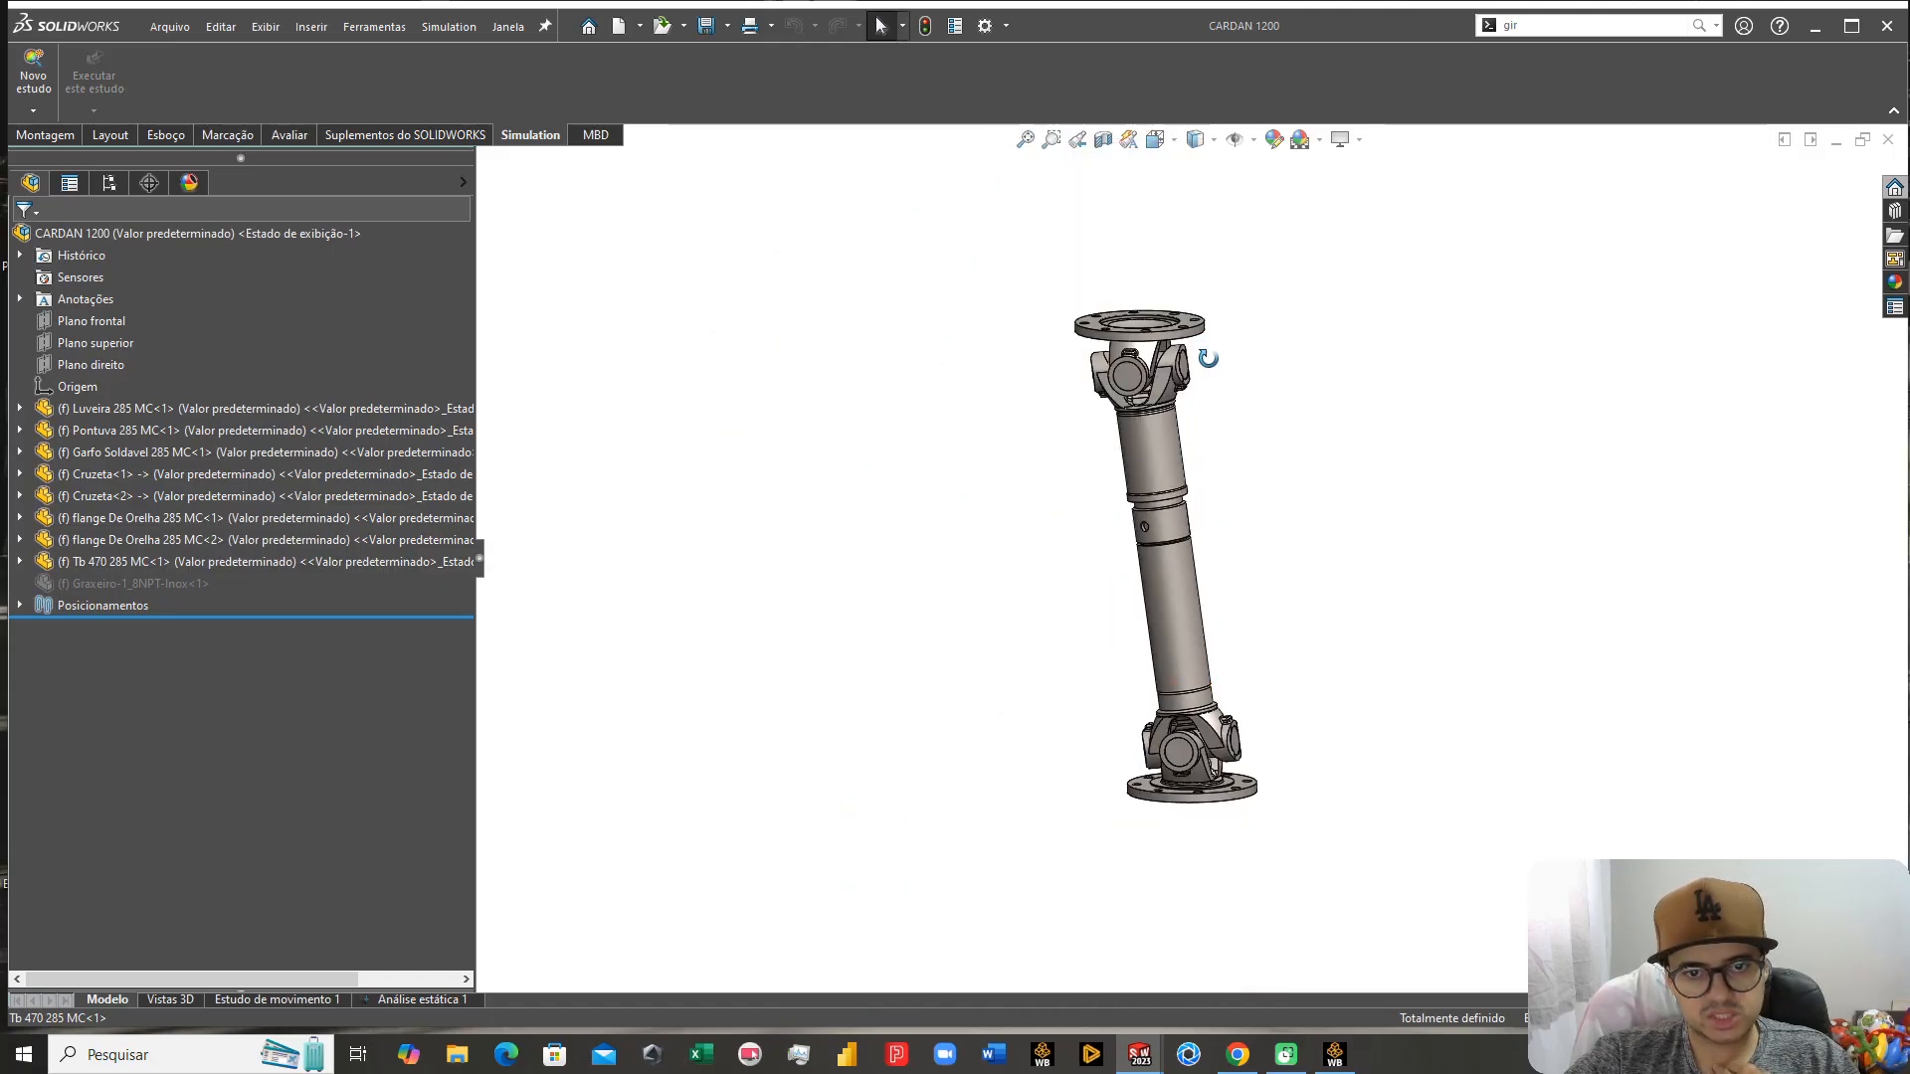
{"action": "middle_click_drag", "start_coordinate": [1211, 370], "coordinate": [1216, 362]}
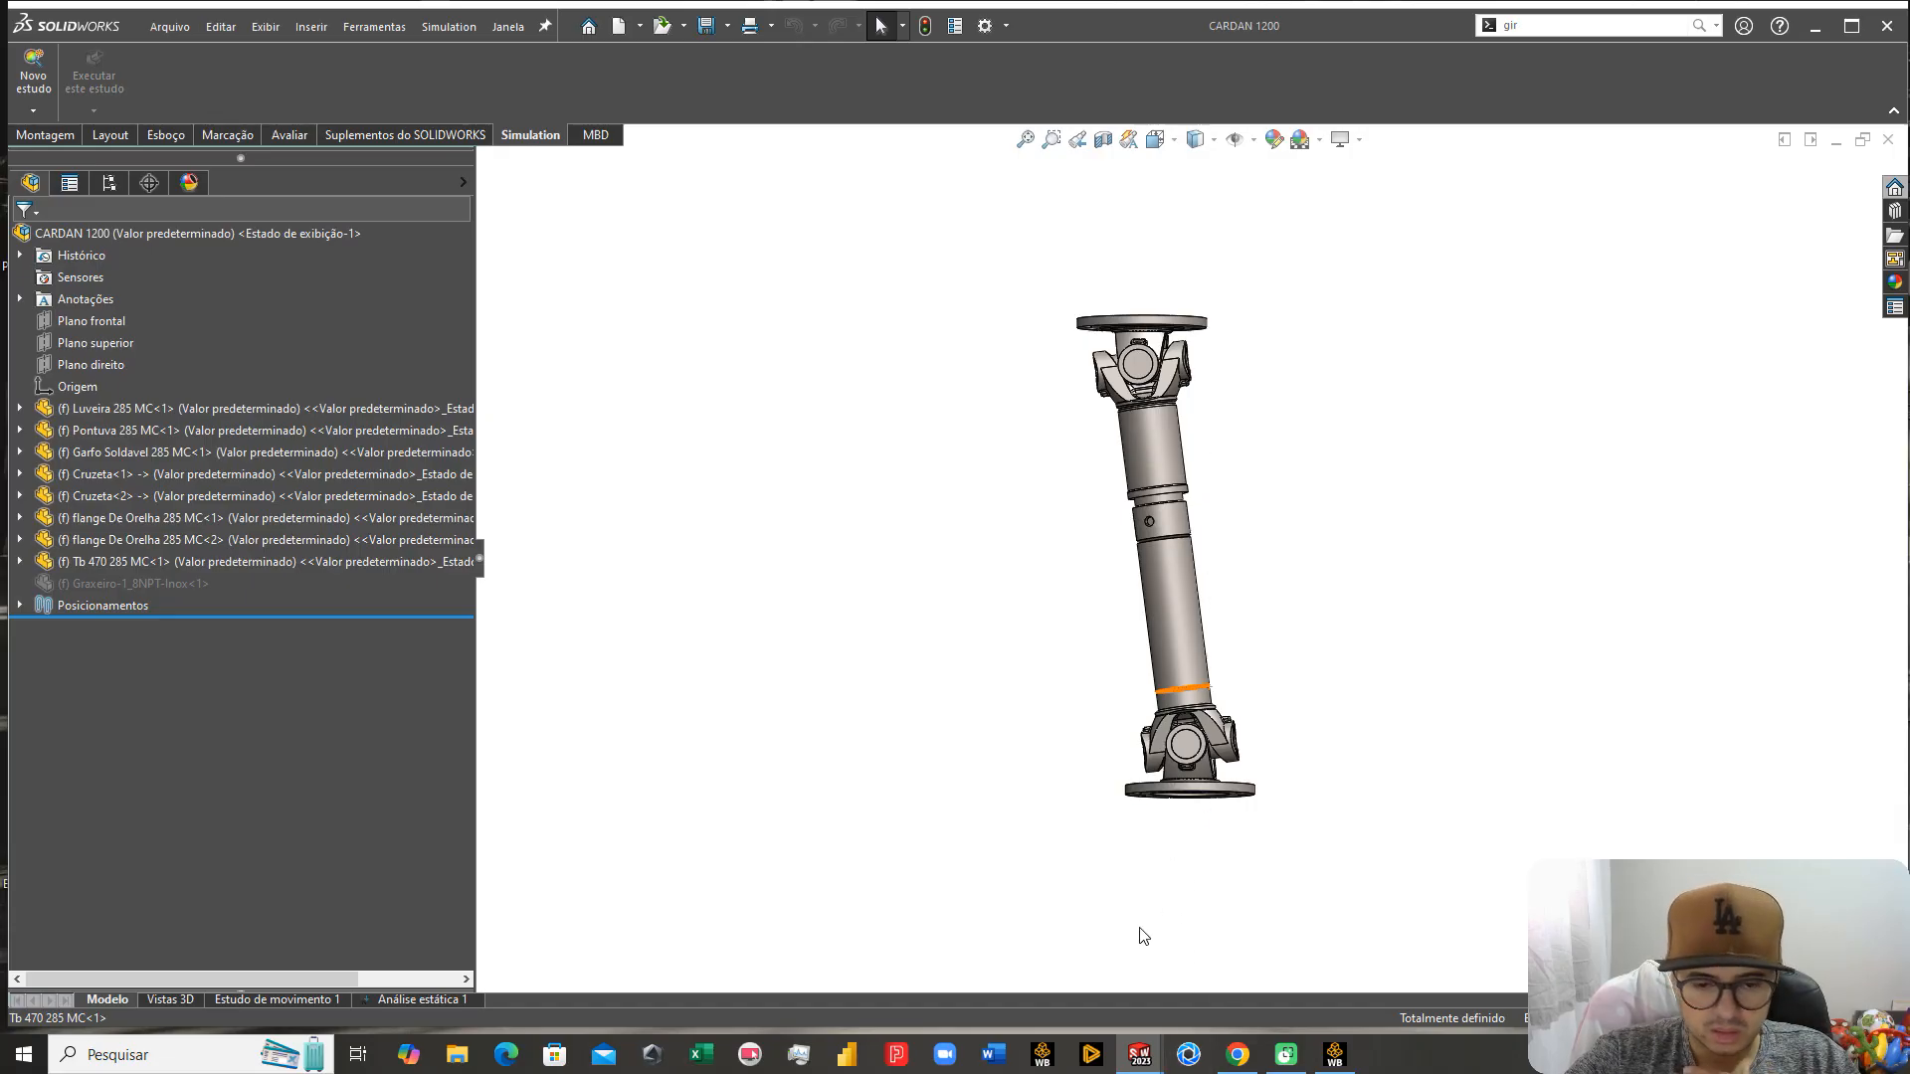
Step: Switch to the Tb 470 285 MC part, view the tube from its open end and bring up the surface modelling commands
{"action": "mouse_move", "coordinate": [1139, 1067]}
{"action": "left_click", "coordinate": [1252, 1016]}
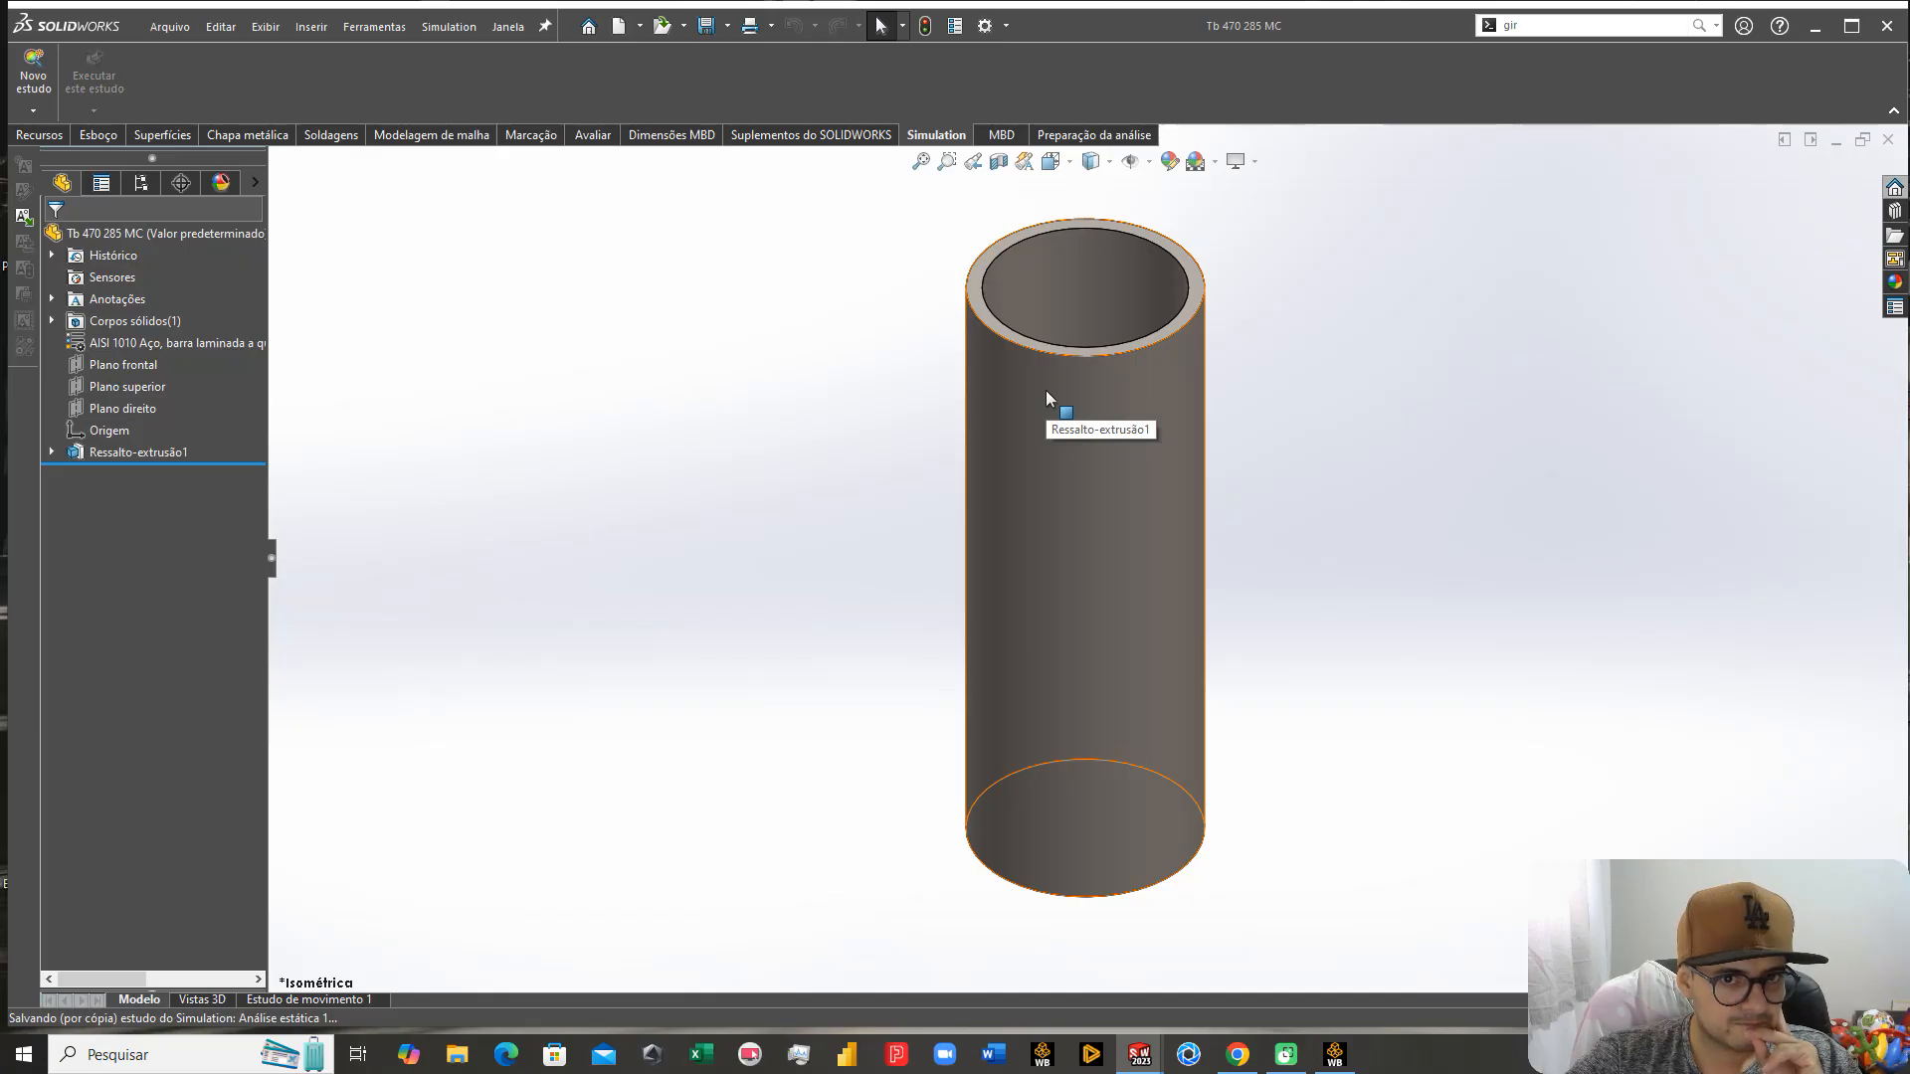
{"action": "middle_click_drag", "start_coordinate": [1047, 398], "coordinate": [990, 570]}
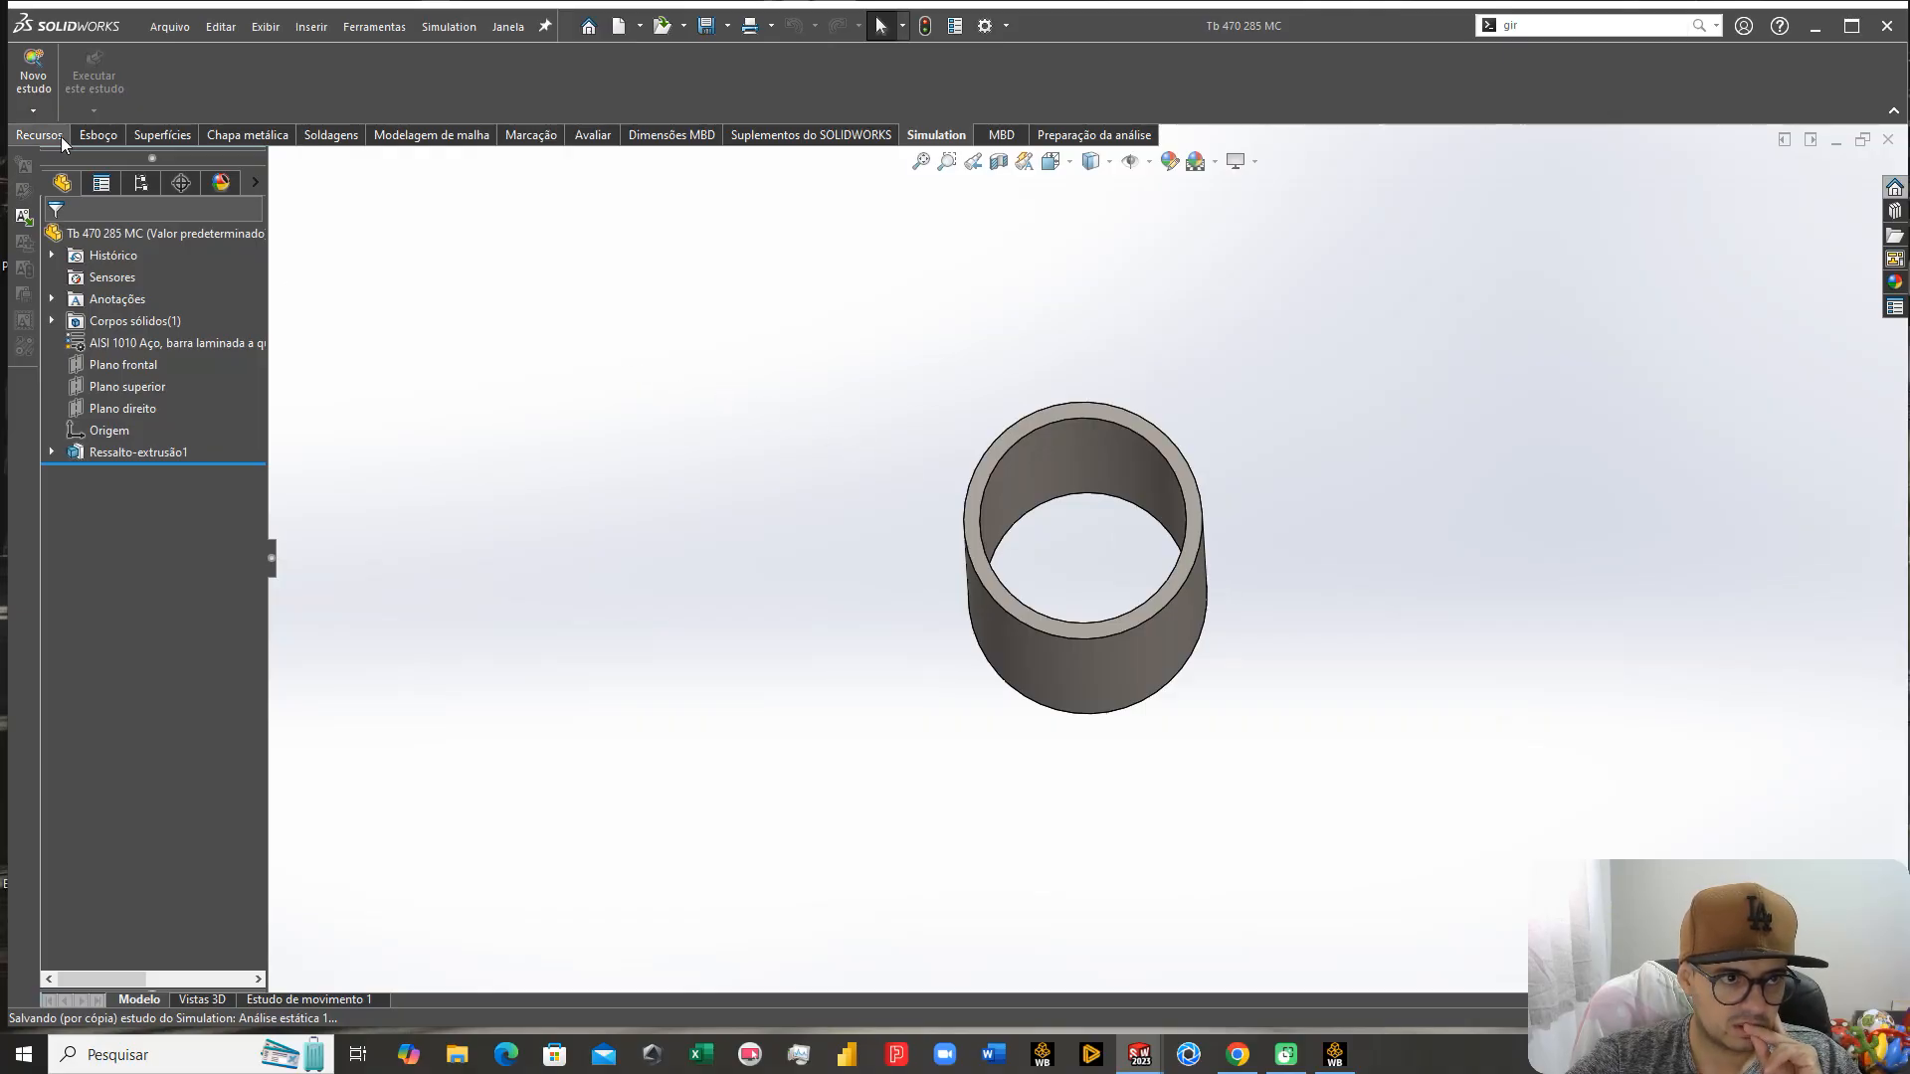
{"action": "left_click", "coordinate": [154, 135]}
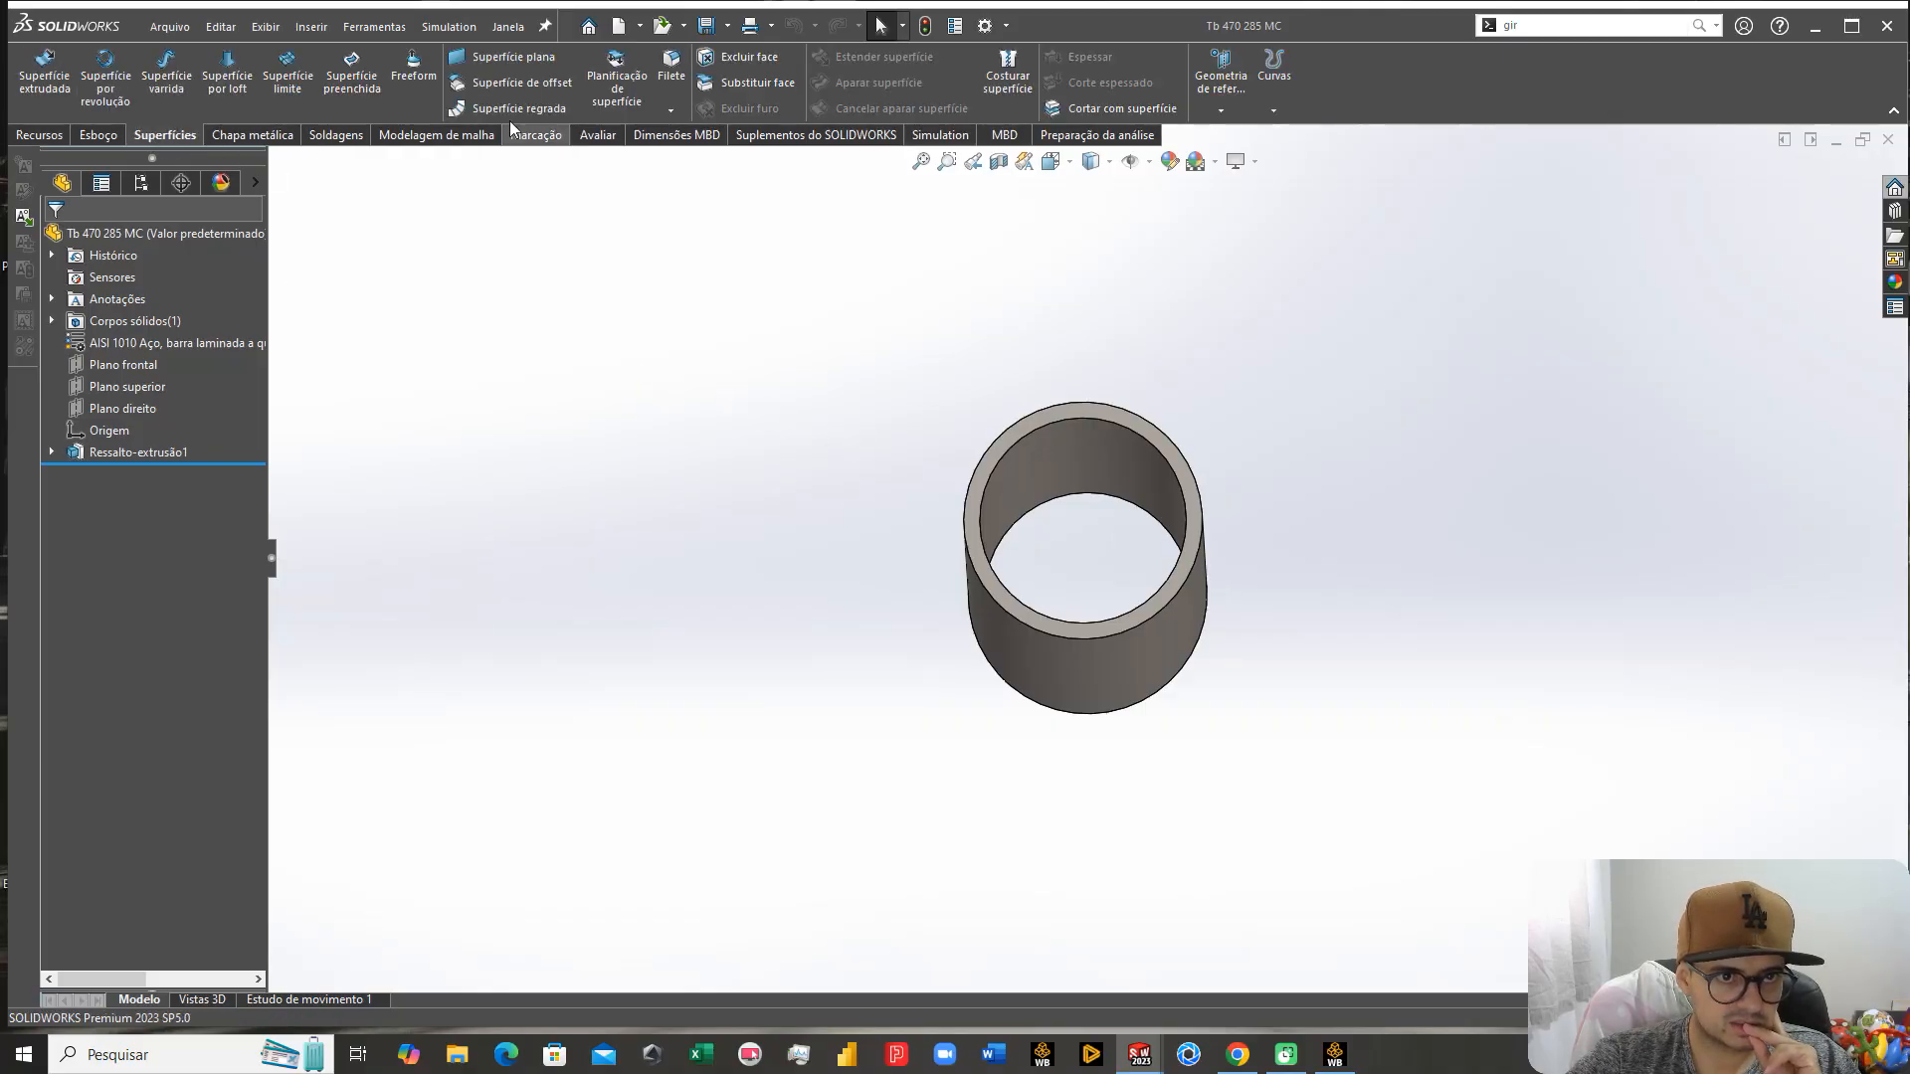
Step: Create an offset surface at 0 mm from the tube's outer cylindrical face
{"action": "left_click", "coordinate": [511, 83]}
{"action": "middle_click_drag", "start_coordinate": [747, 558], "coordinate": [832, 405]}
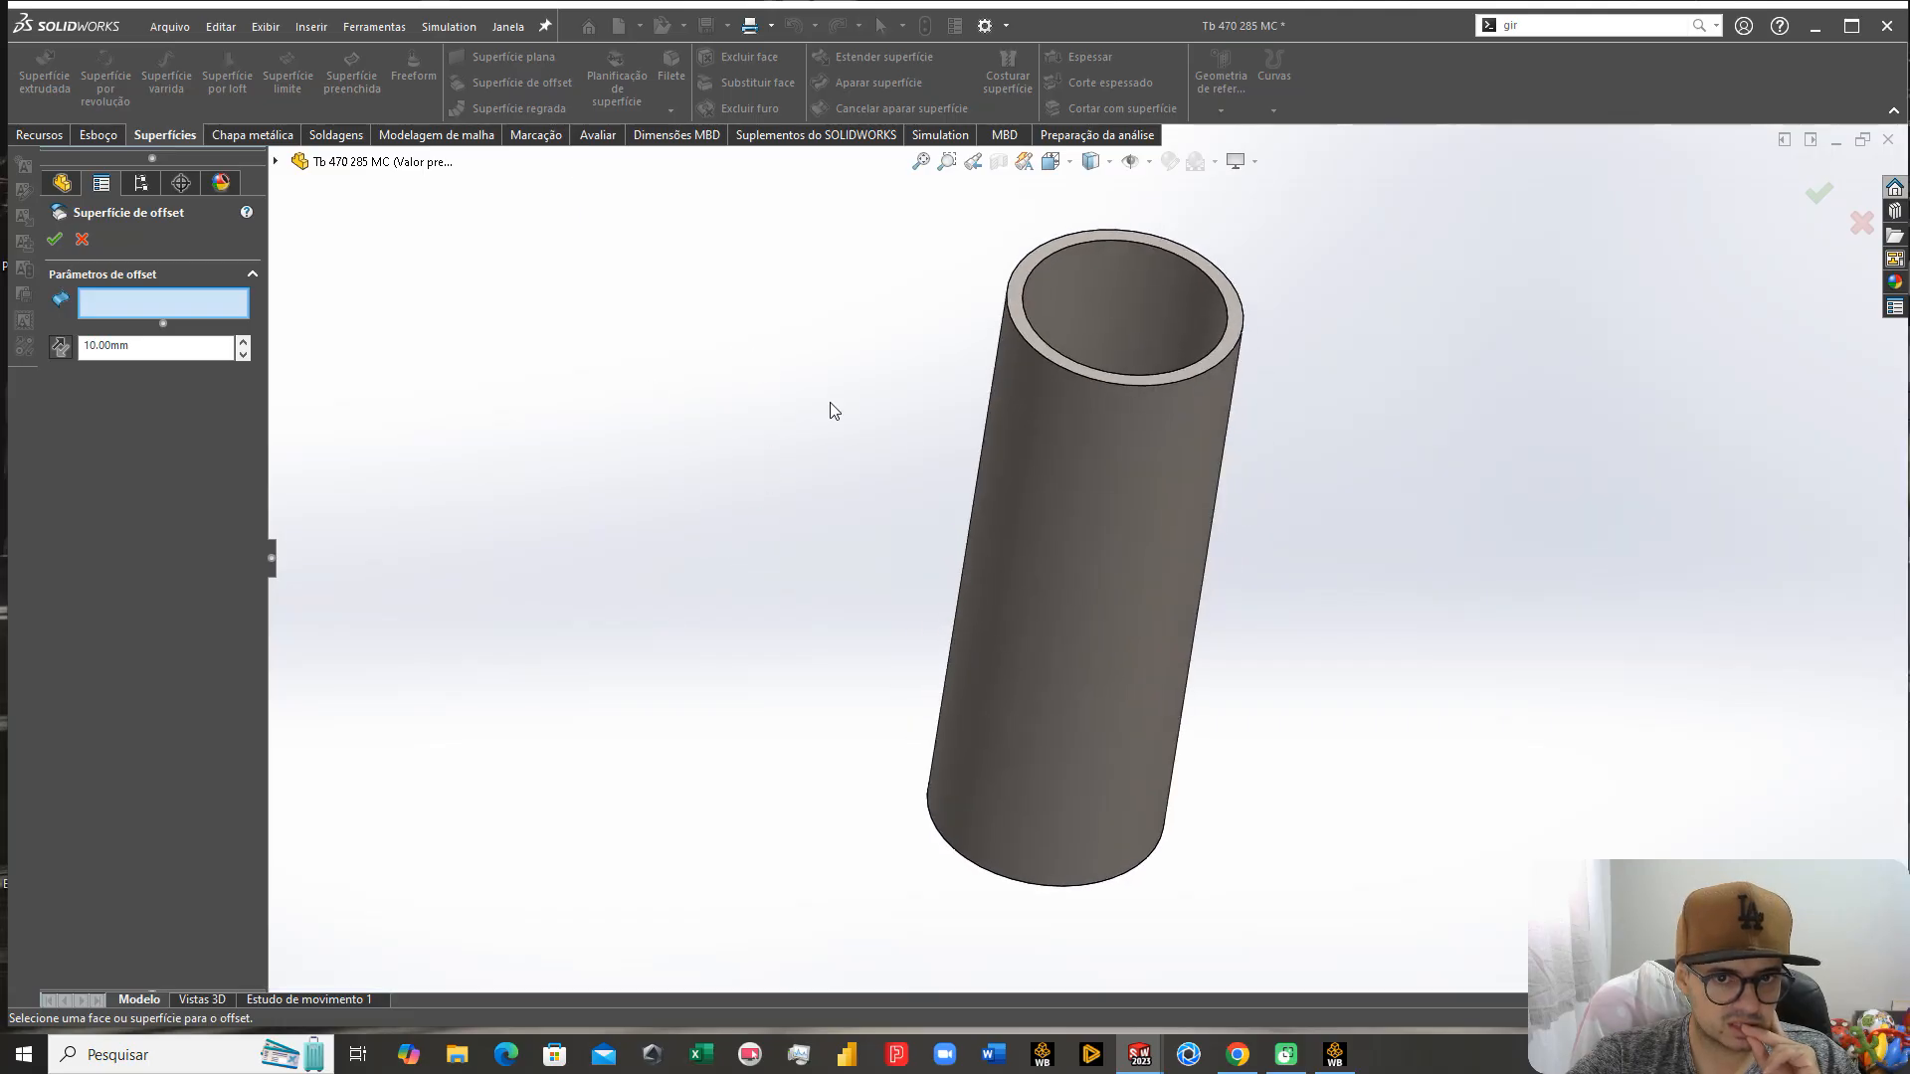
{"action": "left_click", "coordinate": [1043, 460]}
{"action": "double_click", "coordinate": [160, 350]}
{"action": "type", "text": "0"}
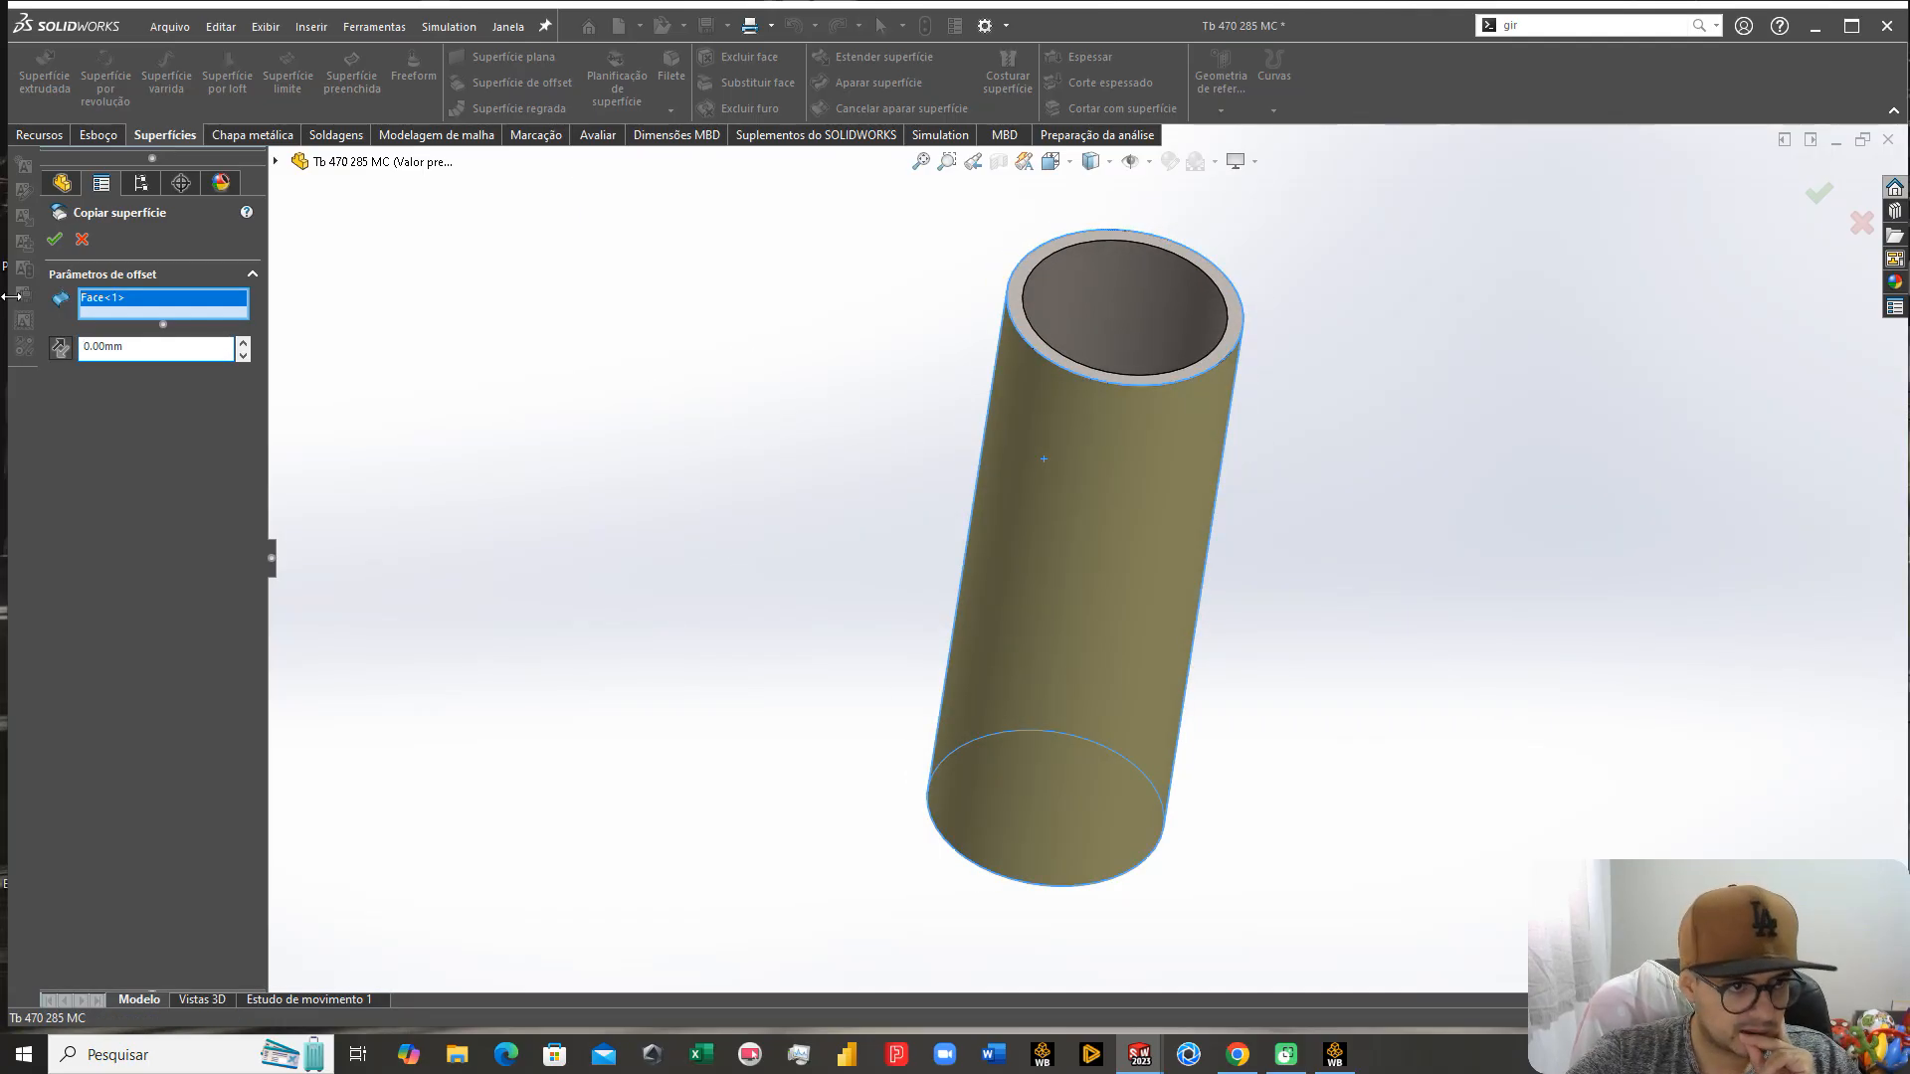
{"action": "left_click", "coordinate": [54, 240]}
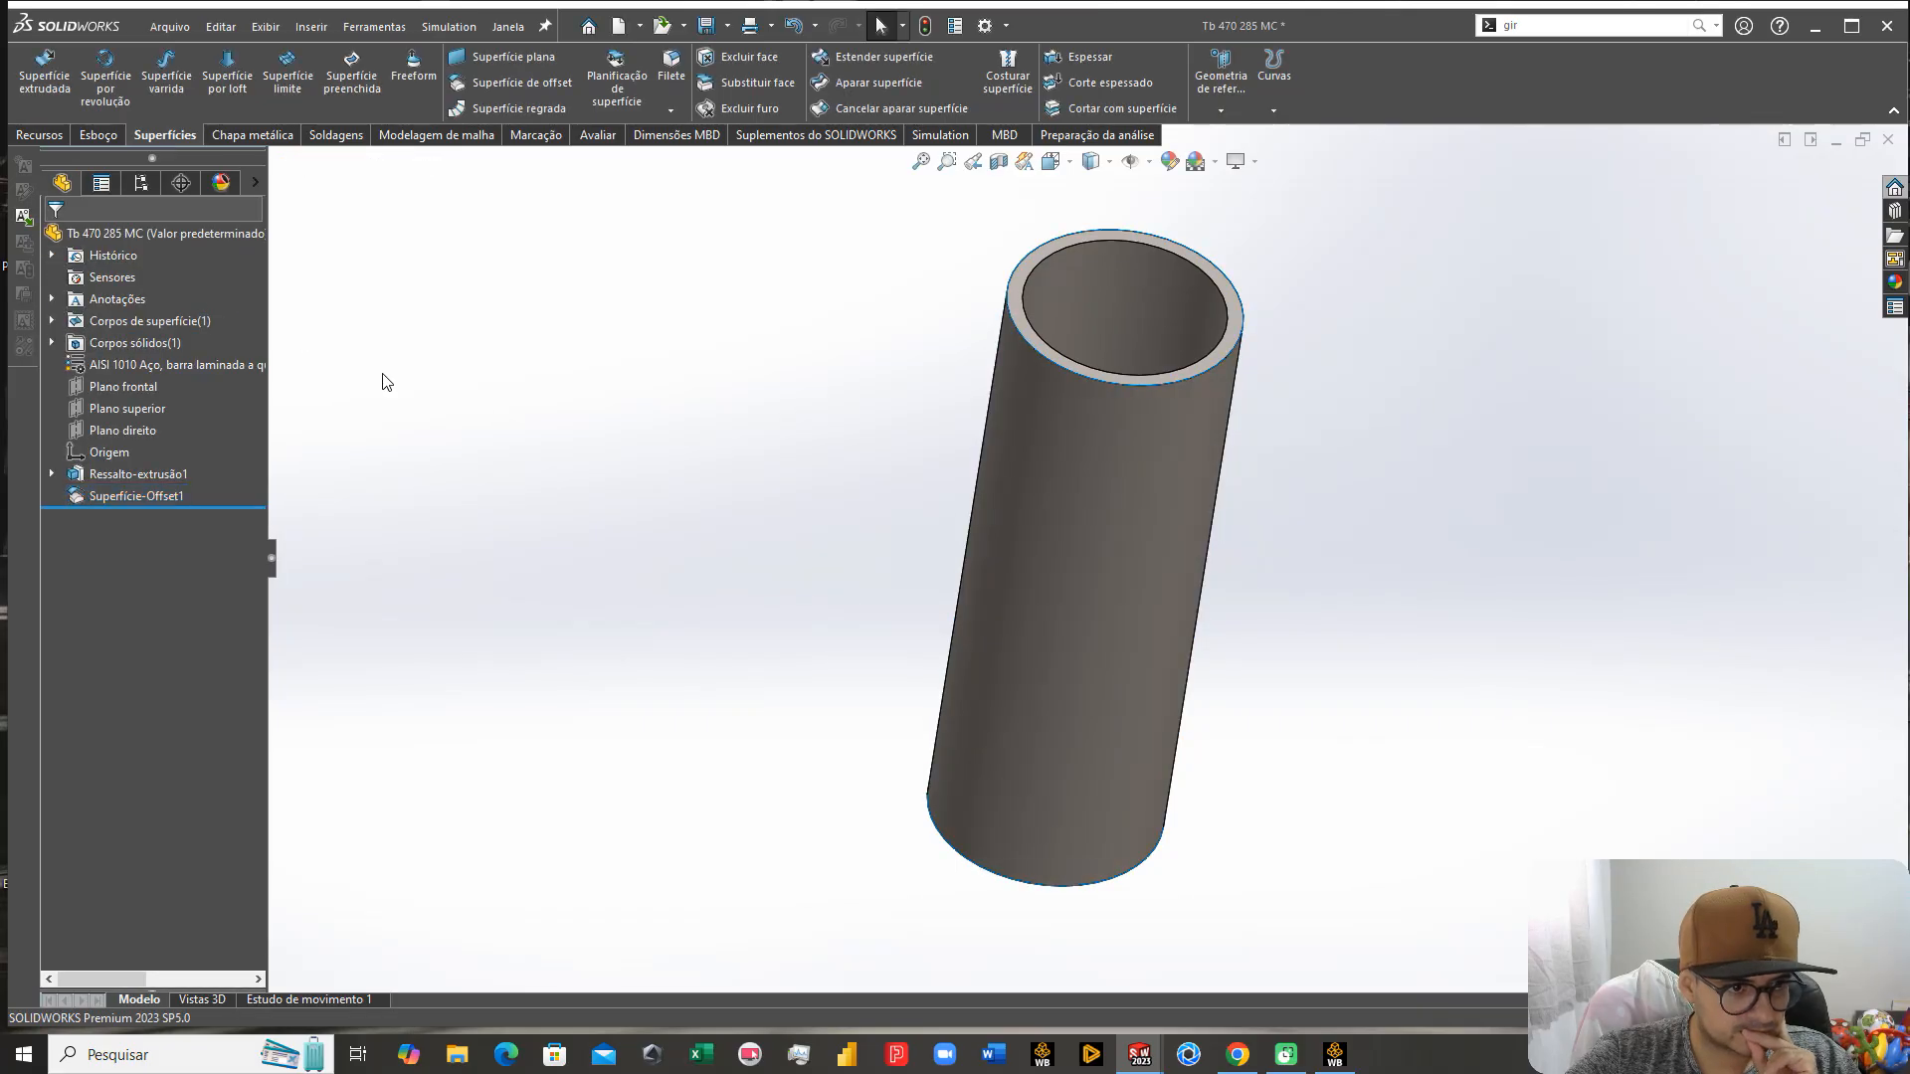
Step: Measure the tube's wall thickness between the outer and inner circular edges of its upper end
{"action": "left_click", "coordinate": [98, 134]}
{"action": "left_click", "coordinate": [92, 78]}
{"action": "scroll", "coordinate": [1055, 319], "scroll_direction": "down", "scroll_amount": 5}
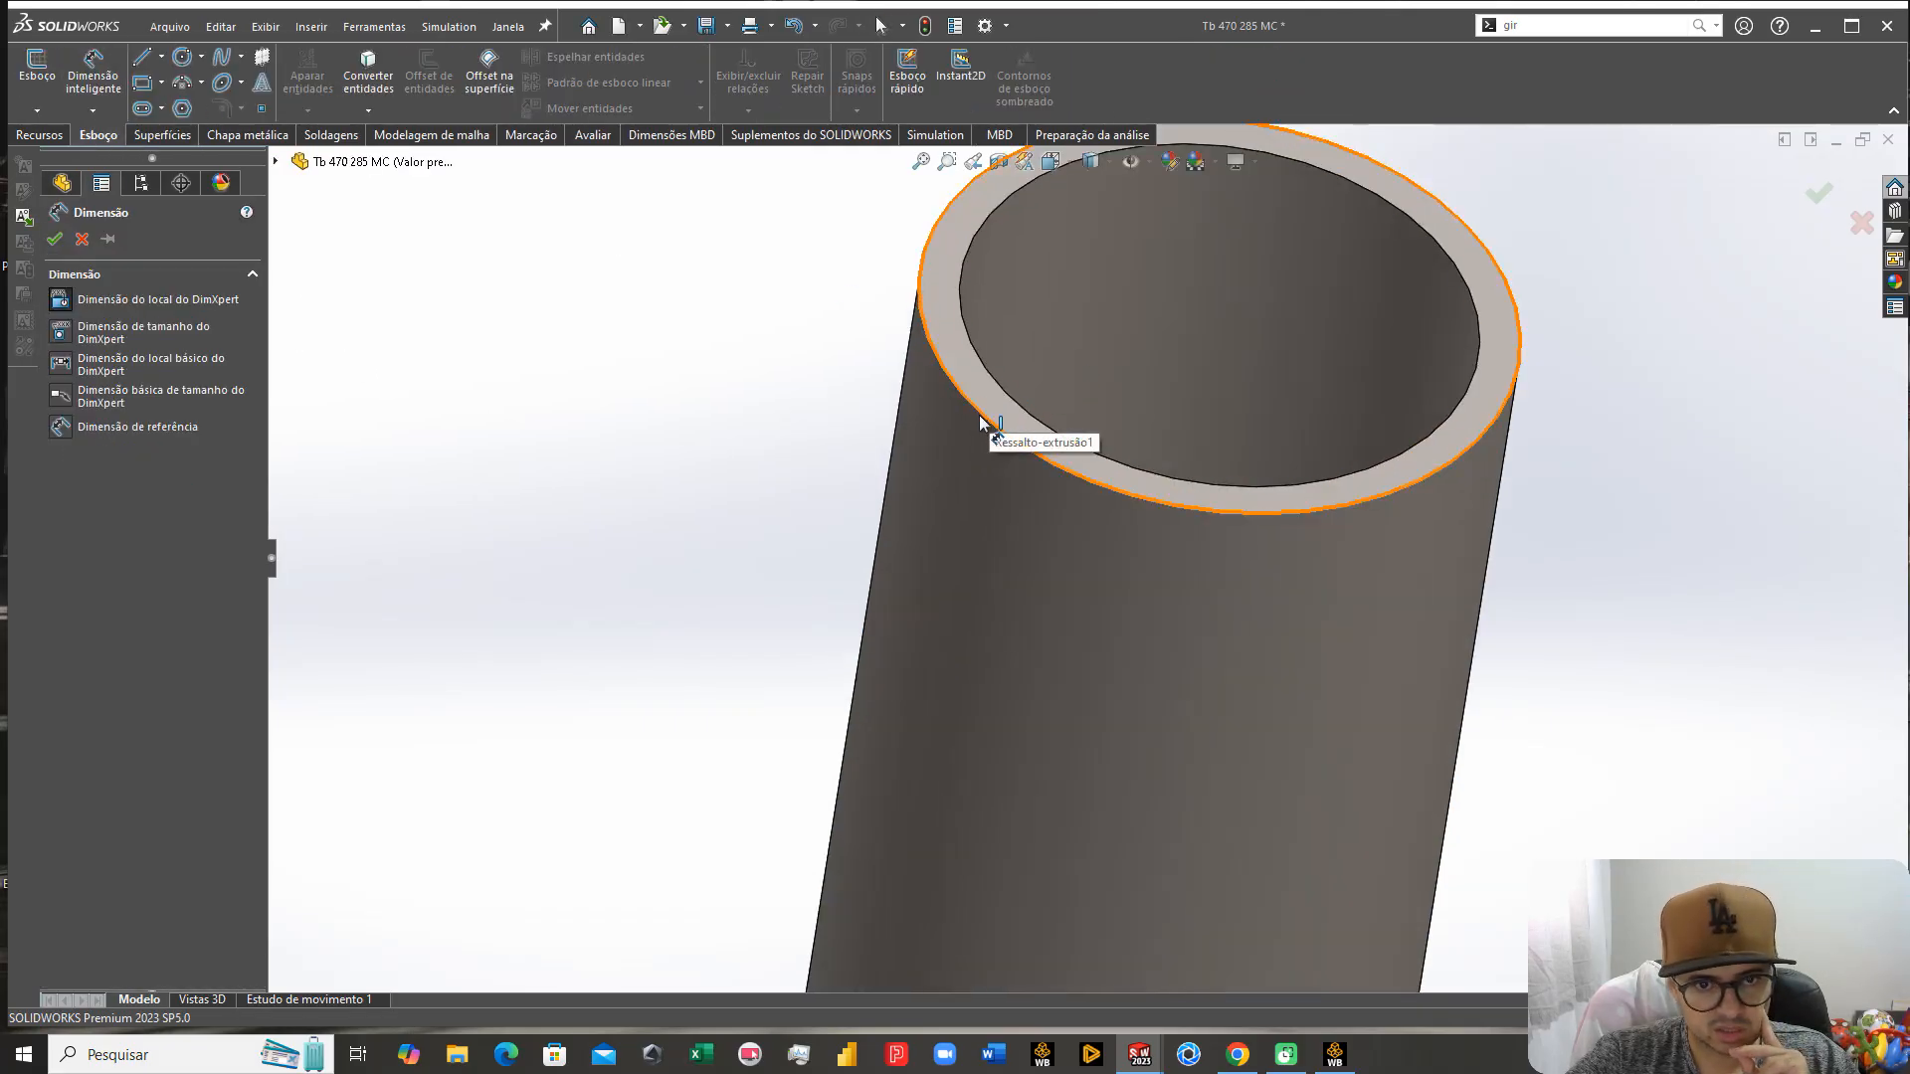
{"action": "left_click", "coordinate": [1005, 409]}
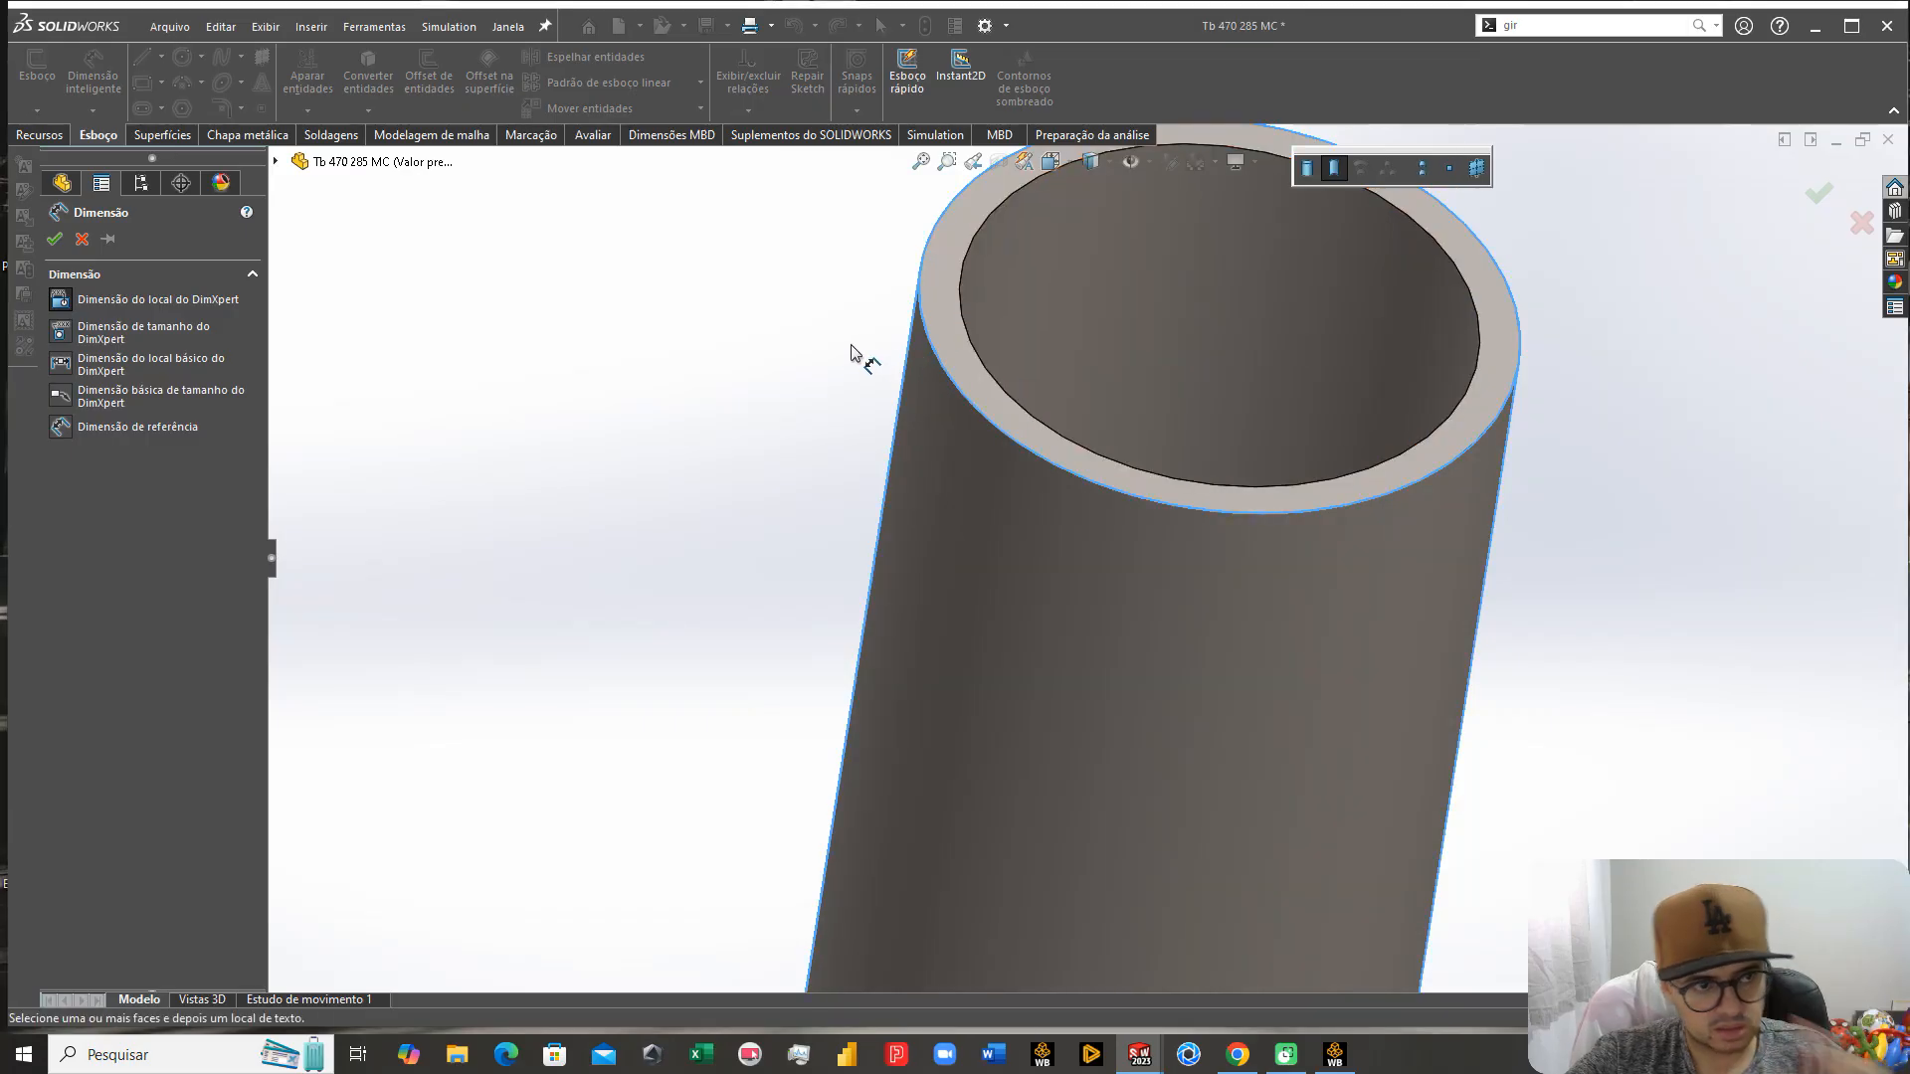
{"action": "left_click", "coordinate": [70, 427]}
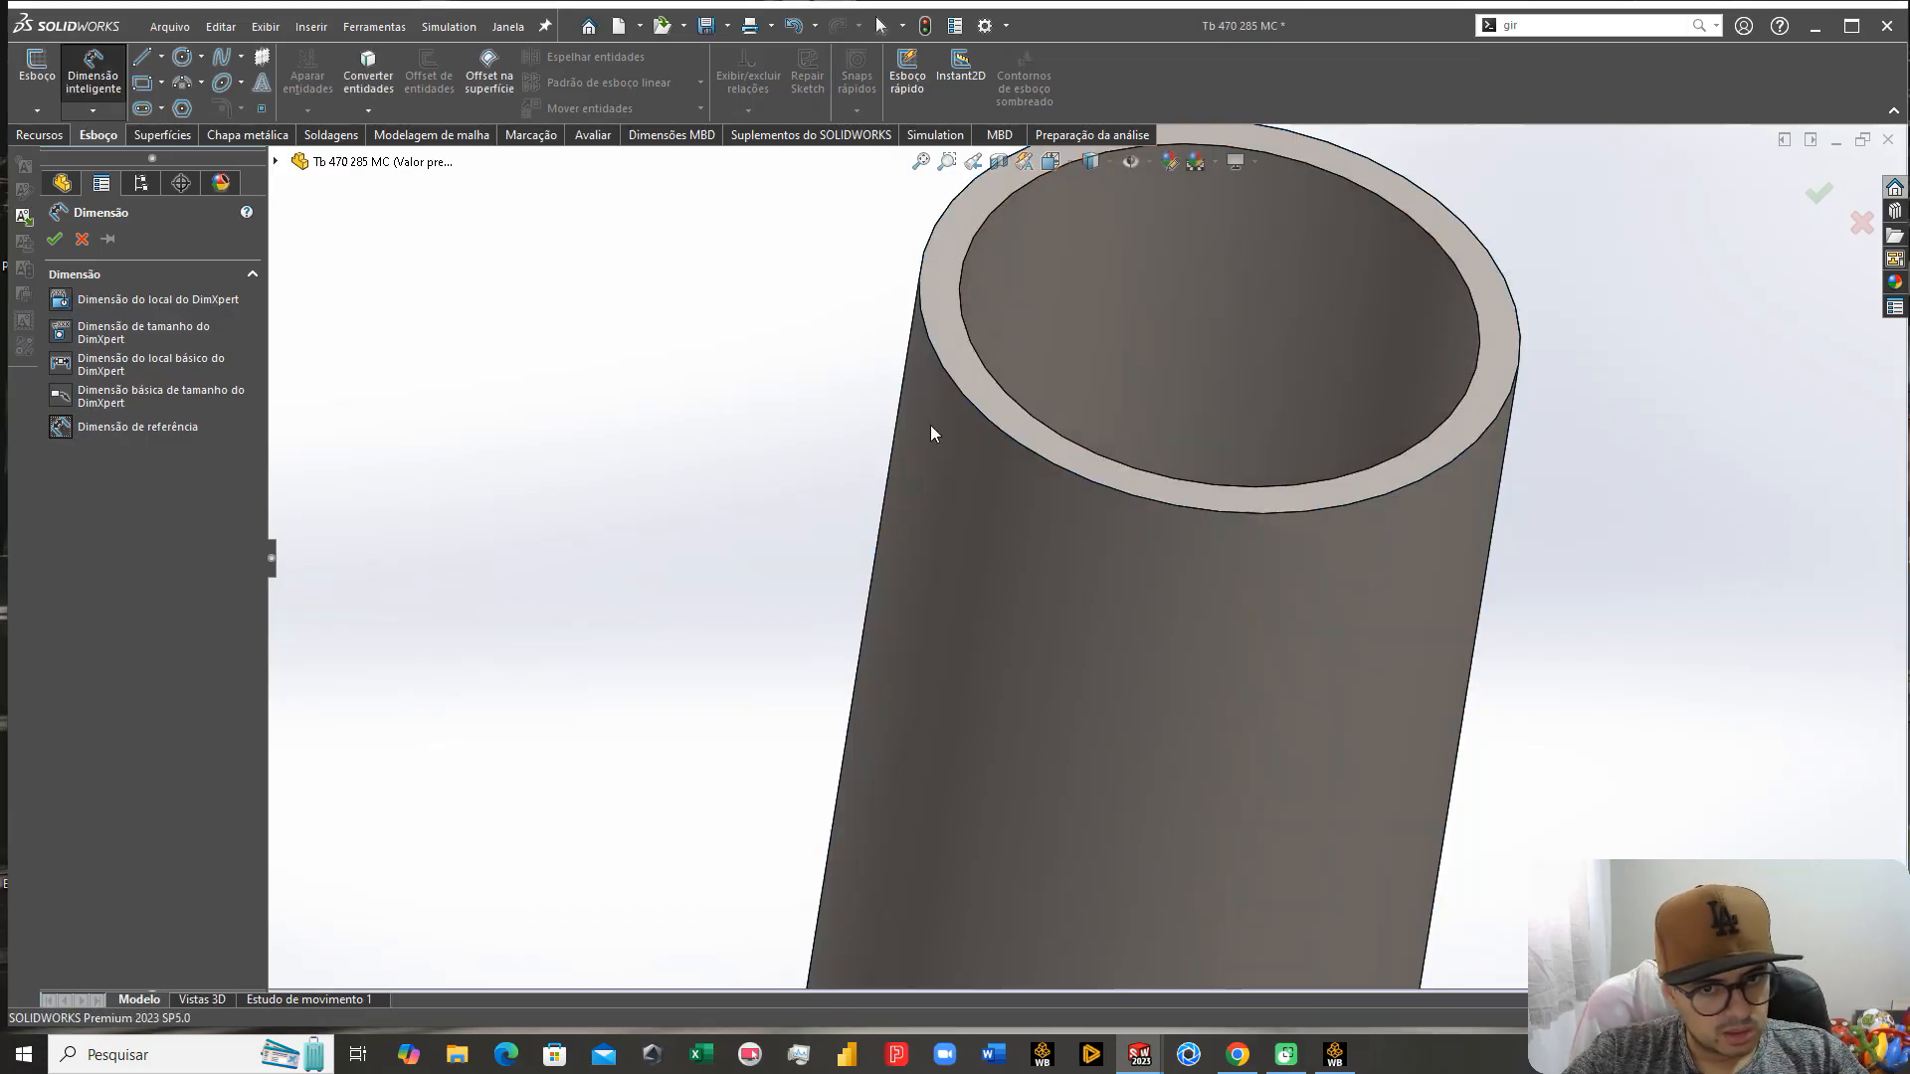
{"action": "left_click", "coordinate": [1013, 431]}
{"action": "left_click", "coordinate": [1025, 417]}
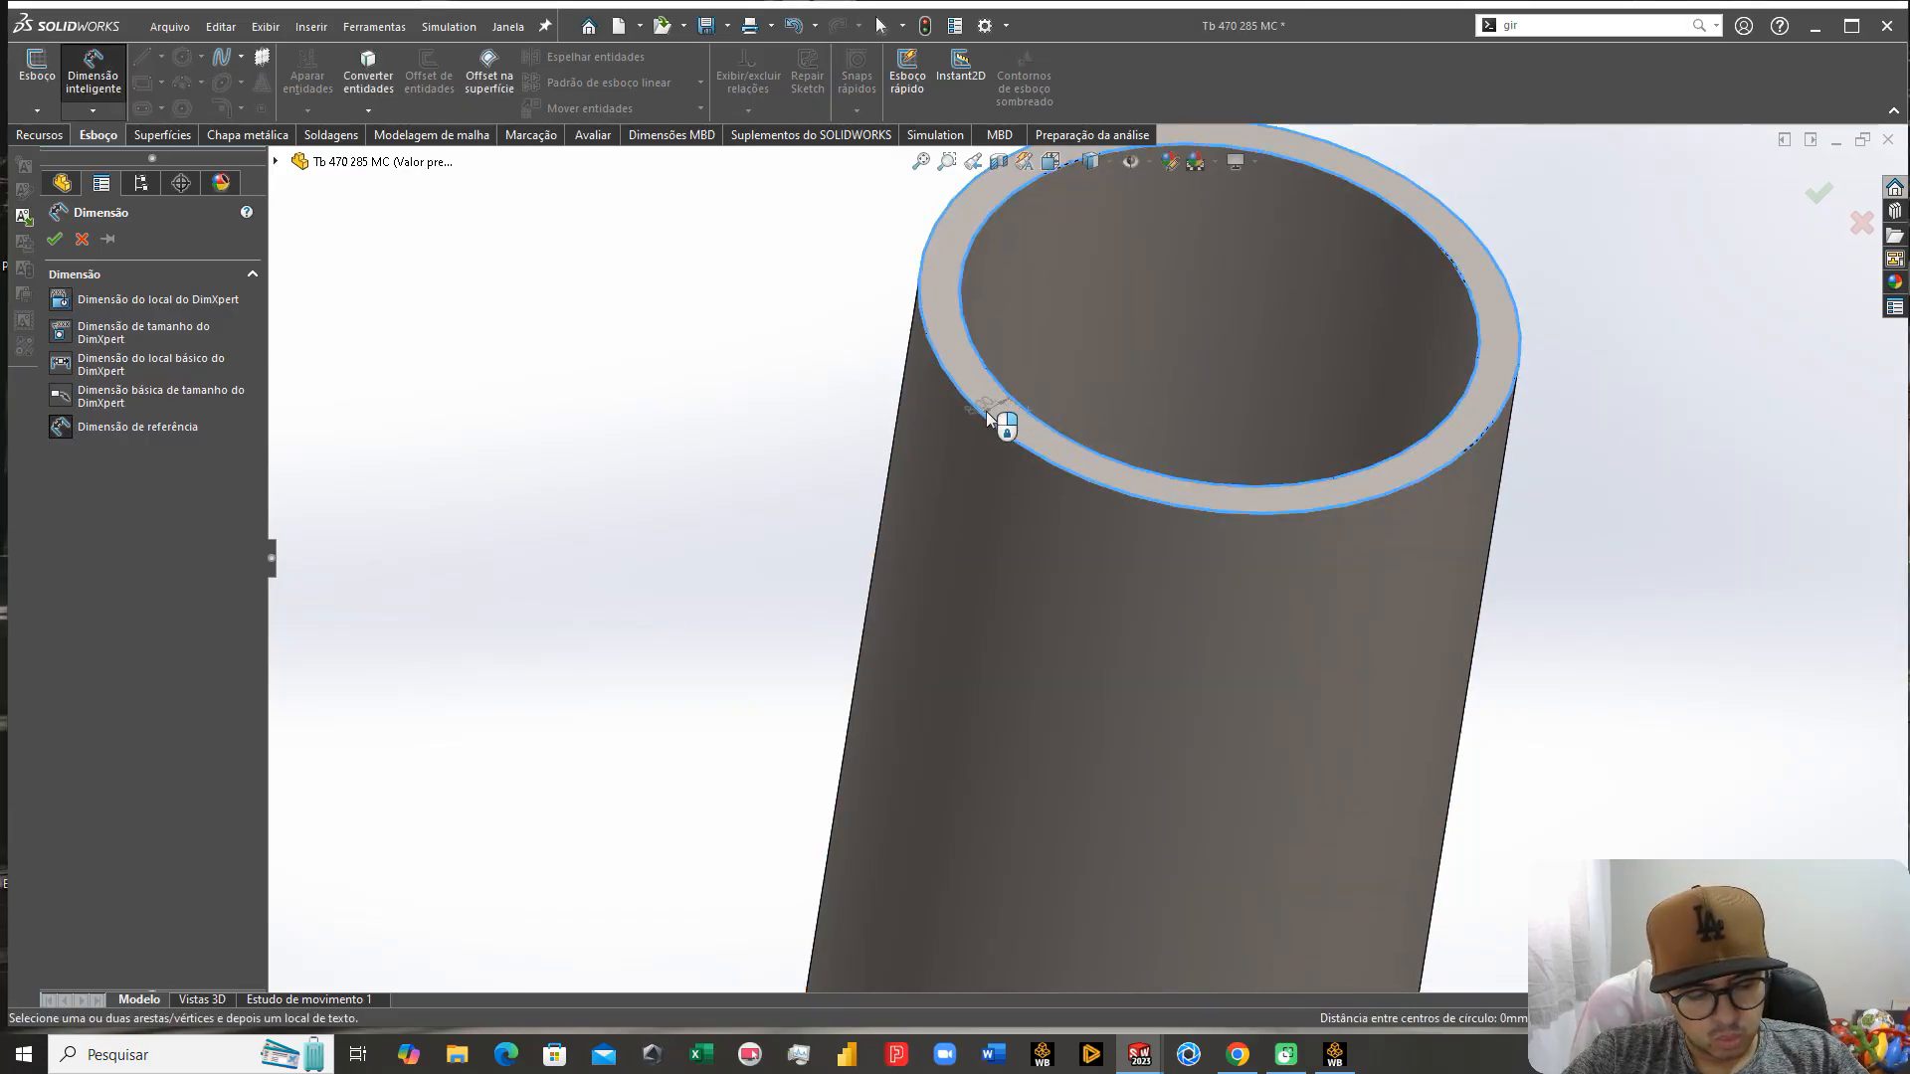
{"action": "key", "text": "Escape"}
{"action": "scroll", "coordinate": [983, 418], "scroll_direction": "up", "scroll_amount": 2}
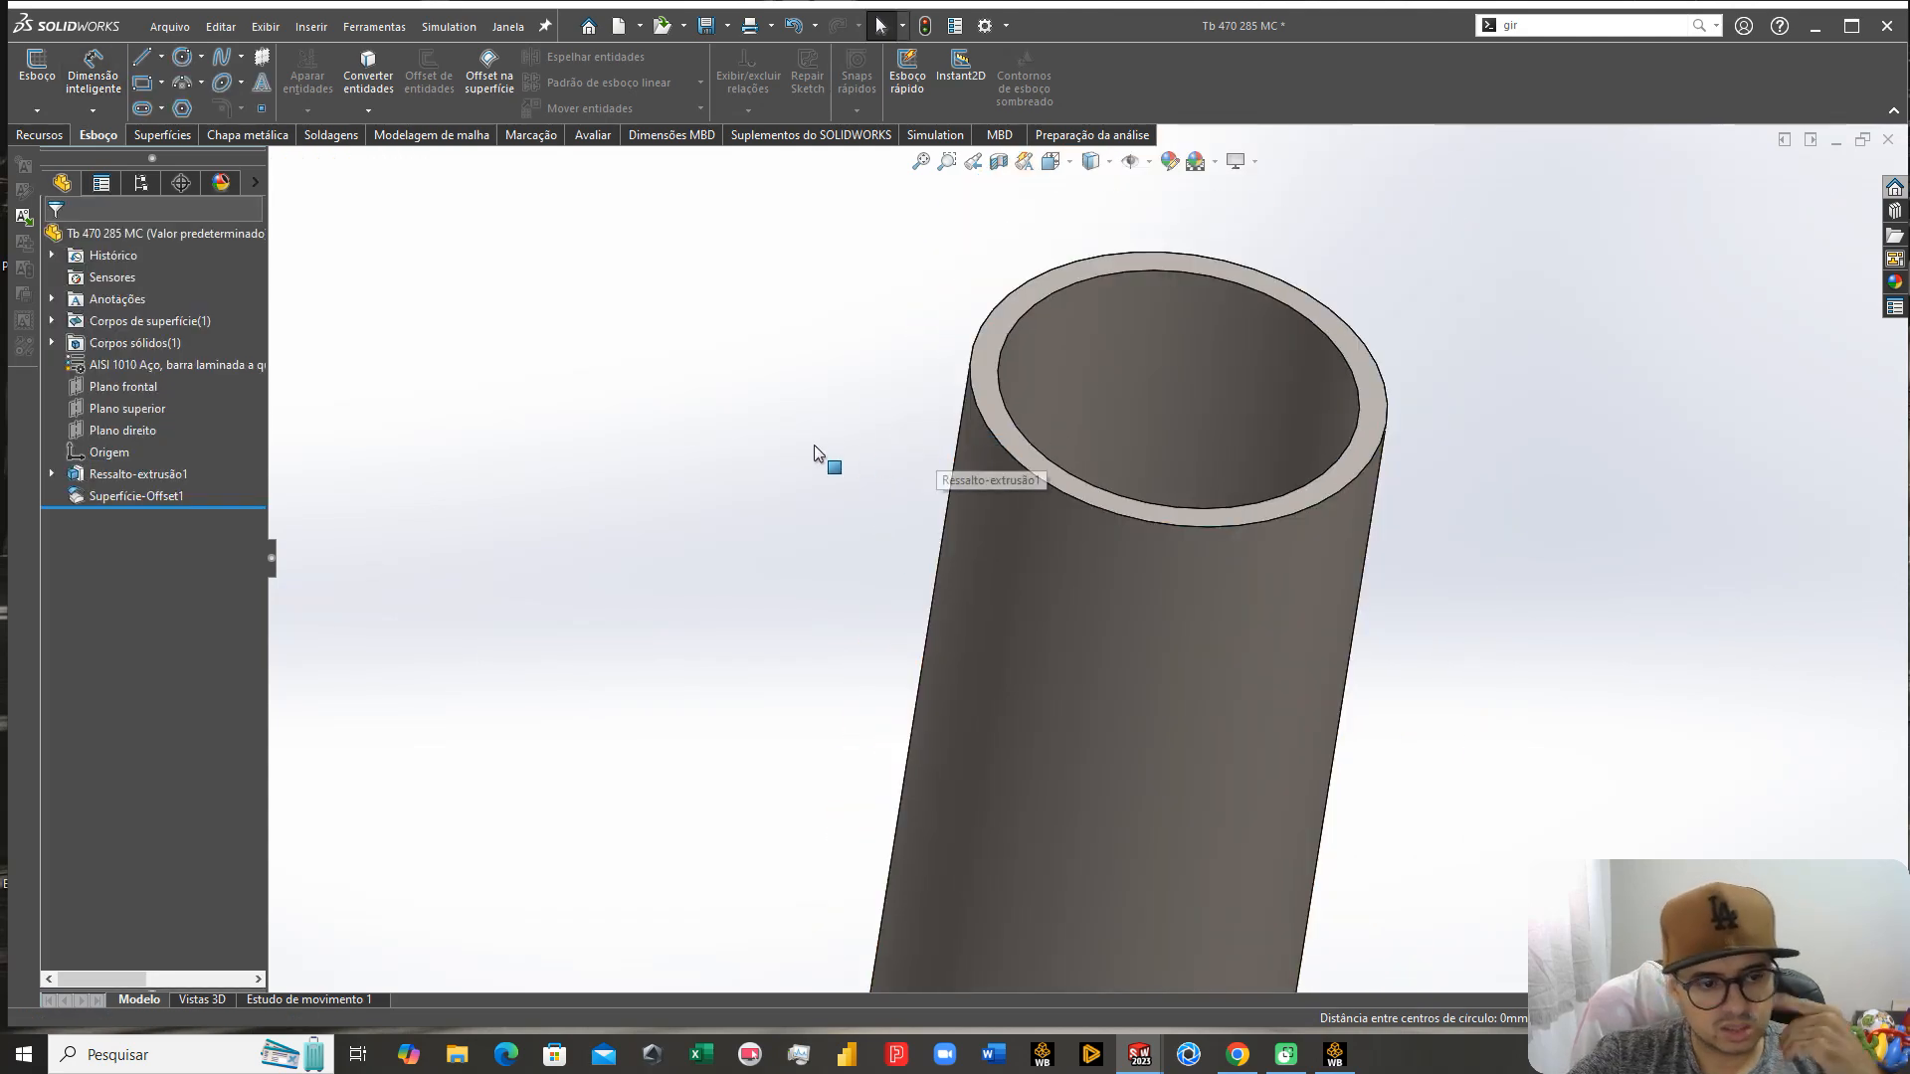
Step: Create a new static simulation study named Análise estática 1
{"action": "left_click", "coordinate": [935, 135]}
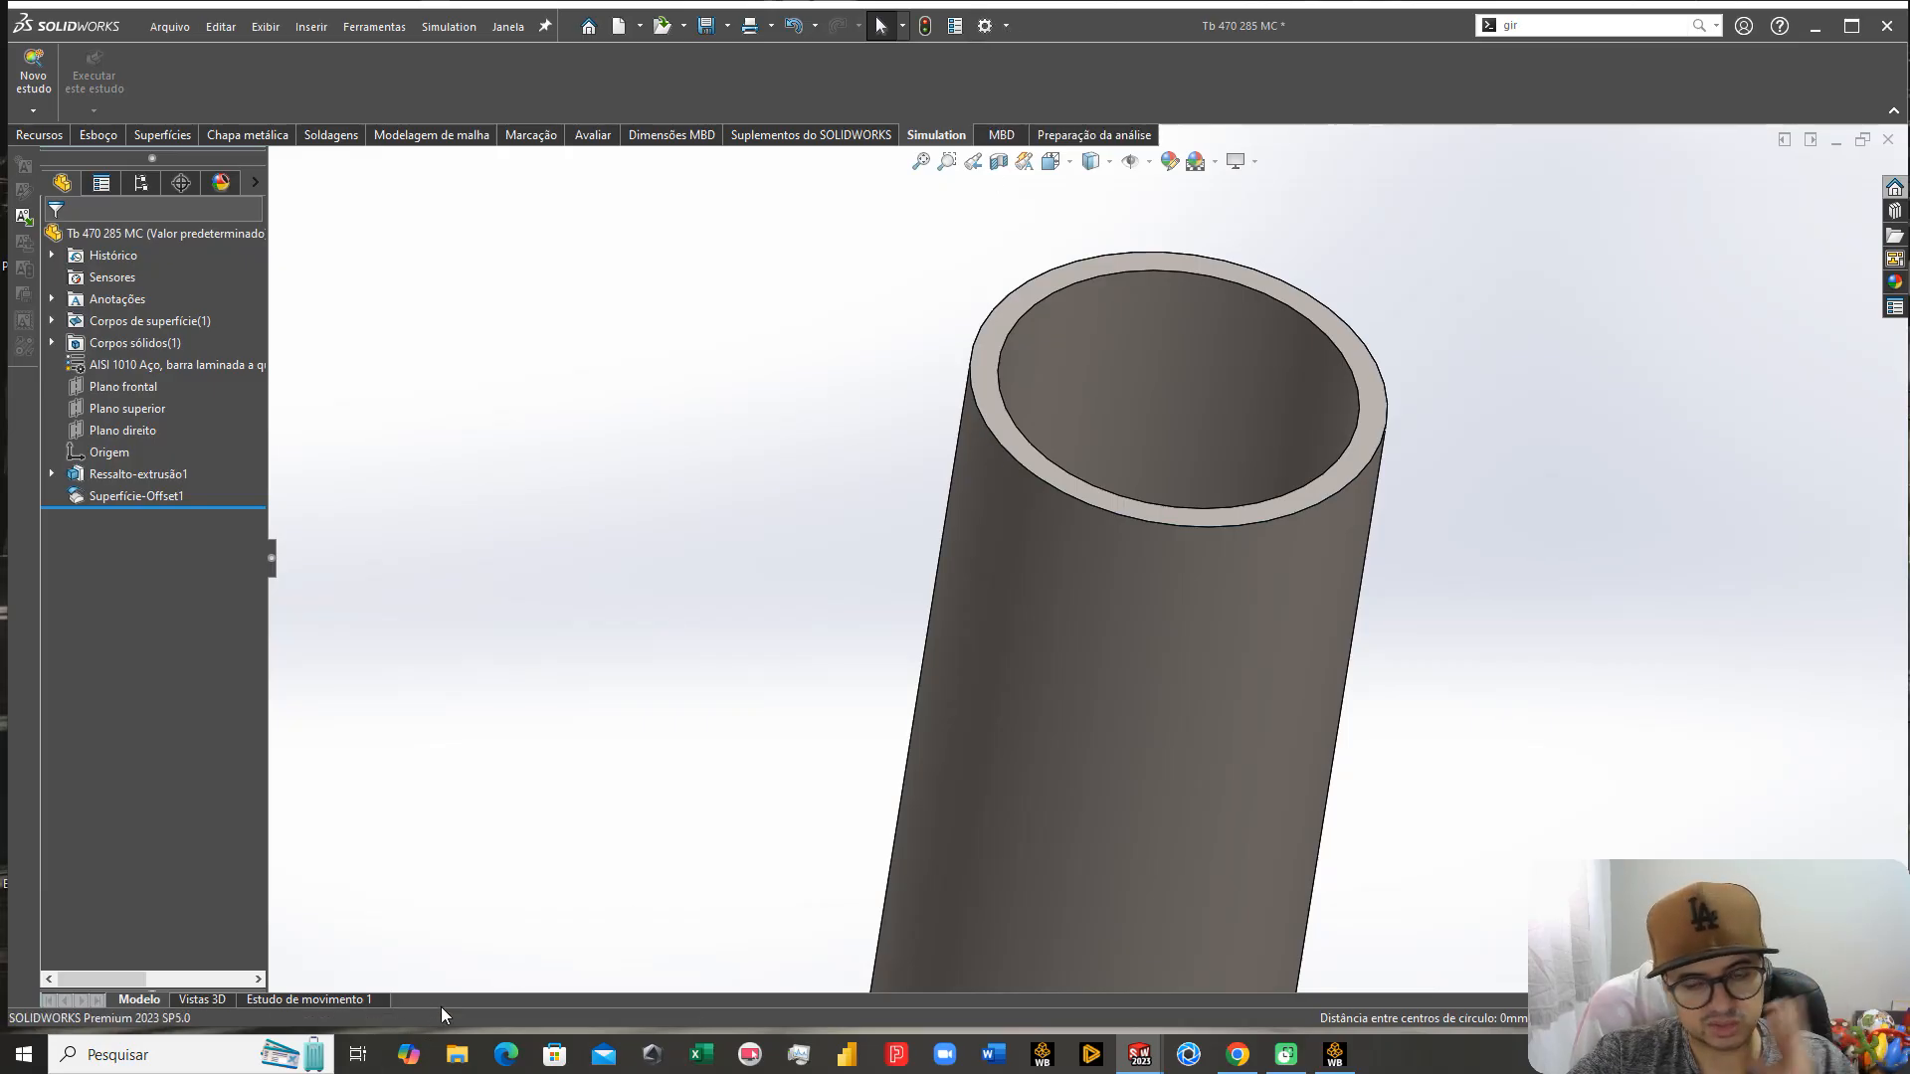
{"action": "left_click", "coordinate": [33, 79]}
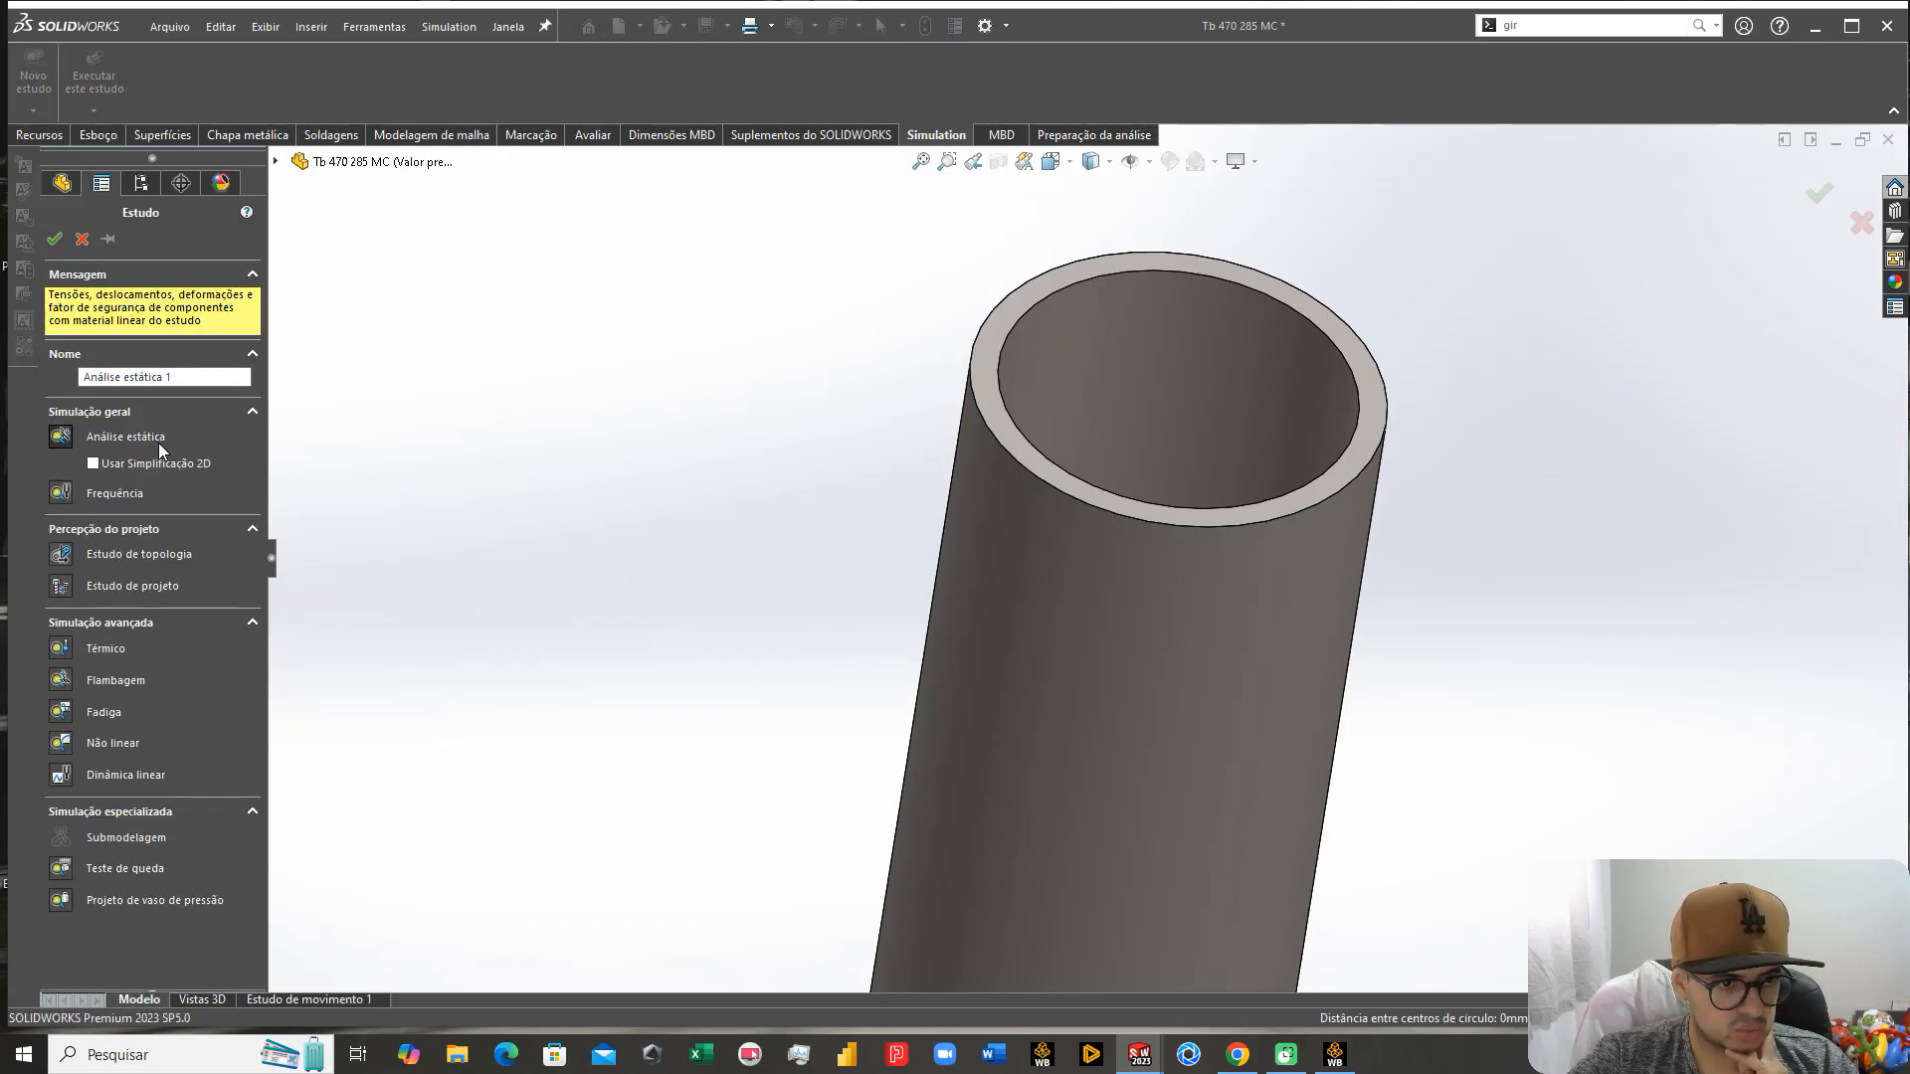
{"action": "left_click", "coordinate": [54, 239]}
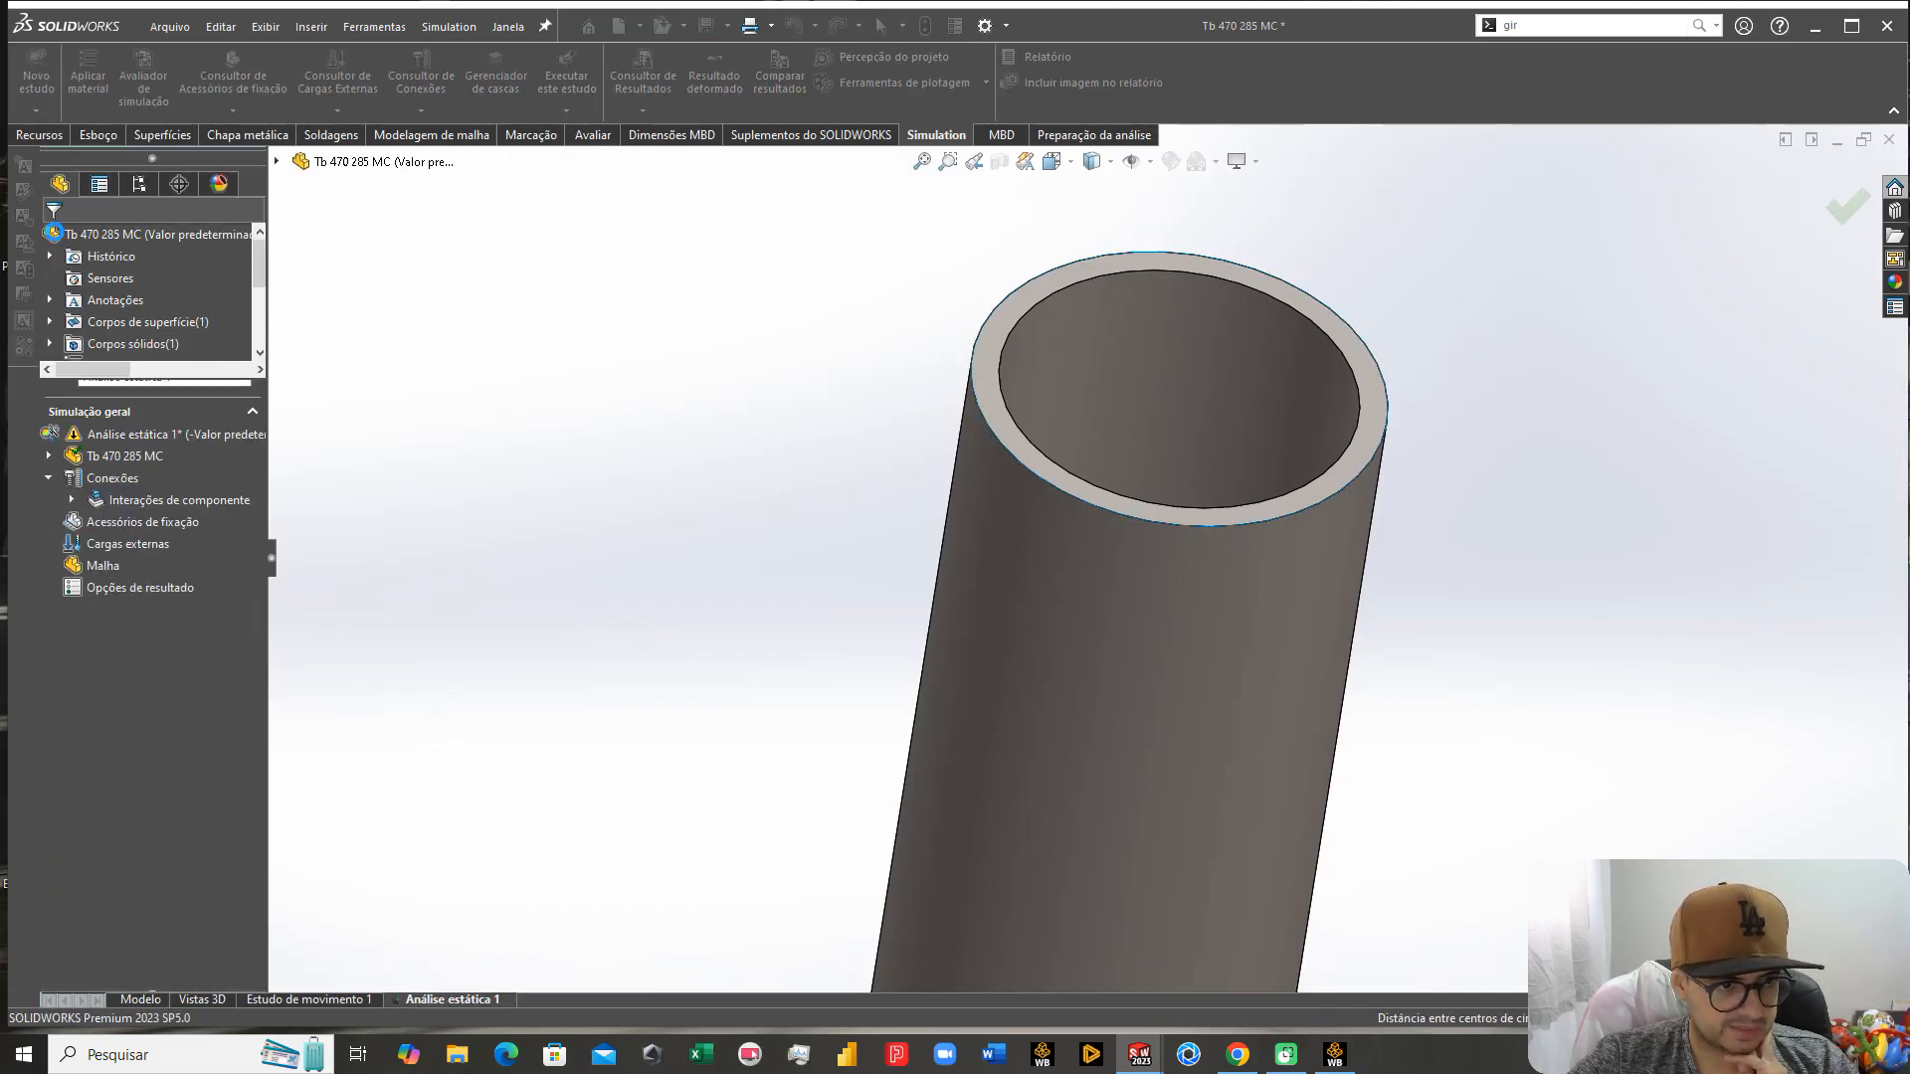
Step: Exclude the tube's solid body from the analysis, leaving only the surface body in the study
{"action": "left_click", "coordinate": [53, 458]}
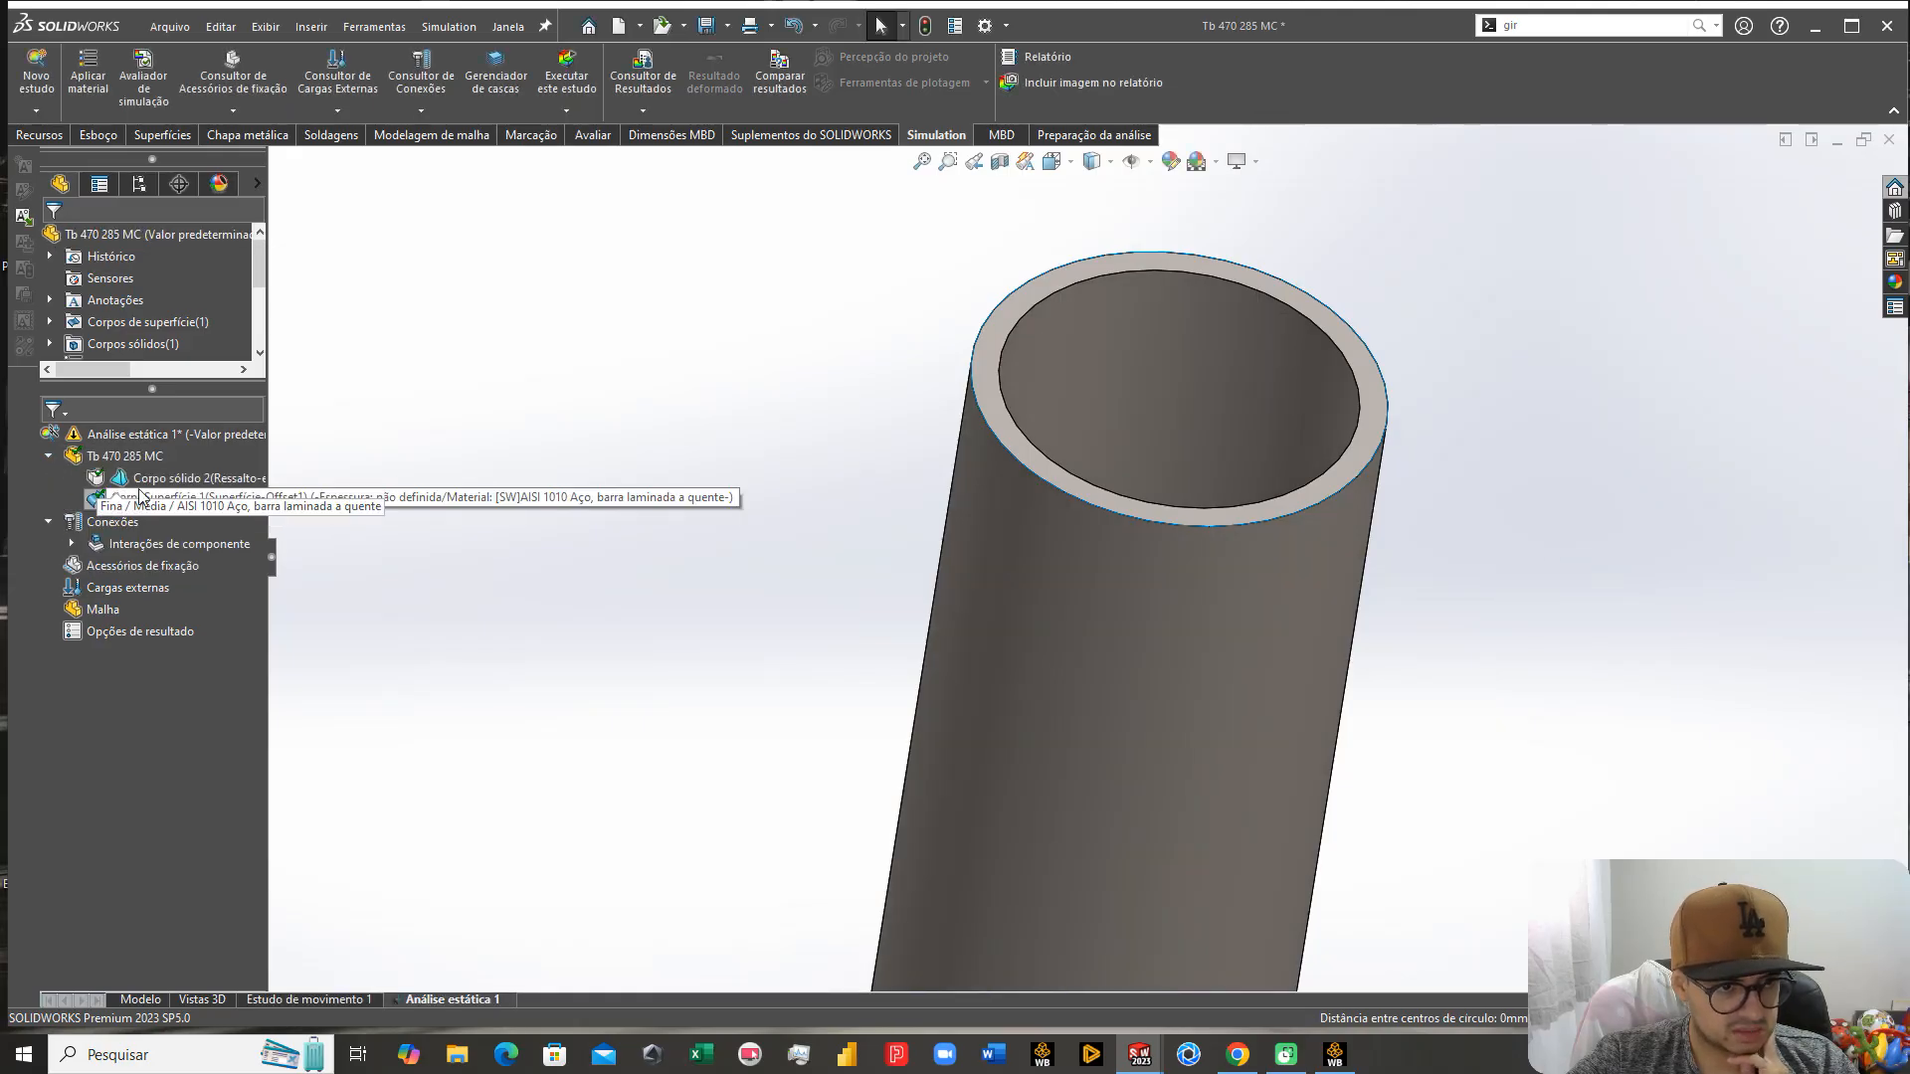
{"action": "right_click", "coordinate": [171, 479]}
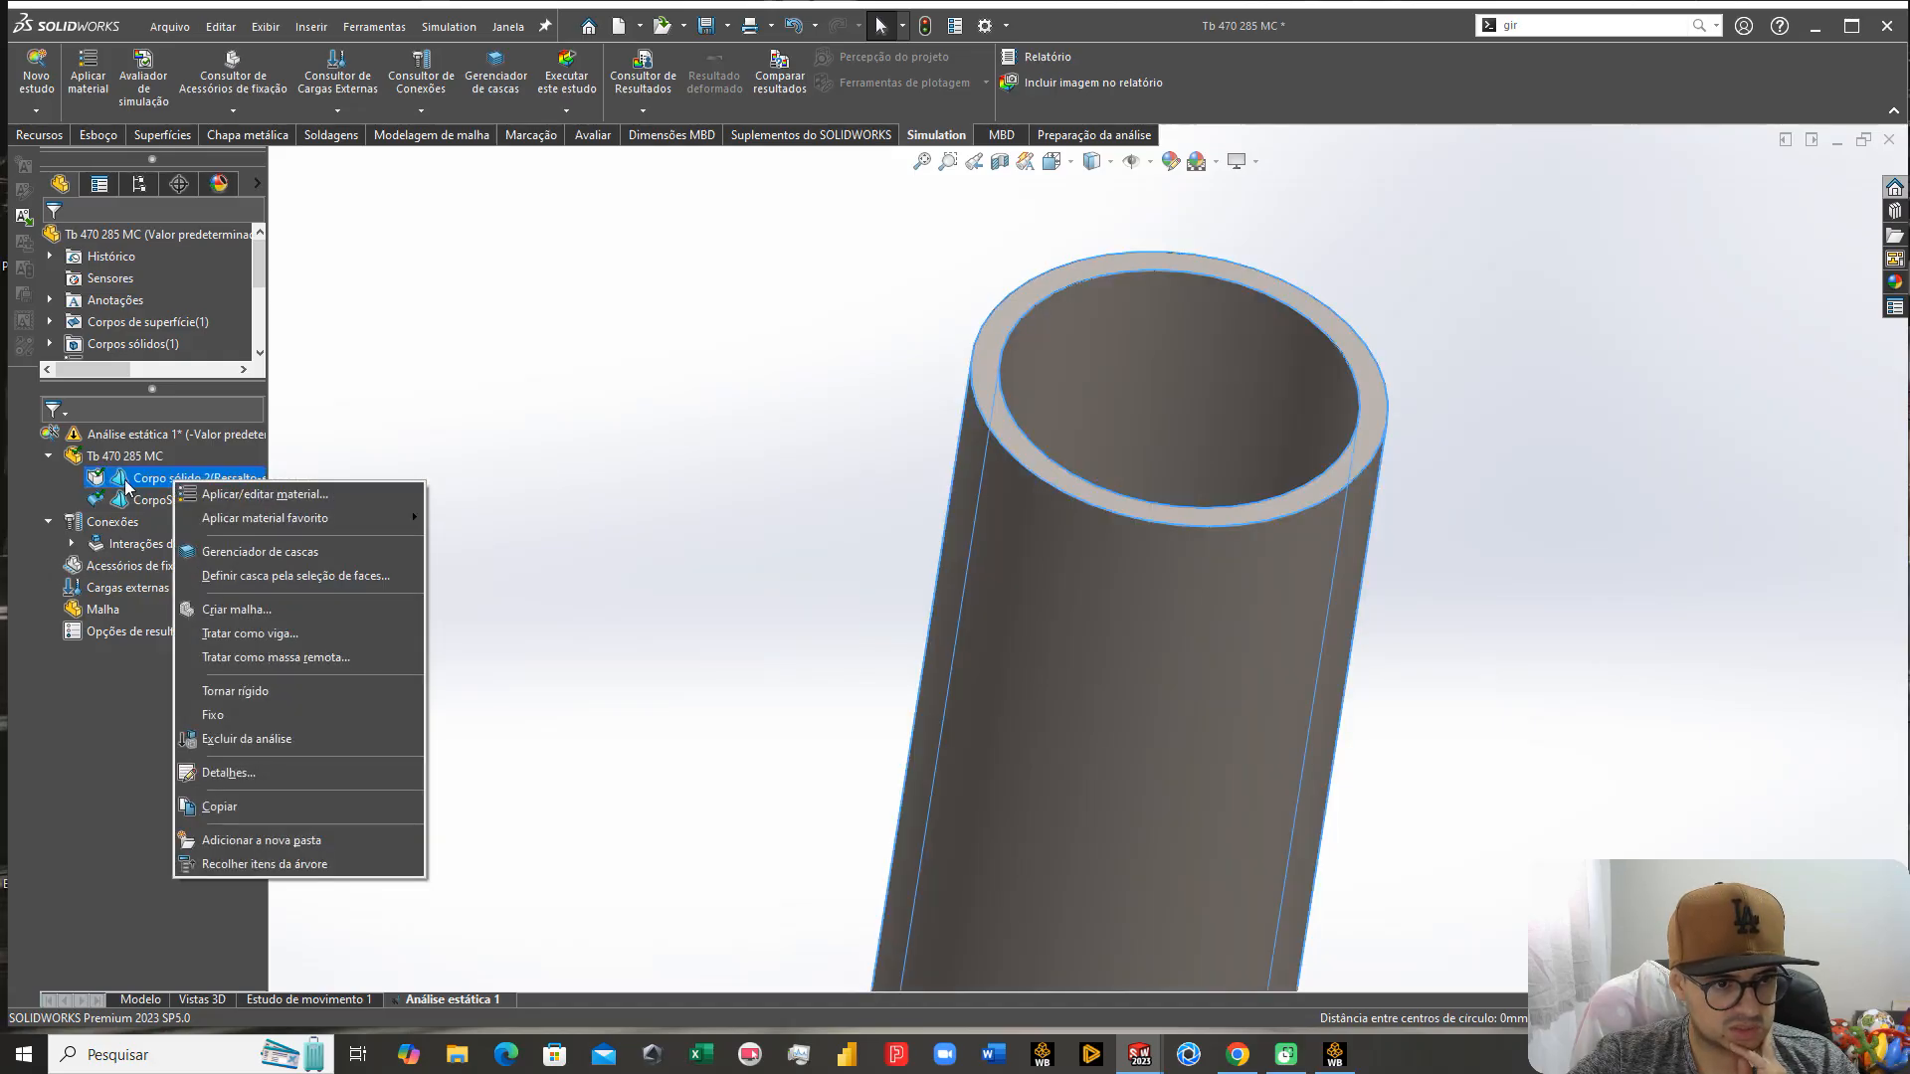
{"action": "left_click", "coordinate": [236, 738]}
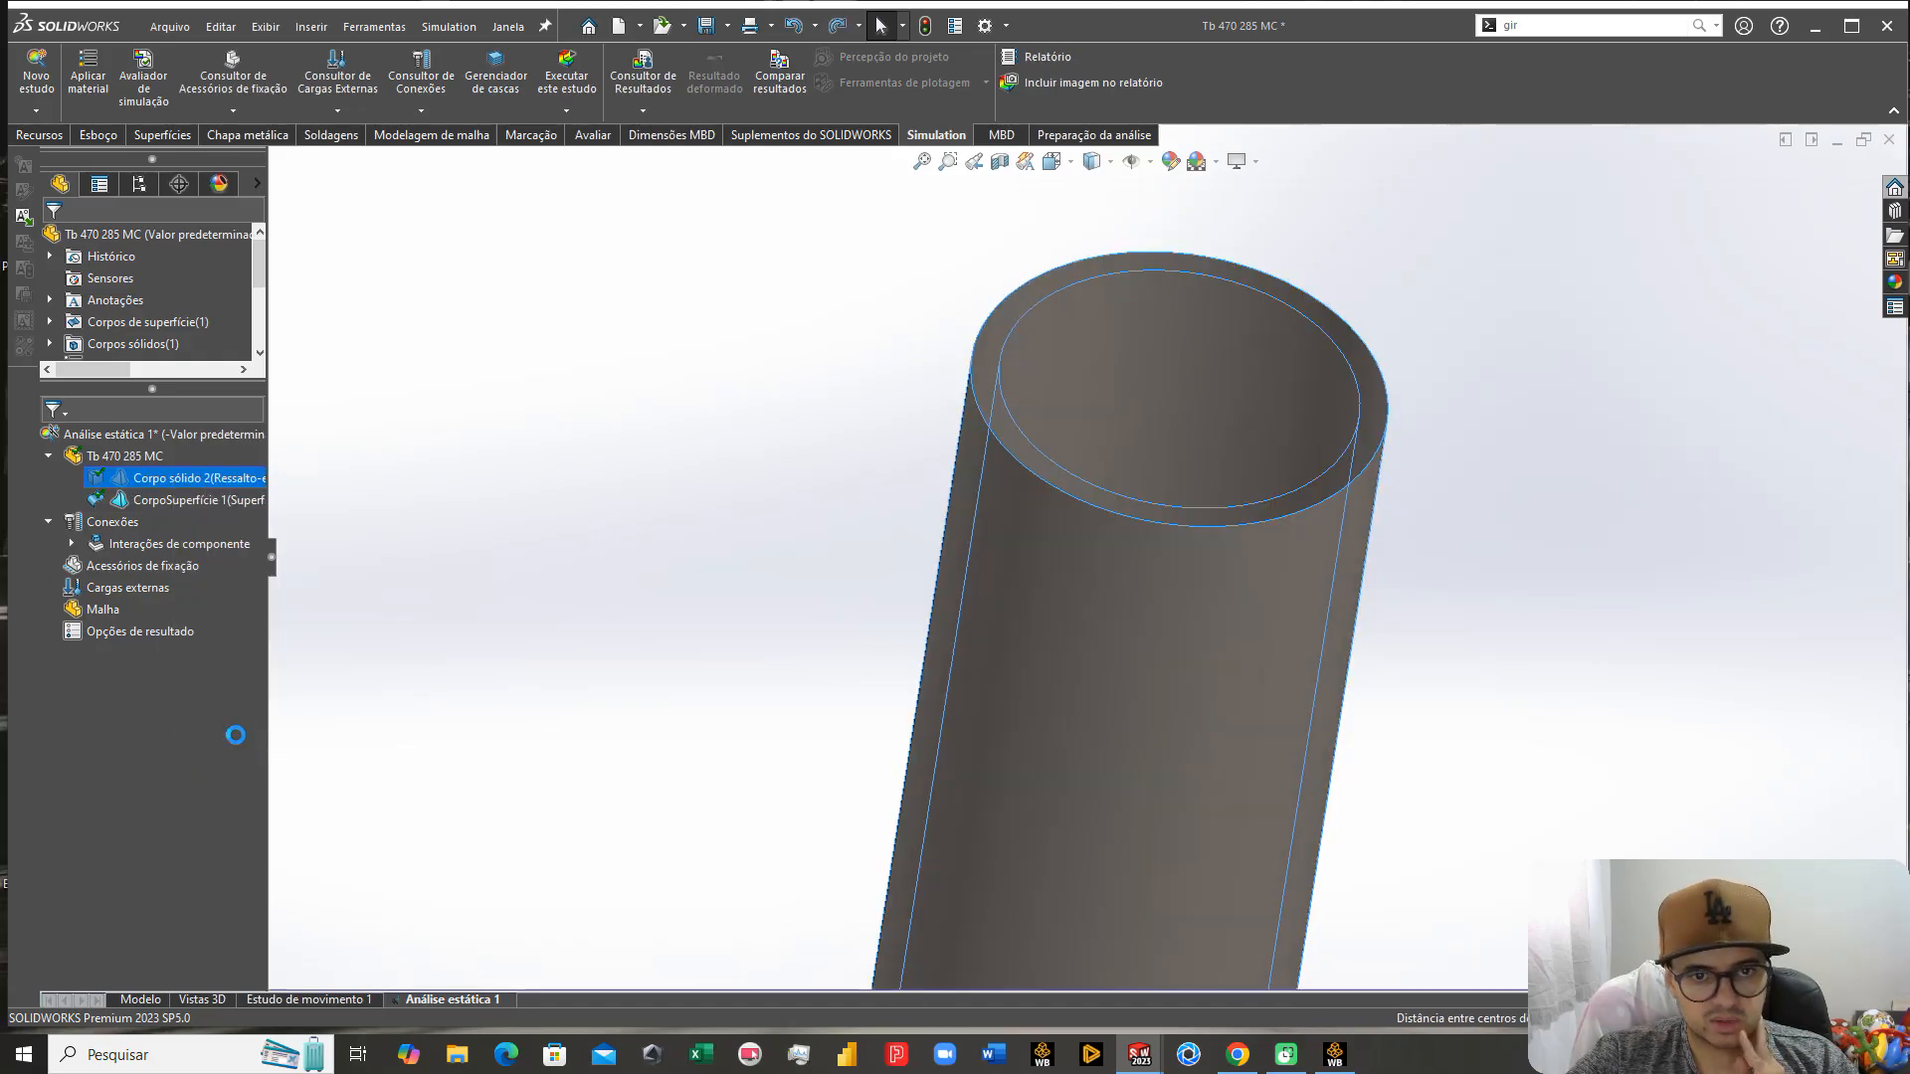
{"action": "left_click", "coordinate": [513, 539]}
Step: Define the surface body as a thin (Fina) shell with a thickness of 8 mm
{"action": "scroll", "coordinate": [720, 505], "scroll_direction": "up", "scroll_amount": 3}
{"action": "middle_click_drag", "start_coordinate": [834, 482], "coordinate": [804, 546]}
{"action": "right_click", "coordinate": [189, 502]}
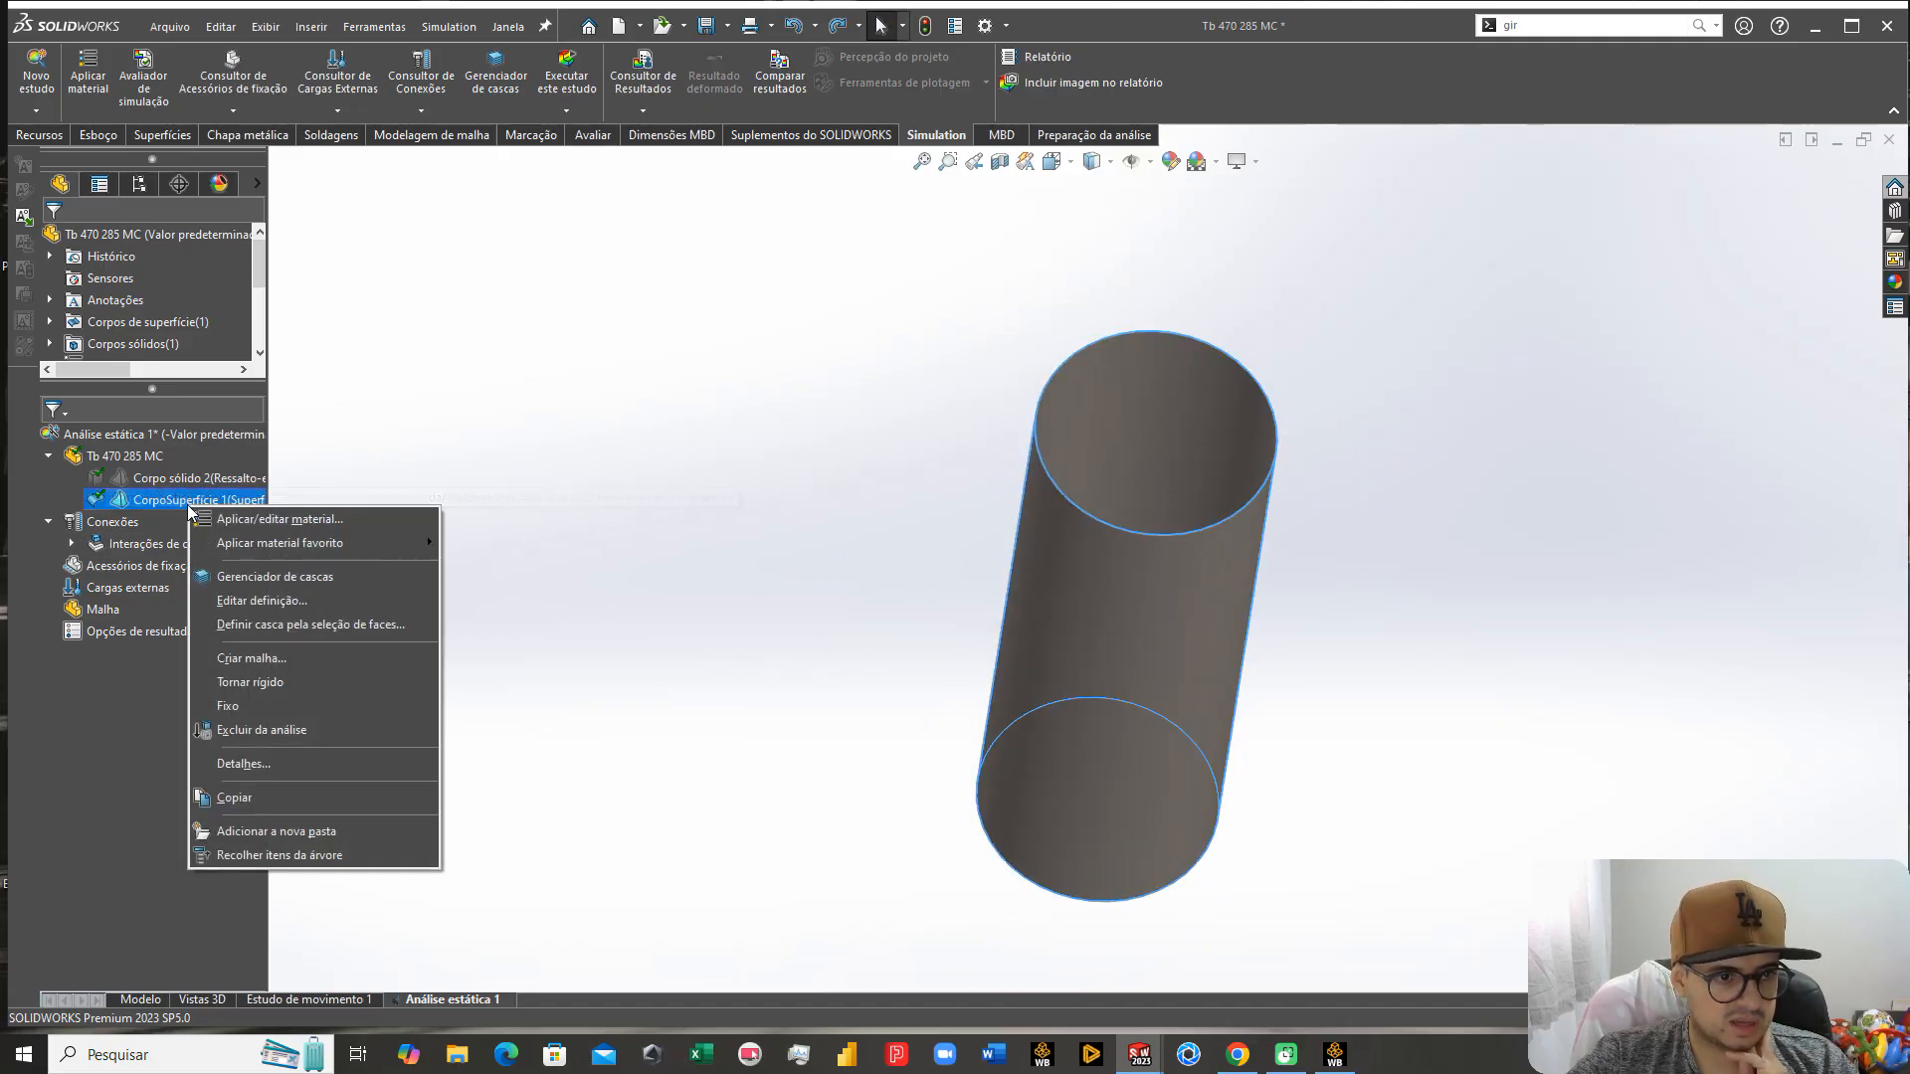
{"action": "left_click", "coordinate": [264, 600]}
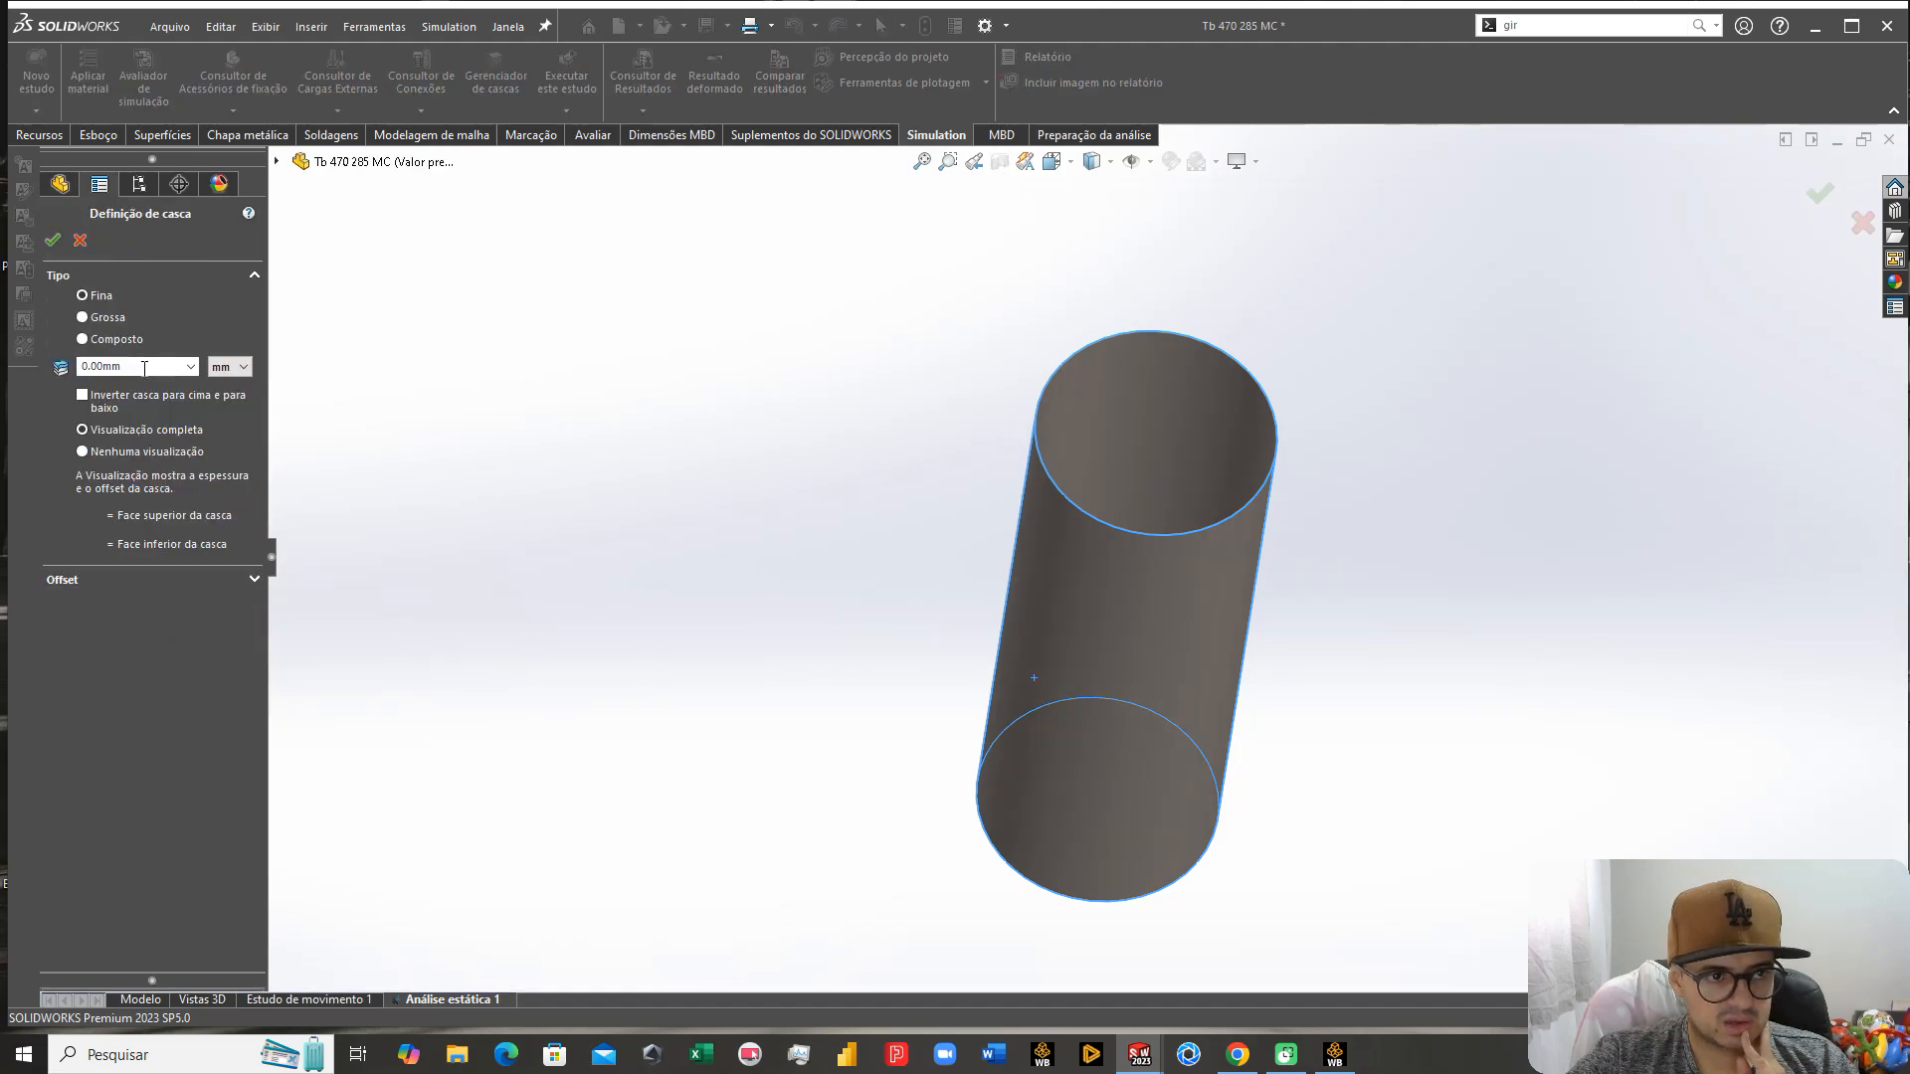
{"action": "double_click", "coordinate": [144, 369]}
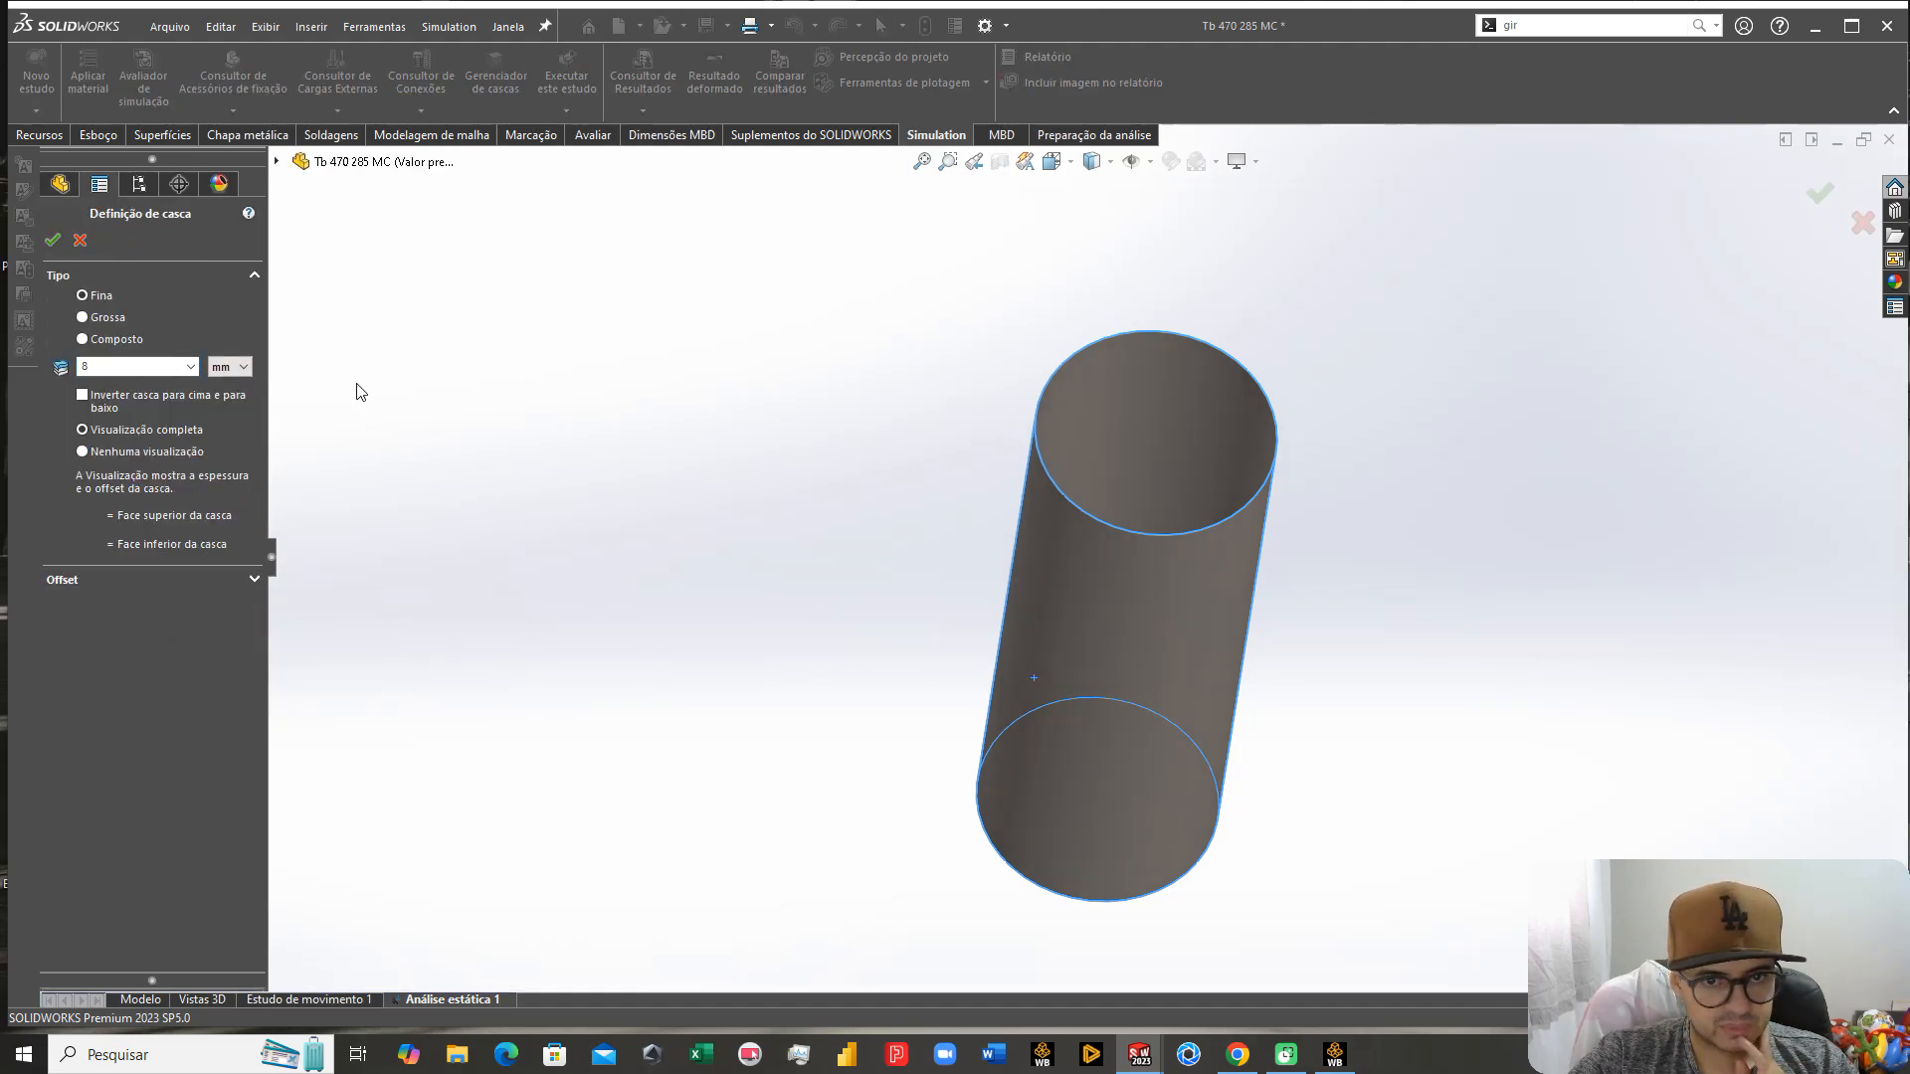
{"action": "type", "text": "8"}
{"action": "key", "text": "Return"}
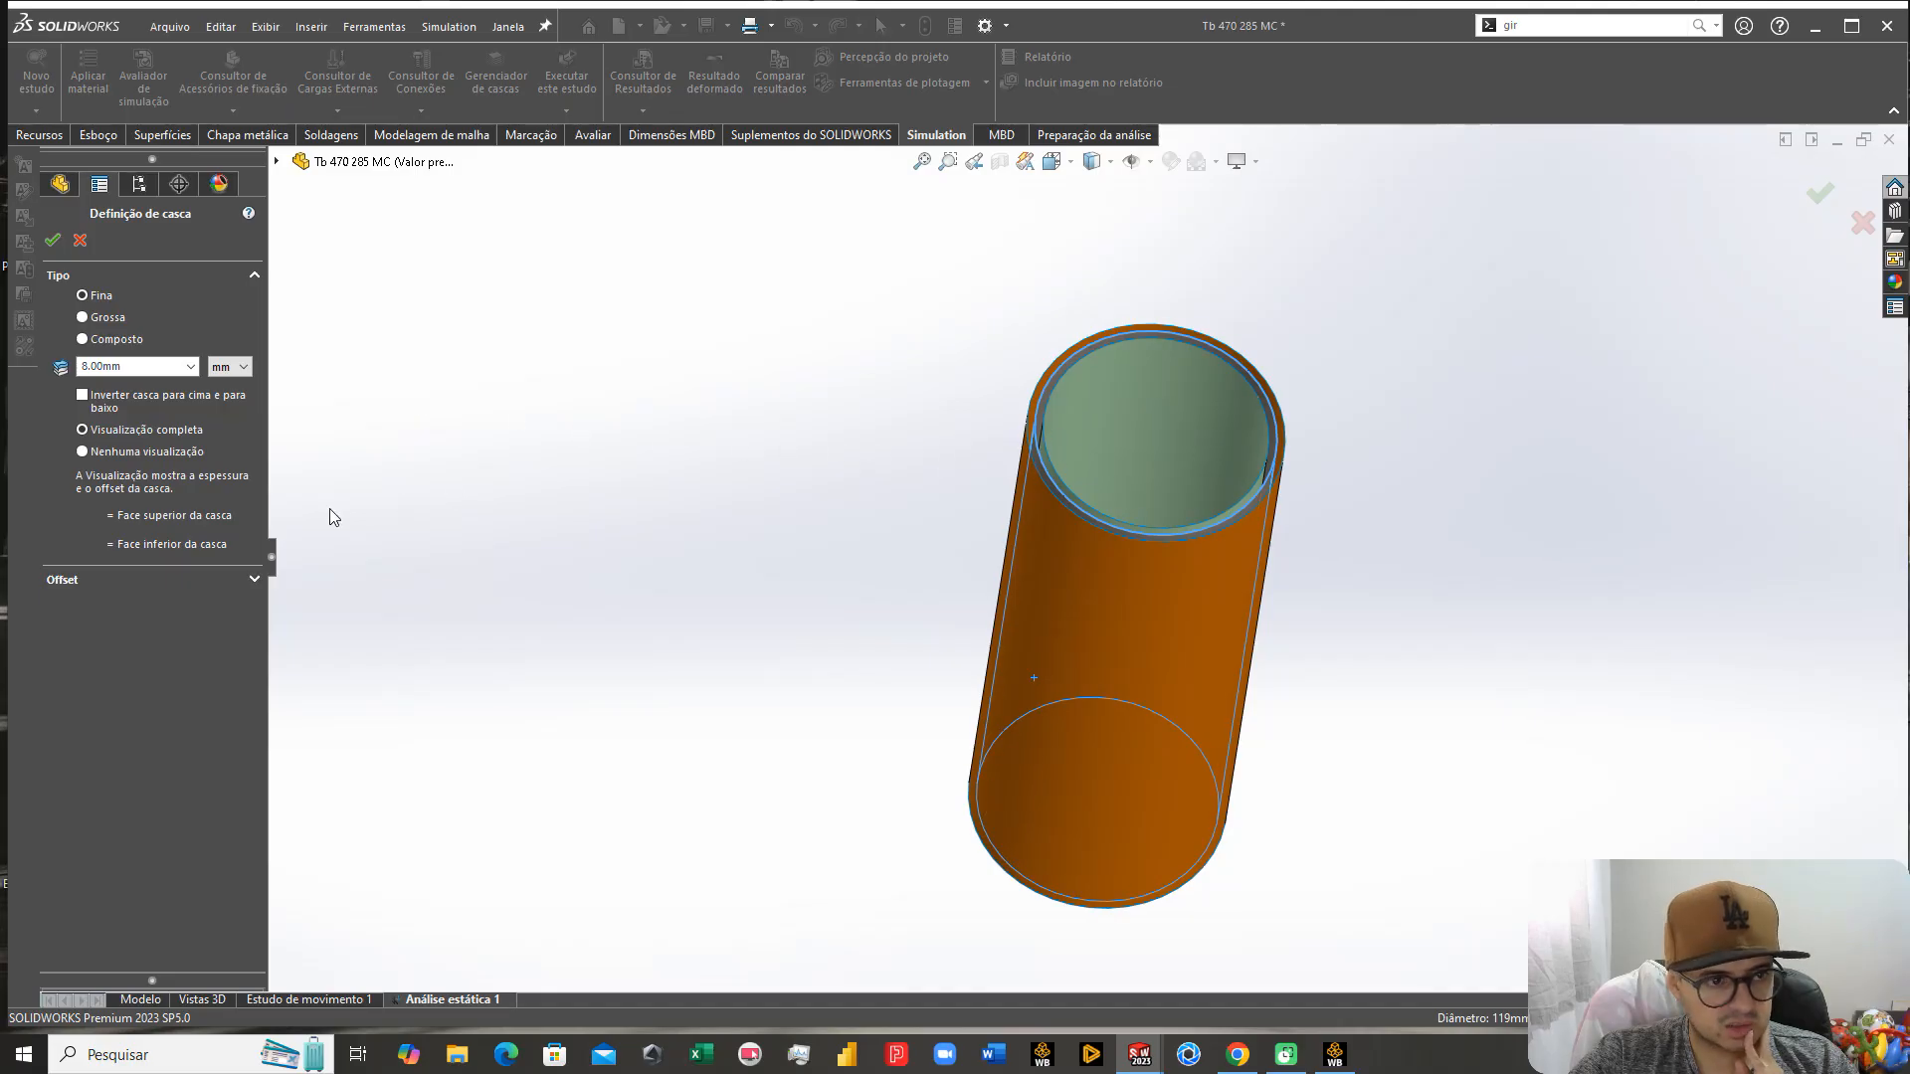
Step: Set the shell offset to -0.5 so its thickness lies inside the outer surface, and accept the shell definition
{"action": "left_click", "coordinate": [165, 581]}
{"action": "left_click", "coordinate": [164, 606]}
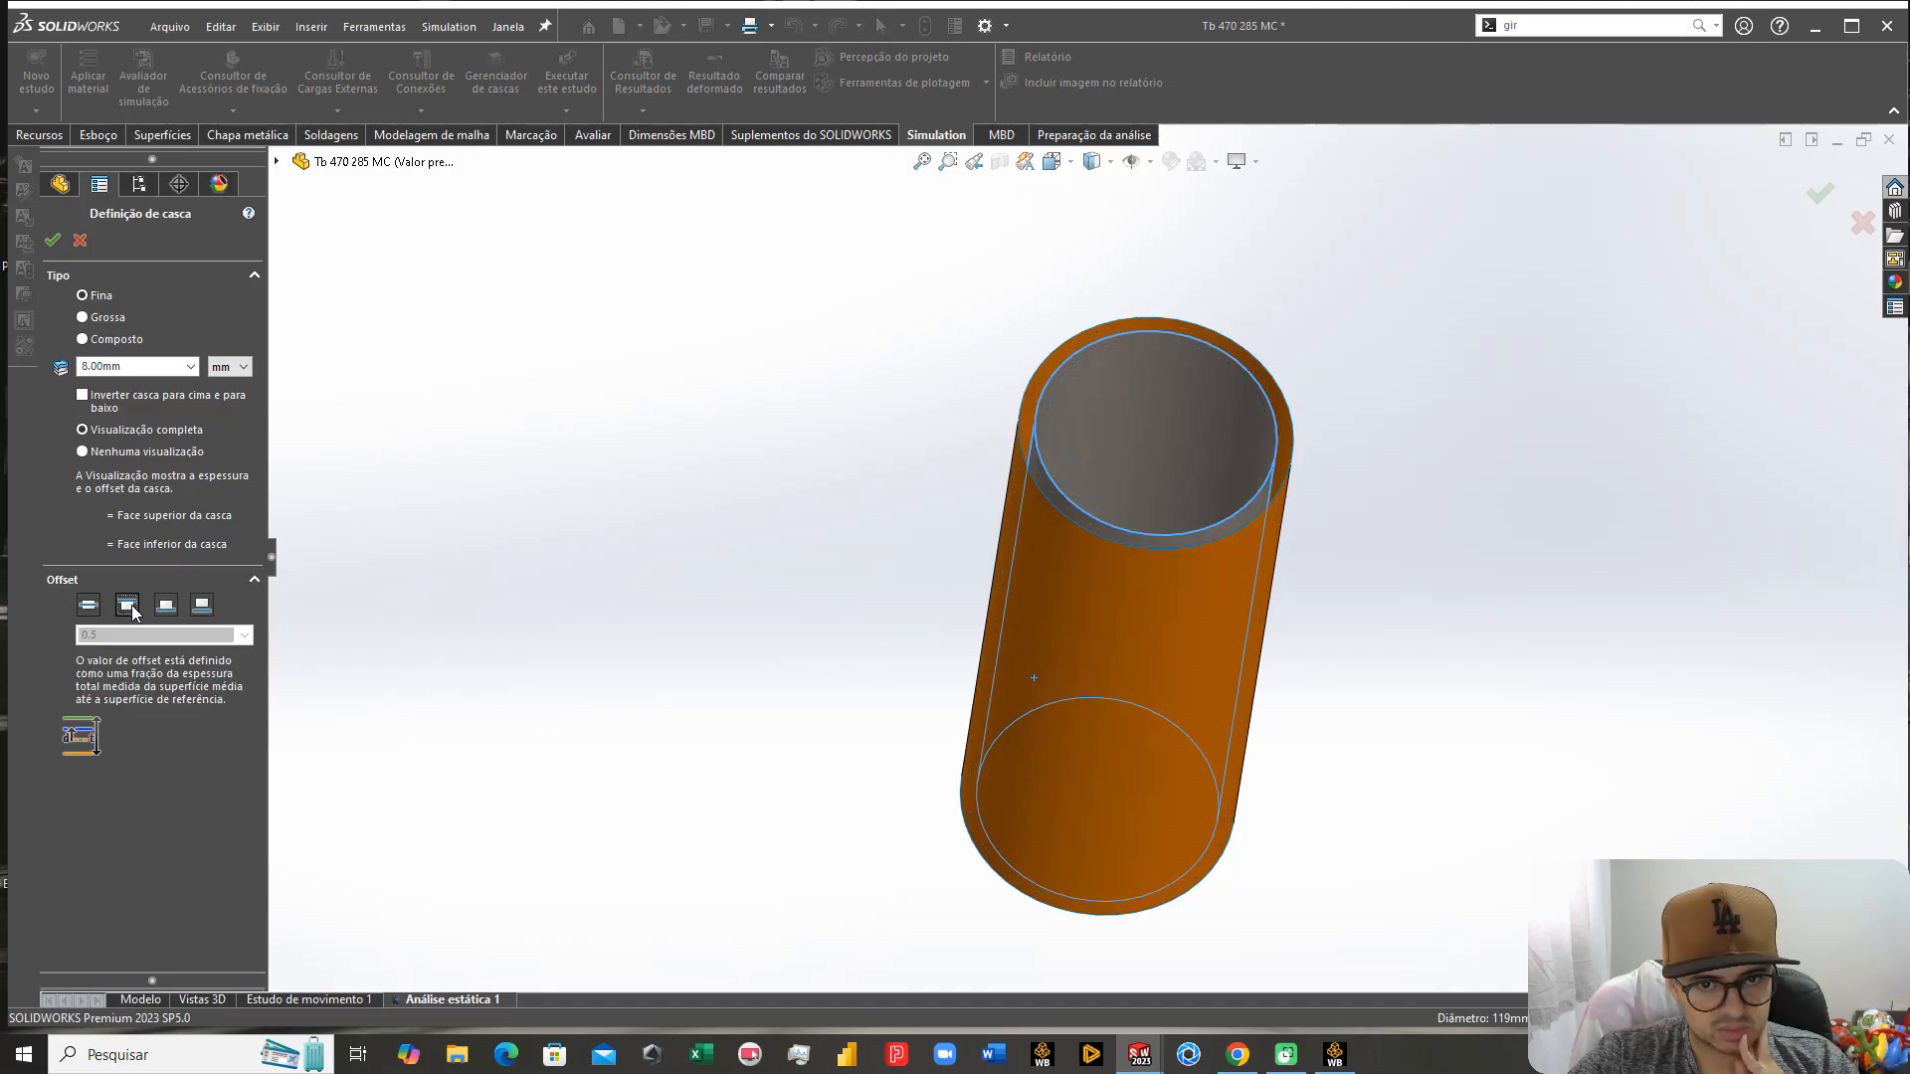
{"action": "left_click", "coordinate": [163, 609]}
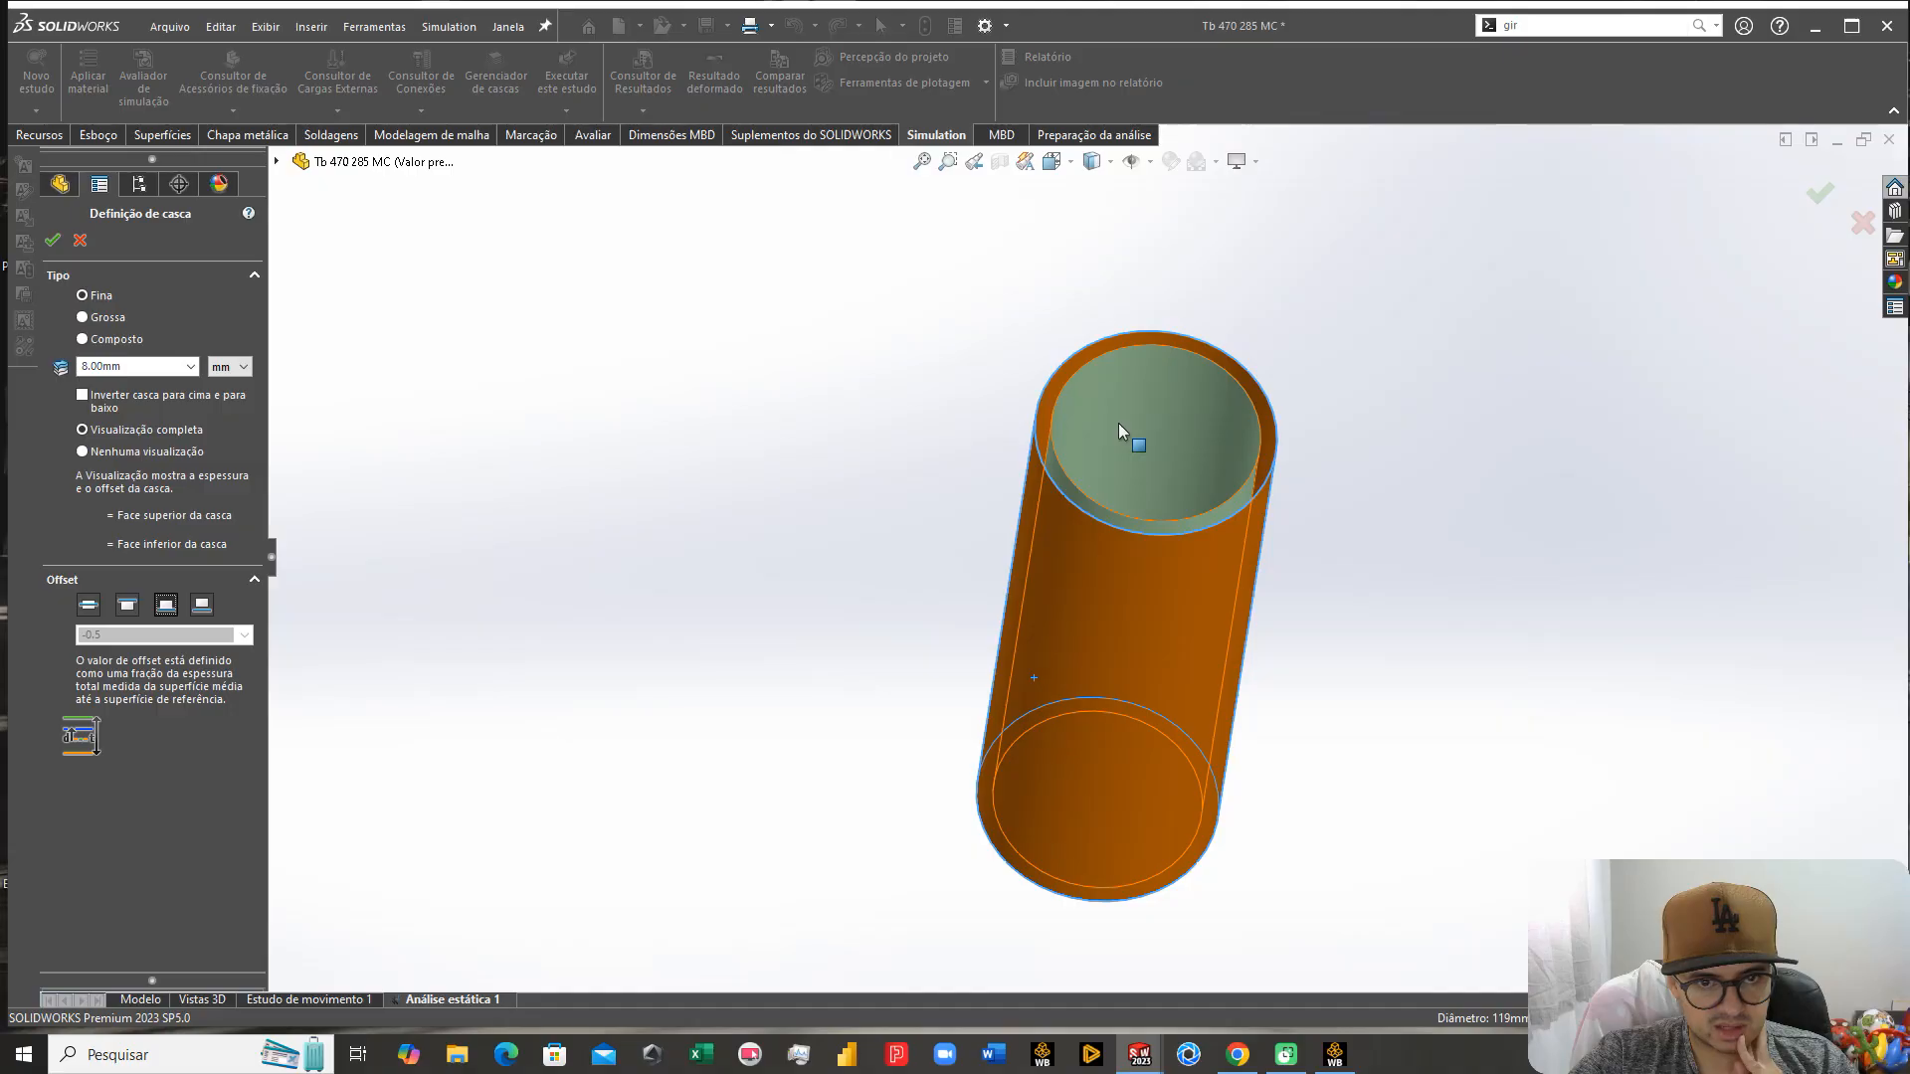
{"action": "left_click", "coordinate": [51, 240]}
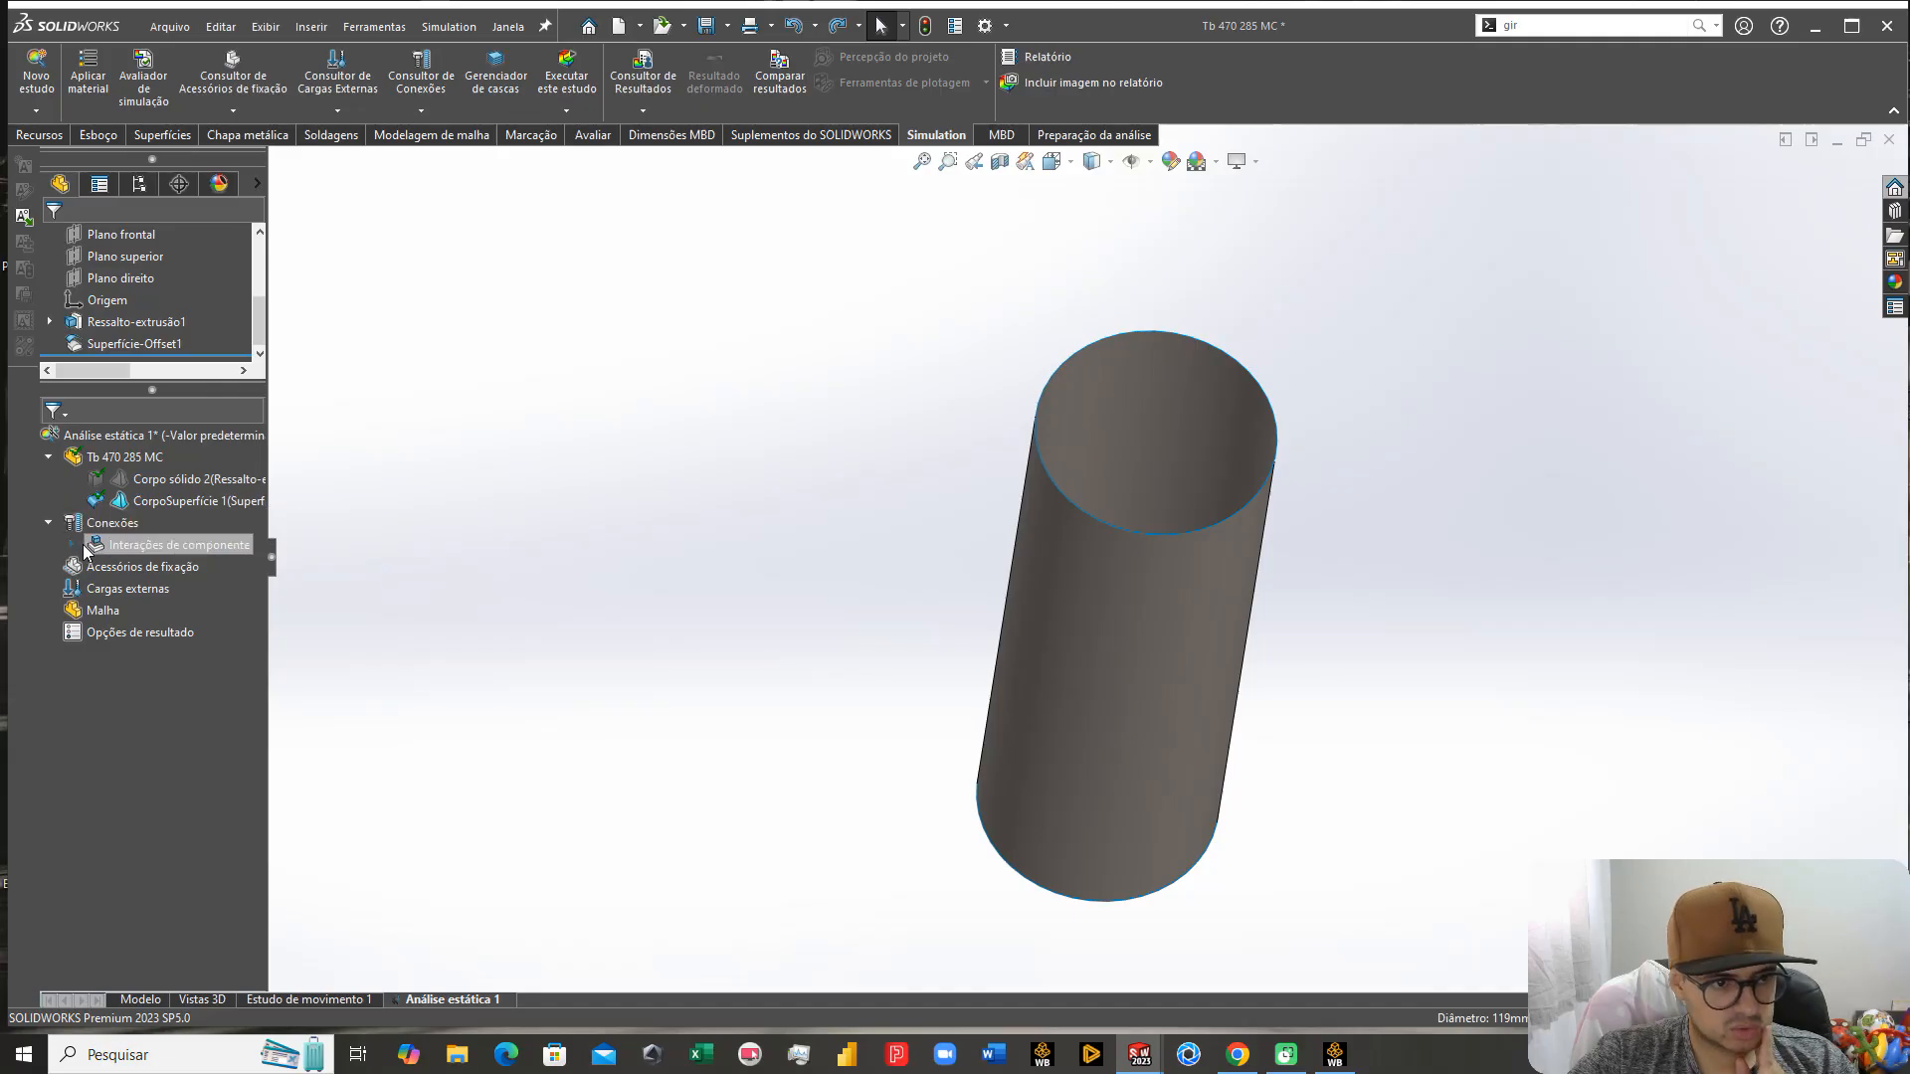
Step: Add an Imóvel (sem translação) fixture to the circular edge at the tube's lower end
{"action": "right_click", "coordinate": [156, 575]}
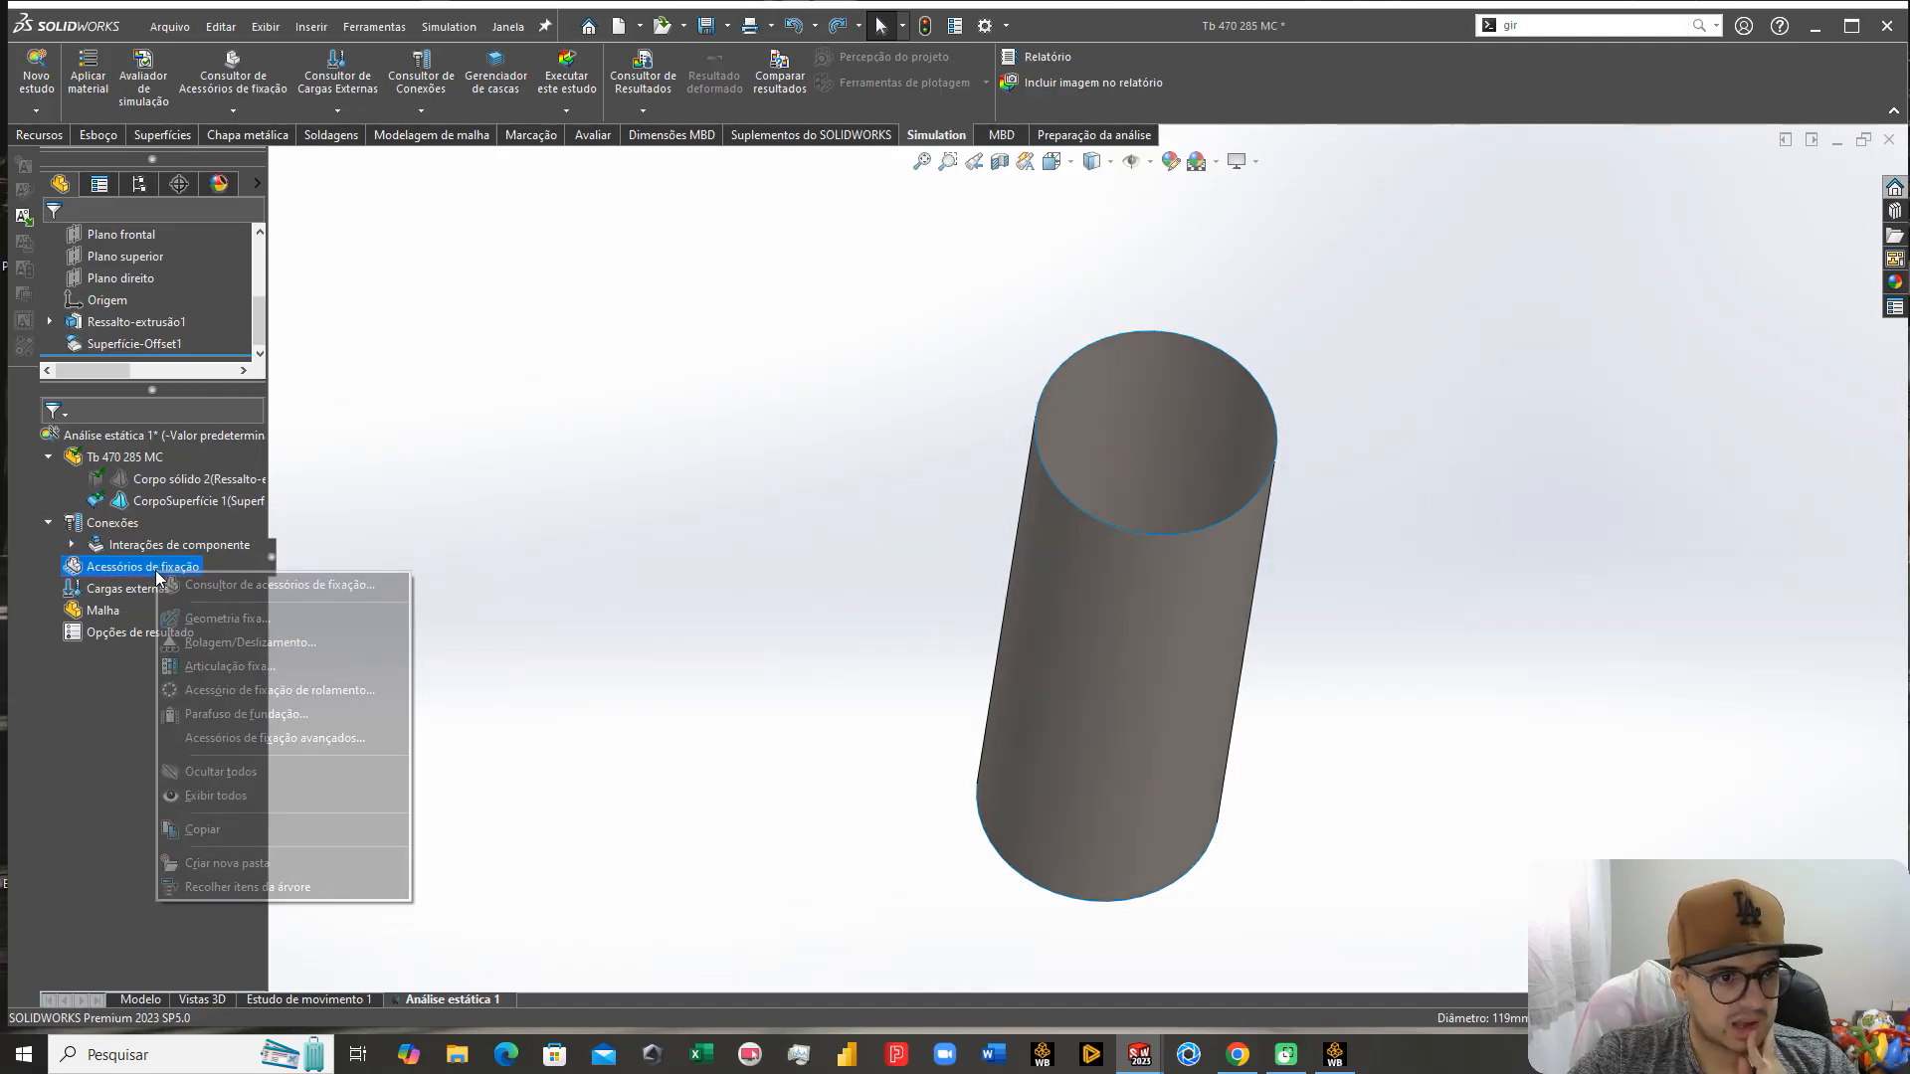
{"action": "left_click", "coordinate": [233, 621]}
{"action": "middle_click_drag", "start_coordinate": [792, 737], "coordinate": [681, 640]}
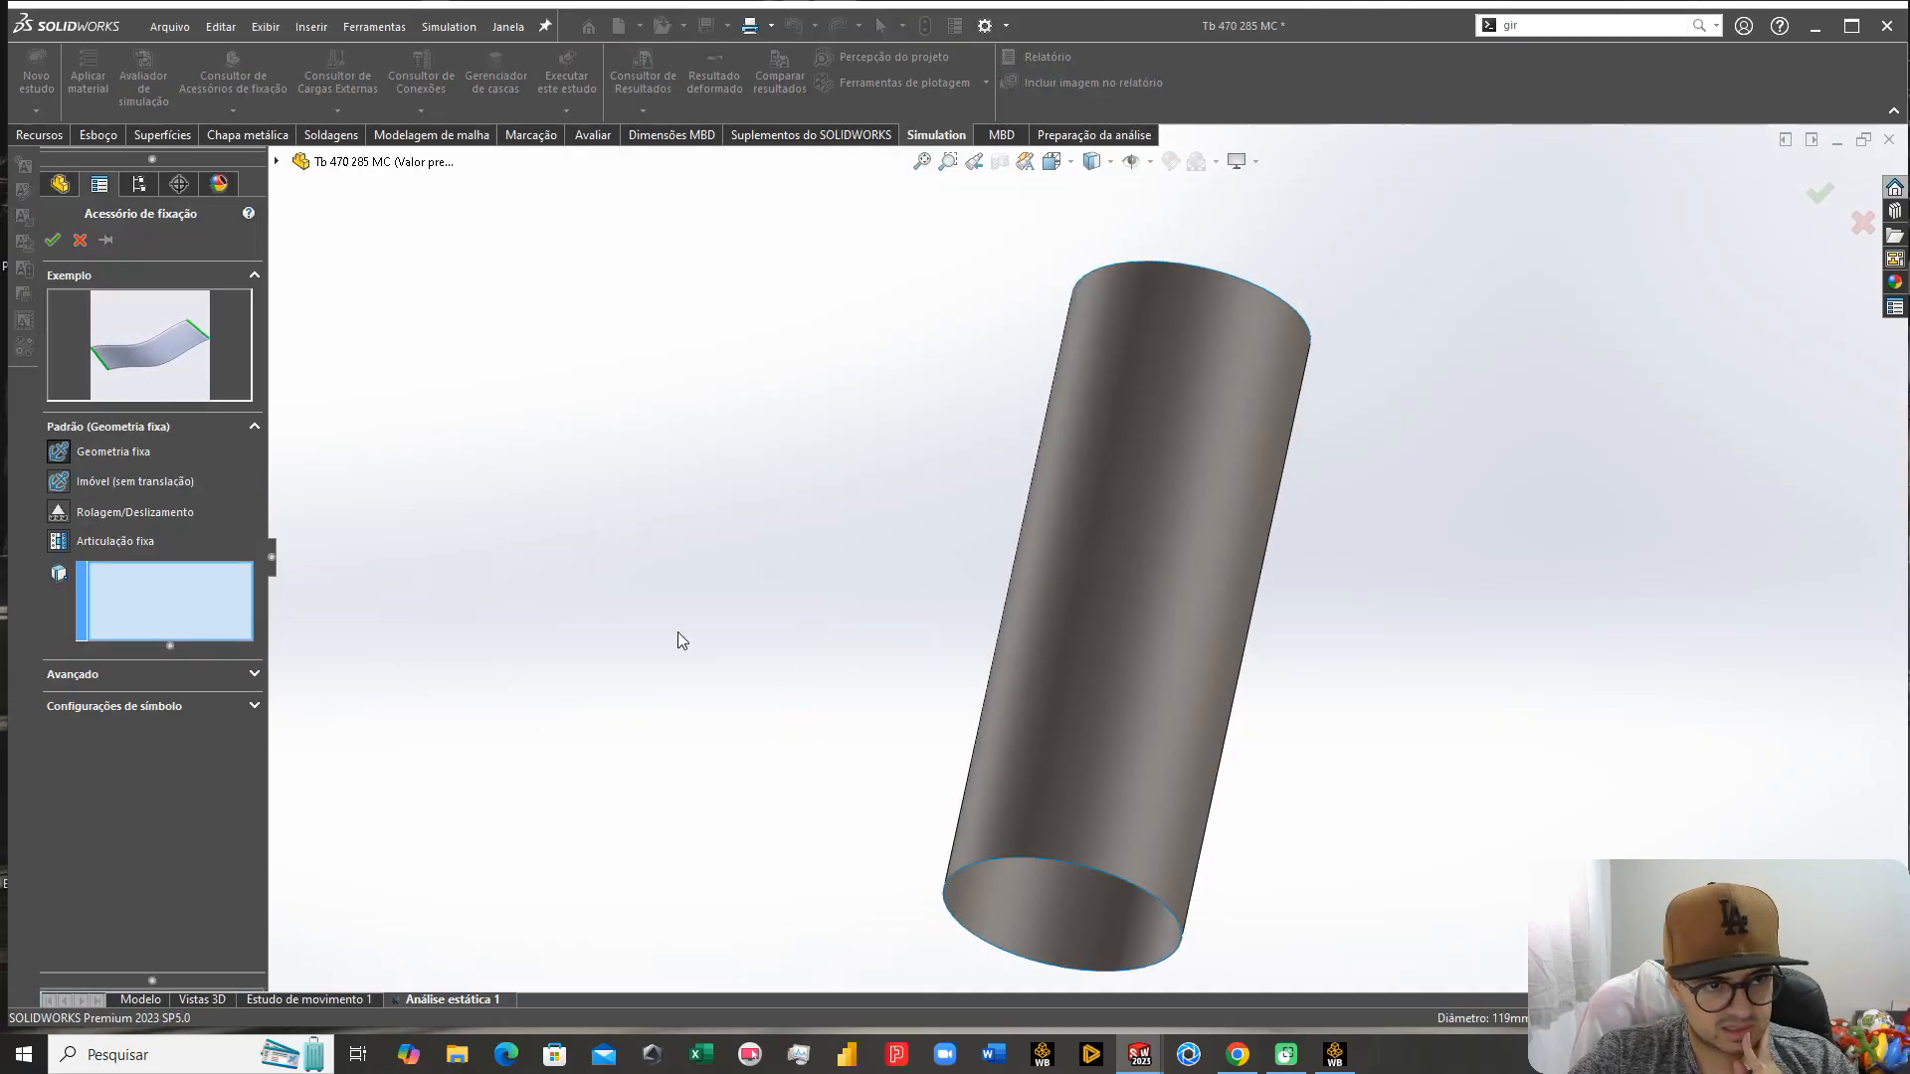
{"action": "left_click", "coordinate": [62, 483]}
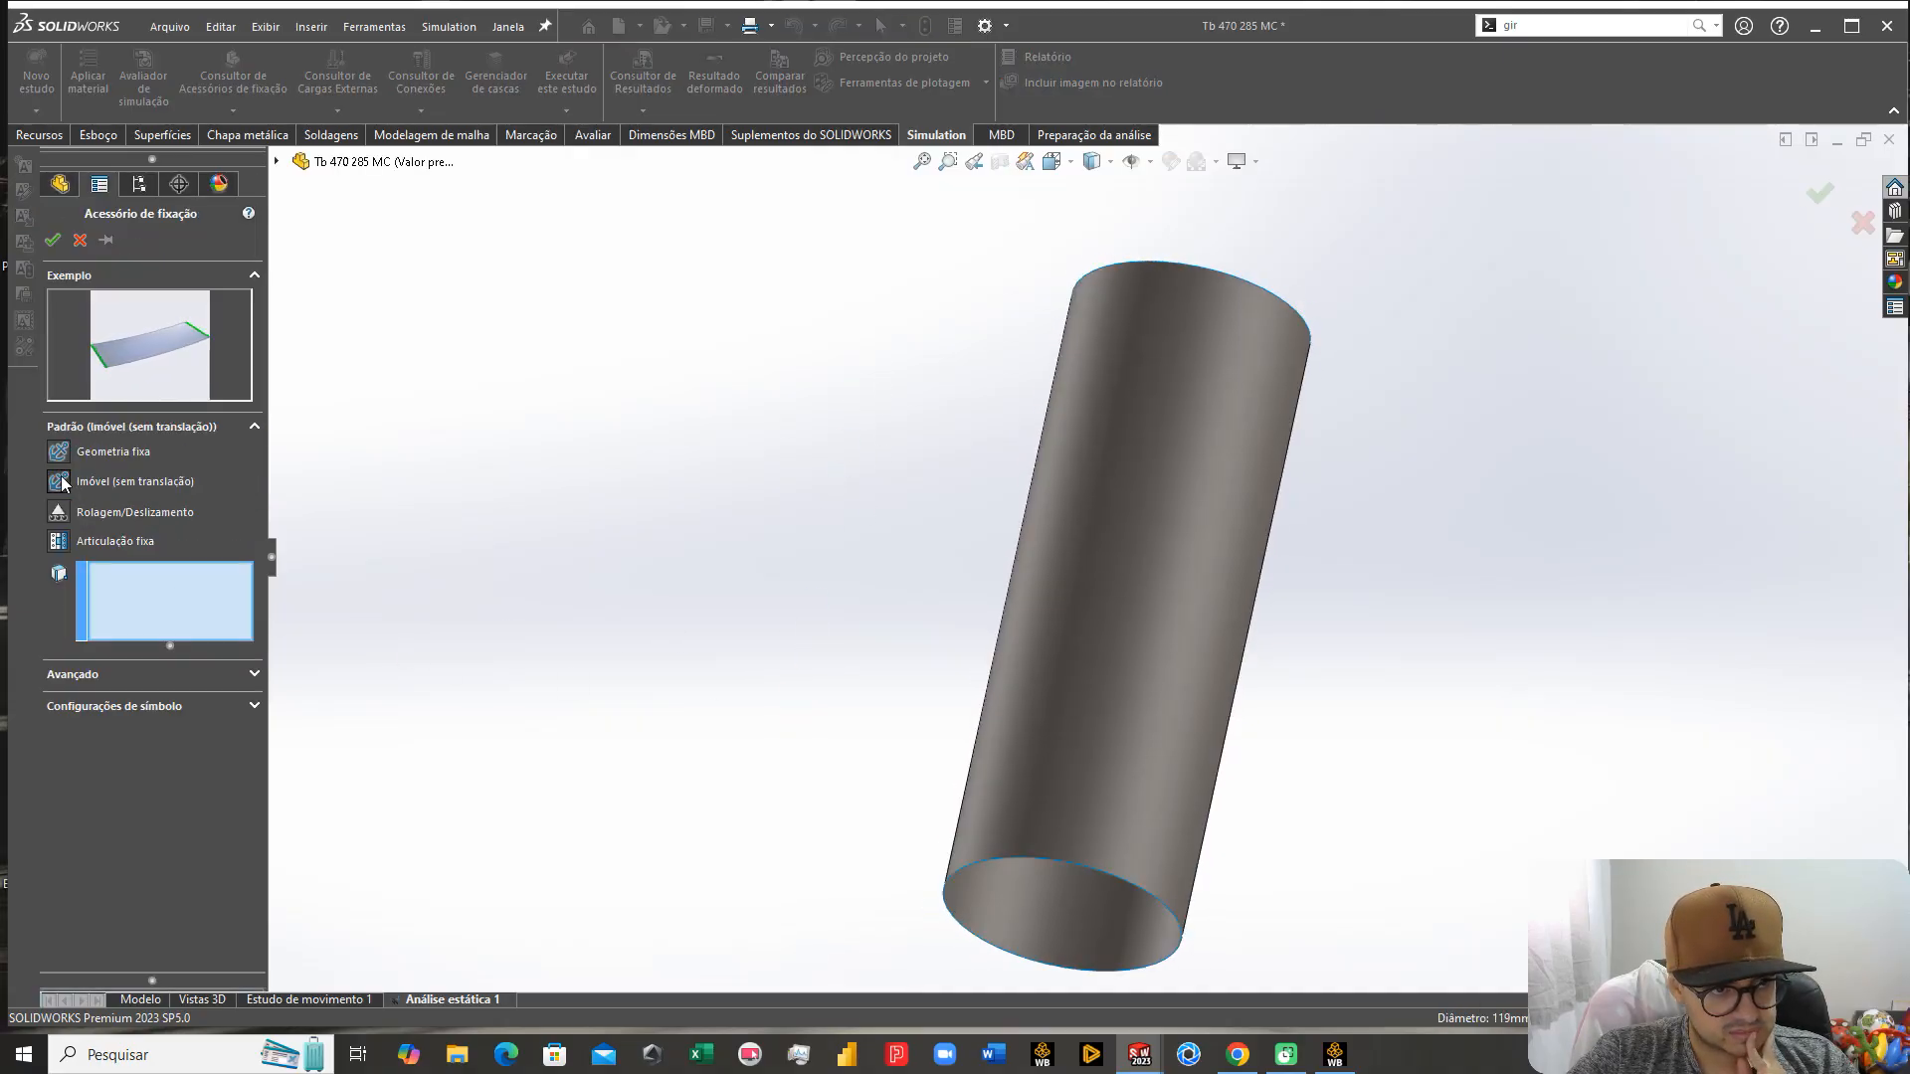
{"action": "left_click", "coordinate": [973, 881]}
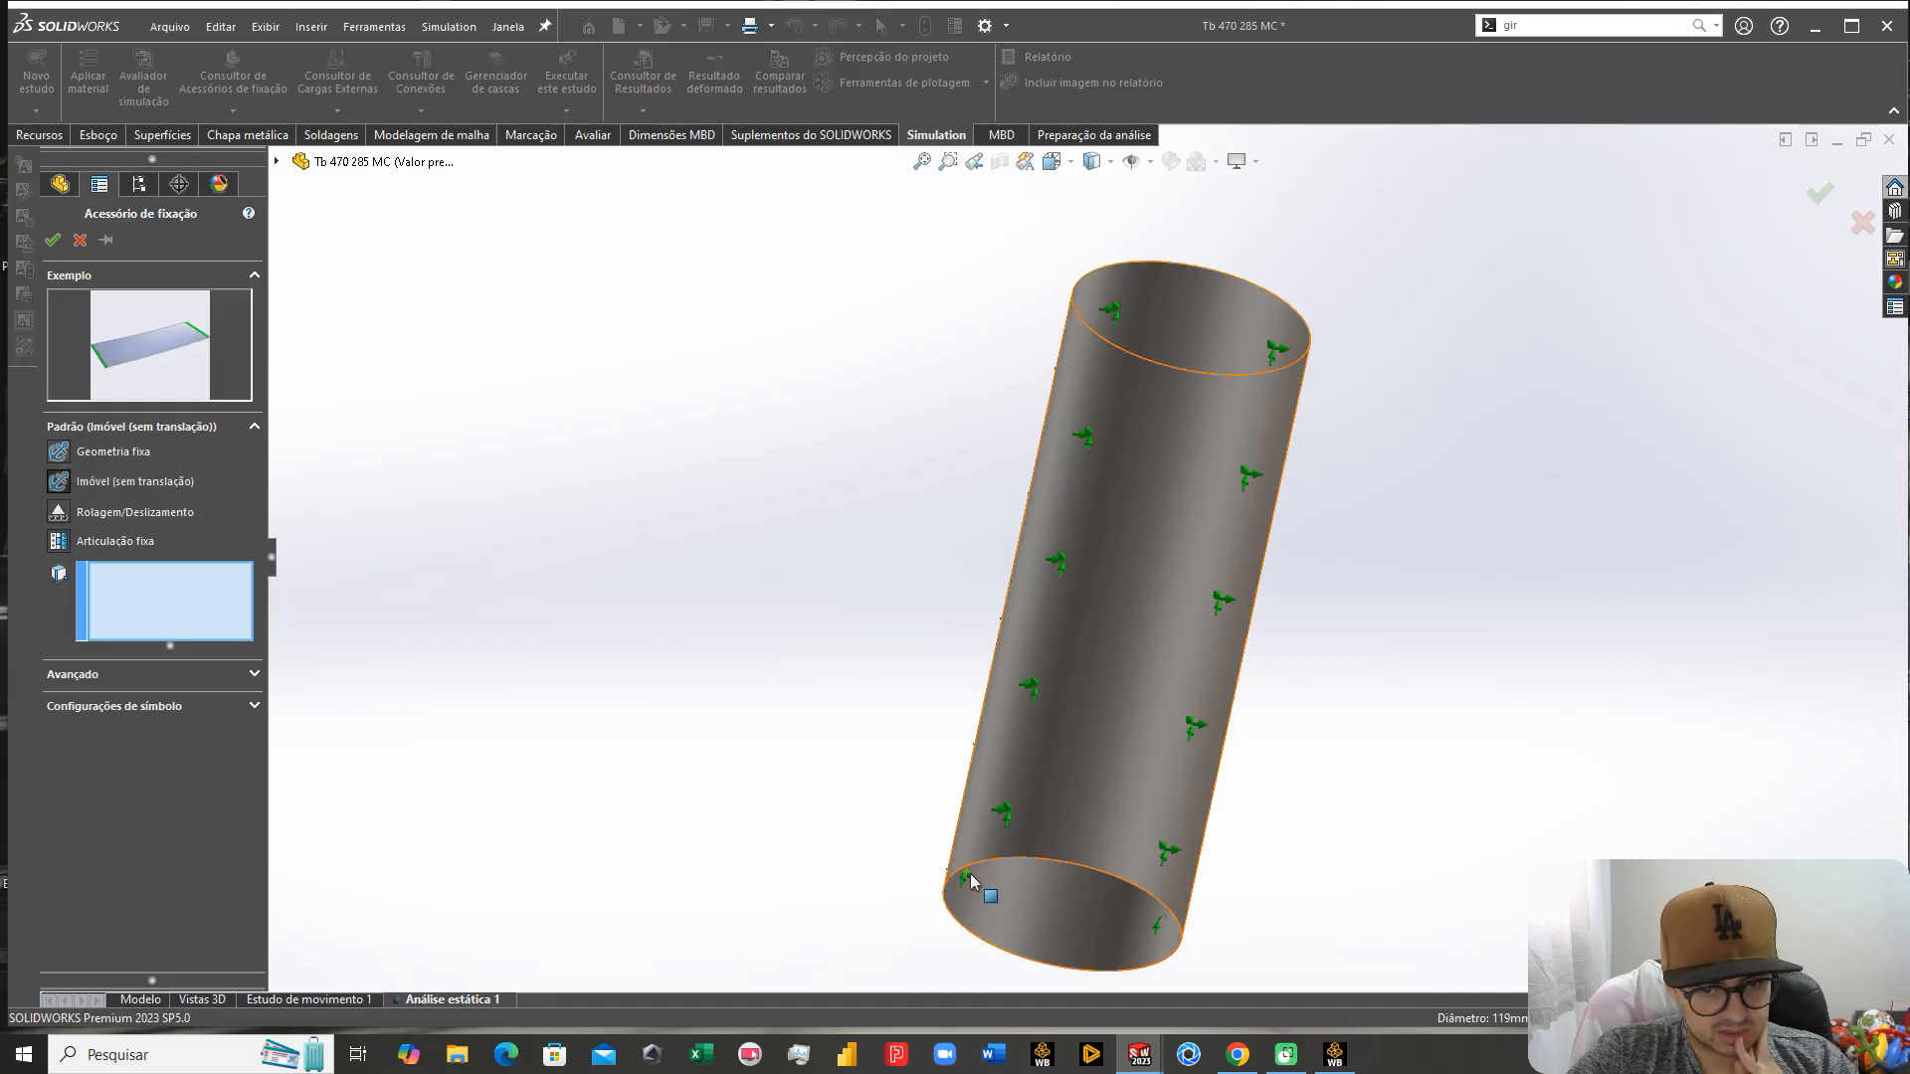
{"action": "left_click", "coordinate": [967, 873]}
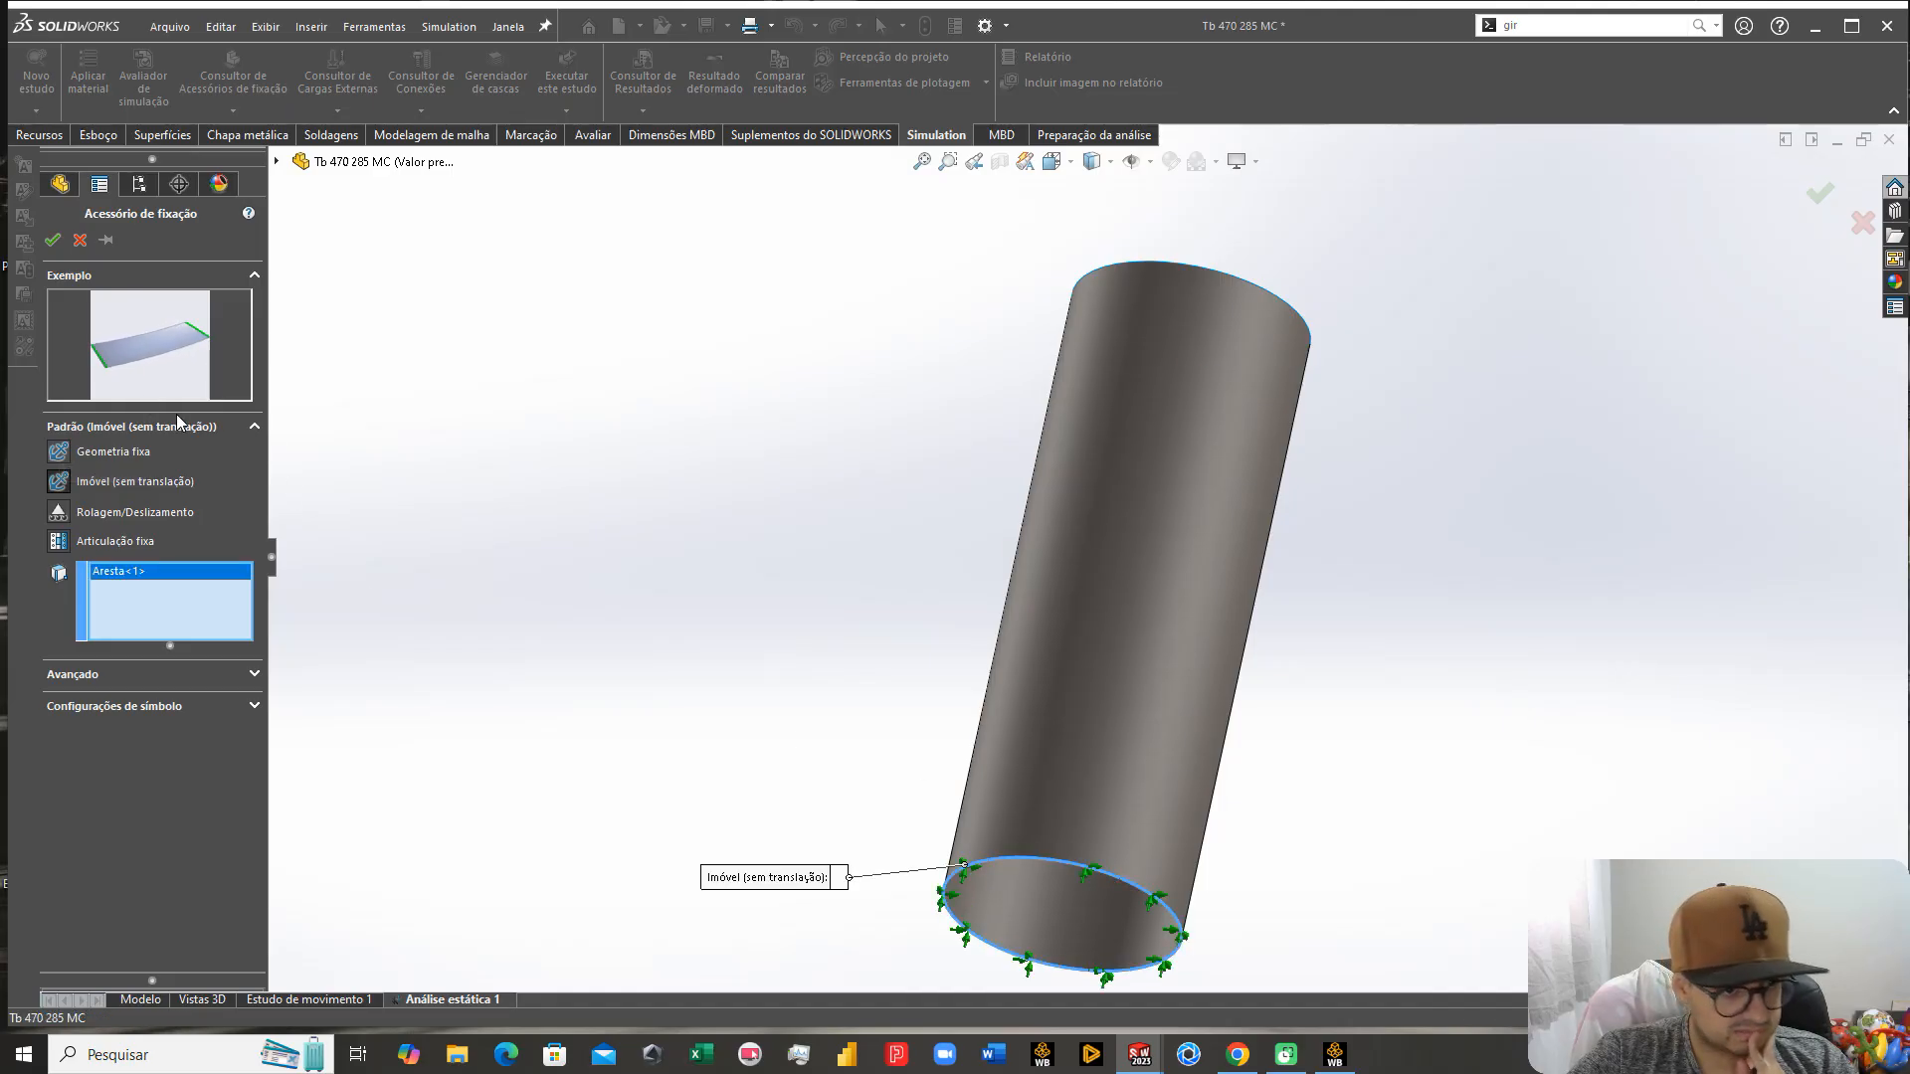
{"action": "left_click", "coordinate": [53, 241]}
Step: Reopen the lower edge's fixture and compare Geometria fixa with Imóvel (sem translação), keeping the immovable type
{"action": "middle_click_drag", "start_coordinate": [726, 339], "coordinate": [426, 570]}
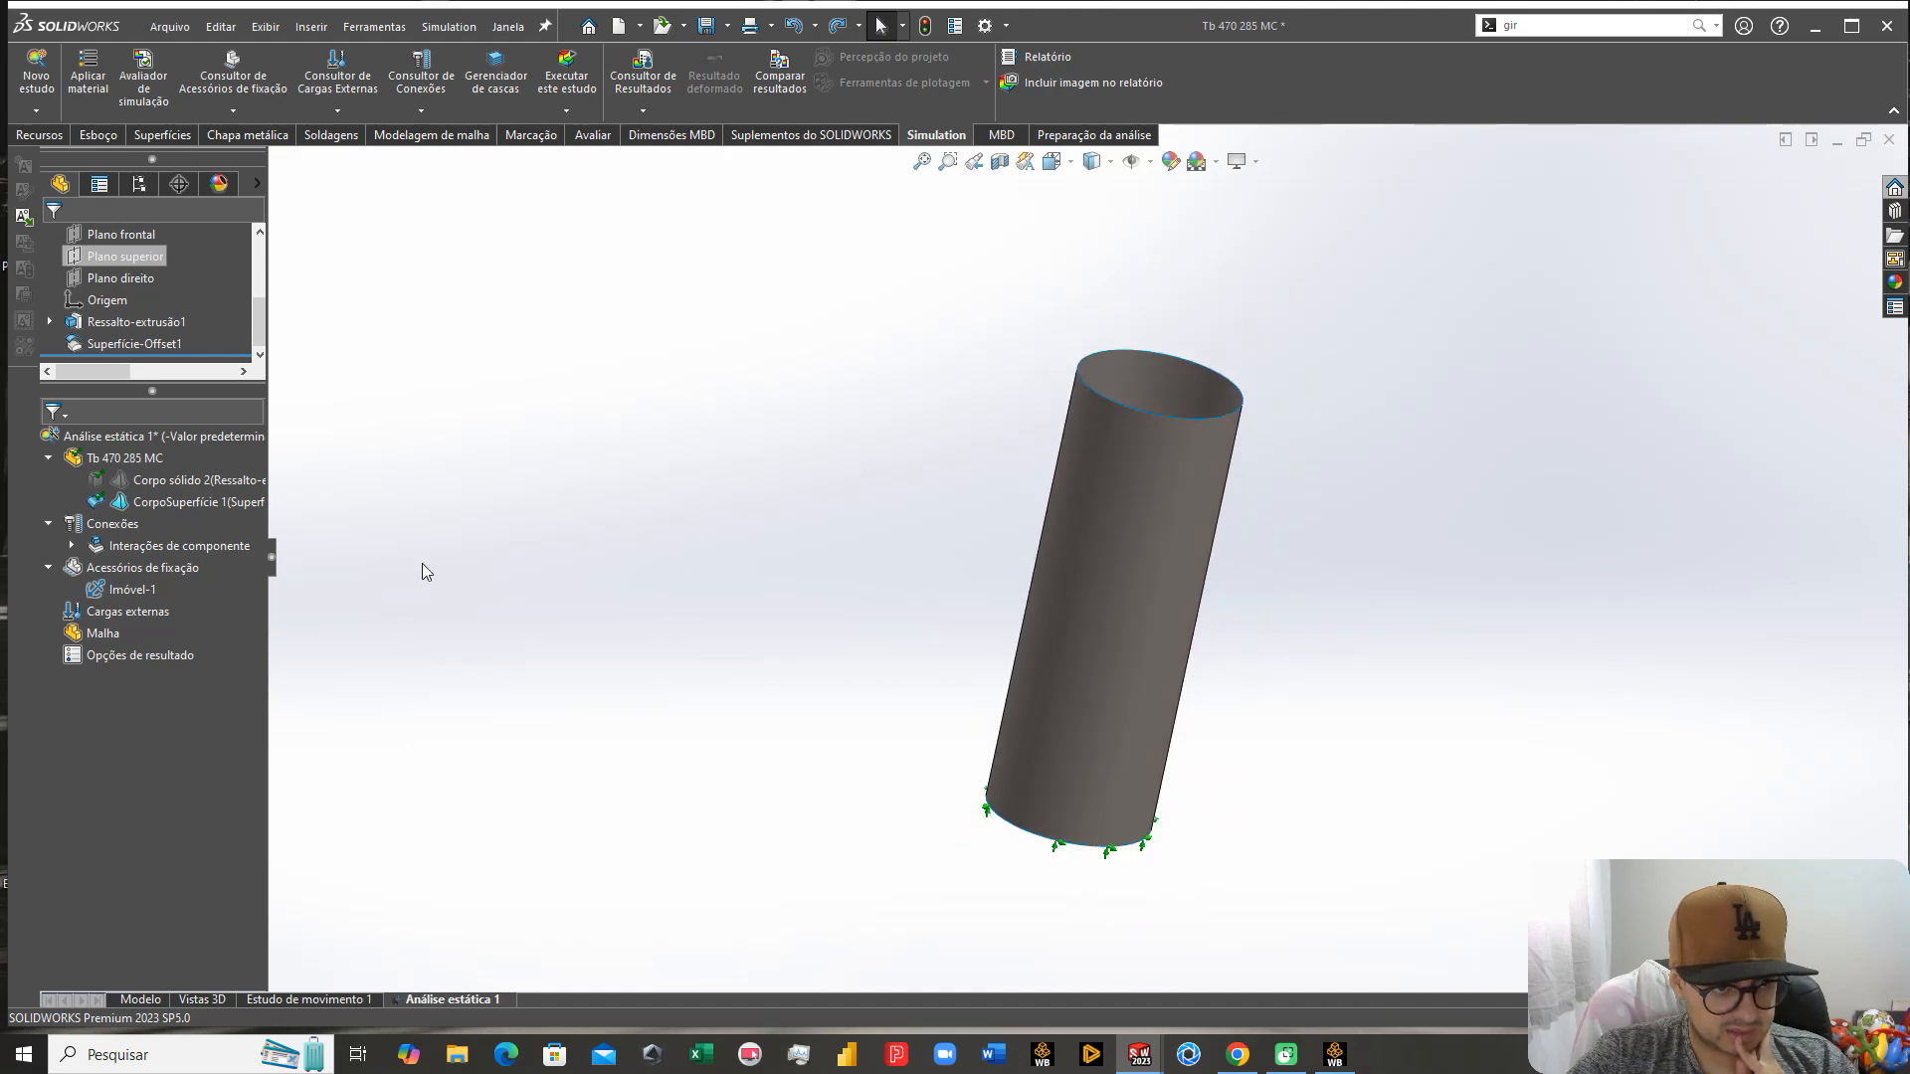
{"action": "left_click", "coordinate": [130, 589]}
{"action": "right_click", "coordinate": [137, 589]}
{"action": "left_click", "coordinate": [174, 601]}
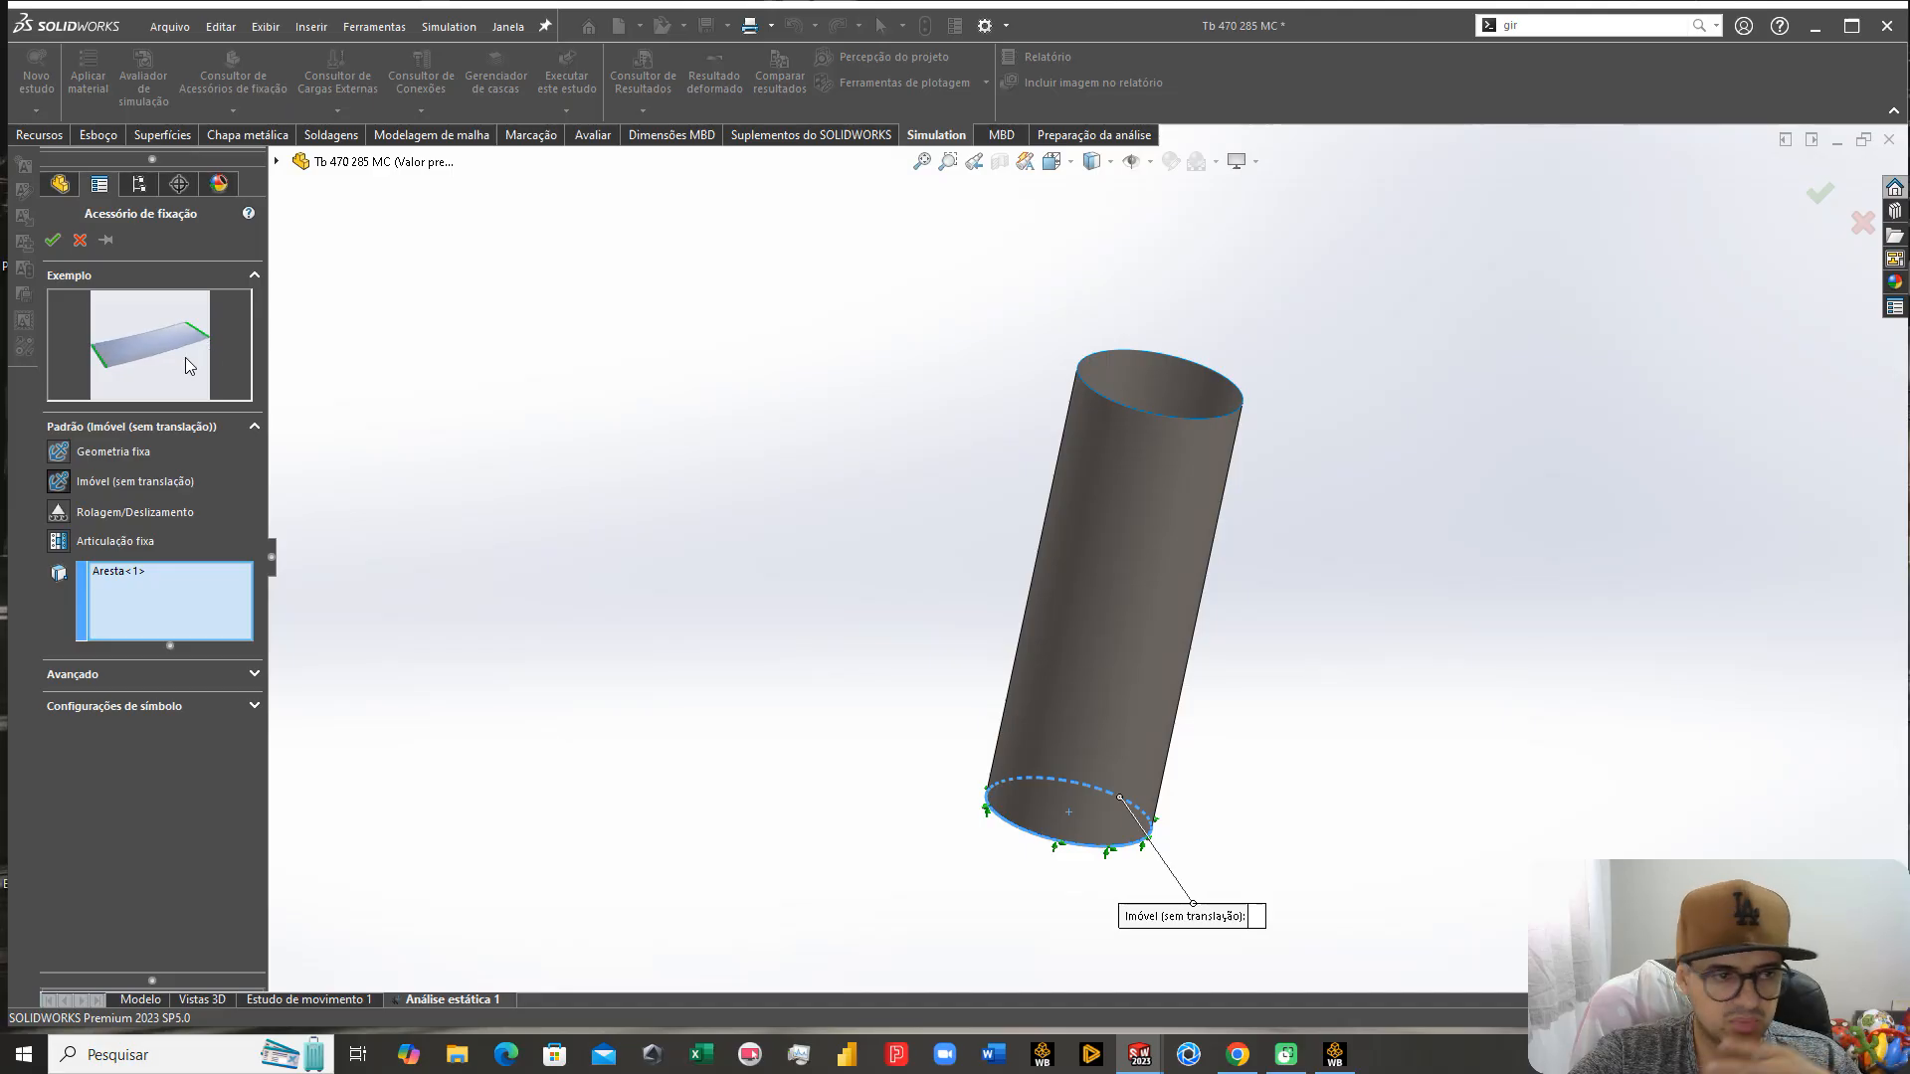
{"action": "left_click", "coordinate": [68, 447]}
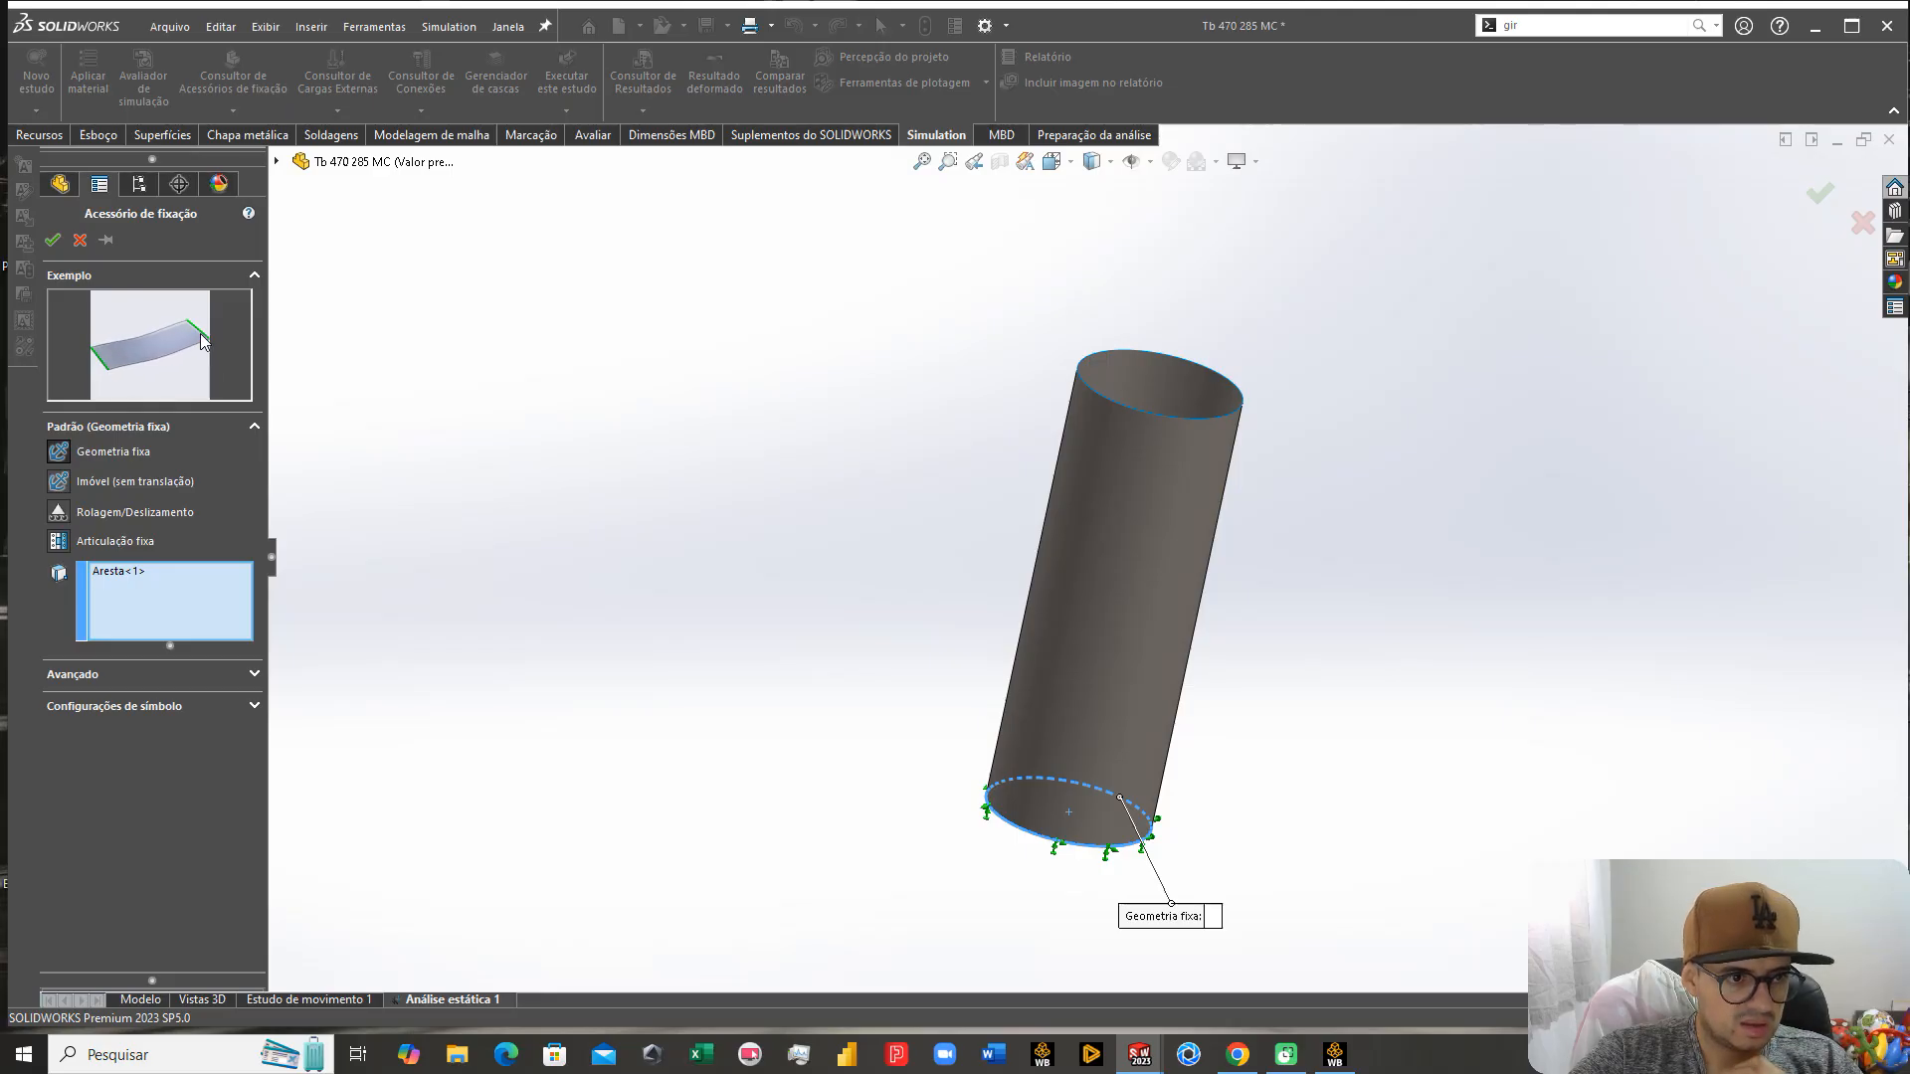
{"action": "left_click", "coordinate": [91, 485]}
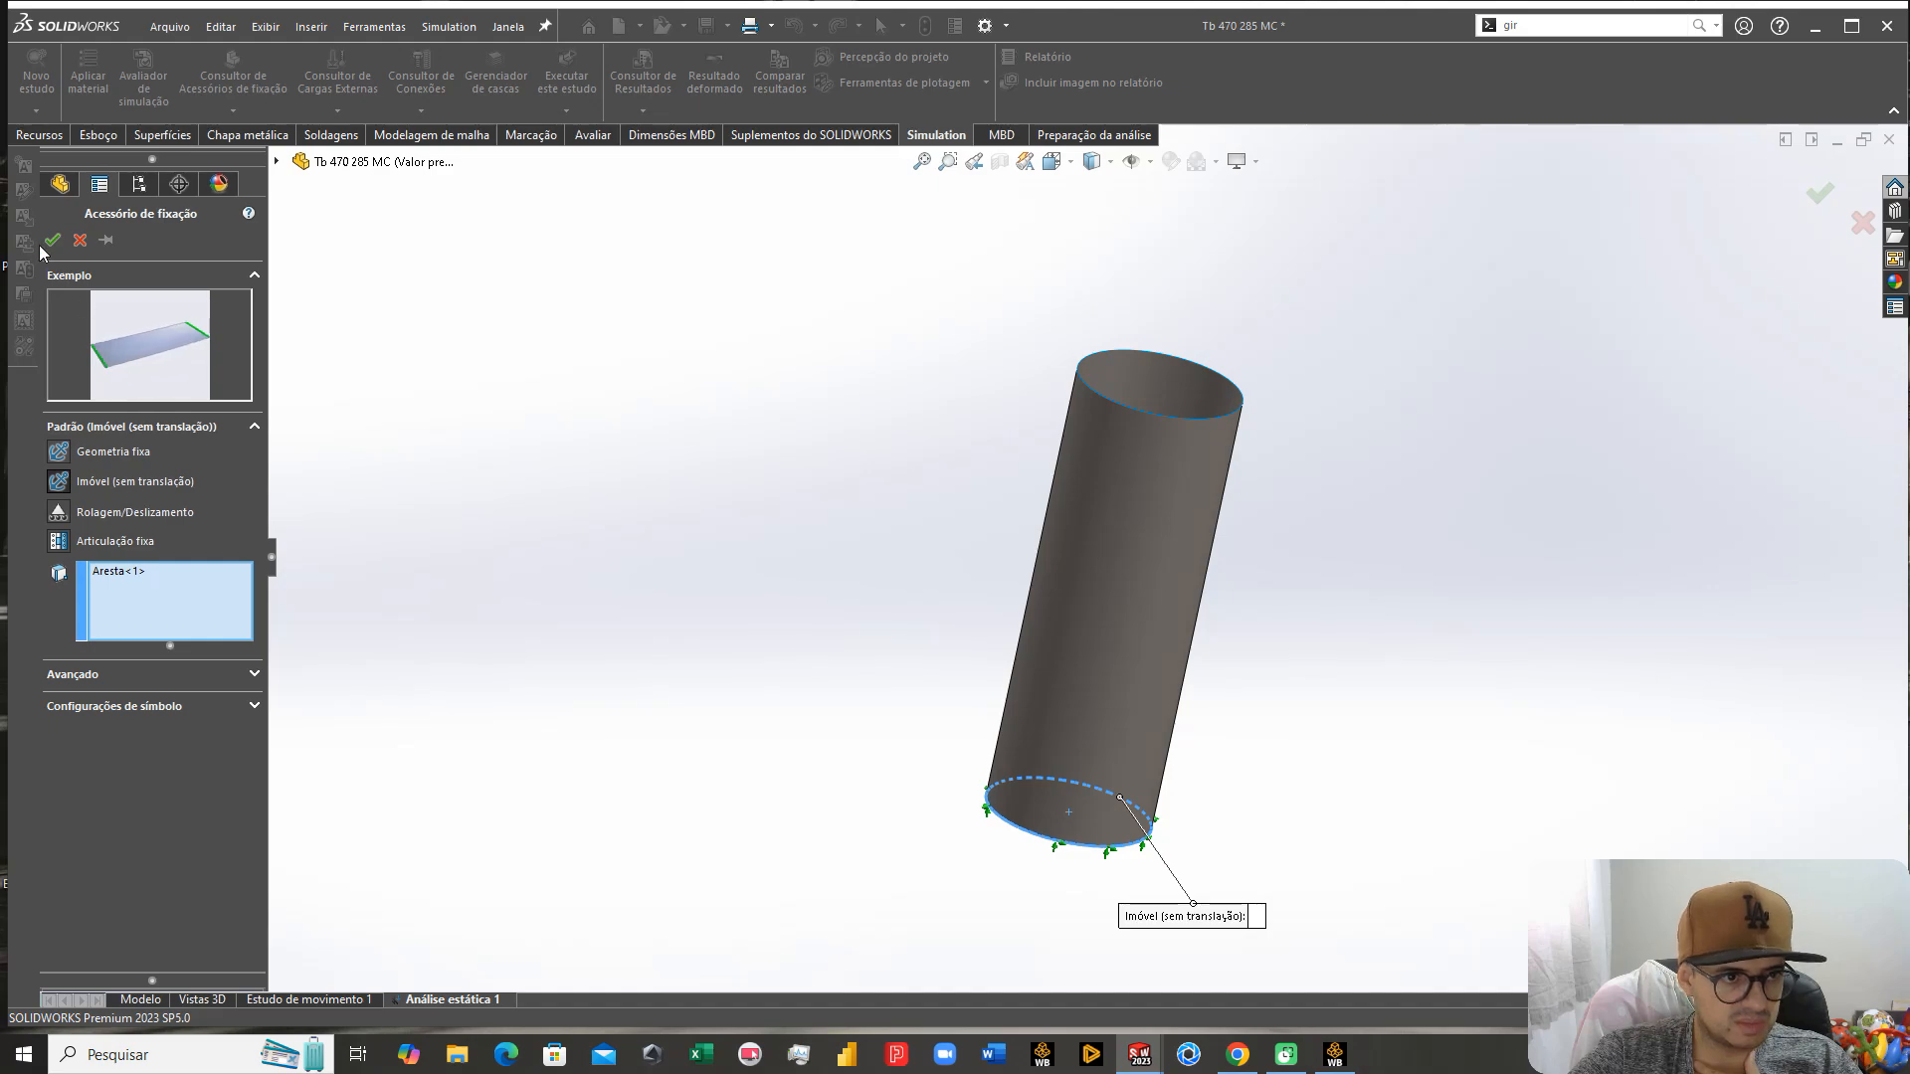
{"action": "left_click", "coordinate": [52, 241]}
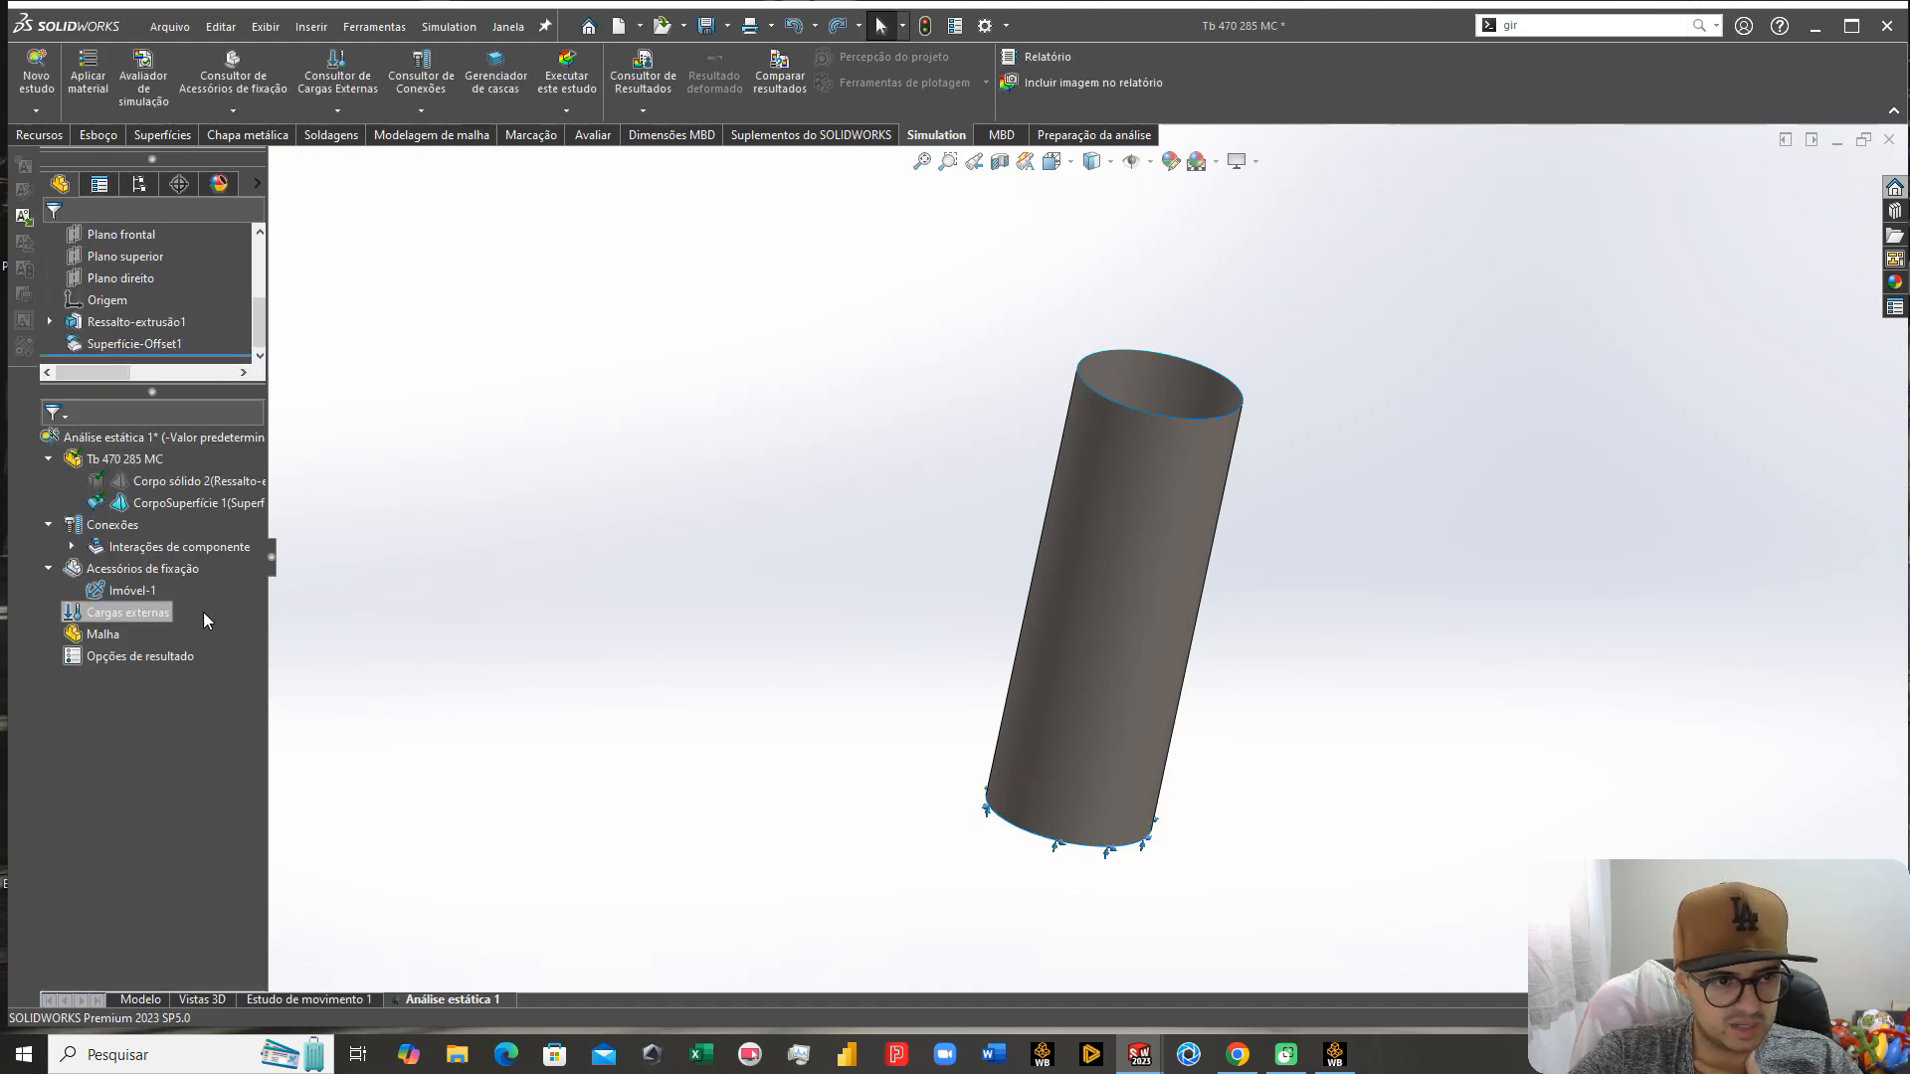
Step: Try to apply a 23000 N·m torque to the tube's upper circular edge, using the cylindrical face as its axis
{"action": "right_click", "coordinate": [127, 615]}
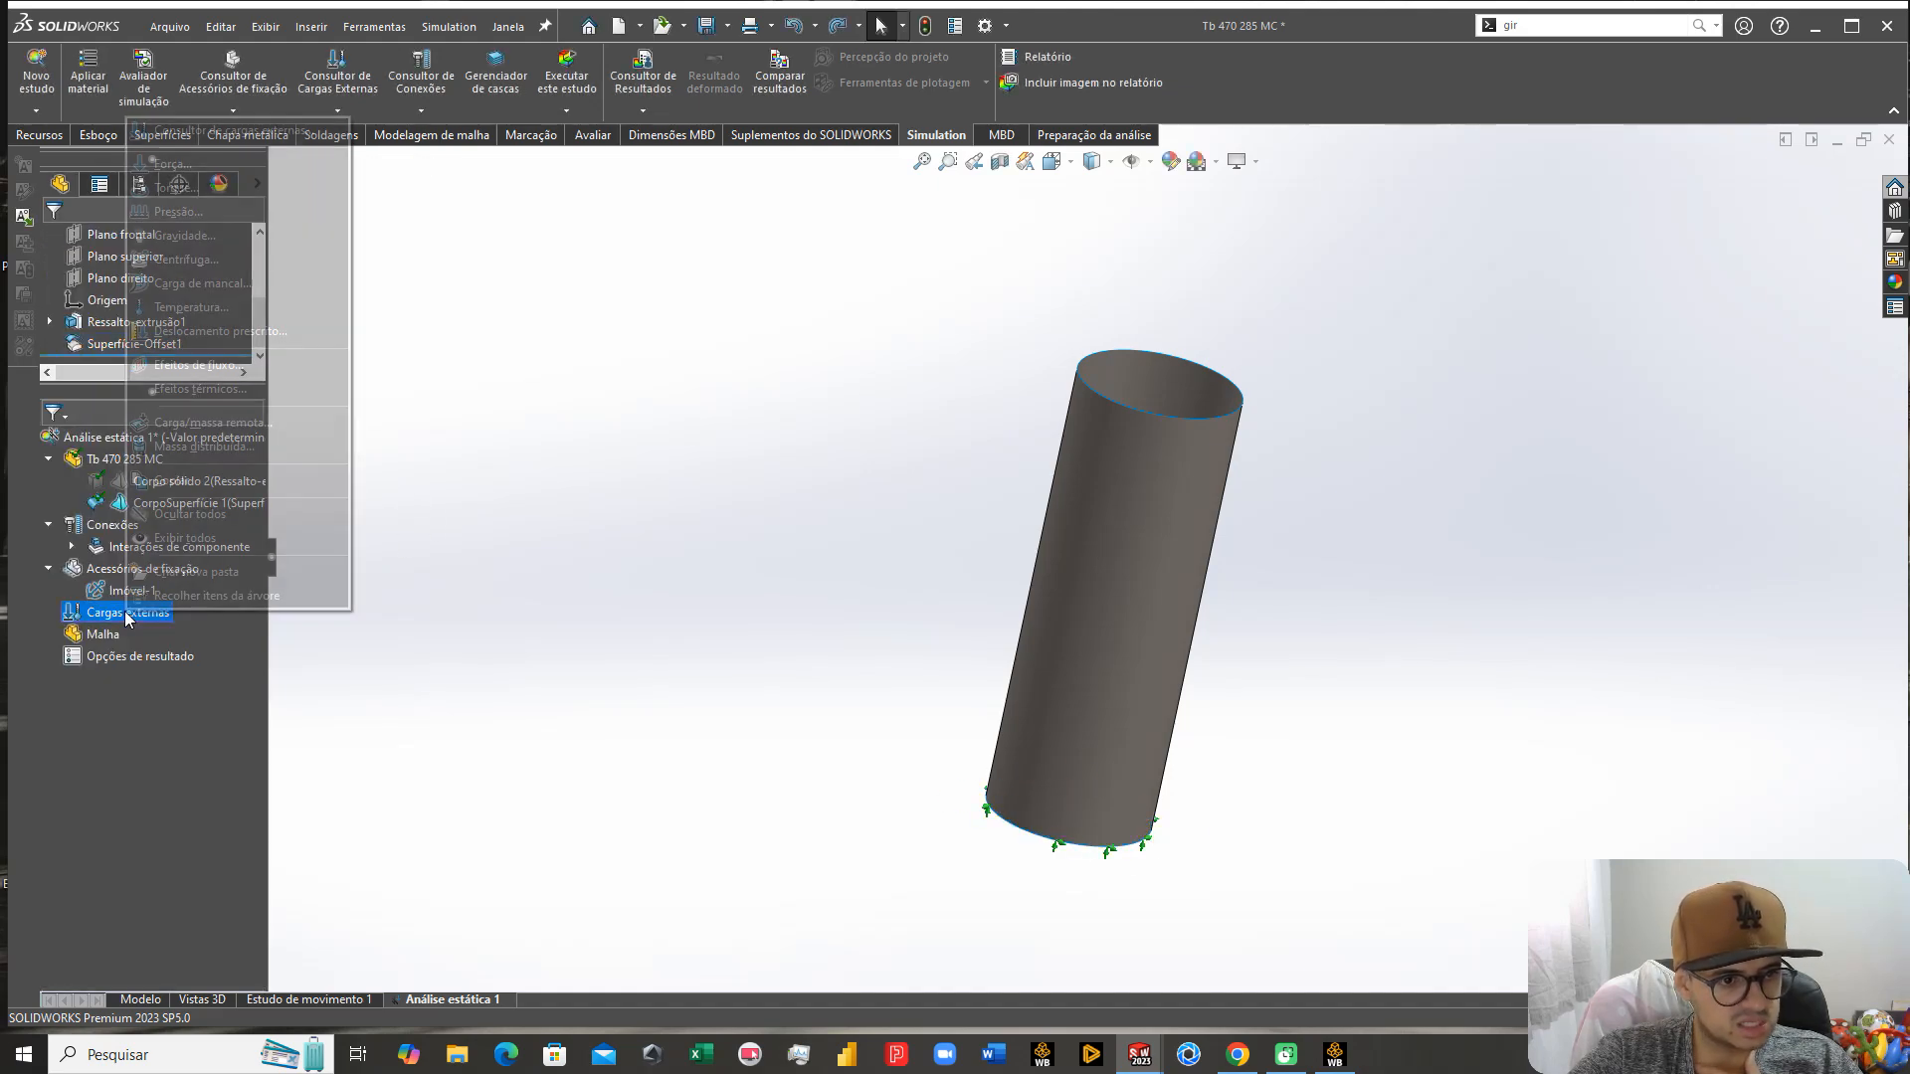
{"action": "left_click", "coordinate": [177, 188]}
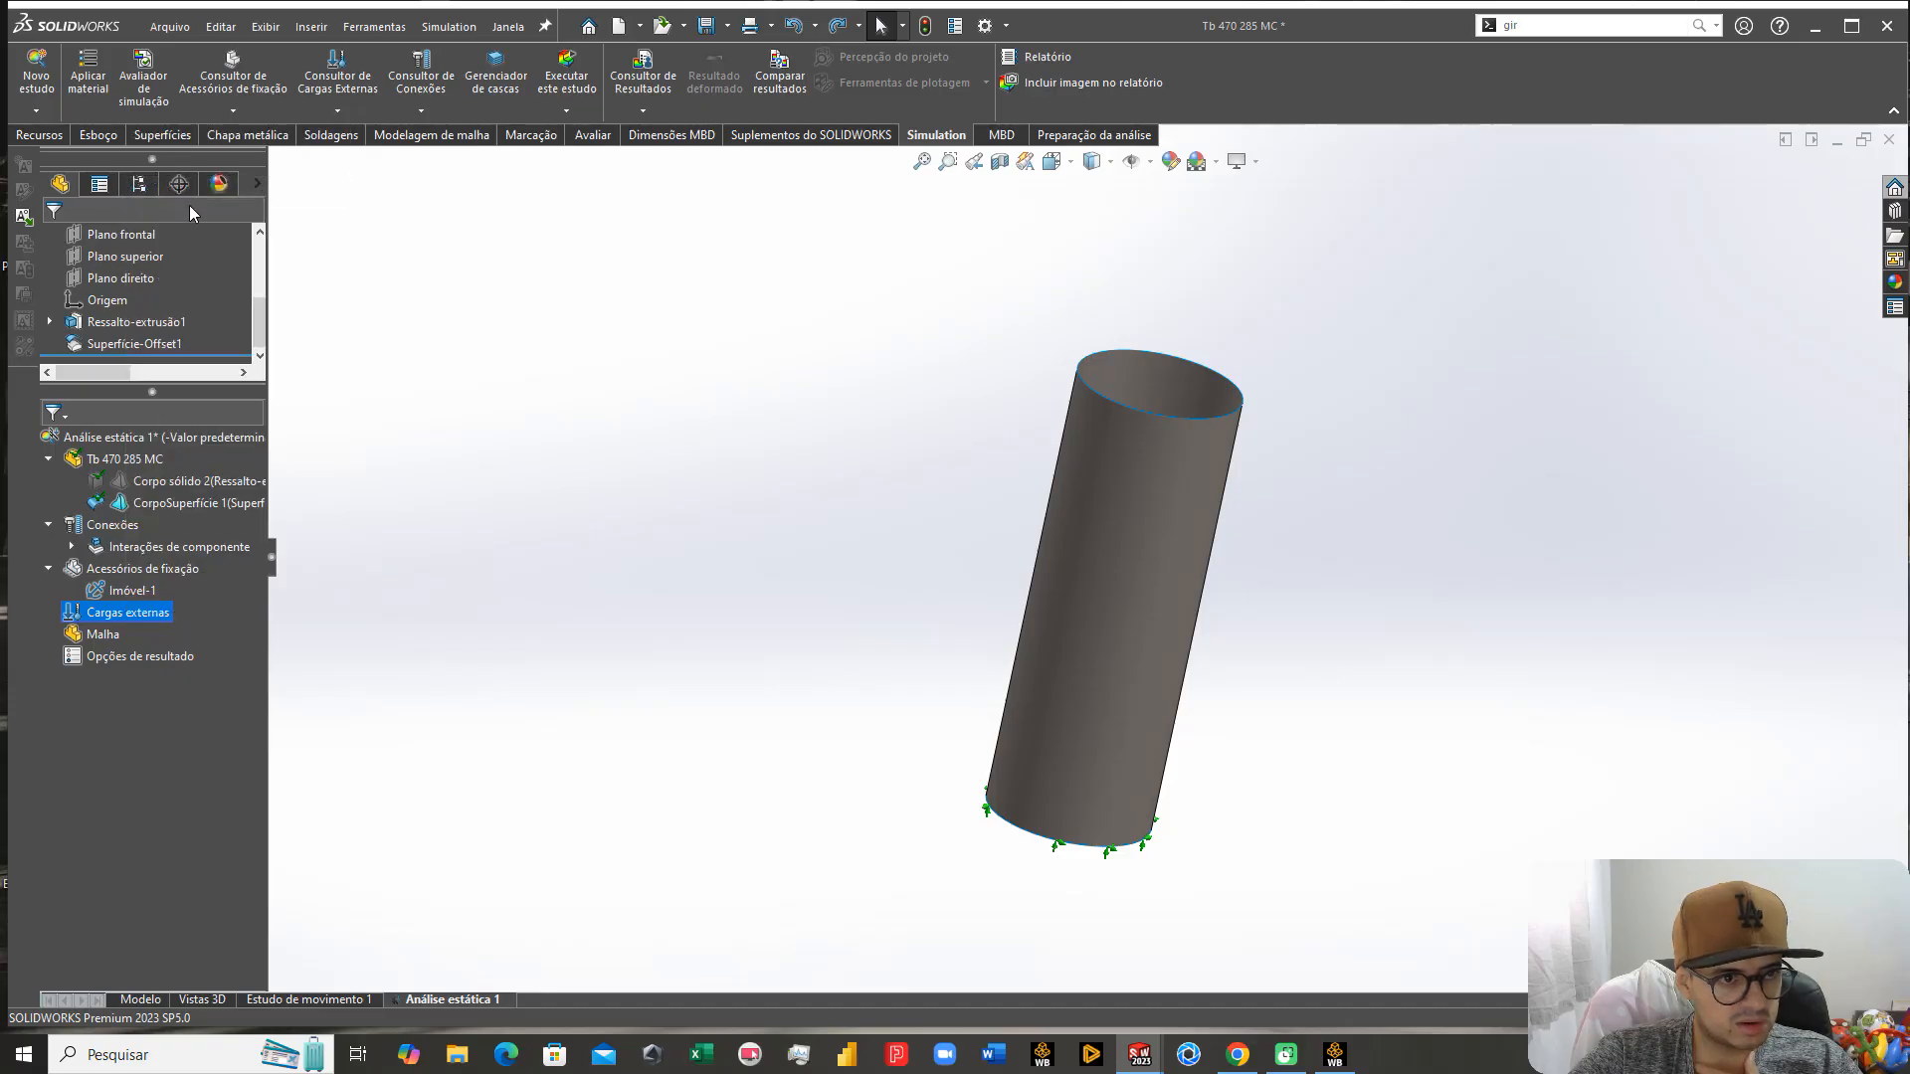
{"action": "left_click", "coordinate": [1084, 383]}
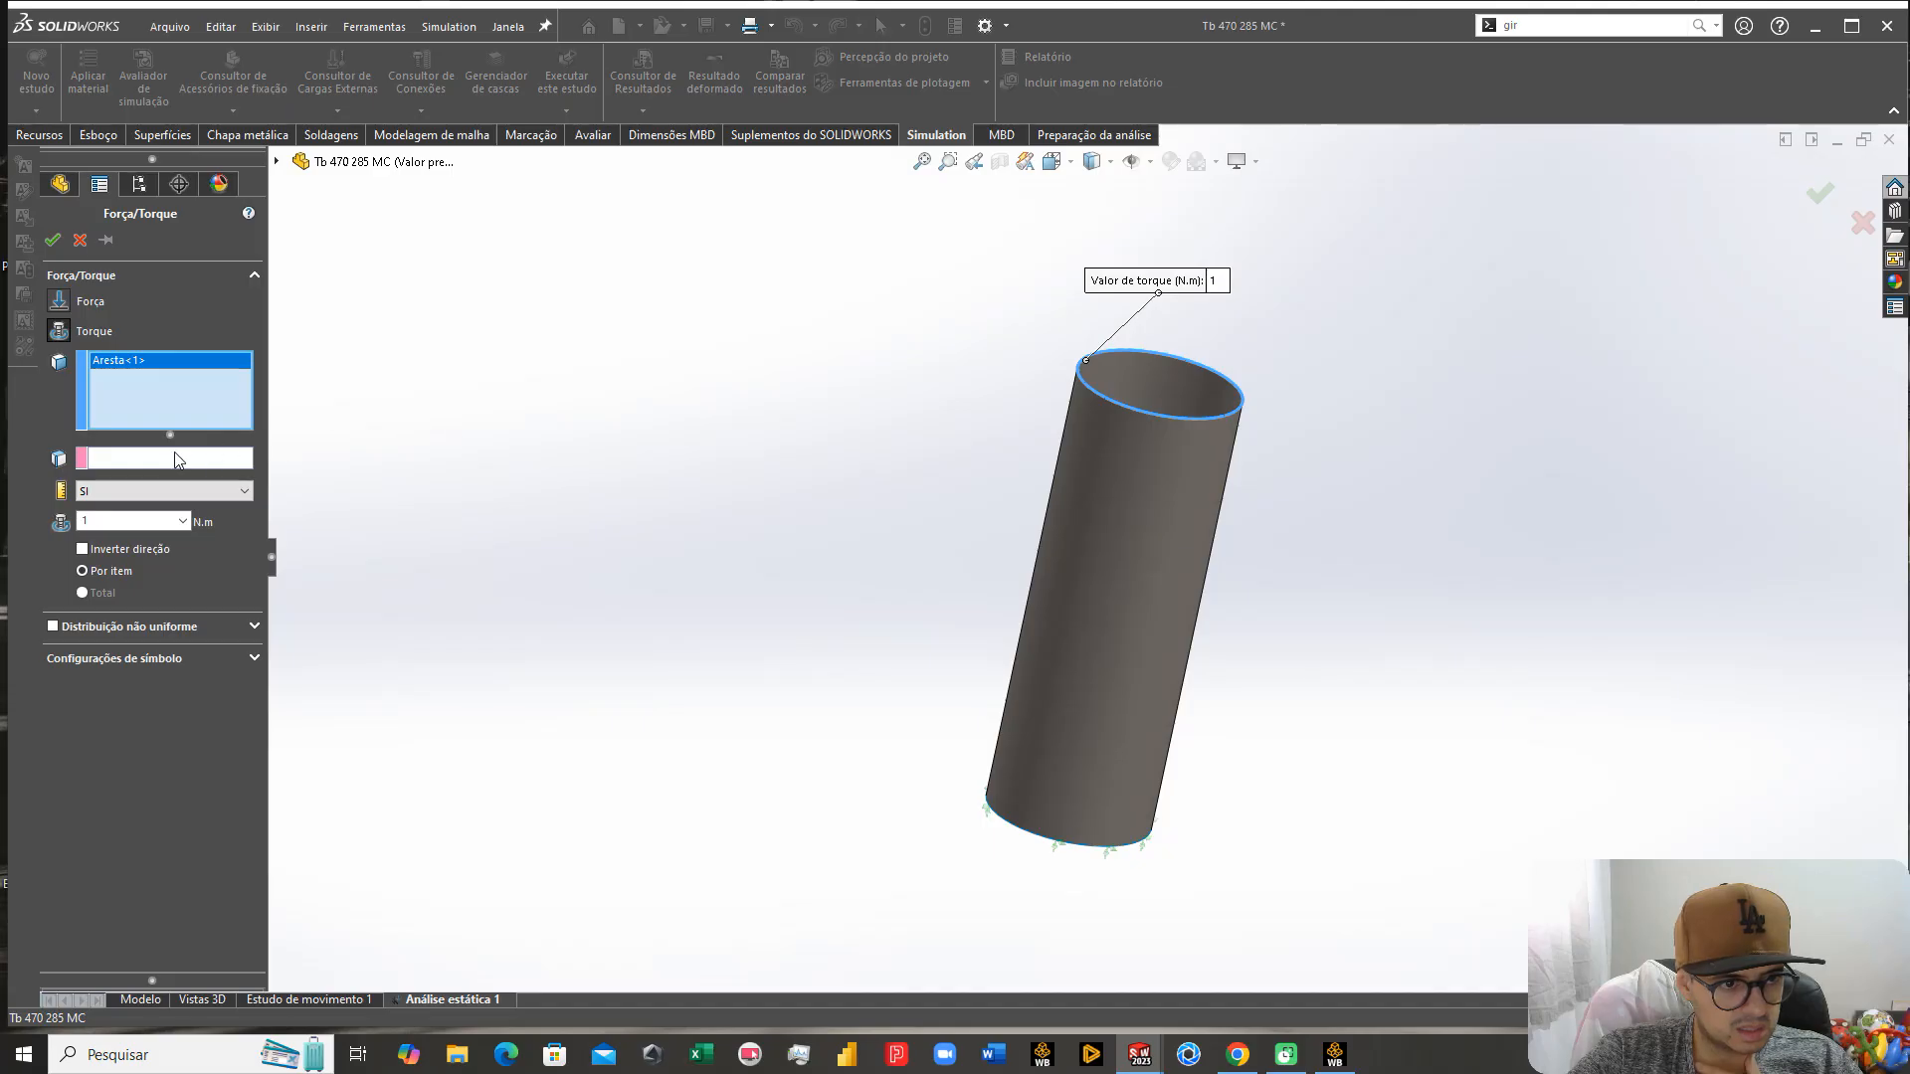
{"action": "left_click", "coordinate": [114, 460]}
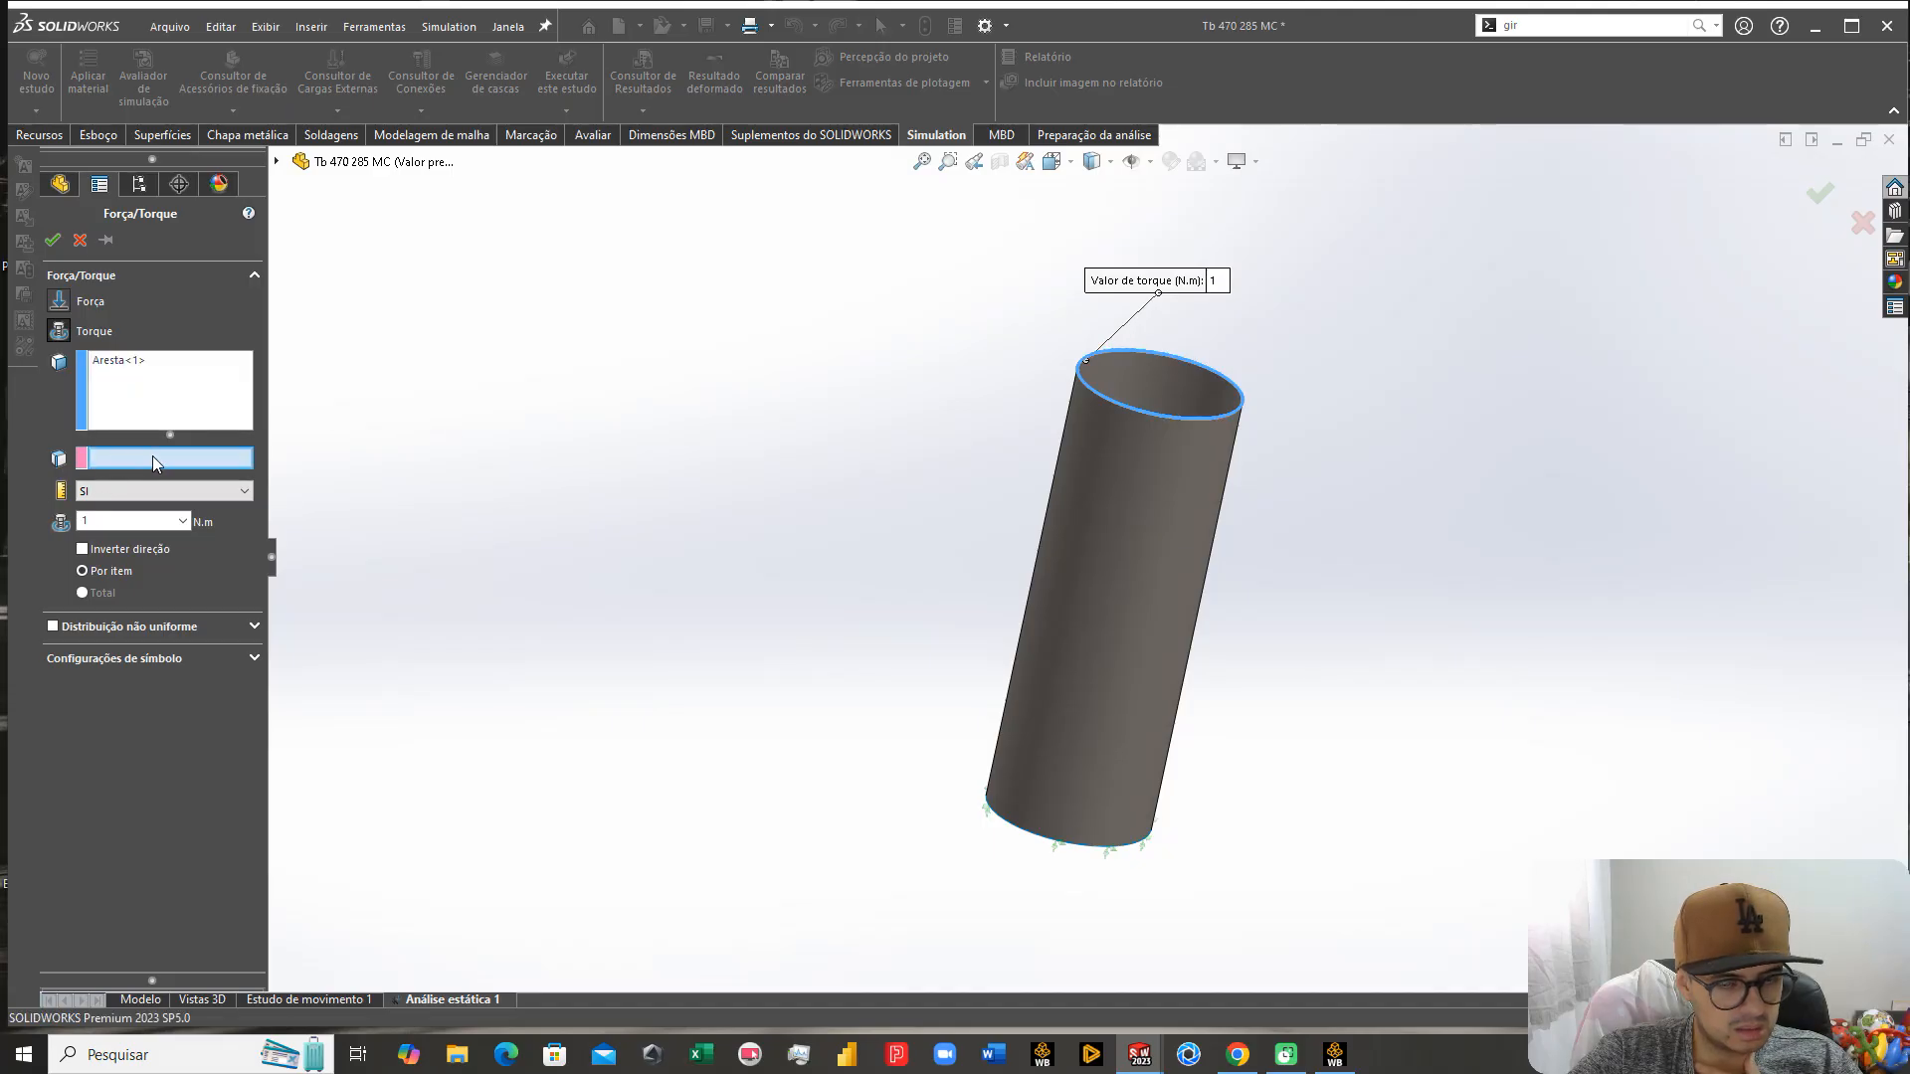
{"action": "left_click", "coordinate": [1112, 472]}
{"action": "double_click", "coordinate": [100, 520]}
{"action": "type", "text": "23000"}
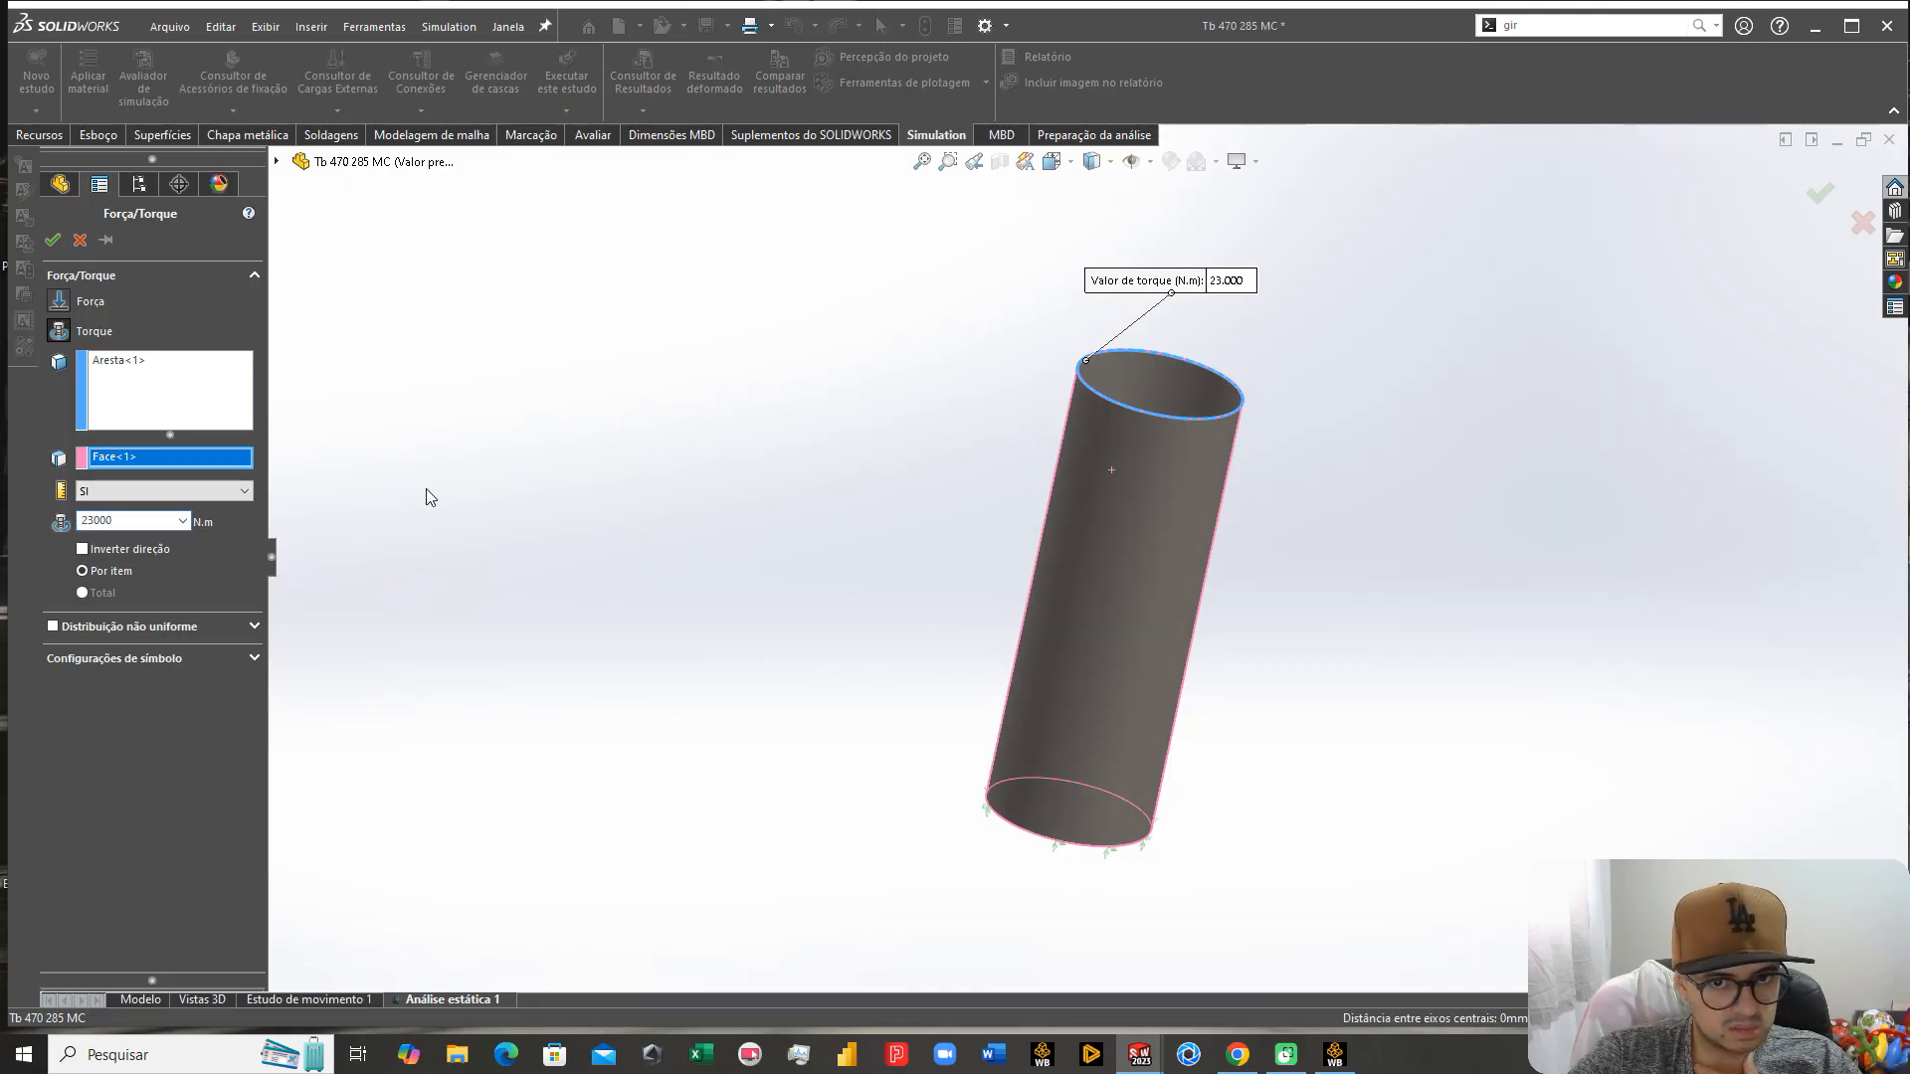
{"action": "left_click", "coordinate": [54, 242]}
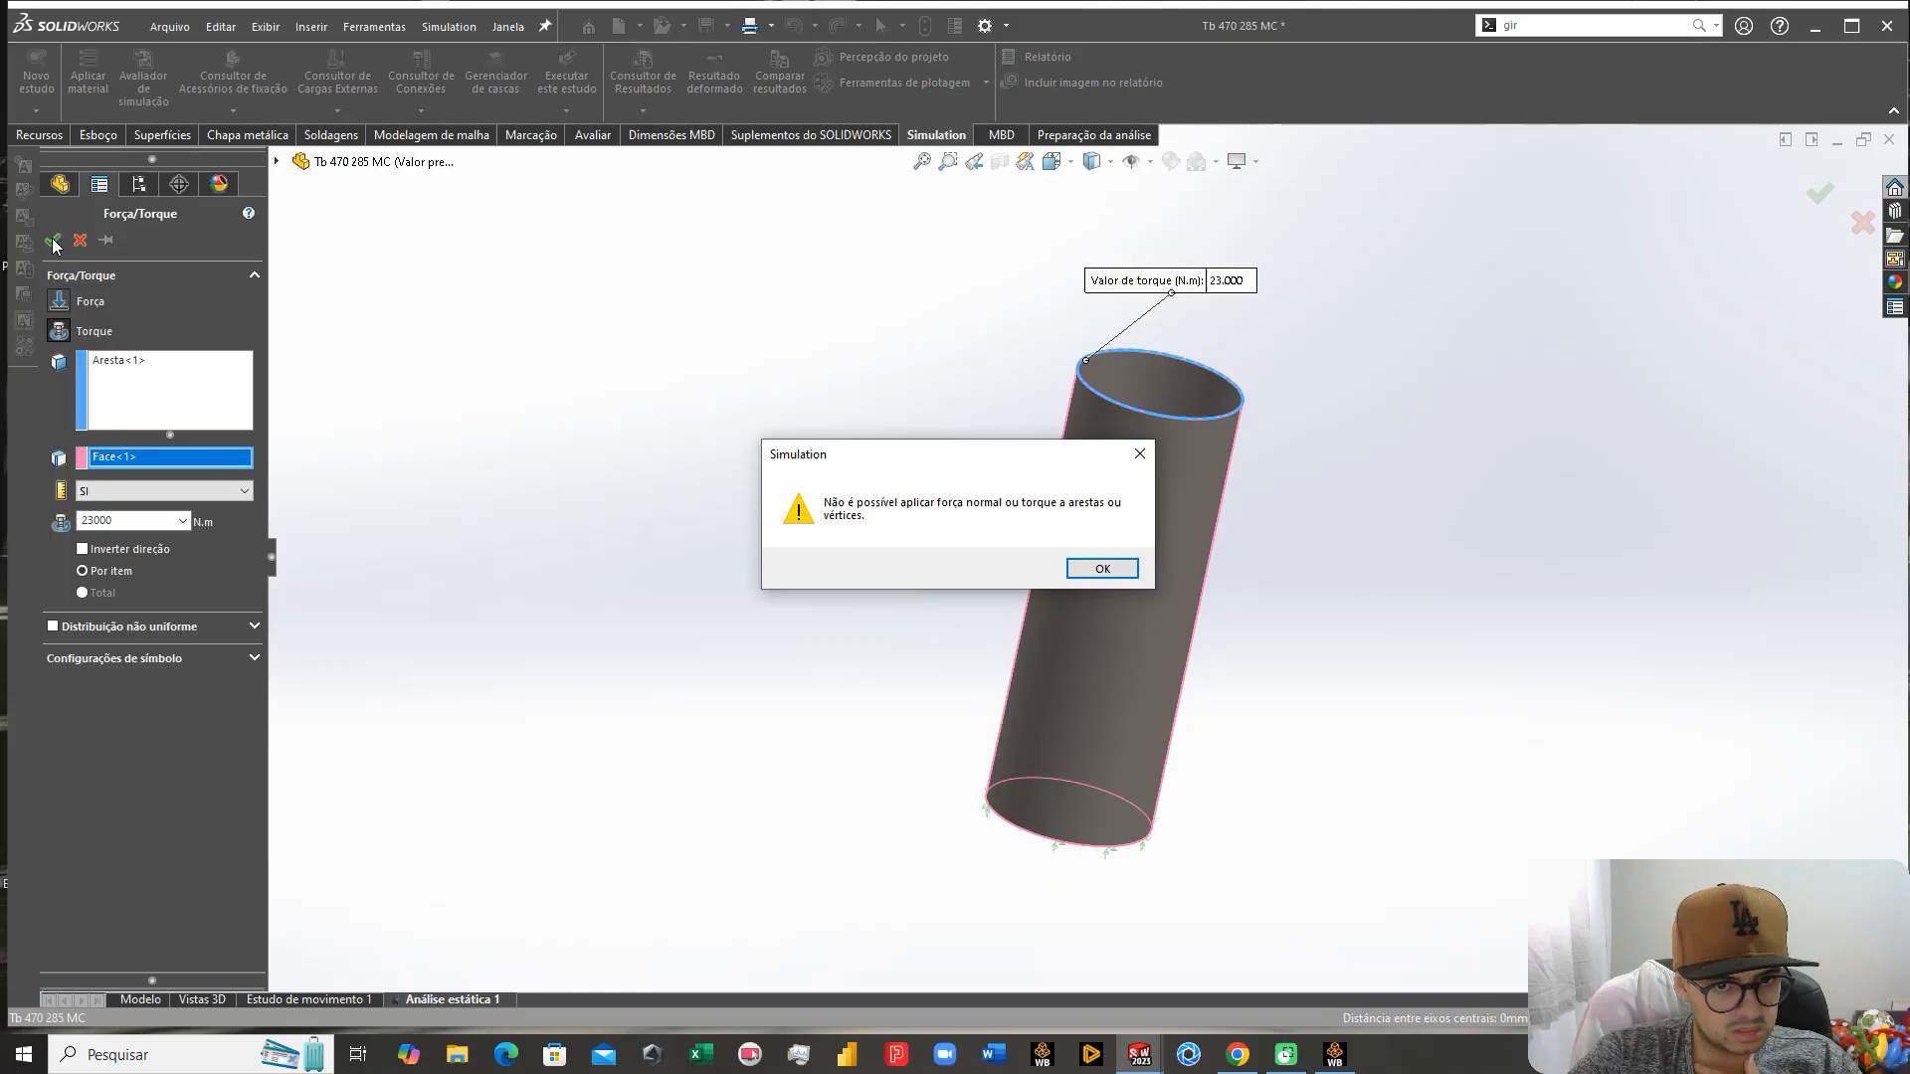
{"action": "left_click", "coordinate": [1094, 568]}
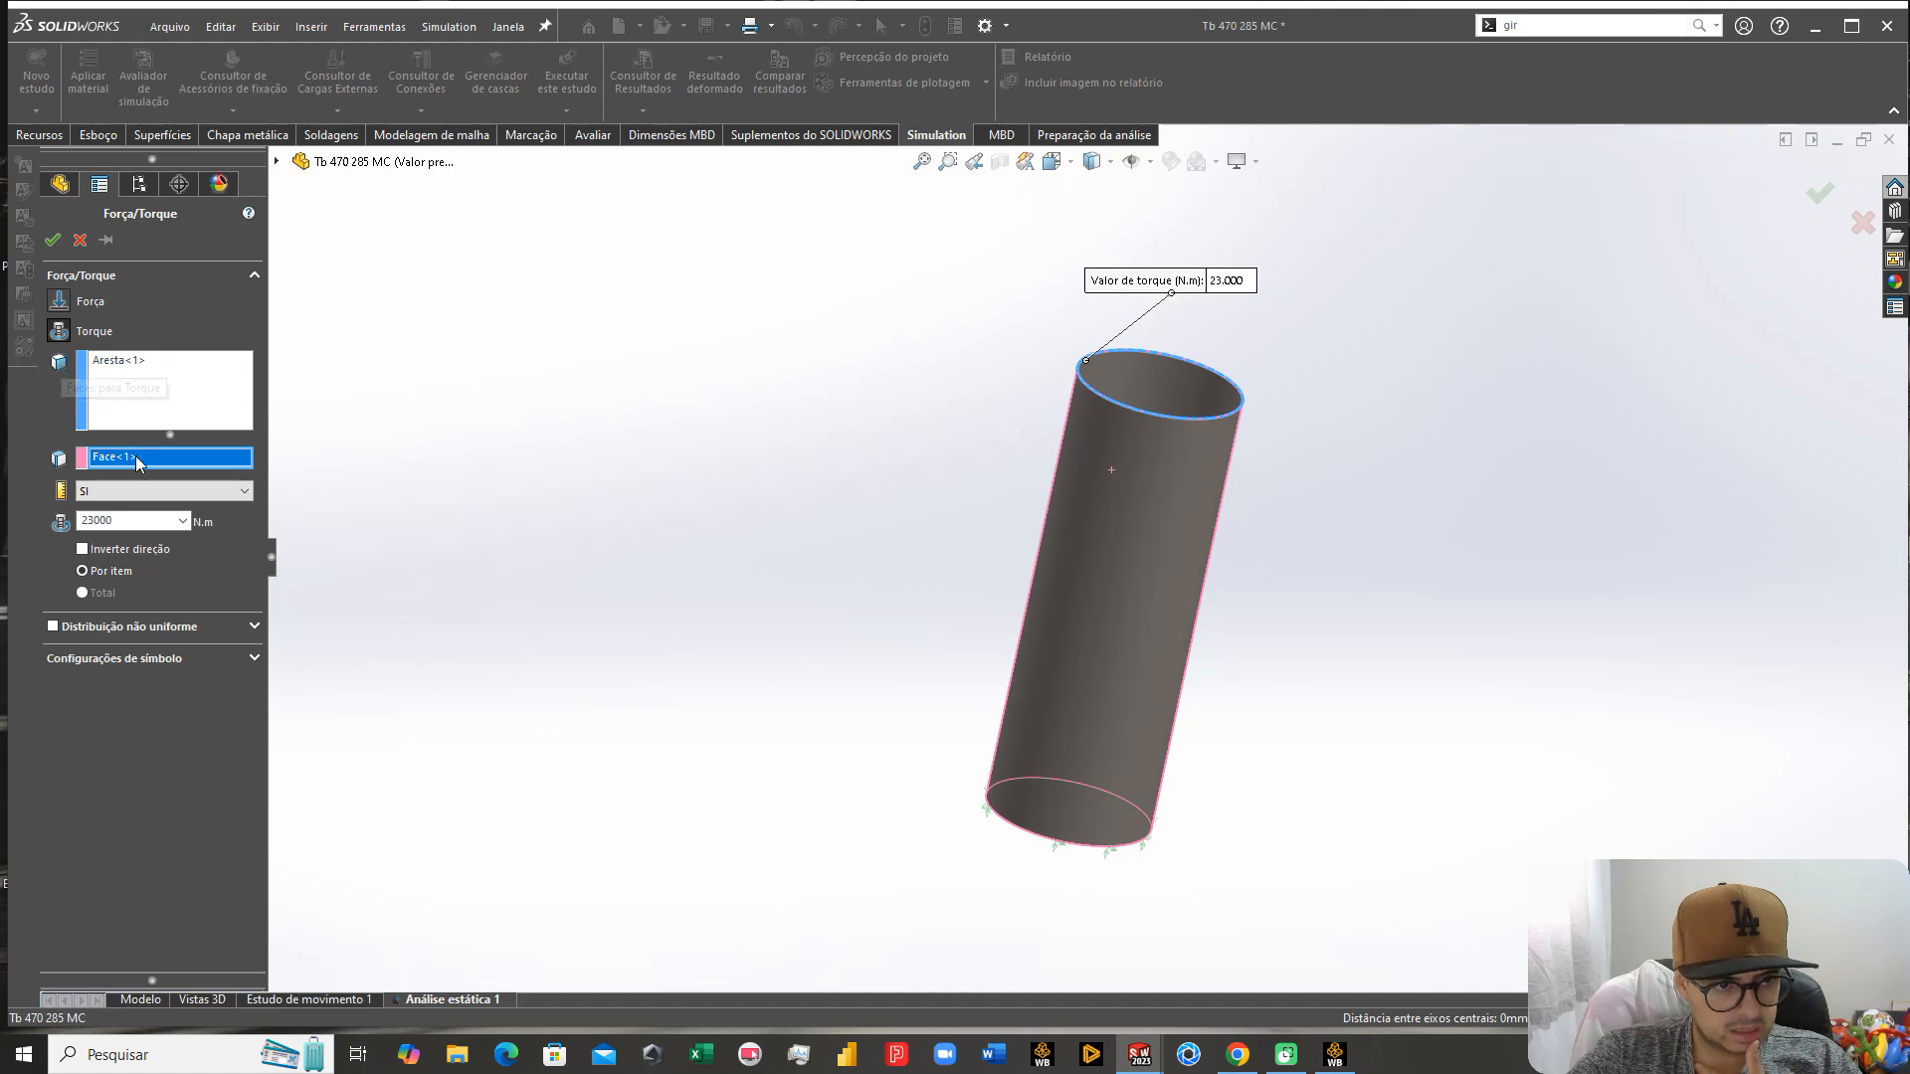
Step: Clear the torque's edge and axis references, assign it to the tube's cylindrical face instead, and accept the load
{"action": "key", "text": "Delete"}
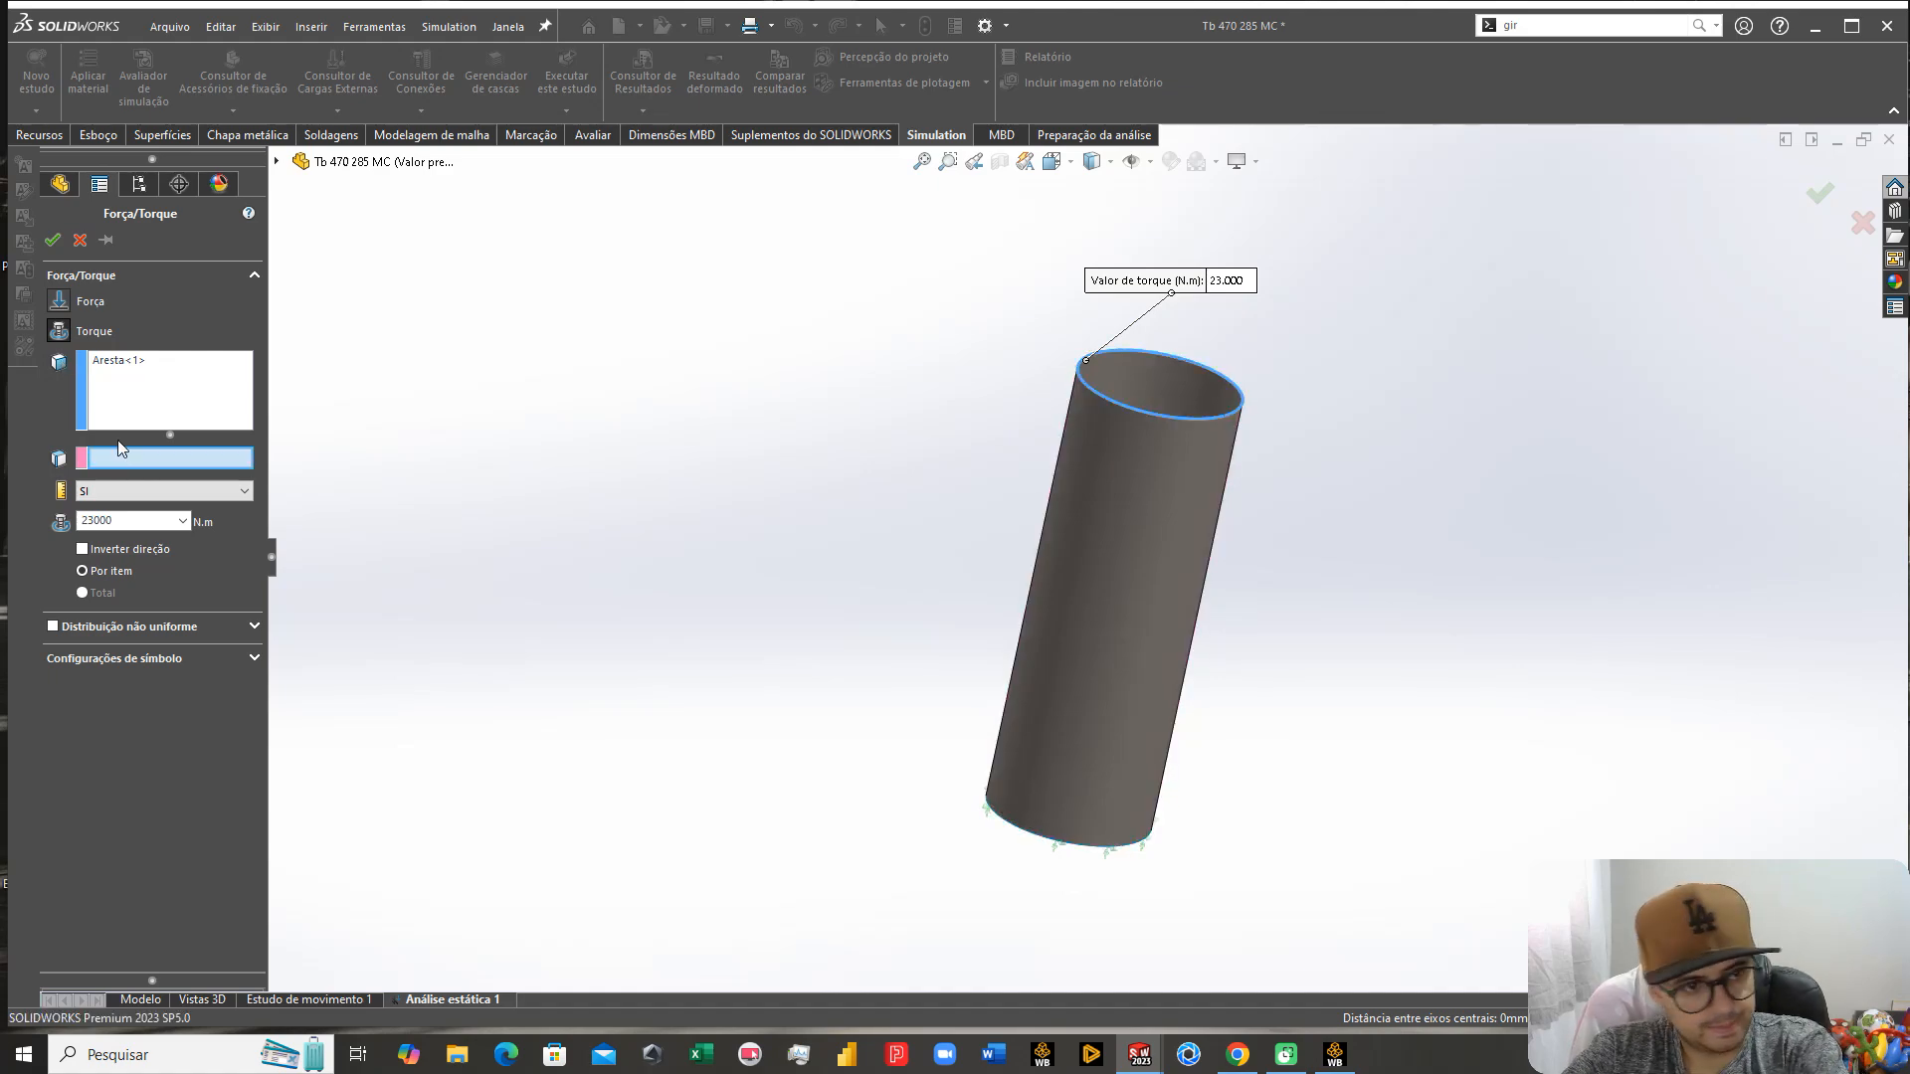
{"action": "left_click", "coordinate": [109, 372]}
{"action": "left_click", "coordinate": [106, 368]}
{"action": "key", "text": "Delete"}
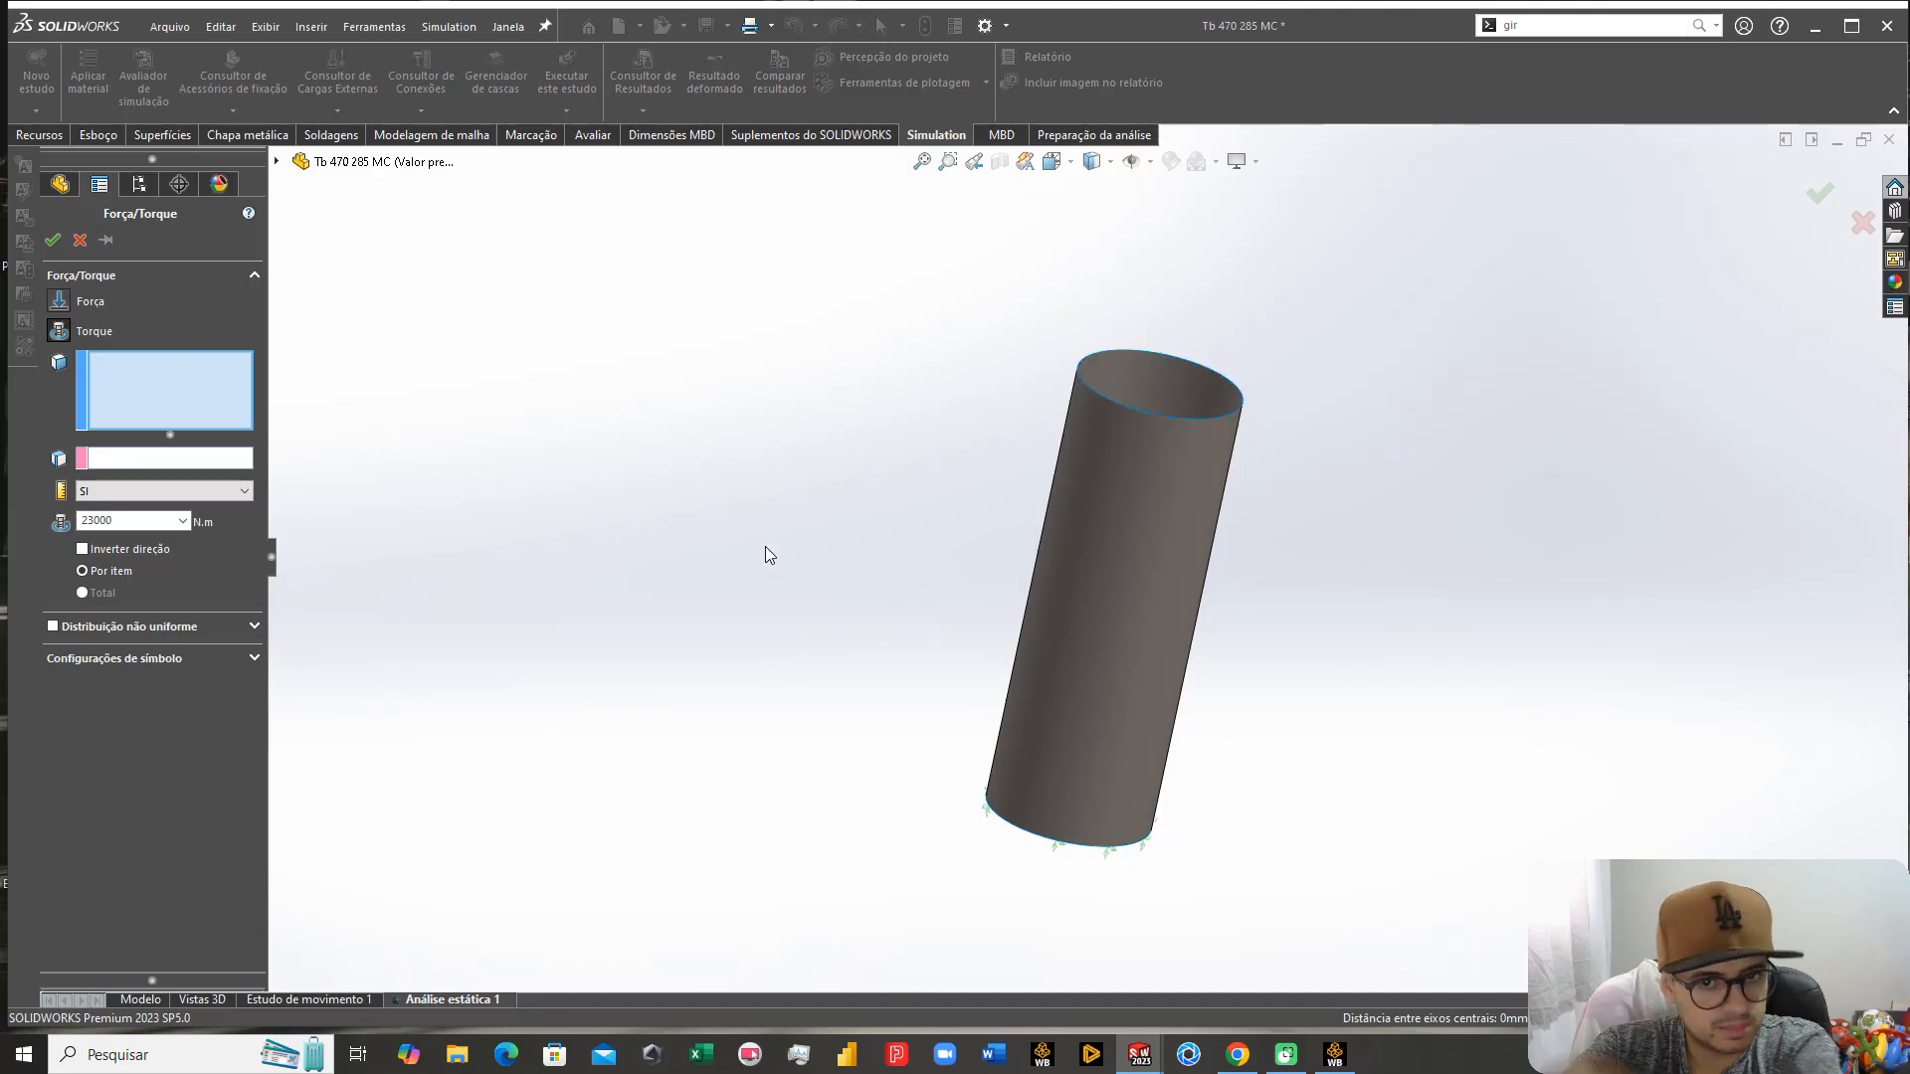
{"action": "left_click", "coordinate": [1112, 525]}
{"action": "mouse_move", "coordinate": [1111, 525]}
{"action": "middle_mouse_down"}
{"action": "mouse_move", "coordinate": [1019, 729]}
{"action": "mouse_move", "coordinate": [1052, 851]}
{"action": "mouse_move", "coordinate": [1077, 528]}
{"action": "middle_mouse_up"}
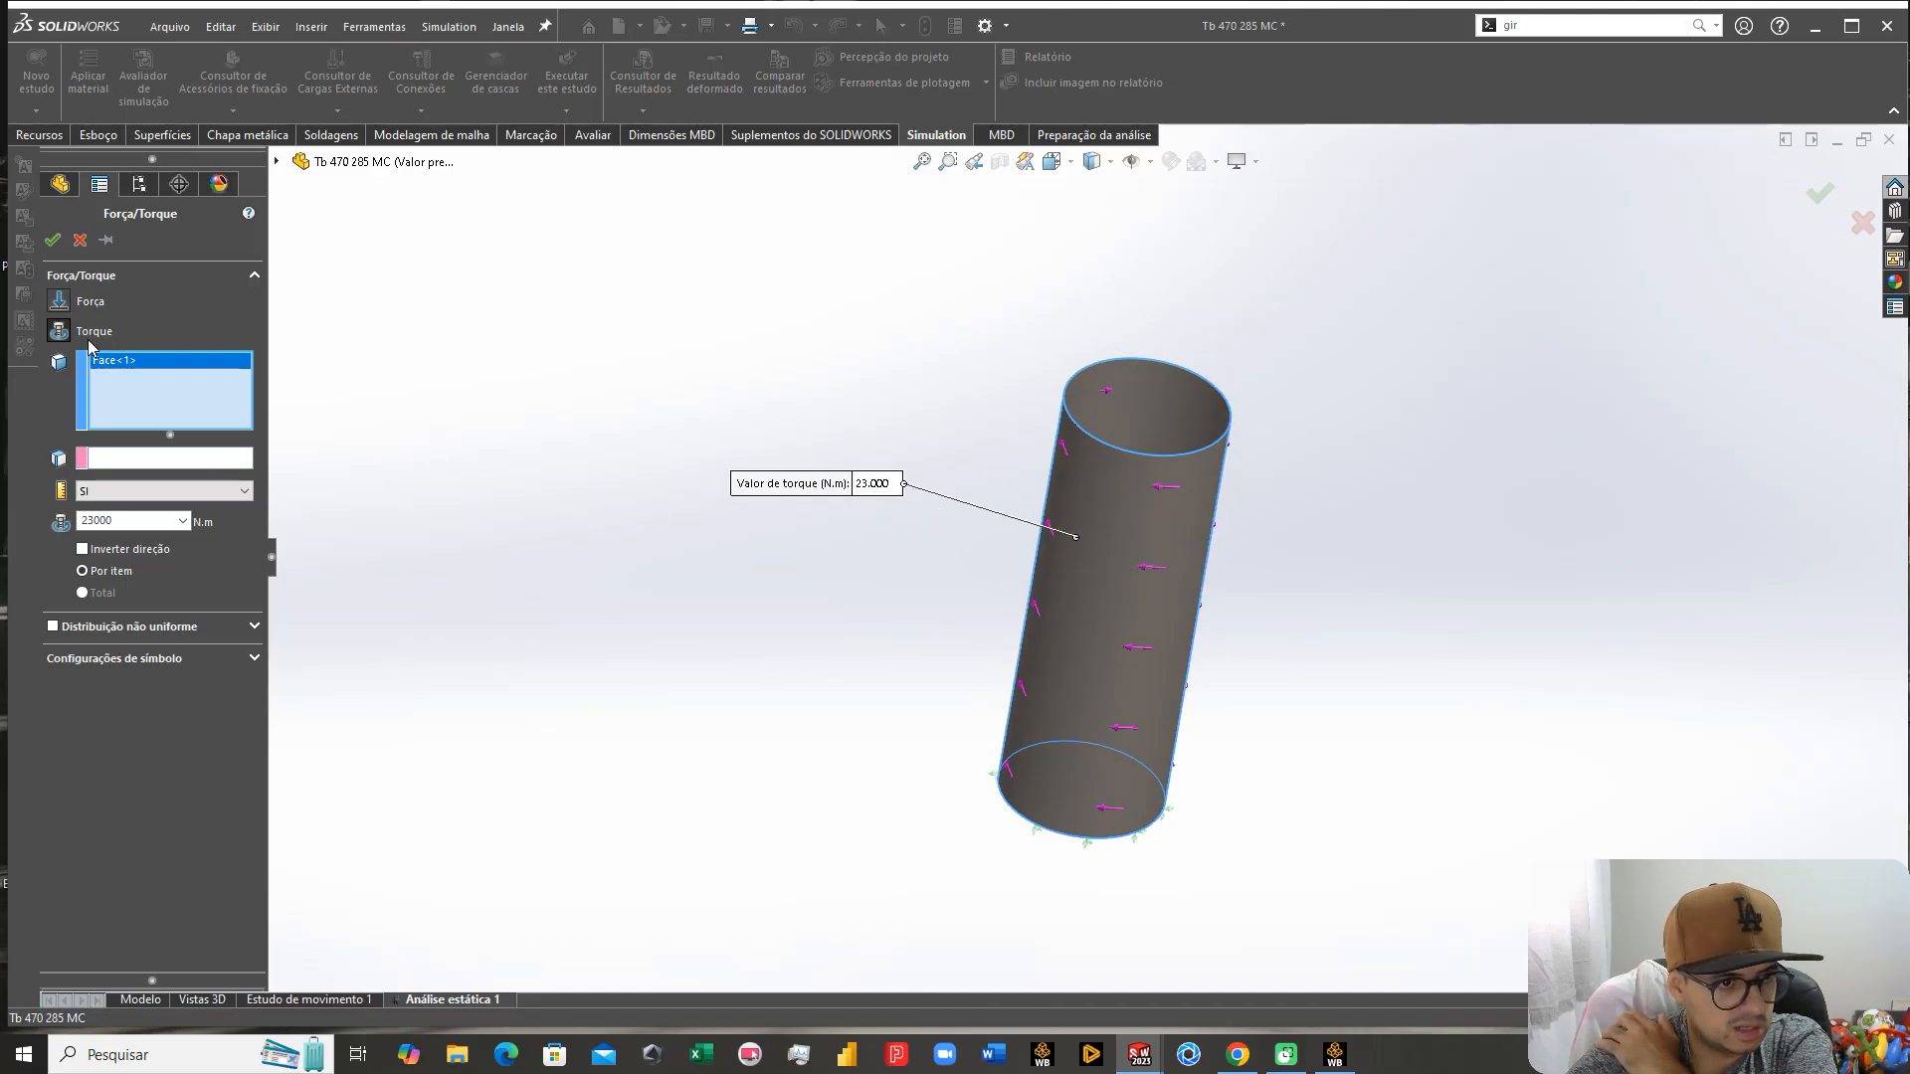
{"action": "left_click", "coordinate": [53, 241]}
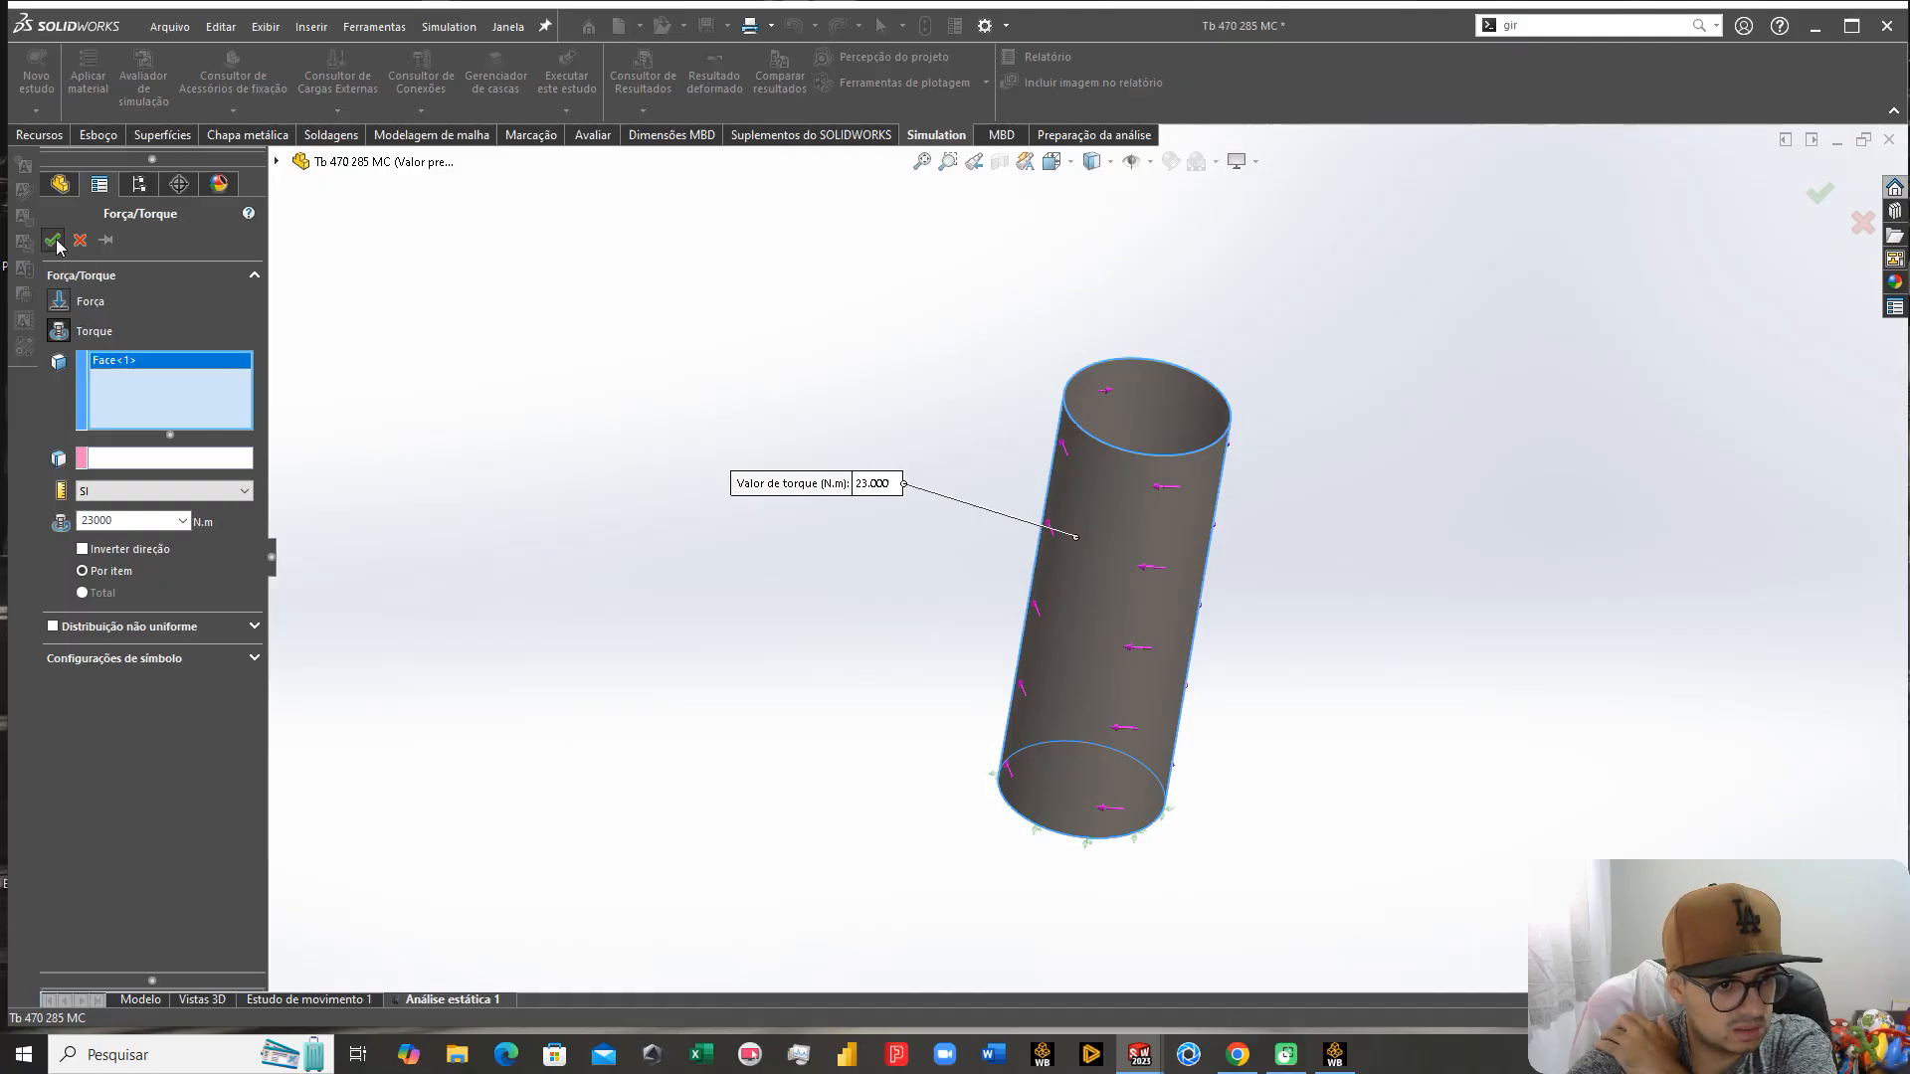
{"action": "right_click", "coordinate": [192, 641]}
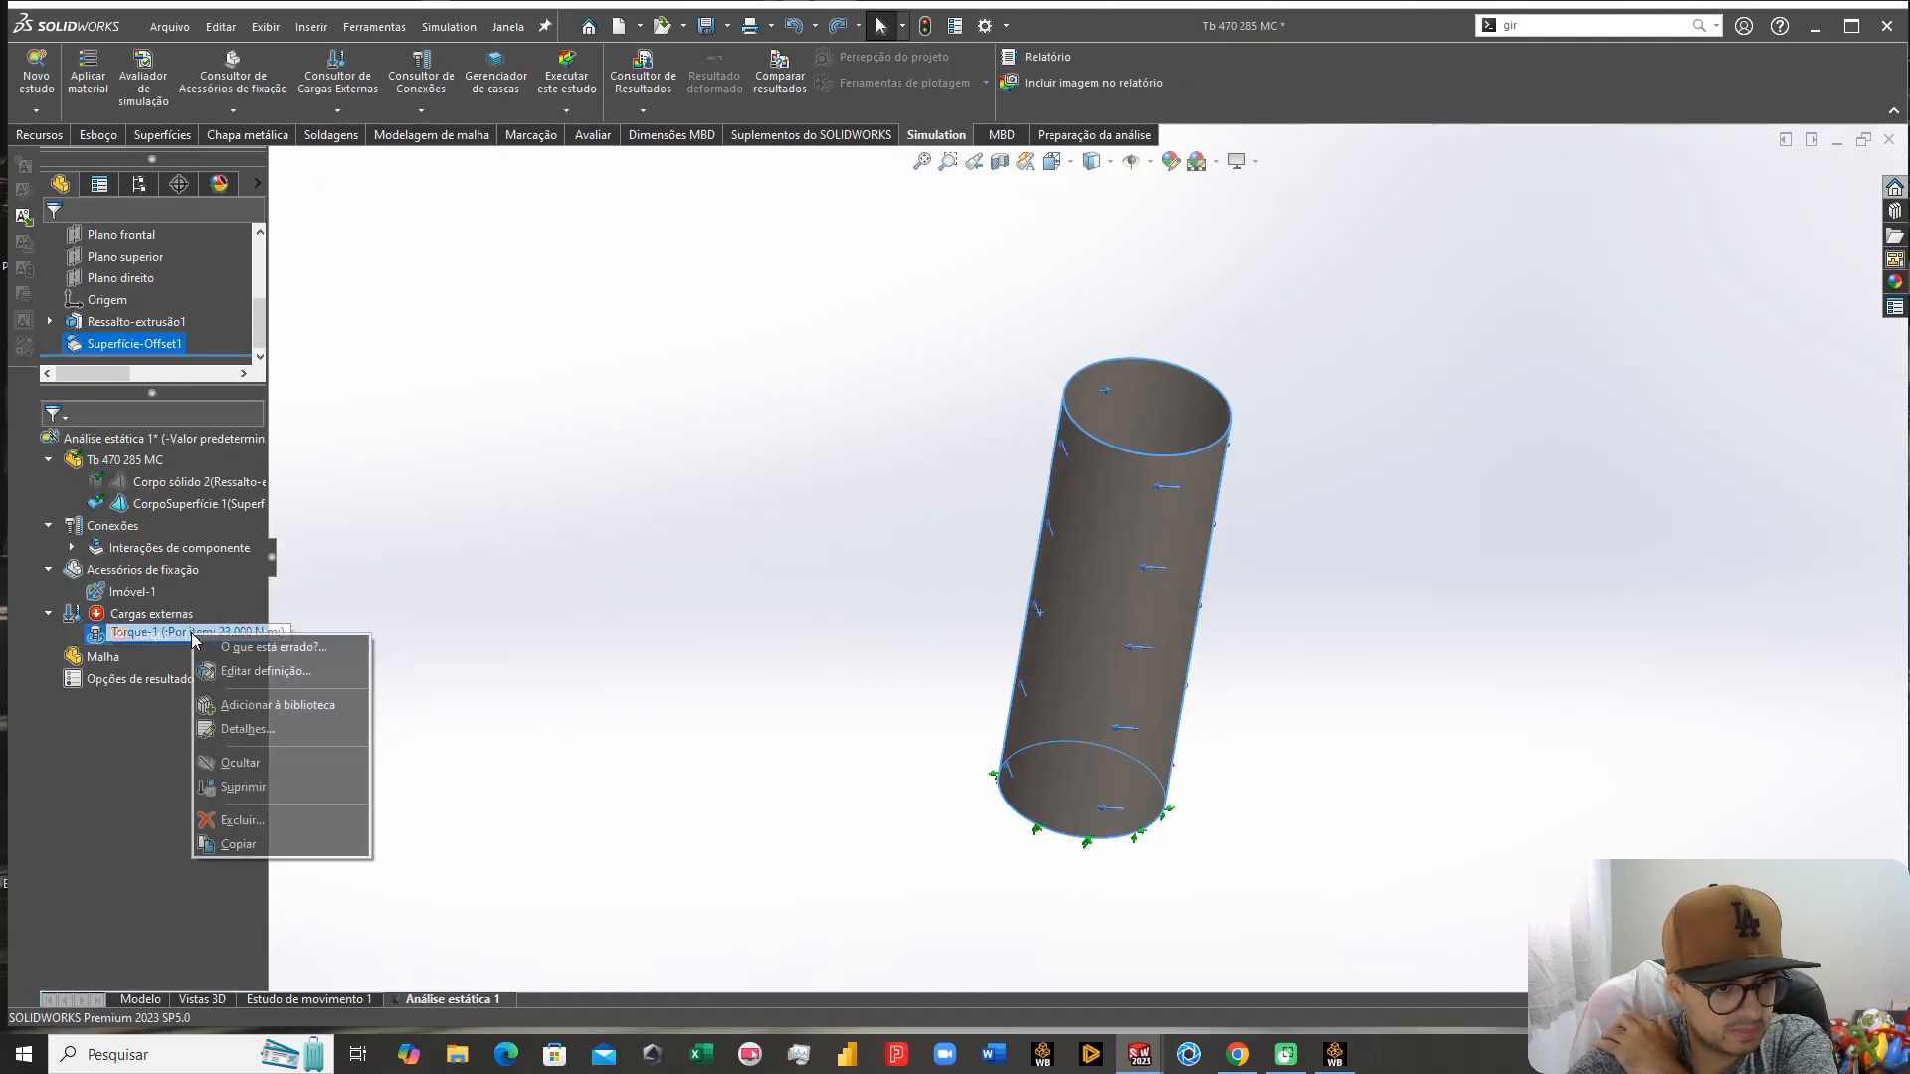
{"action": "left_click", "coordinate": [617, 473]}
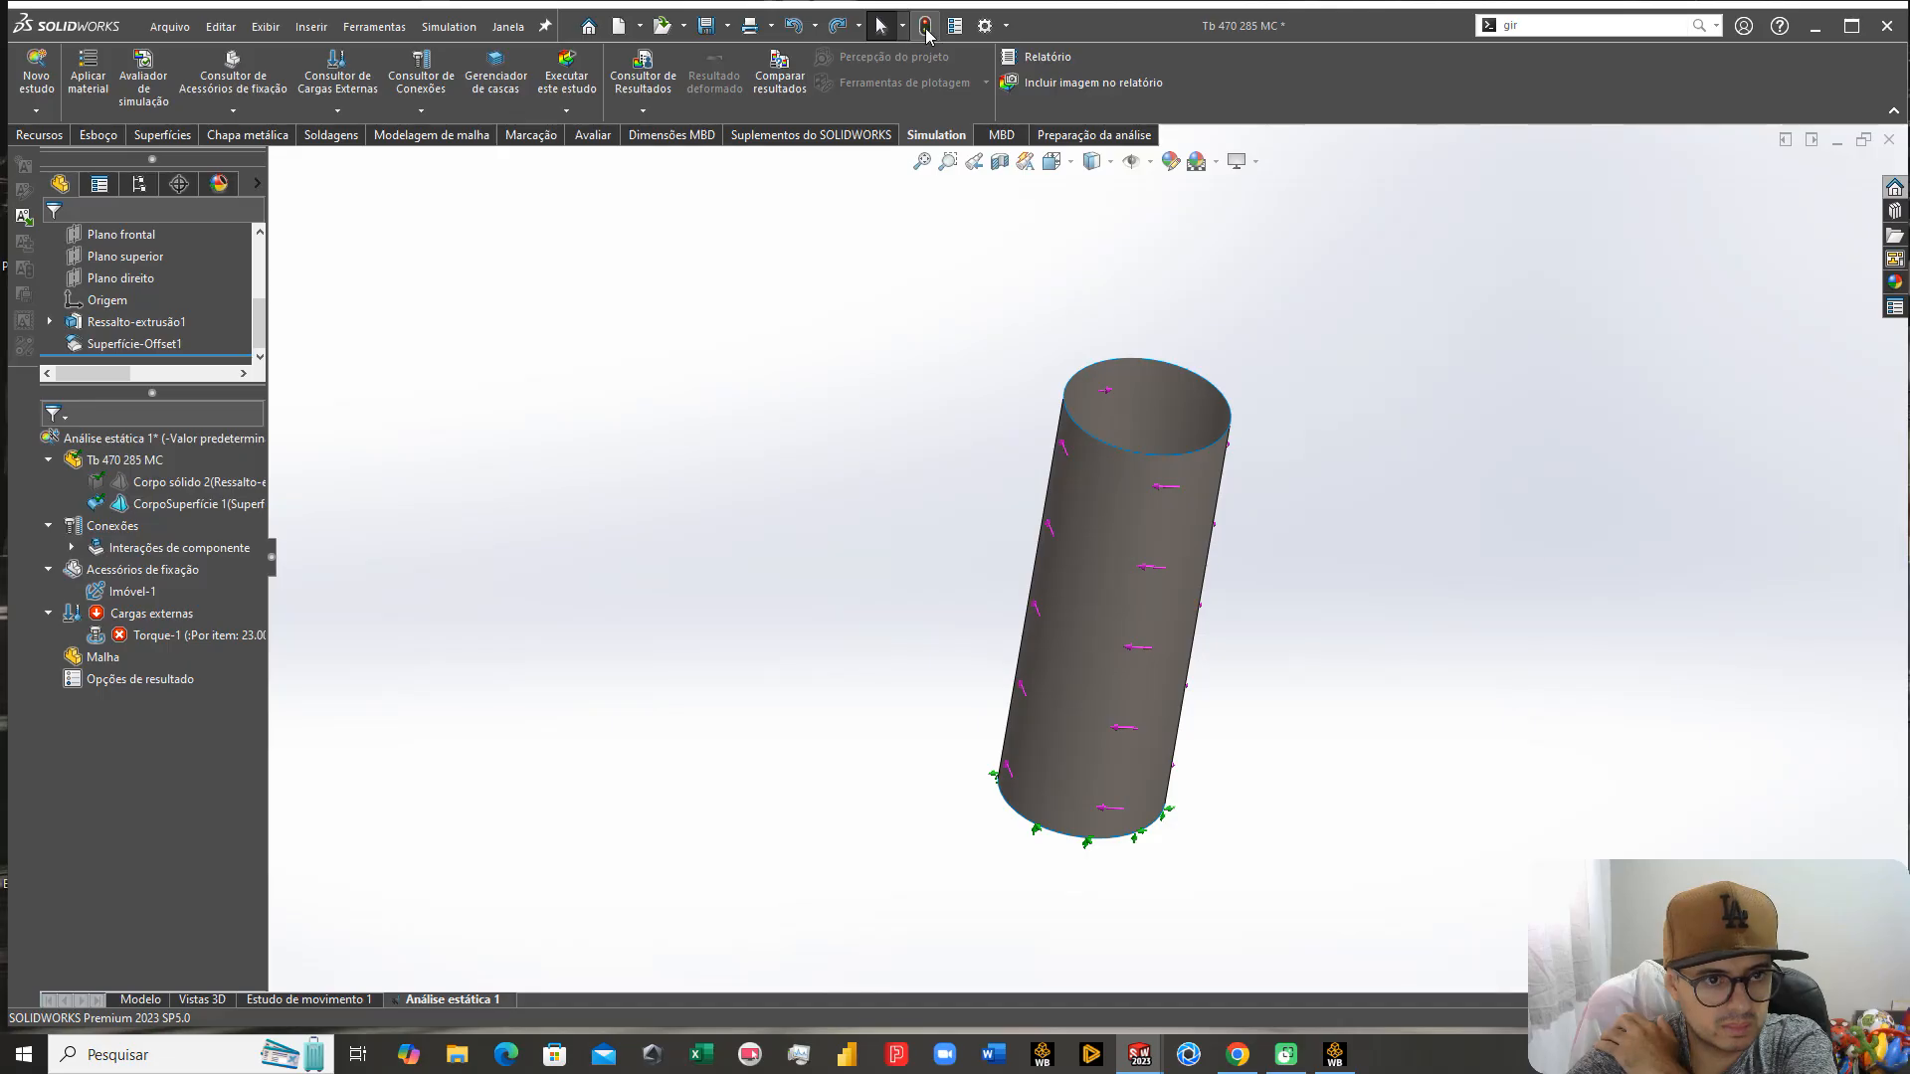
{"action": "right_click", "coordinate": [185, 504]}
{"action": "left_click", "coordinate": [822, 646]}
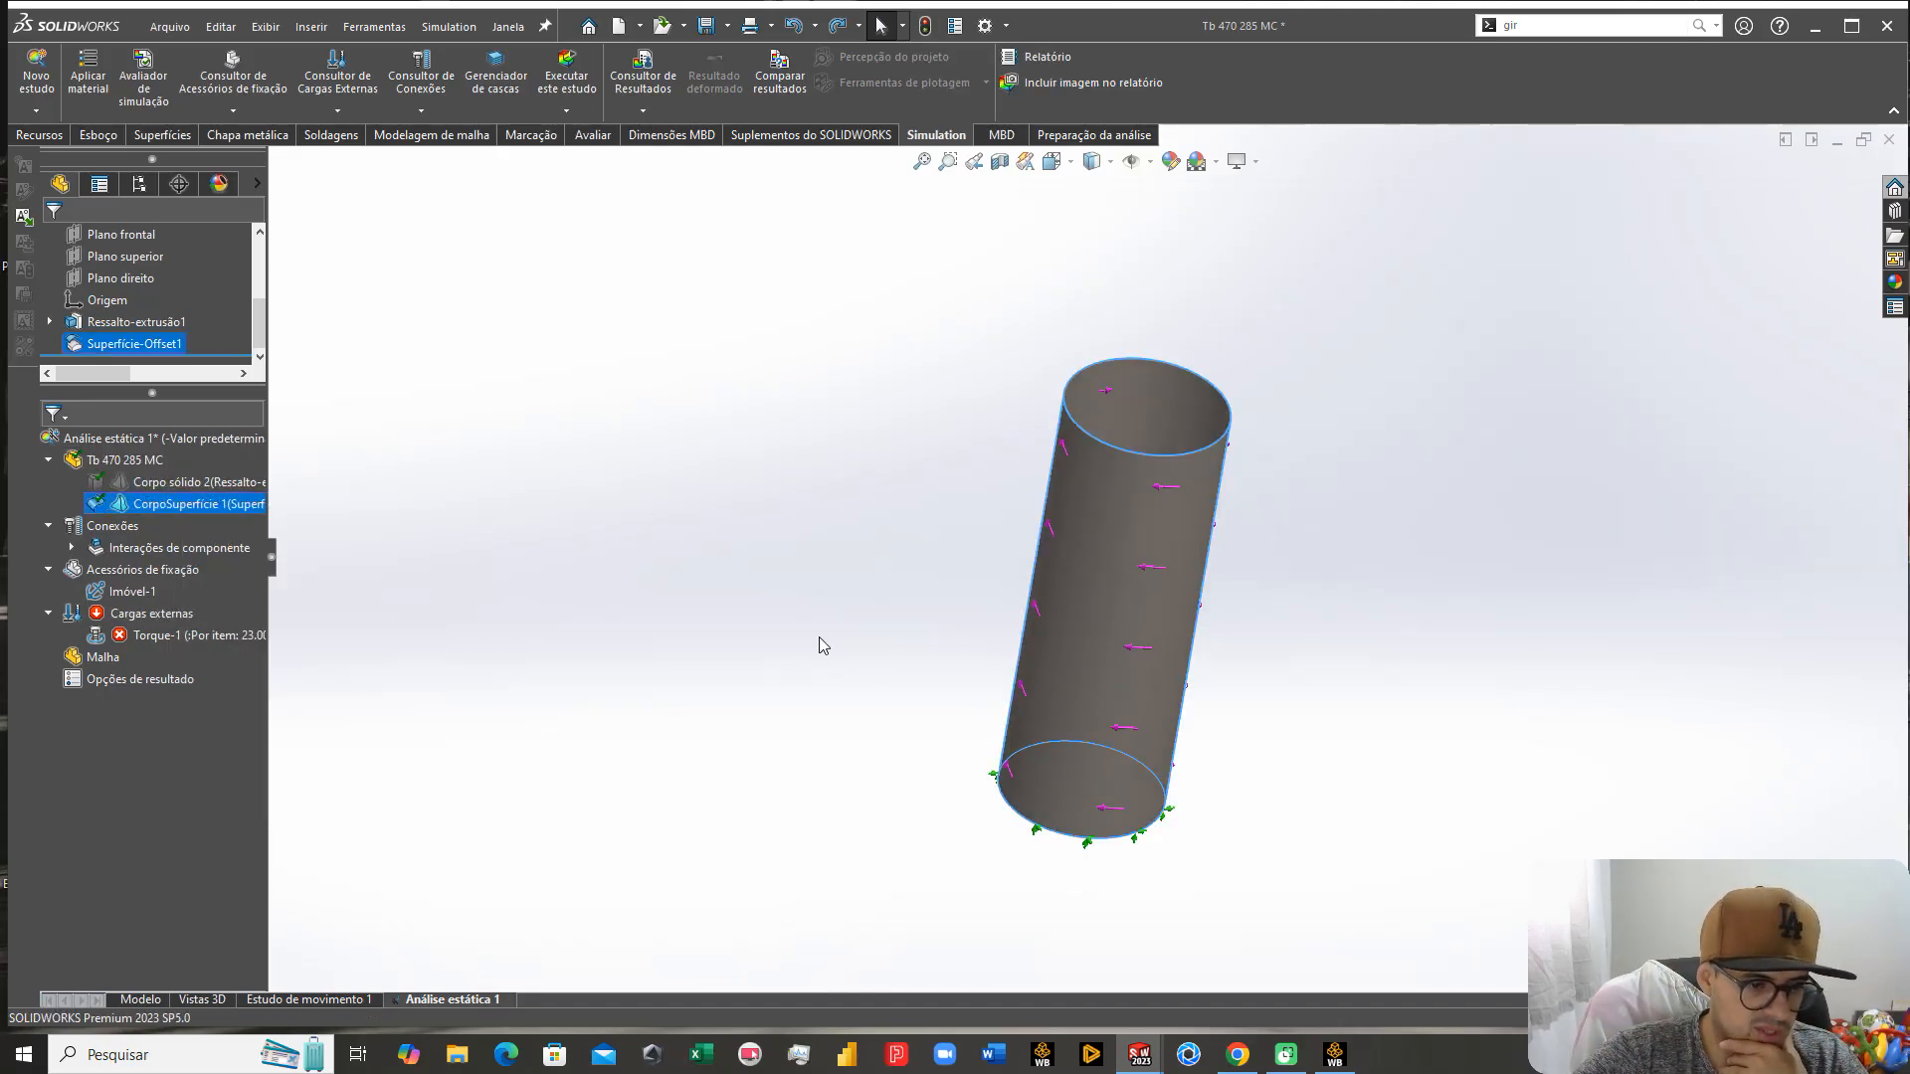
Step: Delete the Superfície-Offset1 feature from the part model and return to the Análise estática 1 study
{"action": "left_click", "coordinate": [140, 999]}
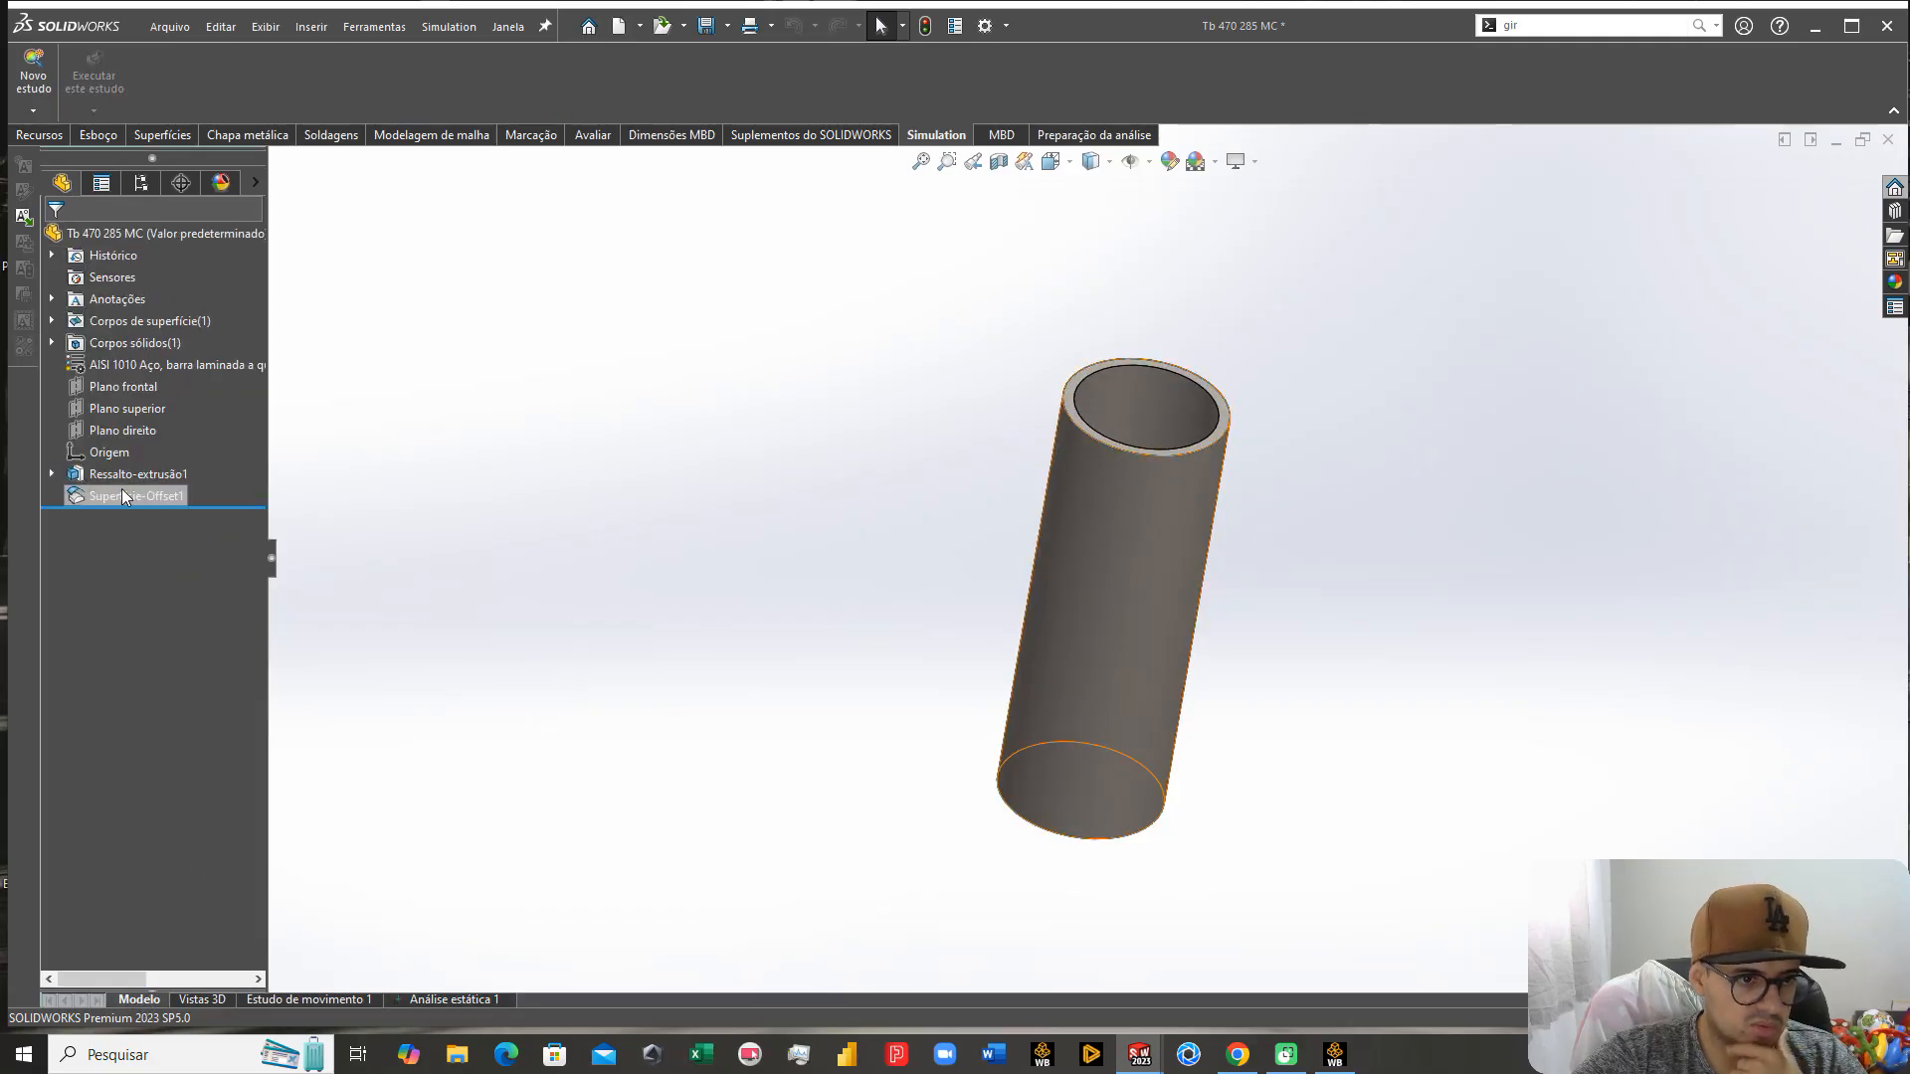
{"action": "right_click", "coordinate": [128, 496]}
{"action": "left_click", "coordinate": [171, 599]}
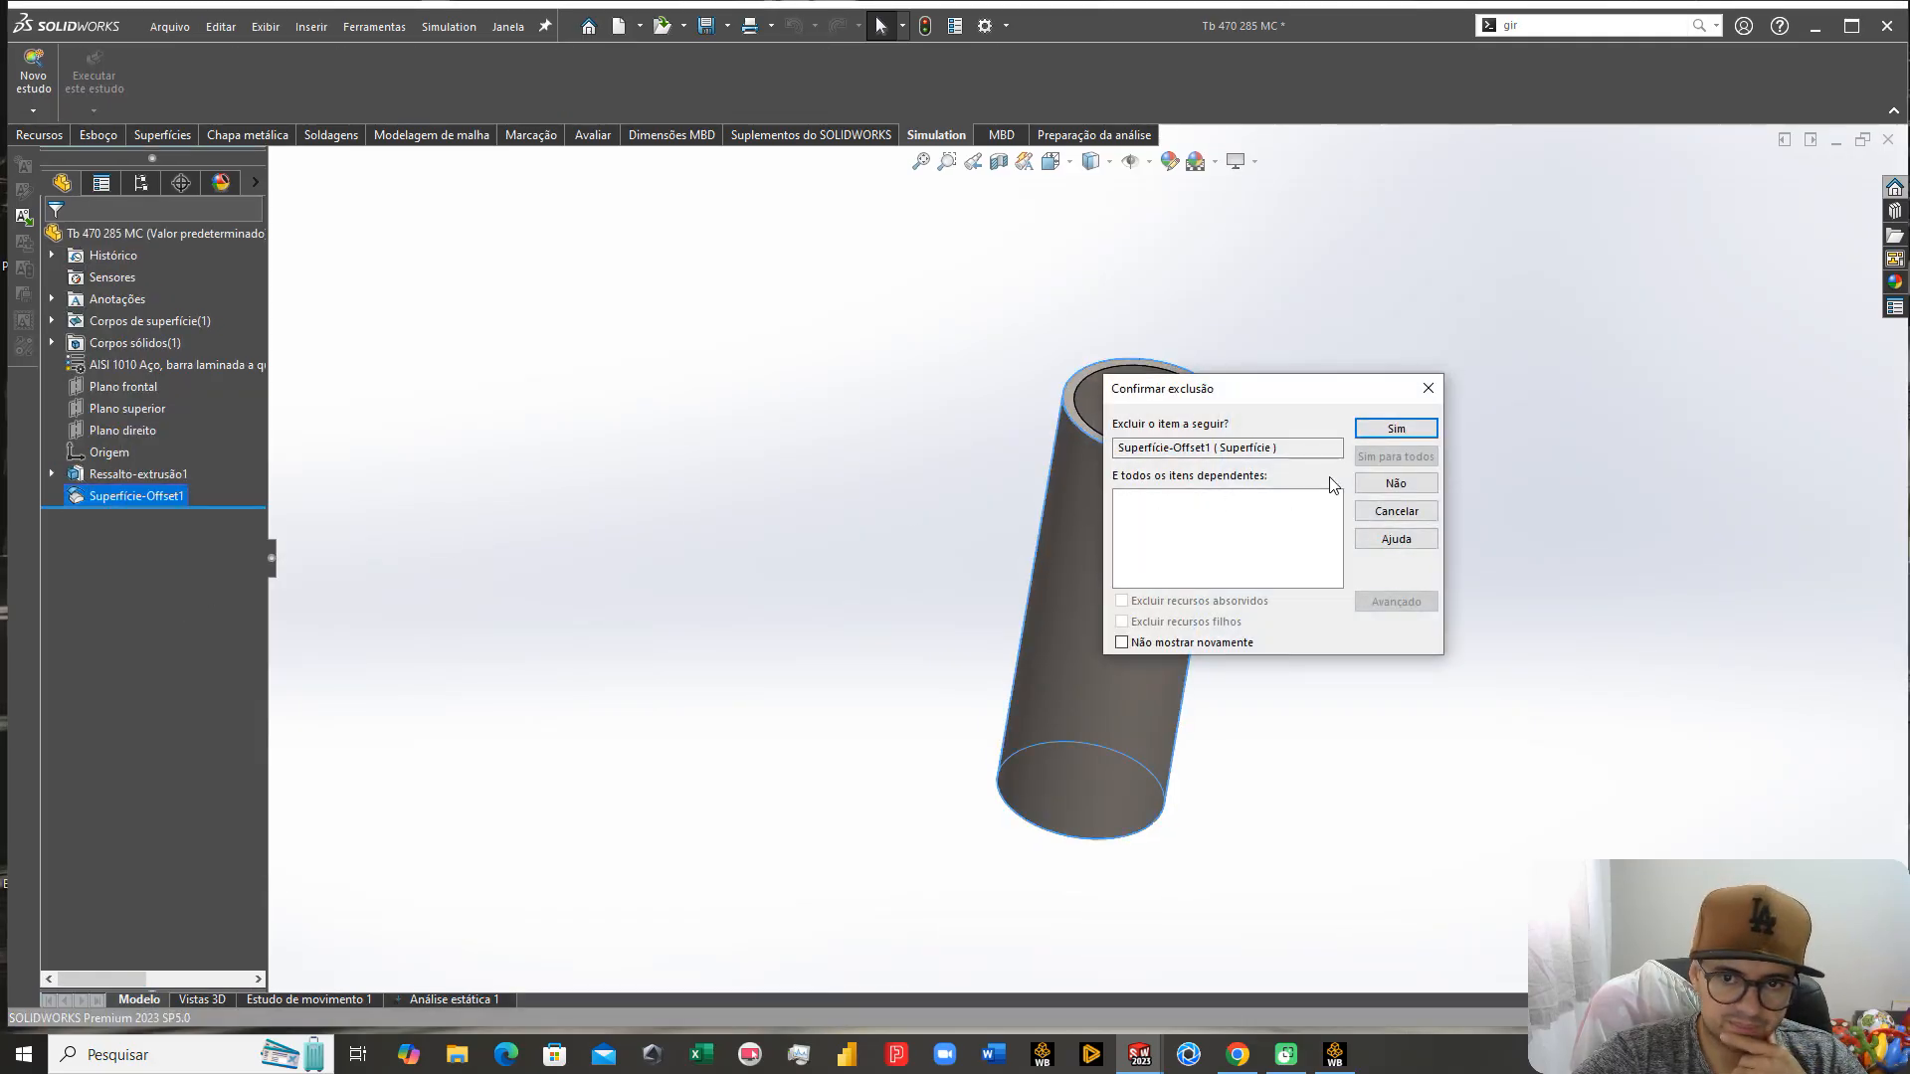
{"action": "left_click", "coordinate": [1395, 429]}
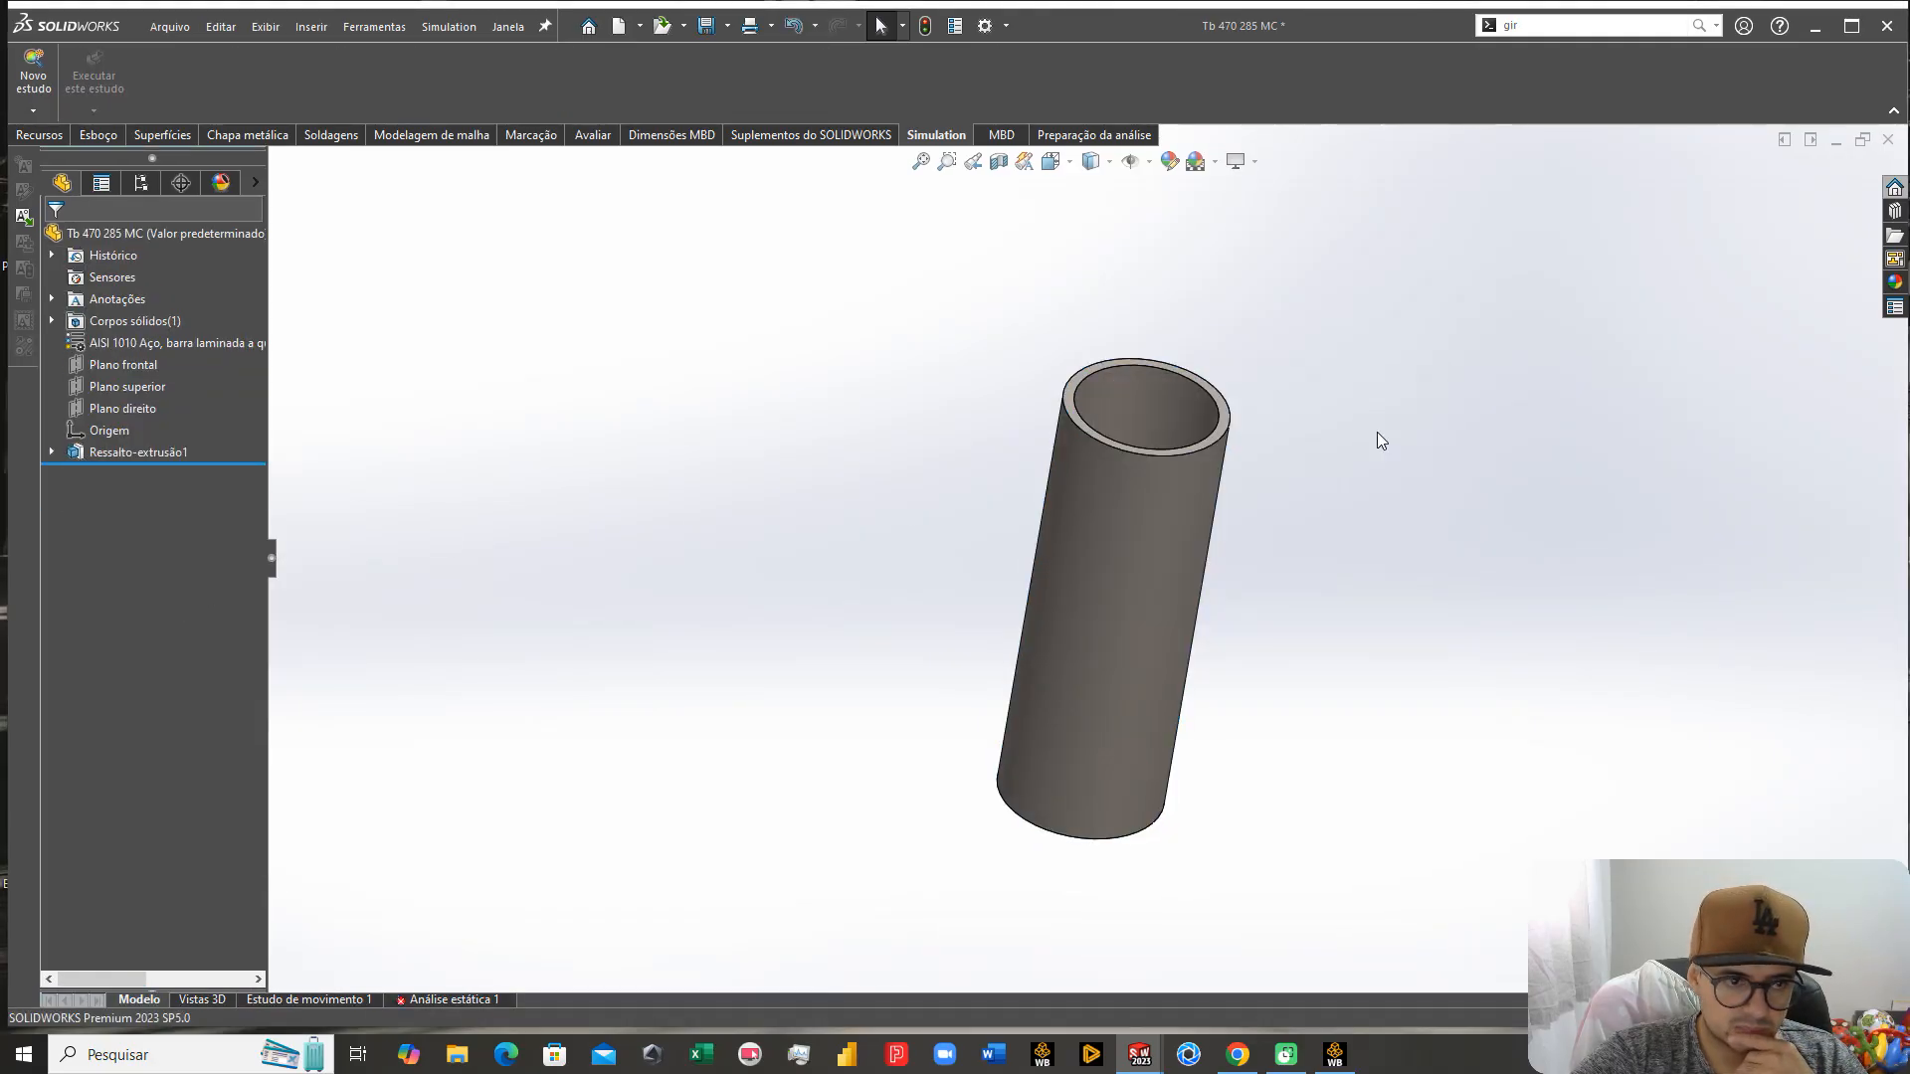
{"action": "left_click", "coordinate": [453, 999]}
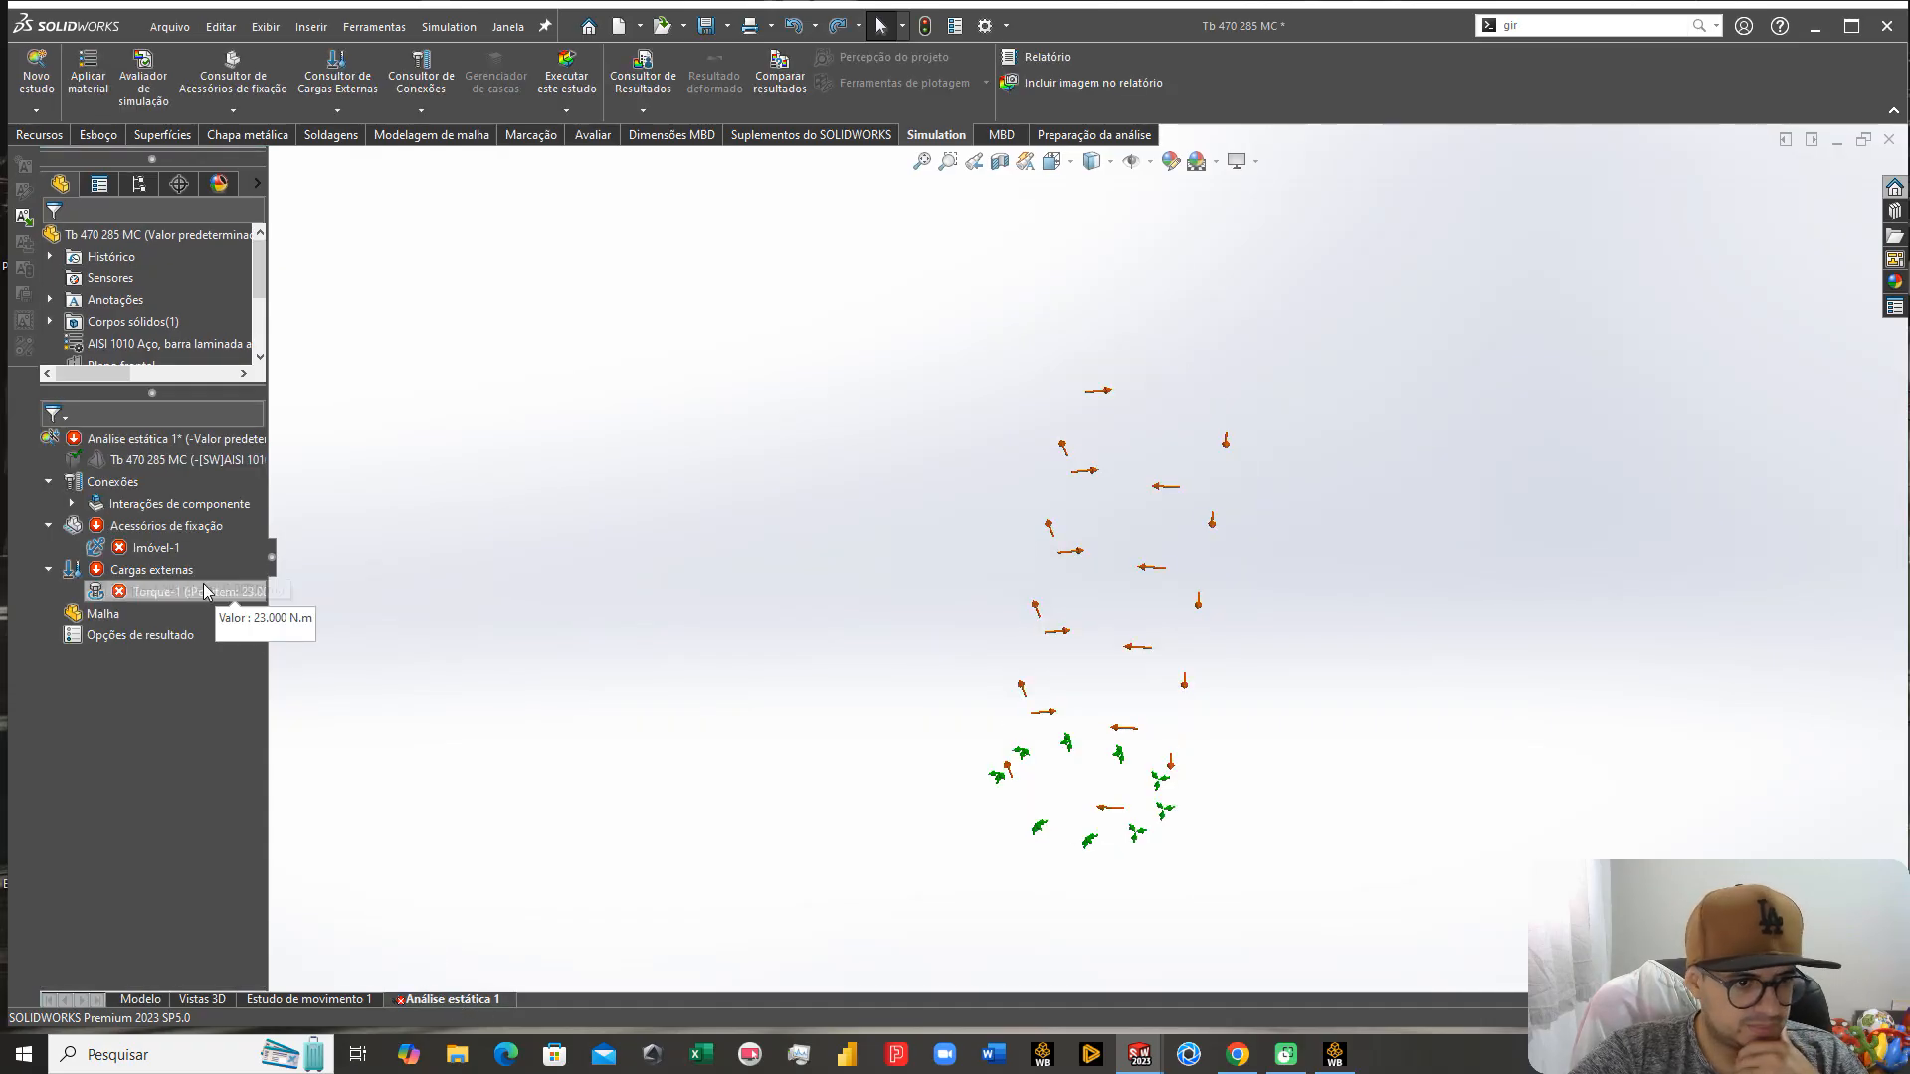
{"action": "right_click", "coordinate": [152, 549]}
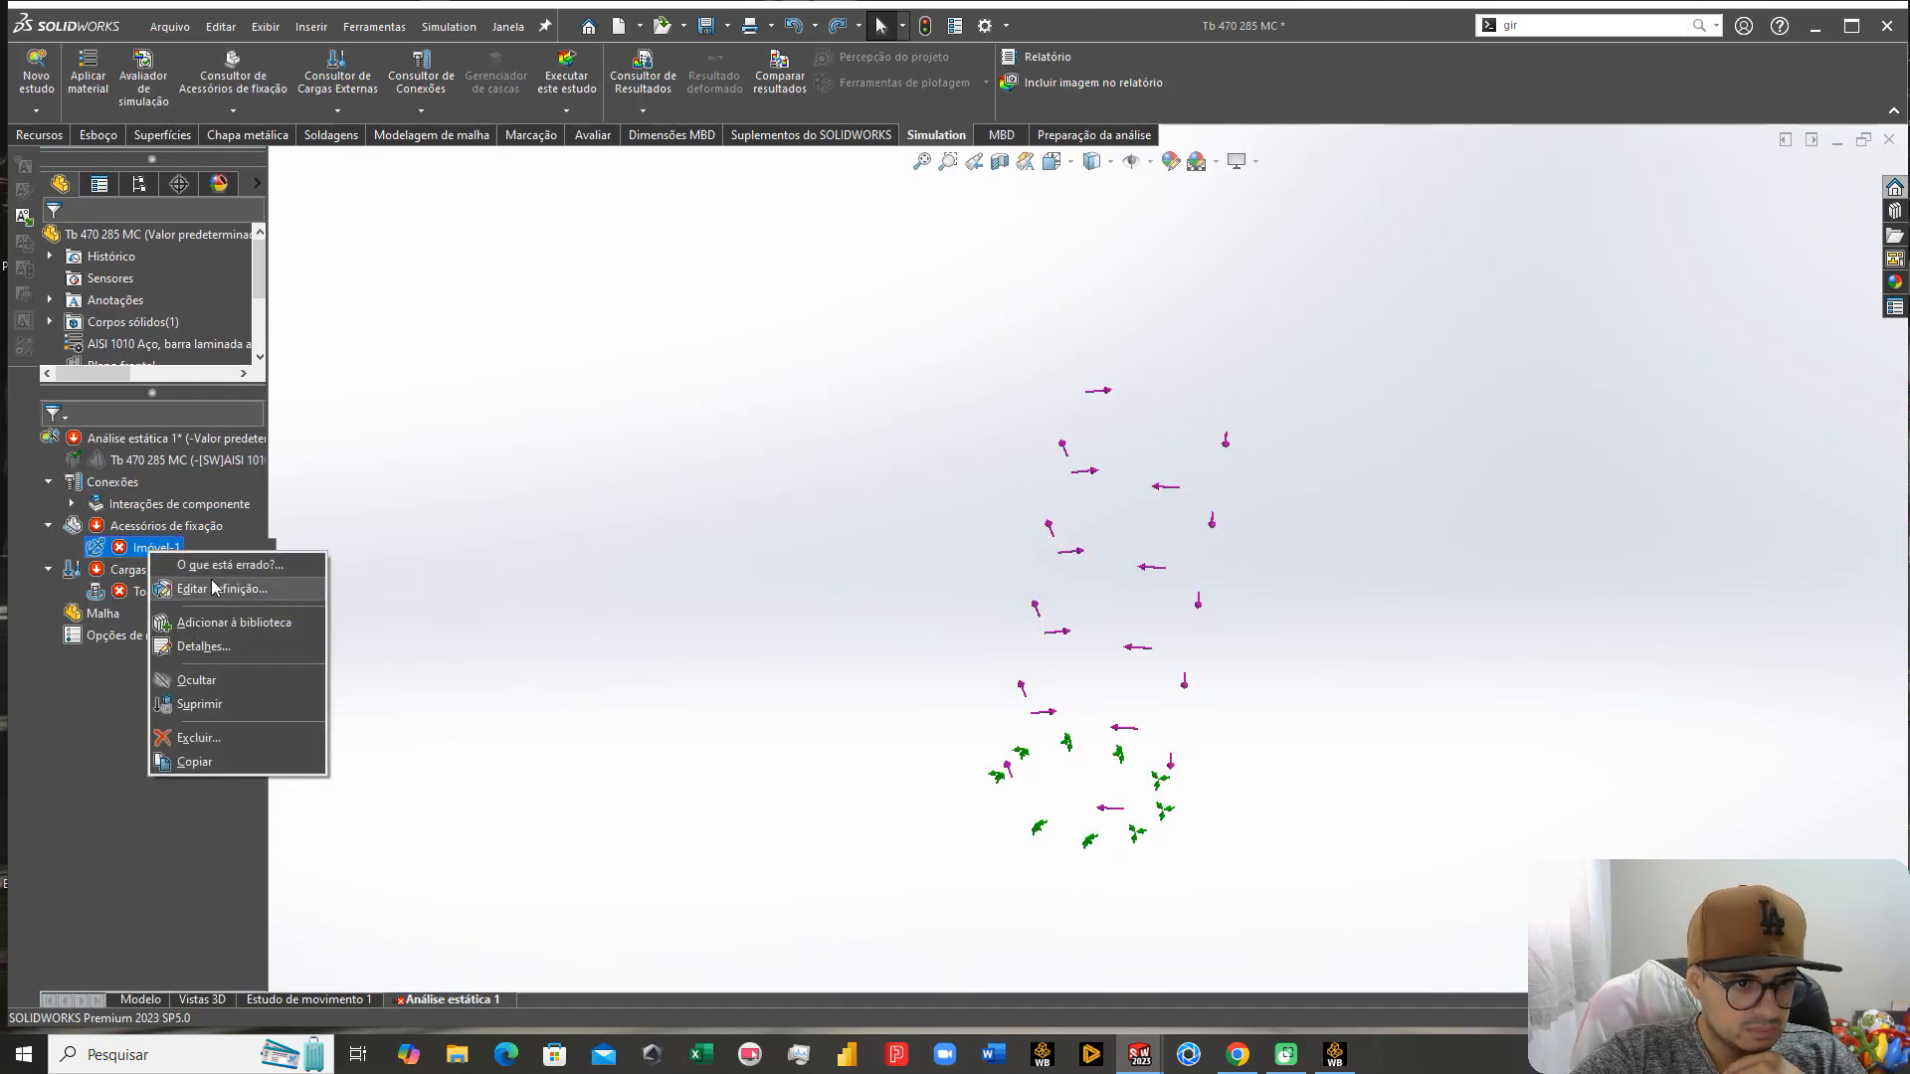
{"action": "left_click", "coordinate": [214, 590]}
{"action": "left_click", "coordinate": [1012, 609]}
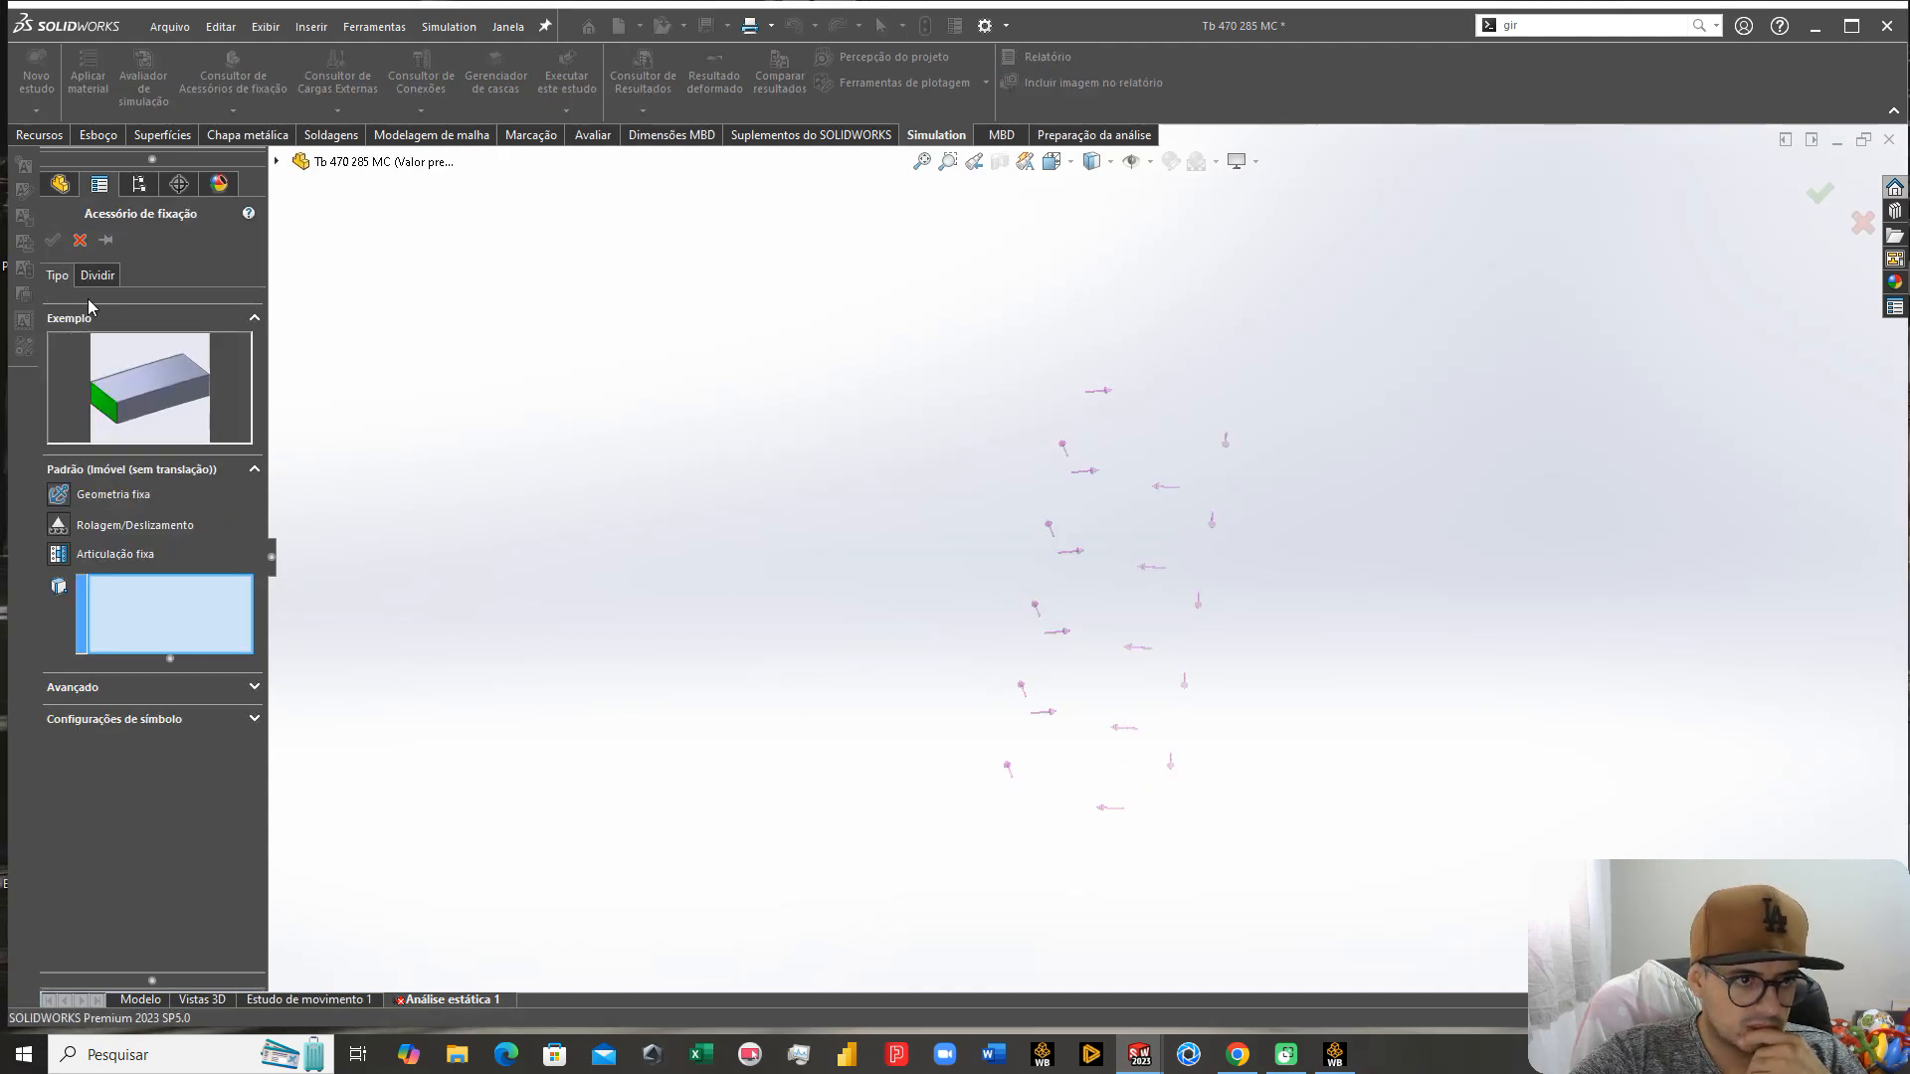
{"action": "left_click", "coordinate": [79, 239]}
Step: Include the tube's solid body in the static analysis
{"action": "right_click", "coordinate": [177, 464]}
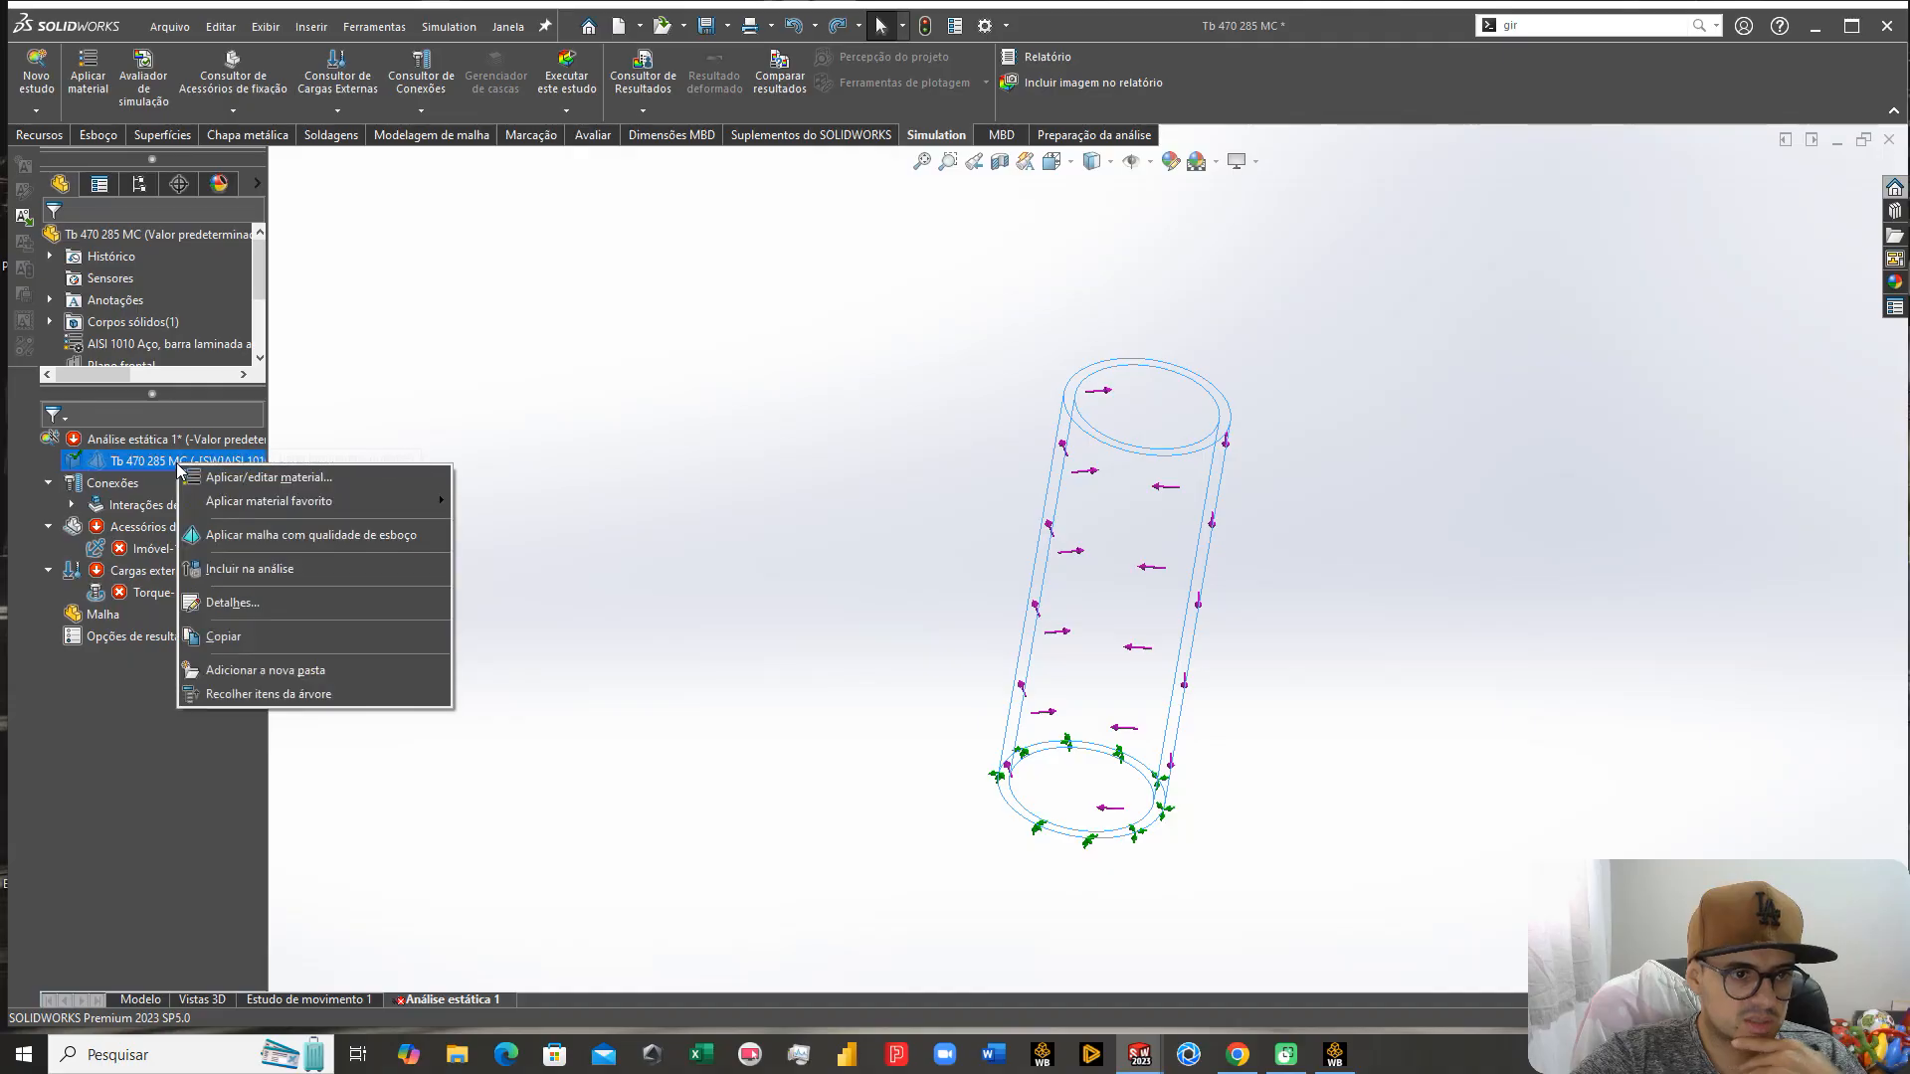
{"action": "left_click", "coordinate": [242, 569]}
{"action": "left_click", "coordinate": [422, 519]}
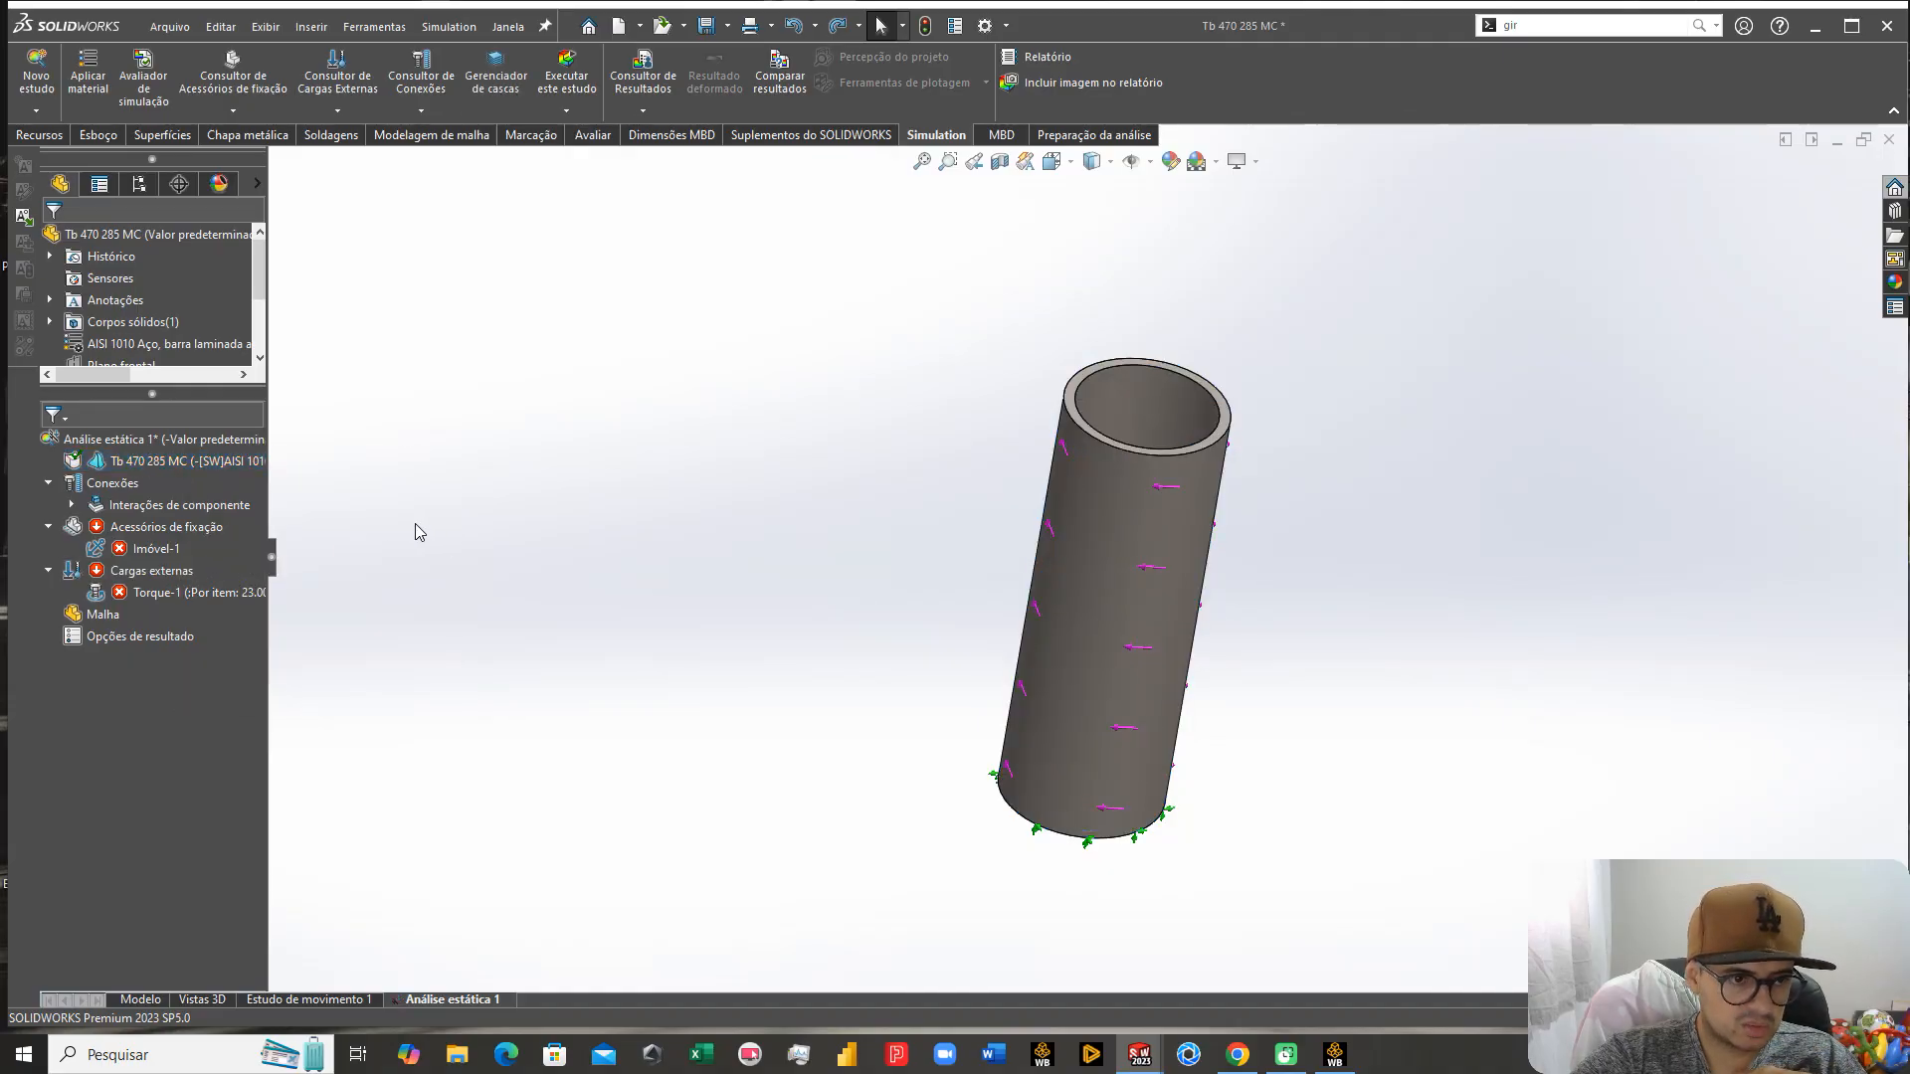
Step: Edit the Imóvel-1 fixture and assign it to the annular face at the tube's lower end
{"action": "right_click", "coordinate": [157, 552]}
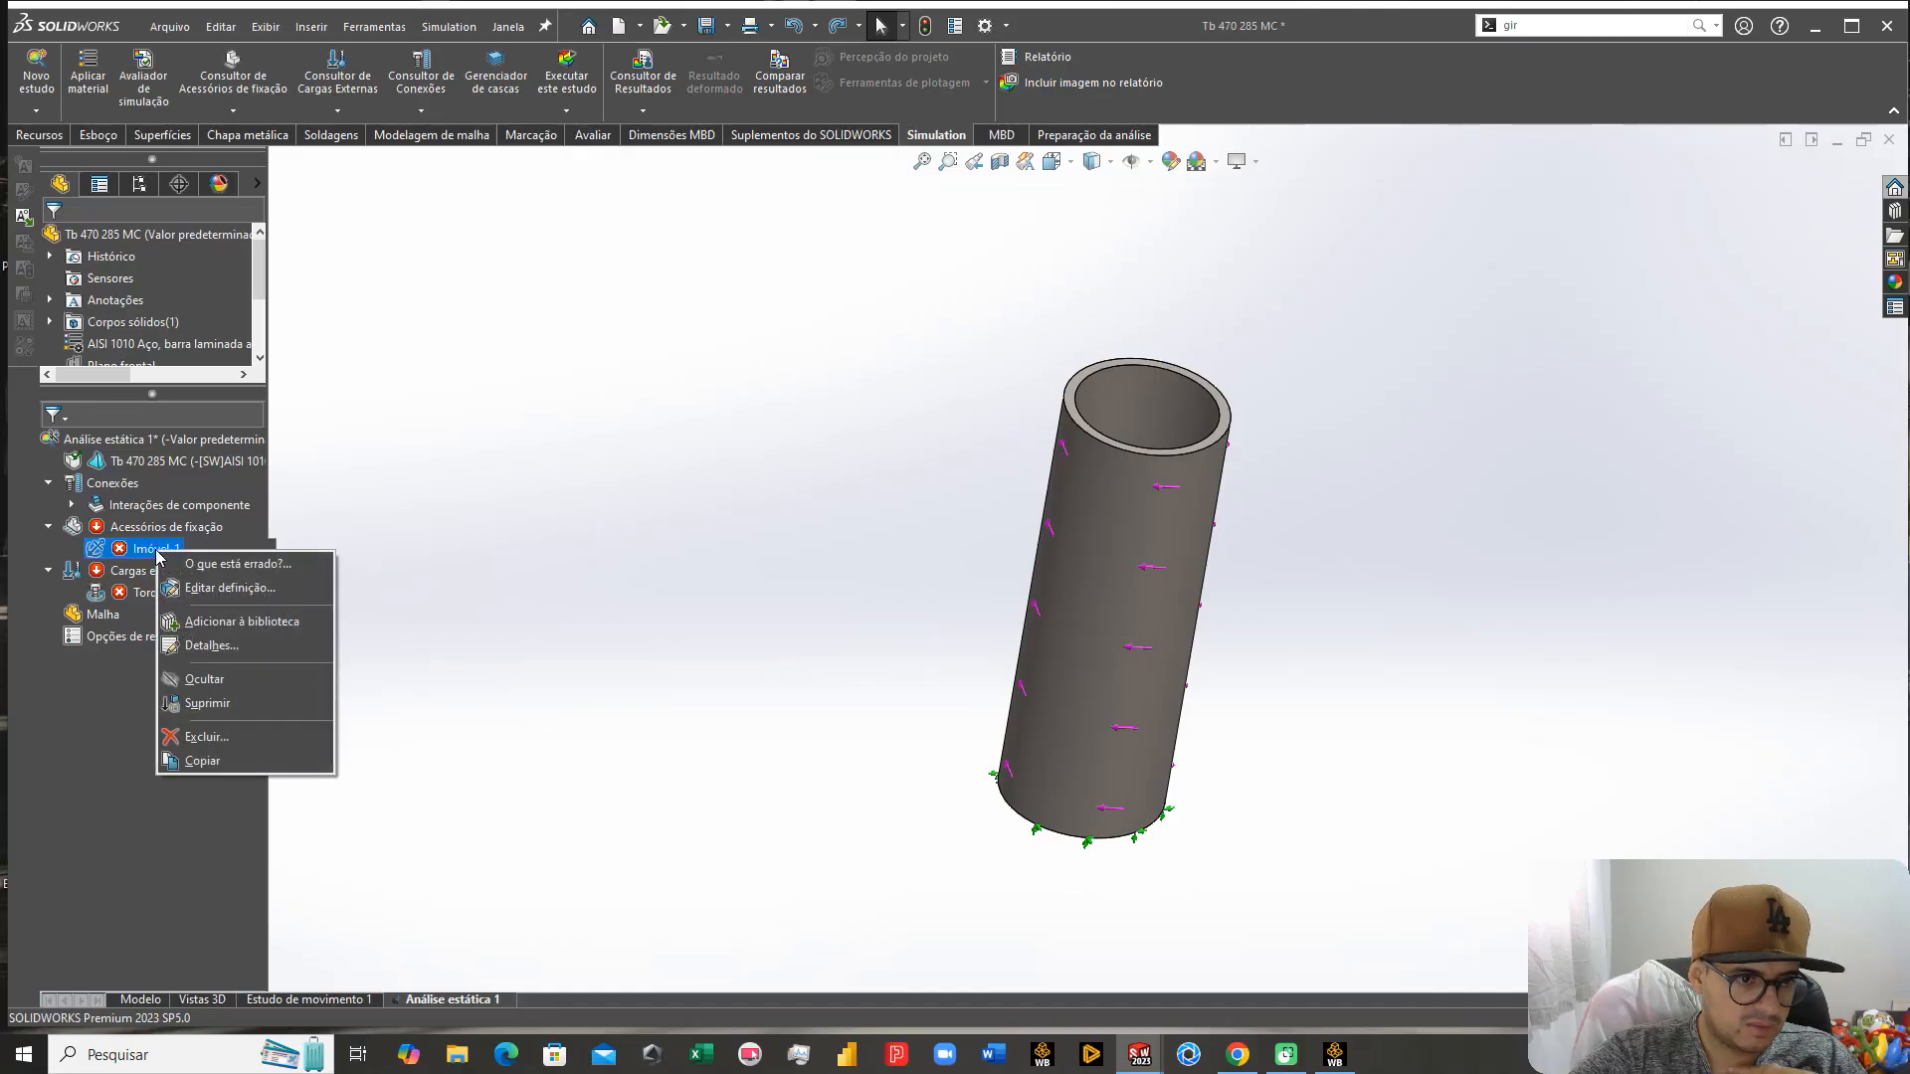
{"action": "left_click", "coordinate": [228, 588]}
{"action": "left_click", "coordinate": [1030, 605]}
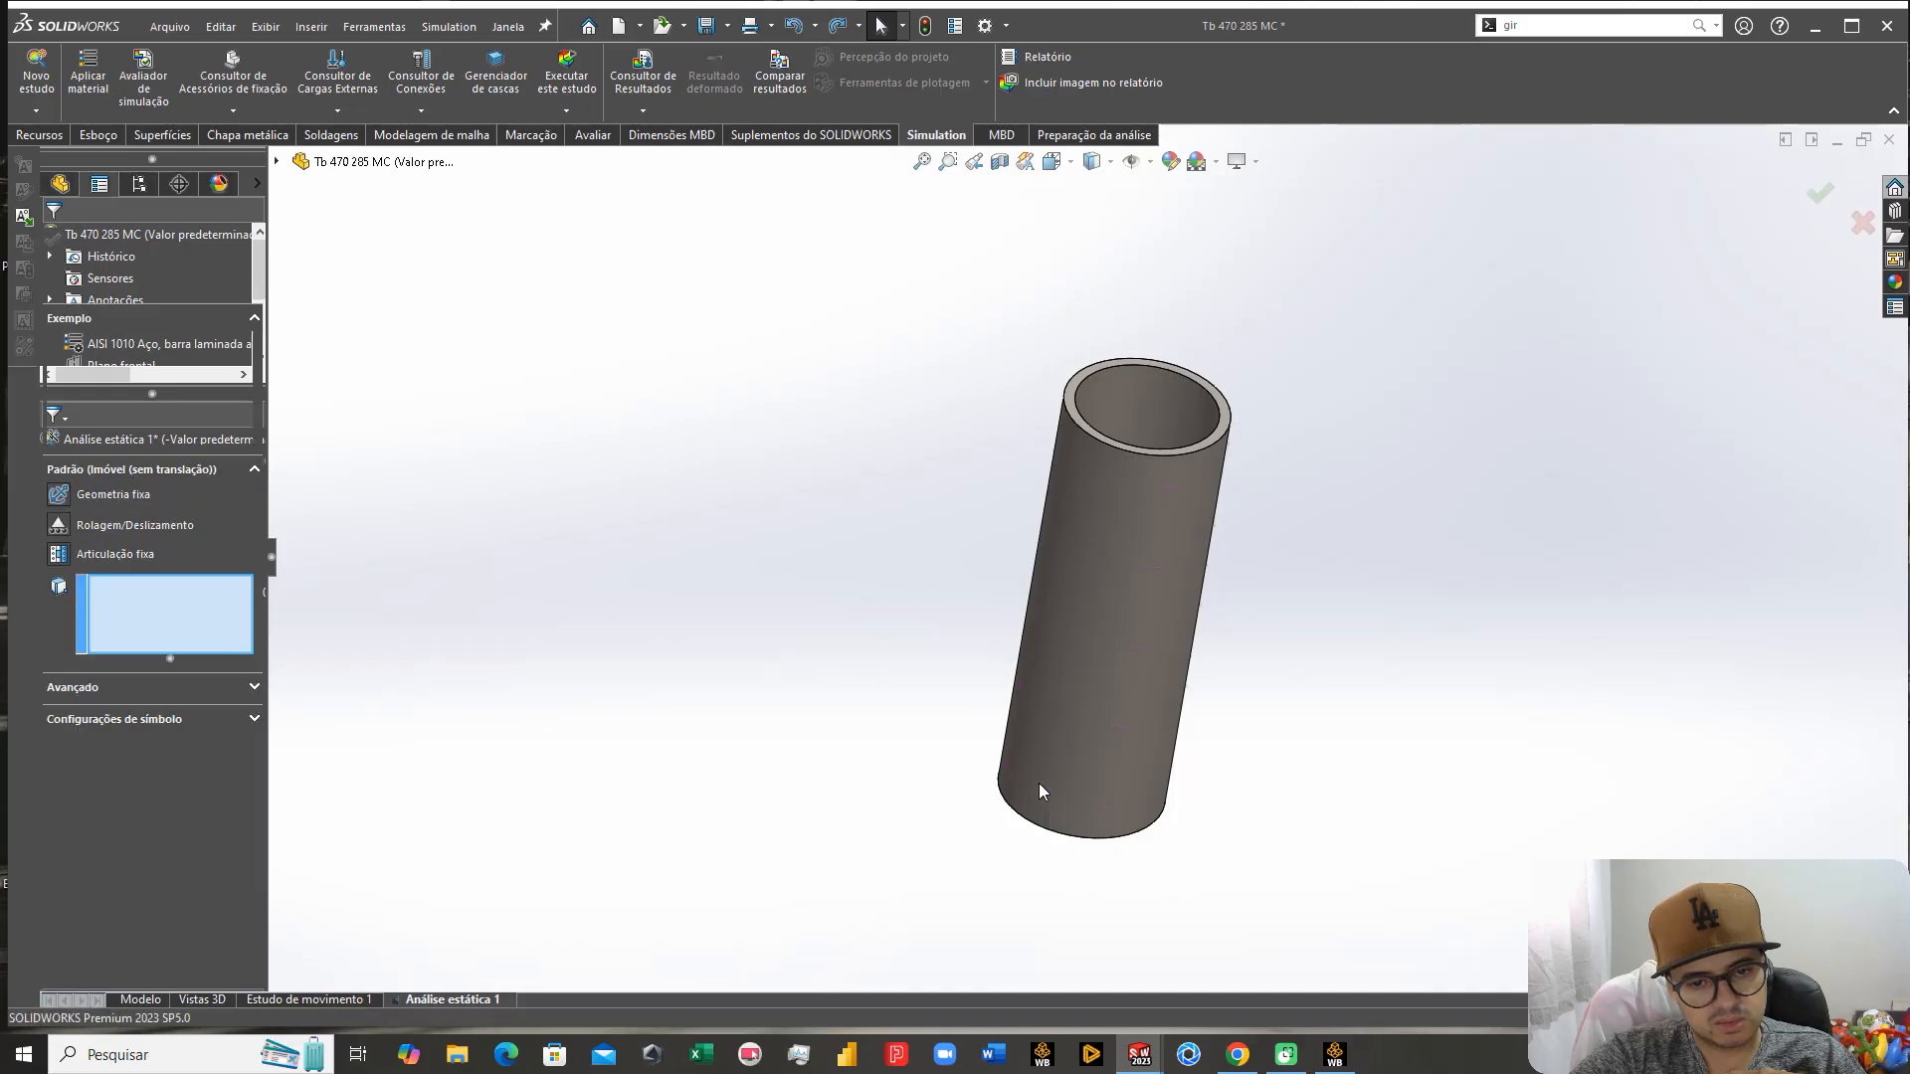
{"action": "middle_click_drag", "start_coordinate": [1044, 798], "coordinate": [1041, 672]}
{"action": "scroll", "coordinate": [1051, 784], "scroll_direction": "down", "scroll_amount": 4}
{"action": "middle_click_drag", "start_coordinate": [1057, 781], "coordinate": [1045, 686]}
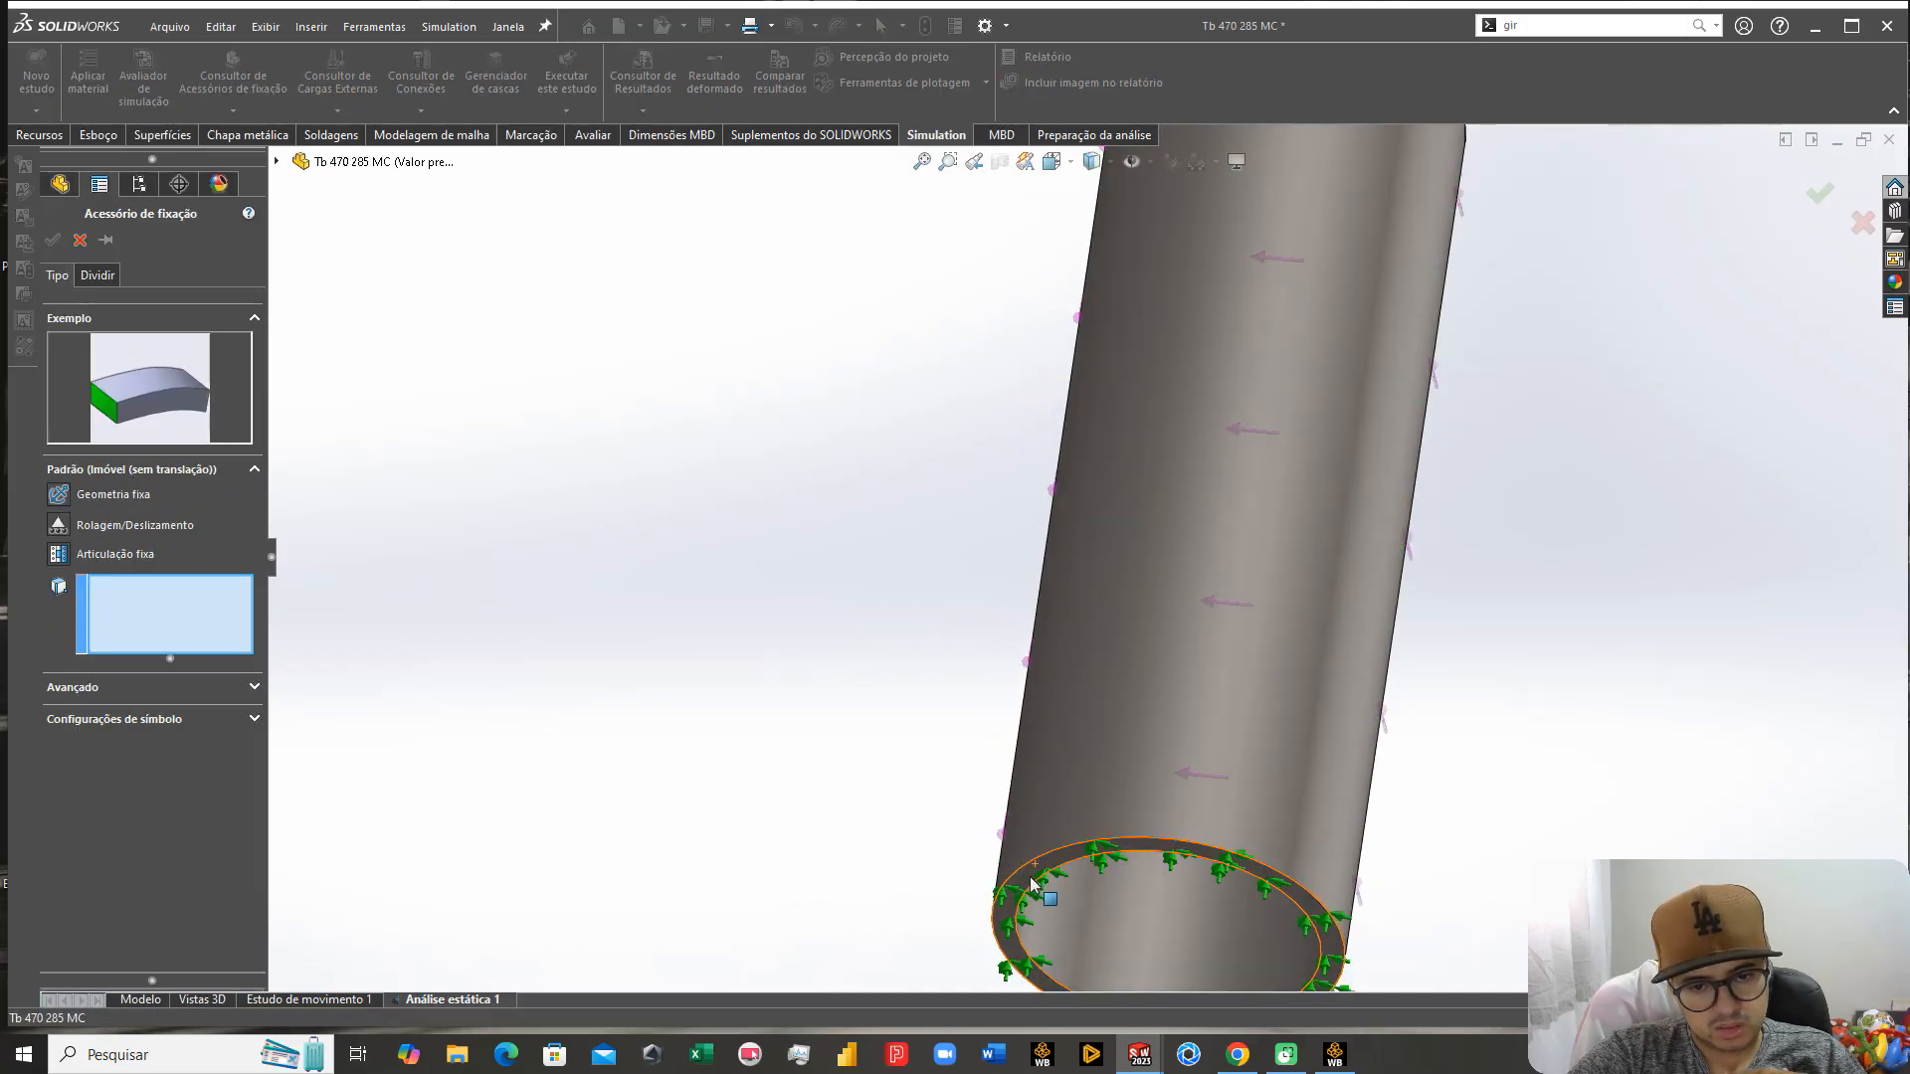
{"action": "left_click", "coordinate": [1037, 863]}
{"action": "left_click", "coordinate": [53, 242]}
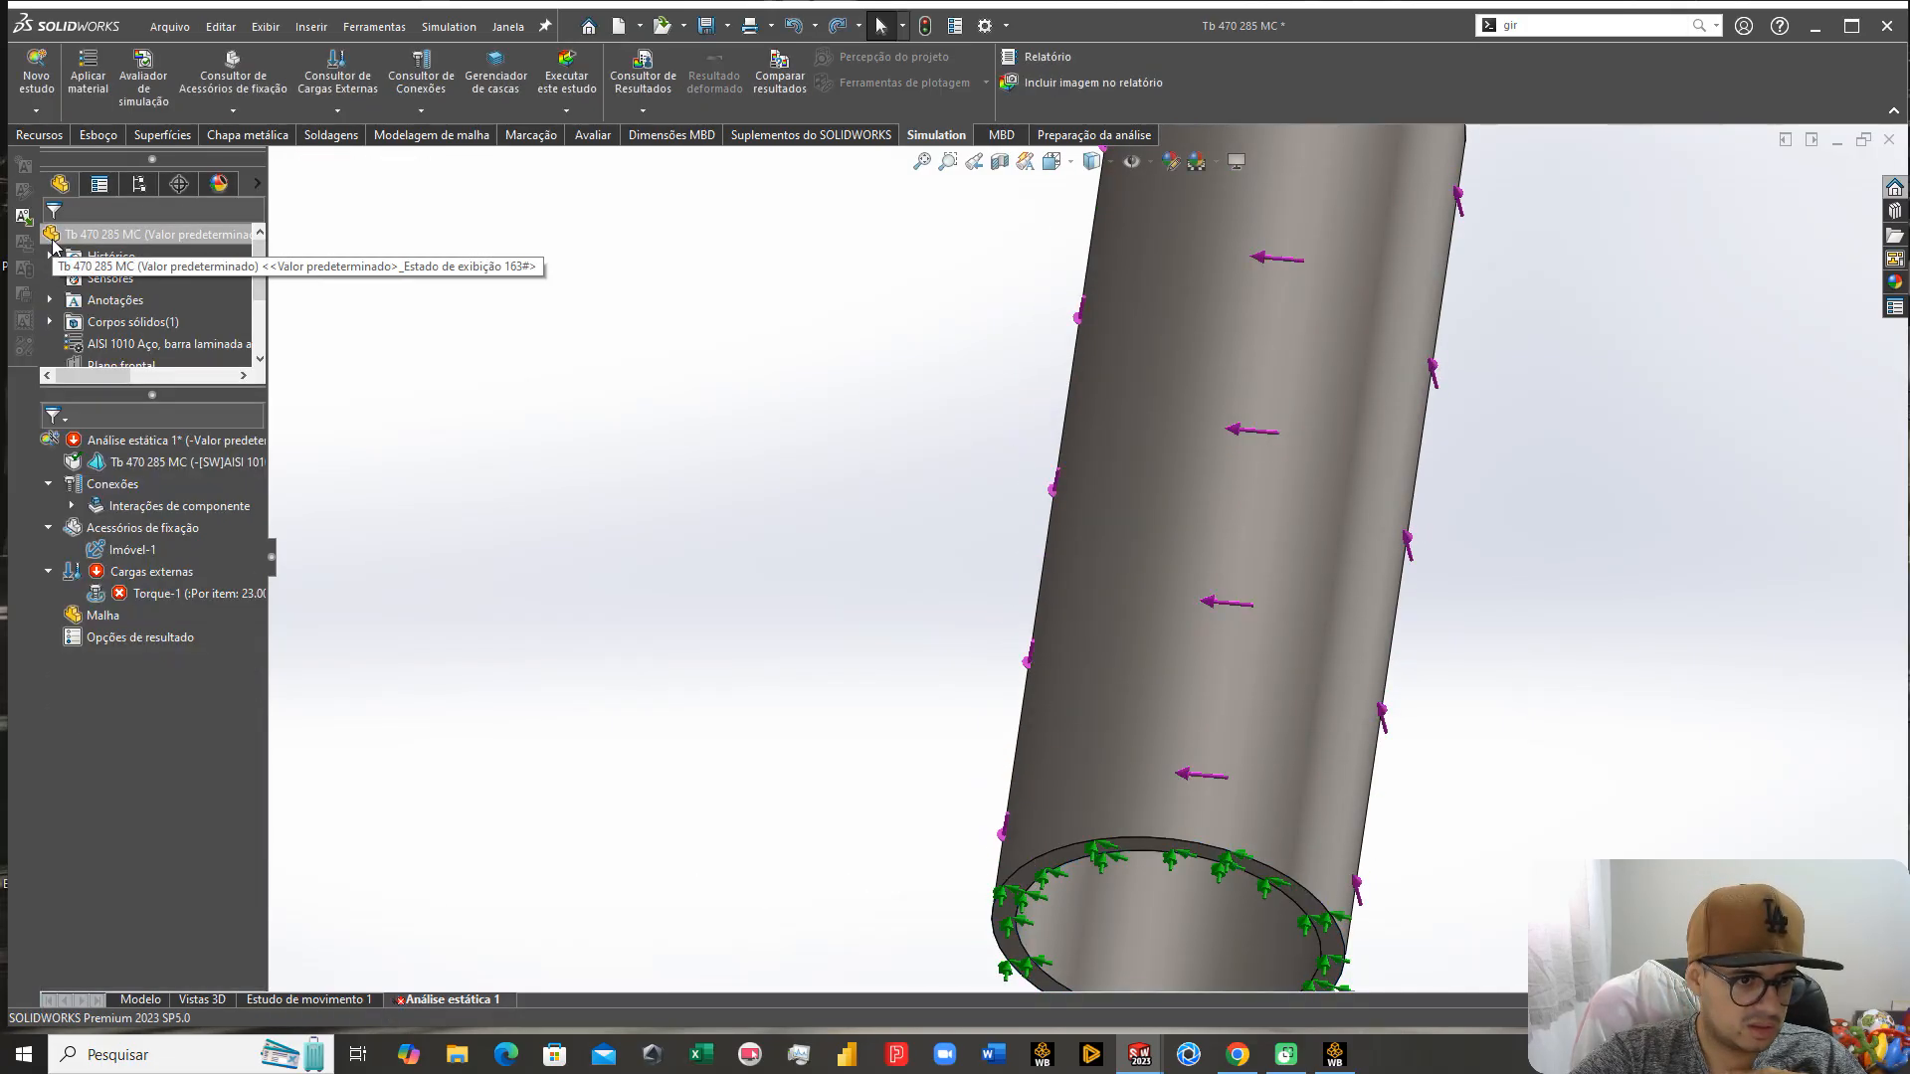
Step: Edit Torque-1 to act on the annular face at the tube's upper end, with the outer cylindrical face as its axis
{"action": "right_click", "coordinate": [169, 602]}
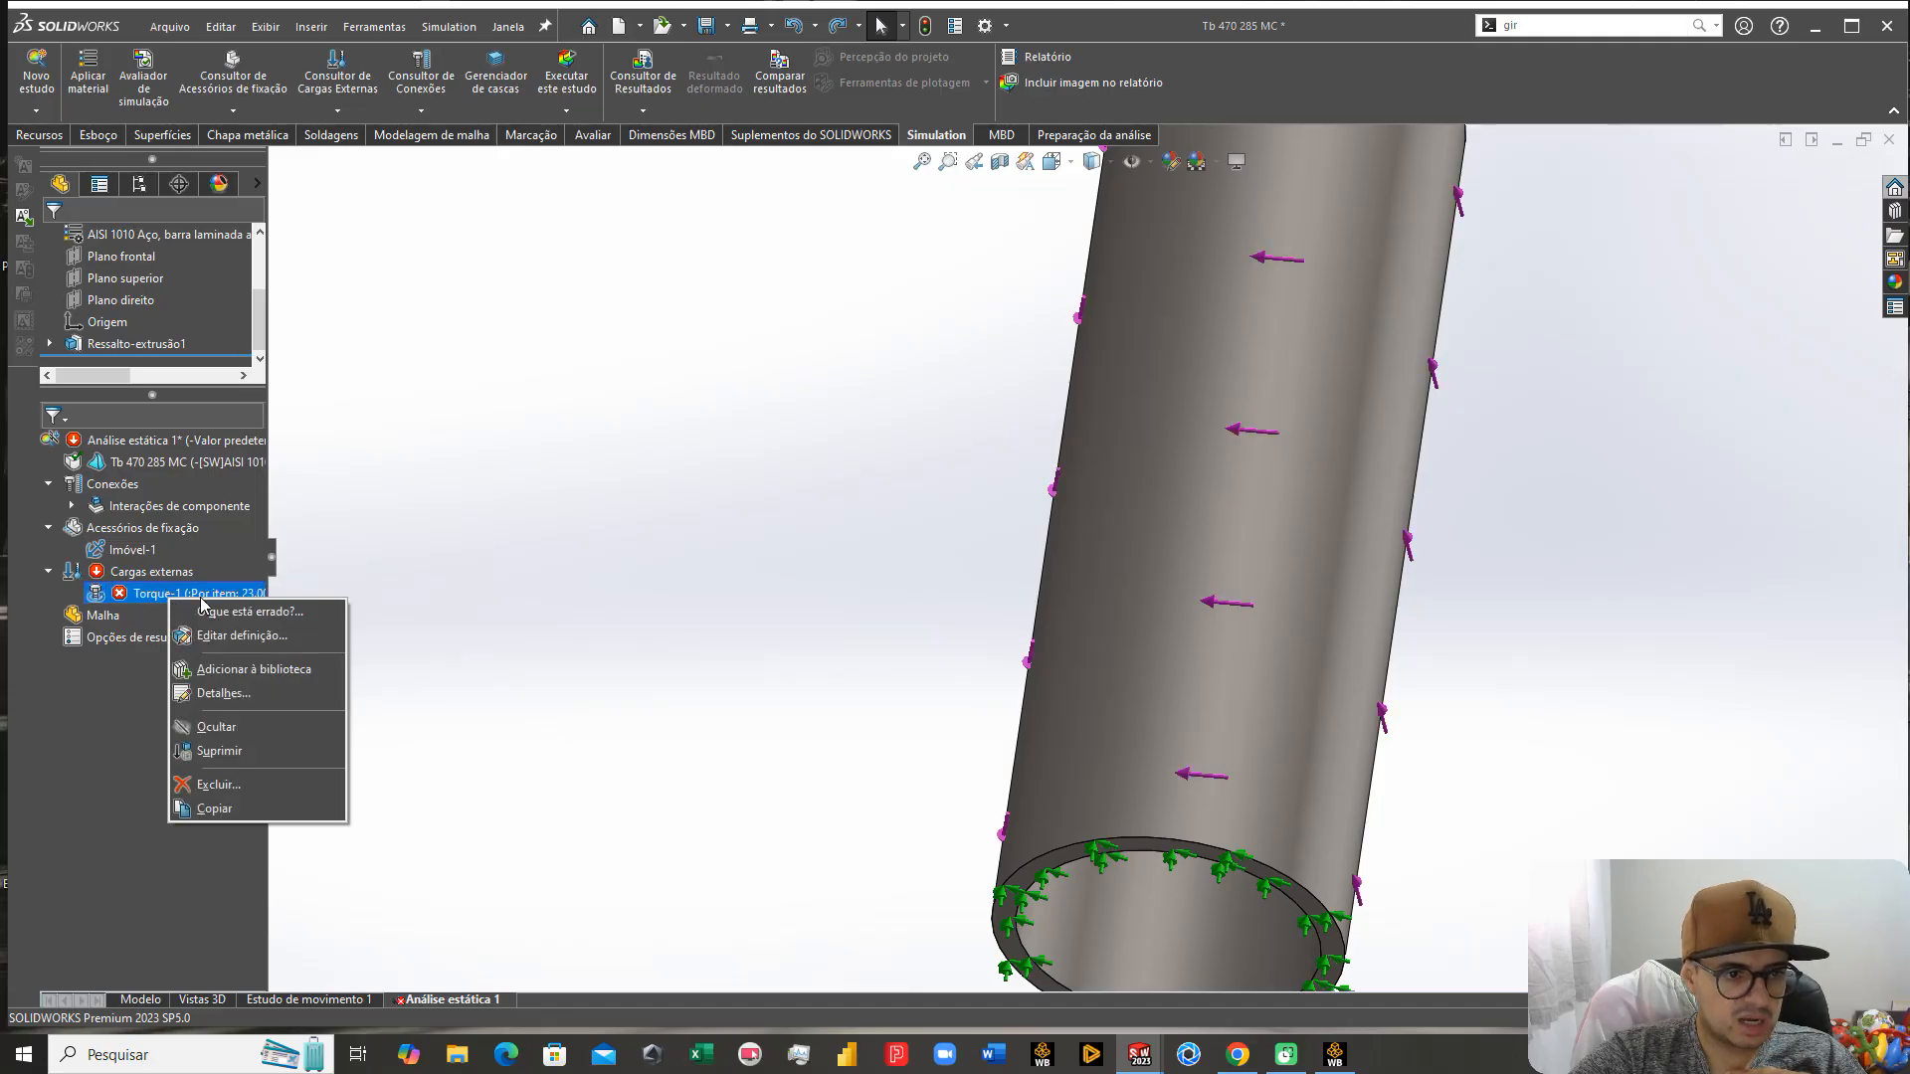
{"action": "left_click", "coordinate": [255, 637]}
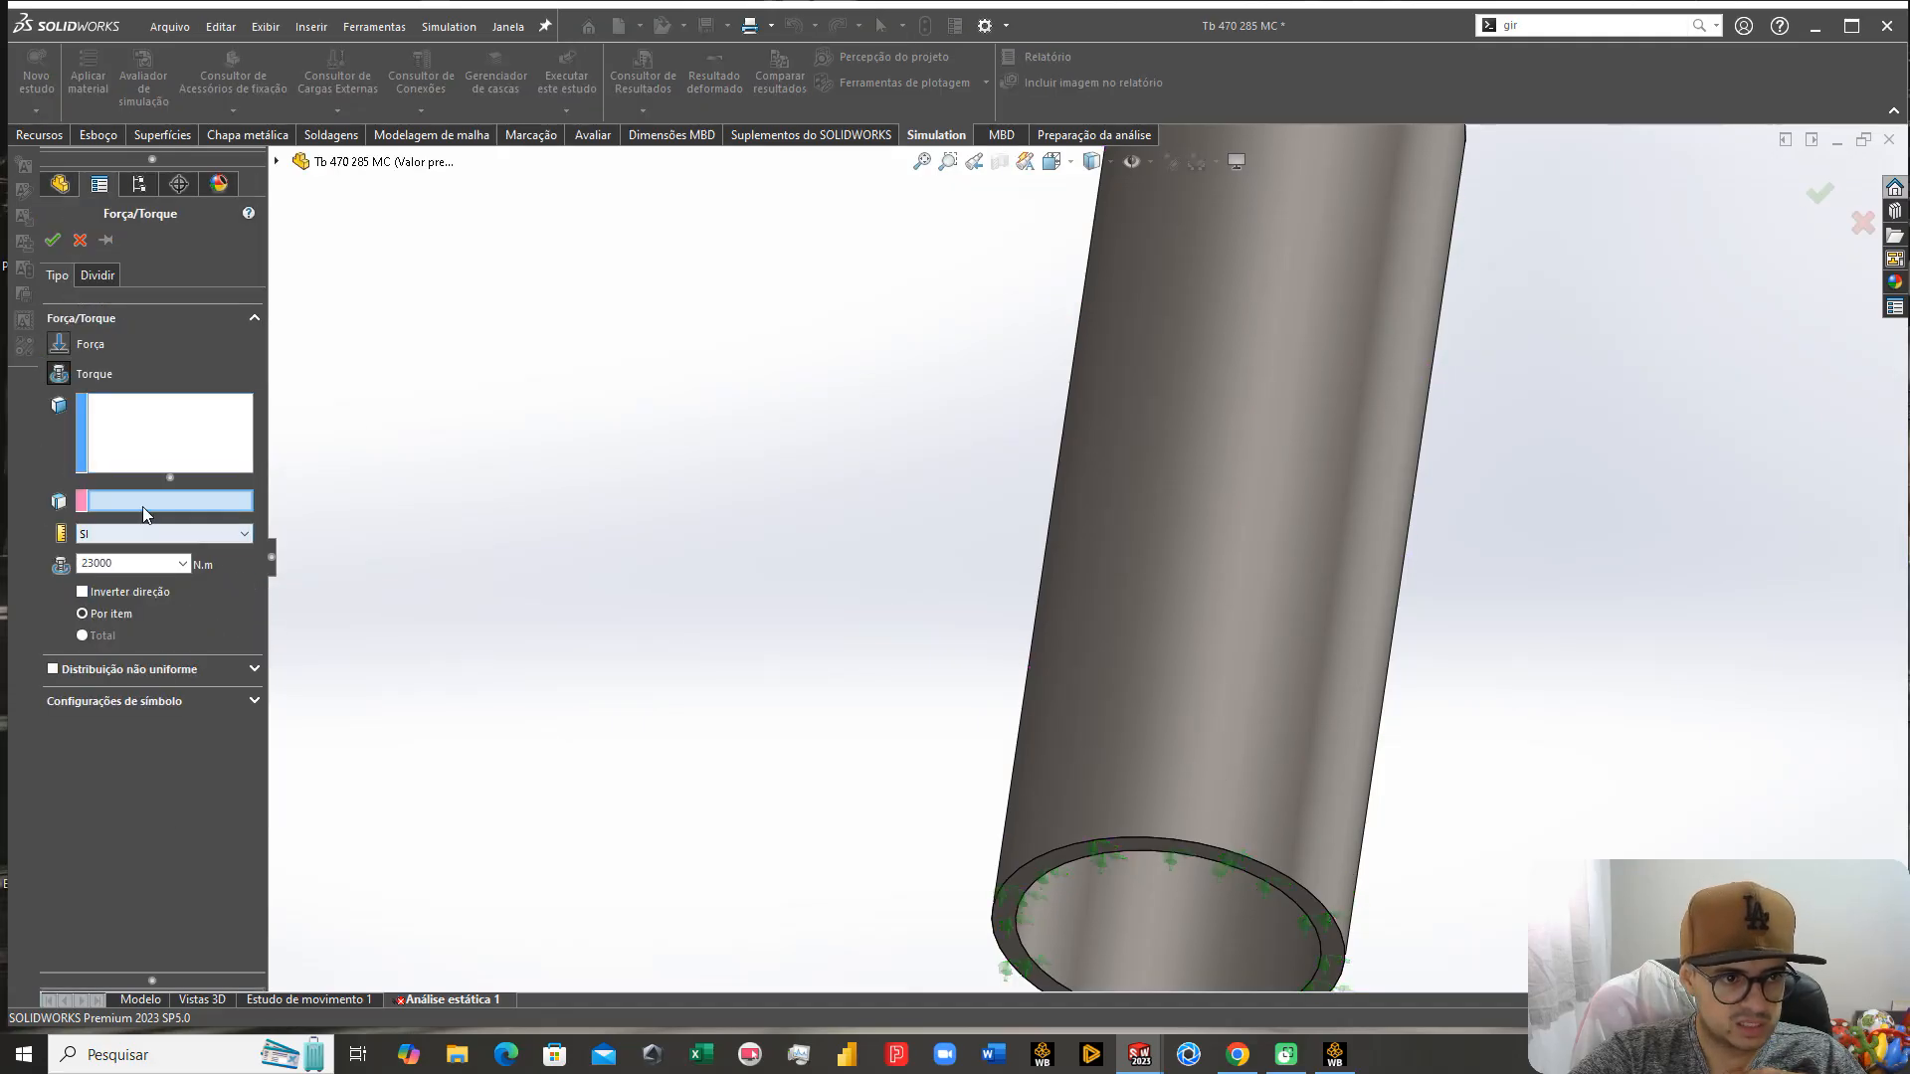
{"action": "left_click", "coordinate": [123, 444]}
{"action": "middle_click_drag", "start_coordinate": [762, 427], "coordinate": [776, 563]}
{"action": "scroll", "coordinate": [1010, 438], "scroll_direction": "up", "scroll_amount": 4}
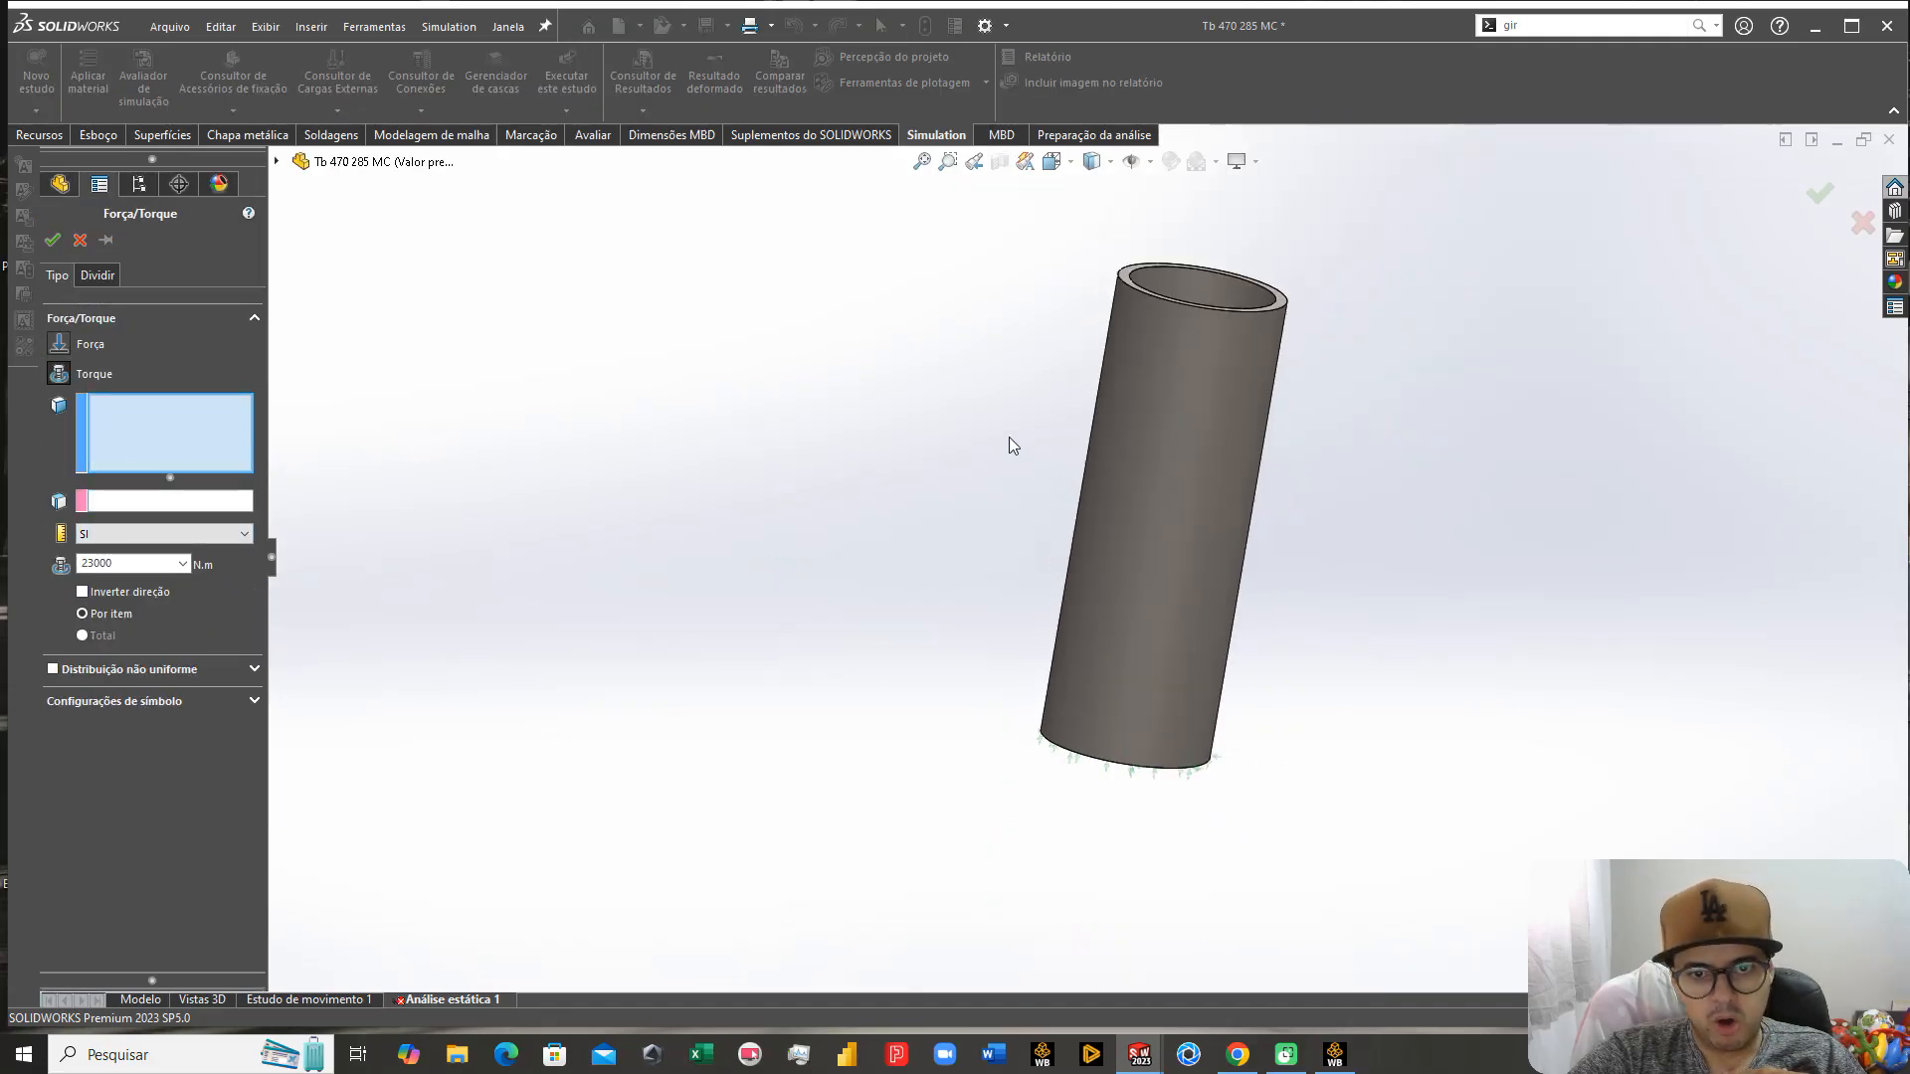
{"action": "scroll", "coordinate": [1094, 408], "scroll_direction": "down", "scroll_amount": 4}
{"action": "left_click", "coordinate": [1160, 276]}
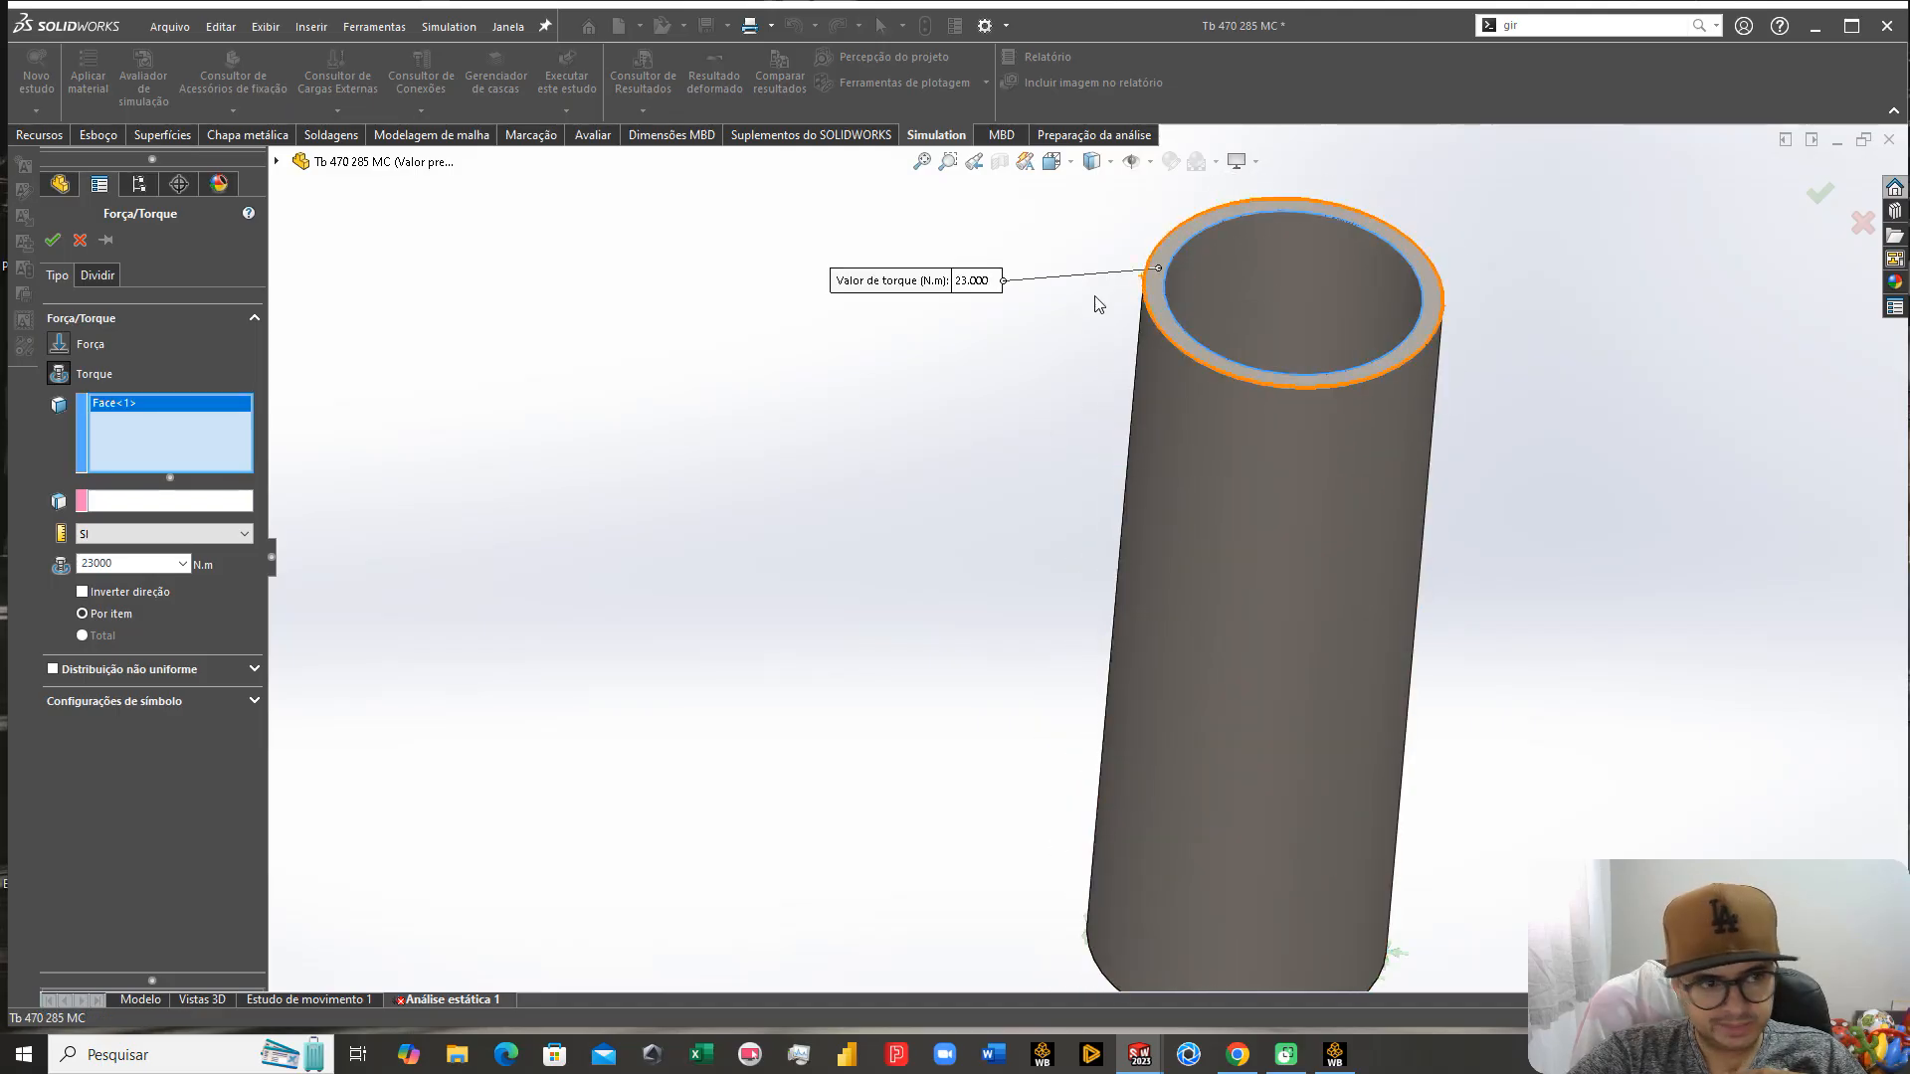
{"action": "left_click", "coordinate": [171, 502]}
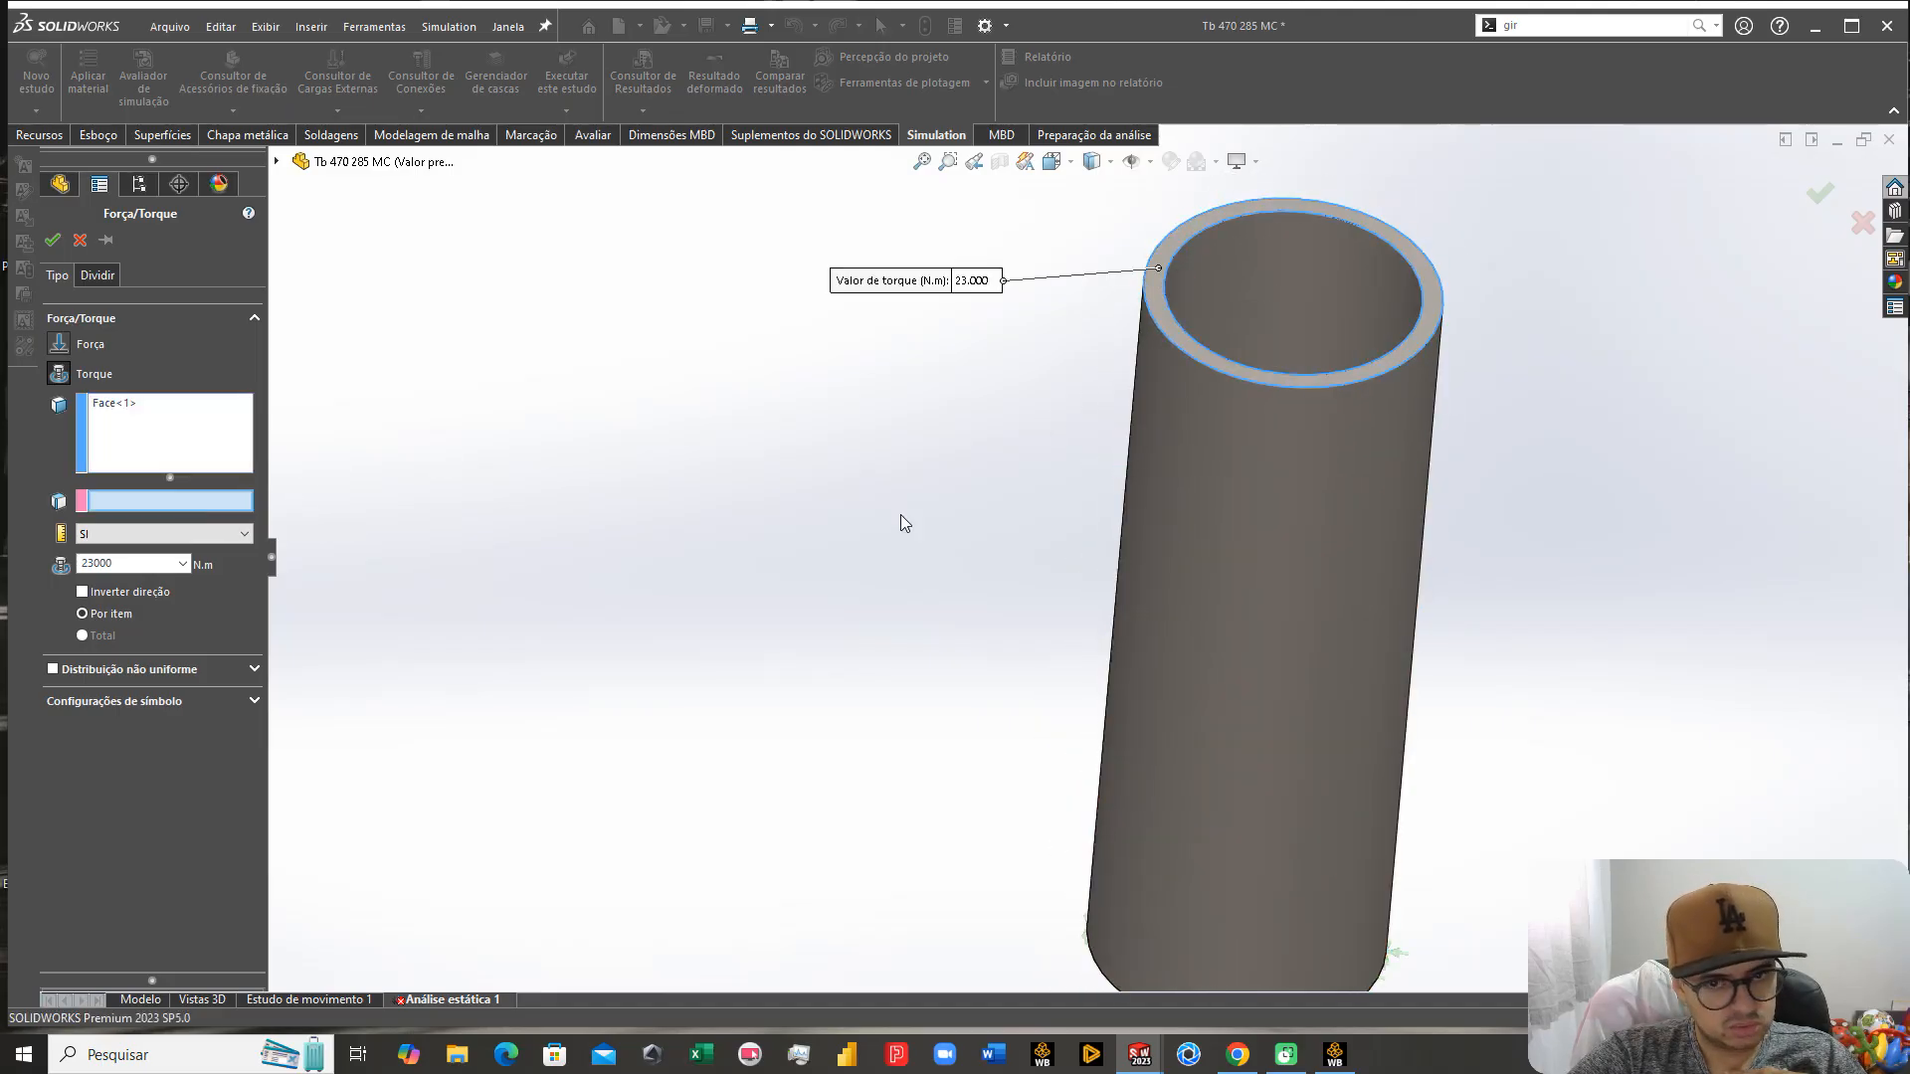
{"action": "left_click", "coordinate": [1206, 506]}
{"action": "right_click", "coordinate": [1204, 499]}
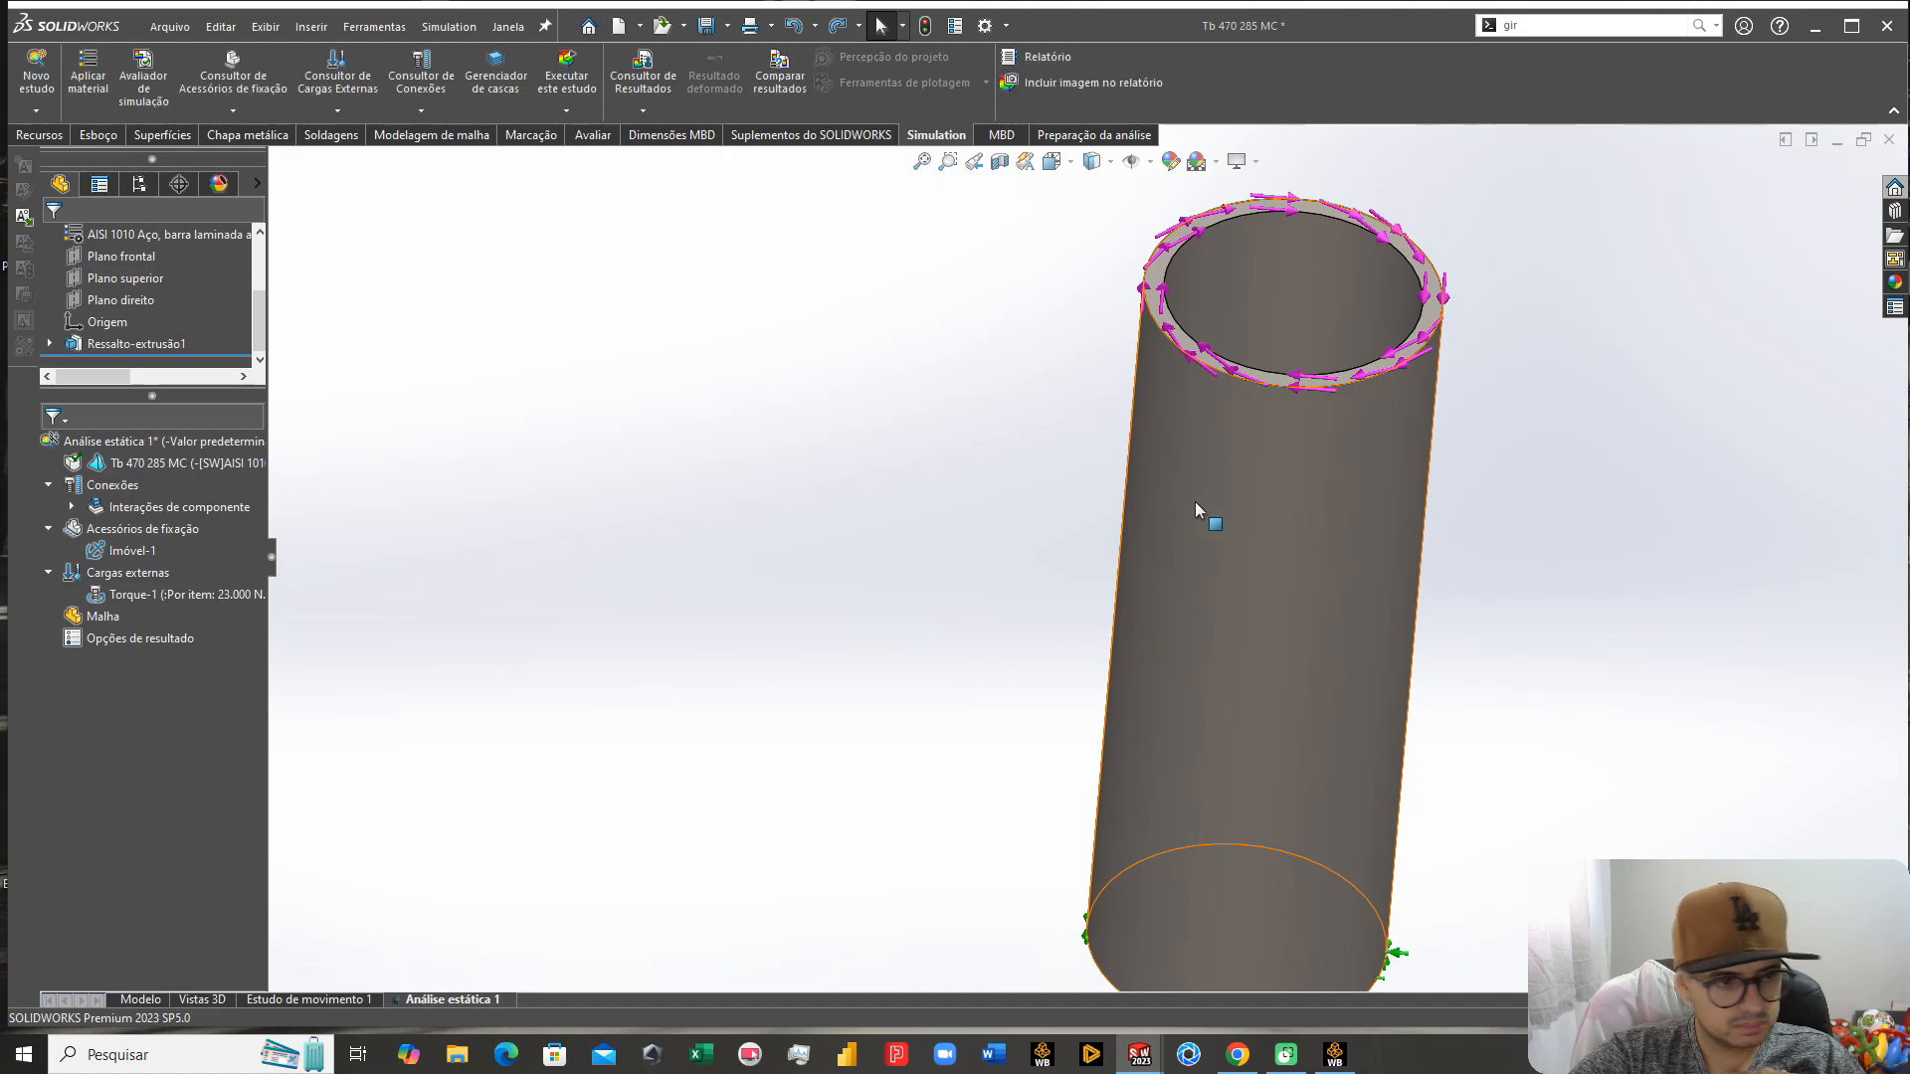
Step: Create the mesh for the solid tube, accepting the offered mesh settings
{"action": "scroll", "coordinate": [898, 677], "scroll_direction": "up", "scroll_amount": 2}
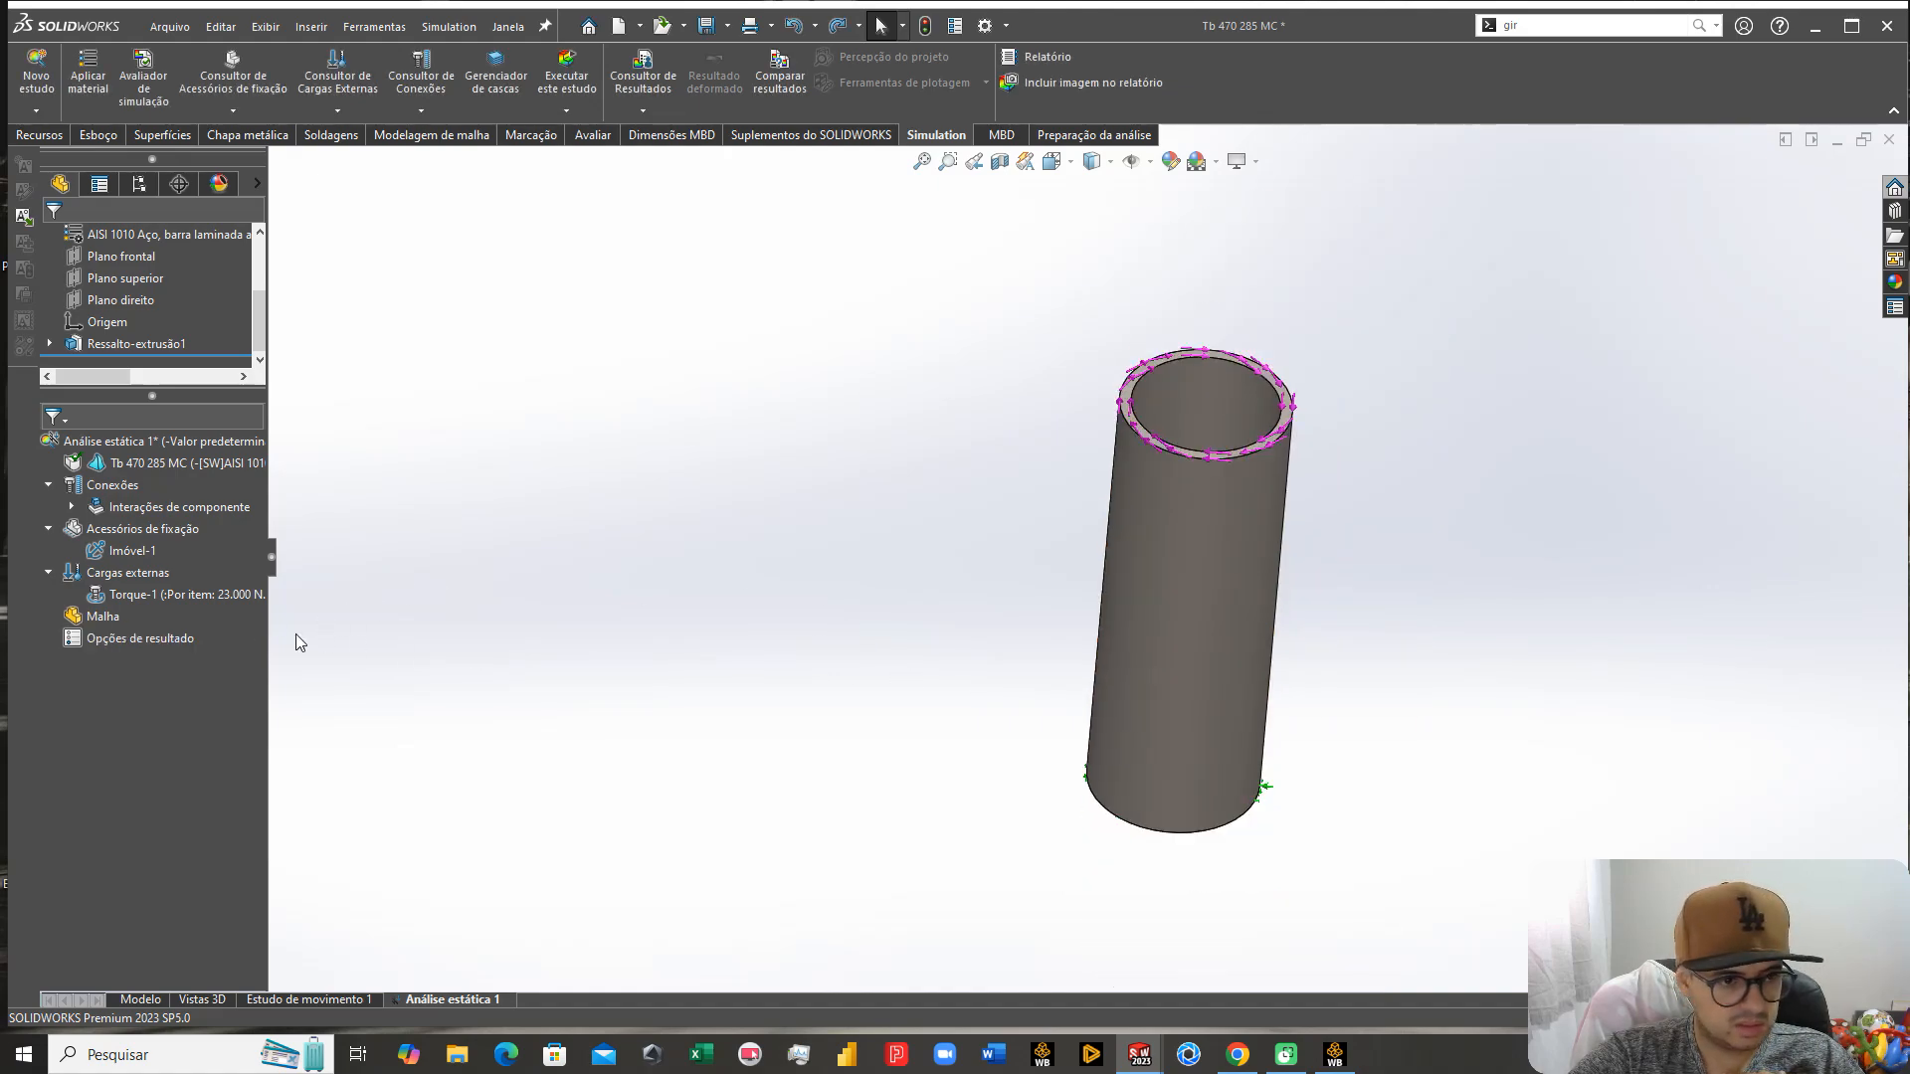
{"action": "right_click", "coordinate": [100, 616]}
{"action": "left_click", "coordinate": [183, 699]}
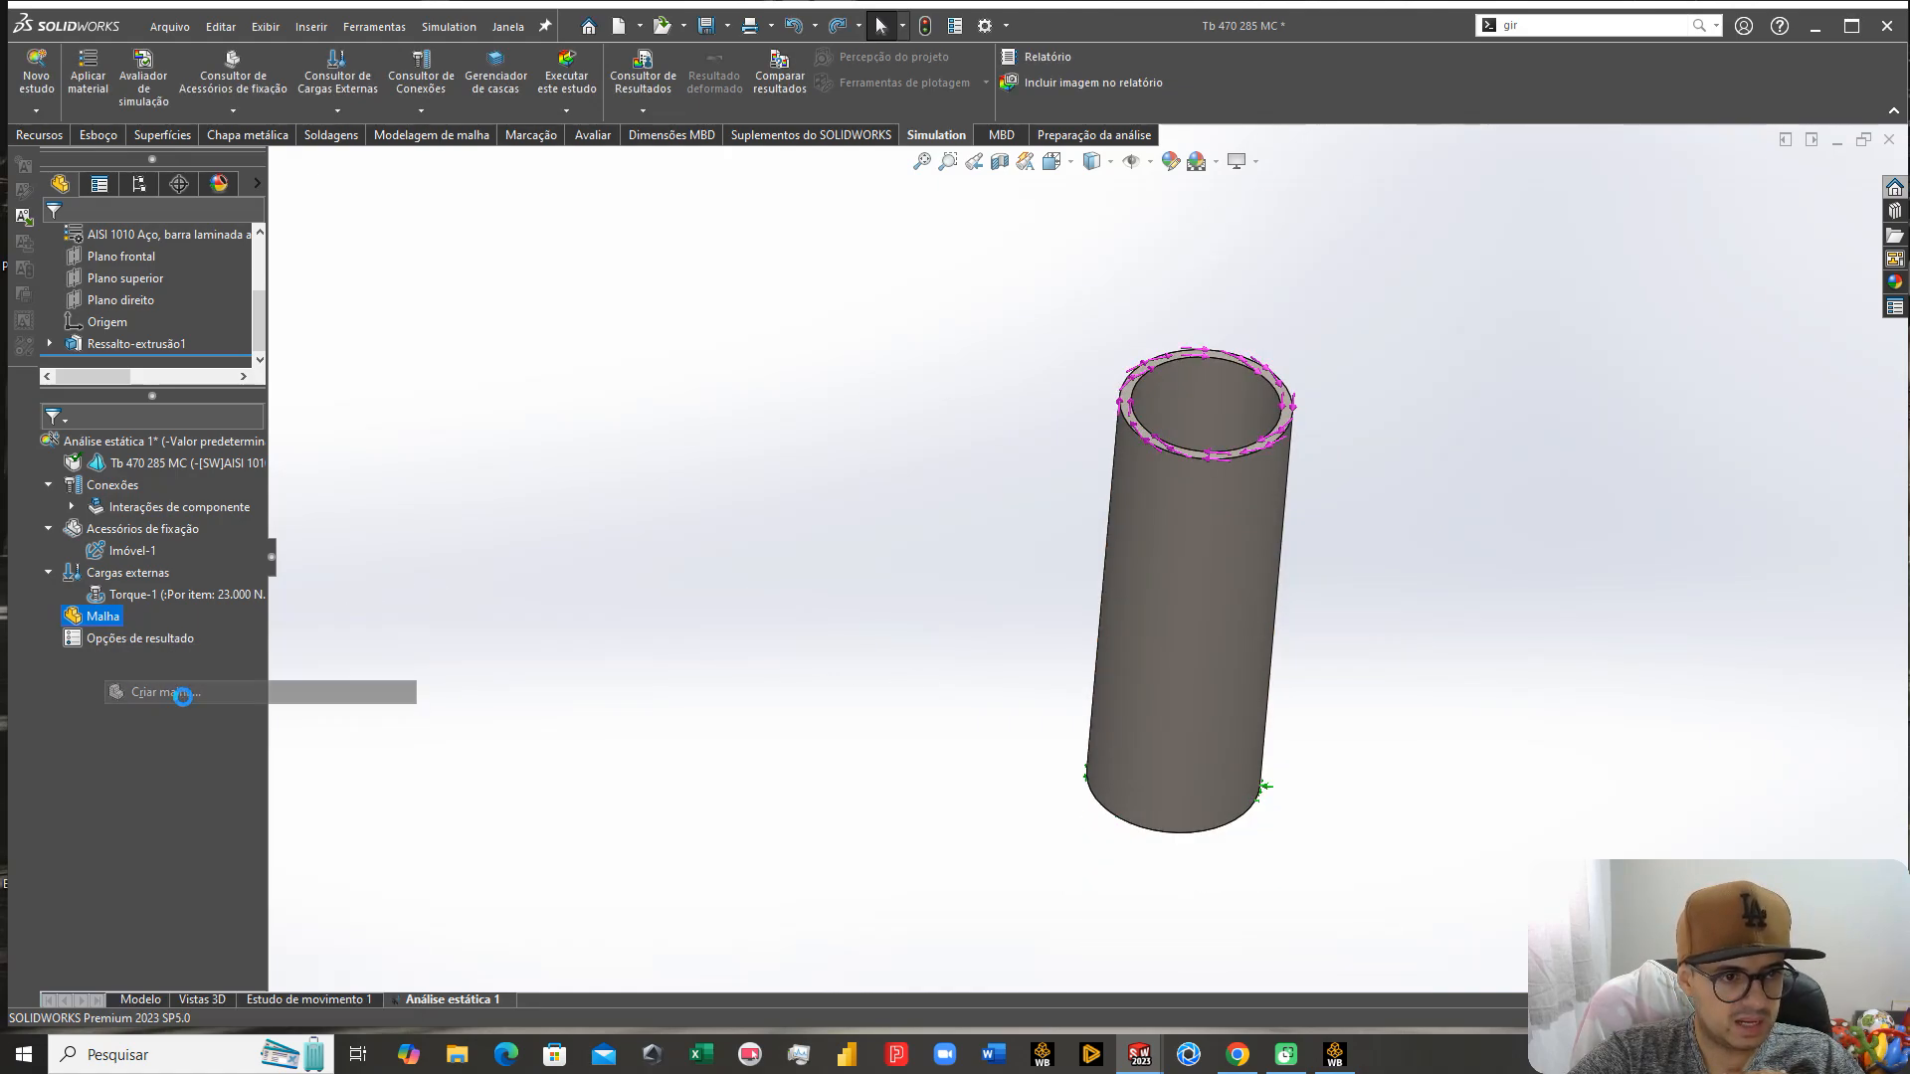
{"action": "left_click", "coordinate": [53, 243]}
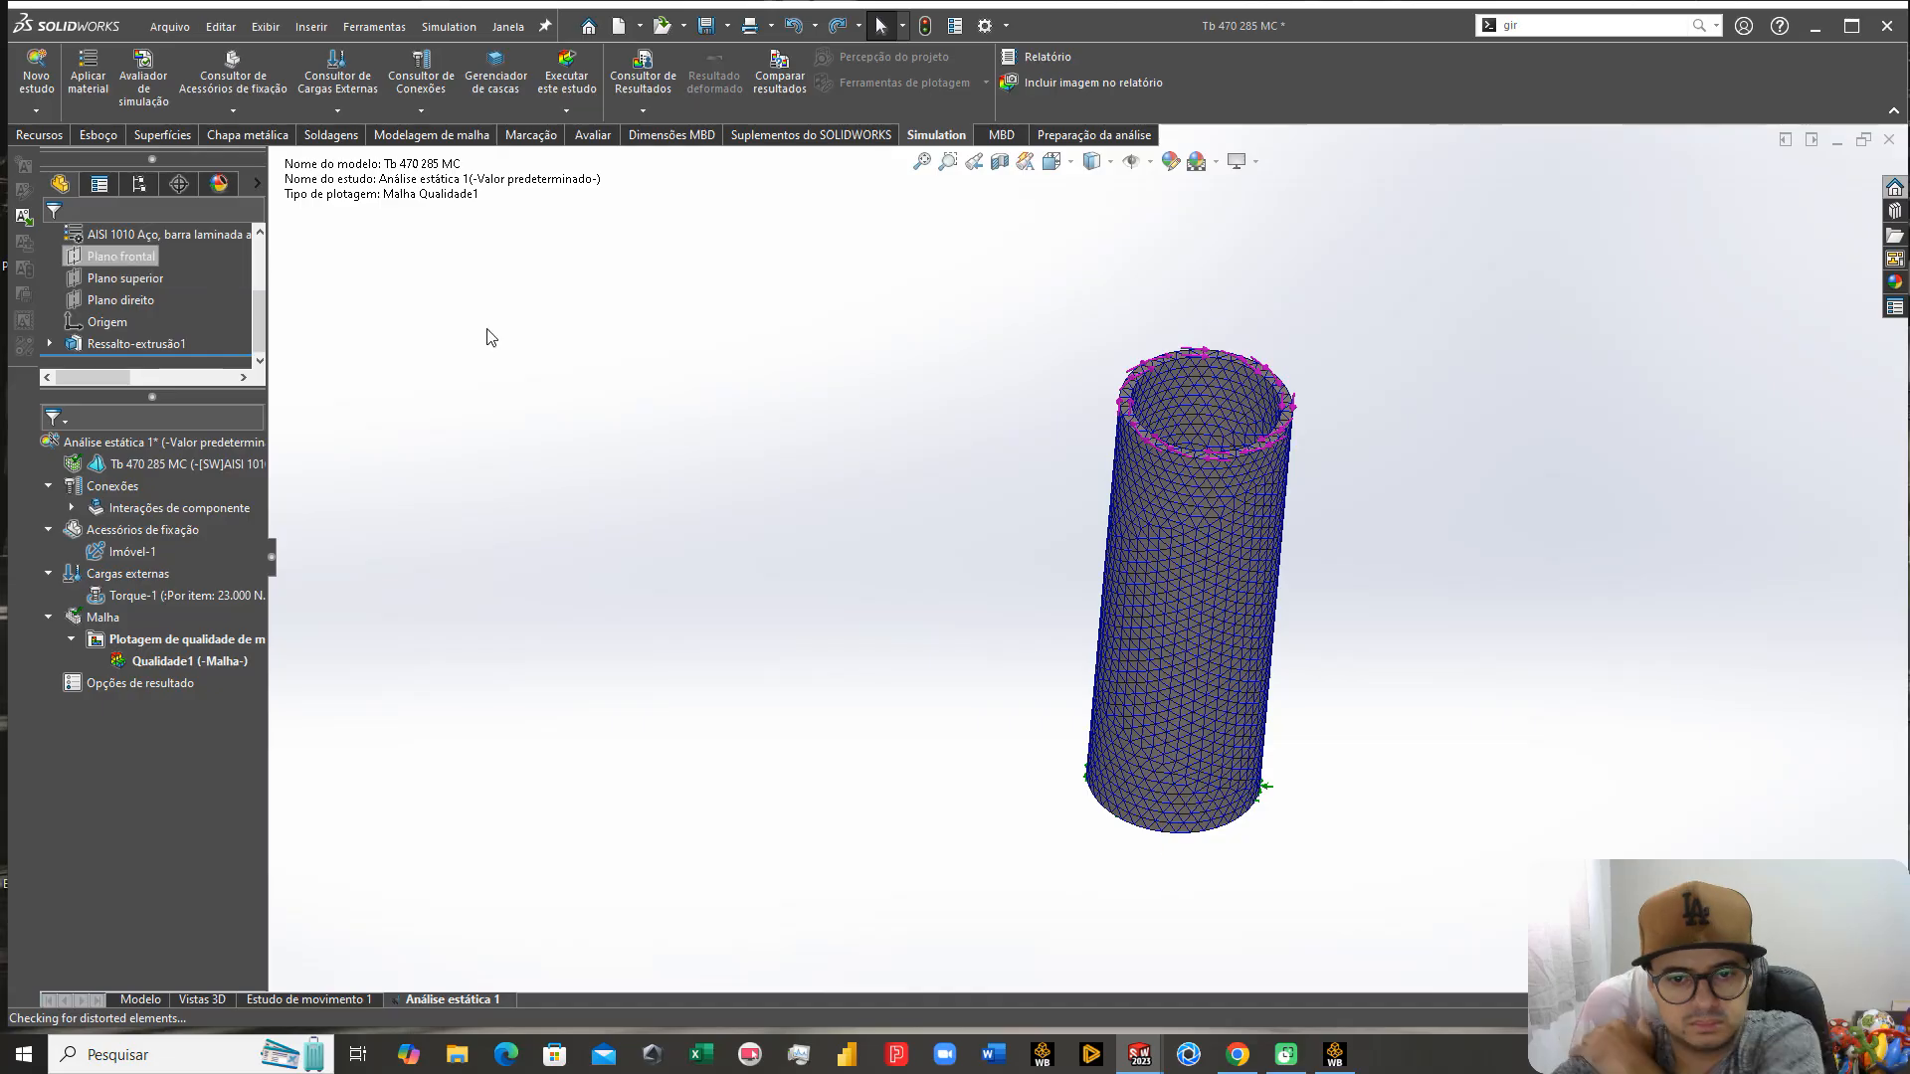
Step: Run the static analysis of the meshed tube
{"action": "scroll", "coordinate": [1194, 418], "scroll_direction": "up", "scroll_amount": 5}
{"action": "key", "text": "ctrl+7"}
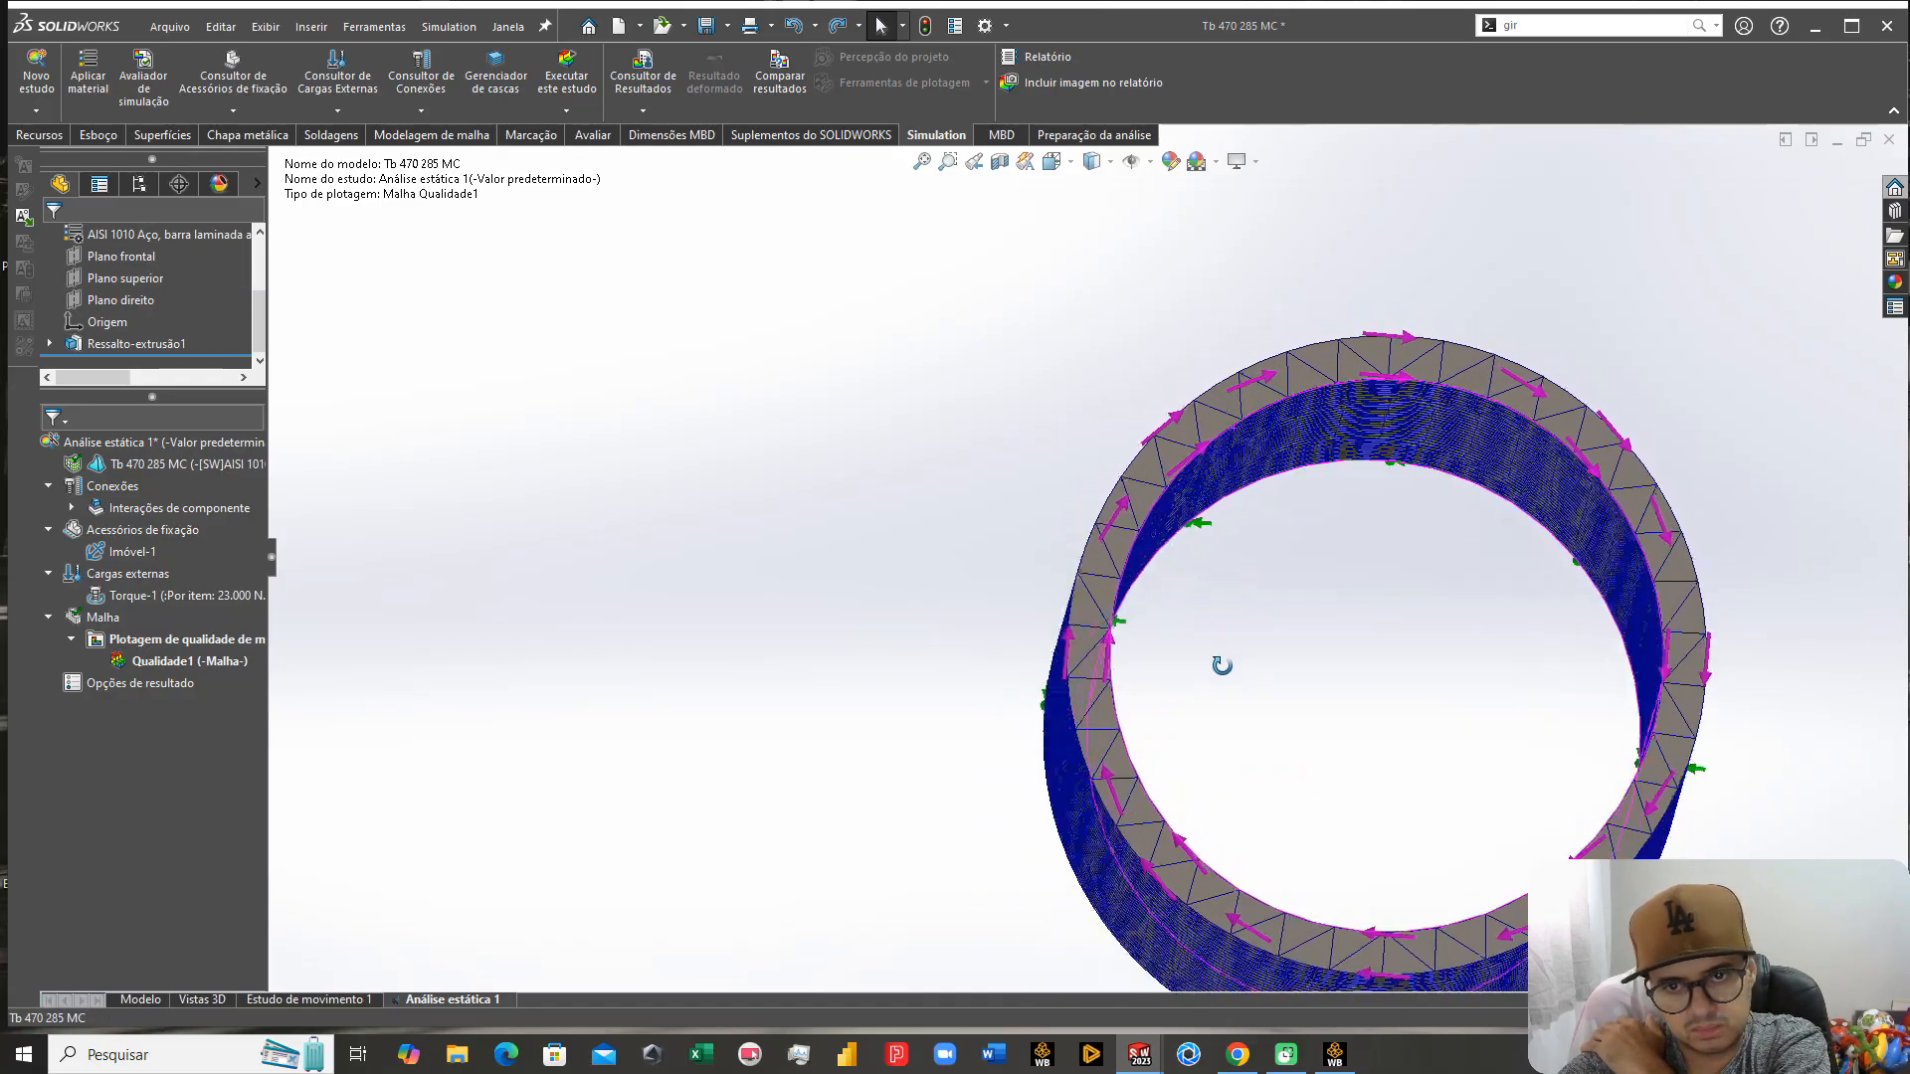
{"action": "right_click", "coordinate": [141, 439]}
{"action": "left_click", "coordinate": [185, 461]}
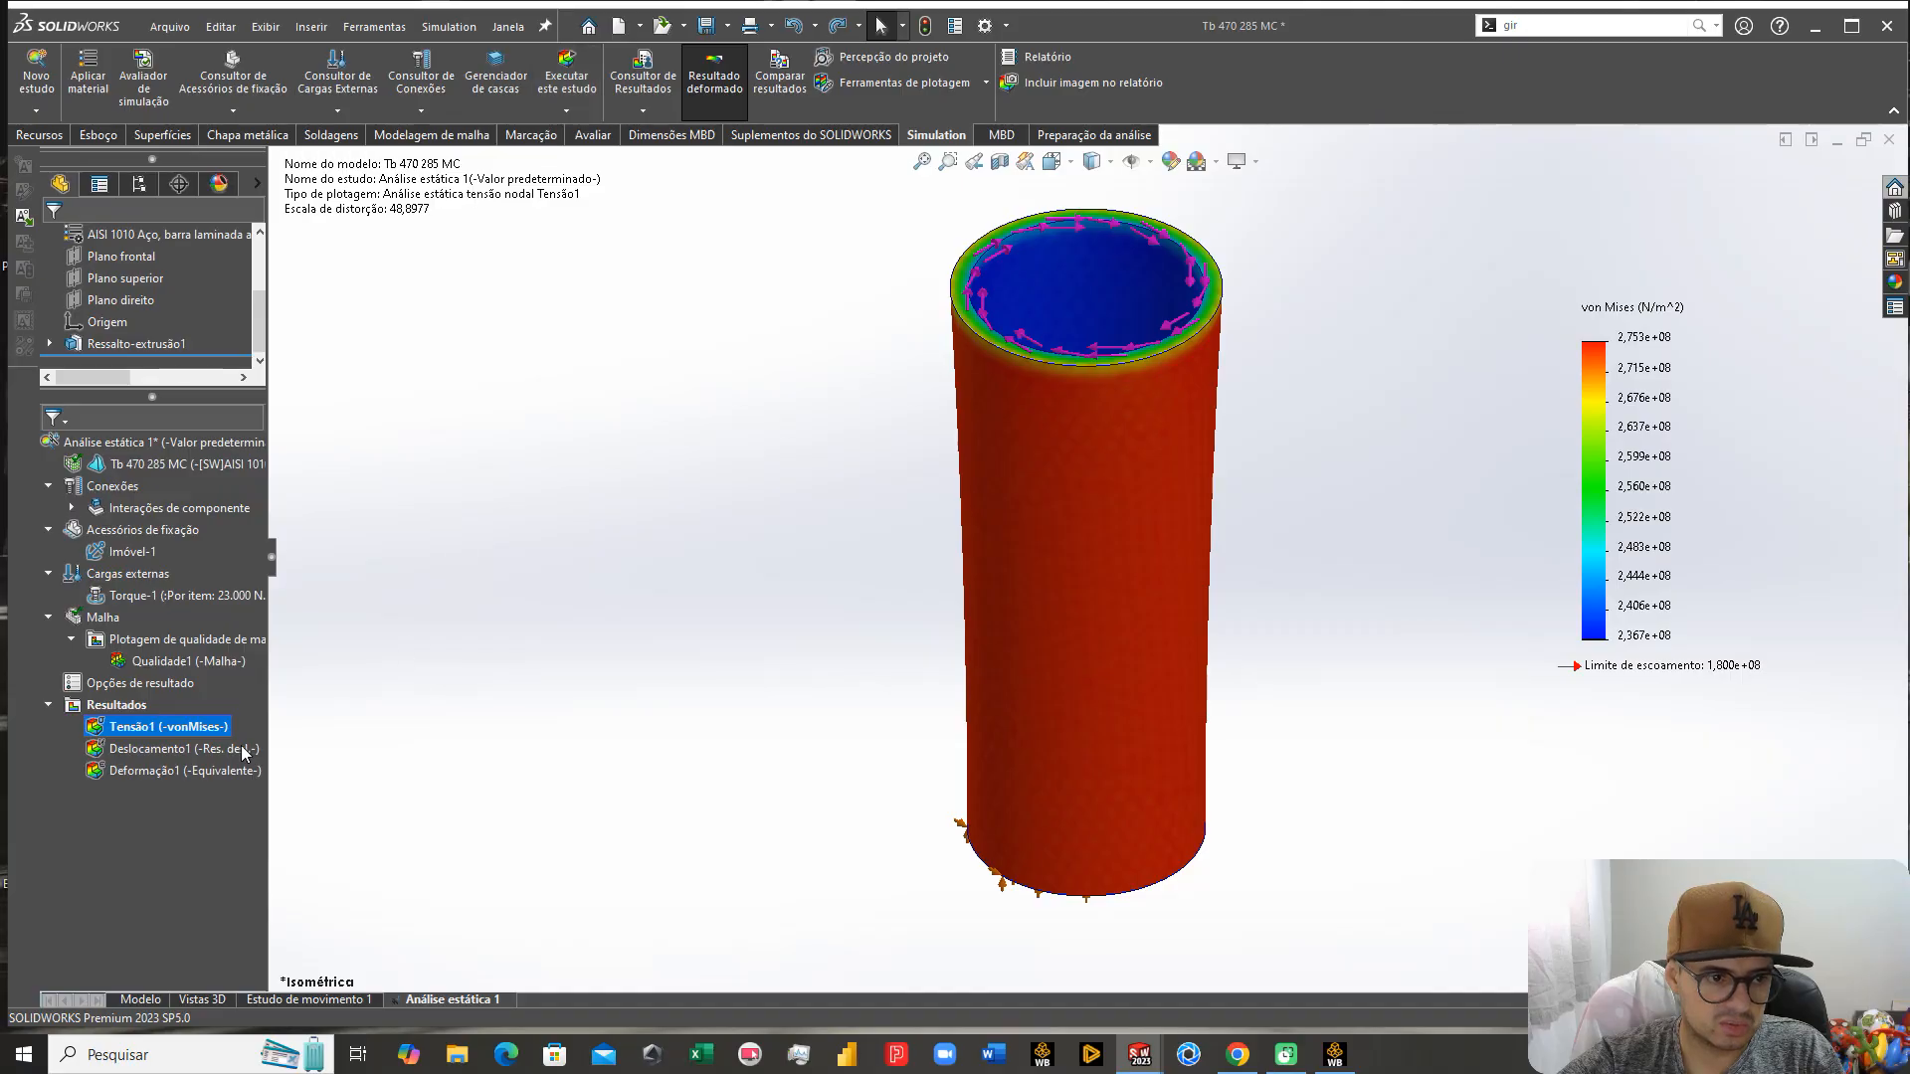
Step: Edit the von Mises stress plot Tensão1 to use N/mm^2 (MPa) units and show the deformed shape at true scale
{"action": "right_click", "coordinate": [156, 736]}
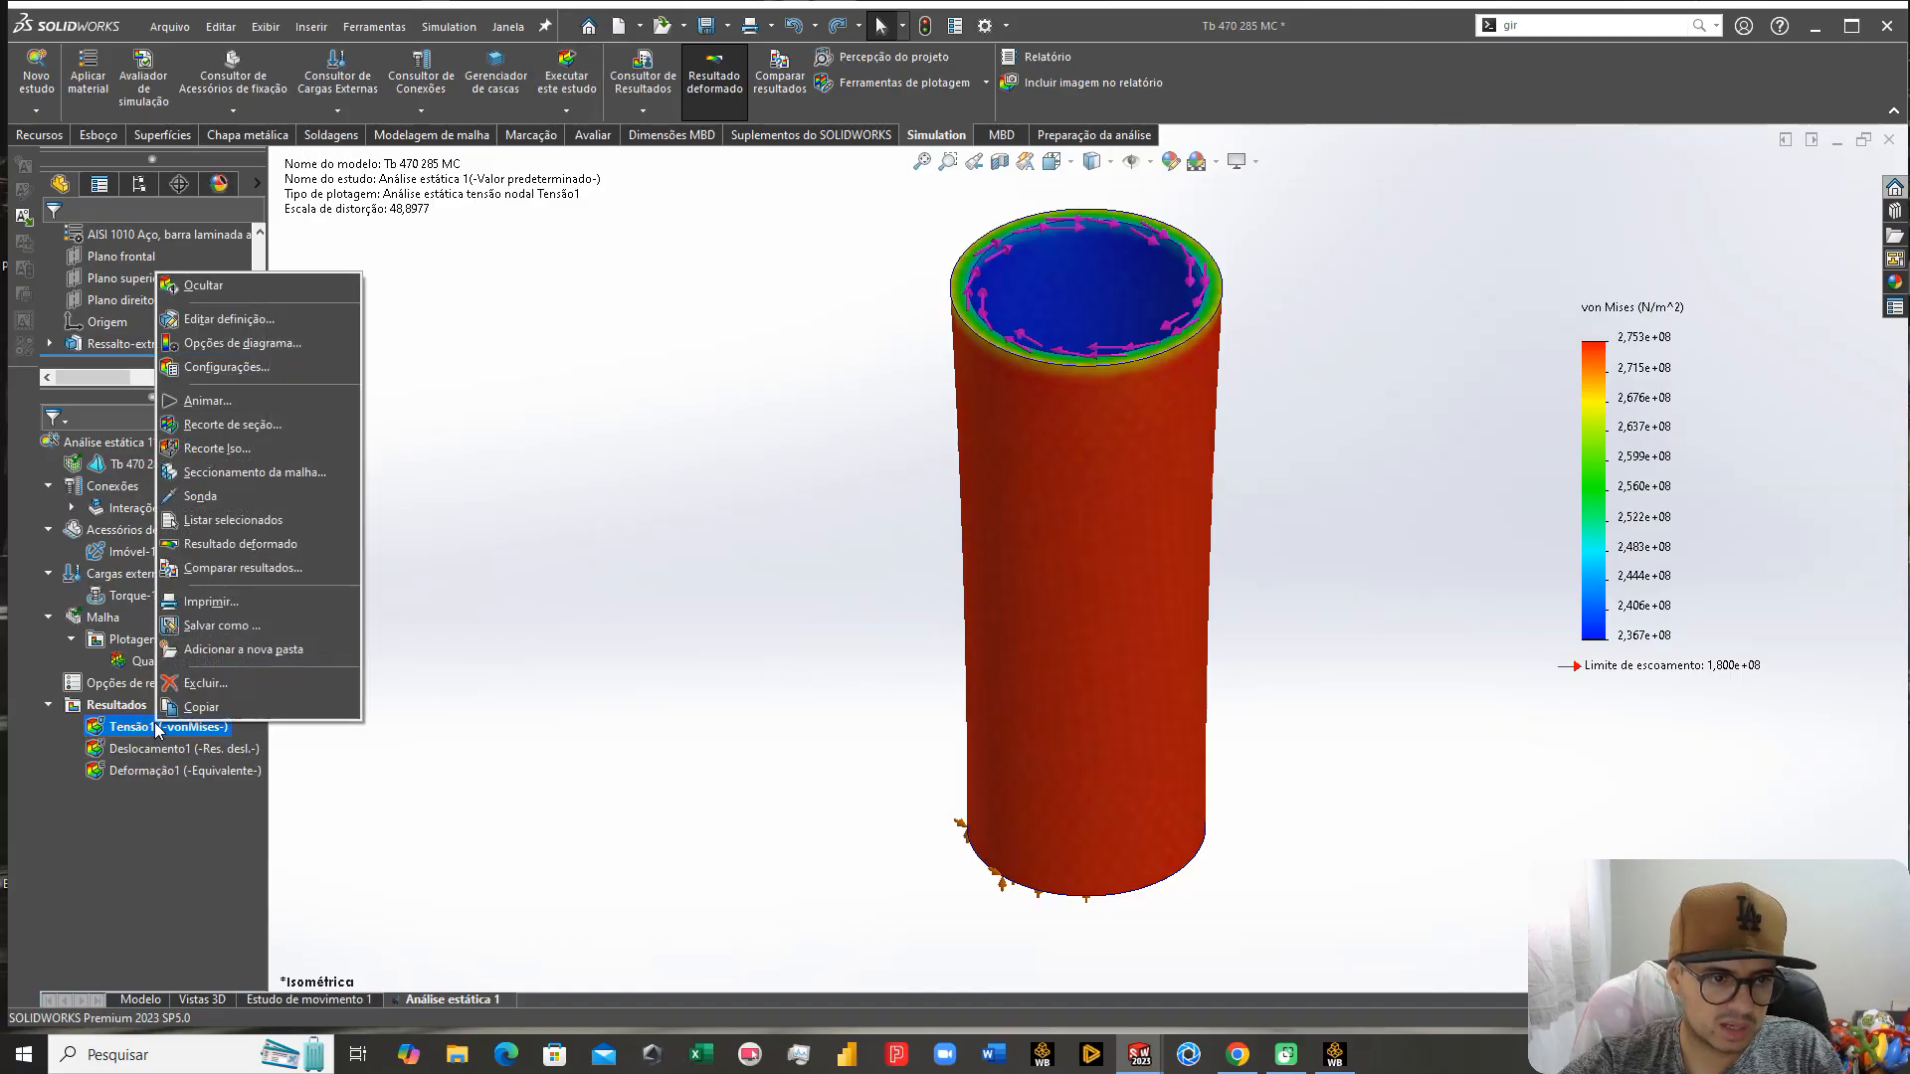
{"action": "left_click", "coordinate": [238, 316]}
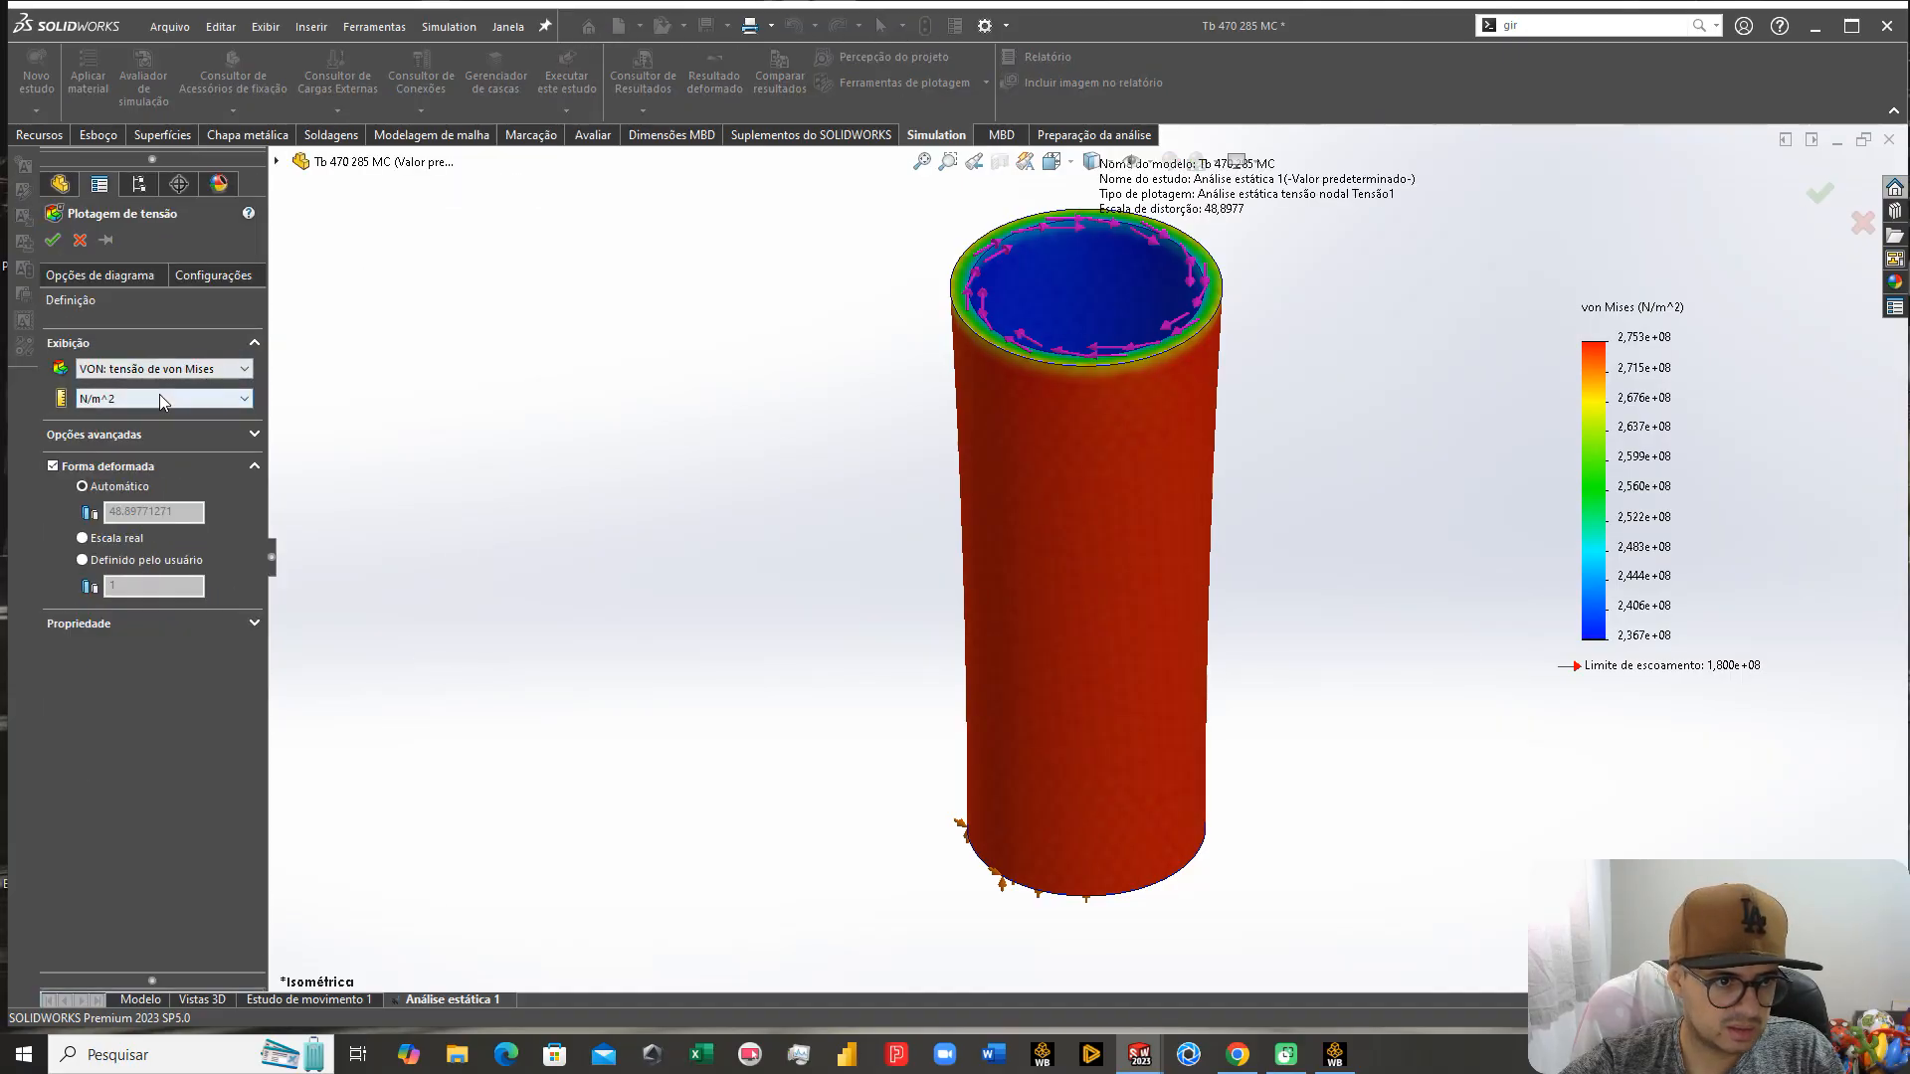
{"action": "left_click", "coordinate": [159, 398]}
{"action": "left_click", "coordinate": [146, 454]}
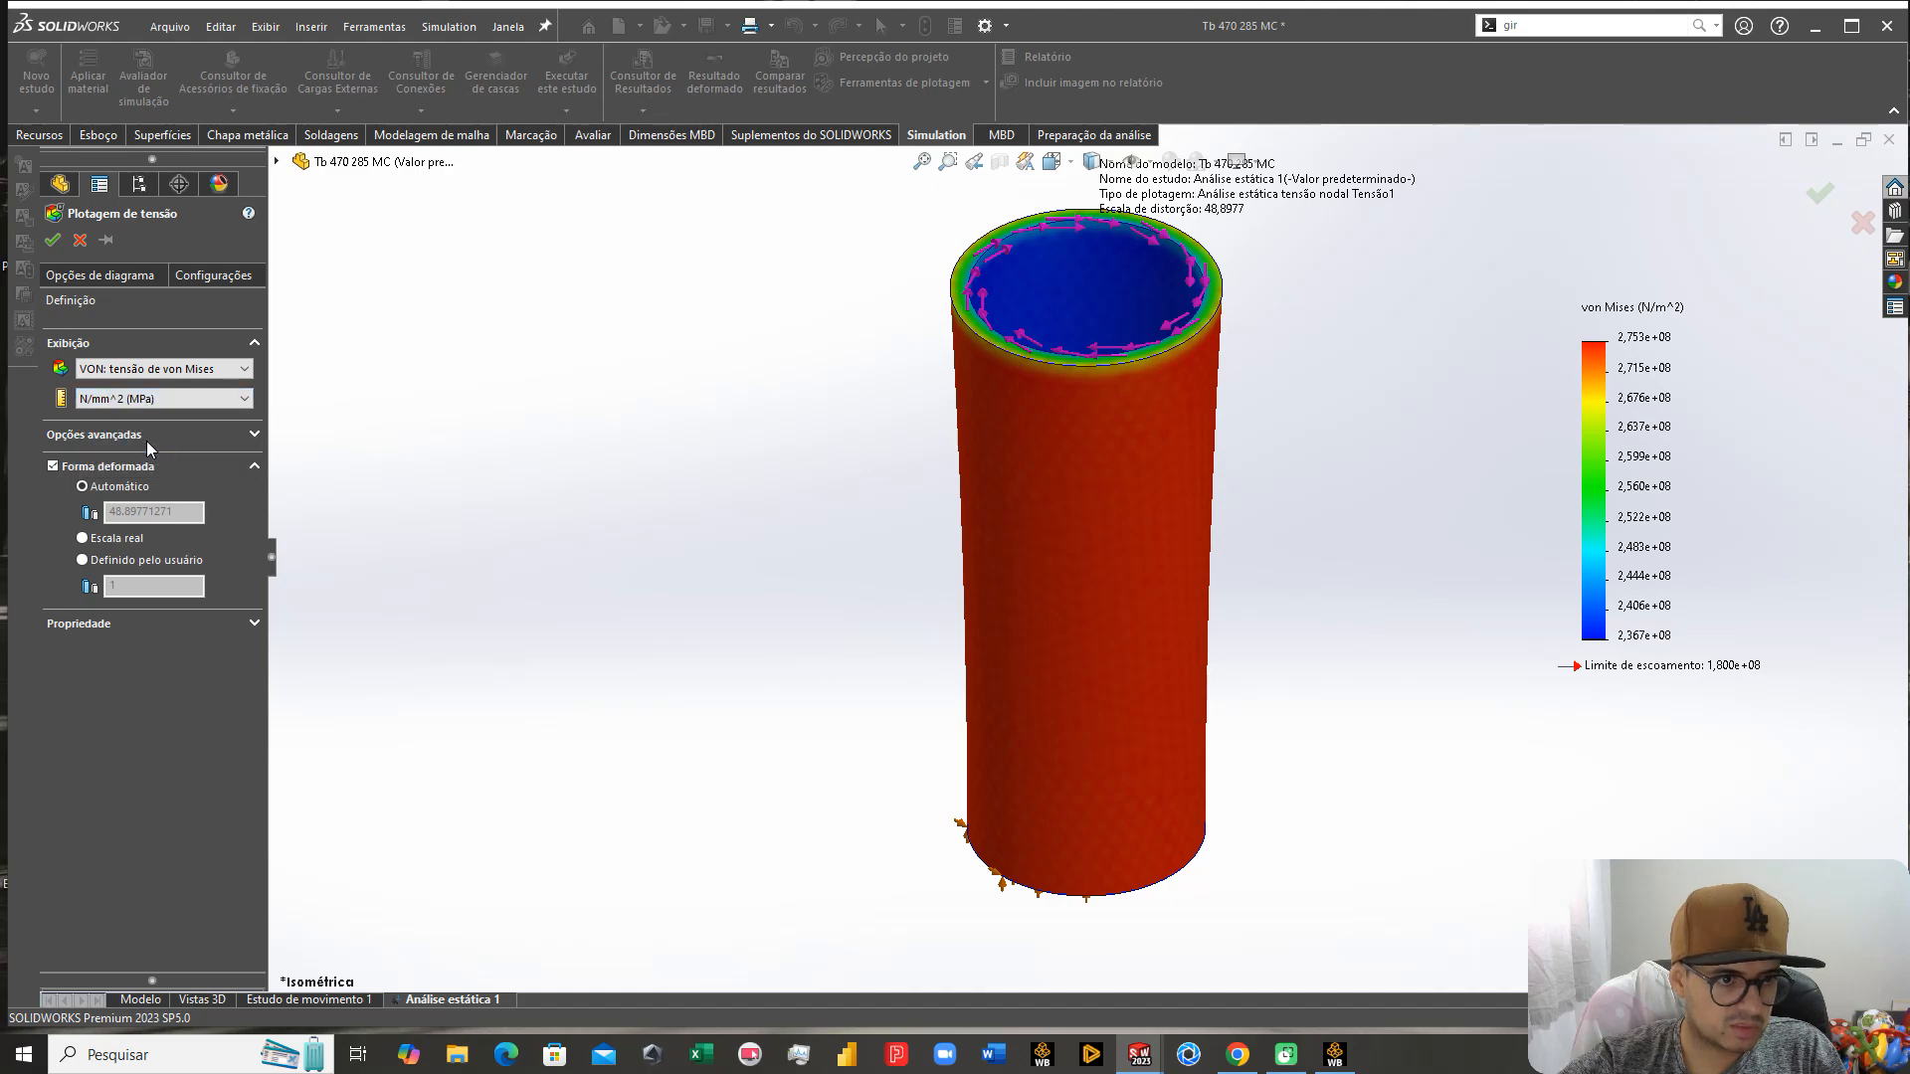
{"action": "left_click", "coordinate": [146, 434]}
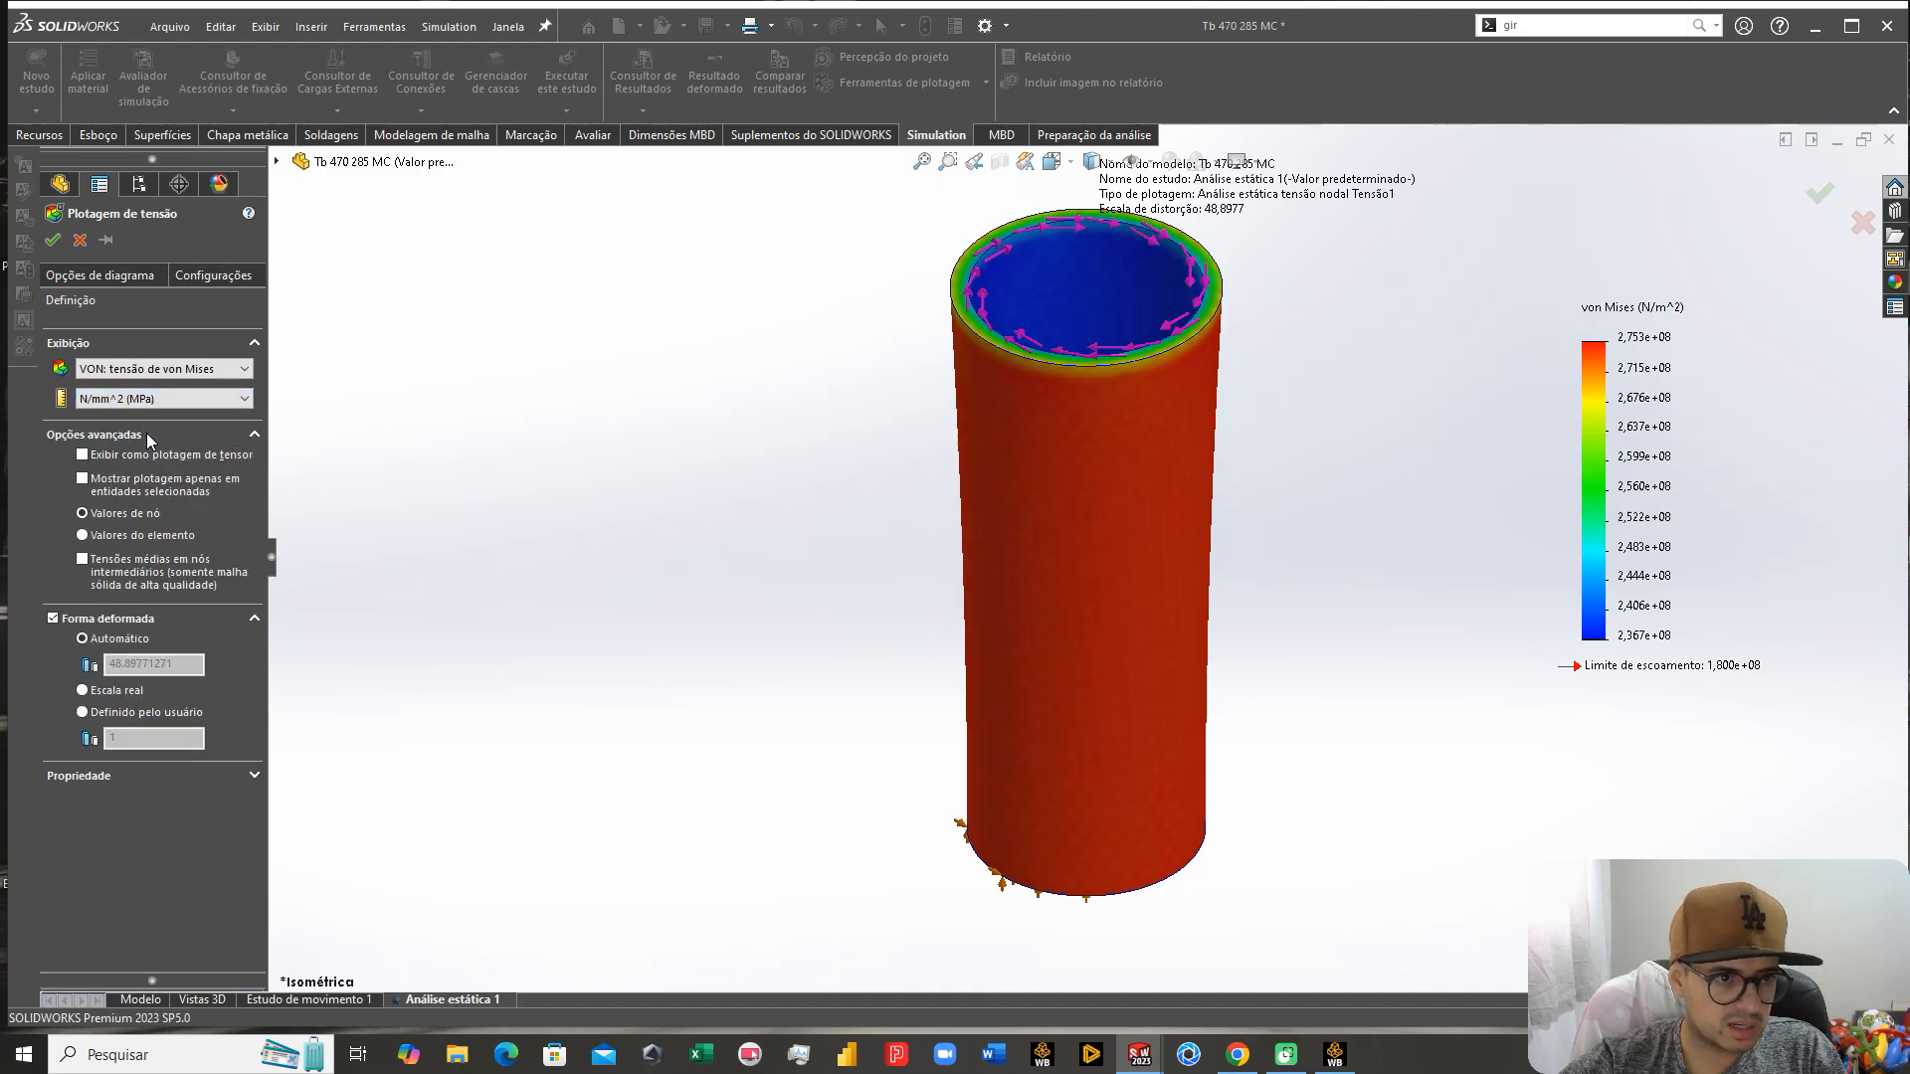
{"action": "left_click", "coordinate": [81, 691]}
Step: Set the stress plot legend's number format to floating and accept the plot settings
{"action": "left_click", "coordinate": [89, 276]}
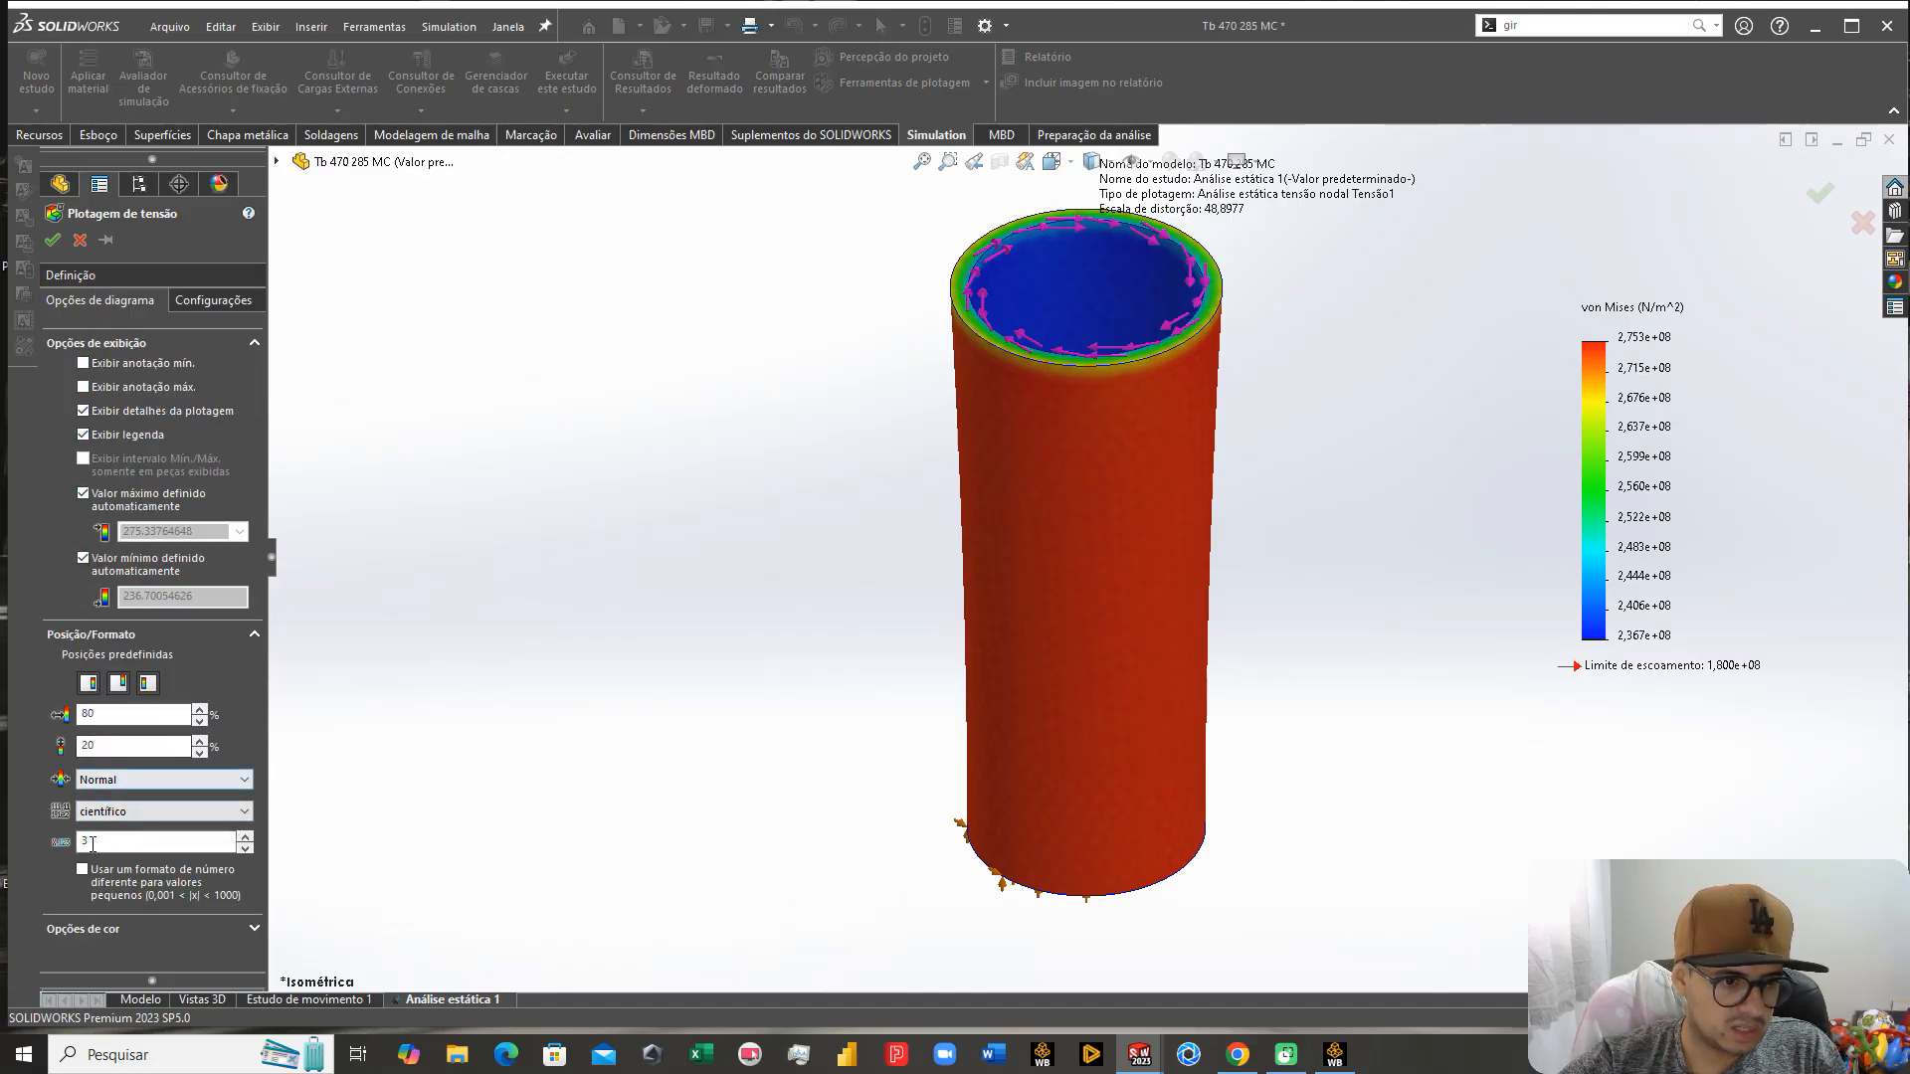
{"action": "left_click", "coordinate": [144, 812]}
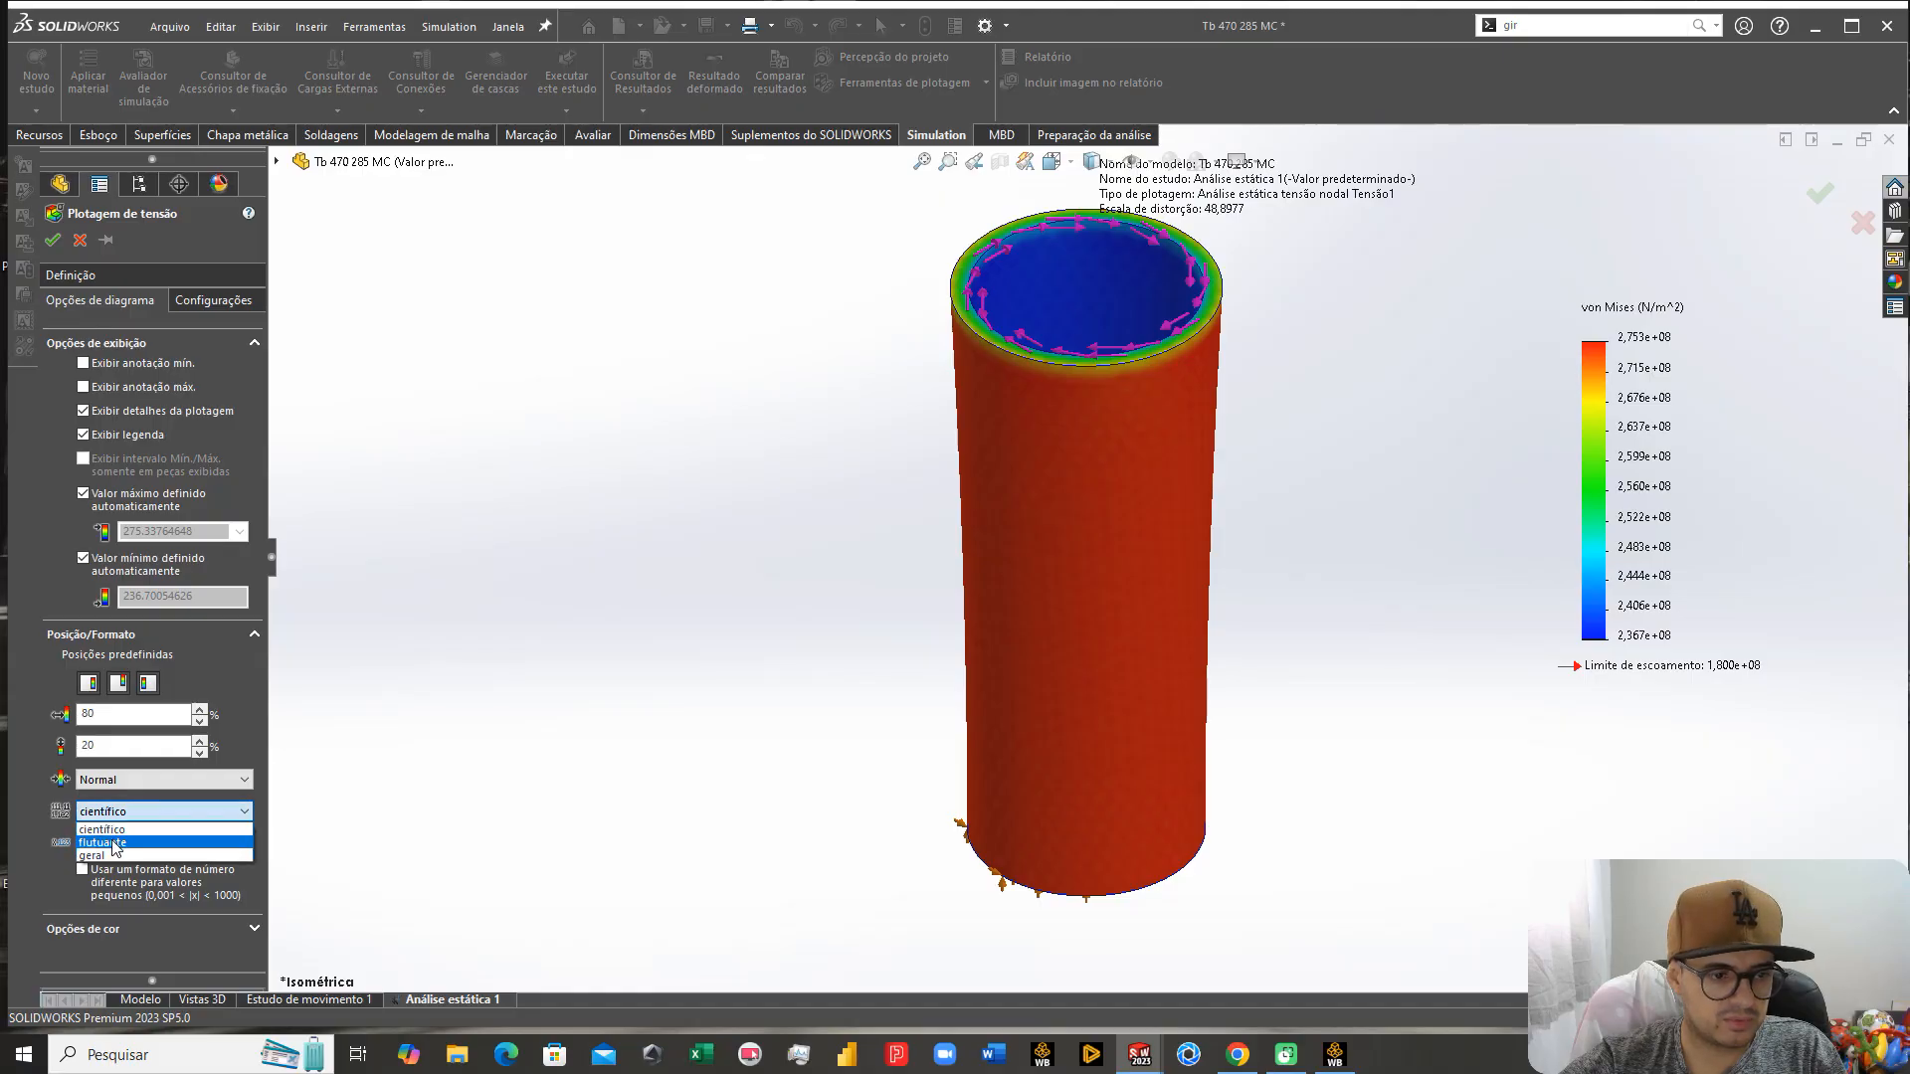
{"action": "left_click", "coordinate": [104, 843]}
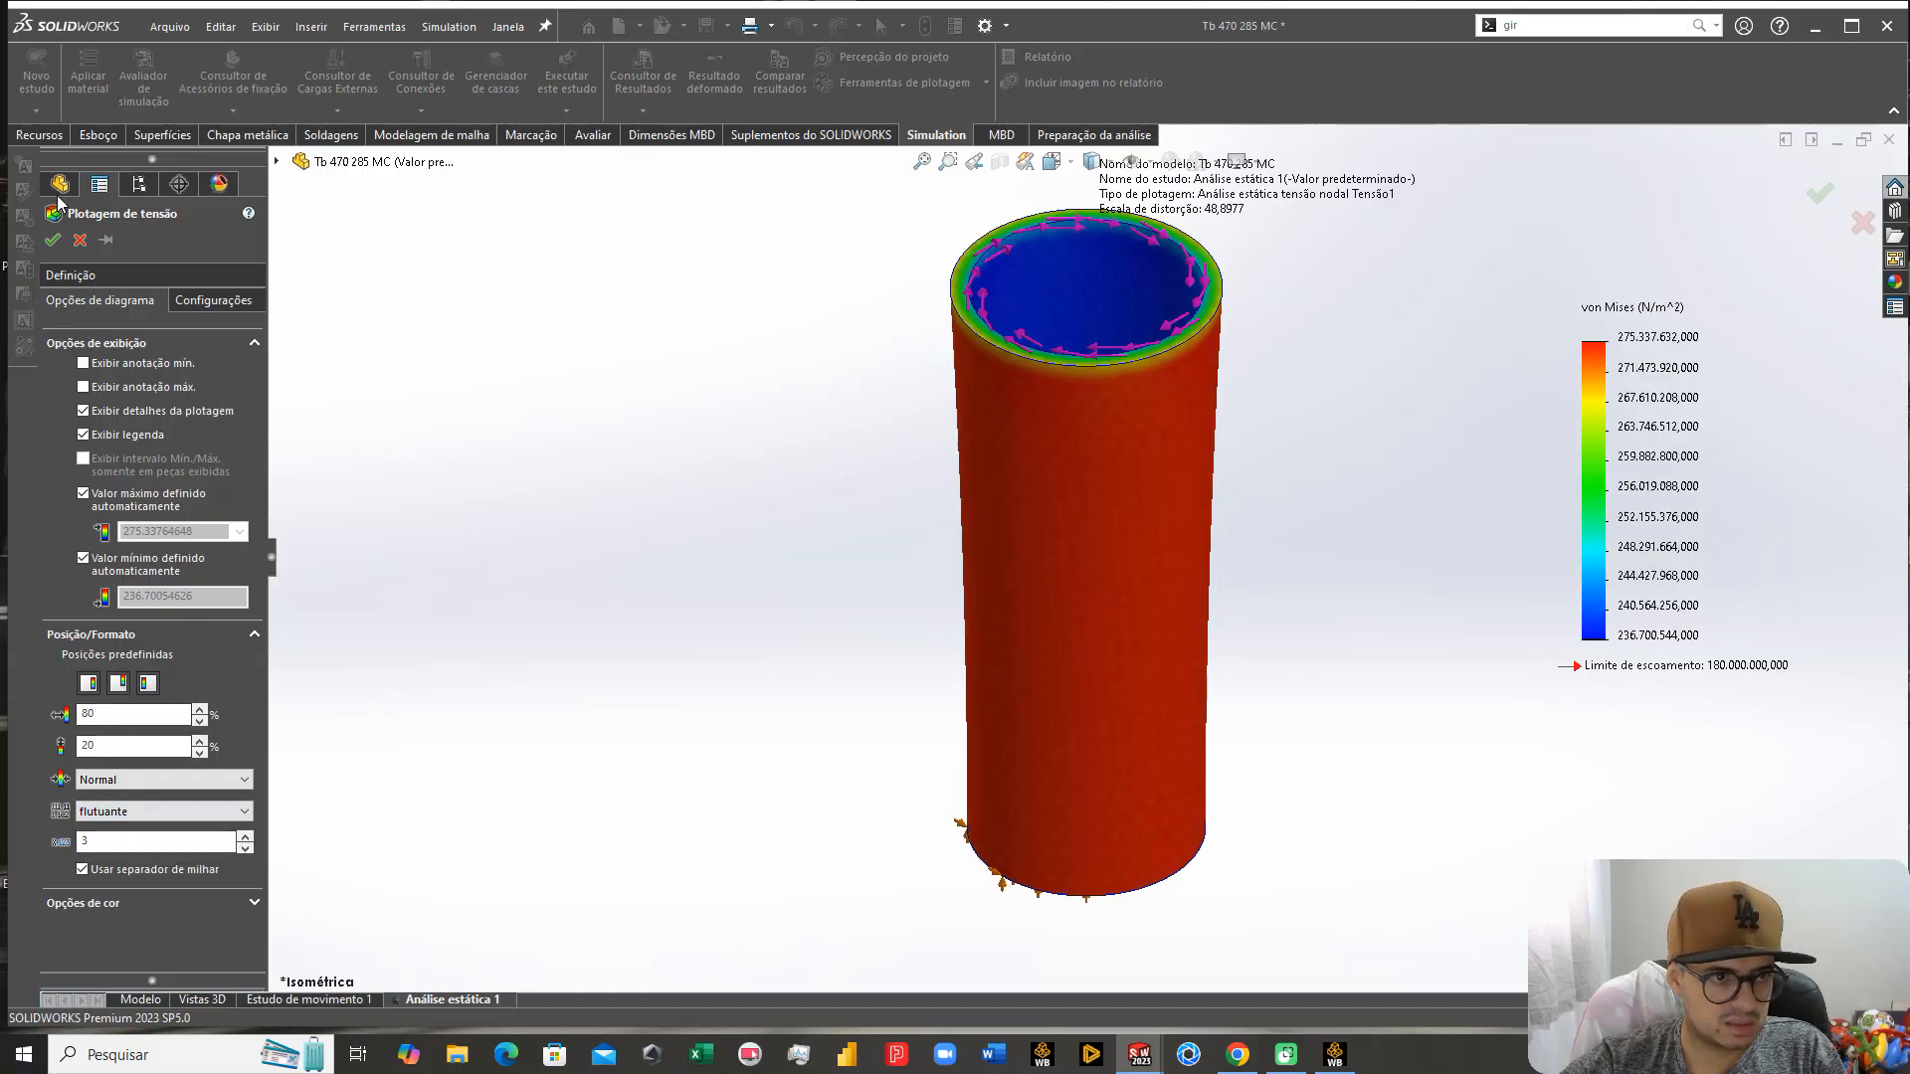
{"action": "mouse_move", "coordinate": [56, 249]}
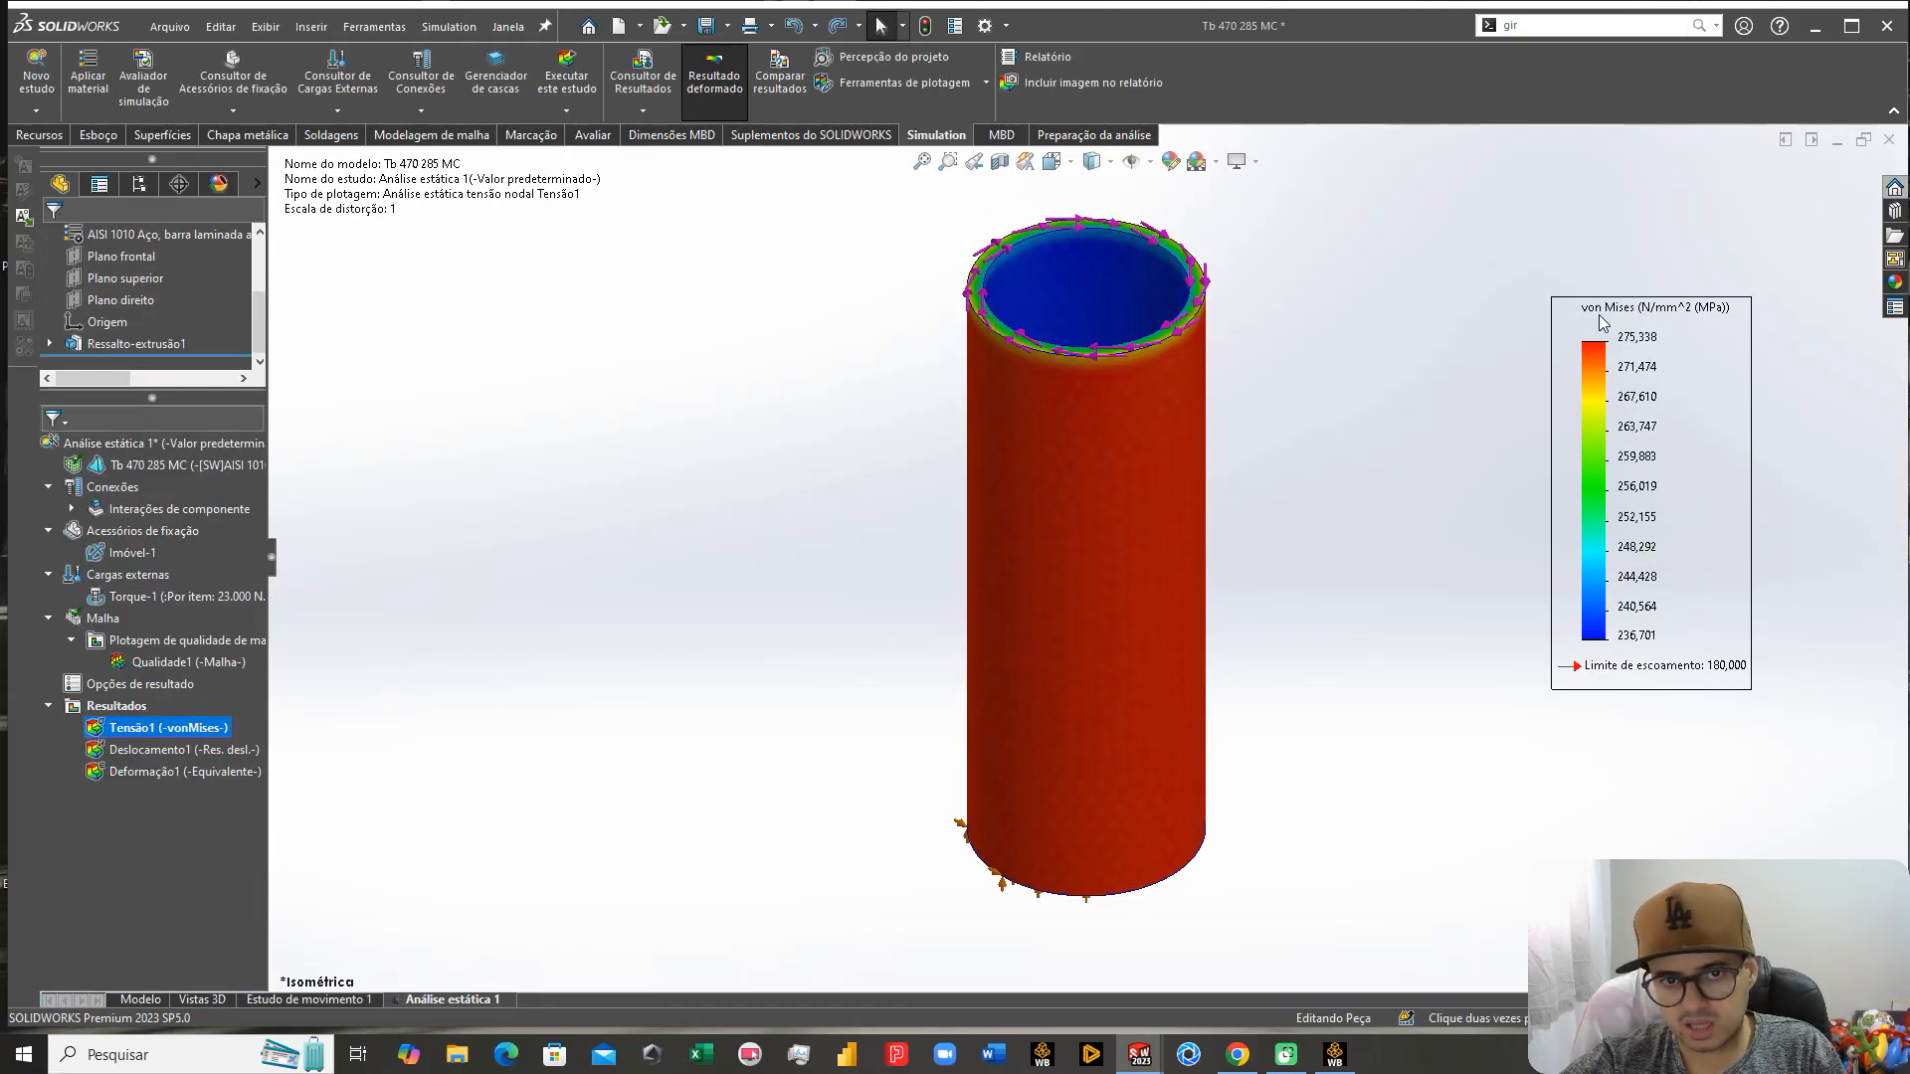
Step: Compare the tube's stress with the Tensão2 plot of Análise estática 1 in the CARDAN 1200 assembly, and return to the Tb 470 285 MC part
{"action": "middle_click_drag", "start_coordinate": [1344, 609], "coordinate": [1283, 724]}
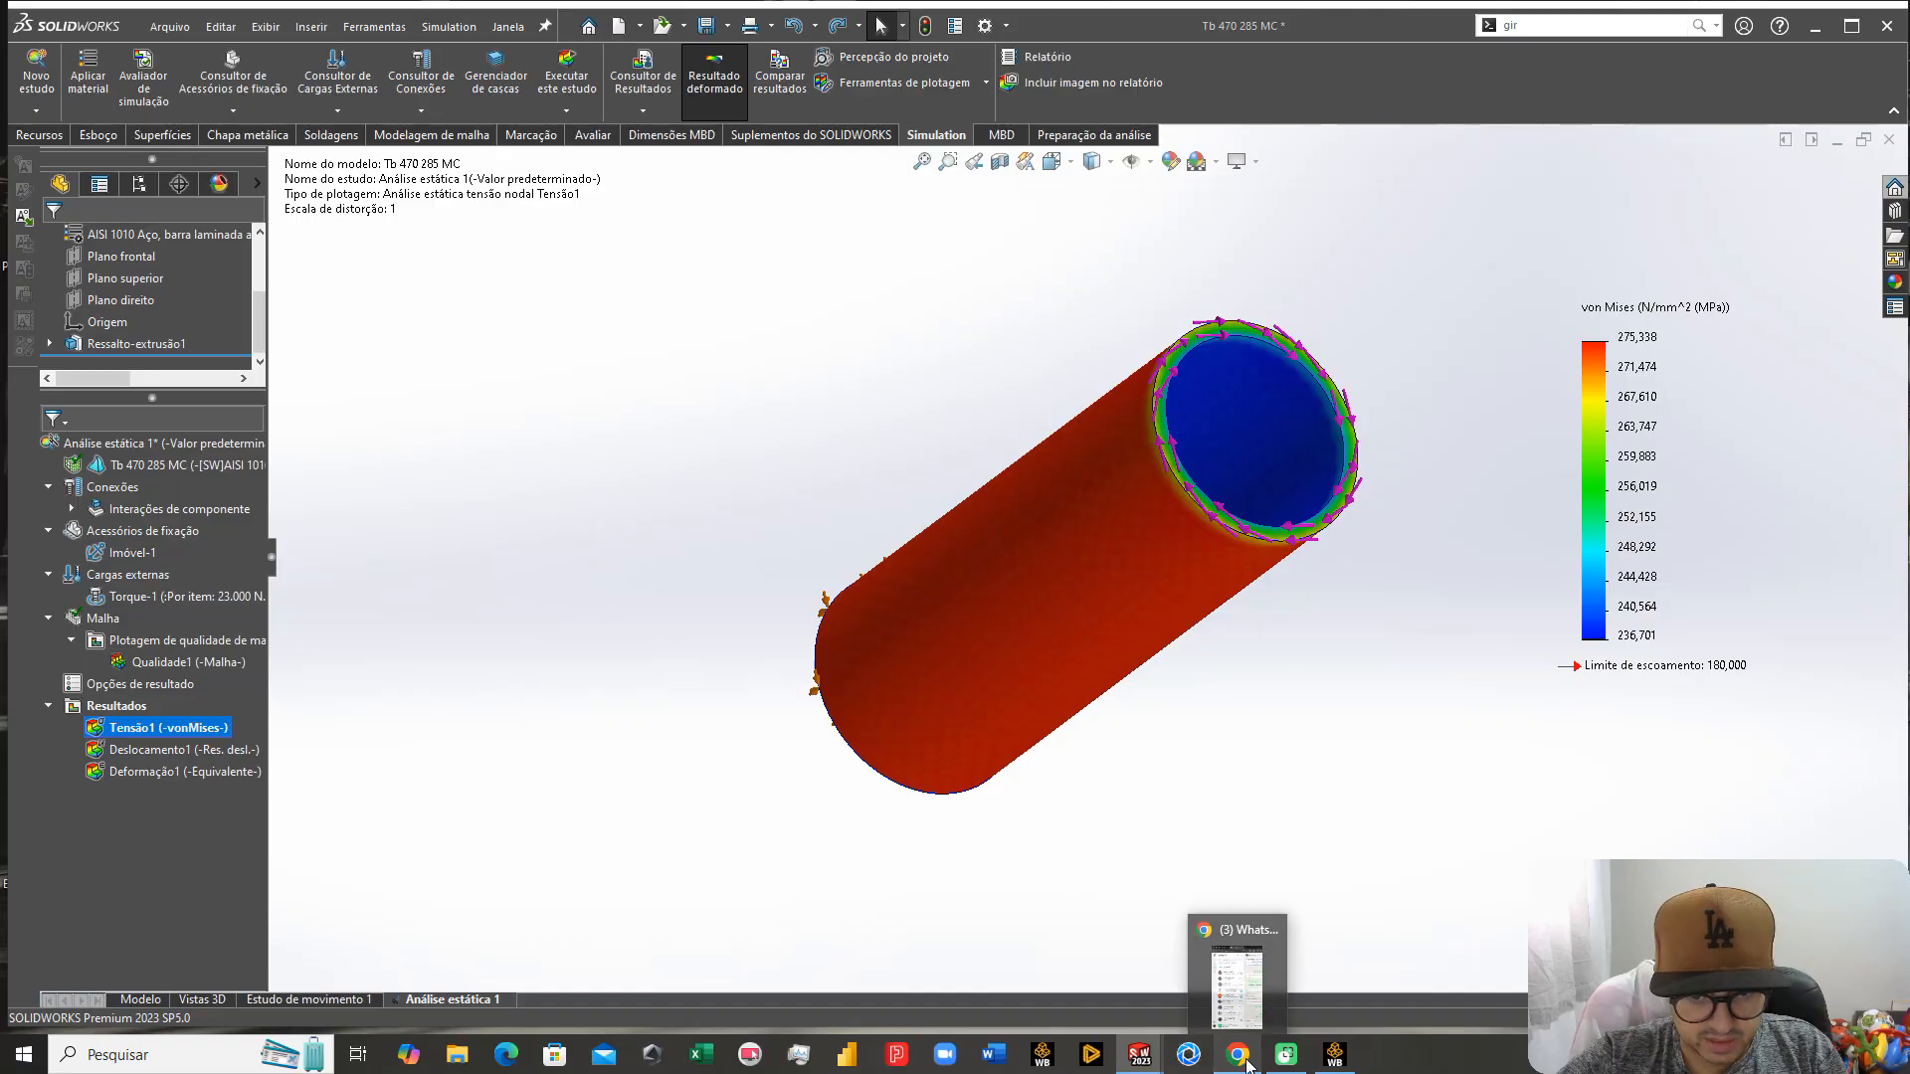
{"action": "mouse_move", "coordinate": [1140, 1054]}
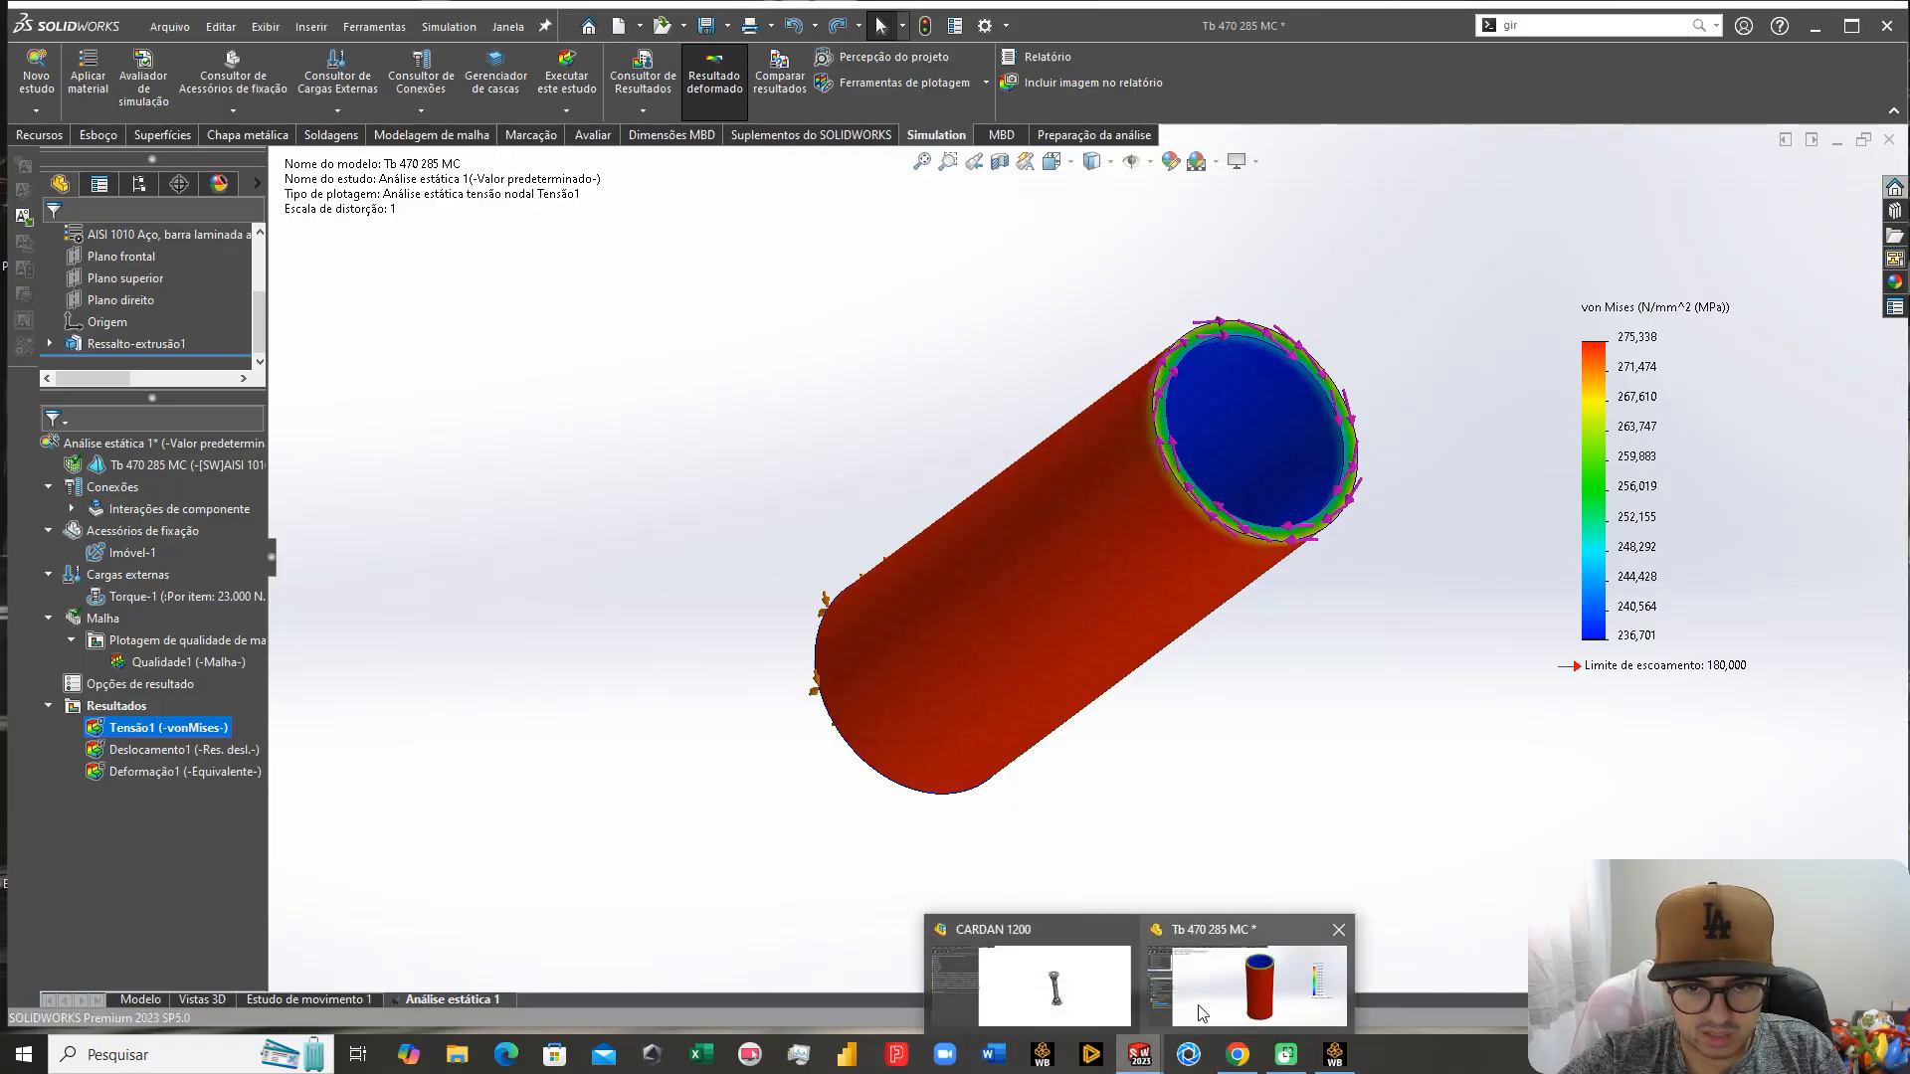
{"action": "left_click", "coordinate": [997, 1010]}
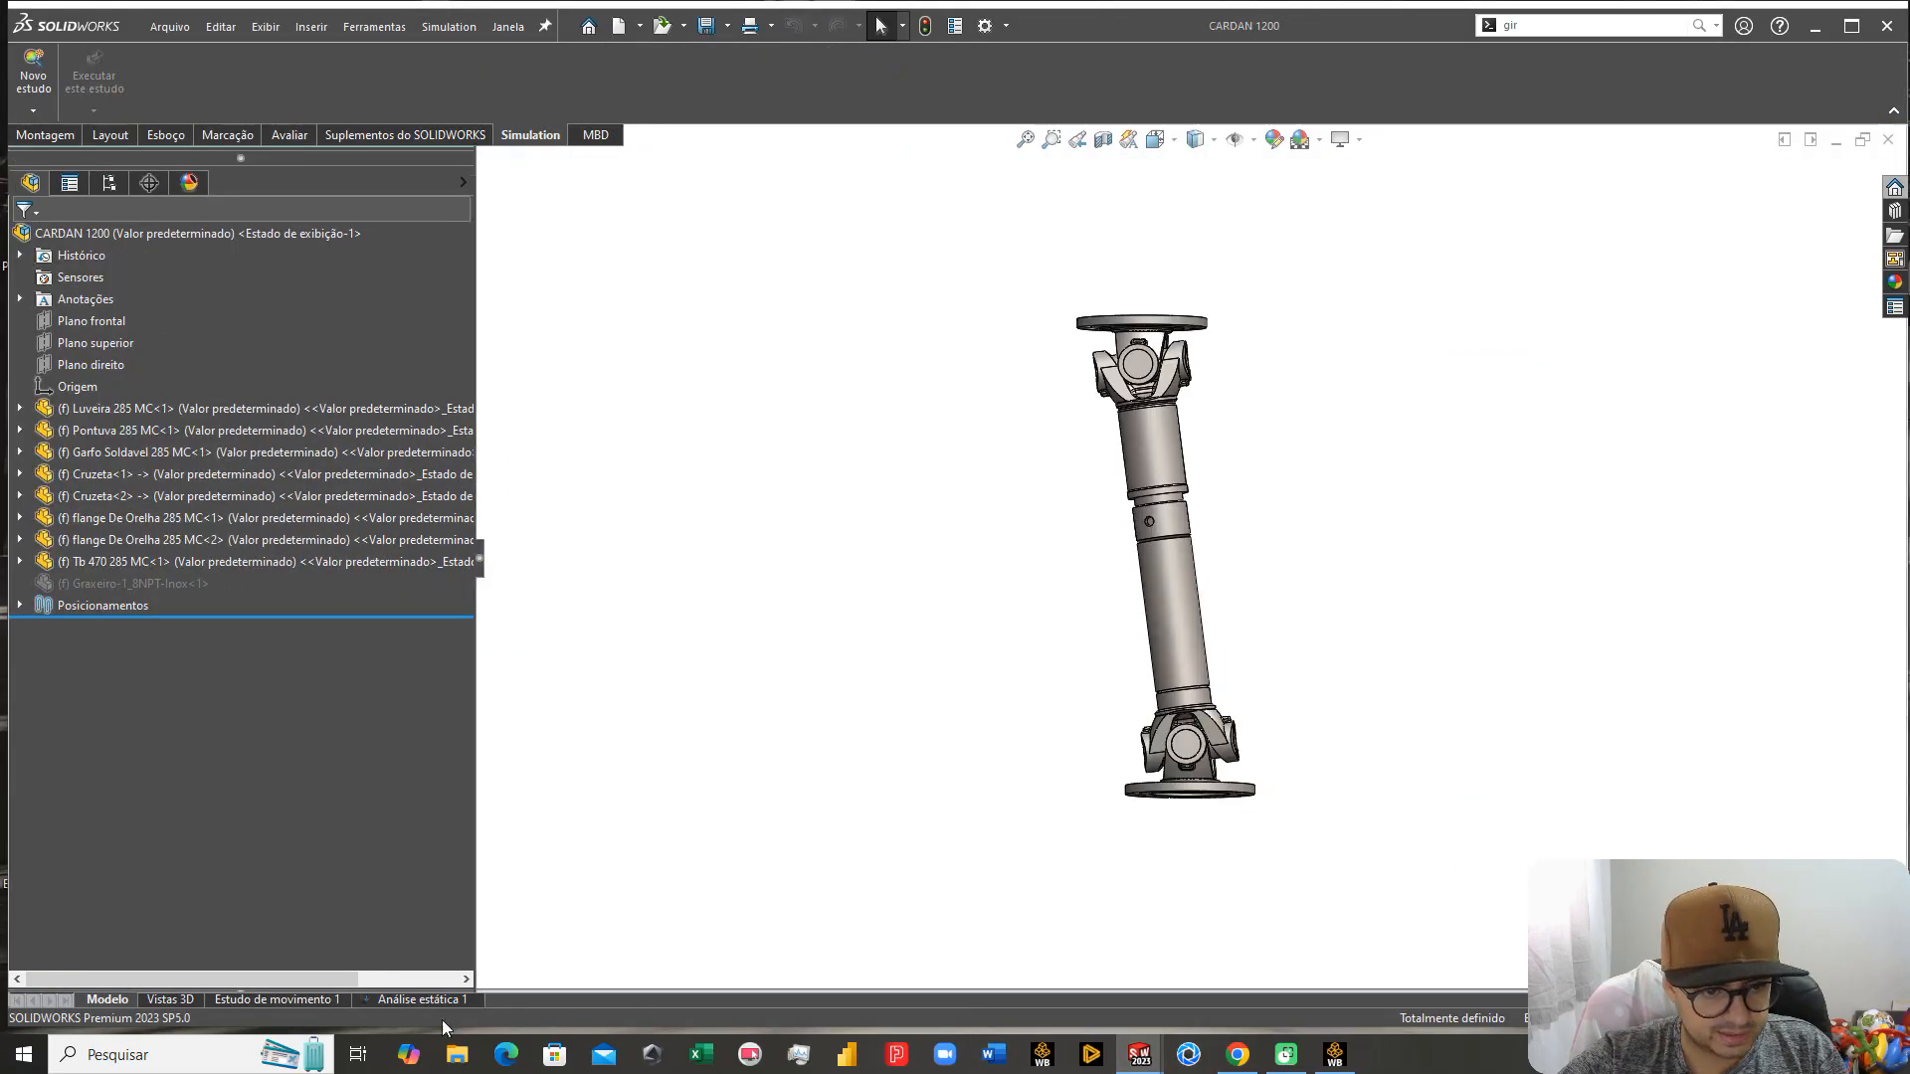
{"action": "left_click", "coordinate": [423, 1001]}
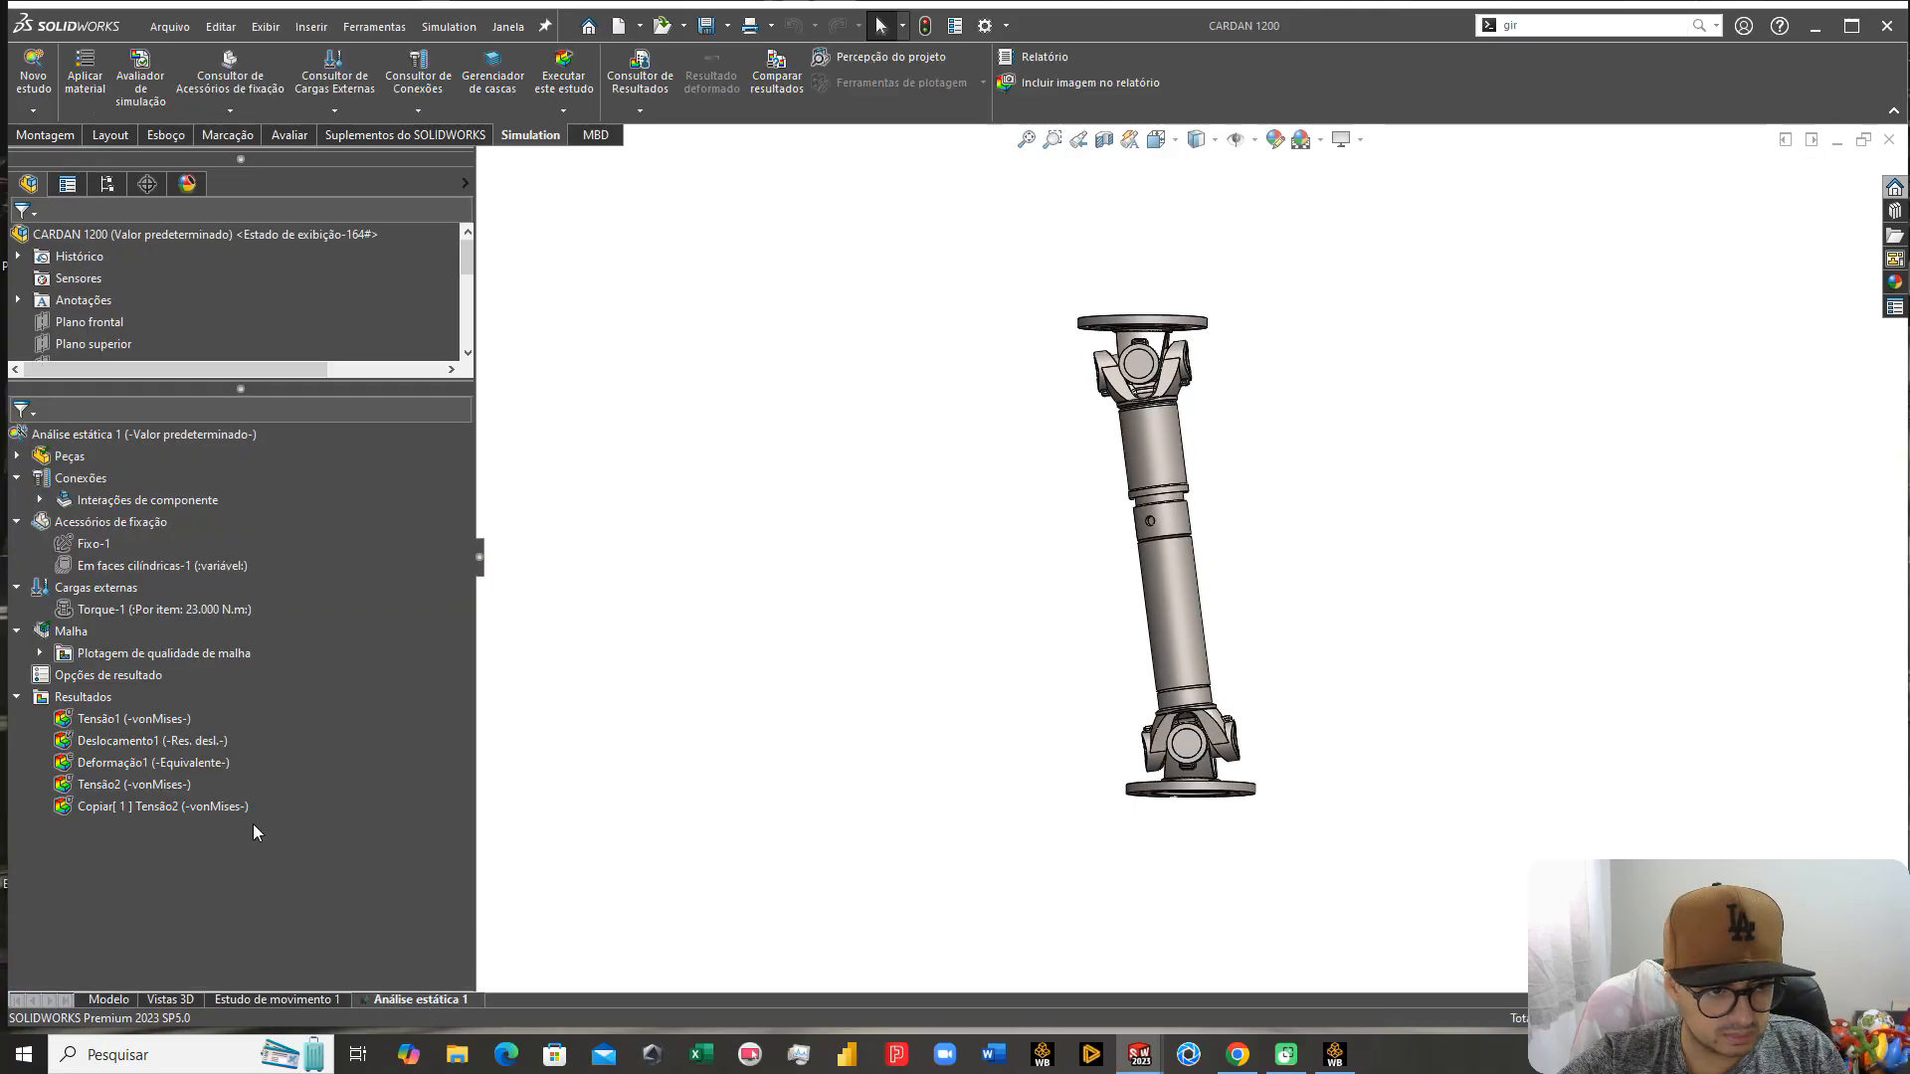
{"action": "double_click", "coordinate": [157, 782]}
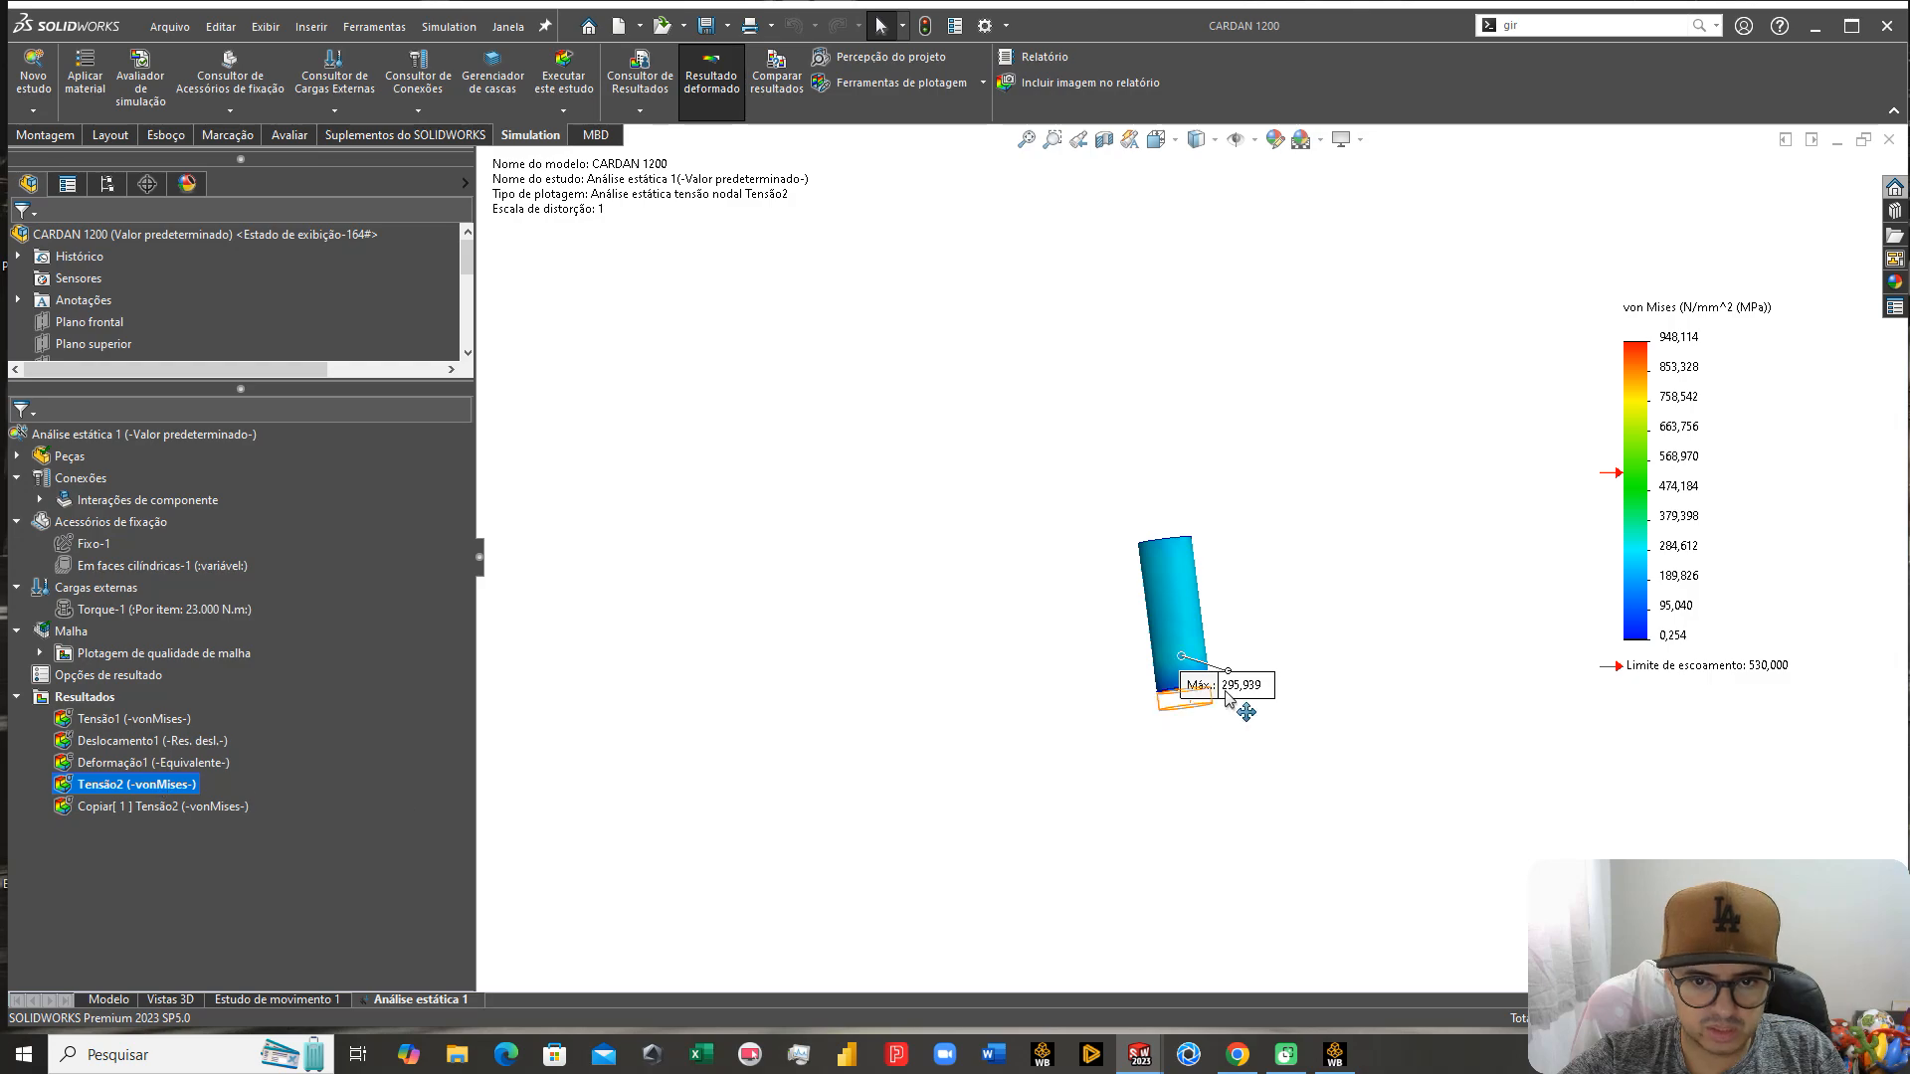
{"action": "mouse_move", "coordinate": [1139, 1055]}
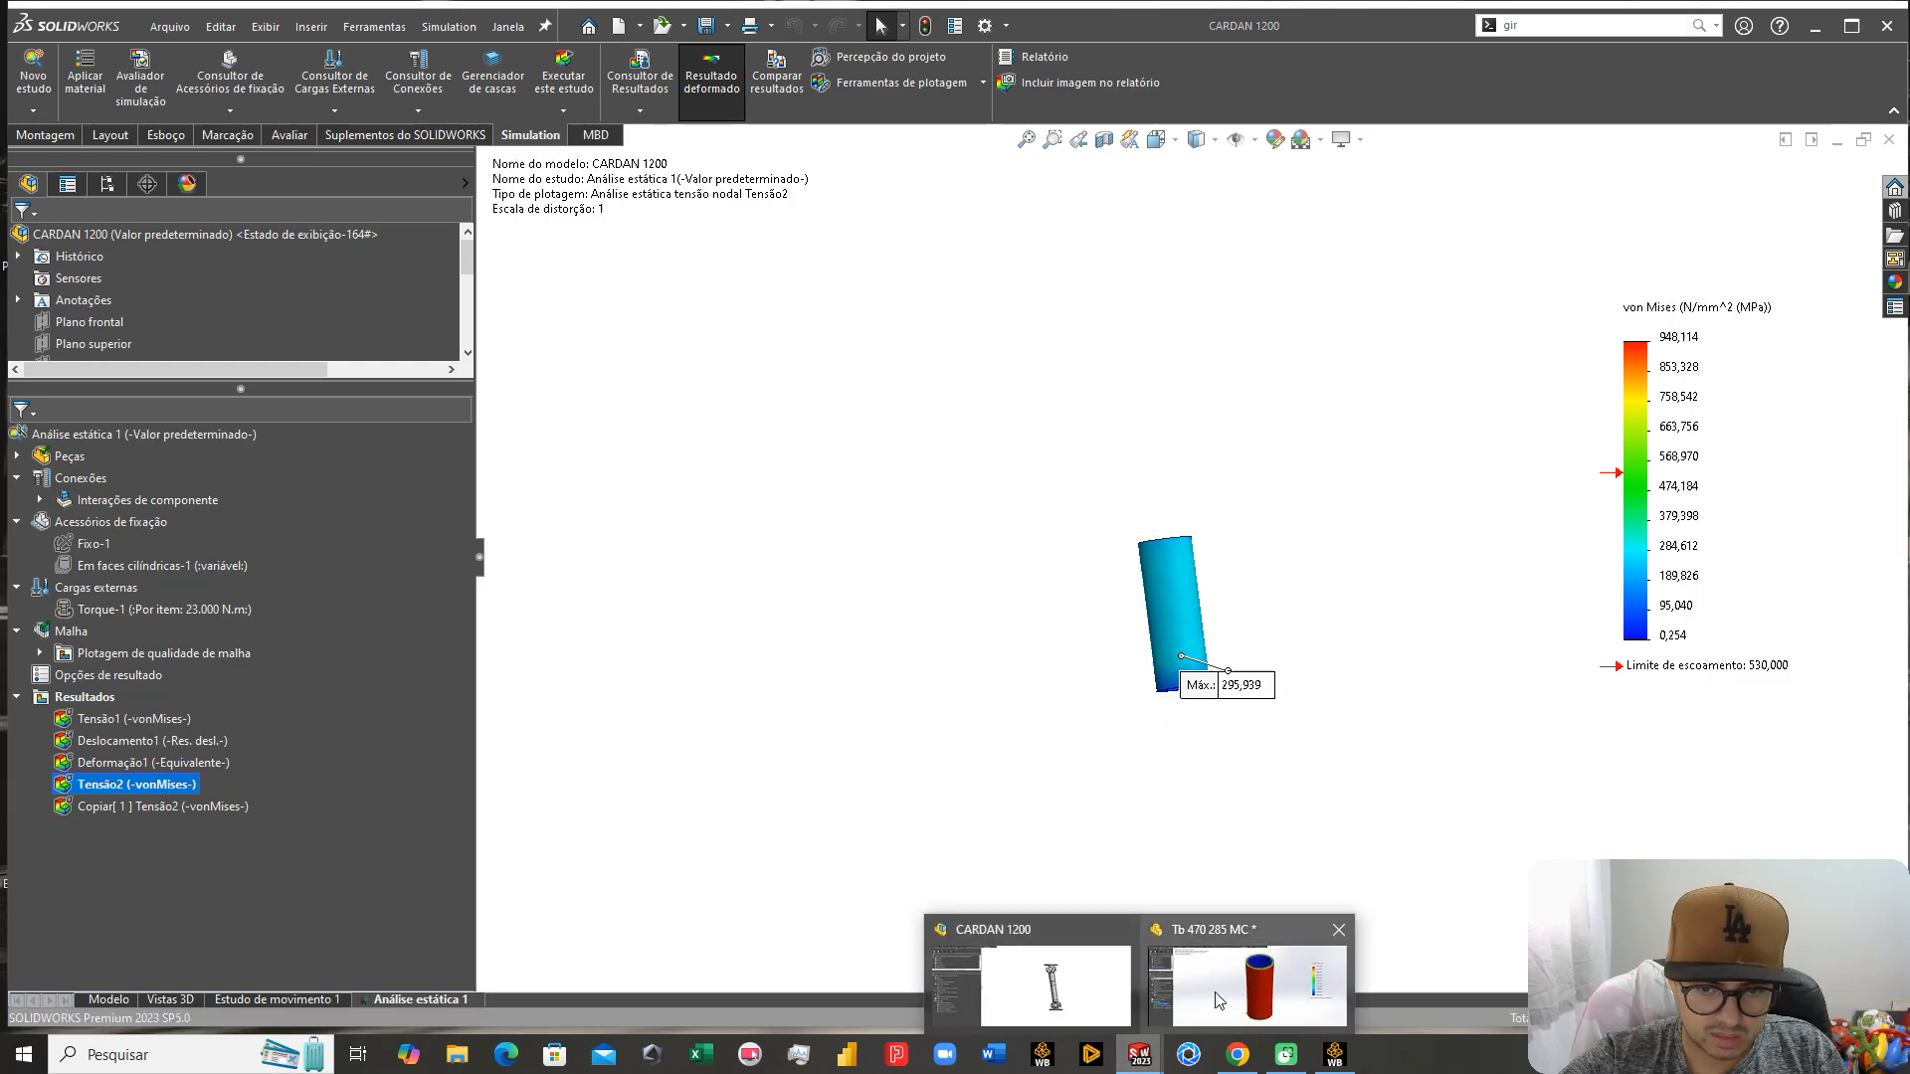
{"action": "left_click", "coordinate": [1223, 990]}
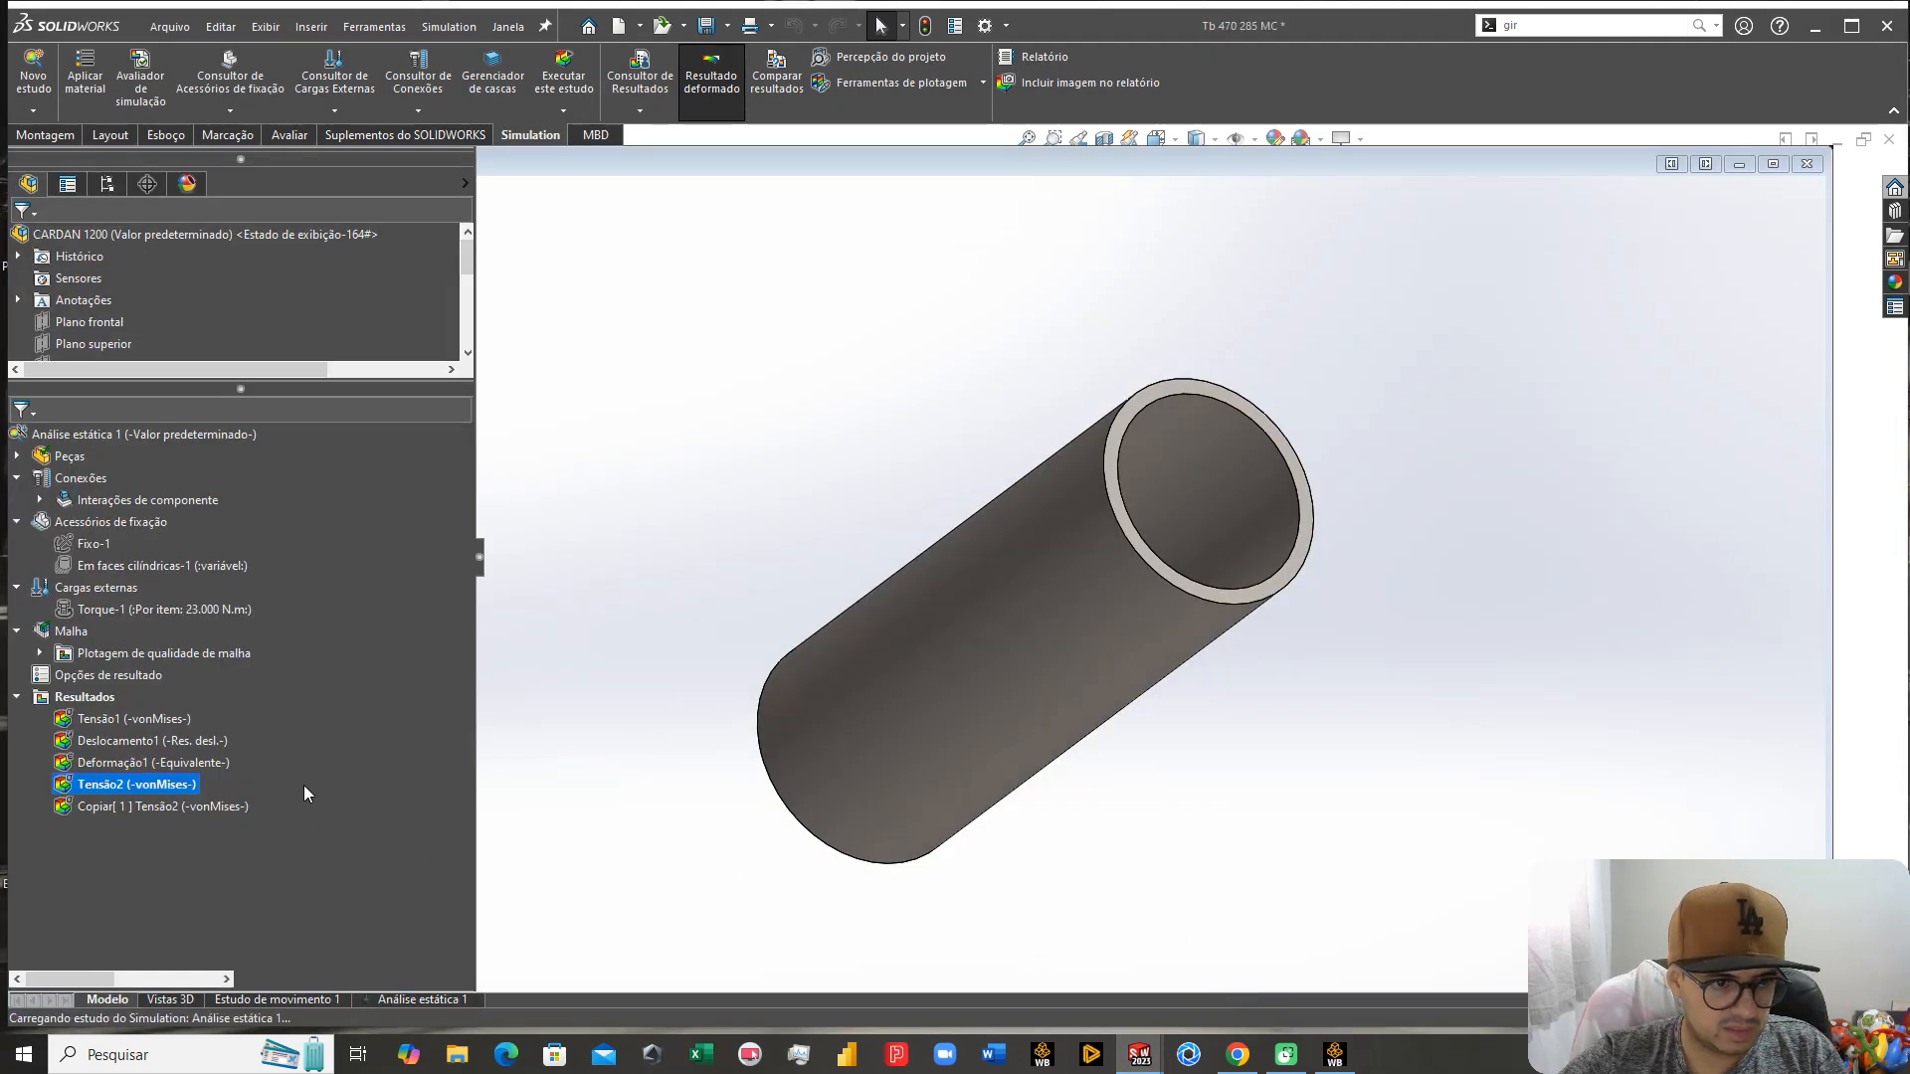
{"action": "right_click", "coordinate": [464, 1001]}
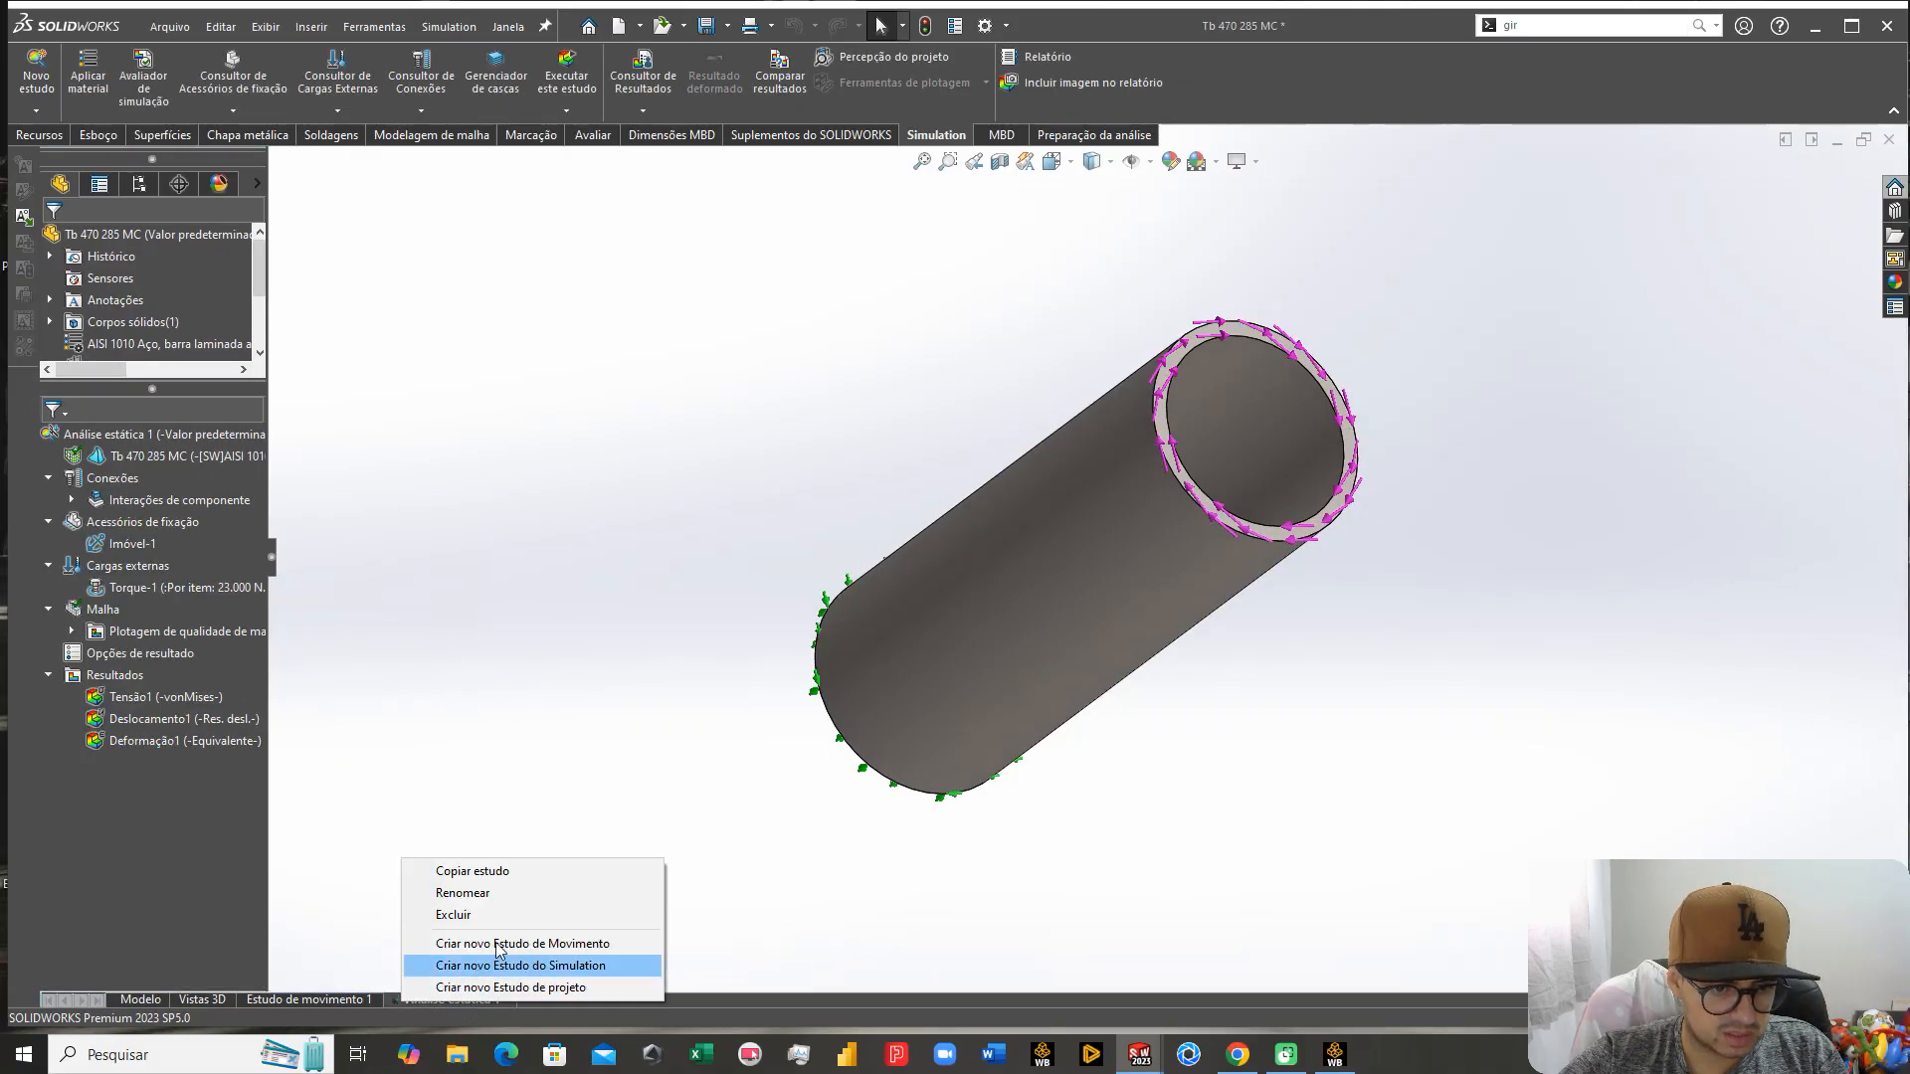
{"action": "left_click", "coordinate": [496, 872]}
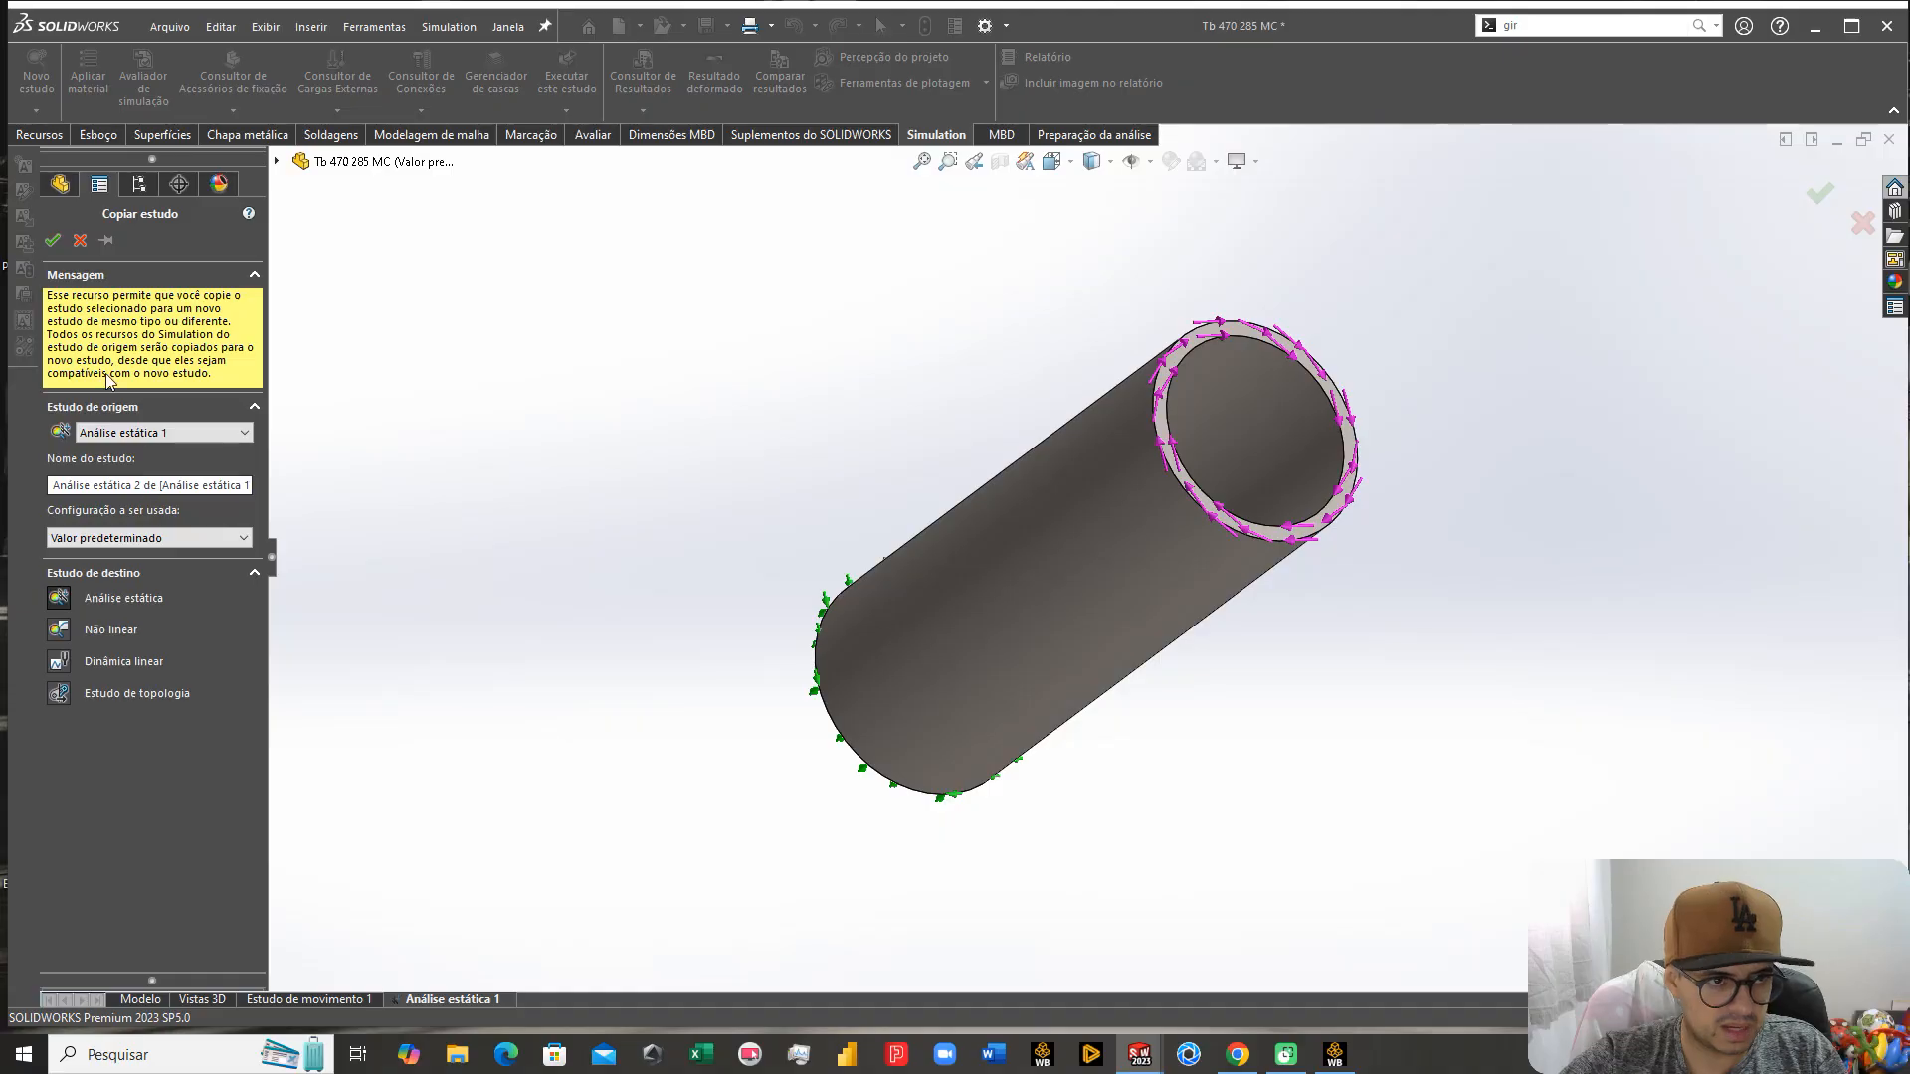
{"action": "left_click", "coordinate": [80, 240]}
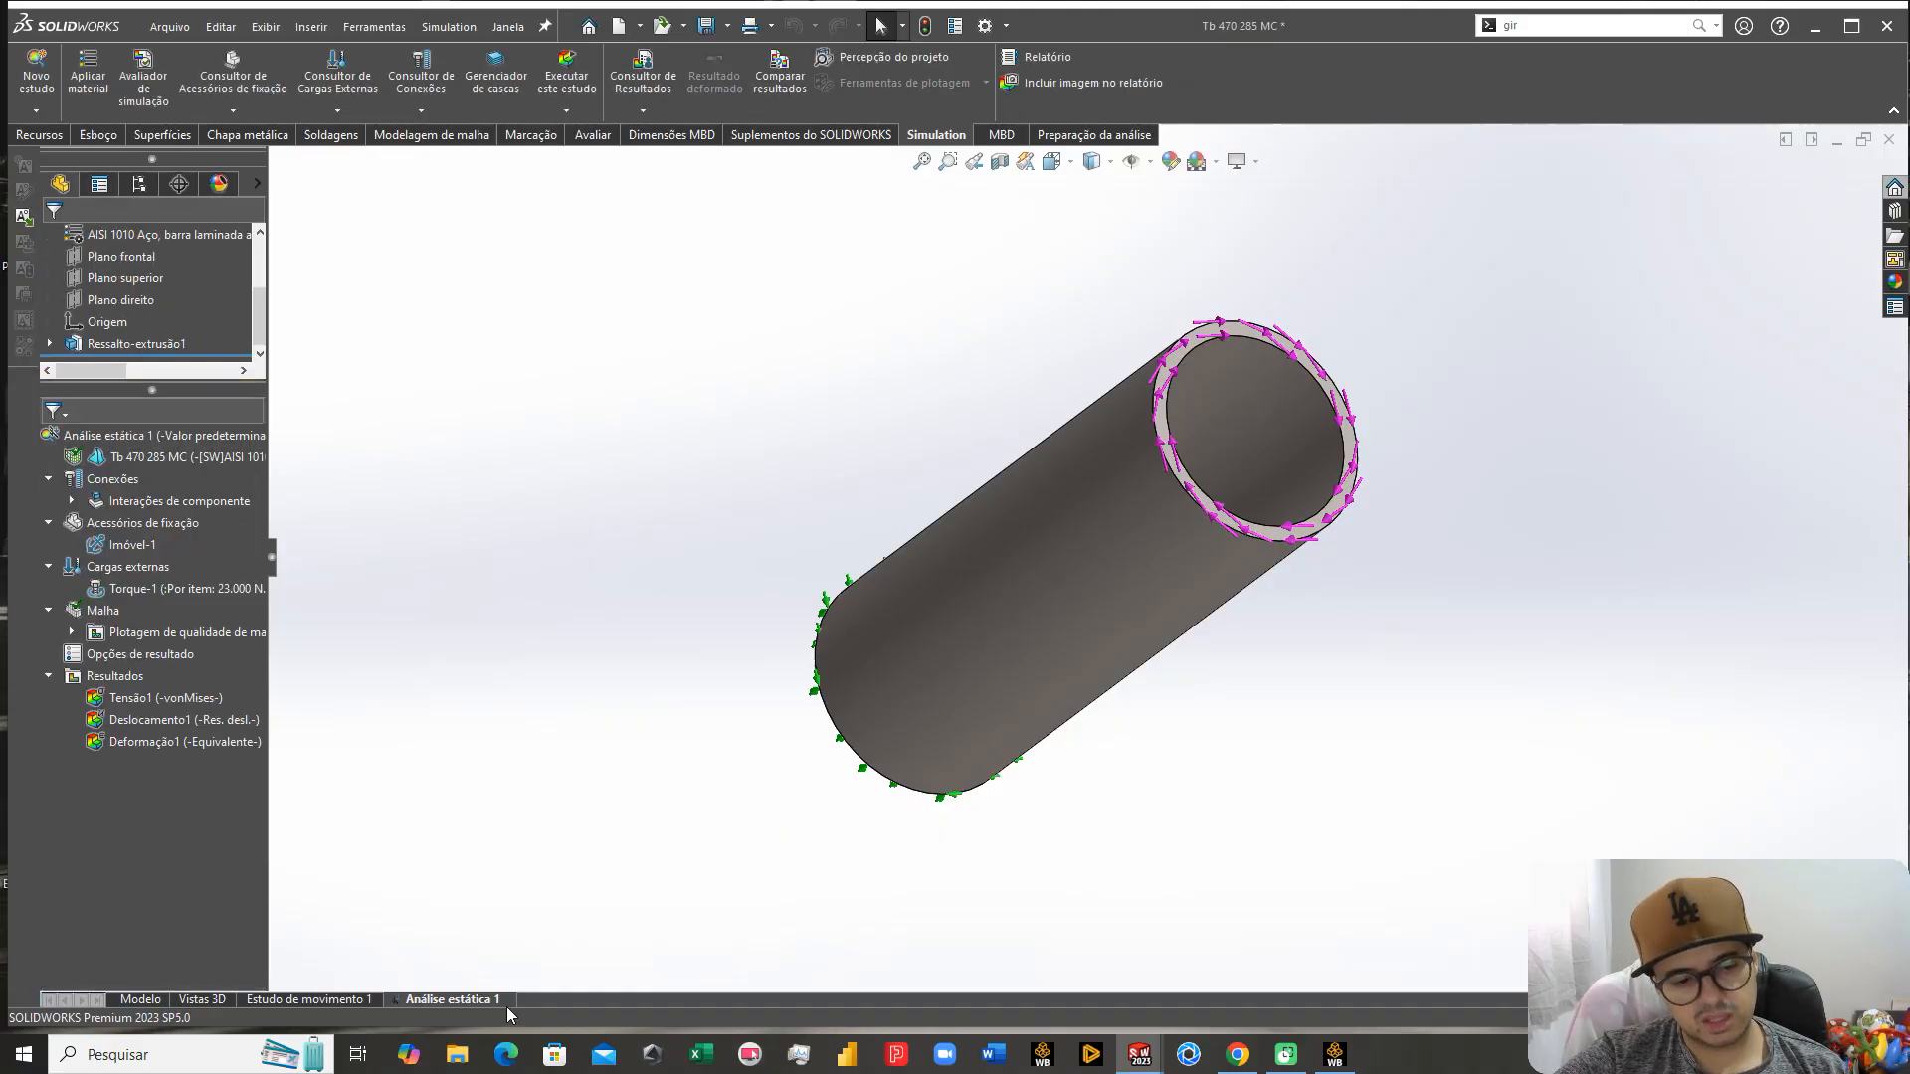
Step: Copy the study Análise estática 1 to a new static study named Análise estática 2
{"action": "right_click", "coordinate": [452, 1000]}
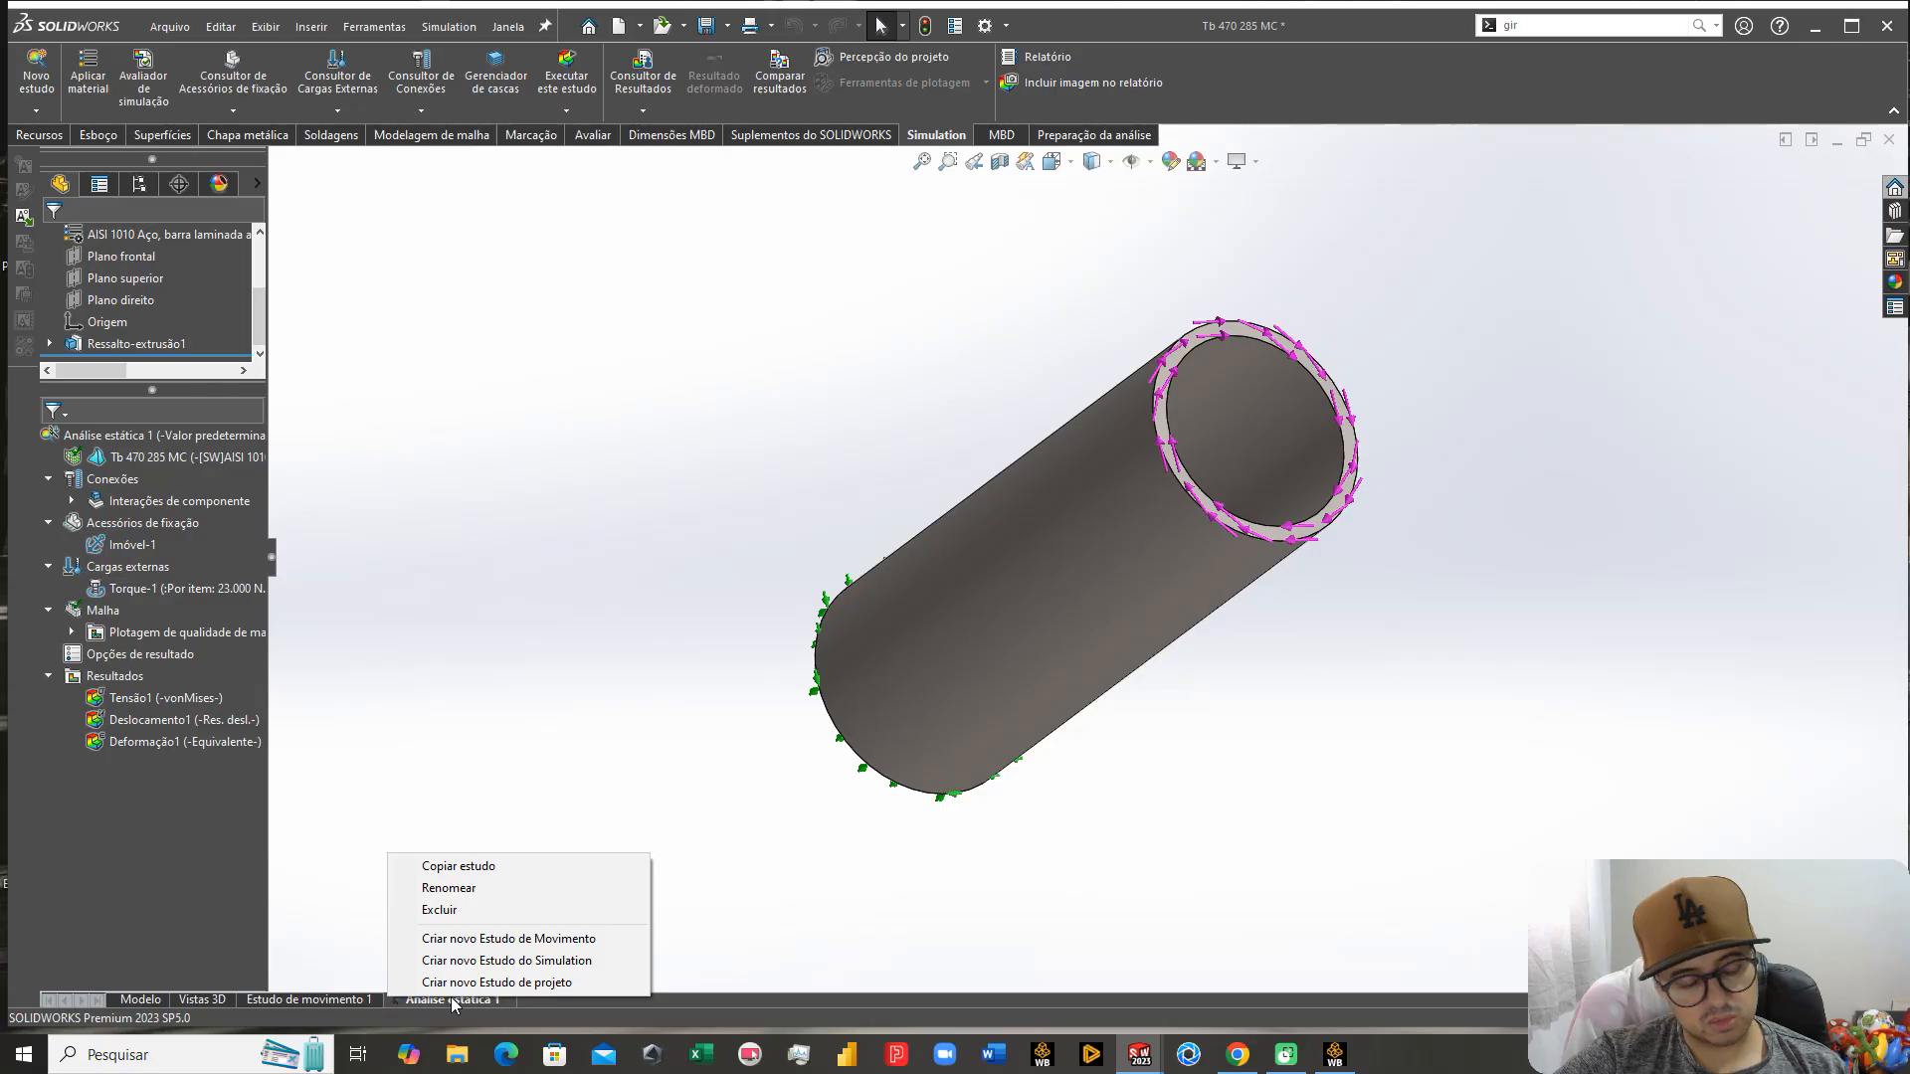
{"action": "left_click", "coordinate": [480, 868]}
{"action": "left_click_drag", "start_coordinate": [140, 486], "coordinate": [471, 476]}
{"action": "key", "text": "BackSpace"}
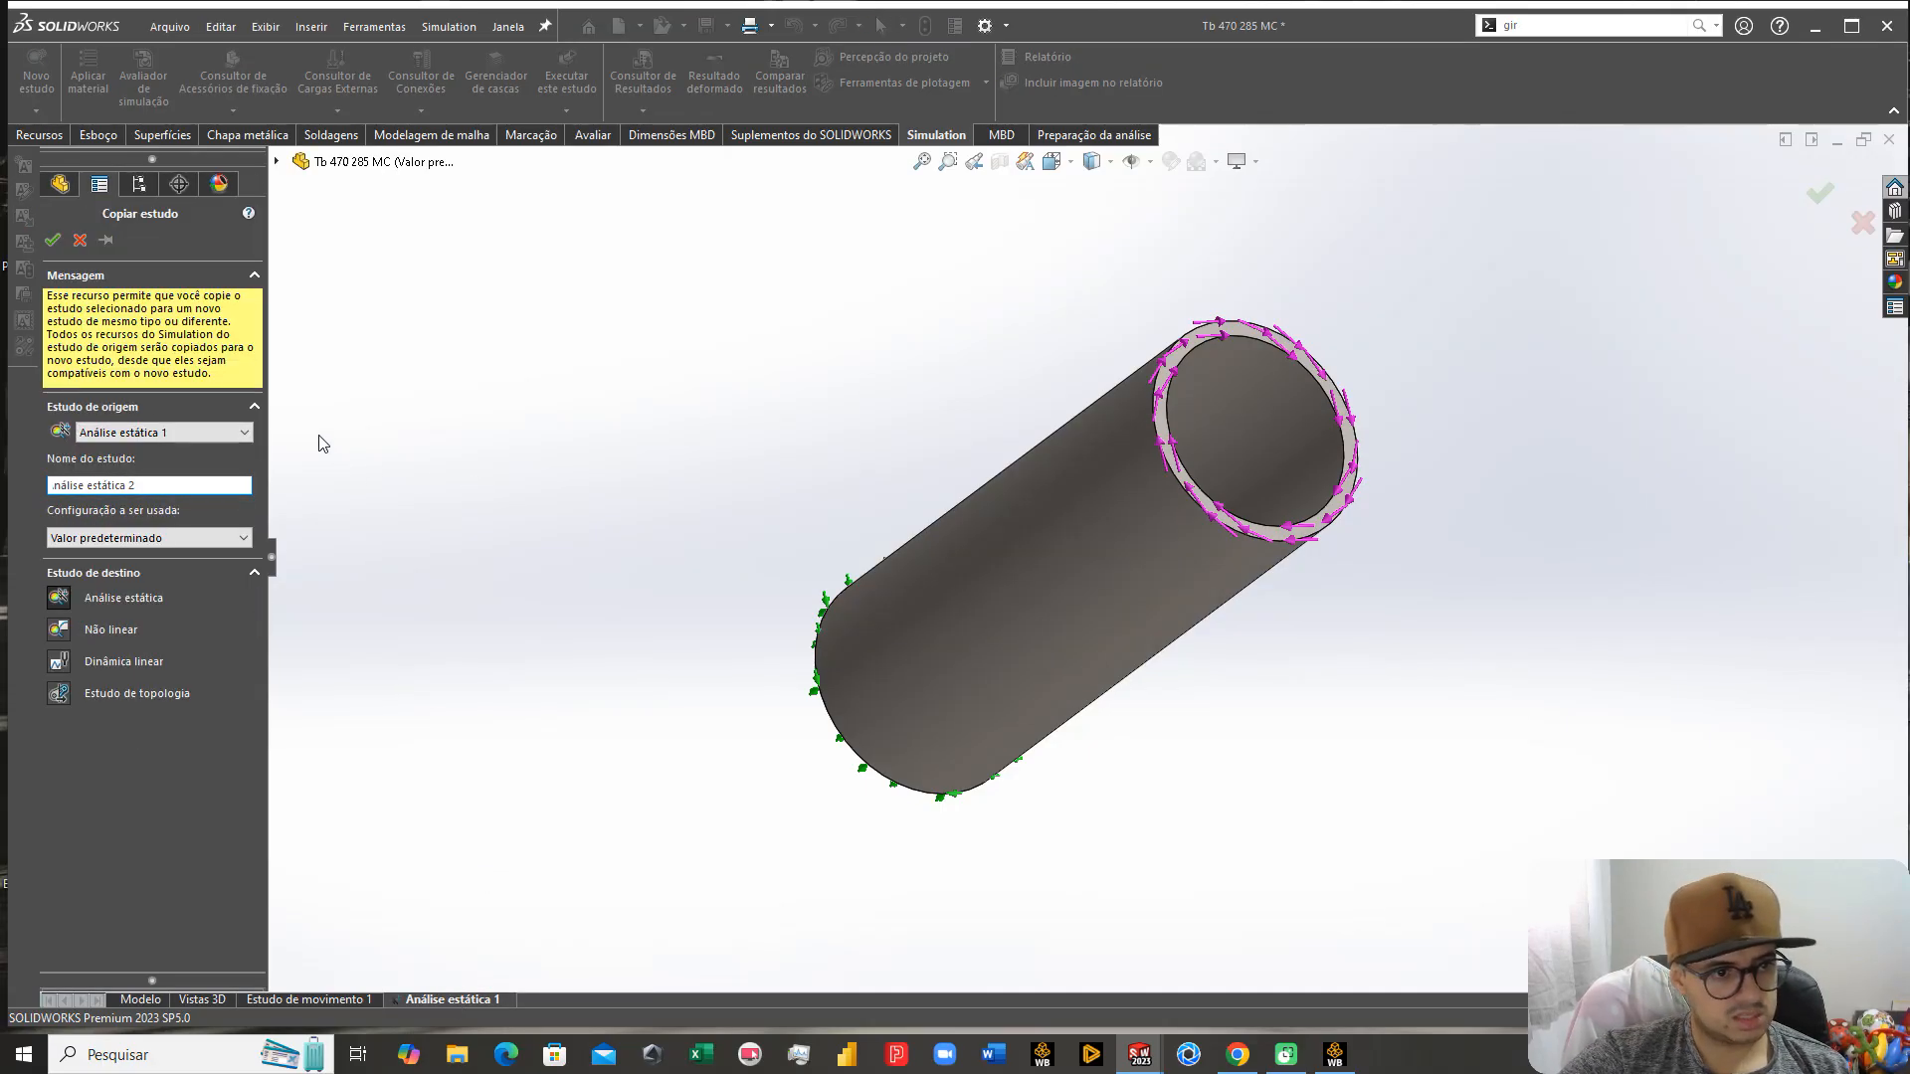
{"action": "left_click", "coordinate": [53, 242]}
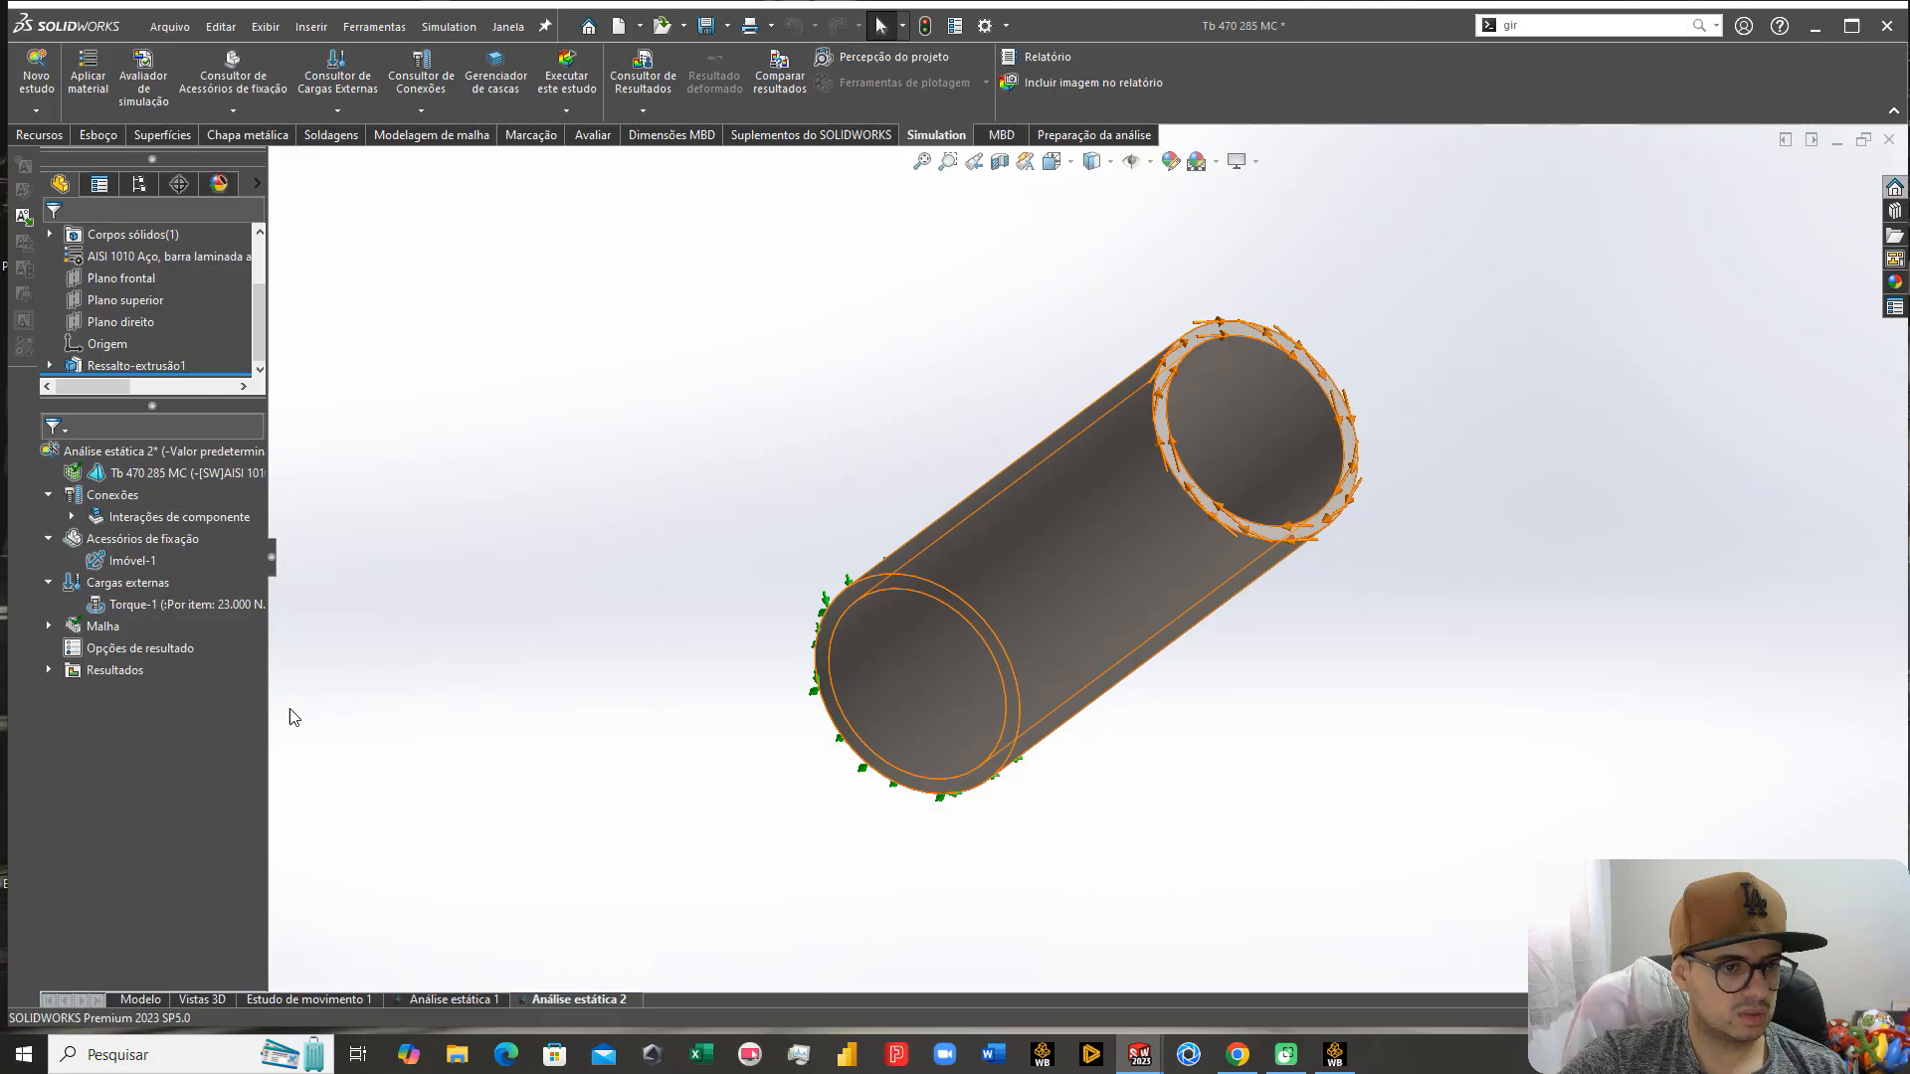
Step: Remesh the tube in Análise estática 2 with a blended curvature-based mesh, using 4 mm for both the maximum and minimum element size
{"action": "left_click", "coordinate": [49, 626]}
{"action": "right_click", "coordinate": [90, 633]}
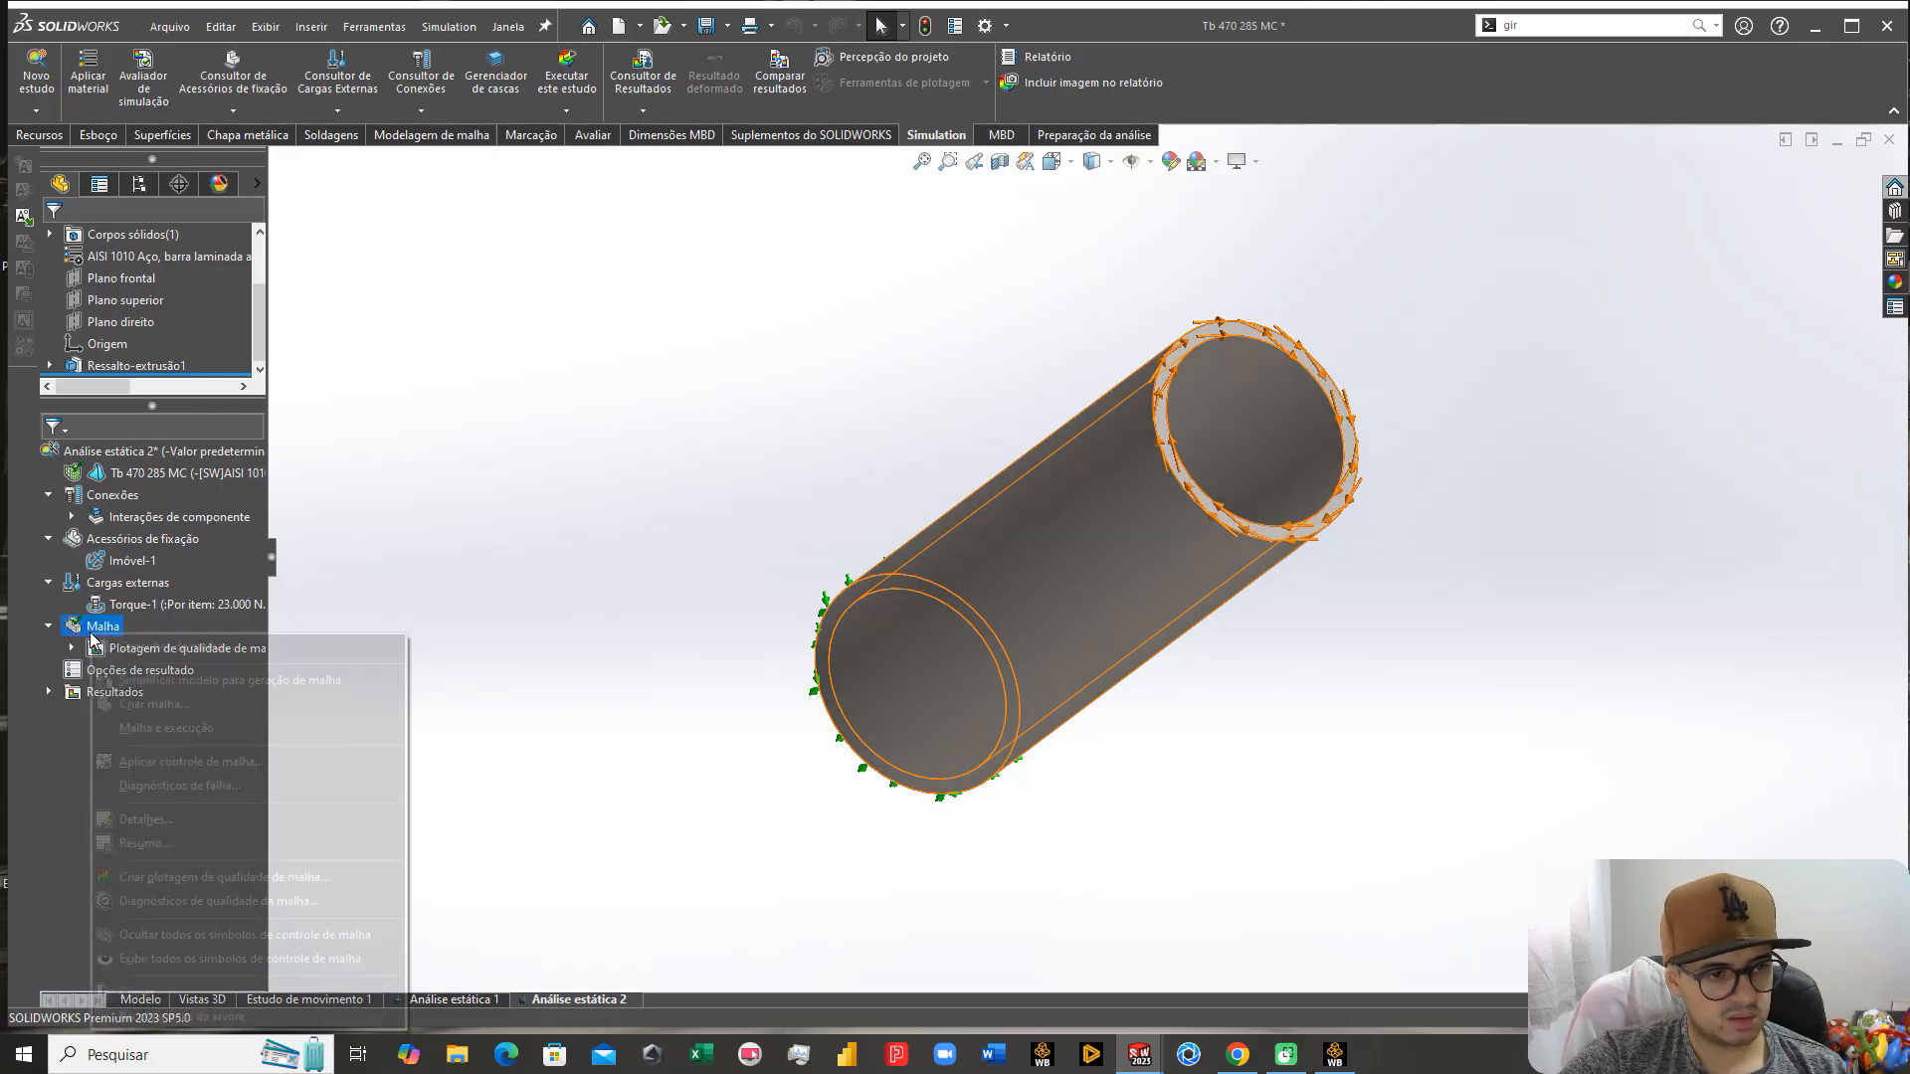
{"action": "left_click", "coordinate": [159, 706]}
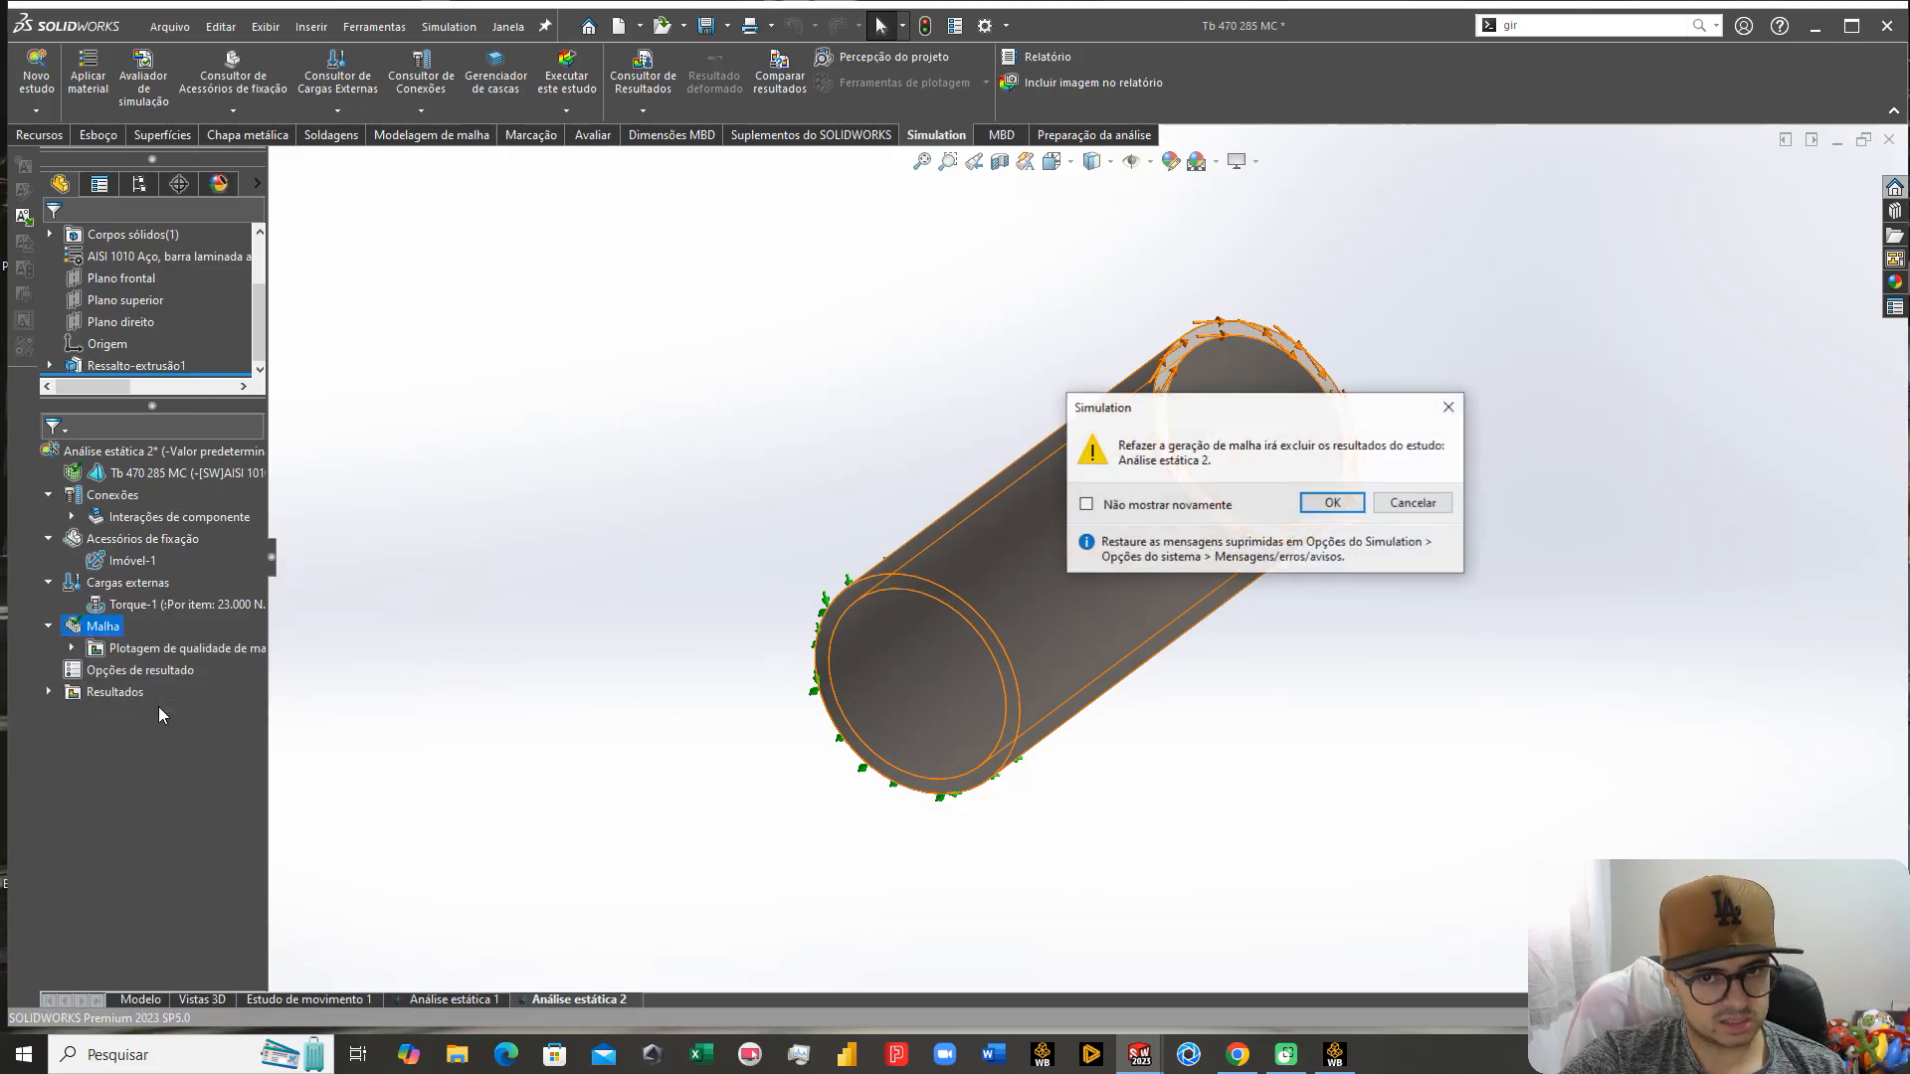
{"action": "left_click", "coordinate": [1326, 503]}
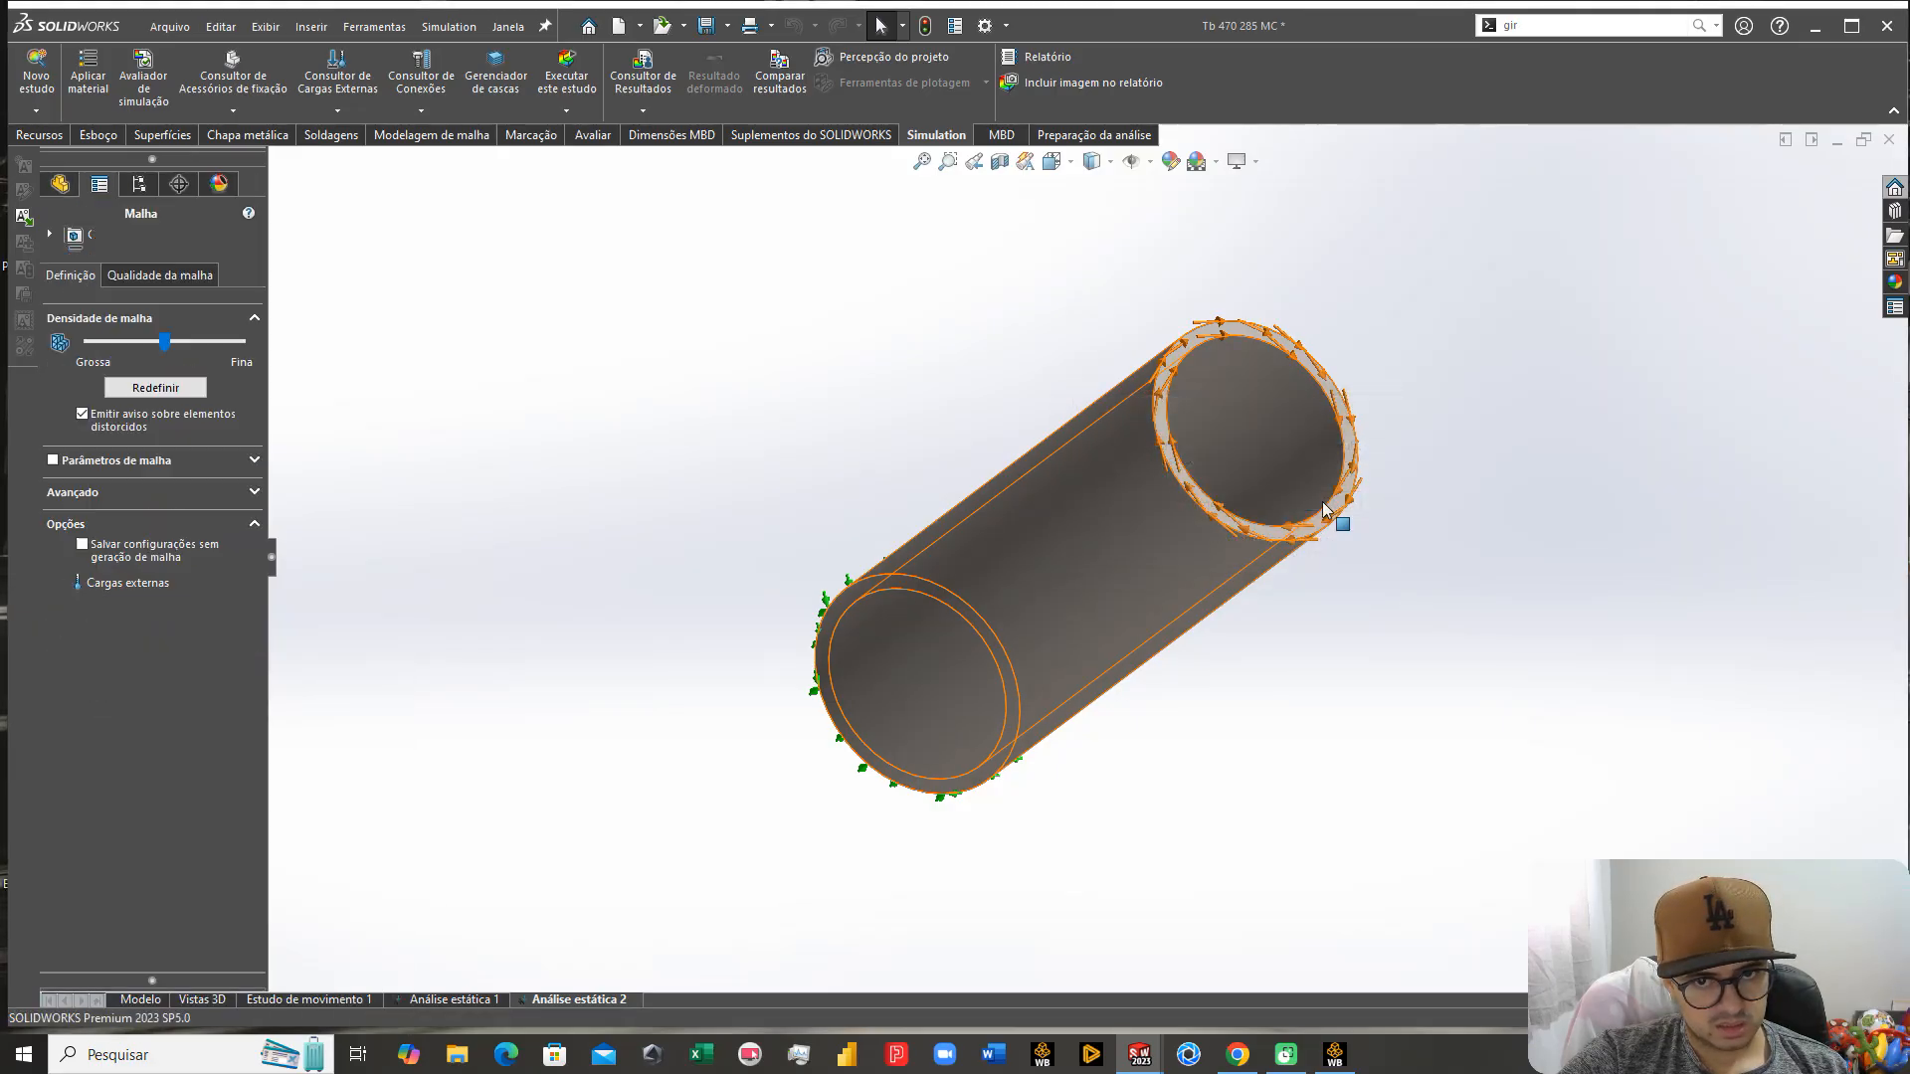
{"action": "left_click", "coordinate": [181, 459]}
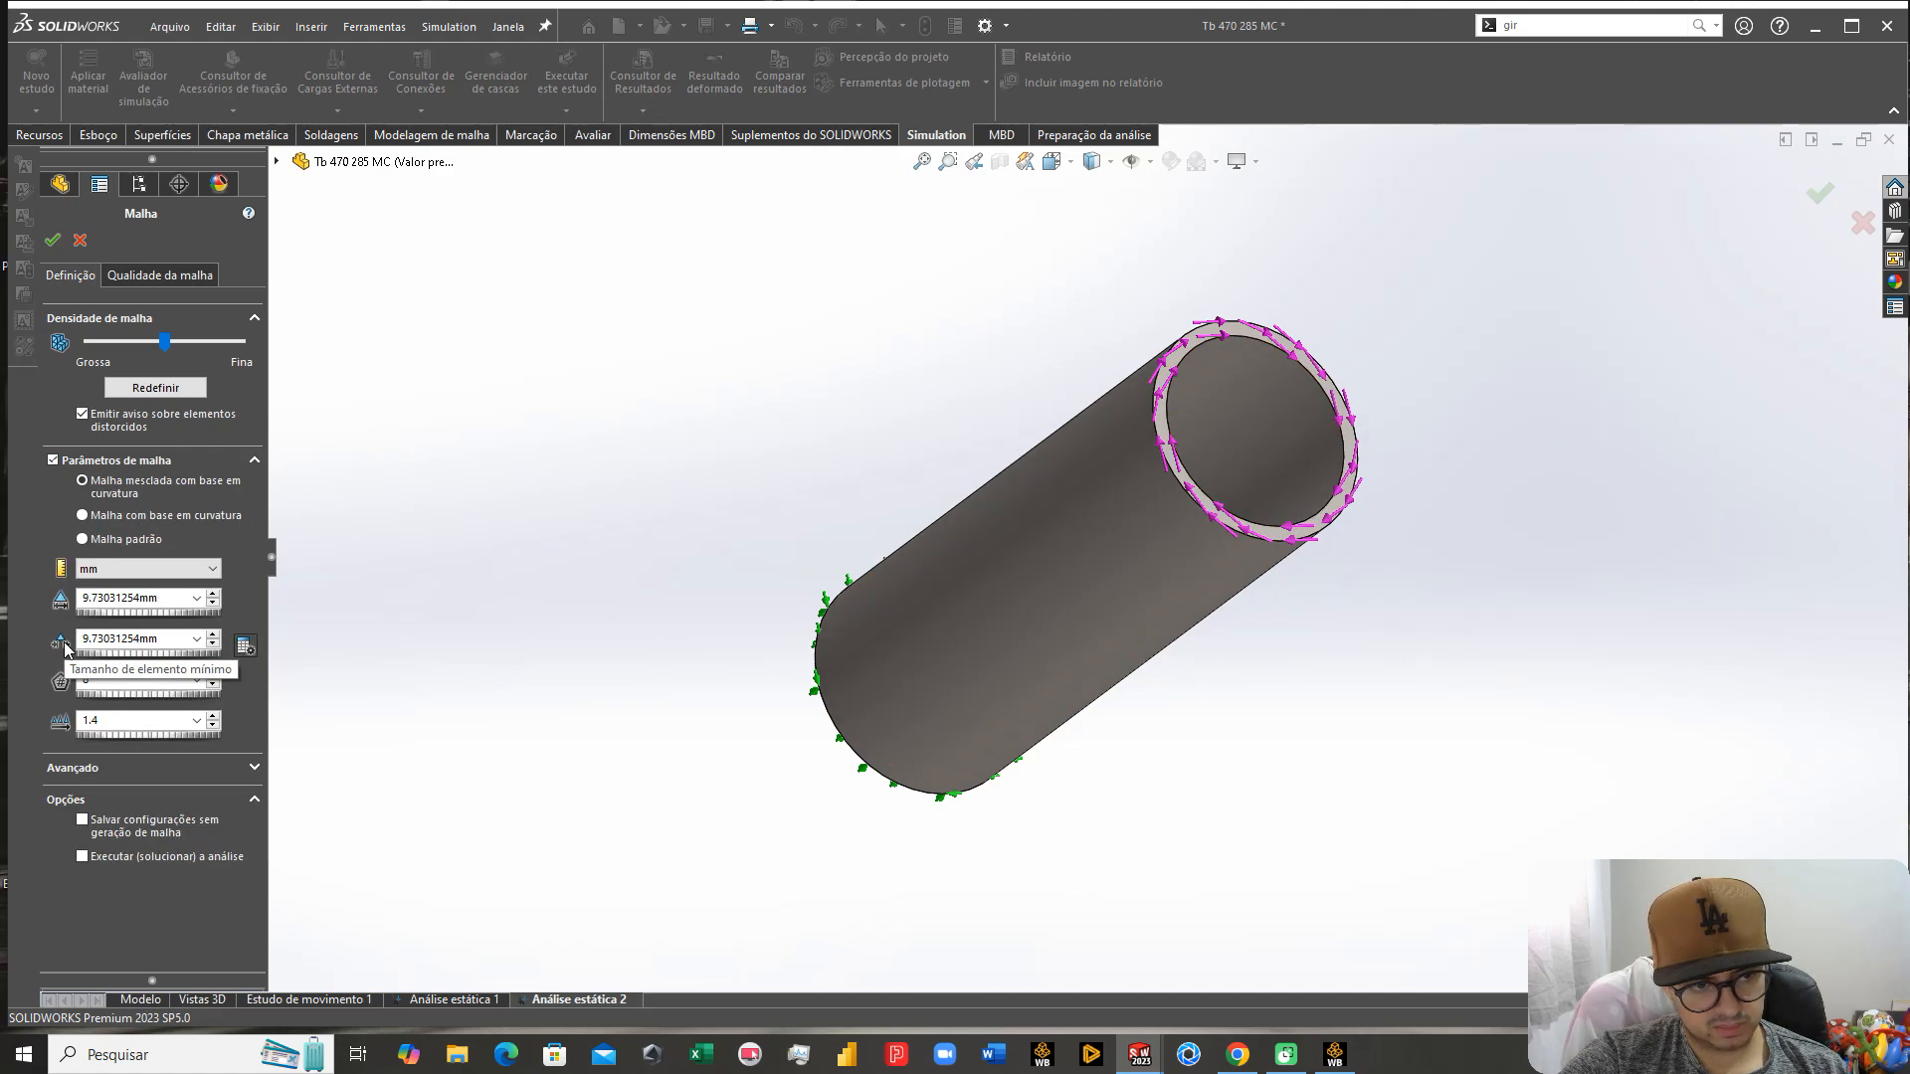
{"action": "double_click", "coordinate": [129, 638]}
{"action": "double_click", "coordinate": [121, 609]}
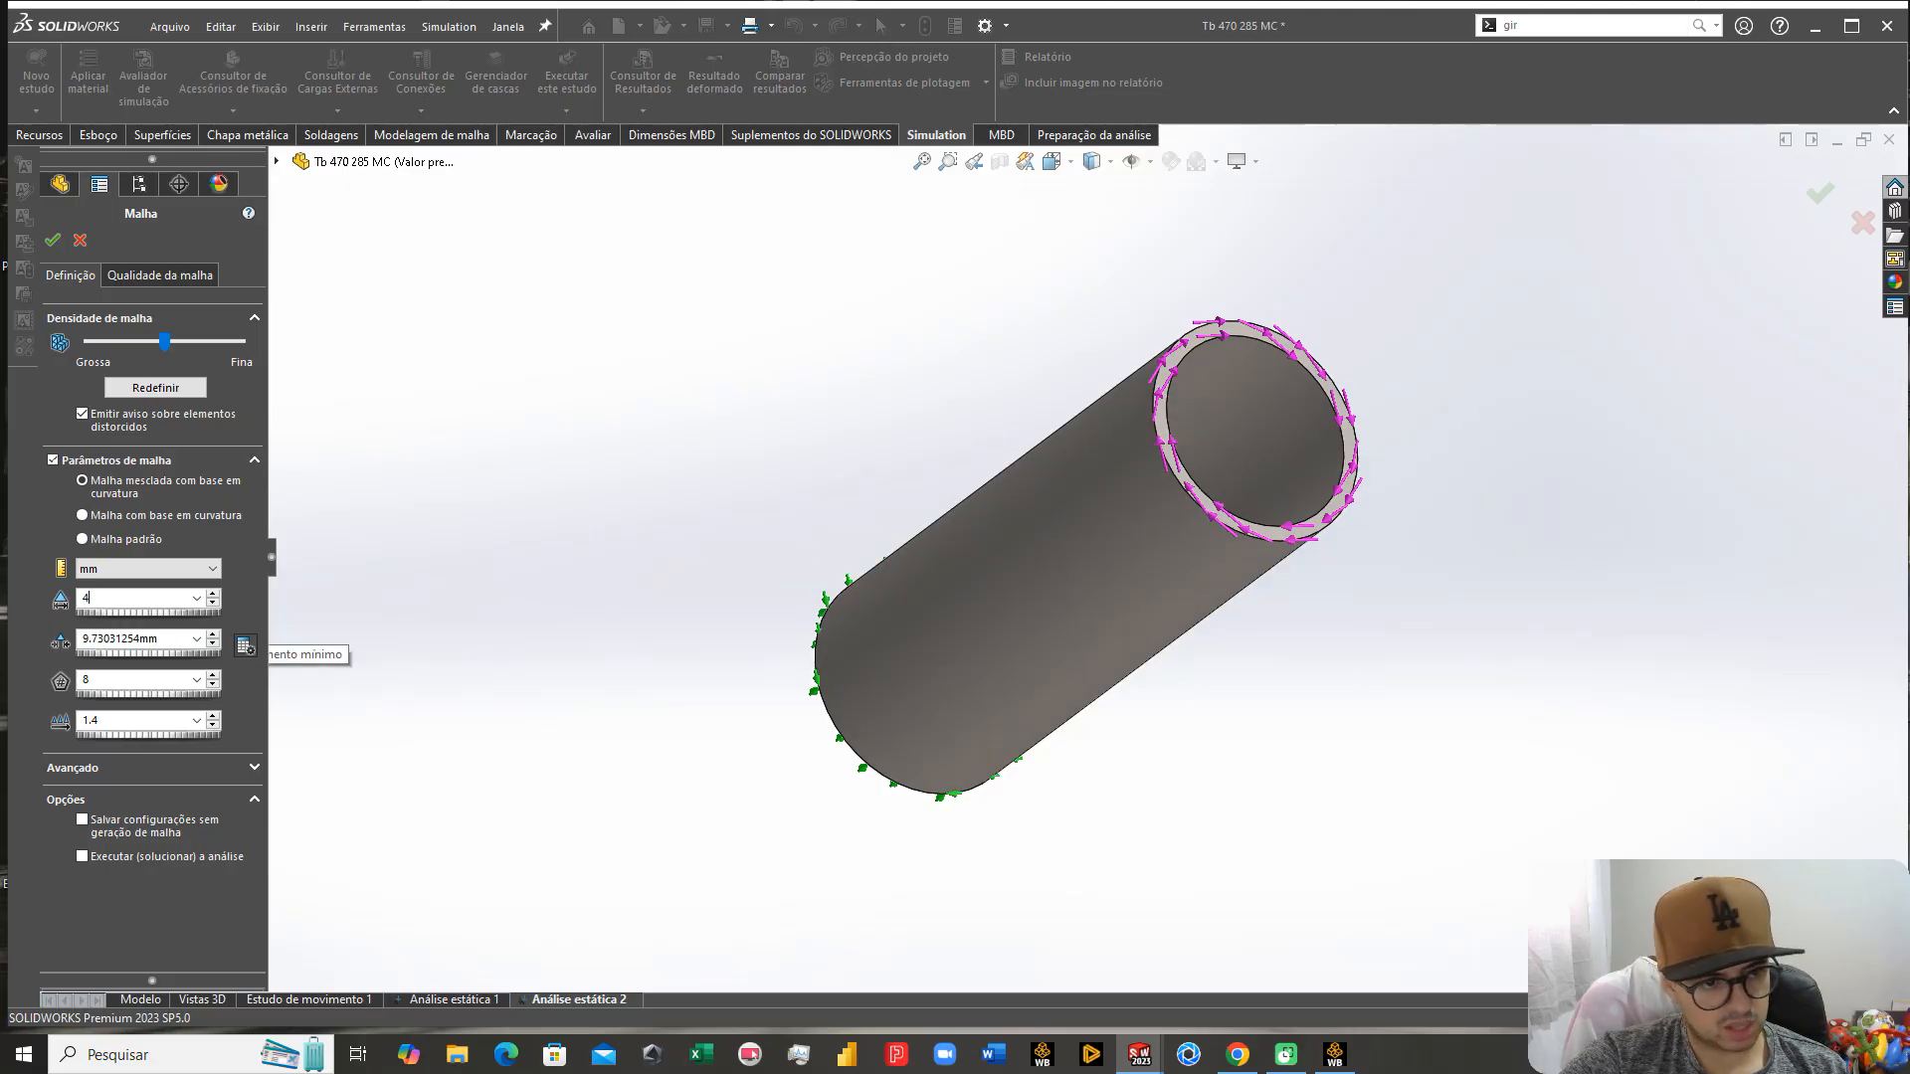
{"action": "key", "text": "Return"}
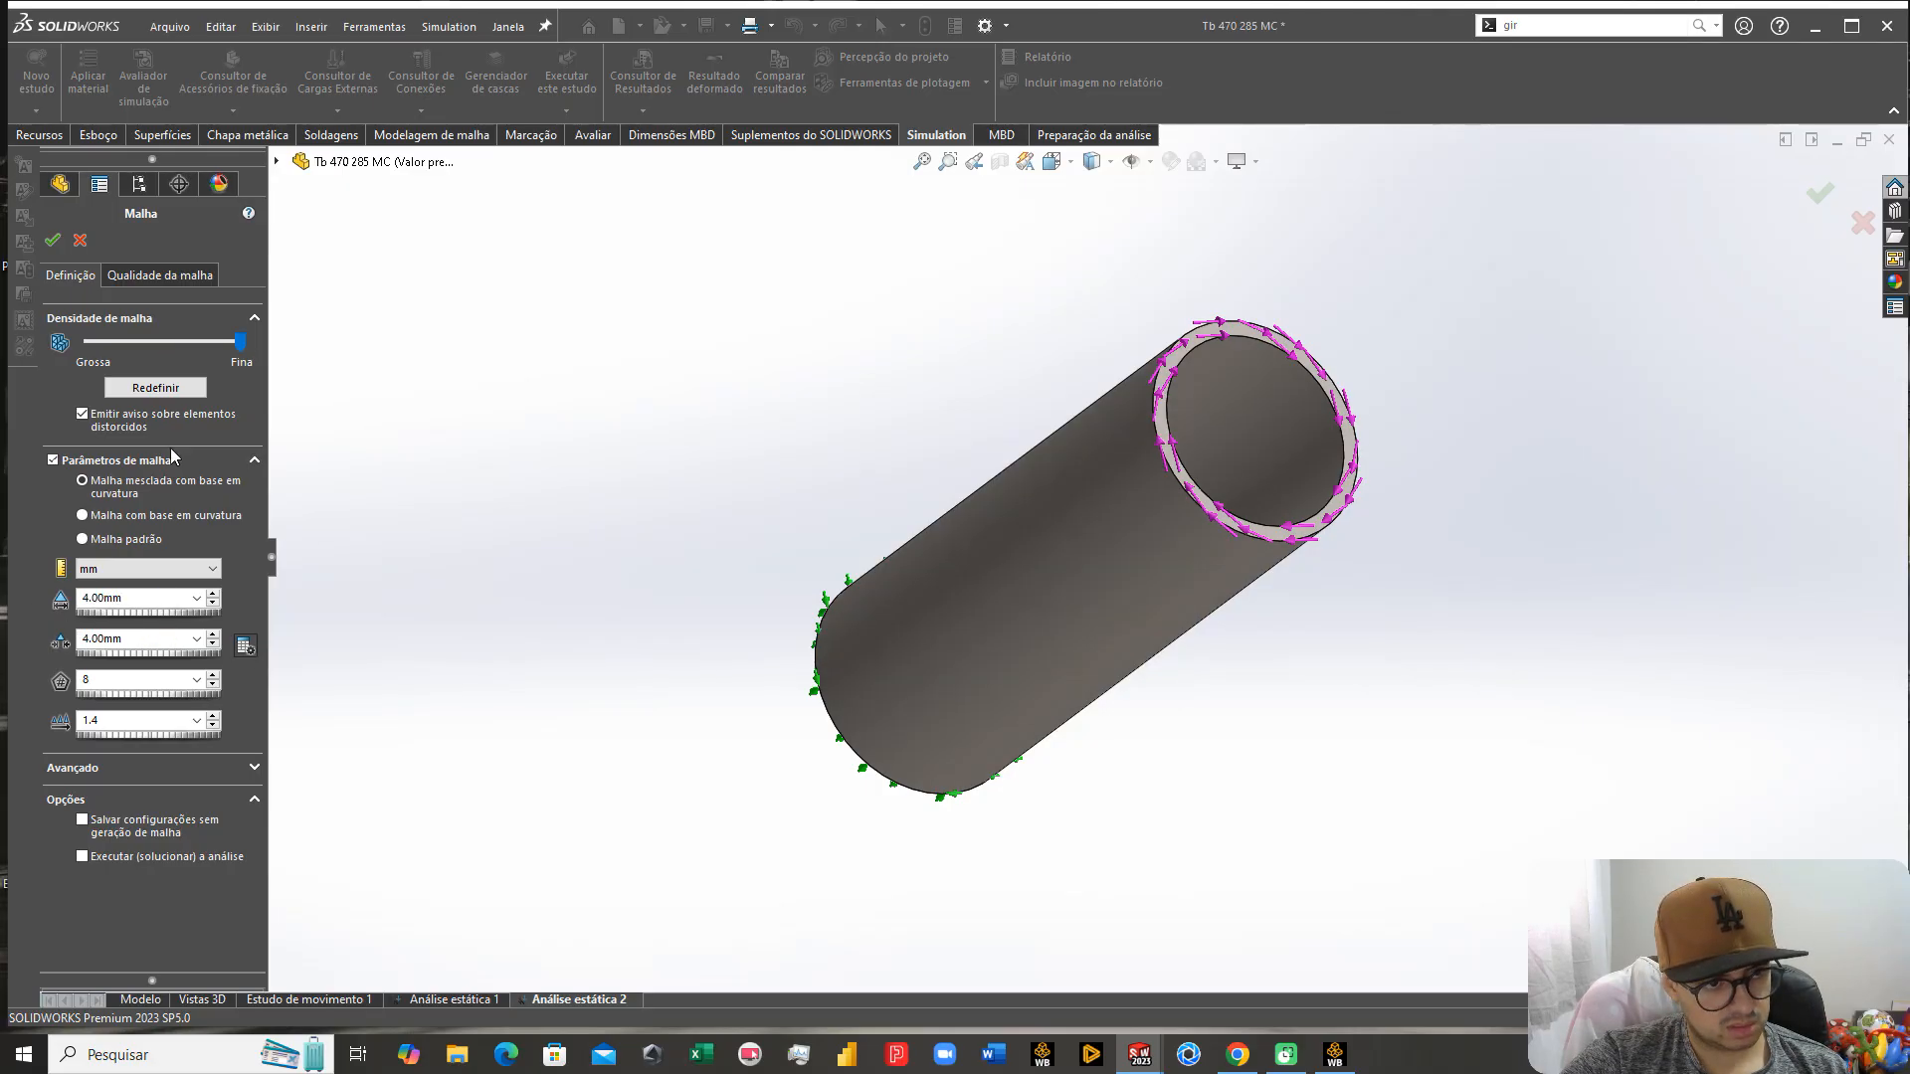
{"action": "left_click", "coordinate": [53, 241]}
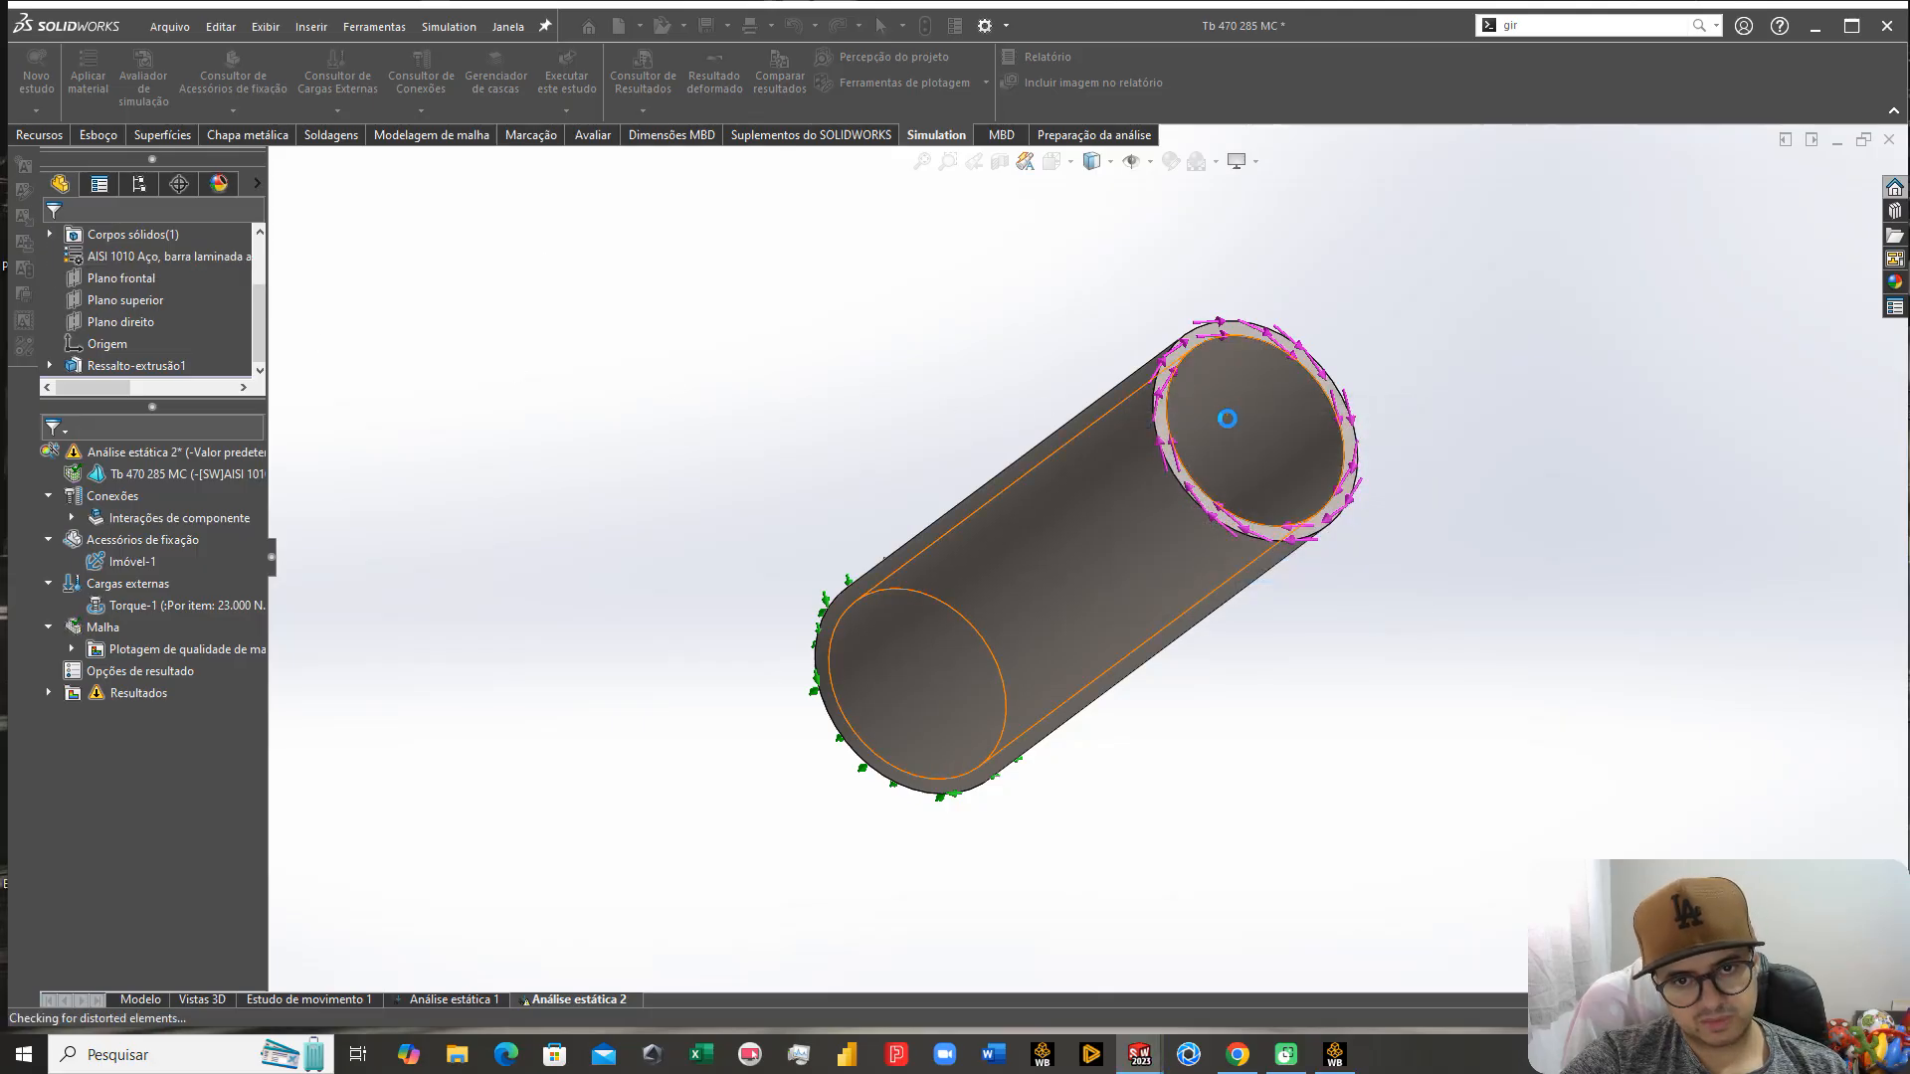
Step: Inspect the refined mesh on the tube's end face and walls, and run Análise estática 2
{"action": "scroll", "coordinate": [1154, 408], "scroll_direction": "down", "scroll_amount": 10}
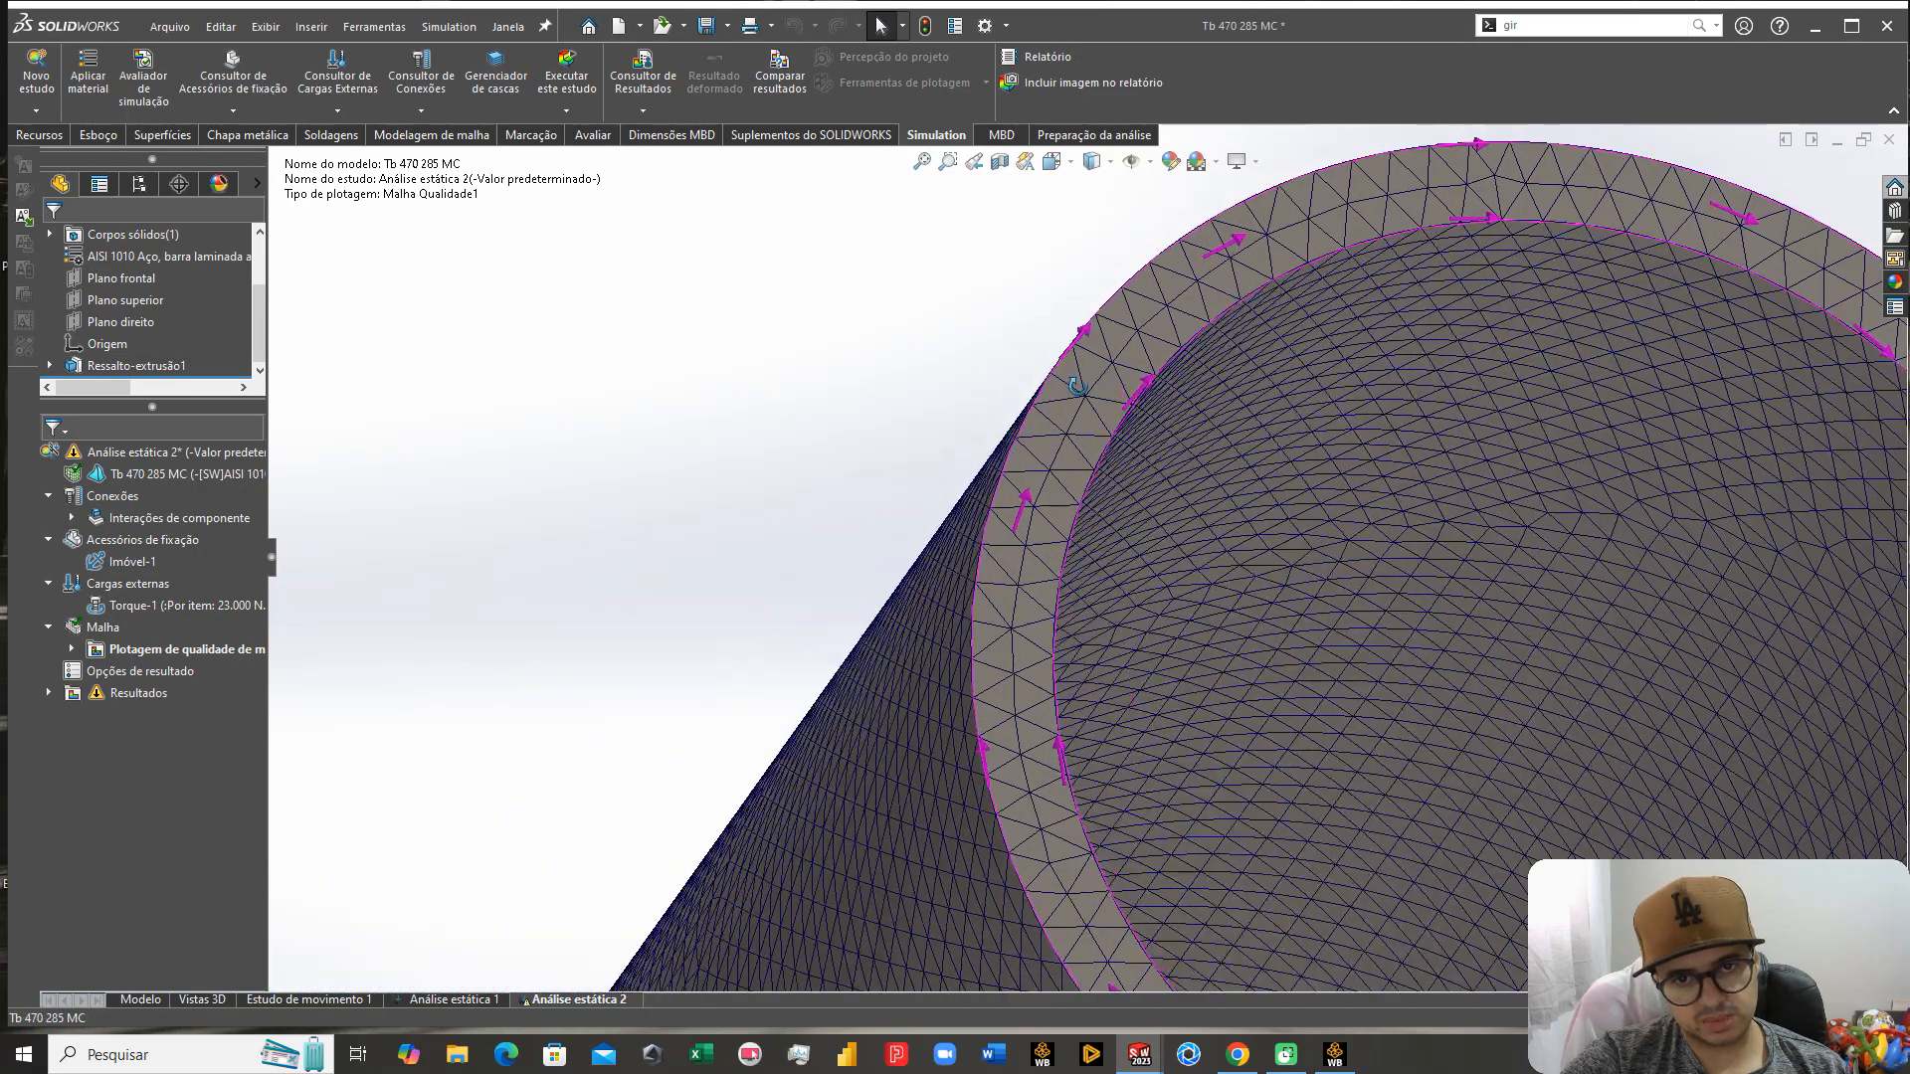
{"action": "scroll", "coordinate": [1119, 599], "scroll_direction": "up", "scroll_amount": 9}
{"action": "middle_click_drag", "start_coordinate": [985, 390], "coordinate": [1363, 308]}
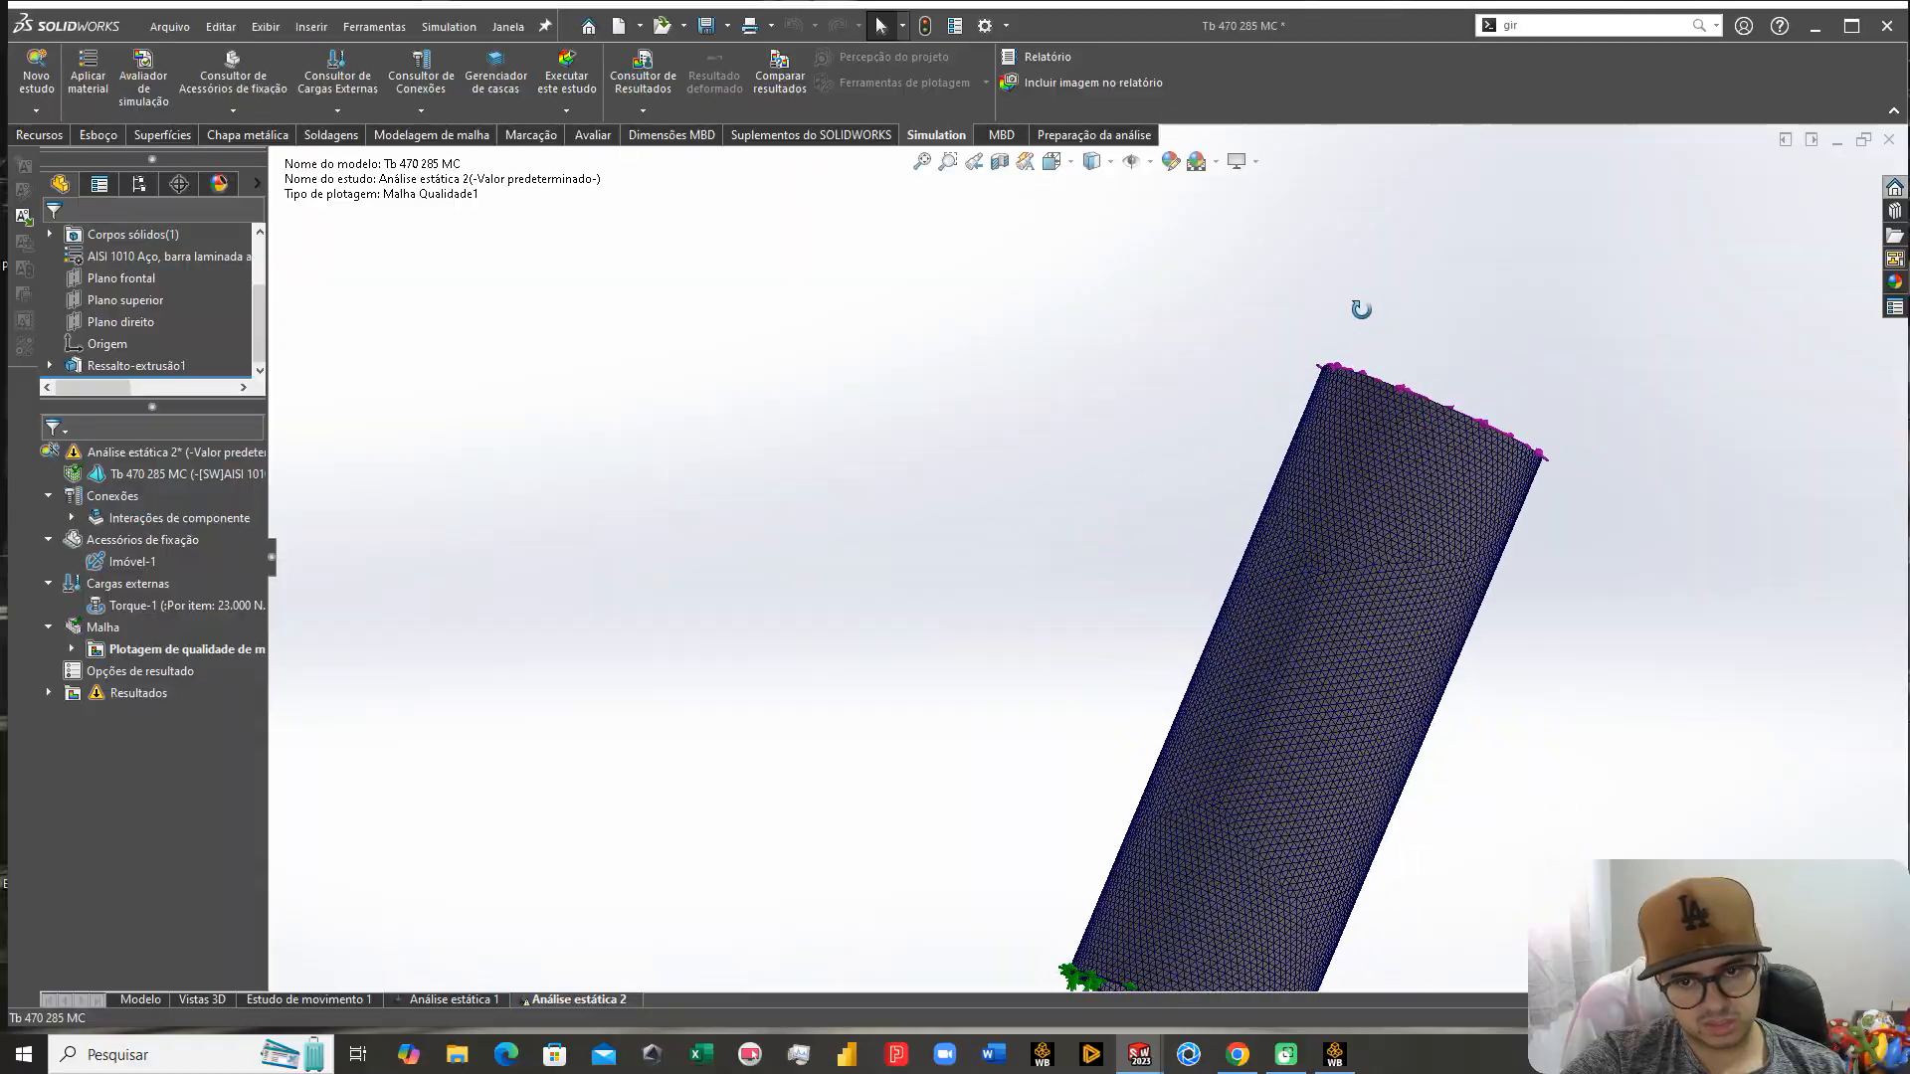
{"action": "scroll", "coordinate": [1331, 454], "scroll_direction": "up", "scroll_amount": 4}
{"action": "key", "text": "ctrl+7"}
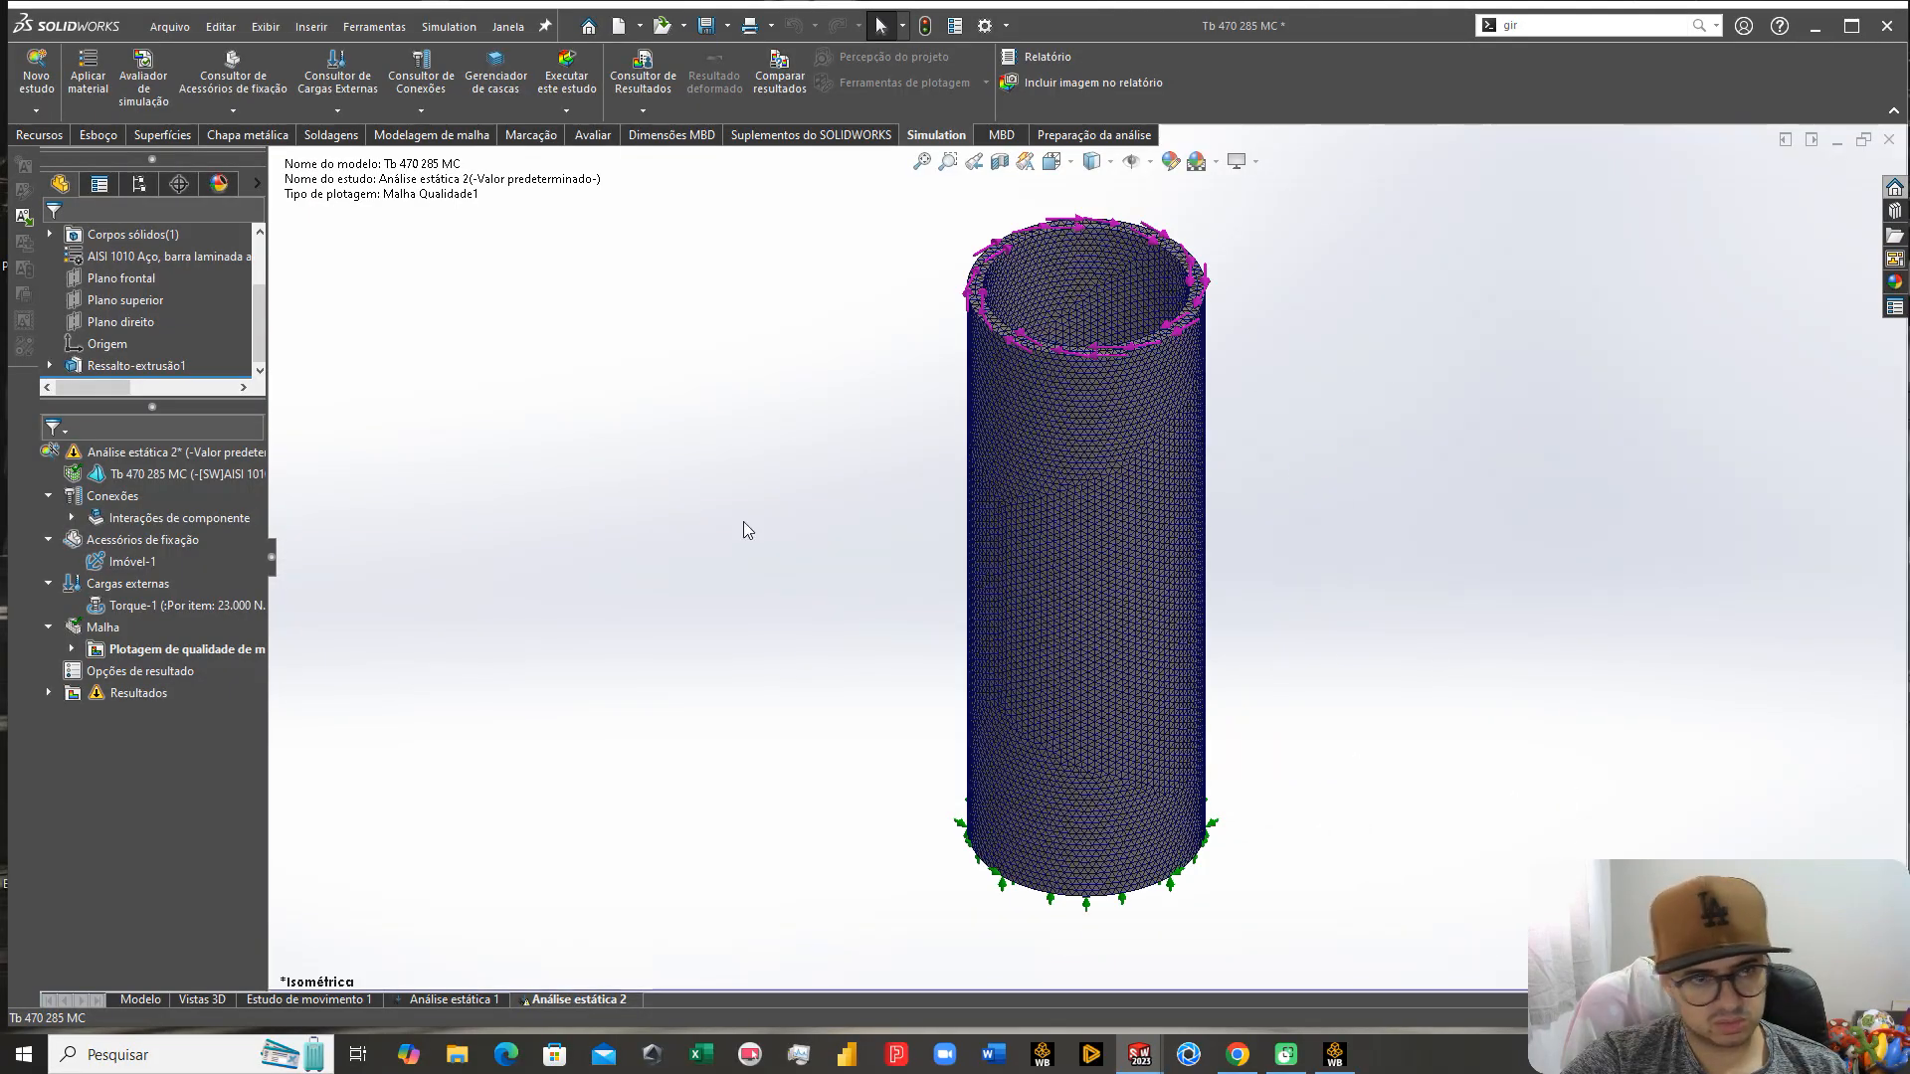
{"action": "right_click", "coordinate": [134, 452]}
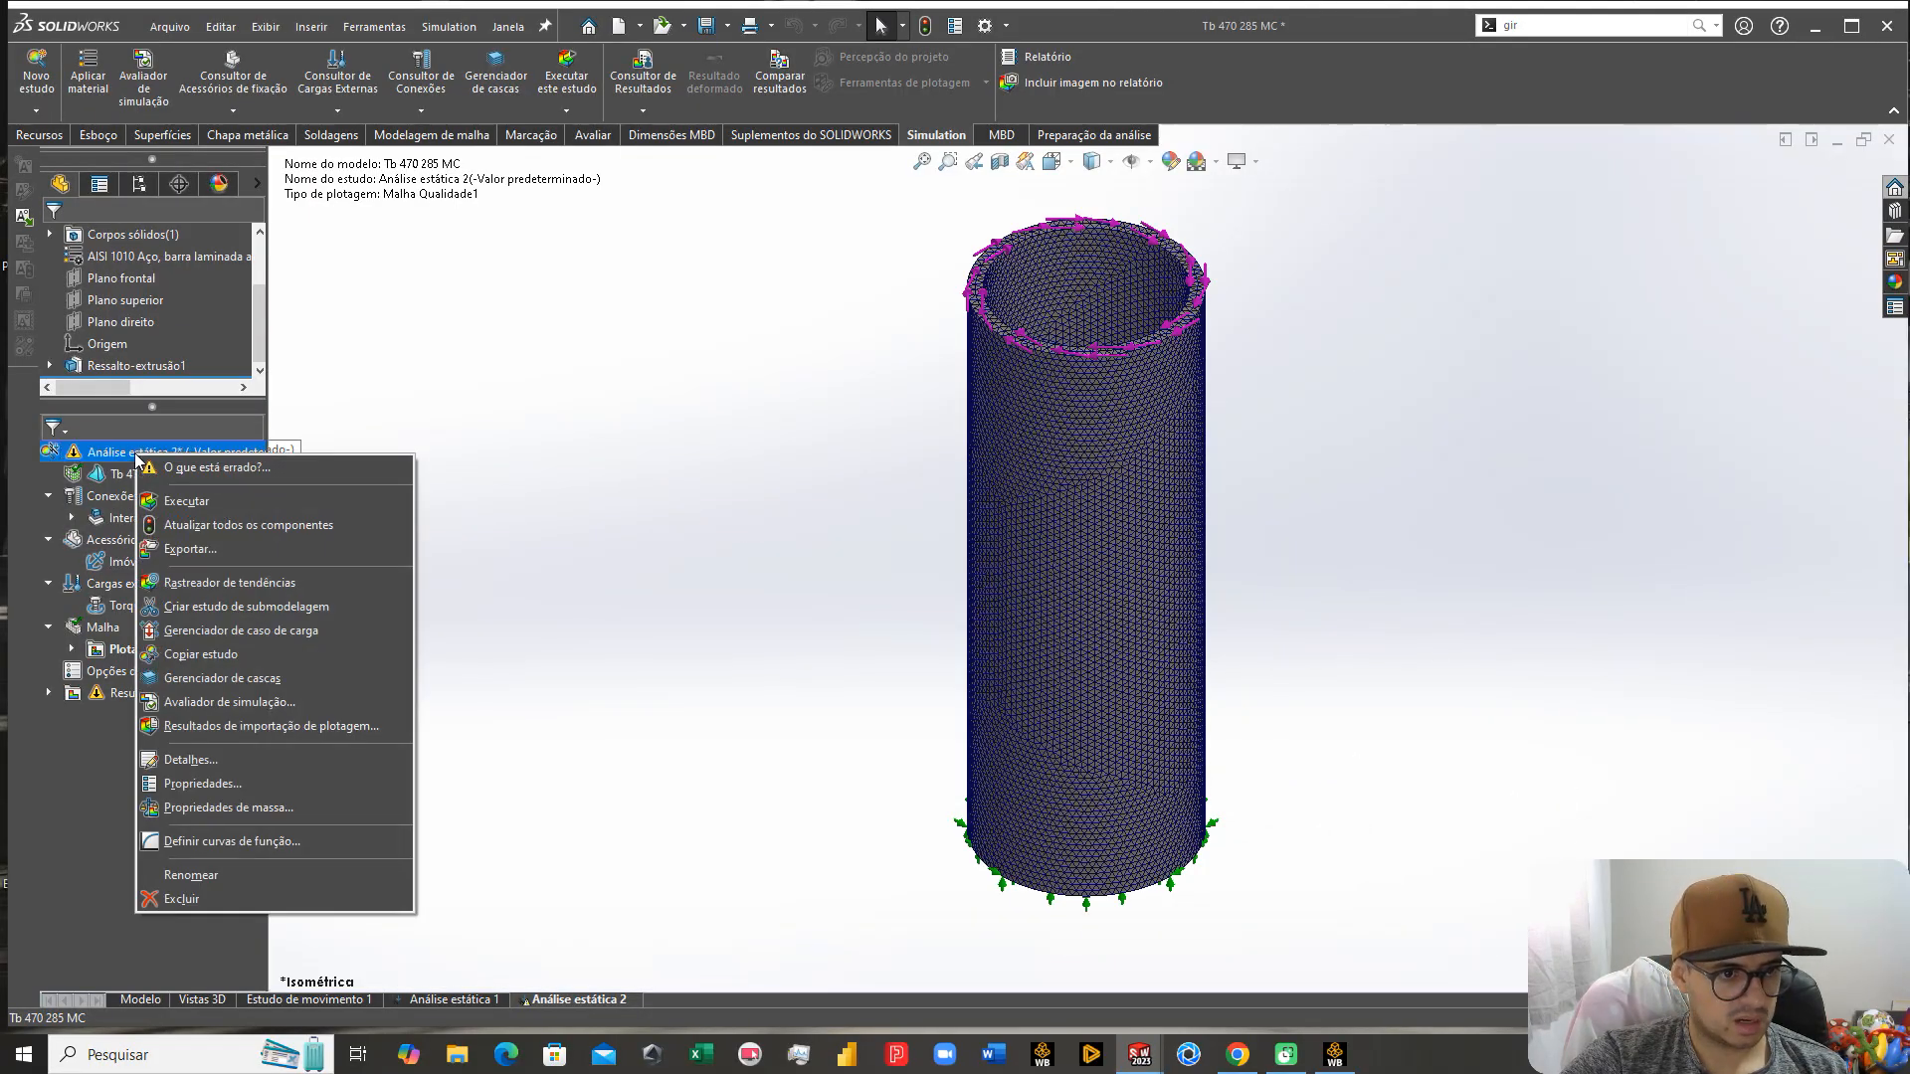
{"action": "left_click", "coordinate": [182, 502]}
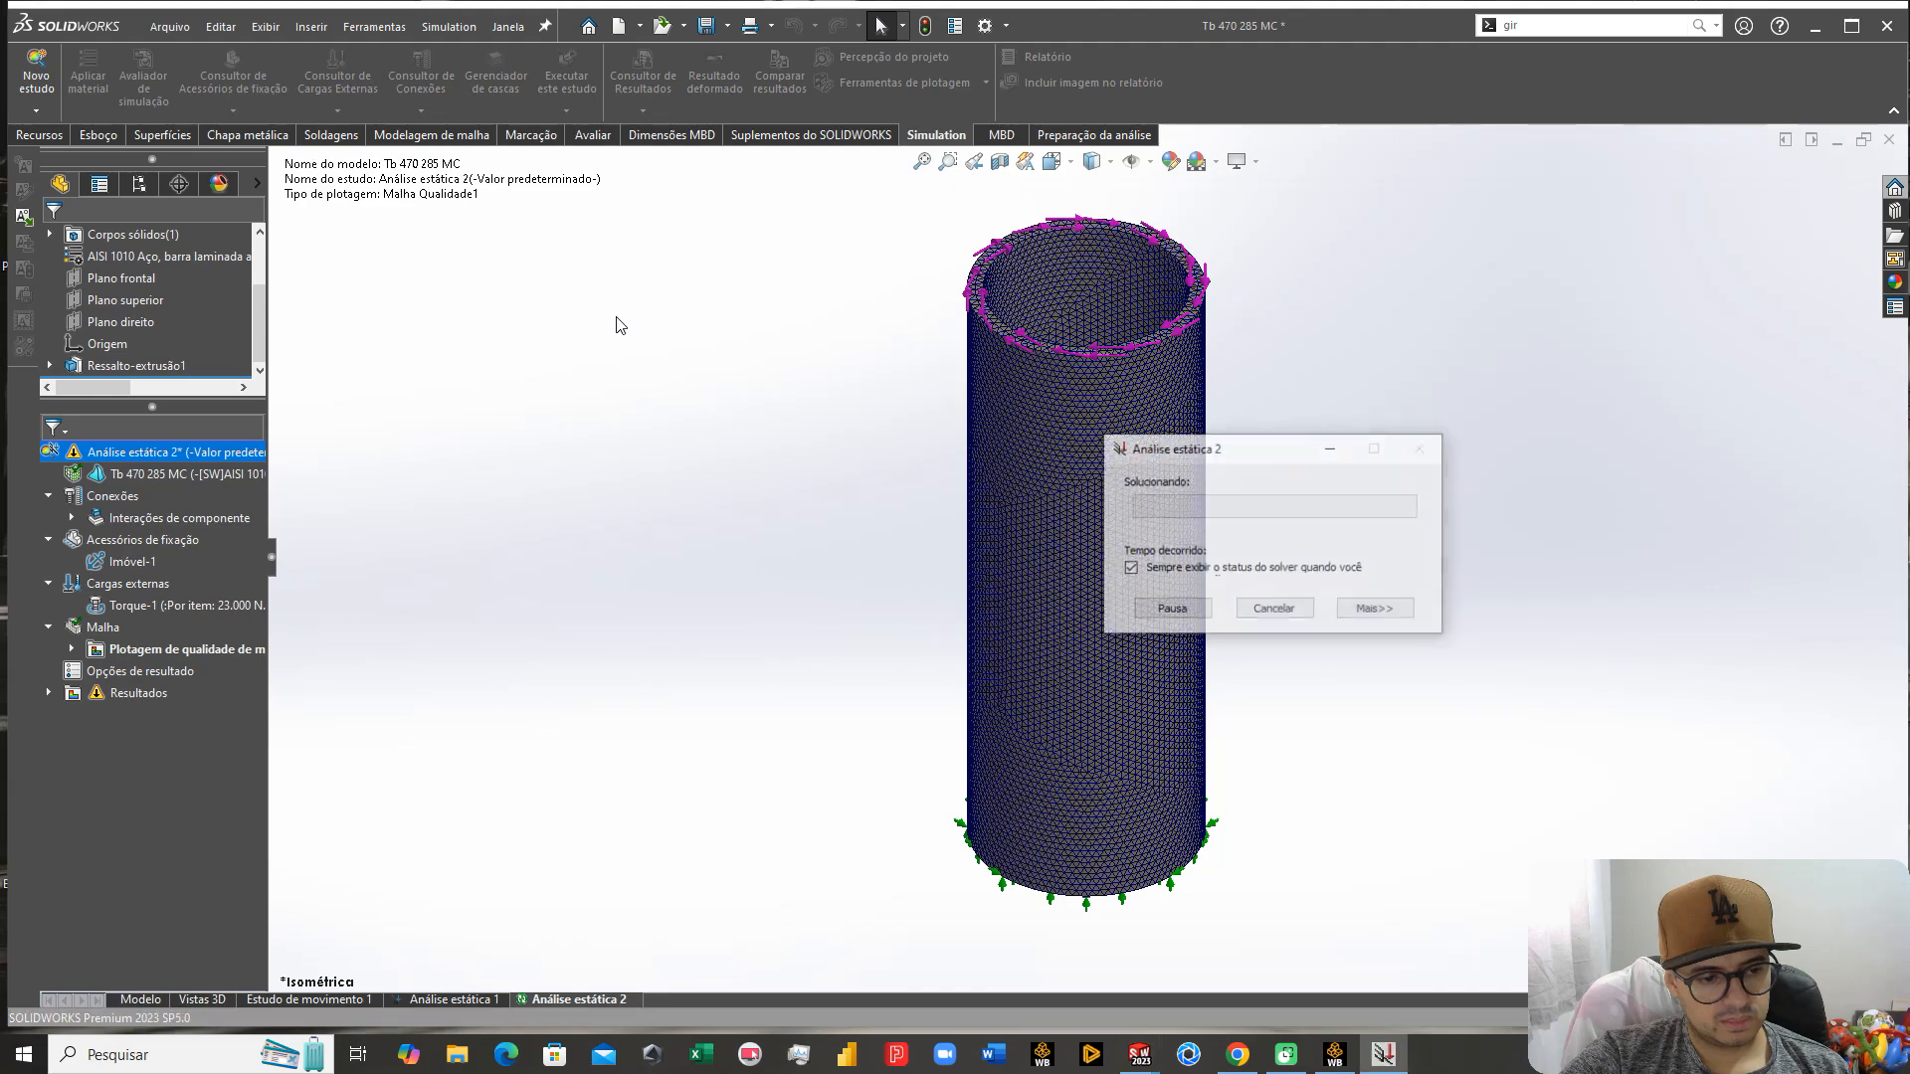
Step: Compare the tube's von Mises plot from Análise estática 2 with the Tensão1 plot of Análise estática 1
{"action": "left_click_drag", "start_coordinate": [1252, 448], "coordinate": [157, 14]}
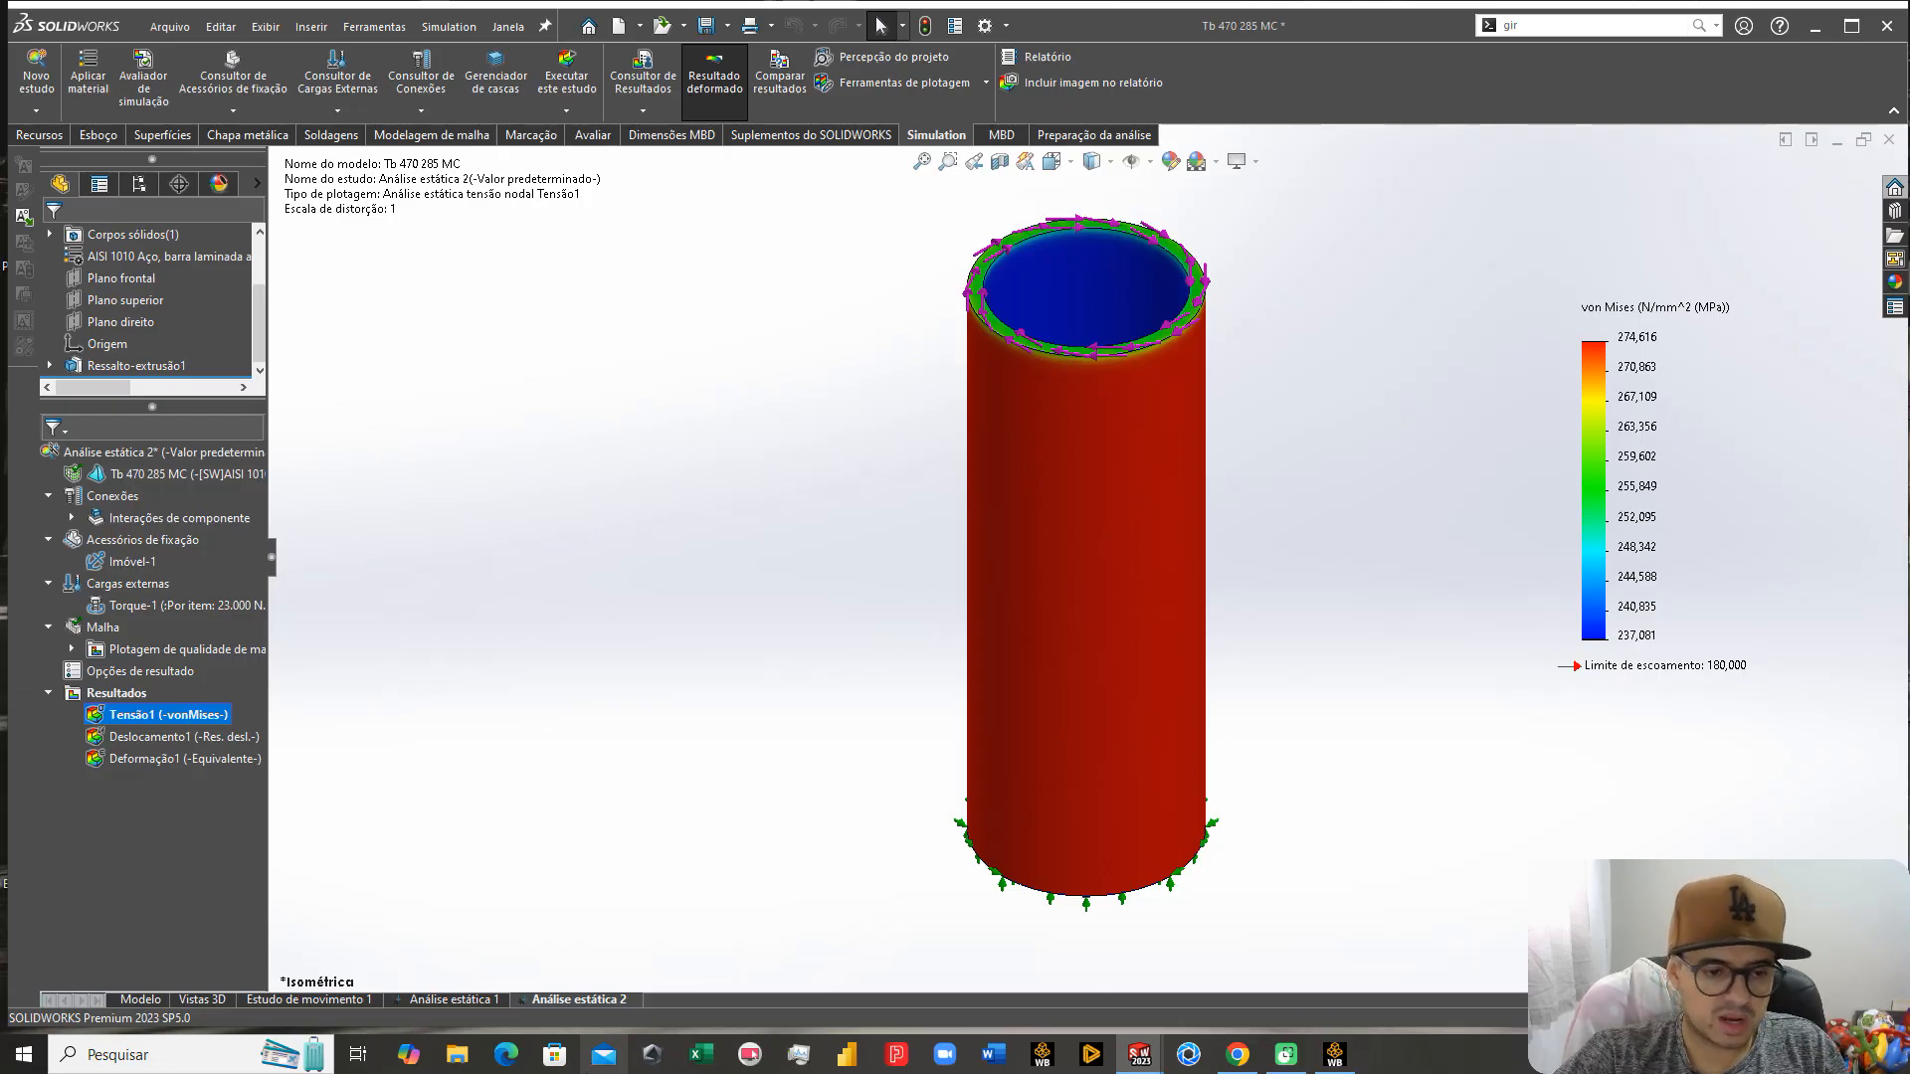
{"action": "left_click", "coordinate": [453, 999]}
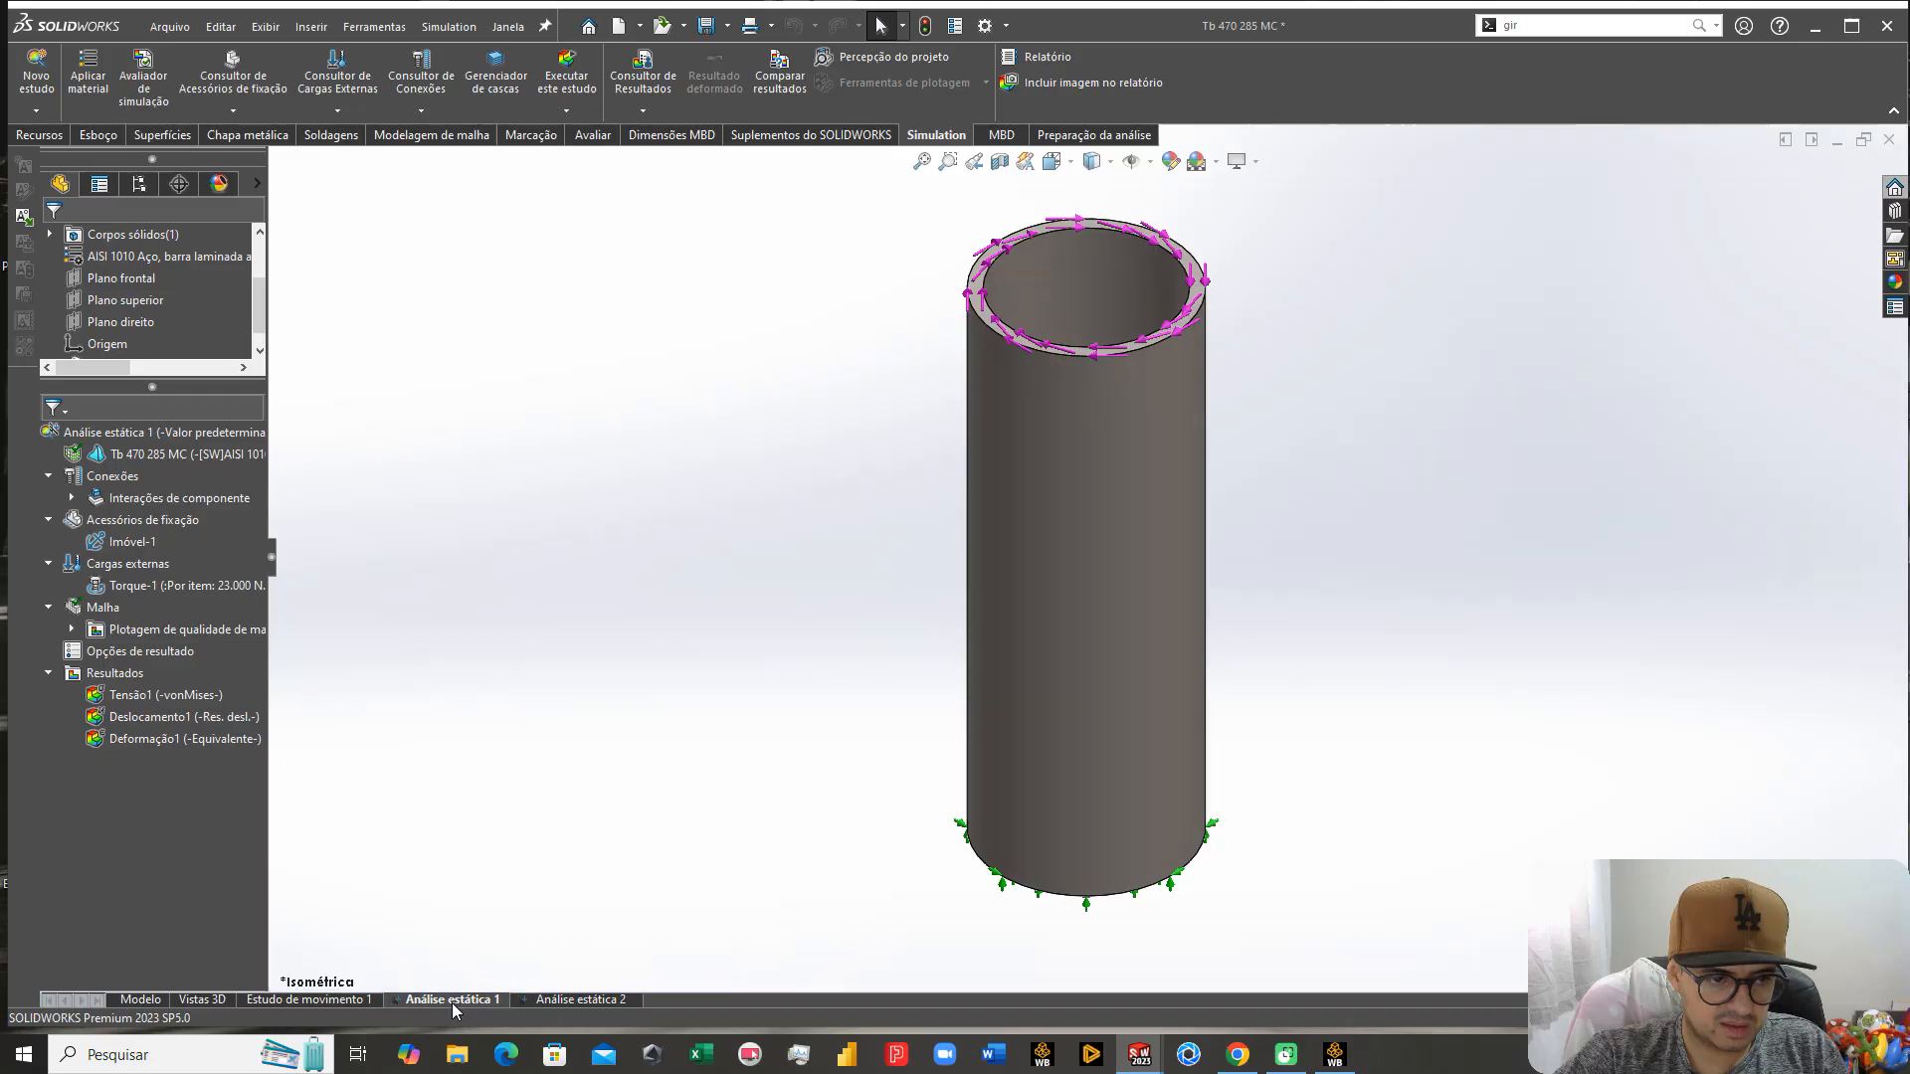
{"action": "double_click", "coordinate": [164, 697]}
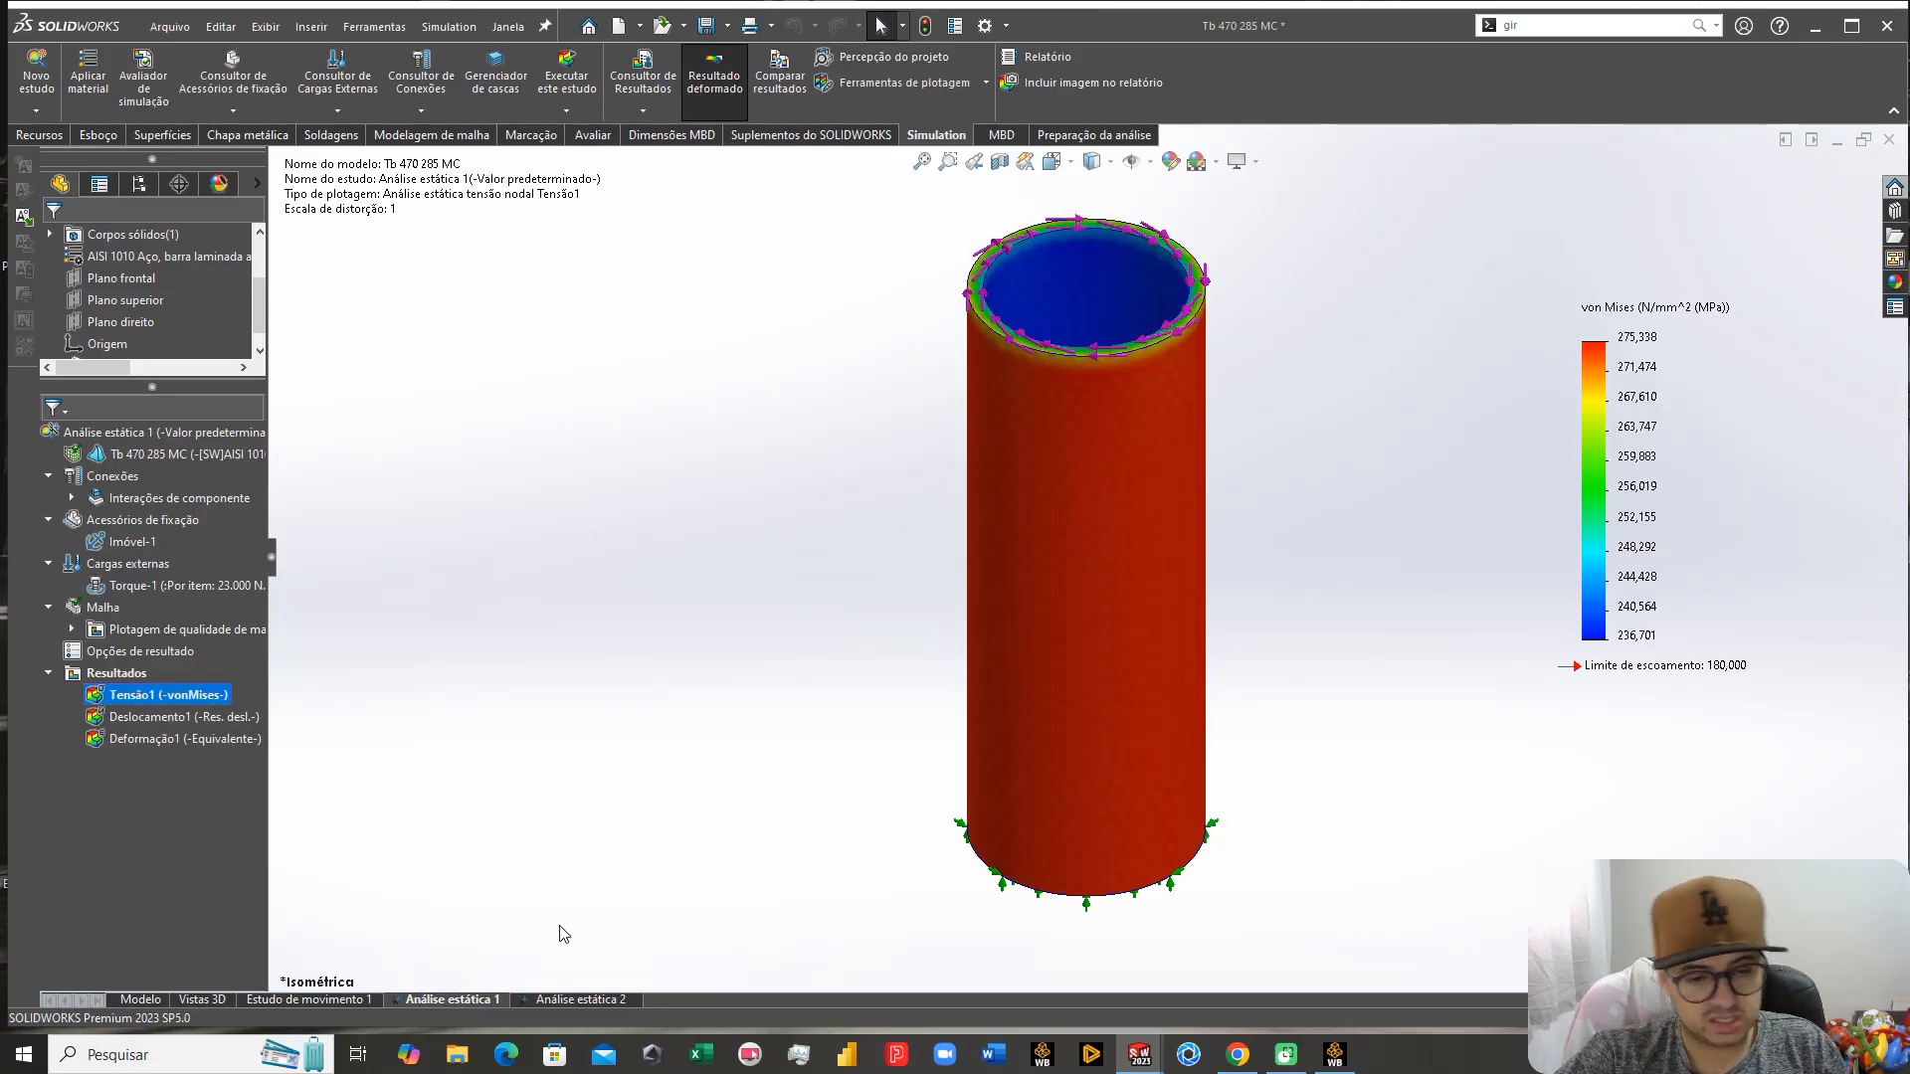
Step: Copy the study Análise estática 2 to a new static study named Análise estática 3
{"action": "double_click", "coordinate": [592, 1001]}
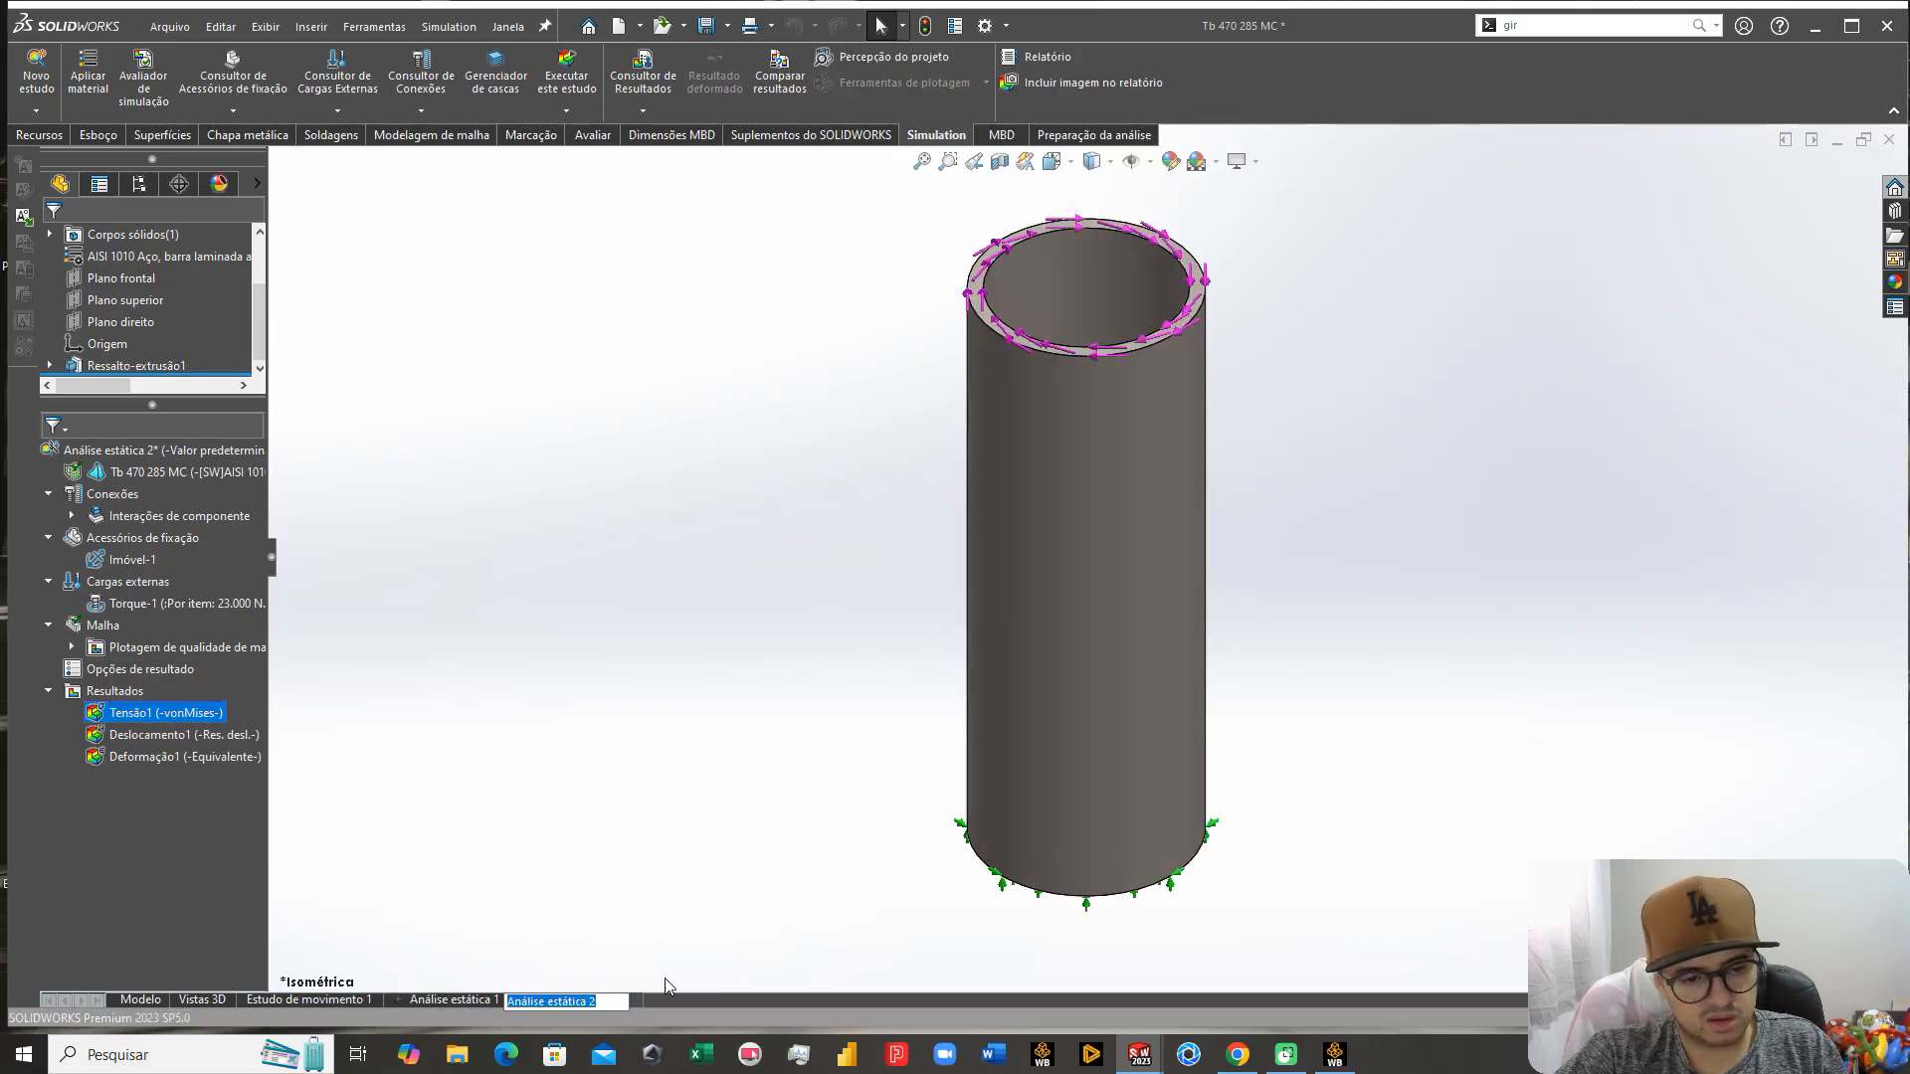
{"action": "left_click", "coordinate": [667, 935]}
{"action": "right_click", "coordinate": [597, 999]}
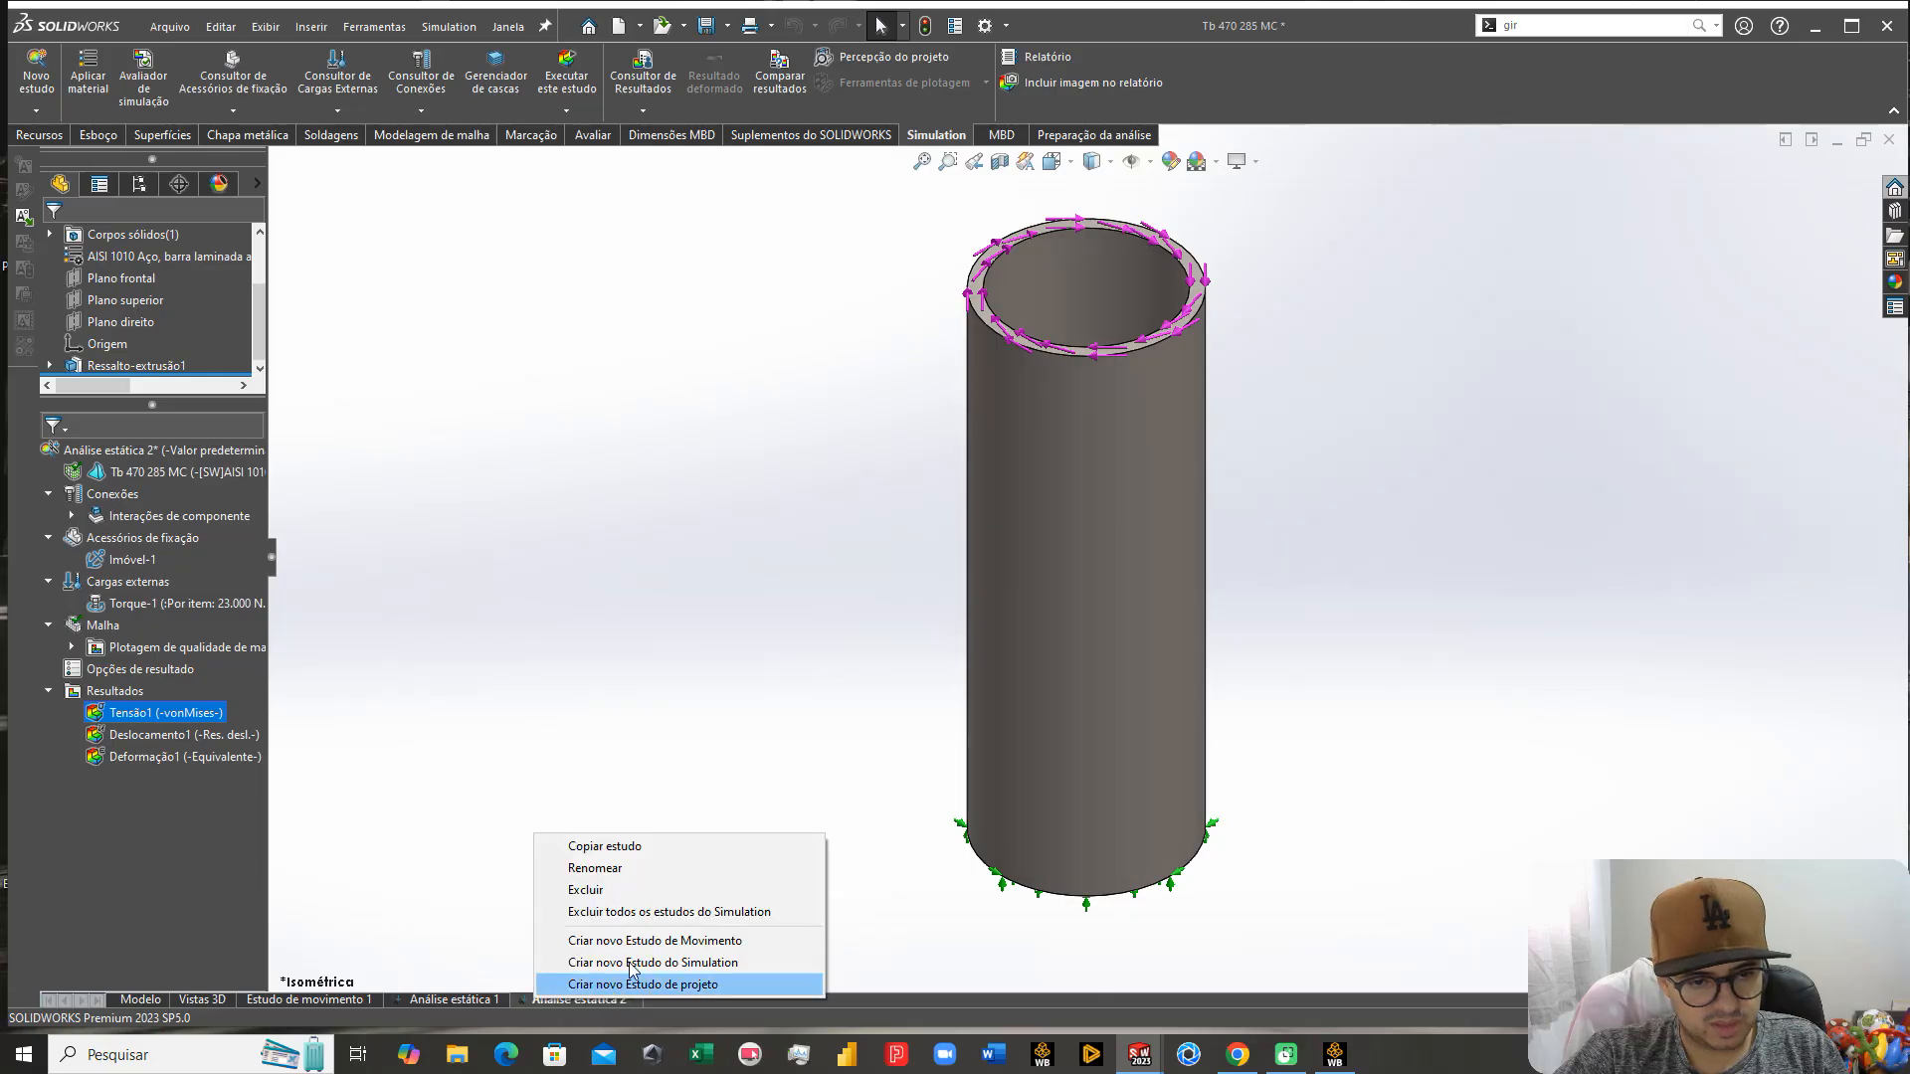
{"action": "left_click", "coordinate": [607, 846]}
{"action": "left_click_drag", "start_coordinate": [144, 481], "coordinate": [353, 503]}
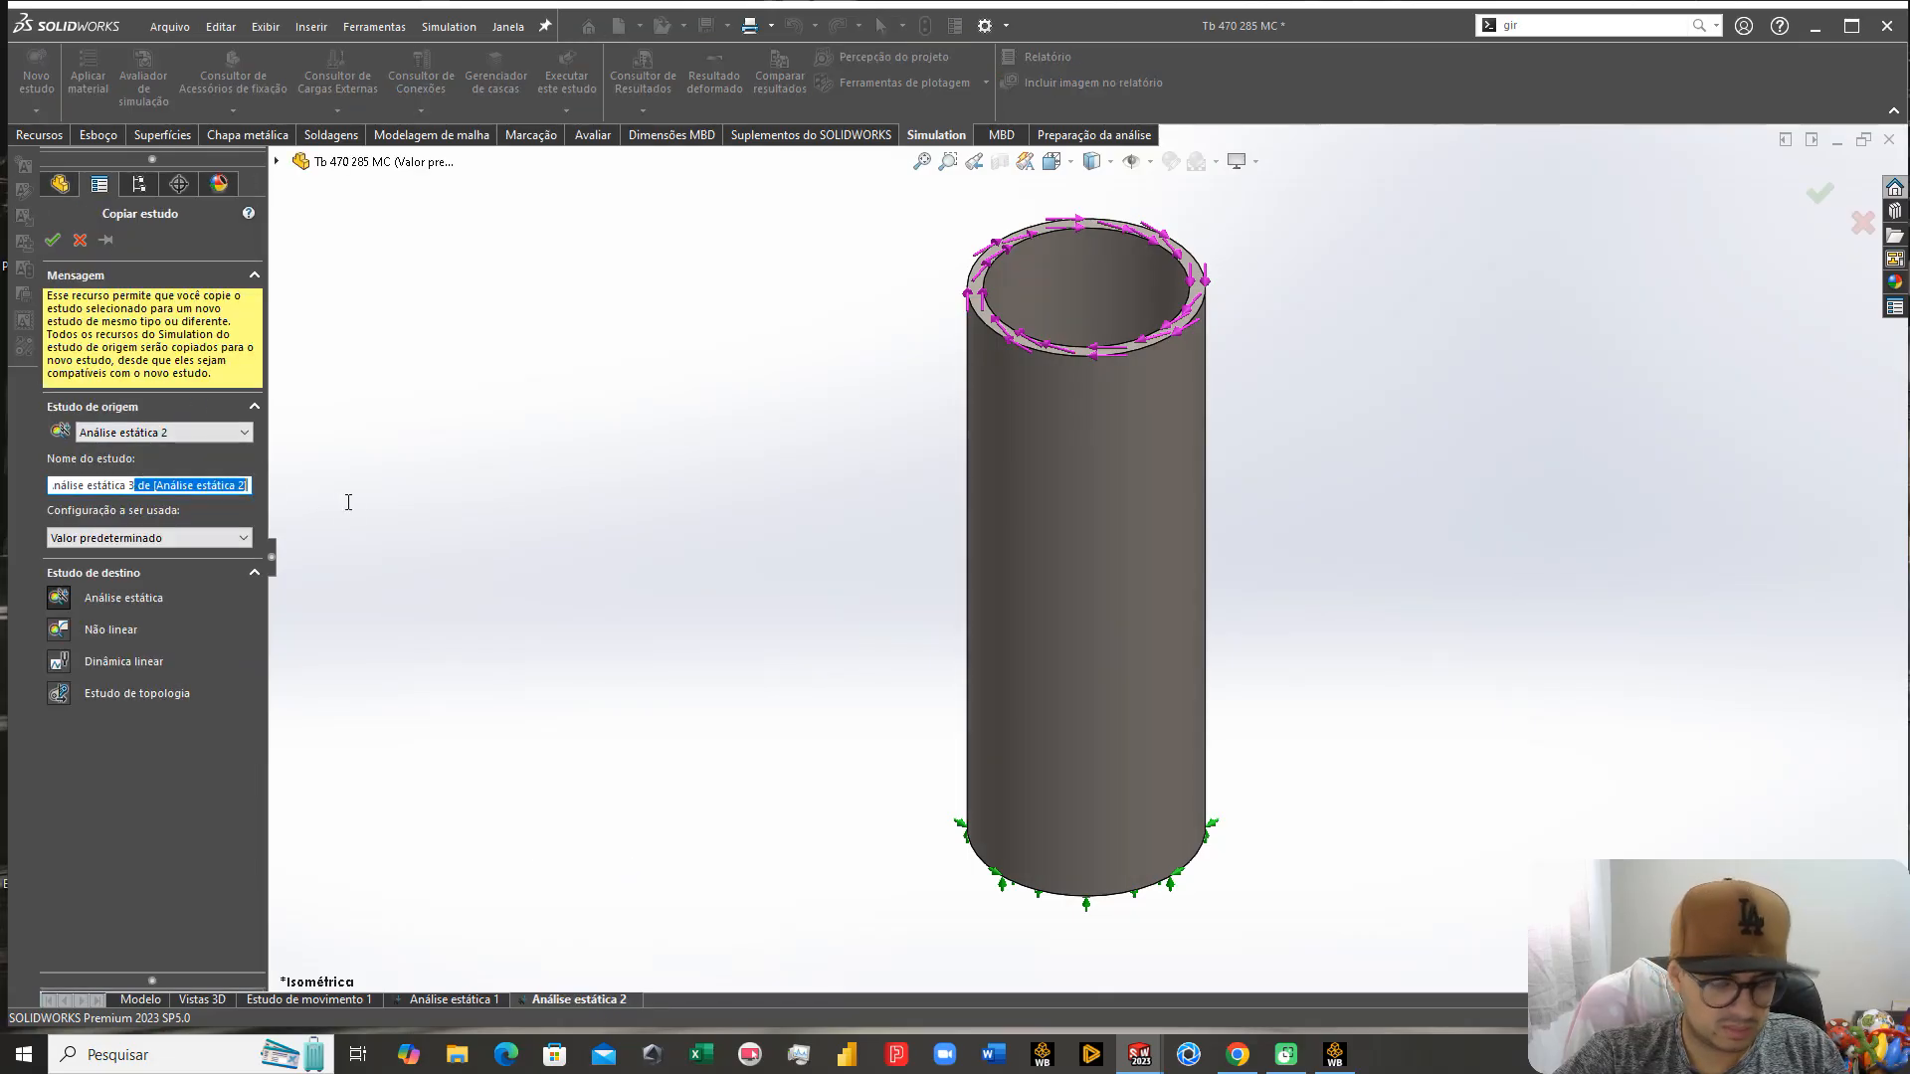
{"action": "key", "text": "Delete"}
{"action": "left_click", "coordinate": [53, 240]}
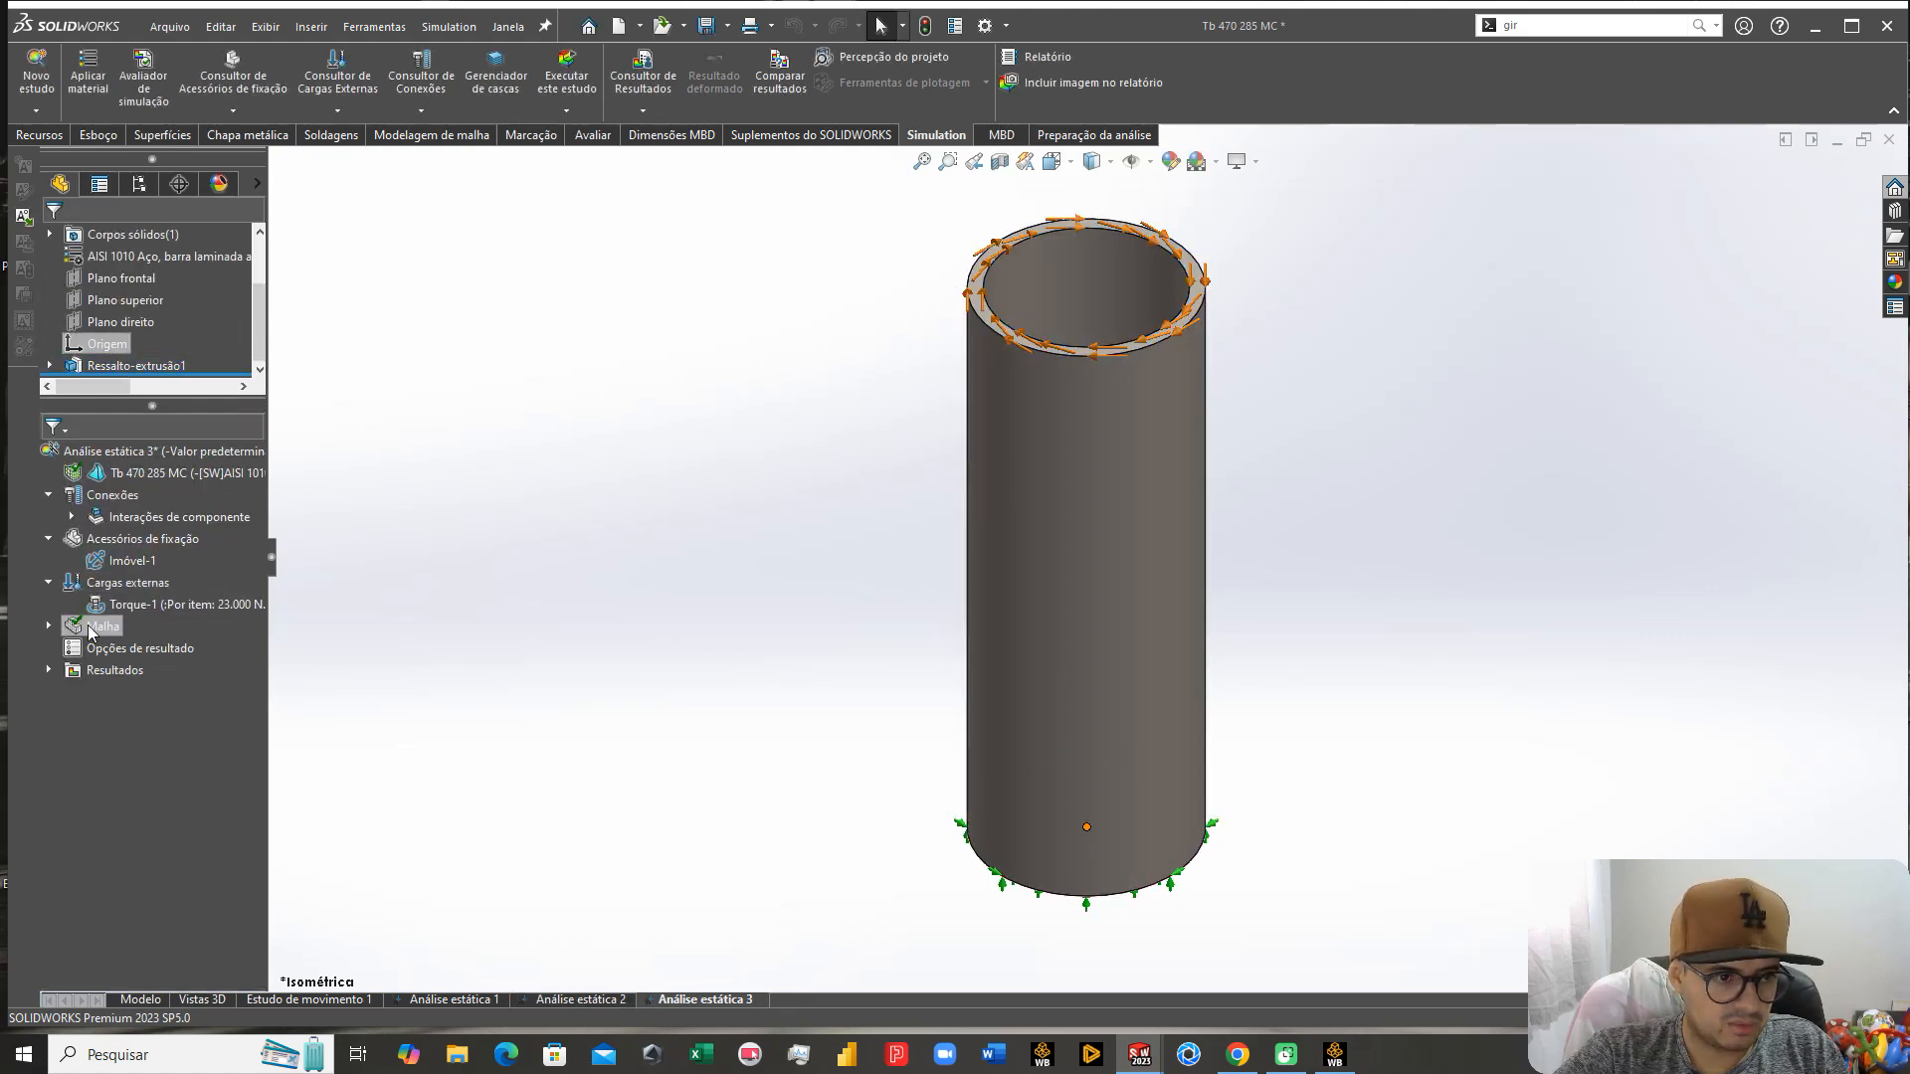
Step: Remesh the tube in Análise estática 3 with a blended curvature-based mesh, using 8/3 mm for both maximum and minimum element size
{"action": "left_click", "coordinate": [49, 626]}
{"action": "right_click", "coordinate": [105, 628]}
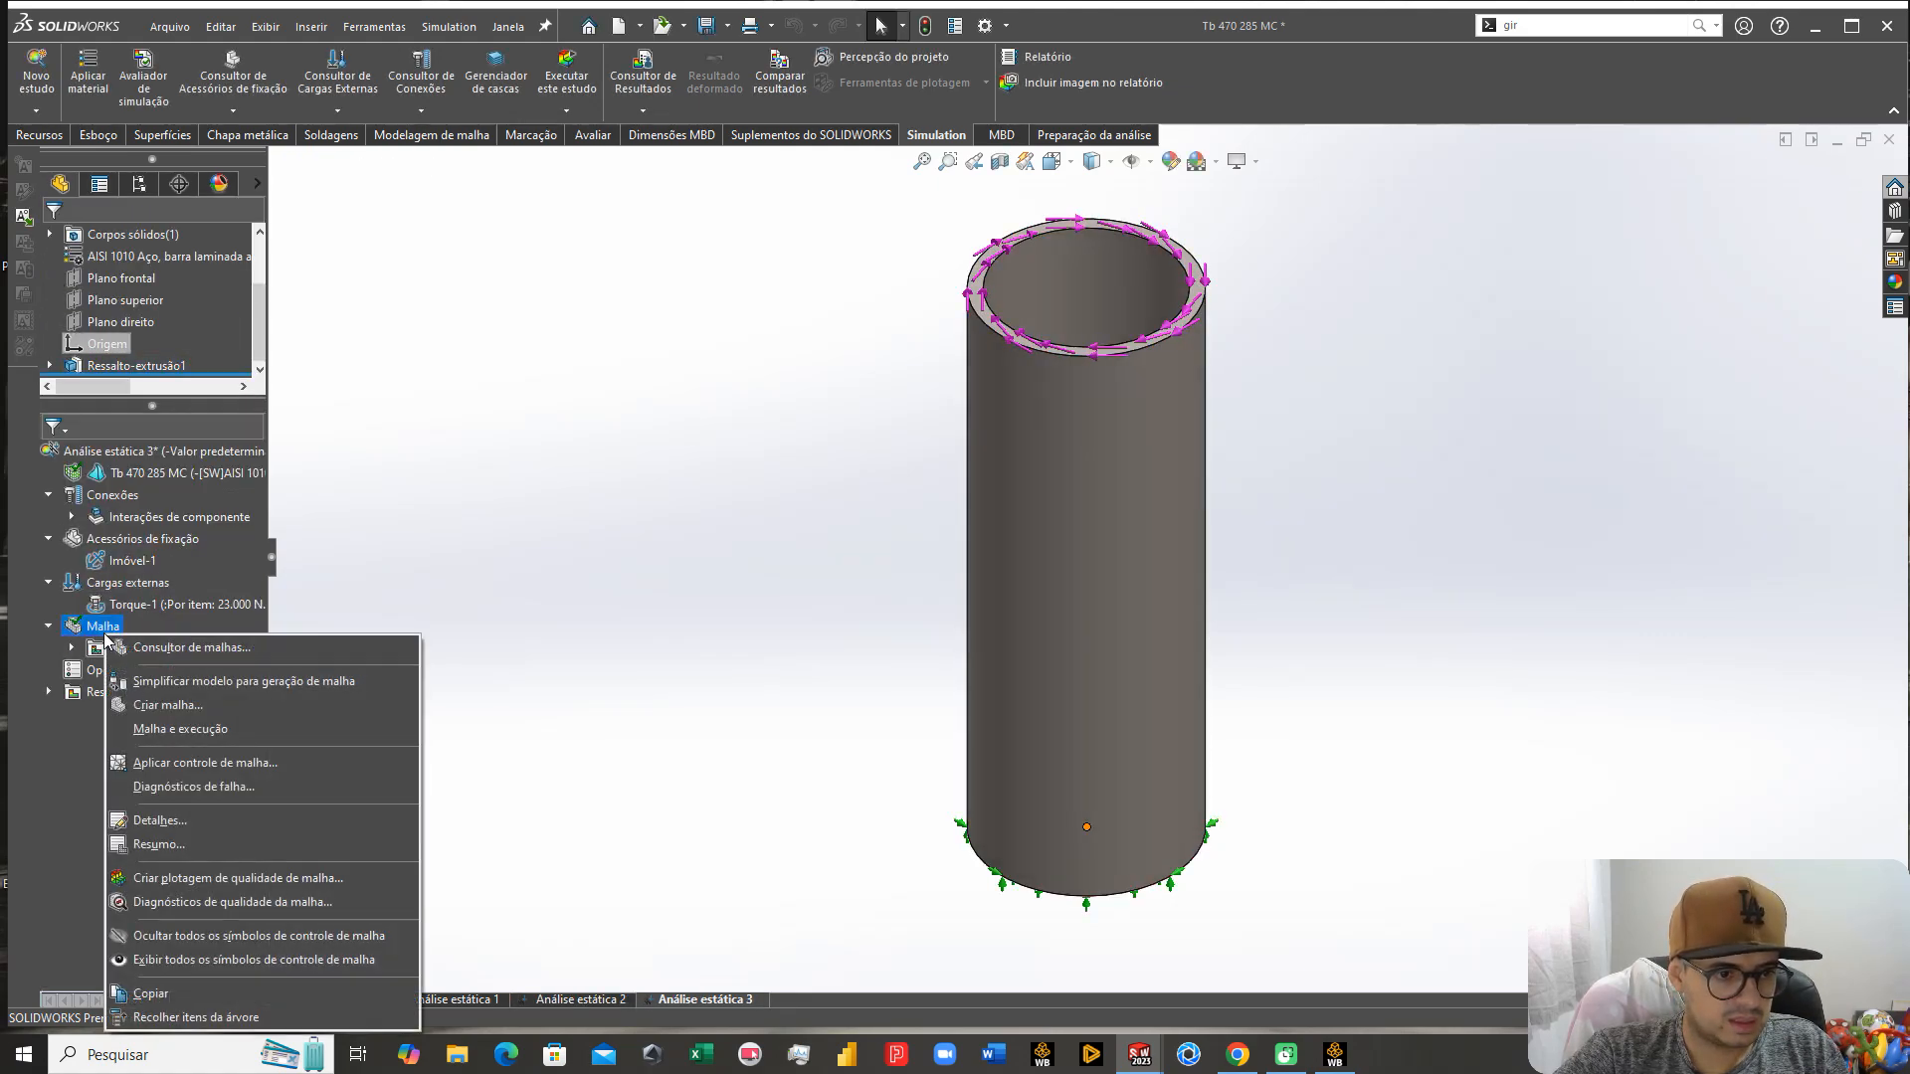
{"action": "left_click", "coordinate": [171, 703]}
{"action": "left_click", "coordinate": [1332, 504]}
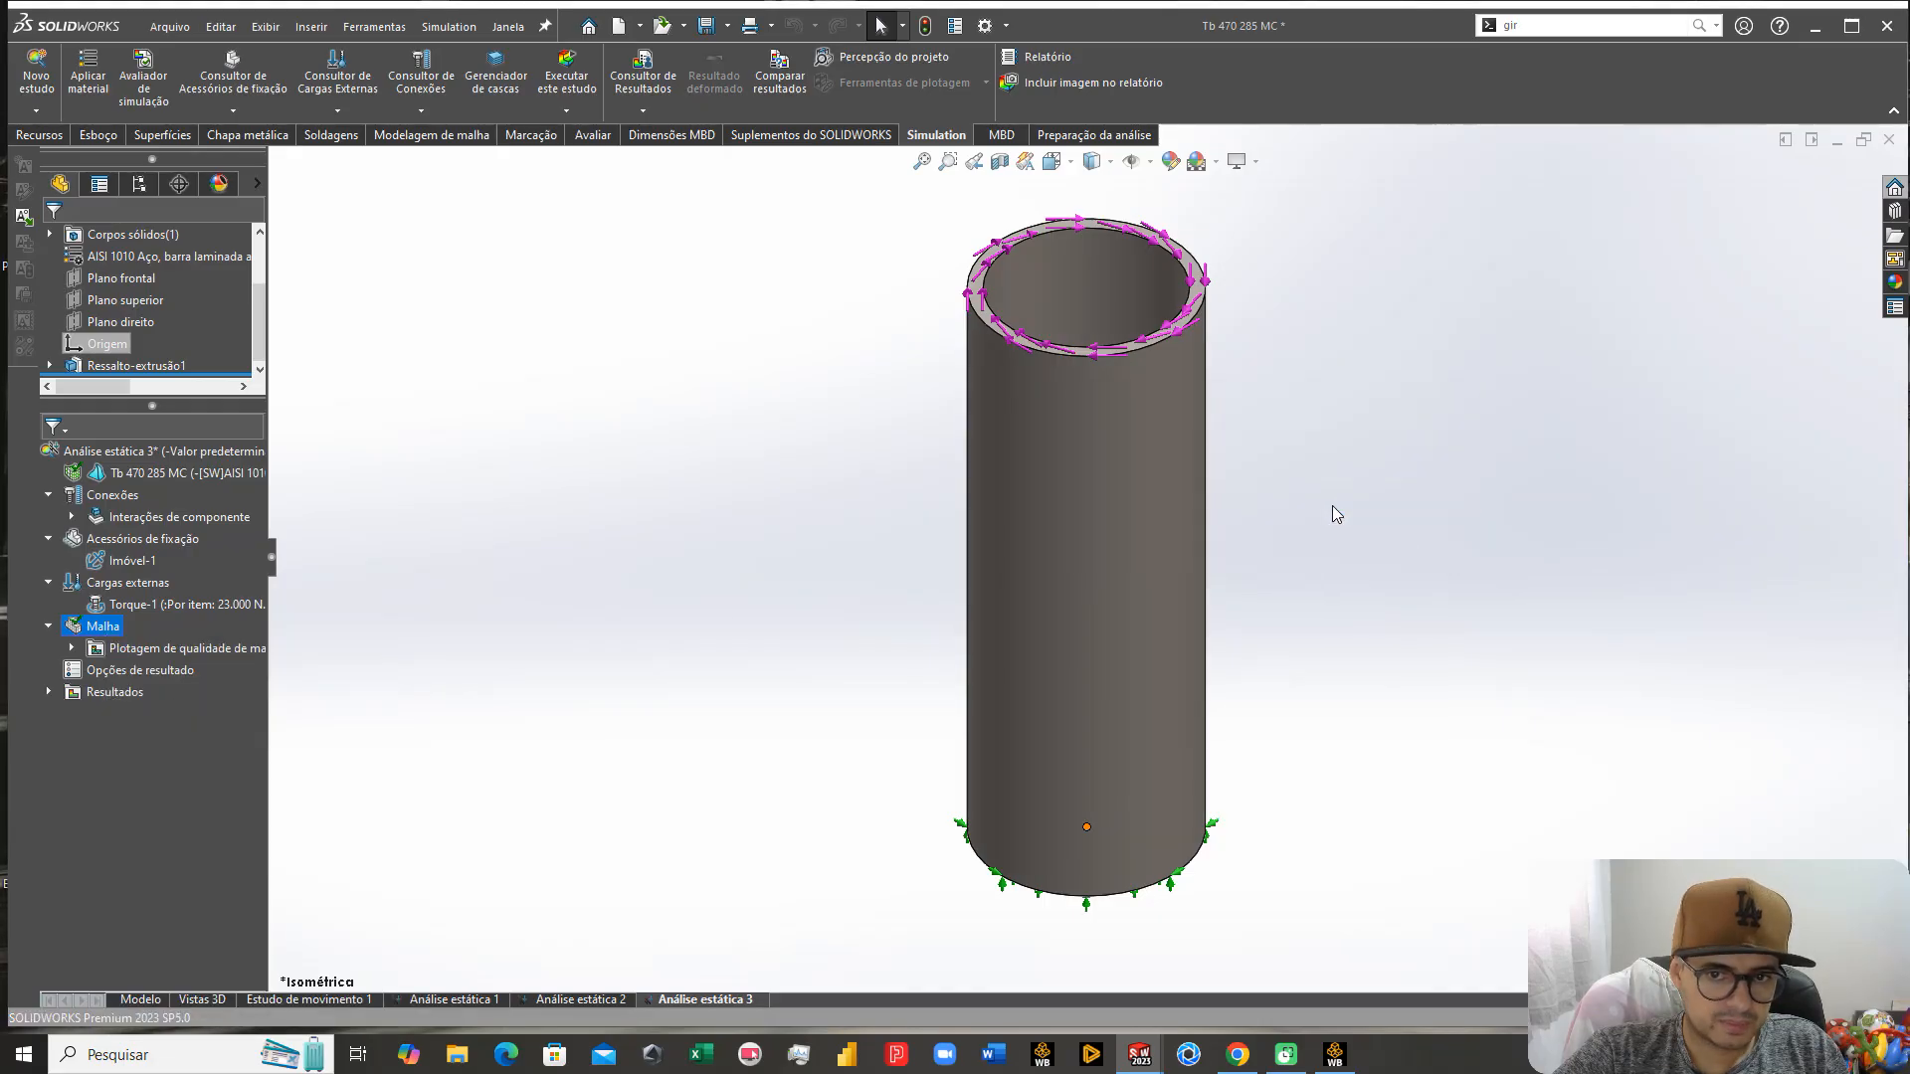
{"action": "left_click", "coordinate": [189, 459]}
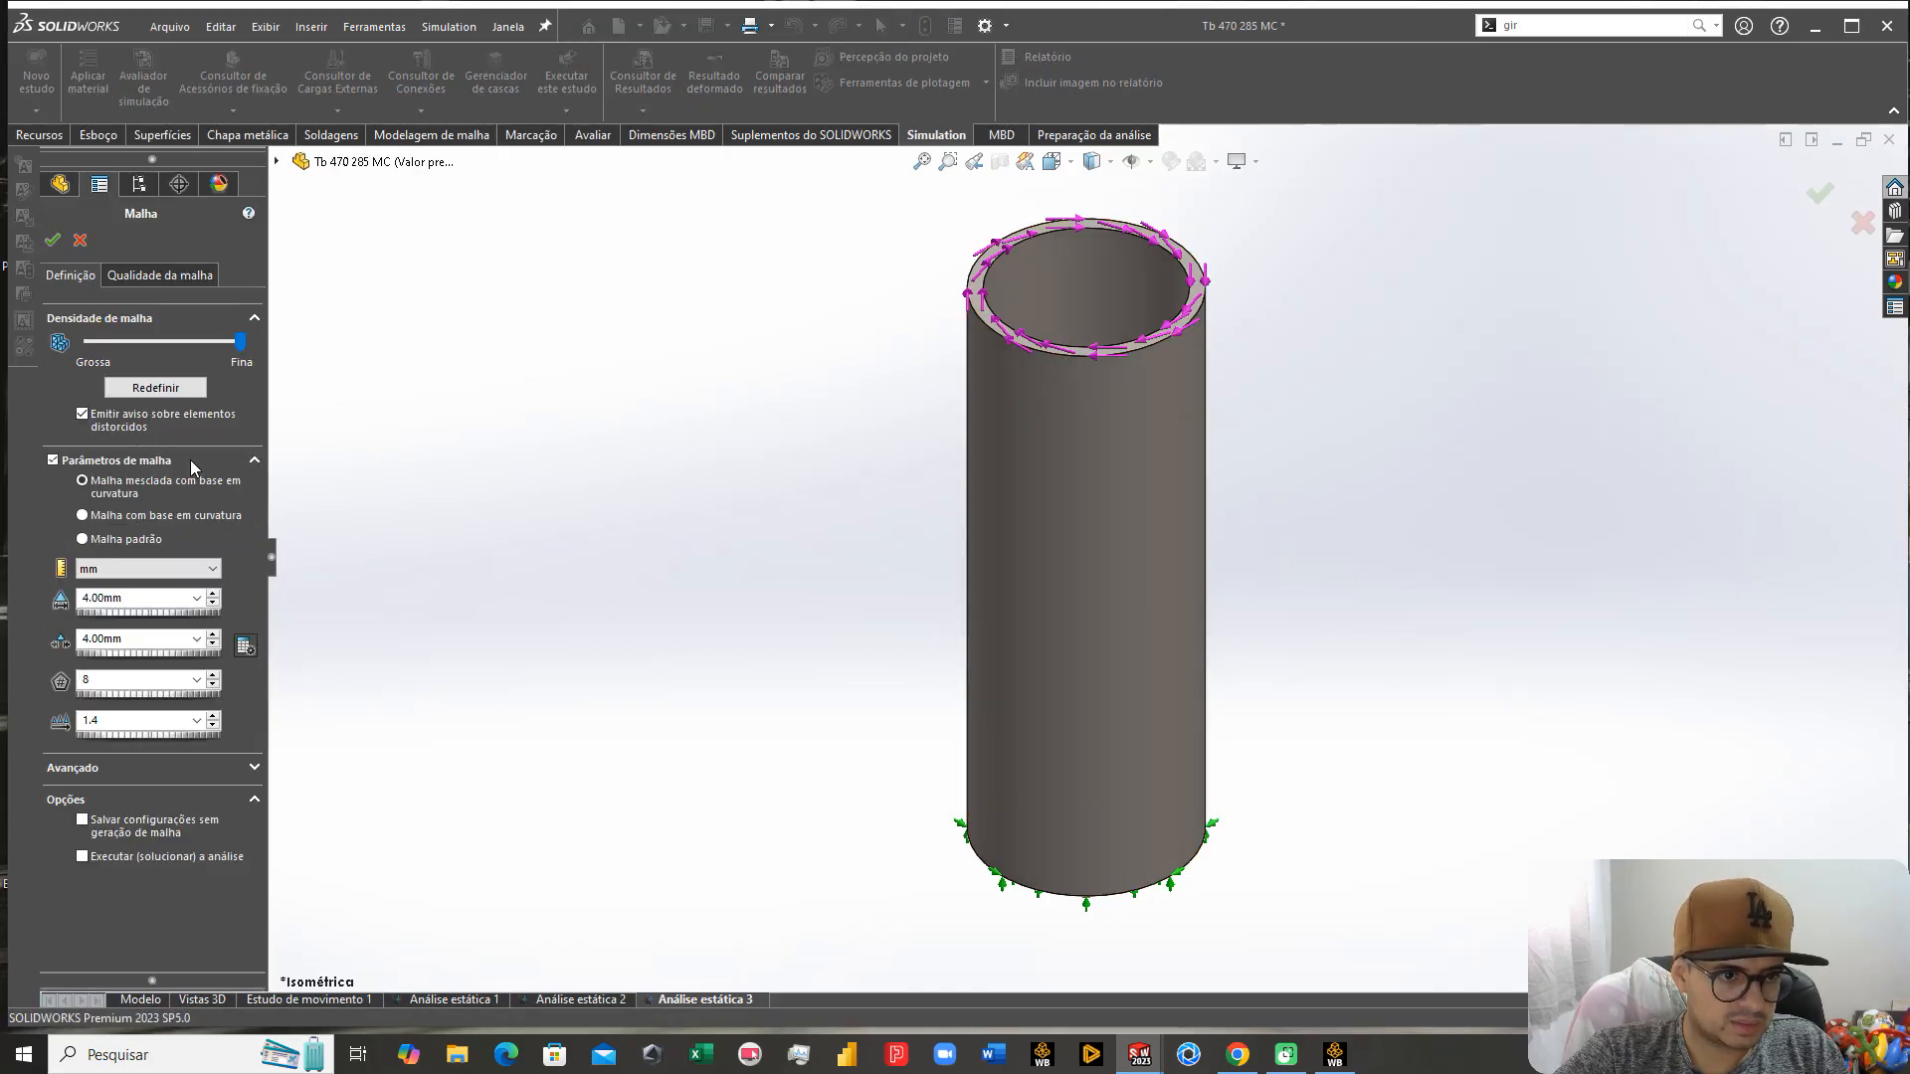
{"action": "left_click_drag", "start_coordinate": [146, 598], "coordinate": [61, 599]}
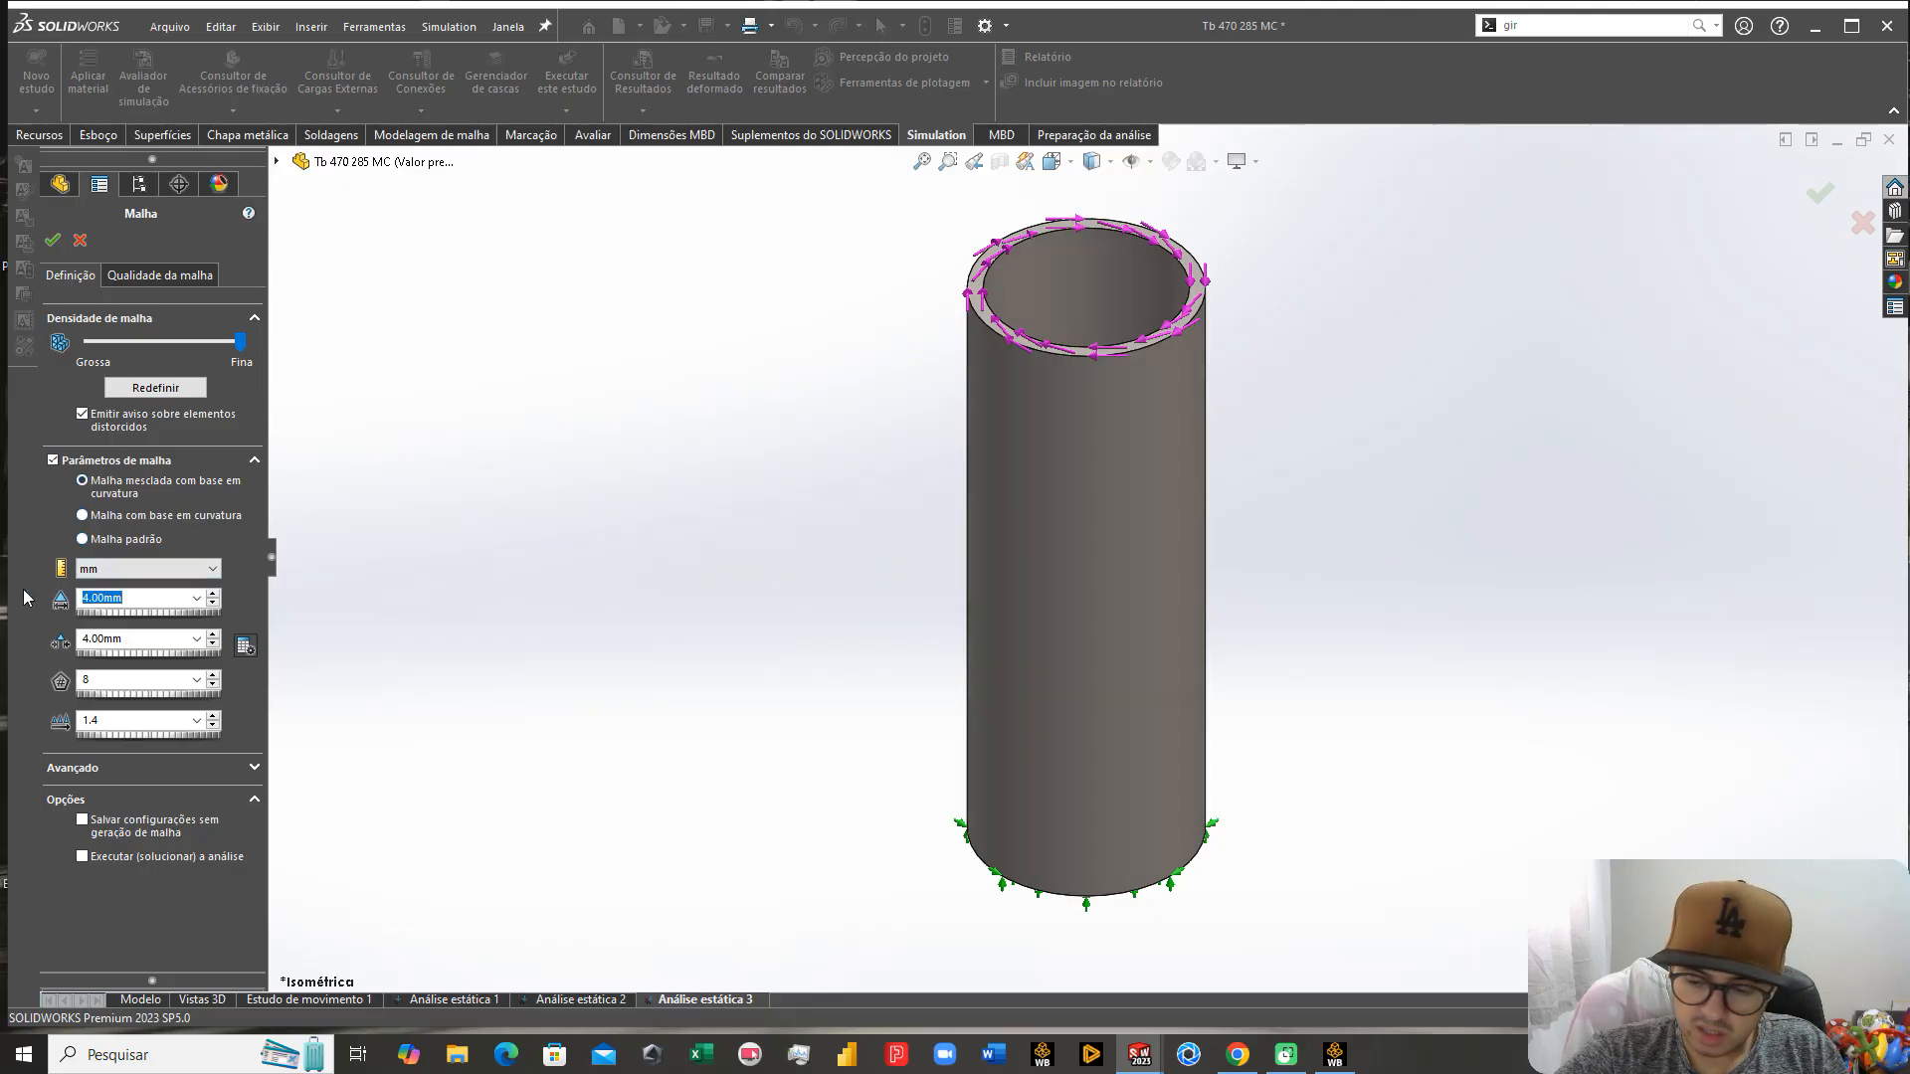
{"action": "type", "text": "8/3"}
{"action": "key", "text": "Return"}
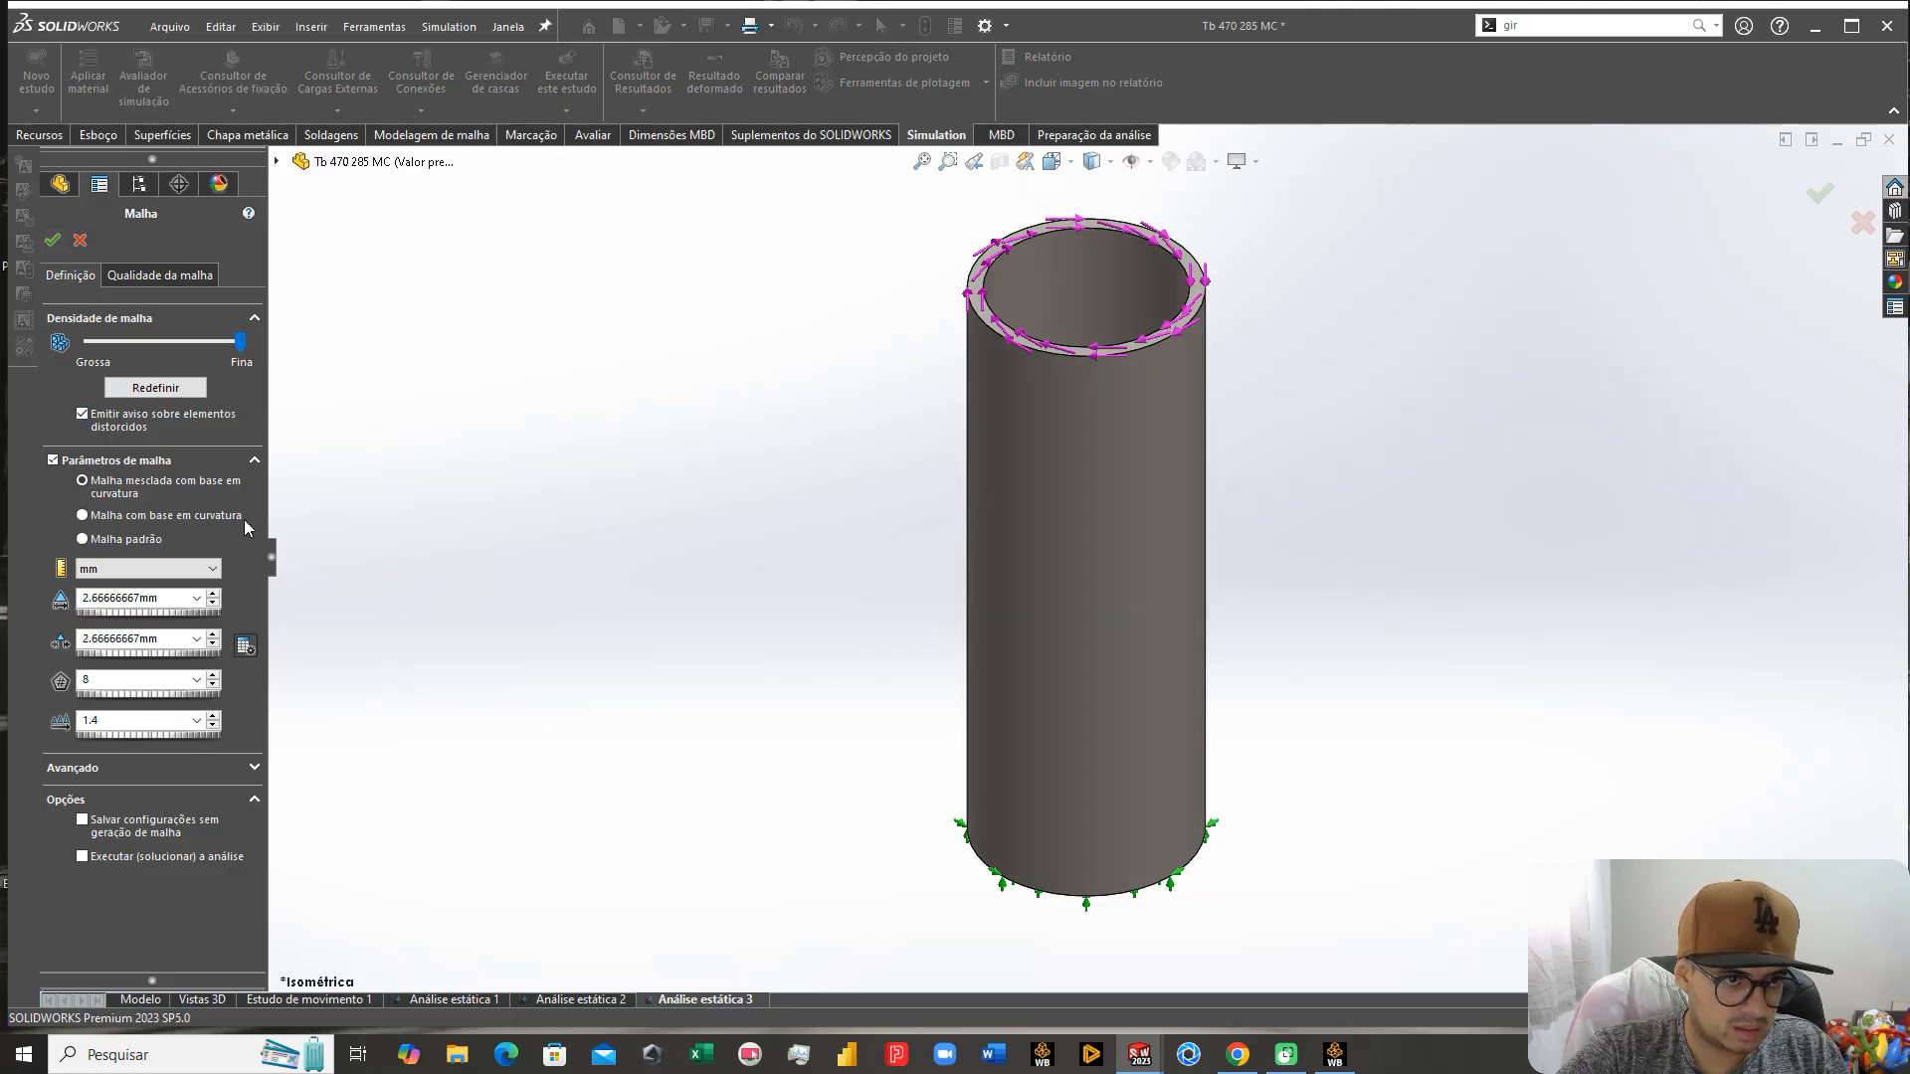
{"action": "left_click", "coordinate": [54, 253]}
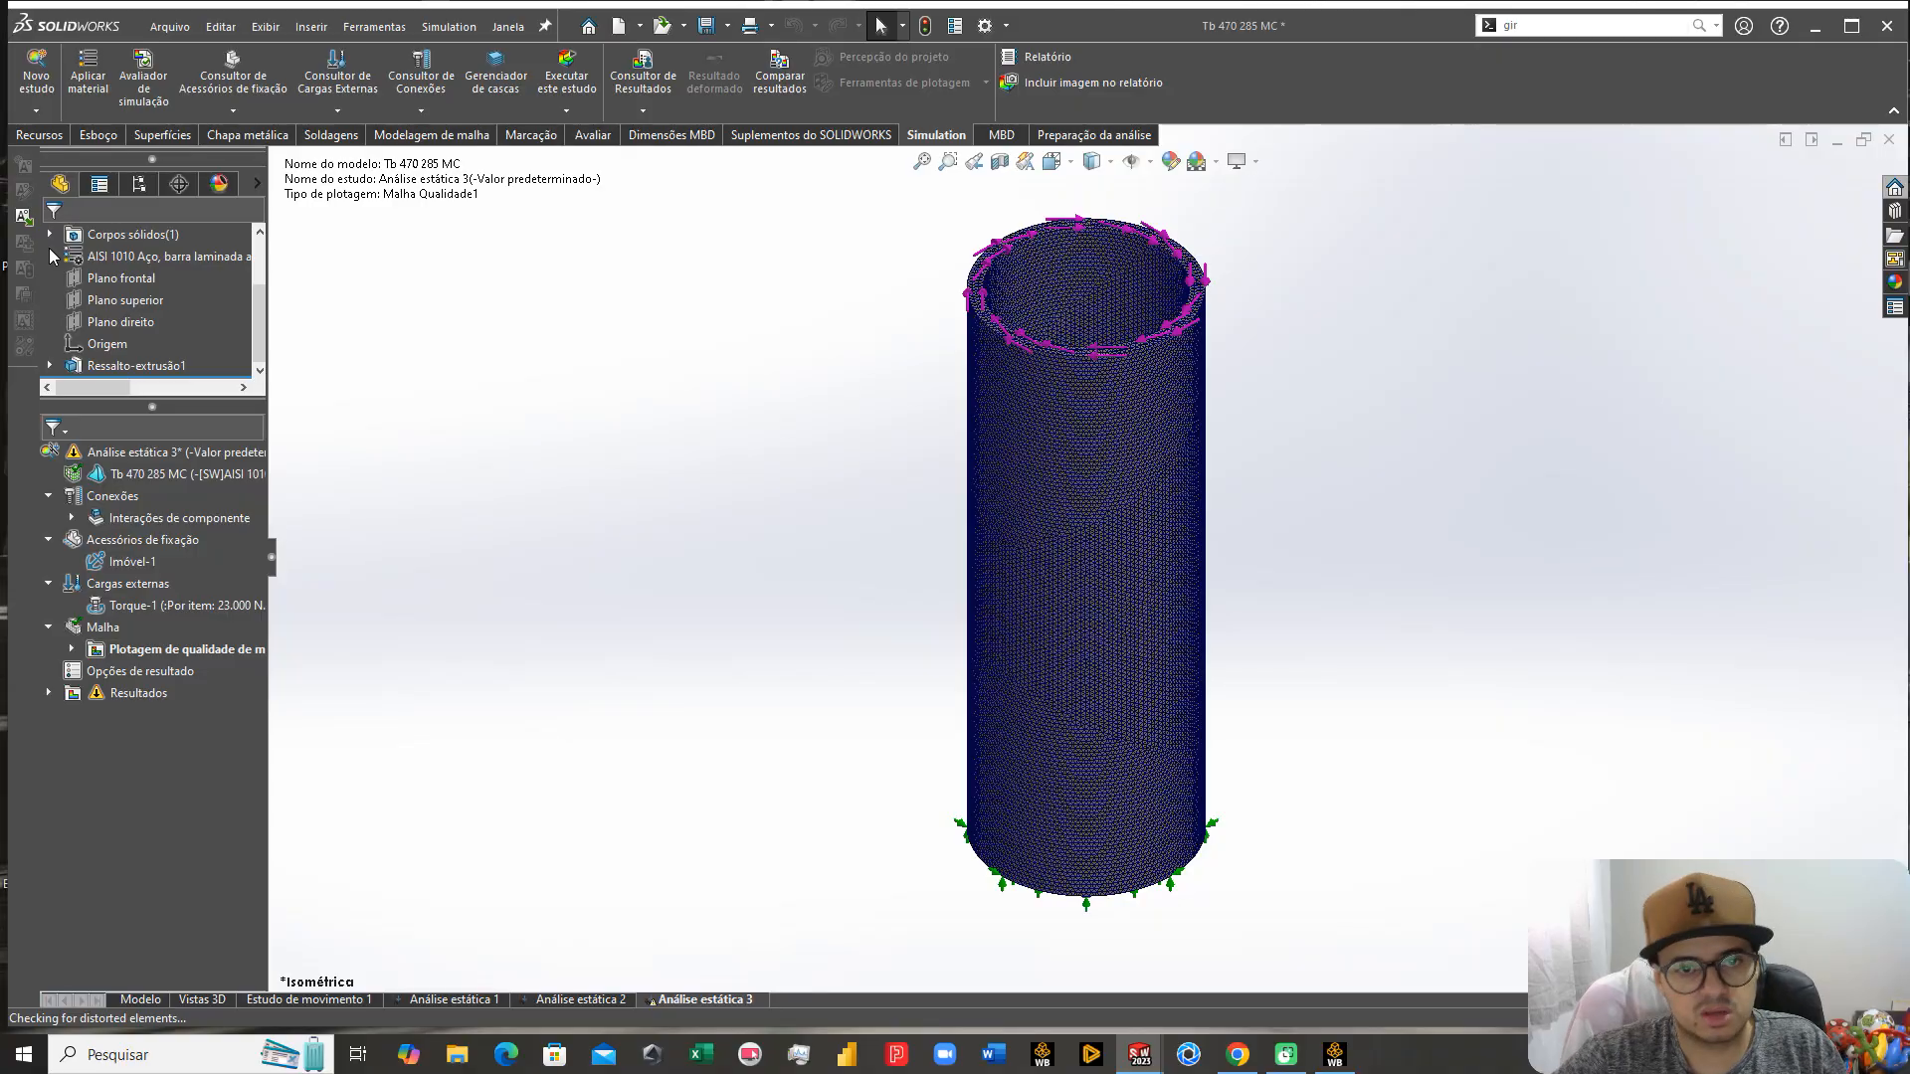
Step: Inspect the refined mesh through the tube's wall thickness, and run Análise estática 3 with the detailed solver information shown
{"action": "scroll", "coordinate": [1001, 465], "scroll_direction": "down", "scroll_amount": 6}
{"action": "middle_click_drag", "start_coordinate": [936, 483], "coordinate": [997, 465]}
{"action": "scroll", "coordinate": [997, 466], "scroll_direction": "up", "scroll_amount": 7}
{"action": "middle_click_drag", "start_coordinate": [1111, 696], "coordinate": [1223, 469]}
{"action": "scroll", "coordinate": [1054, 738], "scroll_direction": "down", "scroll_amount": 8}
{"action": "key", "text": "ctrl+7"}
{"action": "right_click", "coordinate": [107, 454]}
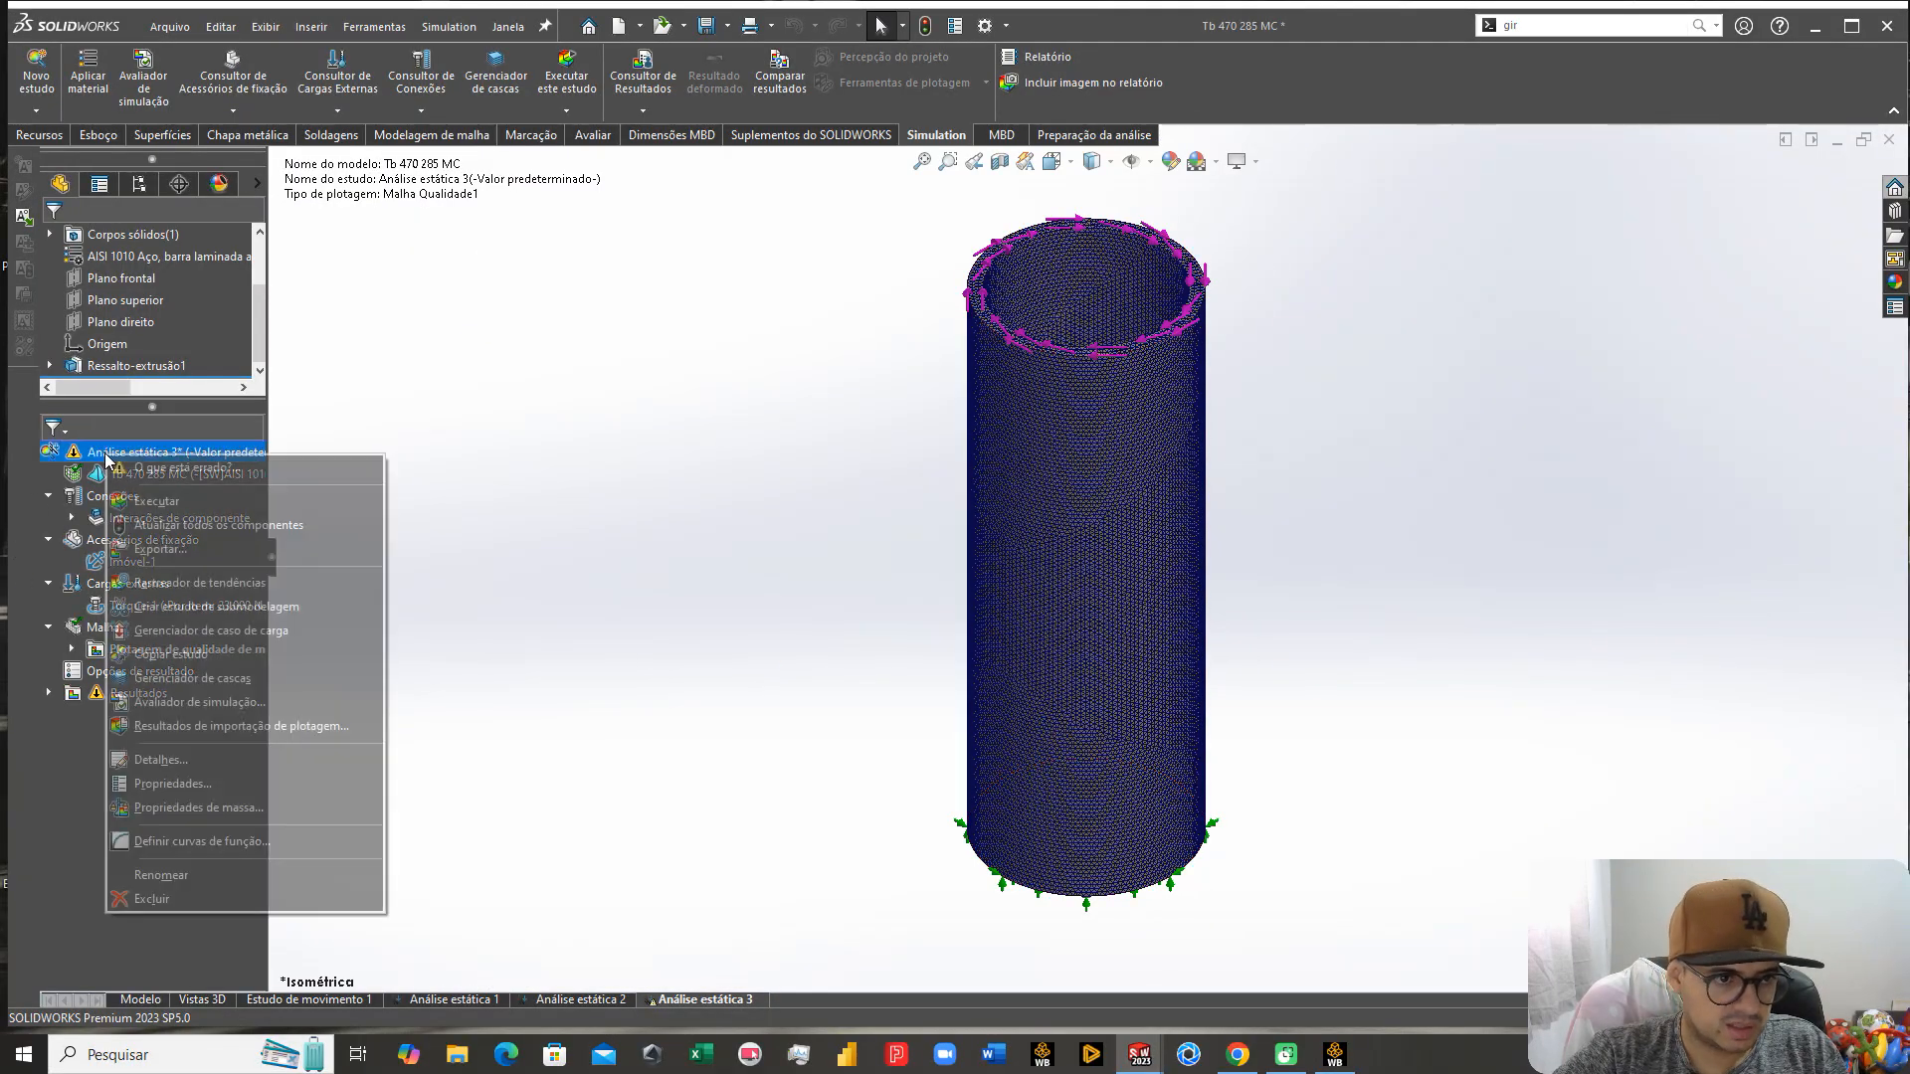
{"action": "left_click", "coordinate": [149, 502]}
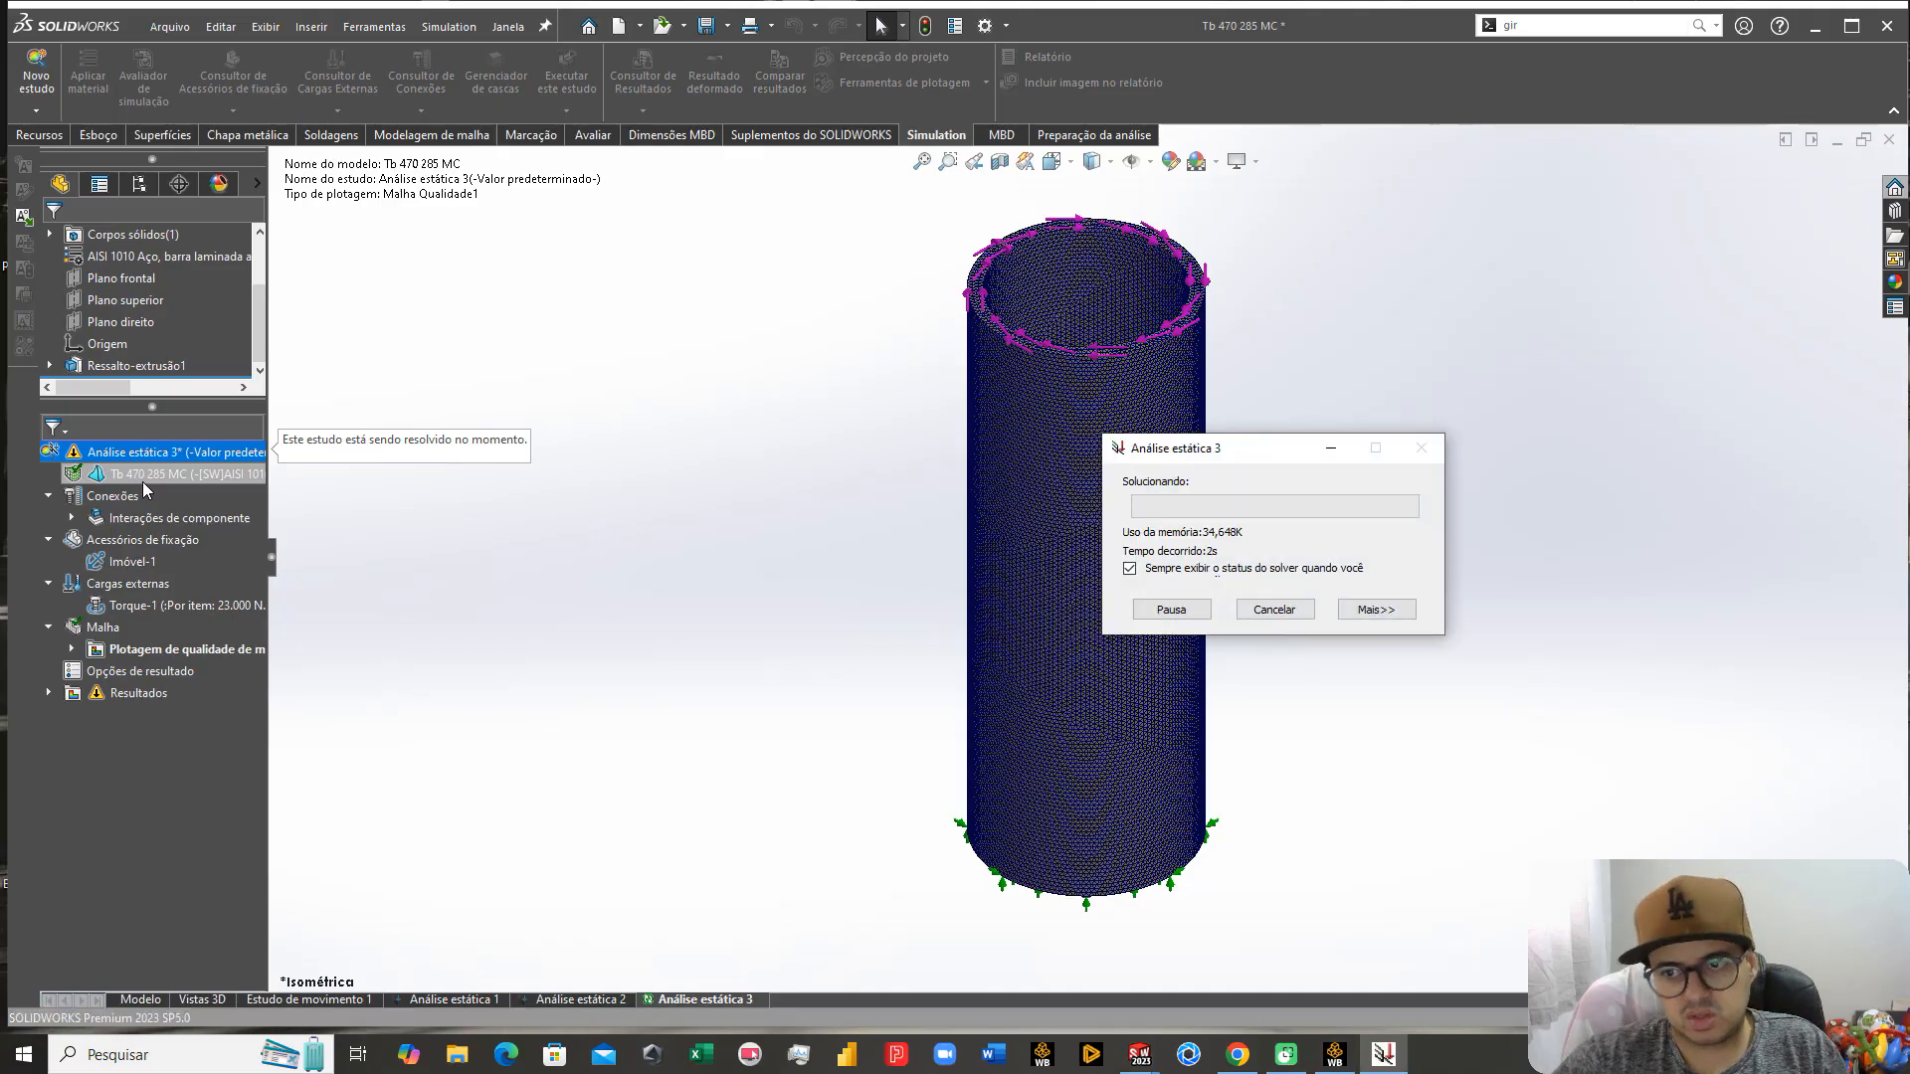
{"action": "left_click", "coordinate": [1376, 610]}
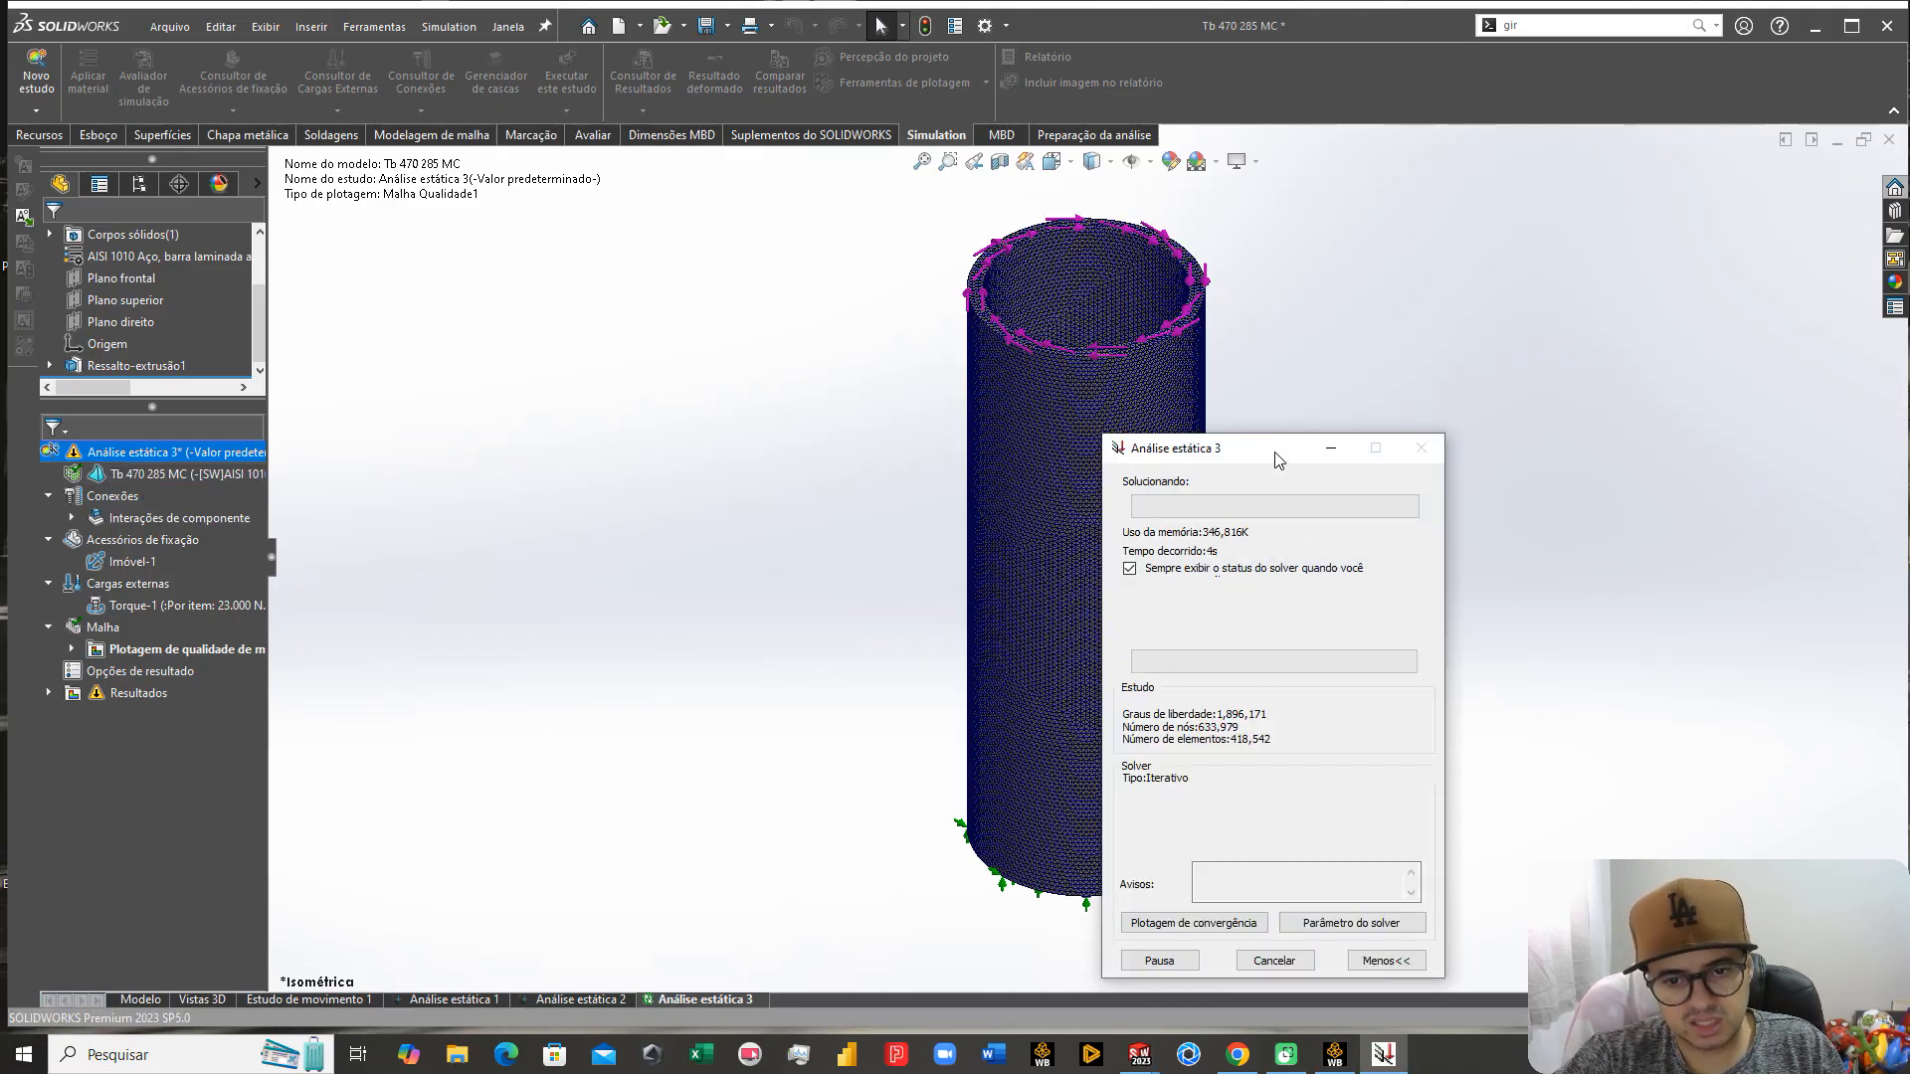
{"action": "left_click_drag", "start_coordinate": [1275, 452], "coordinate": [180, 16]}
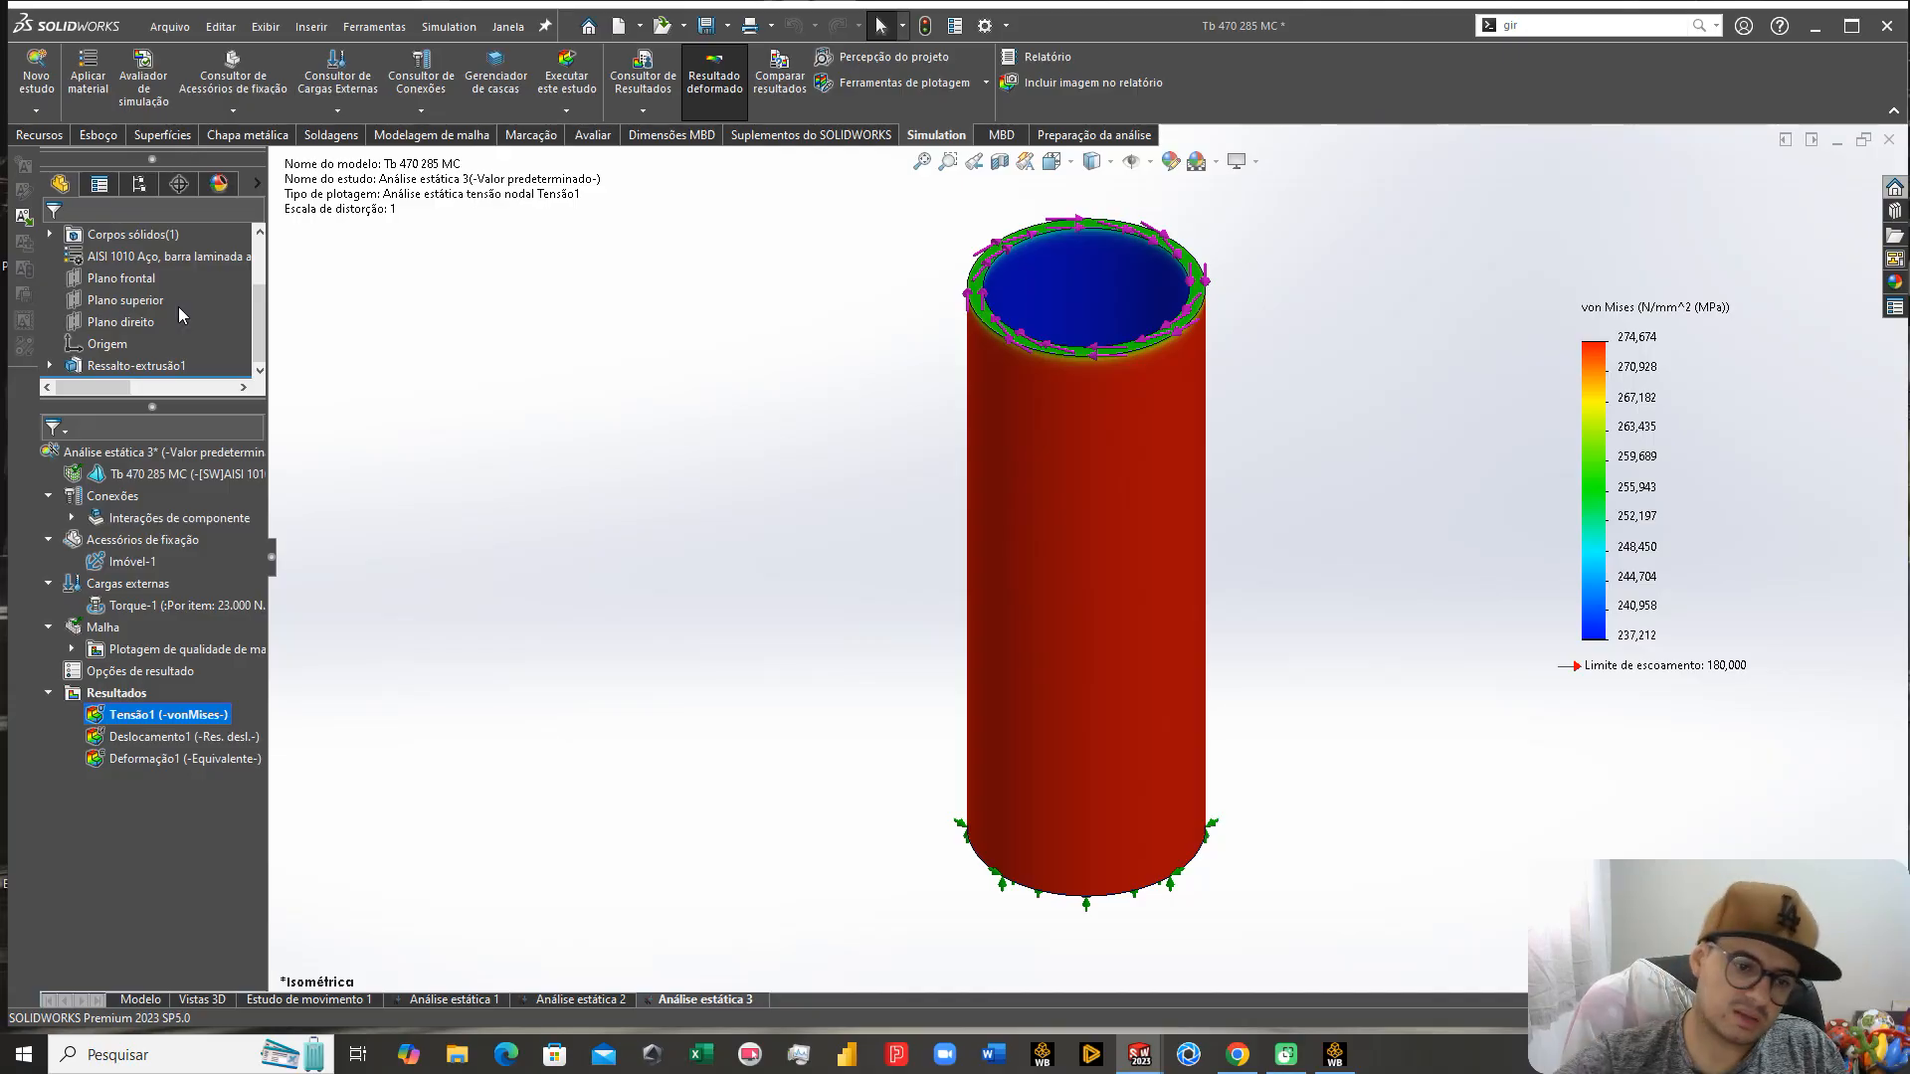
Step: Compare the Tensão1 von Mises plots of Análise estática 1 and Análise estática 2, and return to Análise estática 3
{"action": "left_click", "coordinate": [433, 1001]}
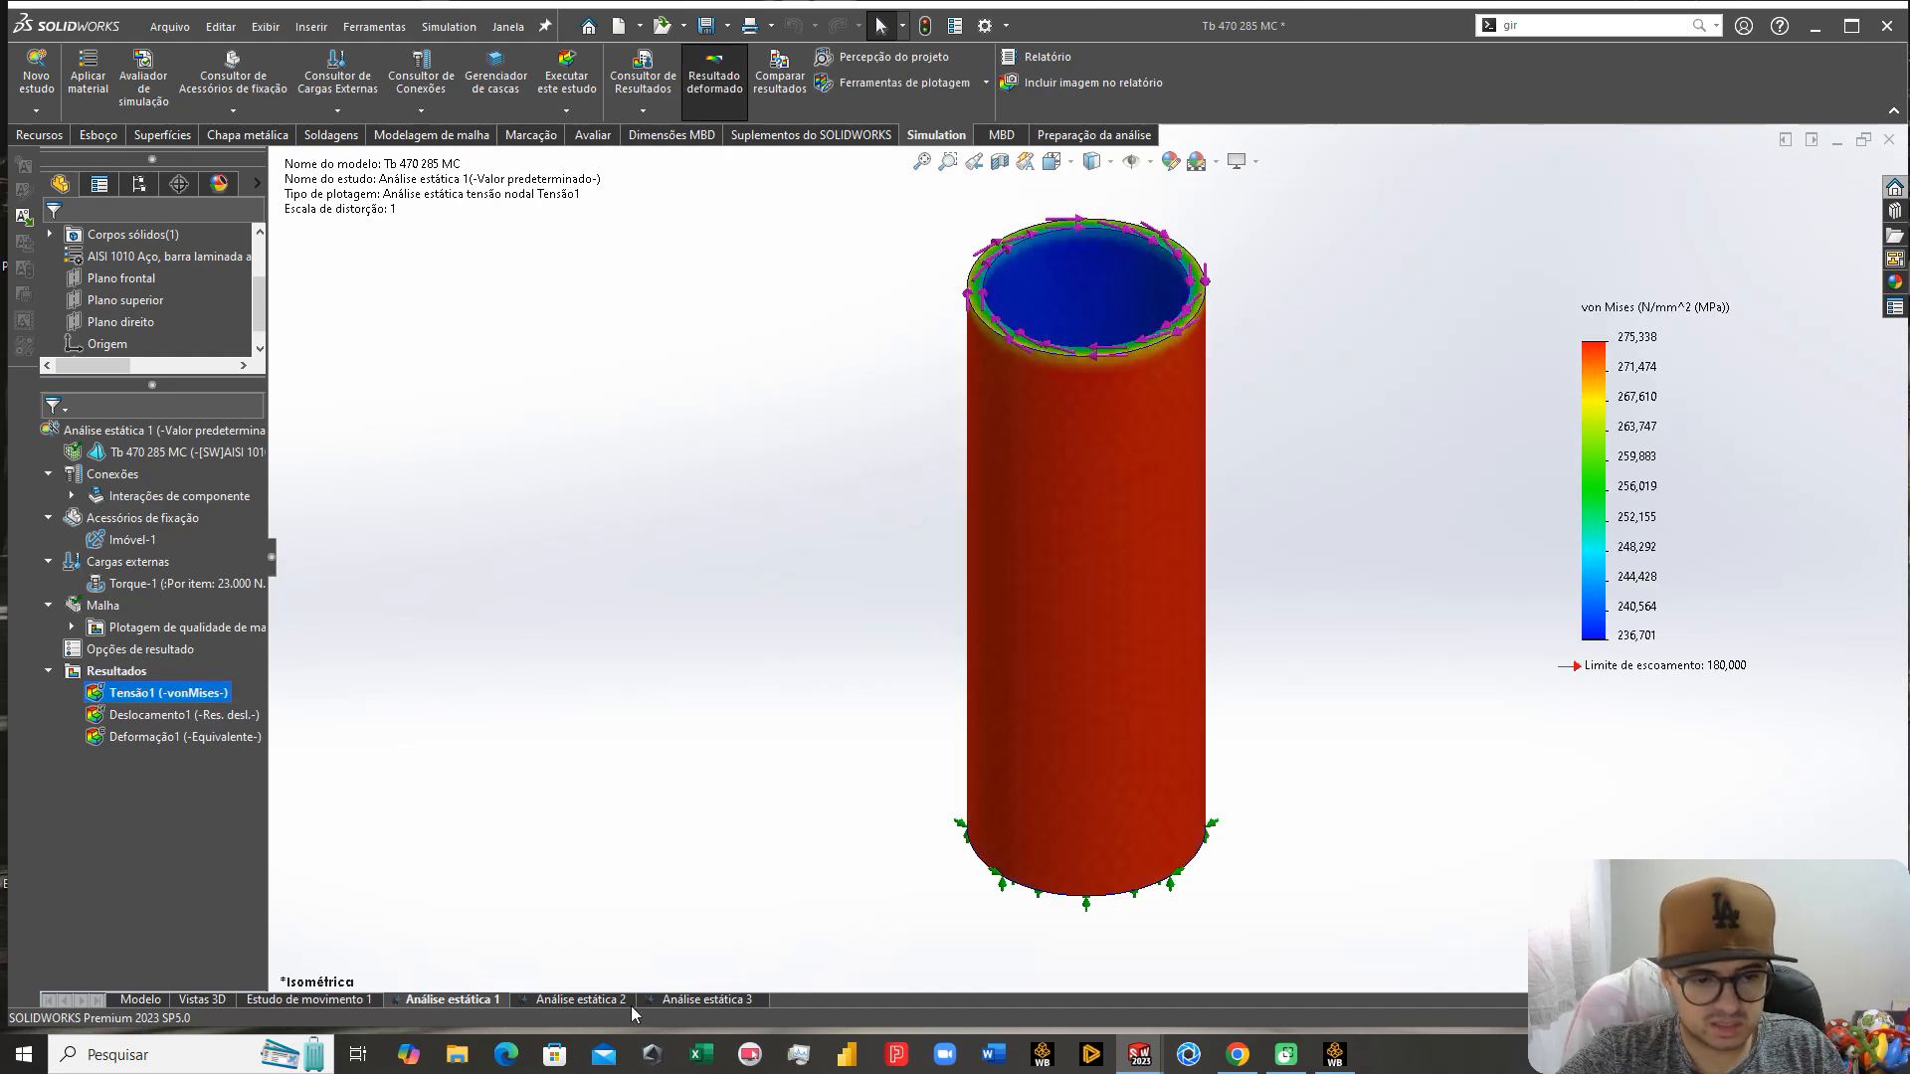
{"action": "left_click", "coordinate": [587, 999]}
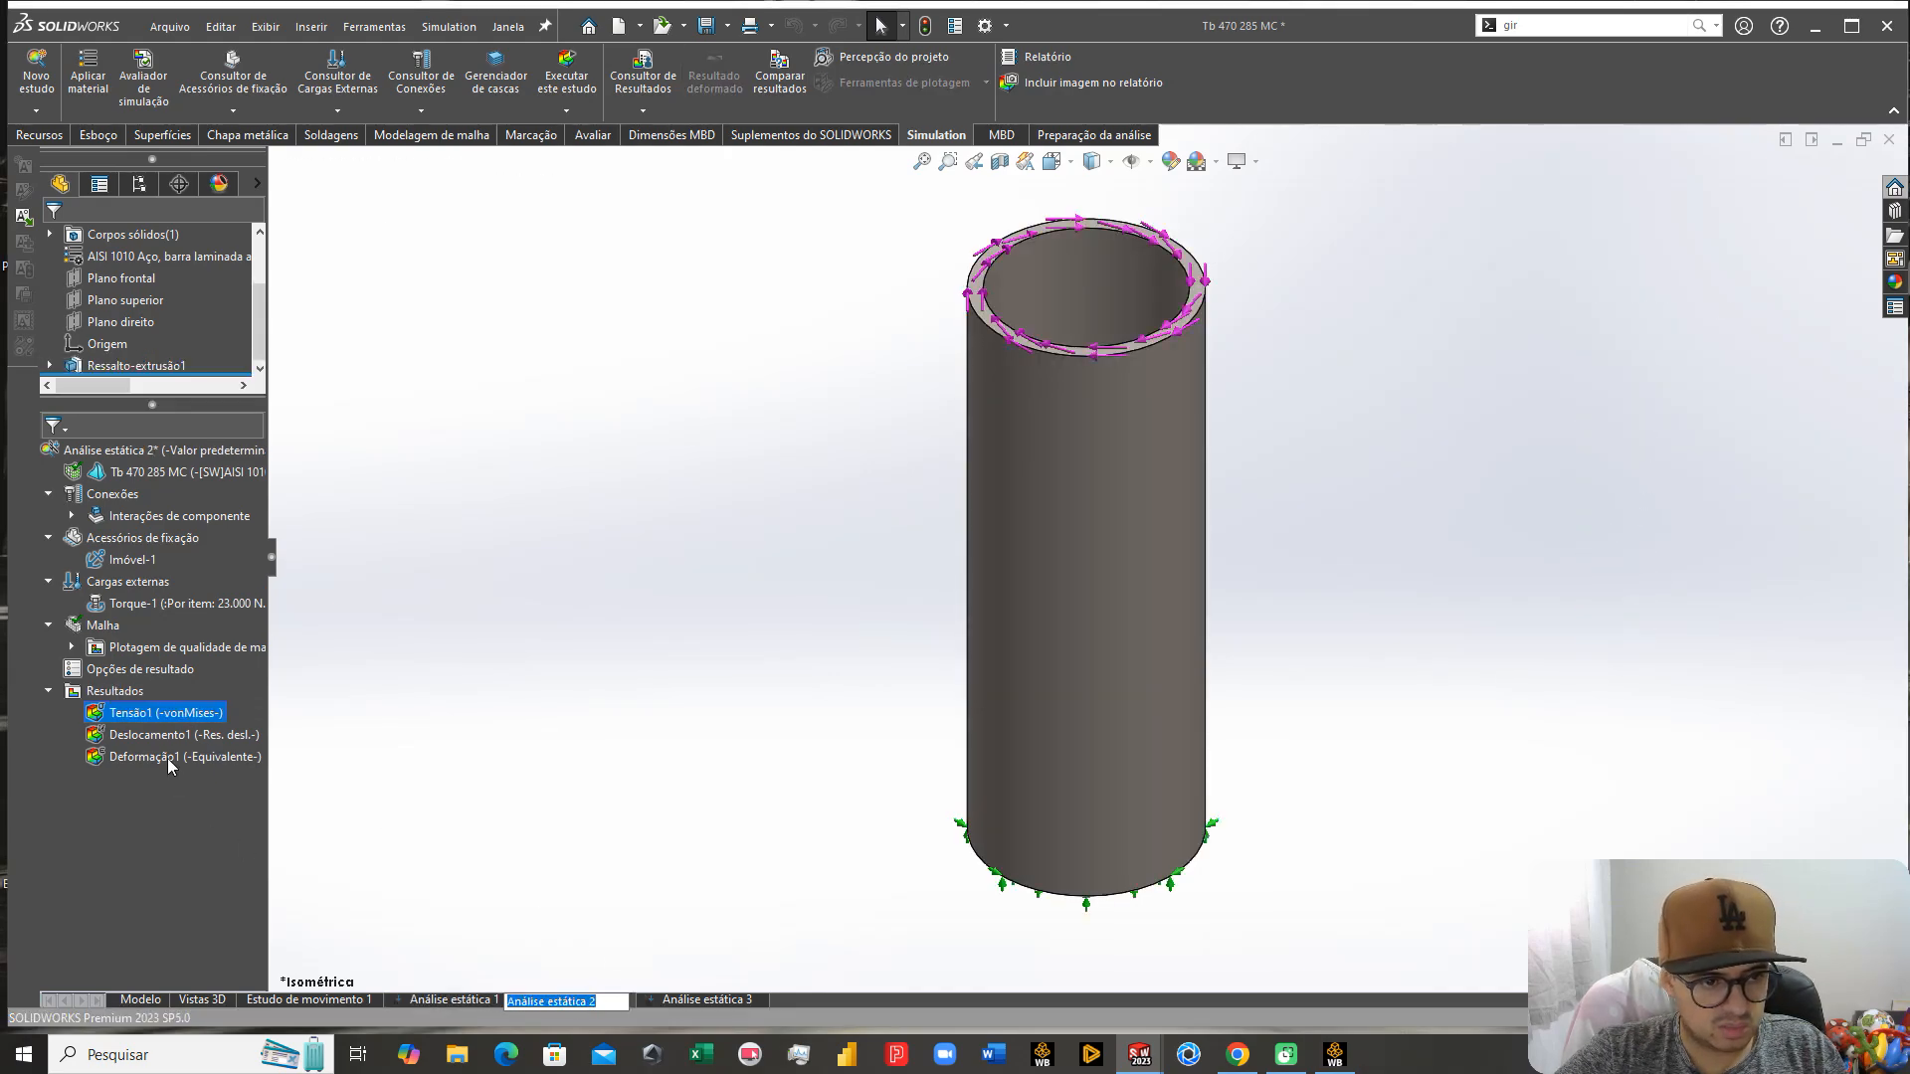
{"action": "left_click", "coordinate": [159, 714]}
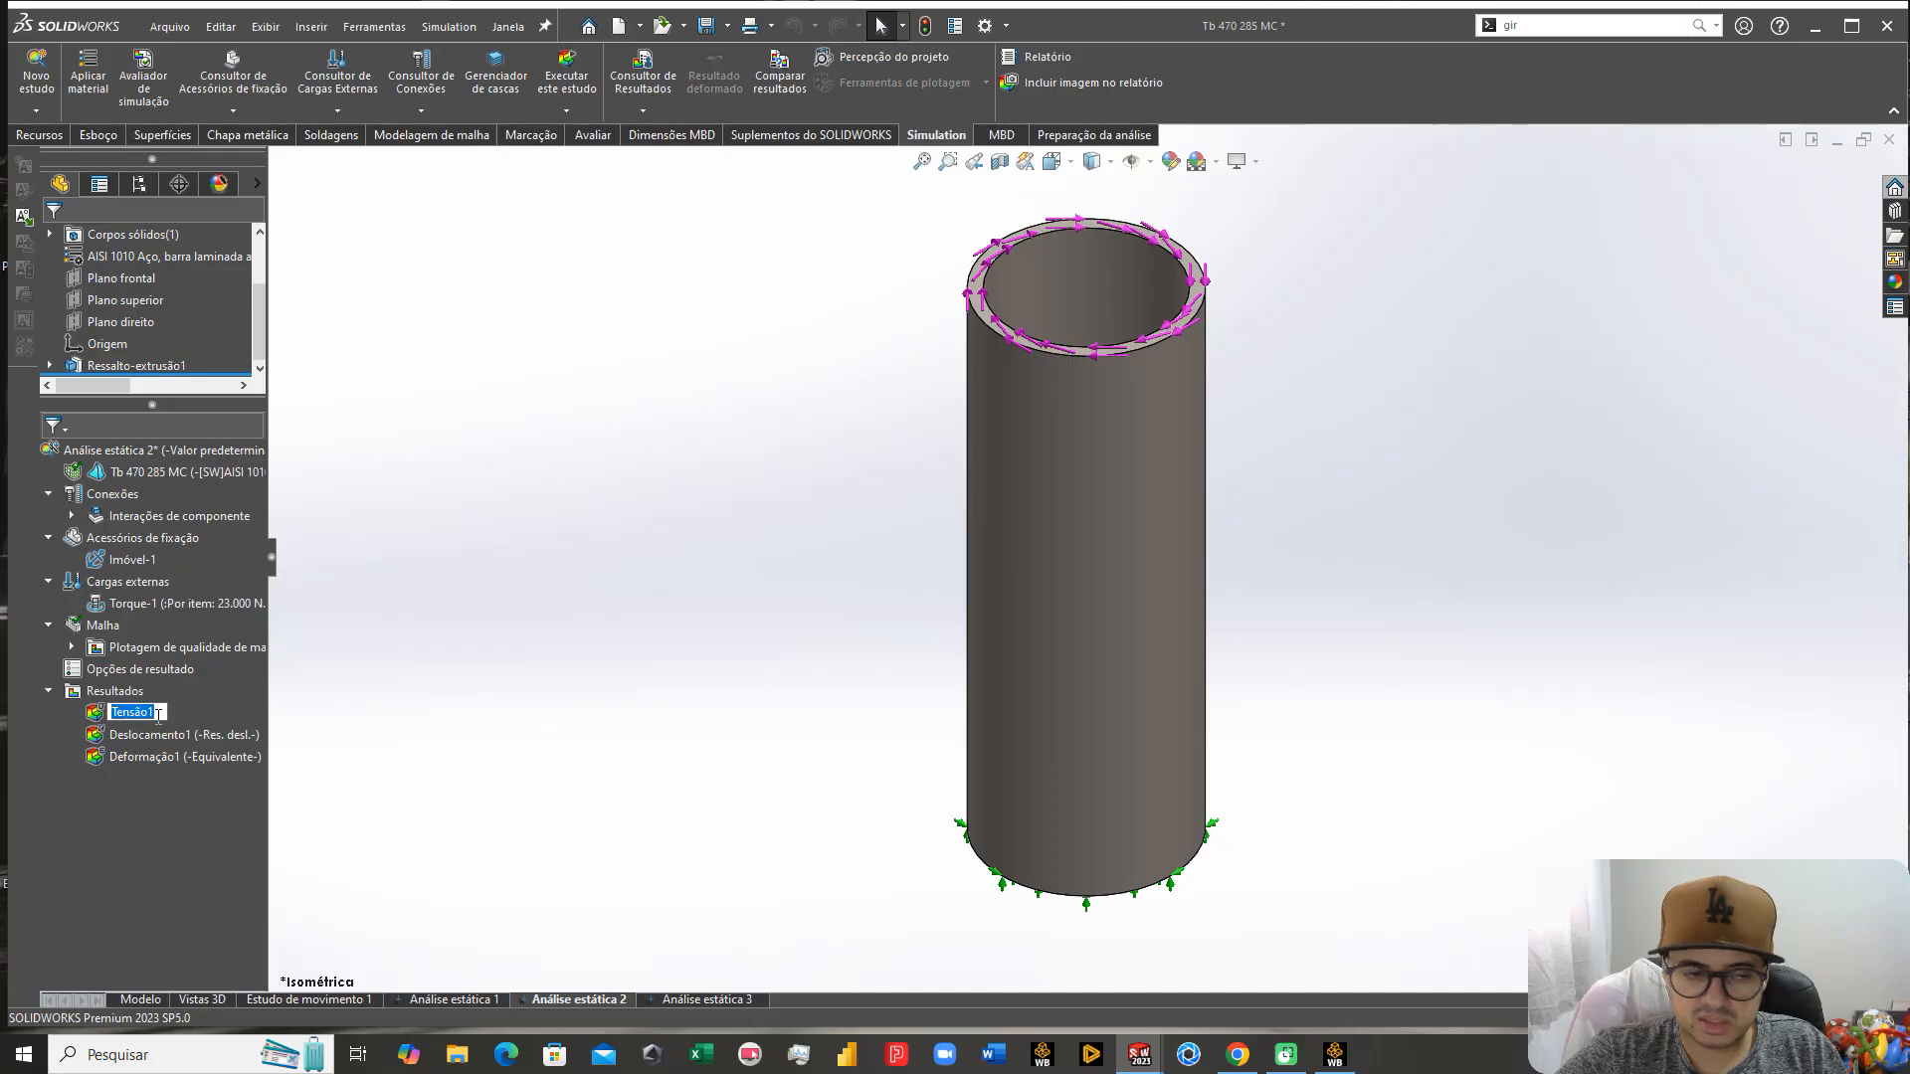
{"action": "left_click", "coordinate": [473, 787]}
{"action": "left_click", "coordinate": [177, 714]}
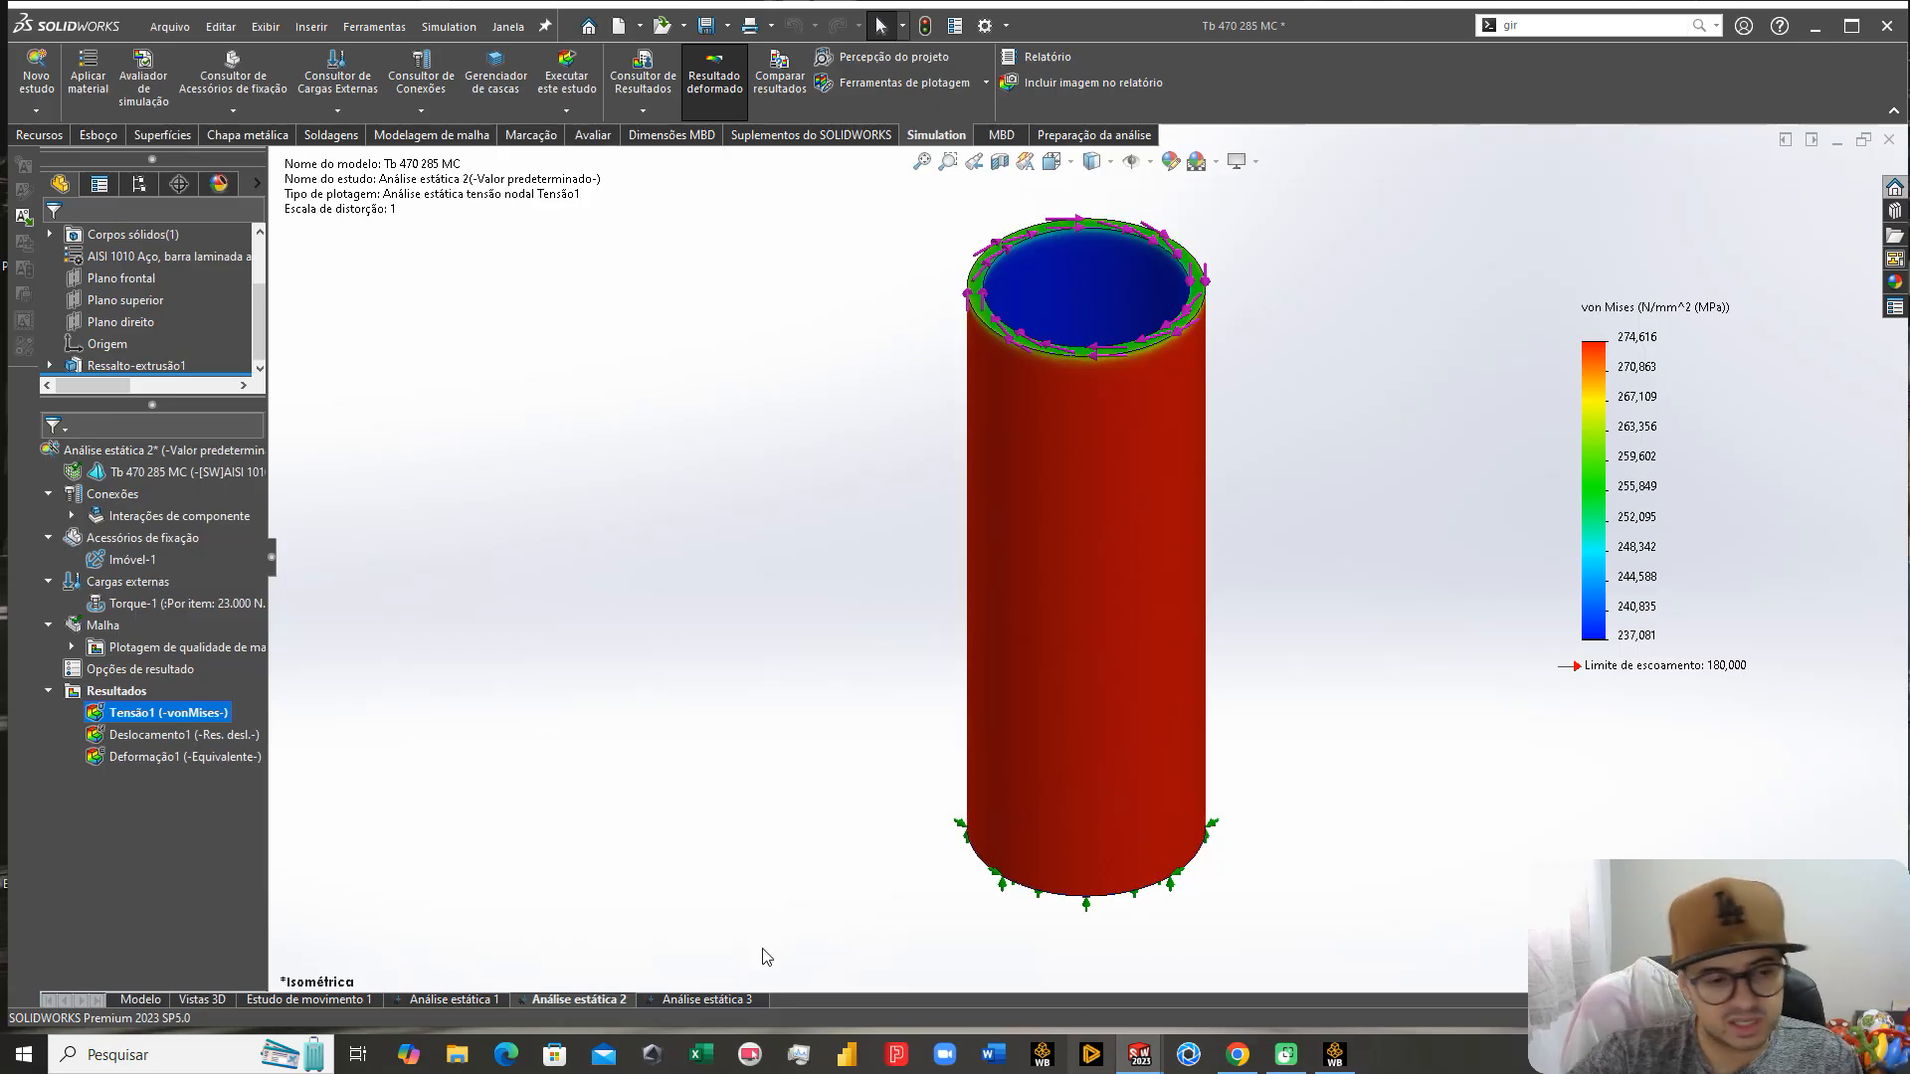
{"action": "left_click", "coordinate": [715, 1001]}
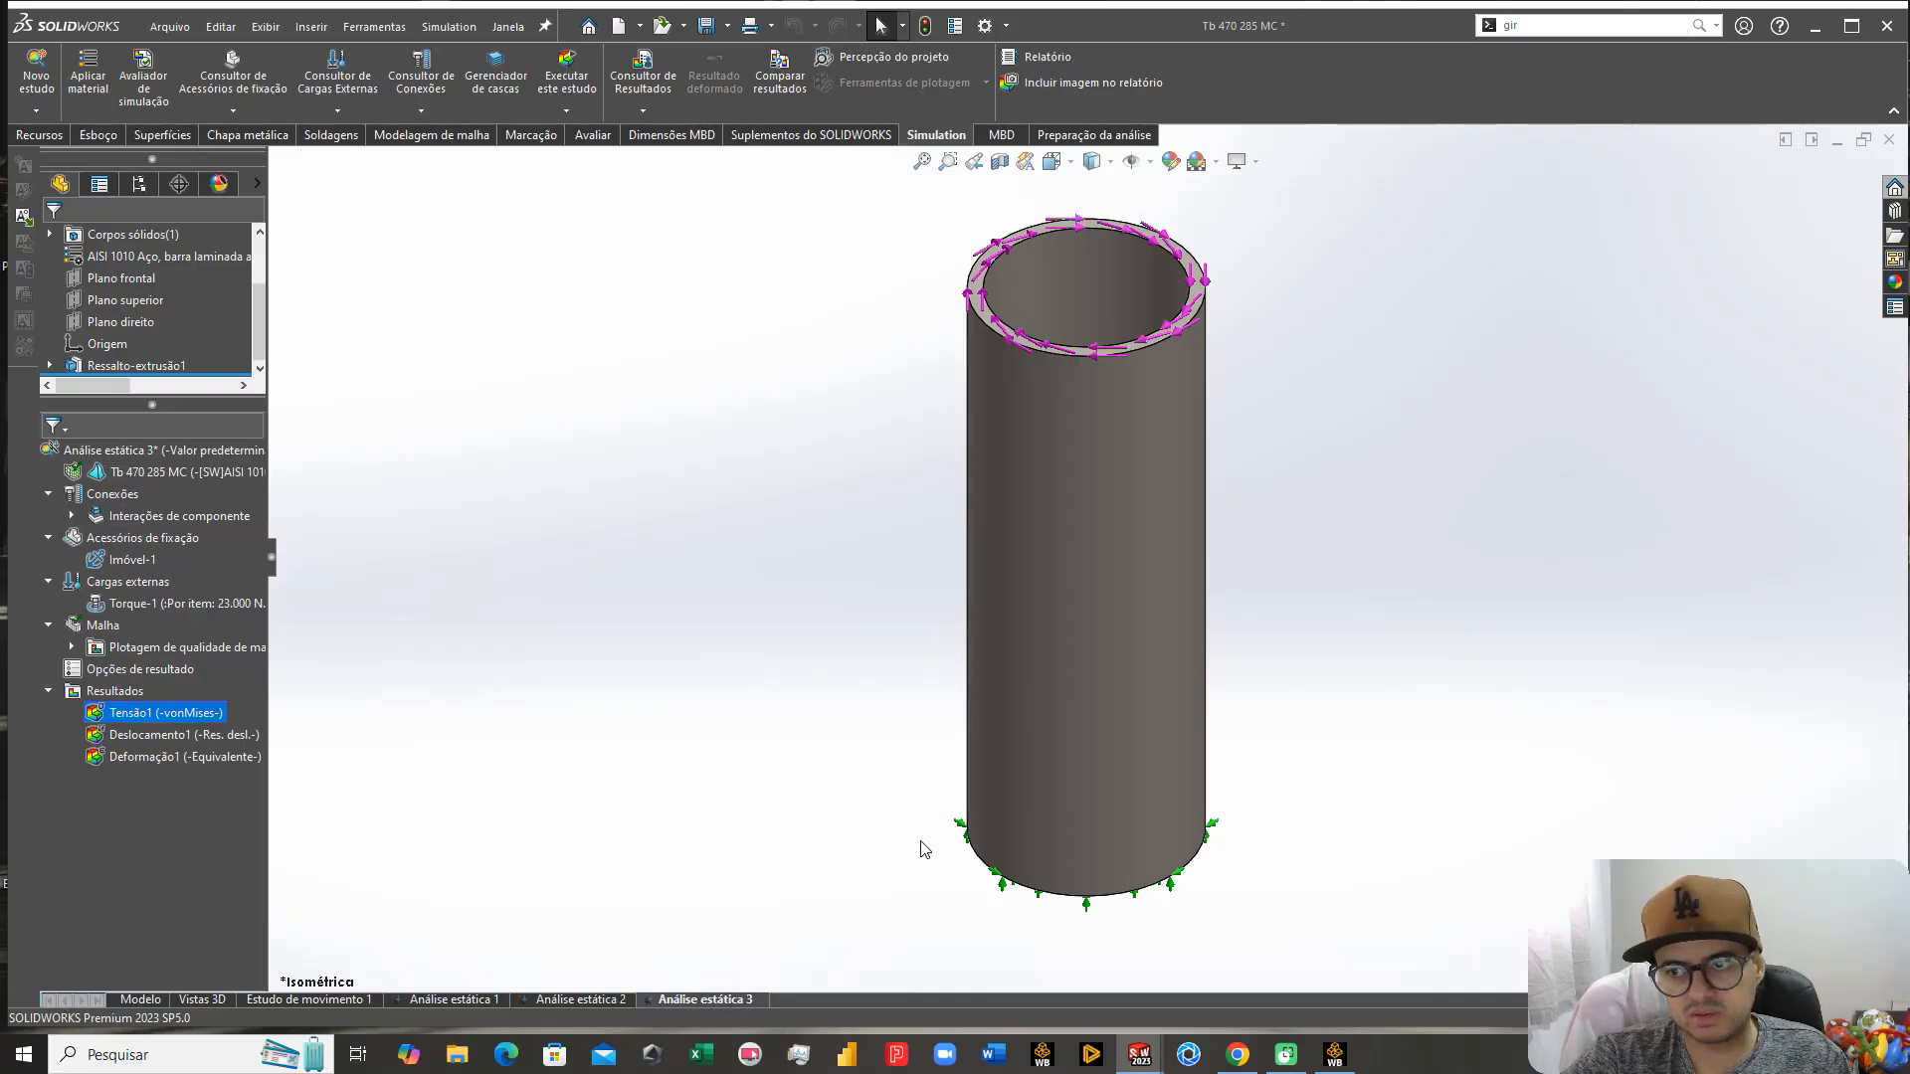
Step: Save the Tb 470 285 MC part and close it to return to the CARDAN 1200 assembly
{"action": "mouse_move", "coordinate": [1018, 747]}
{"action": "middle_mouse_down"}
{"action": "mouse_move", "coordinate": [1039, 497]}
{"action": "mouse_move", "coordinate": [1010, 600]}
{"action": "mouse_move", "coordinate": [1031, 738]}
{"action": "middle_mouse_up"}
{"action": "left_click", "coordinate": [904, 507]}
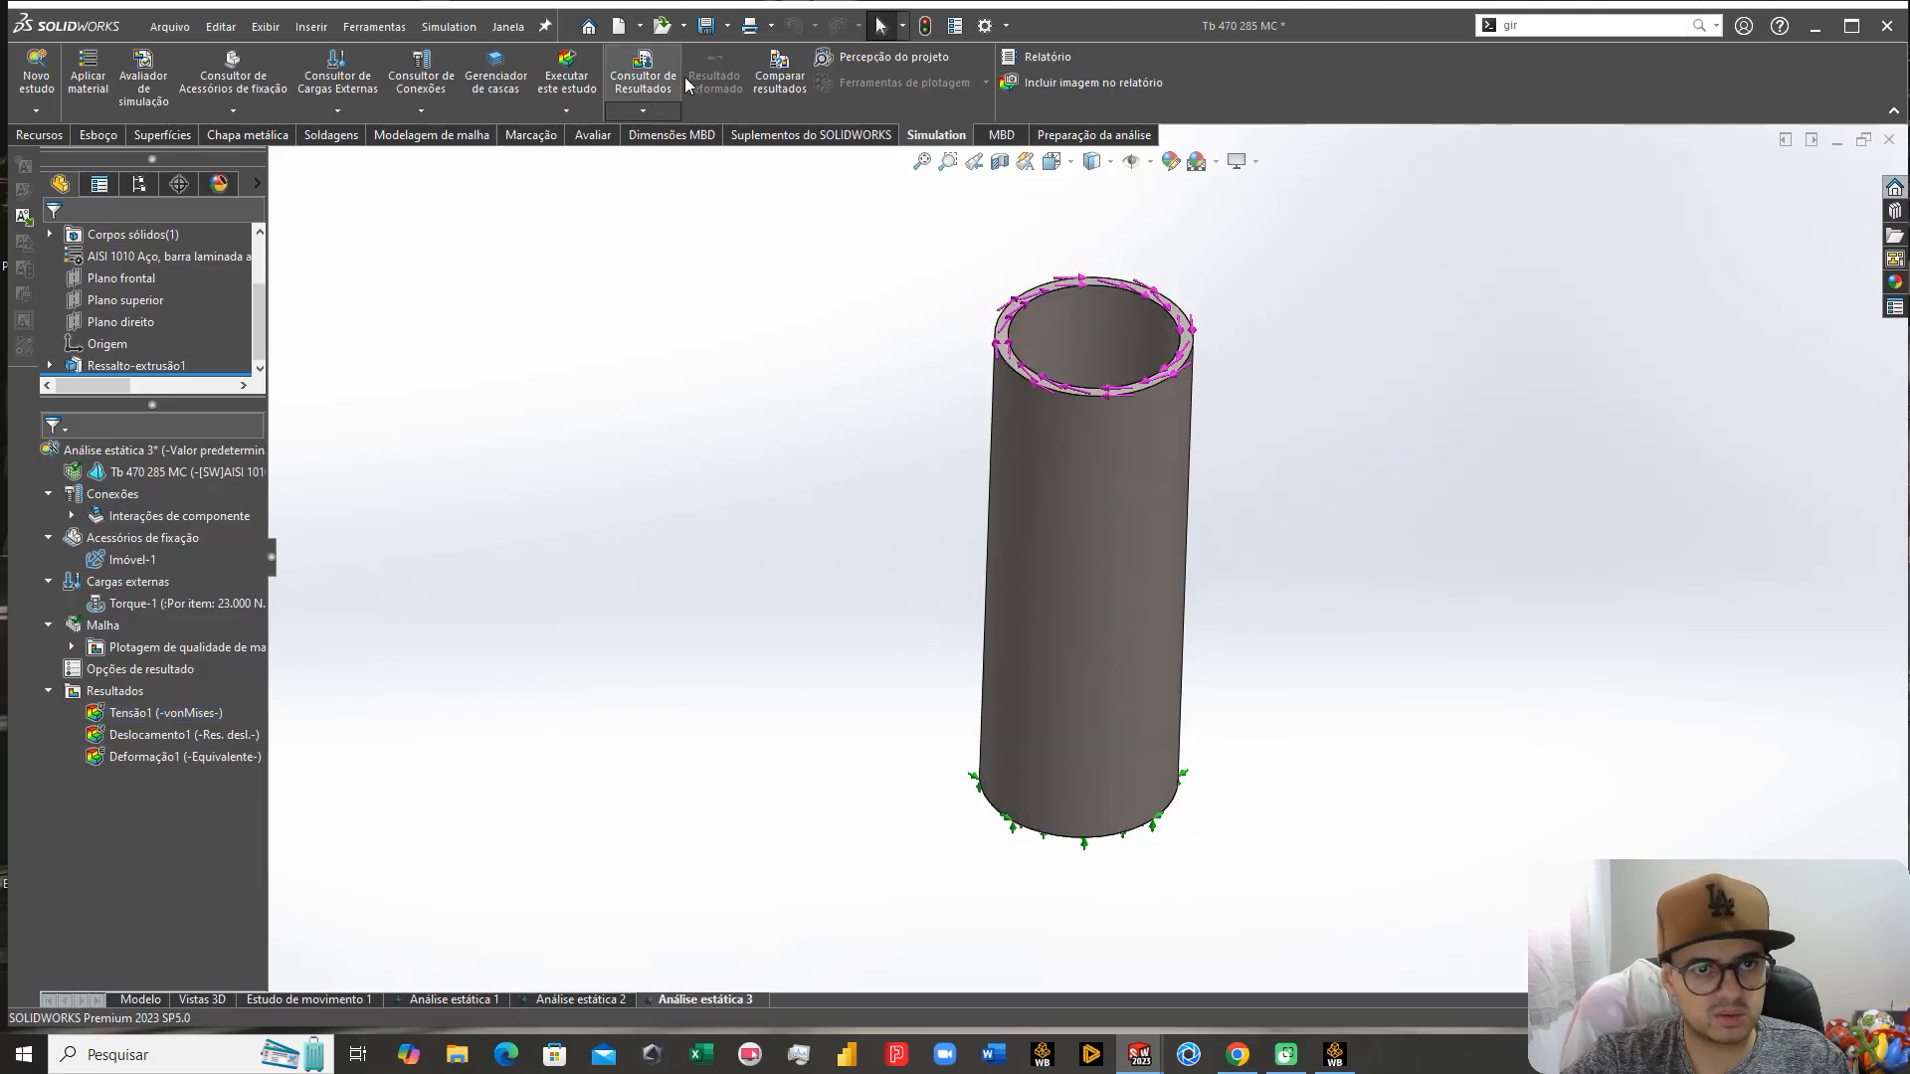
{"action": "left_click", "coordinate": [707, 25]}
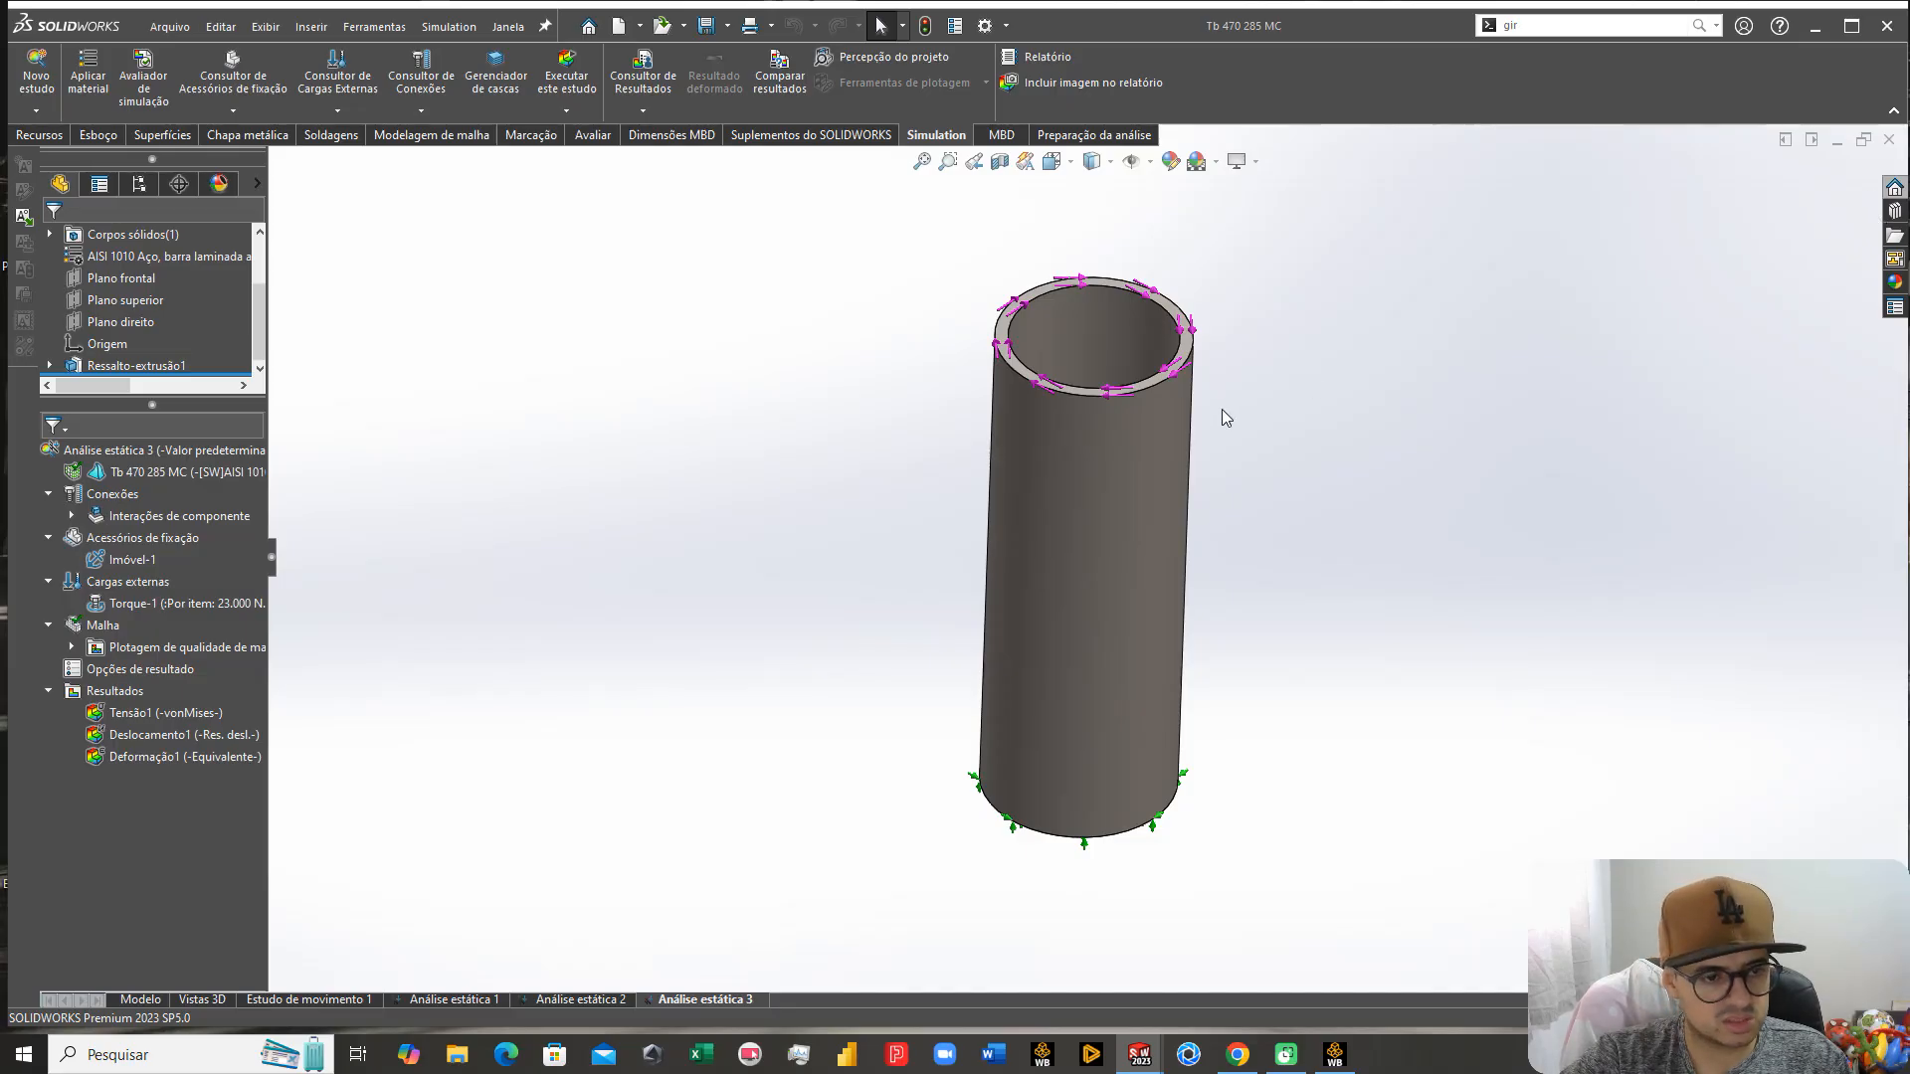
{"action": "middle_click_drag", "start_coordinate": [1225, 427], "coordinate": [1220, 487]}
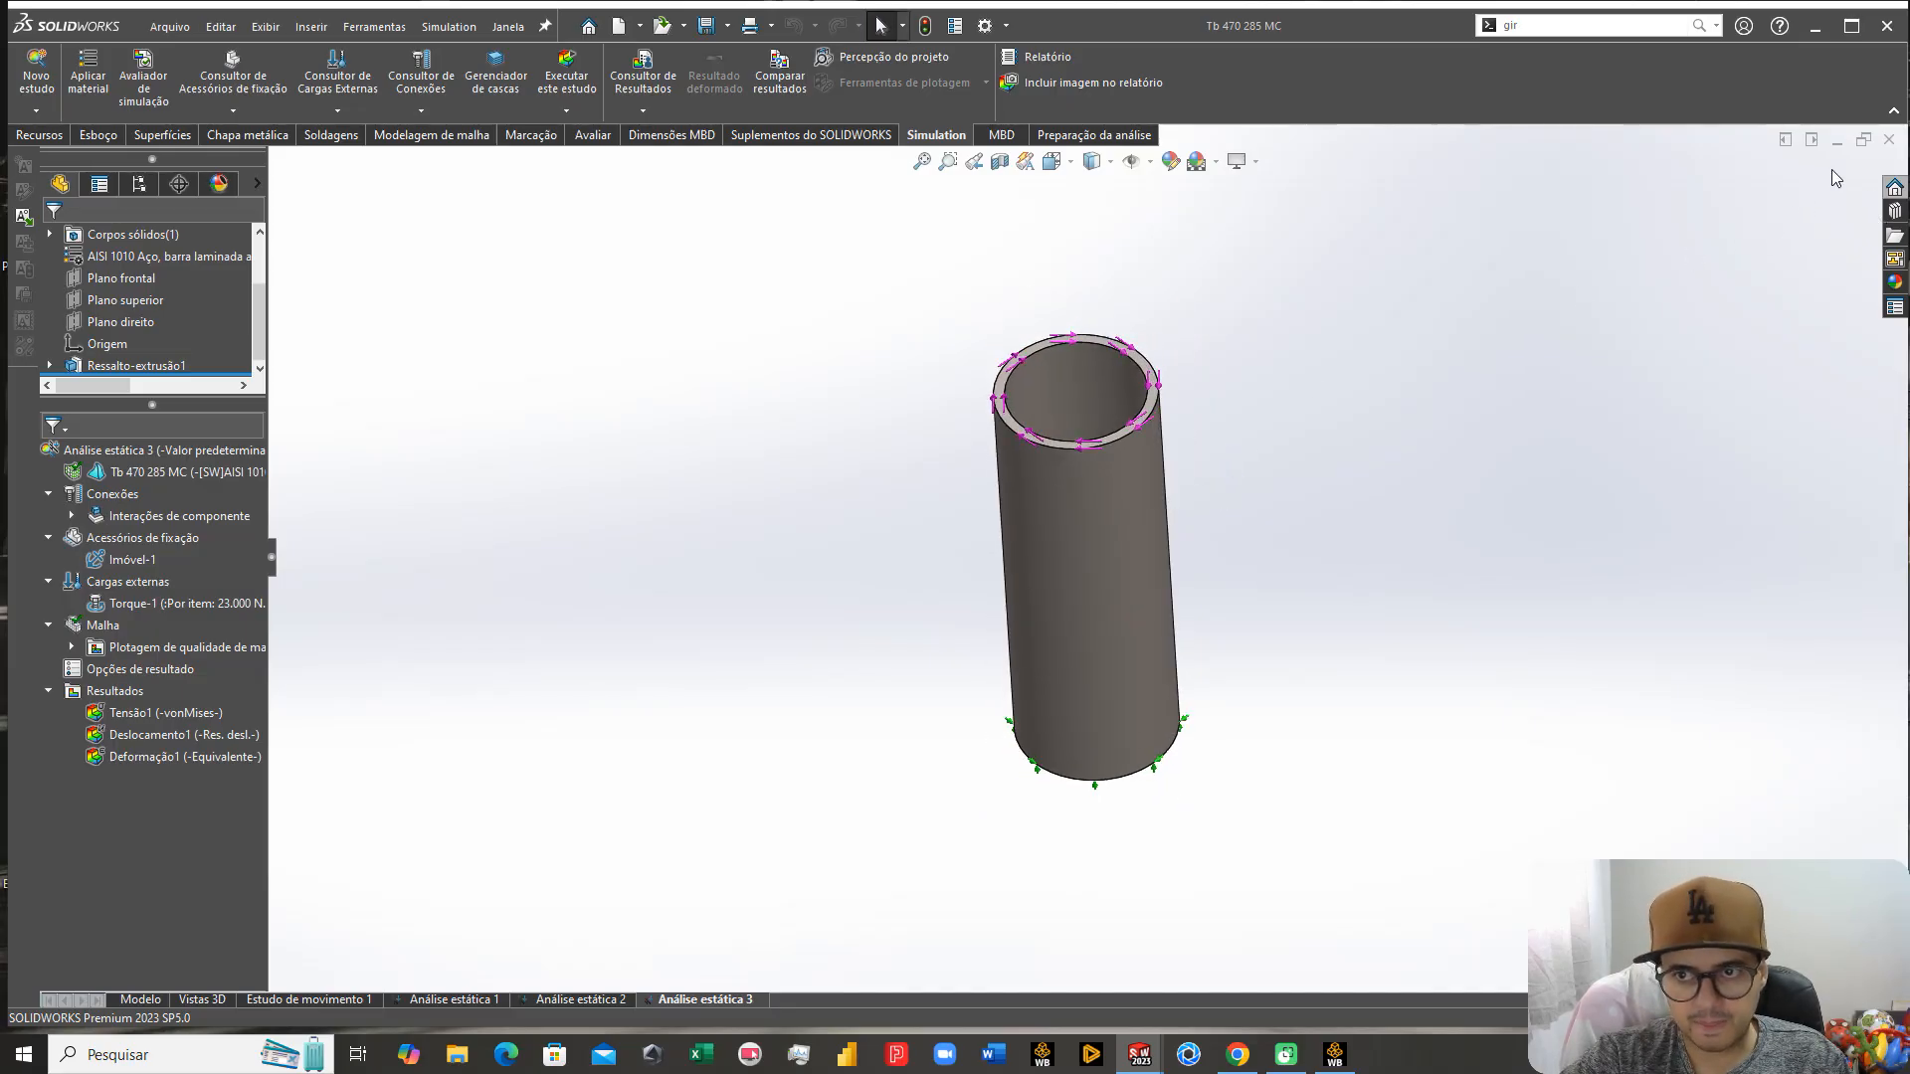
{"action": "left_click", "coordinate": [1889, 139]}
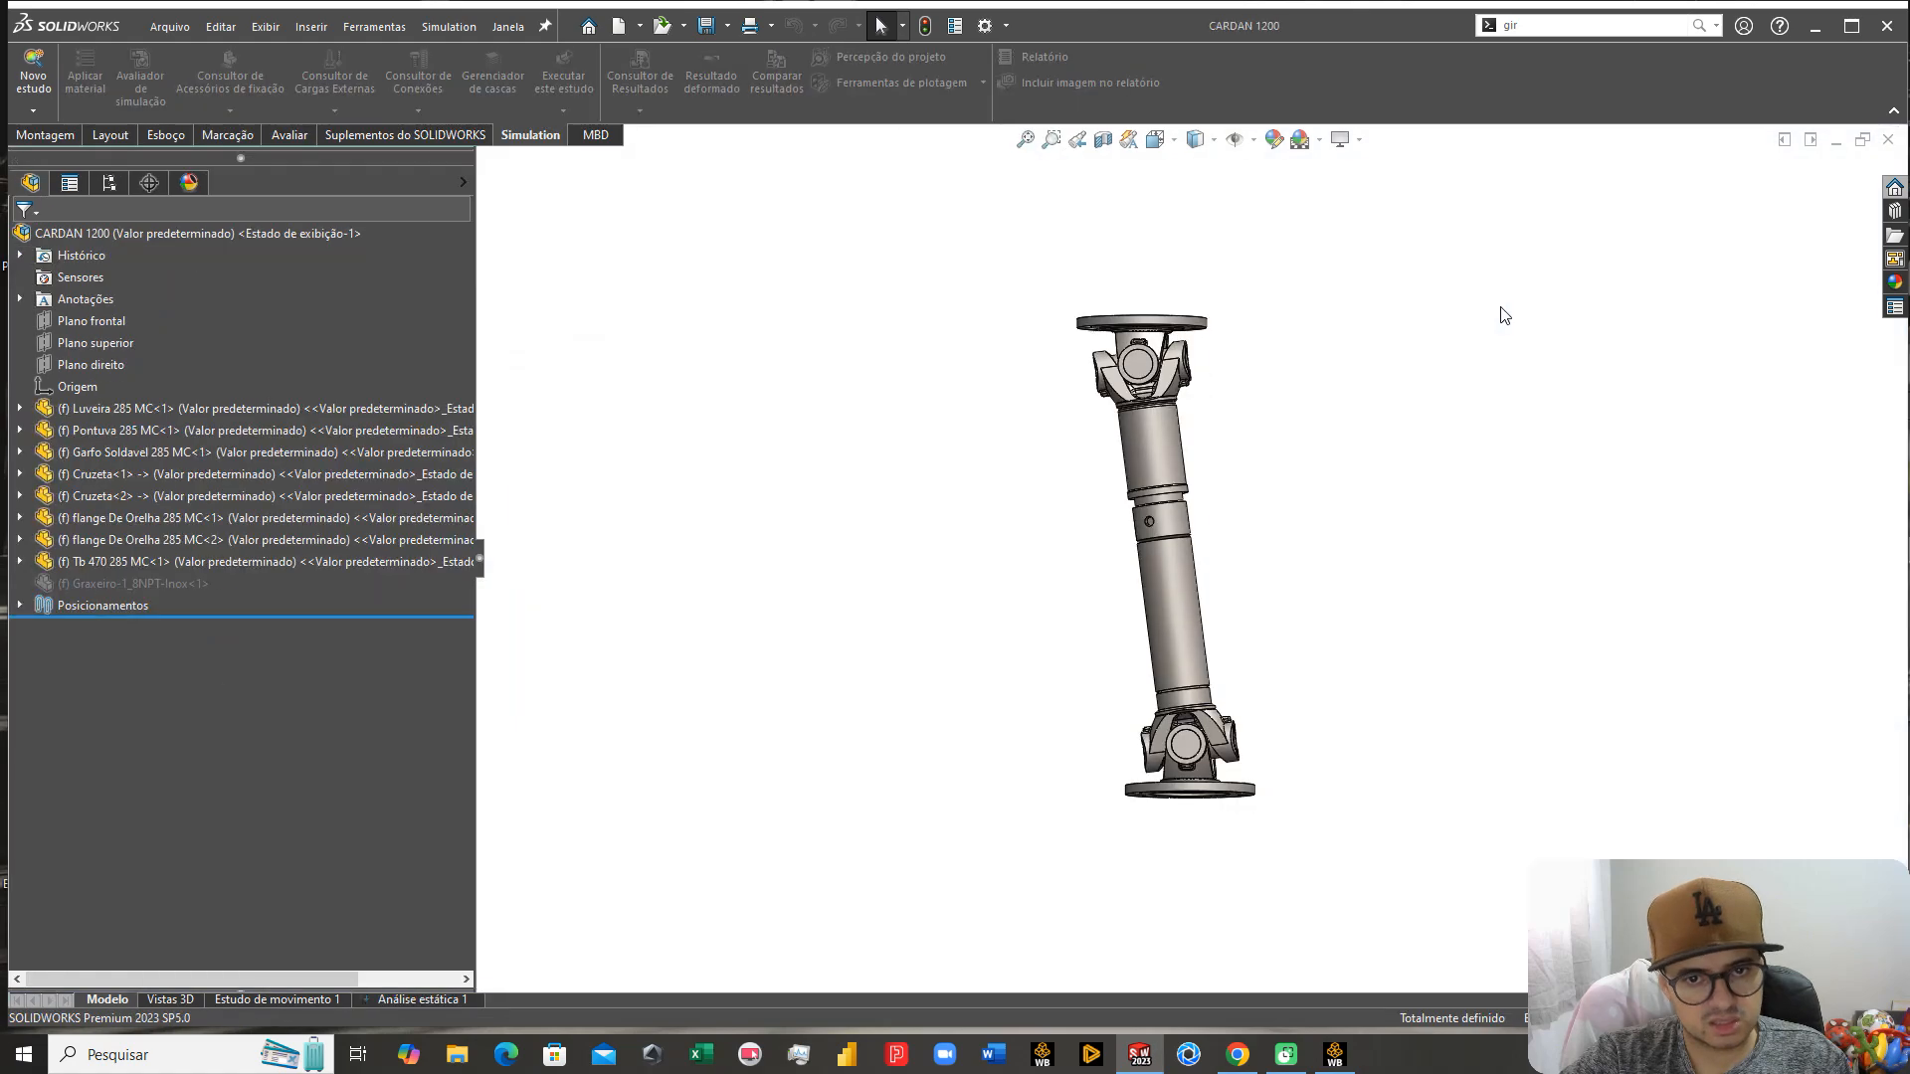
Step: Examine the universal joints at both ends of the cardan shaft, including the yokes, ear flanges and crosses
{"action": "scroll", "coordinate": [1284, 475], "scroll_direction": "up", "scroll_amount": 5}
{"action": "scroll", "coordinate": [1246, 376], "scroll_direction": "up", "scroll_amount": 3}
{"action": "right_click", "coordinate": [1082, 392]}
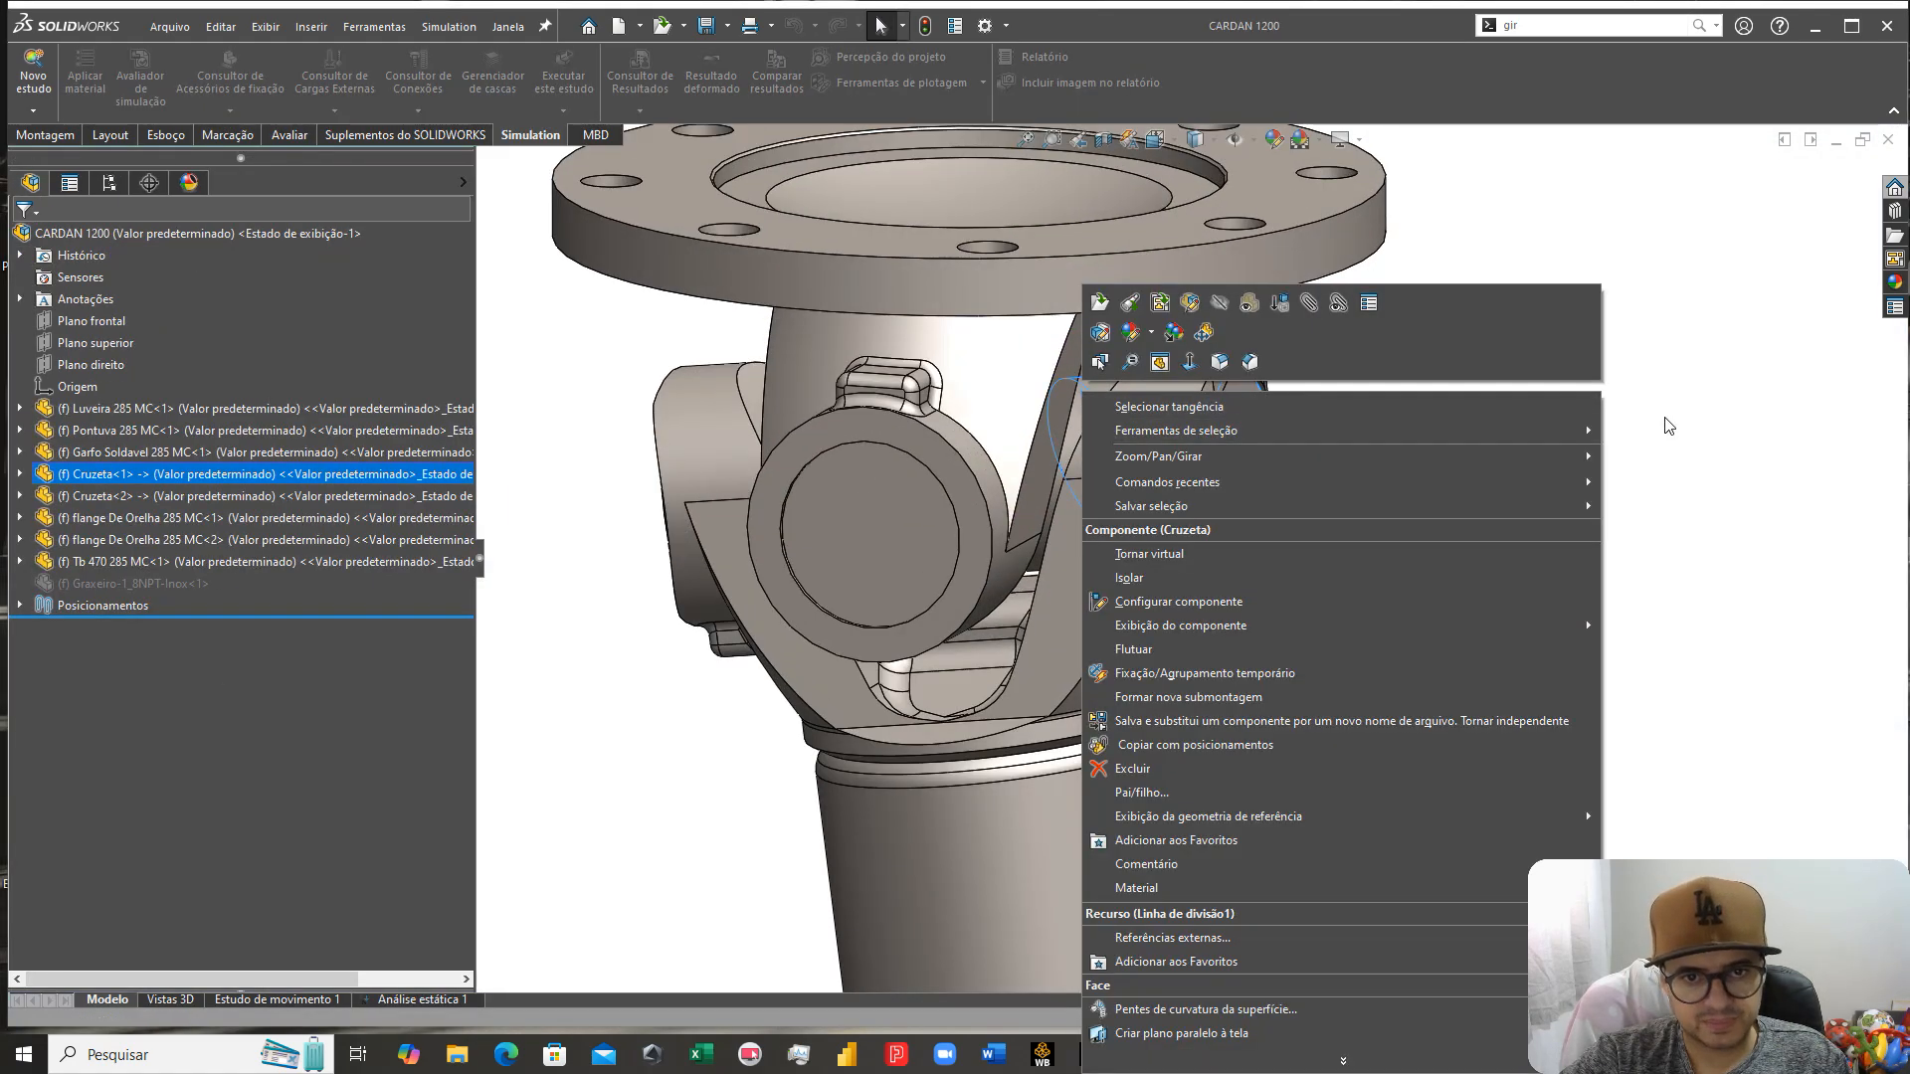
{"action": "left_click", "coordinate": [1697, 447]}
{"action": "middle_click_drag", "start_coordinate": [1354, 474], "coordinate": [1609, 439]}
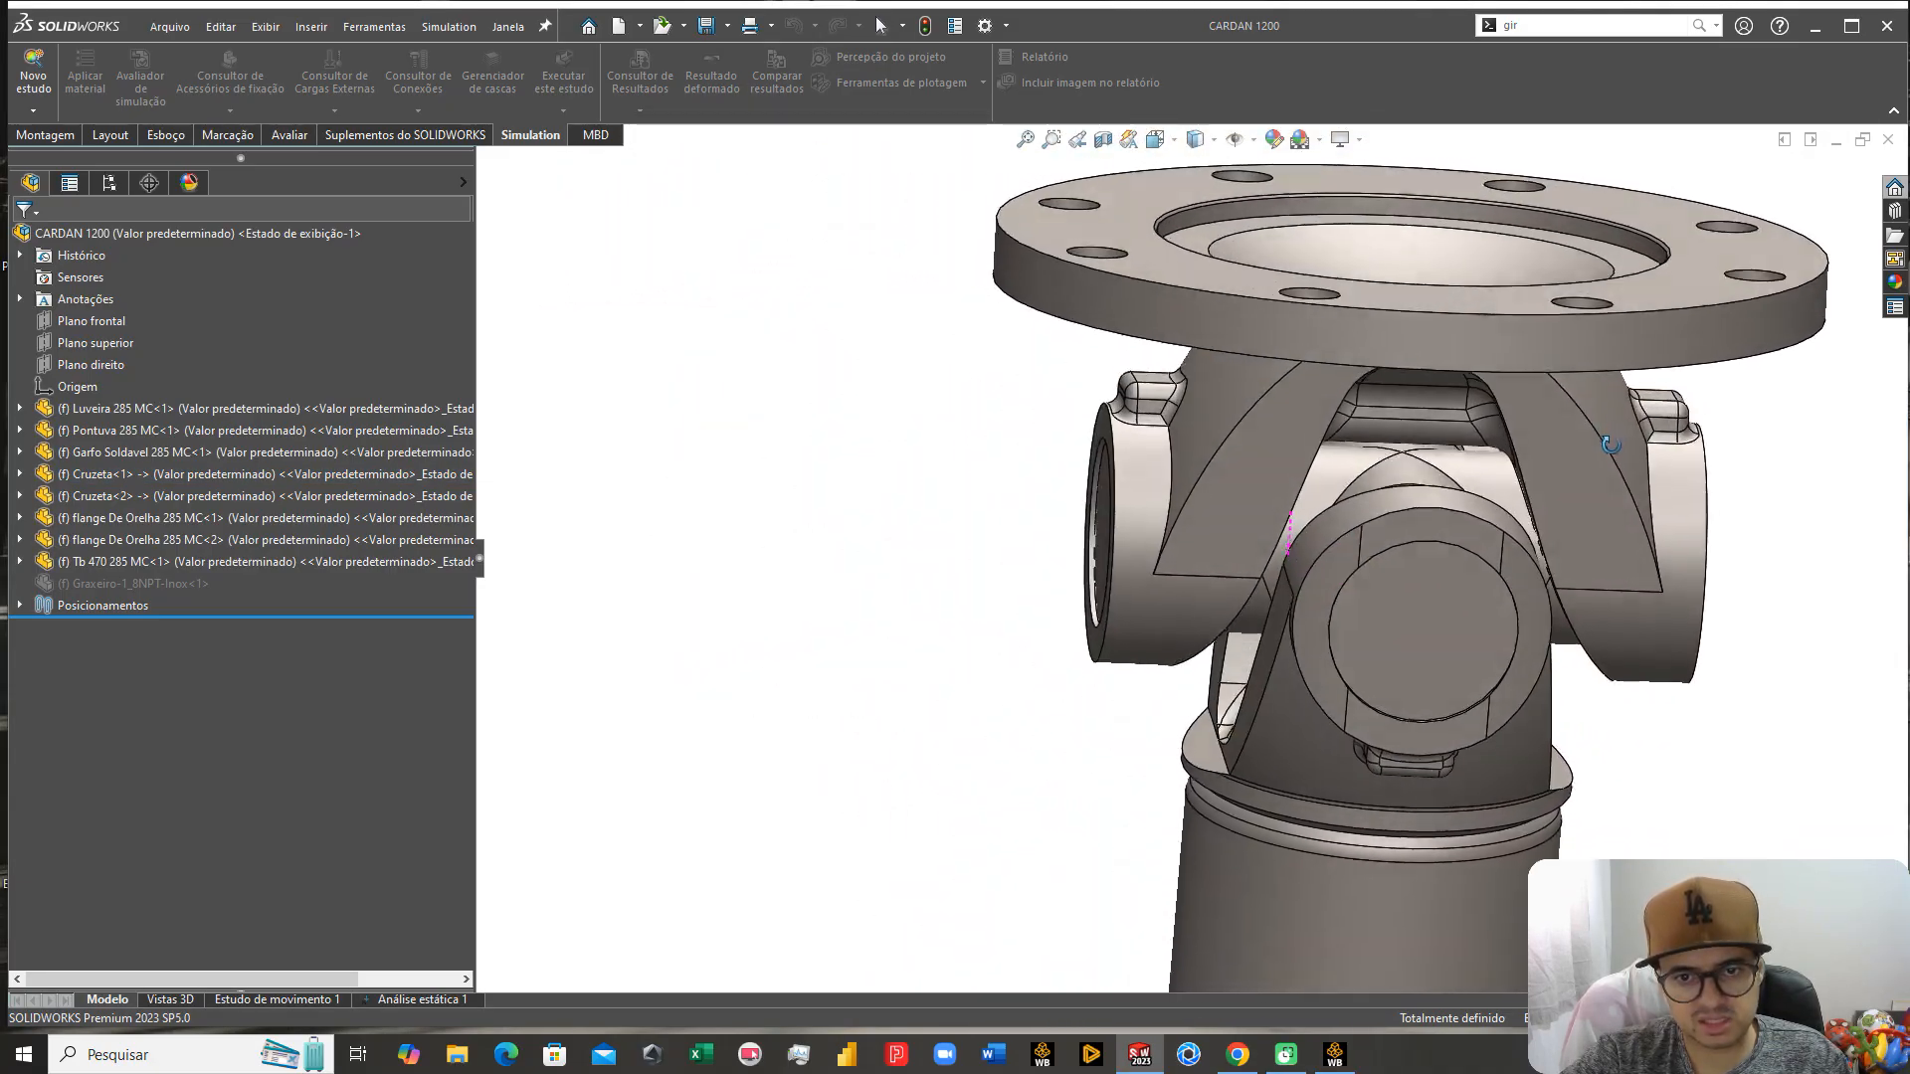
{"action": "scroll", "coordinate": [1206, 444], "scroll_direction": "up", "scroll_amount": 6}
{"action": "middle_click_drag", "start_coordinate": [1206, 445], "coordinate": [1164, 440]}
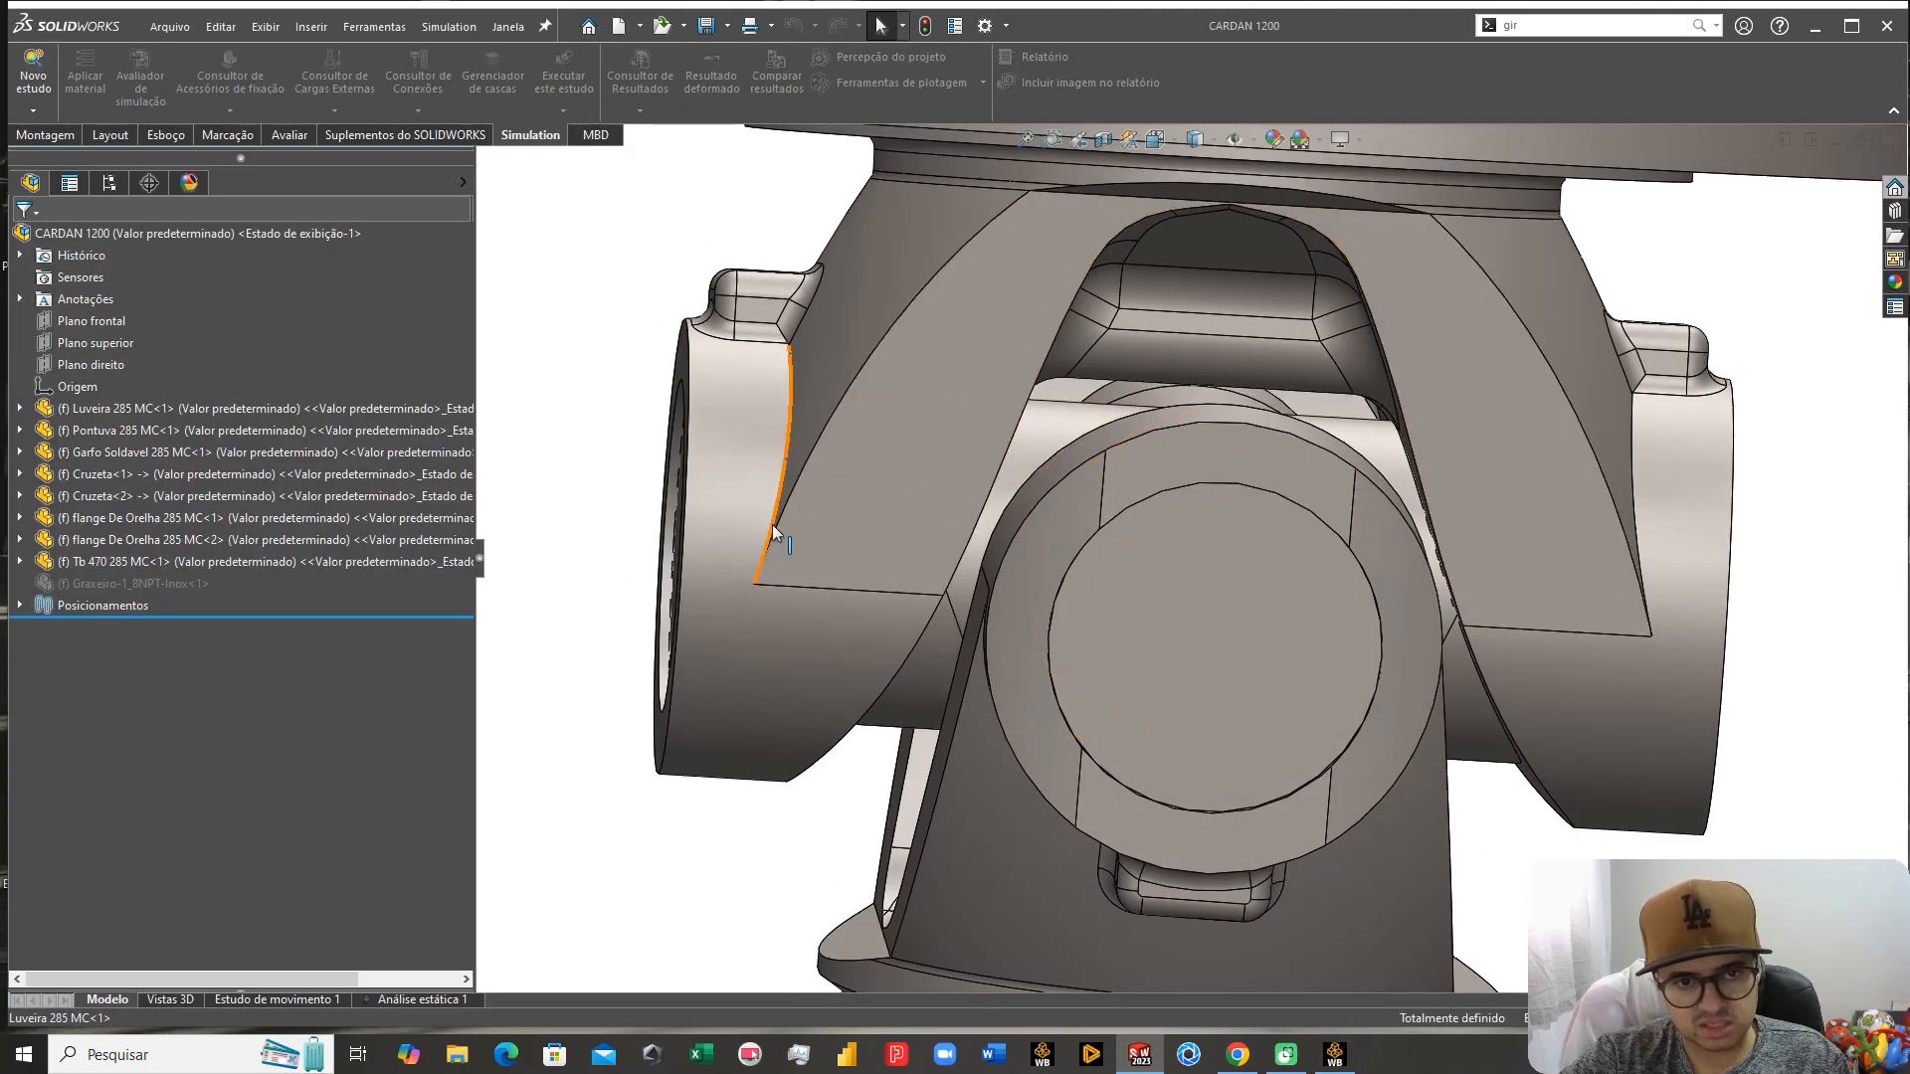
{"action": "scroll", "coordinate": [1194, 731], "scroll_direction": "down", "scroll_amount": 10}
{"action": "scroll", "coordinate": [1164, 796], "scroll_direction": "up", "scroll_amount": 5}
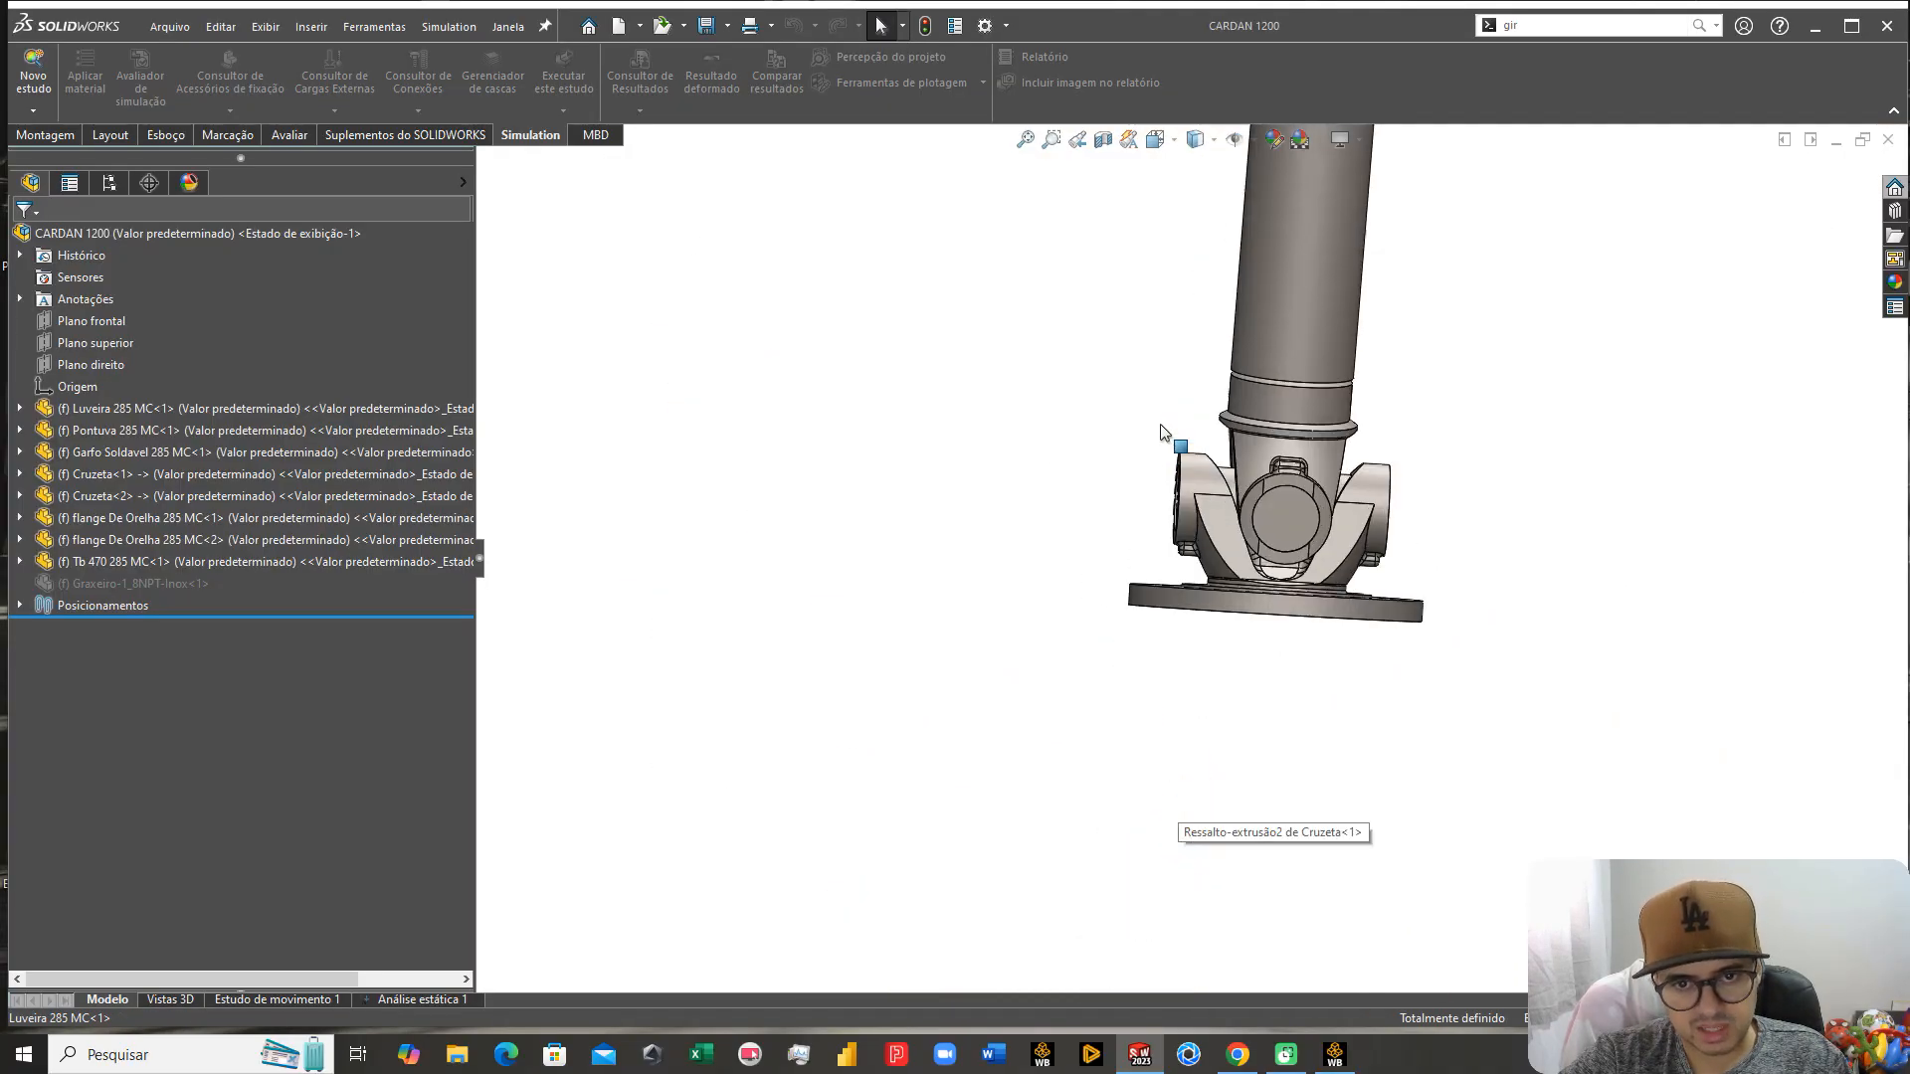
{"action": "scroll", "coordinate": [1164, 434], "scroll_direction": "up", "scroll_amount": 8}
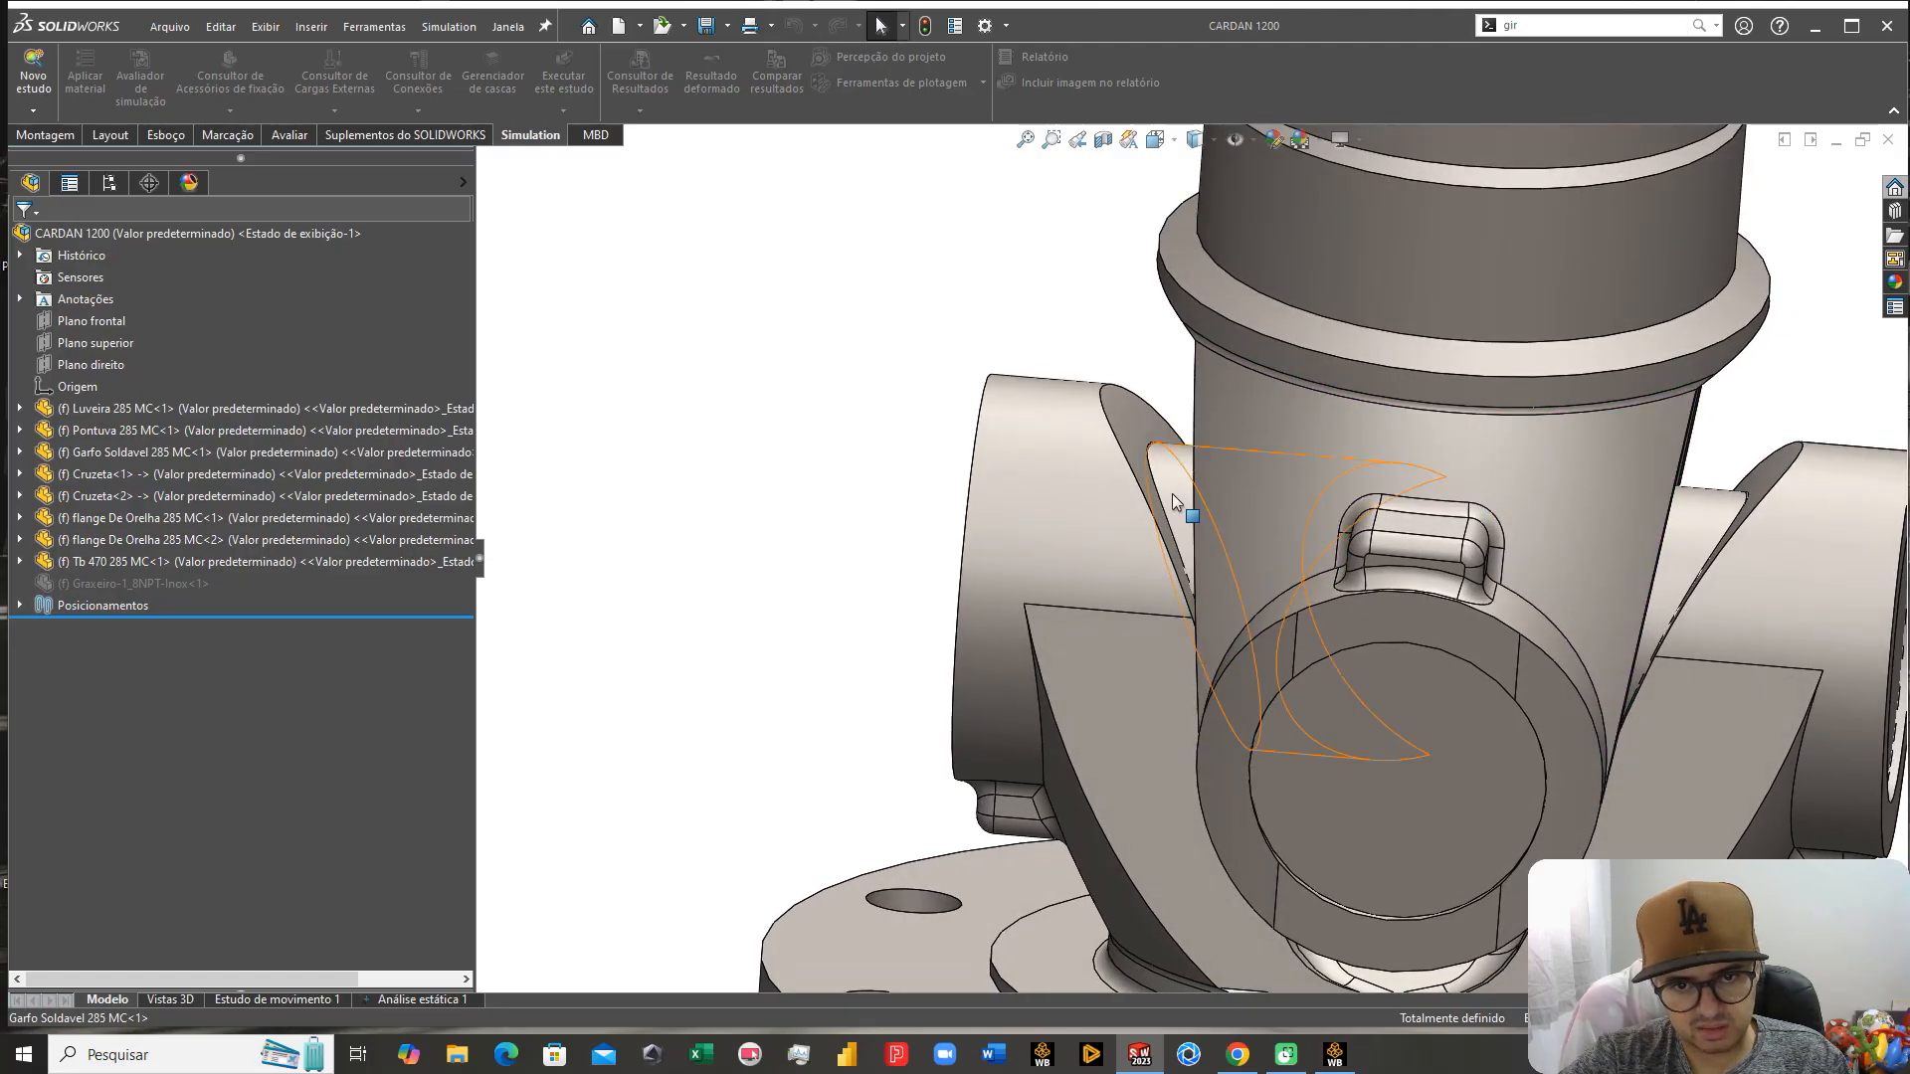
{"action": "scroll", "coordinate": [1144, 538], "scroll_direction": "up", "scroll_amount": 3}
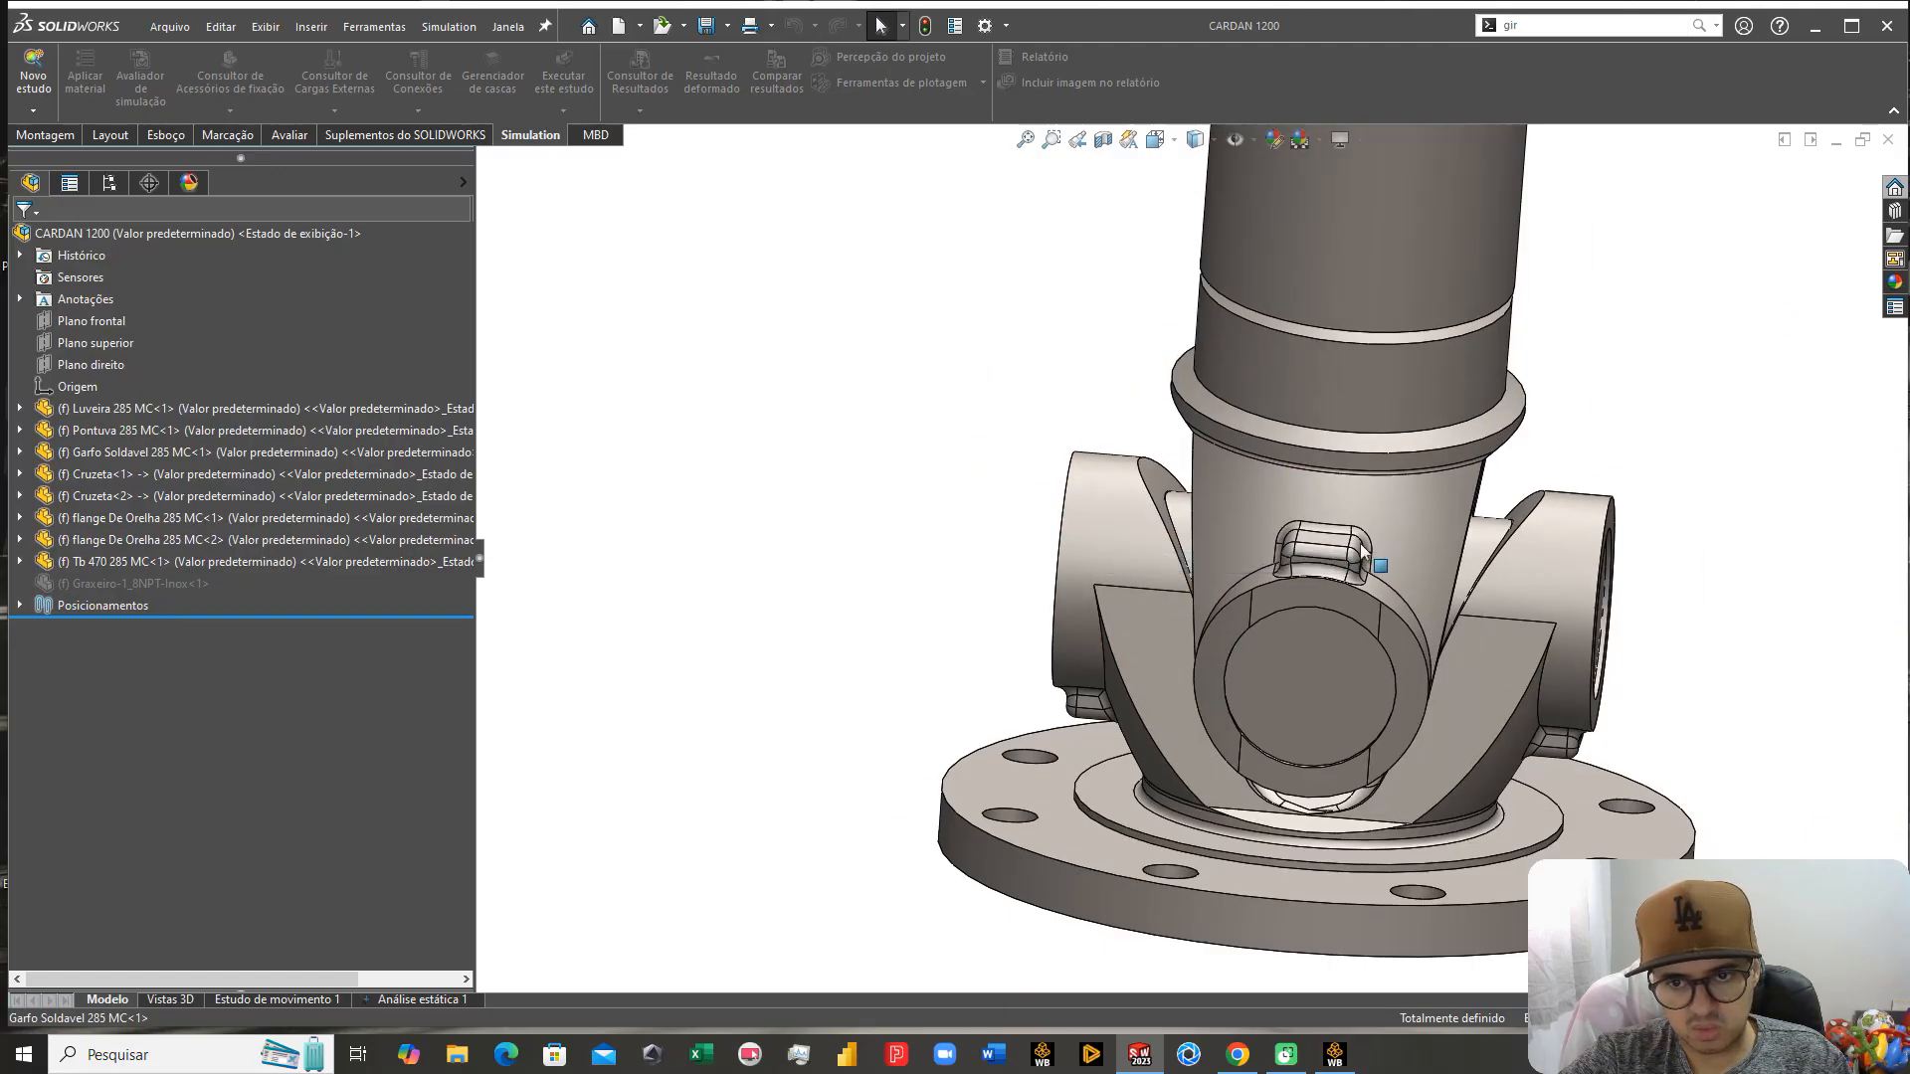
{"action": "middle_click_drag", "start_coordinate": [1552, 557], "coordinate": [1538, 515]}
{"action": "scroll", "coordinate": [1538, 515], "scroll_direction": "down", "scroll_amount": 3}
Step: Open the Cruzeta part from the assembly and examine its four arms and split lines
{"action": "right_click", "coordinate": [1473, 468]}
{"action": "left_click", "coordinate": [1490, 308]}
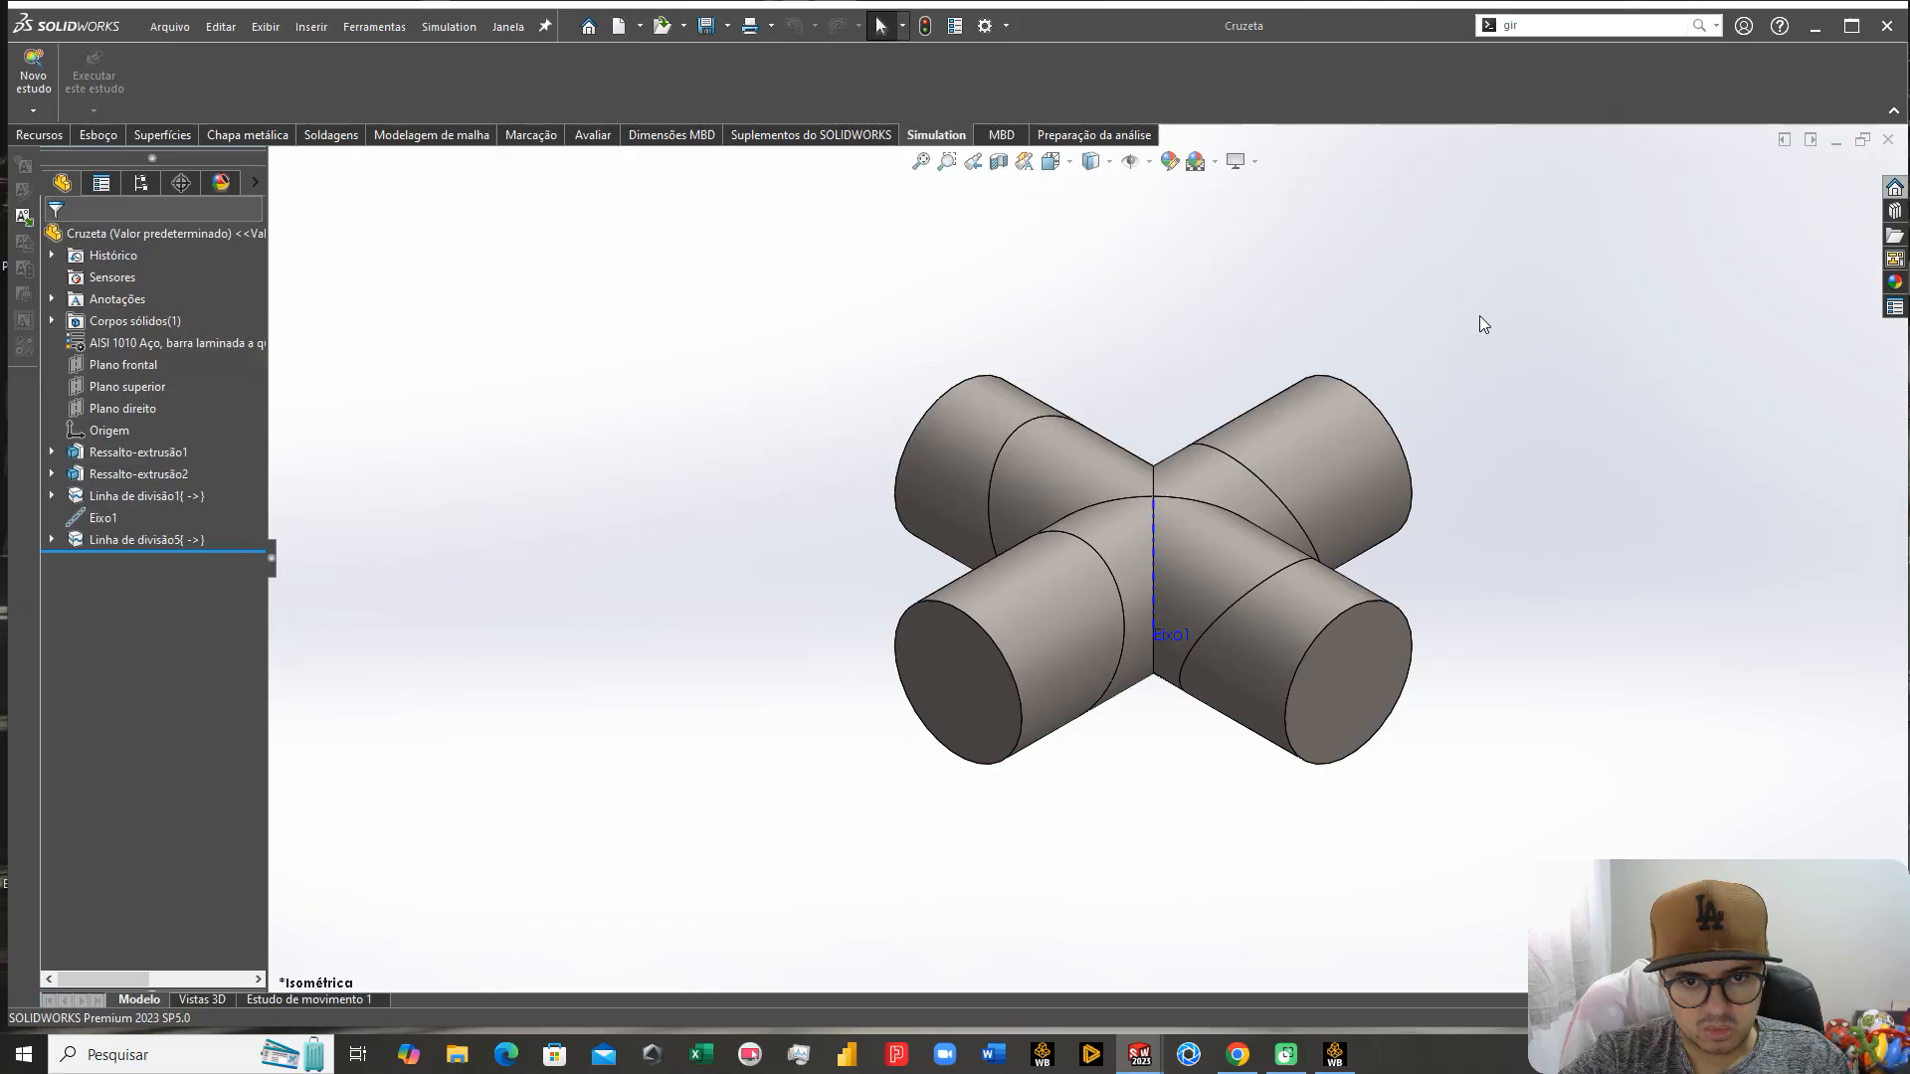
{"action": "middle_click_drag", "start_coordinate": [1484, 319], "coordinate": [1267, 908]}
{"action": "key", "text": "ctrl+7"}
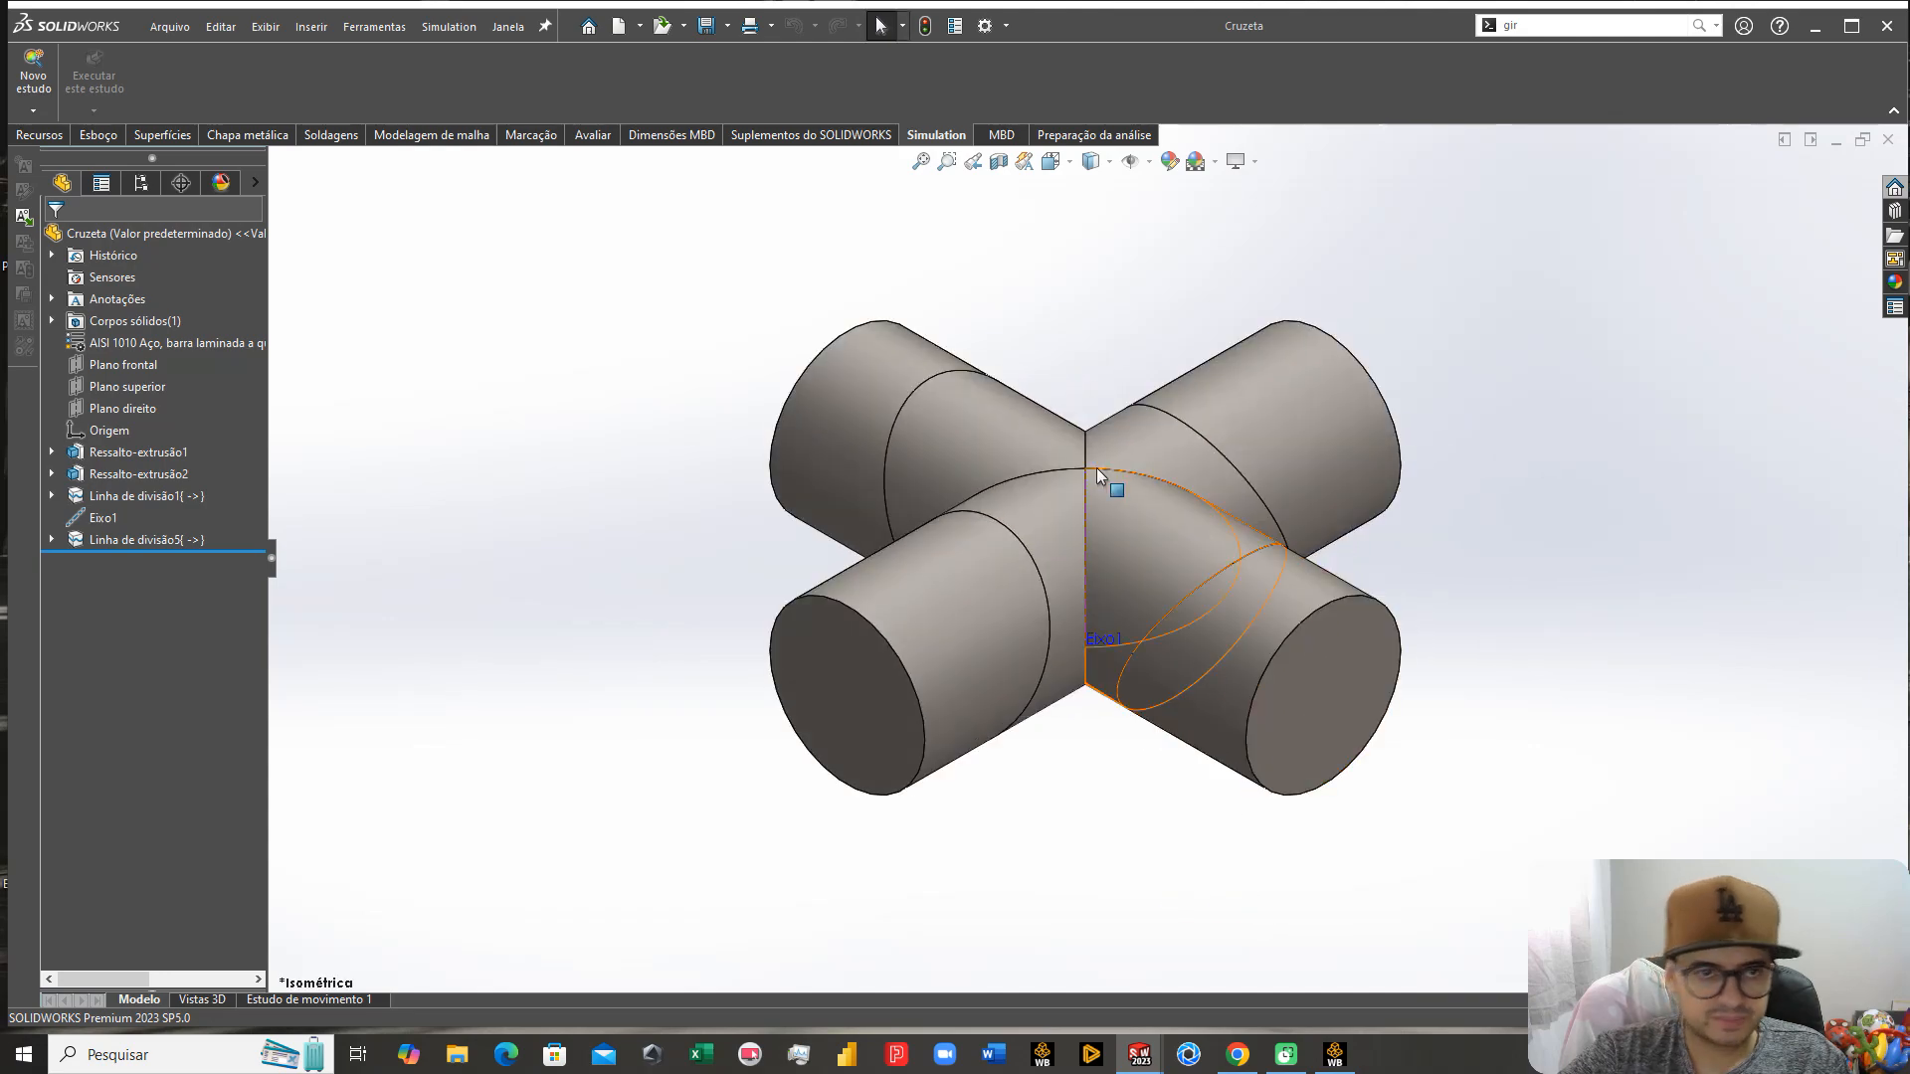
{"action": "middle_click_drag", "start_coordinate": [1062, 346], "coordinate": [923, 672]}
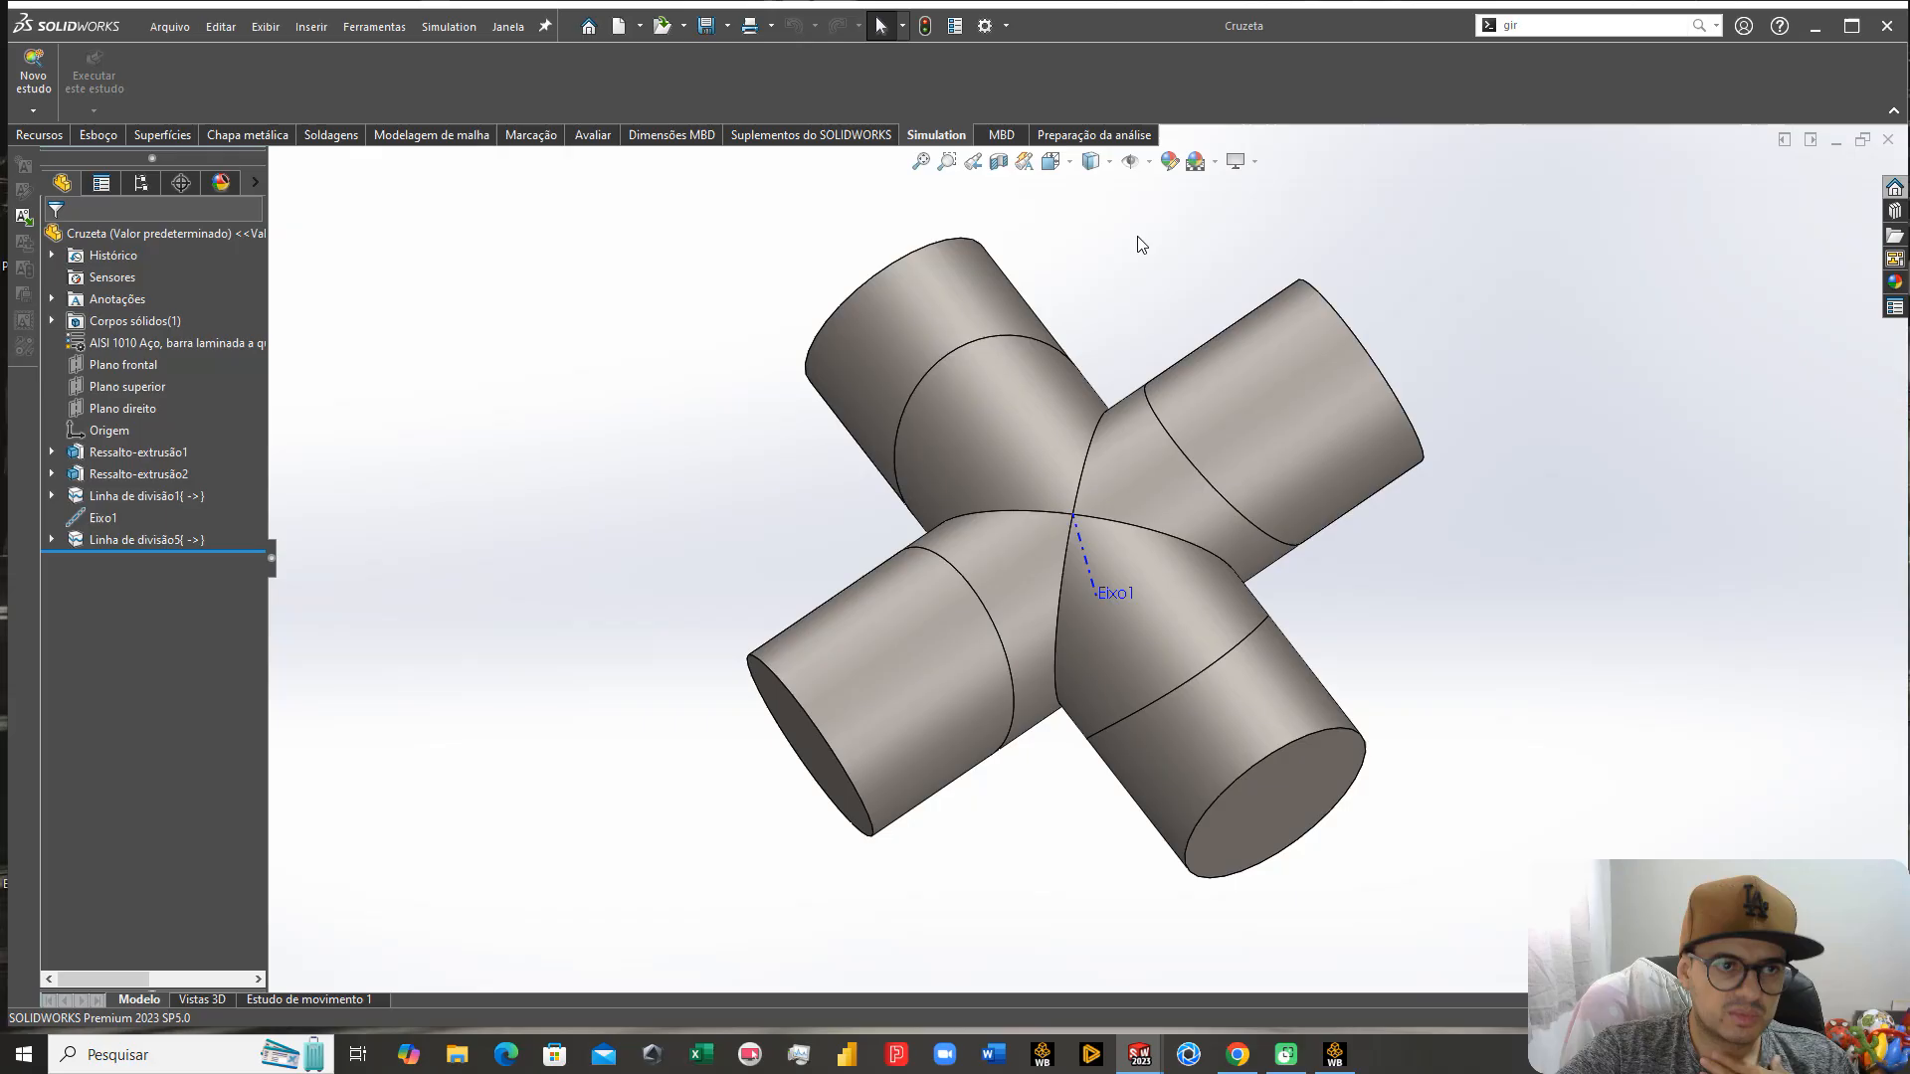
Step: Create a new static study for the Cruzeta and apply fixed geometry to the outer cylindrical faces of two opposite arms
{"action": "left_click", "coordinate": [32, 70]}
{"action": "left_click", "coordinate": [55, 239]}
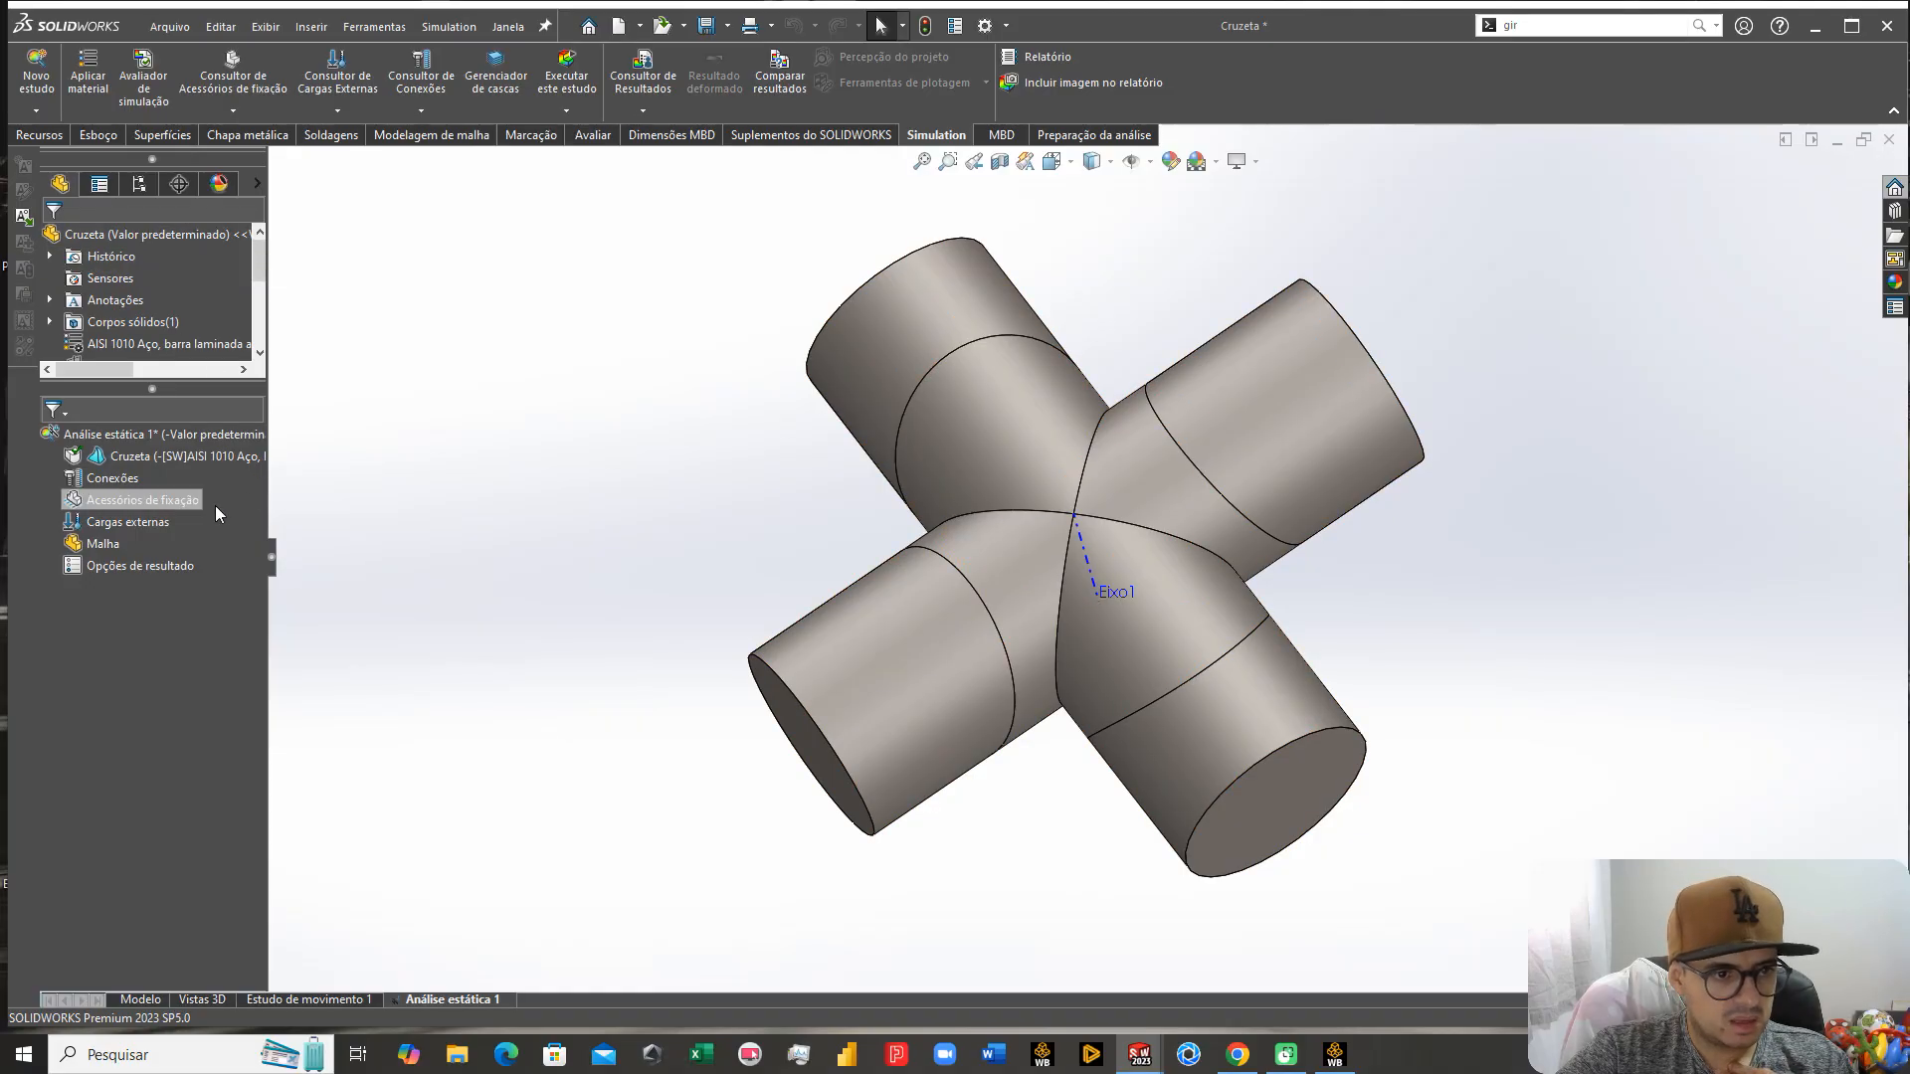
{"action": "right_click", "coordinate": [146, 509]}
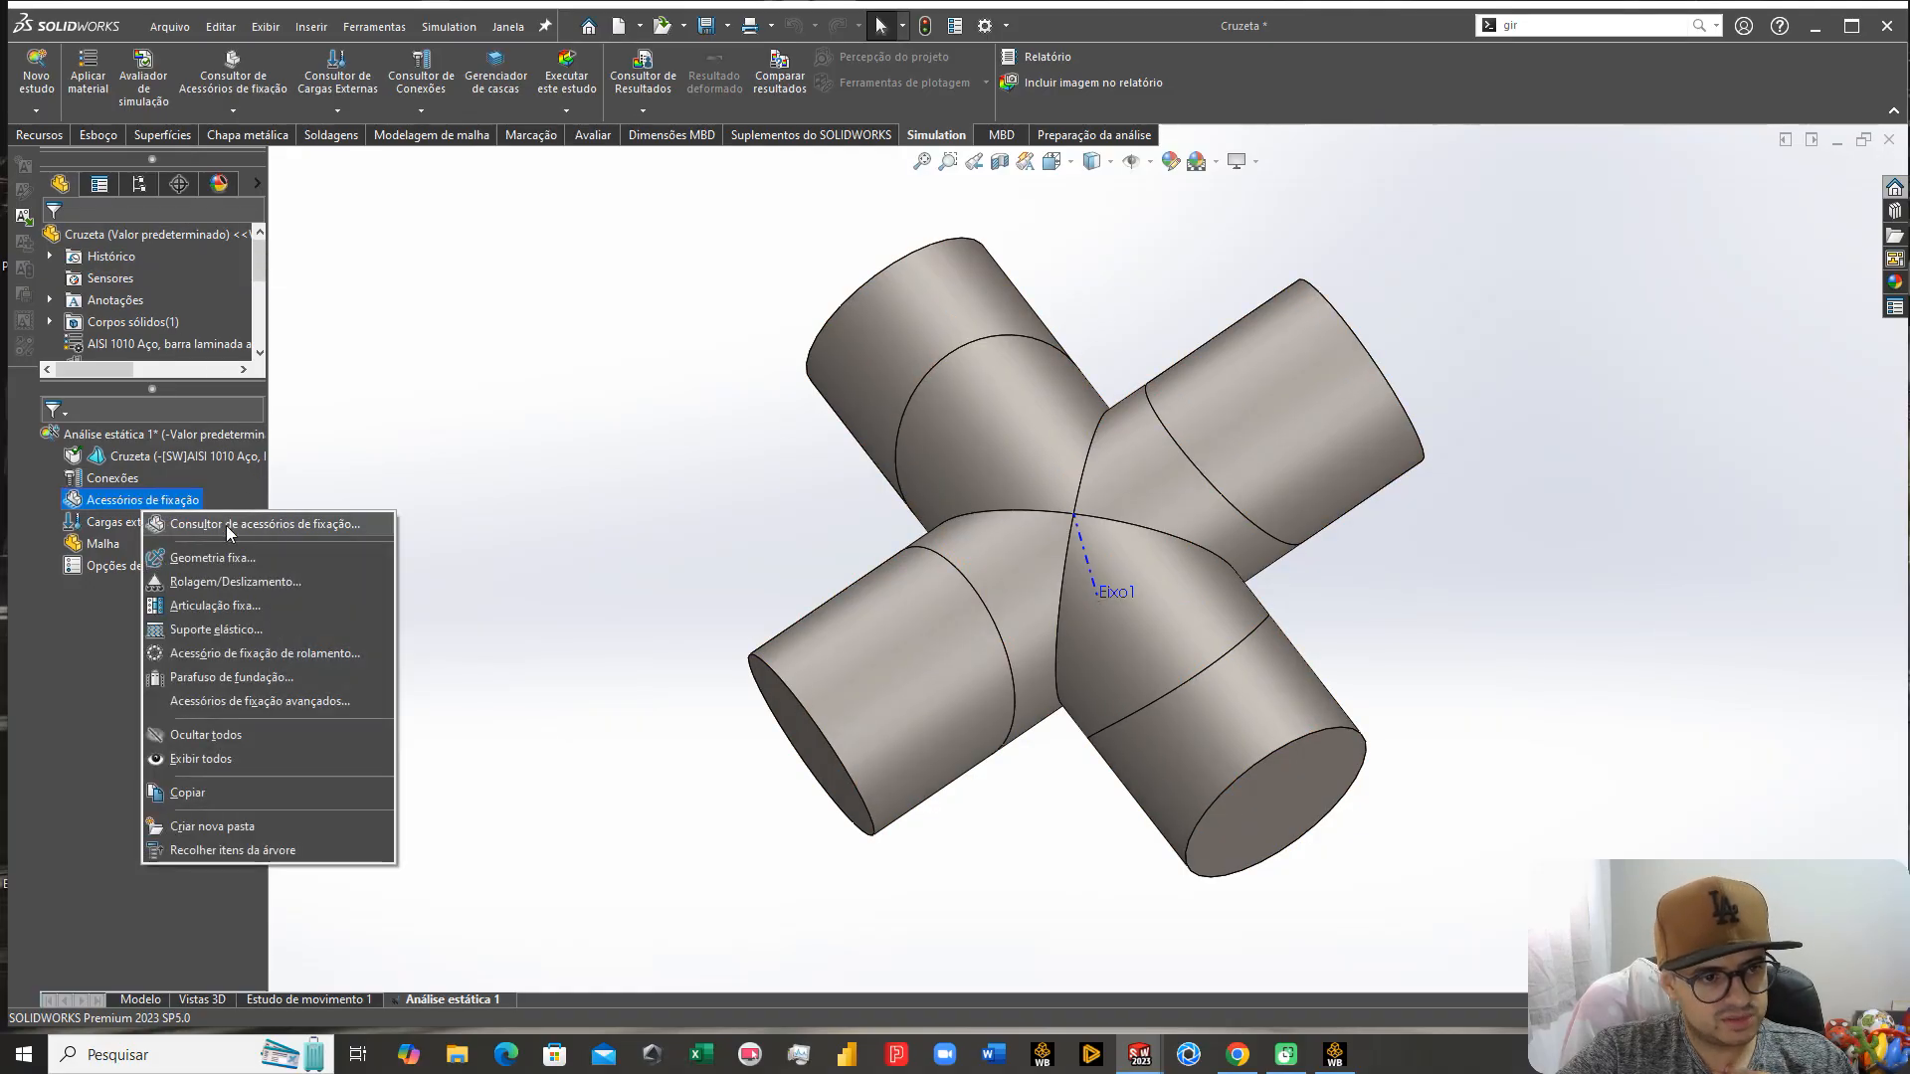
{"action": "left_click", "coordinate": [228, 560]}
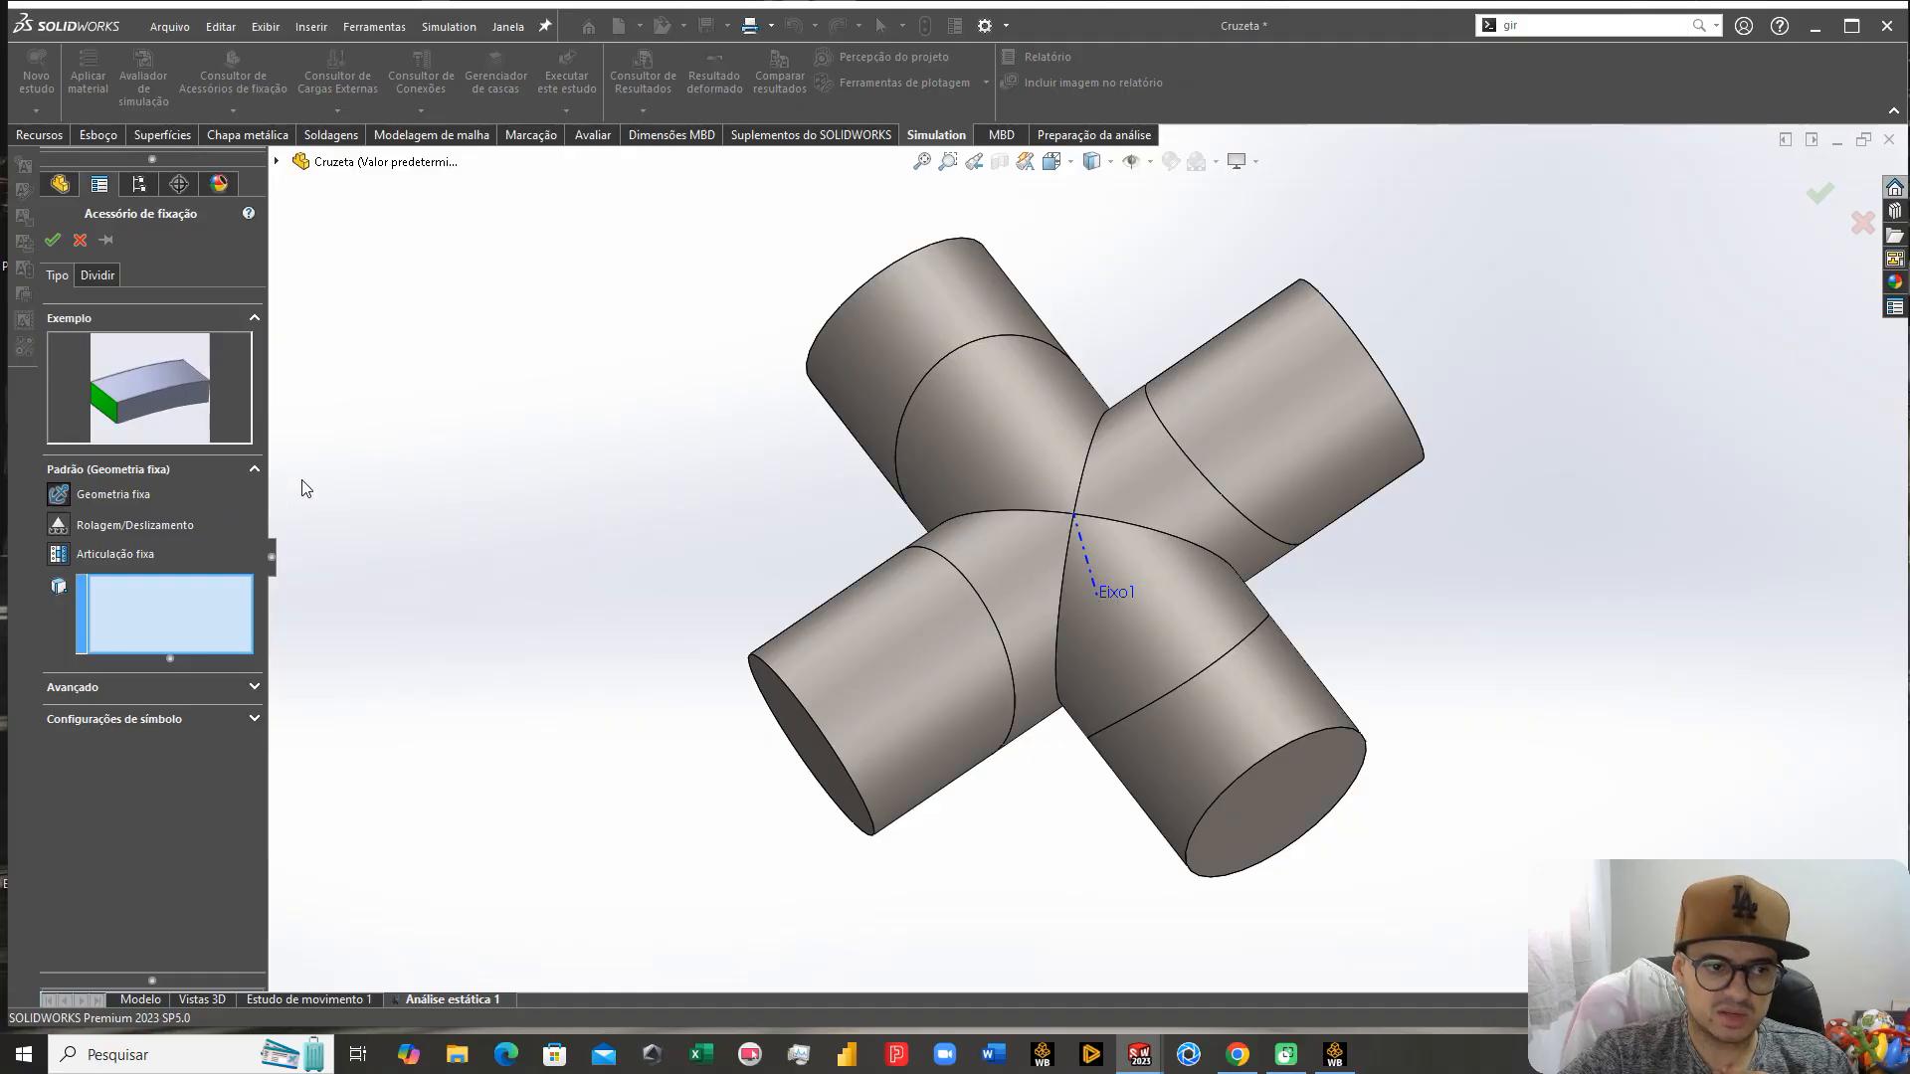
{"action": "left_click", "coordinate": [830, 413]}
{"action": "middle_click_drag", "start_coordinate": [830, 413], "coordinate": [1094, 557]}
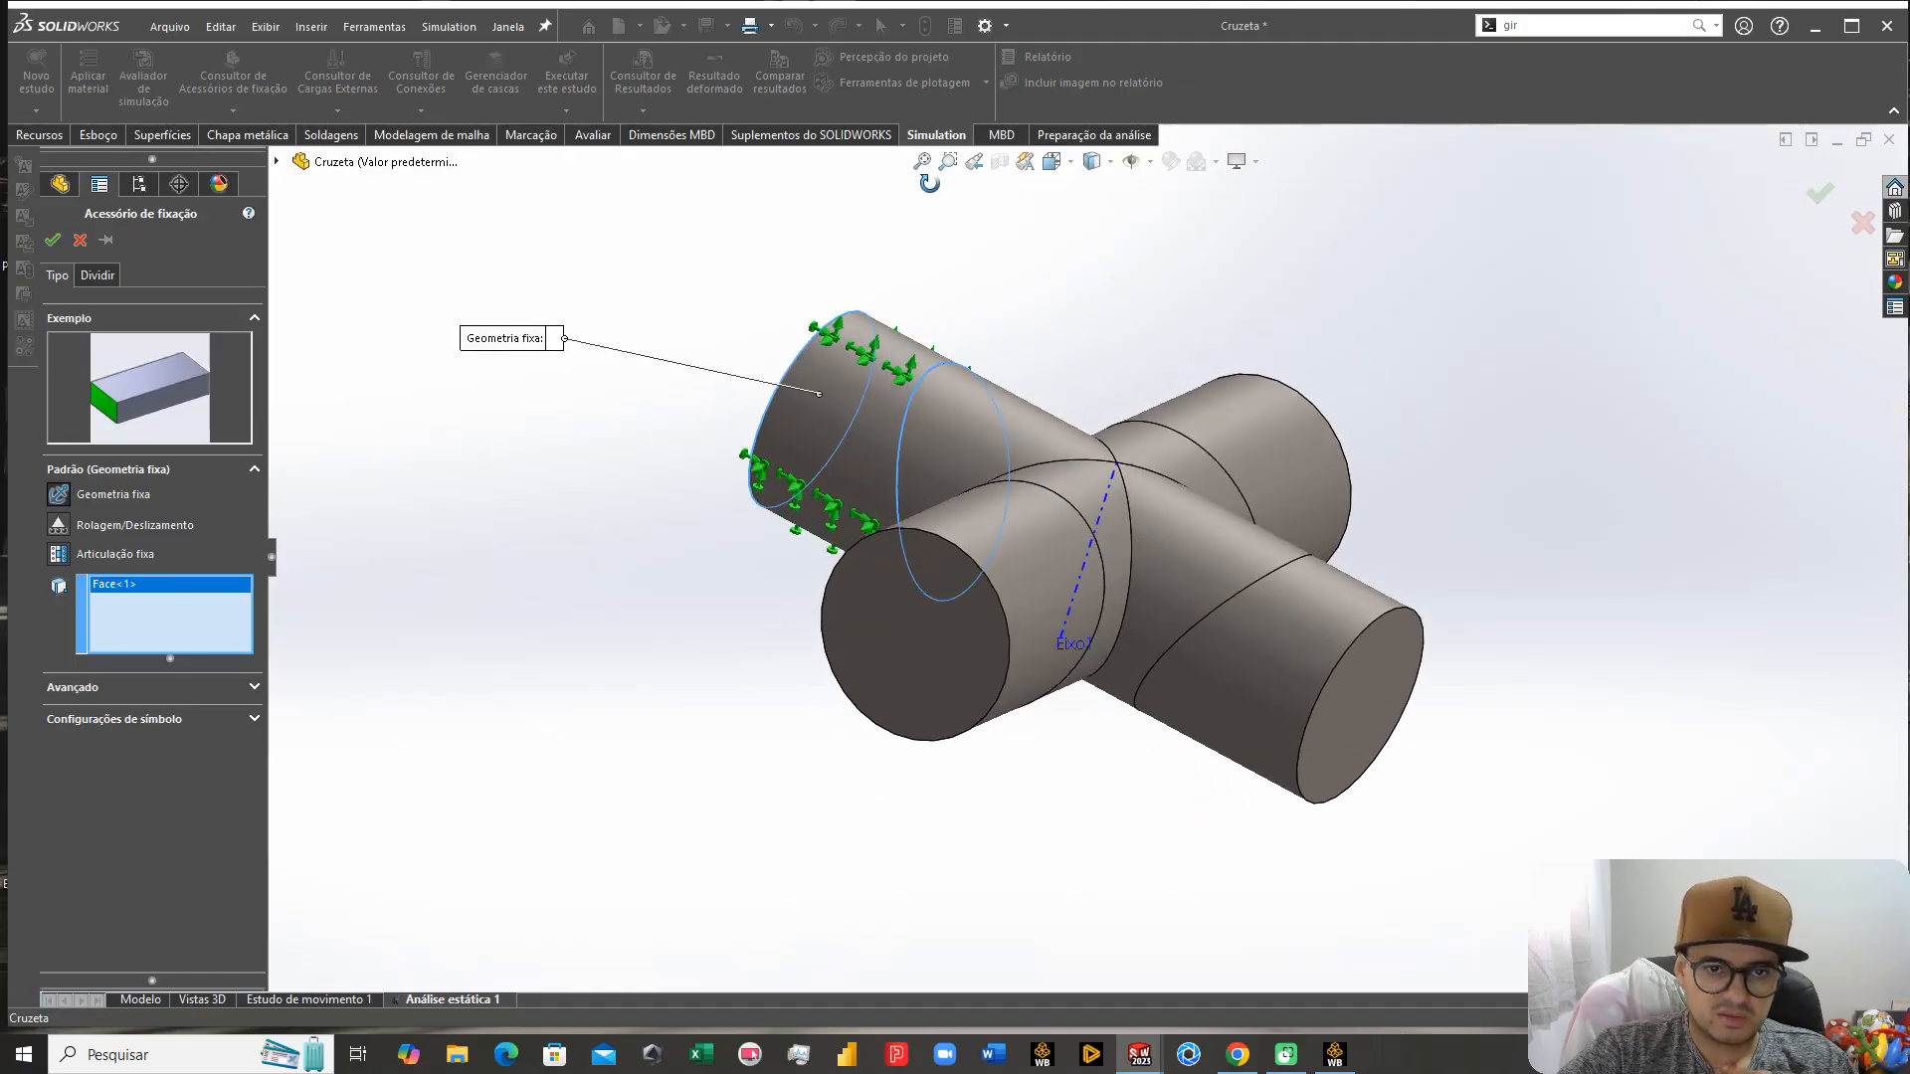
{"action": "left_click", "coordinate": [1288, 629]}
{"action": "middle_click_drag", "start_coordinate": [1292, 633], "coordinate": [1202, 767]}
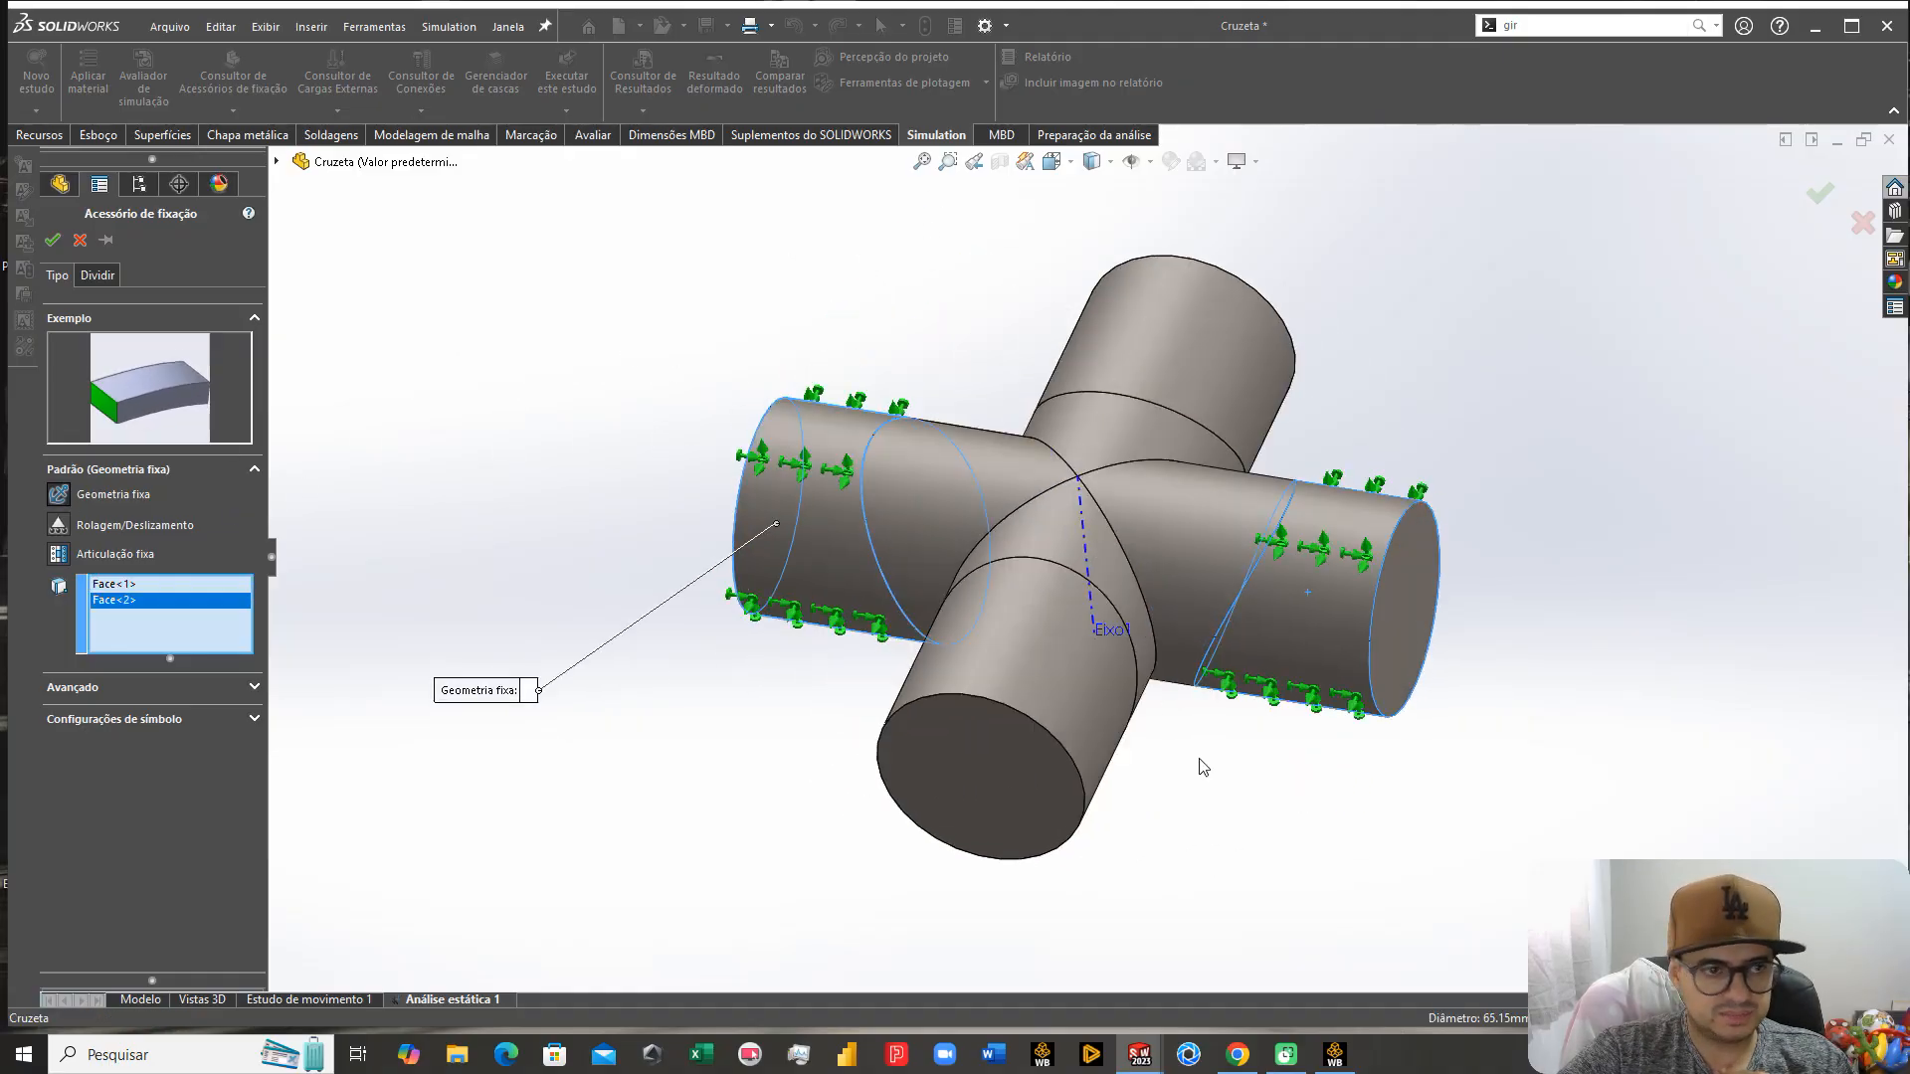
{"action": "left_click", "coordinate": [53, 242]}
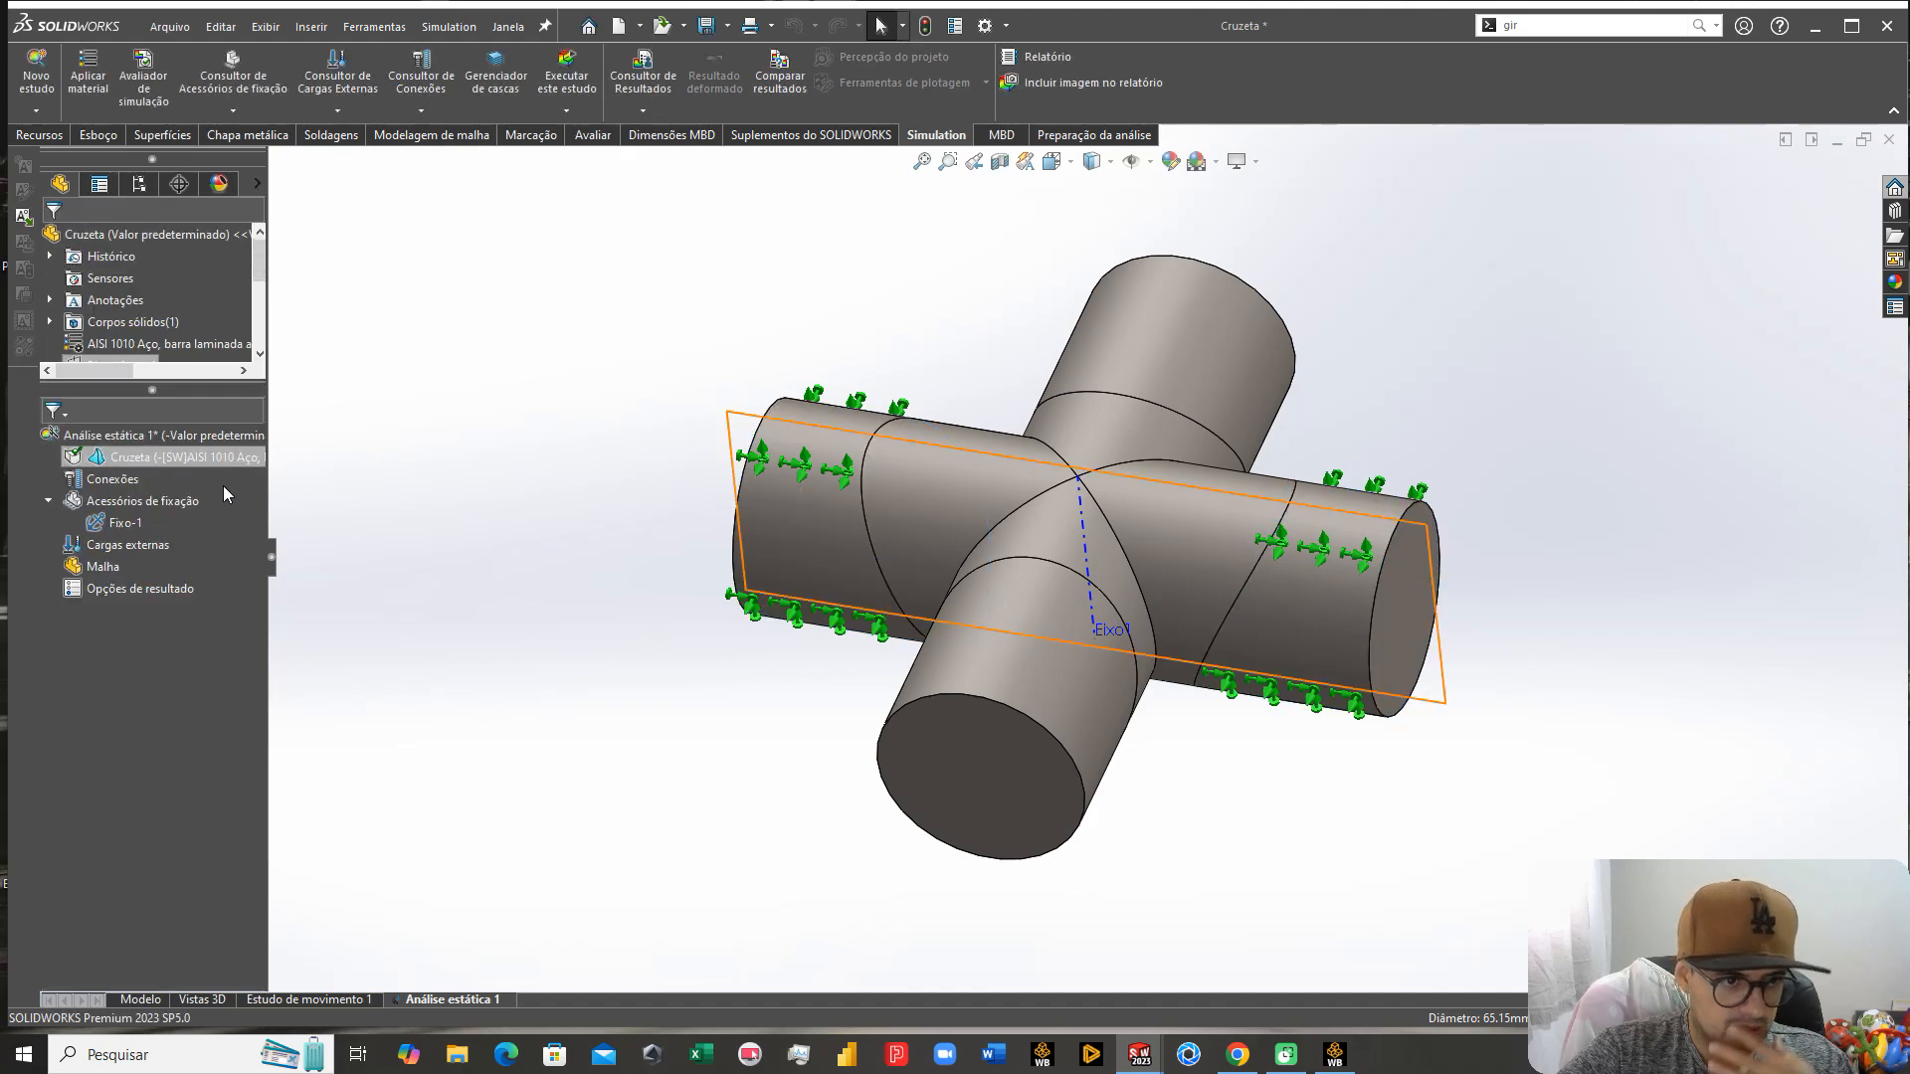
Step: Start a force load and select the outer cylindrical faces of the two unfixed arms
{"action": "right_click", "coordinate": [117, 547]}
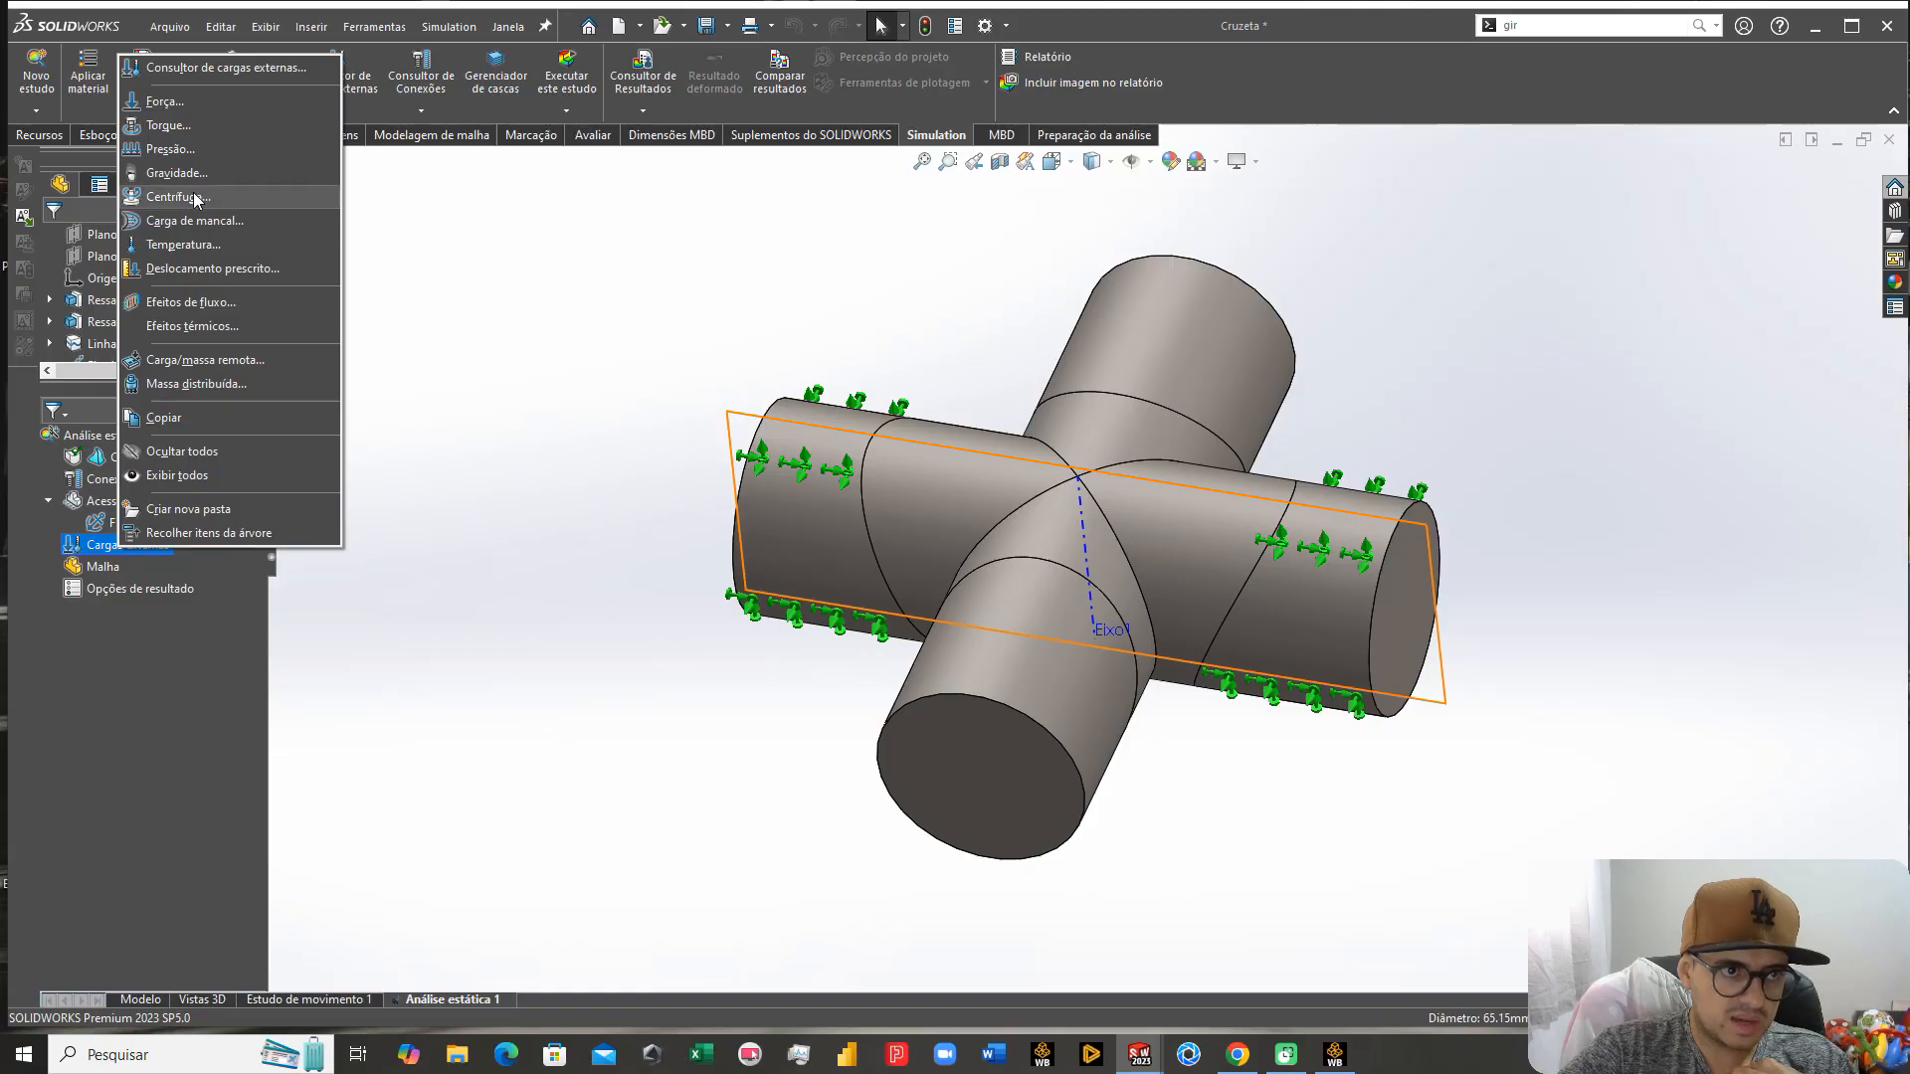
{"action": "left_click", "coordinate": [171, 103]}
{"action": "middle_click_drag", "start_coordinate": [796, 557], "coordinate": [995, 617]}
{"action": "left_click", "coordinate": [1194, 716]}
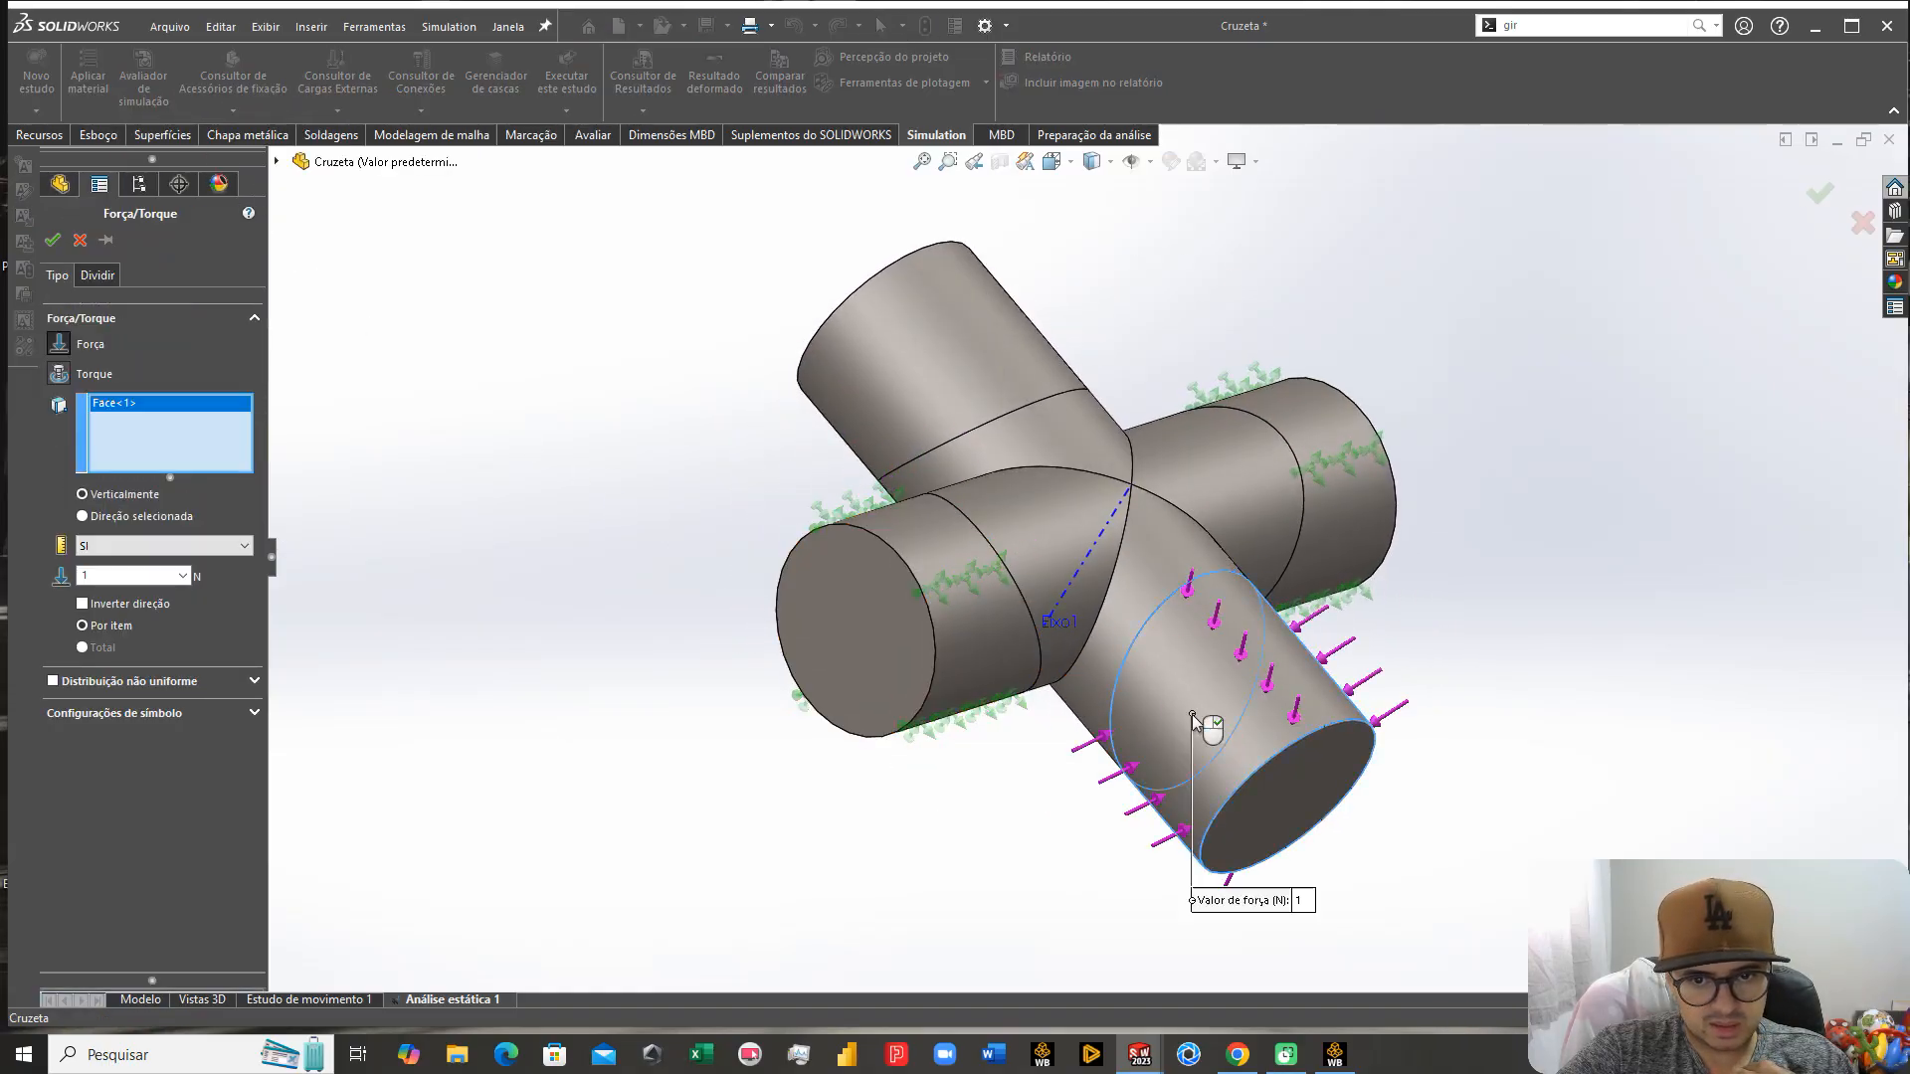
{"action": "left_click", "coordinate": [958, 363]}
{"action": "middle_click_drag", "start_coordinate": [958, 363], "coordinate": [843, 246]}
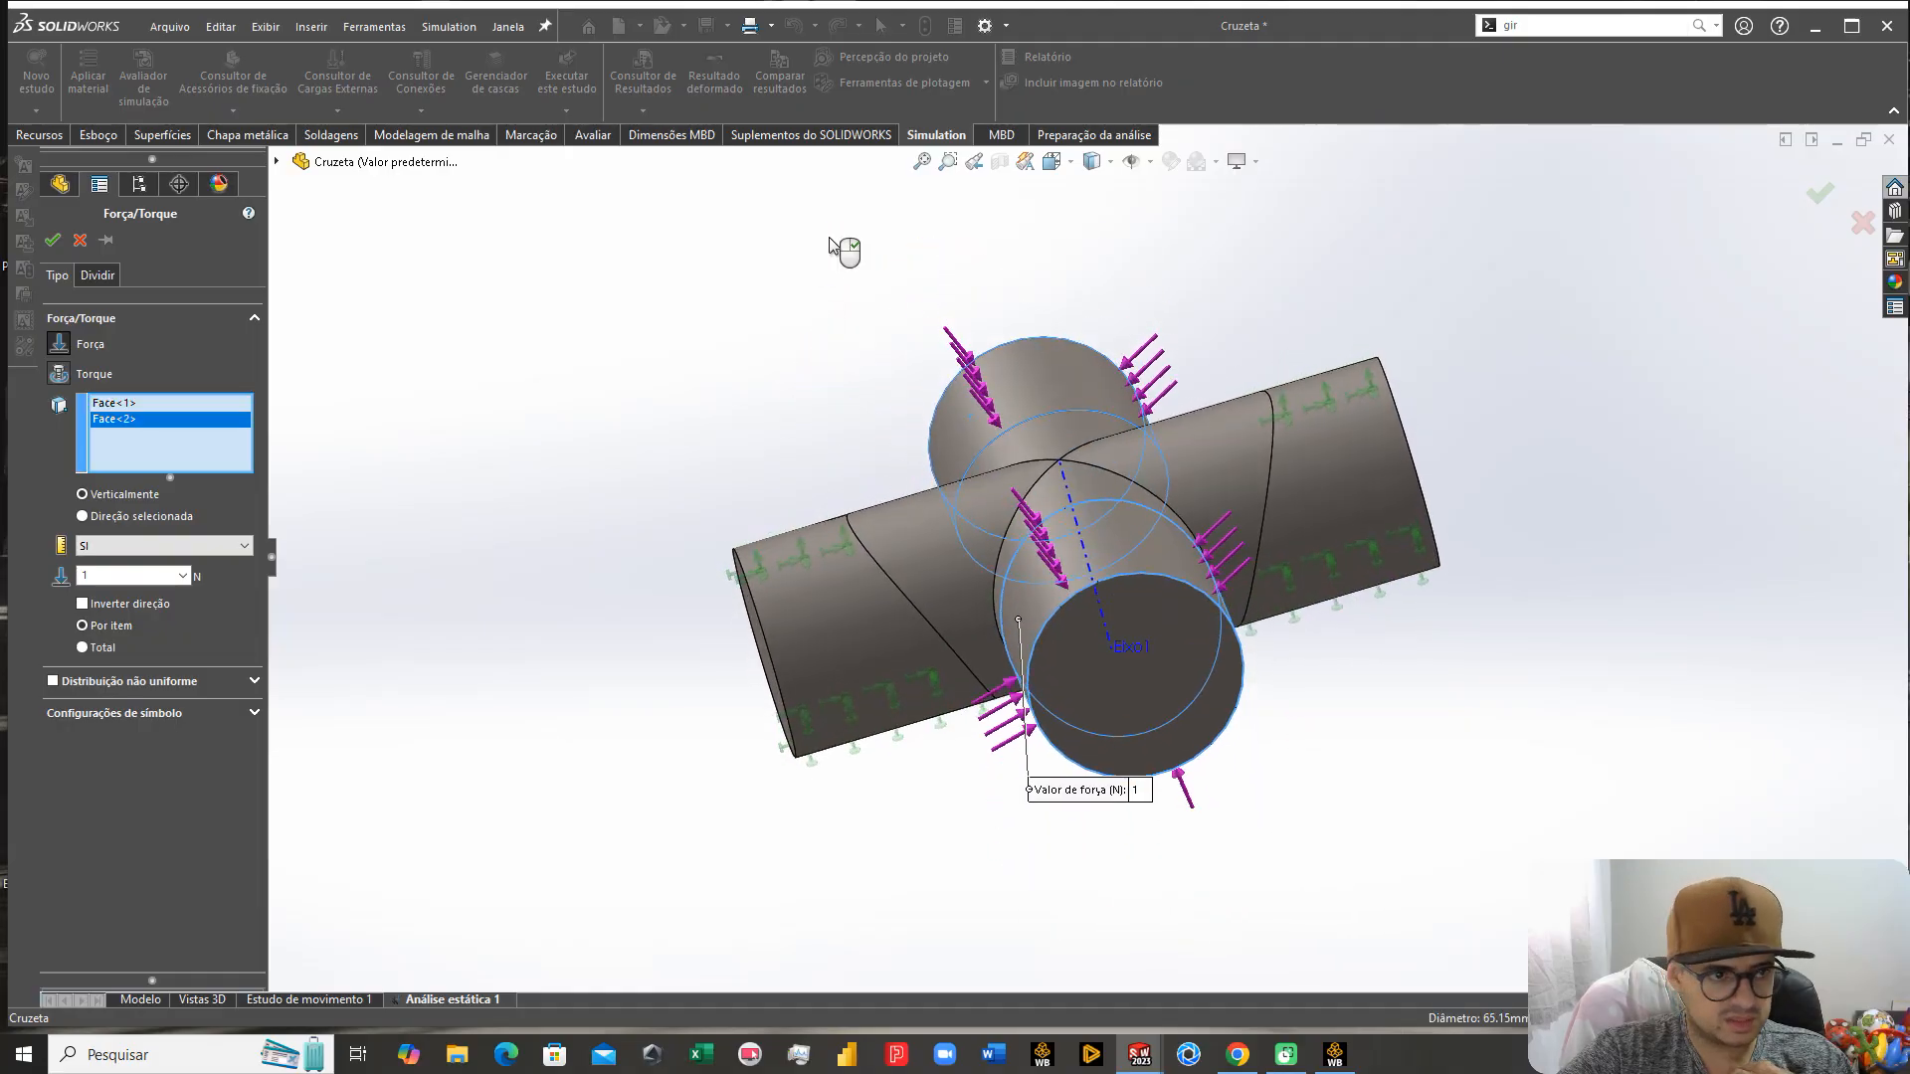
Step: Change the load to a torque about Eixo1 with a total value of 23000 N·m for both faces
{"action": "left_click", "coordinate": [59, 375]}
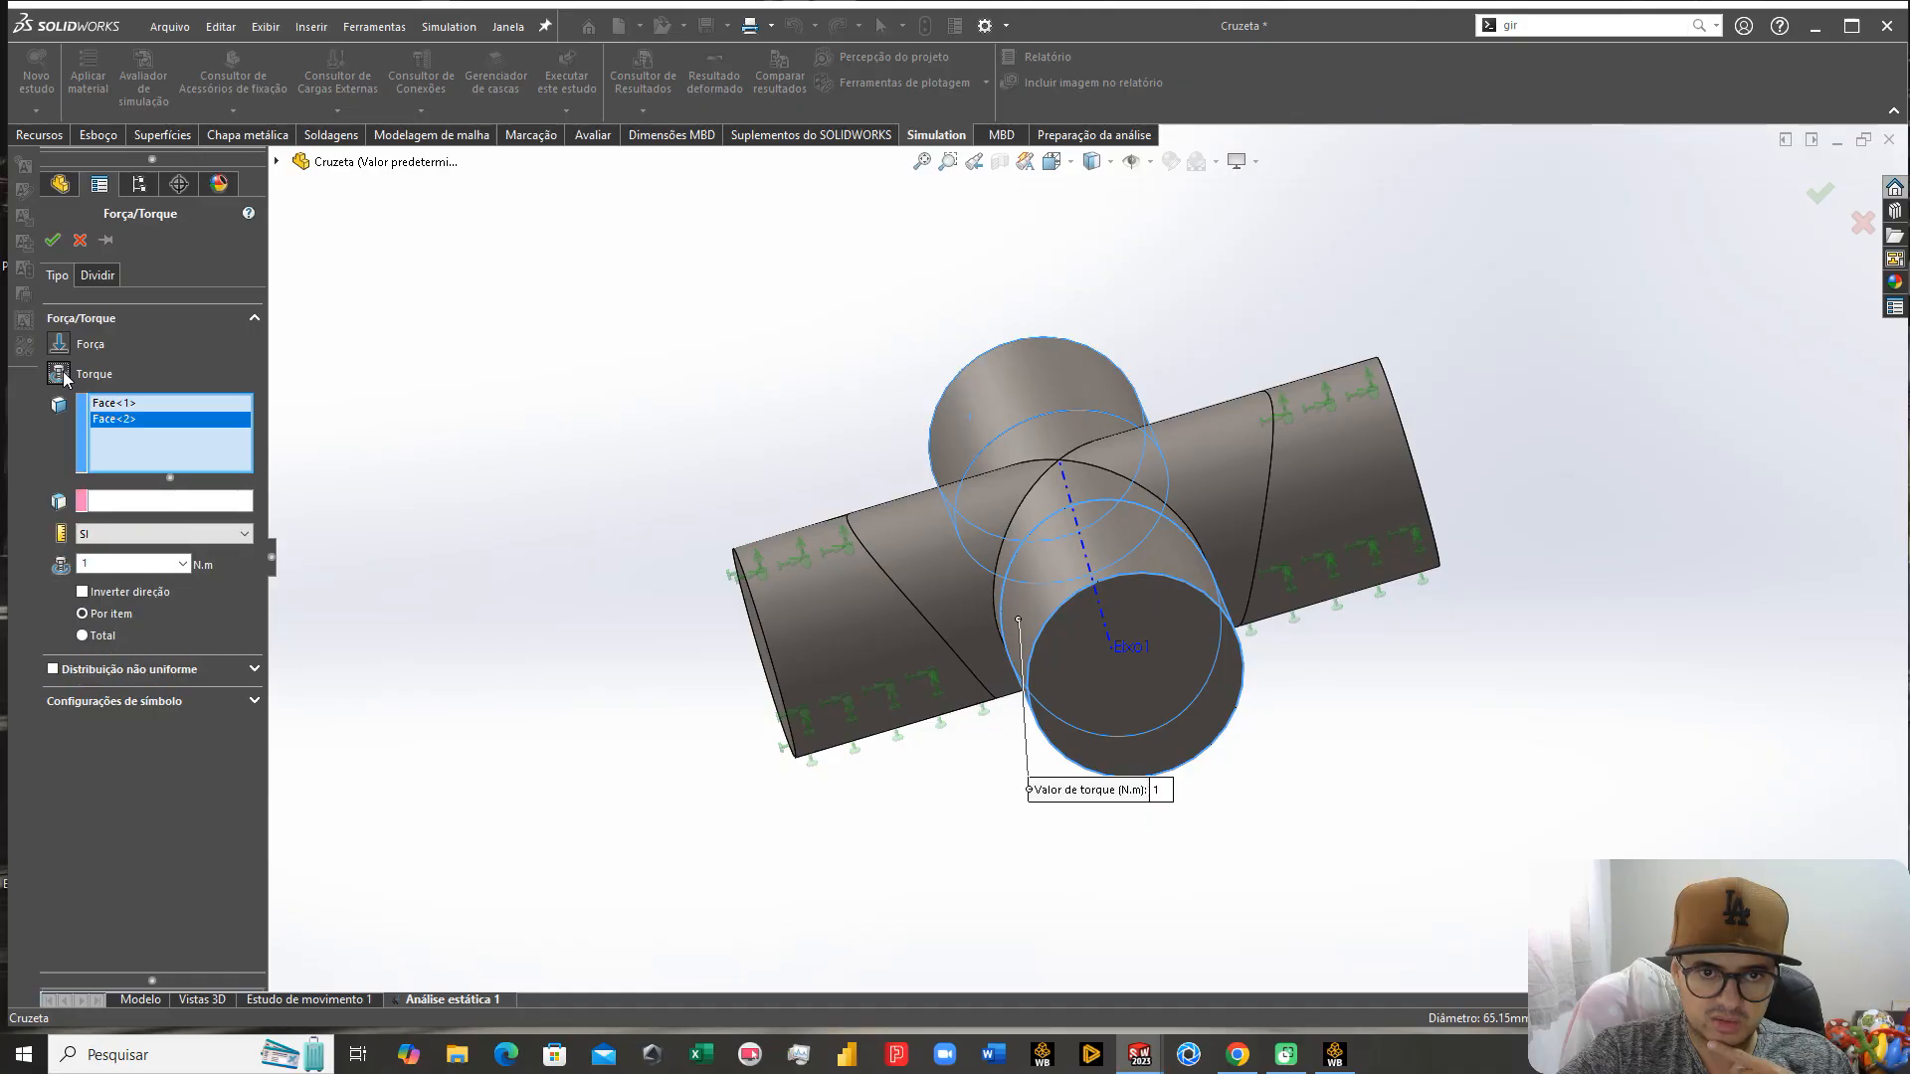
{"action": "scroll", "coordinate": [521, 444], "scroll_direction": "up", "scroll_amount": 2}
{"action": "middle_click_drag", "start_coordinate": [521, 443], "coordinate": [589, 453]}
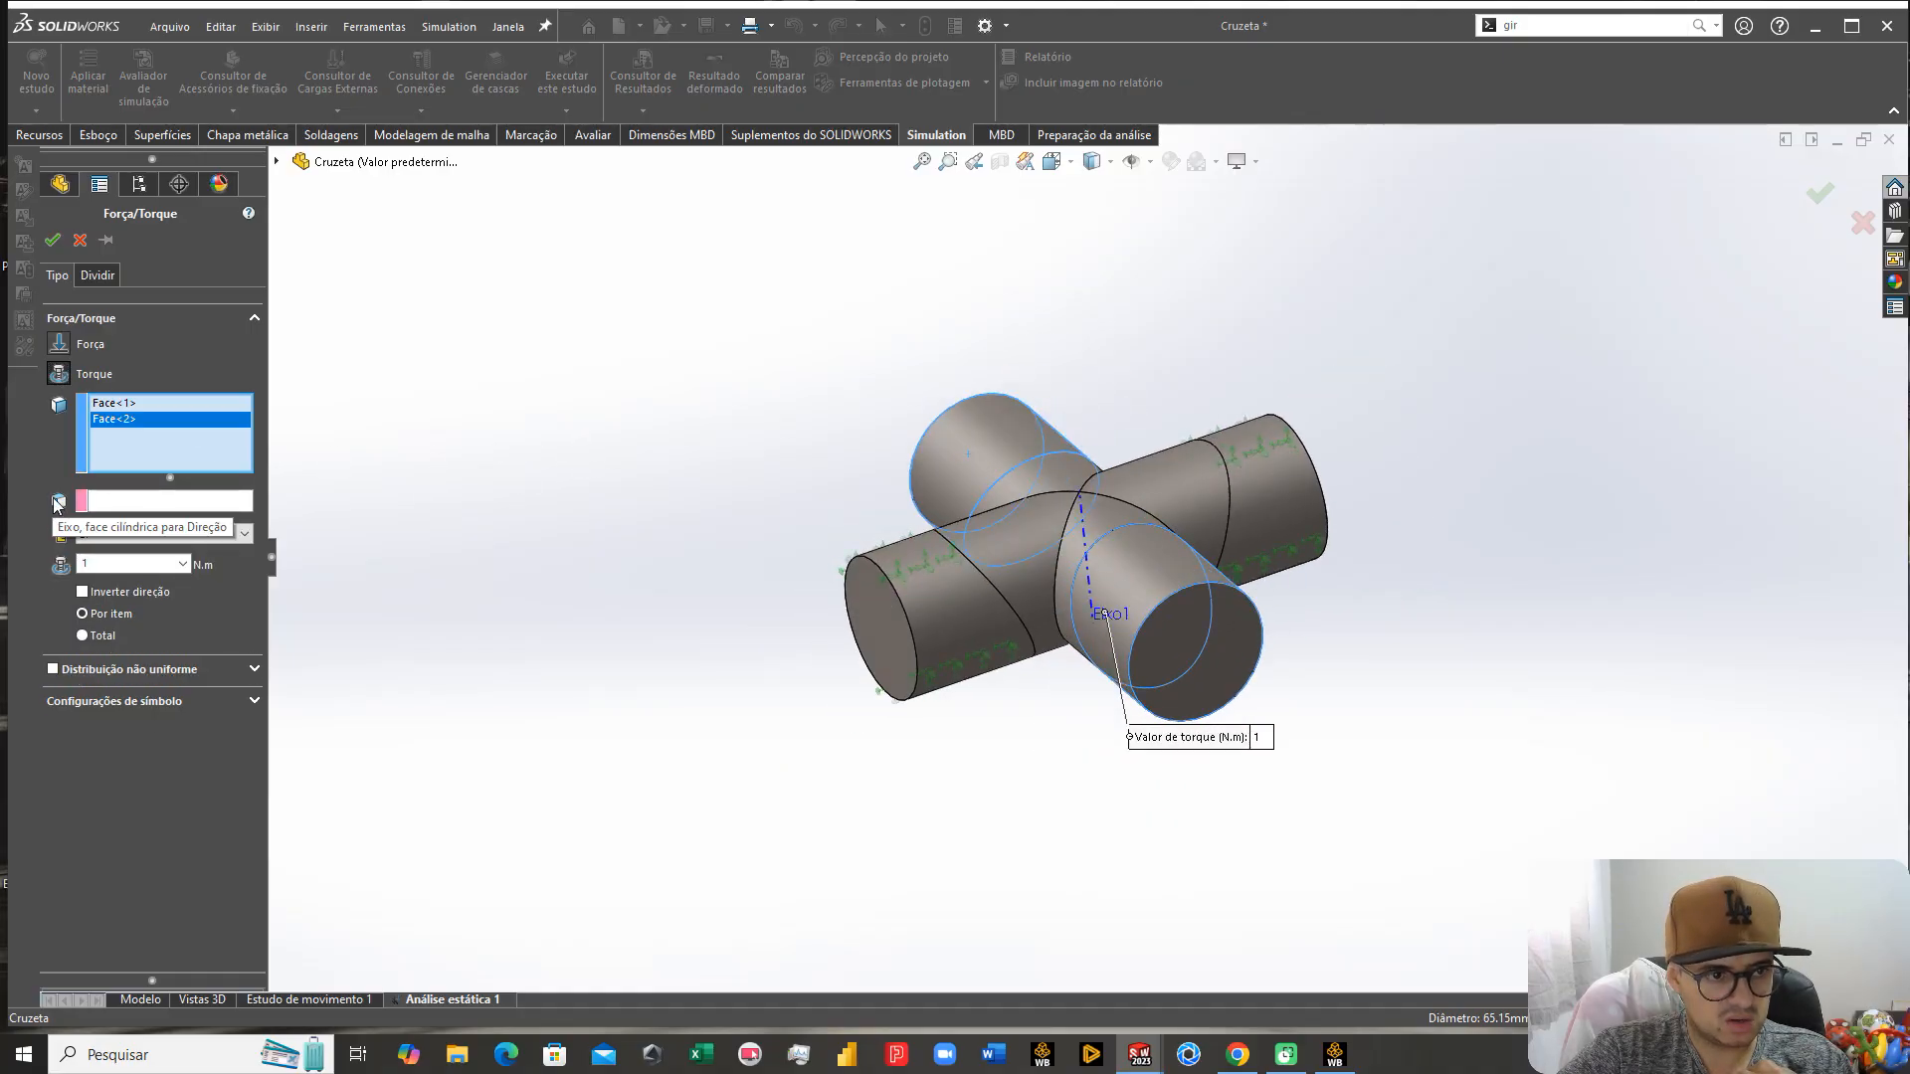
{"action": "left_click", "coordinate": [139, 500]}
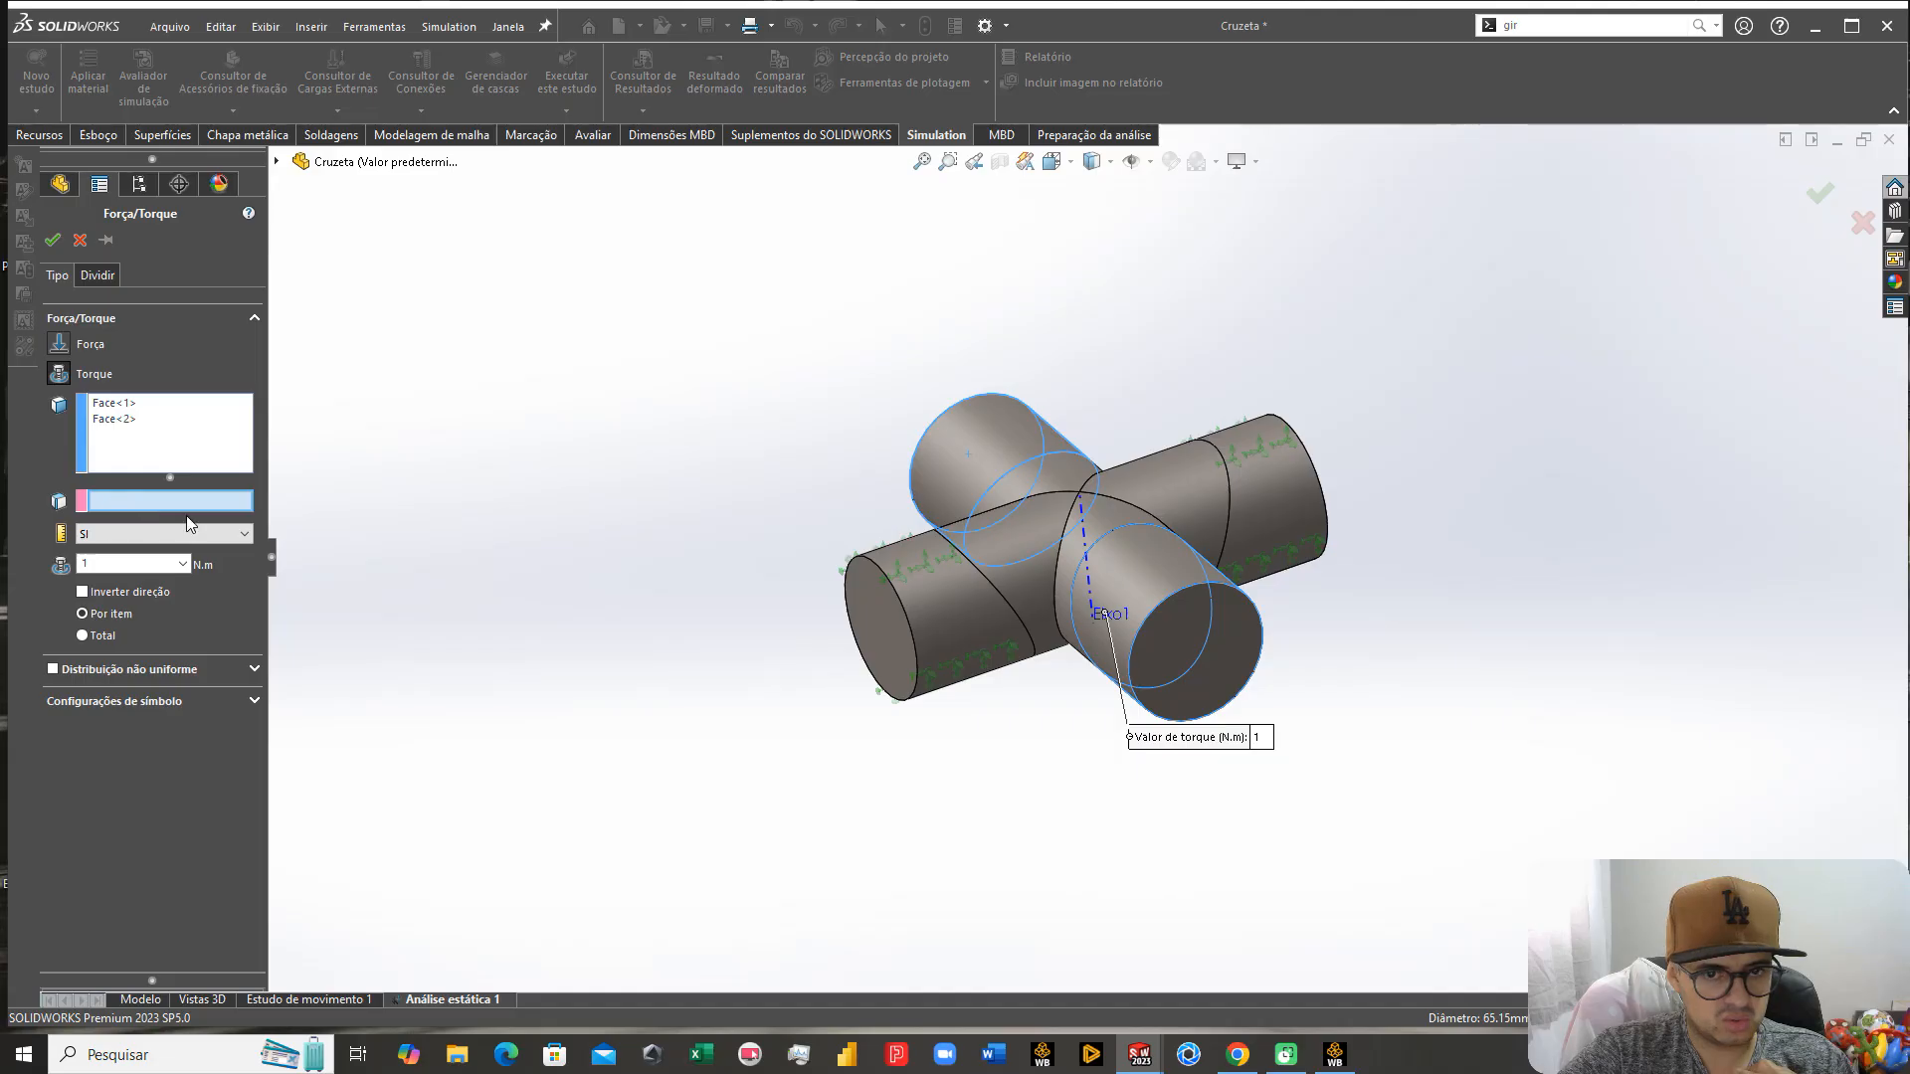
{"action": "left_click", "coordinate": [1086, 550]}
{"action": "middle_click_drag", "start_coordinate": [1087, 550], "coordinate": [1113, 845]}
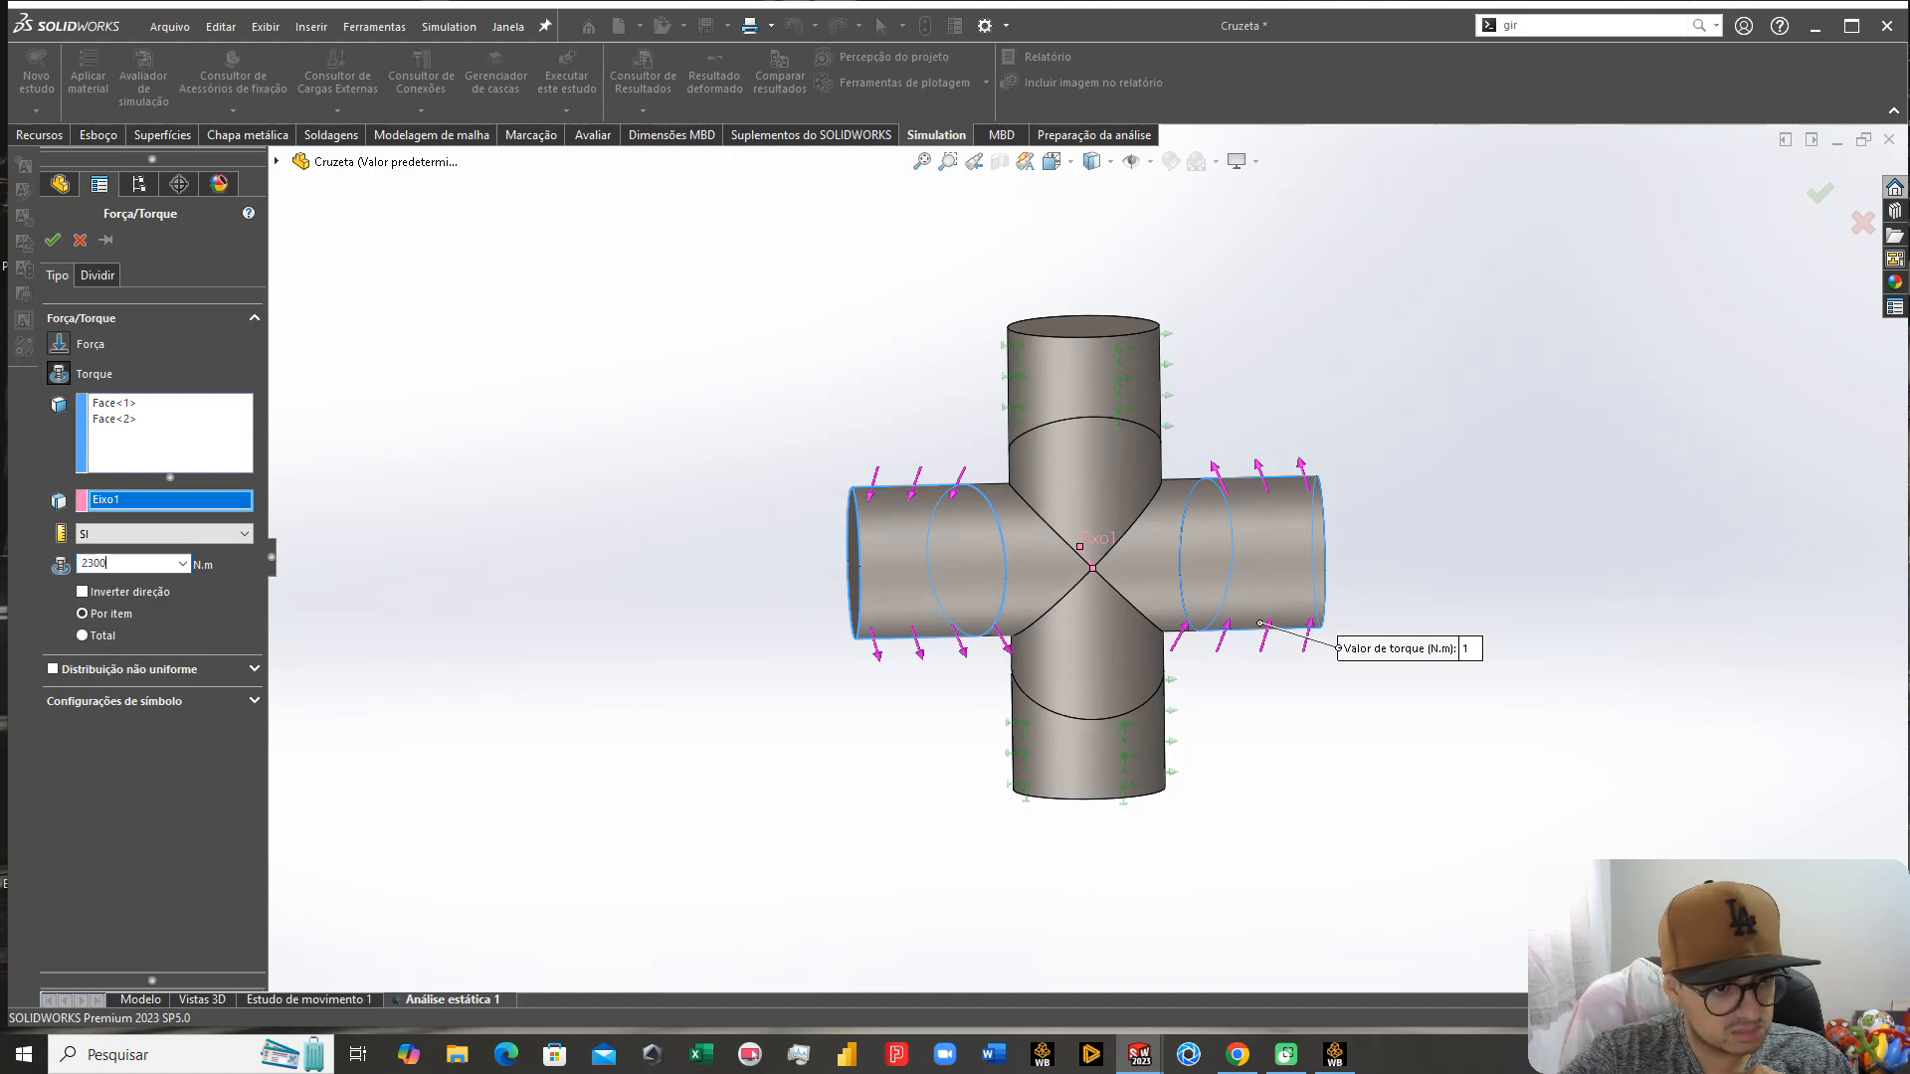
{"action": "left_click", "coordinate": [100, 638]}
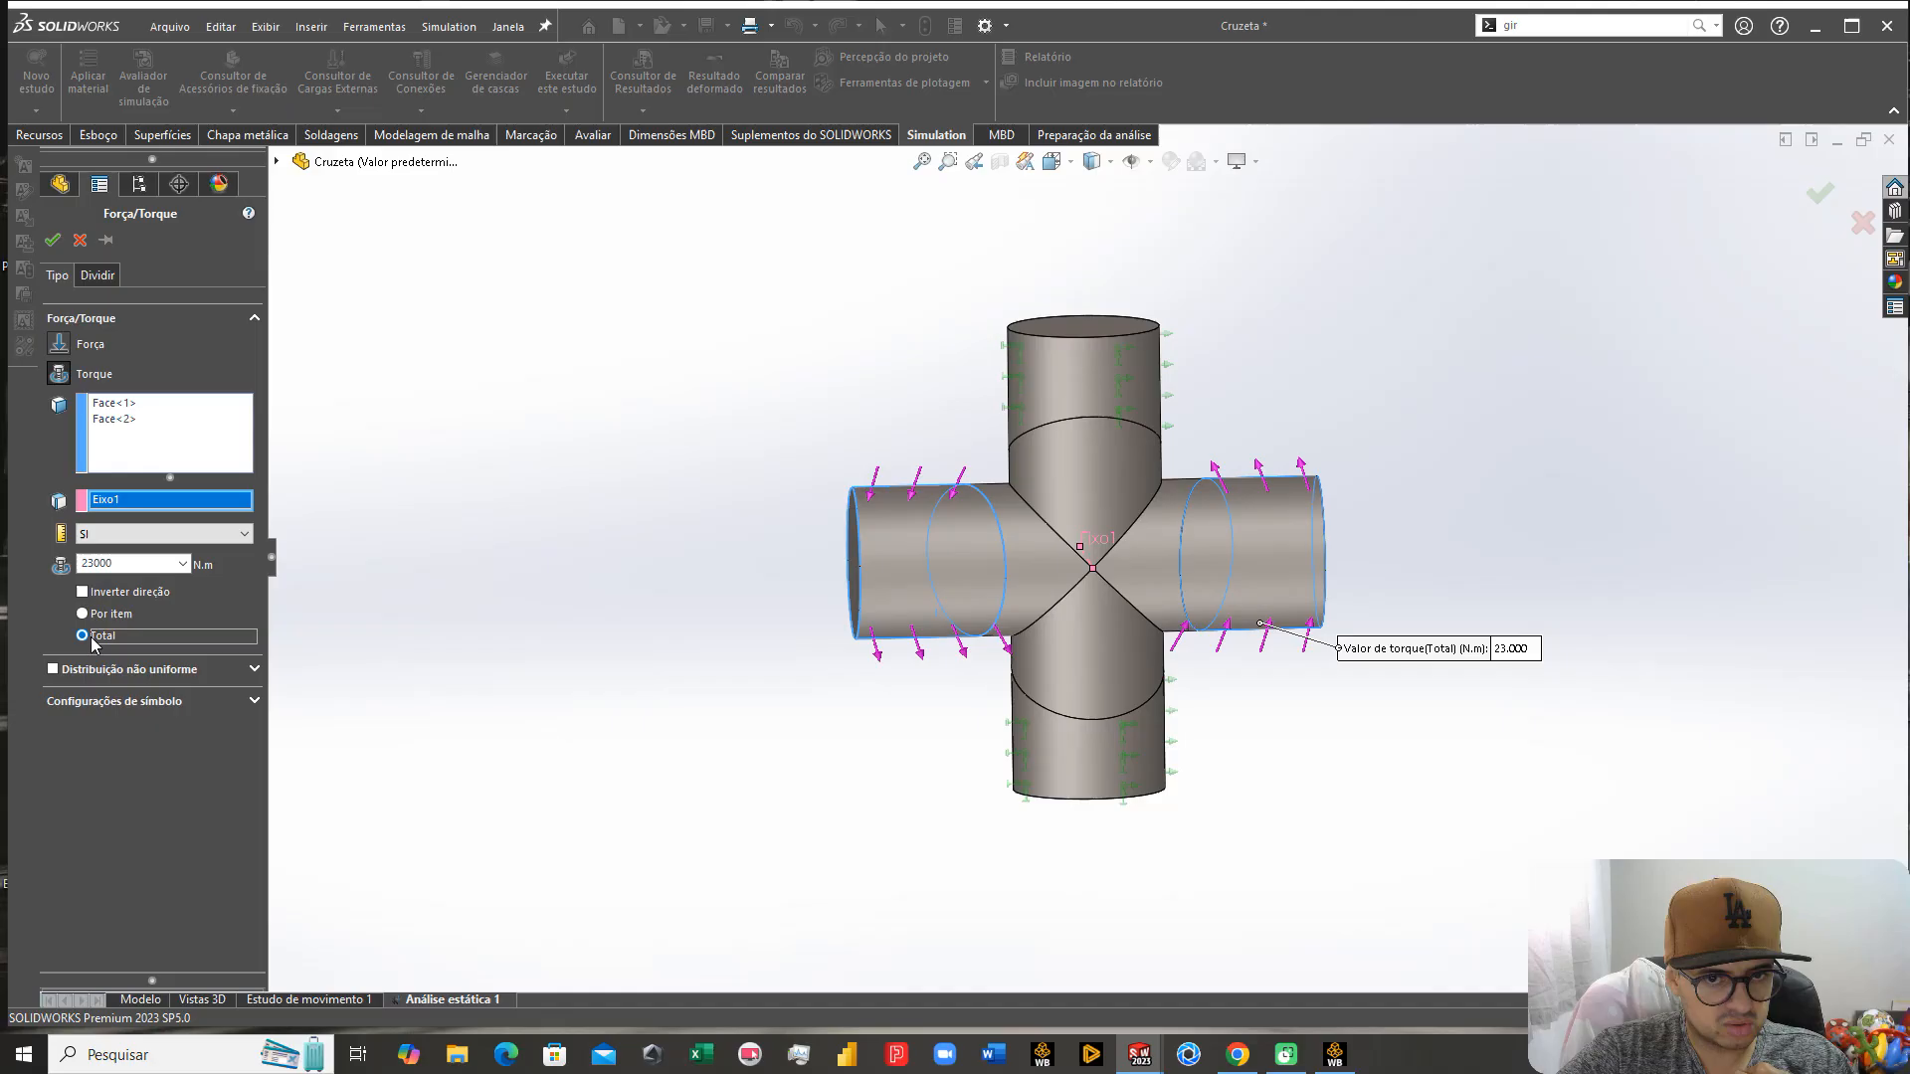
{"action": "left_click", "coordinate": [52, 241]}
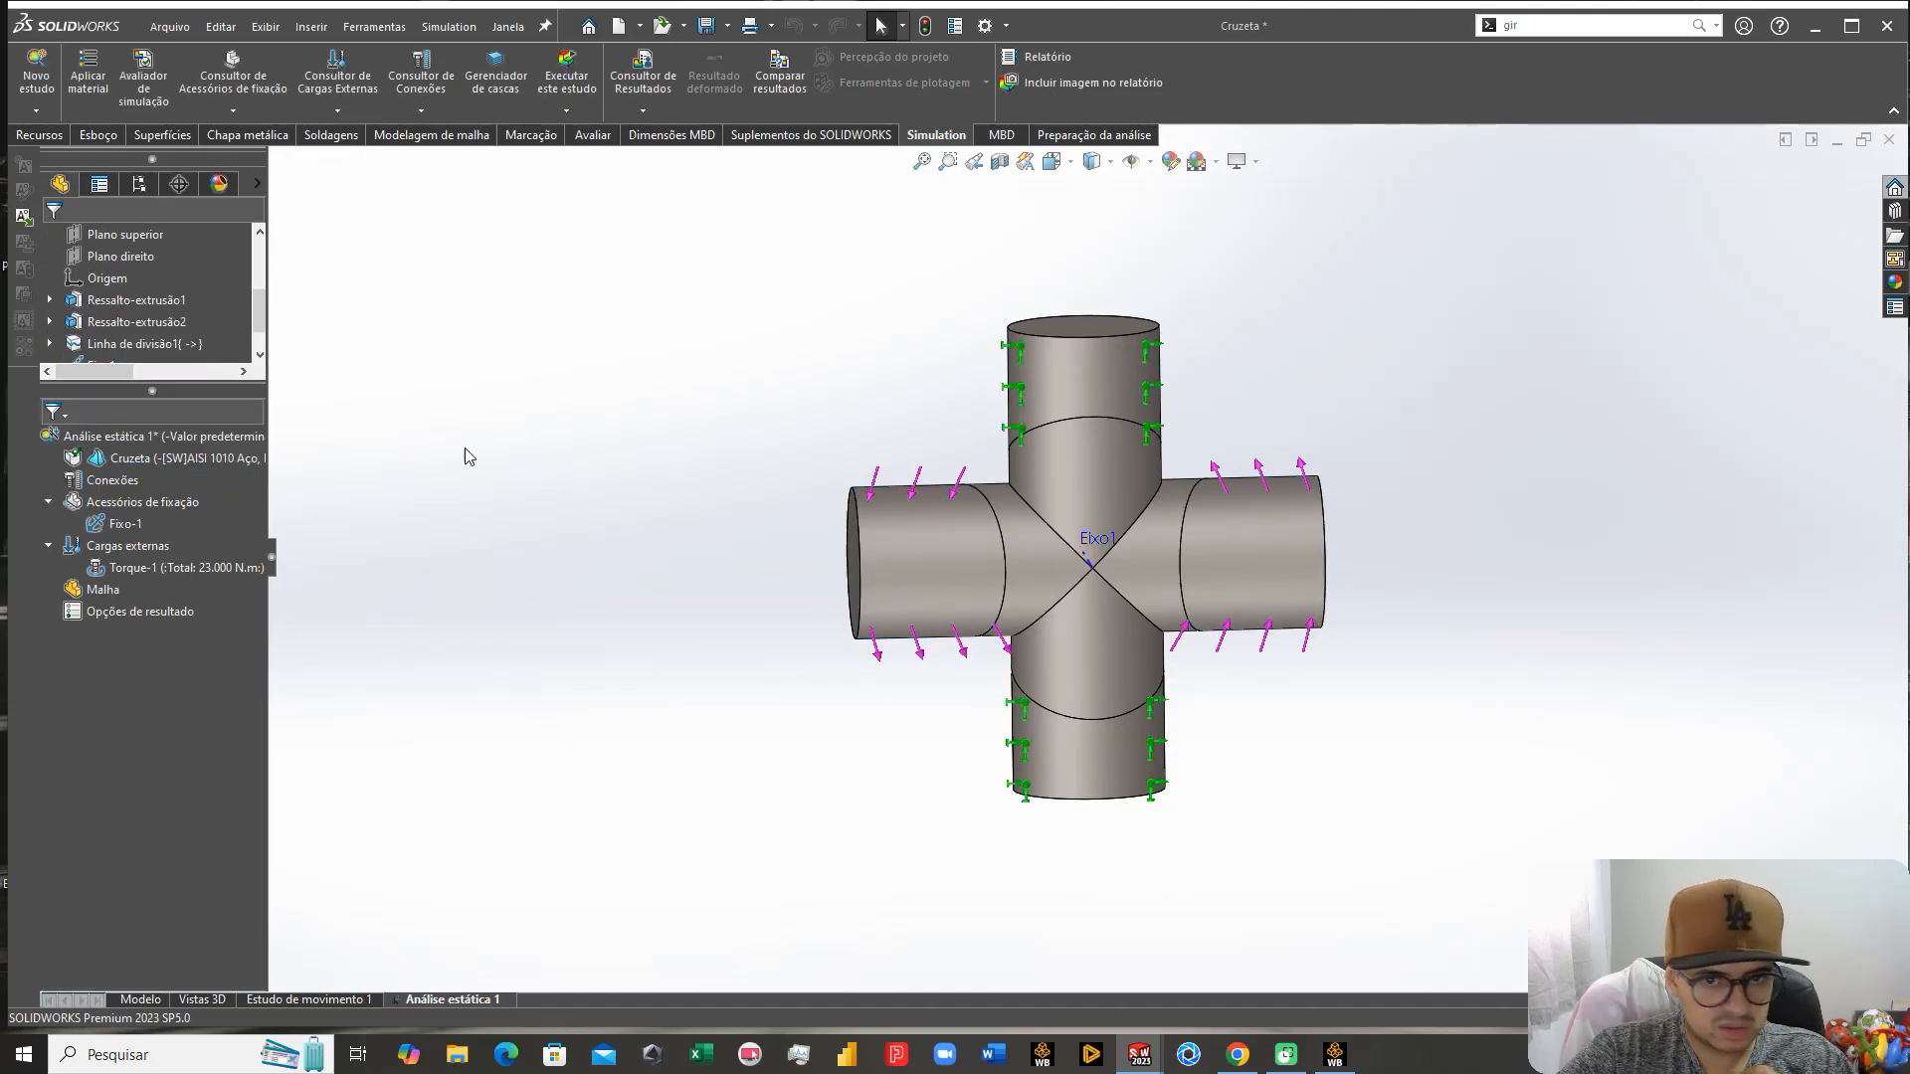
Step: Create the study's mesh with the default density
{"action": "key", "text": "ctrl+7"}
{"action": "right_click", "coordinate": [100, 591]}
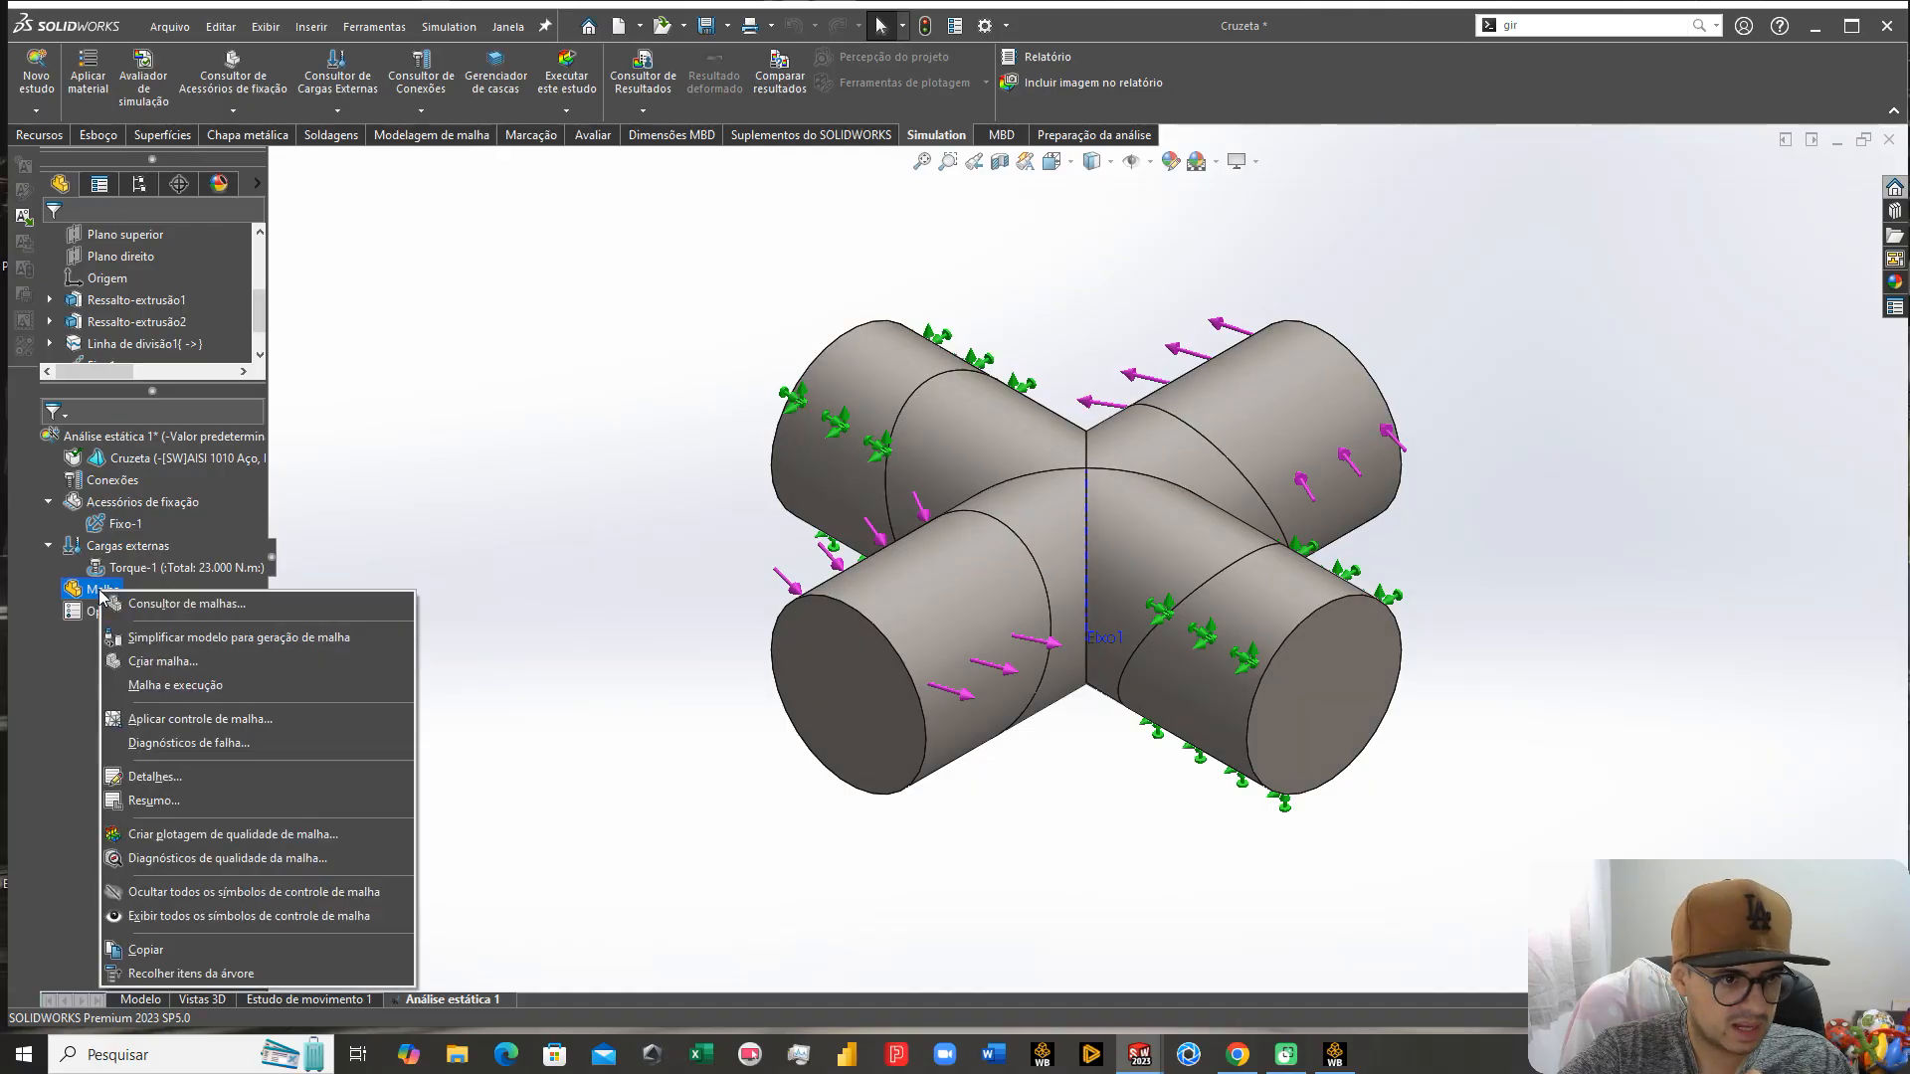
{"action": "left_click", "coordinate": [468, 542]}
{"action": "right_click", "coordinate": [90, 594]}
{"action": "left_click", "coordinate": [169, 666]}
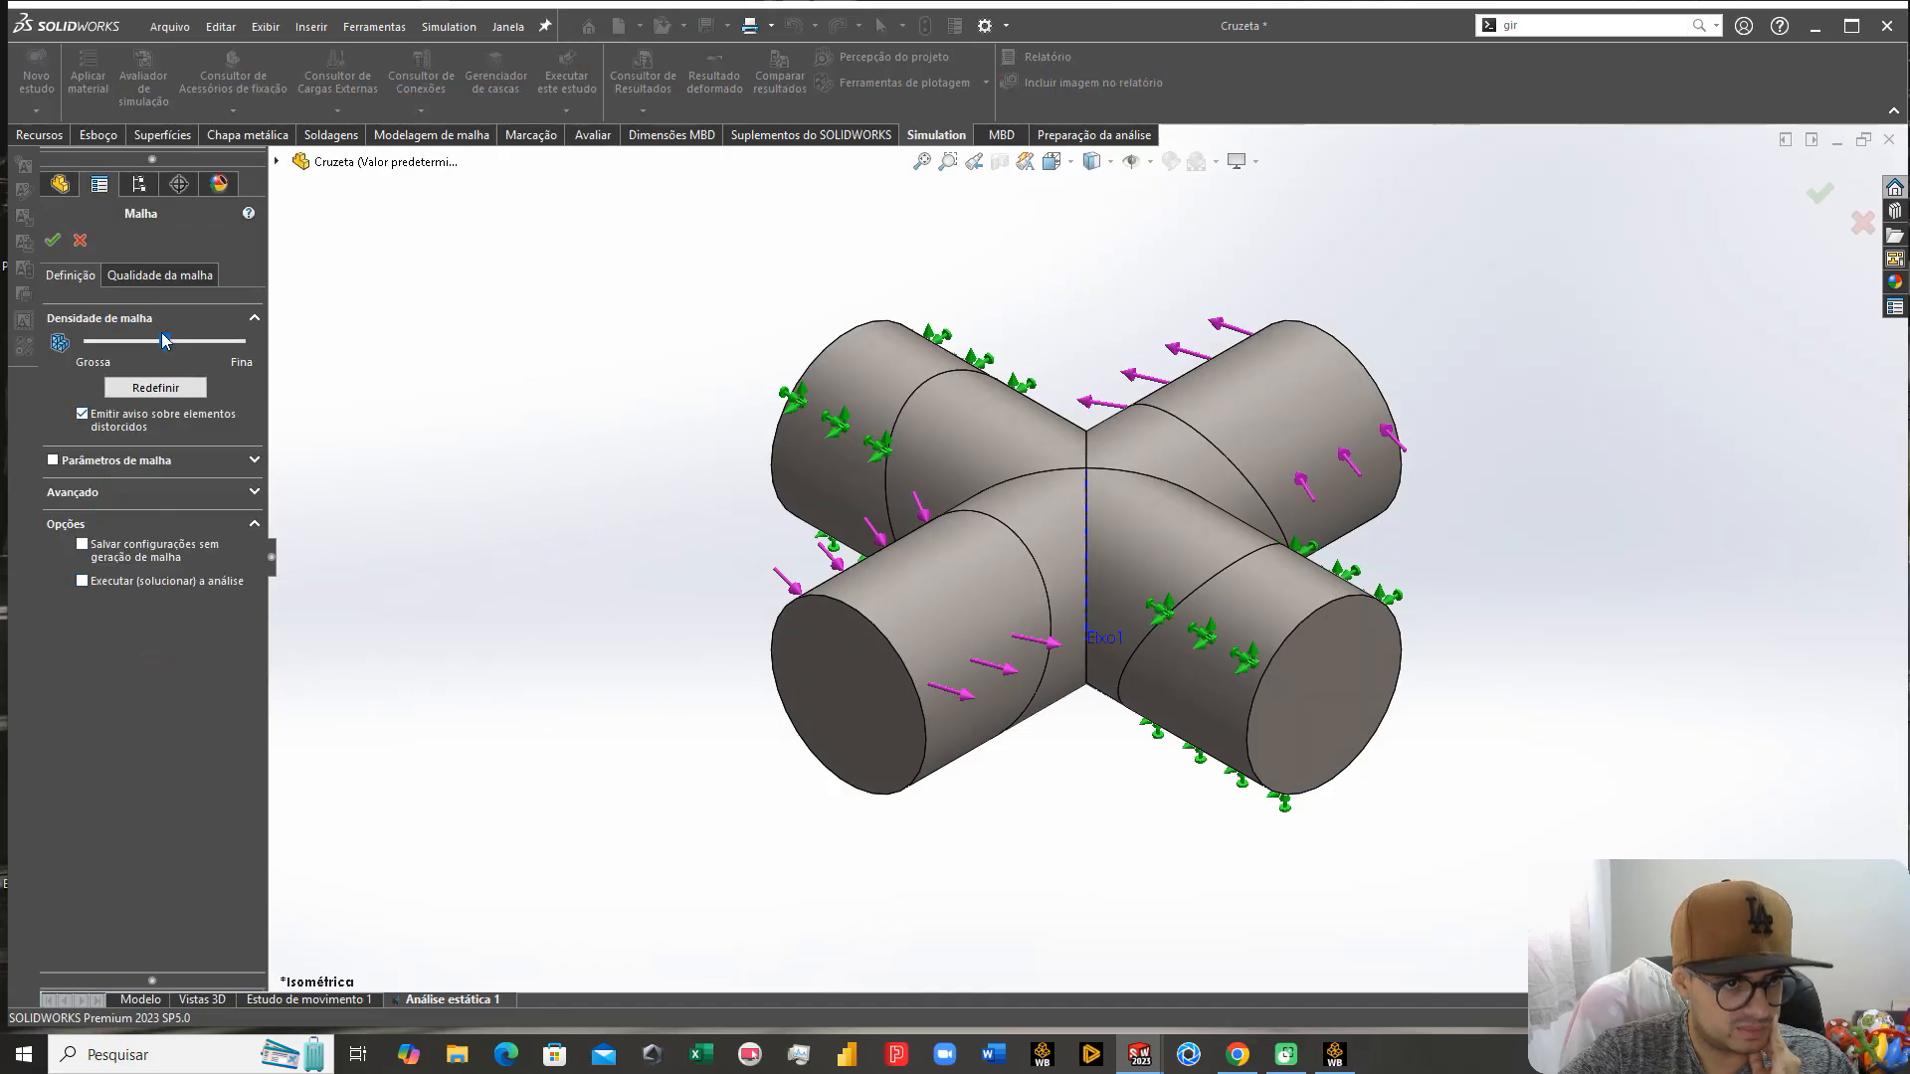
{"action": "left_click", "coordinate": [51, 240]}
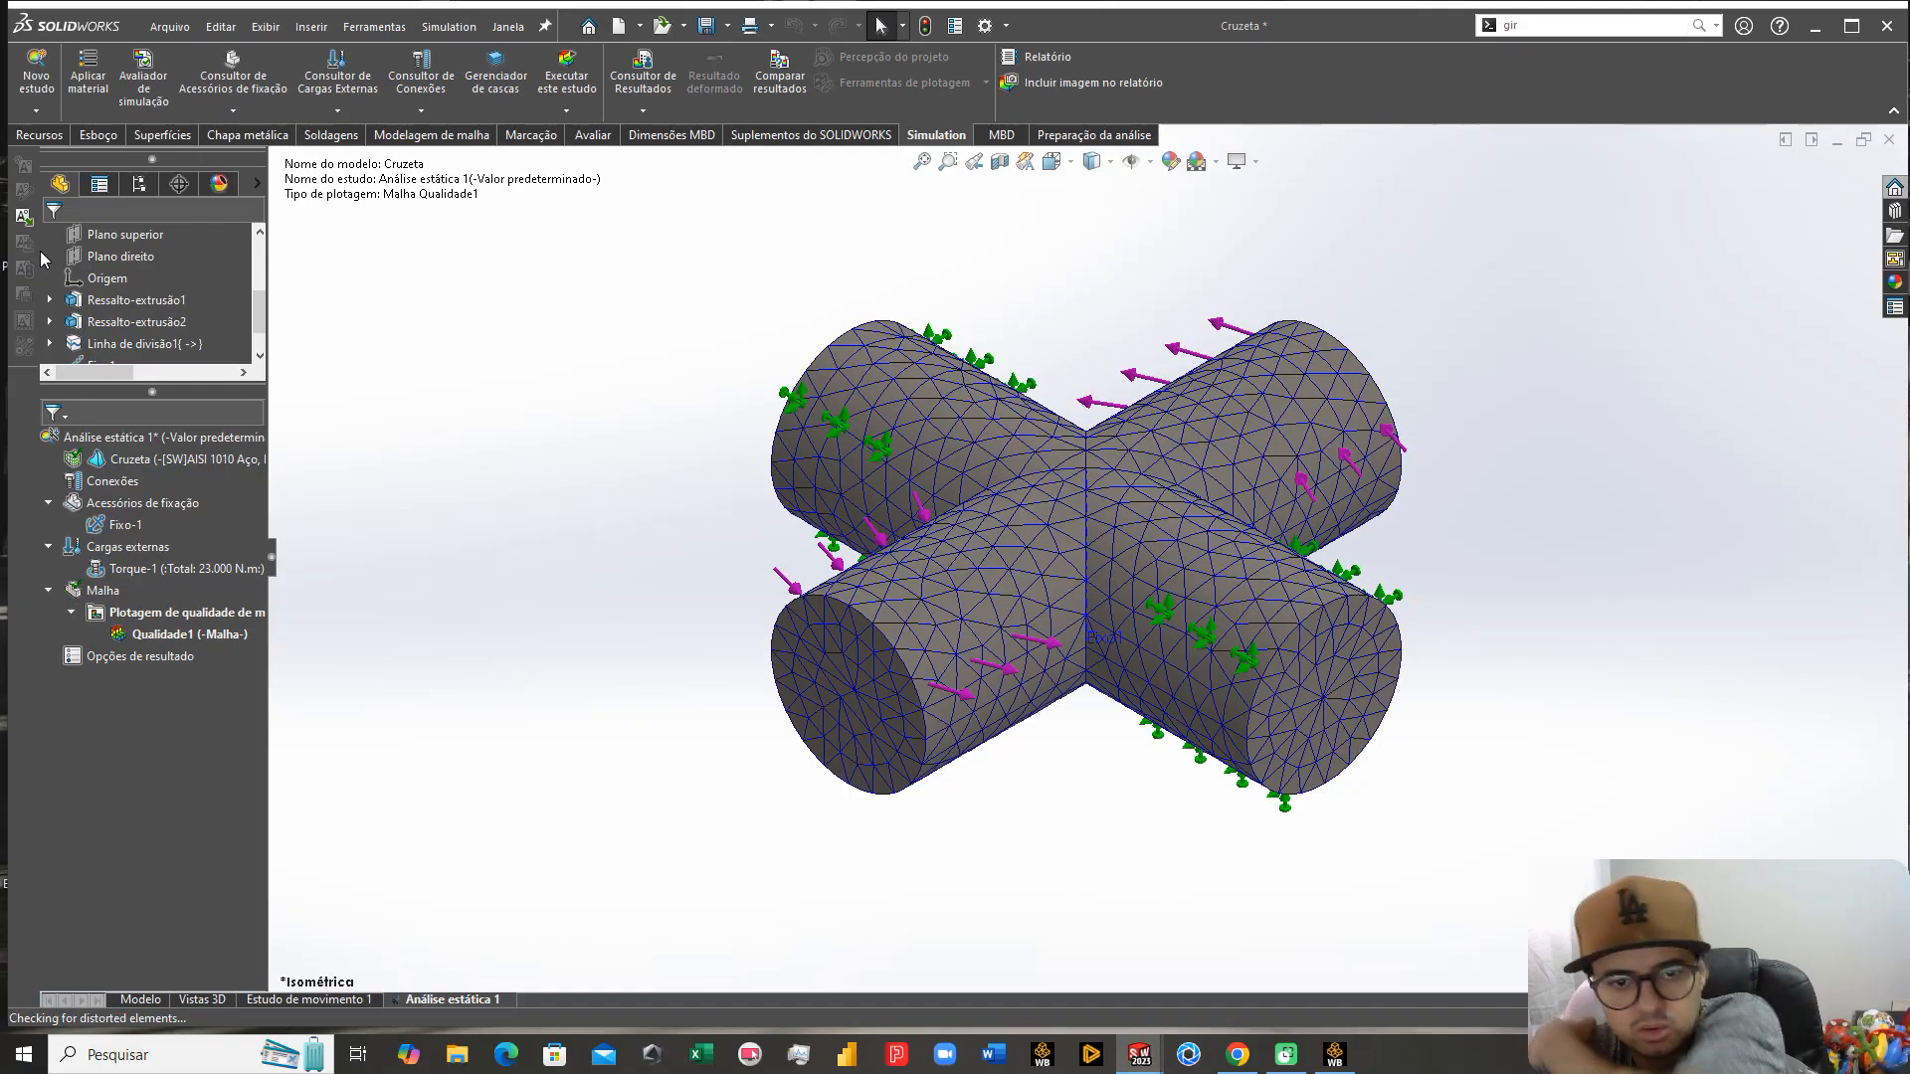
Step: Hide the Fixo-1 fixture symbols, the Torque-1 load symbols and the Eixo1 axis on the meshed cross
{"action": "scroll", "coordinate": [229, 481], "scroll_direction": "down", "scroll_amount": 1}
{"action": "right_click", "coordinate": [115, 525]}
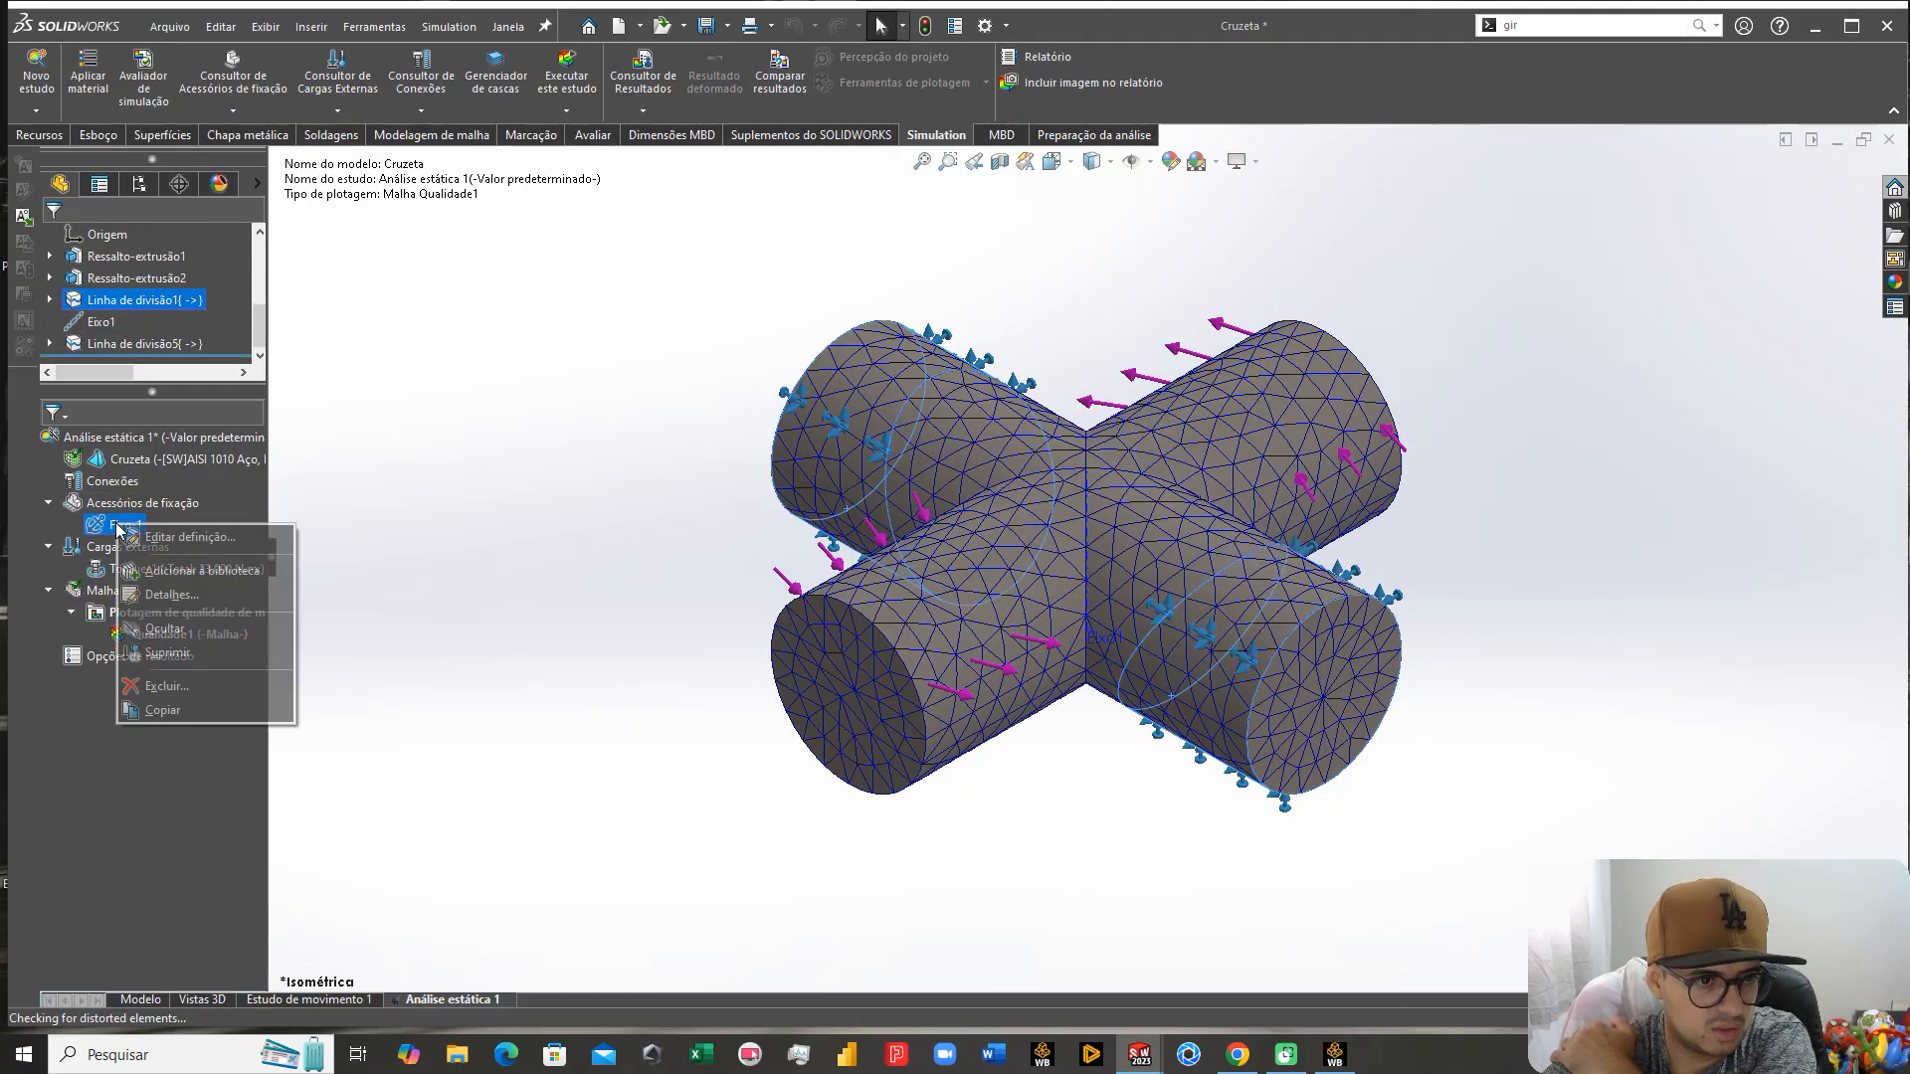
{"action": "left_click", "coordinate": [177, 631]}
{"action": "right_click", "coordinate": [163, 571]}
{"action": "left_click", "coordinate": [207, 675]}
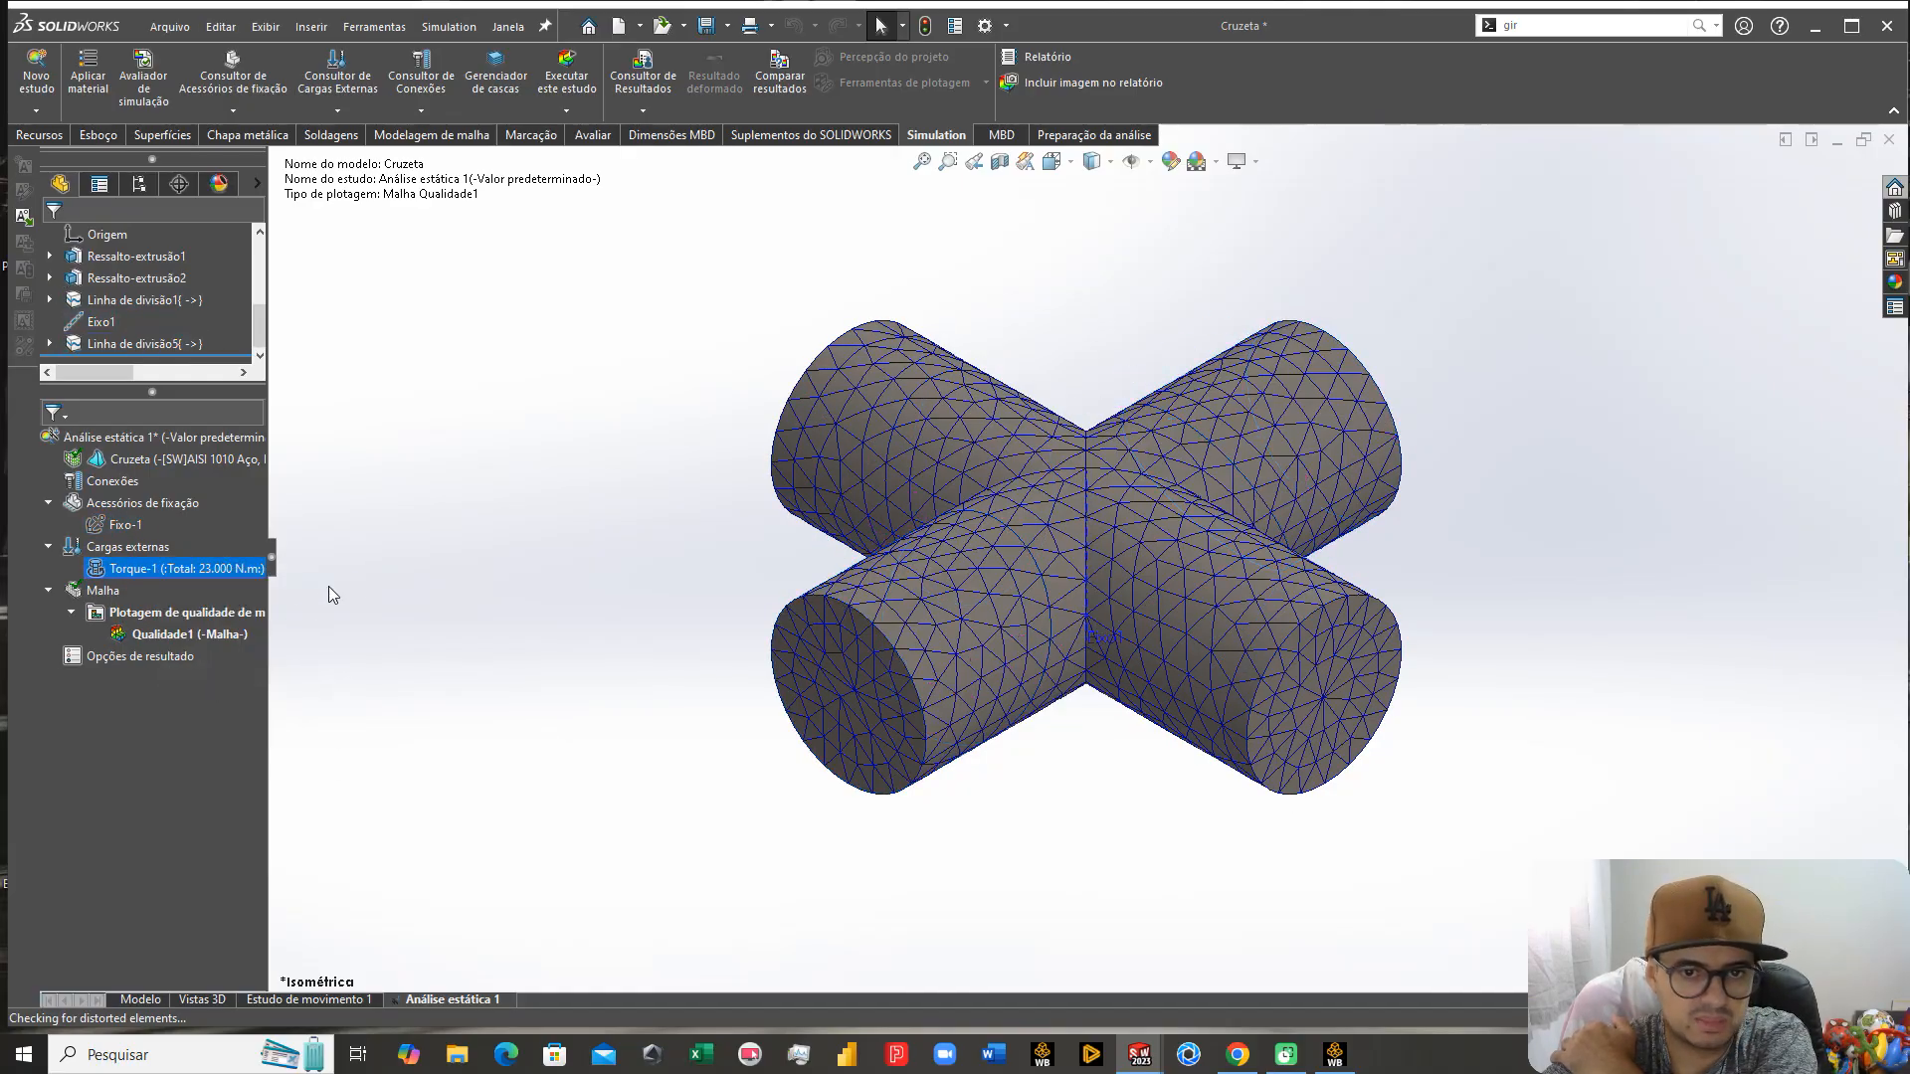
{"action": "right_click", "coordinate": [1088, 557]}
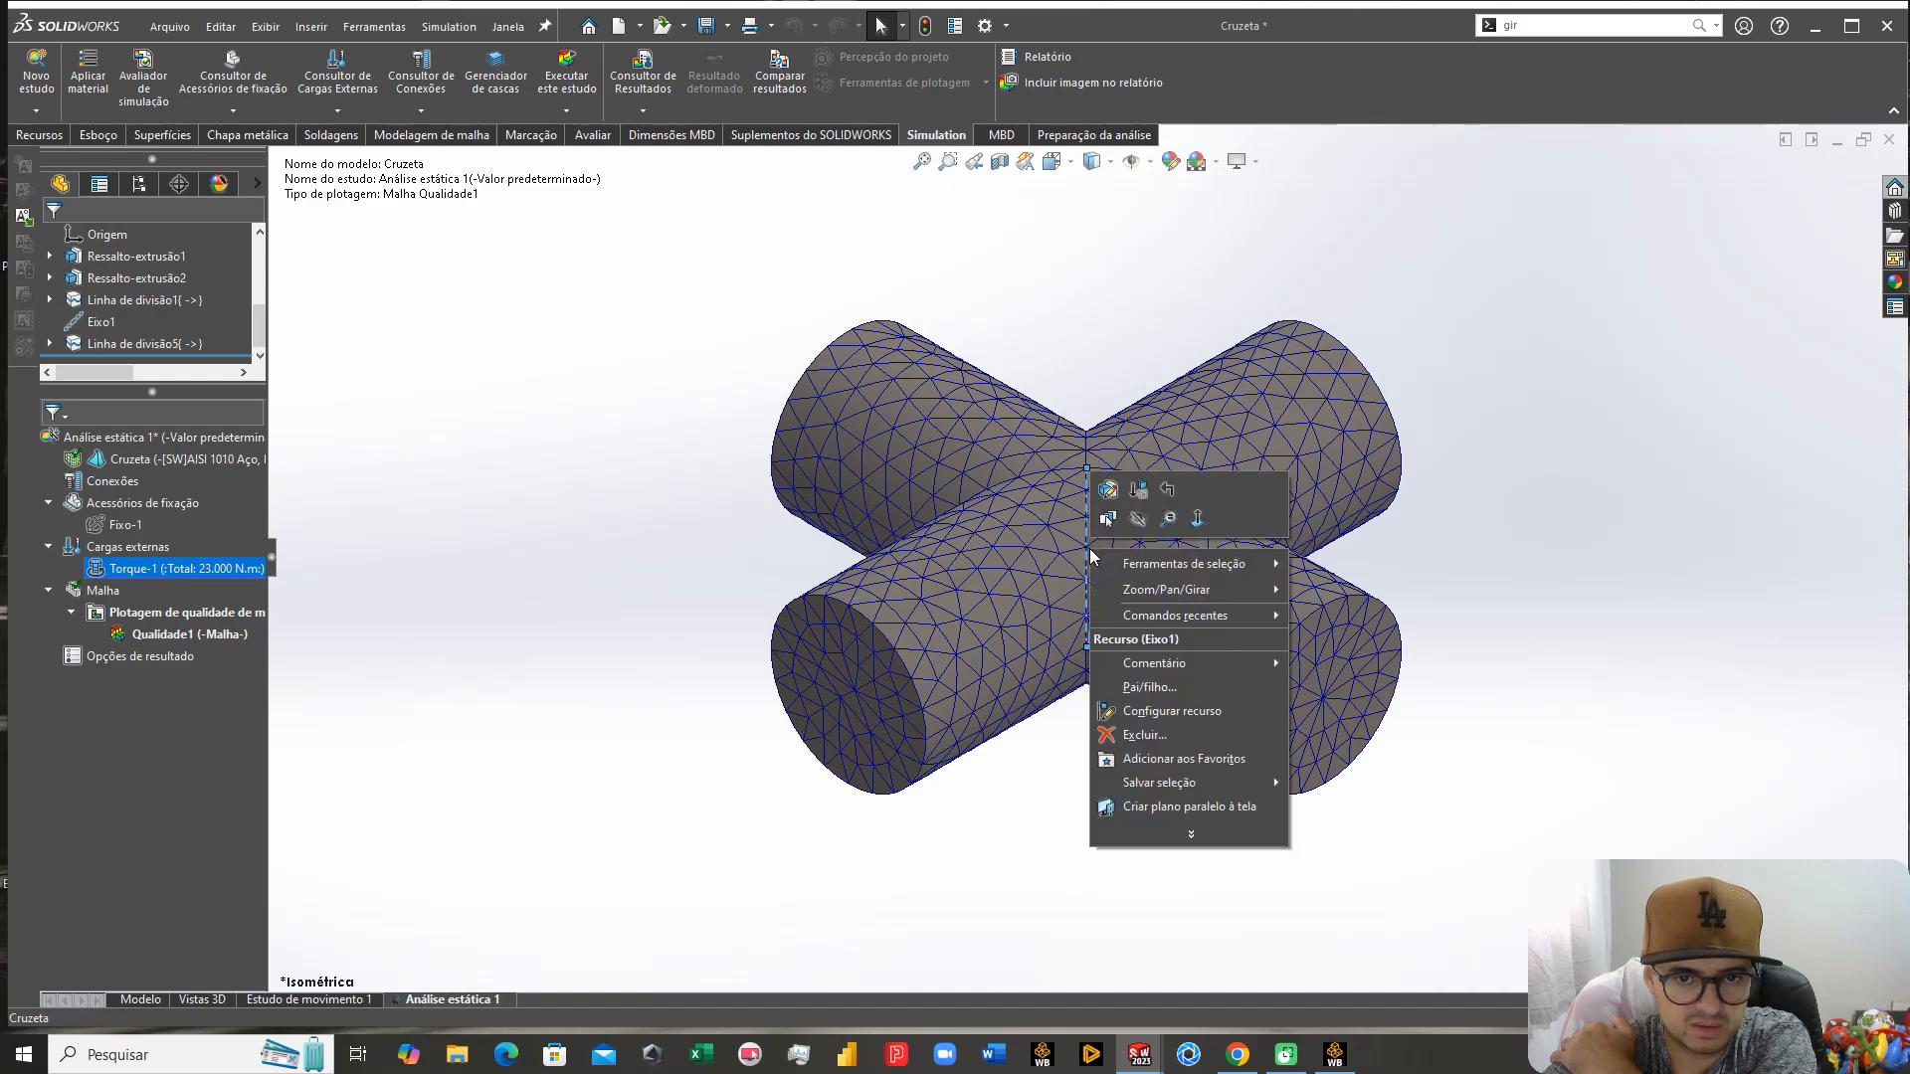
{"action": "left_click", "coordinate": [1136, 519]}
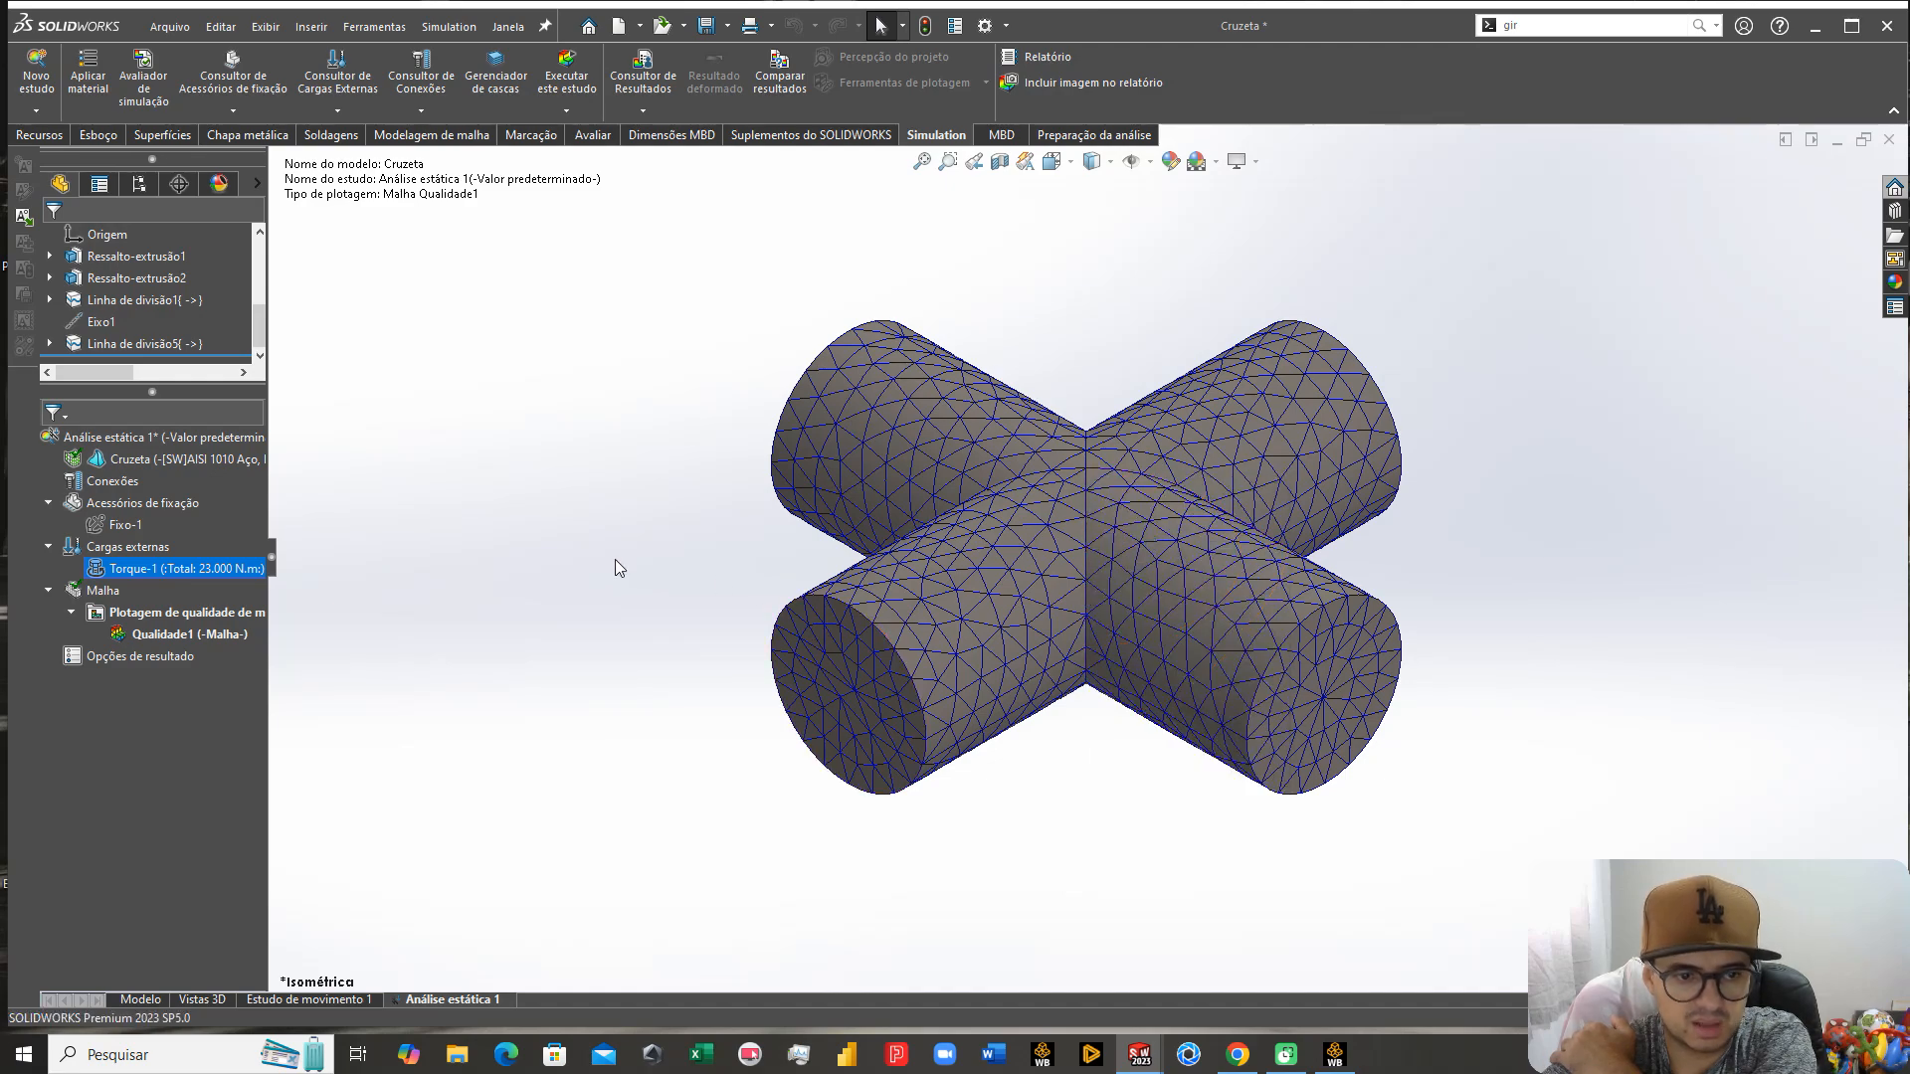
Step: Run Análise estática 1 to solve the stress results for the Cruzeta
{"action": "right_click", "coordinate": [166, 438]}
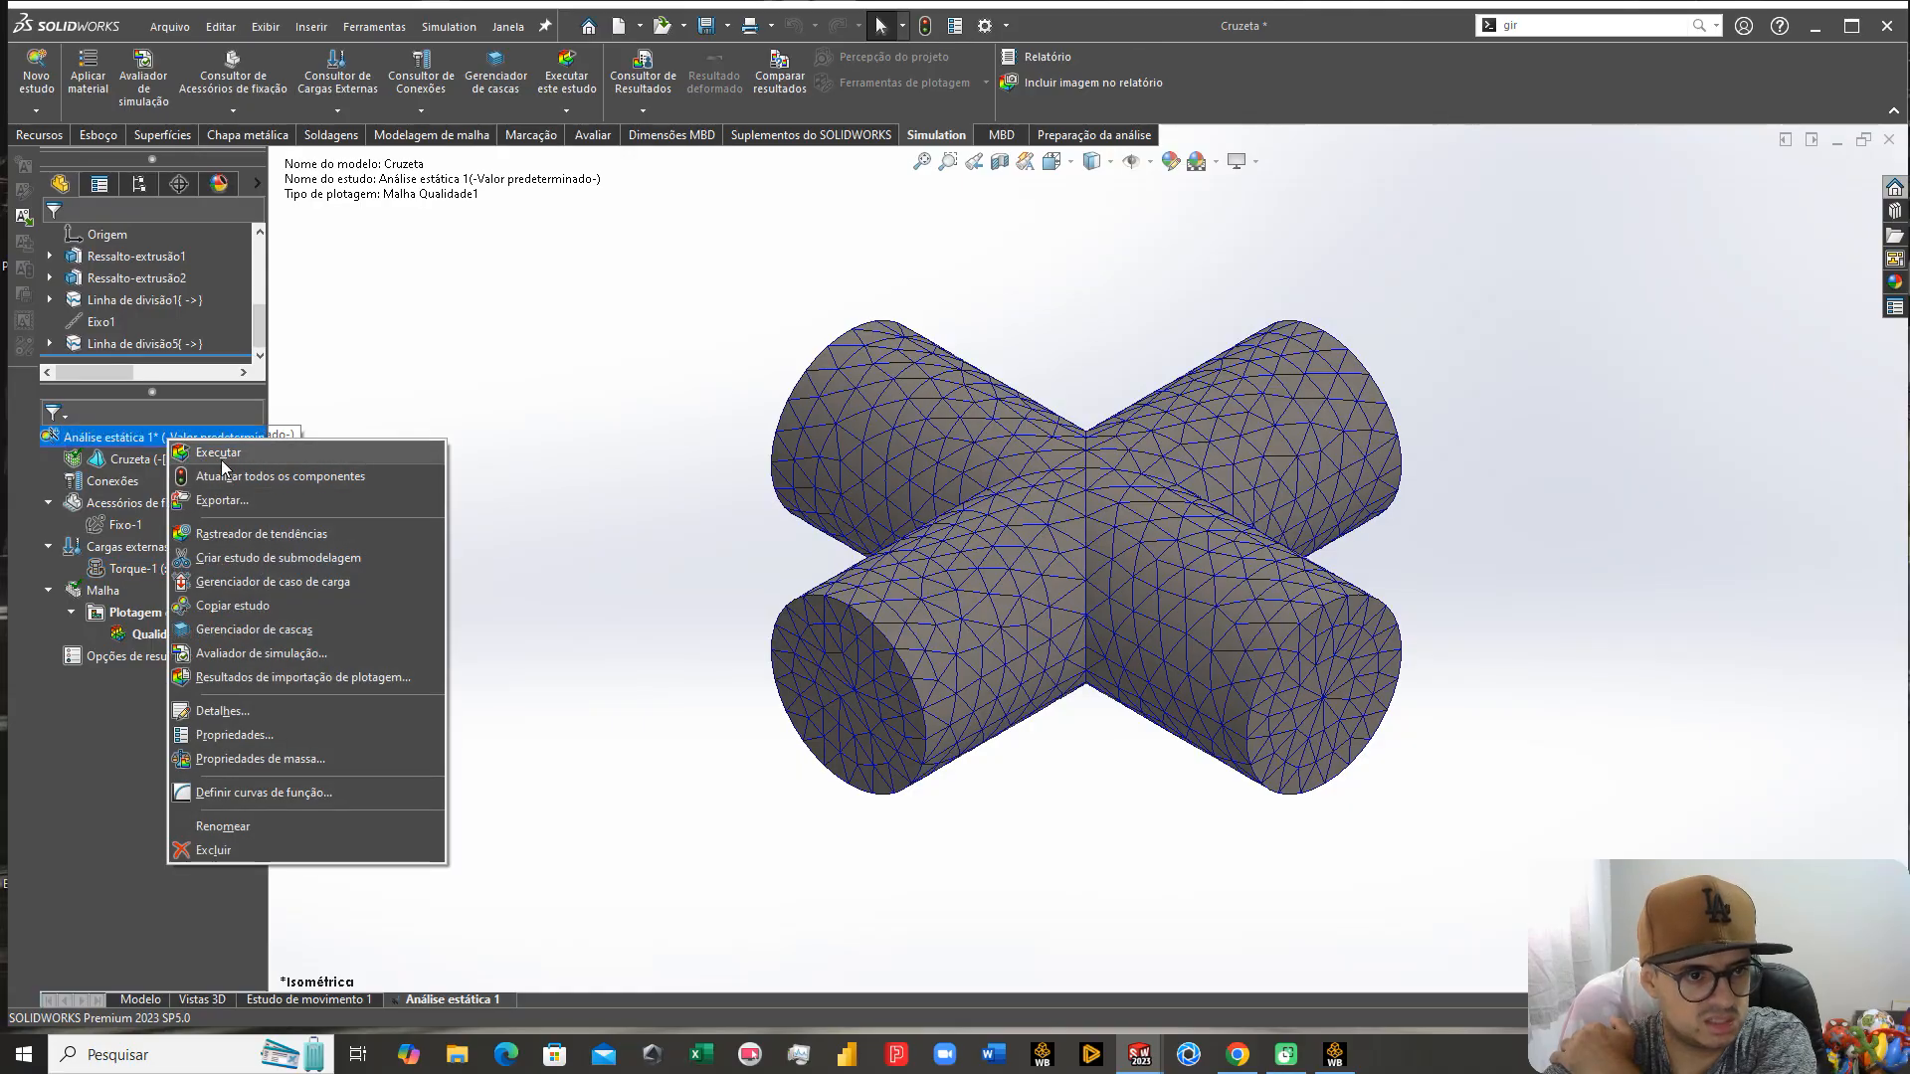
{"action": "left_click", "coordinate": [420, 359]}
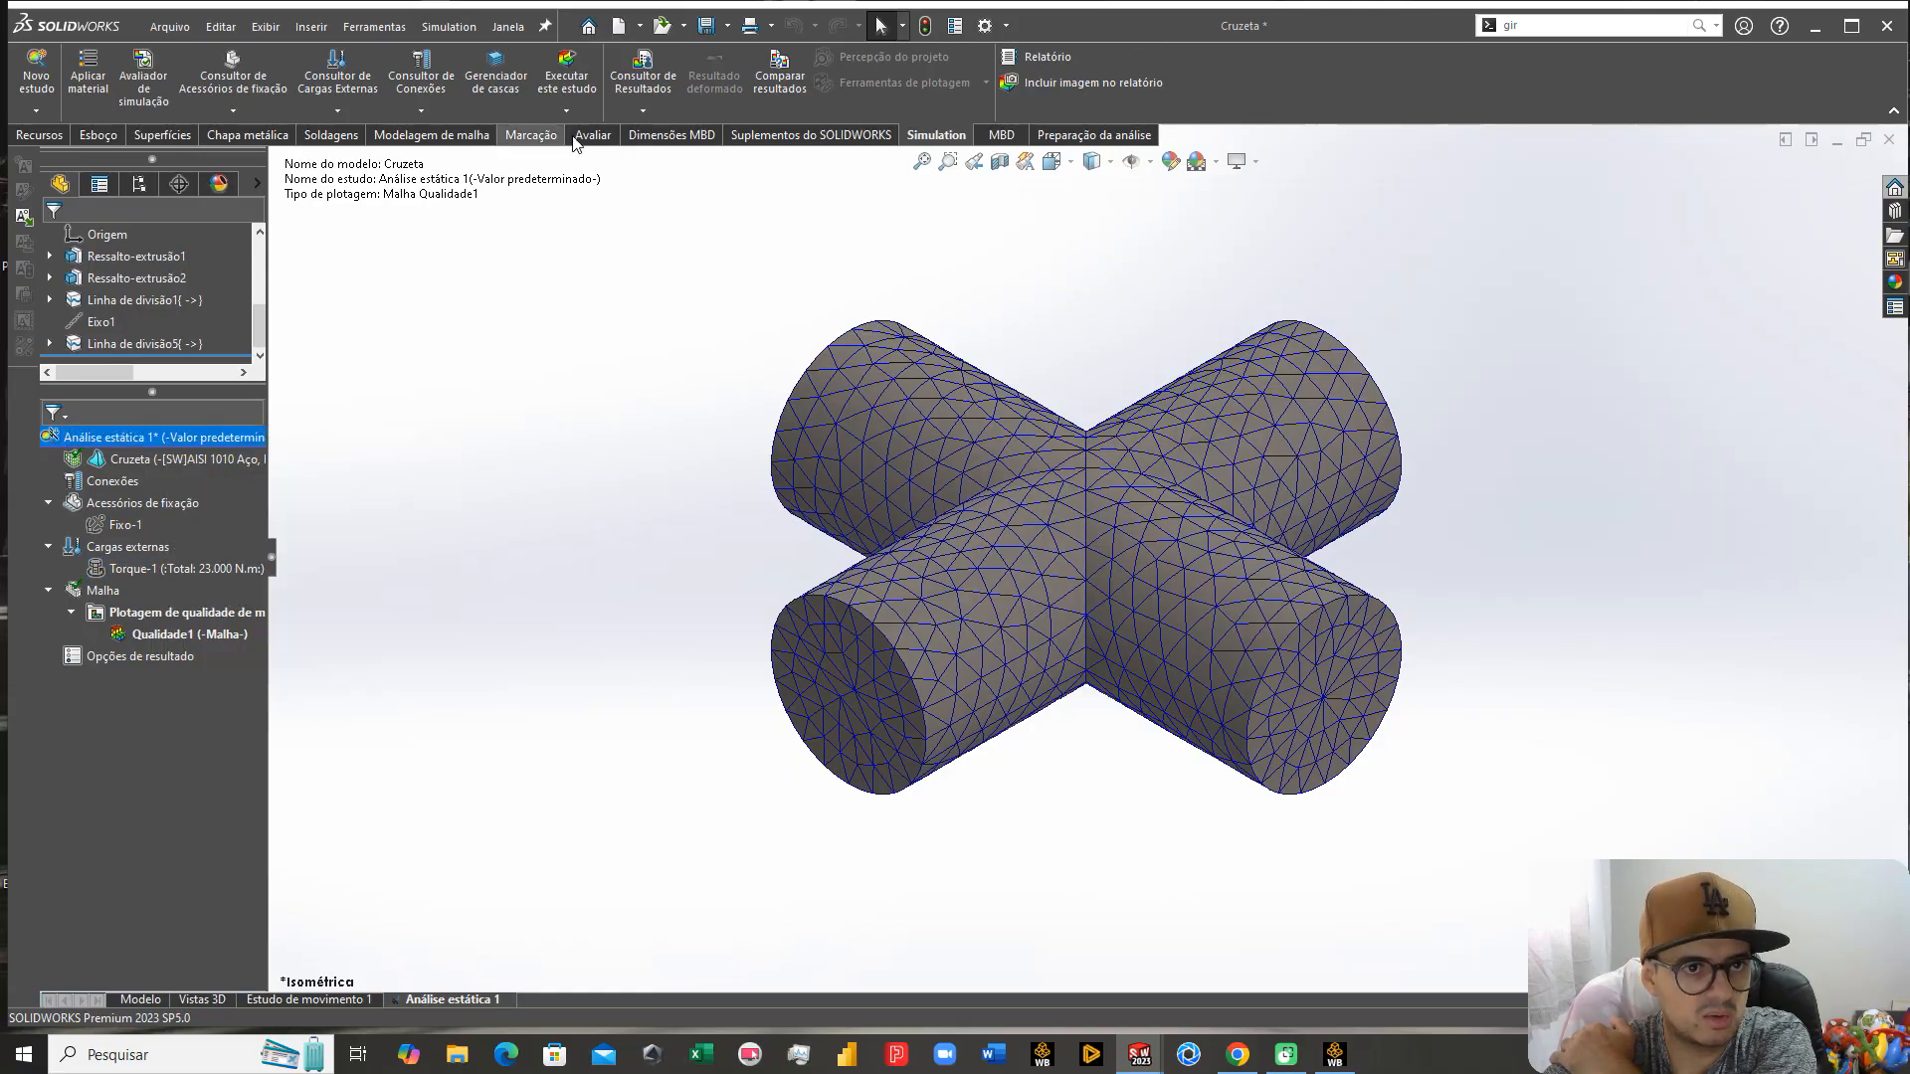
{"action": "left_click", "coordinate": [565, 78]}
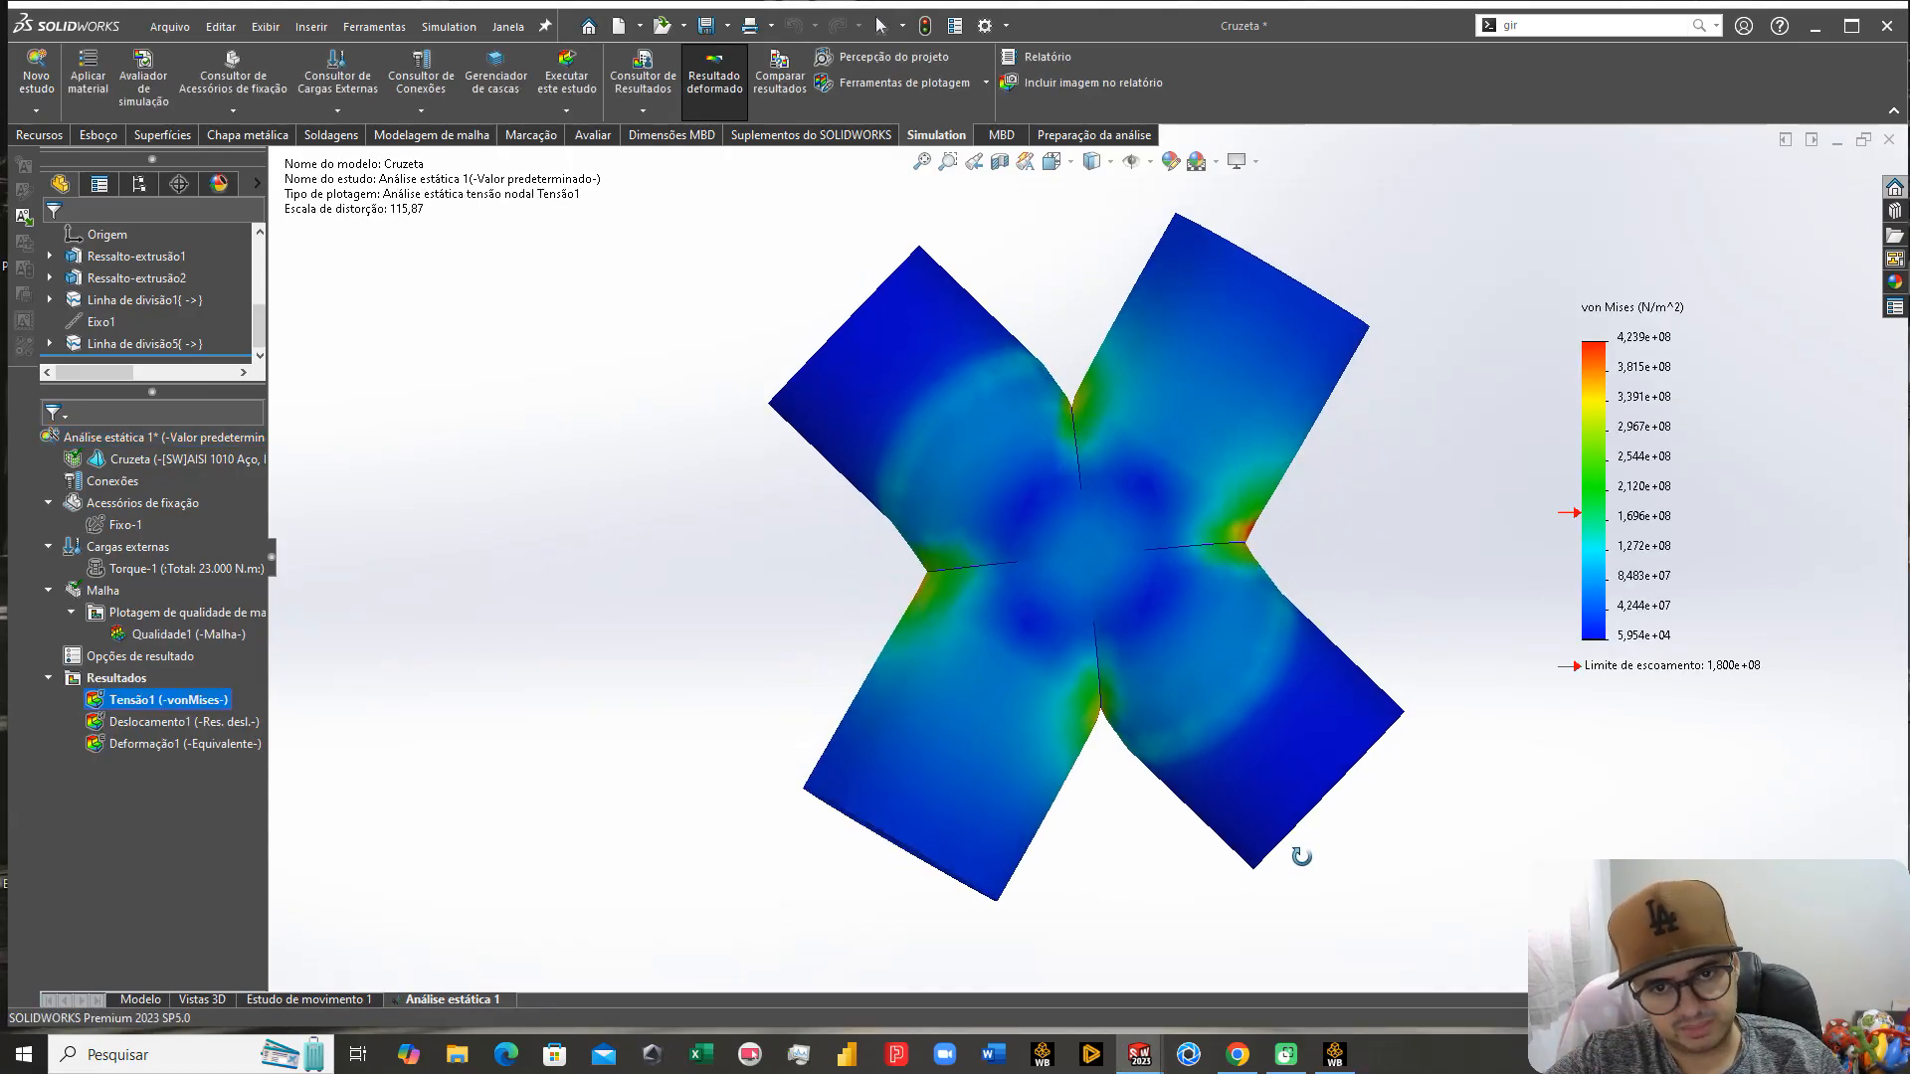
Step: Set the Tensão1 plot's units to N/mm^2 (MPa) and its legend number format to floating
{"action": "right_click", "coordinate": [152, 708]}
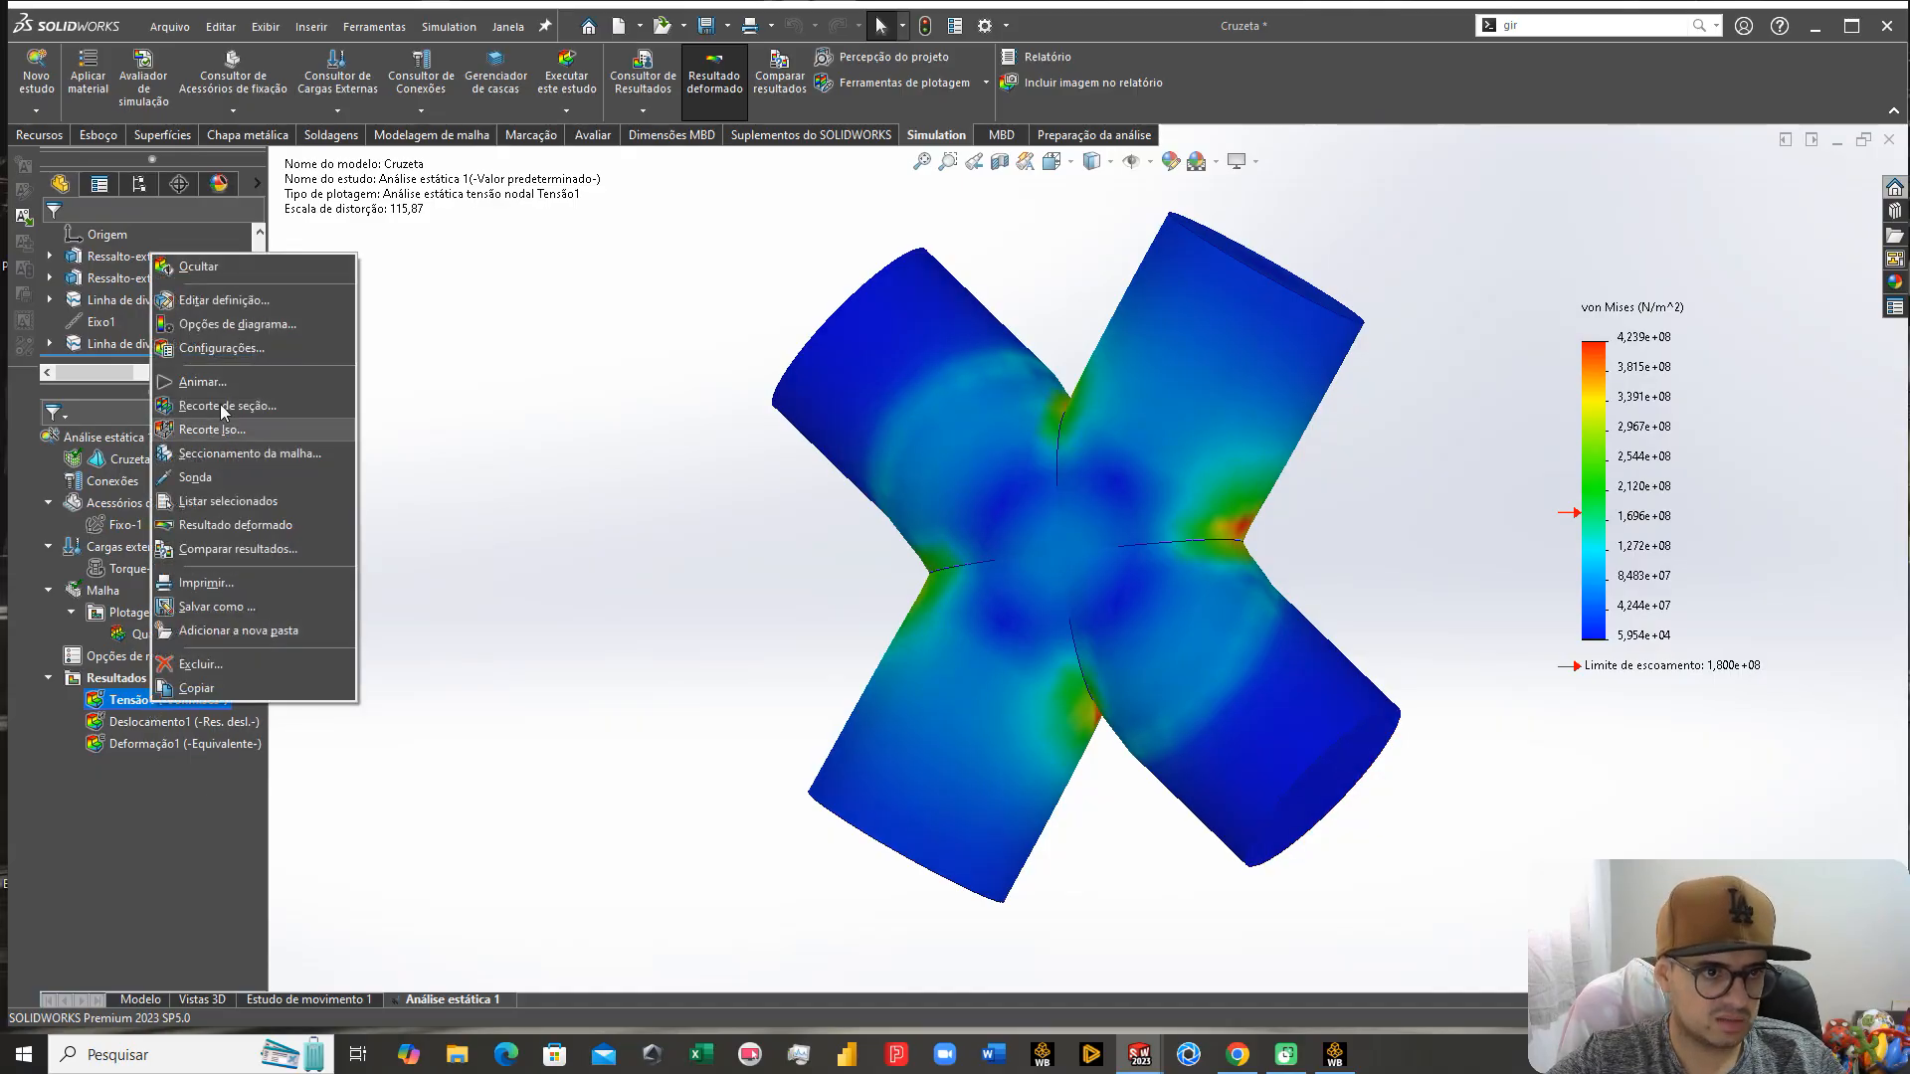
{"action": "left_click", "coordinate": [233, 304]}
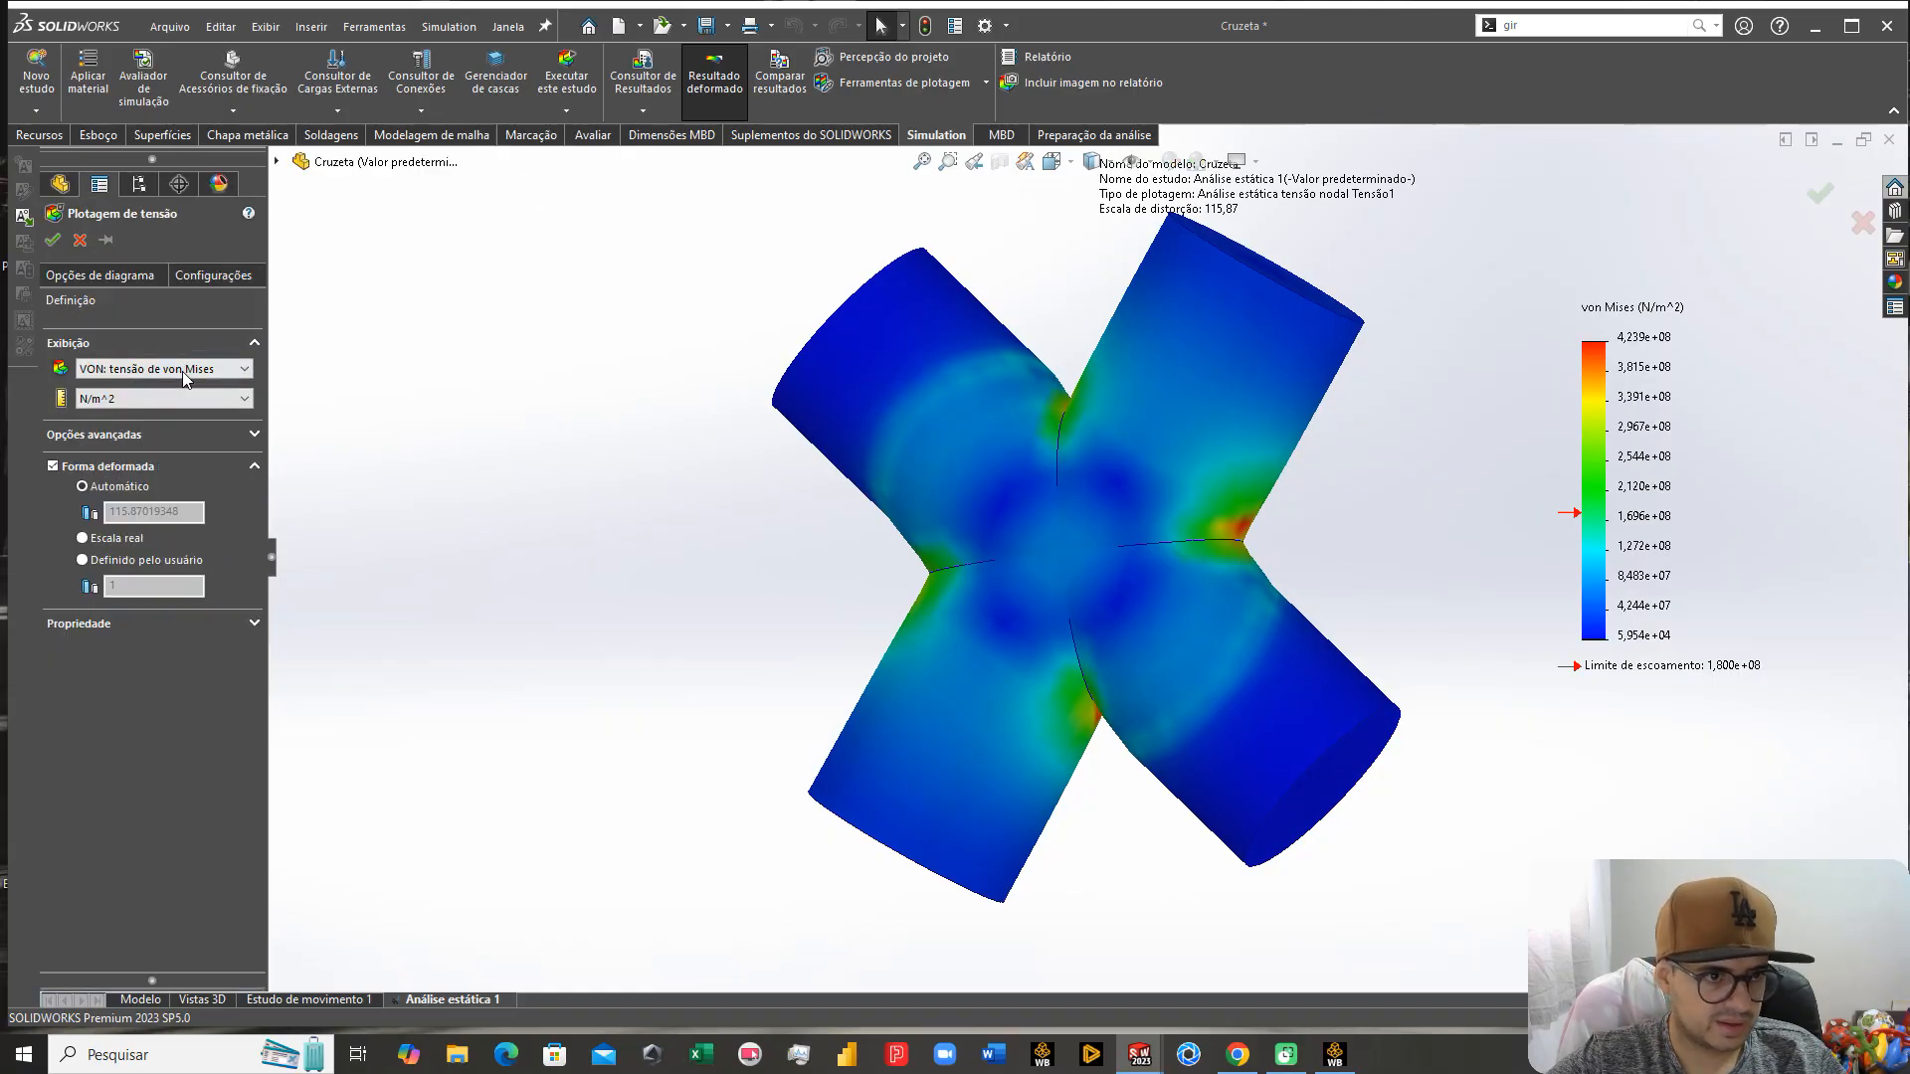
{"action": "left_click", "coordinate": [127, 398]}
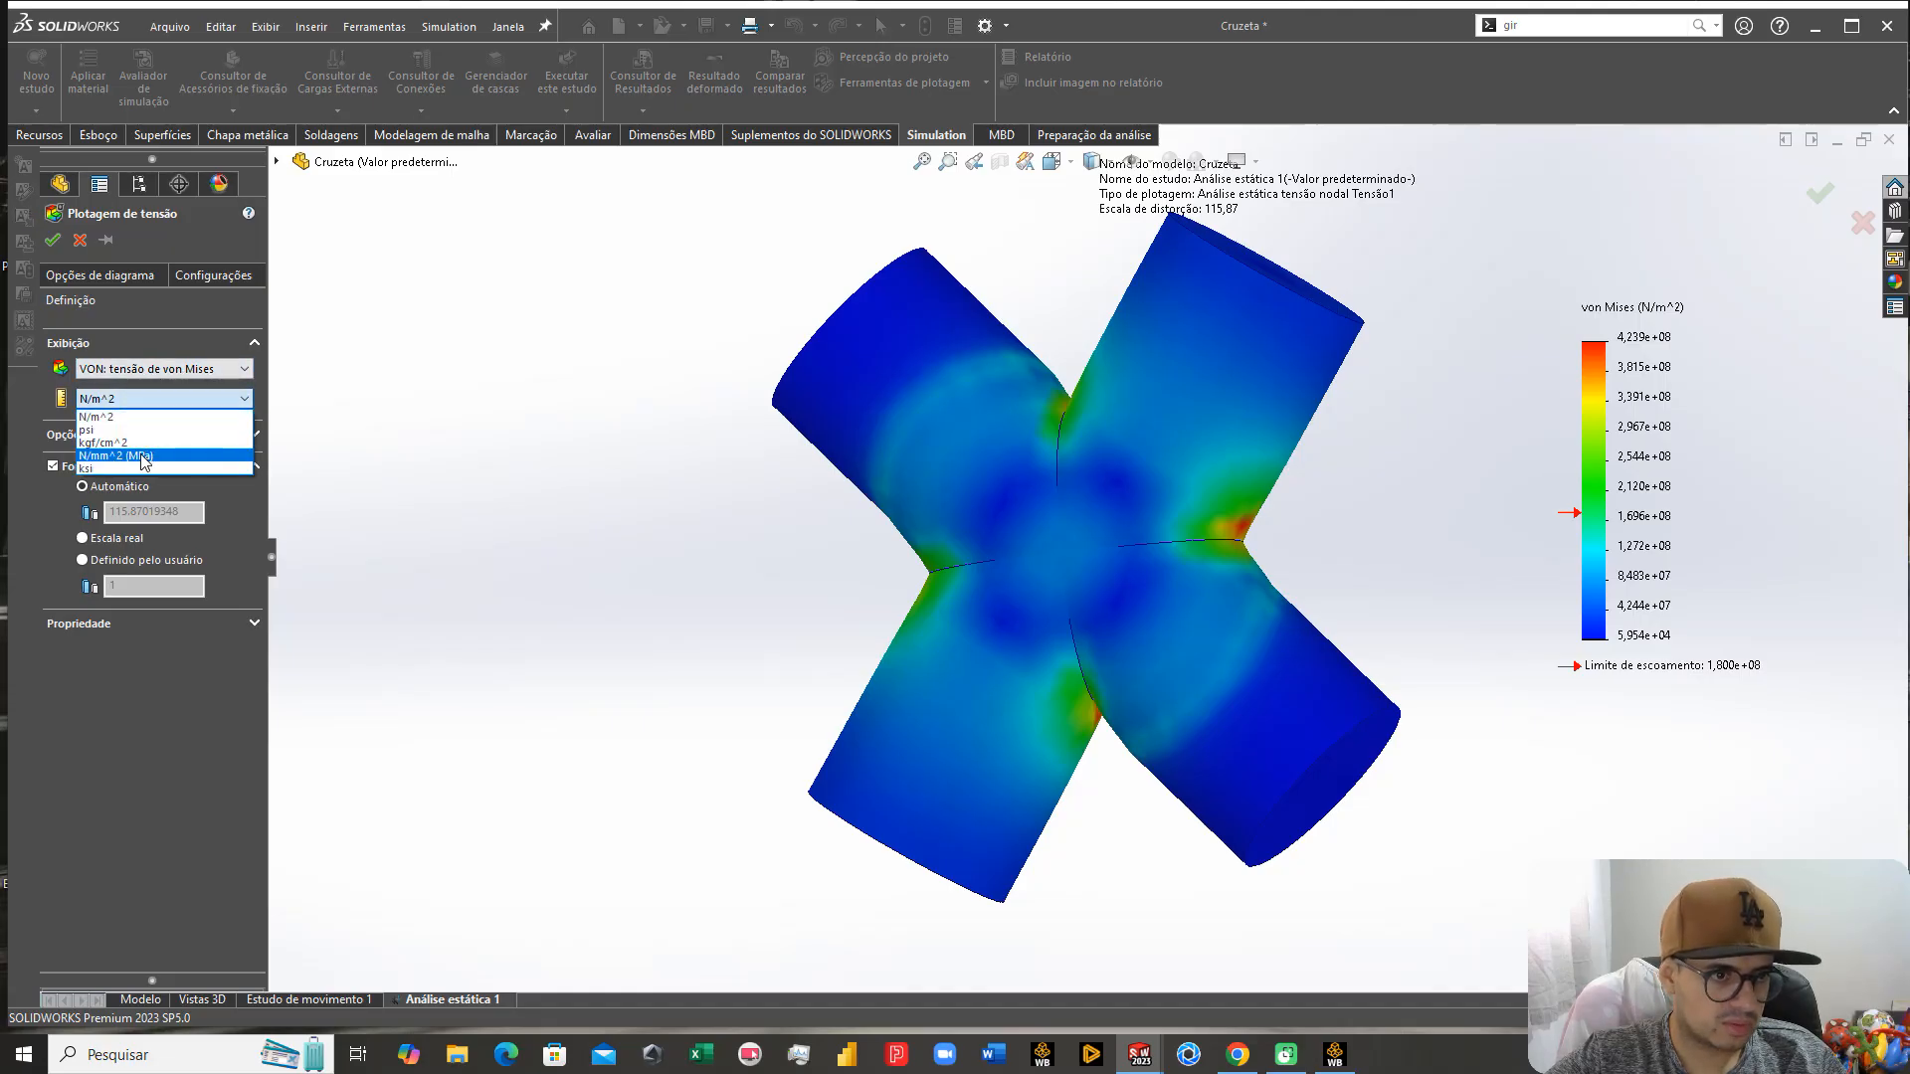
{"action": "left_click", "coordinate": [120, 429]}
{"action": "left_click", "coordinate": [100, 299]}
{"action": "left_click", "coordinate": [159, 811]}
{"action": "left_click", "coordinate": [113, 844]}
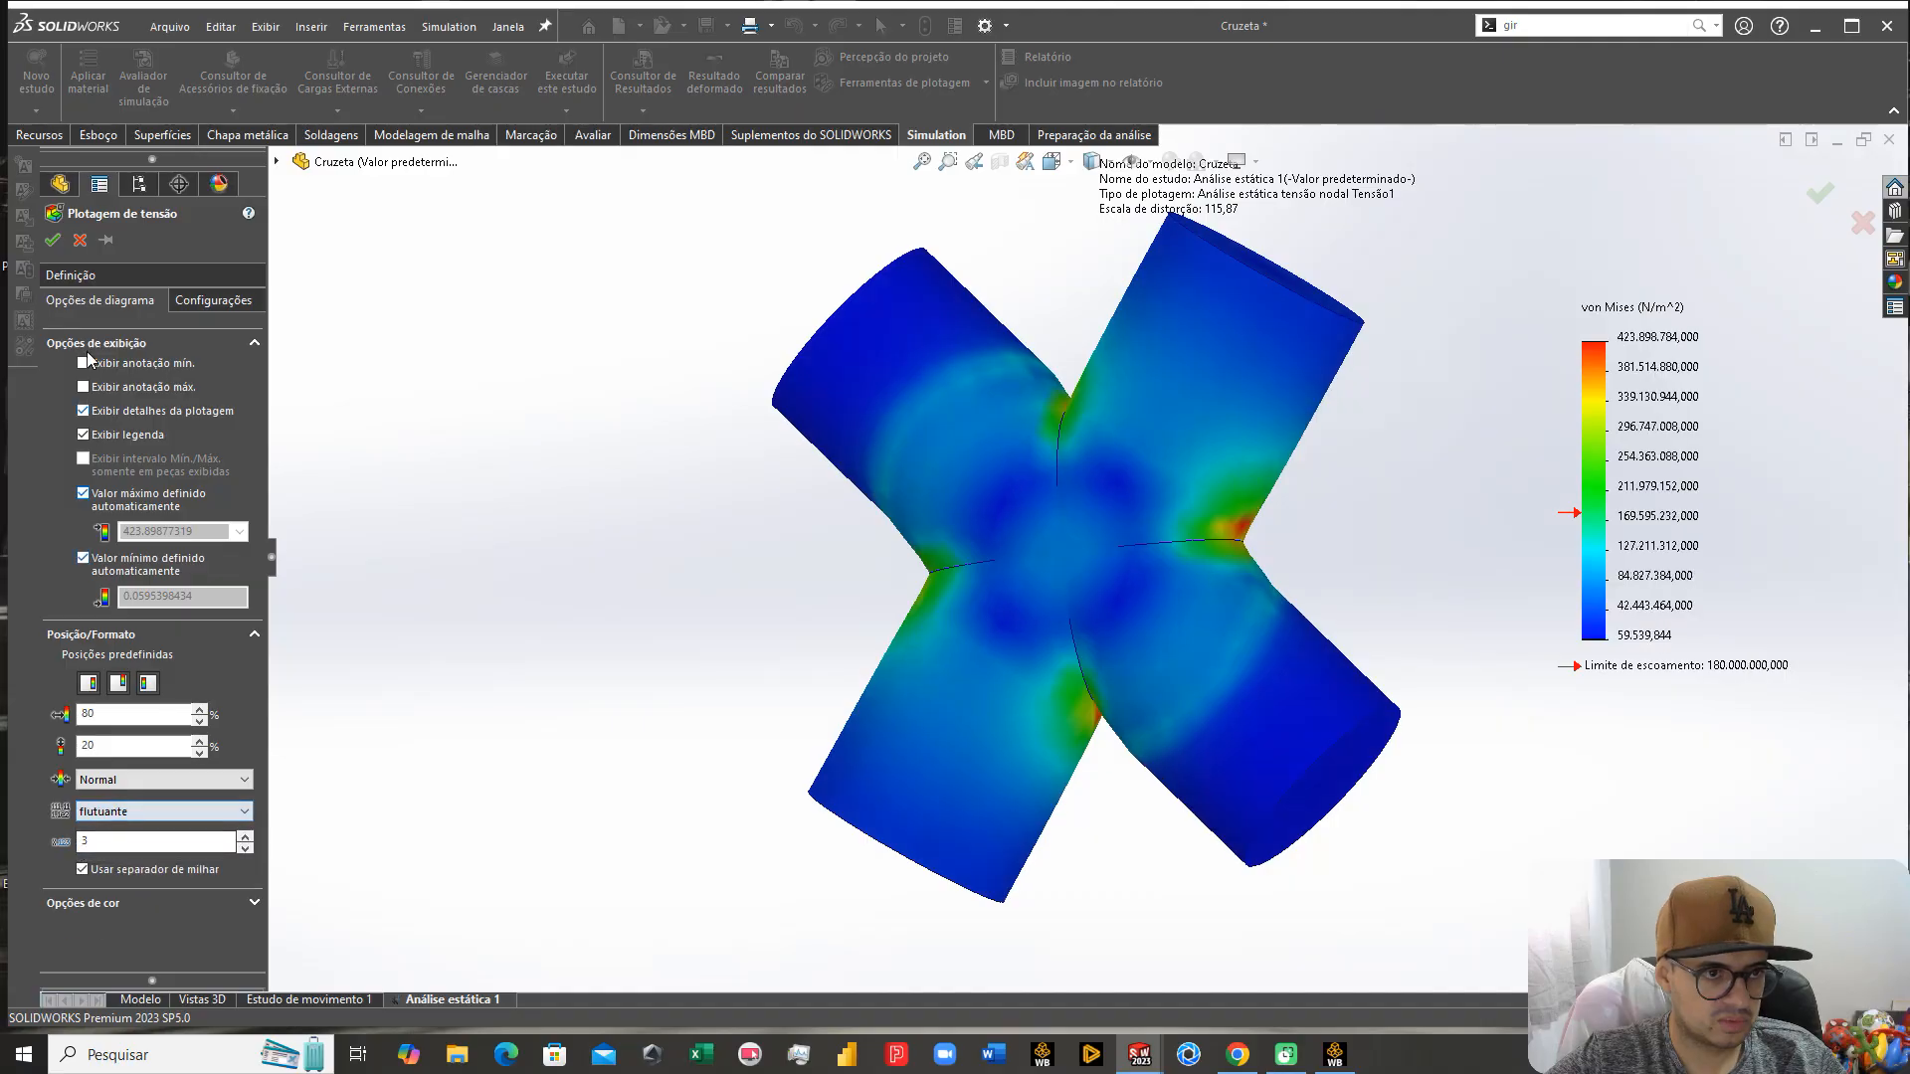
{"action": "left_click", "coordinate": [53, 240]}
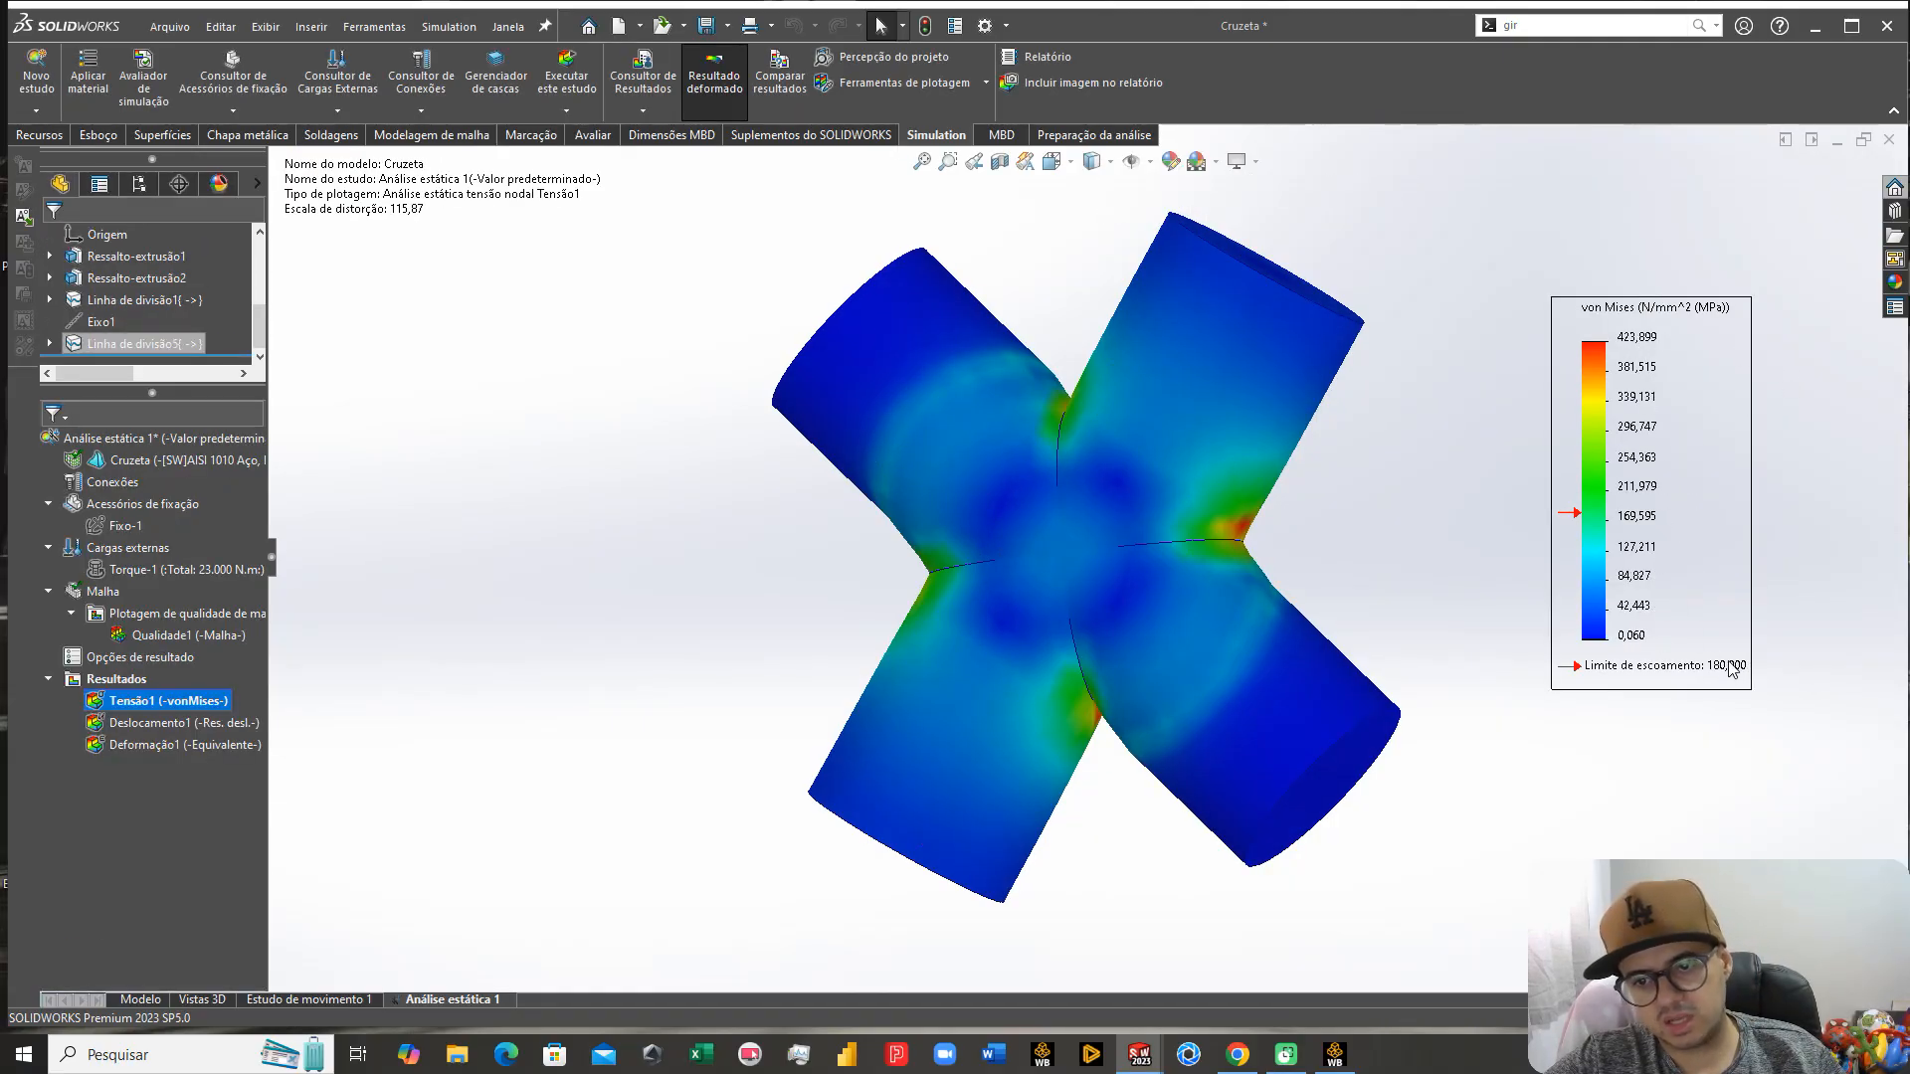
Step: Apply the favourite material AISI 1020 Aço, laminado a frio to the Cruzeta body in the study
{"action": "middle_click_drag", "start_coordinate": [1306, 527], "coordinate": [1246, 699]}
{"action": "key", "text": "ctrl+7"}
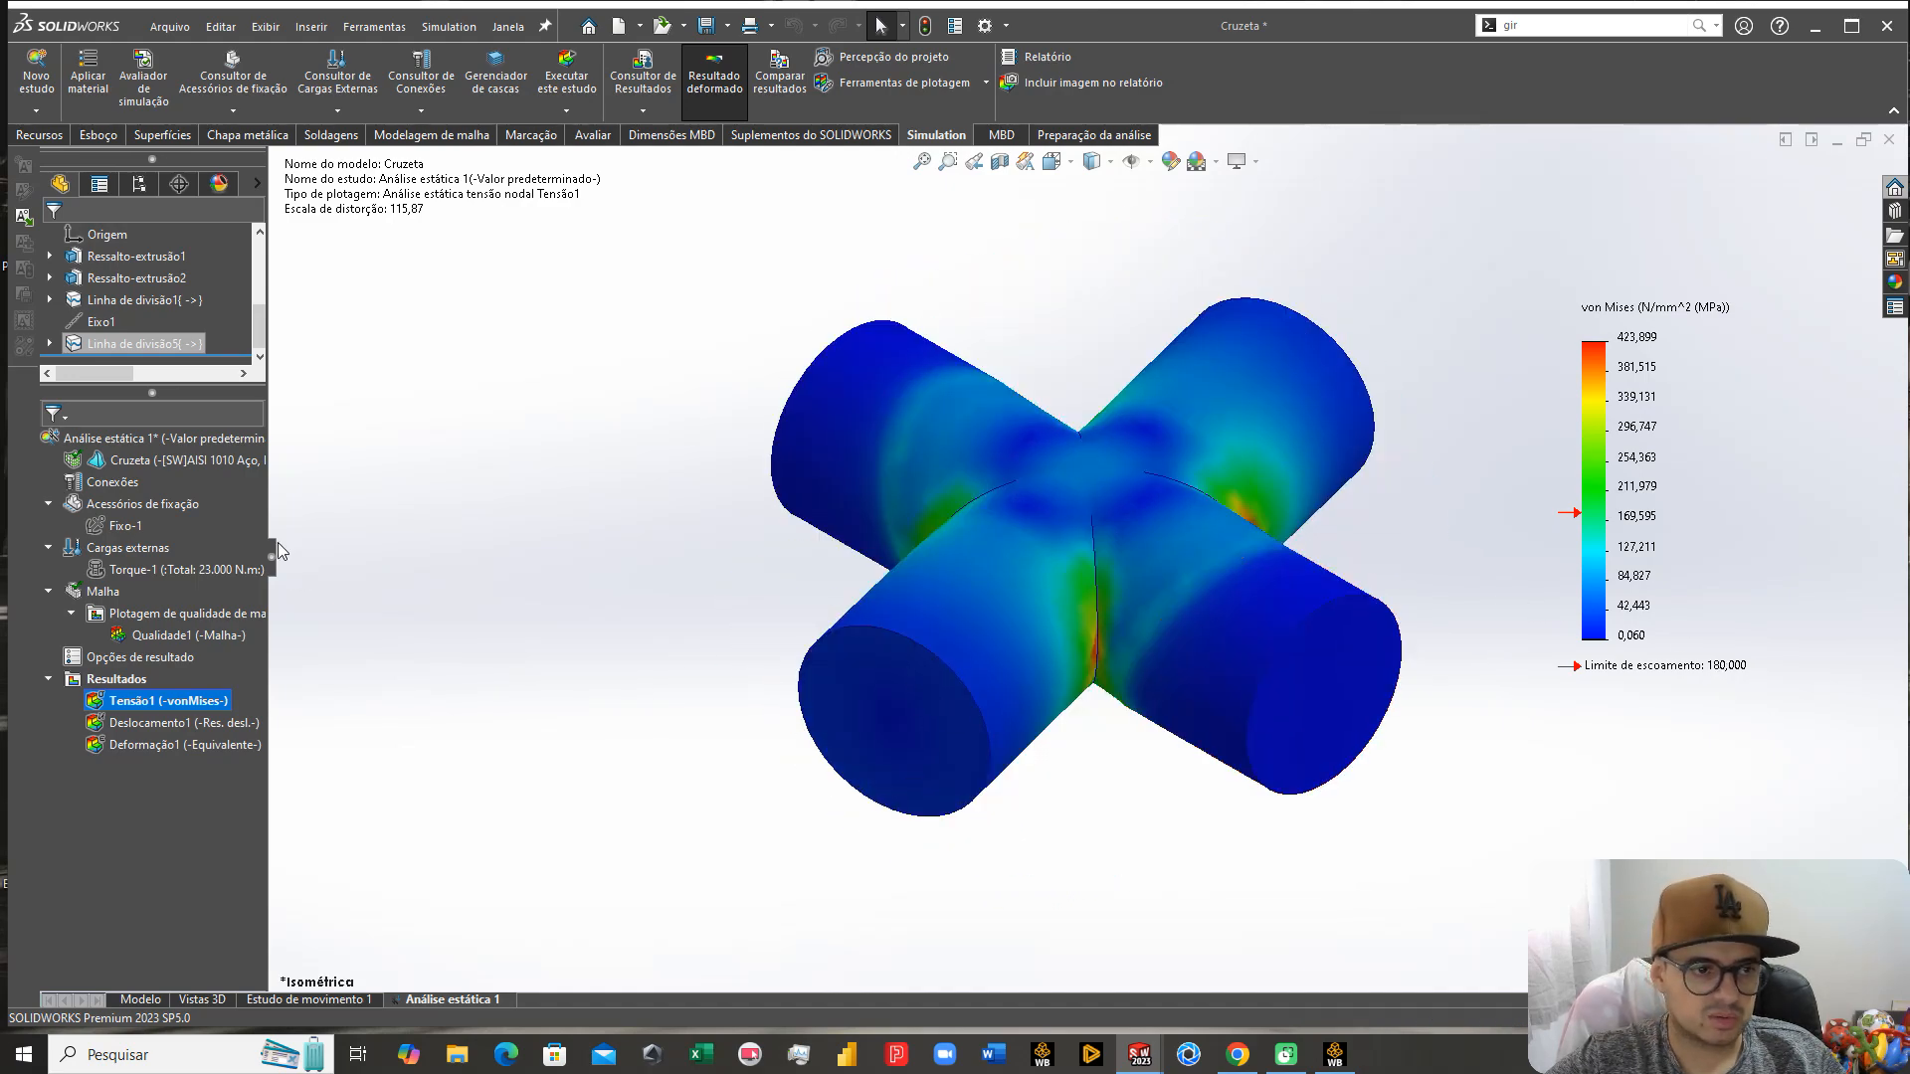
{"action": "right_click", "coordinate": [192, 461]}
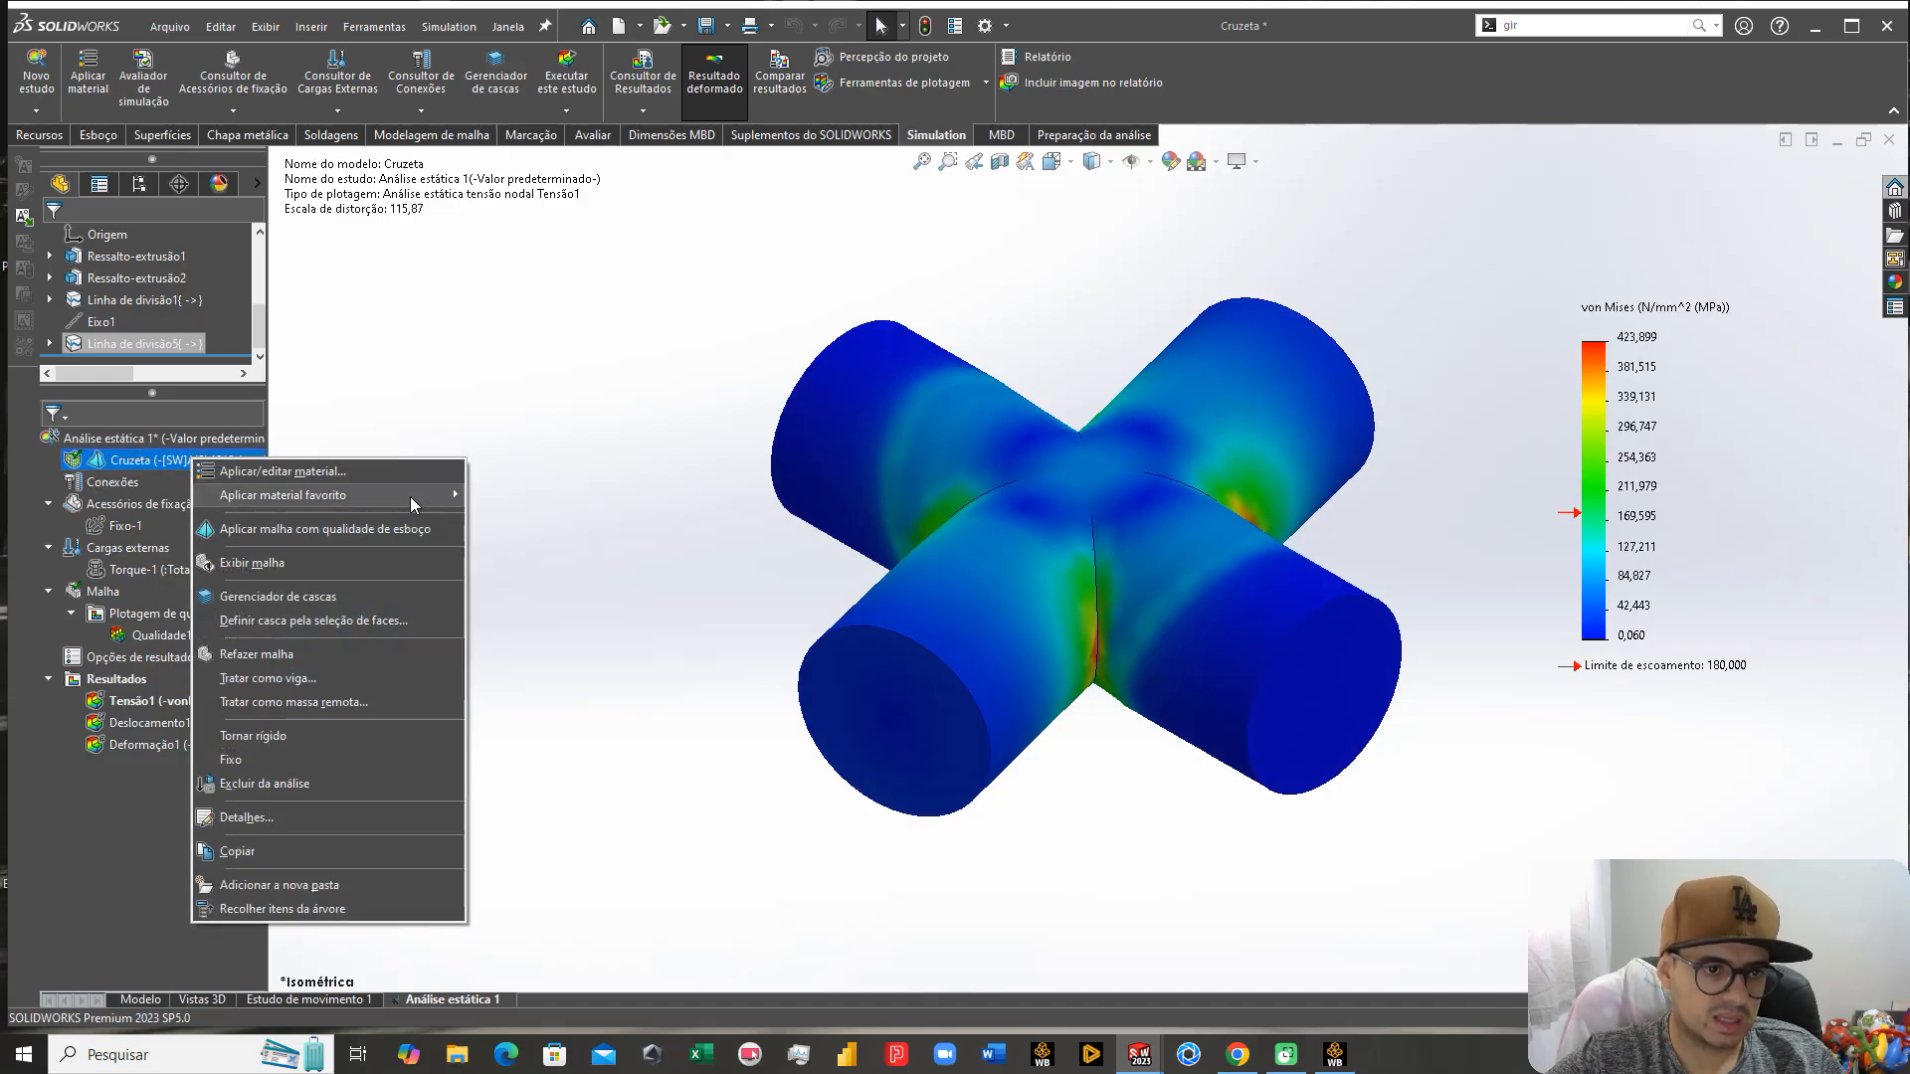
{"action": "mouse_move", "coordinate": [386, 493]}
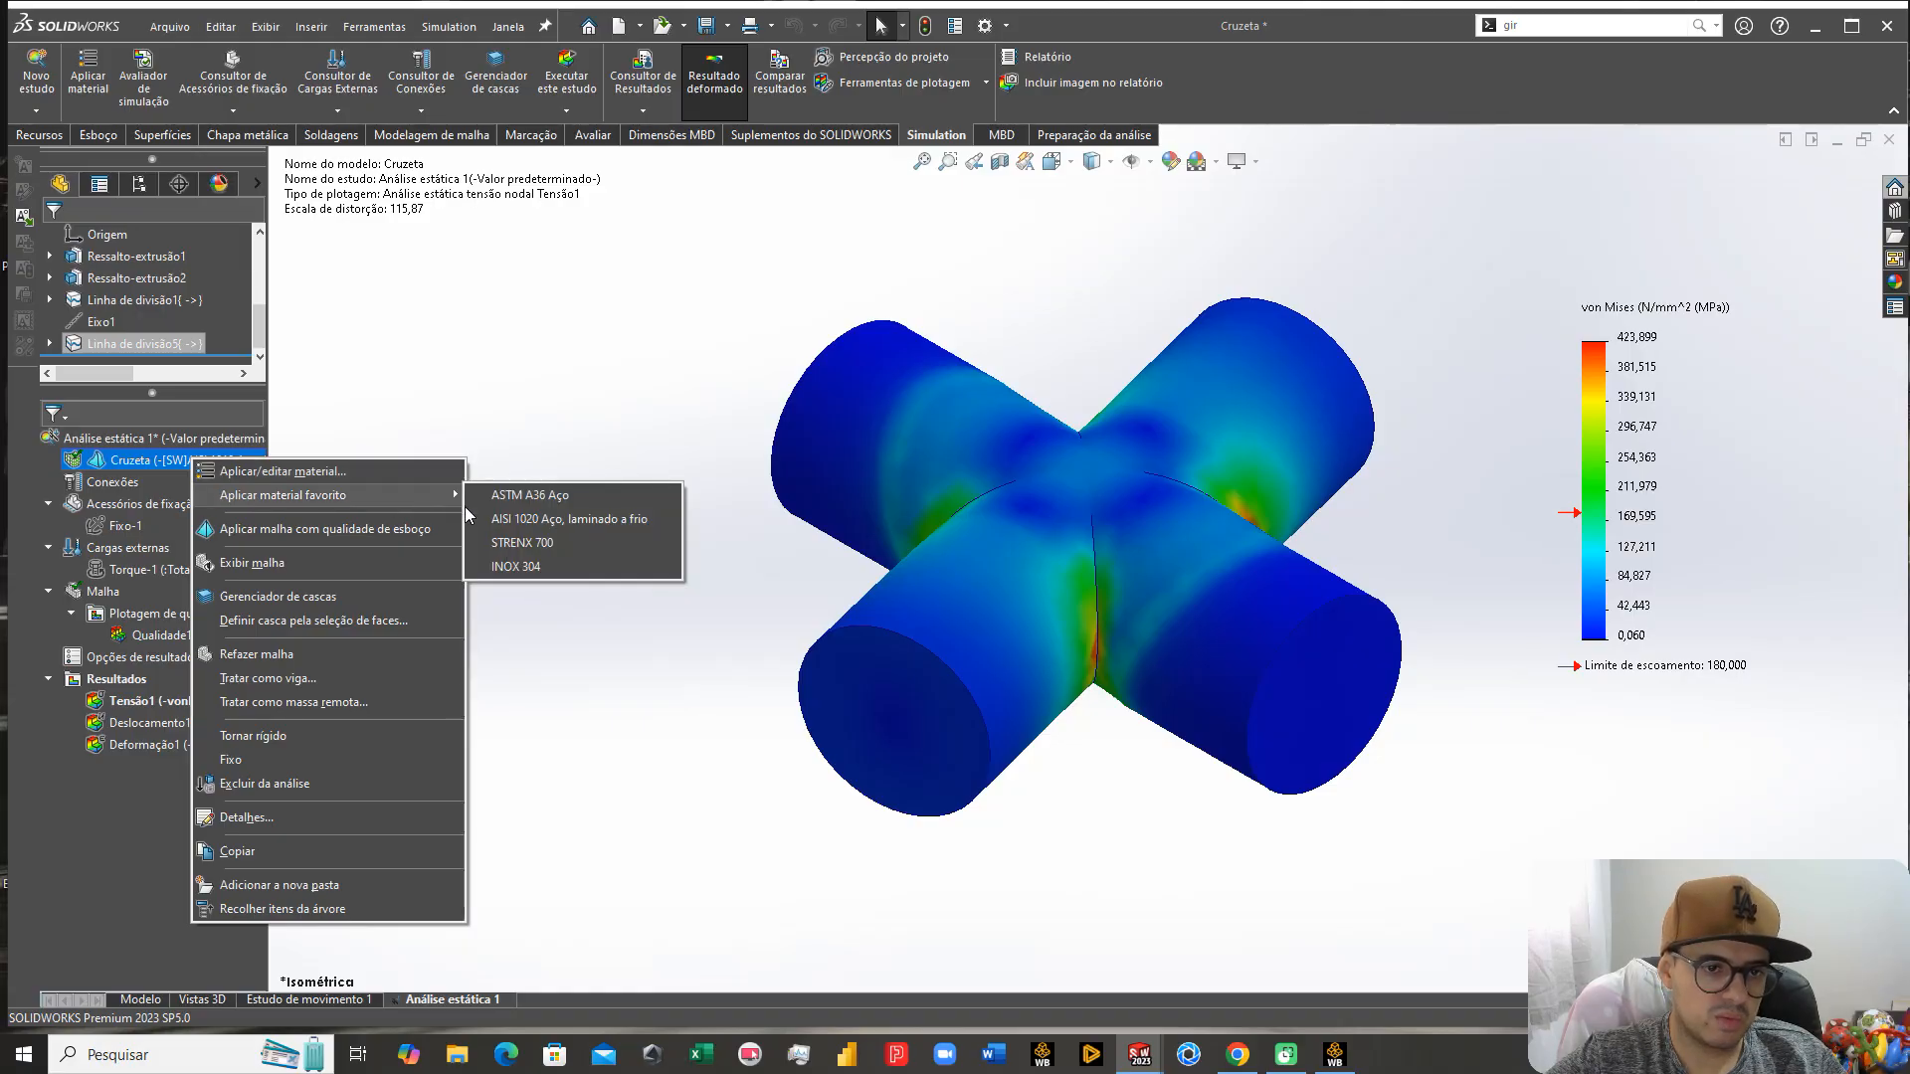
{"action": "left_click", "coordinate": [534, 517]}
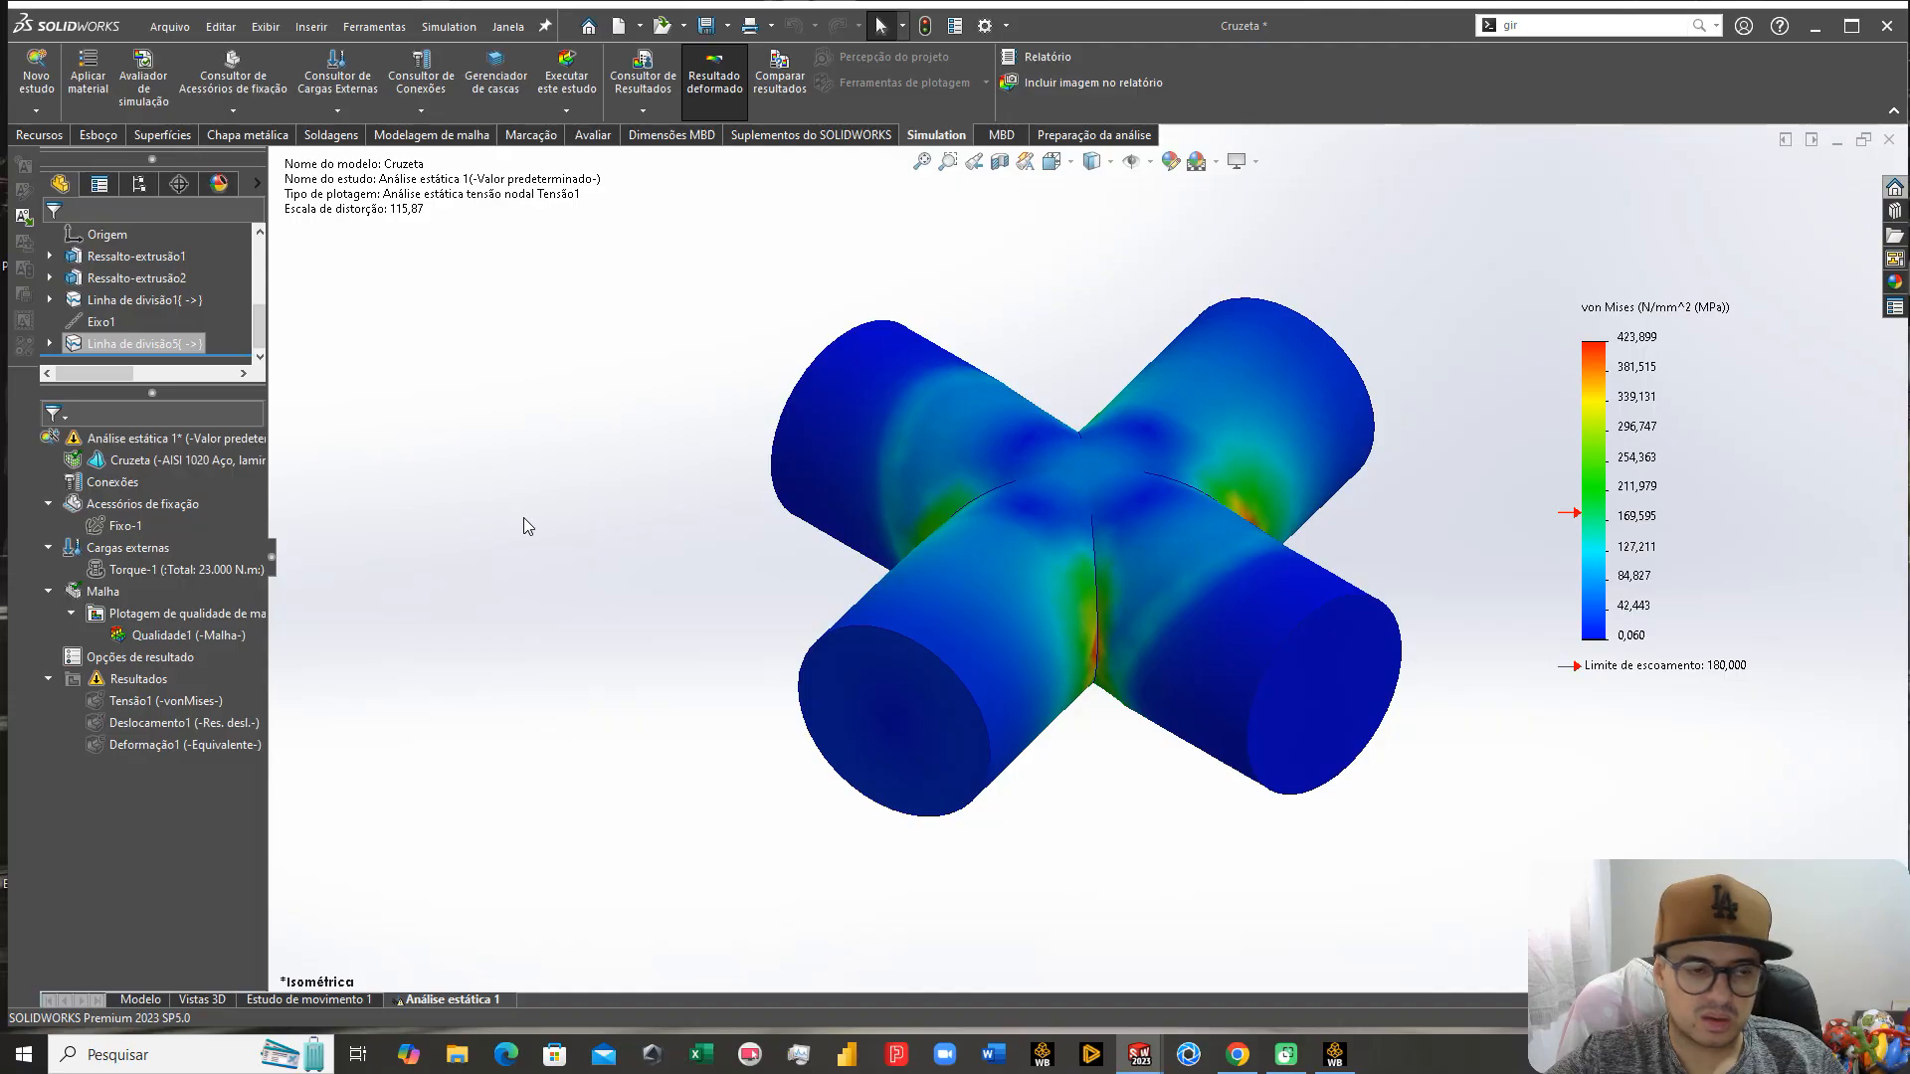
Step: Show the Deslocamento1 plot of Análise estática 1 and set its deformed shape to true scale (Escala real)
{"action": "right_click", "coordinate": [162, 439]}
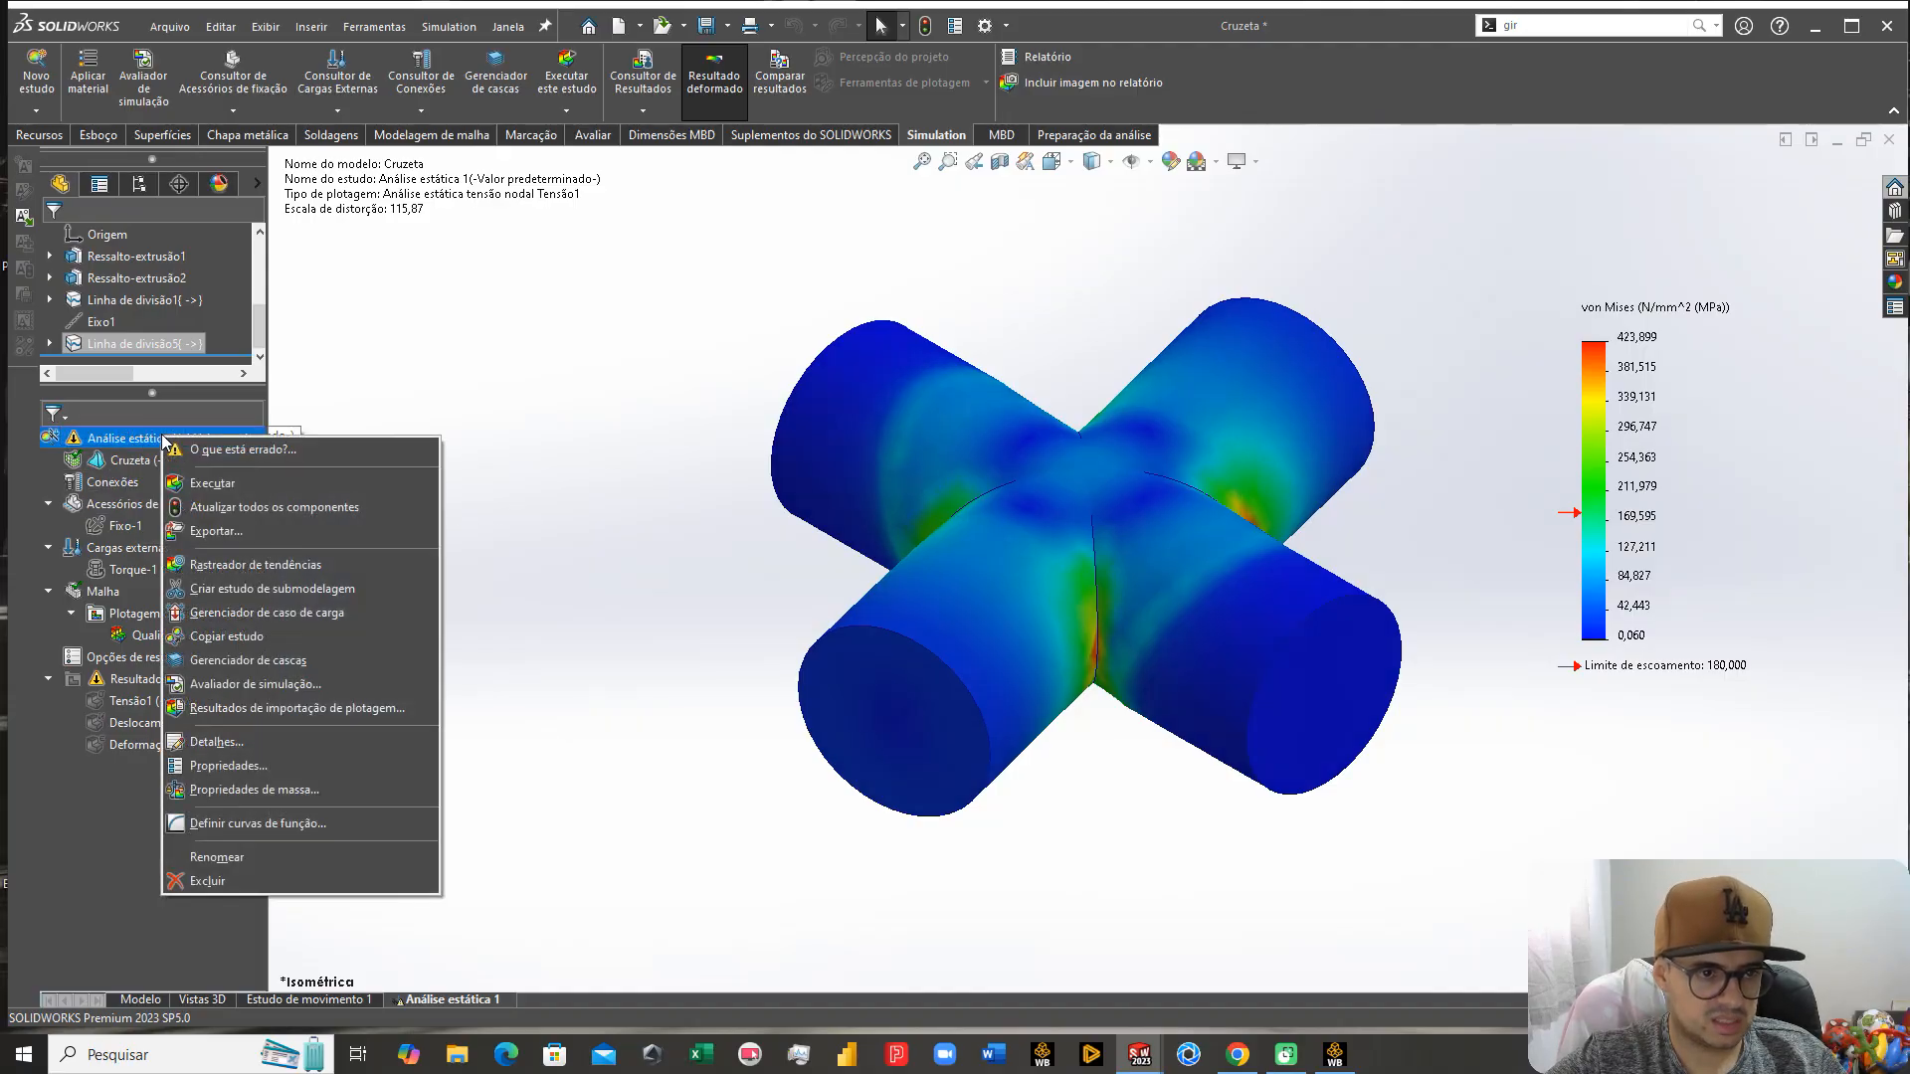
{"action": "left_click", "coordinate": [585, 493]}
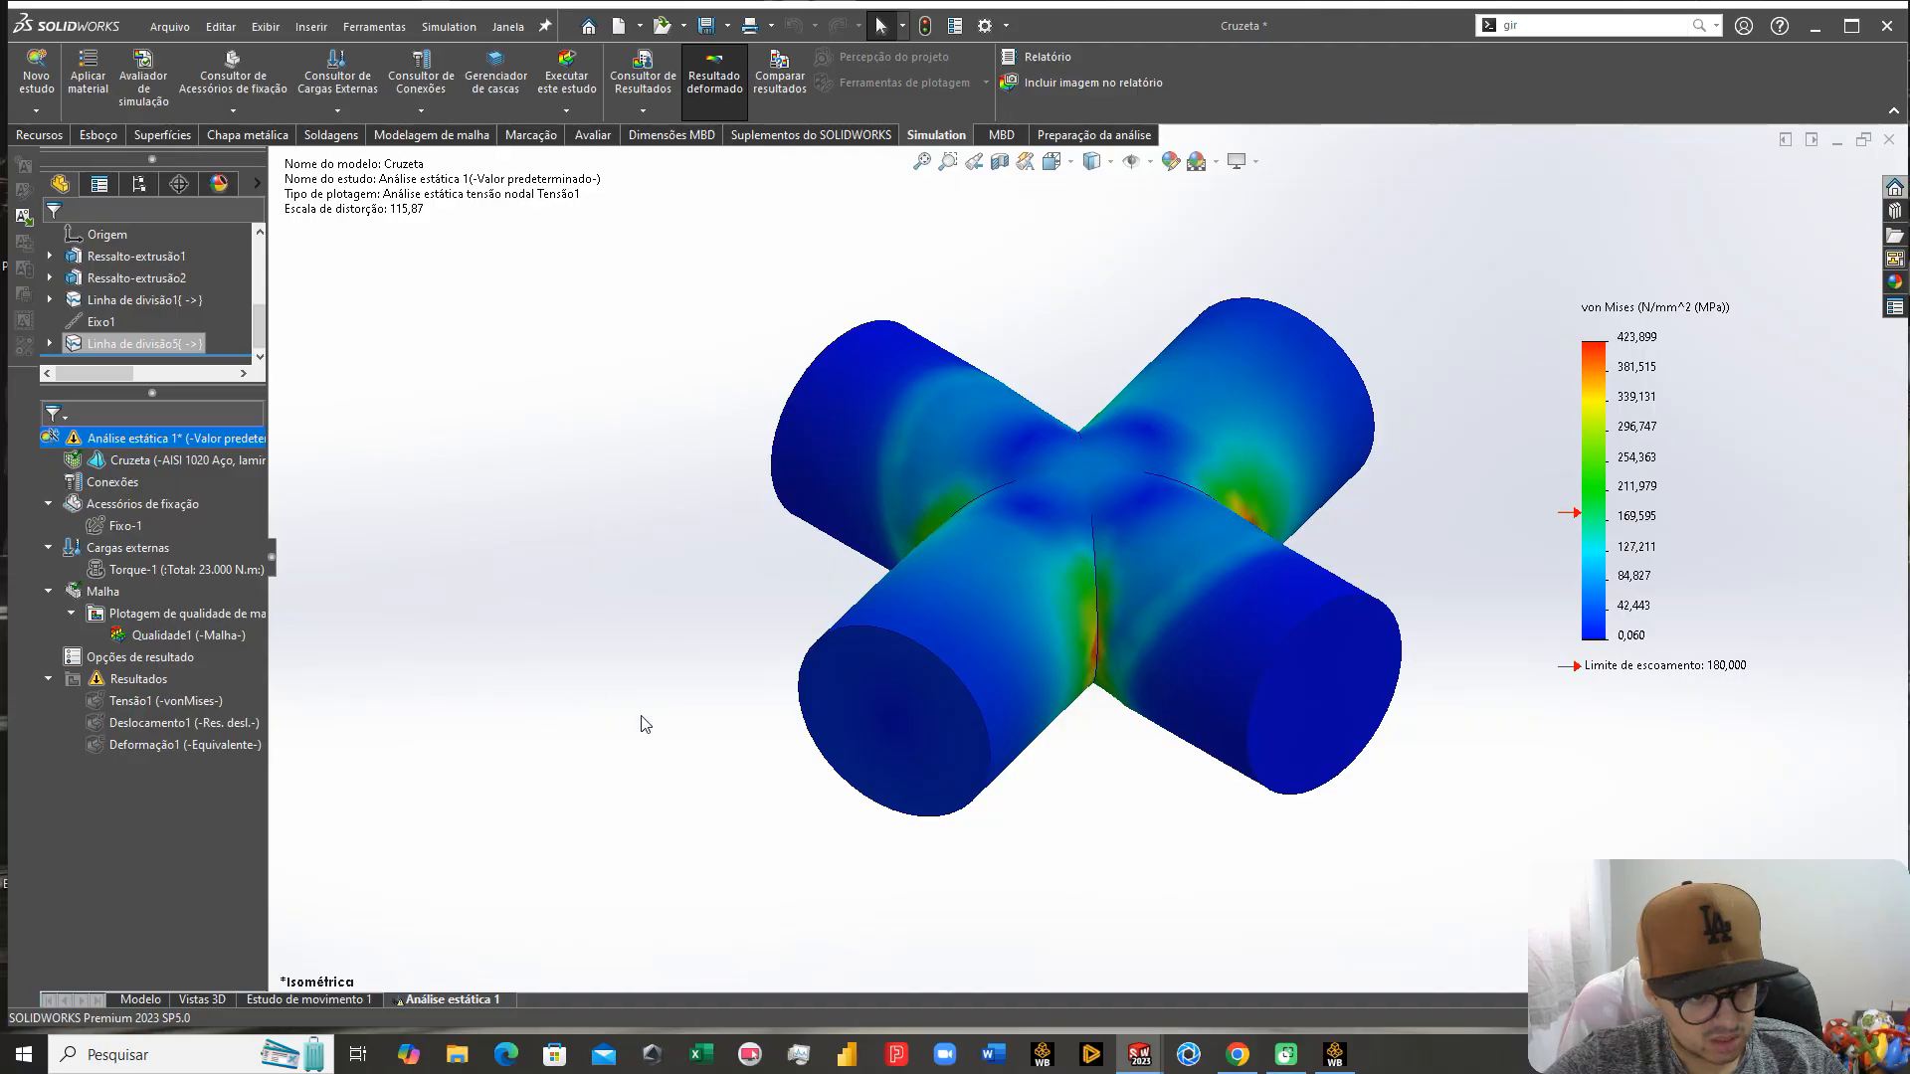
{"action": "double_click", "coordinate": [182, 724]}
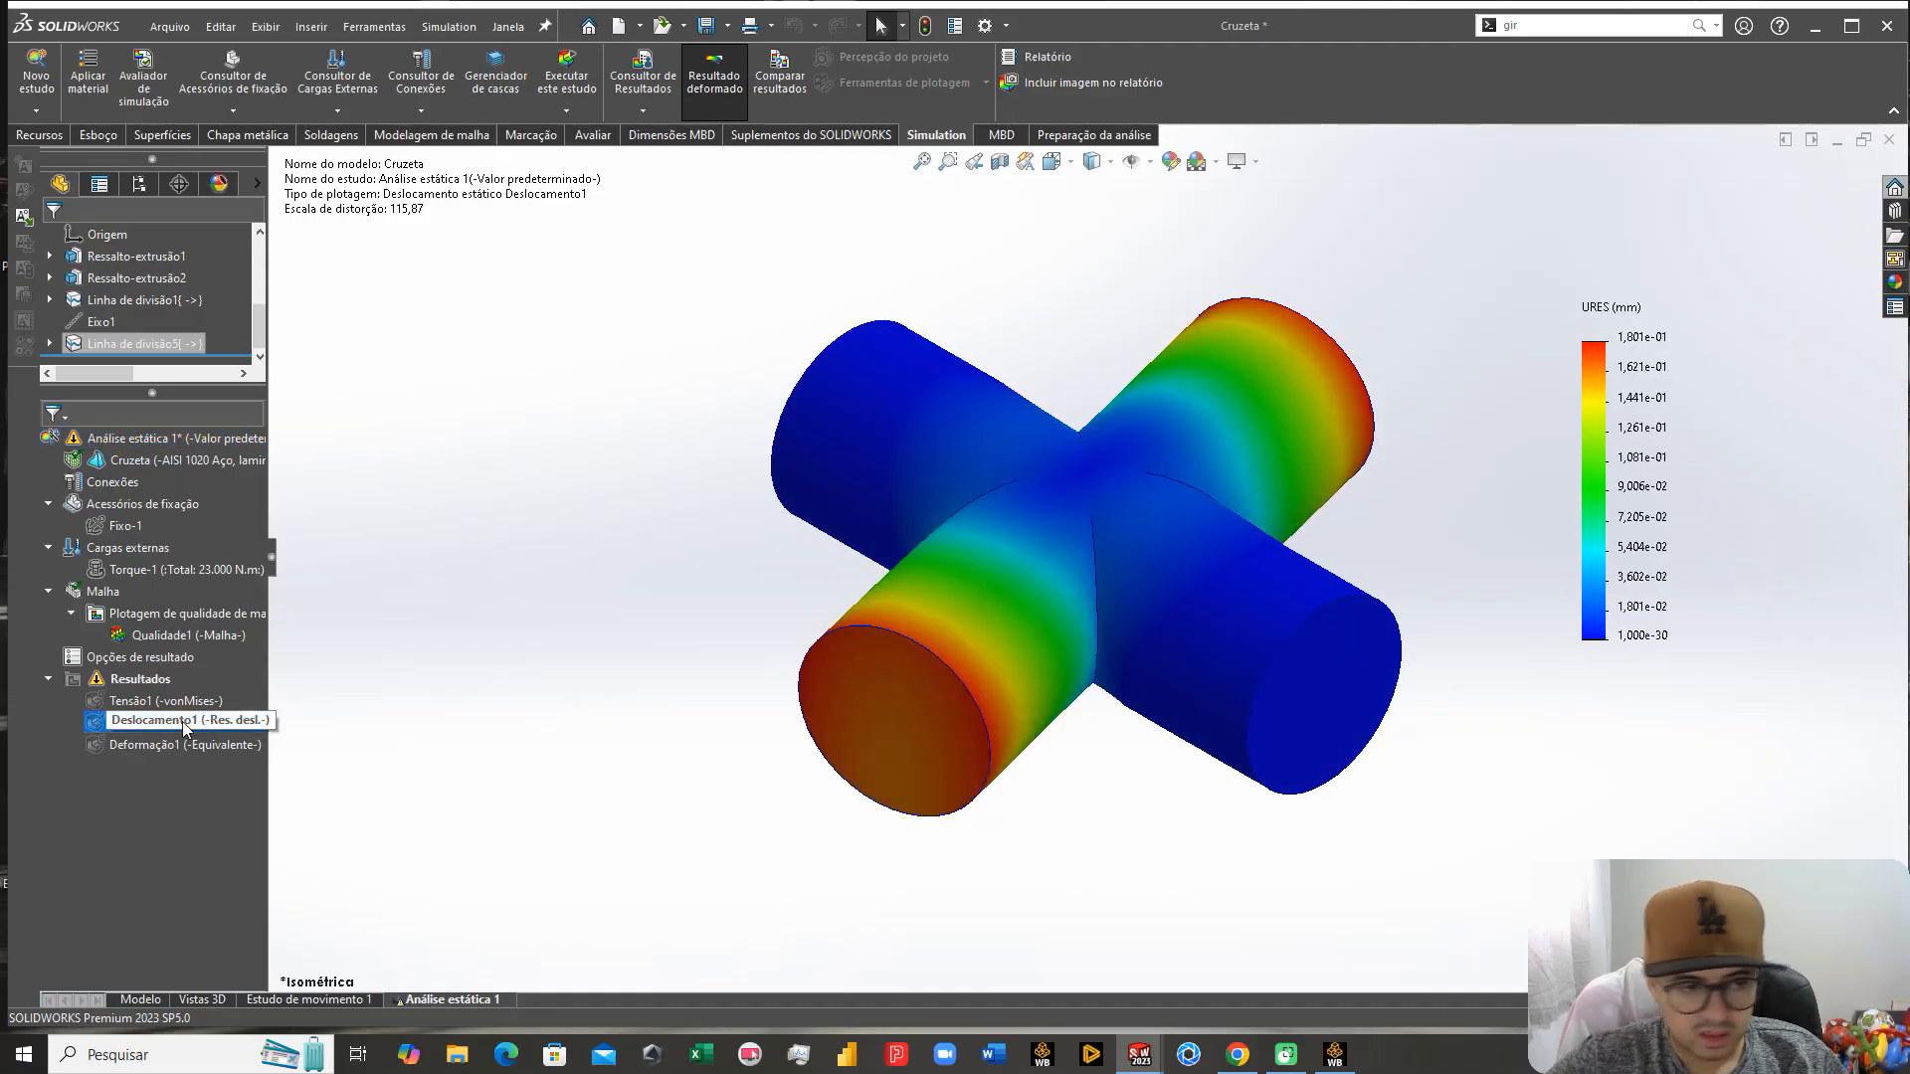
{"action": "right_click", "coordinate": [184, 728]}
{"action": "left_click", "coordinate": [567, 737]}
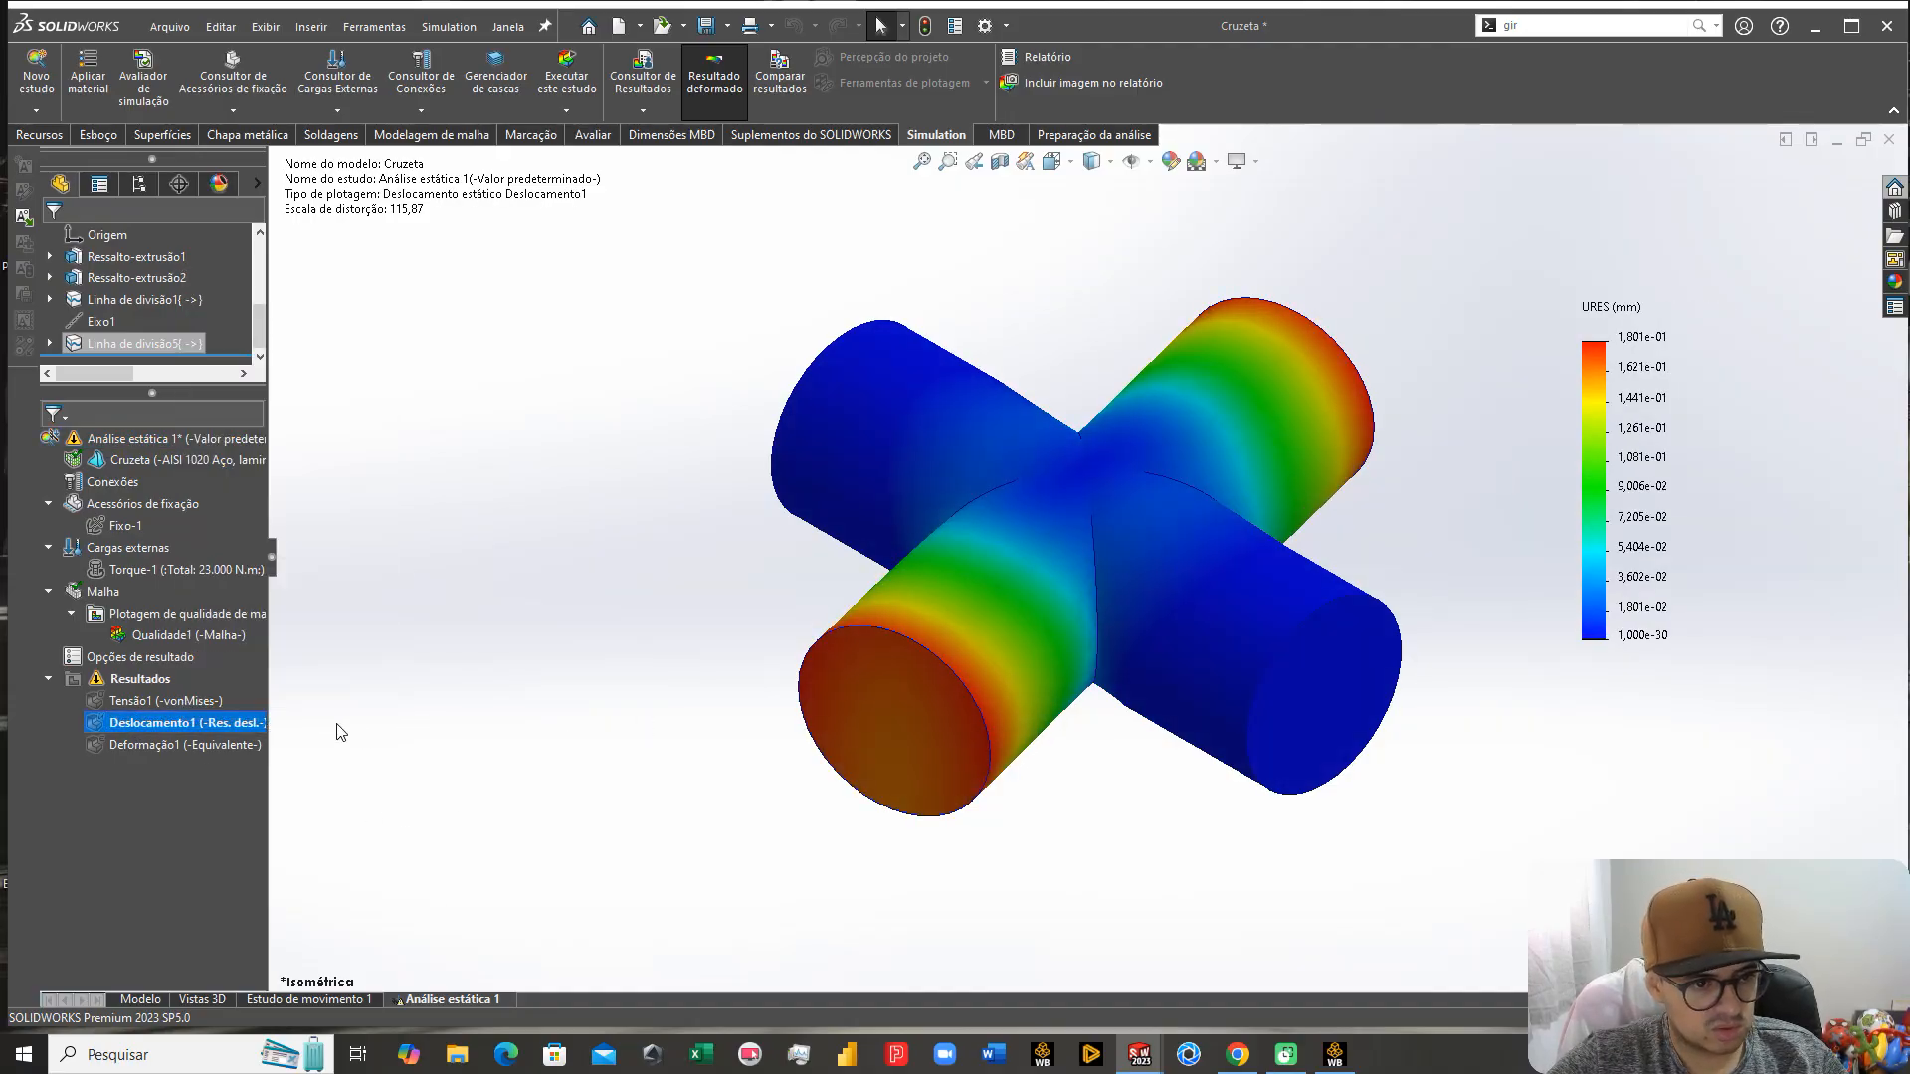
{"action": "right_click", "coordinate": [171, 725]}
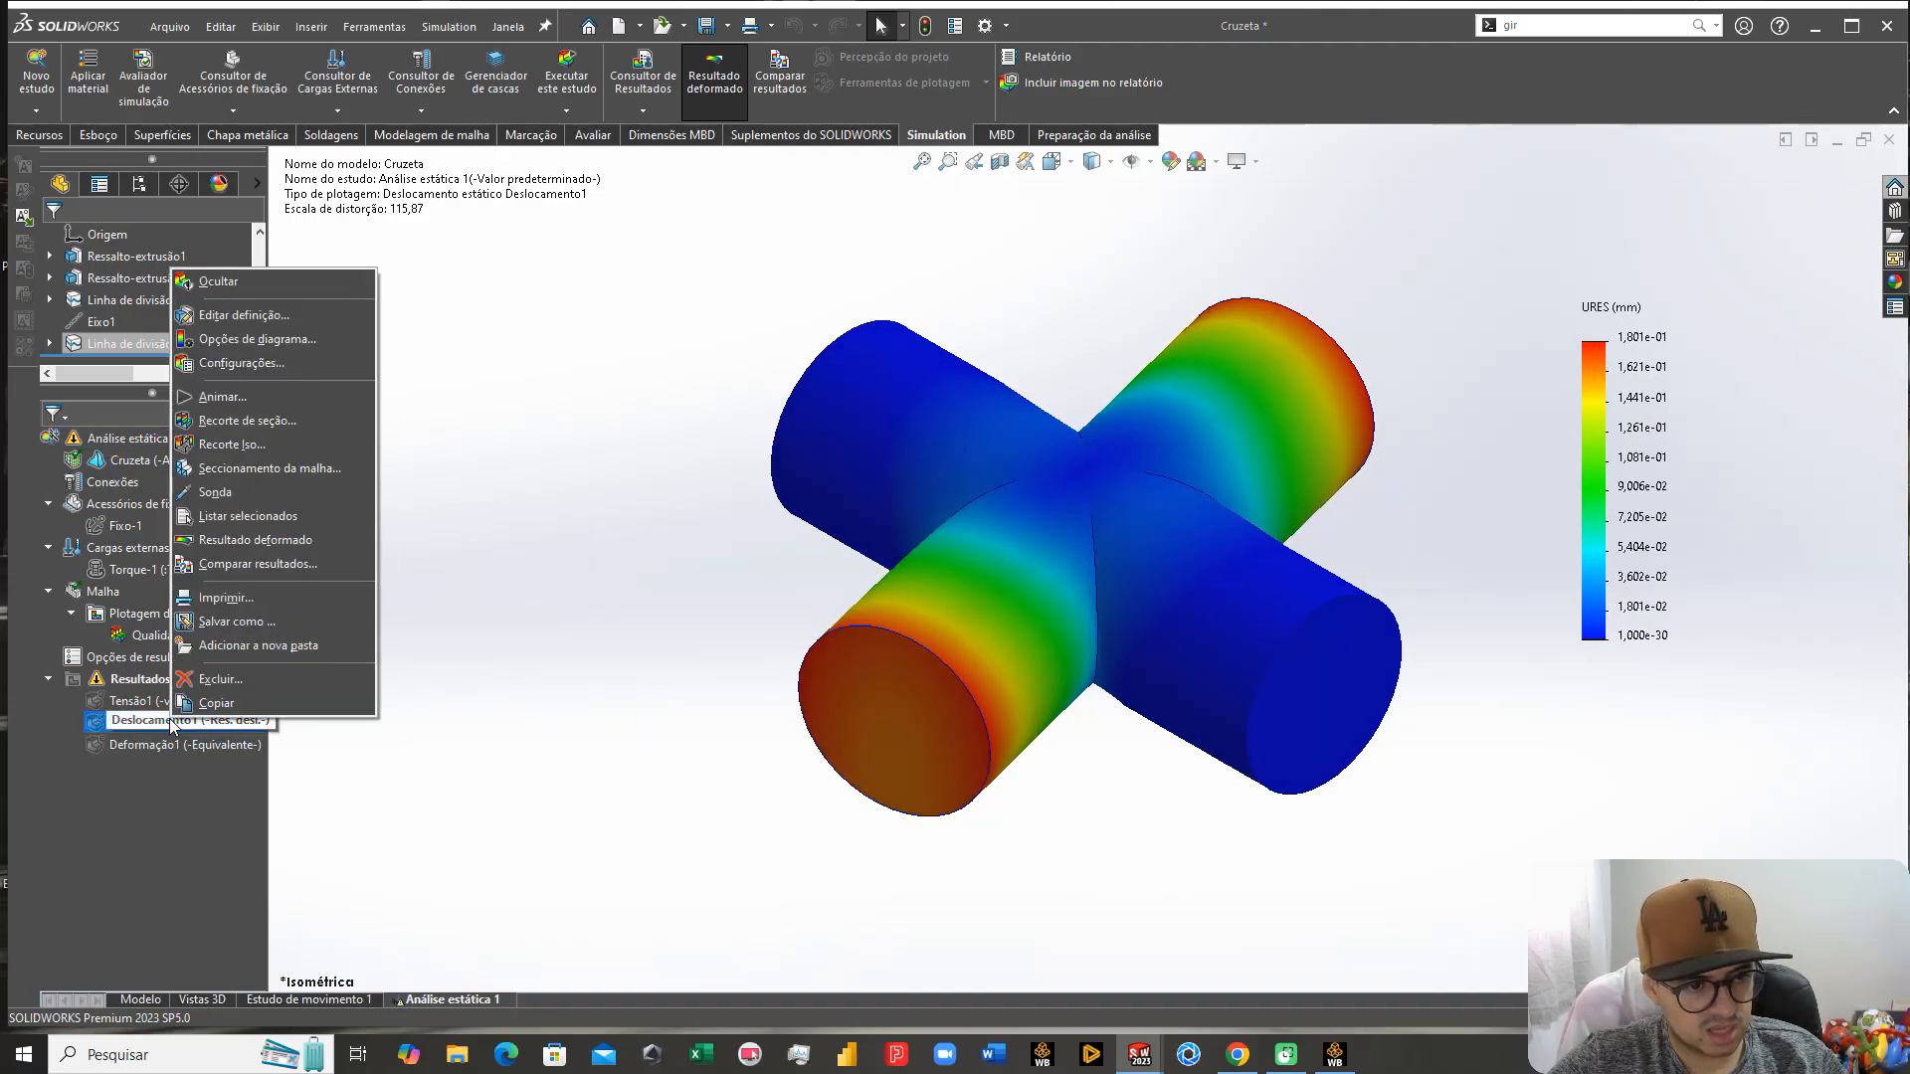
{"action": "left_click", "coordinate": [251, 316]}
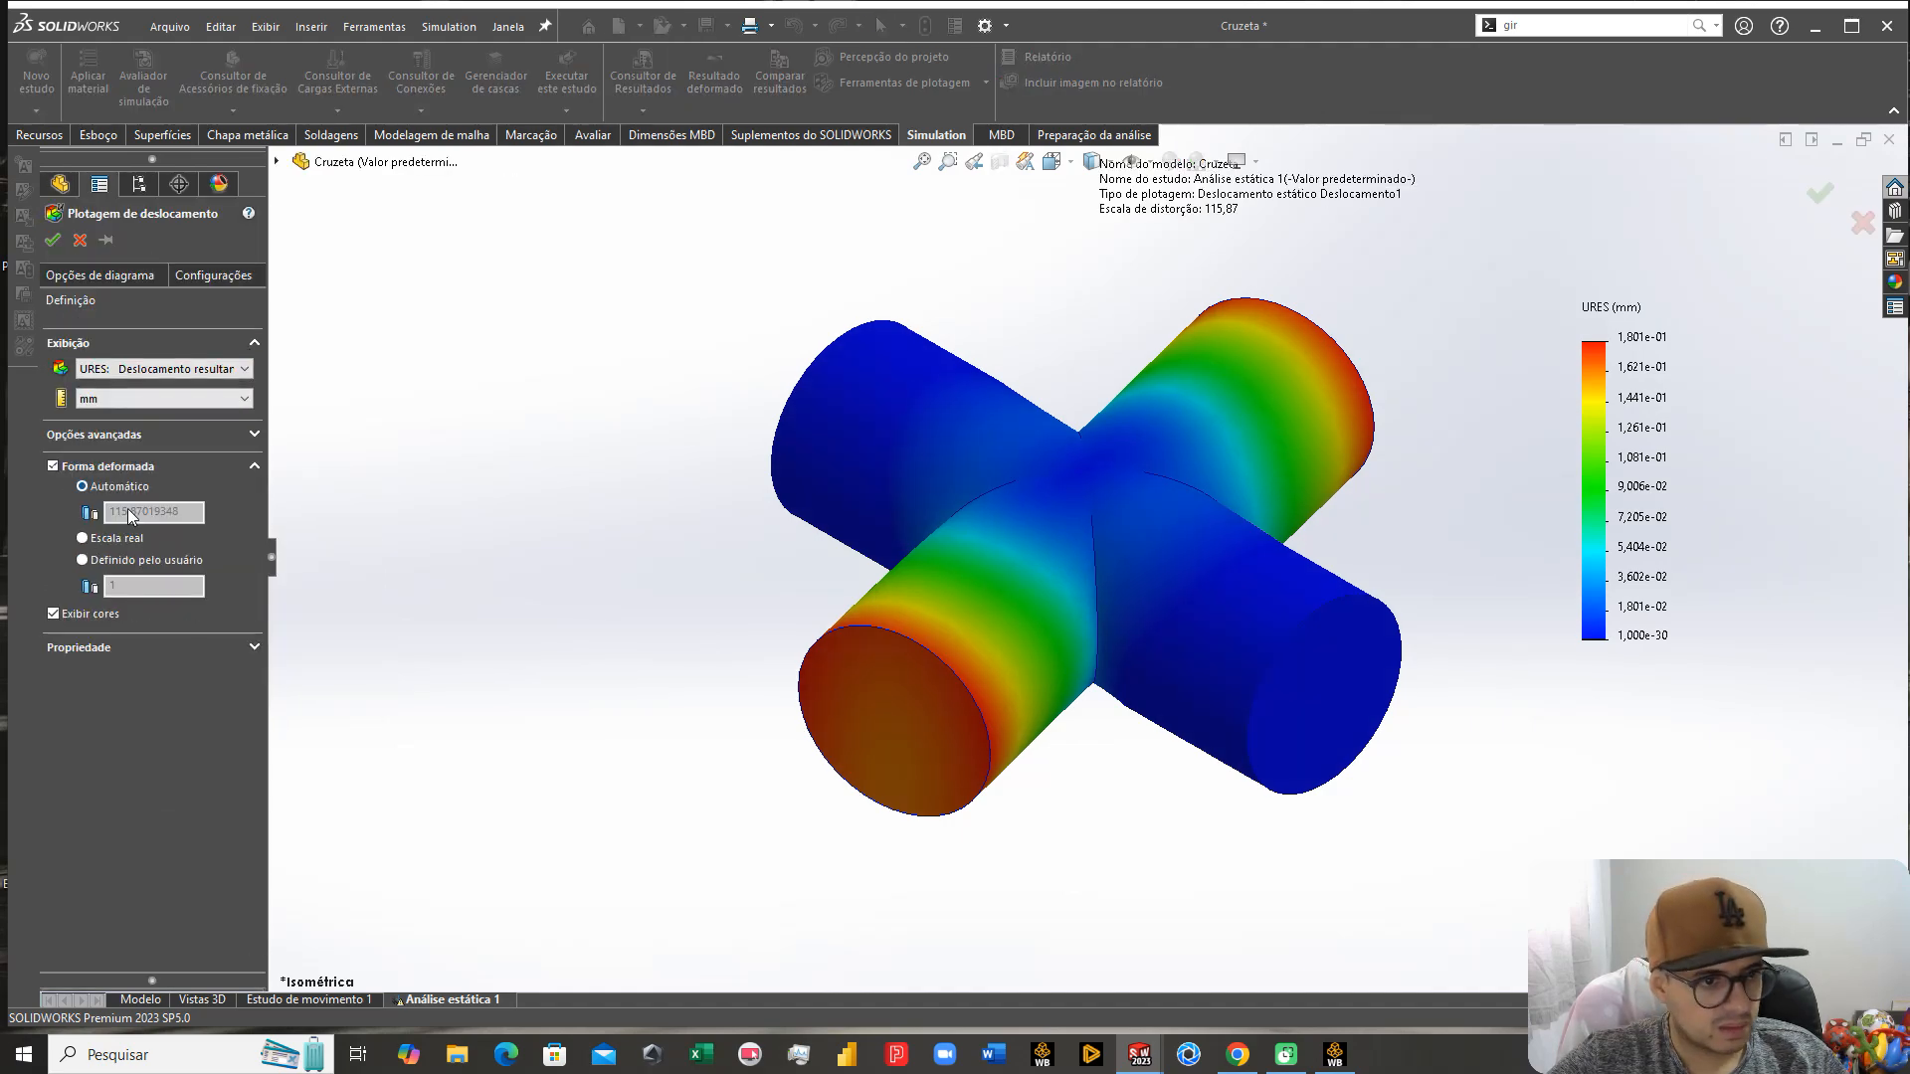
{"action": "left_click", "coordinate": [119, 437]}
{"action": "left_click", "coordinate": [123, 438]}
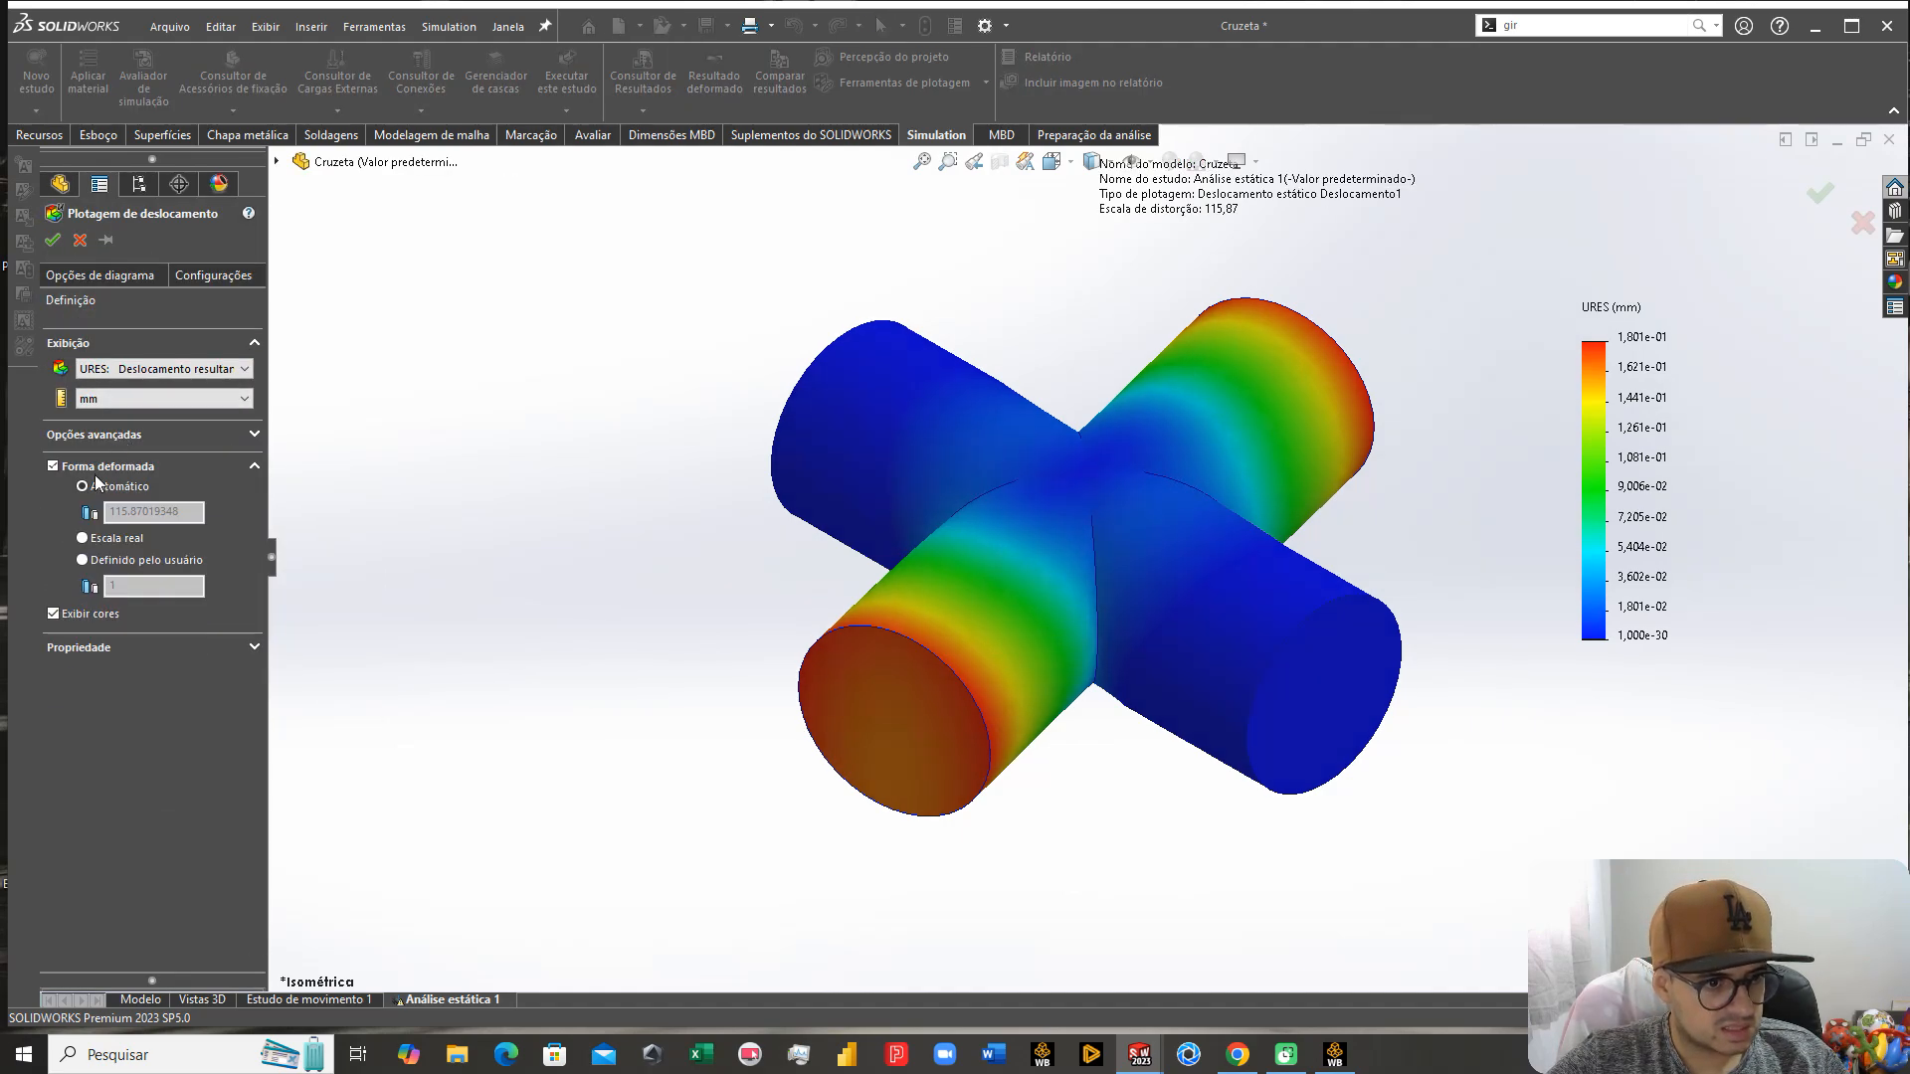
{"action": "left_click", "coordinate": [84, 537]}
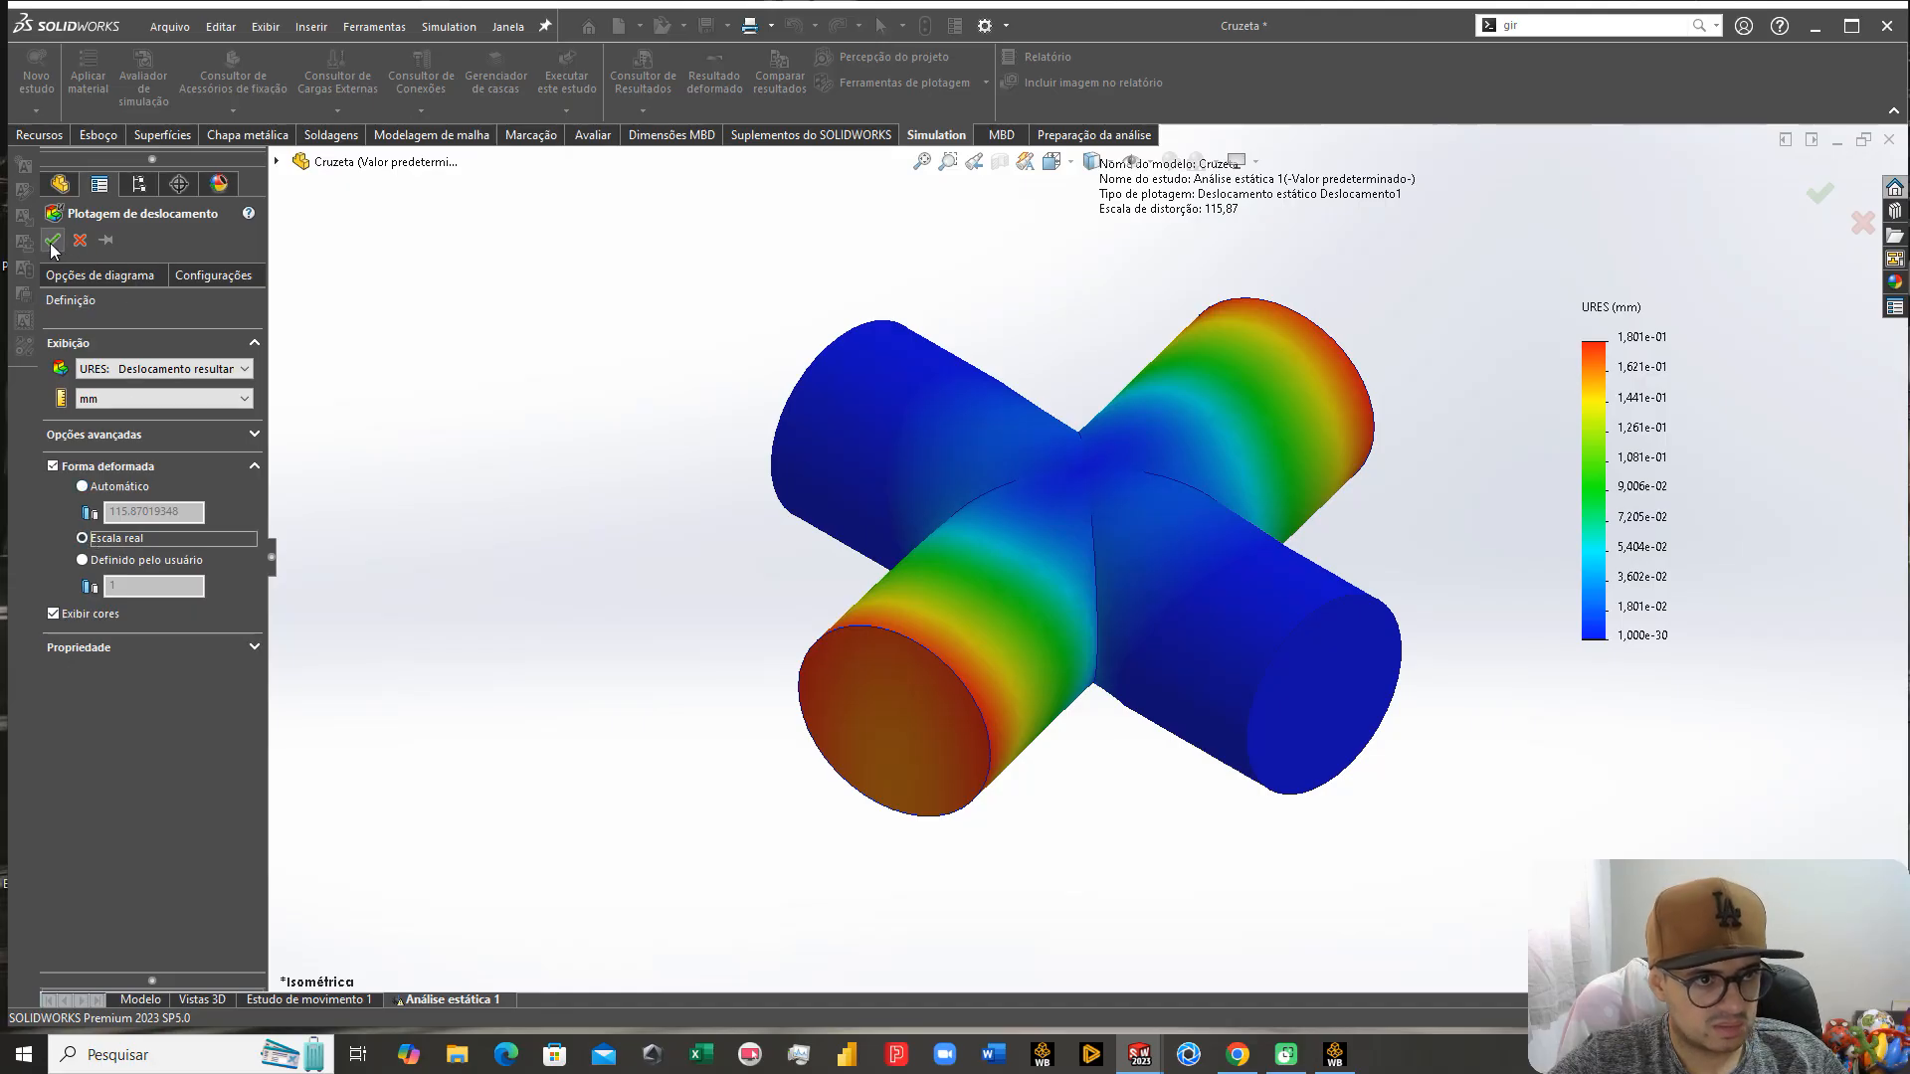
Step: Set the Deslocamento1 plot's legend number format to floating (flutuante) and apply the plot settings
{"action": "left_click", "coordinate": [140, 276]}
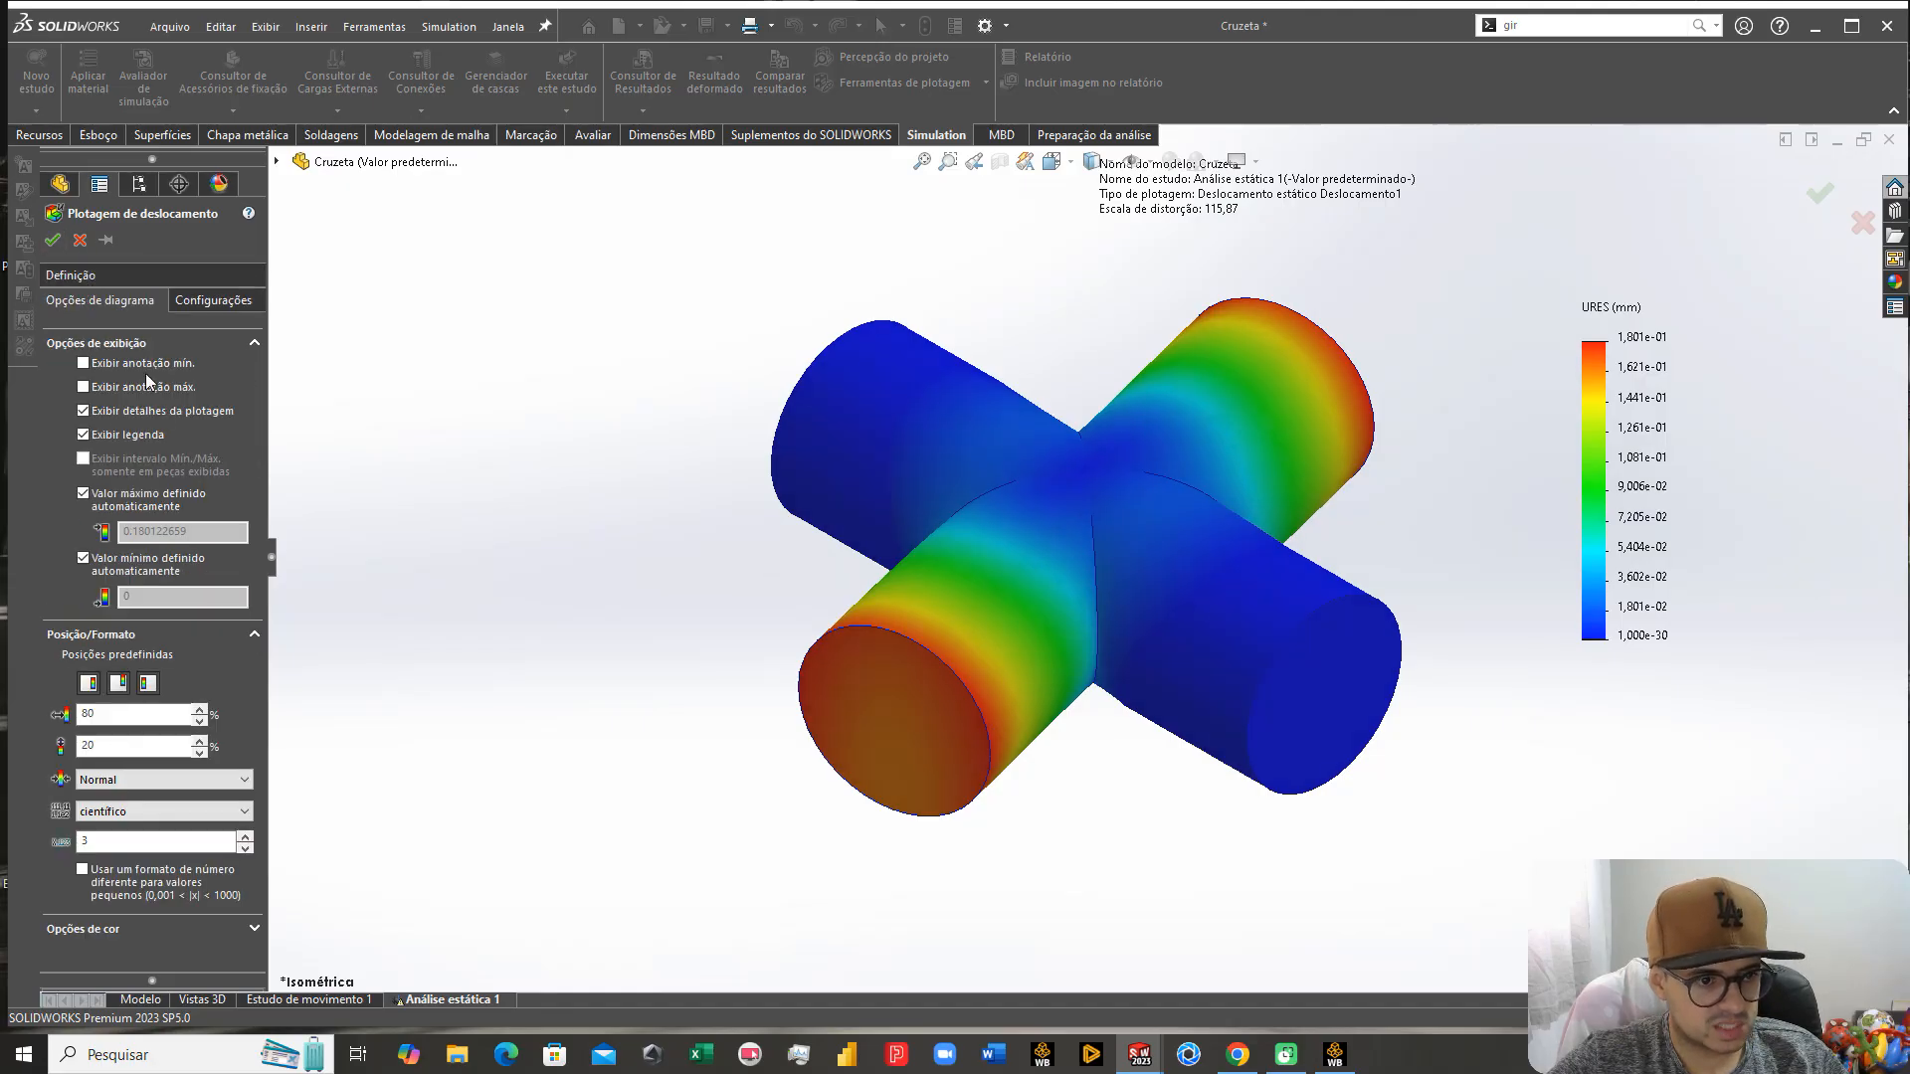
{"action": "left_click", "coordinate": [120, 813]}
{"action": "left_click", "coordinate": [103, 843]}
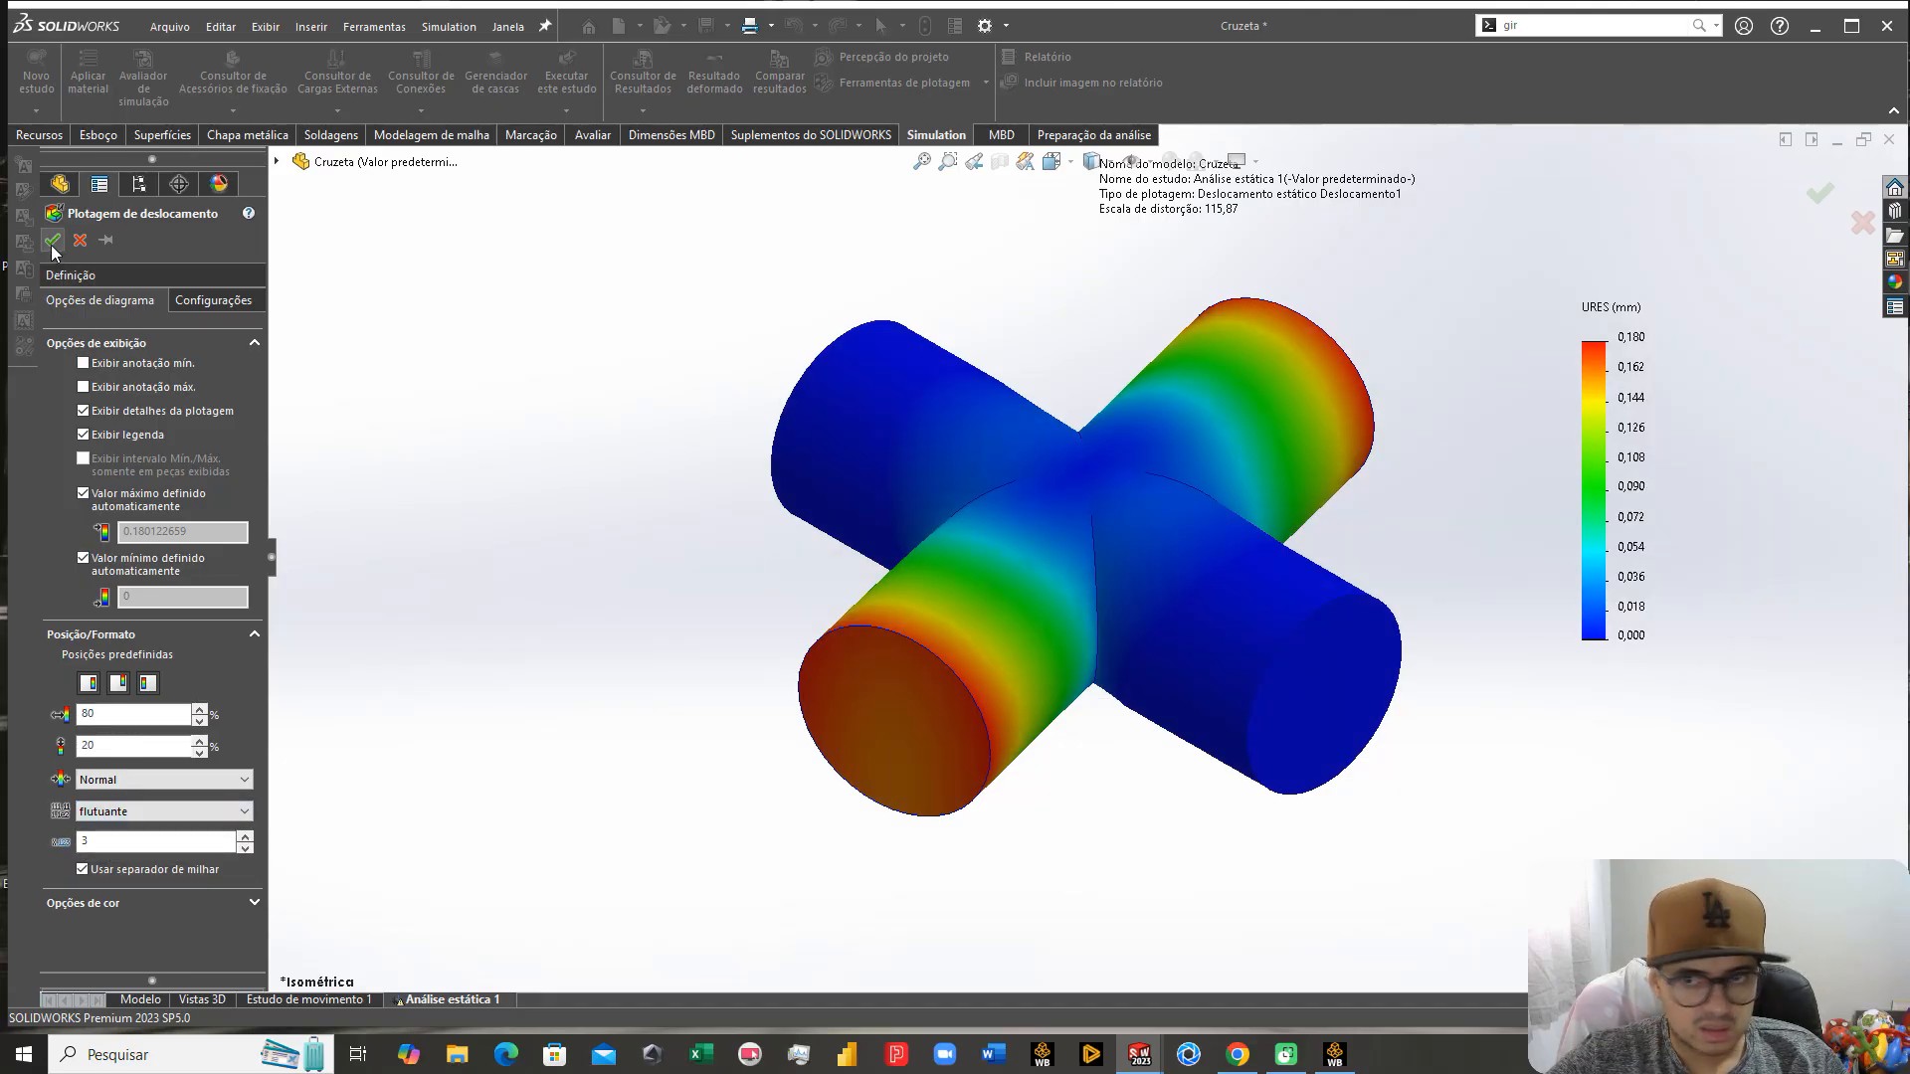
{"action": "left_click", "coordinate": [52, 241]}
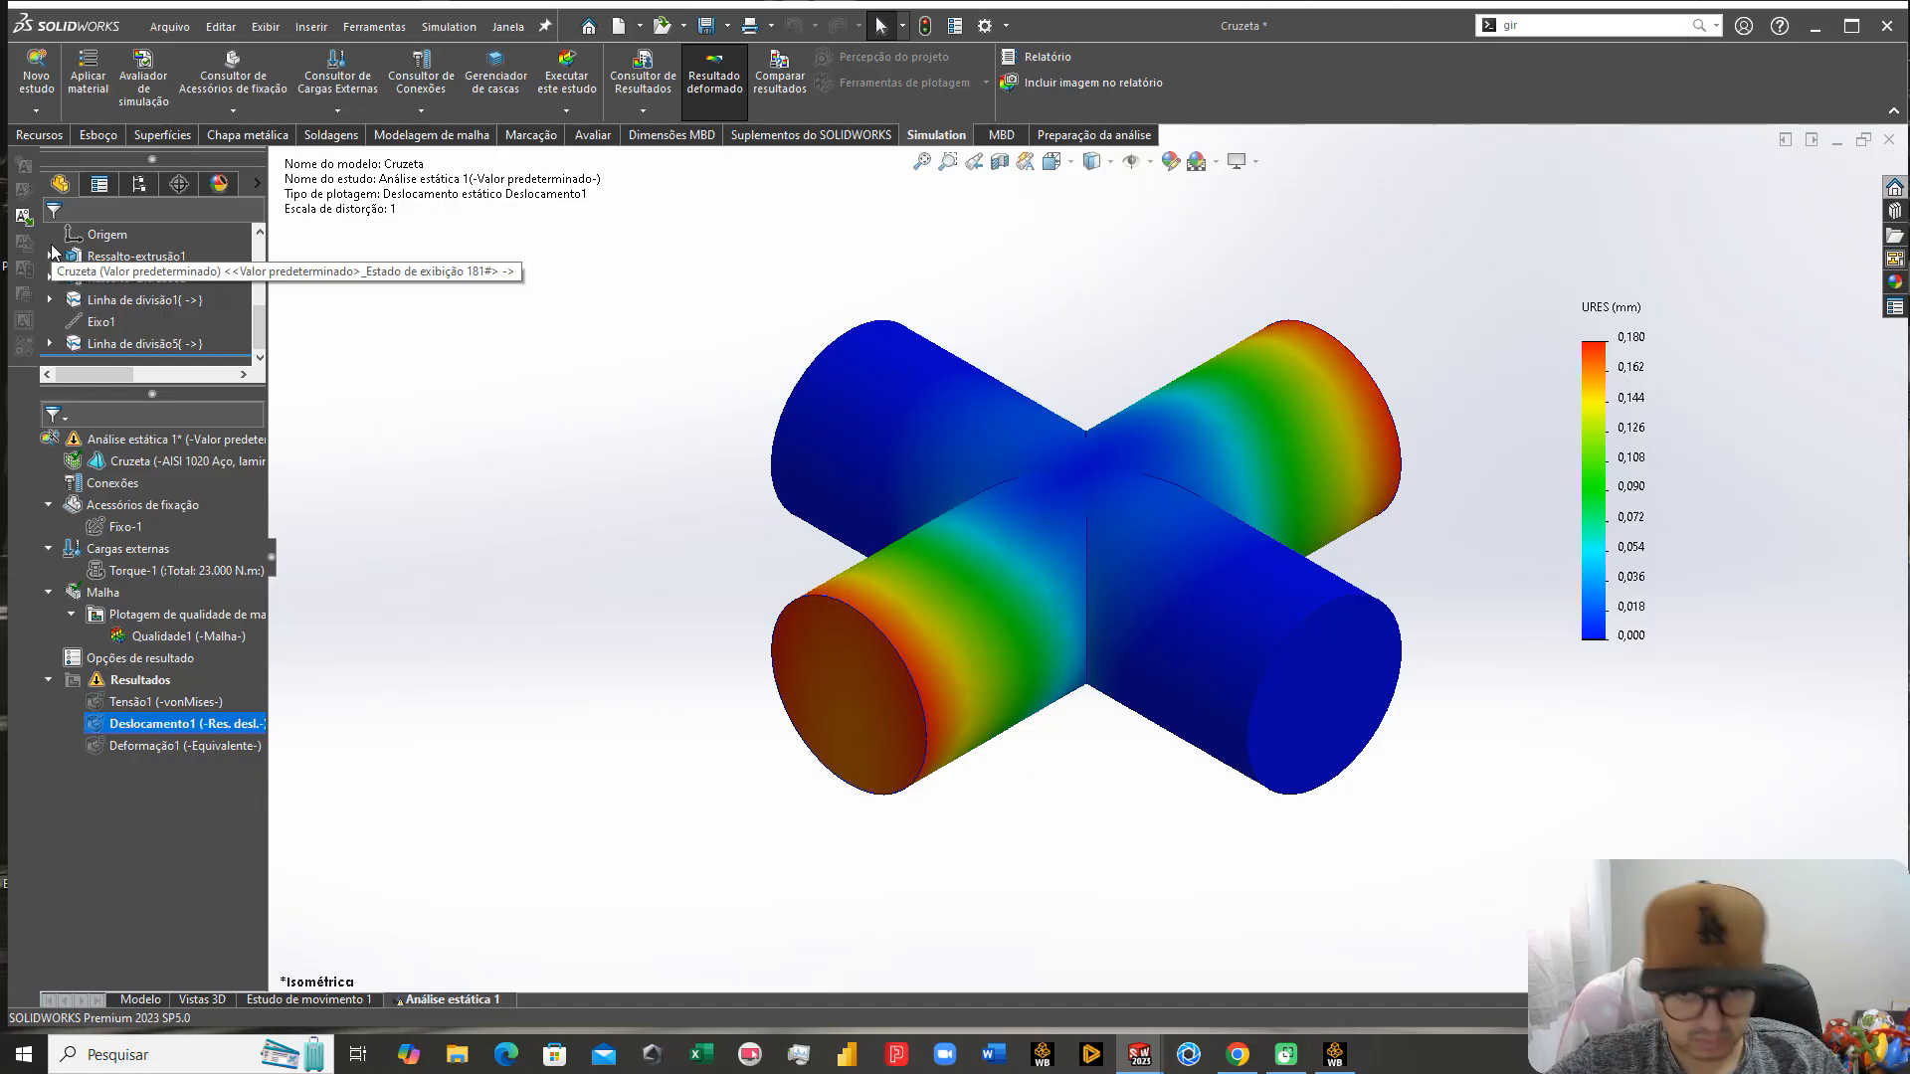
Step: Run Análise estática 1 again to update the Cruzeta's results with the applied AISI 1020 material
{"action": "right_click", "coordinate": [180, 444]}
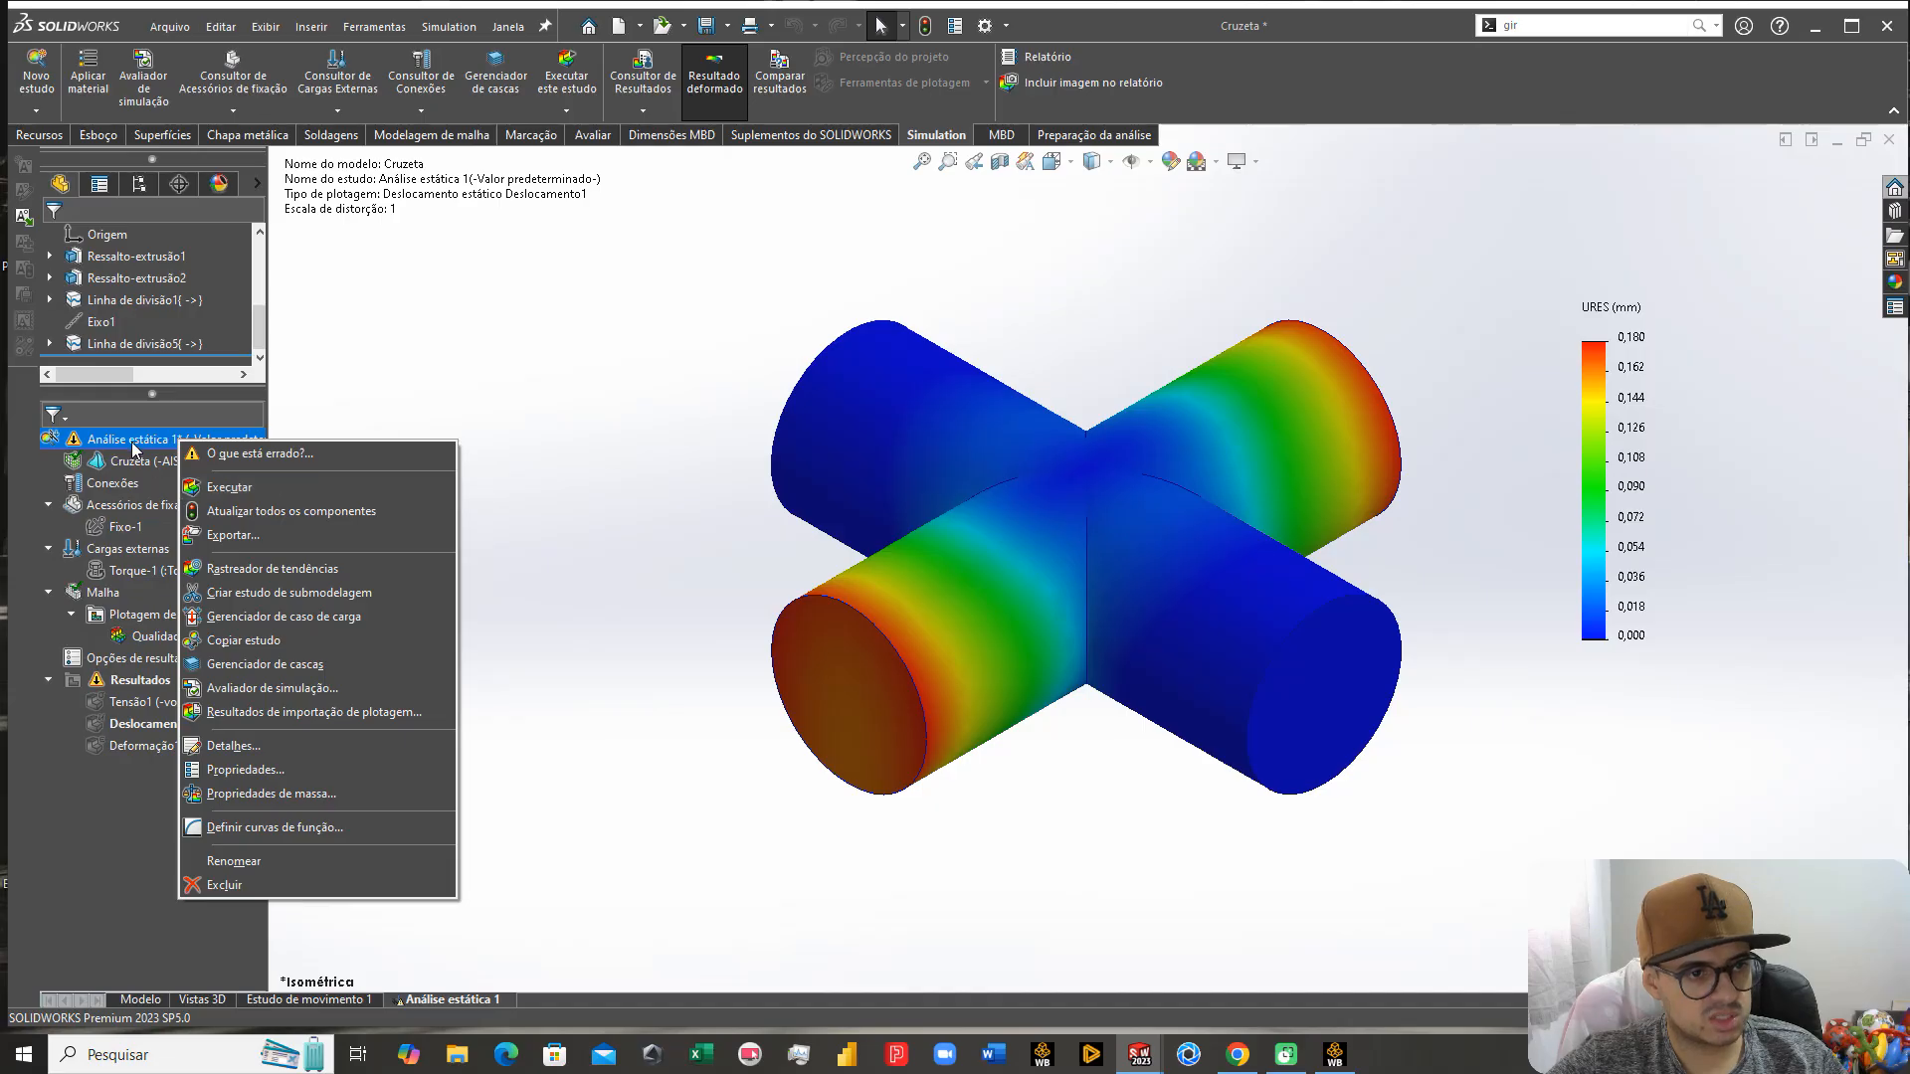
{"action": "left_click", "coordinate": [239, 487]}
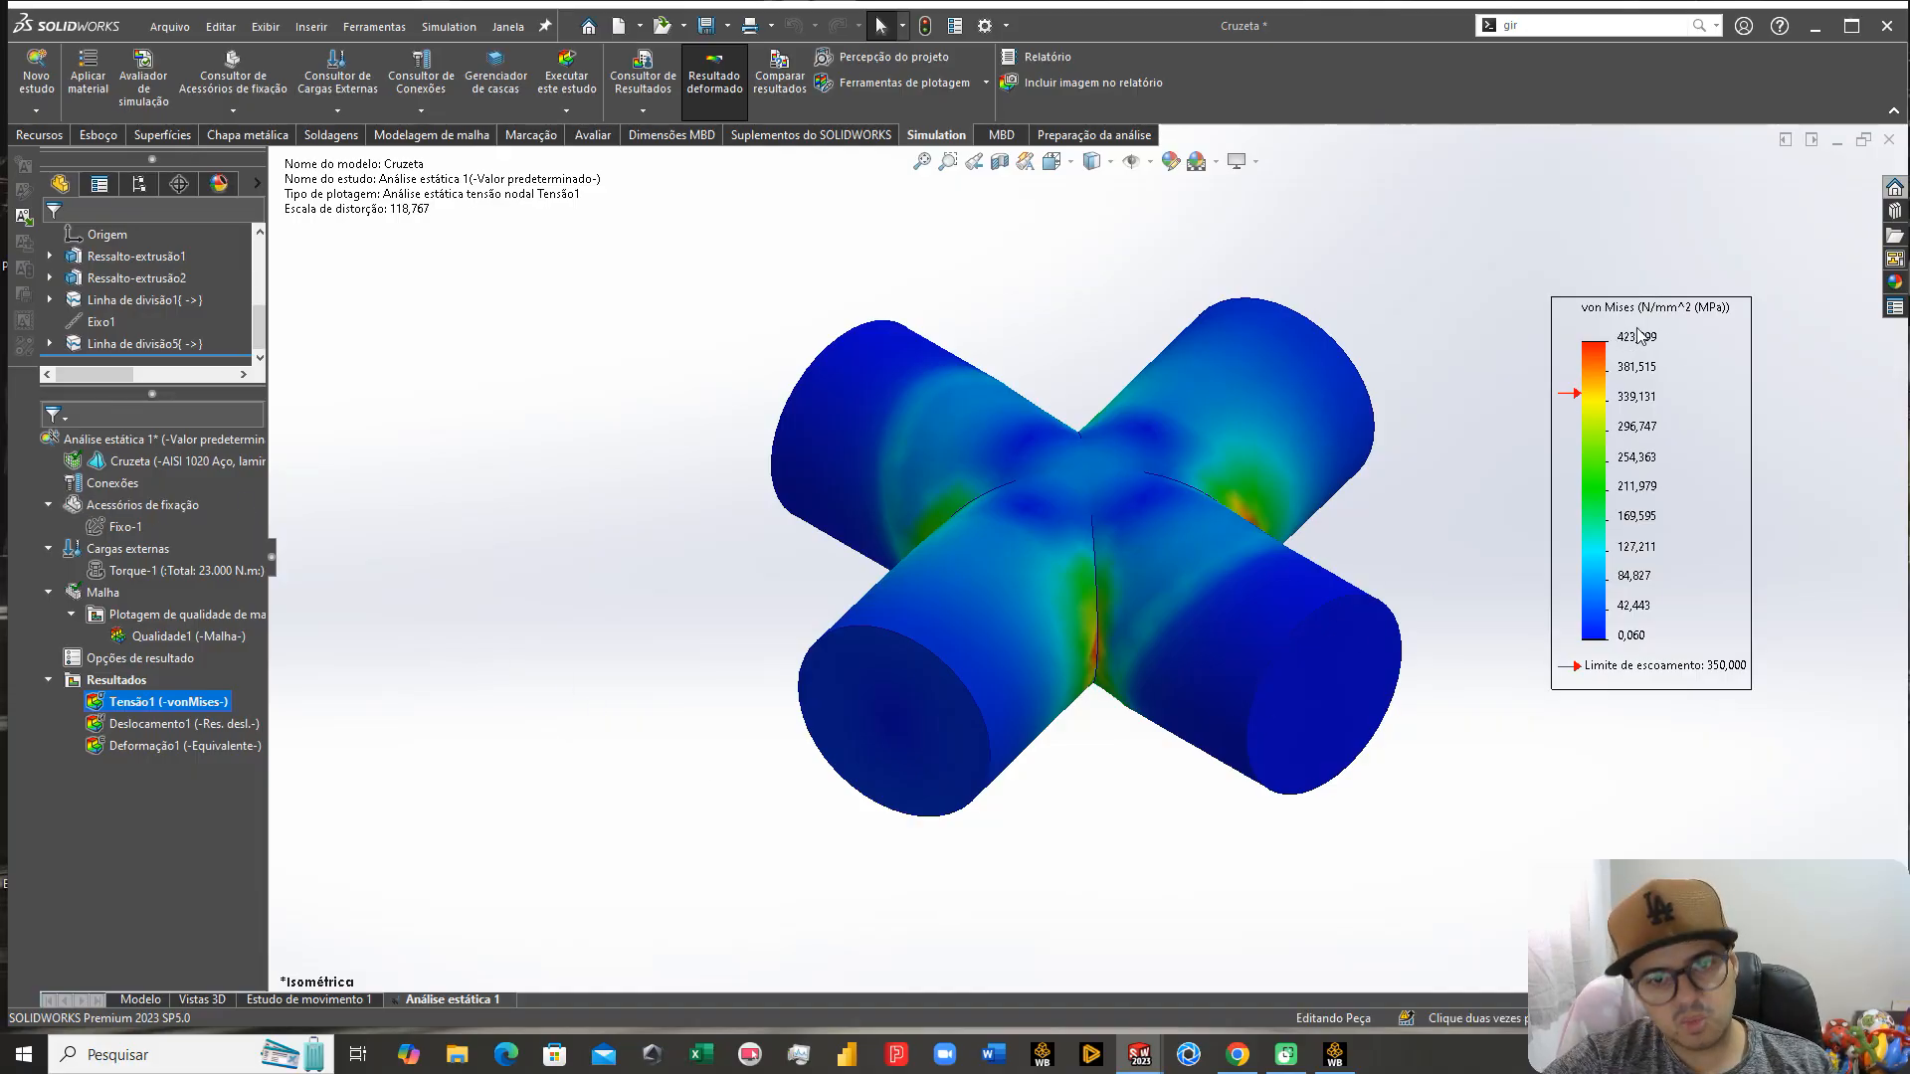
Step: Examine the Deslocamento1 displacement and Tensão1 von Mises plots, comparing the peak stress at the arm junctions with the yield limit
{"action": "double_click", "coordinate": [123, 727]}
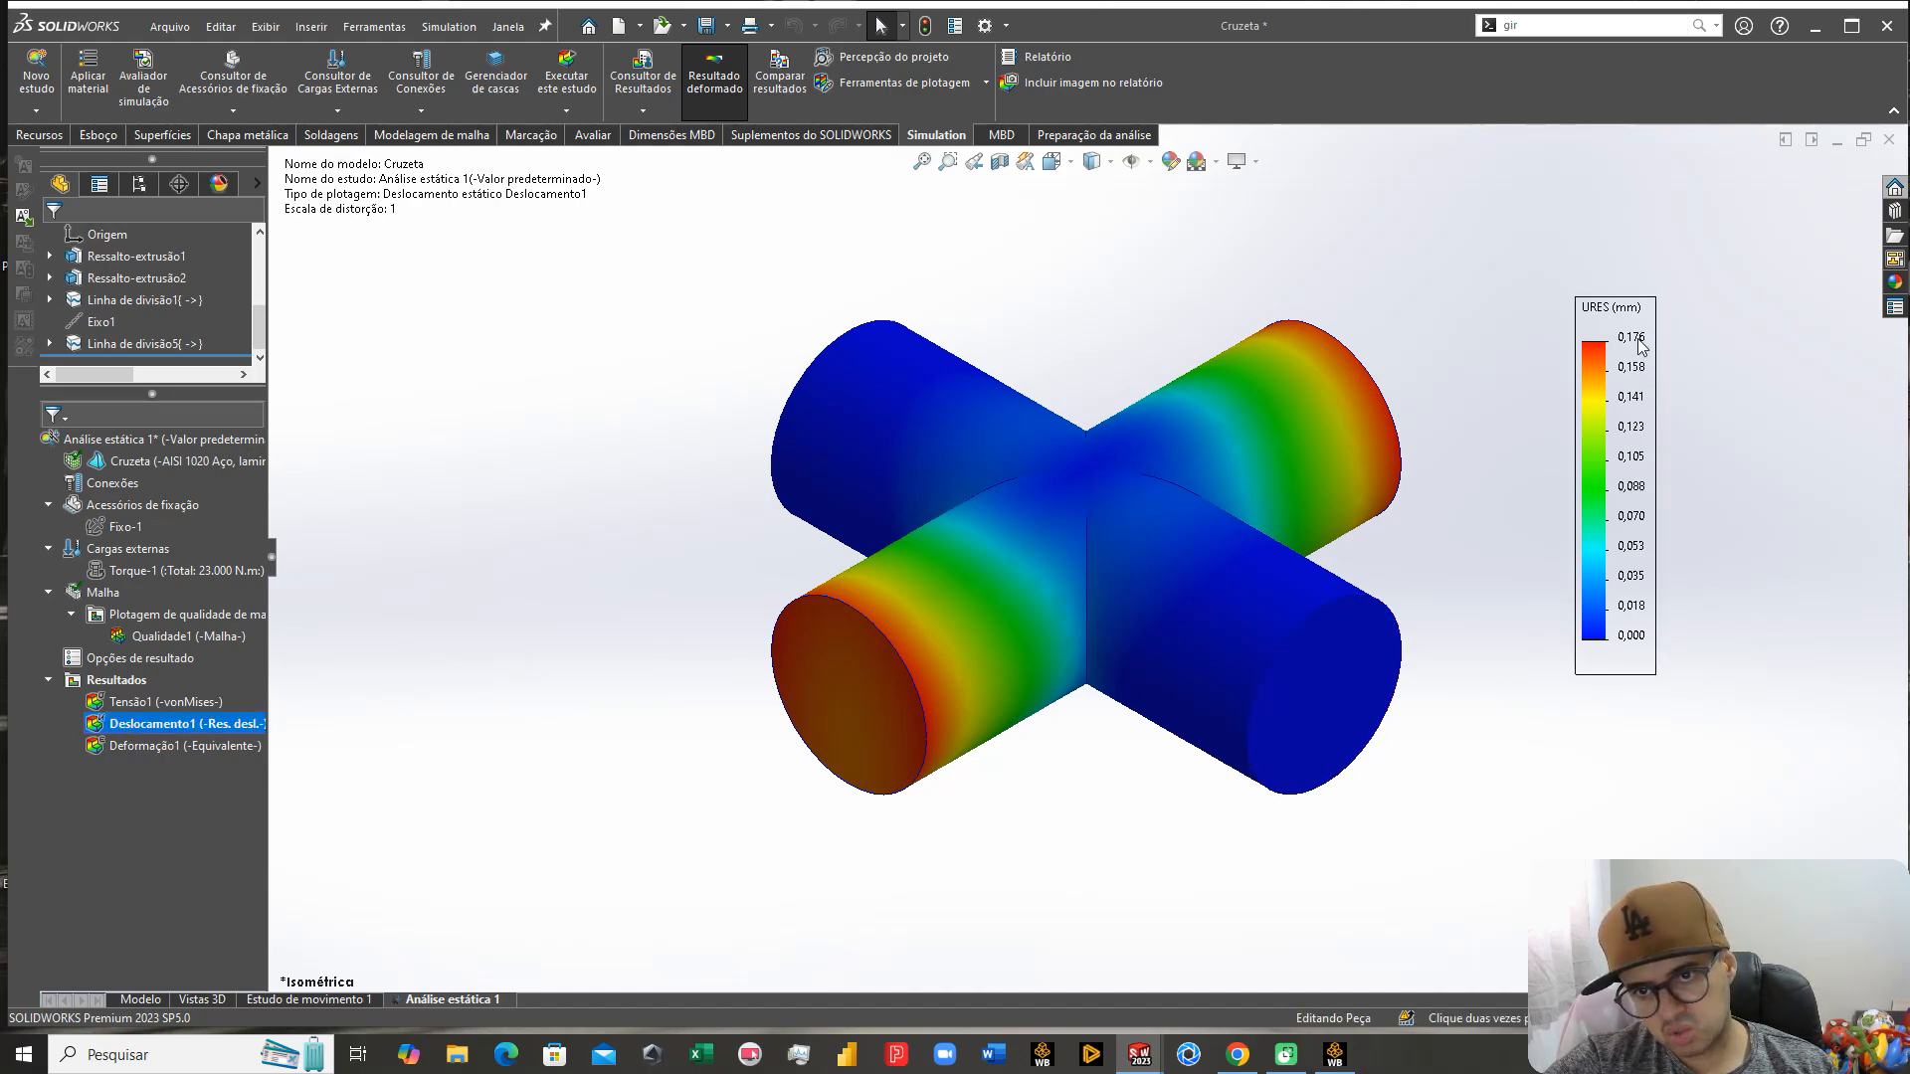
{"action": "double_click", "coordinate": [176, 704]}
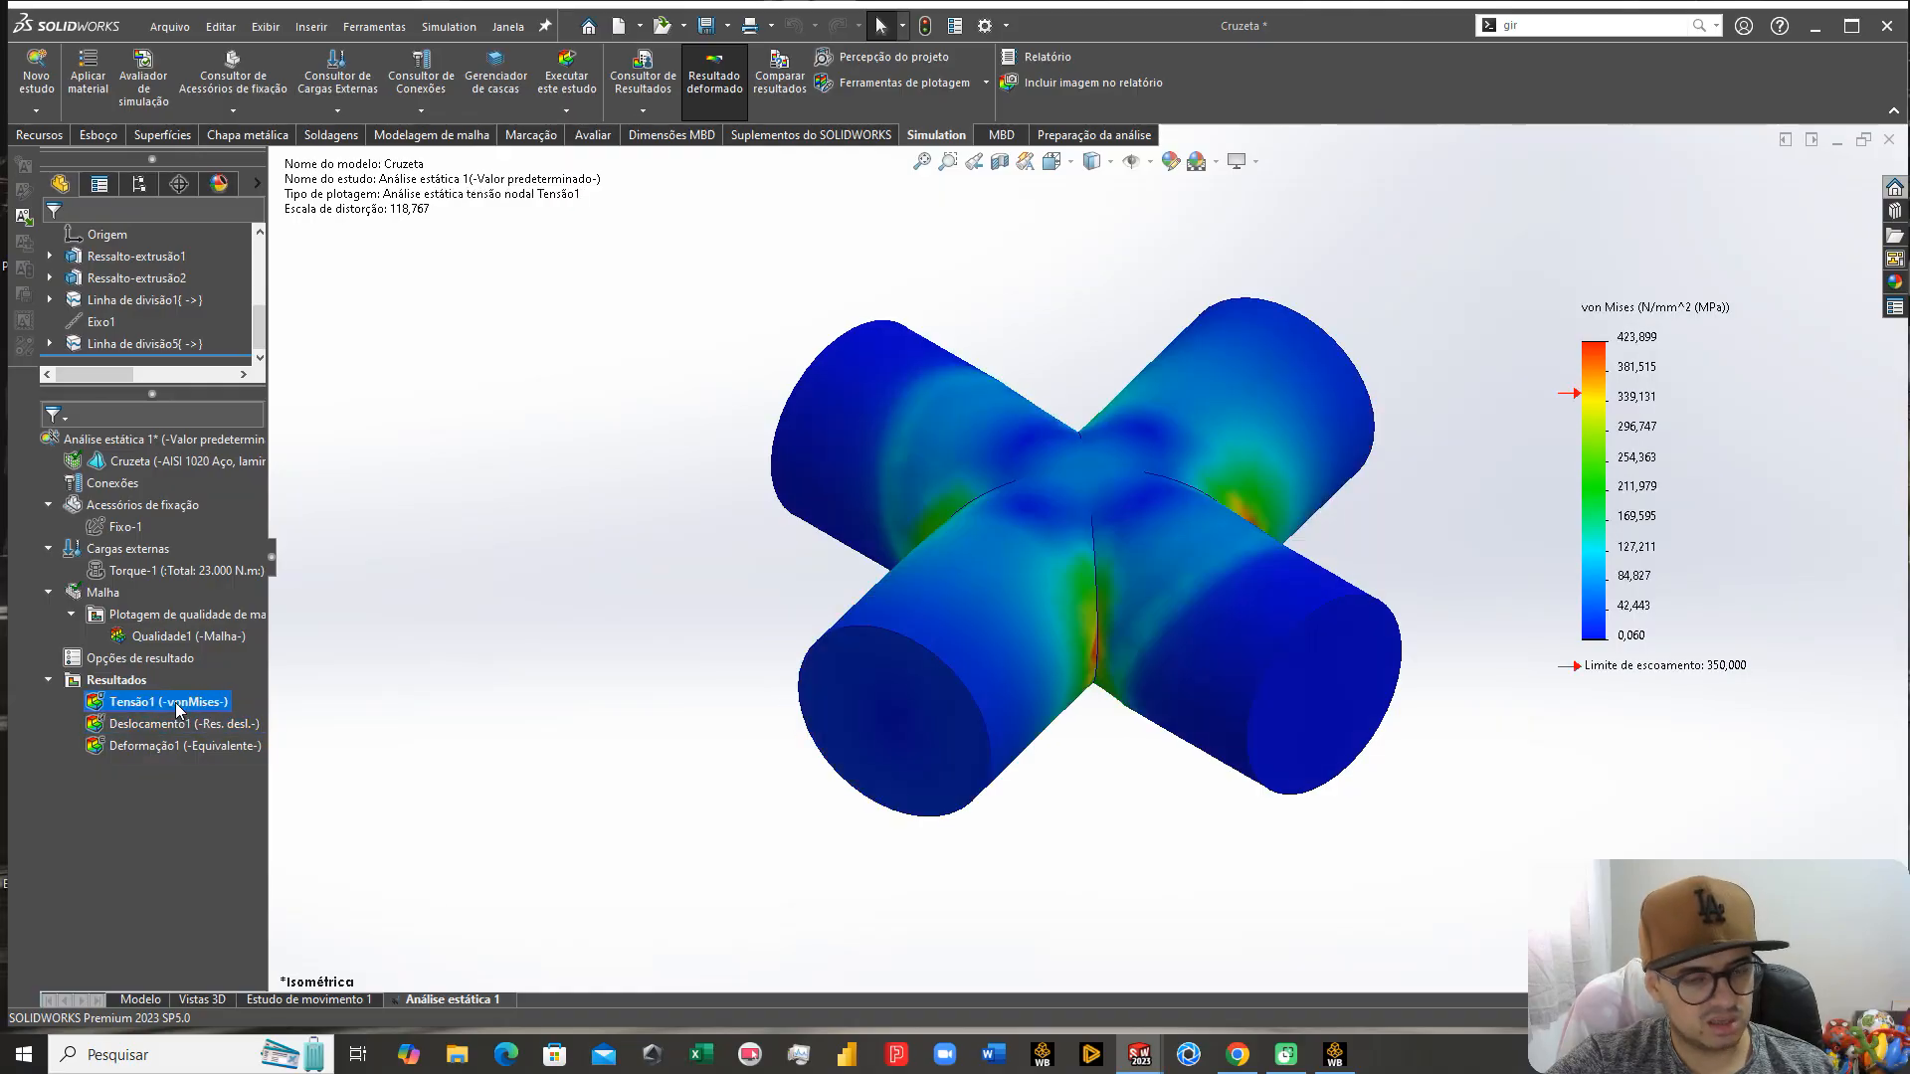
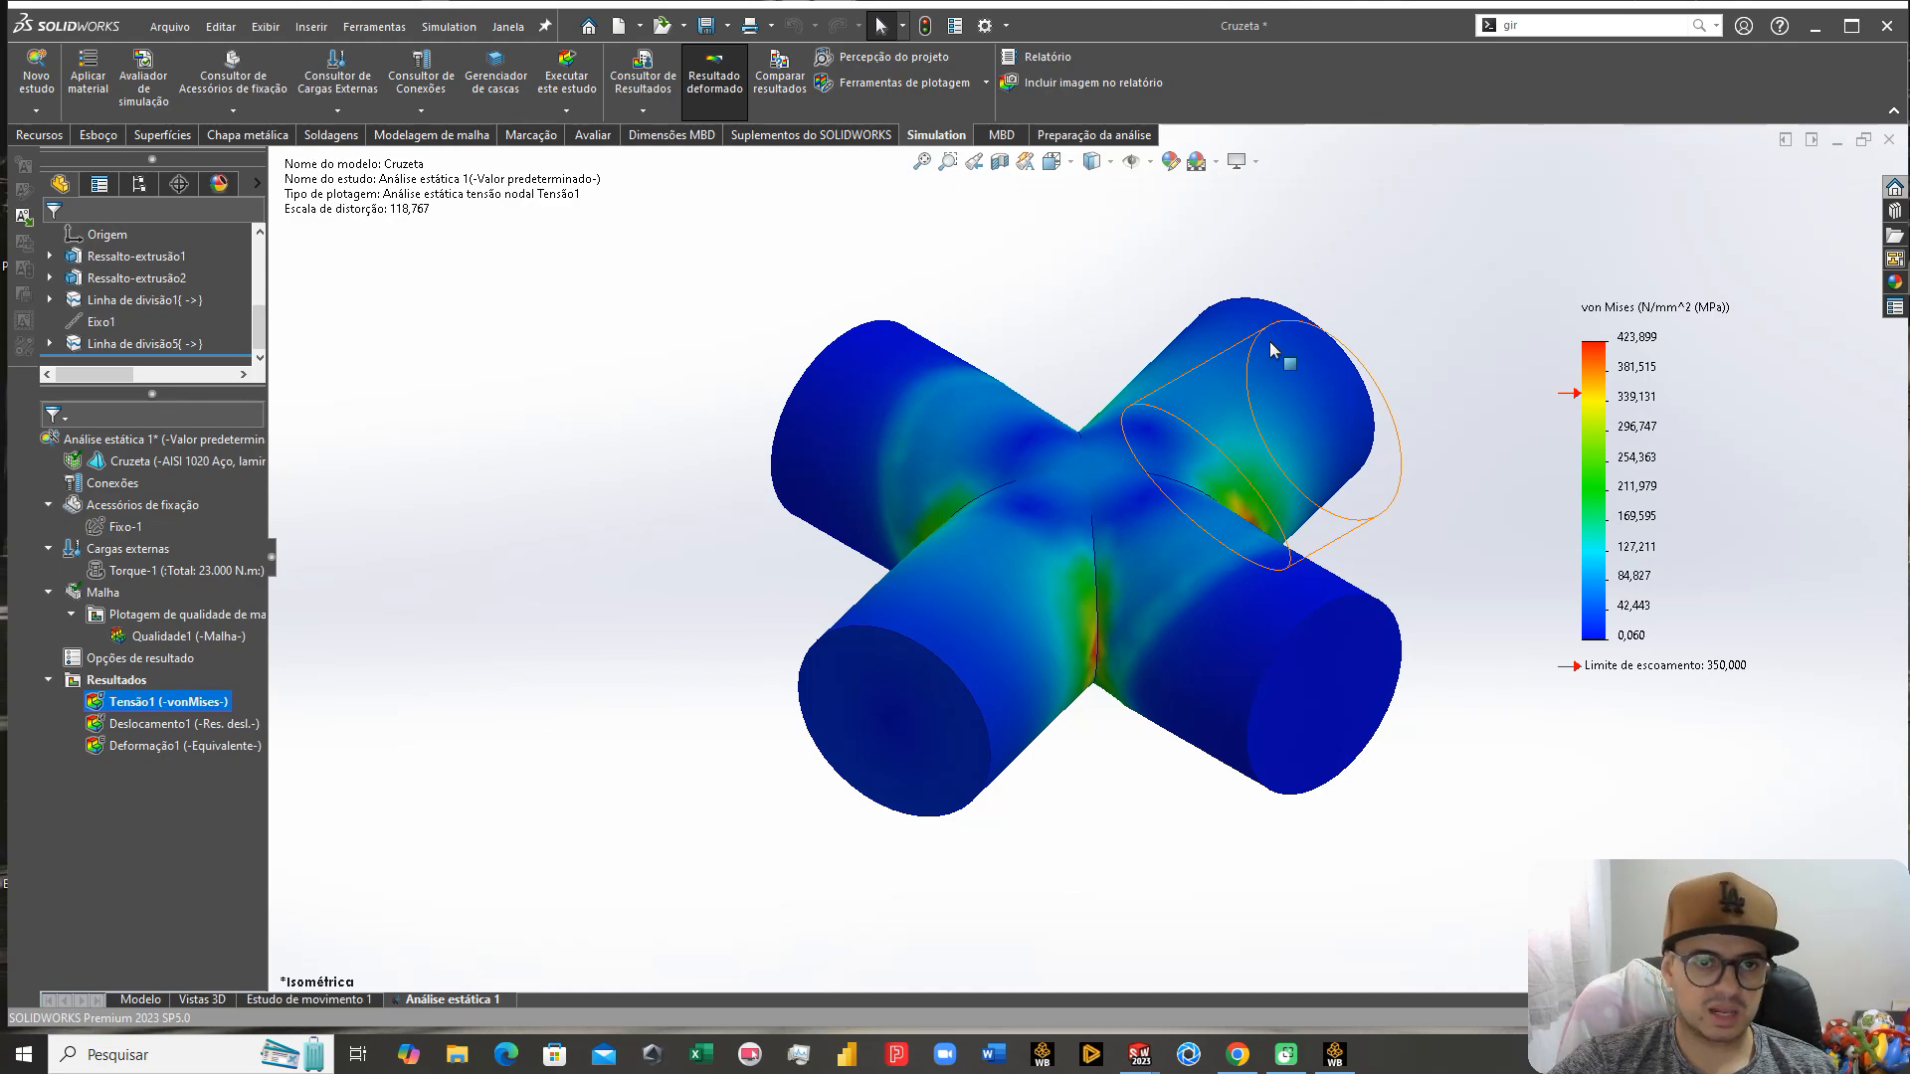
{"action": "middle_click_drag", "start_coordinate": [1273, 350], "coordinate": [1373, 497]}
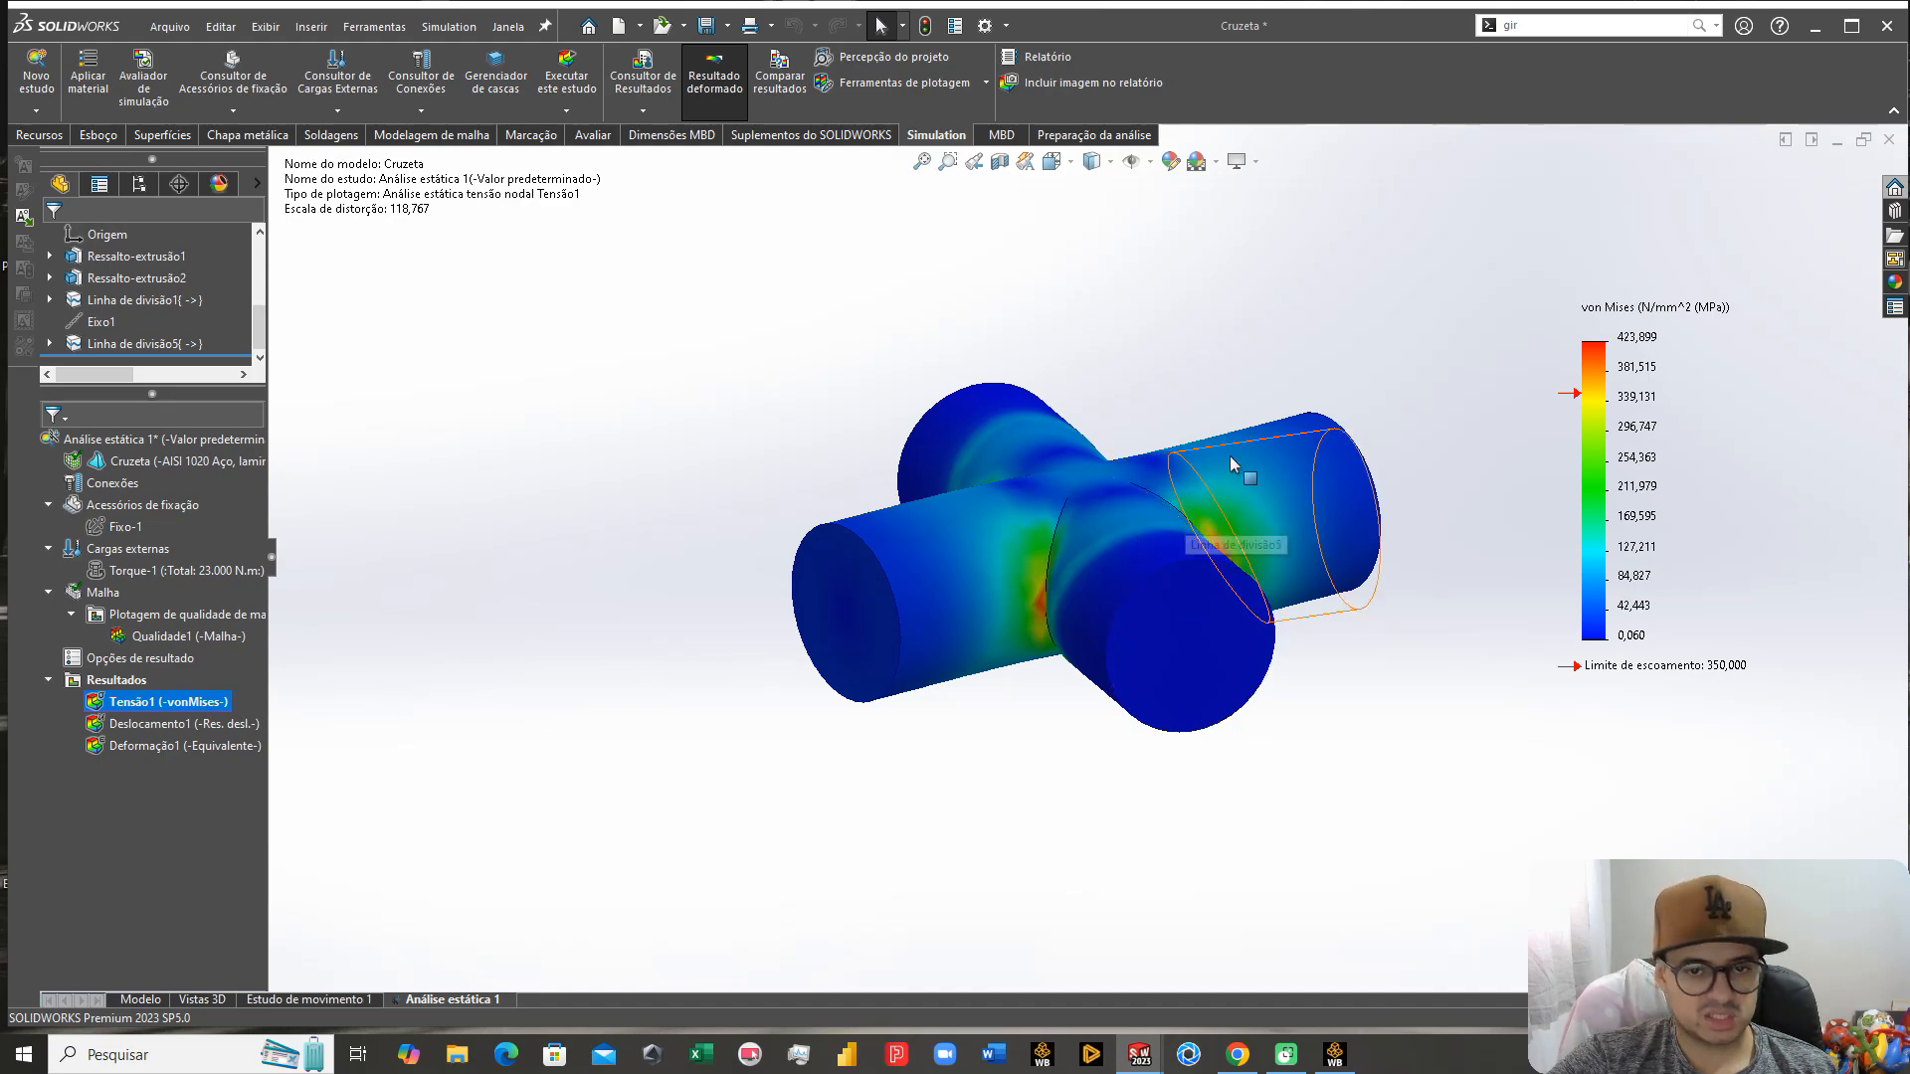
{"action": "middle_click_drag", "start_coordinate": [1291, 462], "coordinate": [1208, 595]}
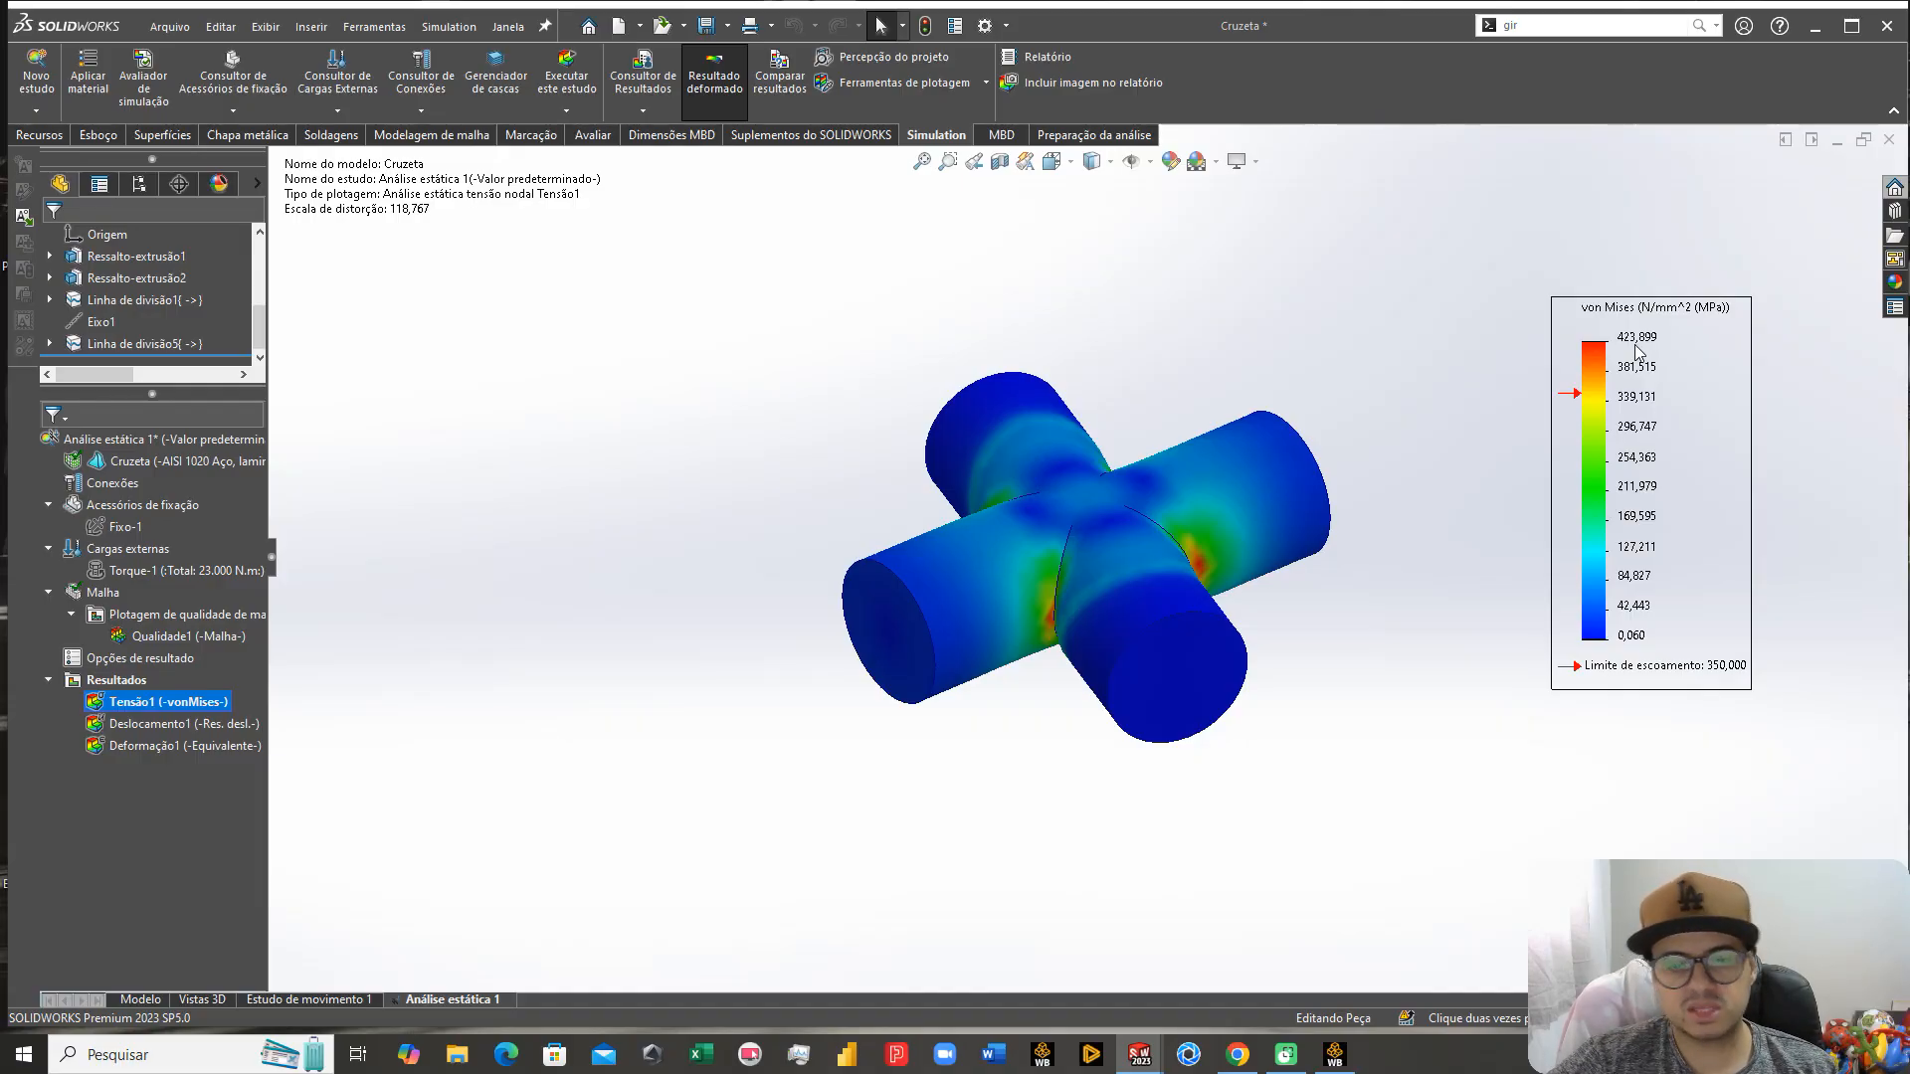
{"action": "double_click", "coordinate": [149, 724]}
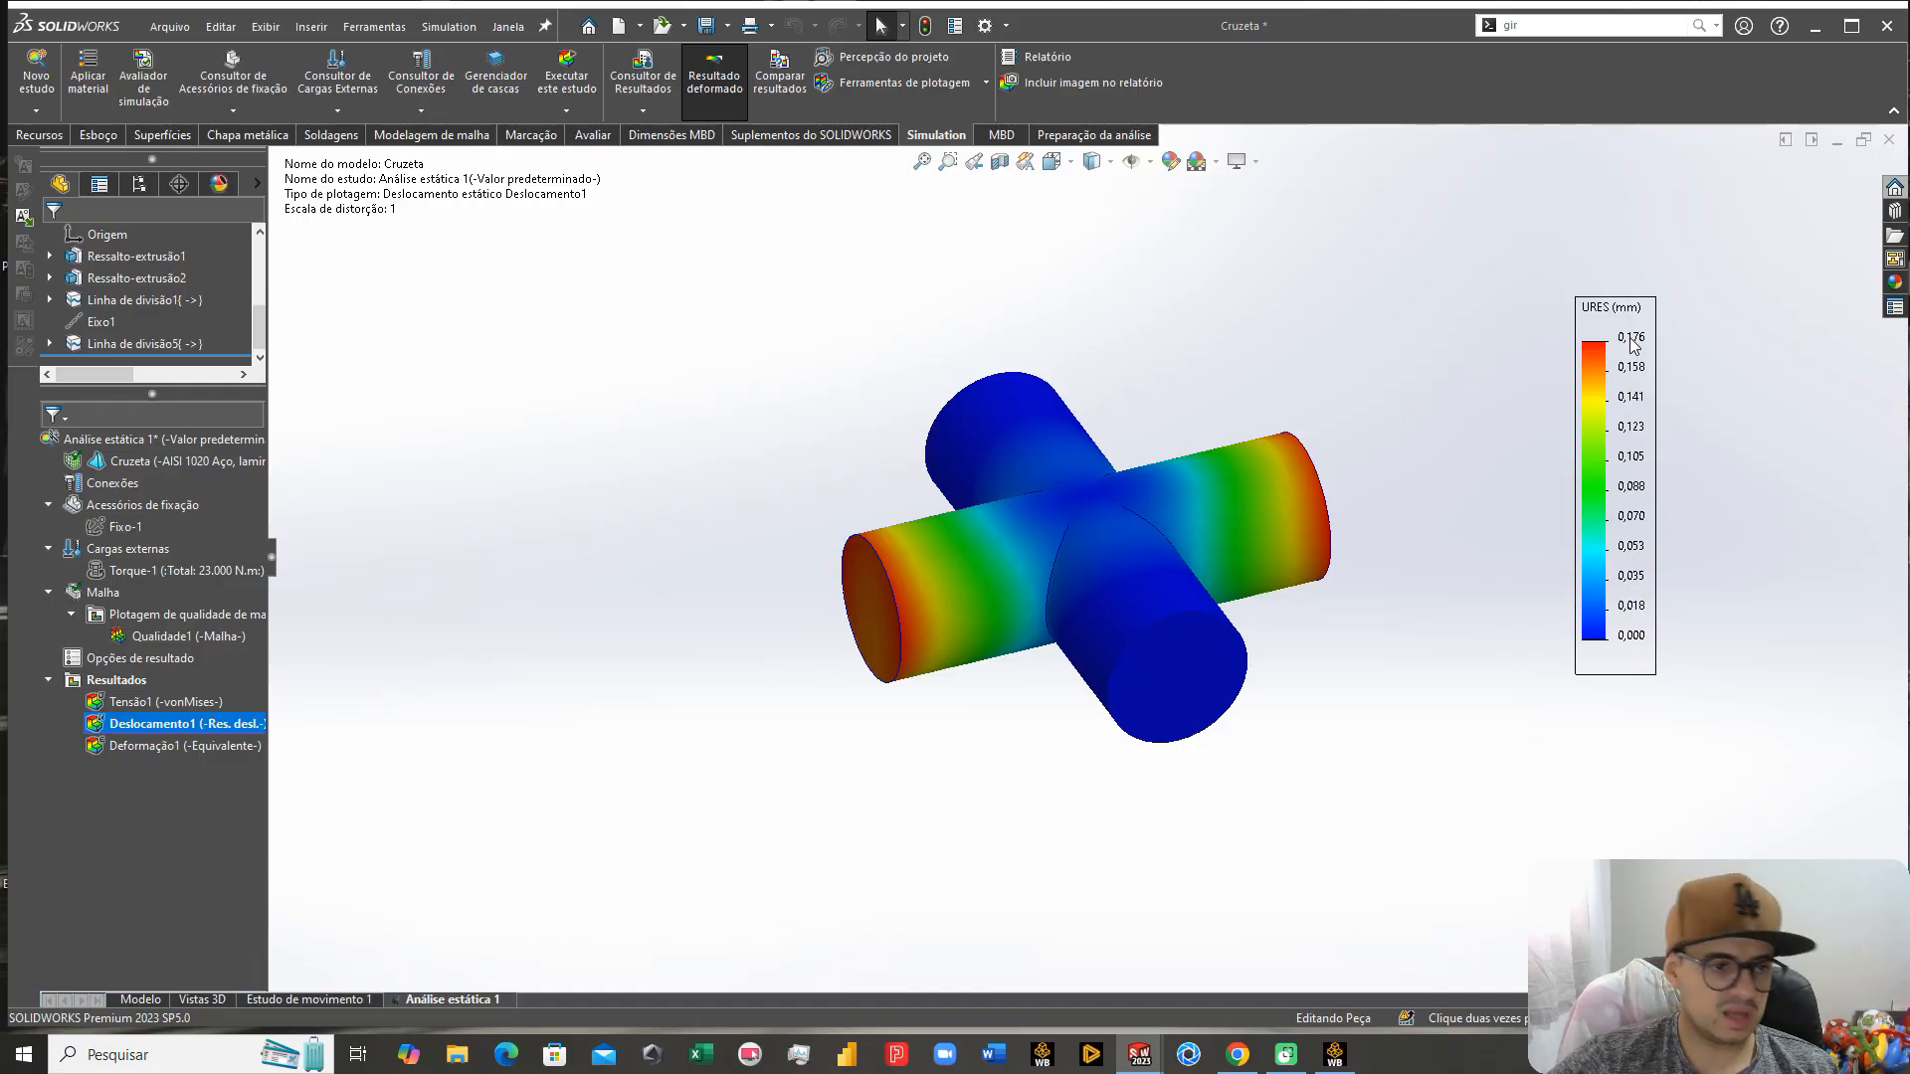
{"action": "double_click", "coordinate": [181, 701]}
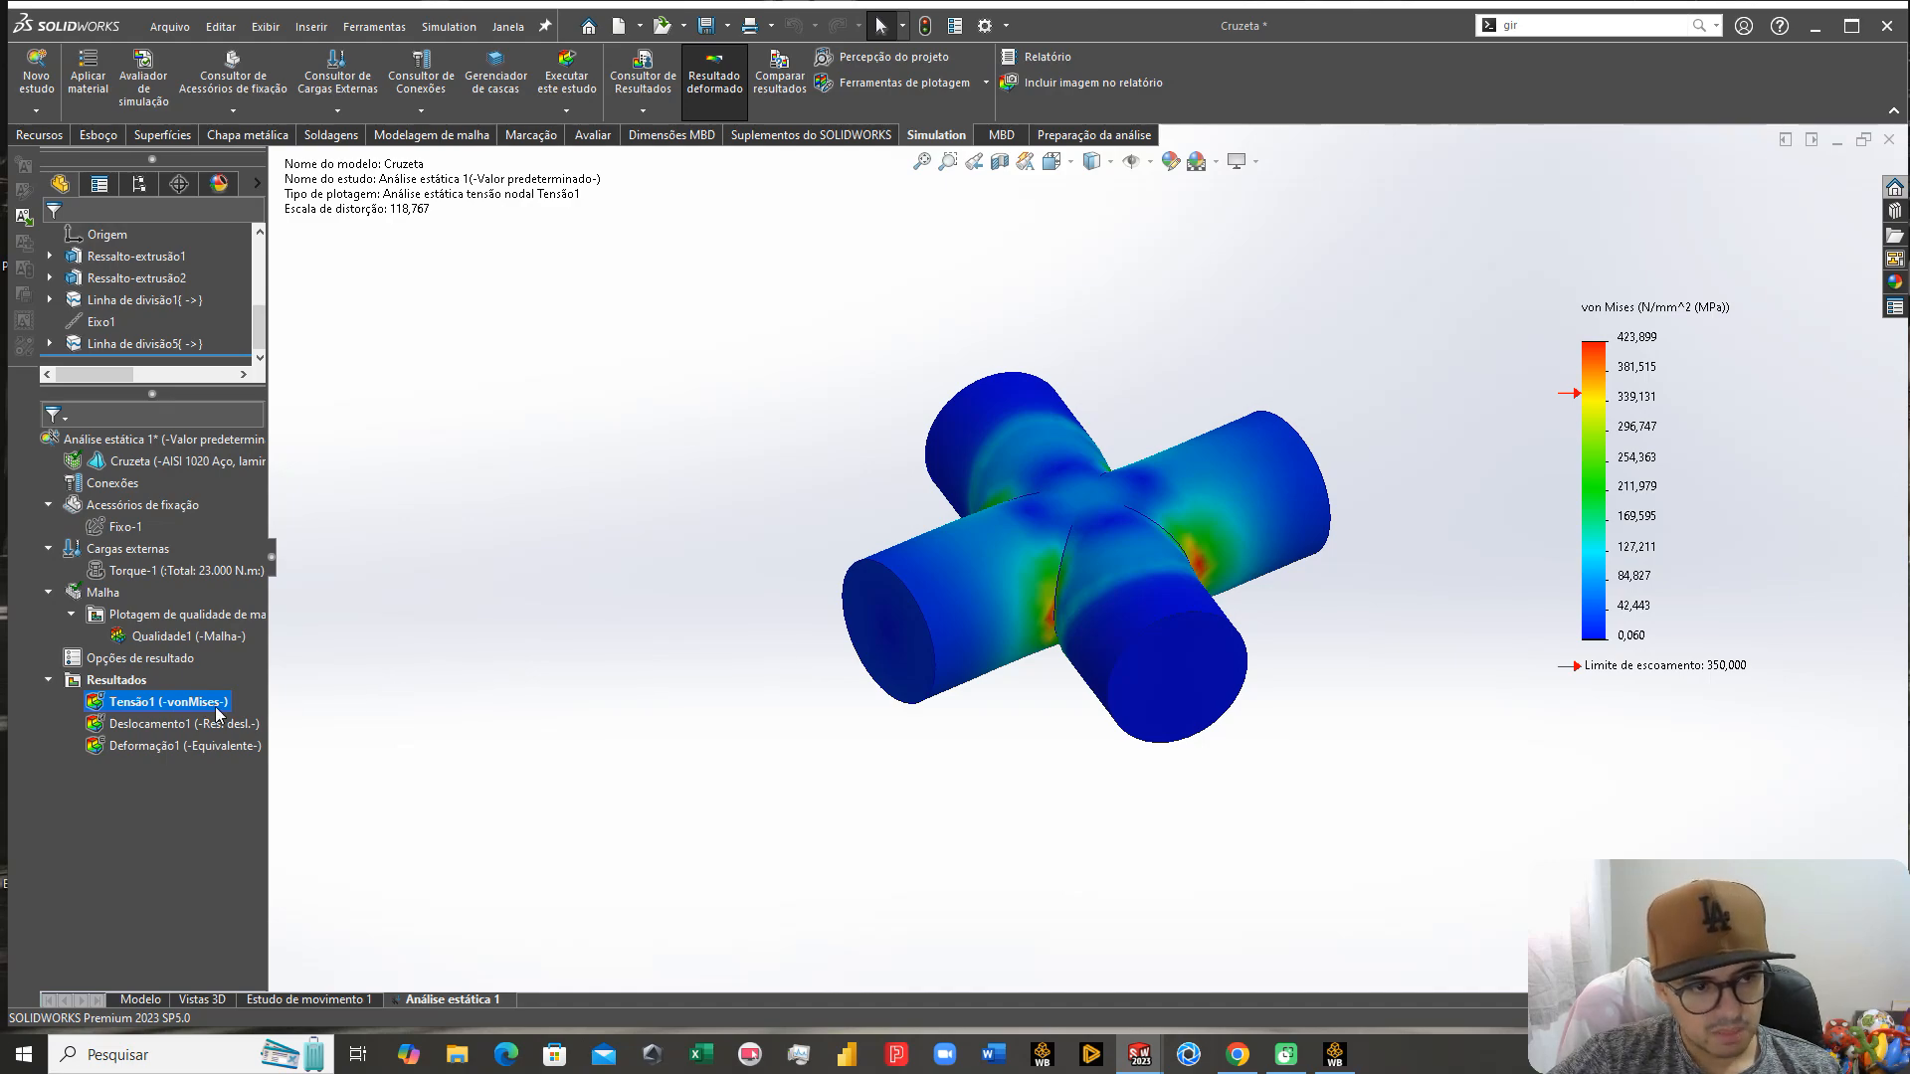
Step: Run the stress hot spot diagnostic on the results with a sensitivity factor of 25, then close it without keeping it
{"action": "left_click", "coordinate": [120, 682]}
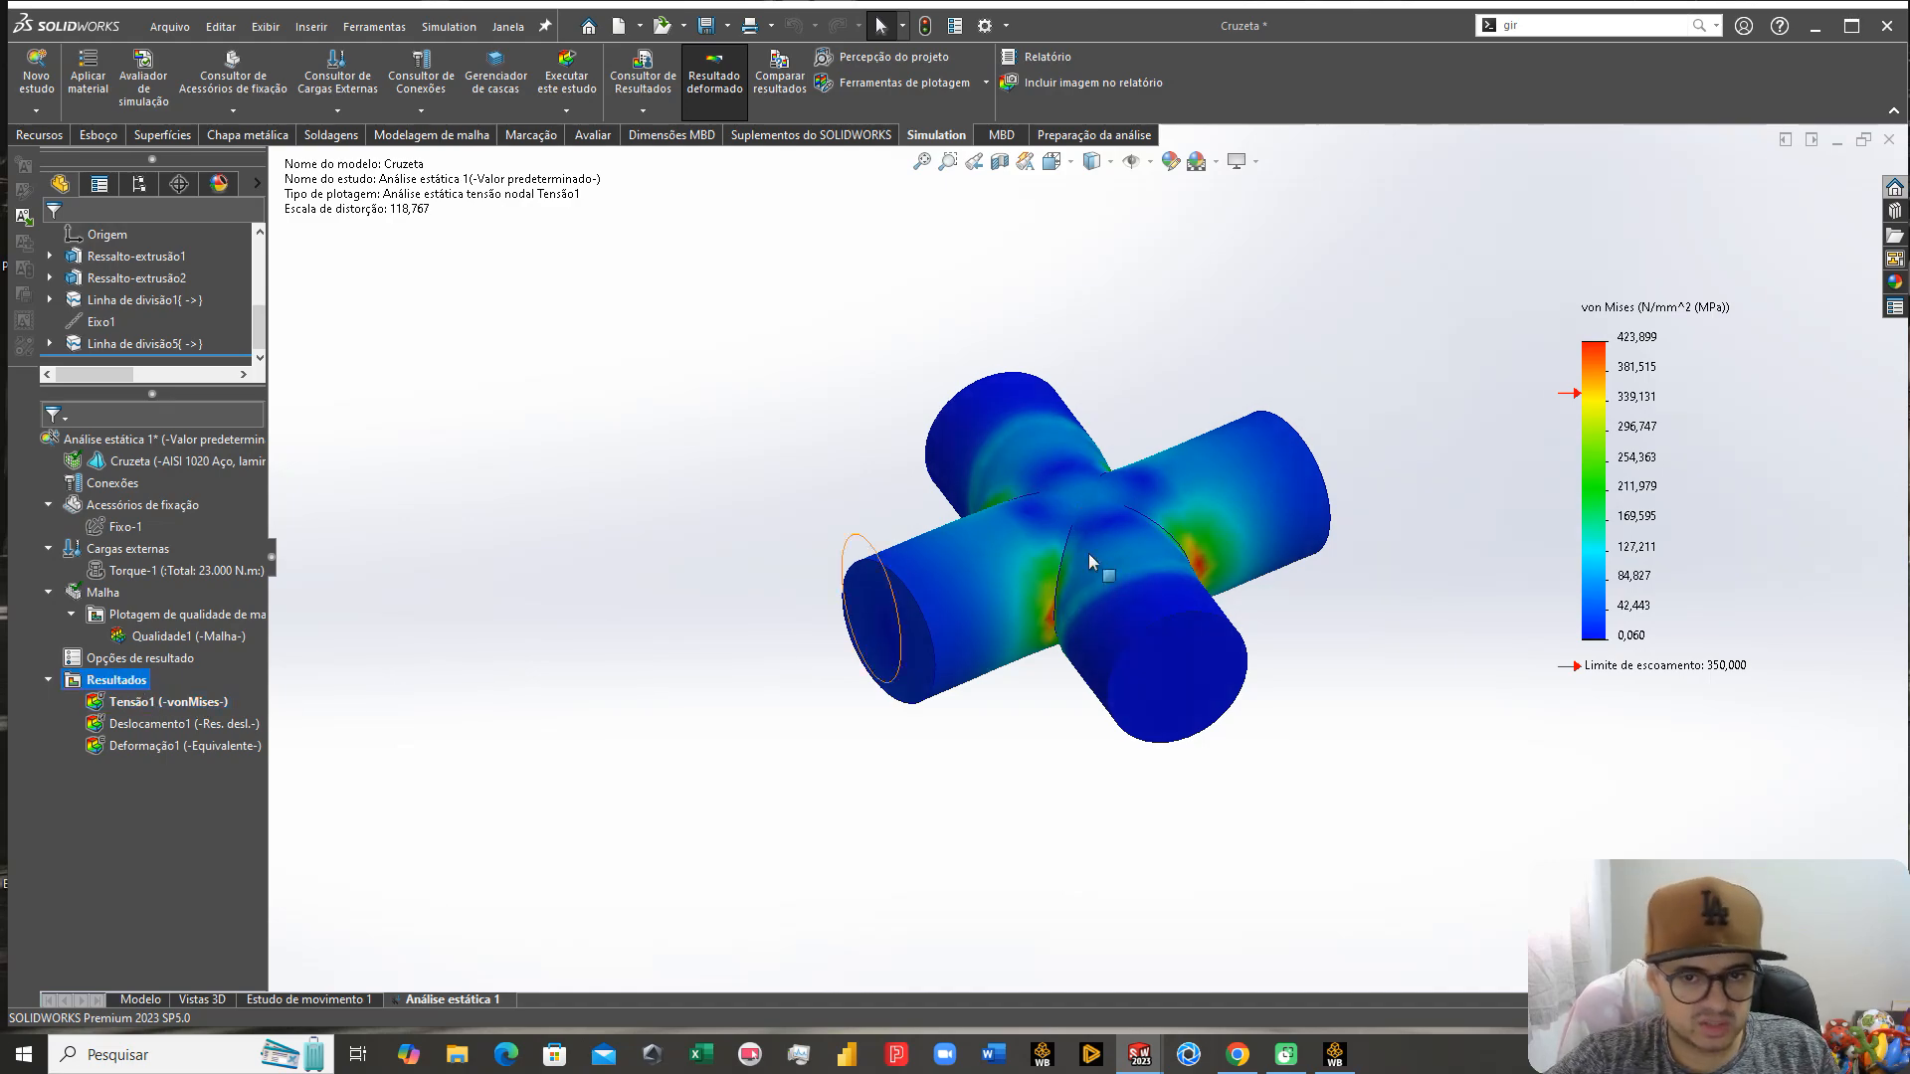
{"action": "scroll", "coordinate": [1025, 607], "scroll_direction": "up", "scroll_amount": 4}
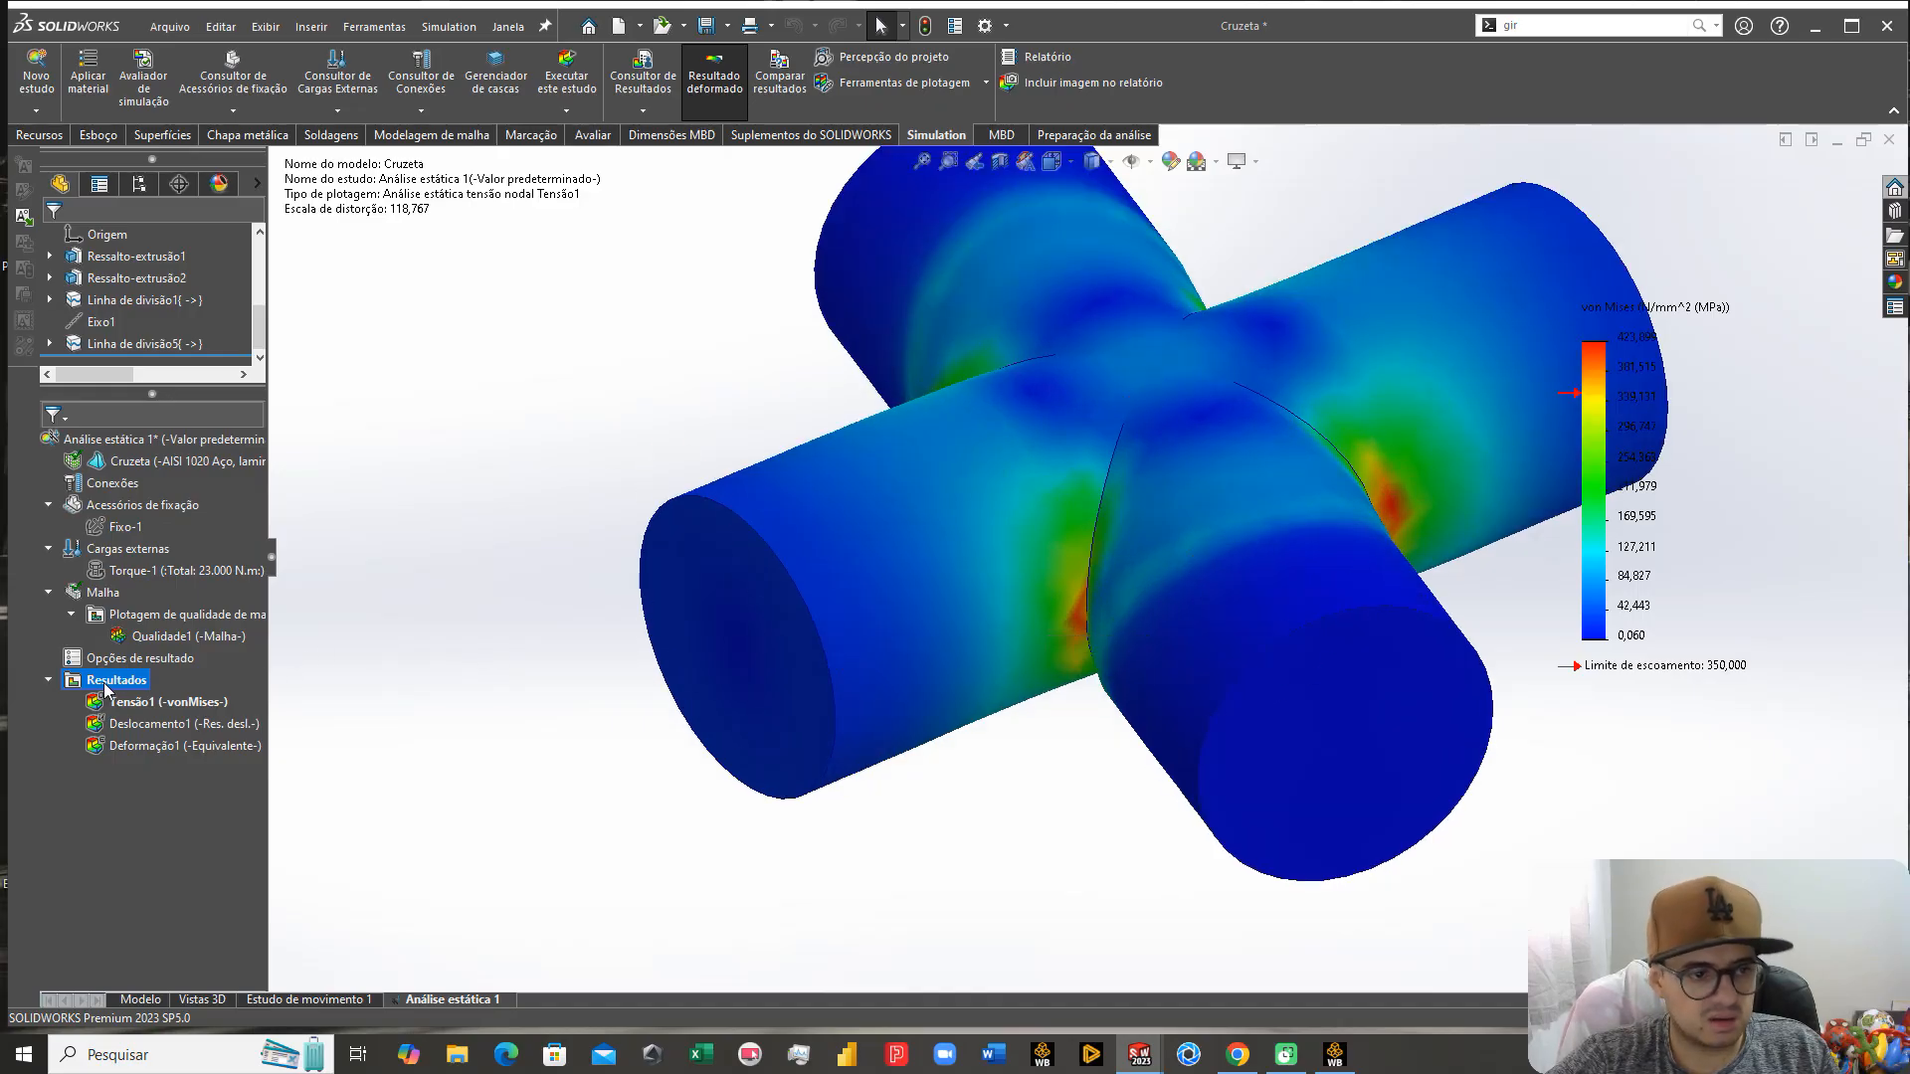
{"action": "right_click", "coordinate": [104, 683]}
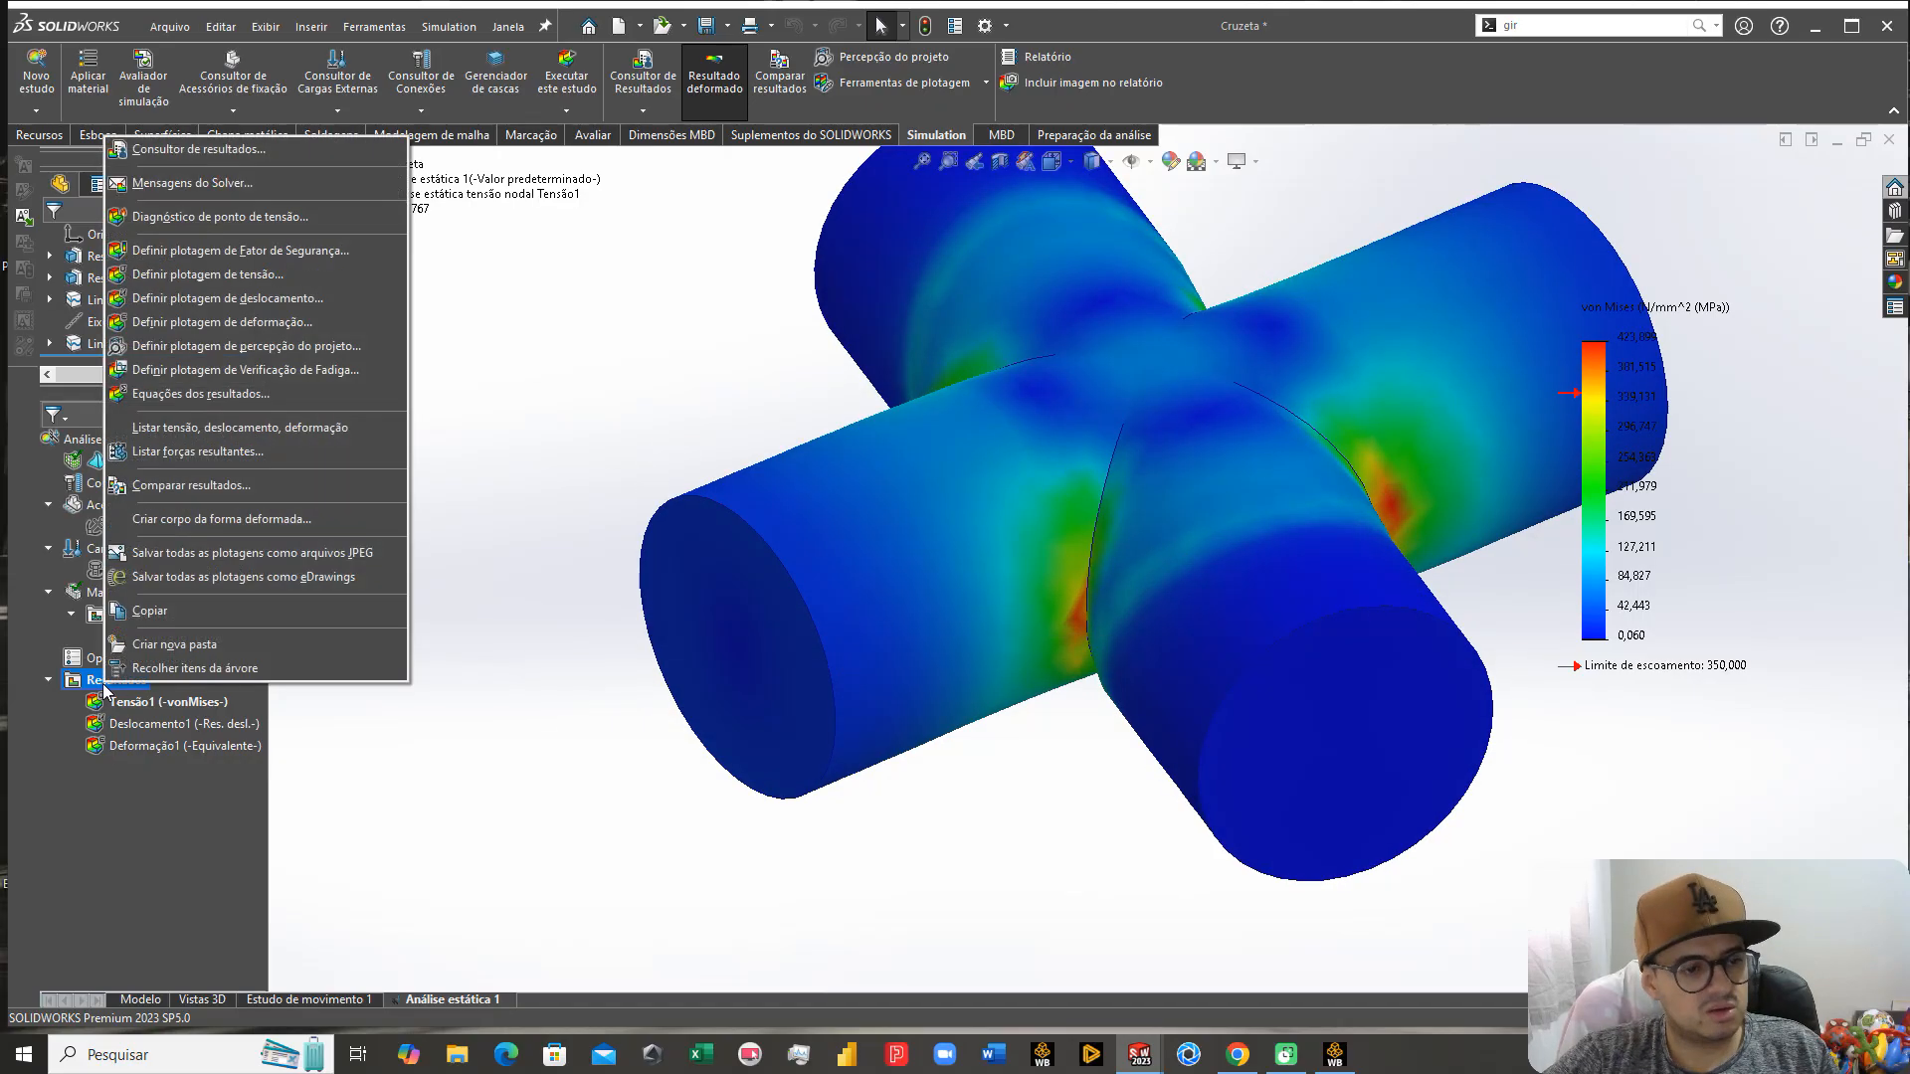
{"action": "left_click", "coordinate": [238, 216]}
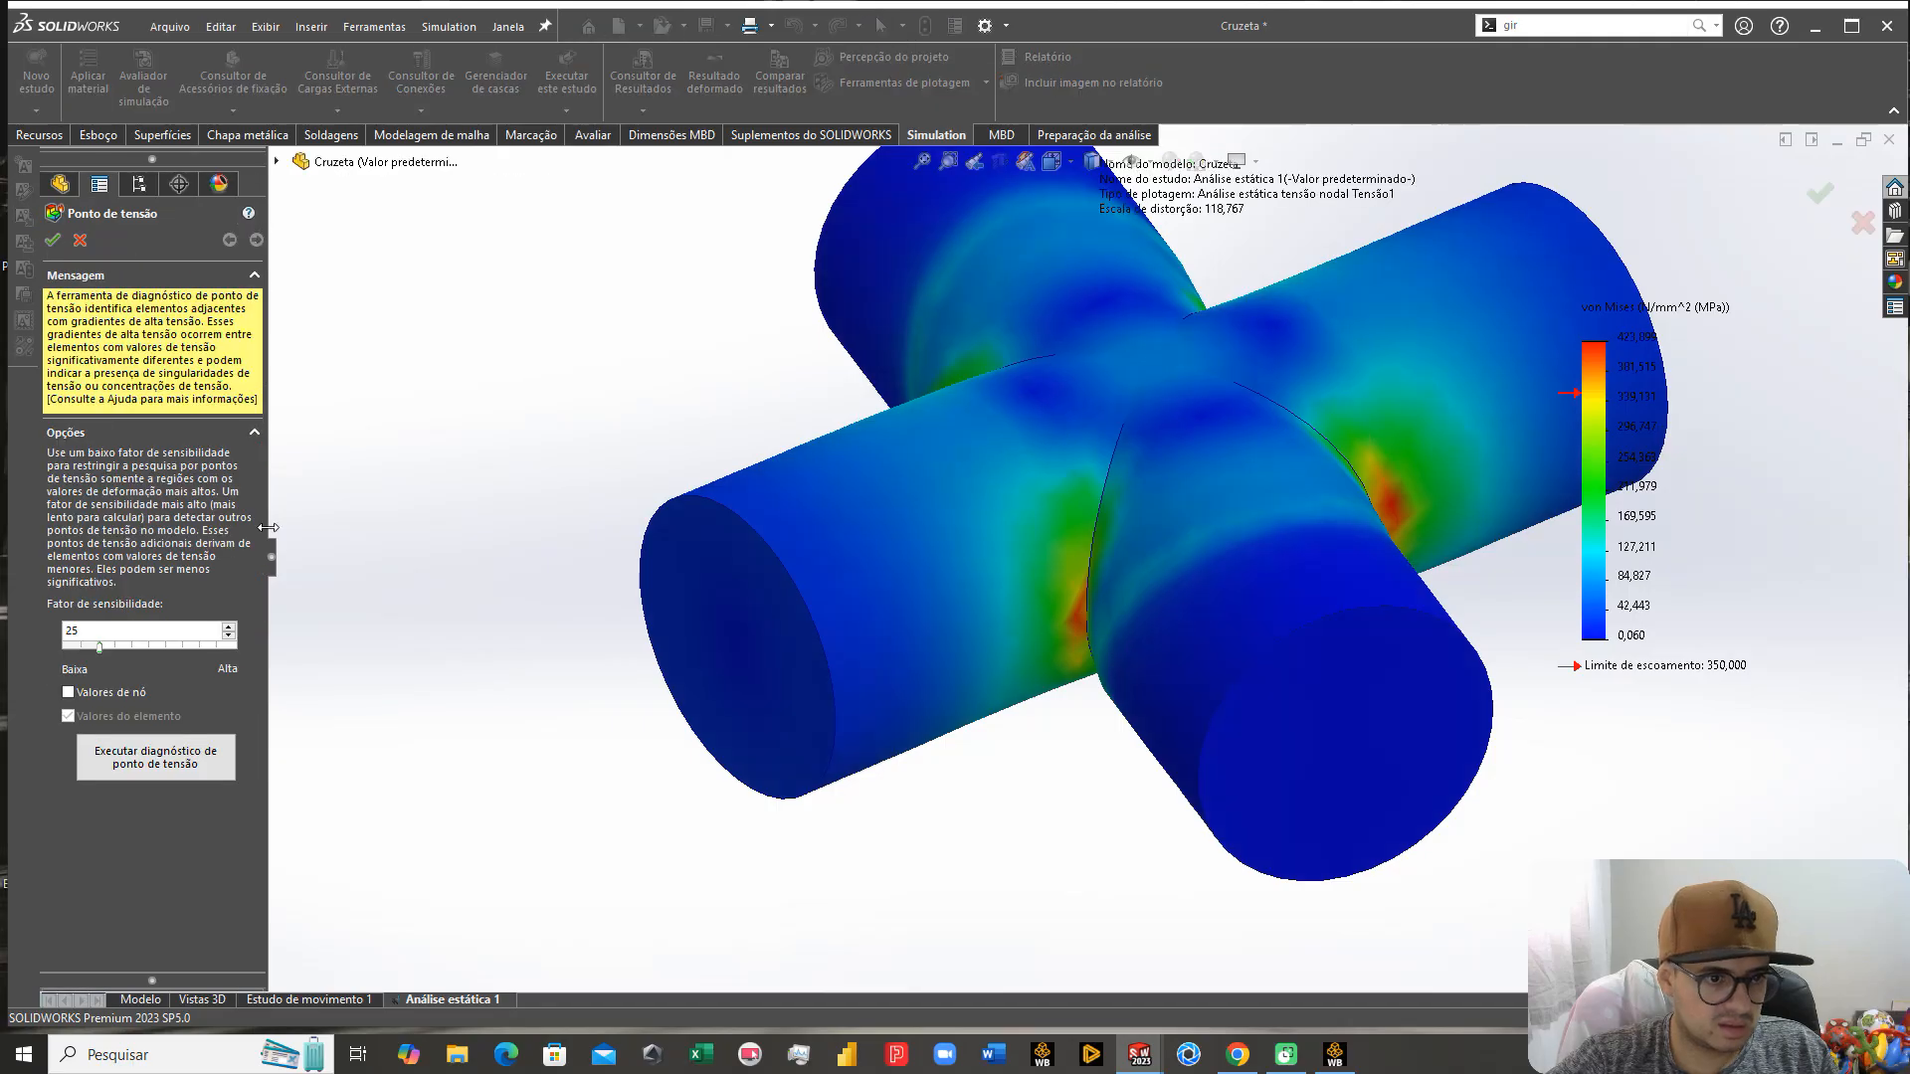
{"action": "left_click", "coordinate": [127, 764]}
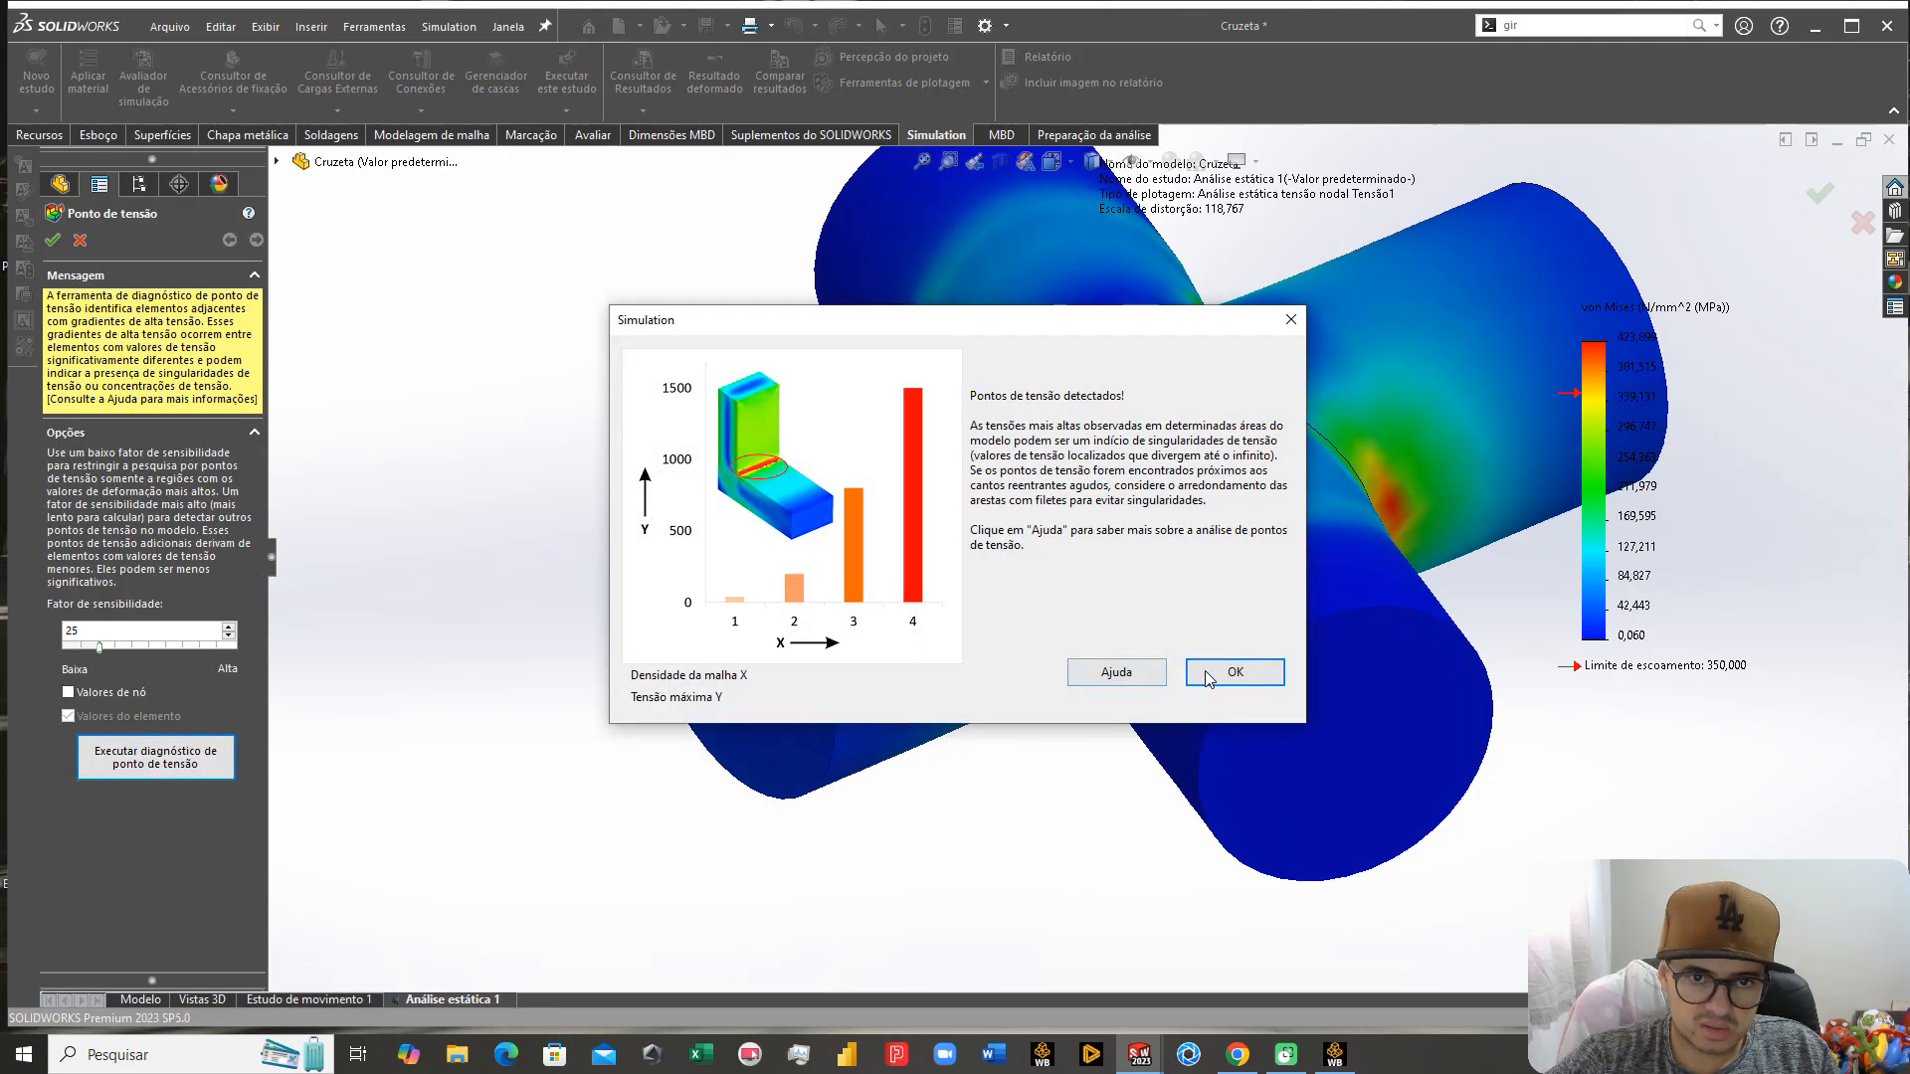
{"action": "left_click", "coordinate": [1220, 684]}
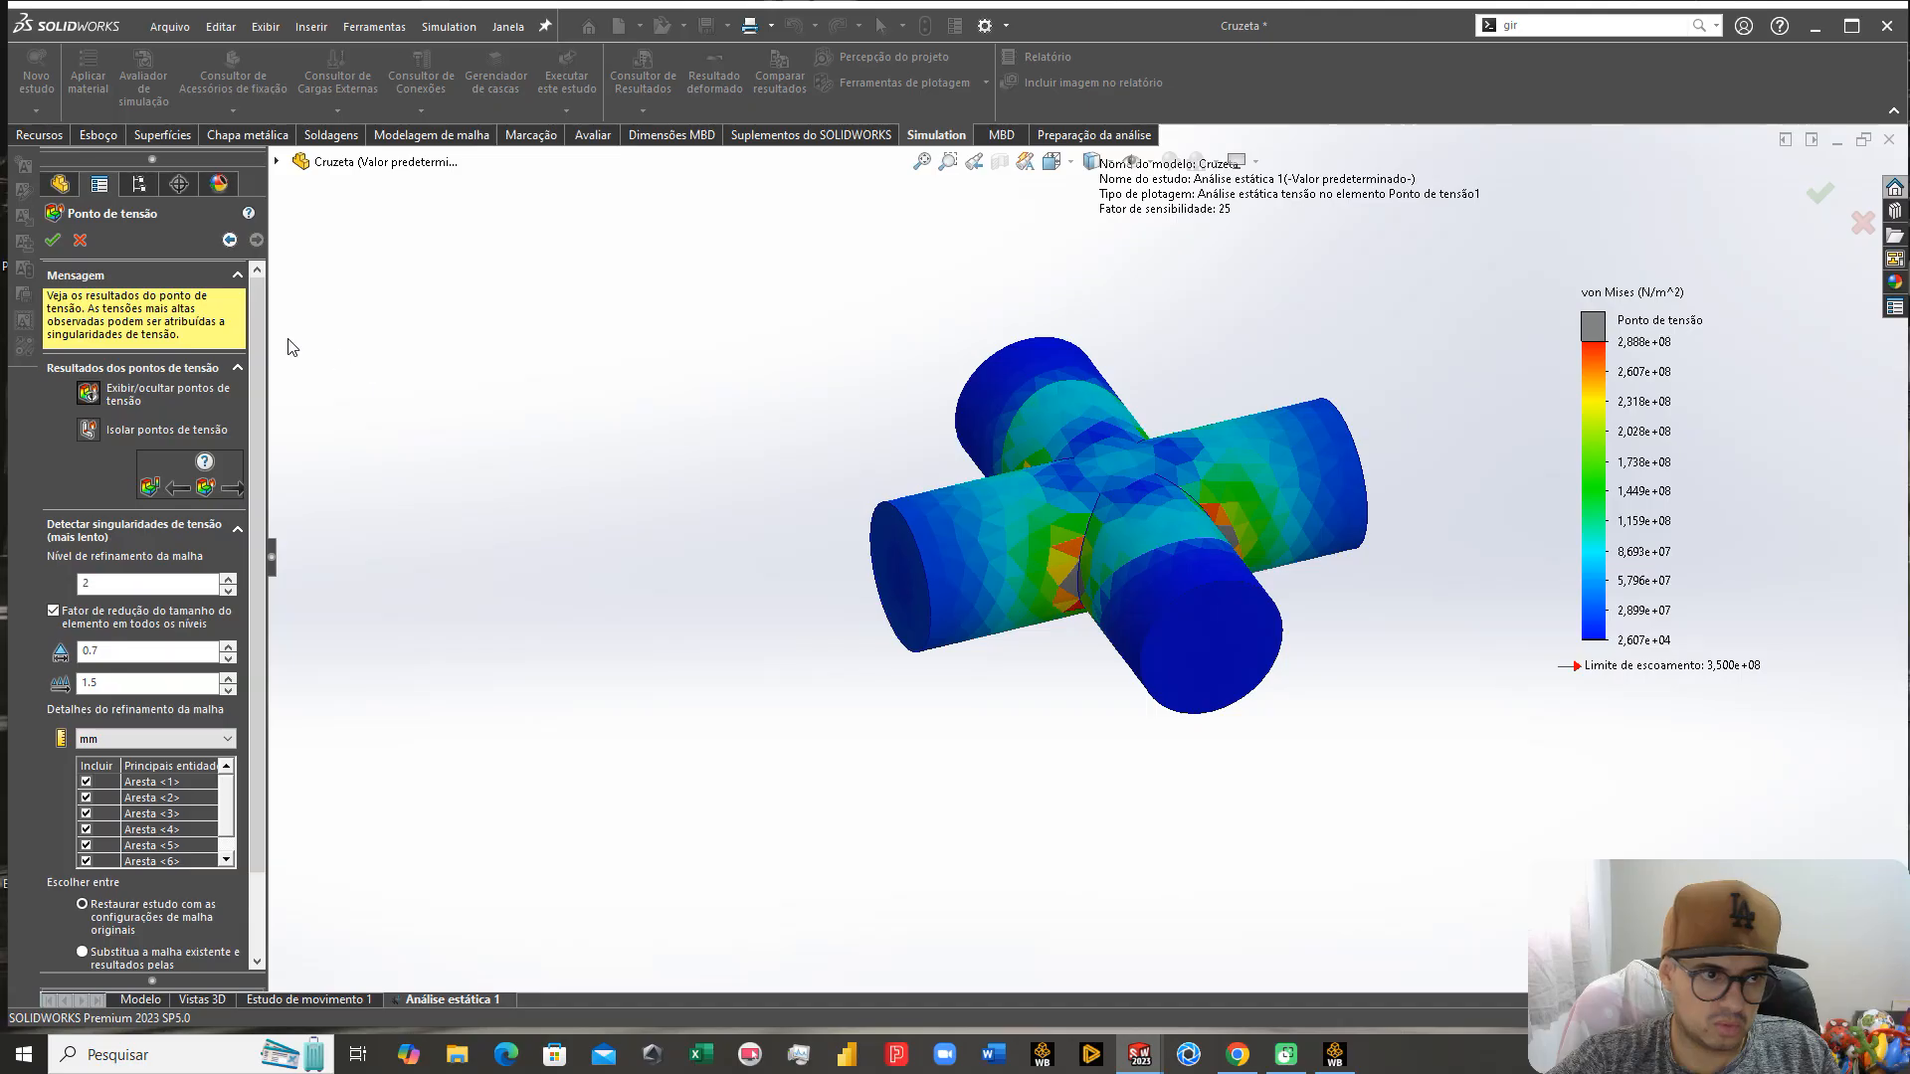
{"action": "left_click", "coordinate": [80, 241]}
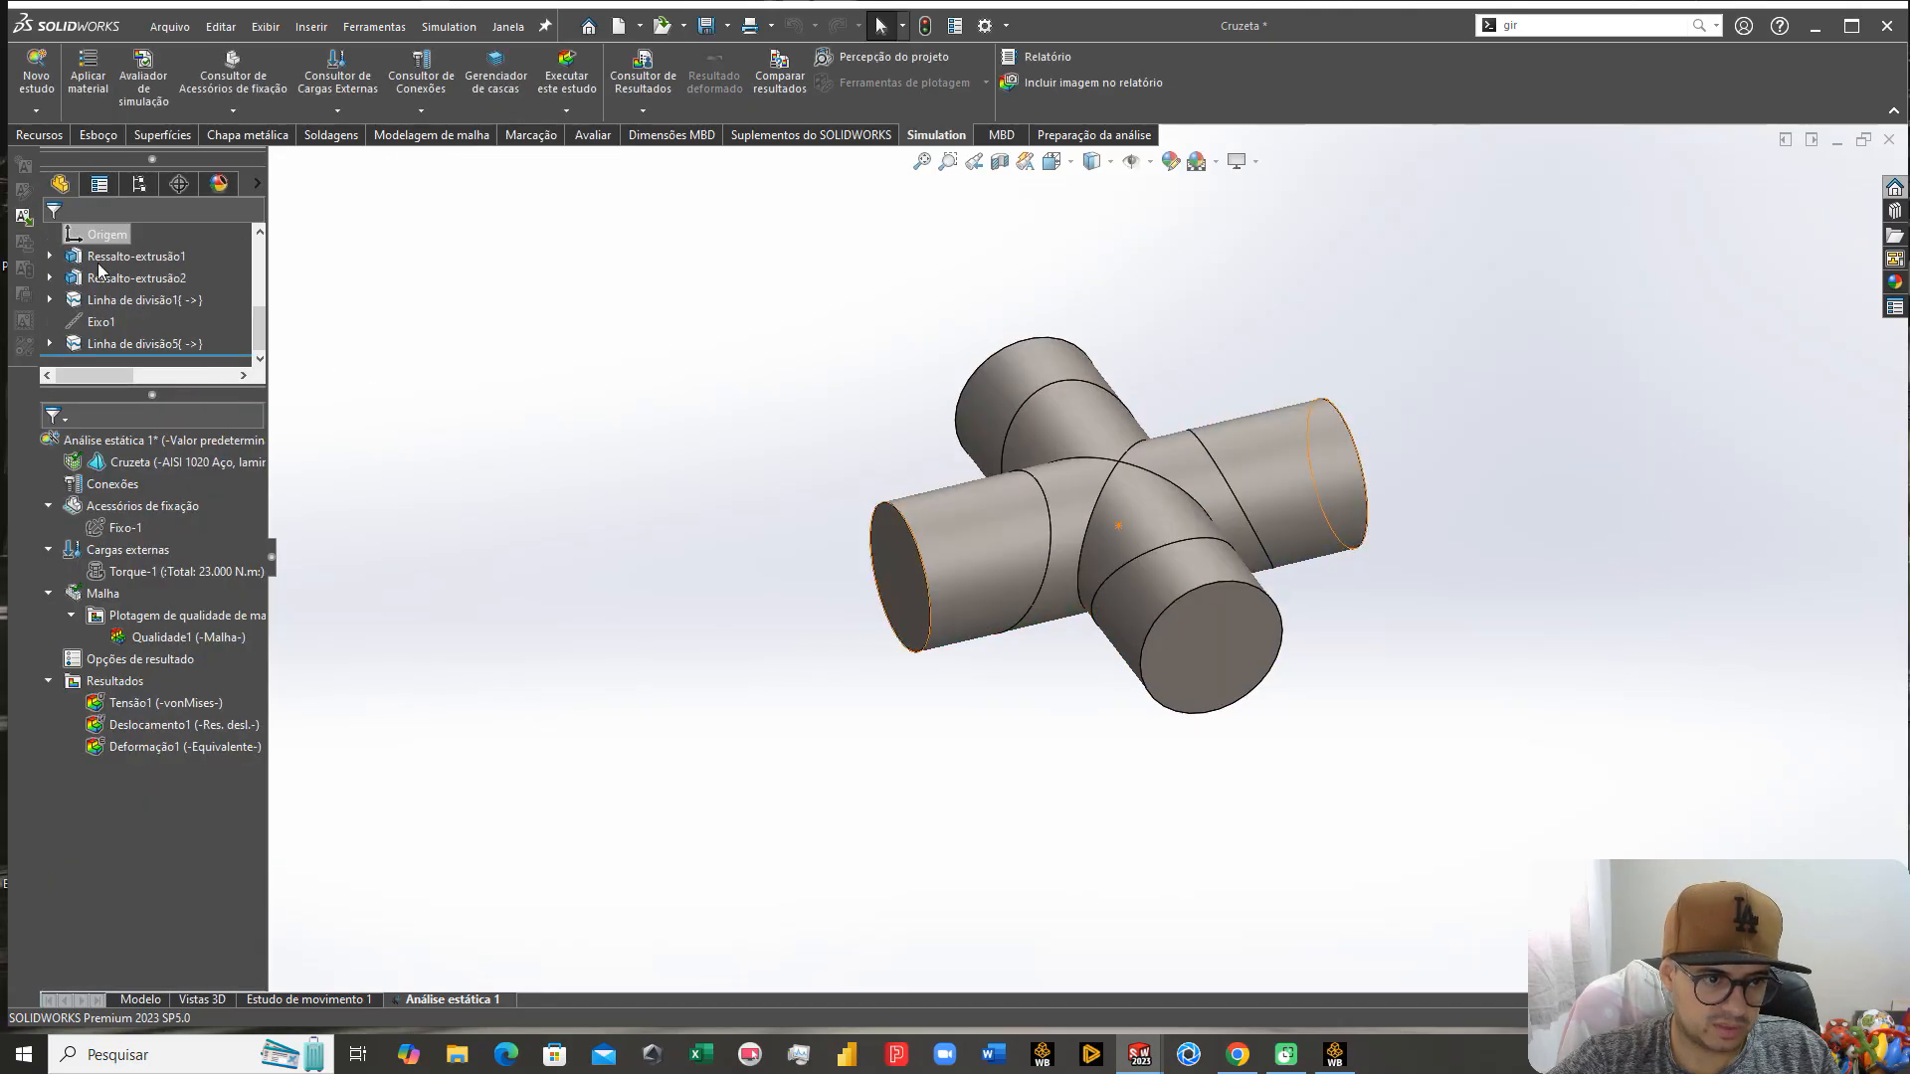
Step: Inspect the Tensão1 plot's highest-stress regions with an iso clipping at about 326 N/mm^2 (MPa), leaving the clipping unapplied
{"action": "double_click", "coordinate": [152, 703]}
{"action": "right_click", "coordinate": [152, 703]}
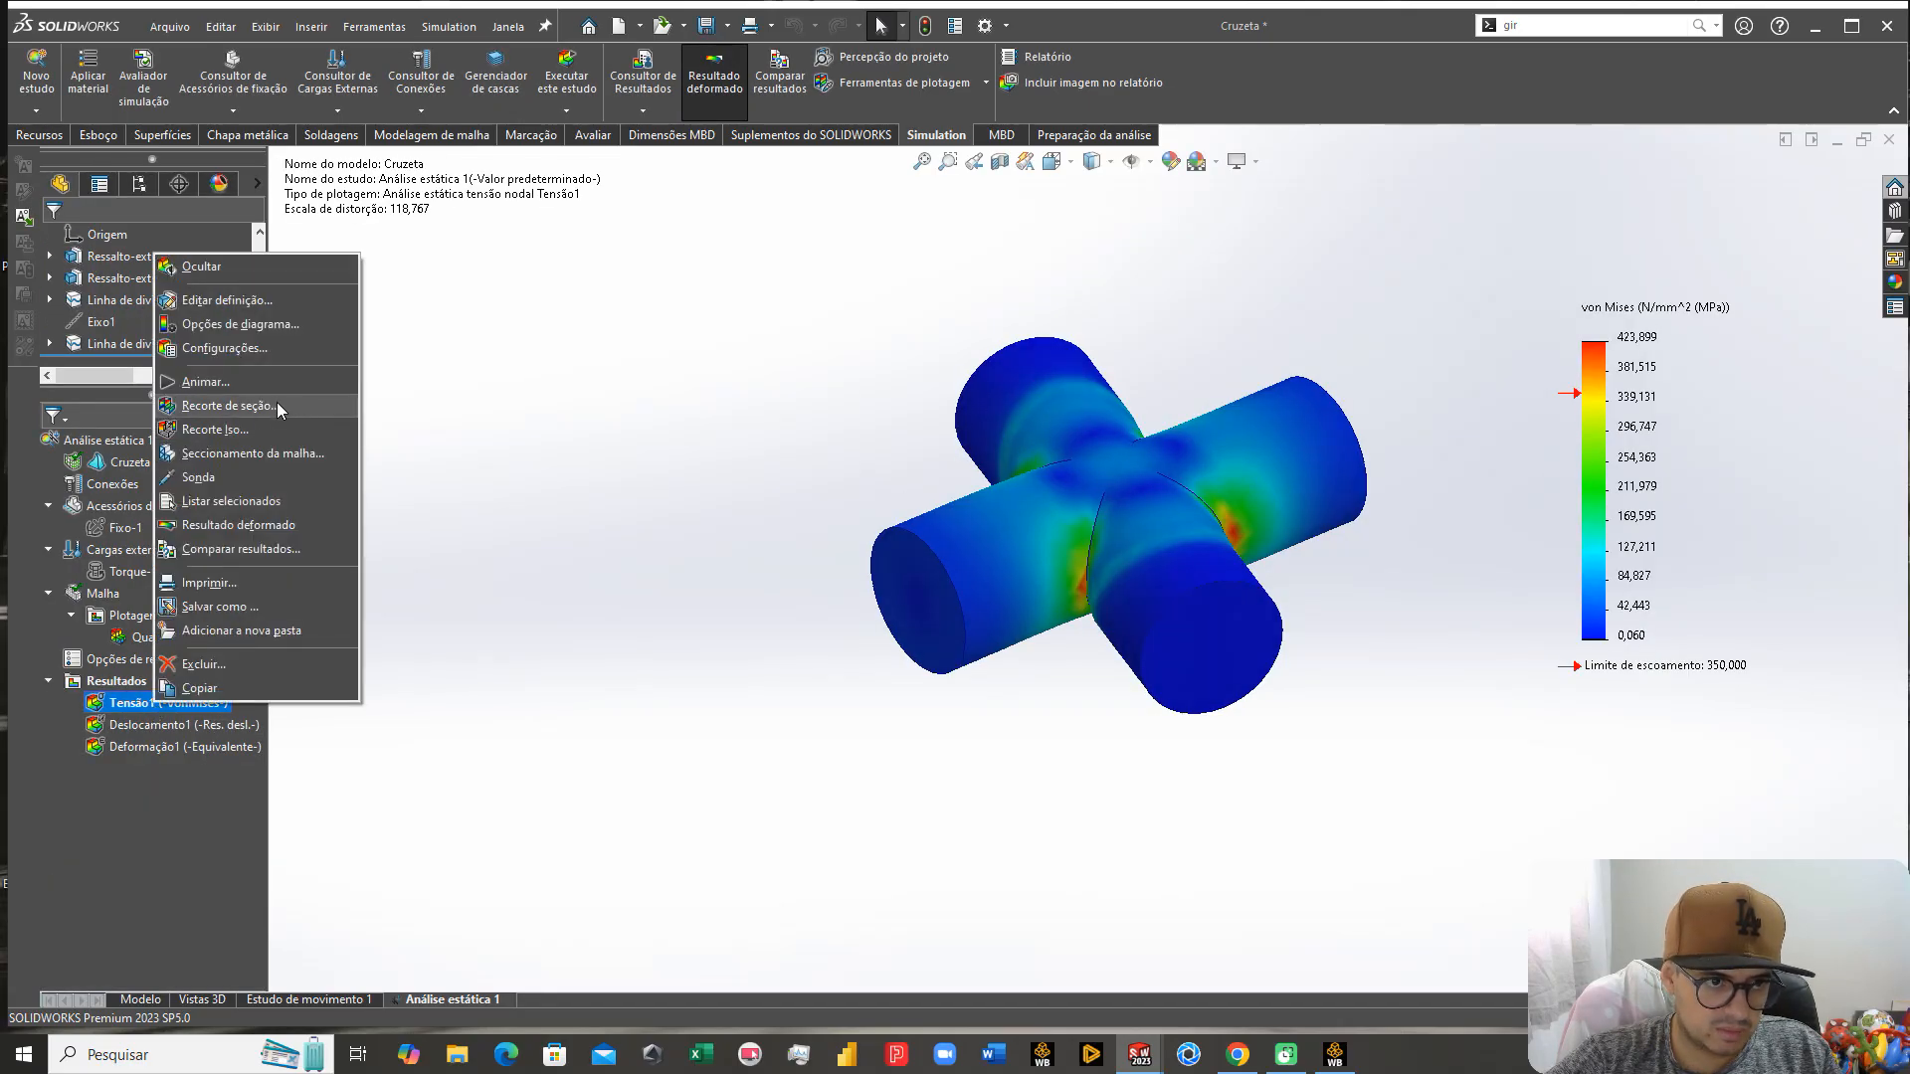
{"action": "left_click", "coordinate": [255, 430]}
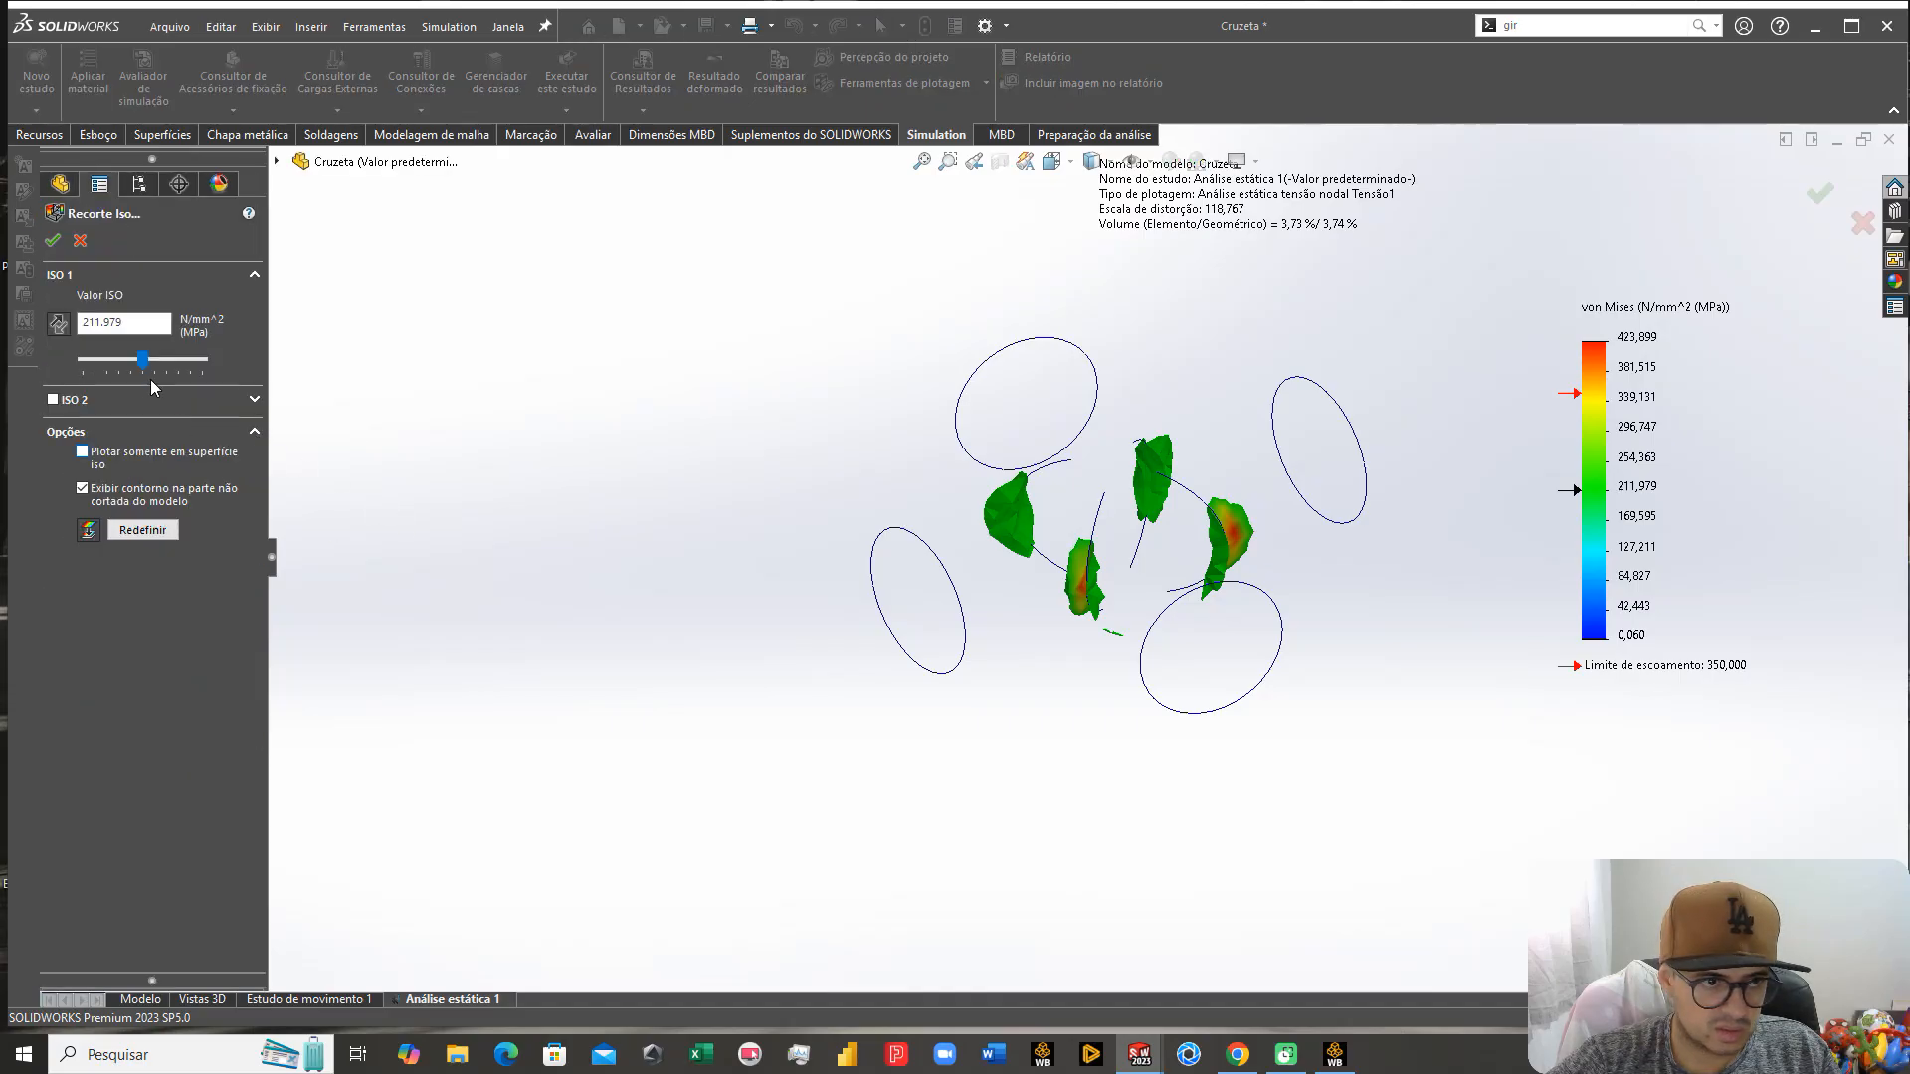
{"action": "left_click_drag", "start_coordinate": [143, 360], "coordinate": [175, 363]}
{"action": "scroll", "coordinate": [1012, 587], "scroll_direction": "down", "scroll_amount": 4}
{"action": "middle_click_drag", "start_coordinate": [1011, 587], "coordinate": [1028, 776]}
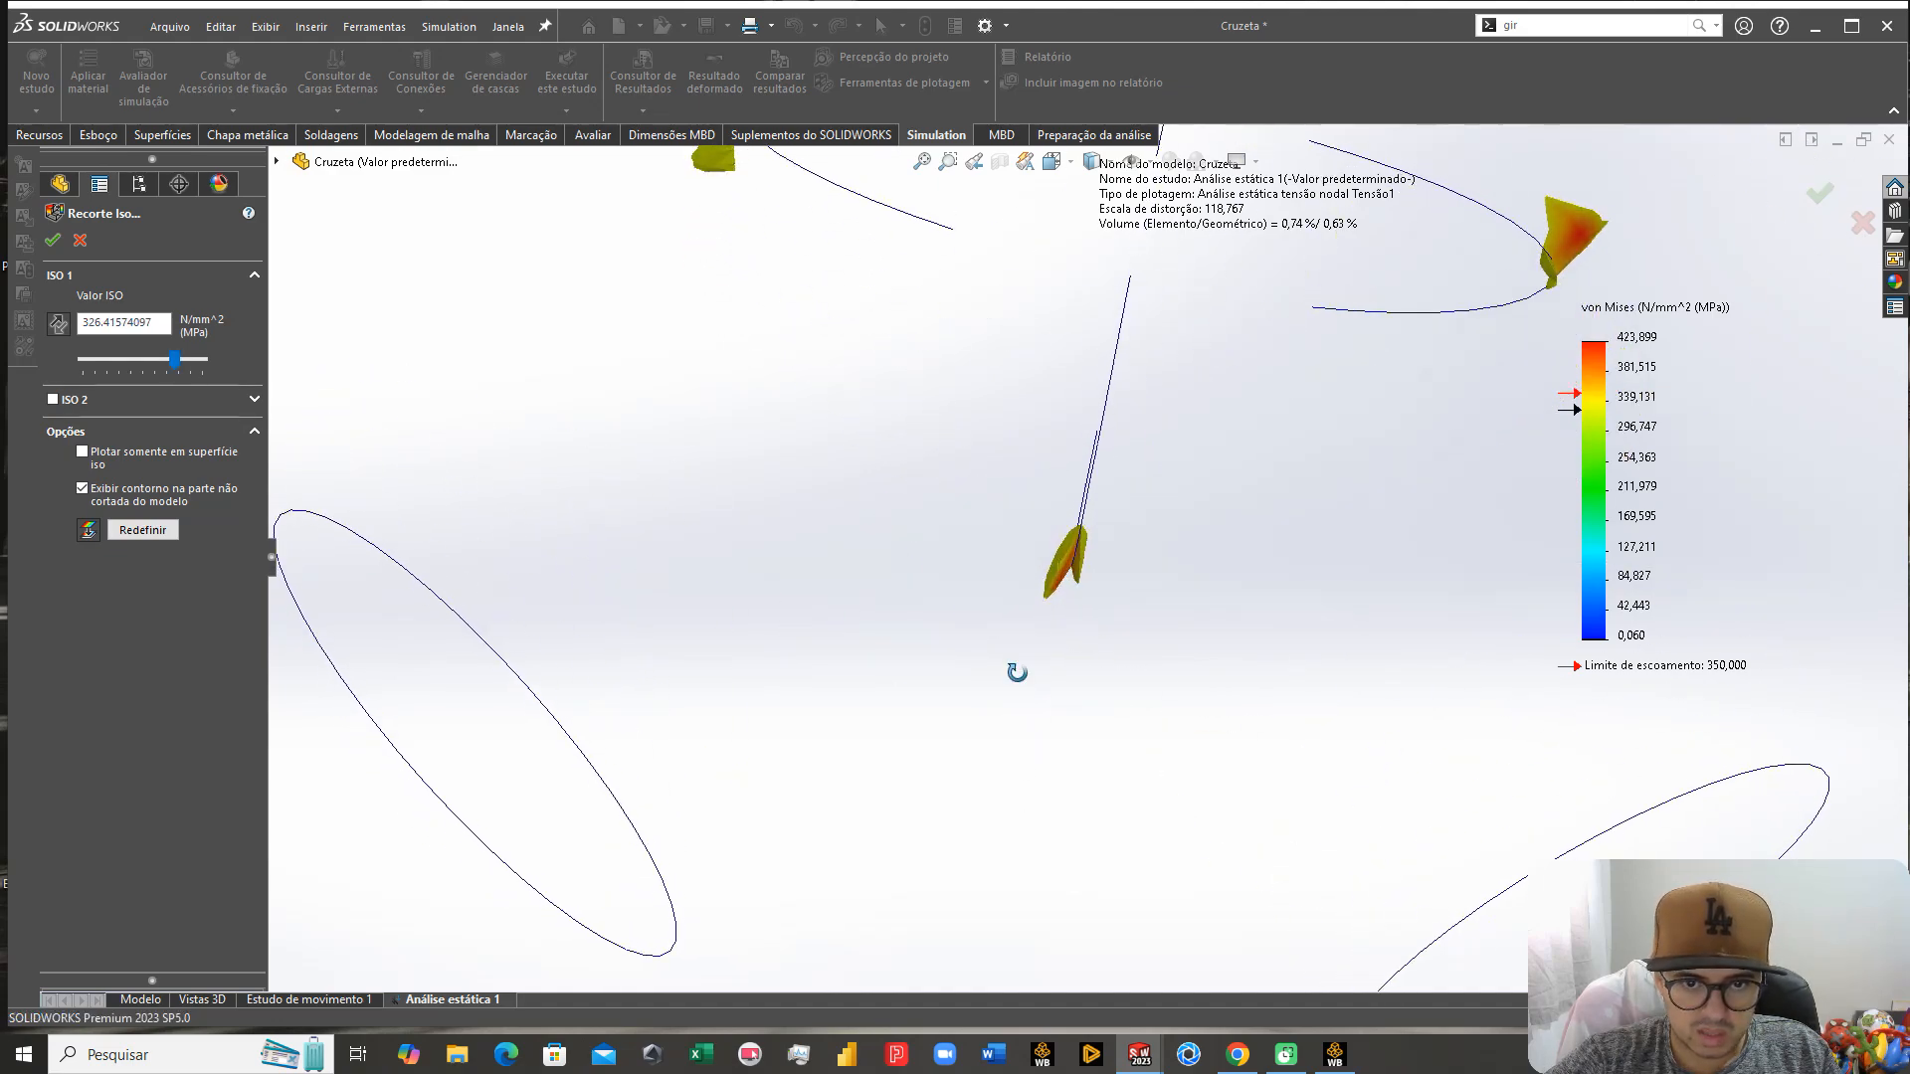
{"action": "scroll", "coordinate": [1075, 599], "scroll_direction": "up", "scroll_amount": 5}
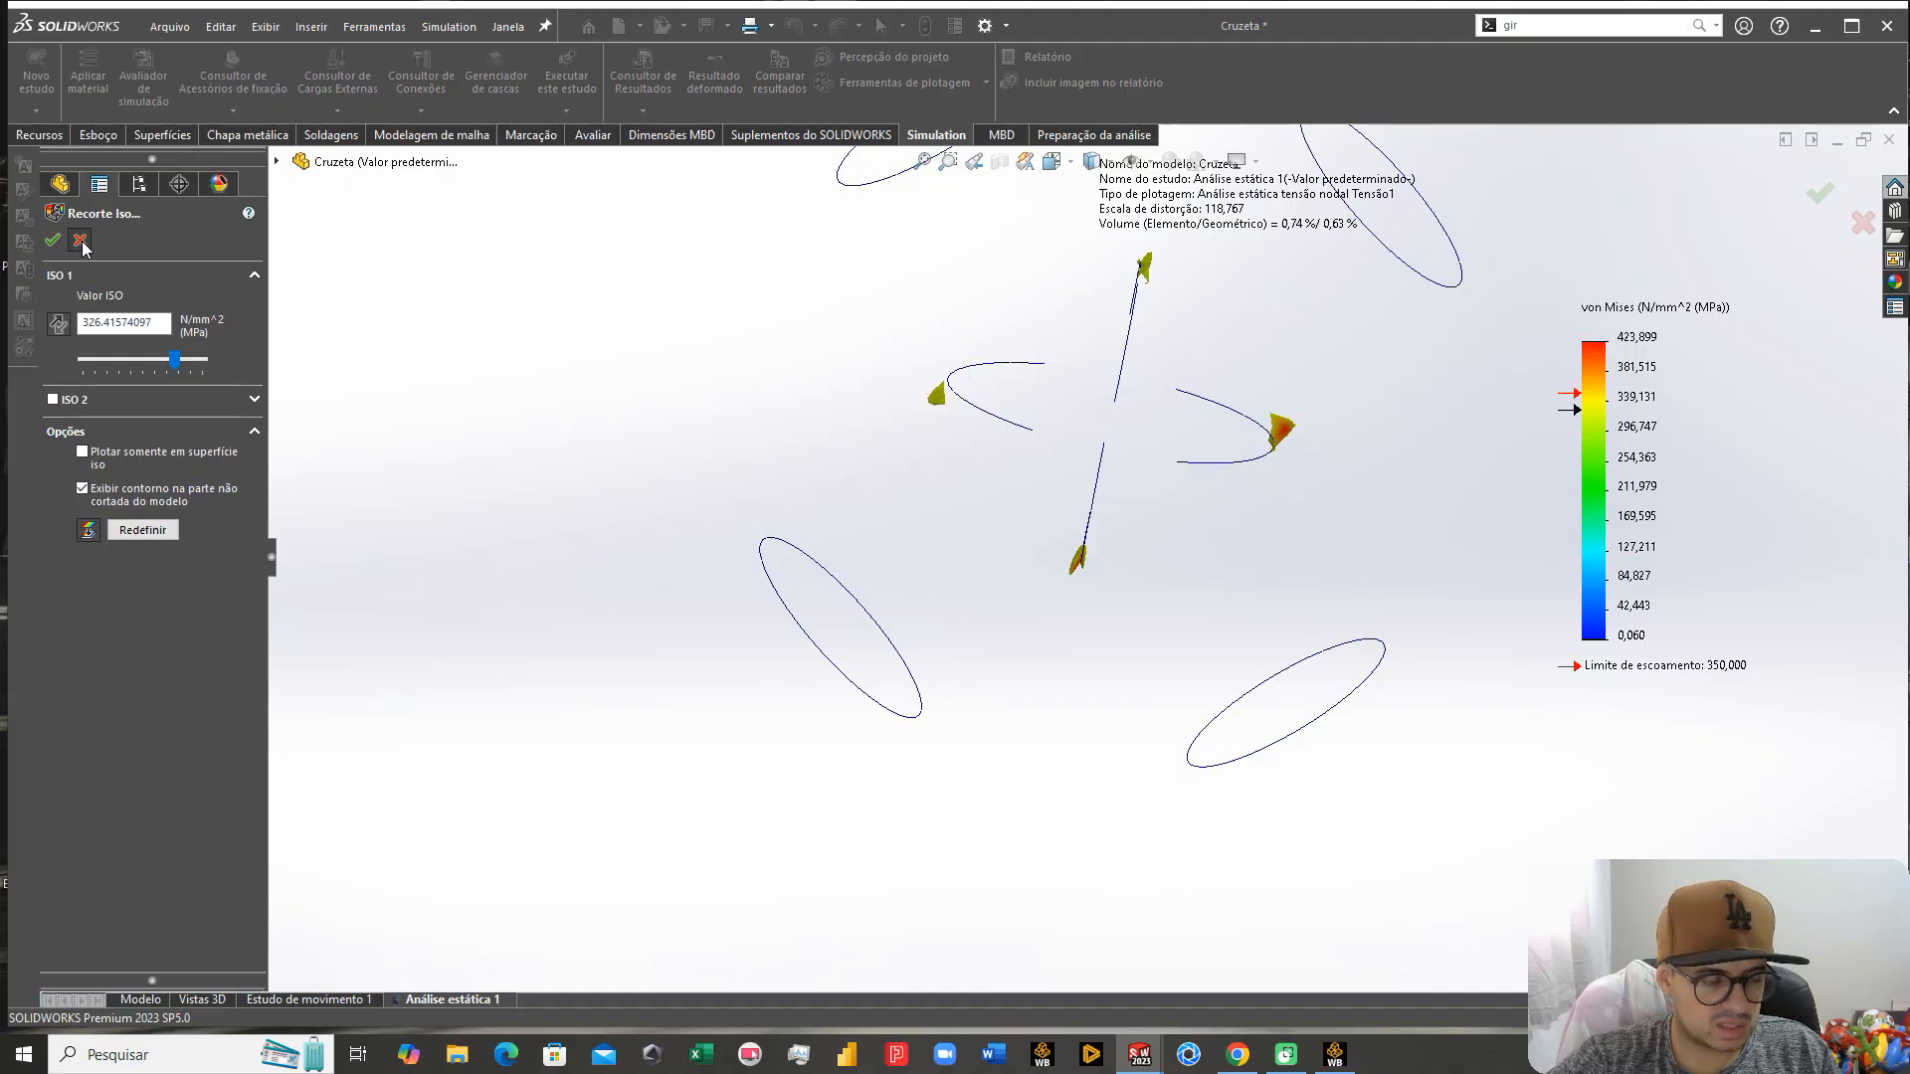
{"action": "left_click", "coordinate": [80, 241]}
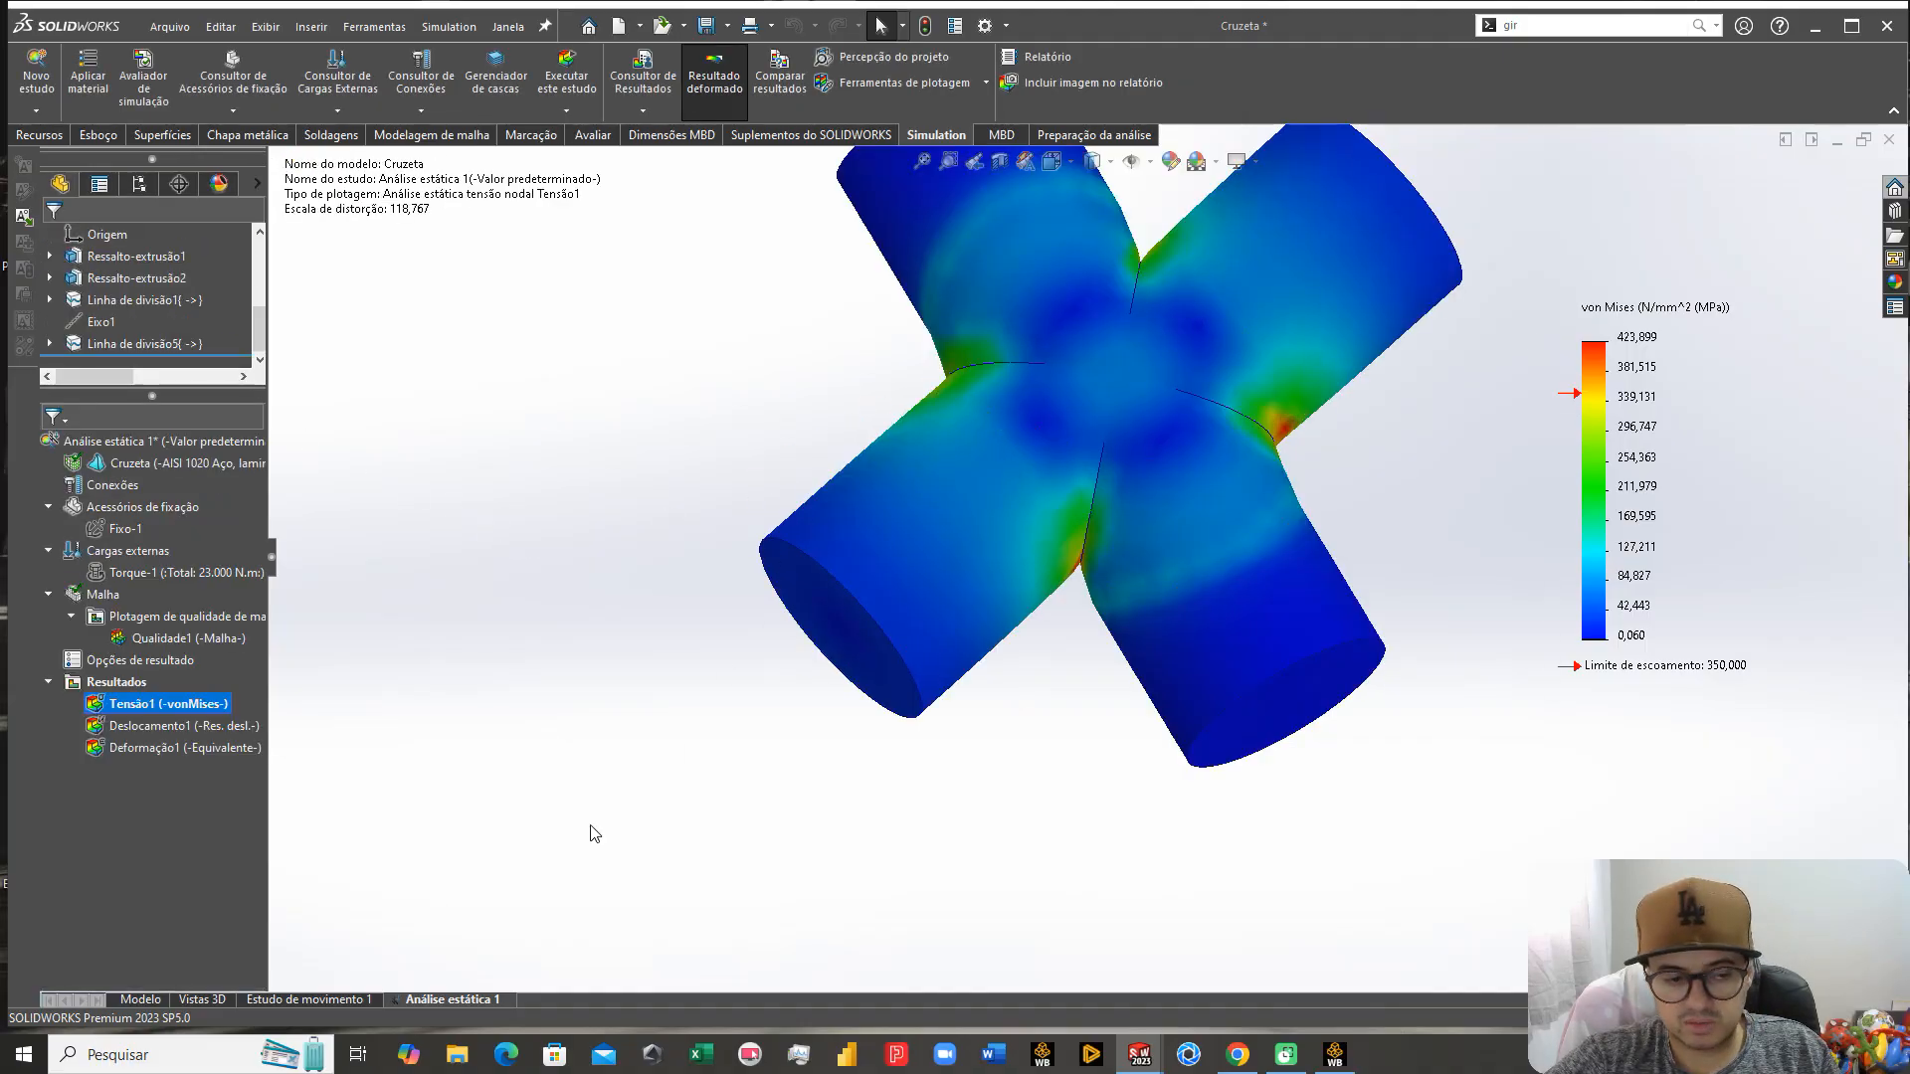
Step: Copy Análise estática 1 to a new static study named Análise estática 2, using the Valor predeterminado configuration
{"action": "right_click", "coordinate": [451, 999]}
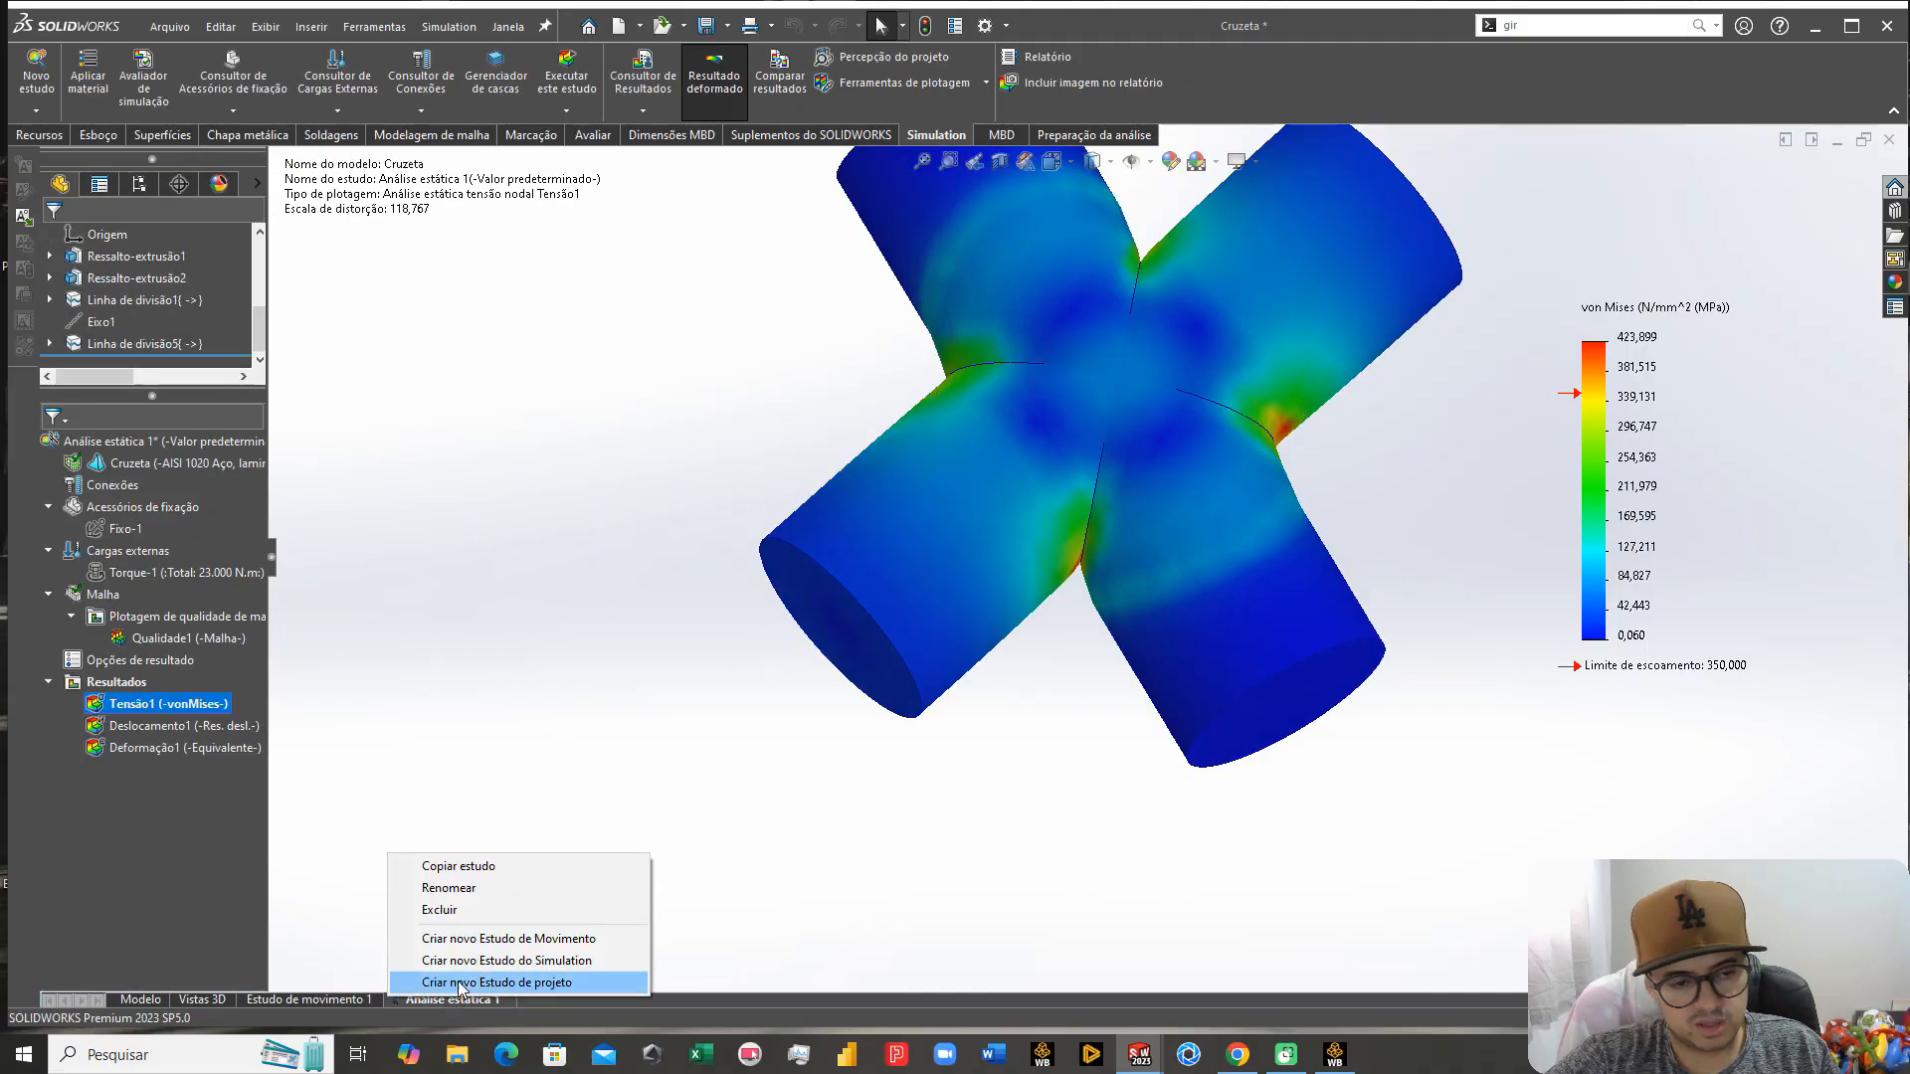
{"action": "left_click", "coordinate": [468, 862]}
{"action": "left_click_drag", "start_coordinate": [140, 486], "coordinate": [593, 486]}
{"action": "key", "text": "Delete"}
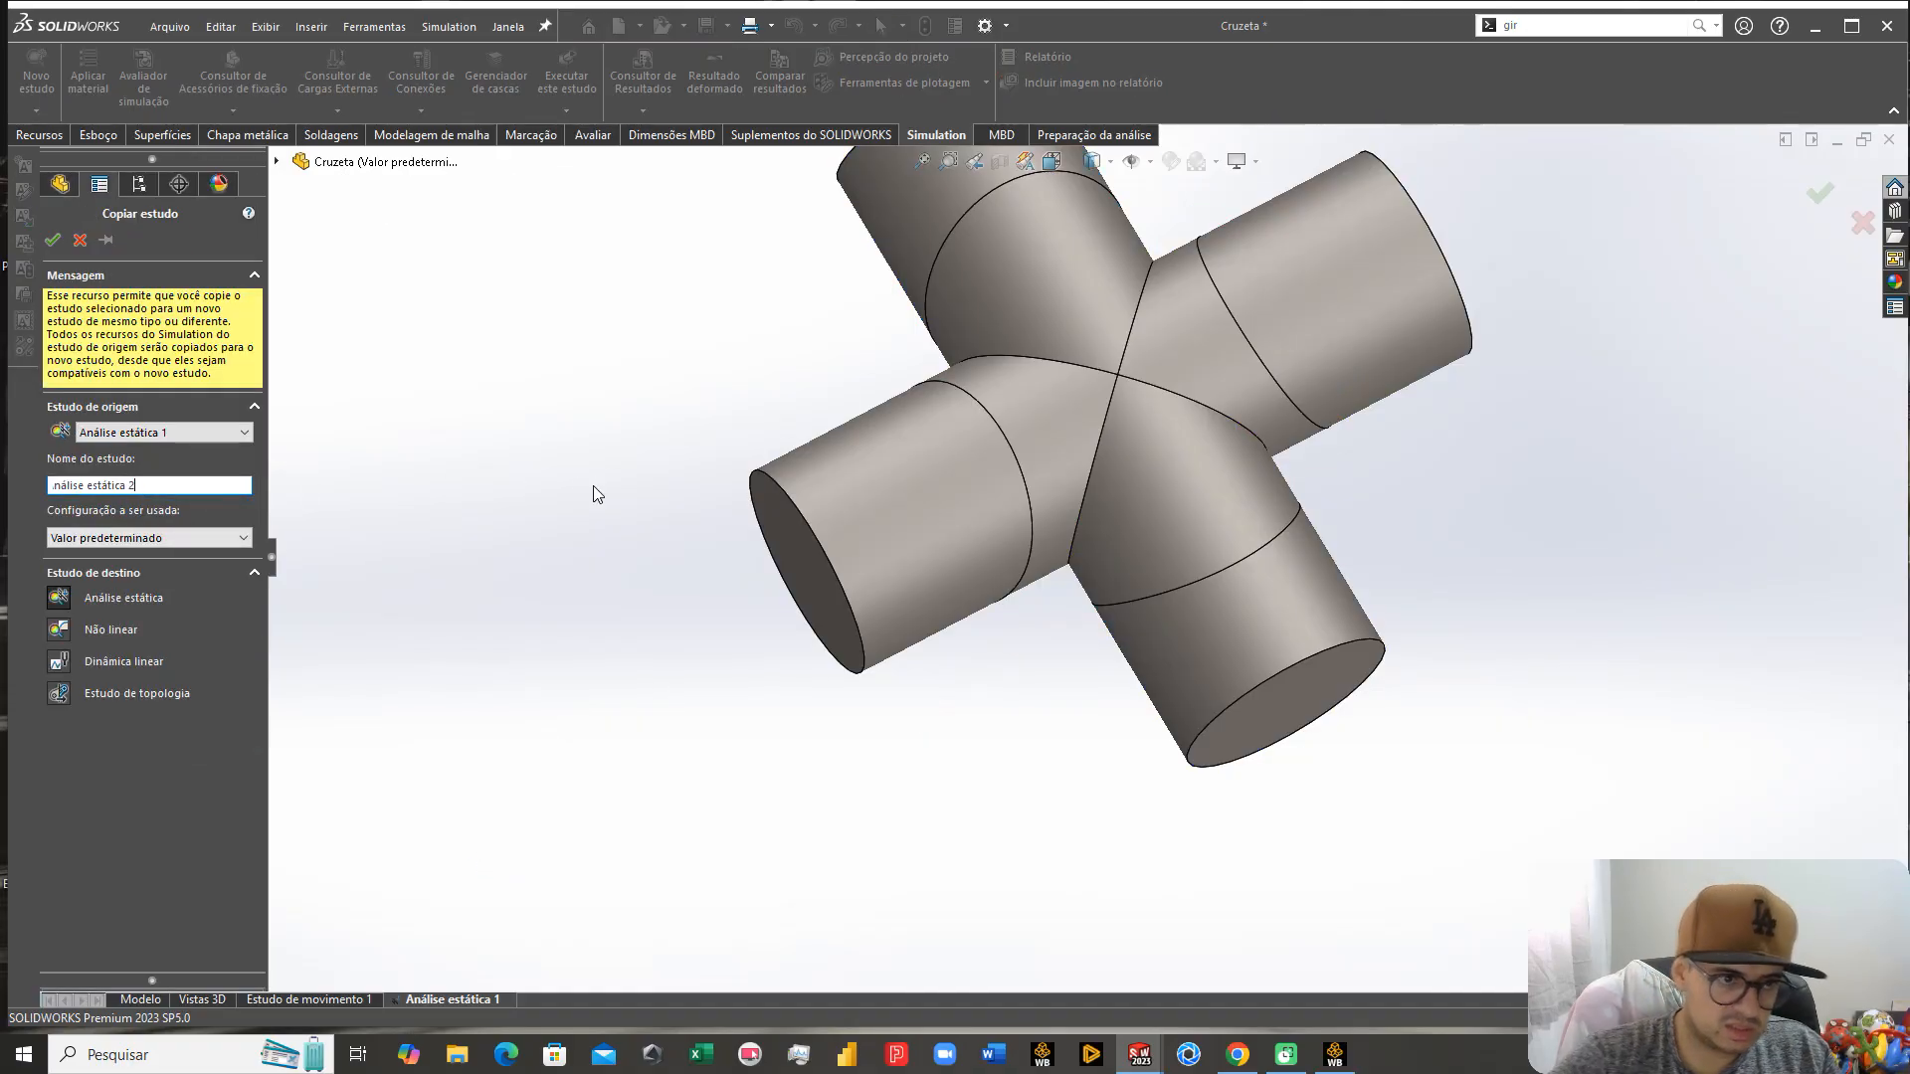
{"action": "left_click", "coordinate": [51, 244]}
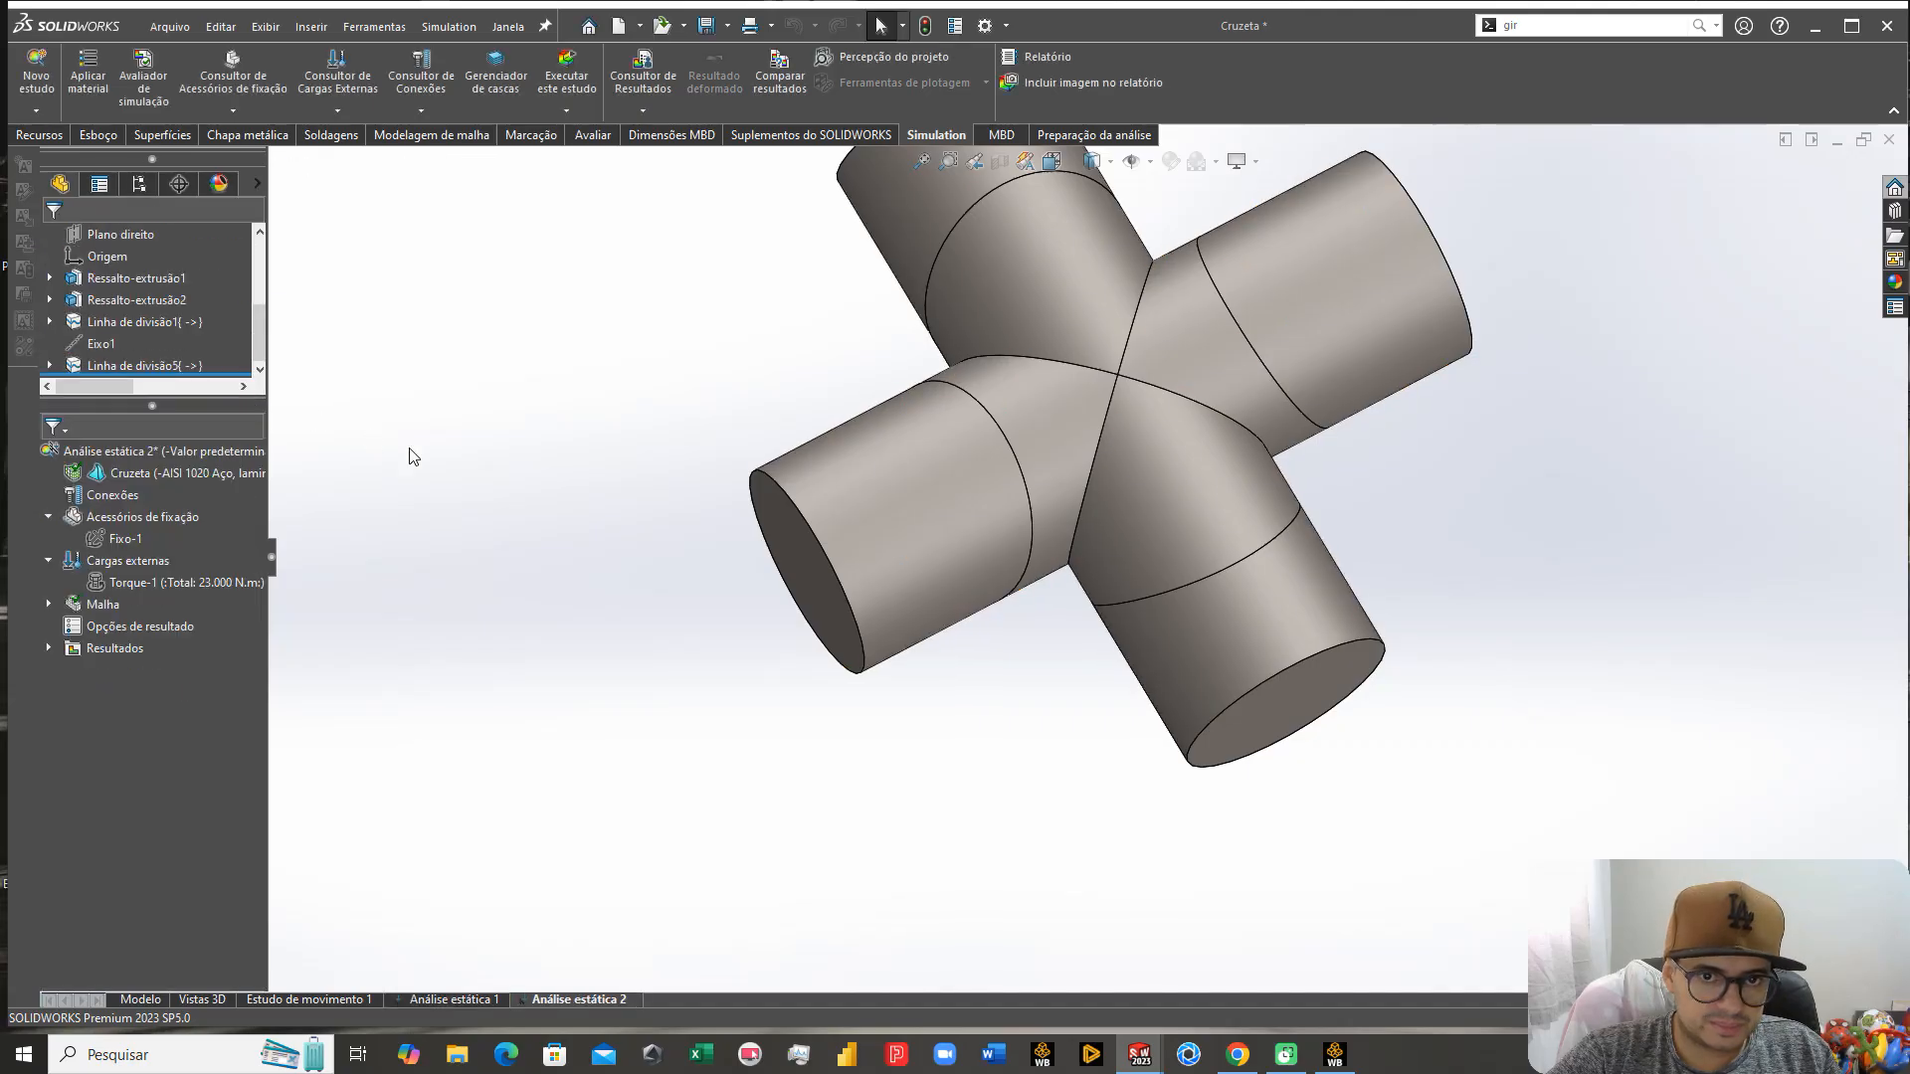
Step: Remesh the Cruzeta in Análise estática 2 with the mesh density set fully to Fina
{"action": "right_click", "coordinate": [104, 605]}
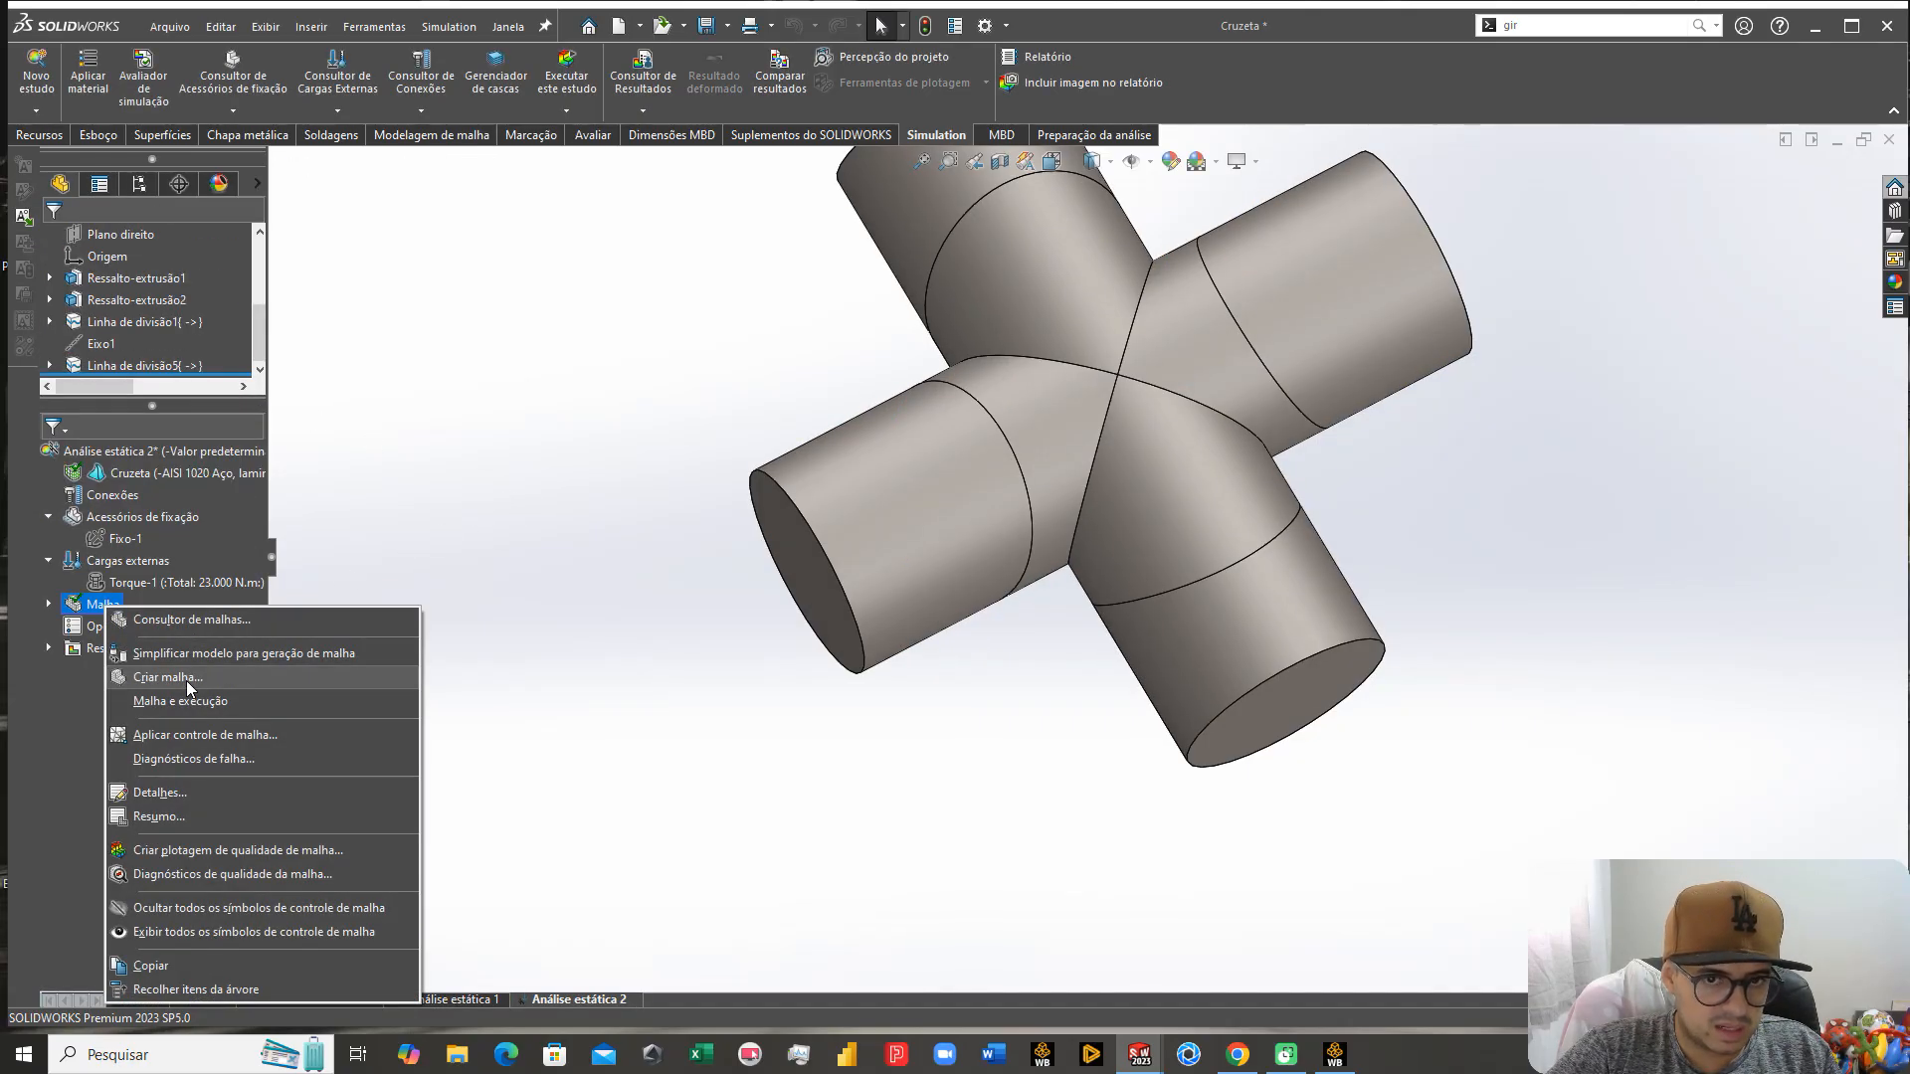
{"action": "left_click", "coordinate": [187, 679]}
{"action": "left_click", "coordinate": [1333, 503]}
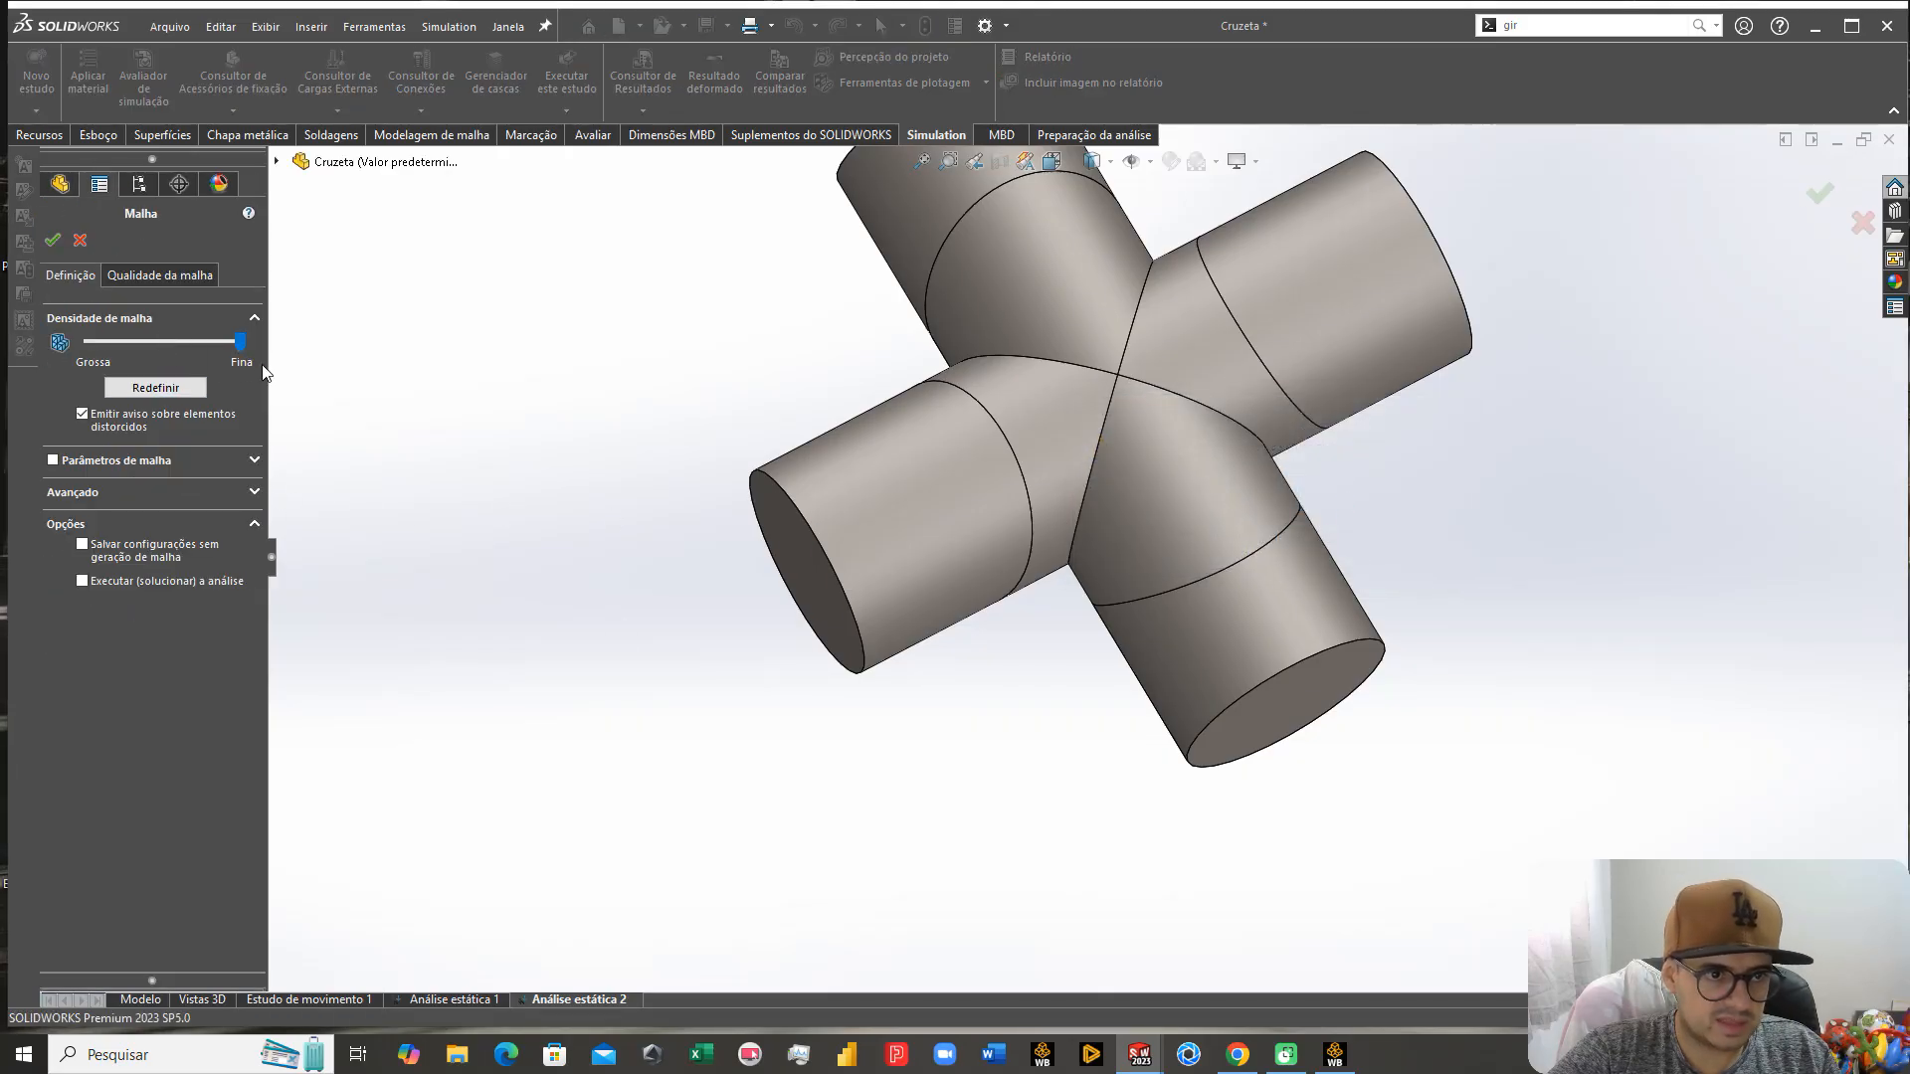
{"action": "left_click", "coordinate": [53, 240]}
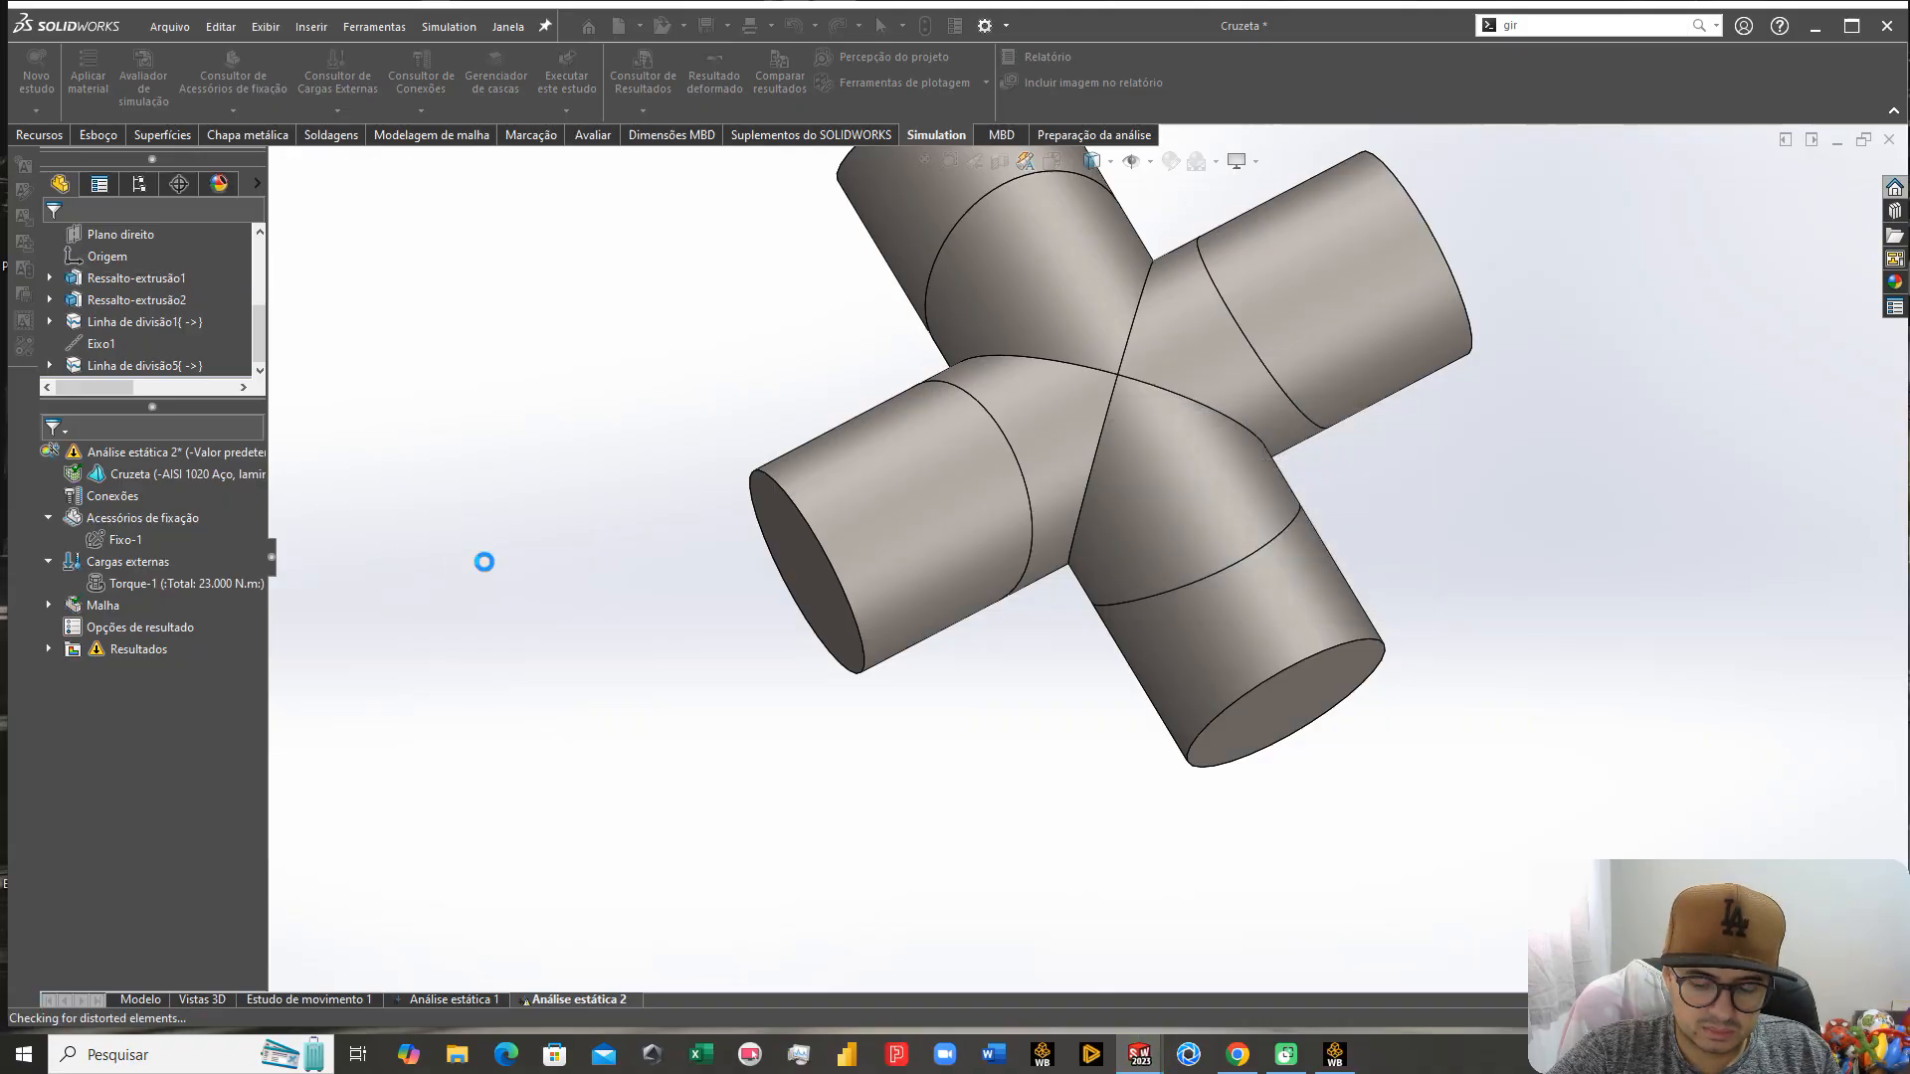
Step: Run Análise estática 2 and compare its von Mises results with those of Análise estática 1
{"action": "middle_click_drag", "start_coordinate": [1420, 613], "coordinate": [1425, 541]}
{"action": "right_click", "coordinate": [117, 452]}
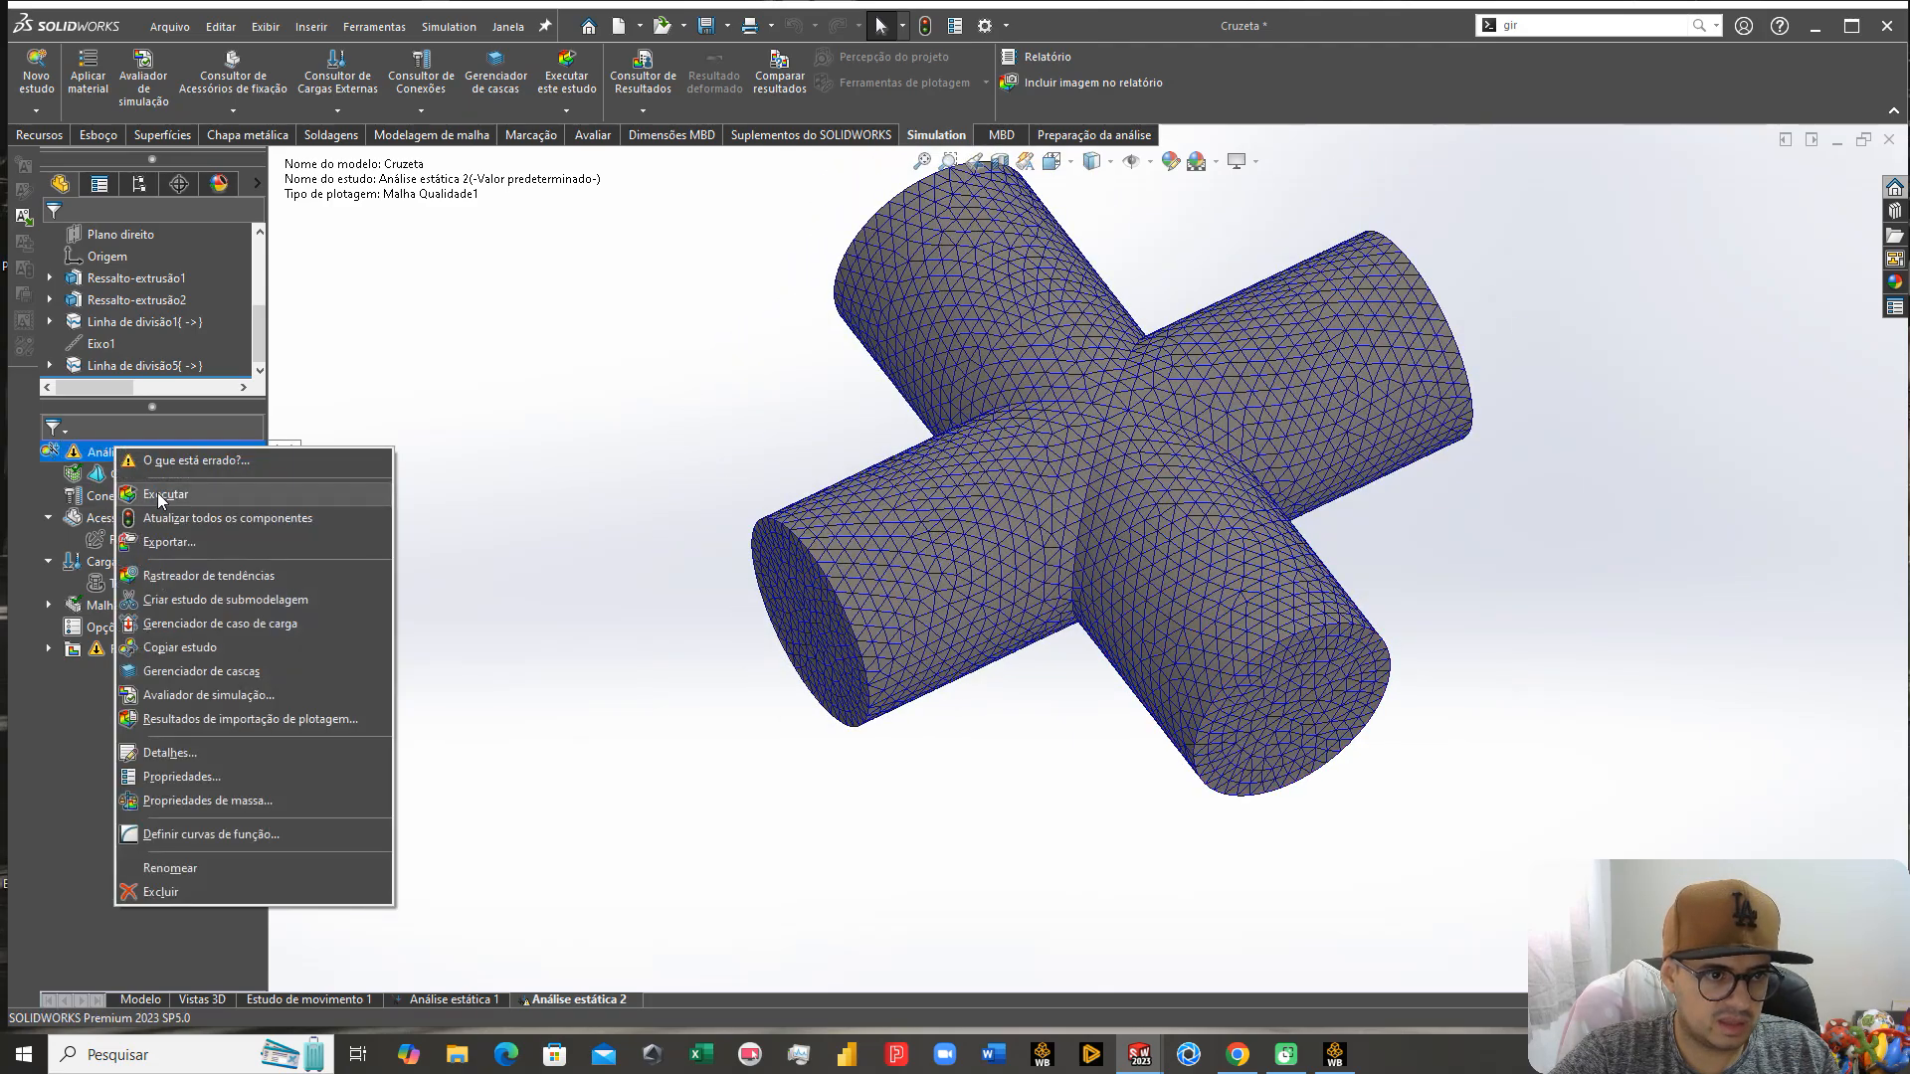
{"action": "left_click", "coordinate": [157, 494]}
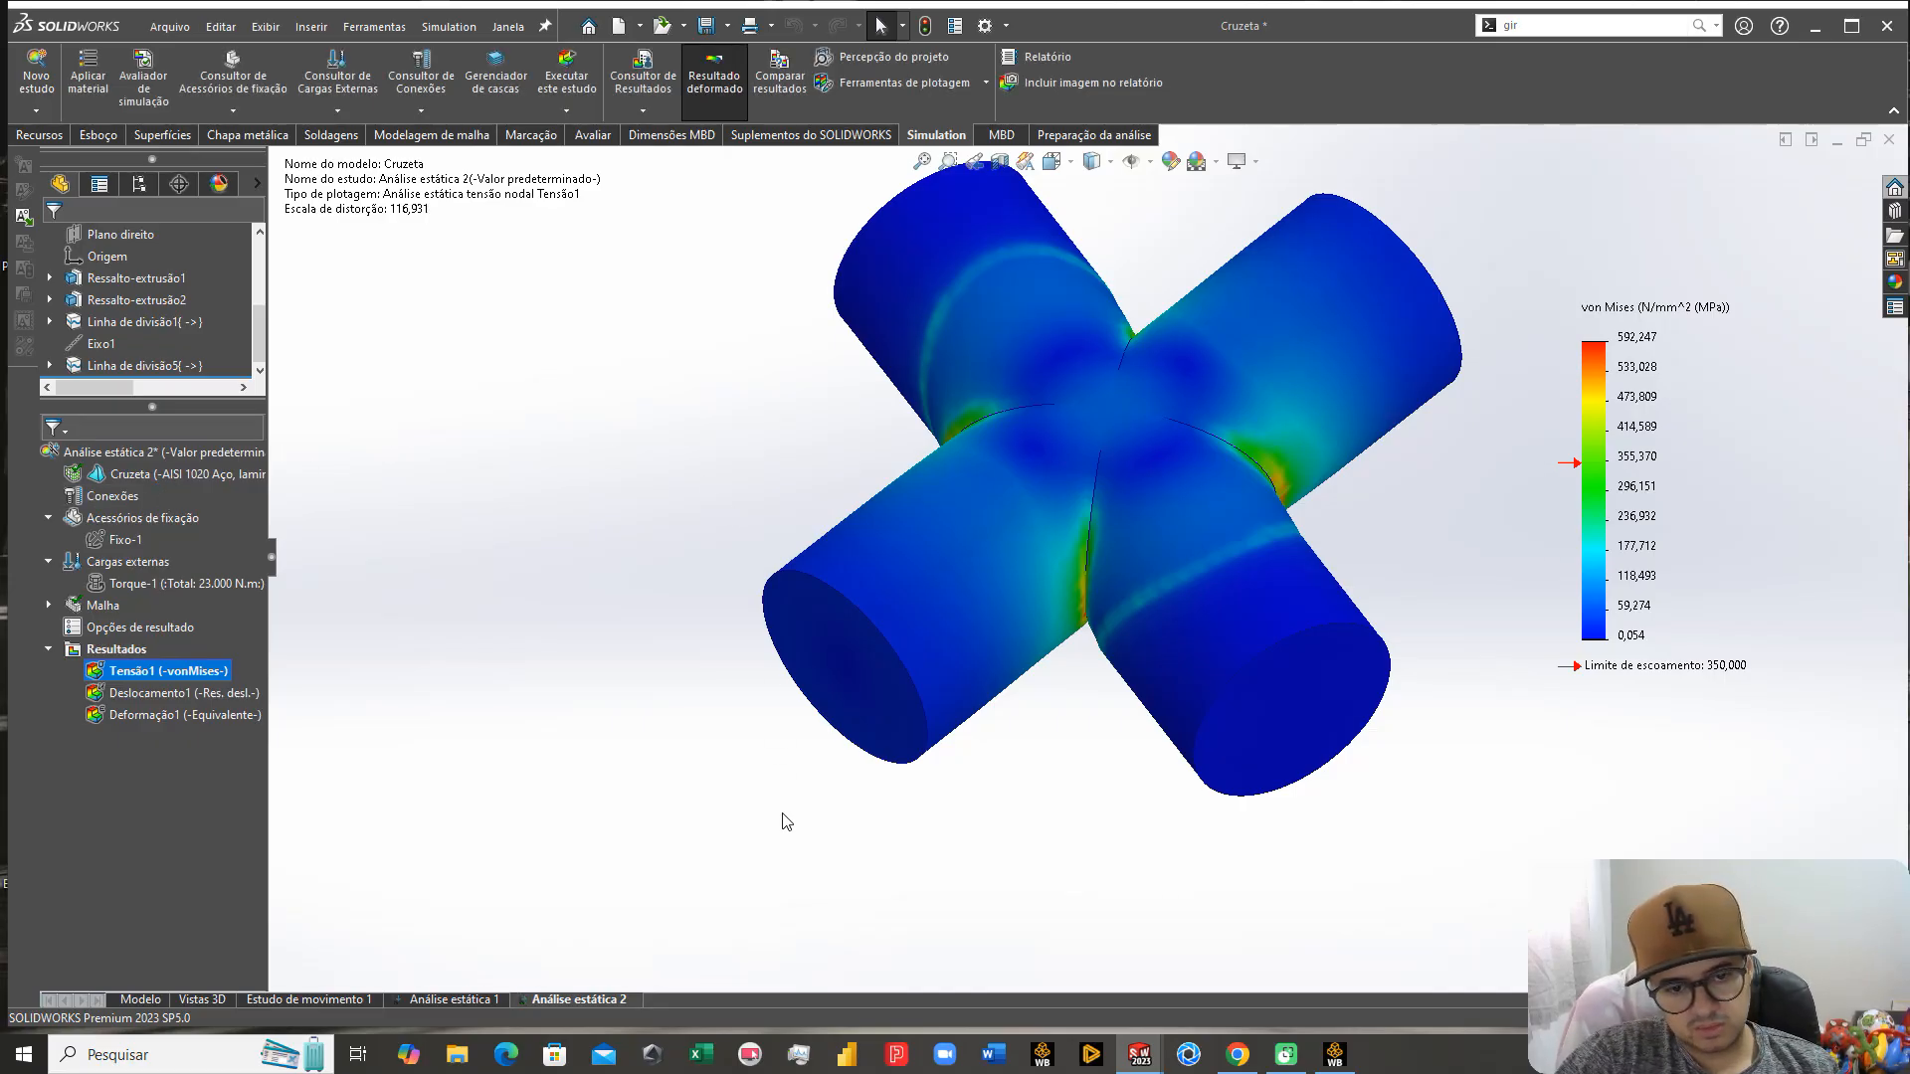
{"action": "left_click", "coordinate": [456, 998]}
{"action": "double_click", "coordinate": [166, 696]}
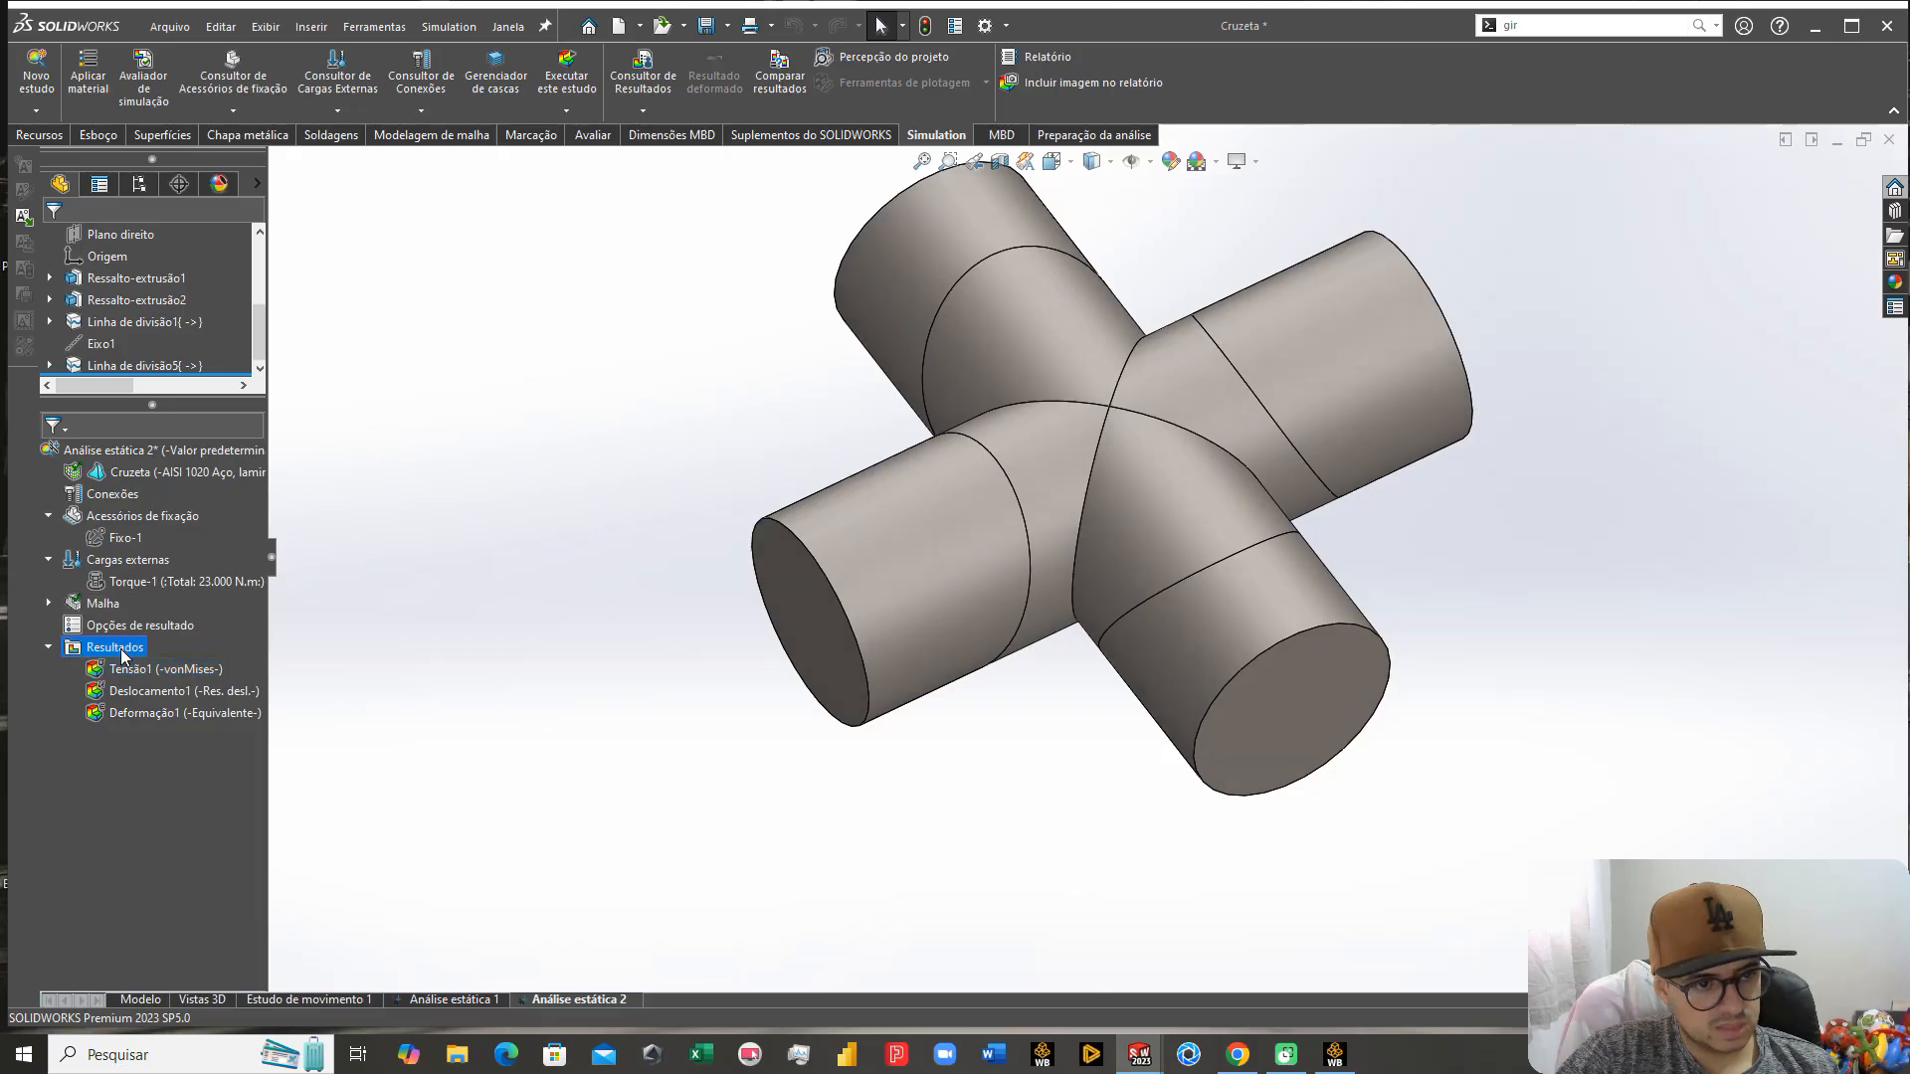
Step: Run the stress hot spot diagnostic on Análise estática 2 with a sensitivity factor of 25 and keep the resulting plot
{"action": "right_click", "coordinate": [120, 648]}
{"action": "left_click", "coordinate": [235, 181]}
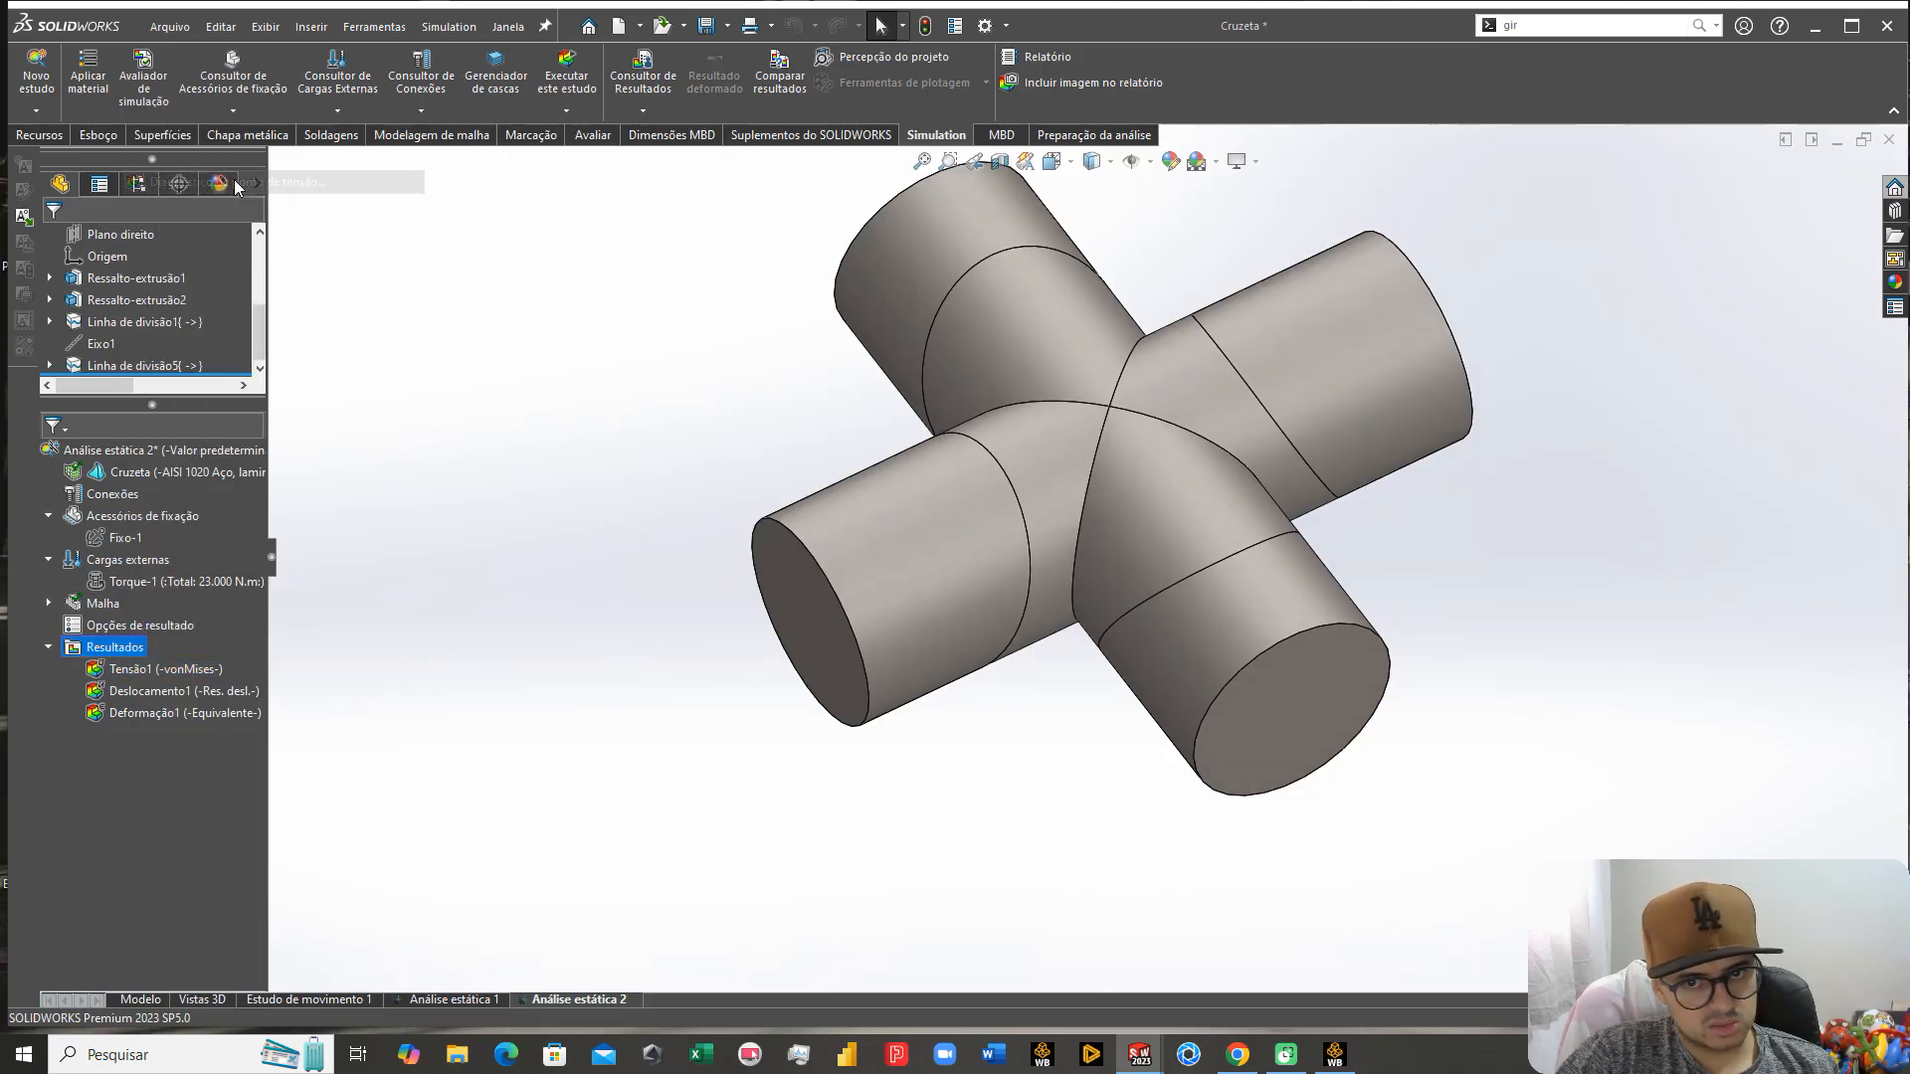
{"action": "left_click", "coordinate": [156, 766]}
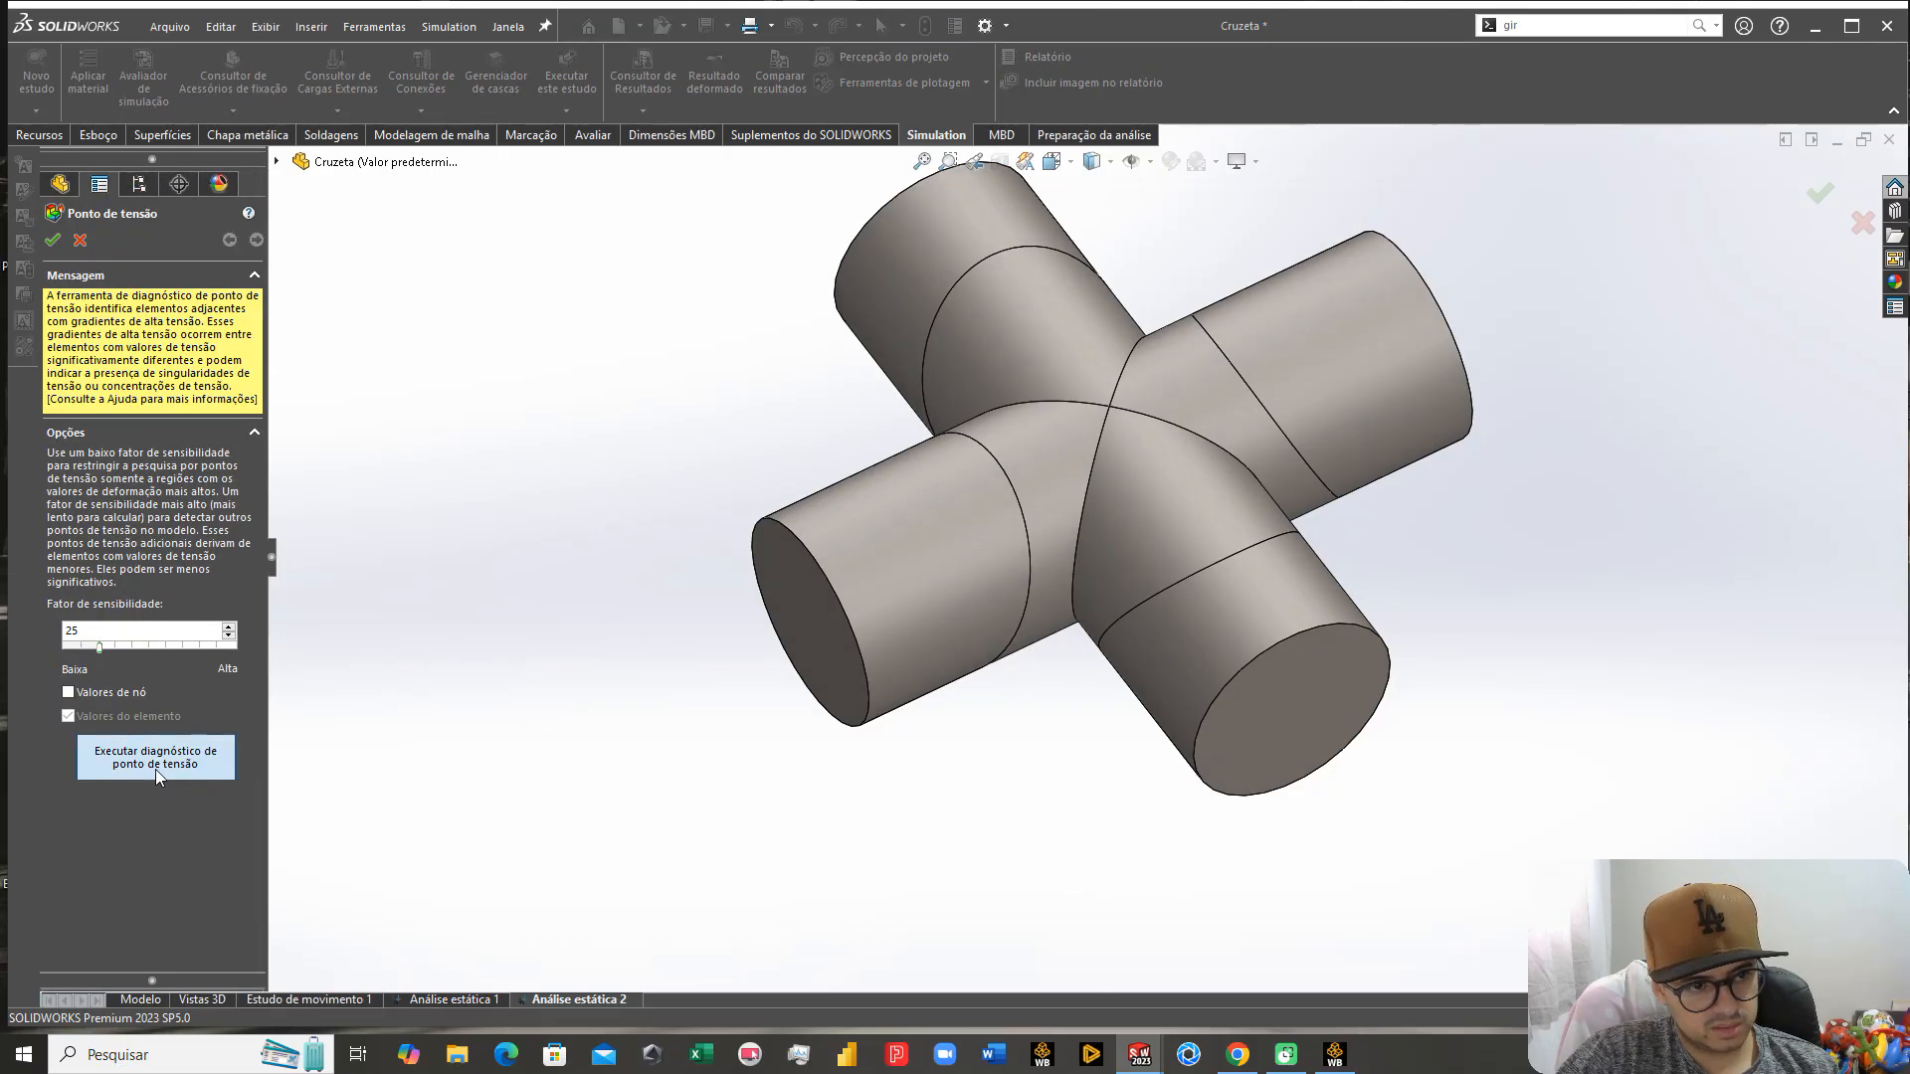
{"action": "left_click", "coordinate": [1237, 675]}
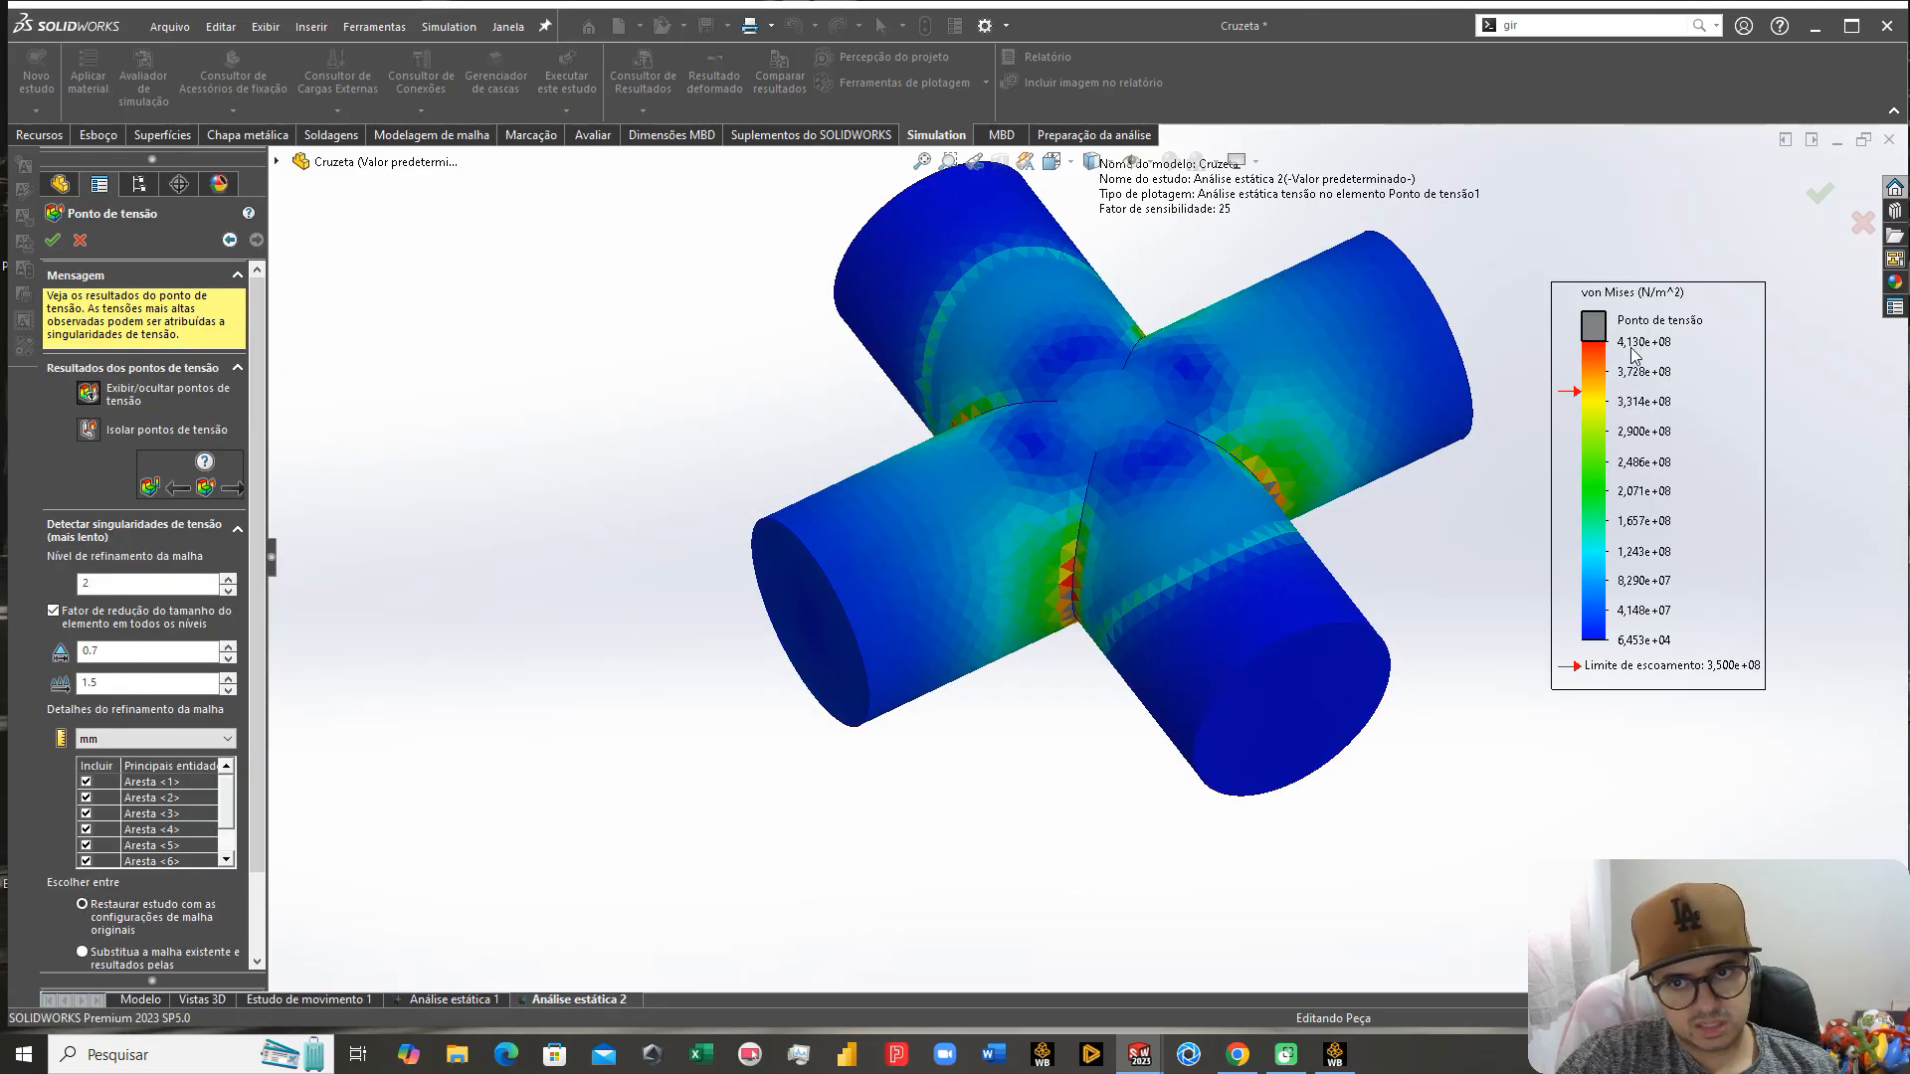
{"action": "left_click", "coordinate": [54, 244]}
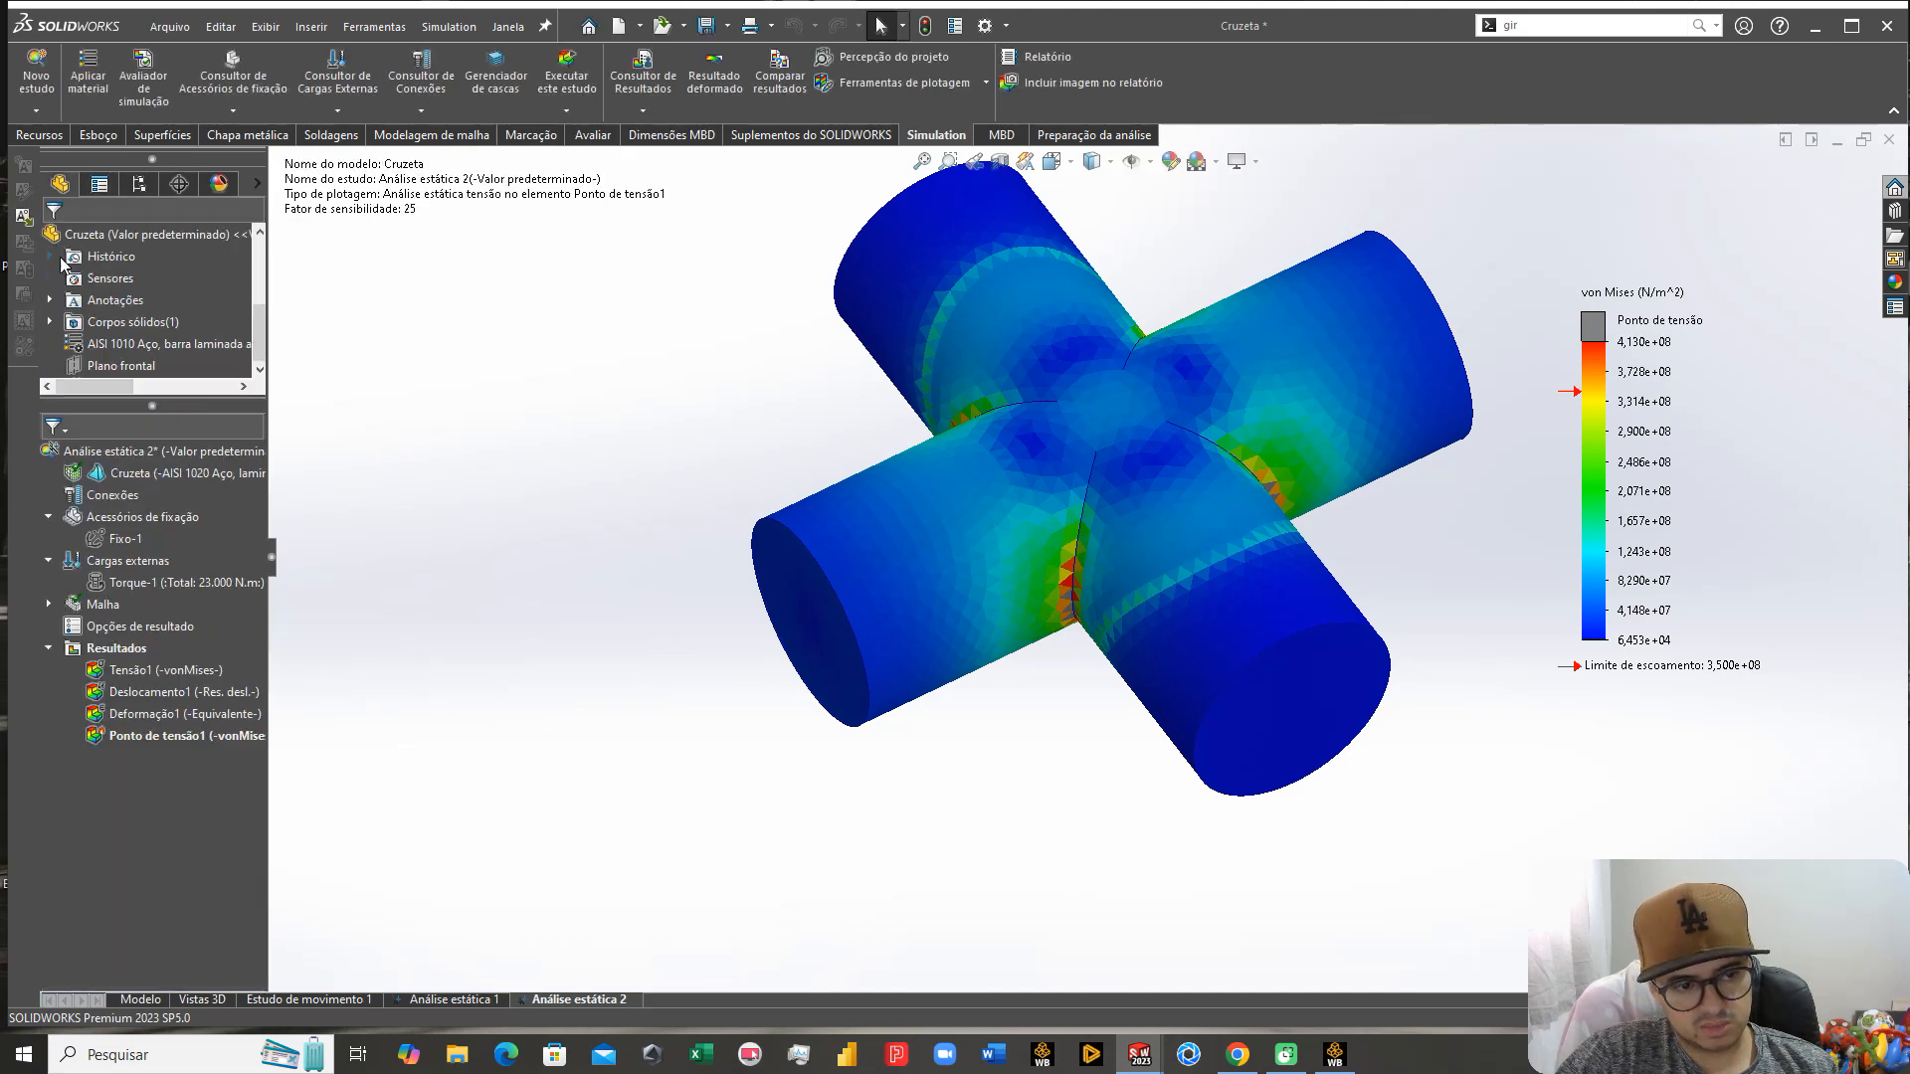
Step: Inspect the arm junctions in Análise estática 2's Tensão1 plot with an iso clipping at about 432 N/mm^2 (MPa), leaving the clipping unapplied
{"action": "right_click", "coordinate": [140, 668]}
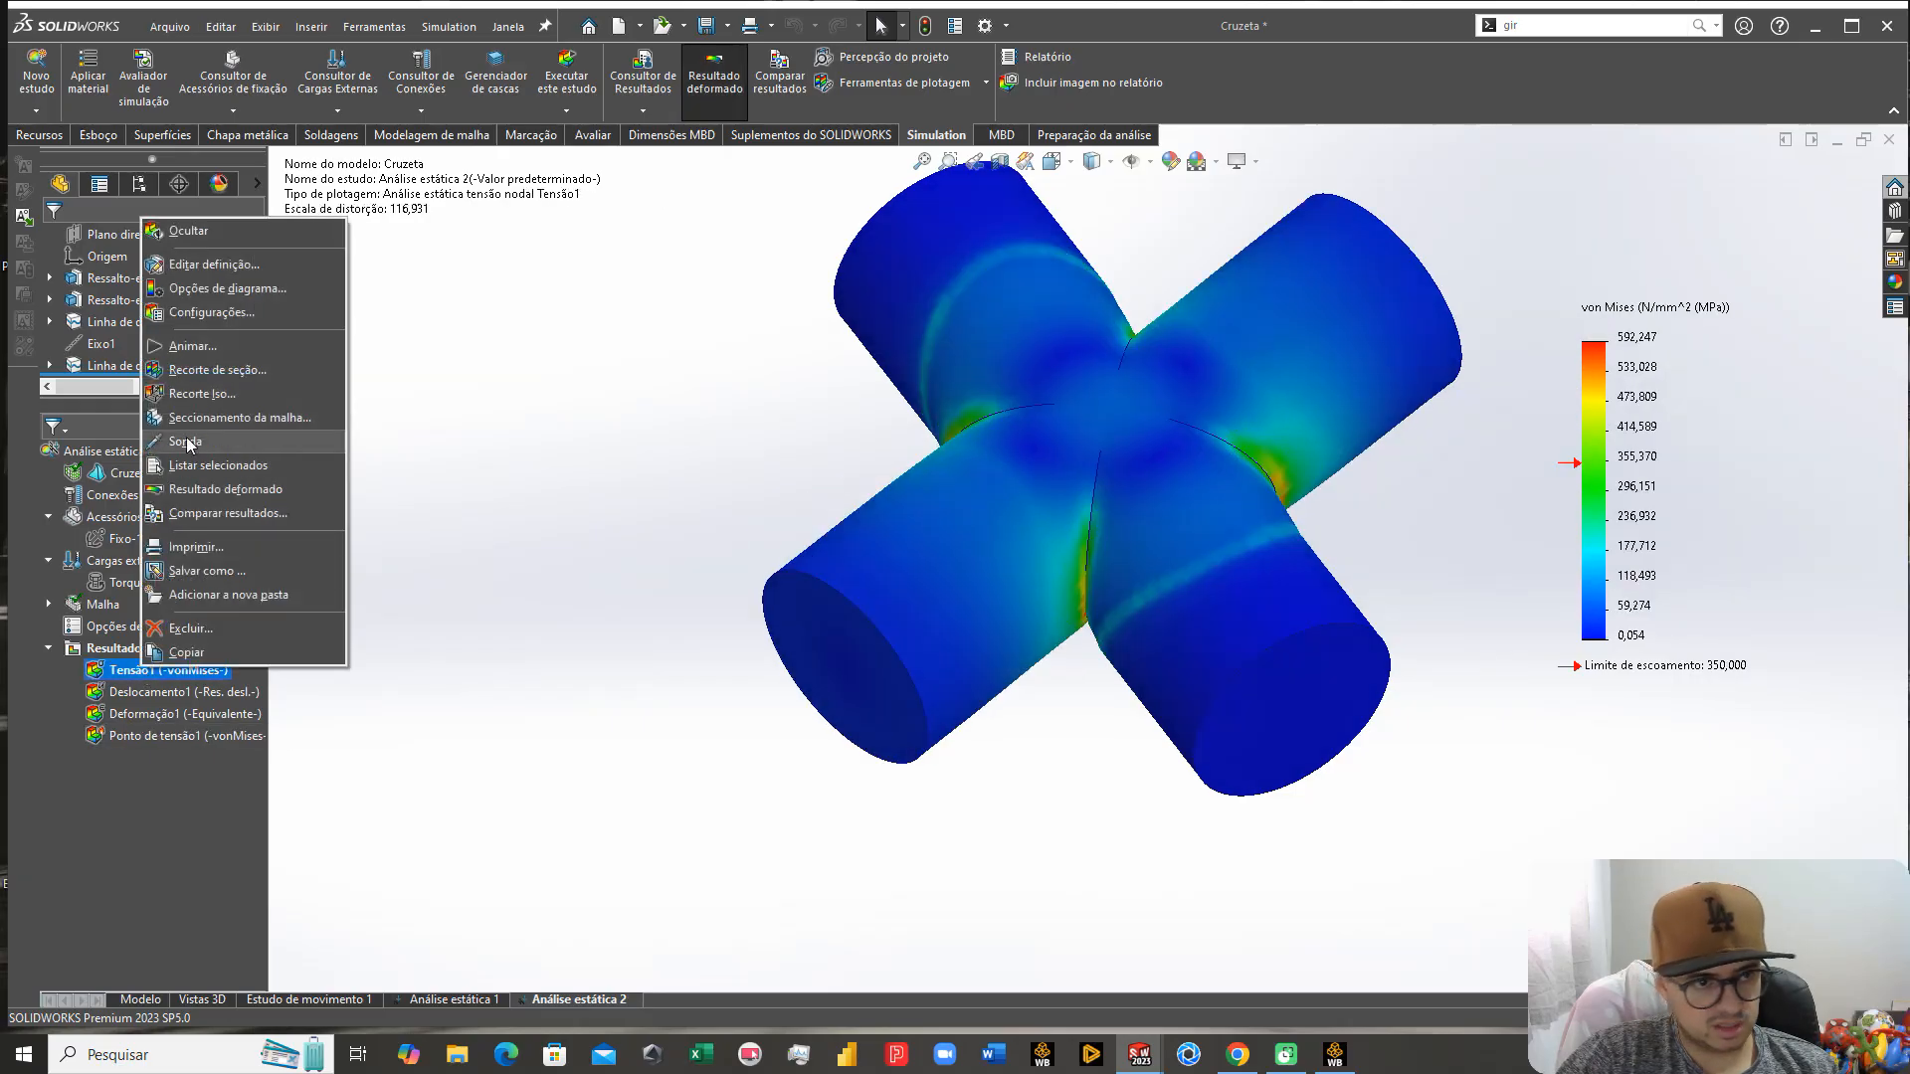
{"action": "left_click", "coordinate": [194, 394]}
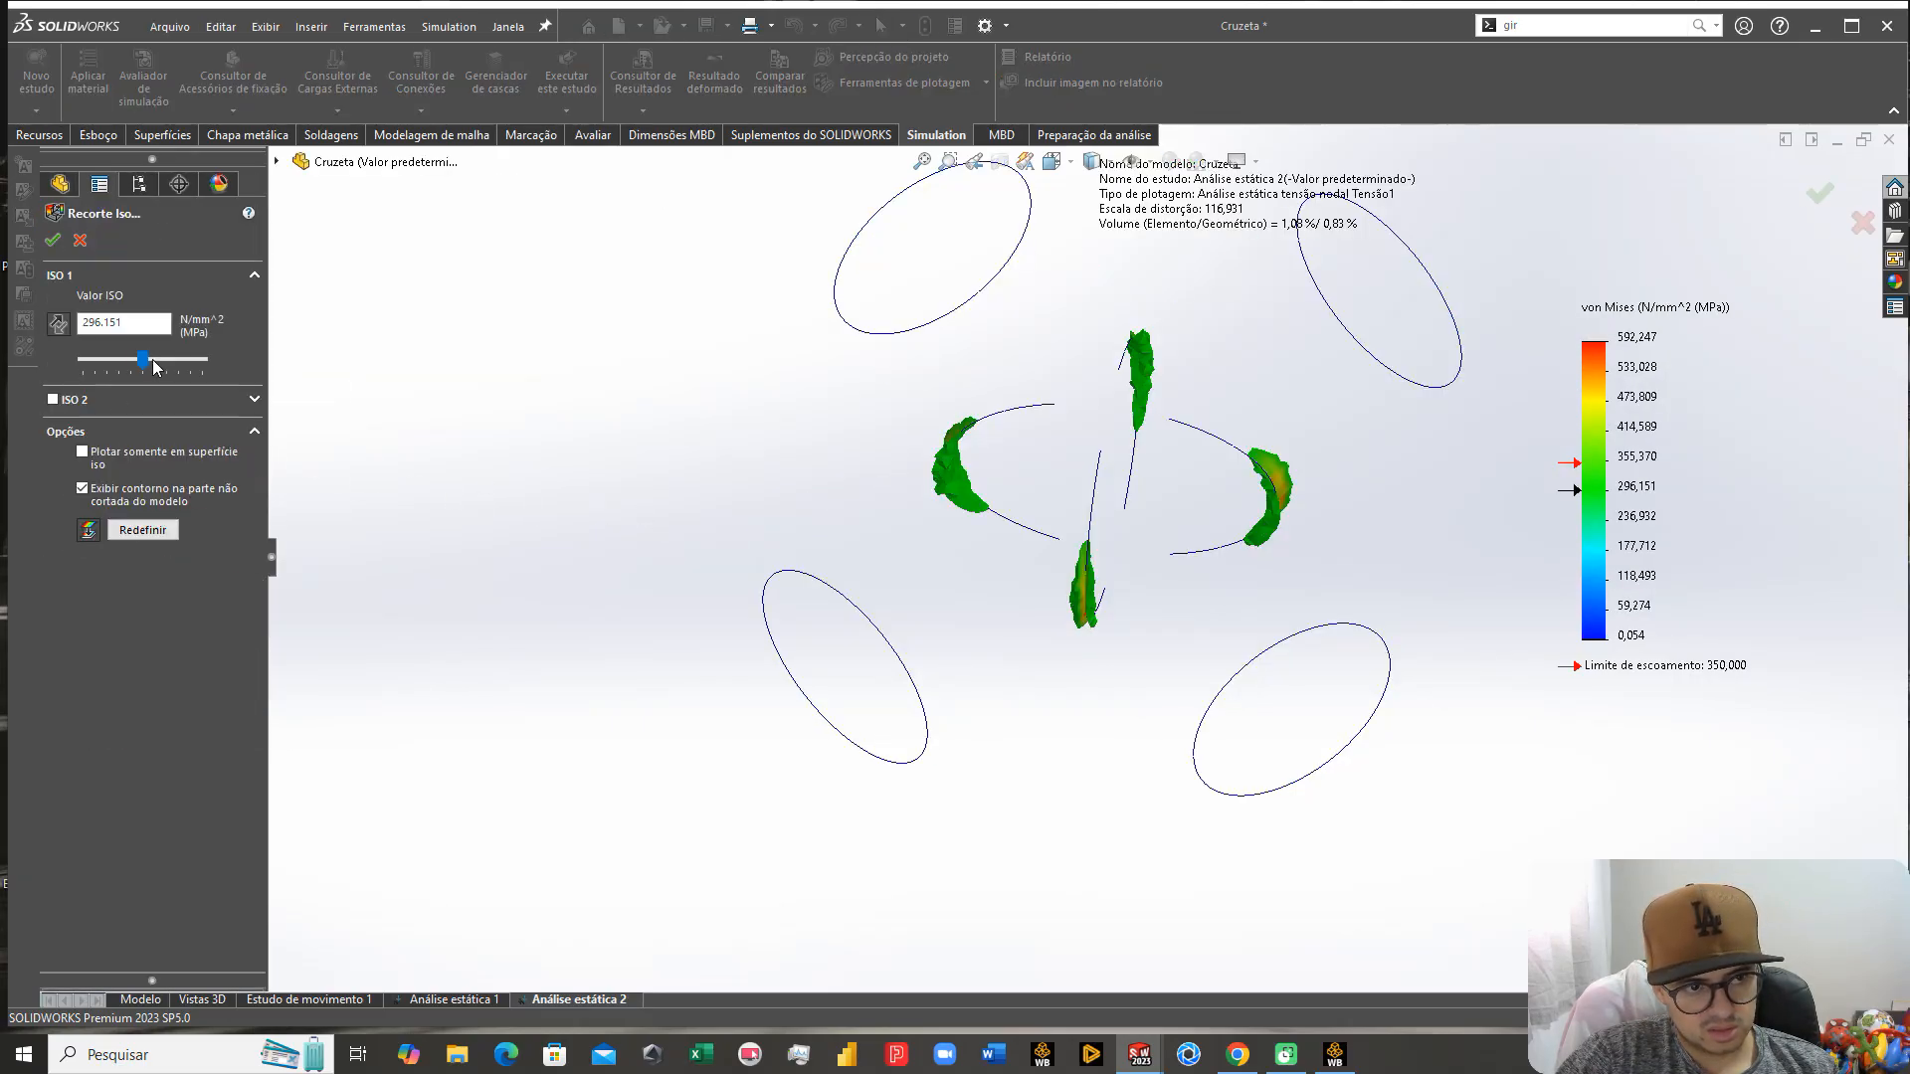
{"action": "left_click_drag", "start_coordinate": [145, 365], "coordinate": [172, 366]}
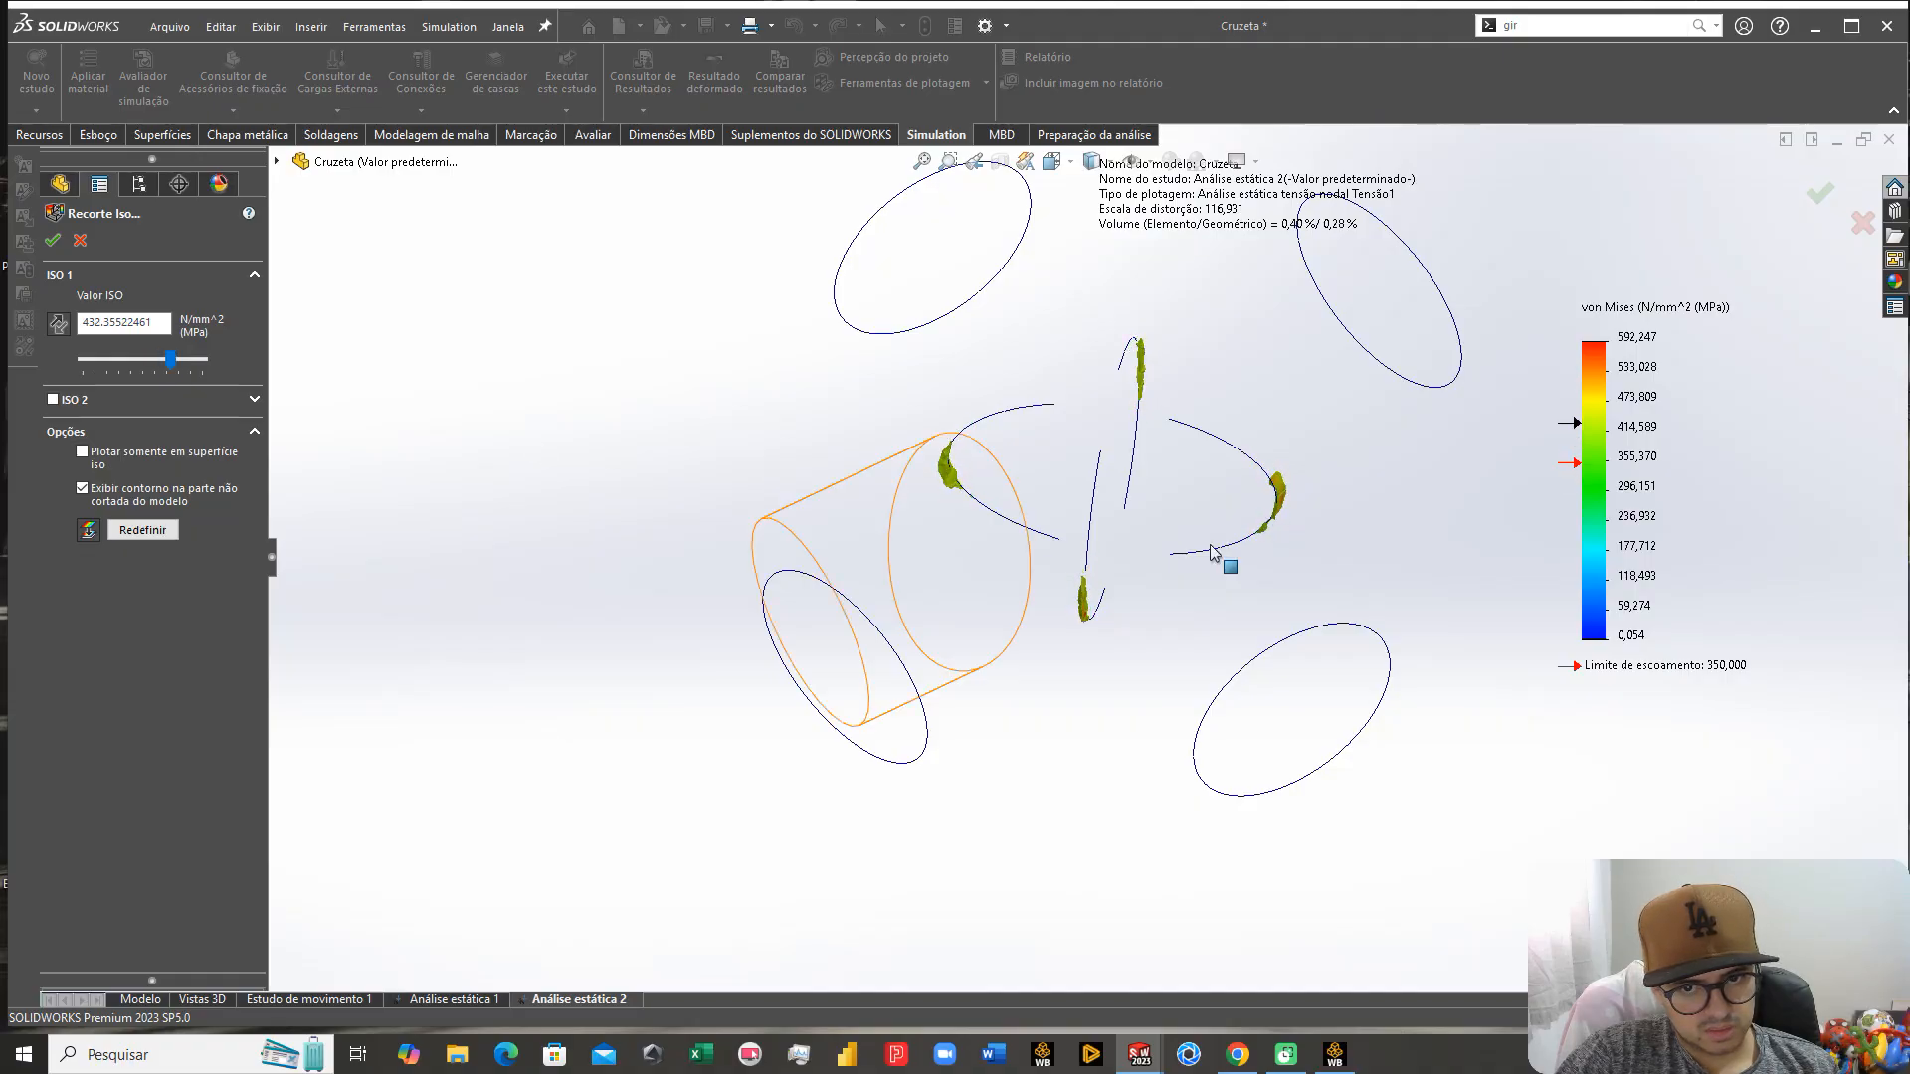
{"action": "scroll", "coordinate": [1035, 528], "scroll_direction": "down", "scroll_amount": 5}
{"action": "middle_click_drag", "start_coordinate": [1279, 512], "coordinate": [1055, 448]}
{"action": "left_click", "coordinate": [84, 241]}
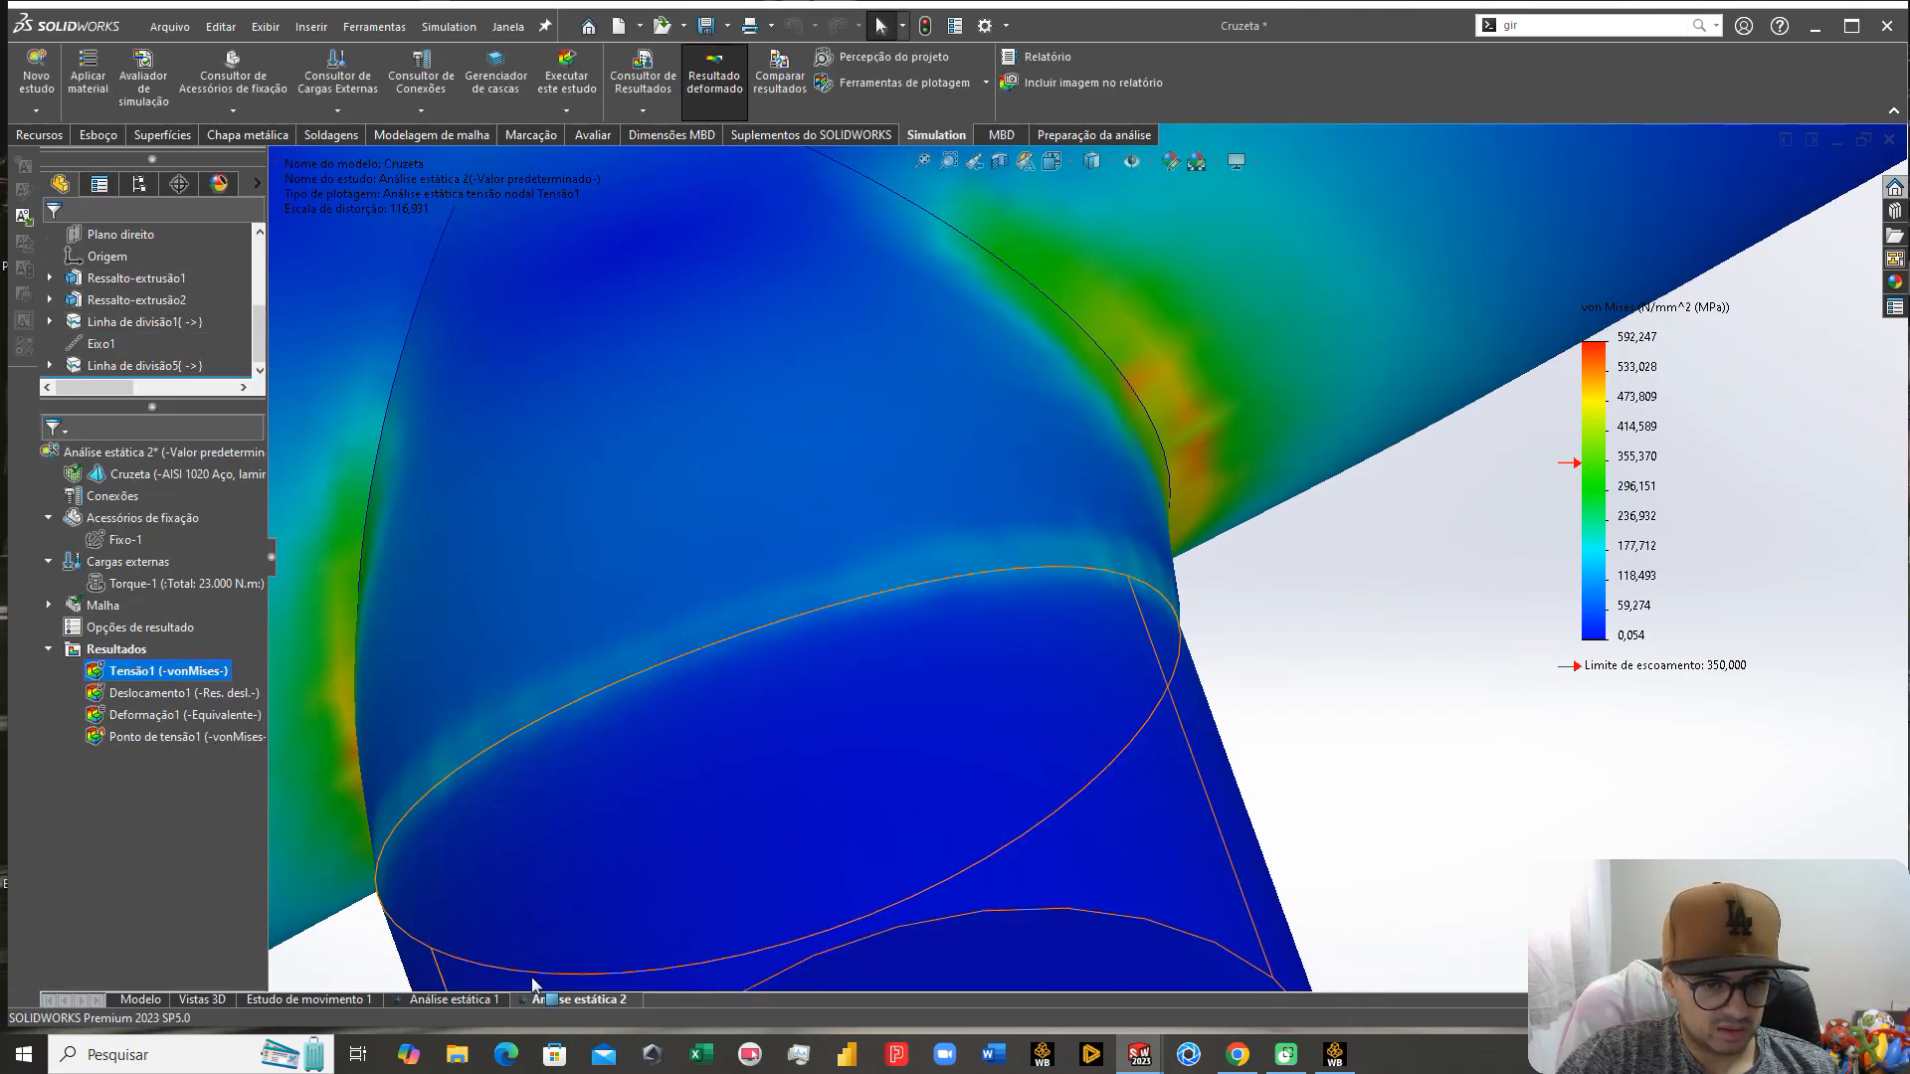
Step: Copy Análise estática 2 to a new static study named Análise estática 3, using the Valor predeterminado configuration
{"action": "right_click", "coordinate": [558, 1001]}
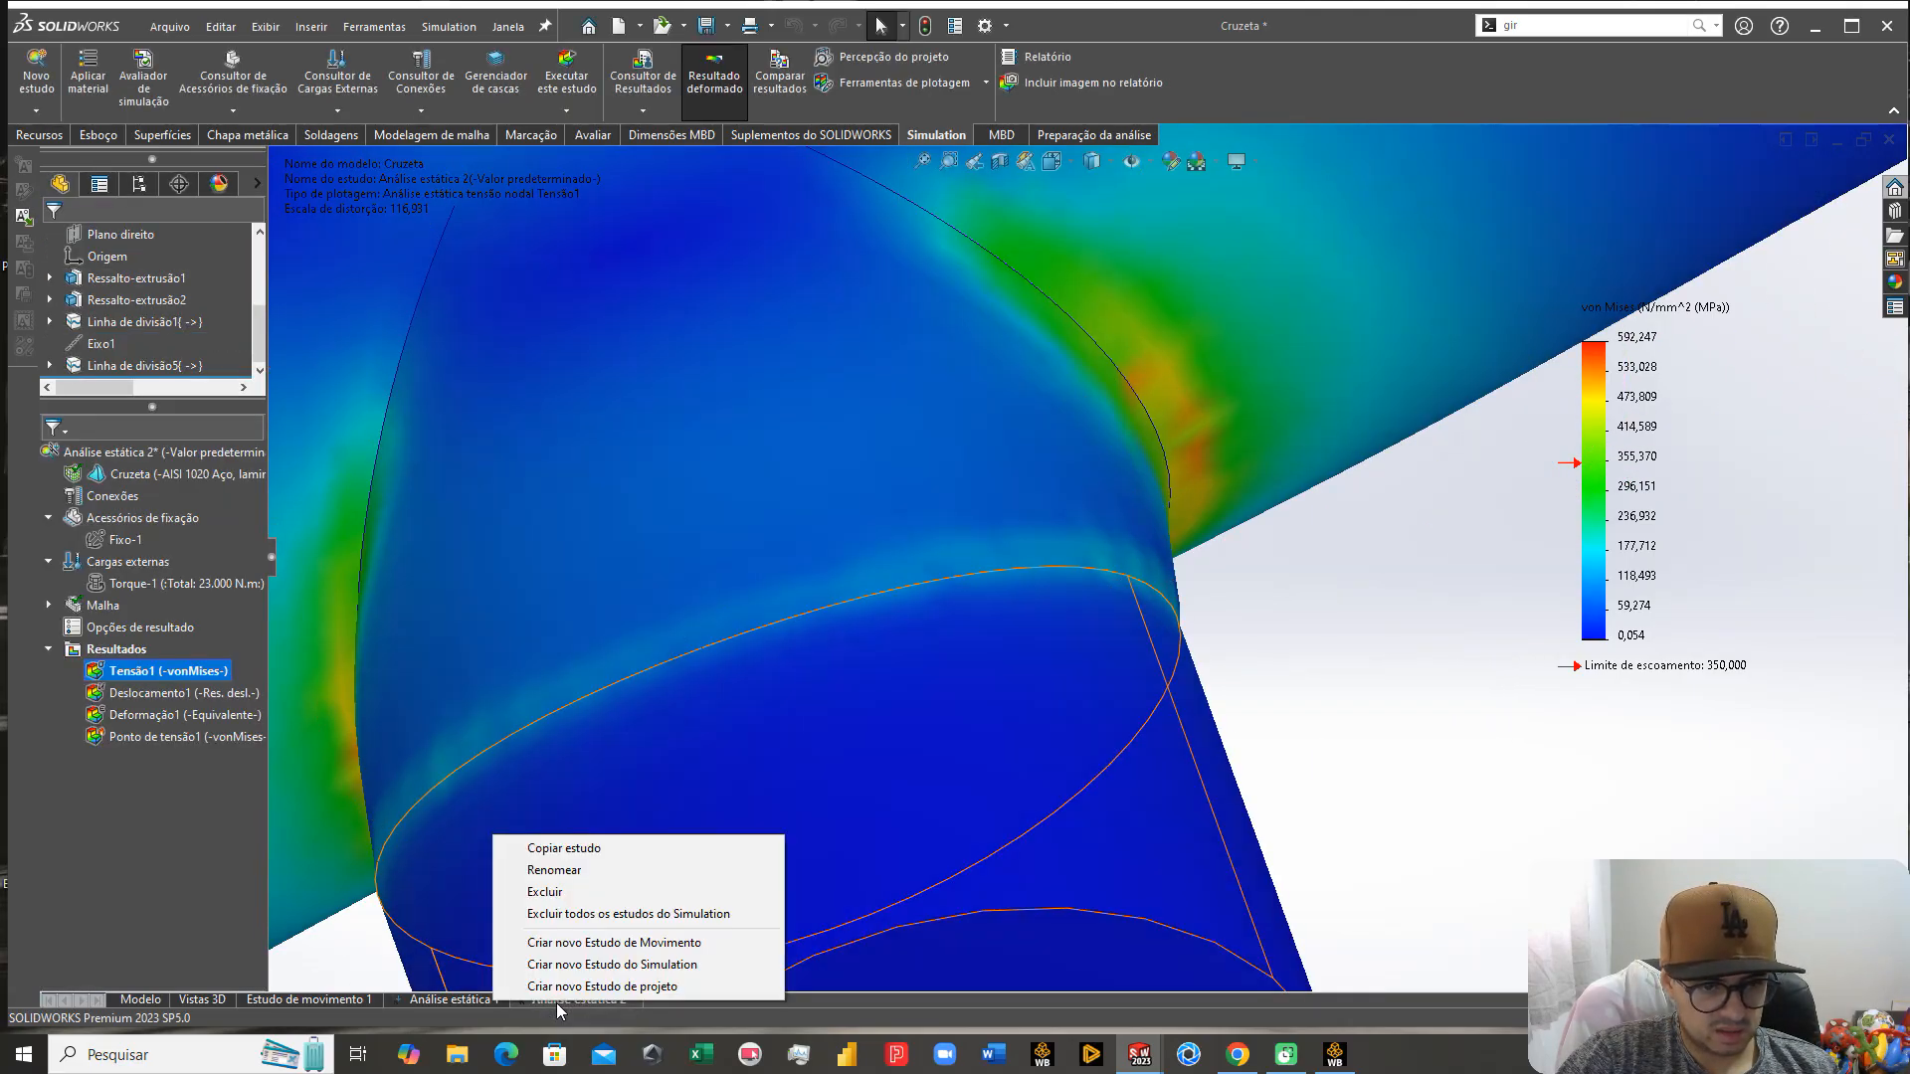
{"action": "left_click", "coordinate": [565, 849]}
{"action": "left_click", "coordinate": [145, 486]}
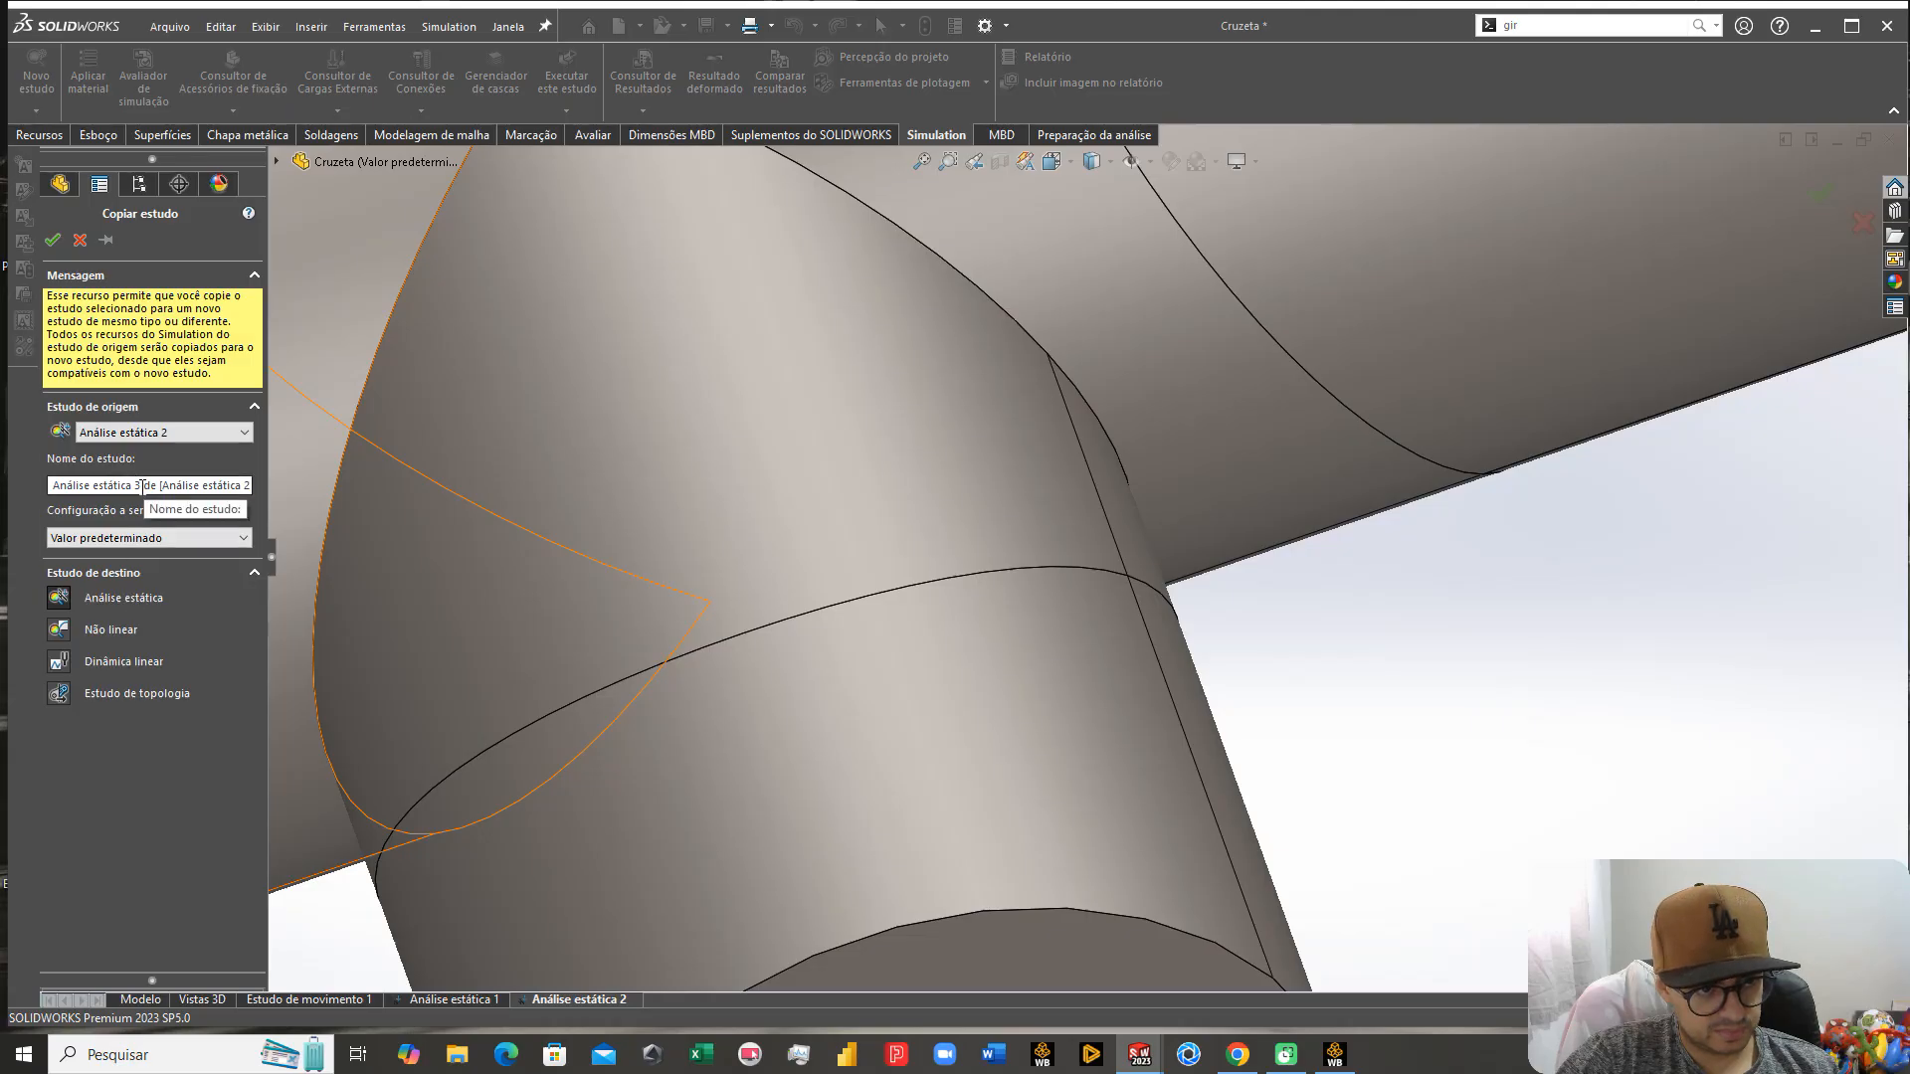
{"action": "key", "text": "shift+End"}
{"action": "key", "text": "Delete"}
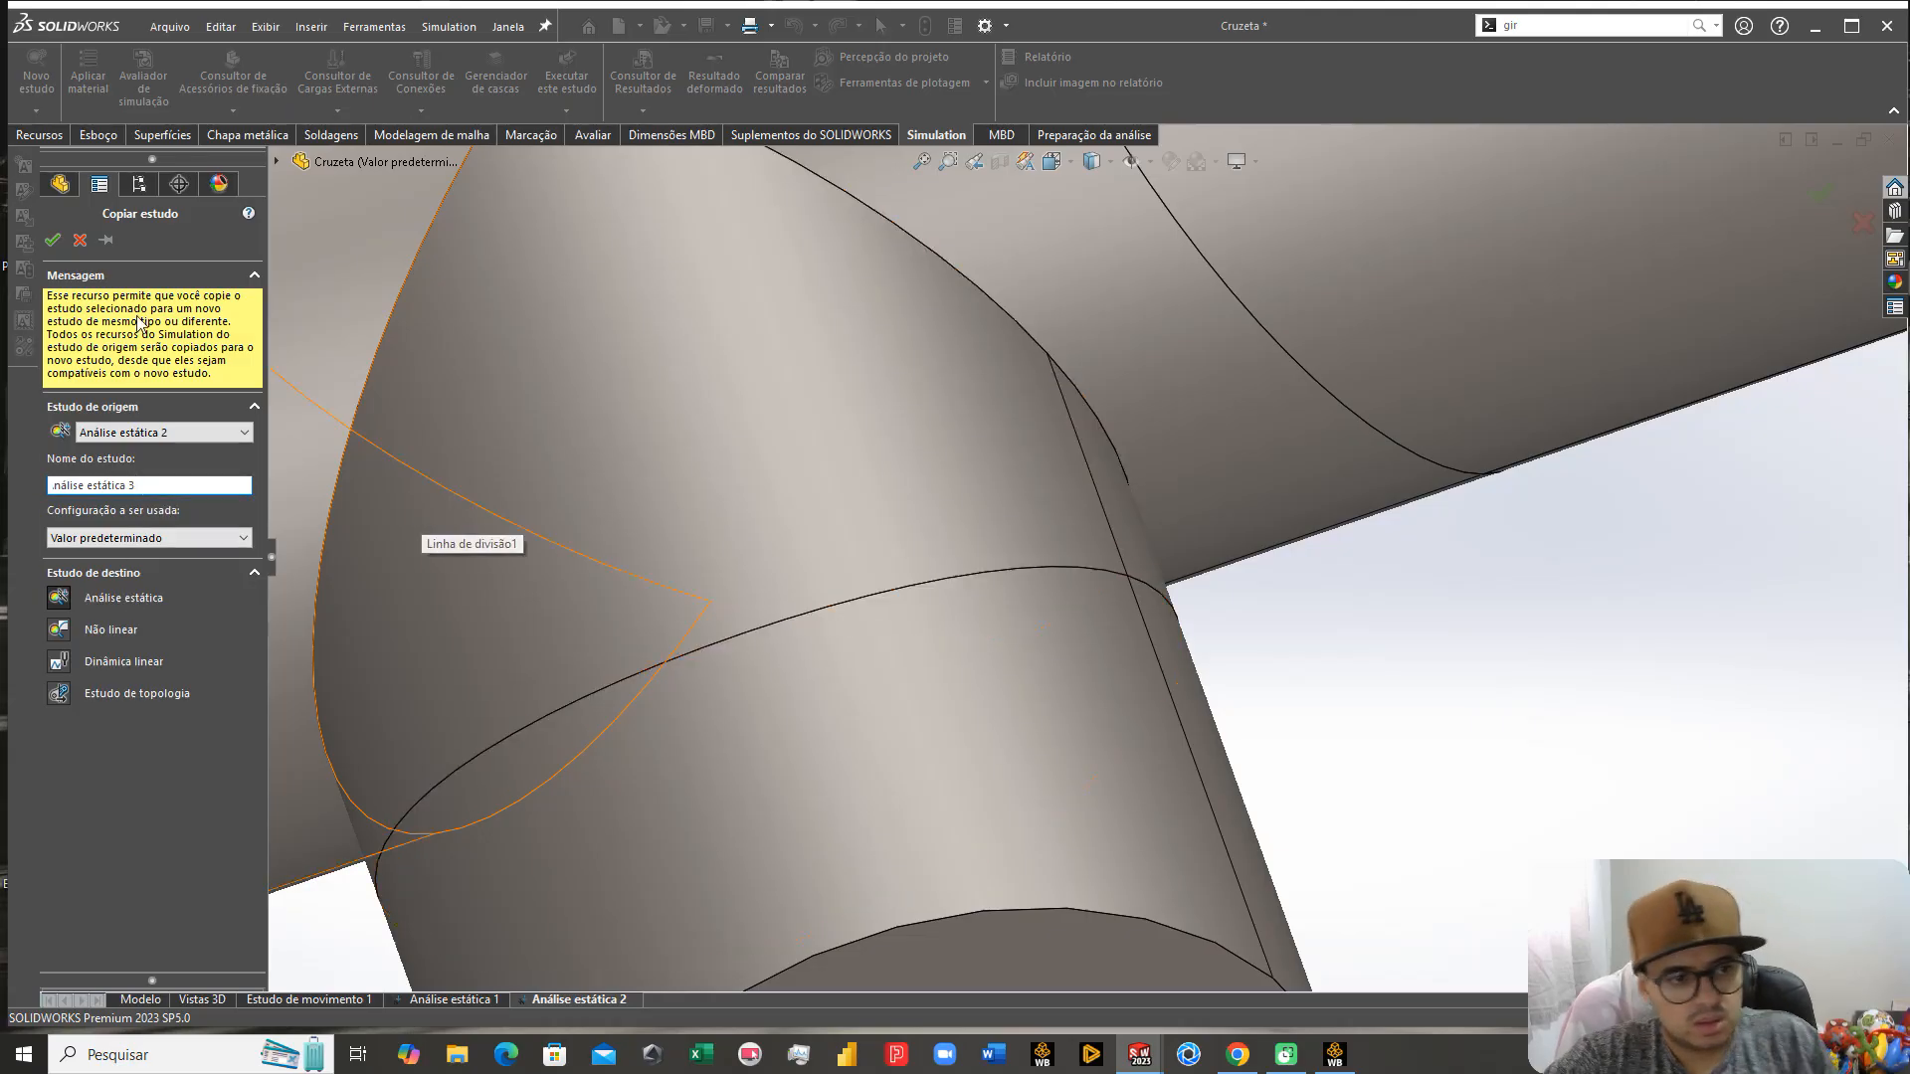
{"action": "left_click", "coordinate": [43, 241]}
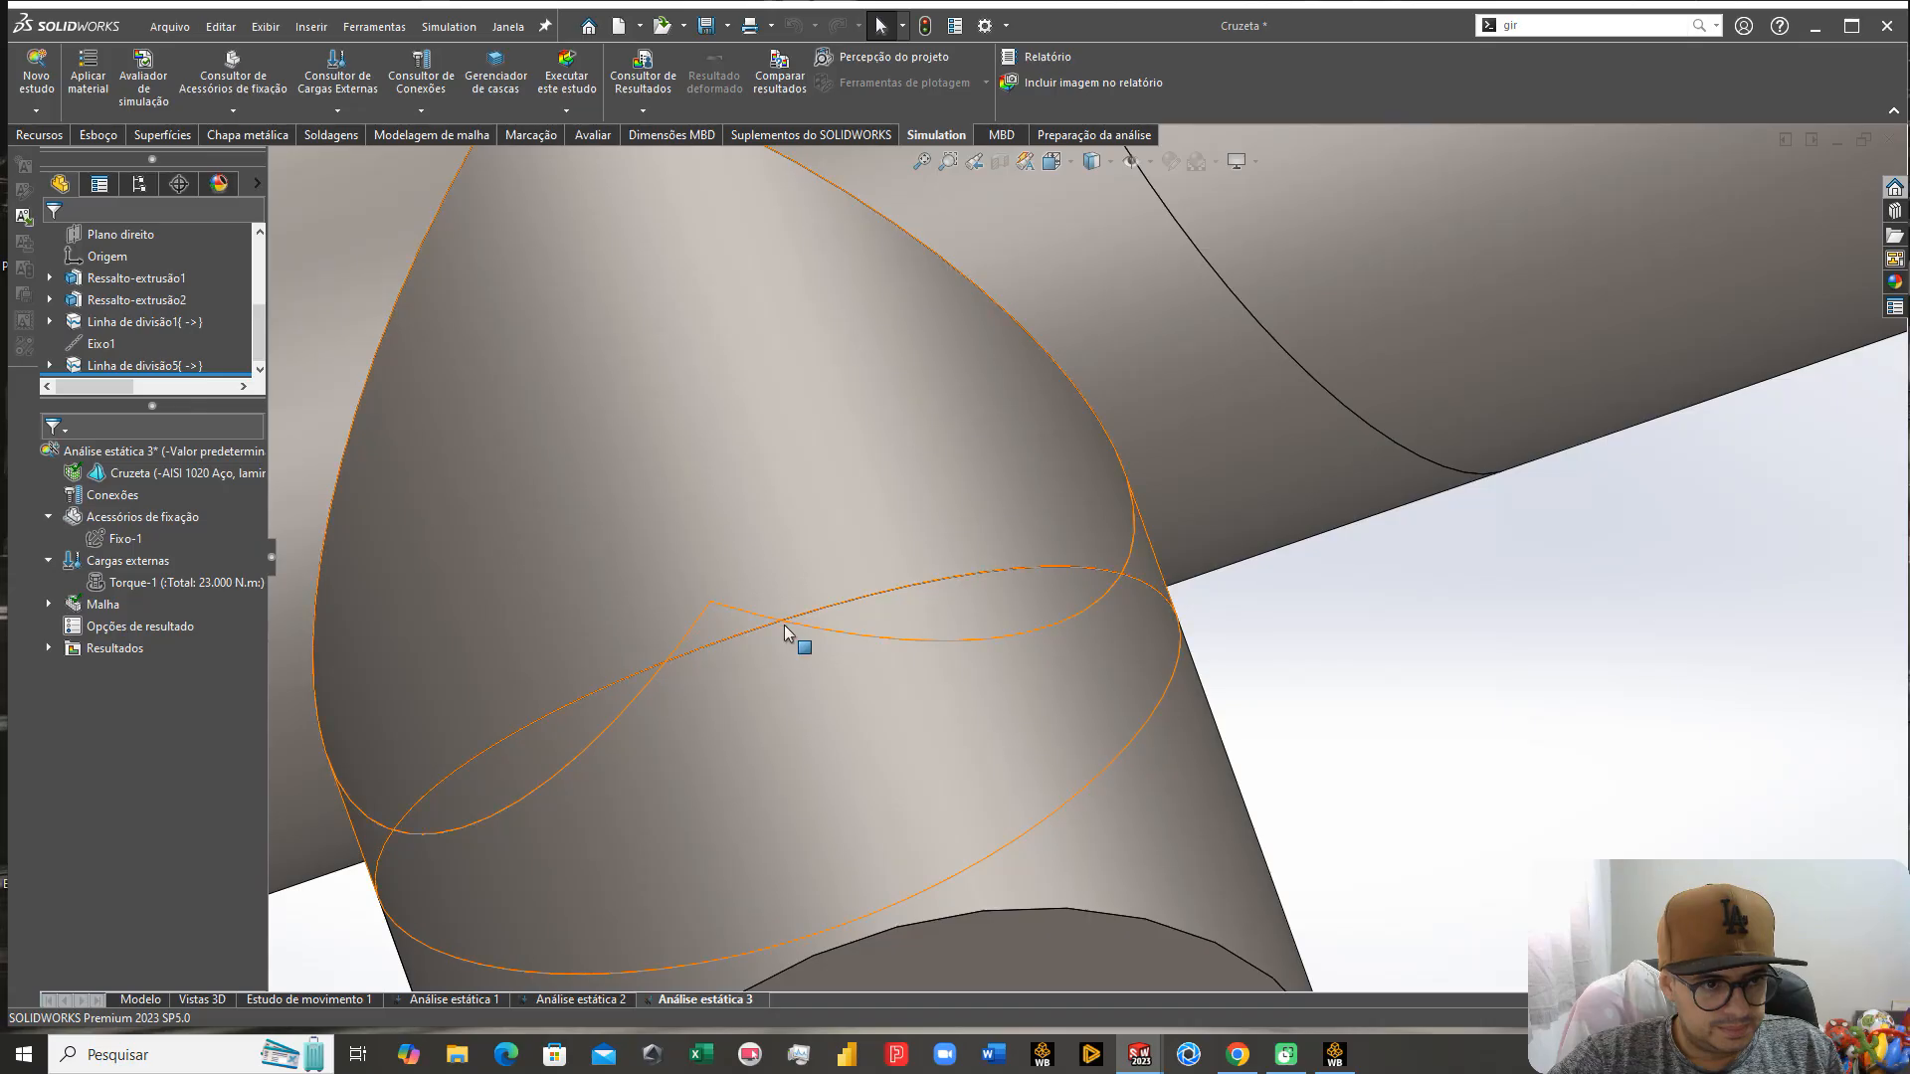
Step: Remesh Análise estática 3 with a blended curvature-based mesh, setting the maximum and minimum element sizes to 2 mm
{"action": "scroll", "coordinate": [776, 625], "scroll_direction": "up", "scroll_amount": 4}
{"action": "key", "text": "ctrl+7"}
{"action": "left_click", "coordinate": [49, 604]}
{"action": "right_click", "coordinate": [103, 606]}
{"action": "left_click", "coordinate": [169, 677]}
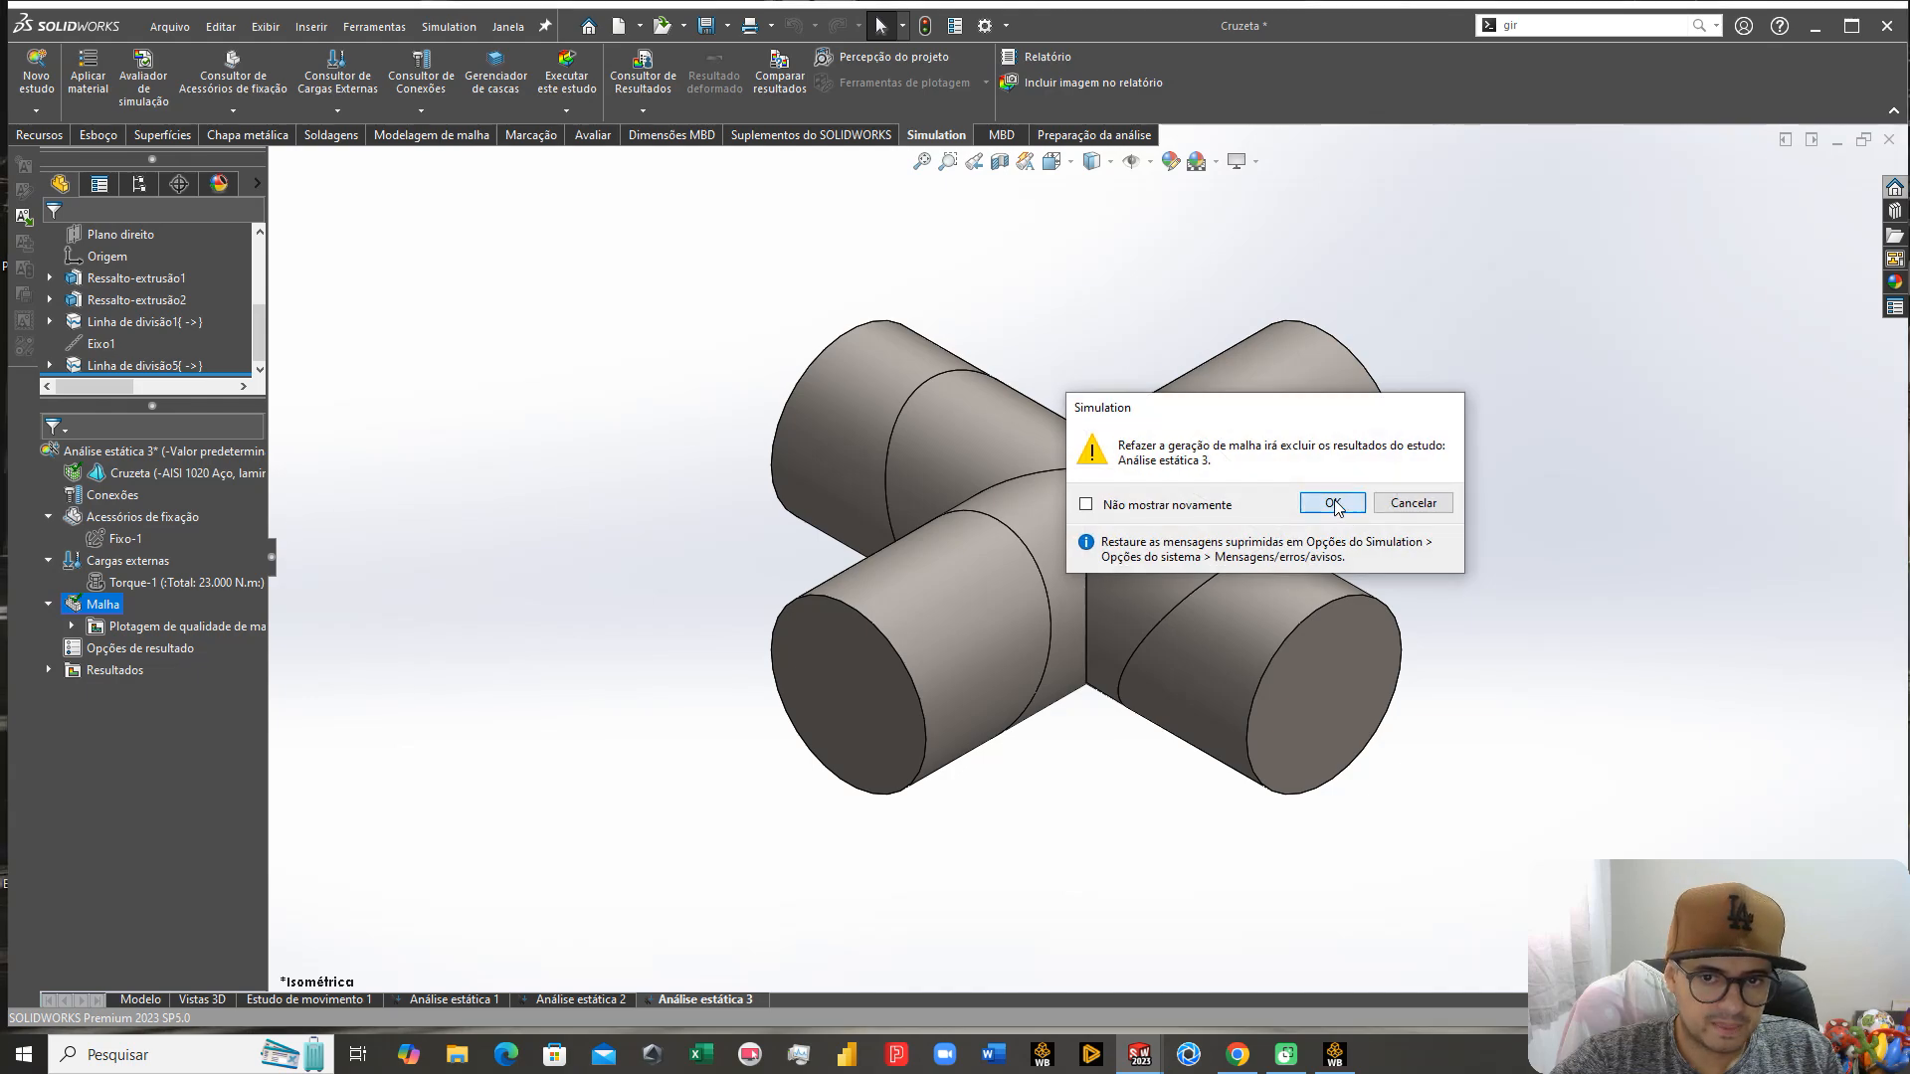
{"action": "left_click", "coordinate": [1333, 503]}
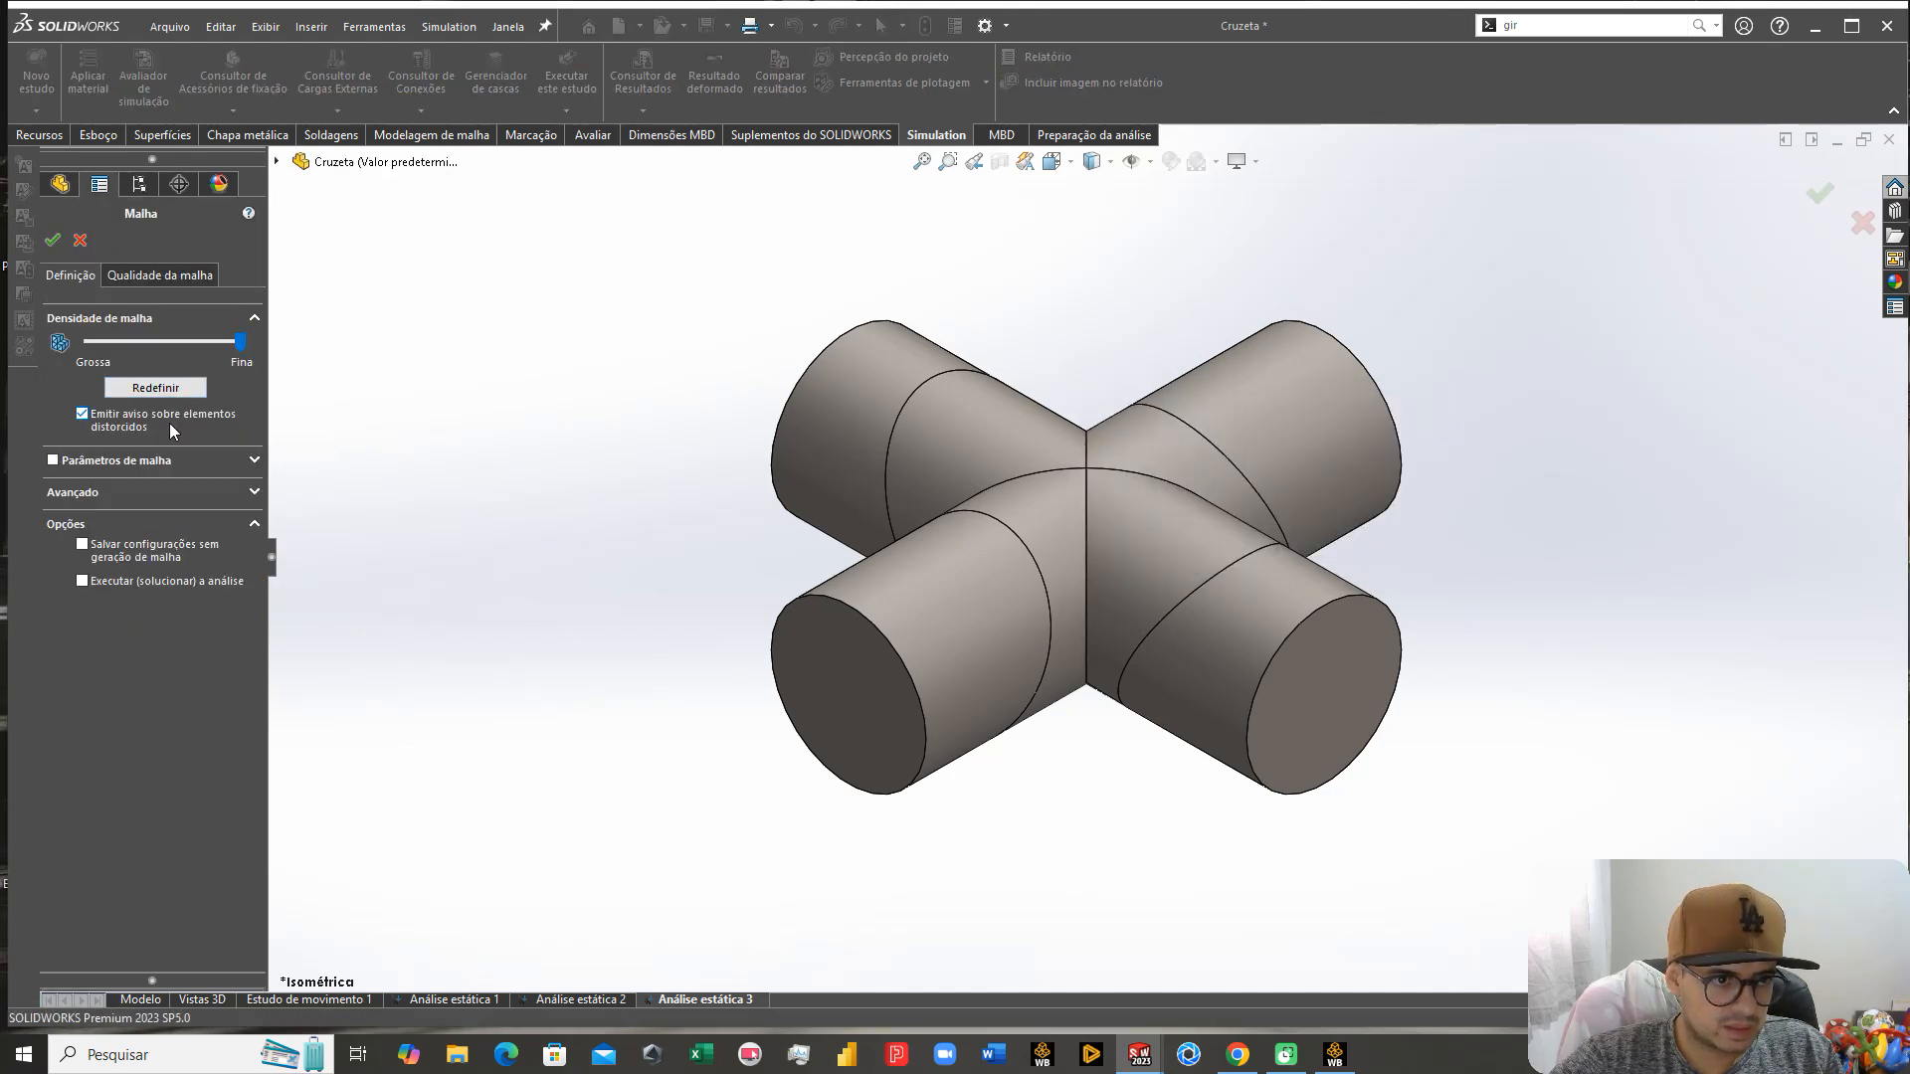
{"action": "left_click", "coordinate": [53, 460]}
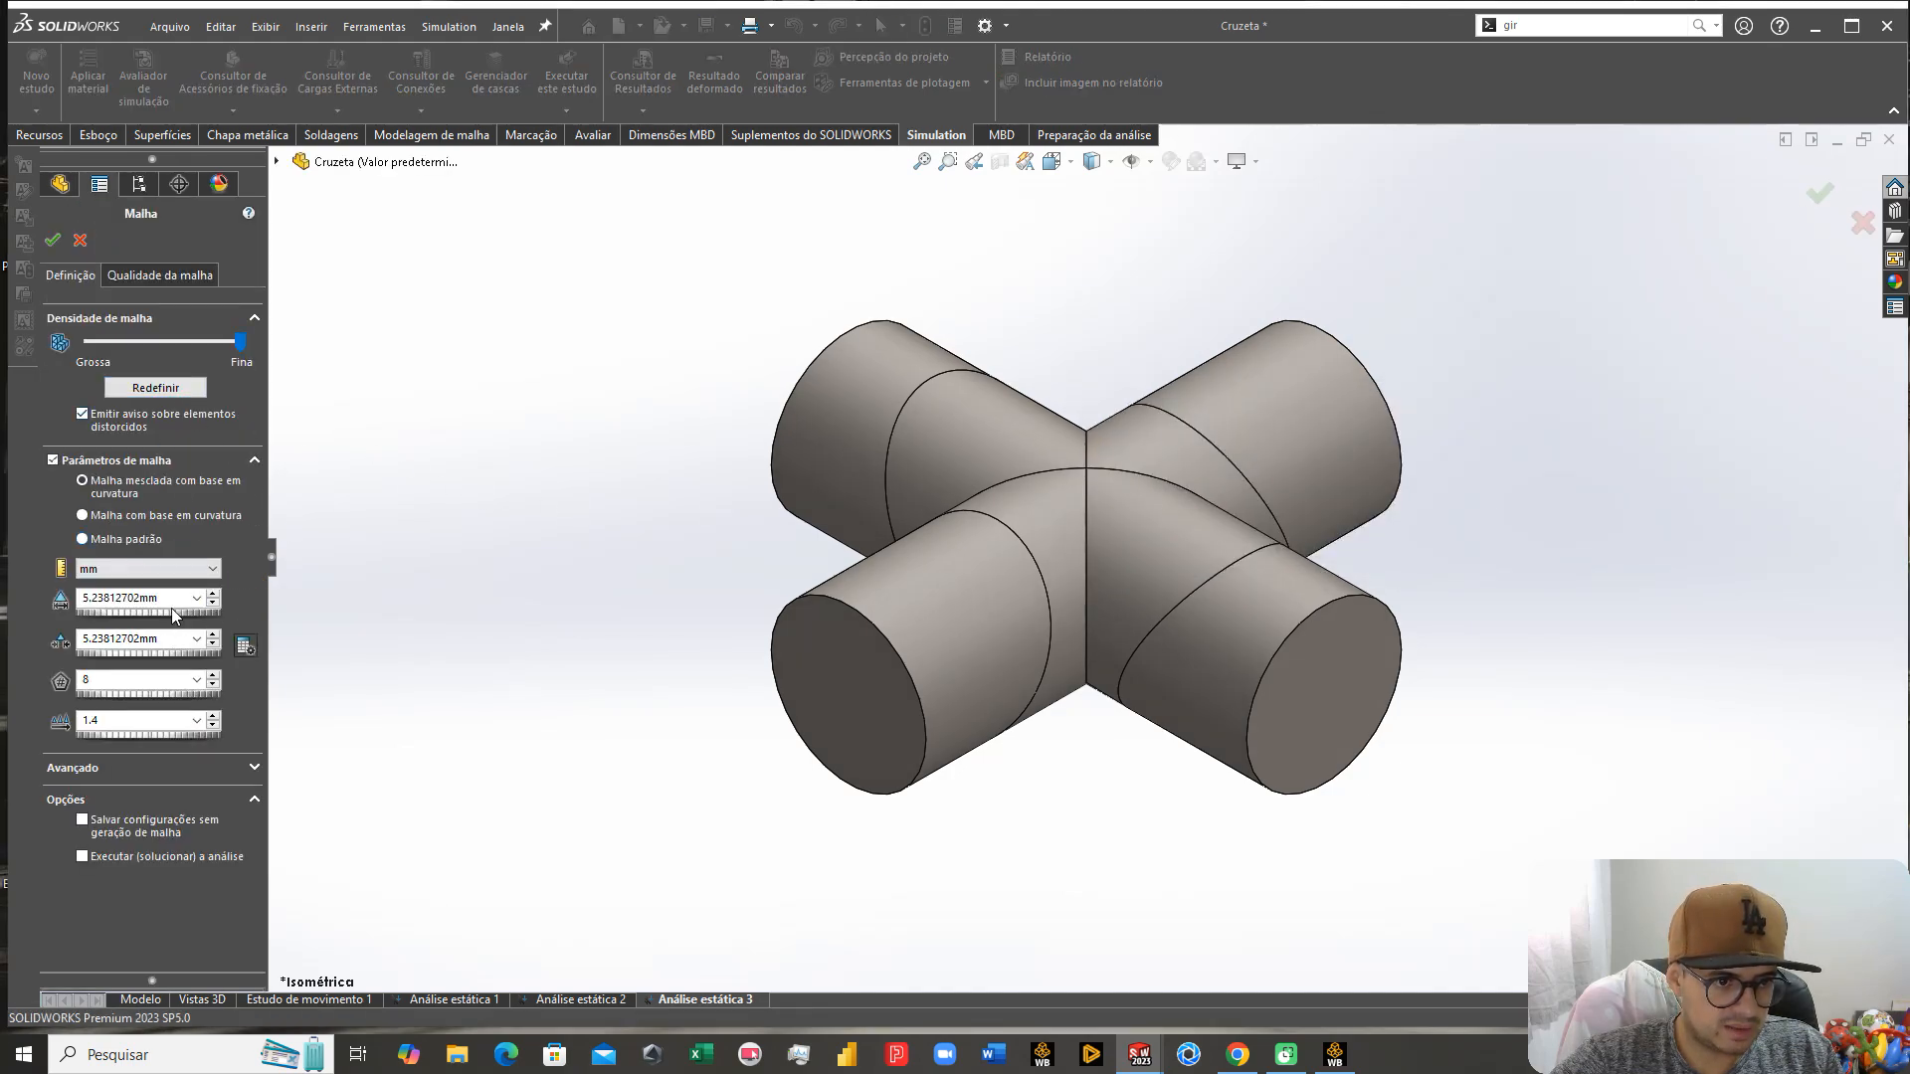
{"action": "type", "text": "2"}
{"action": "key", "text": "Return"}
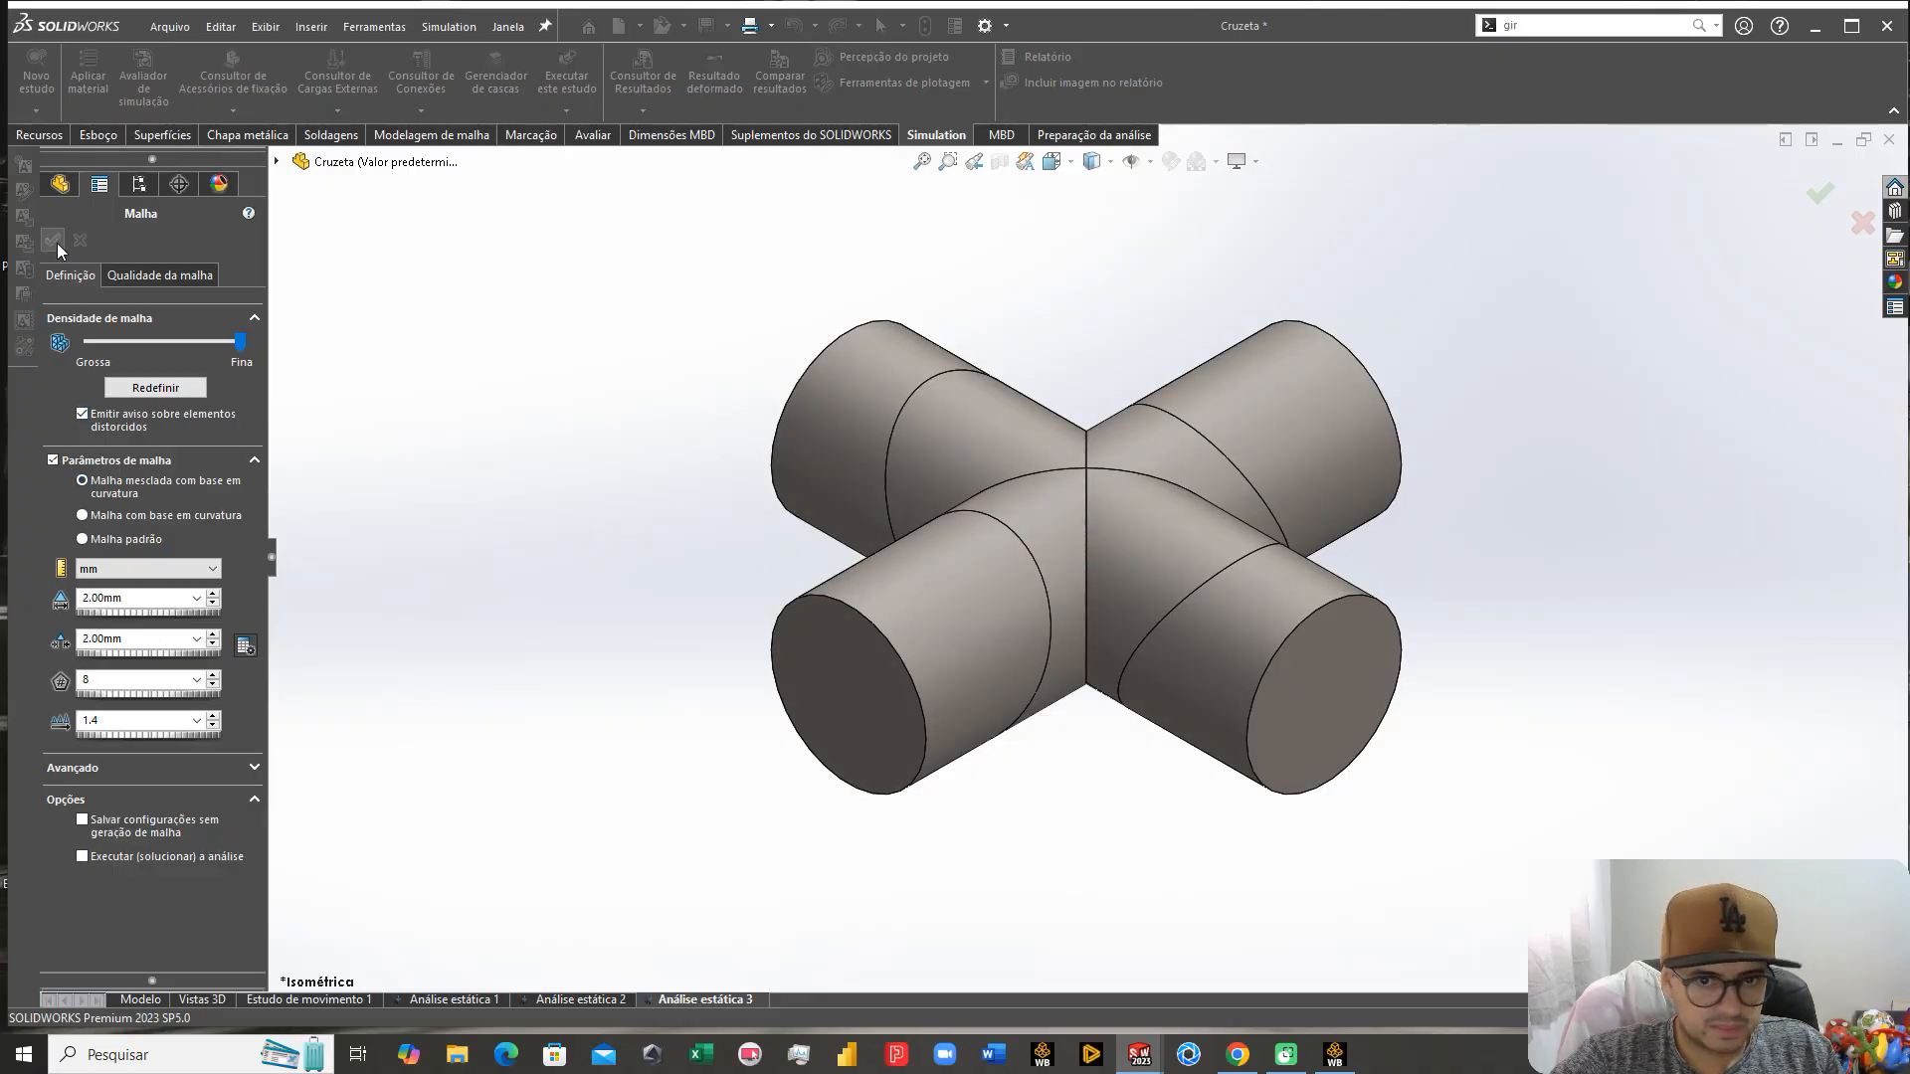
{"action": "left_click", "coordinate": [57, 243]}
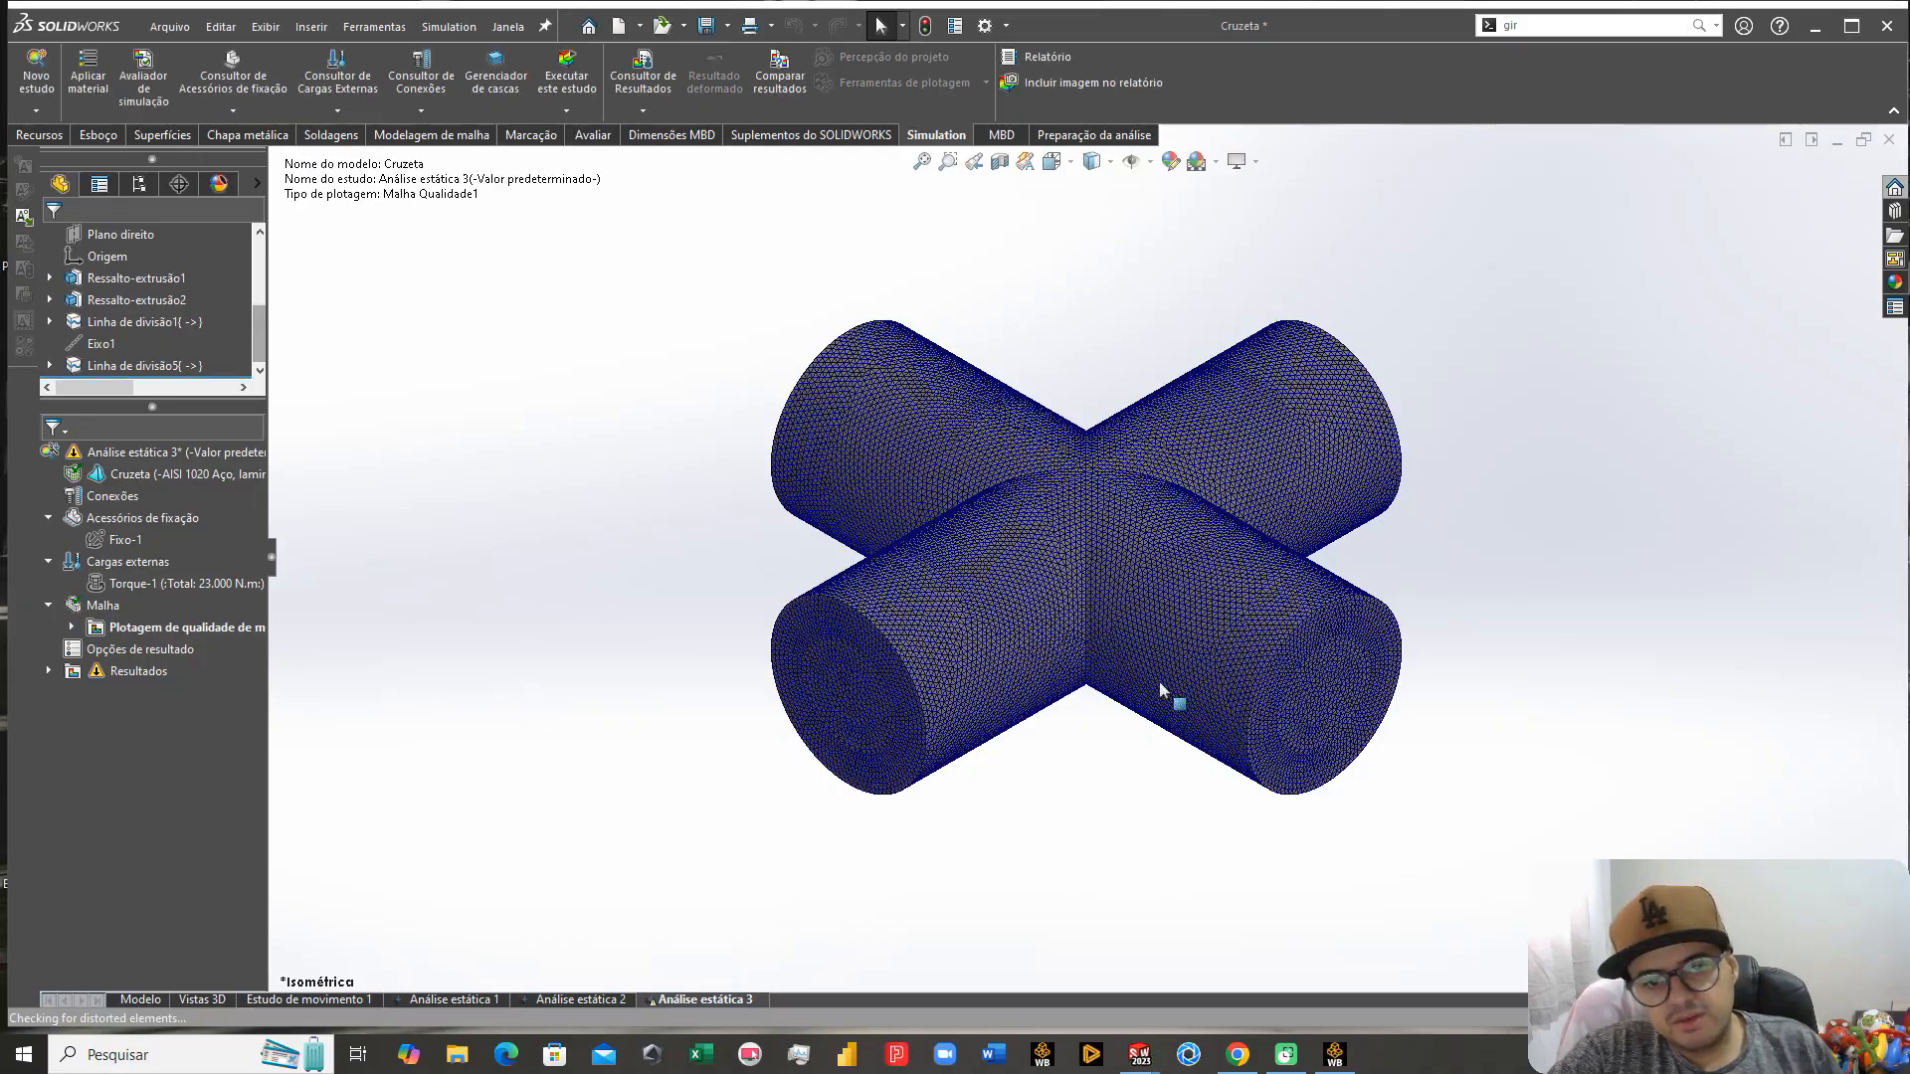
Step: Examine the refined mesh on the Cruzeta, checking element size along the arms and at the sharp junction edges
{"action": "scroll", "coordinate": [1090, 521], "scroll_direction": "down", "scroll_amount": 6}
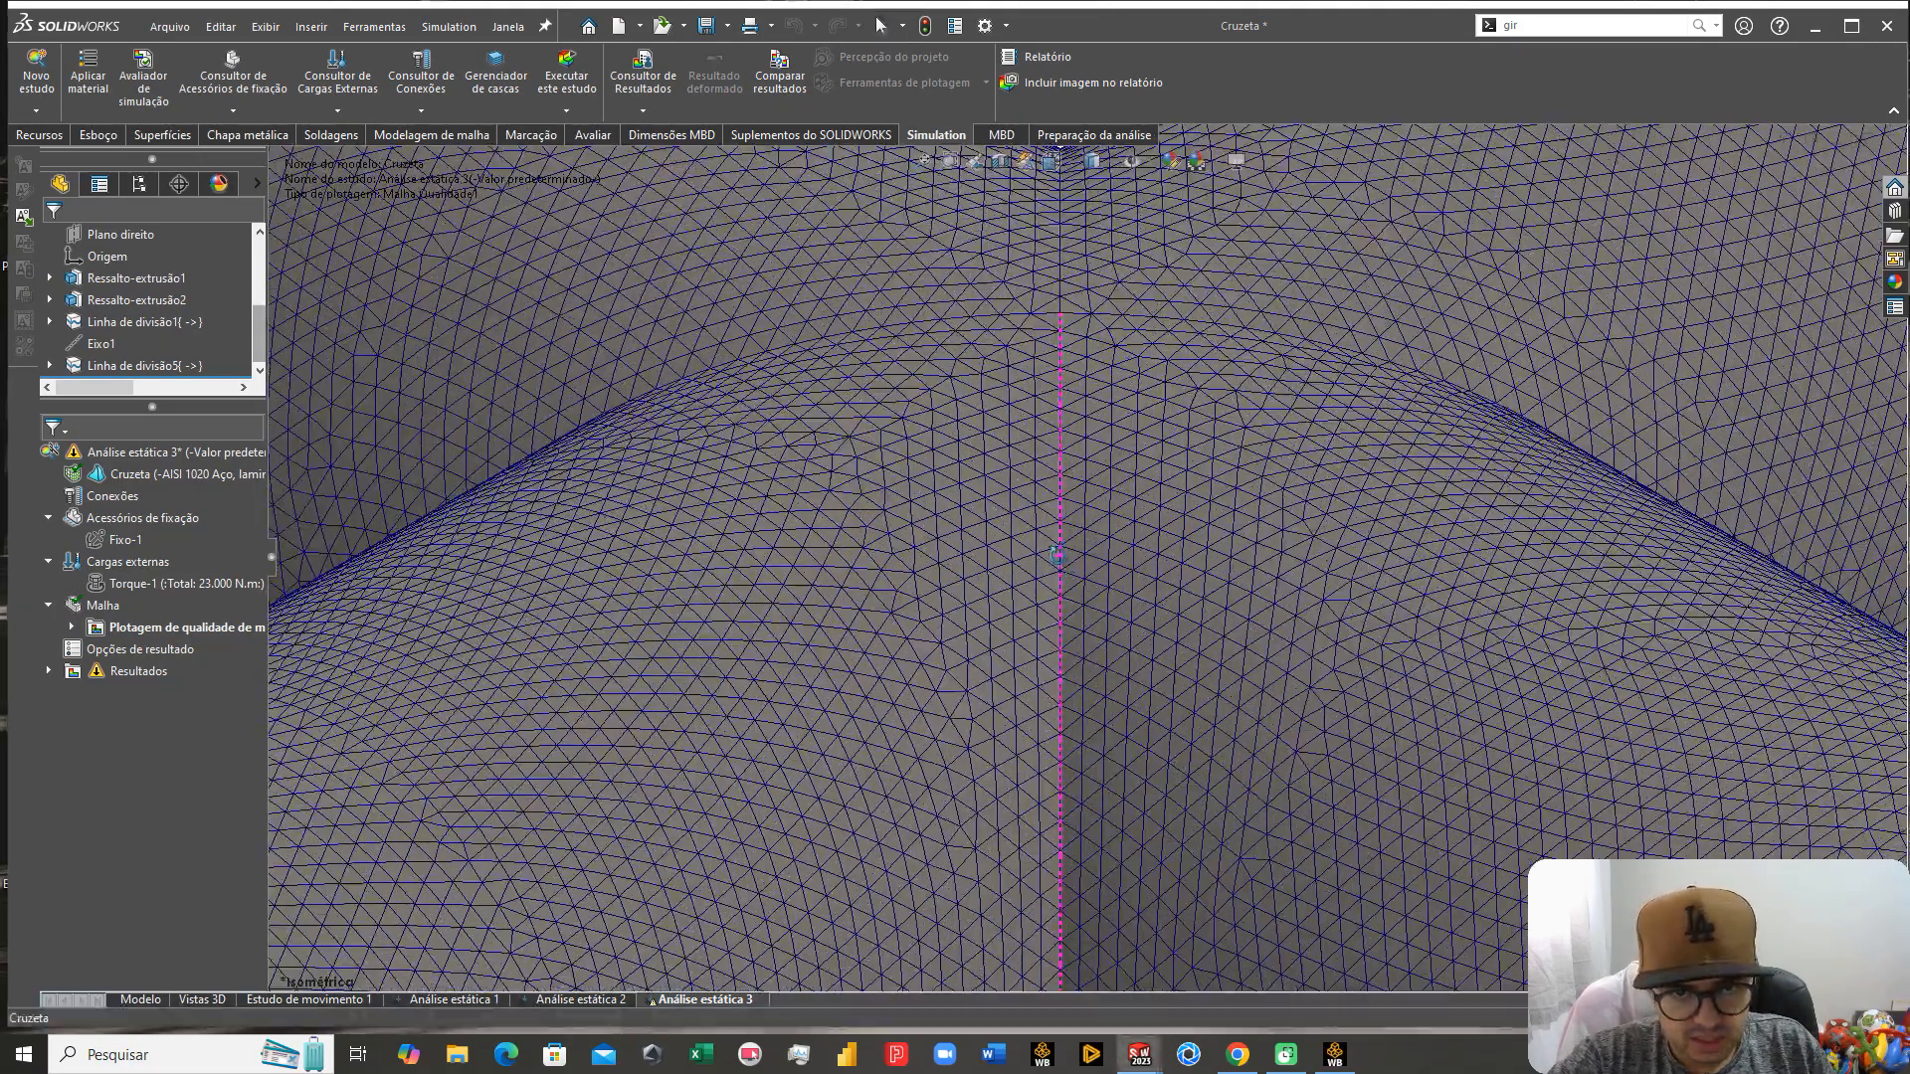
{"action": "scroll", "coordinate": [1060, 565], "scroll_direction": "up", "scroll_amount": 8}
{"action": "scroll", "coordinate": [1100, 631], "scroll_direction": "down", "scroll_amount": 5}
{"action": "middle_click_drag", "start_coordinate": [917, 708], "coordinate": [1252, 532]}
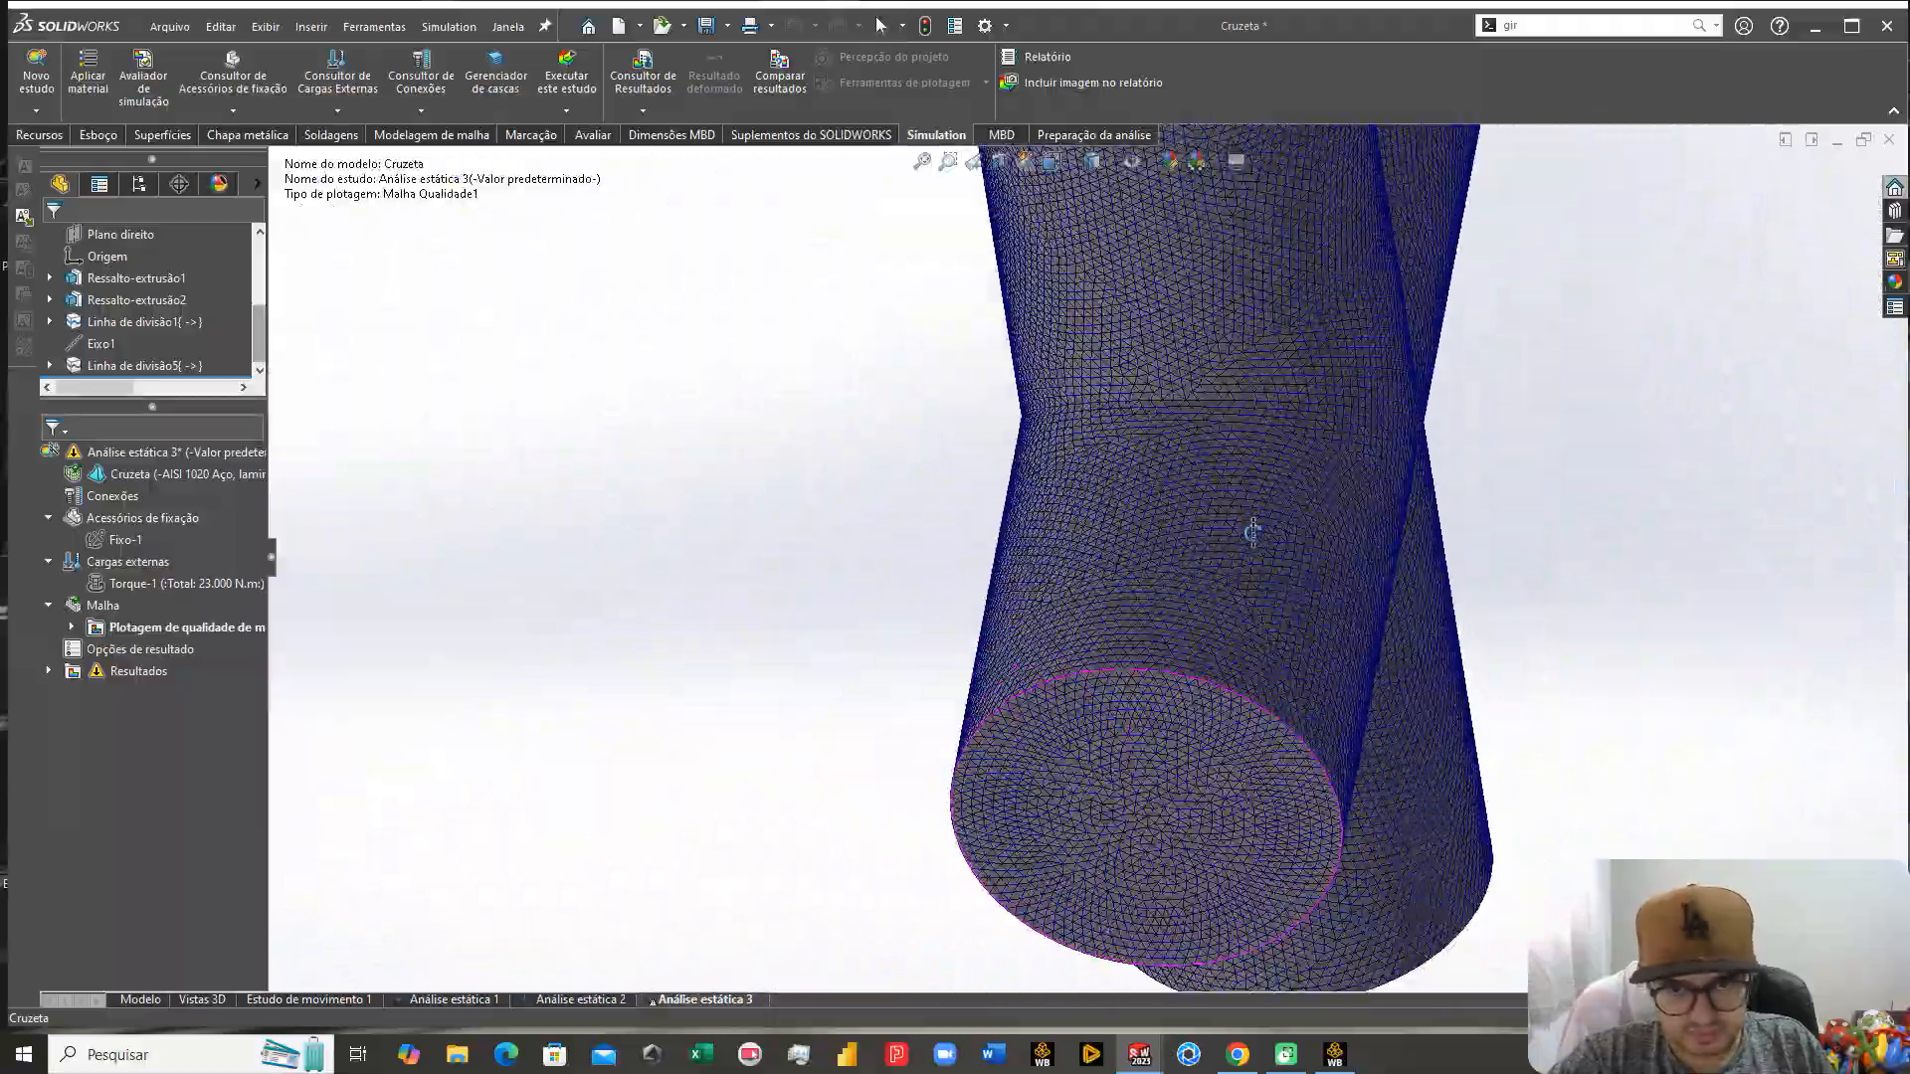
{"action": "key", "text": "ctrl+7"}
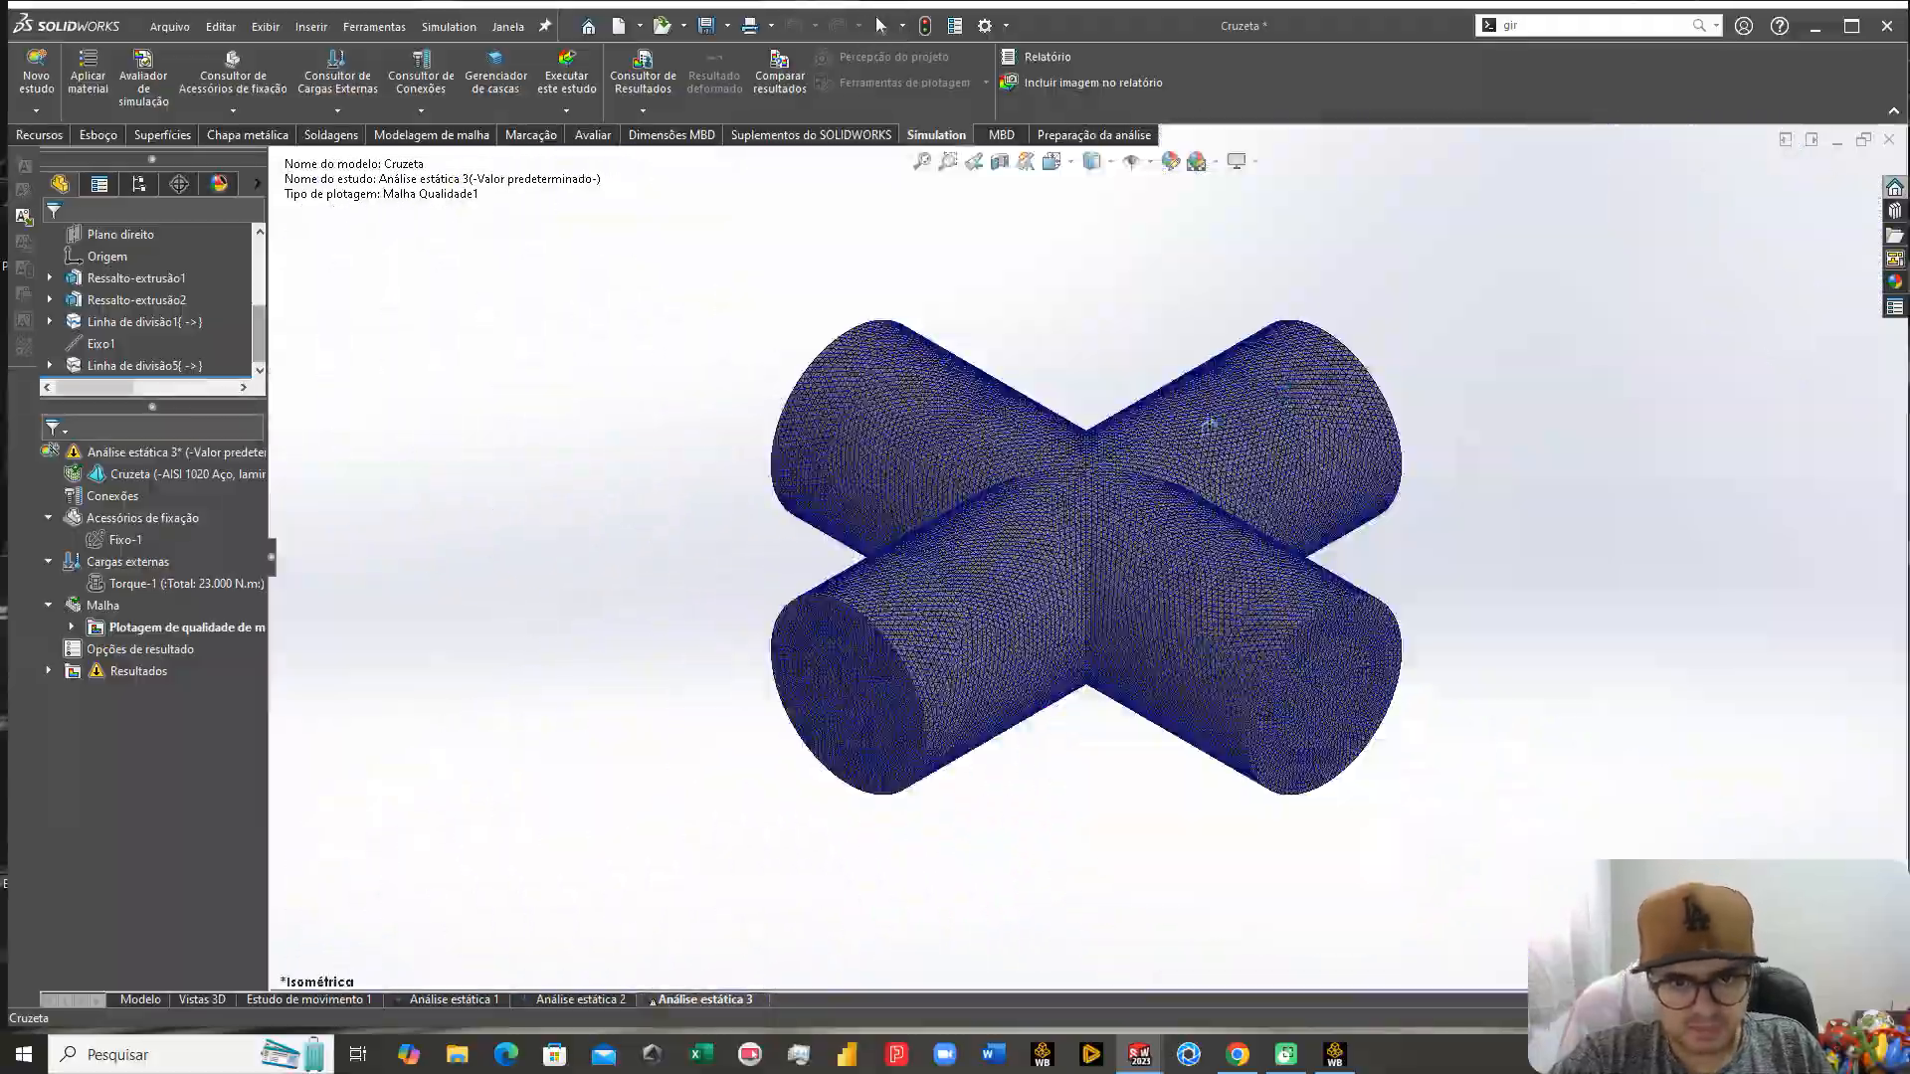
{"action": "middle_click_drag", "start_coordinate": [1208, 426], "coordinate": [1065, 640]}
{"action": "scroll", "coordinate": [1117, 648], "scroll_direction": "down", "scroll_amount": 10}
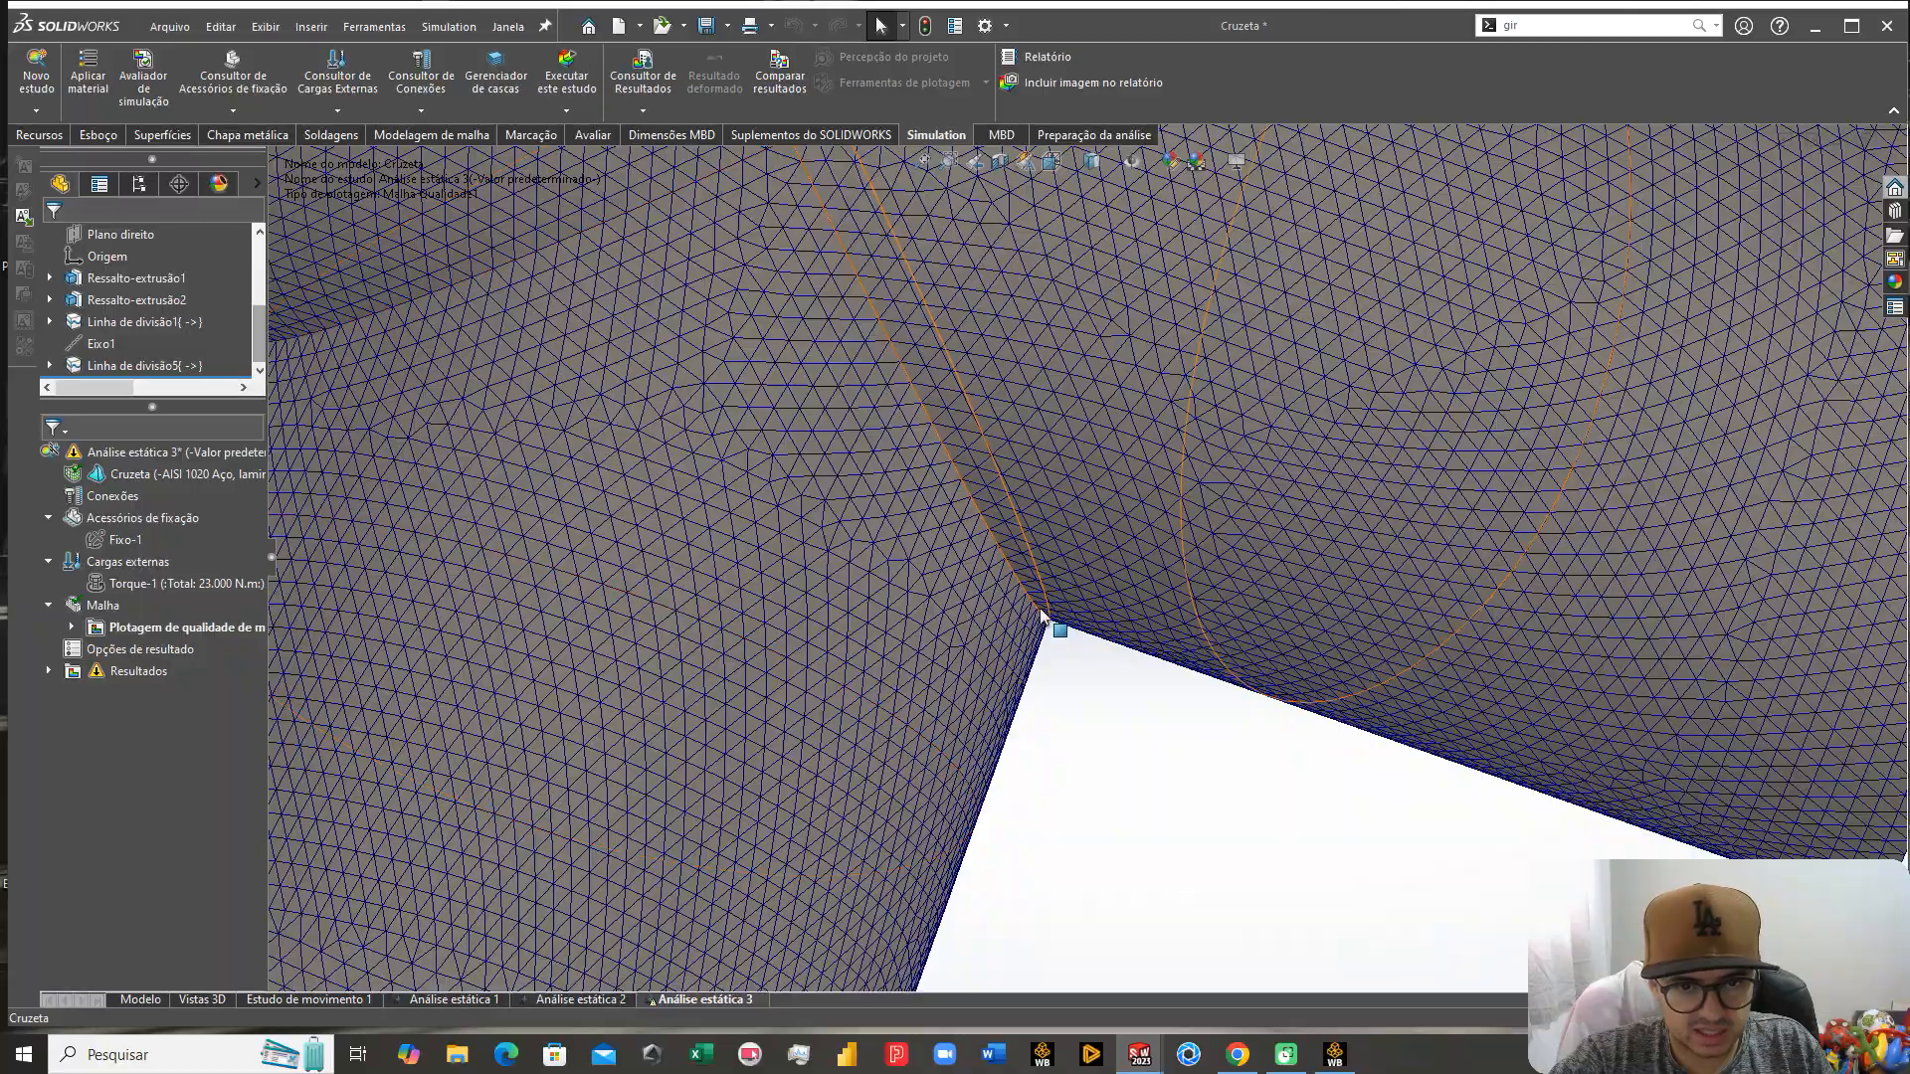
{"action": "key", "text": "ctrl+7"}
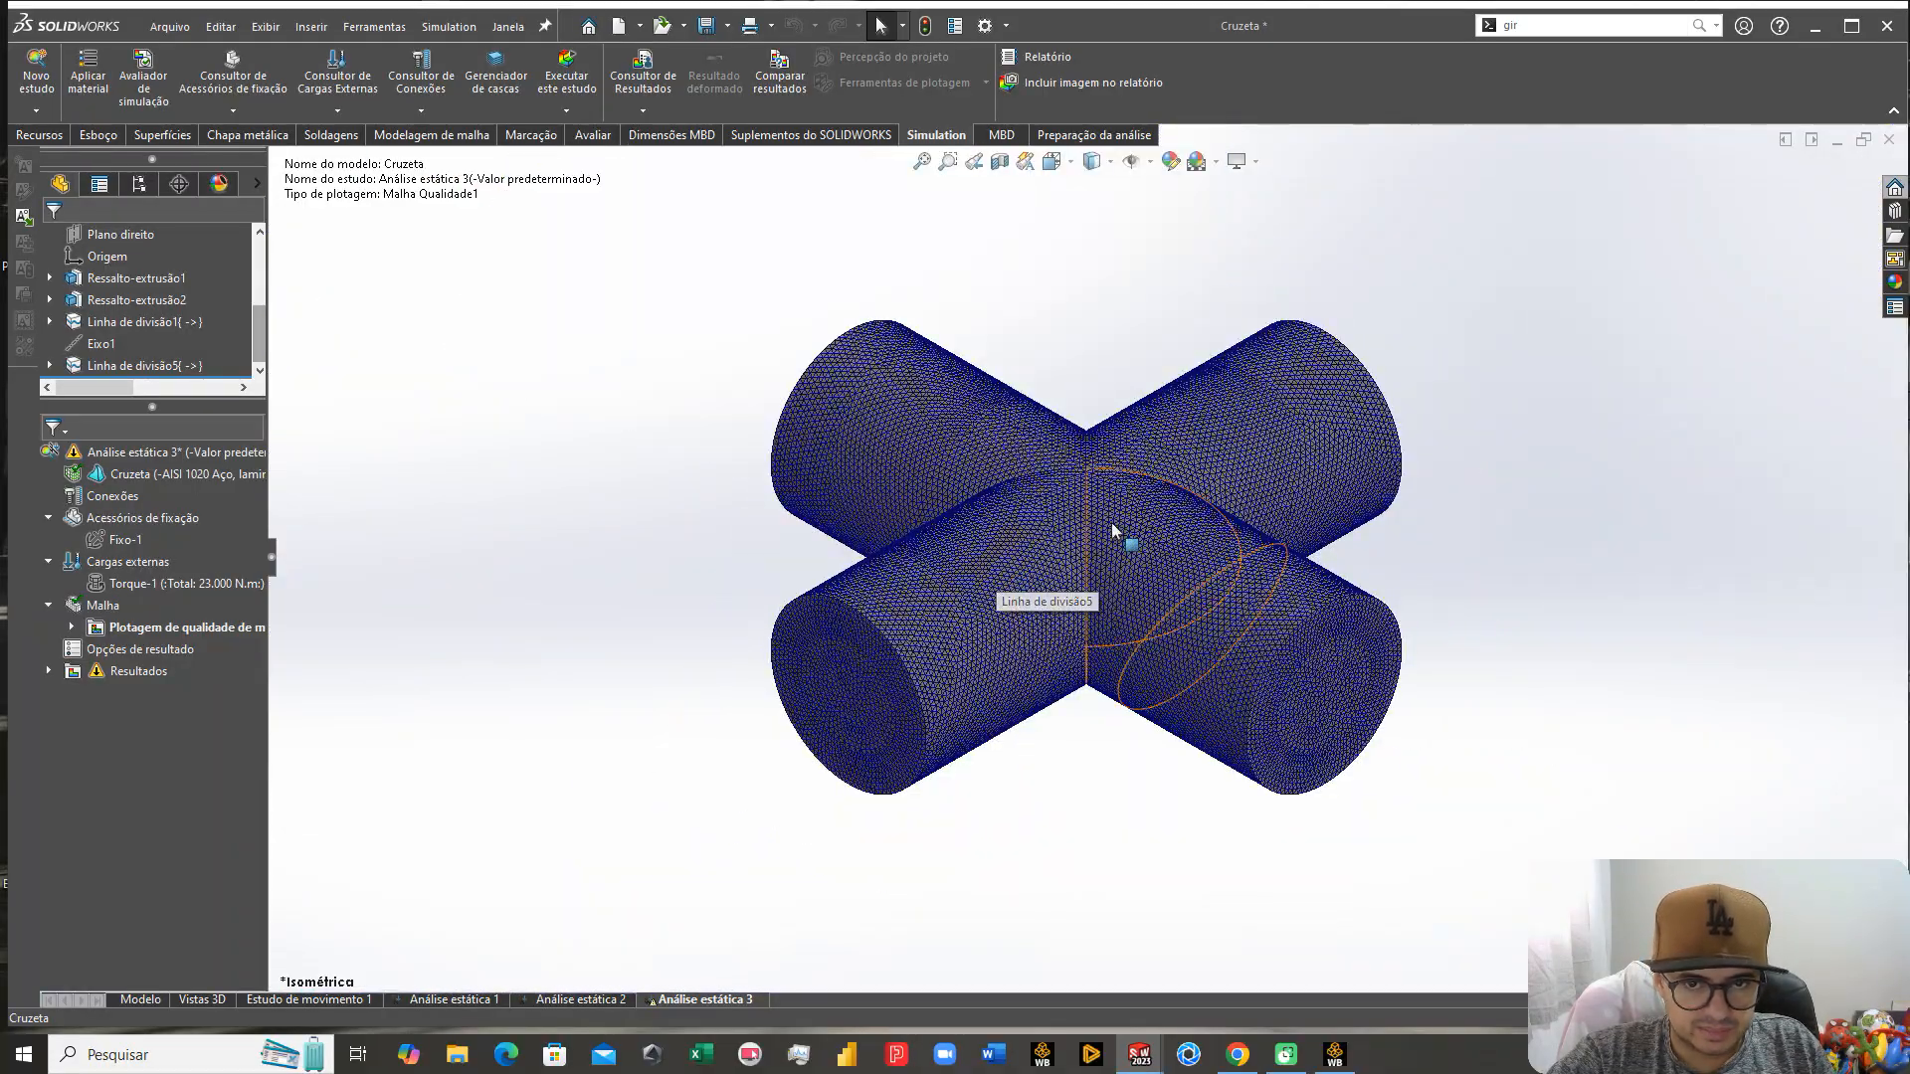
{"action": "scroll", "coordinate": [1114, 444], "scroll_direction": "down", "scroll_amount": 4}
{"action": "scroll", "coordinate": [1050, 654], "scroll_direction": "up", "scroll_amount": 2}
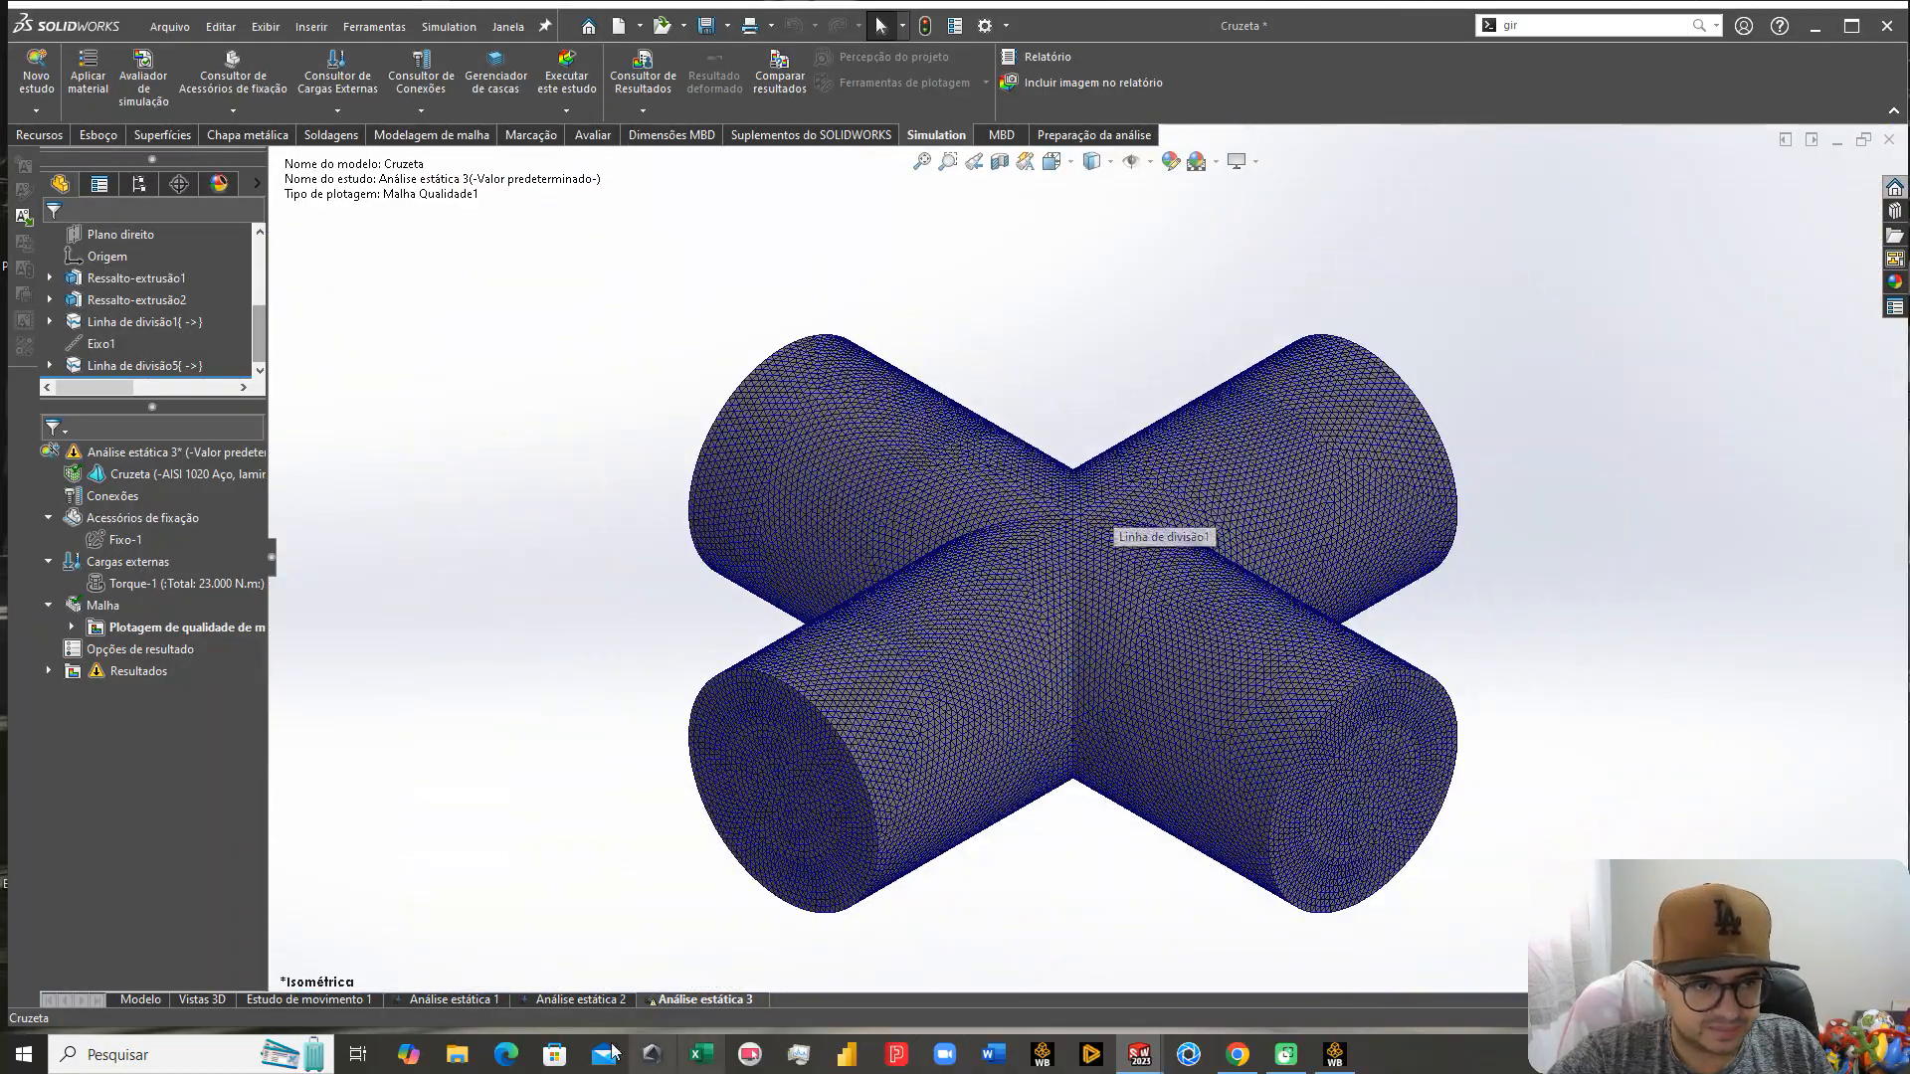
Step: Run Análise estática 3 on the refined mesh, showing the expanded solver details during the solution
{"action": "right_click", "coordinate": [141, 460]}
{"action": "left_click", "coordinate": [201, 510]}
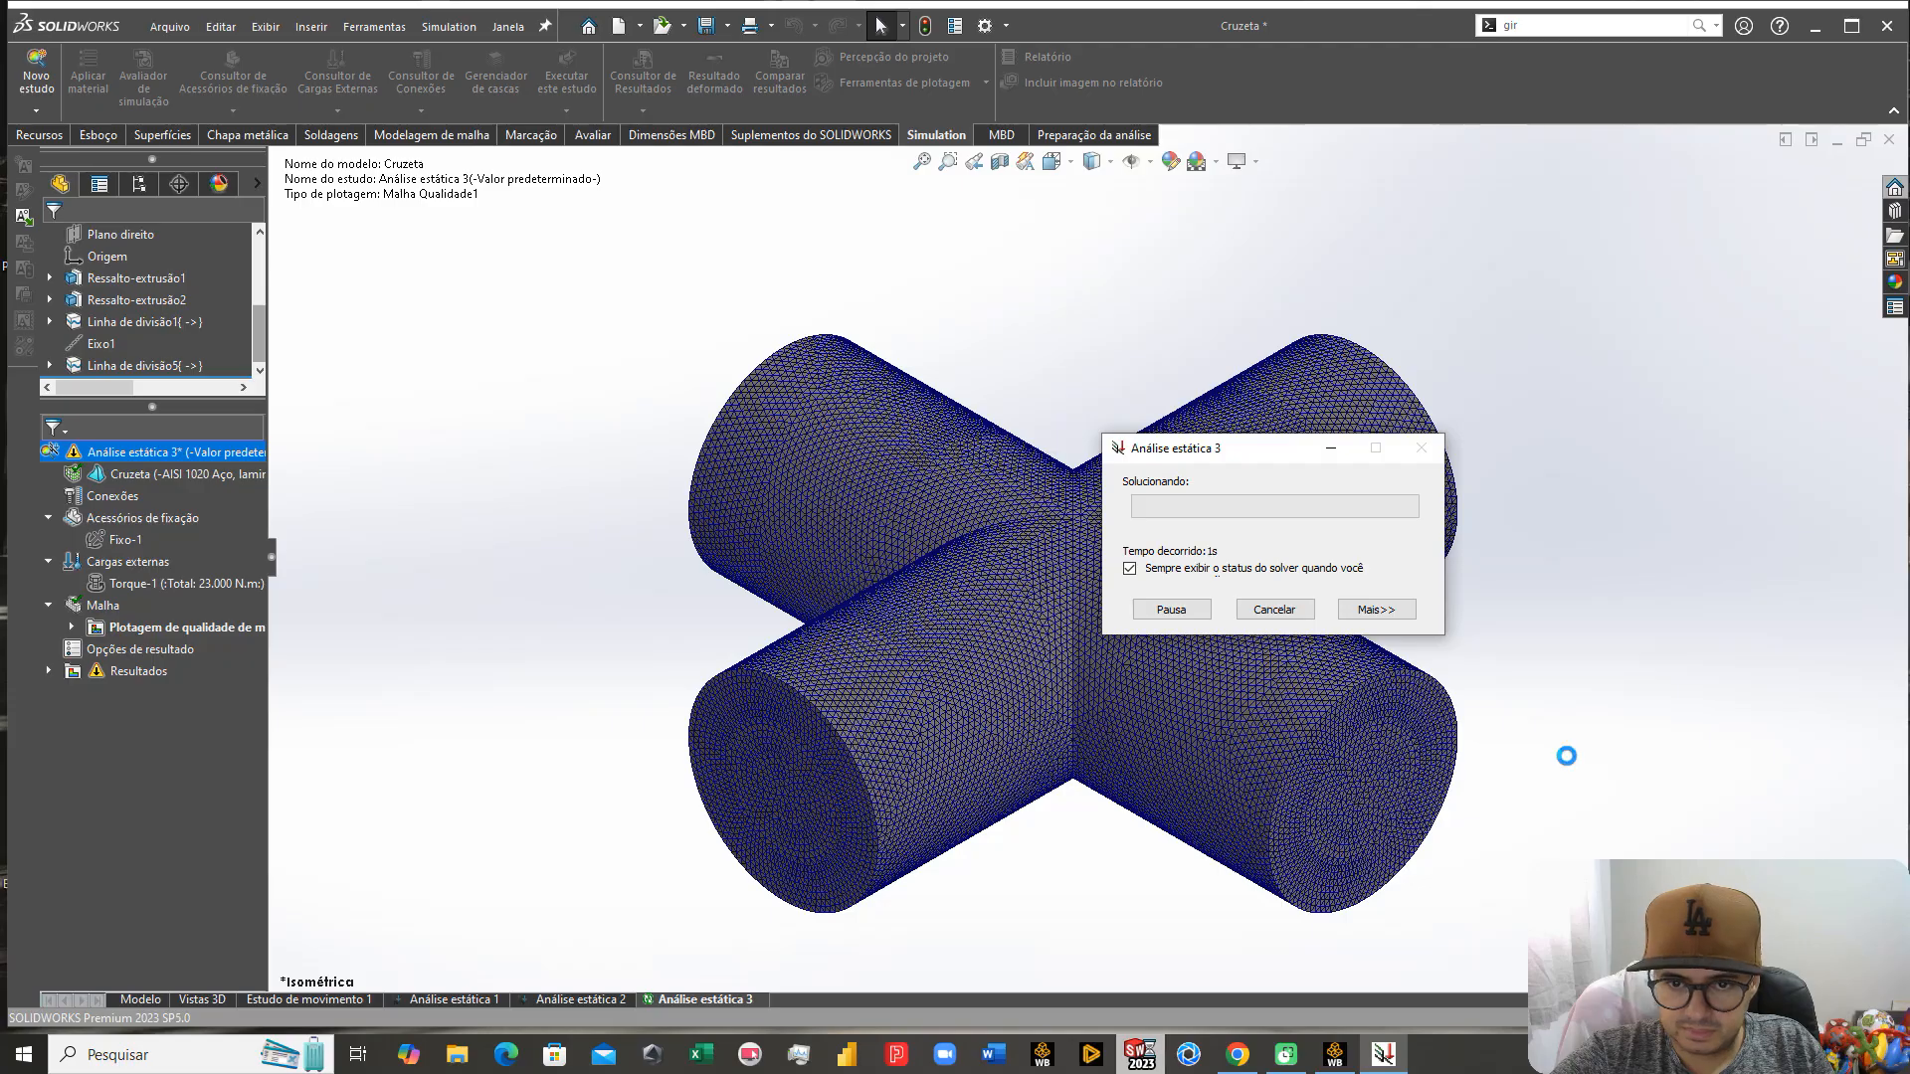
{"action": "left_click", "coordinate": [1368, 609]}
{"action": "left_click_drag", "start_coordinate": [1239, 456], "coordinate": [144, 20]}
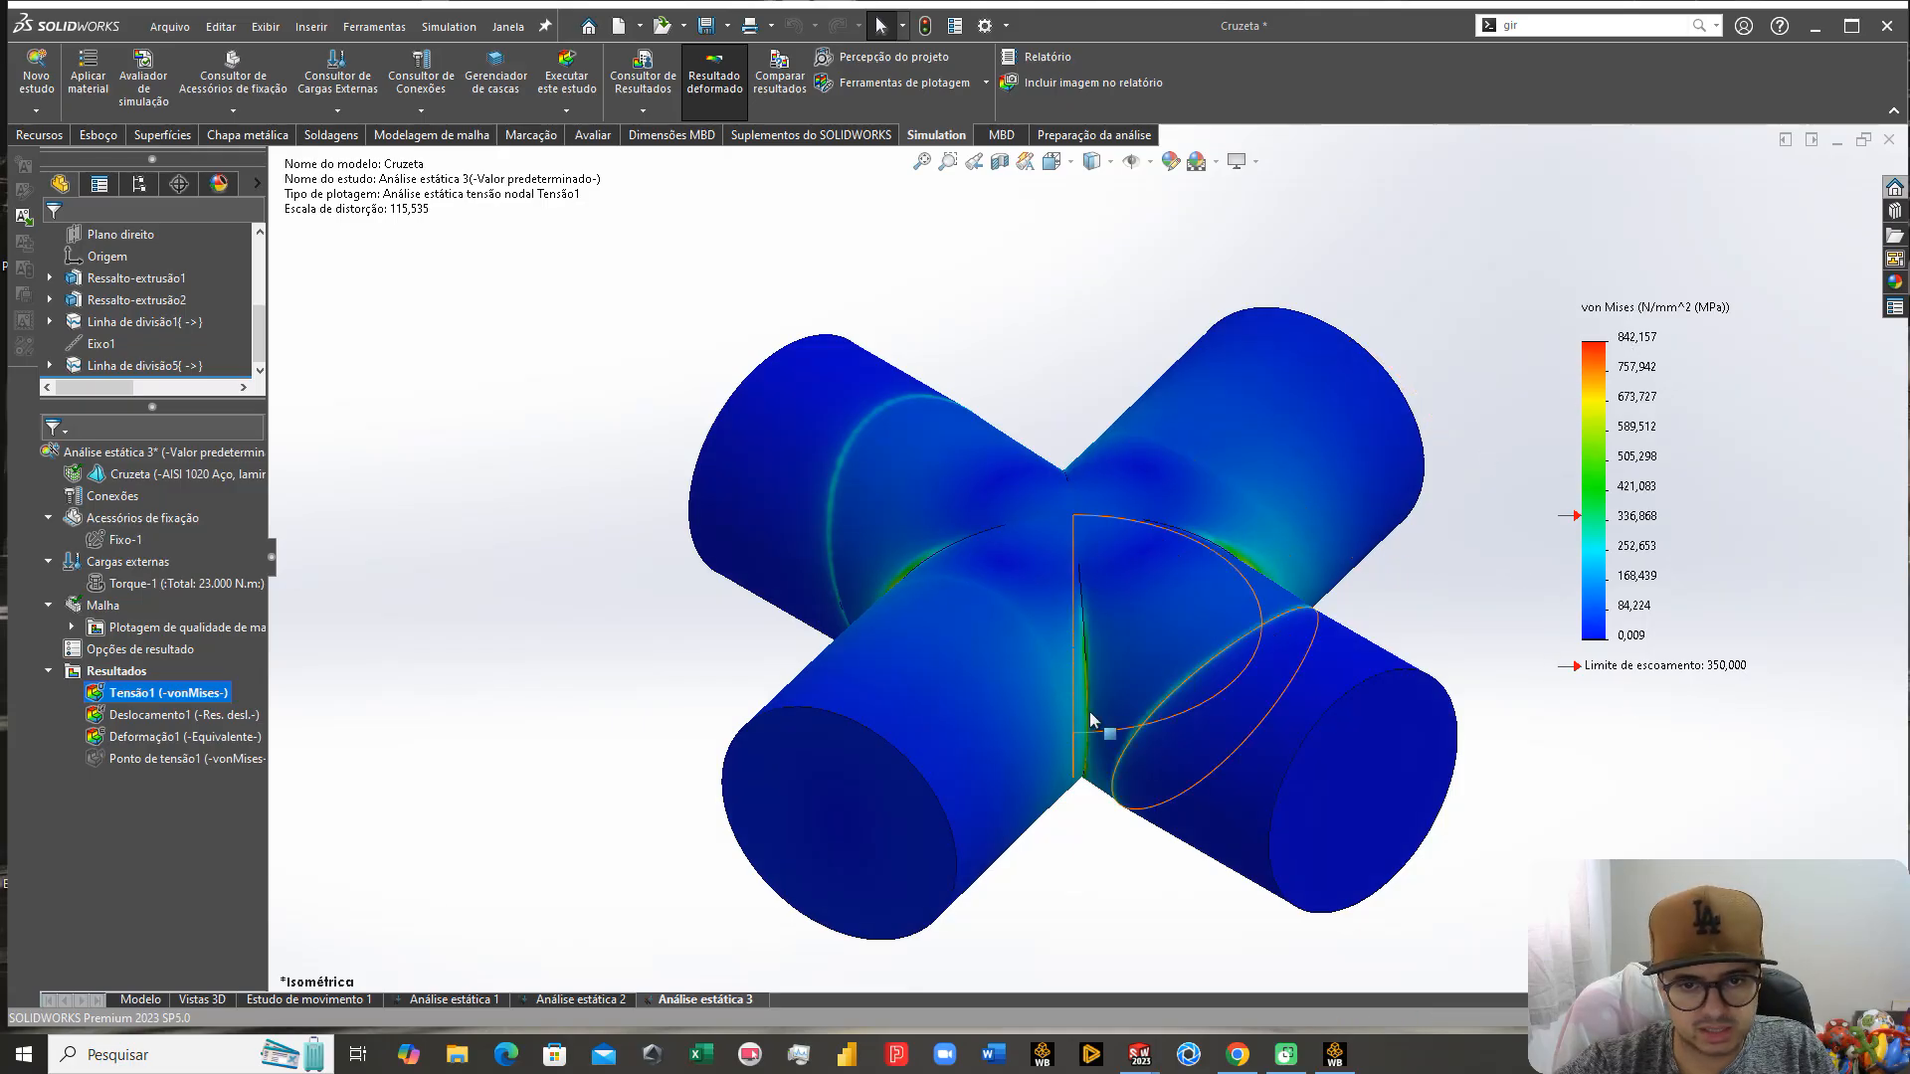
Step: Run the stress hot spot diagnostic on Análise estática 3 with a sensitivity factor of 25, then close it without keeping it
{"action": "right_click", "coordinate": [120, 672]}
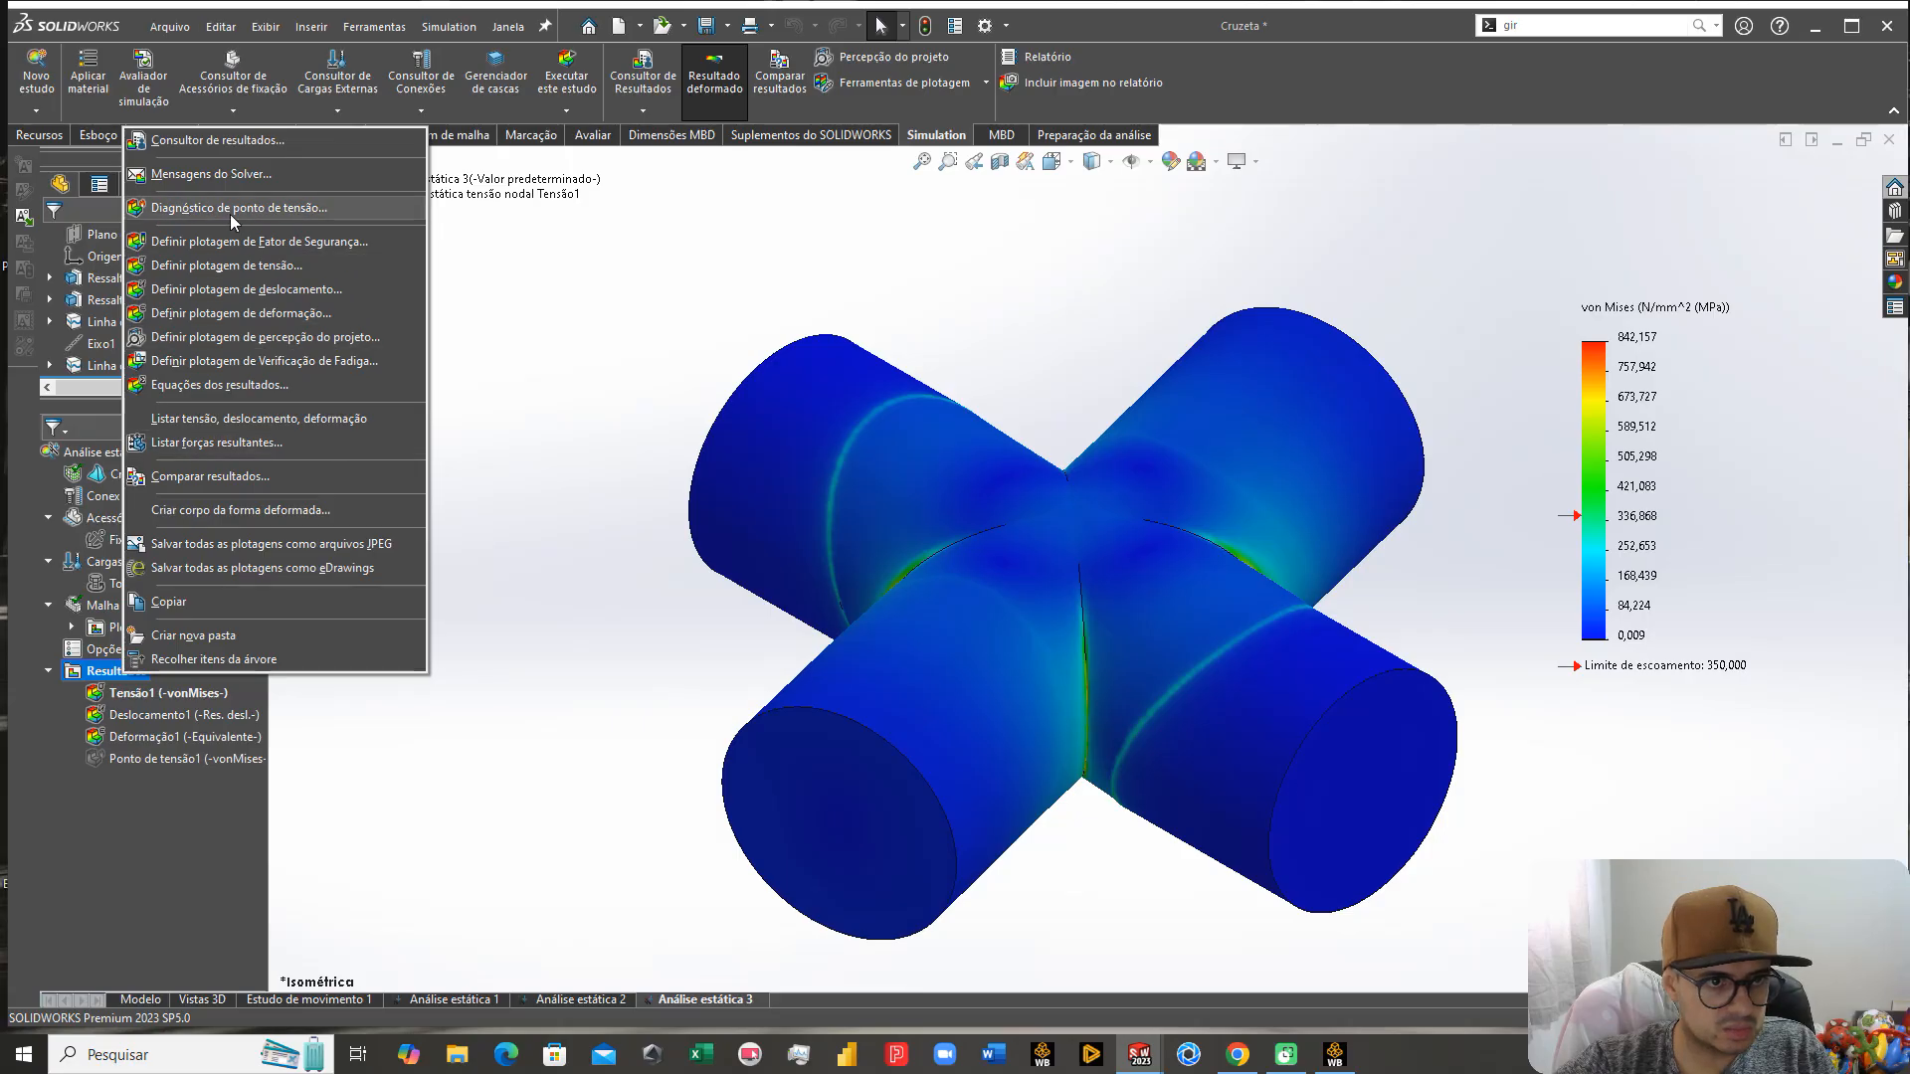
{"action": "left_click", "coordinate": [230, 210]}
{"action": "left_click", "coordinate": [168, 761]}
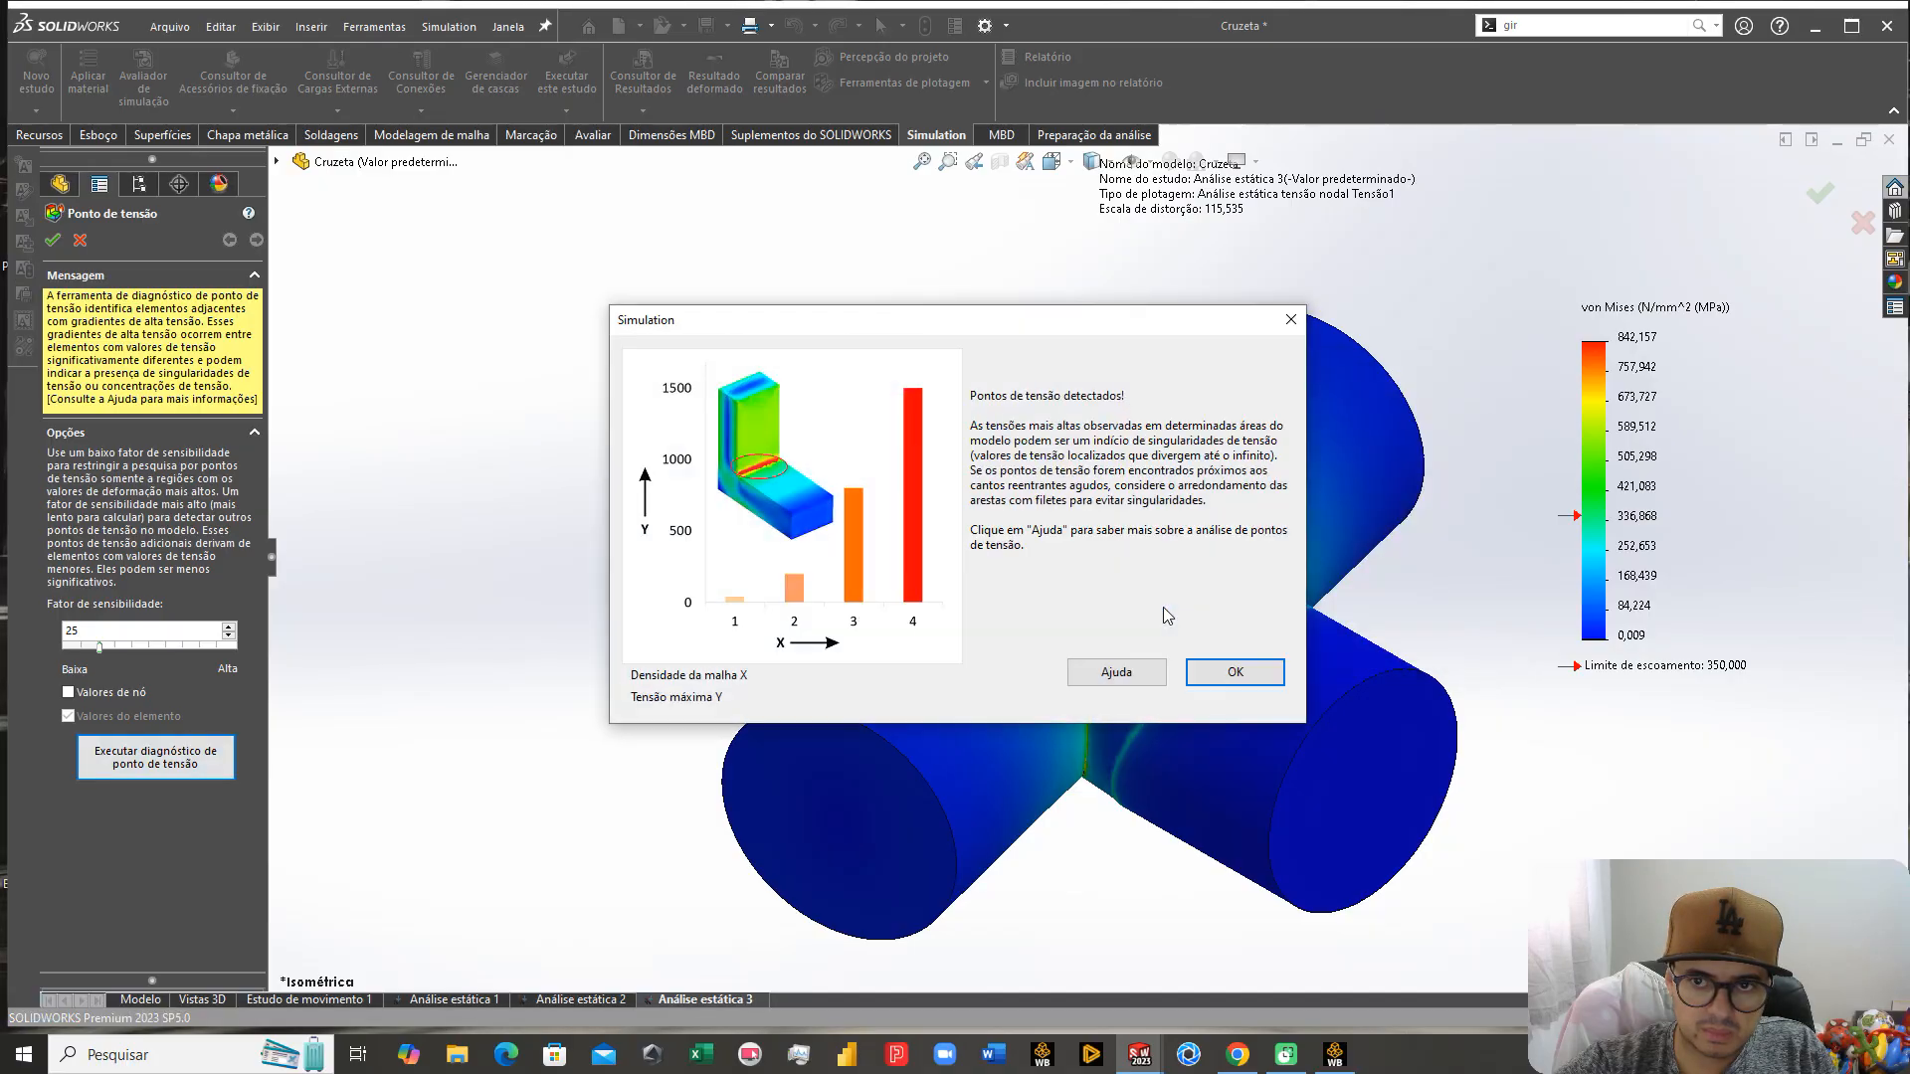
{"action": "left_click", "coordinate": [1230, 672]}
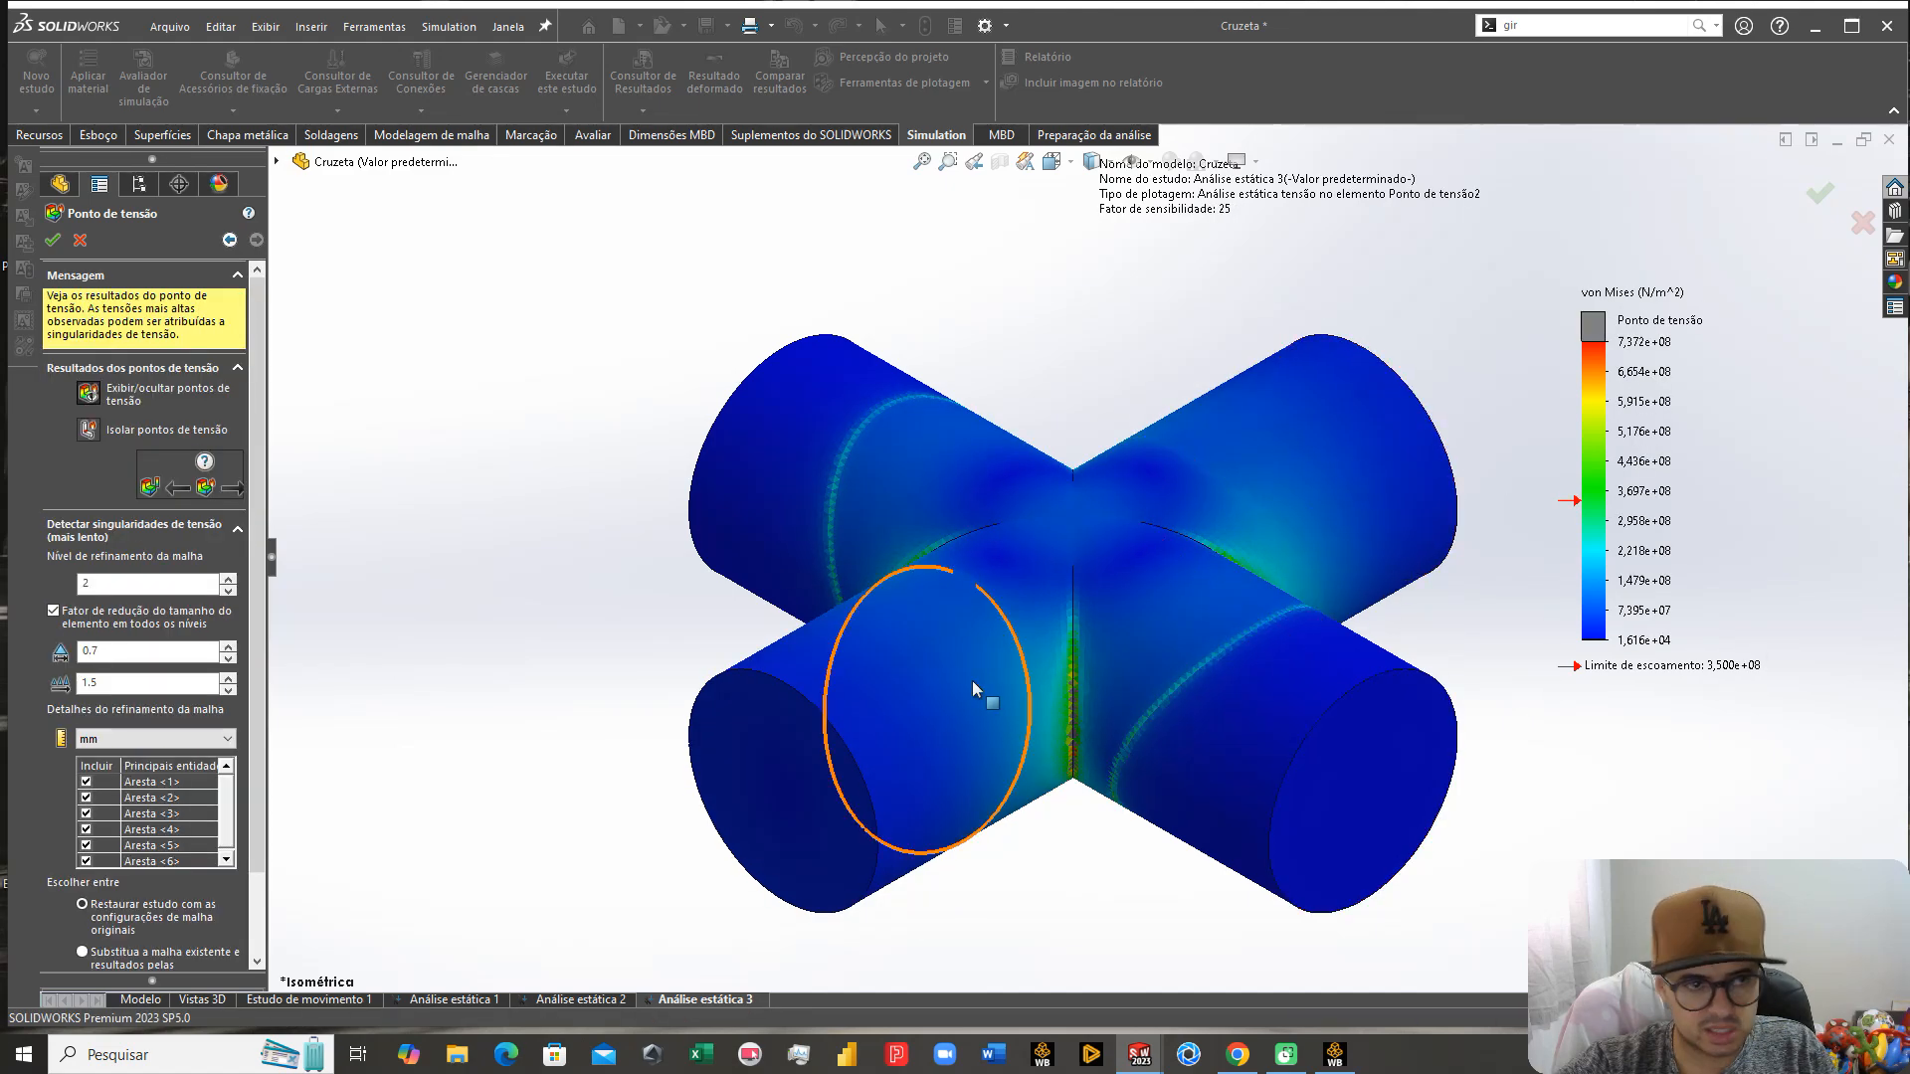
{"action": "left_click", "coordinate": [75, 246]}
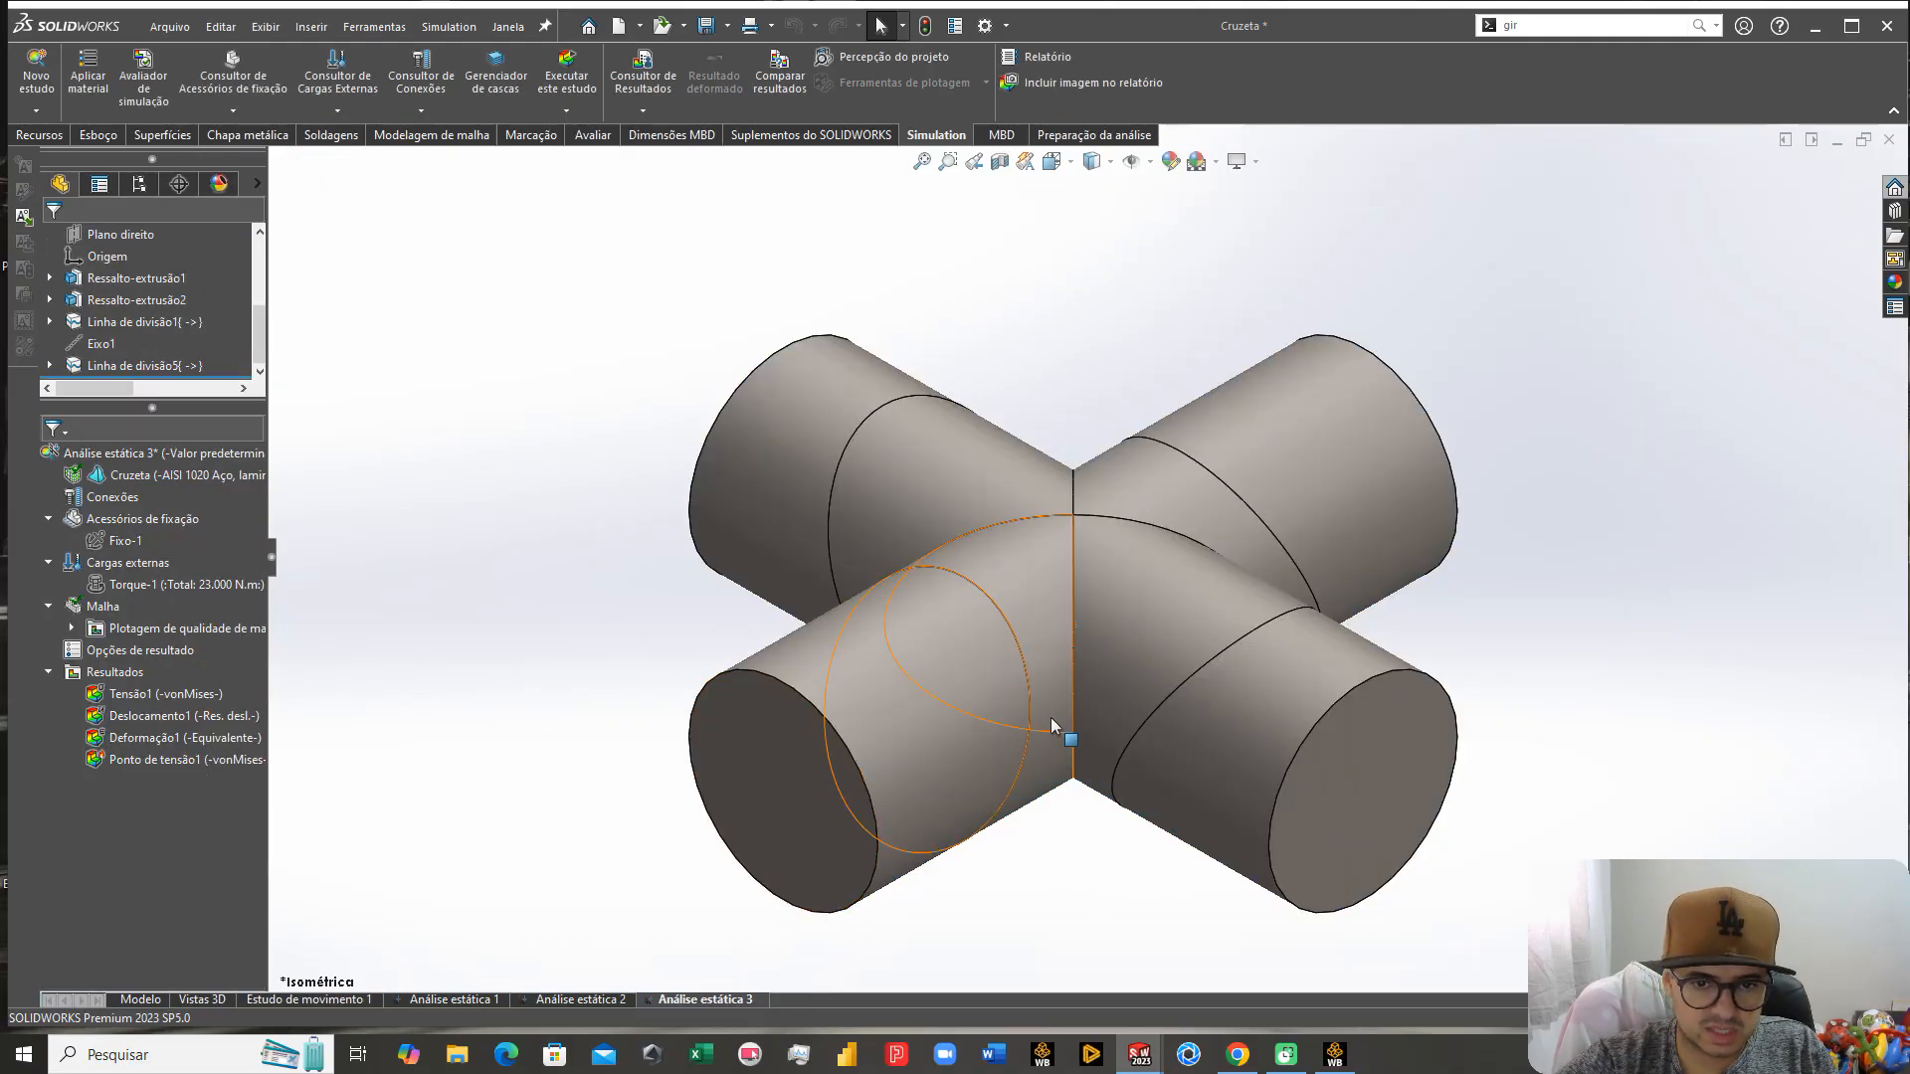
Step: Fillet the sharp junction edges between the Cruzeta's arms with a 10 mm symmetric radius
{"action": "middle_click_drag", "start_coordinate": [1076, 700], "coordinate": [1131, 925]}
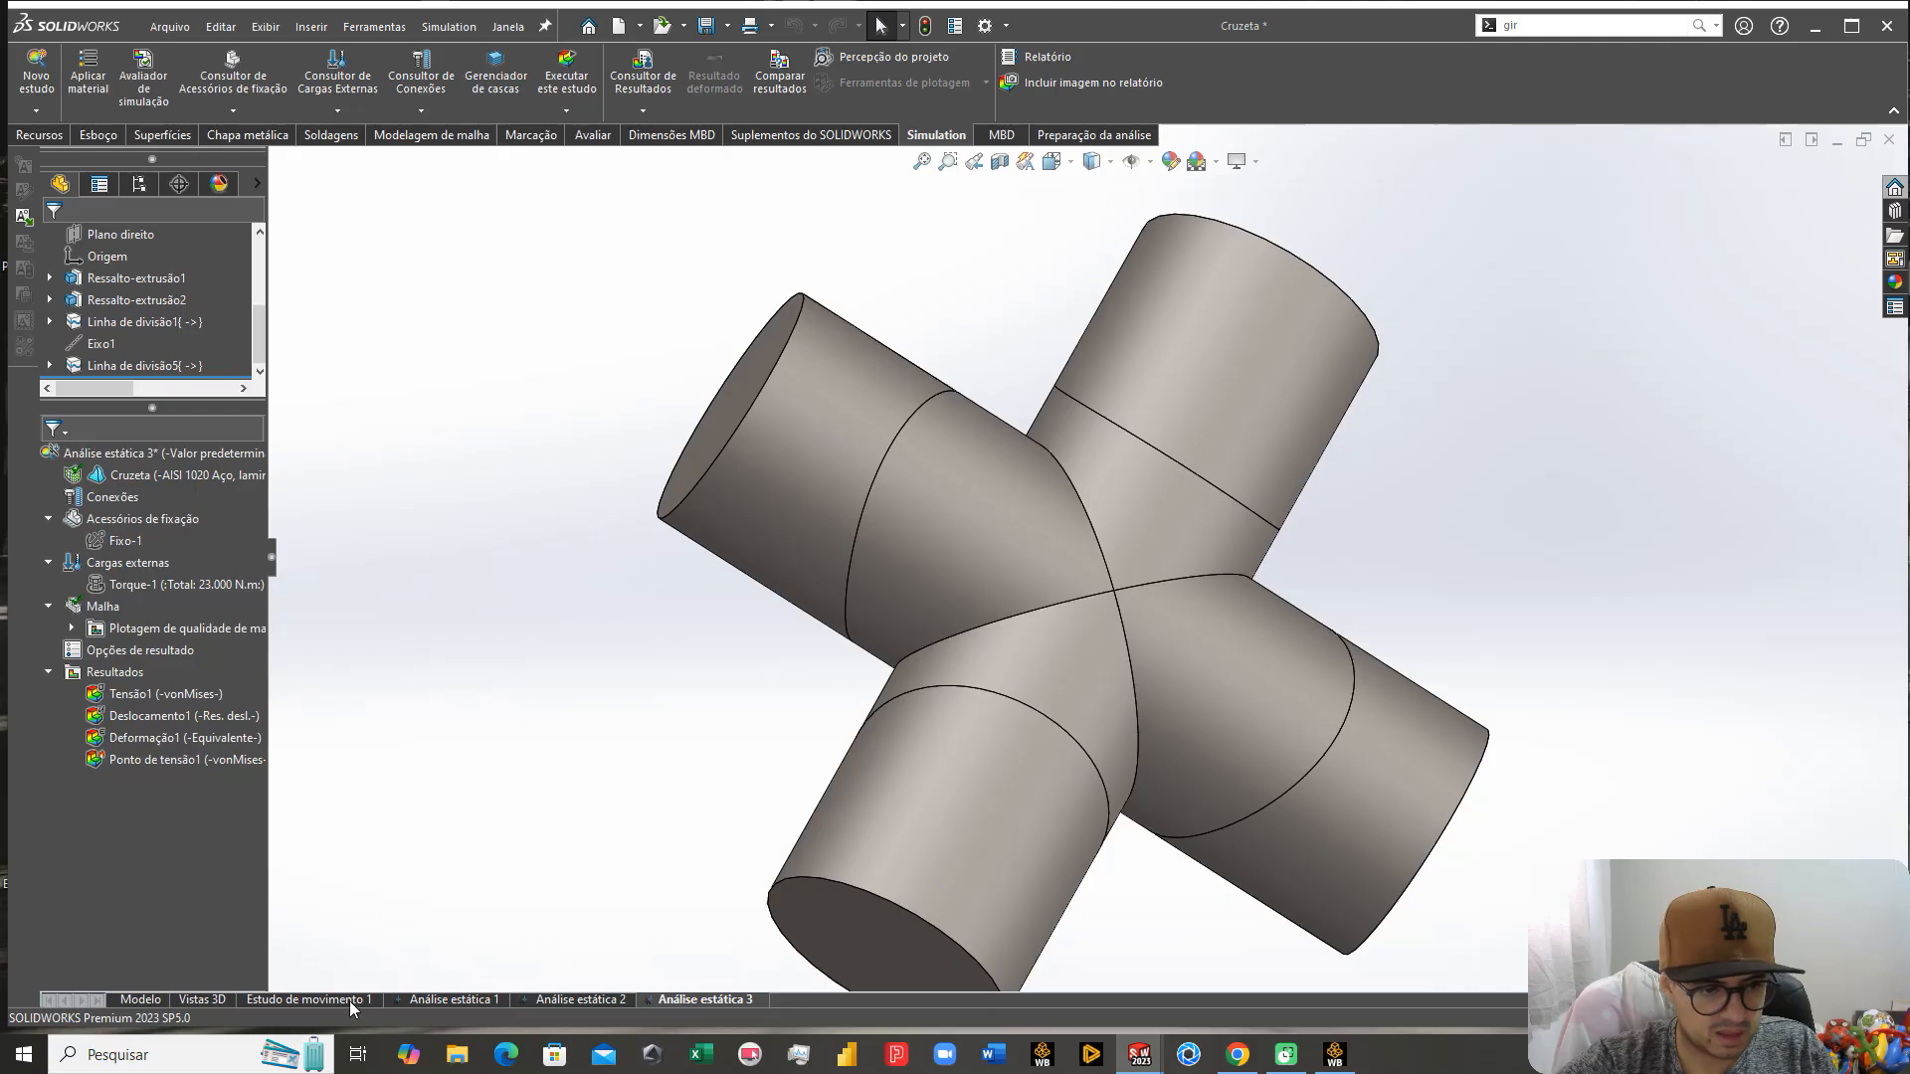
{"action": "left_click", "coordinate": [135, 997]}
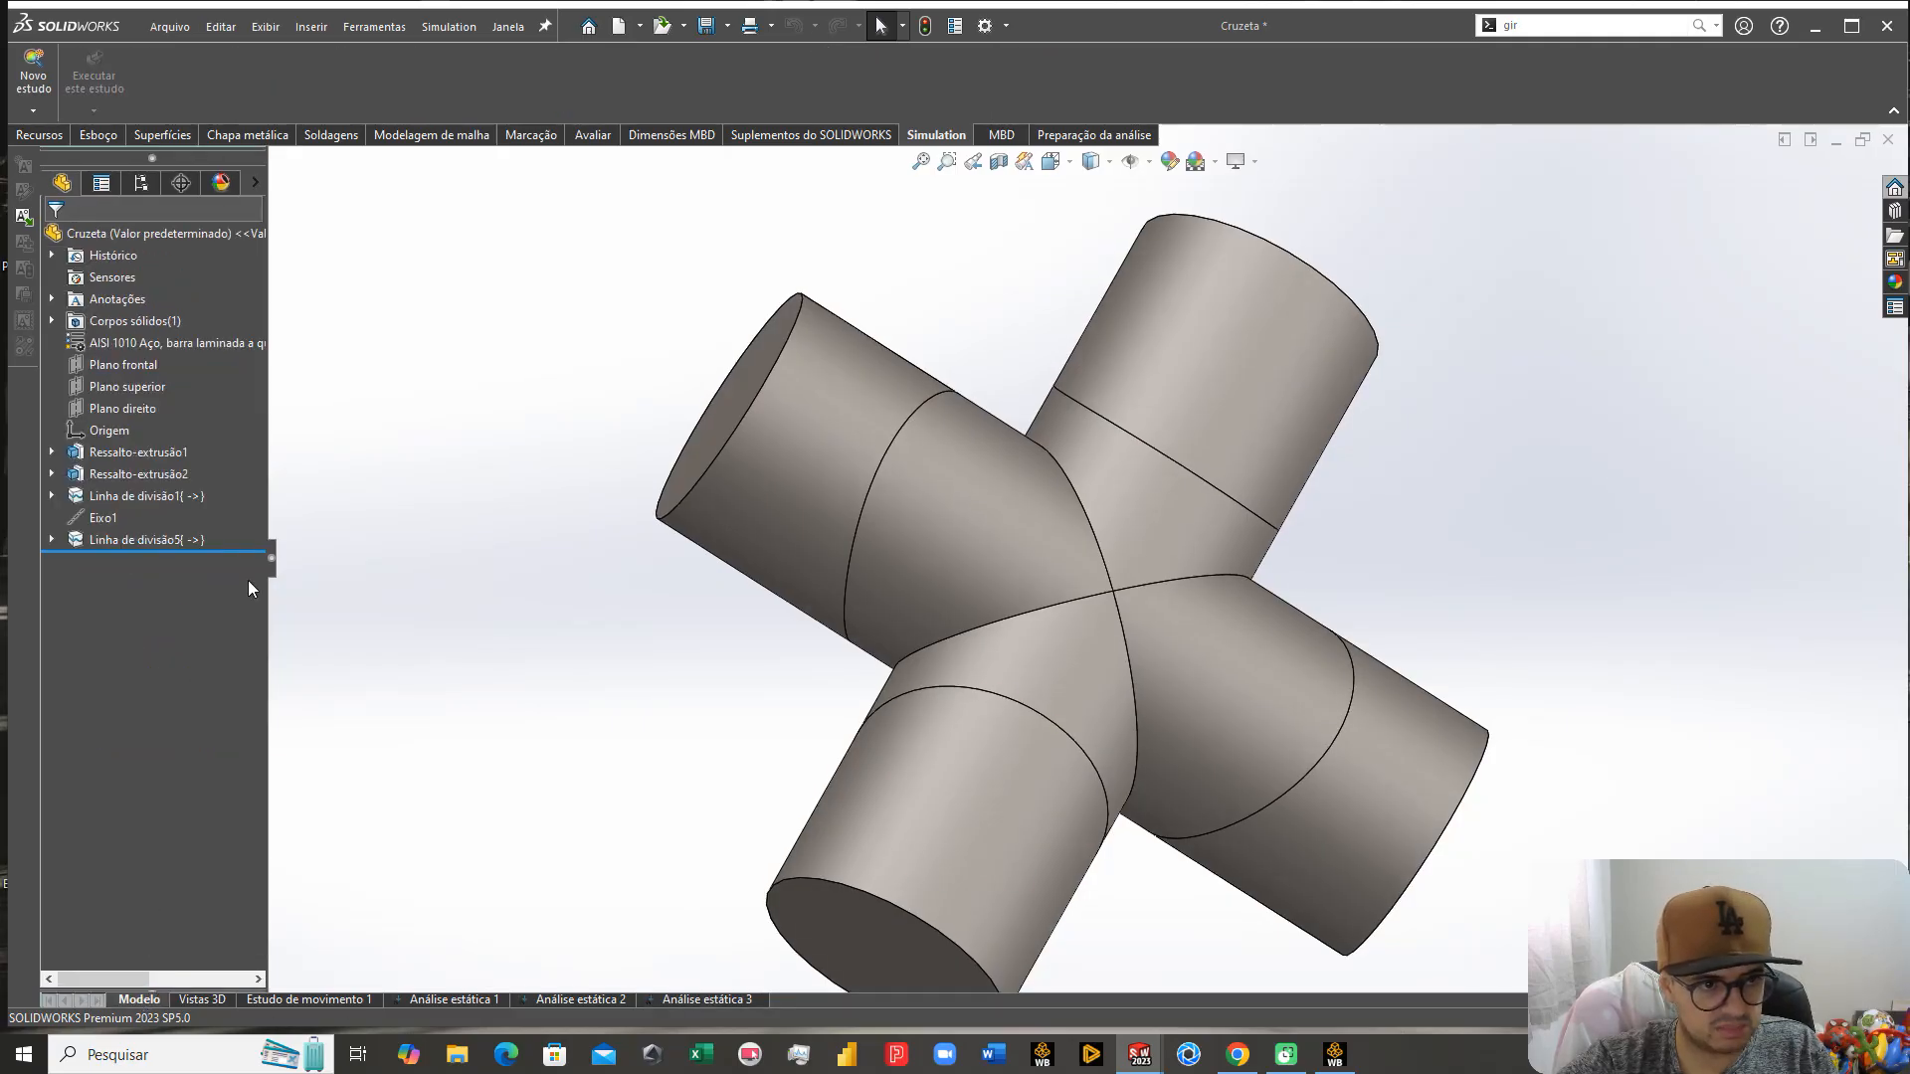
{"action": "scroll", "coordinate": [677, 580], "scroll_direction": "up", "scroll_amount": 1}
{"action": "left_click", "coordinate": [42, 136]}
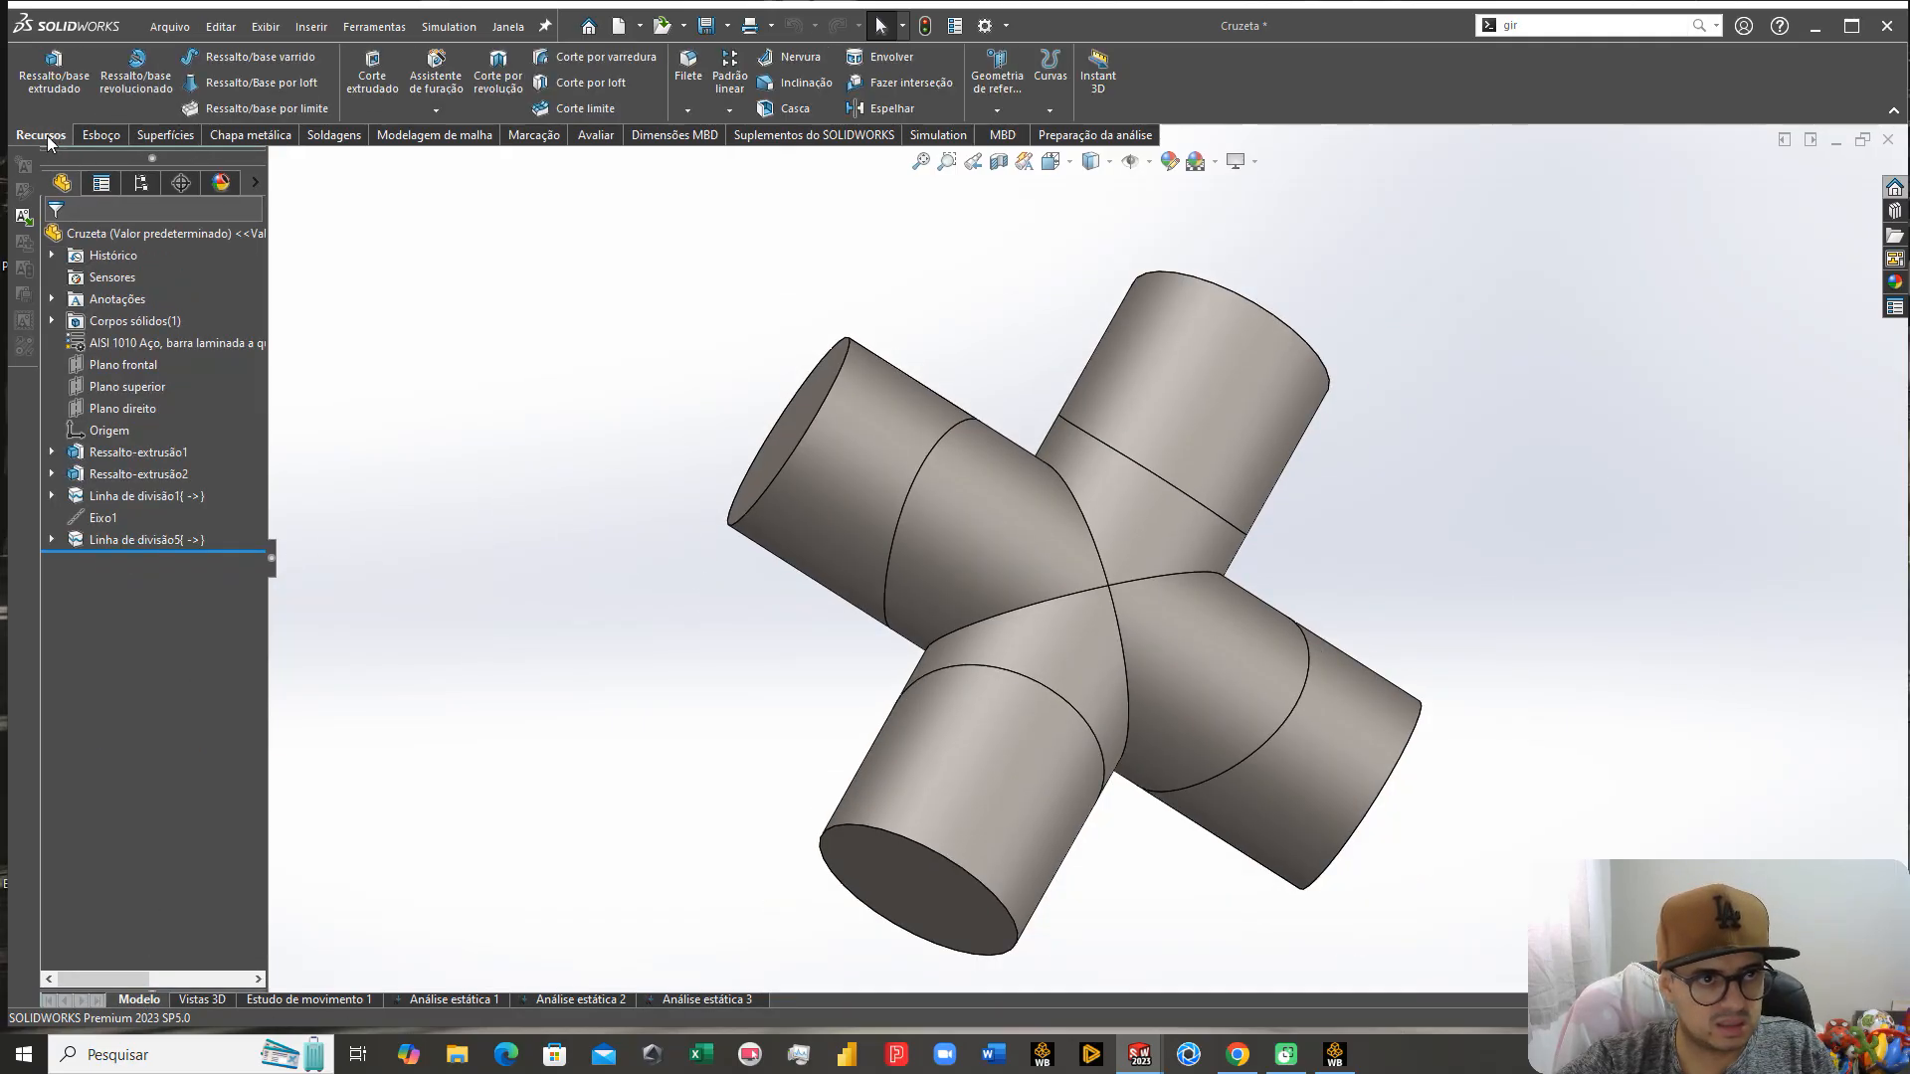
{"action": "left_click", "coordinate": [691, 69]}
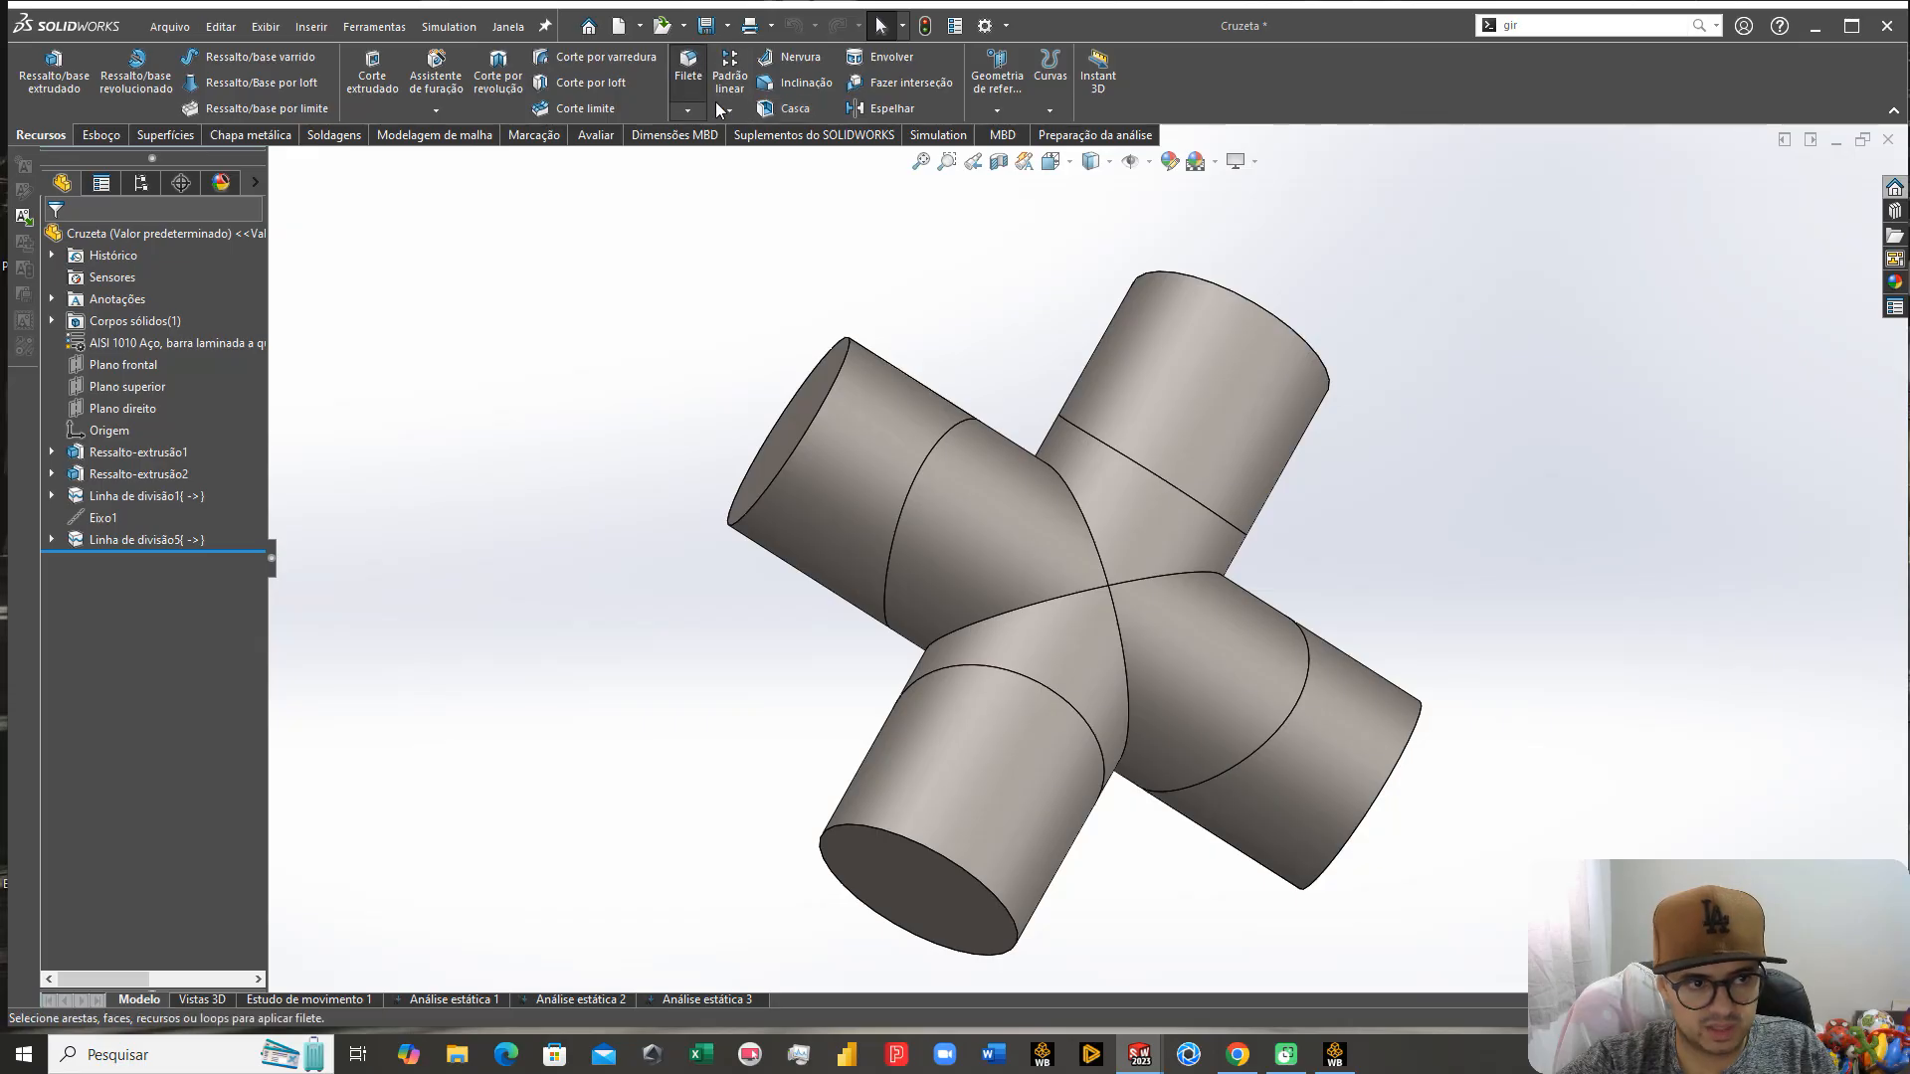
{"action": "scroll", "coordinate": [1083, 444], "scroll_direction": "down", "scroll_amount": 3}
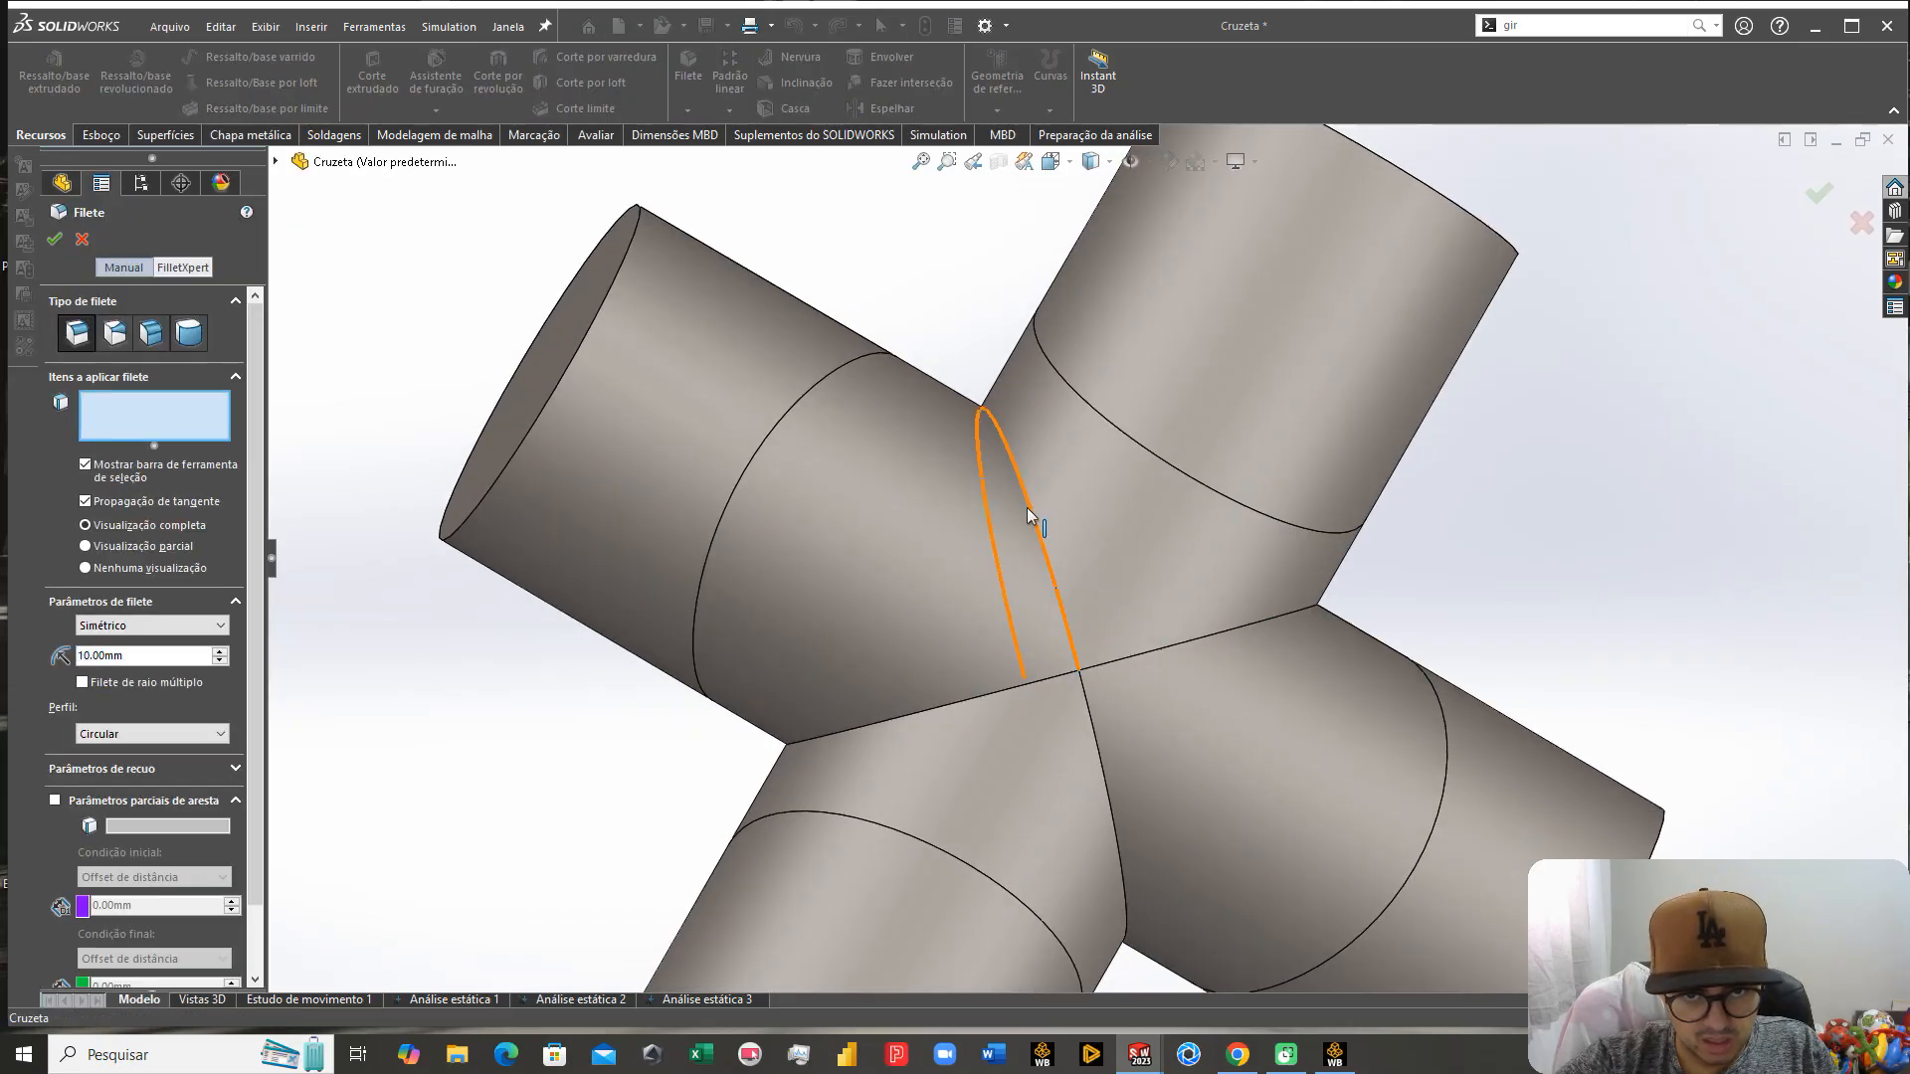
{"action": "left_click", "coordinate": [1028, 510]}
{"action": "middle_click_drag", "start_coordinate": [1029, 507], "coordinate": [1036, 498]}
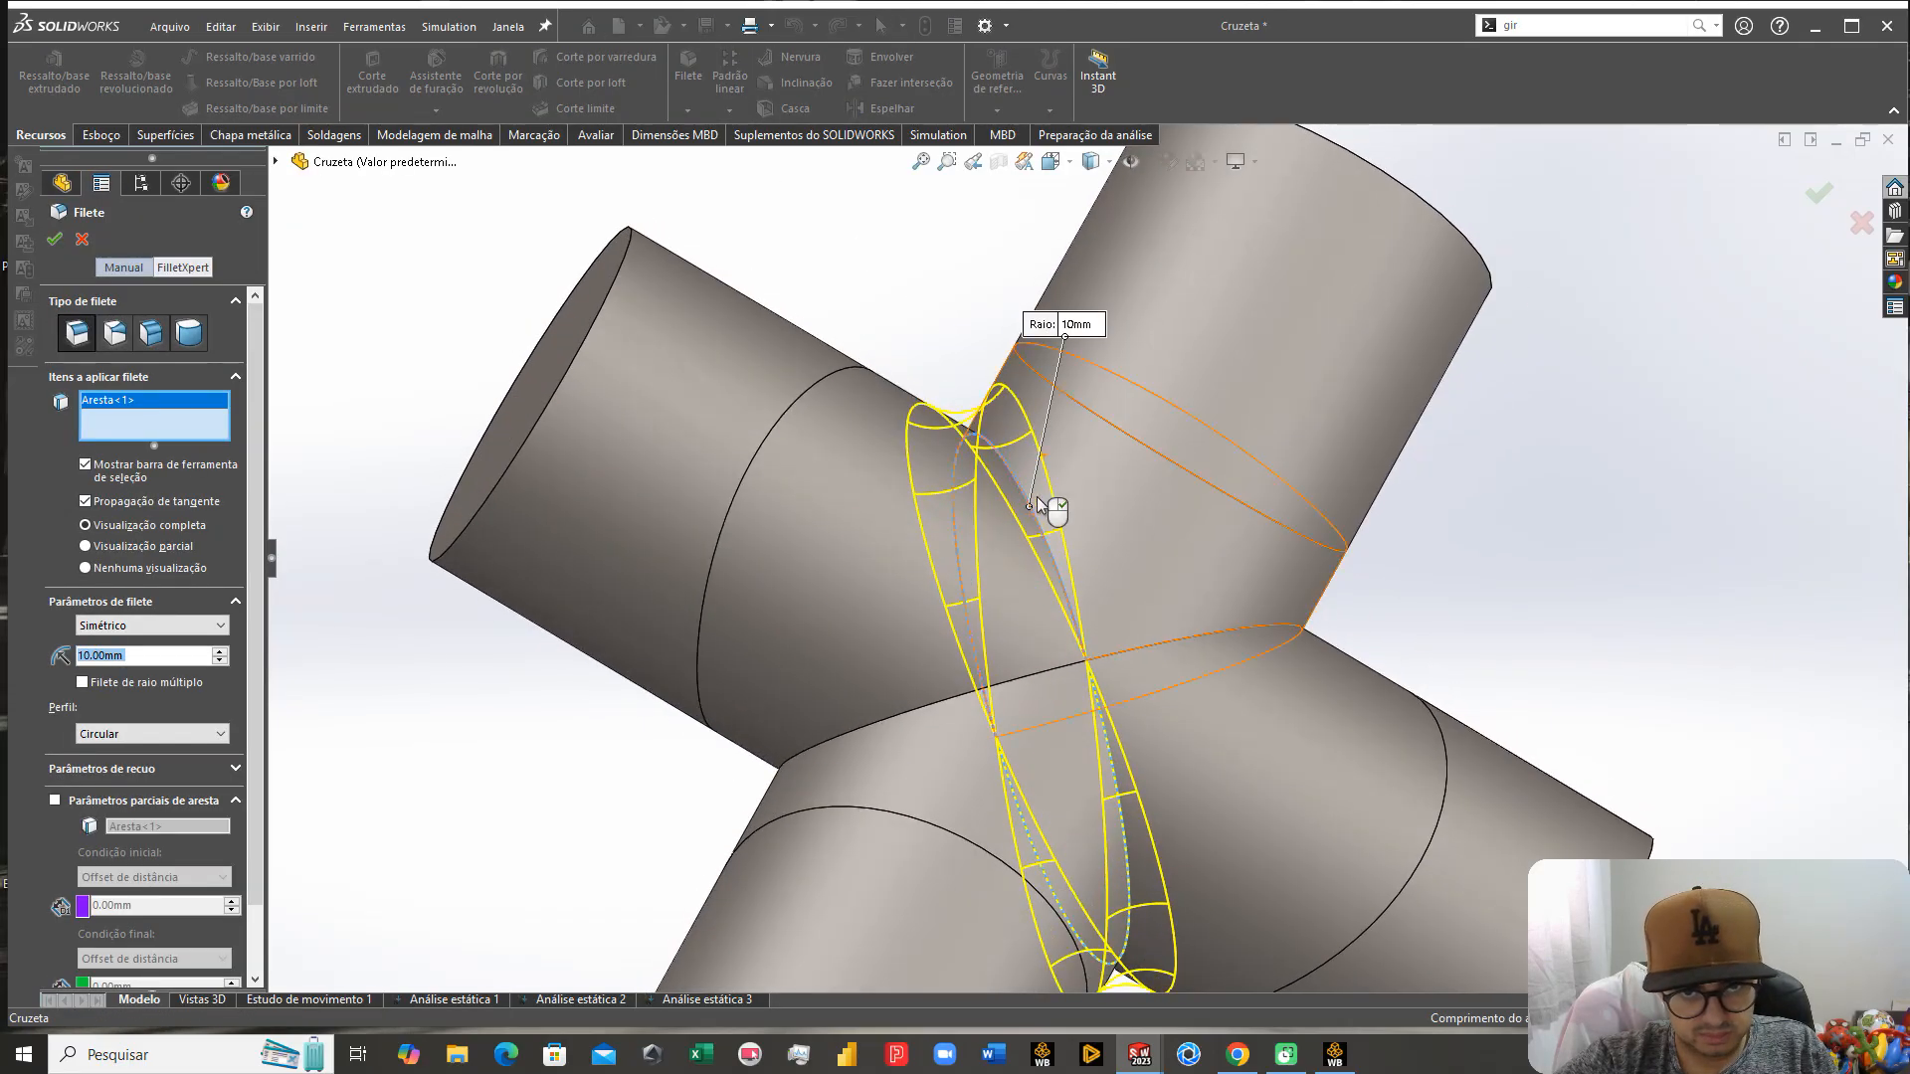
{"action": "left_click", "coordinate": [939, 699]}
{"action": "middle_click_drag", "start_coordinate": [939, 701], "coordinate": [1025, 637]}
{"action": "left_click", "coordinate": [47, 243]}
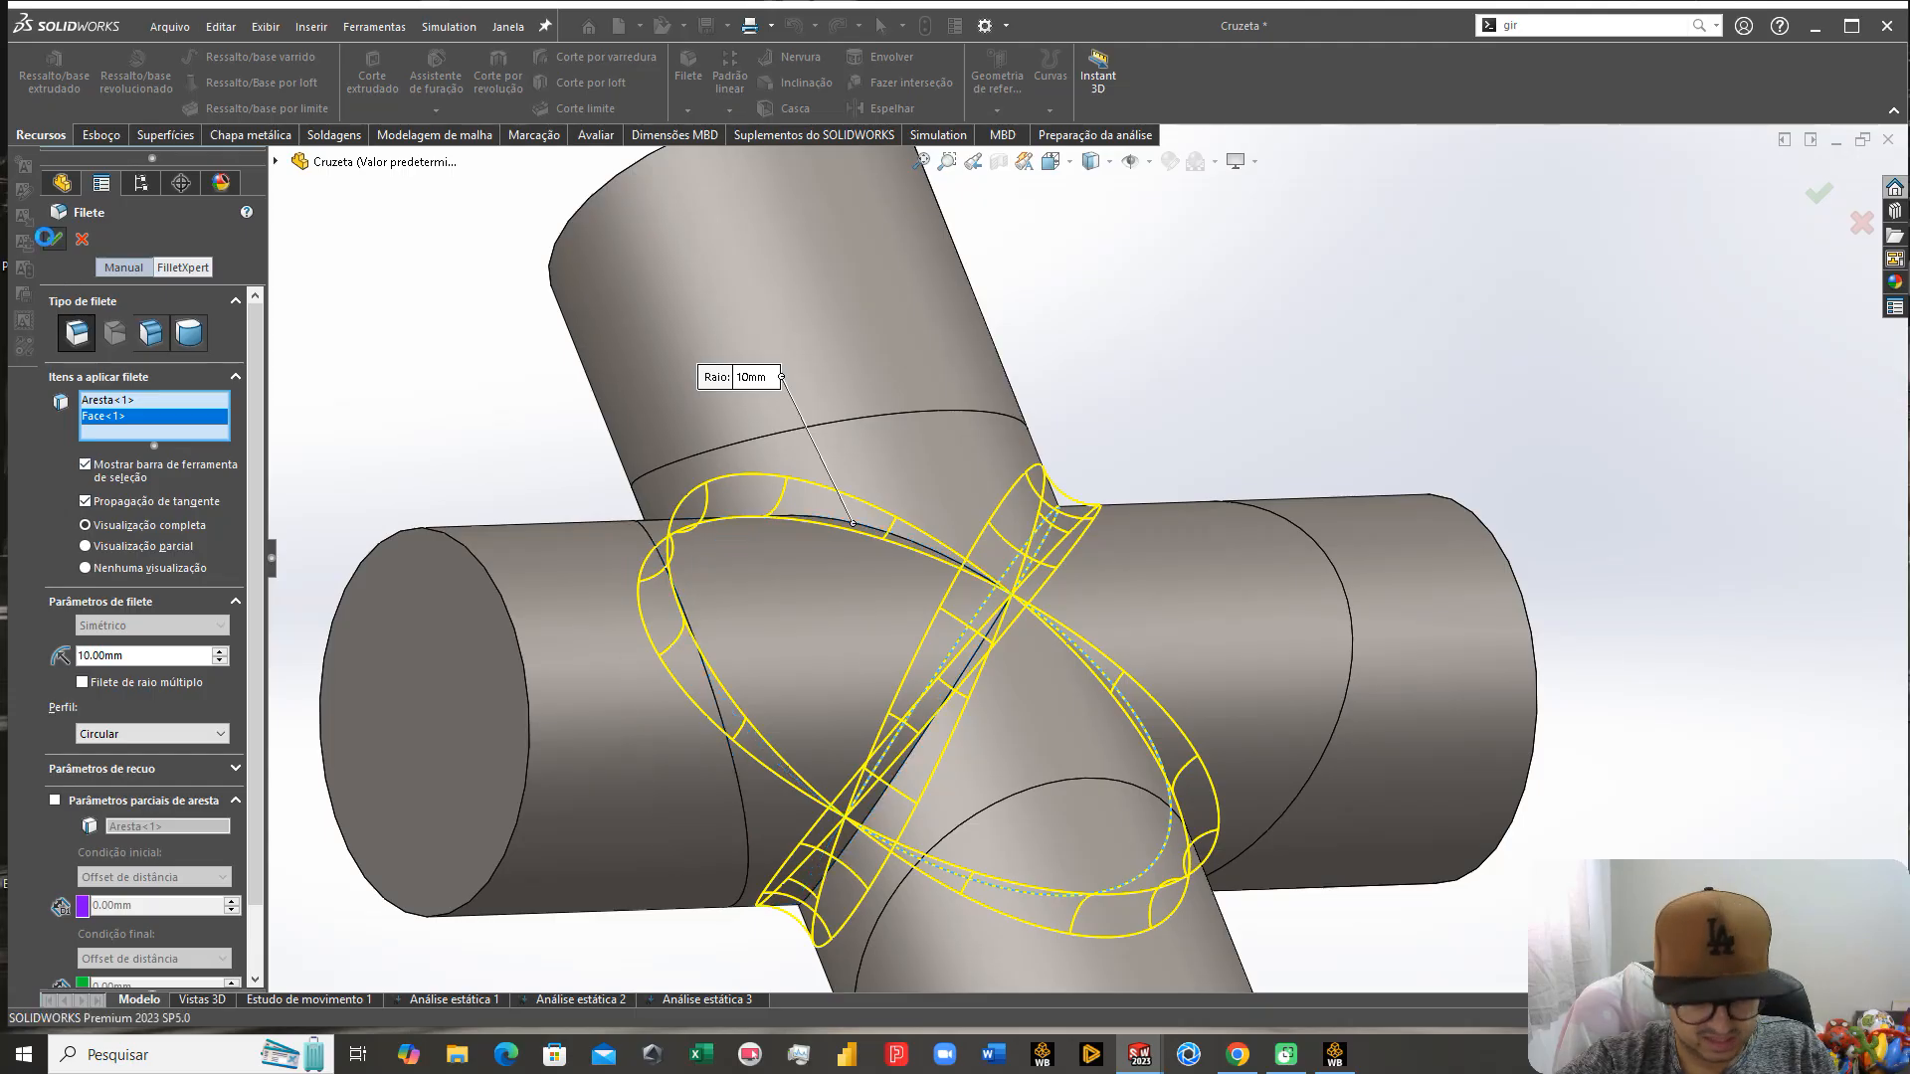
{"action": "middle_click_drag", "start_coordinate": [876, 697], "coordinate": [785, 671]}
{"action": "scroll", "coordinate": [846, 672], "scroll_direction": "up", "scroll_amount": 3}
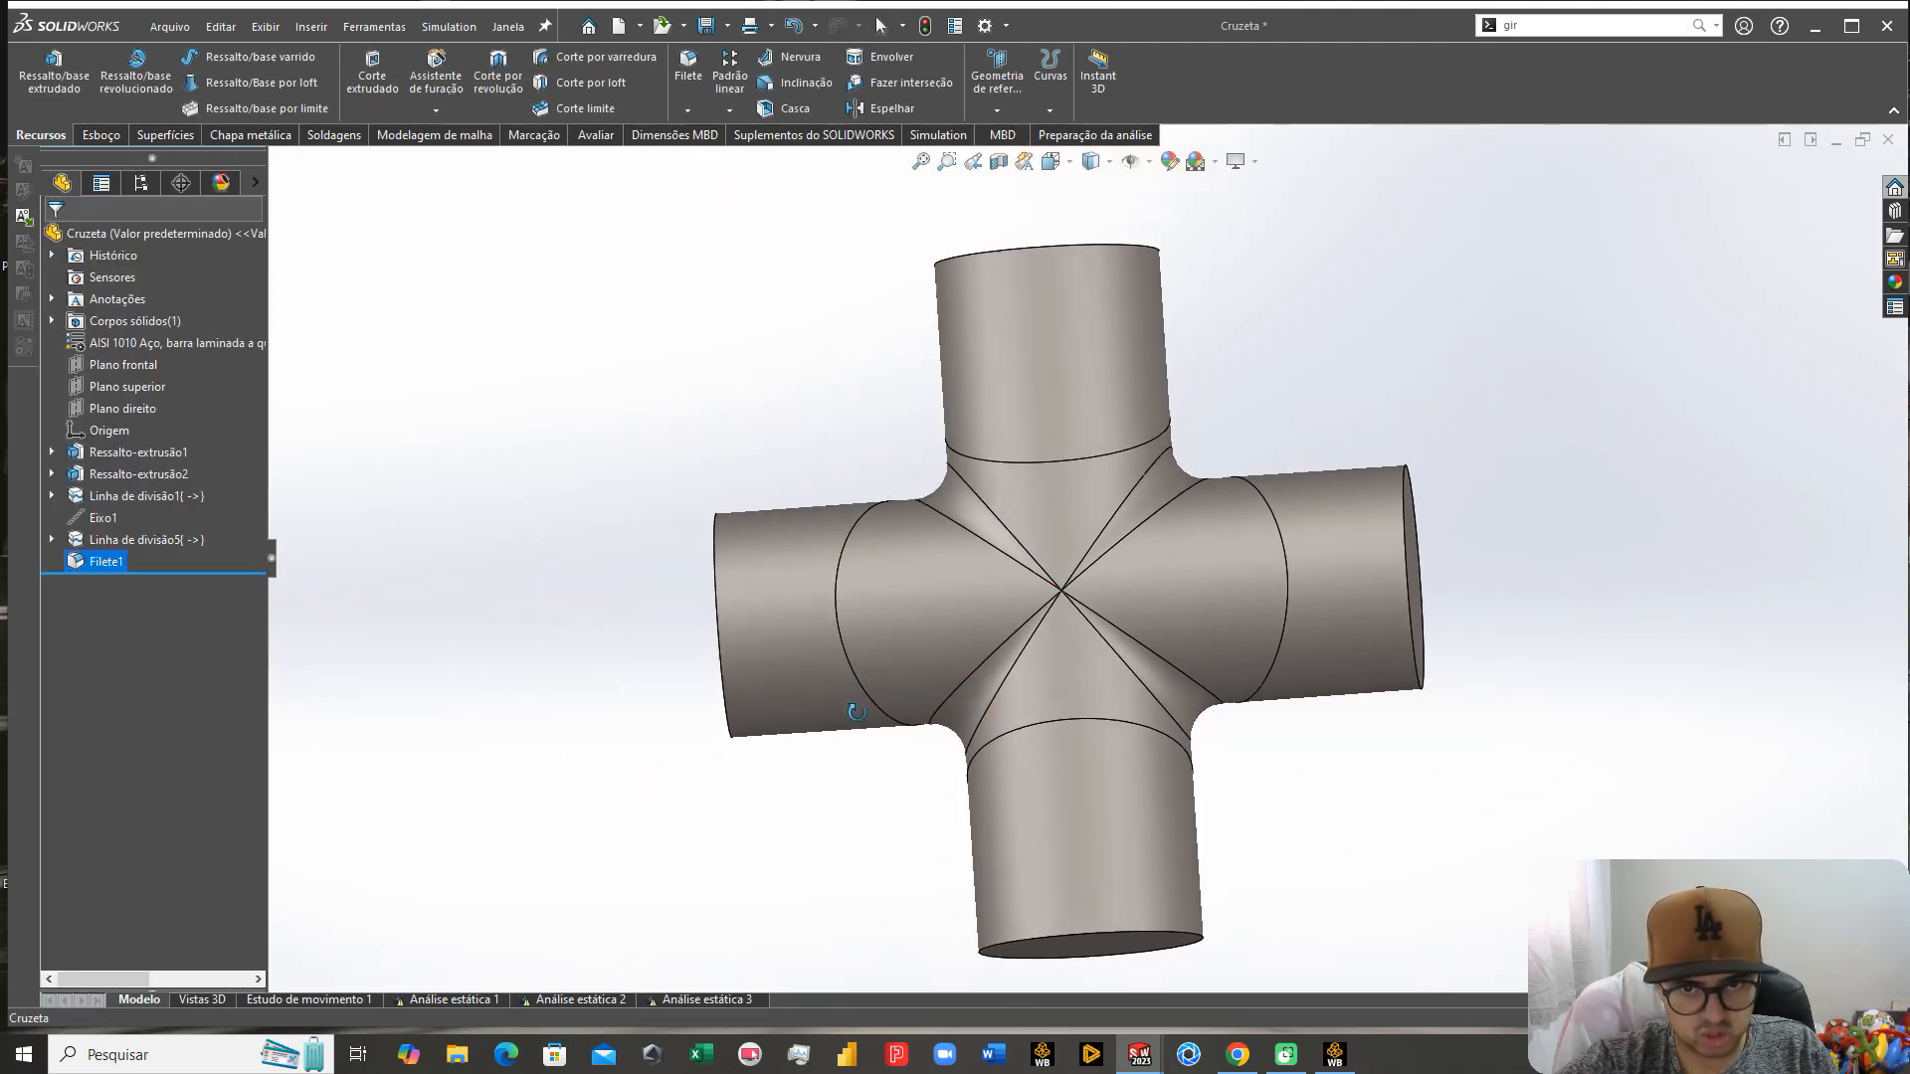
{"action": "scroll", "coordinate": [875, 716], "scroll_direction": "up", "scroll_amount": 3}
{"action": "middle_click_drag", "start_coordinate": [882, 725], "coordinate": [651, 889]}
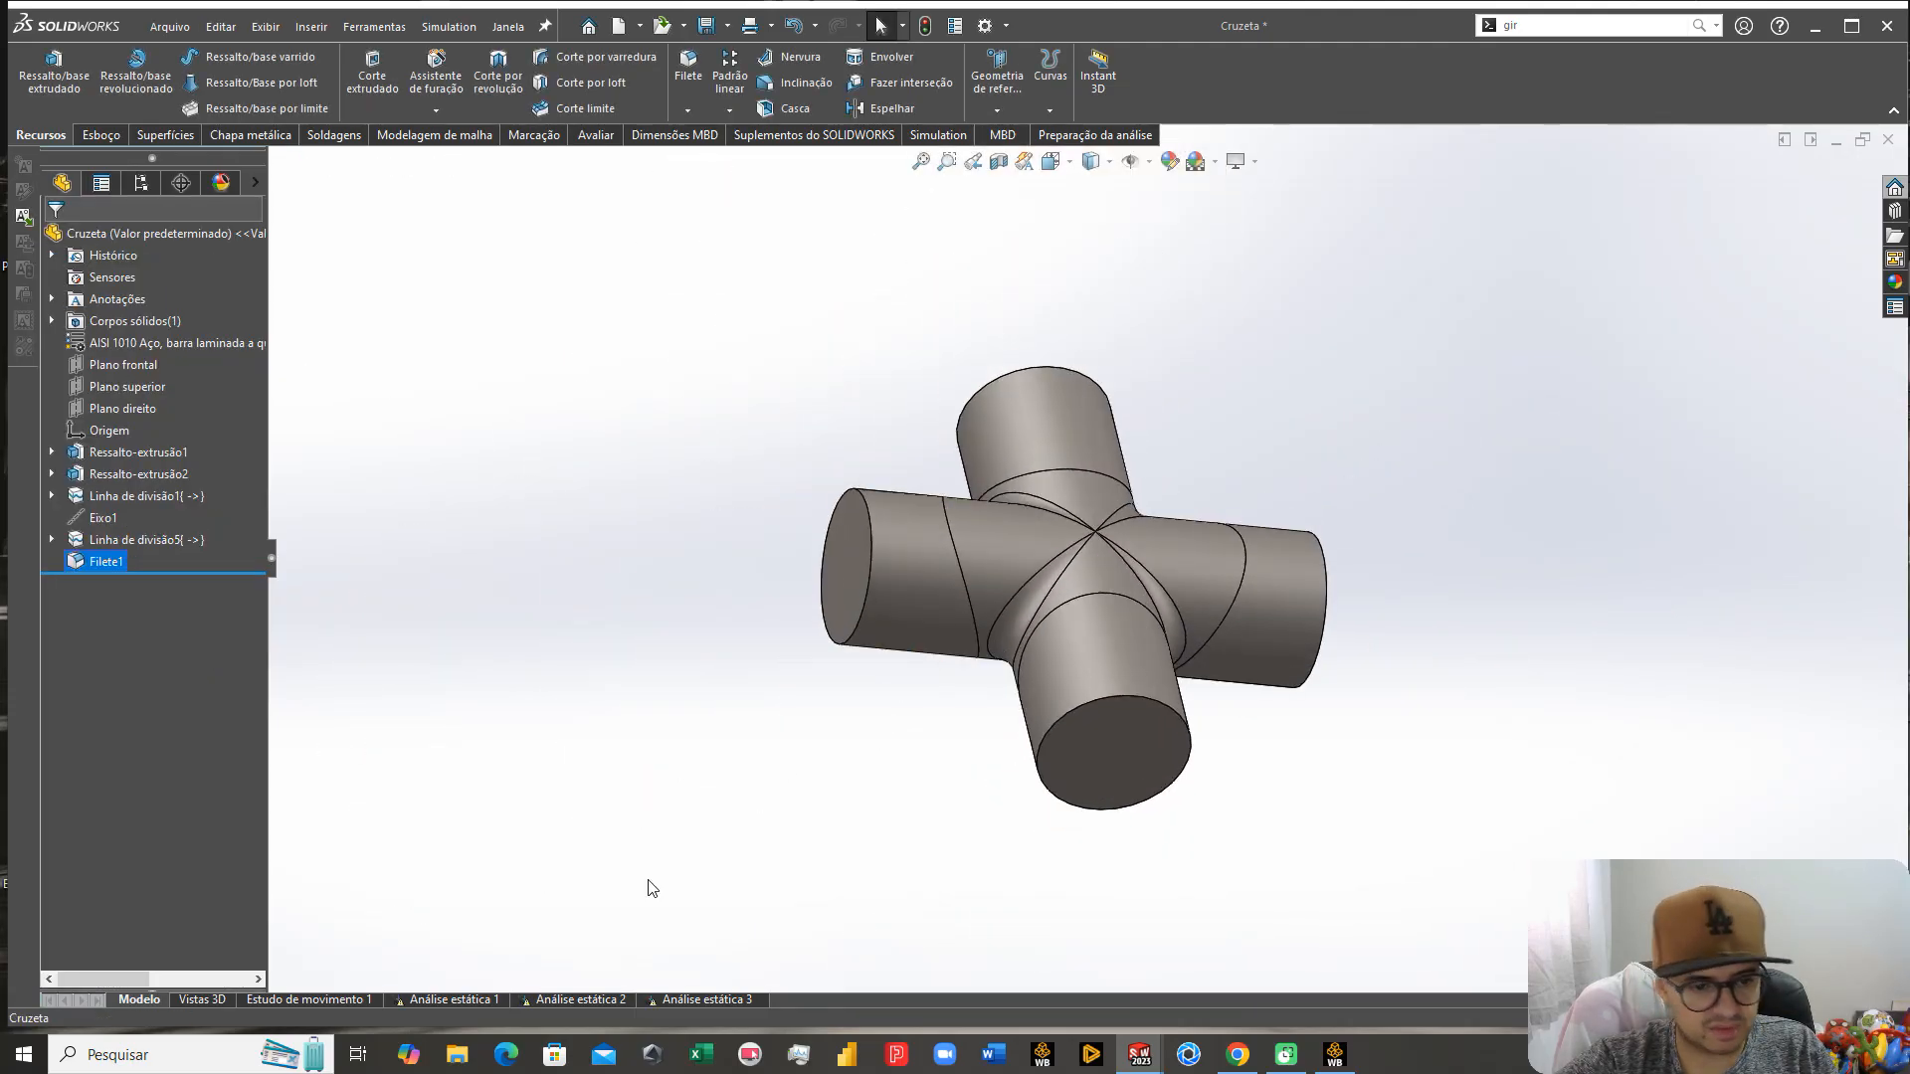
Step: Remesh and run Análise estática 1 on the filleted Cruzeta, and inspect the von Mises stress around the arm junctions
{"action": "left_click", "coordinate": [426, 1001]}
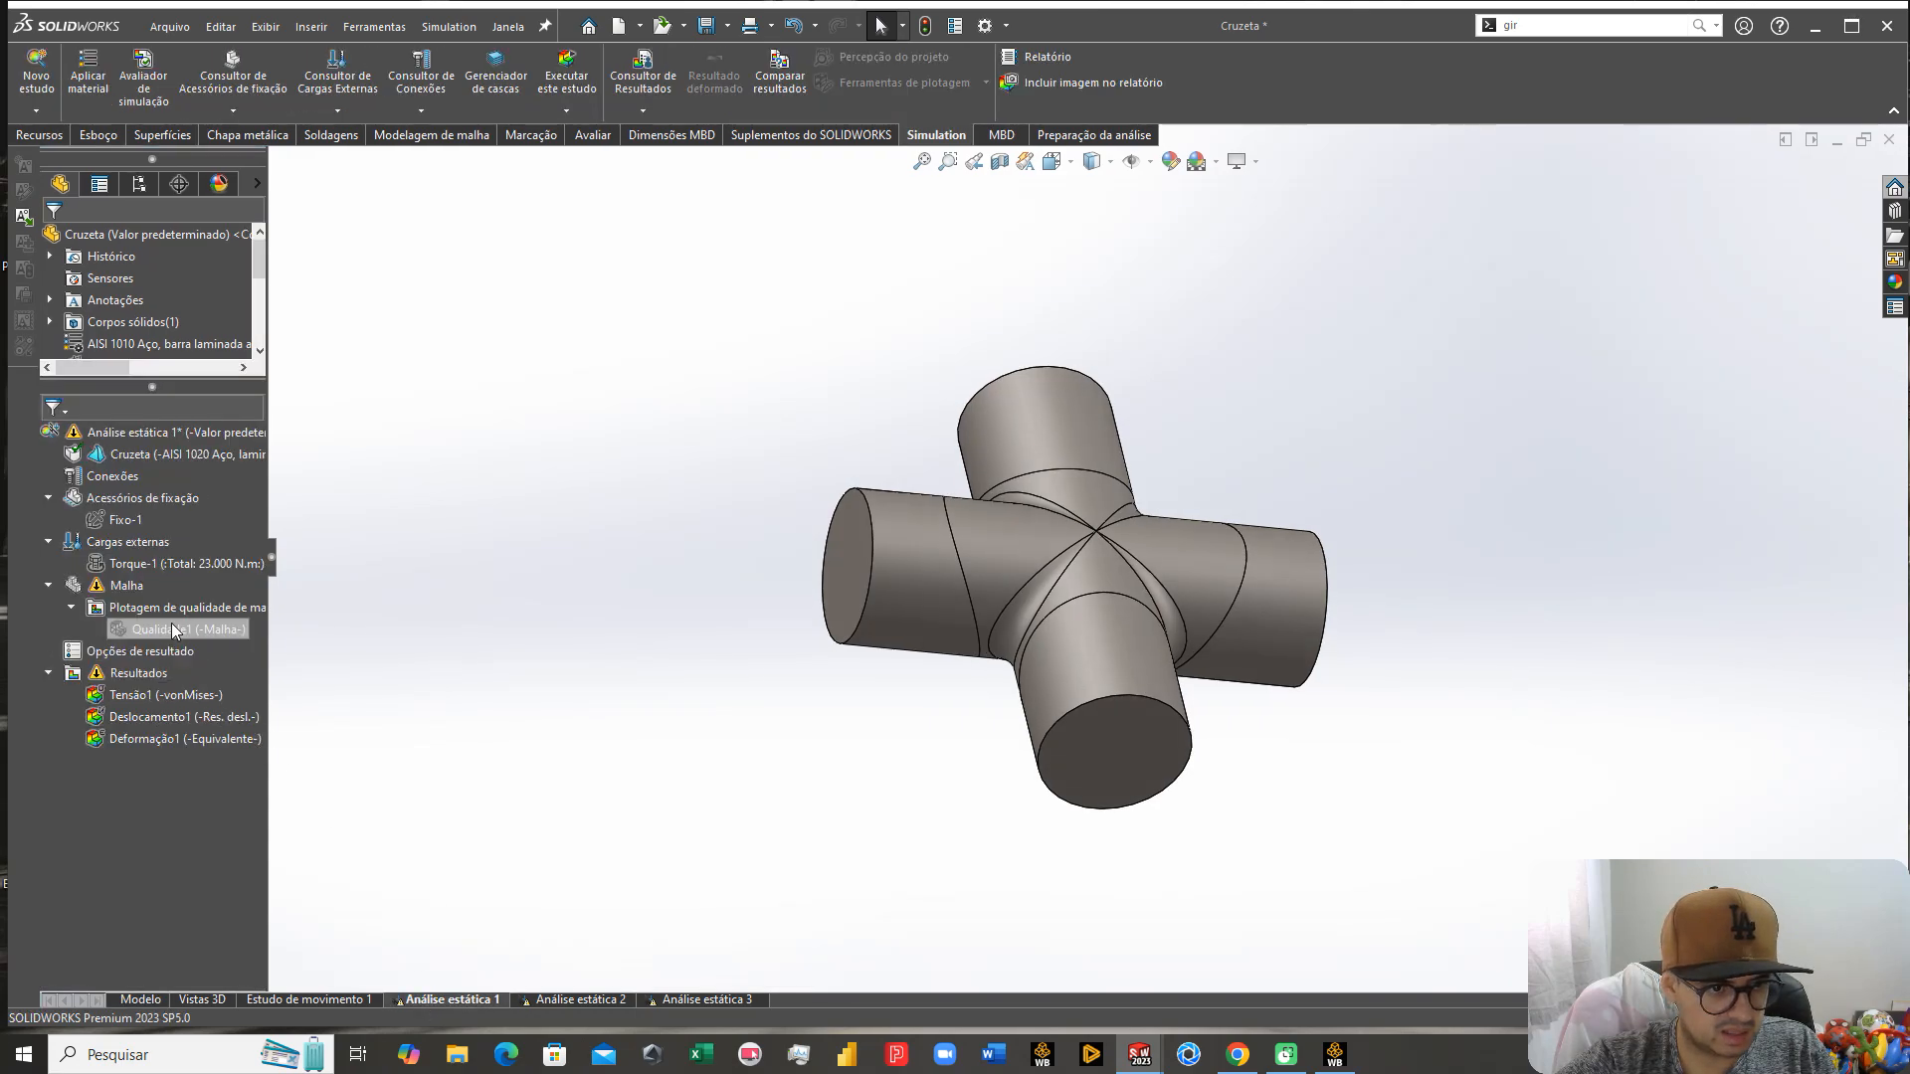
{"action": "right_click", "coordinate": [127, 591]}
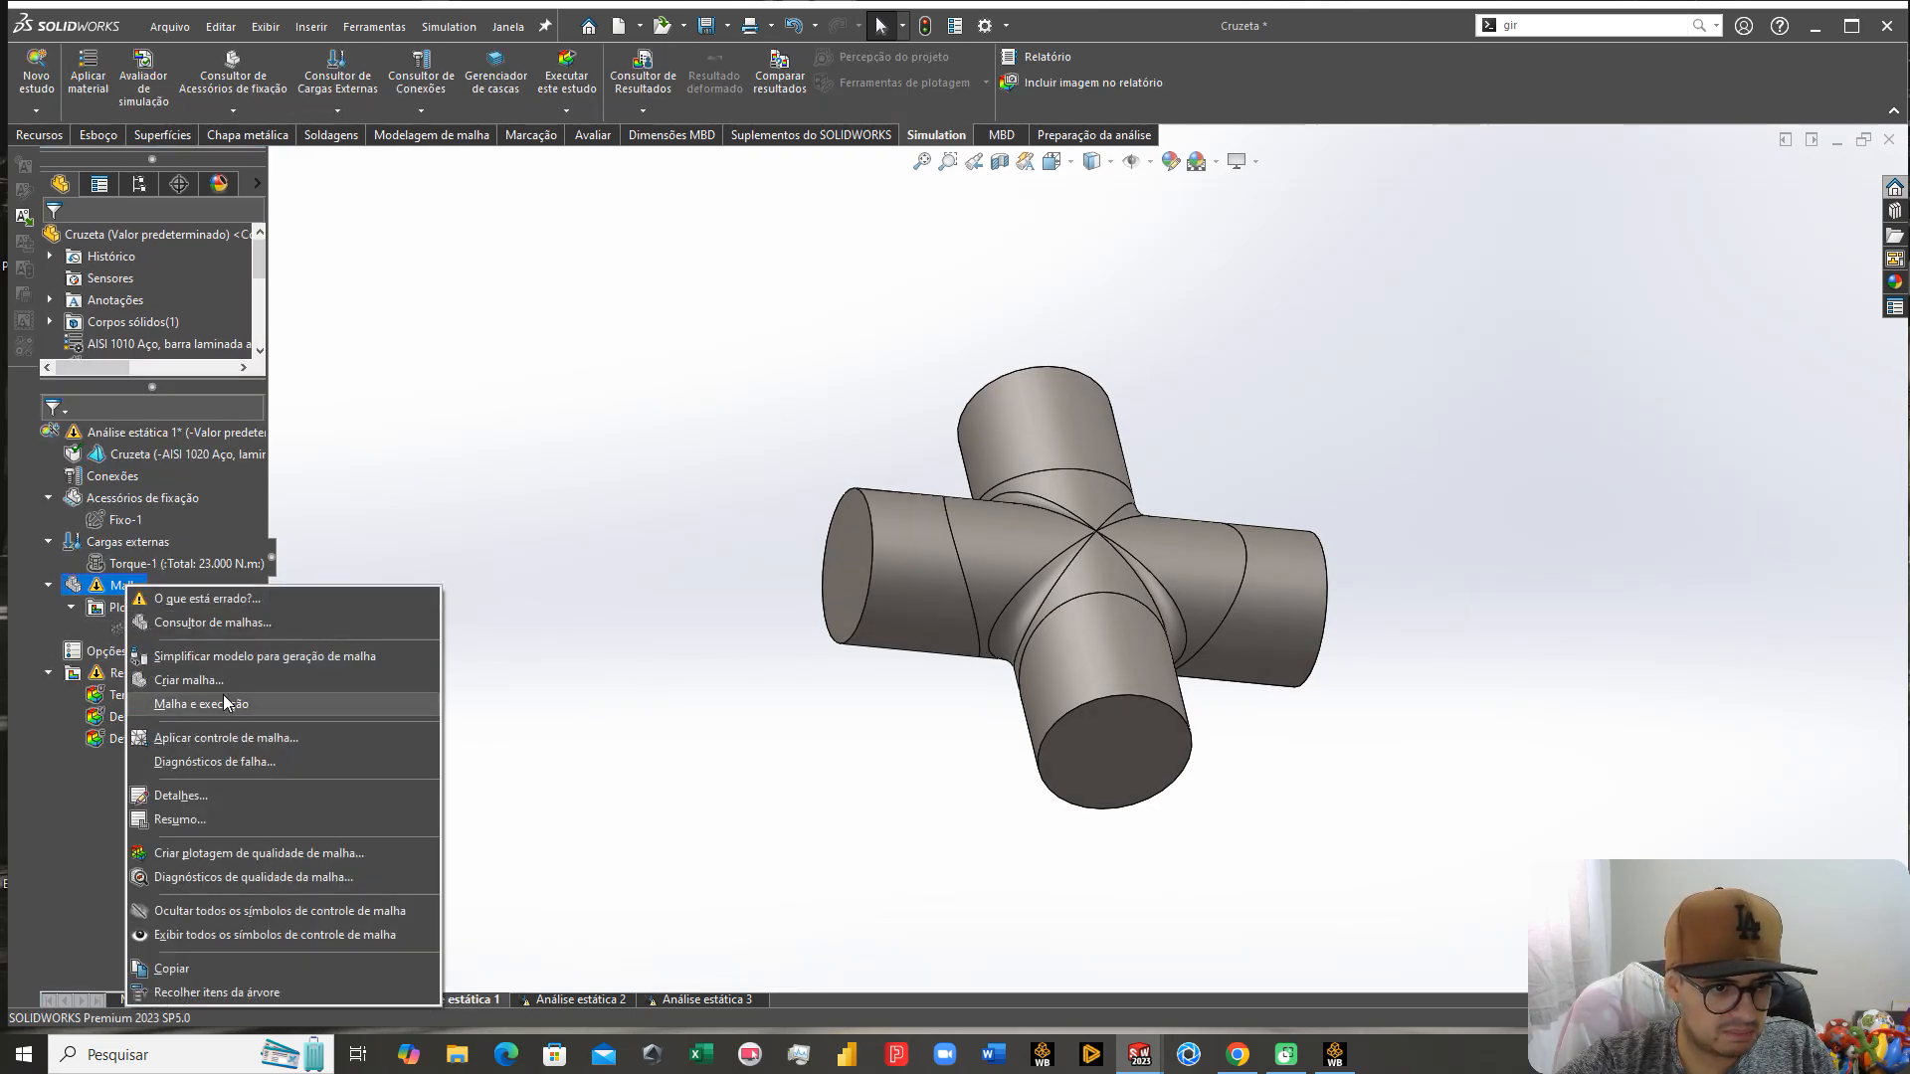
{"action": "left_click", "coordinate": [189, 706]}
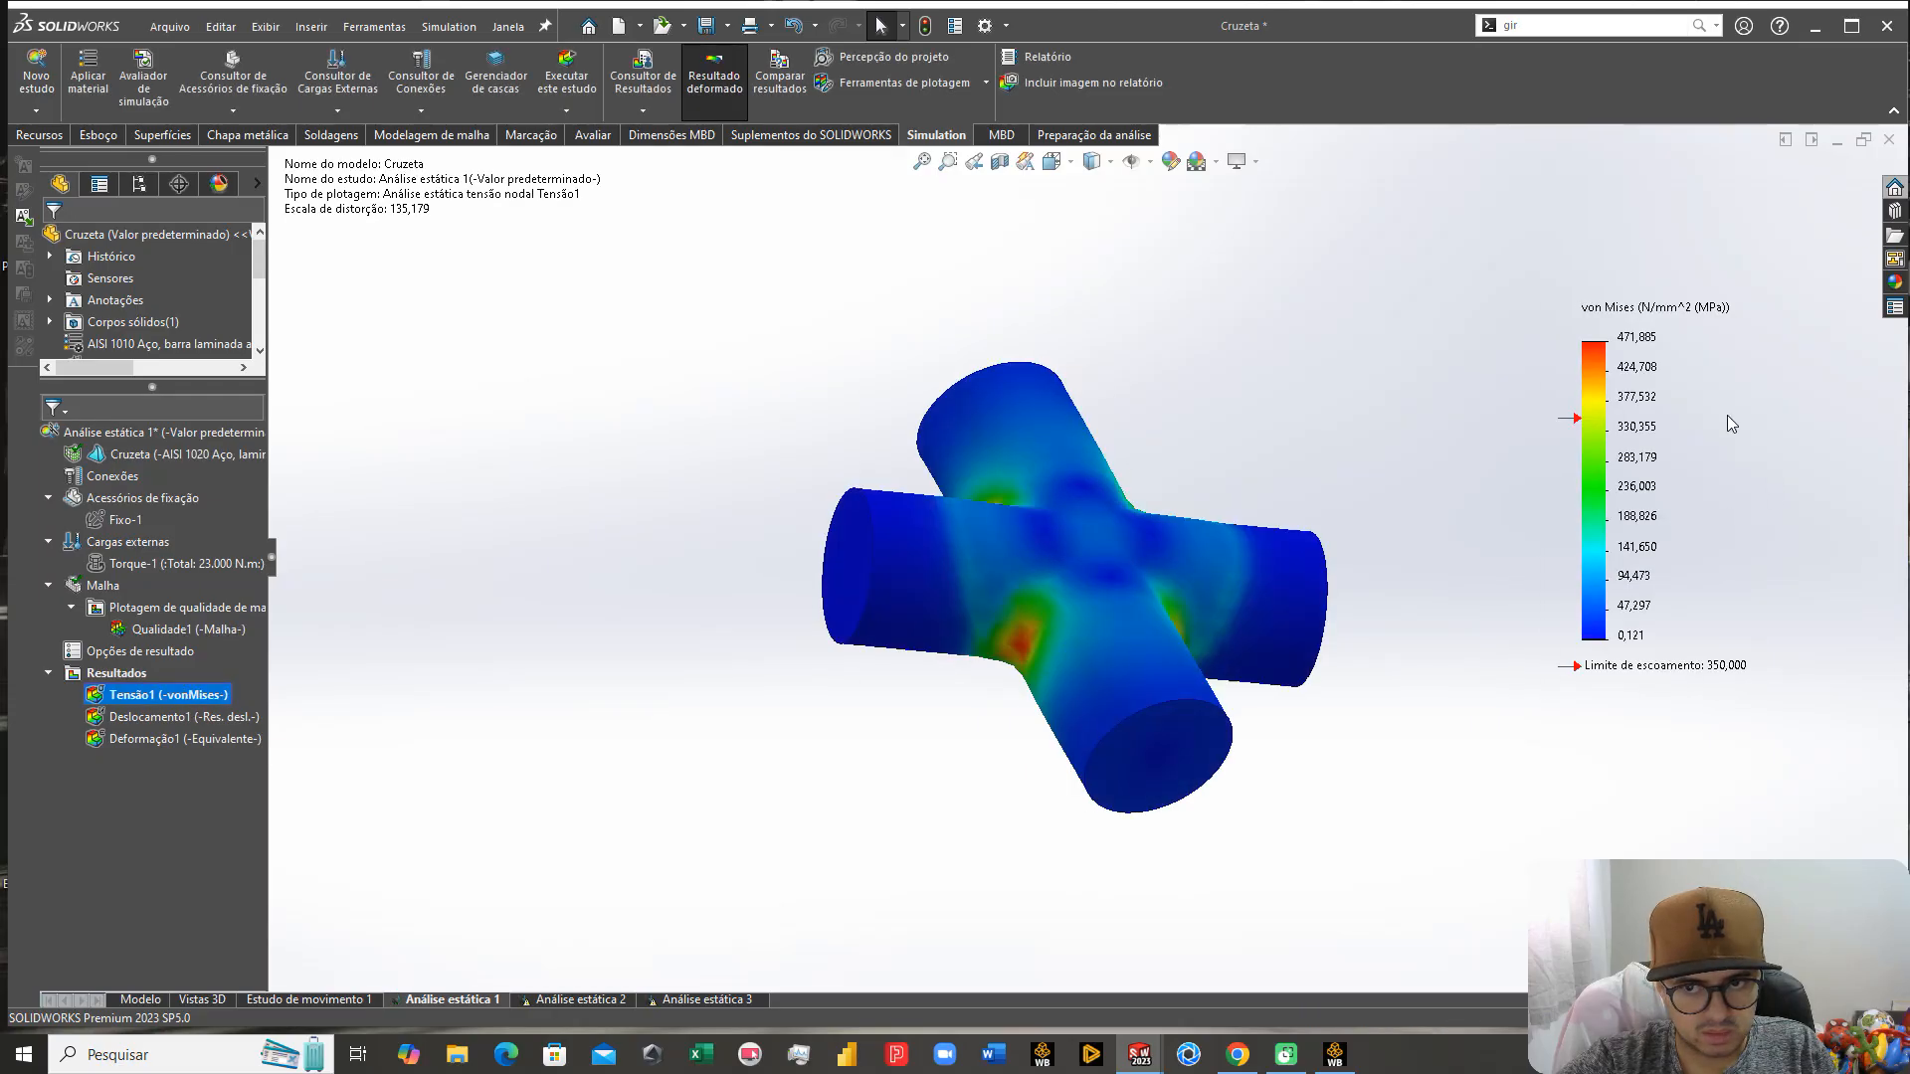
{"action": "scroll", "coordinate": [1170, 655], "scroll_direction": "down", "scroll_amount": 2}
{"action": "middle_click_drag", "start_coordinate": [1134, 677], "coordinate": [1045, 786]}
{"action": "middle_click_drag", "start_coordinate": [1105, 551], "coordinate": [1124, 811]}
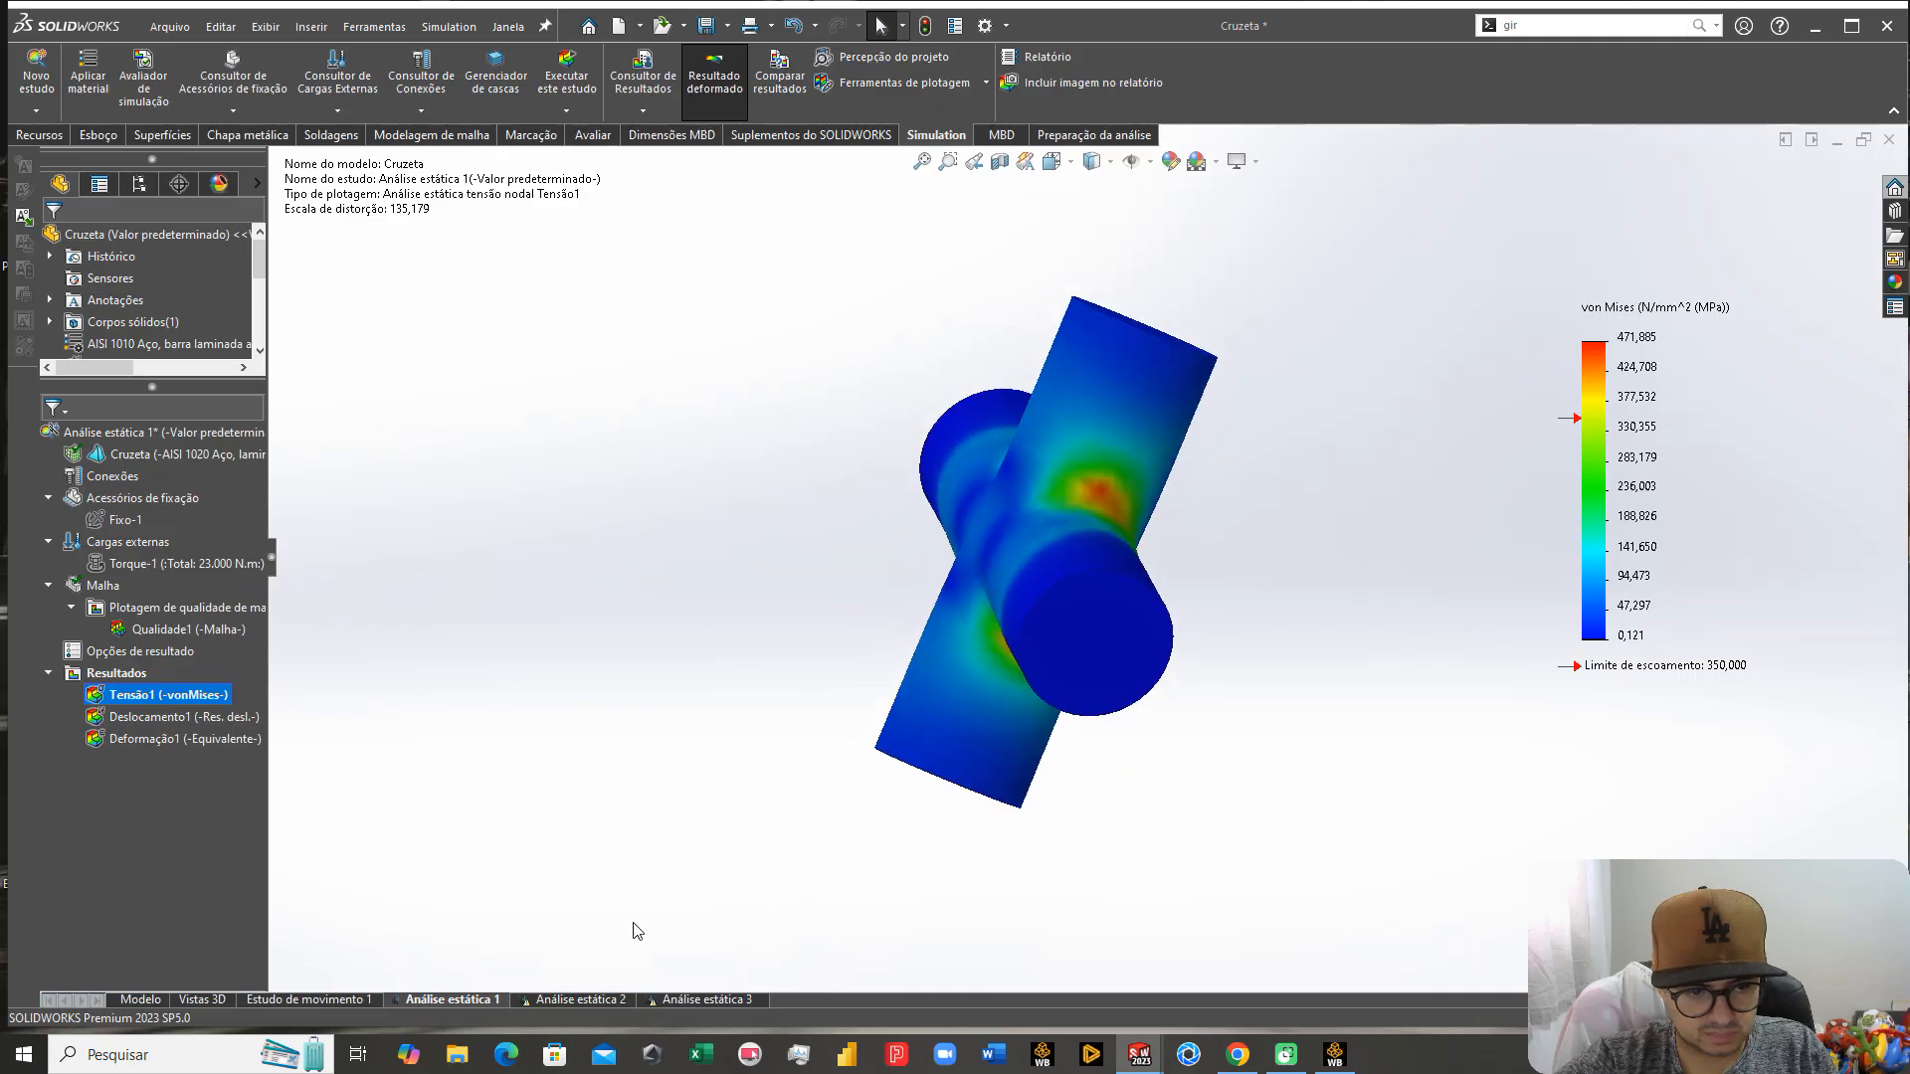
Step: Remesh and run Análise estática 2 on the filleted geometry, showing the expanded solver details during the solution
{"action": "left_click", "coordinate": [557, 1000]}
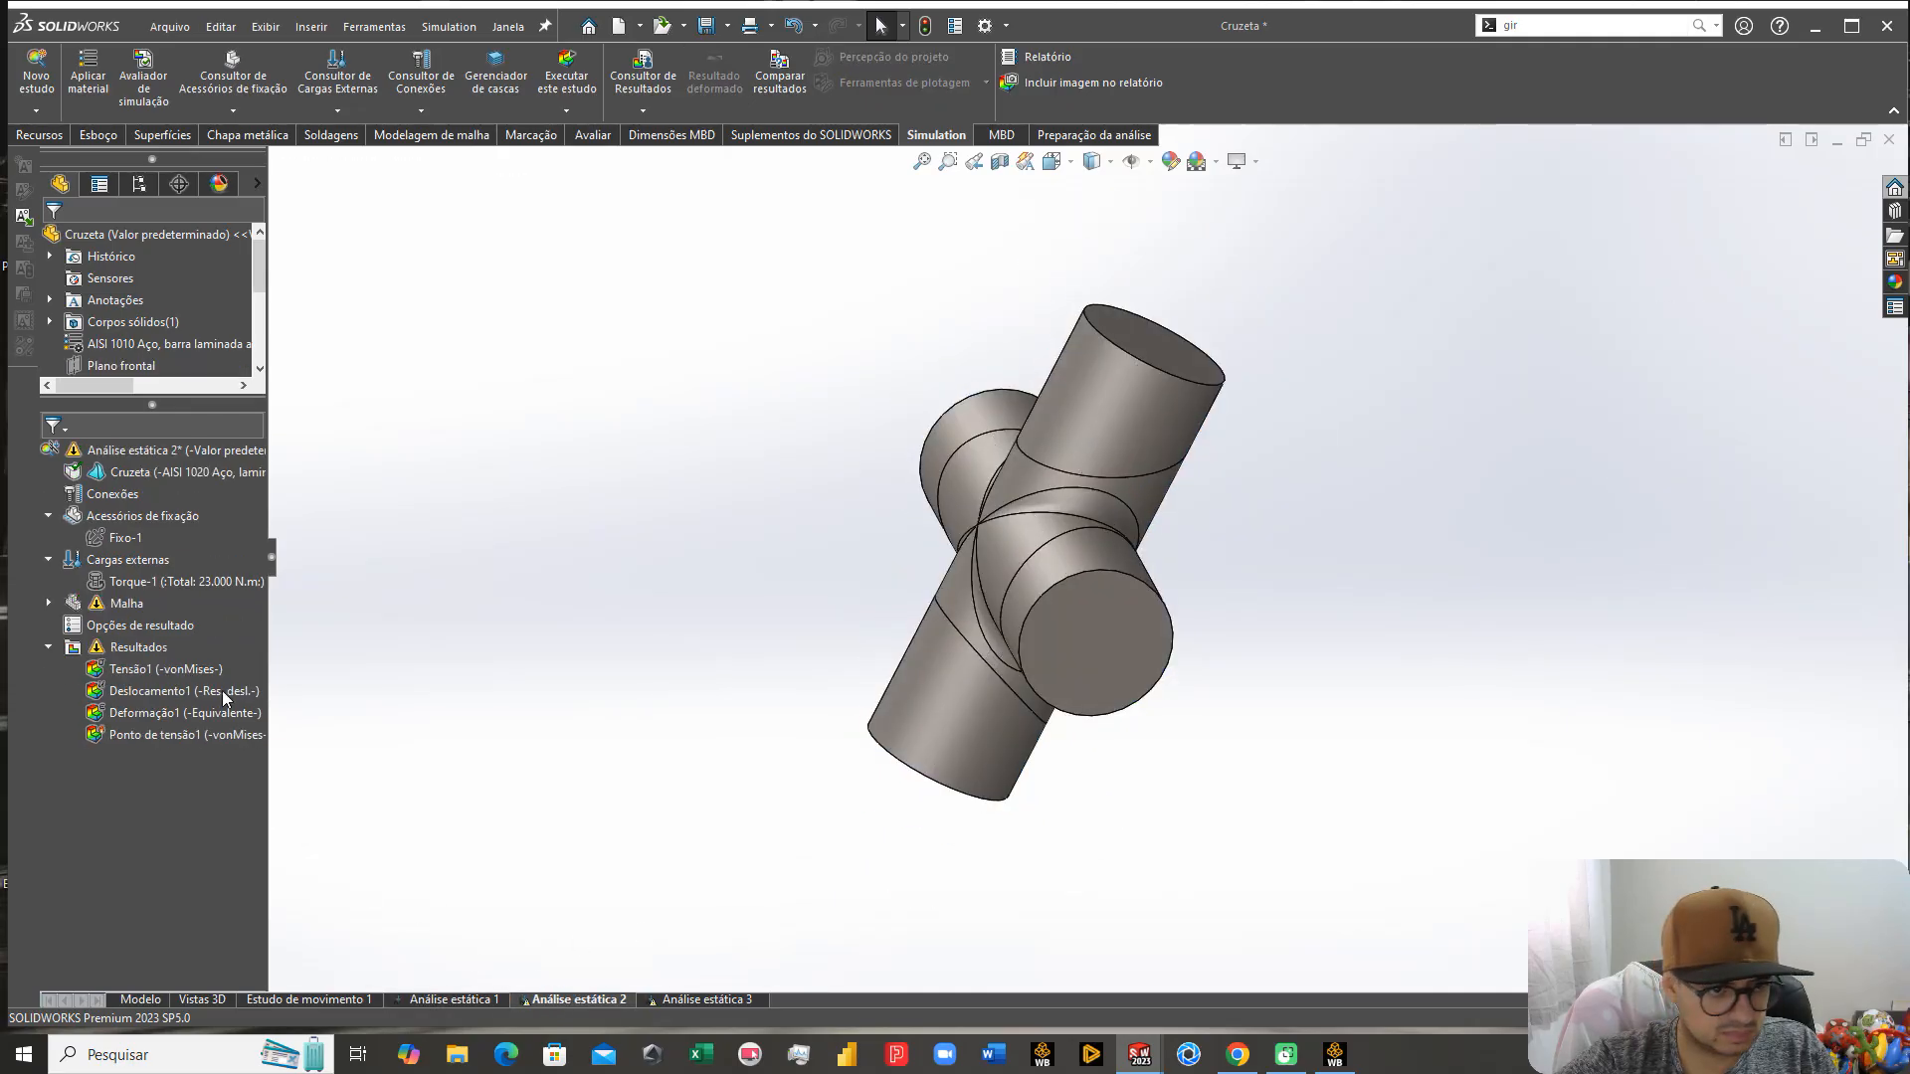
{"action": "right_click", "coordinate": [121, 604]}
{"action": "left_click", "coordinate": [199, 726]}
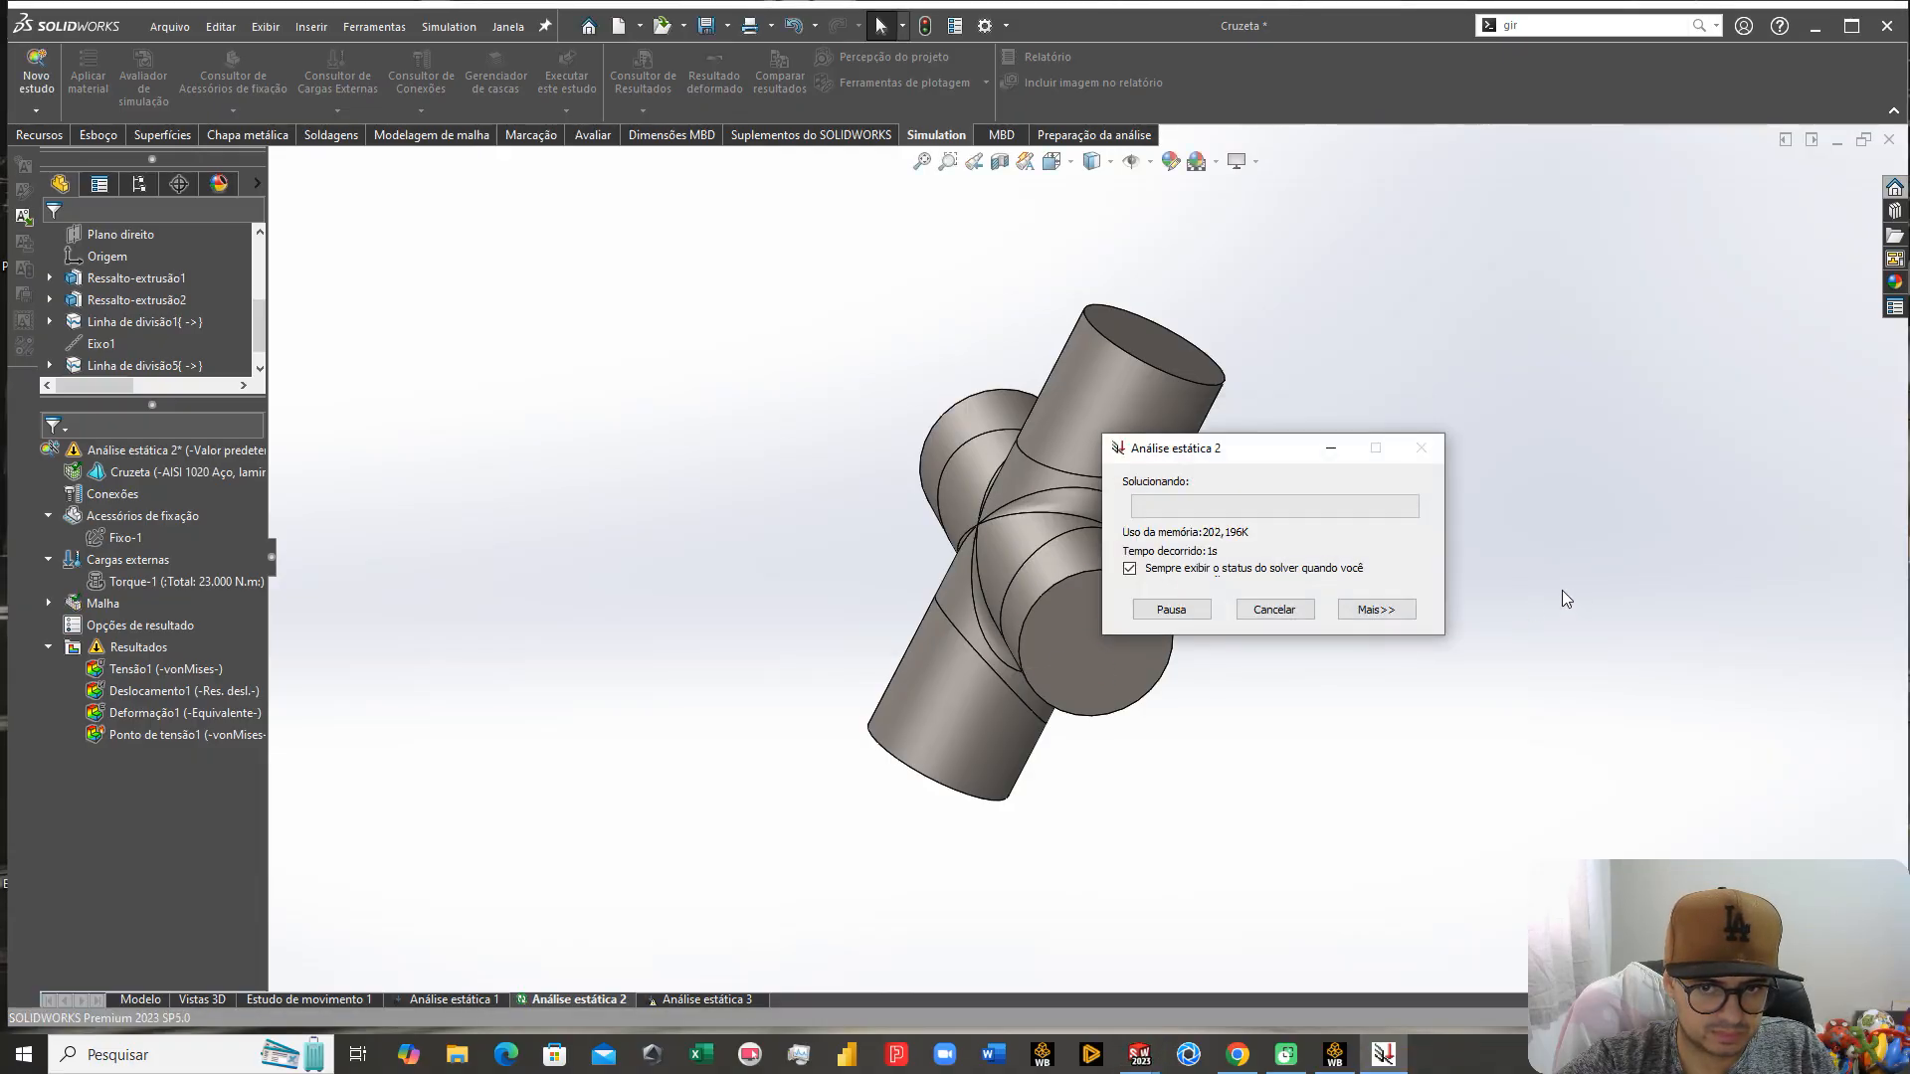
{"action": "left_click", "coordinate": [1393, 611]}
{"action": "left_click_drag", "start_coordinate": [1256, 463], "coordinate": [686, 310]}
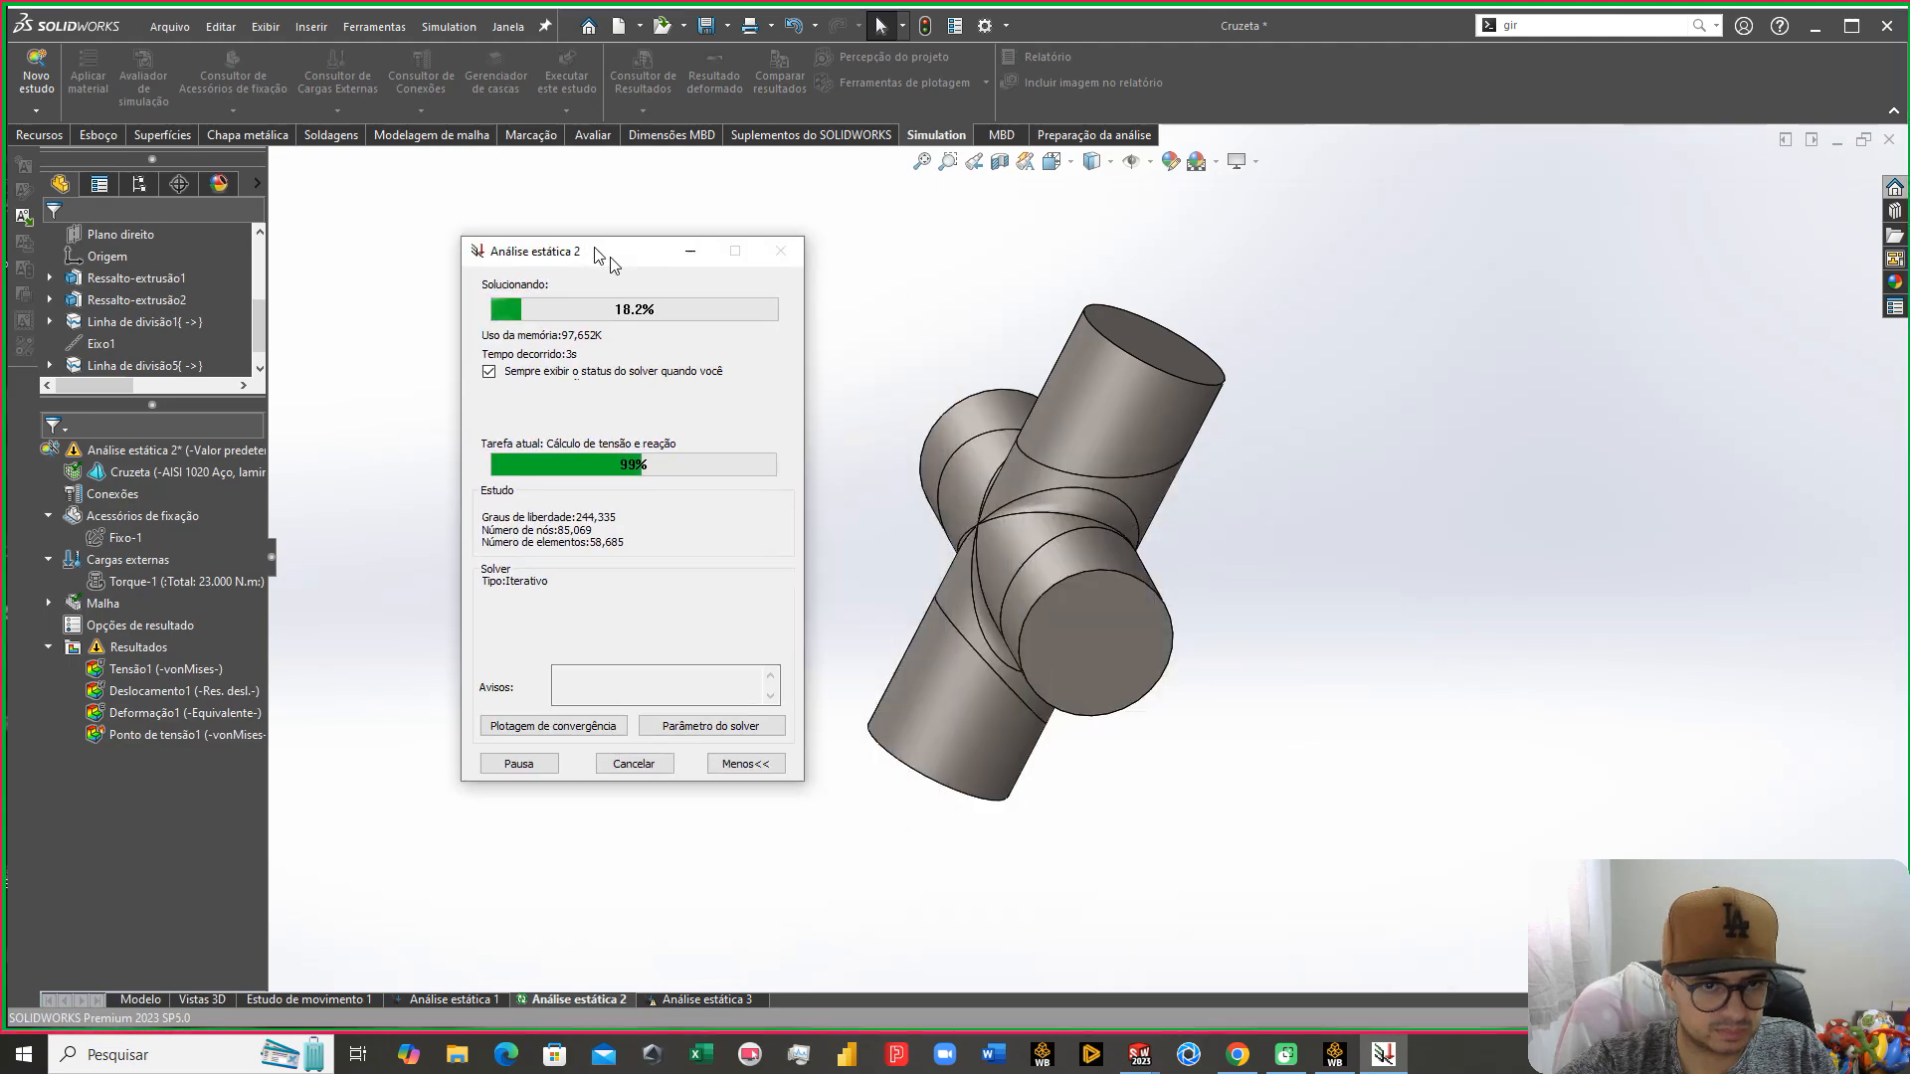
{"action": "key", "text": "ctrl+7"}
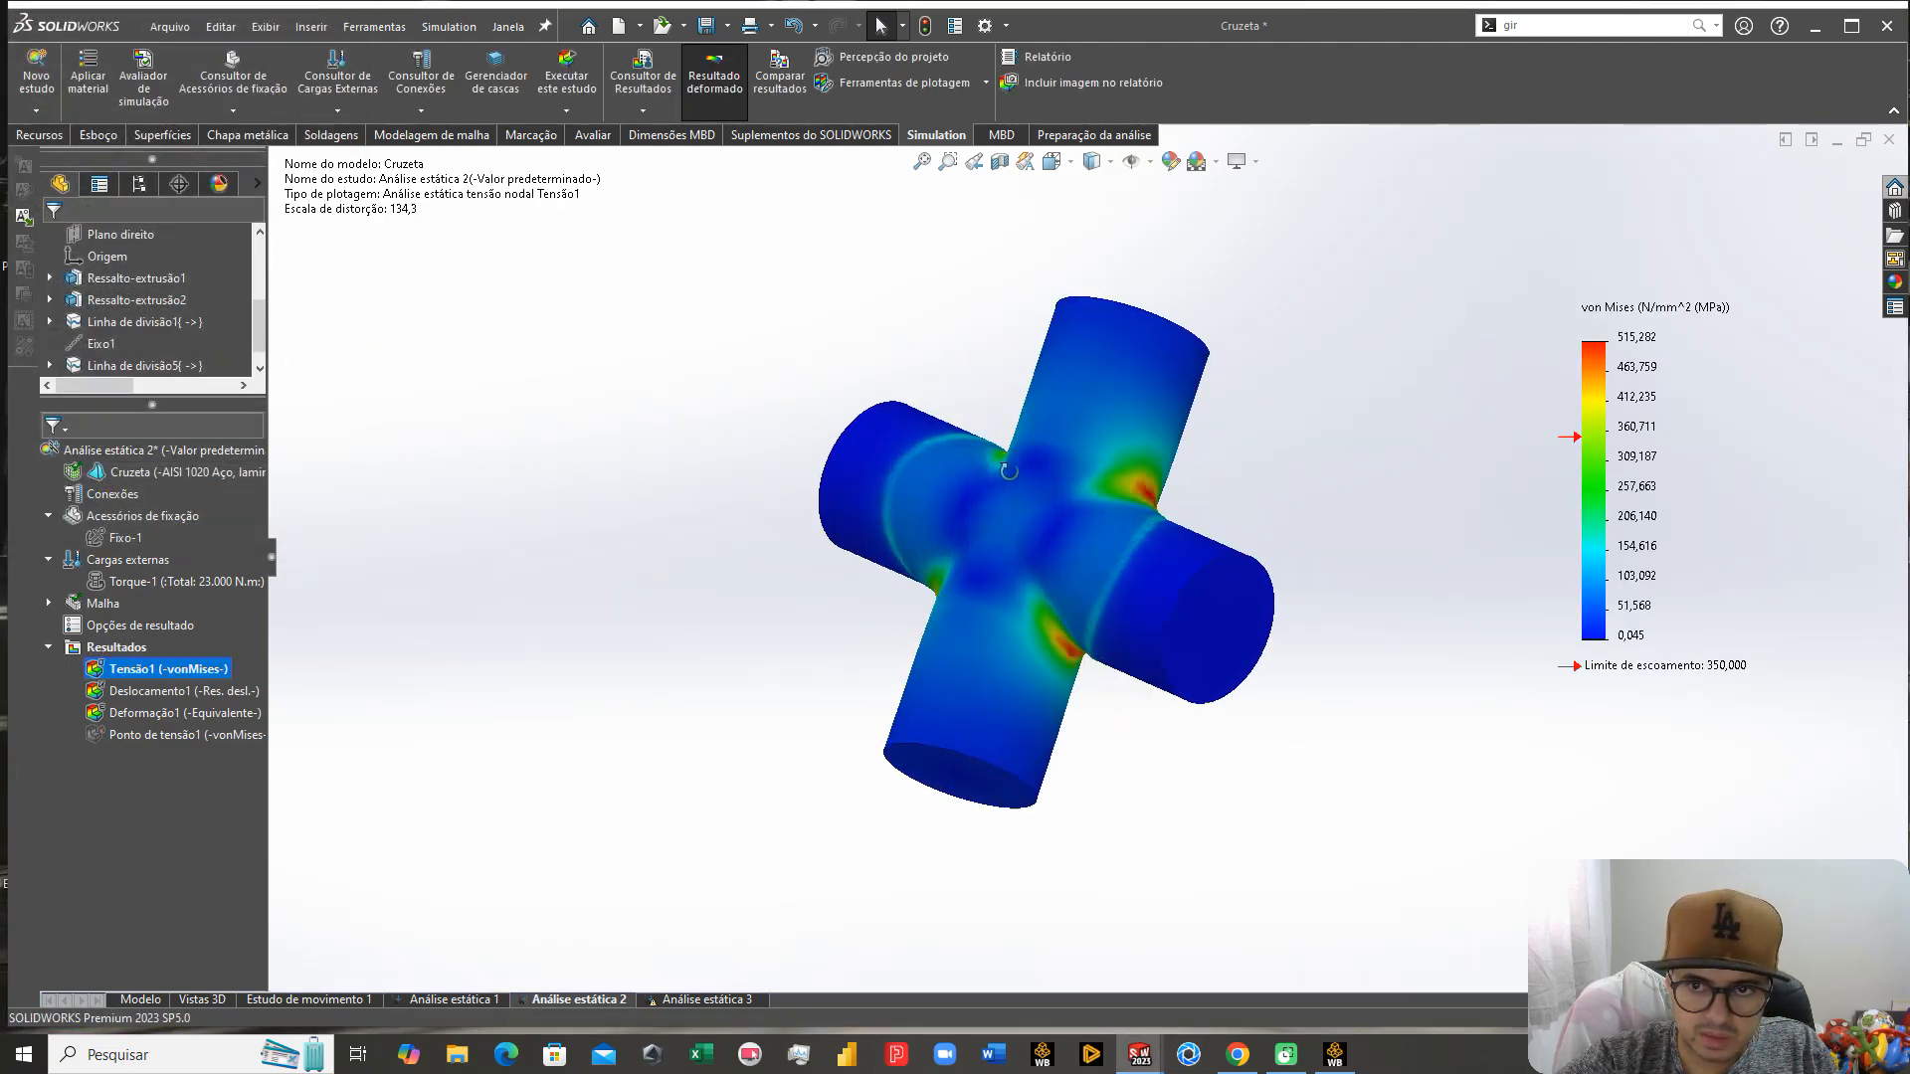
Step: Delete the outdated stress hot spot plot from the Análise estática 2 results
{"action": "left_click", "coordinate": [185, 734]}
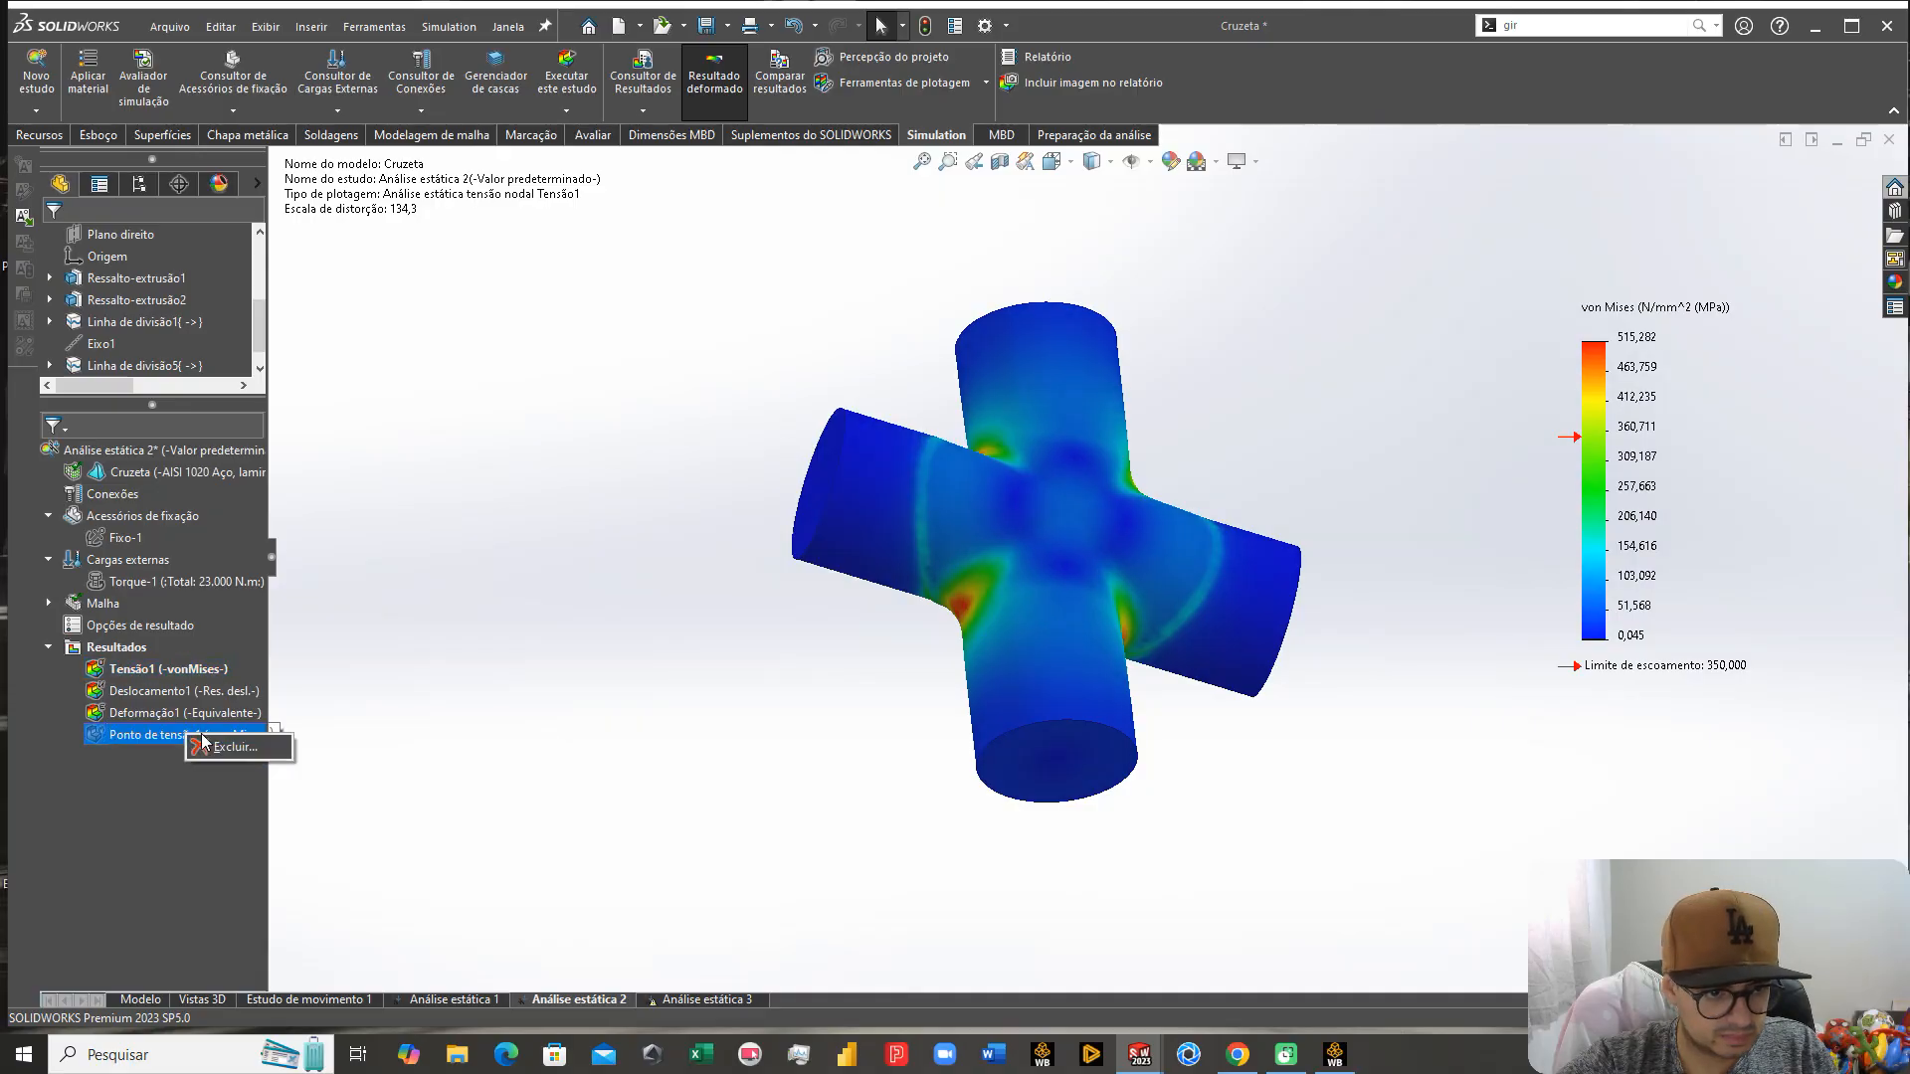
{"action": "key", "text": "Delete"}
{"action": "left_click", "coordinate": [1348, 498]}
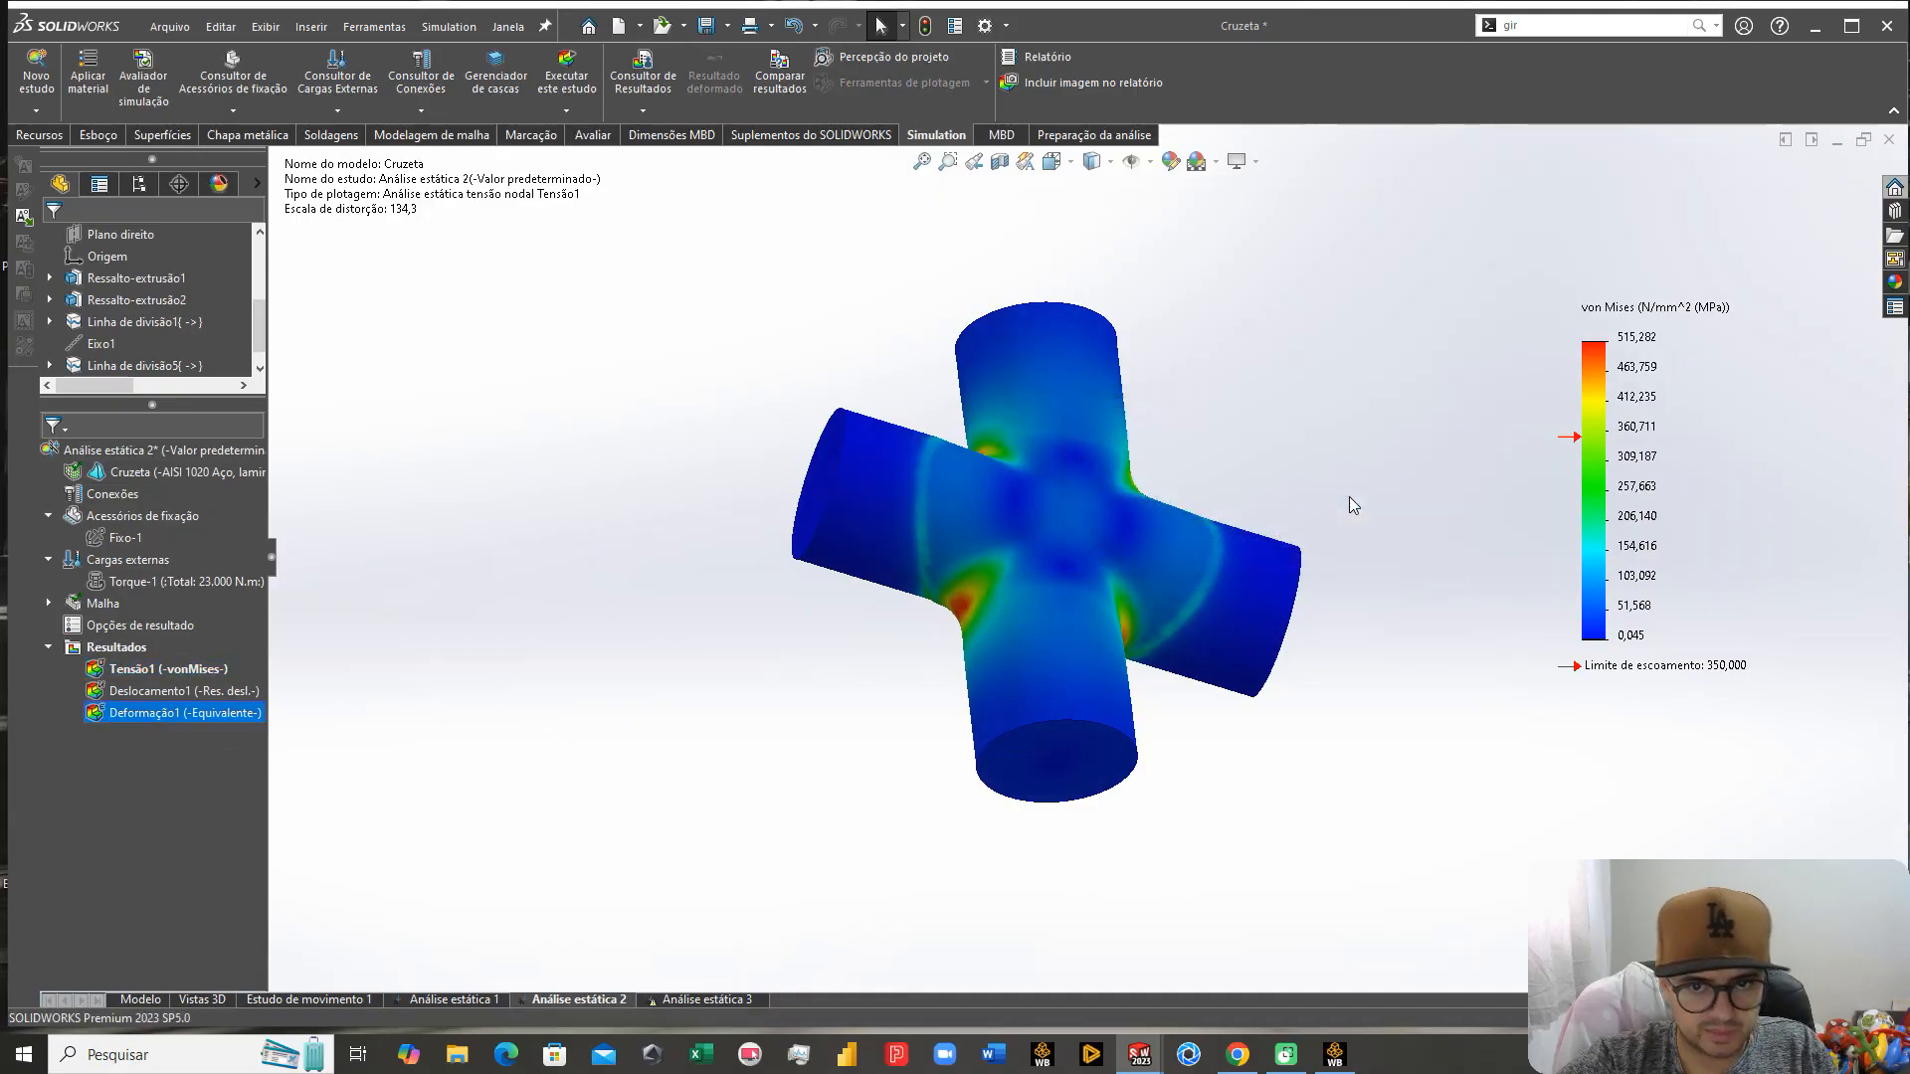
Step: Run the stress hot spot diagnostic on Análise estática 2 with a sensitivity factor of 25, and close it
{"action": "left_click", "coordinate": [115, 648]}
{"action": "right_click", "coordinate": [131, 654]}
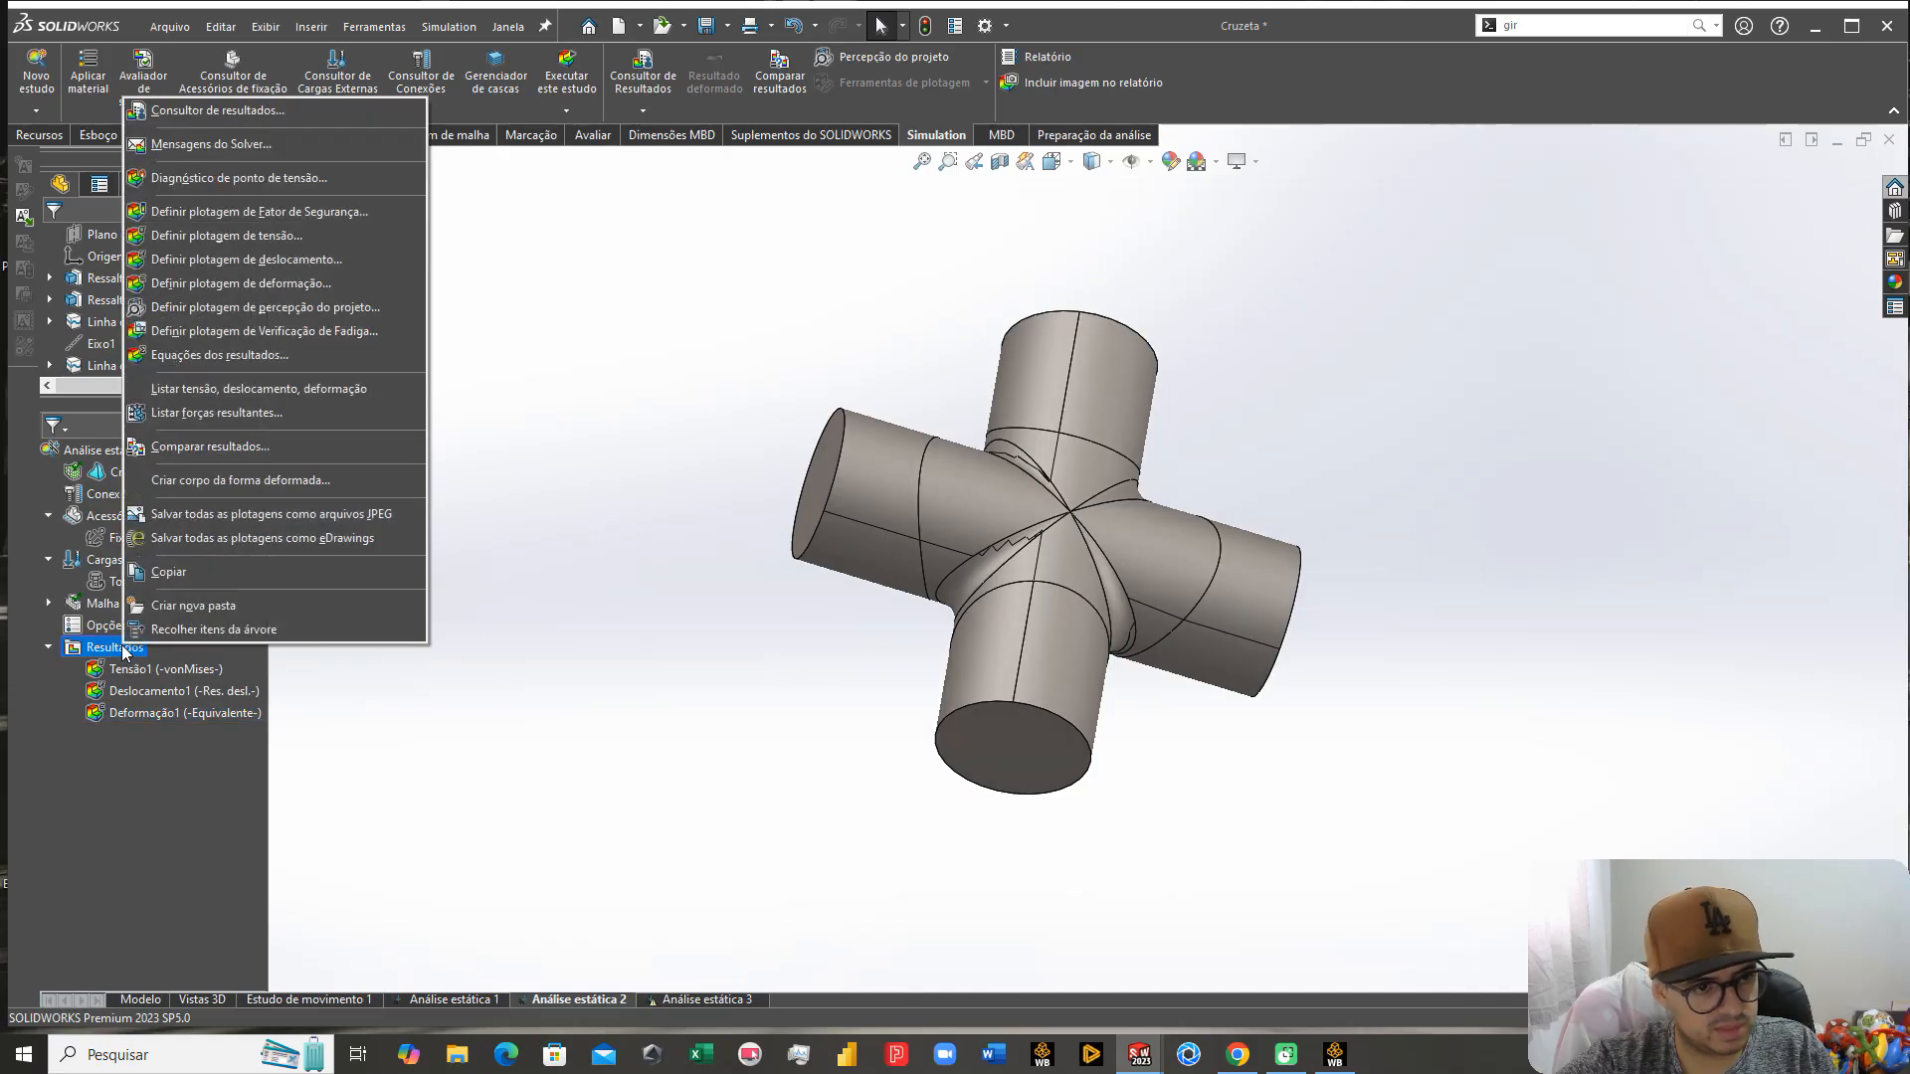
{"action": "left_click", "coordinate": [263, 179]}
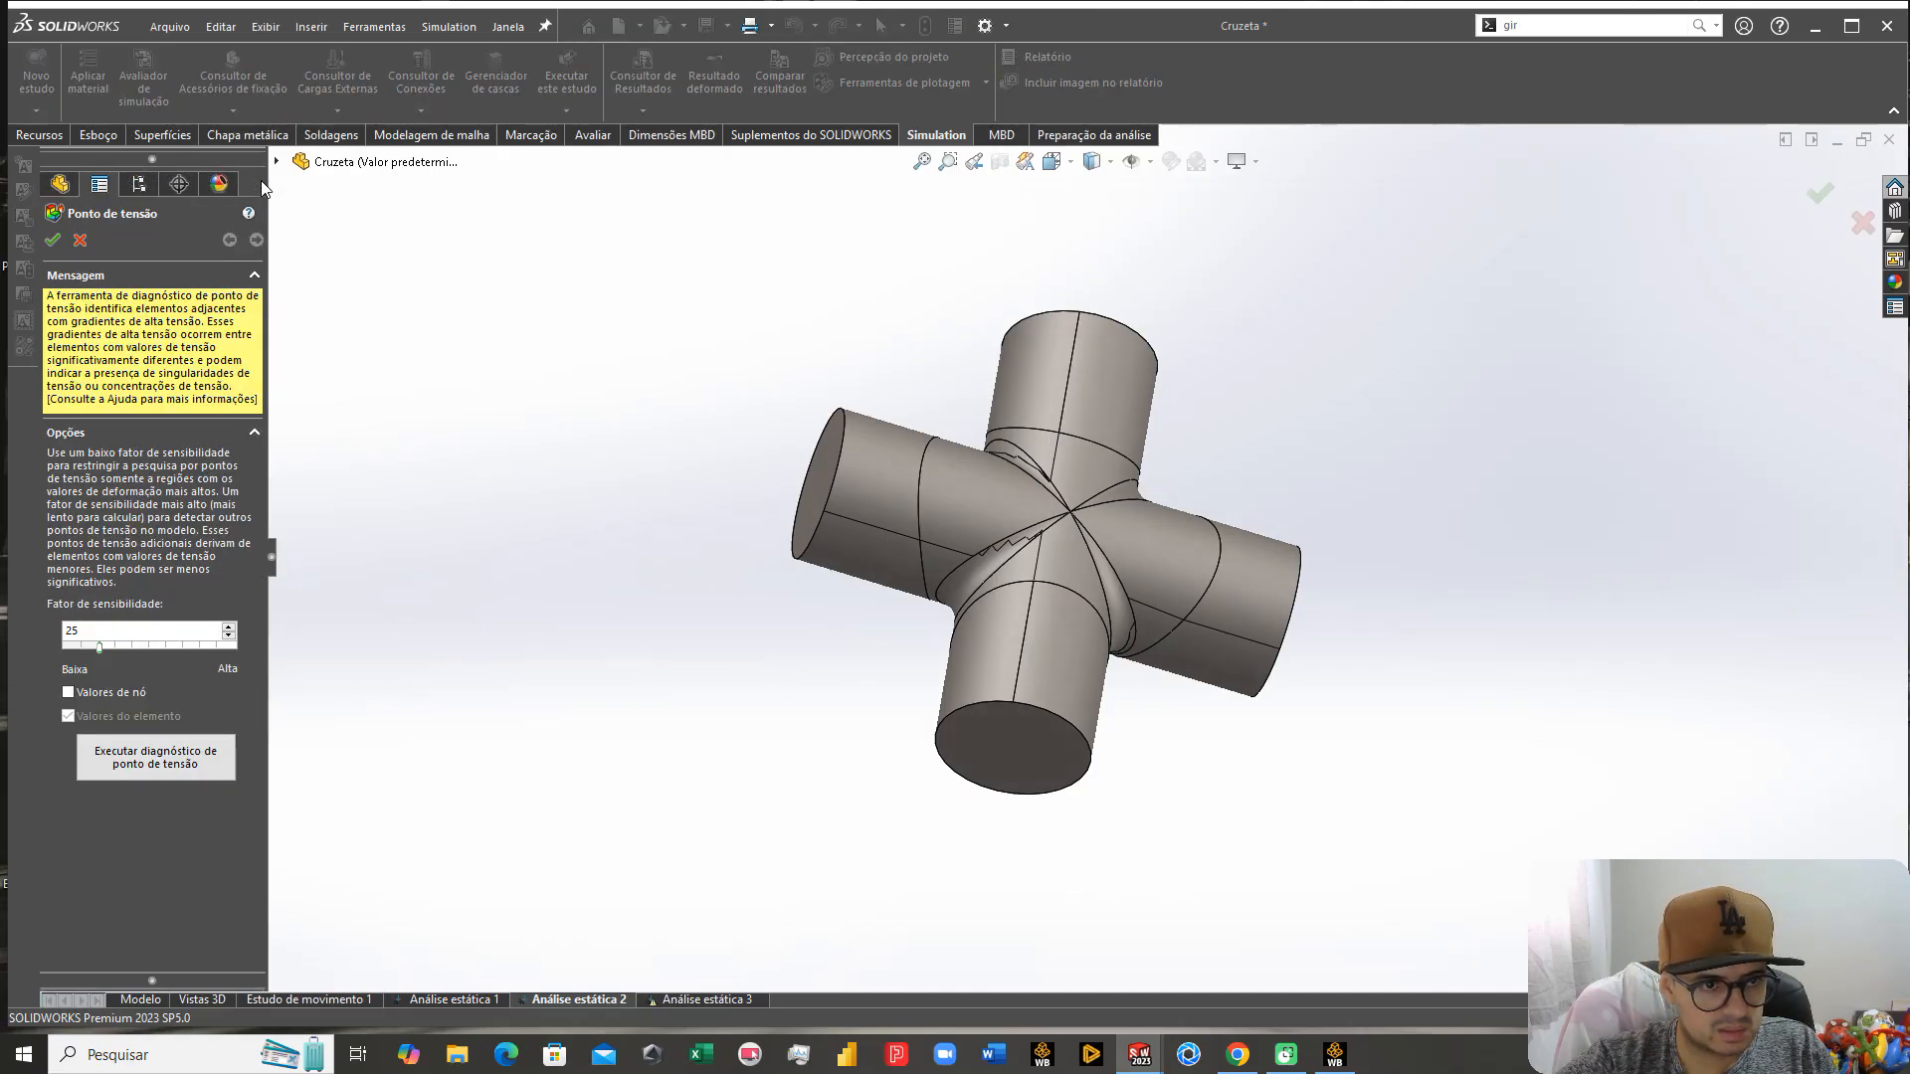
{"action": "left_click", "coordinate": [165, 760]}
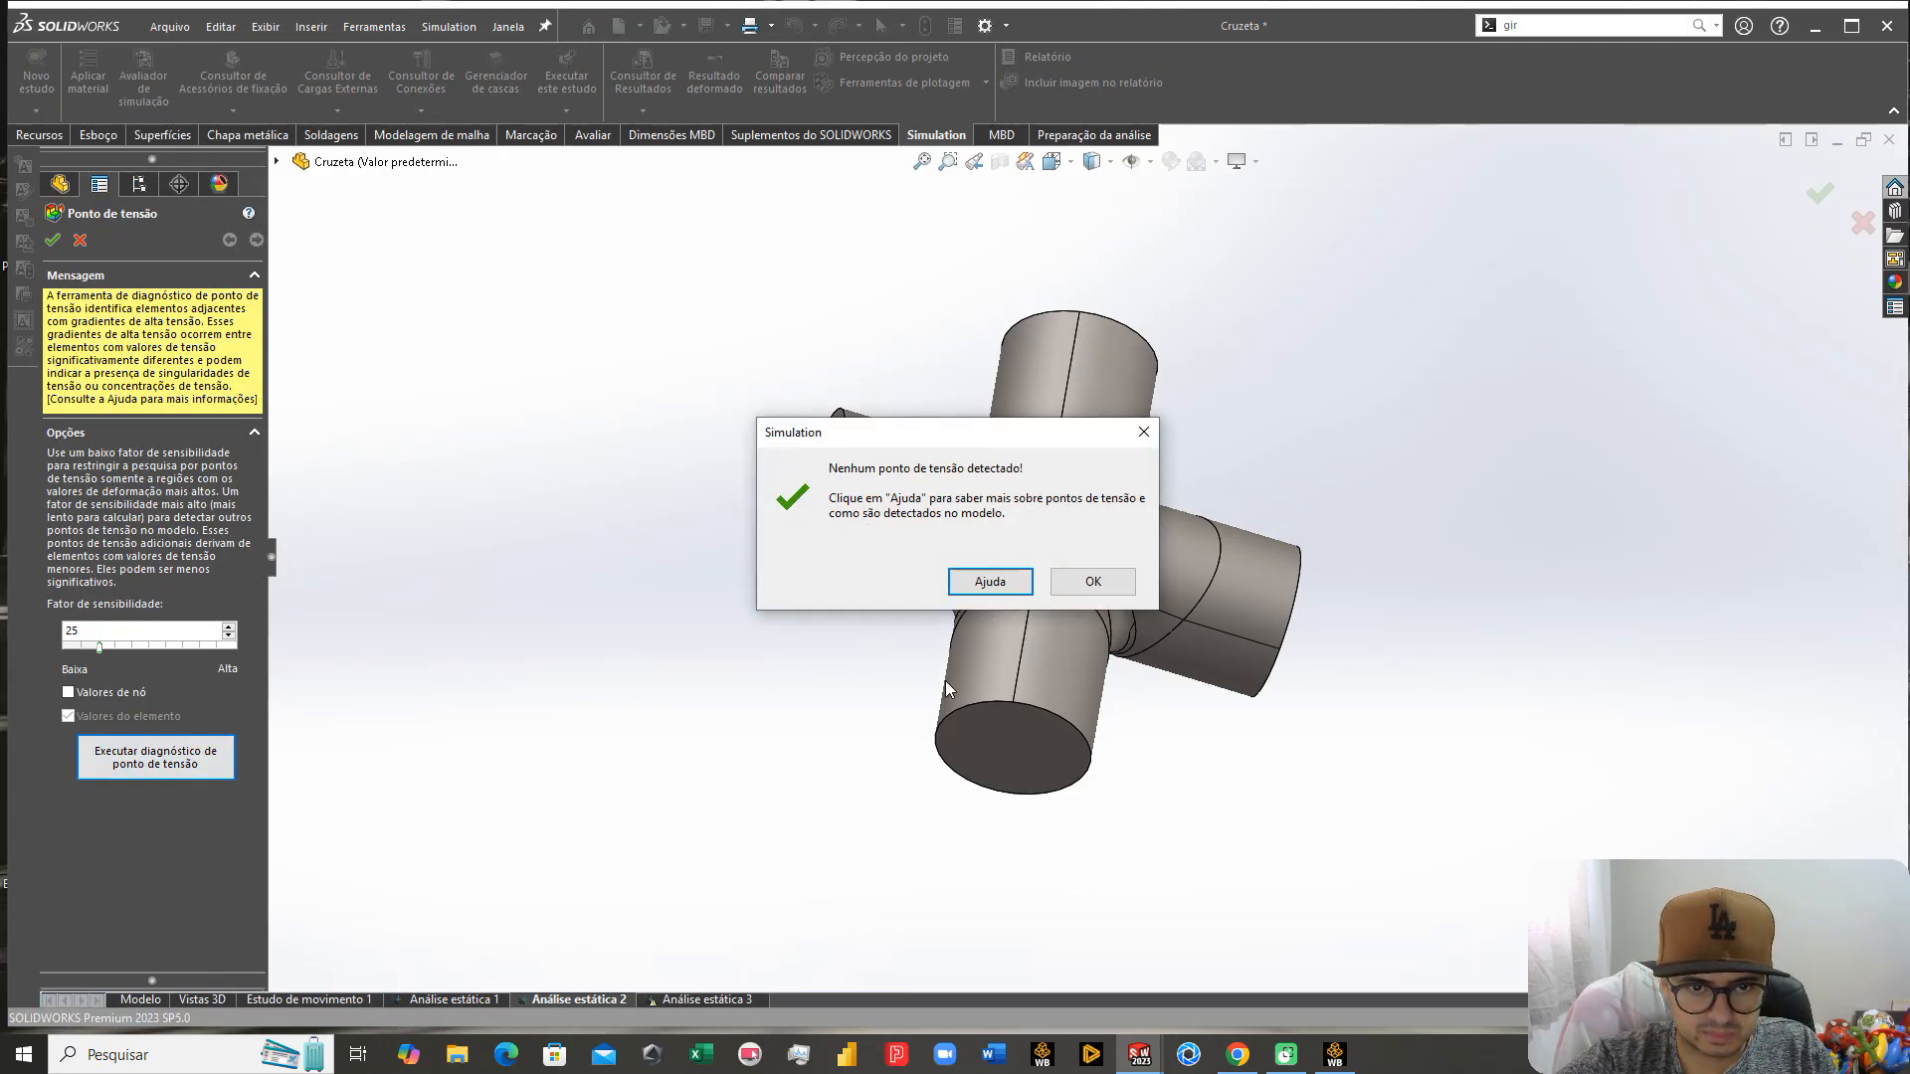
{"action": "left_click", "coordinate": [1079, 587]}
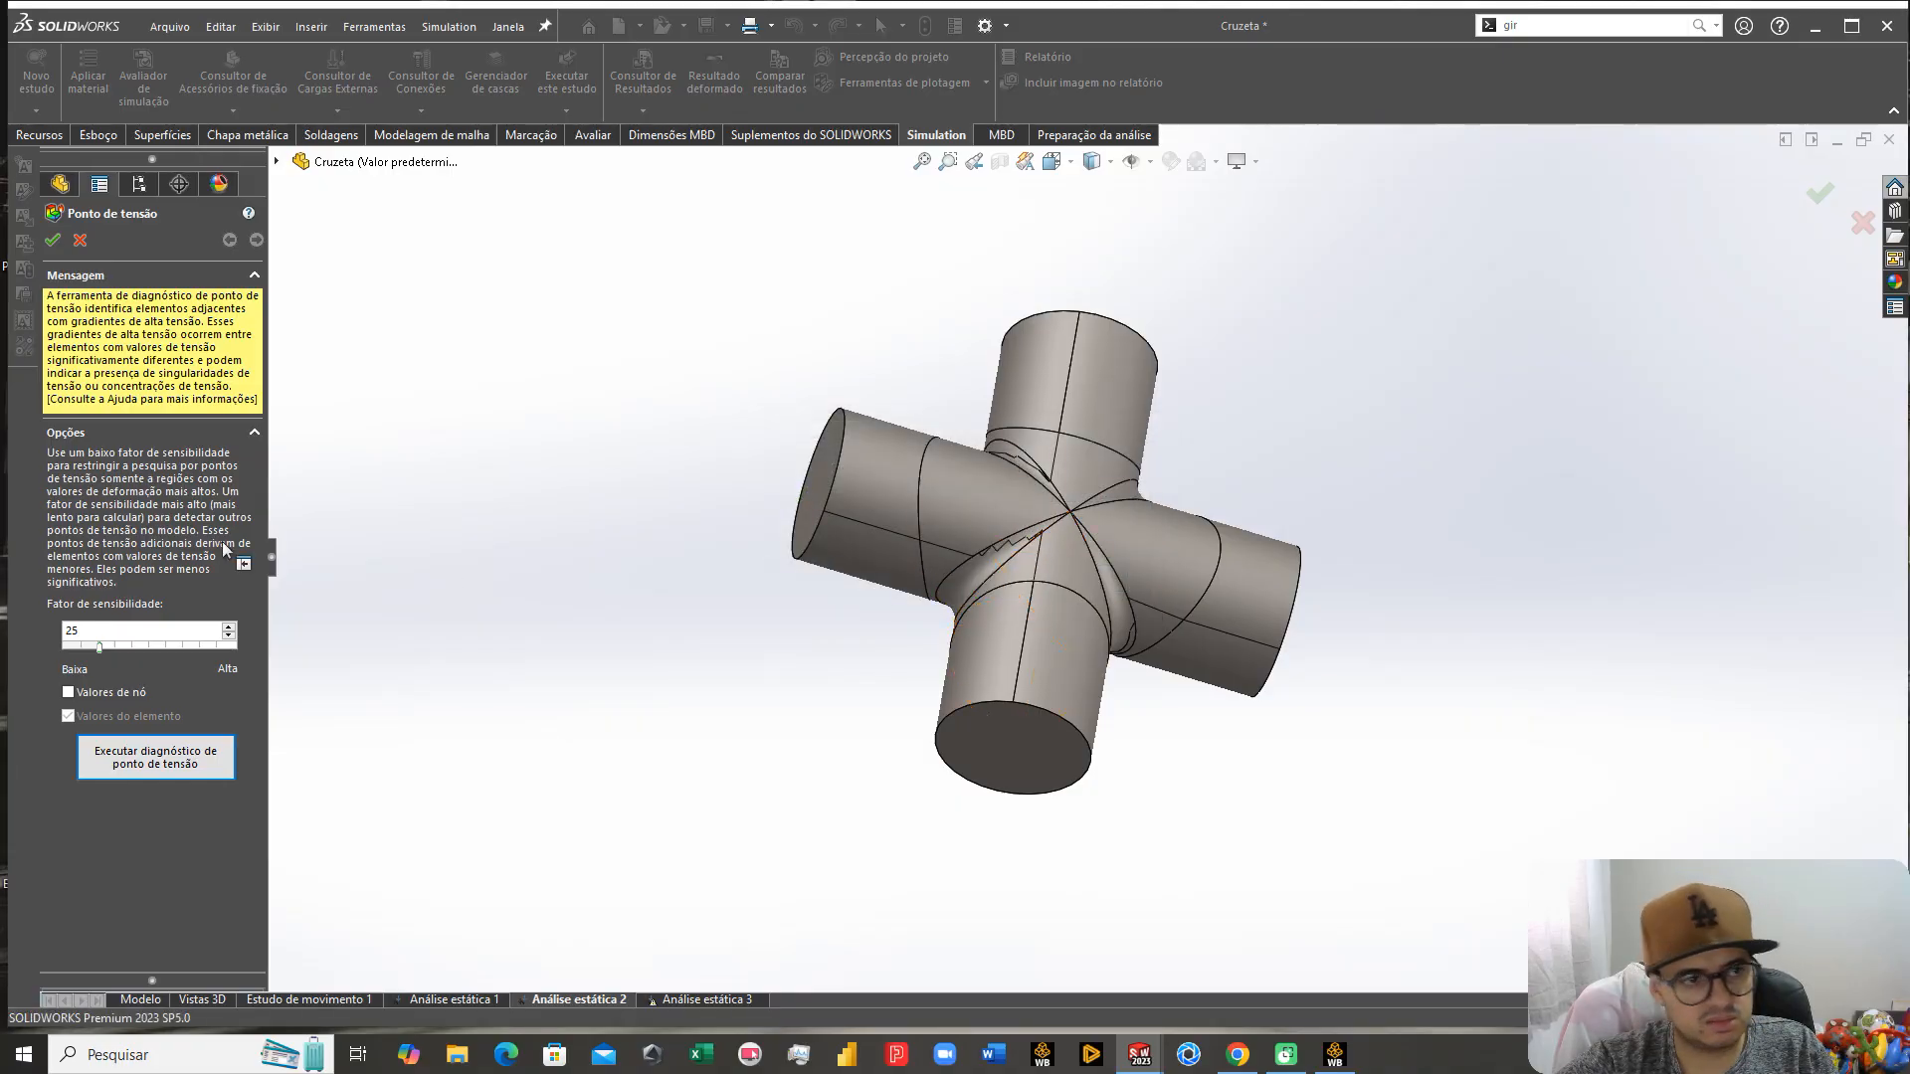
{"action": "left_click", "coordinate": [50, 241]}
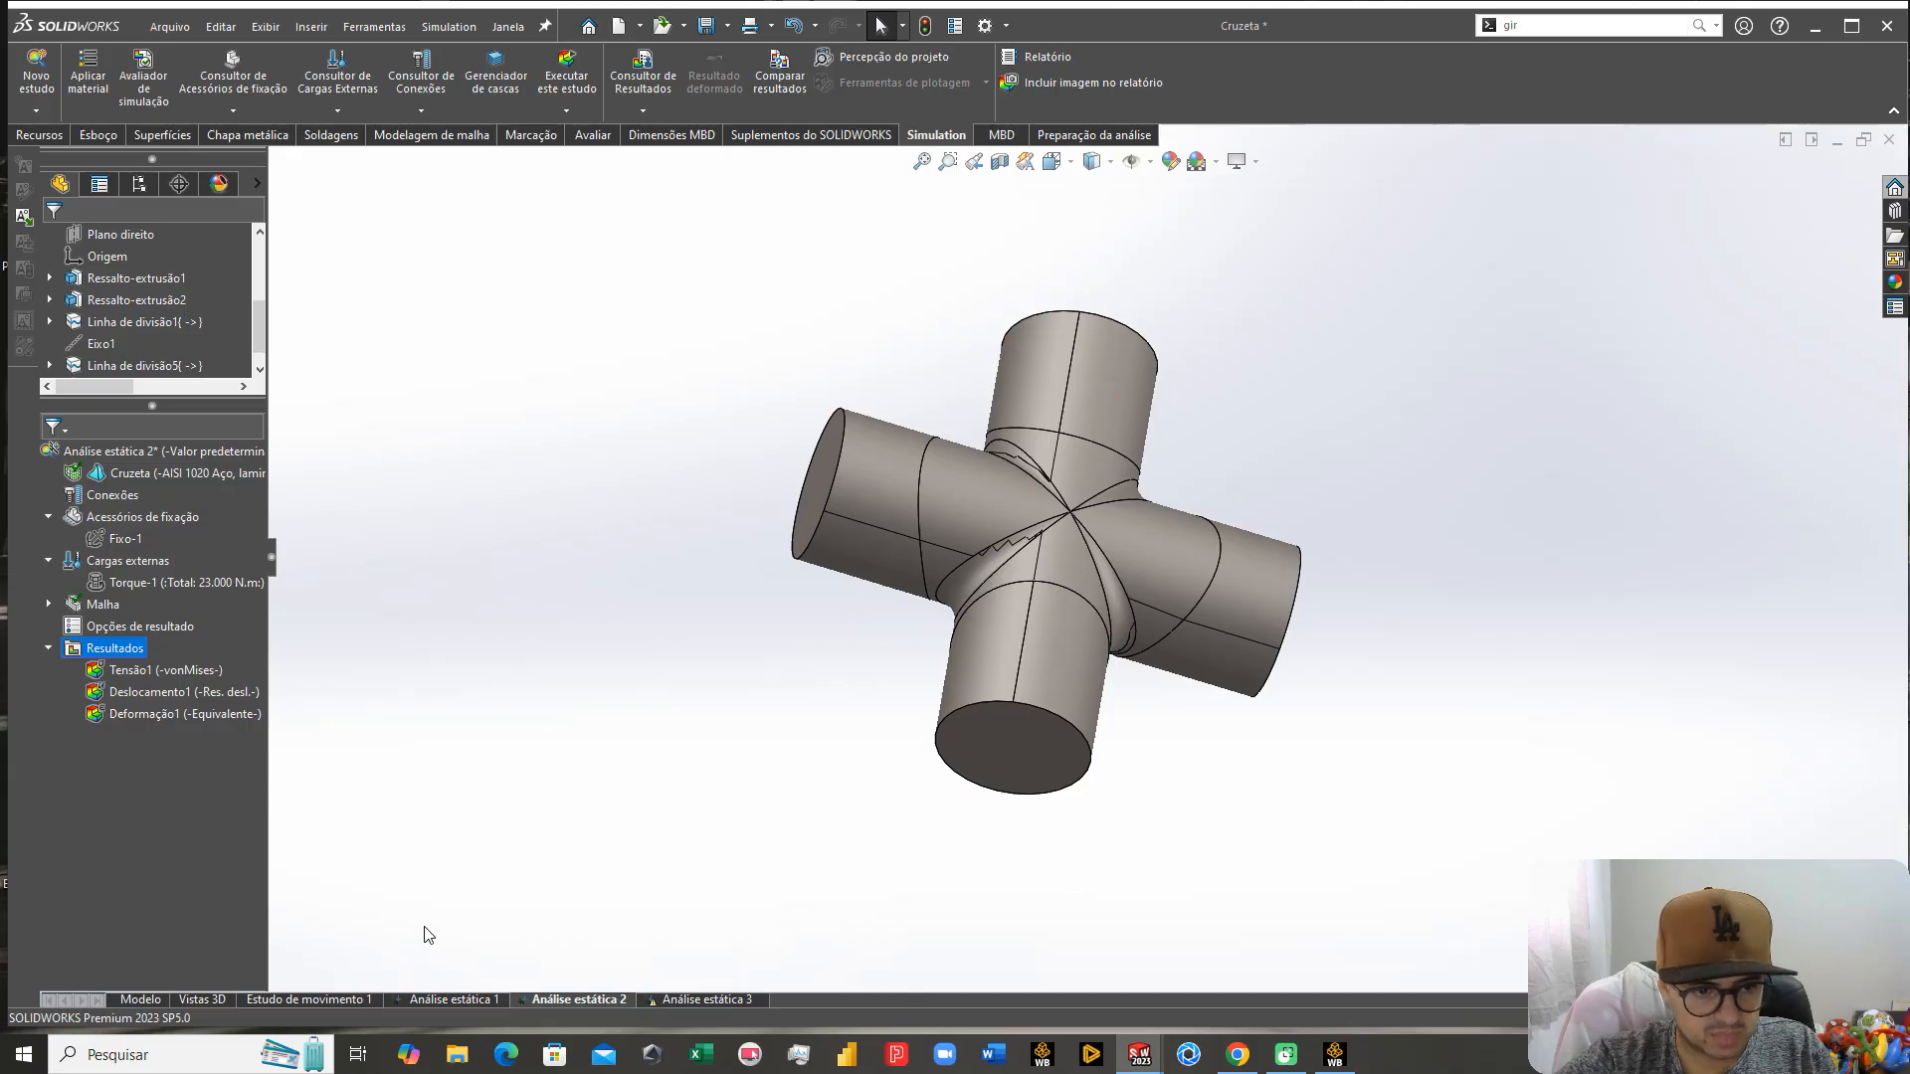
Step: Run the stress hot spot diagnostic on Análise estática 1 with a sensitivity factor of 25, and close it
{"action": "left_click", "coordinate": [468, 999]}
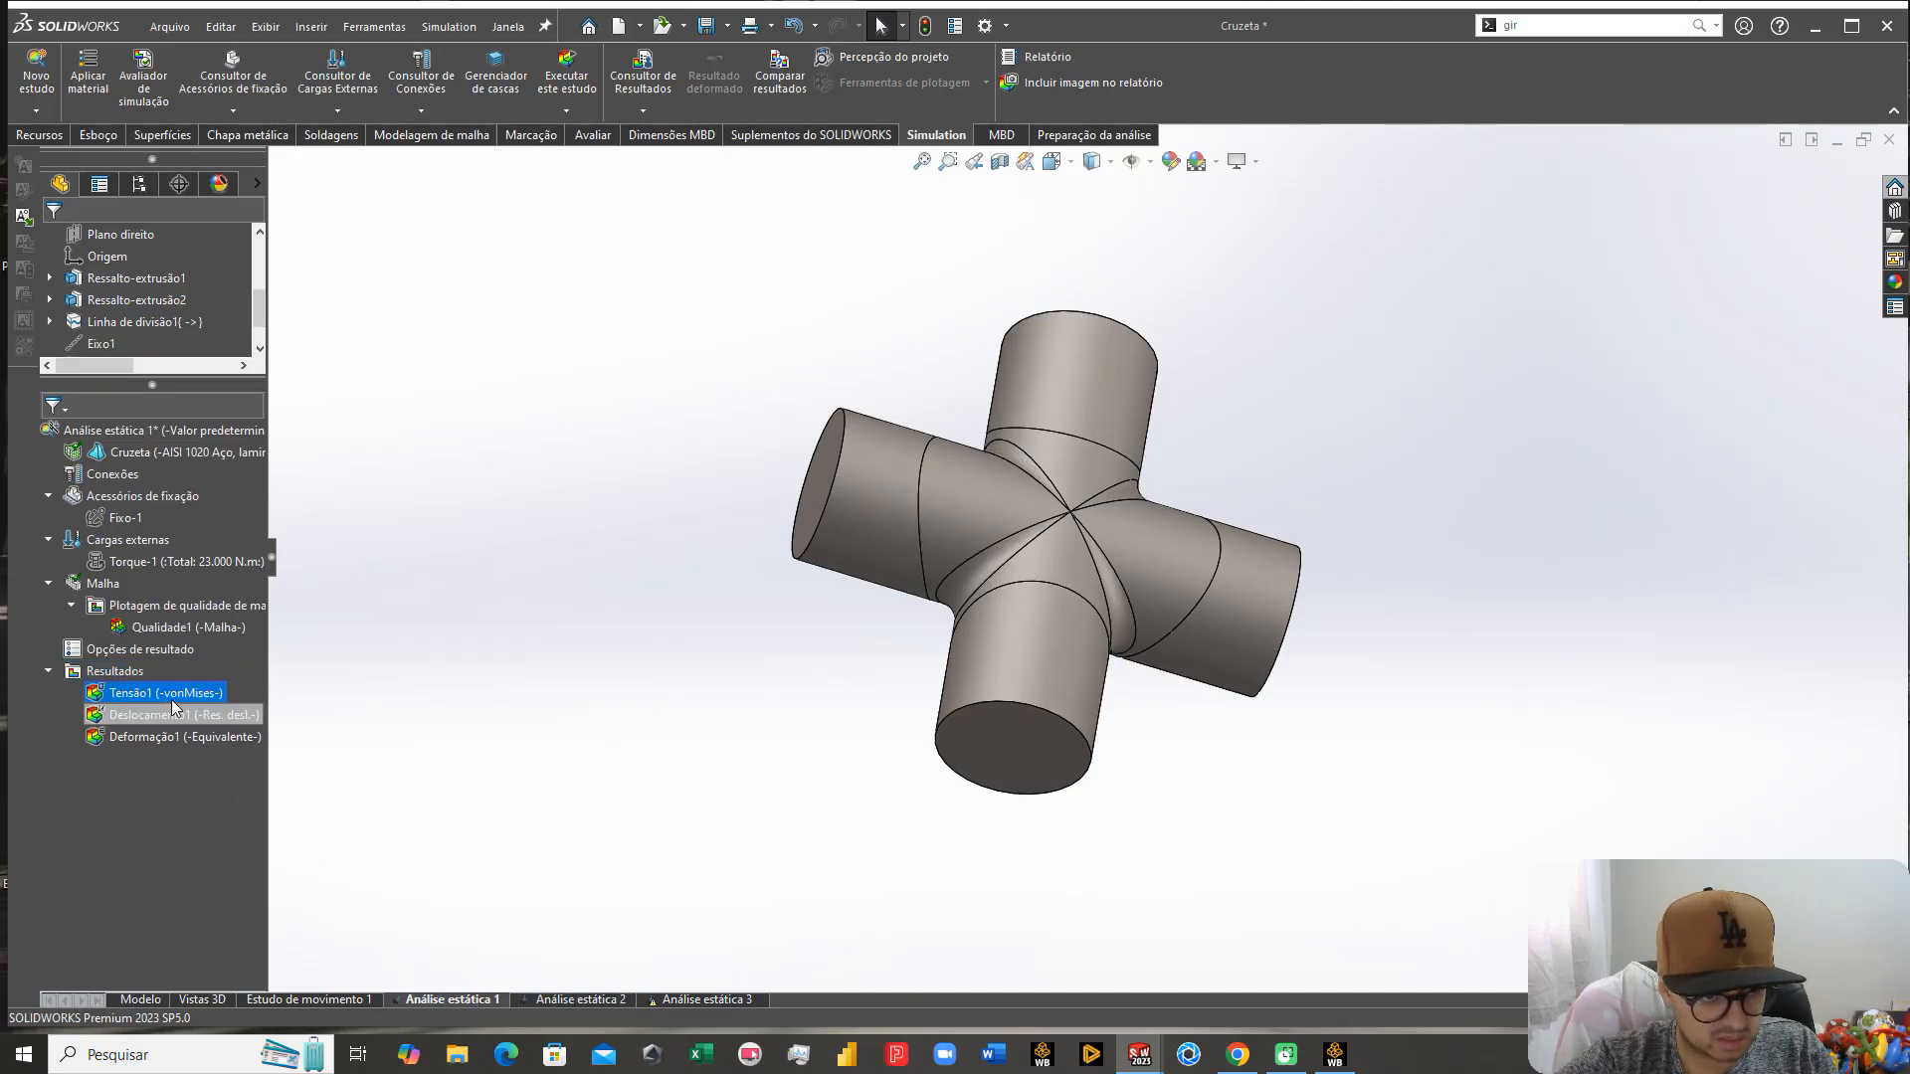
{"action": "right_click", "coordinate": [116, 679]}
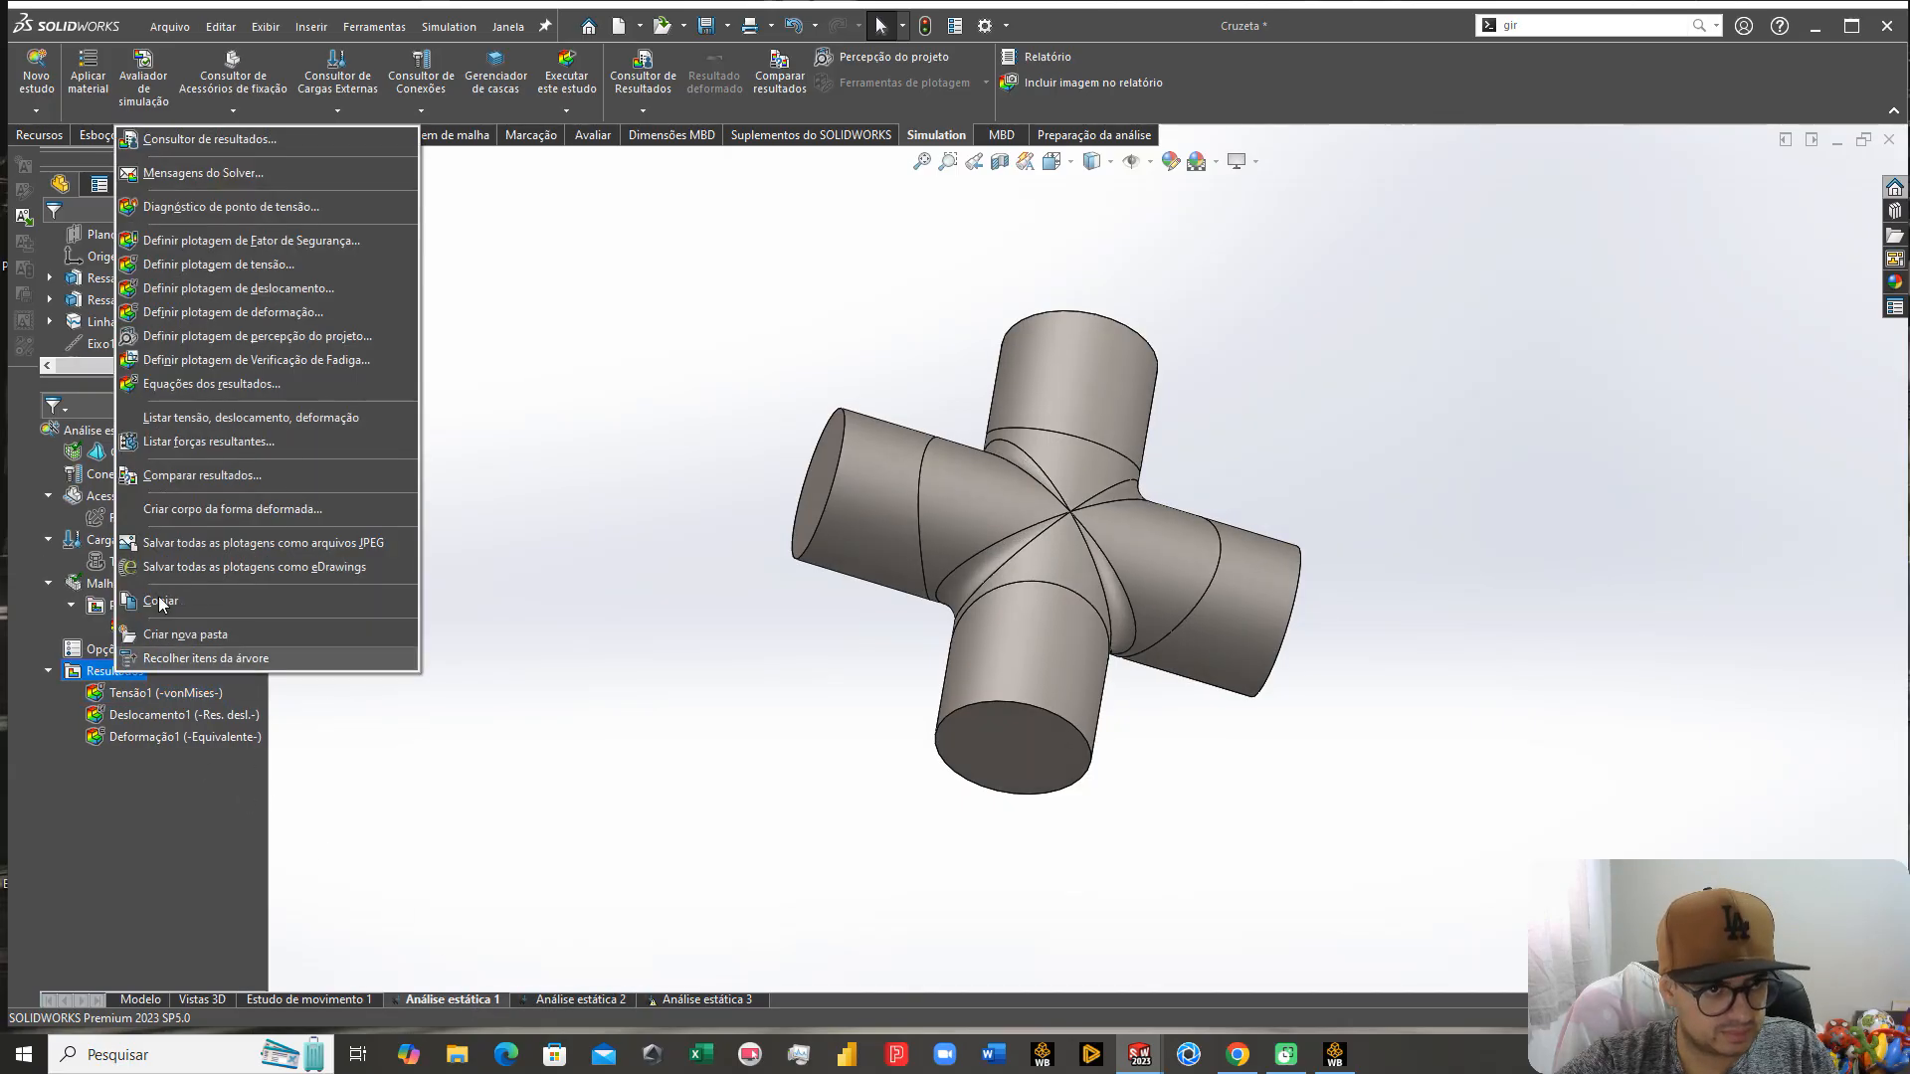
{"action": "left_click", "coordinate": [229, 209]}
{"action": "left_click", "coordinate": [177, 760]}
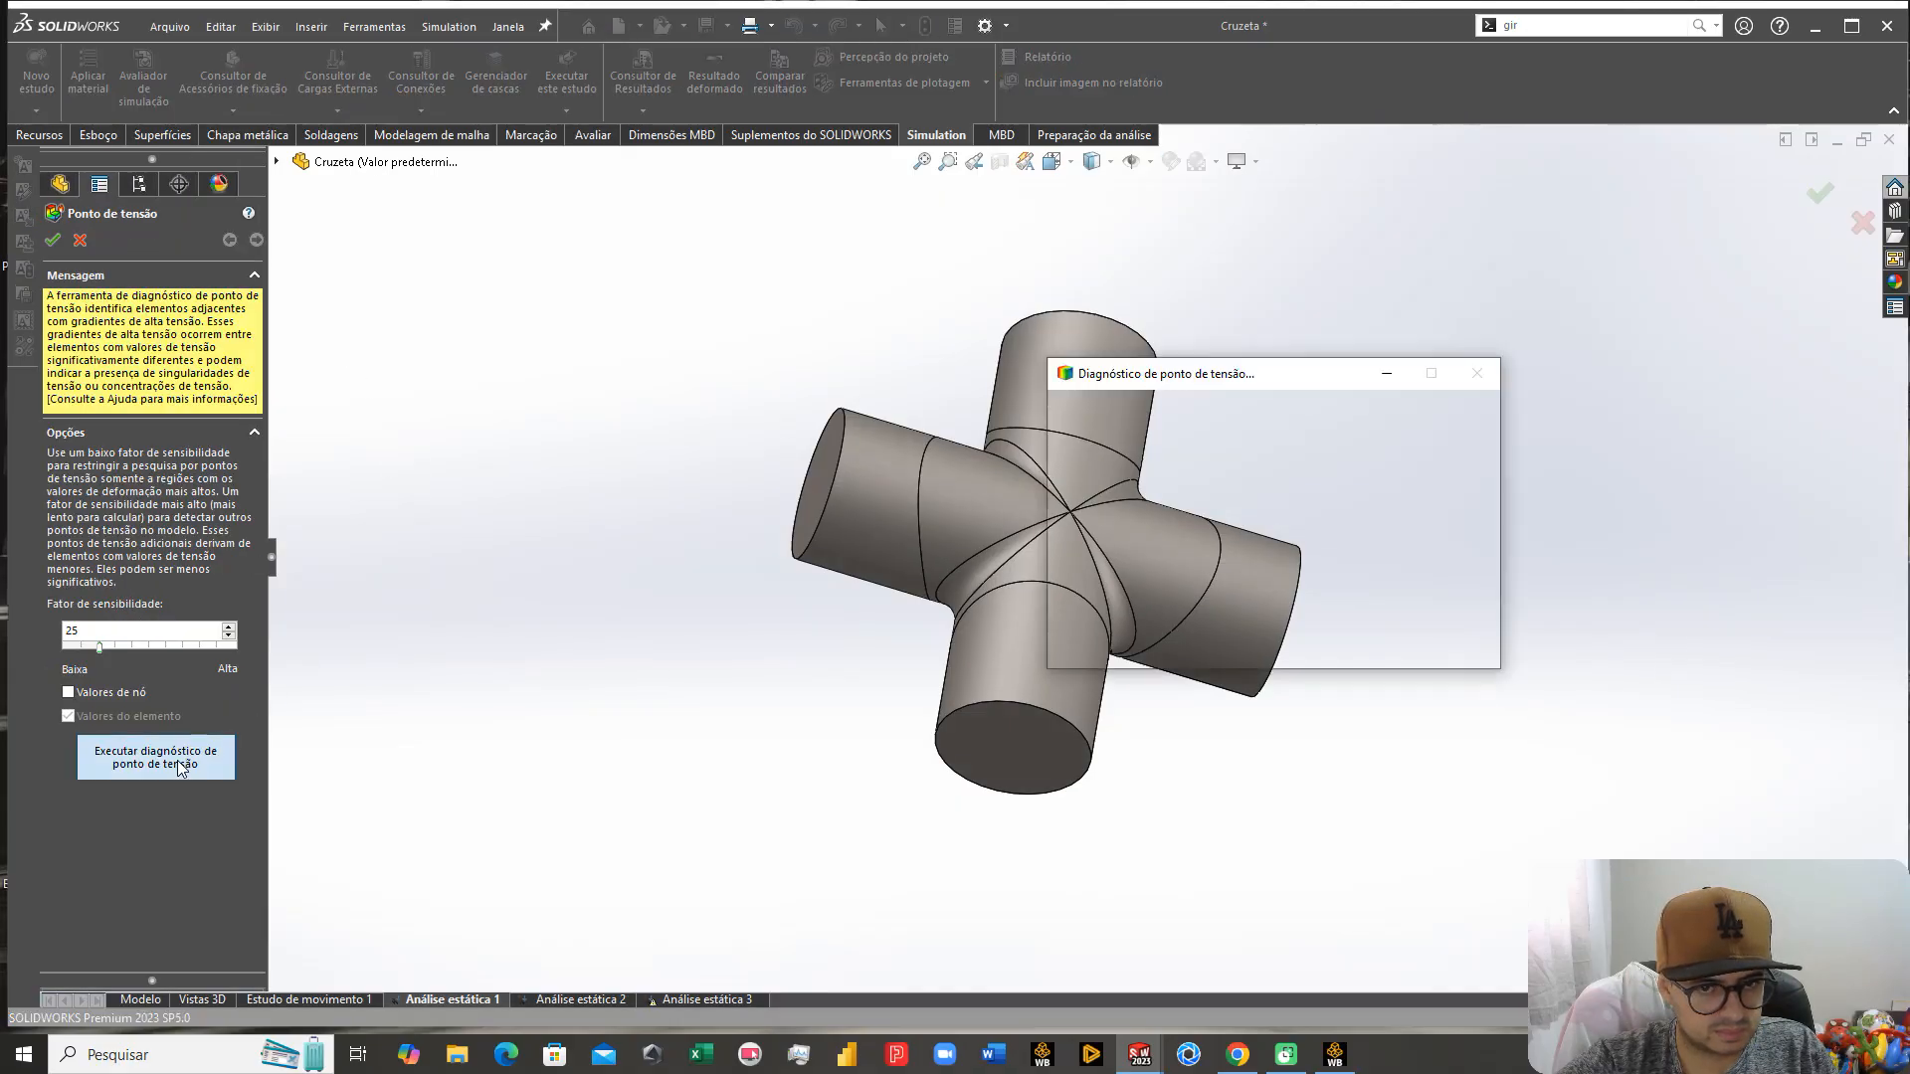
{"action": "left_click", "coordinate": [1093, 582]}
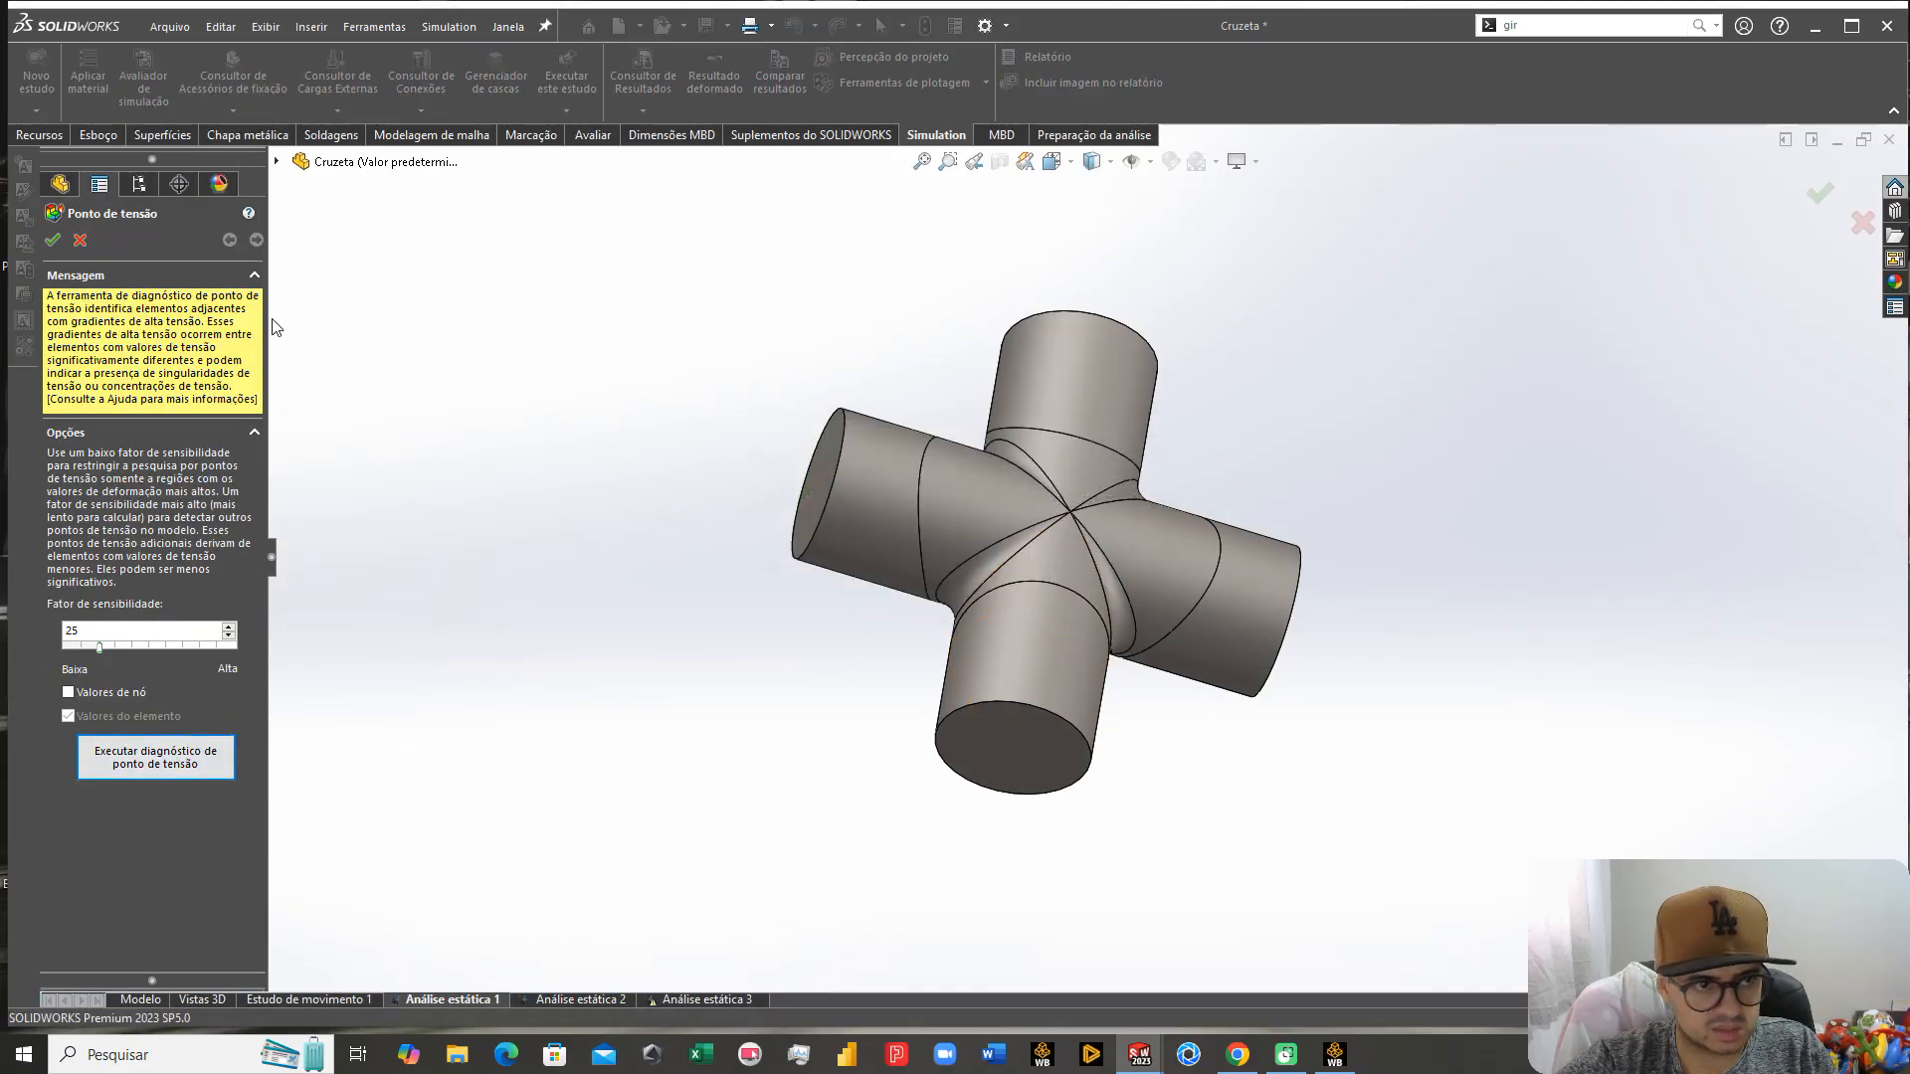
{"action": "left_click", "coordinate": [52, 240]}
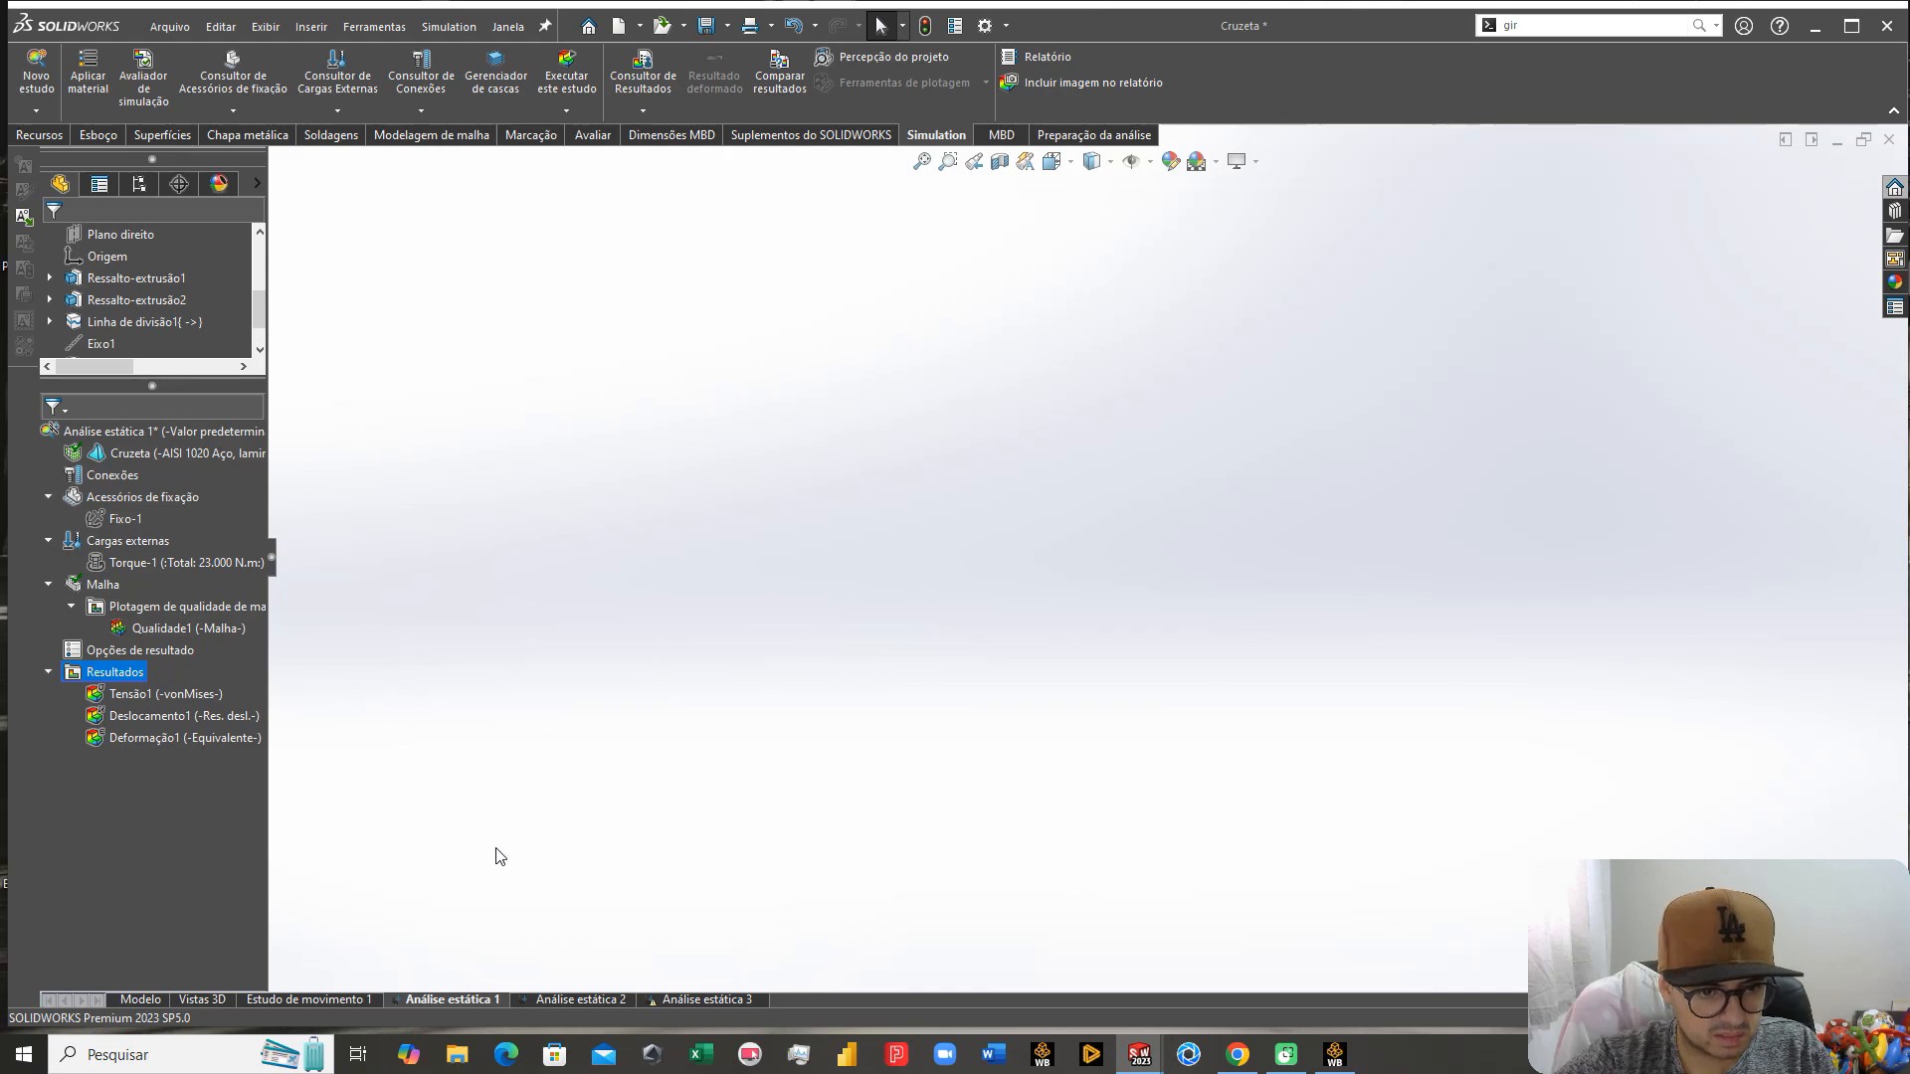
Step: Show the von Mises stress plot of Análise estática 2 in the isometric view and examine the filleted junctions
{"action": "left_click", "coordinate": [587, 1001]}
{"action": "double_click", "coordinate": [124, 667]}
{"action": "scroll", "coordinate": [977, 620], "scroll_direction": "down", "scroll_amount": 4}
{"action": "middle_click_drag", "start_coordinate": [979, 623], "coordinate": [1161, 266]}
{"action": "key", "text": "ctrl+7"}
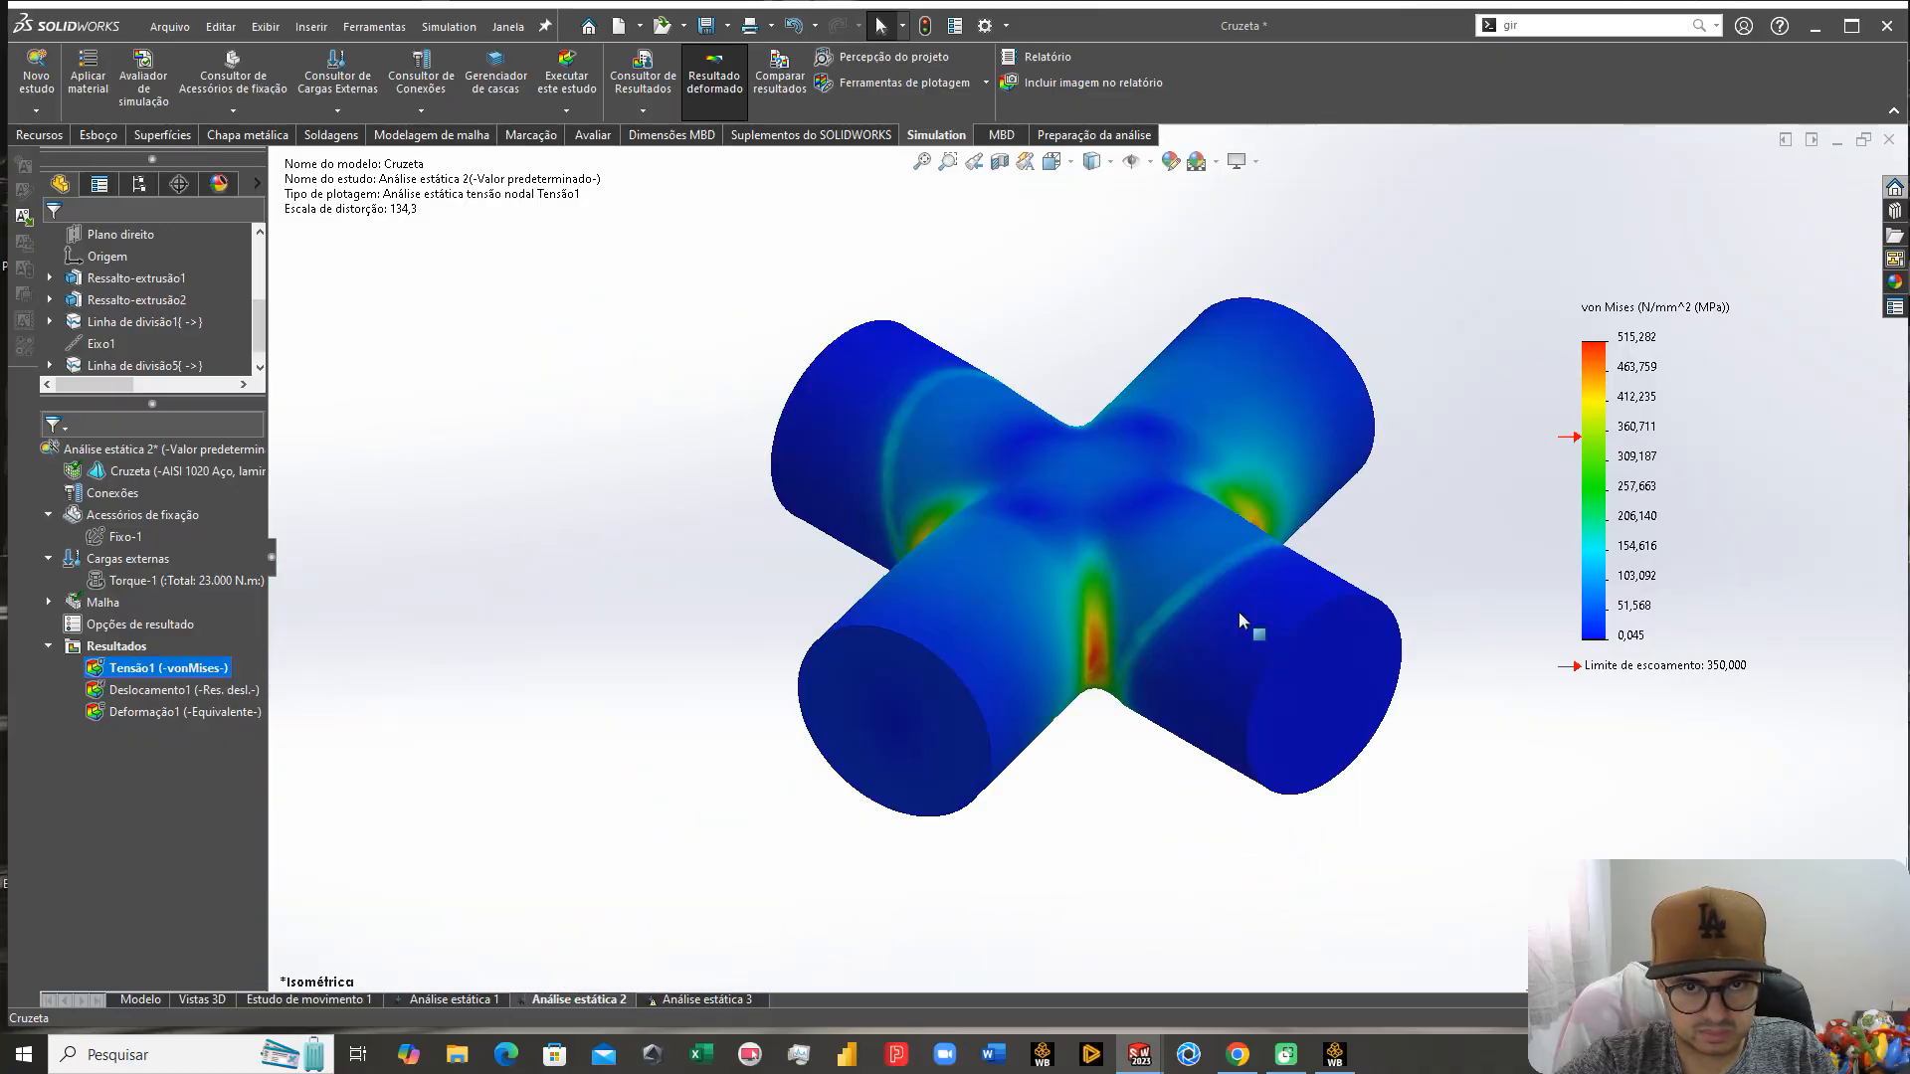
Step: Remesh and run Análise estática 3 on the filleted Cruzeta
{"action": "left_click", "coordinate": [722, 999]}
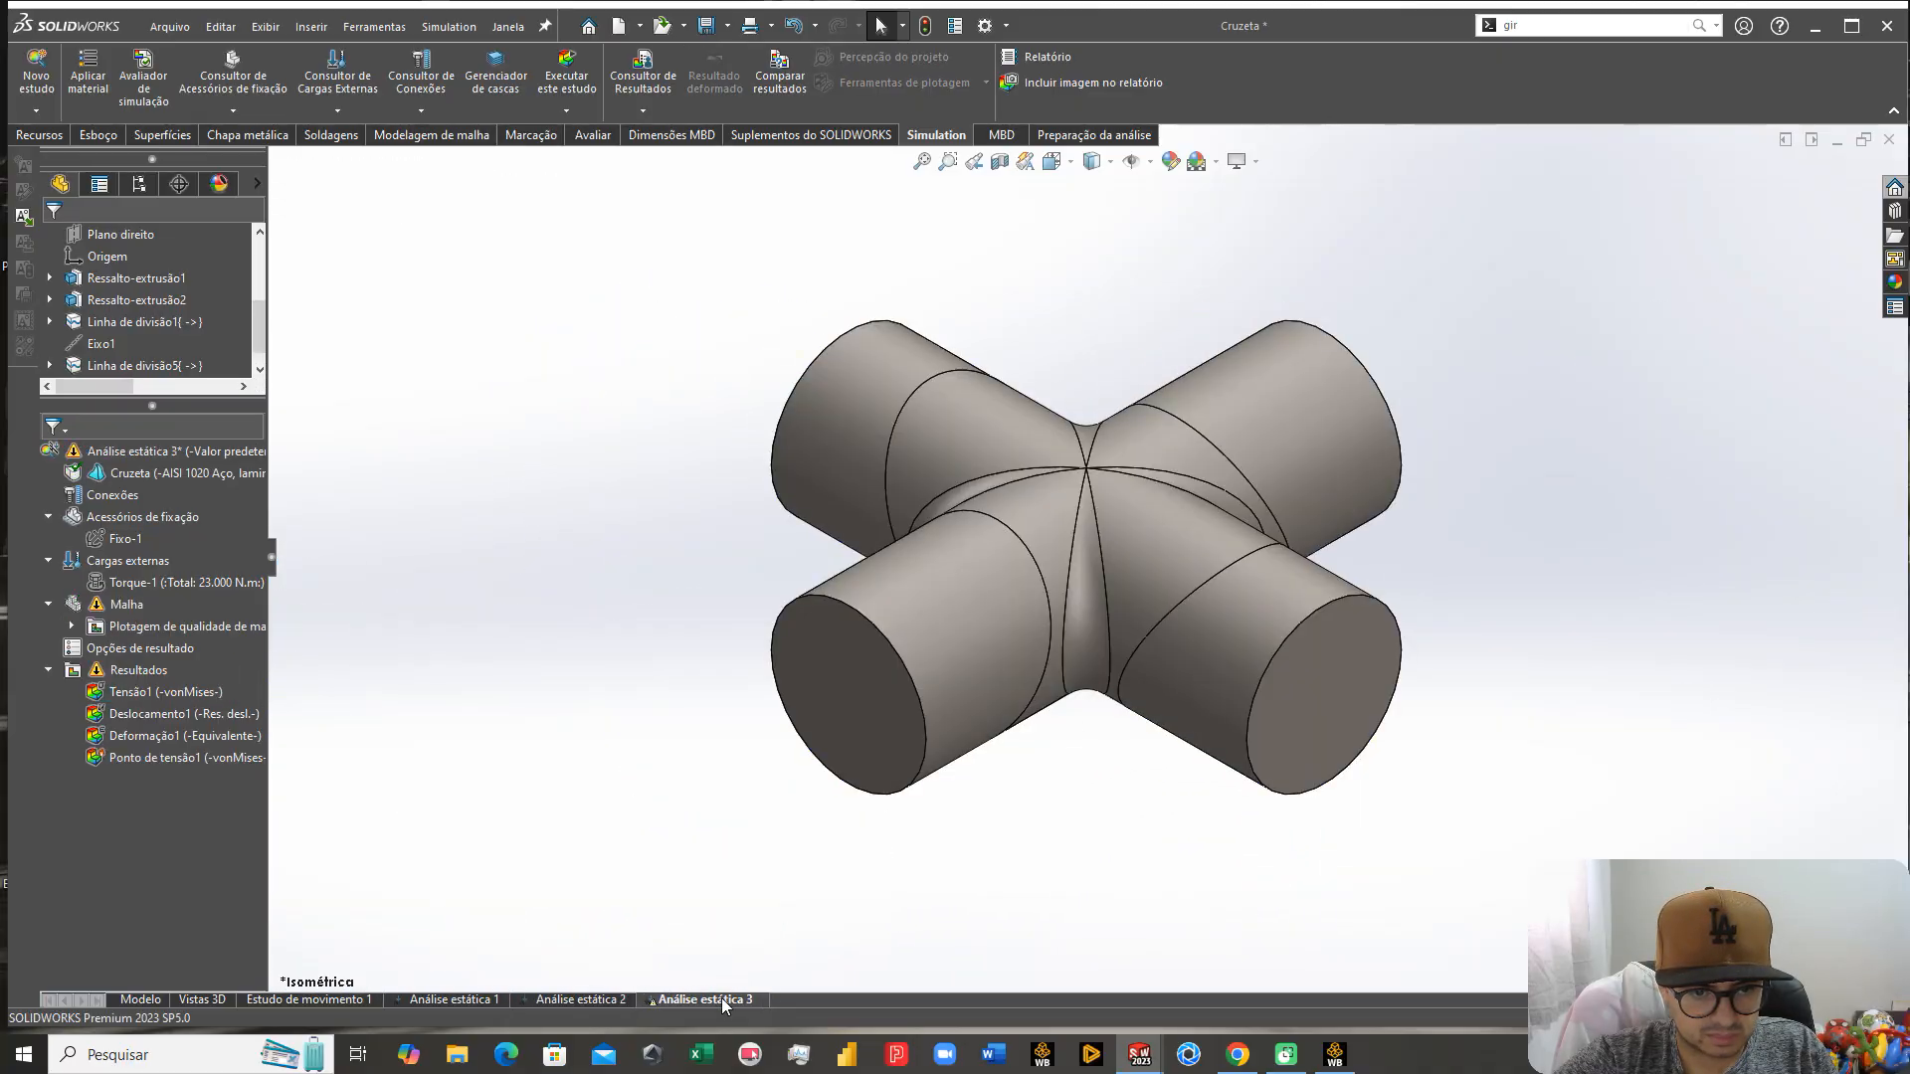
{"action": "right_click", "coordinate": [114, 604]}
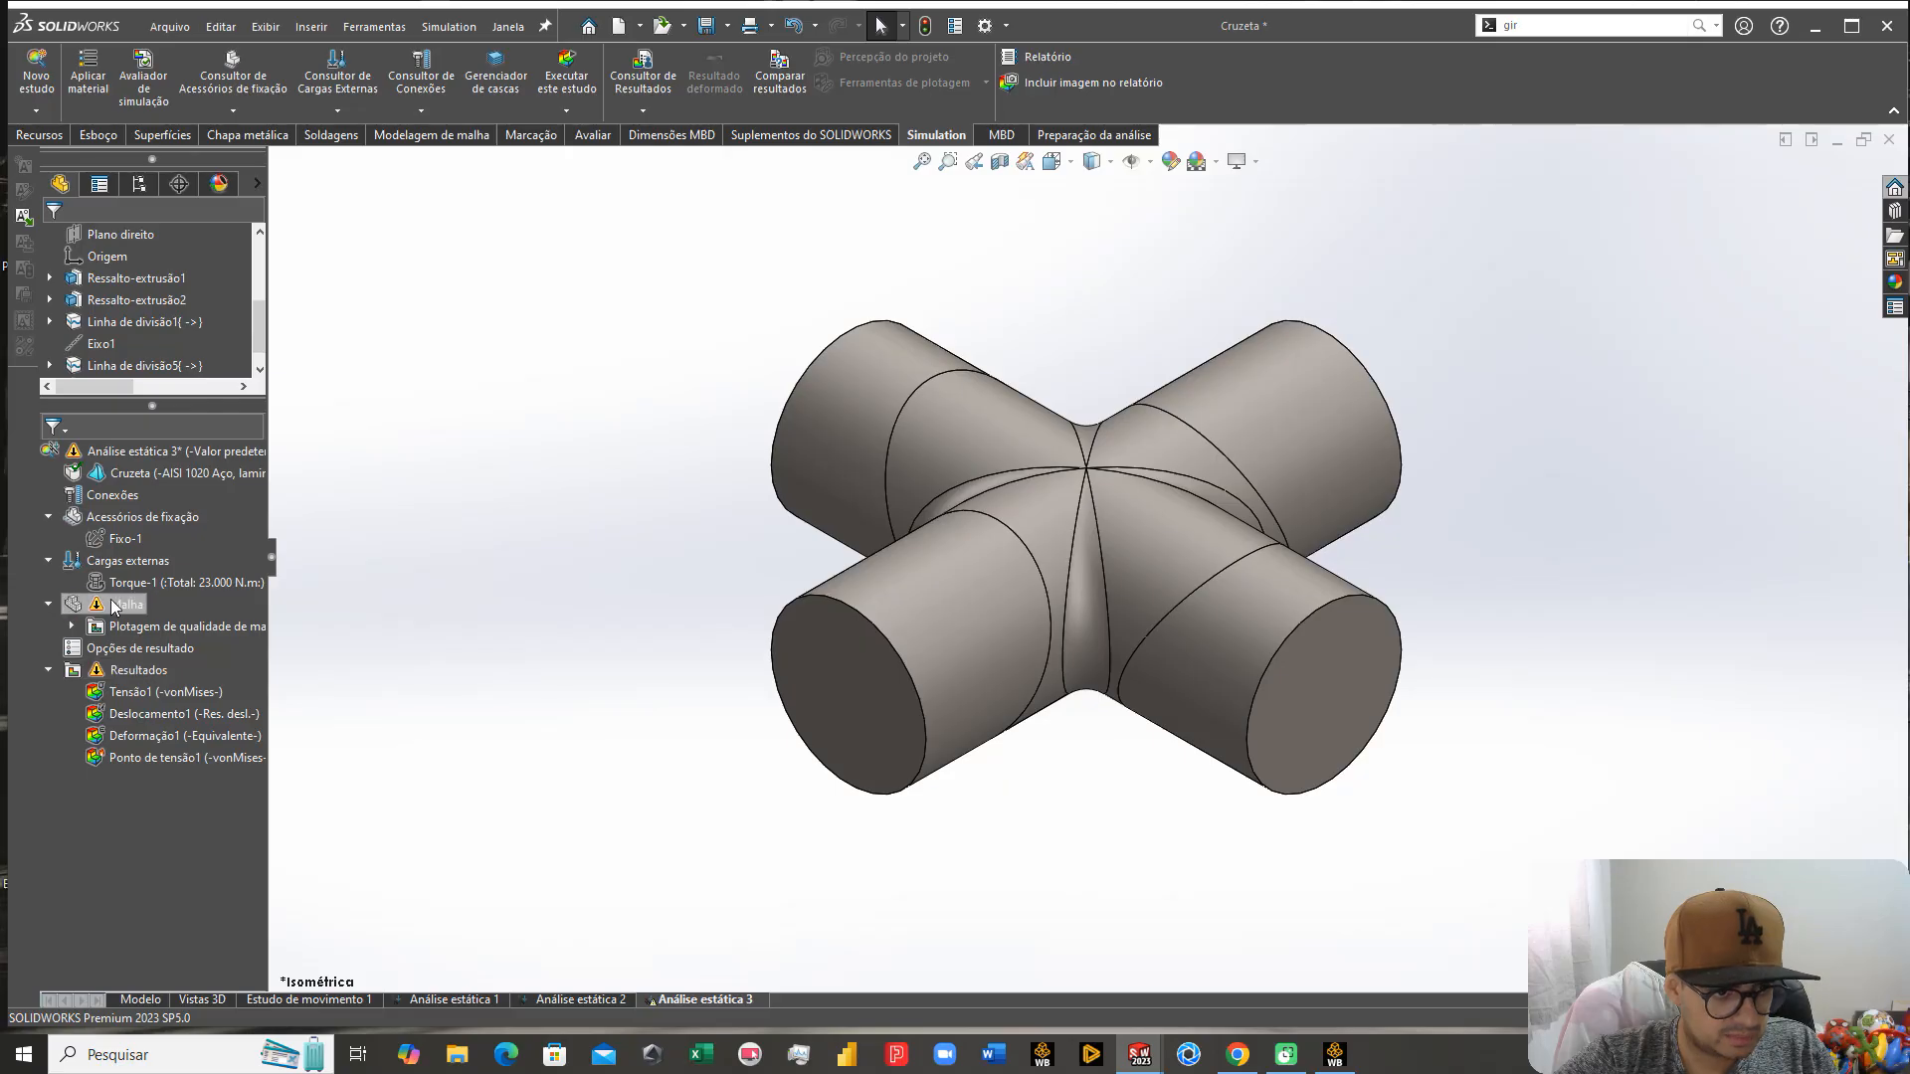
{"action": "left_click", "coordinate": [209, 719]}
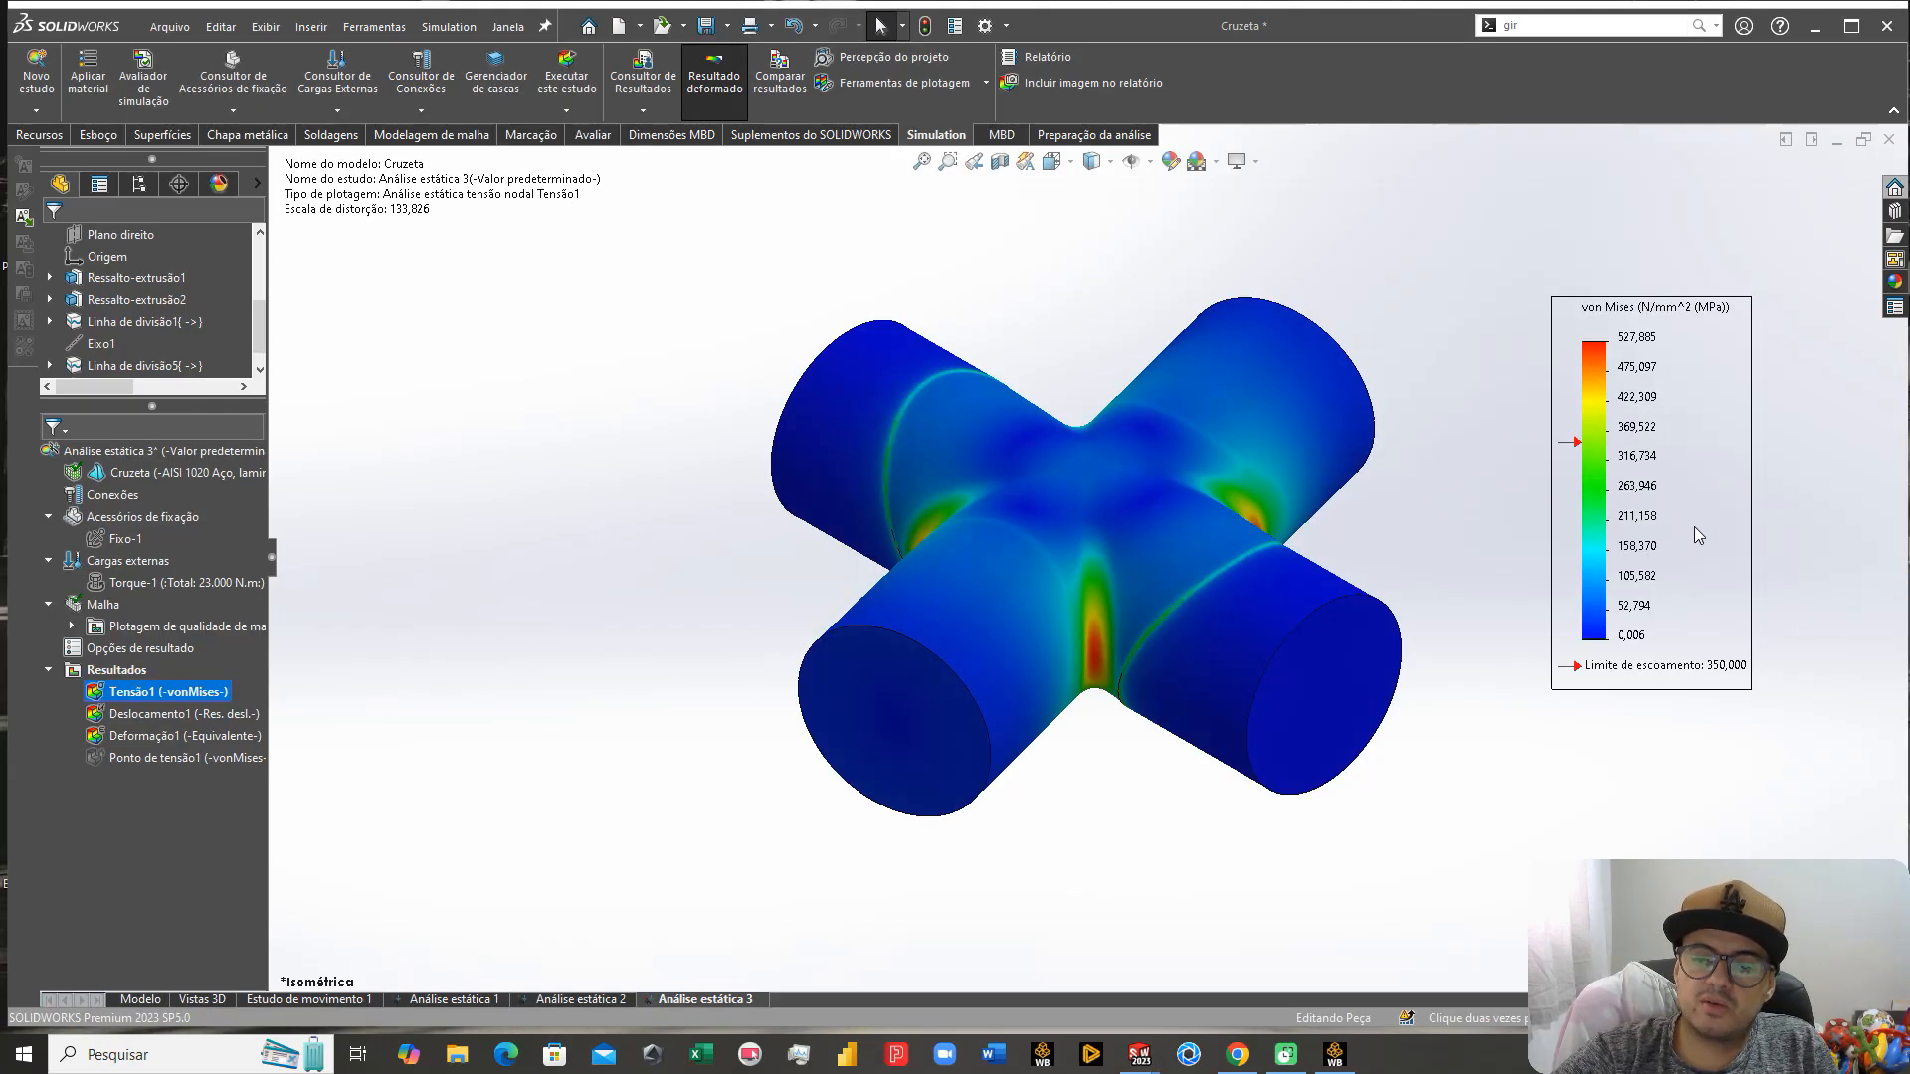
Step: Compare the von Mises stress at the filleted junctions between Análise estática 3 and Análise estática 2
{"action": "mouse_move", "coordinate": [1393, 607]}
{"action": "left_mouse_down"}
{"action": "mouse_move", "coordinate": [1094, 477]}
{"action": "mouse_move", "coordinate": [1066, 587]}
{"action": "left_mouse_up"}
{"action": "middle_click_drag", "start_coordinate": [1065, 587], "coordinate": [1174, 589]}
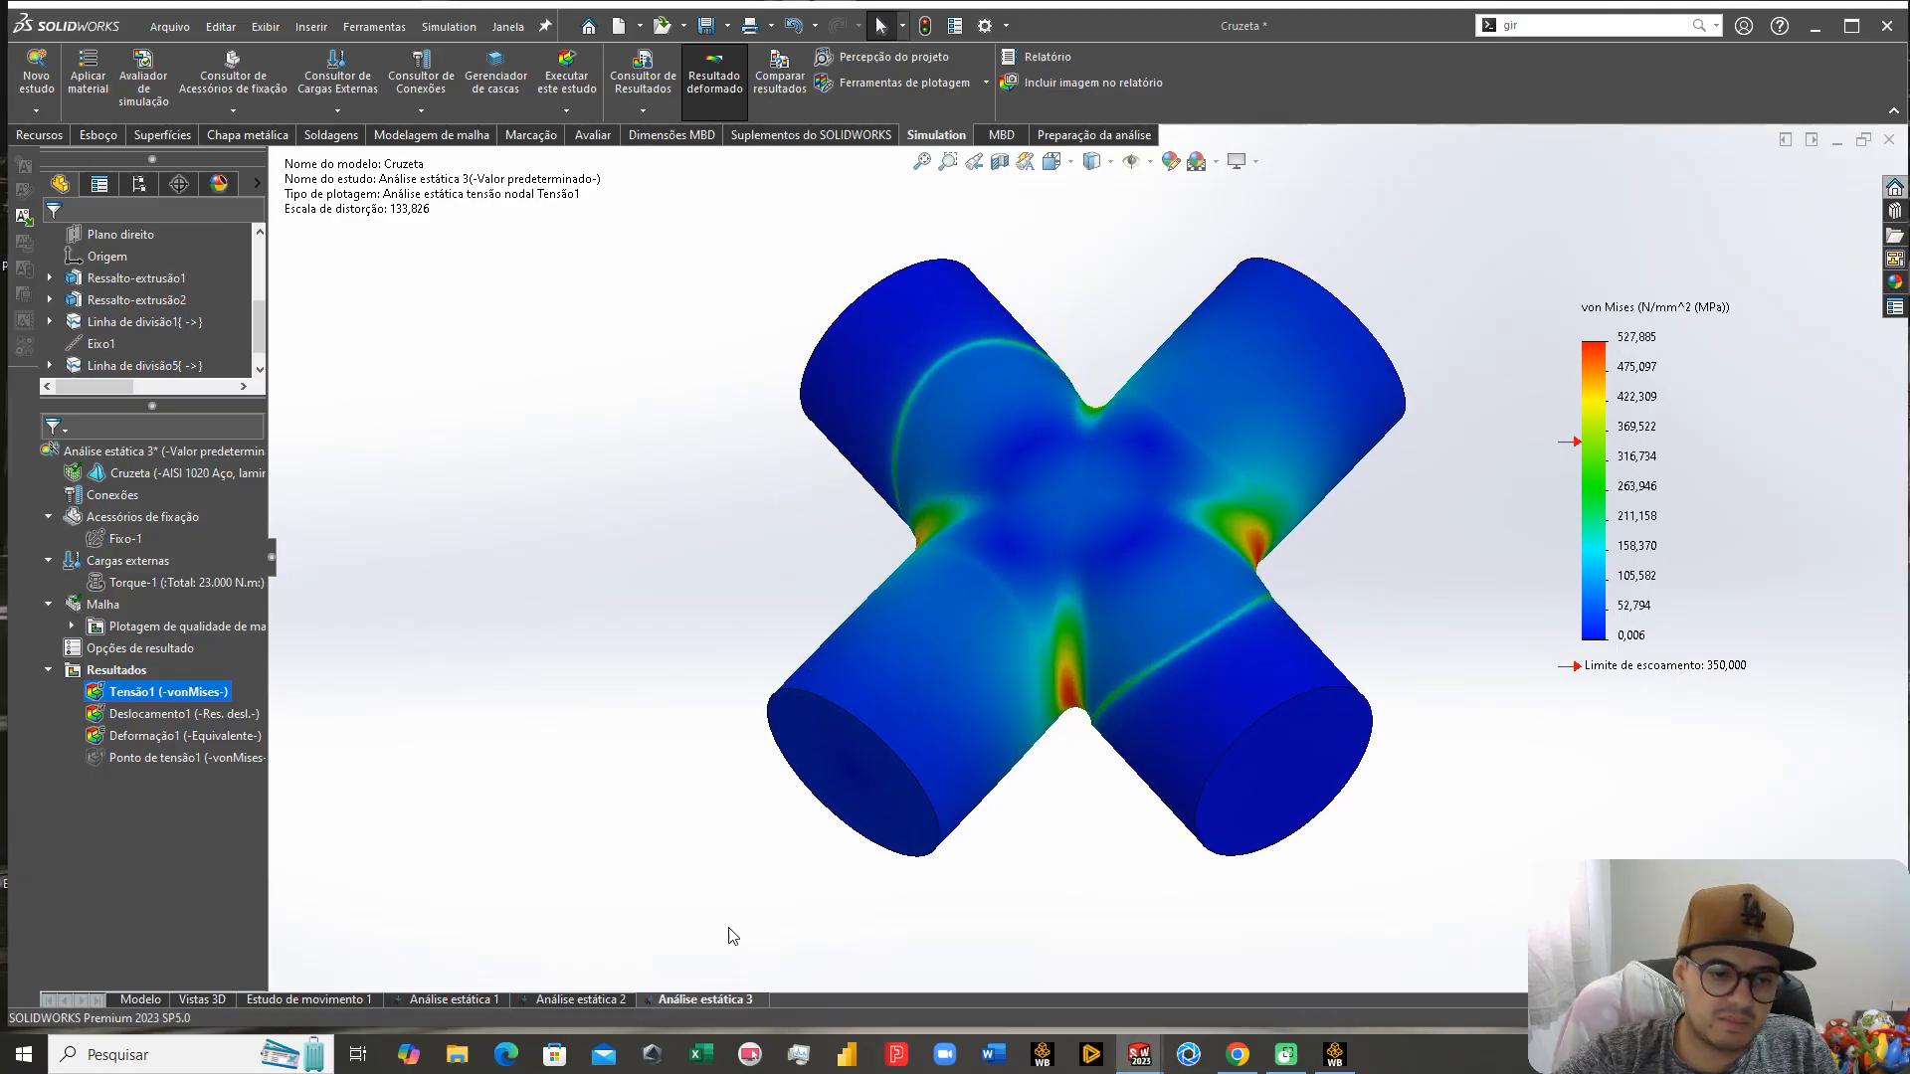
{"action": "left_click", "coordinate": [598, 999]}
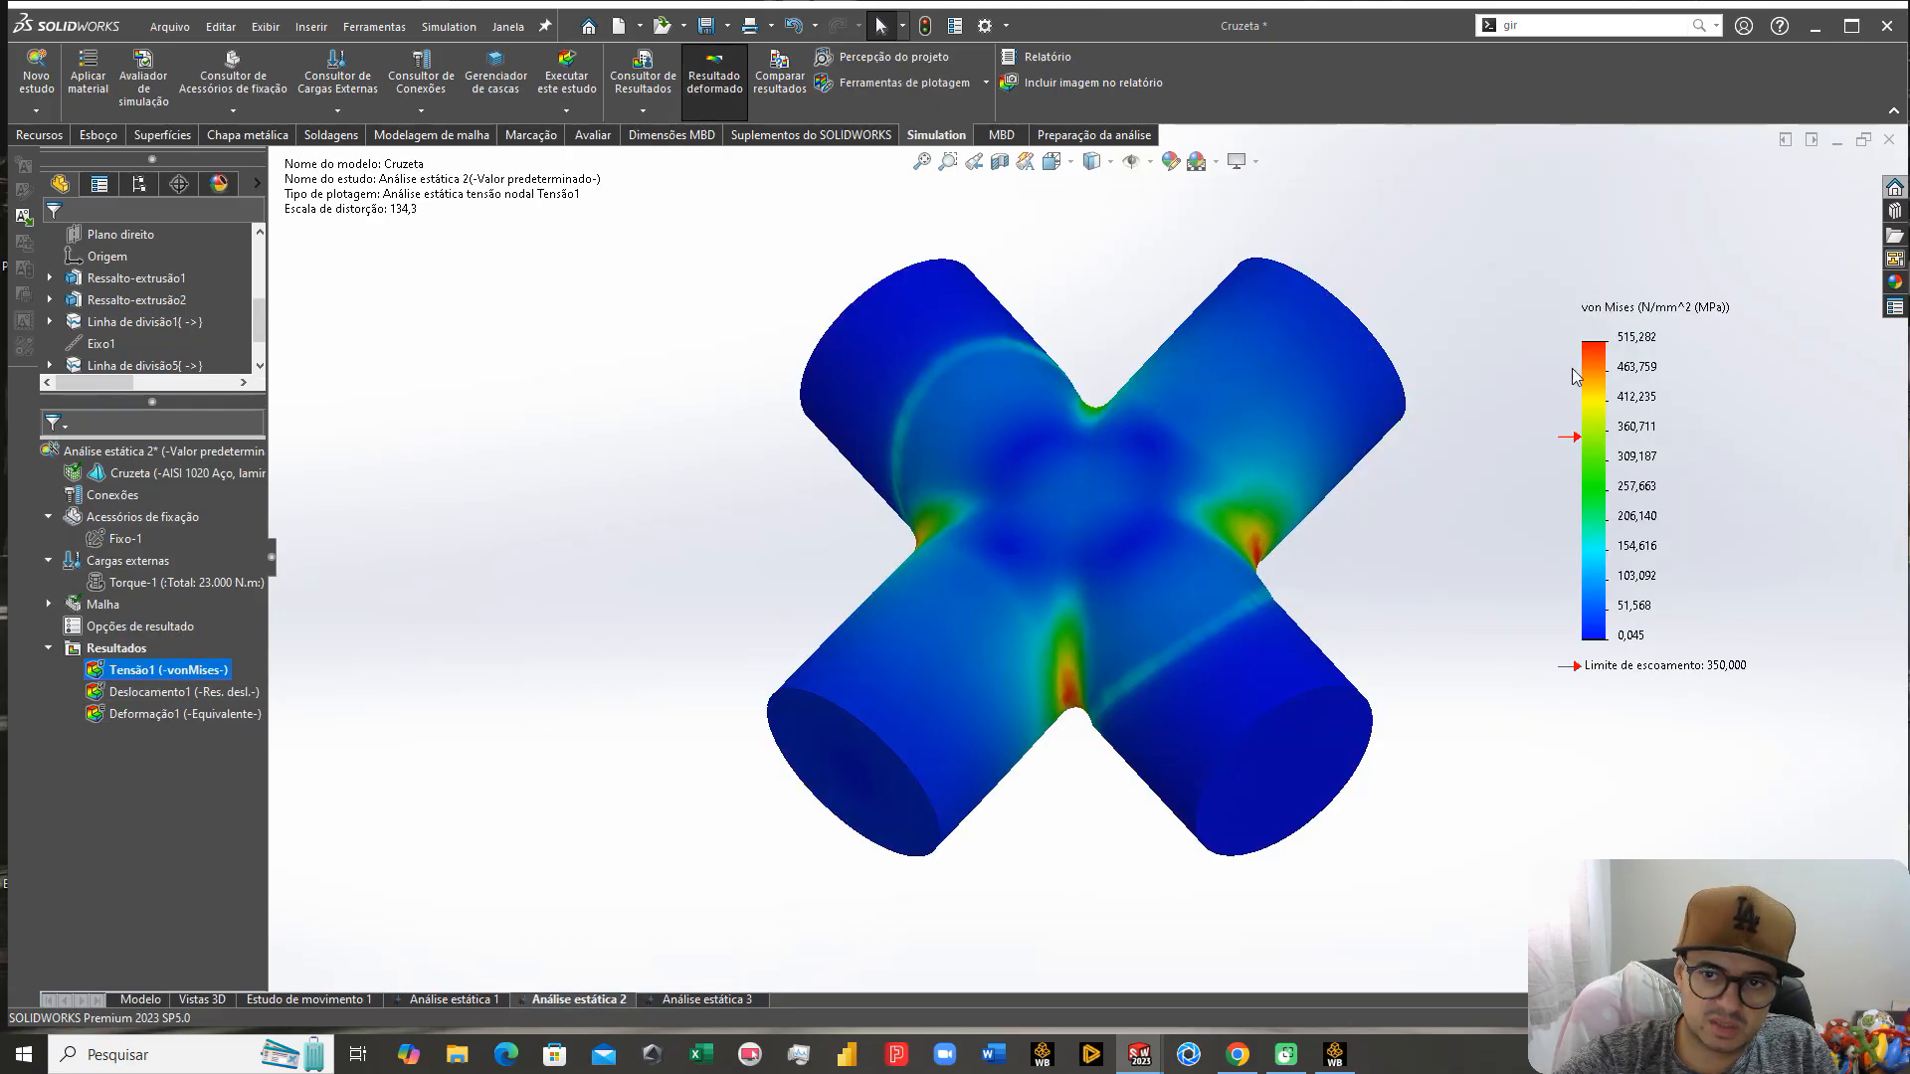
Step: Delete the old stress hot spot plot from the results of Análise estática 3
{"action": "left_click", "coordinate": [703, 1004]}
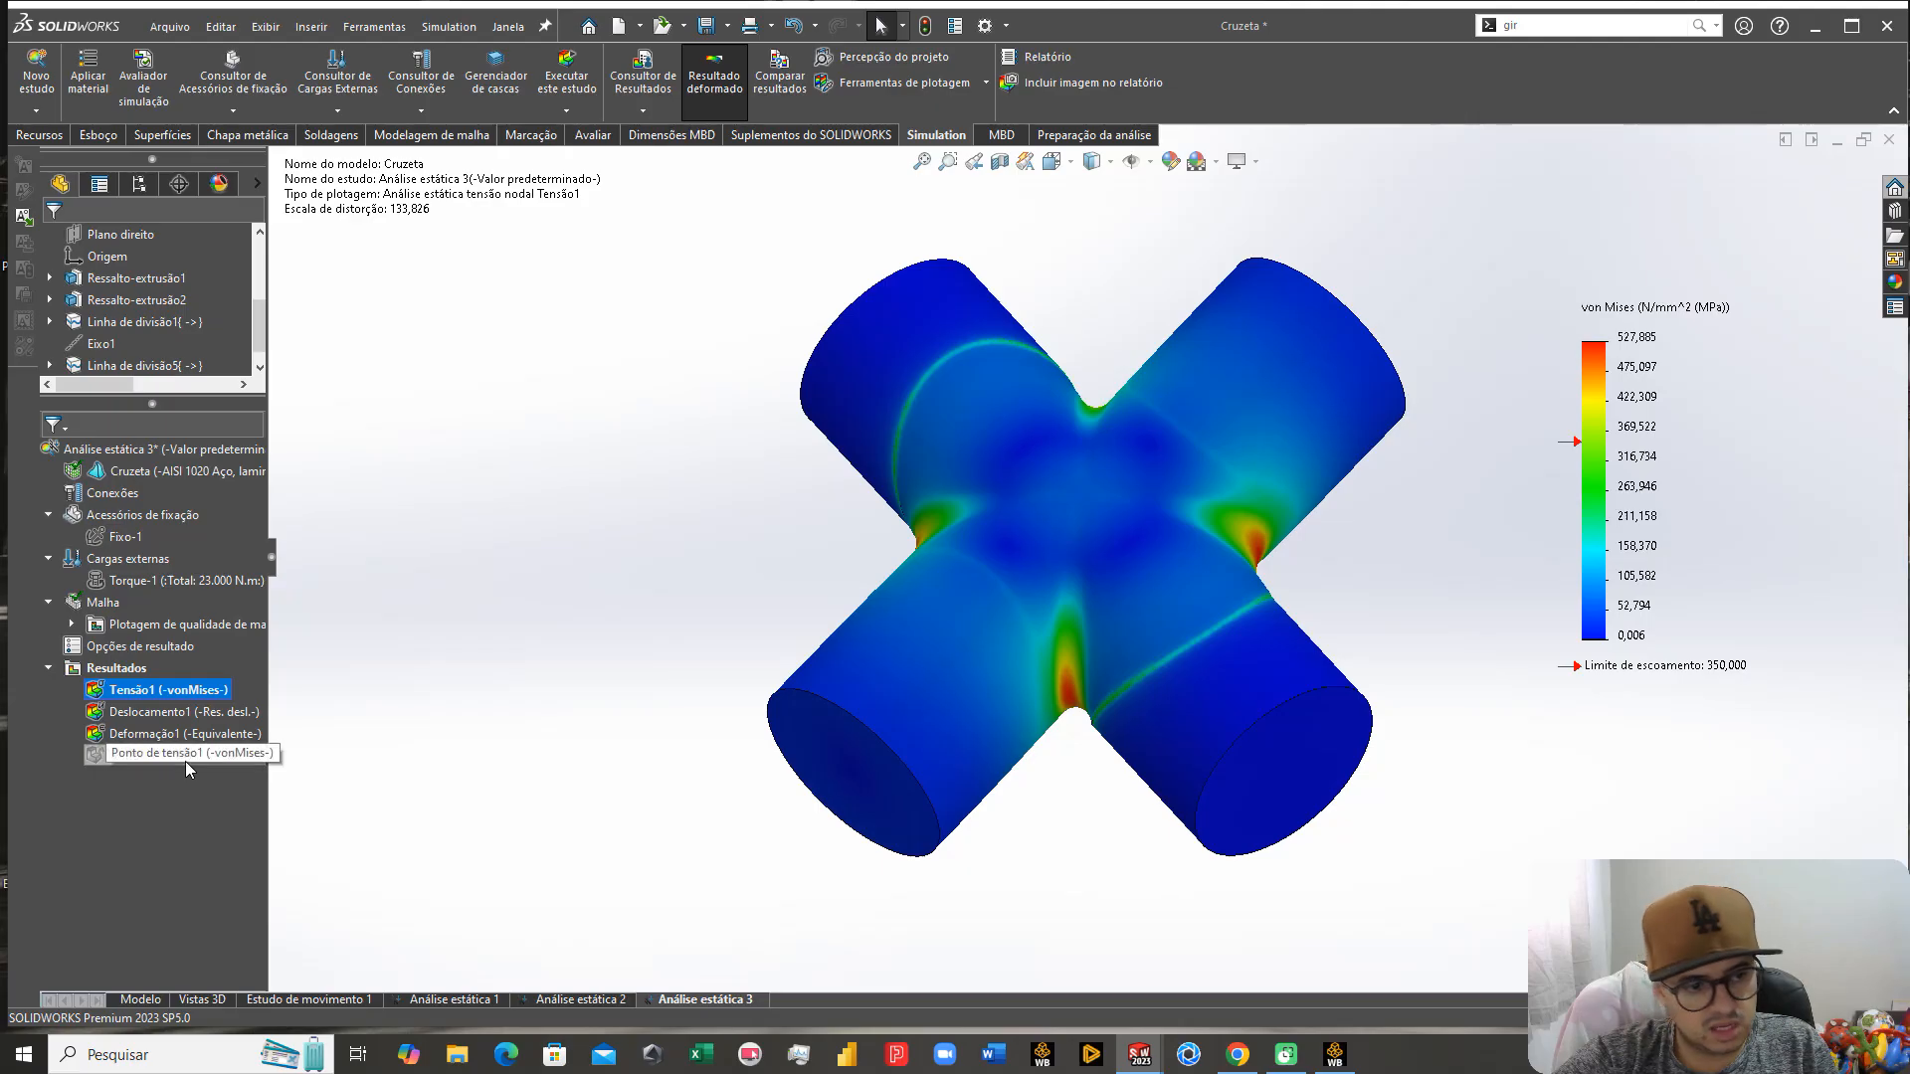
{"action": "left_click", "coordinate": [185, 756]}
{"action": "key", "text": "Delete"}
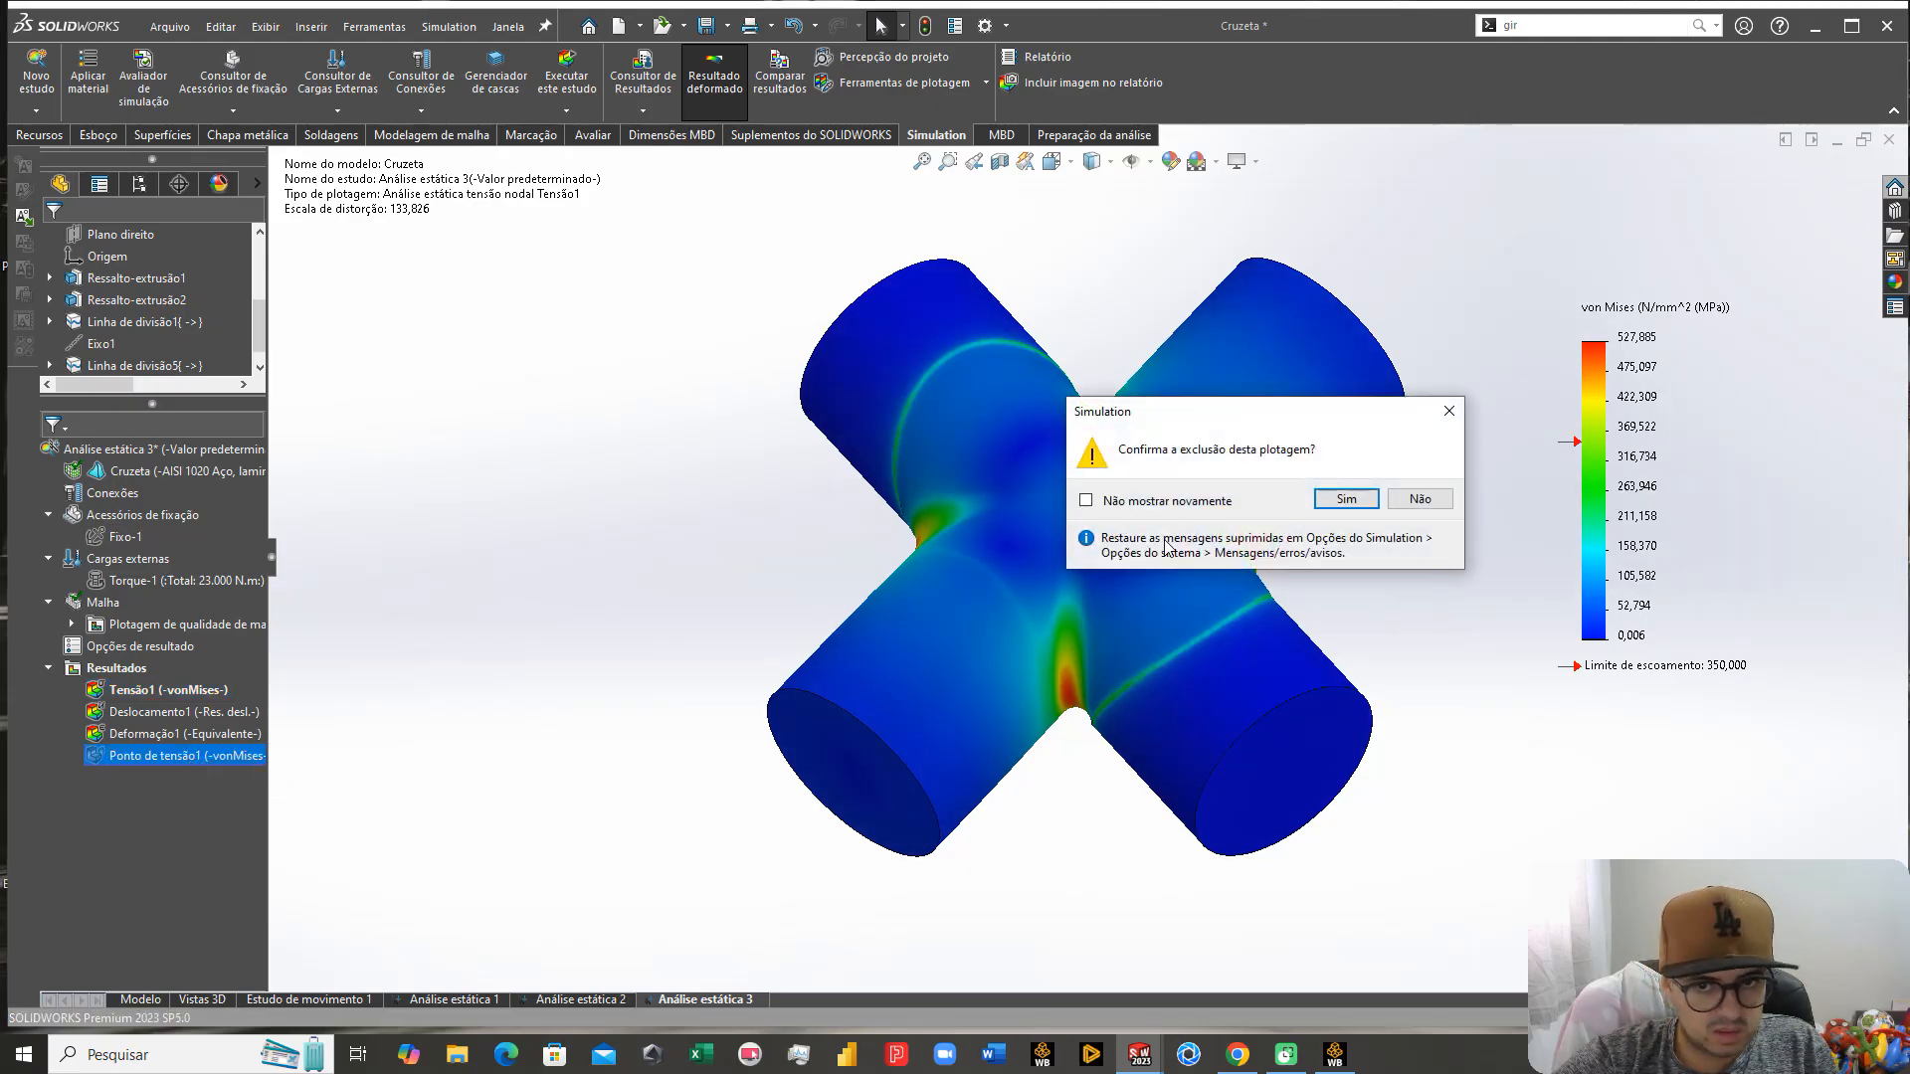
{"action": "left_click", "coordinate": [1323, 494]}
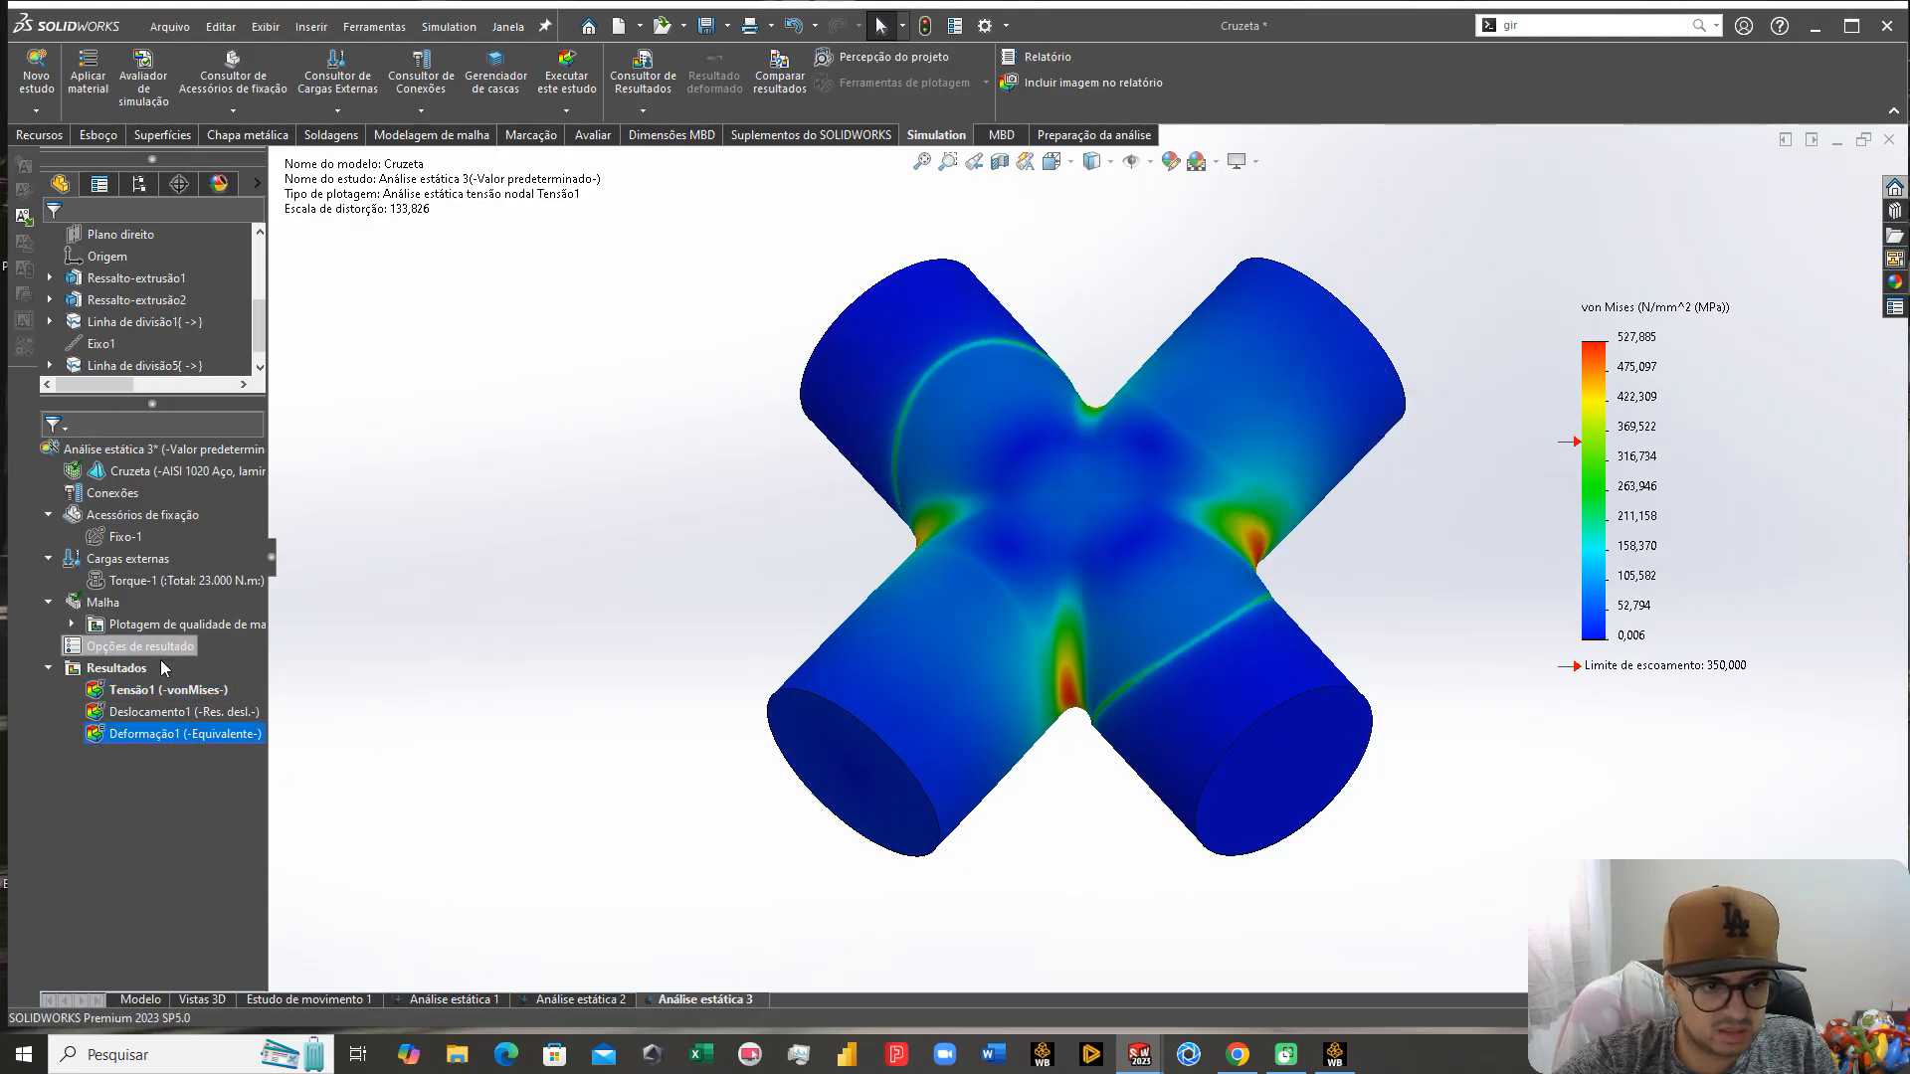
Step: Run the stress hot spot diagnostic on Análise estática 3 with a sensitivity factor of 25, and redisplay its von Mises stress plot
{"action": "right_click", "coordinate": [134, 674]}
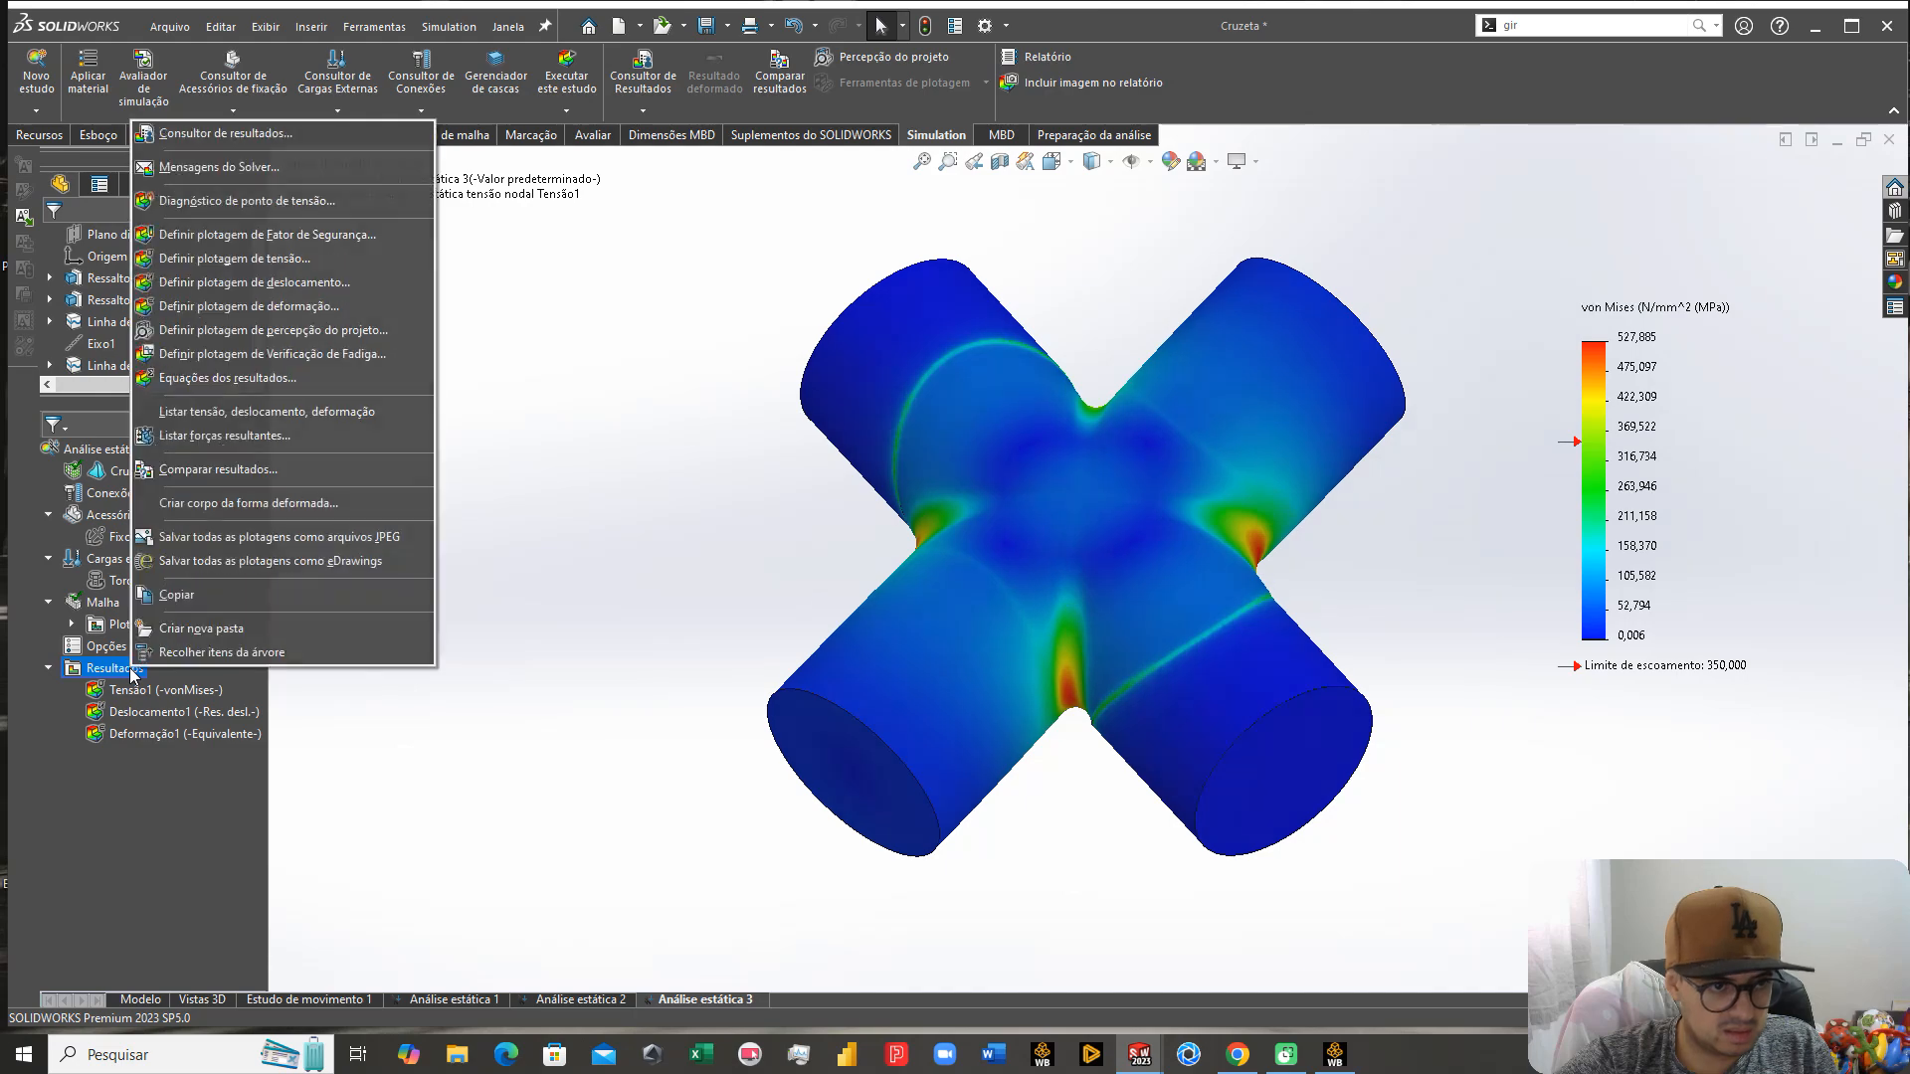
{"action": "left_click", "coordinate": [287, 204]}
{"action": "left_click", "coordinate": [158, 762]}
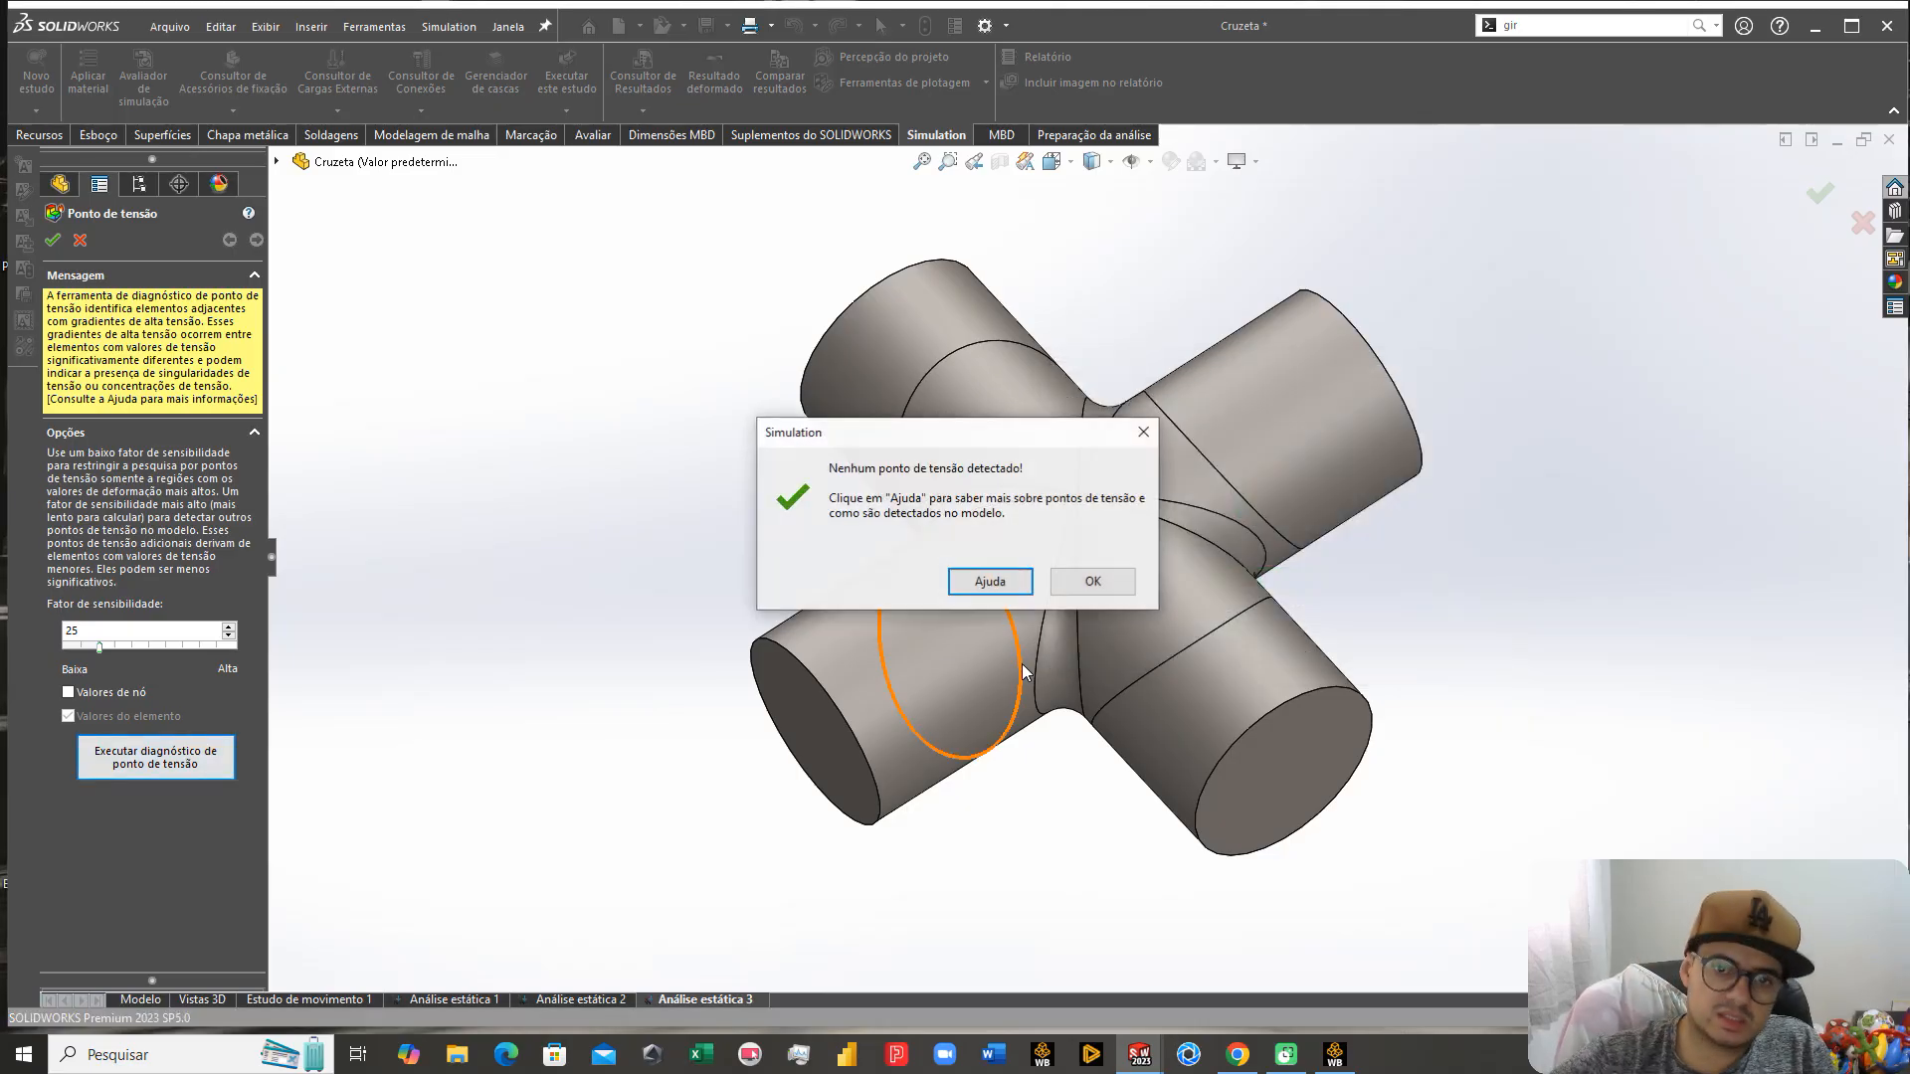
{"action": "left_click", "coordinate": [1109, 587]}
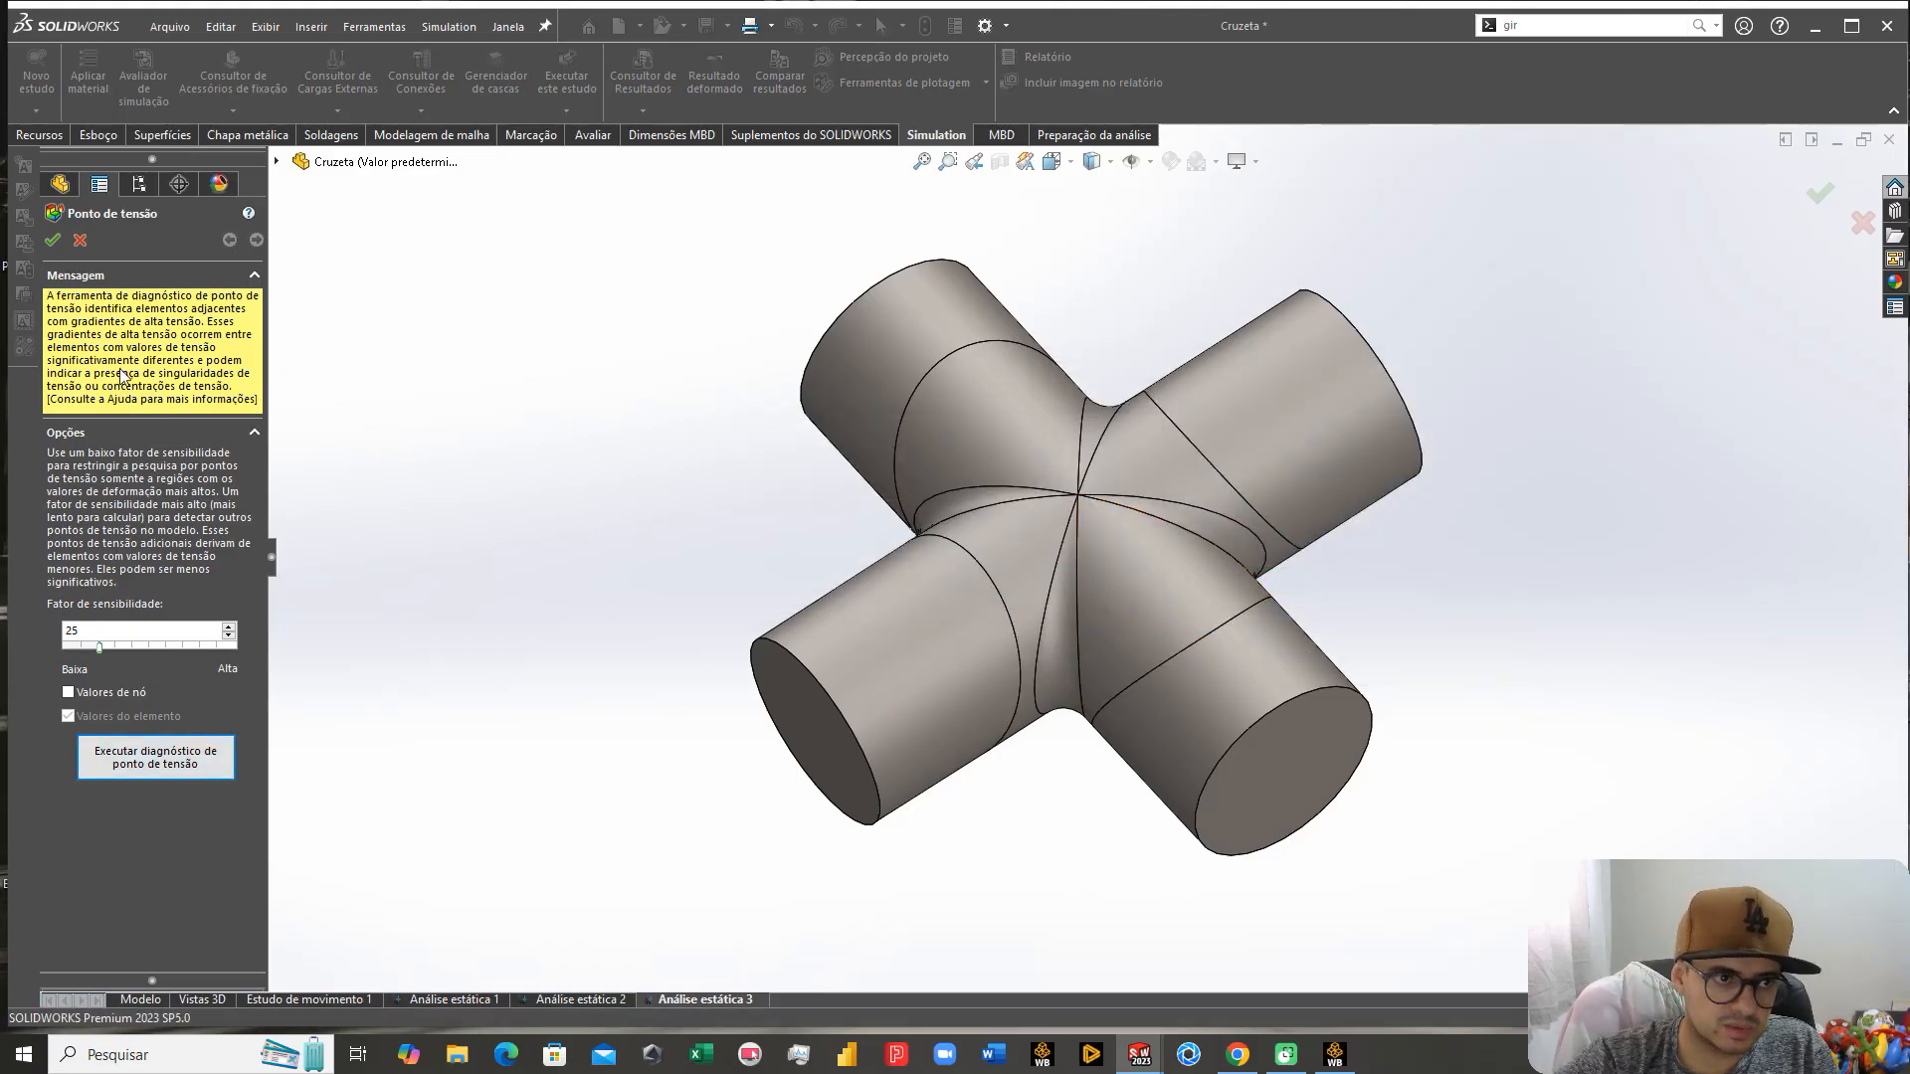
{"action": "left_click", "coordinate": [54, 239]}
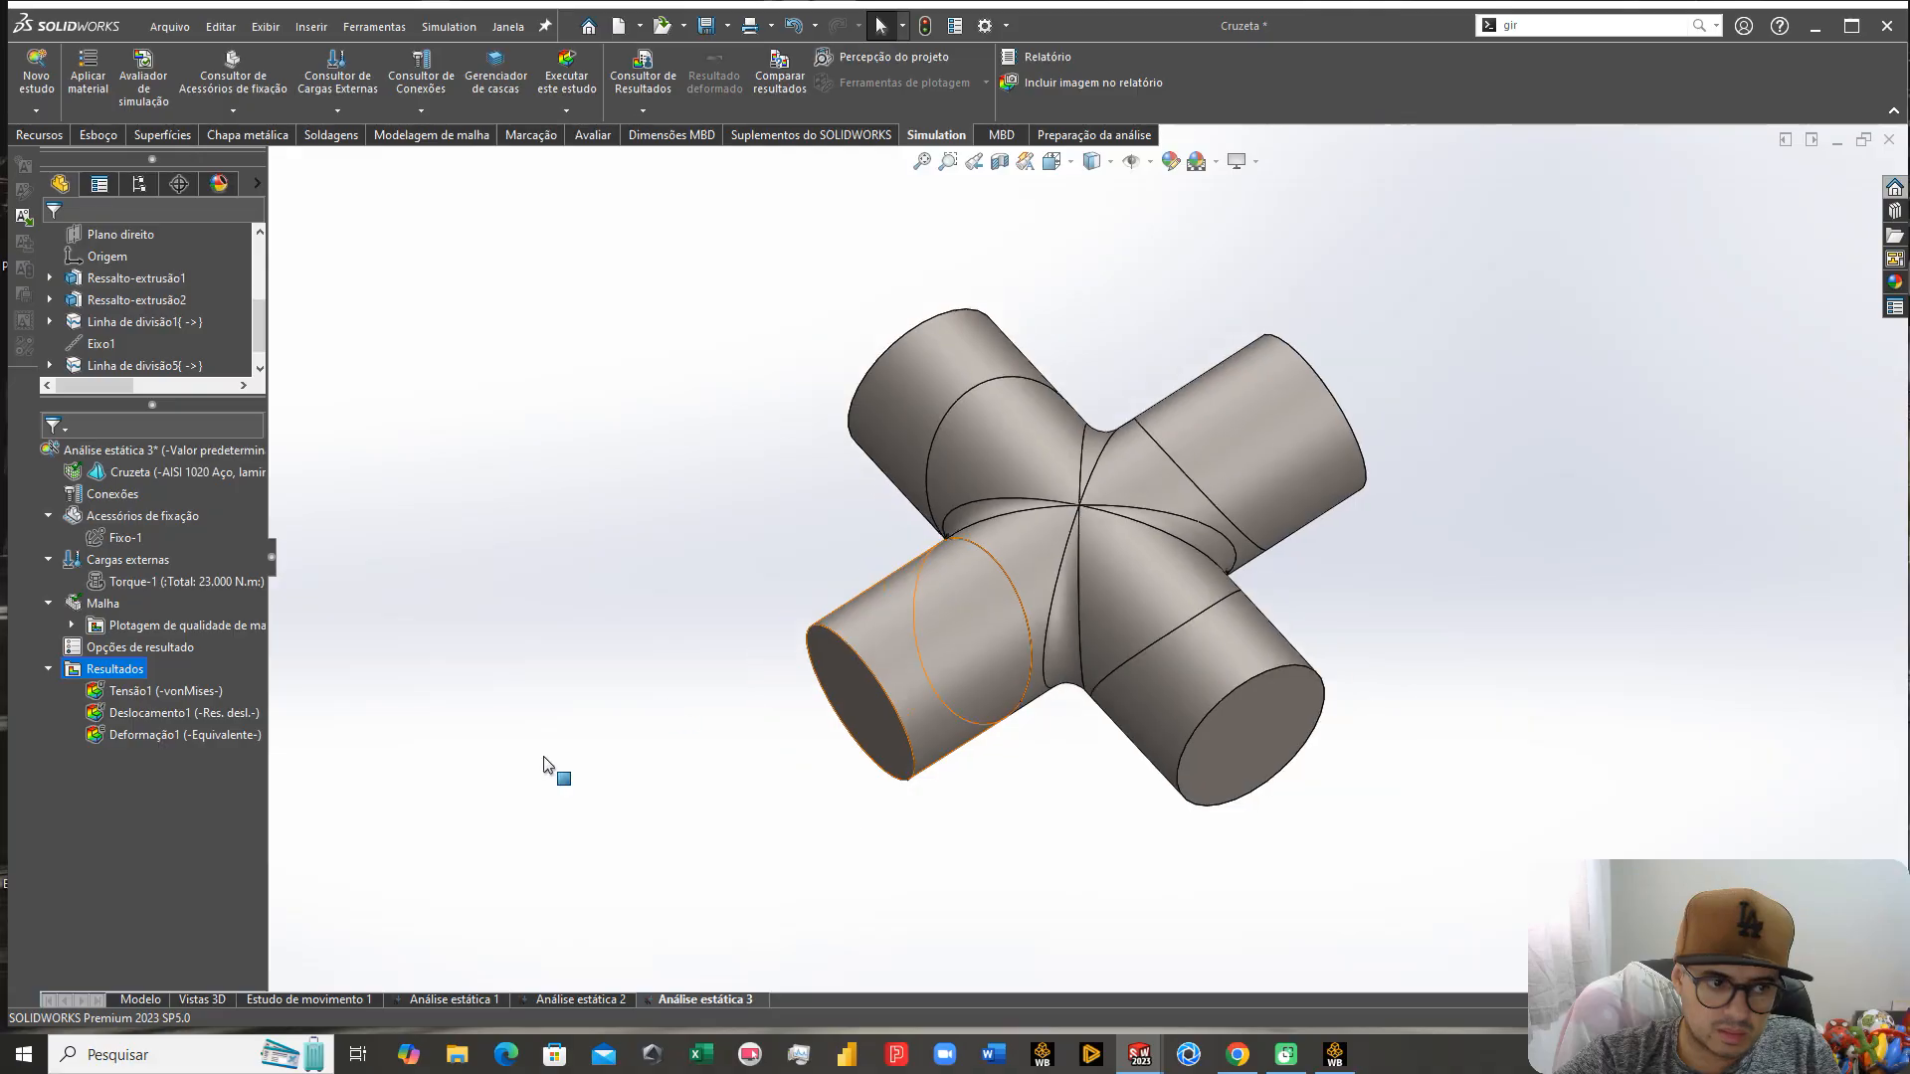
{"action": "double_click", "coordinate": [135, 691]}
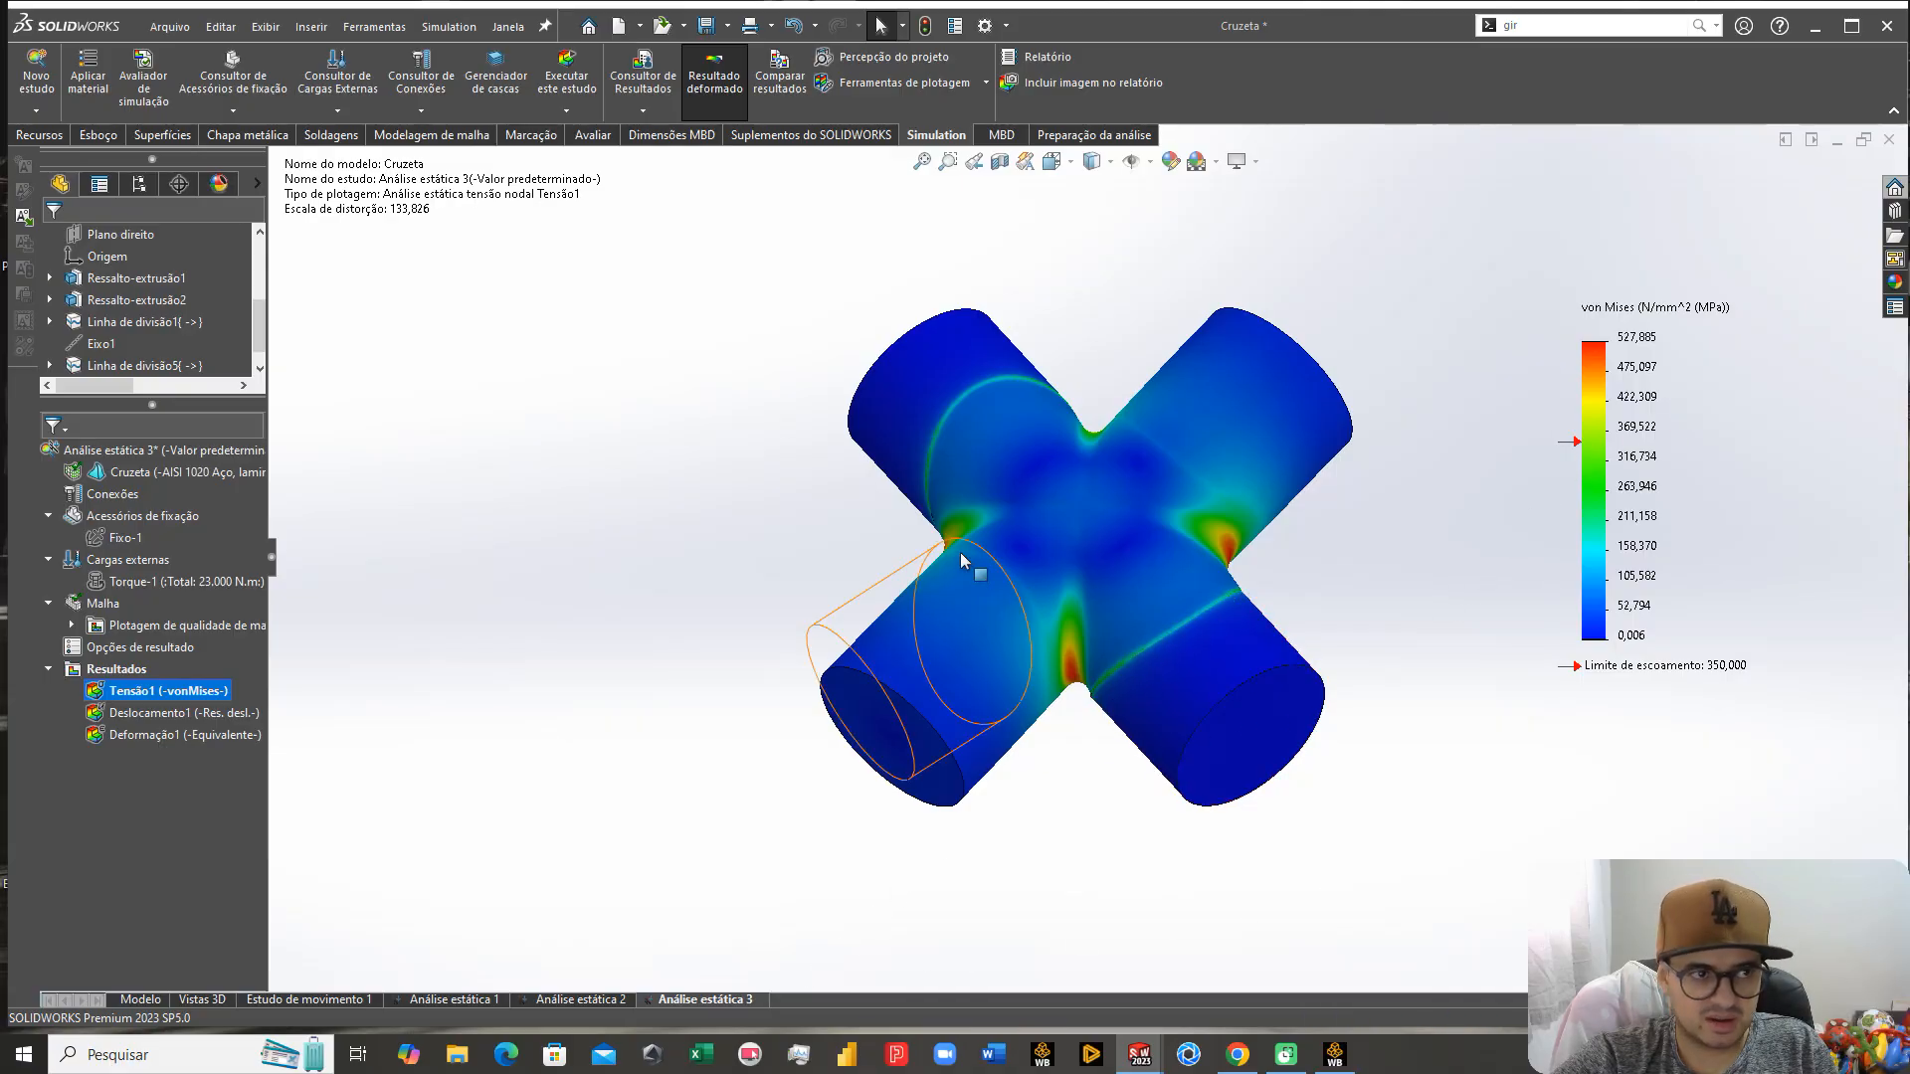
Step: Create a static nonlinear study for the Cruzeta
{"action": "left_click", "coordinate": [36, 111]}
{"action": "left_click", "coordinate": [54, 136]}
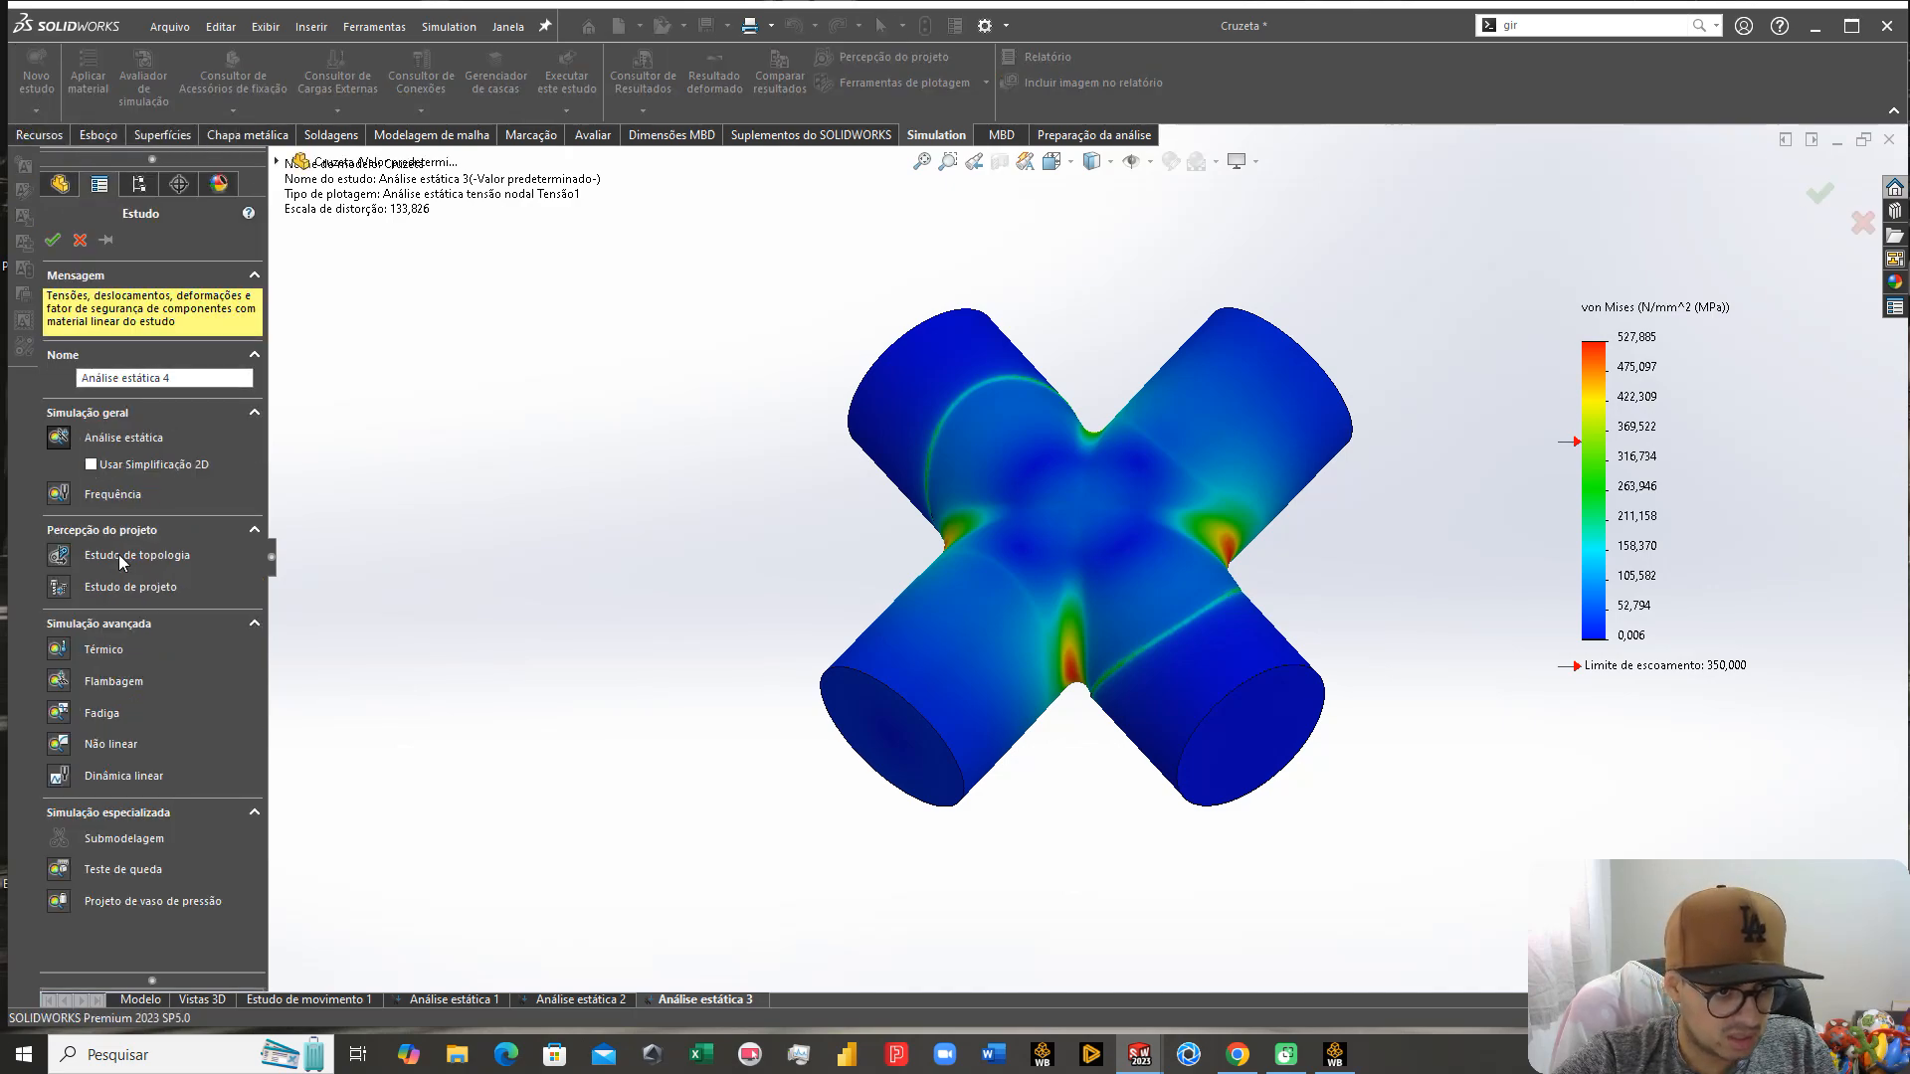
{"action": "left_click", "coordinate": [55, 751]}
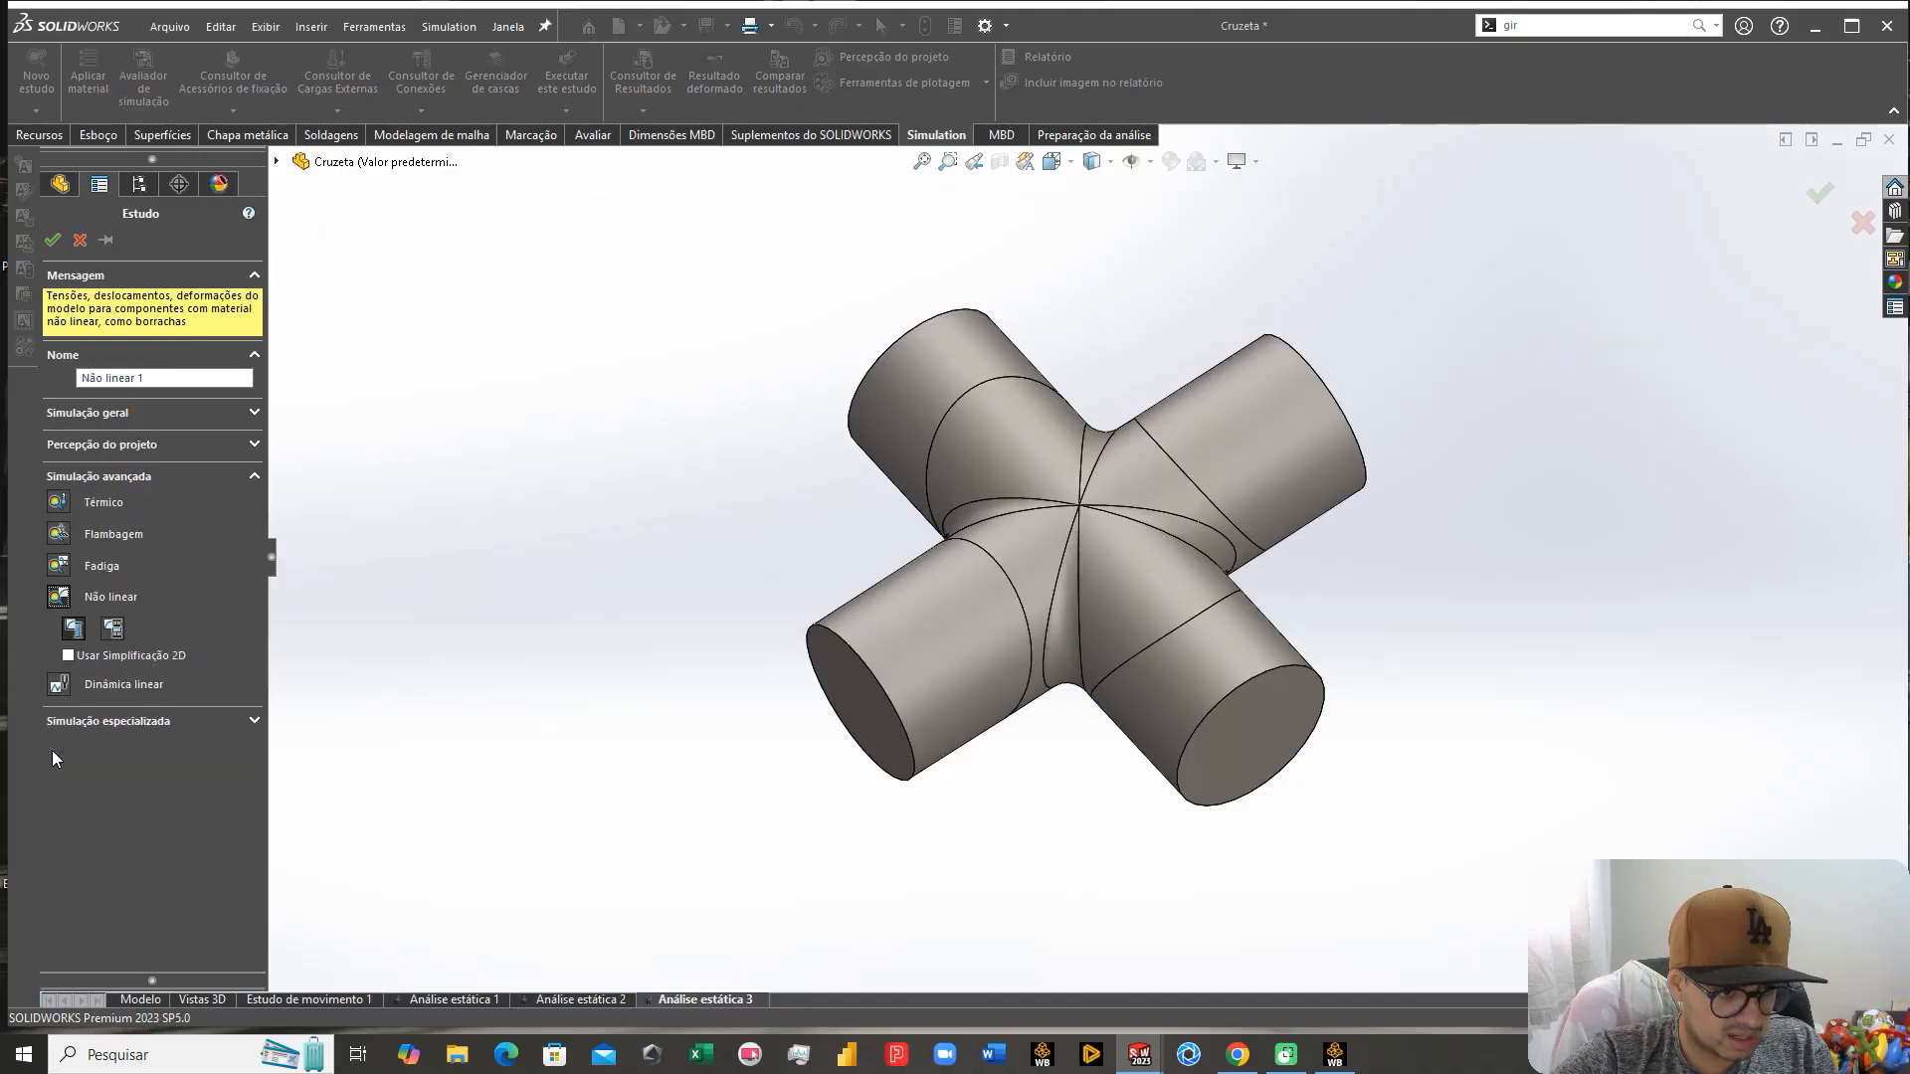
{"action": "left_click", "coordinate": [51, 241]}
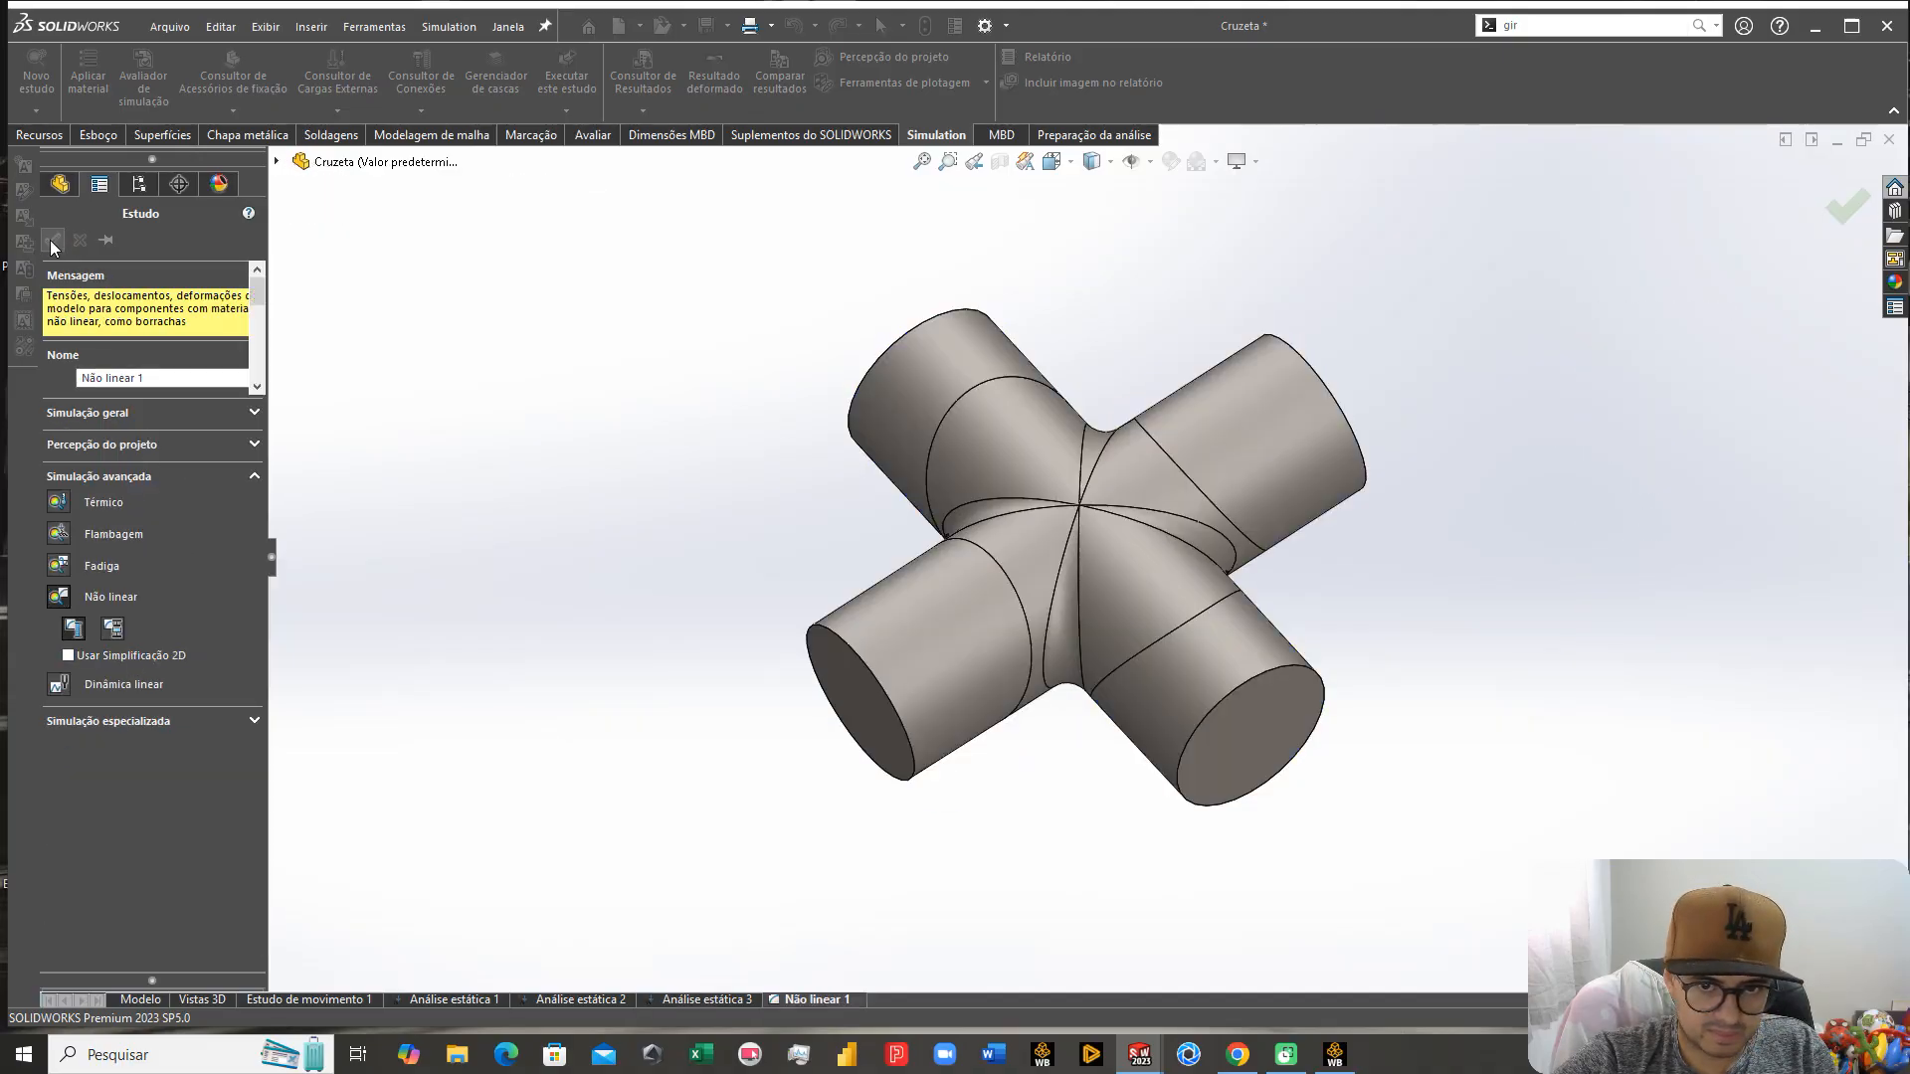
Step: Copy the AISI 1020 material, the Fixo-1 fixture and the Torque-1 load from Análise estática 3 into the nonlinear study
{"action": "left_click", "coordinate": [697, 1000]}
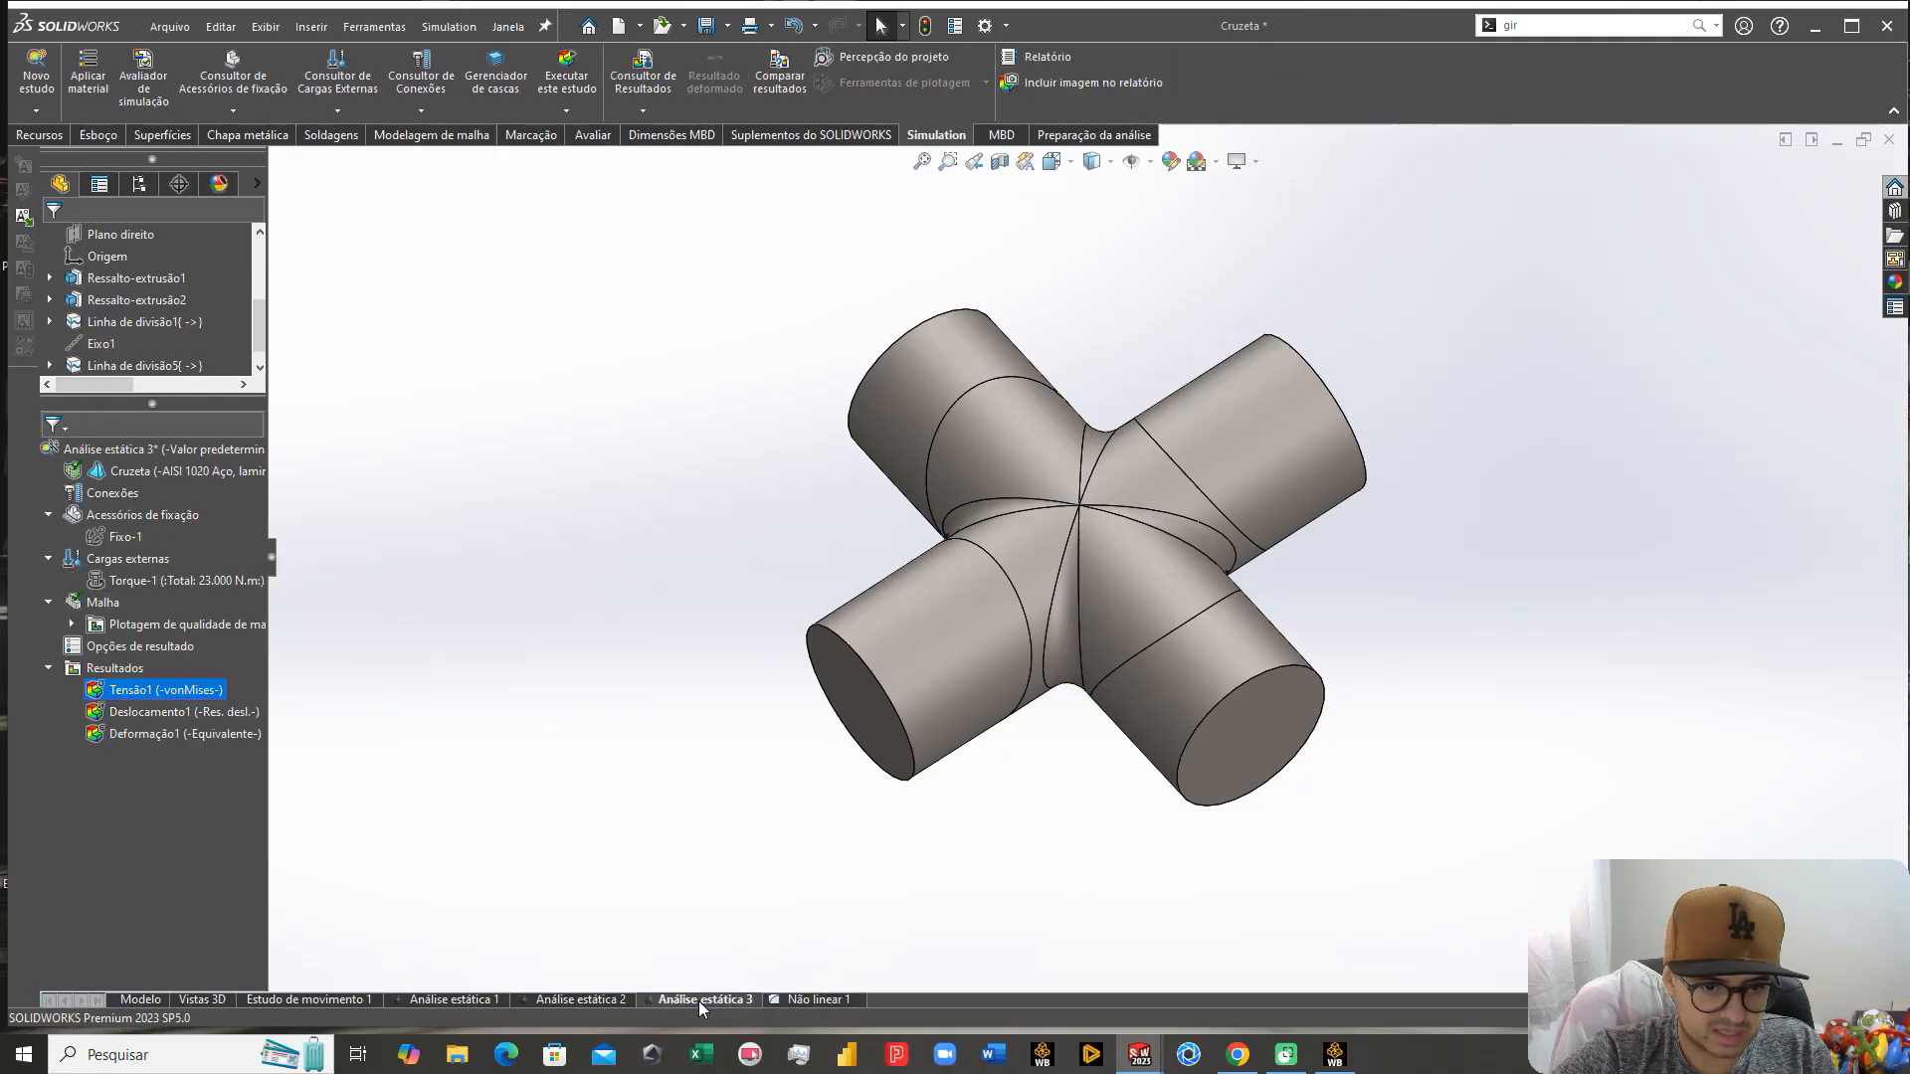
{"action": "left_click", "coordinate": [367, 511]}
{"action": "left_click", "coordinate": [156, 472]}
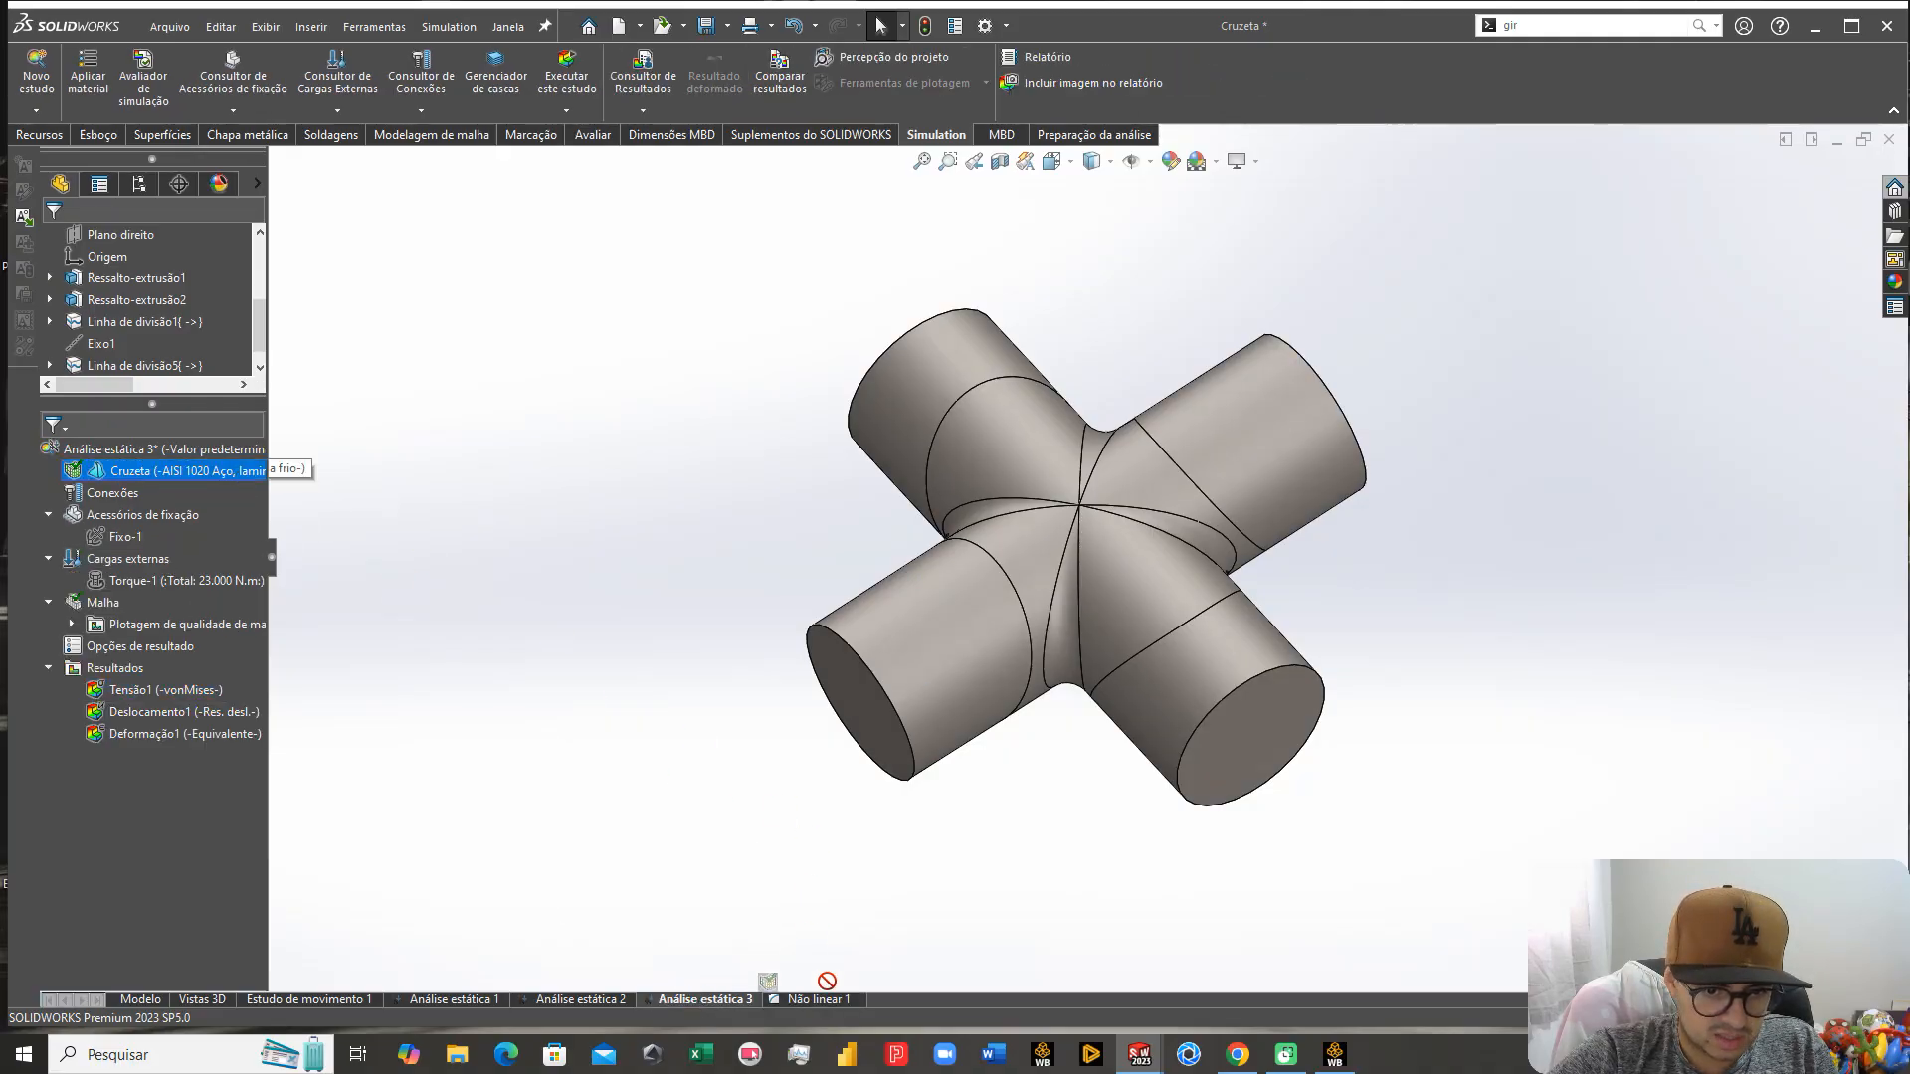
{"action": "left_click", "coordinate": [114, 537]}
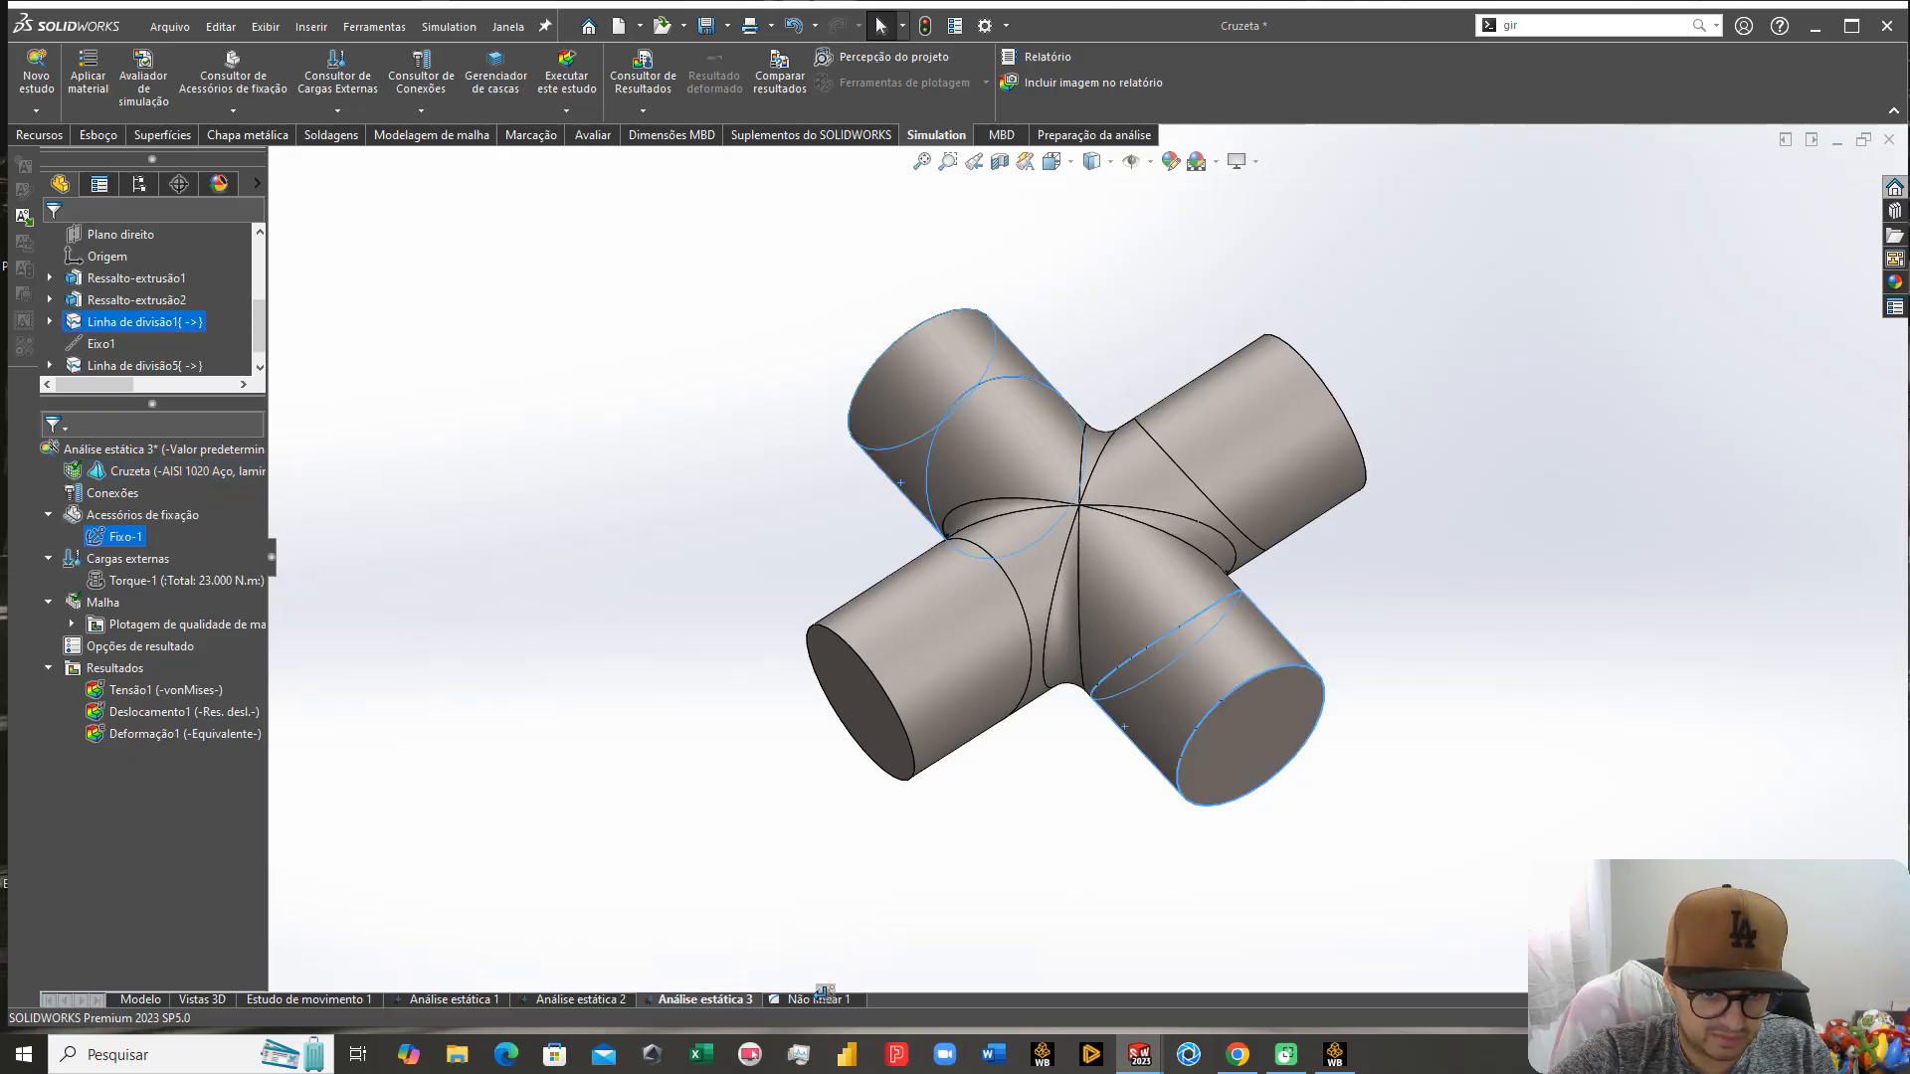
{"action": "left_click_drag", "start_coordinate": [145, 580], "coordinate": [832, 997]}
Step: Mesh the nonlinear study at the finest density without custom mesh parameters, and have the analysis solved right after meshing
{"action": "mouse_move", "coordinate": [118, 610]}
{"action": "left_mouse_down"}
{"action": "mouse_move", "coordinate": [731, 837]}
{"action": "mouse_move", "coordinate": [828, 1001]}
{"action": "mouse_move", "coordinate": [109, 597]}
{"action": "left_mouse_up"}
{"action": "right_click", "coordinate": [107, 602]}
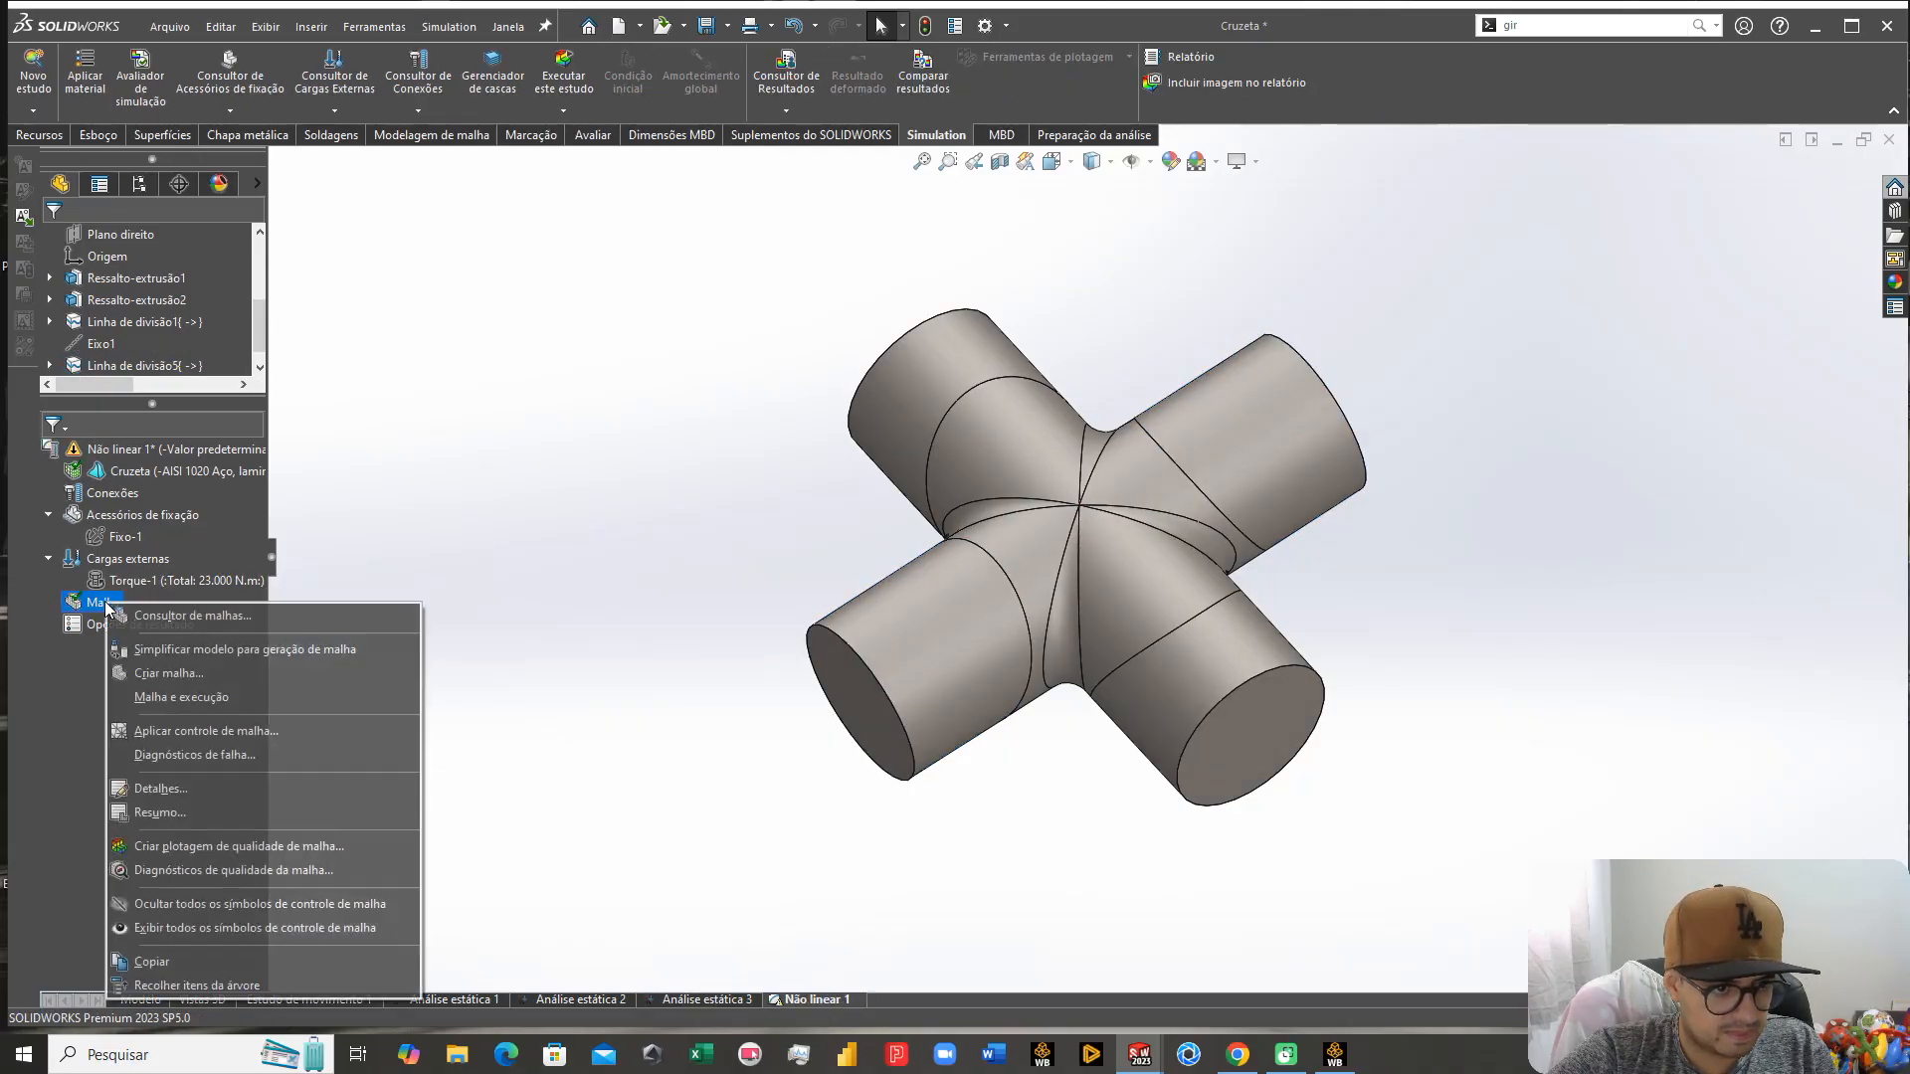
{"action": "left_click", "coordinate": [196, 677]}
{"action": "left_click", "coordinate": [128, 421]}
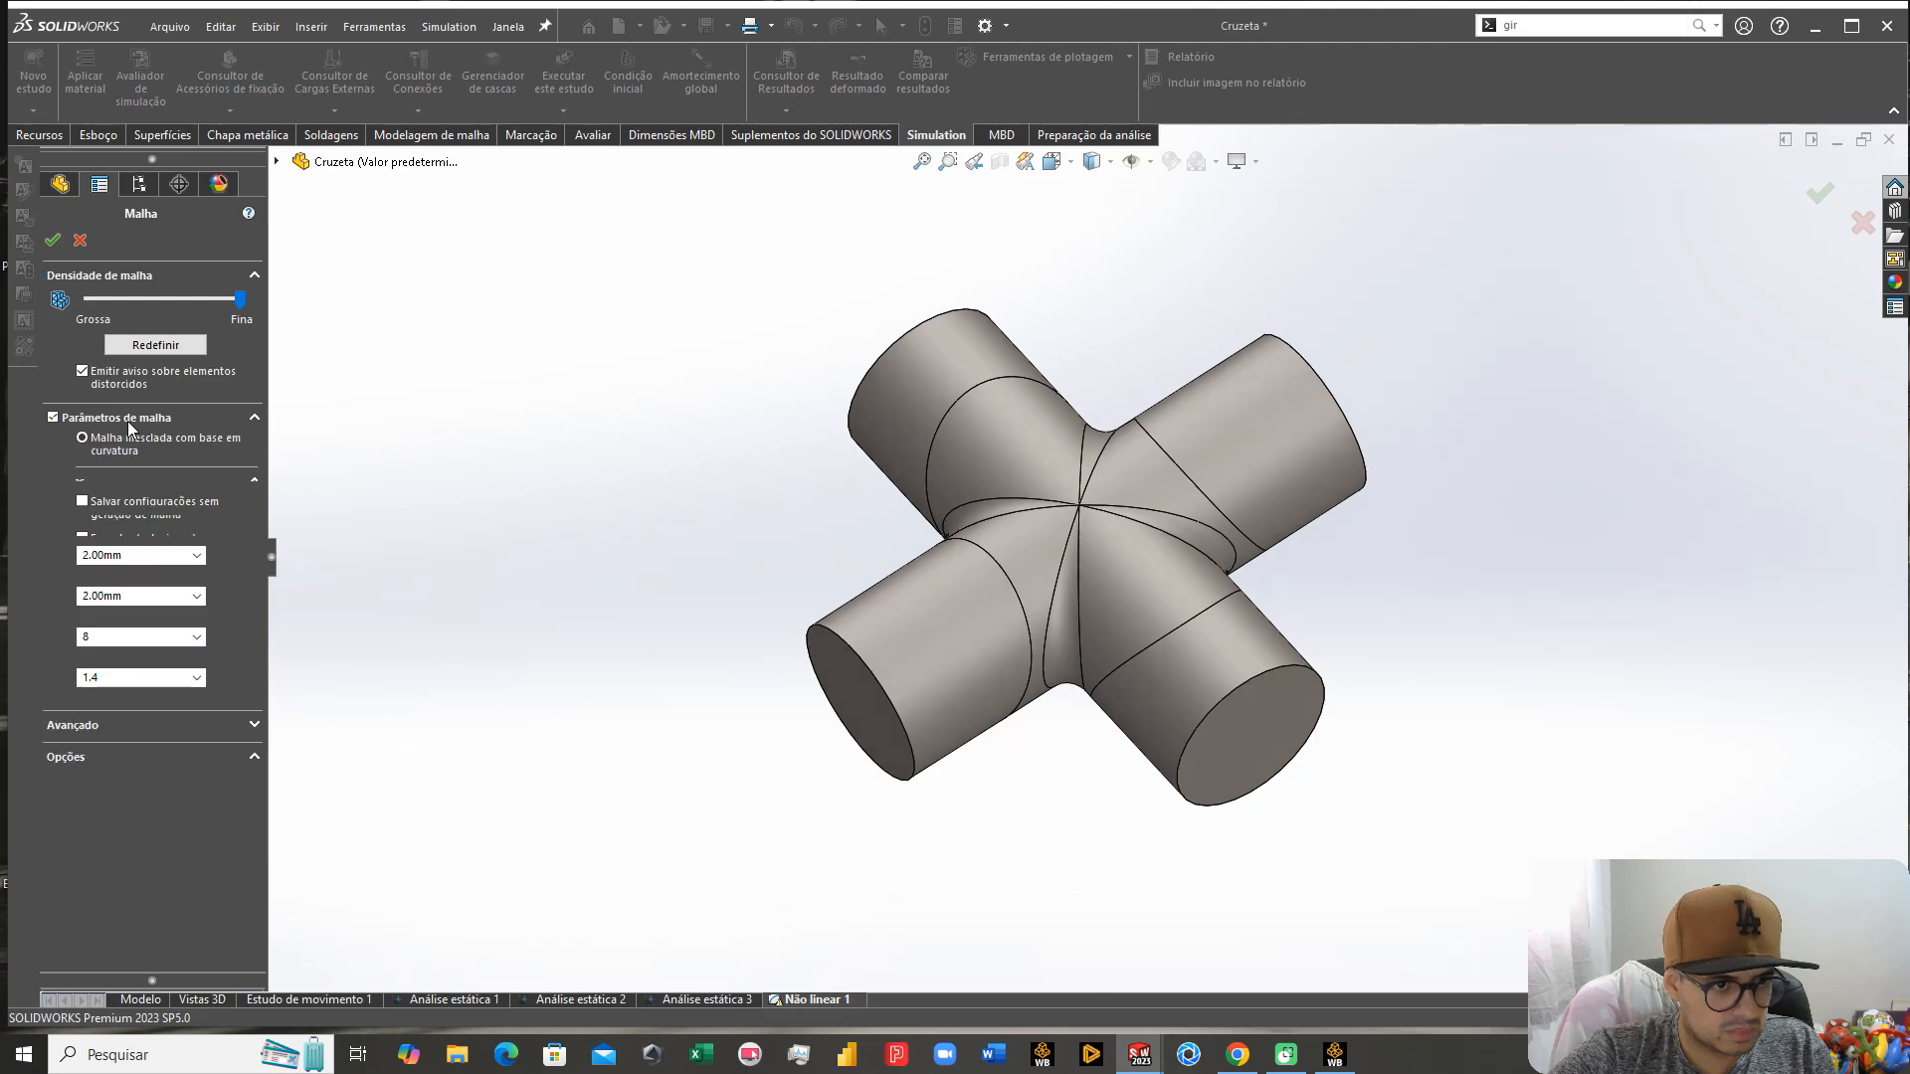
{"action": "left_click", "coordinate": [128, 421]}
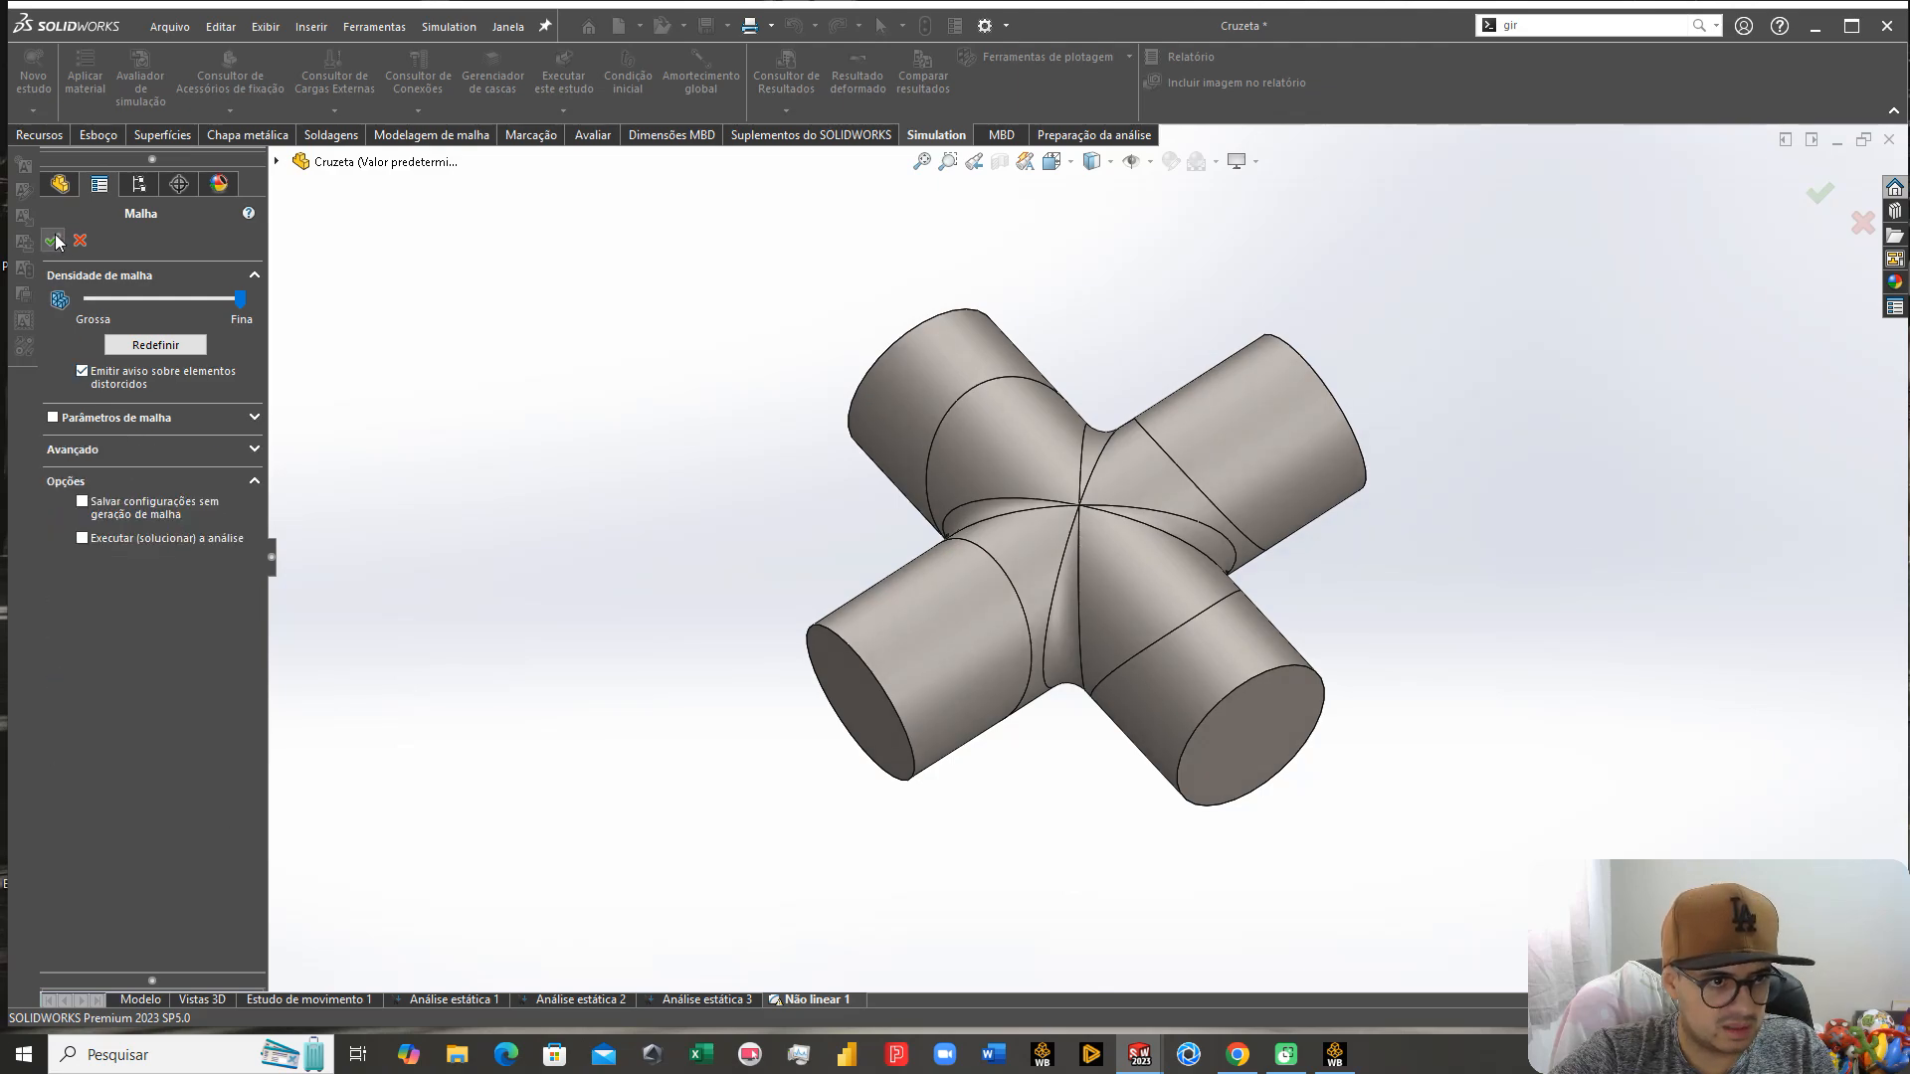
{"action": "left_click", "coordinate": [83, 539]}
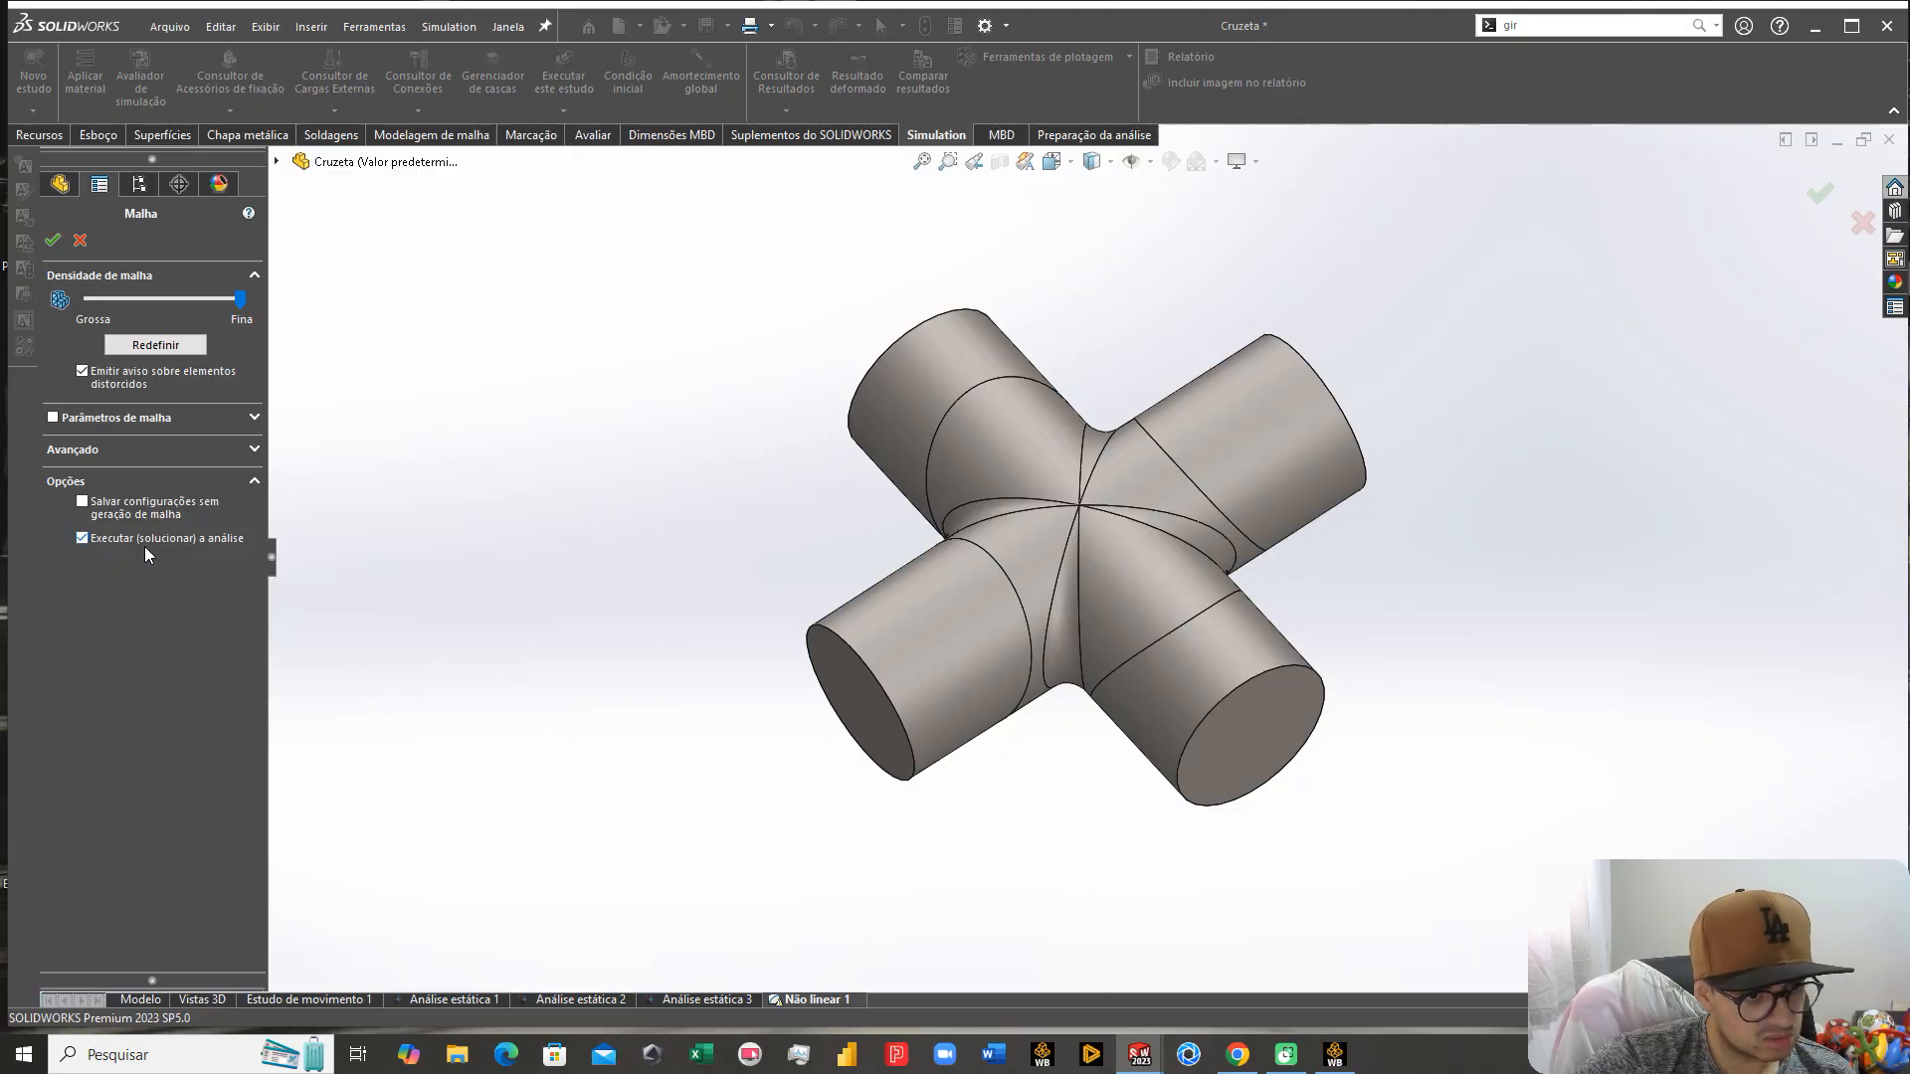
{"action": "left_click", "coordinate": [52, 240]}
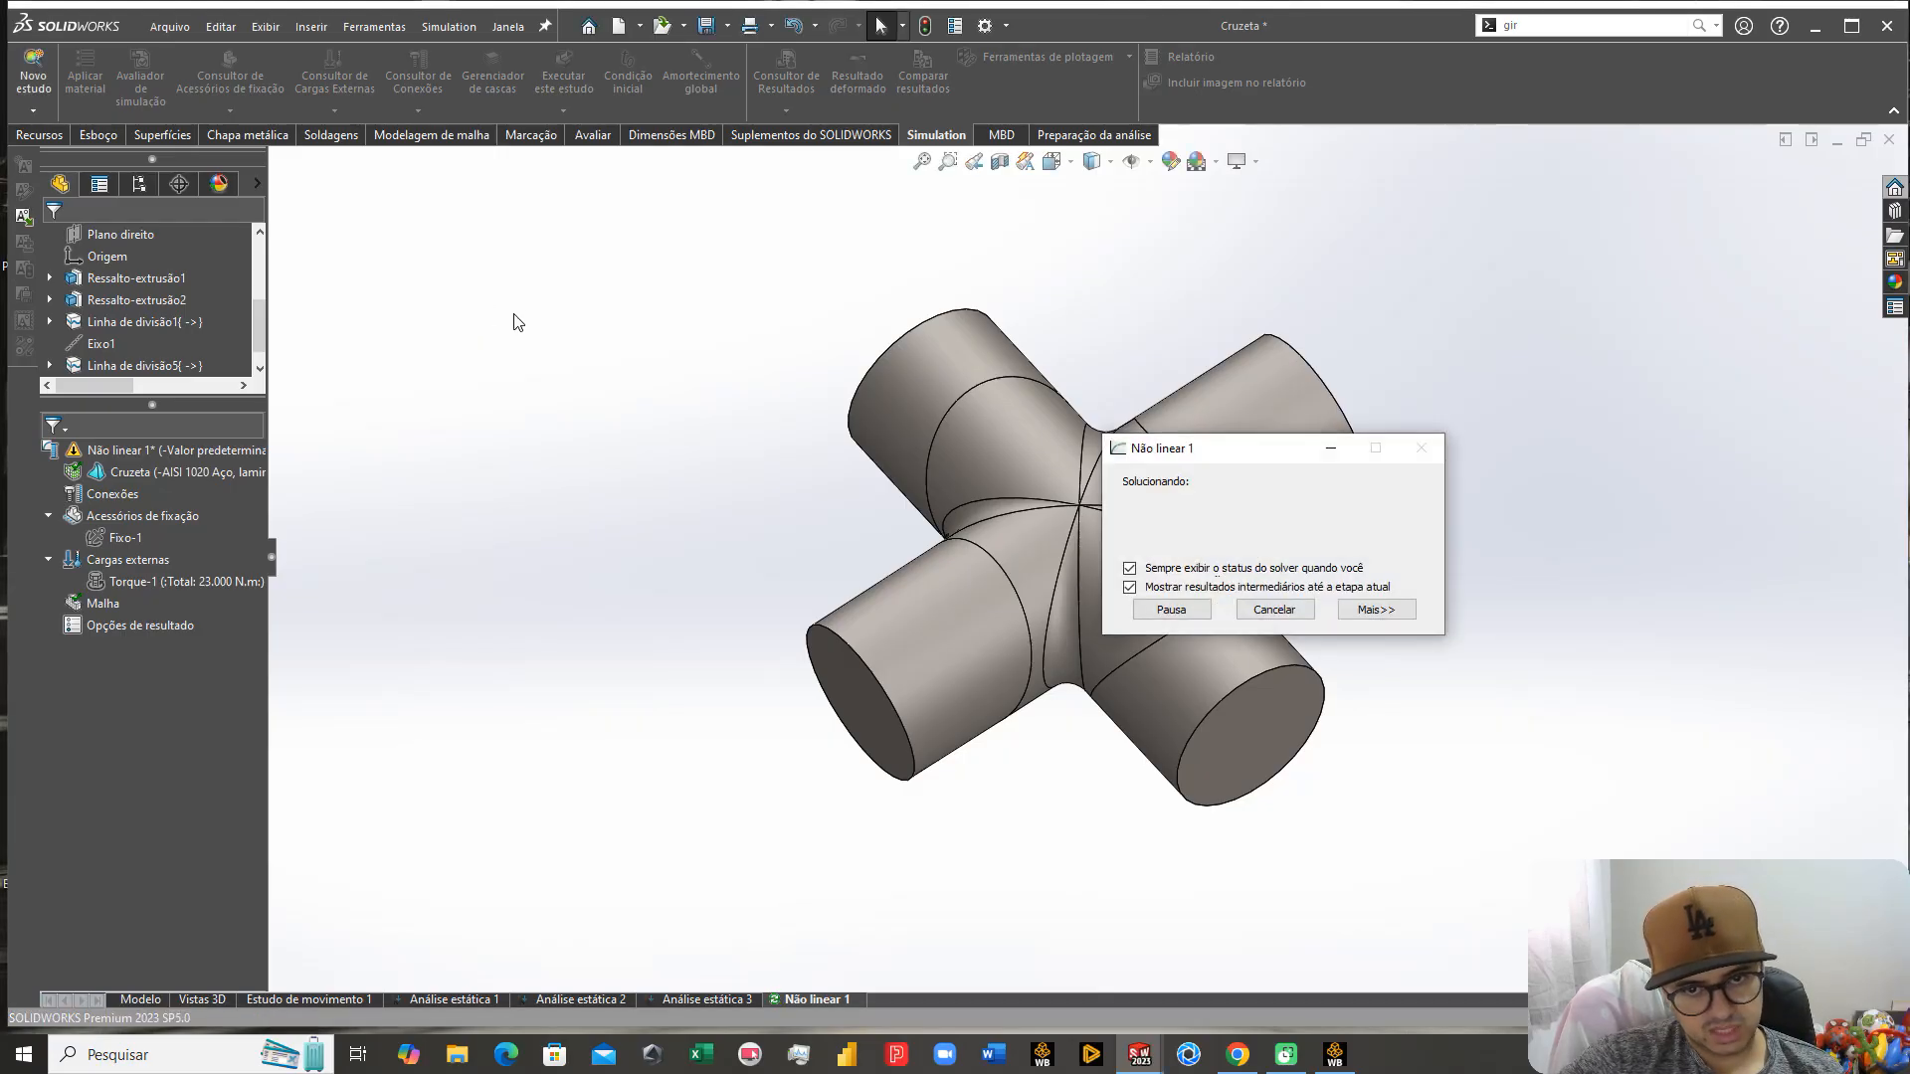
Step: Expand the Não linear 1 solver status window to its detailed view and move it off the model
{"action": "left_click", "coordinate": [1376, 609]}
{"action": "left_click_drag", "start_coordinate": [1283, 448], "coordinate": [189, 12]}
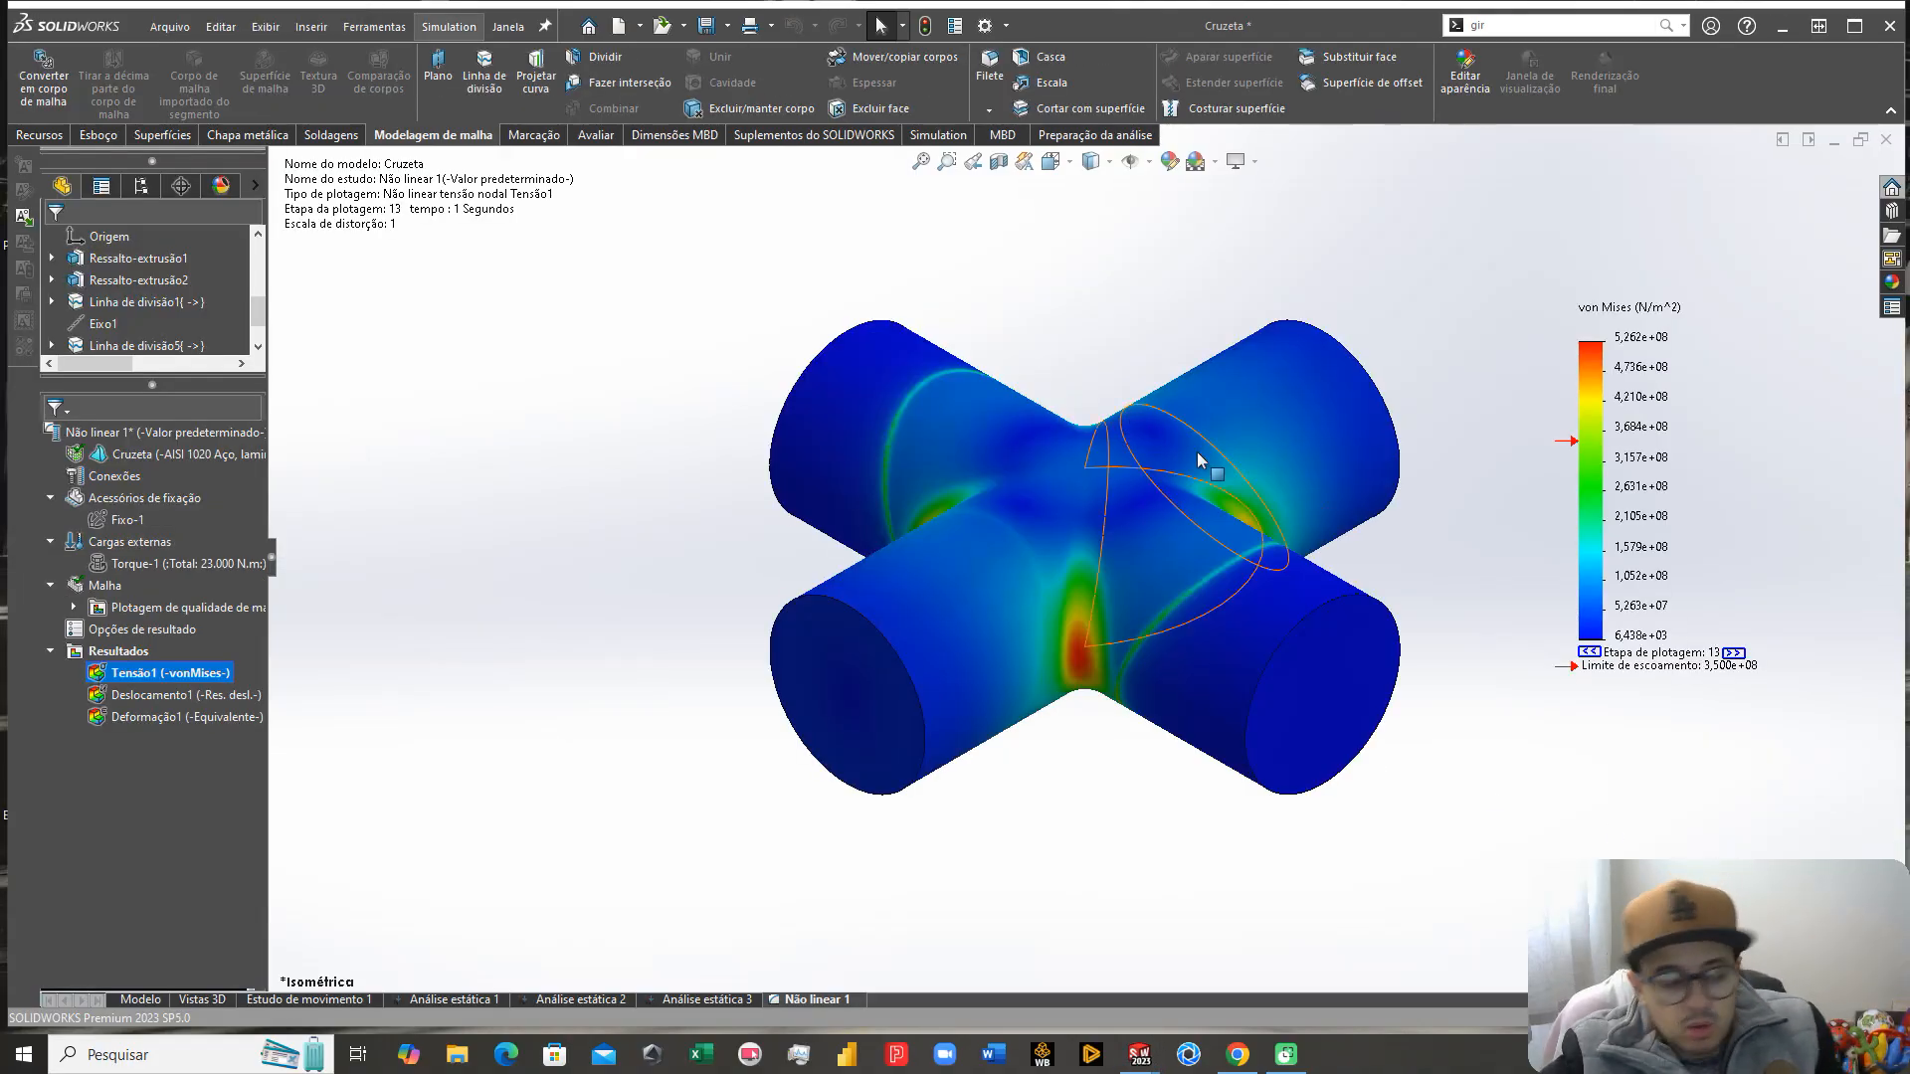
Step: Check the solver messages for the Não linear 1 results and close them
{"action": "right_click", "coordinate": [110, 653]}
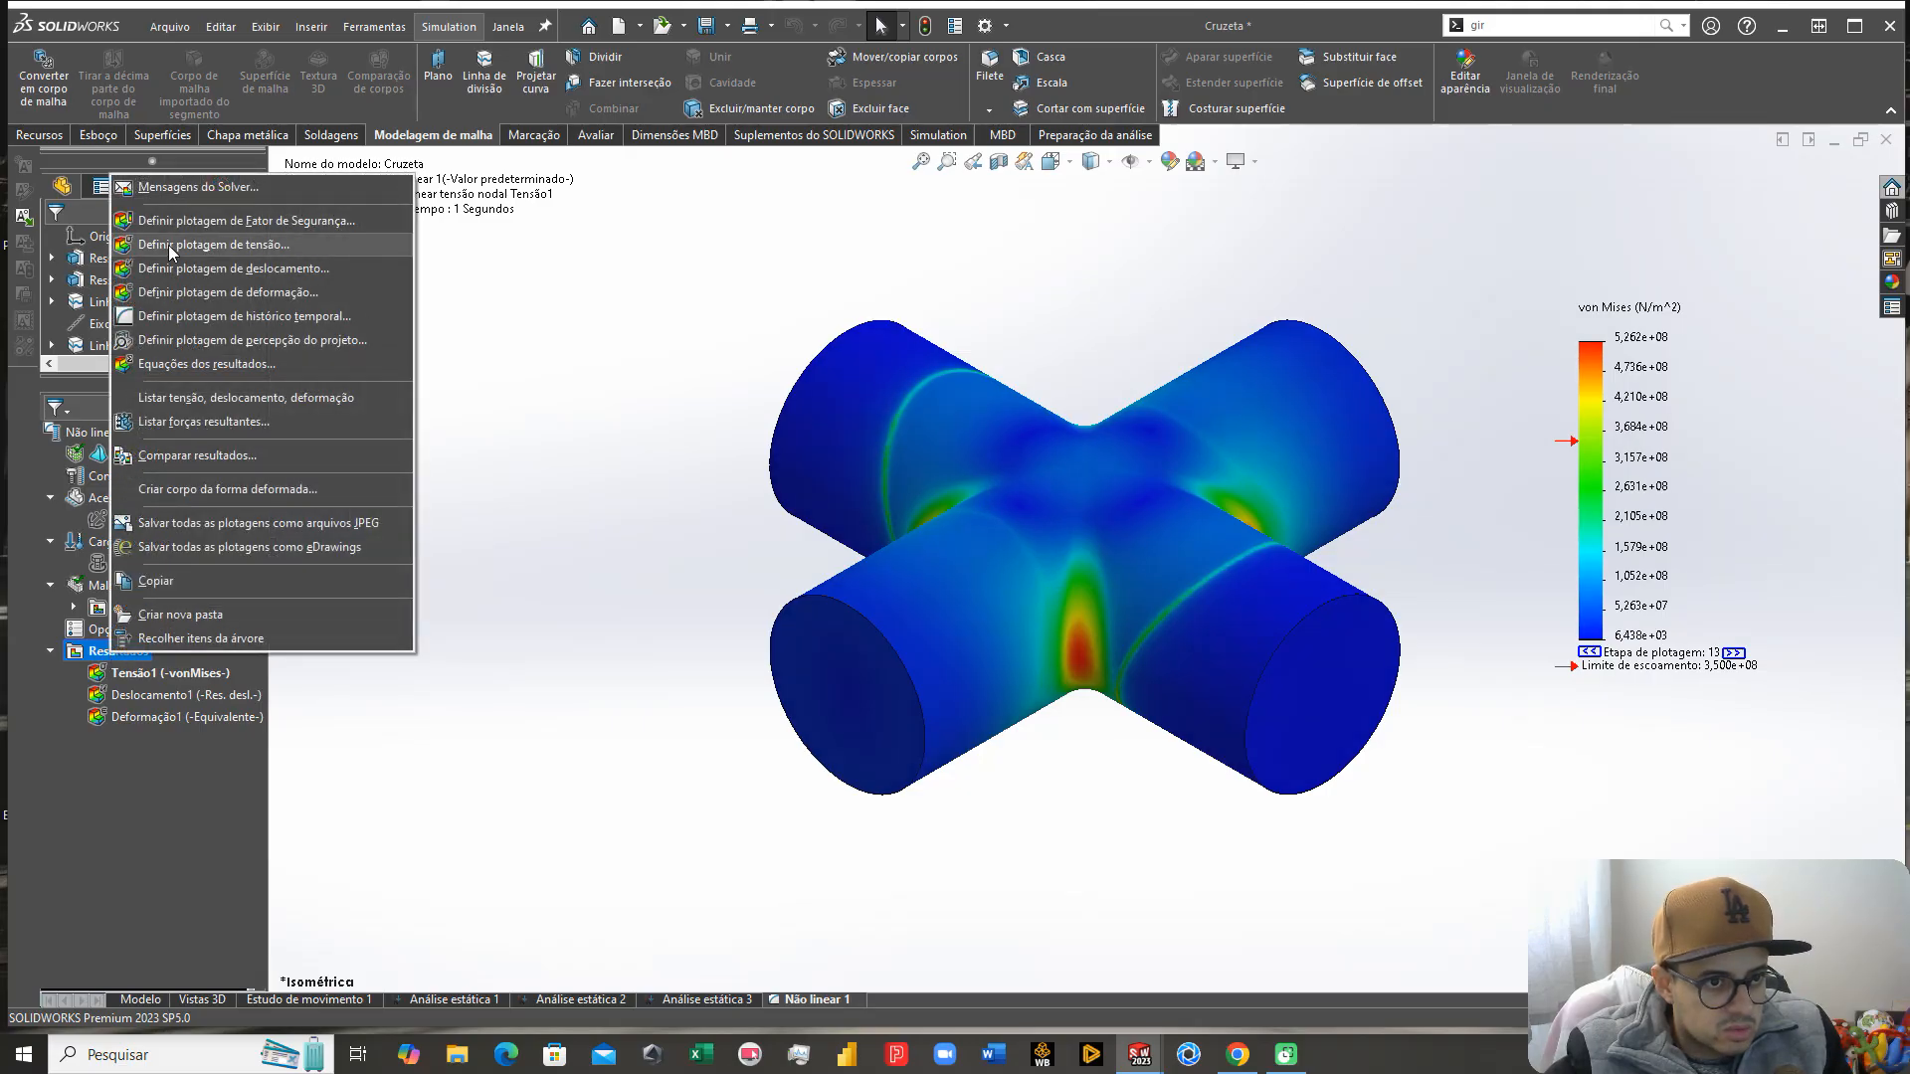
{"action": "left_click", "coordinate": [171, 187]}
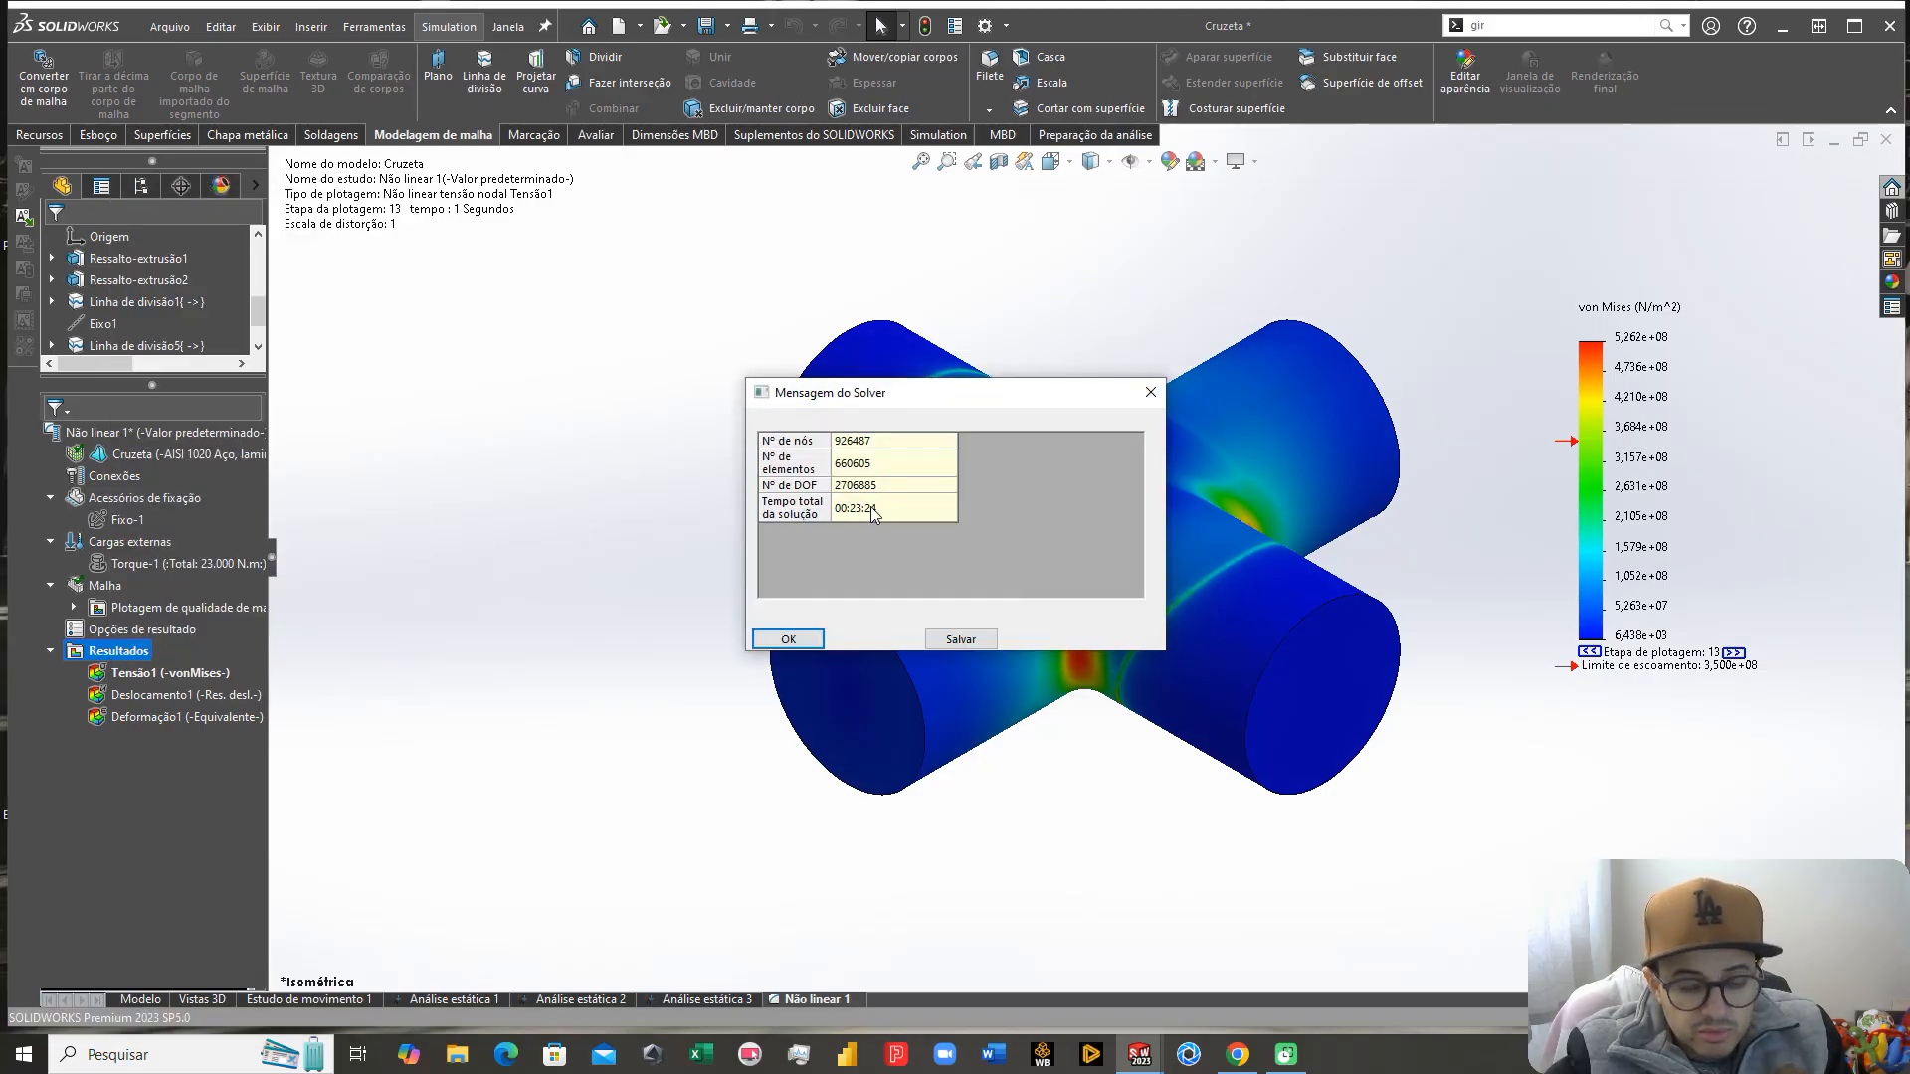
{"action": "left_click", "coordinate": [788, 640]}
Step: Edit the nonlinear von Mises stress plot Tensão1 and set its unit to N/mm^2 (MPa)
{"action": "left_click", "coordinate": [169, 677]}
{"action": "right_click", "coordinate": [169, 676]}
{"action": "left_click", "coordinate": [219, 267]}
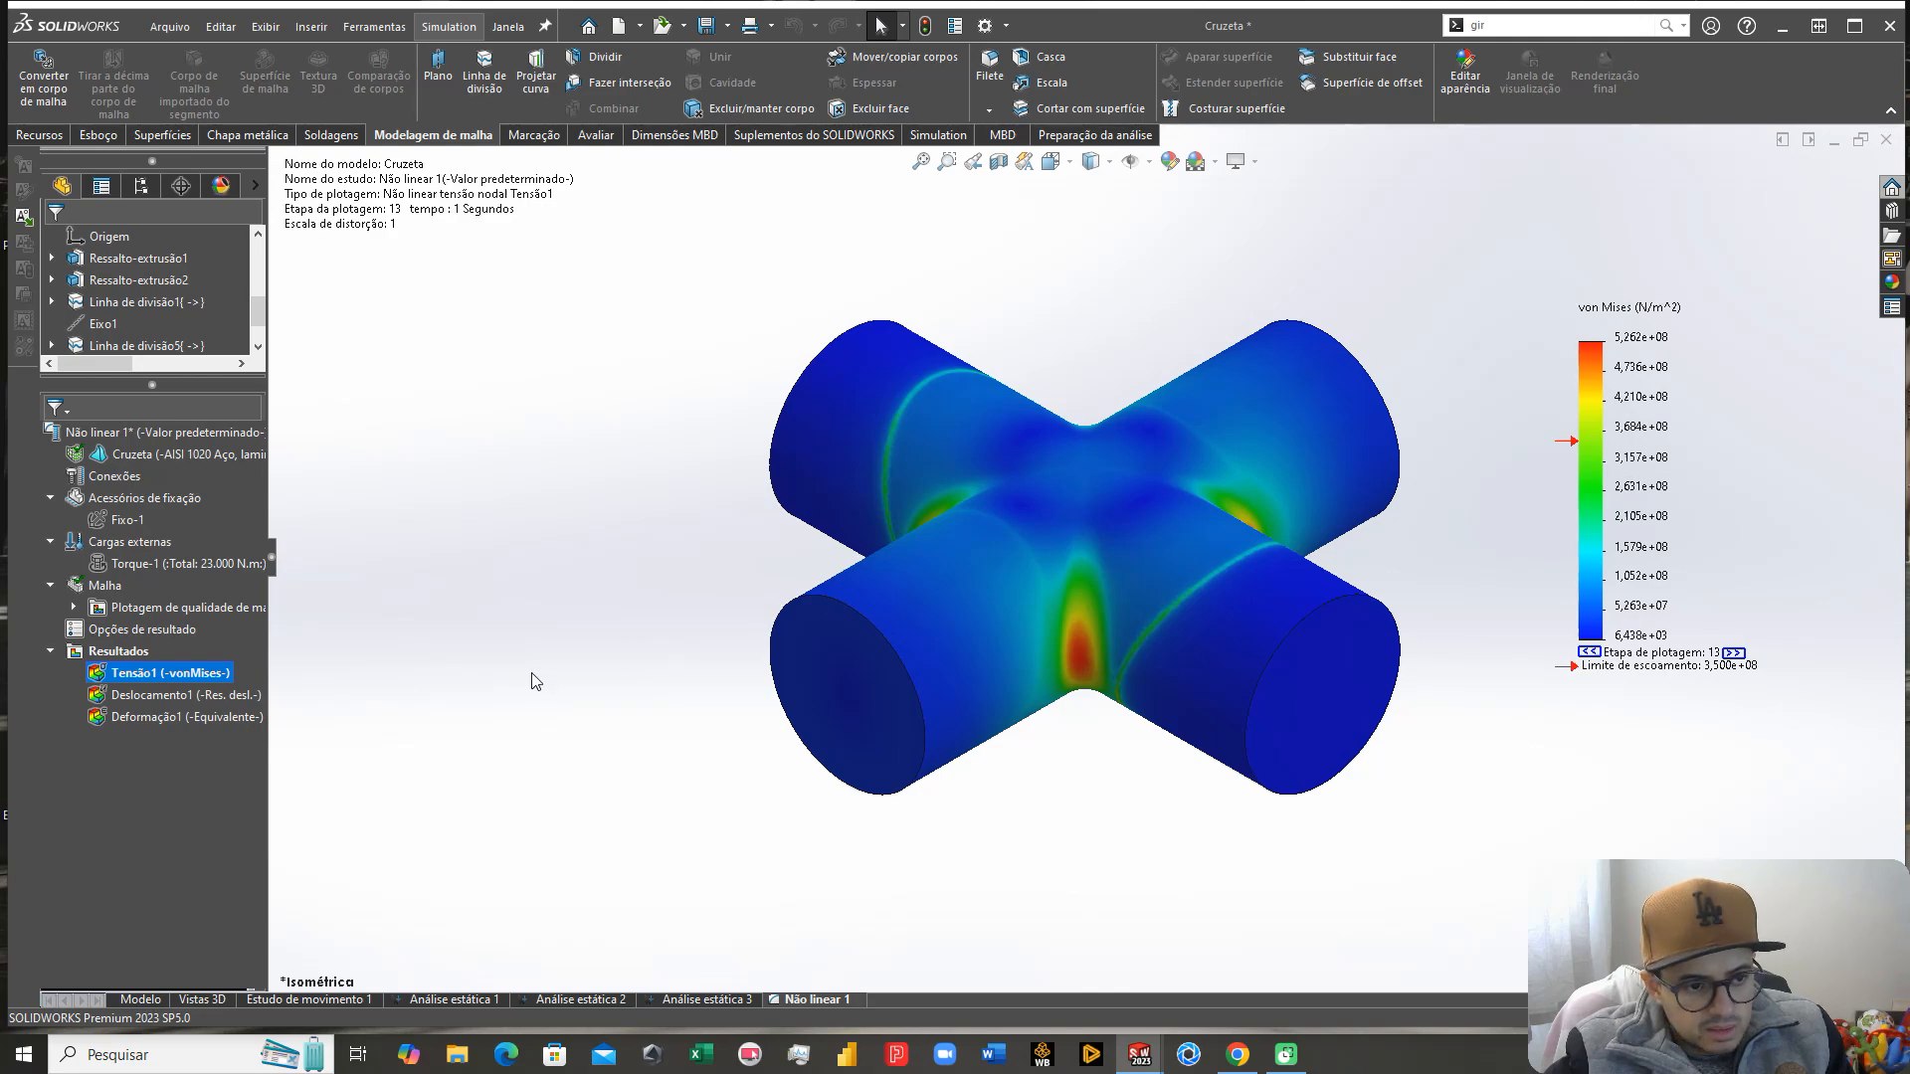
{"action": "mouse_move", "coordinate": [1139, 1055]}
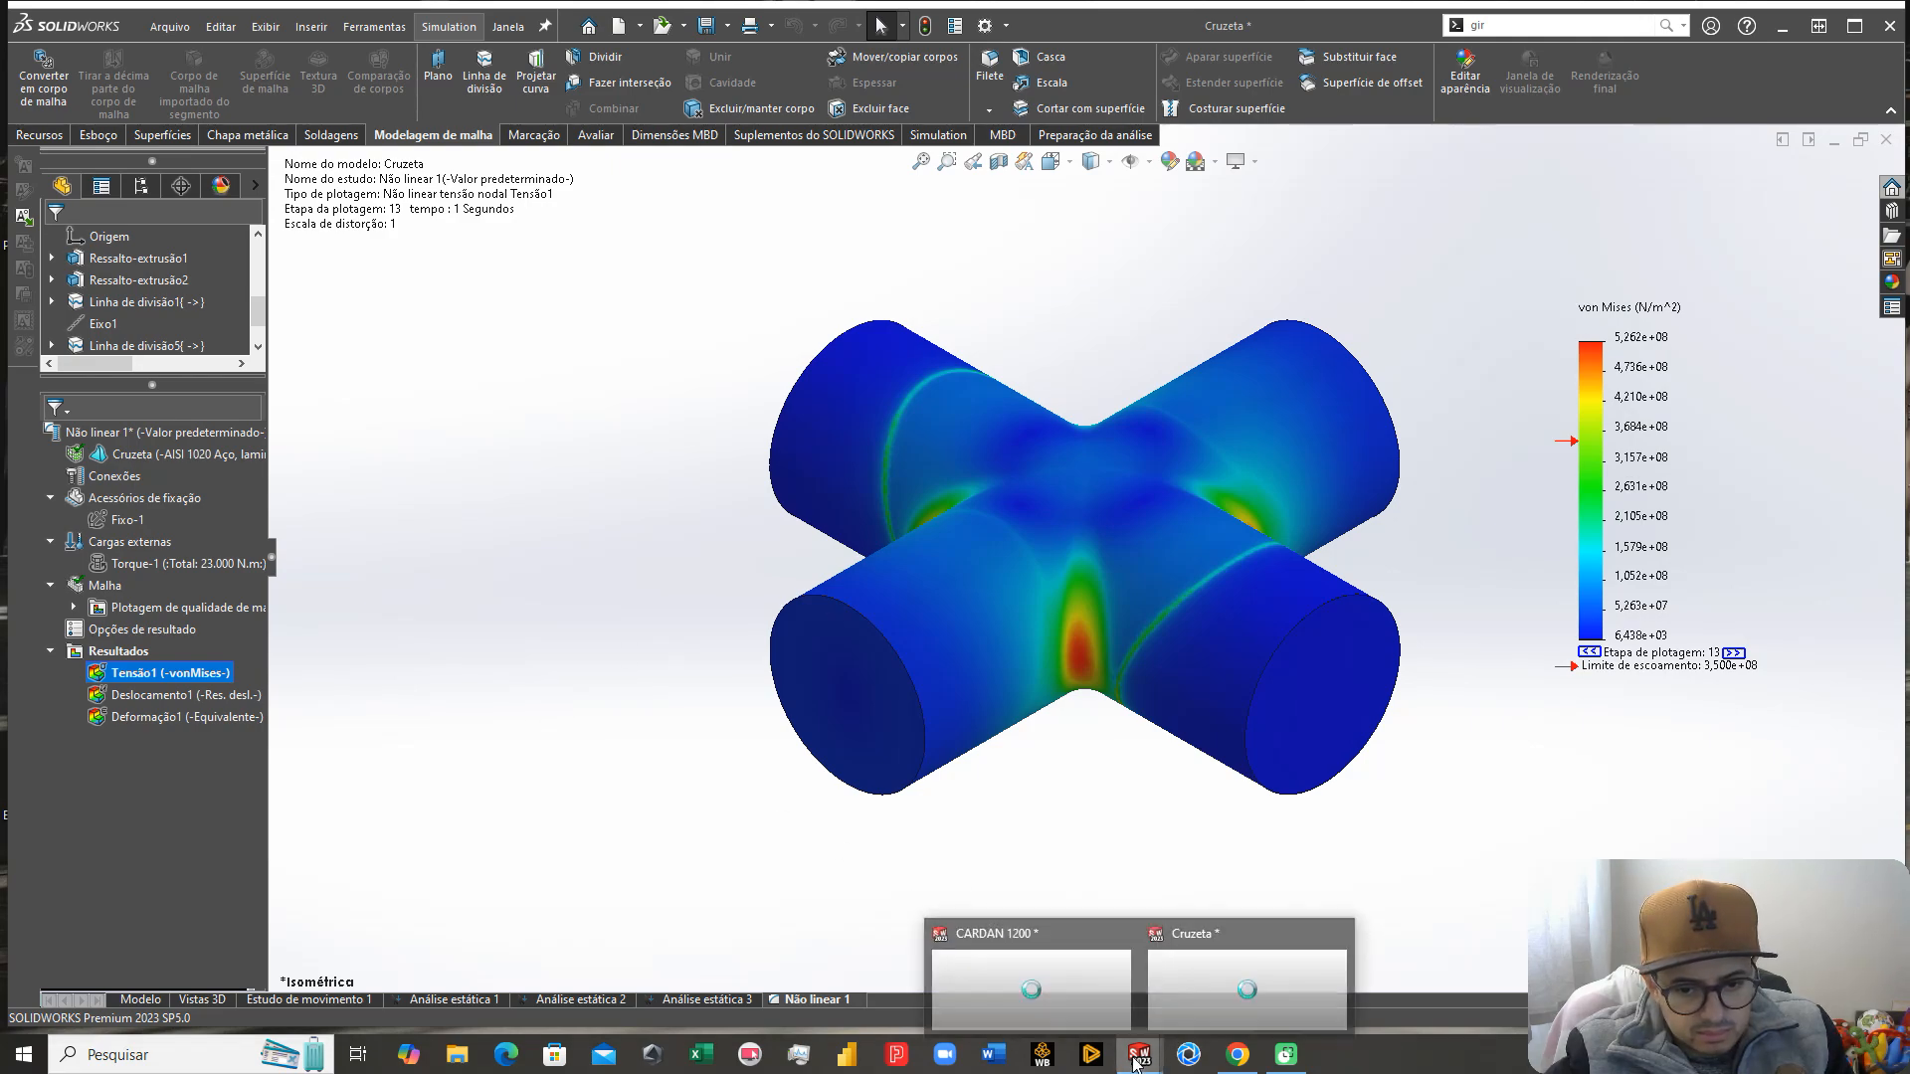
{"action": "left_click", "coordinate": [1208, 999]}
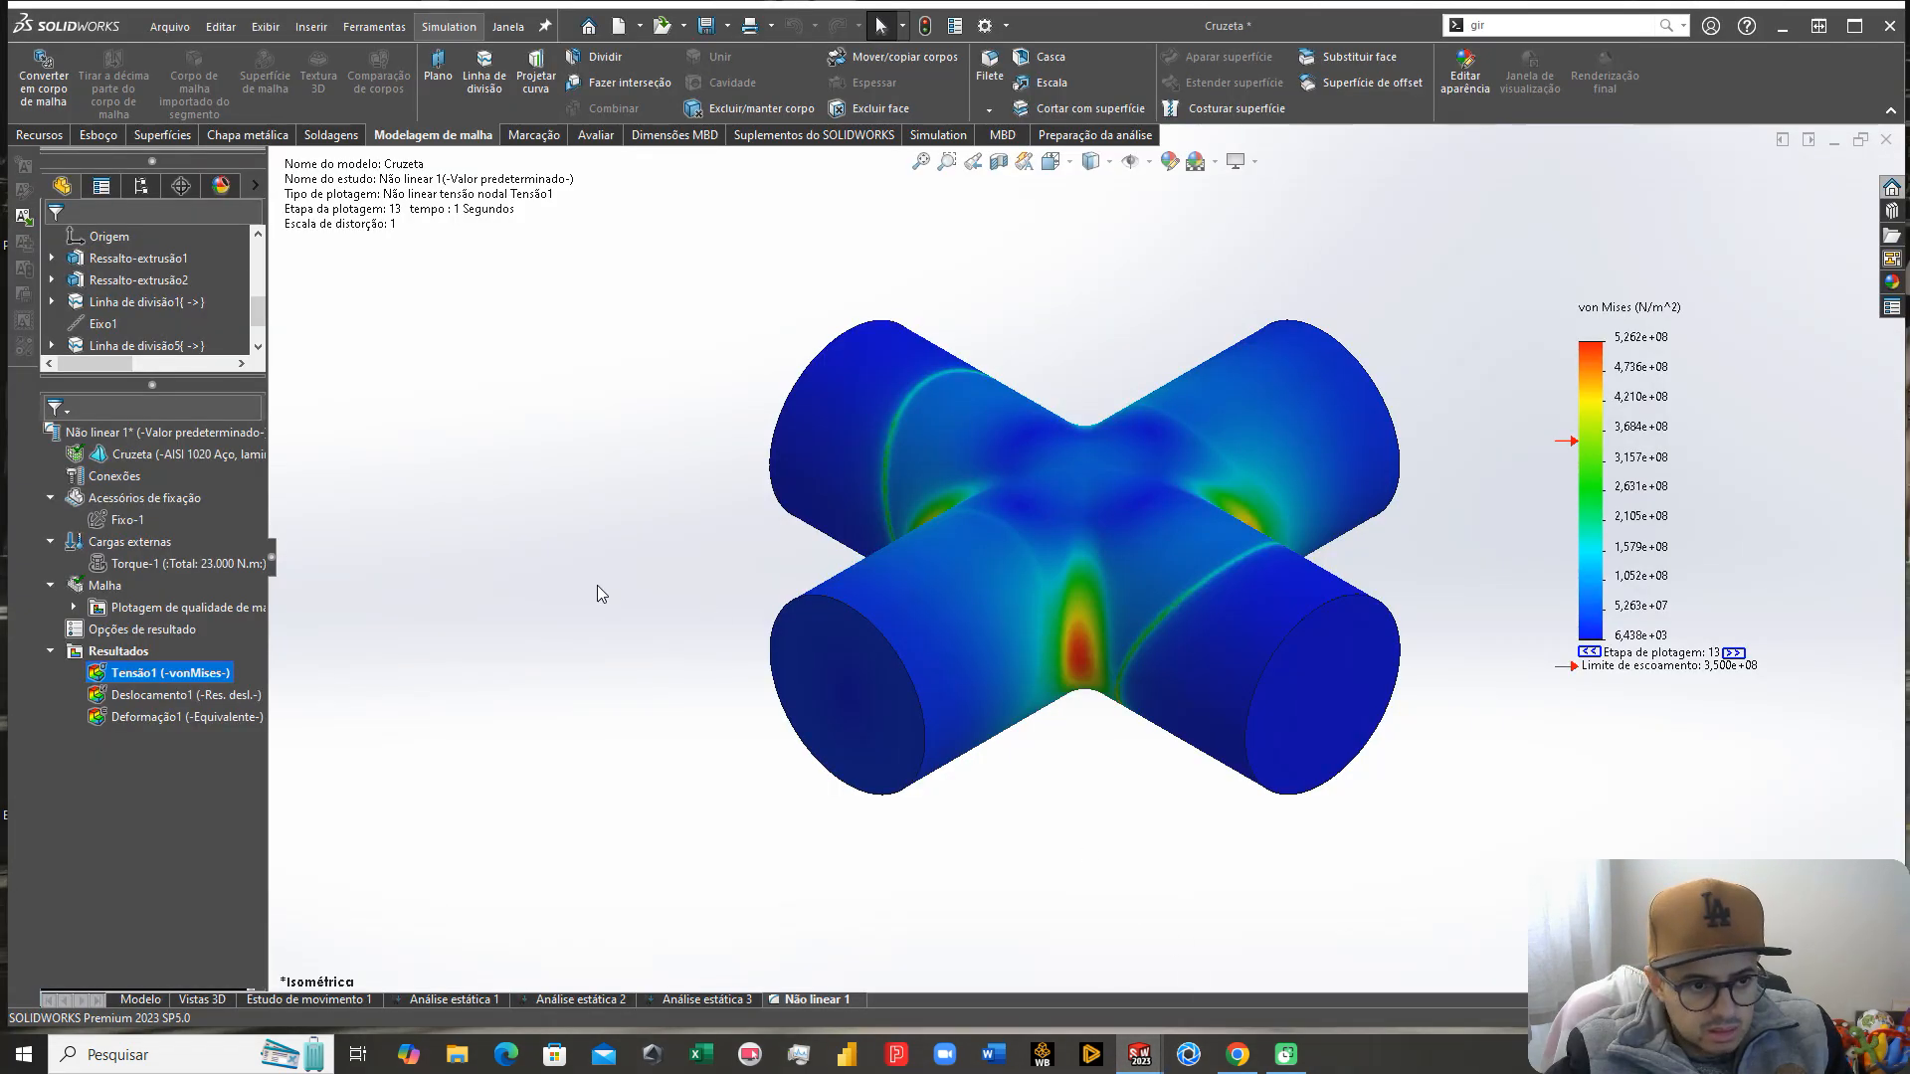
{"action": "double_click", "coordinate": [197, 671]}
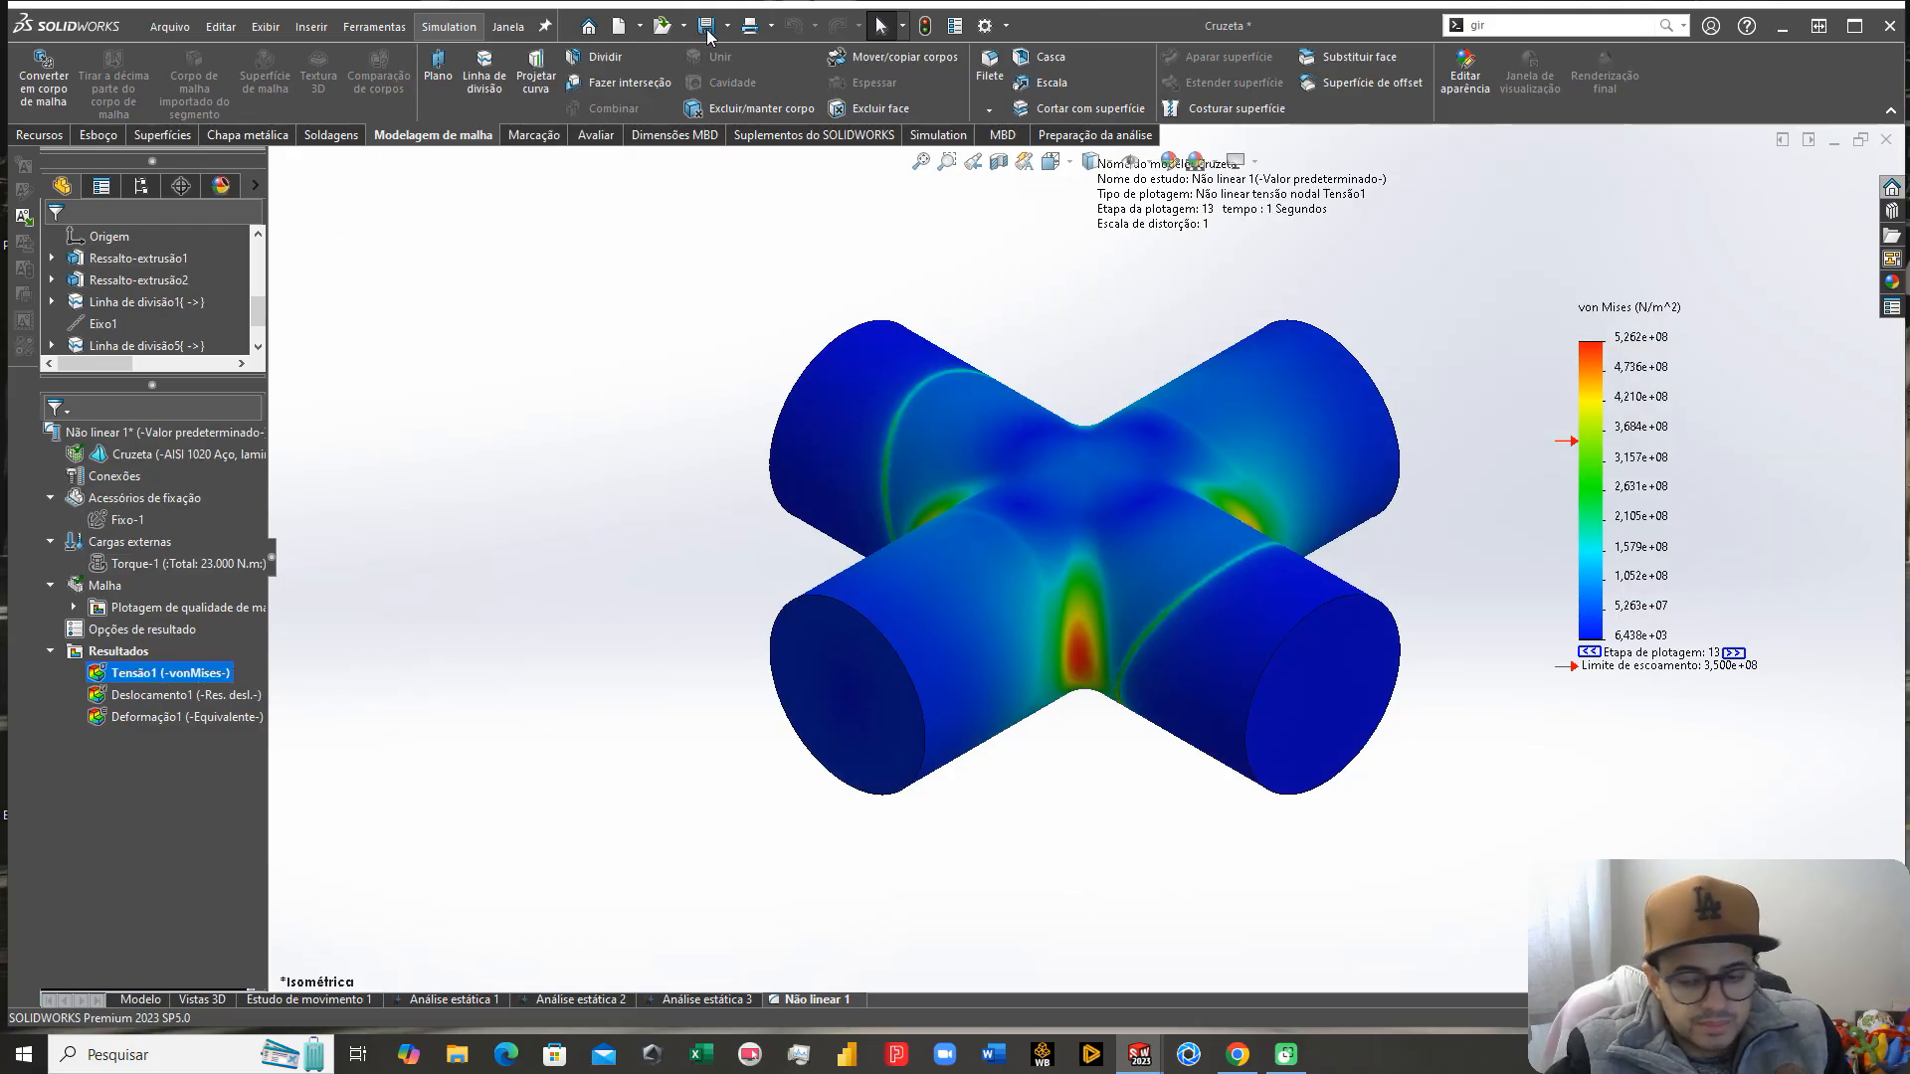
{"action": "double_click", "coordinate": [1596, 608]}
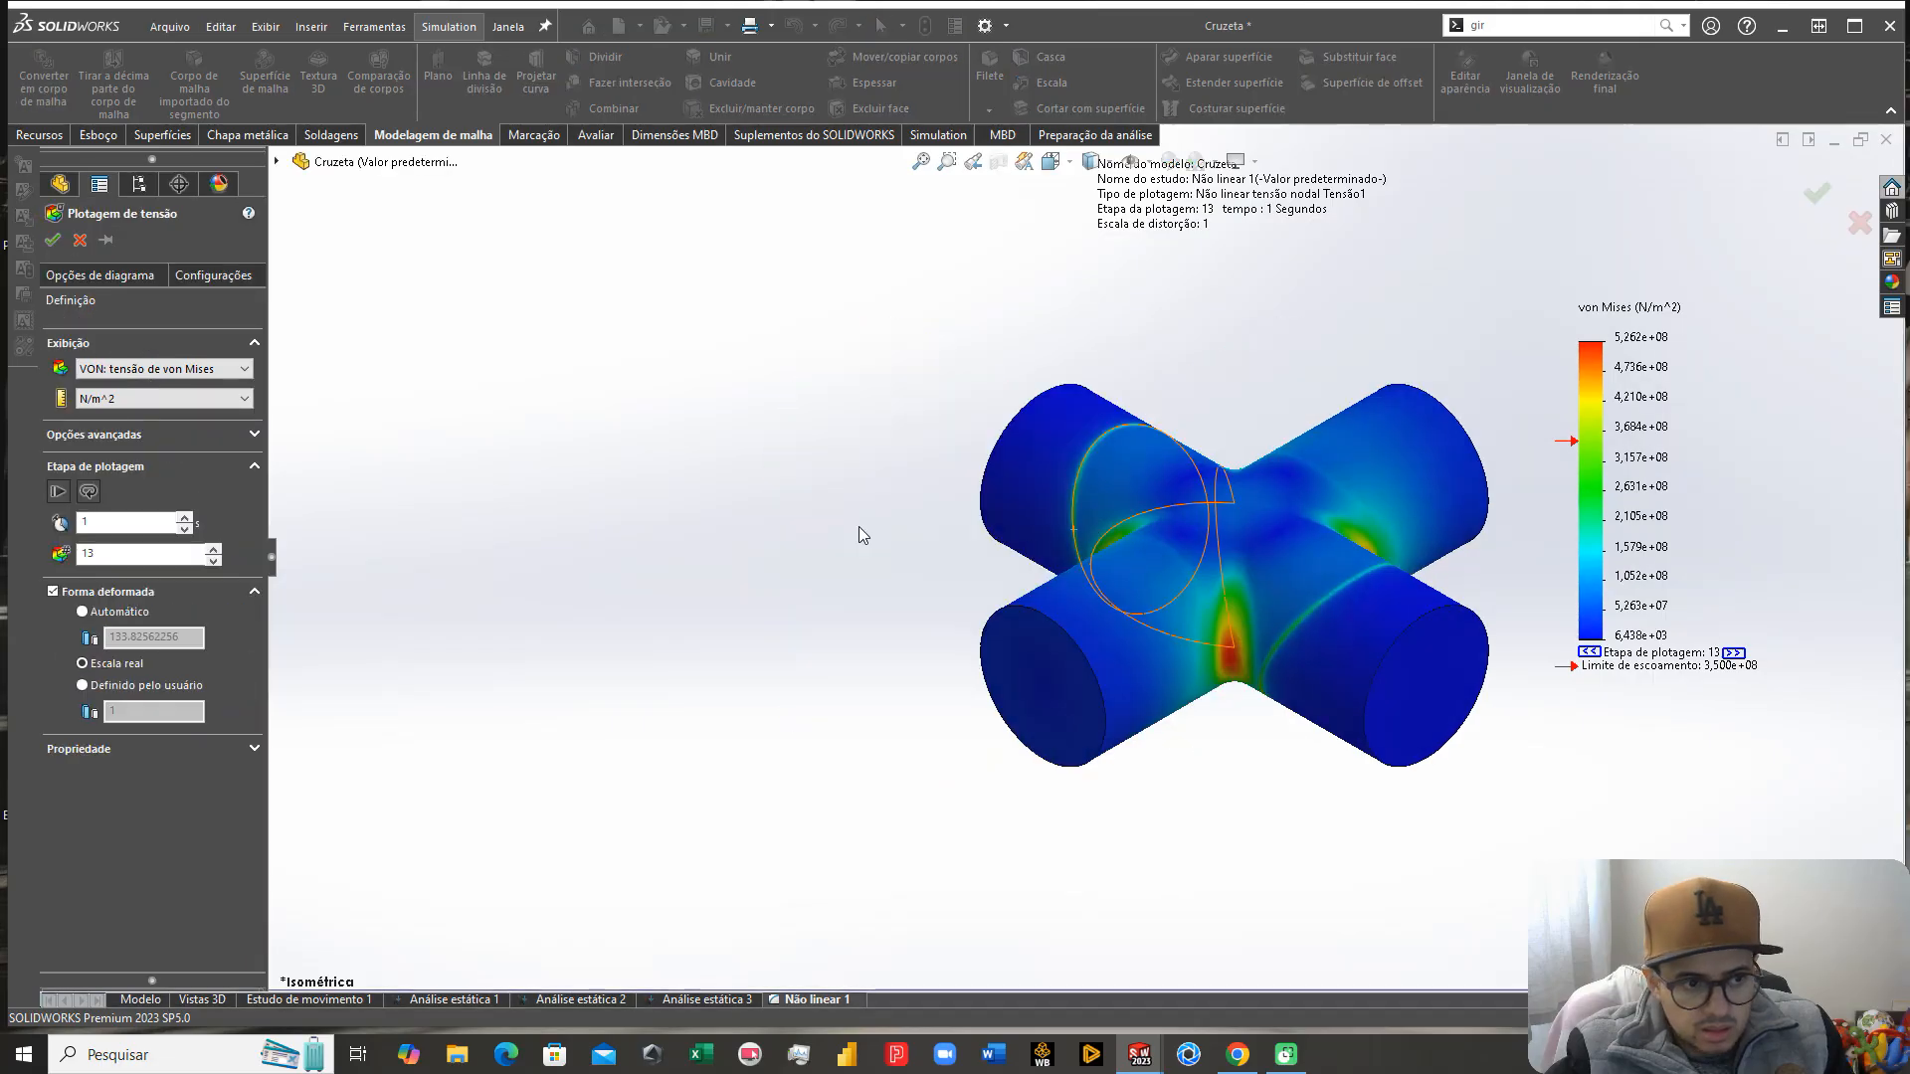
{"action": "left_click", "coordinate": [127, 398]}
{"action": "left_click", "coordinate": [124, 451]}
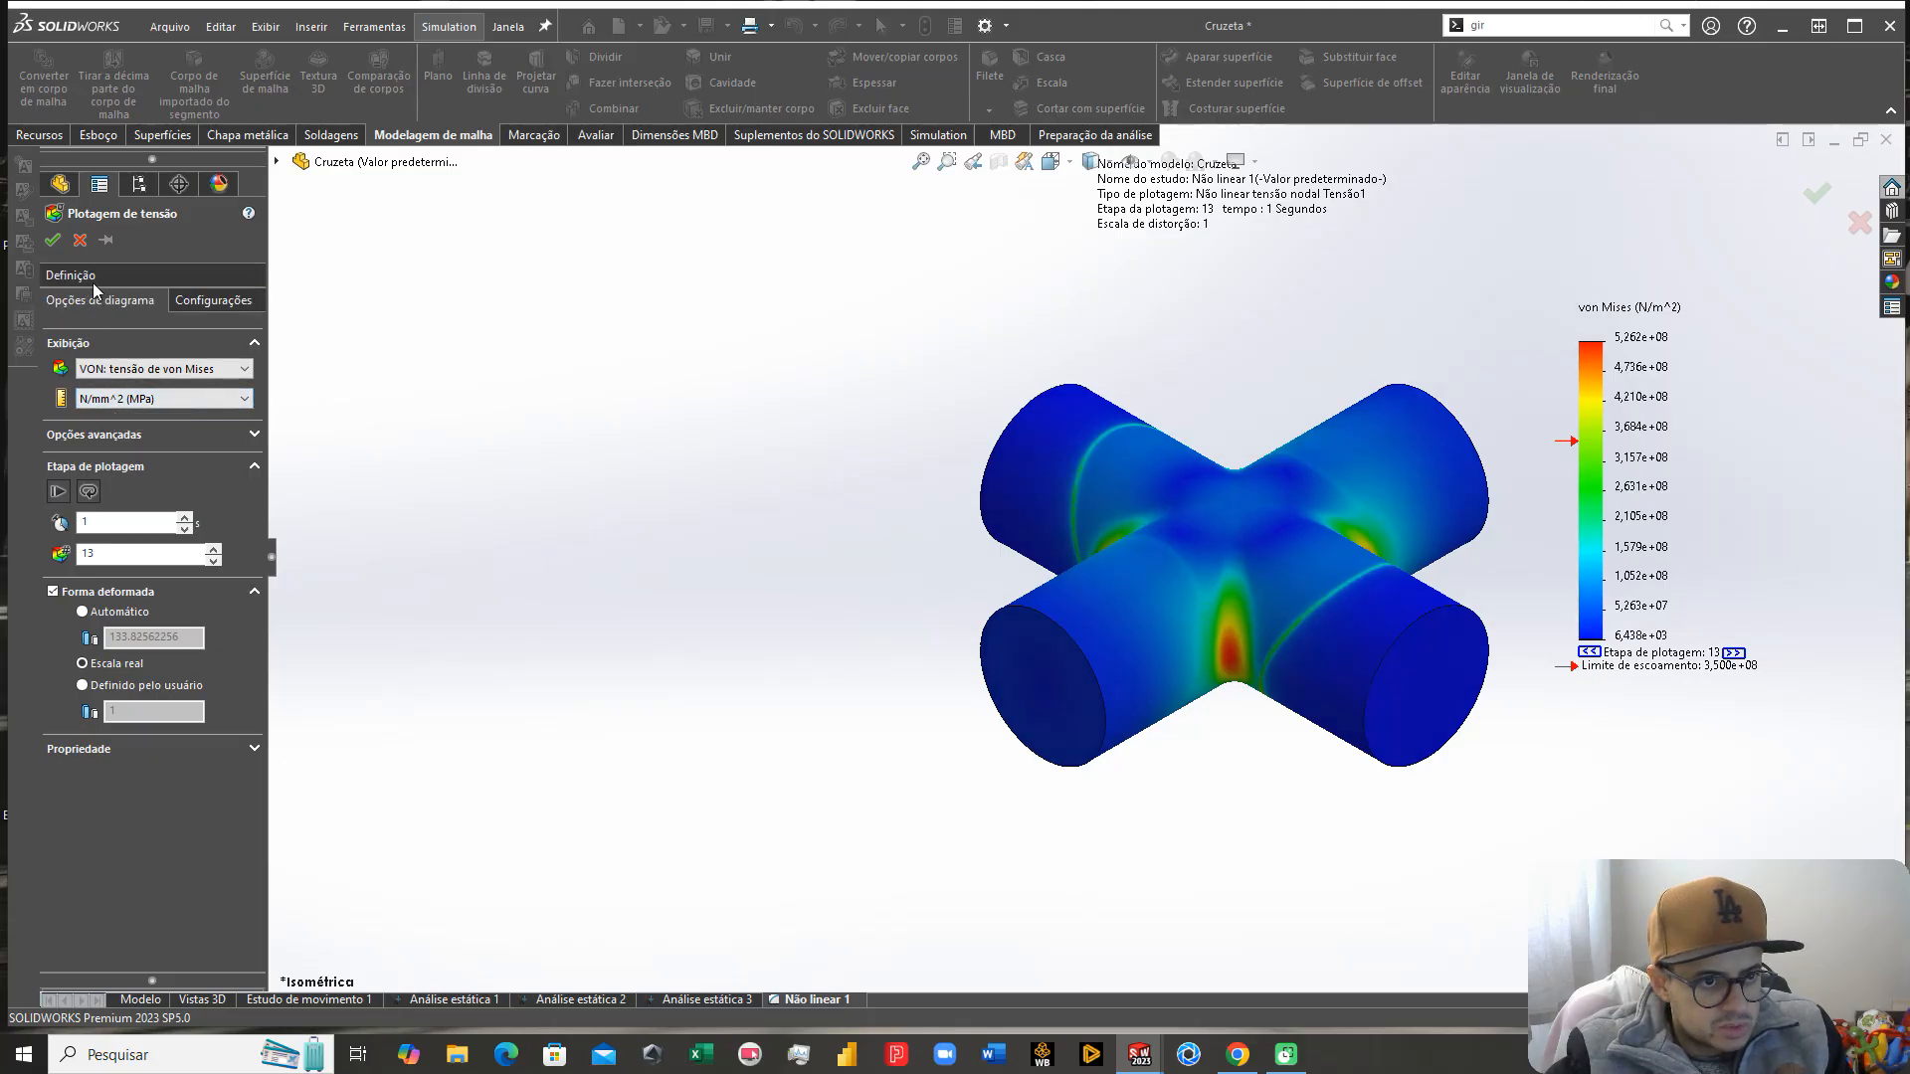
Step: Set the stress plot legend's number format to floating (flutuante) and apply the plot settings
{"action": "left_click", "coordinate": [93, 283]}
{"action": "left_click", "coordinate": [124, 812]}
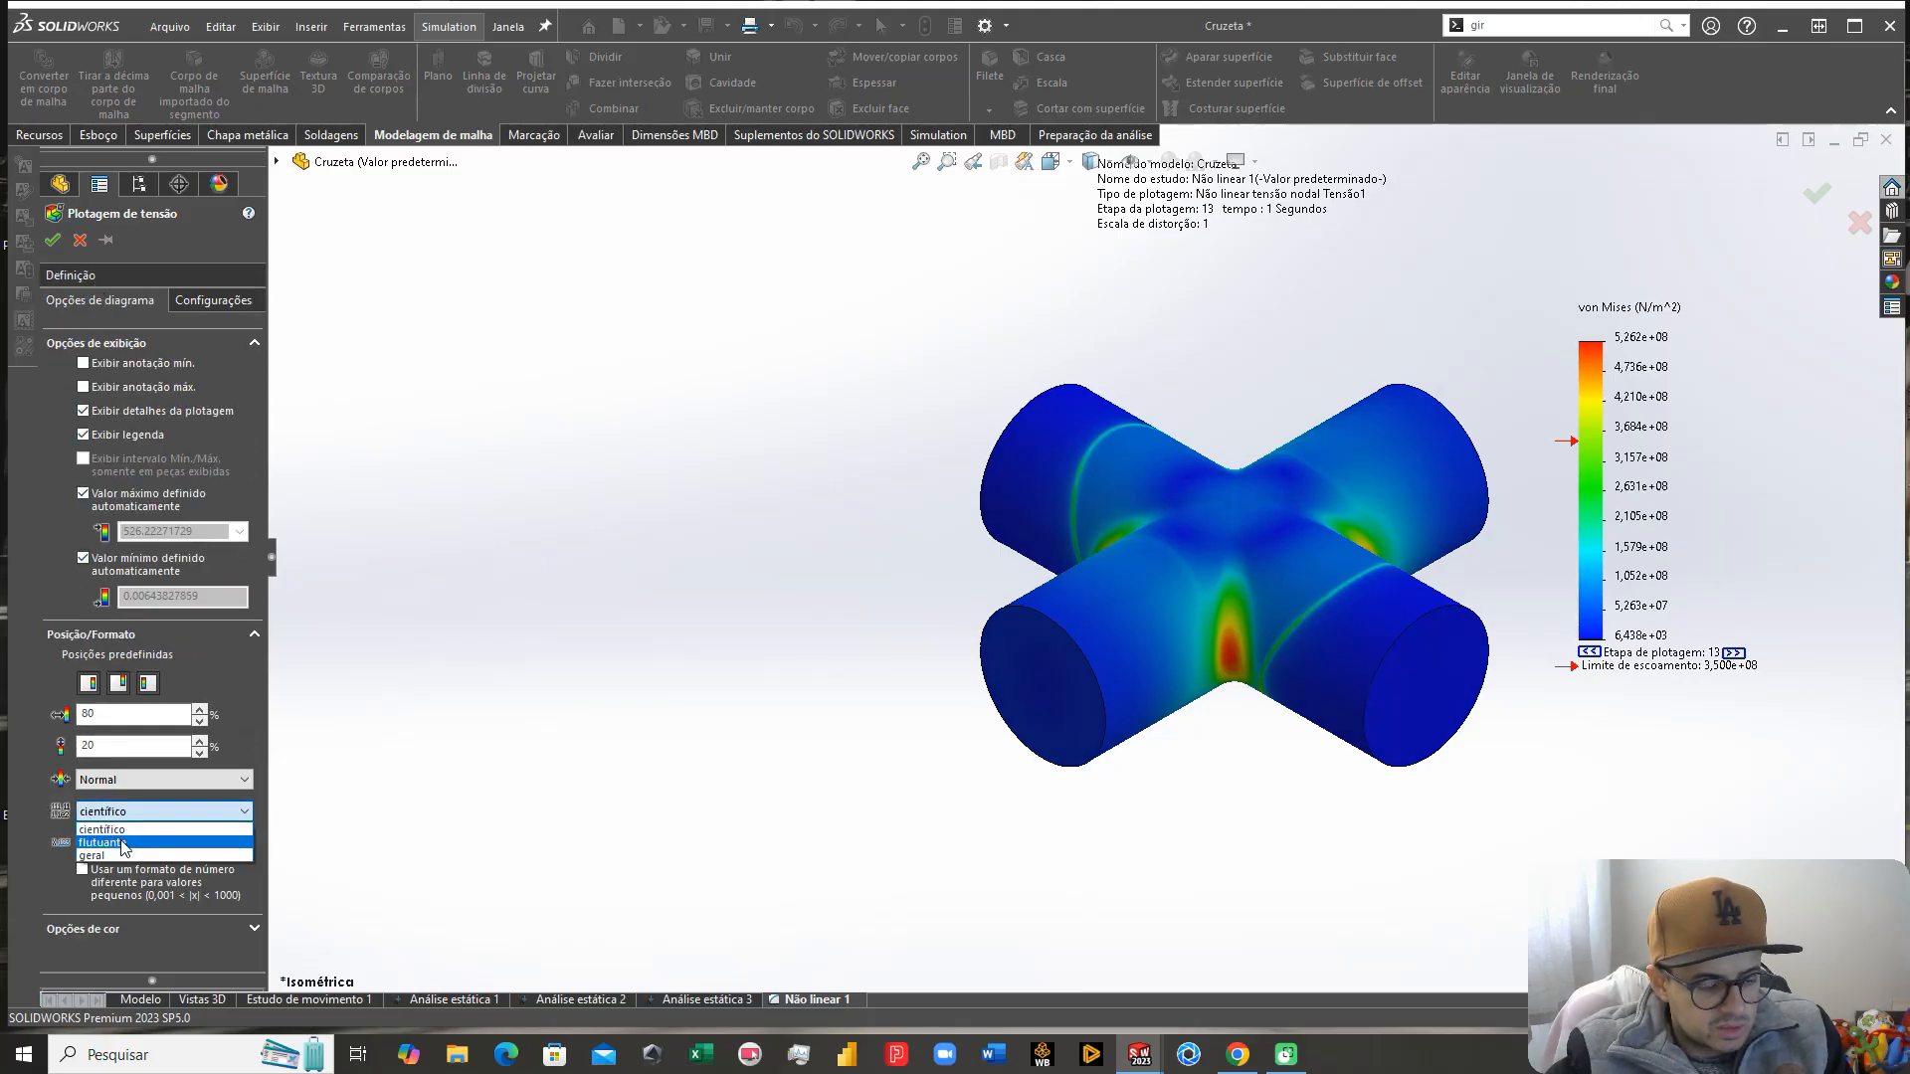
{"action": "left_click", "coordinate": [117, 843]}
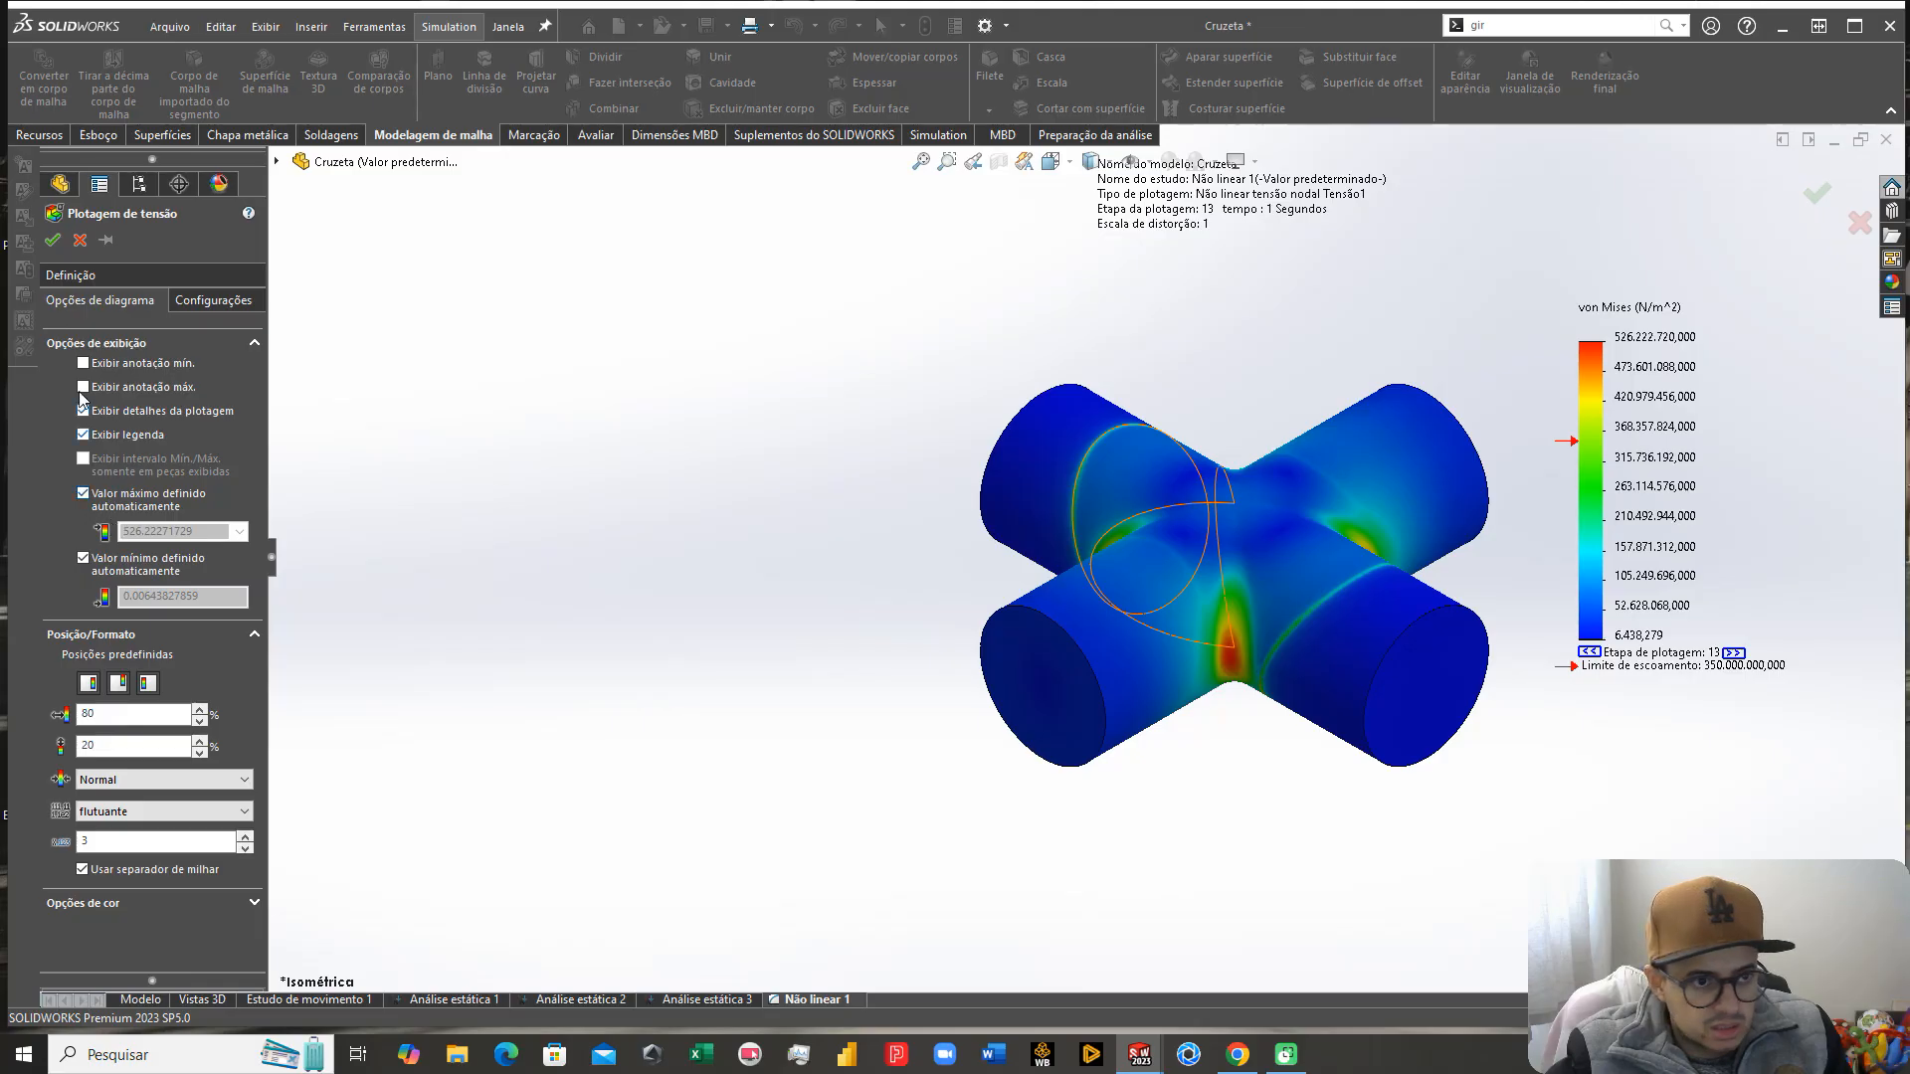
{"action": "left_click", "coordinate": [48, 244]}
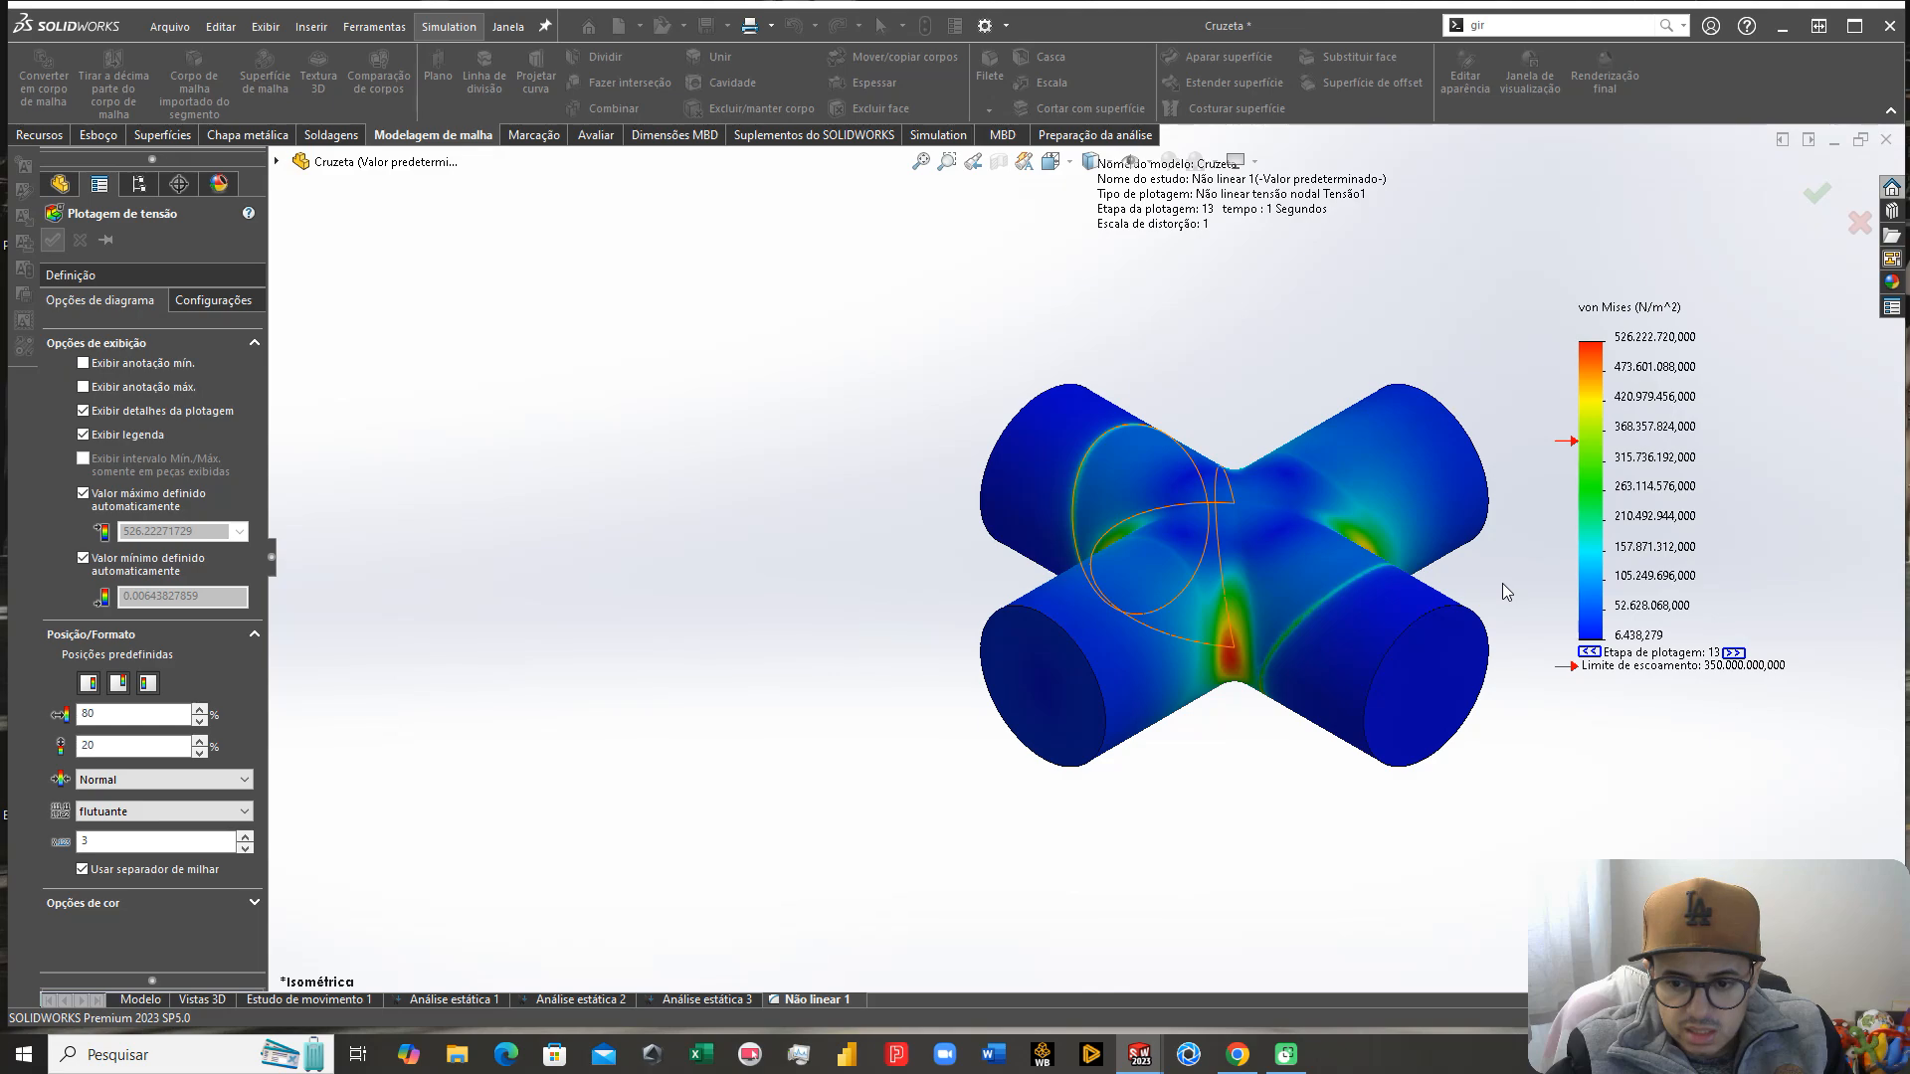
{"action": "scroll", "coordinate": [1568, 523], "scroll_direction": "down", "scroll_amount": 2}
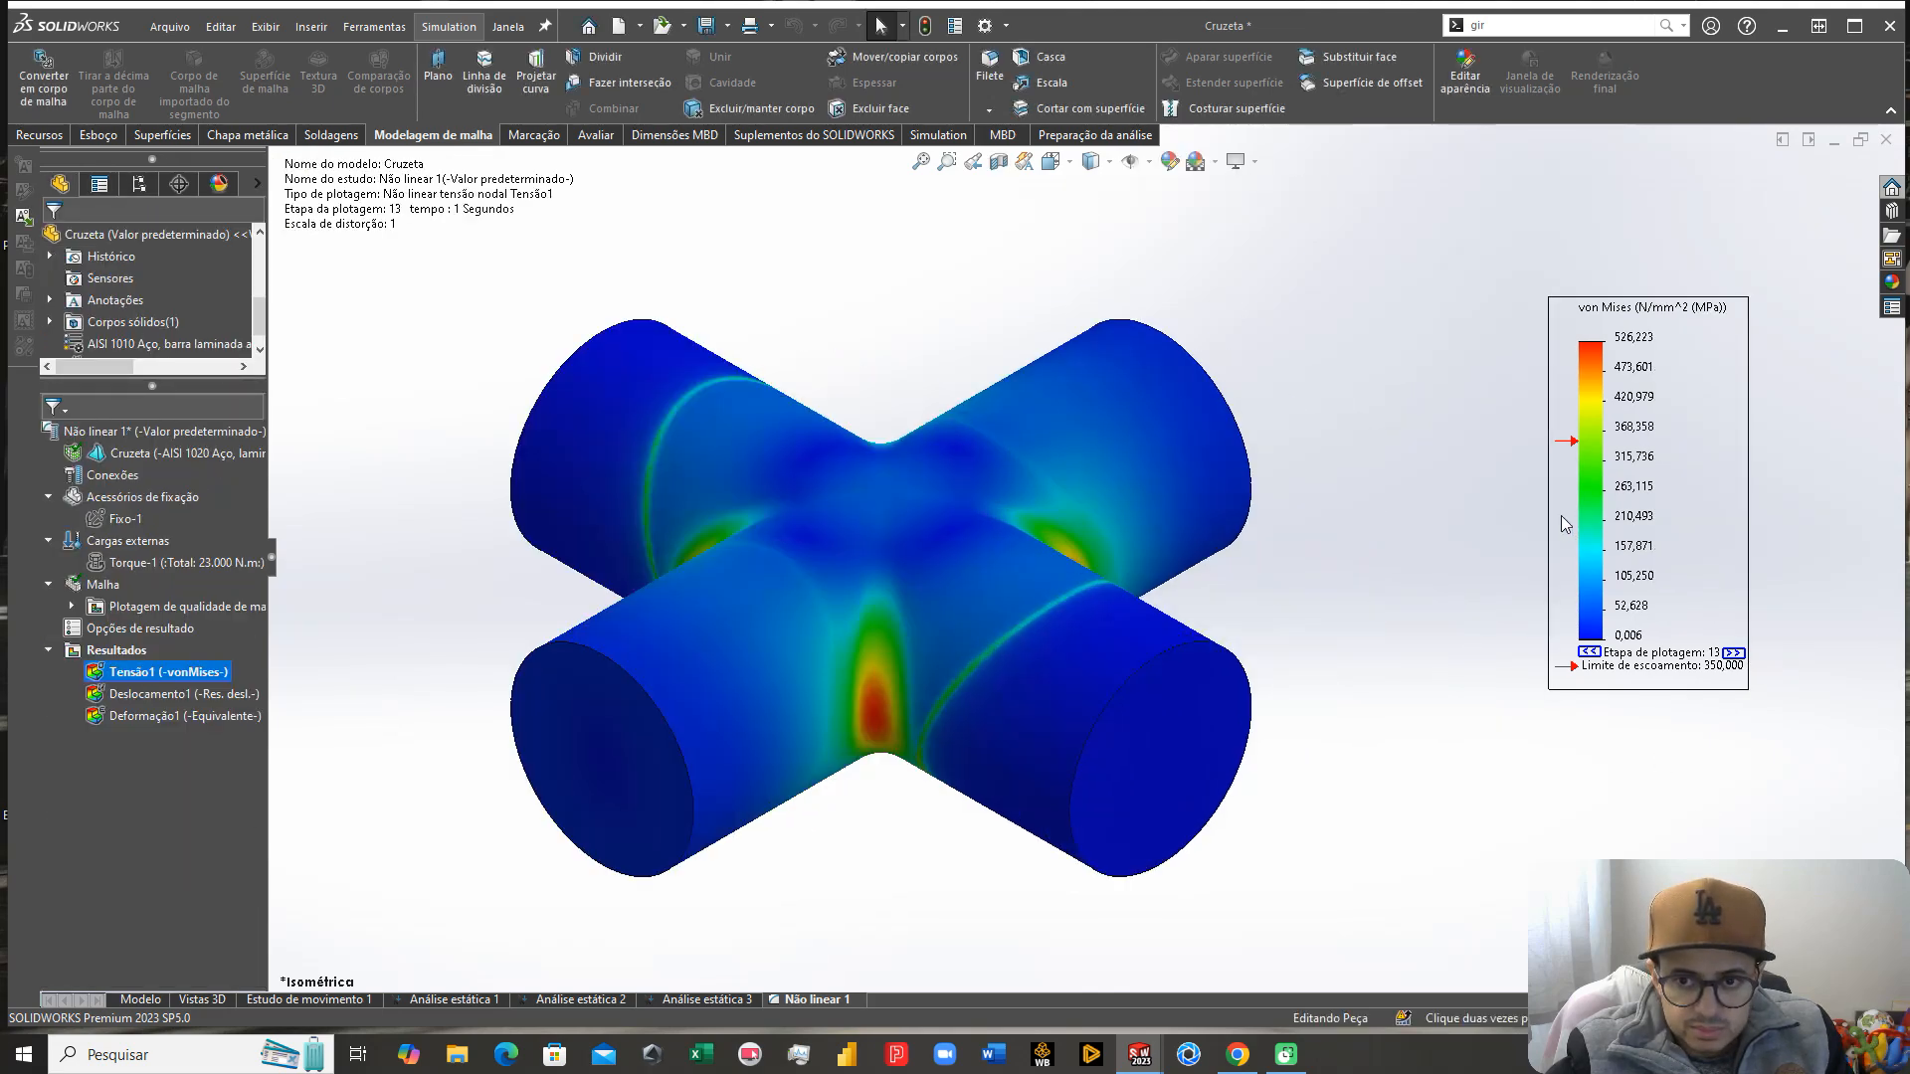
{"action": "scroll", "coordinate": [935, 705], "scroll_direction": "up", "scroll_amount": 1}
{"action": "right_click", "coordinate": [102, 651]}
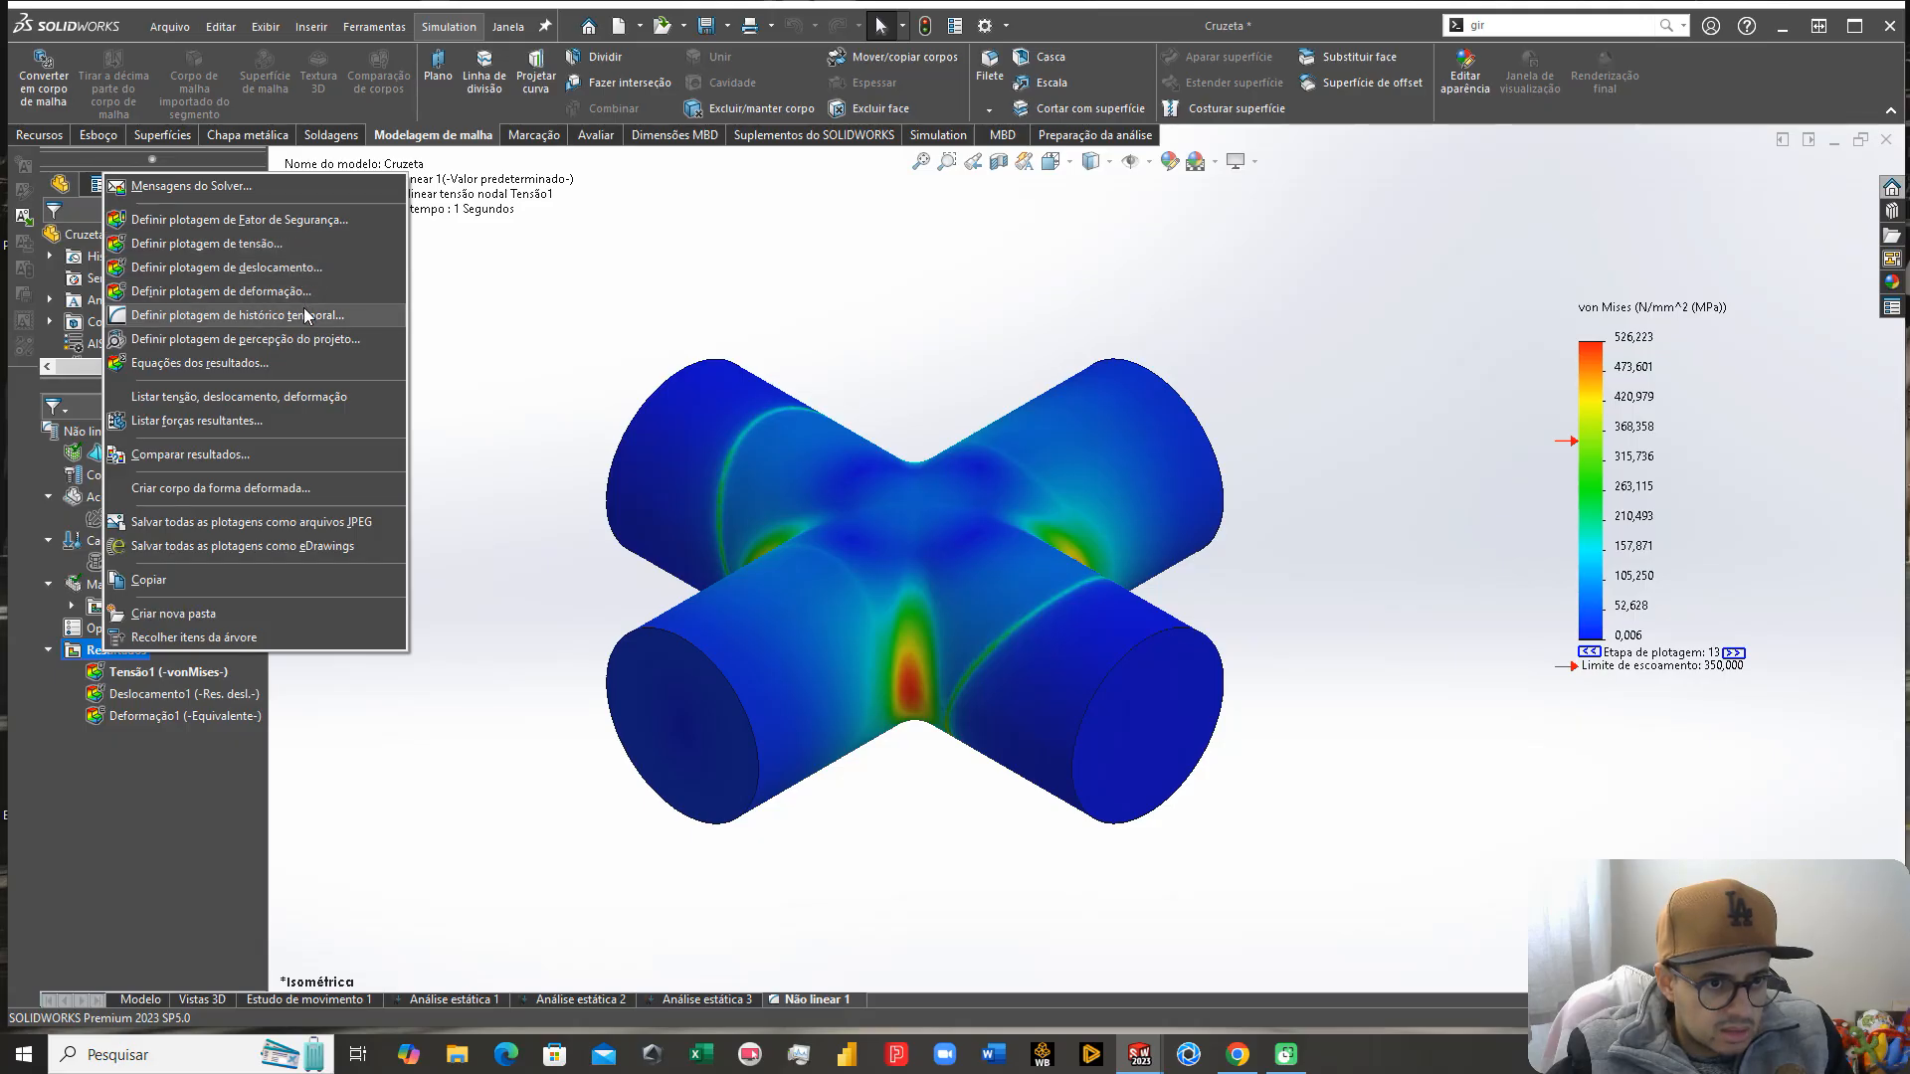
{"action": "left_click", "coordinate": [418, 716]}
{"action": "left_click", "coordinate": [174, 673]}
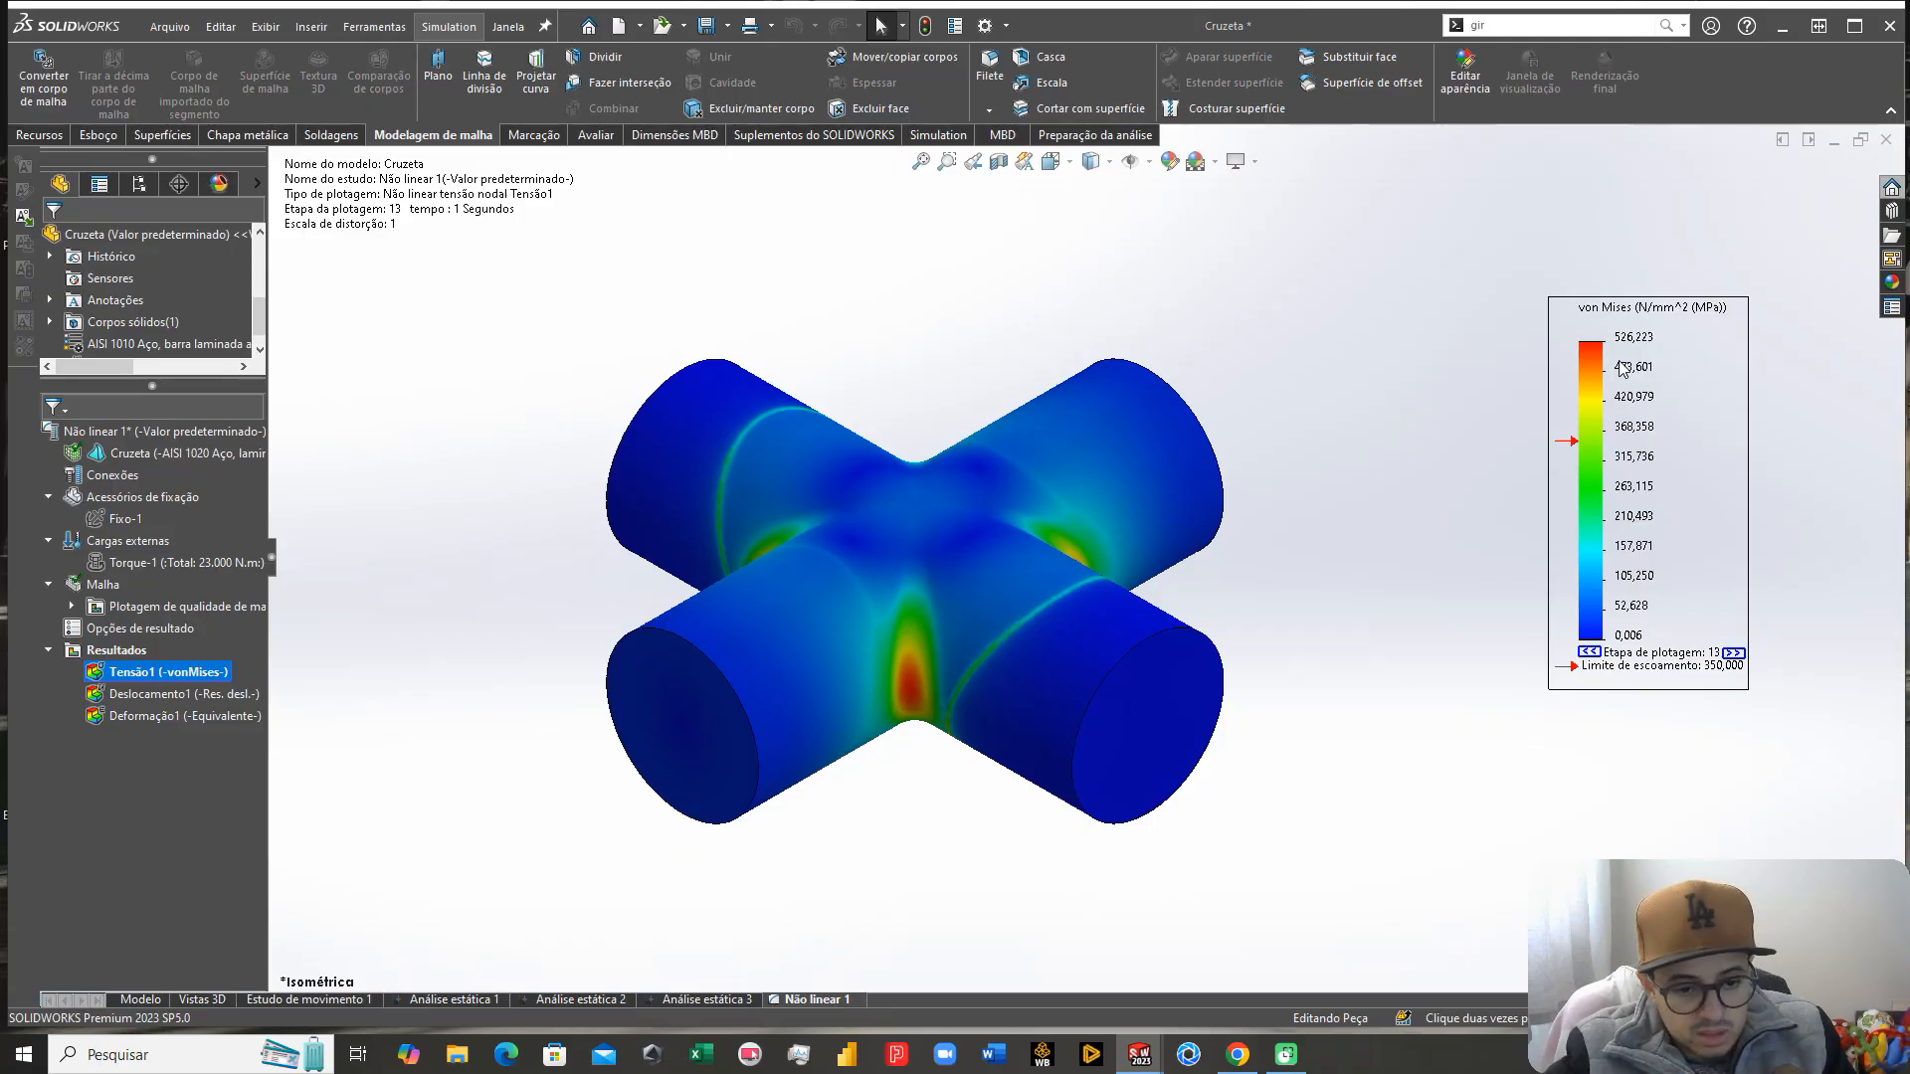
Step: Display the von Mises stress plot of the Análise estática 3 study for comparison
{"action": "left_click", "coordinate": [708, 1003]}
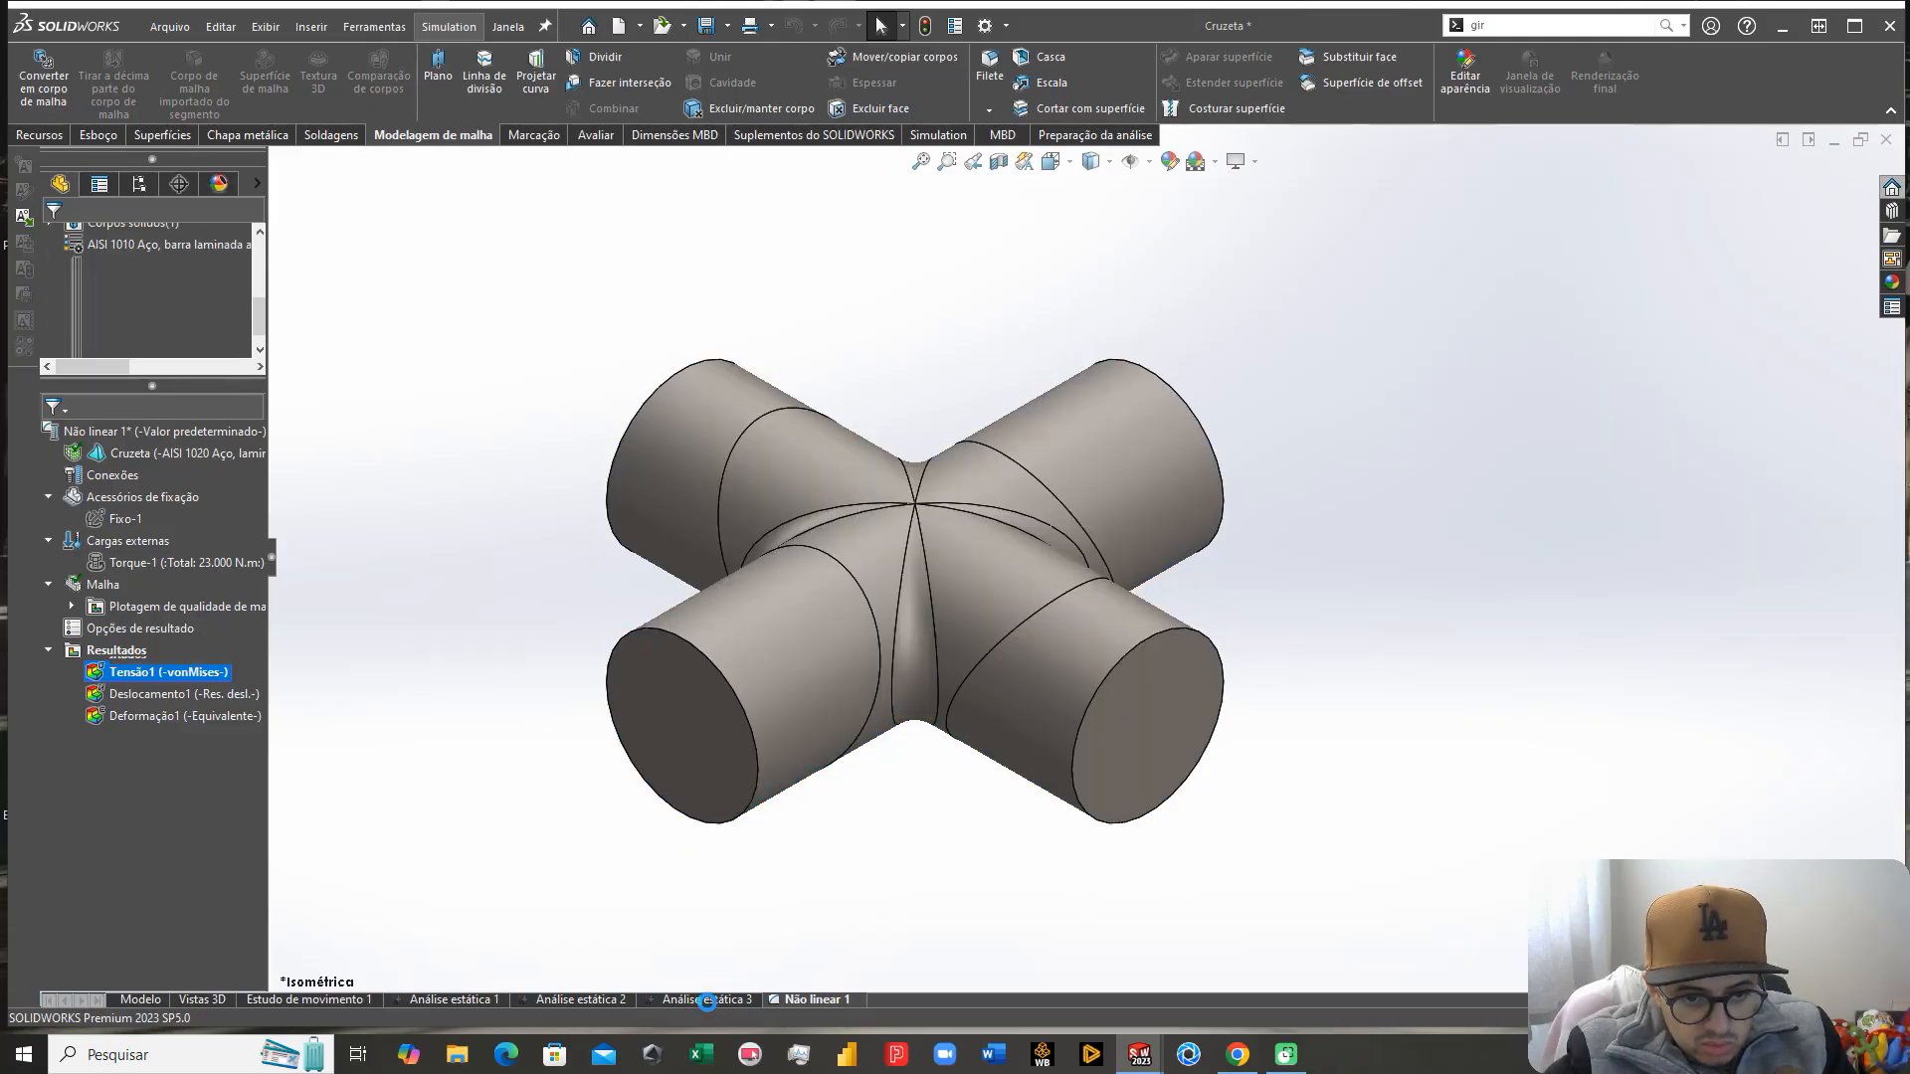
{"action": "left_click", "coordinate": [164, 652]}
{"action": "double_click", "coordinate": [163, 652]}
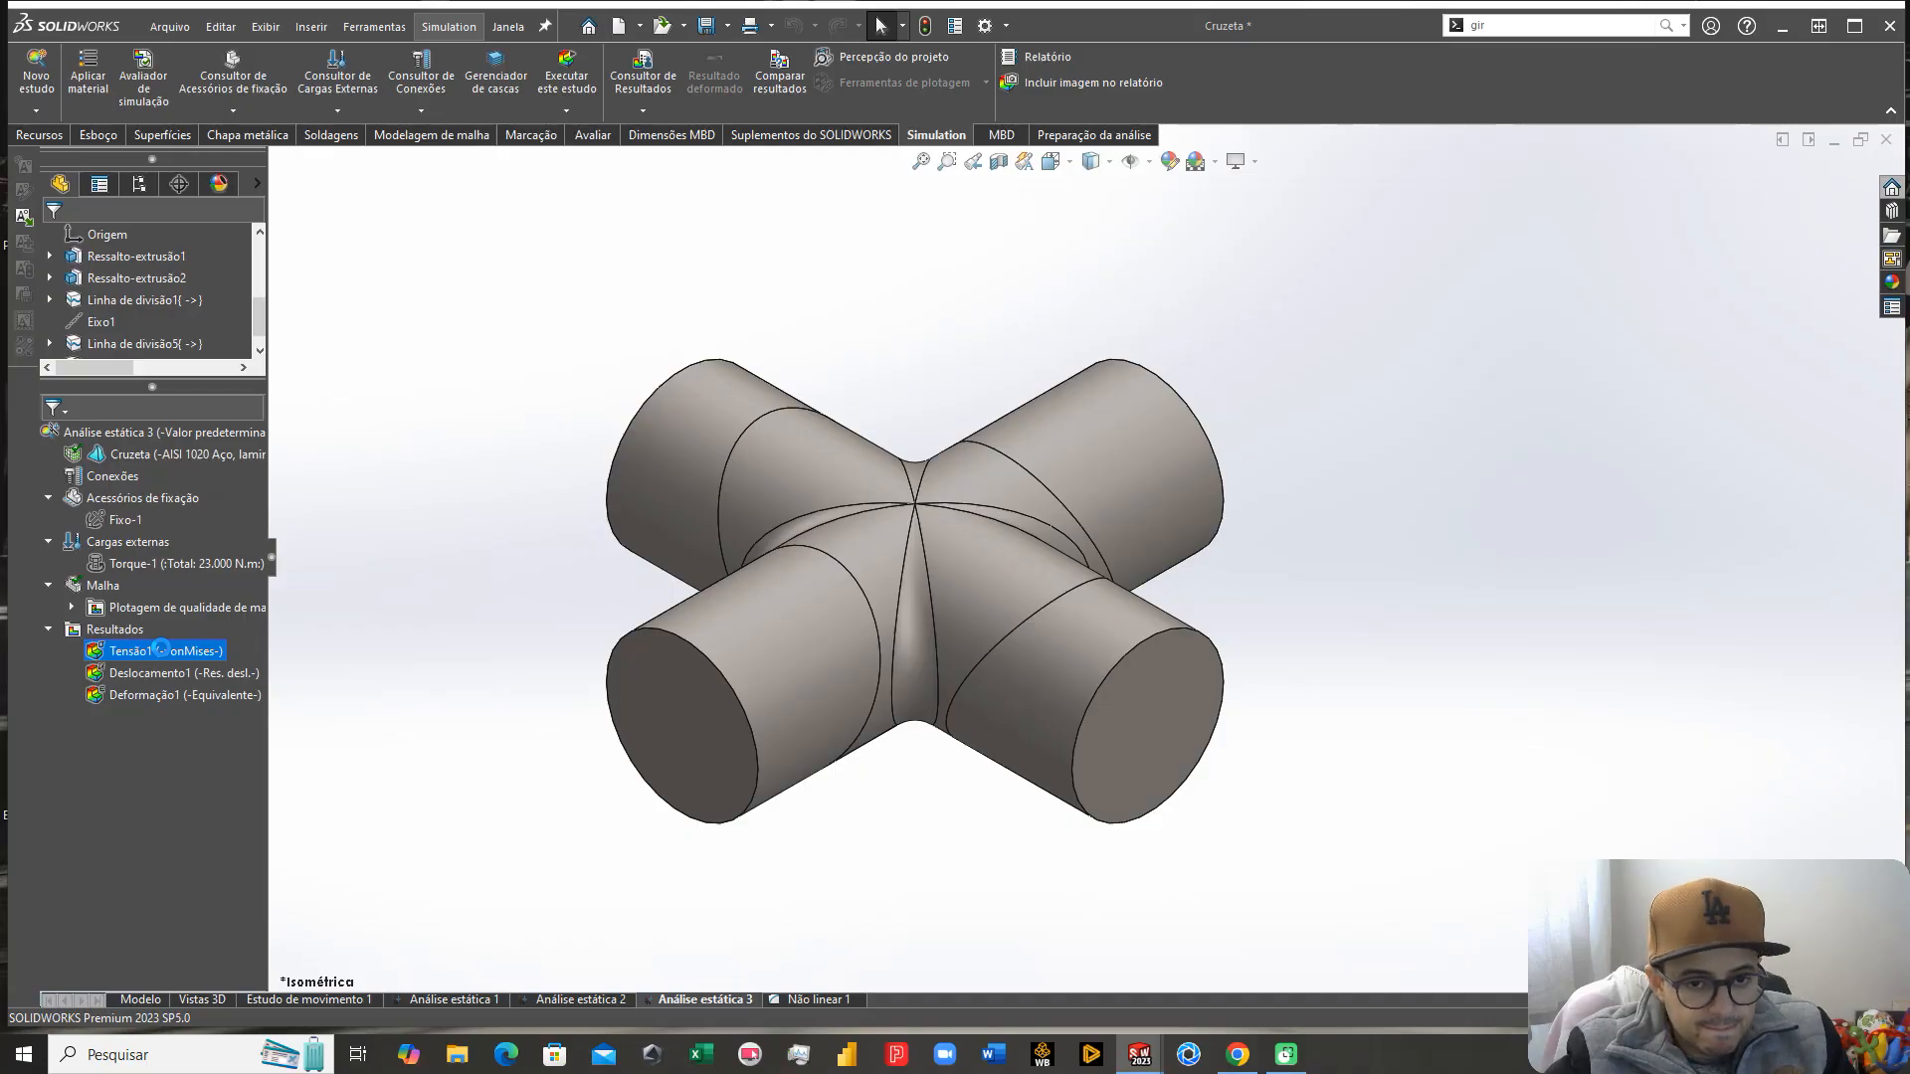
Step: Return to the Não linear 1 study and examine its von Mises plot around the arm junctions, ending in isometric view
{"action": "left_click", "coordinate": [816, 999]}
{"action": "double_click", "coordinate": [195, 671]}
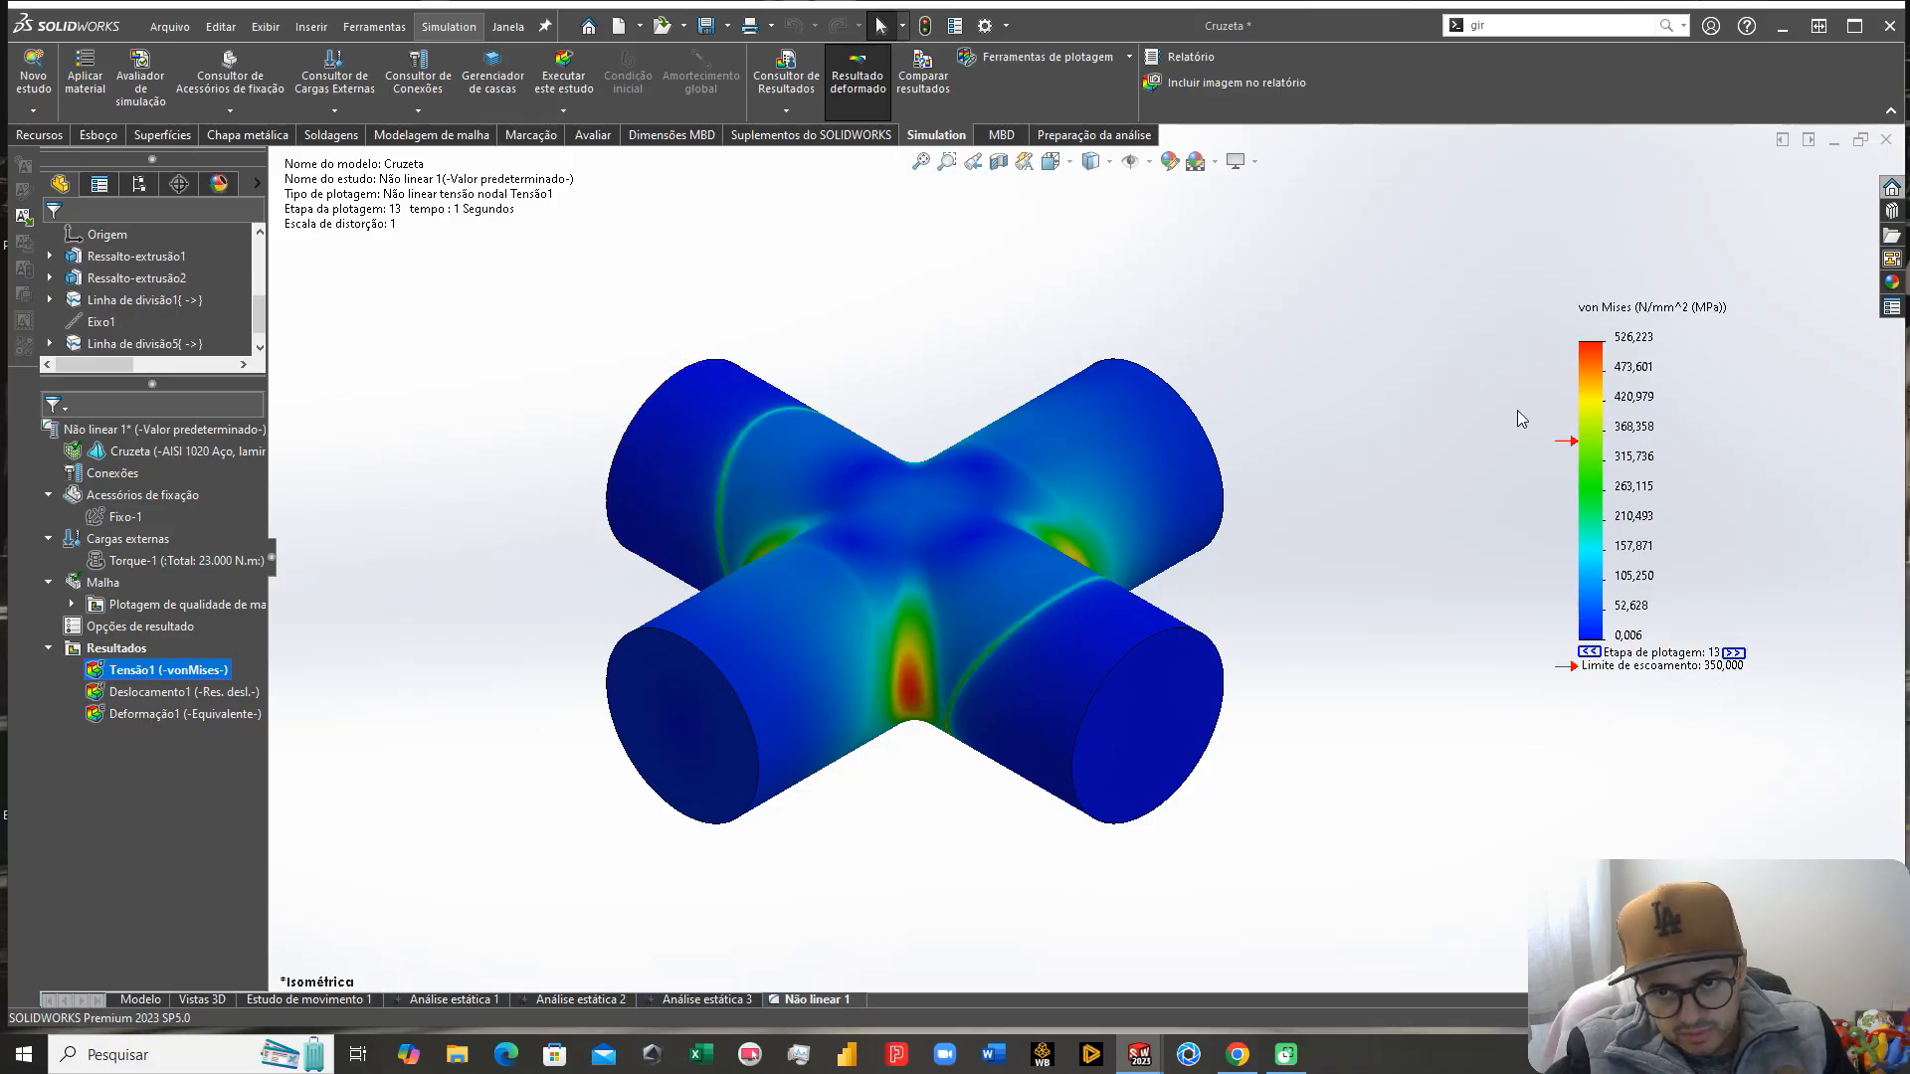
{"action": "middle_click_drag", "start_coordinate": [903, 575], "coordinate": [985, 743]}
{"action": "scroll", "coordinate": [999, 545], "scroll_direction": "down", "scroll_amount": 5}
{"action": "middle_click_drag", "start_coordinate": [999, 546], "coordinate": [1070, 685]}
{"action": "scroll", "coordinate": [991, 649], "scroll_direction": "up", "scroll_amount": 5}
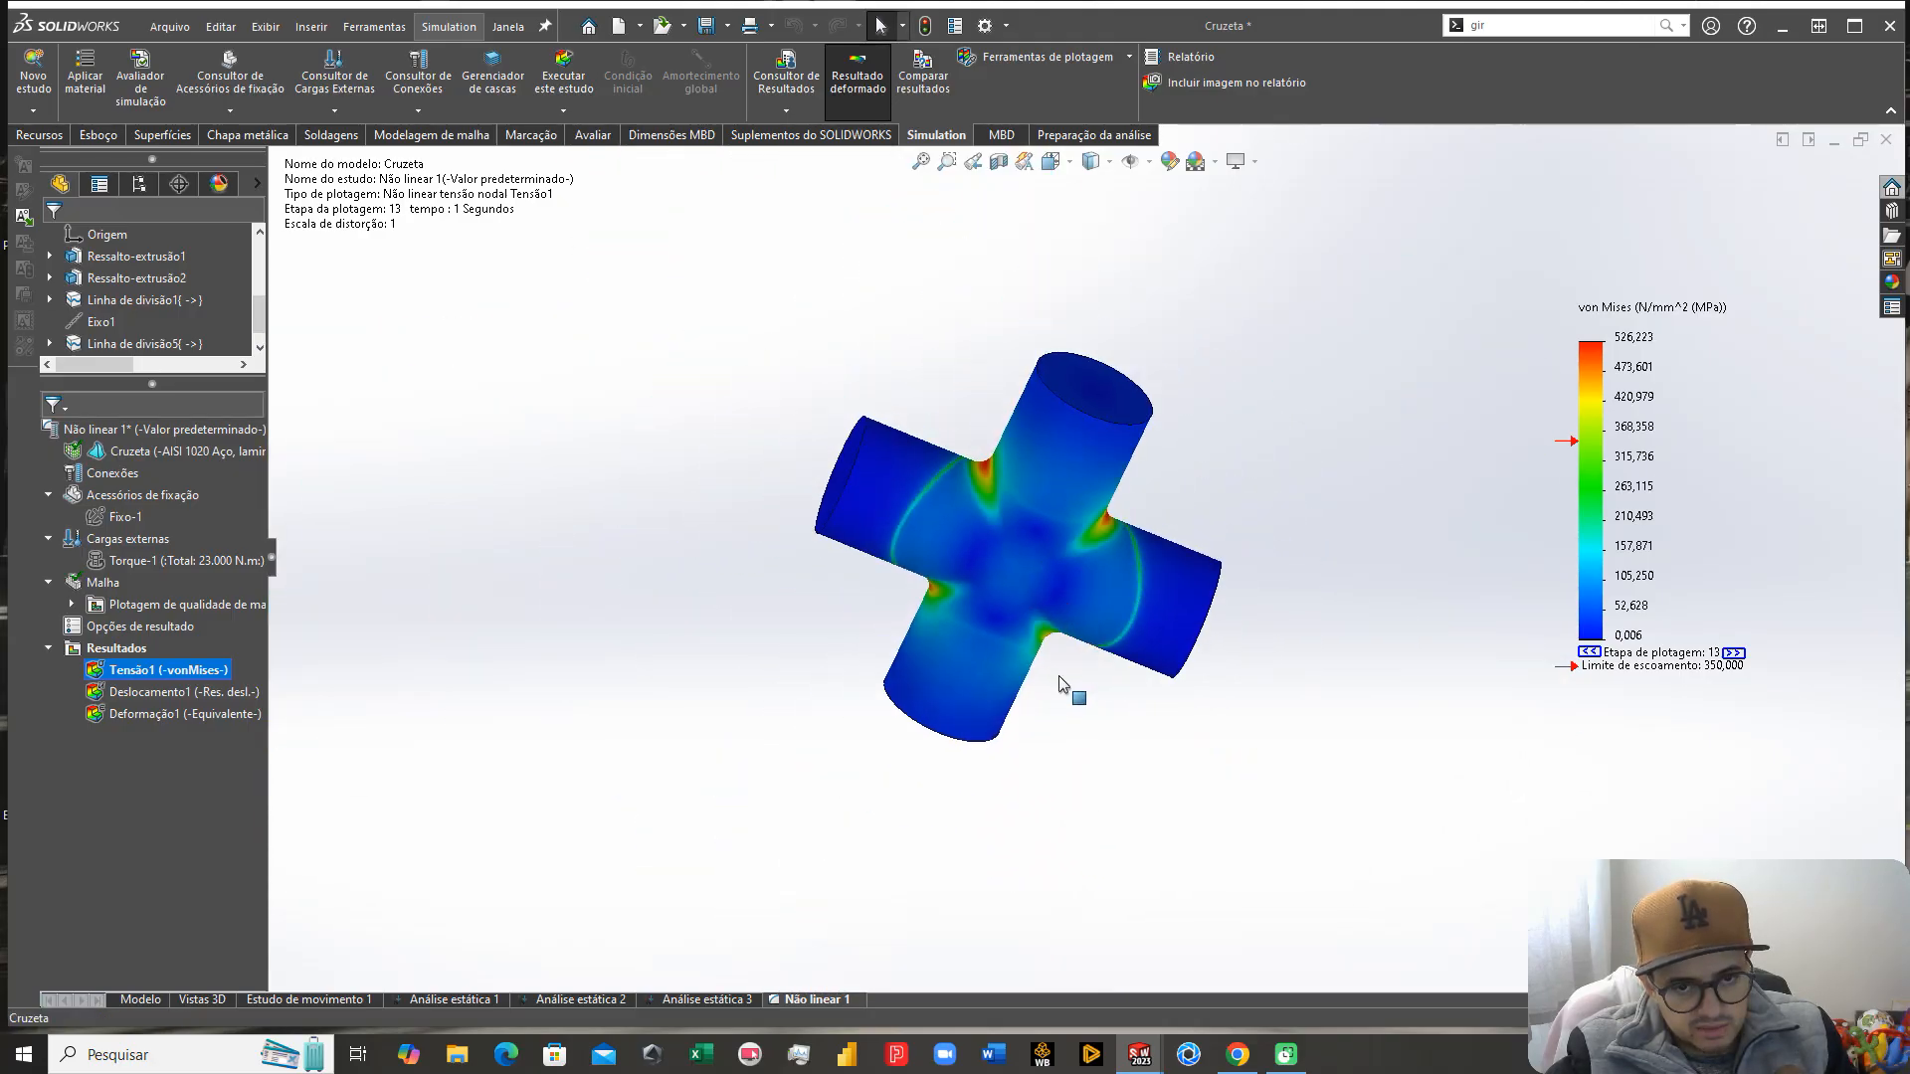
{"action": "key", "text": "ctrl+7"}
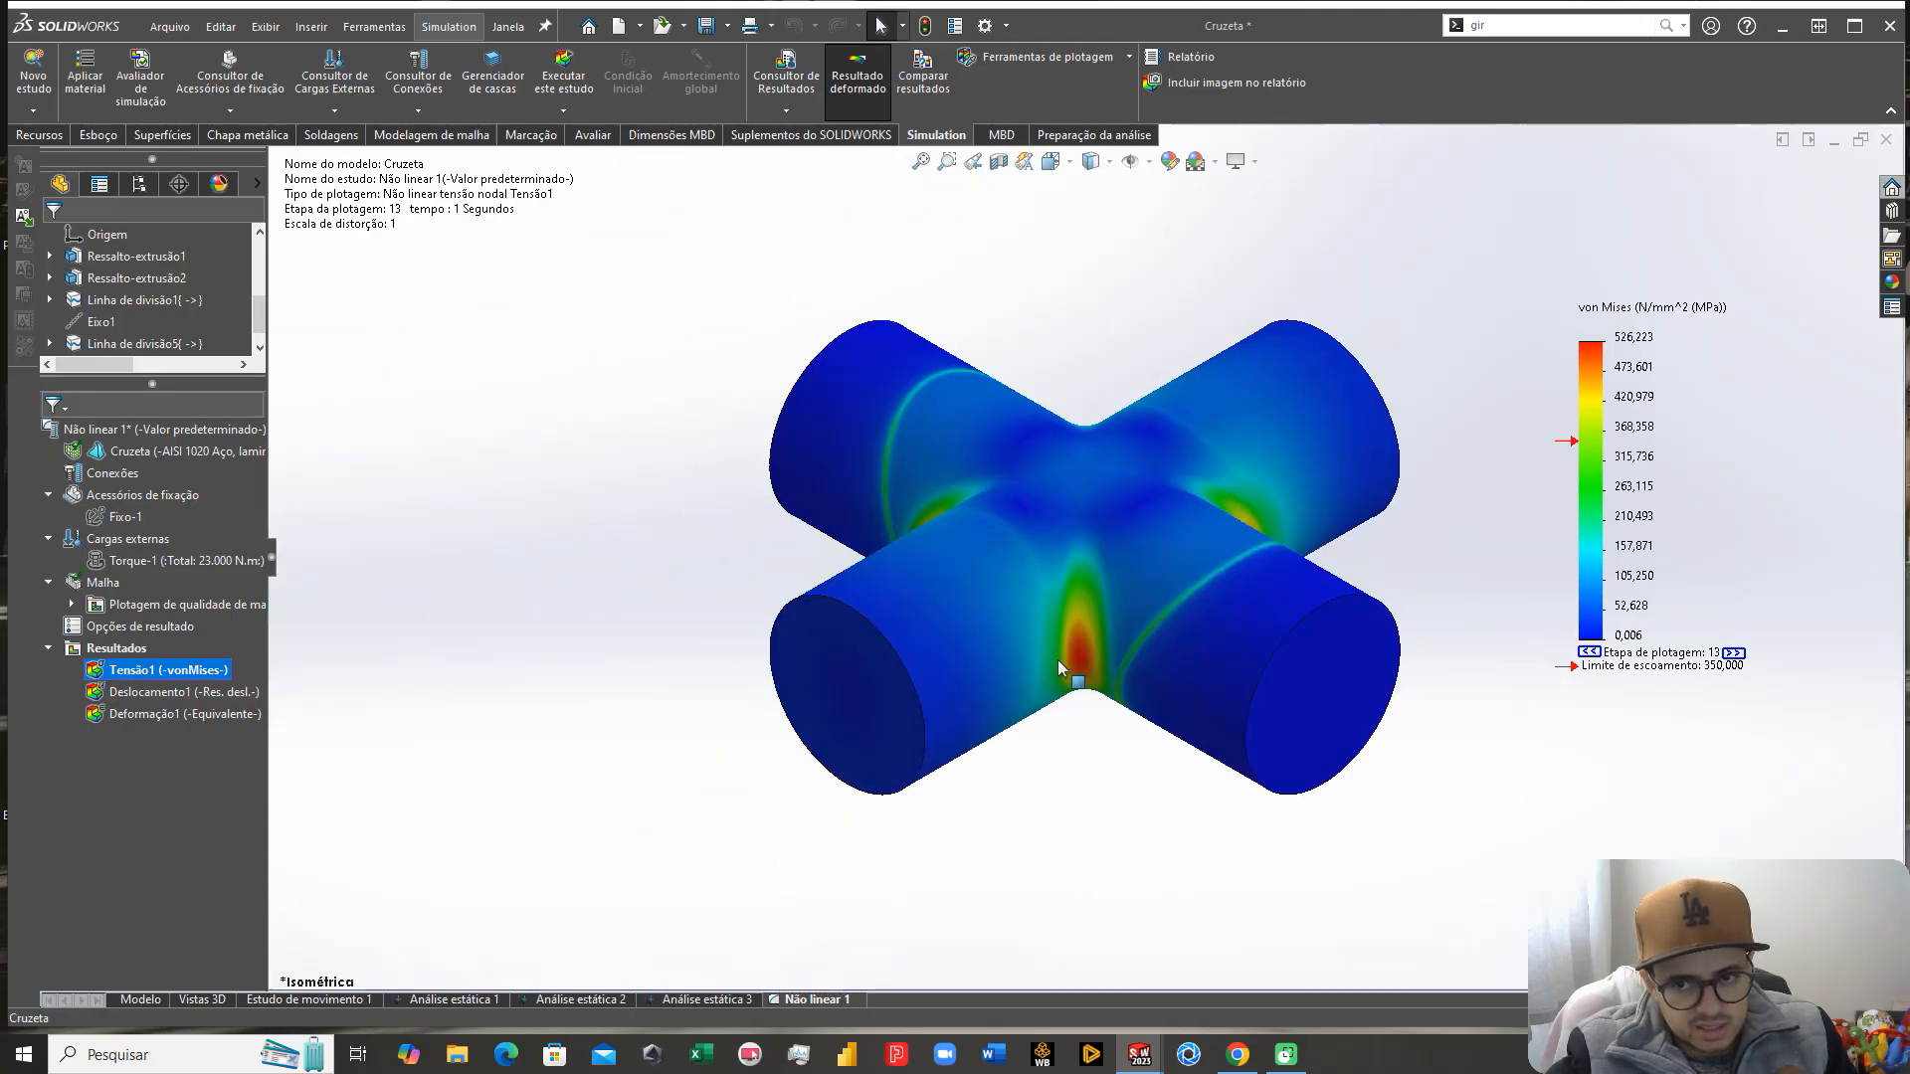
Step: Examine the nonlinear stress zones with an Iso Clipping raised to about 384 MPa, and discard the clipping
{"action": "right_click", "coordinate": [115, 669]}
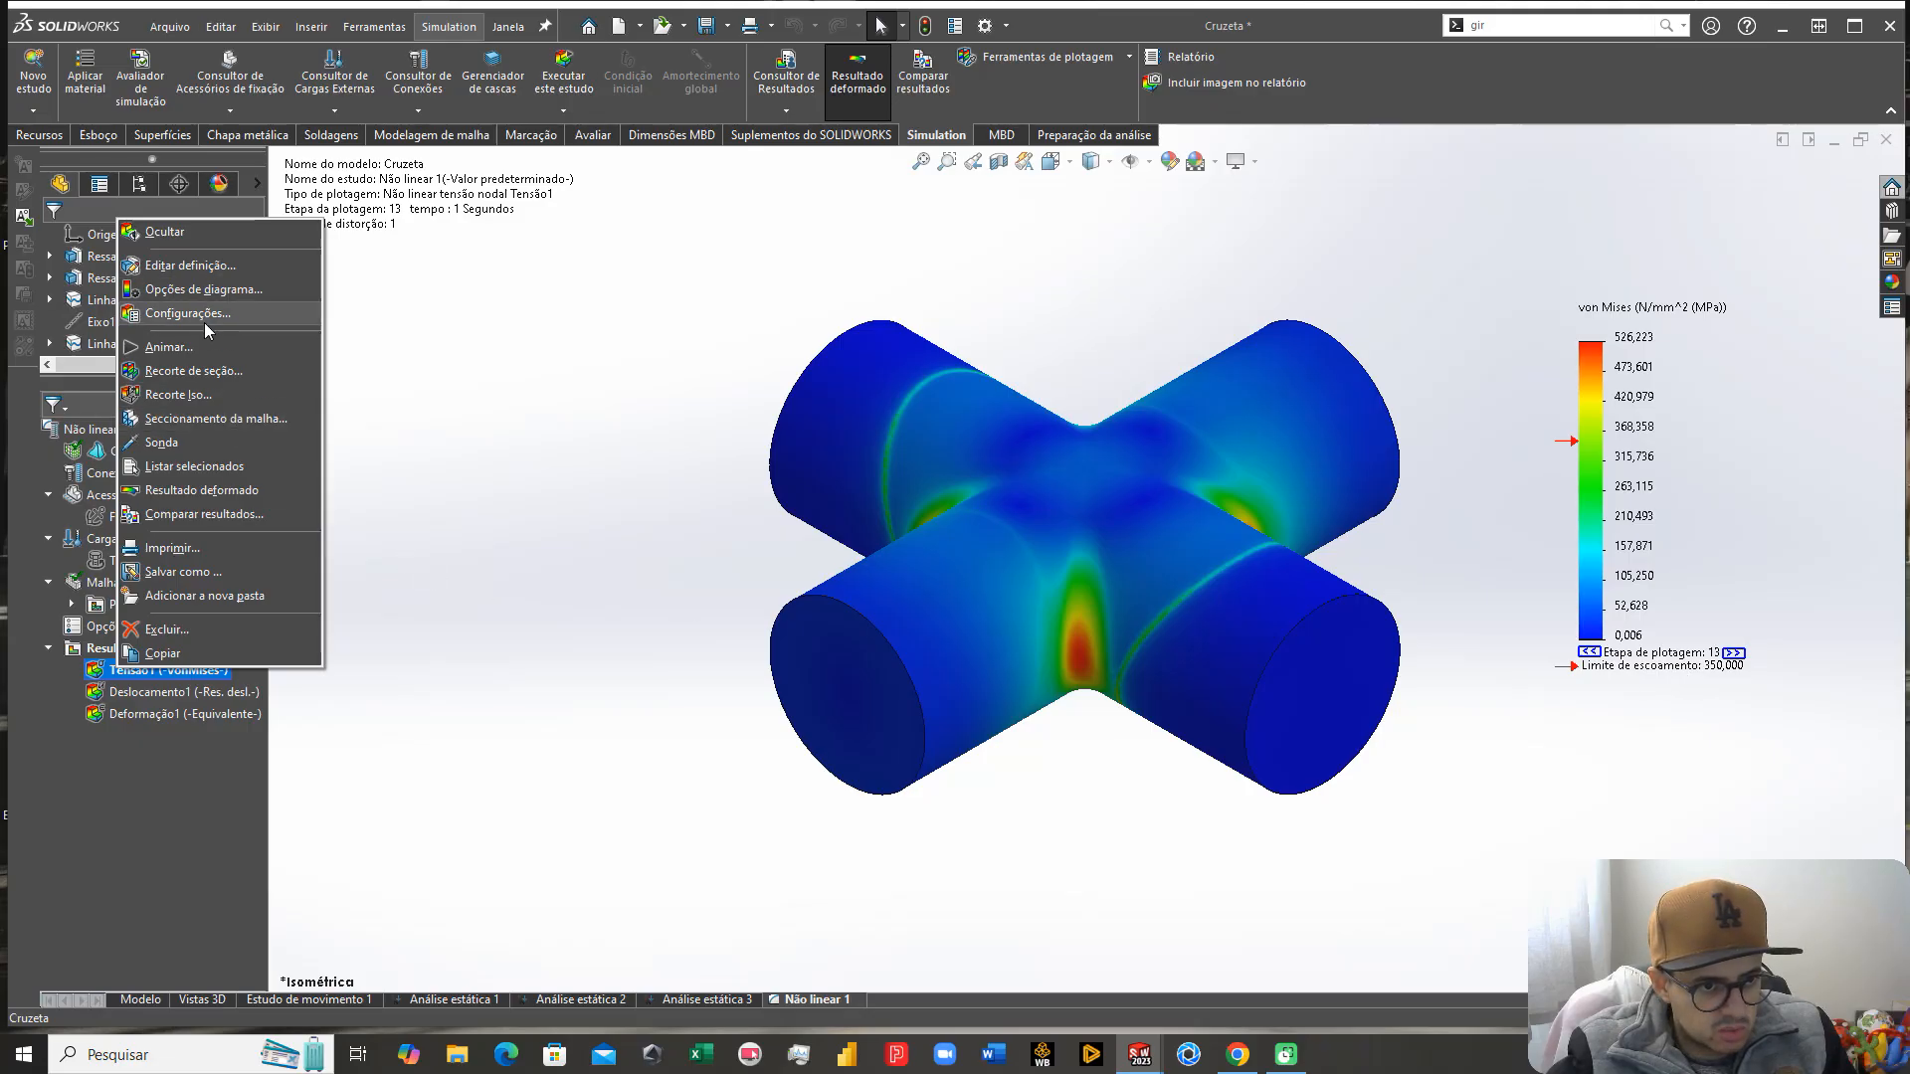
{"action": "left_click", "coordinate": [183, 394]}
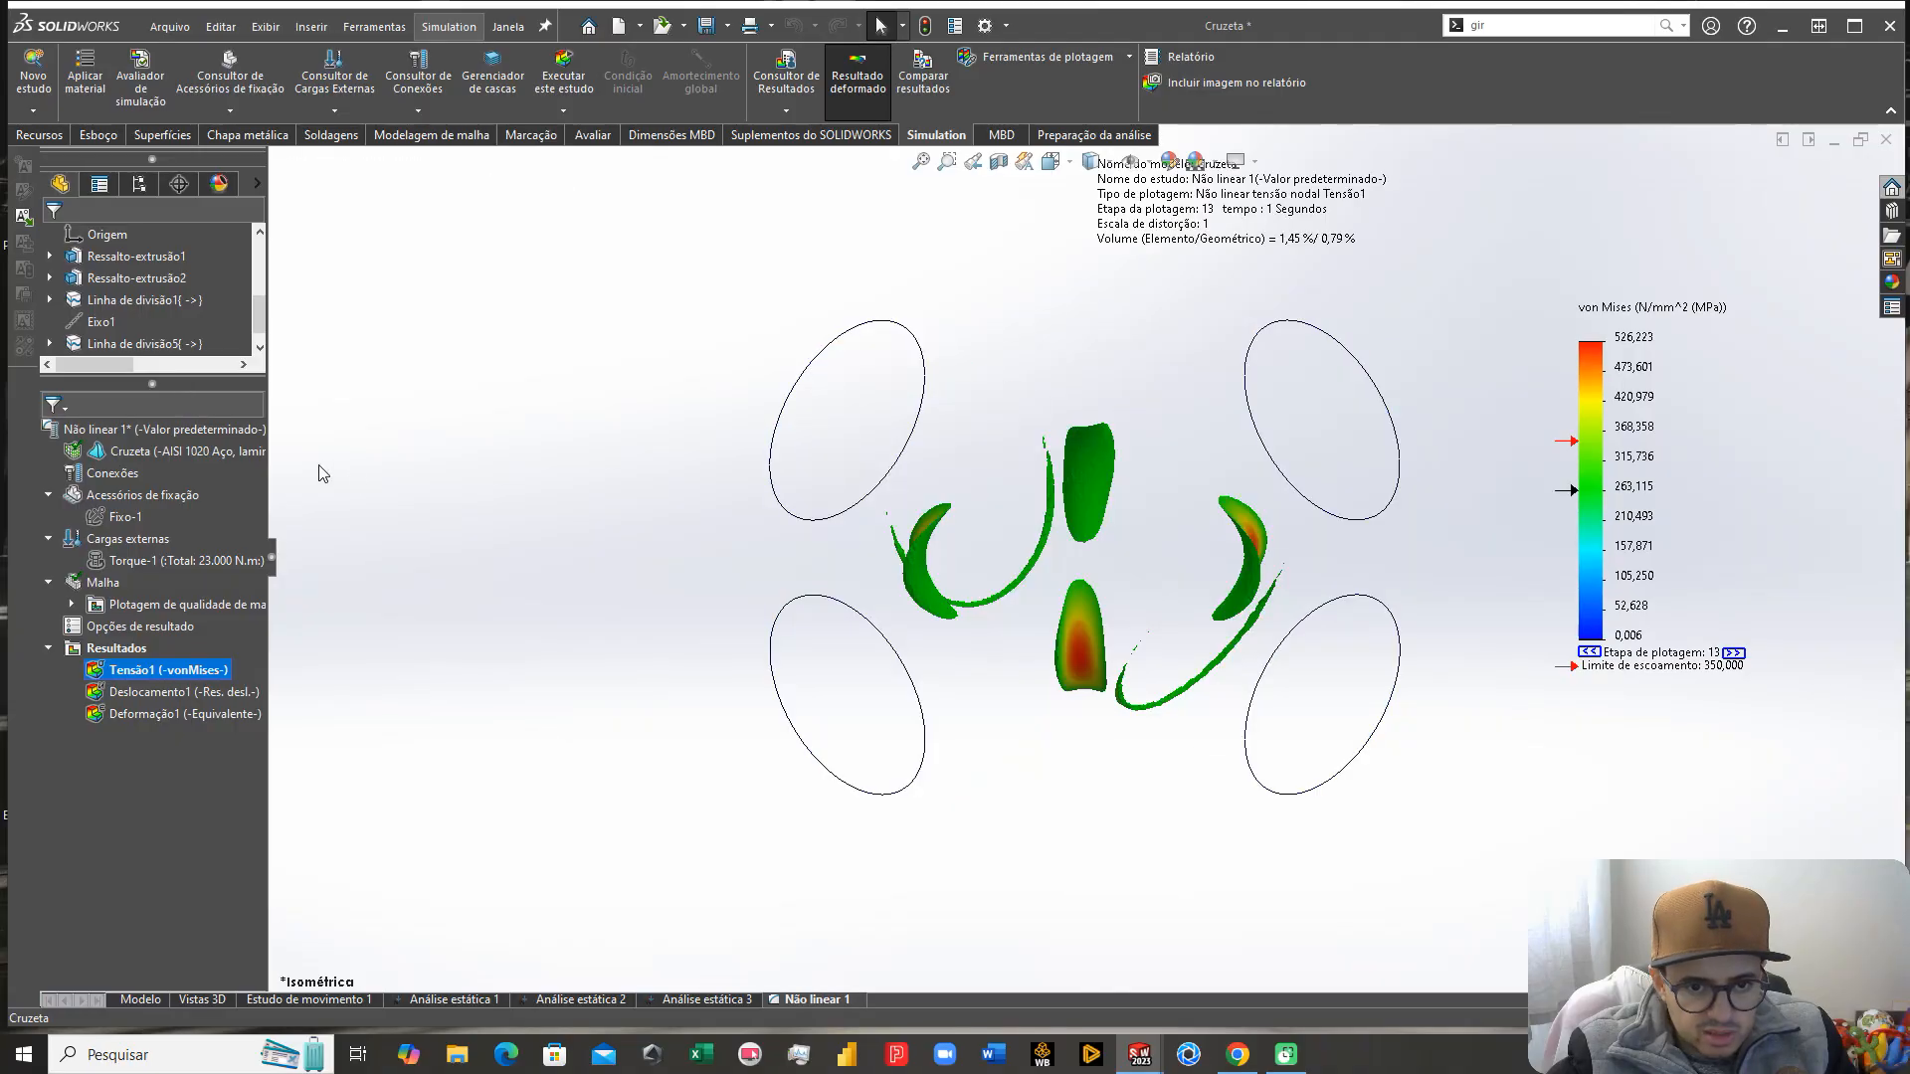
{"action": "middle_click_drag", "start_coordinate": [1114, 587], "coordinate": [1174, 537]}
{"action": "left_click_drag", "start_coordinate": [152, 357], "coordinate": [171, 361]}
{"action": "middle_click_drag", "start_coordinate": [893, 475], "coordinate": [1034, 557]}
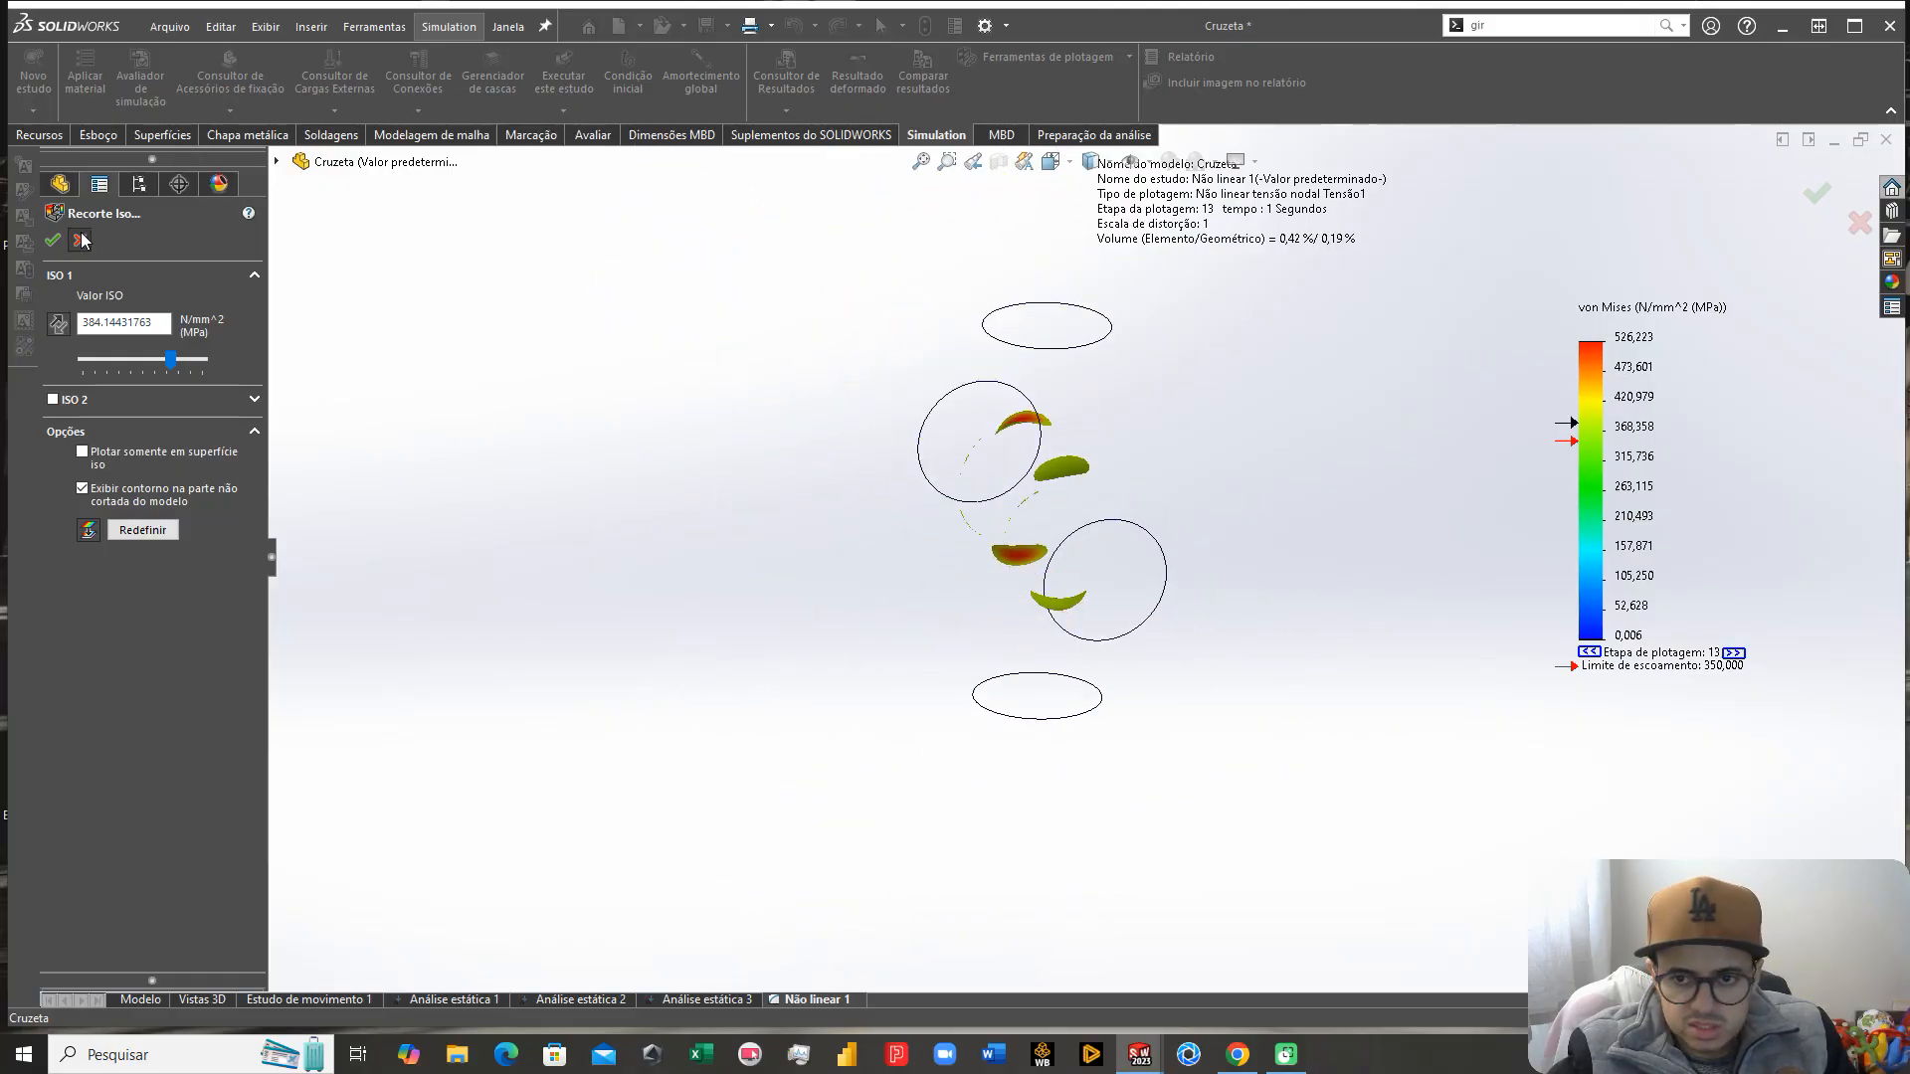
{"action": "left_click", "coordinate": [80, 240]}
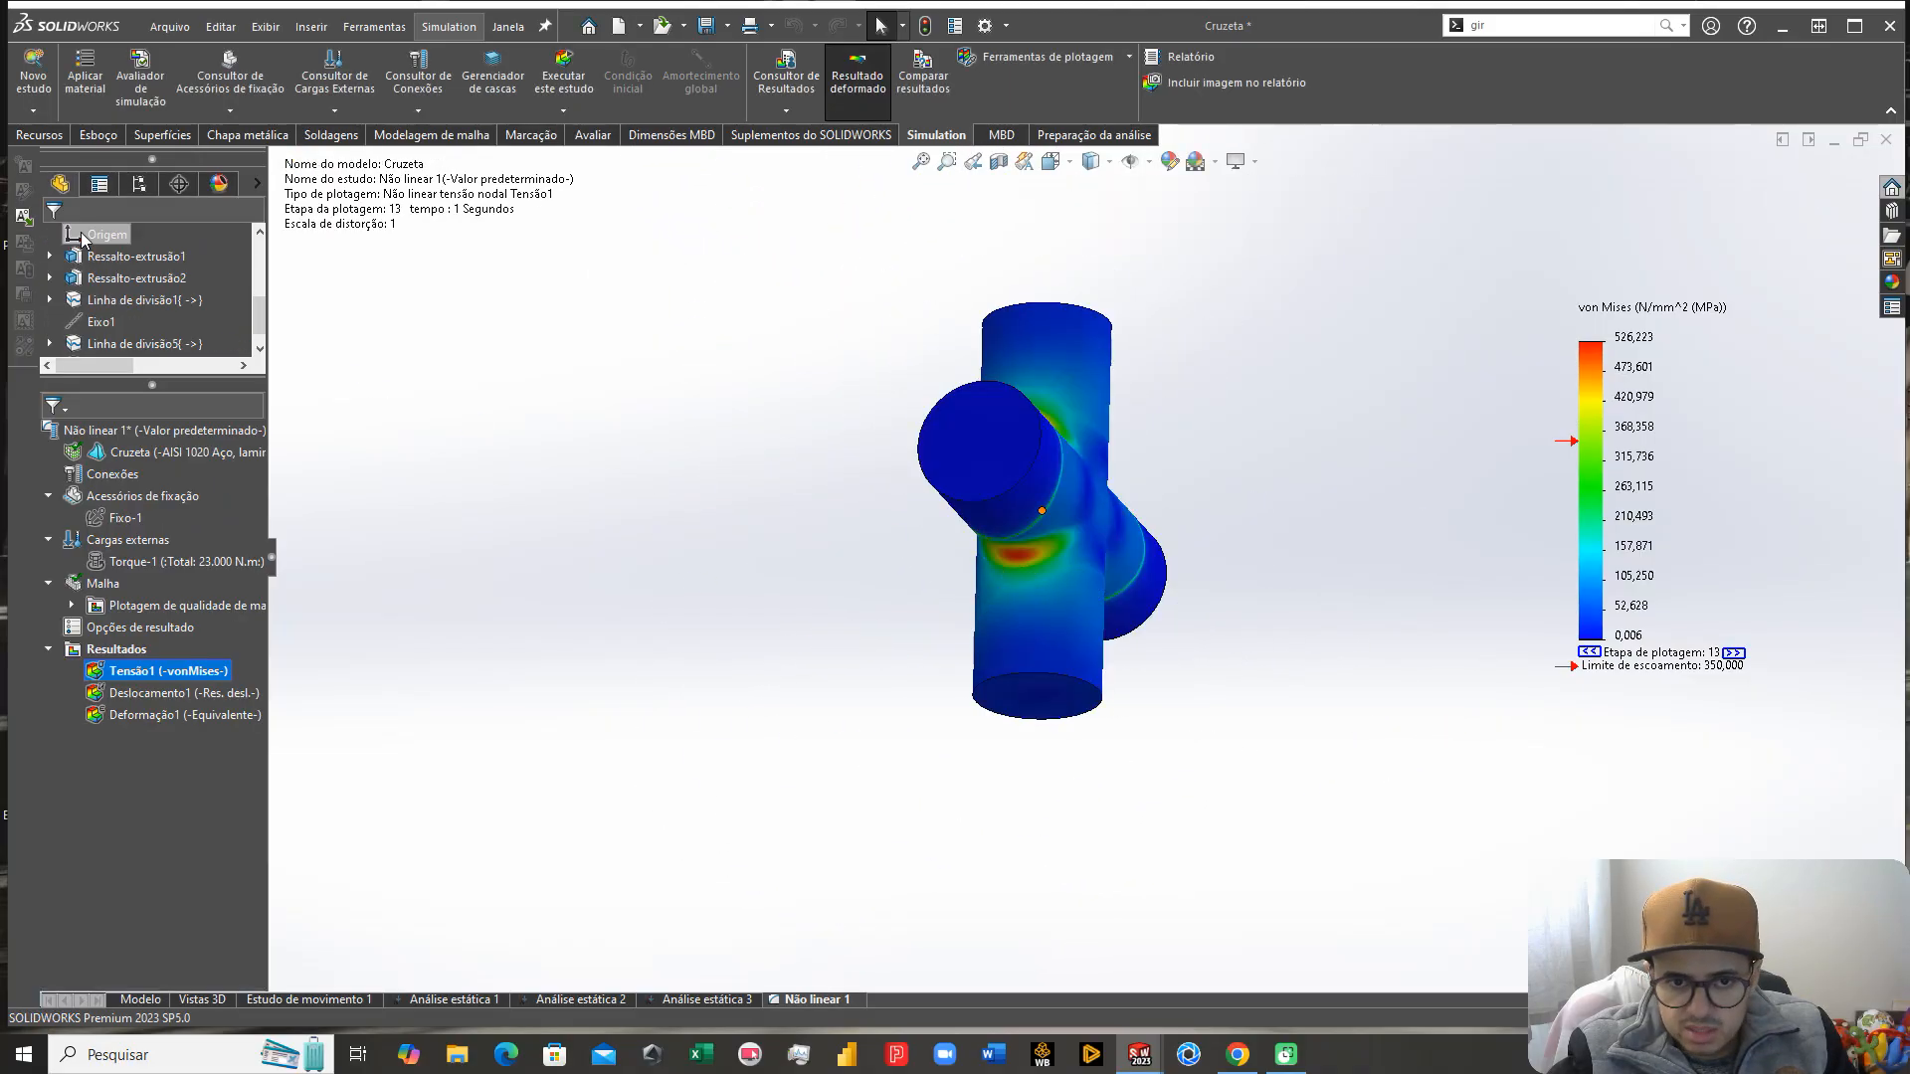
Step: Close the Cruzeta part and display the Tensão1 von Mises plot of Análise estática 1 in the CARDAN 1200 assembly
{"action": "left_click", "coordinate": [1886, 142]}
{"action": "left_click", "coordinate": [1234, 524]}
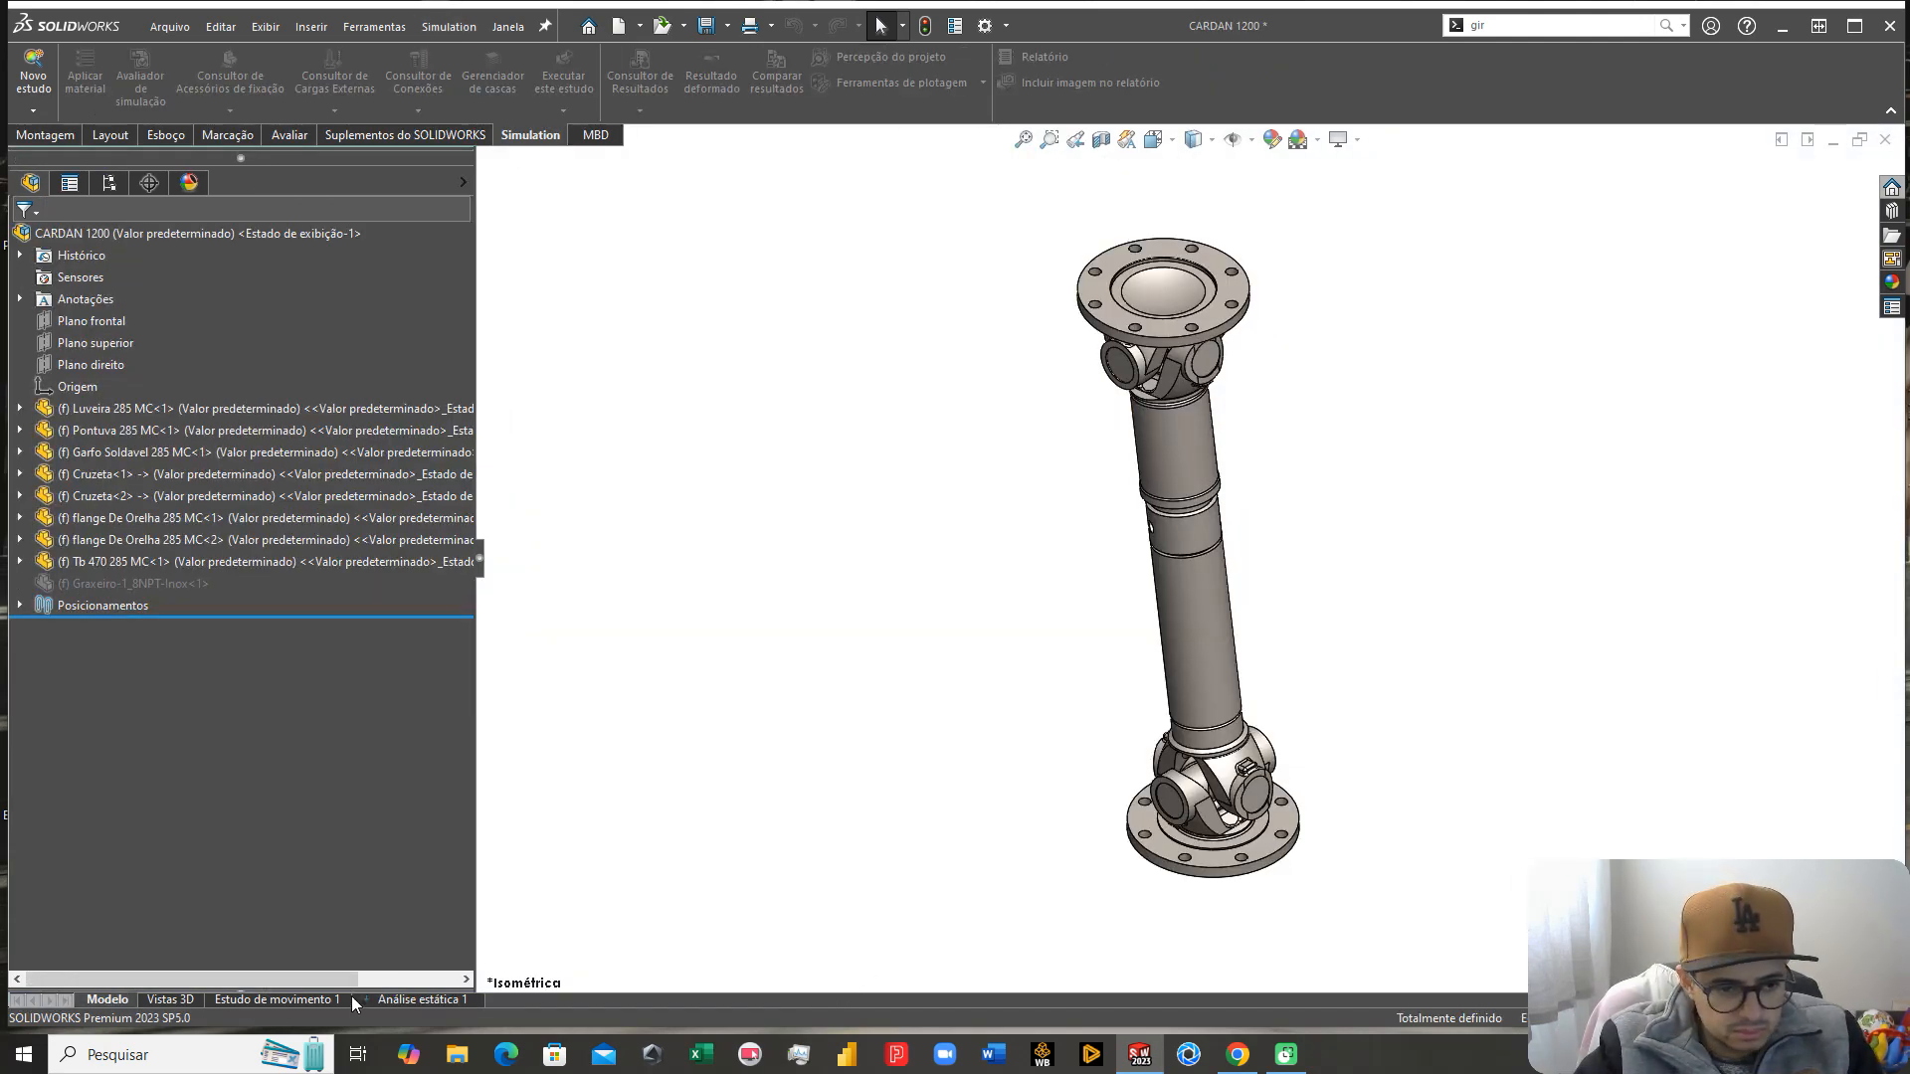
{"action": "left_click", "coordinate": [414, 1000]}
{"action": "left_click", "coordinate": [143, 719]}
{"action": "double_click", "coordinate": [142, 718]}
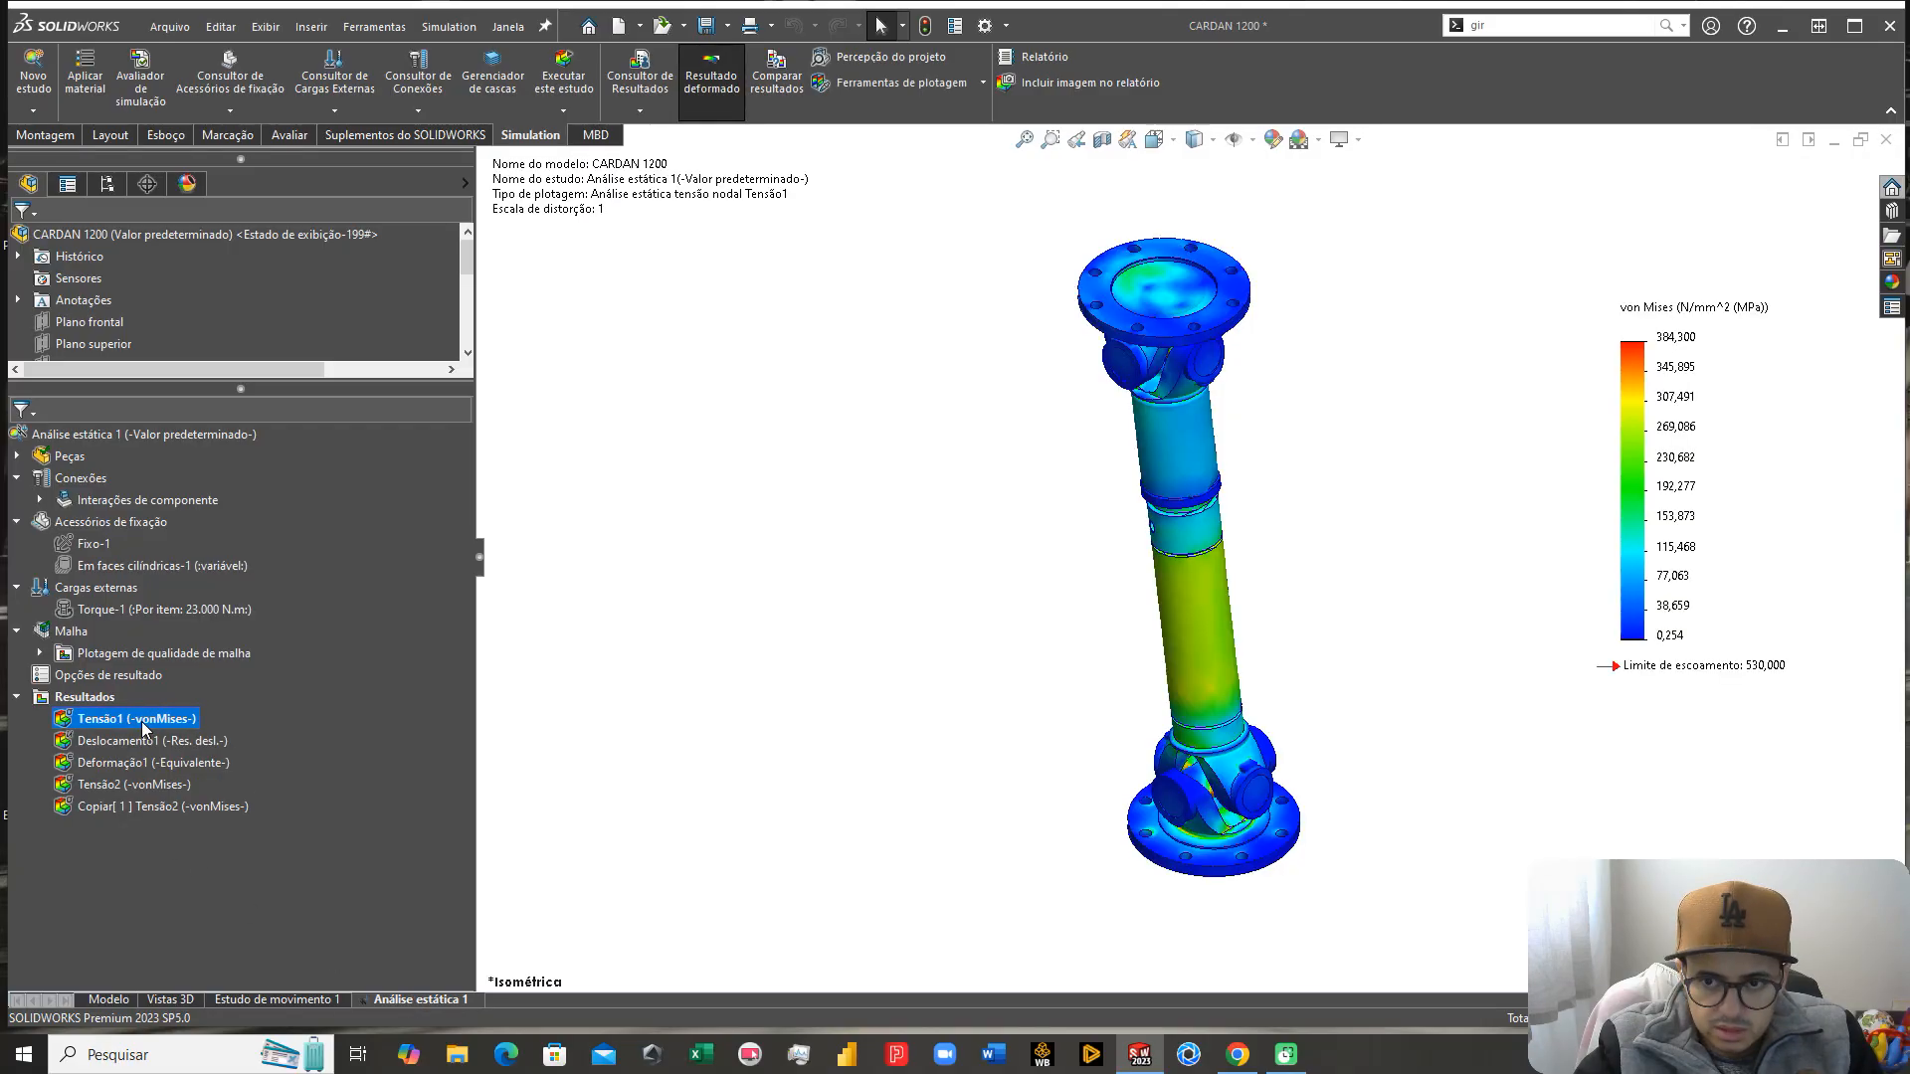
Step: Start an Iso Clipping on the assembly's von Mises plot and raise its iso value to about 311 MPa
{"action": "right_click", "coordinate": [105, 720]}
{"action": "left_click", "coordinate": [159, 448]}
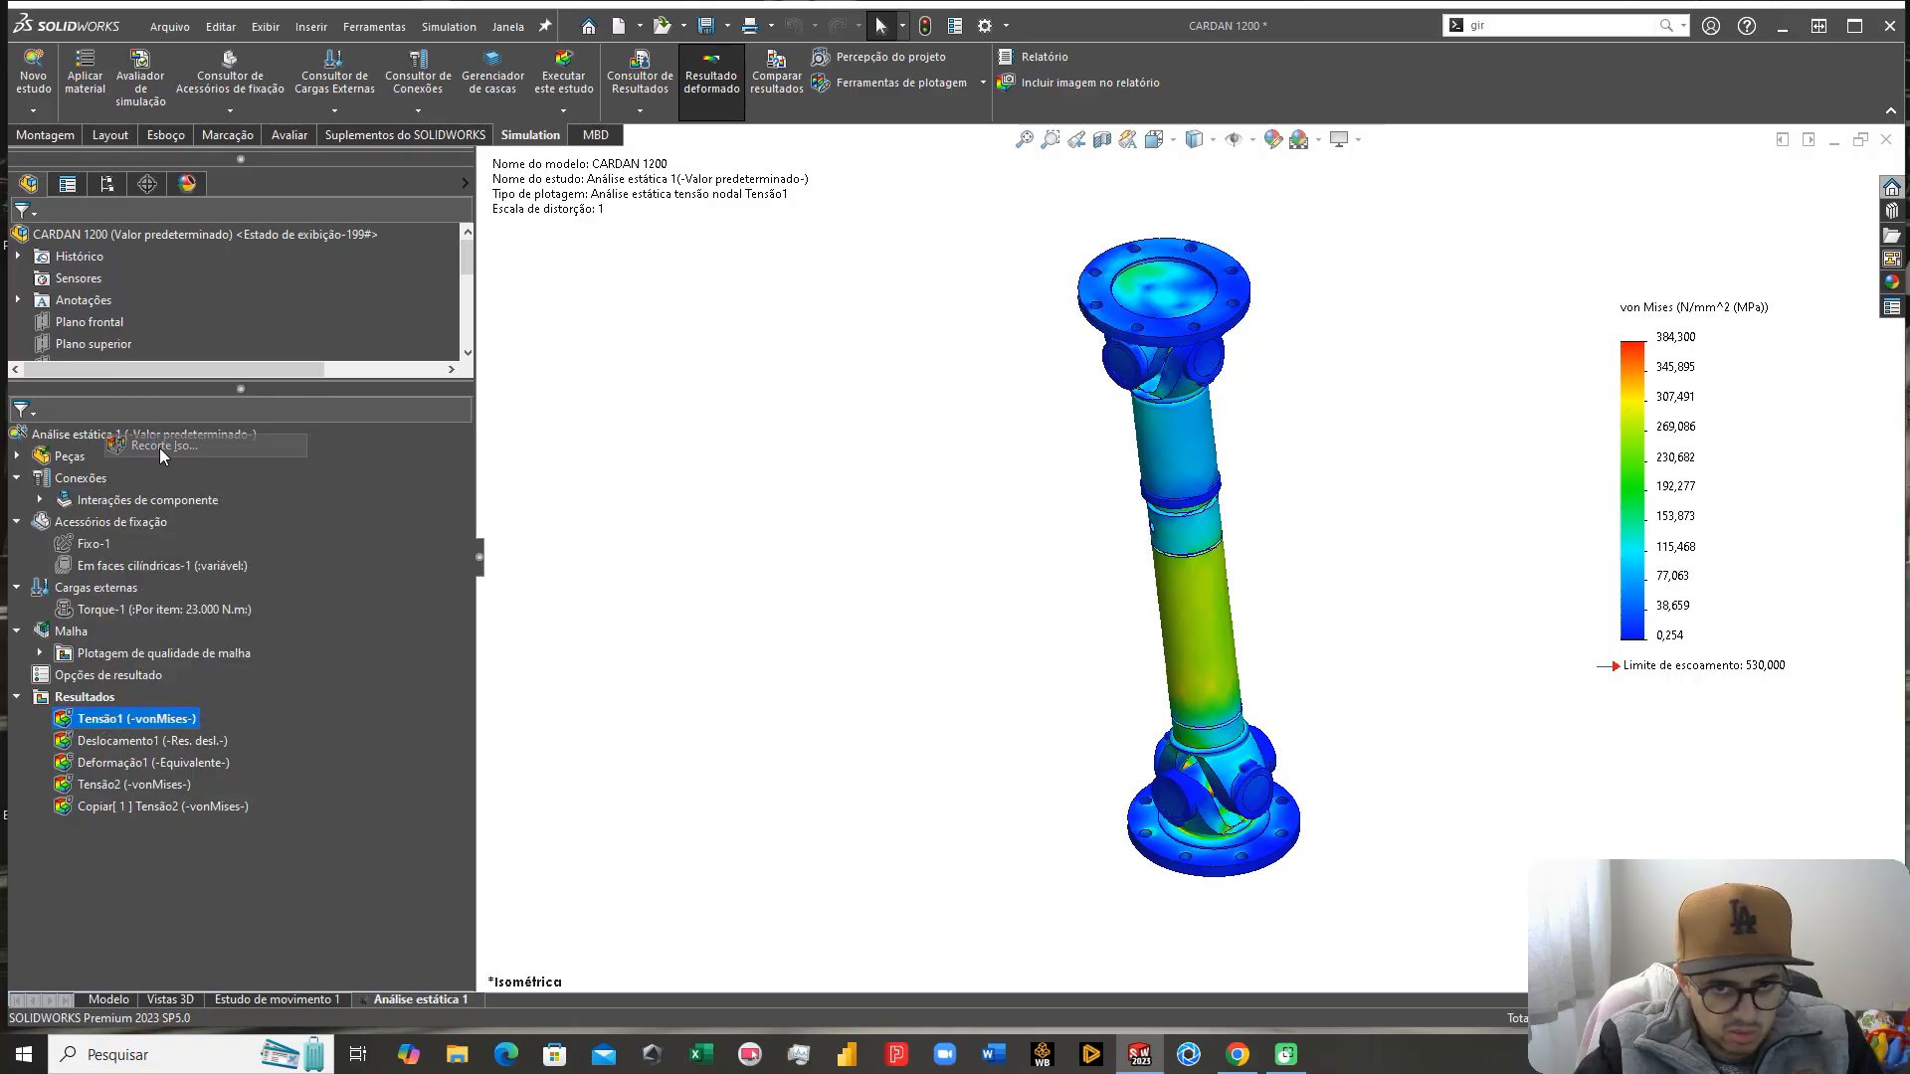
{"action": "scroll", "coordinate": [1162, 383], "scroll_direction": "down", "scroll_amount": 3}
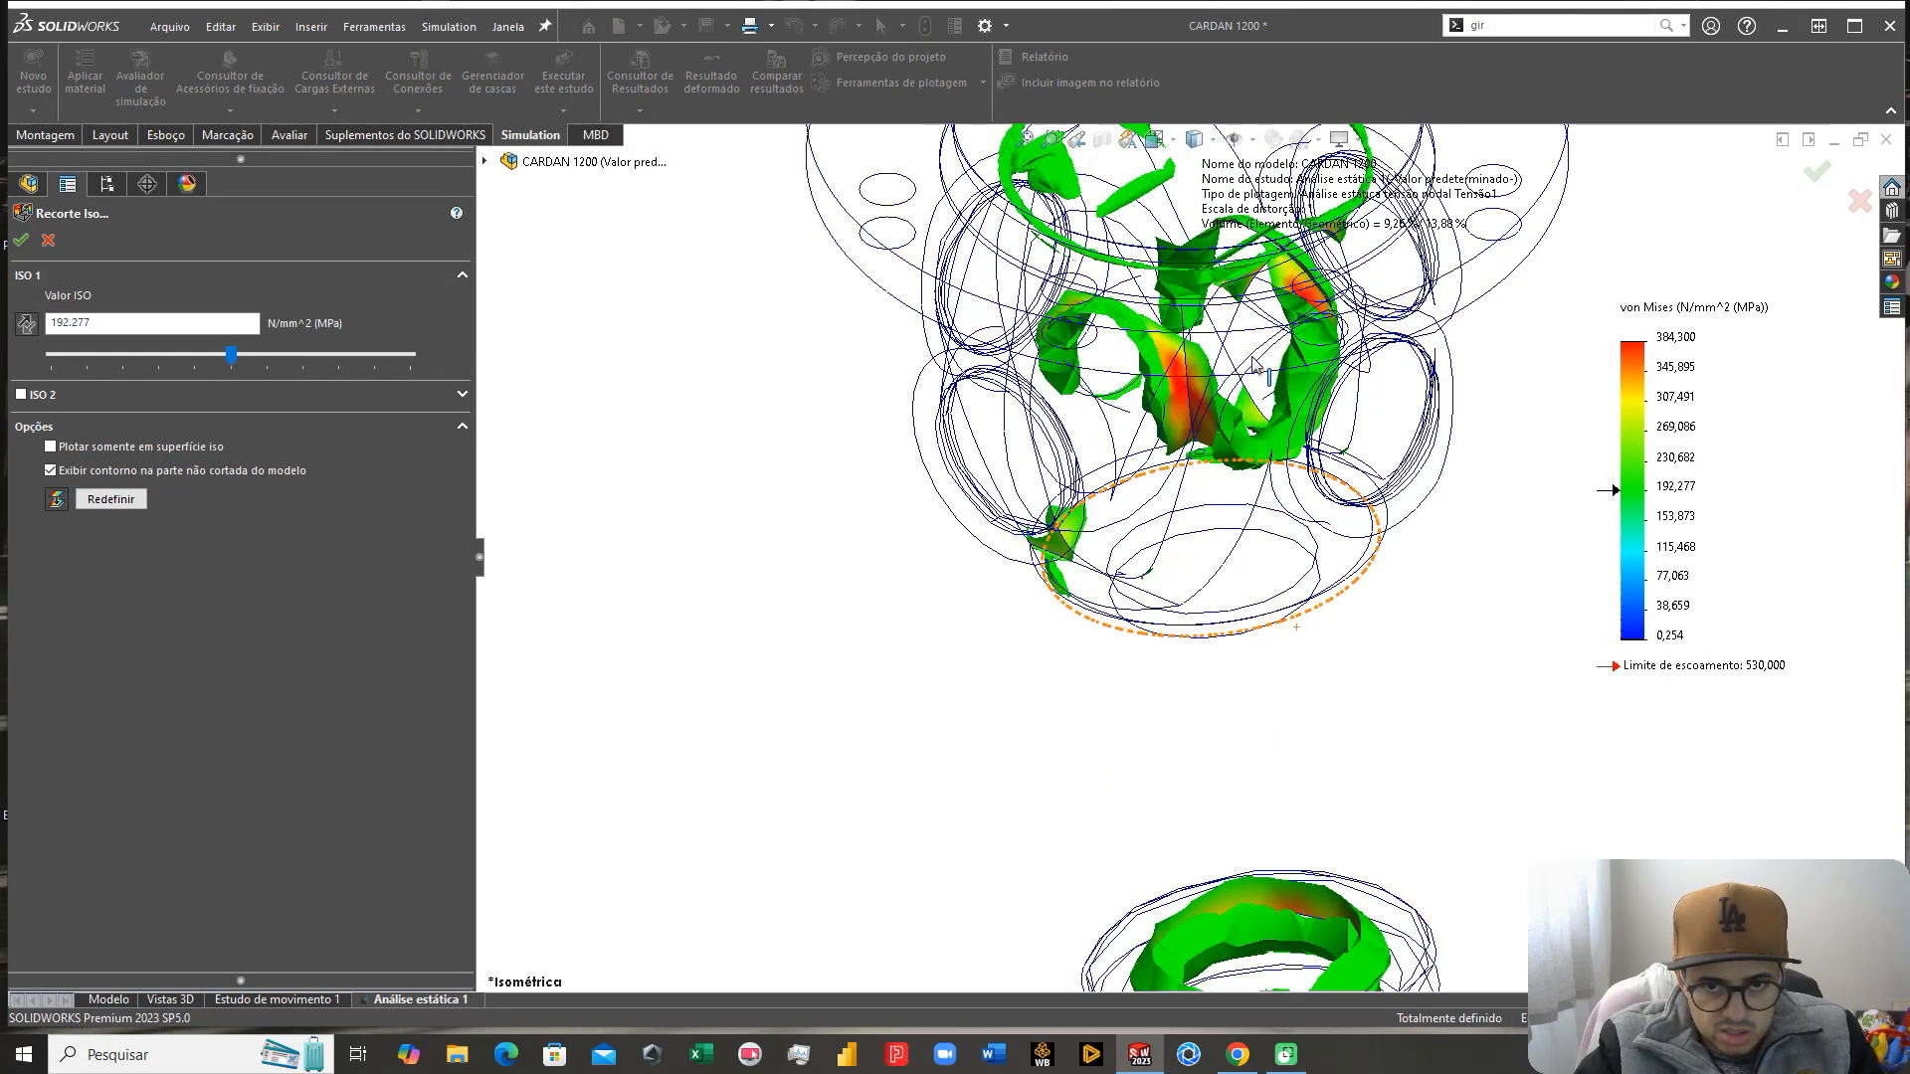
{"action": "left_click_drag", "start_coordinate": [258, 369], "coordinate": [341, 388]}
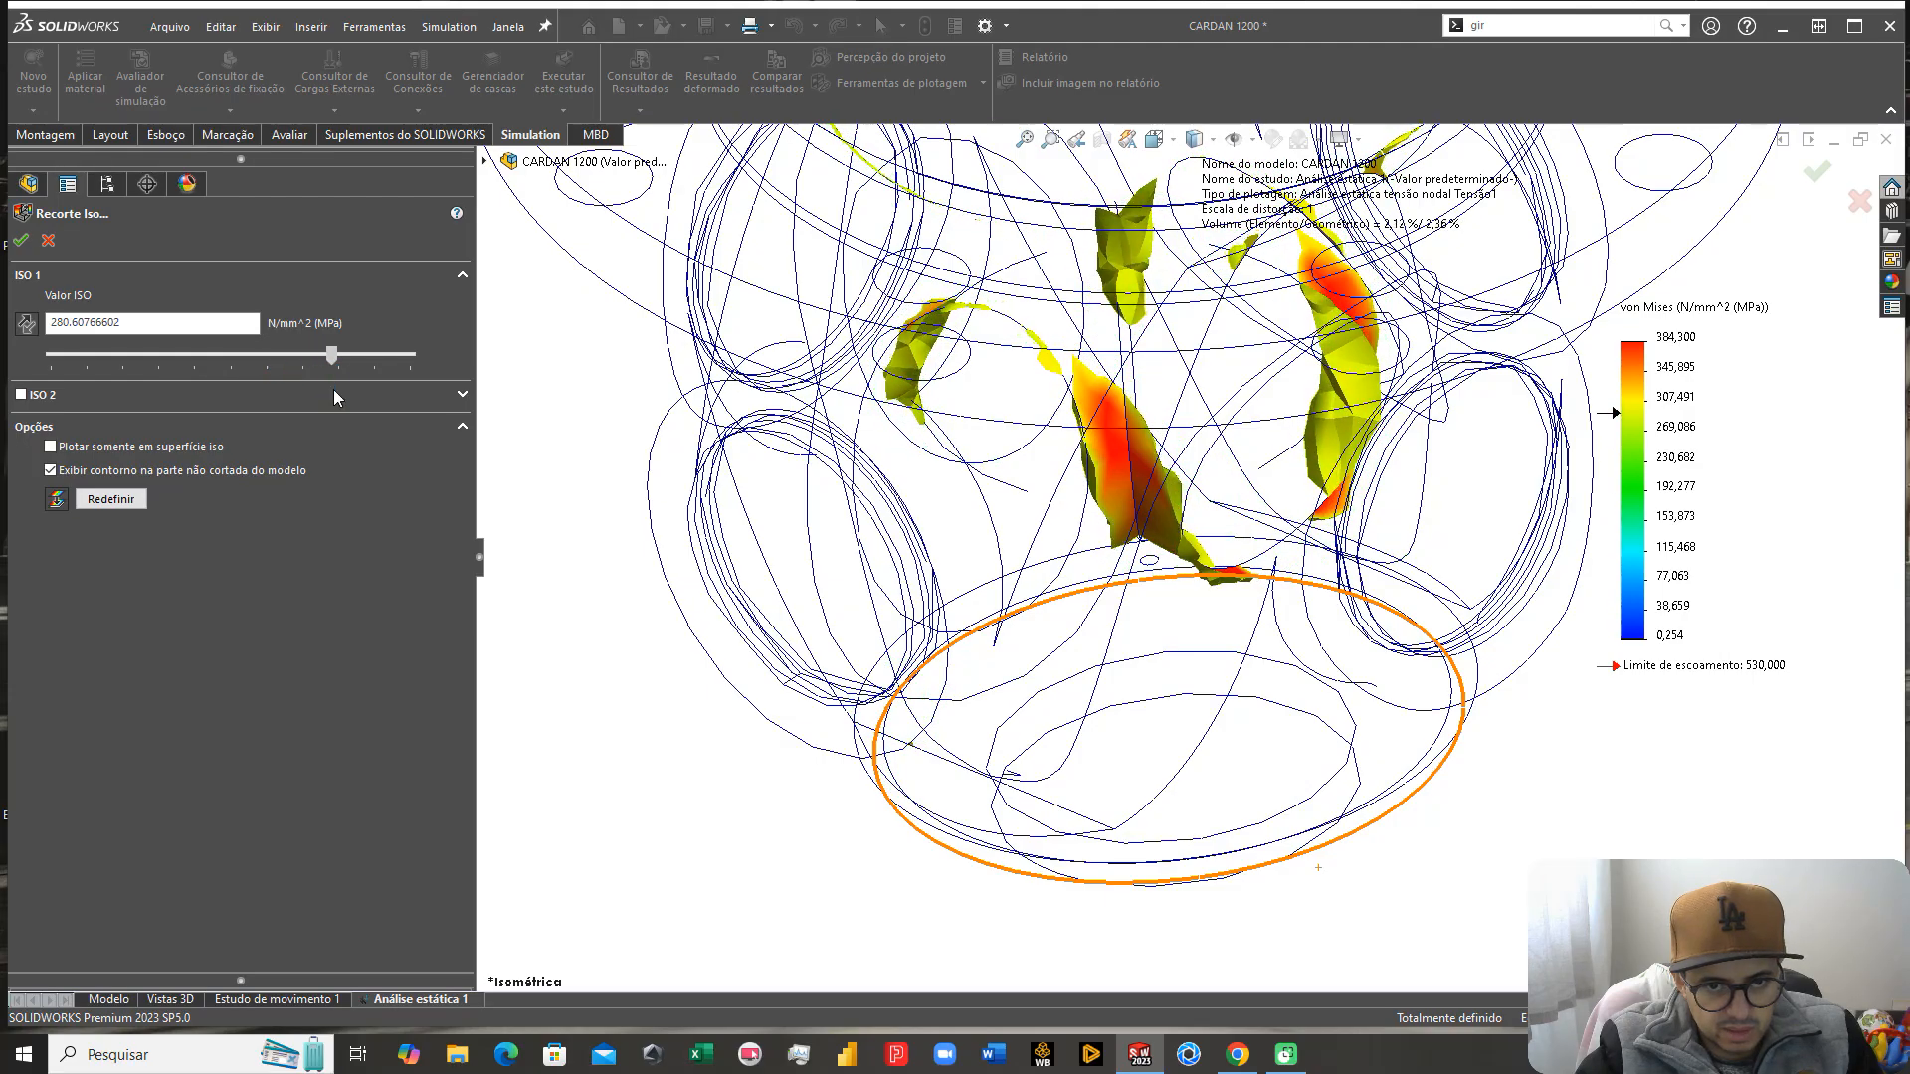
Step: Inspect the clipped high-stress regions in the universal joints at both shaft ends, and discard the Iso Clipping
{"action": "scroll", "coordinate": [1066, 423], "scroll_direction": "up", "scroll_amount": 3}
{"action": "middle_click_drag", "start_coordinate": [1066, 422], "coordinate": [897, 542]}
{"action": "scroll", "coordinate": [893, 547], "scroll_direction": "up", "scroll_amount": 2}
{"action": "scroll", "coordinate": [879, 580], "scroll_direction": "down", "scroll_amount": 3}
{"action": "scroll", "coordinate": [881, 587], "scroll_direction": "up", "scroll_amount": 6}
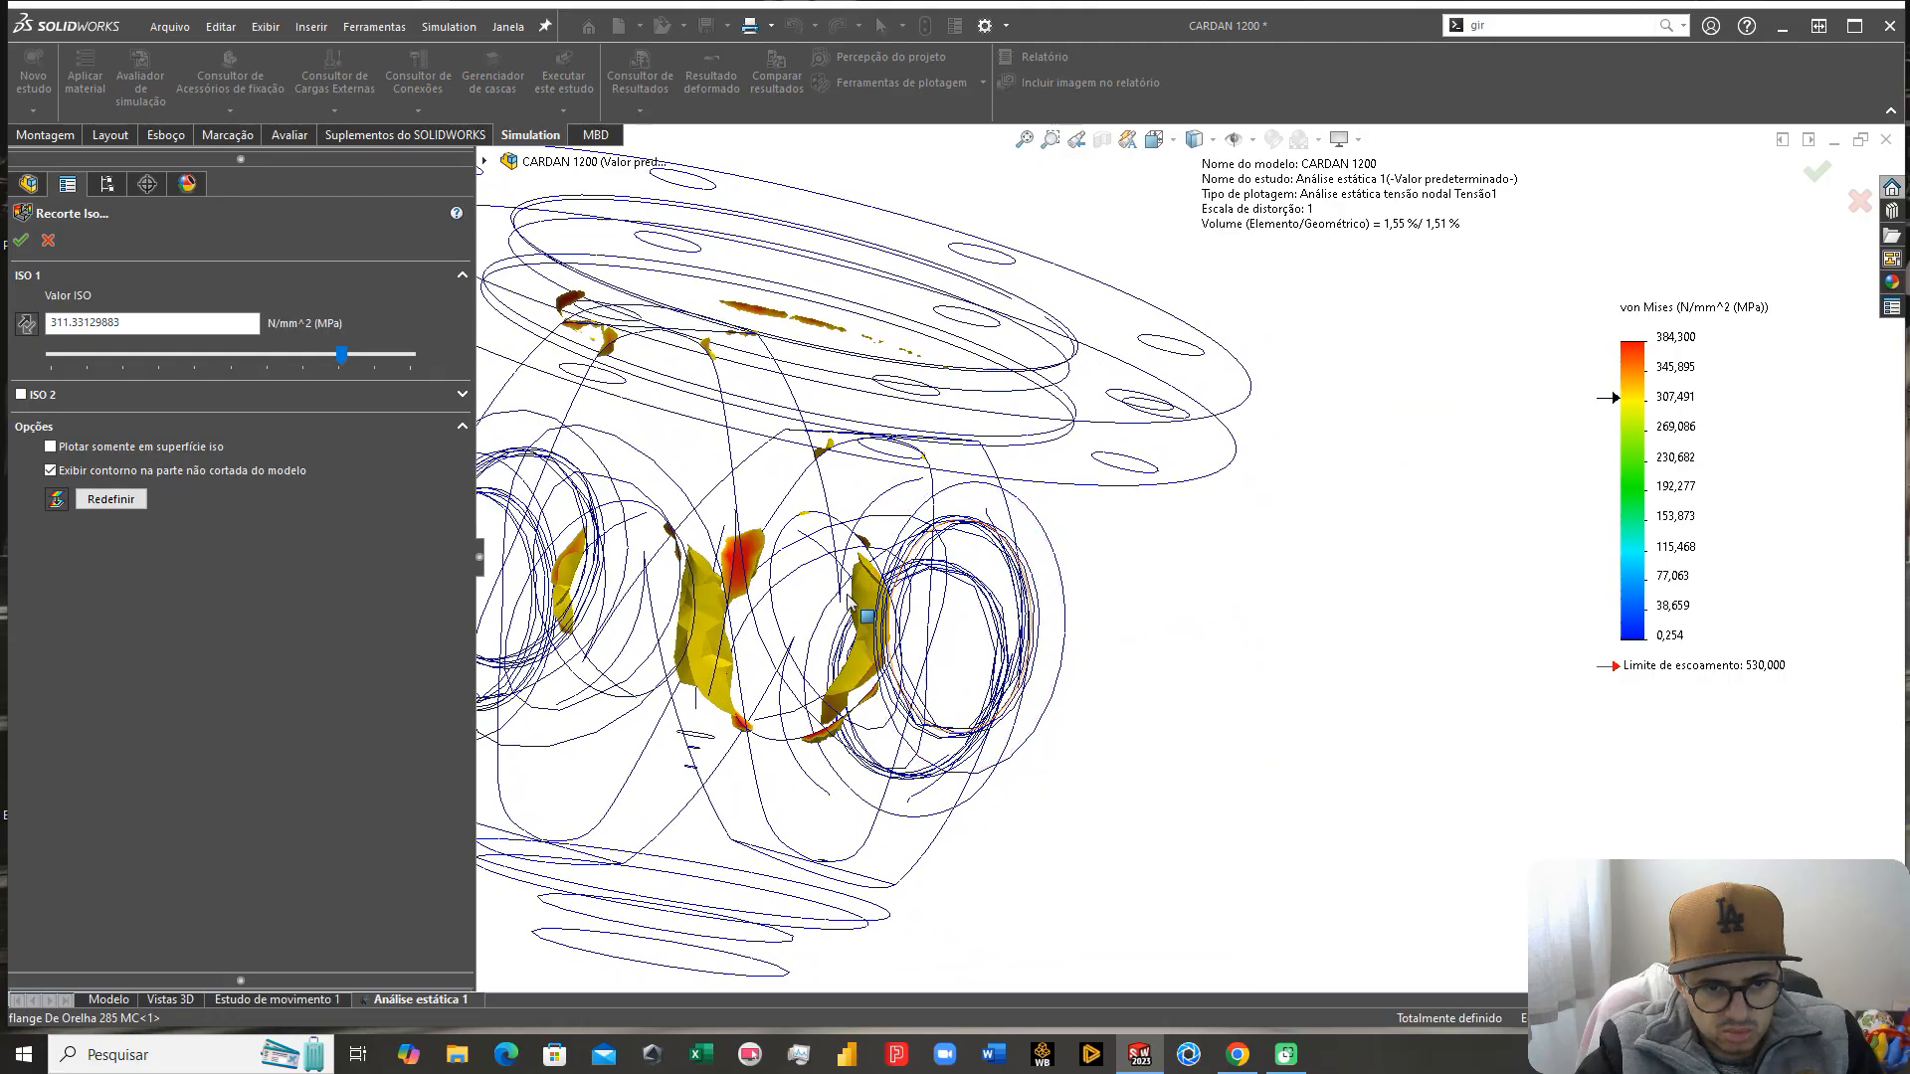
{"action": "scroll", "coordinate": [1138, 649], "scroll_direction": "down", "scroll_amount": 8}
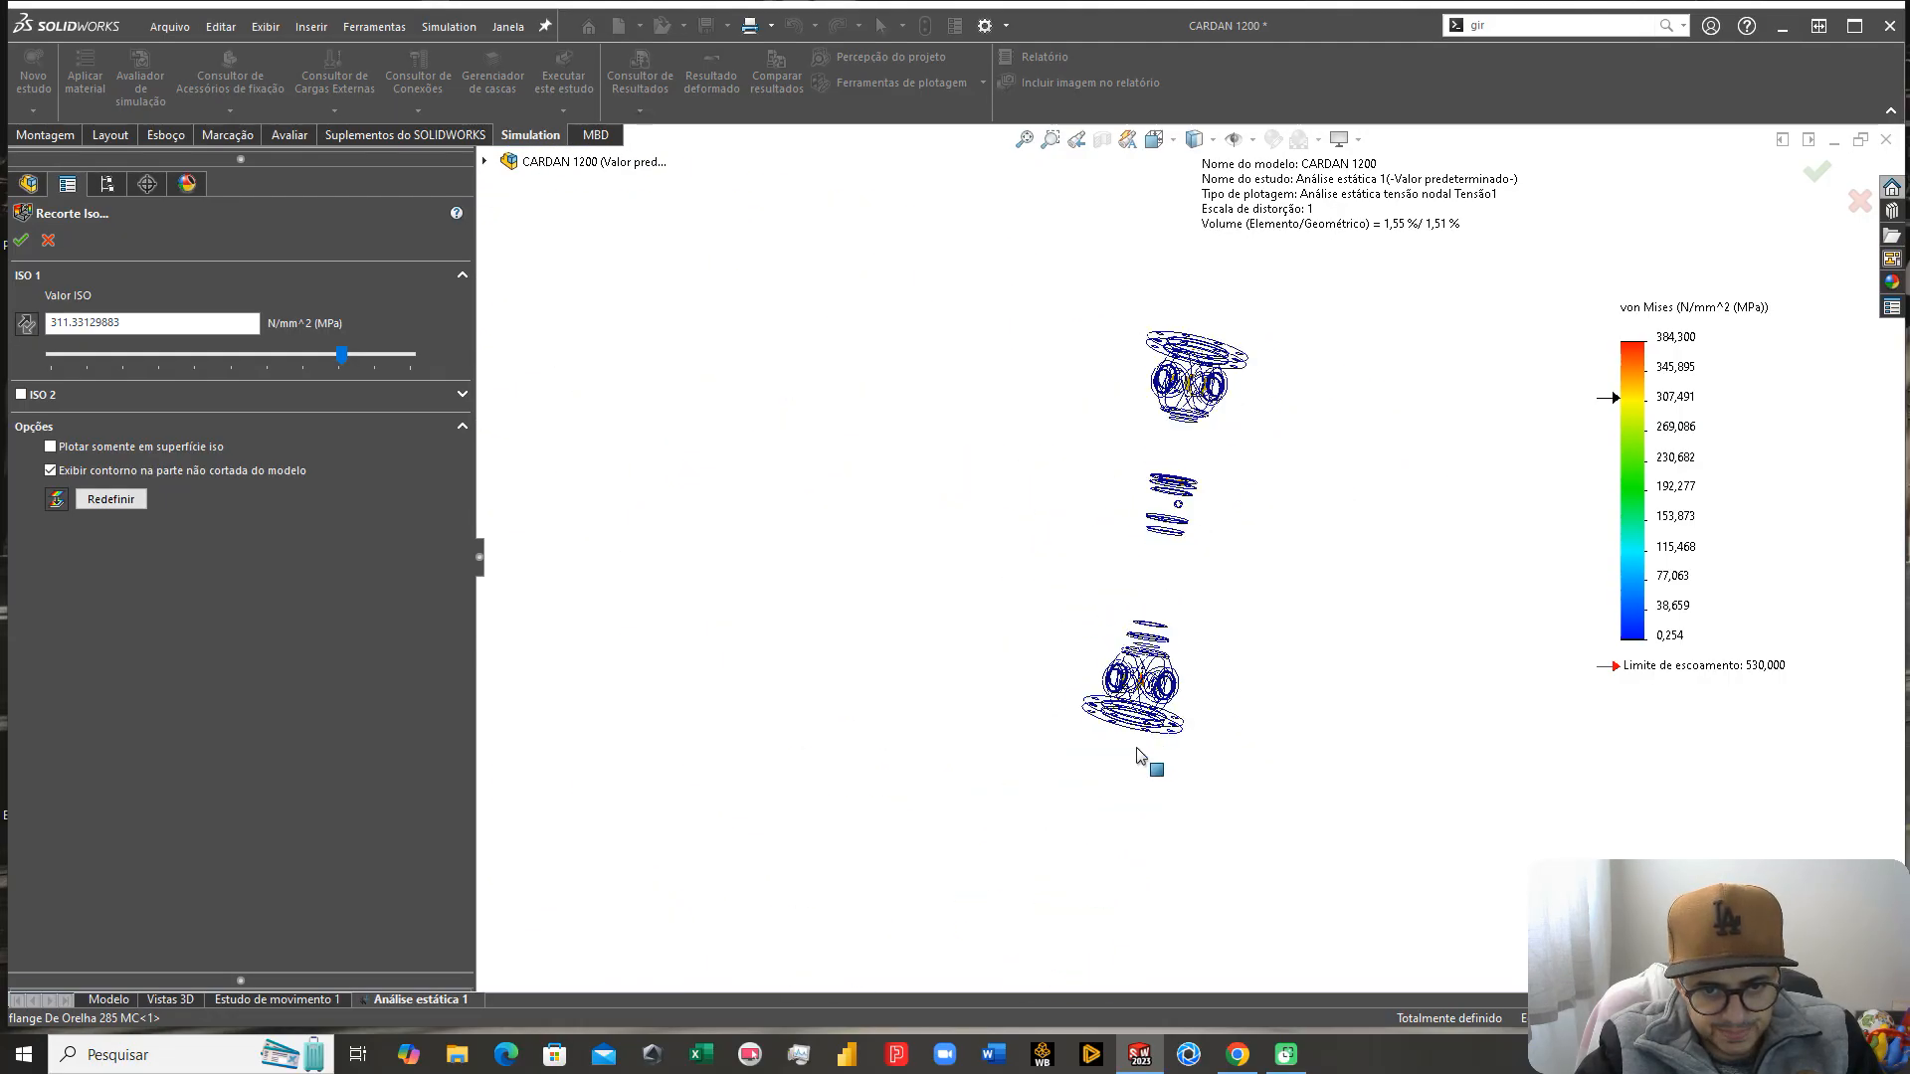
{"action": "scroll", "coordinate": [1044, 754], "scroll_direction": "up", "scroll_amount": 3}
{"action": "middle_click_drag", "start_coordinate": [1047, 756], "coordinate": [1030, 721]}
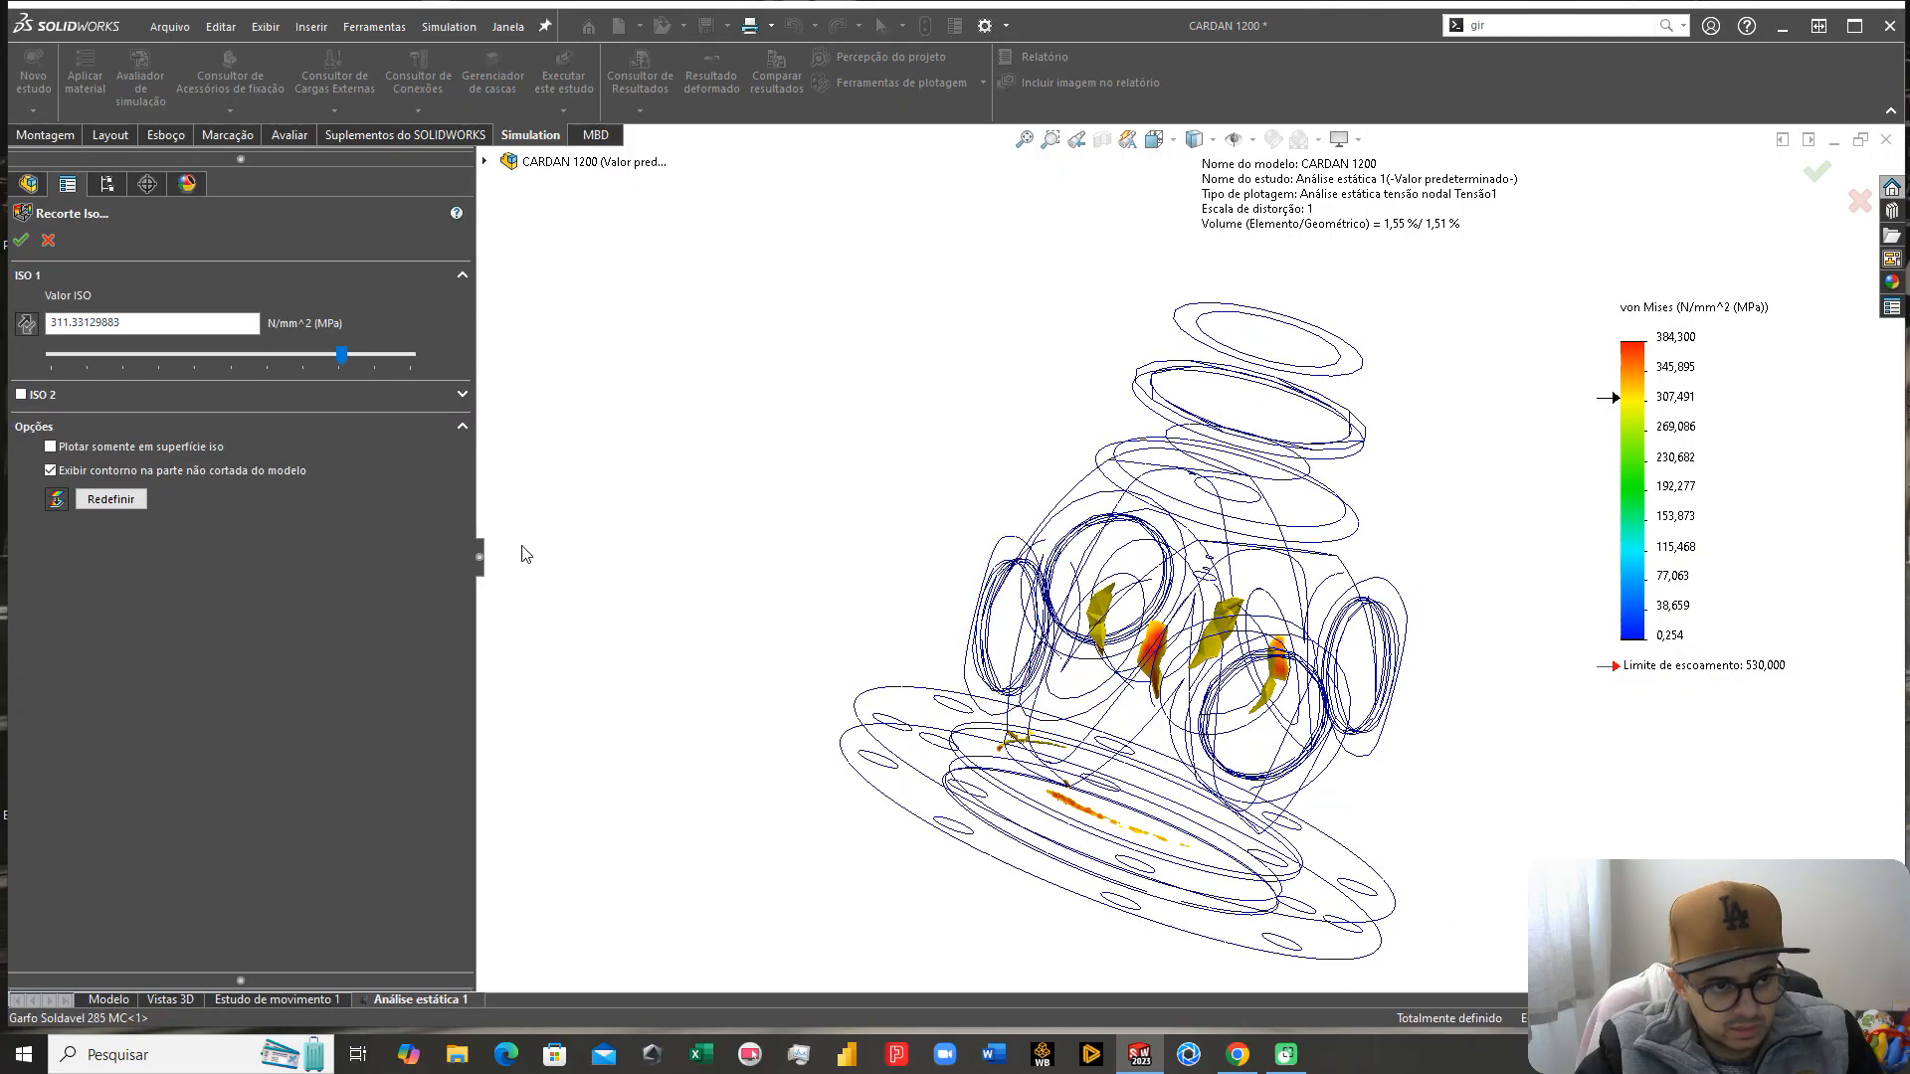
{"action": "left_click", "coordinate": [47, 240]}
Step: Inspect the stress on the shaft's middle section and open the Pontuva 285 MC part on its own
{"action": "scroll", "coordinate": [1231, 507], "scroll_direction": "up", "scroll_amount": 3}
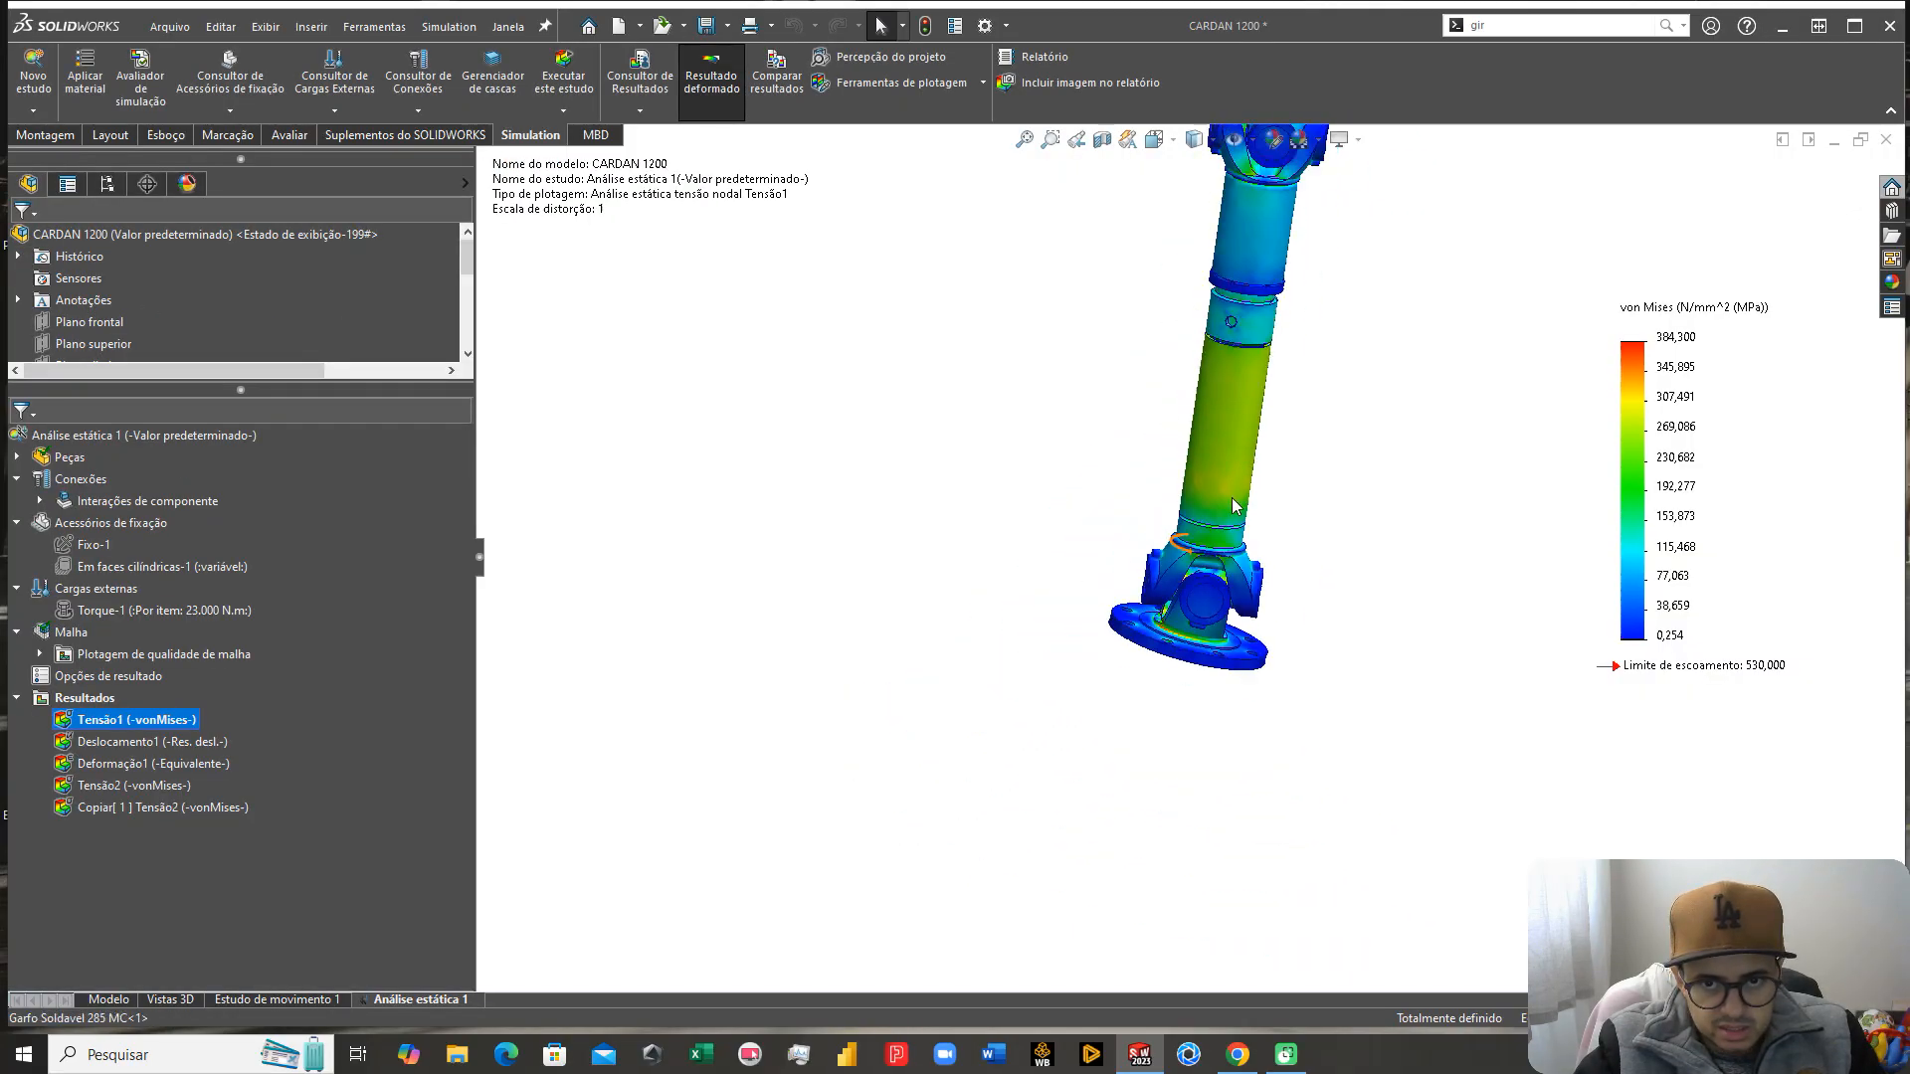
{"action": "scroll", "coordinate": [1231, 503], "scroll_direction": "up", "scroll_amount": 4}
{"action": "scroll", "coordinate": [1239, 427], "scroll_direction": "down", "scroll_amount": 5}
{"action": "middle_click_drag", "start_coordinate": [1210, 371], "coordinate": [1186, 289]}
{"action": "scroll", "coordinate": [1192, 423], "scroll_direction": "down", "scroll_amount": 5}
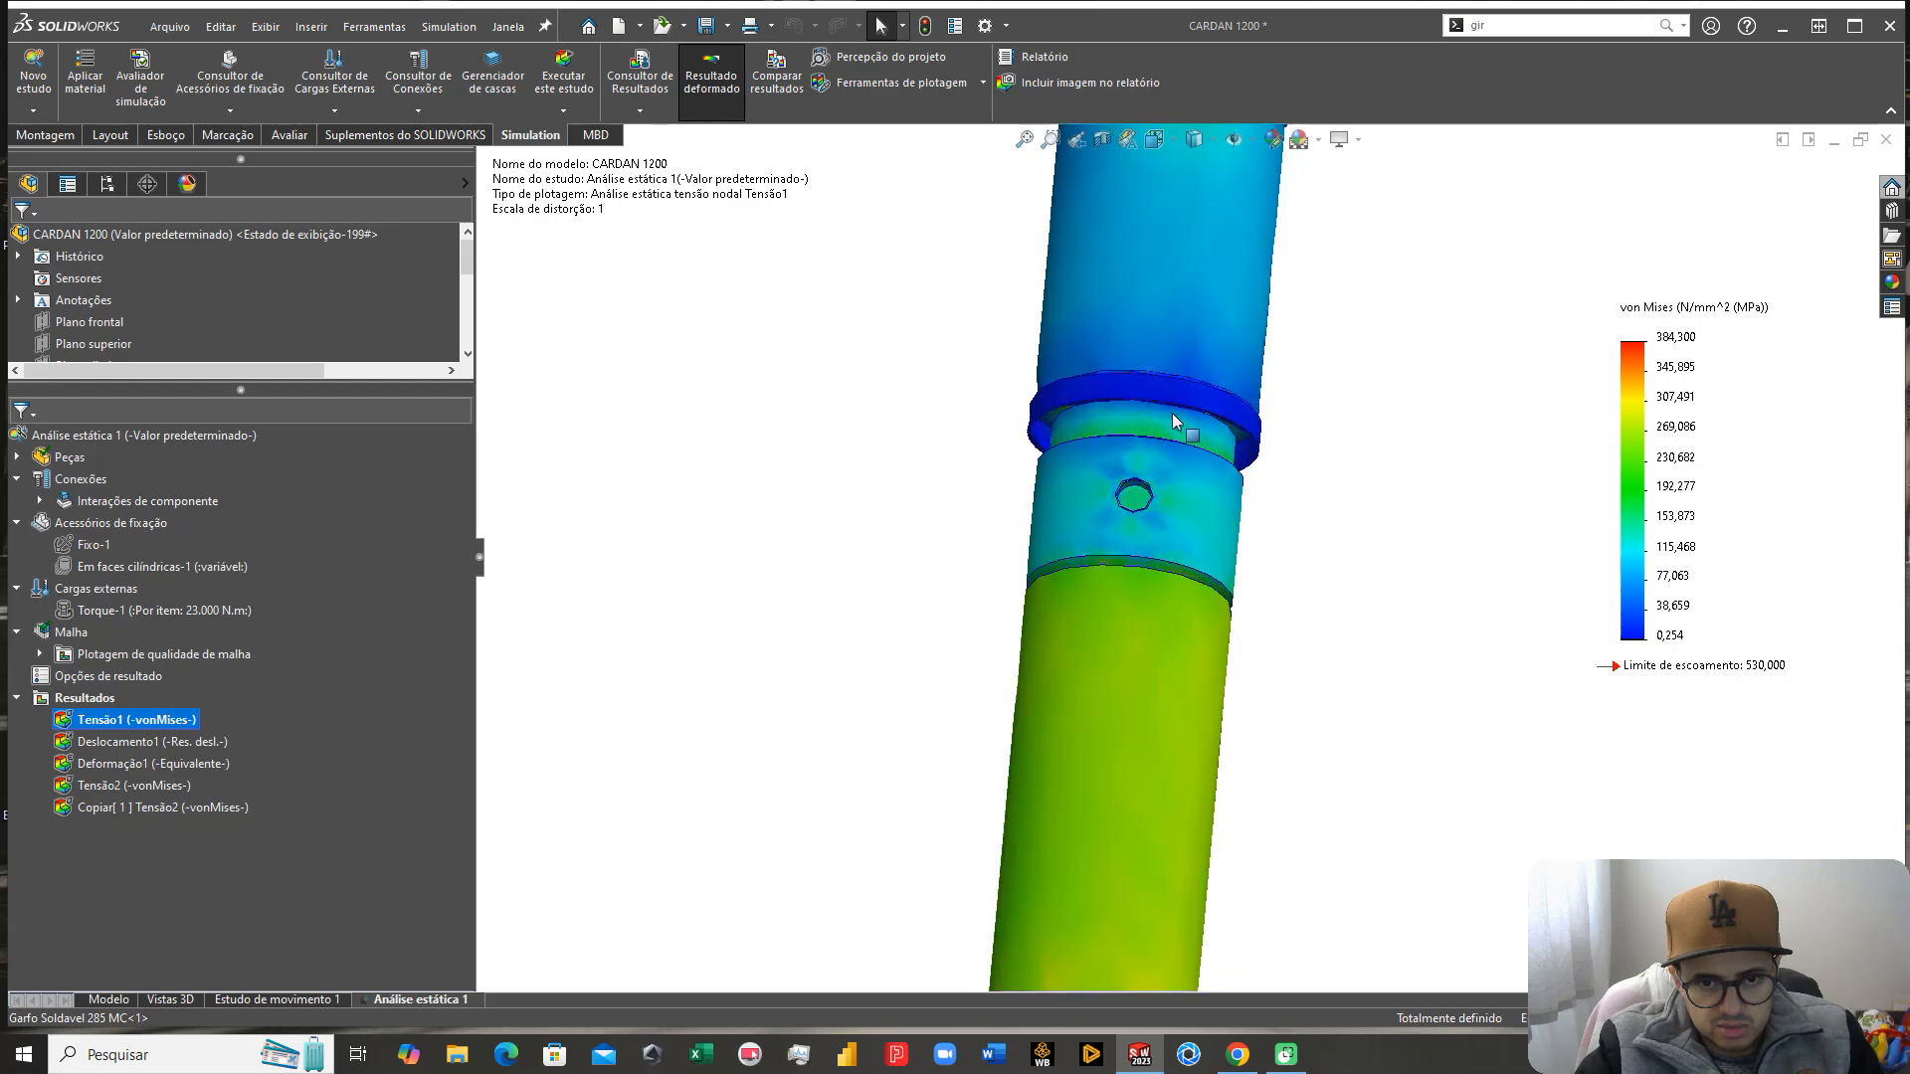
{"action": "right_click", "coordinate": [1172, 414]}
{"action": "key", "text": "Escape"}
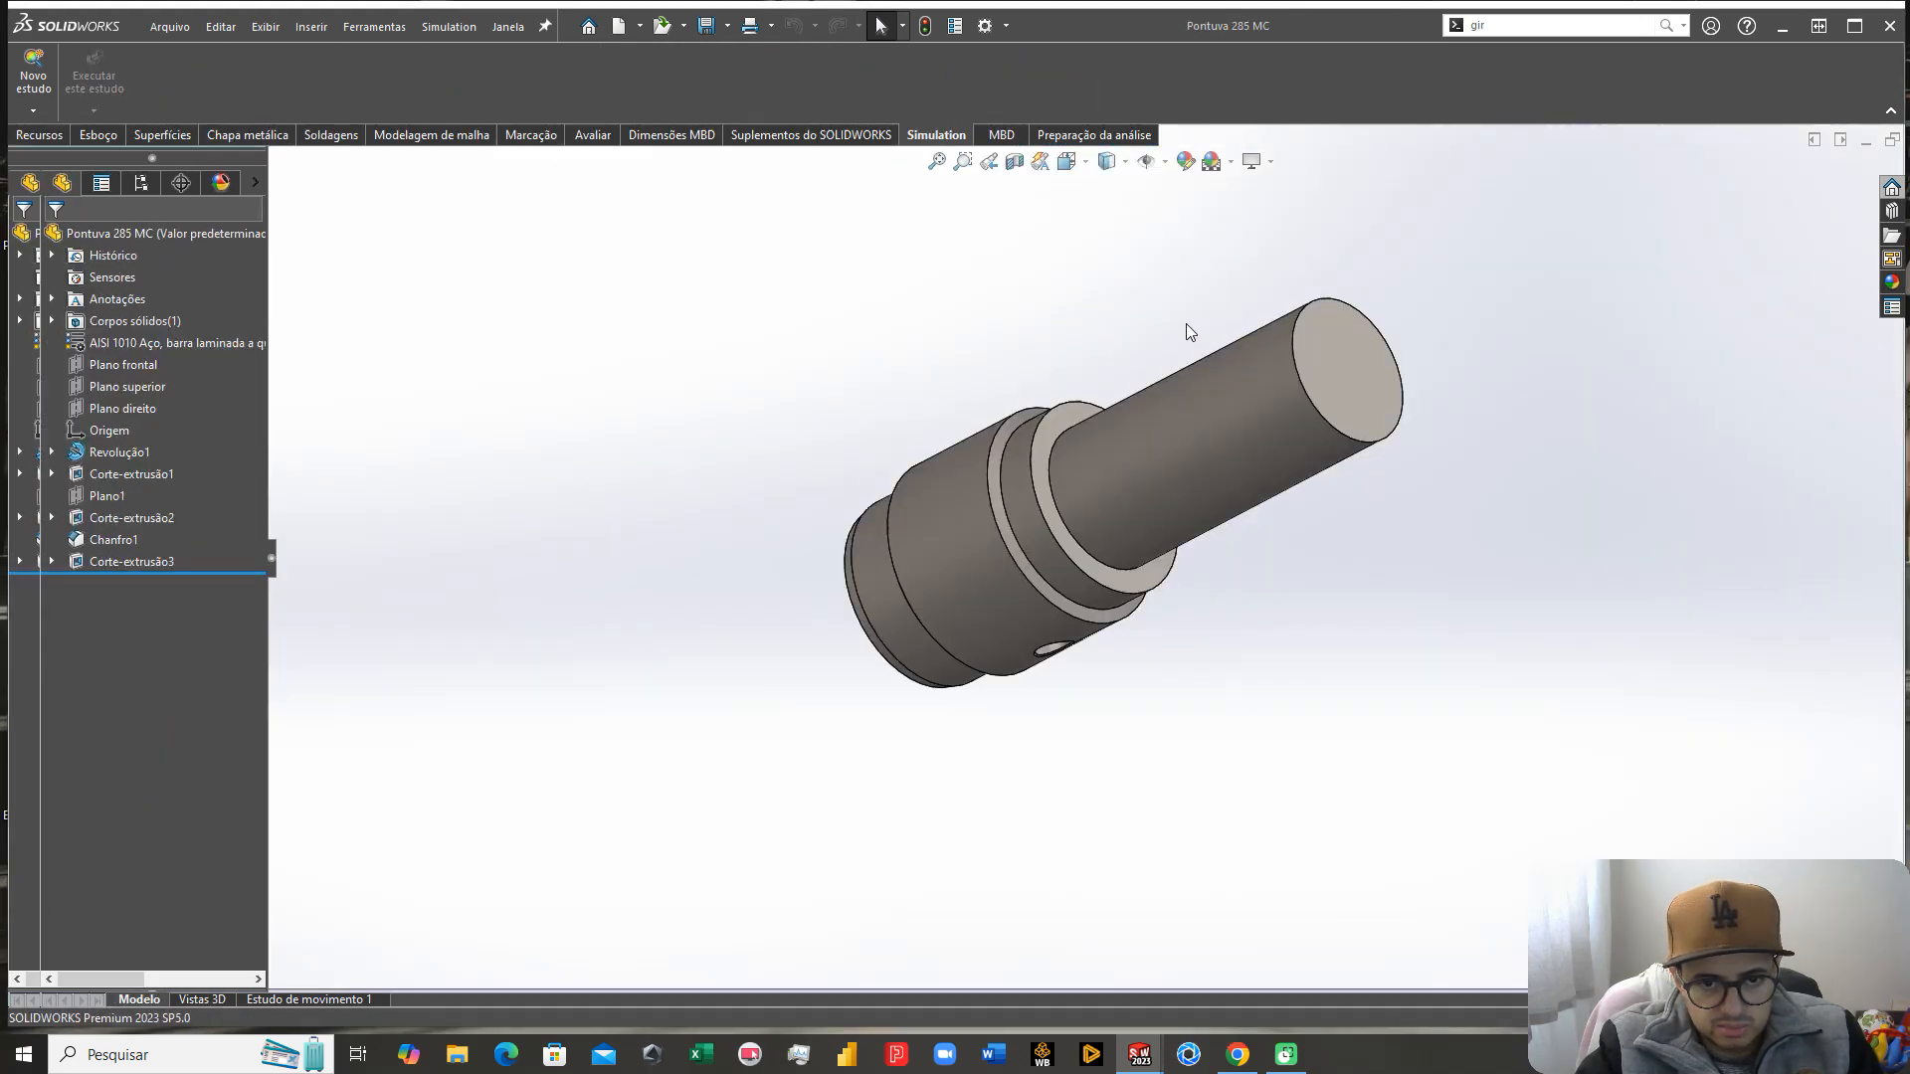
Step: Suppress the Corte-extrusão3 feature of the Pontuva 285 MC part and inspect the splines on its shaft end
{"action": "middle_click_drag", "start_coordinate": [1186, 324], "coordinate": [1321, 676]}
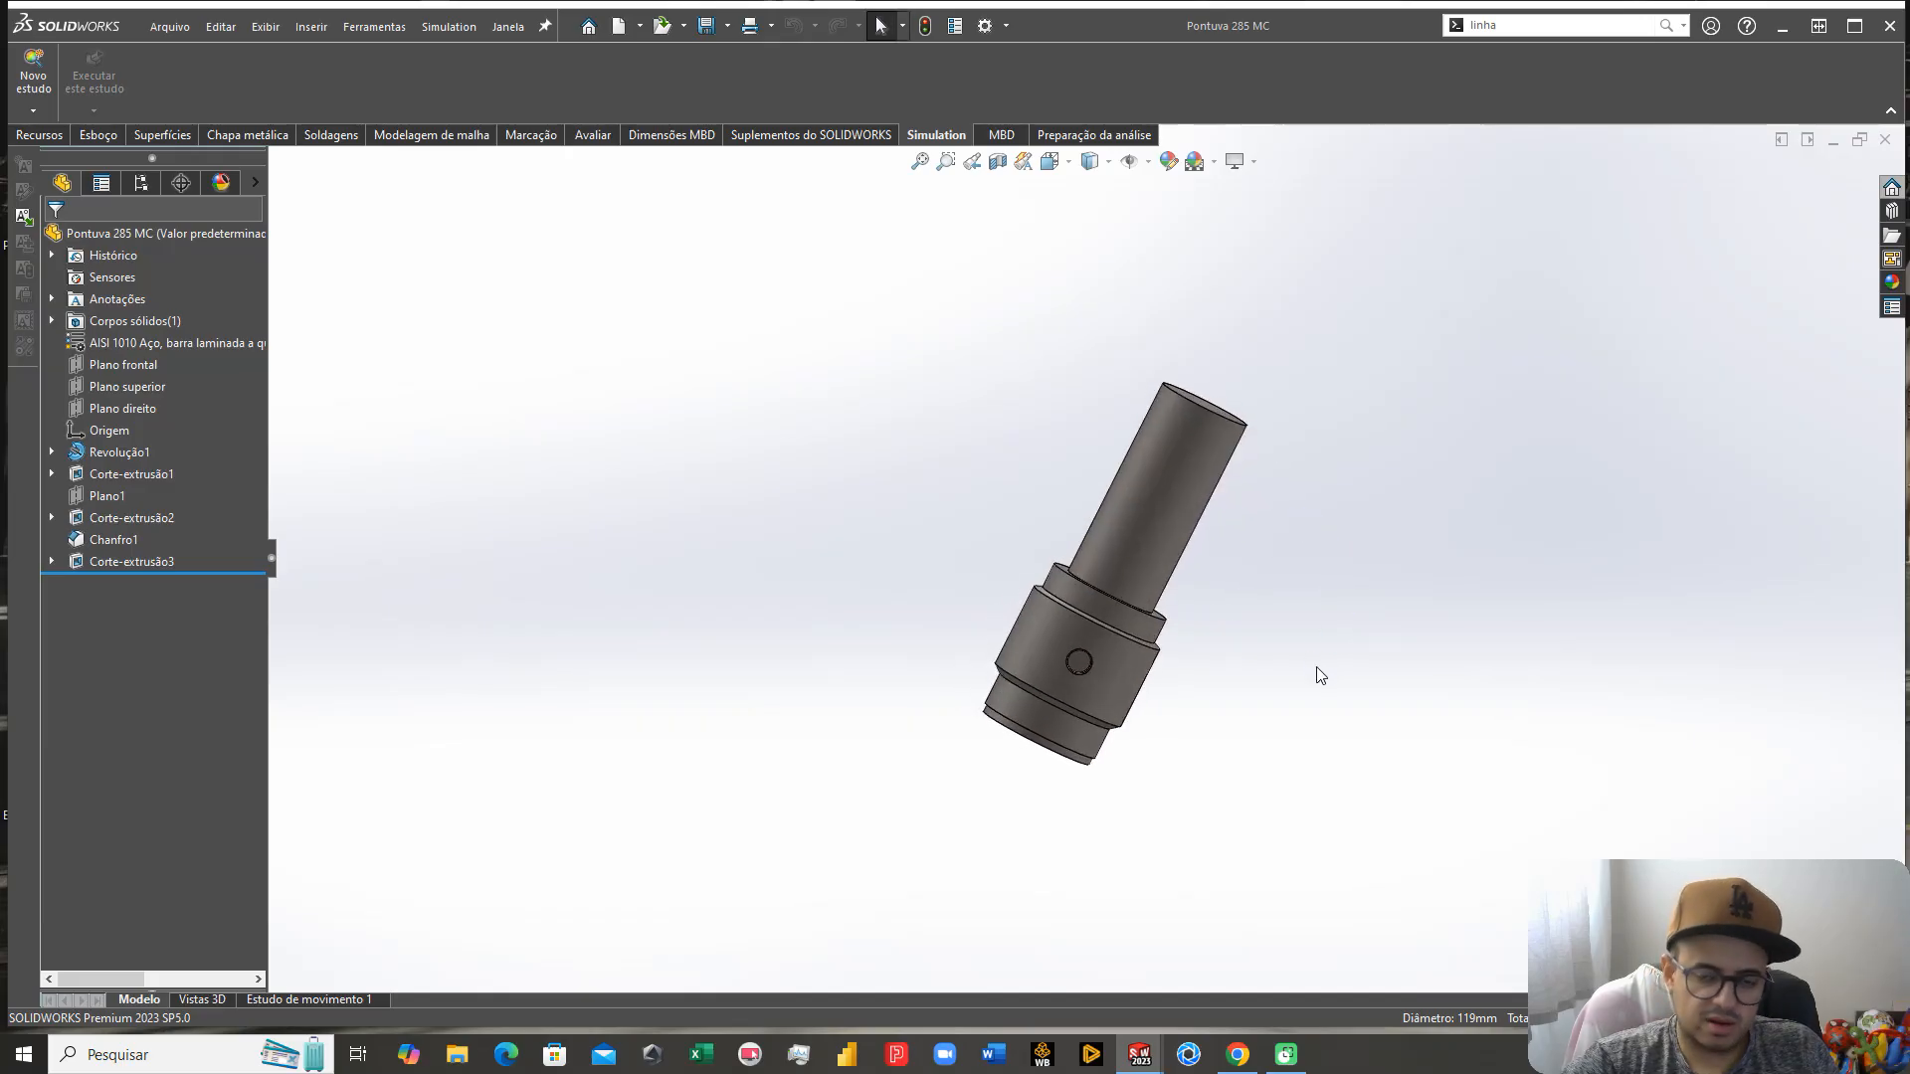
{"action": "right_click", "coordinate": [163, 563]}
{"action": "left_click", "coordinate": [239, 510]}
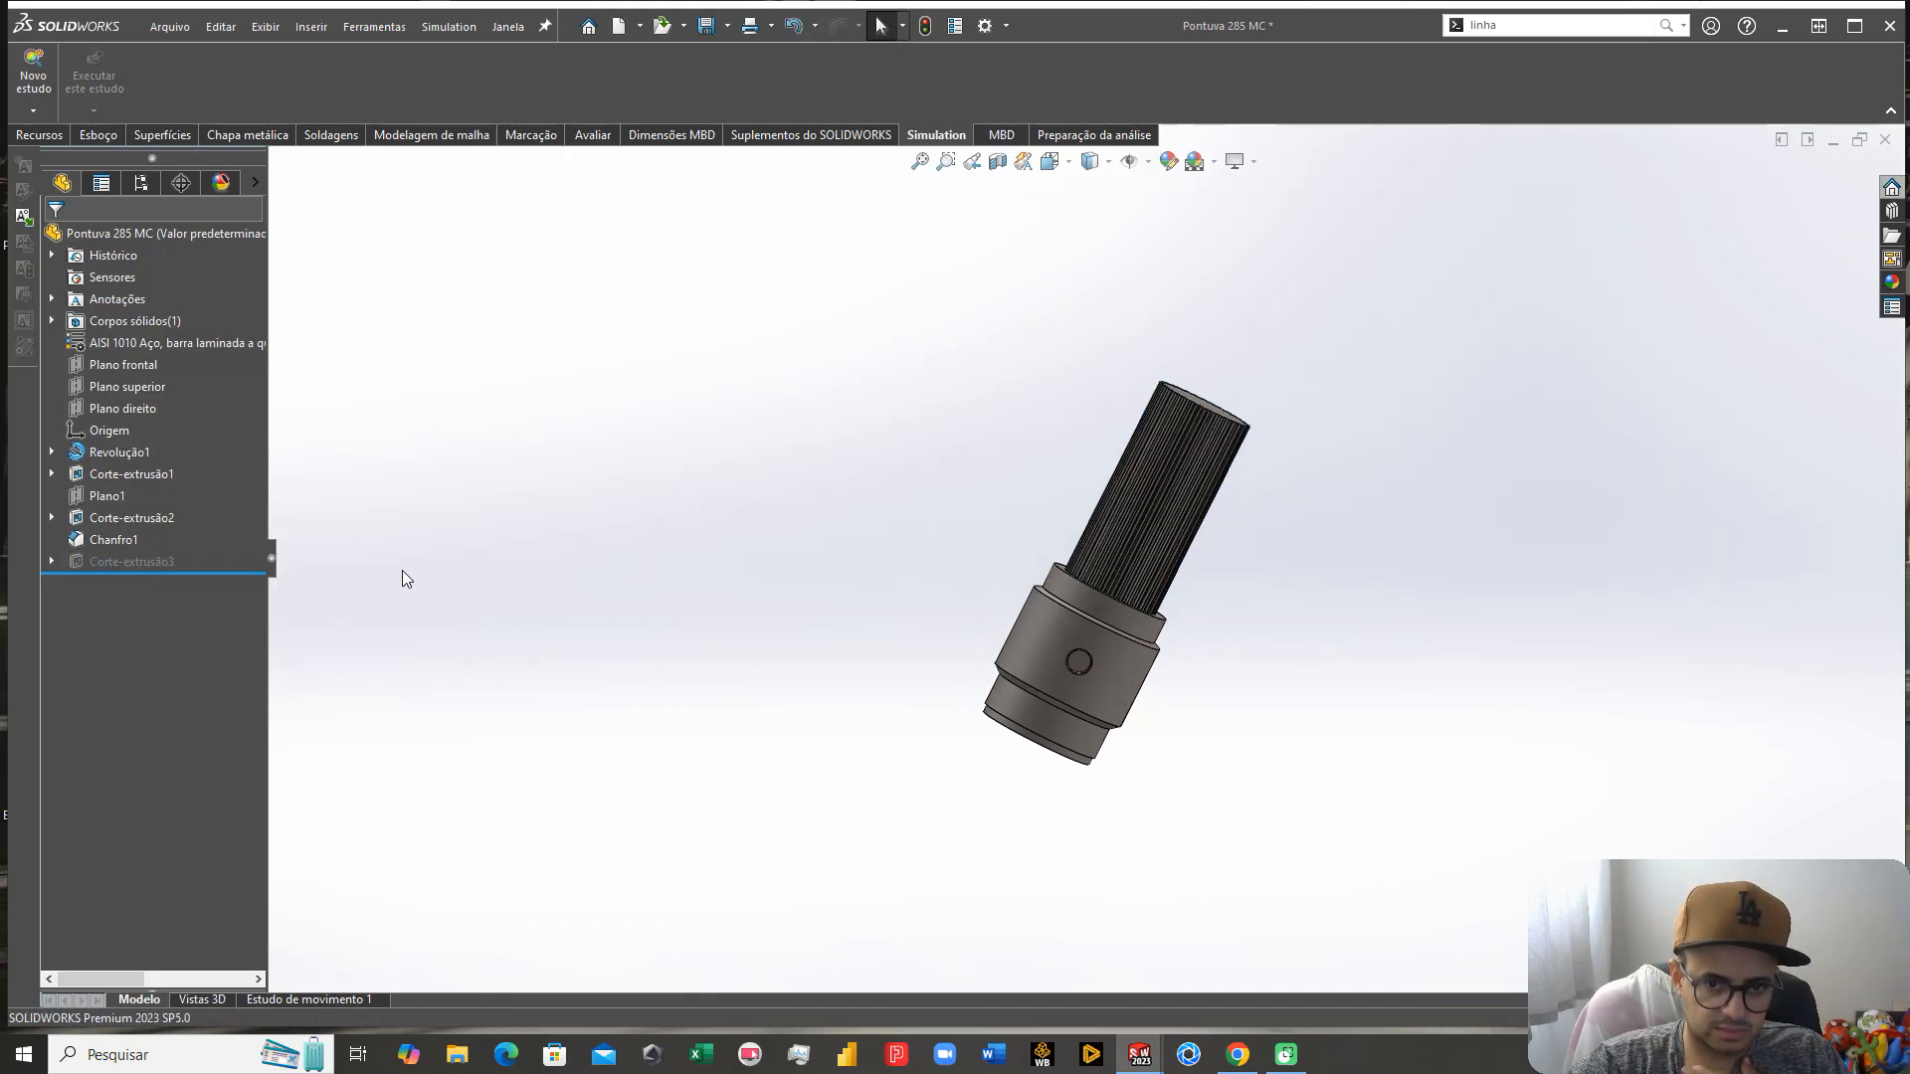
{"action": "scroll", "coordinate": [1204, 537], "scroll_direction": "down", "scroll_amount": 4}
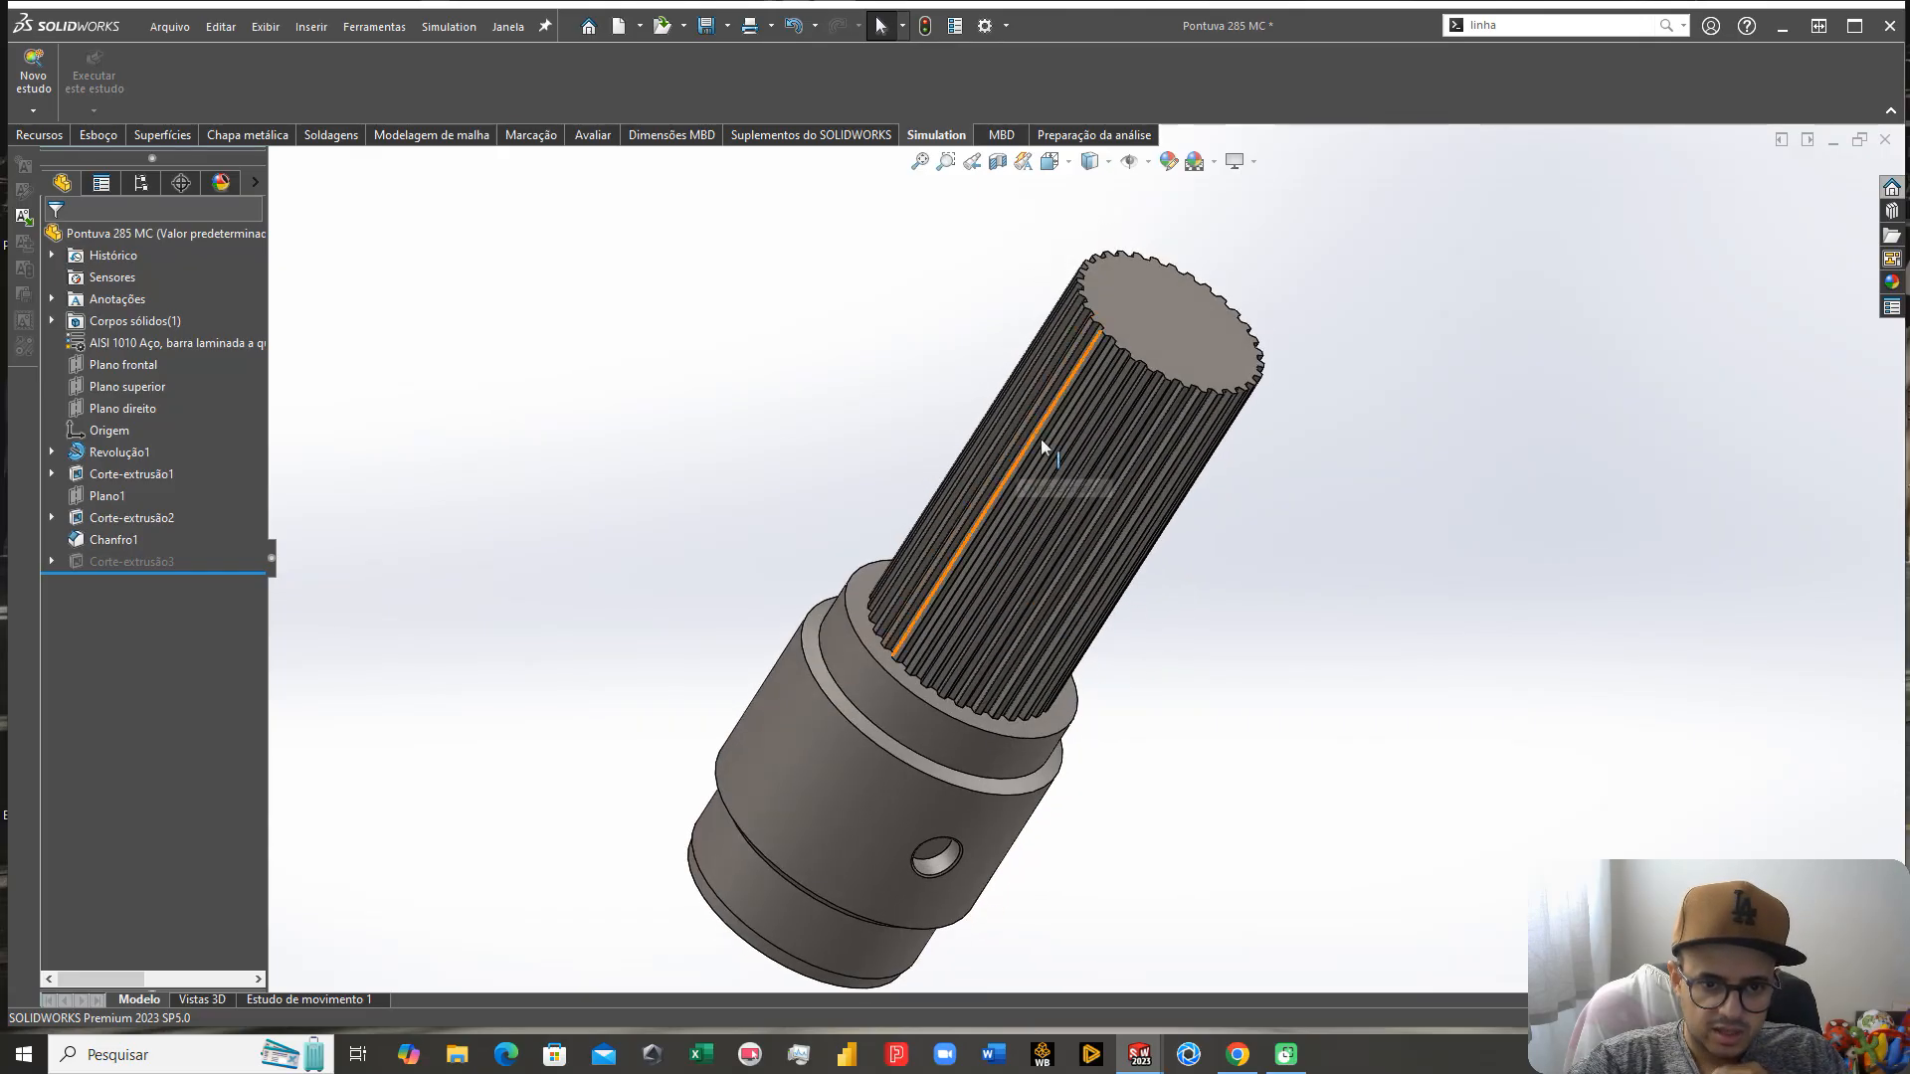
{"action": "middle_click_drag", "start_coordinate": [1101, 627], "coordinate": [1056, 642]}
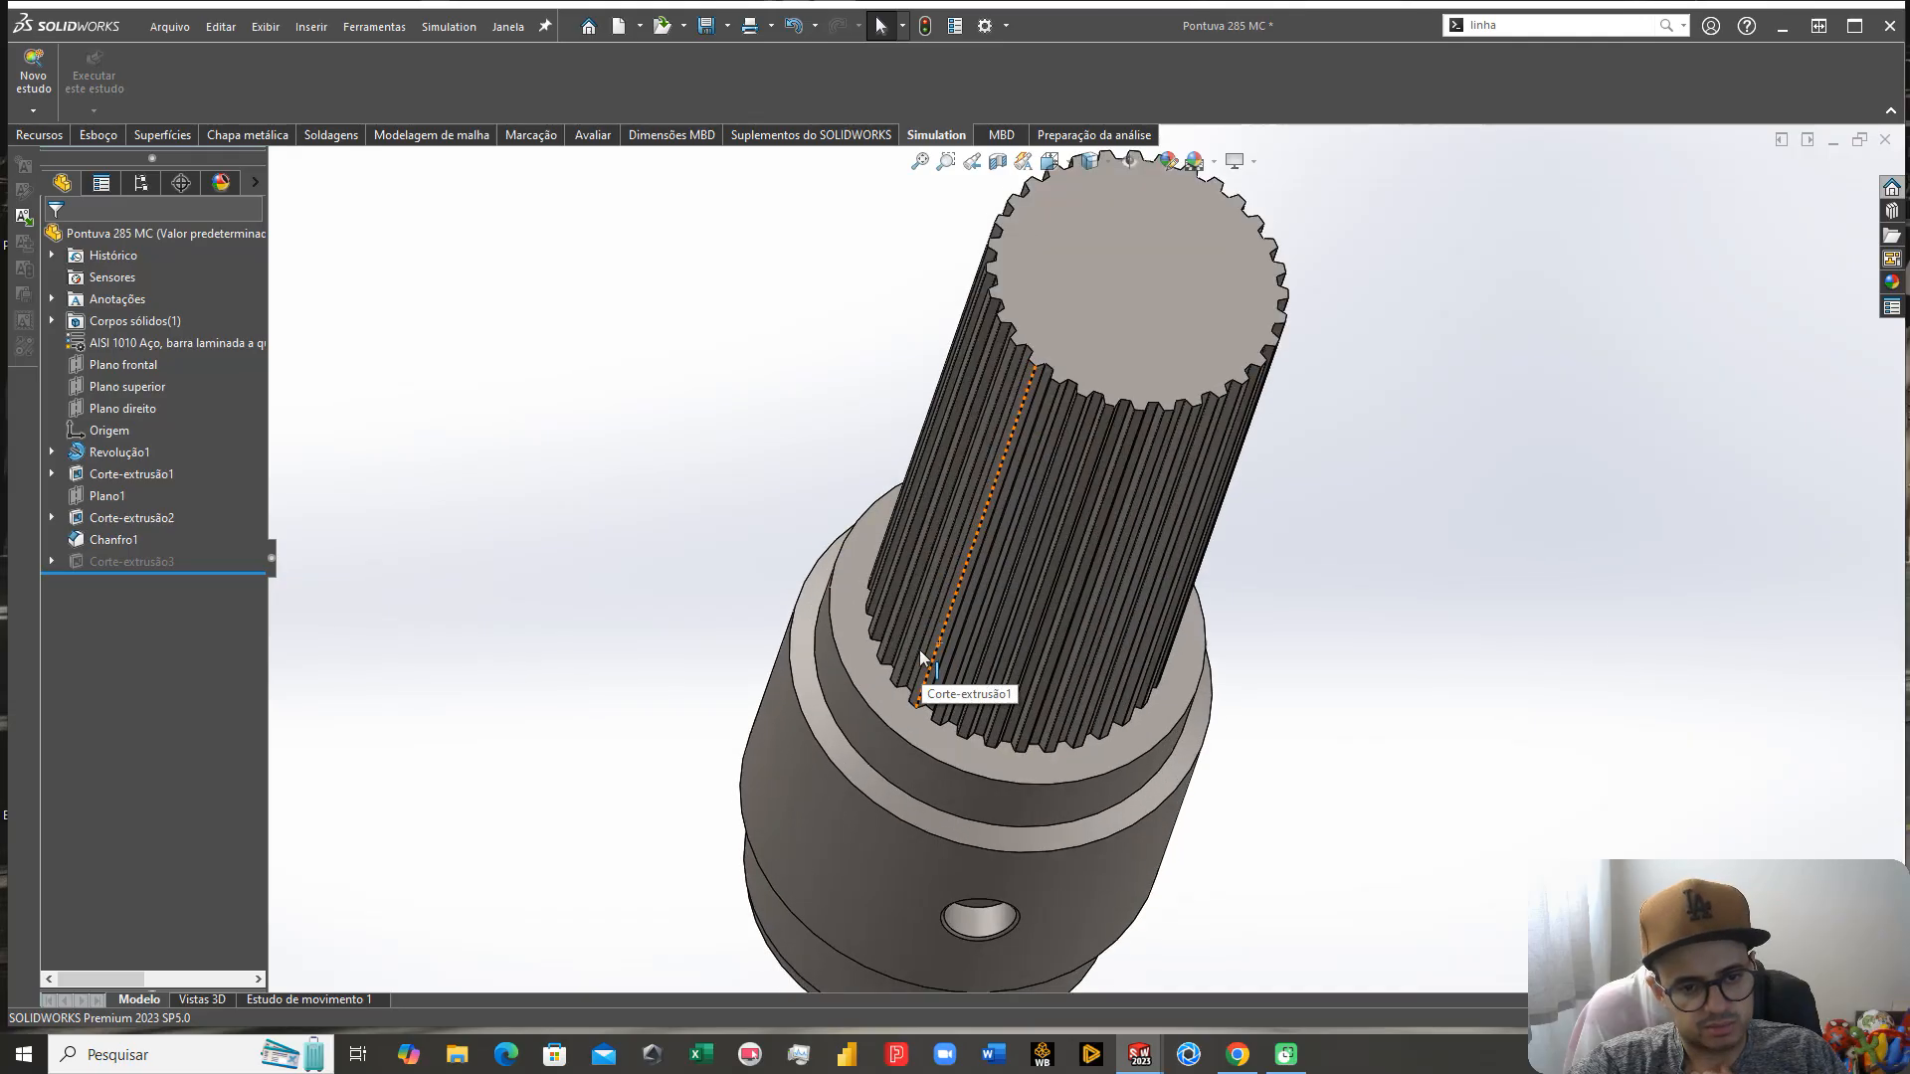
{"action": "scroll", "coordinate": [924, 662], "scroll_direction": "down", "scroll_amount": 3}
{"action": "scroll", "coordinate": [928, 637], "scroll_direction": "down", "scroll_amount": 3}
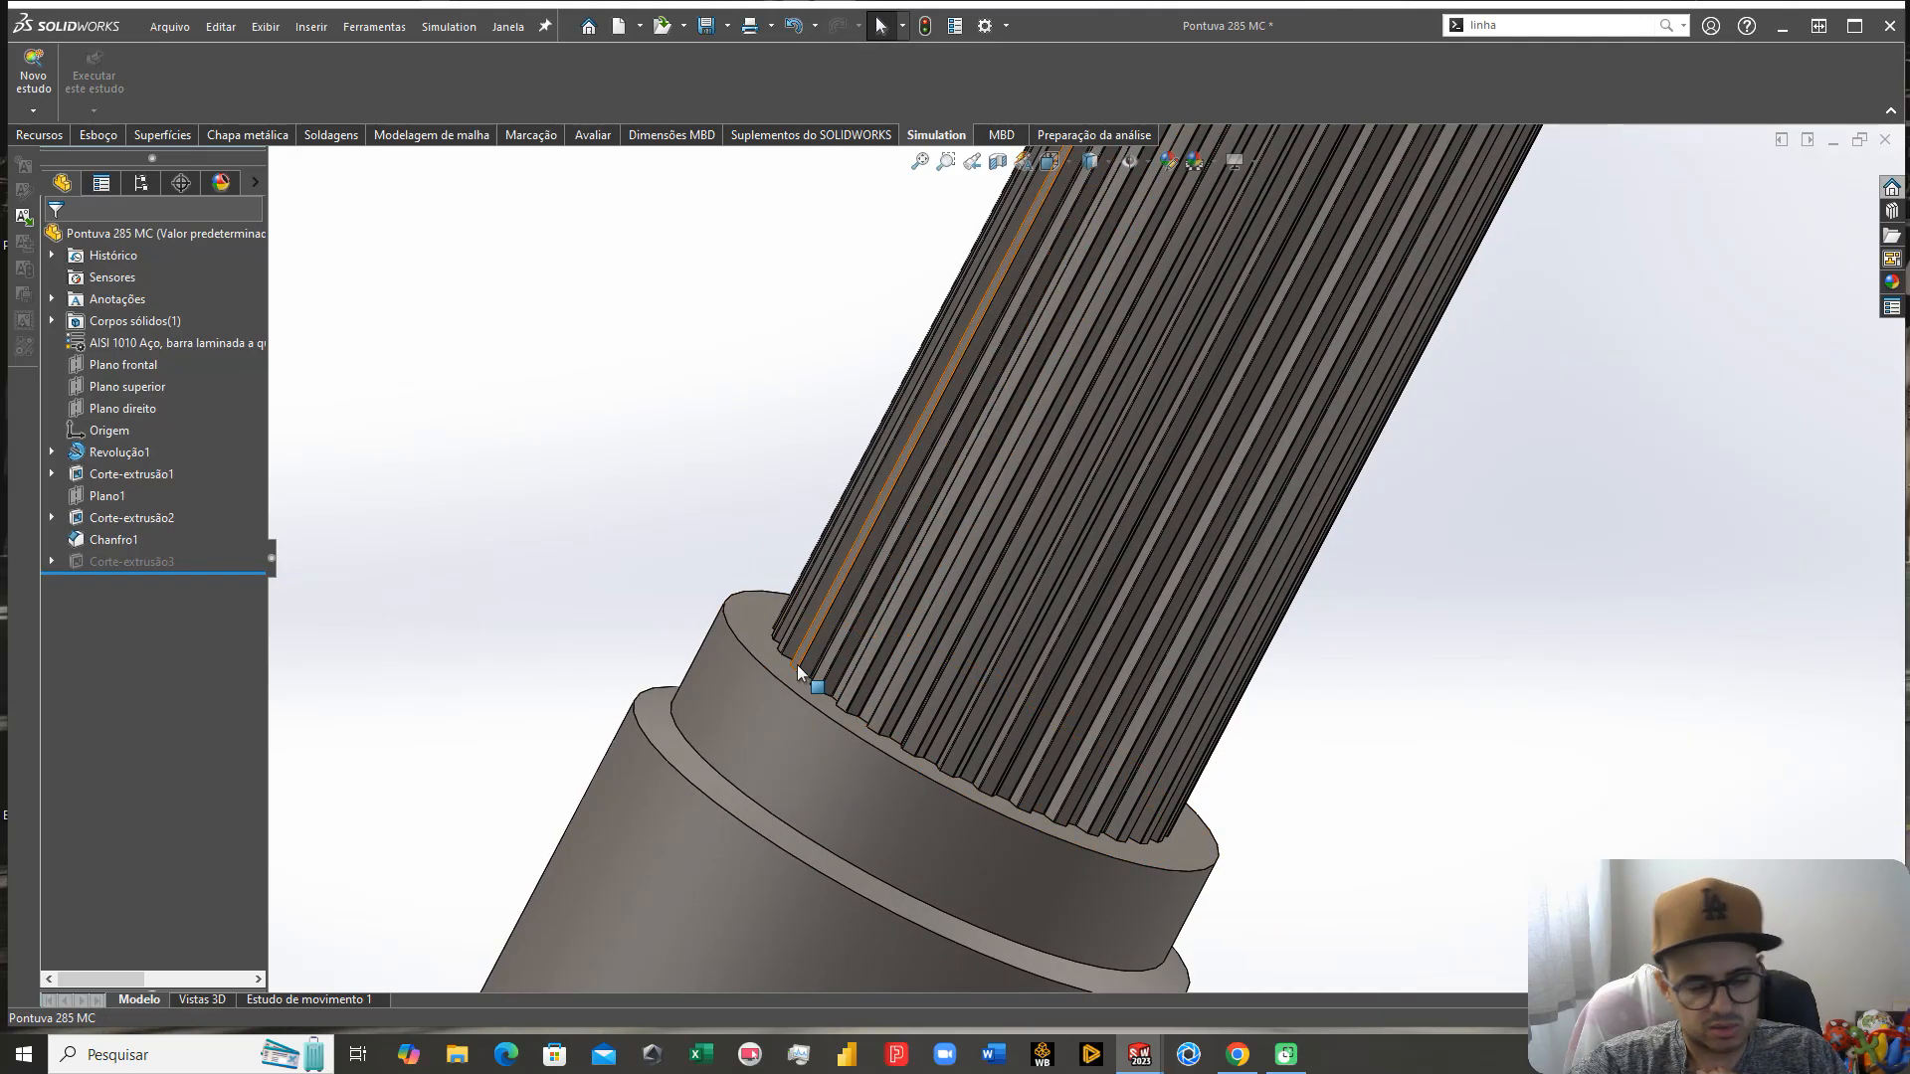
{"action": "middle_click_drag", "start_coordinate": [1117, 820], "coordinate": [1067, 821]}
Step: Unsuppress Corte-extrusão3 to restore the smooth cylindrical shaft end
{"action": "right_click", "coordinate": [124, 563]}
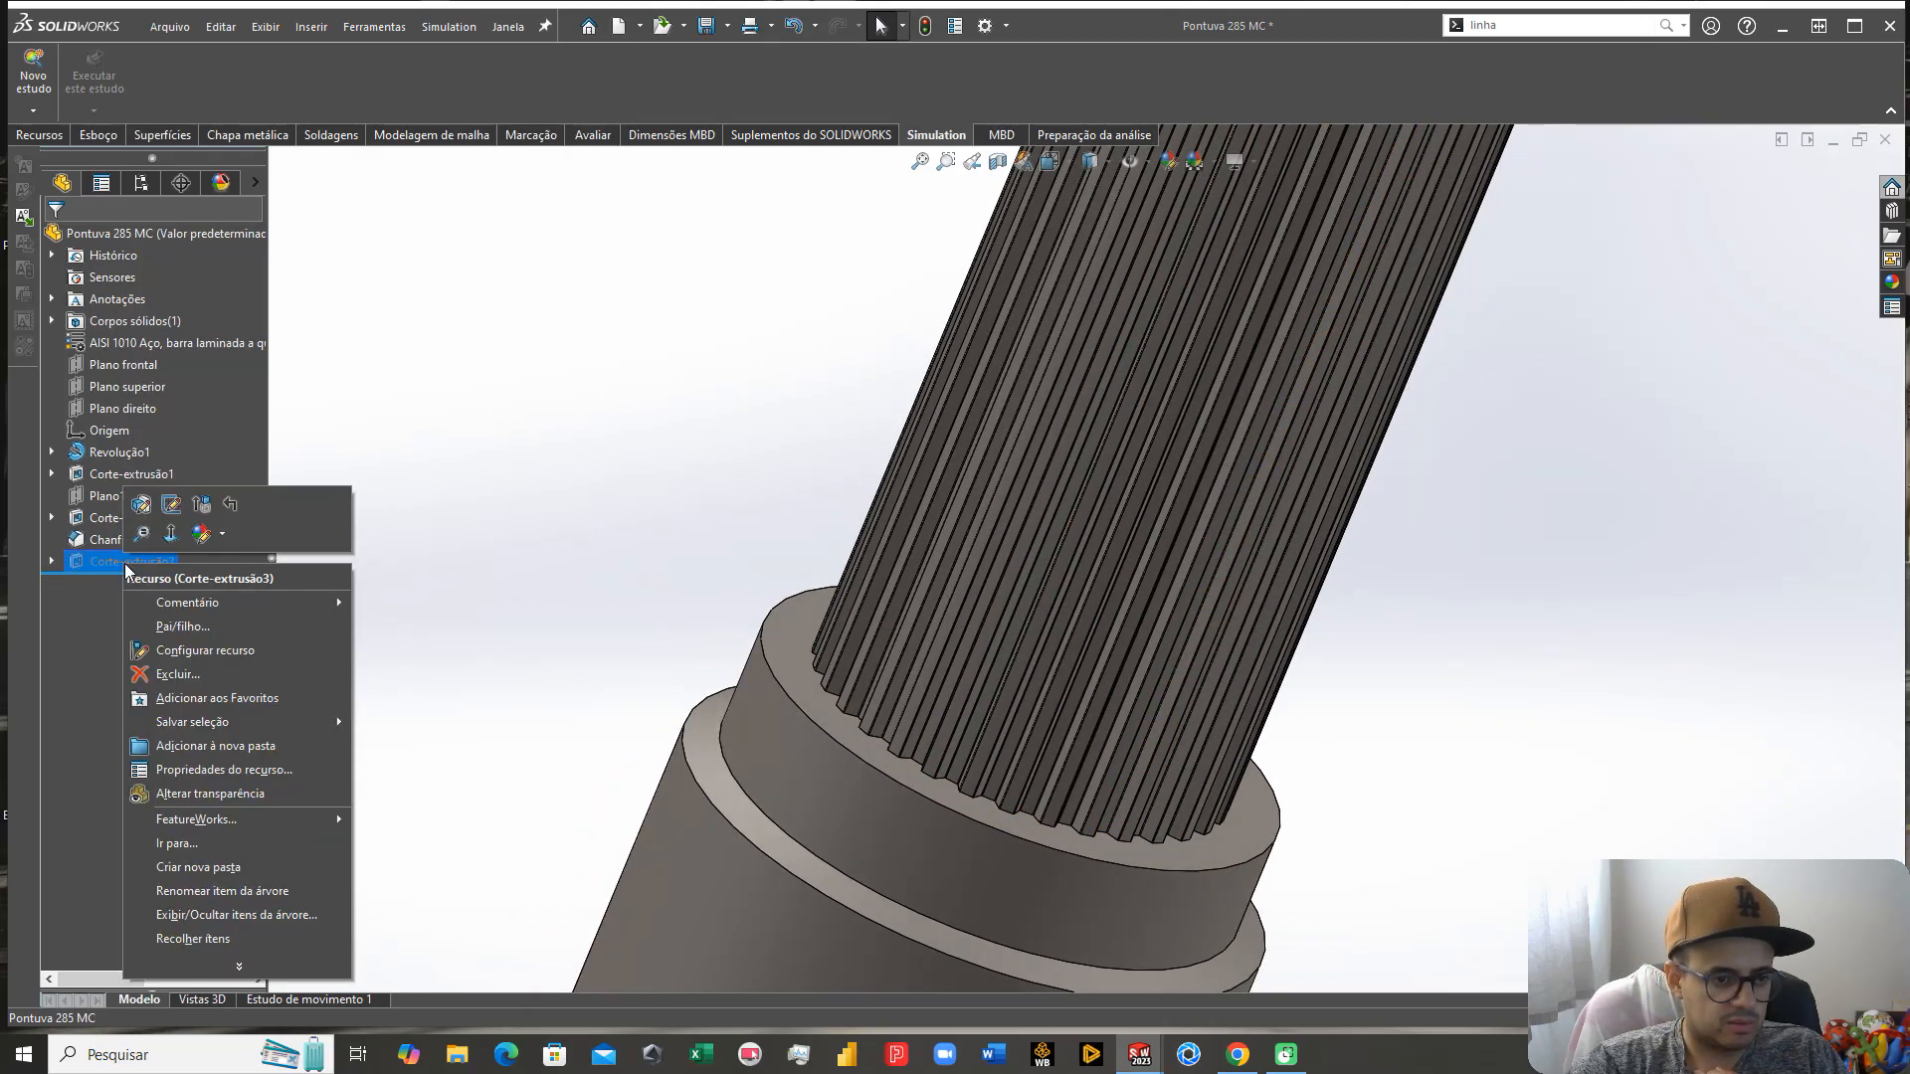
{"action": "left_click", "coordinate": [203, 502]}
{"action": "scroll", "coordinate": [1053, 513], "scroll_direction": "up", "scroll_amount": 6}
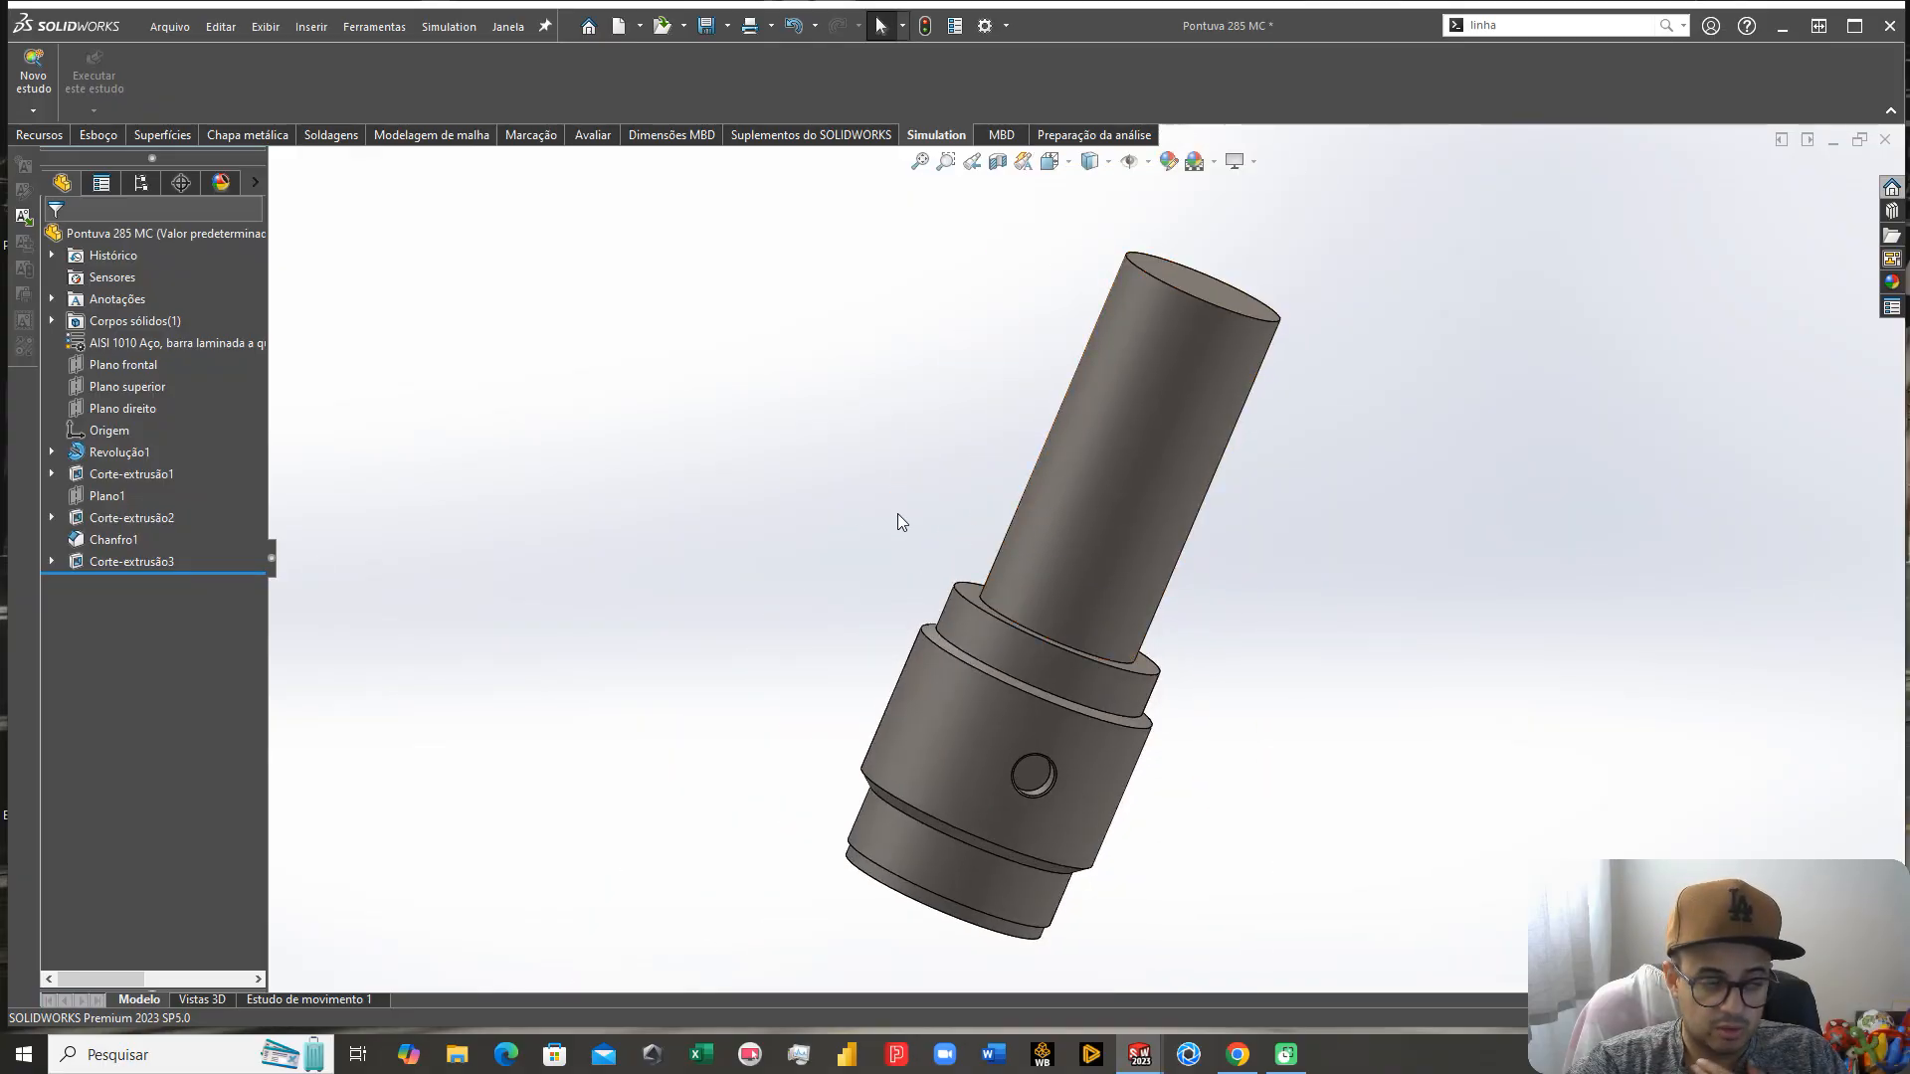
Step: Create the static study Análise estática 1 and apply the material AISI 1020 Aço, laminado a frio to the part
{"action": "left_click", "coordinate": [33, 68]}
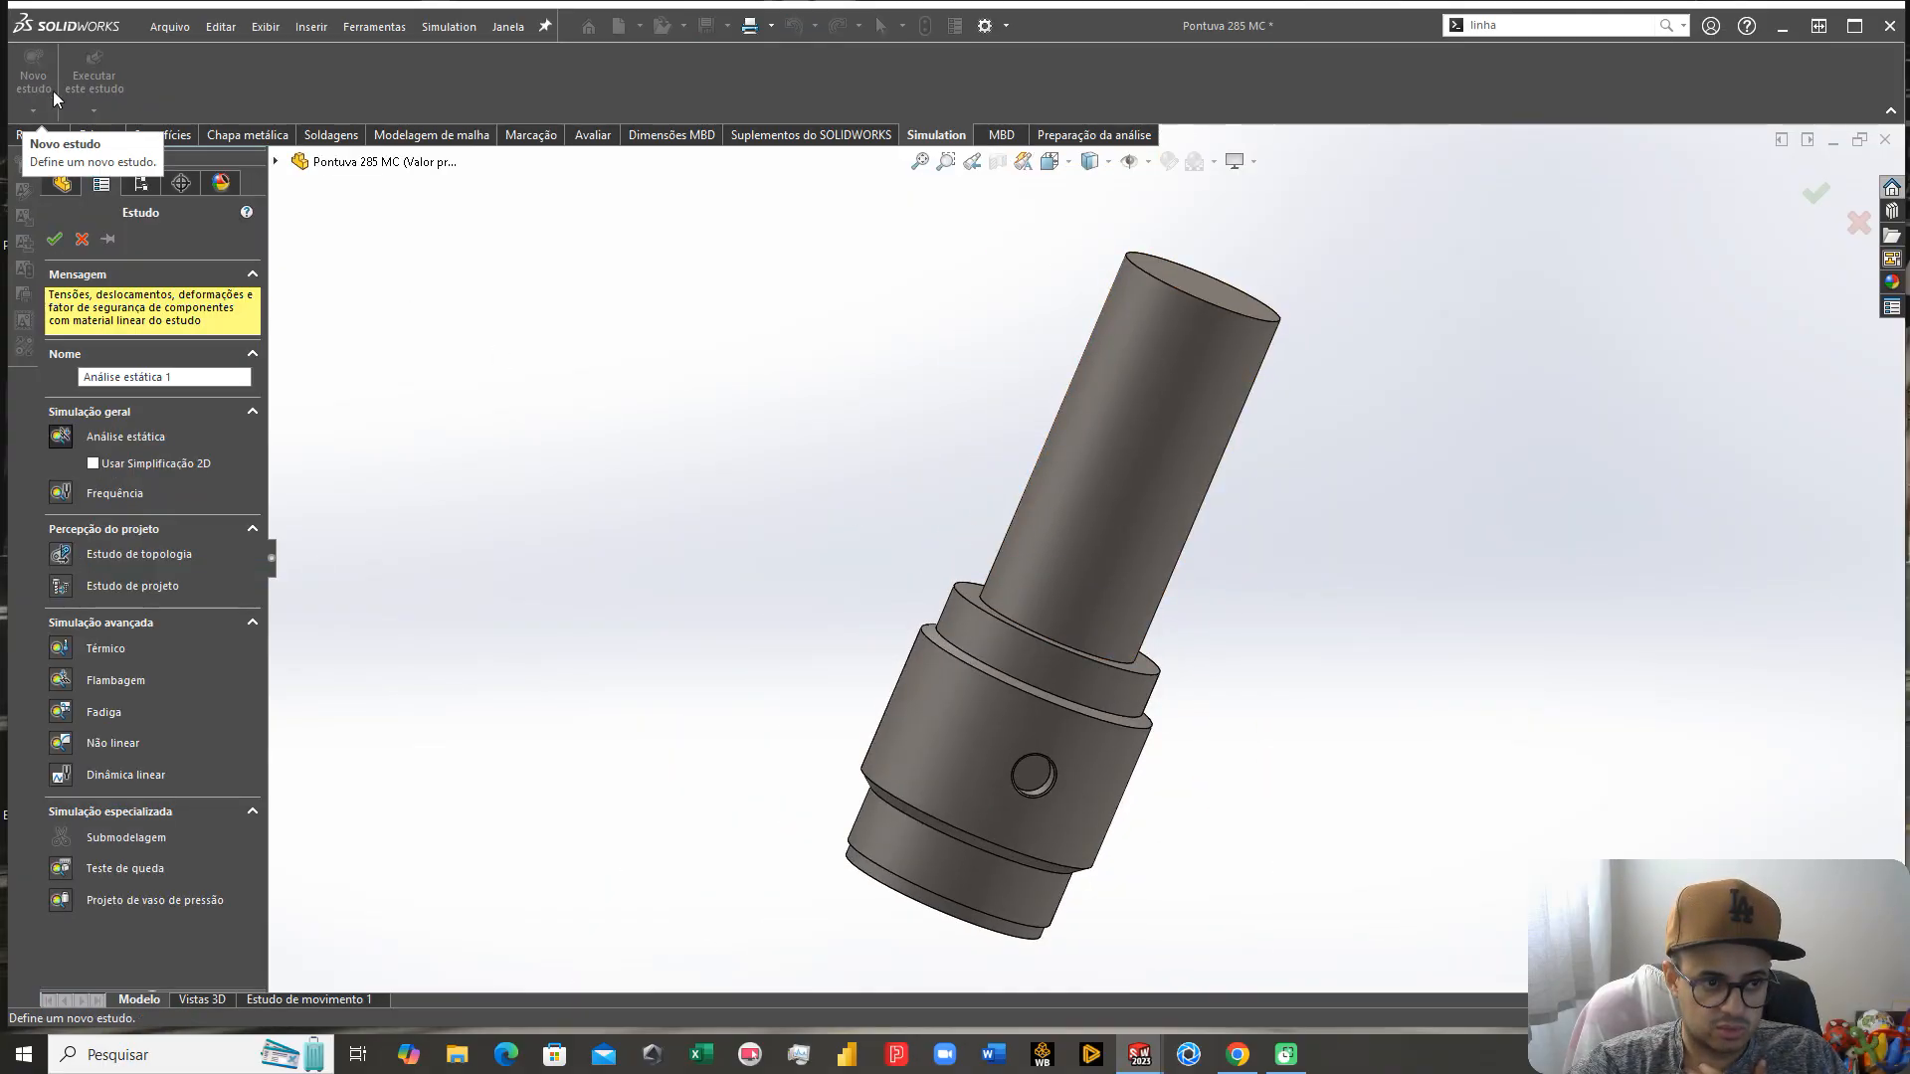
{"action": "left_click", "coordinate": [54, 239]}
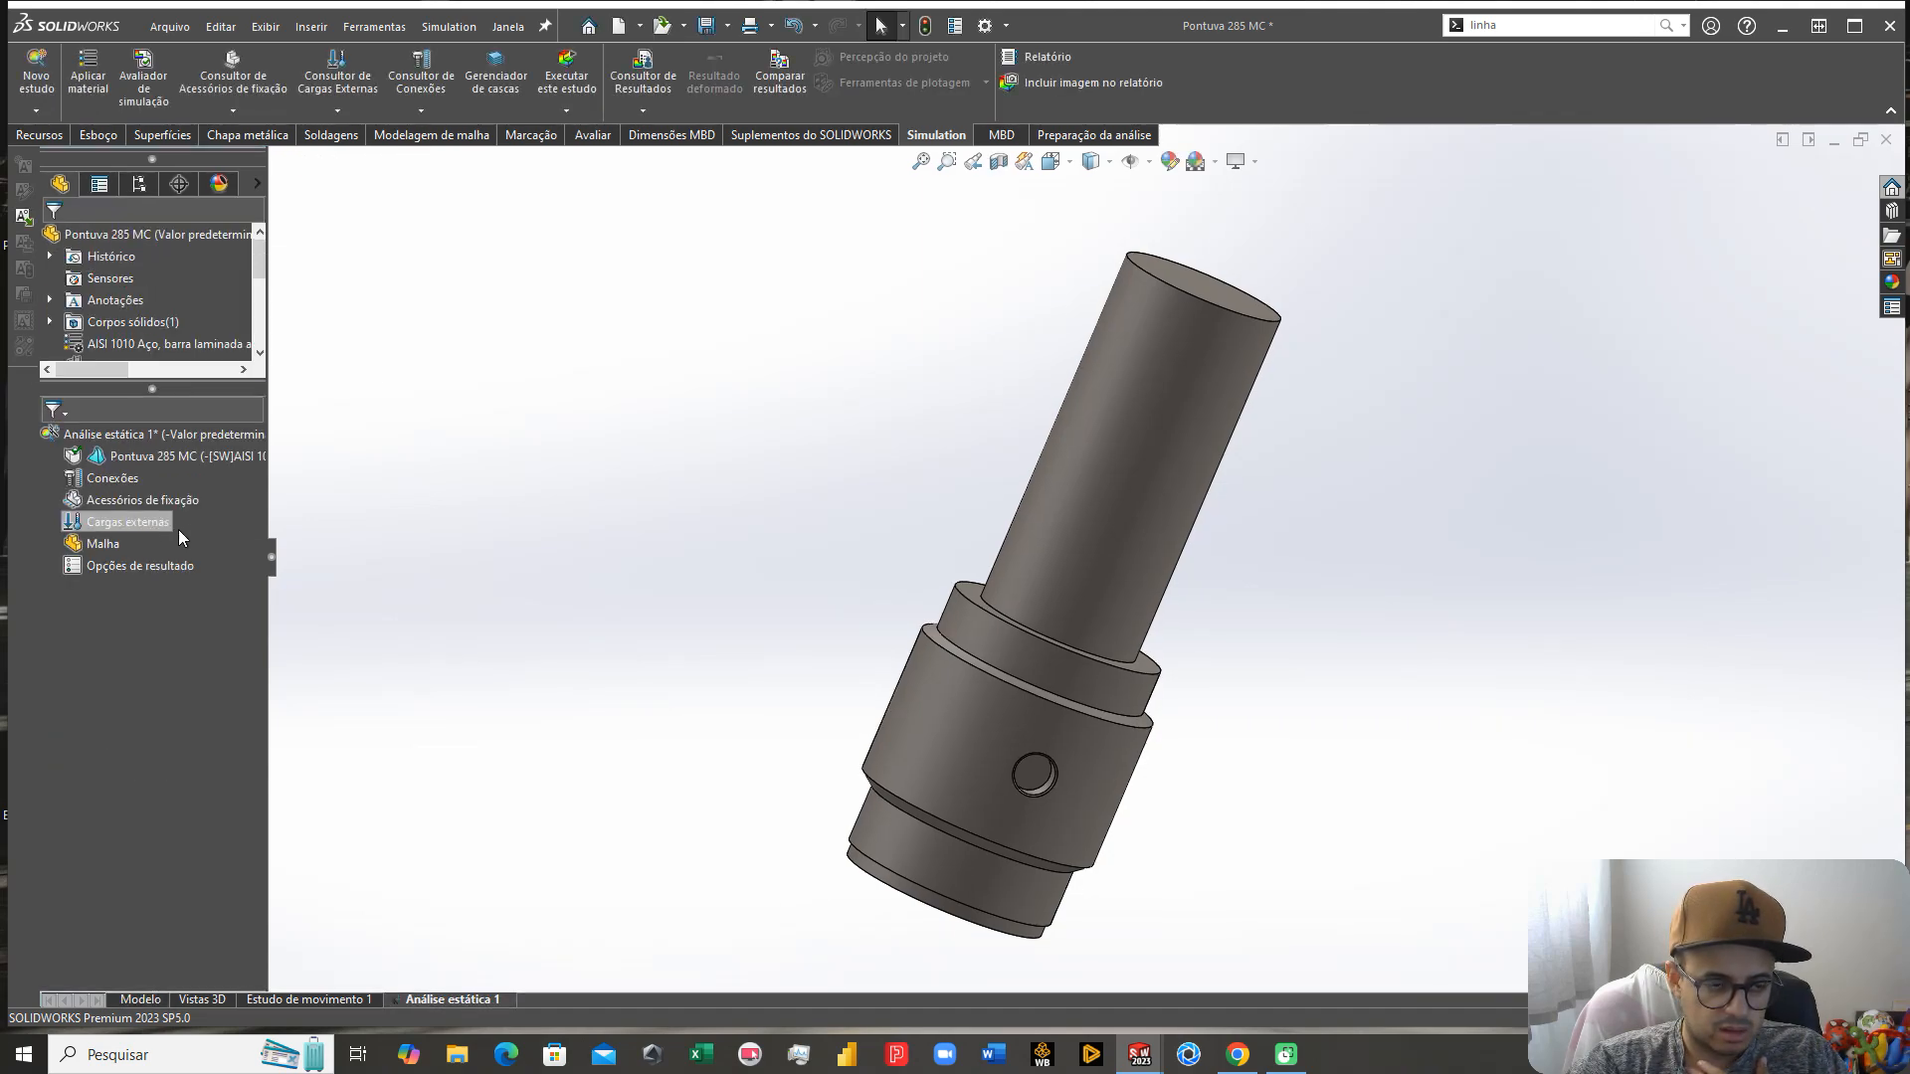
{"action": "right_click", "coordinate": [194, 457]}
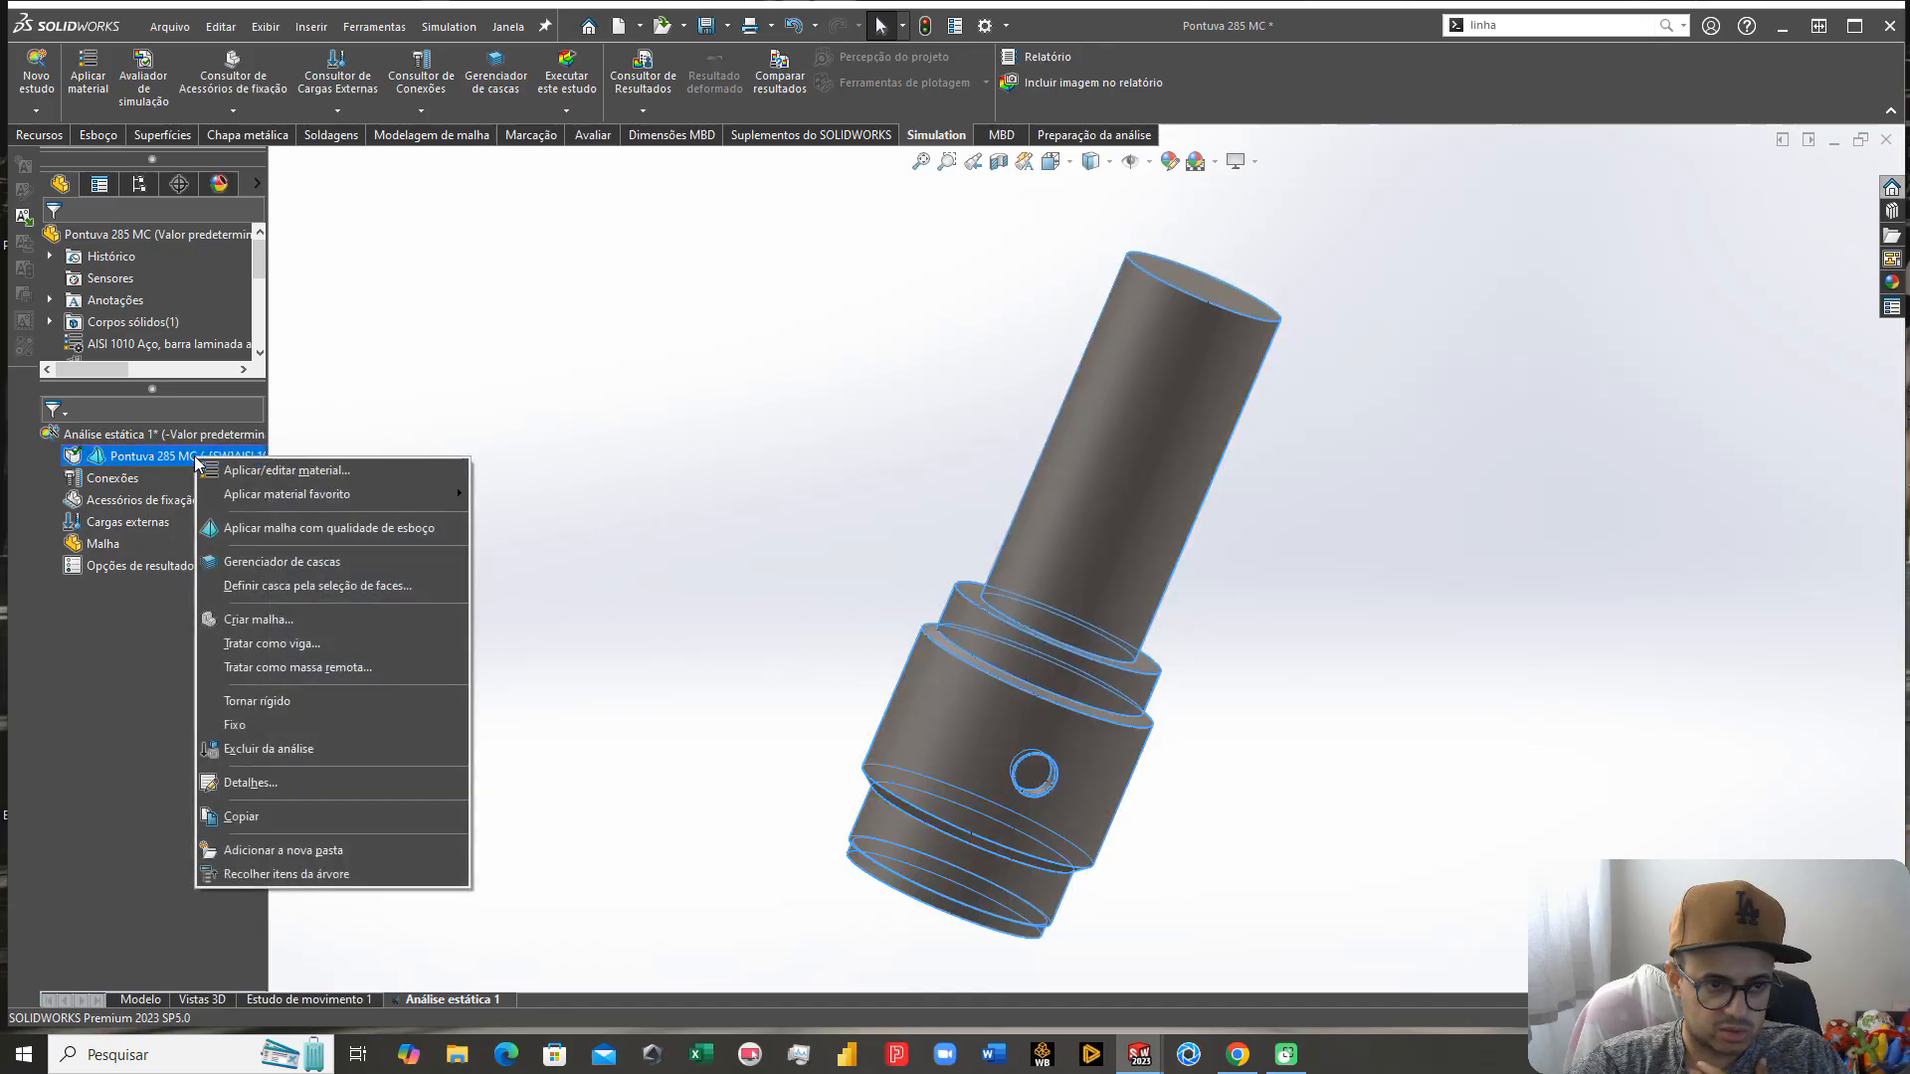
{"action": "mouse_move", "coordinate": [386, 494]}
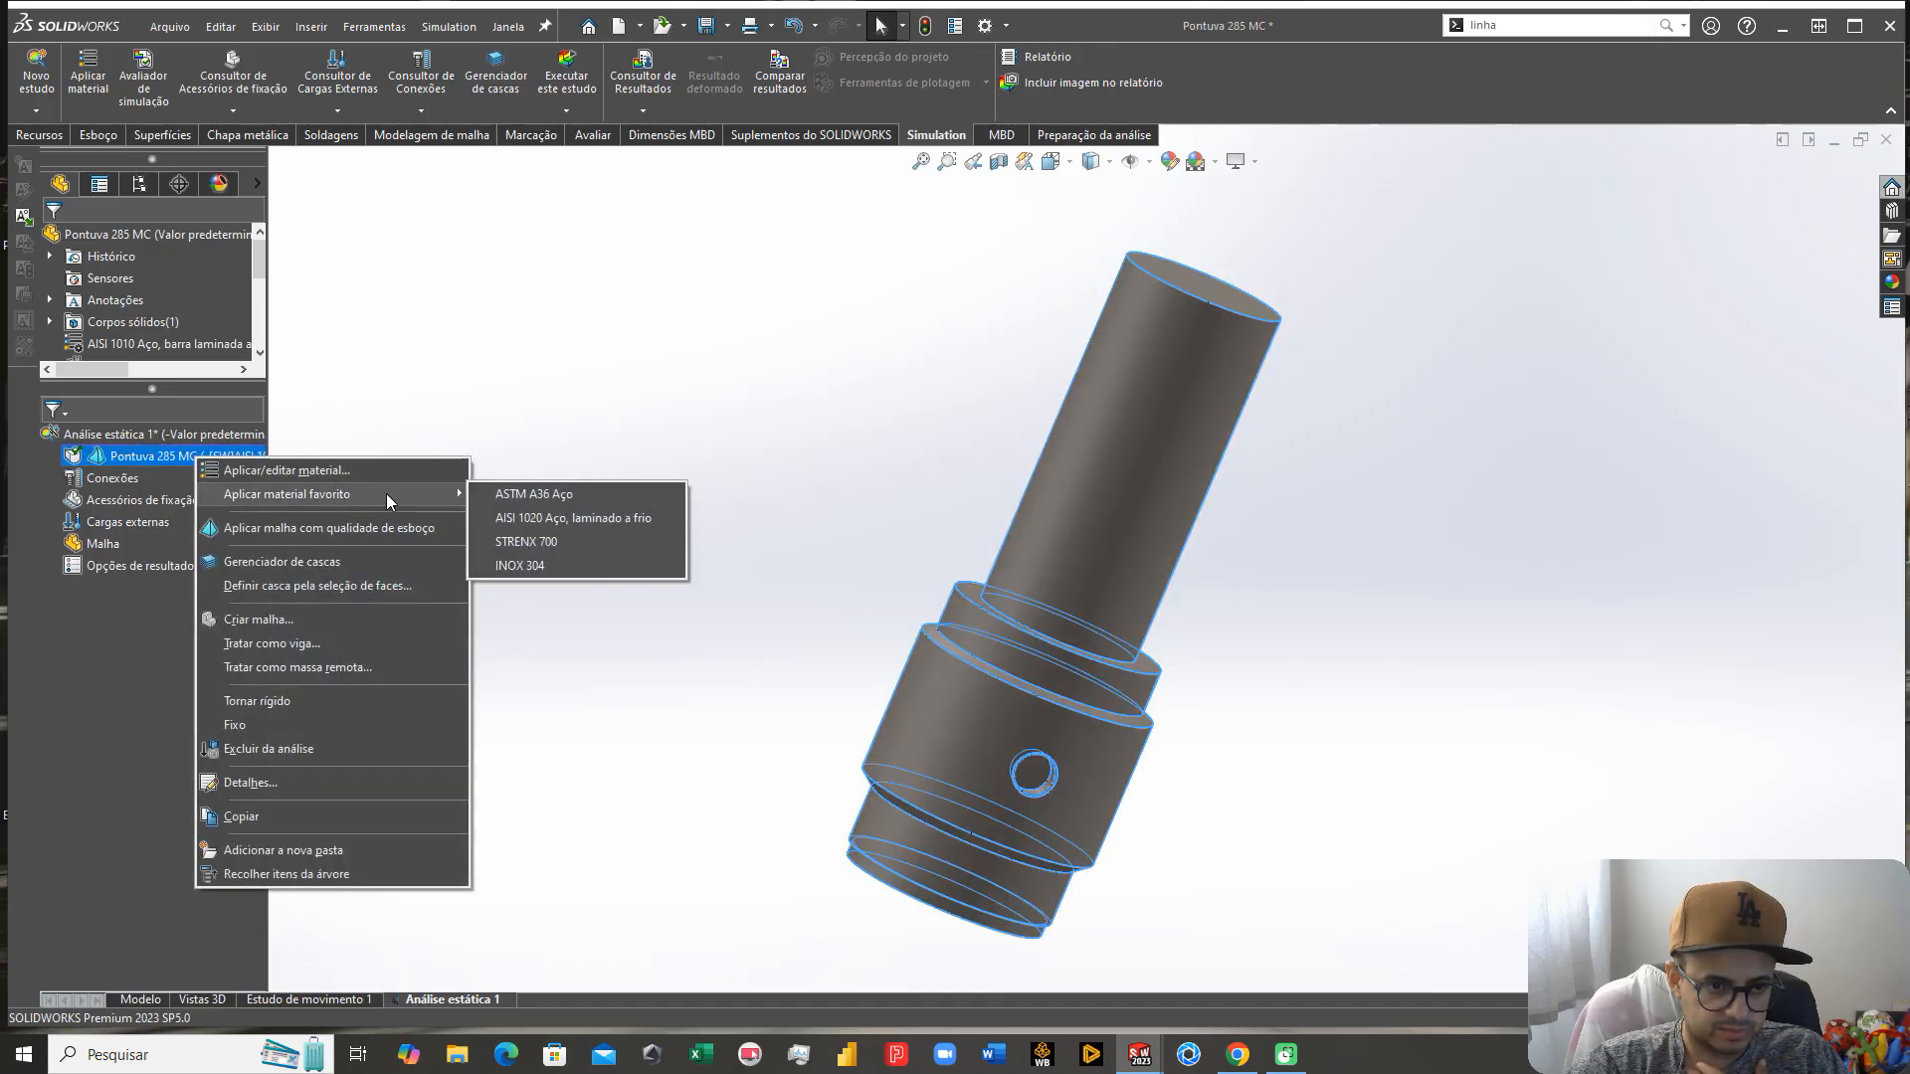
{"action": "left_click", "coordinate": [567, 519]}
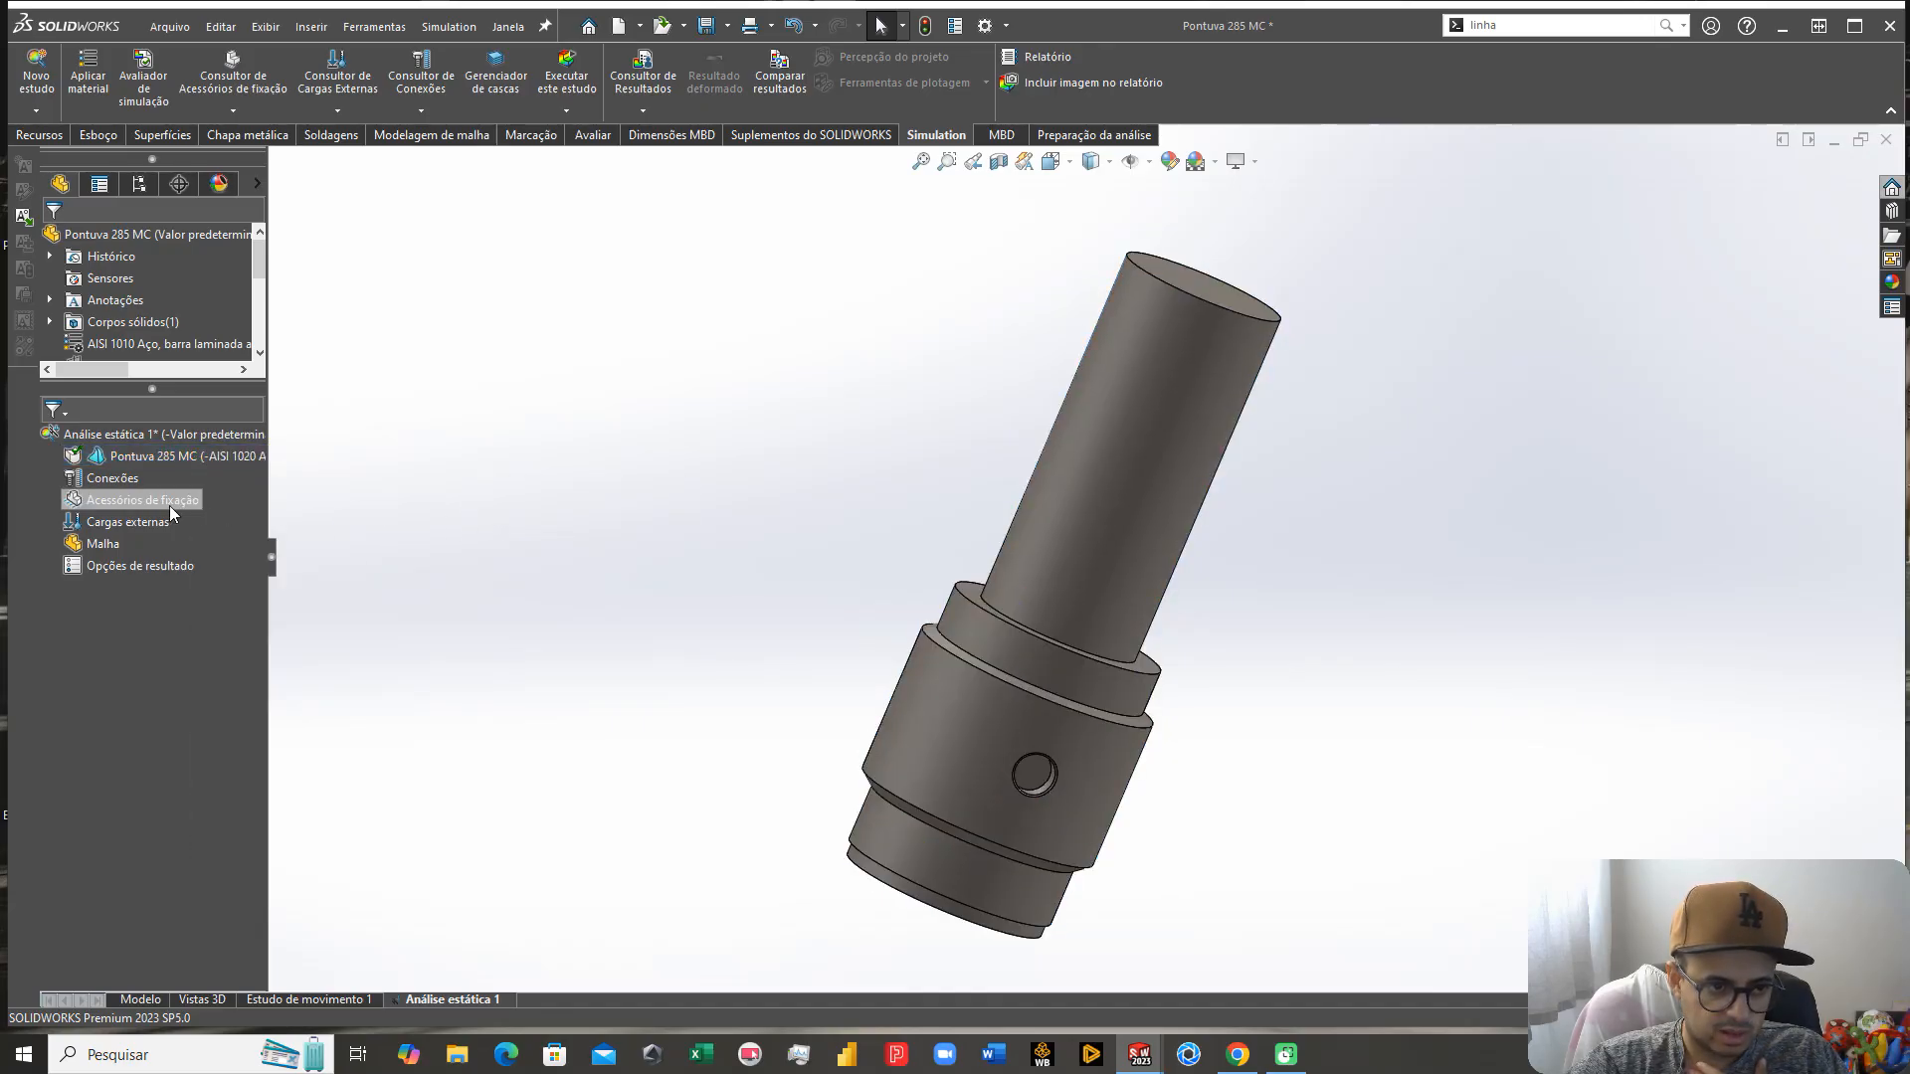
Step: Add a fixed geometry fixture on the long cylindrical face of the shaft end
{"action": "right_click", "coordinate": [144, 513]}
{"action": "left_click", "coordinate": [216, 554]}
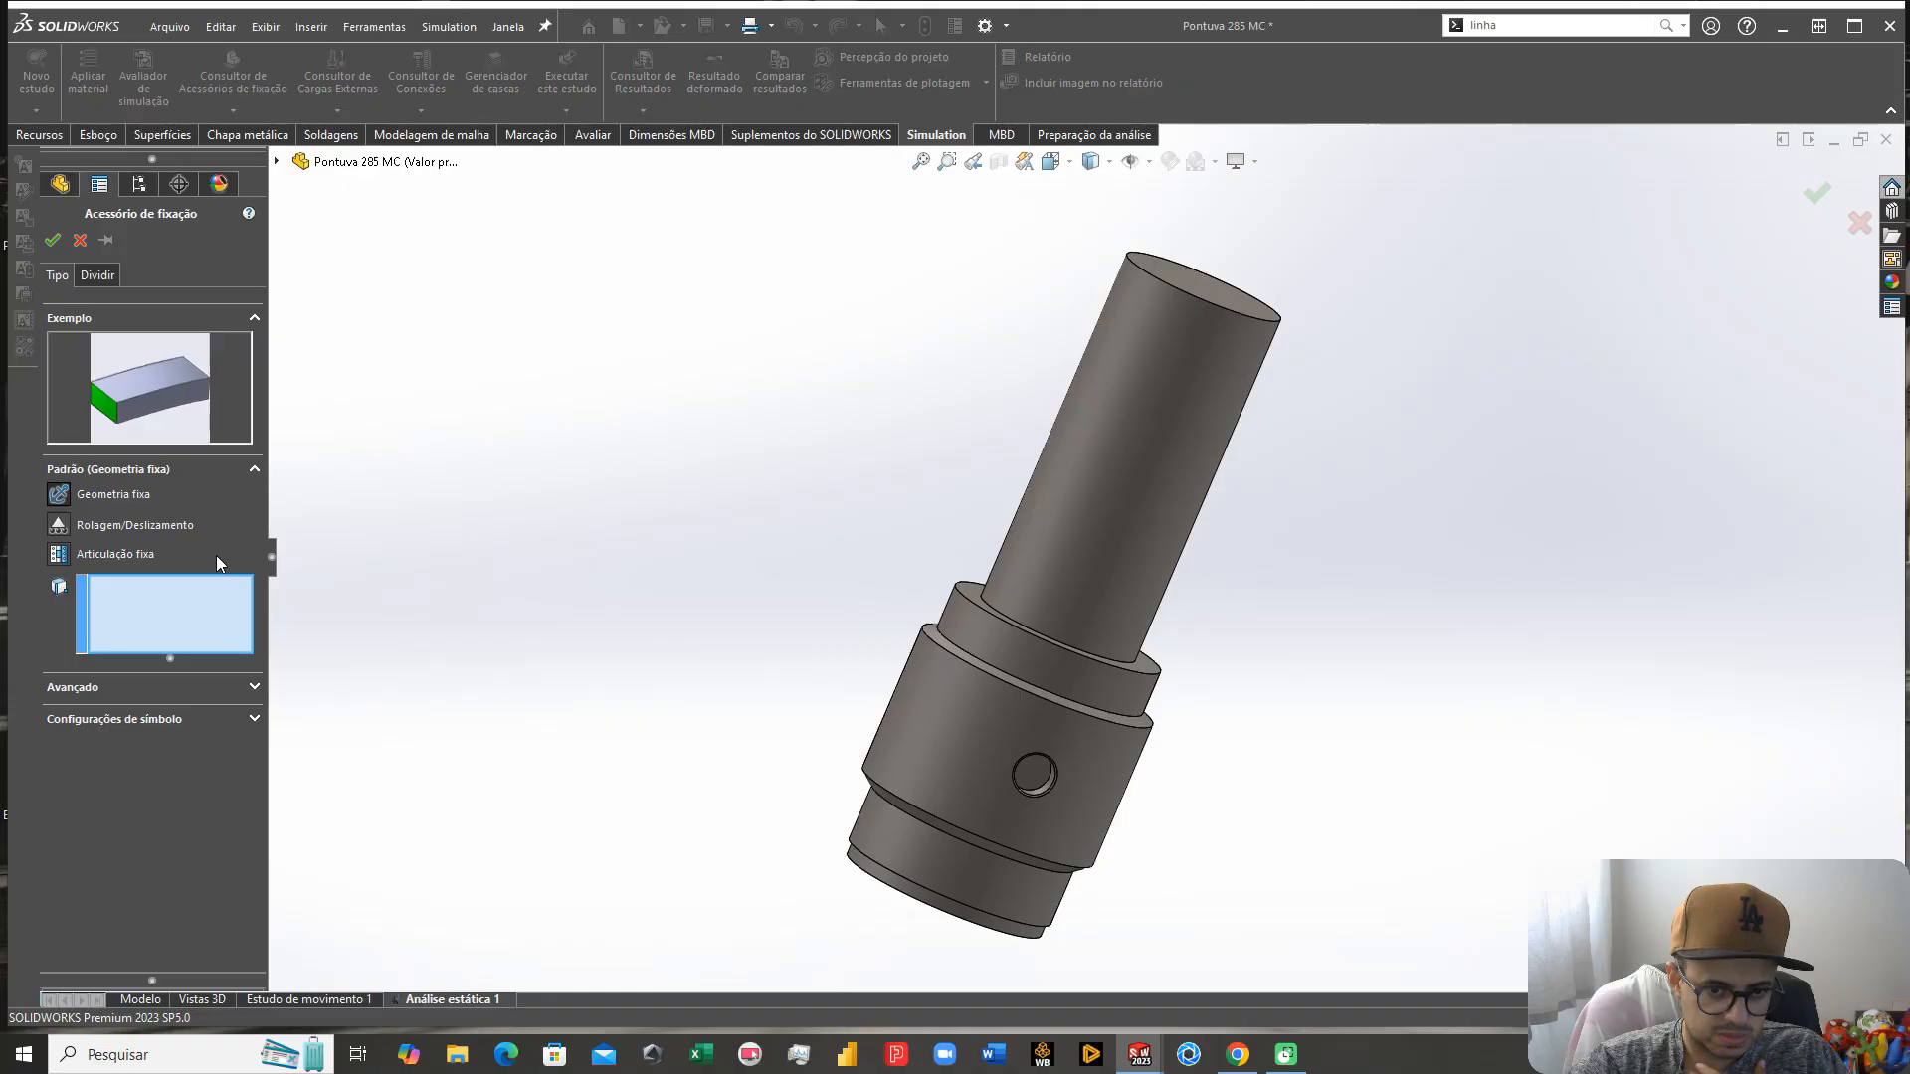
{"action": "left_click", "coordinate": [1034, 517]}
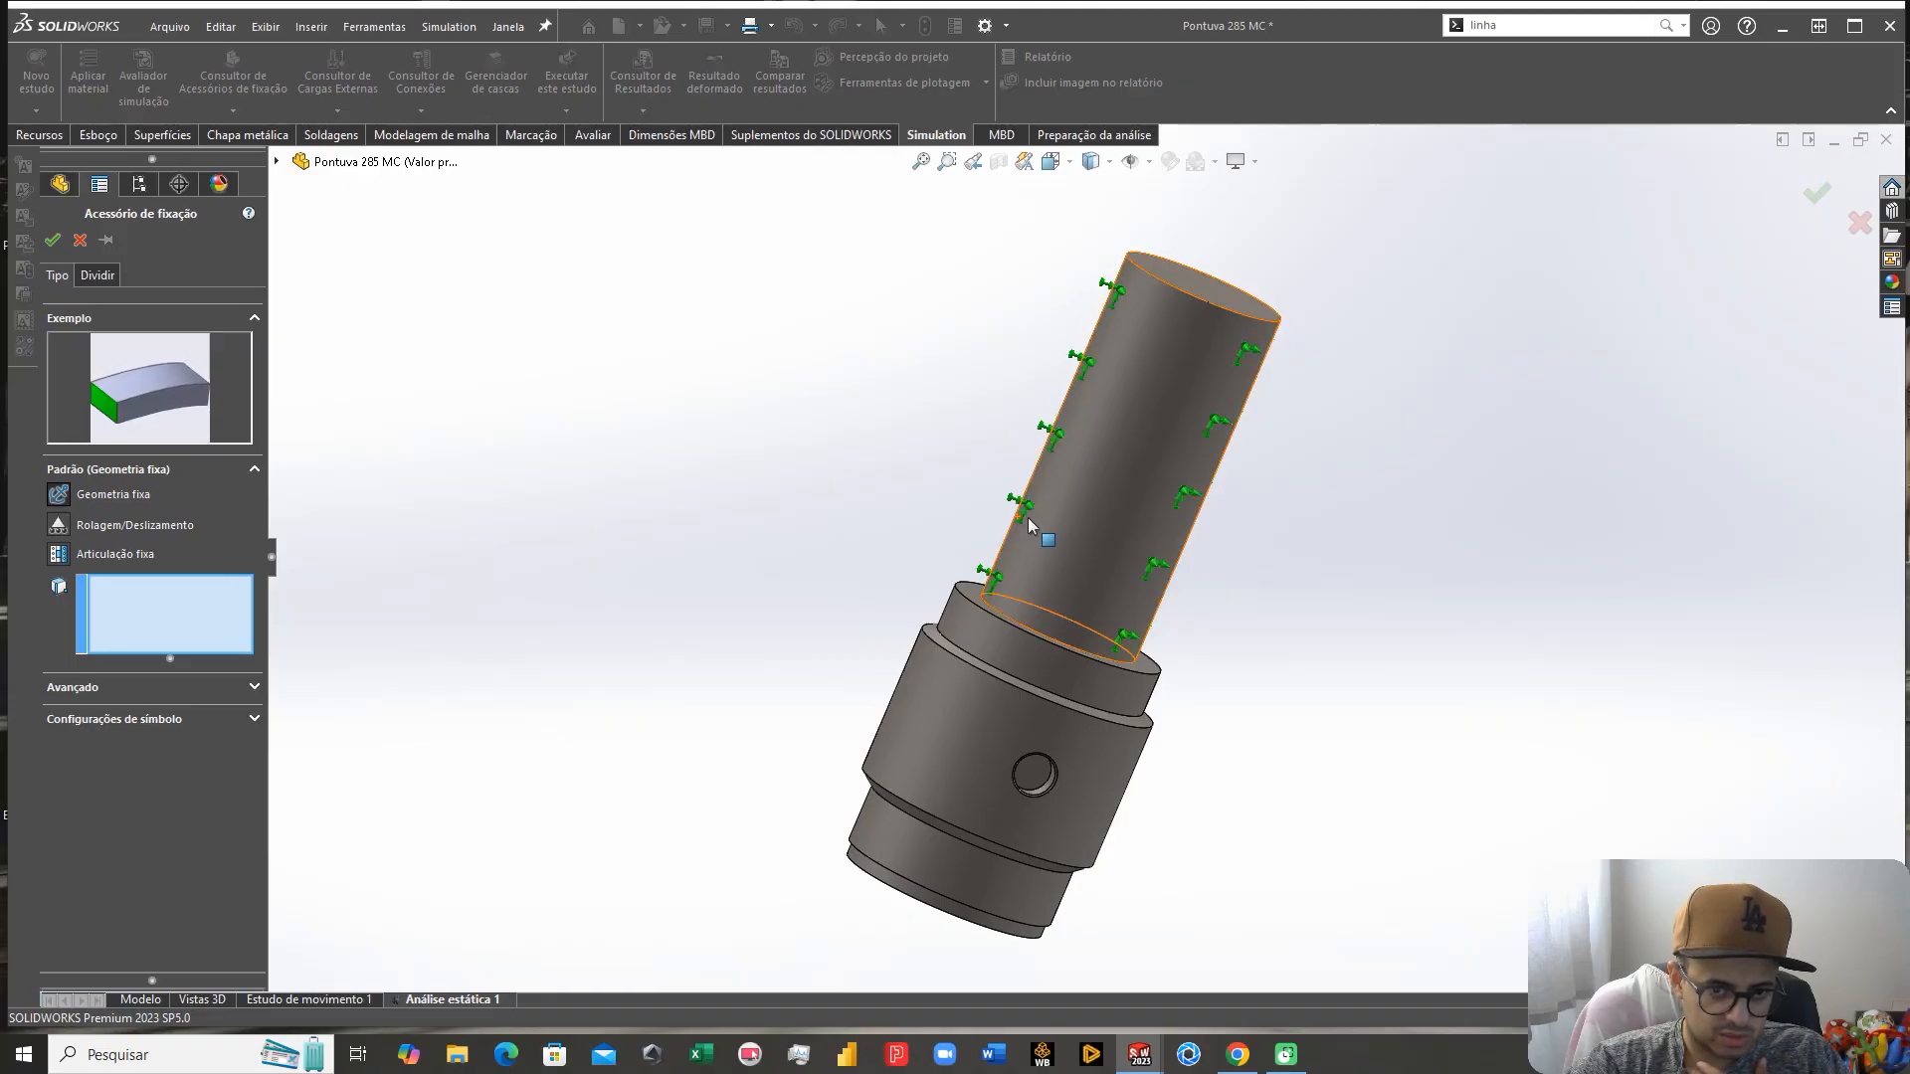
{"action": "left_click", "coordinate": [1035, 524]}
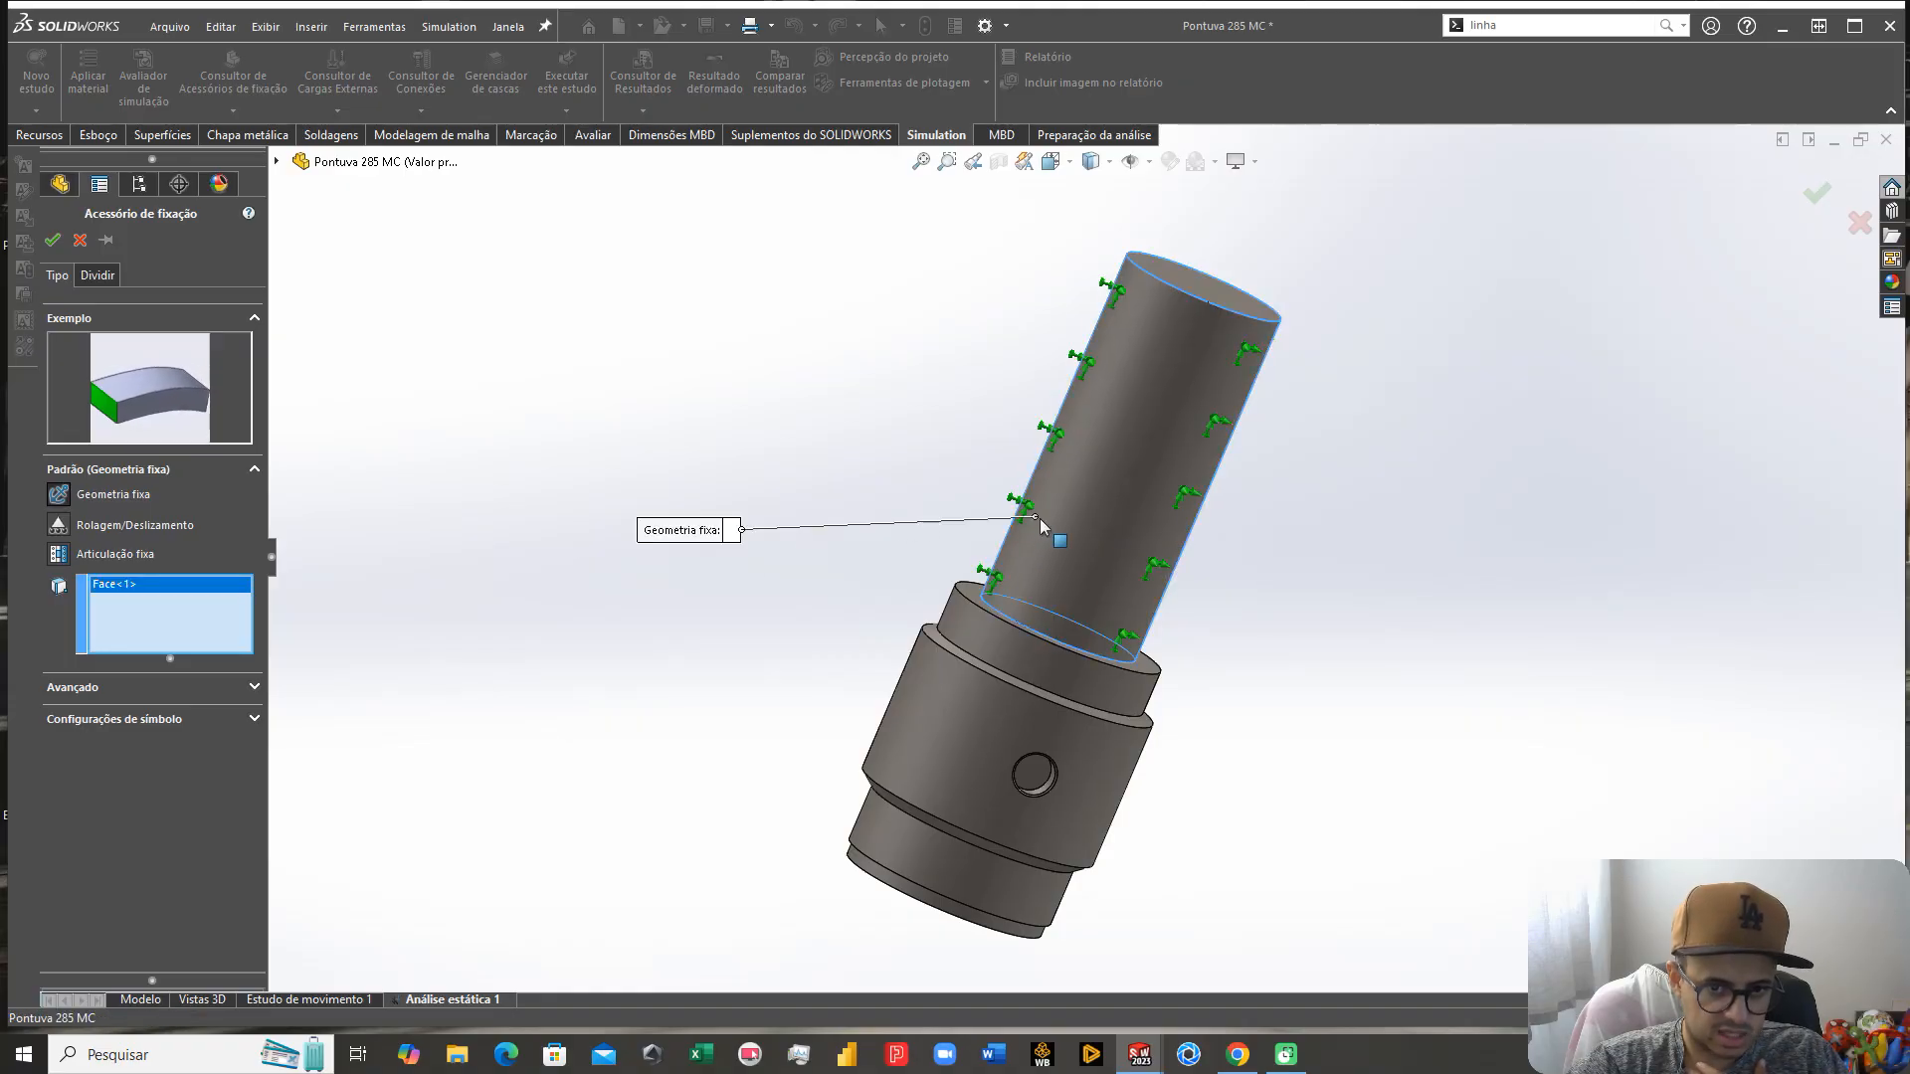
{"action": "left_click", "coordinate": [53, 240]}
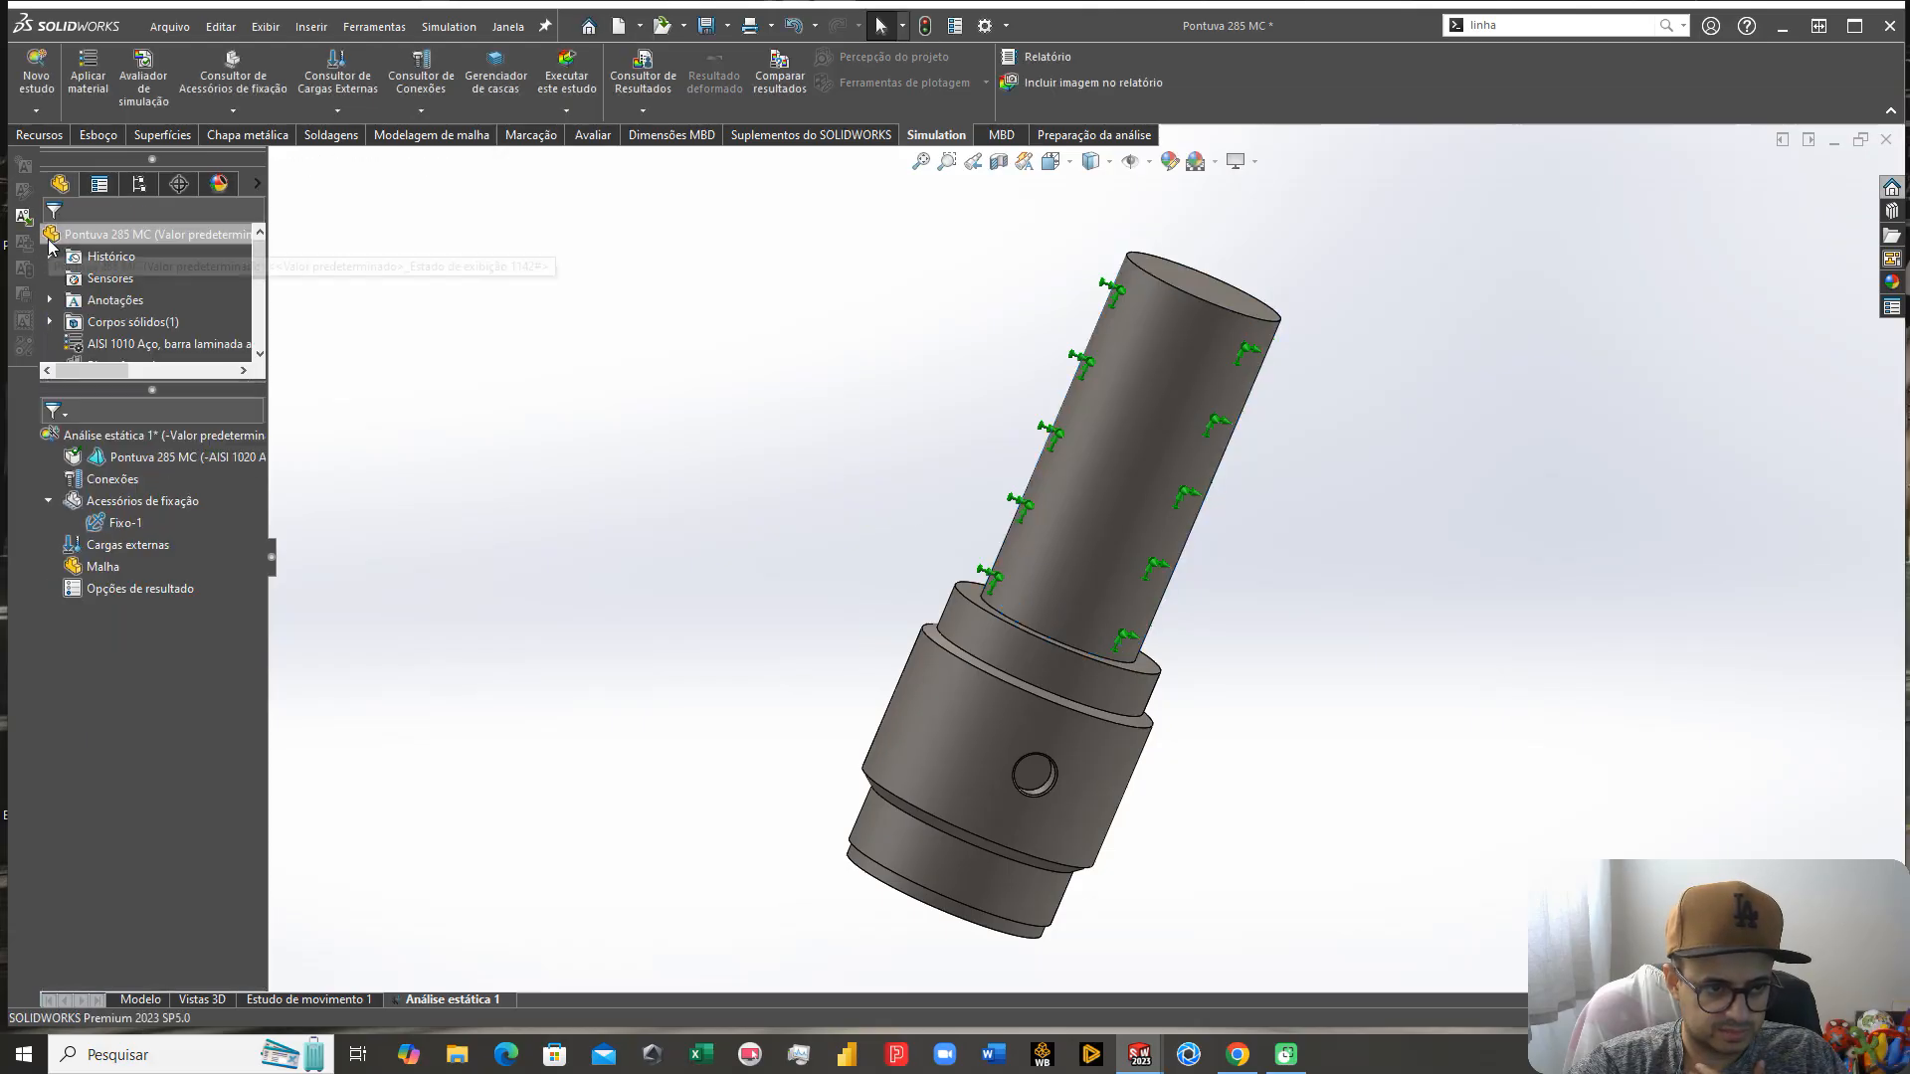
Step: Apply a 23000 N.m torque to the stepped cylindrical face at the part's wide end, using the neighbouring rim face as the axis reference
{"action": "right_click", "coordinate": [138, 550]}
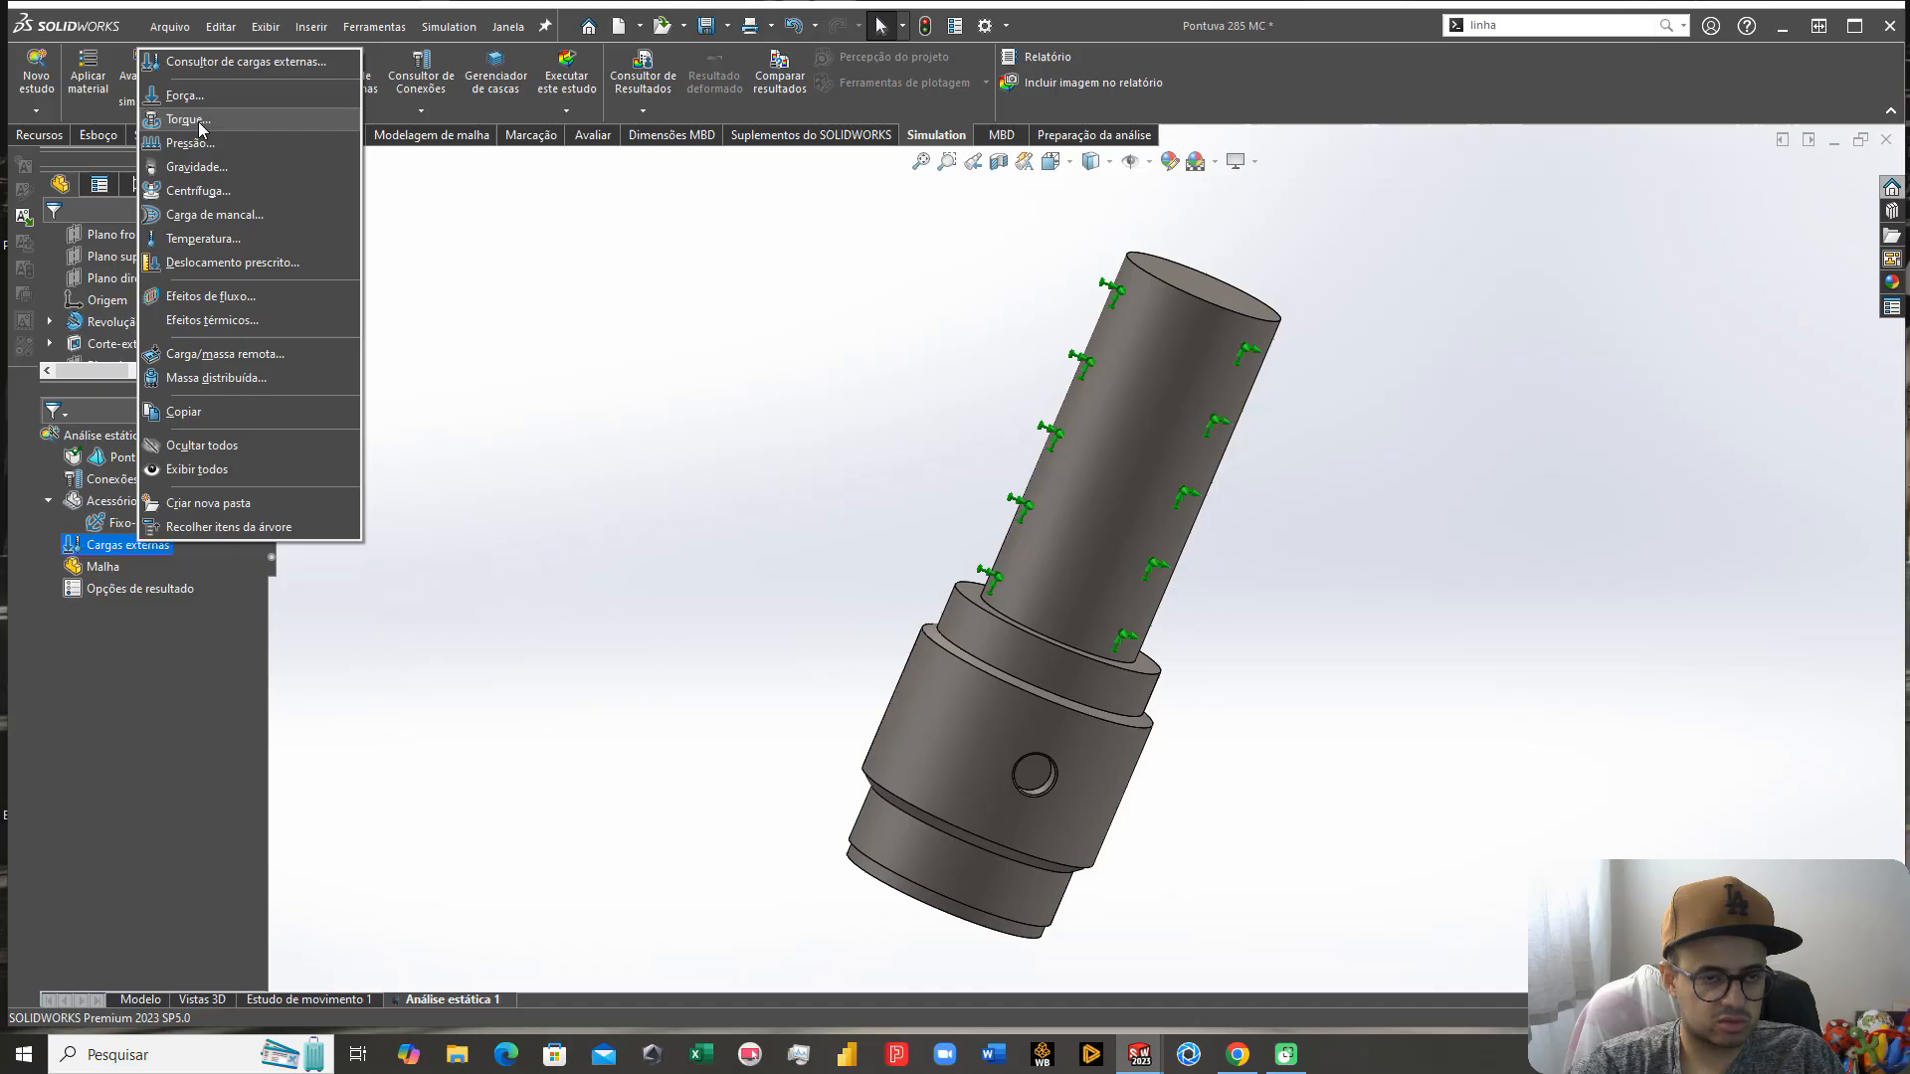
{"action": "left_click", "coordinate": [202, 122]}
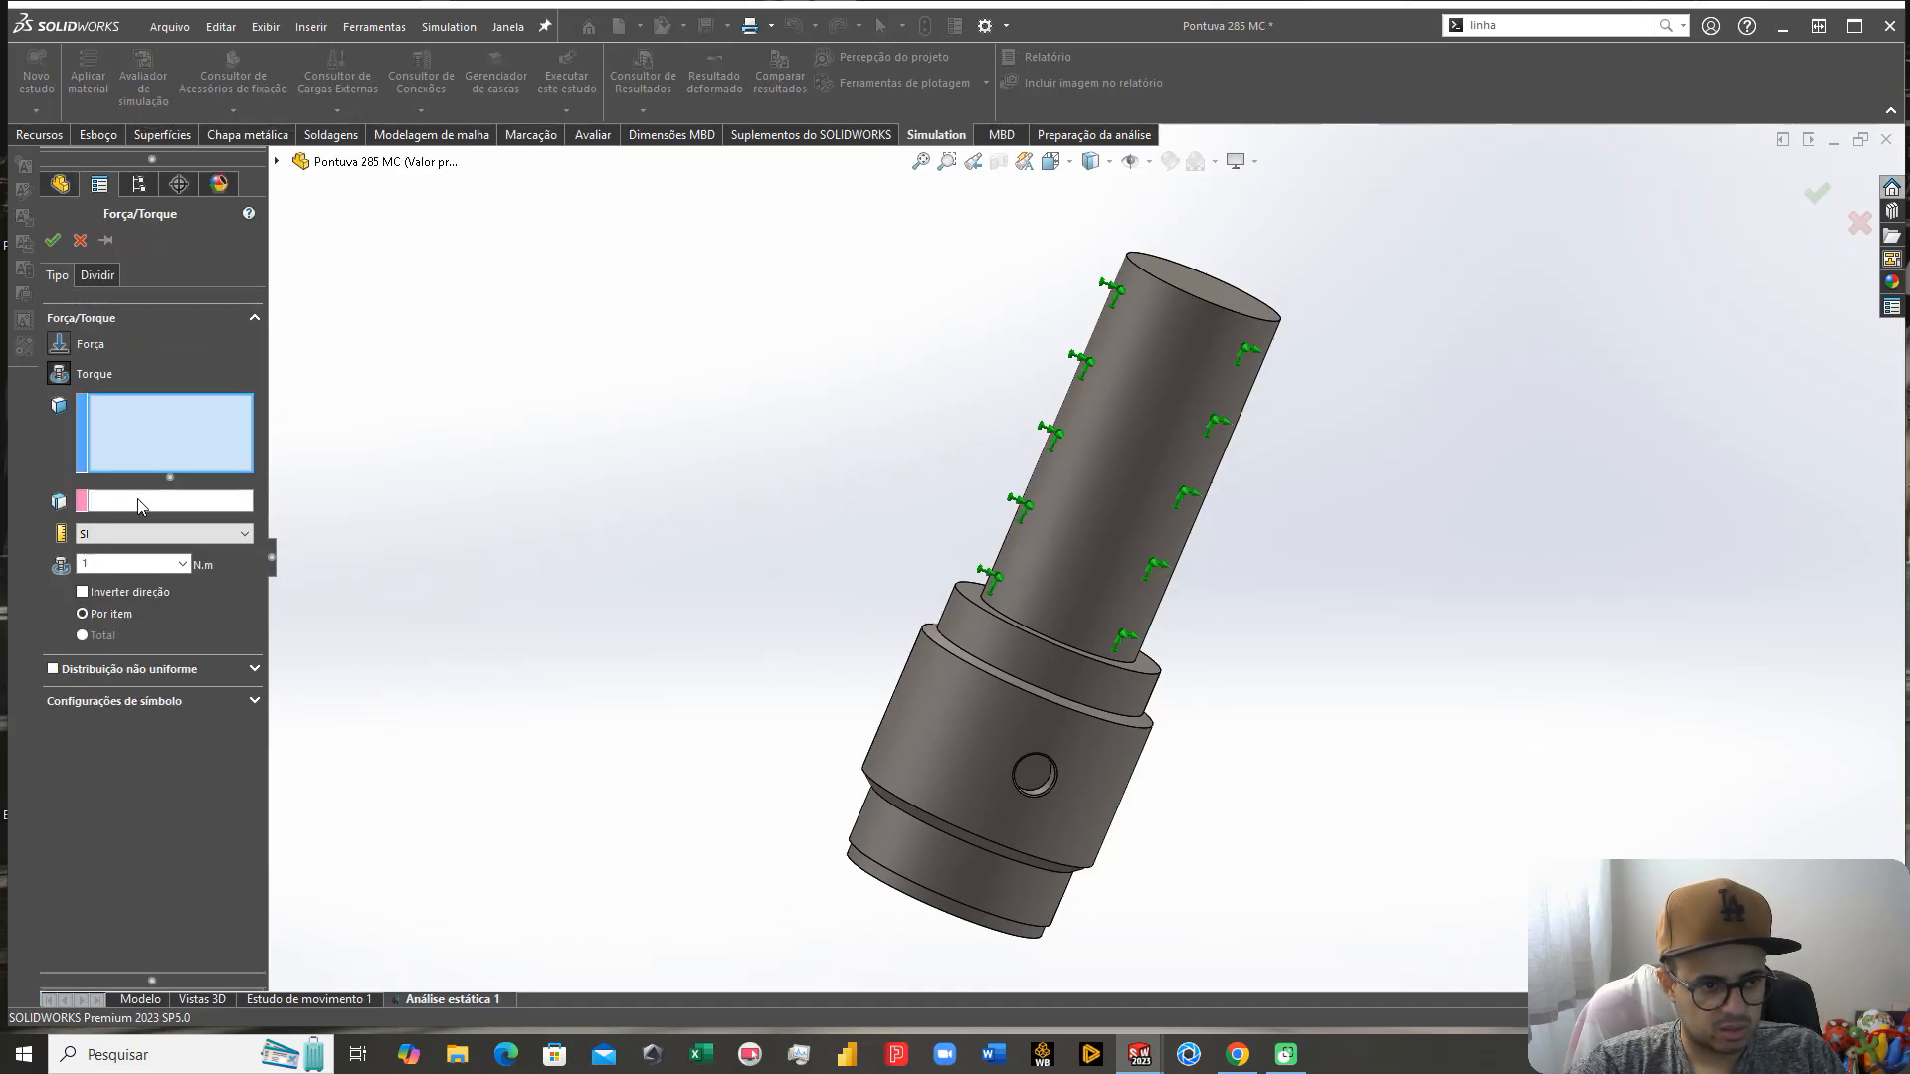
{"action": "left_click", "coordinate": [894, 842]}
{"action": "middle_click_drag", "start_coordinate": [894, 842], "coordinate": [1065, 559]}
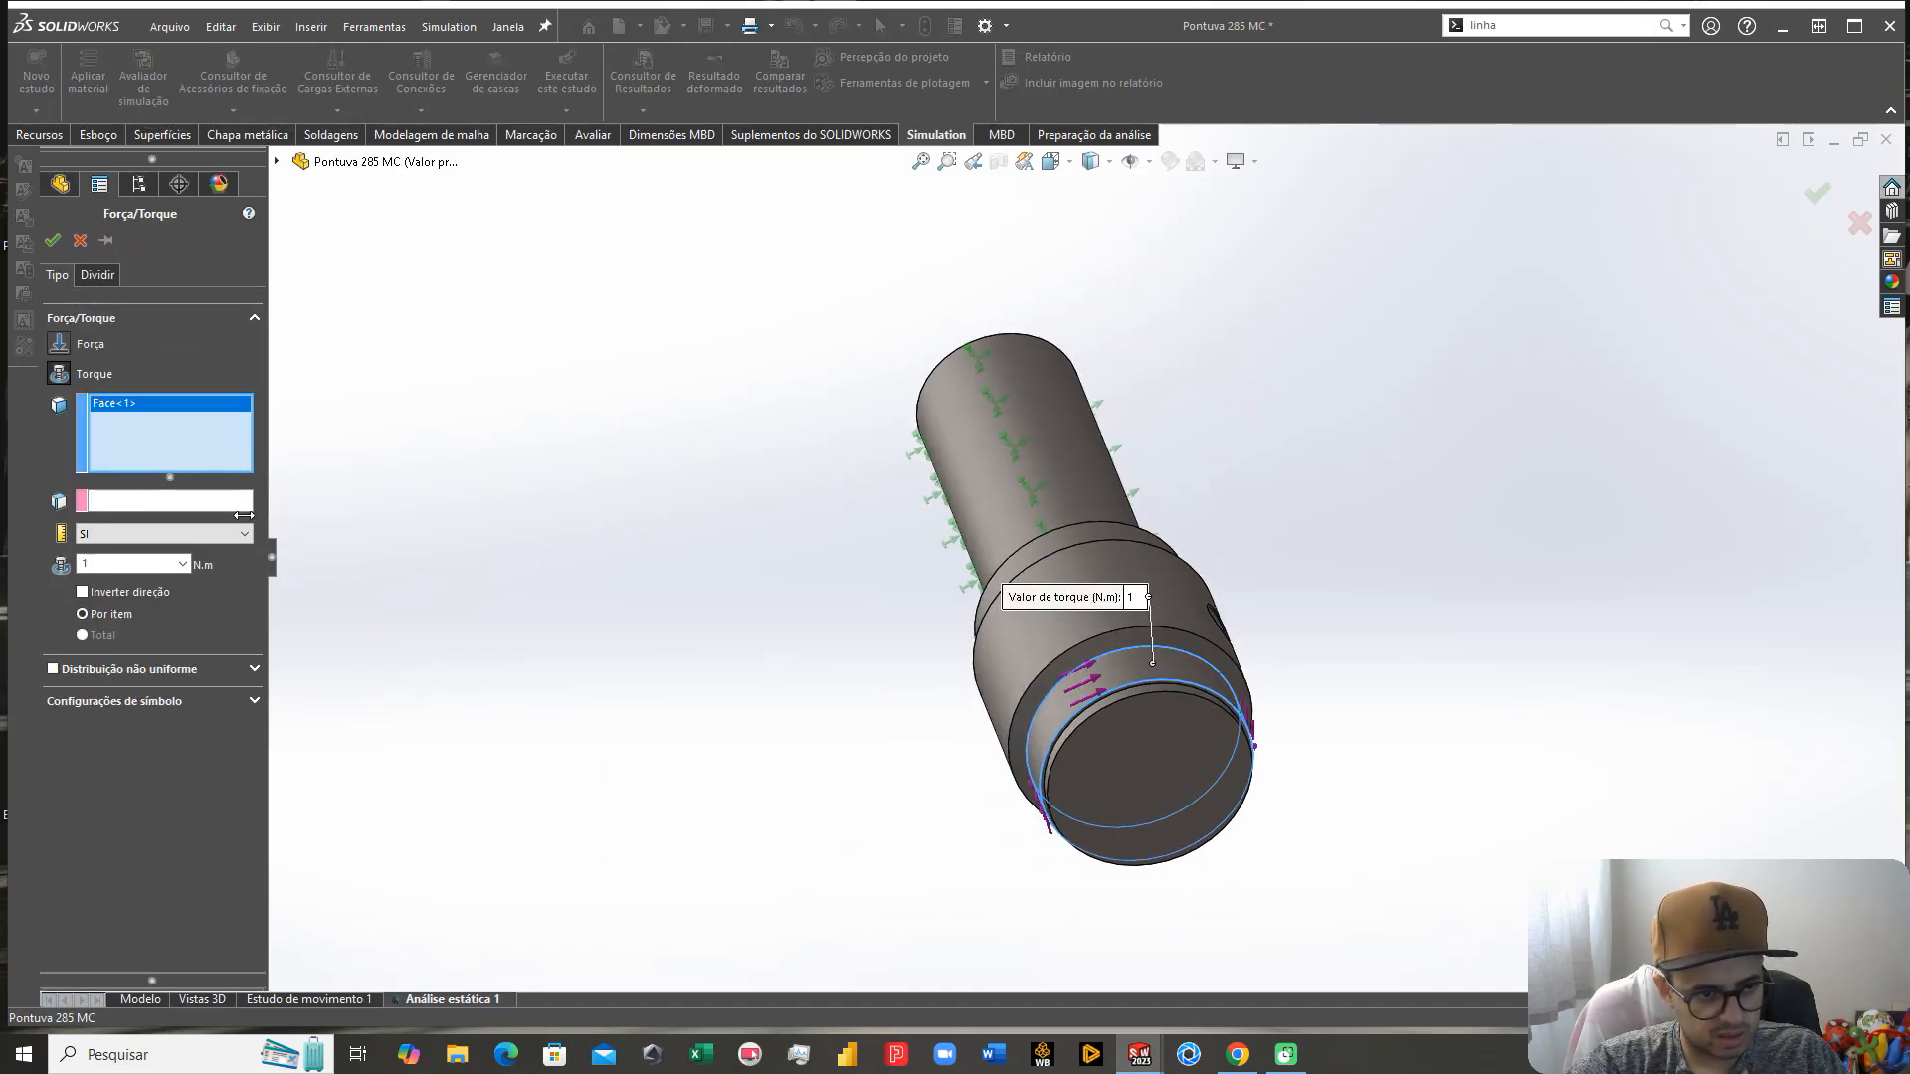
{"action": "left_click", "coordinate": [106, 498]}
{"action": "scroll", "coordinate": [1094, 668], "scroll_direction": "down", "scroll_amount": 6}
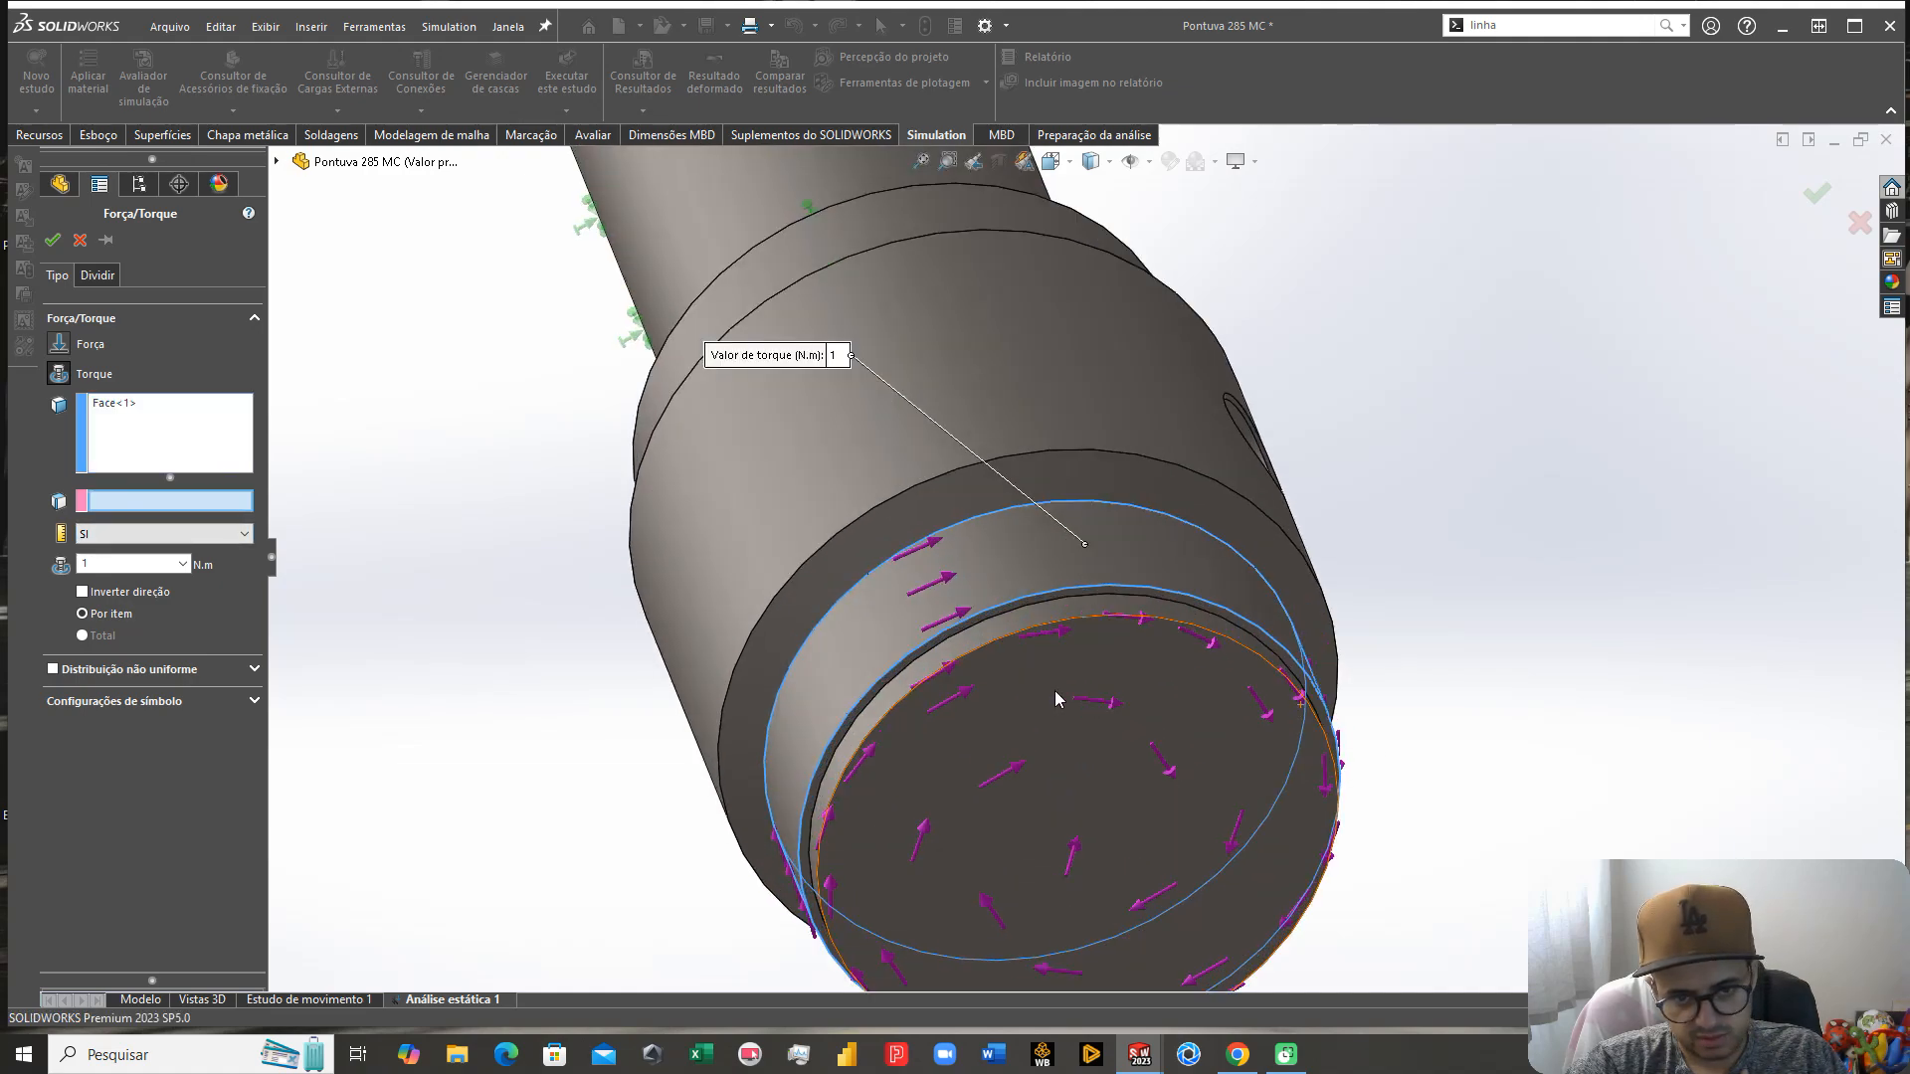
{"action": "scroll", "coordinate": [1095, 668], "scroll_direction": "up", "scroll_amount": 2}
{"action": "left_click", "coordinate": [1126, 621]}
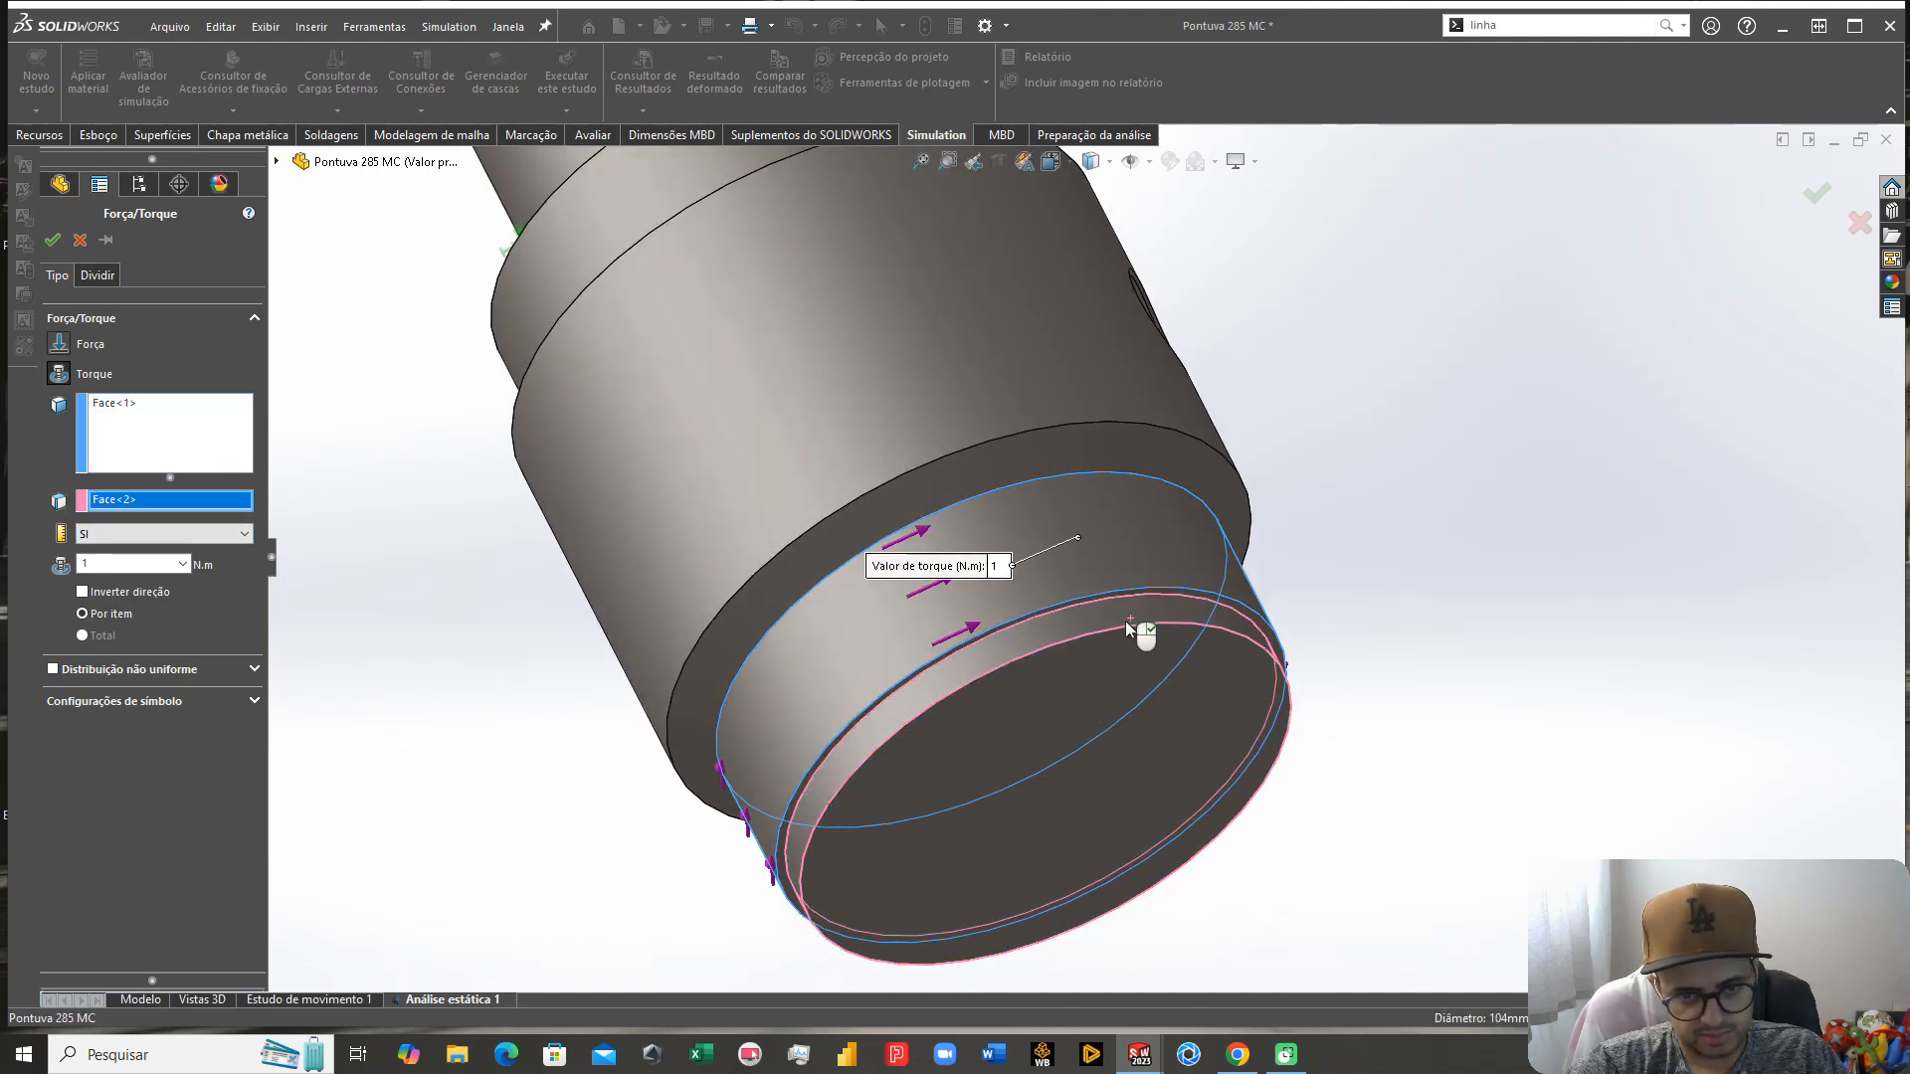
{"action": "scroll", "coordinate": [1067, 647], "scroll_direction": "up", "scroll_amount": 2}
{"action": "scroll", "coordinate": [1068, 648], "scroll_direction": "up", "scroll_amount": 1}
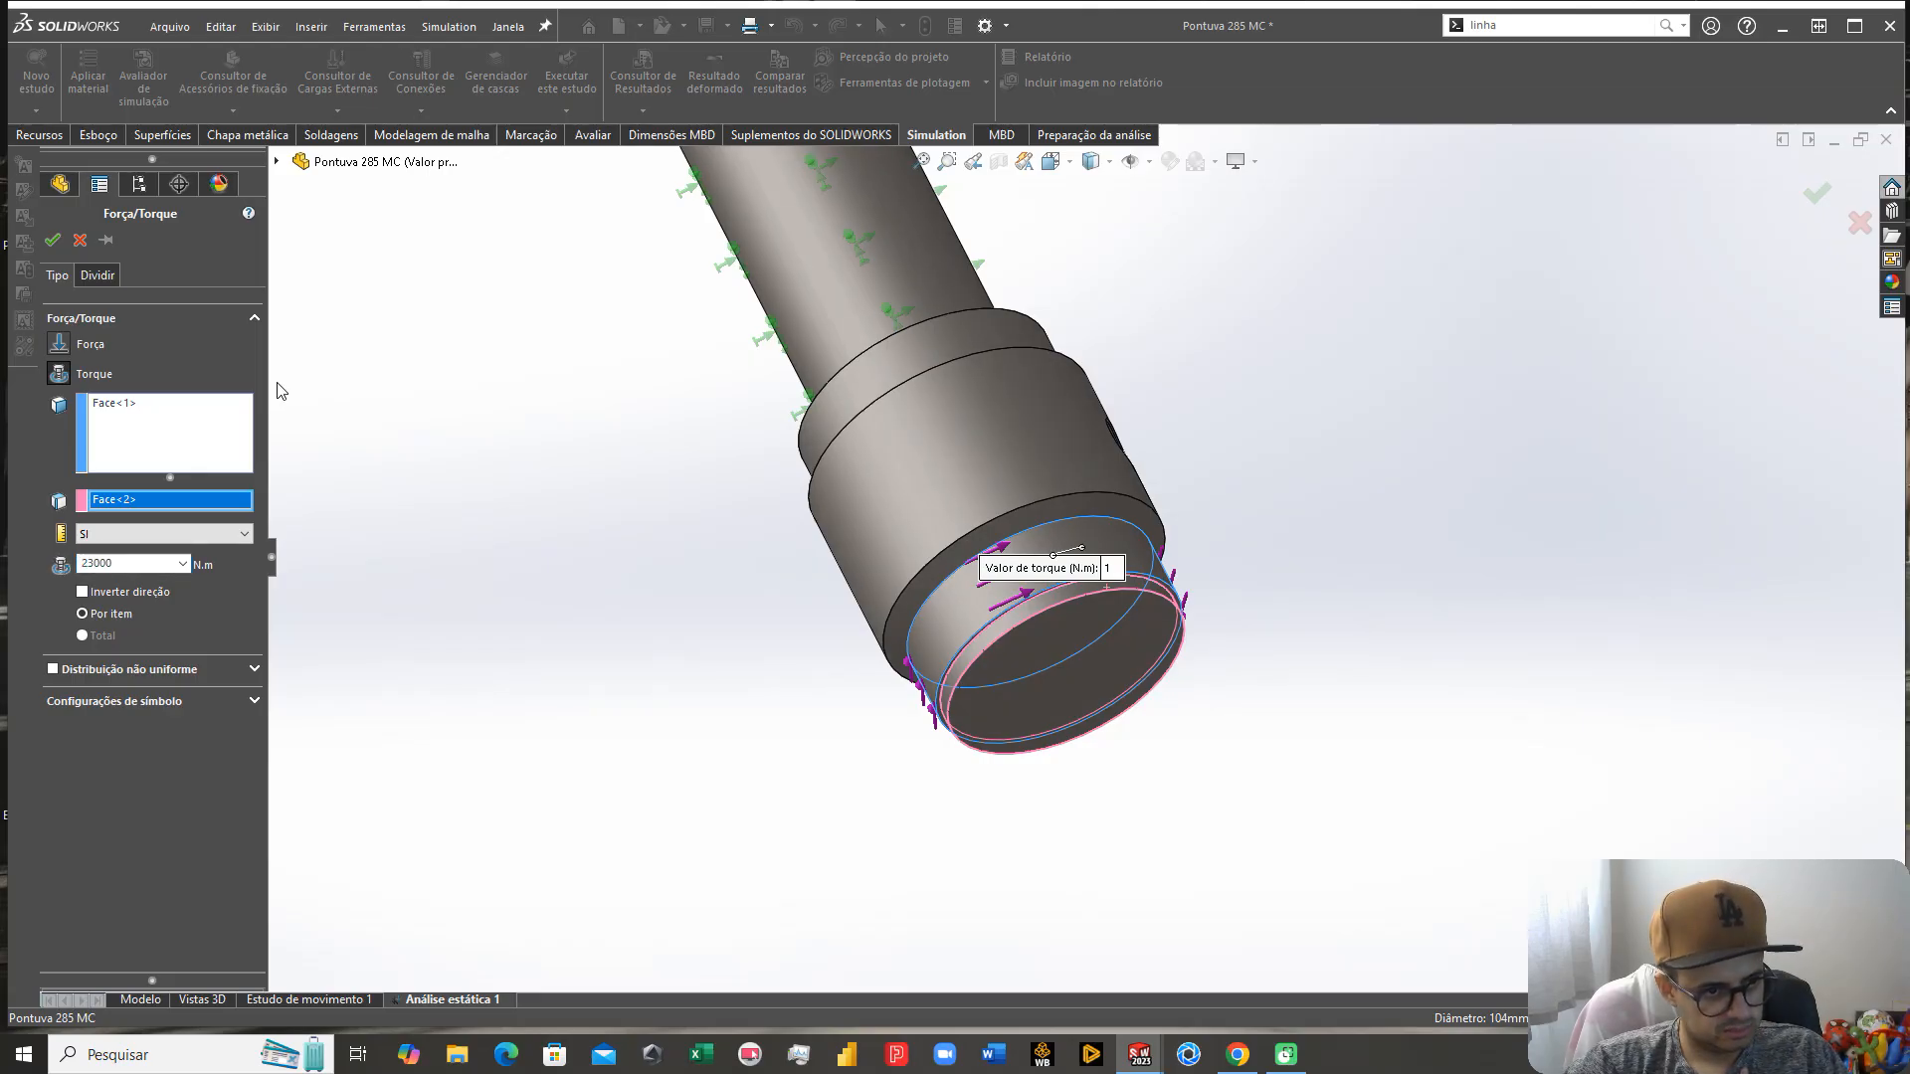
{"action": "left_click", "coordinate": [51, 240]}
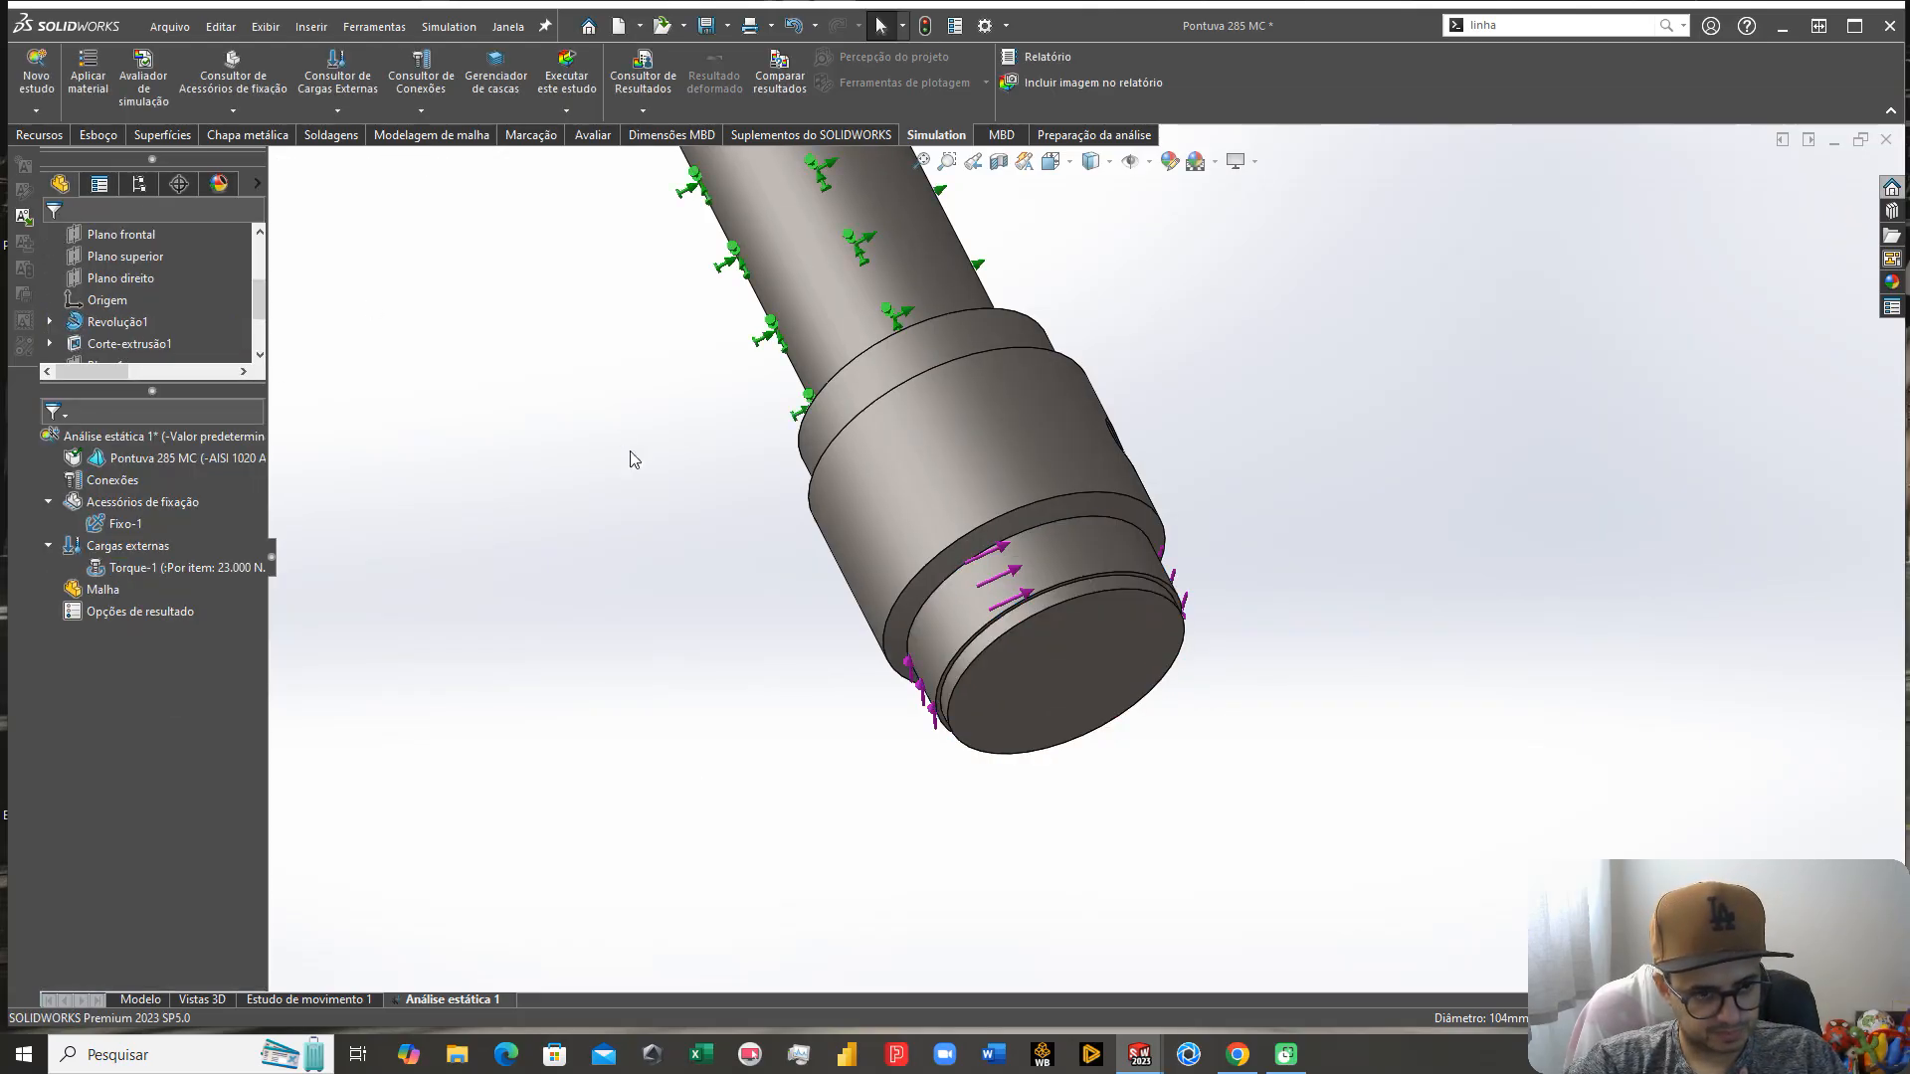
Step: Mesh the part and run the static study
{"action": "scroll", "coordinate": [722, 589], "scroll_direction": "up", "scroll_amount": 2}
{"action": "key", "text": "ctrl+7"}
{"action": "right_click", "coordinate": [100, 590]}
{"action": "left_click", "coordinate": [205, 684]}
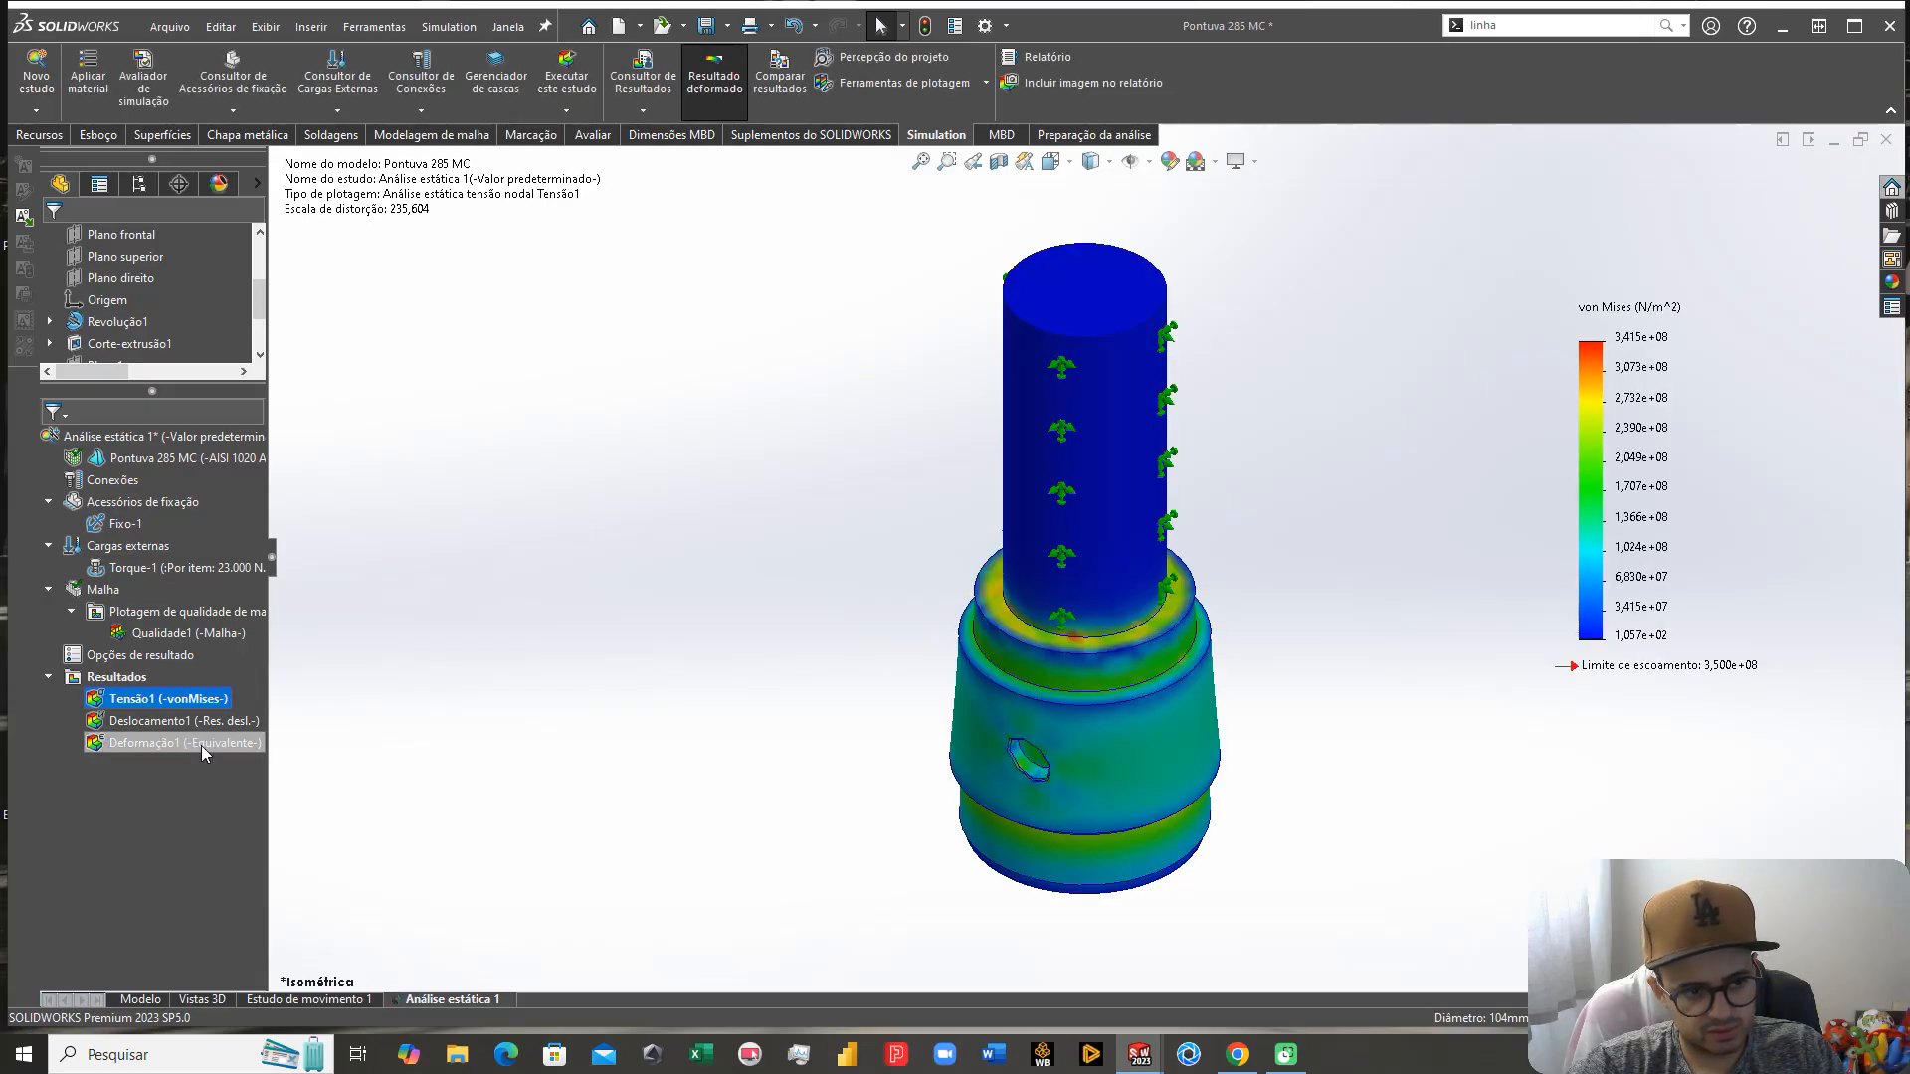
Step: Set the Tensão1 von Mises plot to N/mm^2 (MPa), real-scale deformation and floating number format
{"action": "right_click", "coordinate": [145, 705]}
{"action": "left_click", "coordinate": [253, 302]}
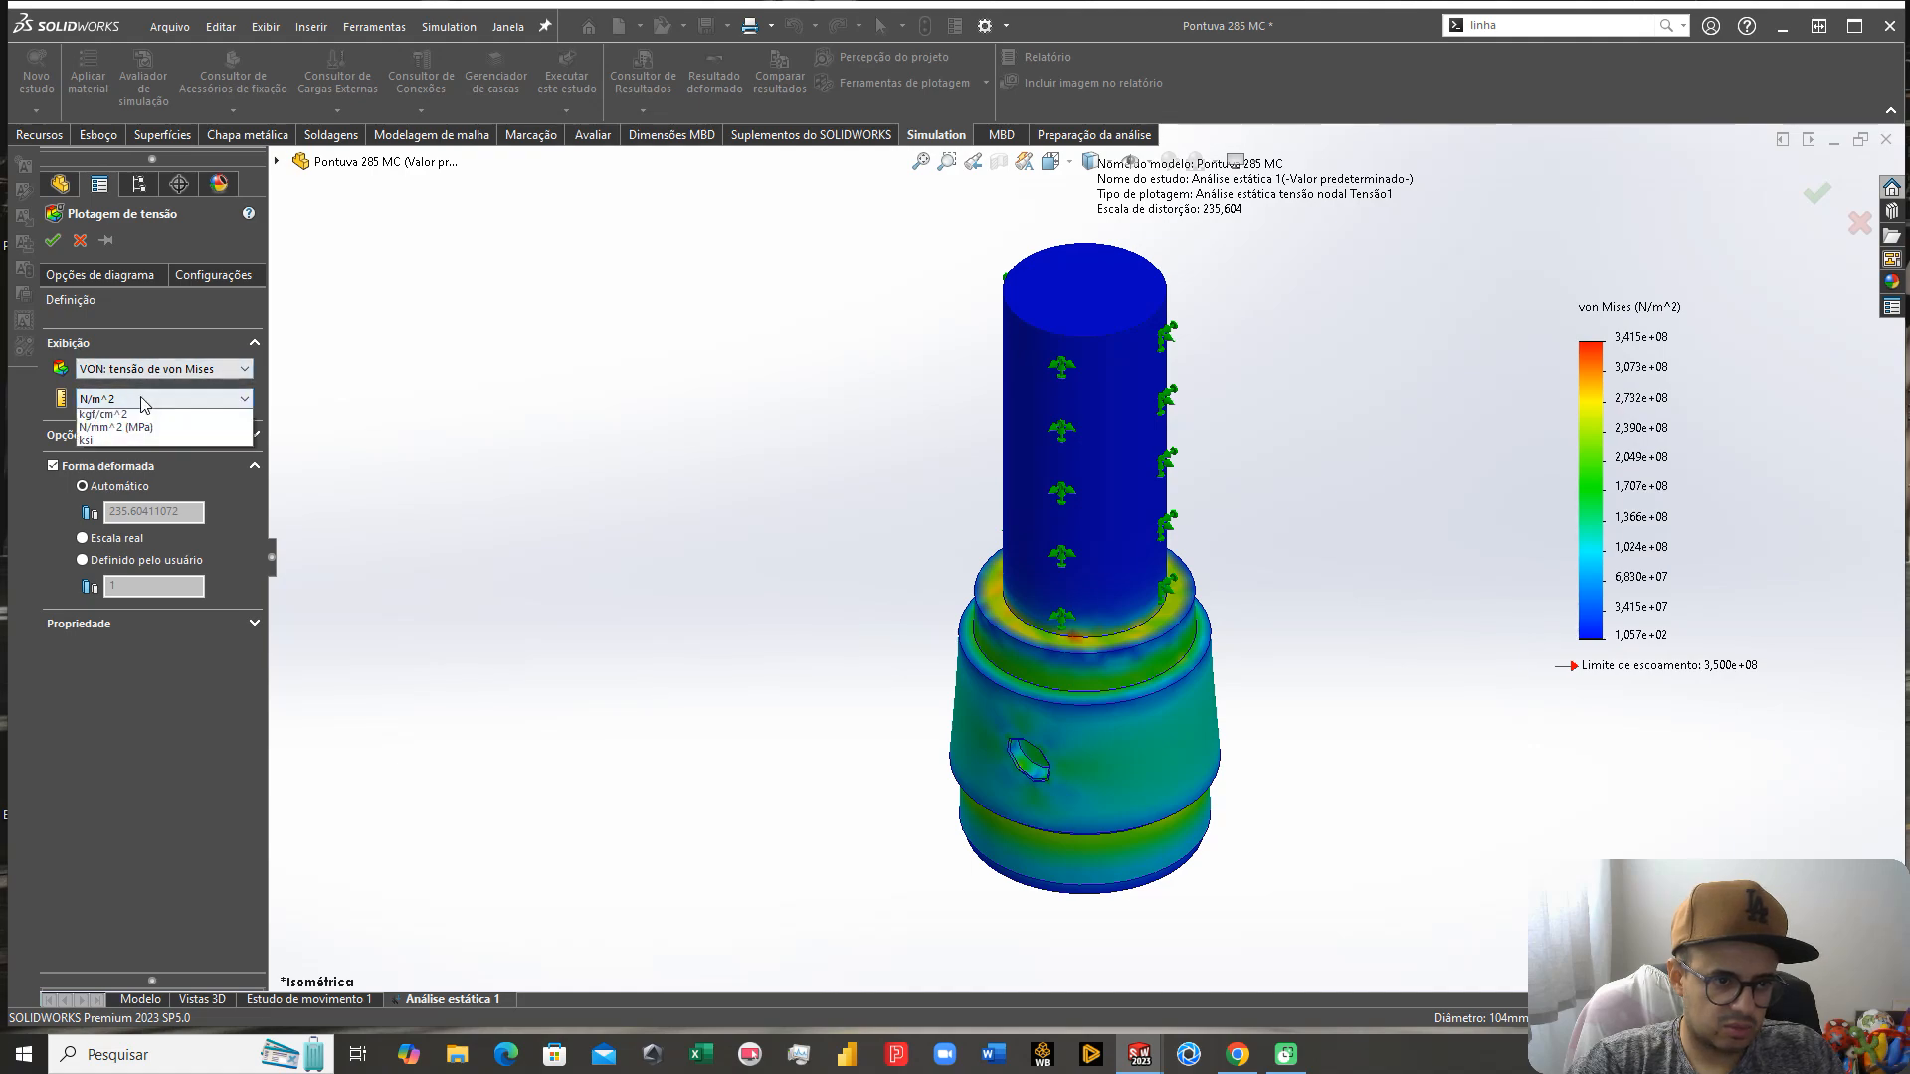
{"action": "left_click", "coordinate": [145, 401]}
{"action": "left_click", "coordinate": [138, 461]}
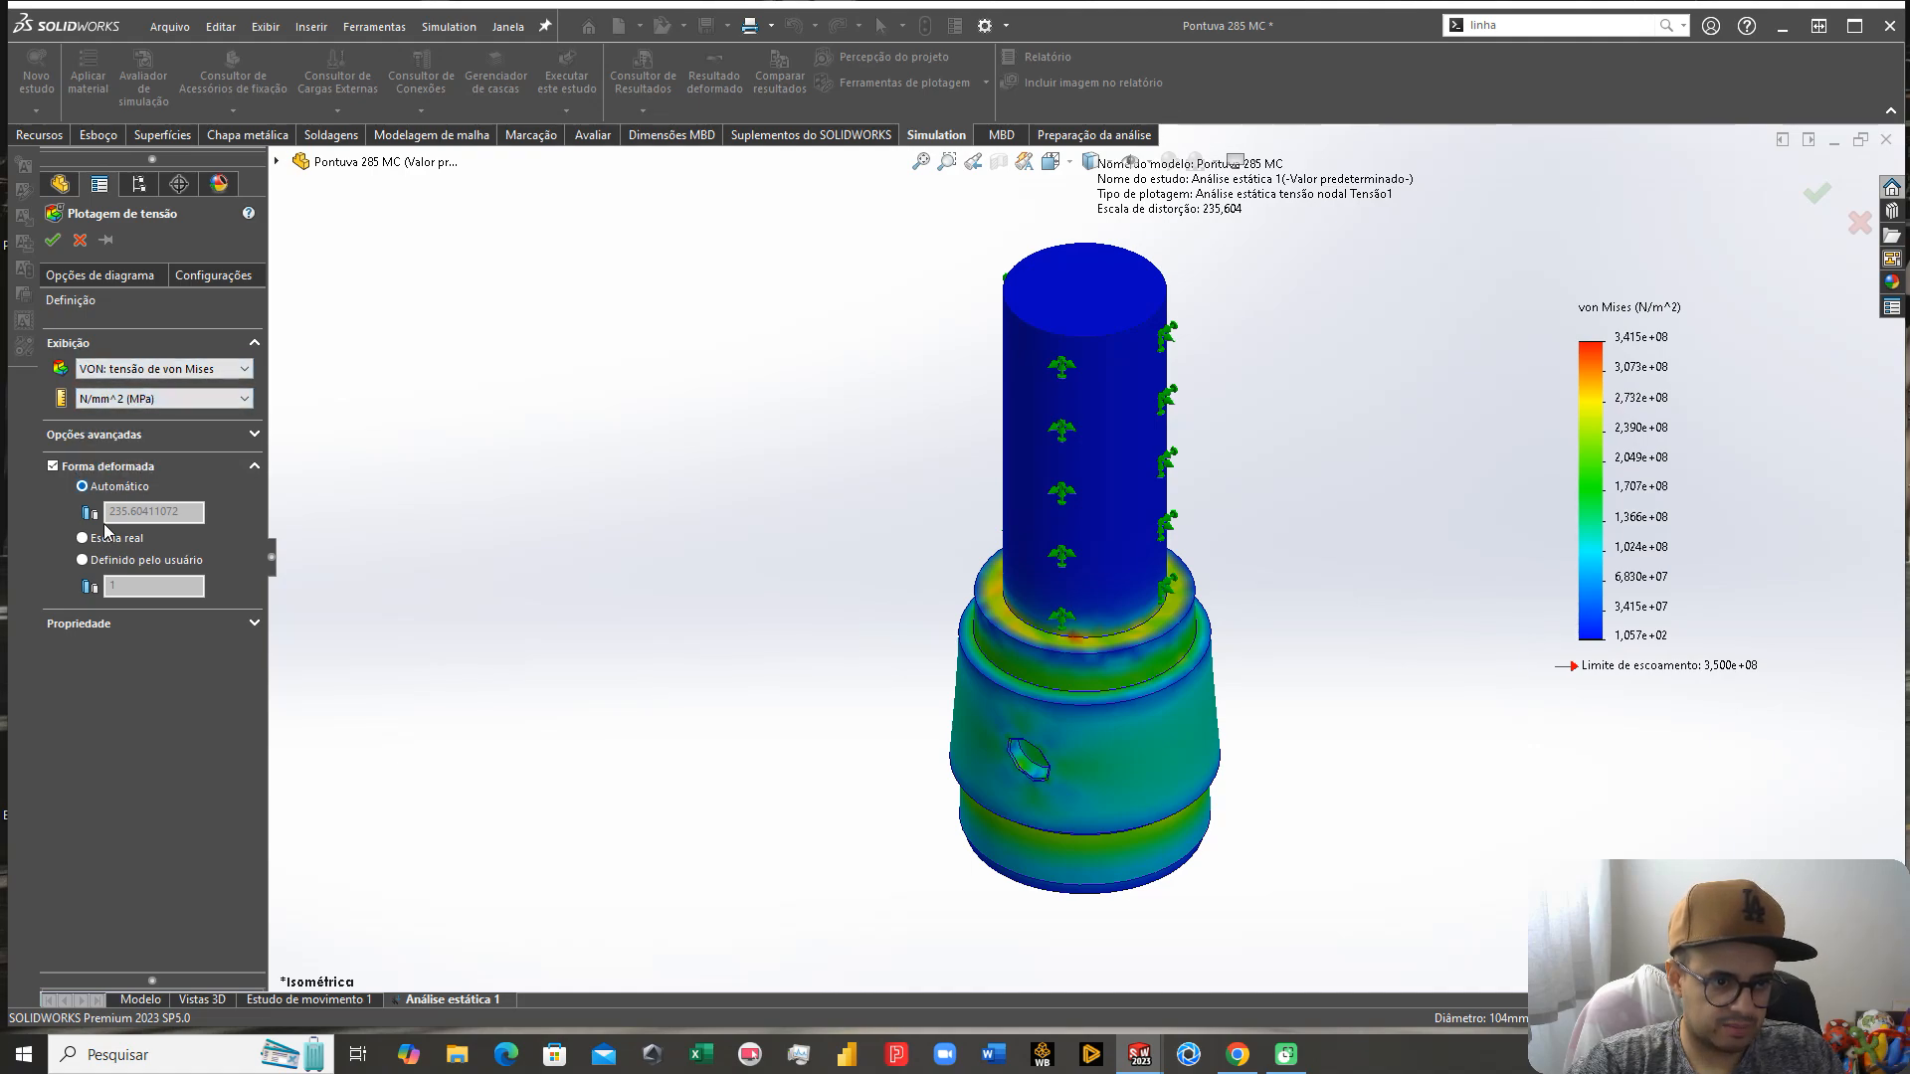
{"action": "left_click", "coordinate": [105, 277]}
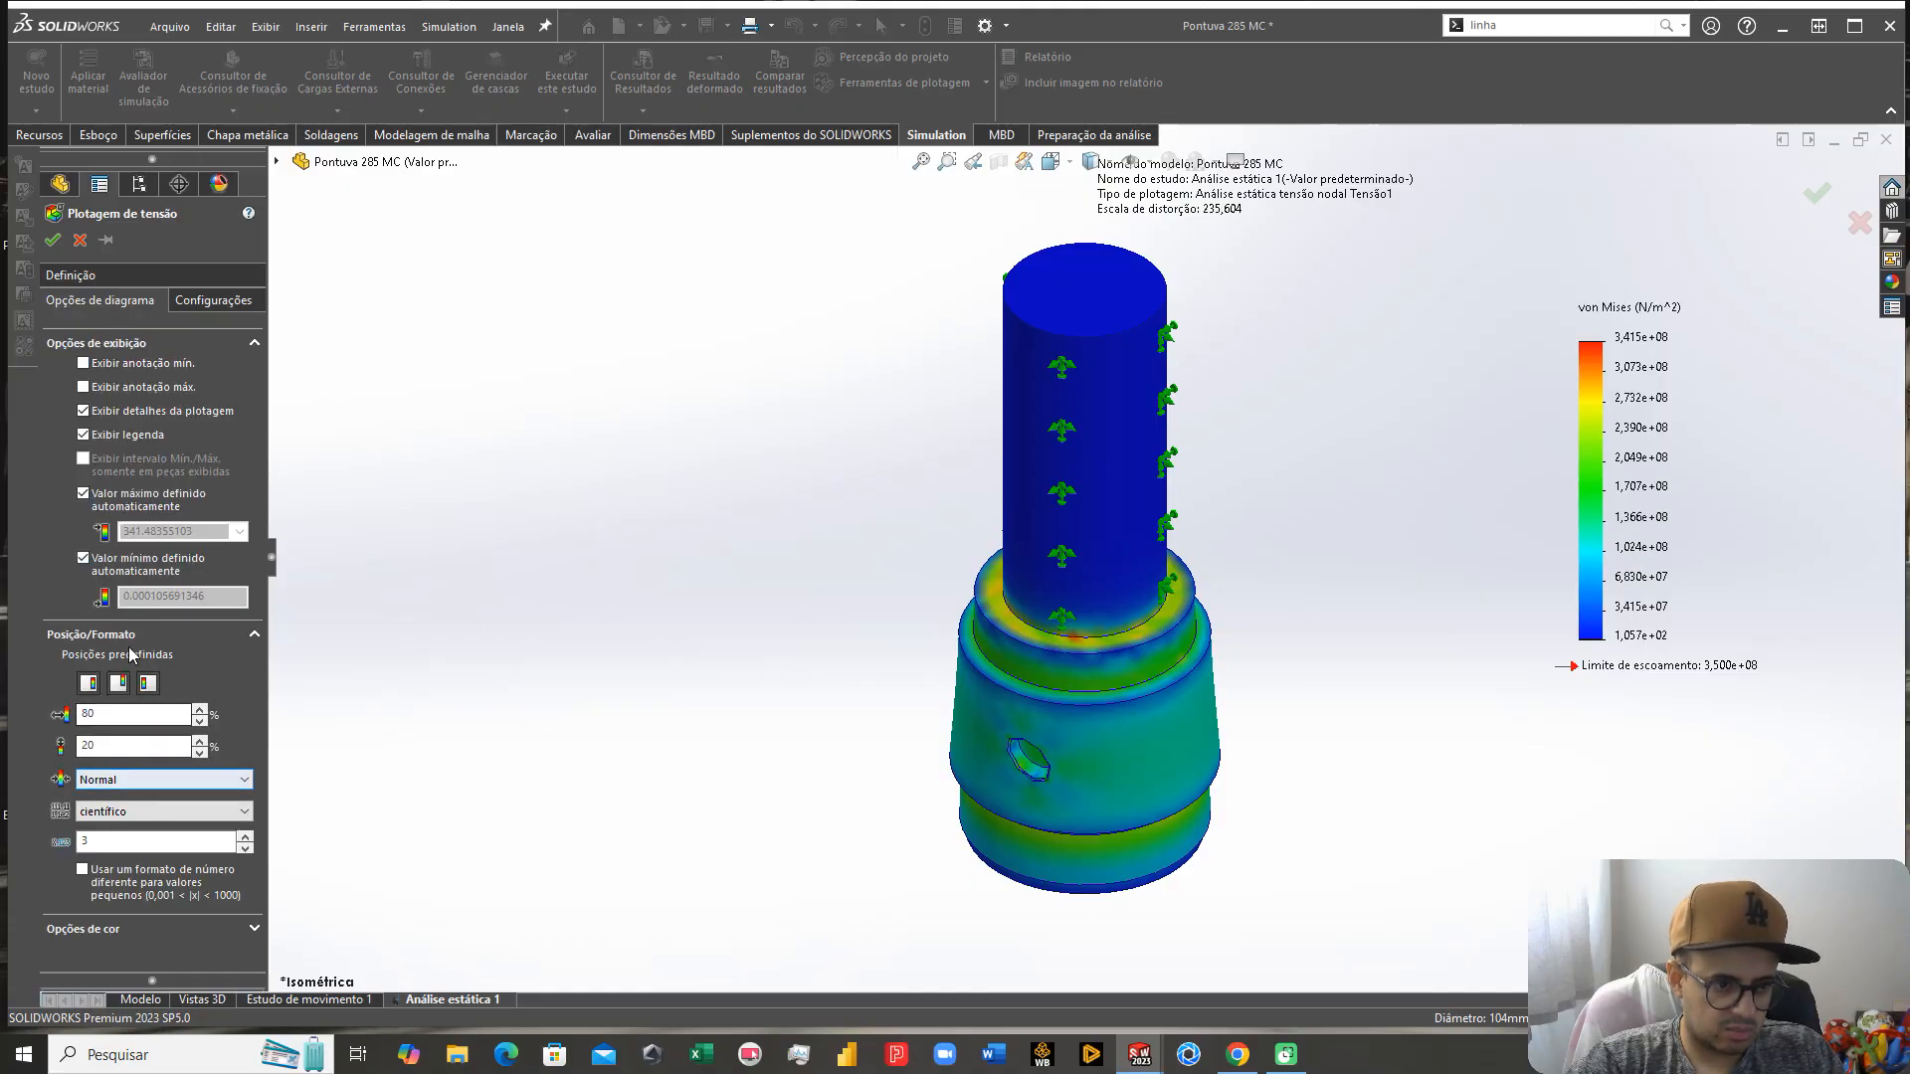
{"action": "left_click", "coordinate": [141, 810]}
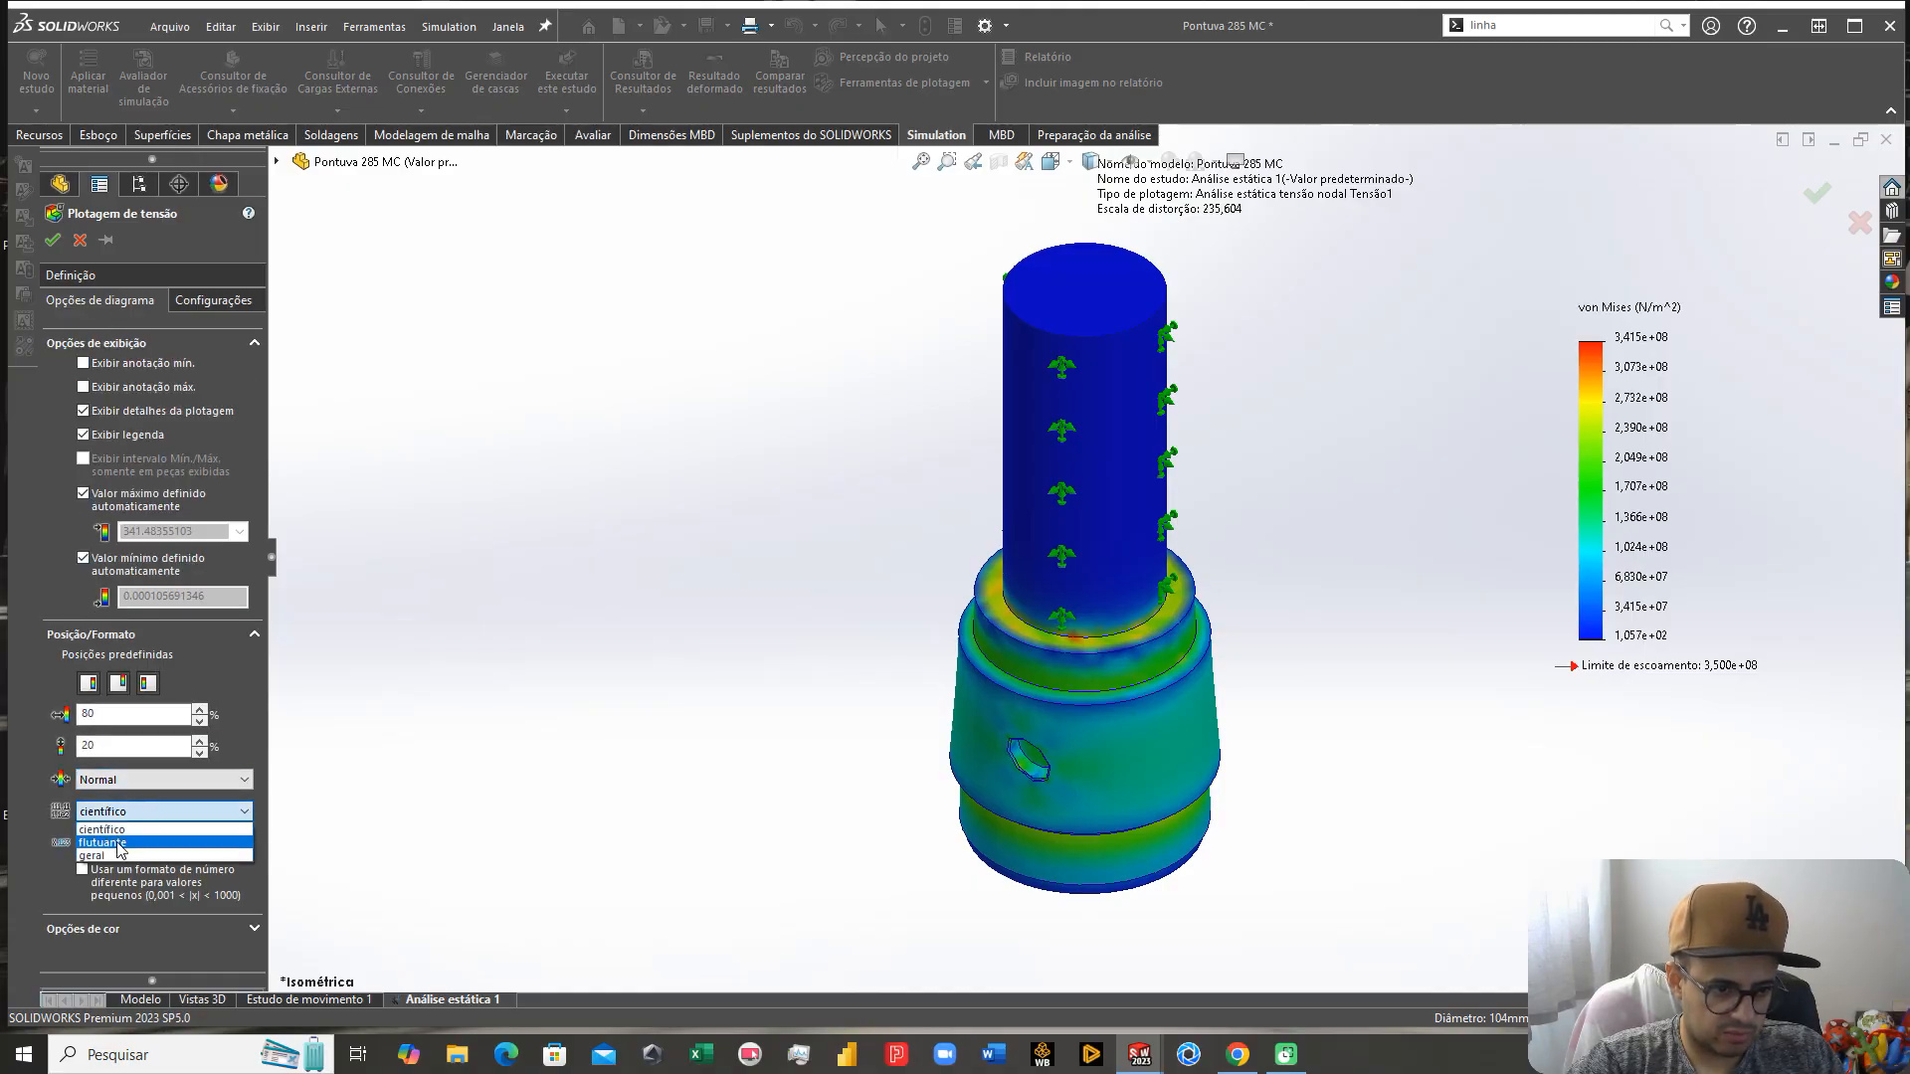
{"action": "left_click", "coordinate": [122, 845]}
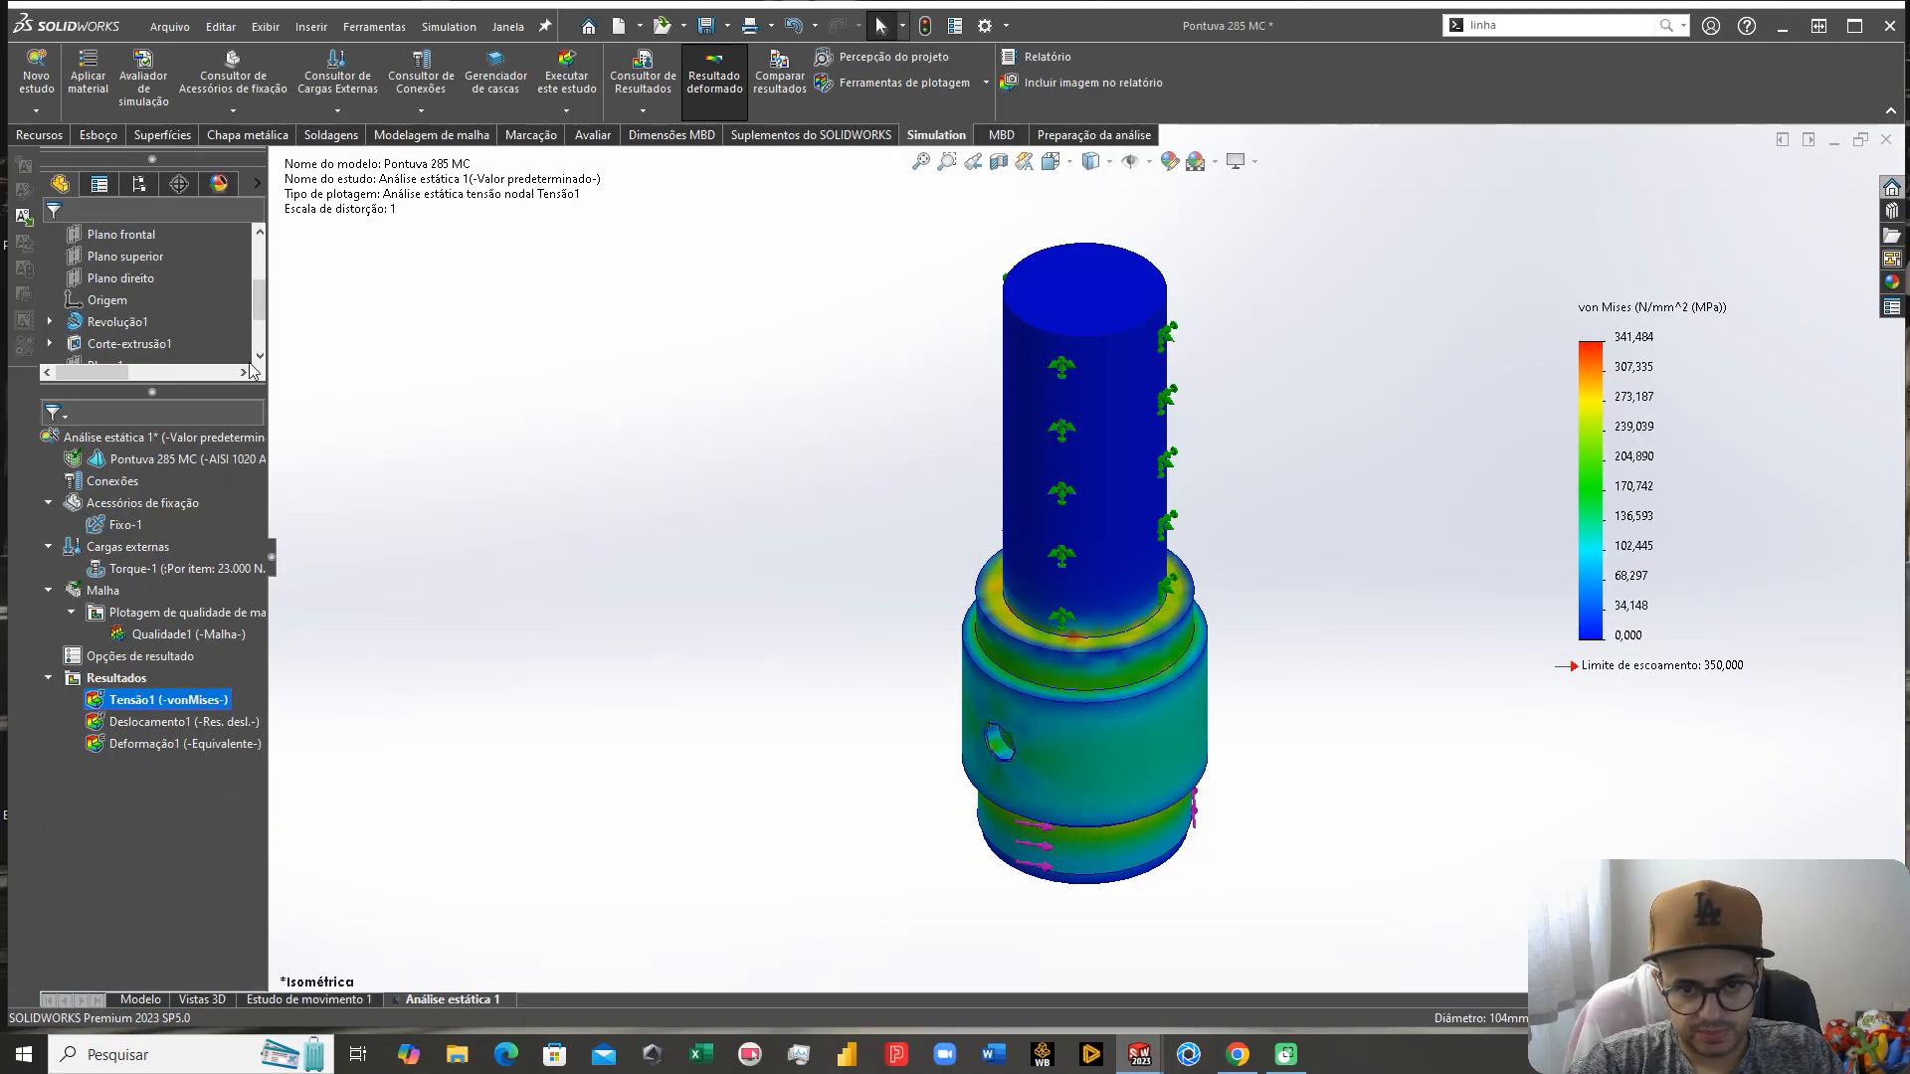
Step: Run the hot spot diagnostic on Análise estática 1 with sensitivity factor 25, discard its plot, and redisplay the Tensão1 plot
{"action": "middle_click_drag", "start_coordinate": [1452, 608], "coordinate": [784, 764]}
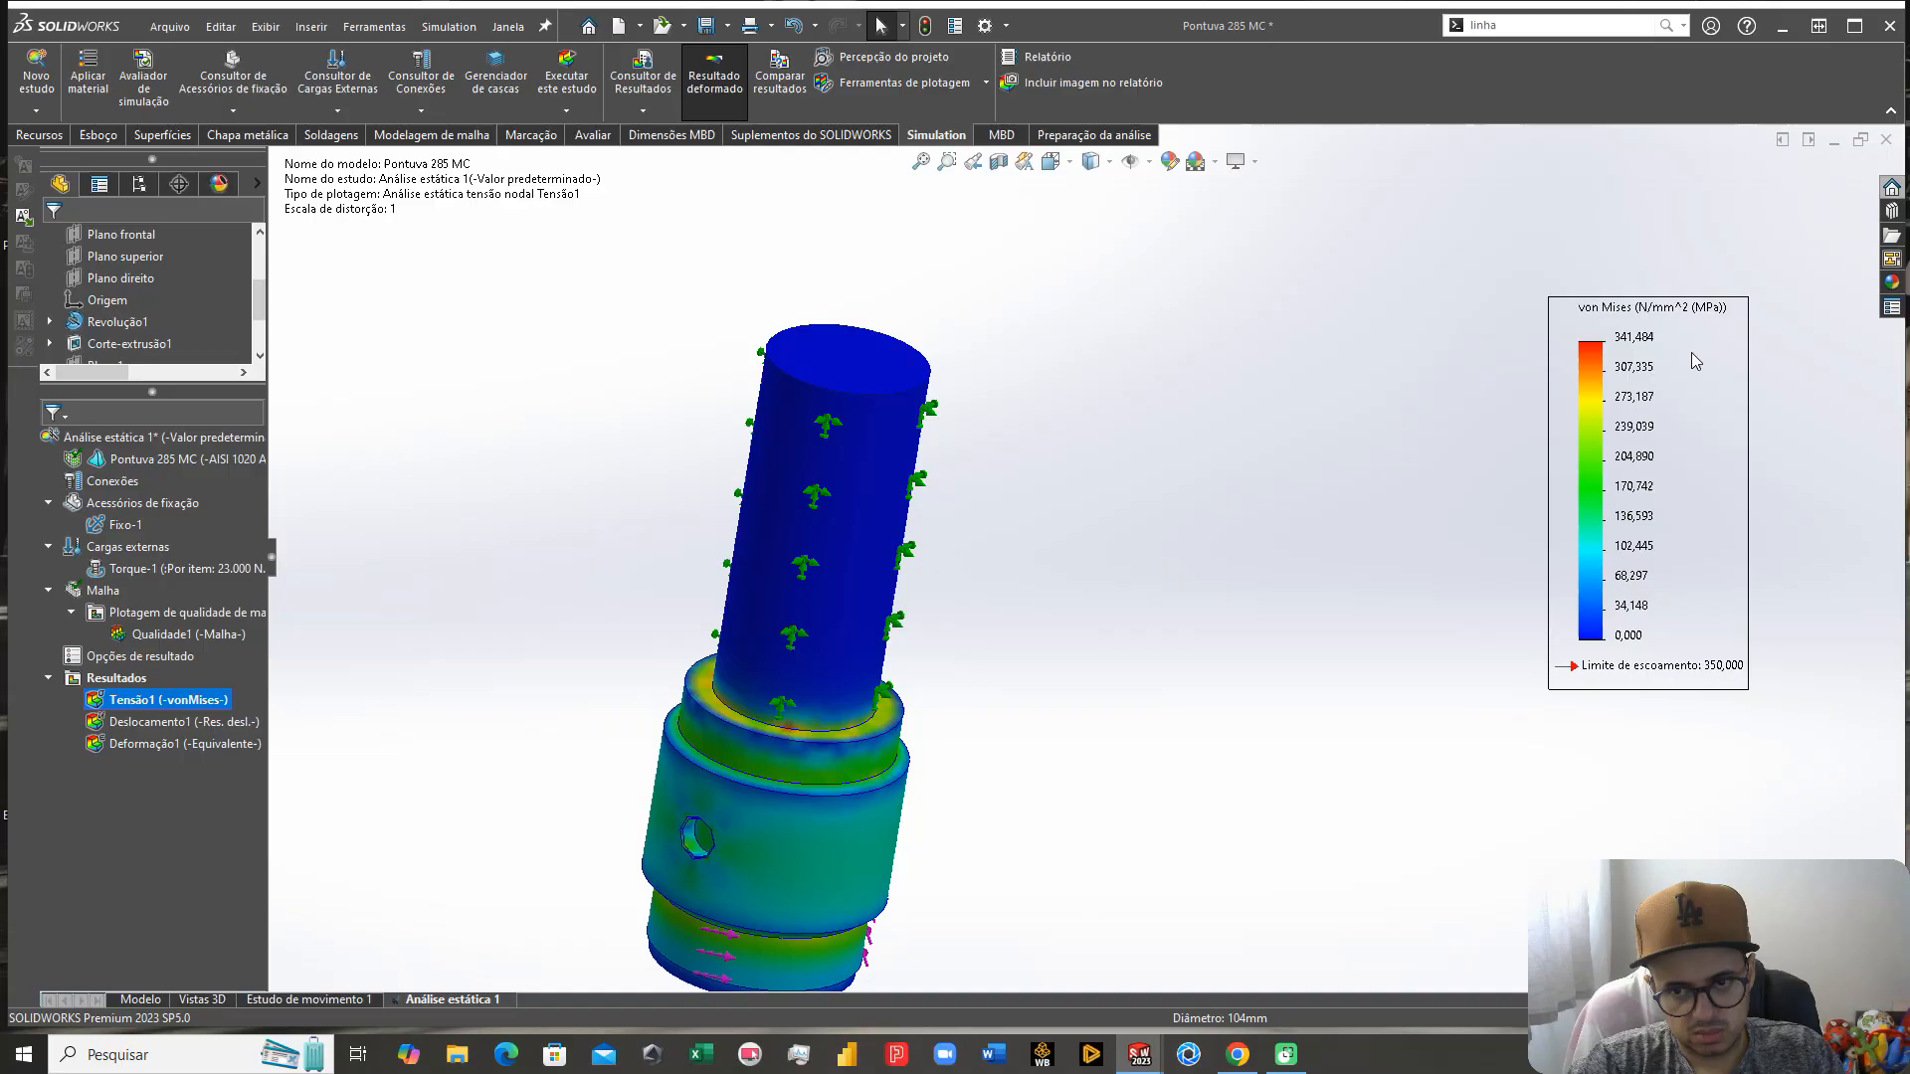
{"action": "middle_click_drag", "start_coordinate": [888, 790], "coordinate": [994, 589]}
{"action": "scroll", "coordinate": [890, 667], "scroll_direction": "down", "scroll_amount": 3}
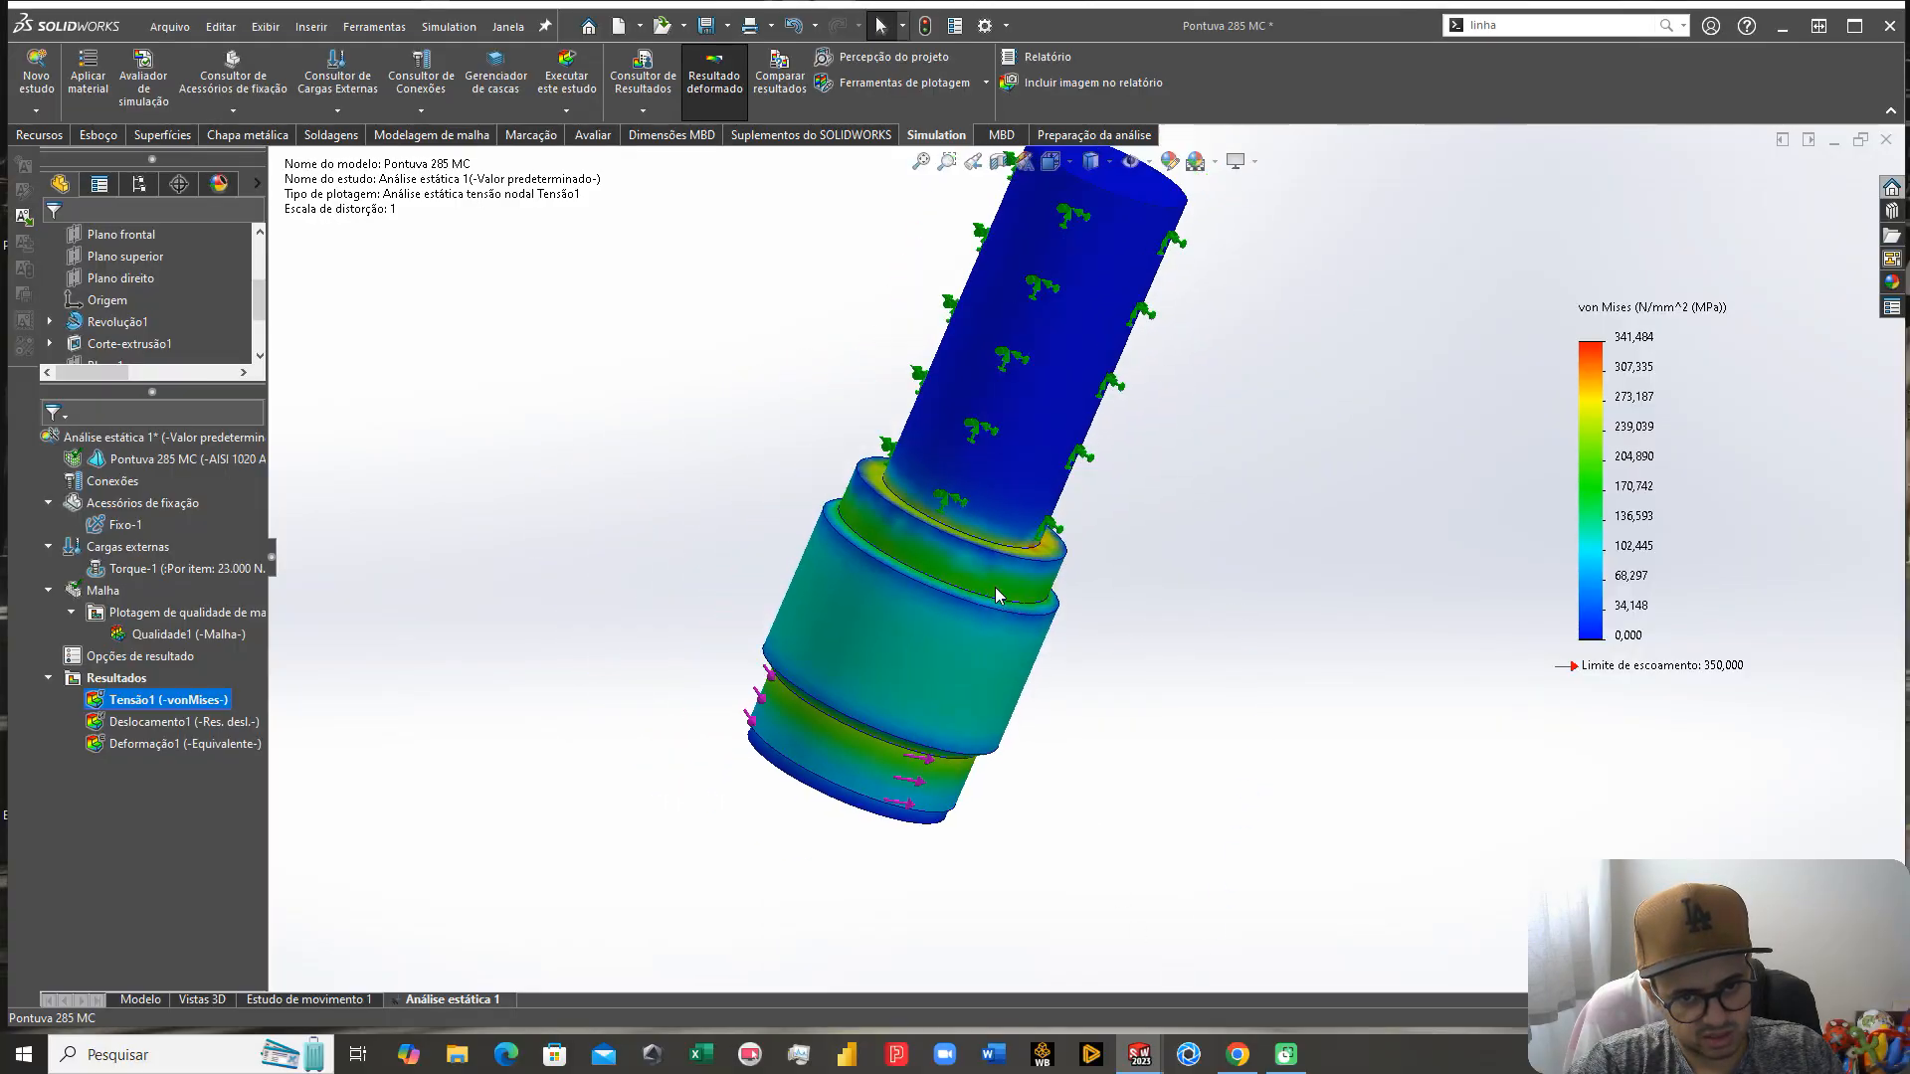
{"action": "scroll", "coordinate": [999, 558], "scroll_direction": "down", "scroll_amount": 3}
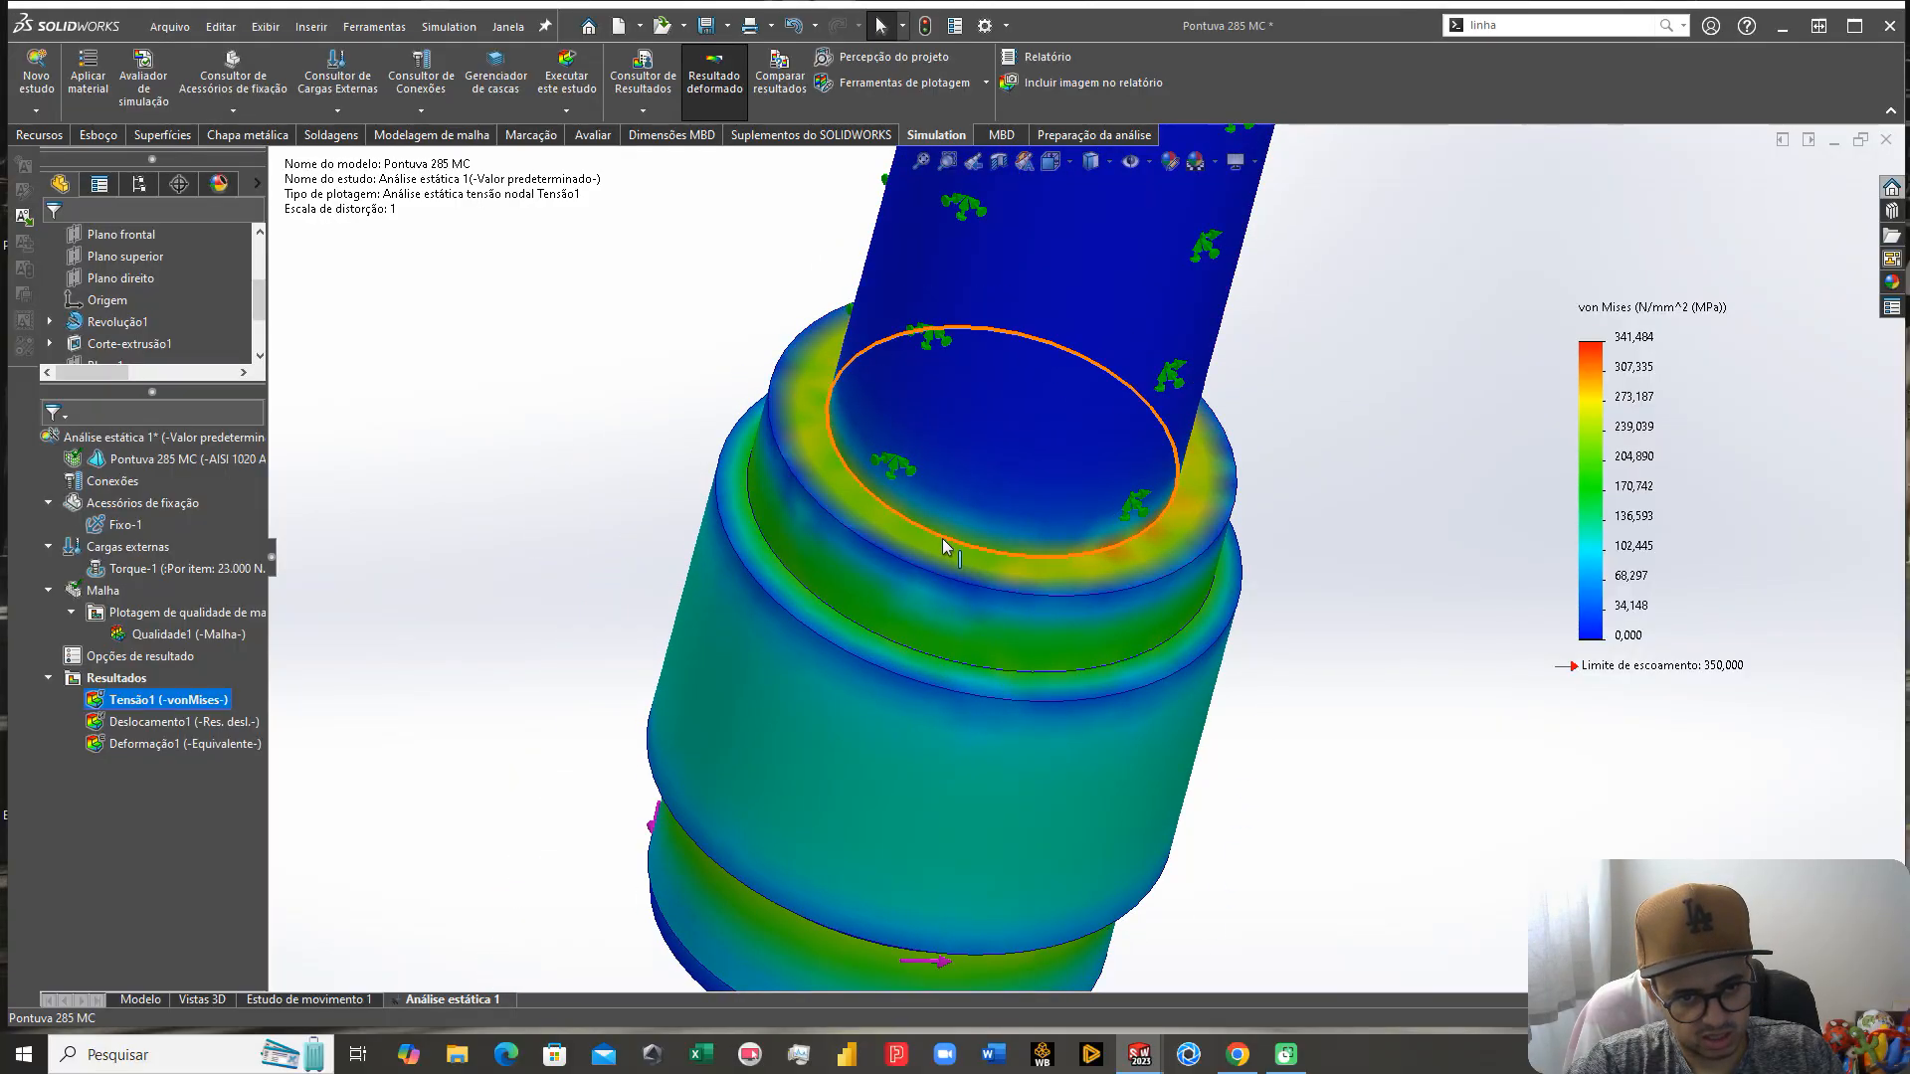
{"action": "right_click", "coordinate": [114, 679]}
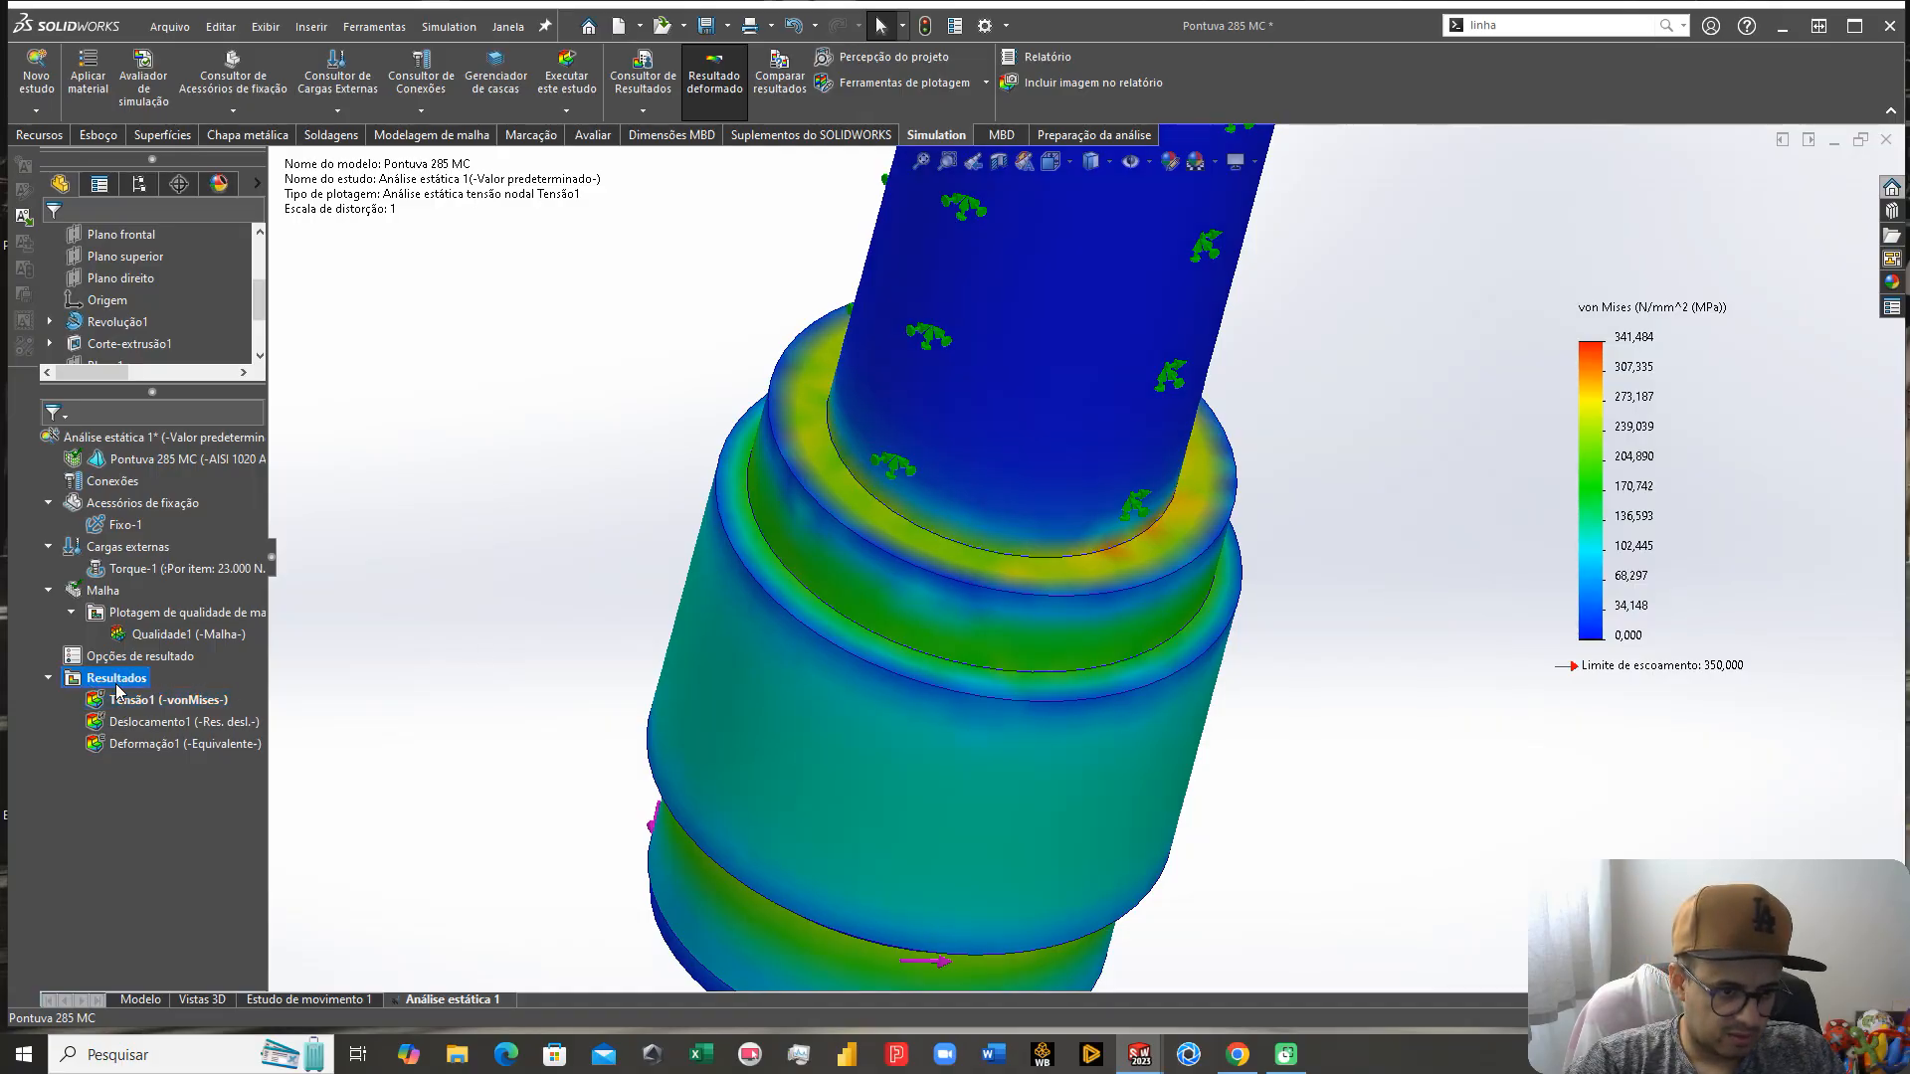
{"action": "left_click", "coordinate": [223, 208]}
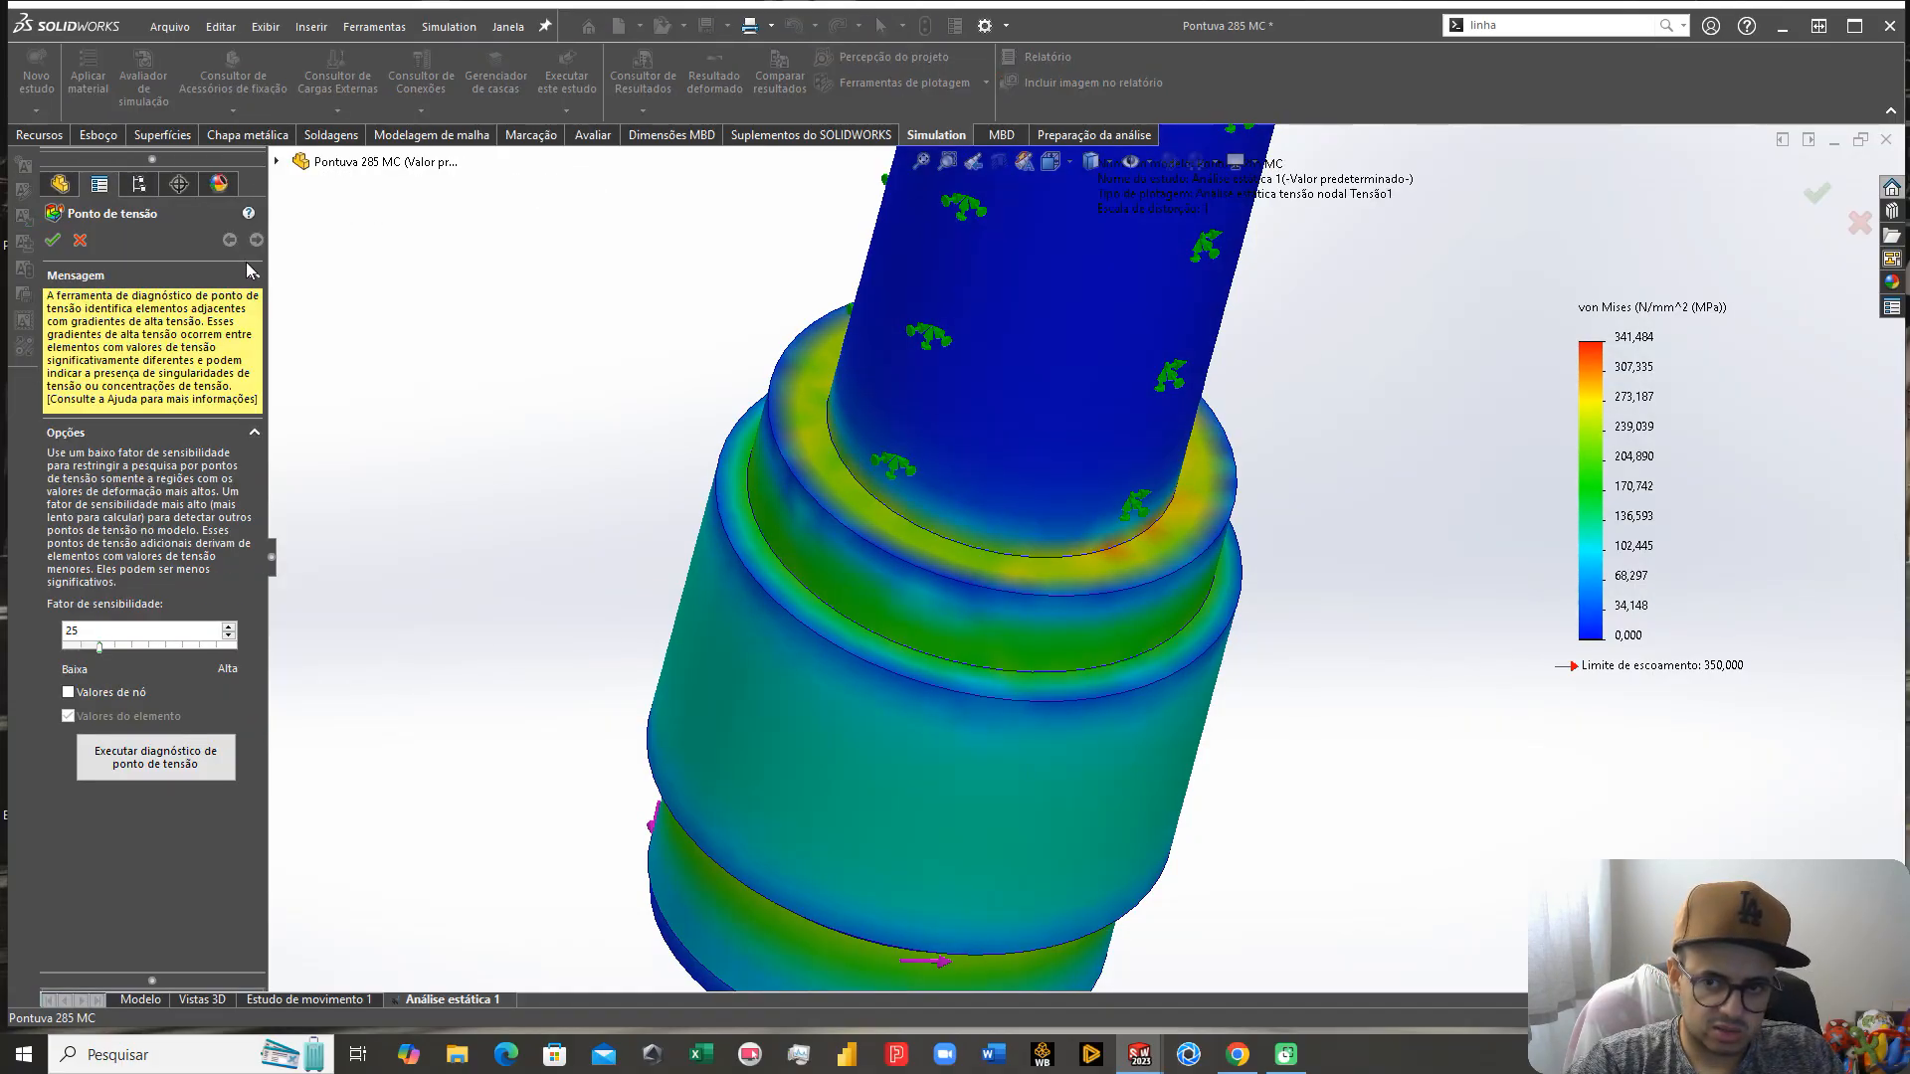
{"action": "left_click", "coordinate": [156, 756]}
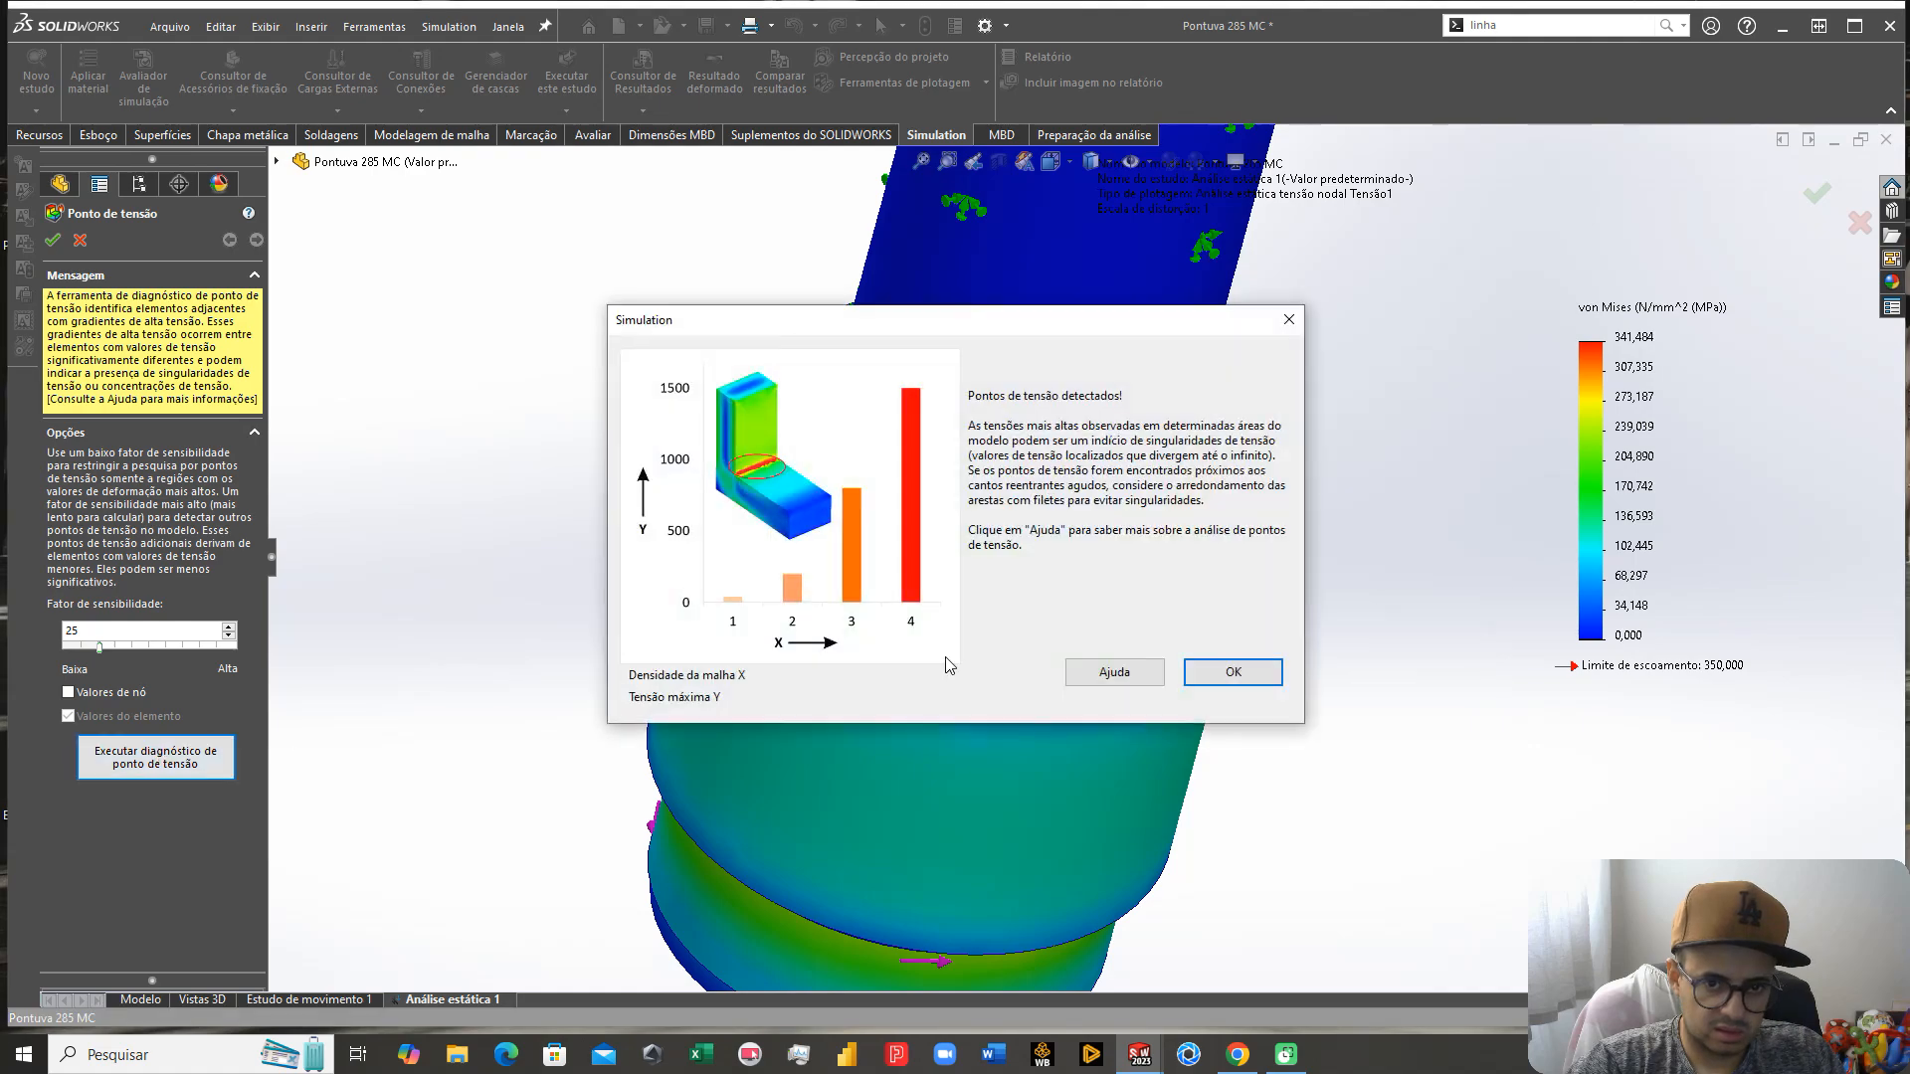
{"action": "left_click", "coordinate": [1251, 673]}
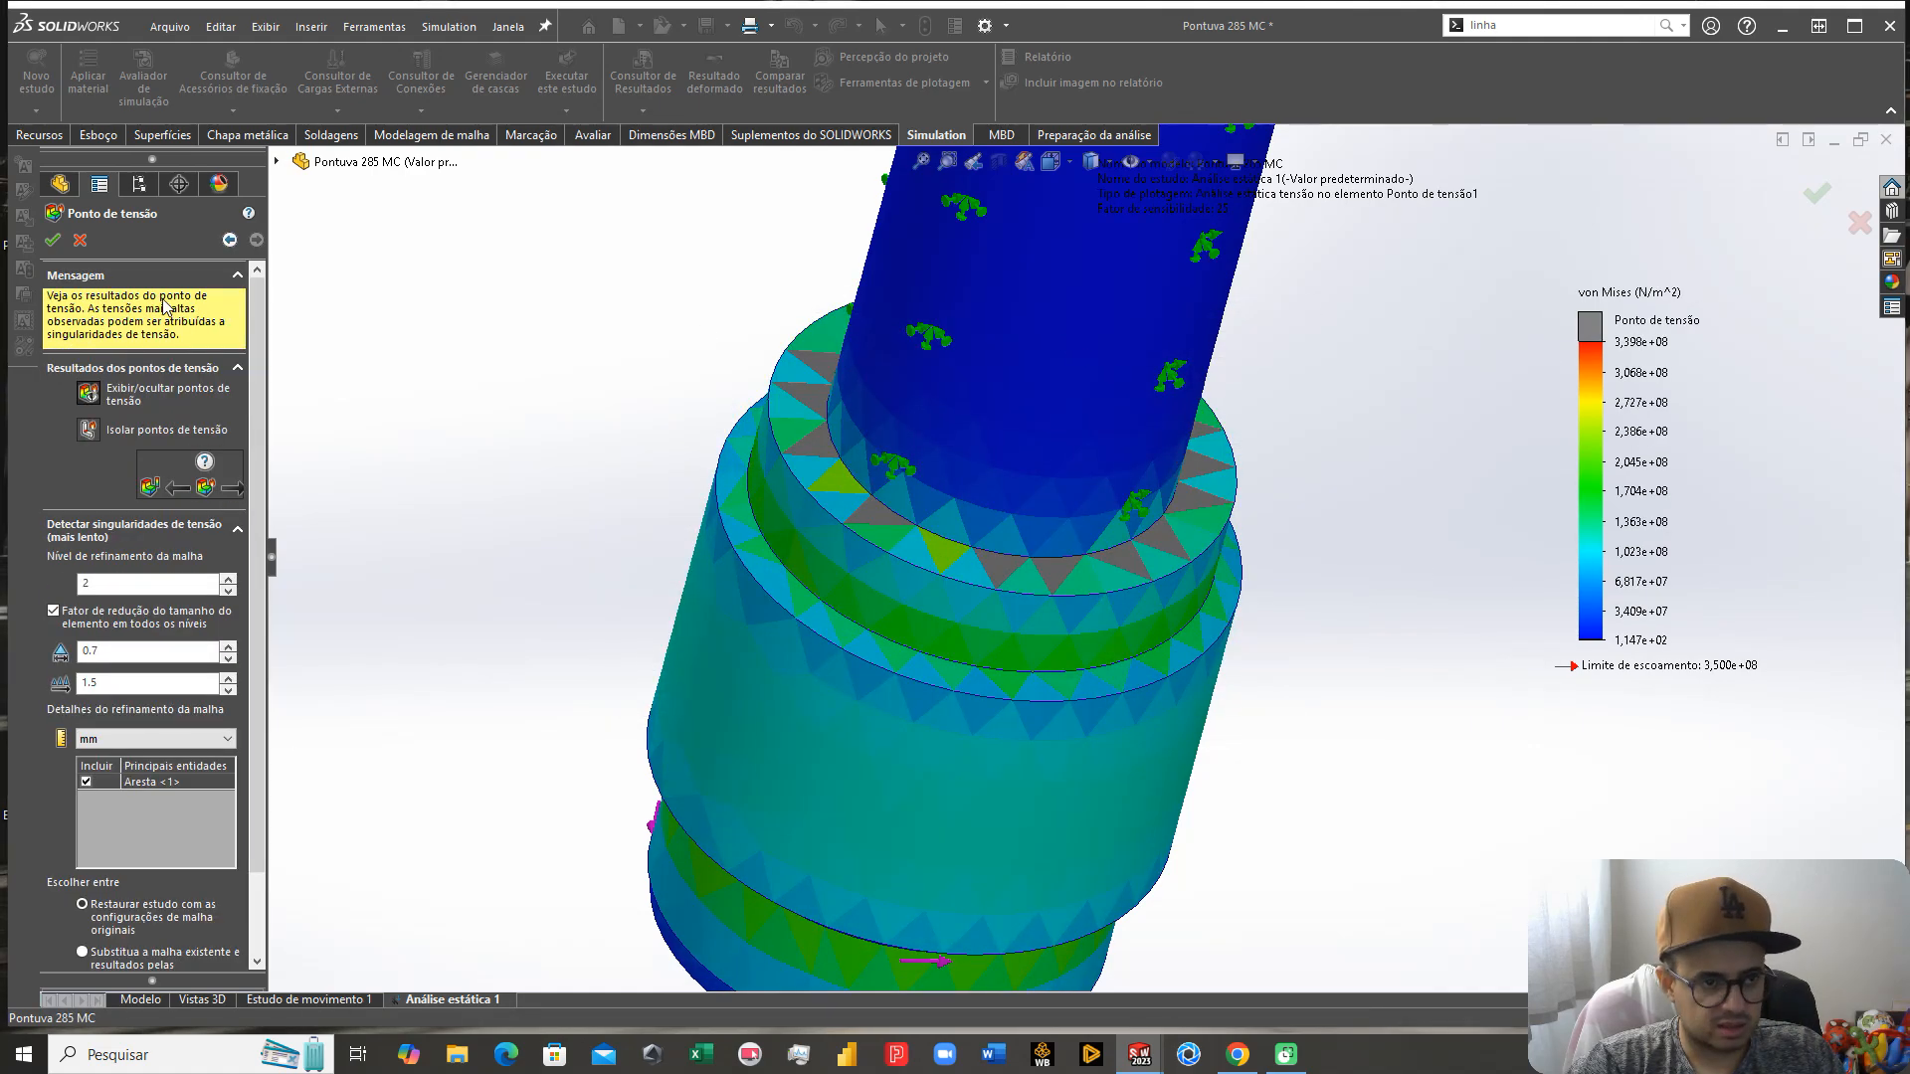
{"action": "left_click", "coordinate": [80, 242]}
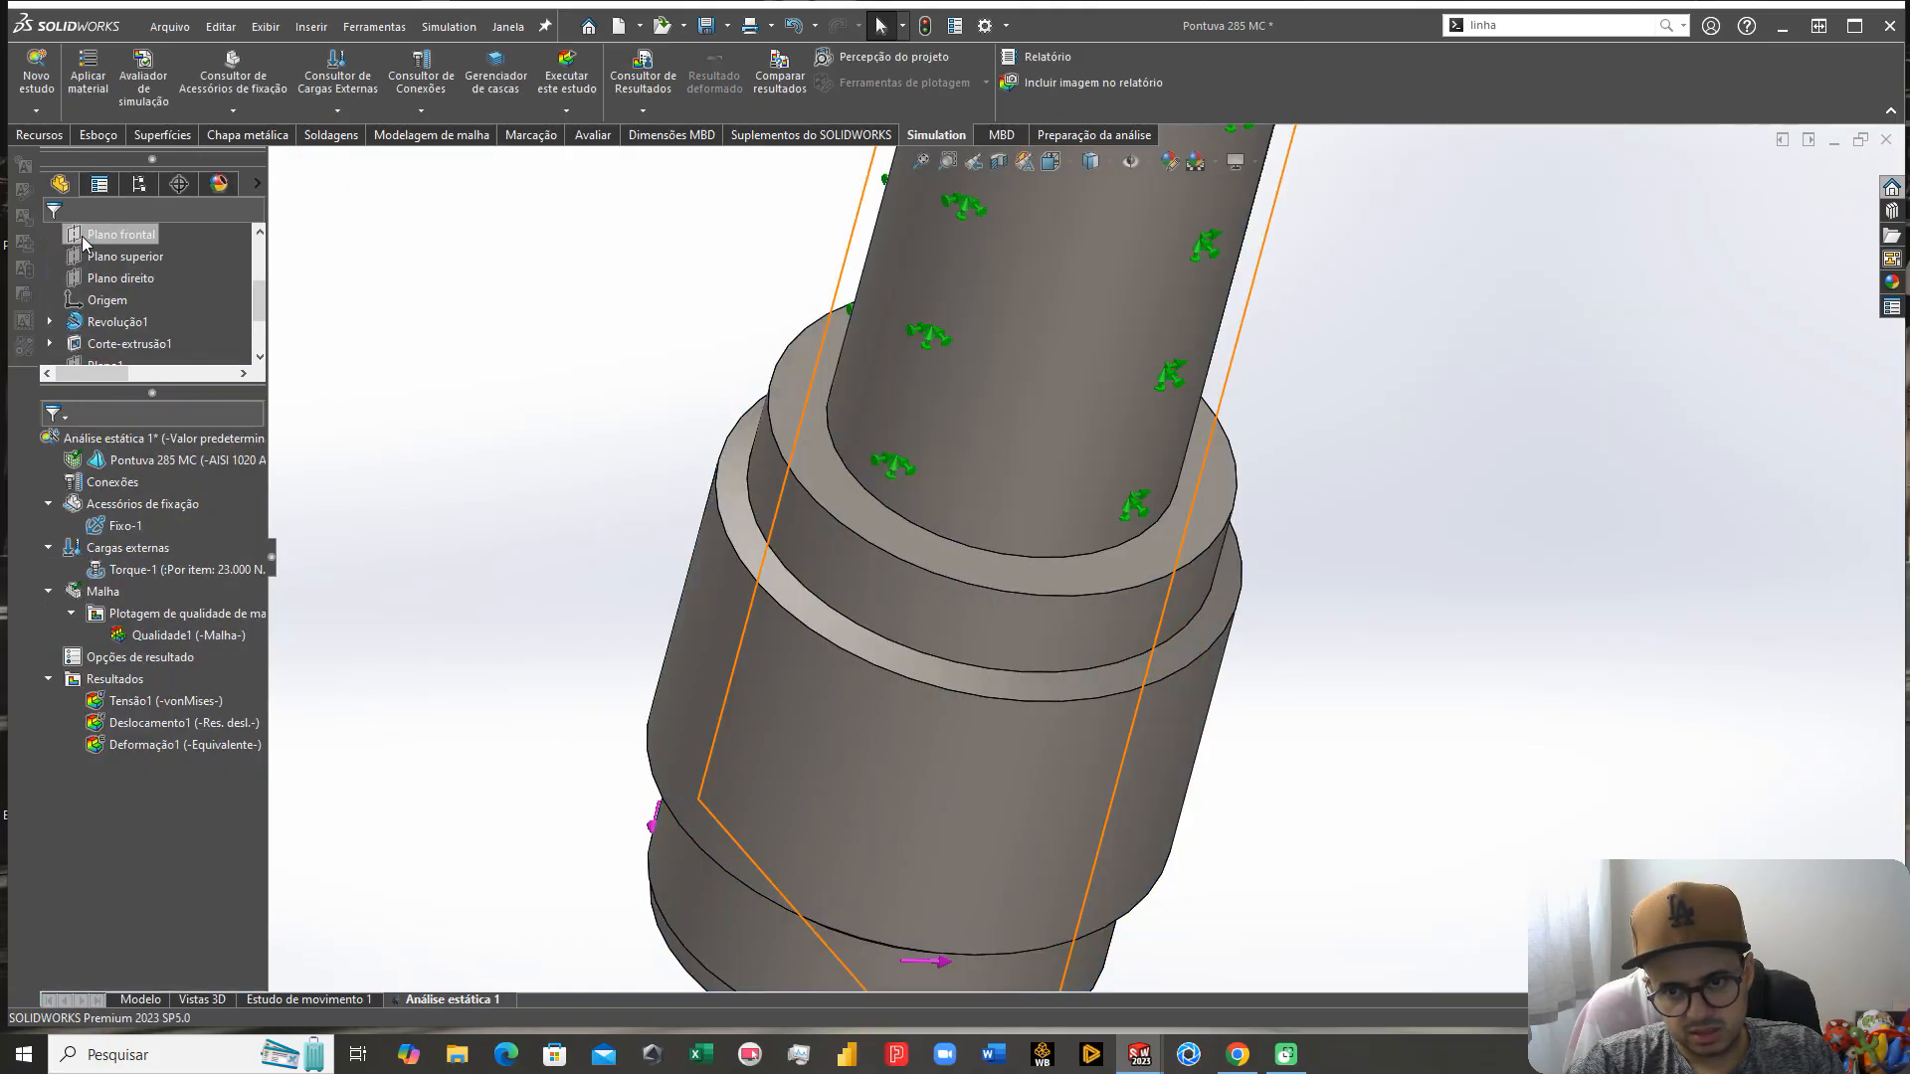
{"action": "double_click", "coordinate": [220, 702]}
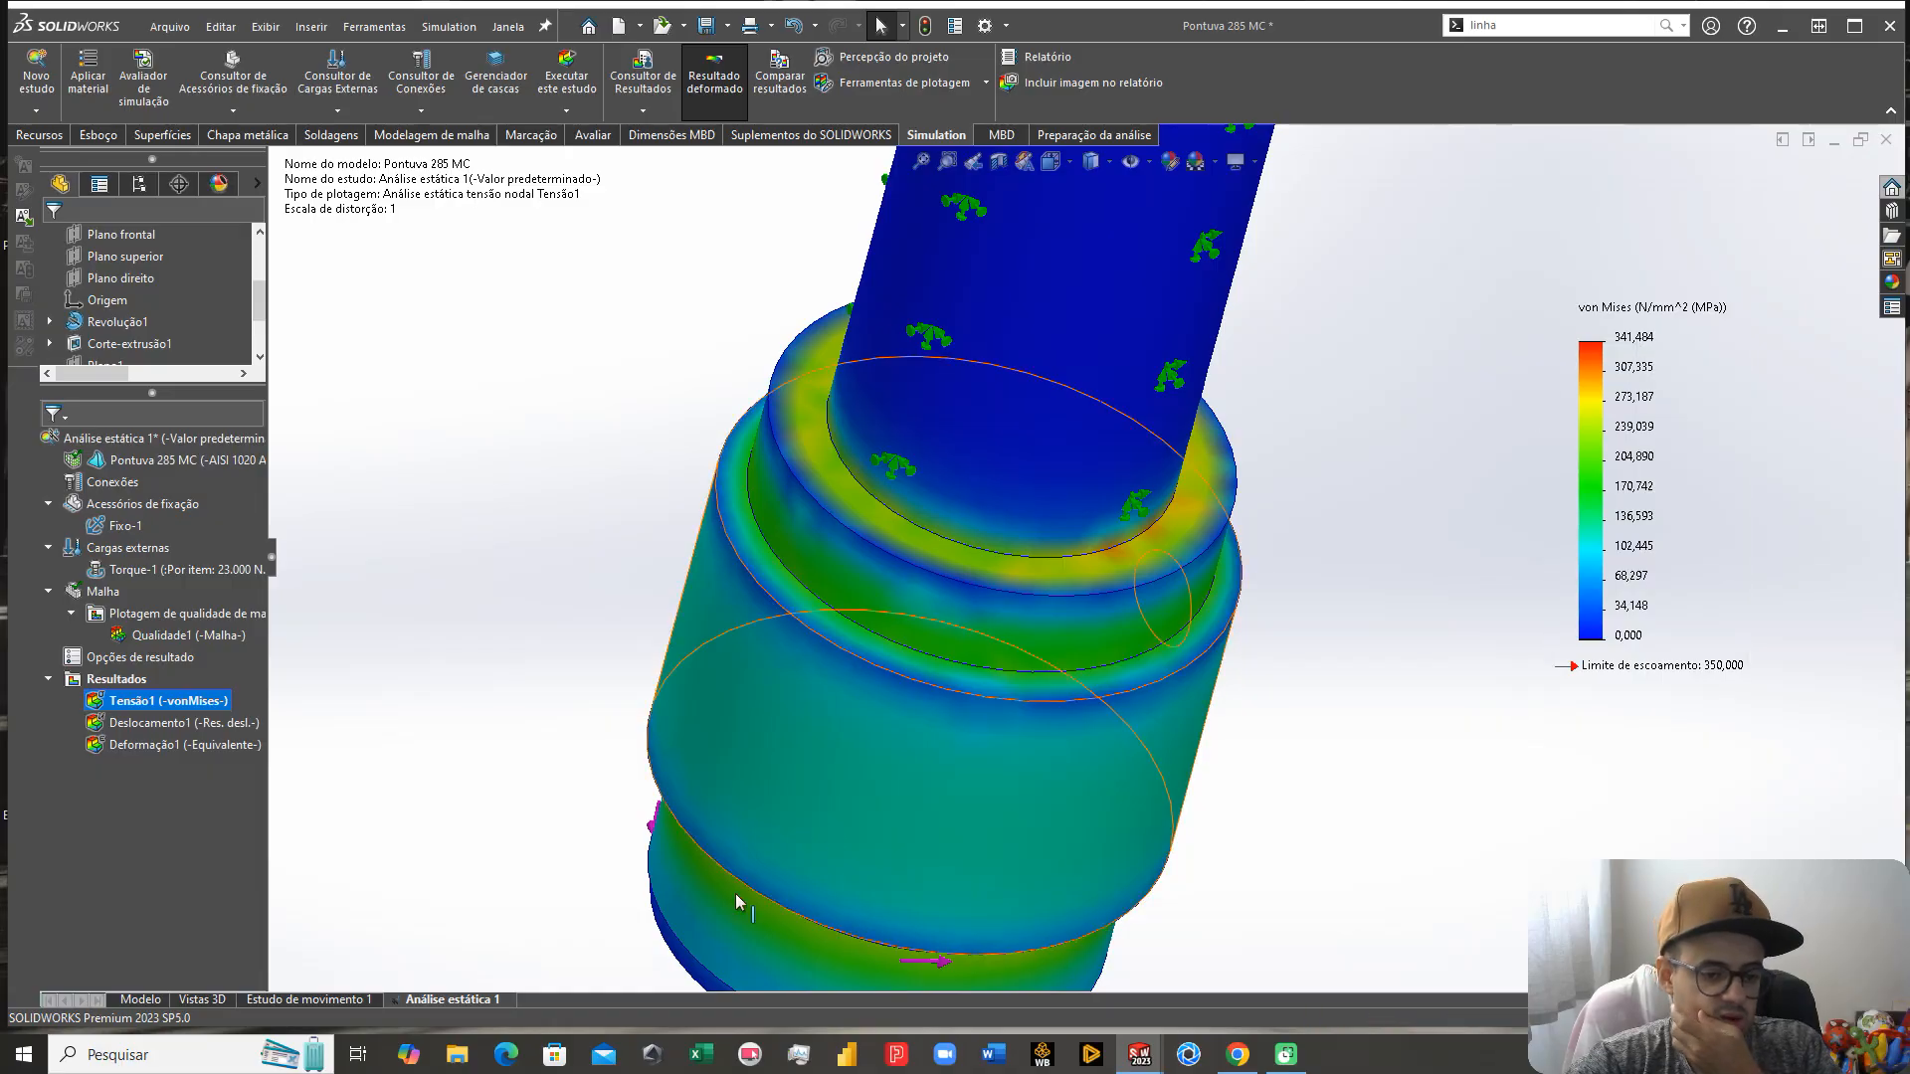
Step: Copy the current static study to a new static study named Análise estática 2, using the same configuration
{"action": "right_click", "coordinate": [433, 1000]}
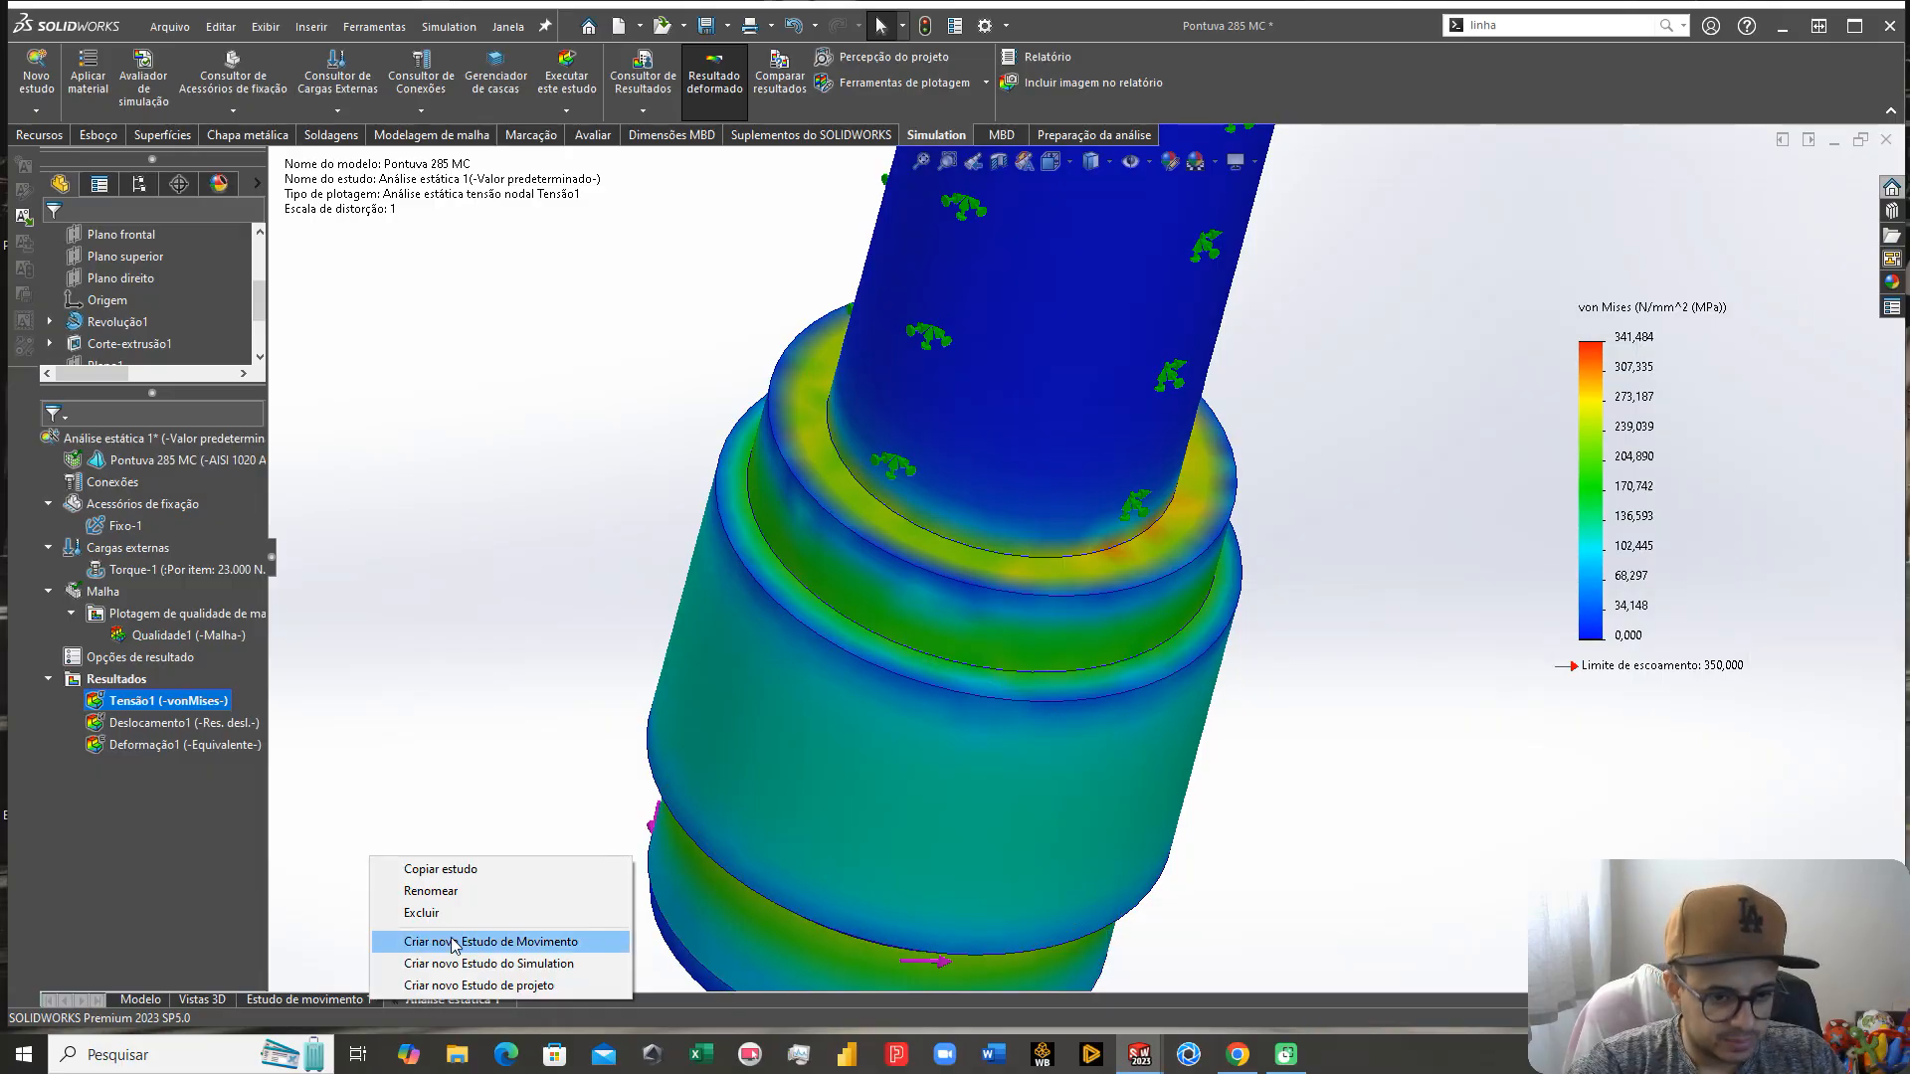
{"action": "left_click", "coordinate": [457, 869]}
{"action": "left_click_drag", "start_coordinate": [136, 485], "coordinate": [384, 504]}
{"action": "key", "text": "Delete"}
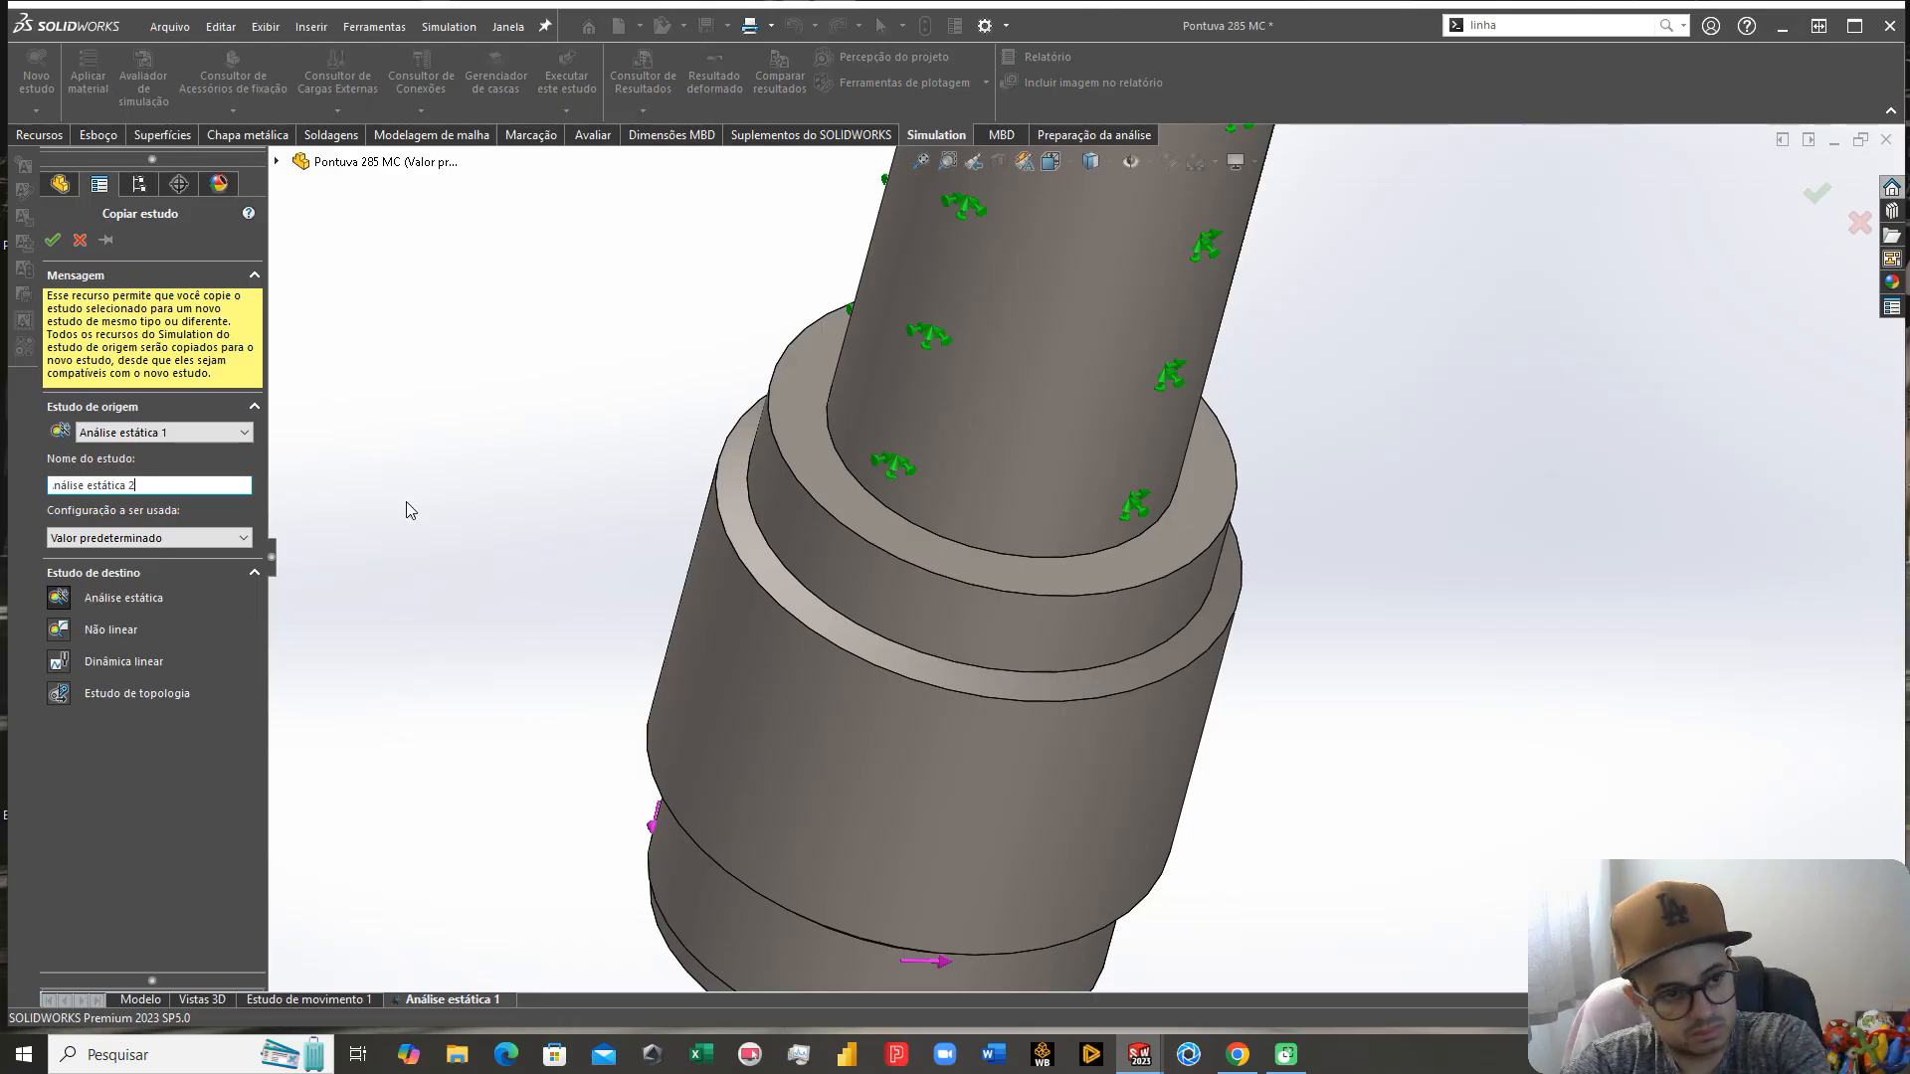
{"action": "left_click", "coordinate": [53, 242]}
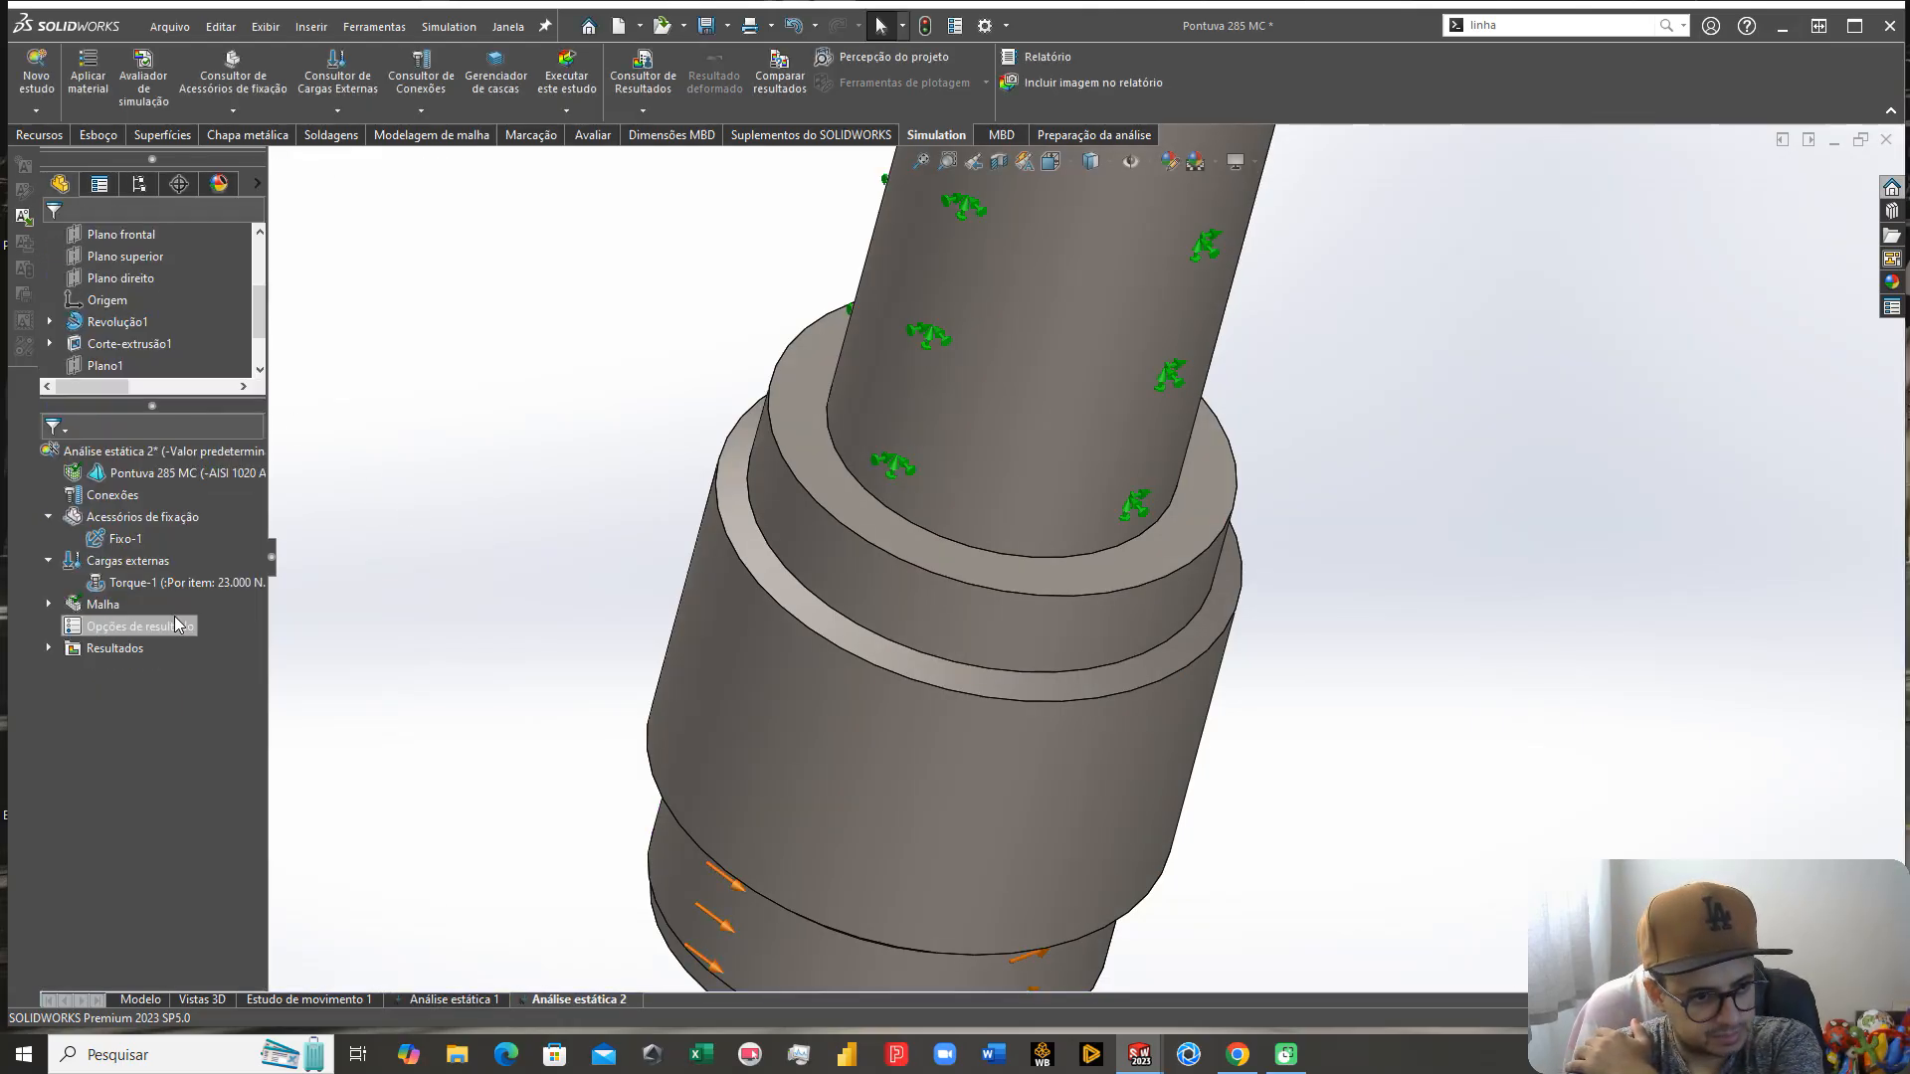
Step: Try to mesh and run the copied study directly with its existing mesh settings
{"action": "right_click", "coordinate": [102, 604]}
{"action": "left_click", "coordinate": [158, 703]}
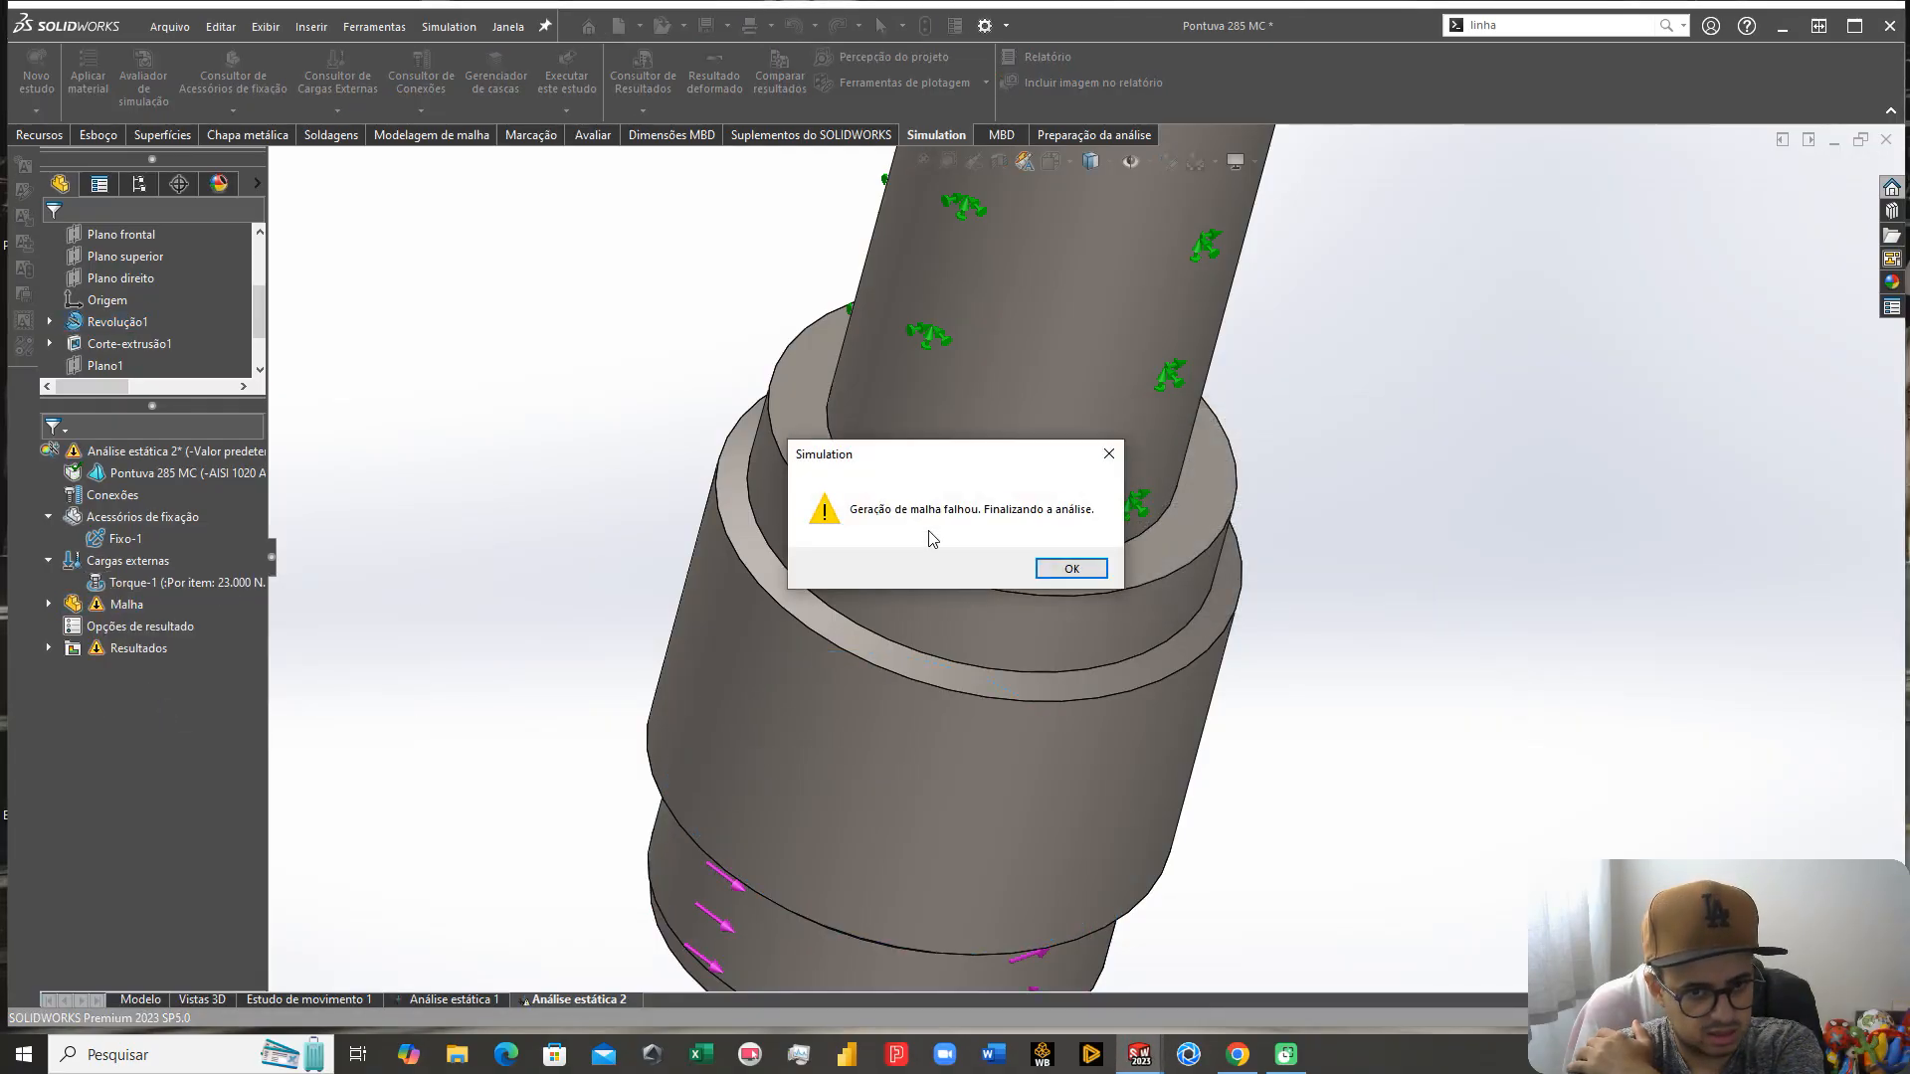
{"action": "left_click", "coordinate": [1045, 573]}
Step: Create the mesh of Análise estática 2 at the finest density and solve the study
{"action": "right_click", "coordinate": [120, 604]}
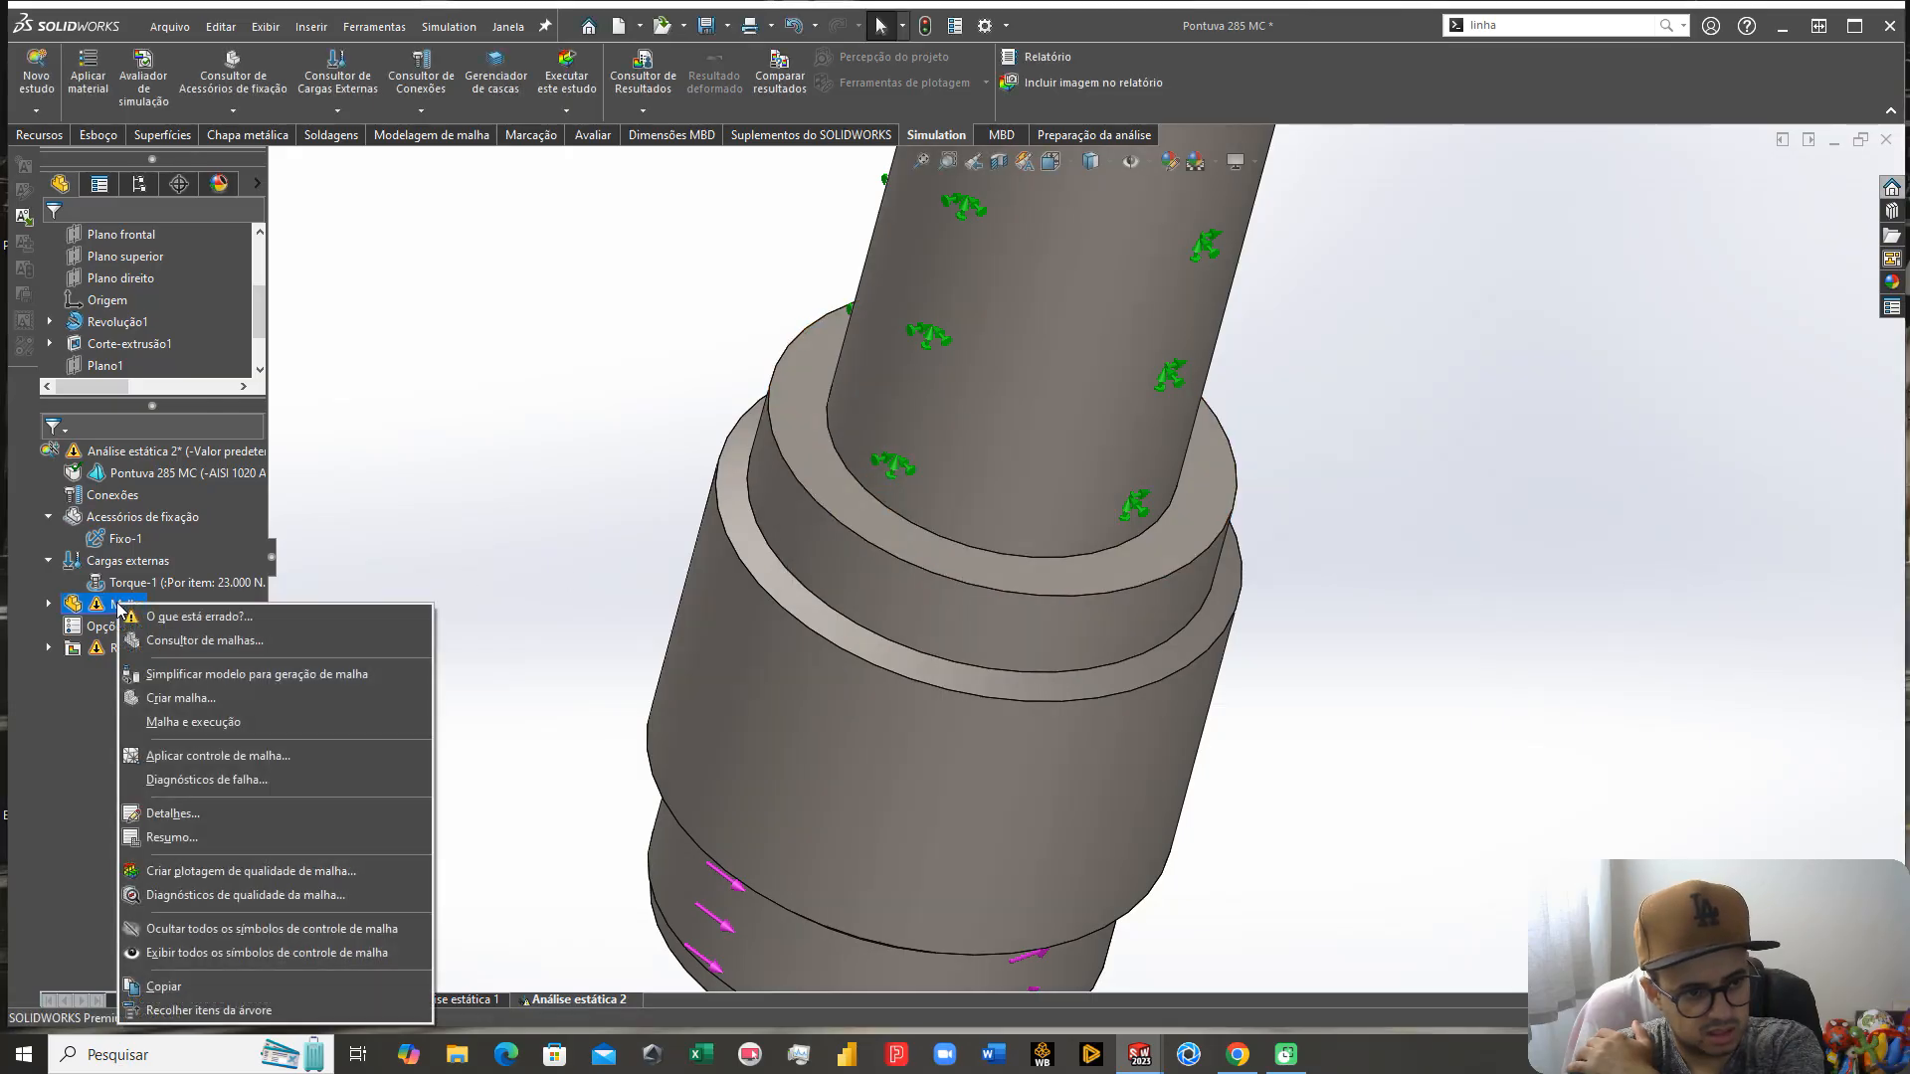
{"action": "left_click", "coordinate": [182, 698]}
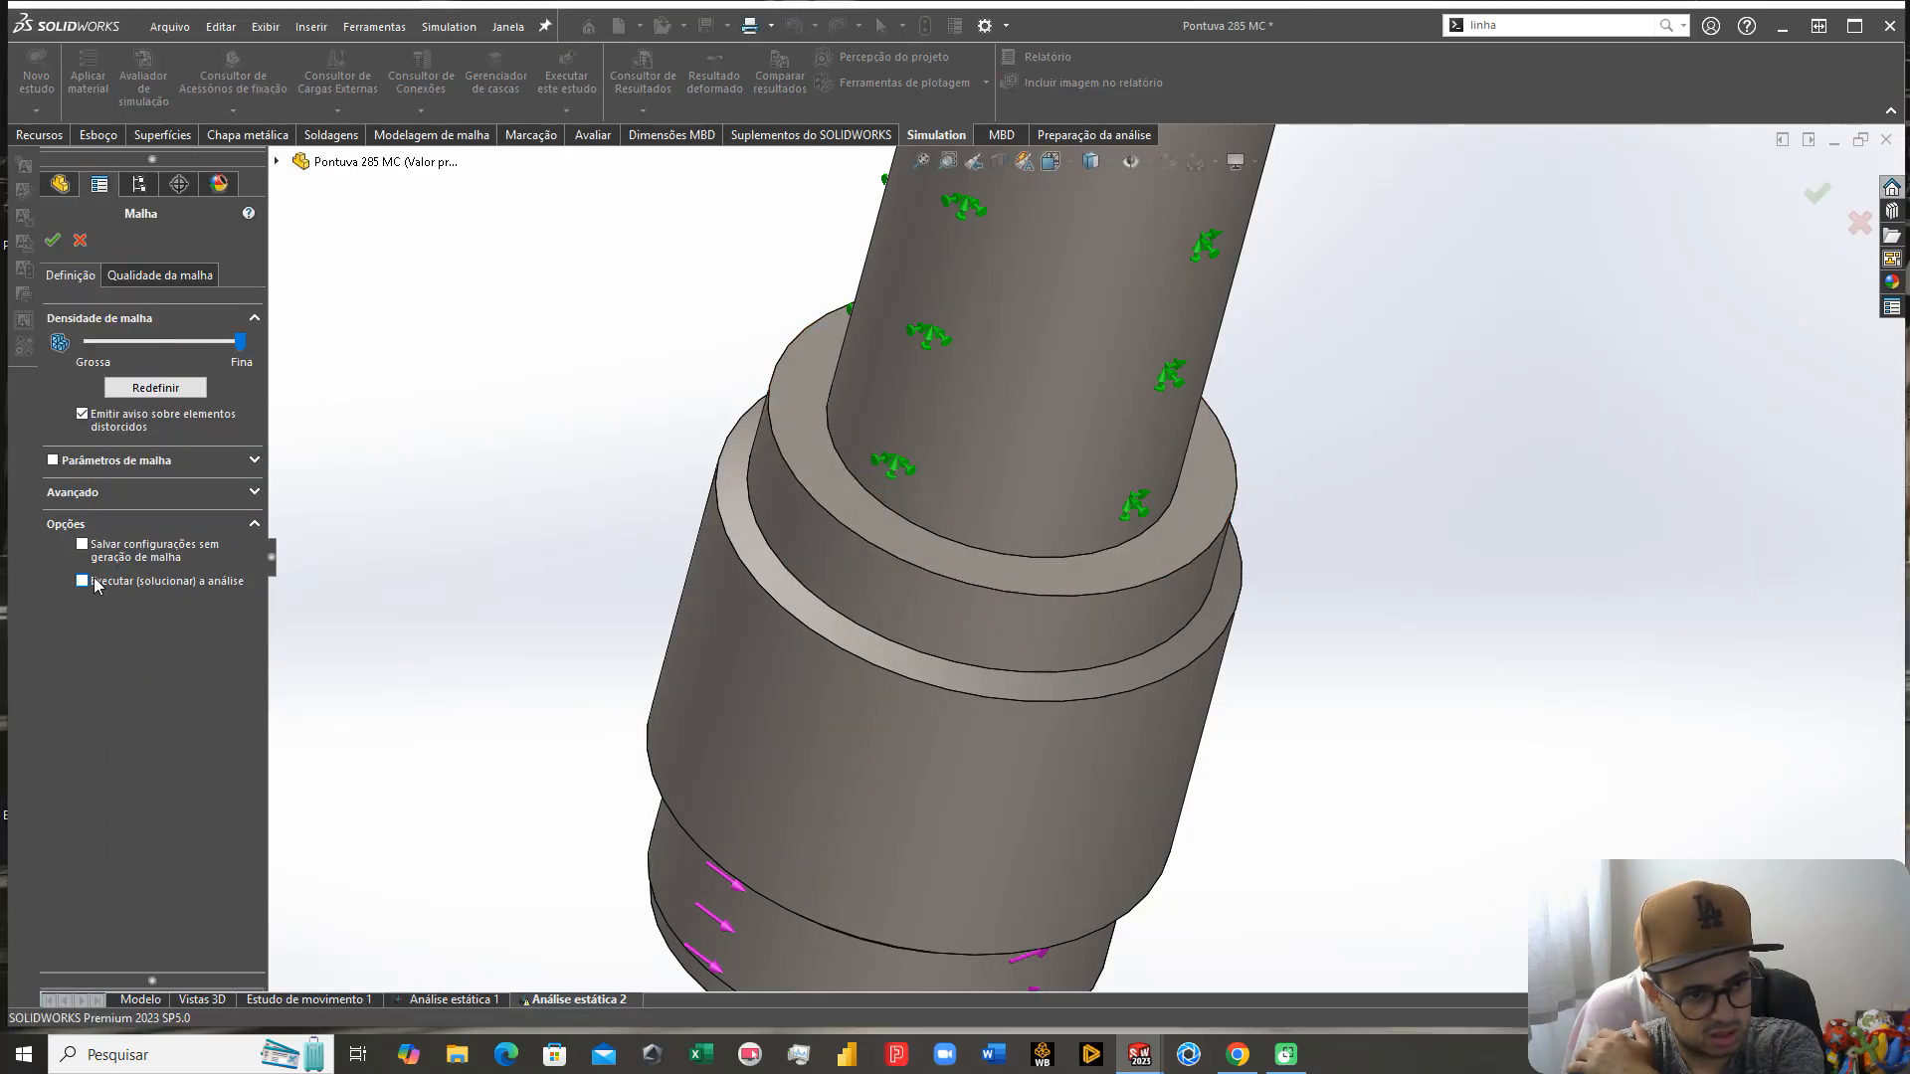
{"action": "left_click", "coordinate": [53, 242]}
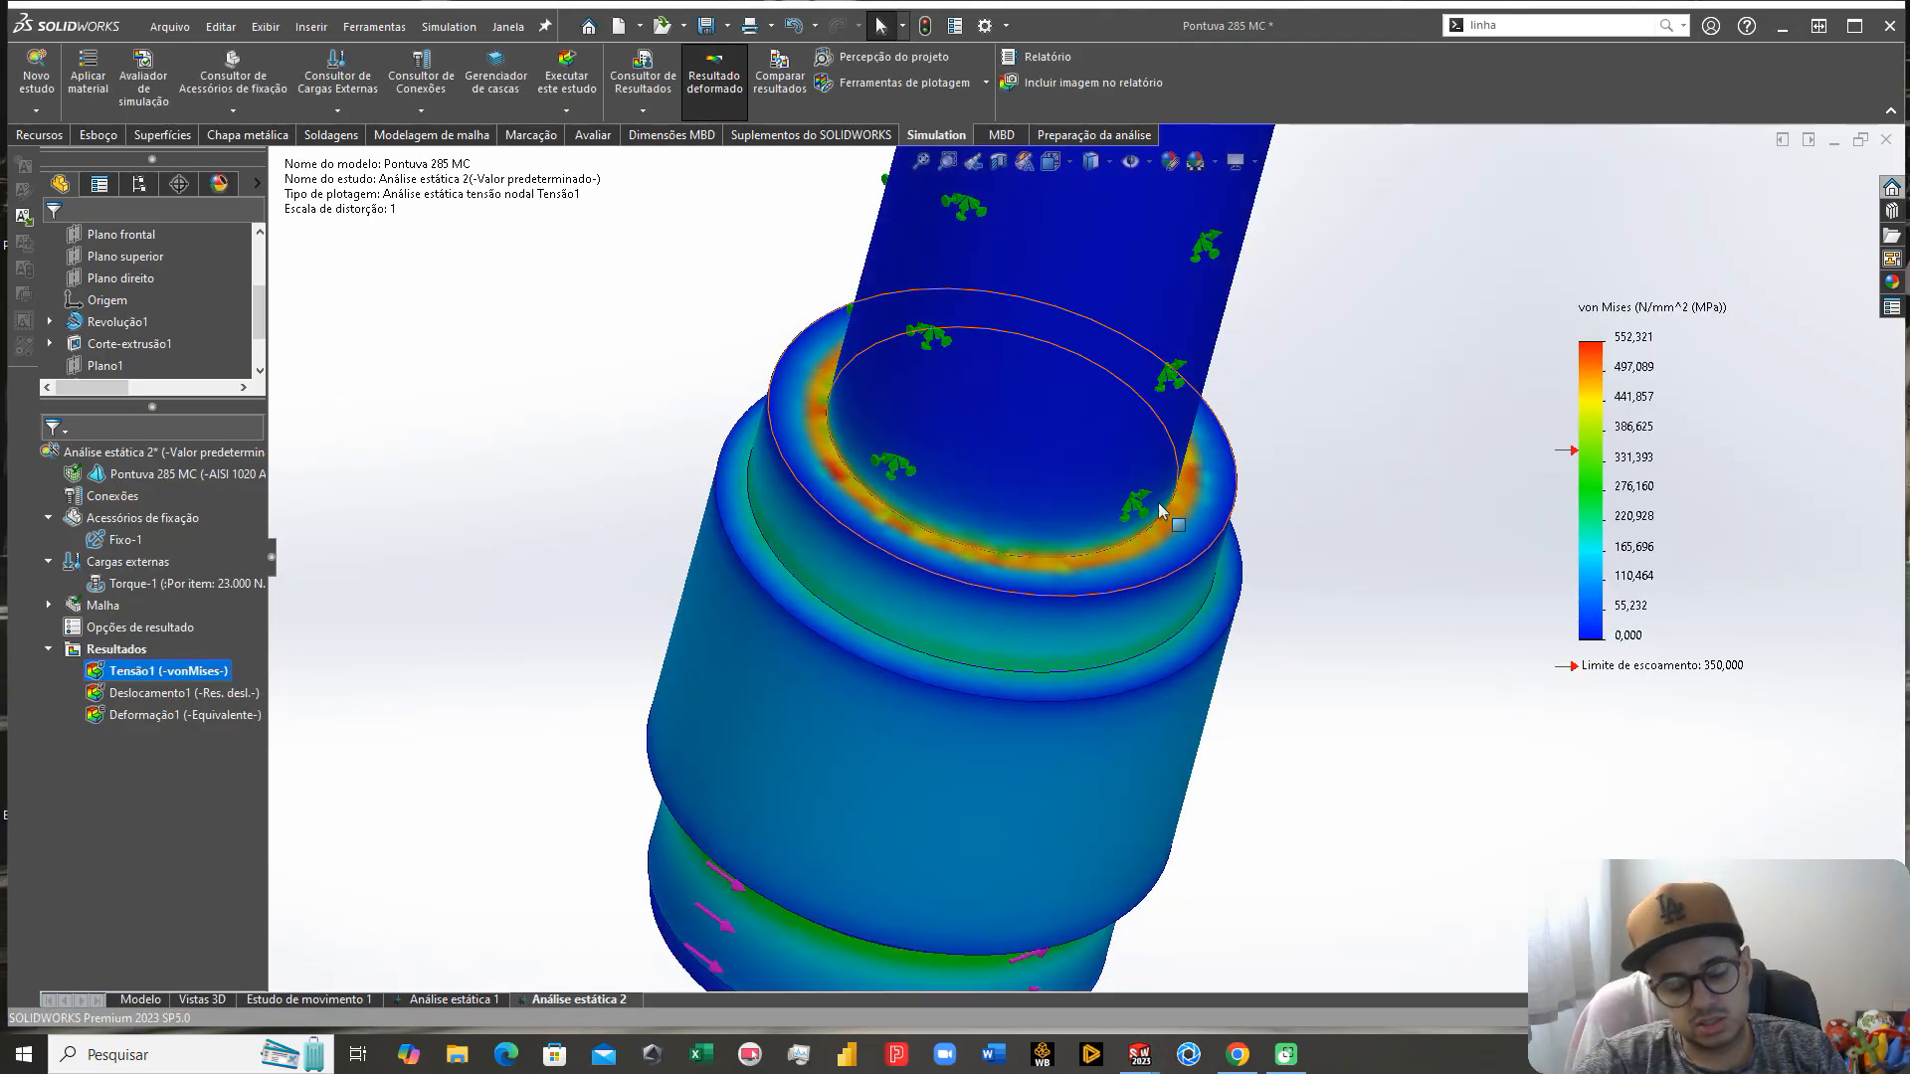
Step: Run the hot spot diagnostic on Análise estática 2 with sensitivity factor 25, close it, and show the Tensão1 plot again
{"action": "scroll", "coordinate": [1168, 477], "scroll_direction": "up", "scroll_amount": 5}
{"action": "middle_click_drag", "start_coordinate": [1170, 475], "coordinate": [1112, 437]}
{"action": "scroll", "coordinate": [989, 542], "scroll_direction": "down", "scroll_amount": 3}
{"action": "middle_click_drag", "start_coordinate": [989, 543], "coordinate": [1003, 607]}
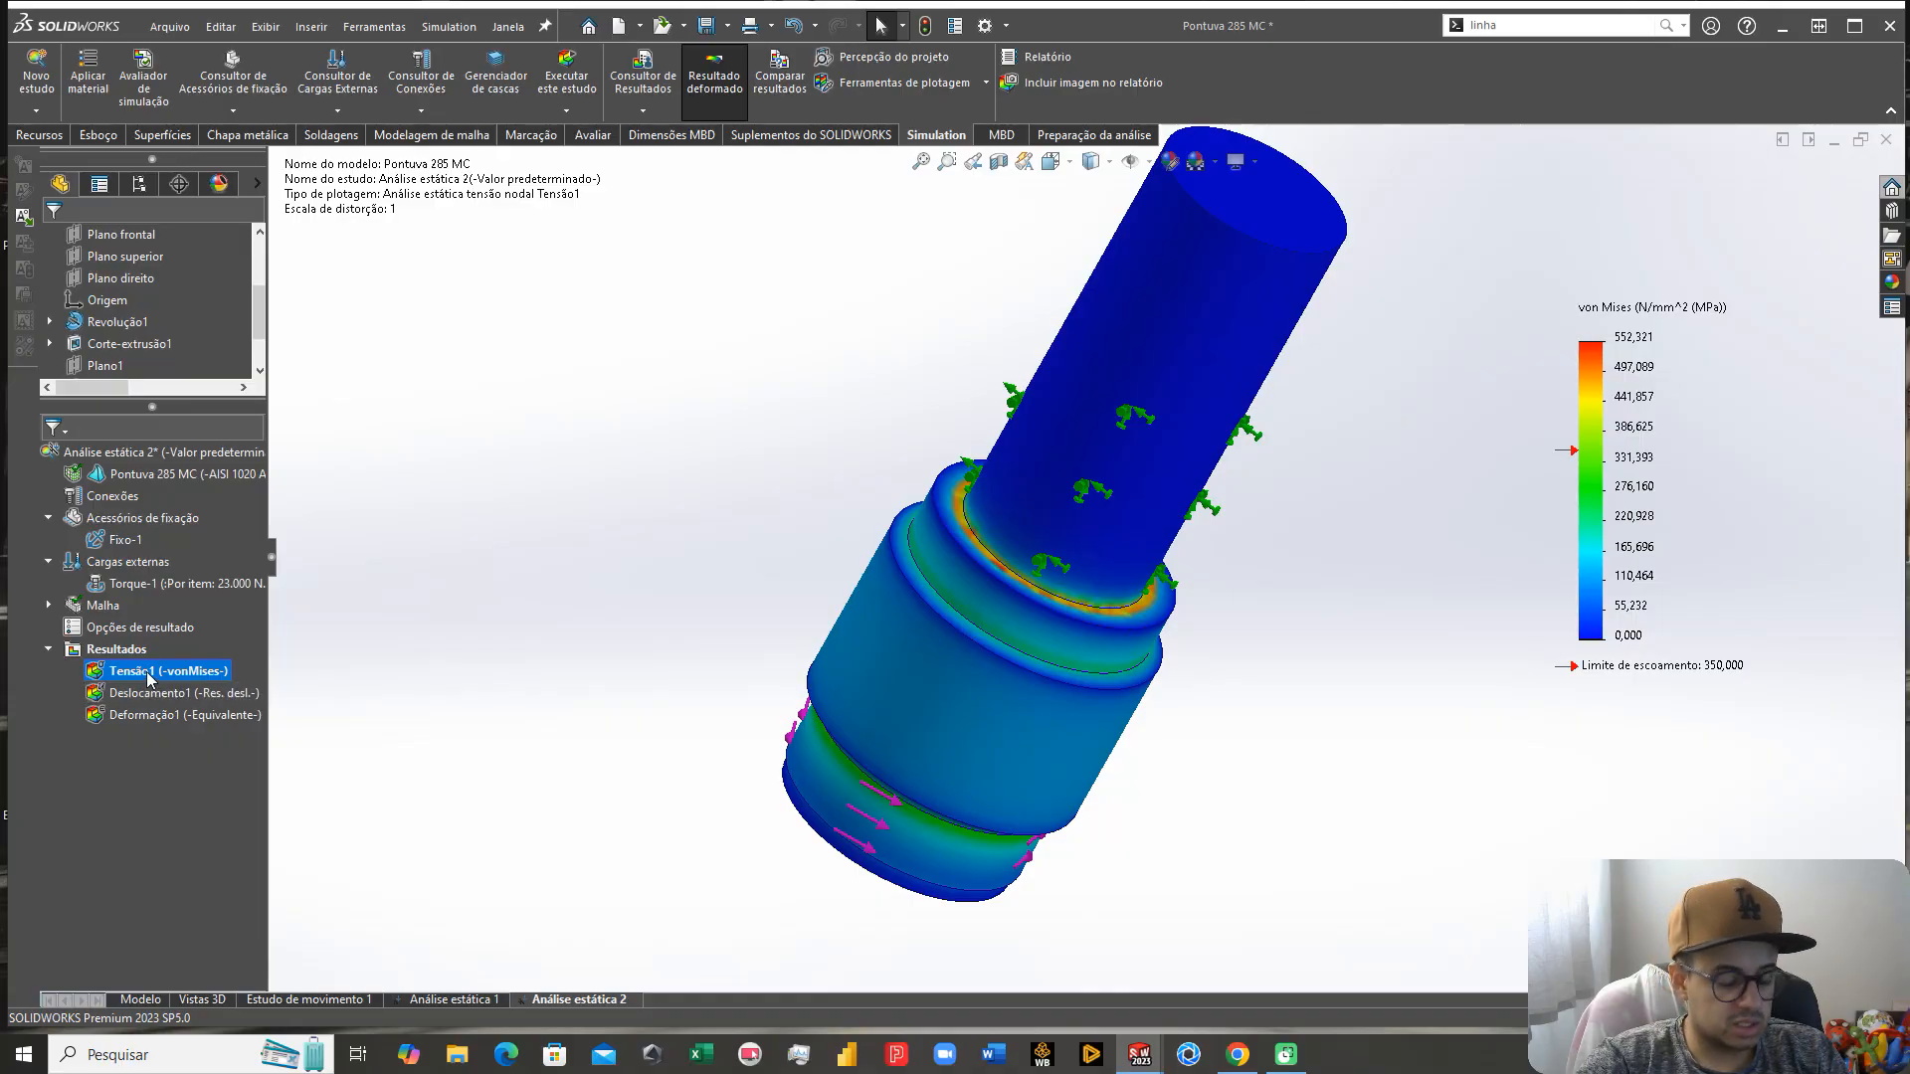
{"action": "right_click", "coordinate": [109, 650]}
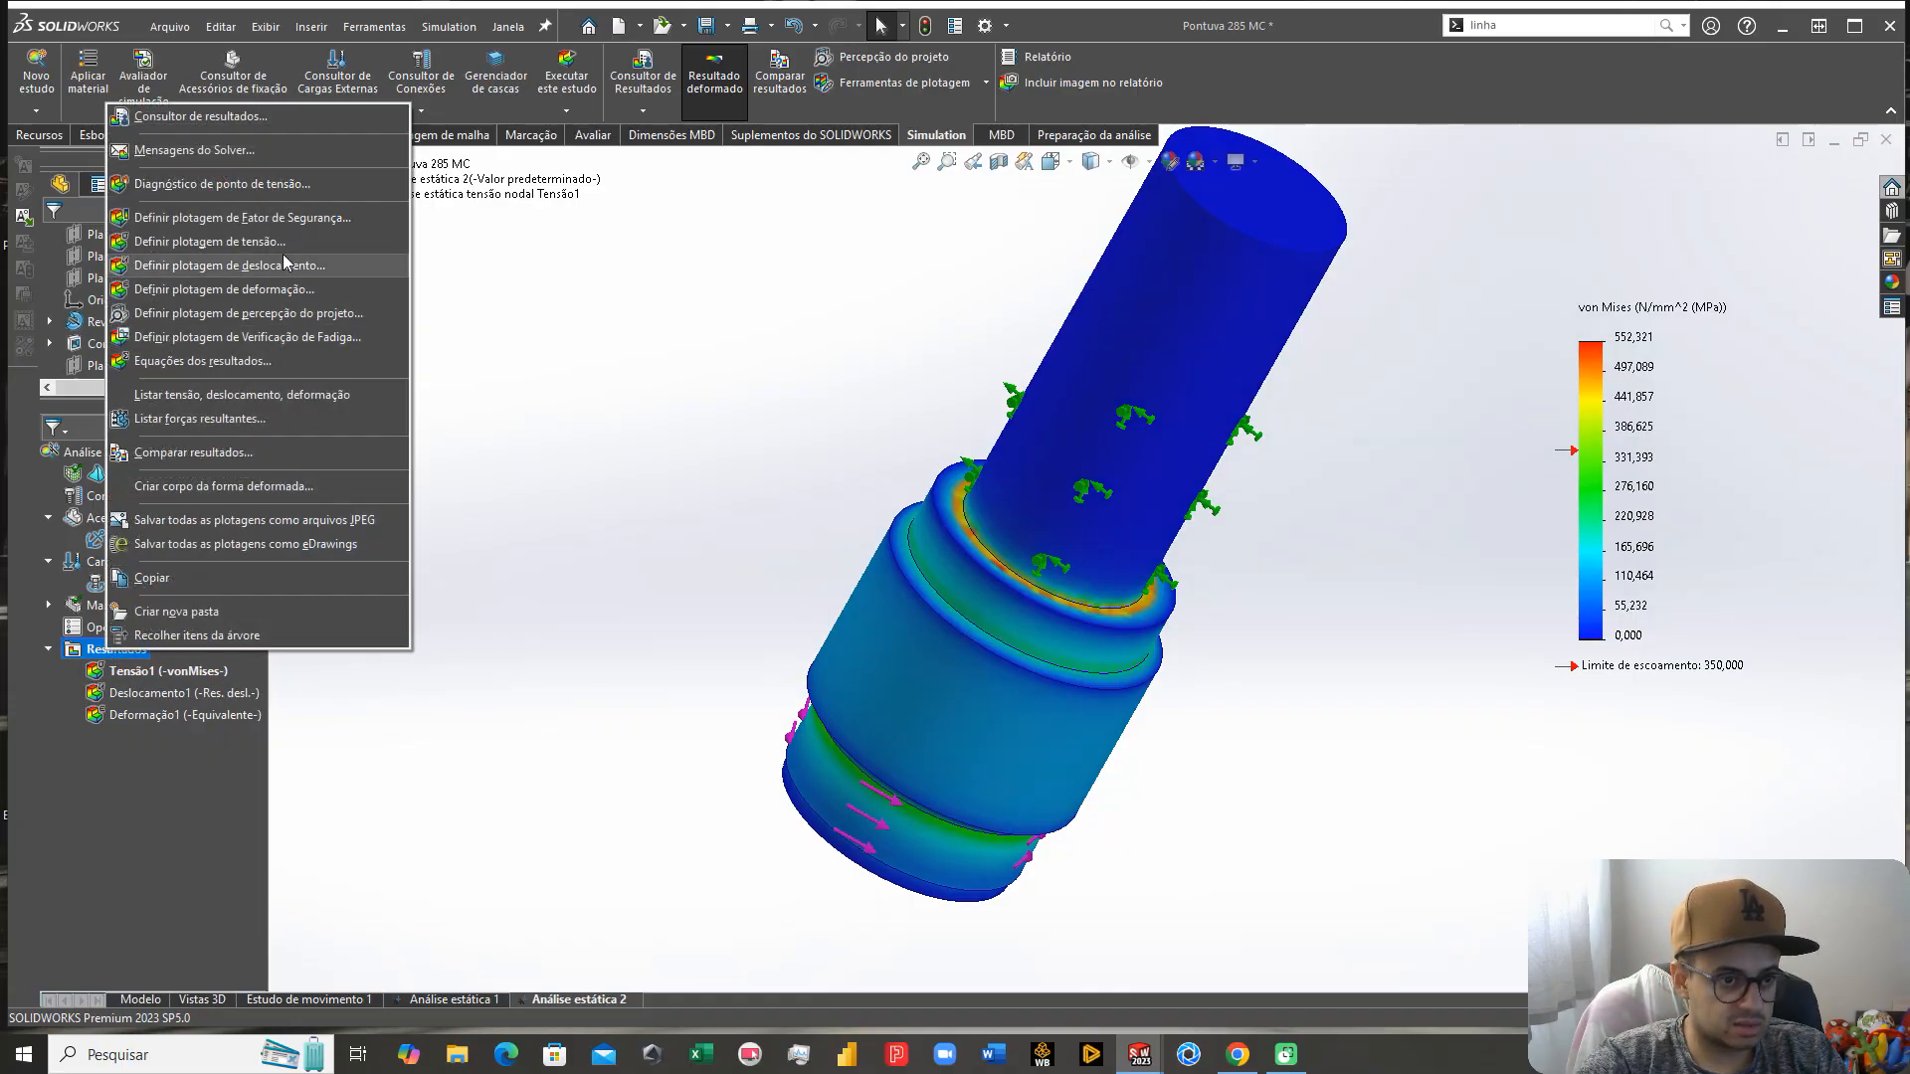
{"action": "left_click", "coordinate": [261, 187]}
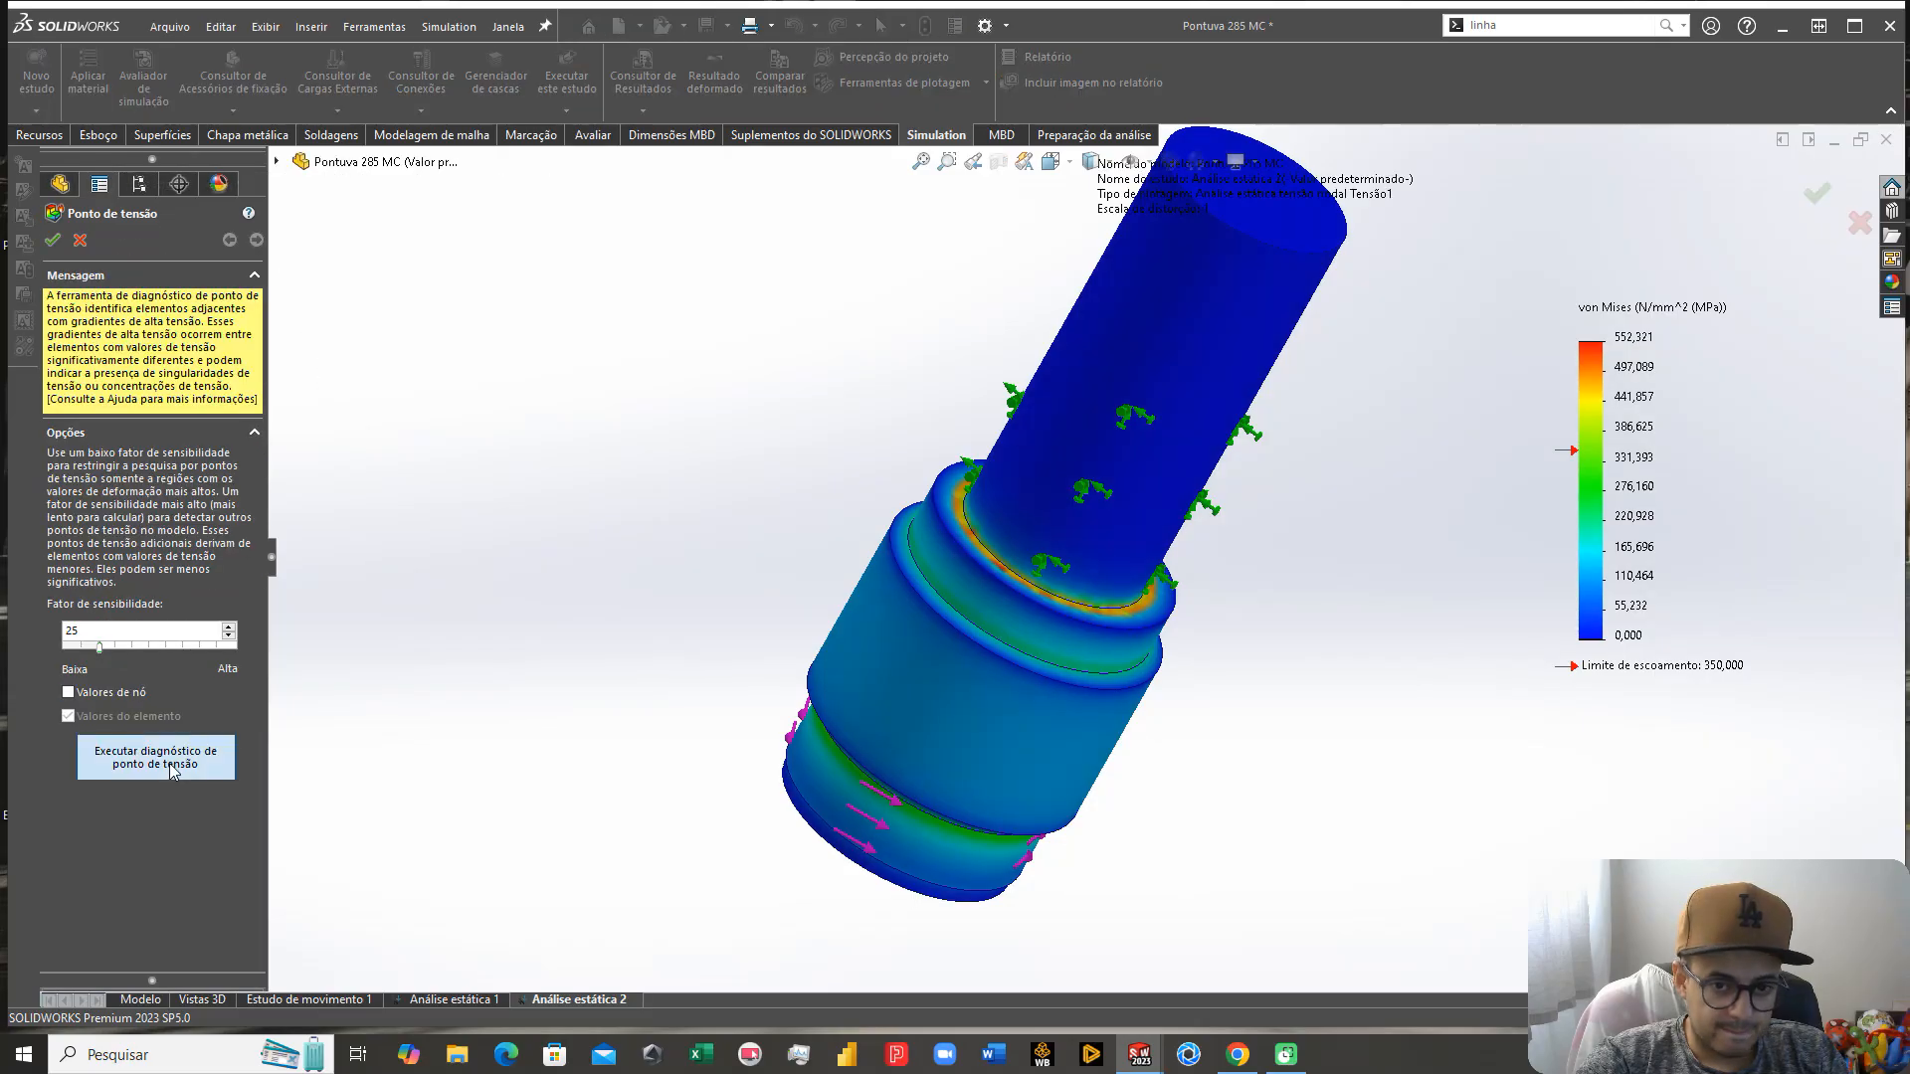
{"action": "left_click", "coordinate": [170, 764]}
{"action": "left_click", "coordinate": [1236, 669]}
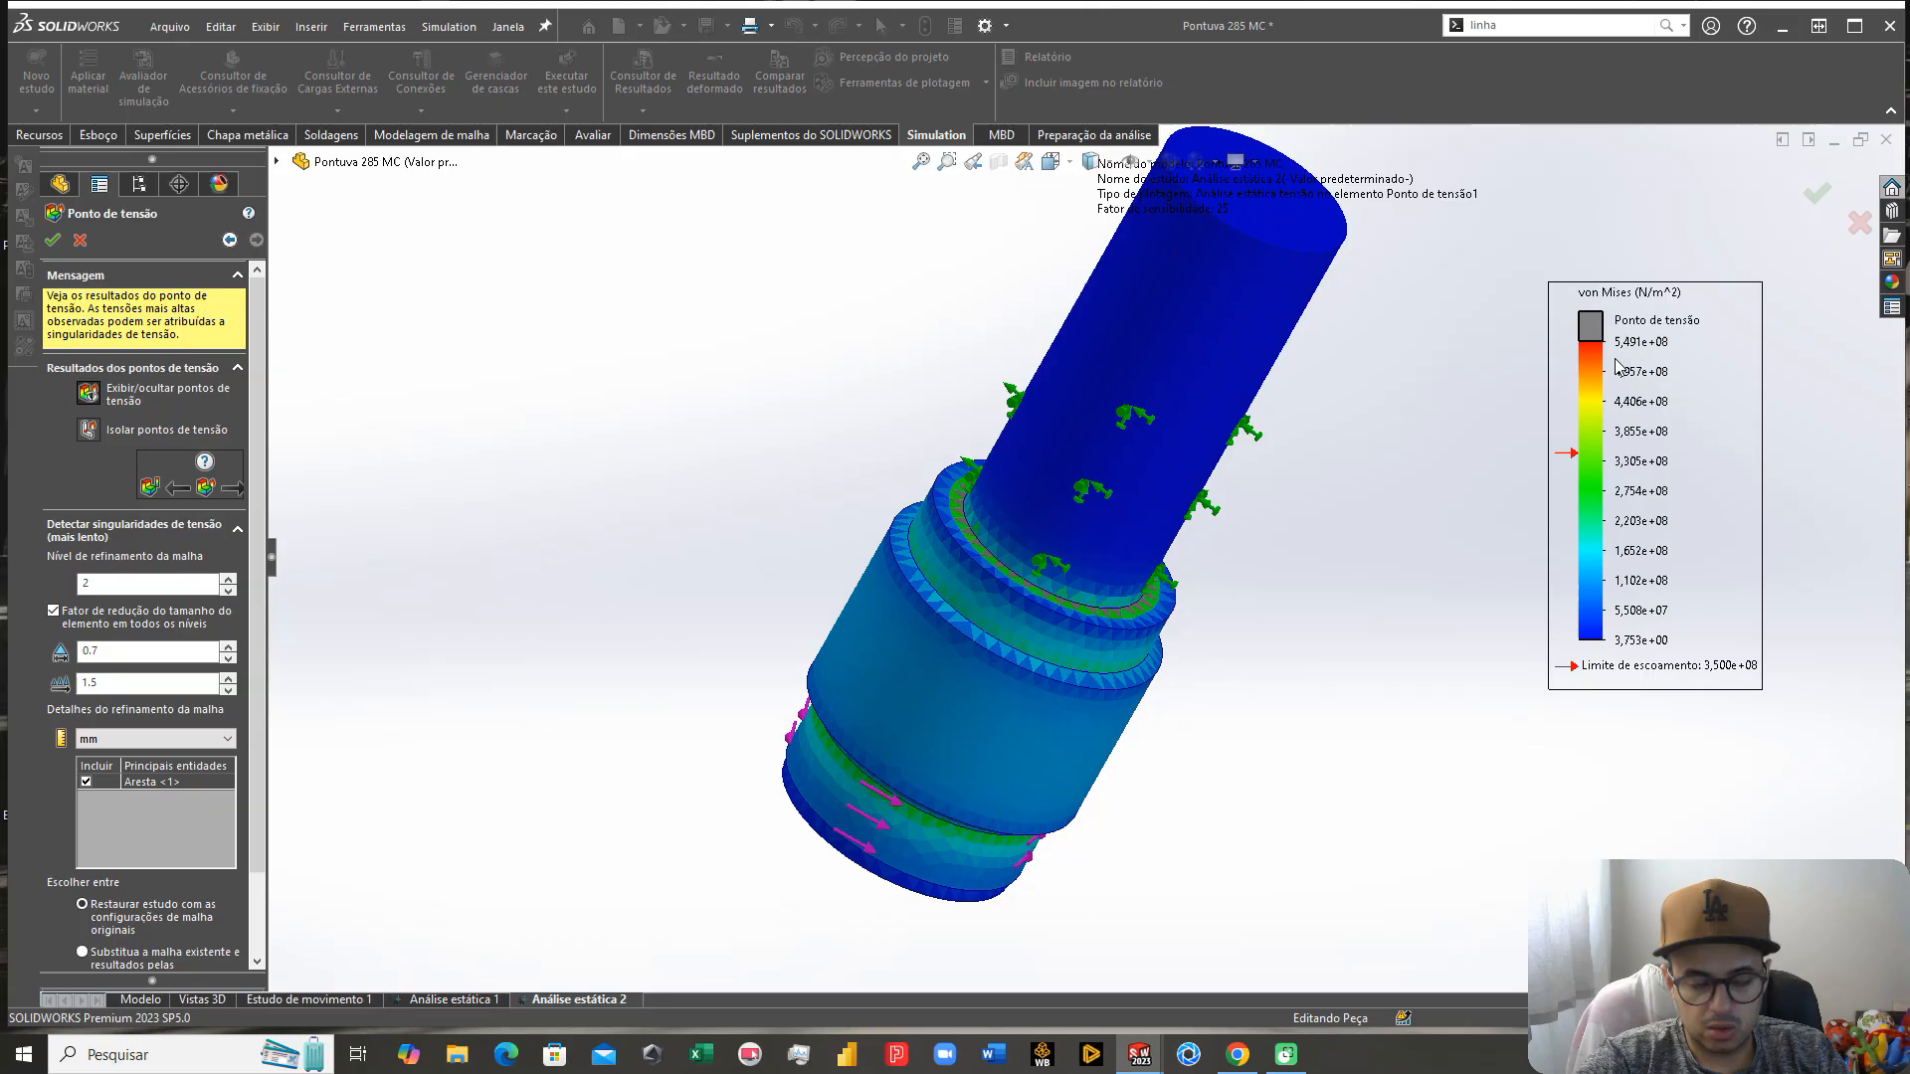
{"action": "left_click", "coordinate": [55, 241]}
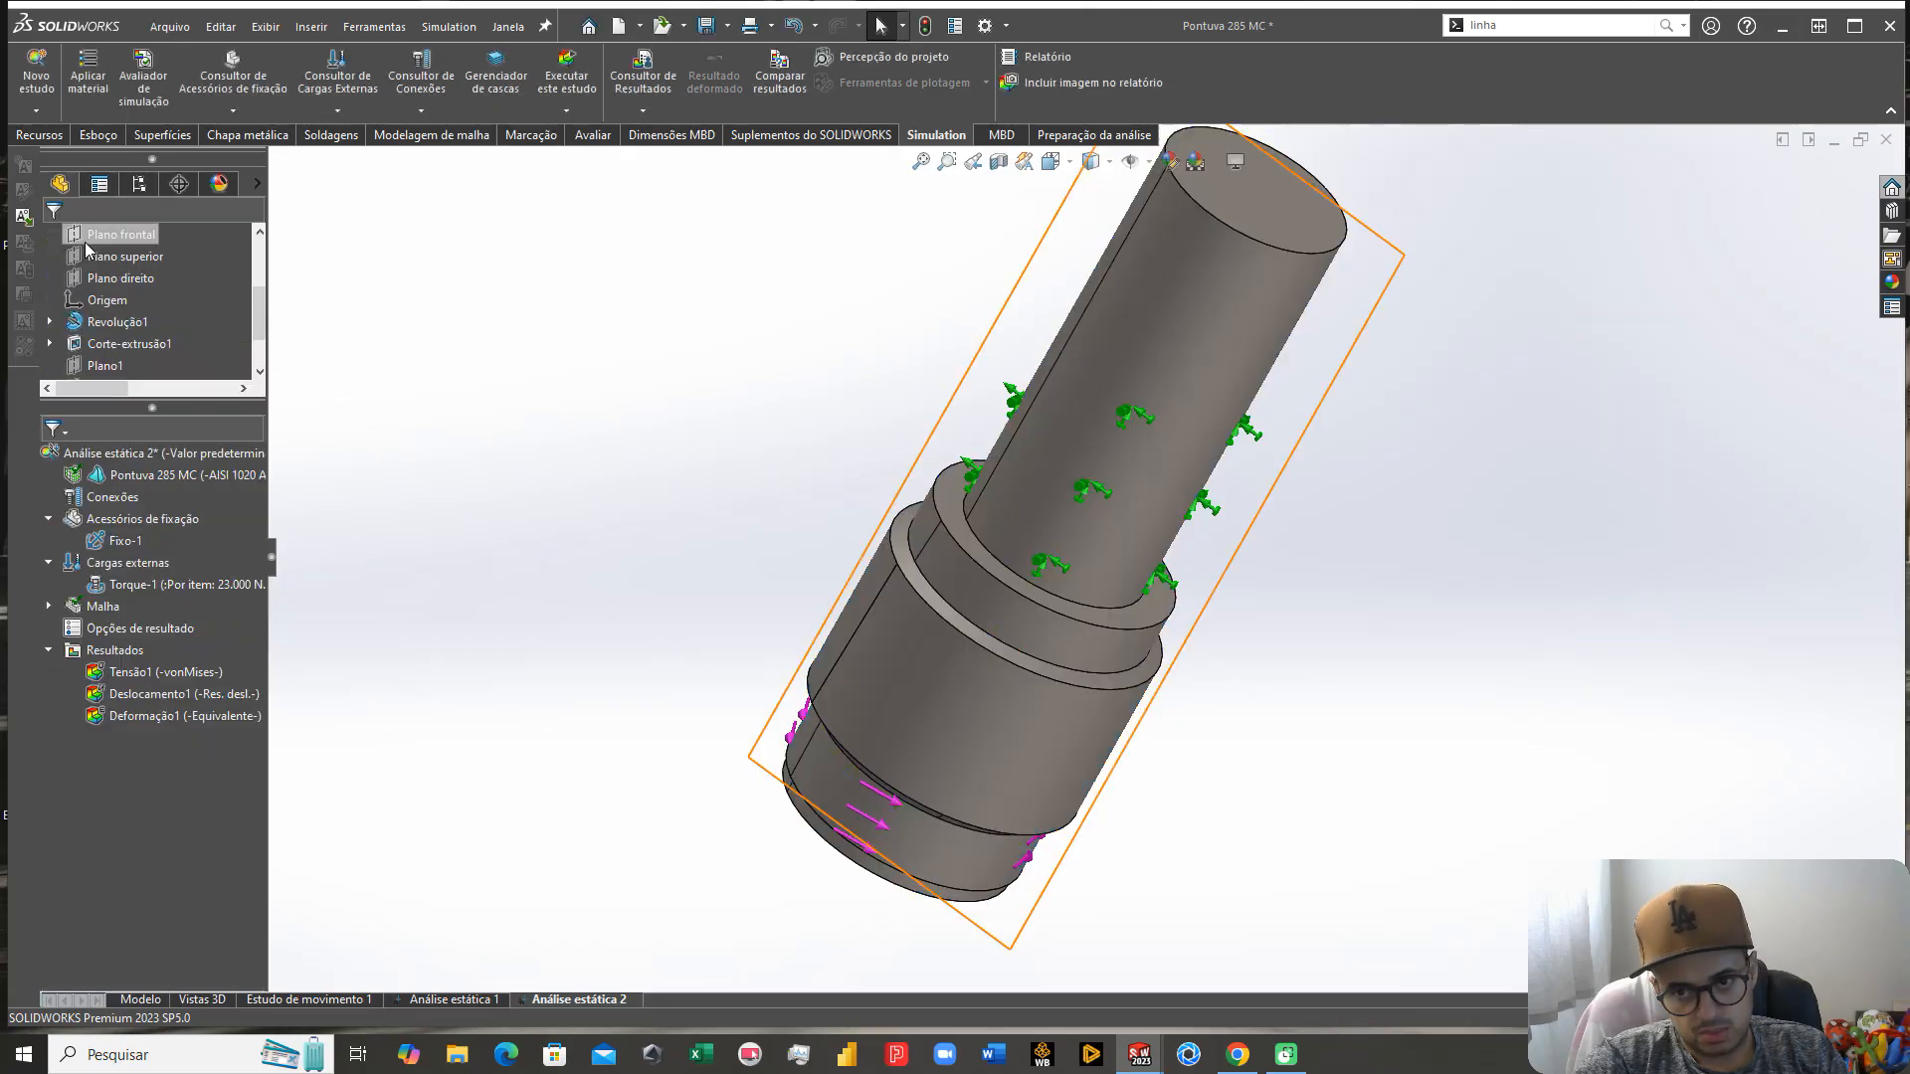
{"action": "left_click", "coordinate": [140, 674]}
{"action": "double_click", "coordinate": [140, 677]}
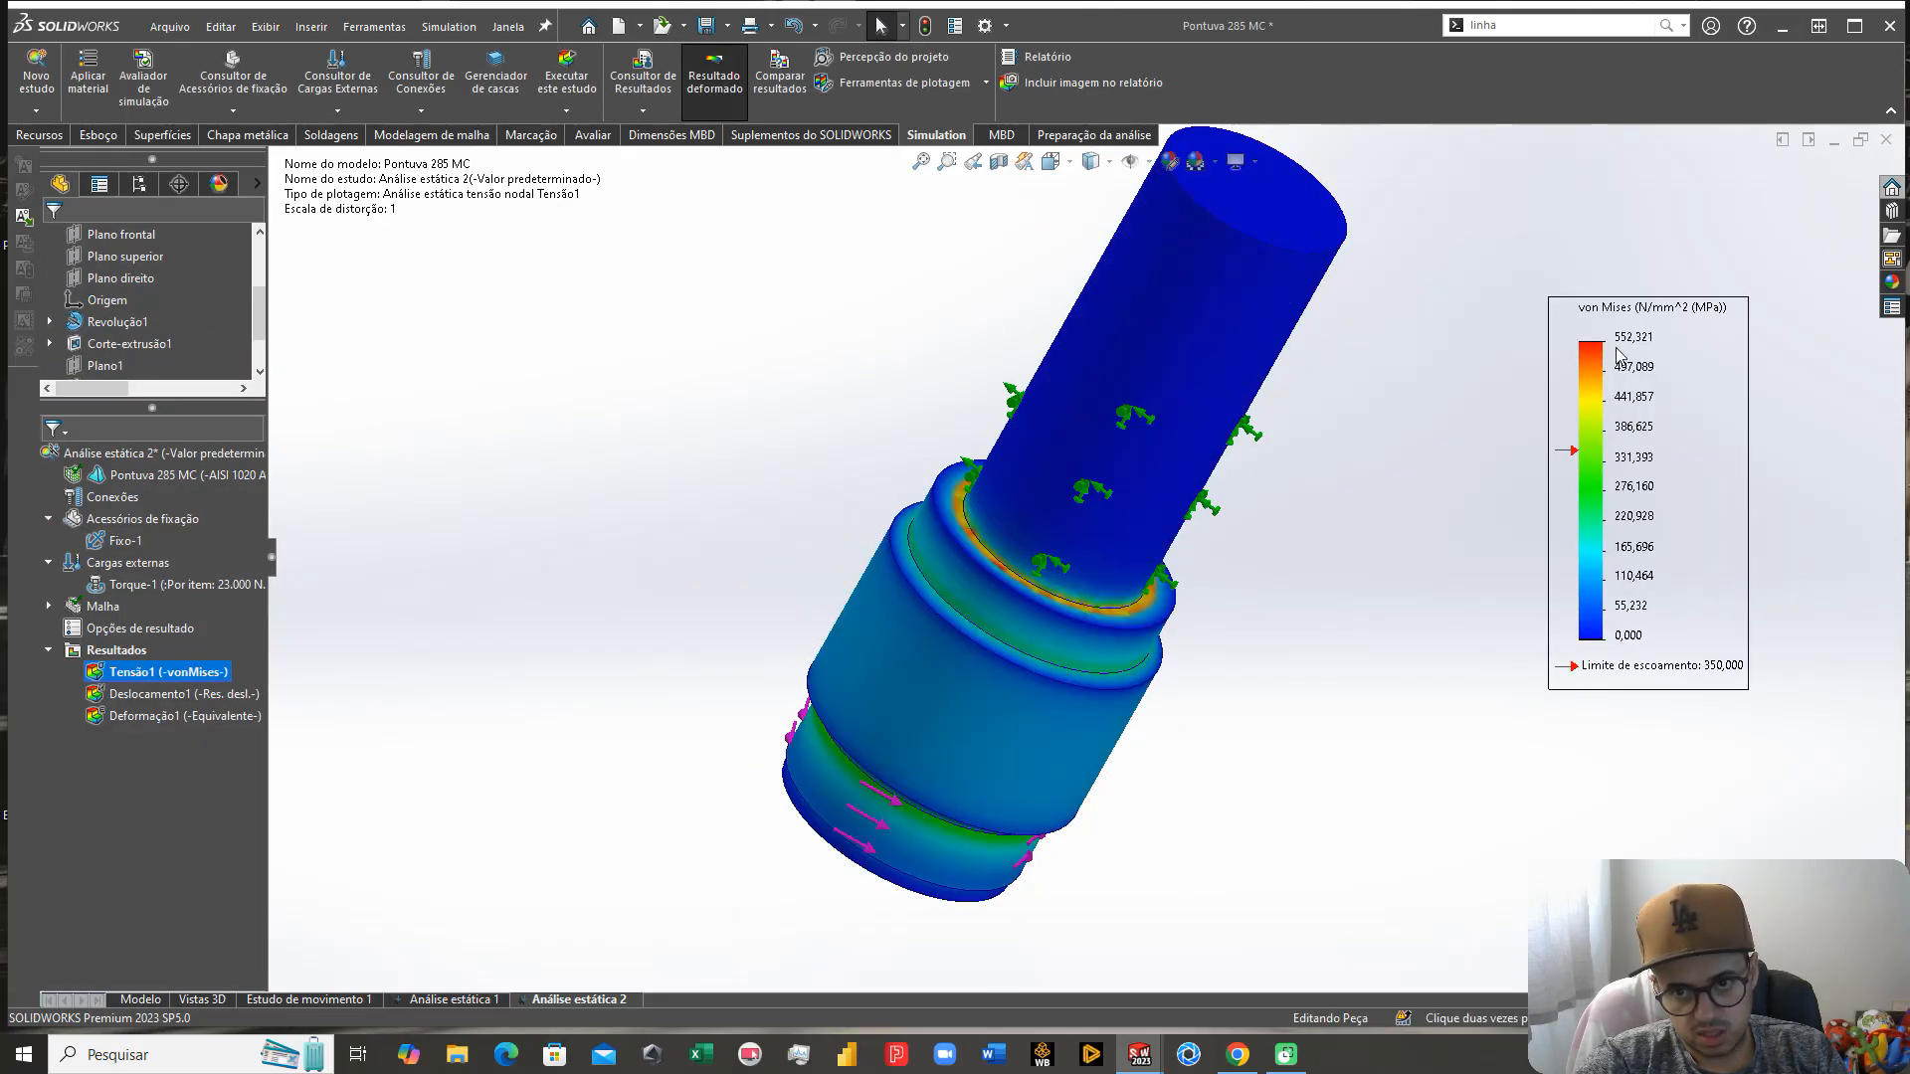
Step: Examine the Tensão1 plot with an iso clip raised to about 469.47 N/mm^2 (MPa) and discard the clip
{"action": "middle_click_drag", "start_coordinate": [1244, 379], "coordinate": [1204, 518]}
{"action": "scroll", "coordinate": [1204, 518], "scroll_direction": "up", "scroll_amount": 2}
{"action": "right_click", "coordinate": [154, 682]}
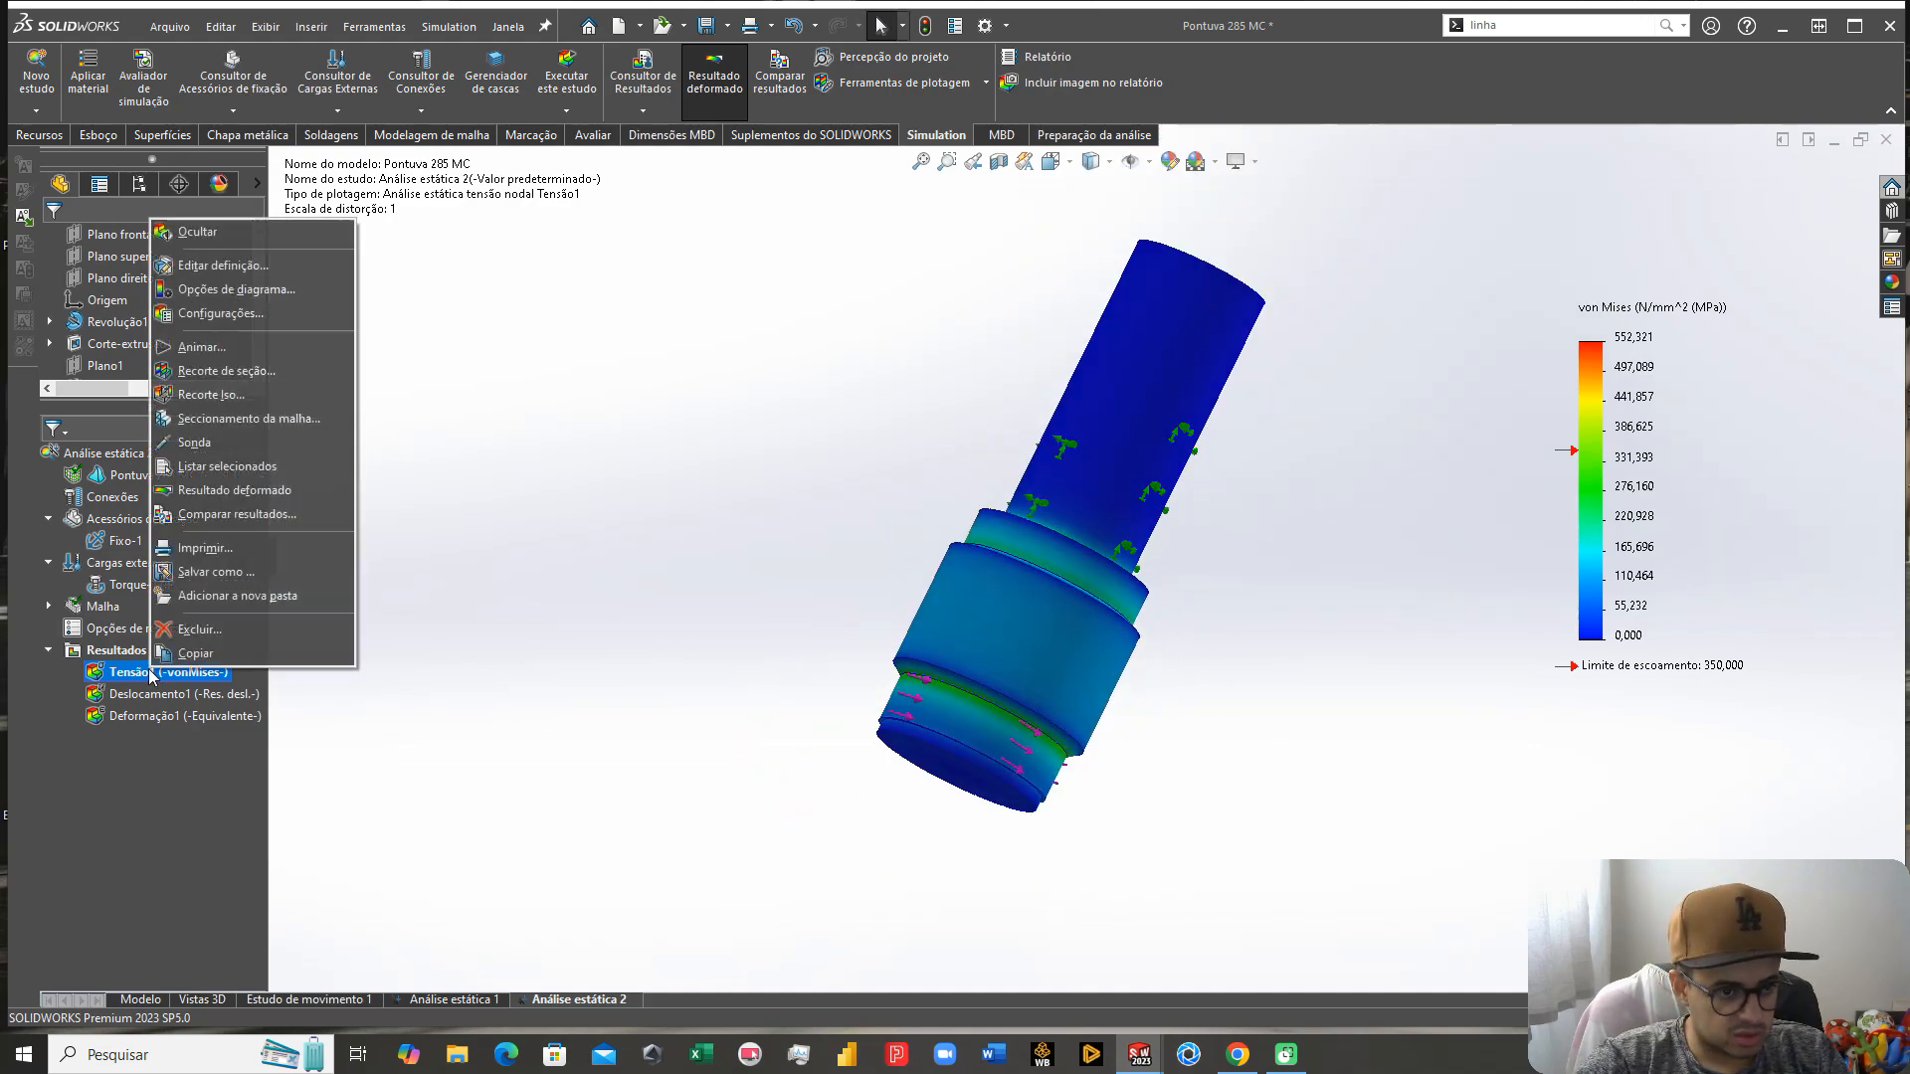
{"action": "left_click", "coordinate": [244, 397]}
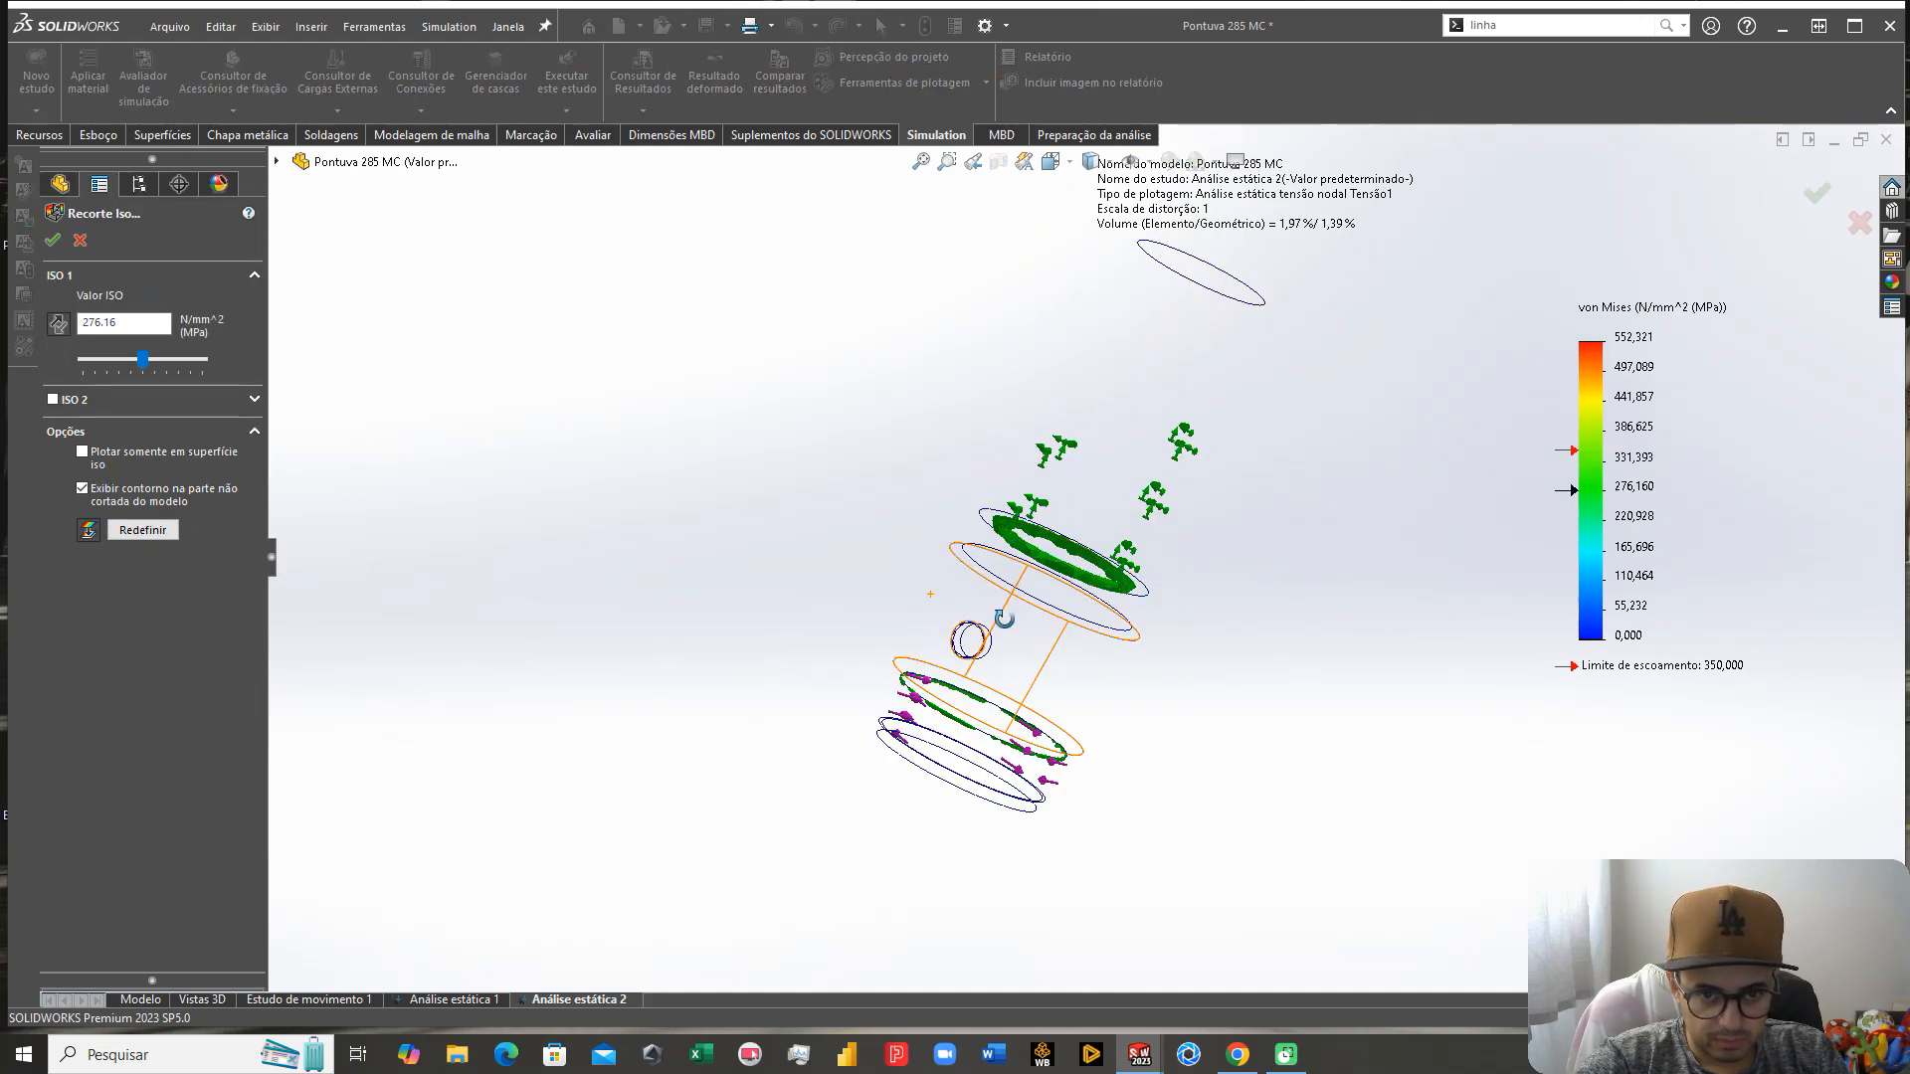
{"action": "scroll", "coordinate": [1047, 509], "scroll_direction": "down", "scroll_amount": 5}
{"action": "middle_click_drag", "start_coordinate": [1047, 510], "coordinate": [1063, 494]}
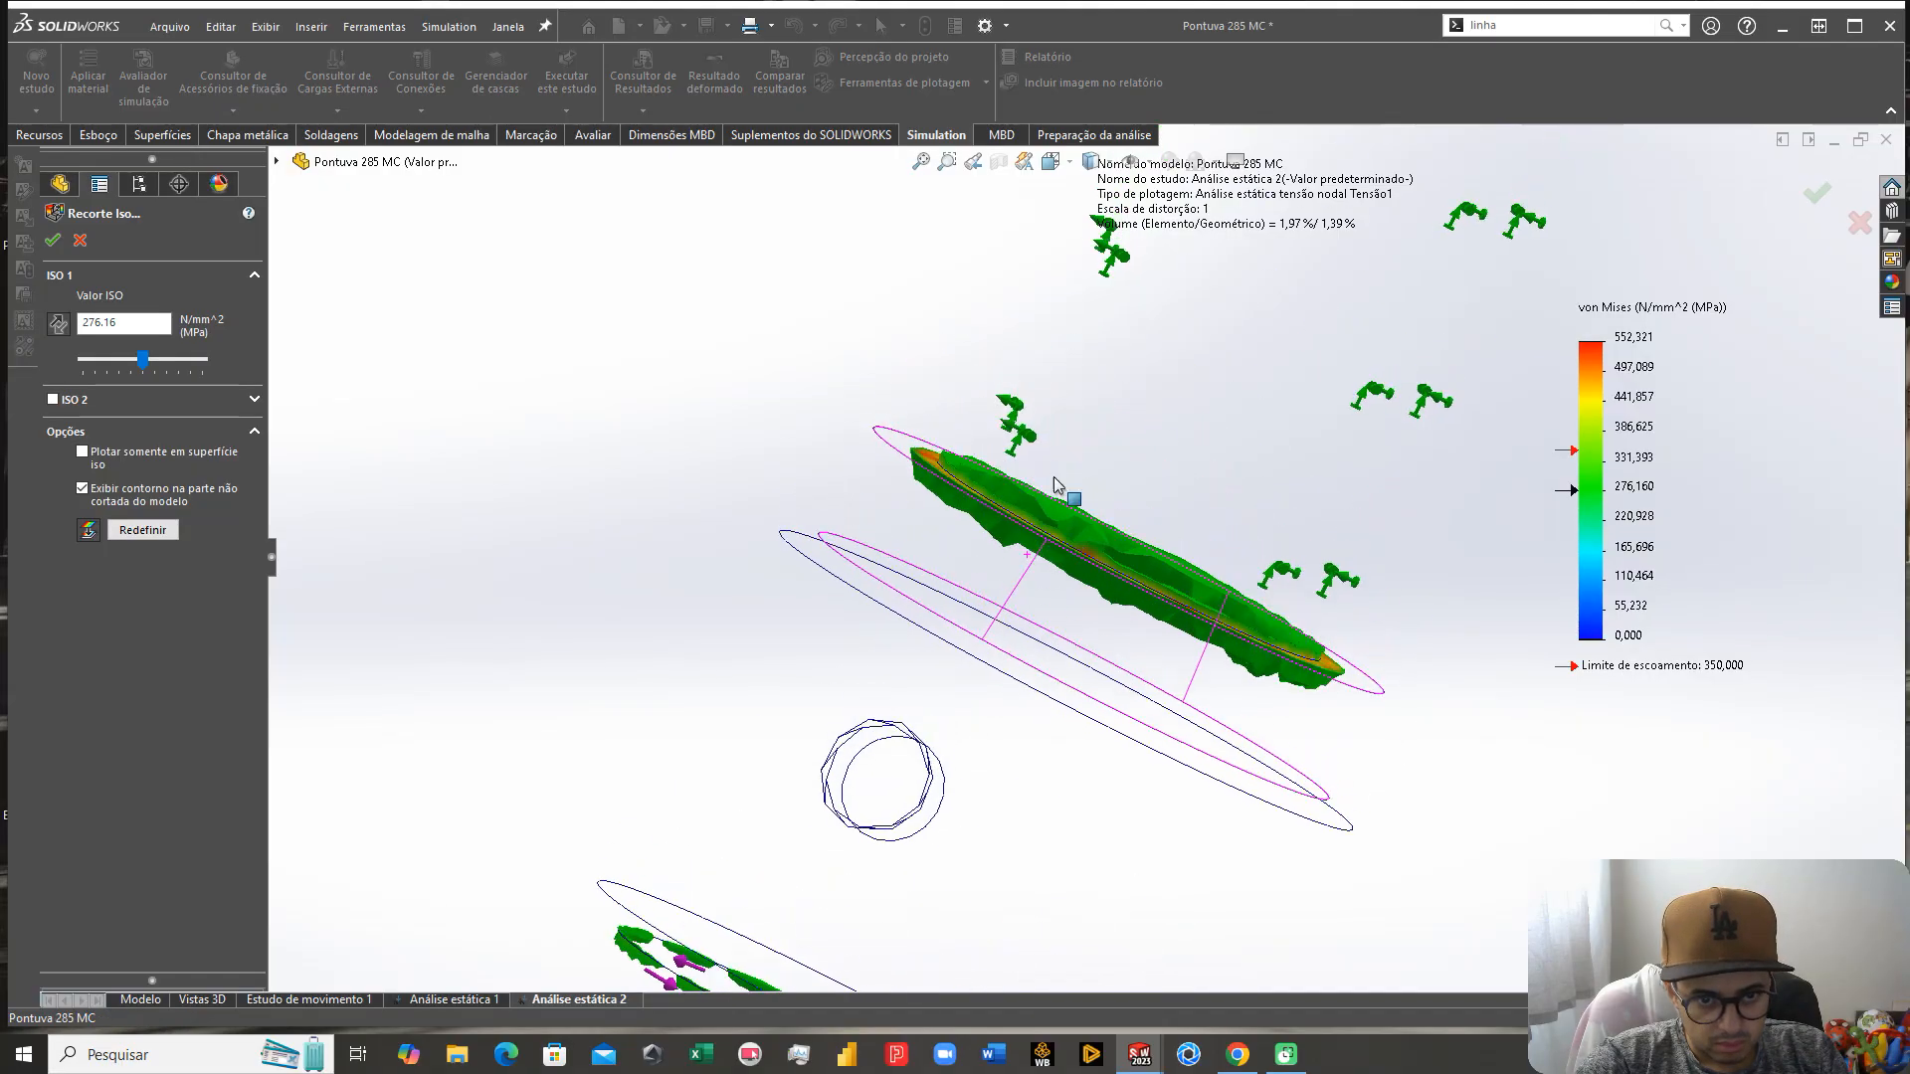
{"action": "left_click_drag", "start_coordinate": [141, 356], "coordinate": [183, 367]}
{"action": "middle_click_drag", "start_coordinate": [972, 541], "coordinate": [1197, 519]}
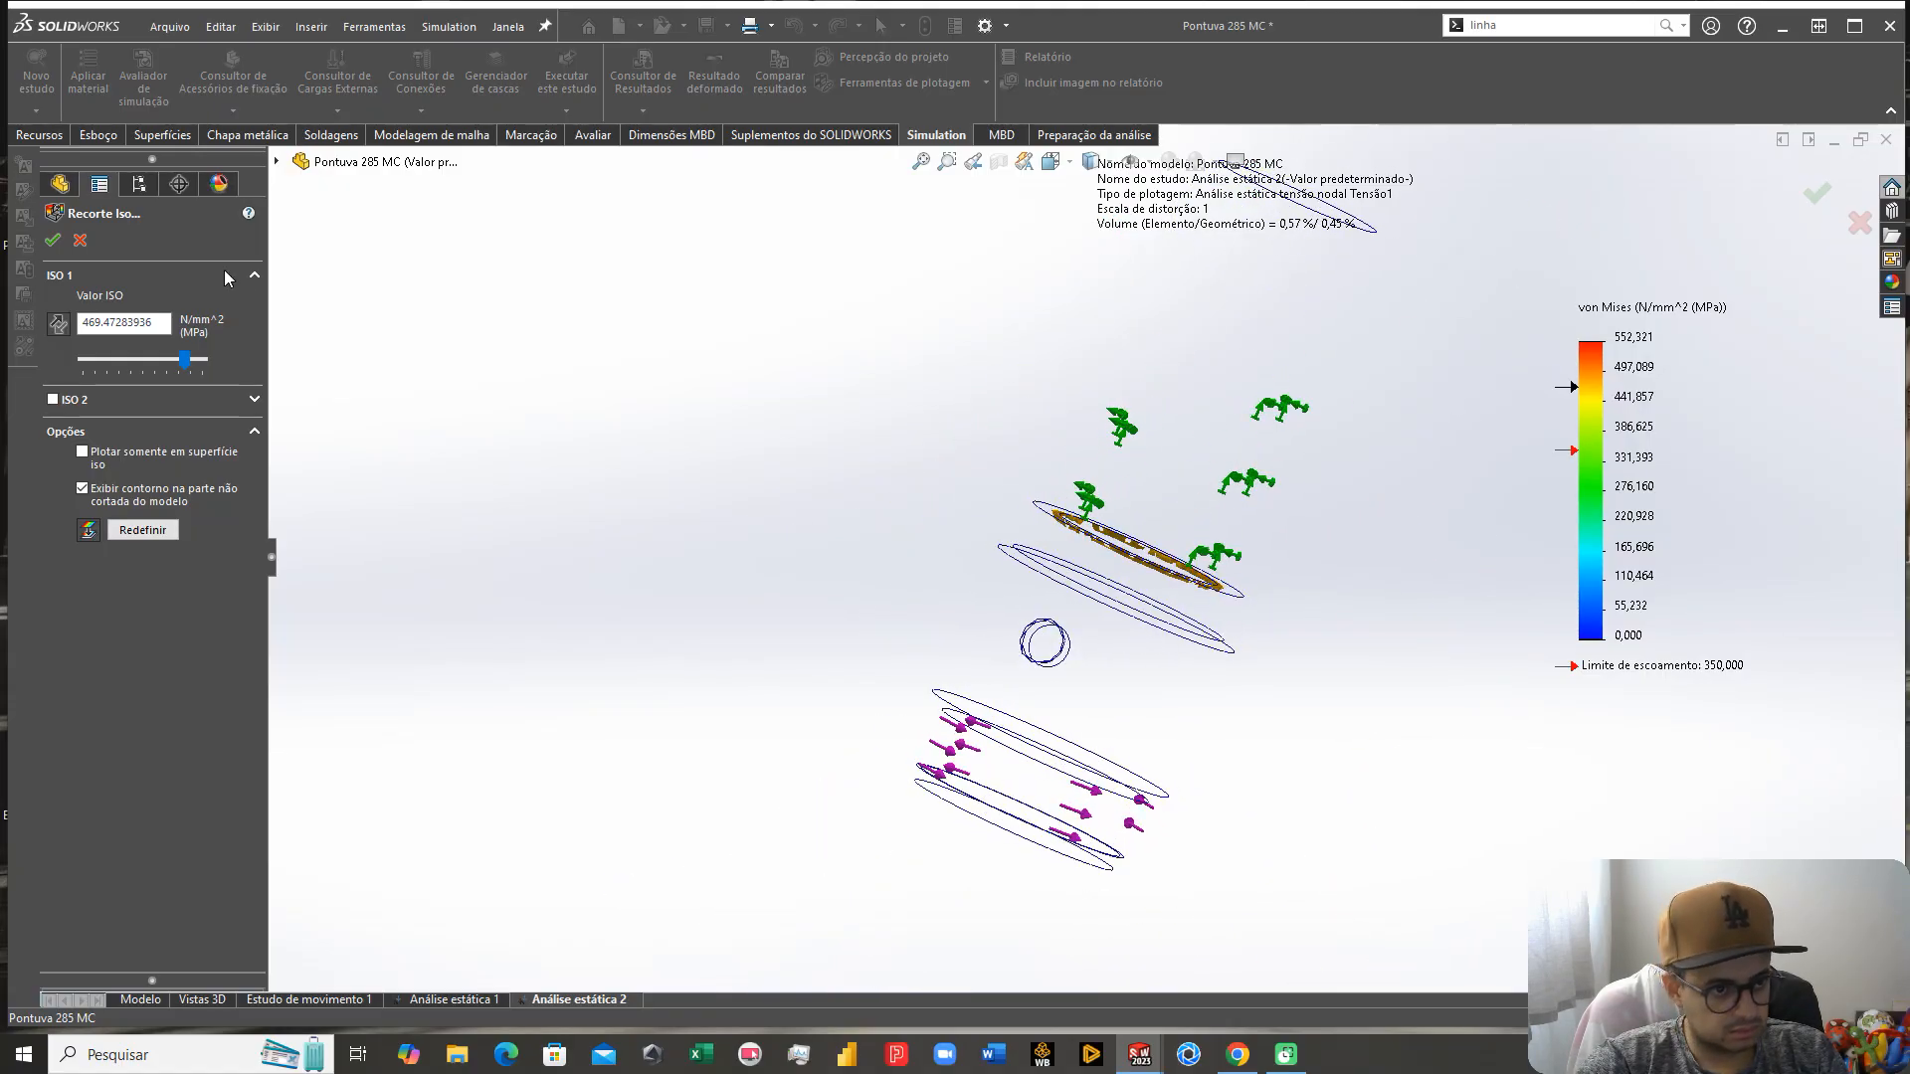
{"action": "left_click", "coordinate": [80, 242]}
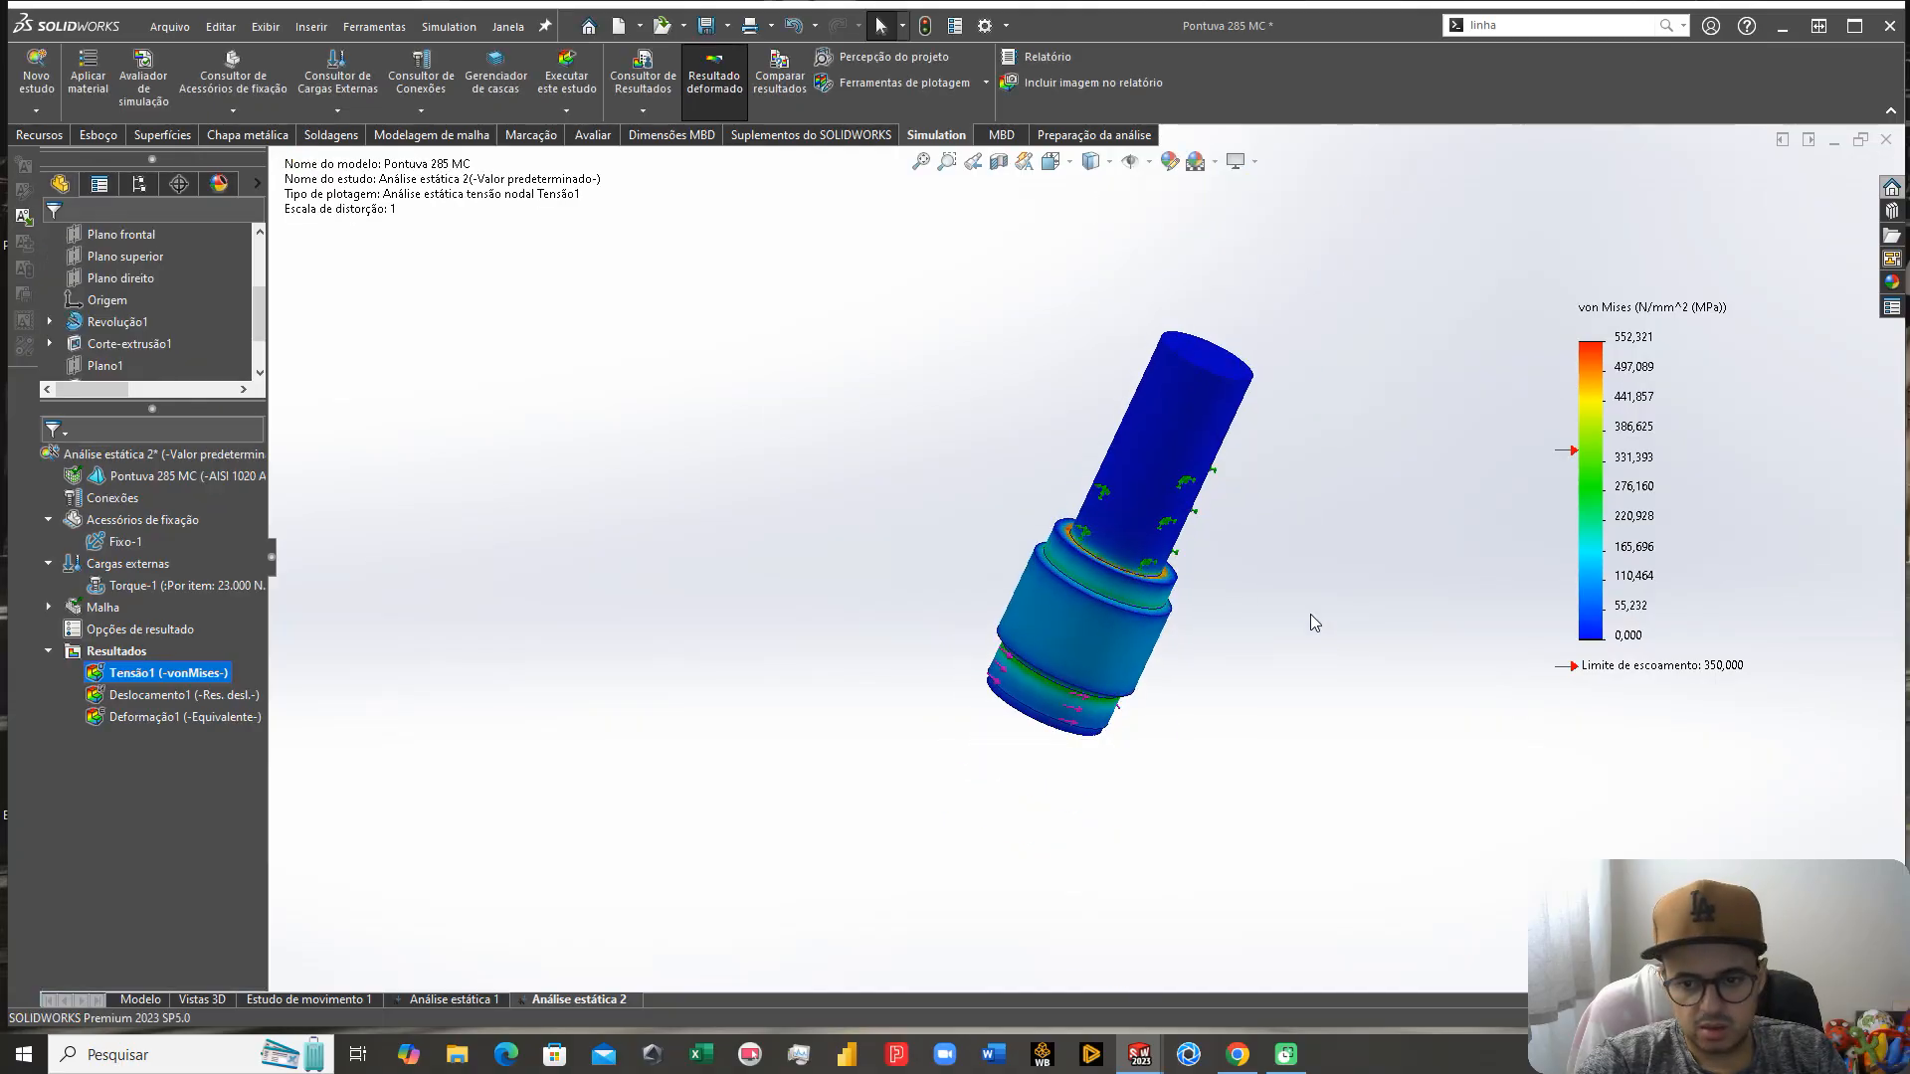
Step: Examine the von Mises stress around the shoulder where the shaft meets the collar, compare it with the yield limit, and restore the isometric view
{"action": "scroll", "coordinate": [1143, 491], "scroll_direction": "down", "scroll_amount": 3}
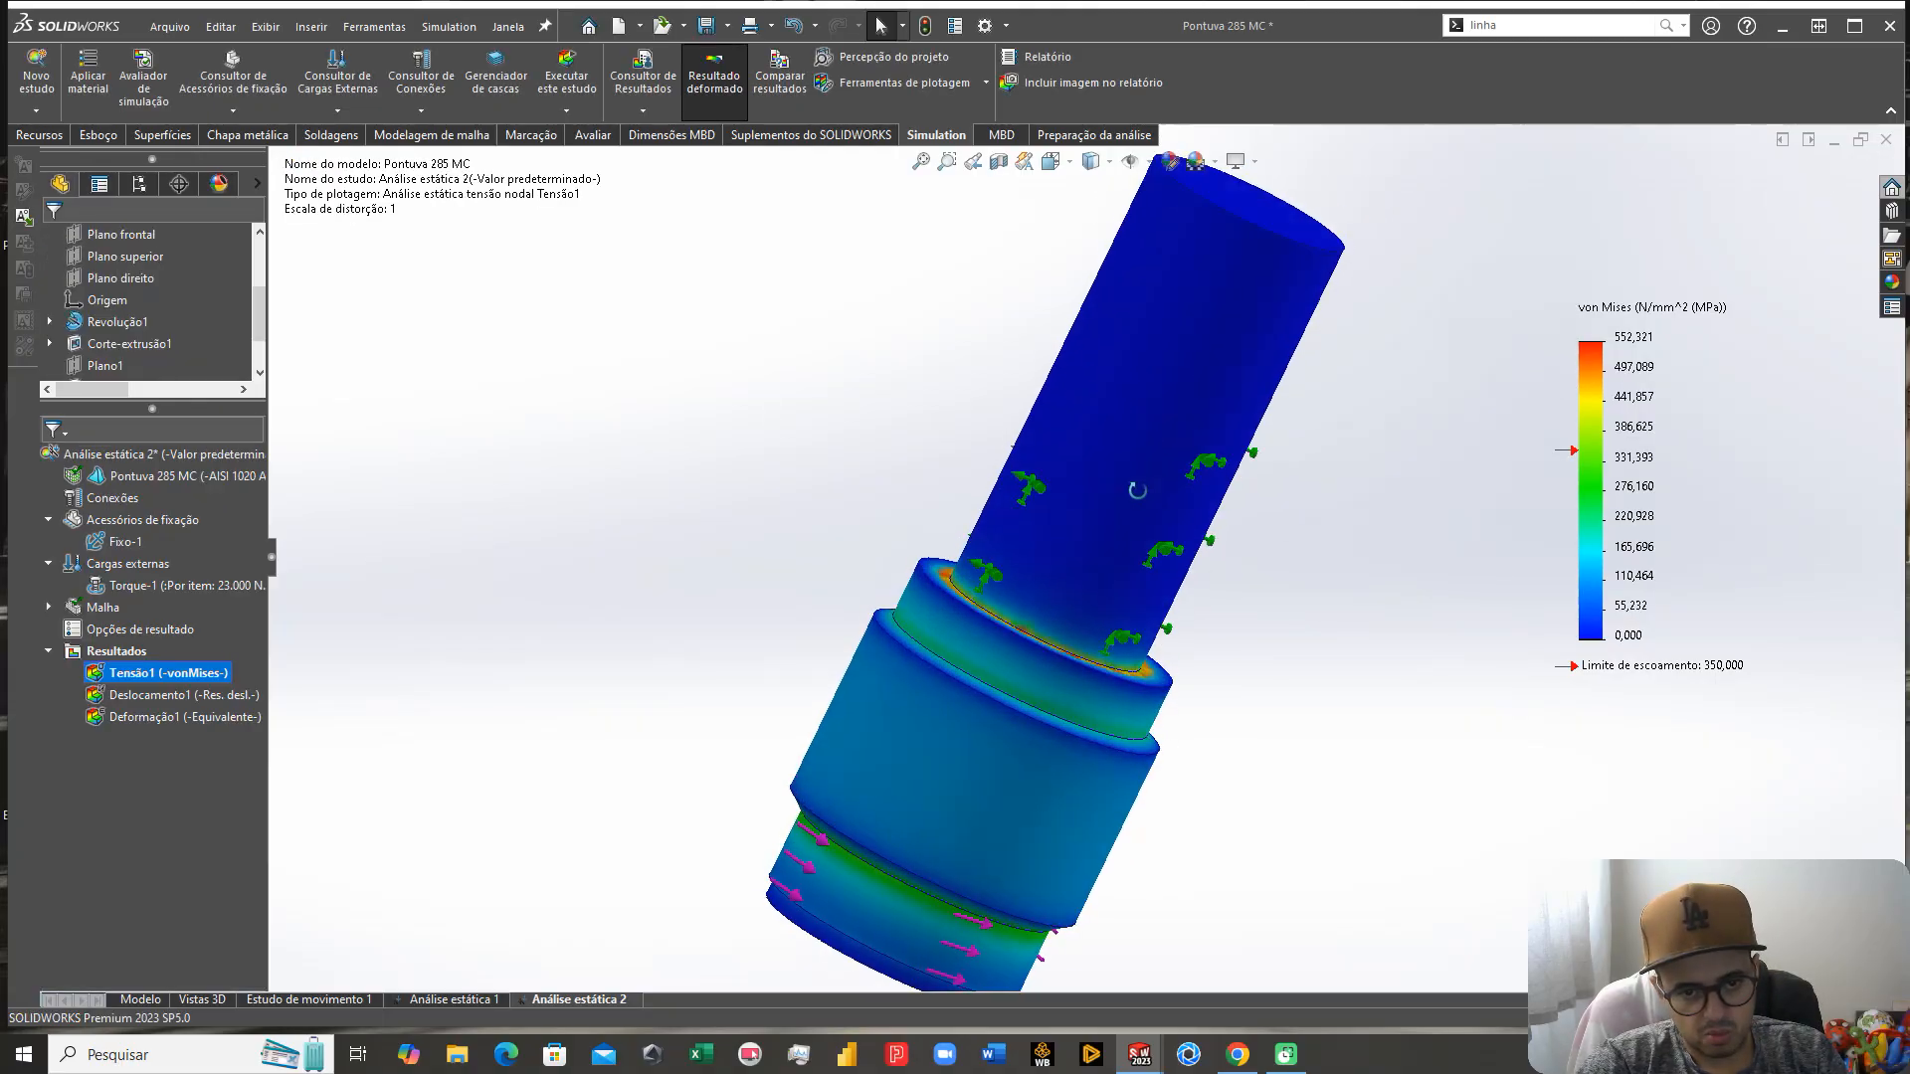
{"action": "middle_click_drag", "start_coordinate": [1172, 500], "coordinate": [1196, 398]}
{"action": "middle_click_drag", "start_coordinate": [1269, 499], "coordinate": [1369, 645]}
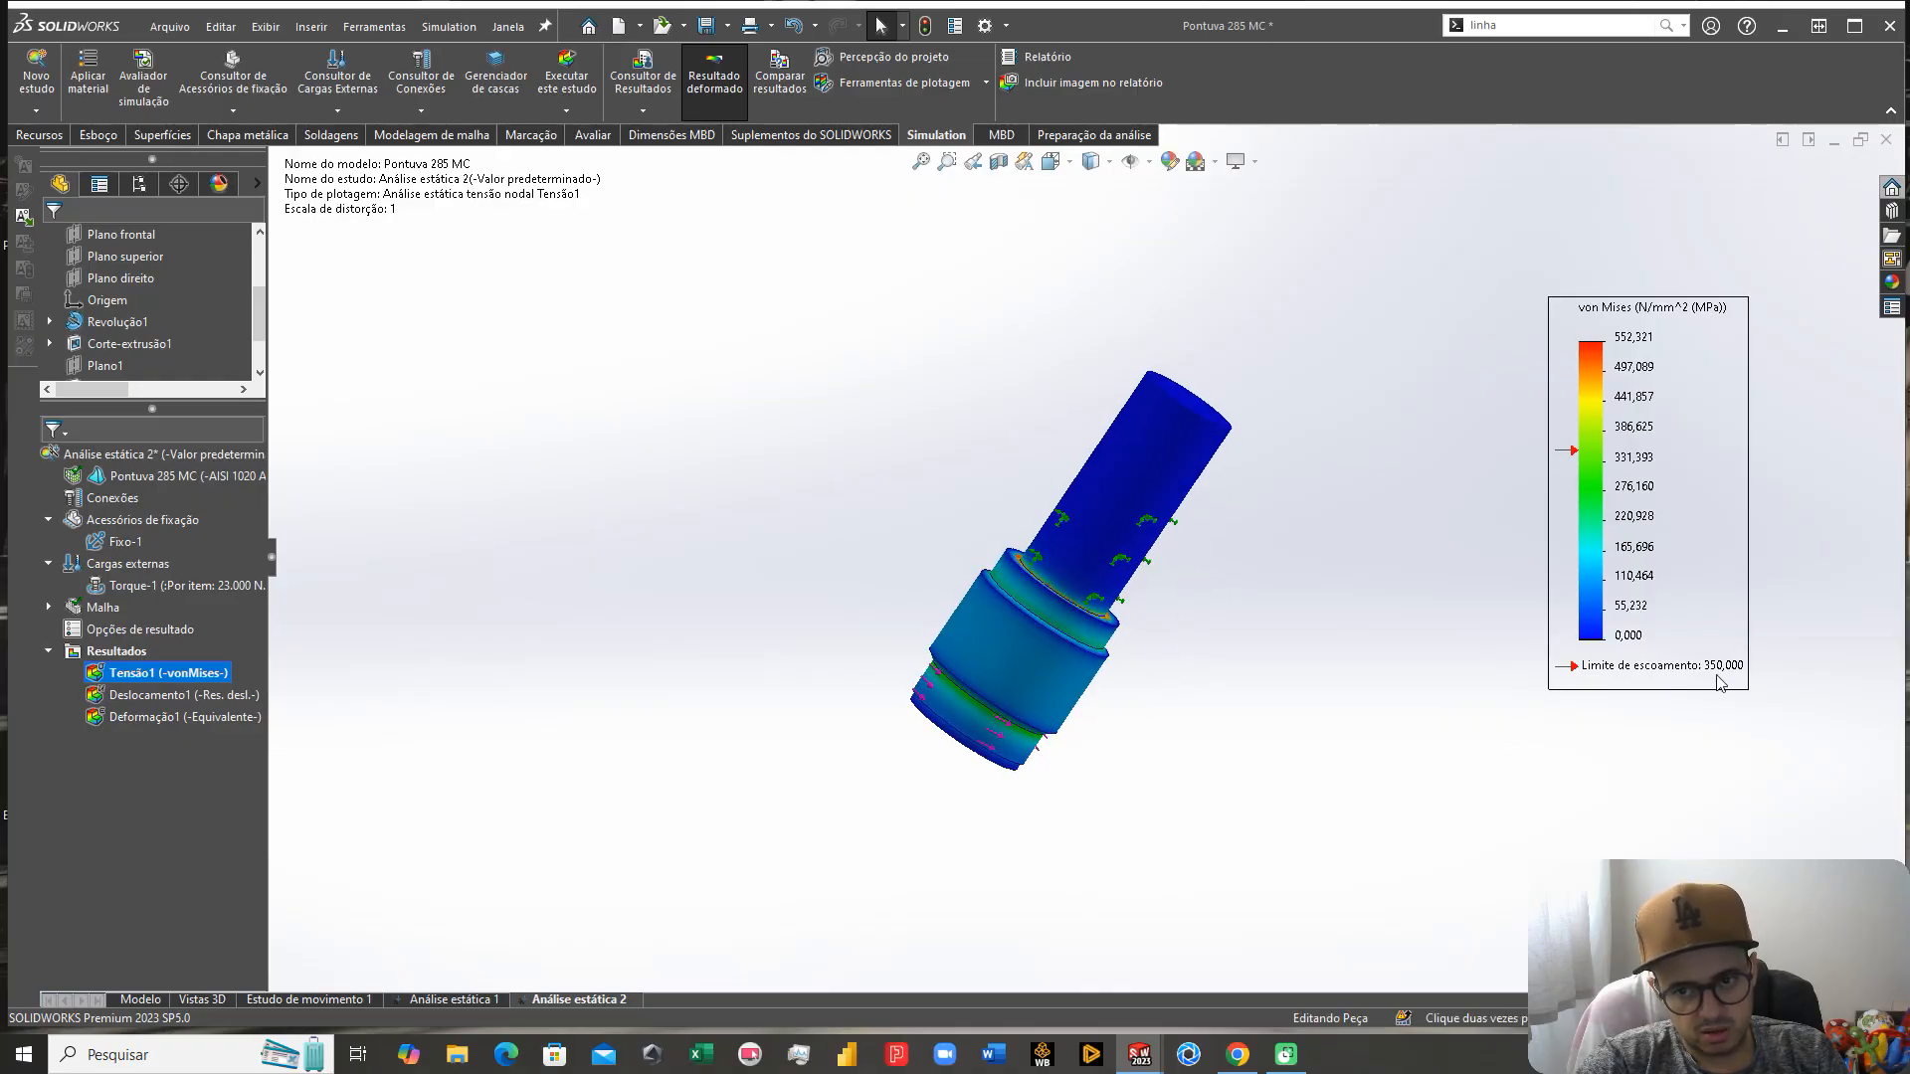
{"action": "scroll", "coordinate": [1124, 600], "scroll_direction": "down", "scroll_amount": 5}
{"action": "middle_click_drag", "start_coordinate": [850, 589], "coordinate": [978, 554]}
{"action": "scroll", "coordinate": [872, 532], "scroll_direction": "up", "scroll_amount": 5}
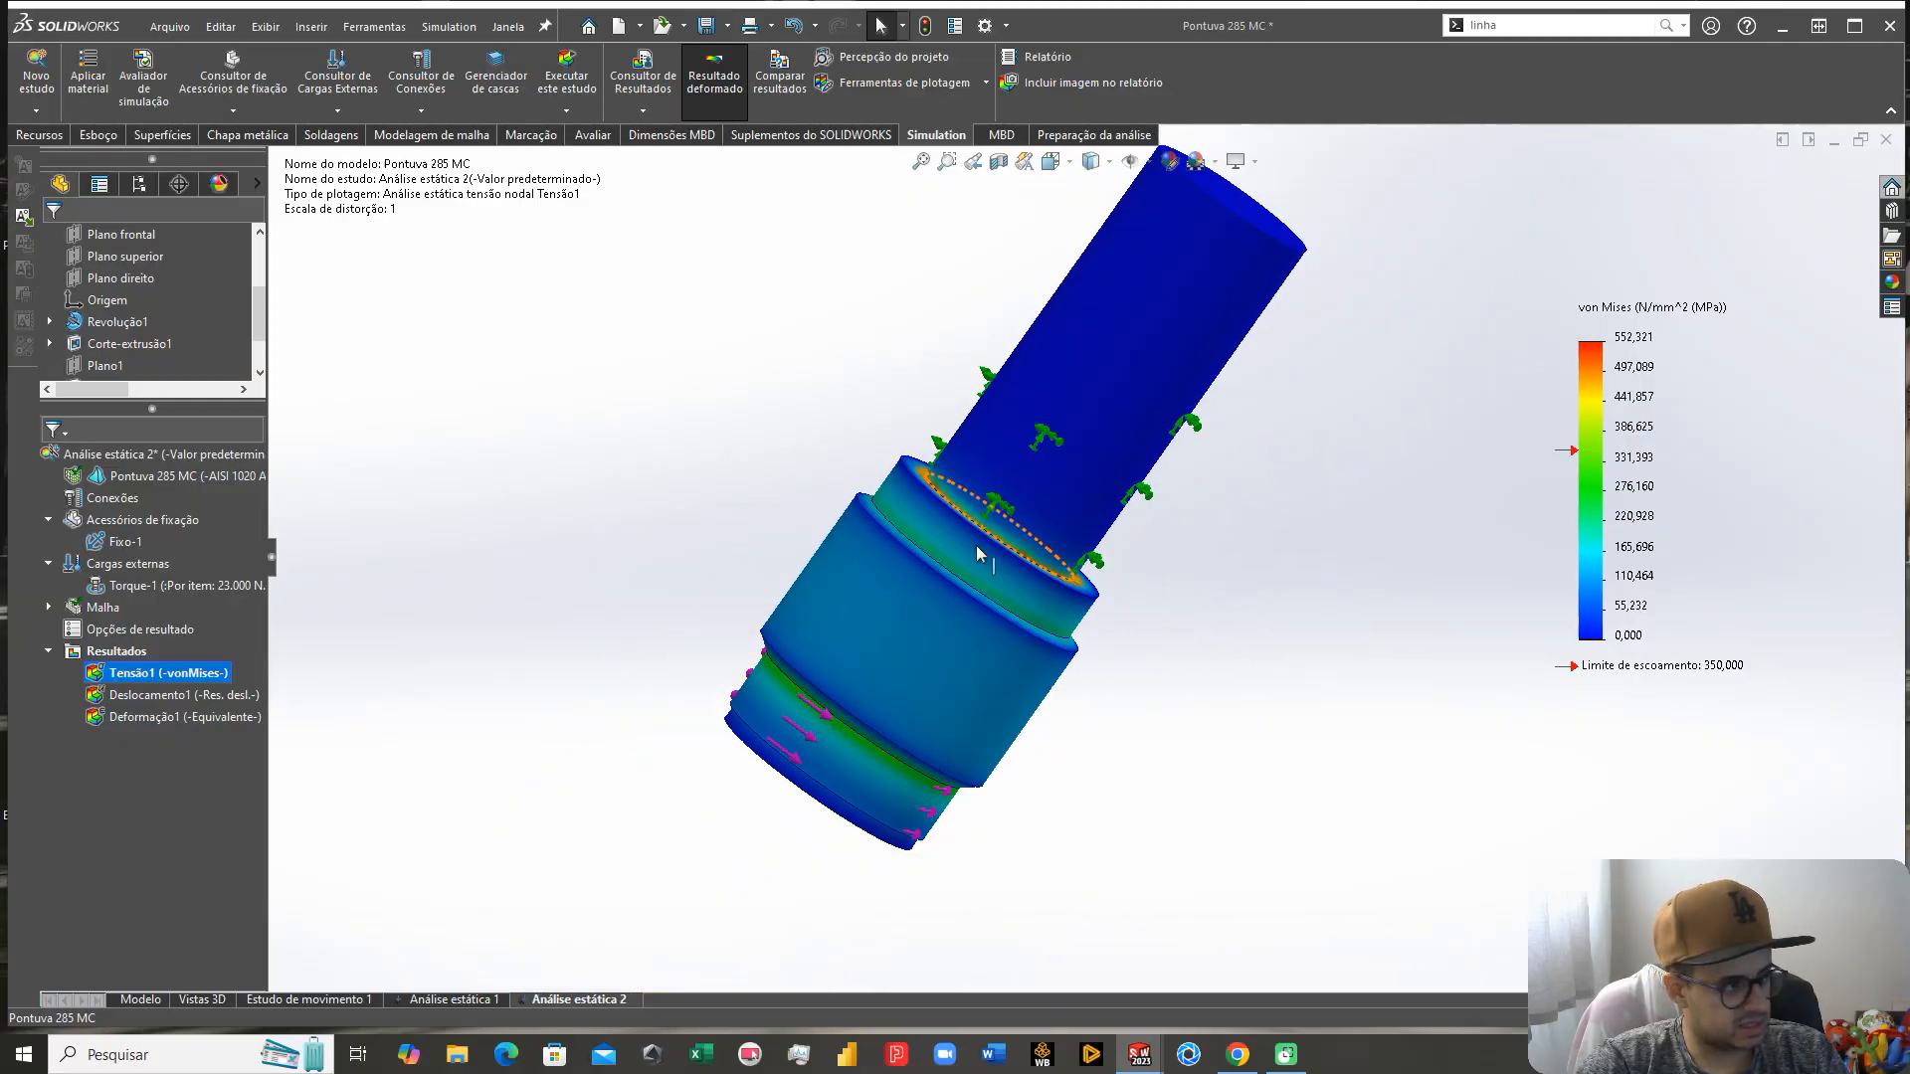
{"action": "scroll", "coordinate": [961, 515], "scroll_direction": "down", "scroll_amount": 4}
{"action": "key", "text": "ctrl+7"}
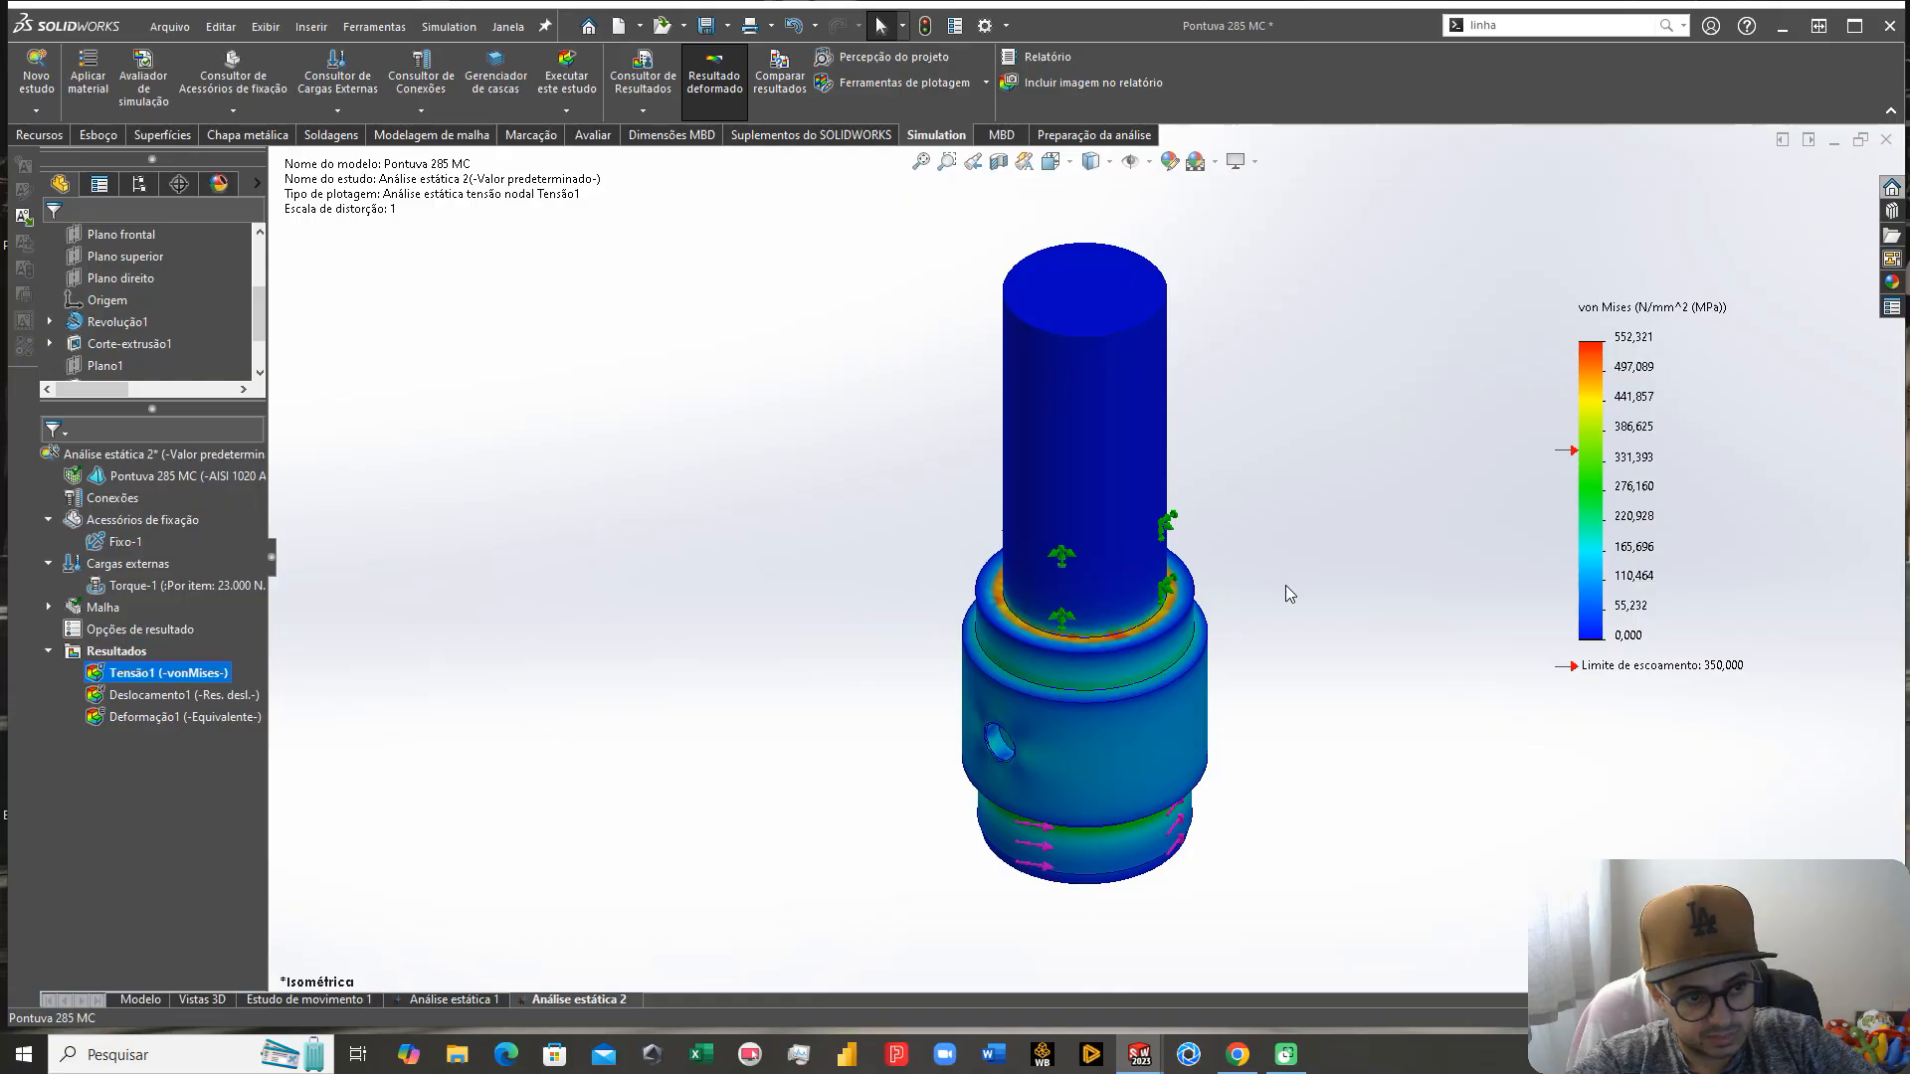
Step: Save the Pontuva 285 MC part and close it to return to the CARDAN 1200 assembly
{"action": "left_click", "coordinate": [706, 26]}
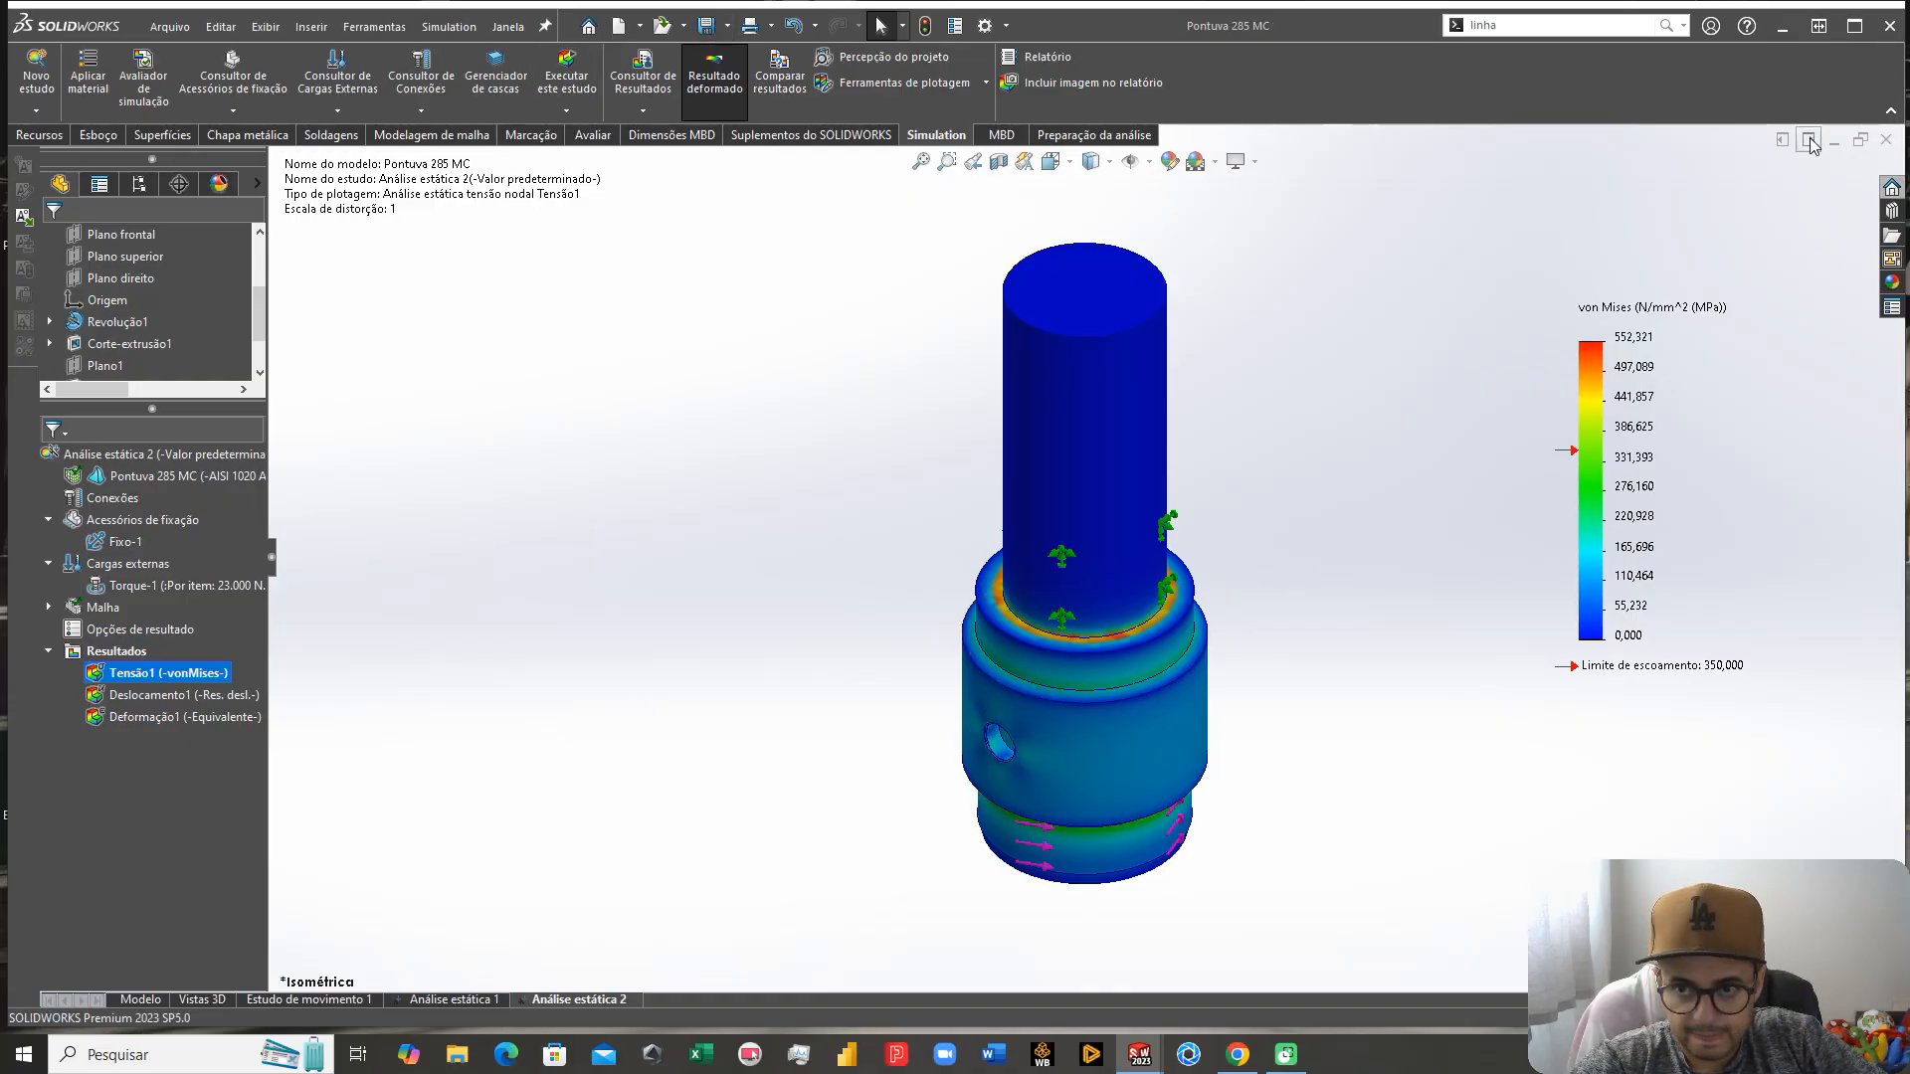
{"action": "left_click", "coordinate": [1886, 139]}
{"action": "left_click", "coordinate": [1434, 138]}
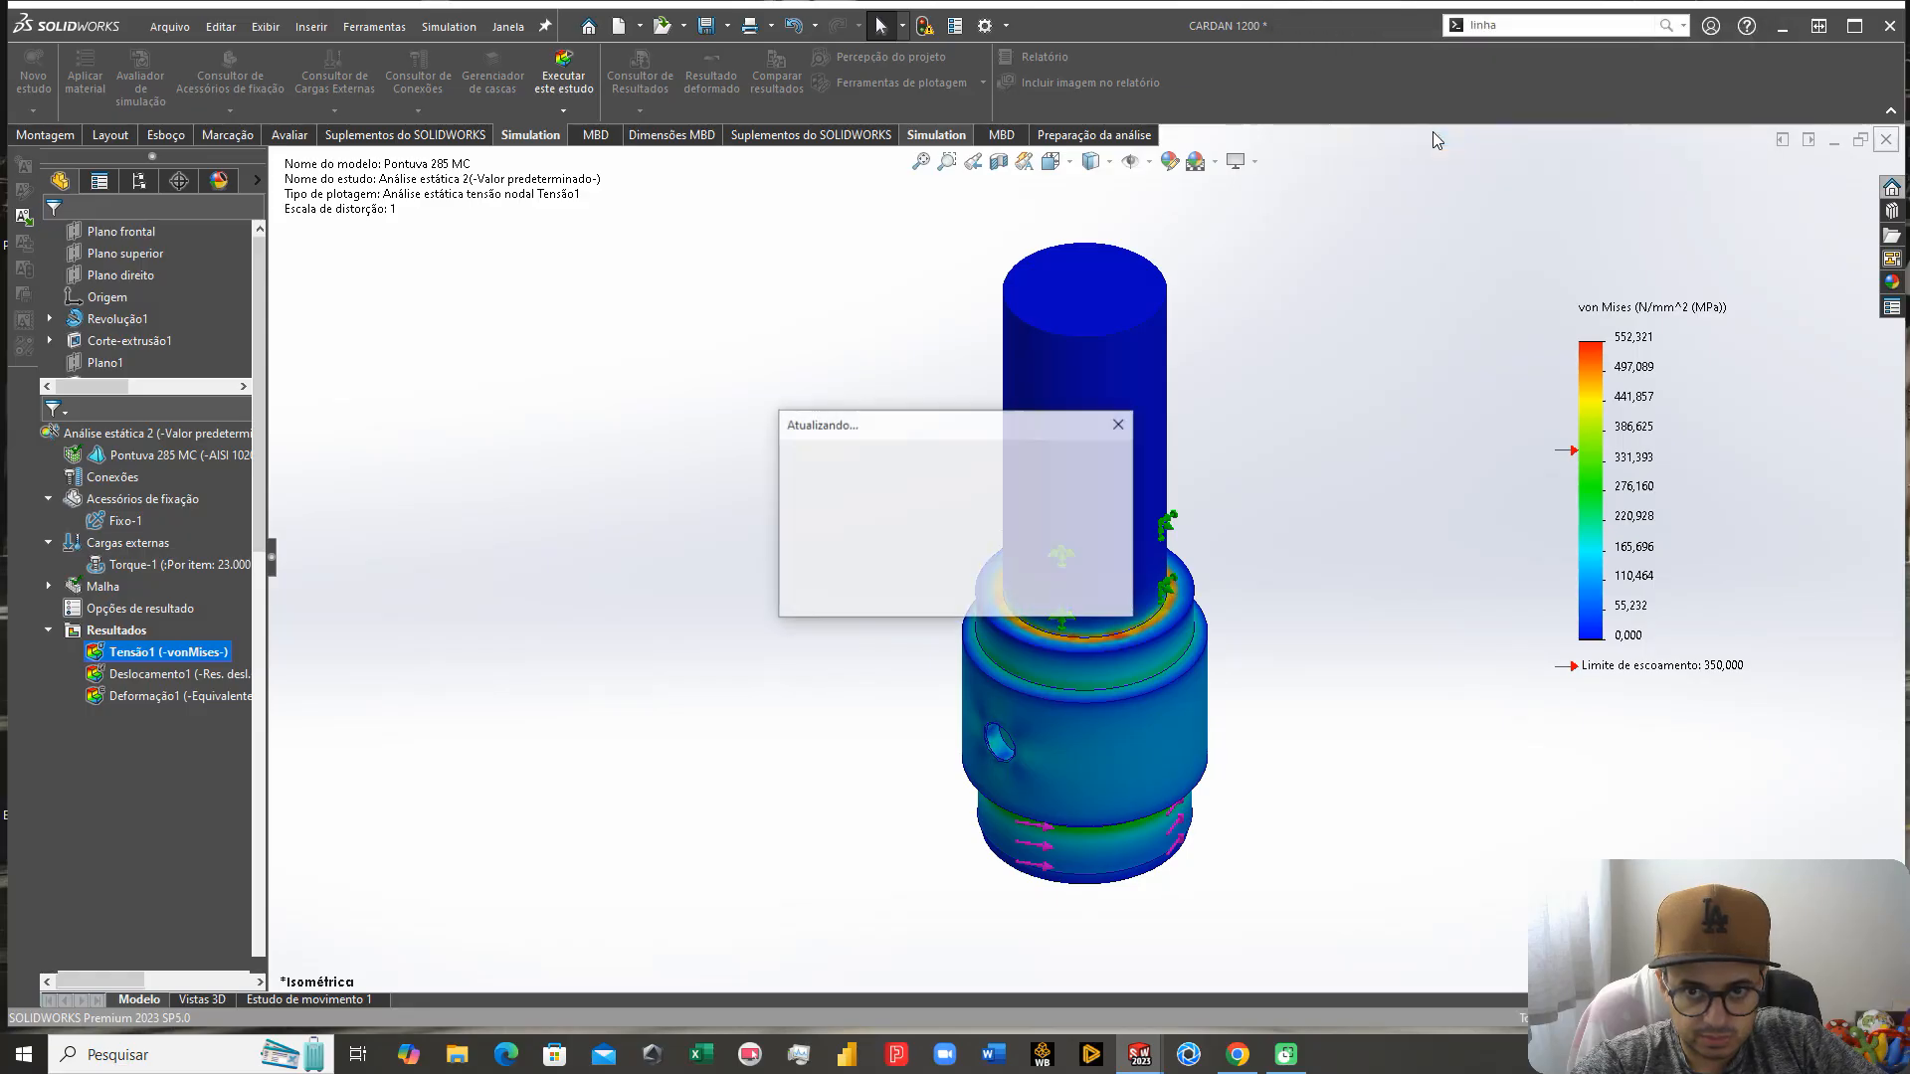
Step: Display the Tensão1 von Mises plot of the assembly's Análise estática 1 study in isometric view
{"action": "key", "text": "ctrl+7"}
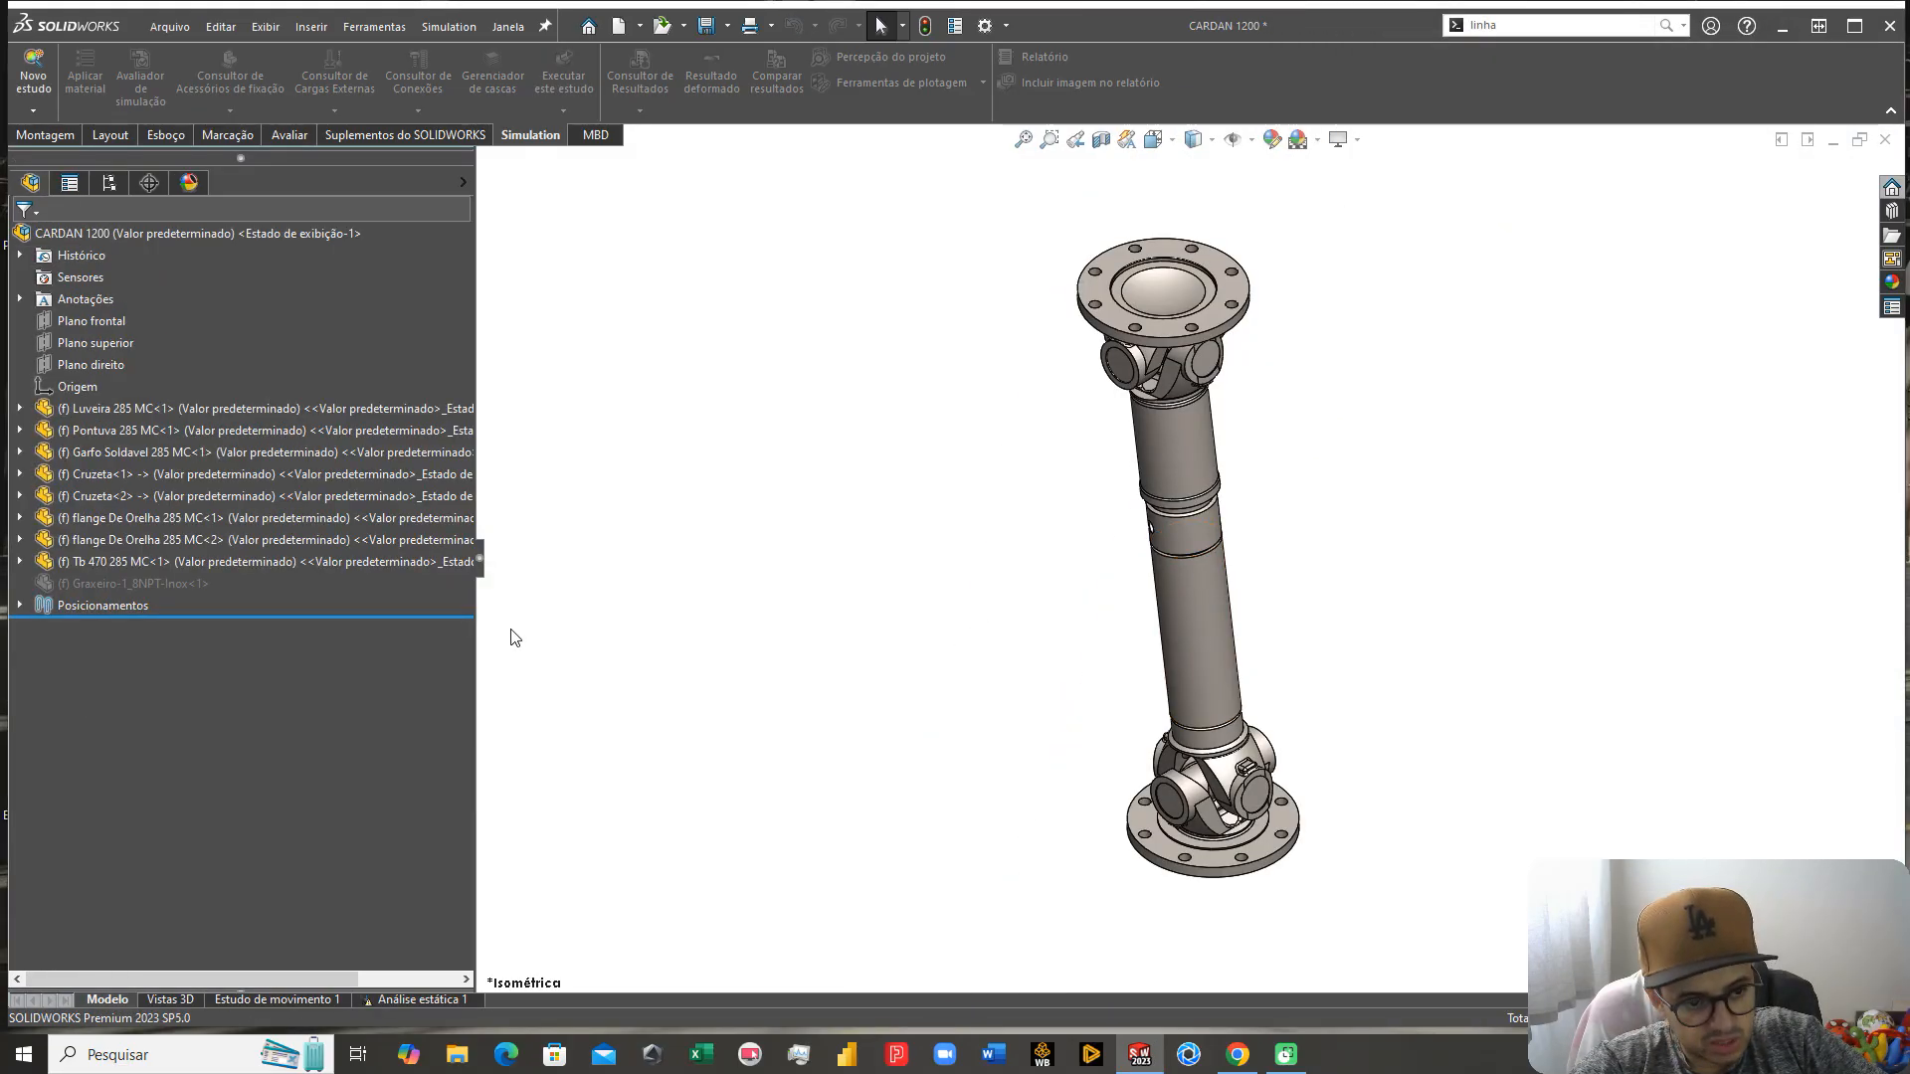
{"action": "left_click", "coordinate": [422, 999]}
{"action": "double_click", "coordinate": [107, 718]}
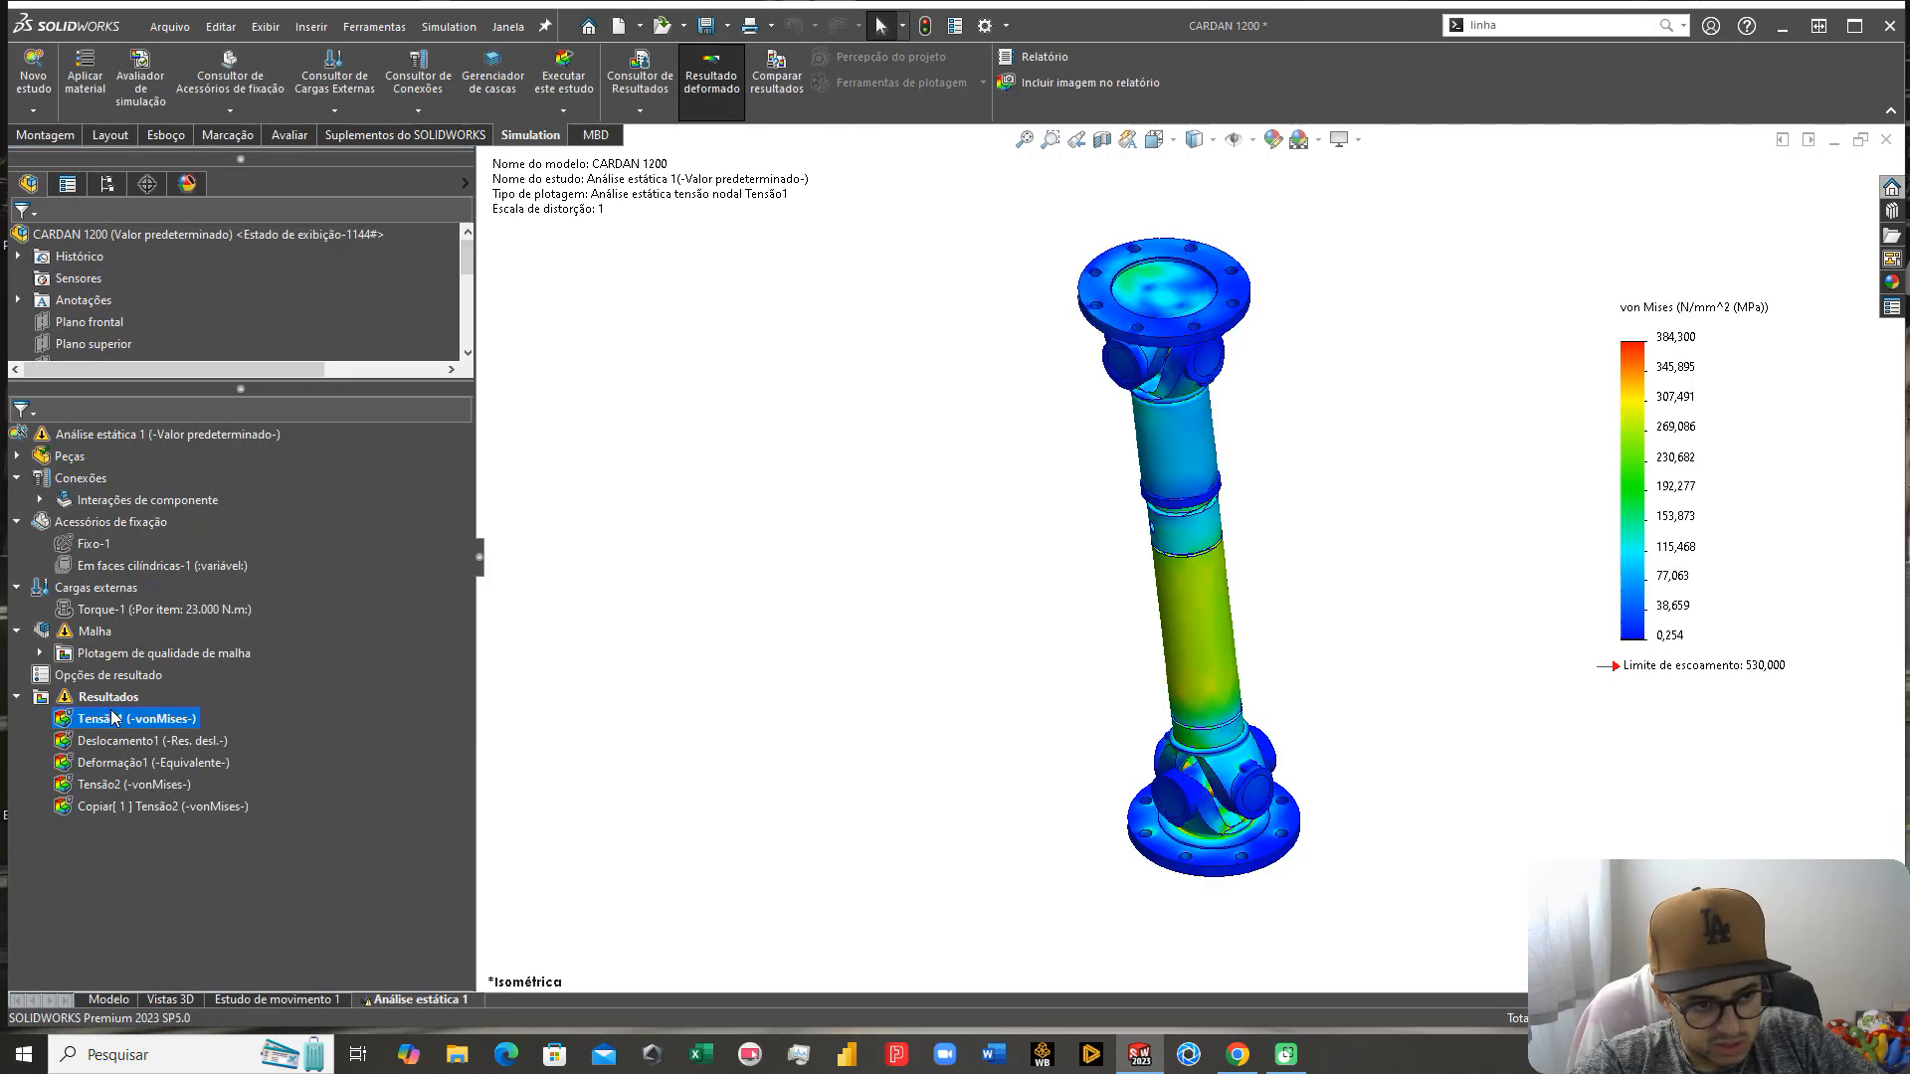
Step: Display the copied Tensão2 stress plot of the two cruzetas, and return to the Tensão2 plot of the tube
{"action": "left_click", "coordinate": [128, 787]}
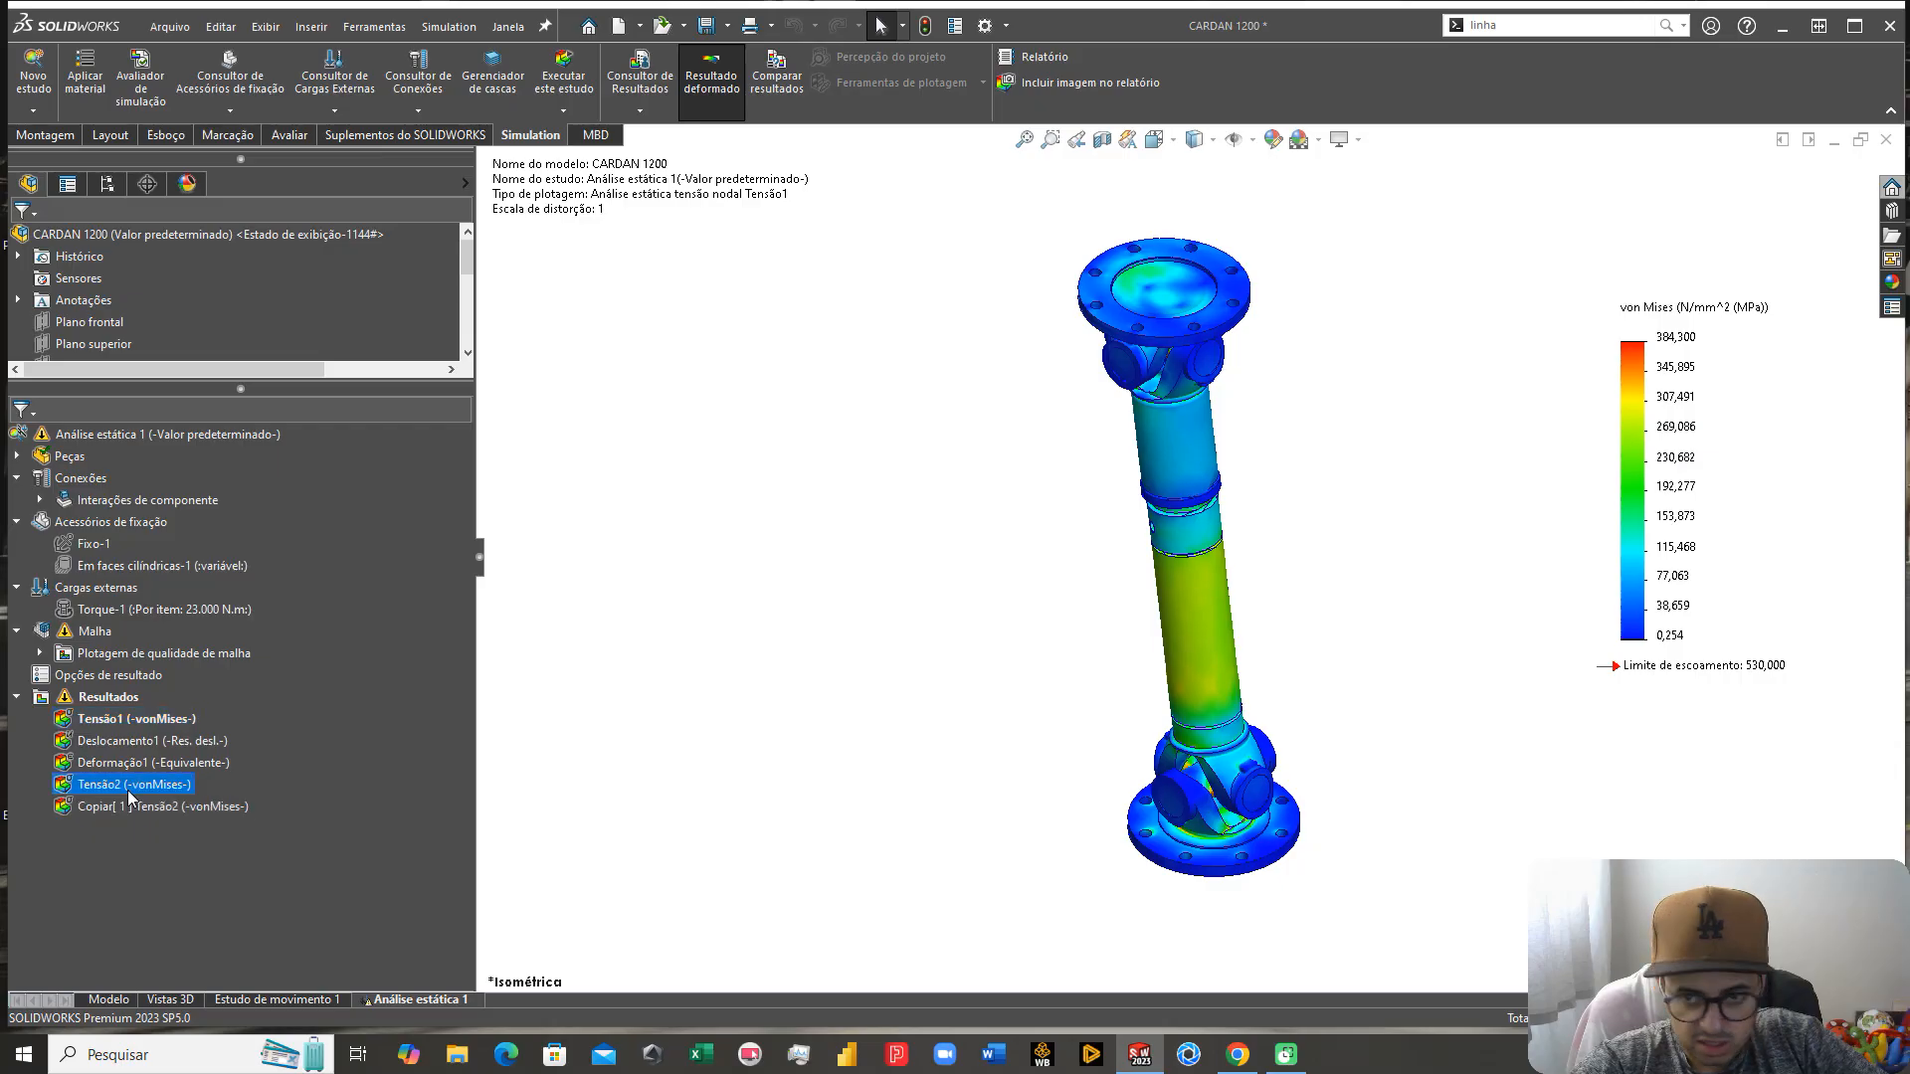
{"action": "left_click", "coordinate": [125, 807]}
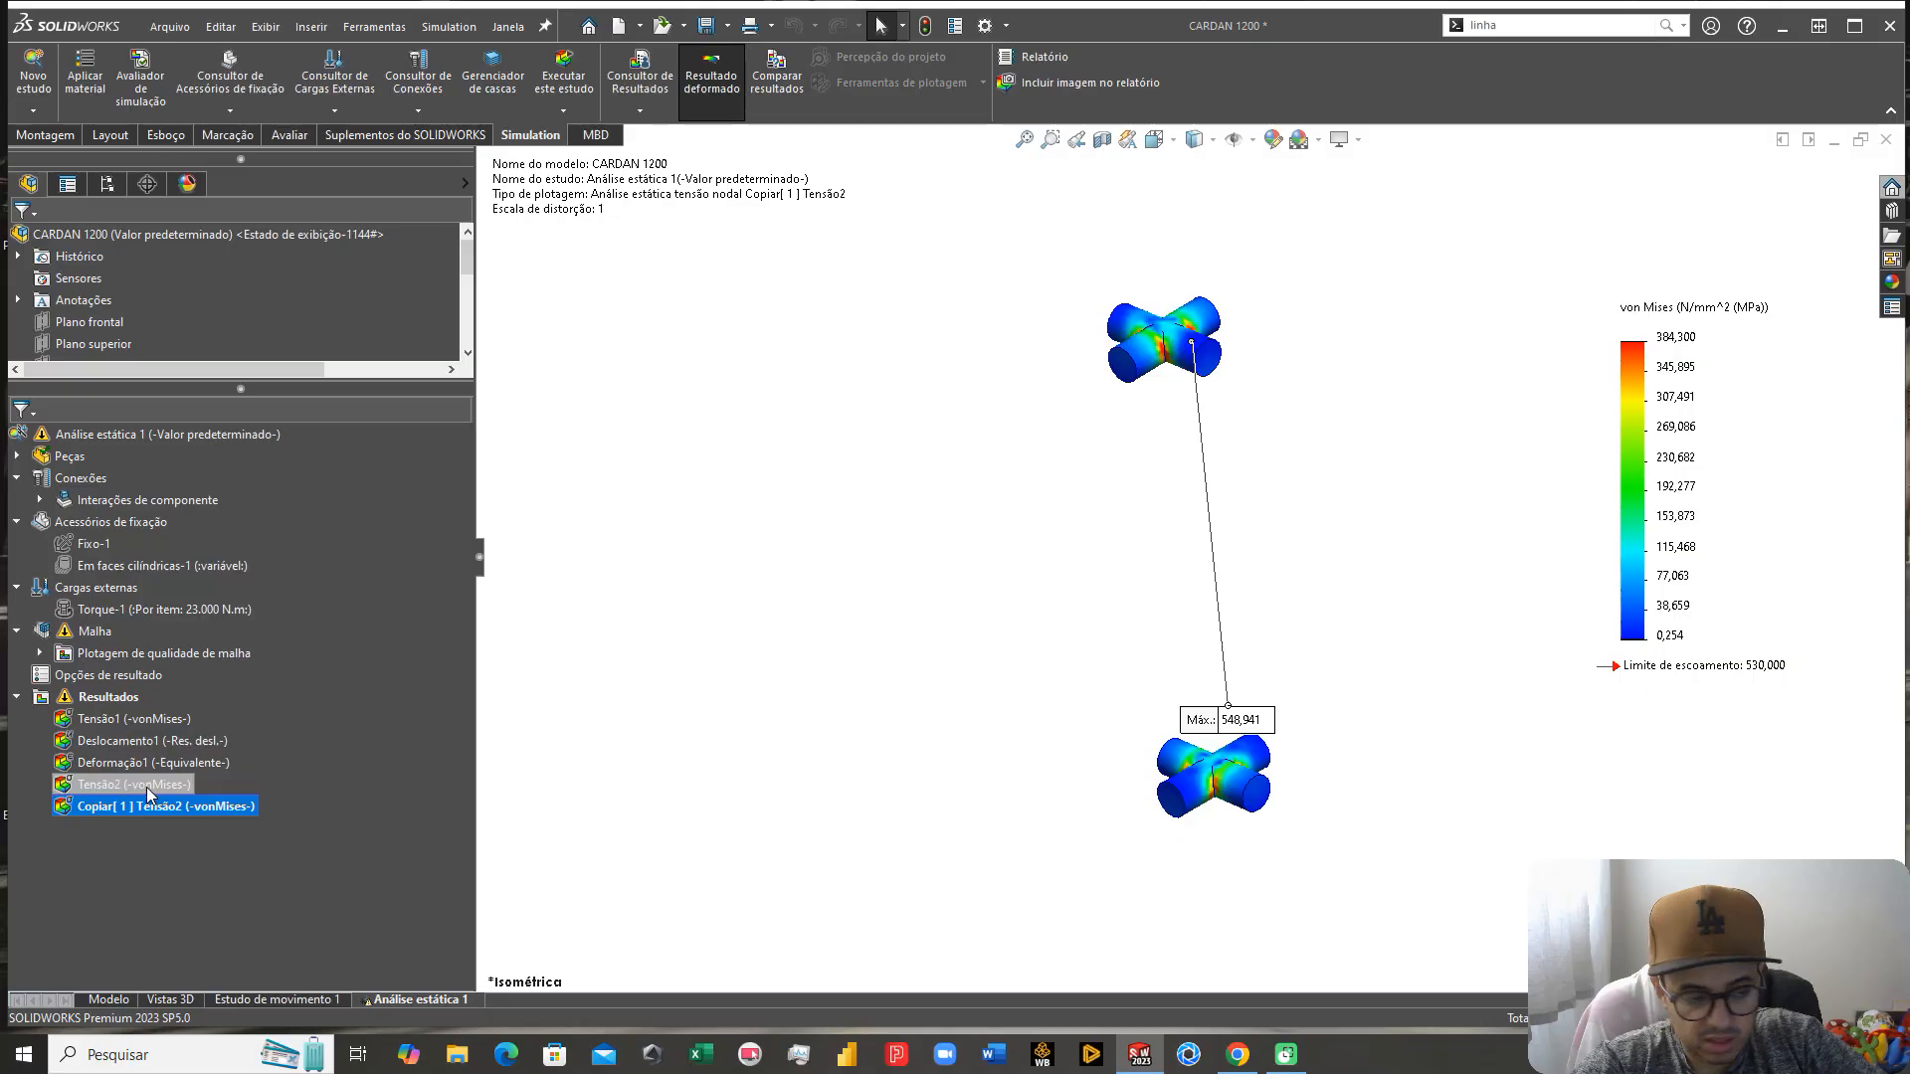
{"action": "left_click", "coordinate": [146, 786]}
Step: Rename the copied Tensão2 result plot as Tensão3
{"action": "left_click", "coordinate": [131, 811]}
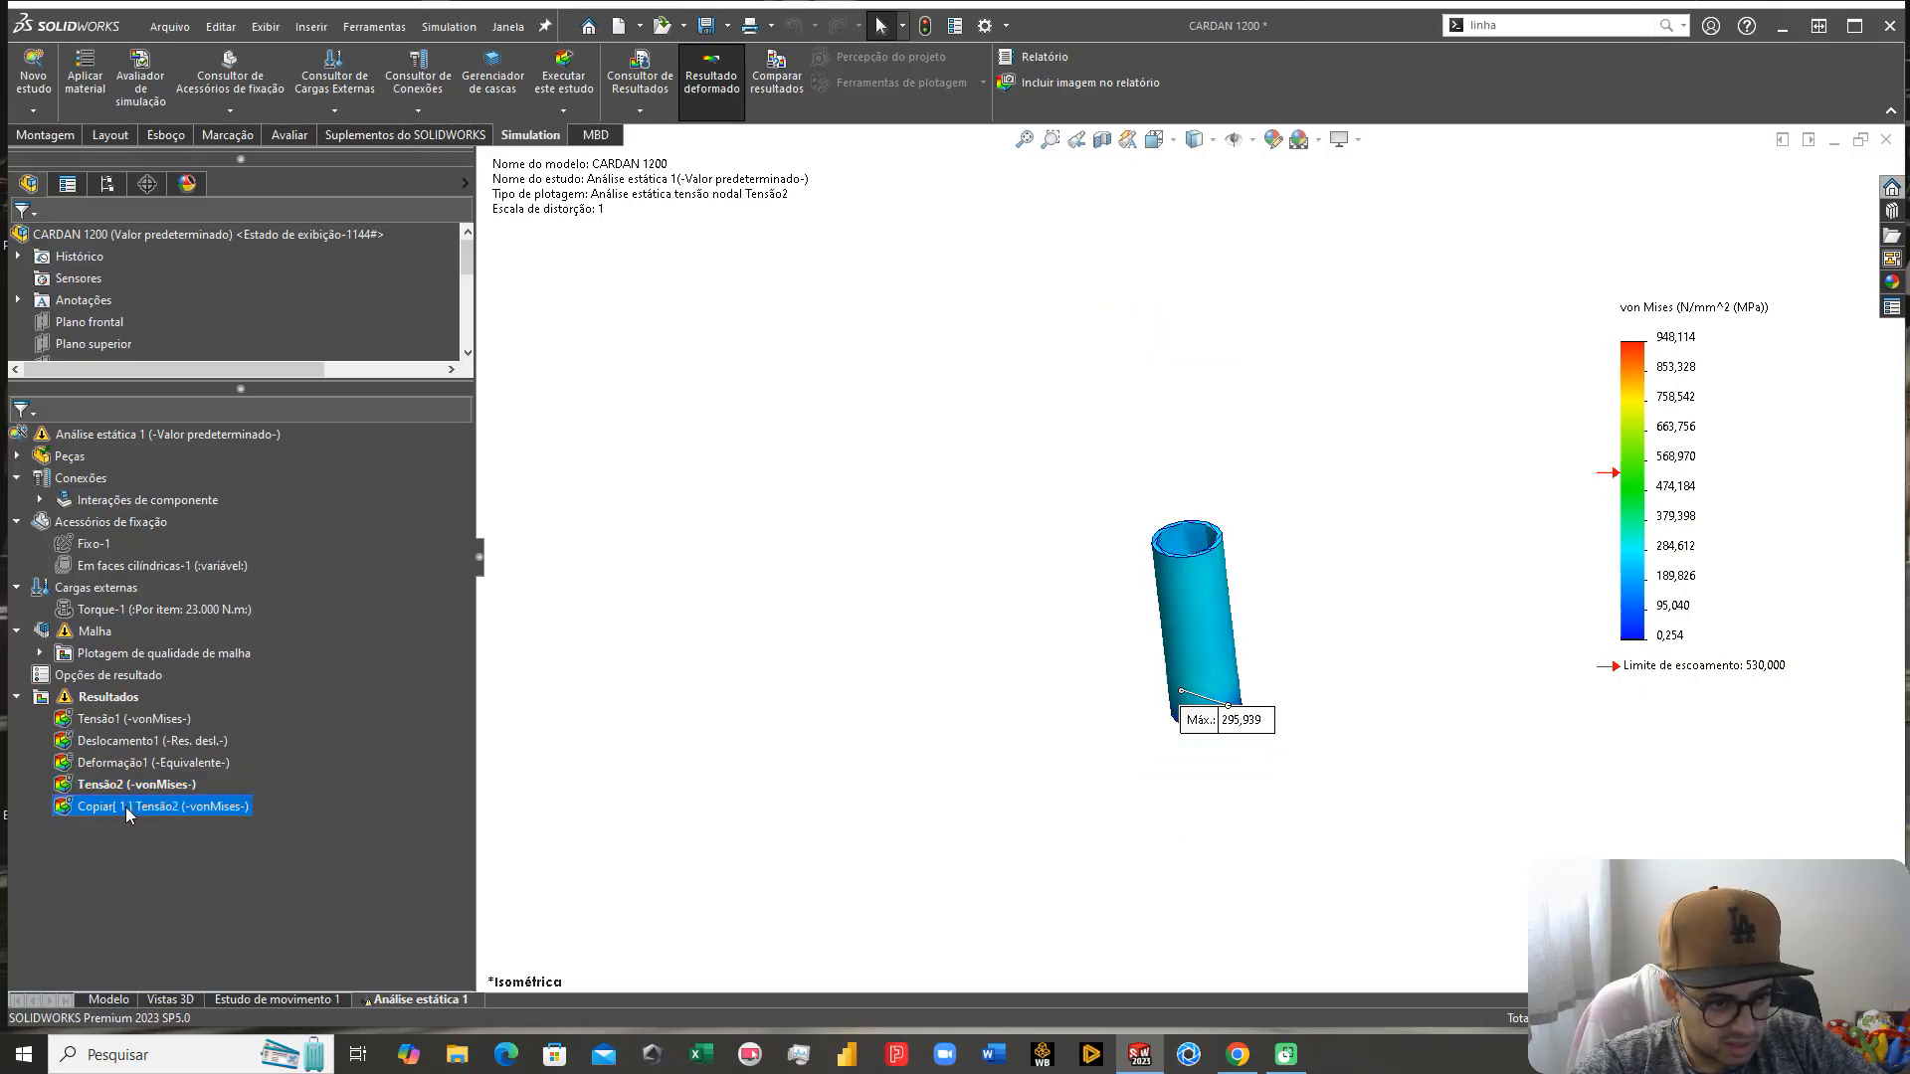
{"action": "right_click", "coordinate": [130, 811]}
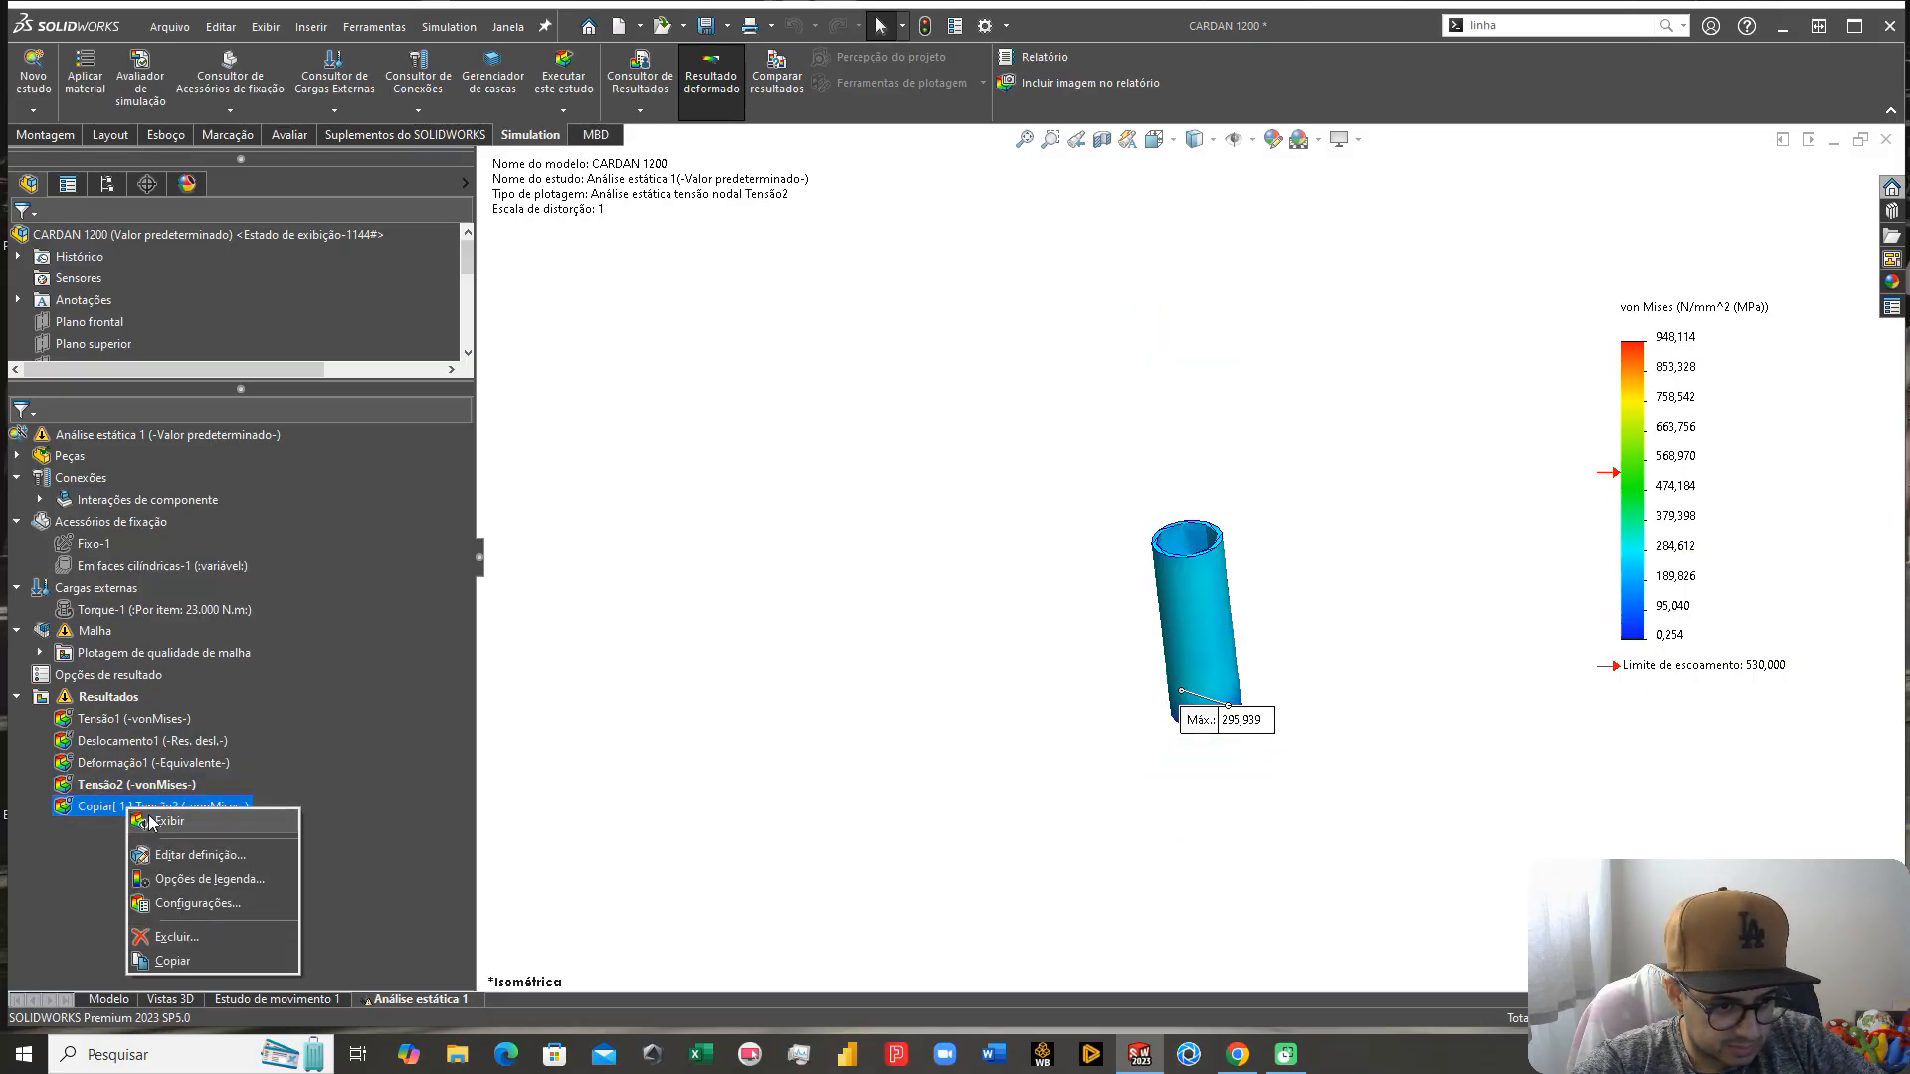
{"action": "left_click", "coordinate": [115, 808]}
{"action": "left_click", "coordinate": [116, 808]}
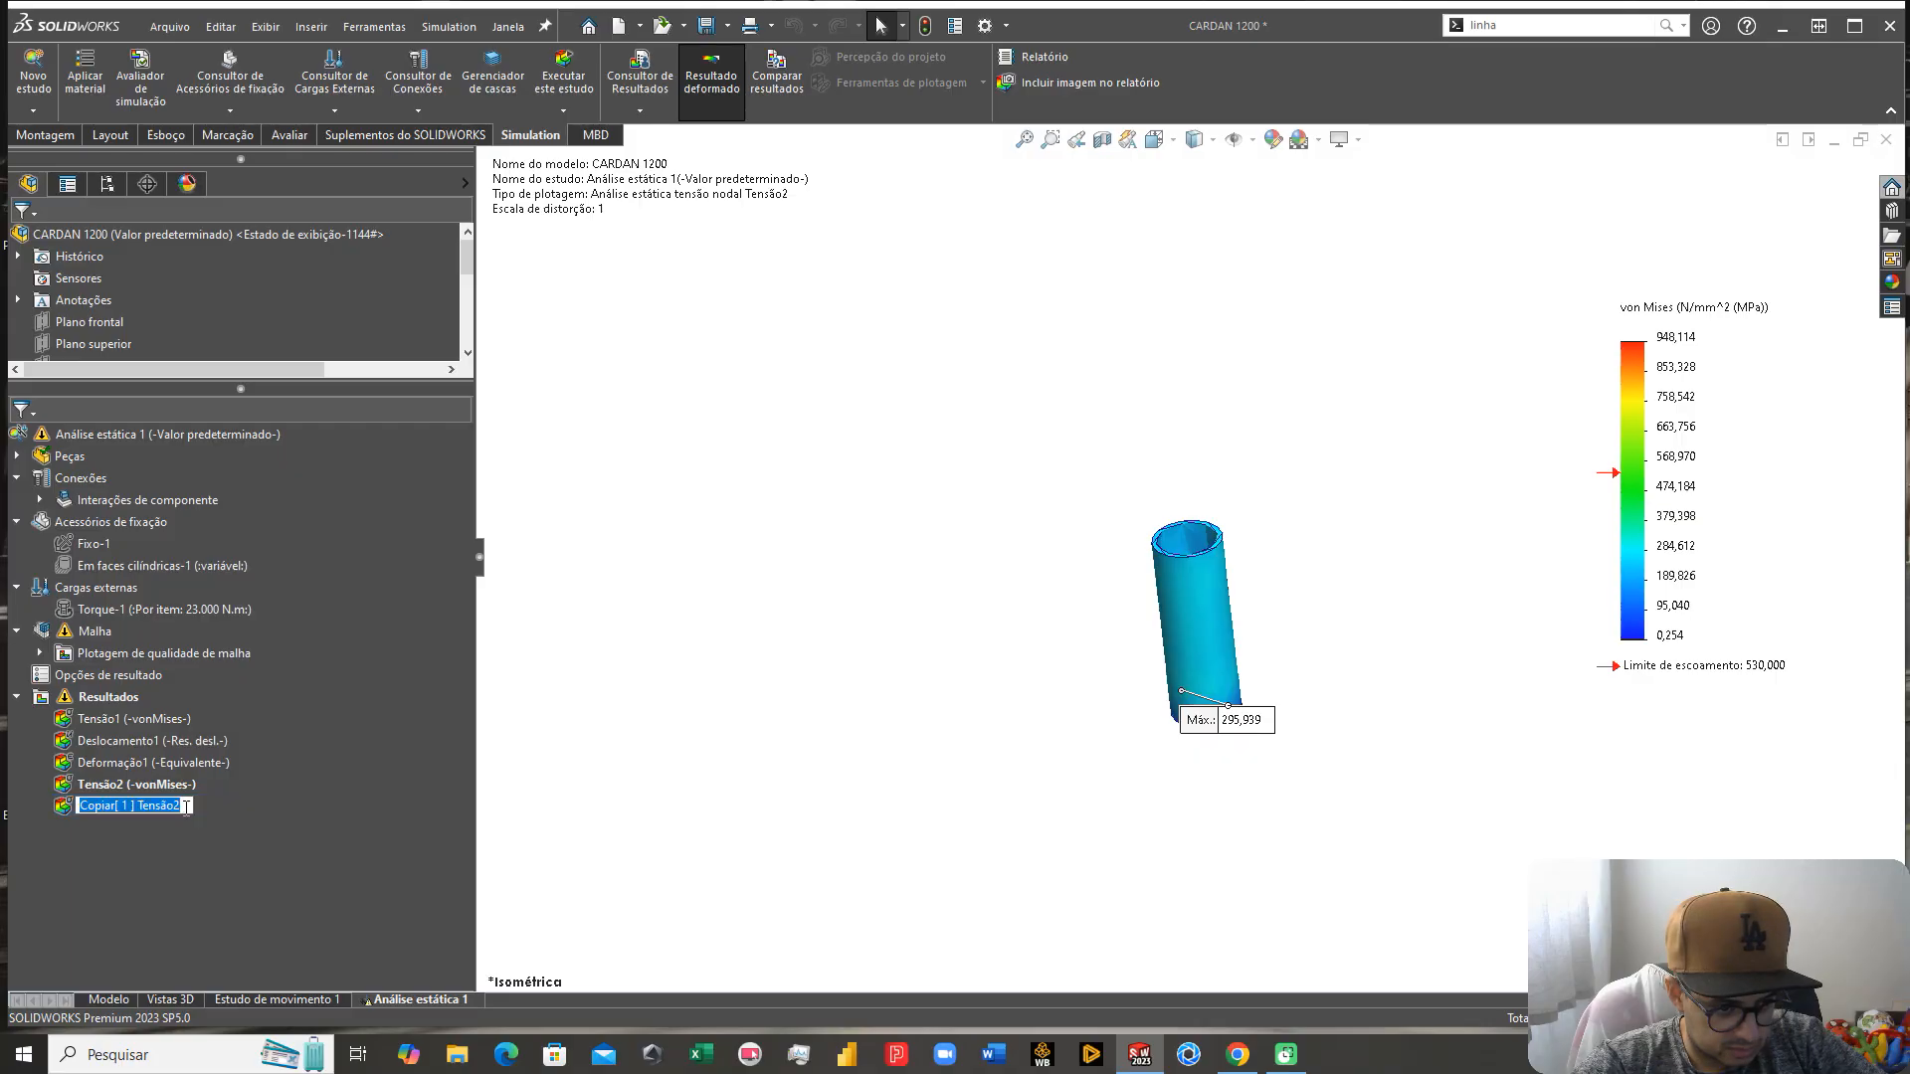
{"action": "left_click", "coordinate": [141, 805]}
{"action": "key", "text": "shift+Home"}
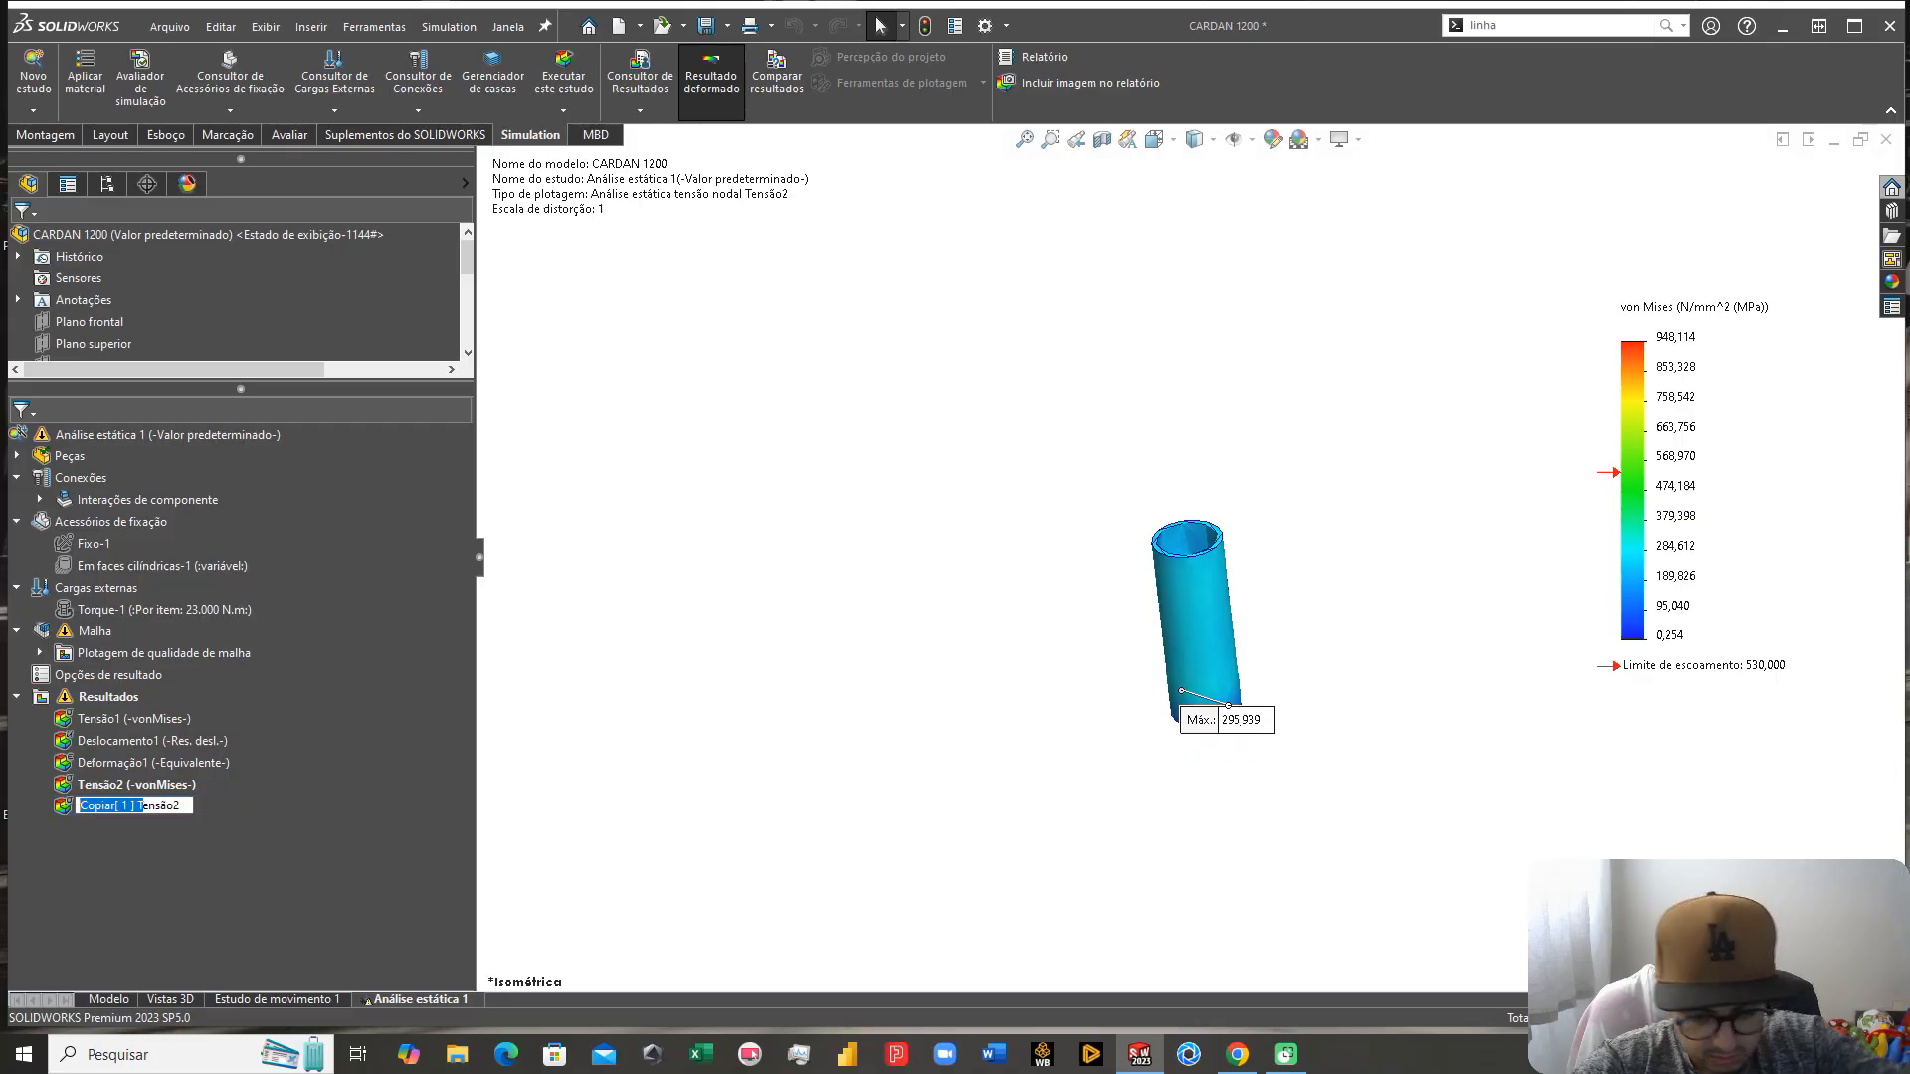
{"action": "key", "text": "BackSpace"}
{"action": "type", "text": "Tensão3"}
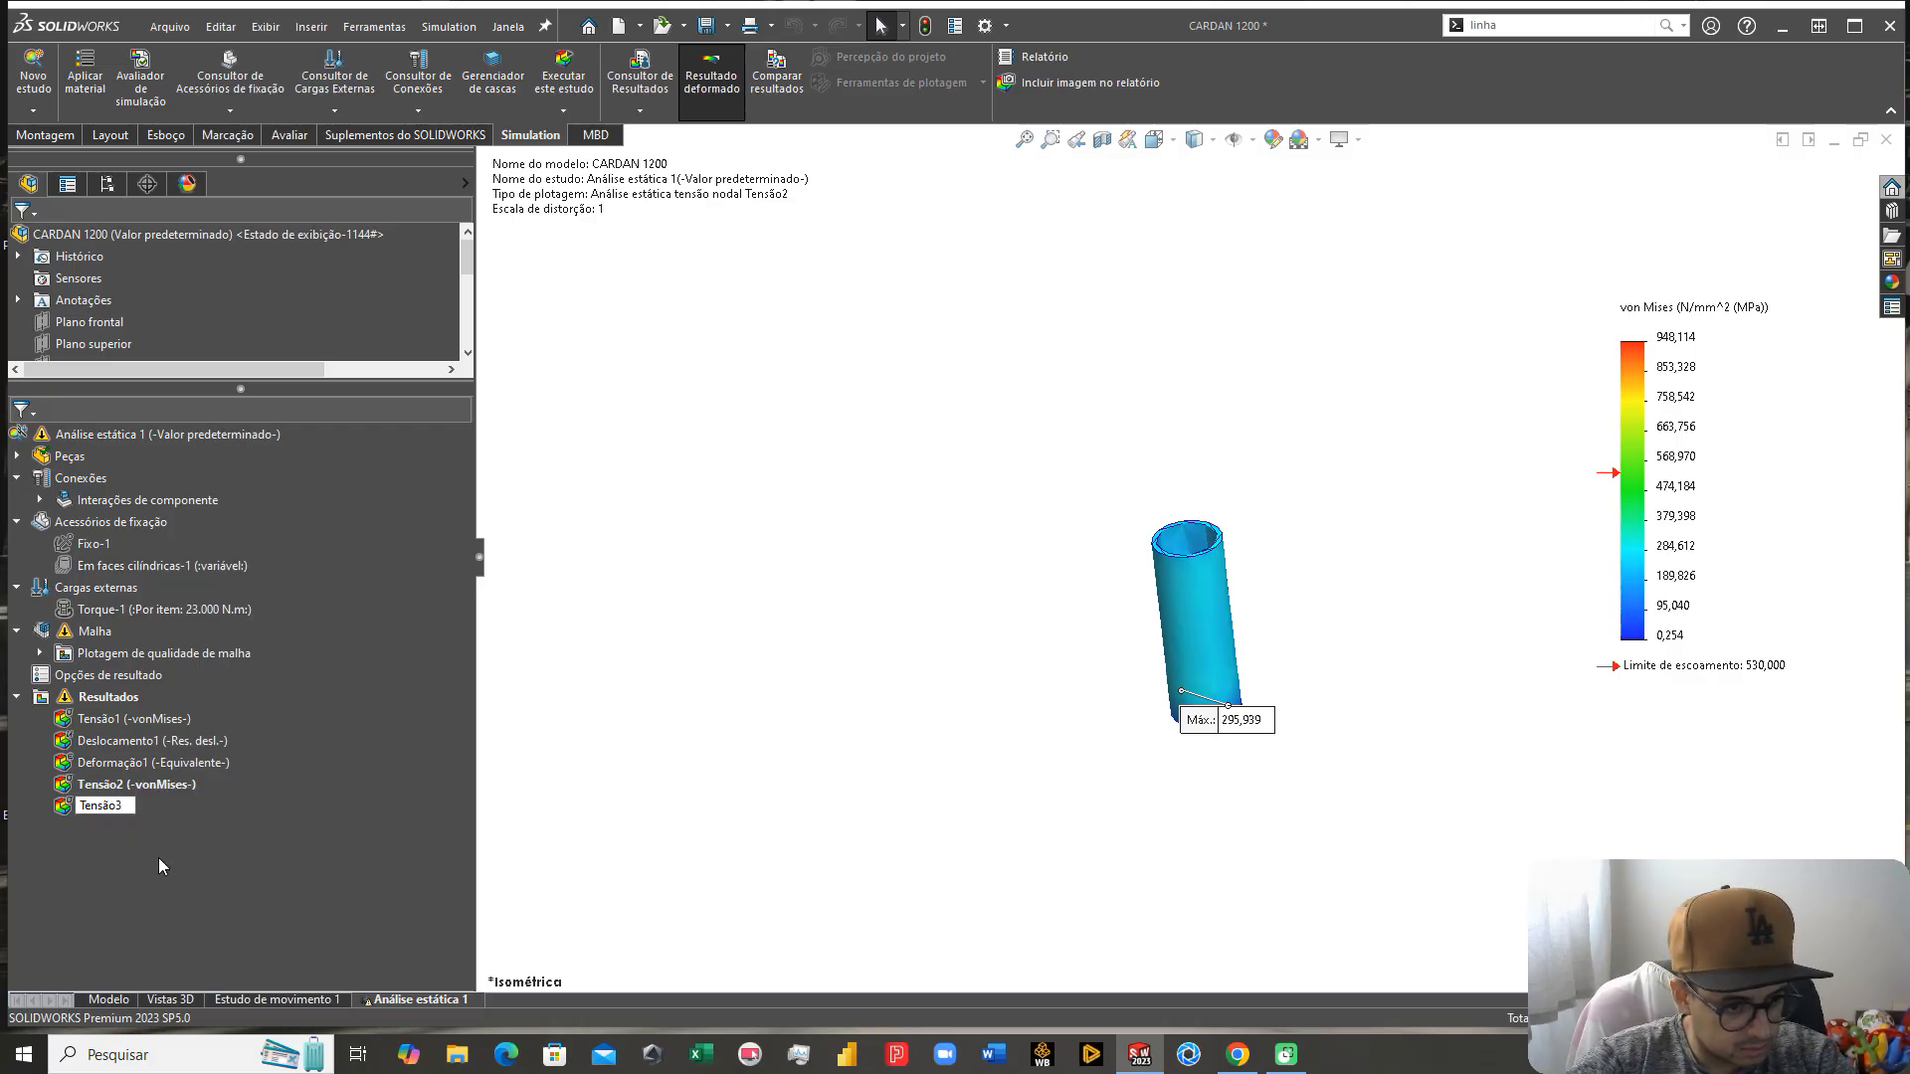
{"action": "key", "text": "Return"}
{"action": "left_click", "coordinate": [164, 786]}
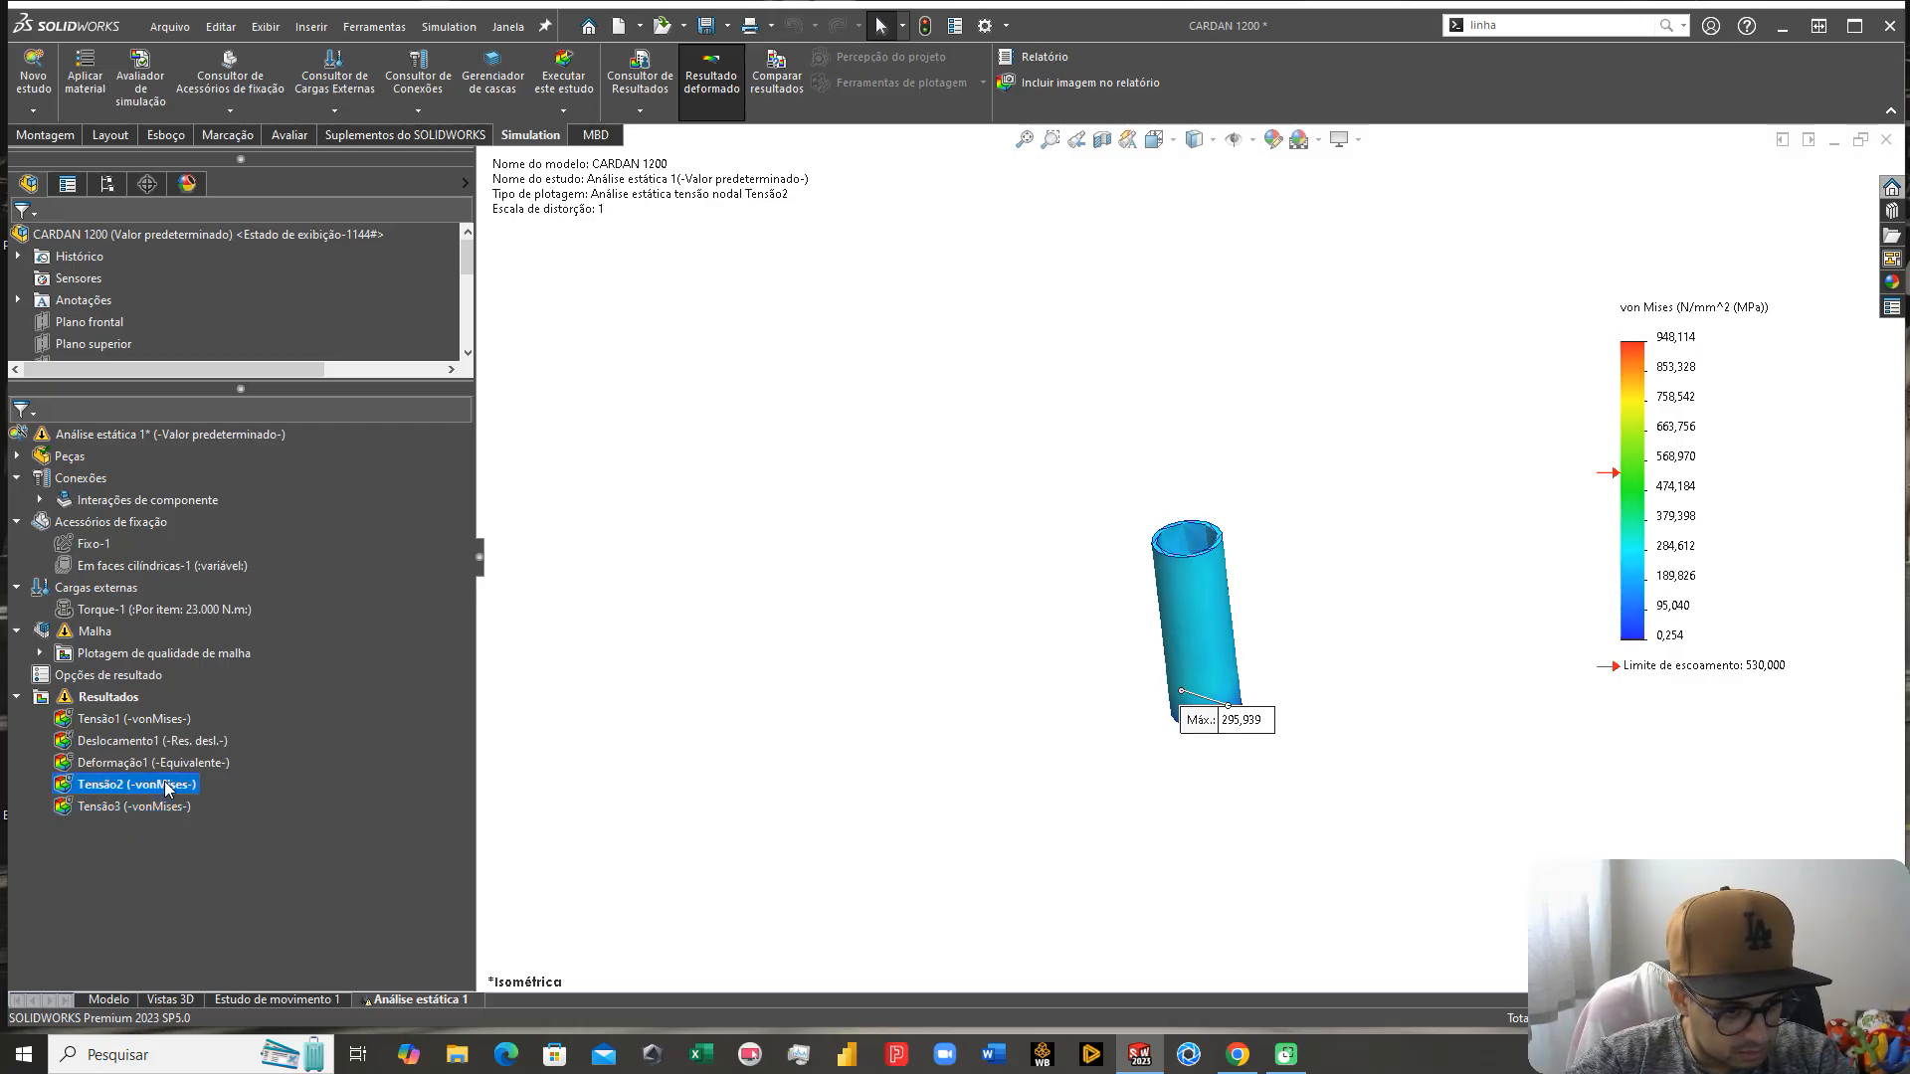
{"action": "left_click", "coordinate": [164, 807]}
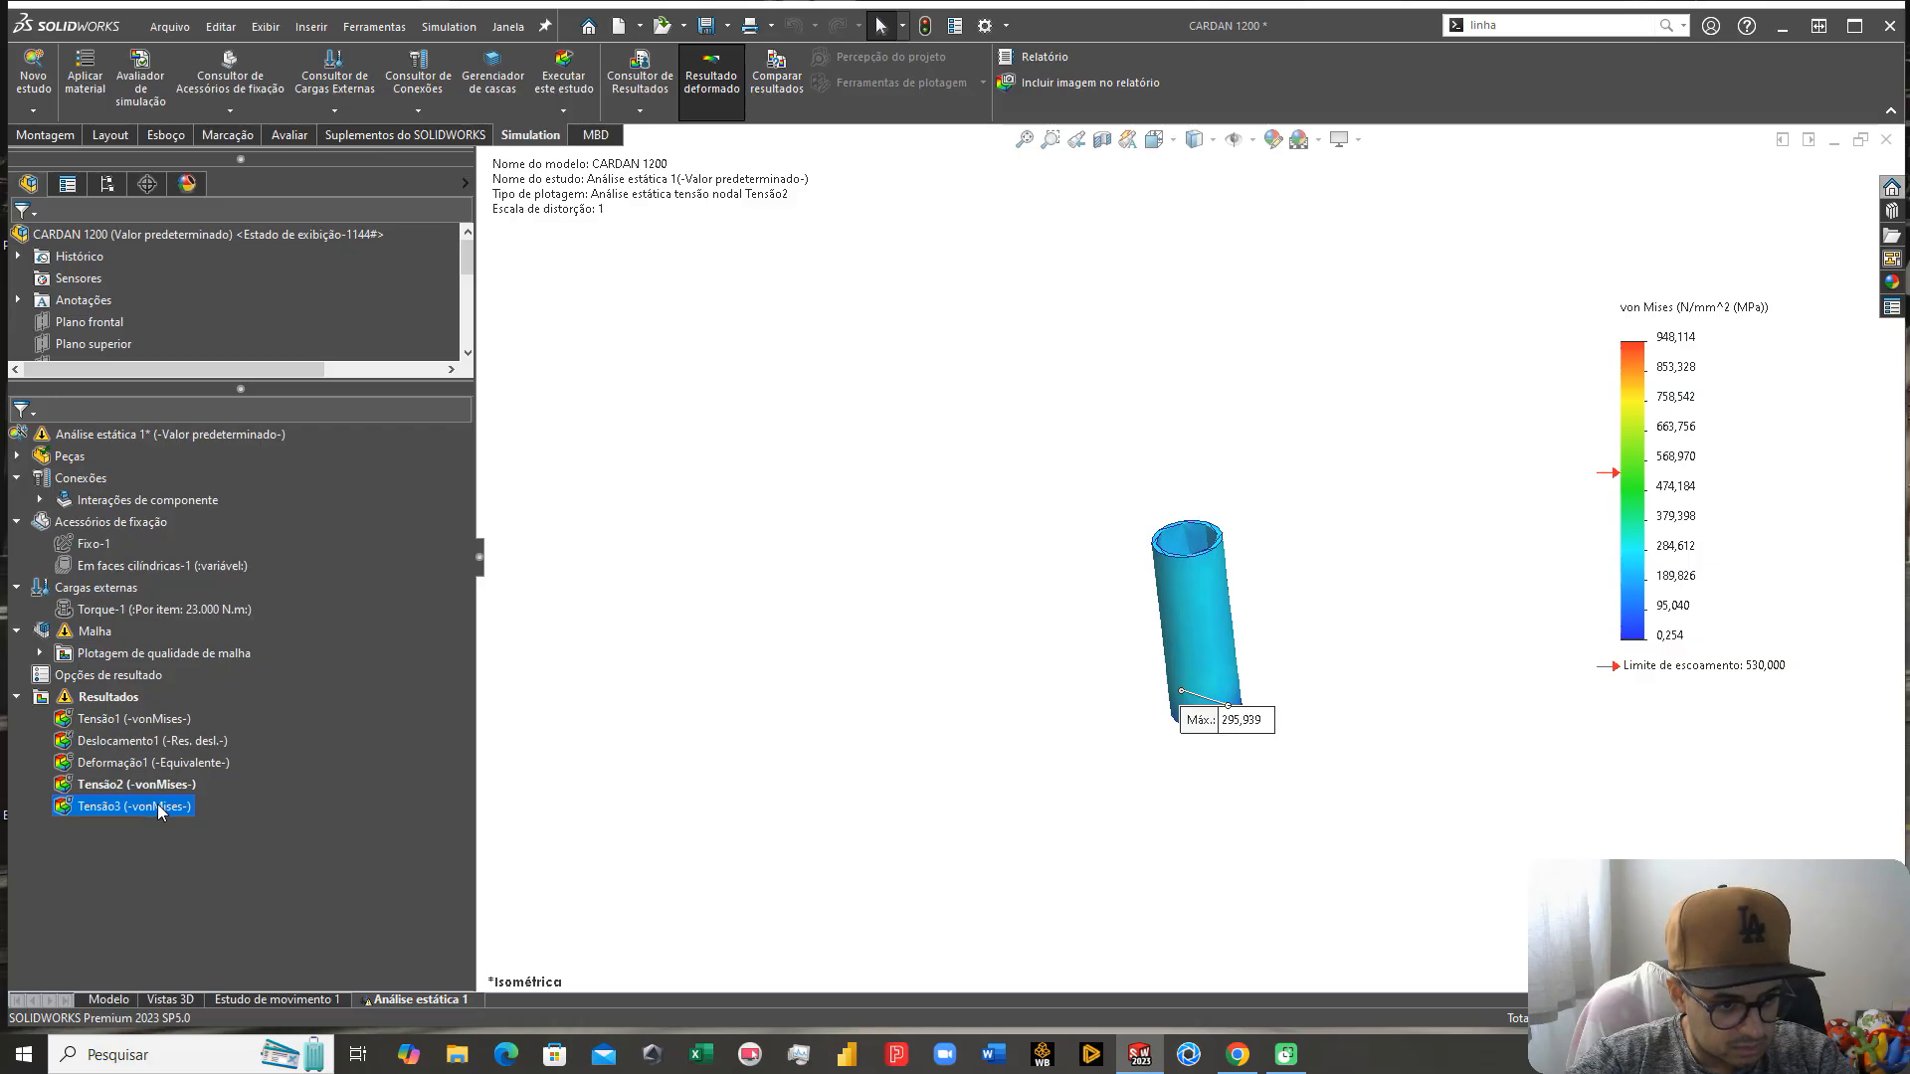
{"action": "right_click", "coordinate": [159, 809]}
{"action": "left_click", "coordinate": [695, 796]}
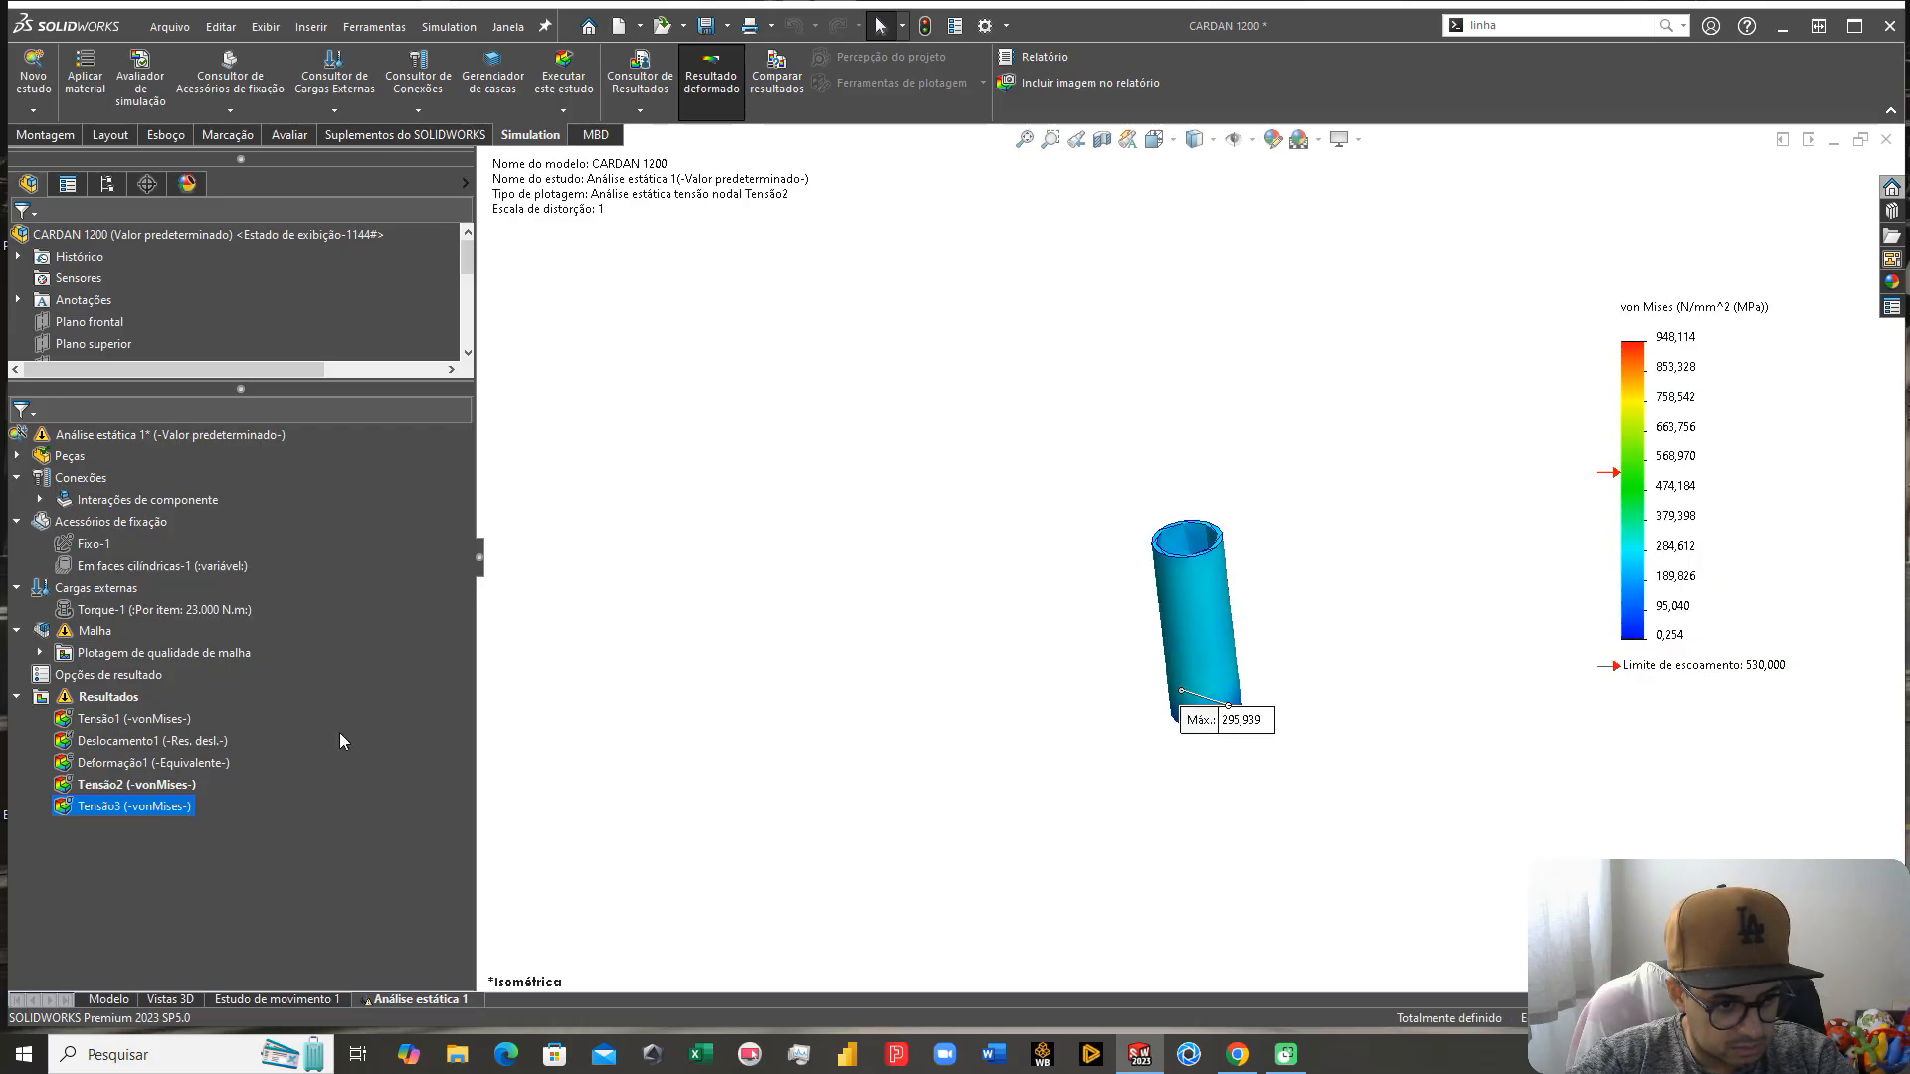
Step: Define a new von Mises stress plot in N/mm^2 (MPa), with true-scale deformation and a floating number format for the legend
{"action": "right_click", "coordinate": [109, 698]}
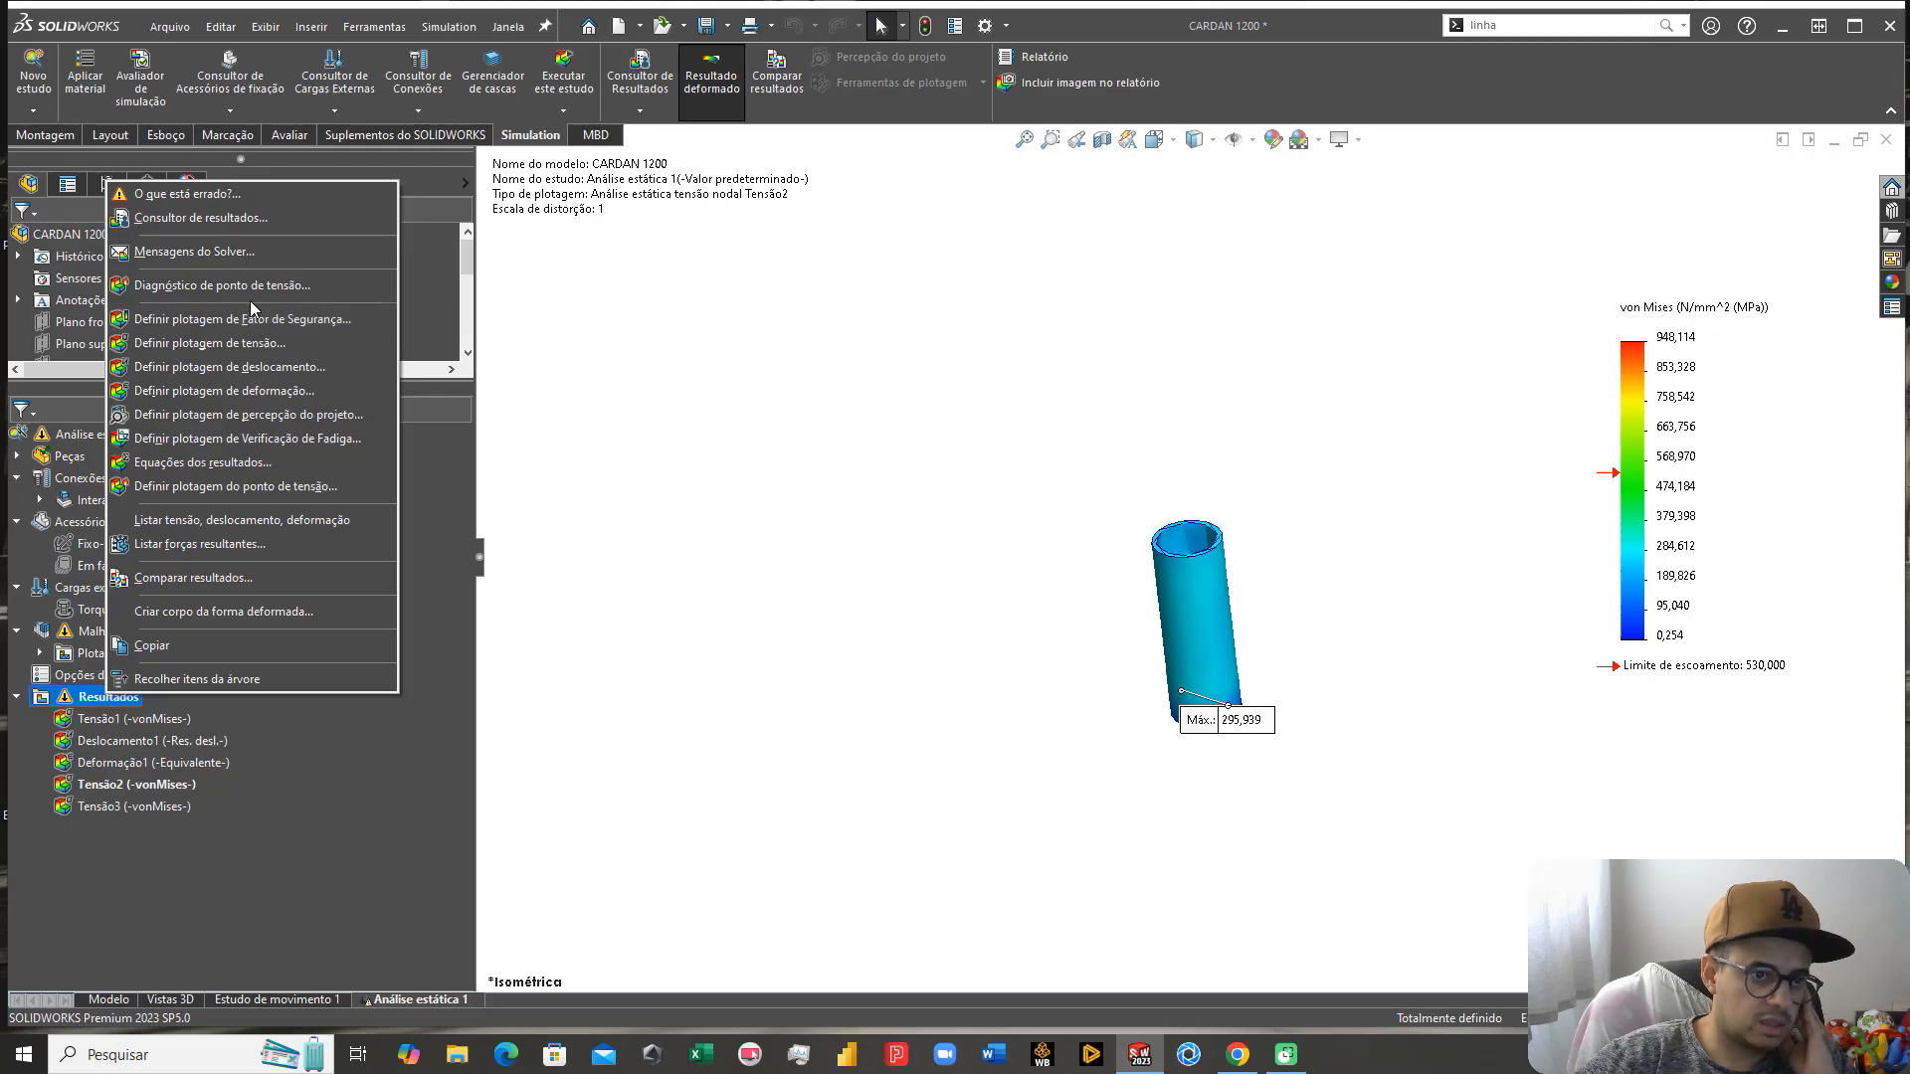
{"action": "left_click", "coordinate": [267, 346]}
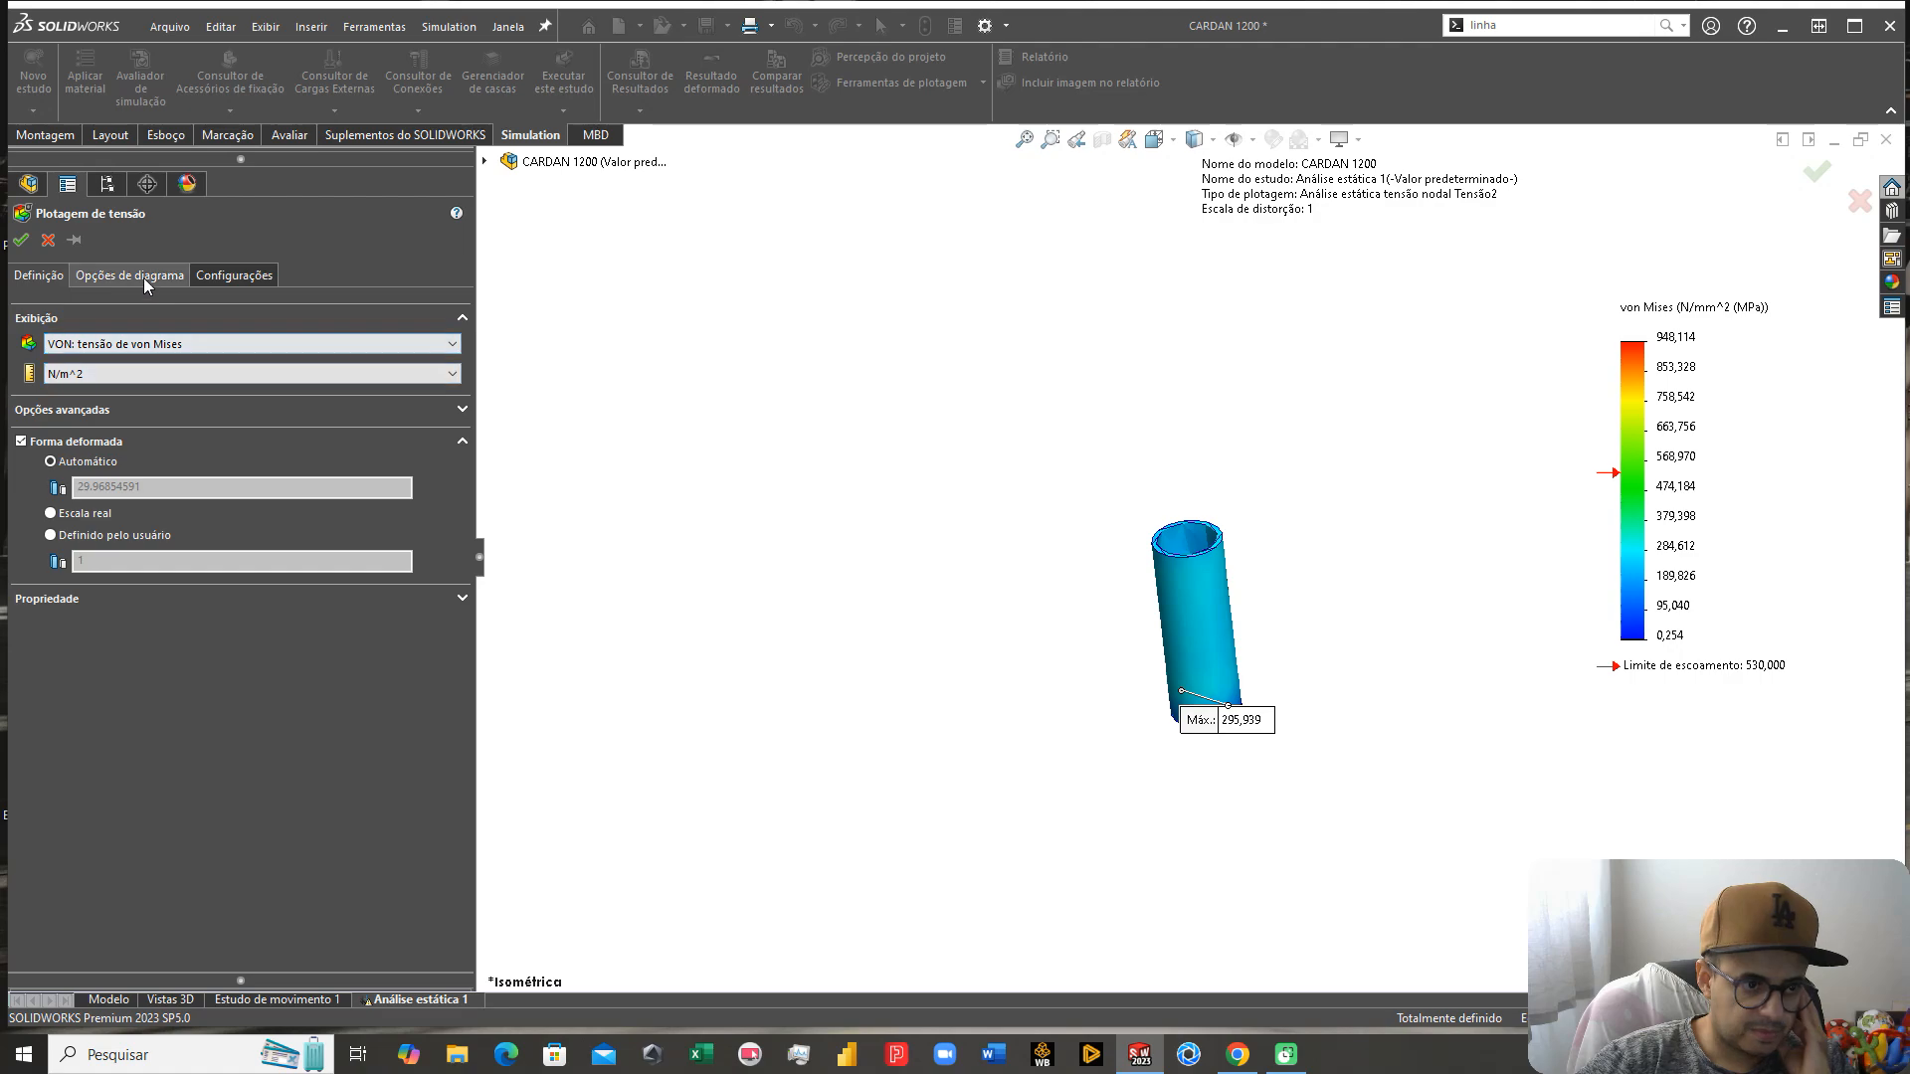
{"action": "left_click", "coordinate": [63, 516]}
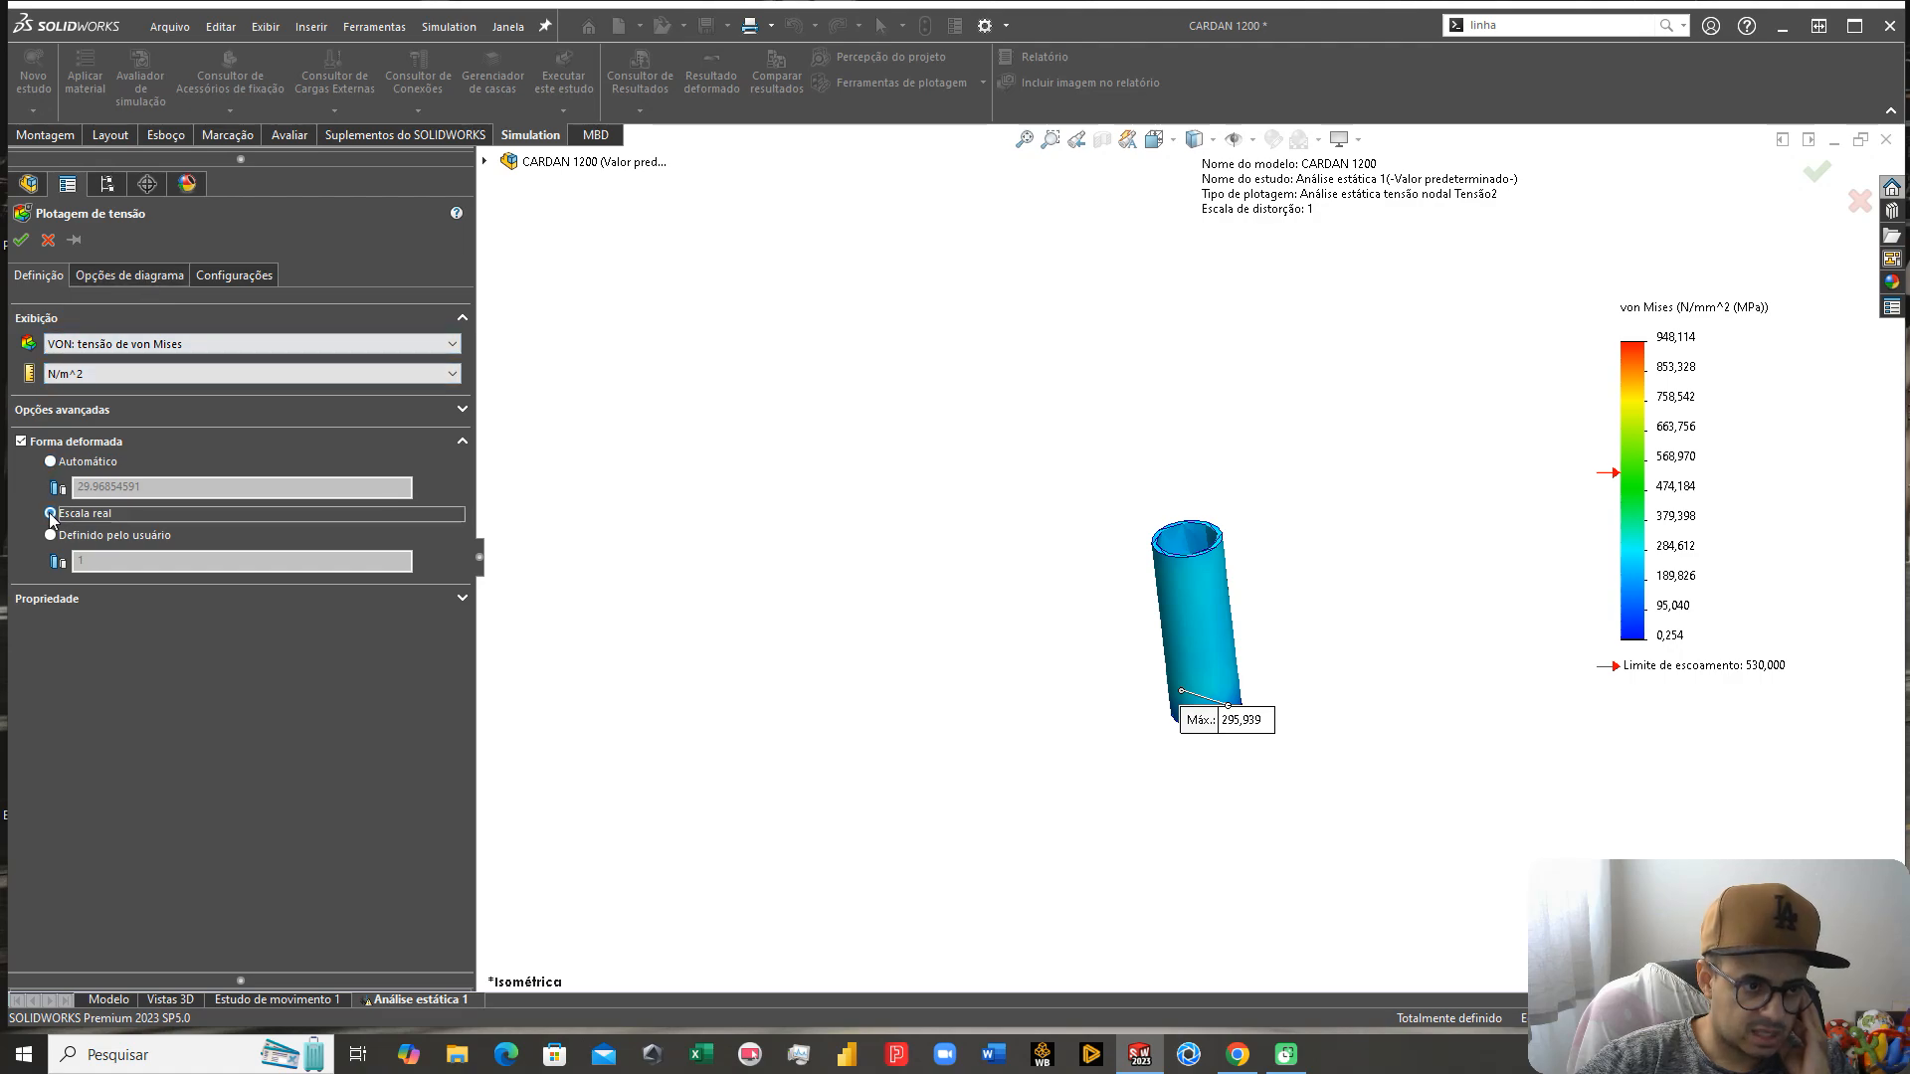
{"action": "left_click", "coordinate": [102, 414]}
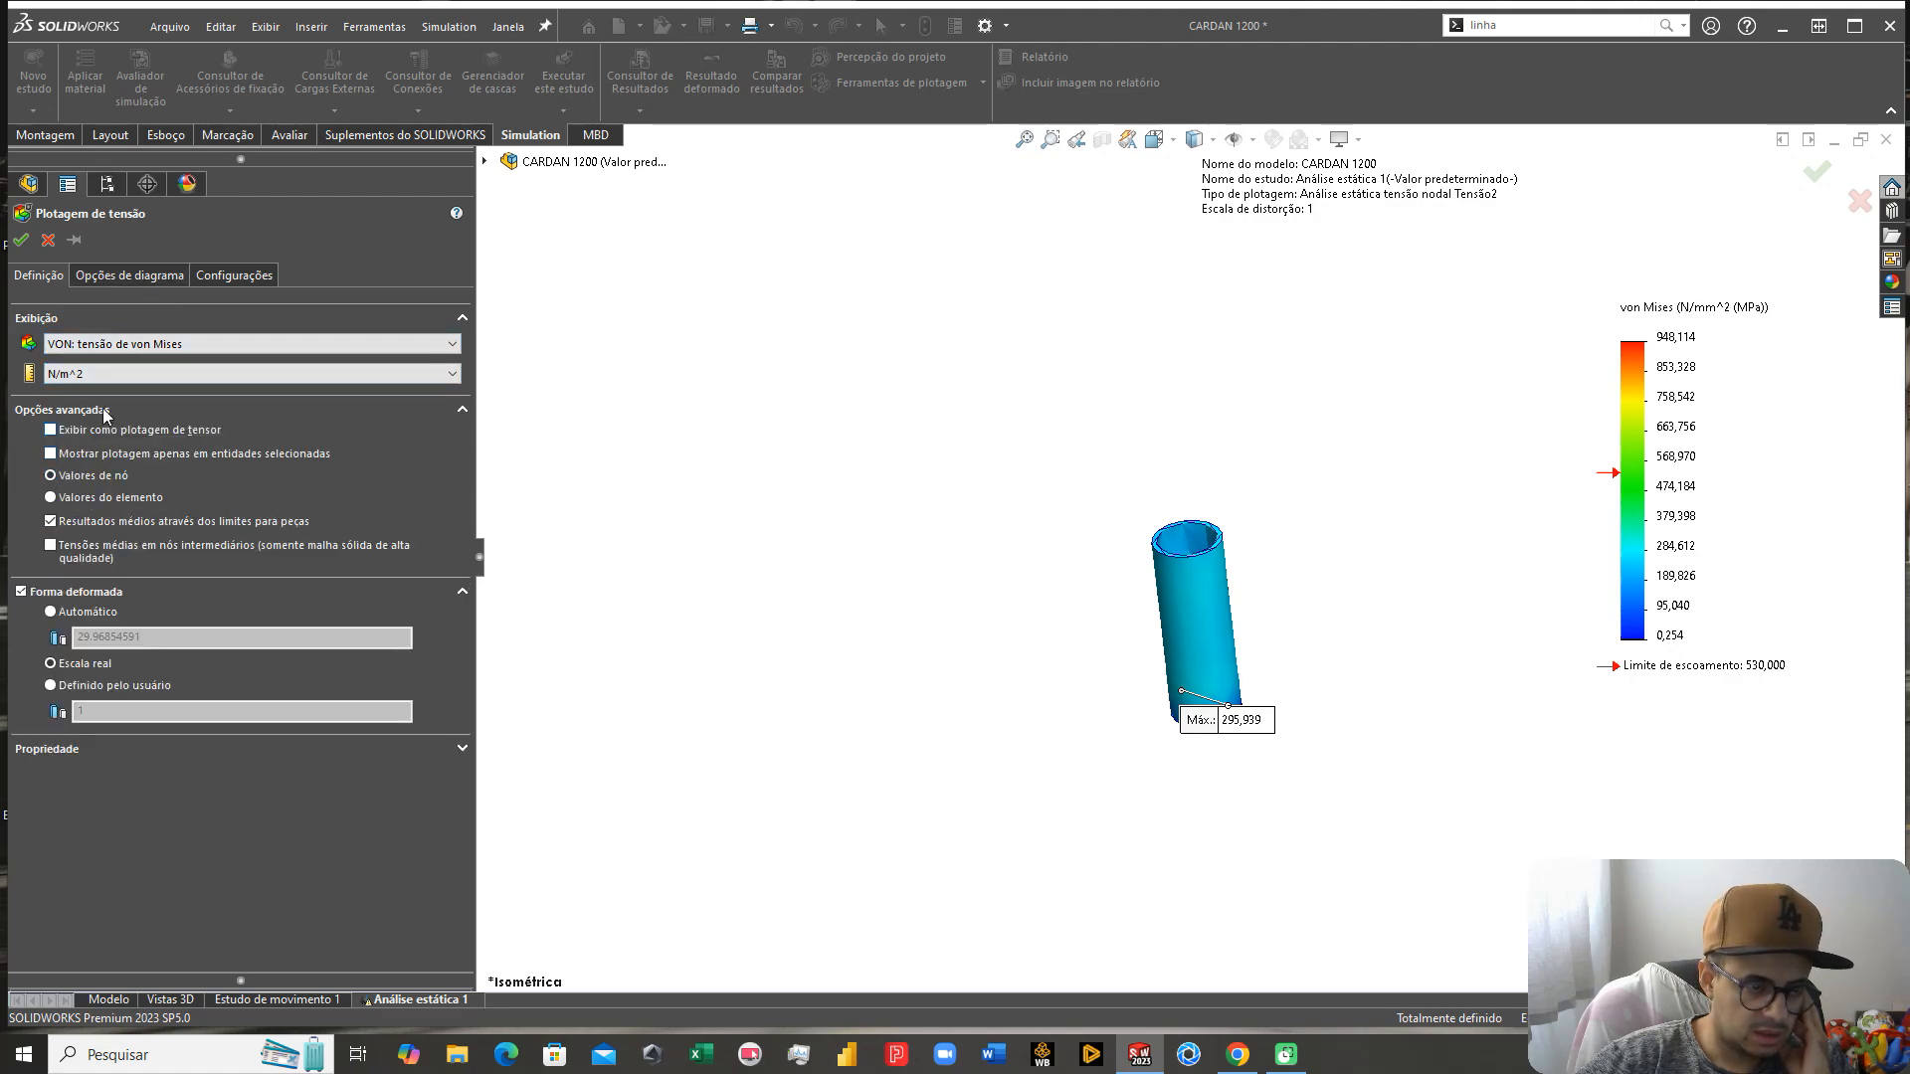
{"action": "left_click", "coordinate": [99, 375]}
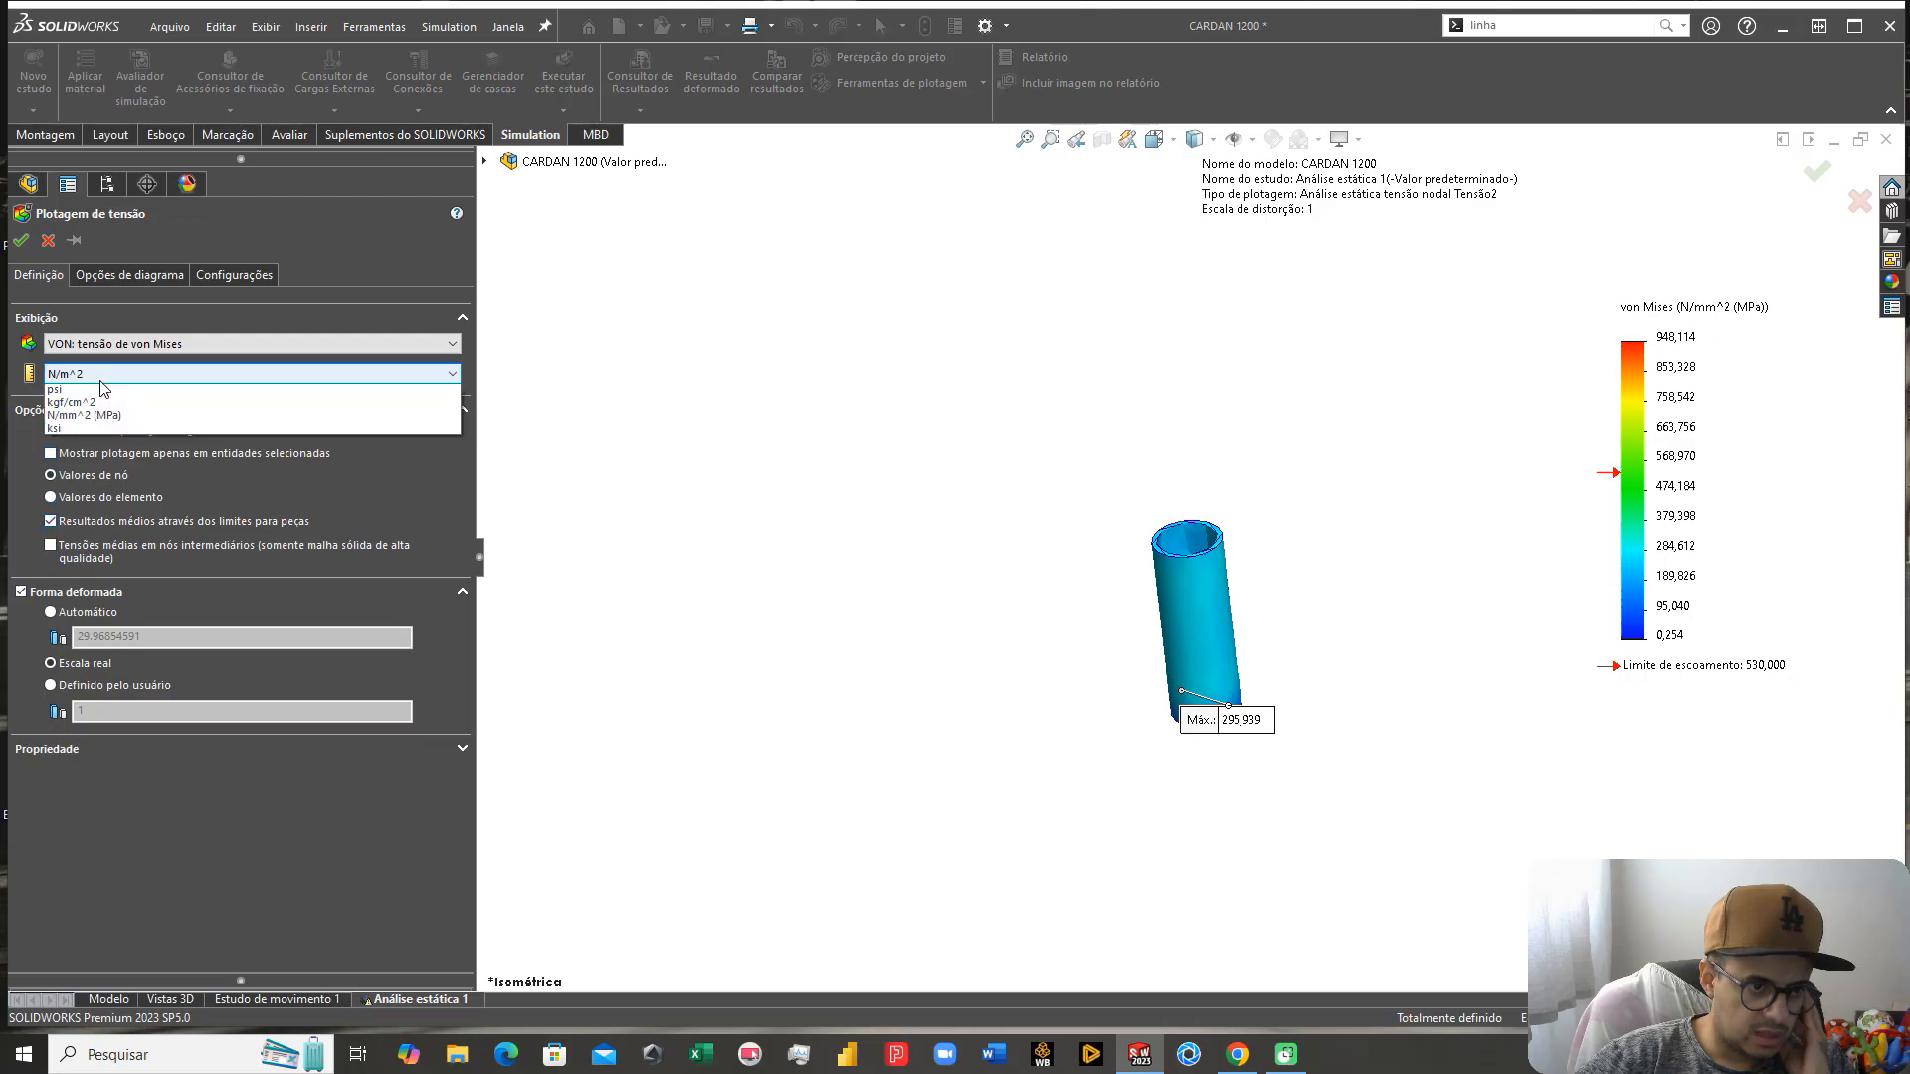
{"action": "left_click", "coordinate": [99, 403]}
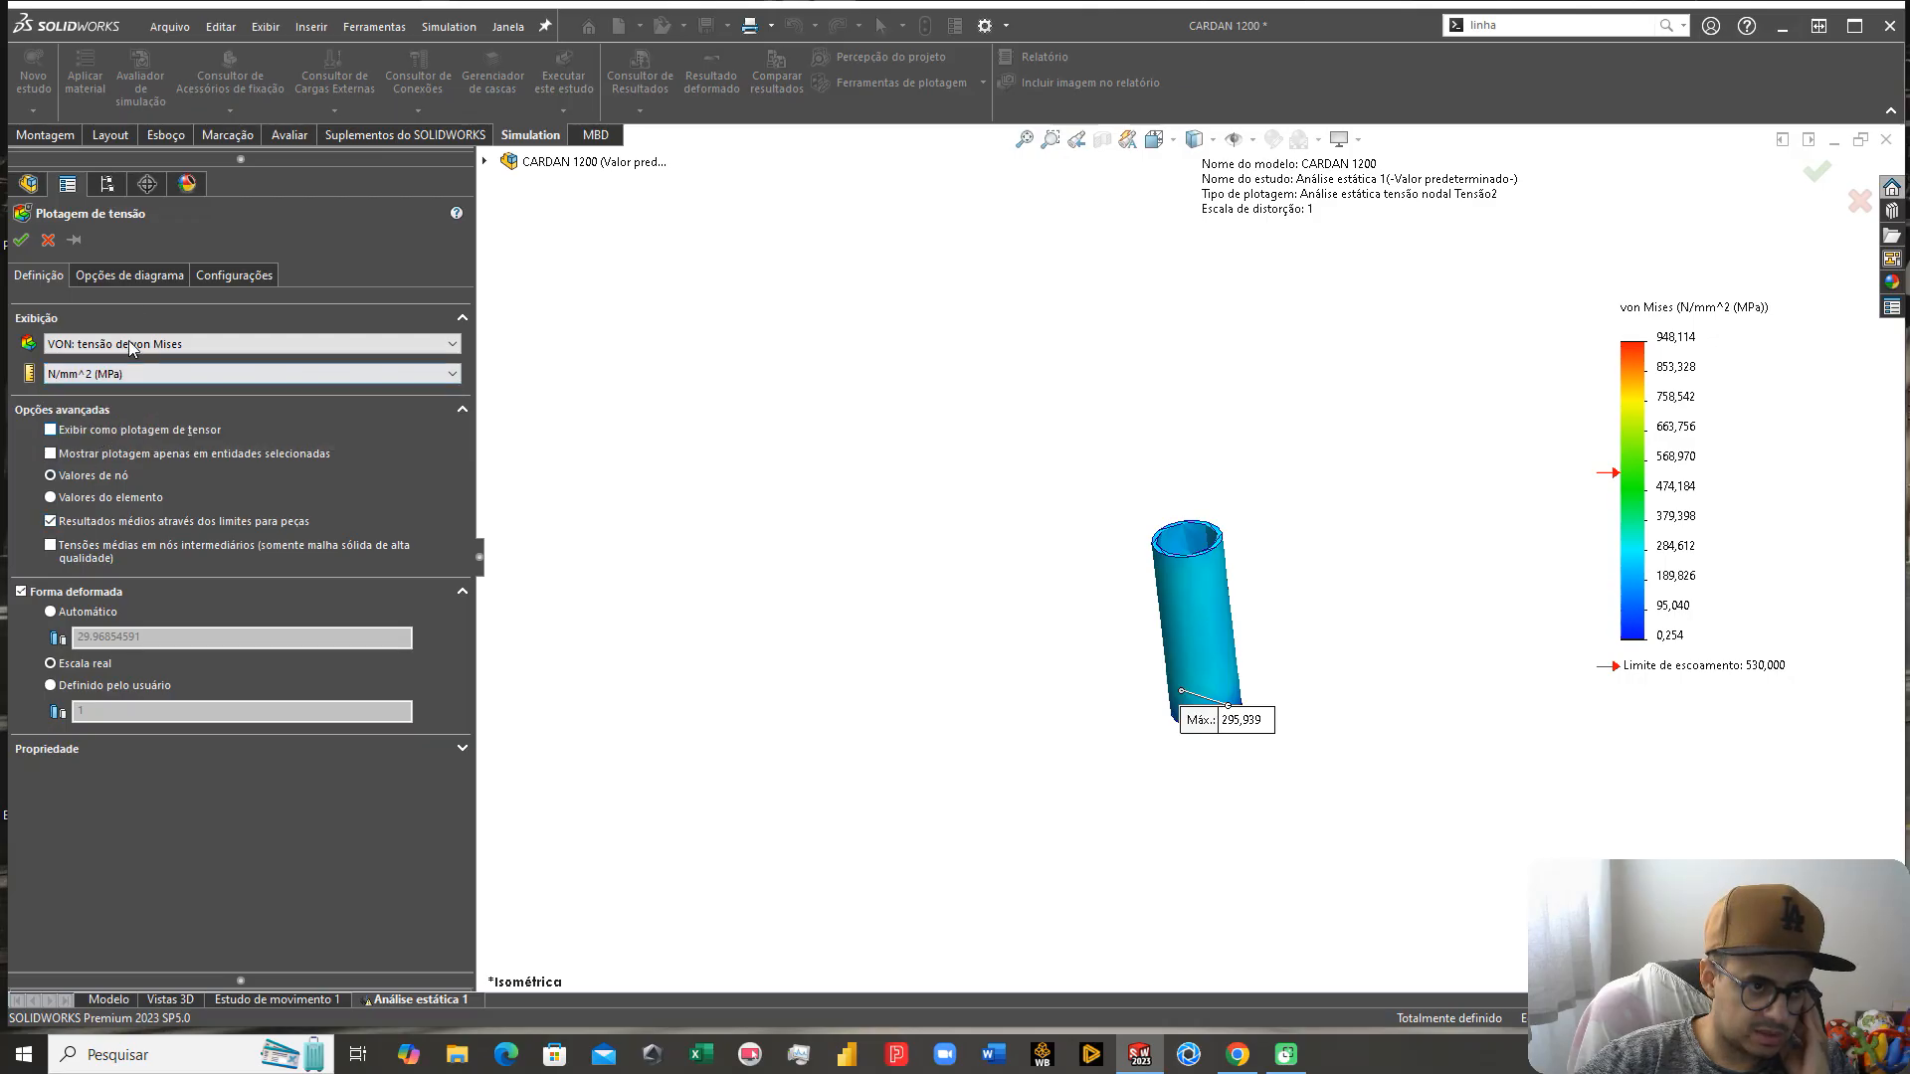
{"action": "left_click", "coordinate": [140, 278]}
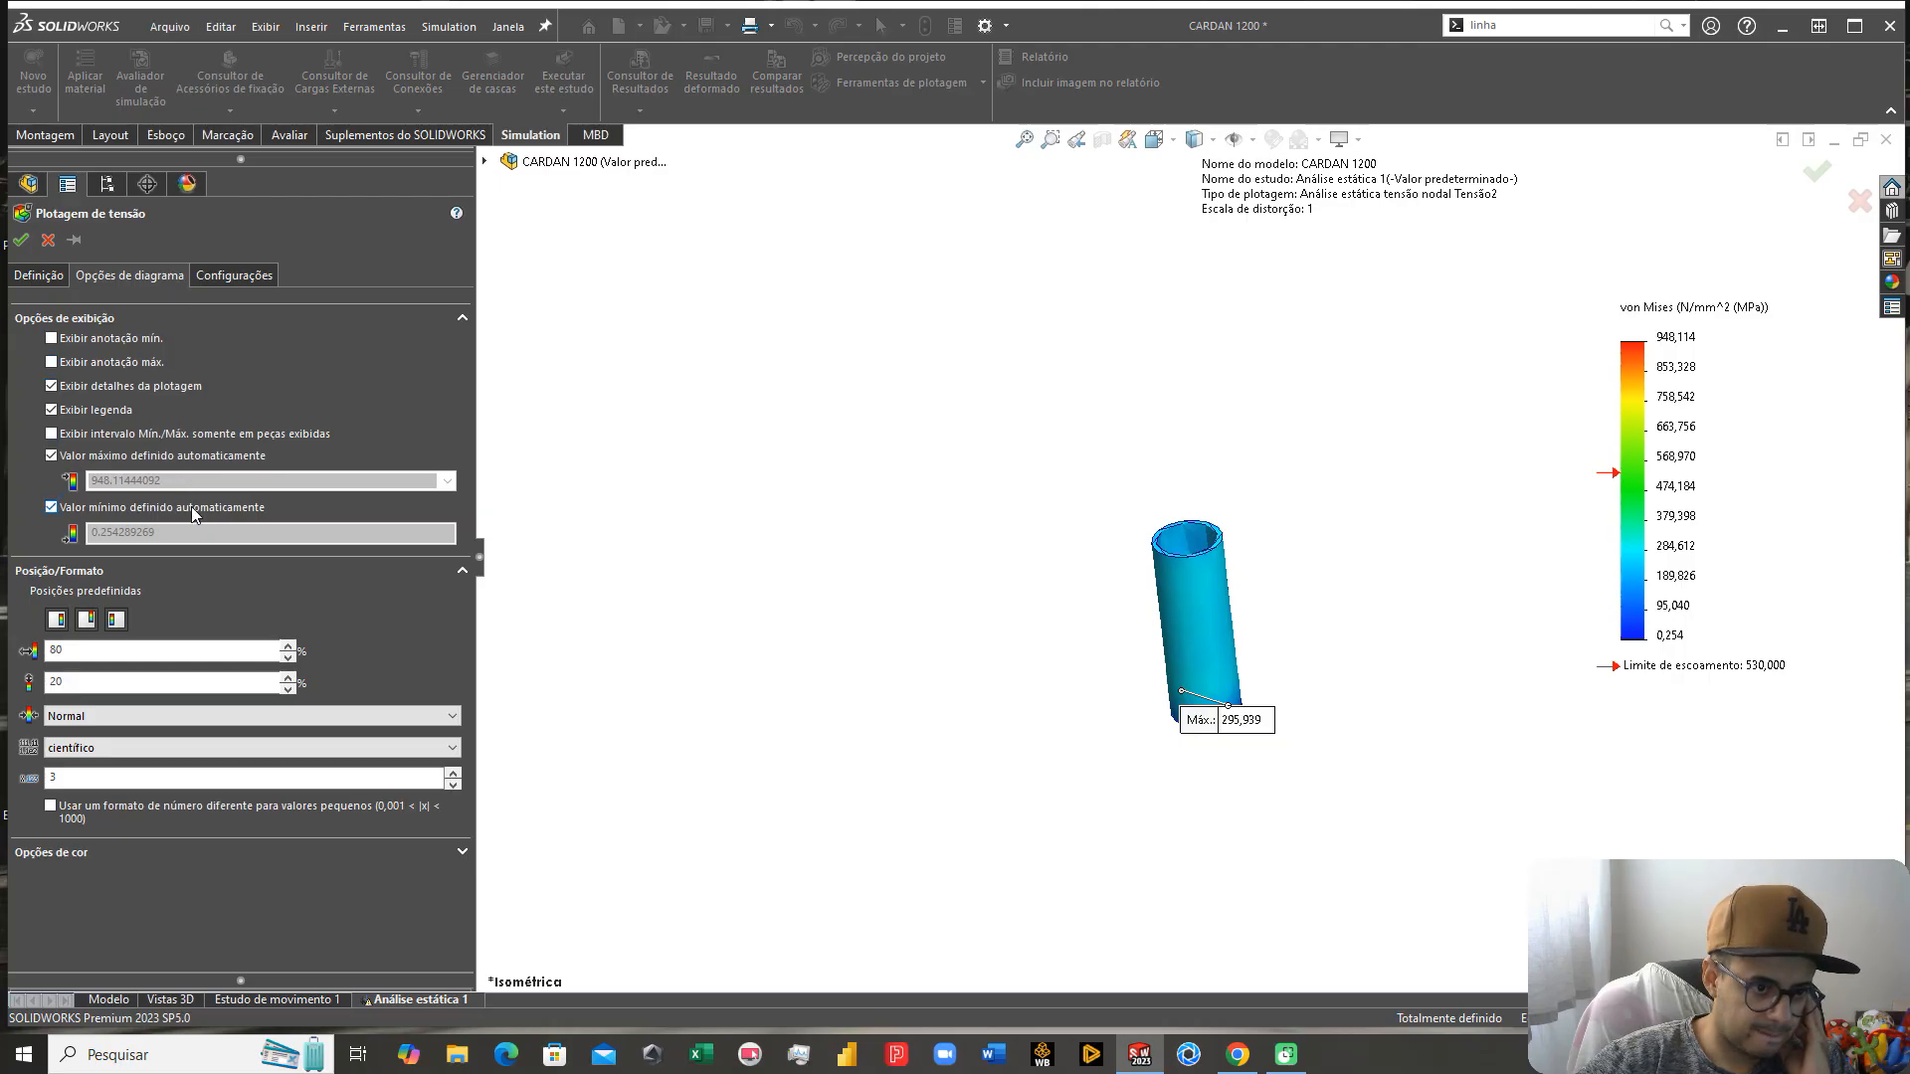
{"action": "left_click", "coordinate": [140, 750]}
{"action": "left_click", "coordinate": [139, 764]}
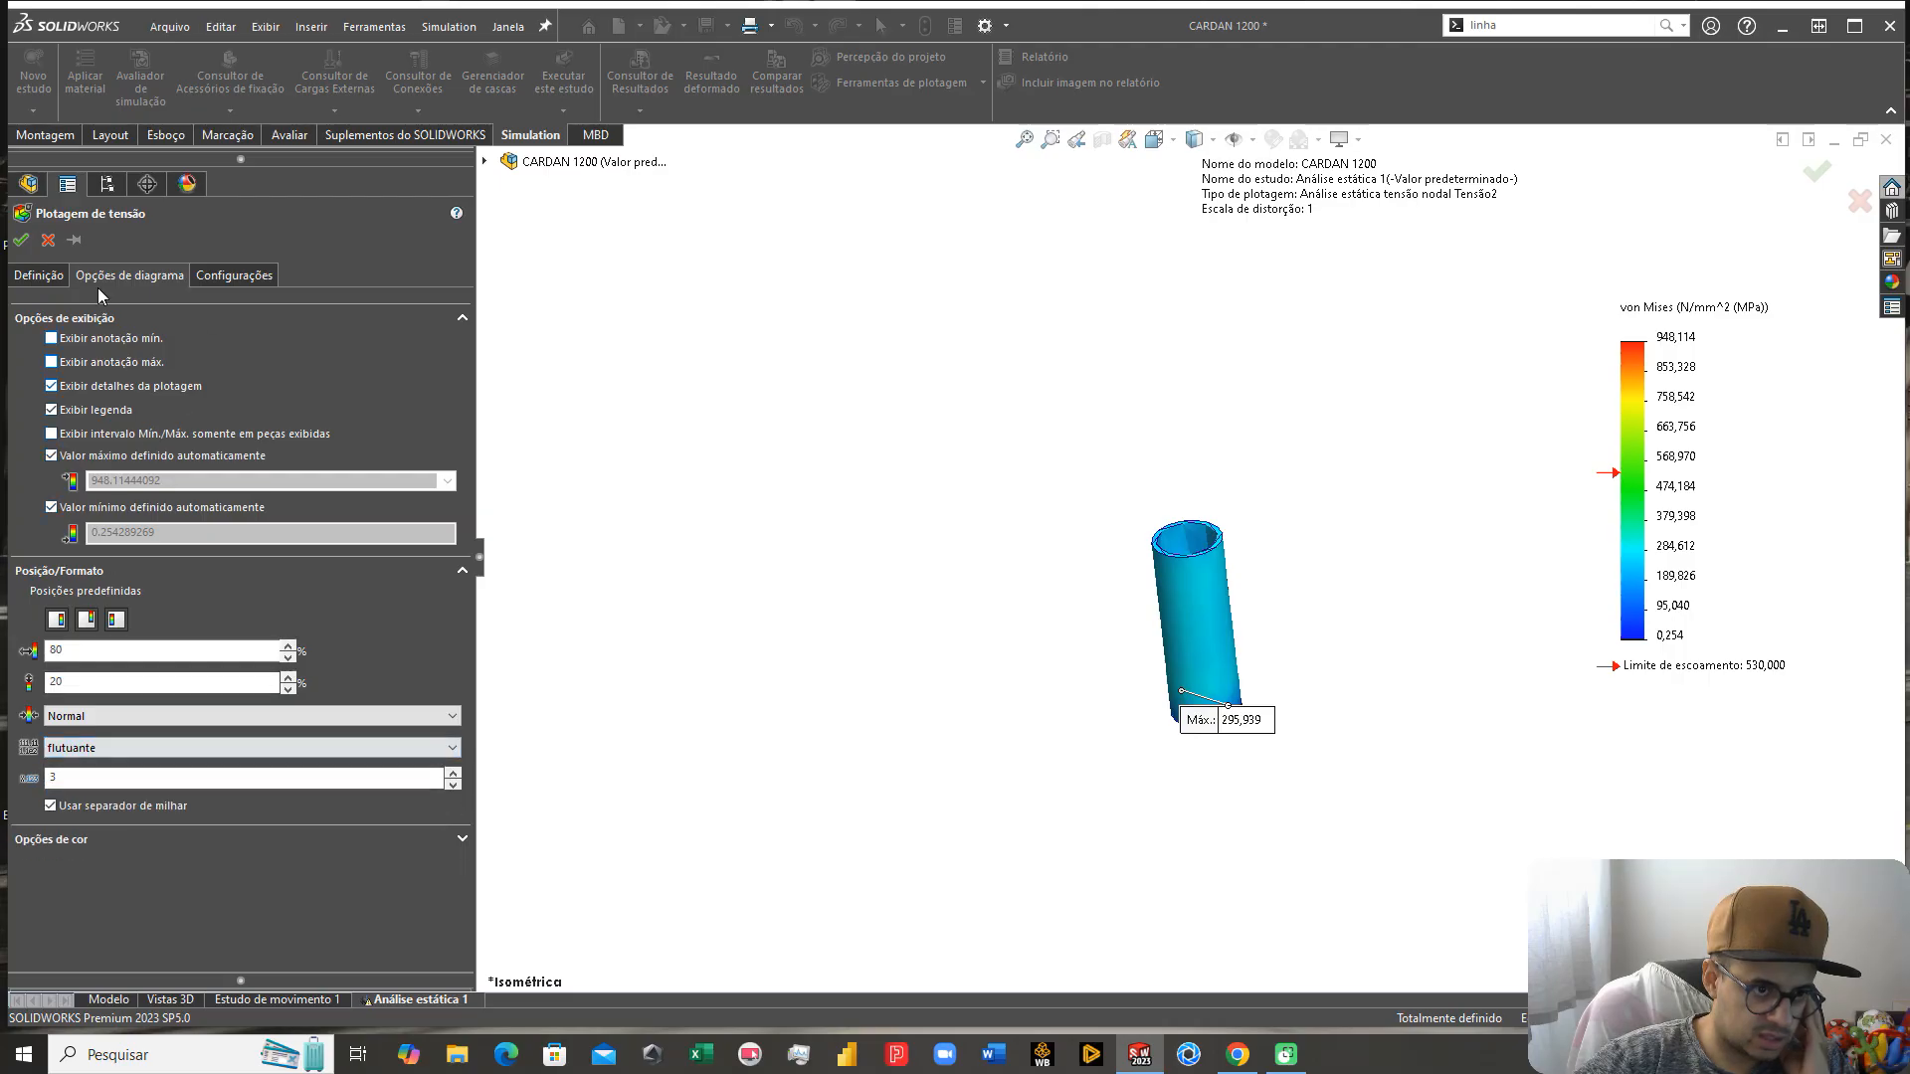
Step: Limit the new stress plot to the Pontuva 285 MC body, enable its maximum annotation and create the plot
{"action": "left_click", "coordinate": [39, 276]}
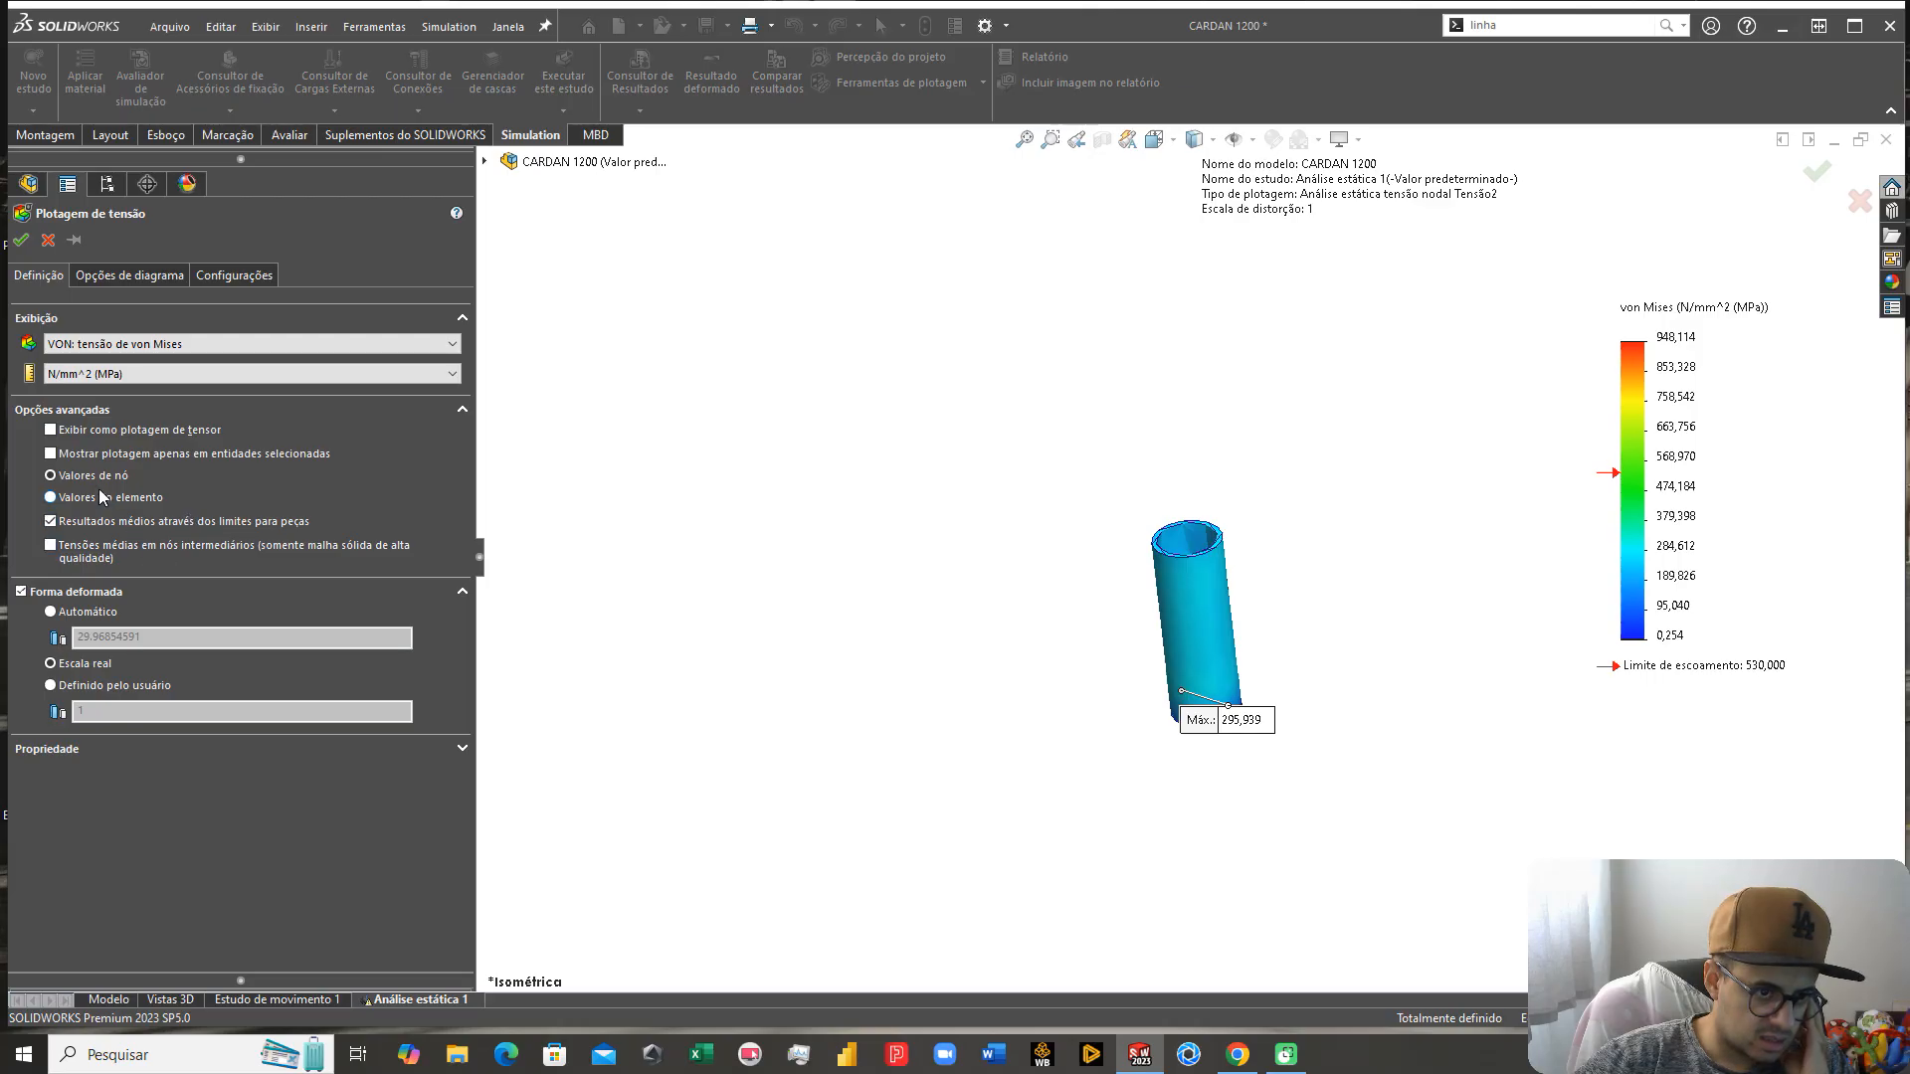
{"action": "left_click", "coordinate": [52, 454]}
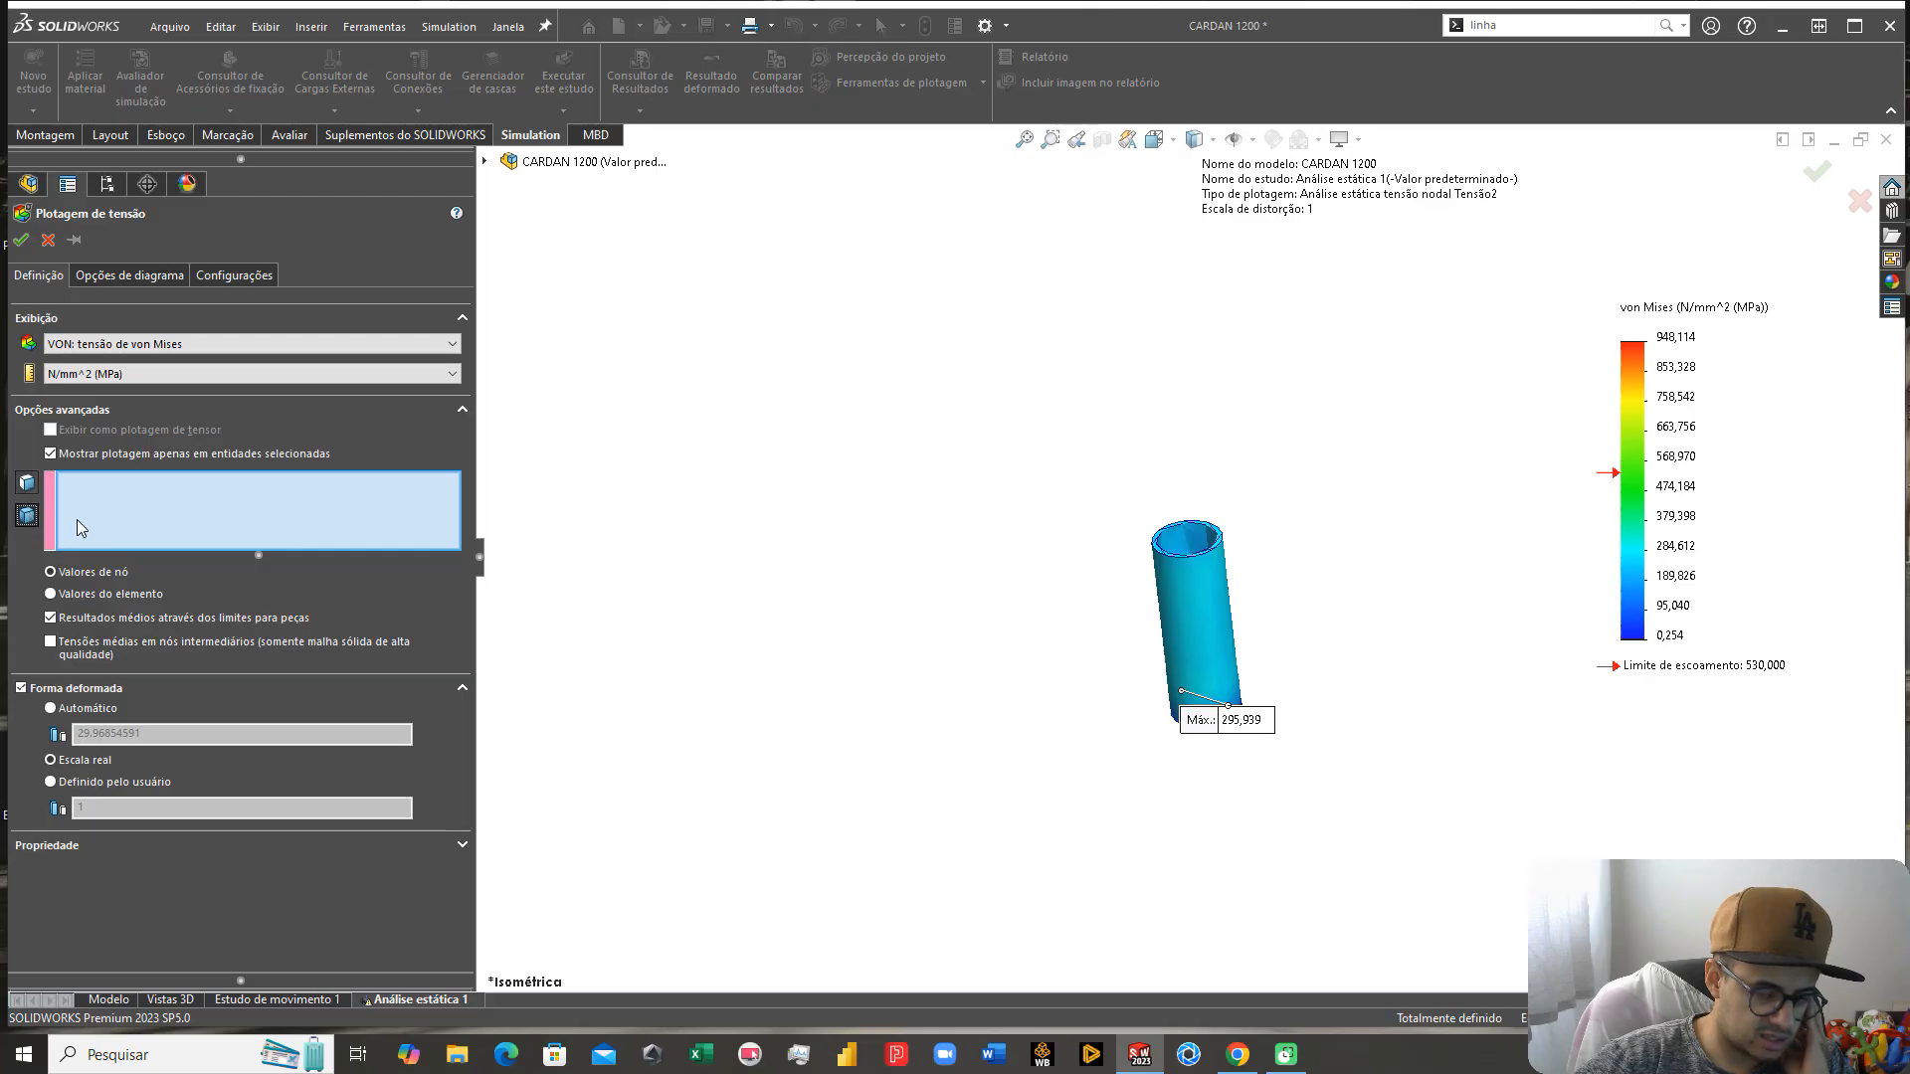
{"action": "left_click", "coordinate": [1209, 519]}
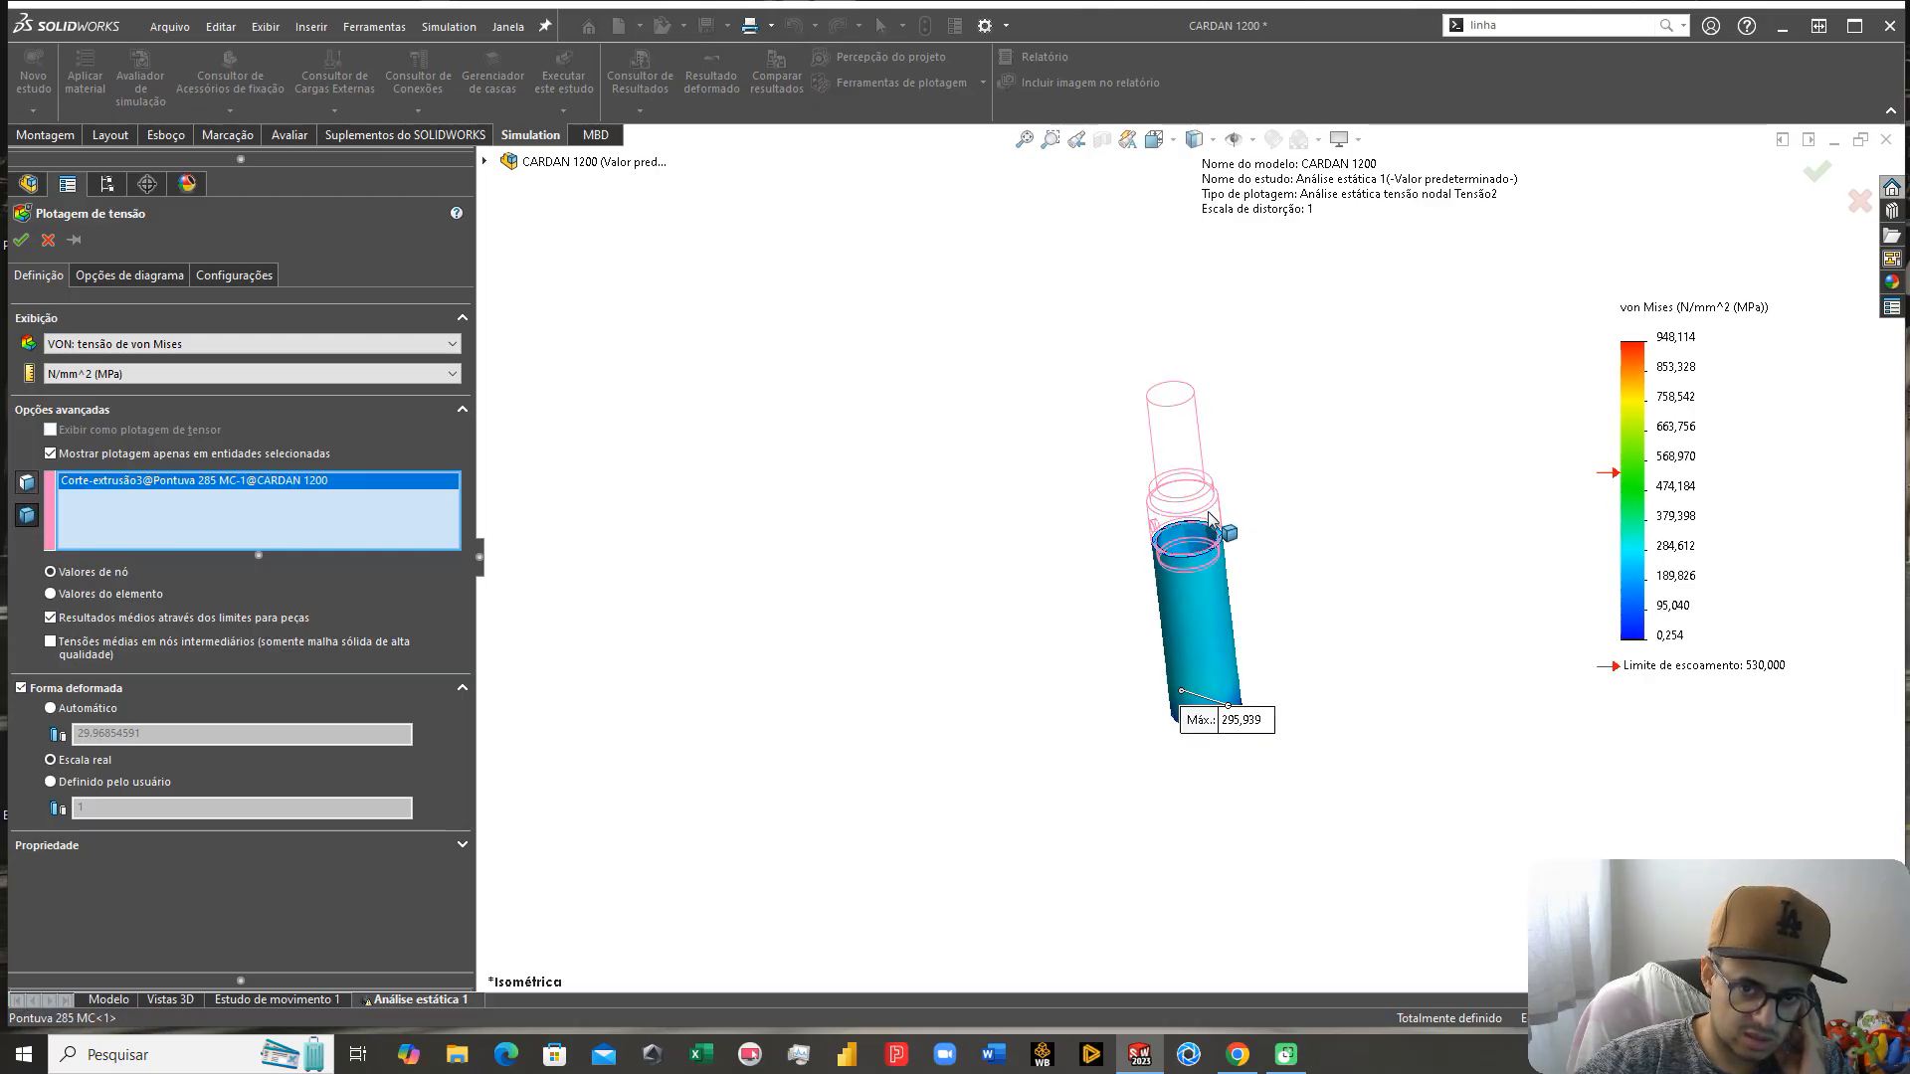
{"action": "left_click", "coordinate": [149, 277]}
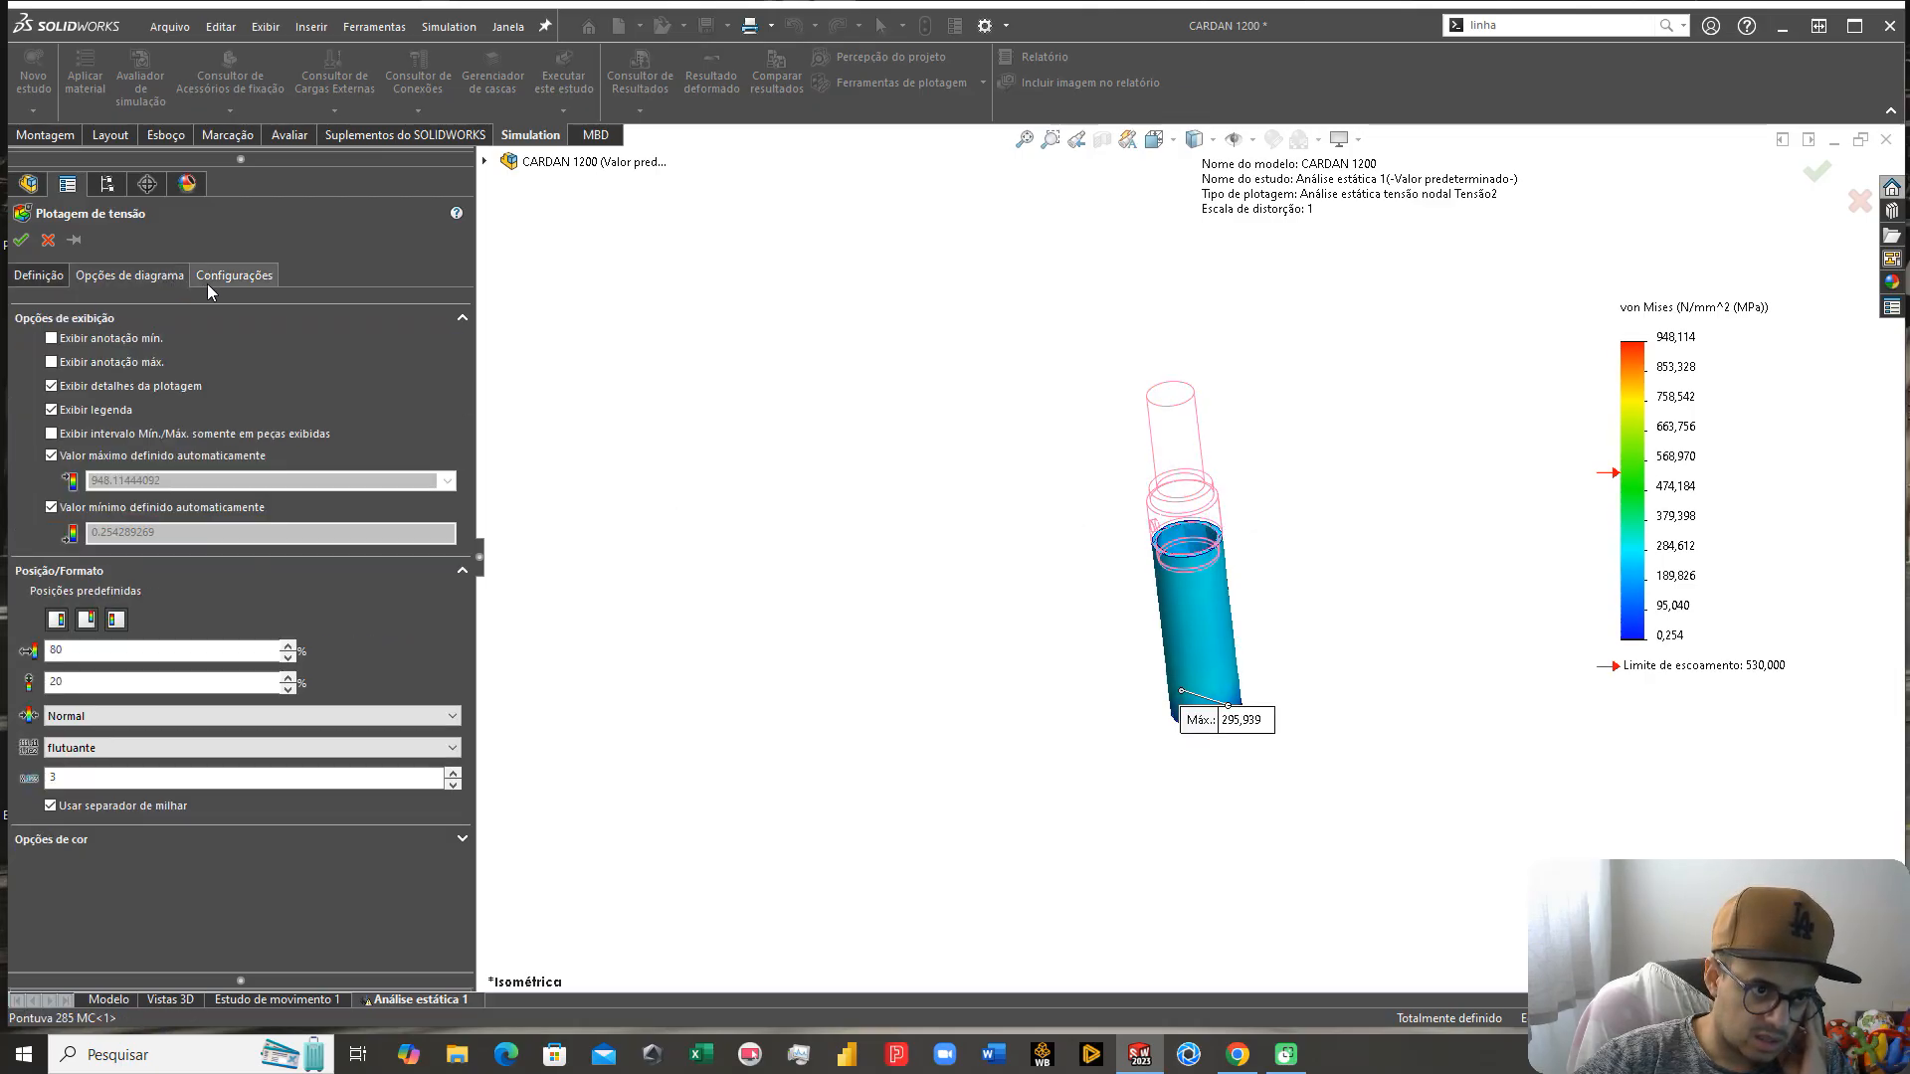
{"action": "left_click", "coordinate": [50, 363]}
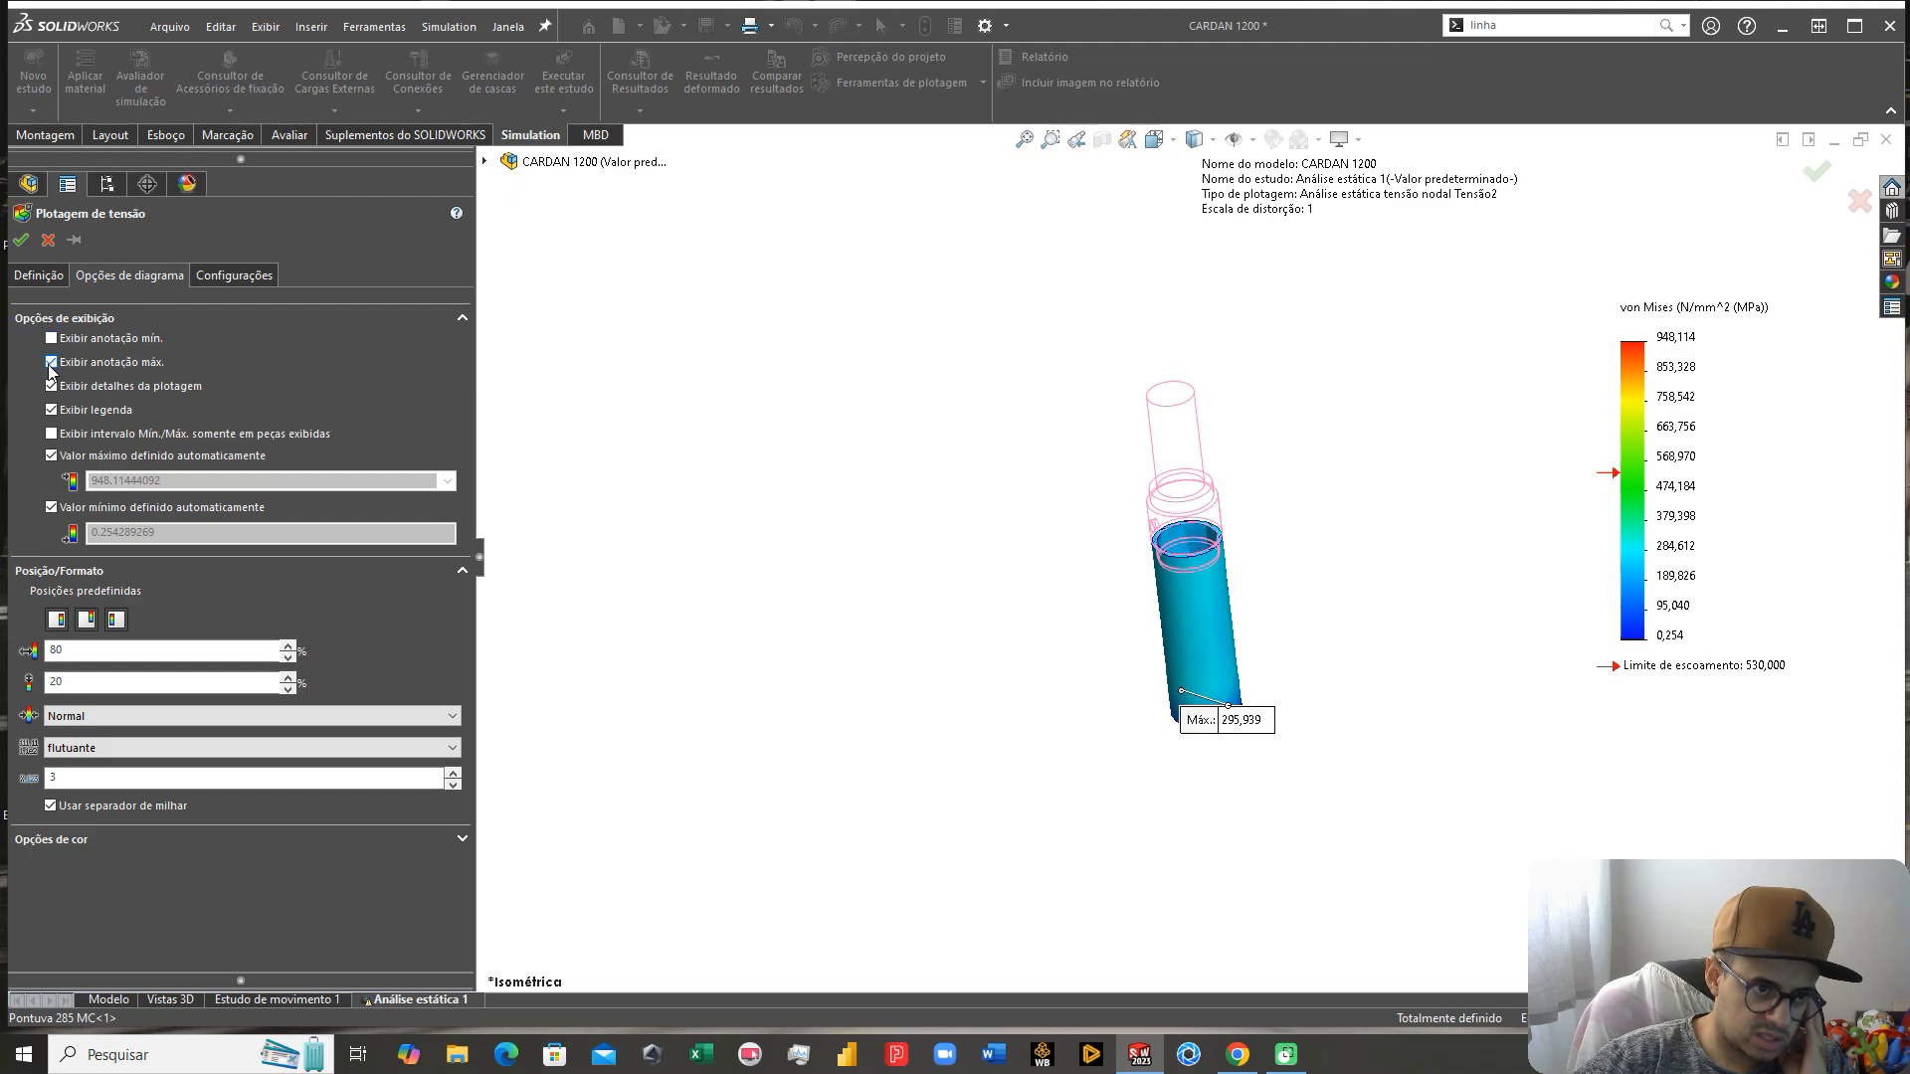
{"action": "left_click", "coordinate": [20, 242]}
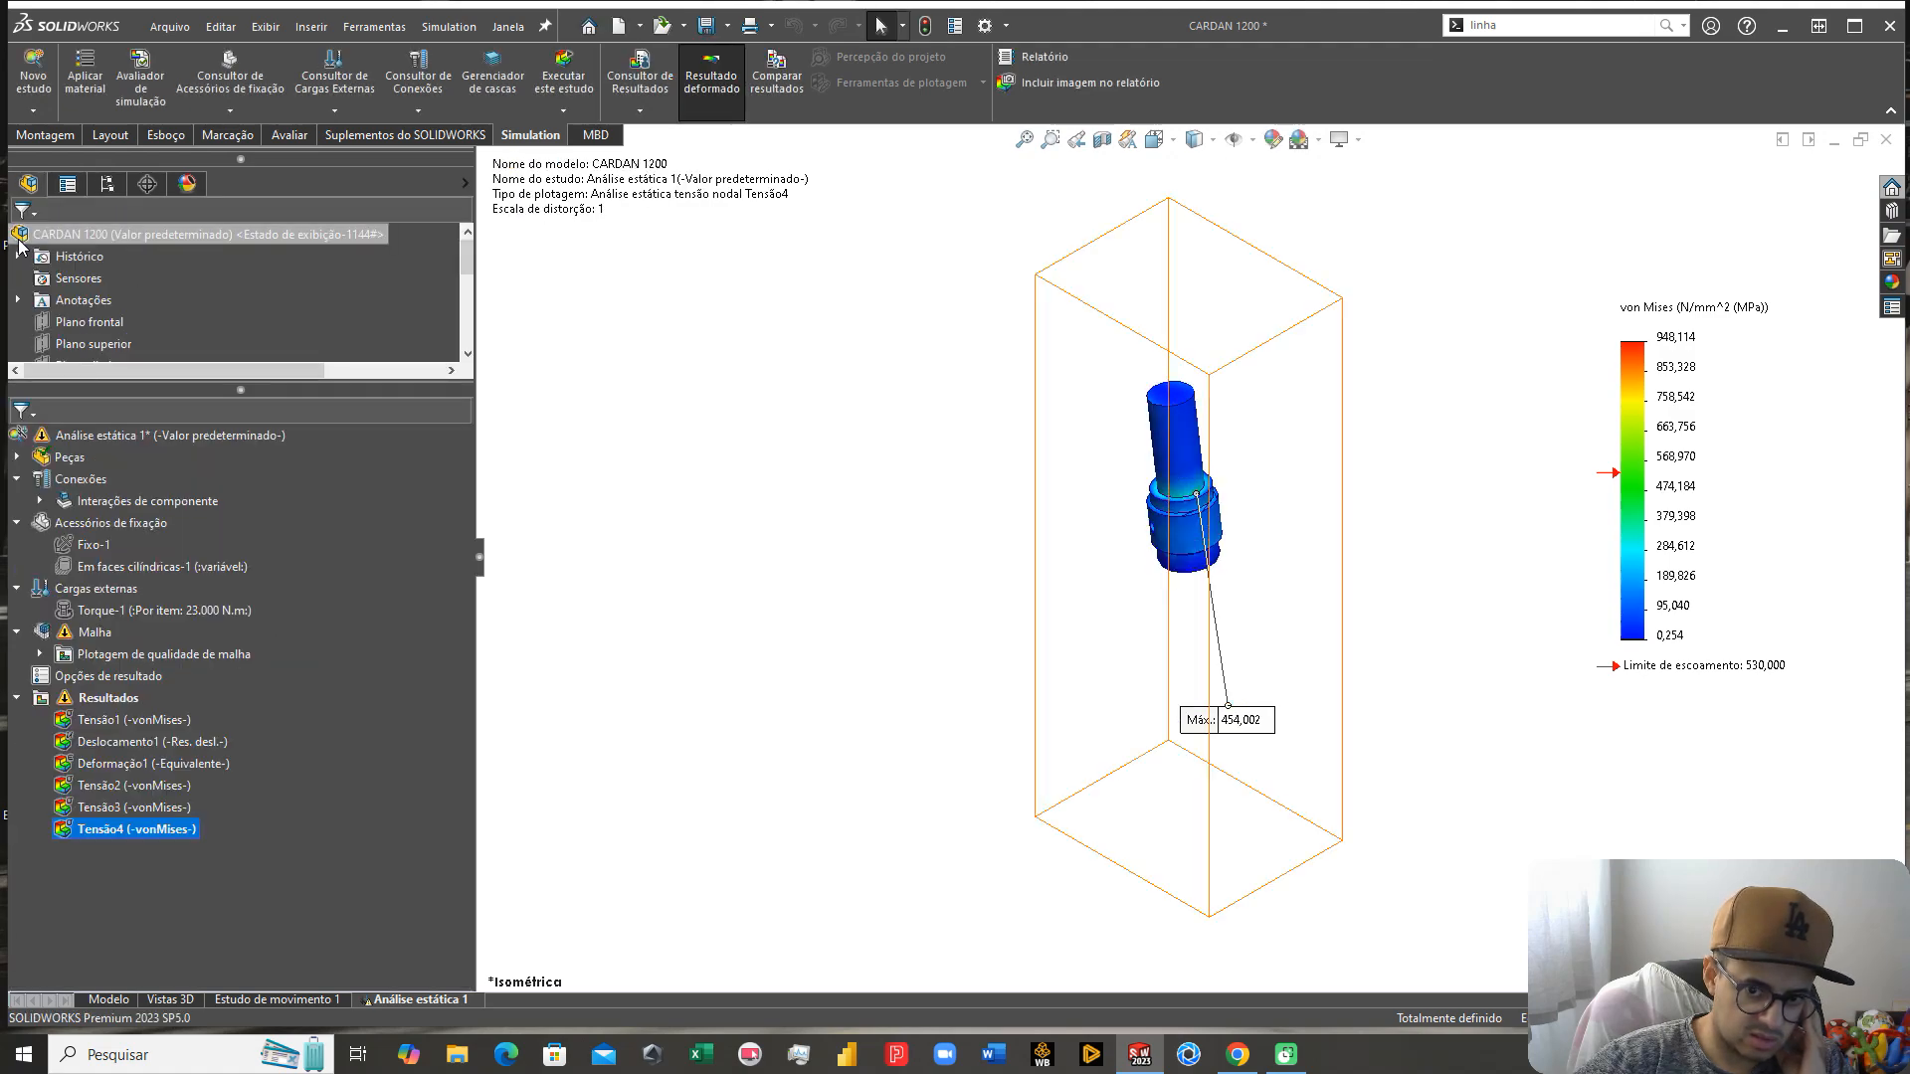
Step: Move the maximum stress label clear of the Pontuva 285 MC and examine the stress at its shaft shoulder
{"action": "scroll", "coordinate": [1248, 737], "scroll_direction": "down", "scroll_amount": 2}
{"action": "mouse_move", "coordinate": [1159, 704]}
{"action": "left_mouse_down"}
{"action": "mouse_move", "coordinate": [1328, 438]}
{"action": "mouse_move", "coordinate": [1352, 356]}
{"action": "mouse_move", "coordinate": [1351, 407]}
{"action": "left_mouse_up"}
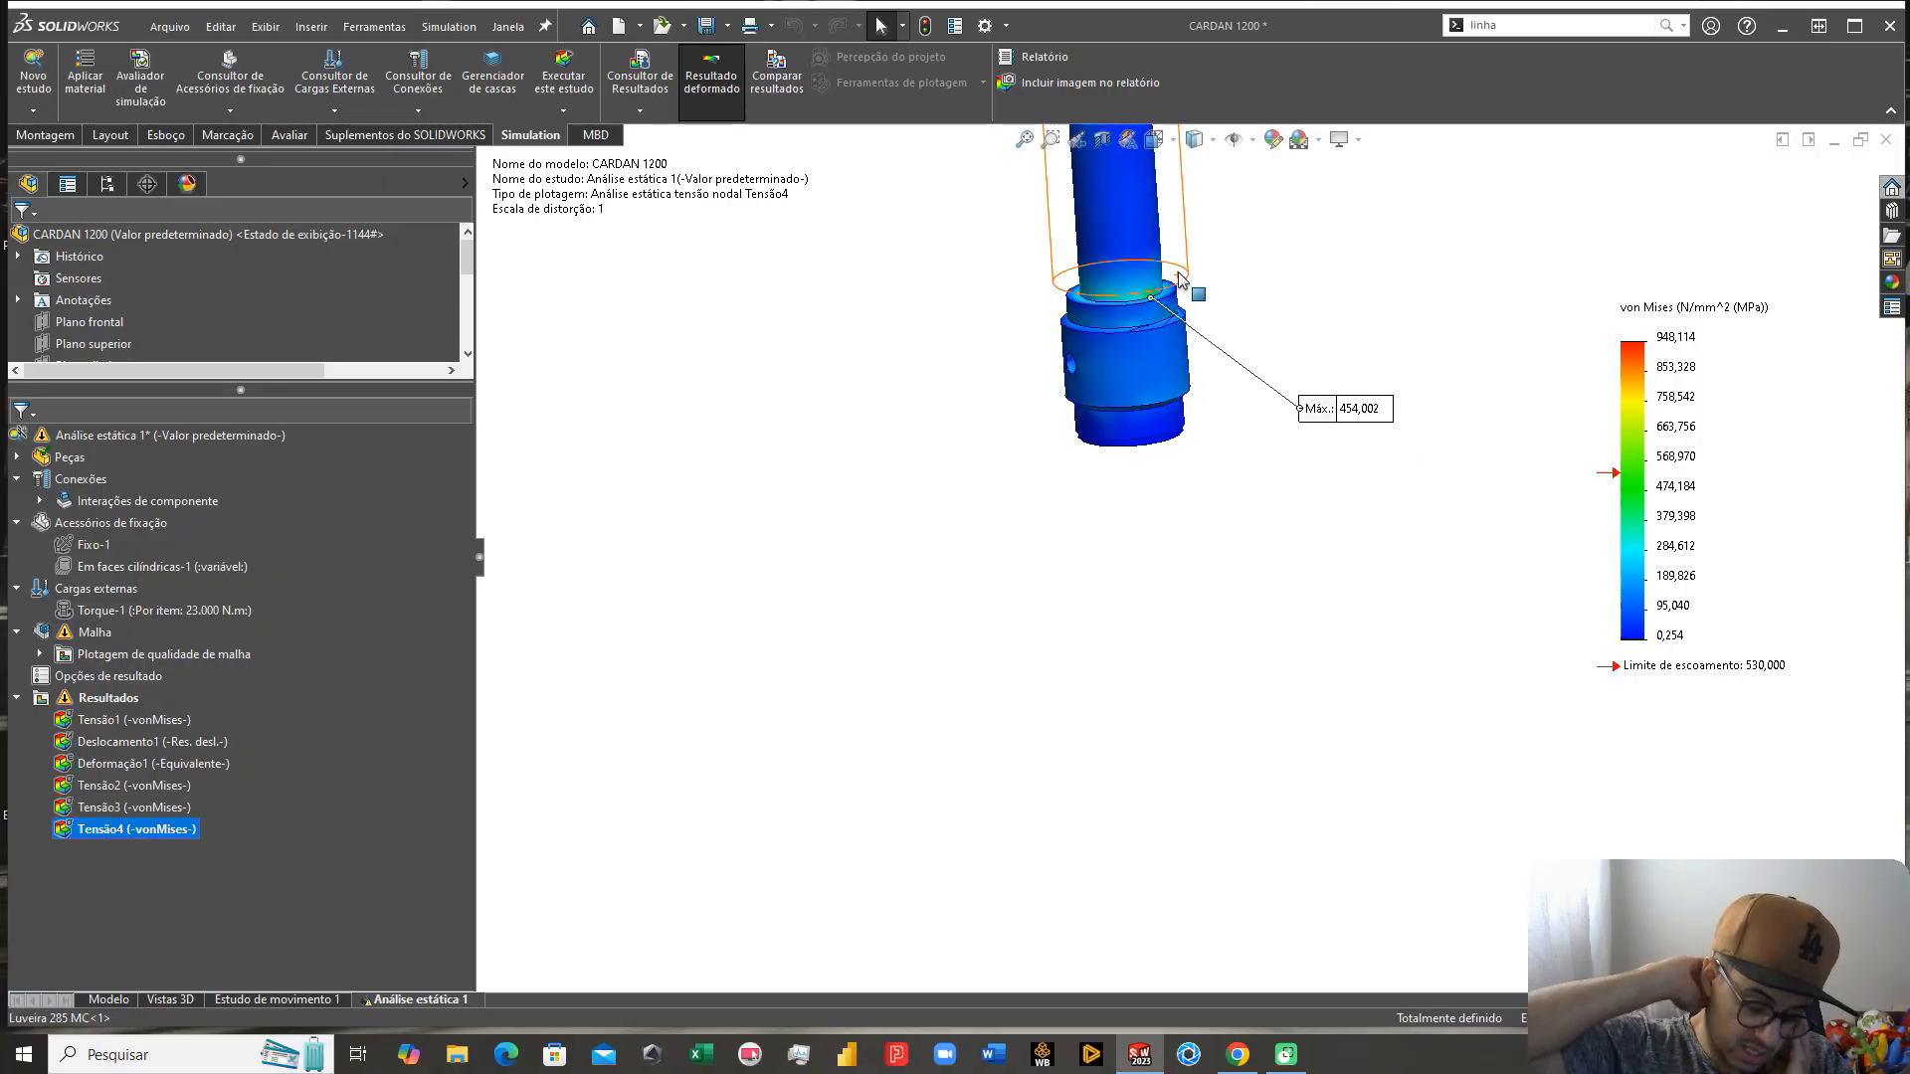
{"action": "middle_click_drag", "start_coordinate": [1180, 279], "coordinate": [1190, 375], "text": "ctrl"}
{"action": "scroll", "coordinate": [1173, 422], "scroll_direction": "down", "scroll_amount": 2}
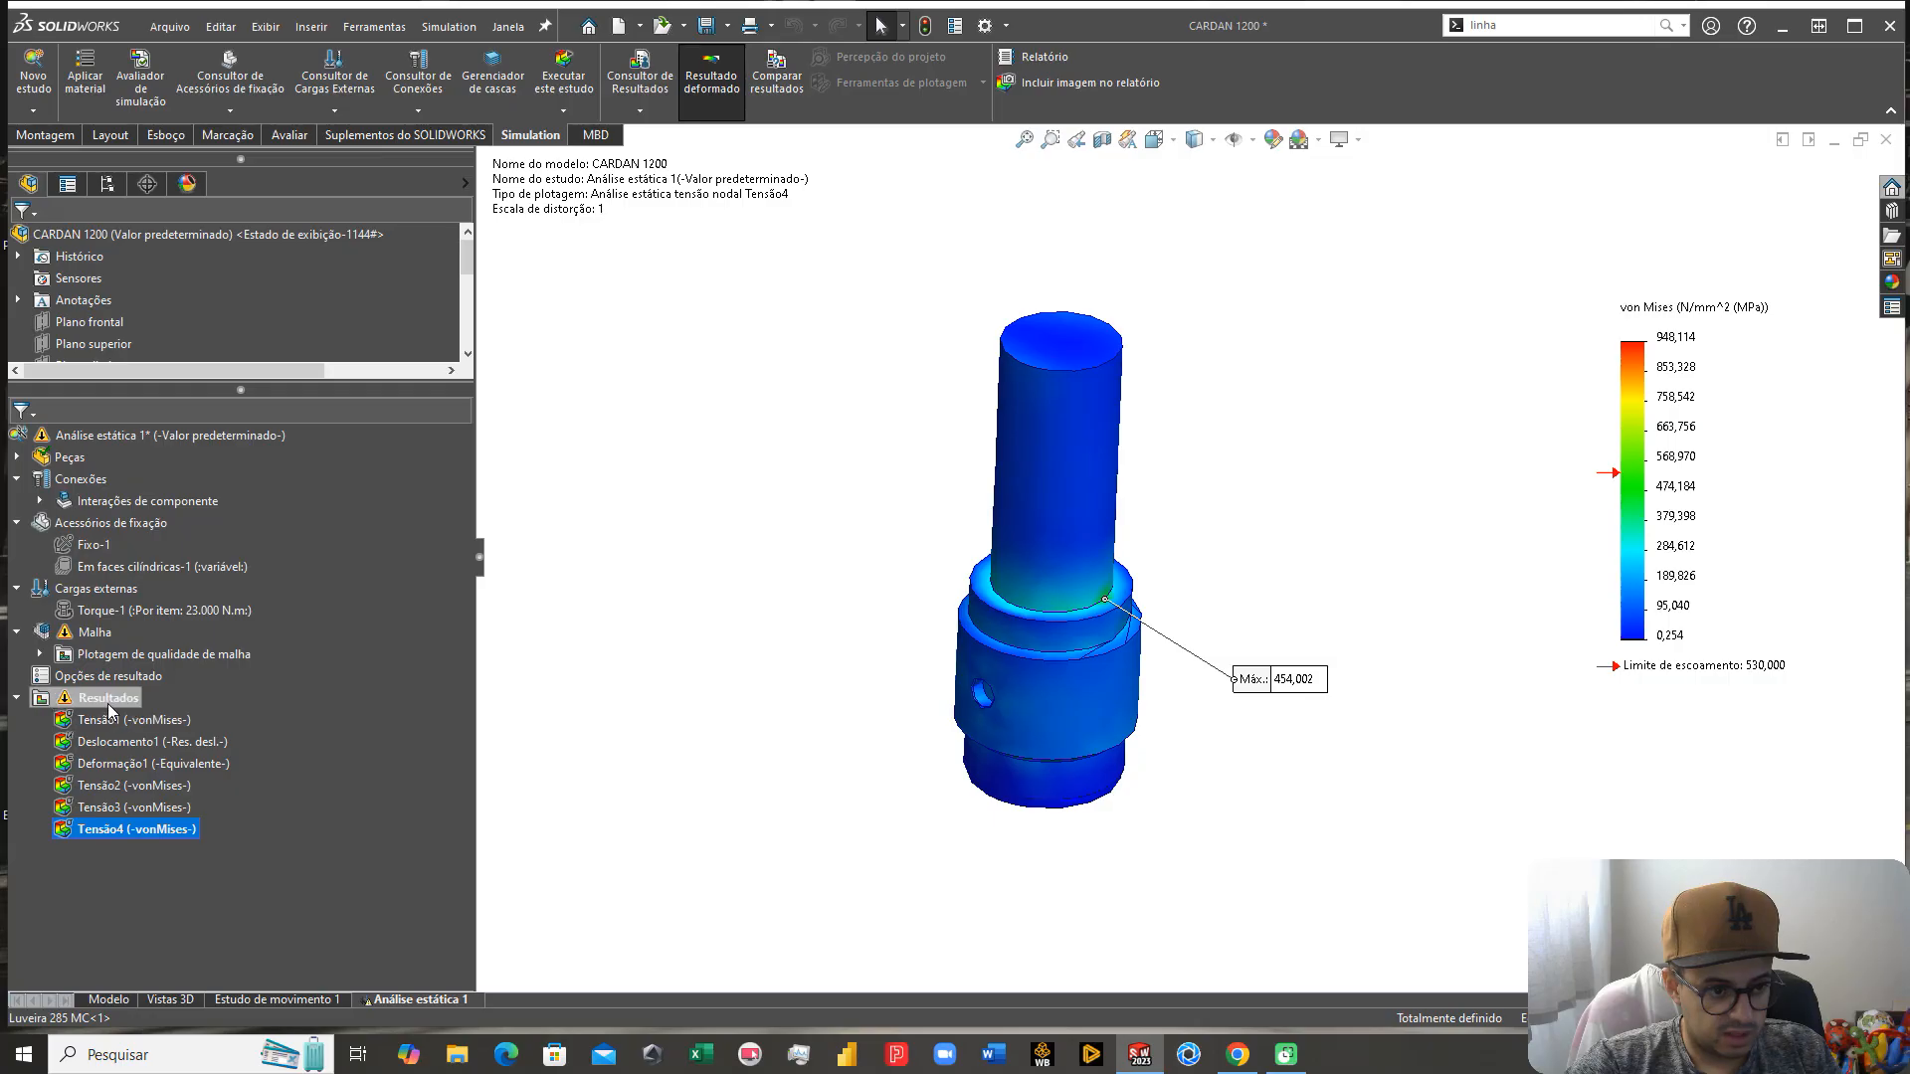
Step: Regenerate the mesh of the CARDAN 1200 assembly at the finest density and inspect it
{"action": "right_click", "coordinate": [92, 633]}
{"action": "left_click", "coordinate": [151, 305]}
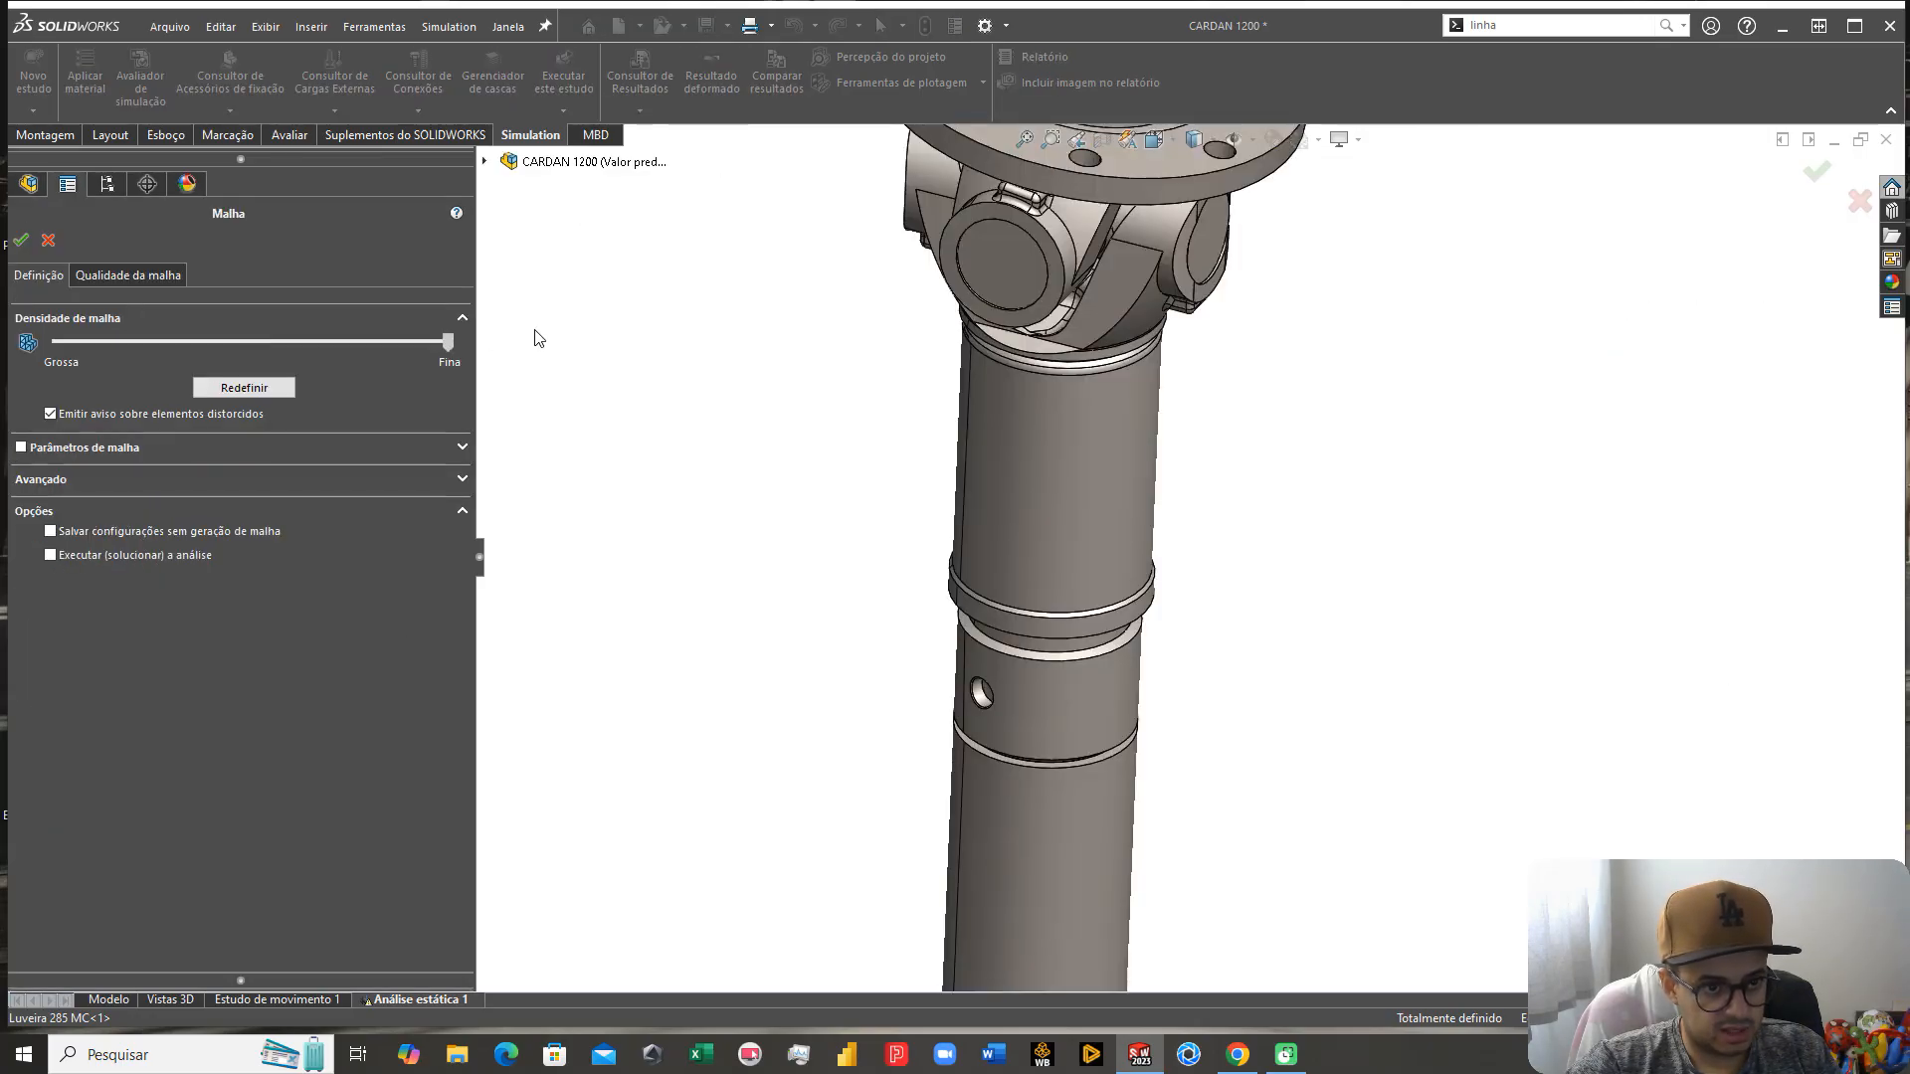
{"action": "left_click", "coordinate": [21, 241]}
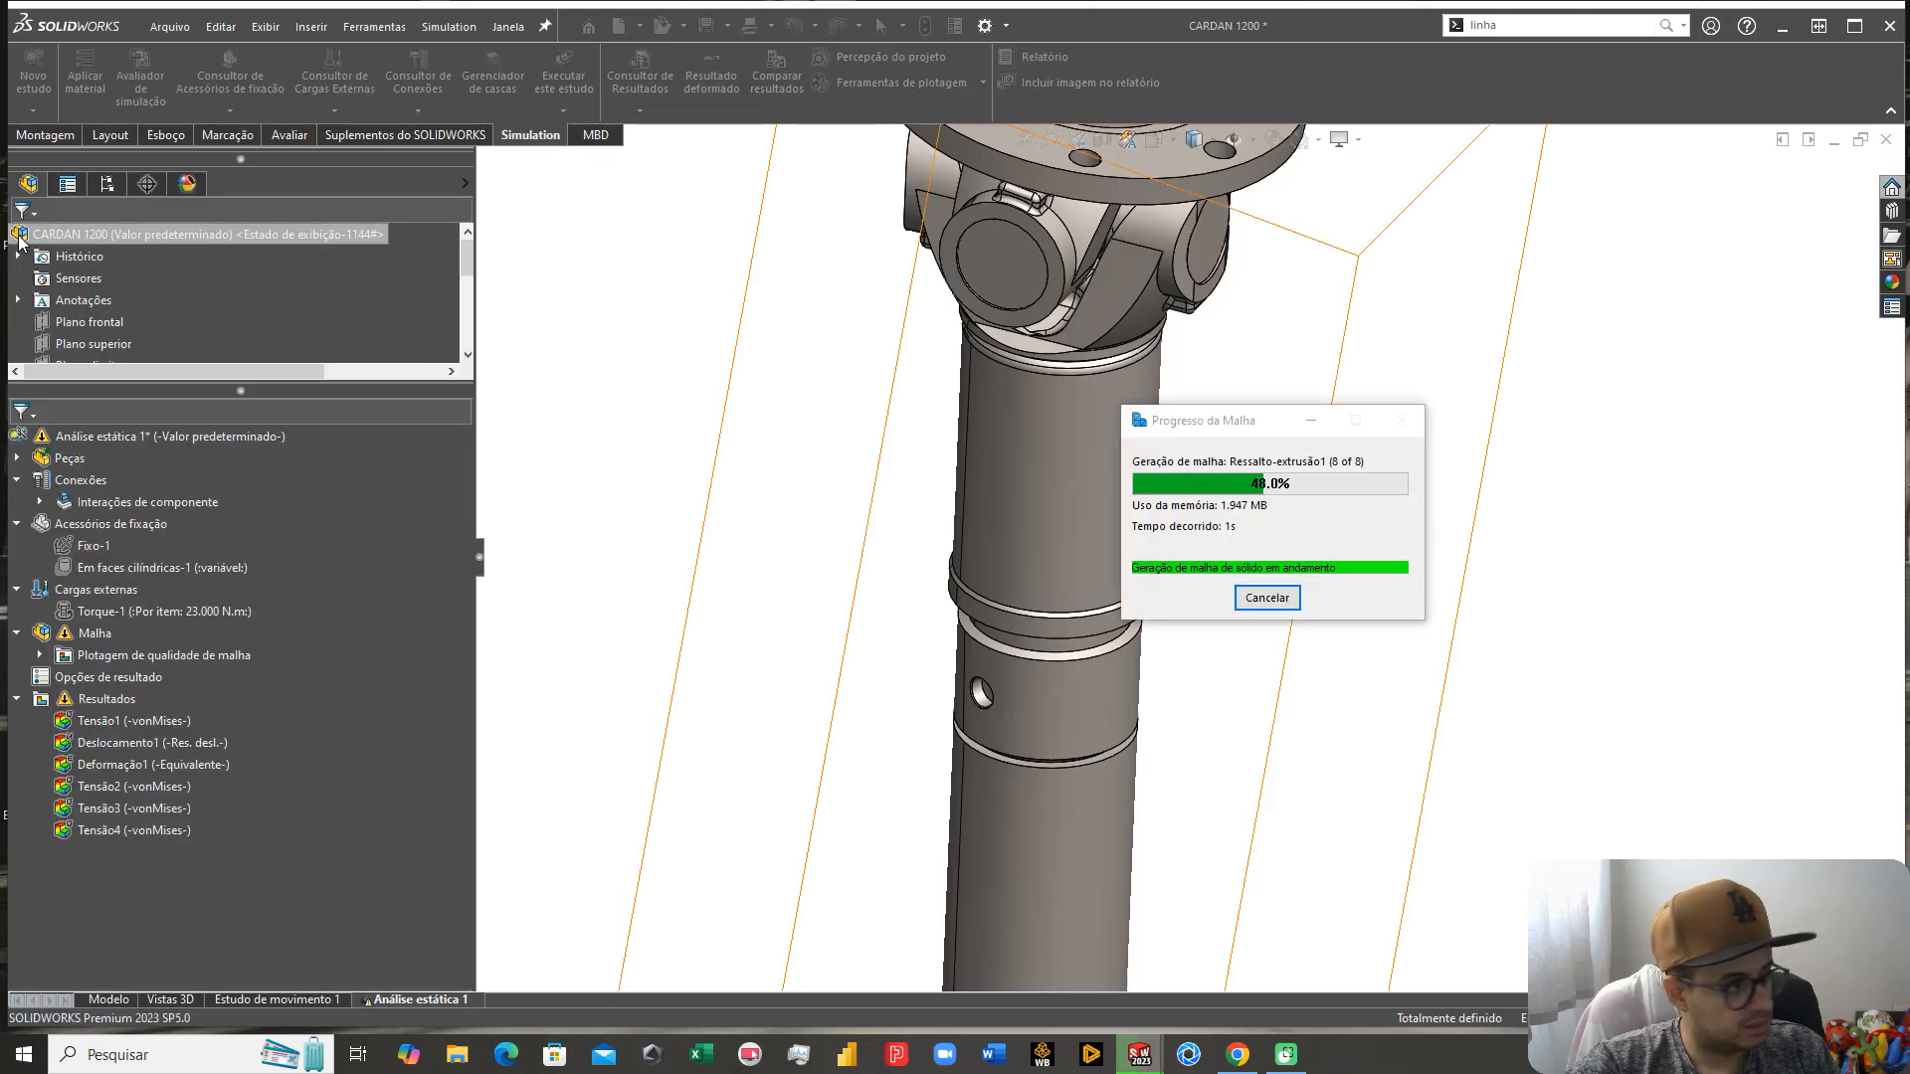
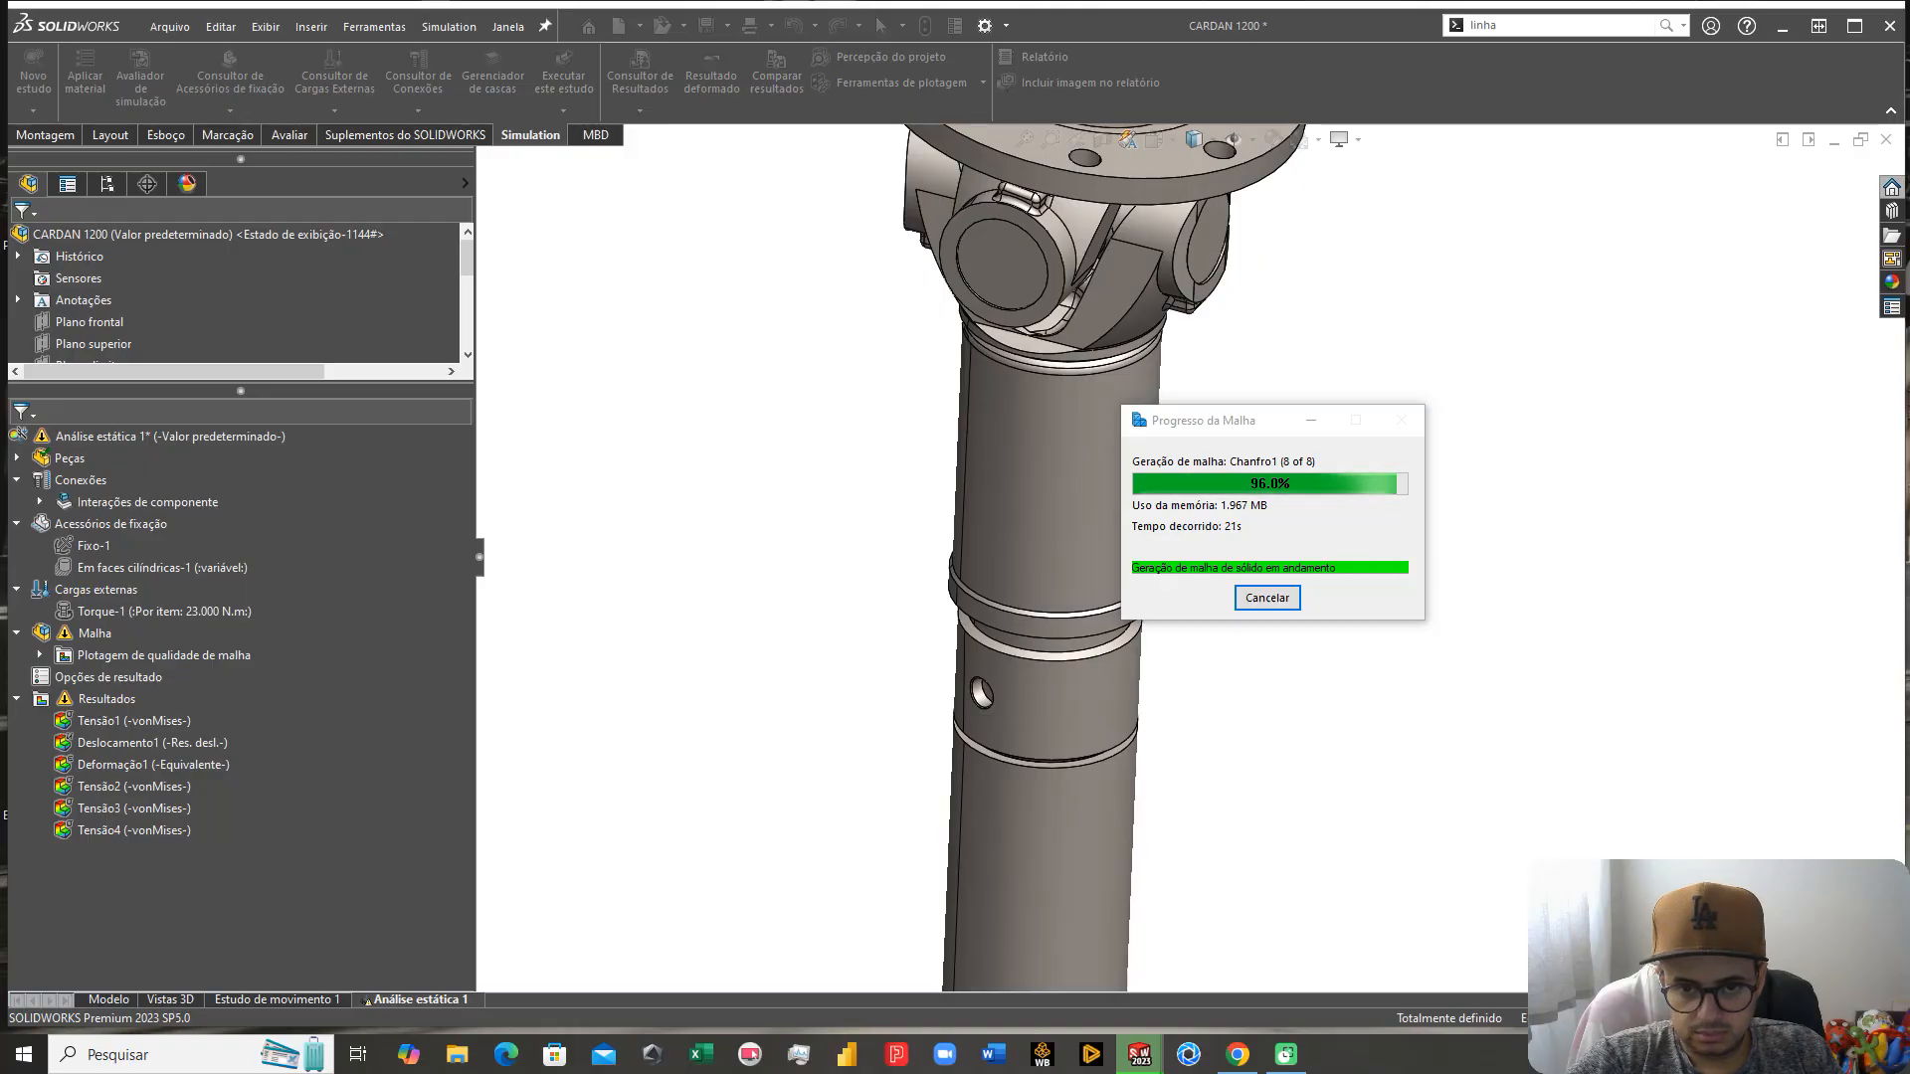
{"action": "scroll", "coordinate": [1334, 780], "scroll_direction": "down", "scroll_amount": 10}
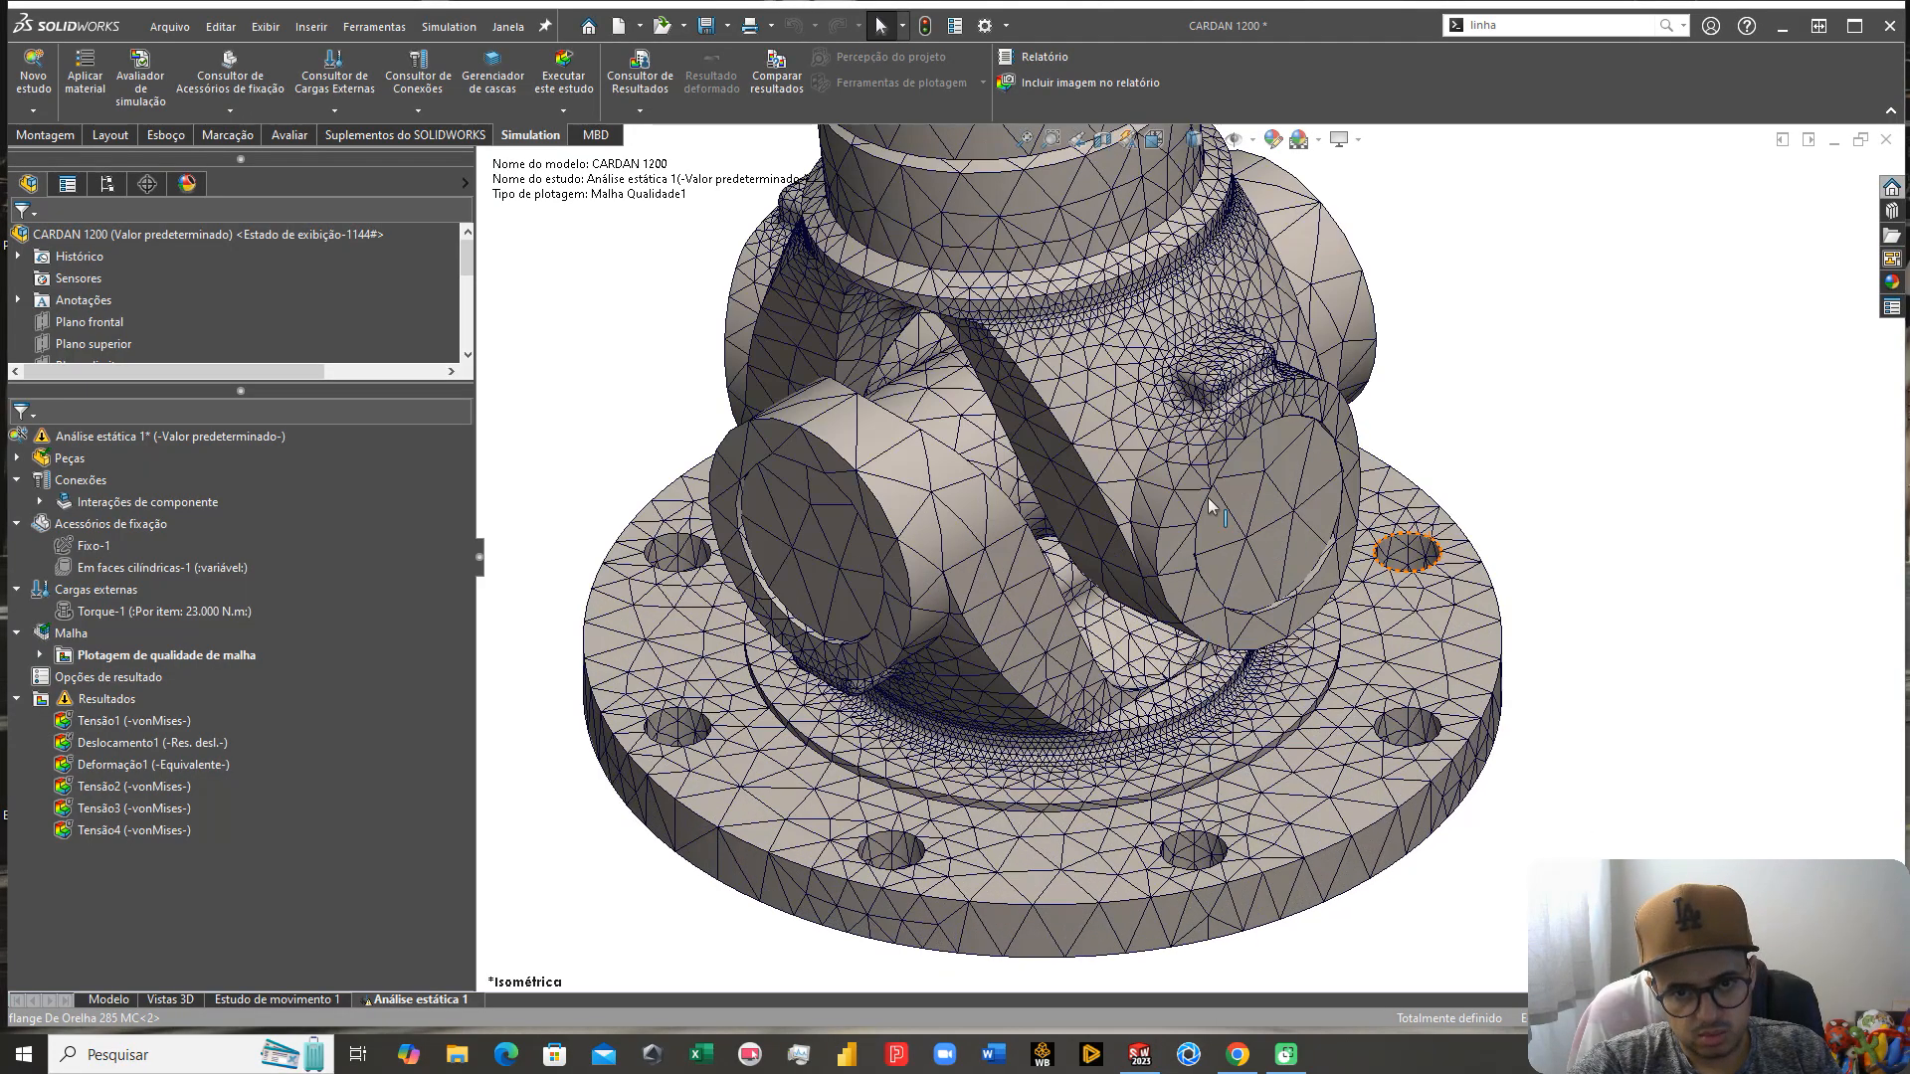
{"action": "key", "text": "f"}
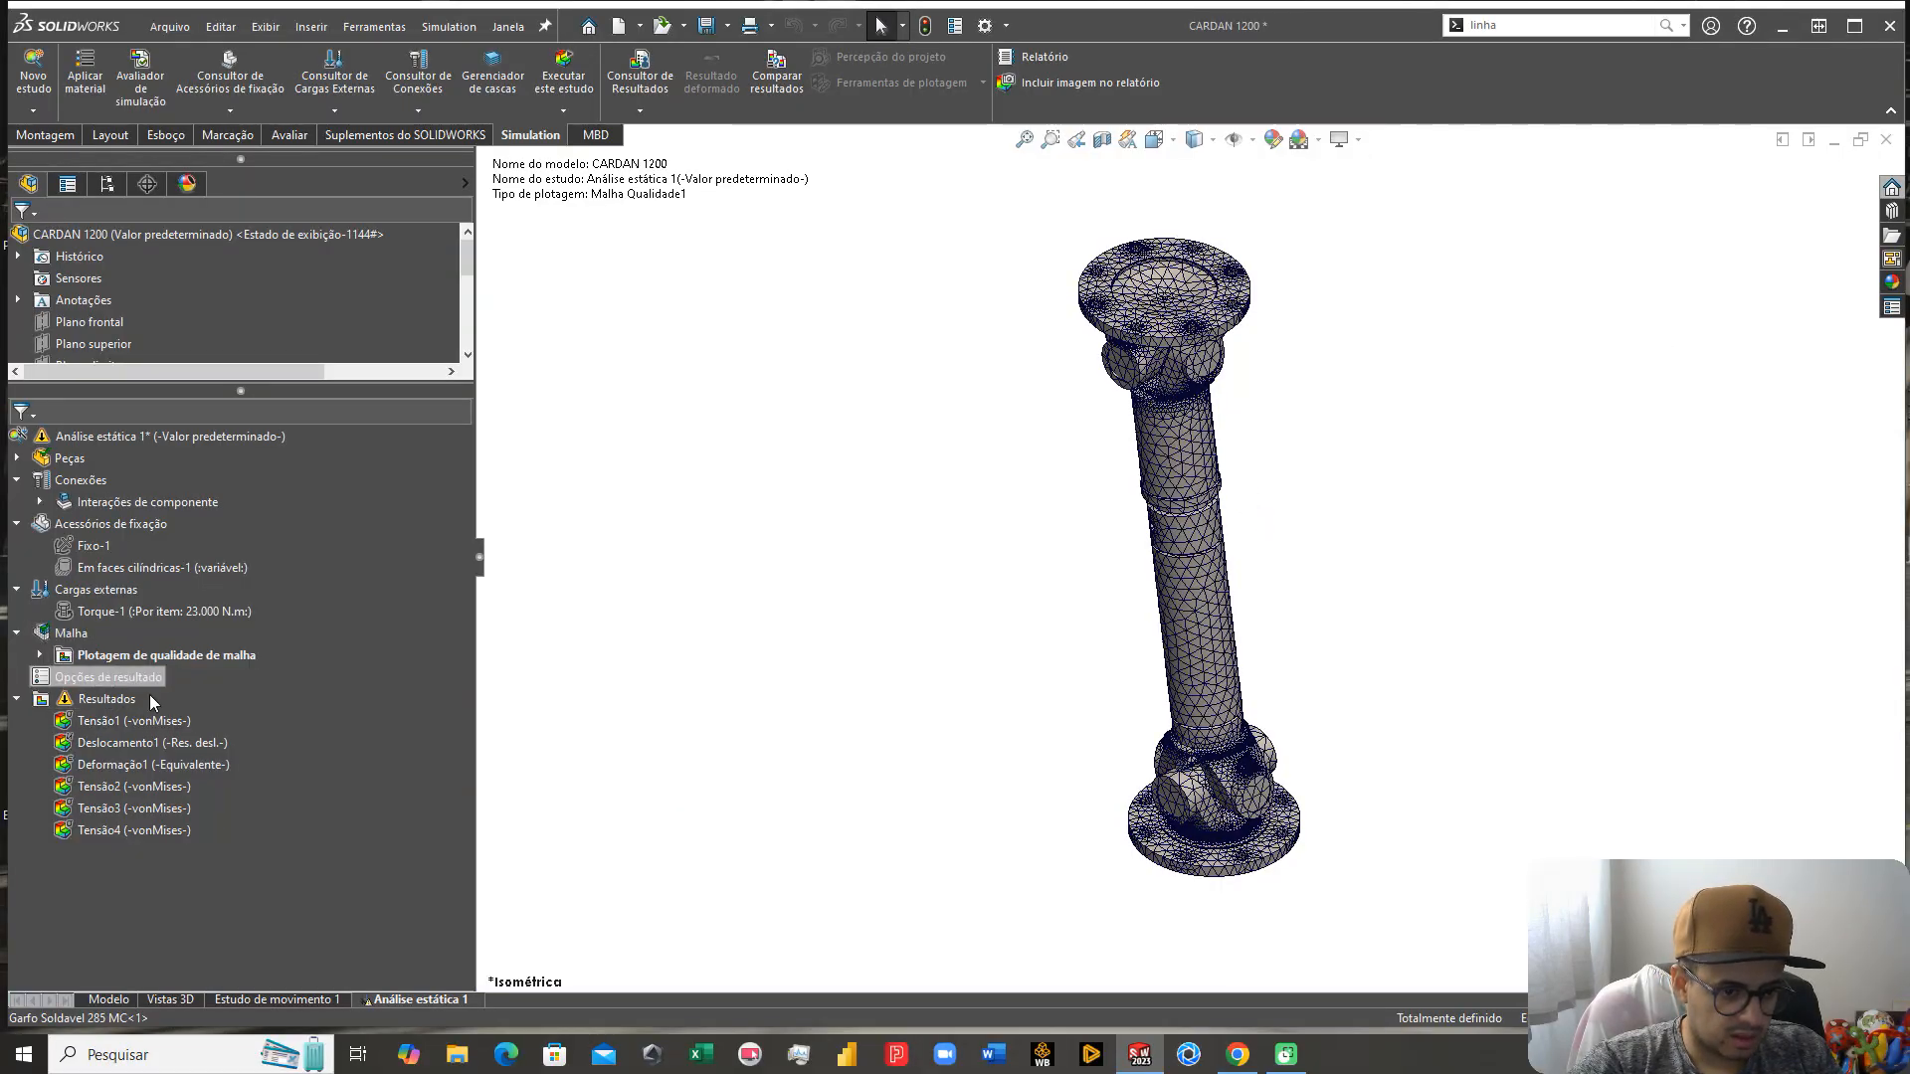
Step: Run the Análise estática 1 study with the regenerated mesh and inspect the Tensão1 stress distribution along the shaft
{"action": "right_click", "coordinate": [99, 438]}
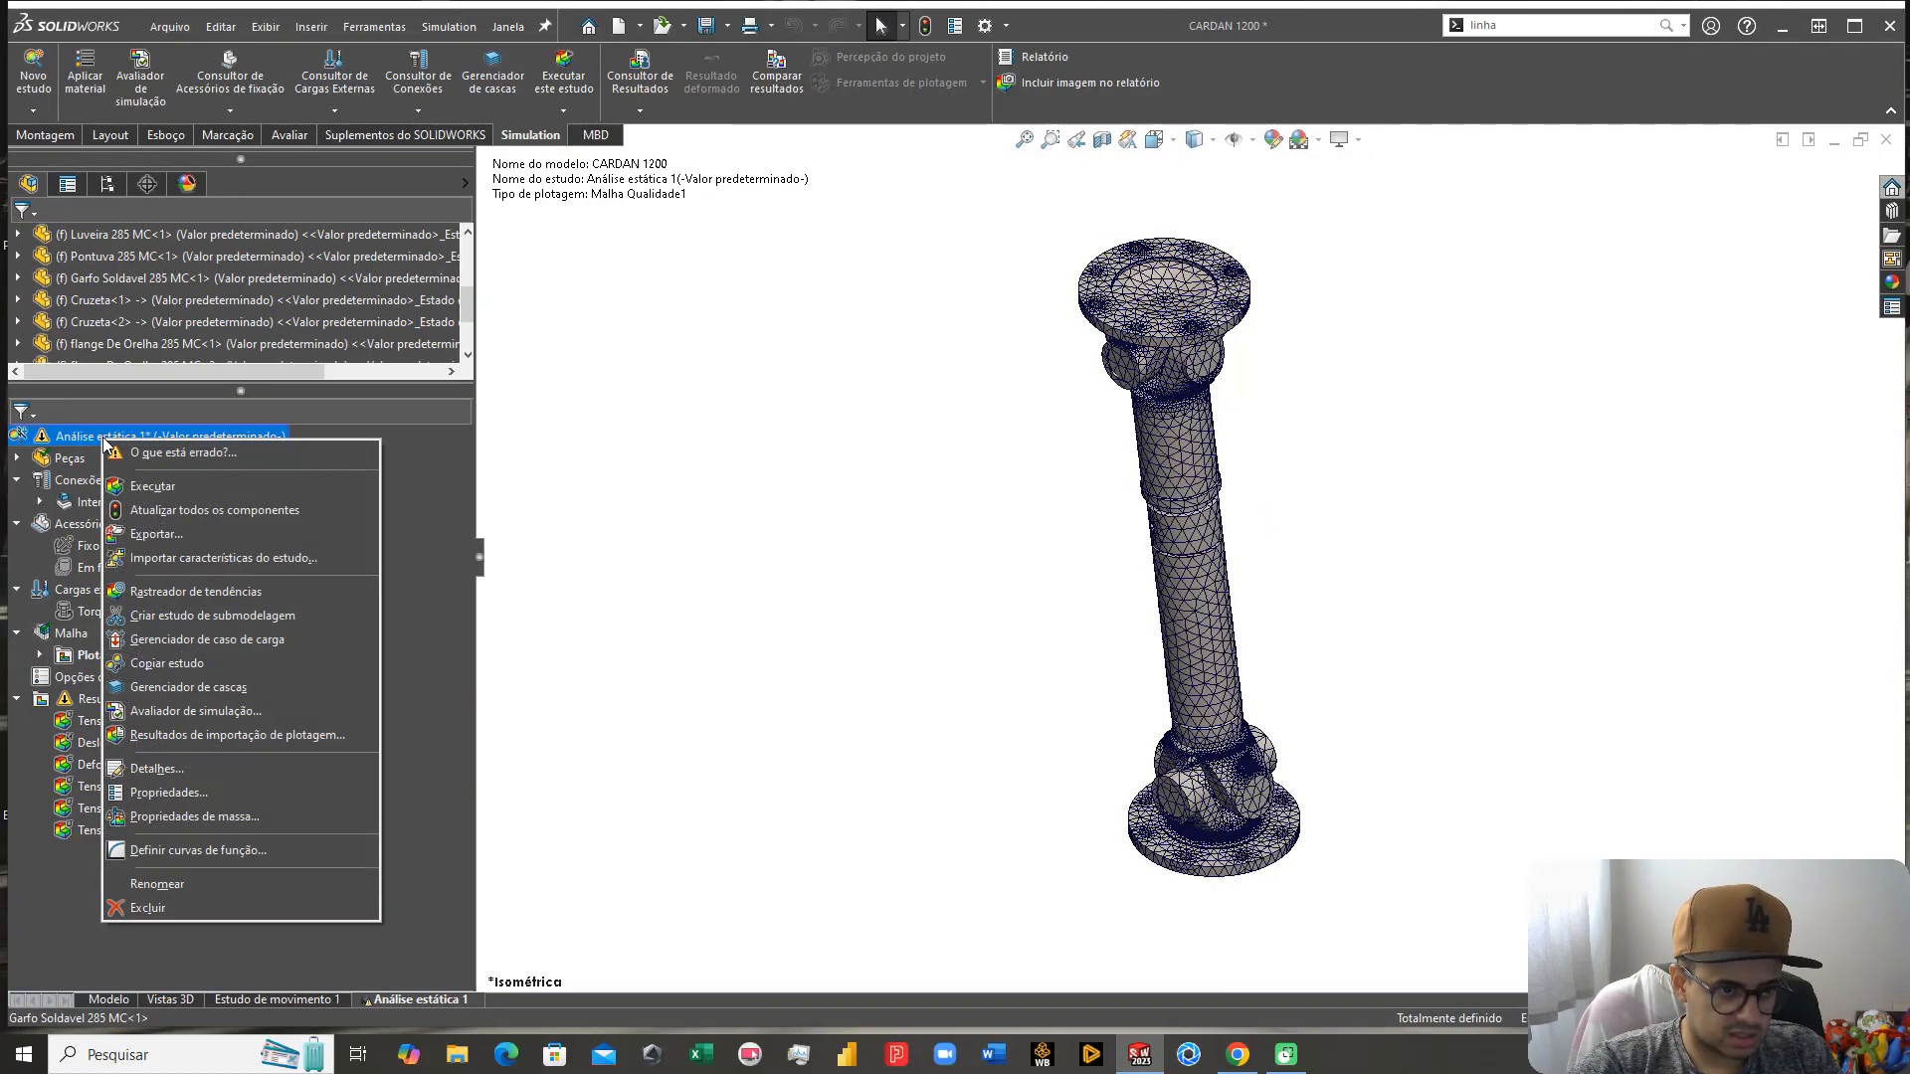
{"action": "left_click", "coordinate": [169, 487]}
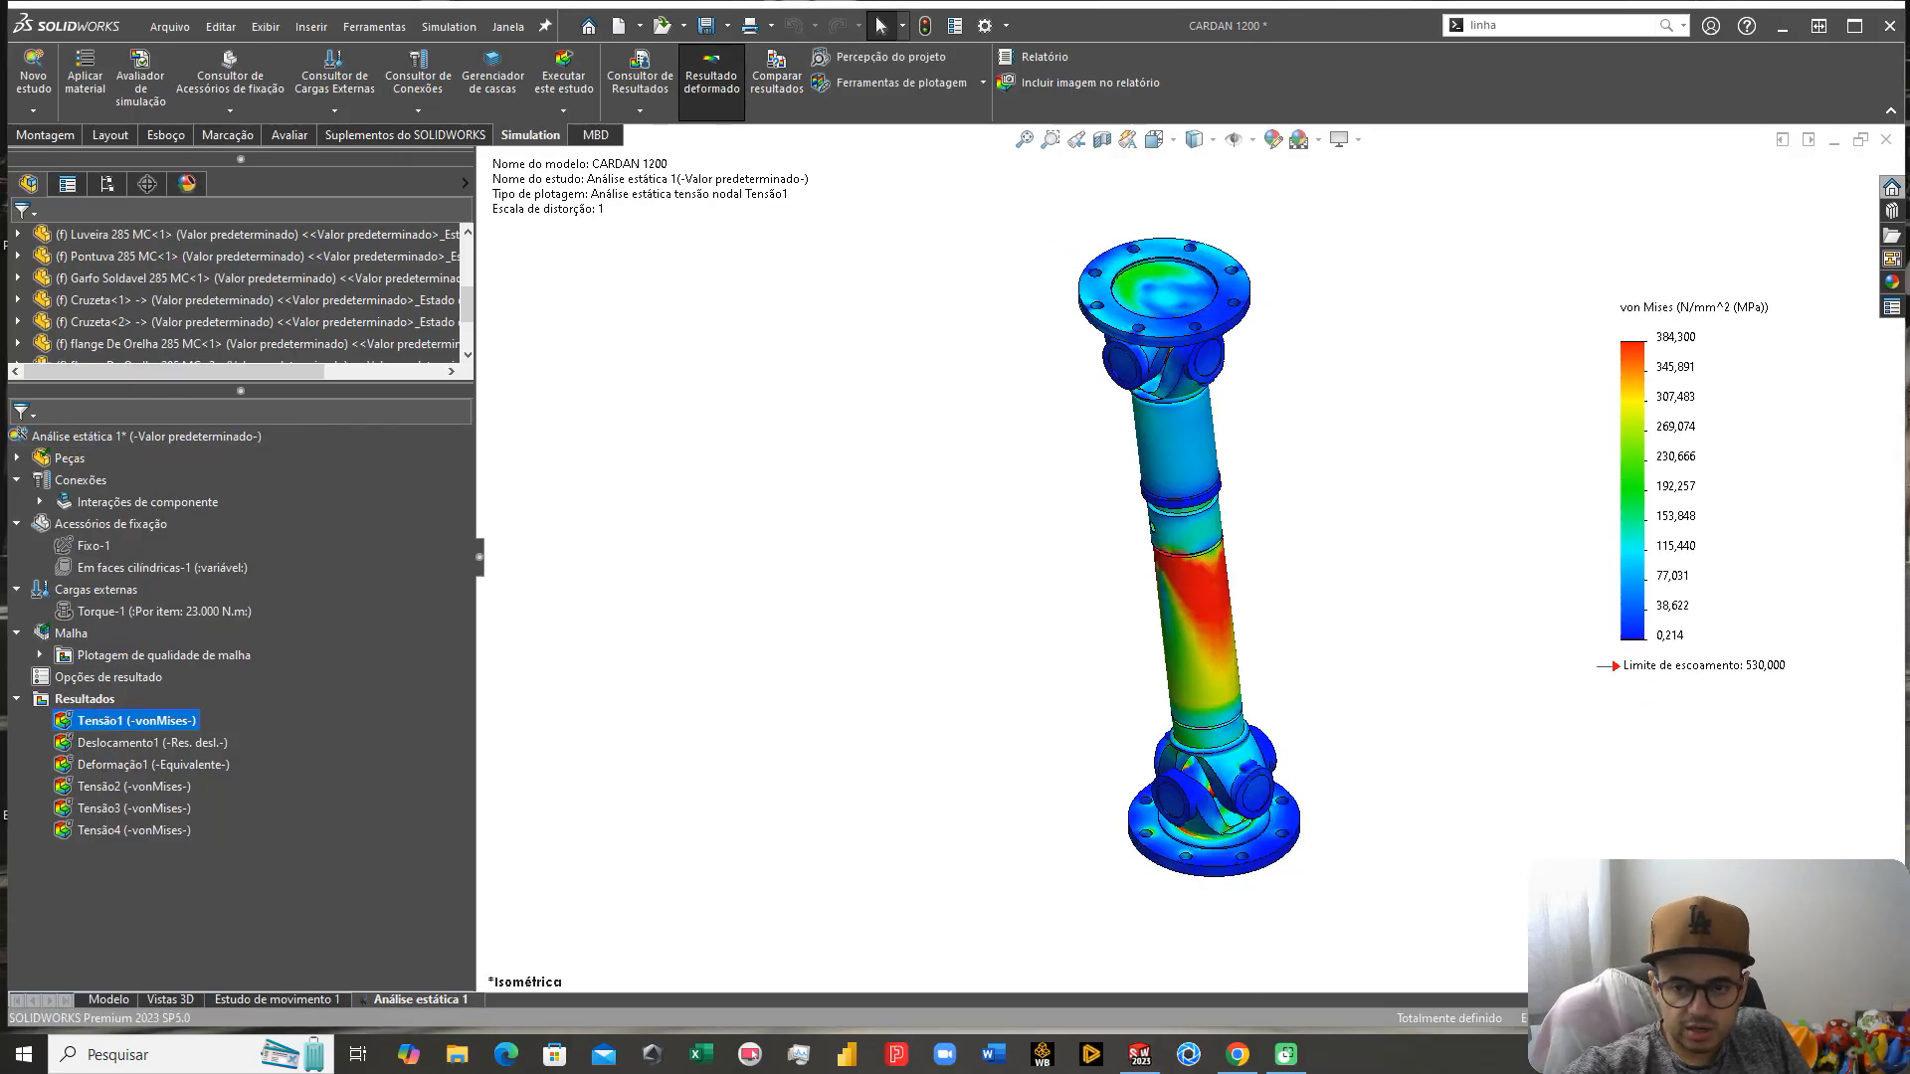
{"action": "middle_click_drag", "start_coordinate": [1317, 619], "coordinate": [1413, 478]}
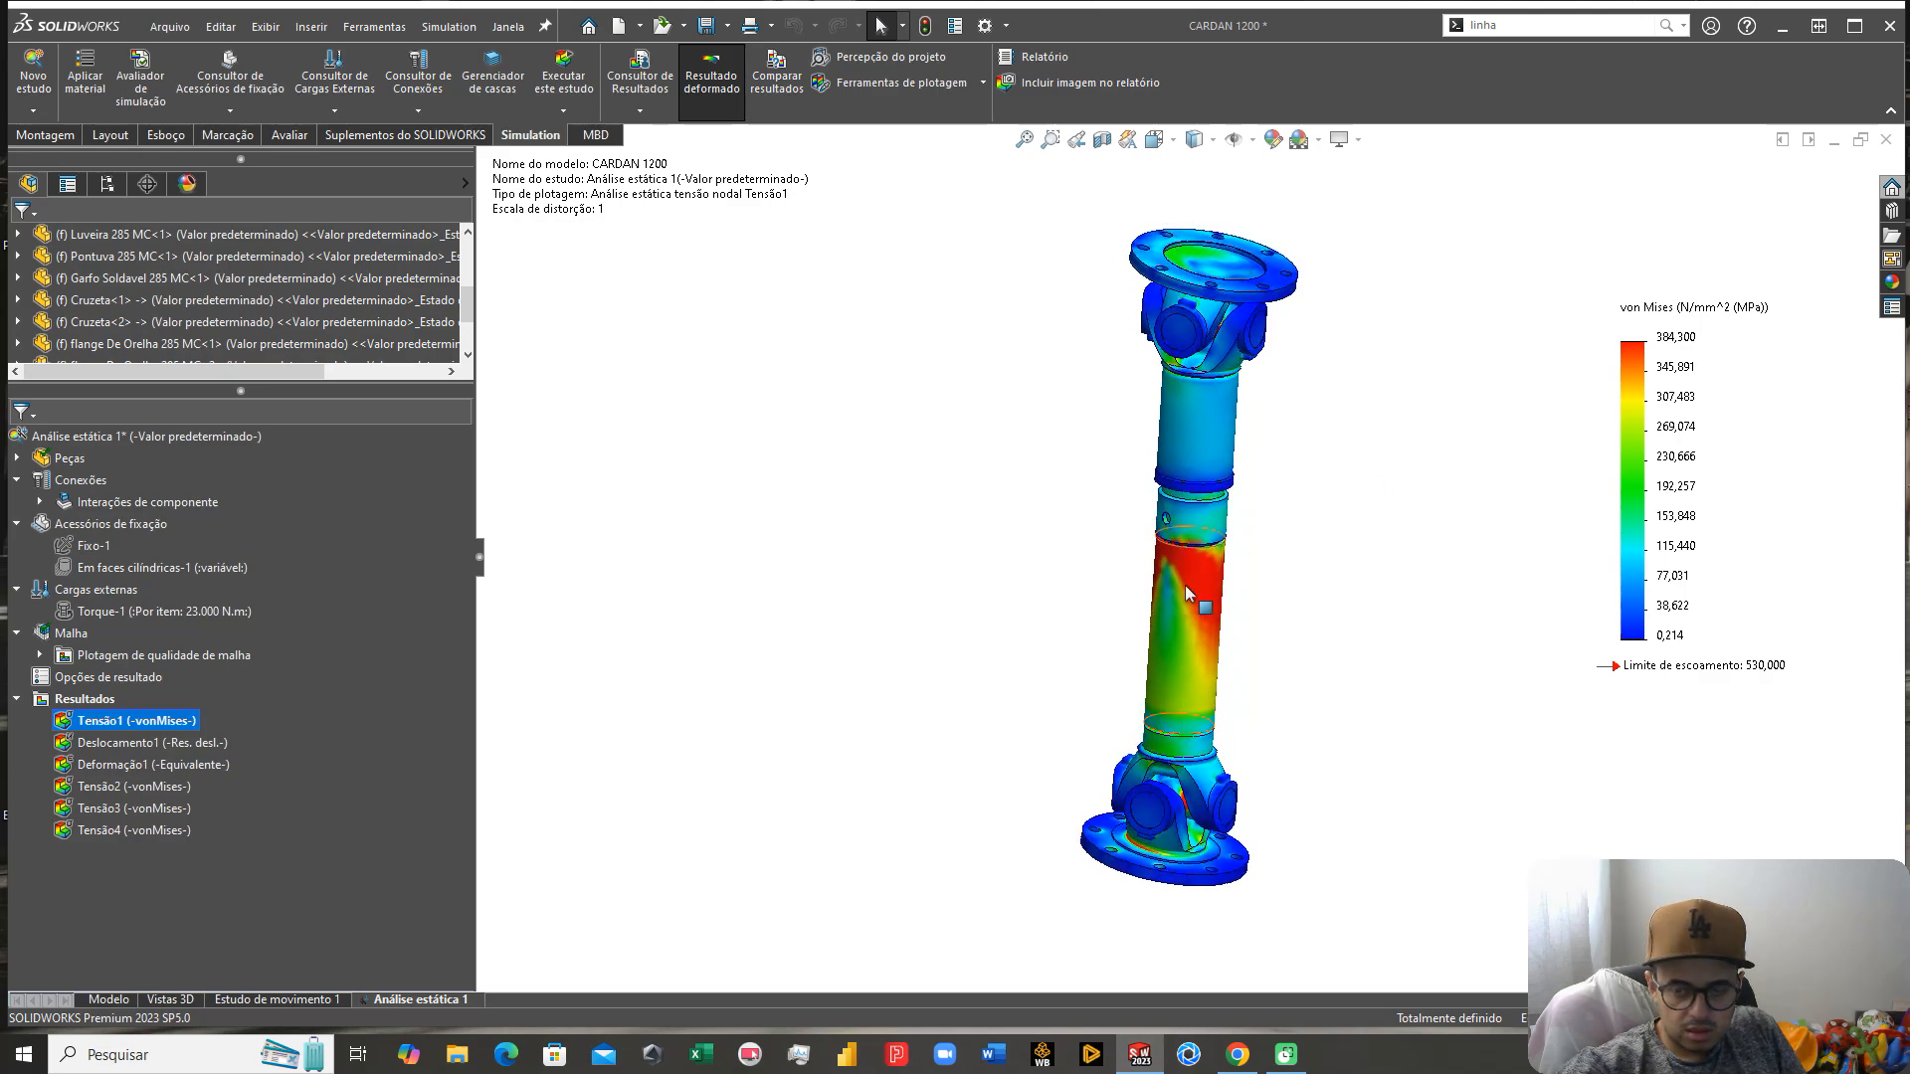
Step: Run the stress hot spot diagnostic on the study results with sensitivity factor 25, review its plot and close it
{"action": "right_click", "coordinate": [105, 706]}
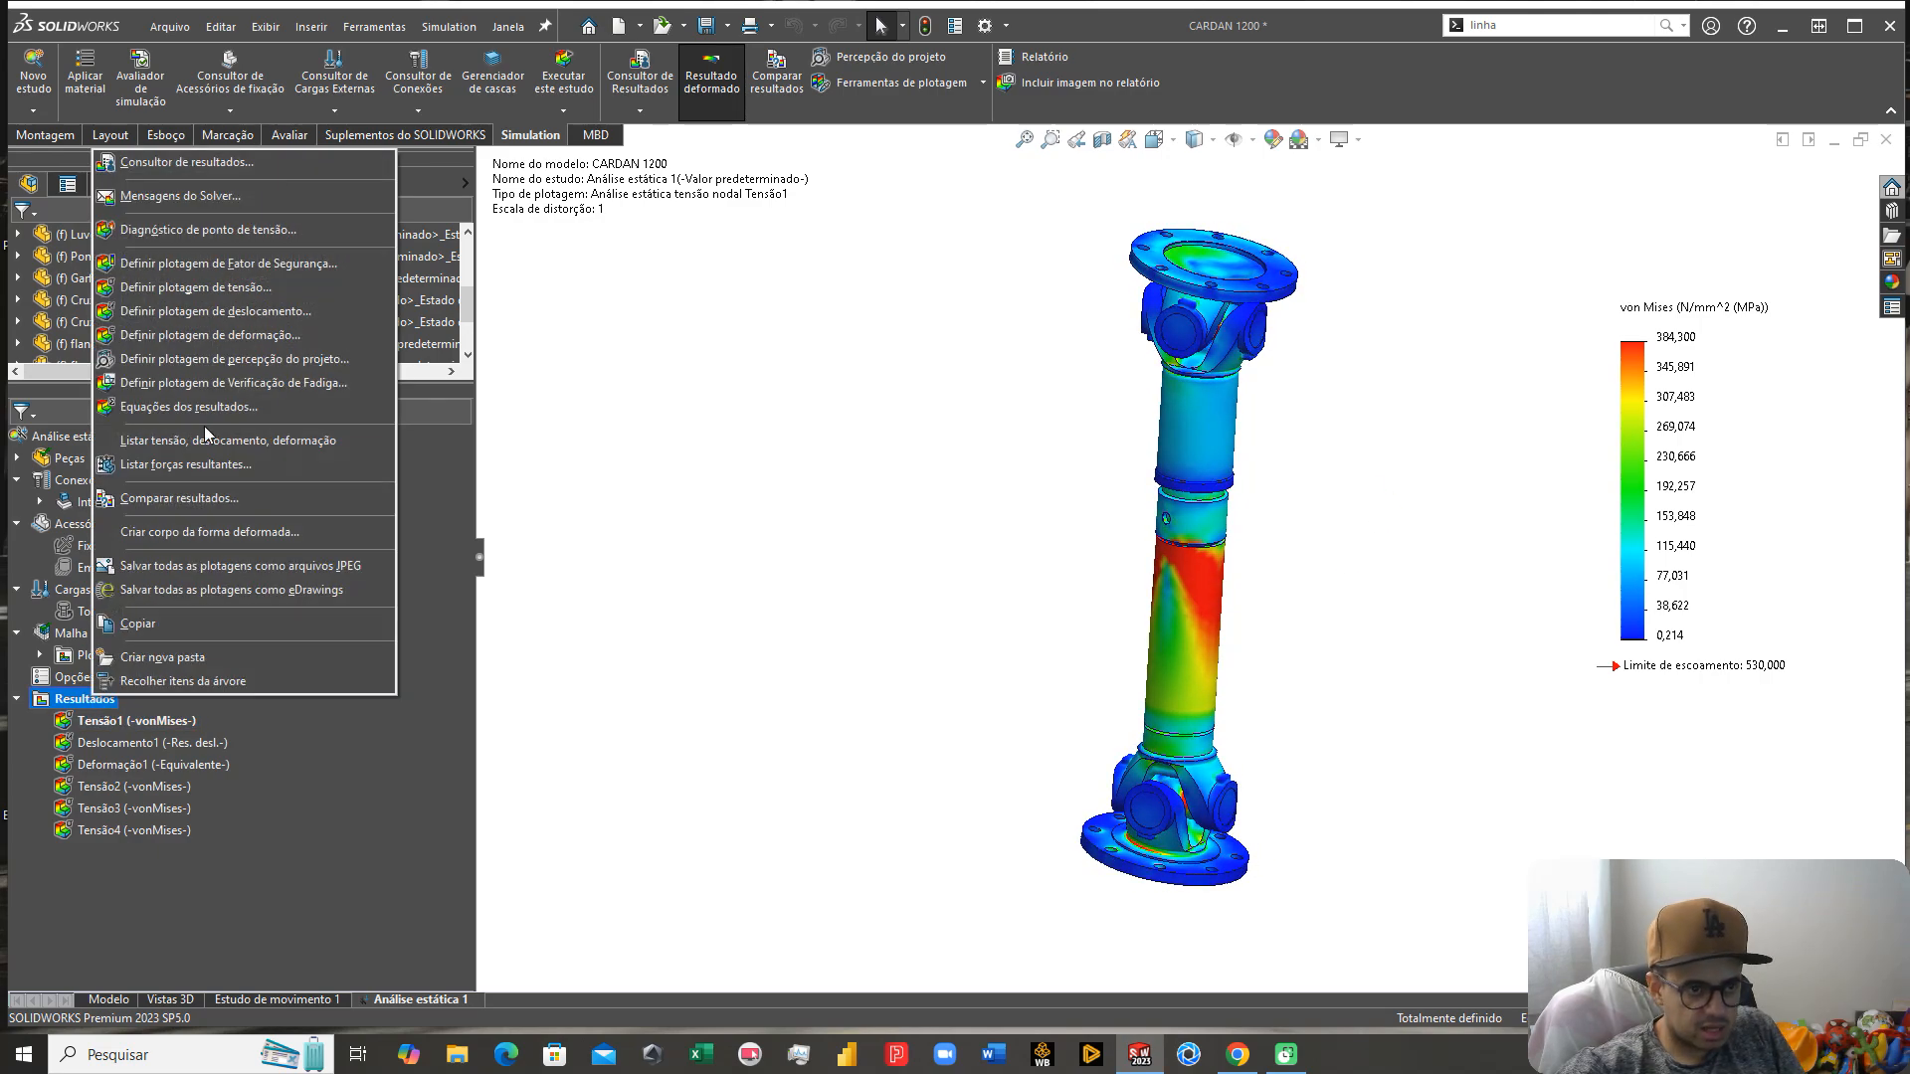
{"action": "left_click", "coordinate": [268, 232]}
{"action": "left_click", "coordinate": [333, 642]}
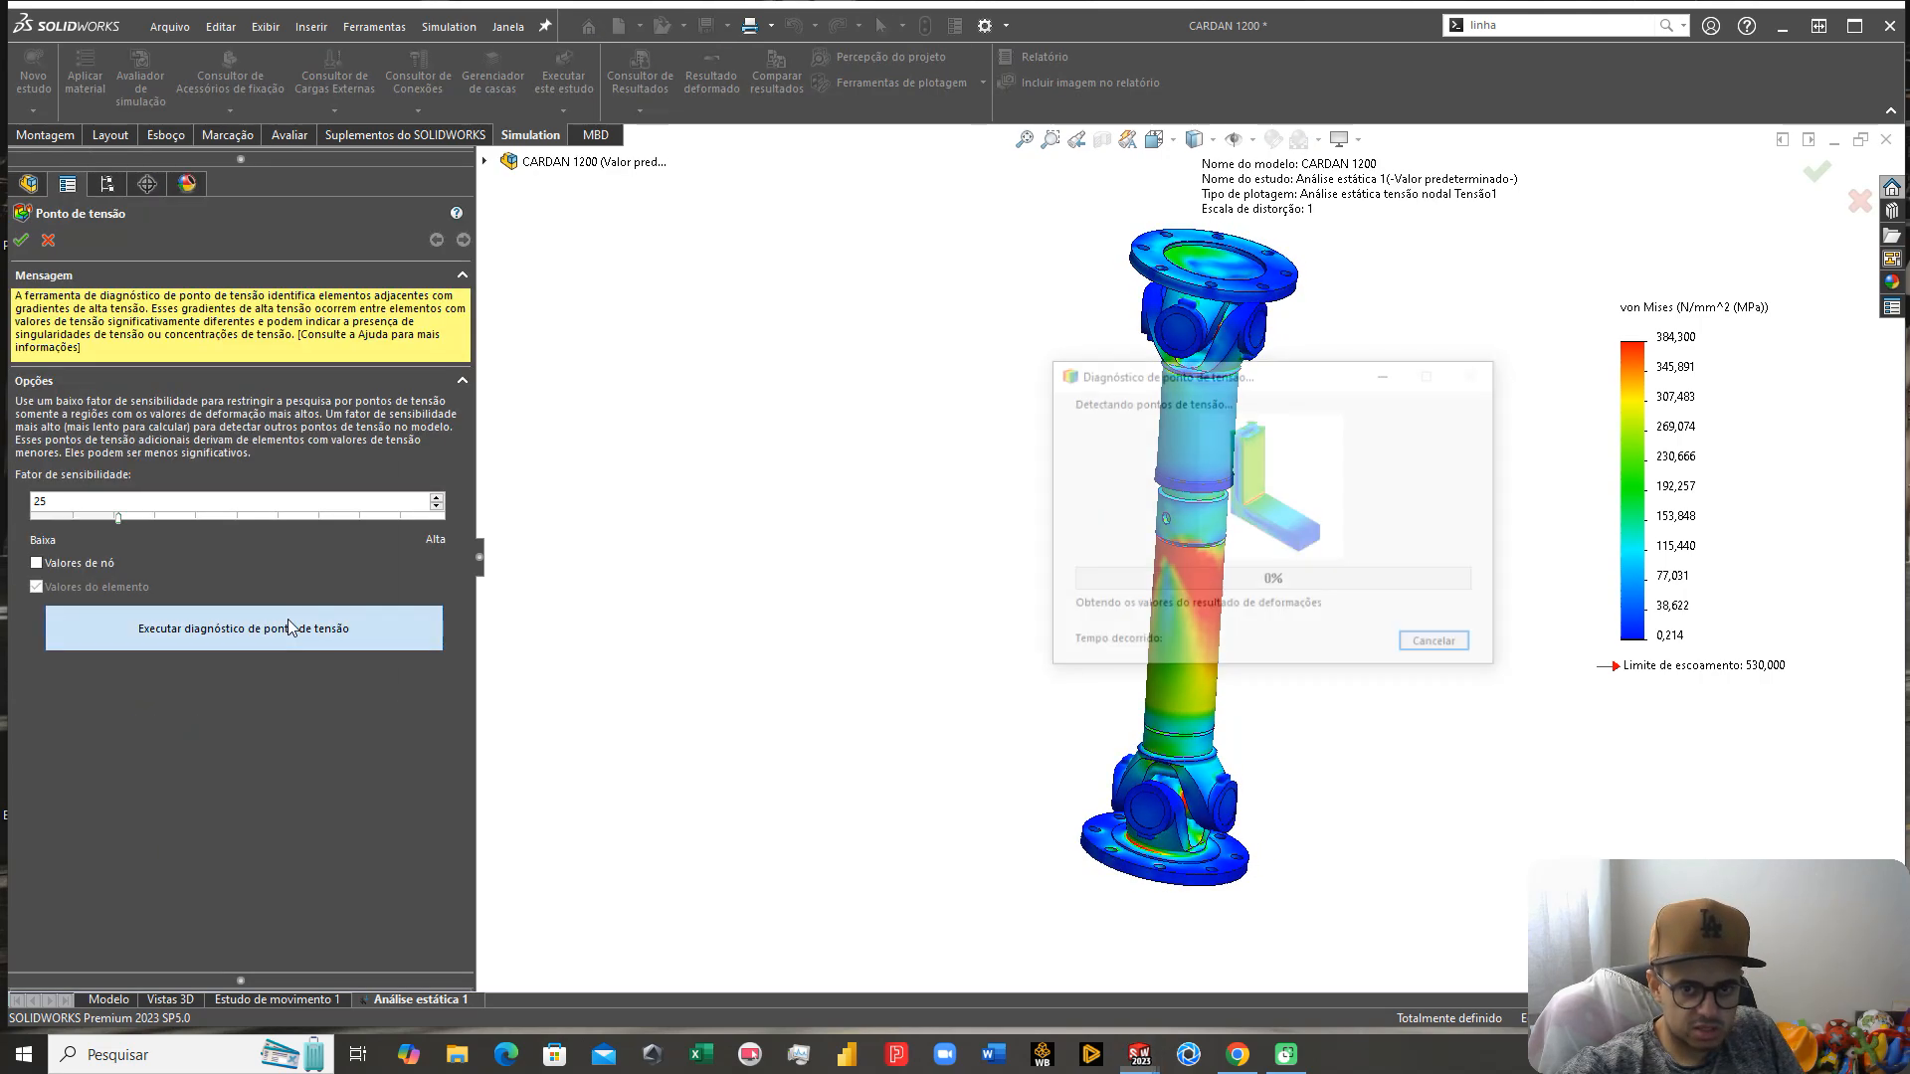
{"action": "left_click", "coordinate": [1244, 675]}
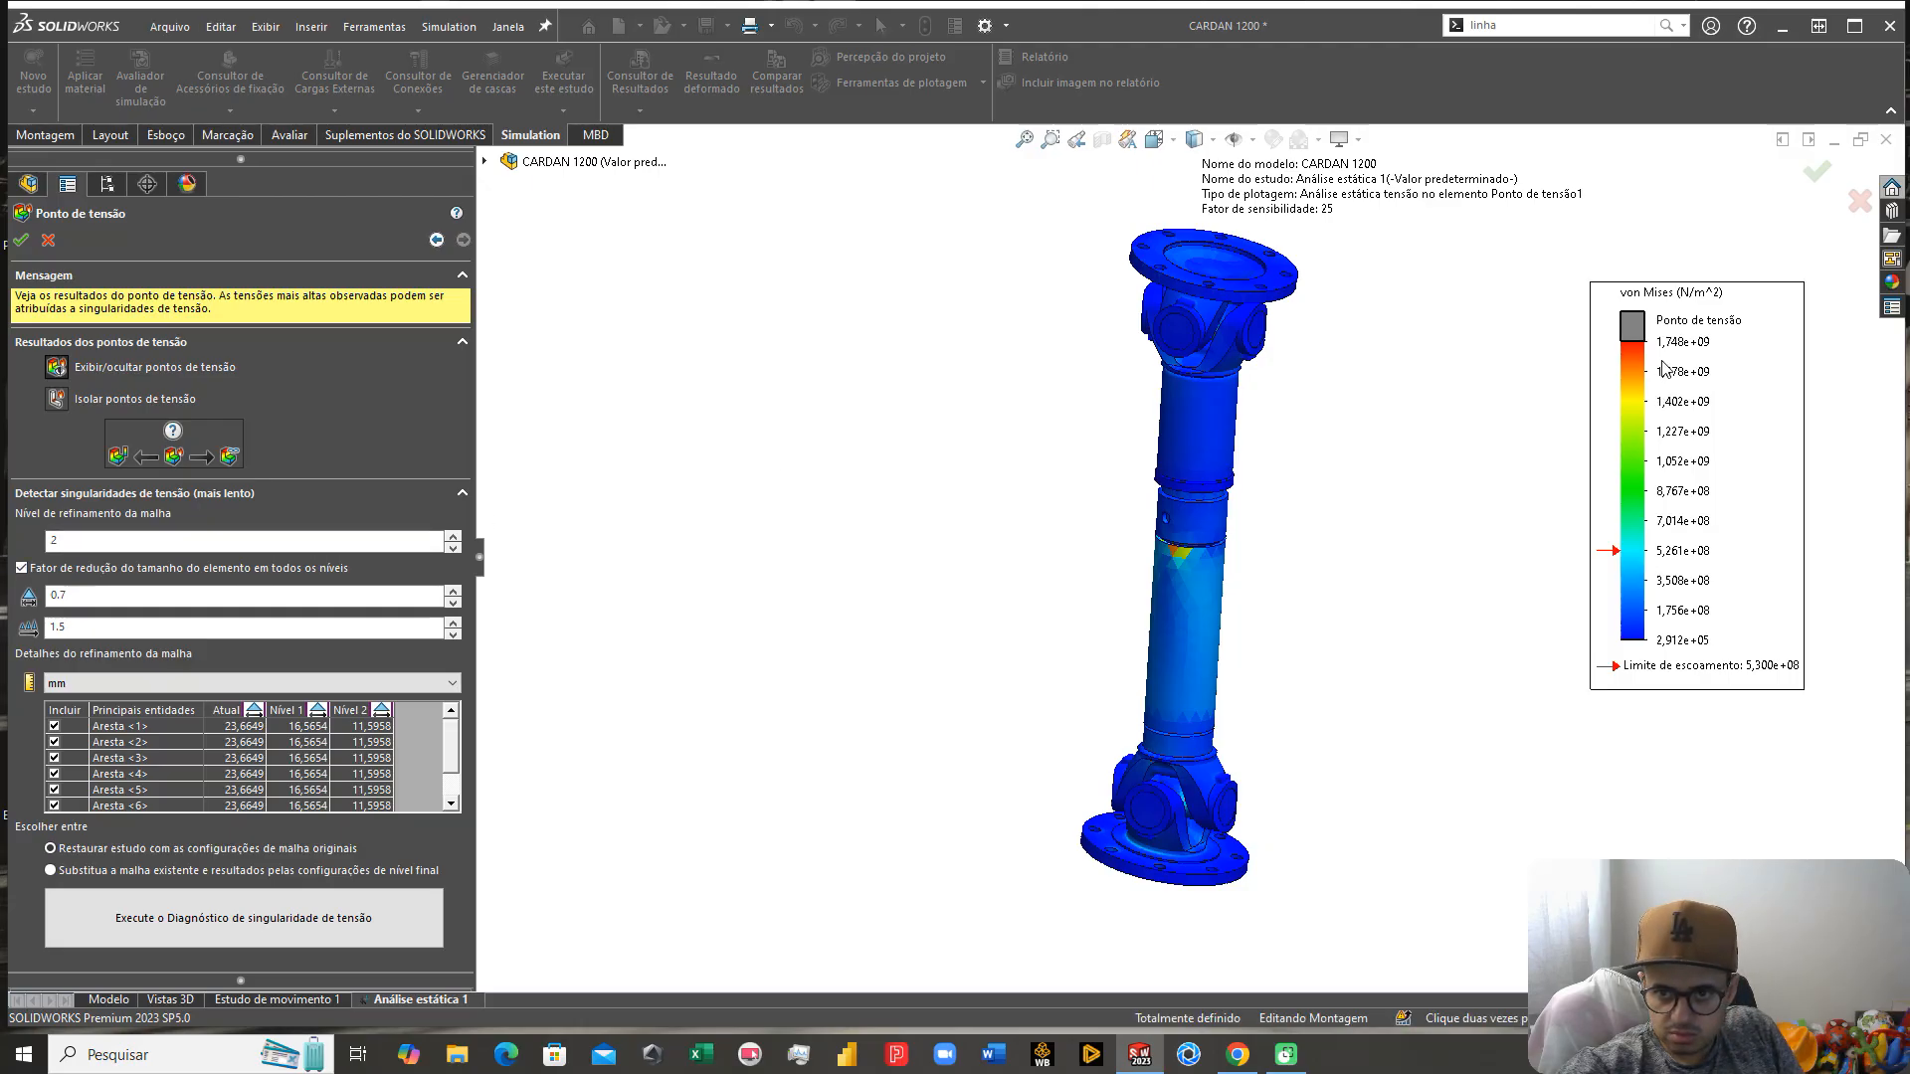
{"action": "left_click", "coordinate": [47, 240]}
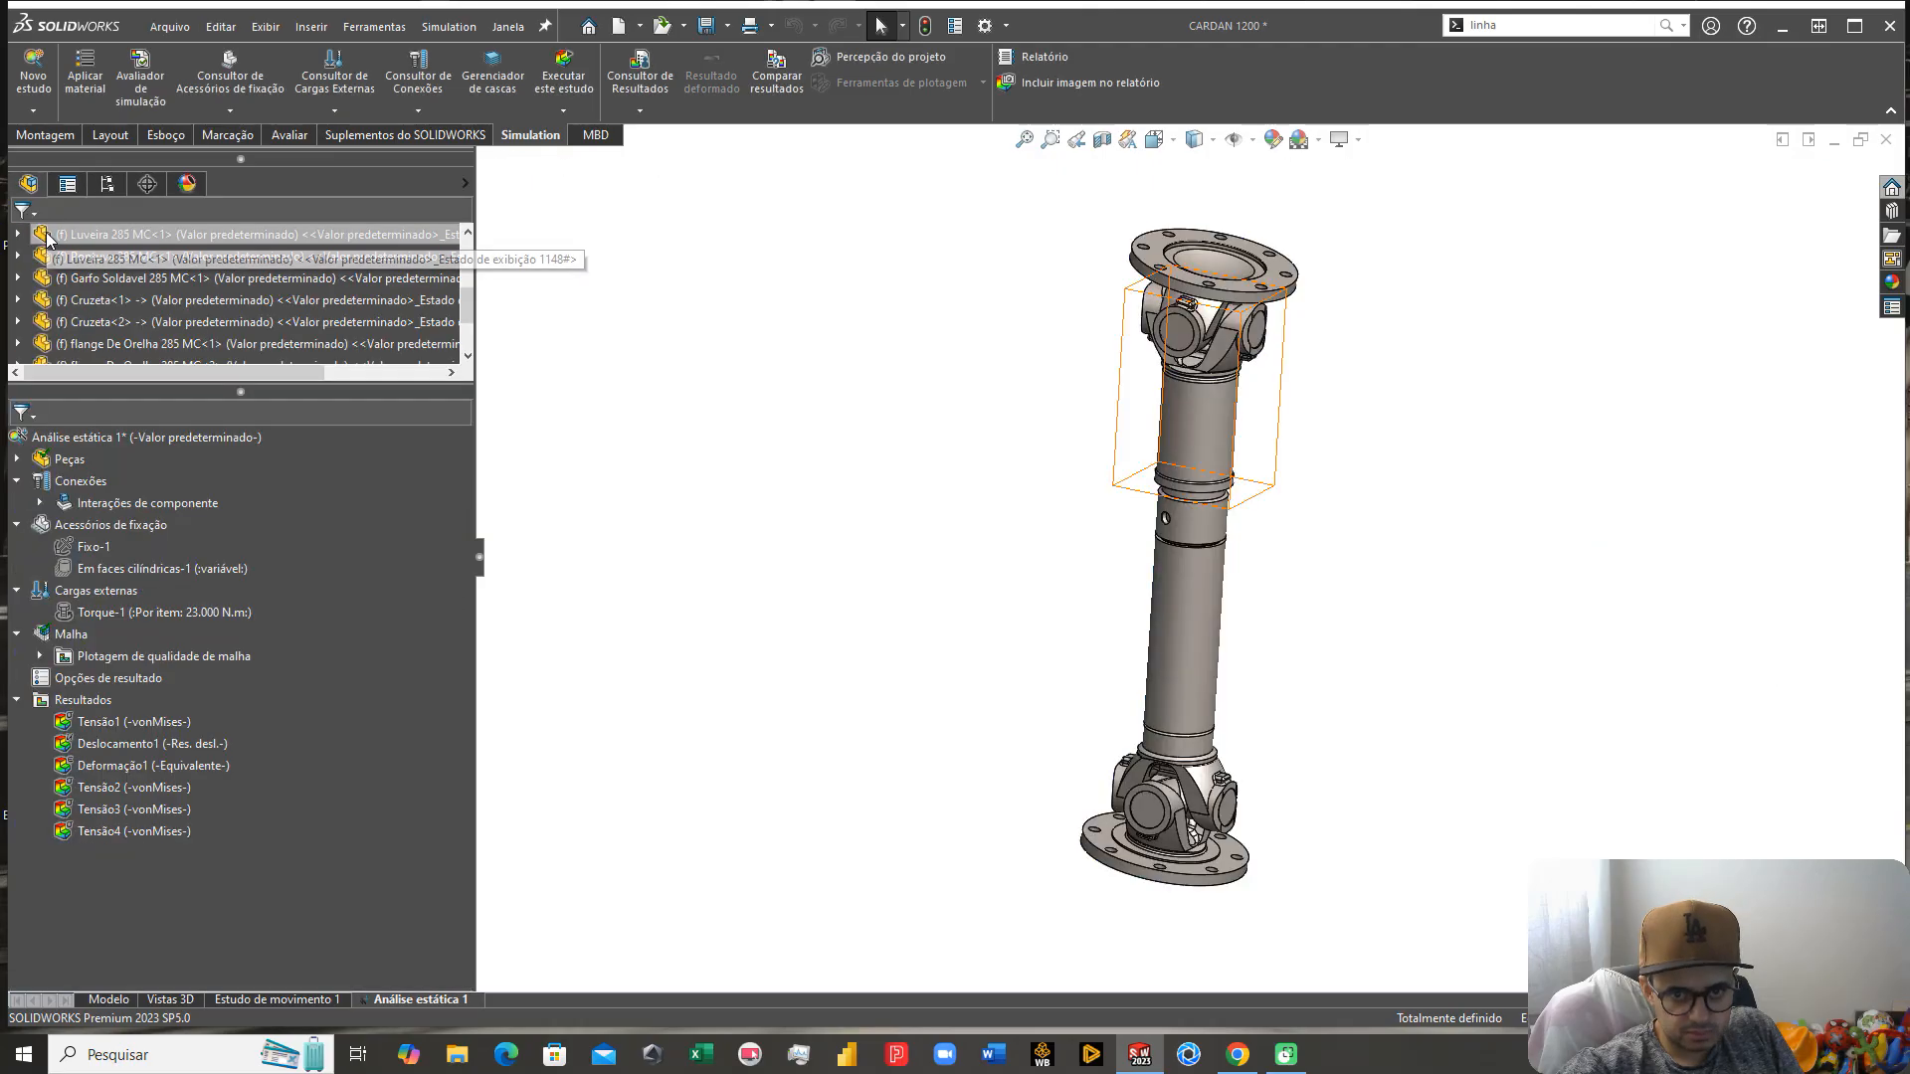
Step: Set a fixed maximum of 1748 N/mm^2 (MPa) for the legend of the Tensão1 plot
{"action": "right_click", "coordinate": [88, 723]}
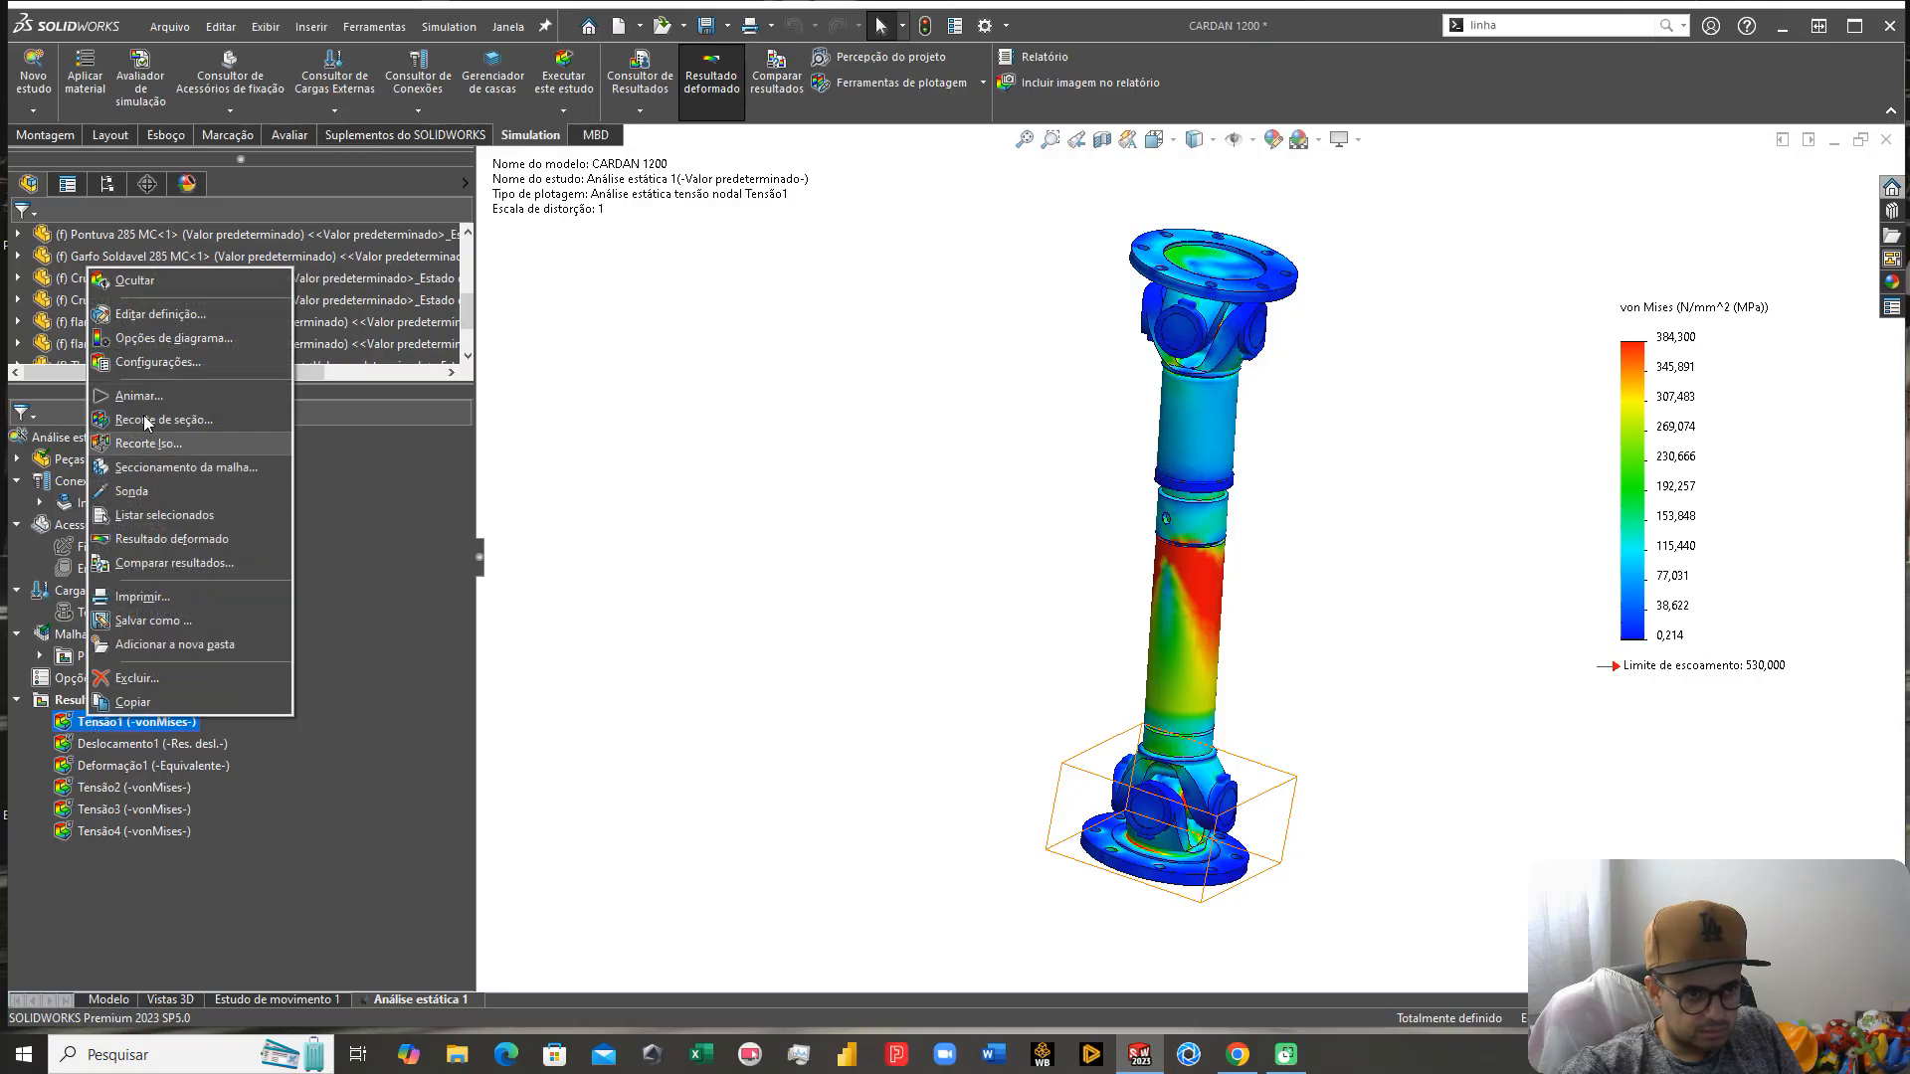
{"action": "left_click", "coordinate": [144, 316]}
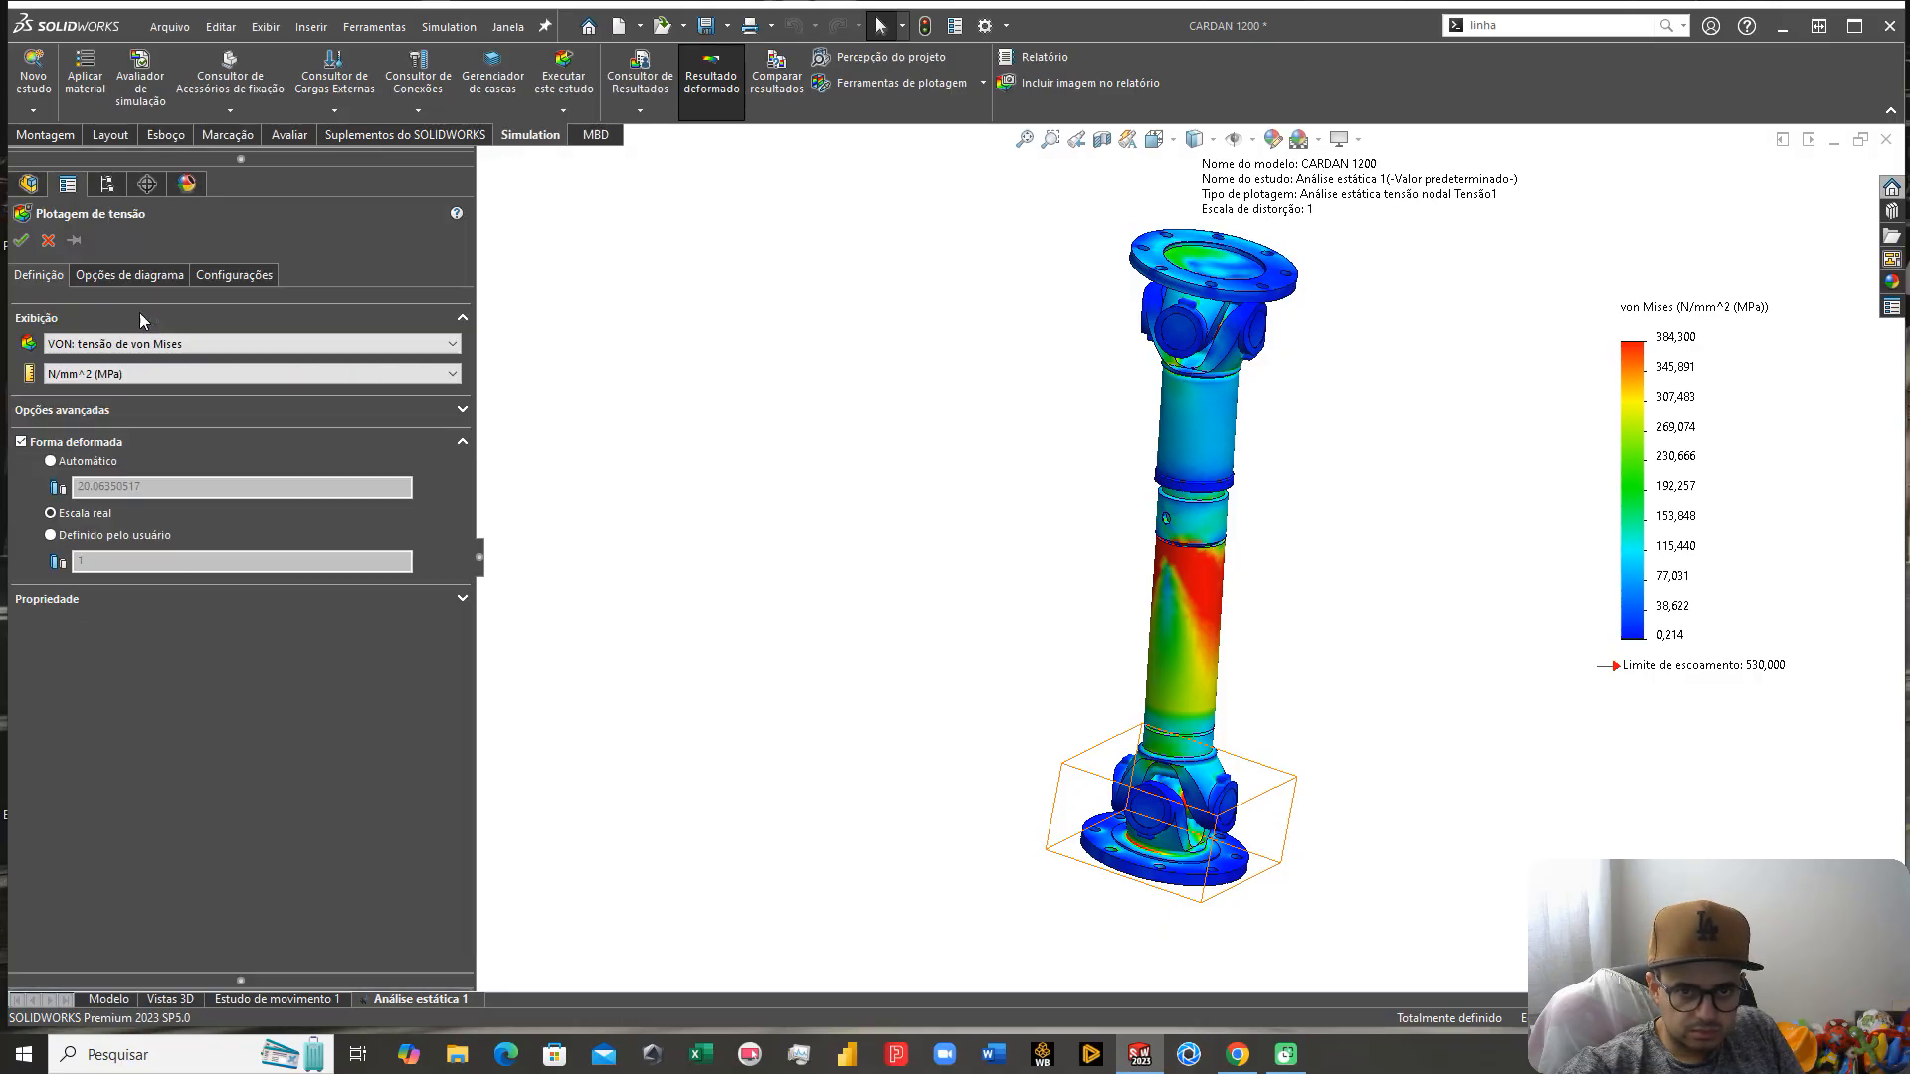
{"action": "left_click", "coordinate": [117, 376]}
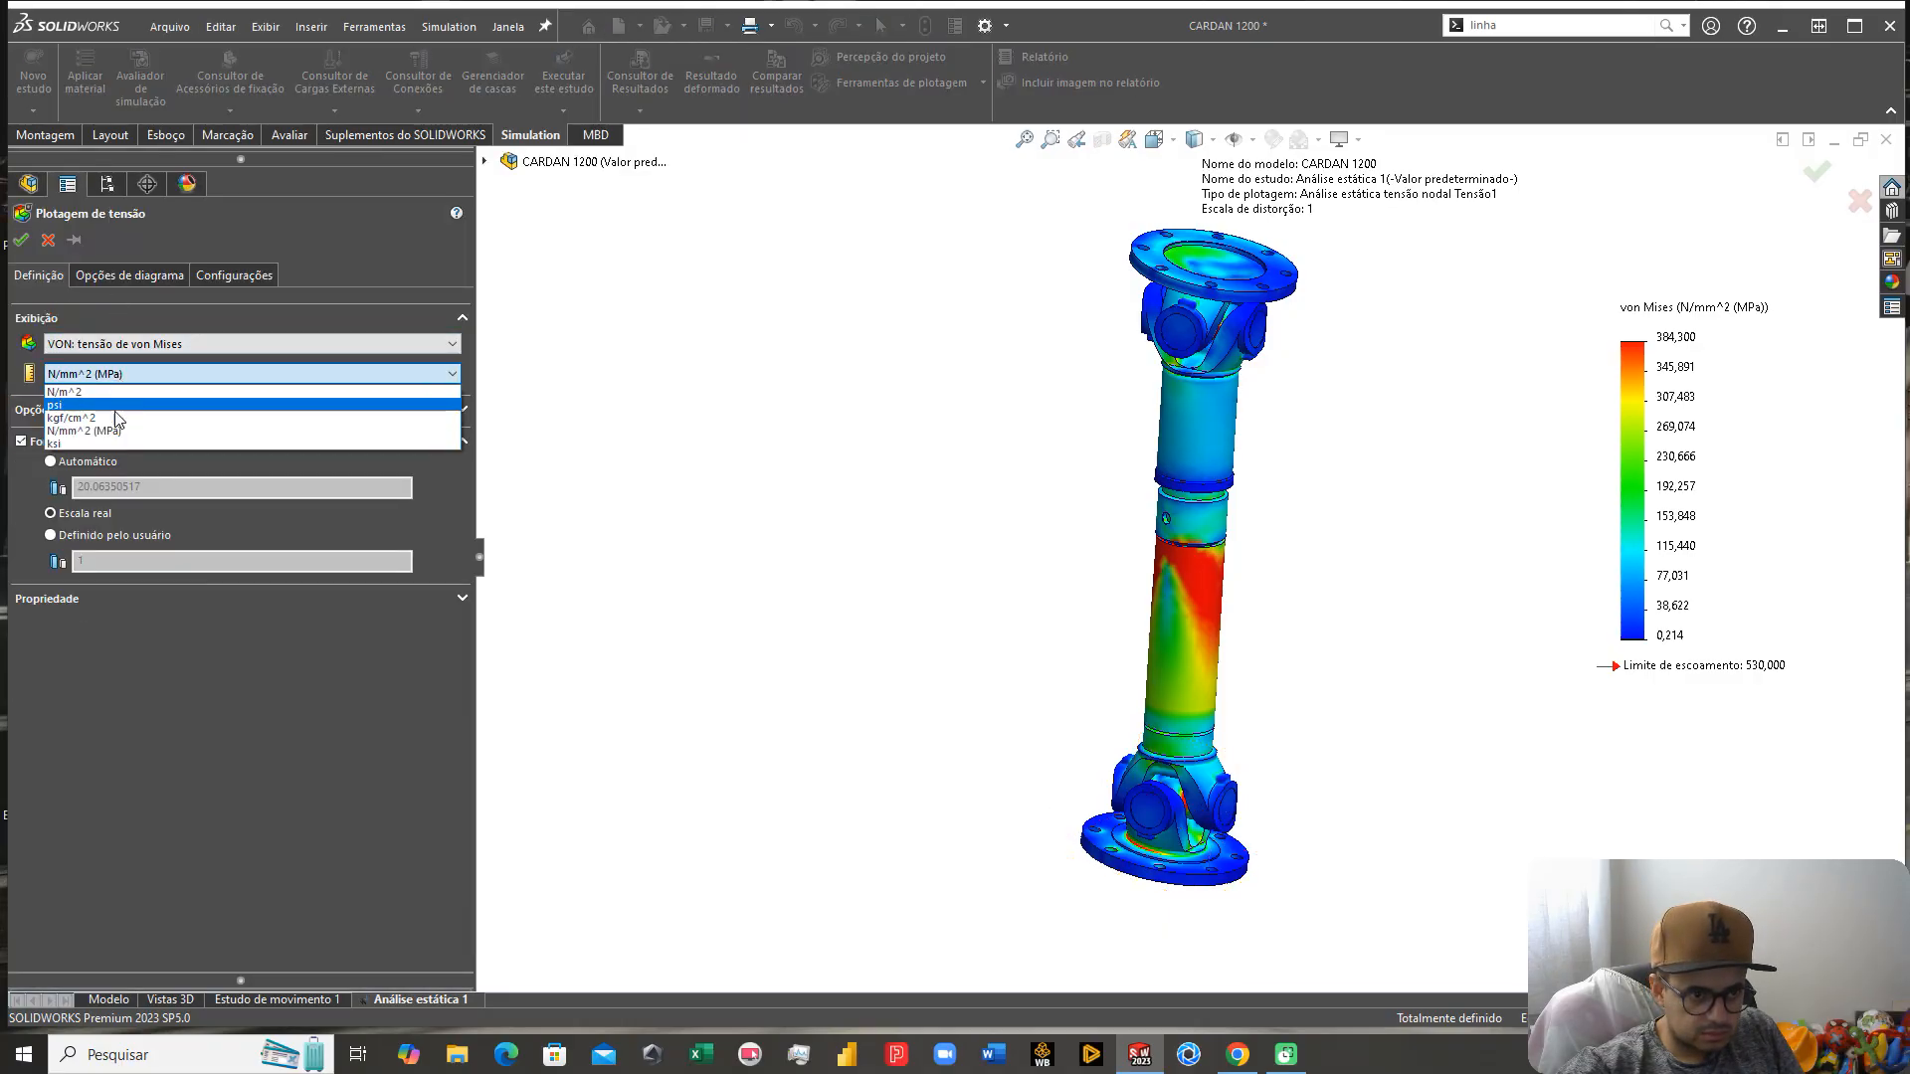
{"action": "left_click", "coordinate": [122, 274]}
{"action": "left_click", "coordinate": [122, 275]}
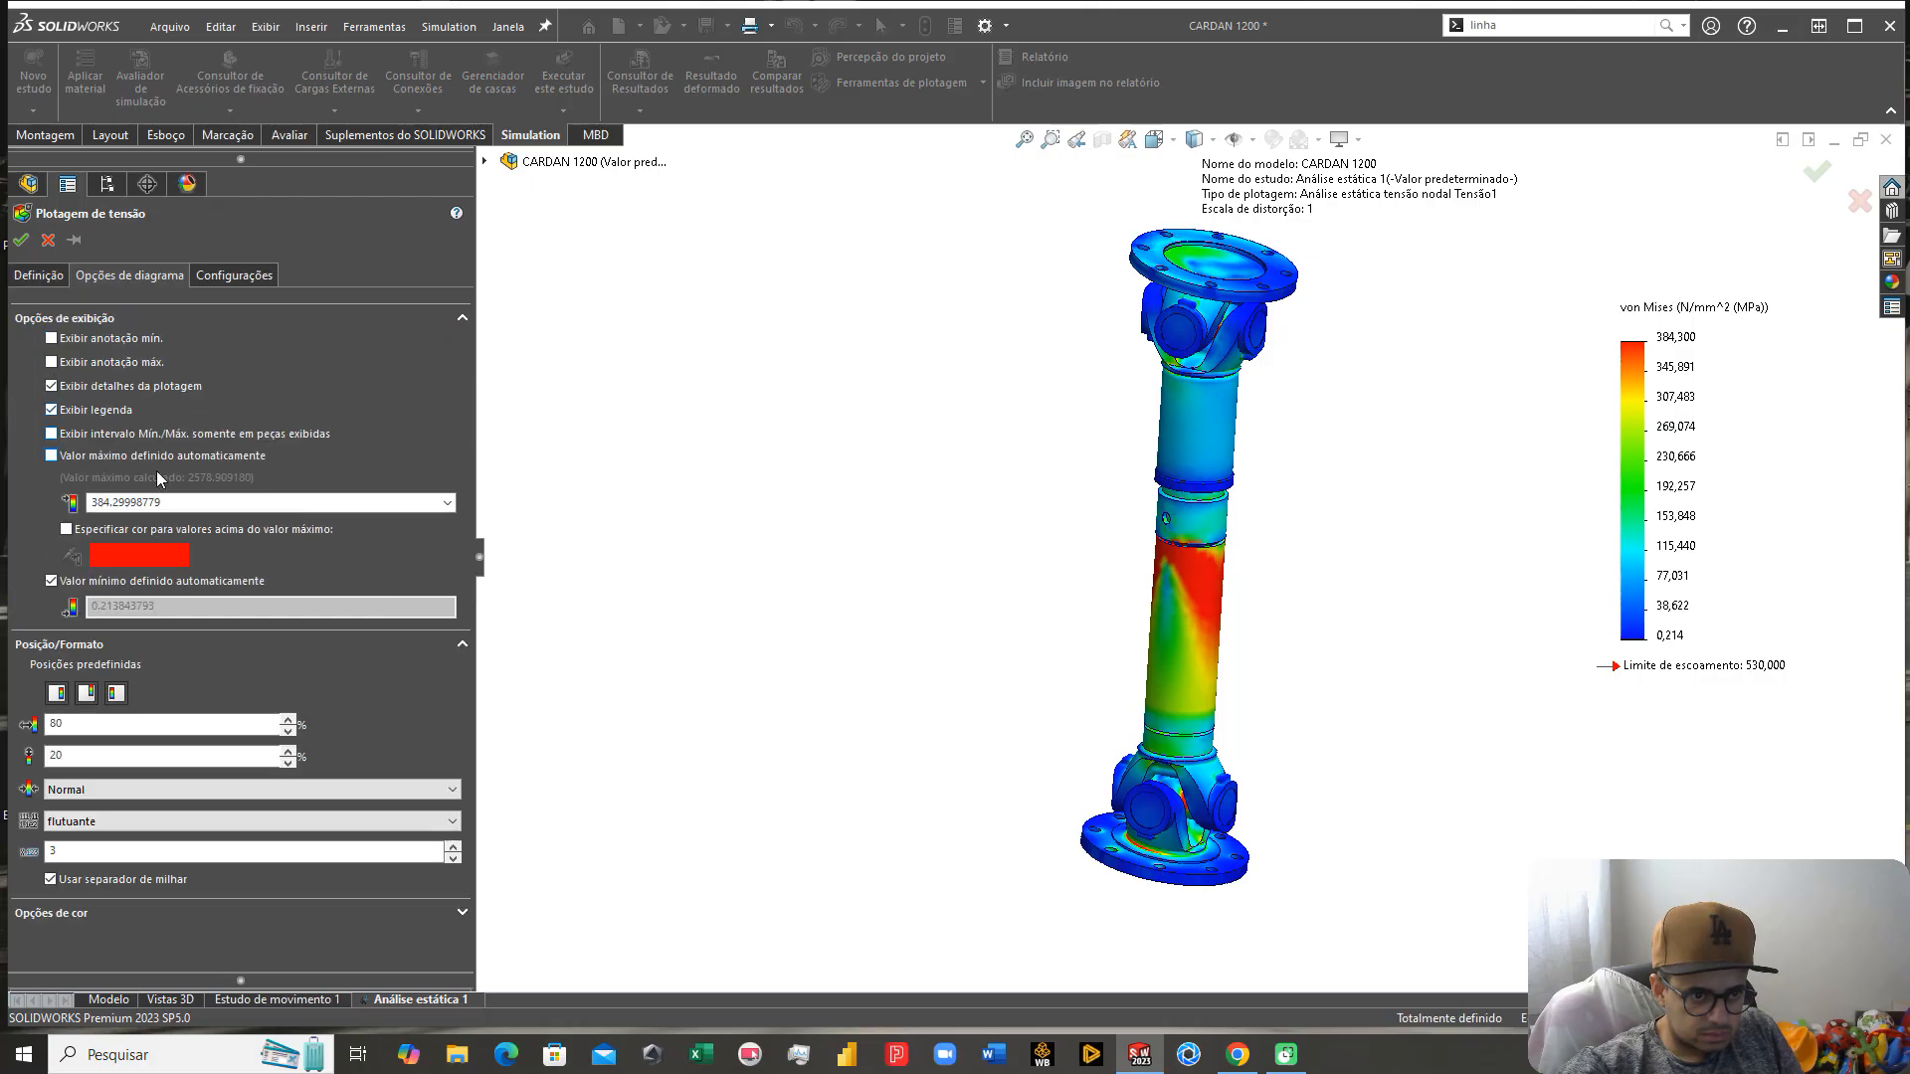
{"action": "double_click", "coordinate": [161, 501]}
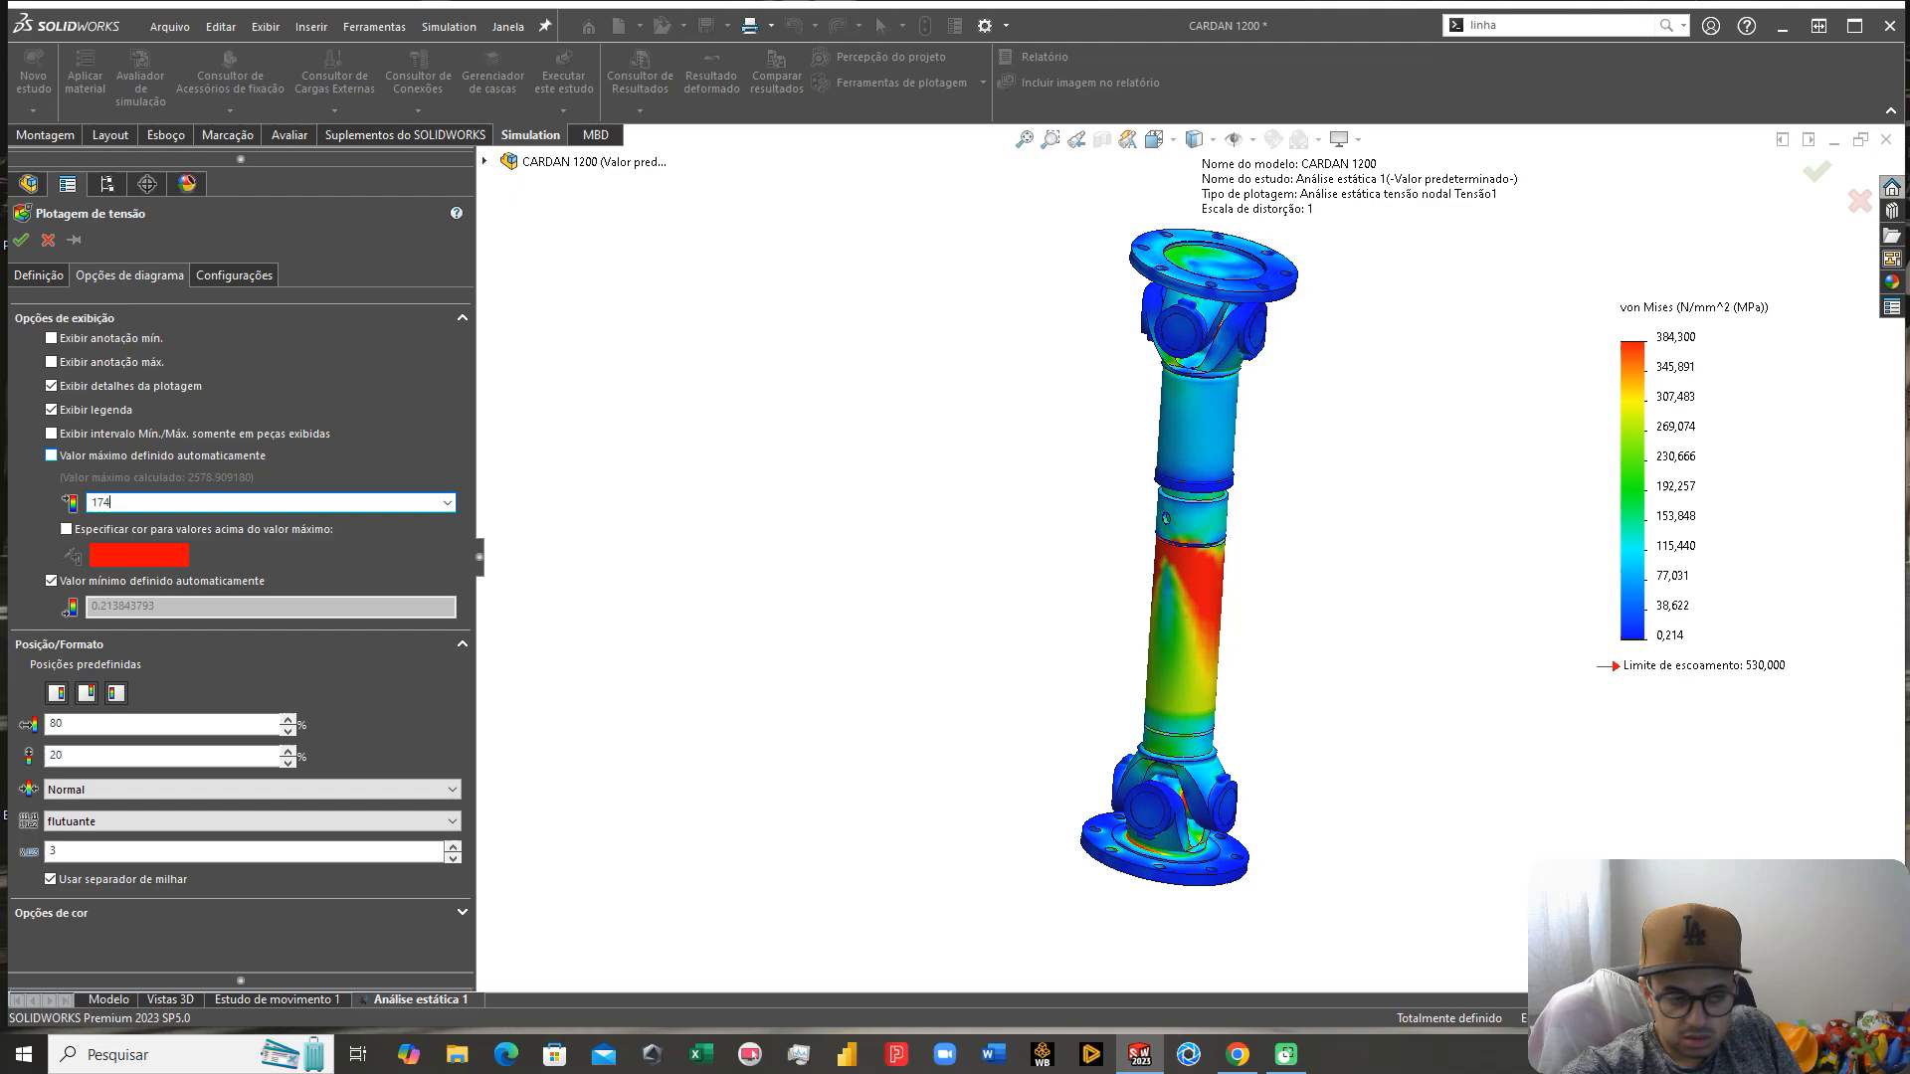
{"action": "left_click", "coordinate": [21, 240]}
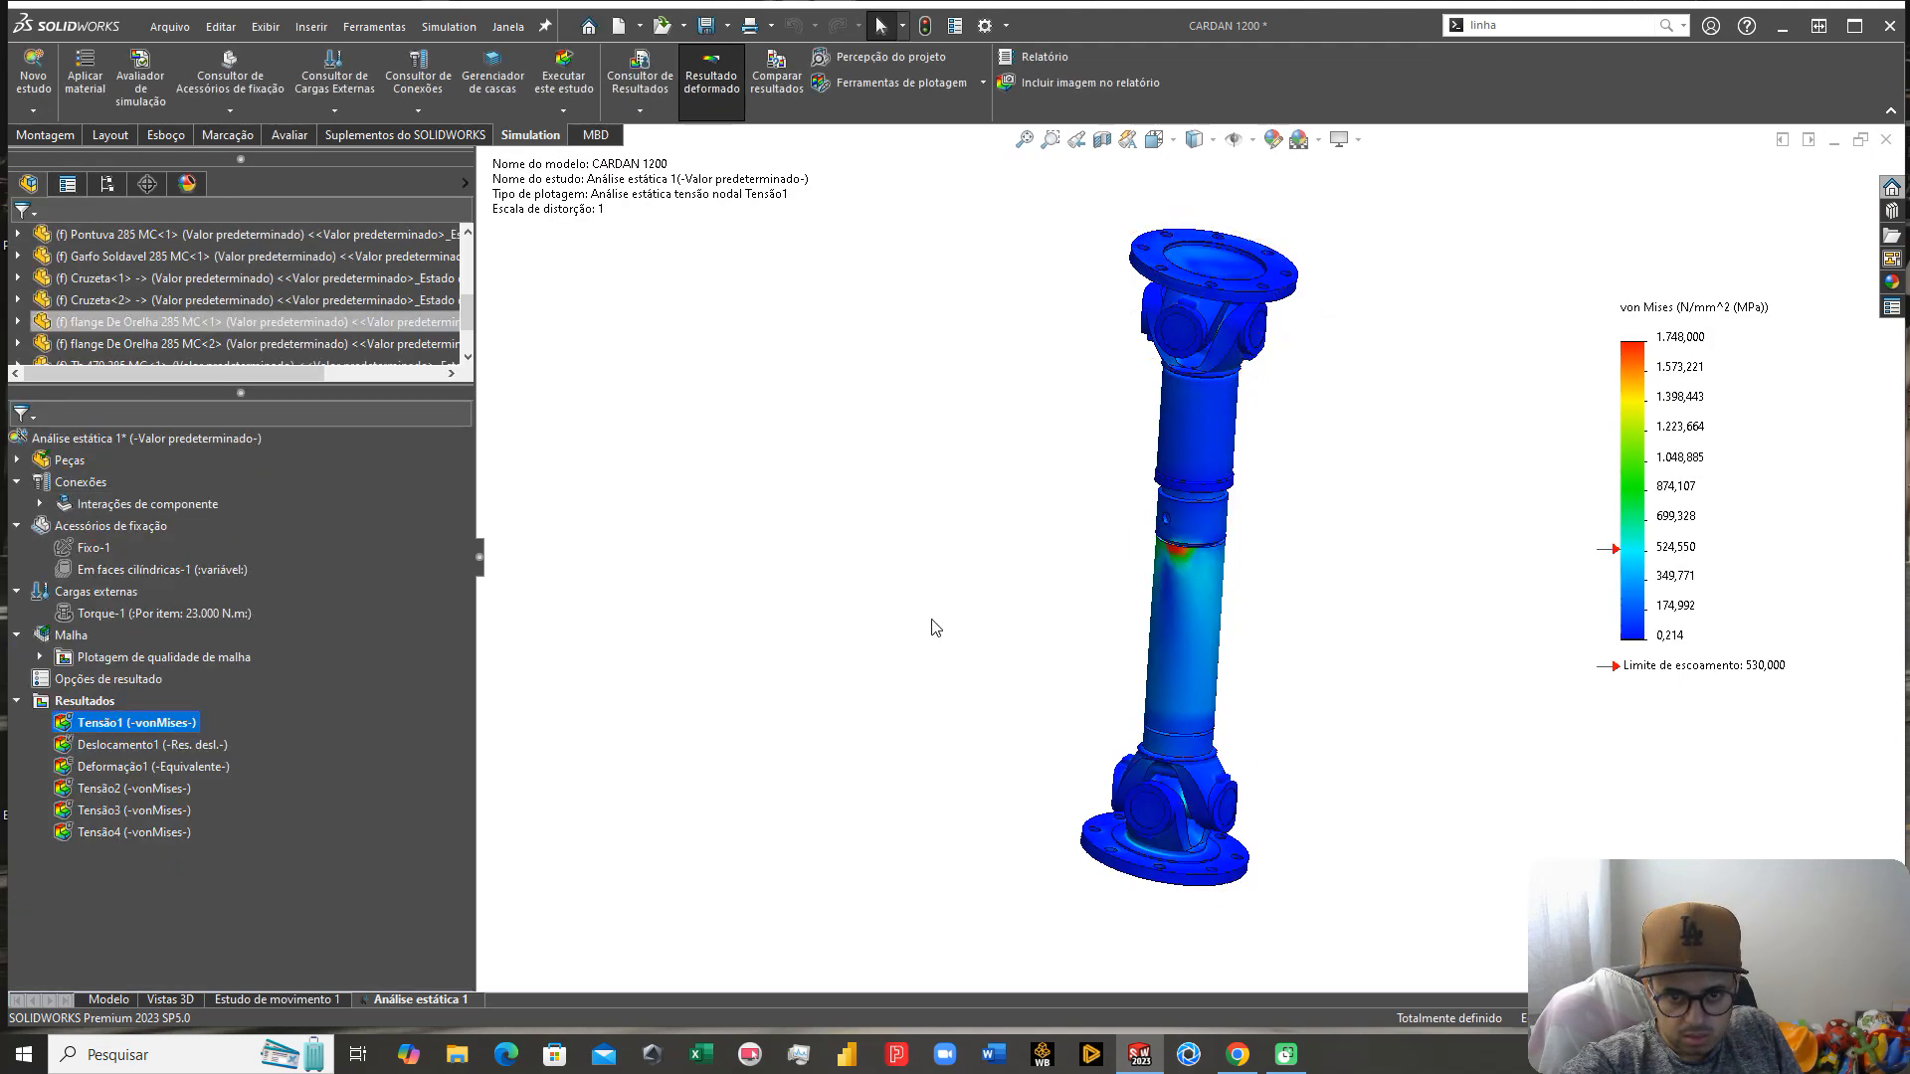
Step: Start an iso clip on the Tensão1 plot and examine the high-stress regions at the end of the Tb 470 285 MC tube
{"action": "scroll", "coordinate": [1203, 545], "scroll_direction": "down", "scroll_amount": 7}
{"action": "middle_click_drag", "start_coordinate": [1084, 583], "coordinate": [1175, 600]}
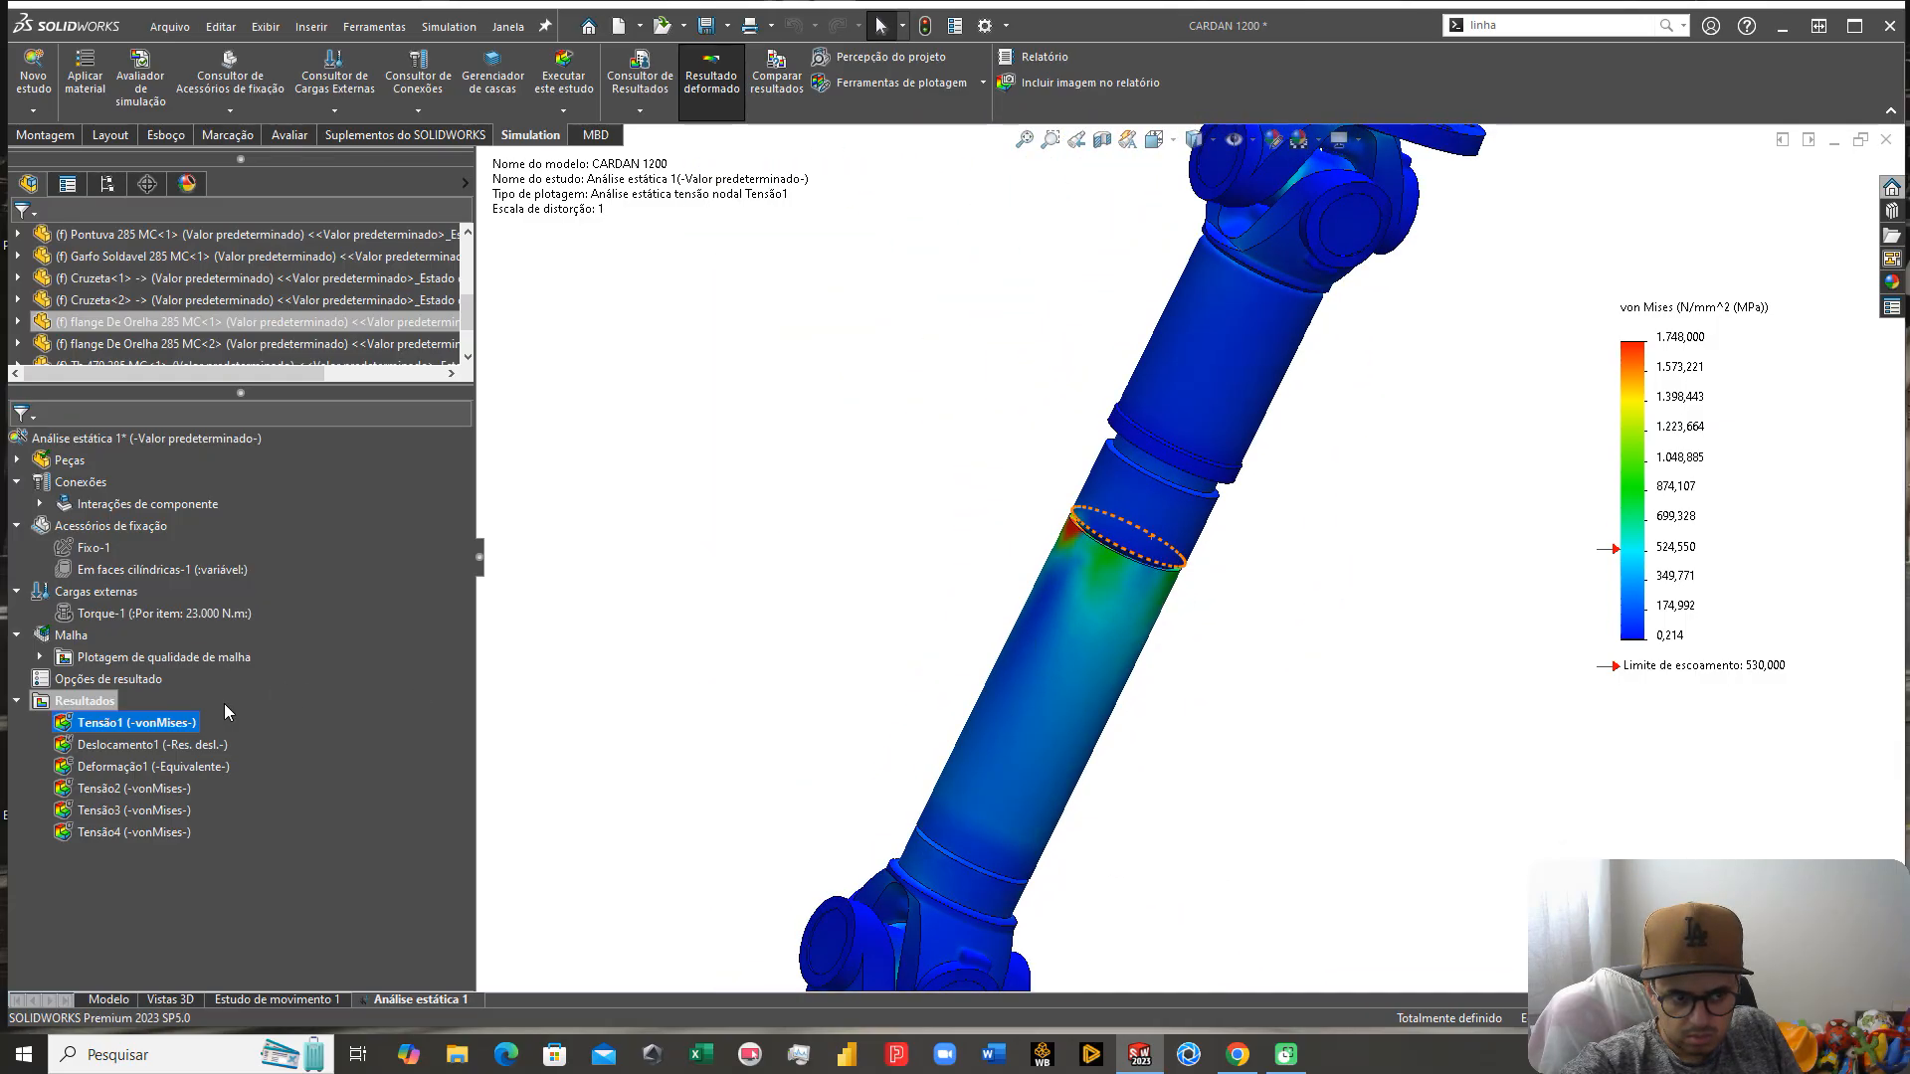
{"action": "right_click", "coordinate": [93, 725]}
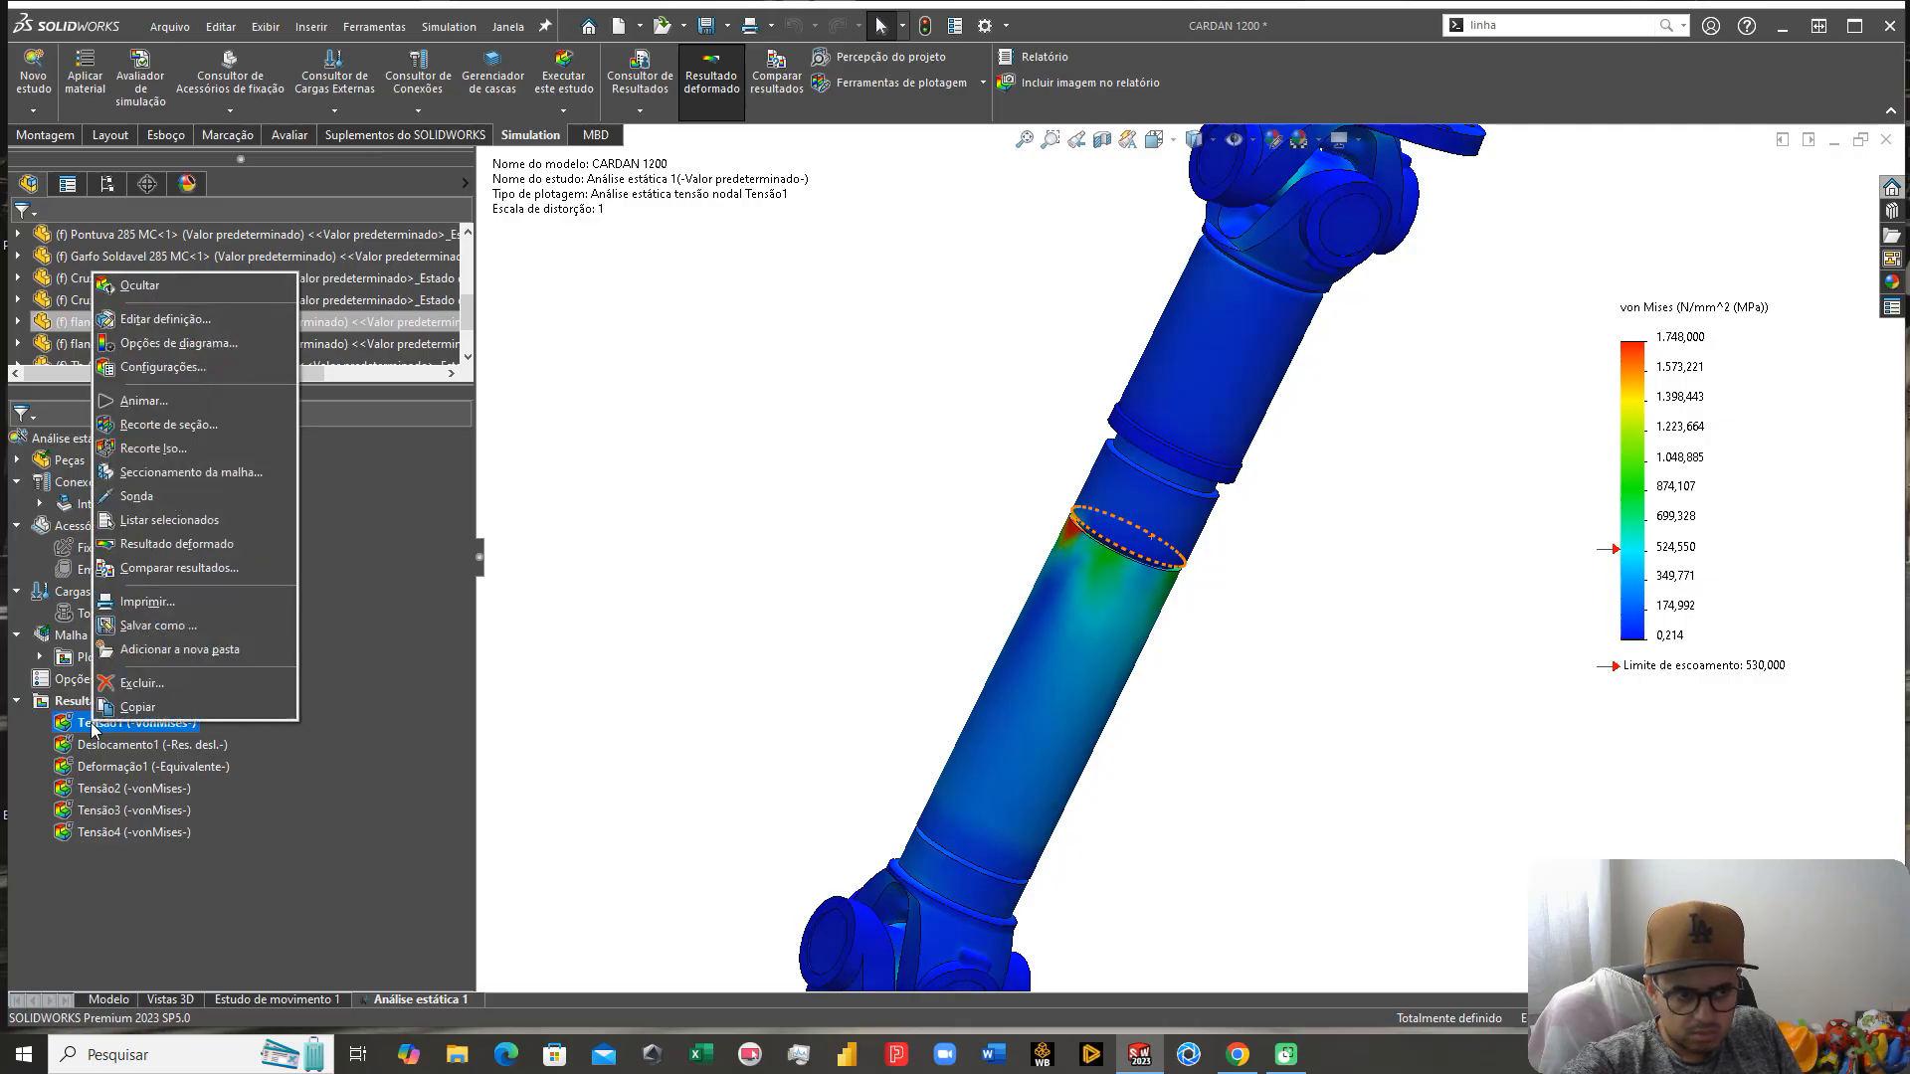
{"action": "left_click", "coordinate": [154, 448]}
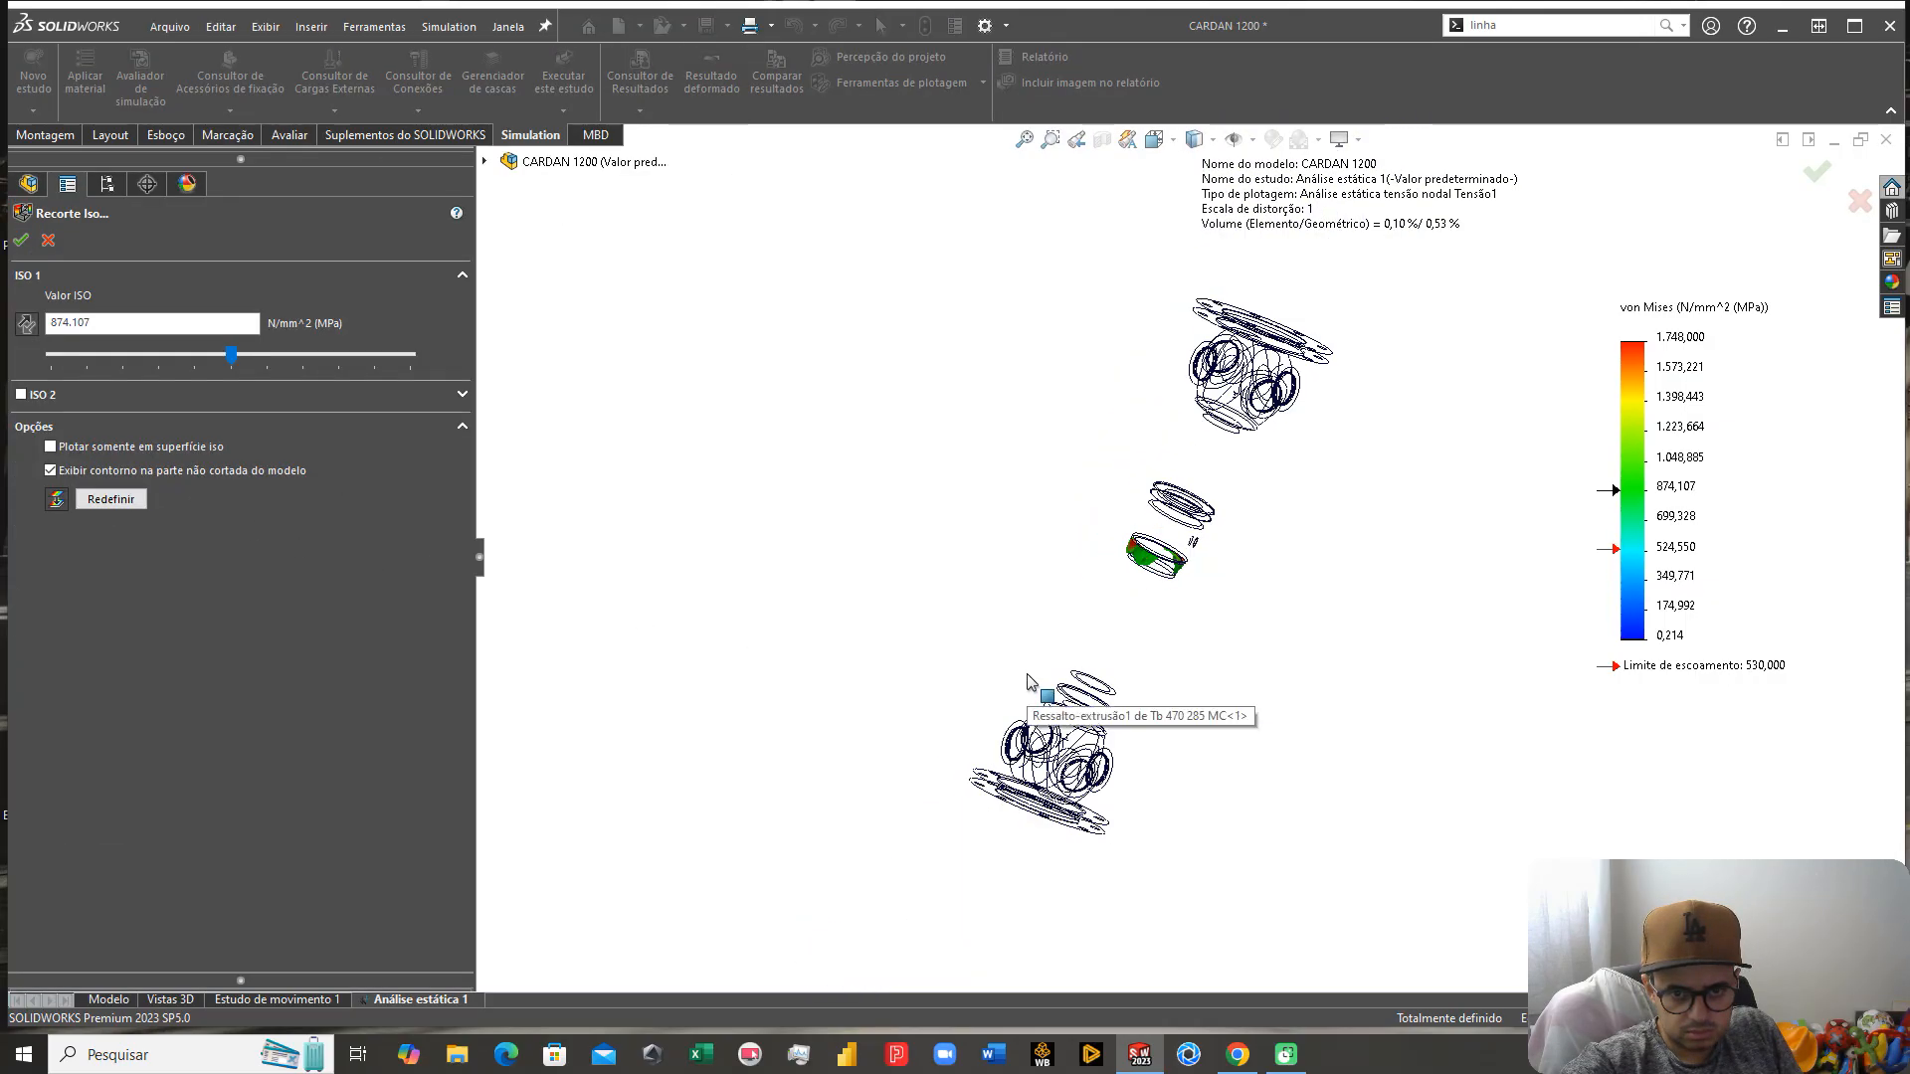
{"action": "scroll", "coordinate": [1144, 612], "scroll_direction": "down", "scroll_amount": 10}
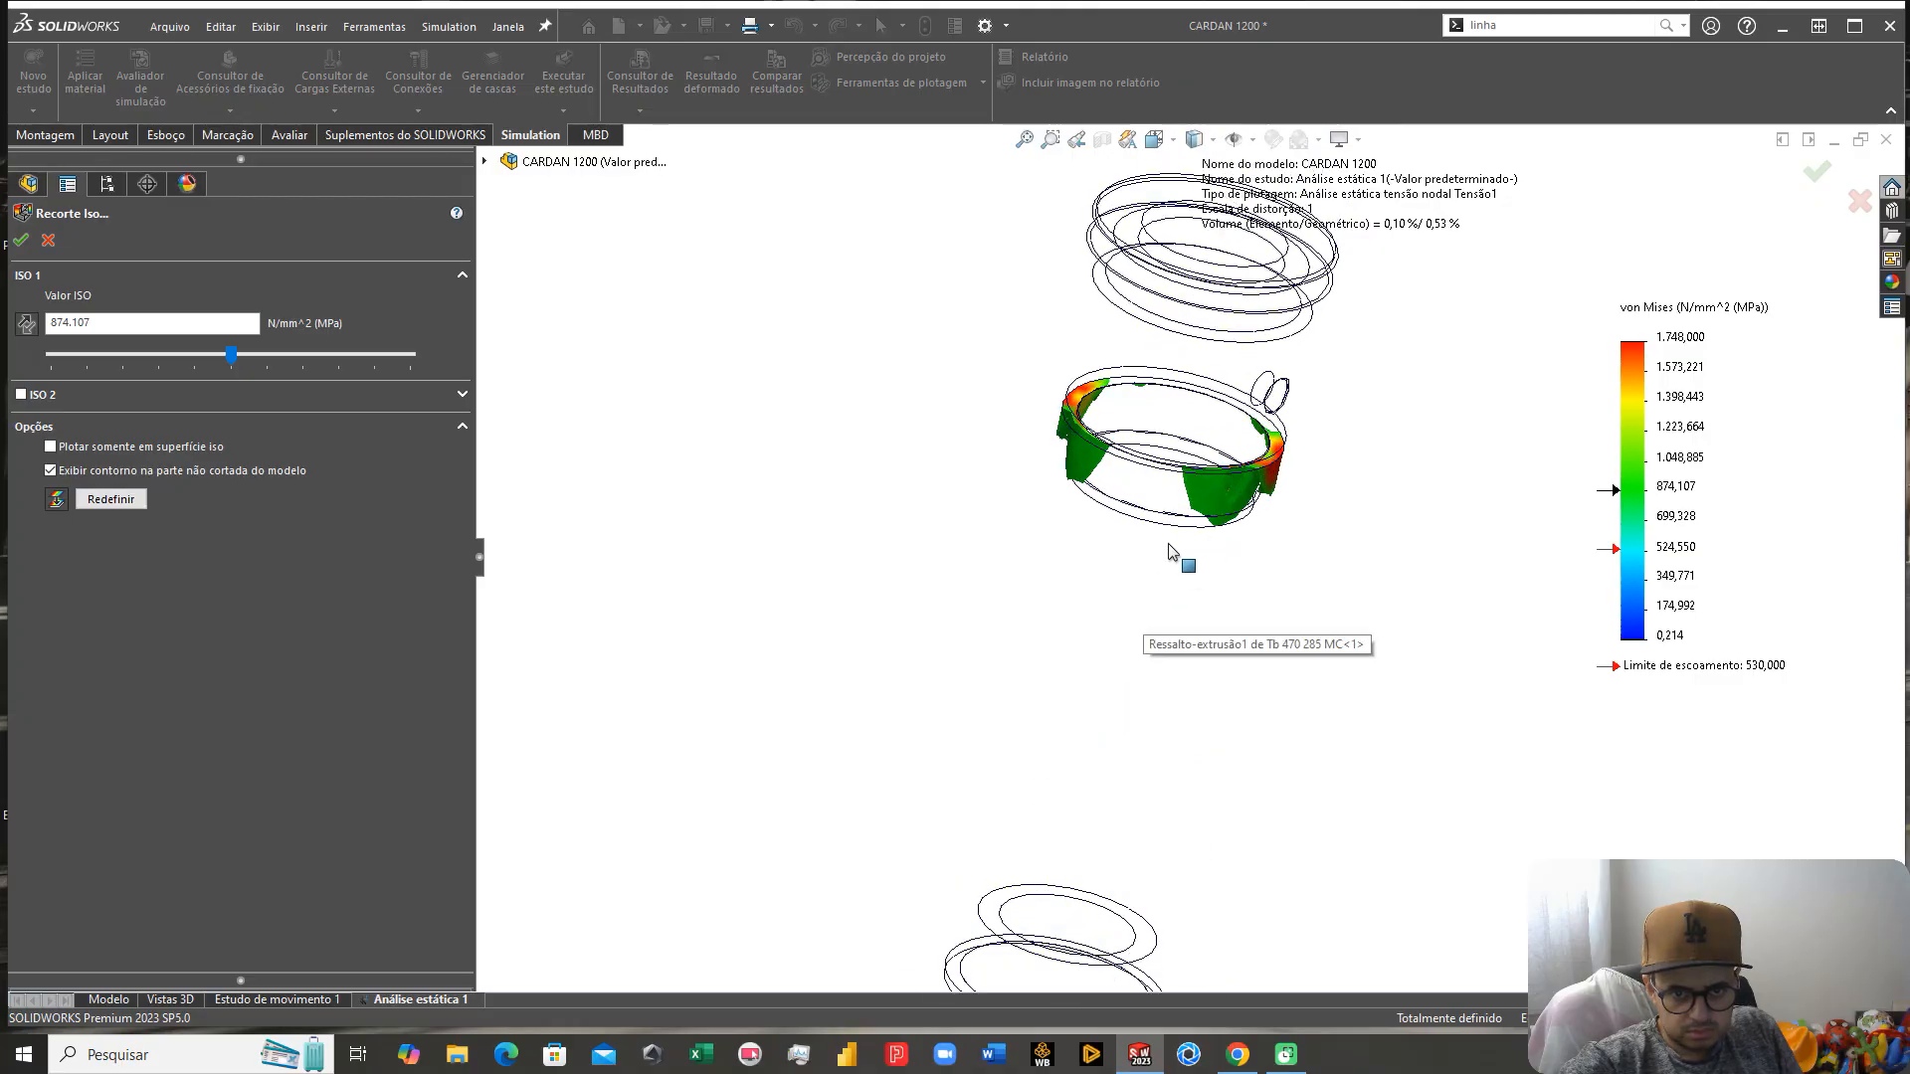
{"action": "mouse_move", "coordinate": [1124, 483]}
{"action": "middle_mouse_down"}
{"action": "mouse_move", "coordinate": [1044, 443]}
{"action": "mouse_move", "coordinate": [1198, 312]}
{"action": "mouse_move", "coordinate": [1207, 370]}
{"action": "mouse_move", "coordinate": [1193, 443]}
{"action": "mouse_move", "coordinate": [1178, 434]}
{"action": "mouse_move", "coordinate": [1222, 415]}
{"action": "mouse_move", "coordinate": [1118, 418]}
{"action": "mouse_move", "coordinate": [1181, 435]}
{"action": "mouse_move", "coordinate": [1152, 504]}
{"action": "middle_mouse_up"}
{"action": "scroll", "coordinate": [1124, 430], "scroll_direction": "down", "scroll_amount": 4}
{"action": "scroll", "coordinate": [1192, 440], "scroll_direction": "up", "scroll_amount": 3}
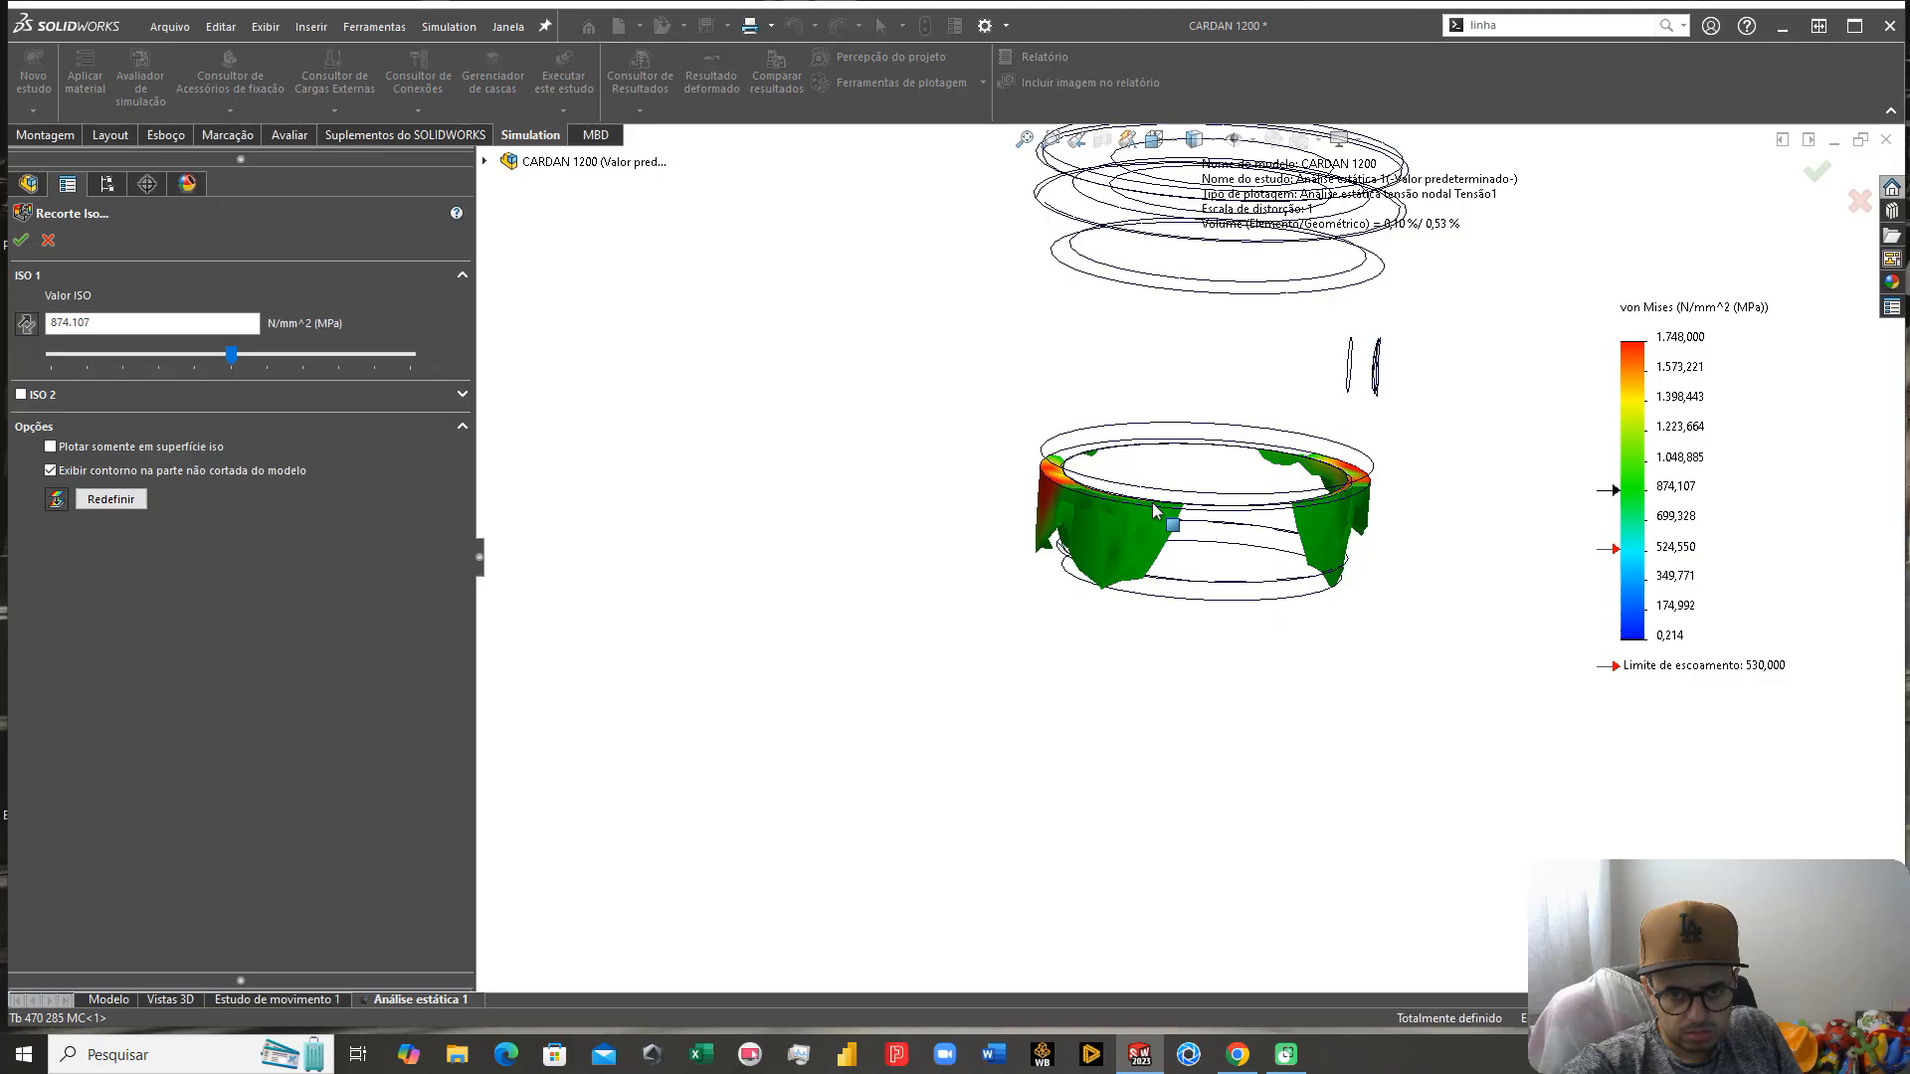
Step: Check both universal joint ends and the tube end in the iso-clipped view for high stress, and discard the clip
{"action": "key", "text": "f"}
{"action": "scroll", "coordinate": [1107, 487], "scroll_direction": "down", "scroll_amount": 5}
{"action": "middle_click_drag", "start_coordinate": [1089, 591], "coordinate": [959, 639]}
{"action": "scroll", "coordinate": [959, 640], "scroll_direction": "up", "scroll_amount": 8}
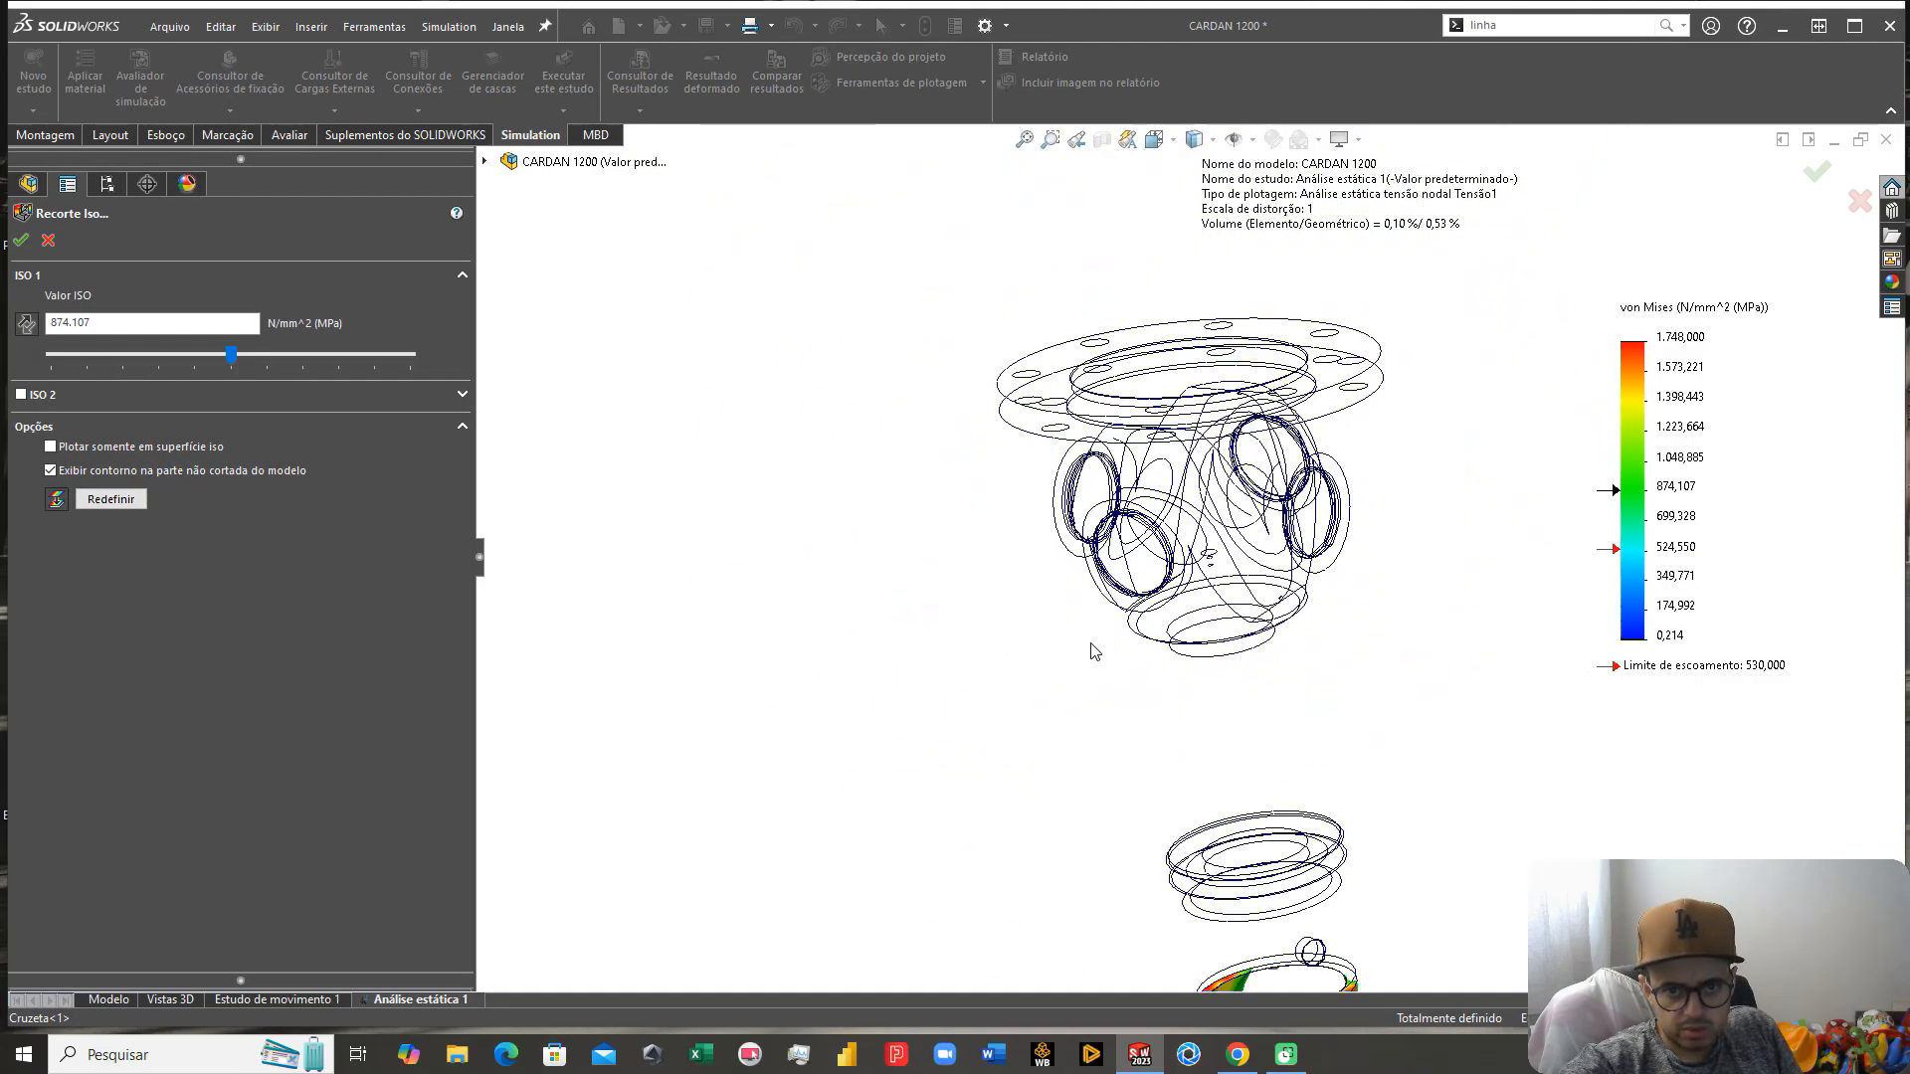
{"action": "scroll", "coordinate": [1199, 722], "scroll_direction": "down", "scroll_amount": 4}
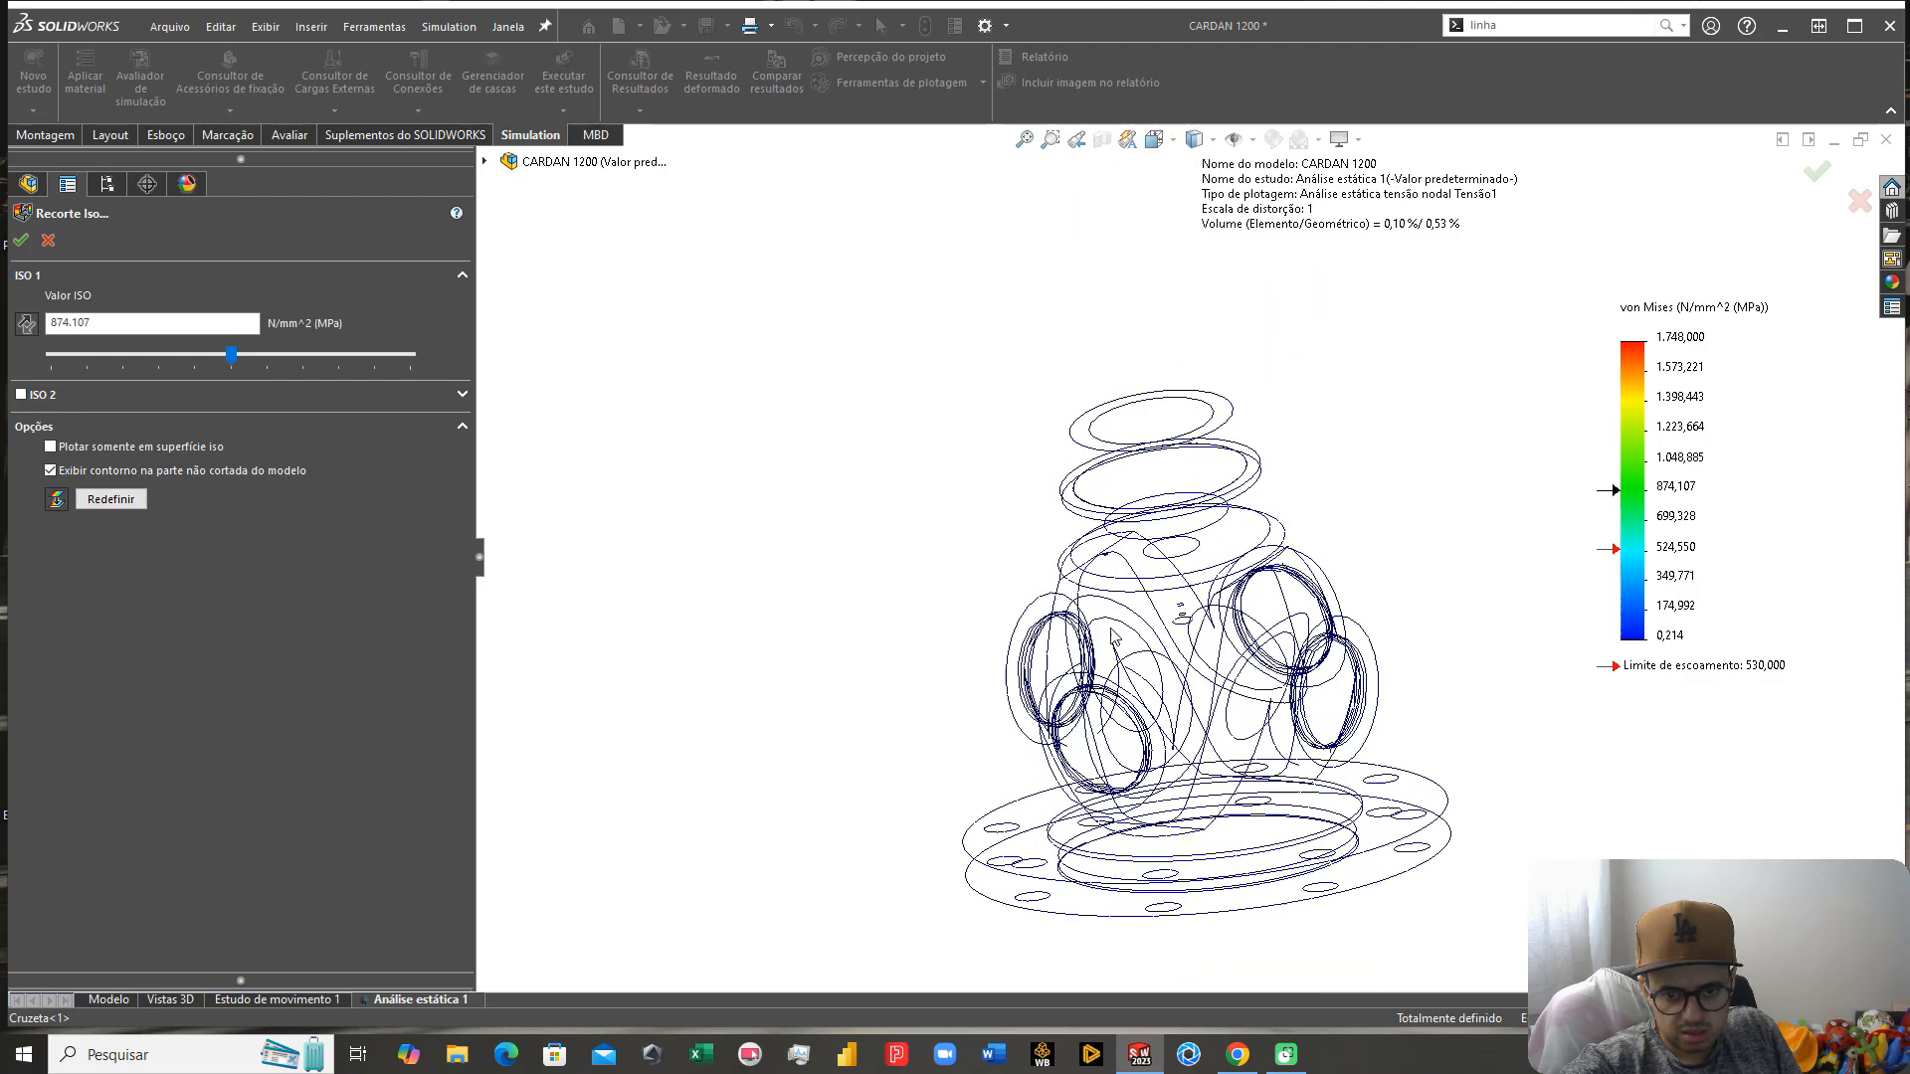
{"action": "scroll", "coordinate": [1112, 638], "scroll_direction": "up", "scroll_amount": 3}
{"action": "scroll", "coordinate": [1174, 442], "scroll_direction": "down", "scroll_amount": 8}
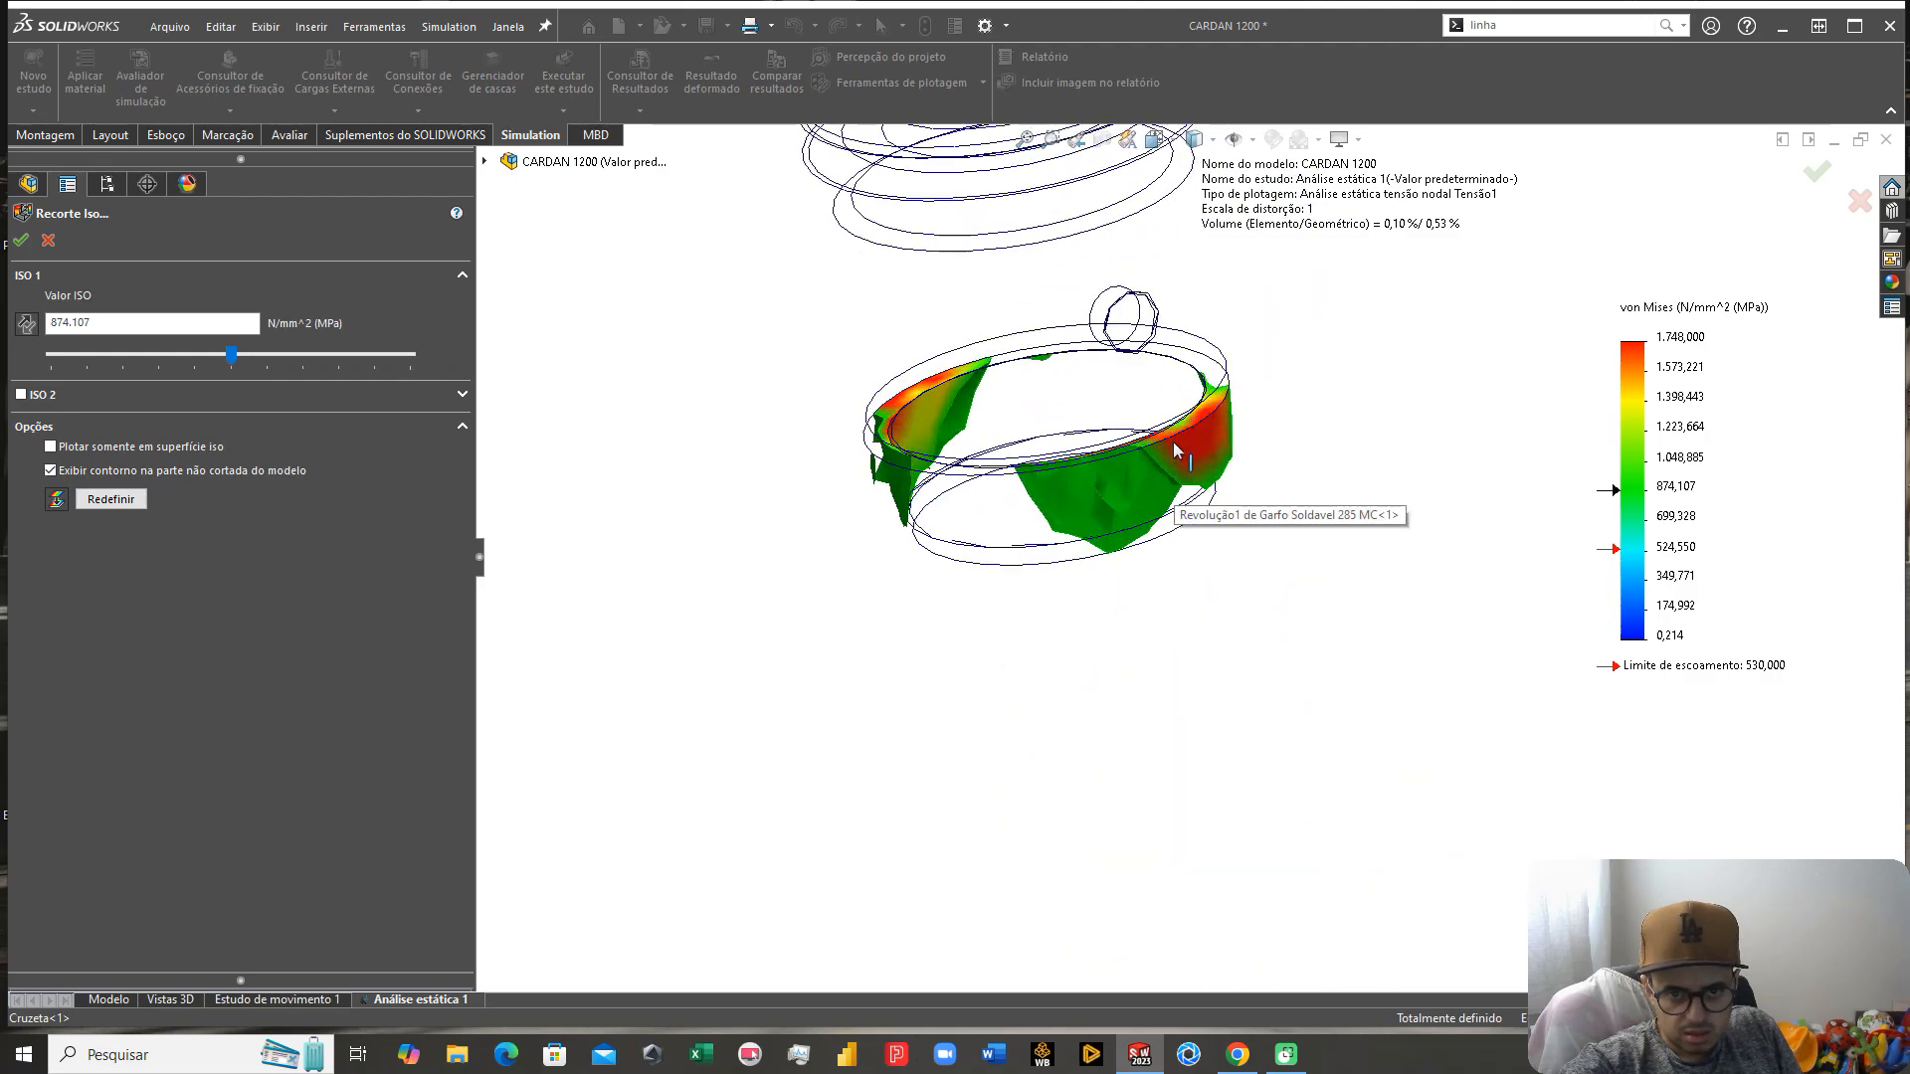
{"action": "middle_click_drag", "start_coordinate": [1179, 446], "coordinate": [1197, 456]}
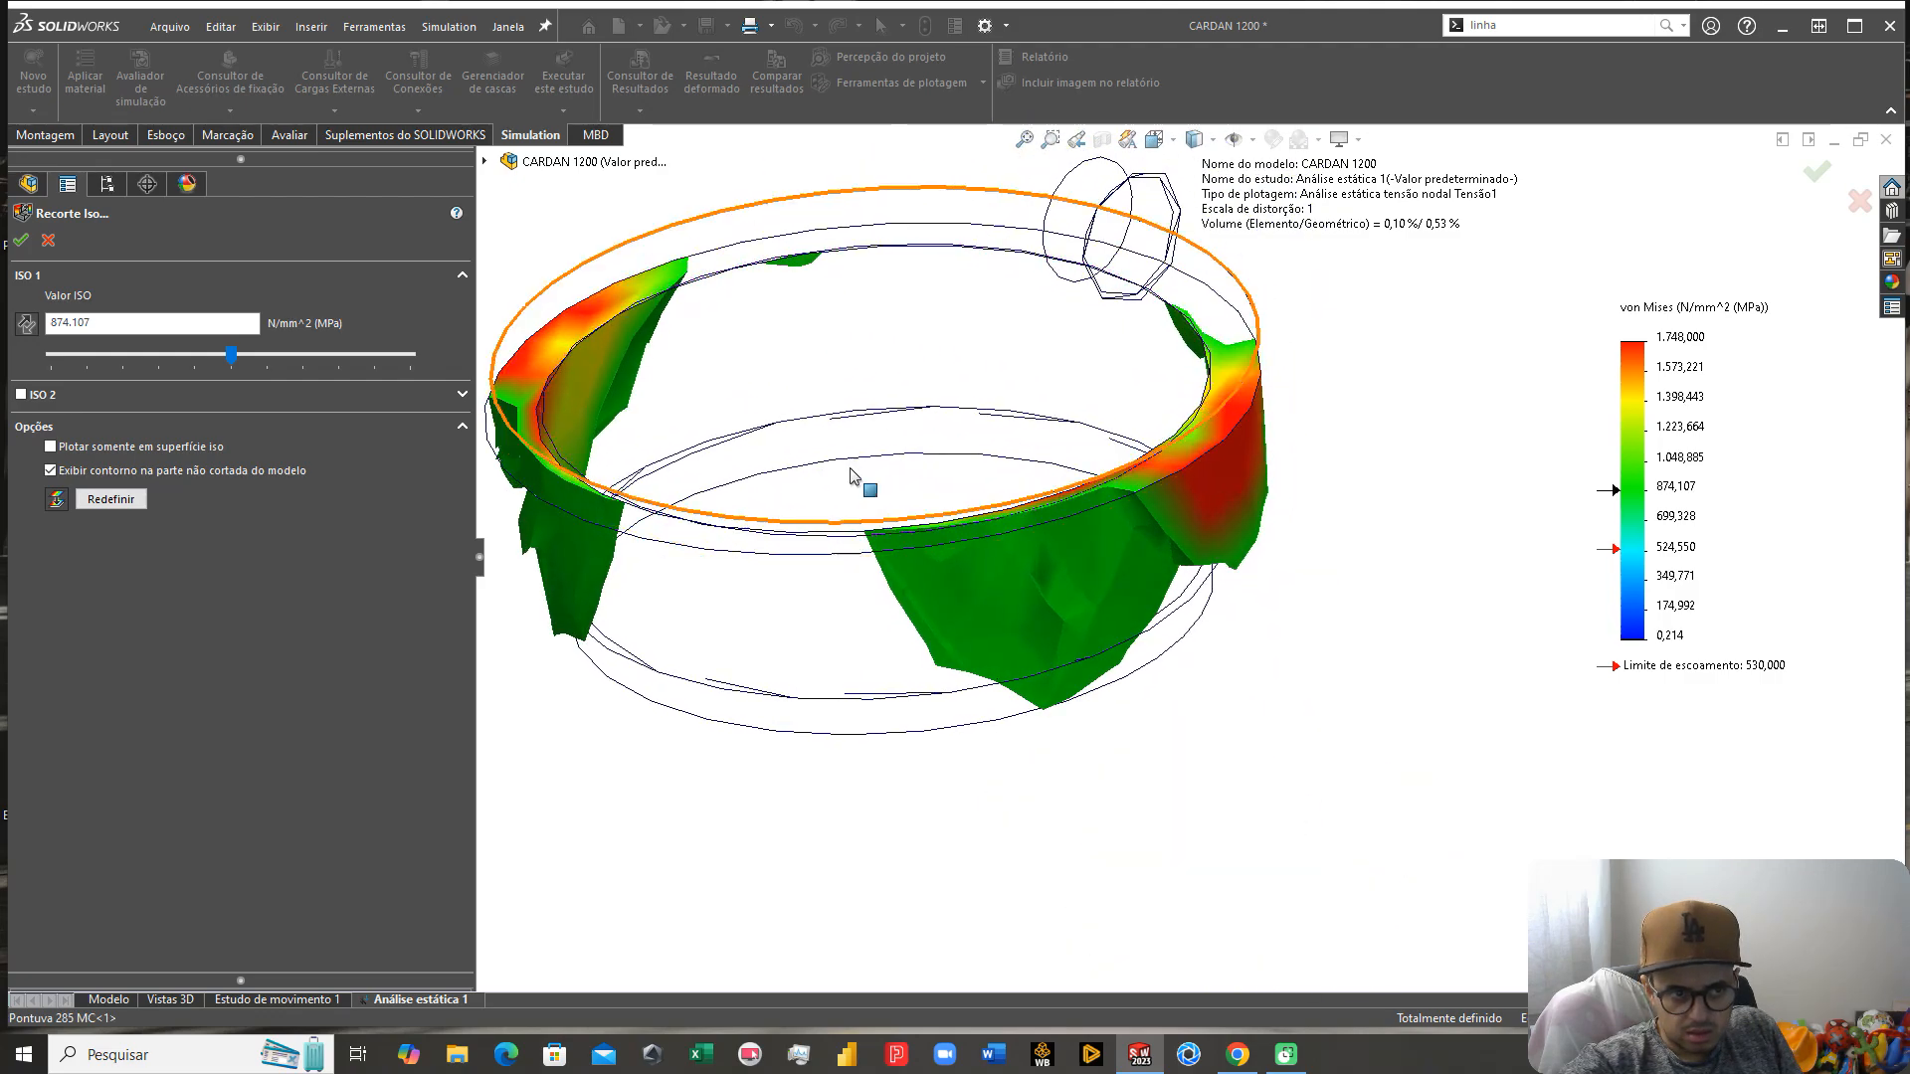
{"action": "left_click", "coordinate": [47, 240]}
Step: Animate the Tensão1 plot, examine how the joint between Pontuva 285 MC and the tube is stressed, and close the animation
{"action": "scroll", "coordinate": [1116, 523], "scroll_direction": "up", "scroll_amount": 3}
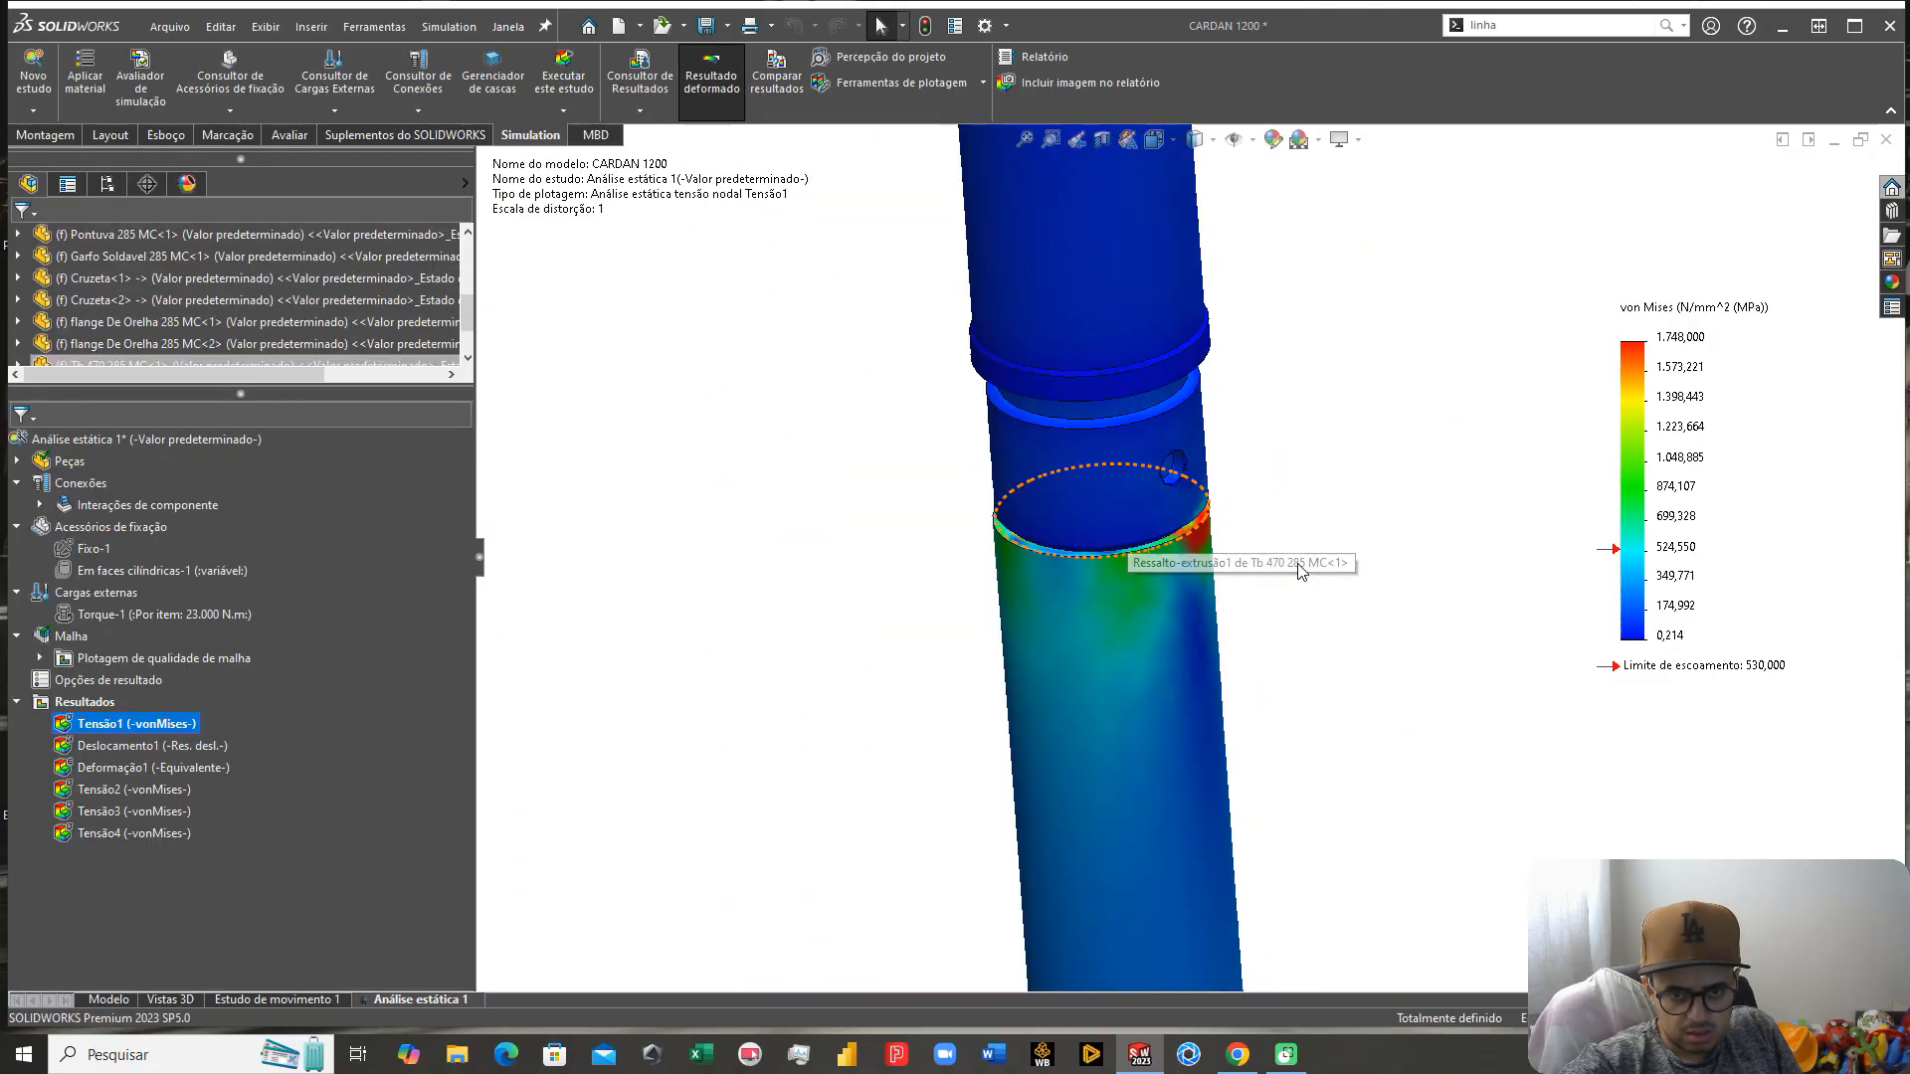
{"action": "scroll", "coordinate": [1119, 556], "scroll_direction": "down", "scroll_amount": 5}
{"action": "middle_click_drag", "start_coordinate": [1118, 555], "coordinate": [1073, 493]}
{"action": "scroll", "coordinate": [1073, 493], "scroll_direction": "up", "scroll_amount": 6}
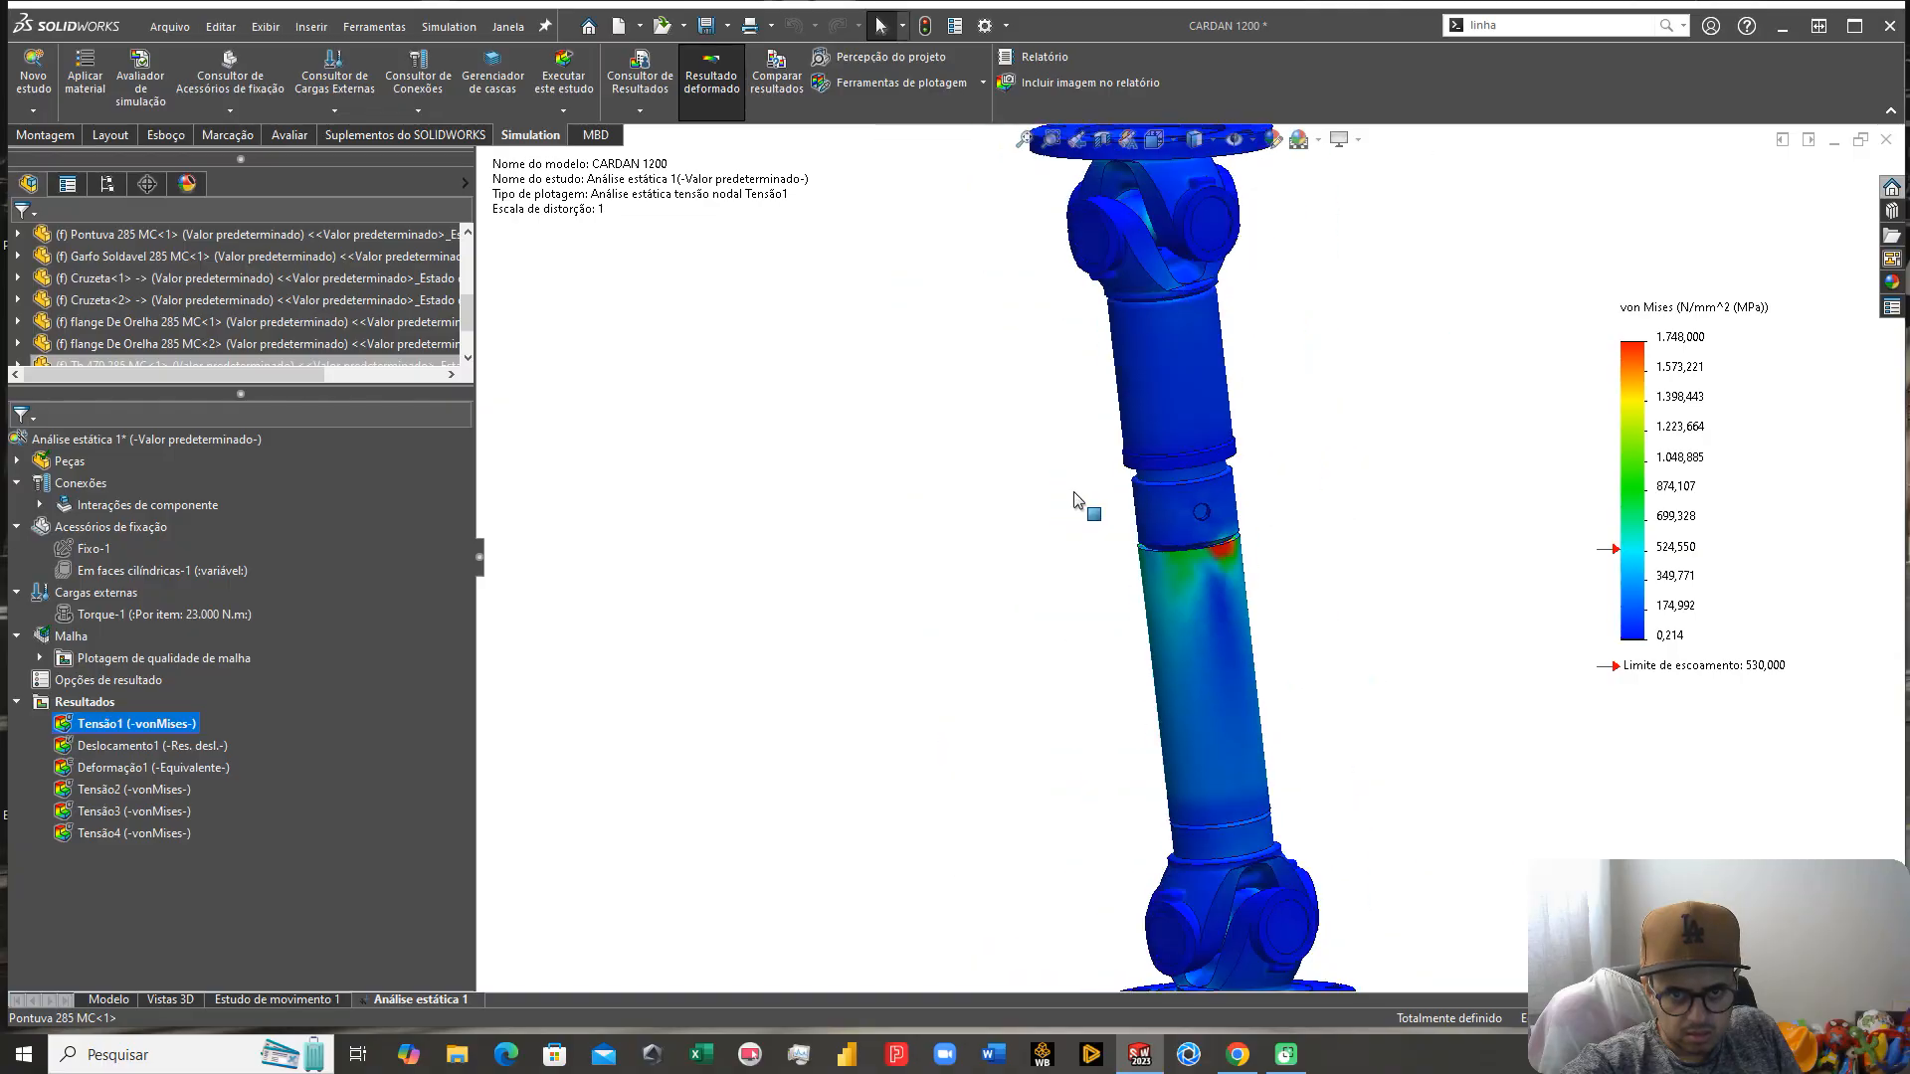
{"action": "scroll", "coordinate": [1074, 499], "scroll_direction": "up", "scroll_amount": 2}
{"action": "right_click", "coordinate": [139, 729]}
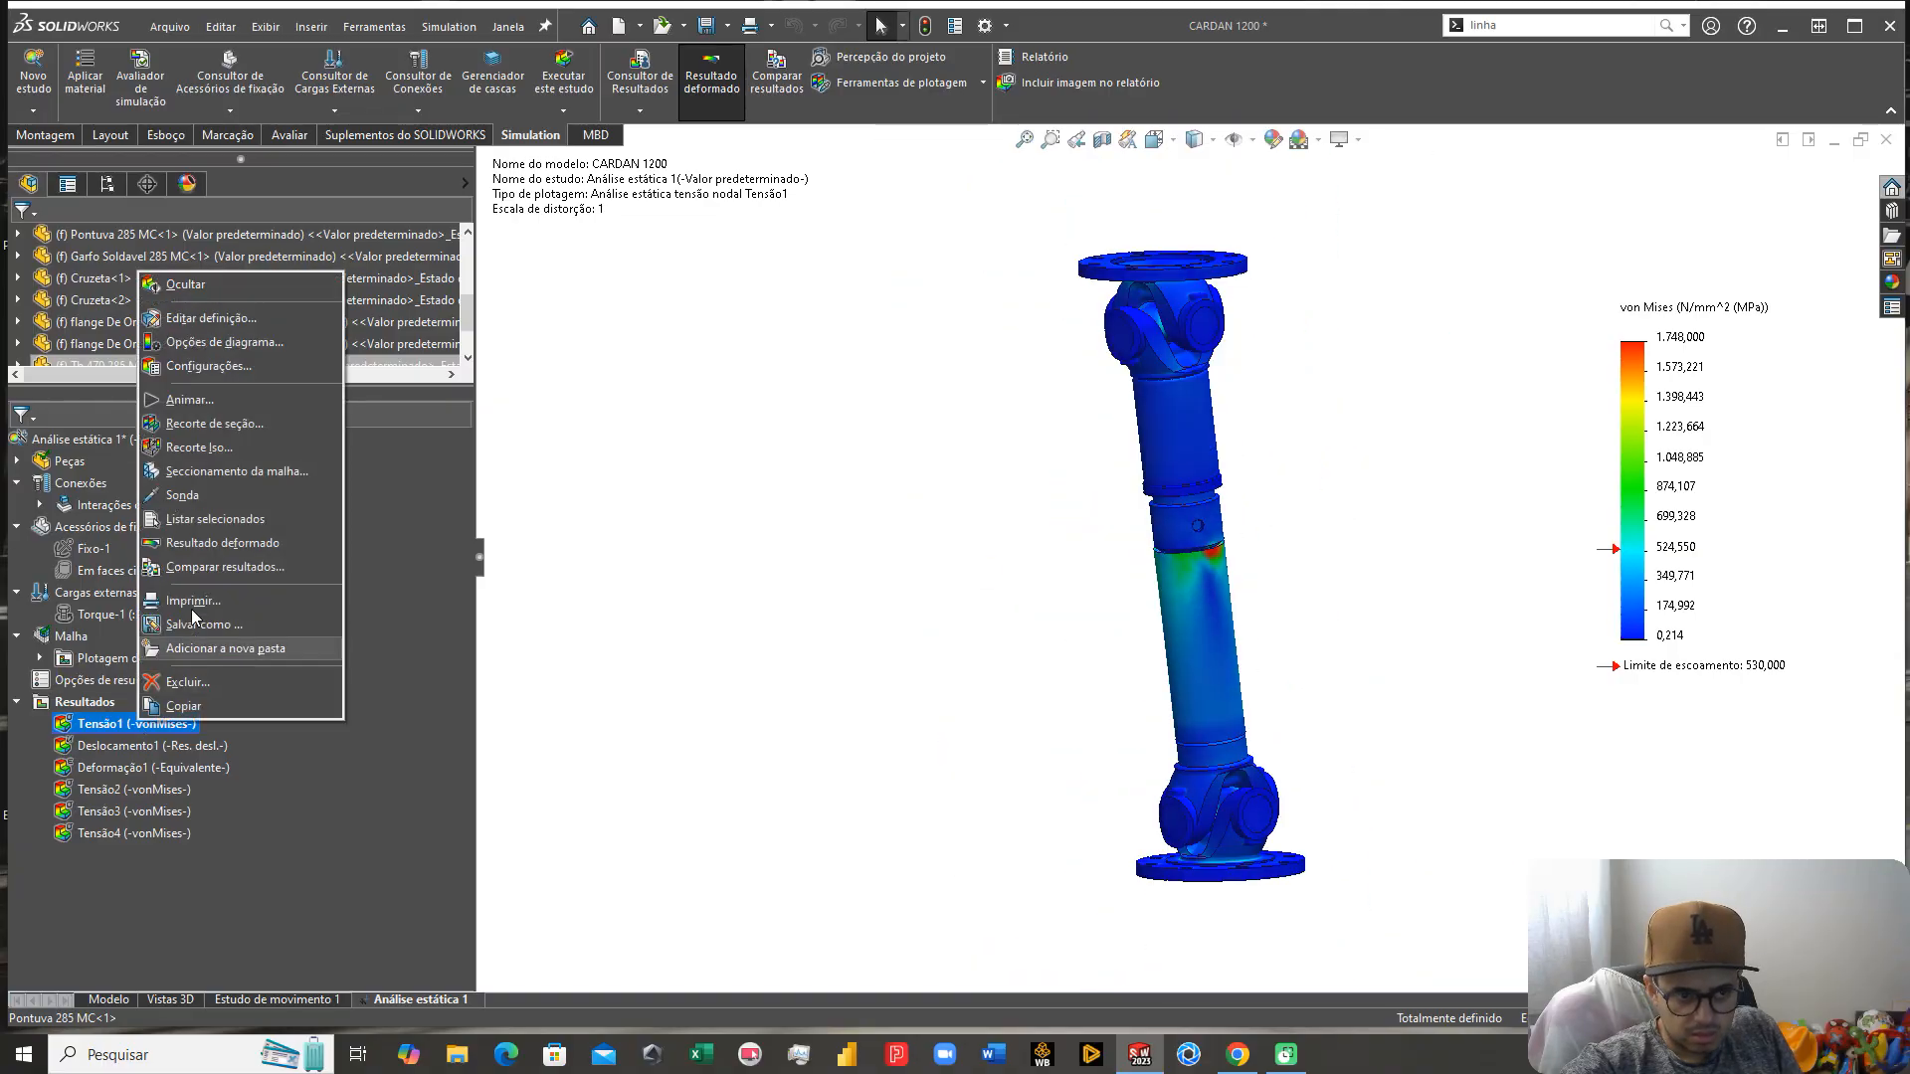
{"action": "left_click", "coordinate": [181, 390]}
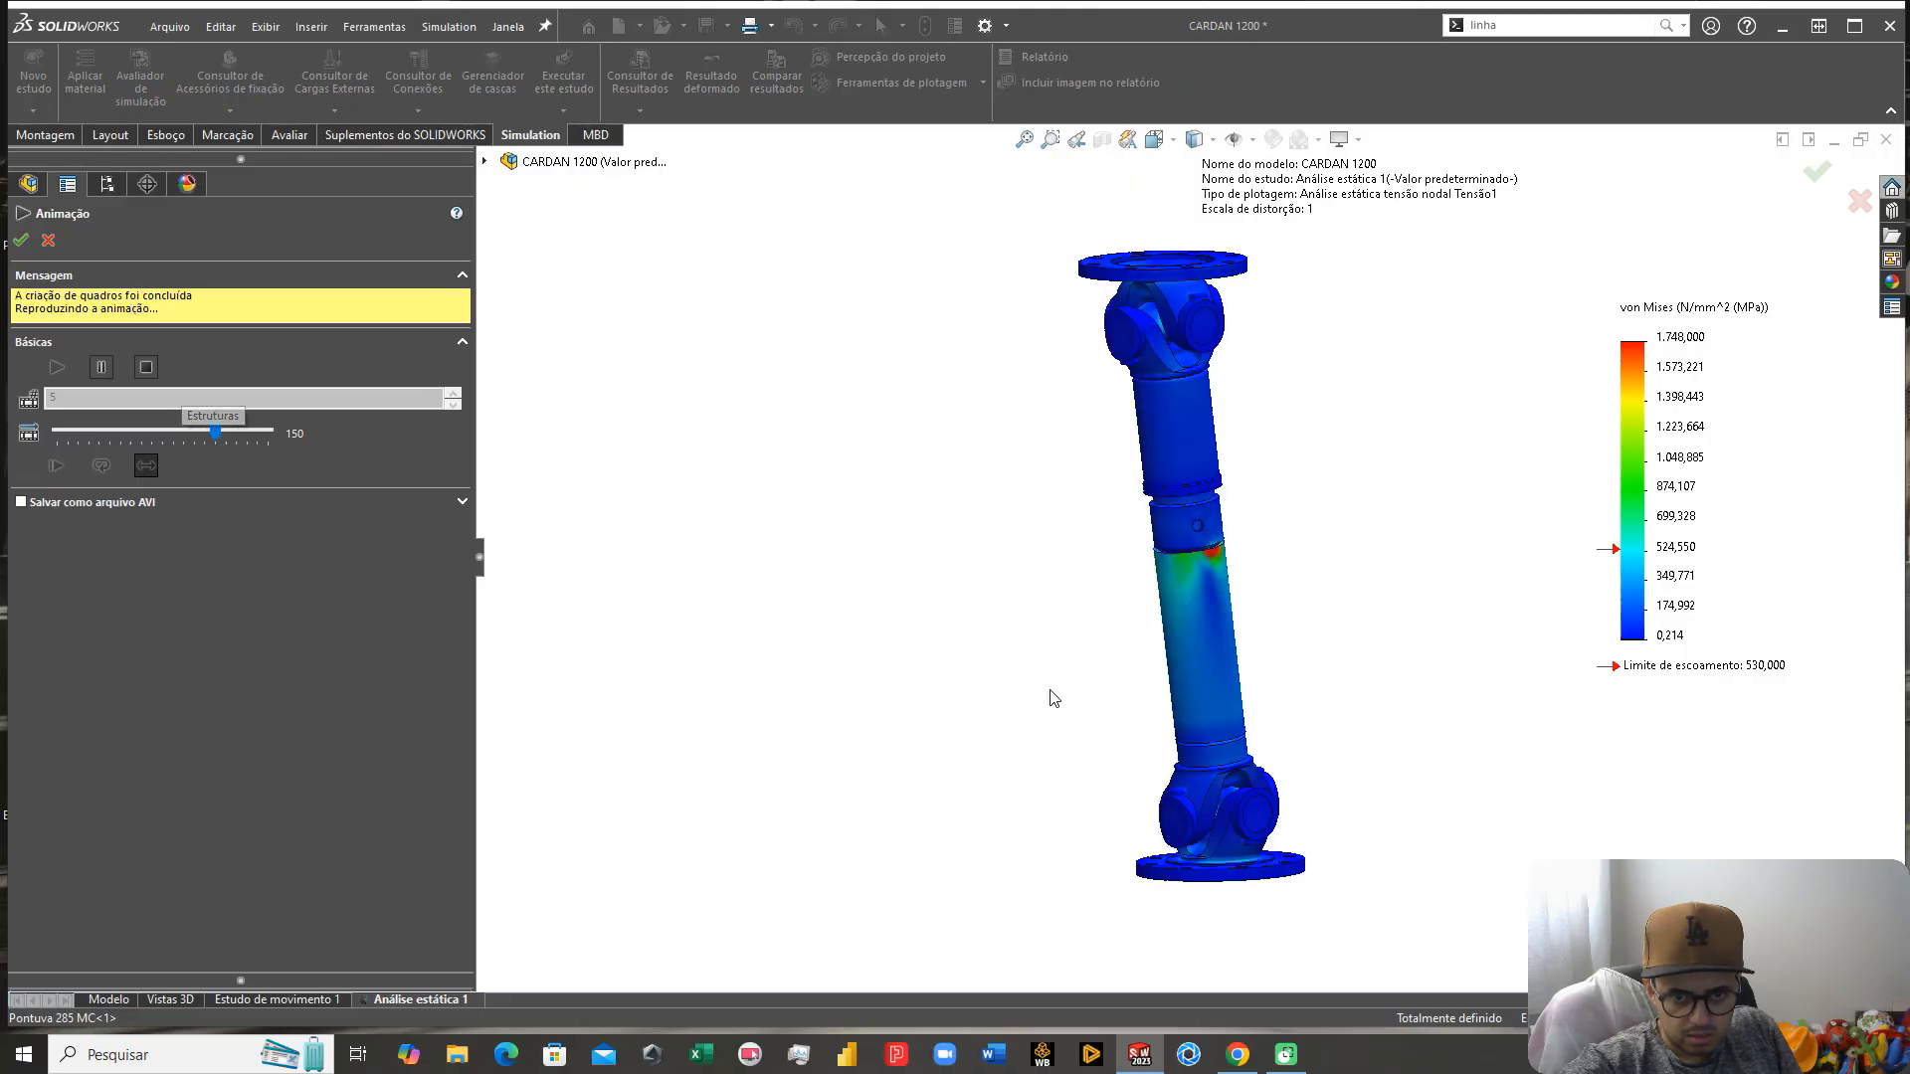
{"action": "scroll", "coordinate": [1160, 606], "scroll_direction": "down", "scroll_amount": 5}
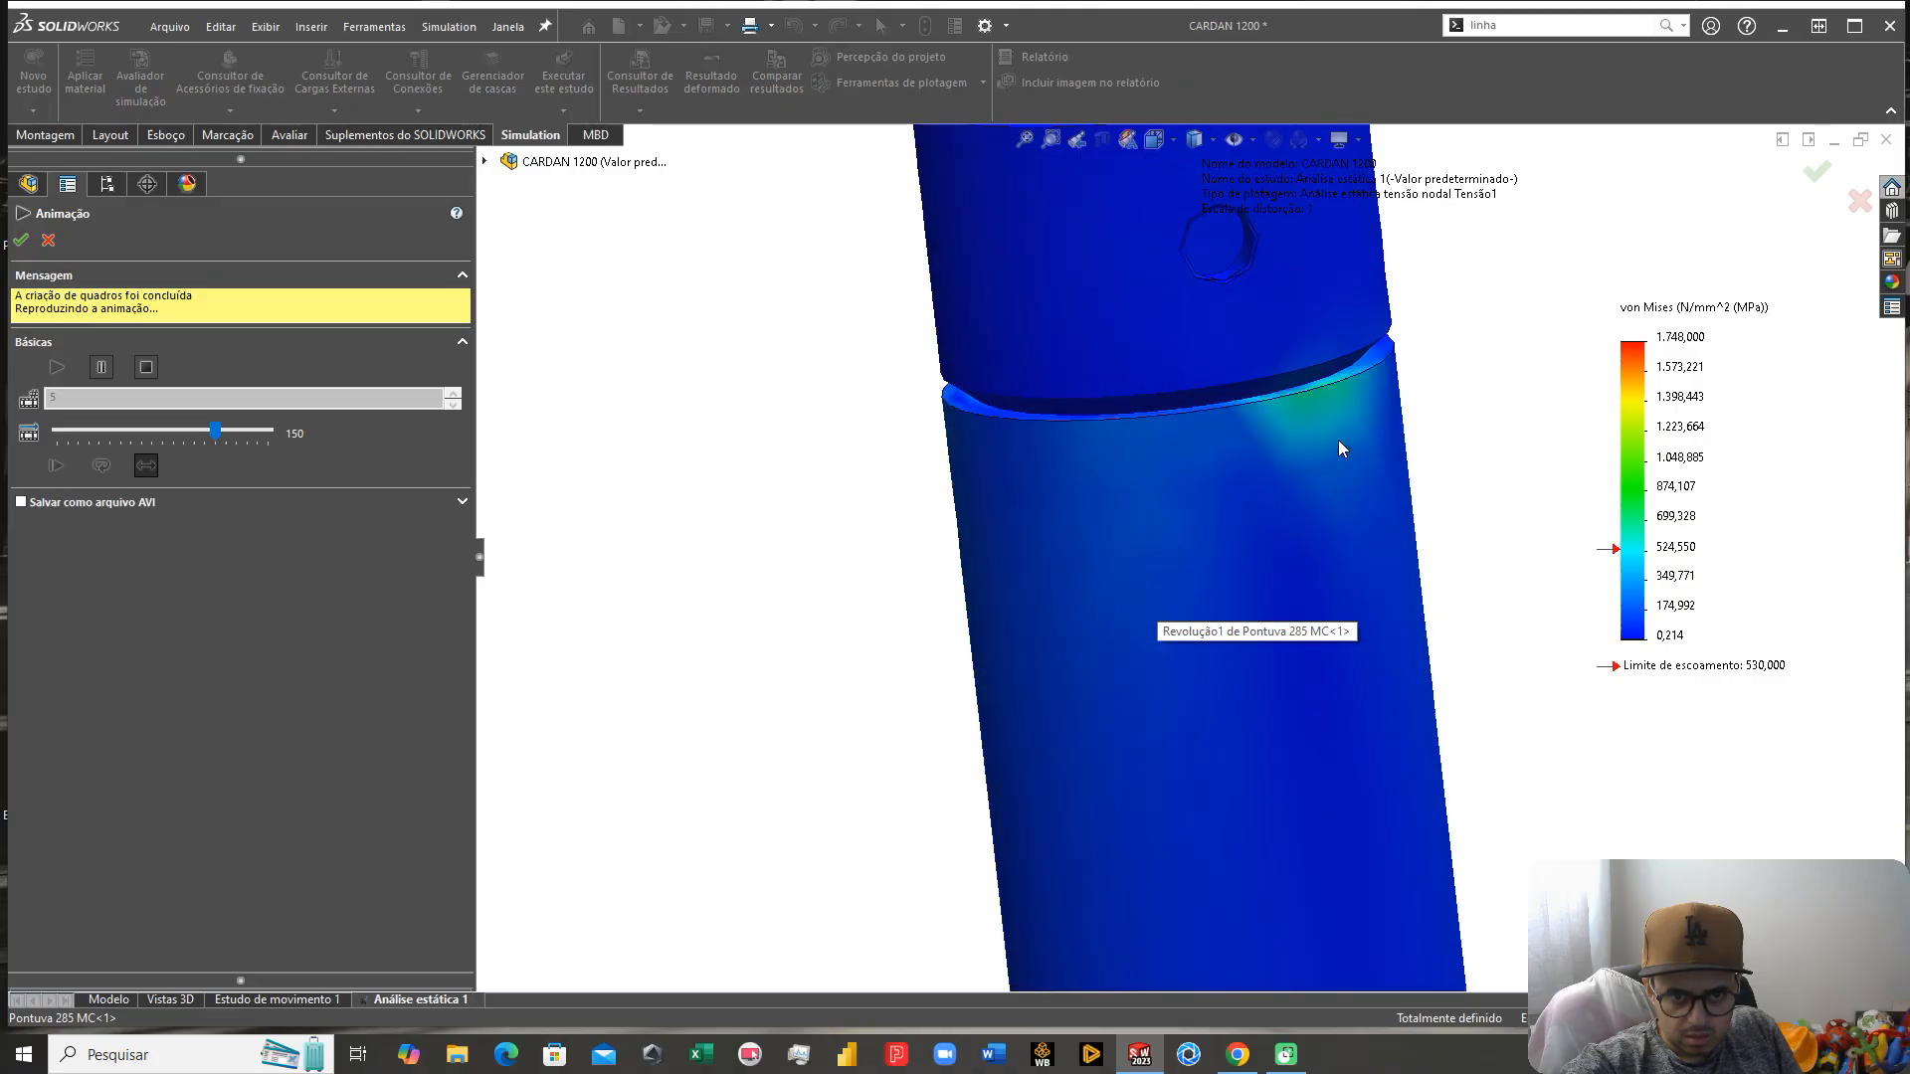
{"action": "scroll", "coordinate": [1010, 404], "scroll_direction": "down", "scroll_amount": 6}
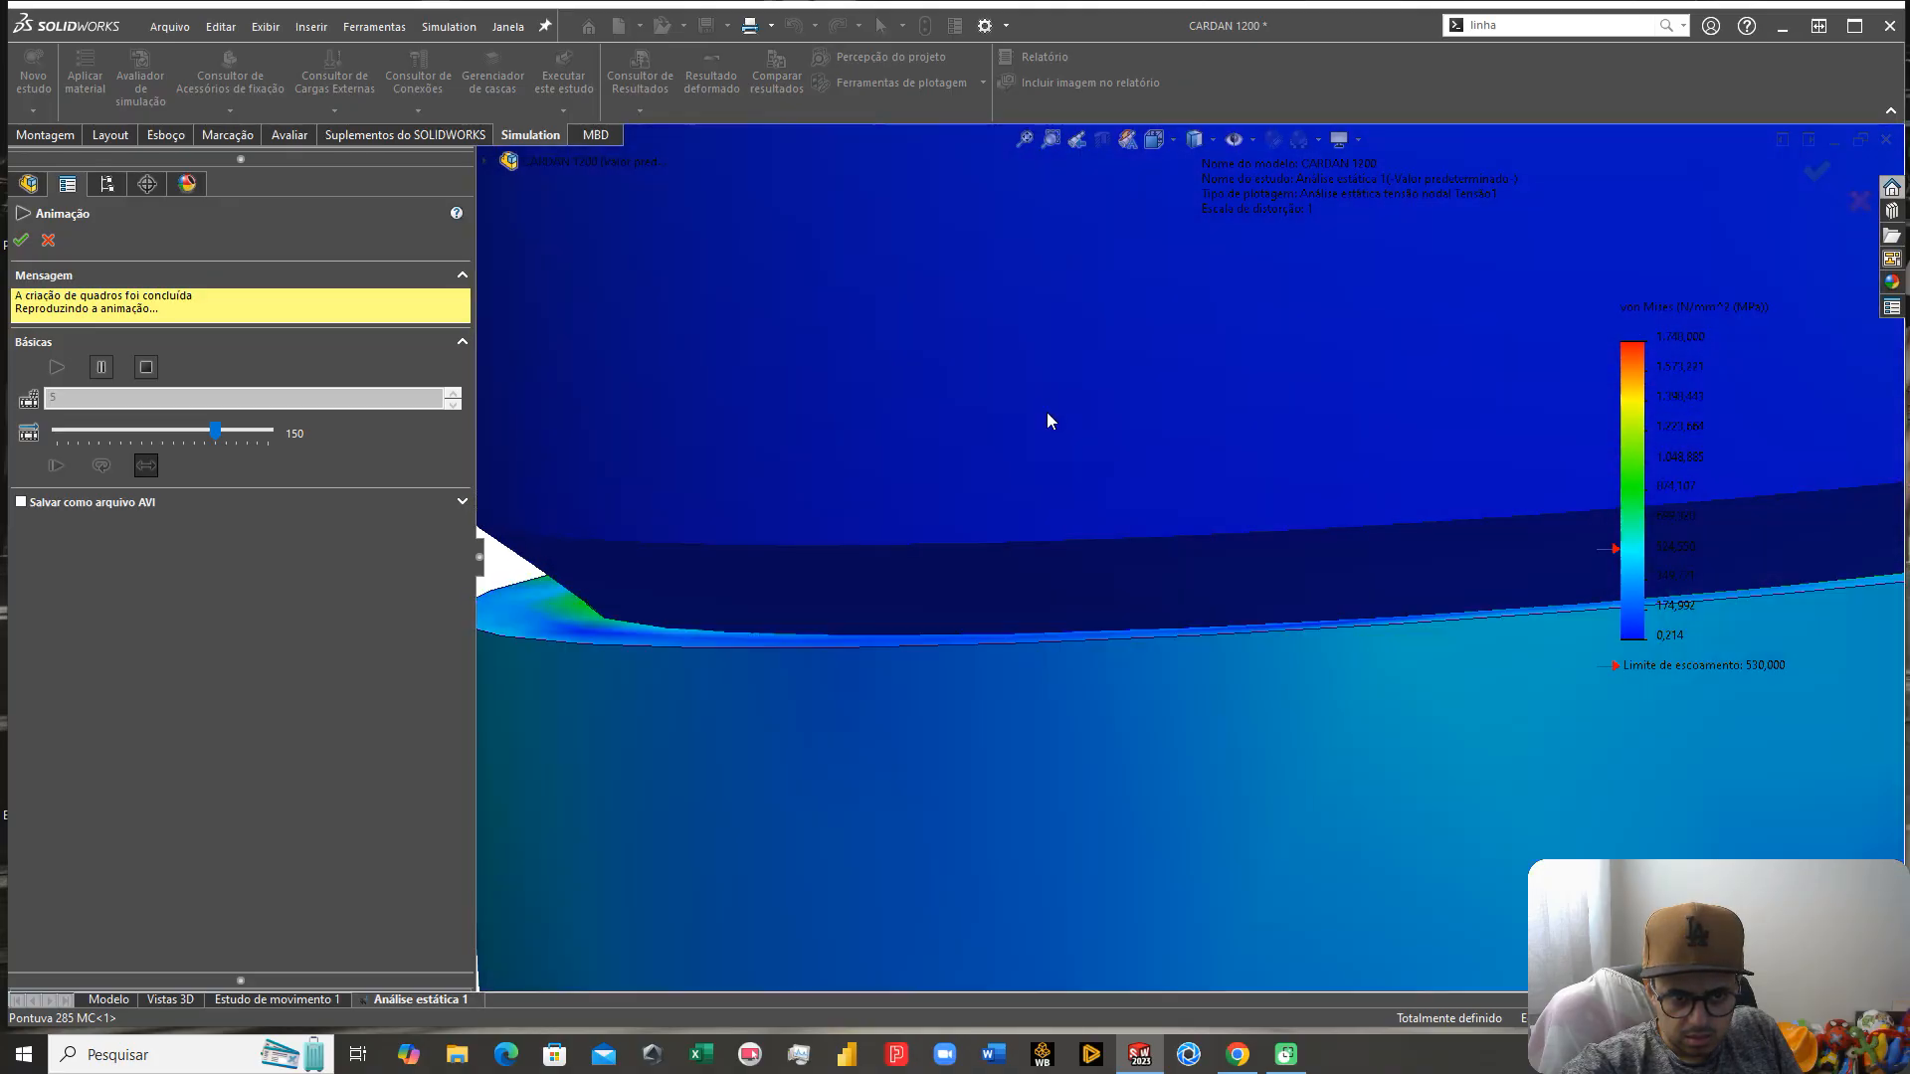
{"action": "scroll", "coordinate": [1012, 449], "scroll_direction": "up", "scroll_amount": 3}
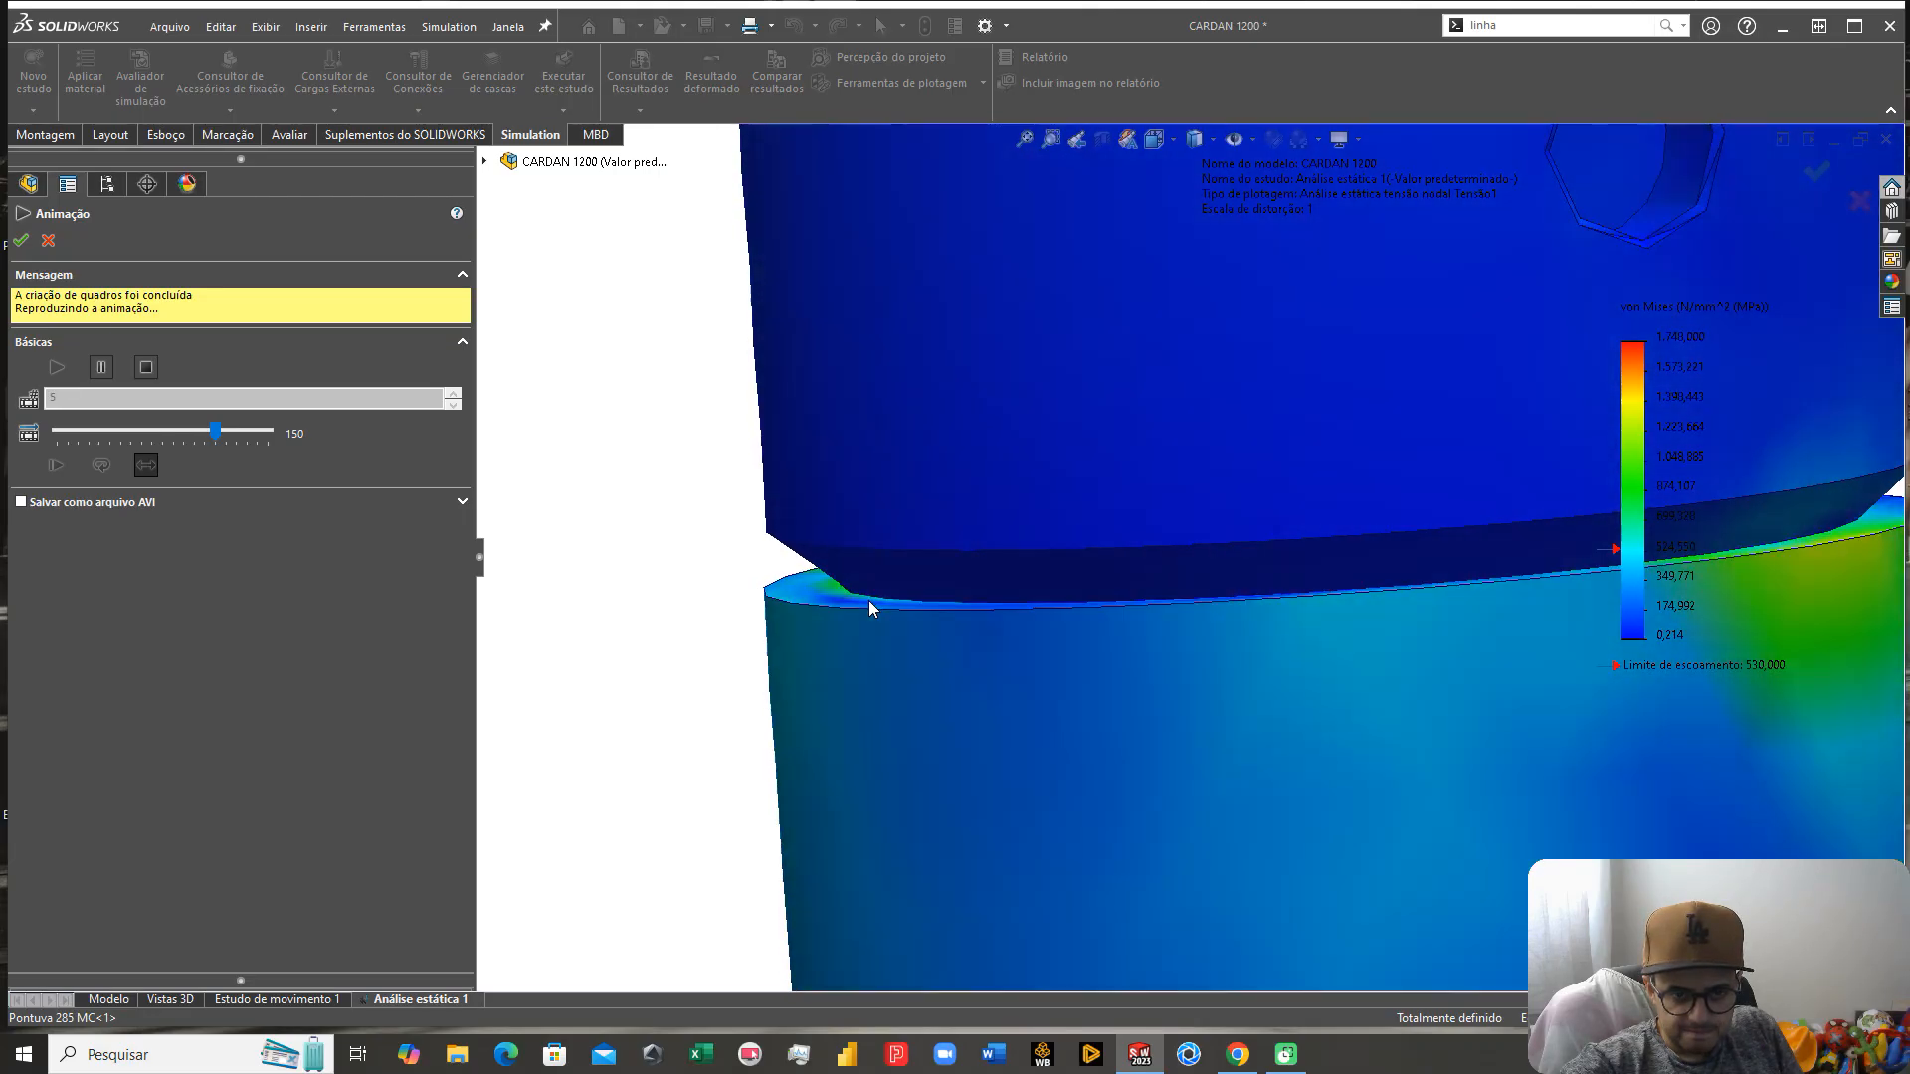
{"action": "scroll", "coordinate": [870, 597], "scroll_direction": "up", "scroll_amount": 3}
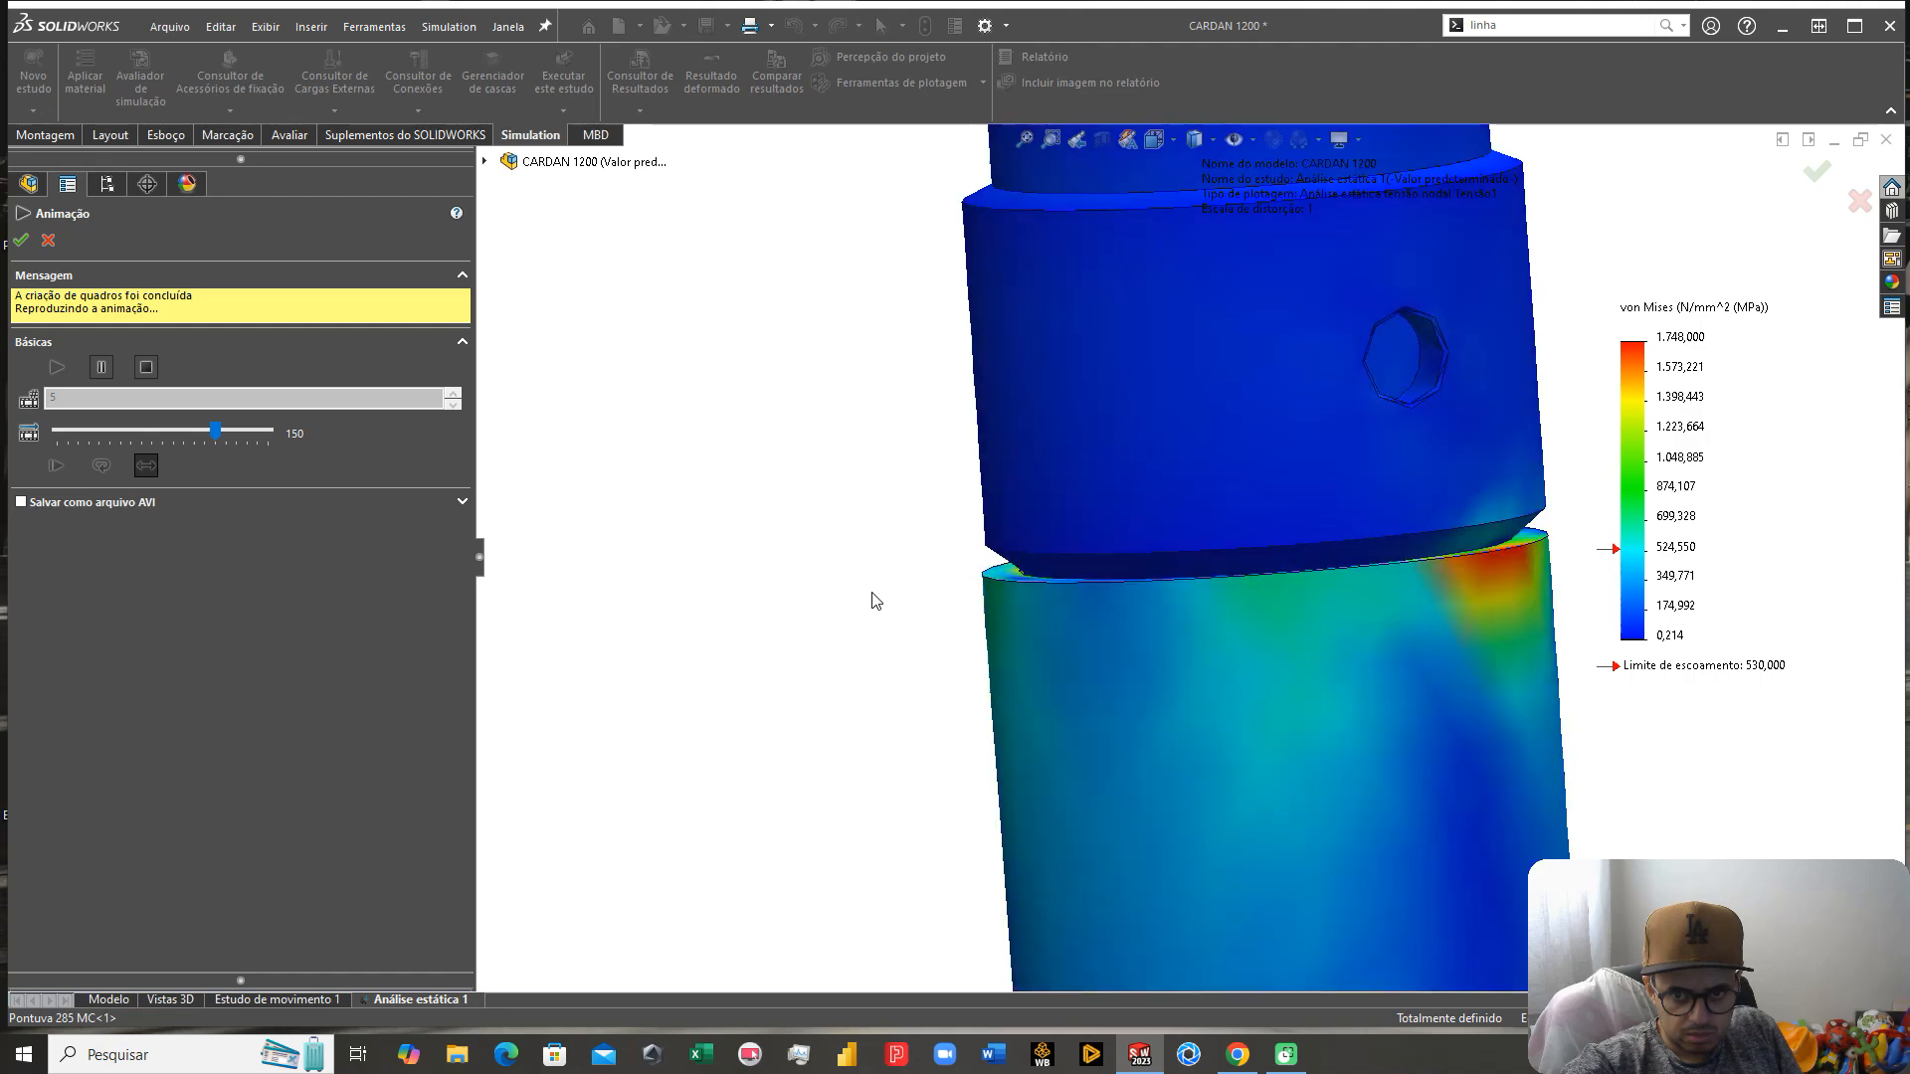
{"action": "left_click", "coordinate": [48, 241]}
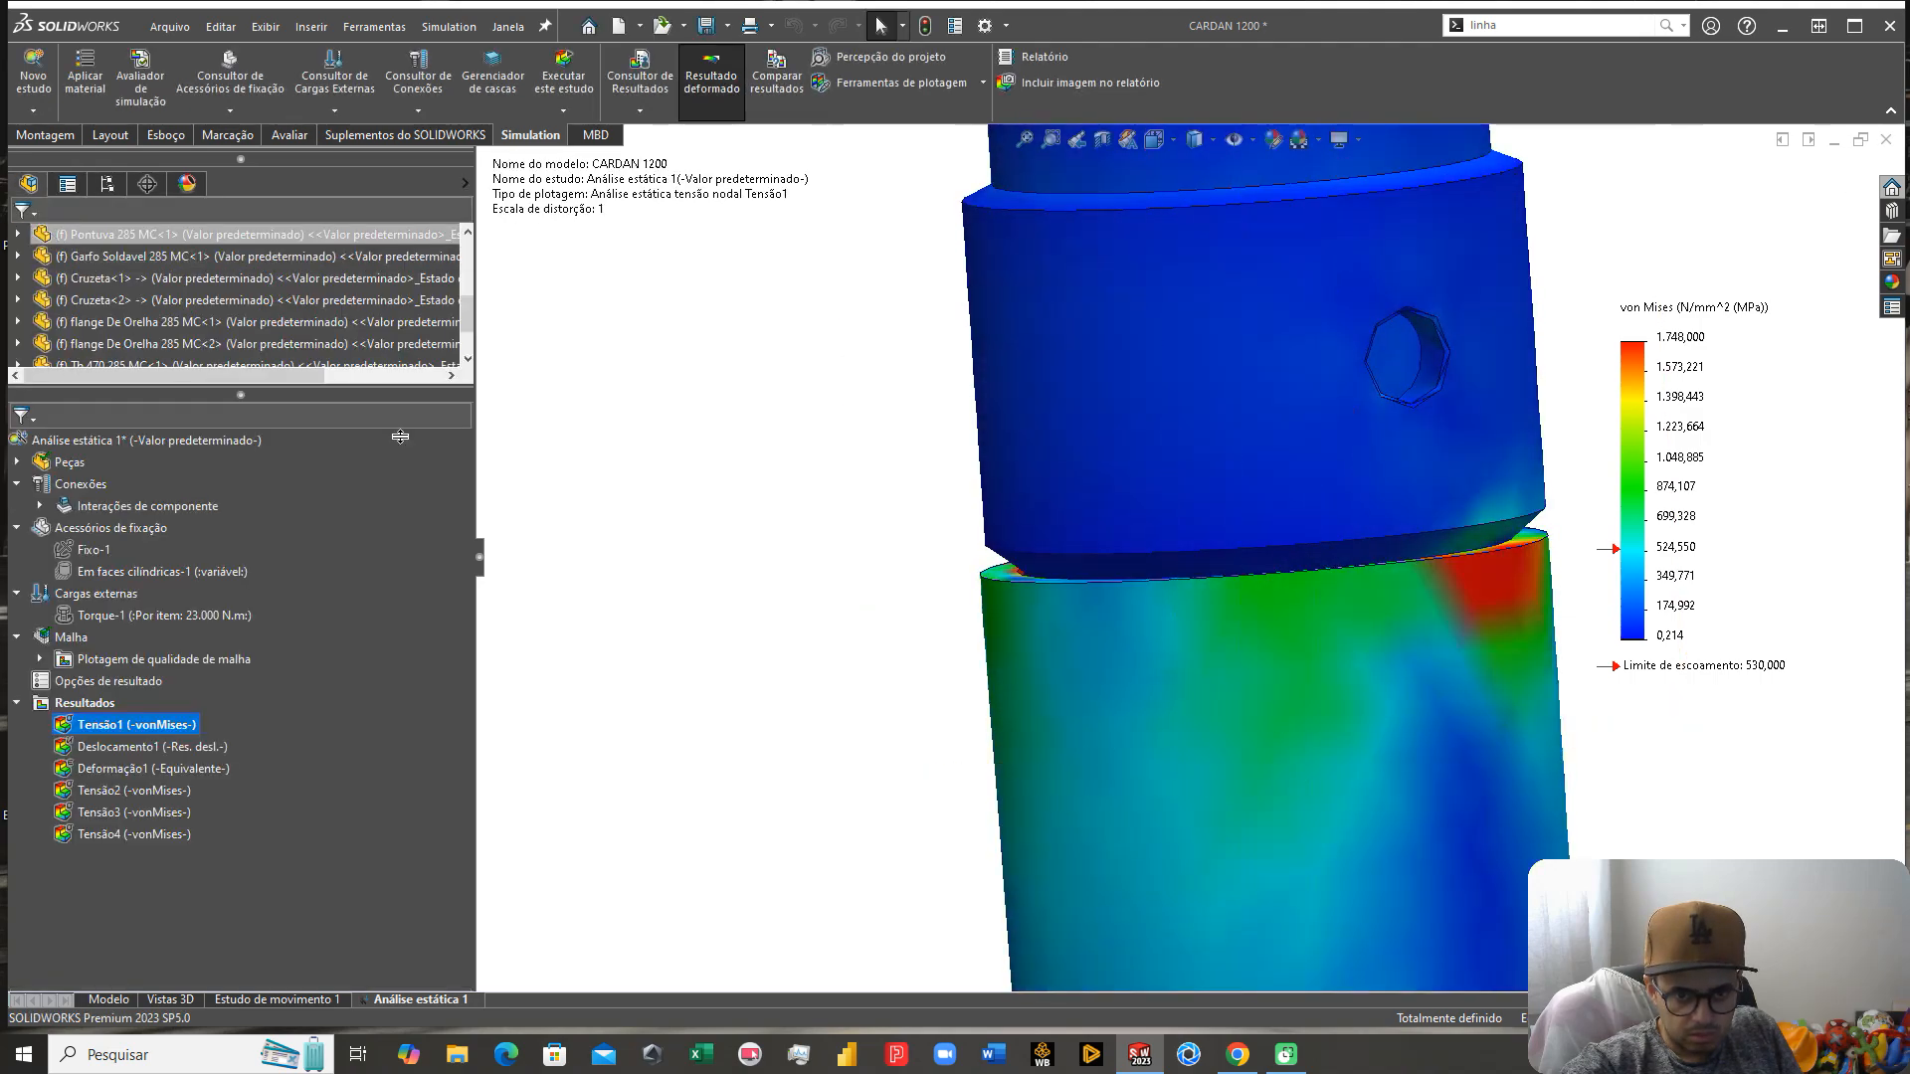
Step: Examine the stress distribution in the Tensão1 plot around the contact edge between Pontuva 285 MC and the Tb 470 tube
{"action": "scroll", "coordinate": [1124, 545], "scroll_direction": "up", "scroll_amount": 2}
{"action": "middle_click_drag", "start_coordinate": [1124, 545], "coordinate": [1258, 635]}
{"action": "scroll", "coordinate": [1208, 549], "scroll_direction": "up", "scroll_amount": 2}
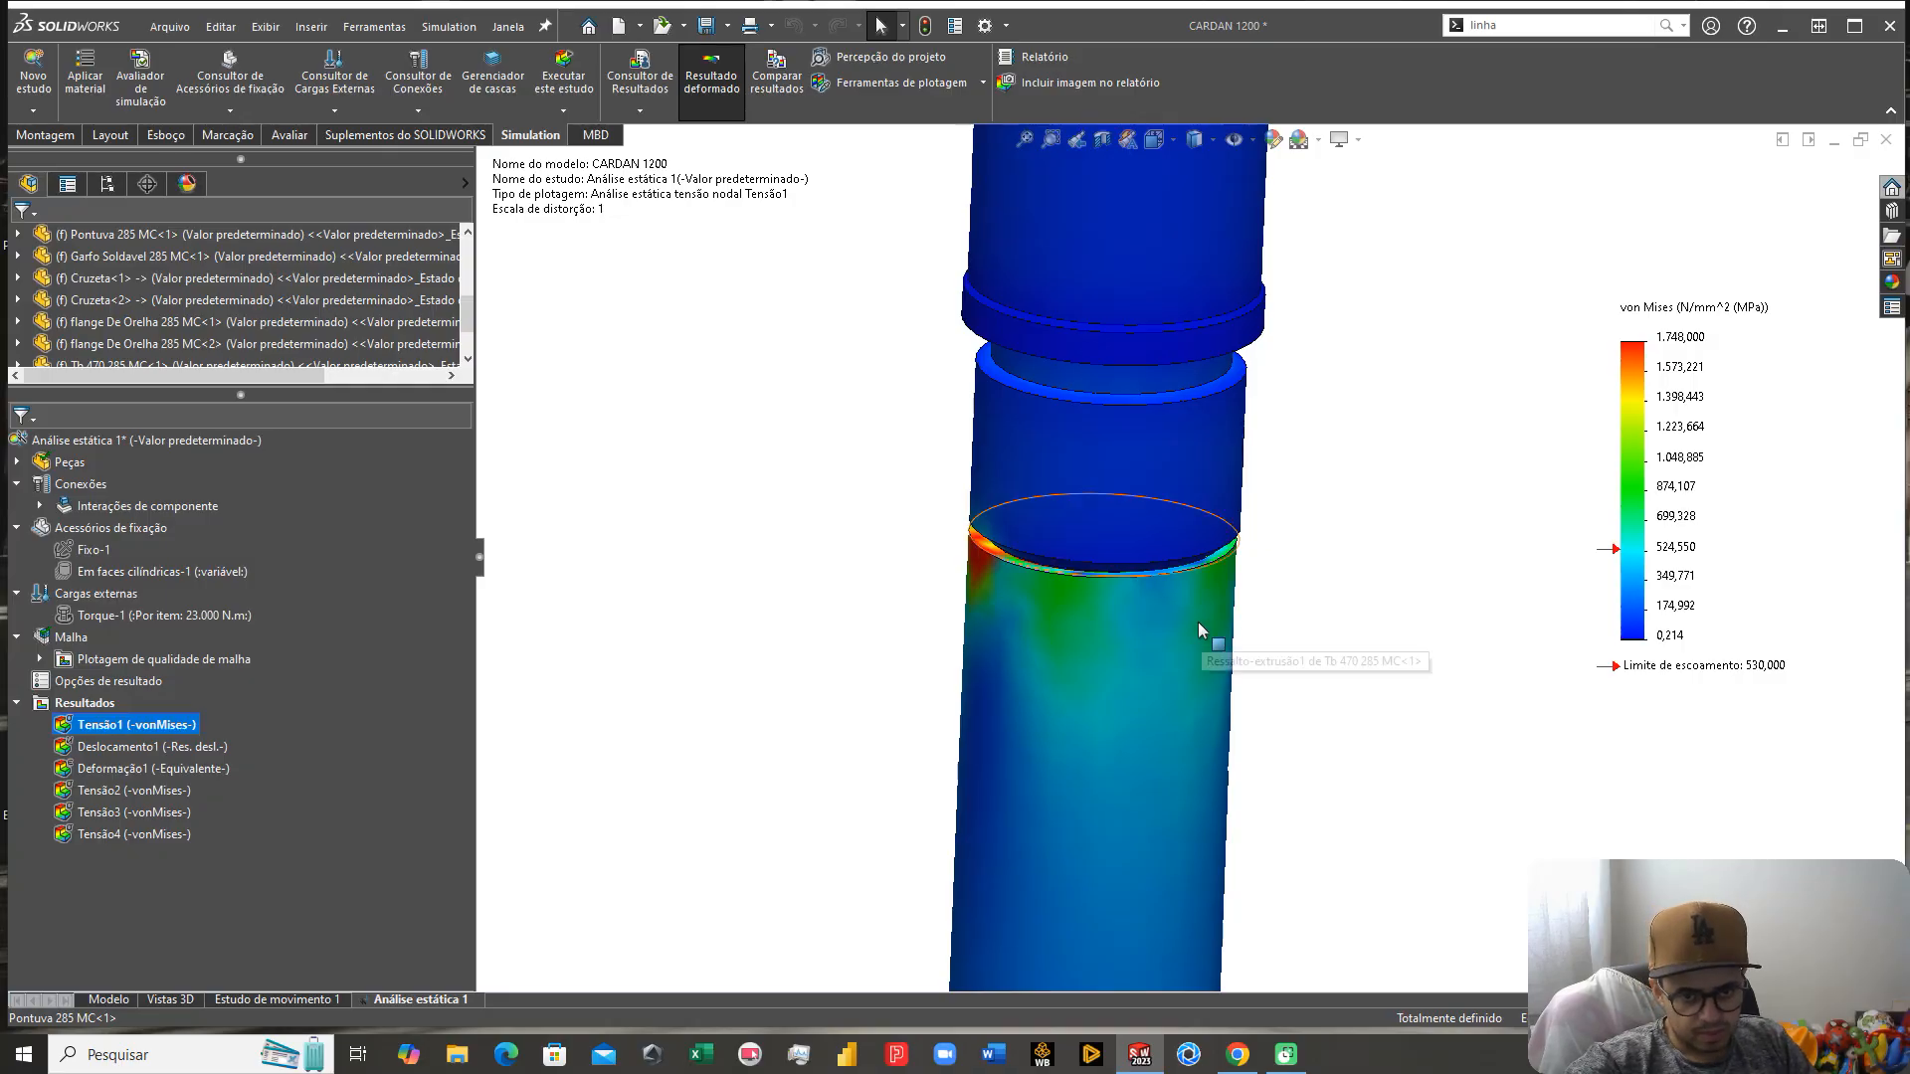
{"action": "scroll", "coordinate": [1043, 552], "scroll_direction": "down", "scroll_amount": 6}
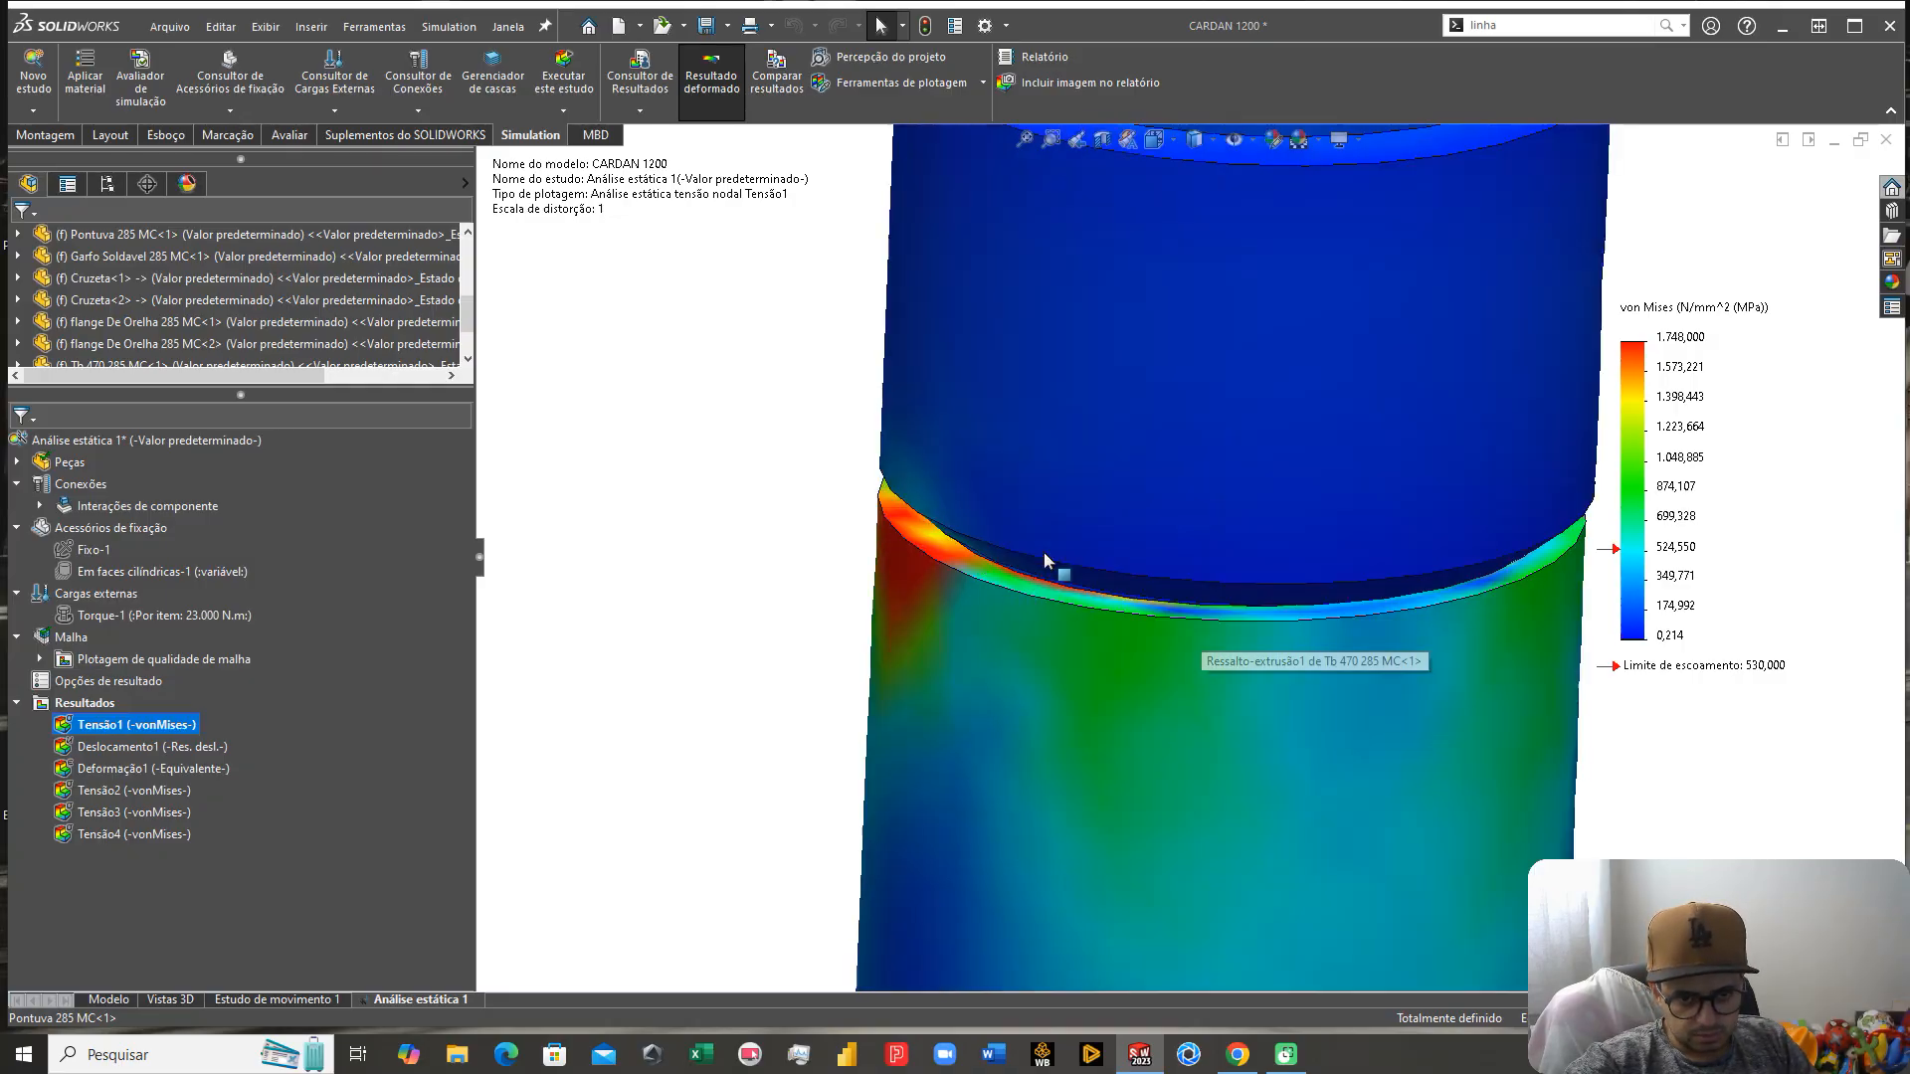
{"action": "scroll", "coordinate": [1039, 468], "scroll_direction": "up", "scroll_amount": 6}
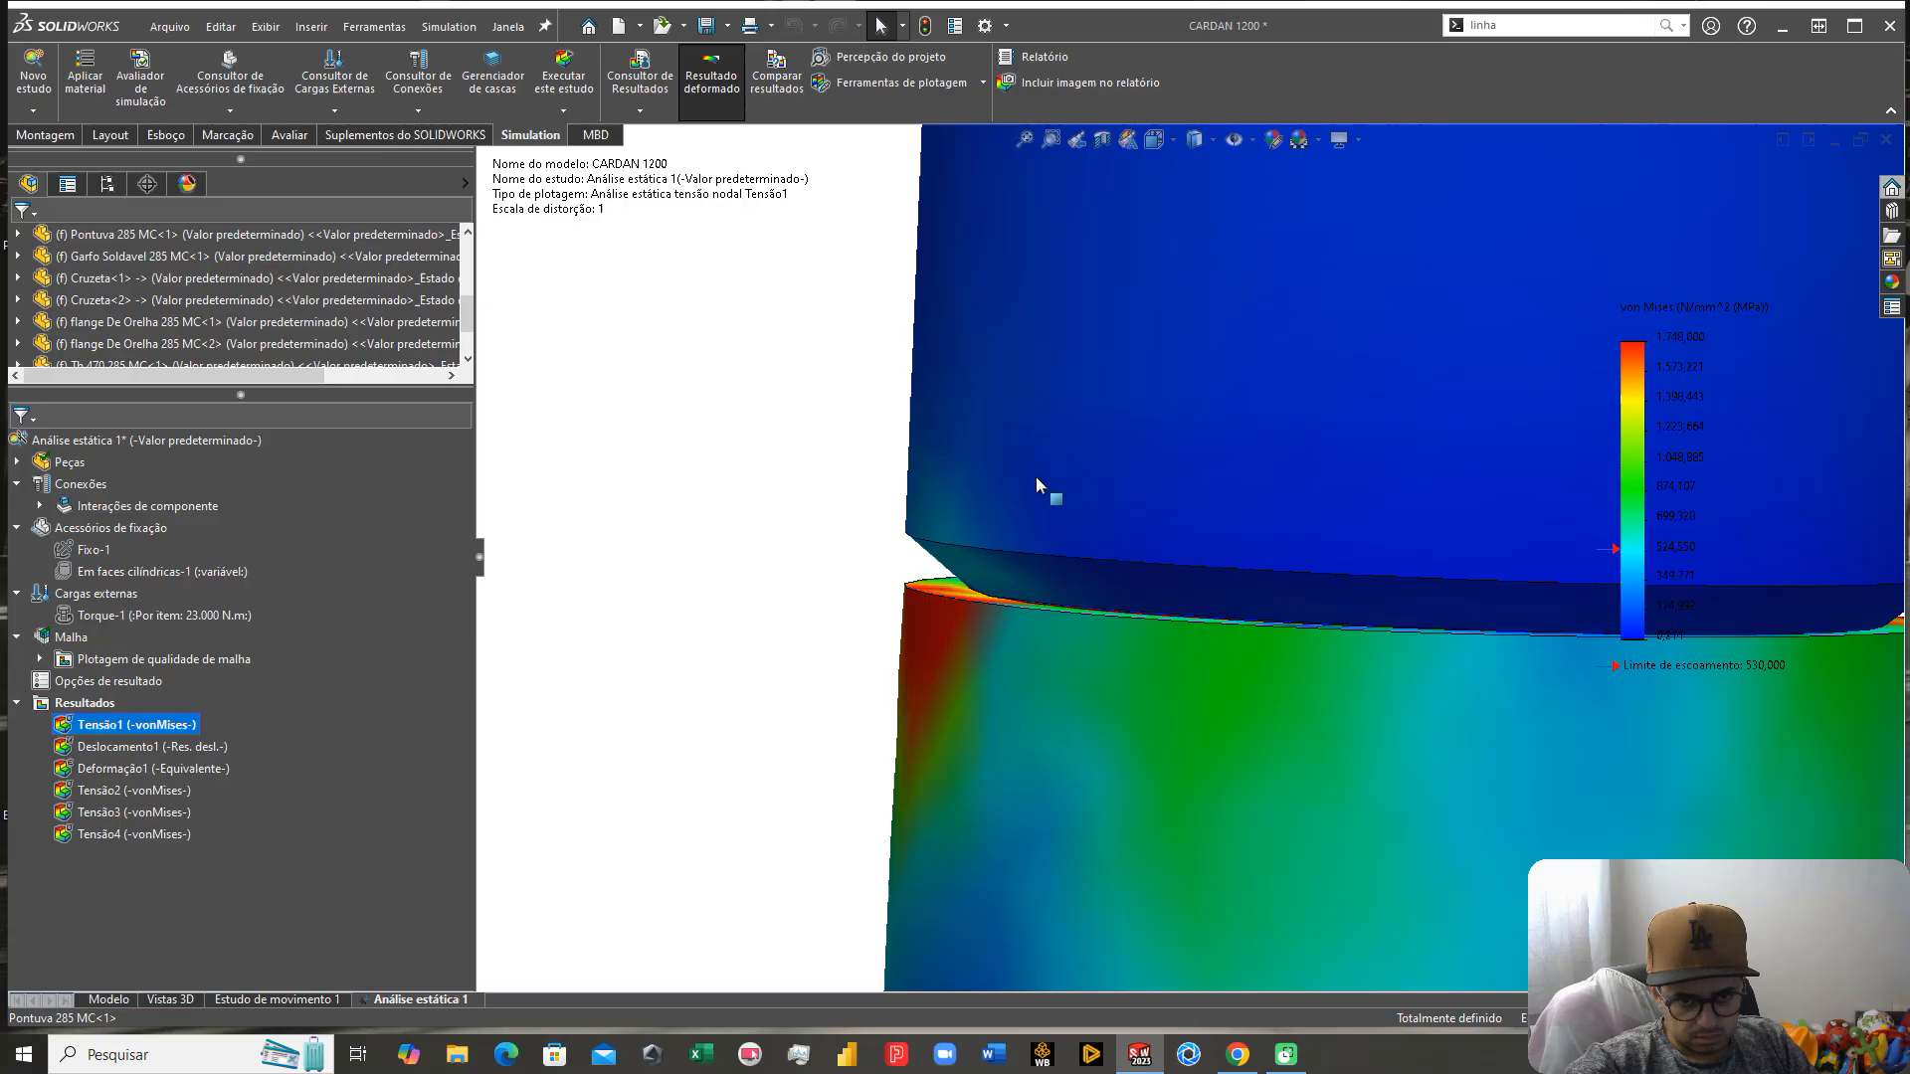
Step: Return to the model, section the assembly at Plano frontal to examine the Pontuva-to-tube contact, and discard the section
{"action": "left_click", "coordinate": [110, 1001]}
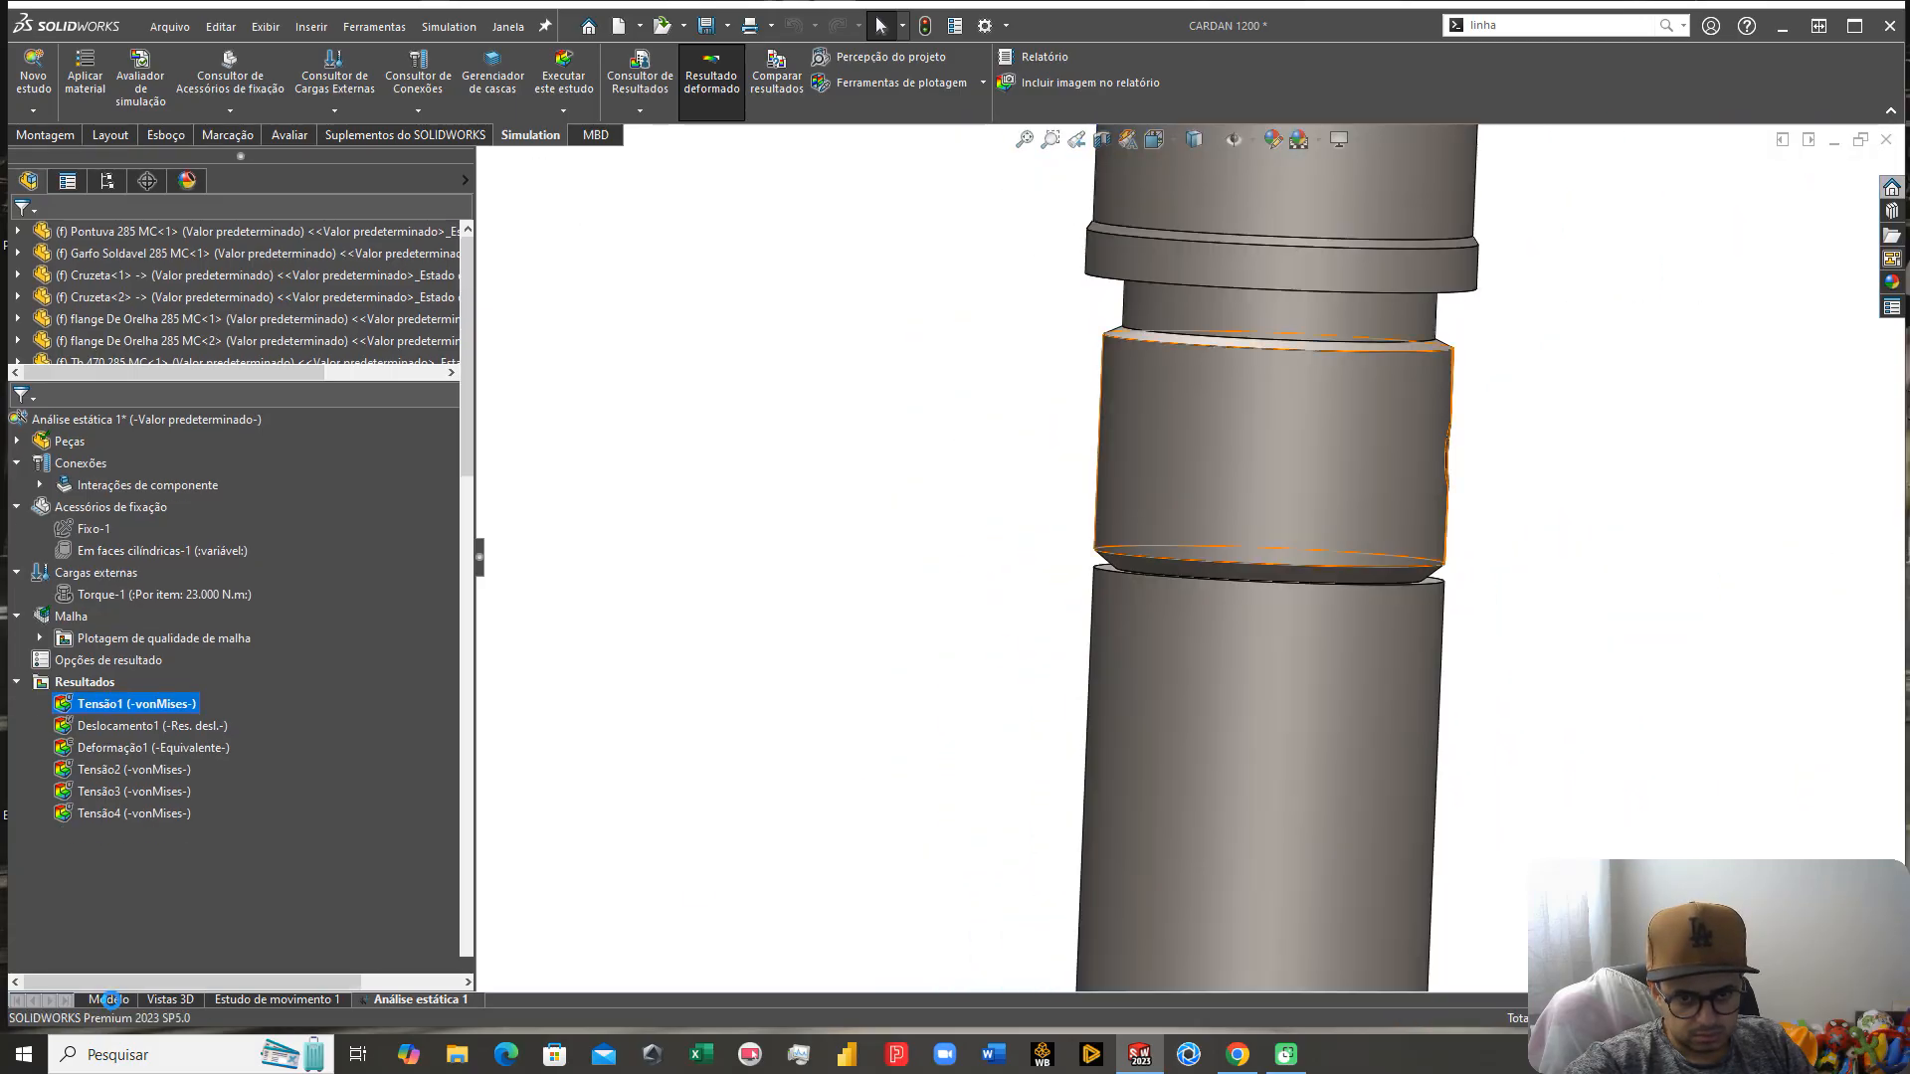
{"action": "left_click", "coordinate": [1101, 140]}
{"action": "scroll", "coordinate": [1373, 640], "scroll_direction": "down", "scroll_amount": 5}
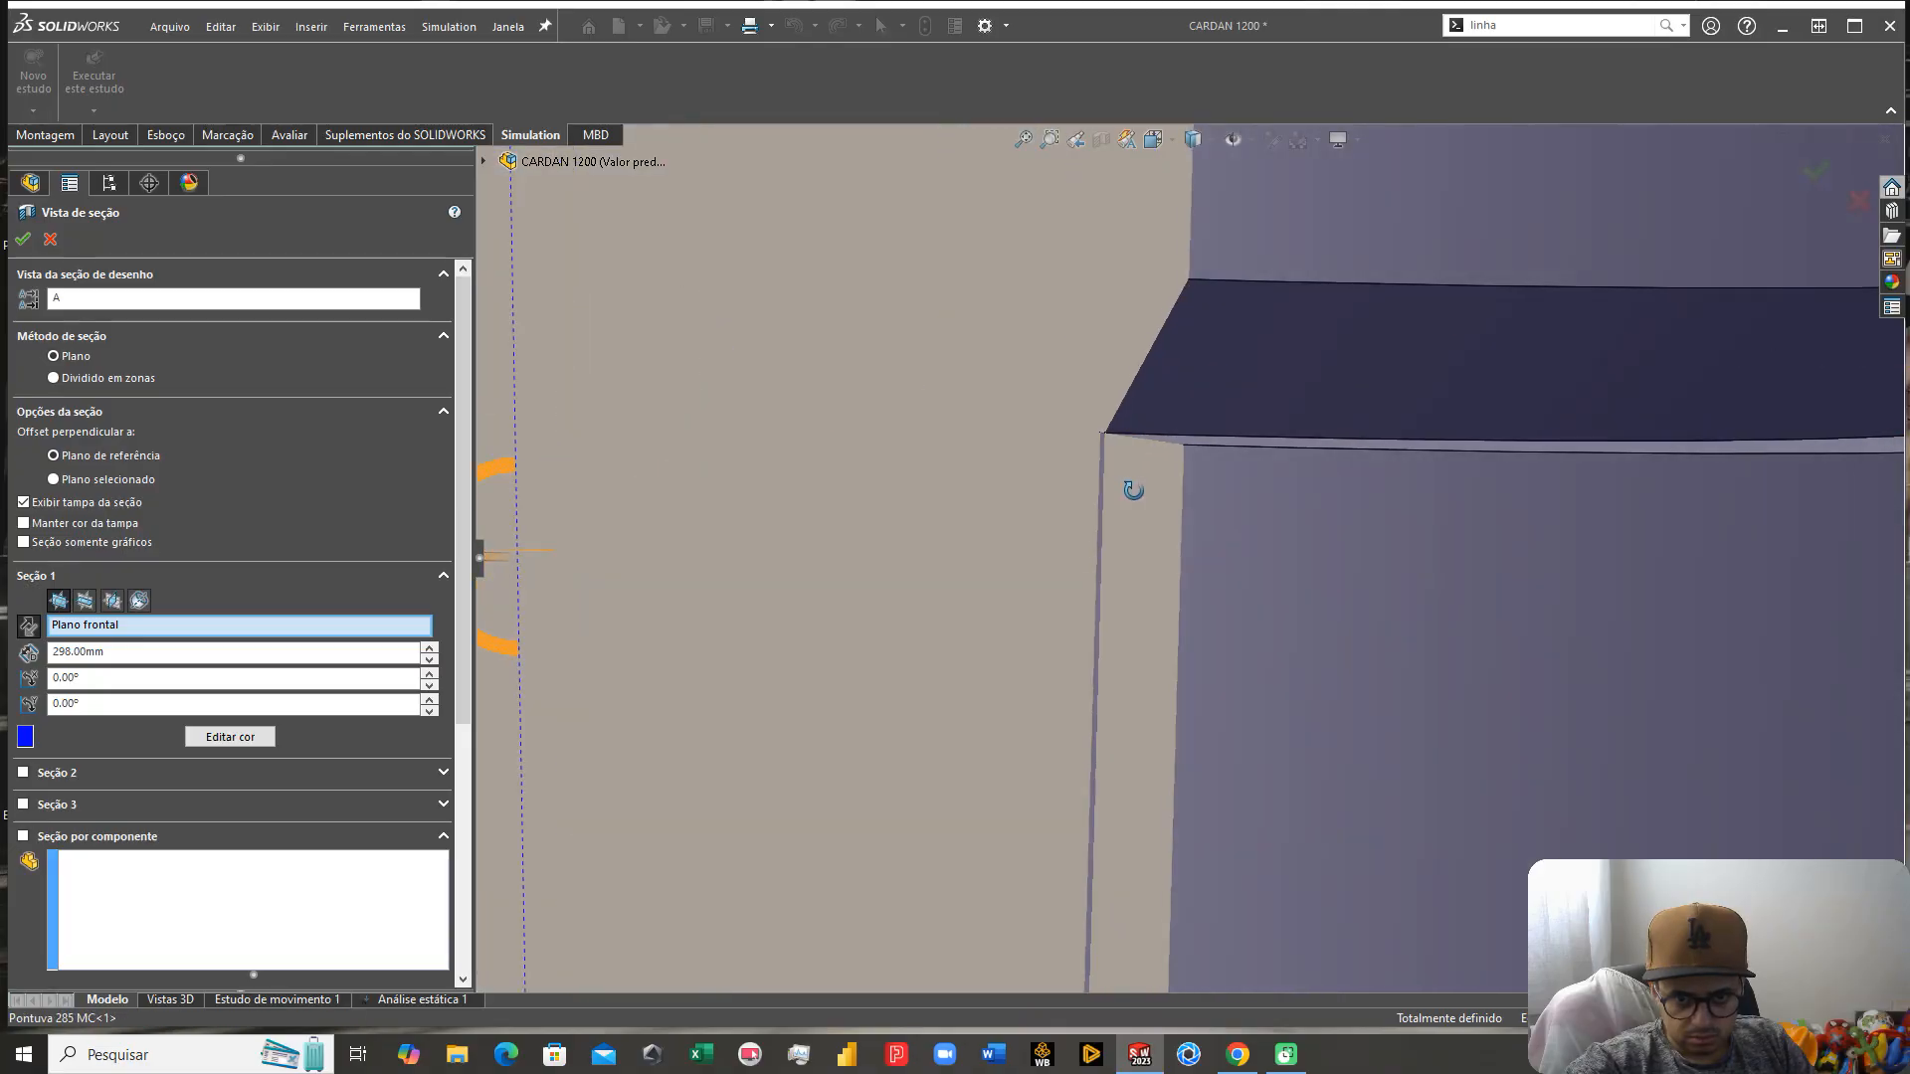
{"action": "scroll", "coordinate": [1250, 507], "scroll_direction": "down", "scroll_amount": 5}
{"action": "scroll", "coordinate": [1464, 438], "scroll_direction": "down", "scroll_amount": 8}
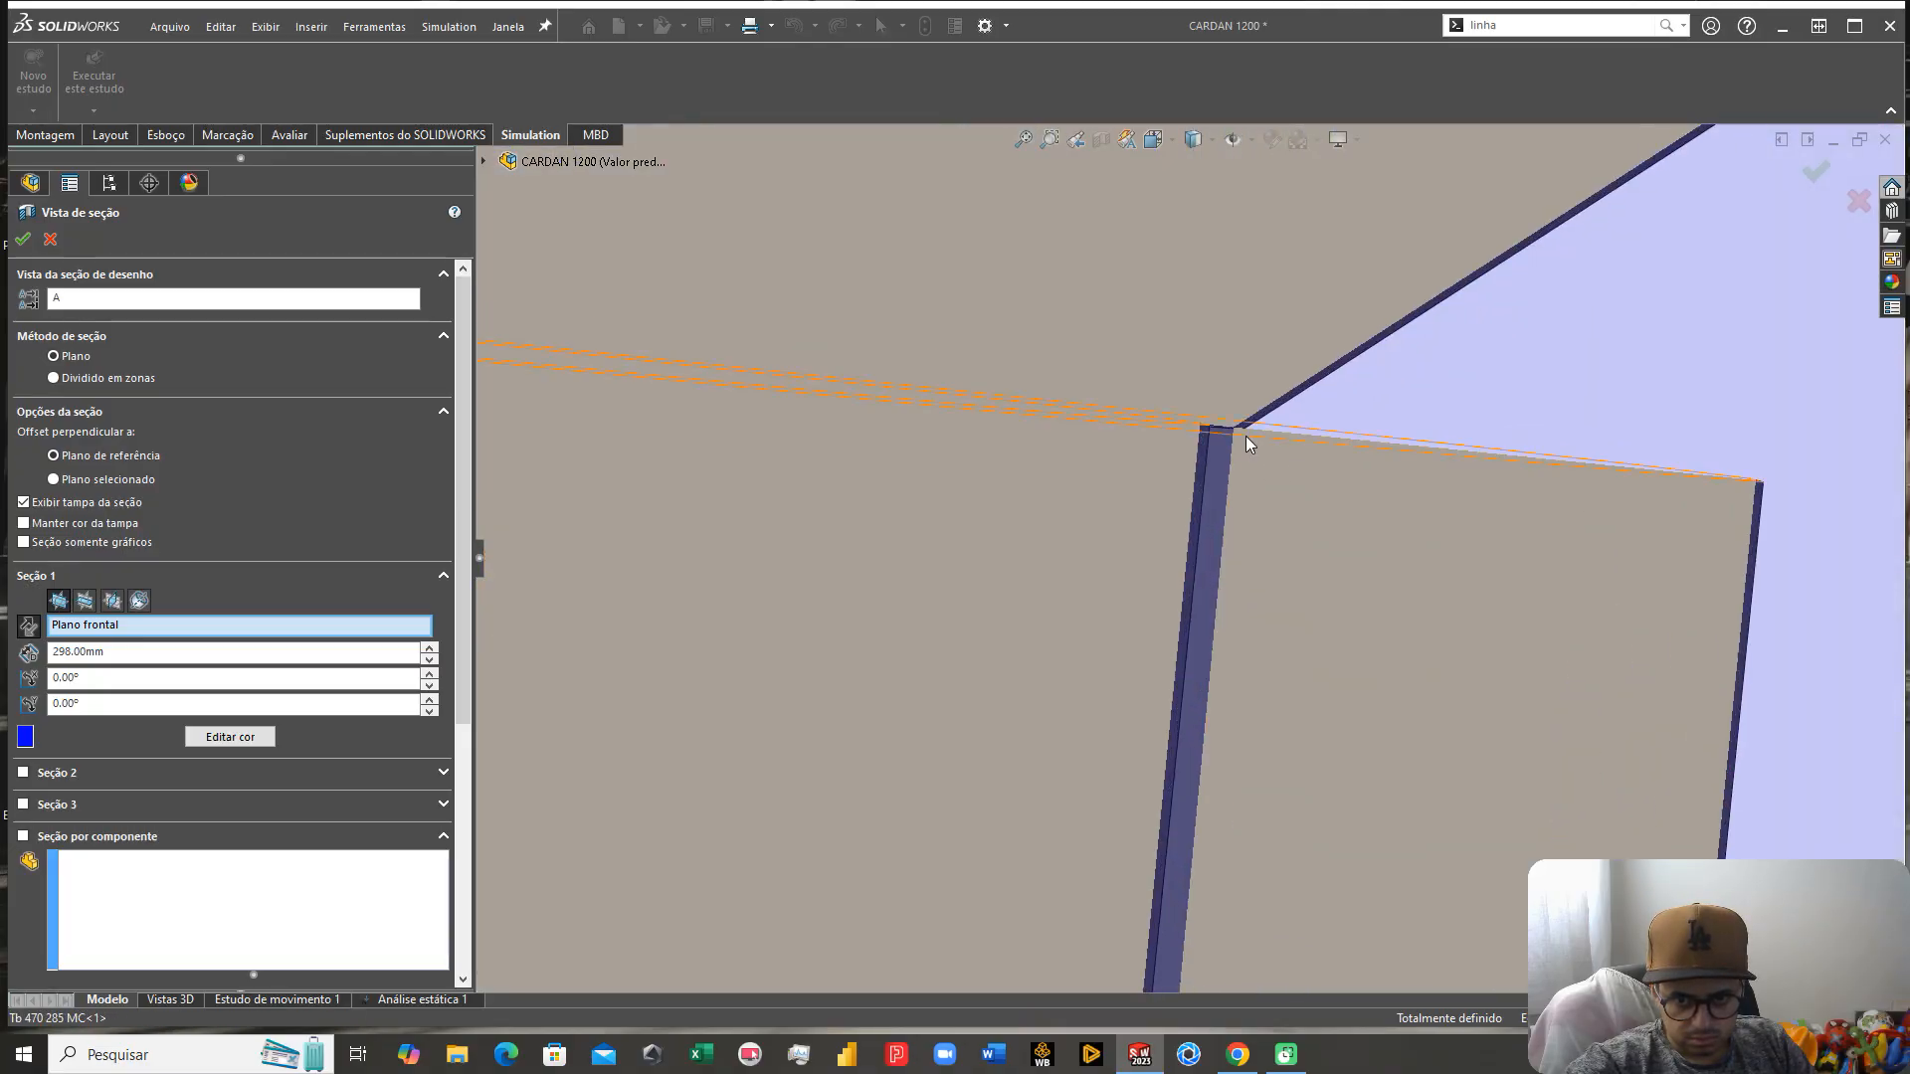
{"action": "scroll", "coordinate": [1138, 414], "scroll_direction": "down", "scroll_amount": 3}
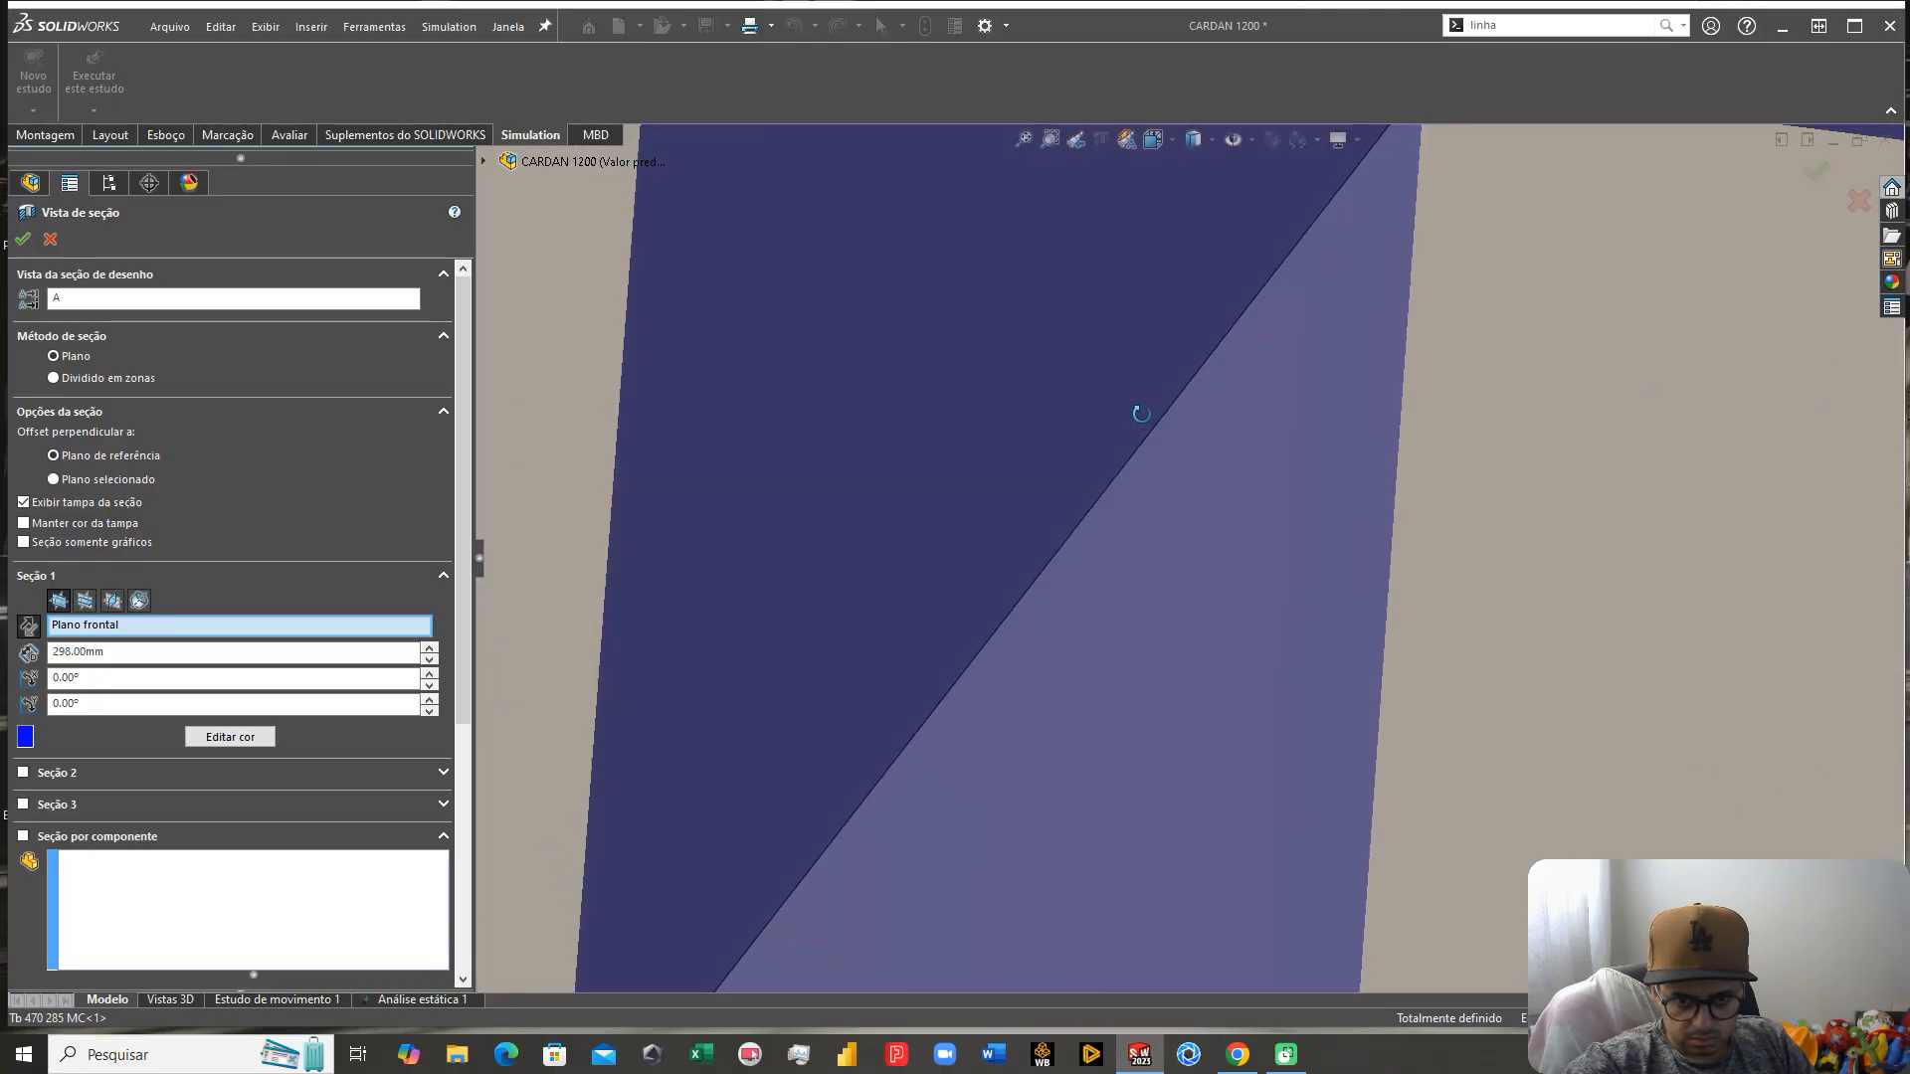
{"action": "scroll", "coordinate": [1266, 499], "scroll_direction": "up", "scroll_amount": 6}
{"action": "scroll", "coordinate": [1226, 512], "scroll_direction": "up", "scroll_amount": 4}
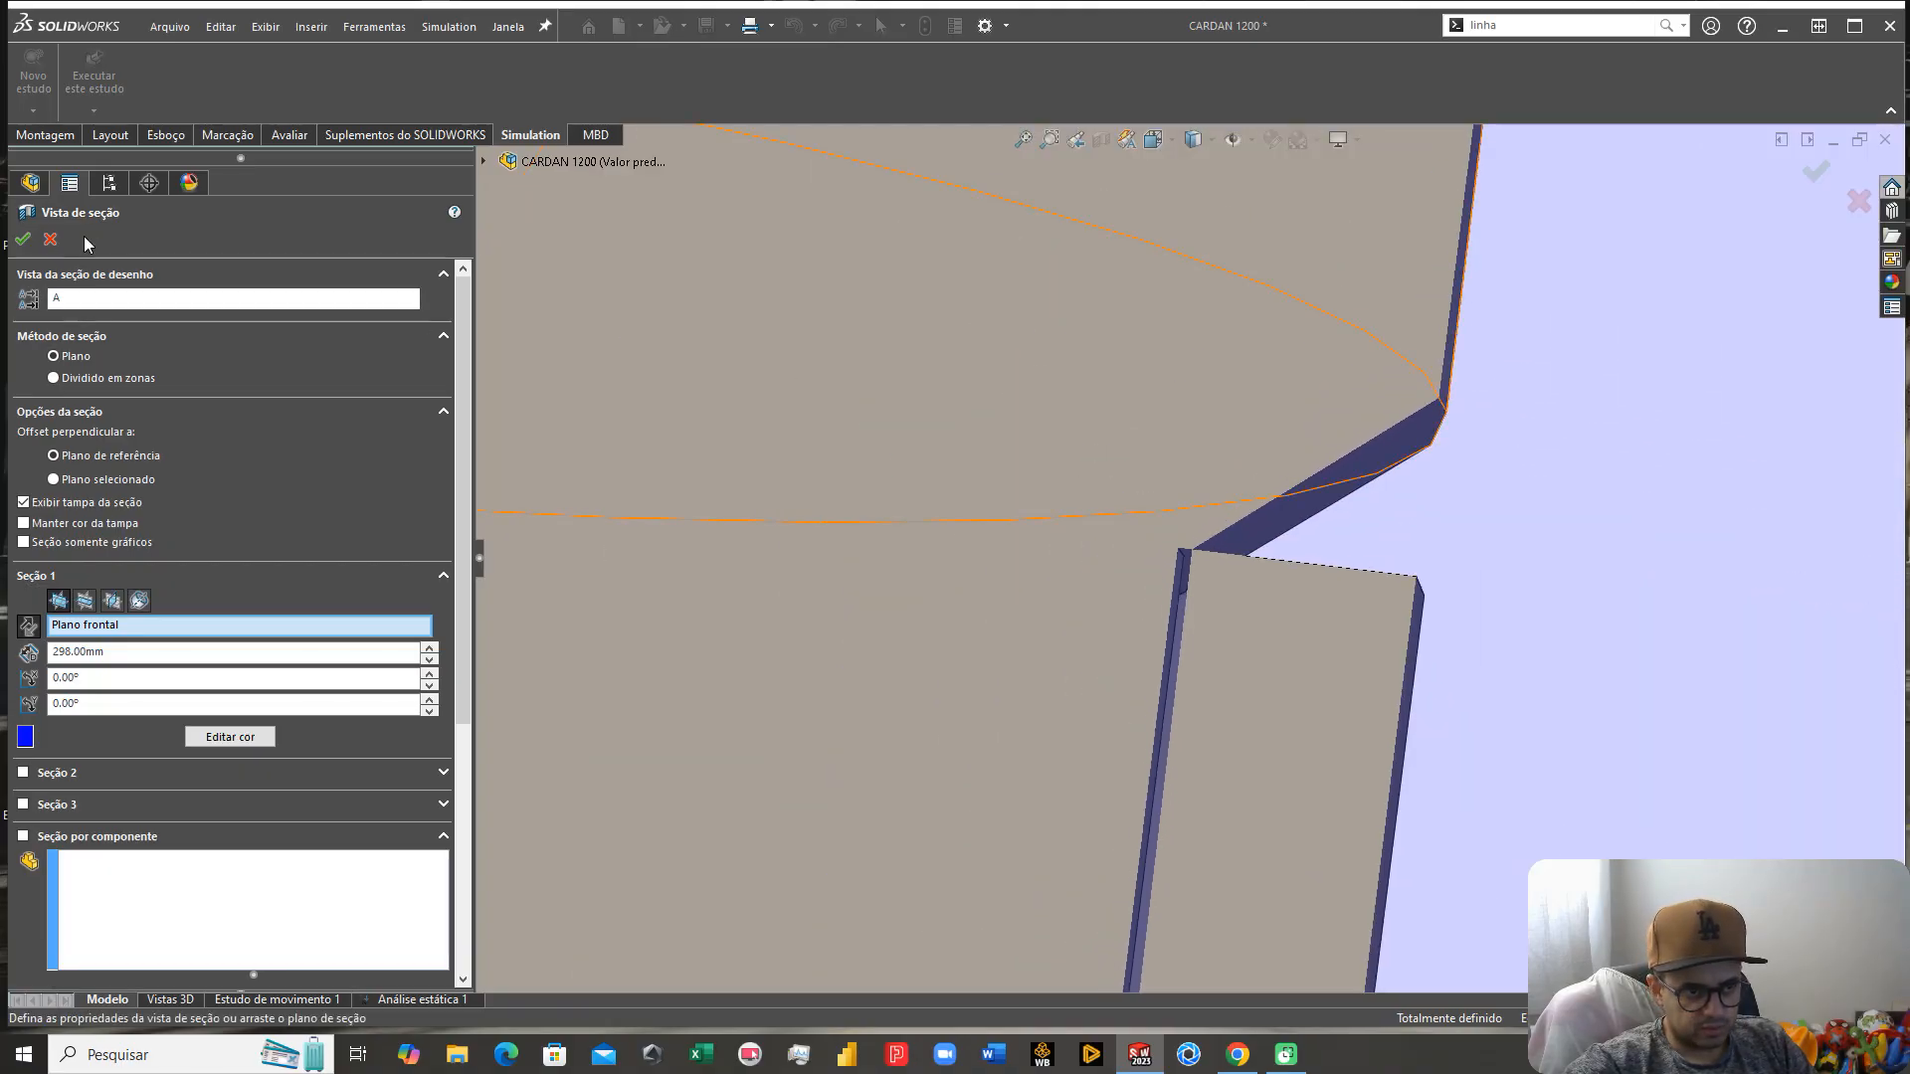
{"action": "left_click", "coordinate": [50, 240]}
Step: Open the Pontuva 285 MC component as a separate part from the assembly
{"action": "scroll", "coordinate": [1274, 528], "scroll_direction": "down", "scroll_amount": 5}
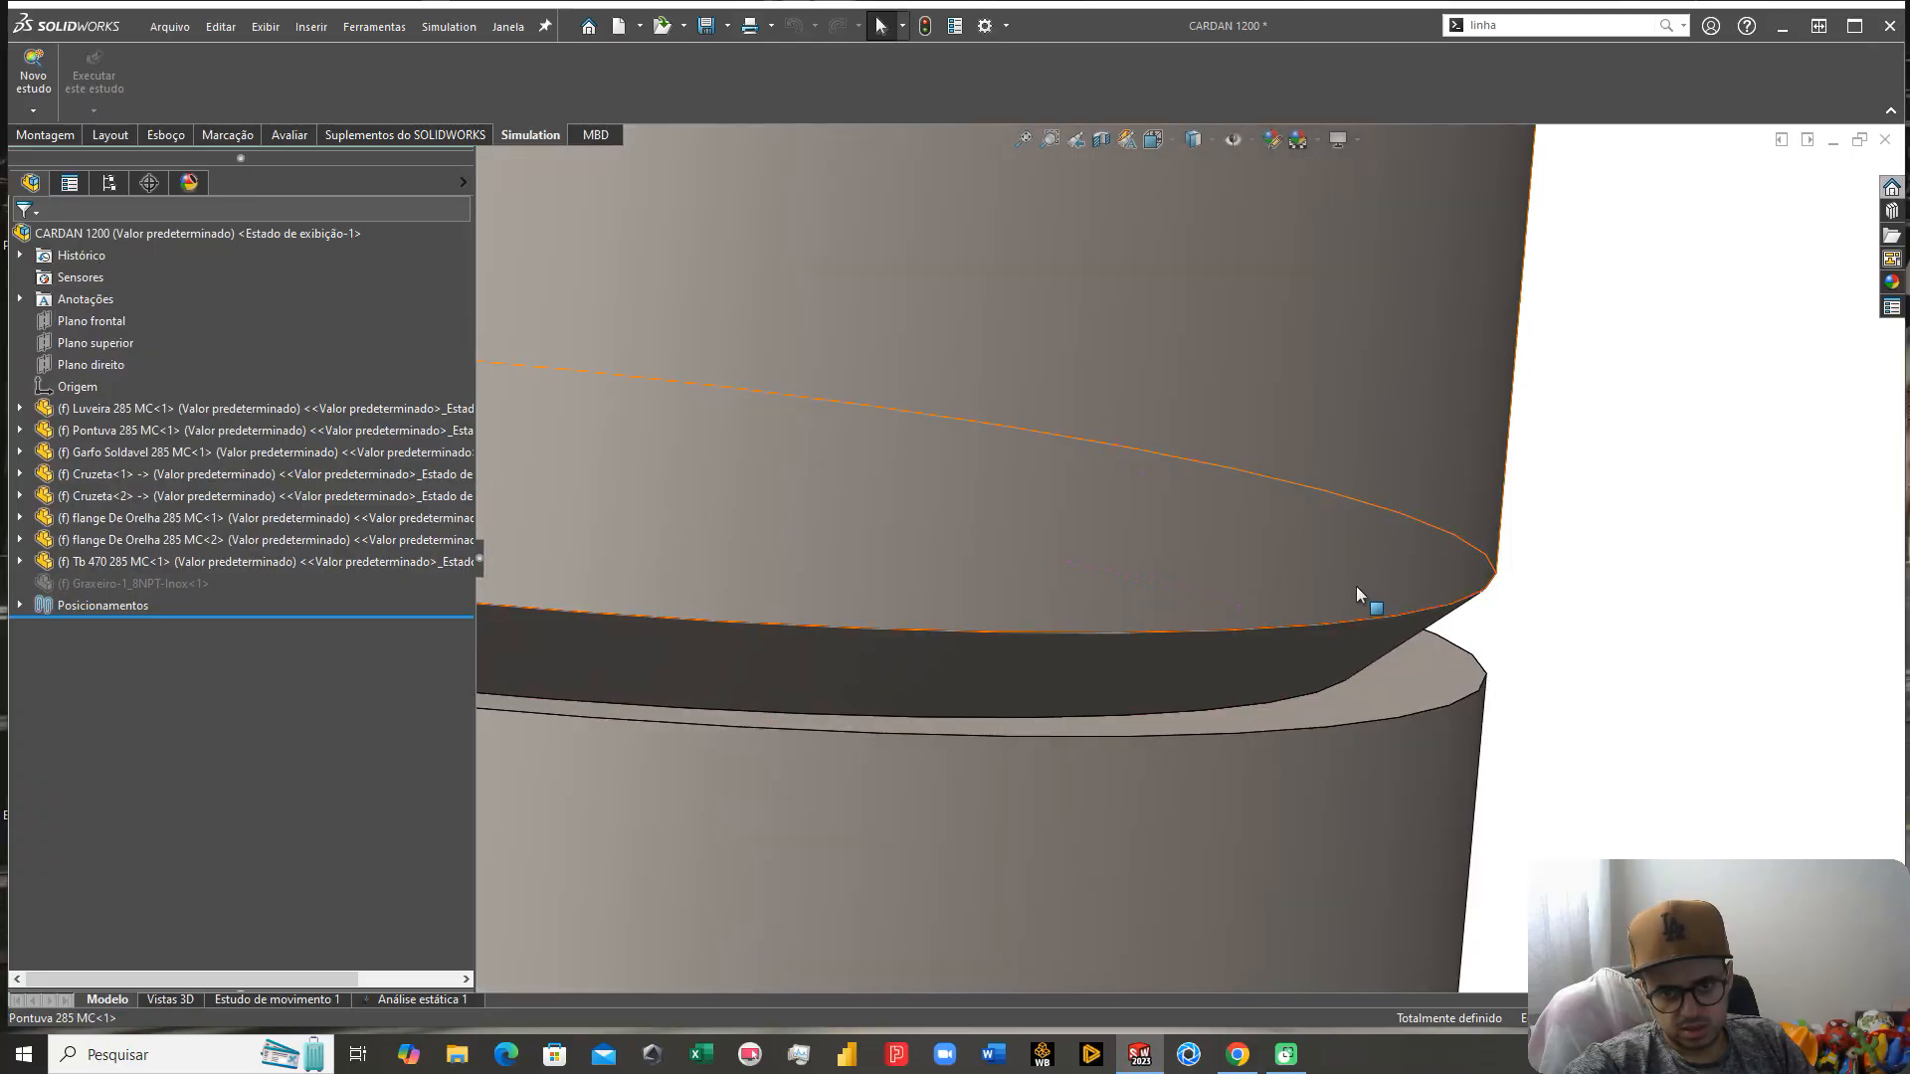
{"action": "right_click", "coordinate": [1335, 629]}
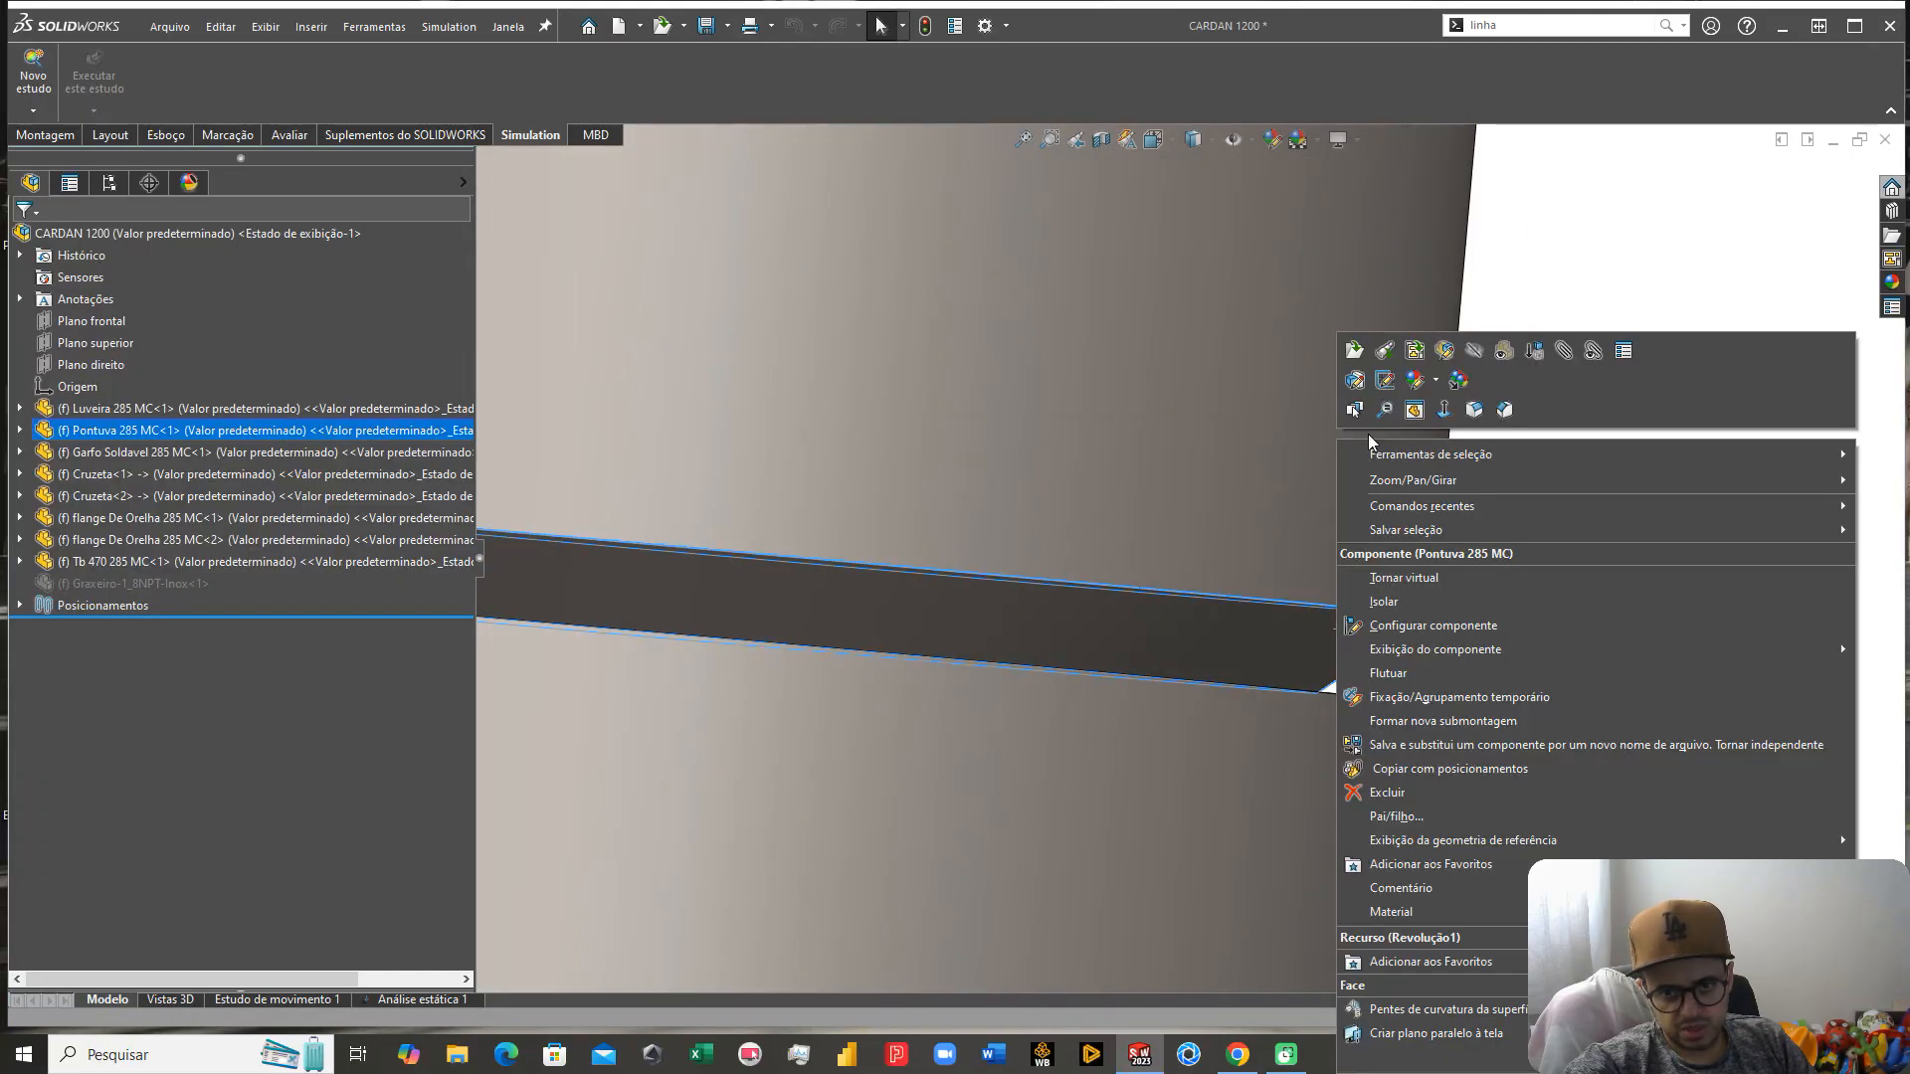
{"action": "left_click", "coordinate": [1353, 349]}
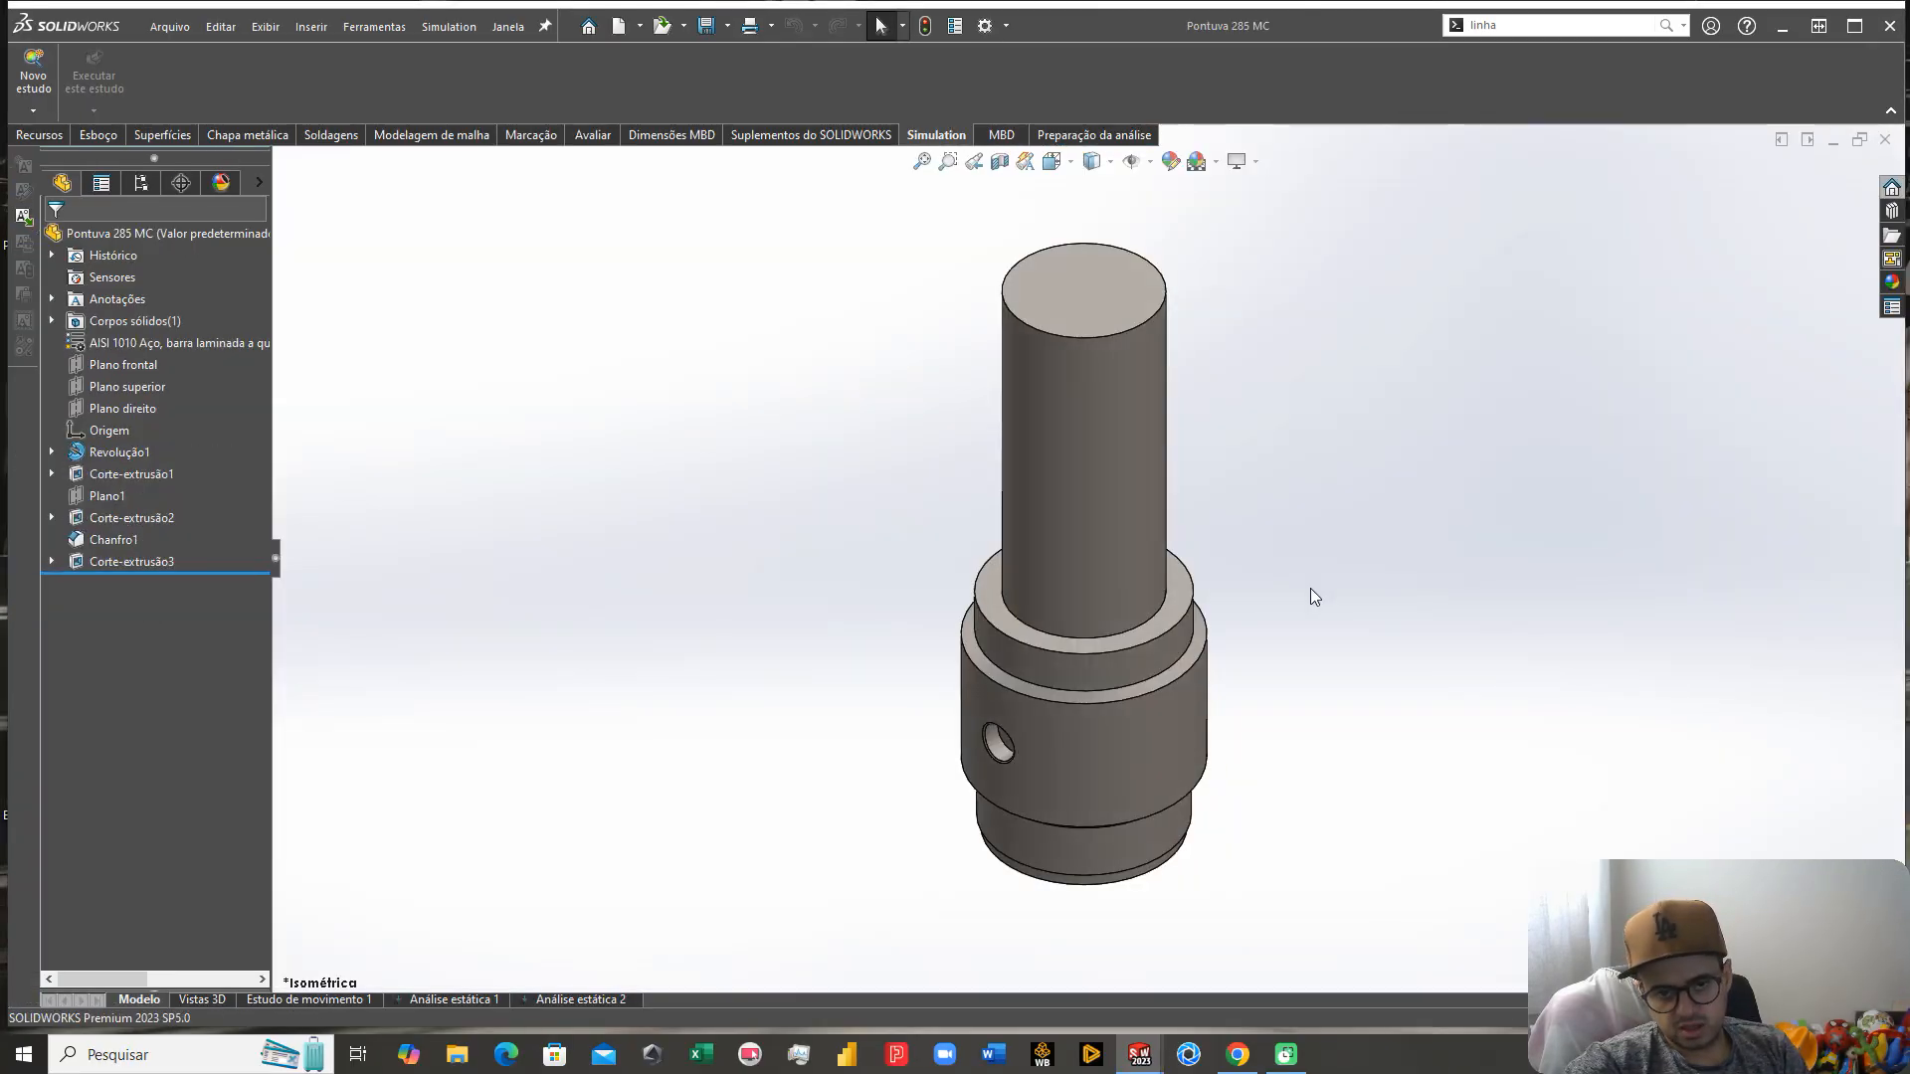
Step: Examine the beveled shoulder and stepped end of Pontuva 285 MC from several angles
{"action": "scroll", "coordinate": [1101, 659], "scroll_direction": "down", "scroll_amount": 5}
{"action": "middle_click_drag", "start_coordinate": [1101, 658], "coordinate": [1173, 597]}
{"action": "scroll", "coordinate": [1166, 734], "scroll_direction": "up", "scroll_amount": 2}
{"action": "middle_click_drag", "start_coordinate": [1126, 712], "coordinate": [1141, 649]}
{"action": "middle_click", "coordinate": [1083, 797]}
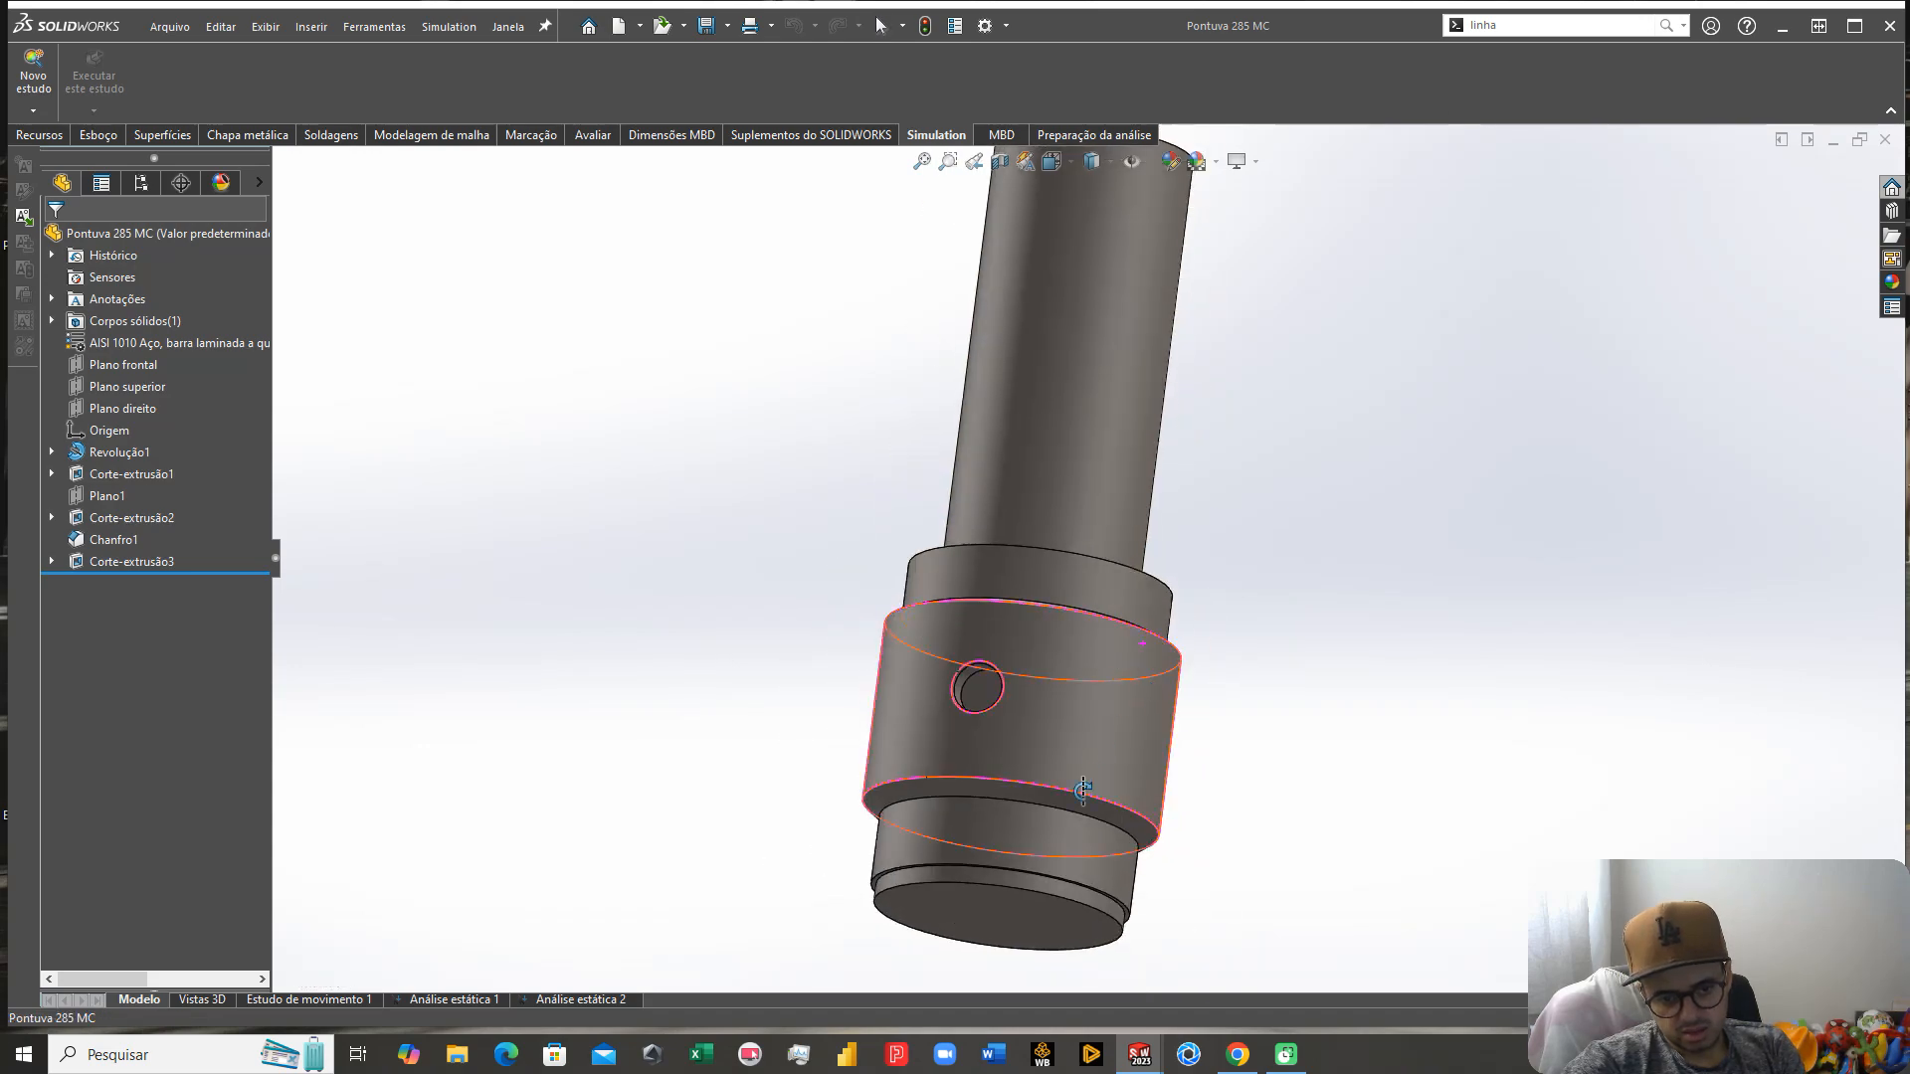
{"action": "scroll", "coordinate": [1054, 824], "scroll_direction": "down", "scroll_amount": 5}
{"action": "middle_click_drag", "start_coordinate": [1032, 827], "coordinate": [1194, 537]}
{"action": "scroll", "coordinate": [1090, 671], "scroll_direction": "up", "scroll_amount": 1}
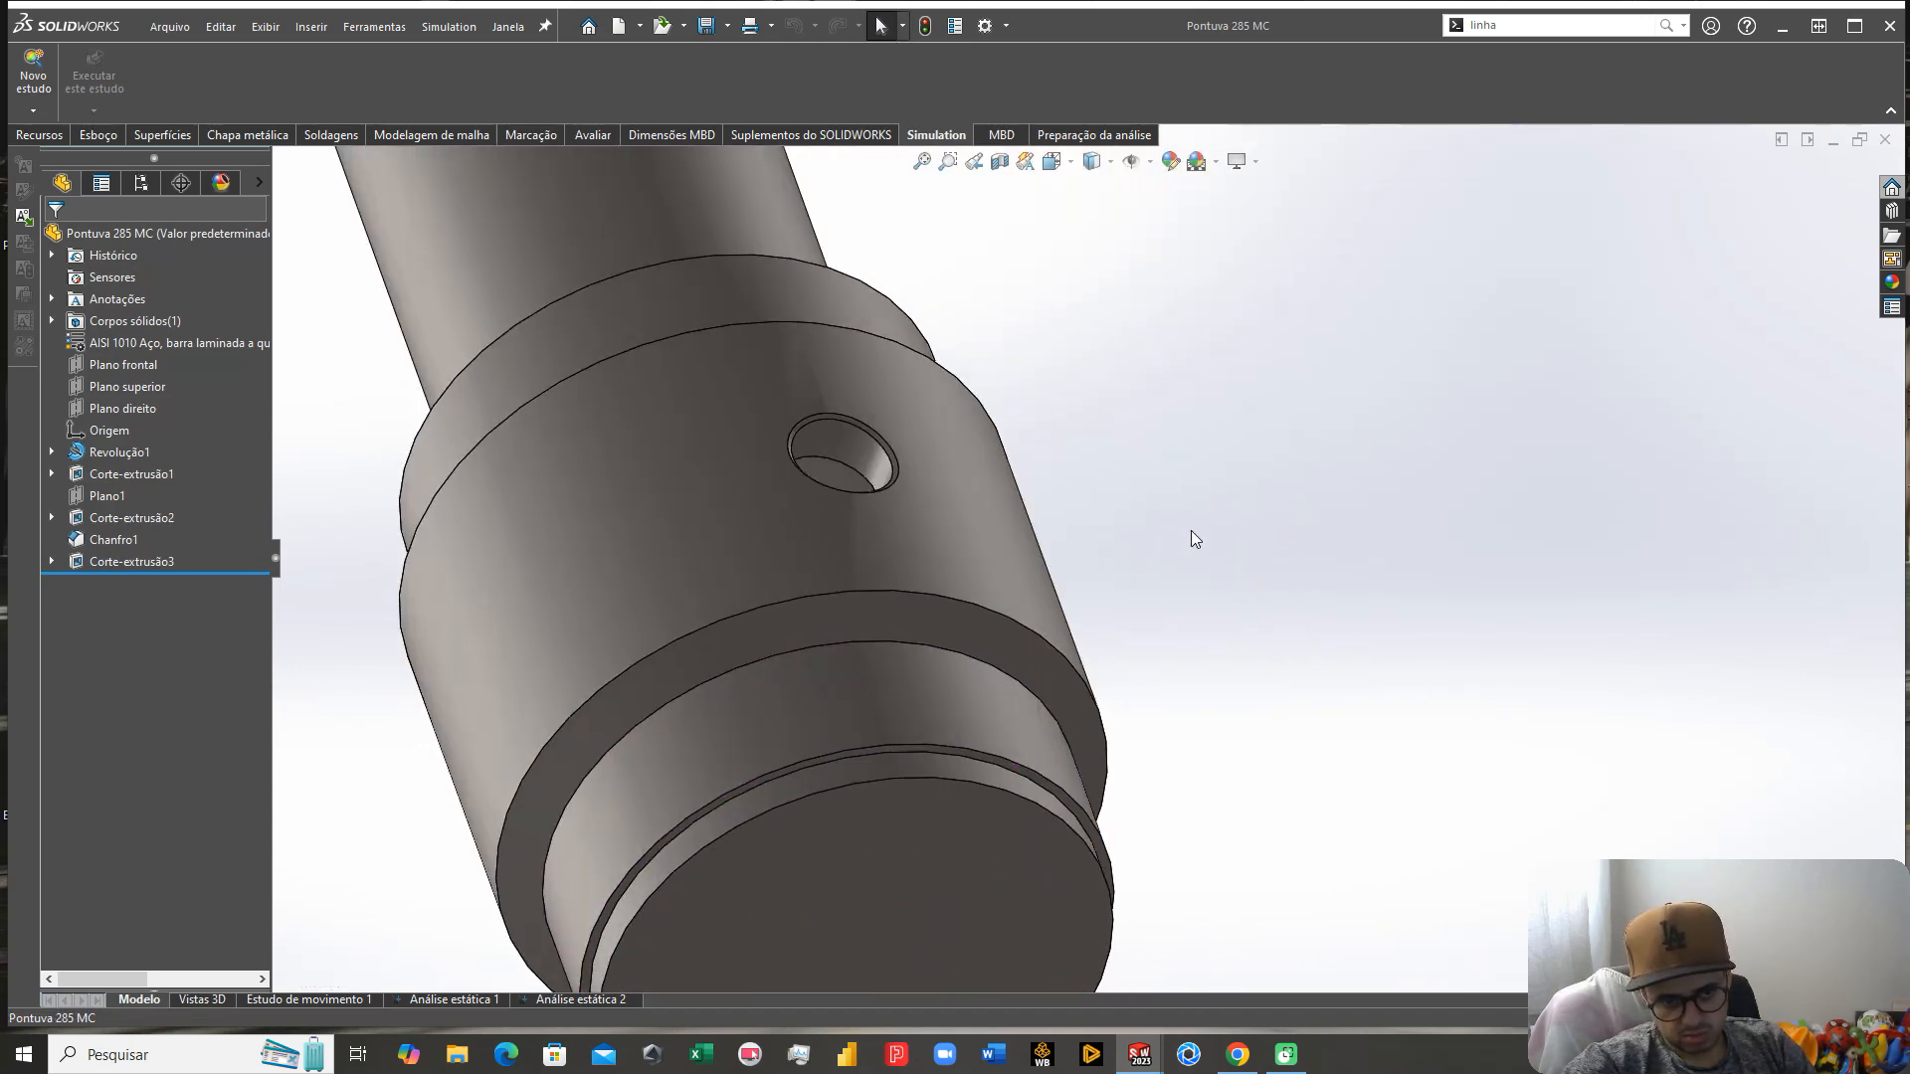
{"action": "scroll", "coordinate": [811, 700], "scroll_direction": "down", "scroll_amount": 3}
{"action": "middle_click", "coordinate": [813, 701]}
{"action": "middle_click_drag", "start_coordinate": [813, 701], "coordinate": [1041, 640]}
{"action": "scroll", "coordinate": [1069, 665], "scroll_direction": "up", "scroll_amount": 2}
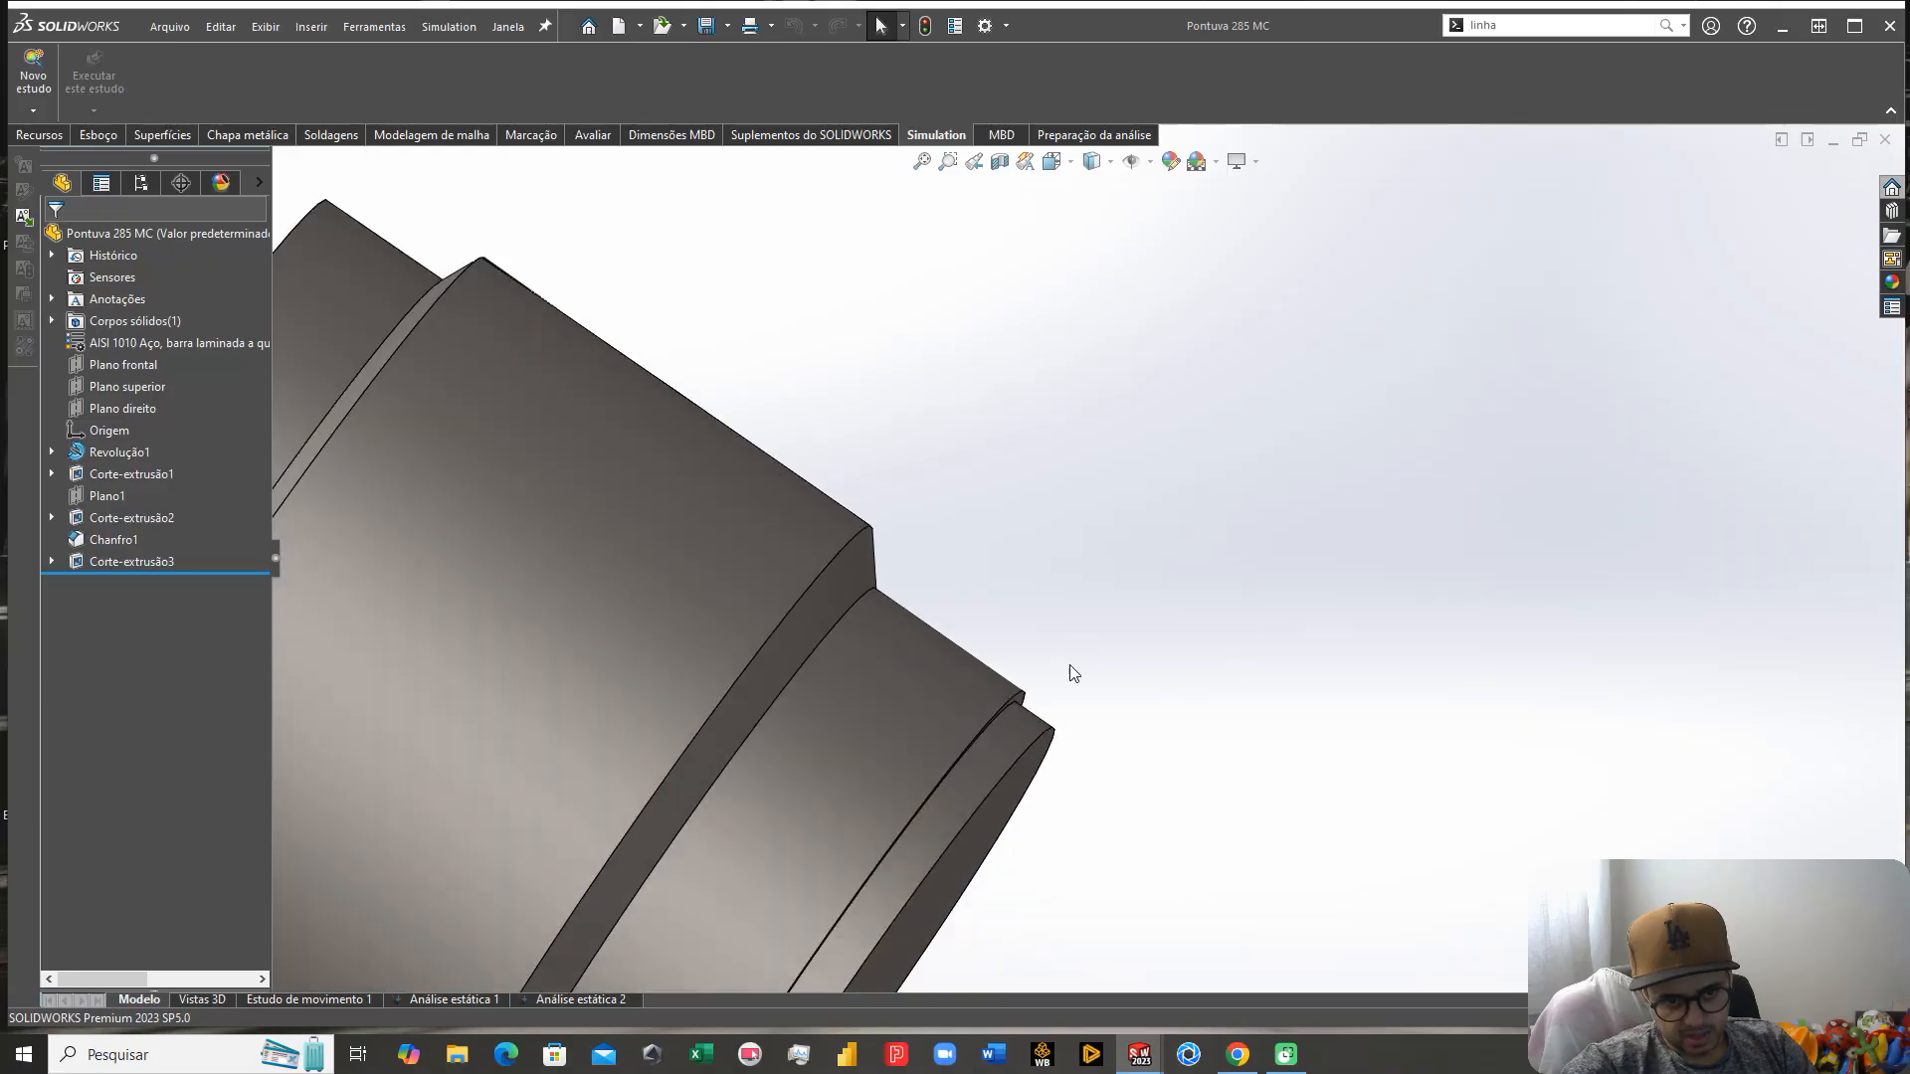
{"action": "key", "text": "ctrl+7"}
{"action": "key", "text": "ctrl+1"}
{"action": "scroll", "coordinate": [940, 806], "scroll_direction": "down", "scroll_amount": 10}
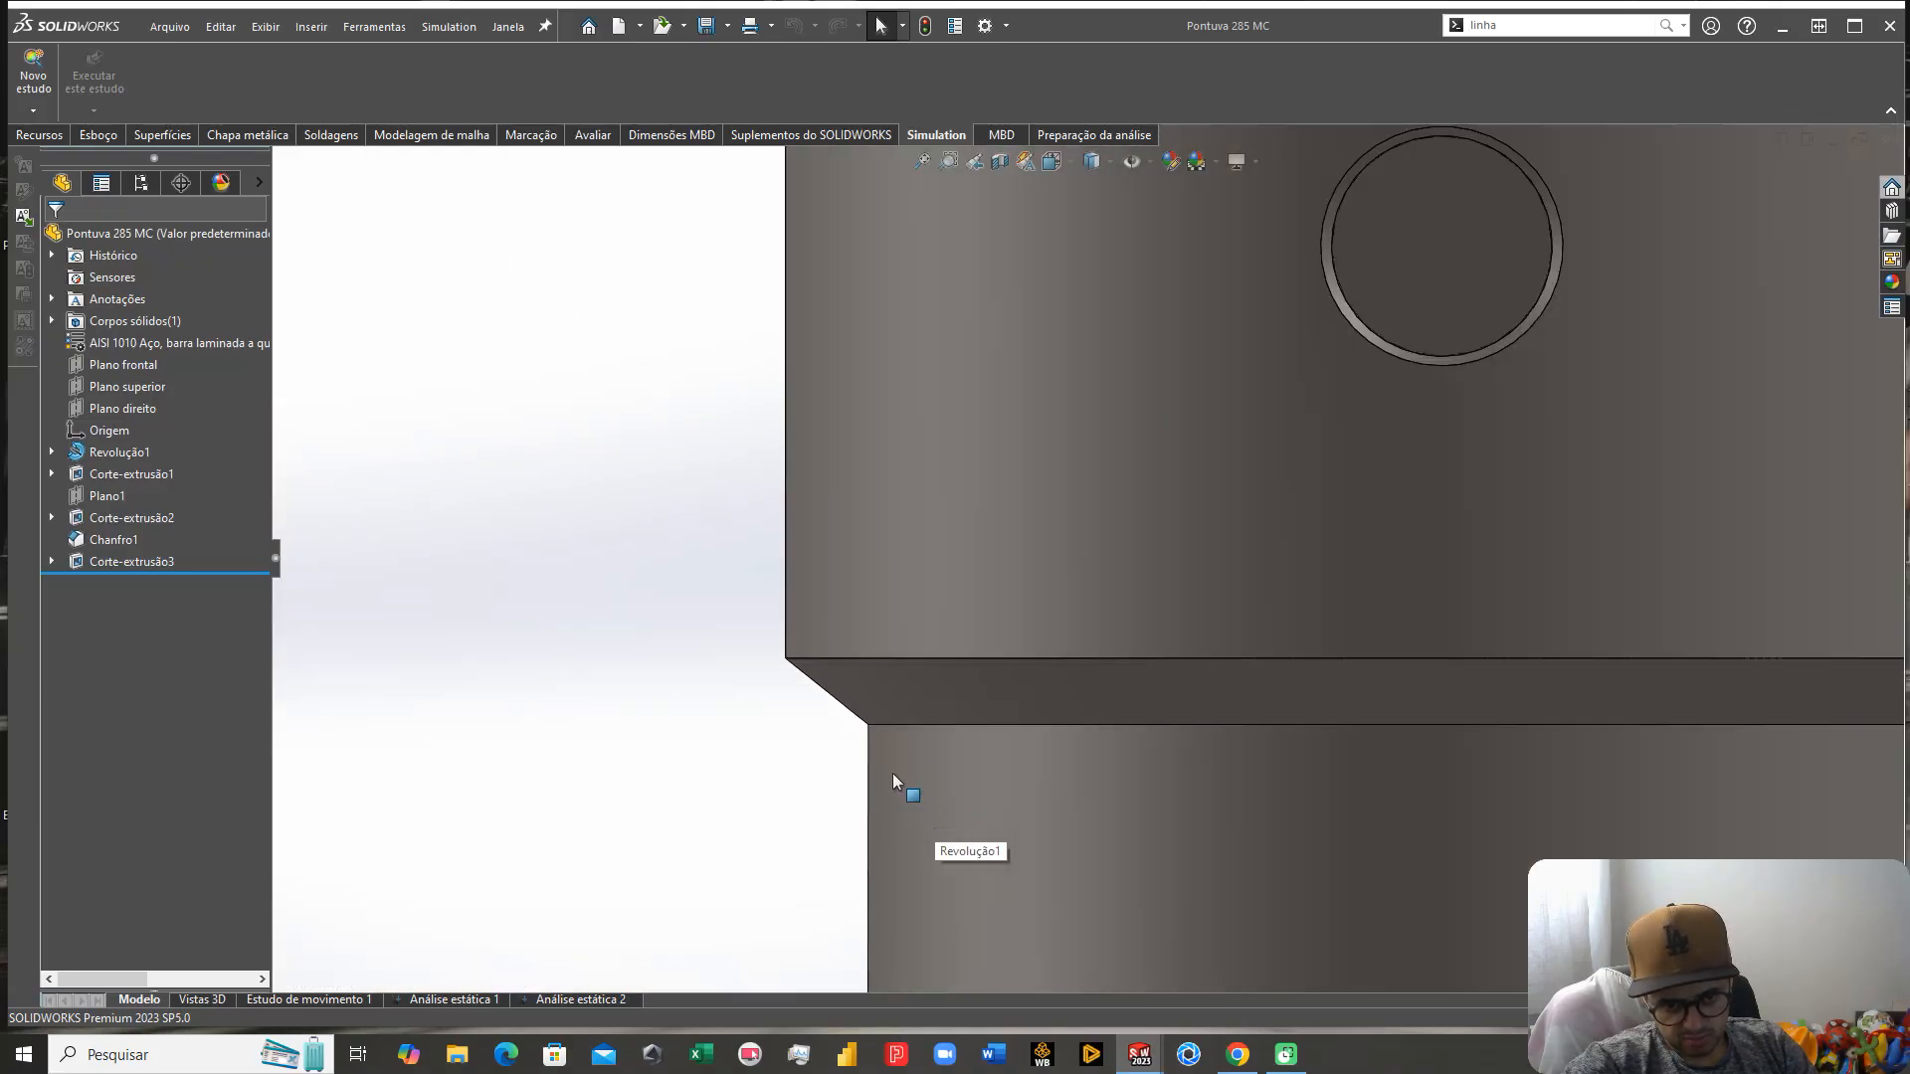
{"action": "middle_click_drag", "start_coordinate": [876, 719], "coordinate": [936, 577]}
{"action": "scroll", "coordinate": [1094, 599], "scroll_direction": "up", "scroll_amount": 6}
{"action": "mouse_move", "coordinate": [1141, 620]}
{"action": "middle_mouse_down"}
{"action": "mouse_move", "coordinate": [1194, 548]}
{"action": "mouse_move", "coordinate": [1347, 554]}
{"action": "mouse_move", "coordinate": [1348, 606]}
{"action": "mouse_move", "coordinate": [1292, 631]}
{"action": "mouse_move", "coordinate": [1116, 633]}
{"action": "middle_mouse_up"}
{"action": "scroll", "coordinate": [1115, 633], "scroll_direction": "up", "scroll_amount": 3}
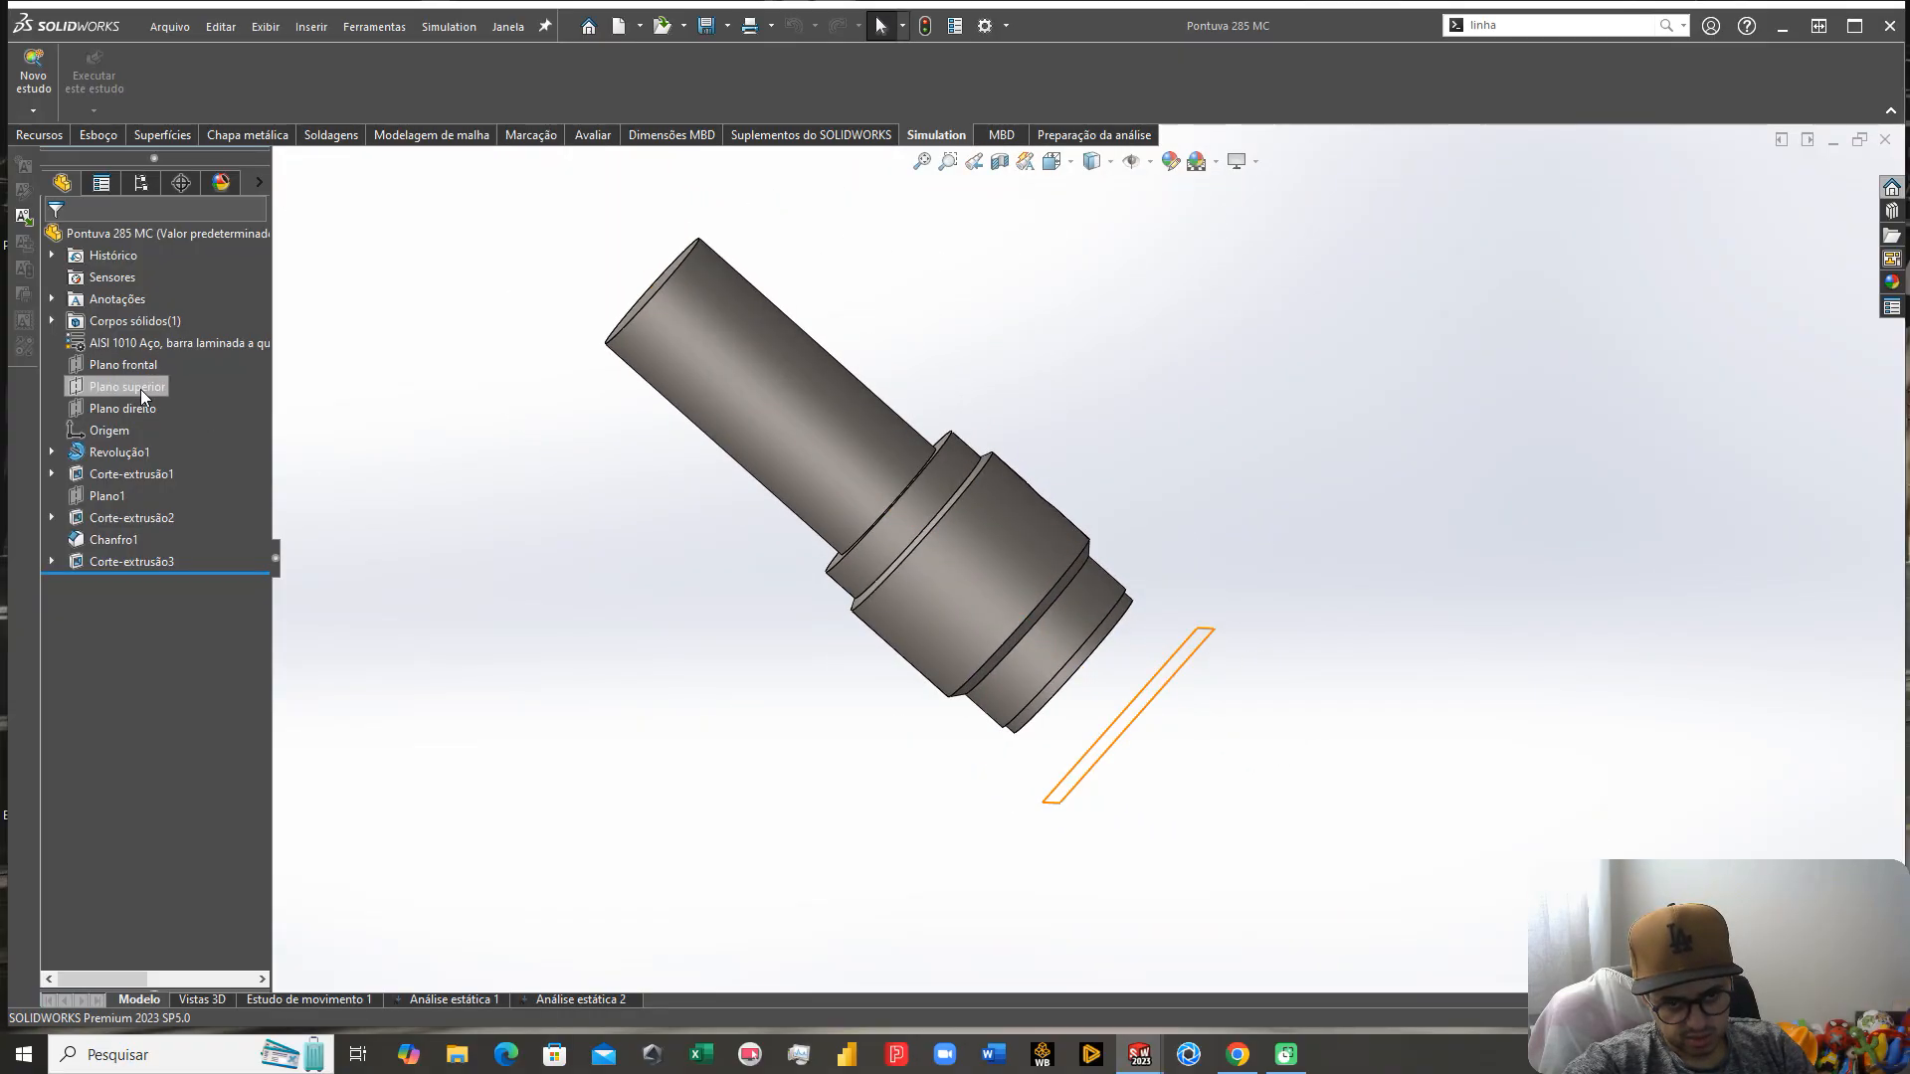
Step: Create a reference plane offset 150 mm from Plano superior, crossing the large collar of the part
{"action": "left_click", "coordinate": [37, 136]}
{"action": "left_click", "coordinate": [1006, 63]}
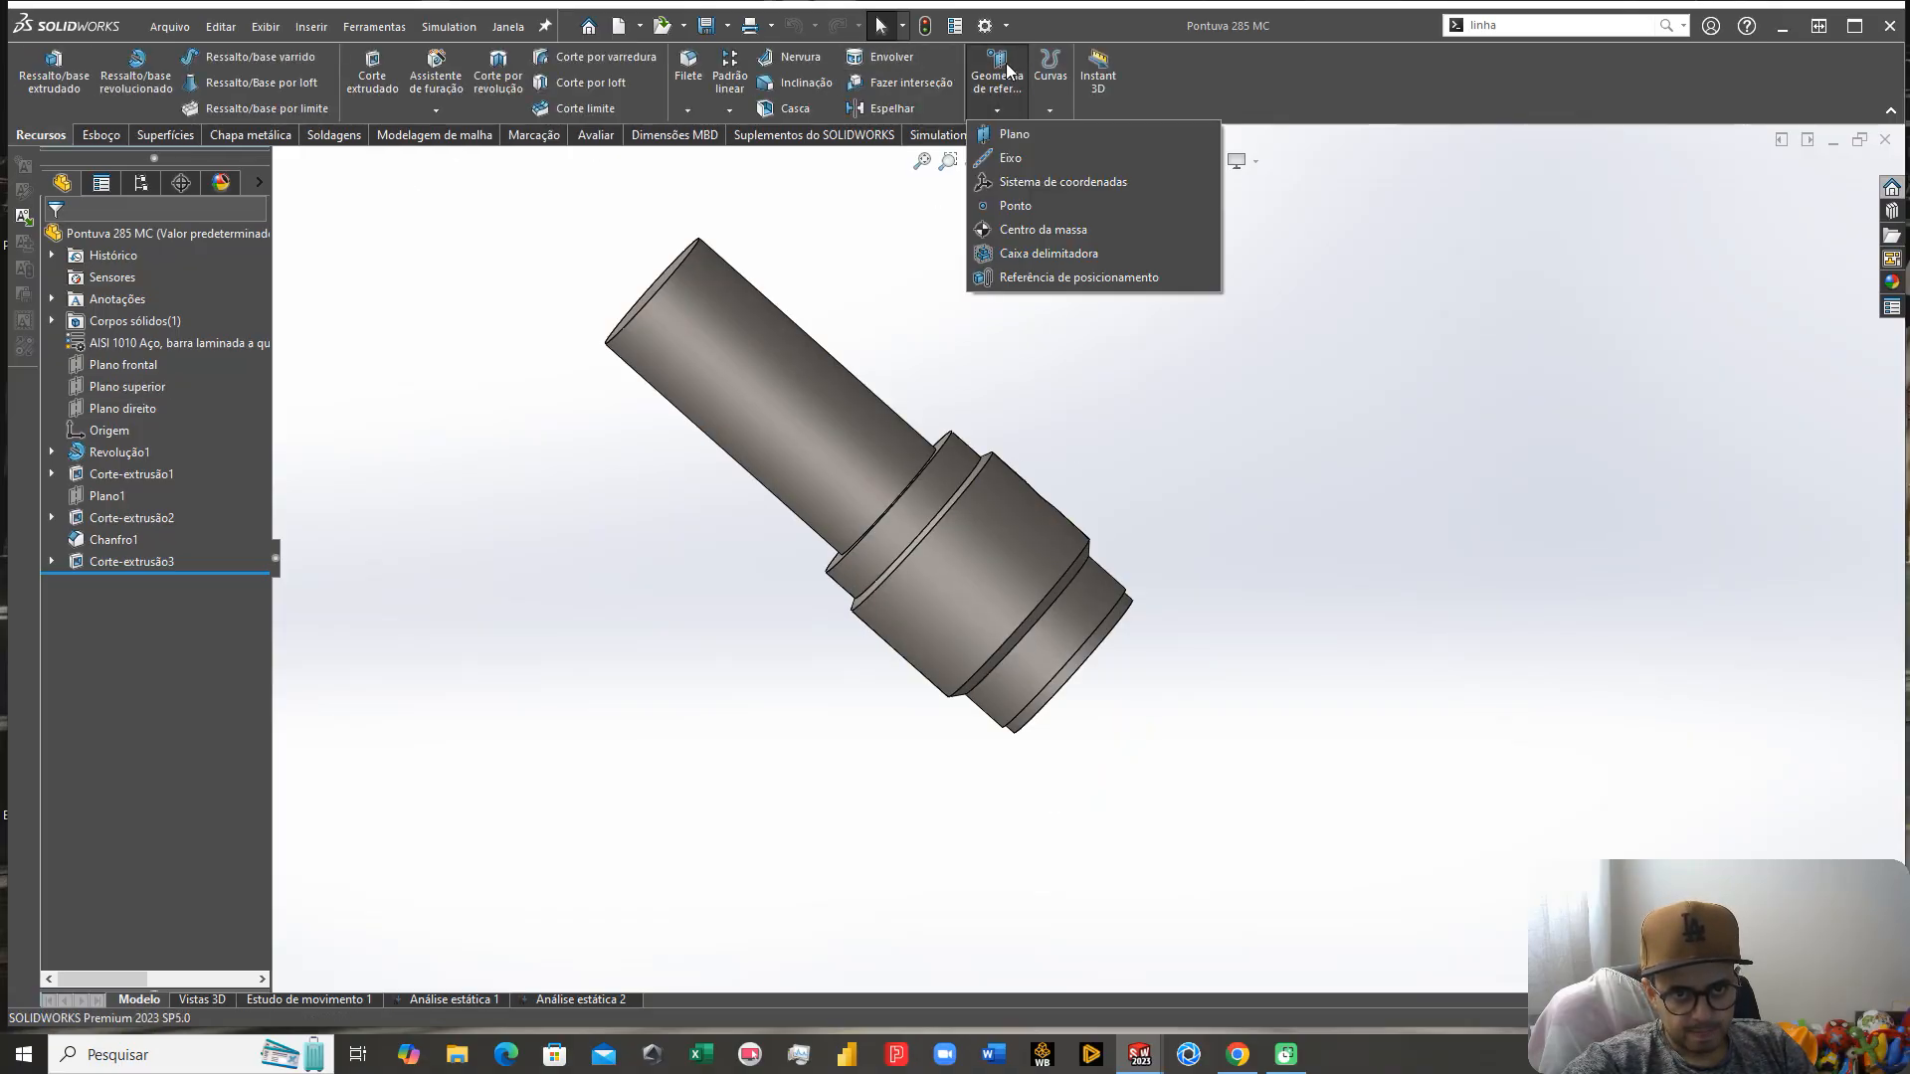
{"action": "left_click", "coordinate": [1009, 137]}
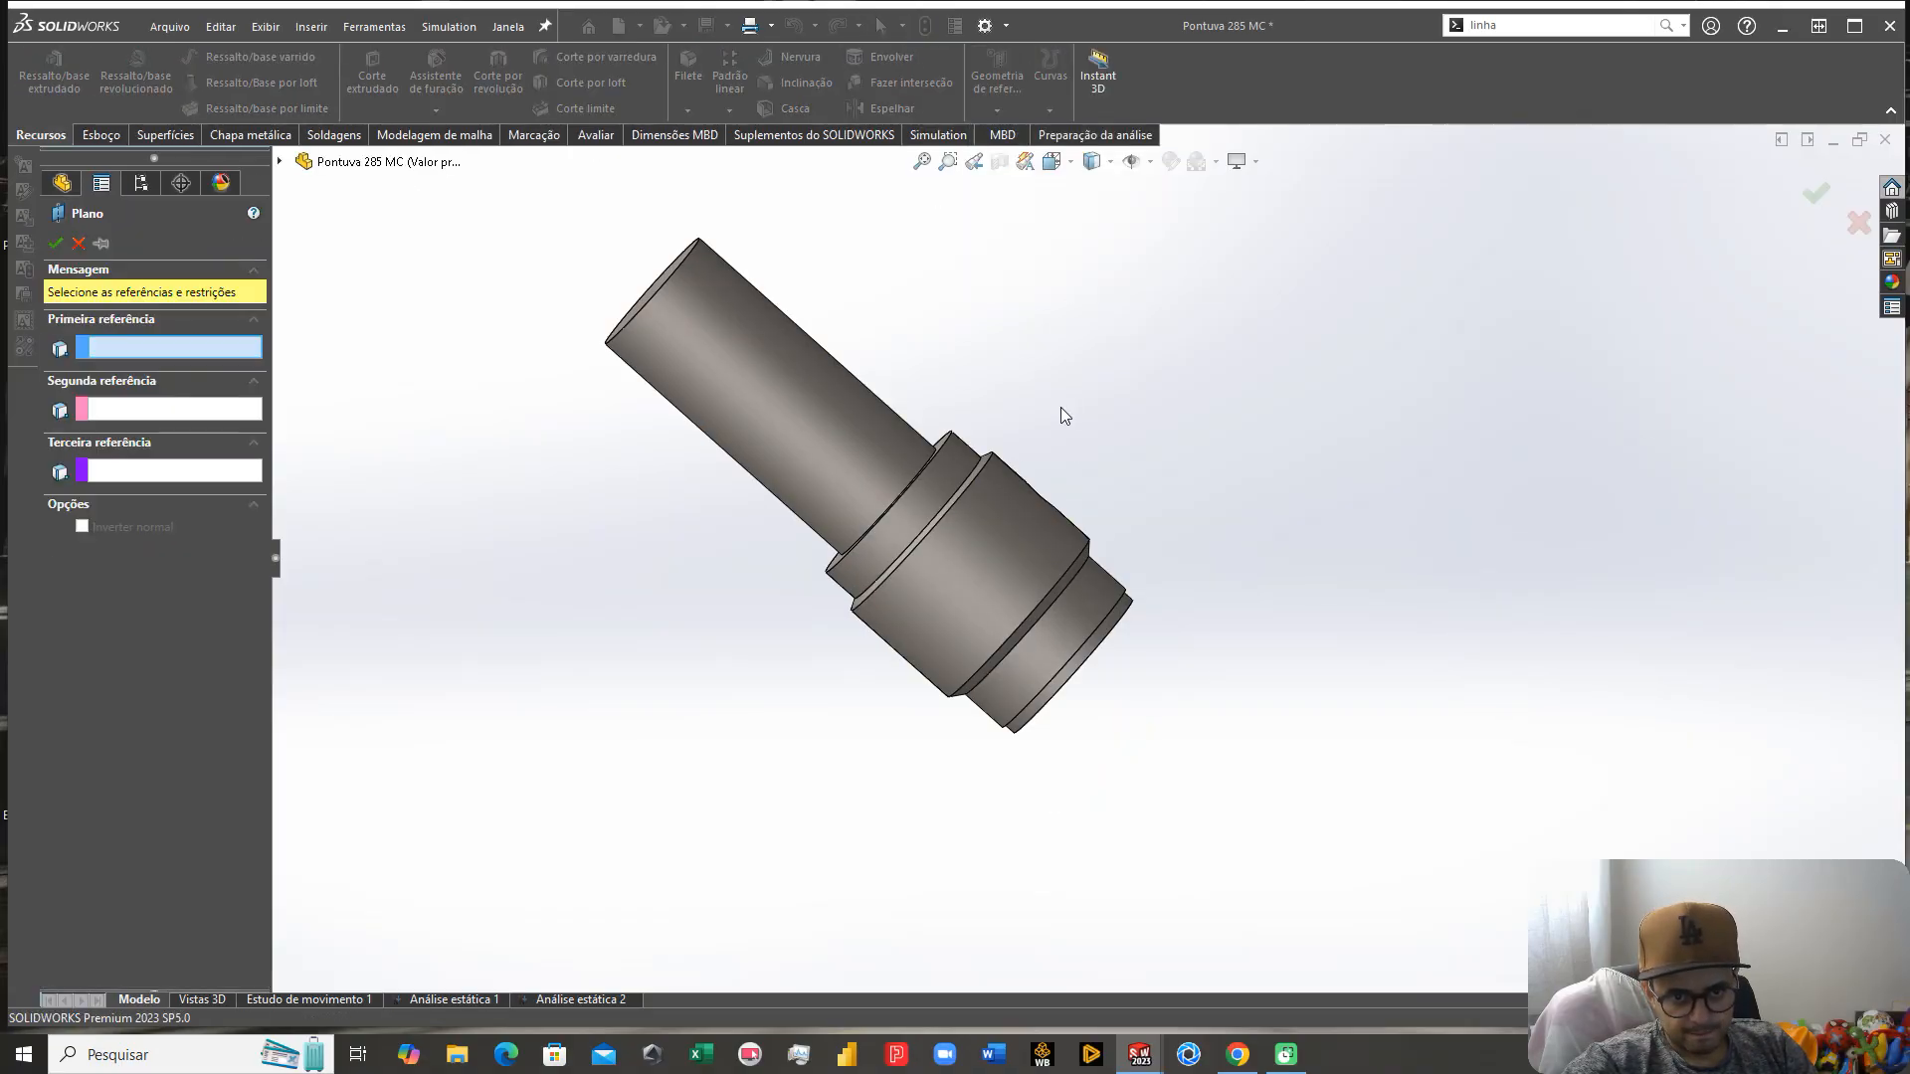
{"action": "left_click", "coordinate": [278, 162]}
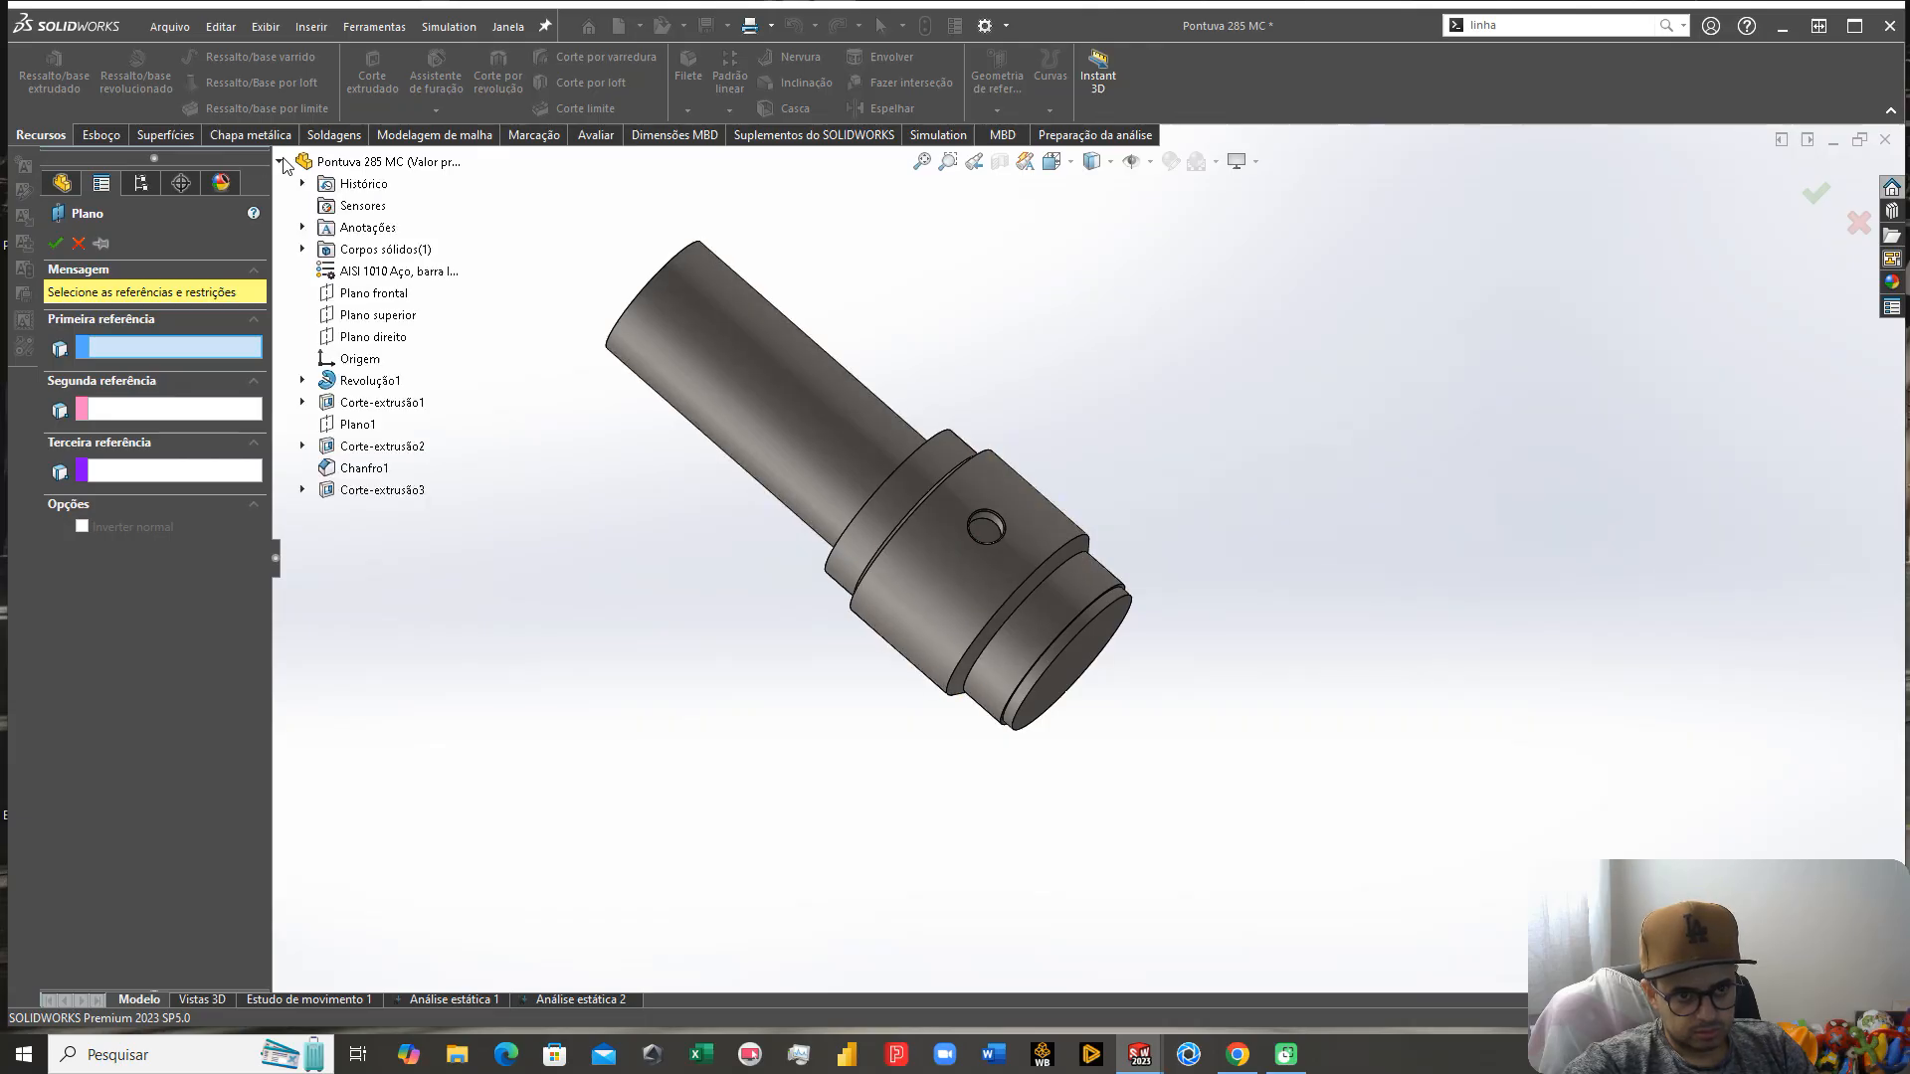
{"action": "left_click", "coordinate": [381, 318]}
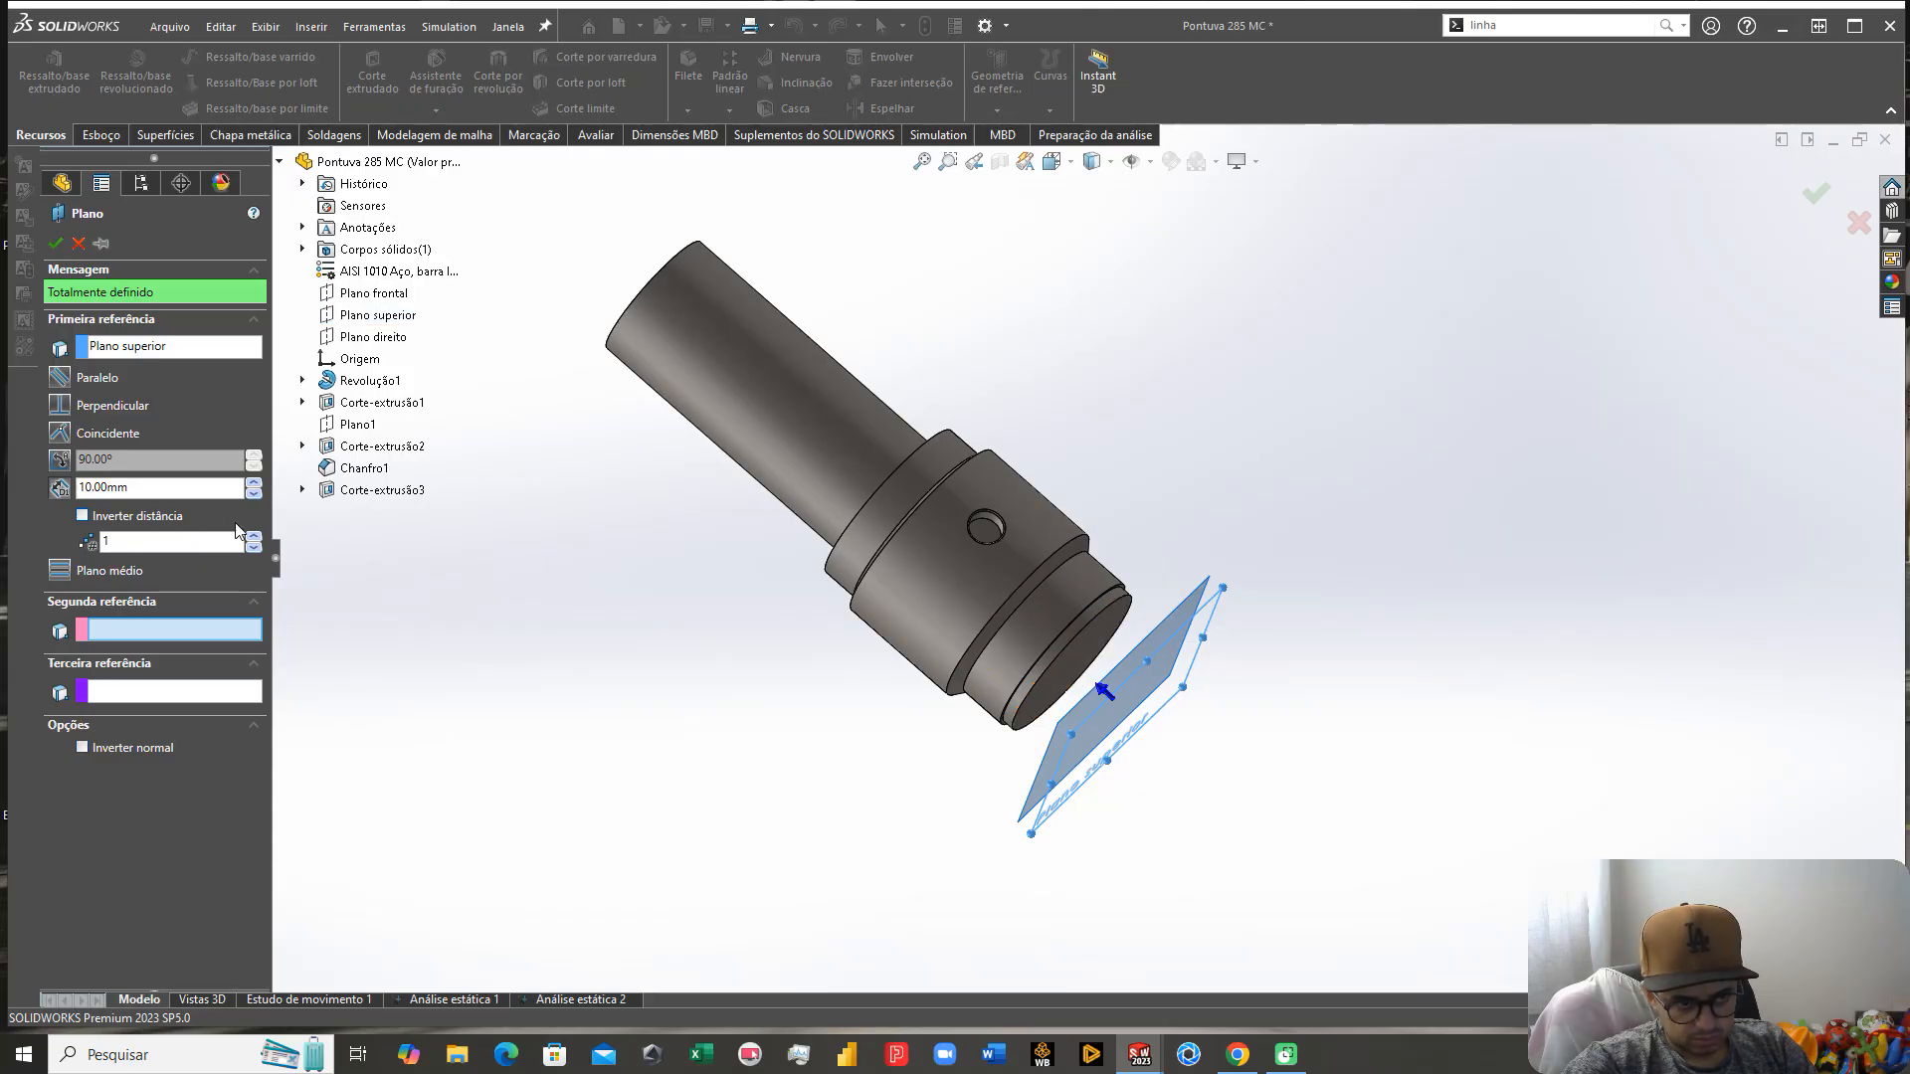
{"action": "left_click", "coordinate": [255, 484]}
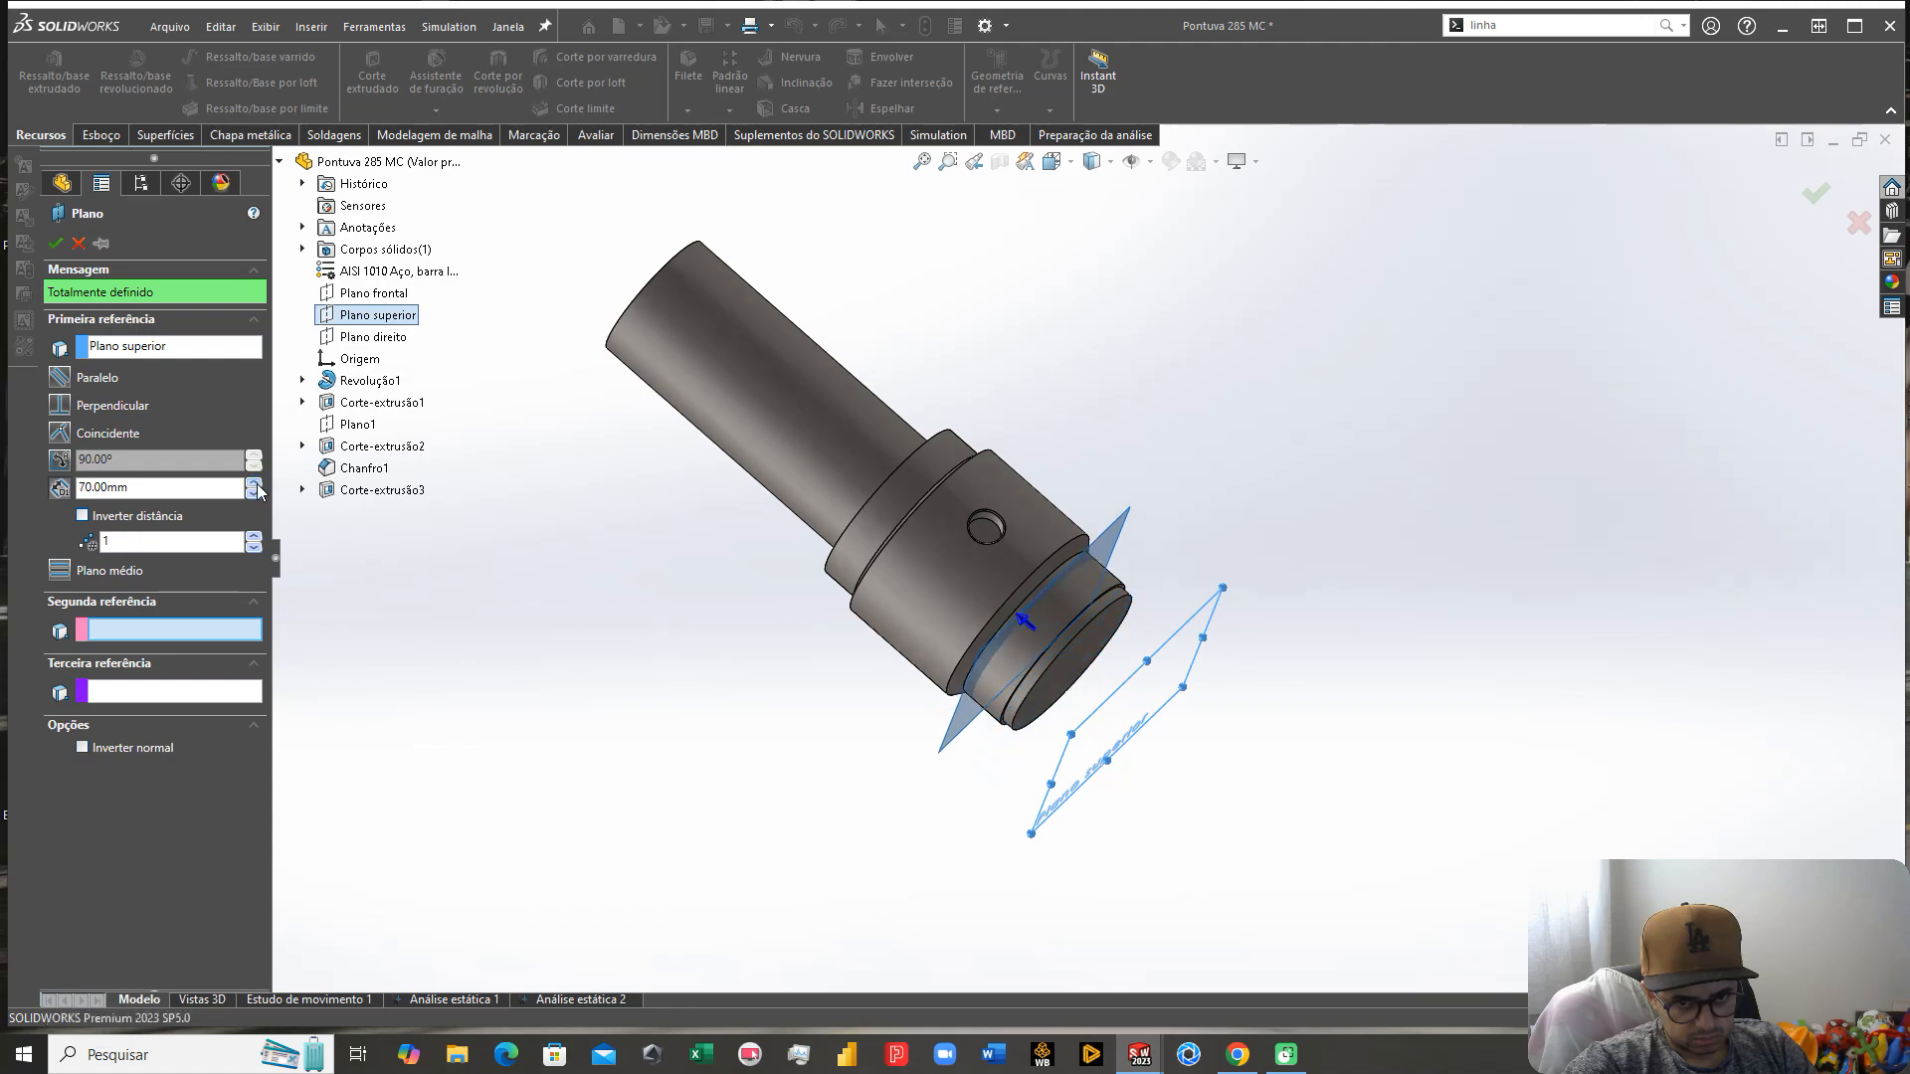
{"action": "left_click", "coordinate": [256, 485]}
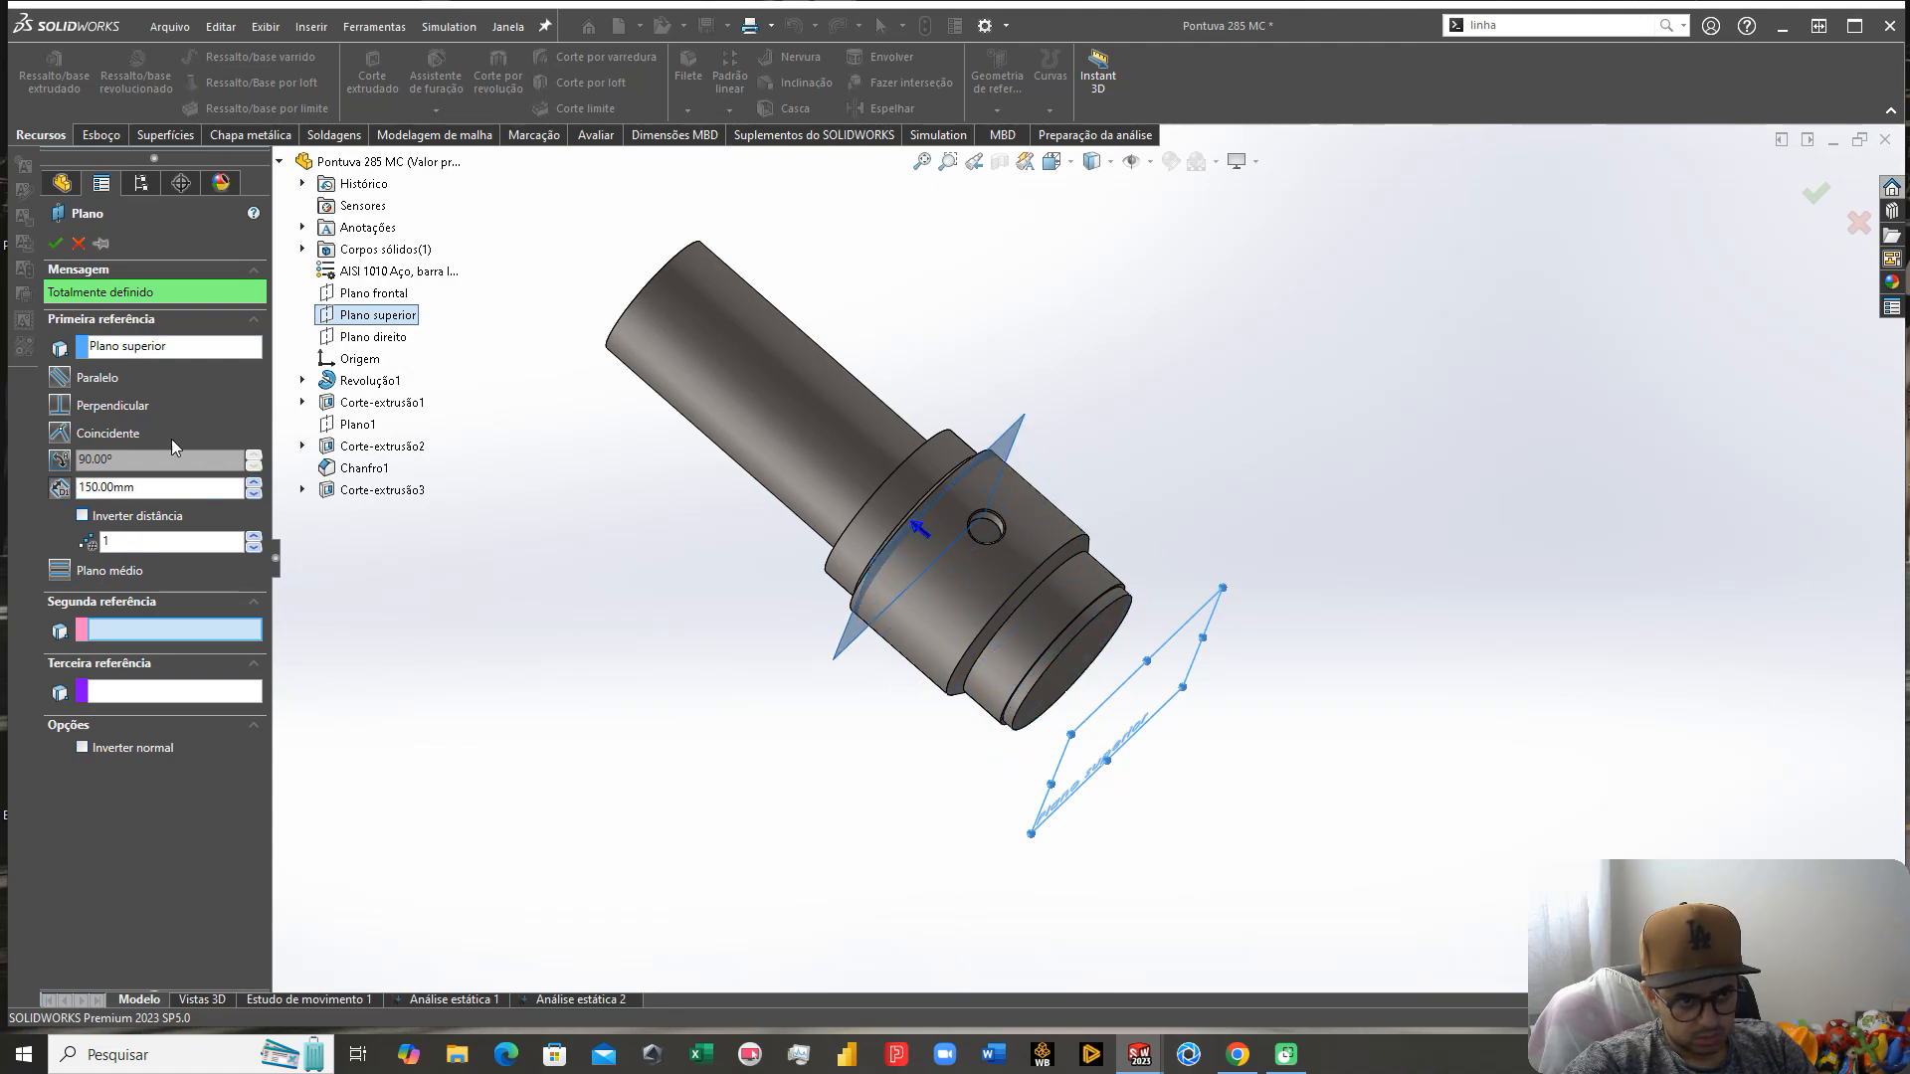
{"action": "left_click", "coordinate": [55, 243]}
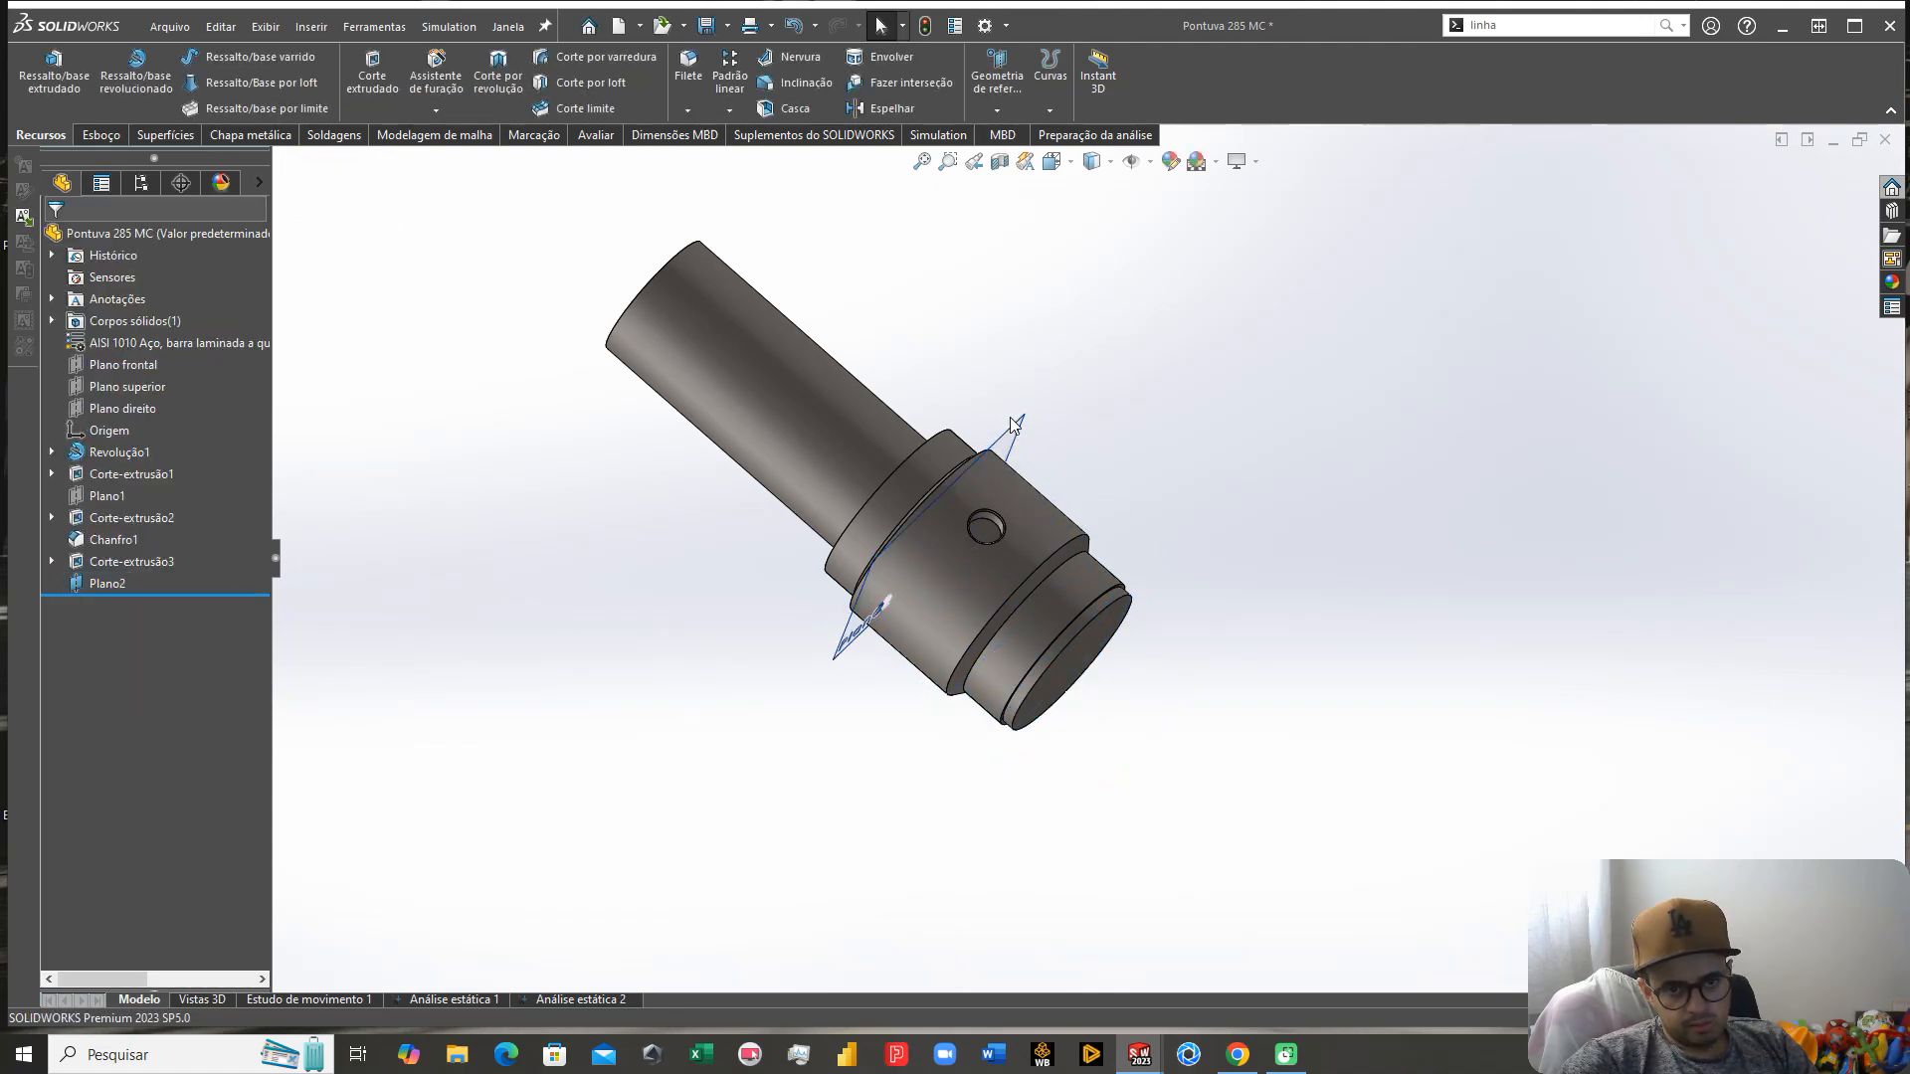
Step: Start a sketch on the new reference plane and convert the 106 mm circular shoulder edge into it
{"action": "scroll", "coordinate": [1059, 550], "scroll_direction": "down", "scroll_amount": 4}
{"action": "right_click", "coordinate": [1035, 476]}
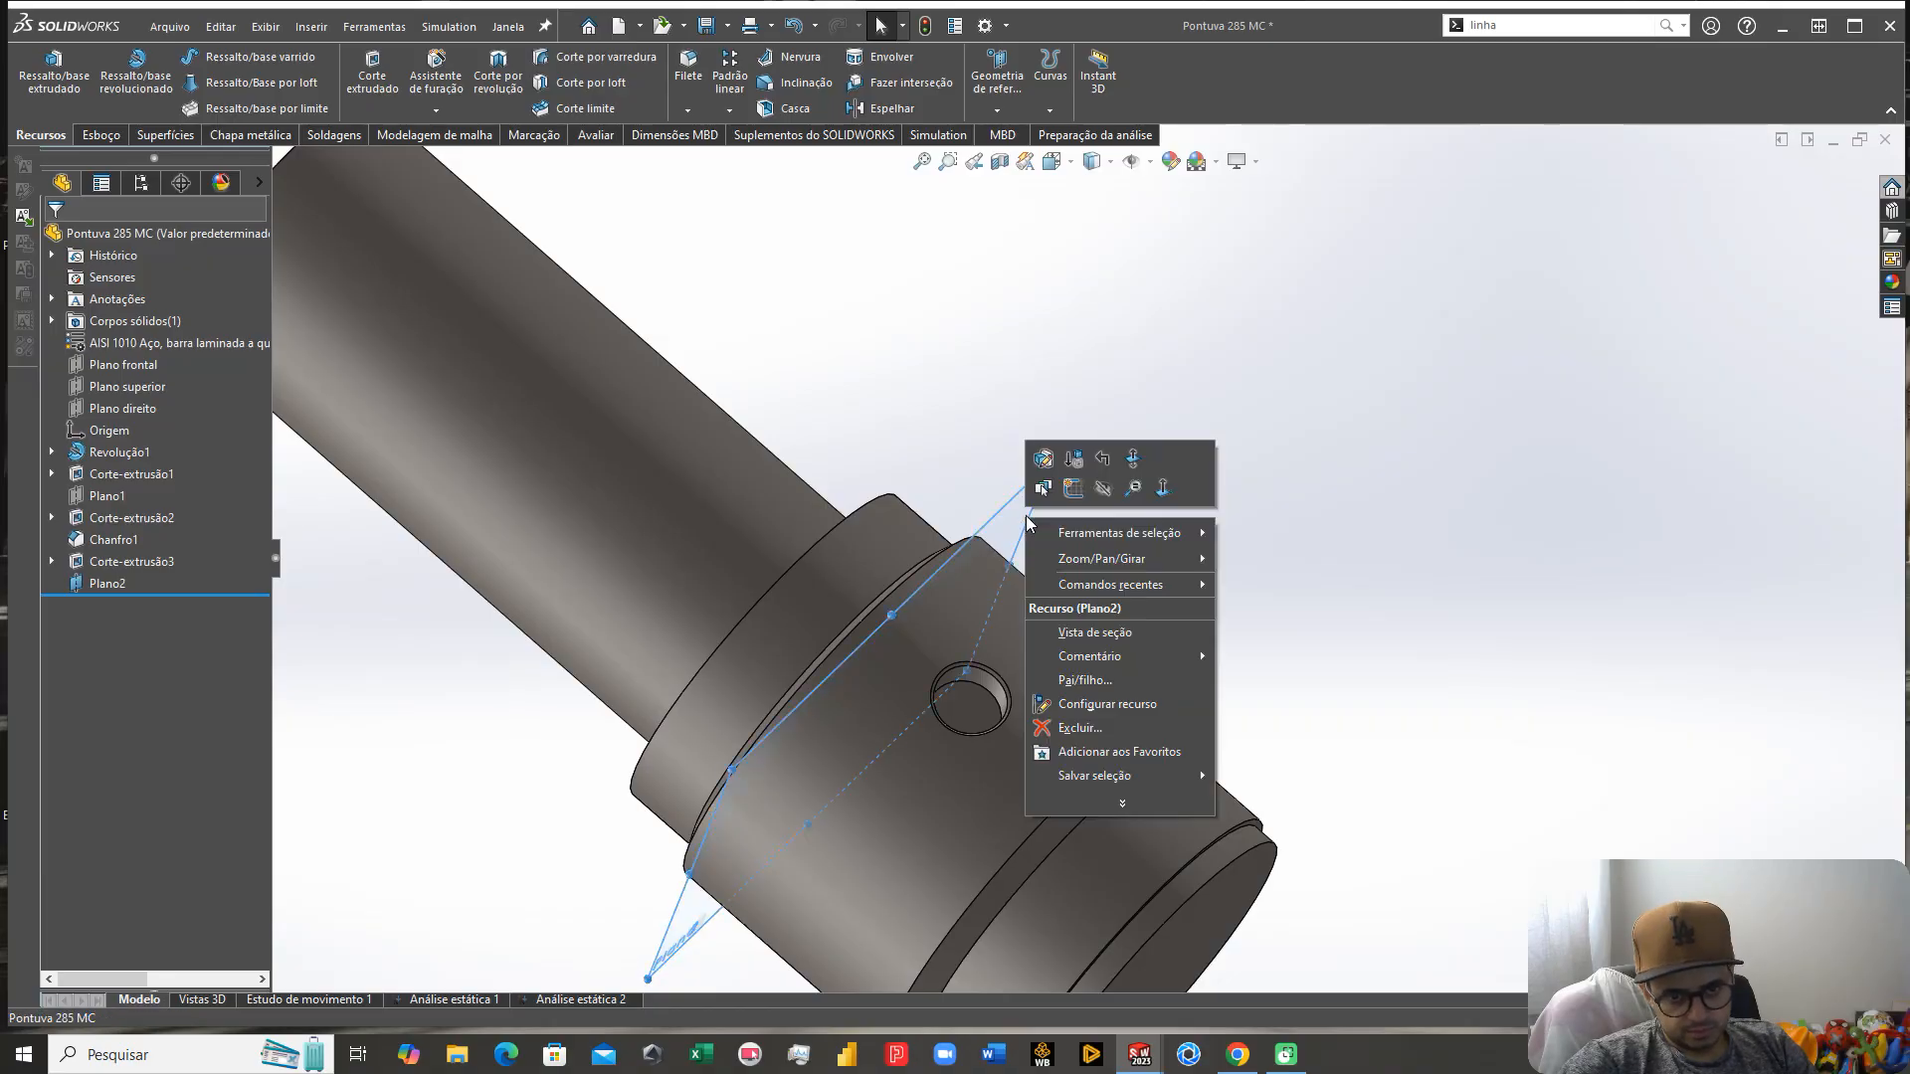
{"action": "left_click", "coordinate": [1073, 483]}
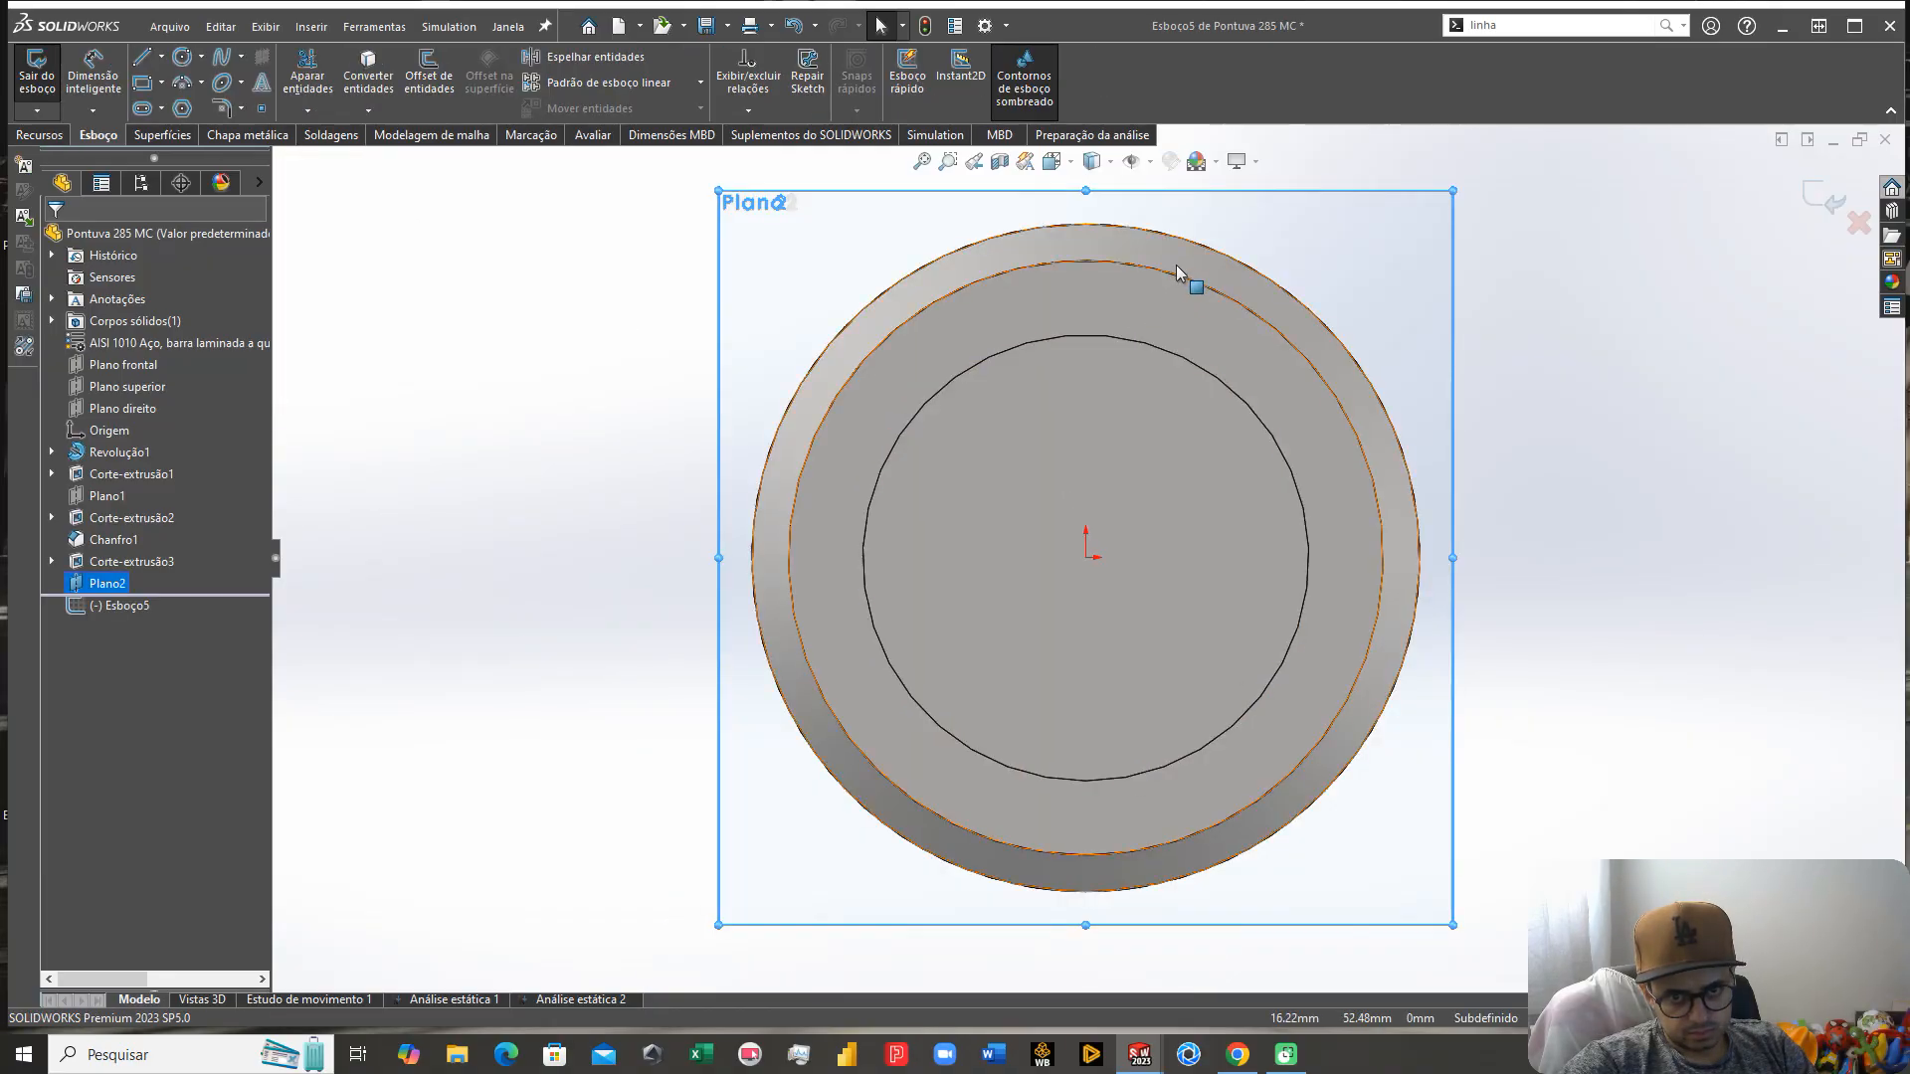
{"action": "left_click", "coordinate": [1175, 278]}
{"action": "left_click", "coordinate": [384, 76]}
{"action": "mouse_move", "coordinate": [648, 326]}
{"action": "middle_mouse_down"}
{"action": "mouse_move", "coordinate": [929, 492]}
{"action": "mouse_move", "coordinate": [963, 672]}
{"action": "middle_mouse_up"}
{"action": "scroll", "coordinate": [822, 454], "scroll_direction": "up", "scroll_amount": 2}
{"action": "scroll", "coordinate": [824, 456], "scroll_direction": "up", "scroll_amount": 1}
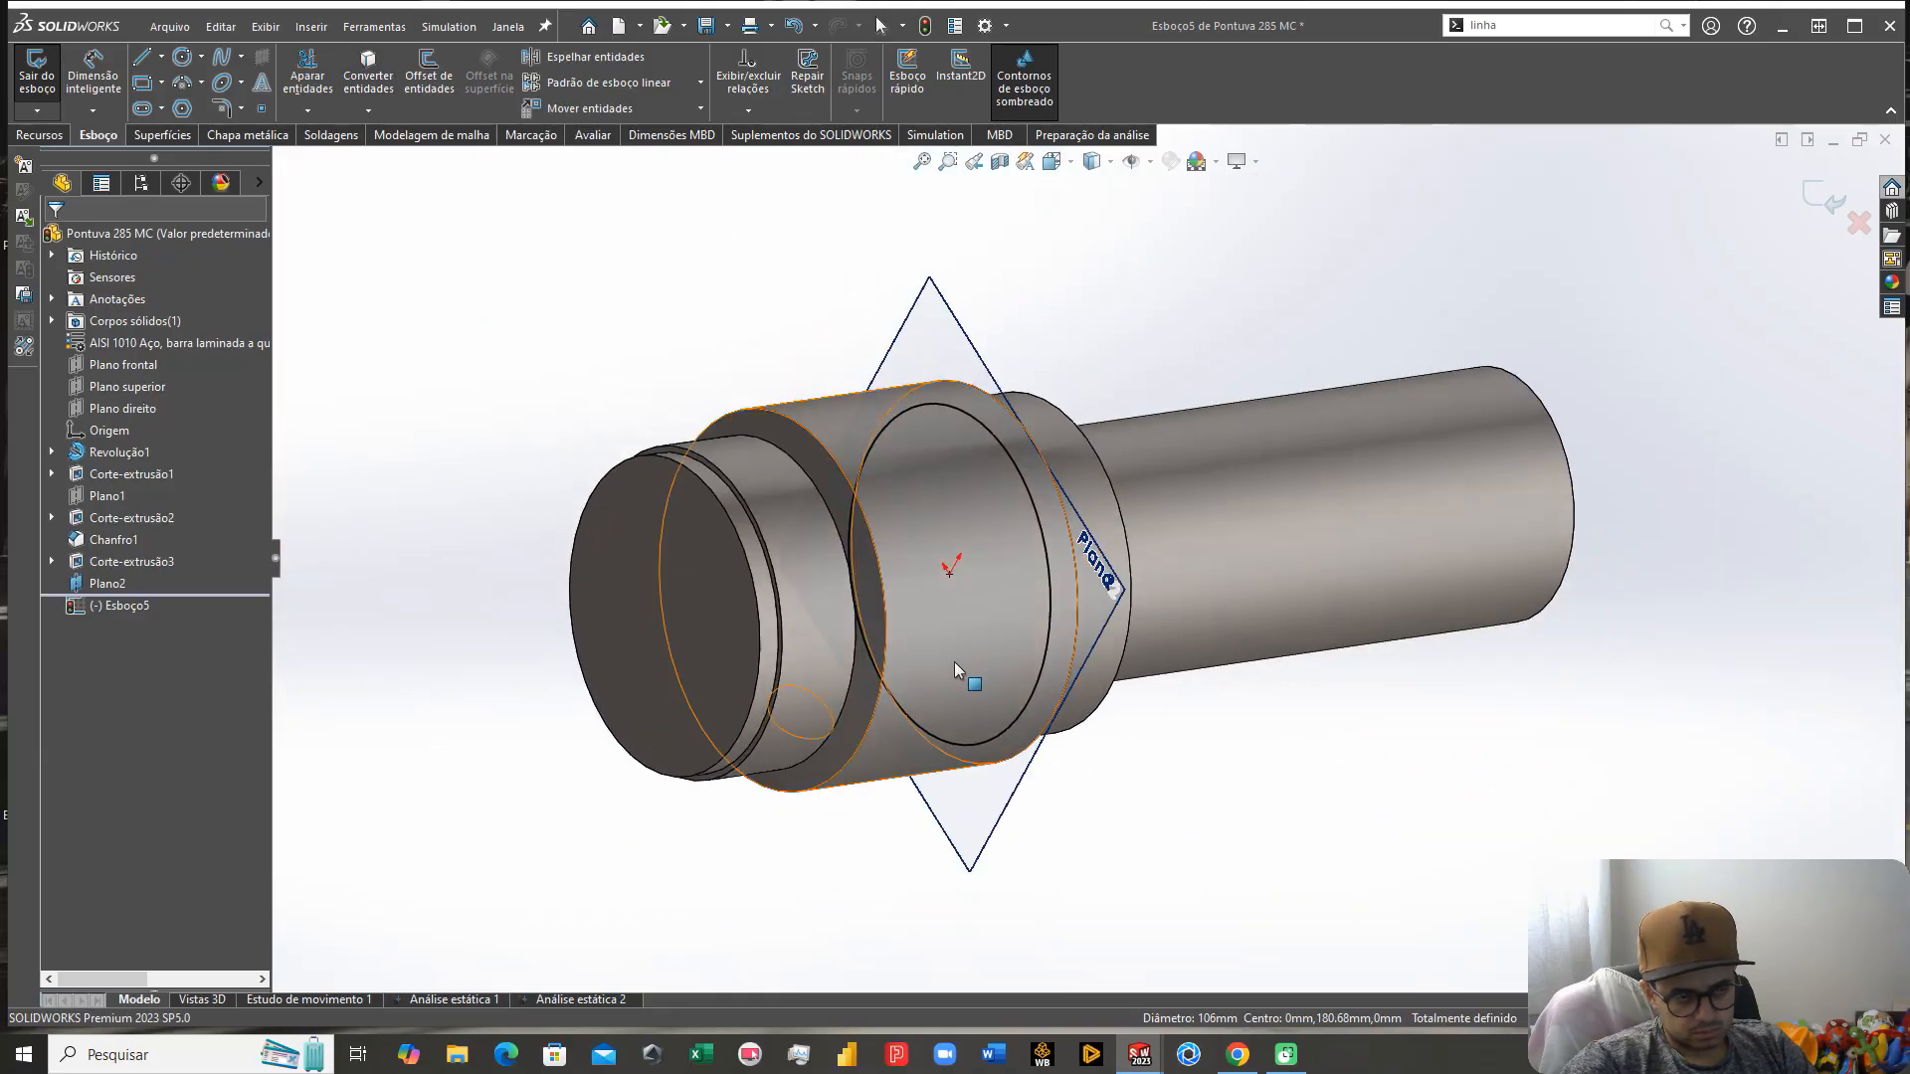
{"action": "left_click", "coordinate": [40, 135]}
{"action": "left_click", "coordinate": [54, 72]}
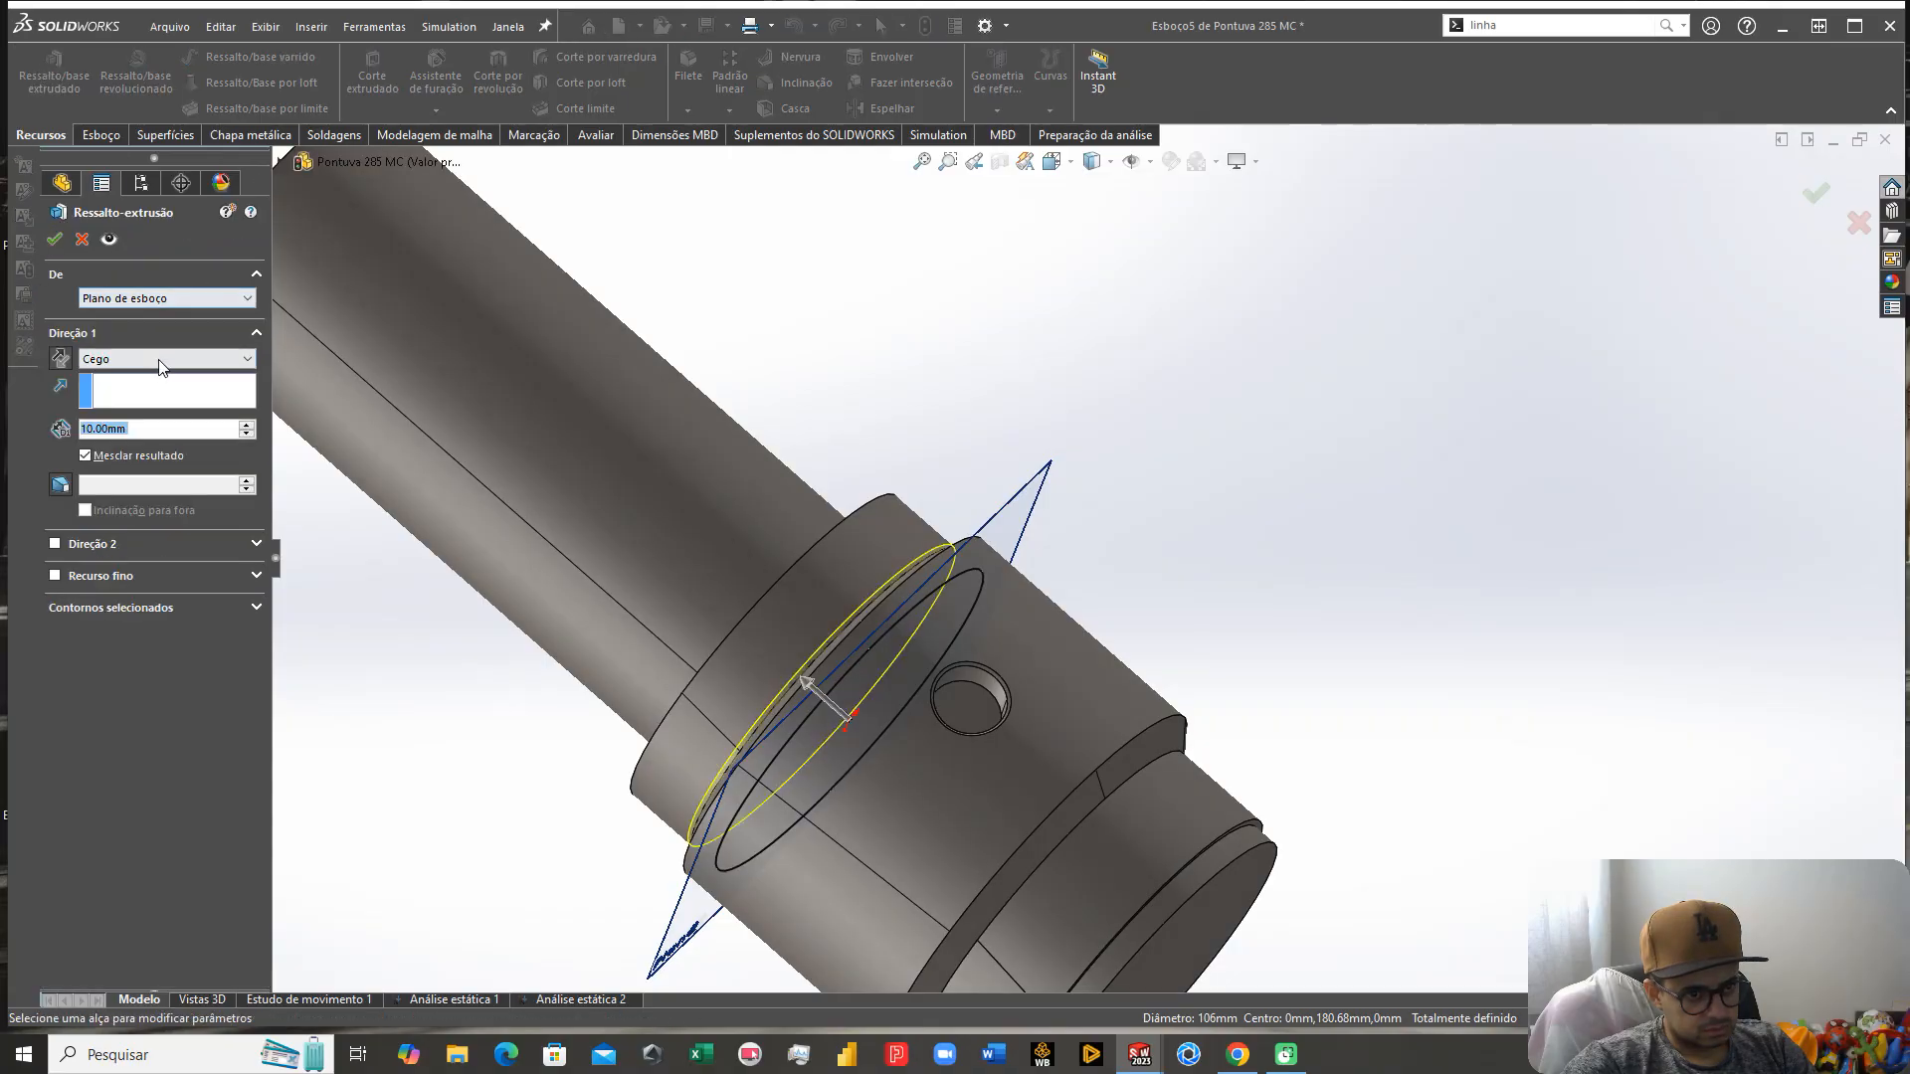
{"action": "left_click", "coordinate": [160, 364]}
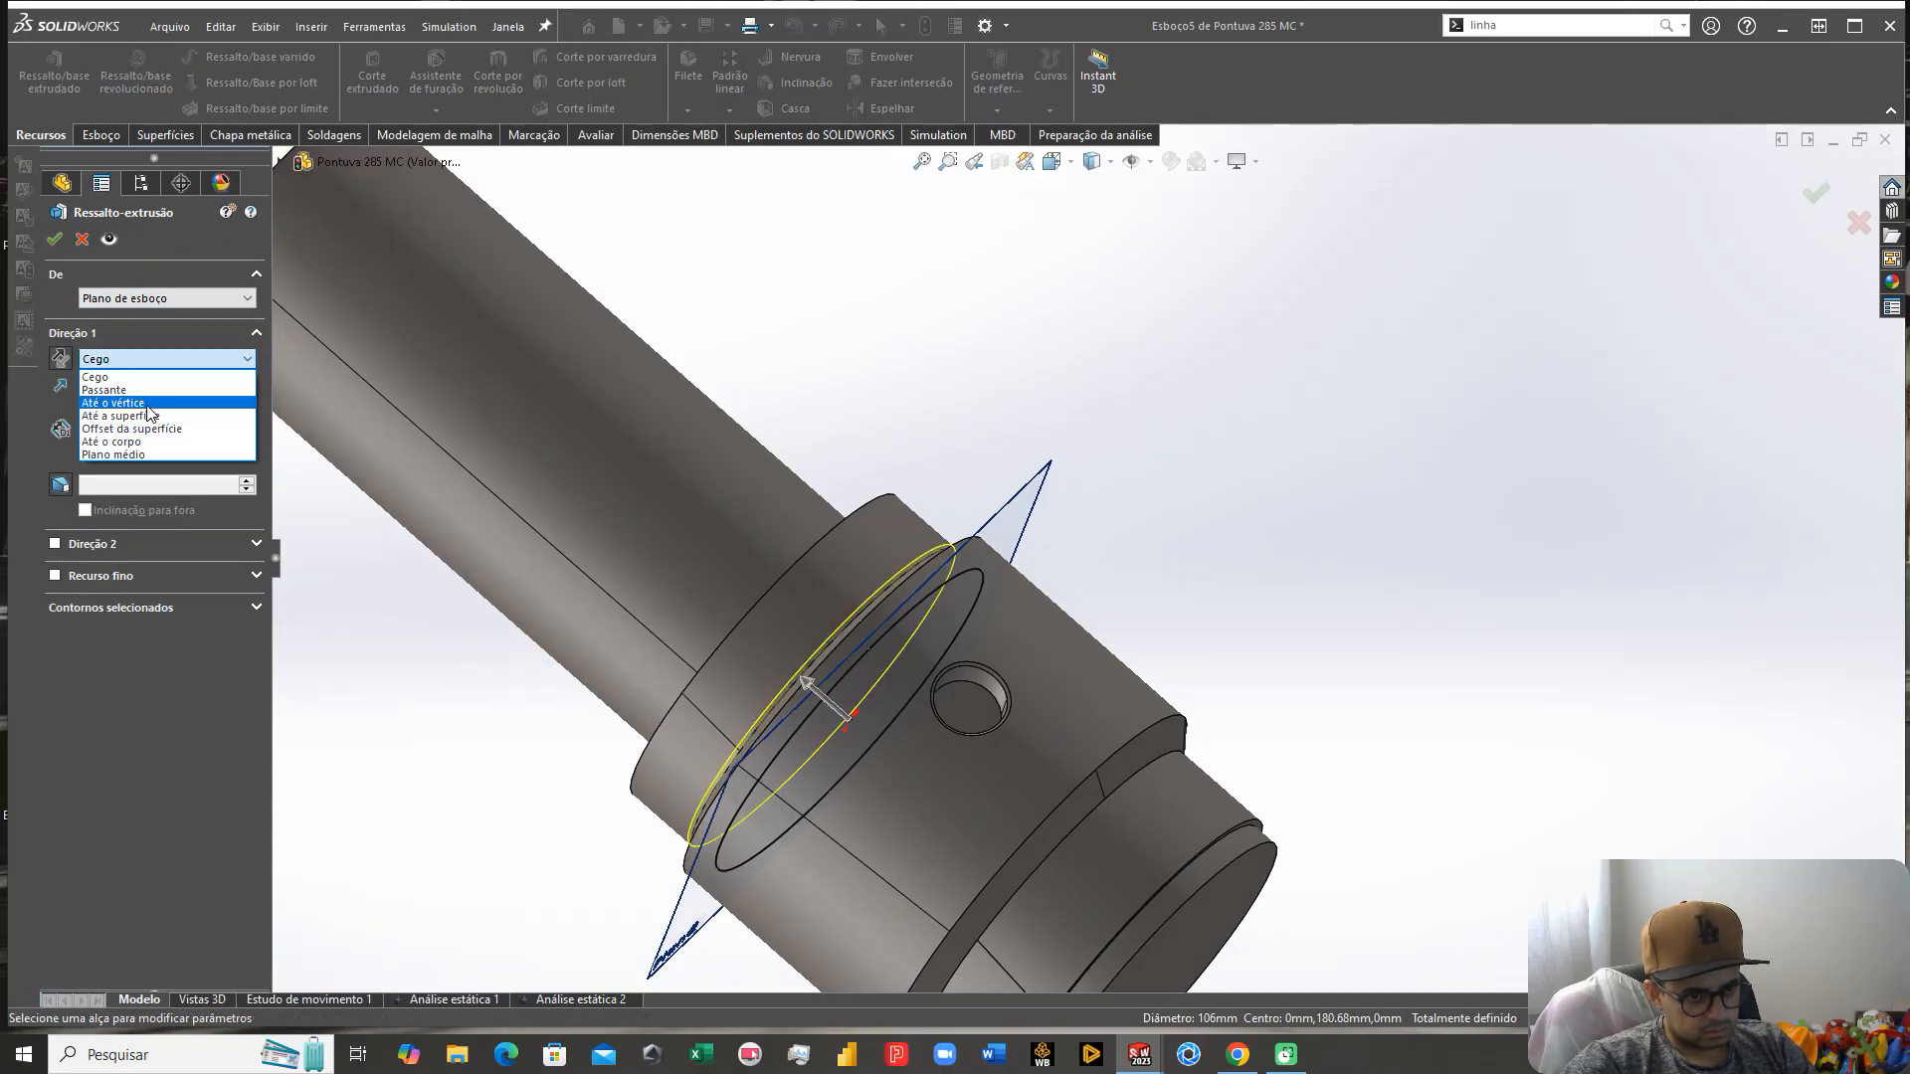
{"action": "left_click", "coordinate": [147, 404]}
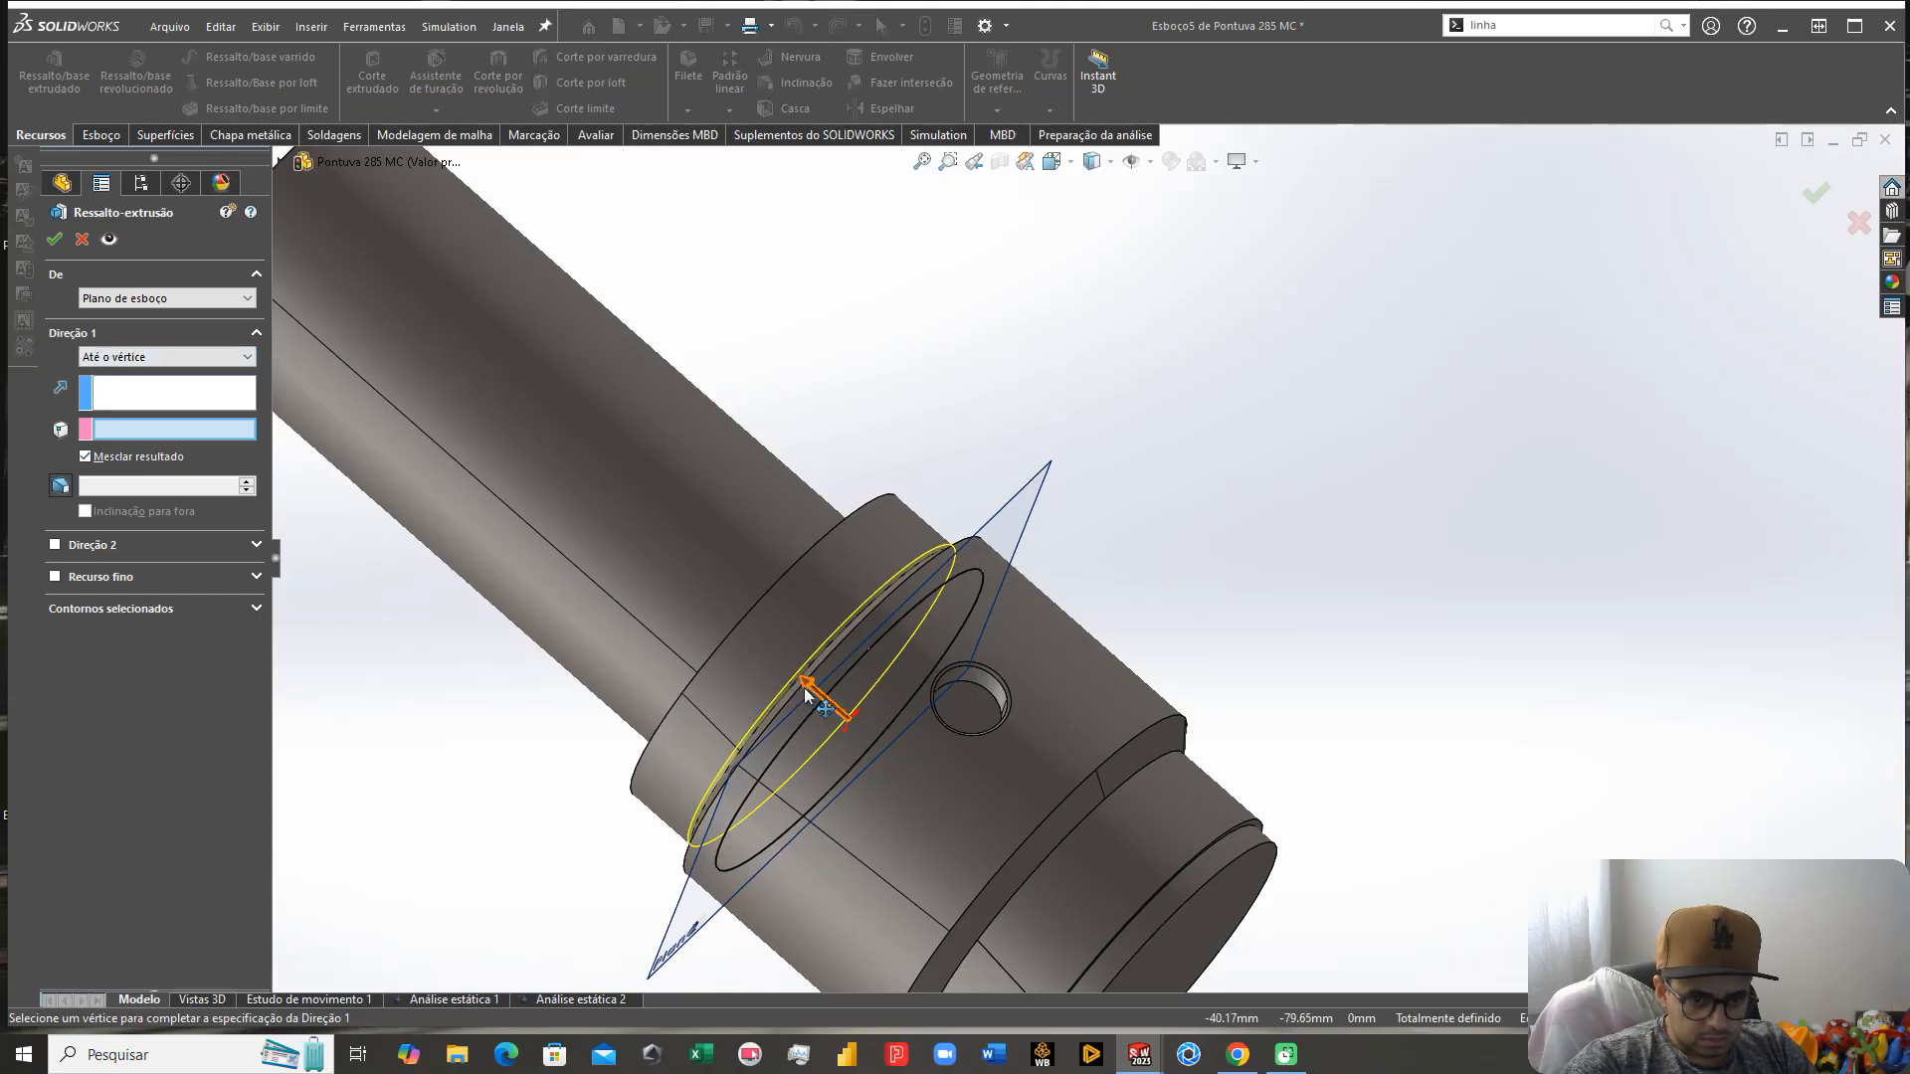
{"action": "scroll", "coordinate": [926, 726], "scroll_direction": "down", "scroll_amount": 3}
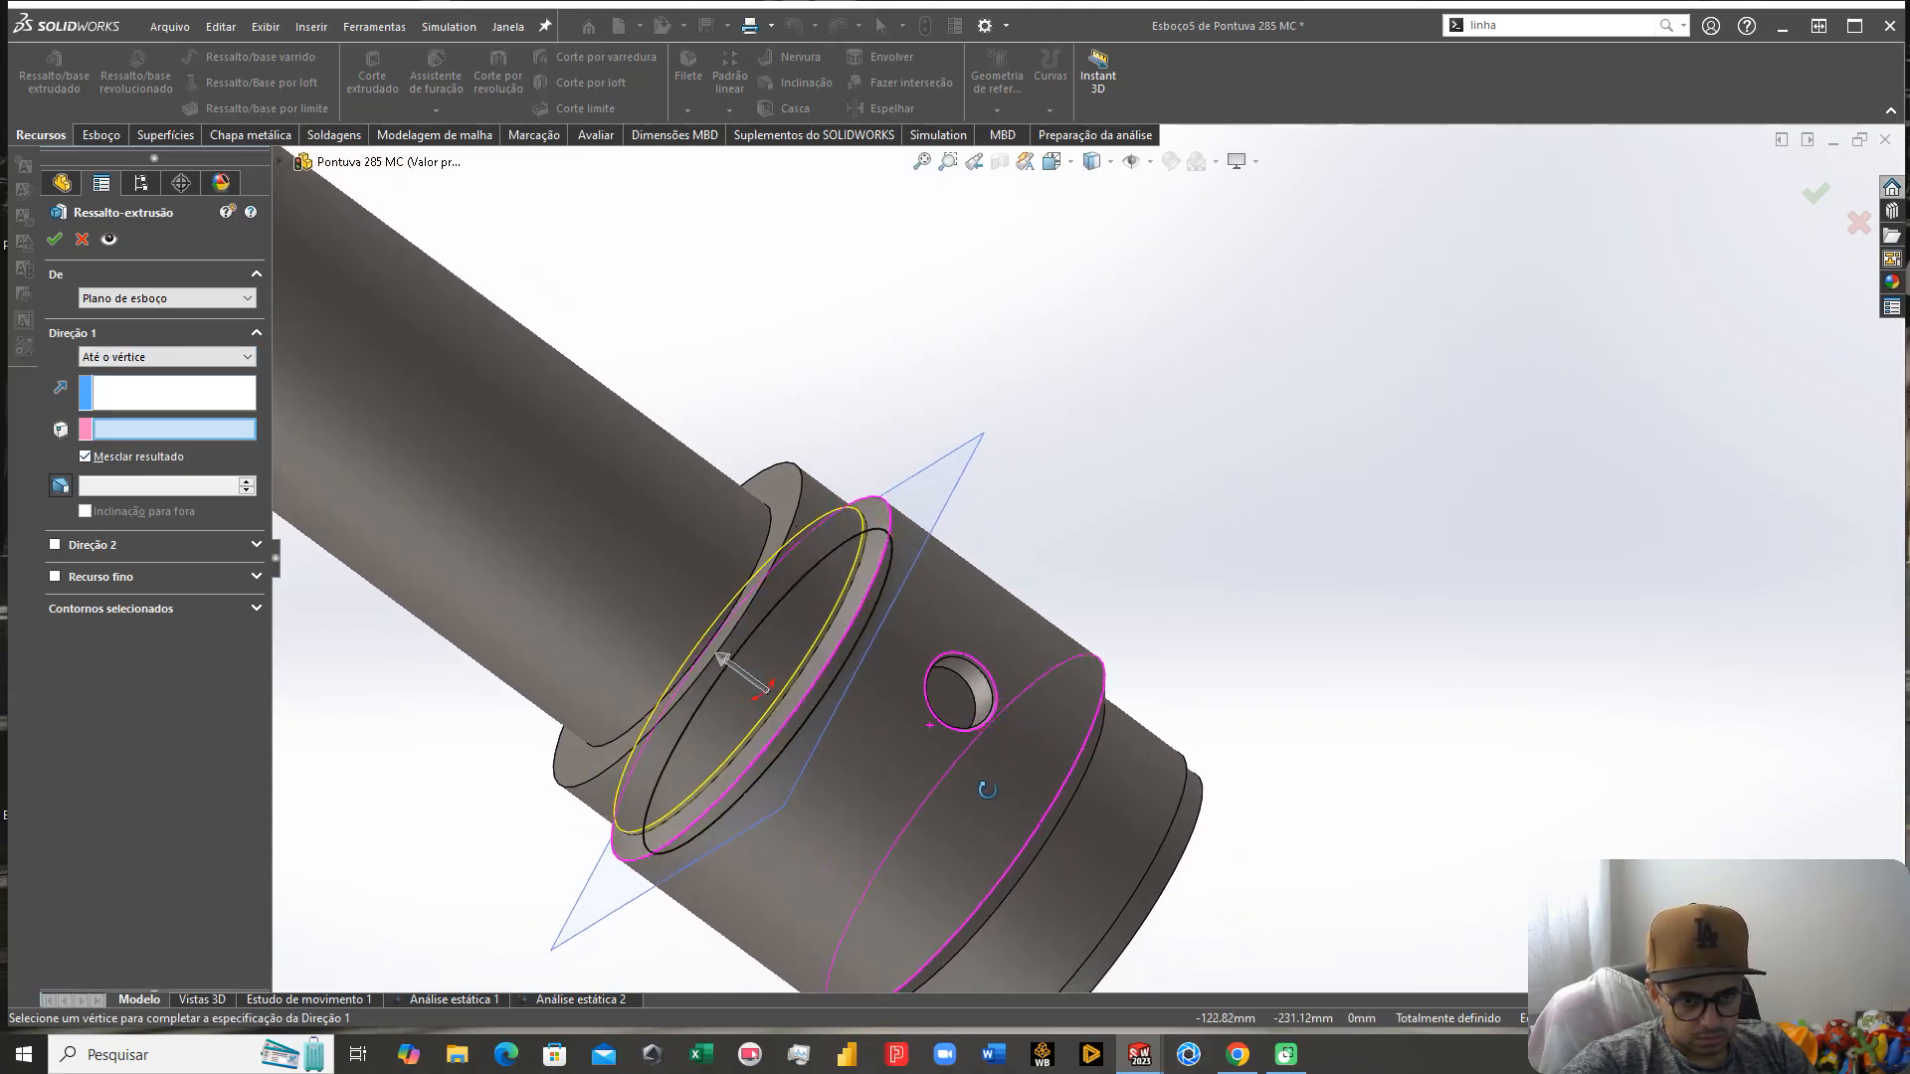
{"action": "scroll", "coordinate": [899, 679], "scroll_direction": "down", "scroll_amount": 2}
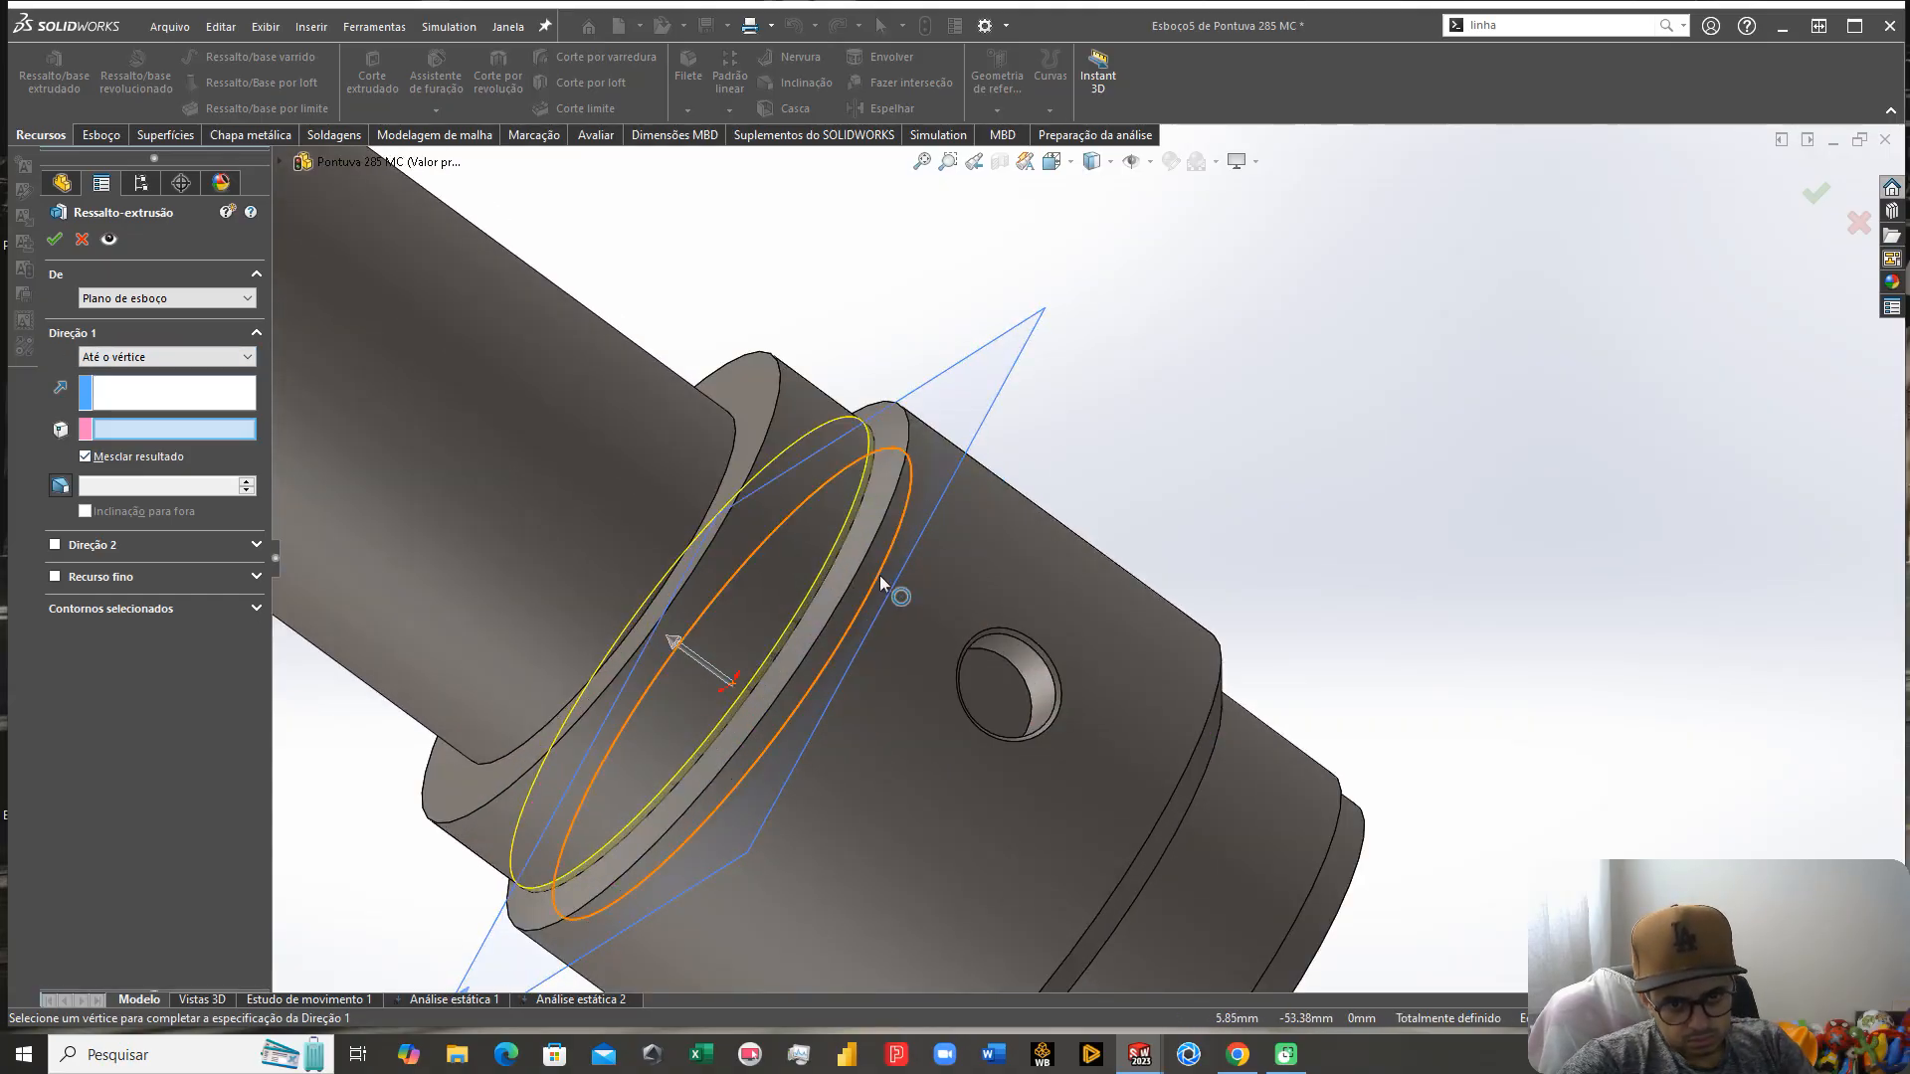
{"action": "left_click", "coordinate": [82, 239]}
Step: Abandon the pending extrusion and replace the sketch's 106 mm circle with the converted 119 mm outer edge of the large collar
{"action": "scroll", "coordinate": [917, 647], "scroll_direction": "down", "scroll_amount": 3}
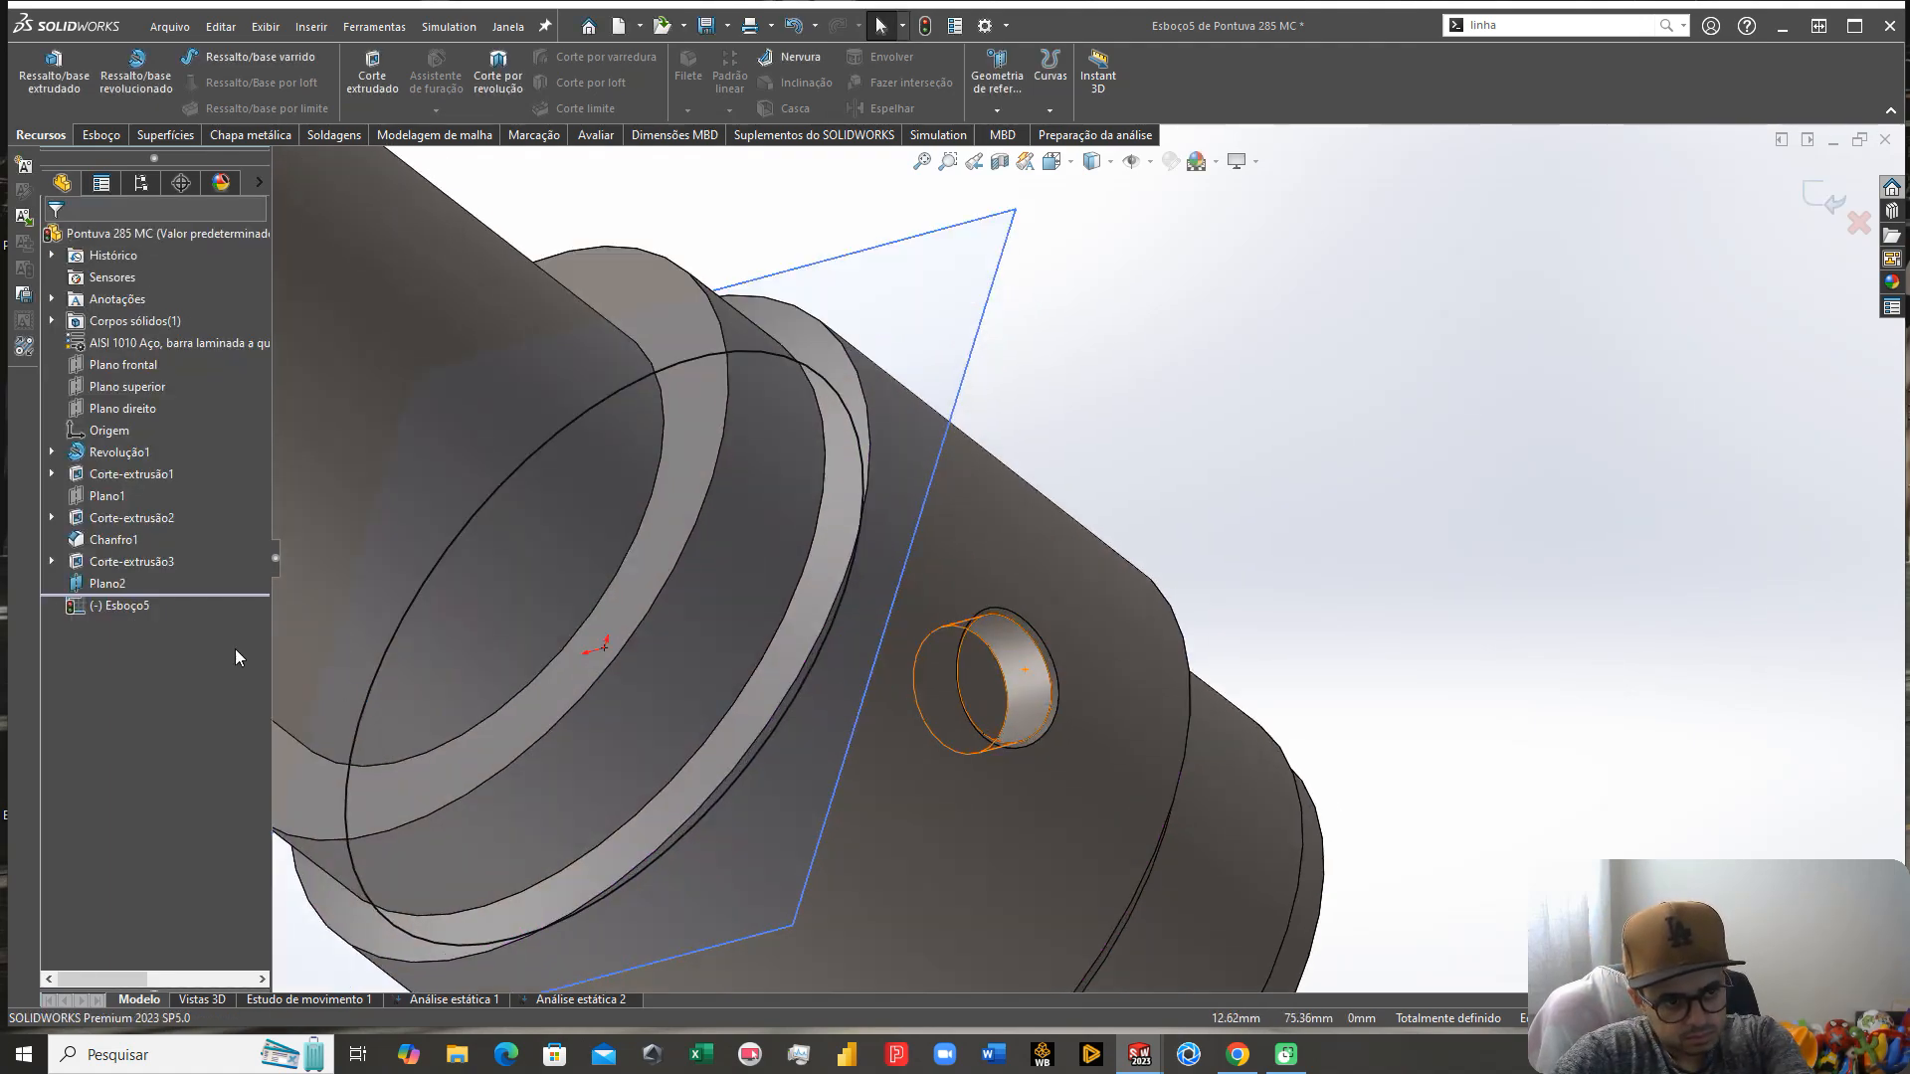
{"action": "right_click", "coordinate": [129, 601]}
{"action": "left_click", "coordinate": [1298, 485]}
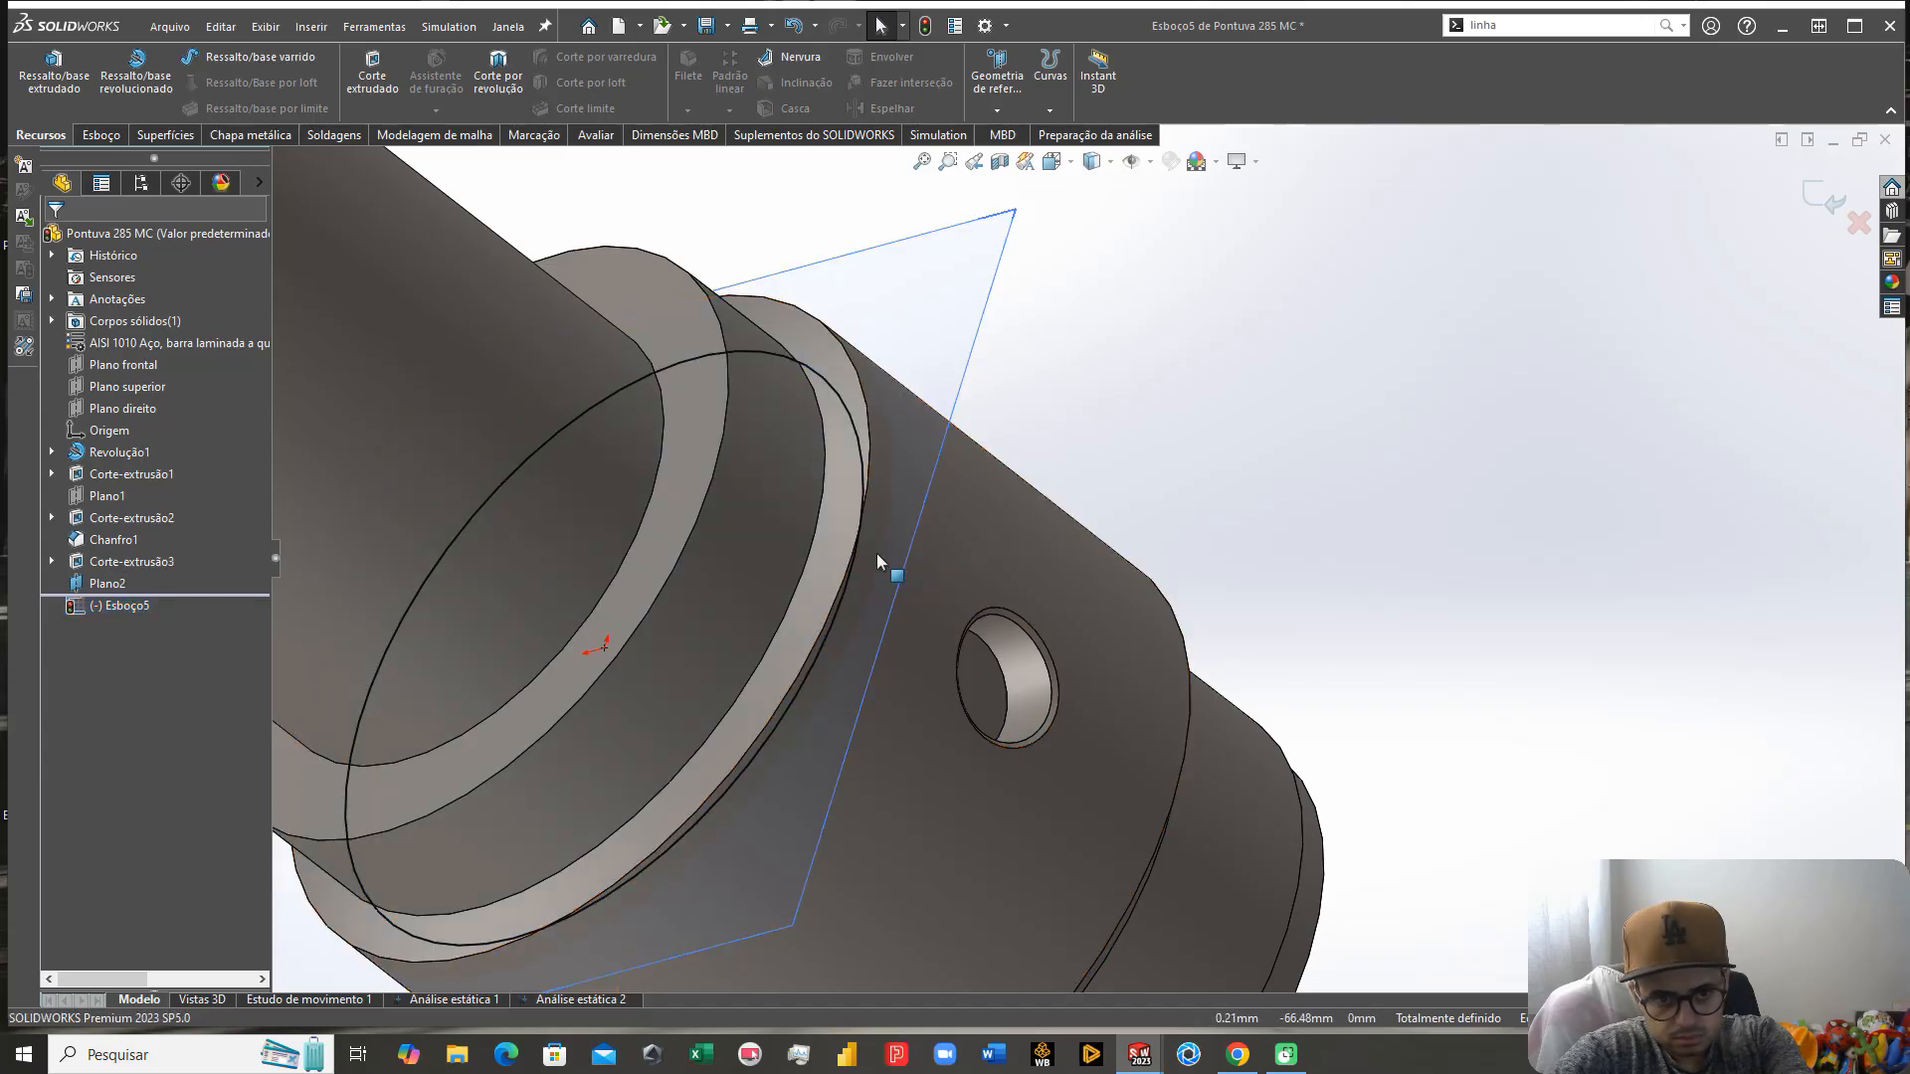
{"action": "left_click", "coordinate": [860, 498]}
{"action": "key", "text": "Escape"}
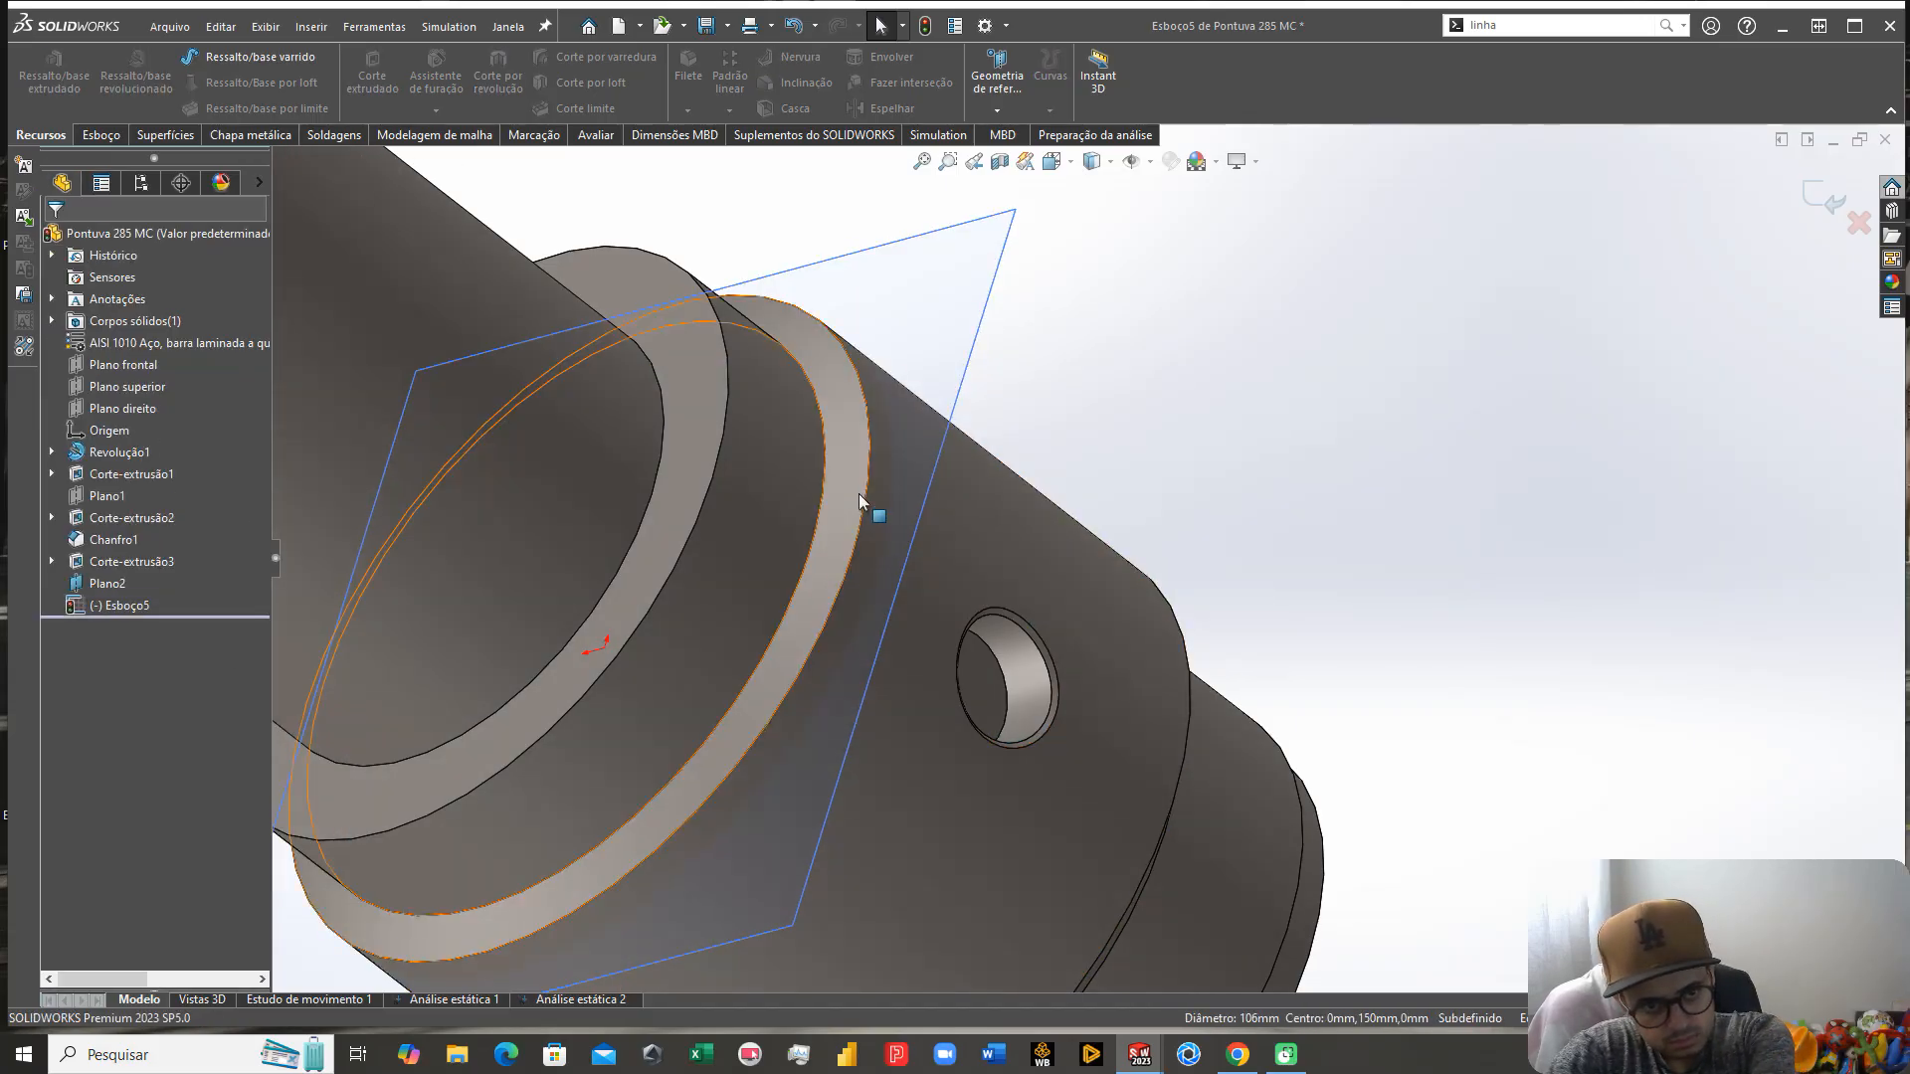
{"action": "left_click_drag", "start_coordinate": [869, 482], "coordinate": [719, 344]}
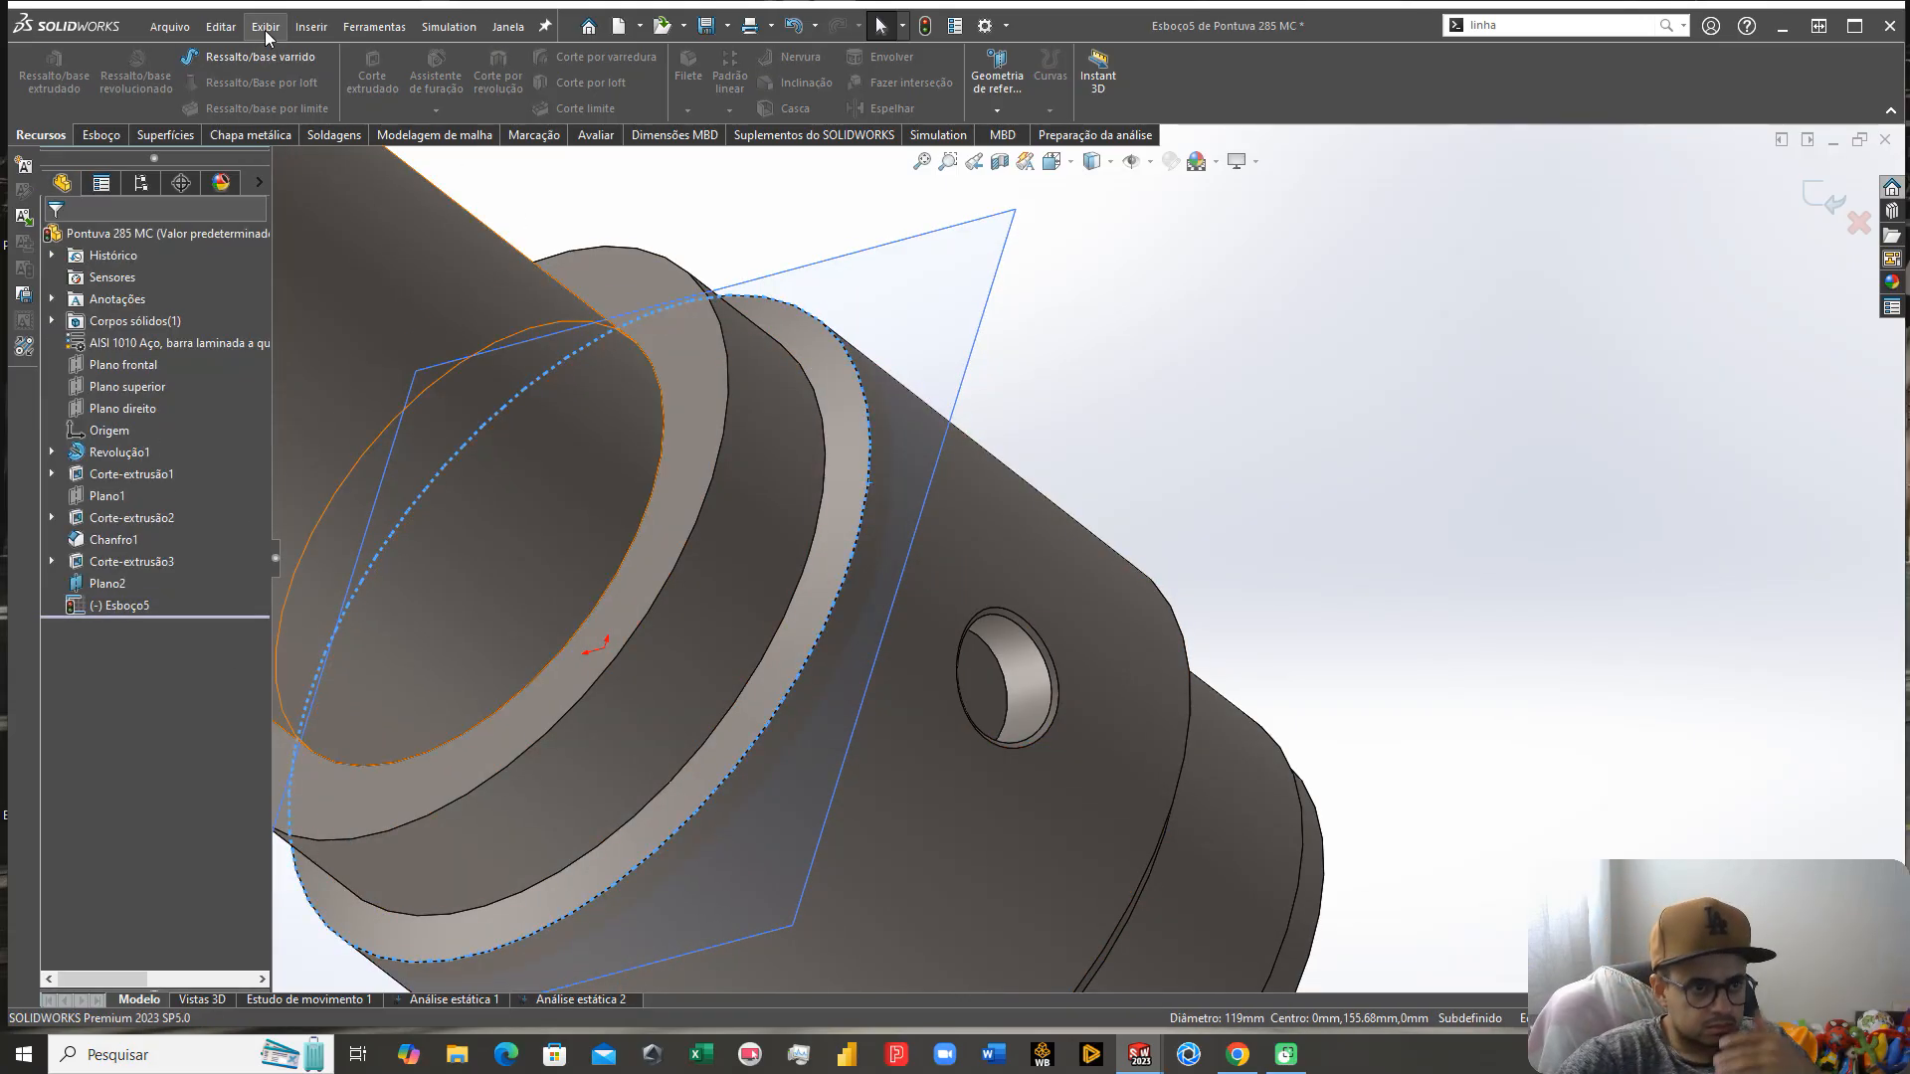
{"action": "left_click", "coordinate": [101, 134]}
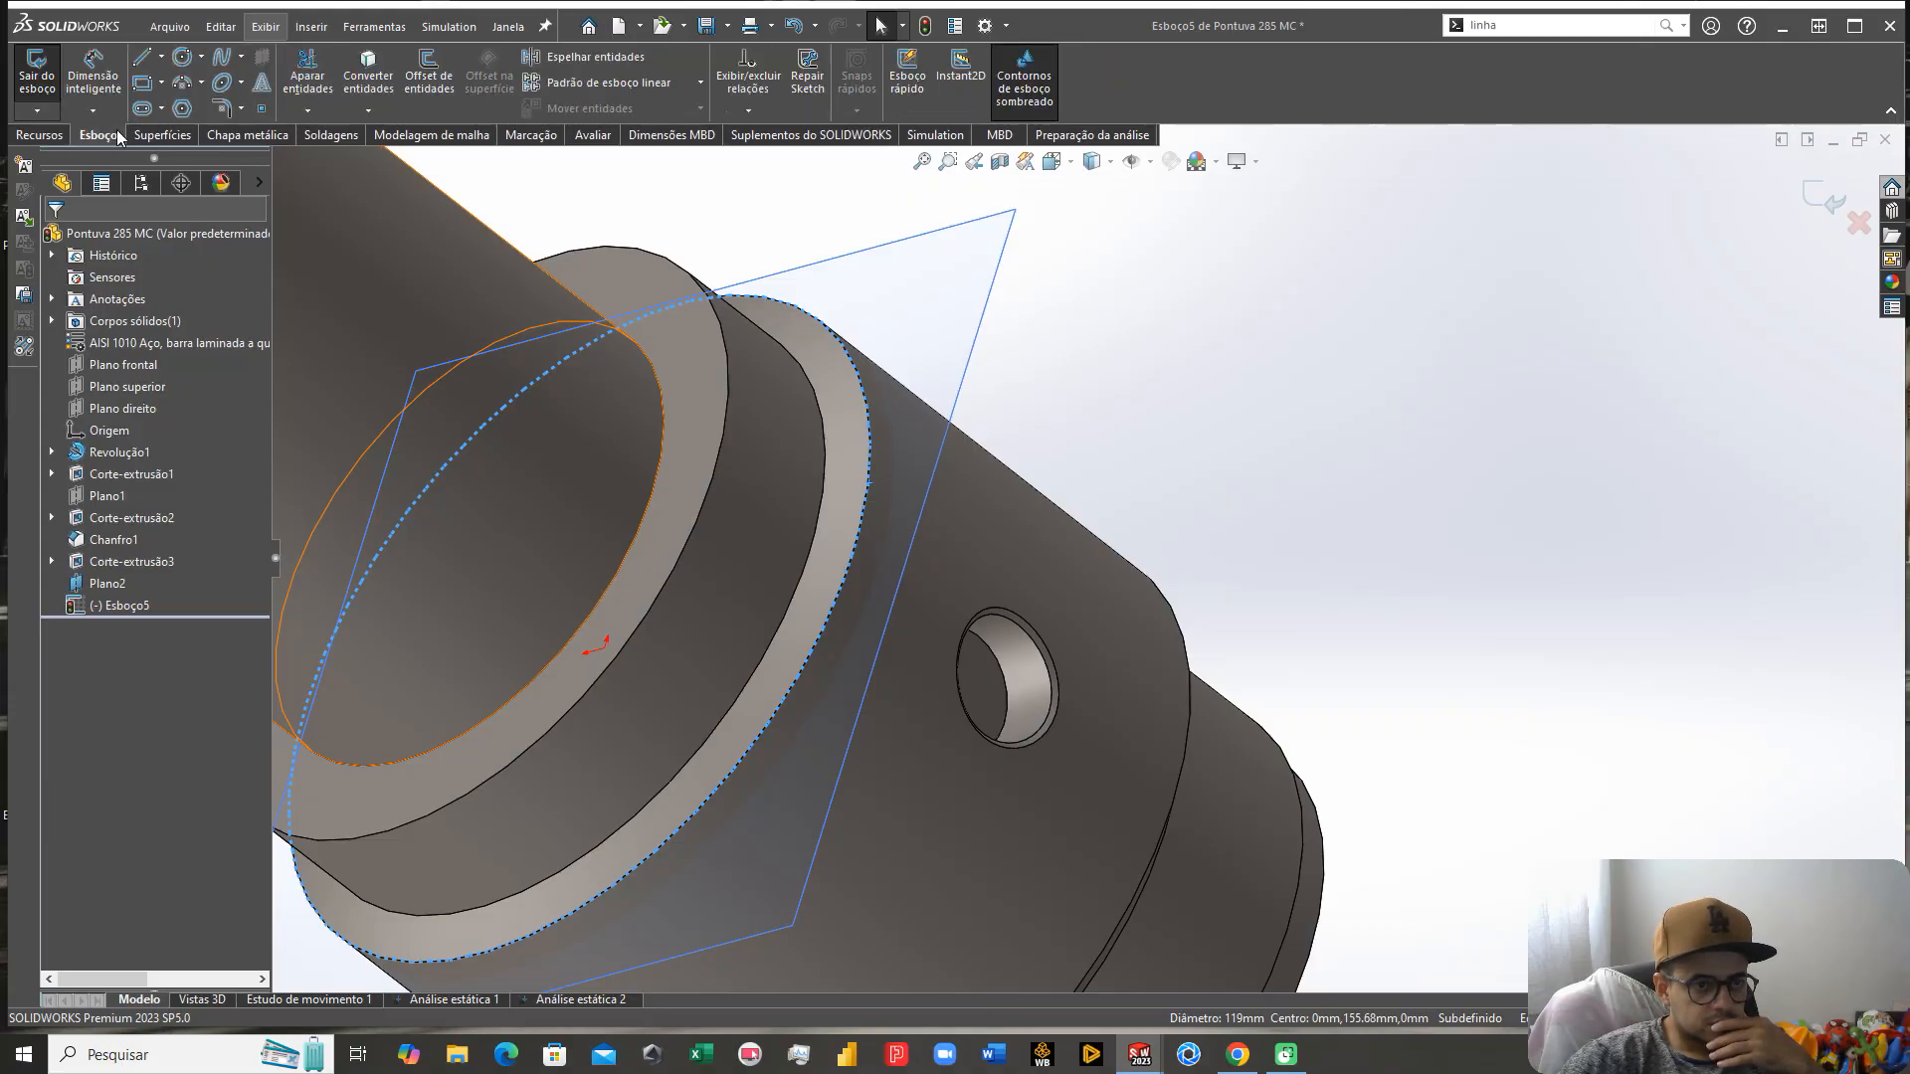
{"action": "left_click", "coordinate": [368, 90]}
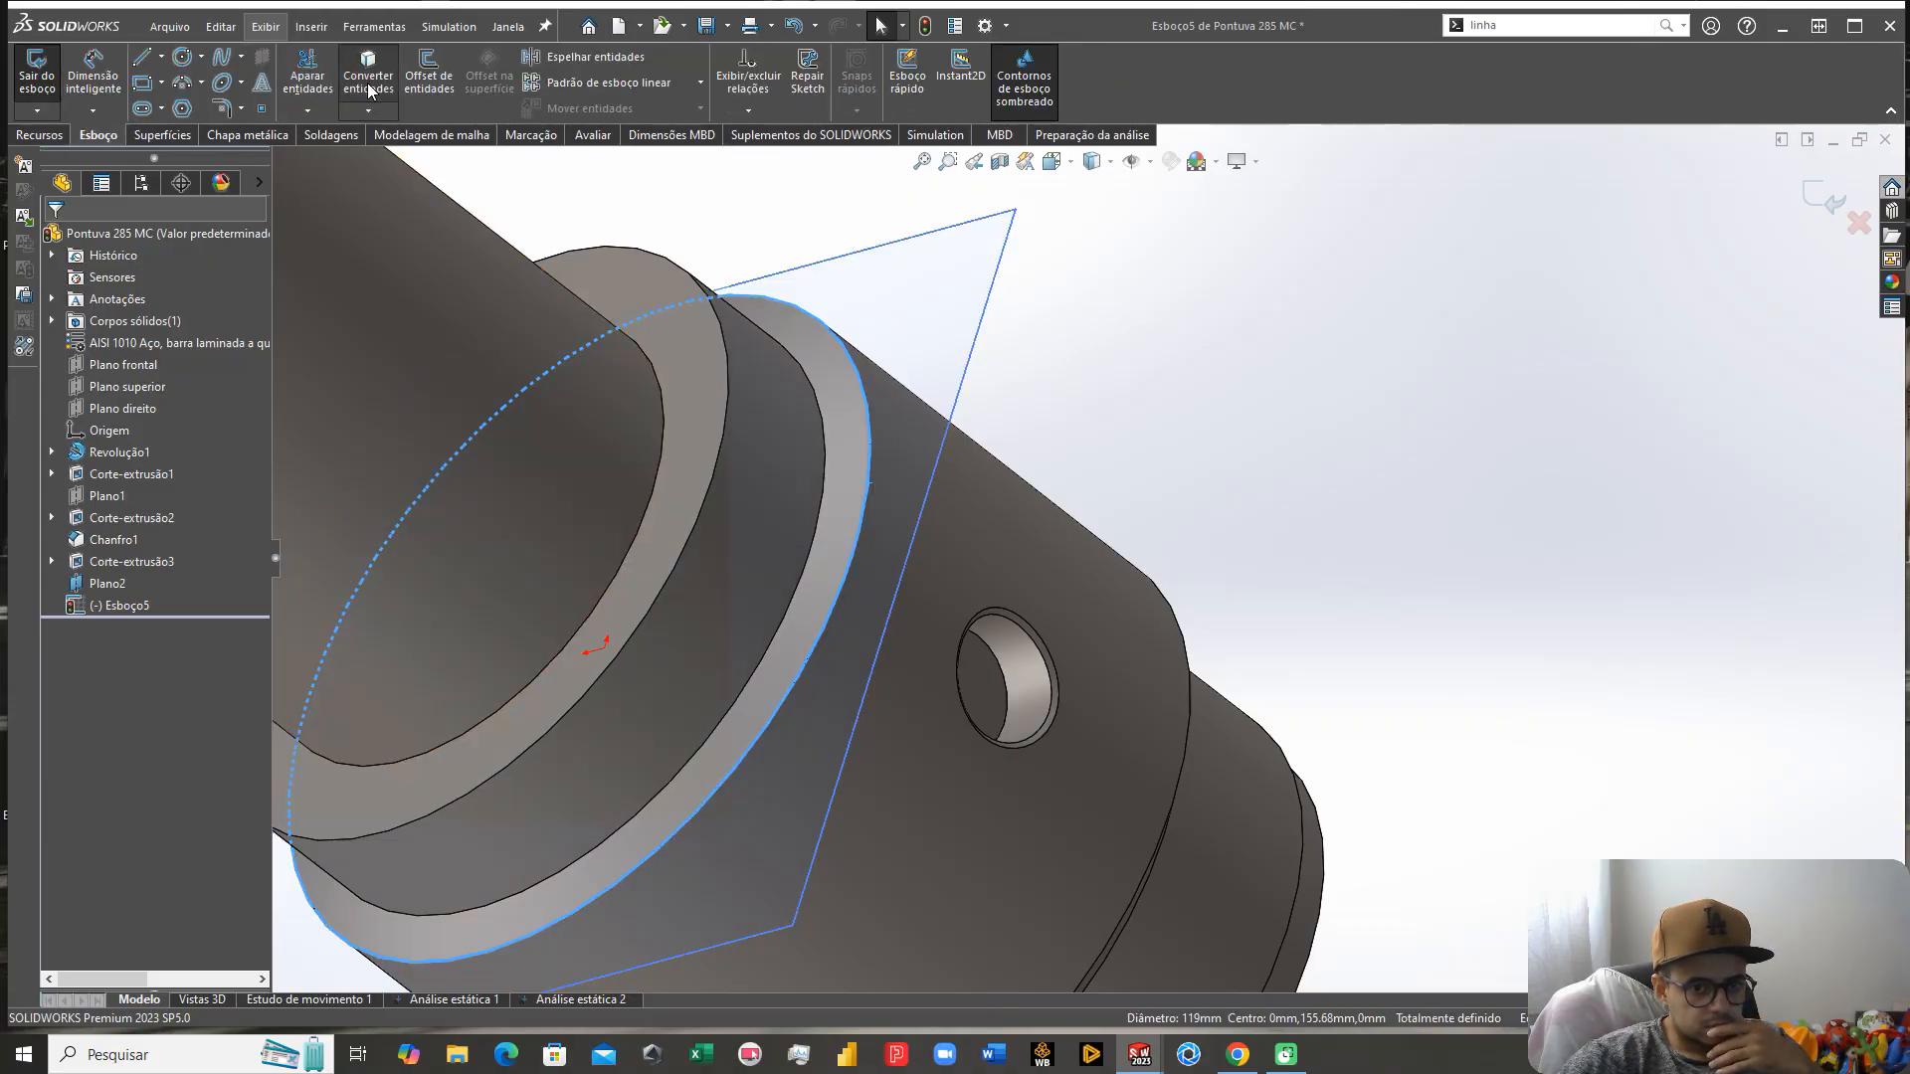
Step: Start a boss extrusion of the 119 mm circle, reversing its direction toward the stepped end of the part
{"action": "left_click", "coordinate": [45, 133]}
{"action": "left_click", "coordinate": [62, 115]}
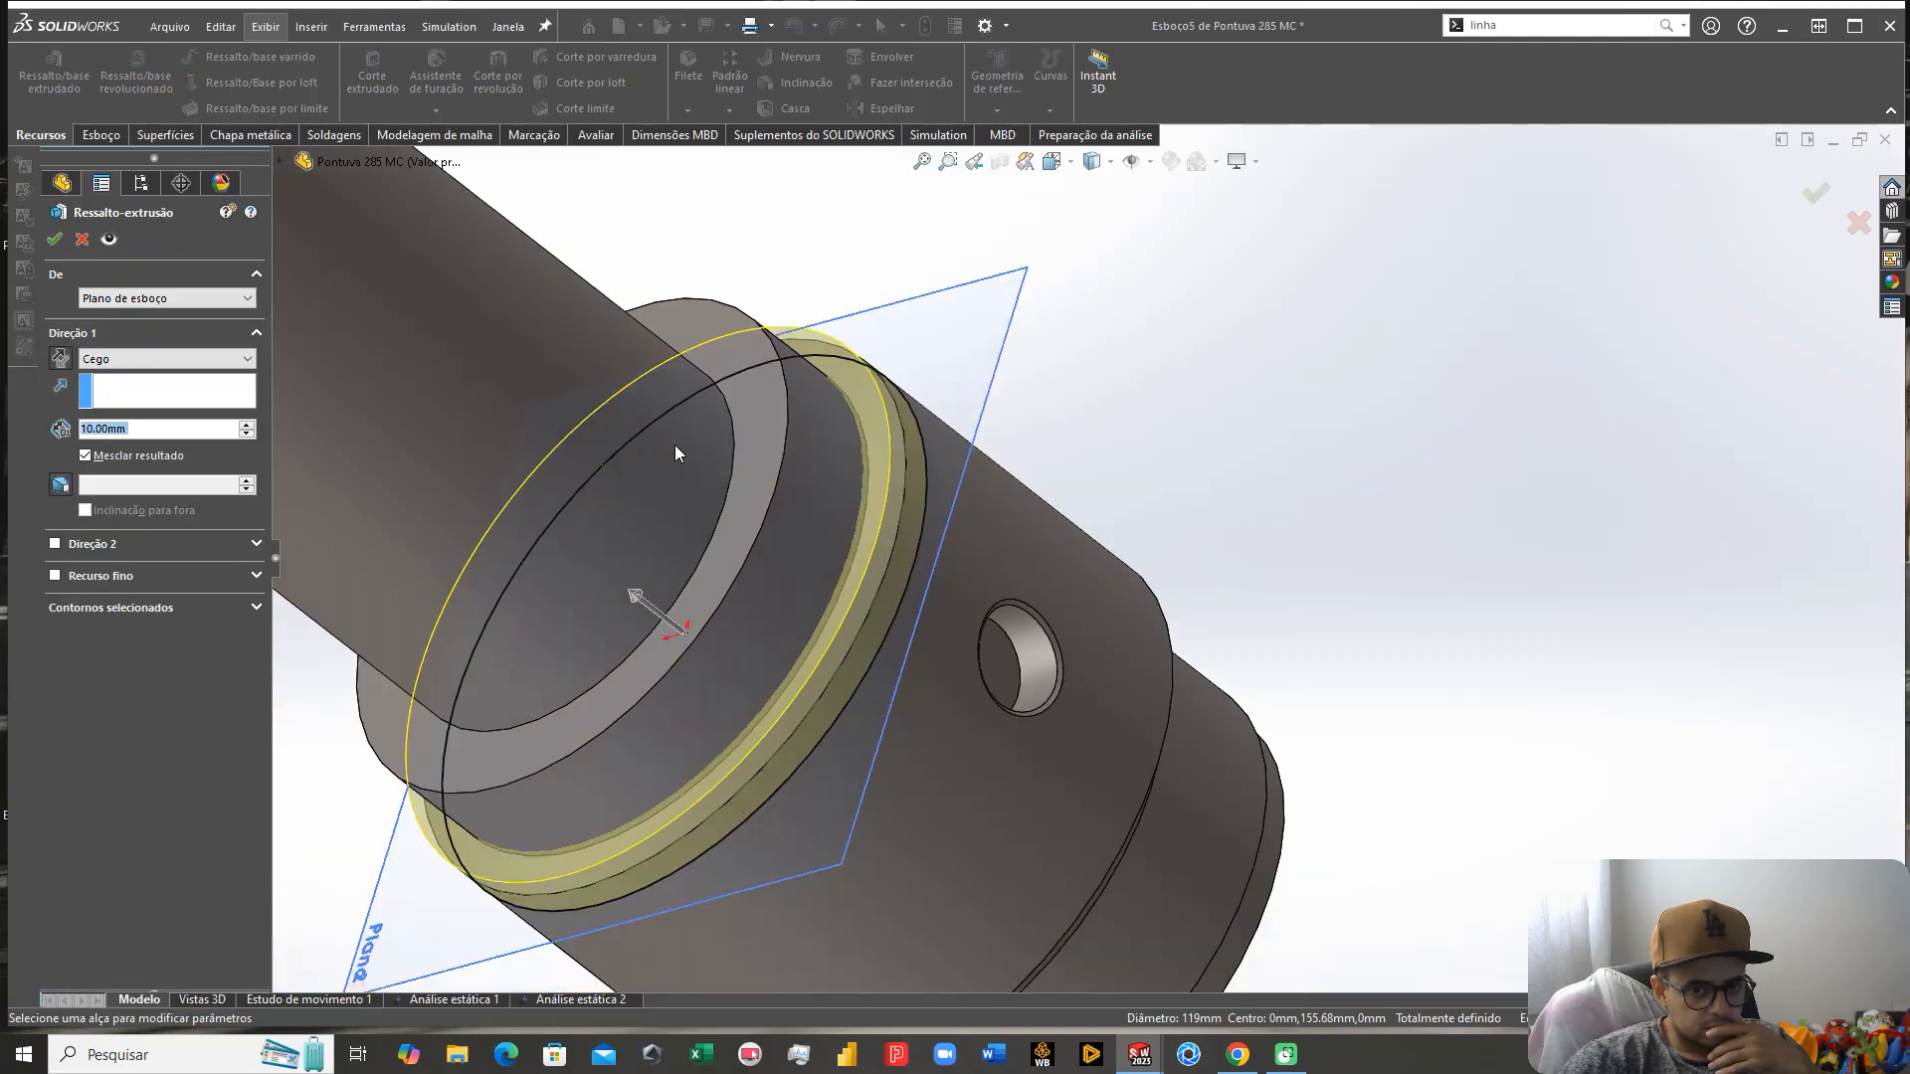
{"action": "left_click", "coordinate": [53, 360]}
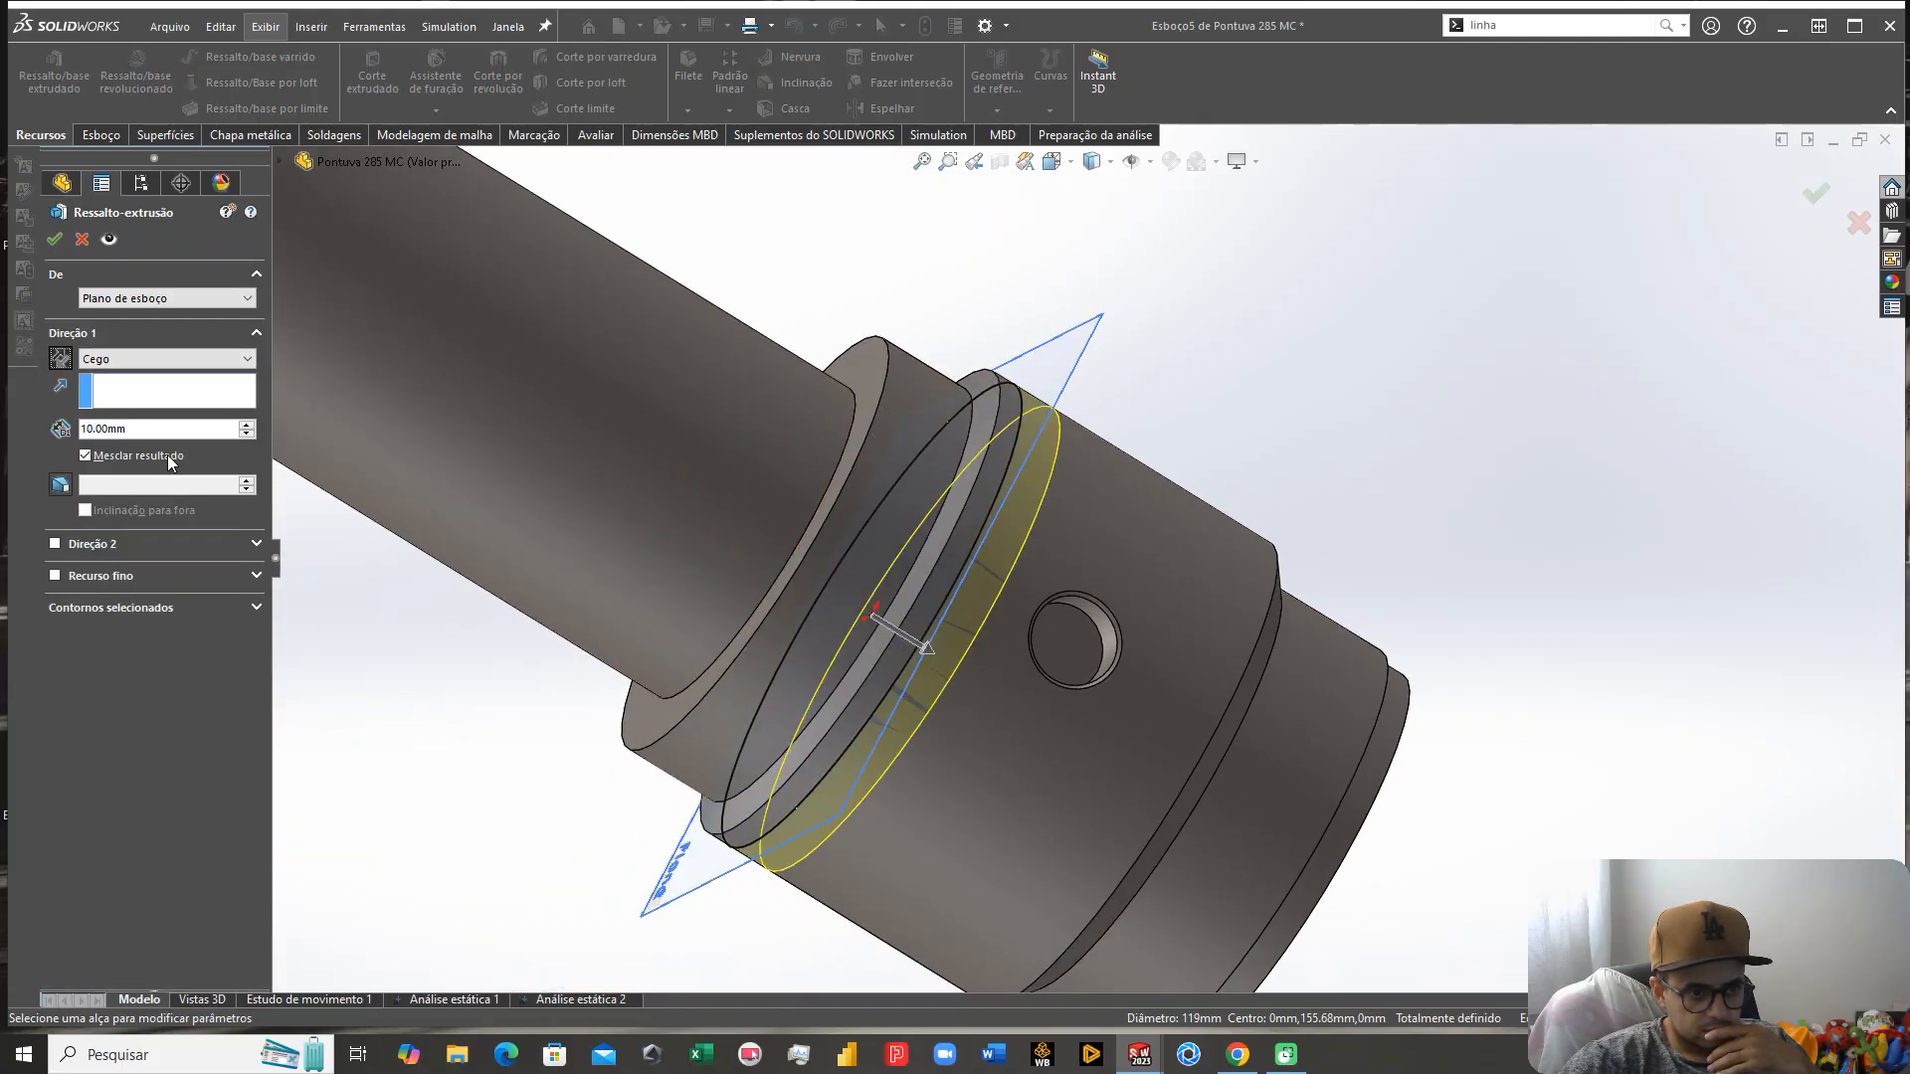
Step: Try ending the extrusion at a vertex or at the beveled face beside the stepped end instead of at a blind depth
{"action": "left_click", "coordinate": [138, 359]}
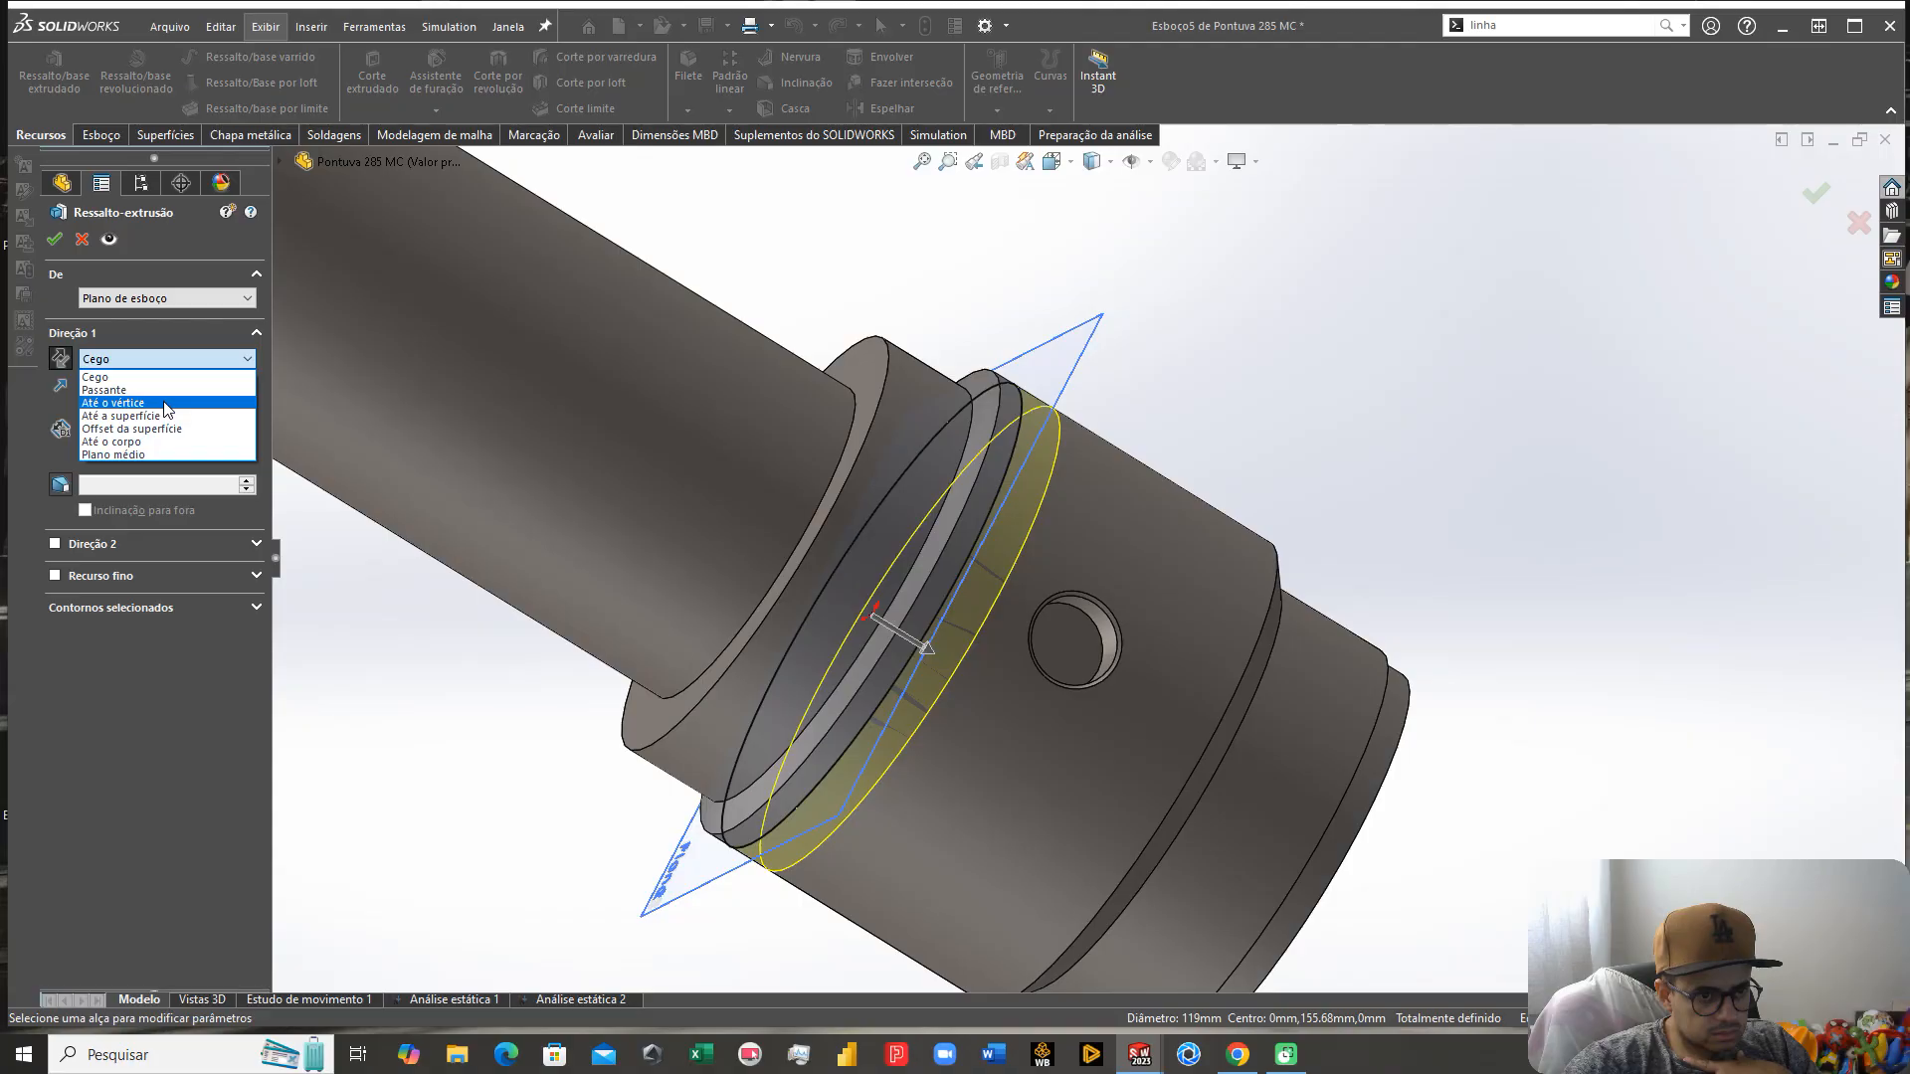
{"action": "left_click", "coordinate": [165, 403]}
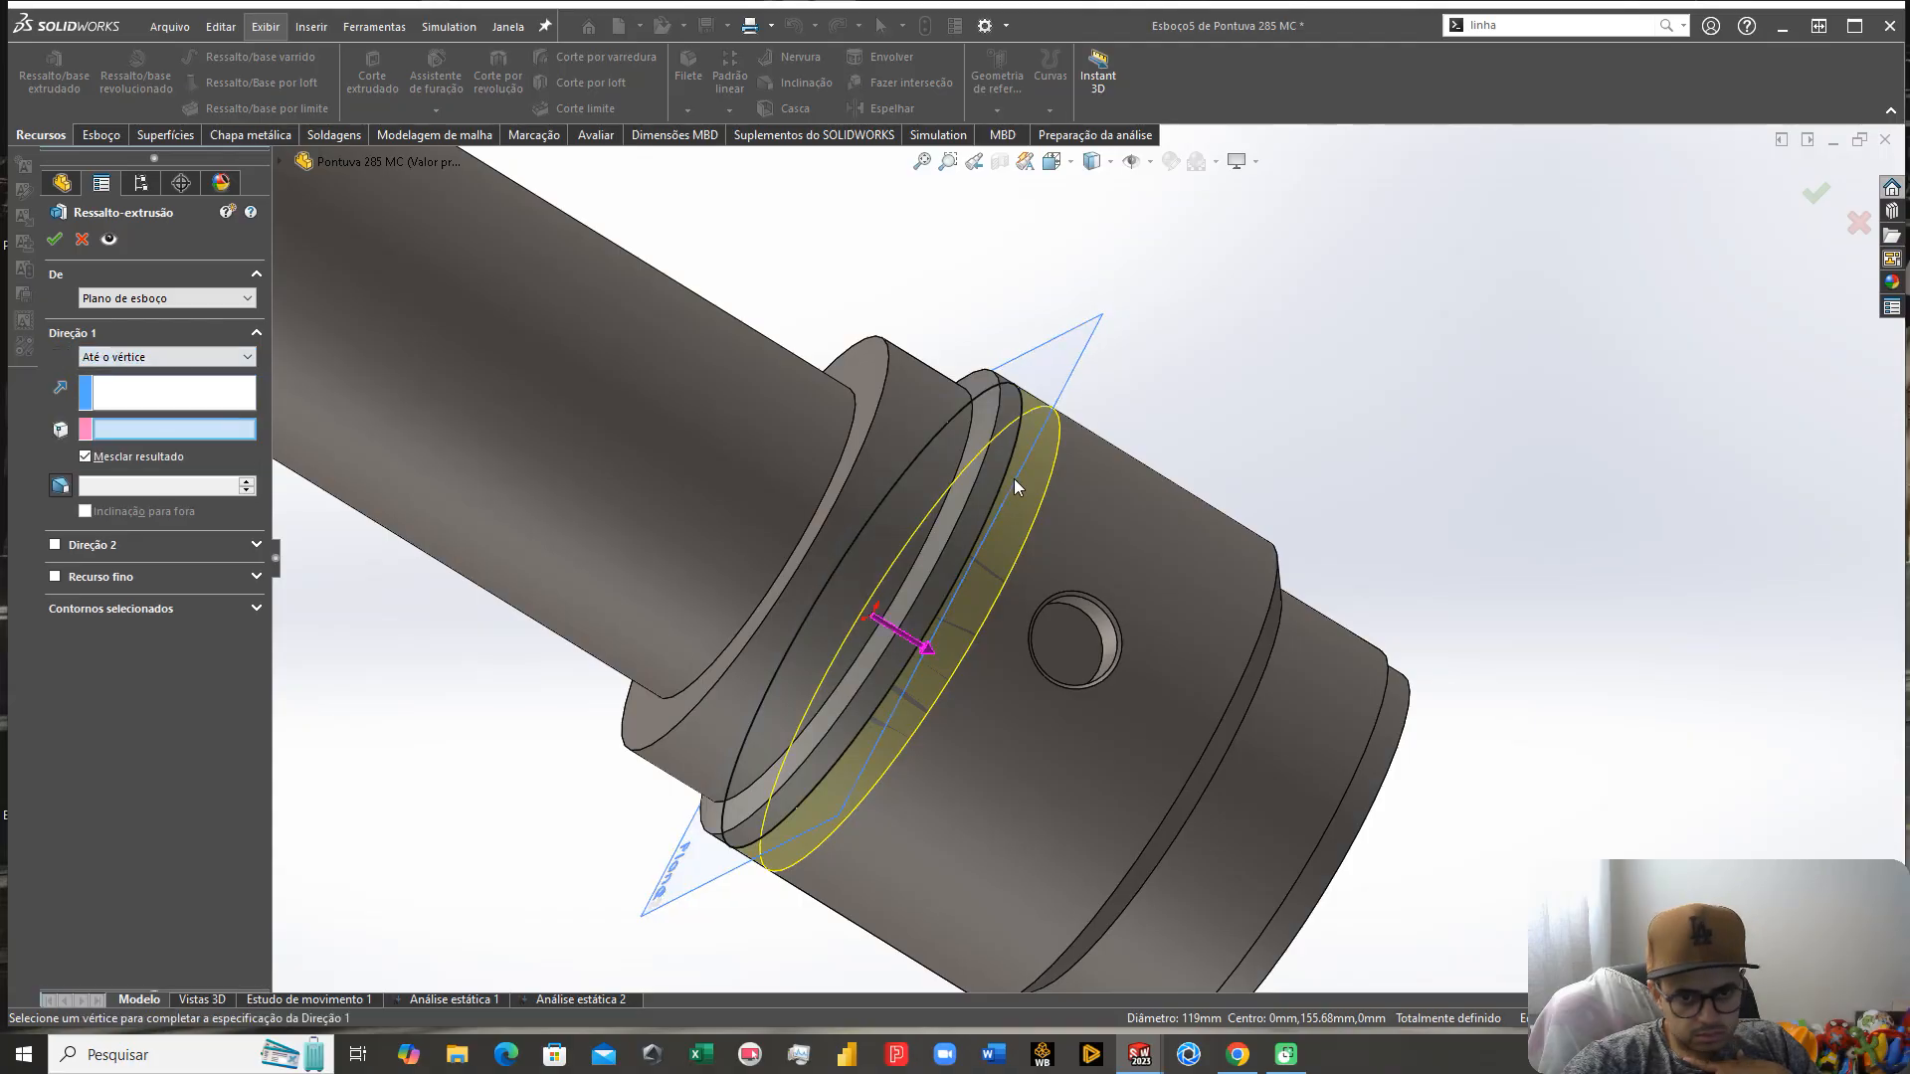
{"action": "key", "text": "f"}
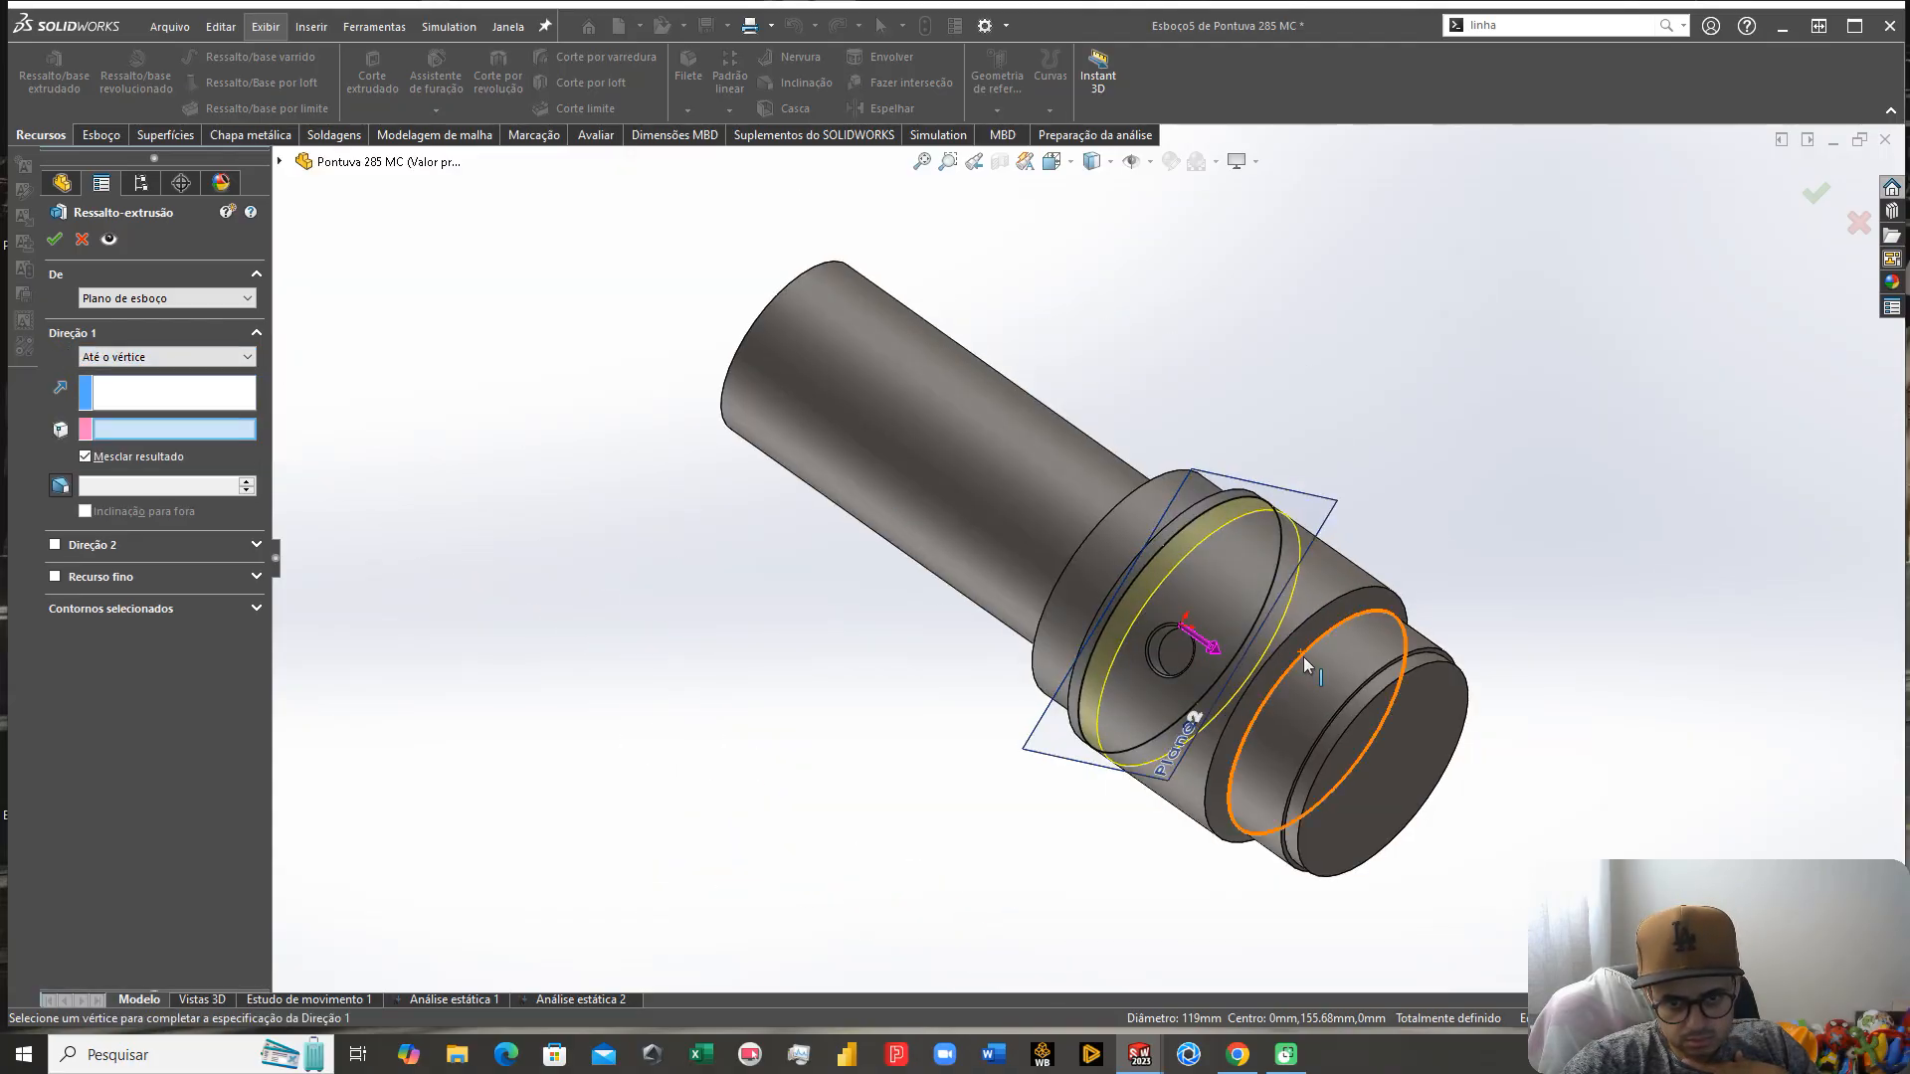
{"action": "left_click", "coordinate": [141, 359]}
{"action": "left_click", "coordinate": [120, 413]}
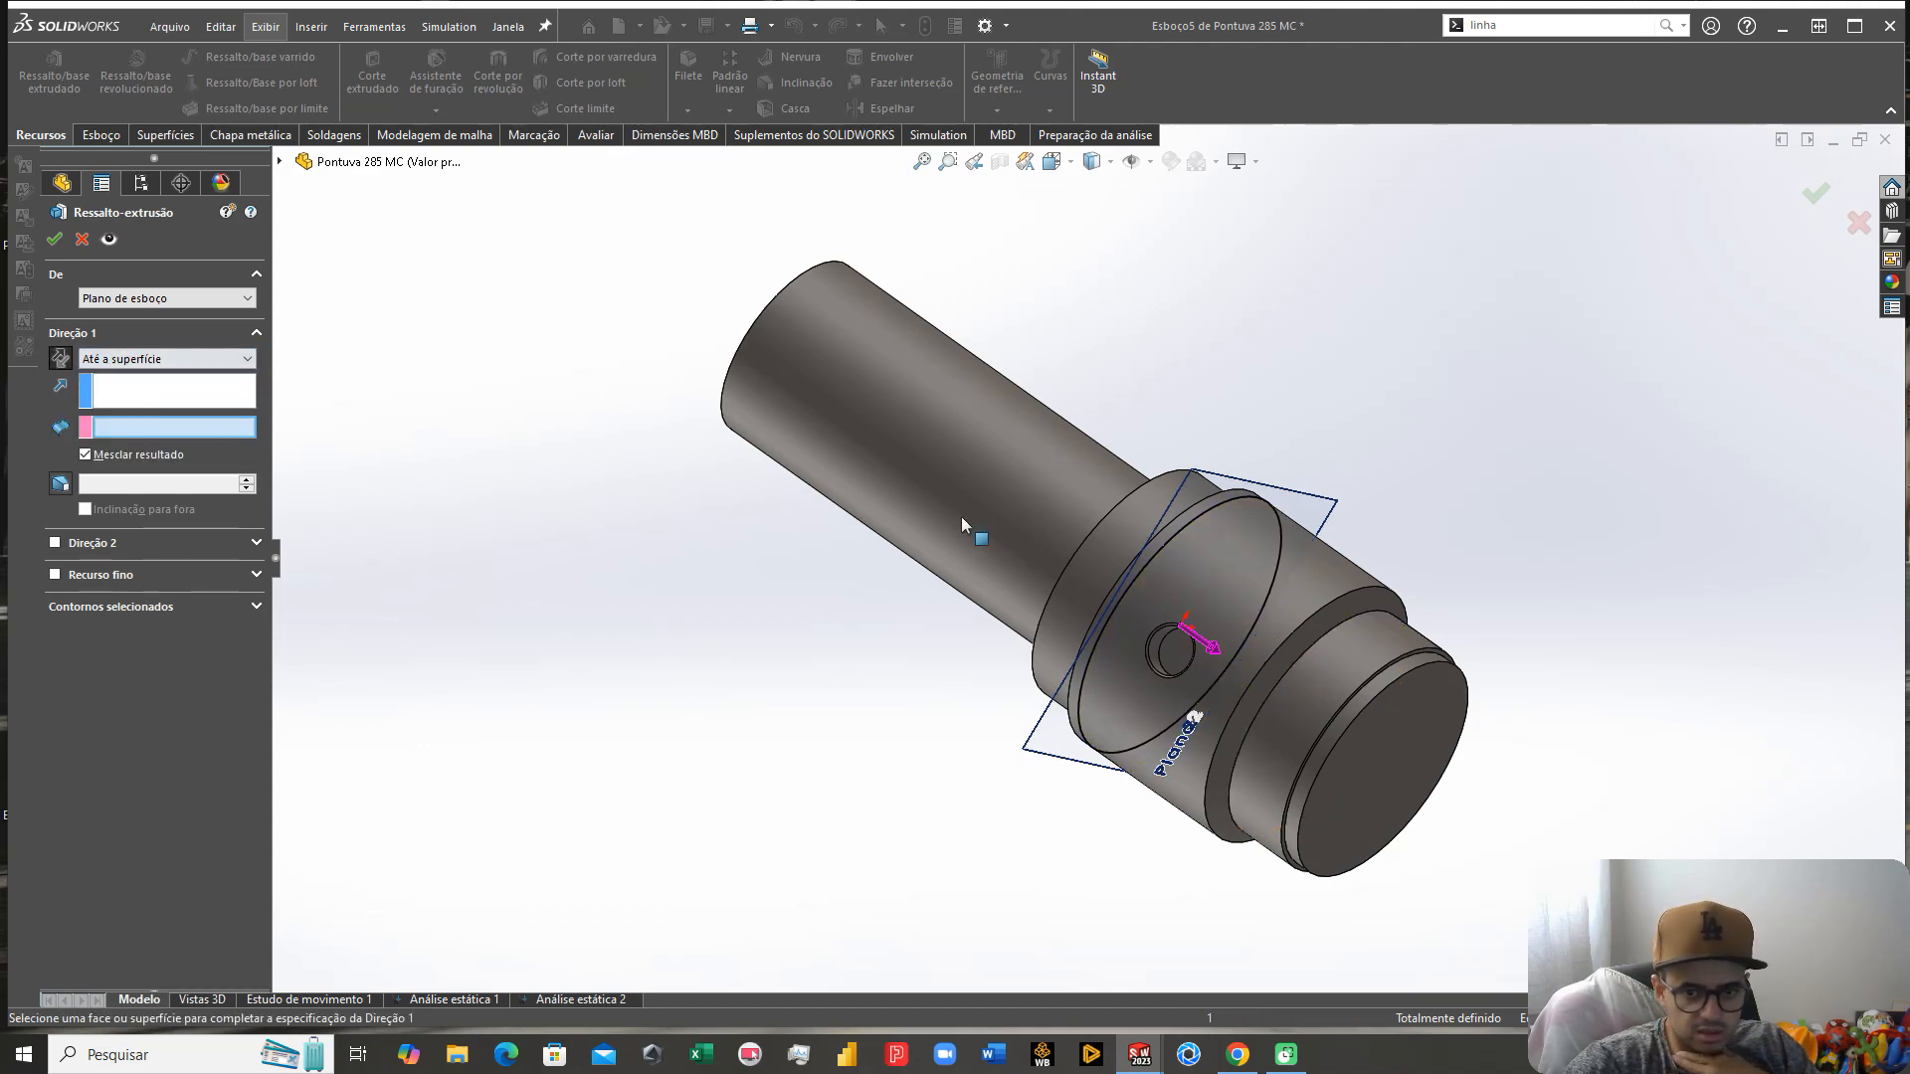
{"action": "left_click", "coordinate": [1336, 613]}
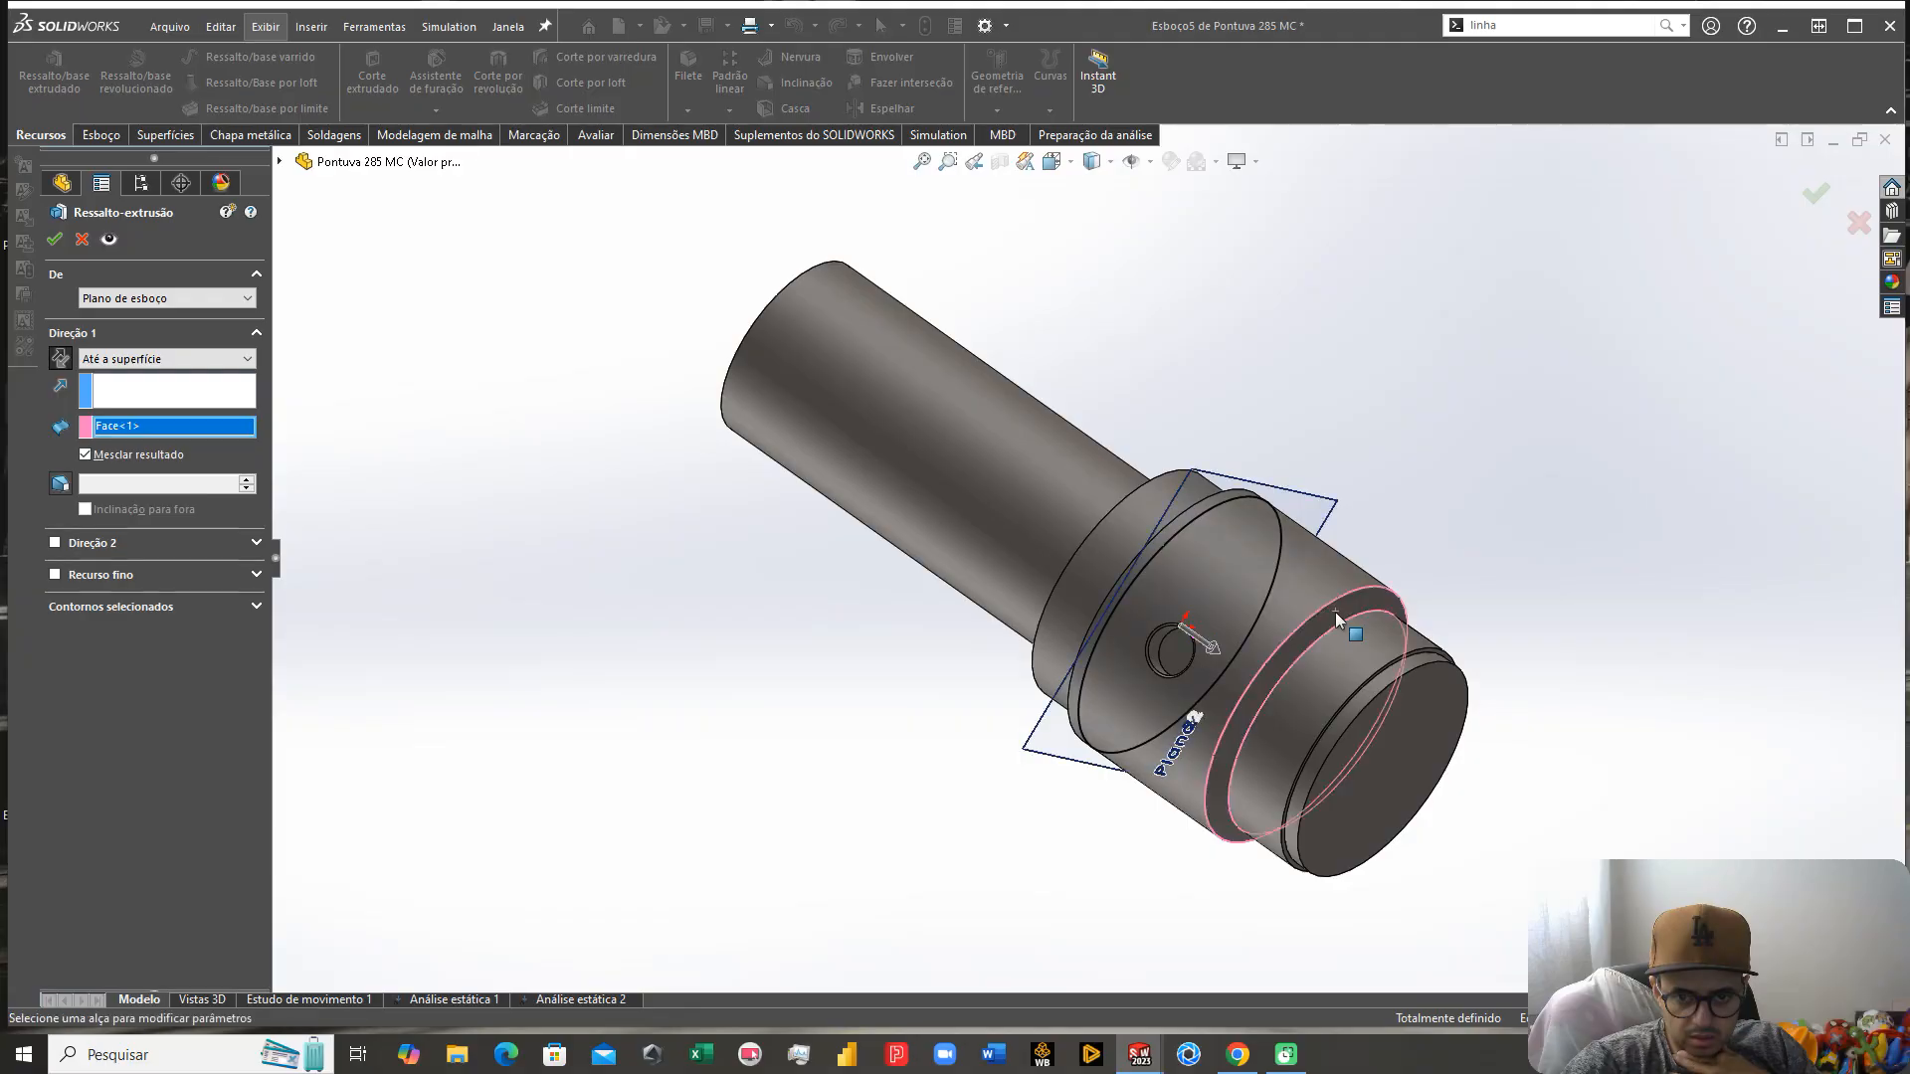
{"action": "left_click", "coordinate": [1335, 613]}
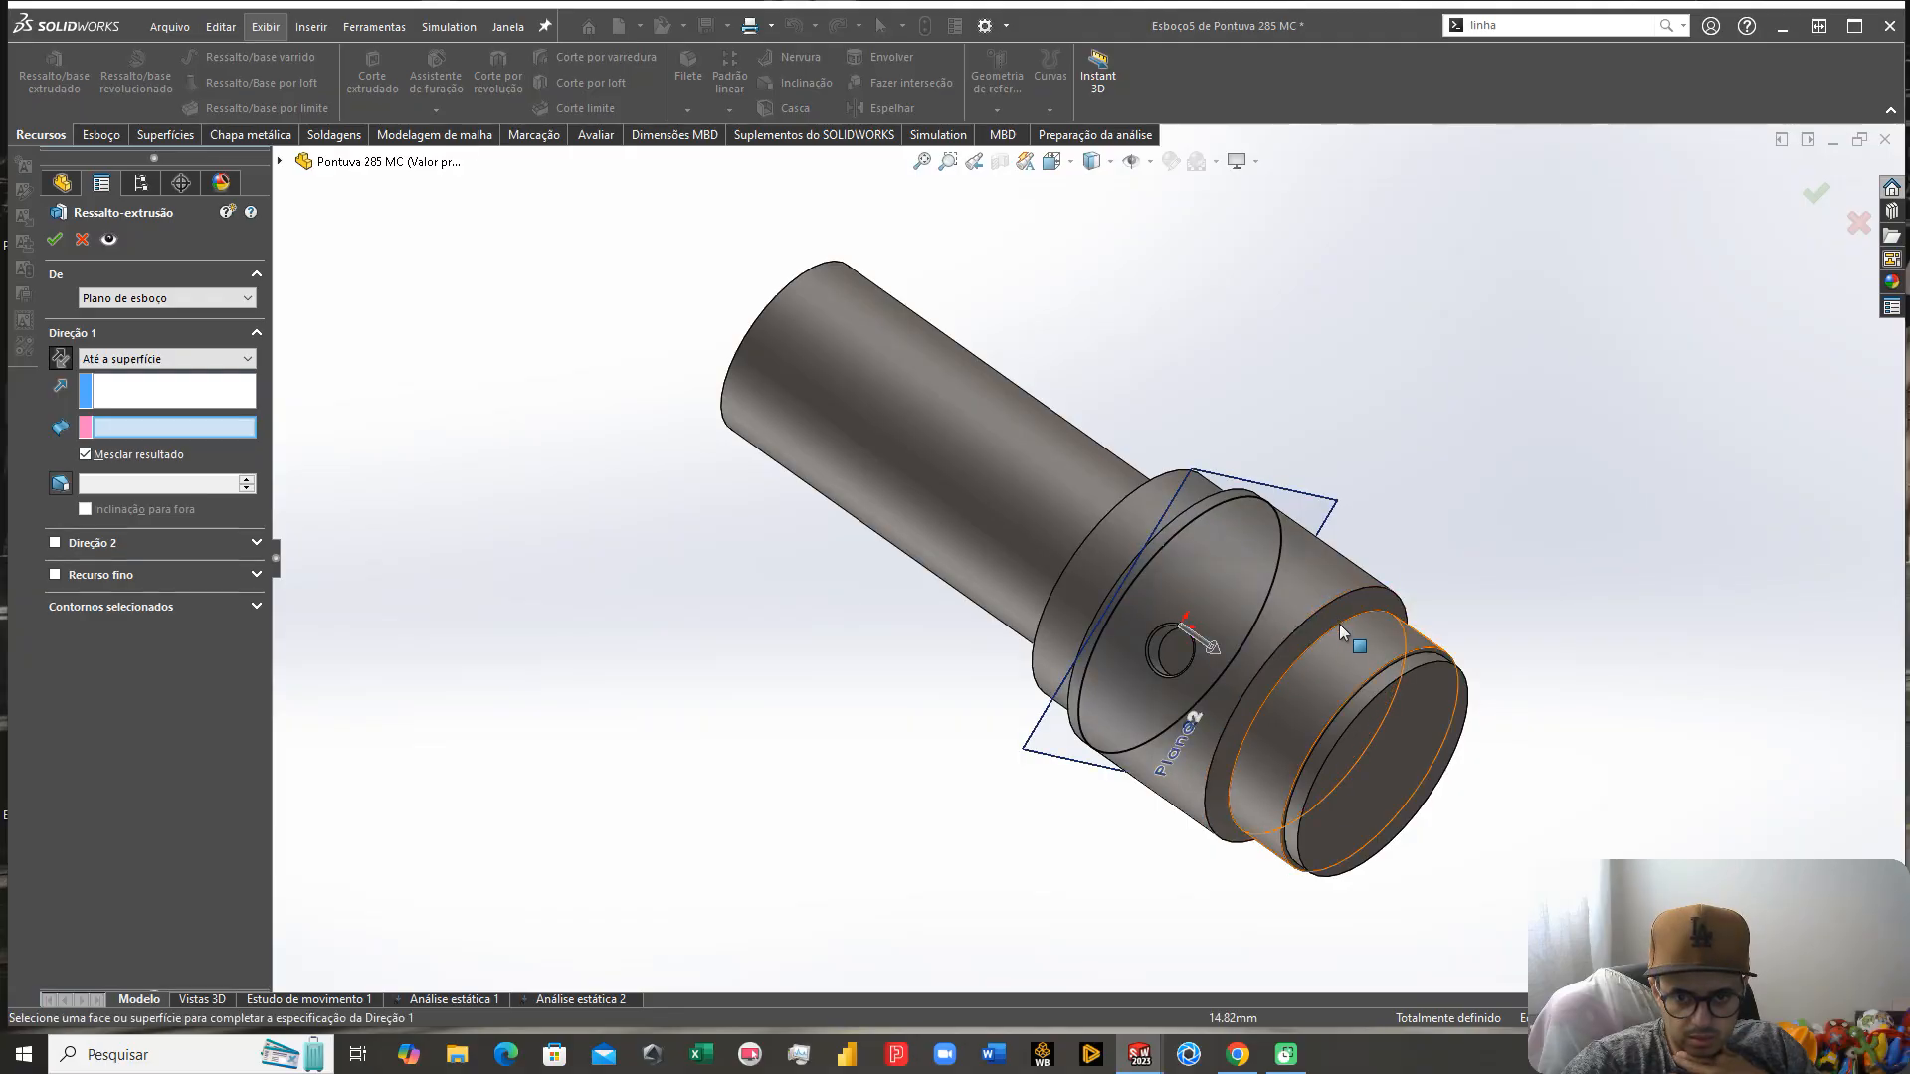
{"action": "left_click", "coordinate": [129, 359]}
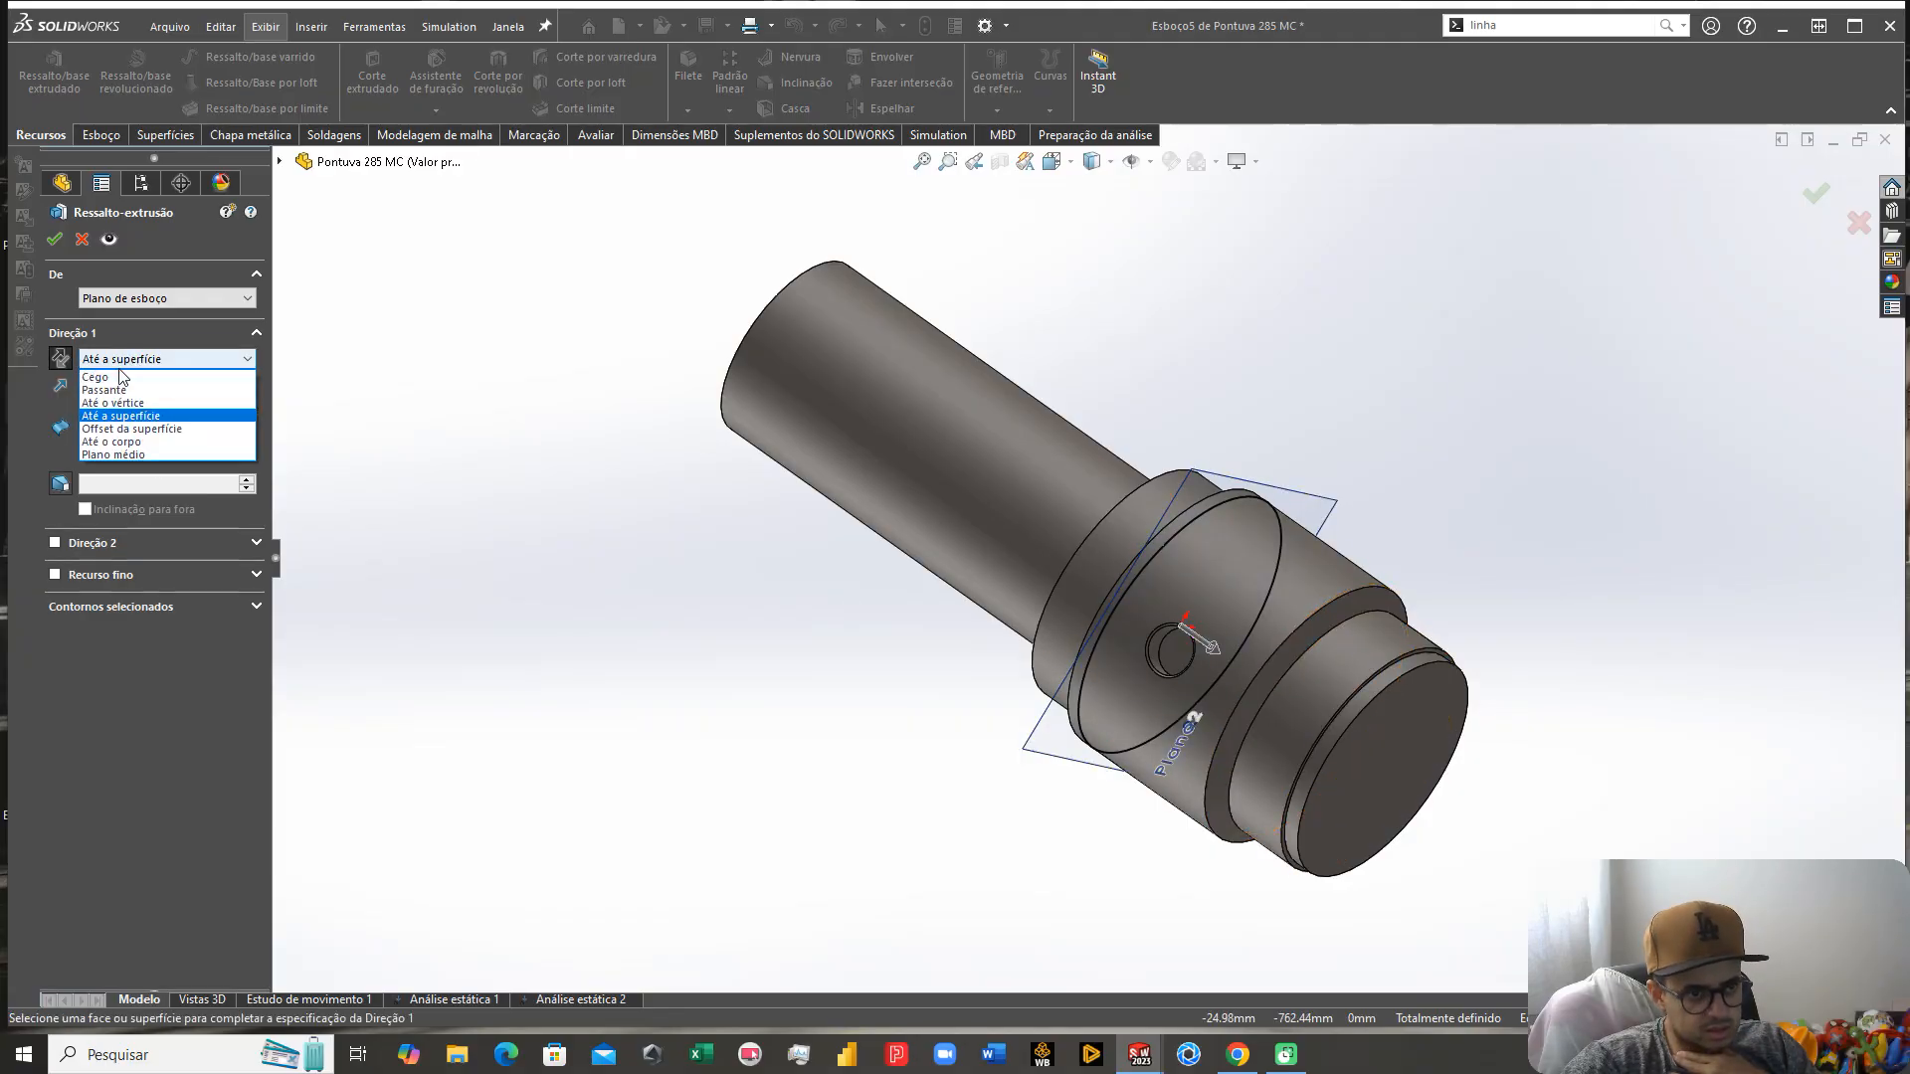
{"action": "left_click", "coordinate": [96, 377]}
Step: From the front view, extend the blind extrusion to 73 mm, near the end of the collar's bevel
{"action": "scroll", "coordinate": [971, 517], "scroll_direction": "up", "scroll_amount": 1}
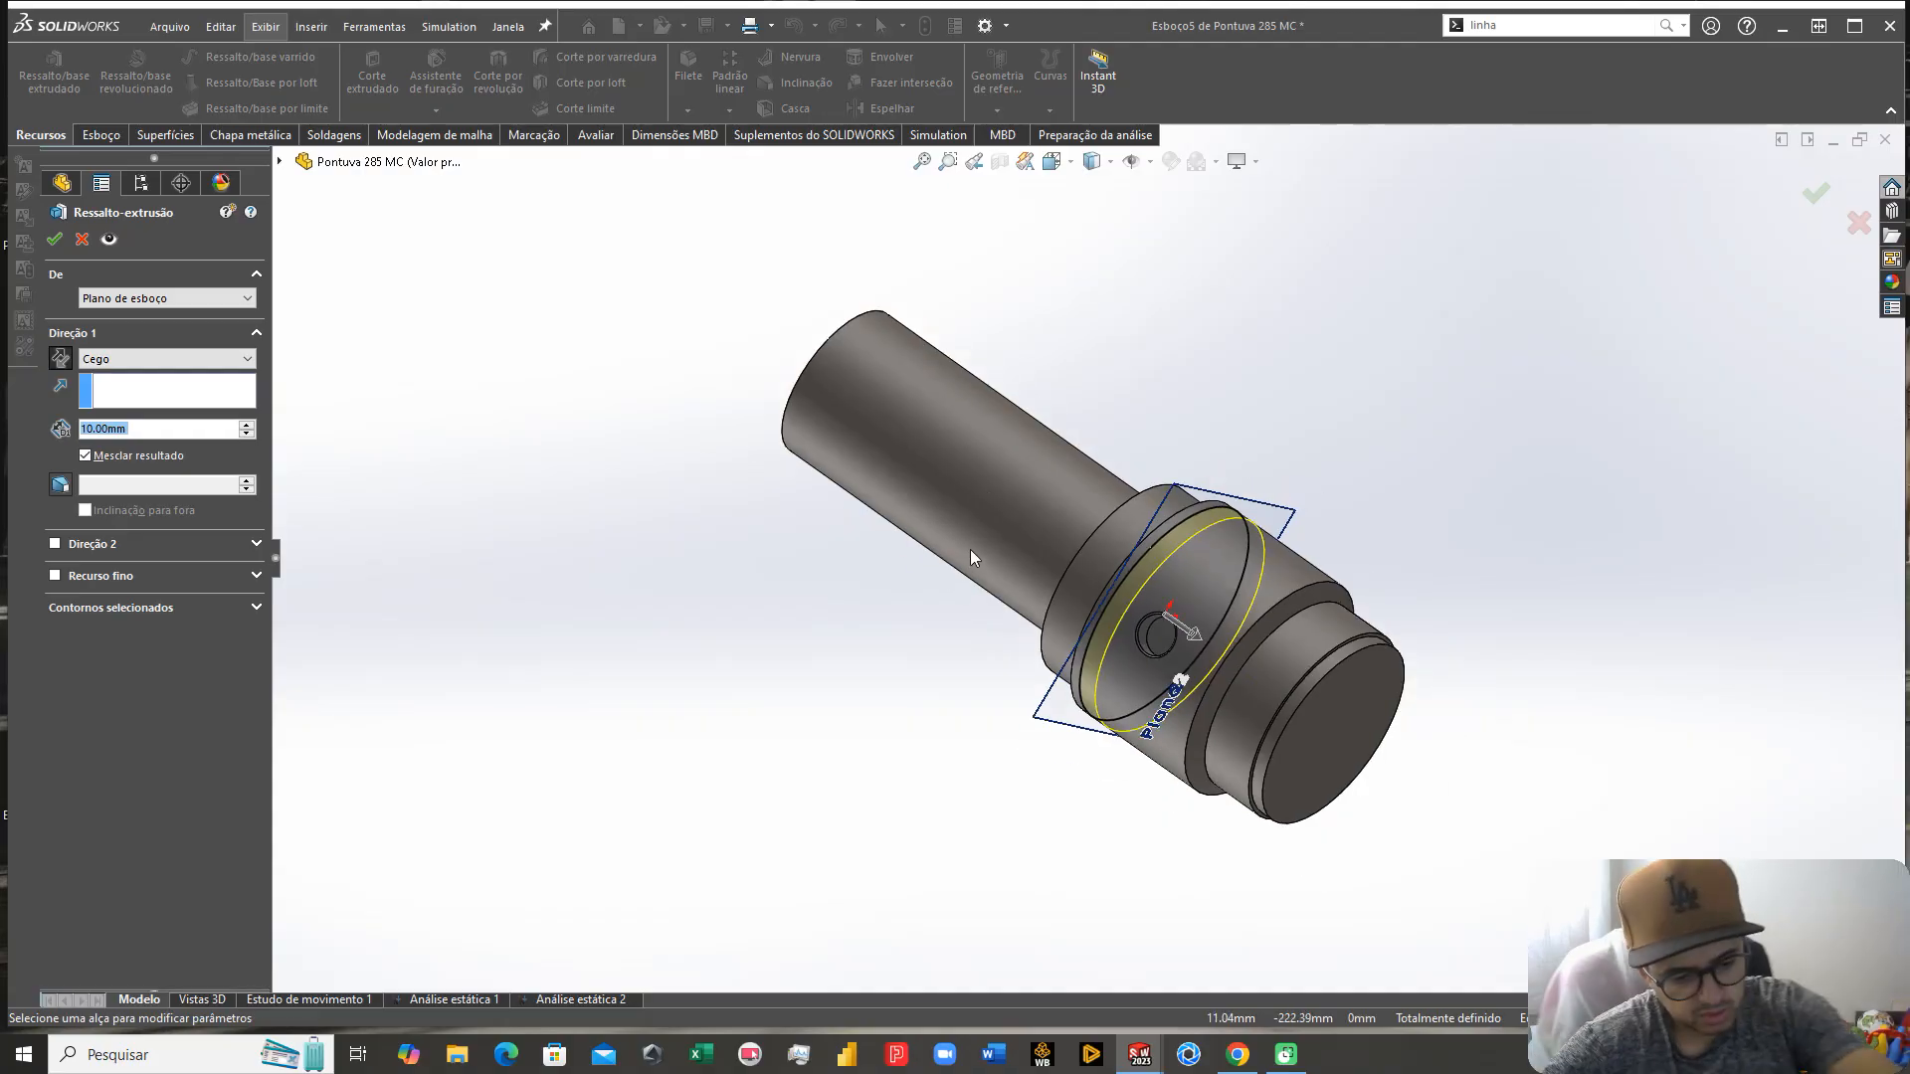
{"action": "key", "text": "ctrl+1"}
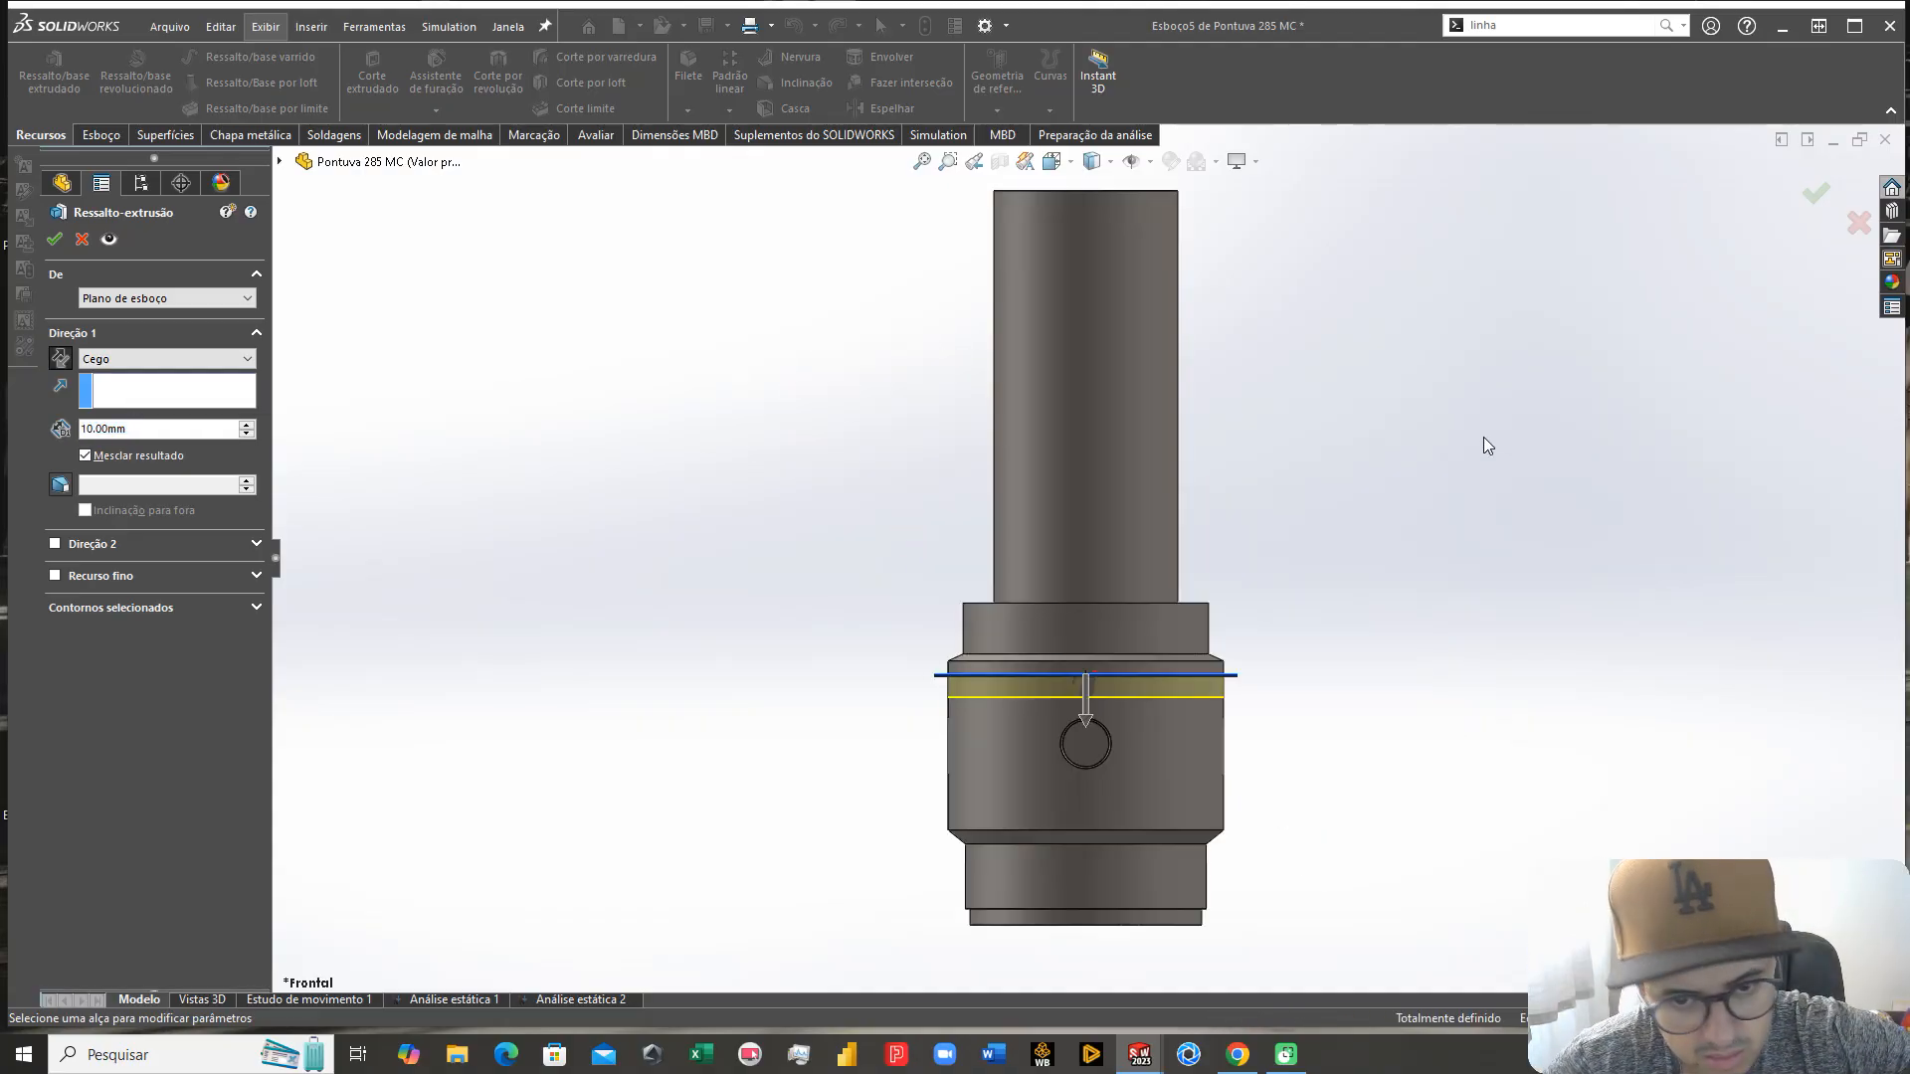
{"action": "scroll", "coordinate": [1100, 758], "scroll_direction": "down", "scroll_amount": 3}
{"action": "left_click_drag", "start_coordinate": [1048, 619], "coordinate": [1067, 917]}
{"action": "scroll", "coordinate": [1067, 917], "scroll_direction": "down", "scroll_amount": 5}
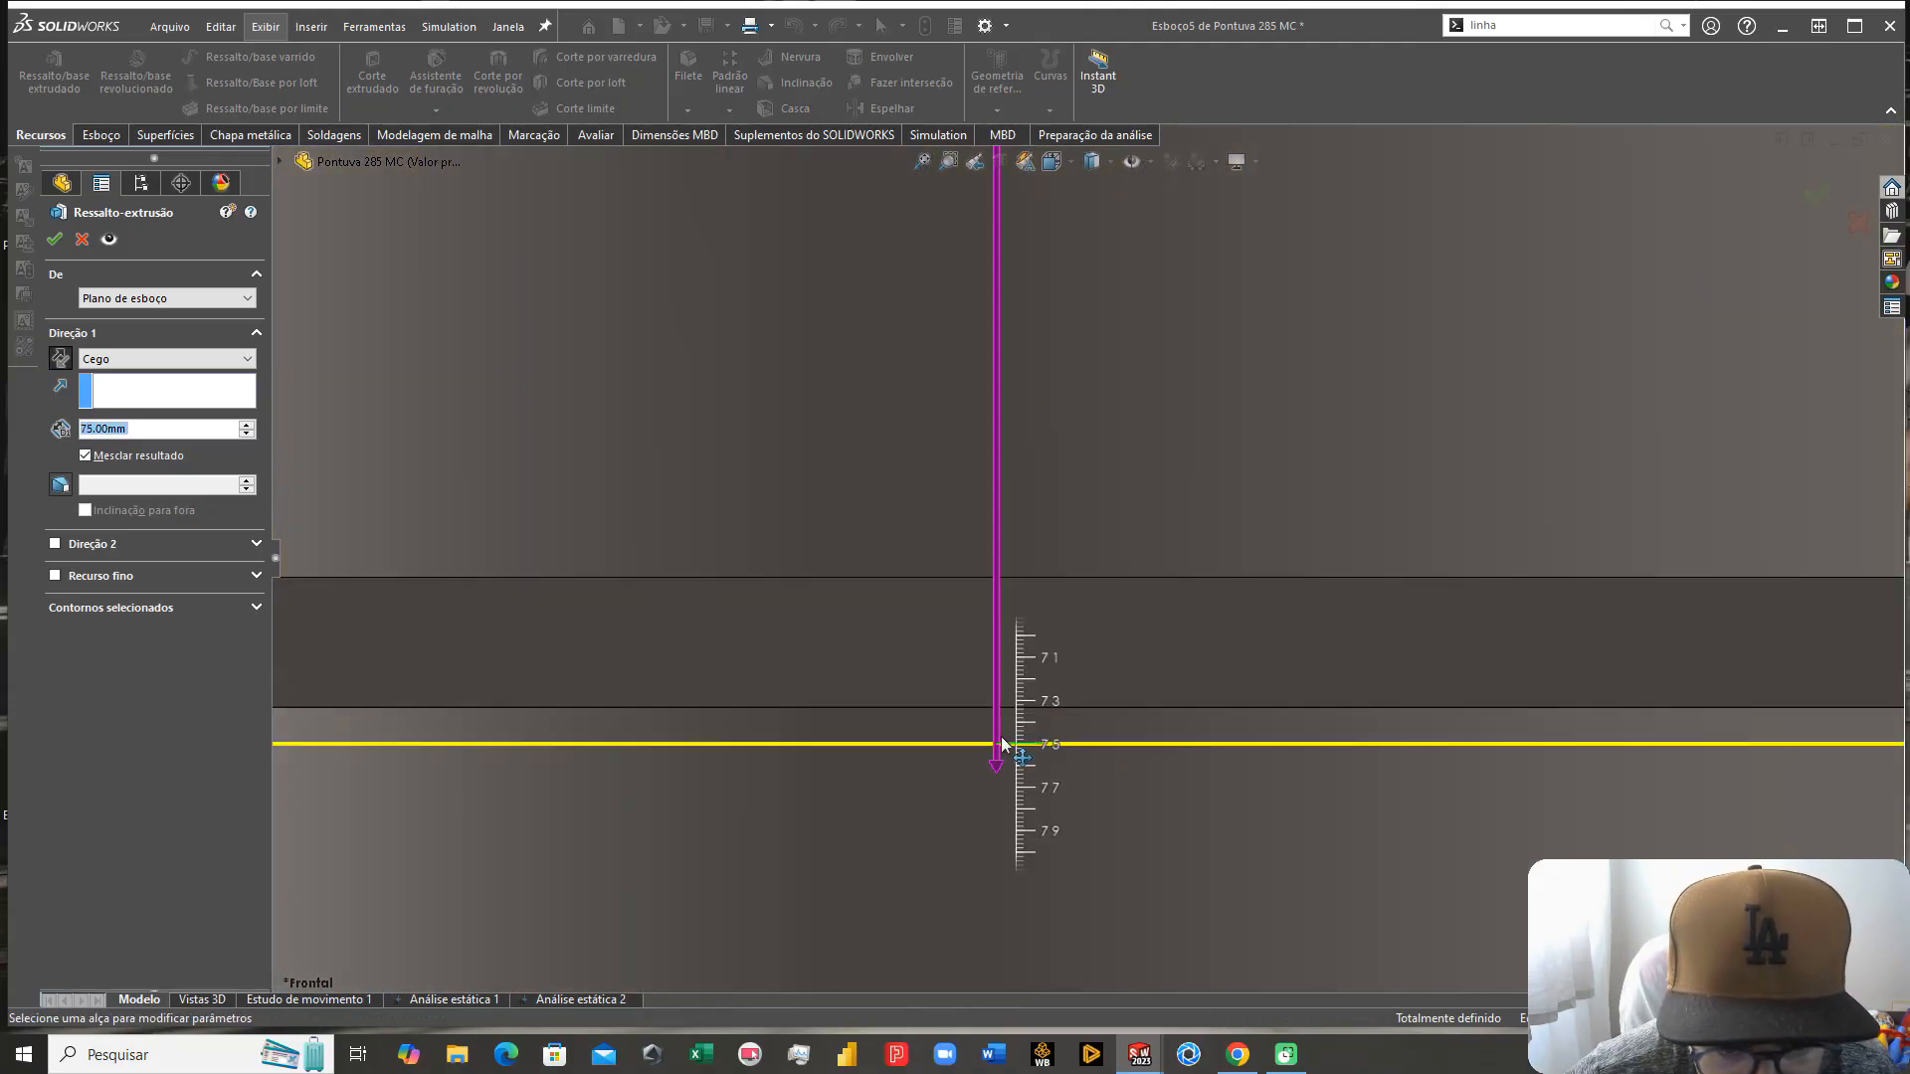
{"action": "left_click_drag", "start_coordinate": [1003, 744], "coordinate": [1005, 703]}
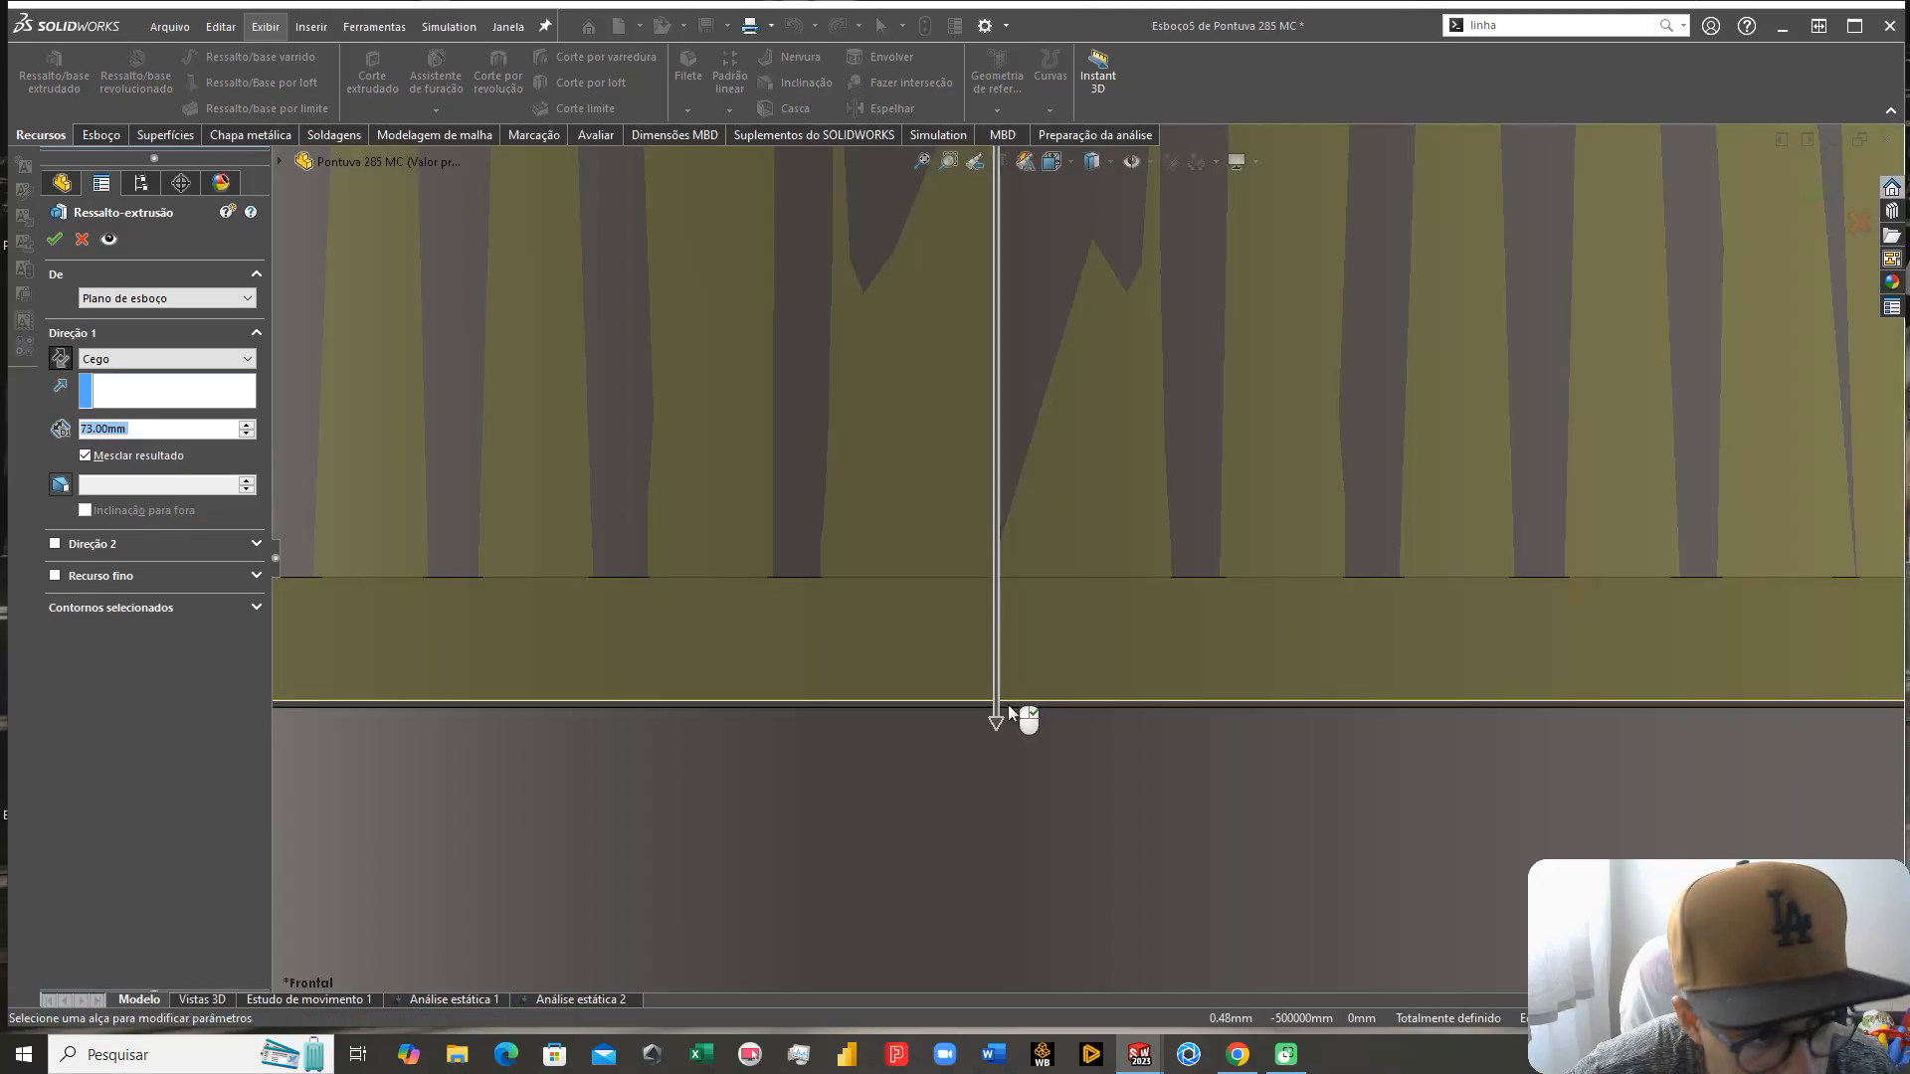
{"action": "scroll", "coordinate": [1007, 704], "scroll_direction": "down", "scroll_amount": 4}
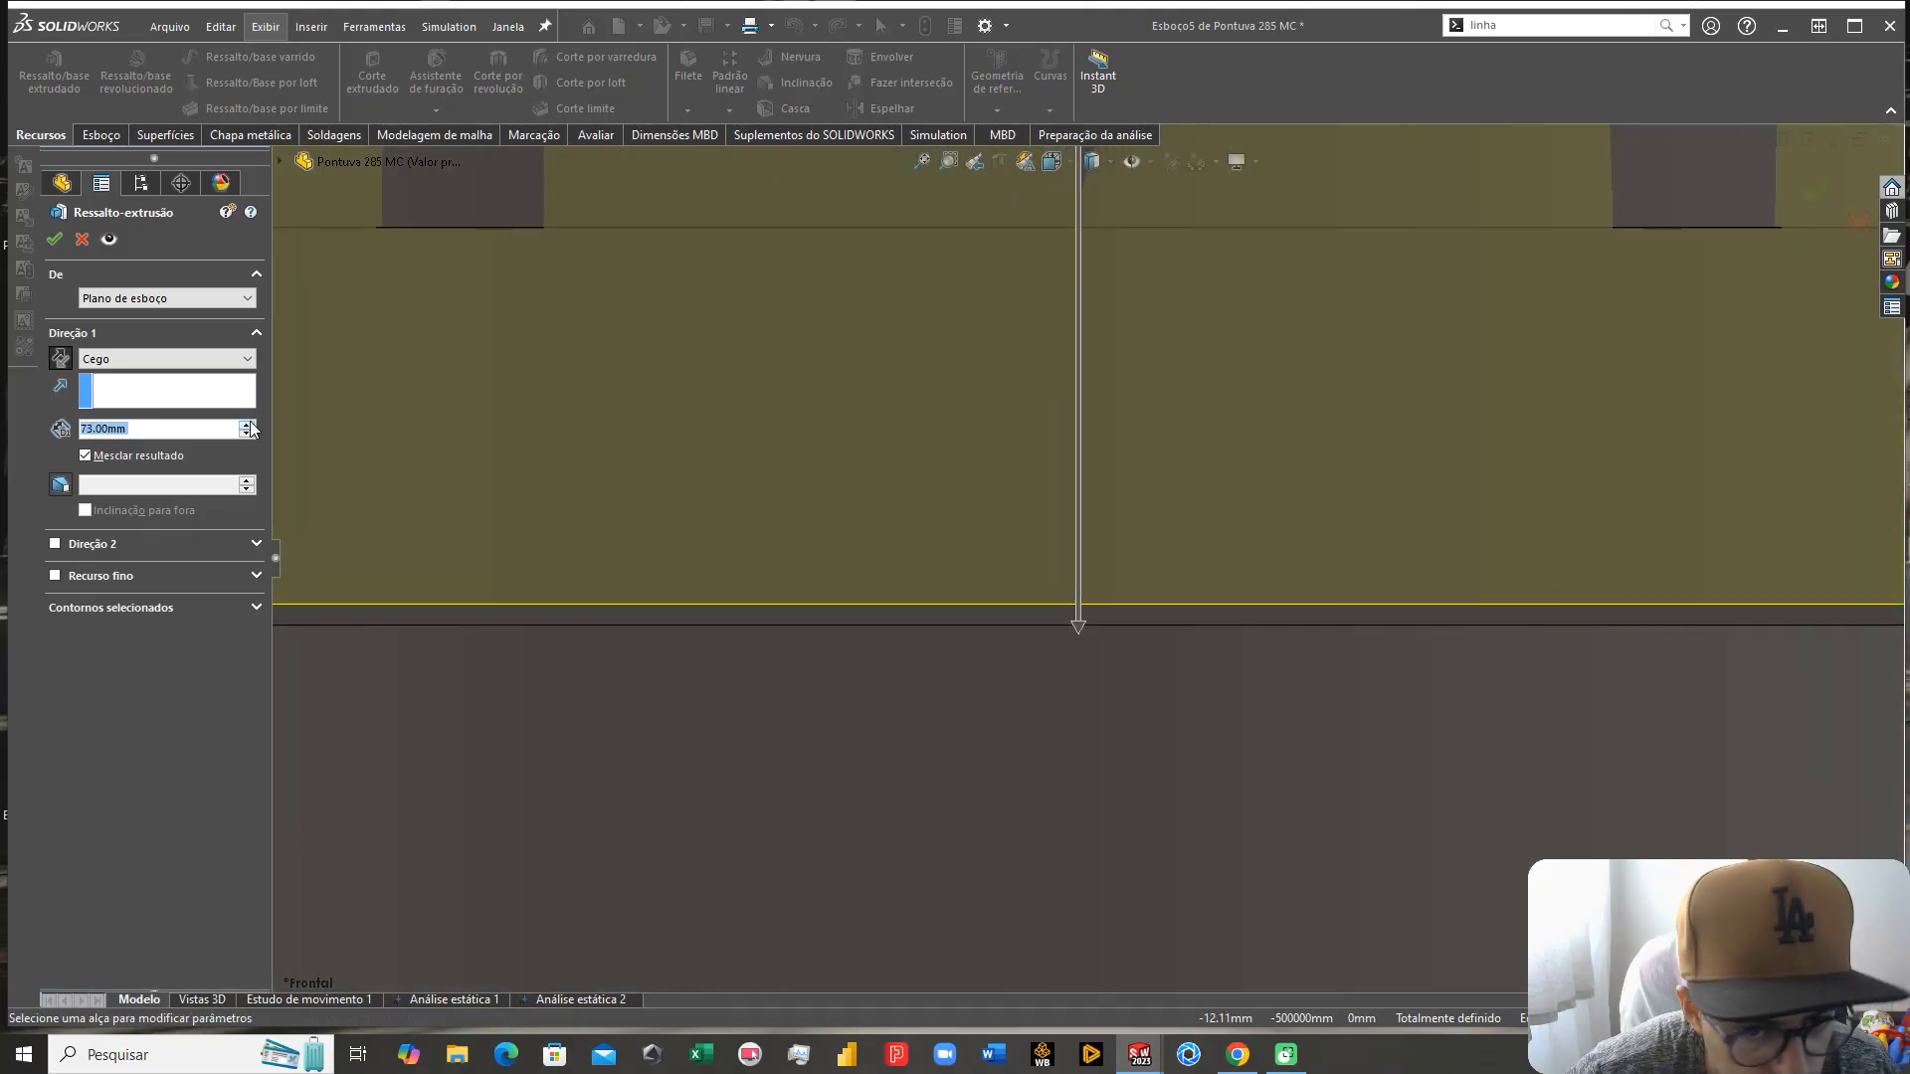
Step: Try extrusion depths of 73.5, 73.1, 73.2 and 73.3 mm against the end of the collar's bevel
{"action": "left_click", "coordinate": [245, 424]}
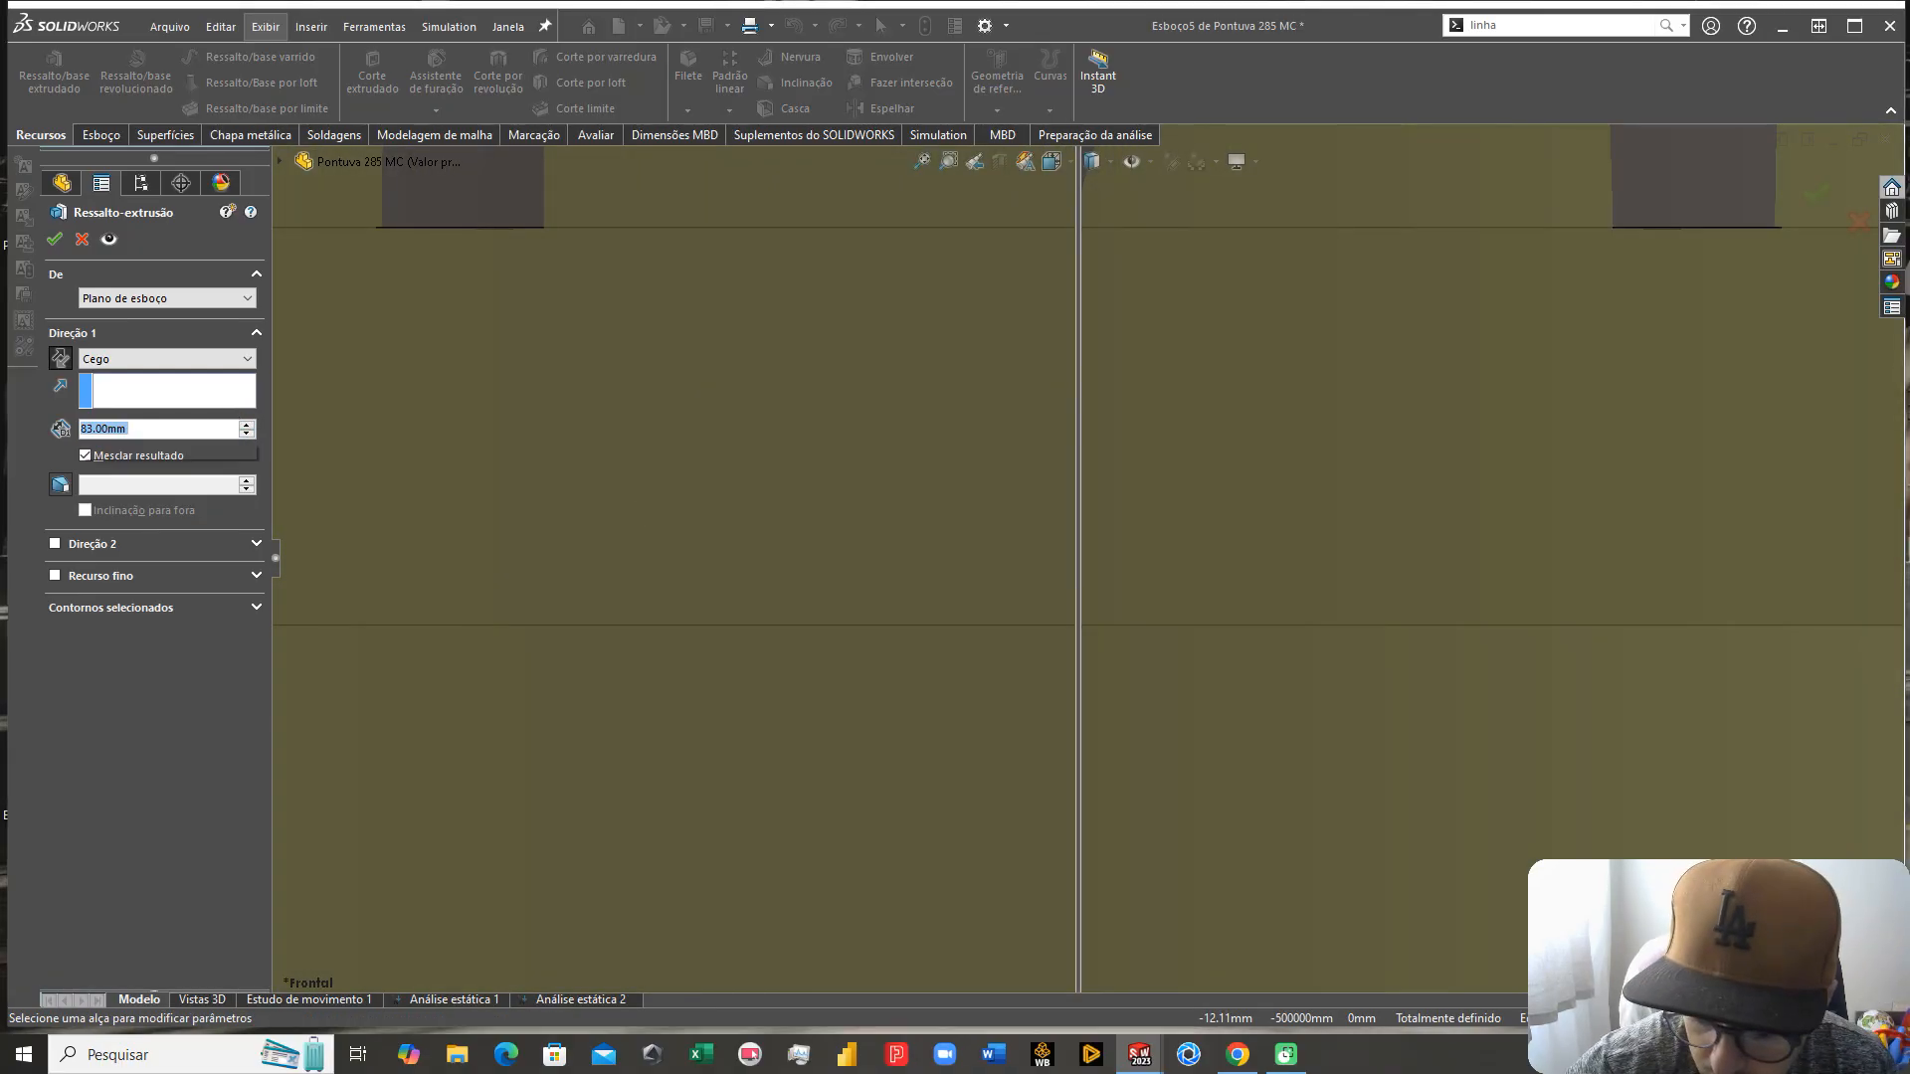
{"action": "type", "text": "73.5"}
{"action": "key", "text": "Return"}
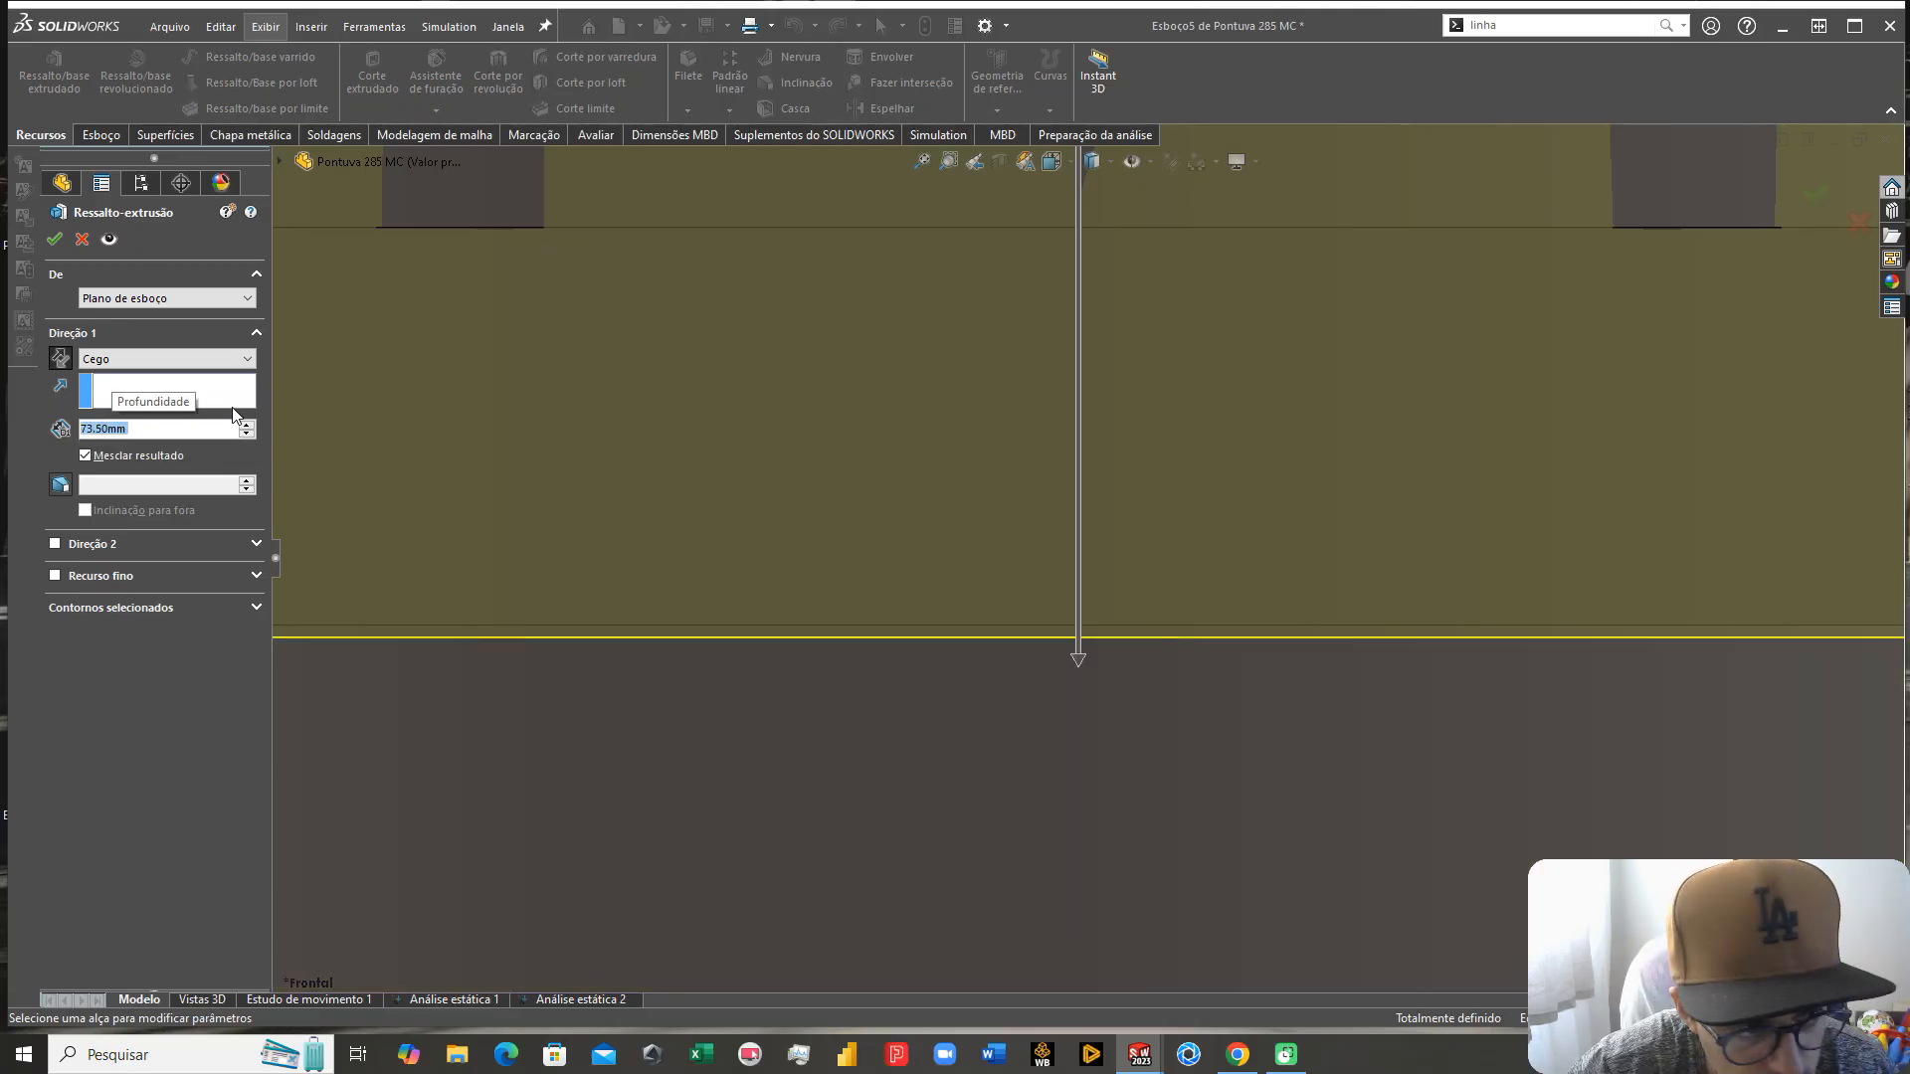
{"action": "type", "text": "73.1"}
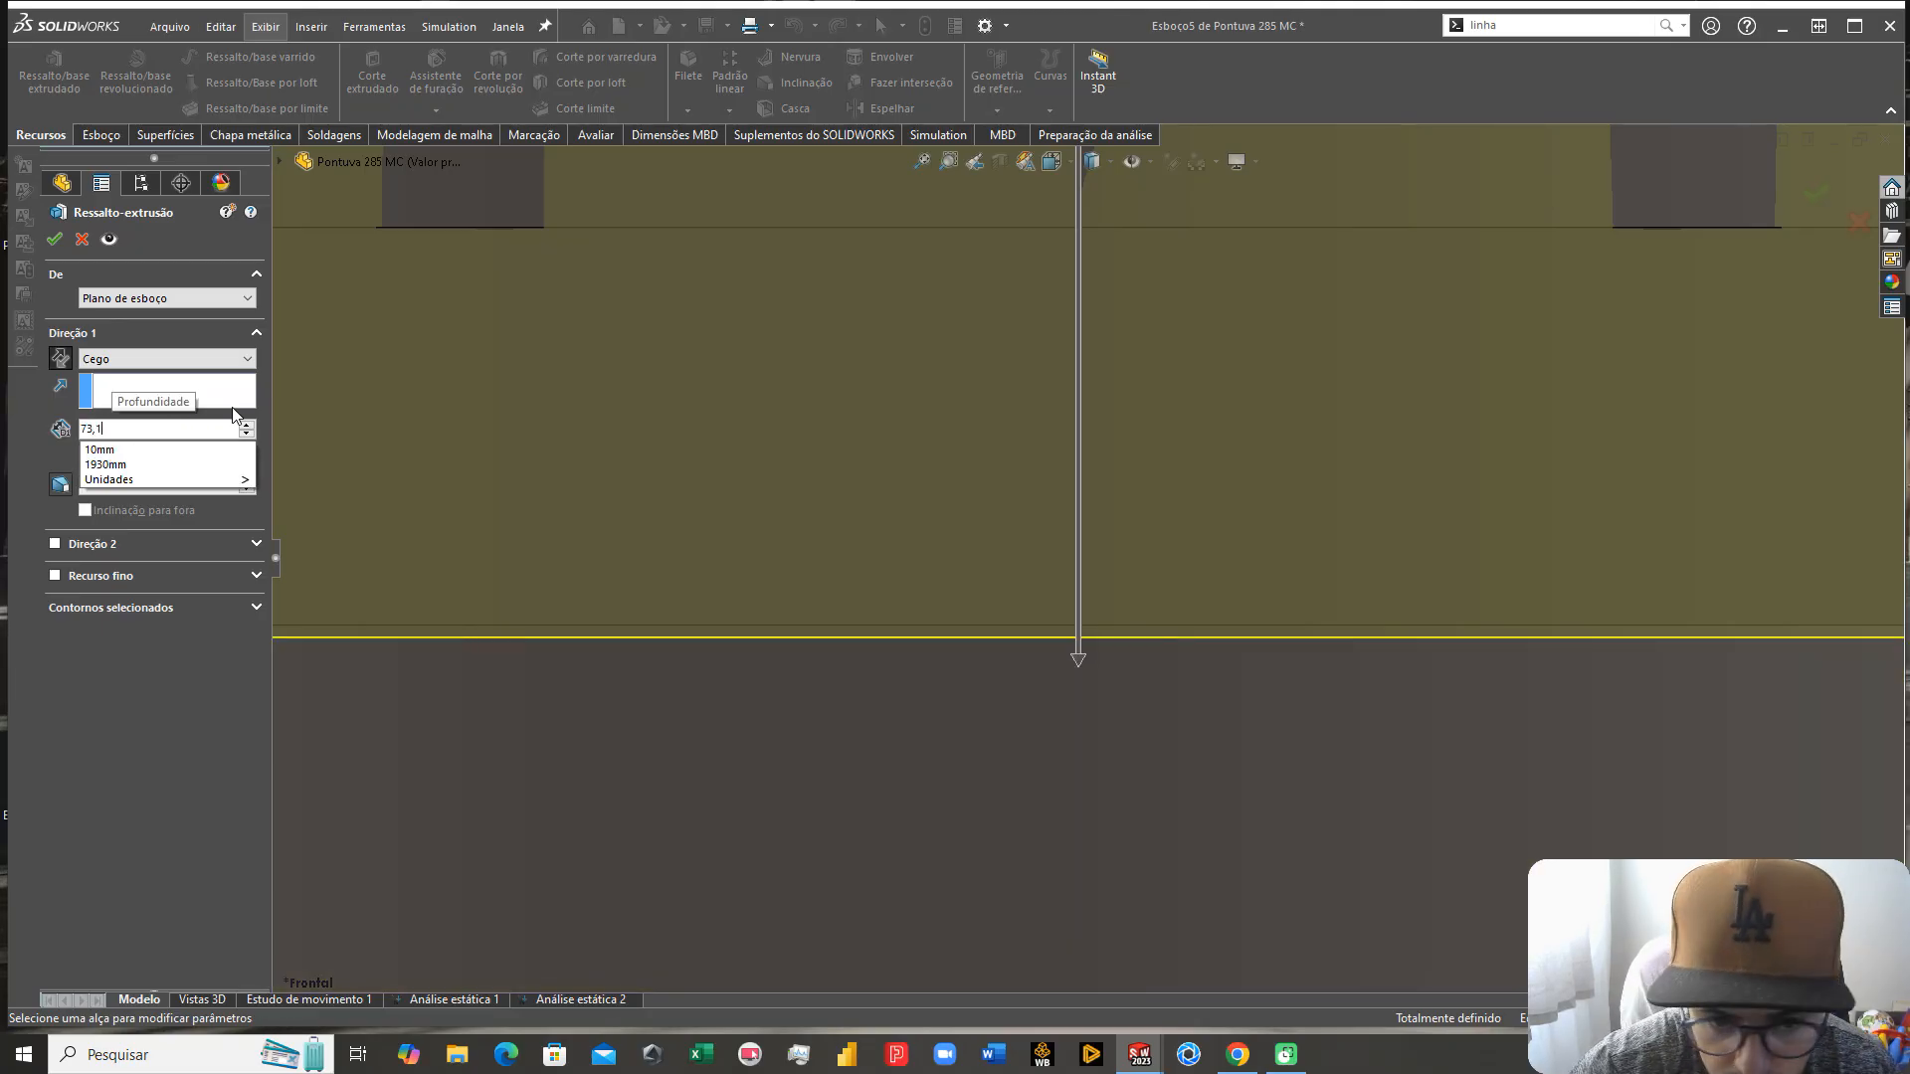
{"action": "key", "text": "Return"}
{"action": "type", "text": "73.2"}
{"action": "key", "text": "Return"}
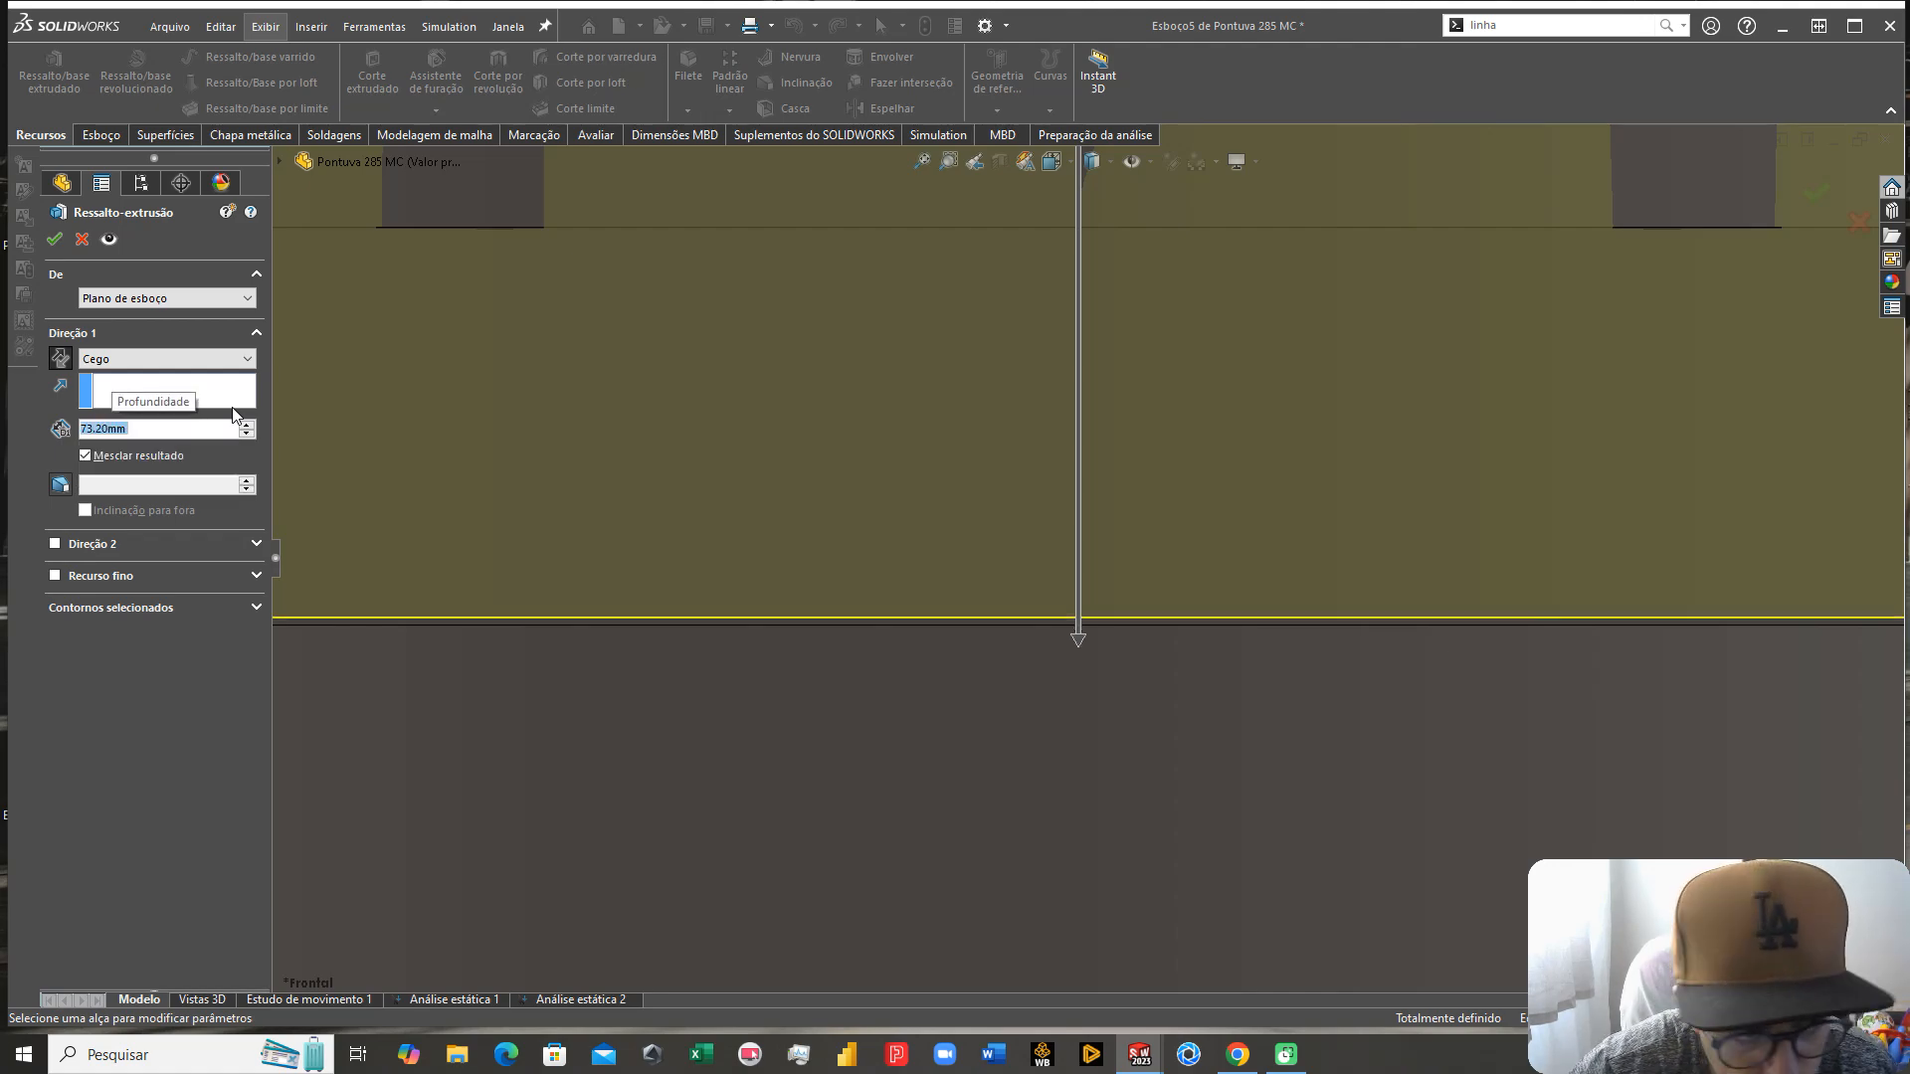
{"action": "type", "text": "73,"}
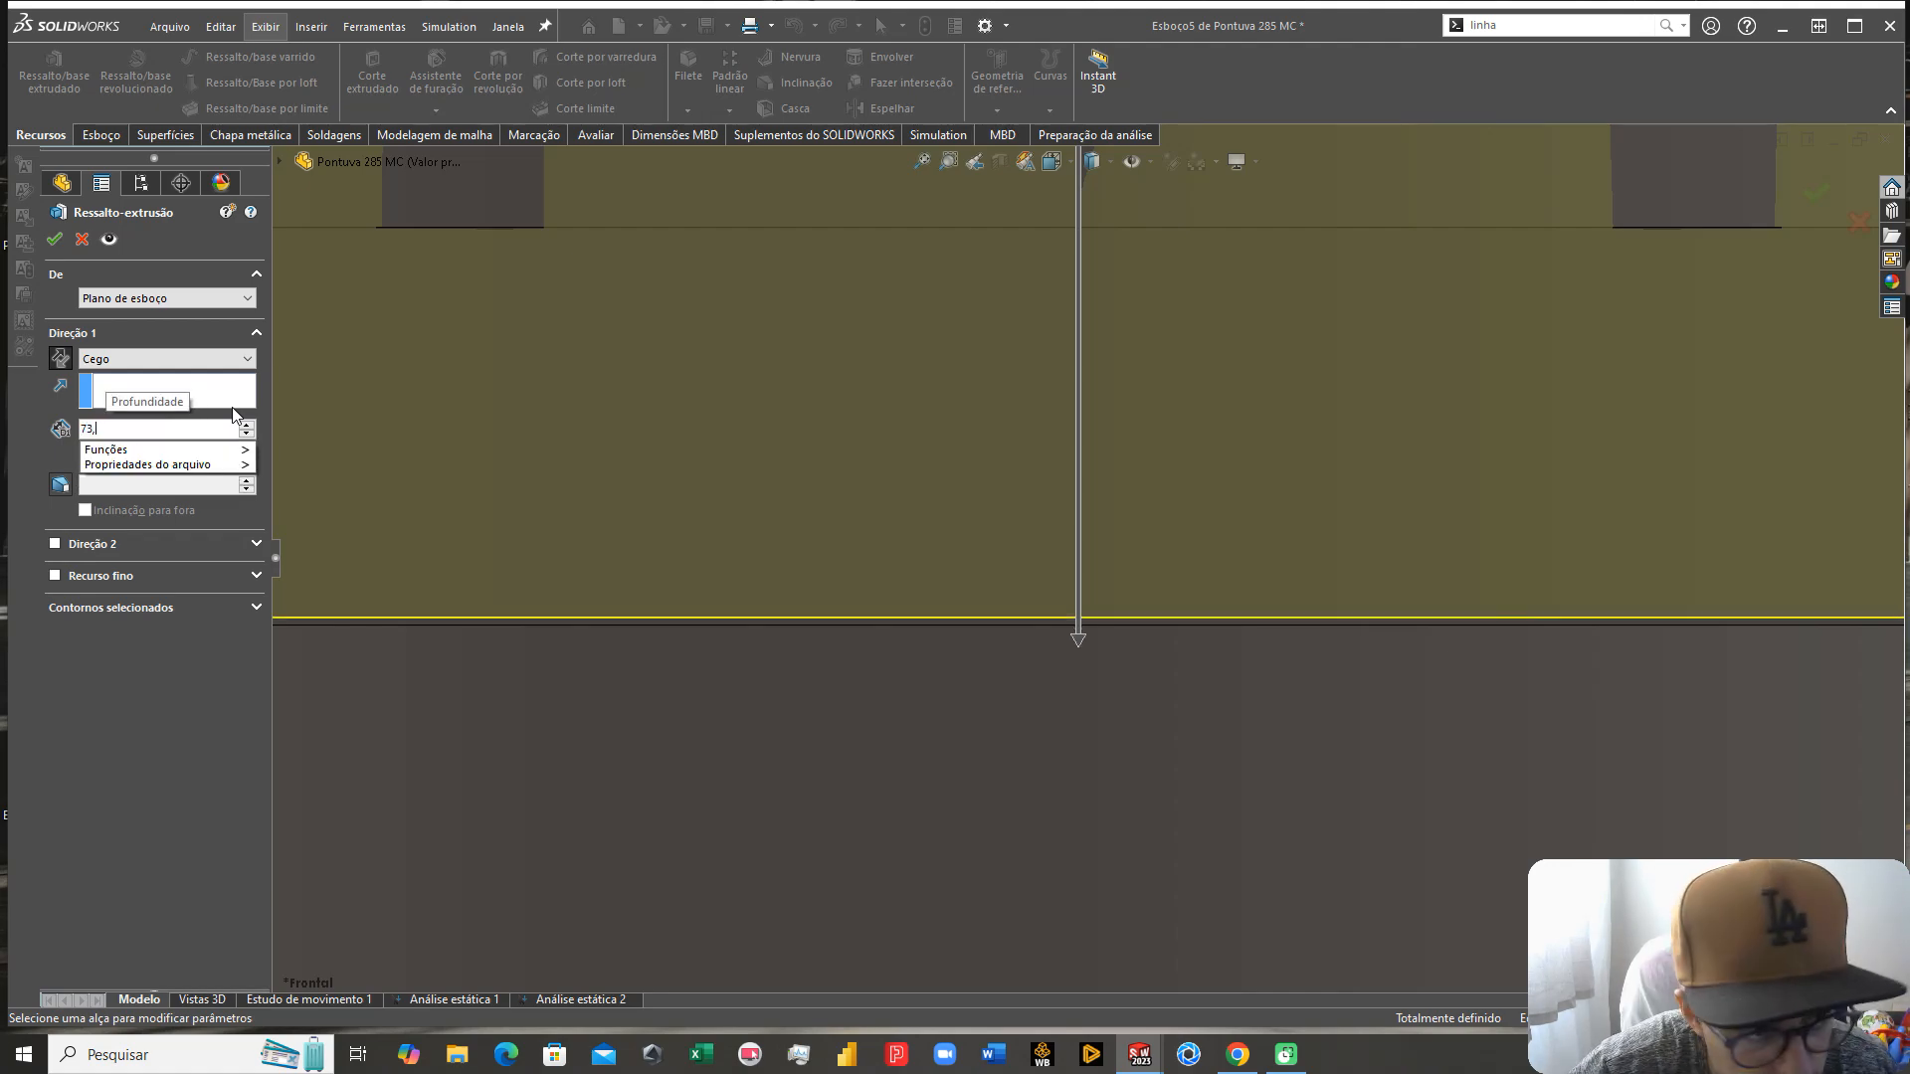
{"action": "type", "text": "3"}
{"action": "key", "text": "Return"}
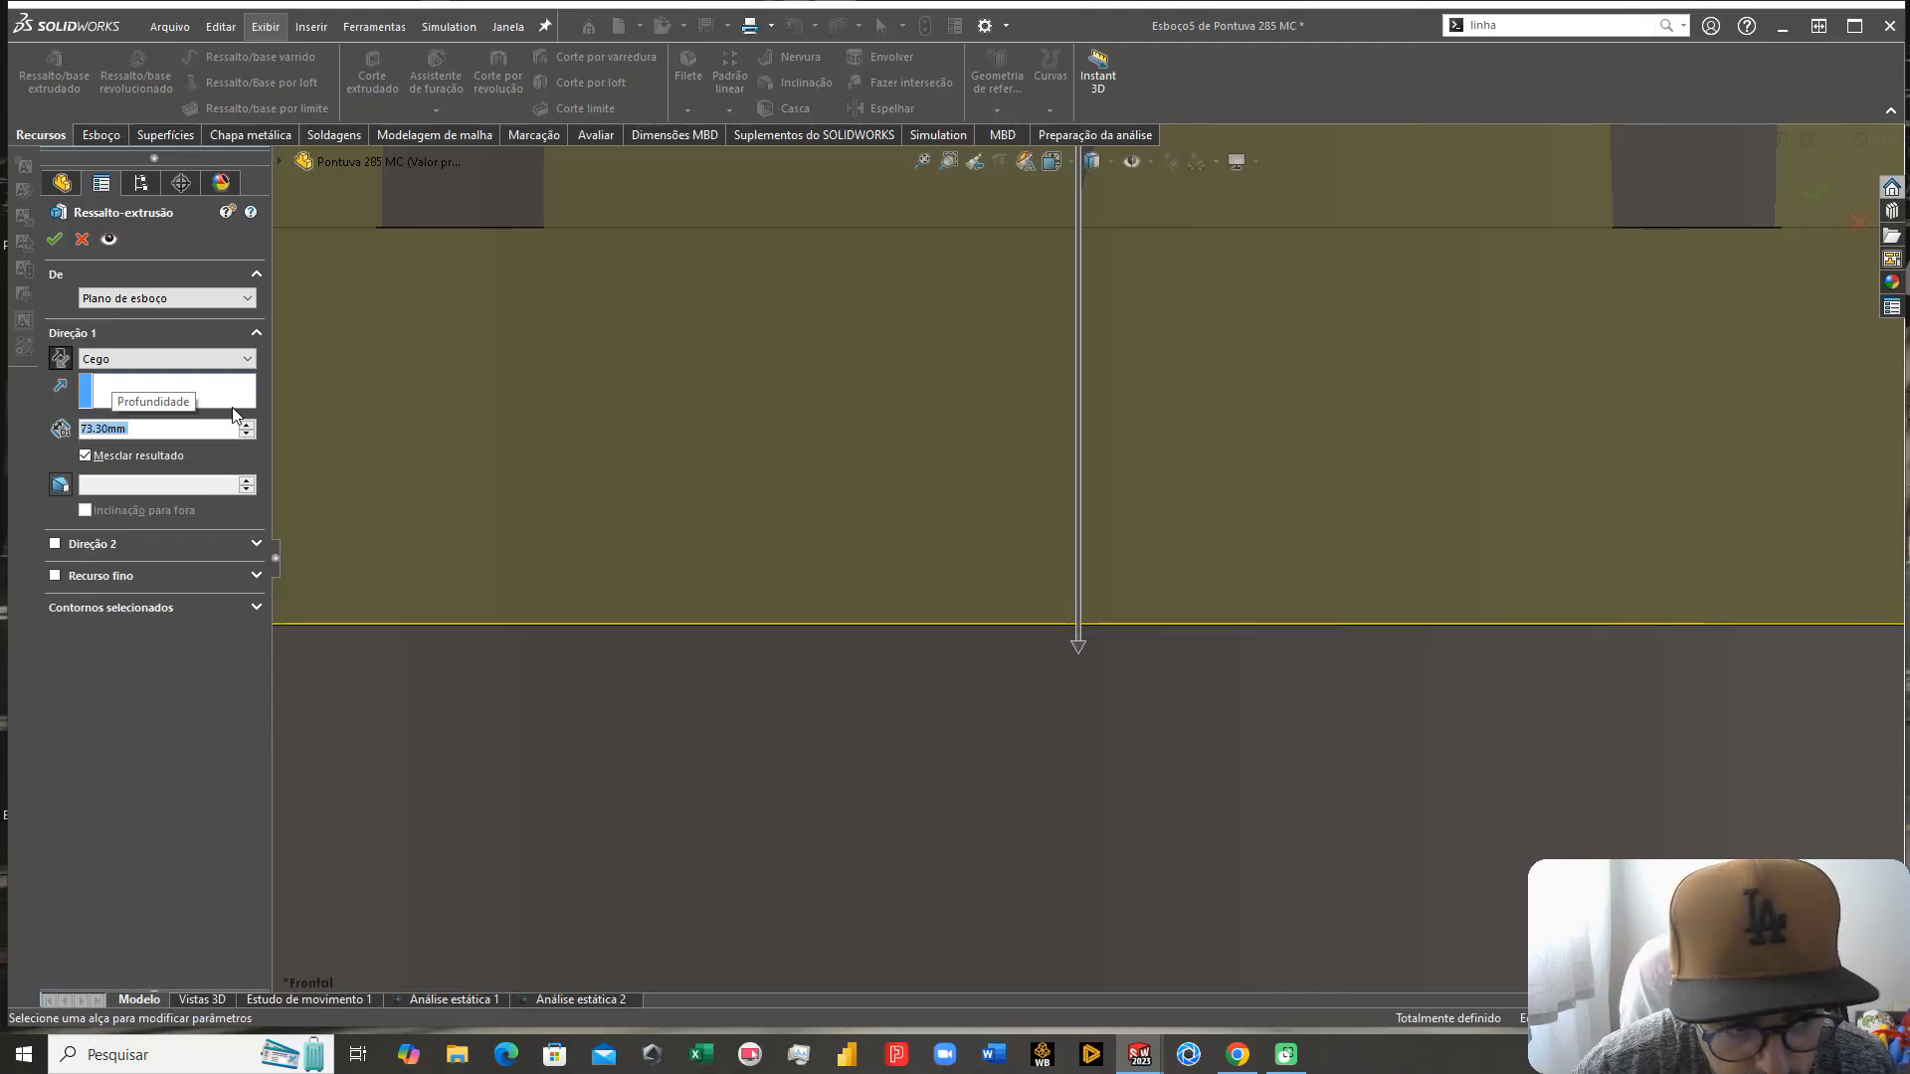
Step: Compare the extrusion limit with the bevel's corner up close, trying depths of 73.35 and 73.32 mm
{"action": "scroll", "coordinate": [542, 408], "scroll_direction": "down", "scroll_amount": 8}
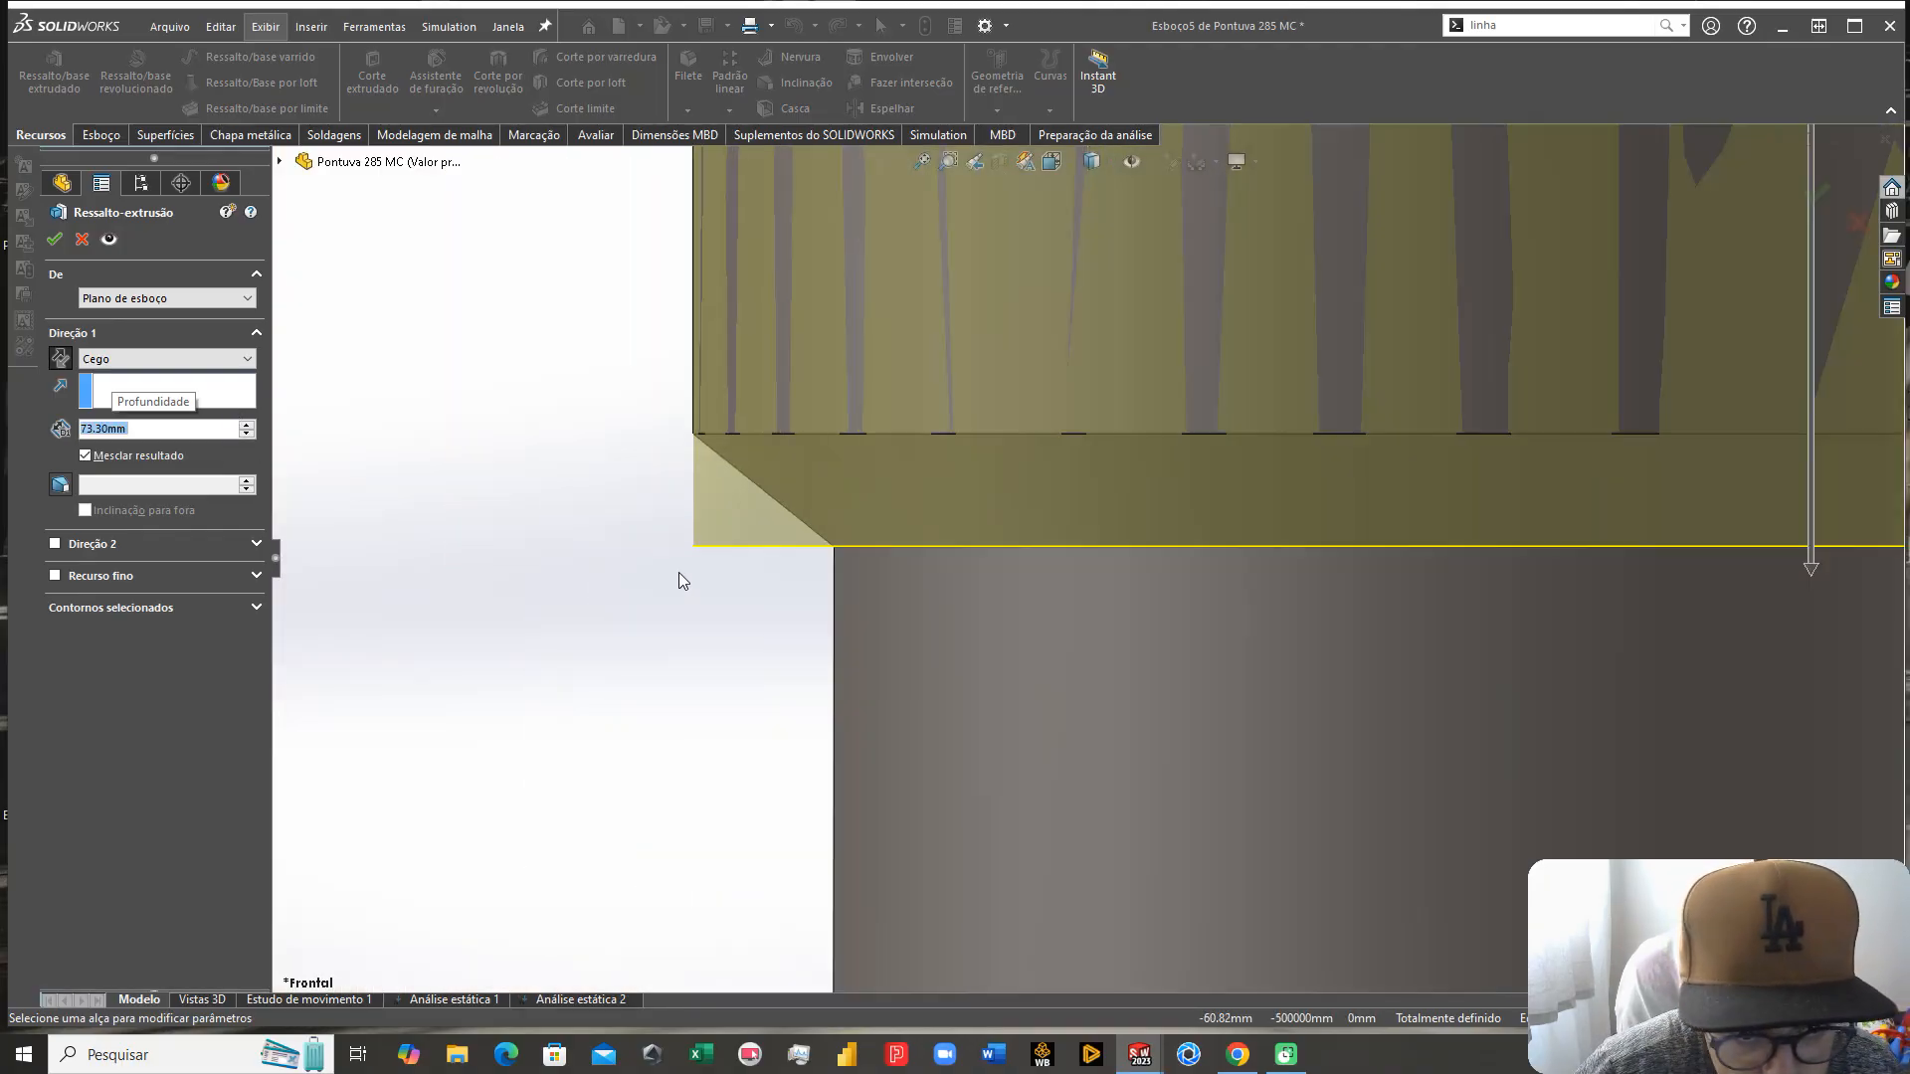
{"action": "scroll", "coordinate": [756, 567], "scroll_direction": "down", "scroll_amount": 12}
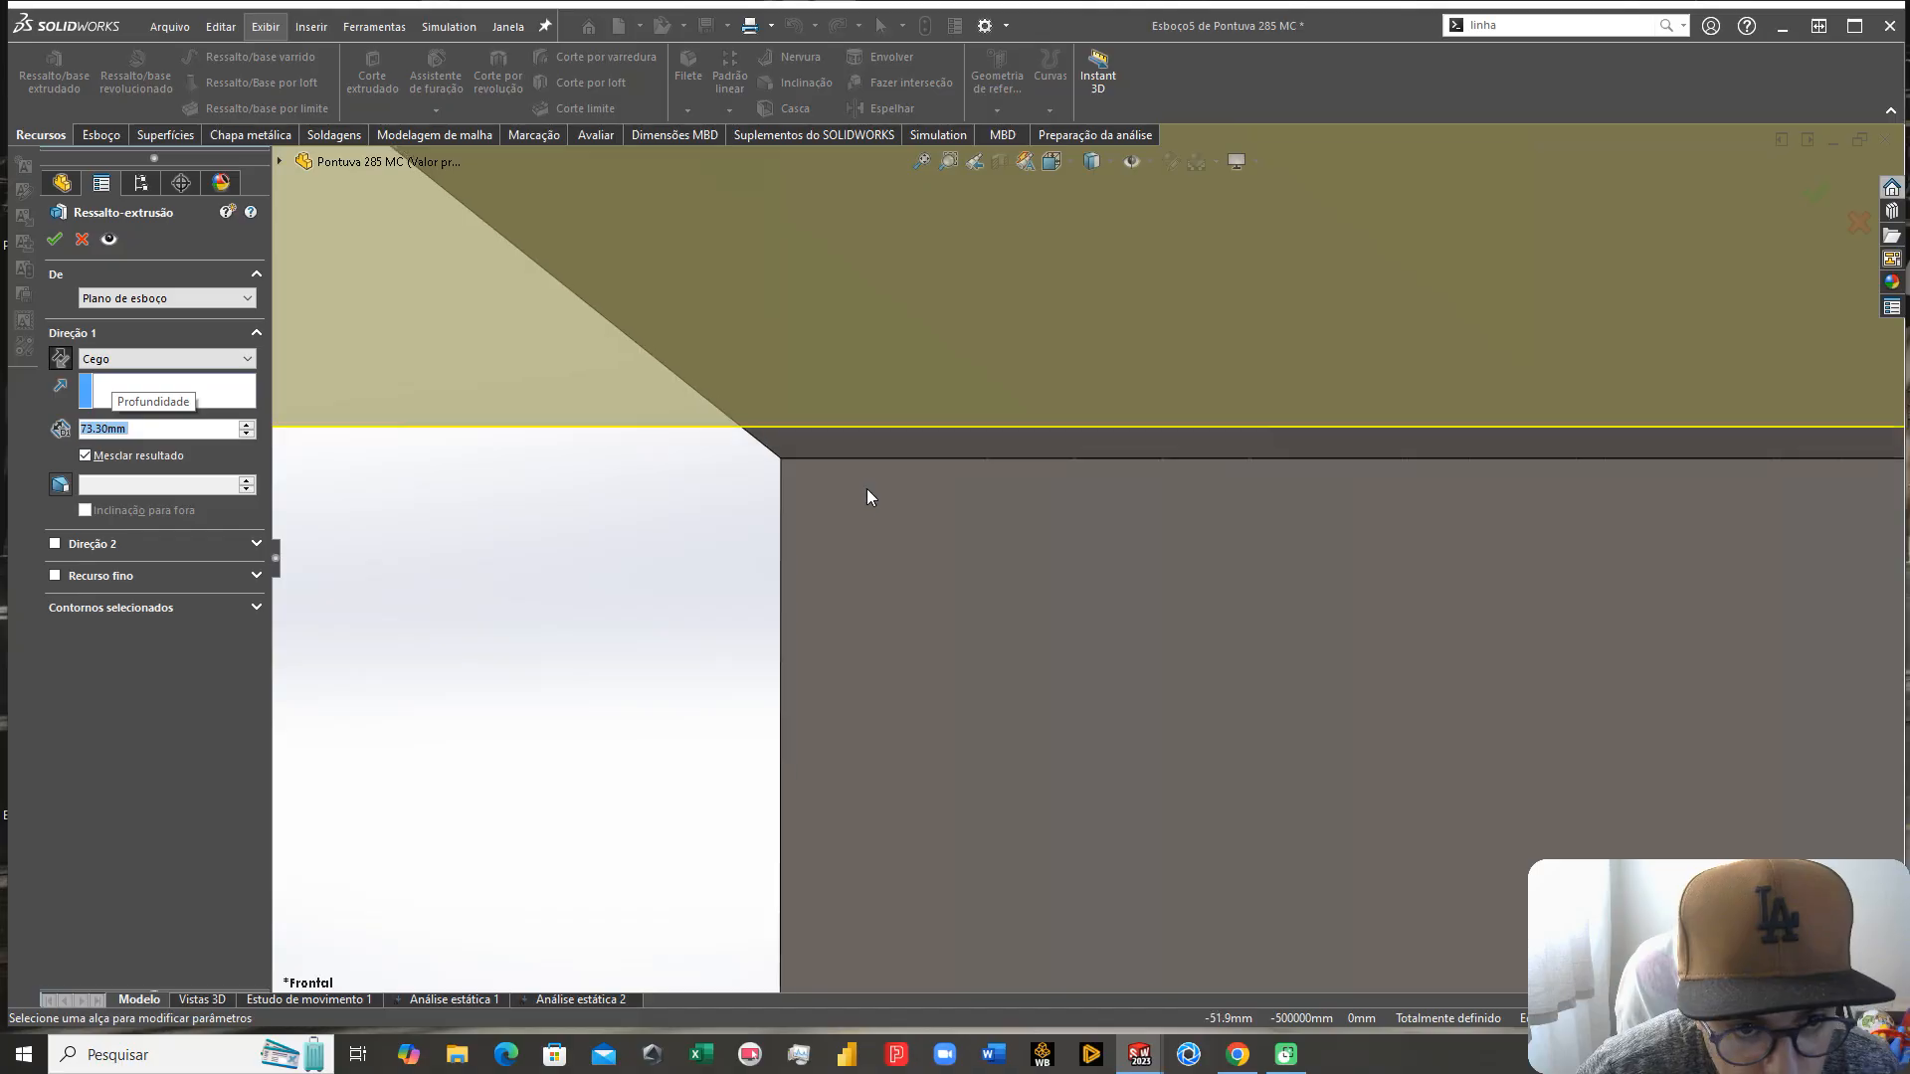
{"action": "scroll", "coordinate": [646, 497], "scroll_direction": "down", "scroll_amount": 5}
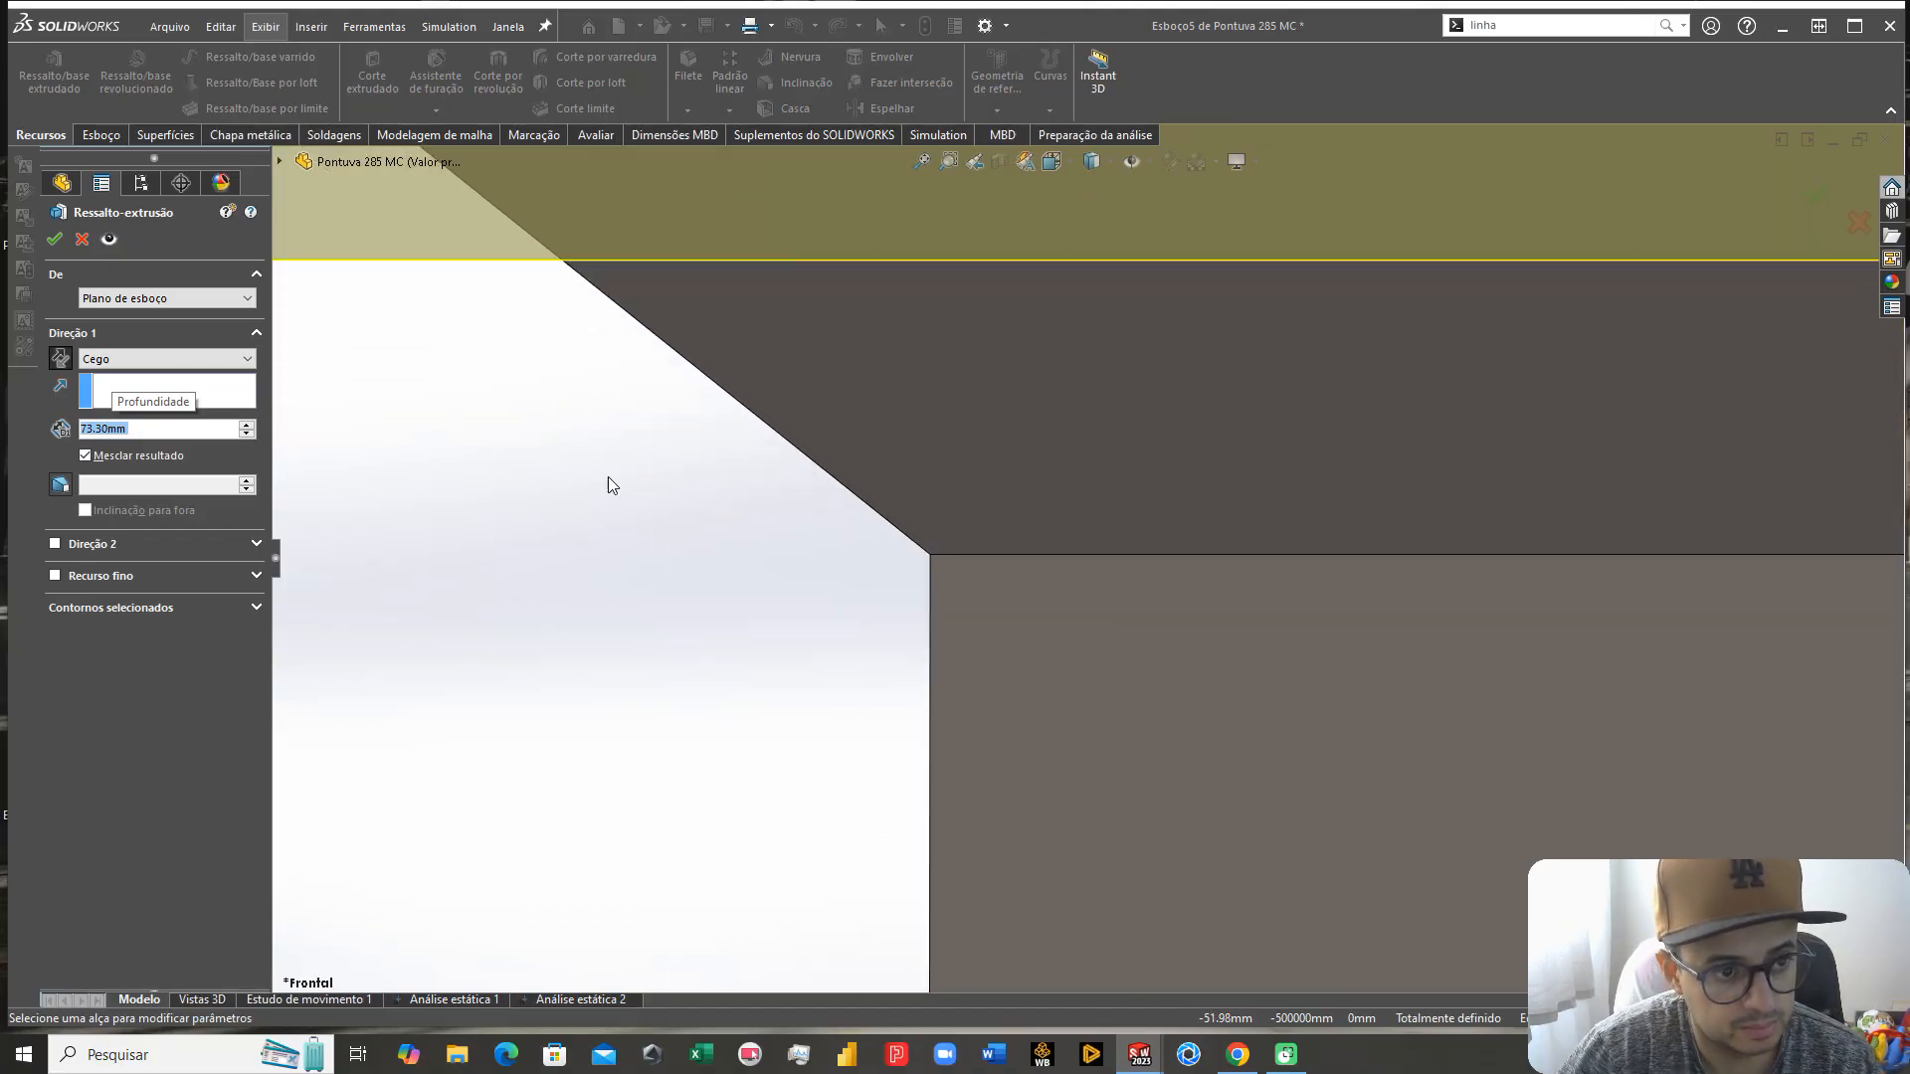
{"action": "left_click", "coordinate": [109, 429]}
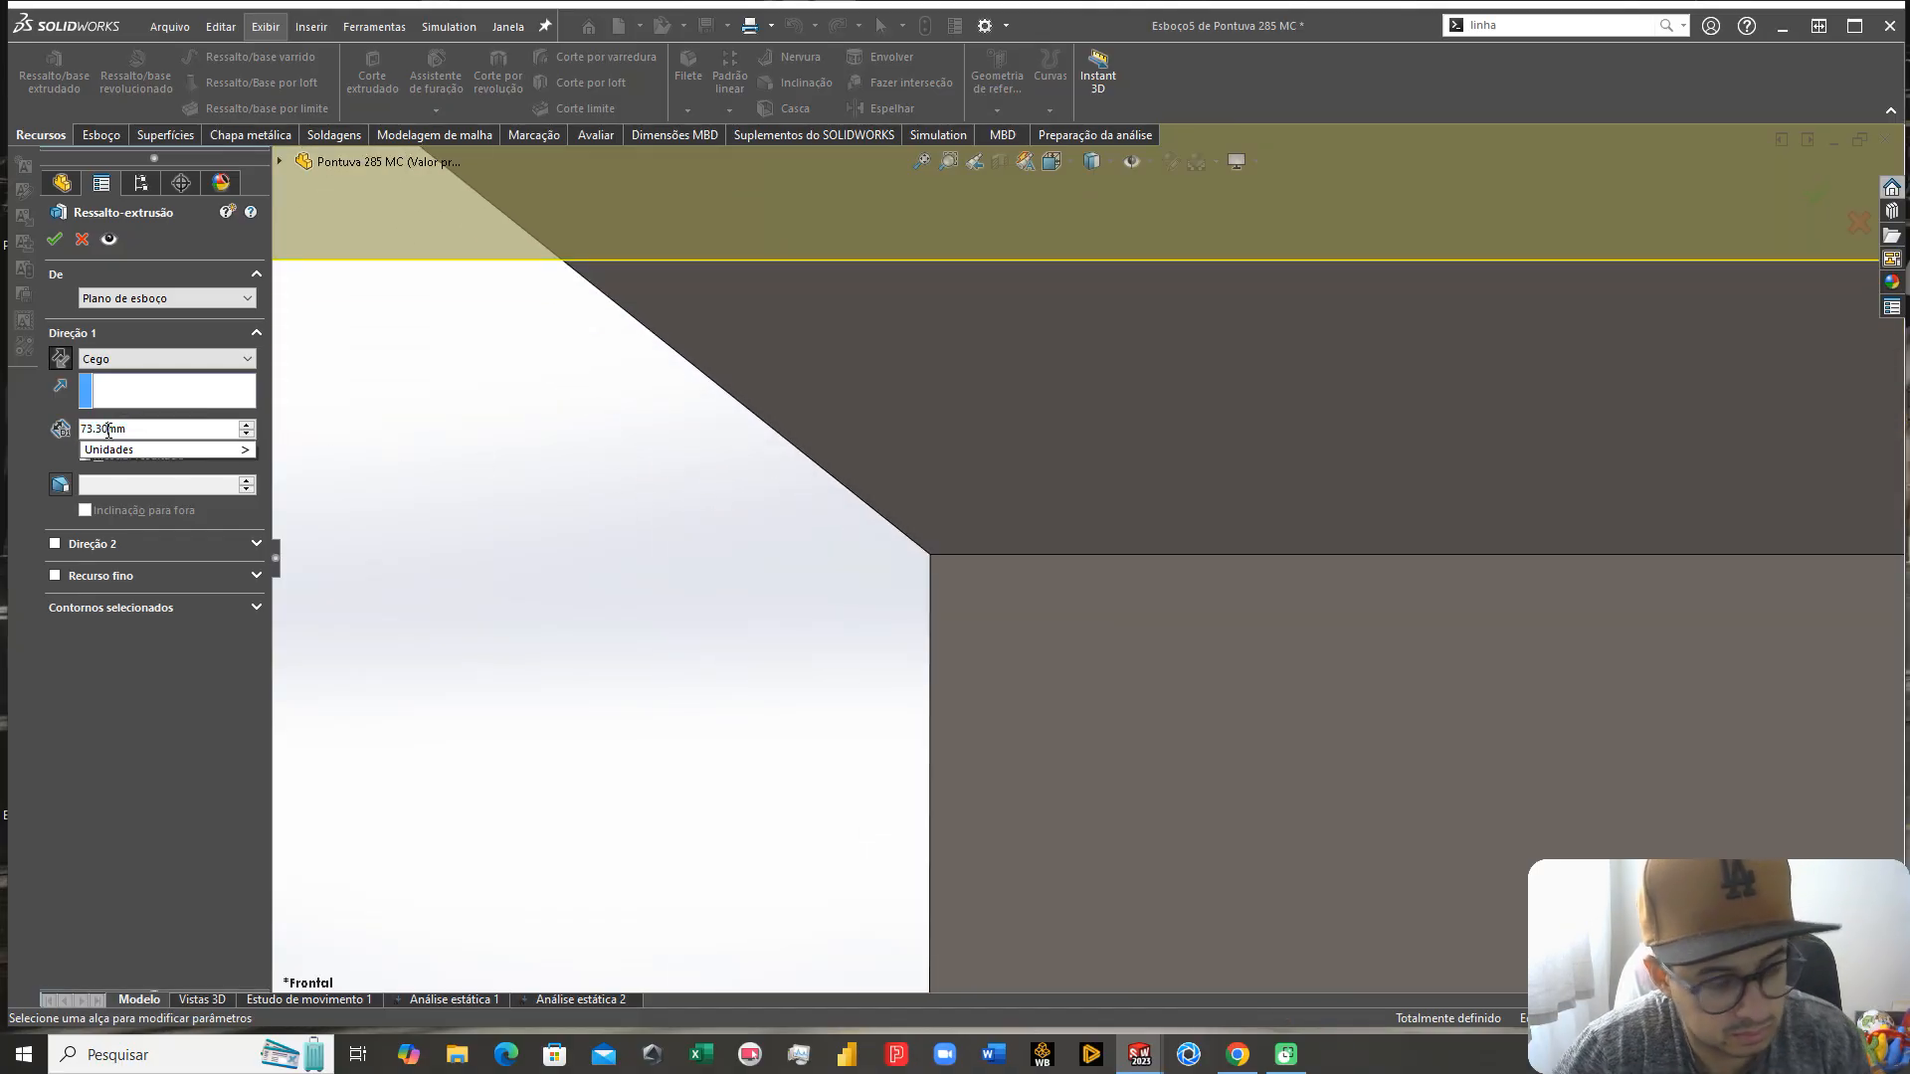
{"action": "key", "text": "BackSpace"}
{"action": "type", "text": "5"}
{"action": "key", "text": "Return"}
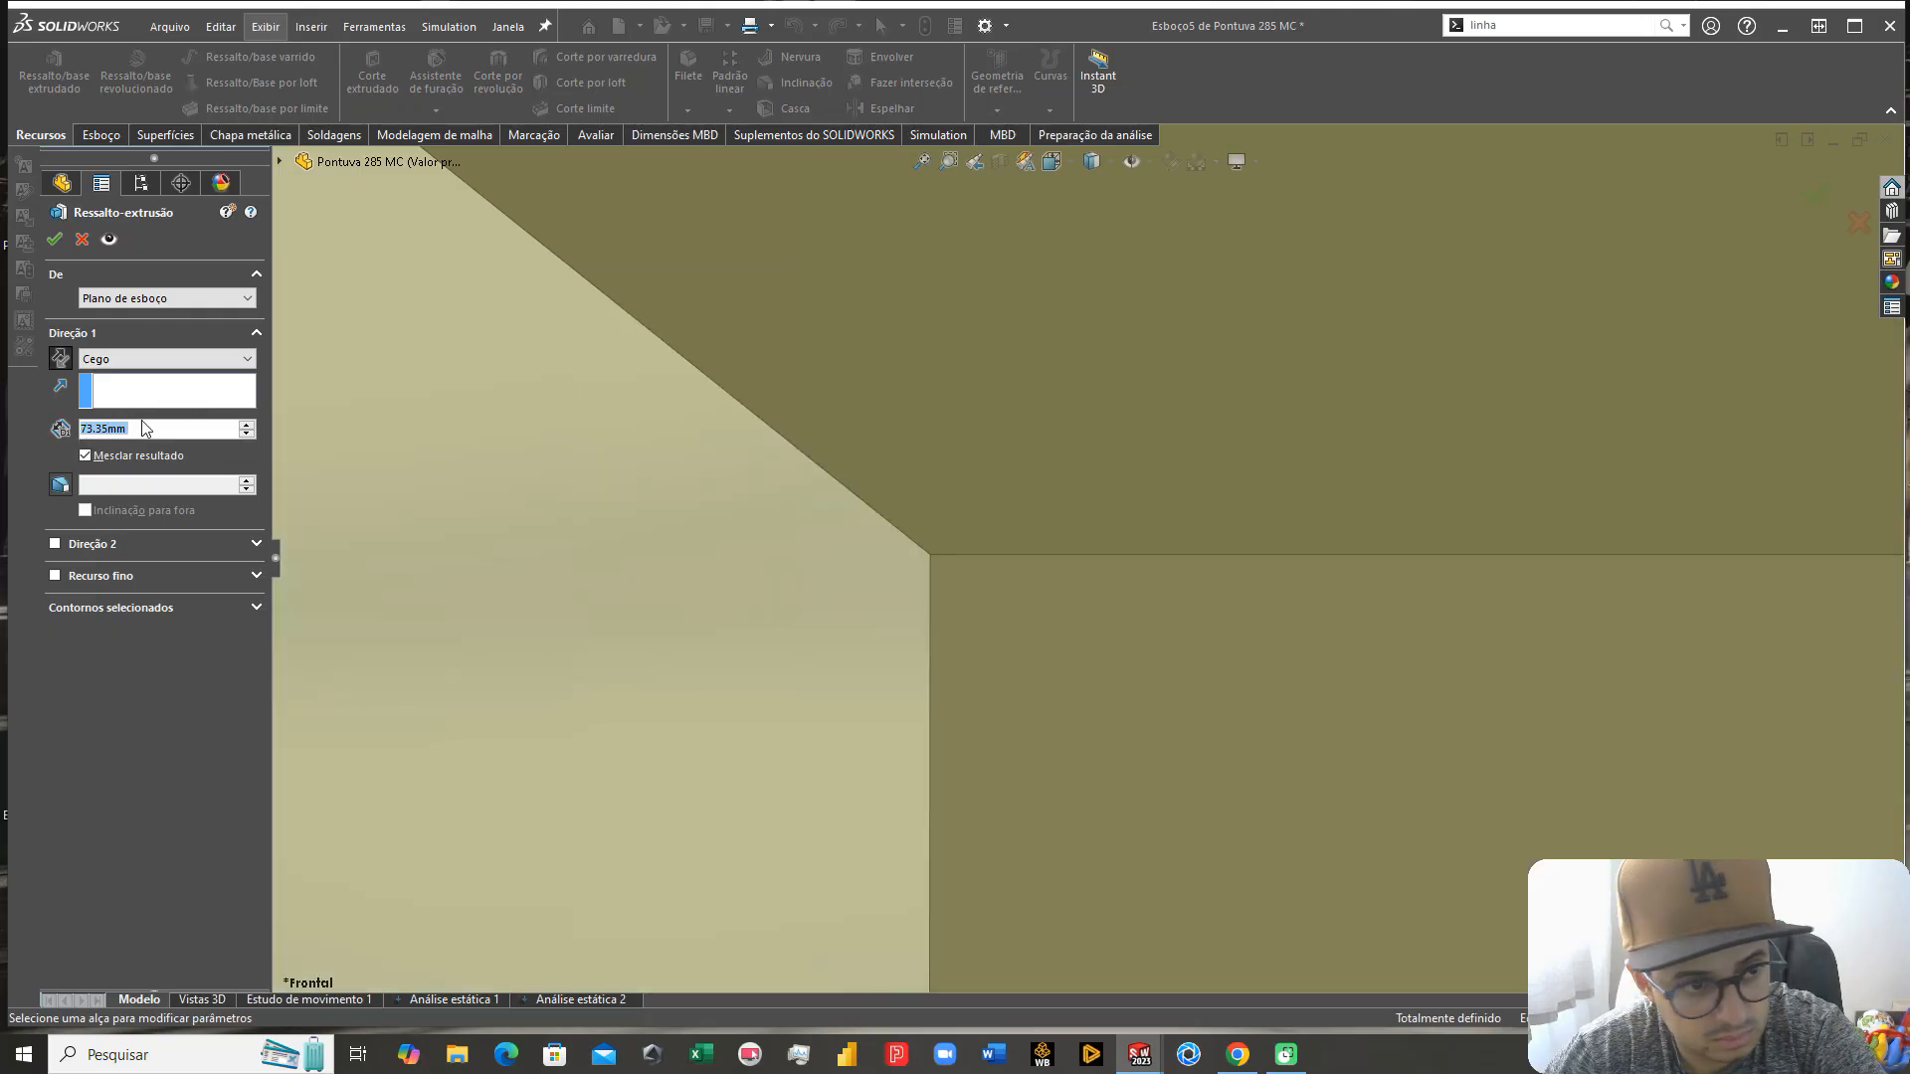
{"action": "left_click", "coordinate": [110, 429]}
{"action": "key", "text": "BackSpace"}
{"action": "type", "text": "2"}
{"action": "key", "text": "Return"}
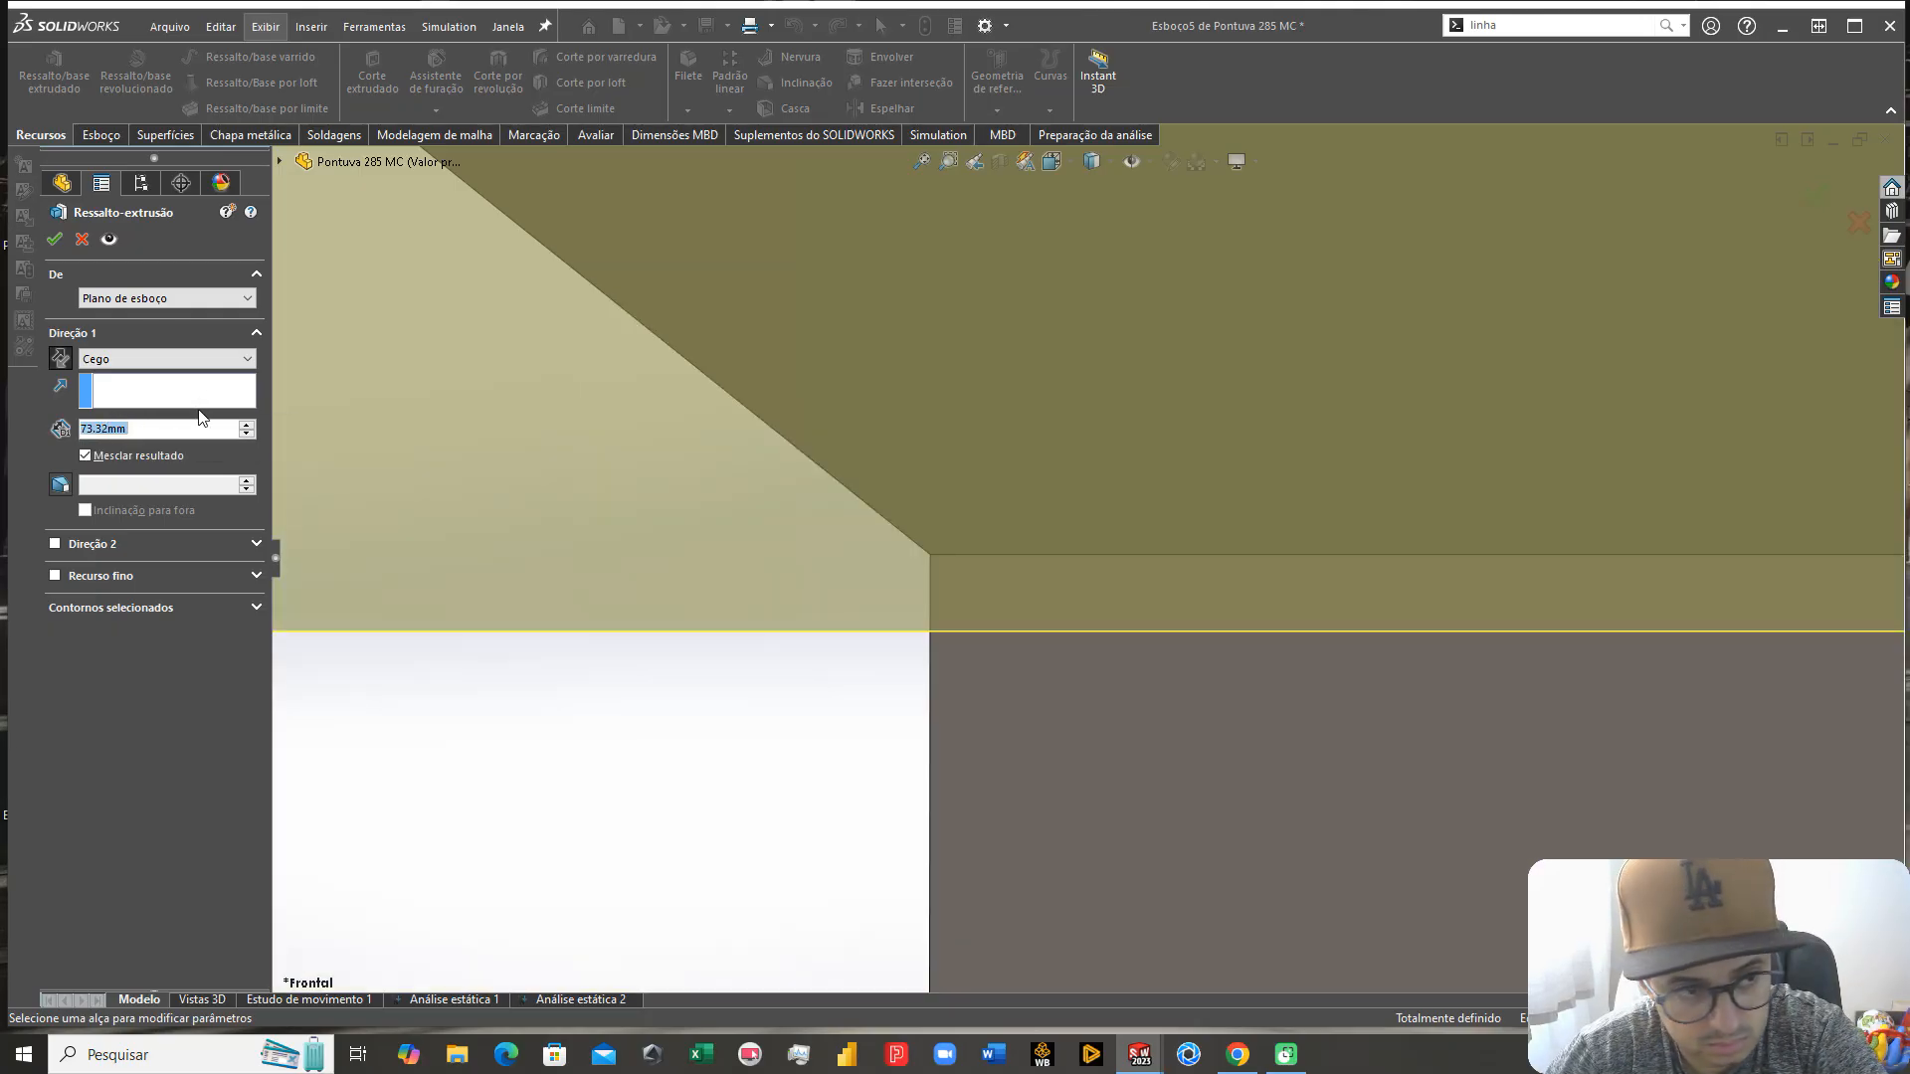
Step: Set the extrusion depth to 73.31 mm, create the boss that fills the collar's bevel, and check the squared shoulder
{"action": "left_click", "coordinate": [110, 429]}
{"action": "key", "text": "BackSpace"}
{"action": "type", "text": "1"}
{"action": "key", "text": "Return"}
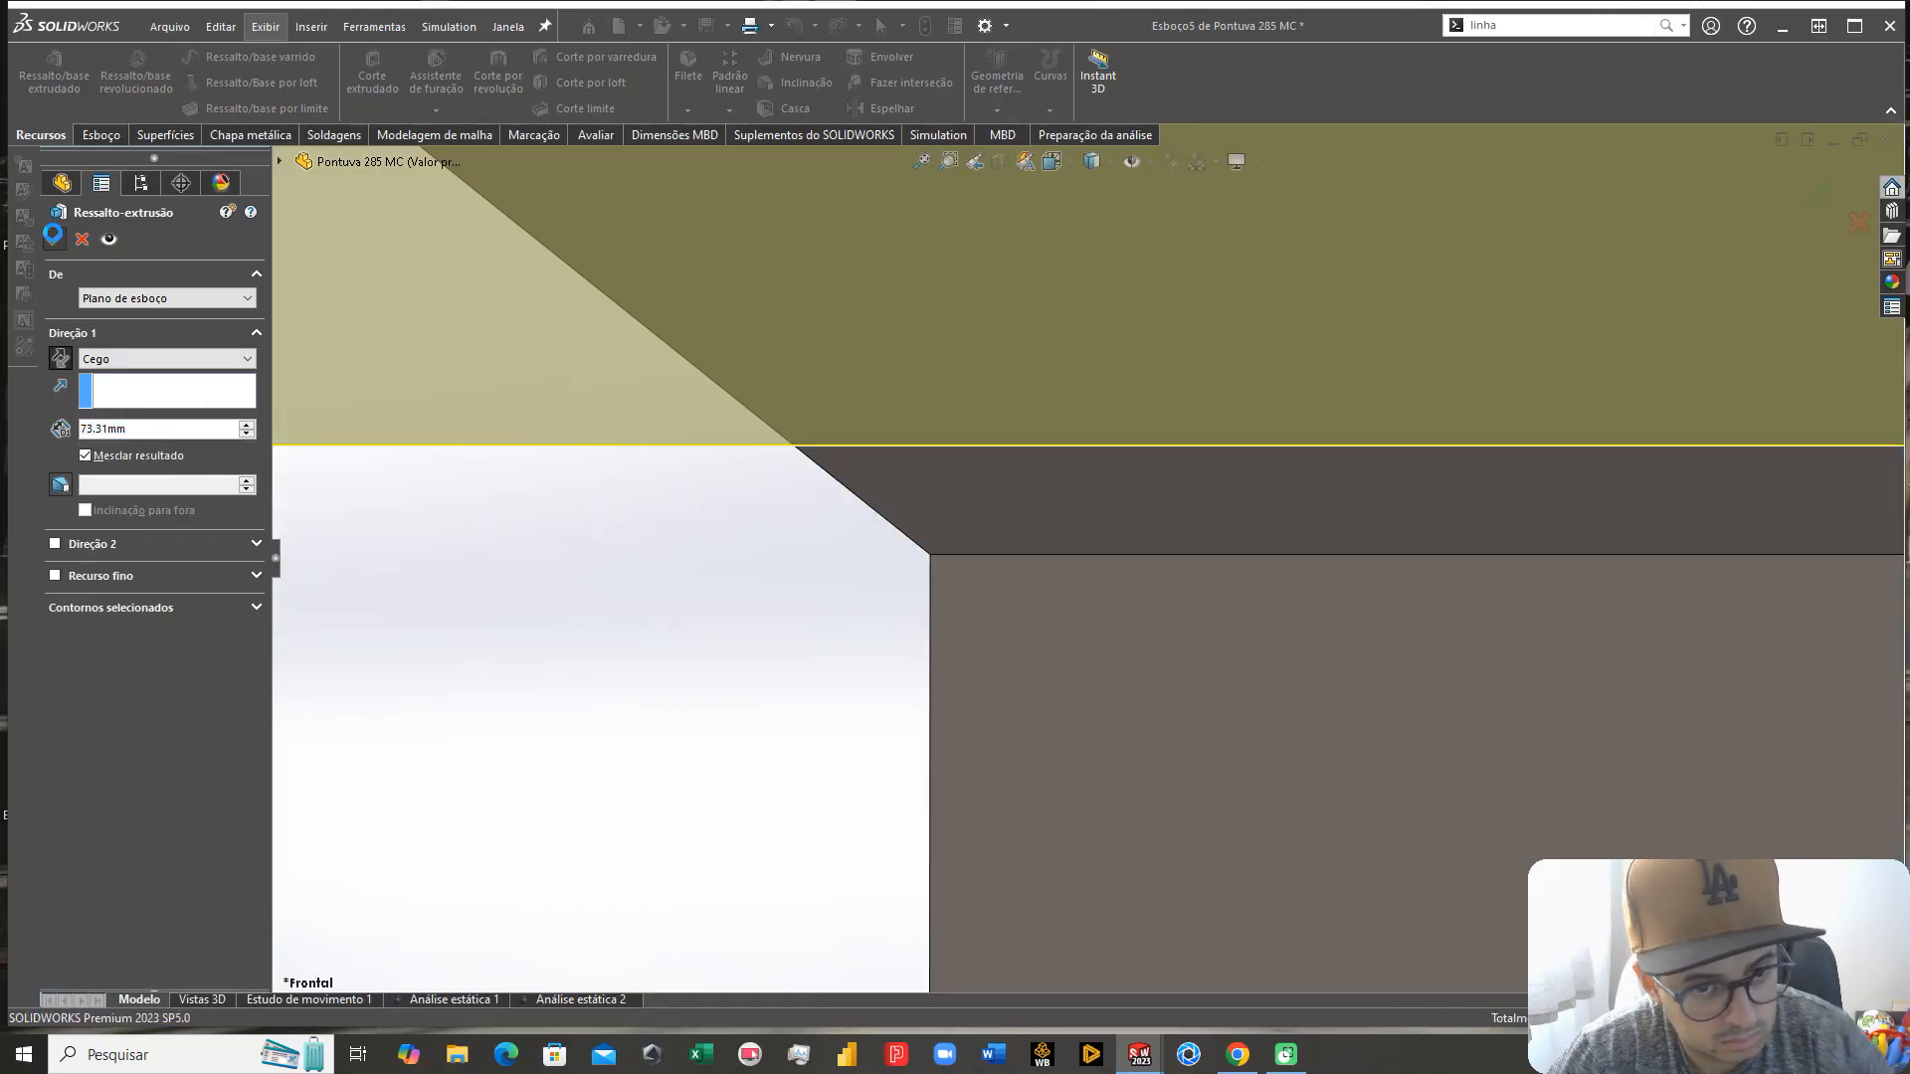
{"action": "left_click", "coordinate": [55, 239]}
{"action": "middle_click_drag", "start_coordinate": [998, 569], "coordinate": [1225, 515]}
{"action": "scroll", "coordinate": [1226, 515], "scroll_direction": "up", "scroll_amount": 3}
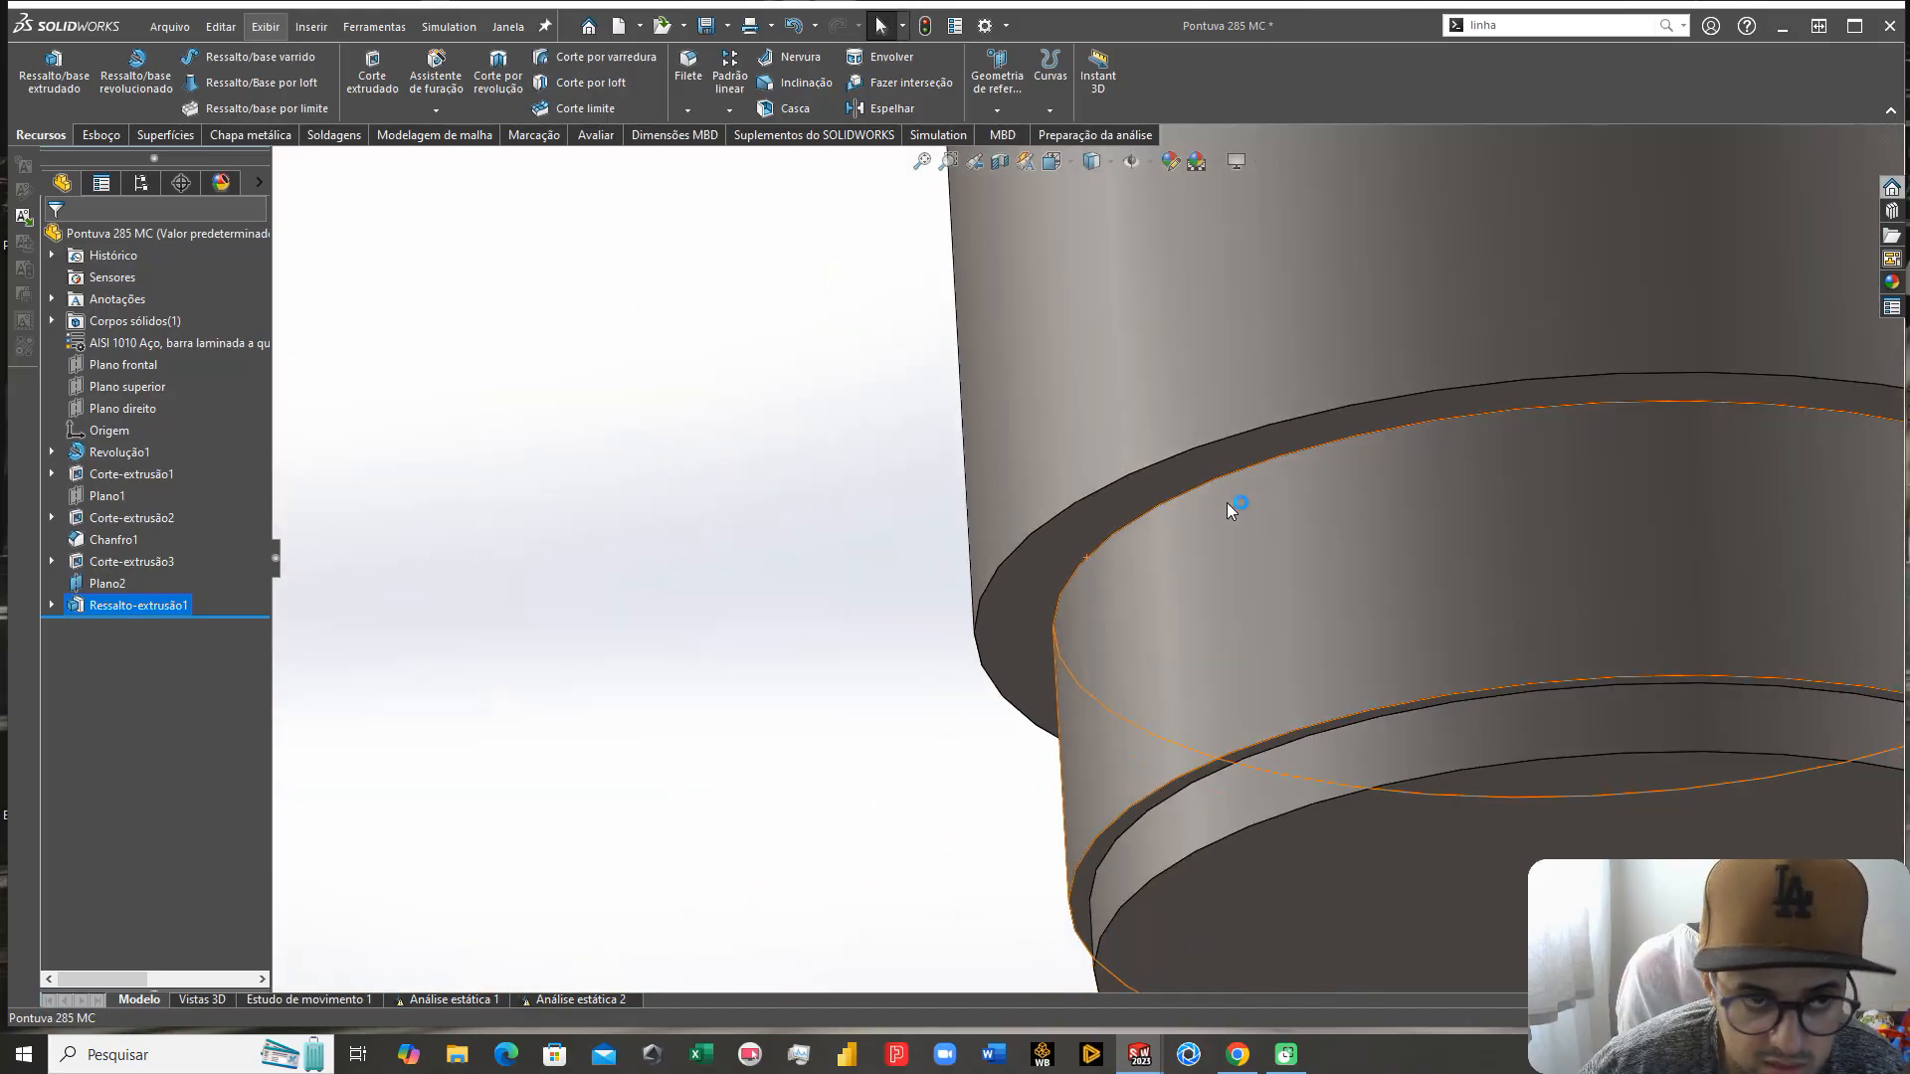
{"action": "left_click", "coordinate": [101, 135]}
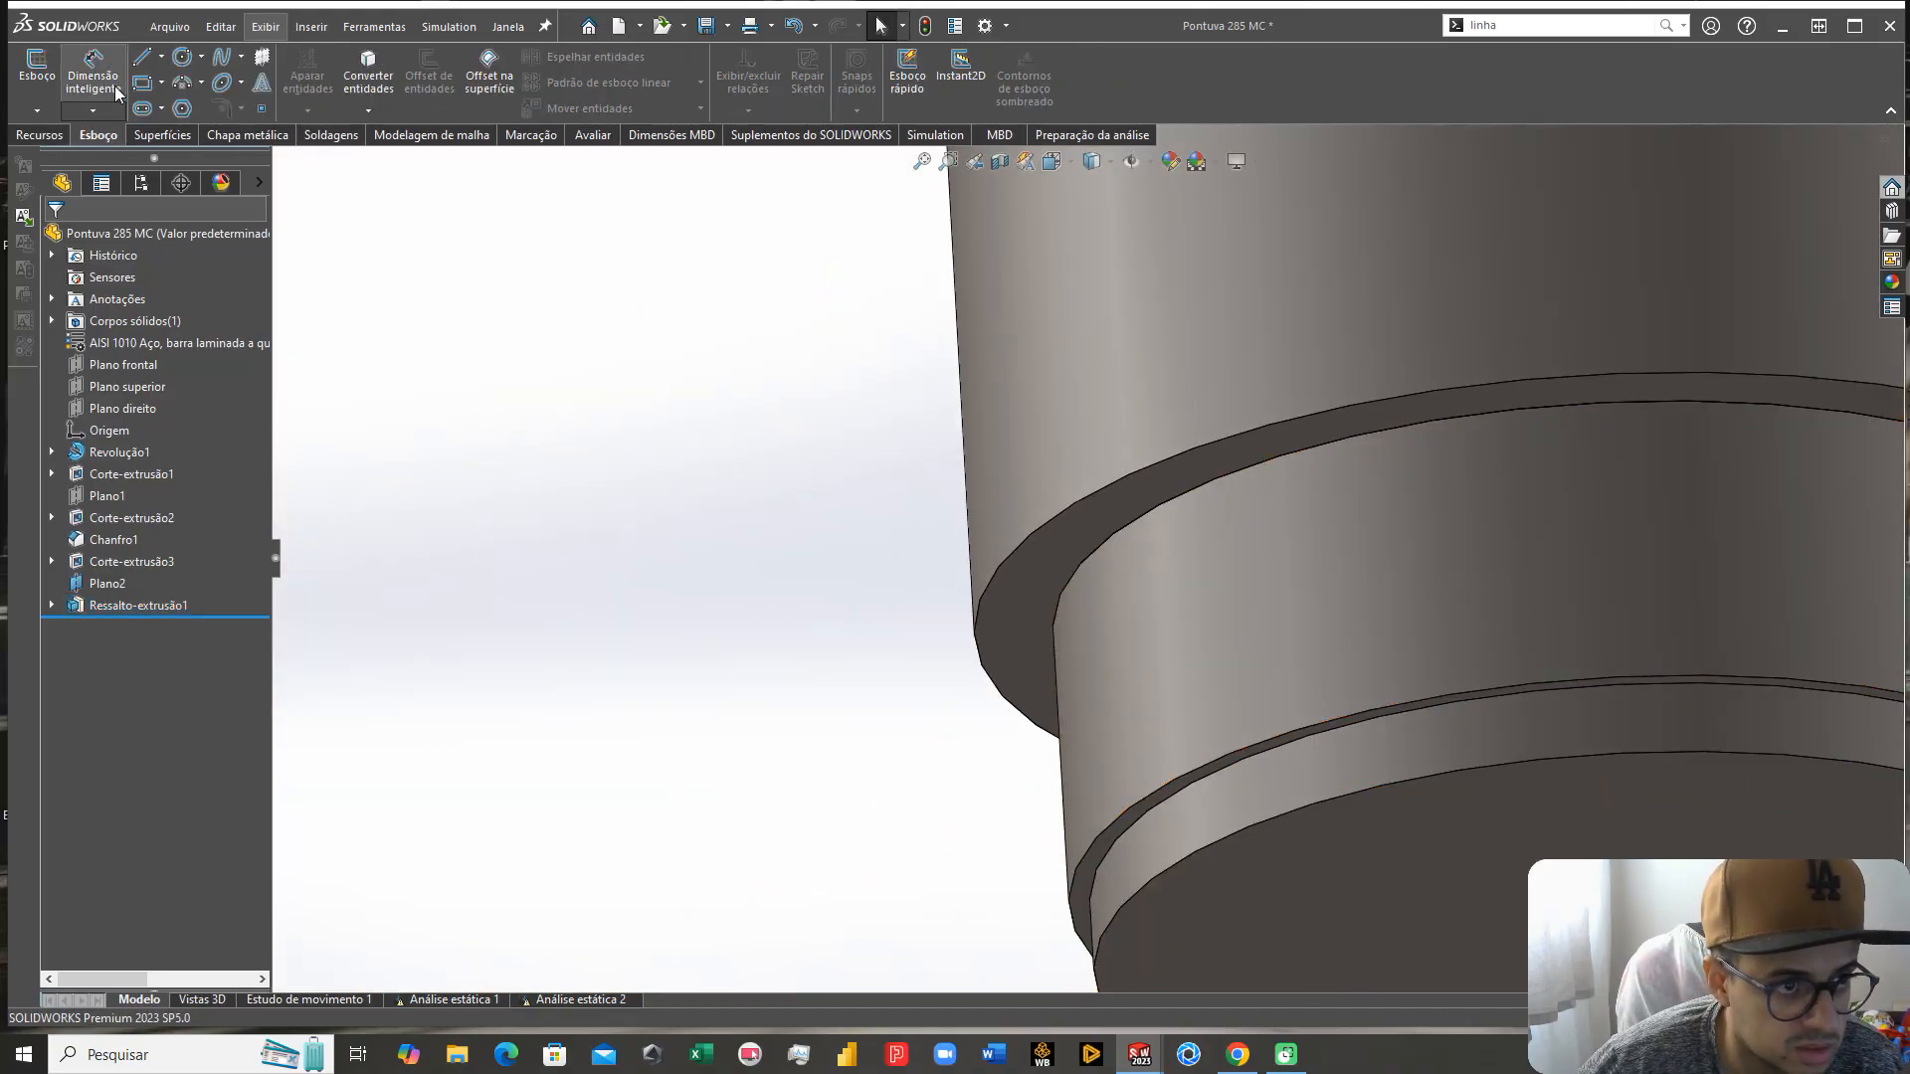
{"action": "left_click", "coordinate": [92, 72]}
{"action": "scroll", "coordinate": [1194, 622], "scroll_direction": "down", "scroll_amount": 2}
{"action": "scroll", "coordinate": [1194, 621], "scroll_direction": "down", "scroll_amount": 5}
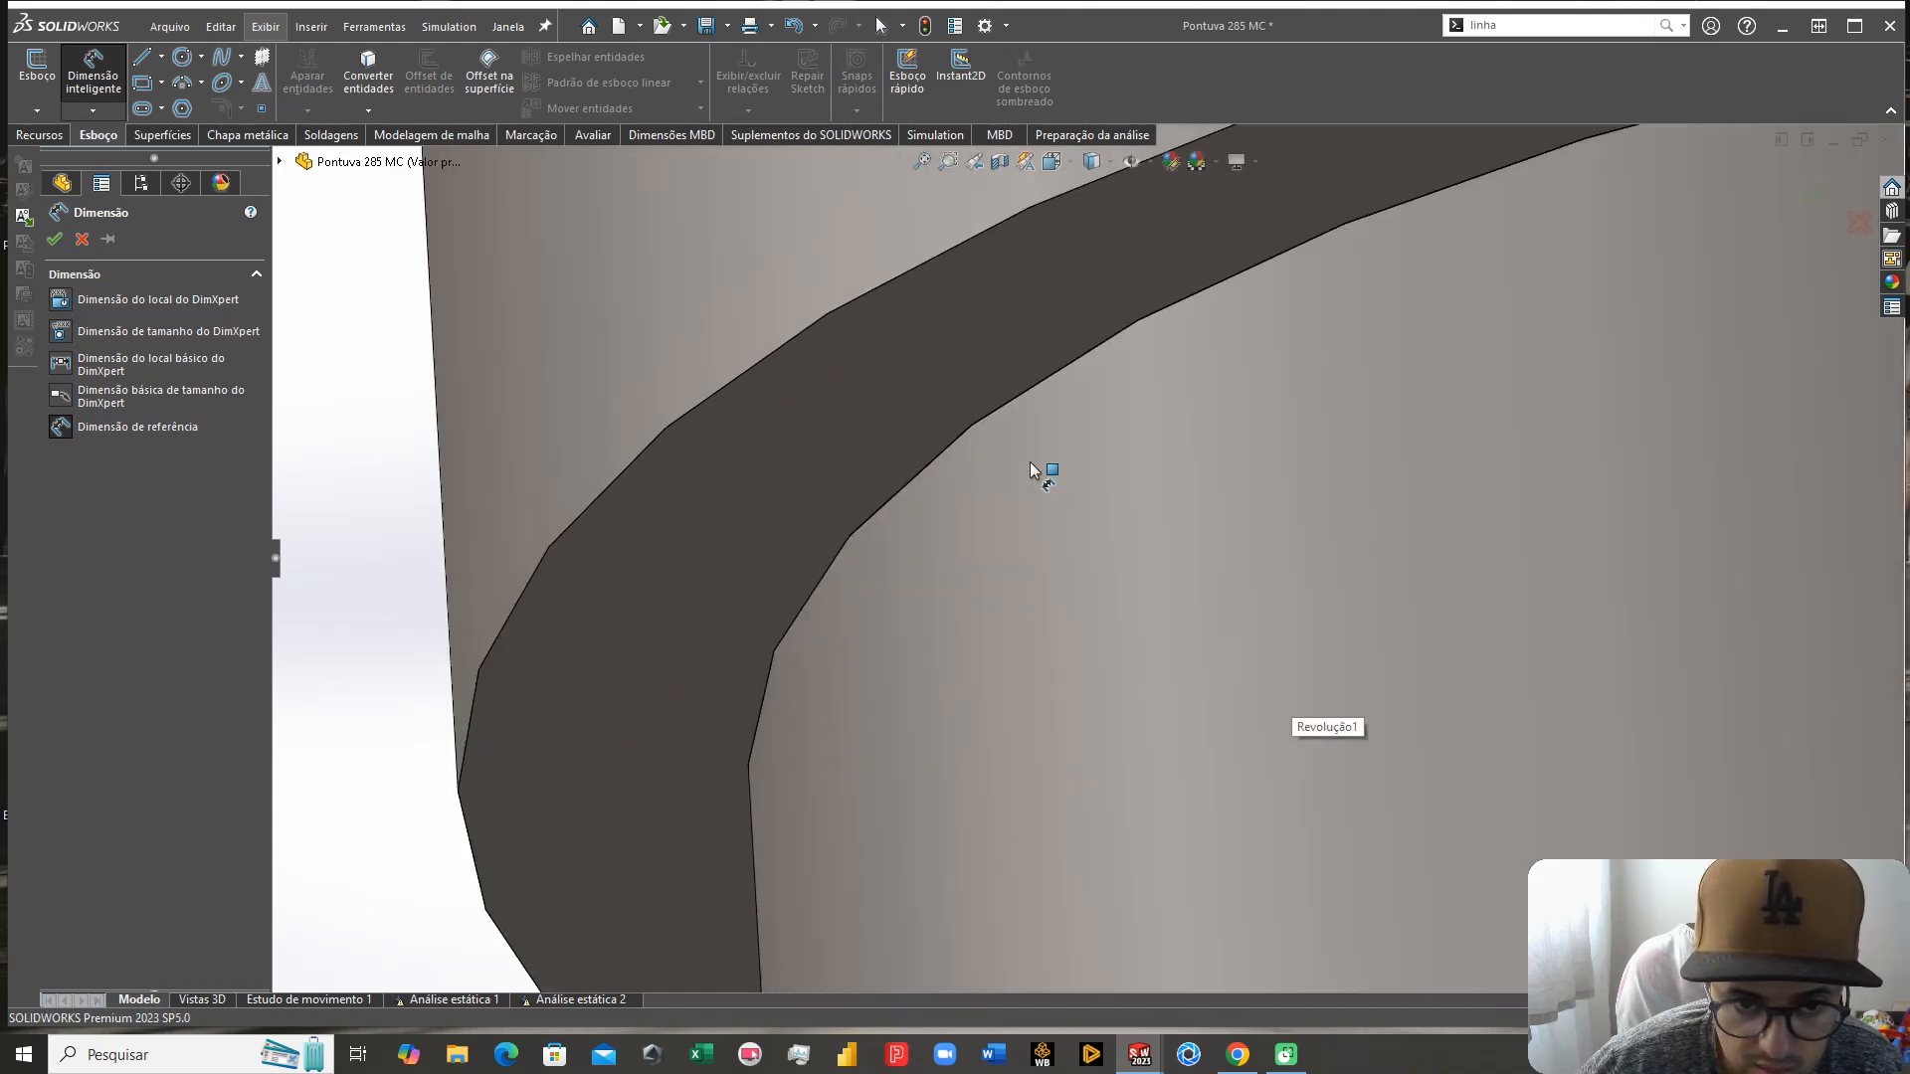
{"action": "scroll", "coordinate": [941, 460], "scroll_direction": "up", "scroll_amount": 8}
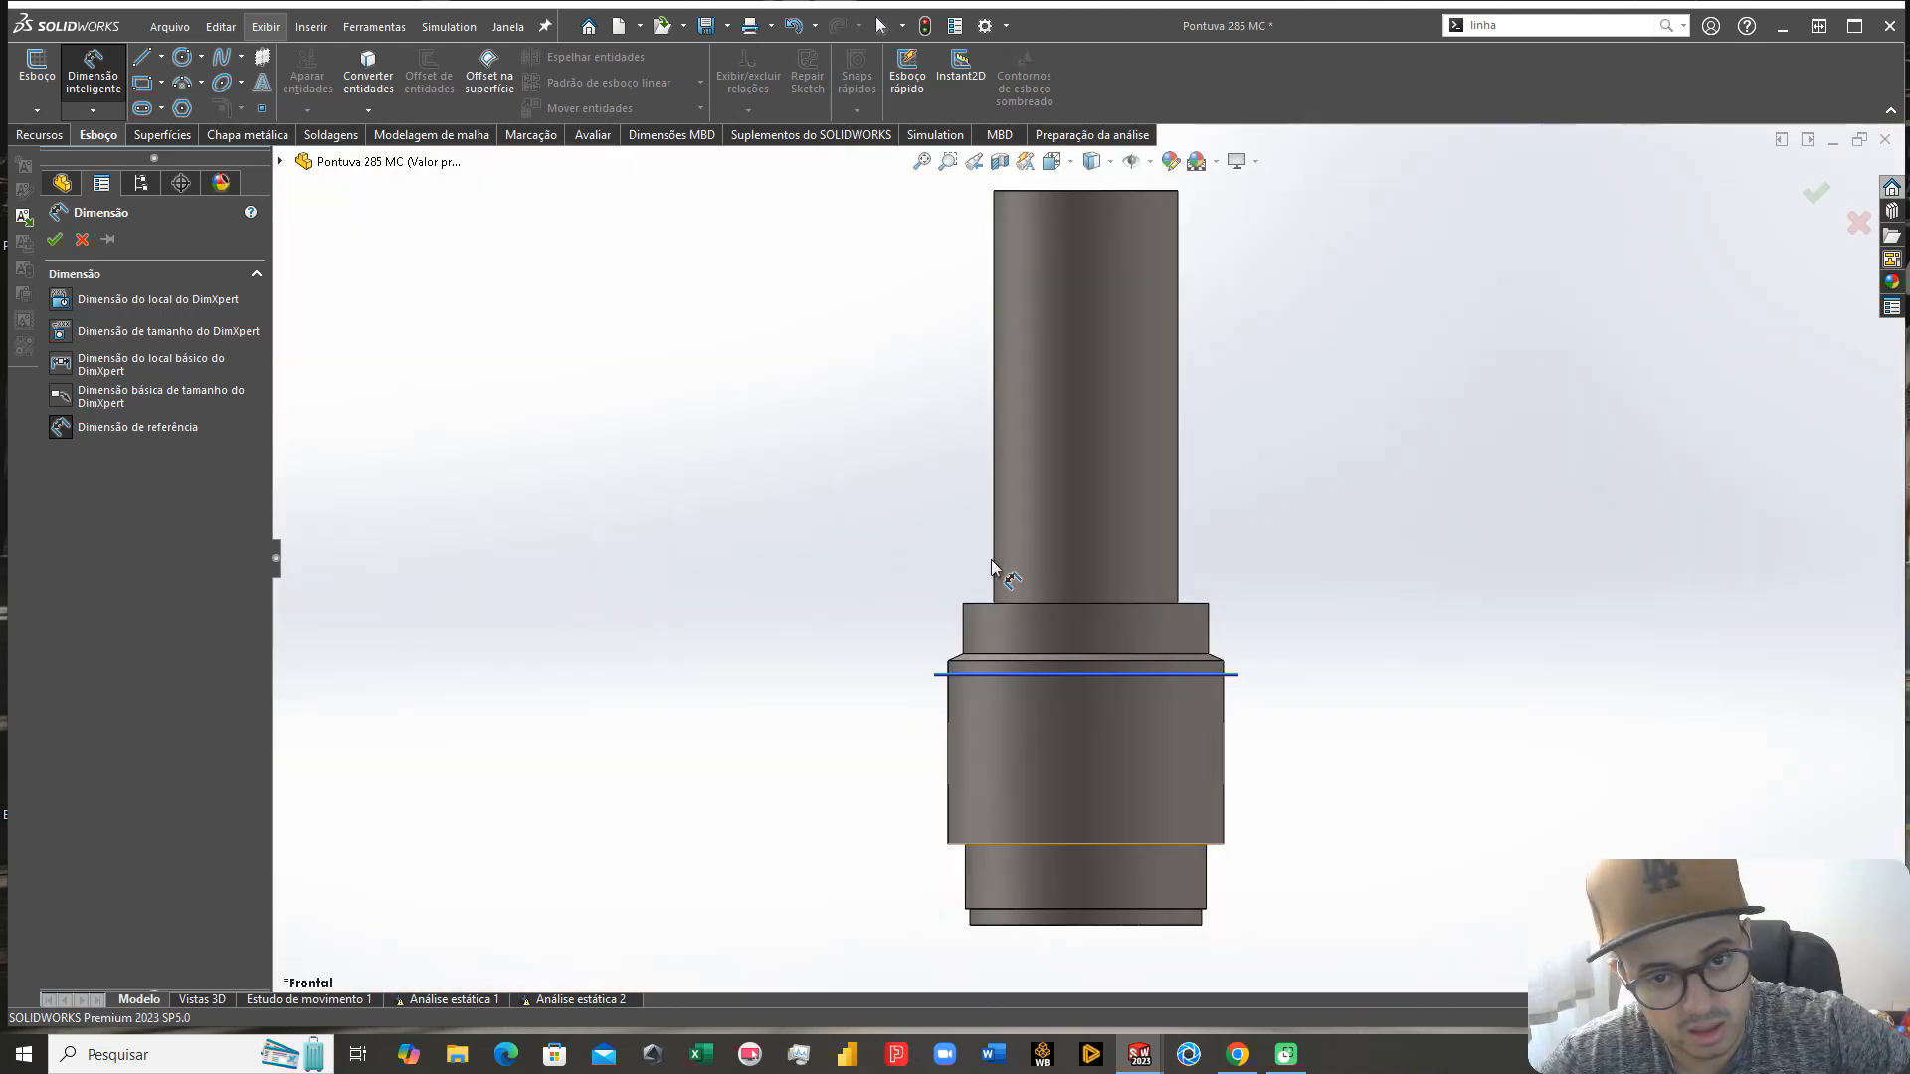
{"action": "scroll", "coordinate": [1045, 617], "scroll_direction": "up", "scroll_amount": 5}
{"action": "key", "text": "Escape"}
Step: Delete the boss extrusion that fills the collar's bevel, together with its leftover sketch
{"action": "right_click", "coordinate": [141, 602]}
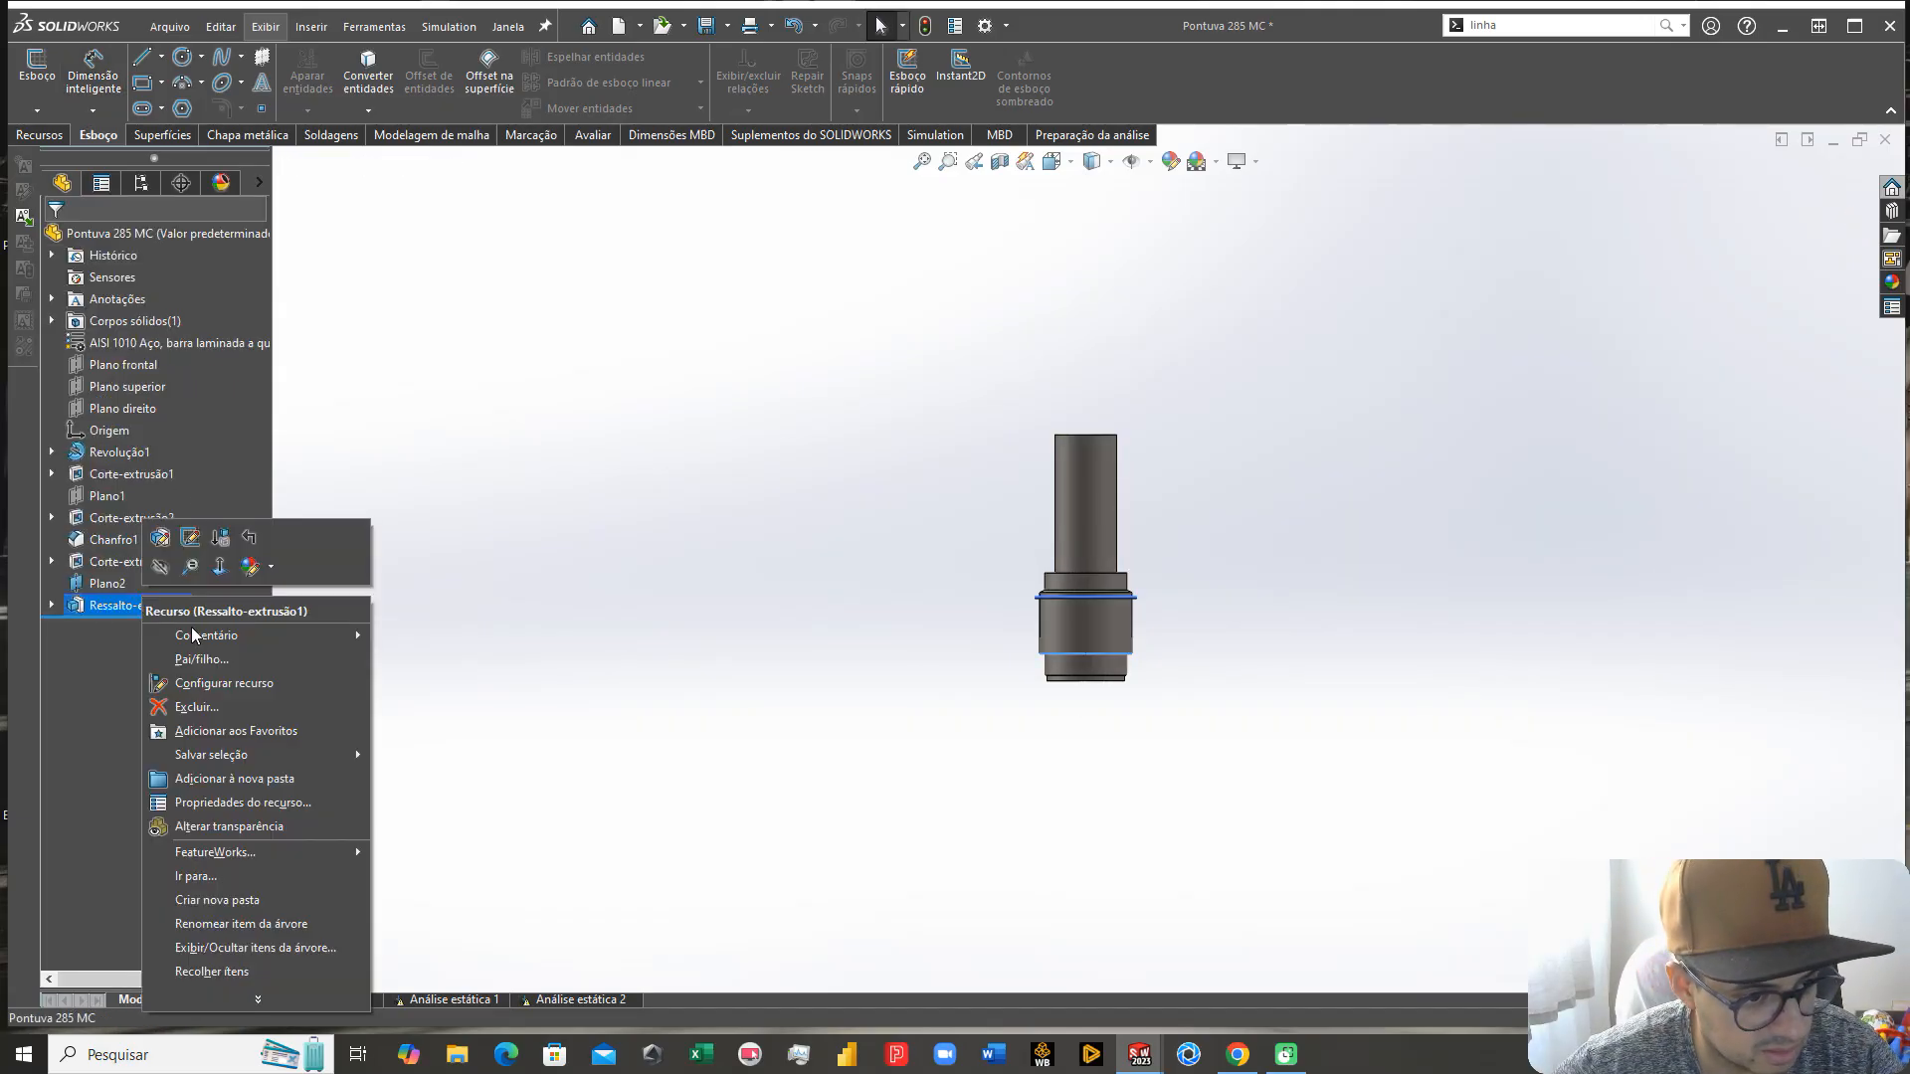
{"action": "left_click", "coordinate": [204, 708]}
{"action": "left_click", "coordinate": [1381, 428]}
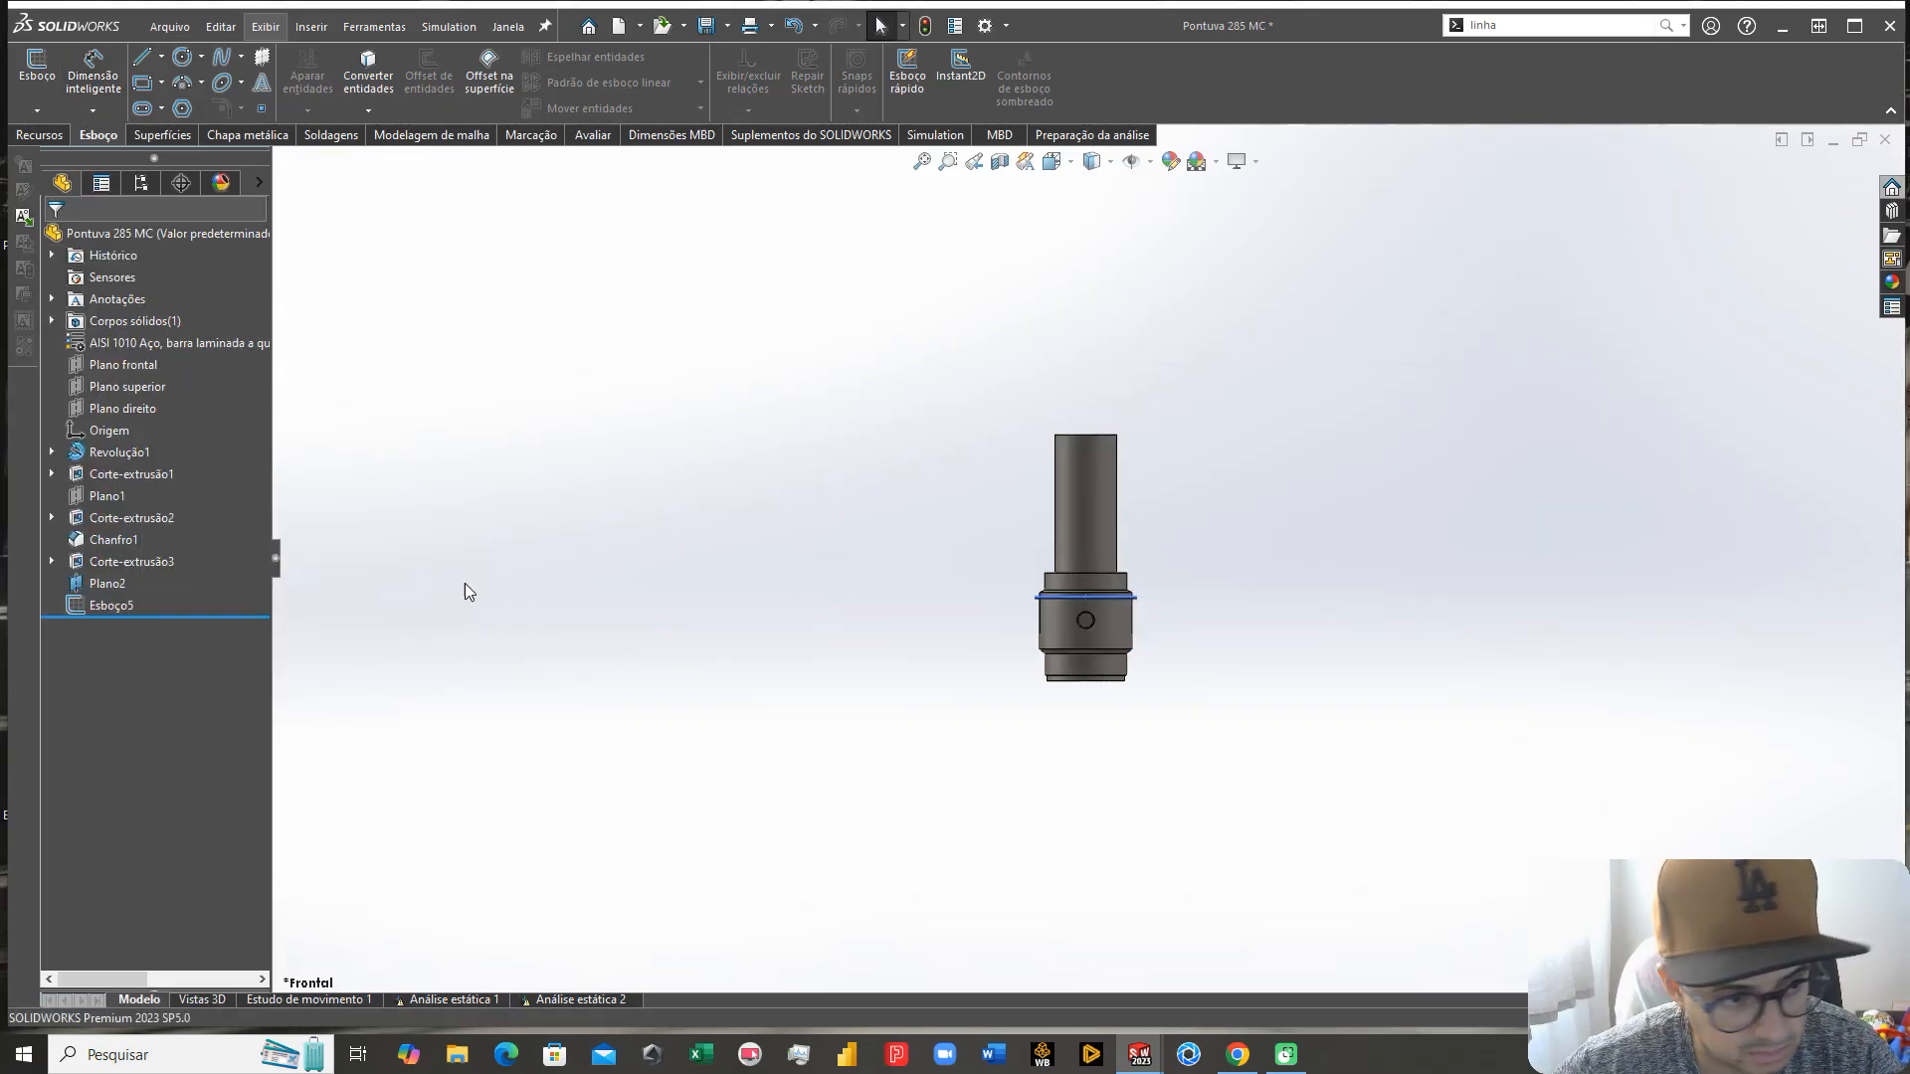
{"action": "right_click", "coordinate": [113, 617]}
{"action": "left_click", "coordinate": [437, 597]}
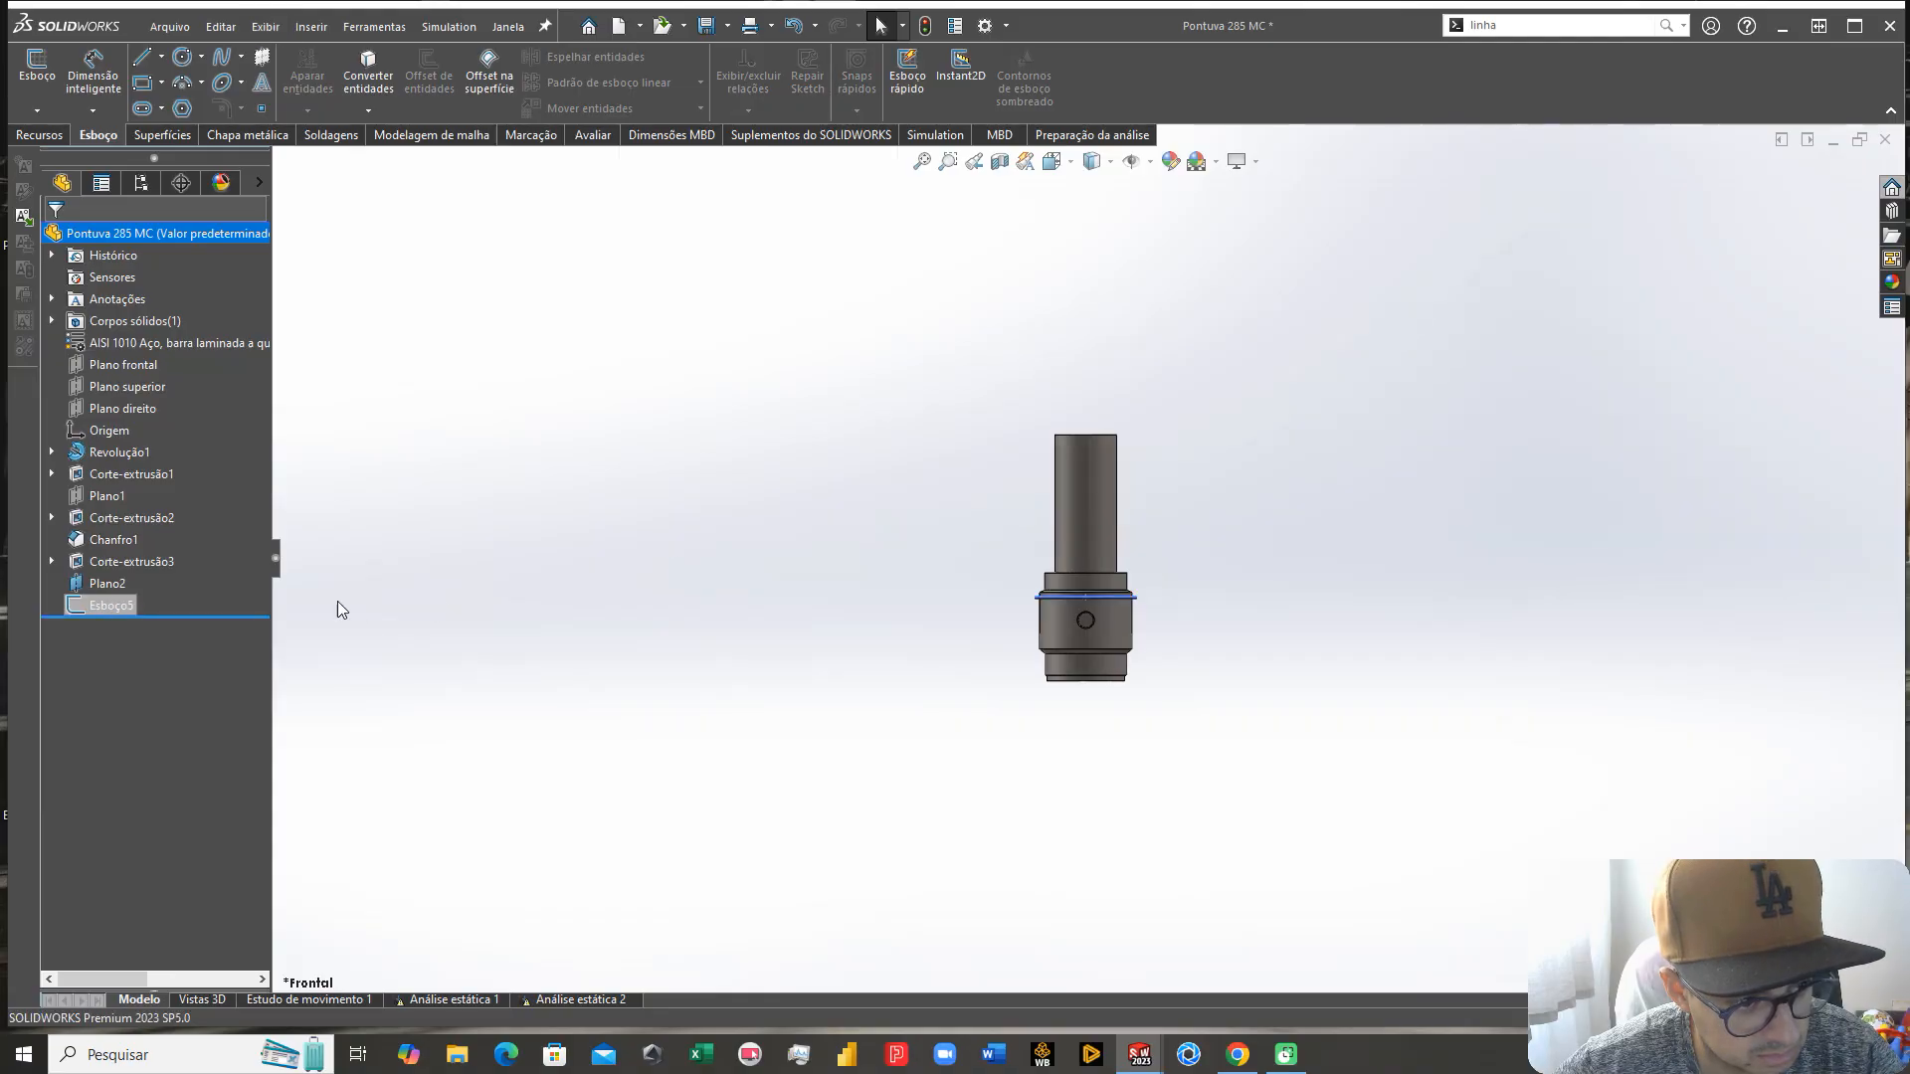
{"action": "right_click", "coordinate": [105, 599]}
{"action": "left_click", "coordinate": [169, 710]}
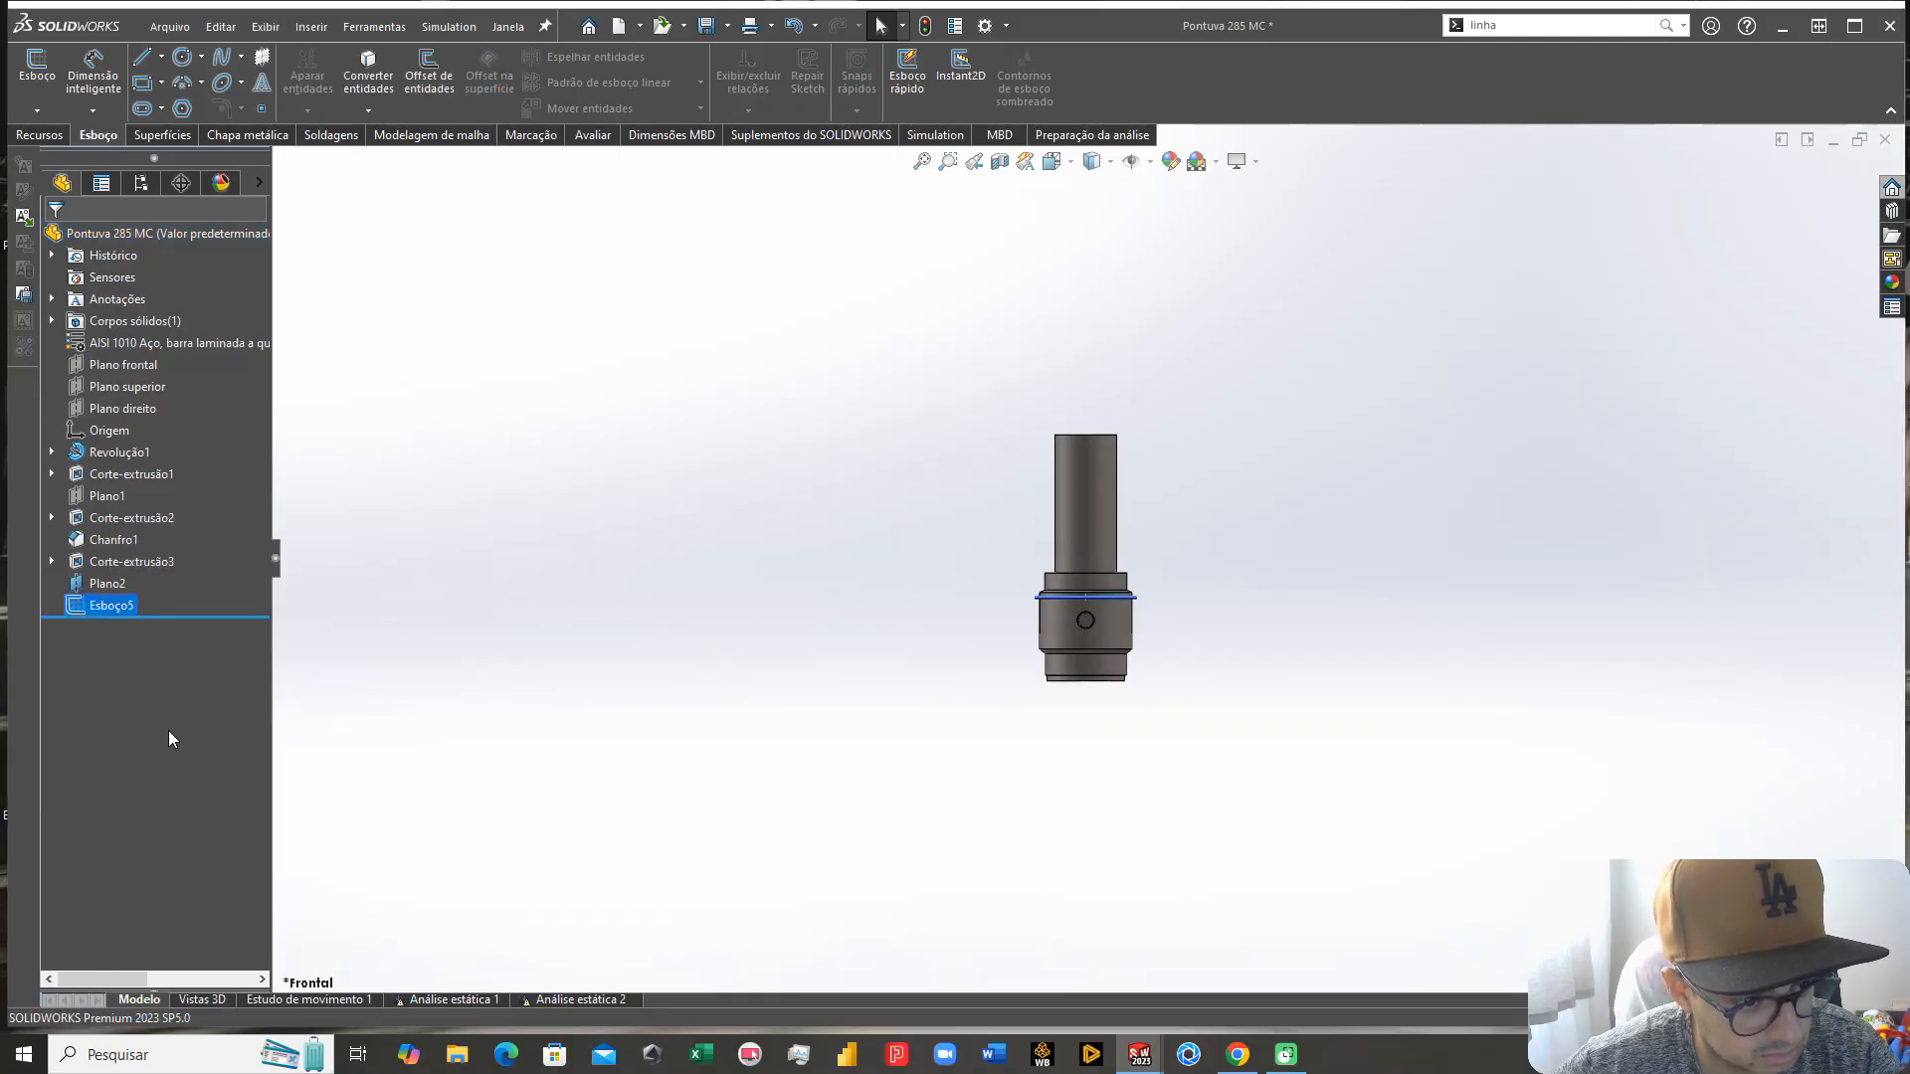
{"action": "left_click", "coordinate": [1363, 437]}
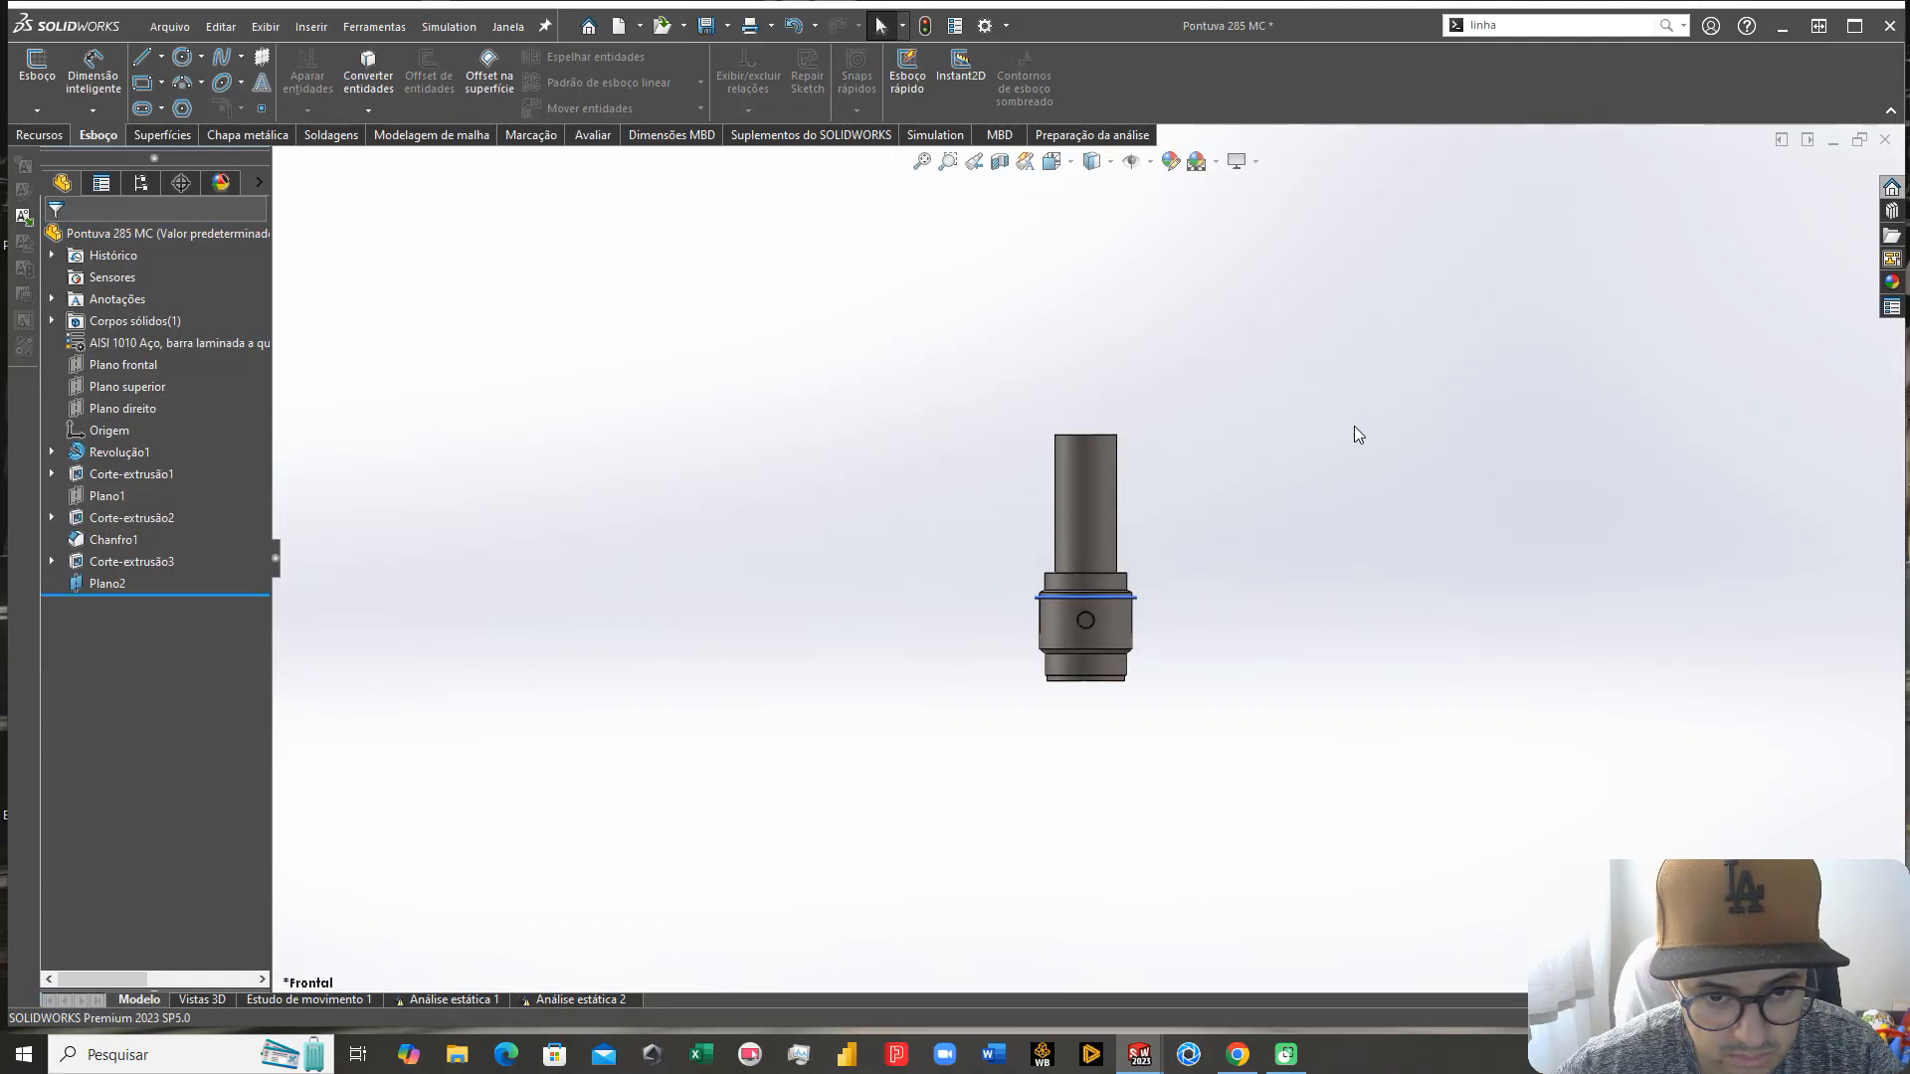
Step: Delete the reference plane Plano2 that supported the removed extrusion
{"action": "right_click", "coordinate": [106, 583]}
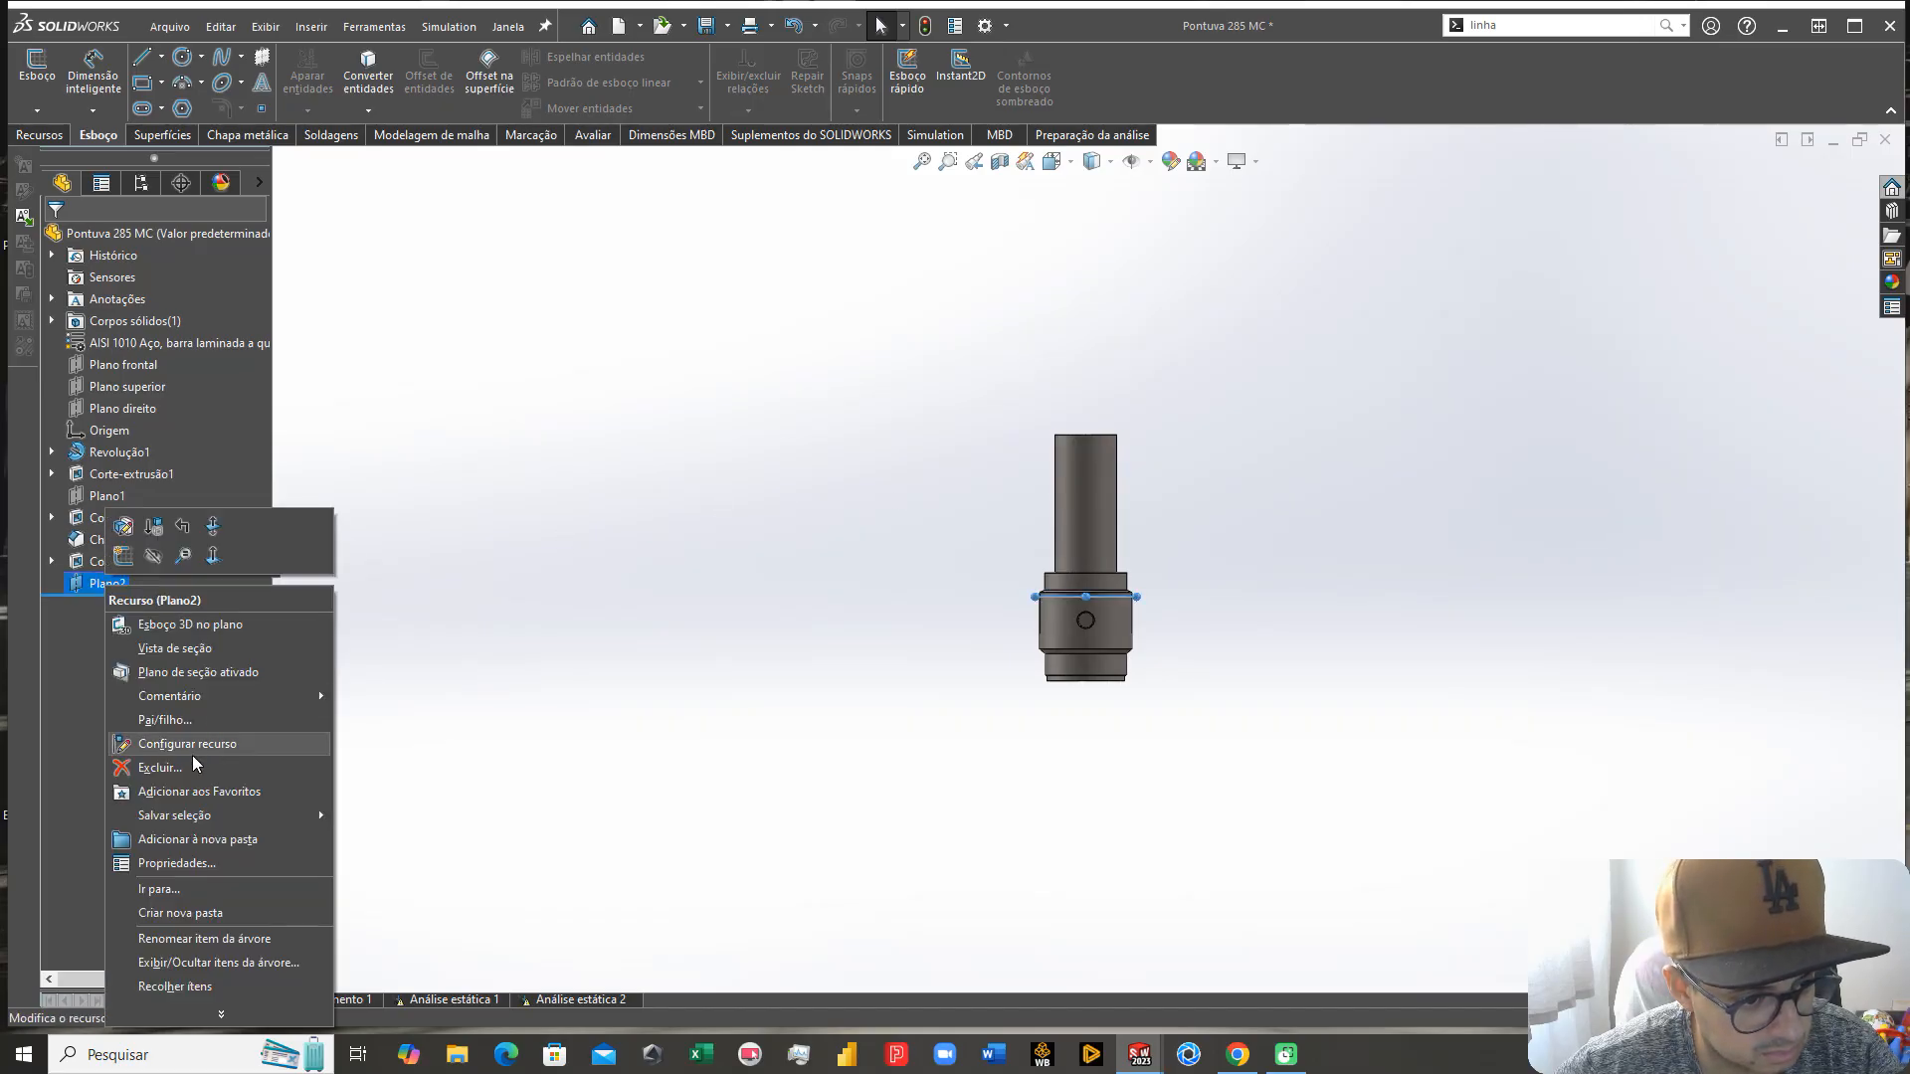
{"action": "left_click", "coordinate": [175, 771]}
{"action": "left_click", "coordinate": [1390, 427]}
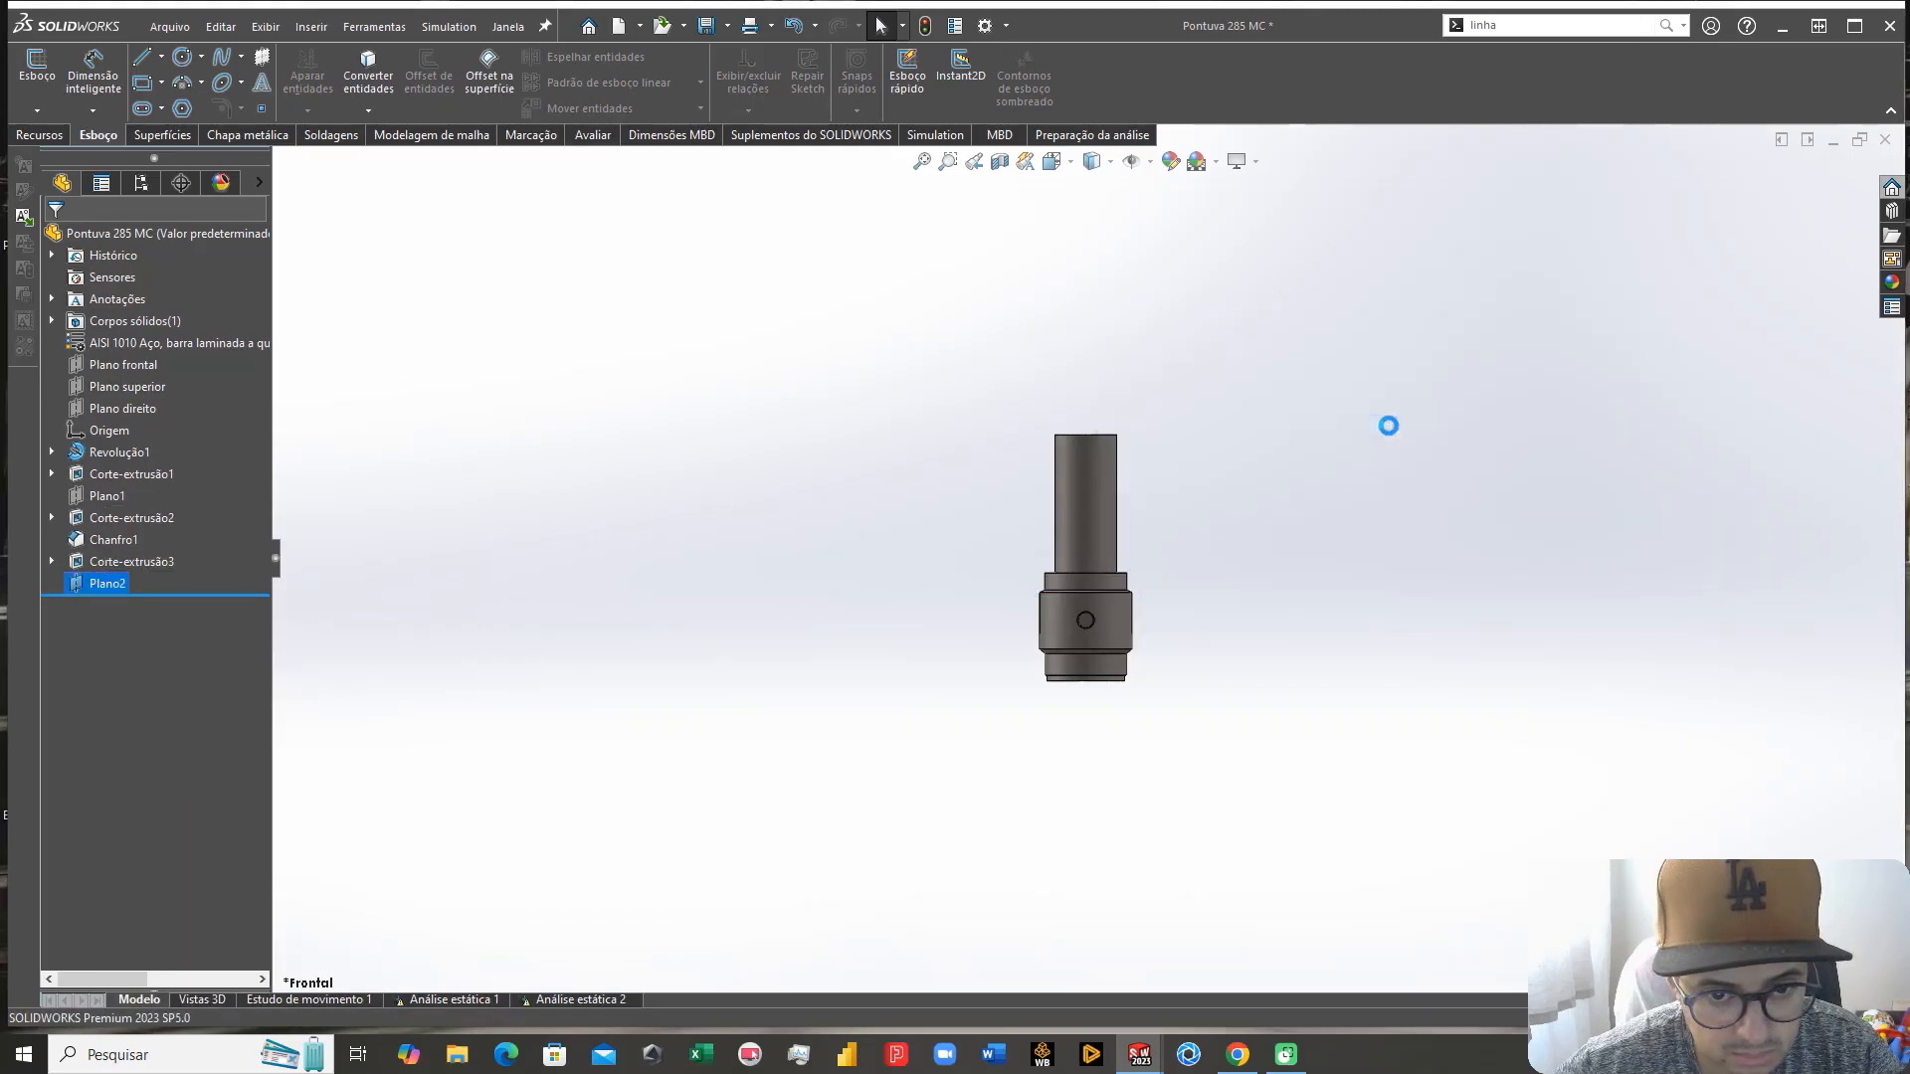
Step: On the front plane, sketch a closed rectangle about 59.5 × 79 mm from the centre axis to the collar's outer edge, enclosing the lower bevel
{"action": "right_click", "coordinate": [138, 368]}
{"action": "left_click", "coordinate": [169, 335]}
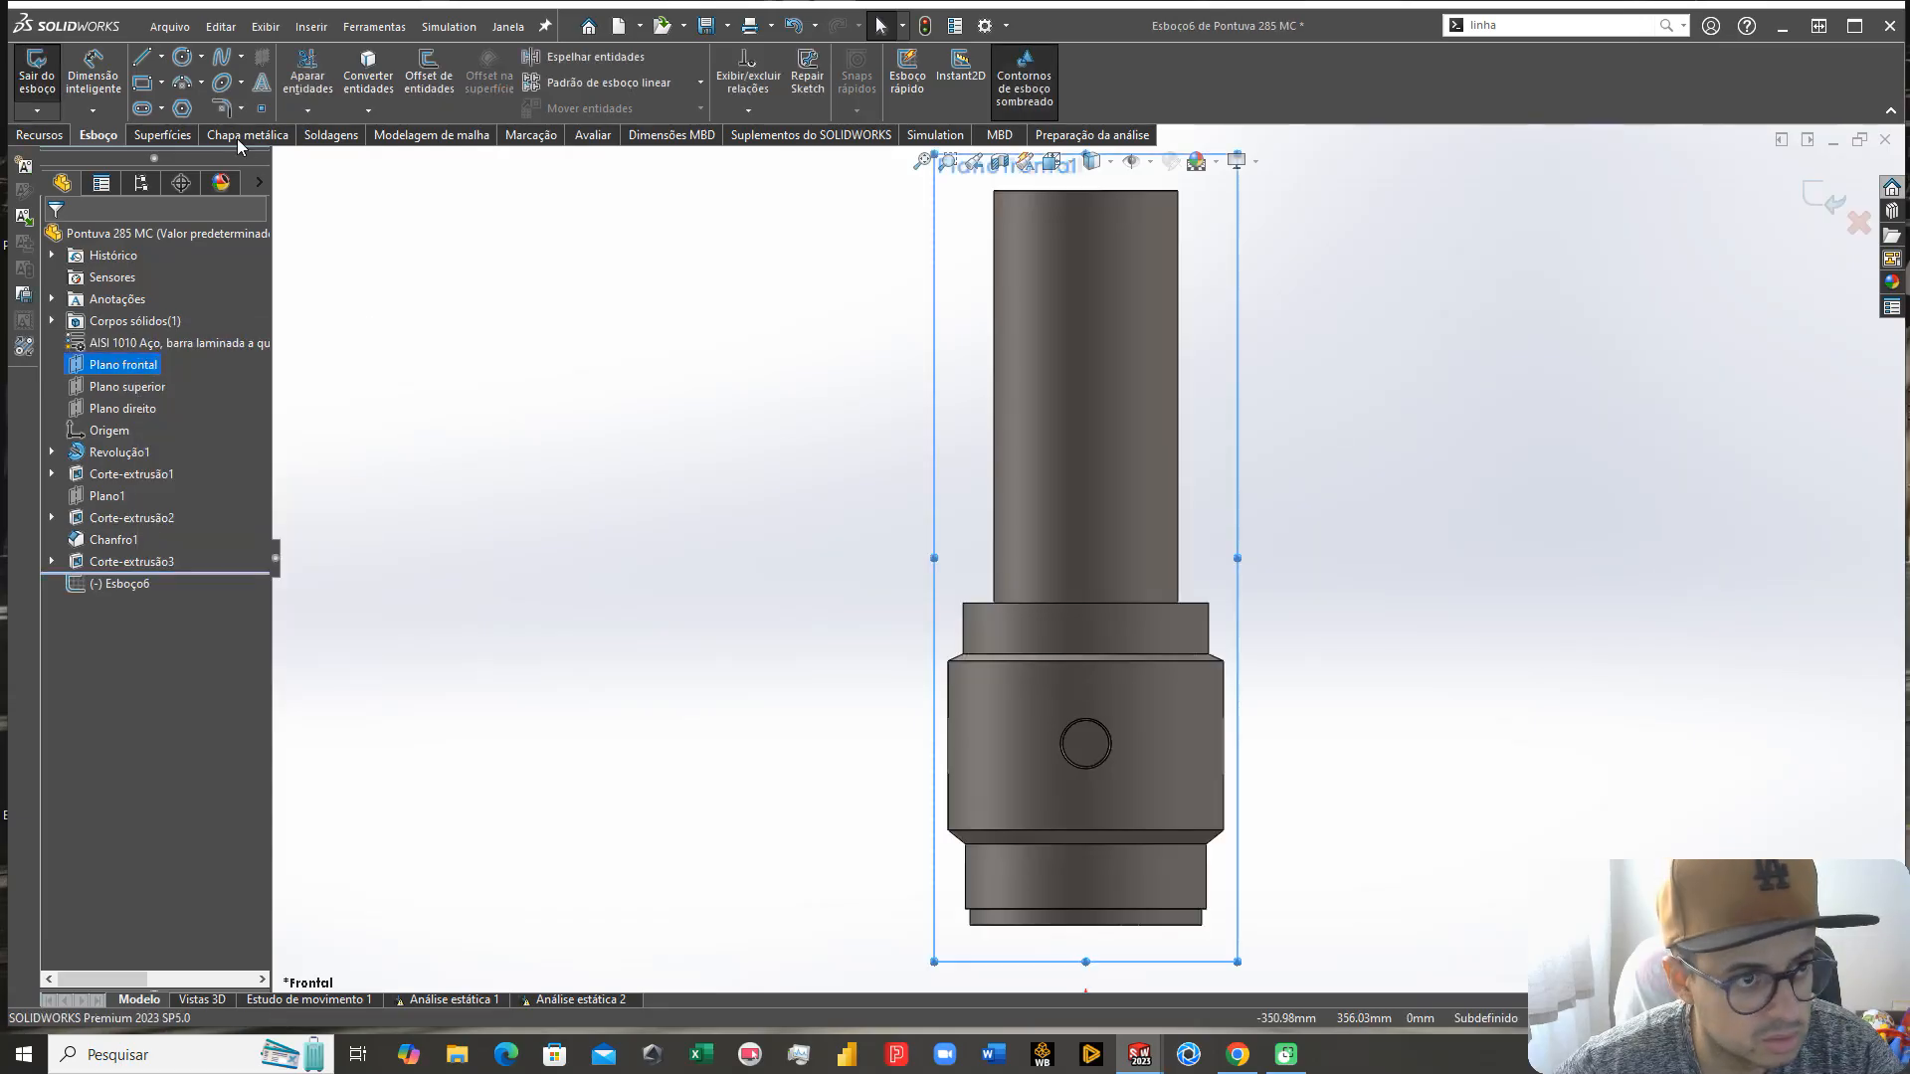
{"action": "key", "text": "l"}
{"action": "scroll", "coordinate": [1094, 835], "scroll_direction": "up", "scroll_amount": 5}
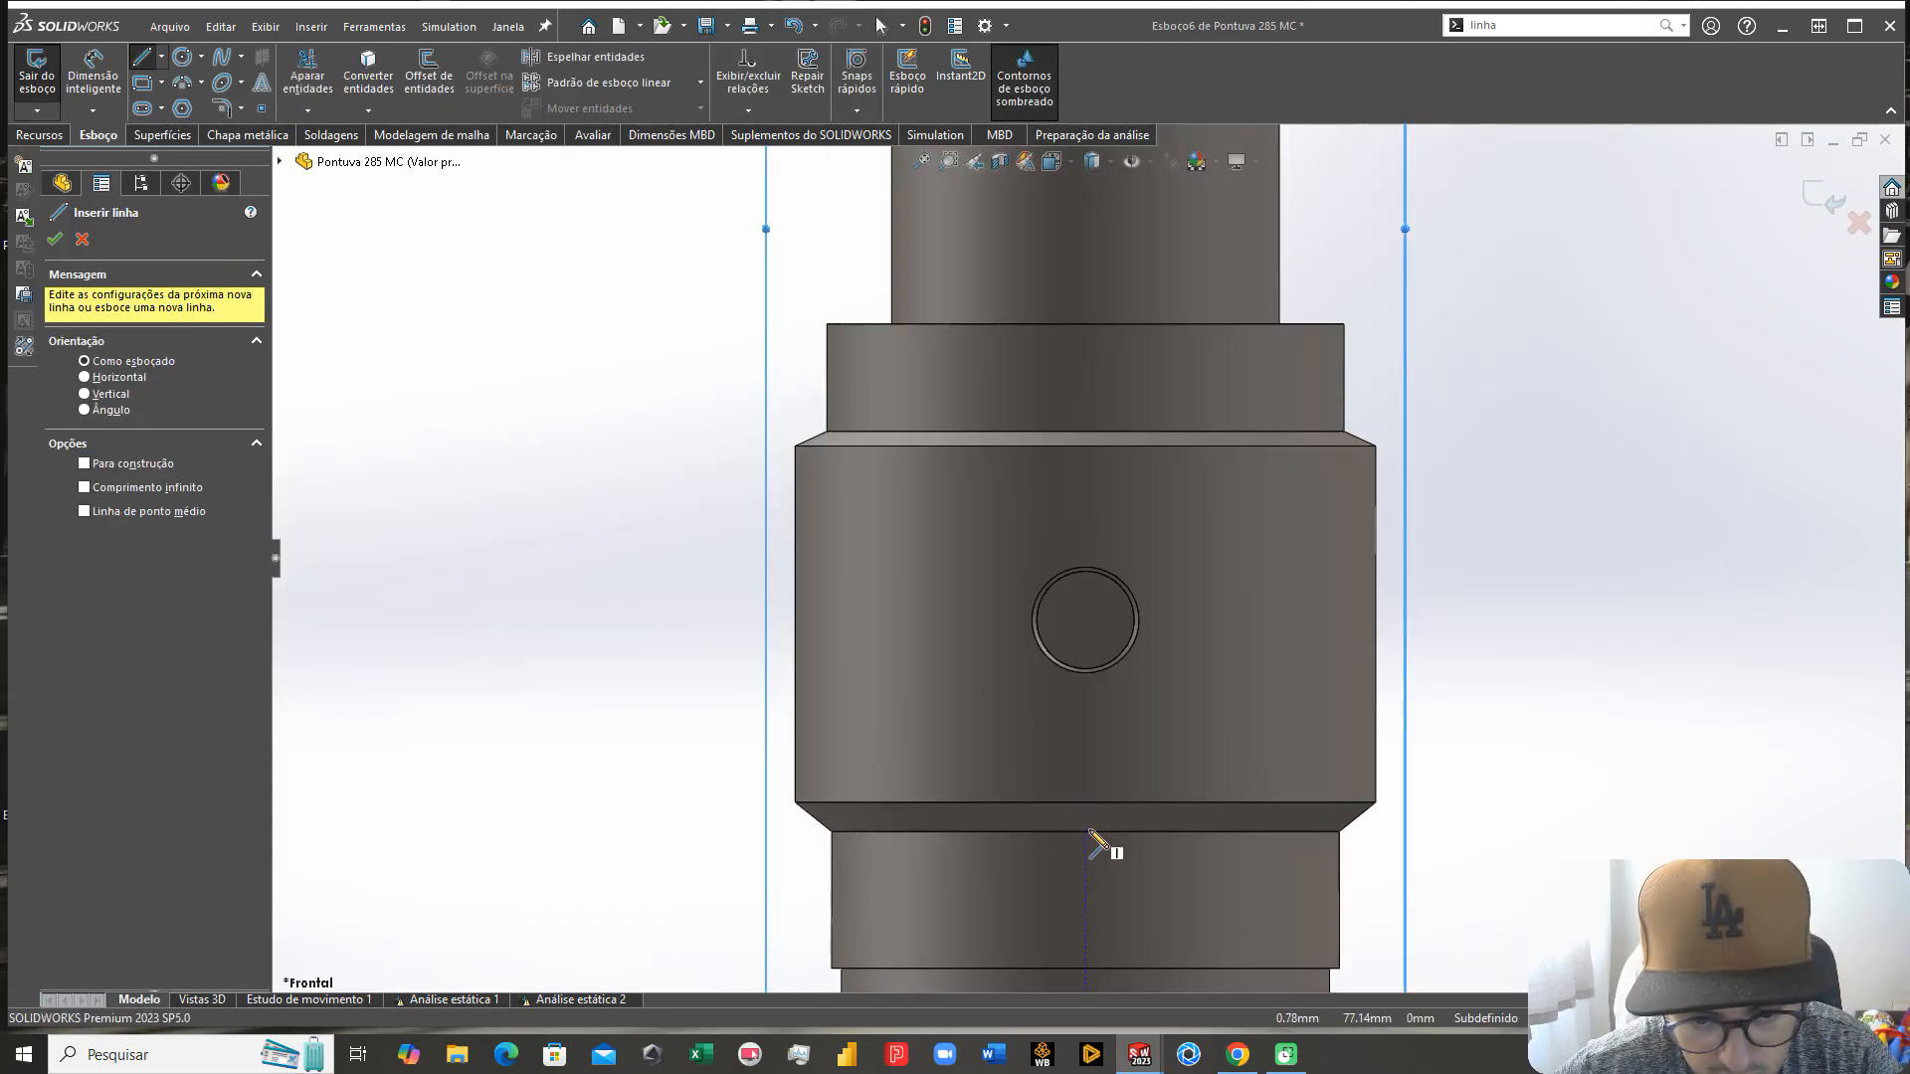
{"action": "left_click", "coordinate": [1086, 832]}
{"action": "left_click", "coordinate": [1085, 446]}
{"action": "left_click", "coordinate": [1376, 446]}
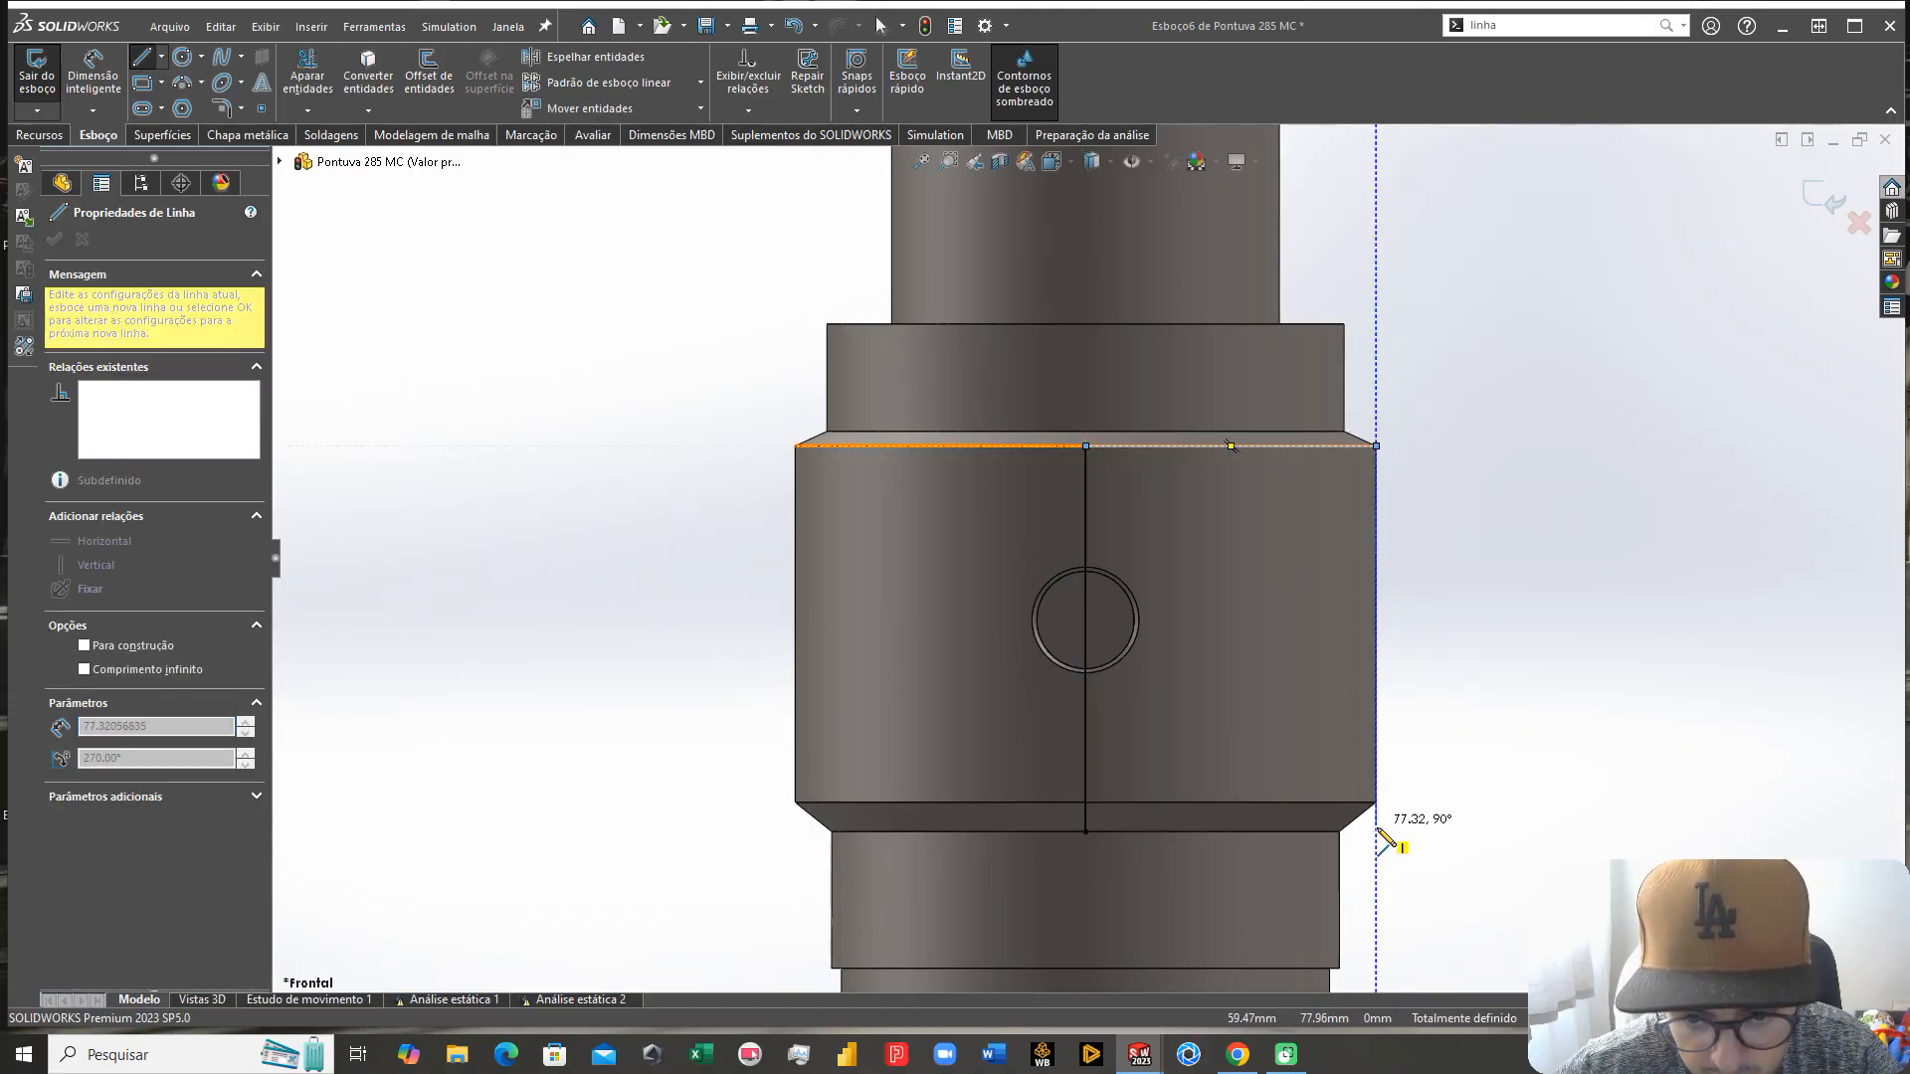
{"action": "left_click", "coordinate": [1376, 832]}
{"action": "left_click", "coordinate": [1092, 836]}
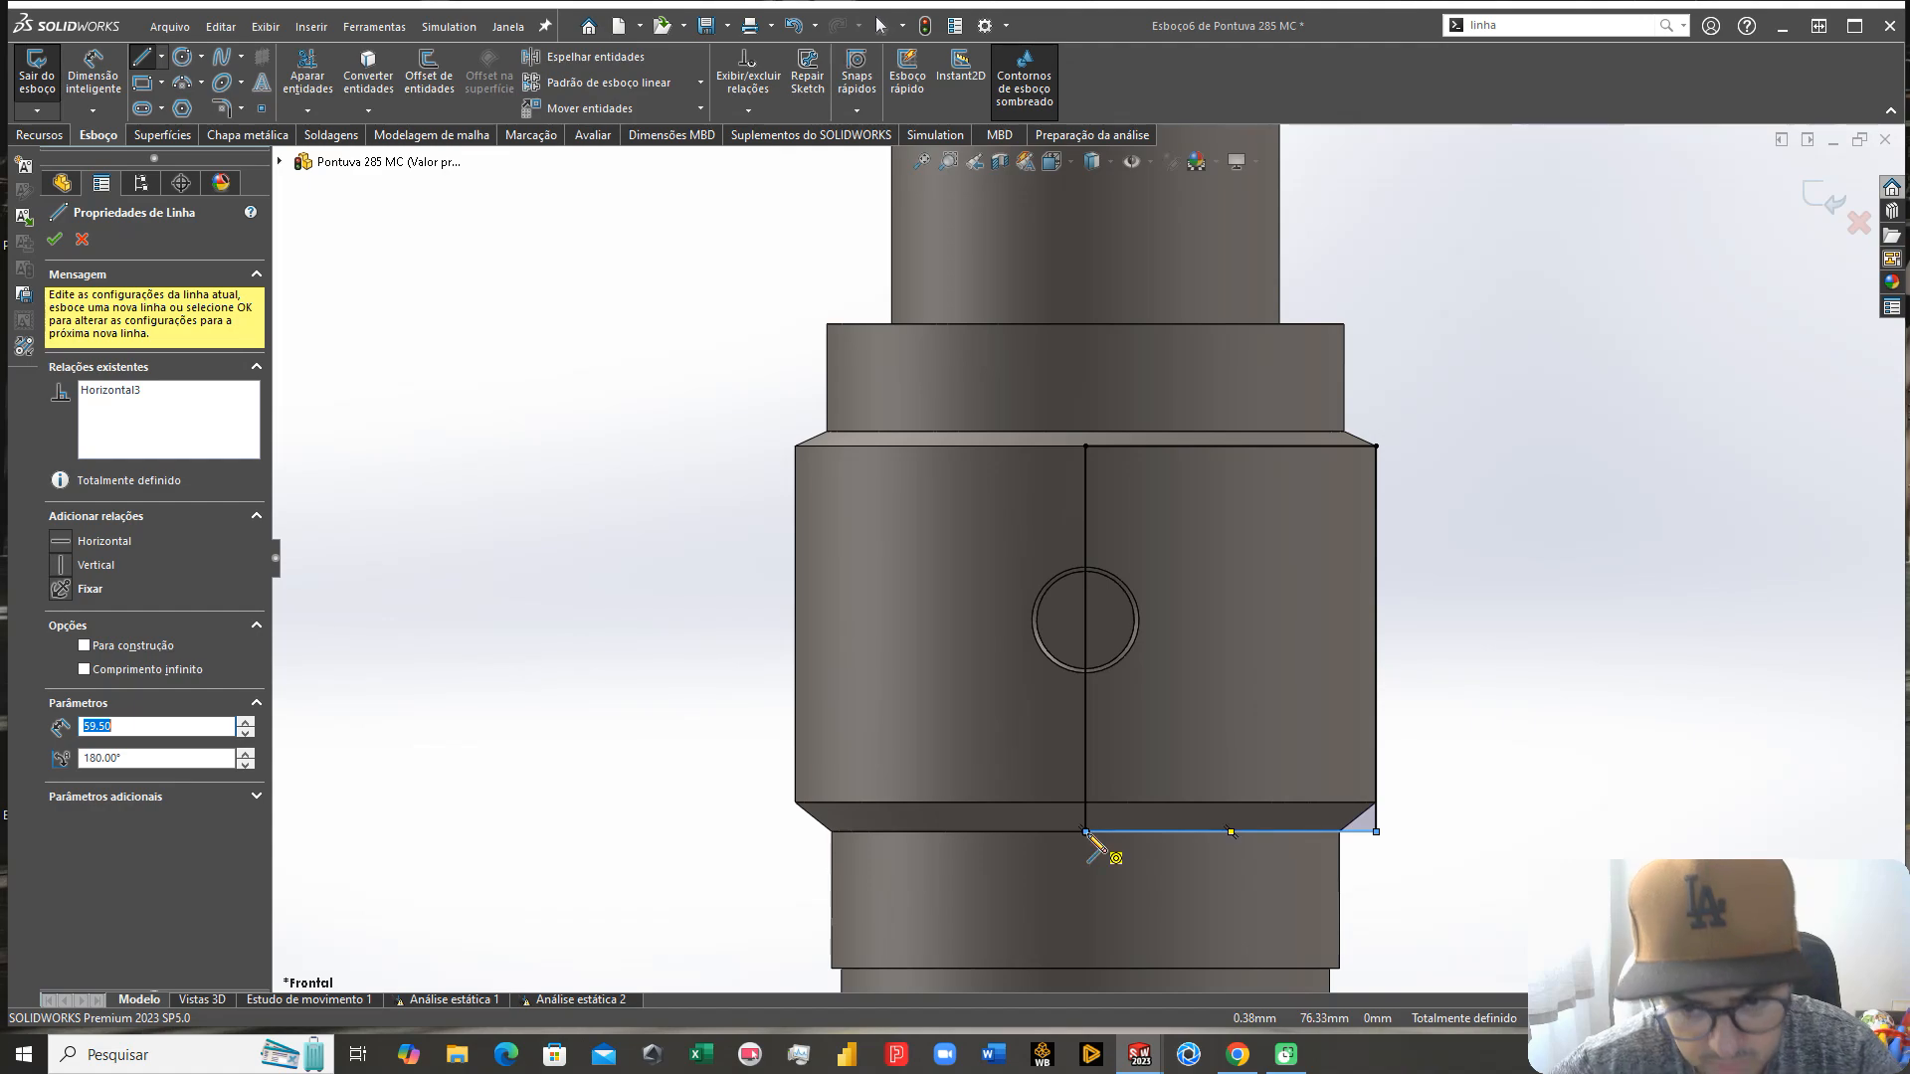
{"action": "key", "text": "Escape"}
{"action": "scroll", "coordinate": [1143, 793], "scroll_direction": "down", "scroll_amount": 2}
Step: Revolve the rectangle 360° about its centre-axis line, merging it with the body, and check the squared collar in isometric view
{"action": "left_click", "coordinate": [42, 137]}
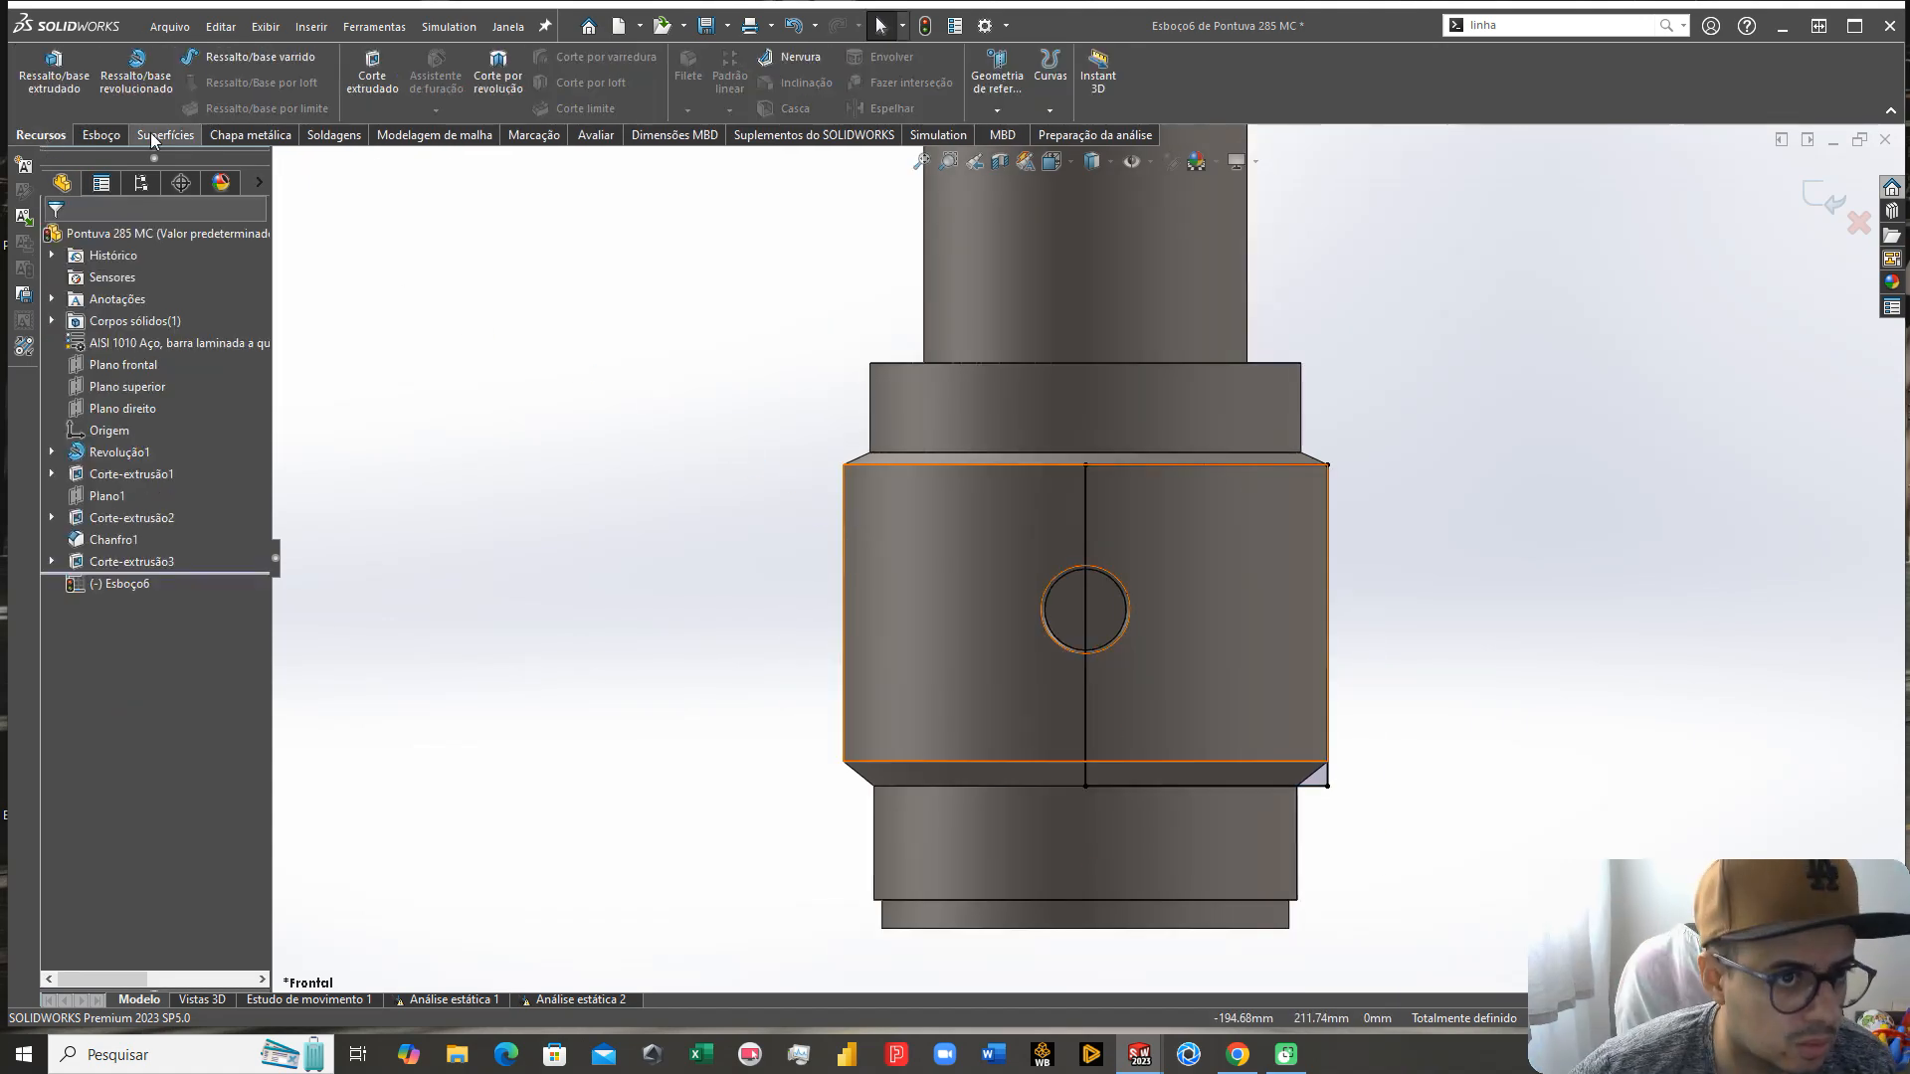
{"action": "left_click", "coordinate": [137, 75]}
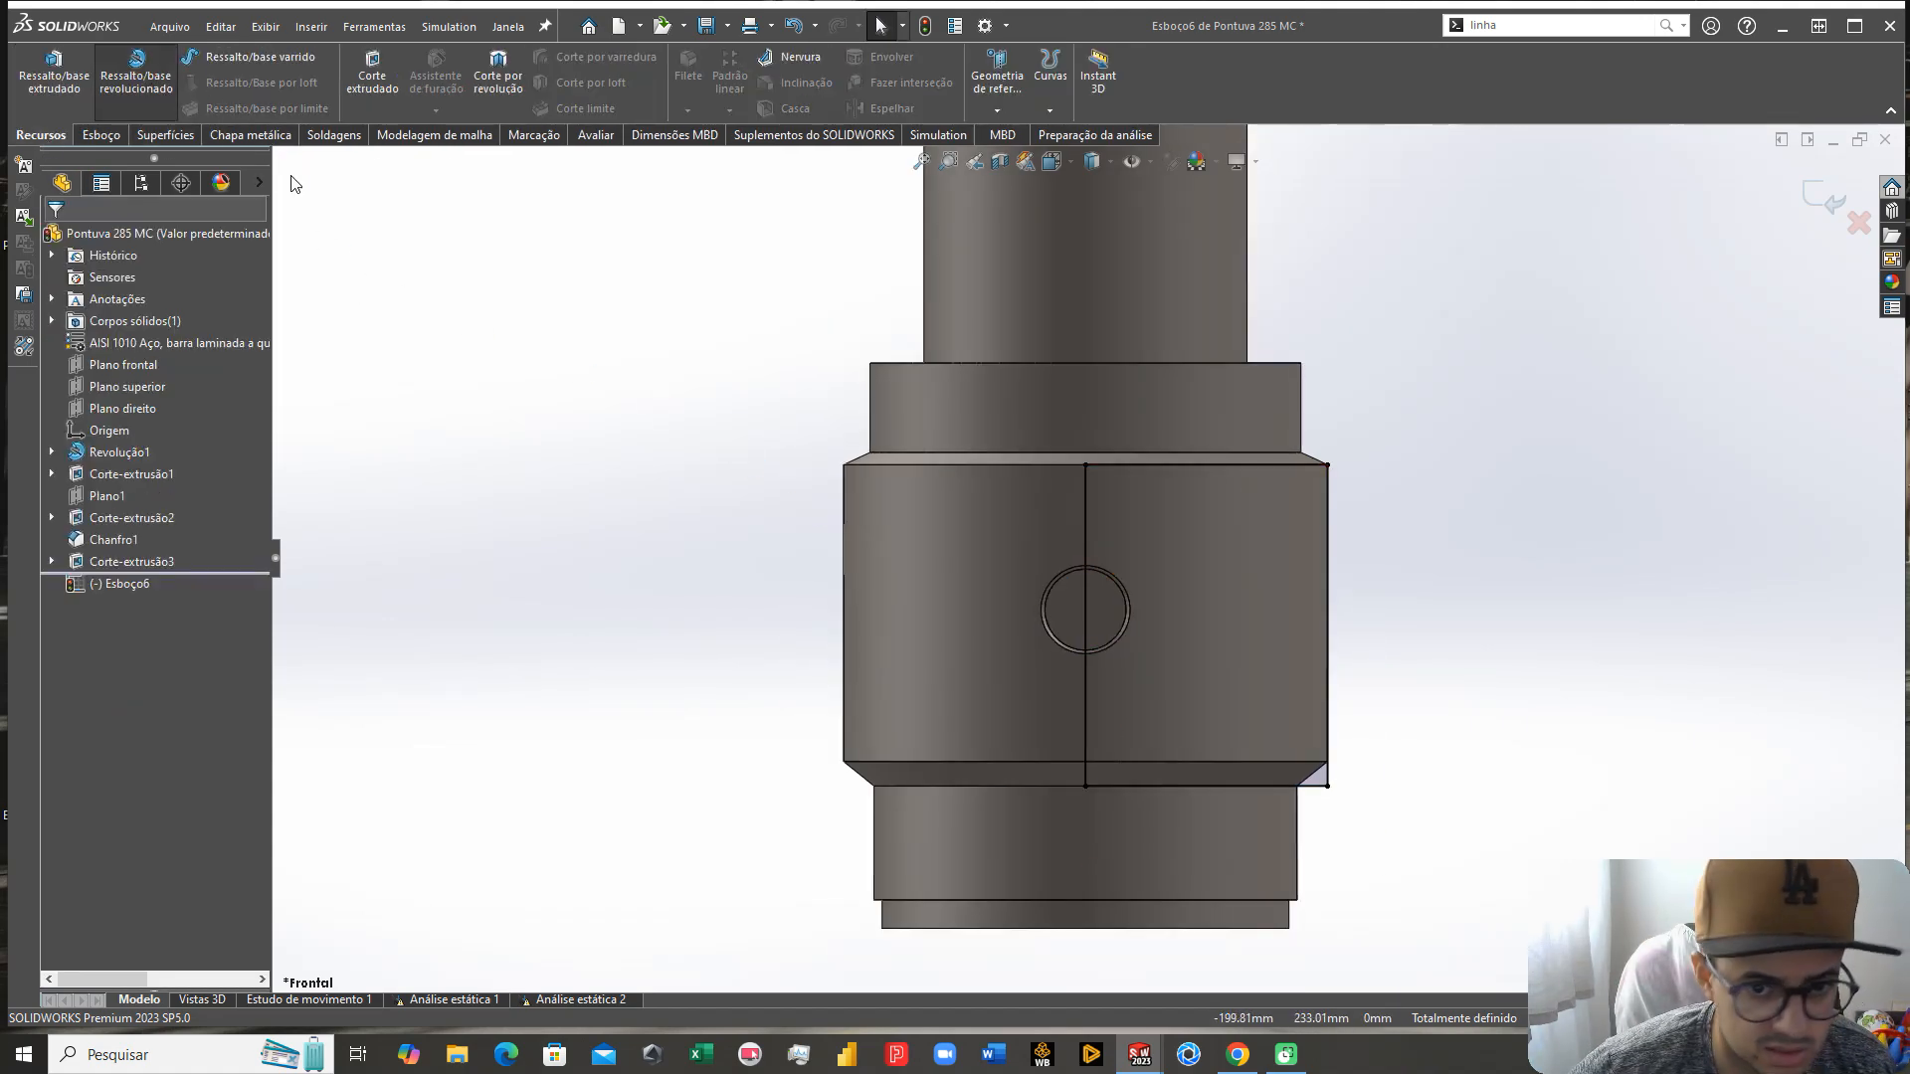
{"action": "left_click", "coordinate": [1087, 597]}
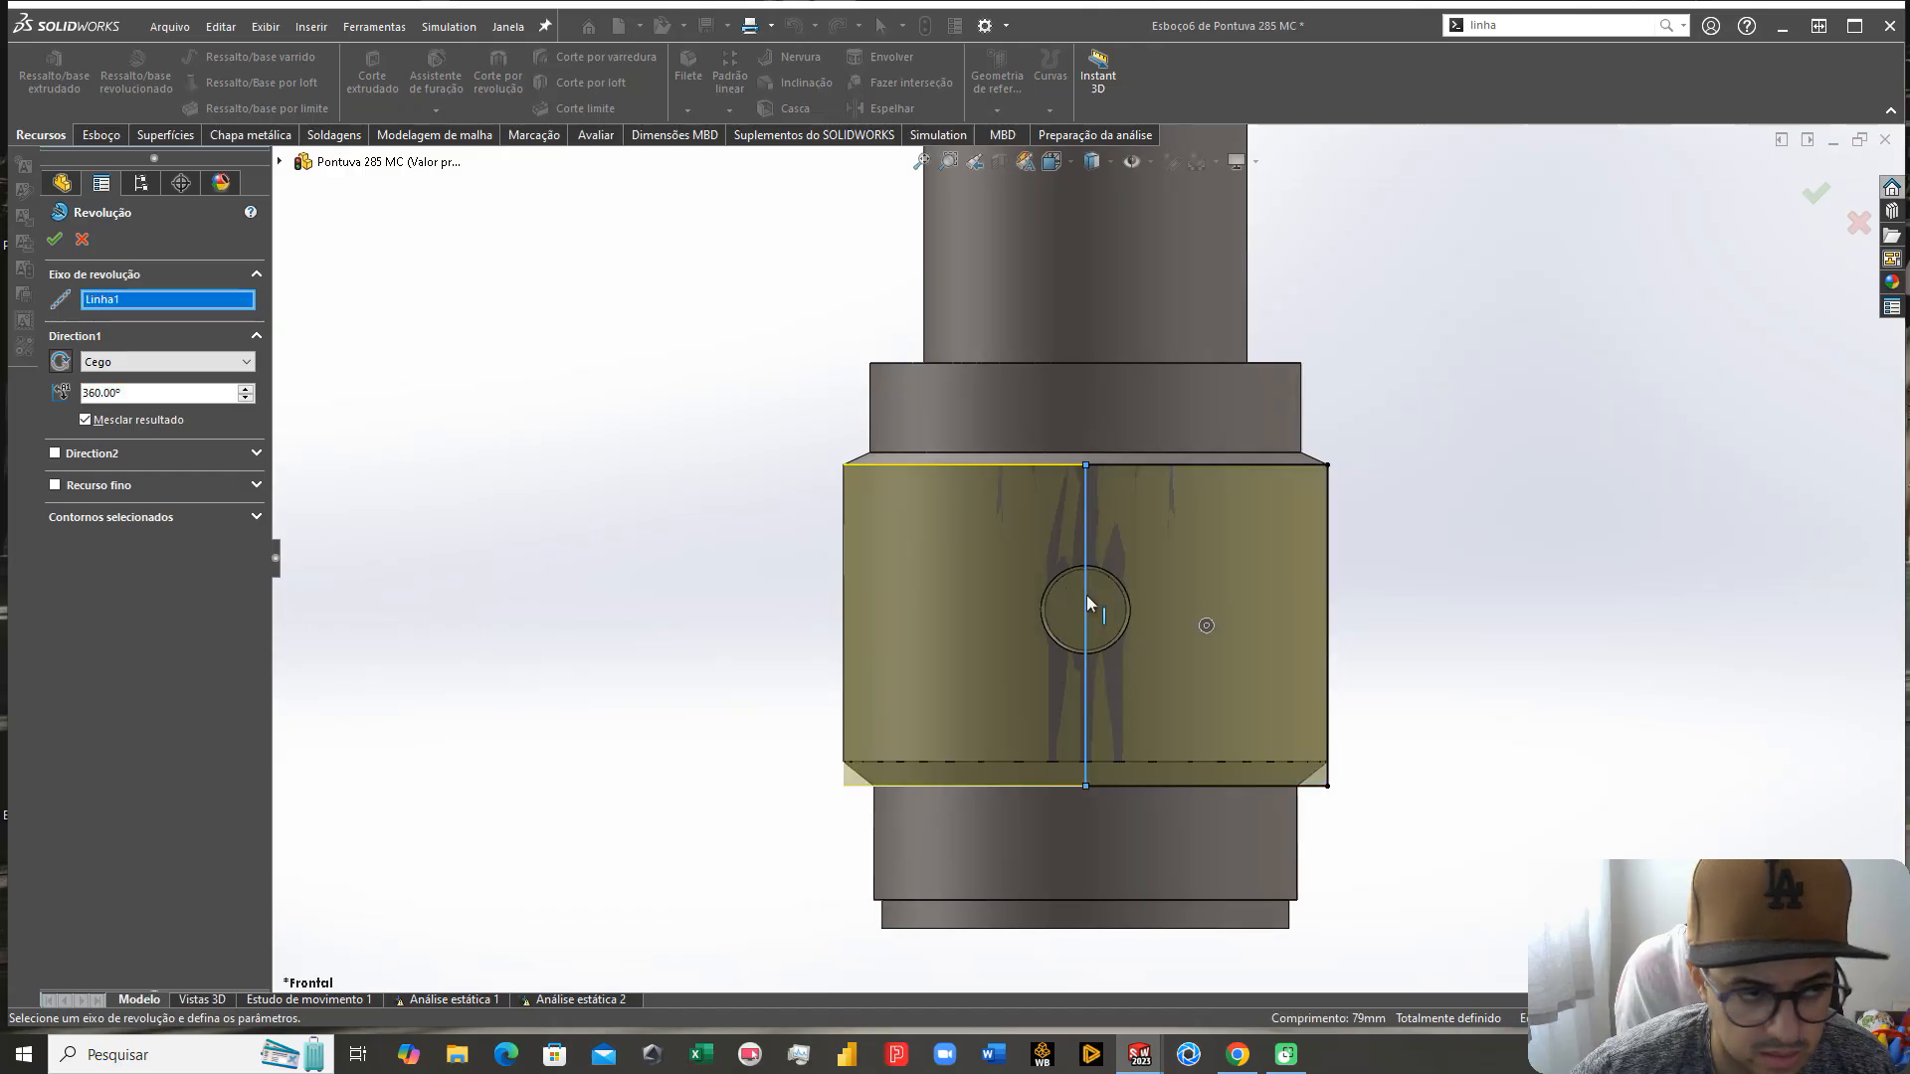
{"action": "left_click", "coordinate": [55, 240]}
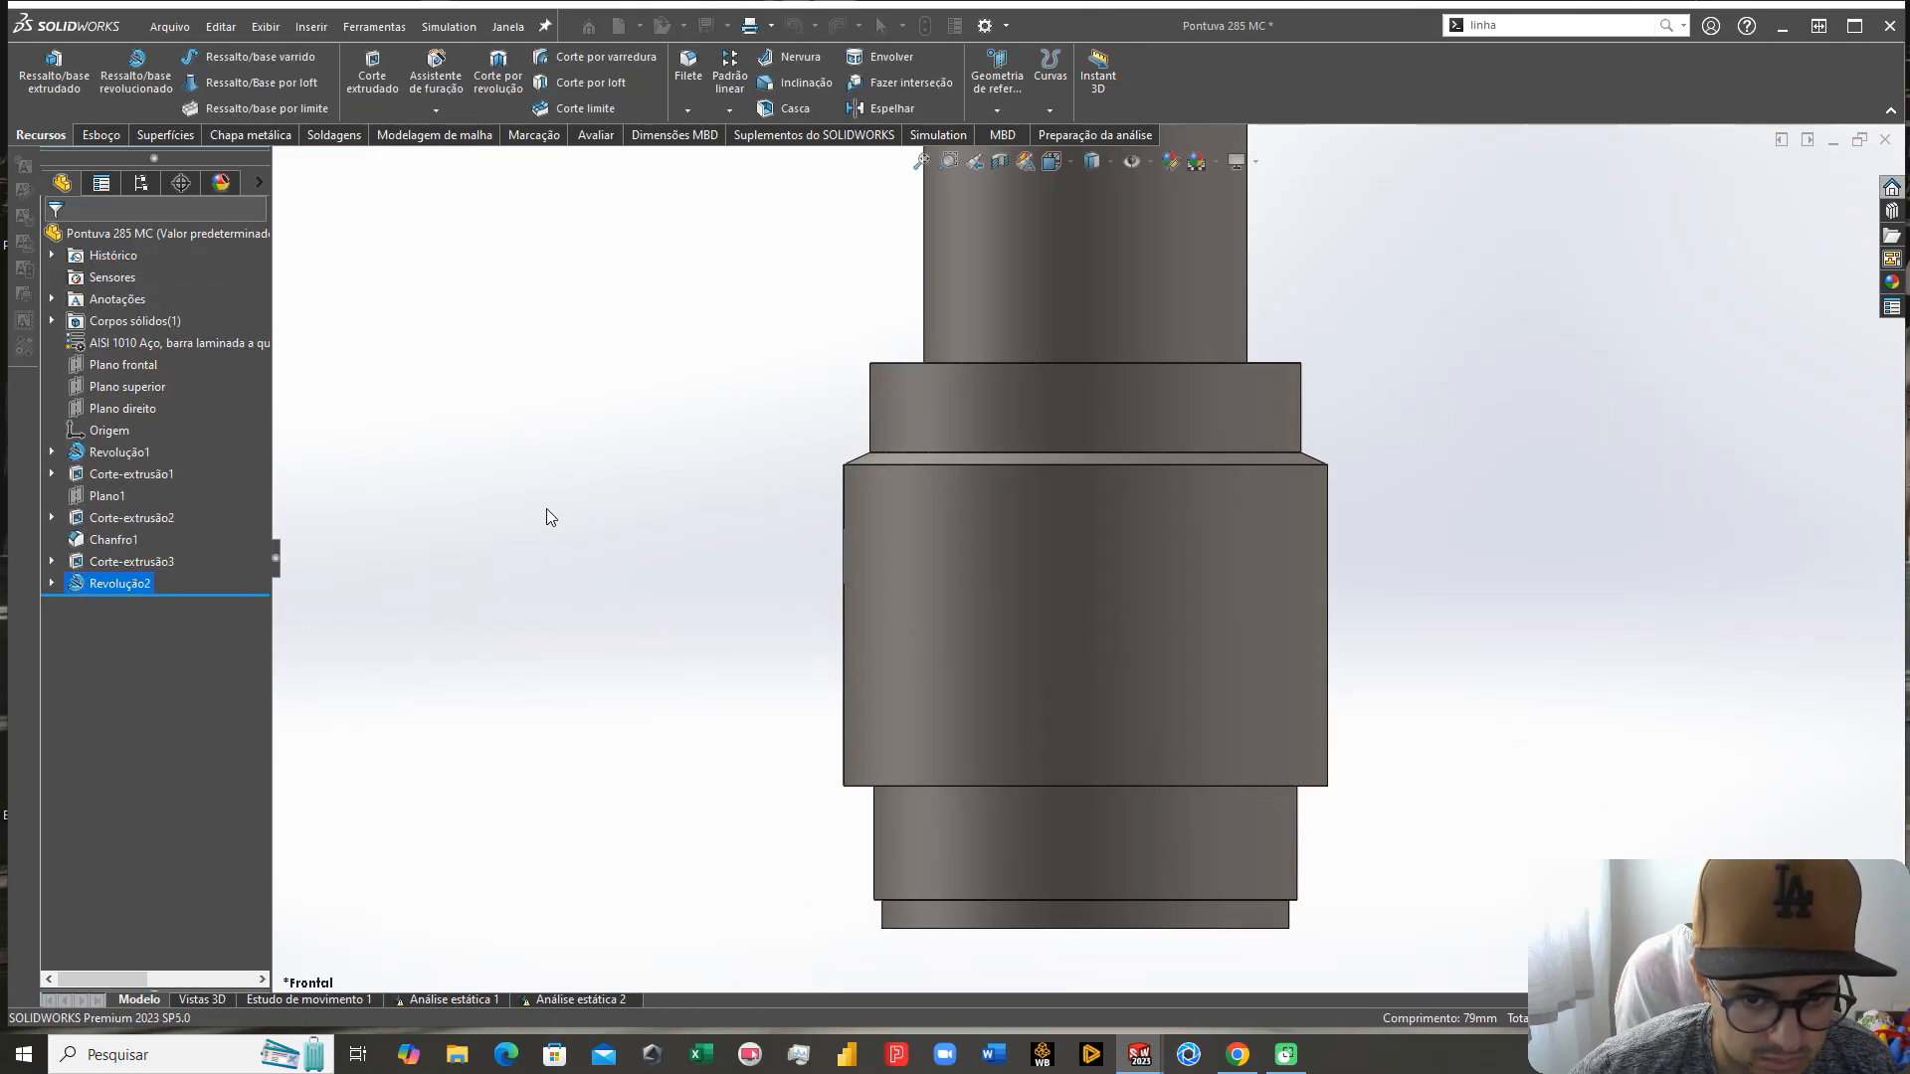
{"action": "middle_click_drag", "start_coordinate": [554, 528], "coordinate": [682, 481]}
{"action": "scroll", "coordinate": [669, 438], "scroll_direction": "up", "scroll_amount": 3}
{"action": "key", "text": "ctrl+7"}
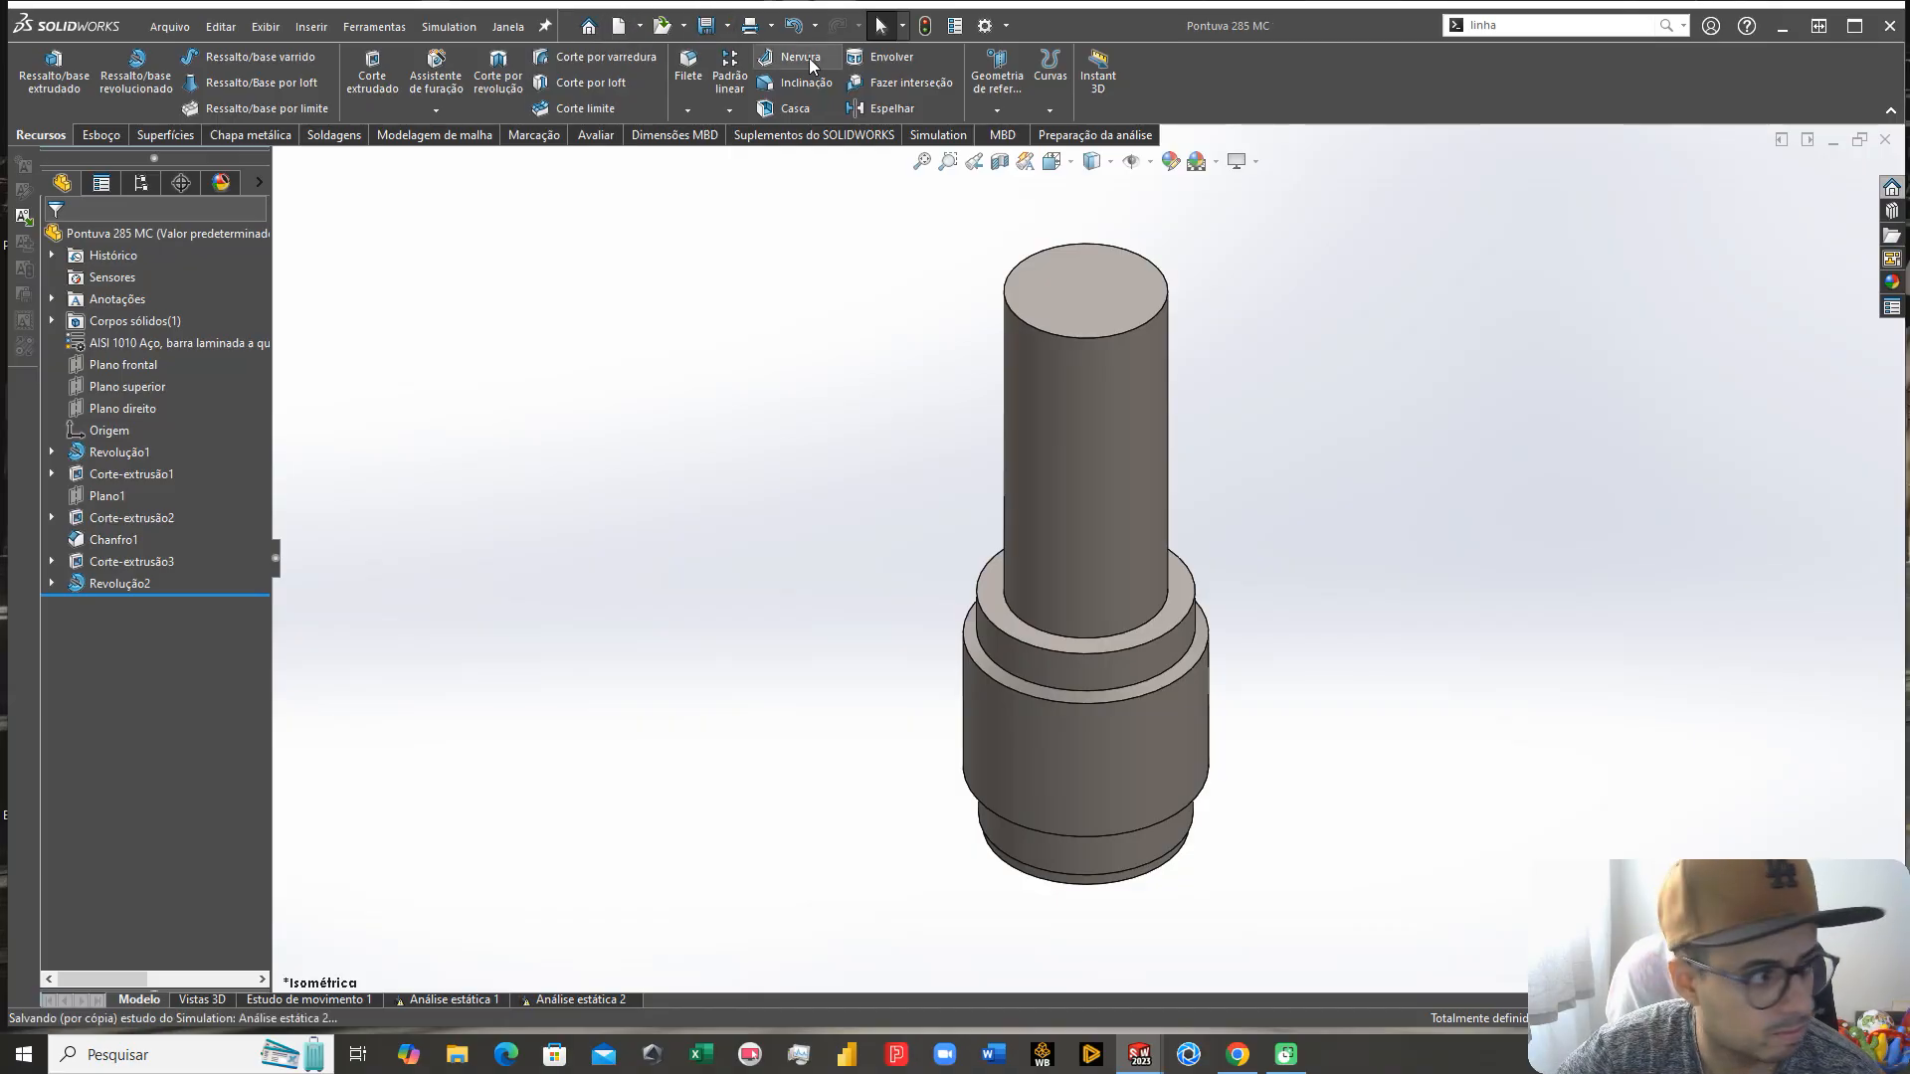
Step: Save and close the Pontuva 285 MC part, and check its joint with the Tb 470 tube in the CARDAN 1200 assembly
{"action": "left_click", "coordinate": [1885, 140]}
{"action": "left_click", "coordinate": [1433, 135]}
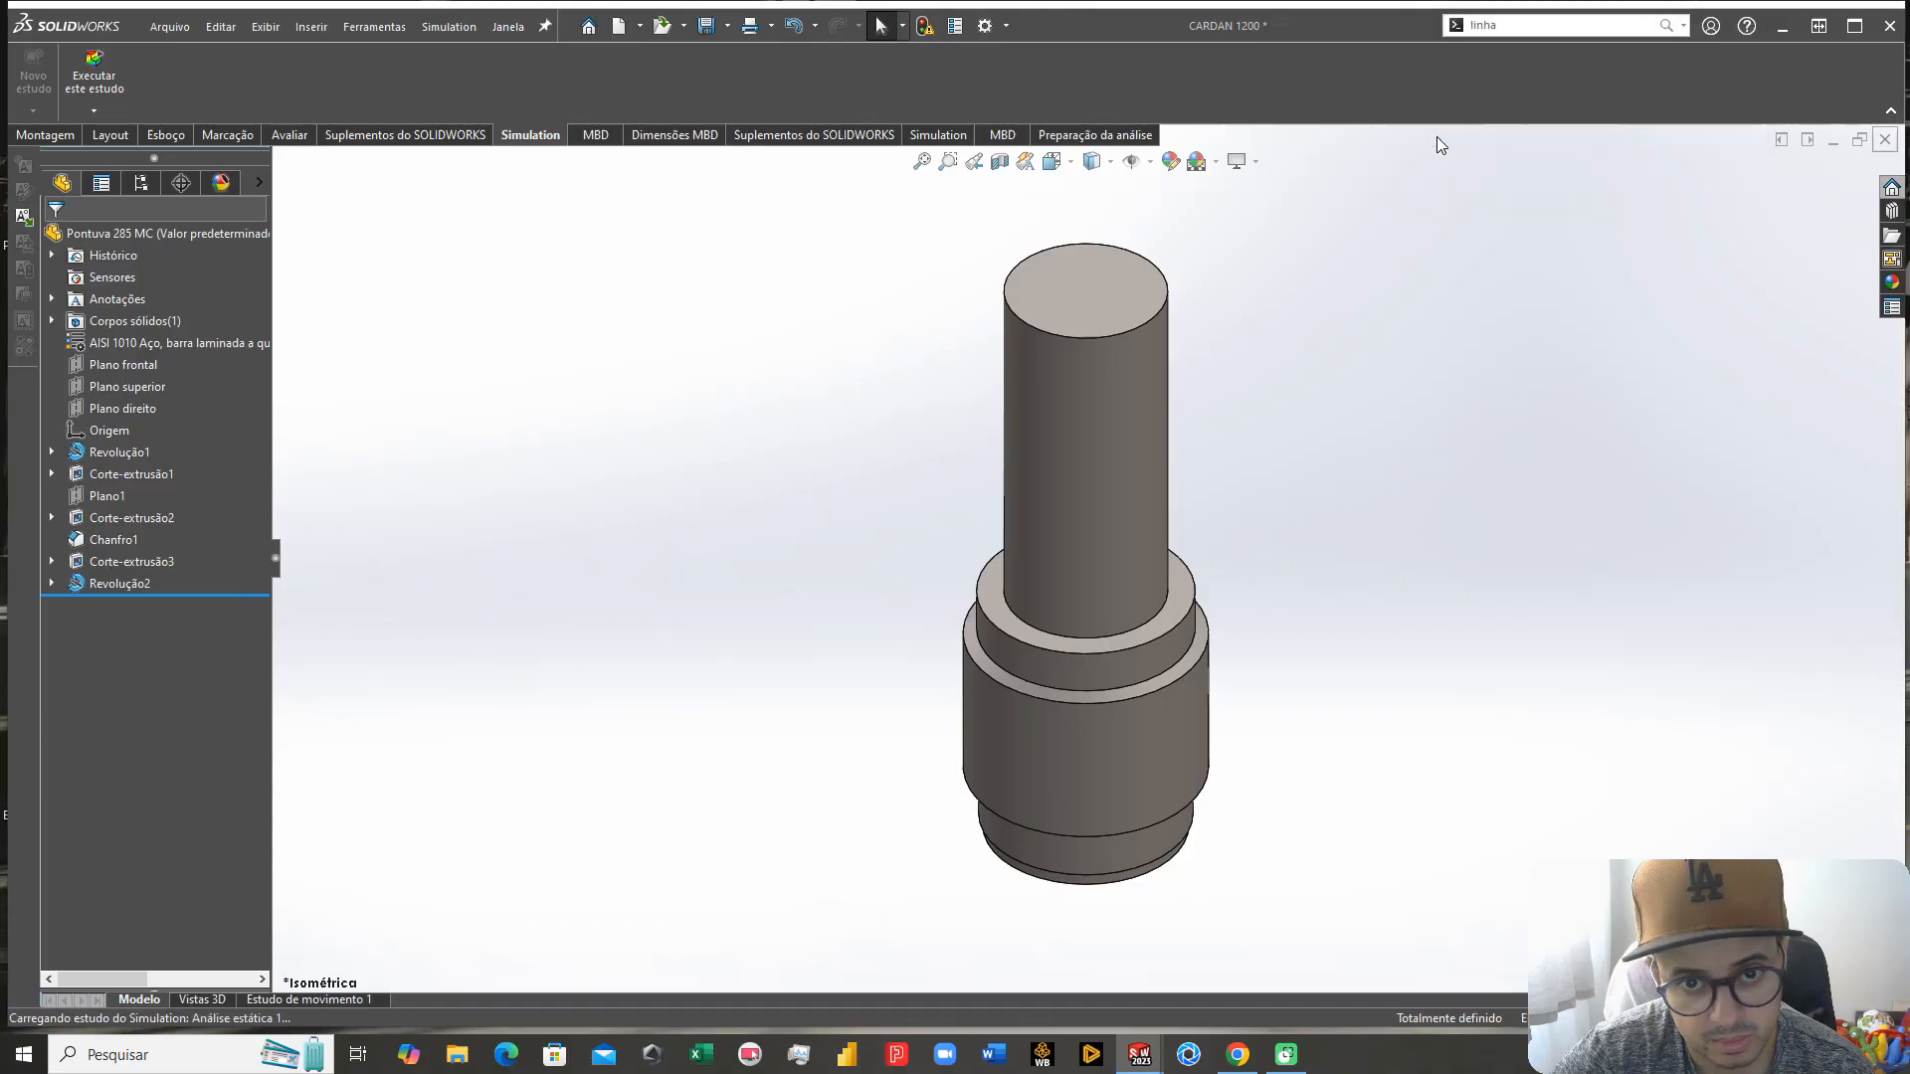
{"action": "scroll", "coordinate": [1154, 668], "scroll_direction": "down", "scroll_amount": 6}
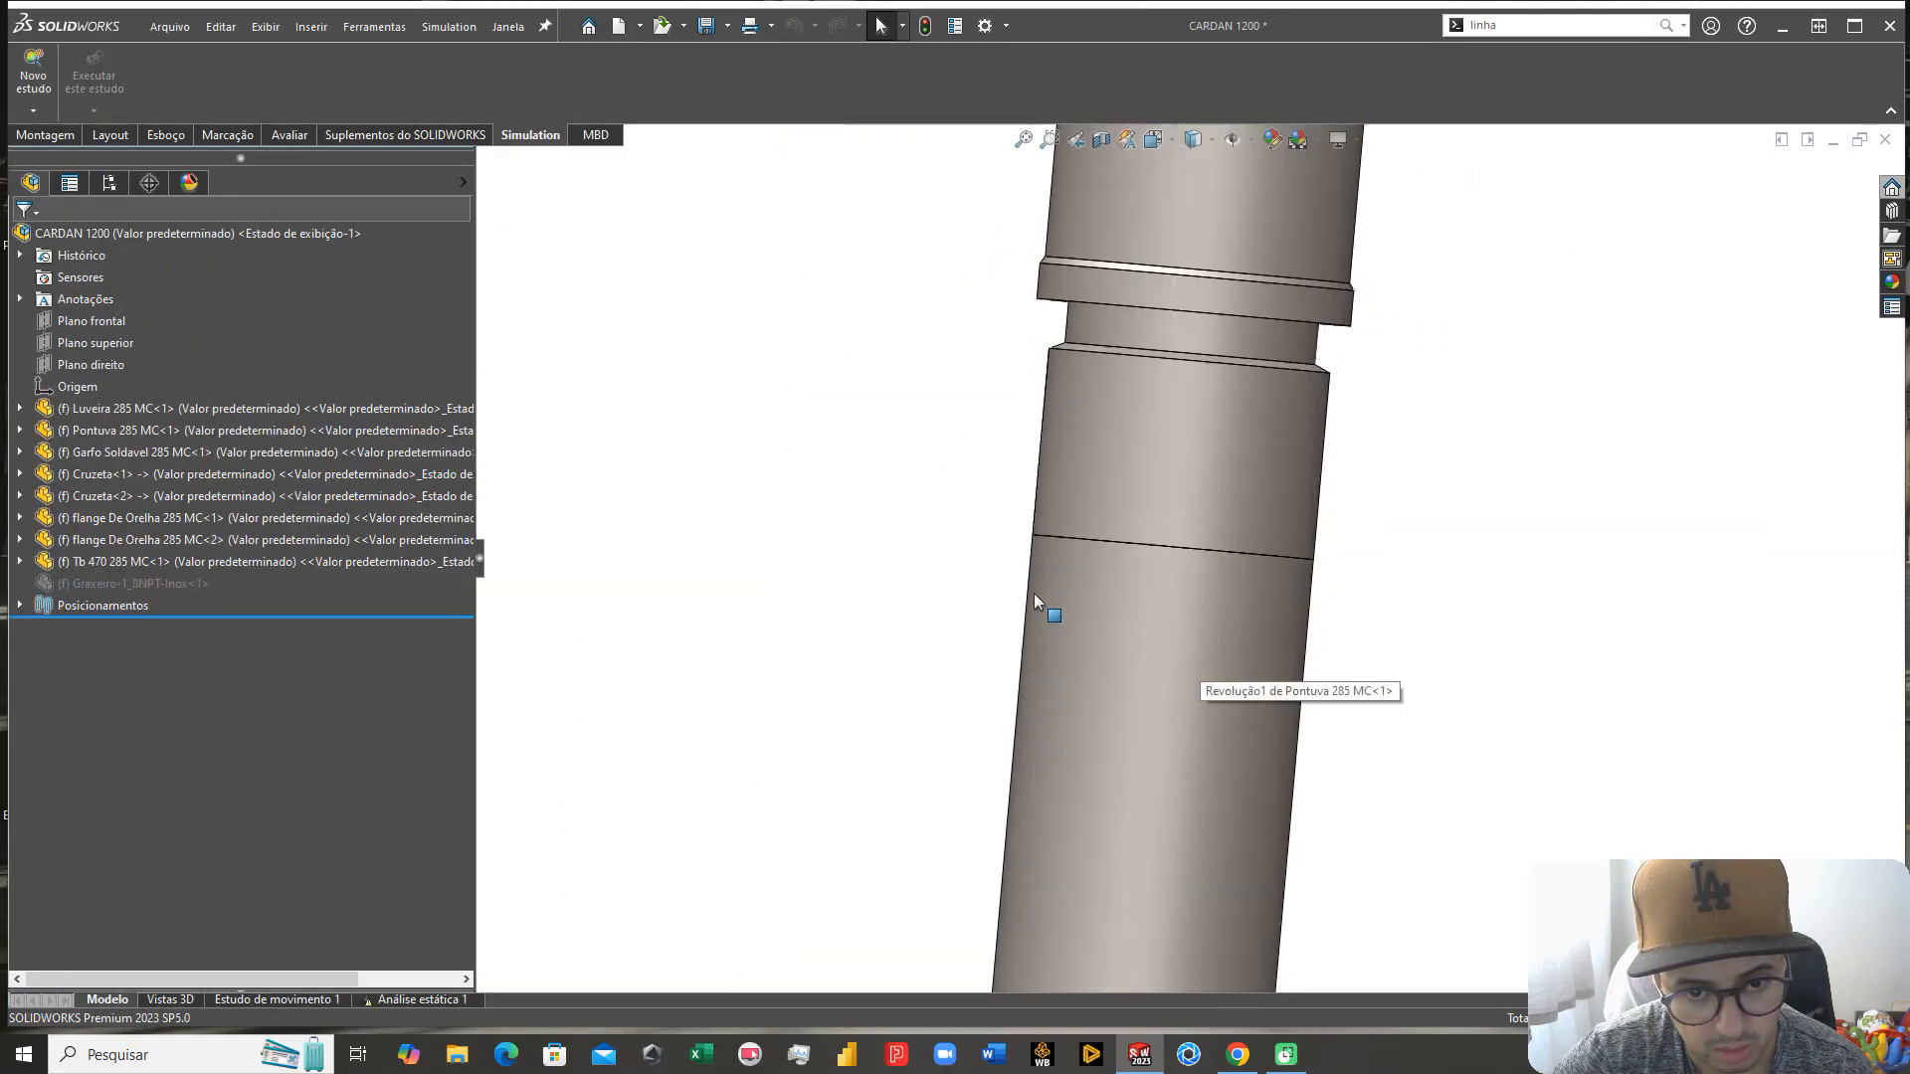
{"action": "key", "text": "ctrl+7"}
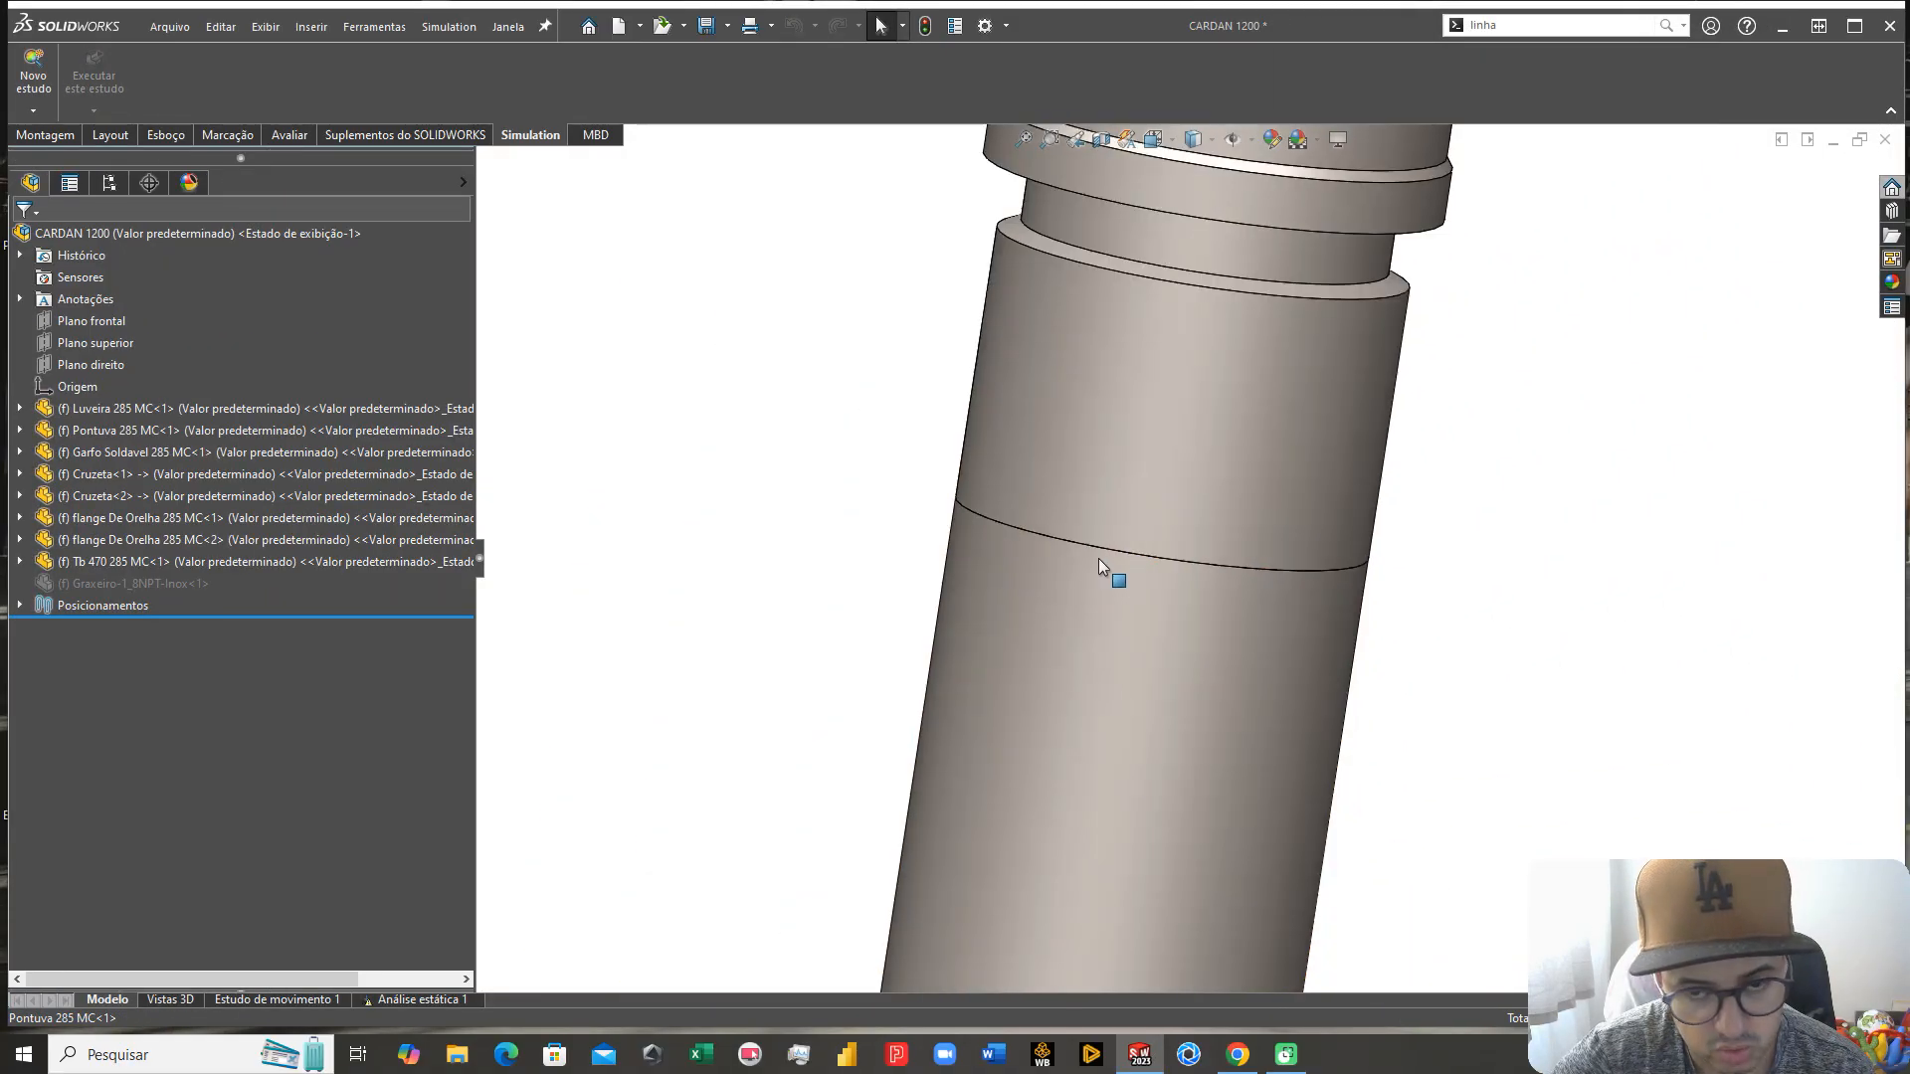
Step: Regenerate the mesh of Análise estática 1 at the finest density and inspect it around the Pontuva 285 MC collar
{"action": "left_click", "coordinate": [399, 999]}
{"action": "right_click", "coordinate": [94, 631]}
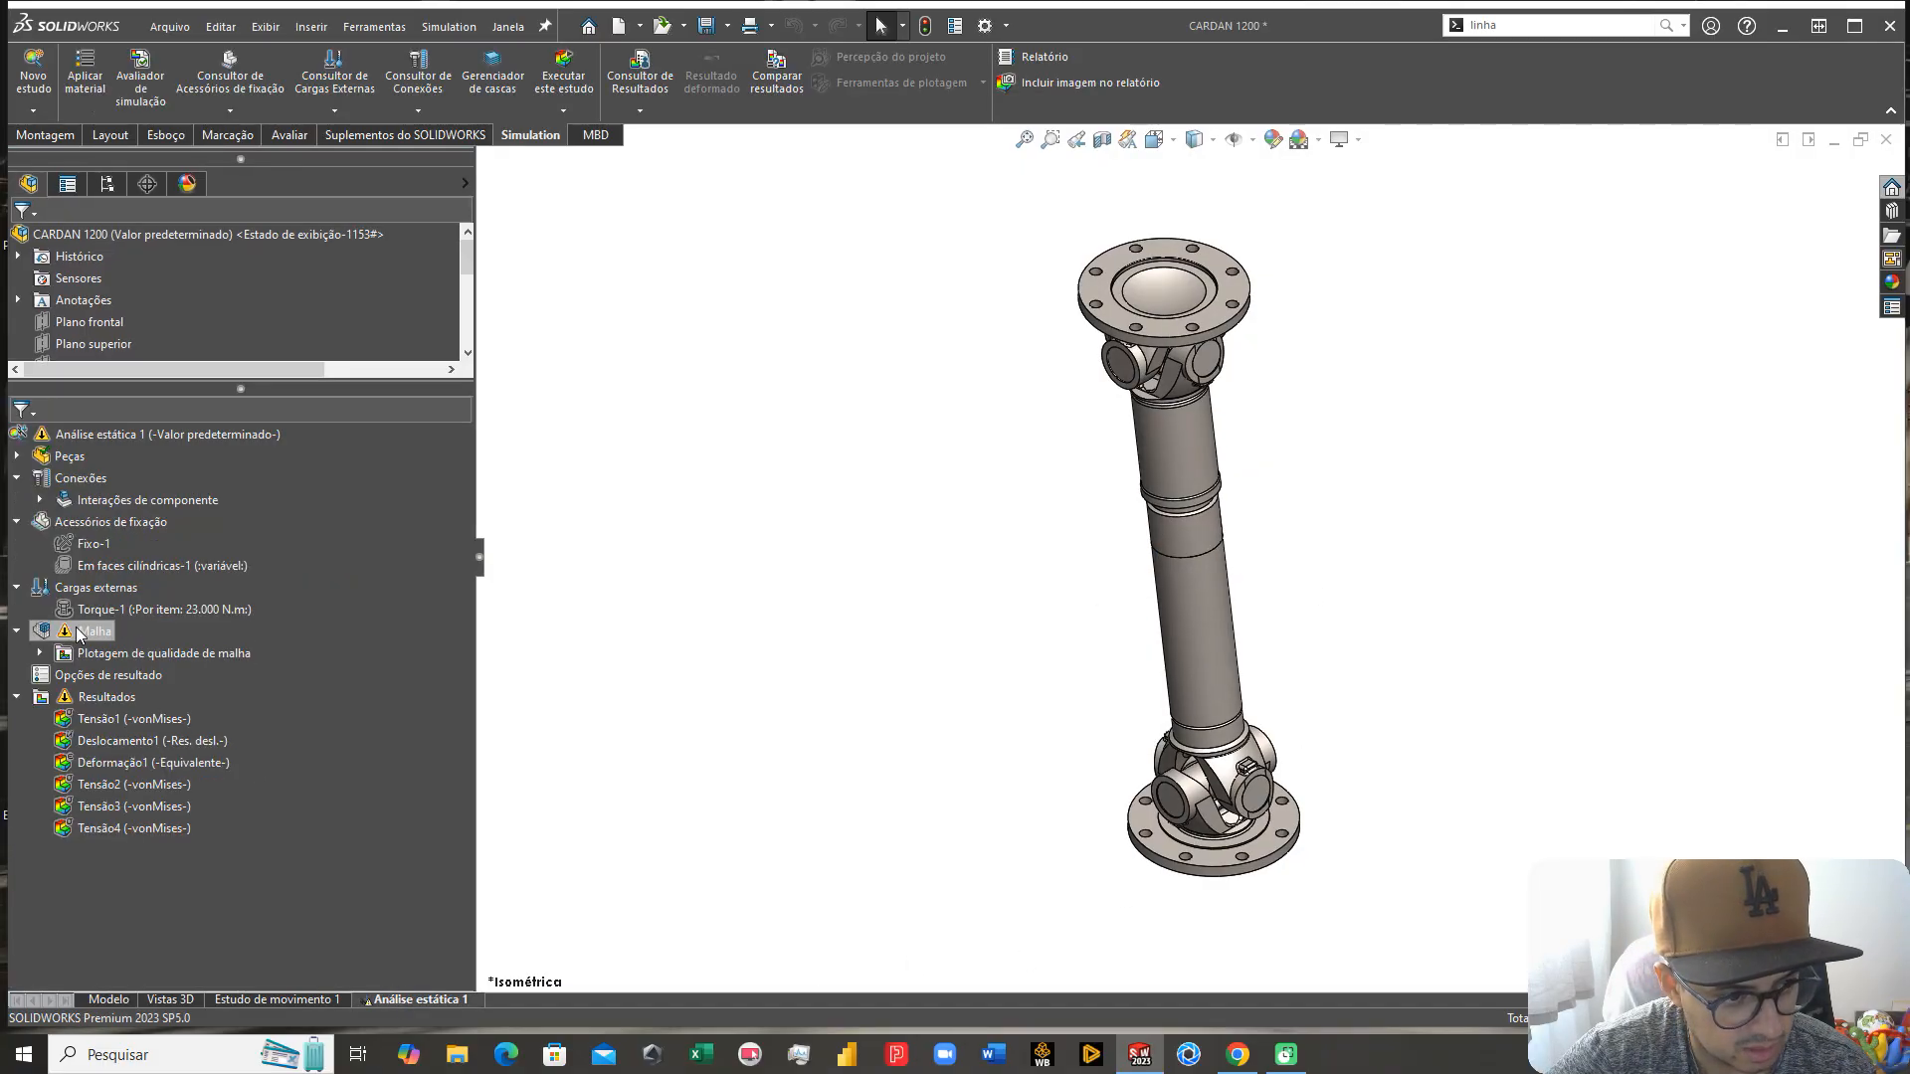
{"action": "left_click", "coordinate": [141, 305]}
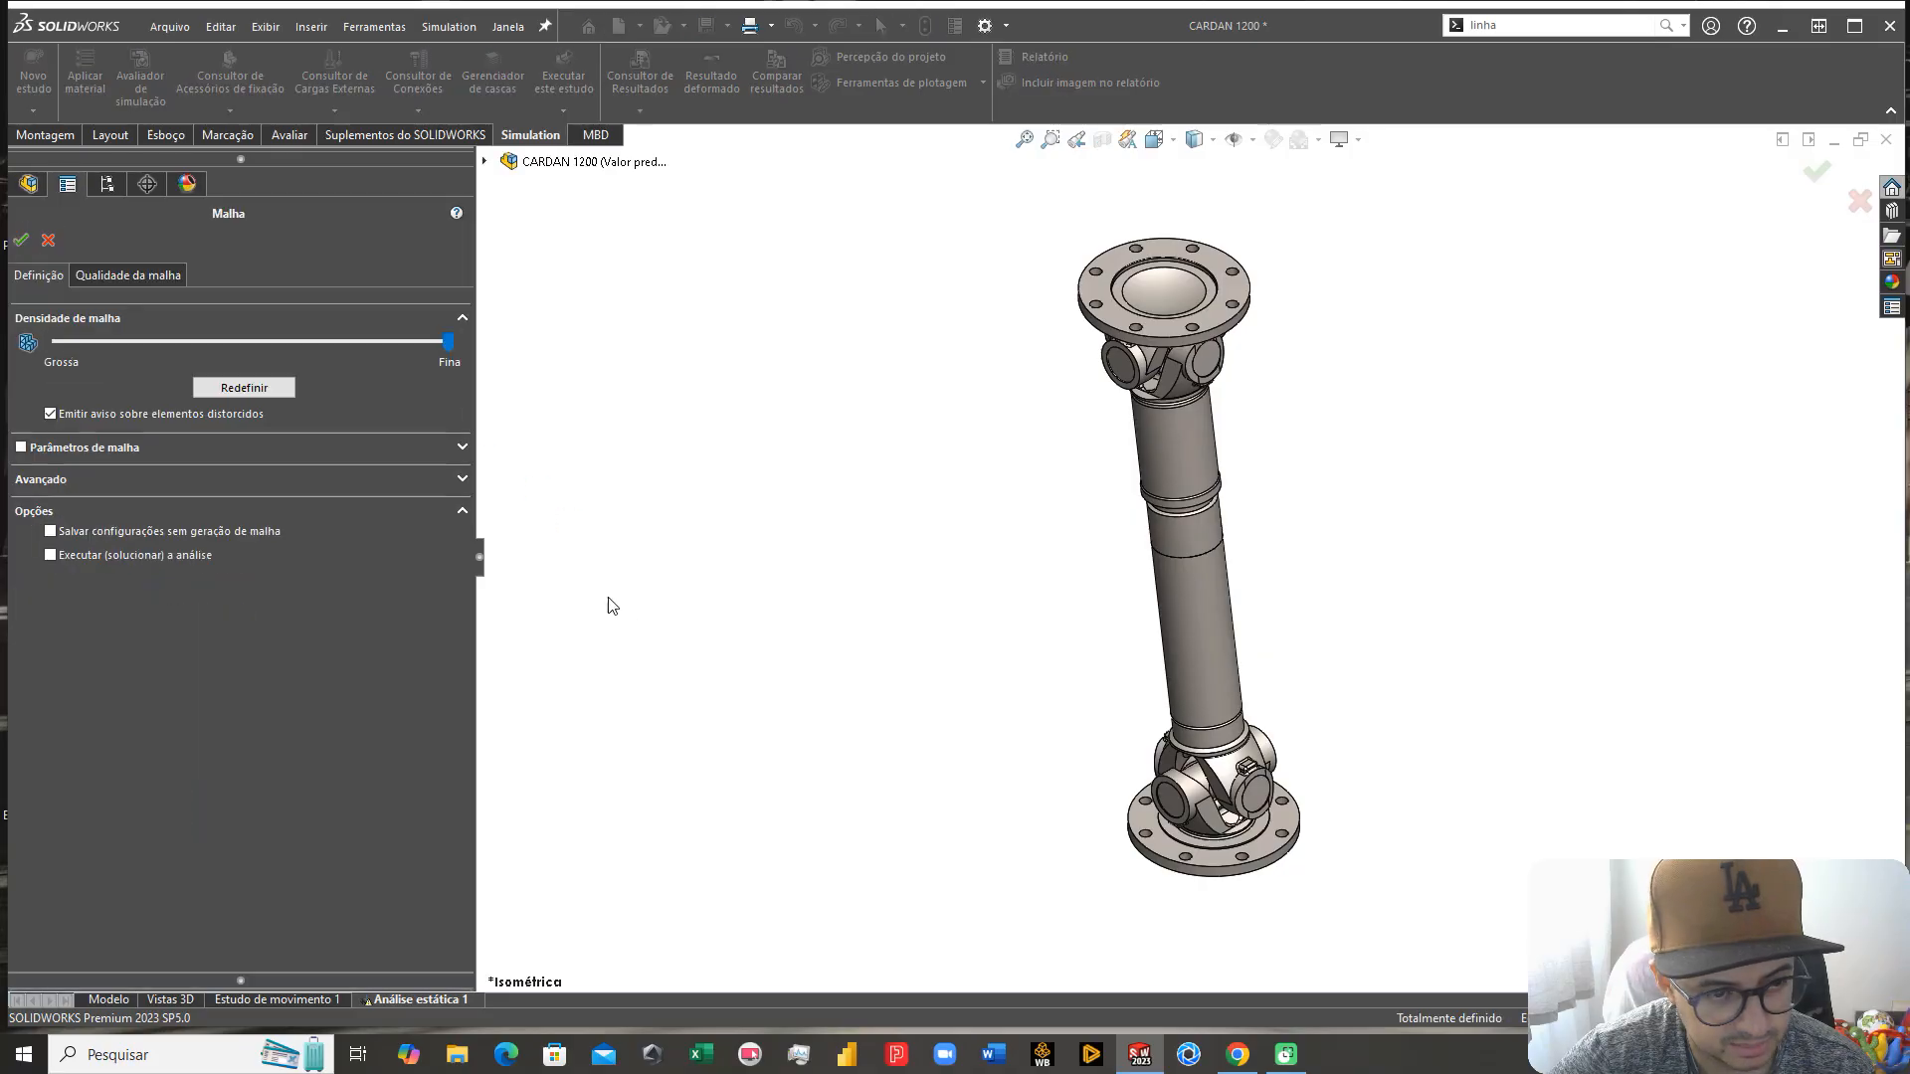
{"action": "left_click", "coordinate": [20, 240]}
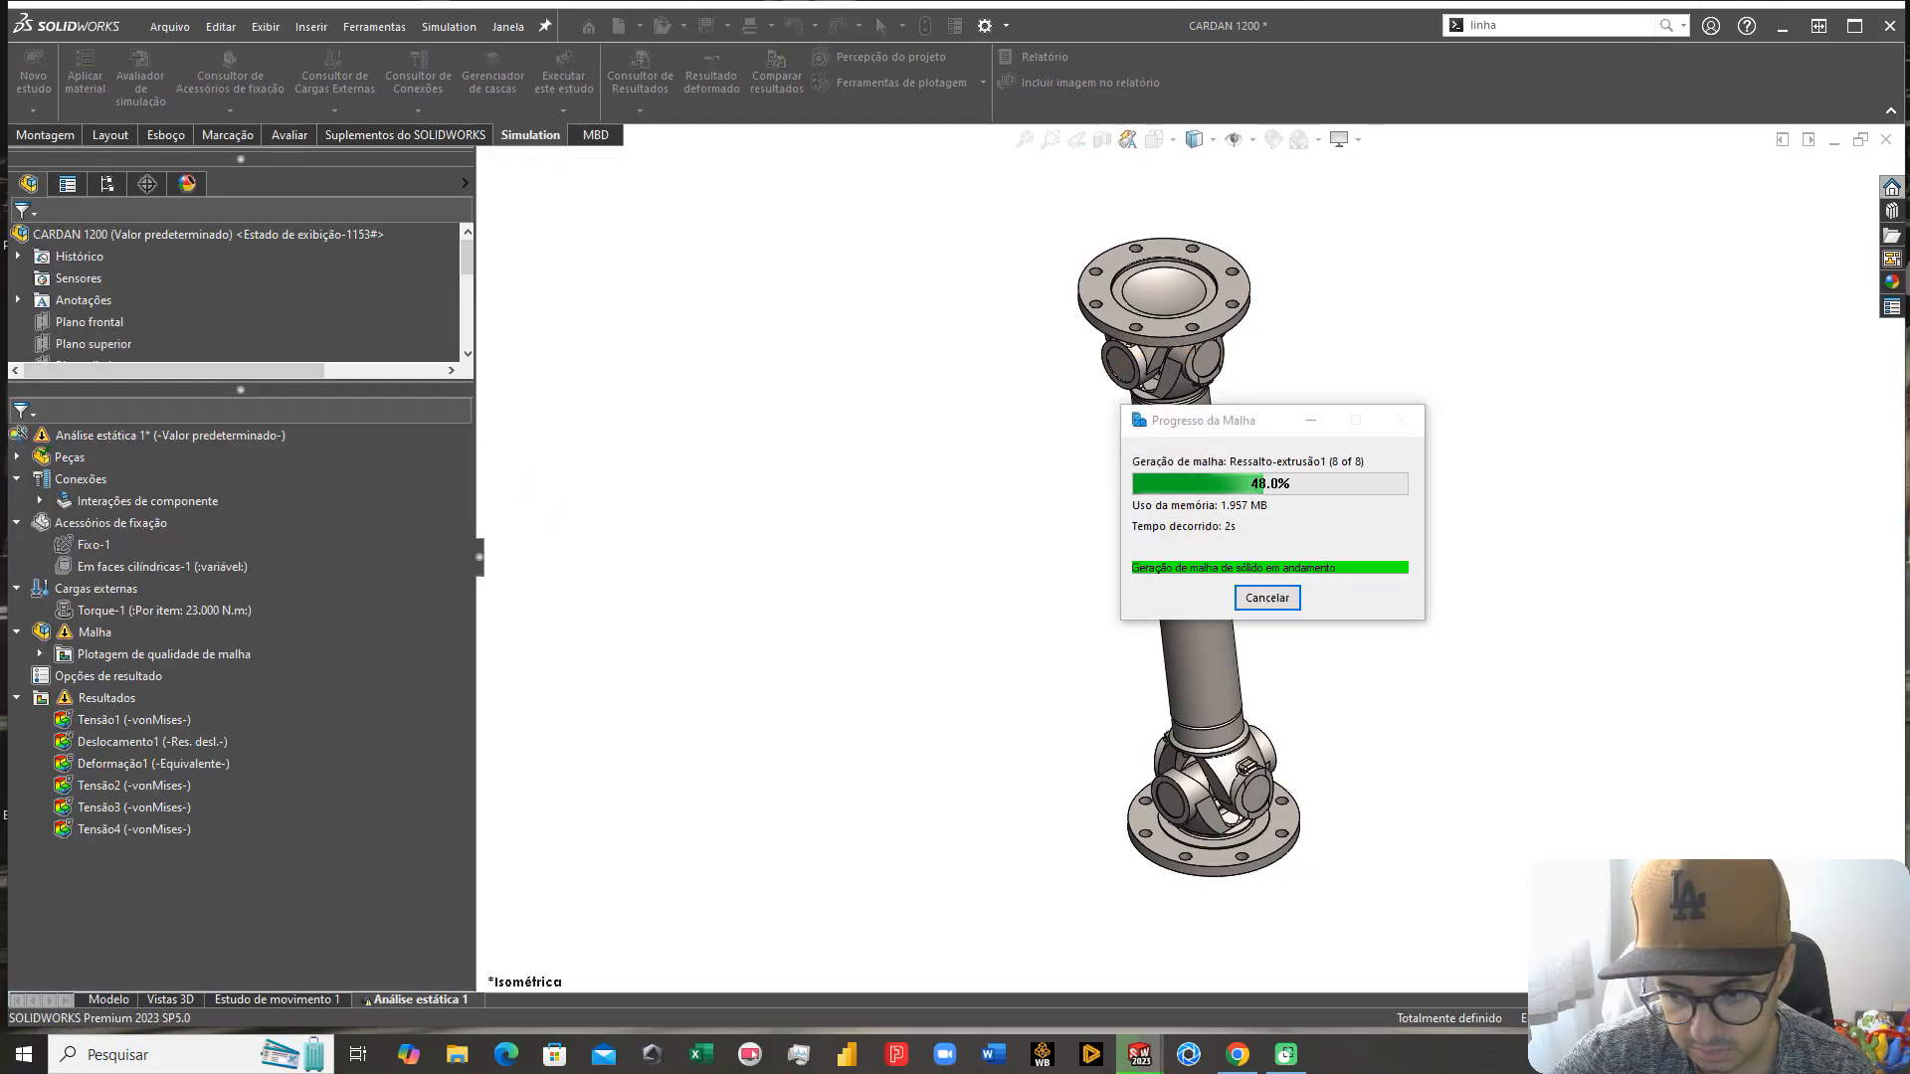
{"action": "scroll", "coordinate": [1247, 524], "scroll_direction": "down", "scroll_amount": 10}
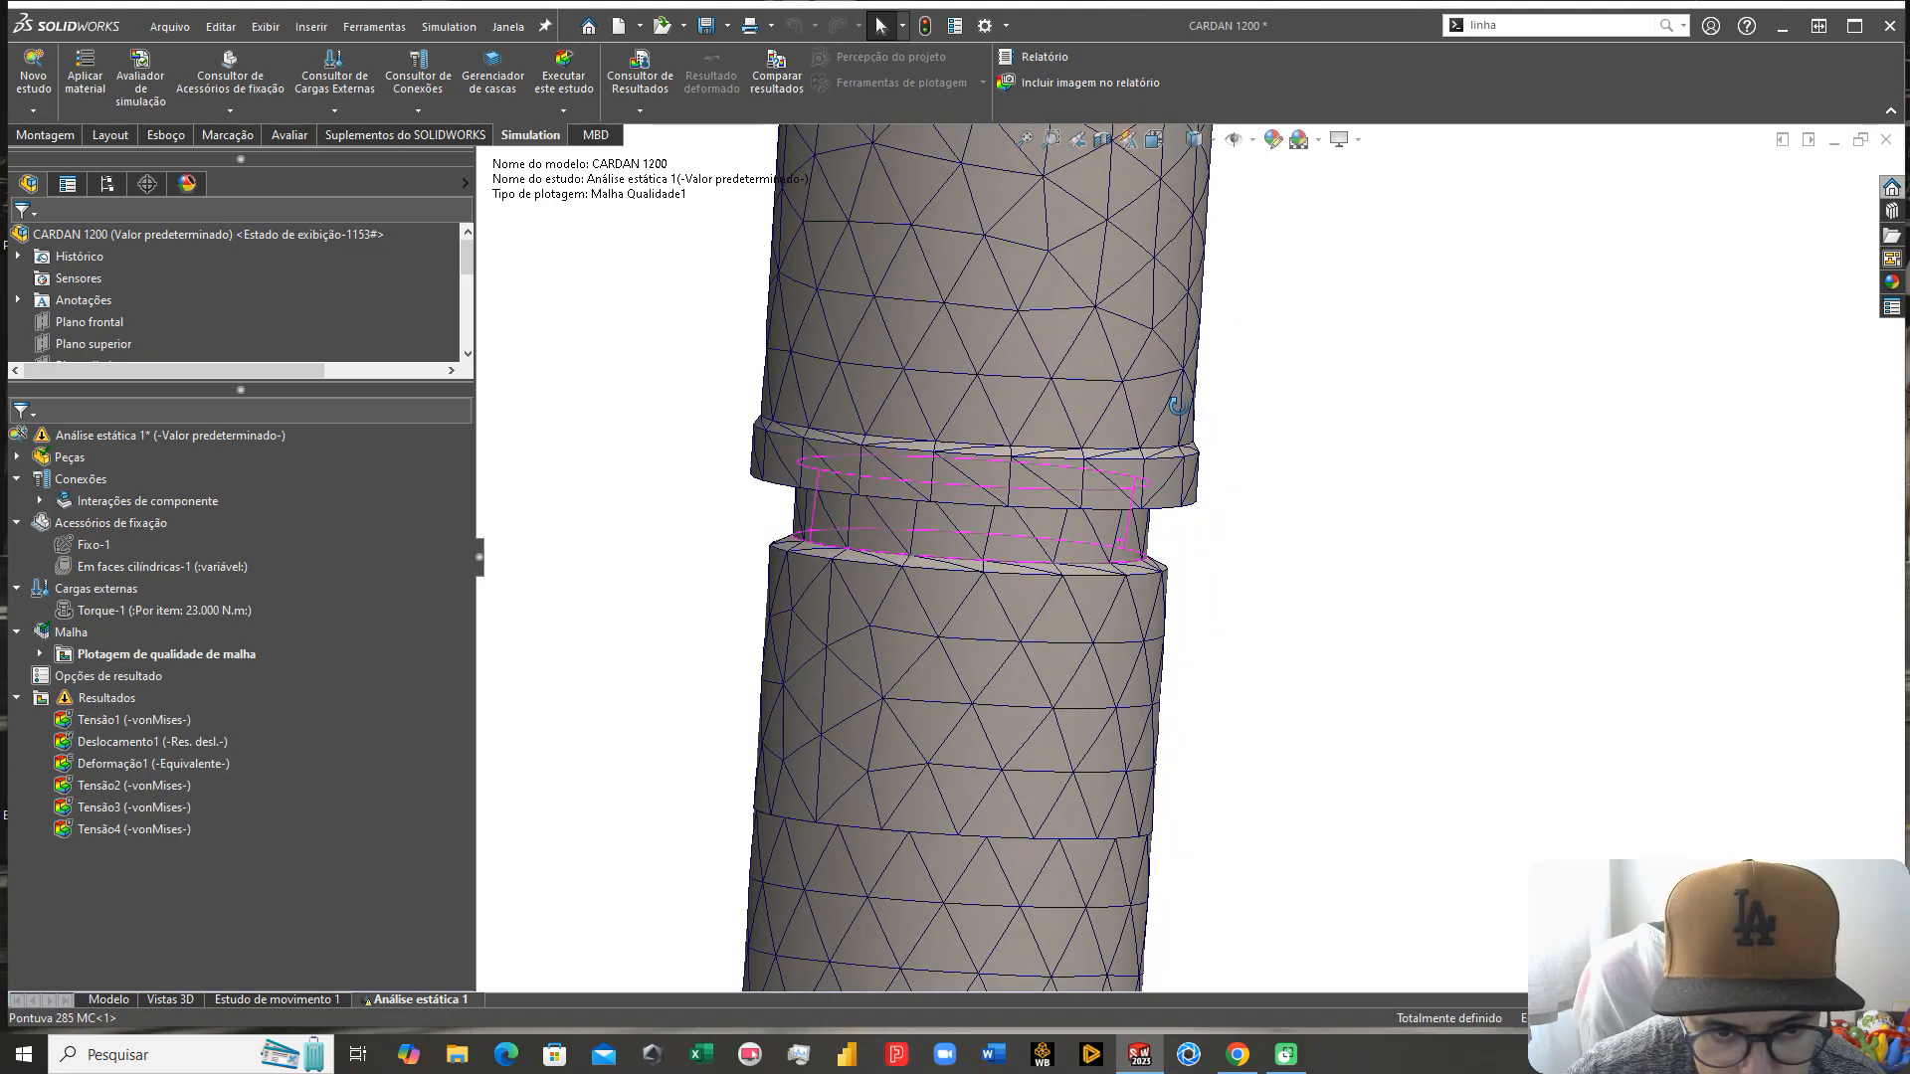
{"action": "key", "text": "ctrl+7"}
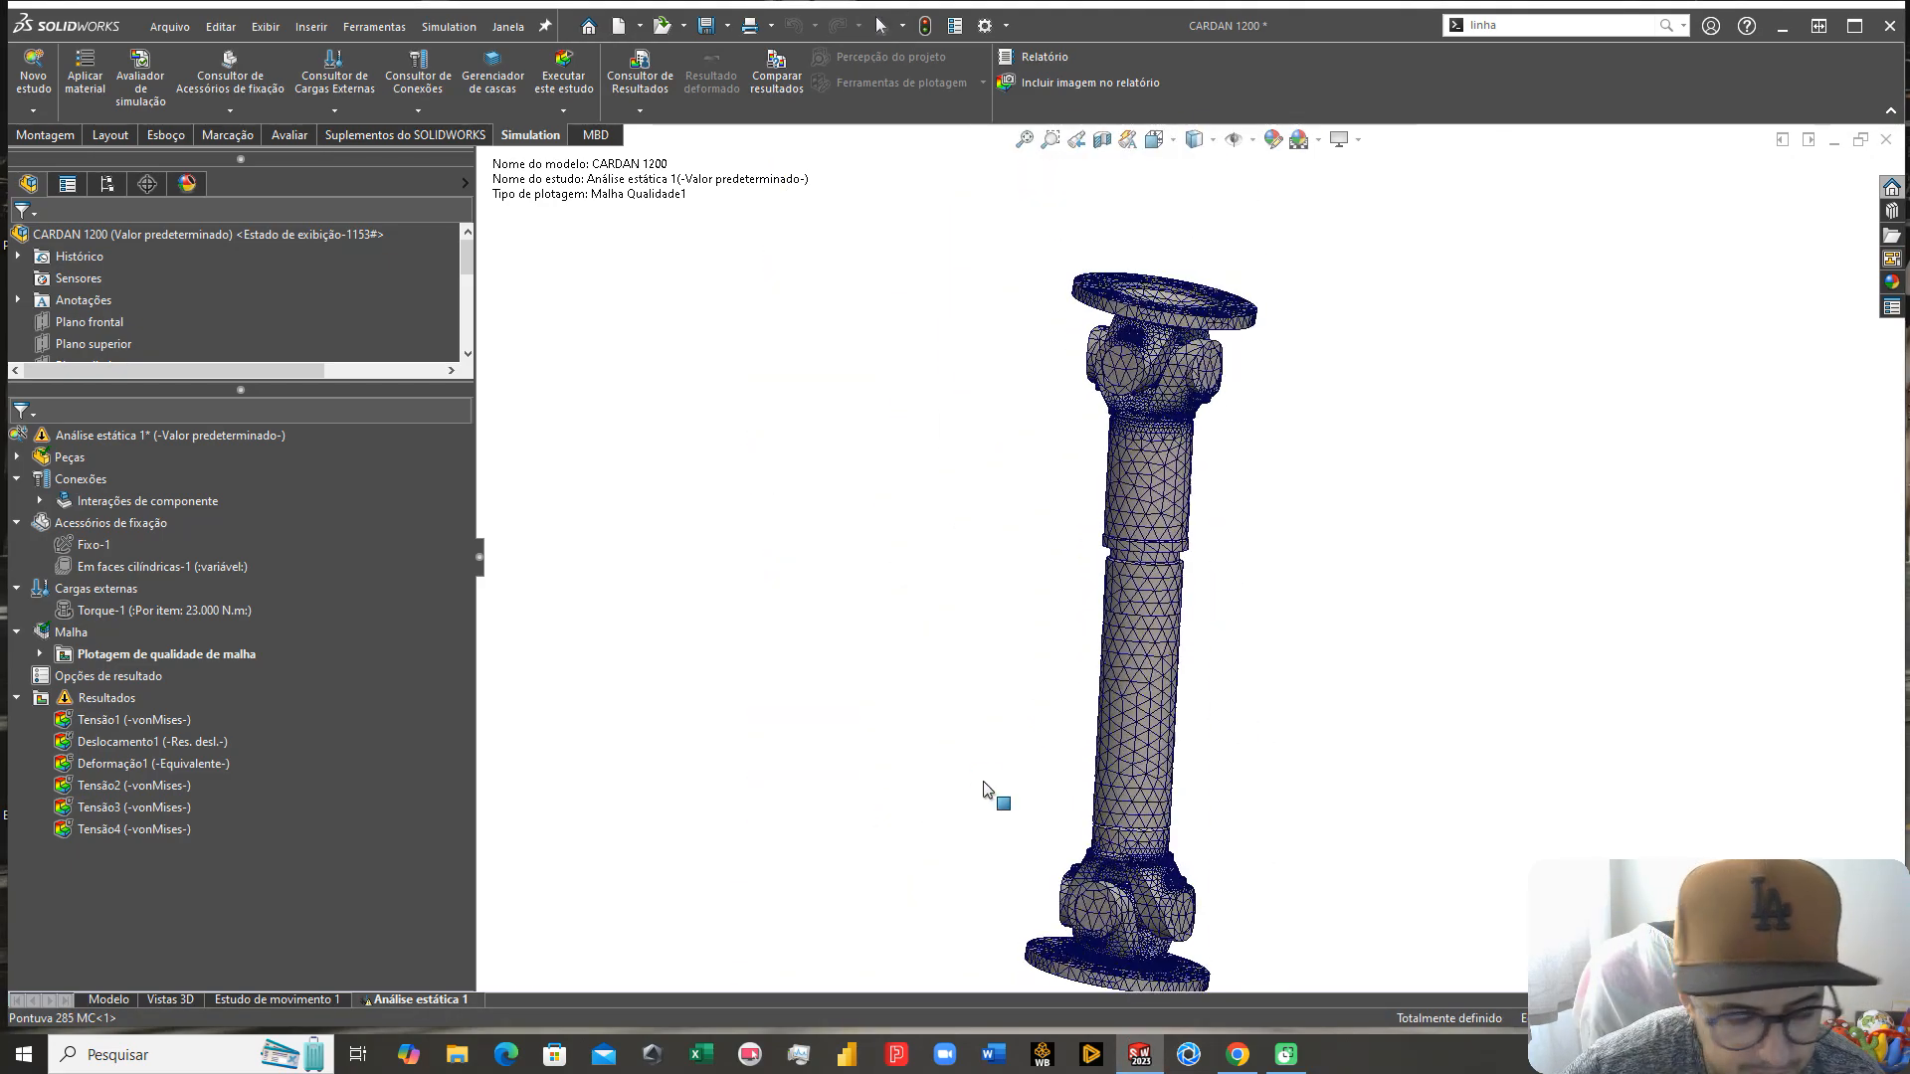
Step: Try to display the Tensão1 von Mises stress plot before solving the remeshed study
{"action": "left_click", "coordinate": [102, 720]}
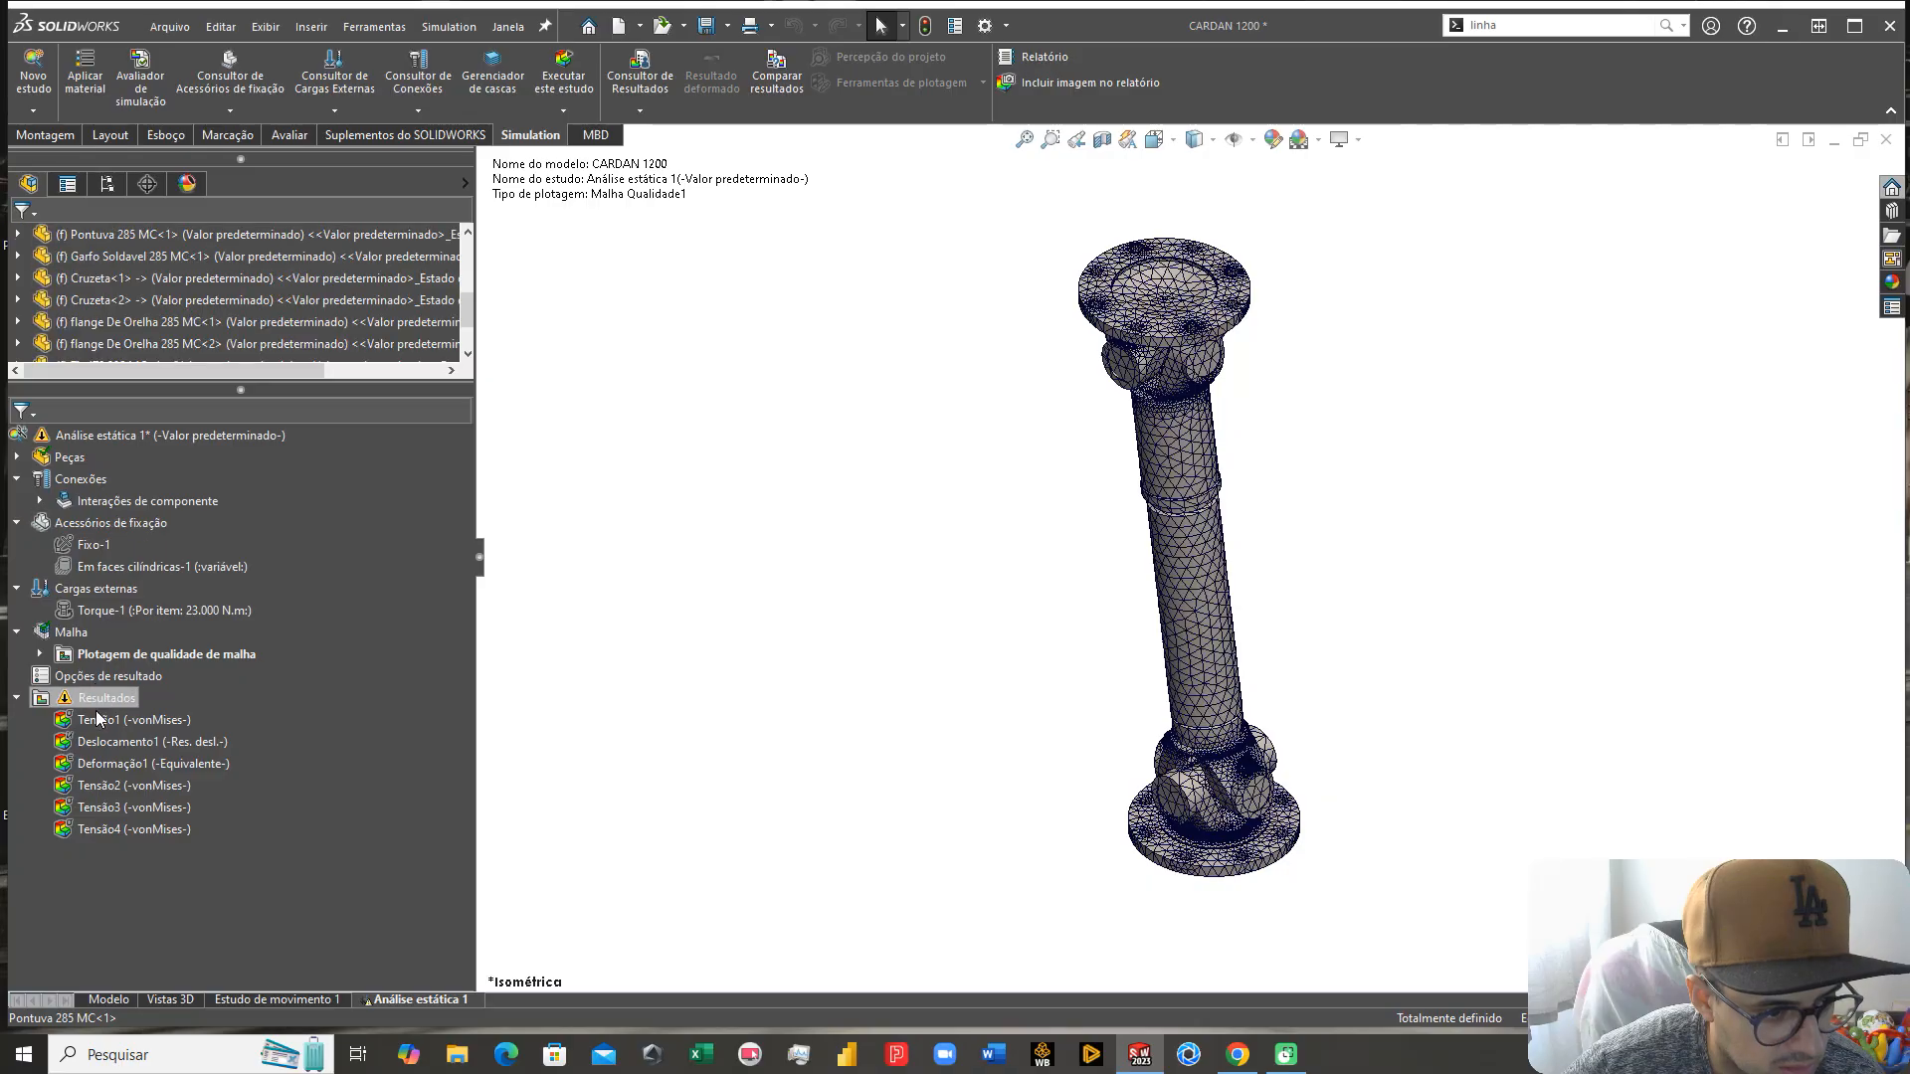
{"action": "double_click", "coordinate": [102, 719]}
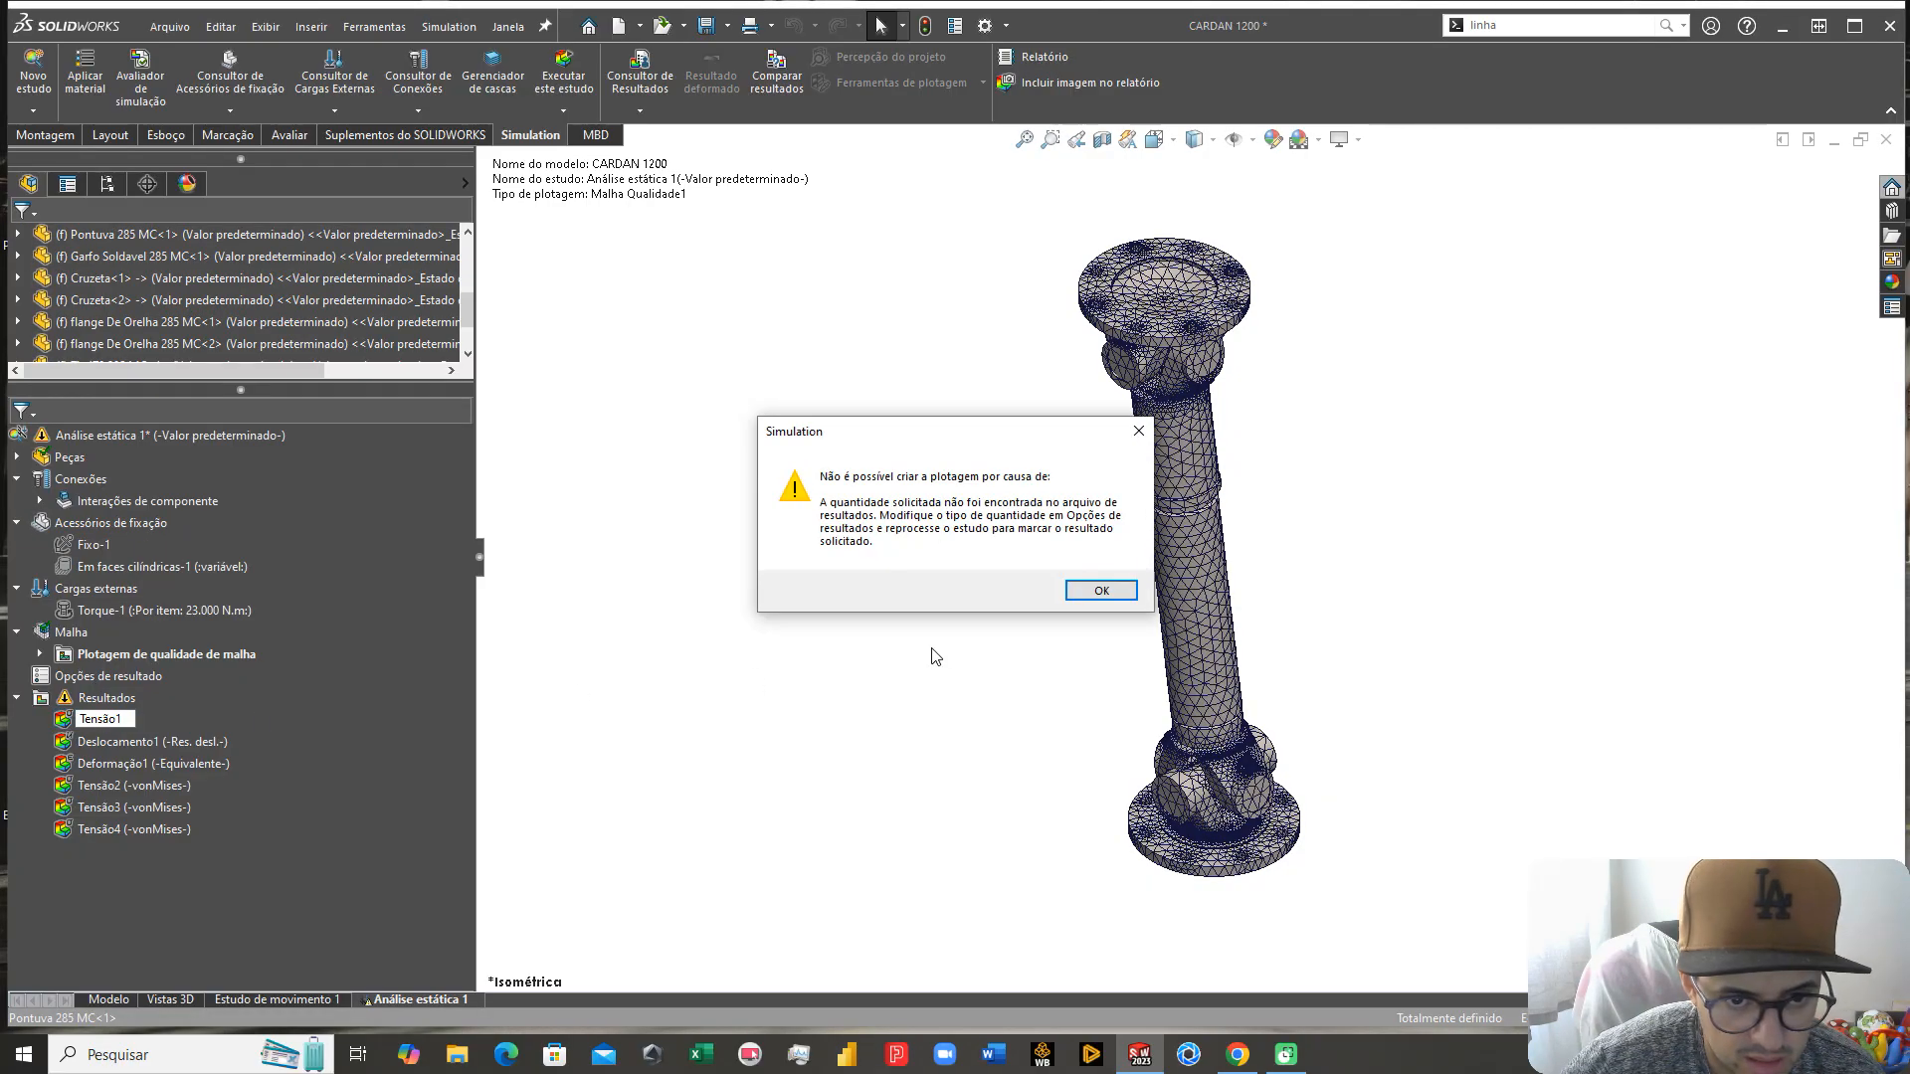
{"action": "left_click", "coordinate": [1095, 591]}
Step: Run the static study Análise estática 1, showing the expanded solver details
{"action": "right_click", "coordinate": [182, 439]}
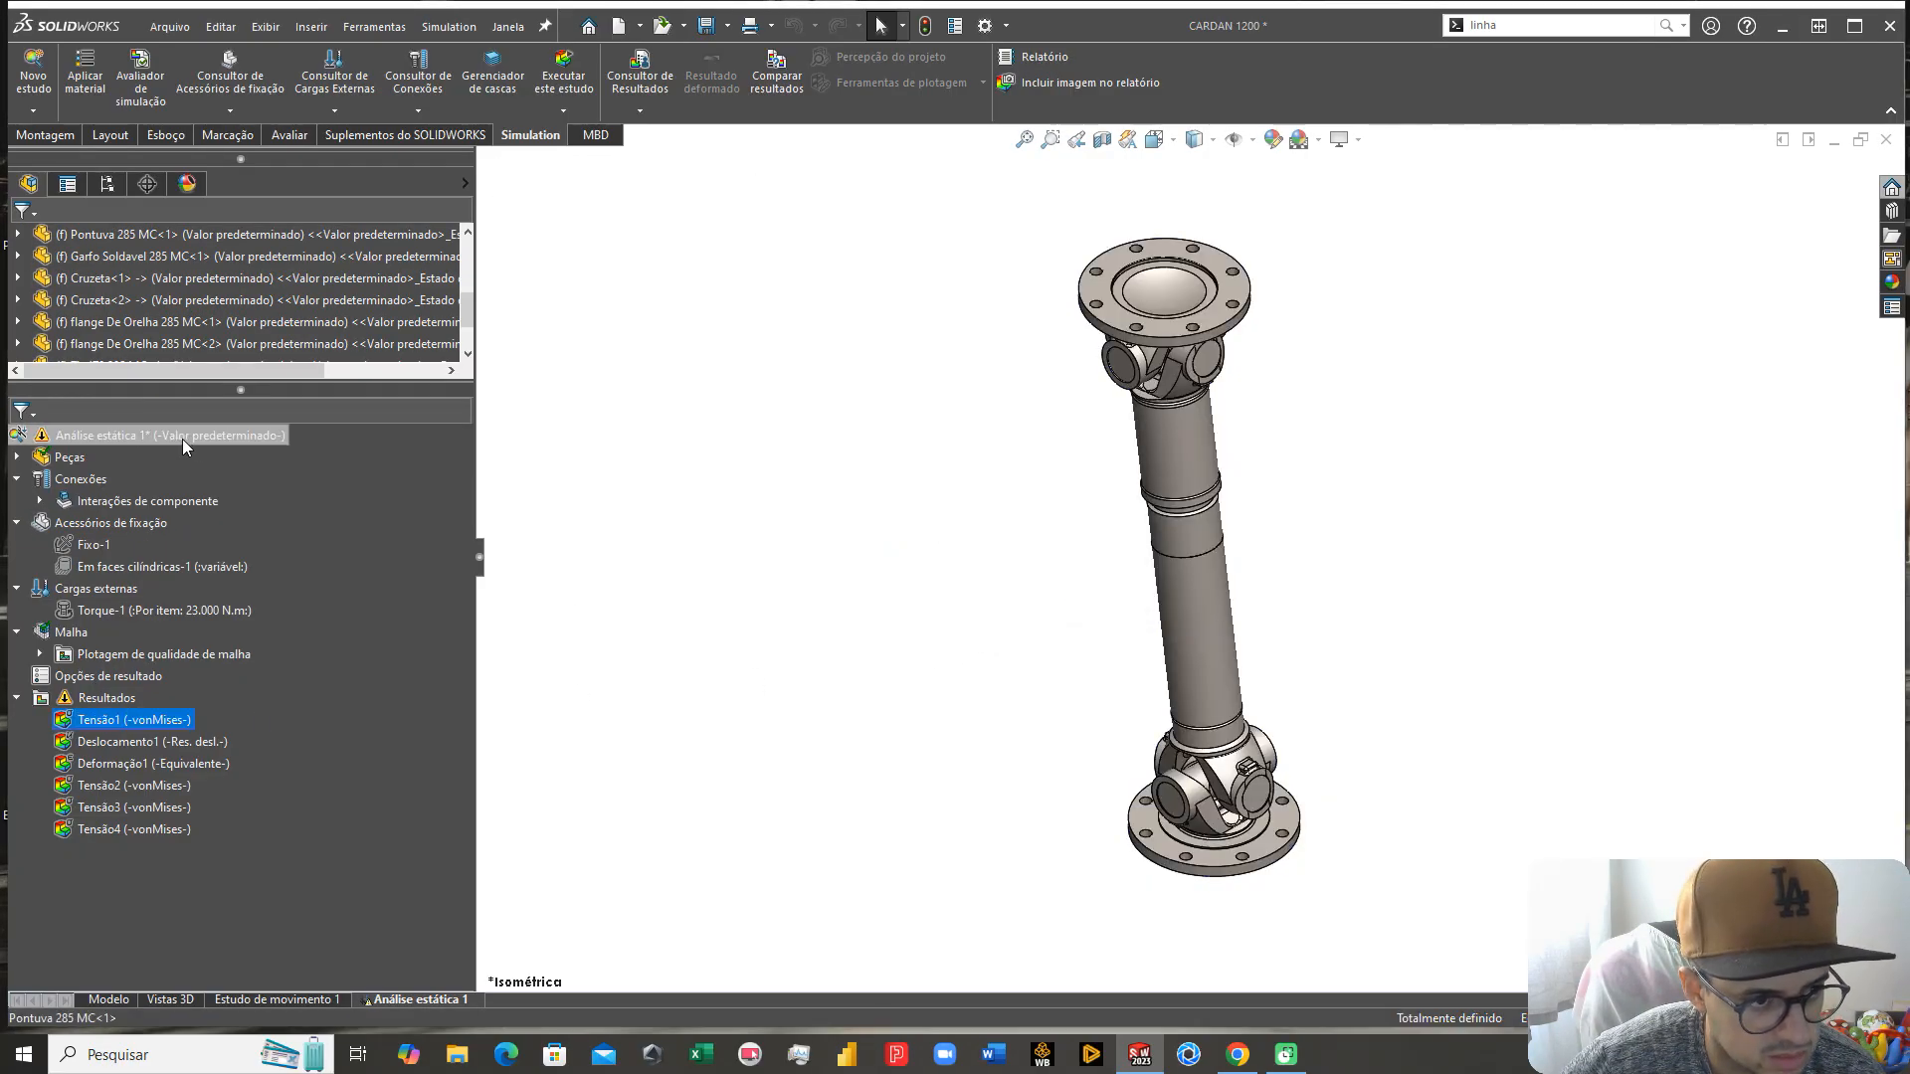
{"action": "left_click", "coordinate": [234, 487]}
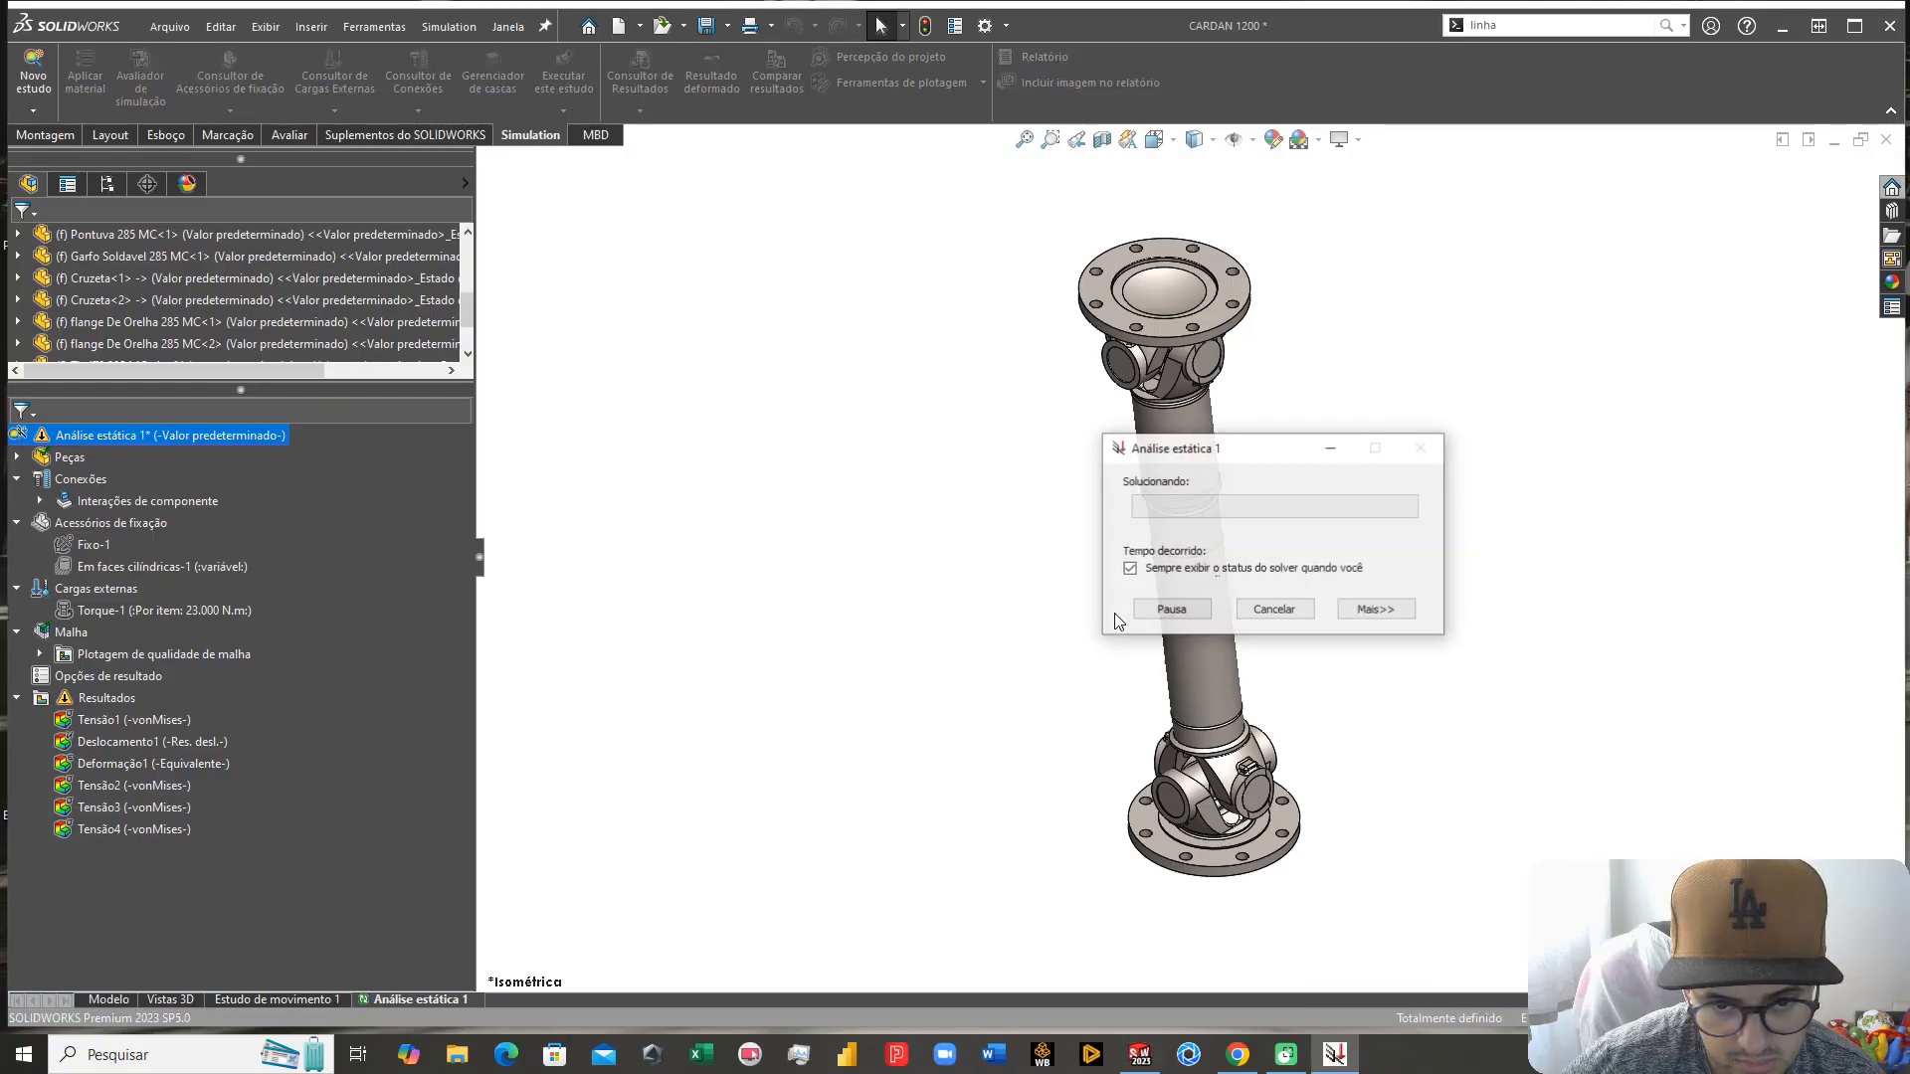
{"action": "left_click", "coordinate": [1377, 609]}
{"action": "left_click_drag", "start_coordinate": [1240, 449], "coordinate": [259, 75]}
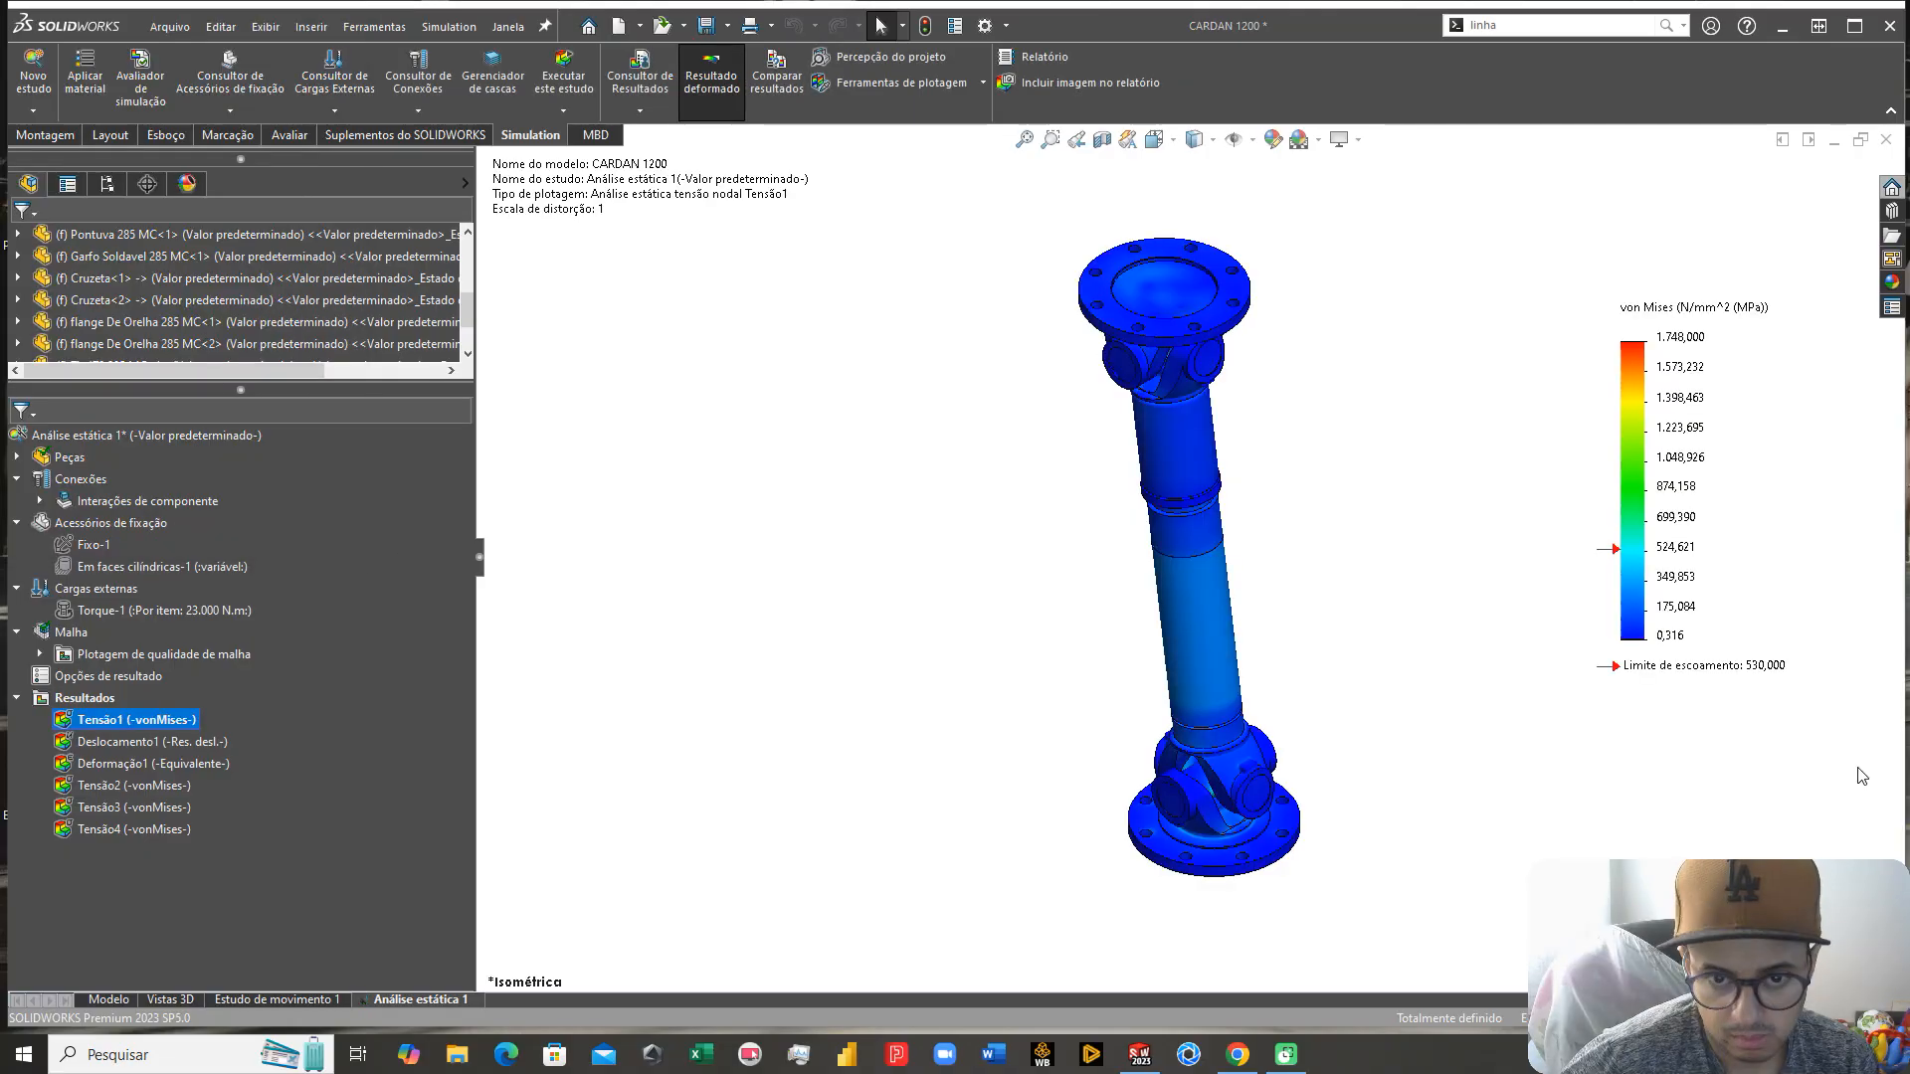
Step: Examine the Tensão1 von Mises stress distribution along the cardan shaft from several angles
{"action": "middle_click_drag", "start_coordinate": [1232, 384], "coordinate": [1430, 383]}
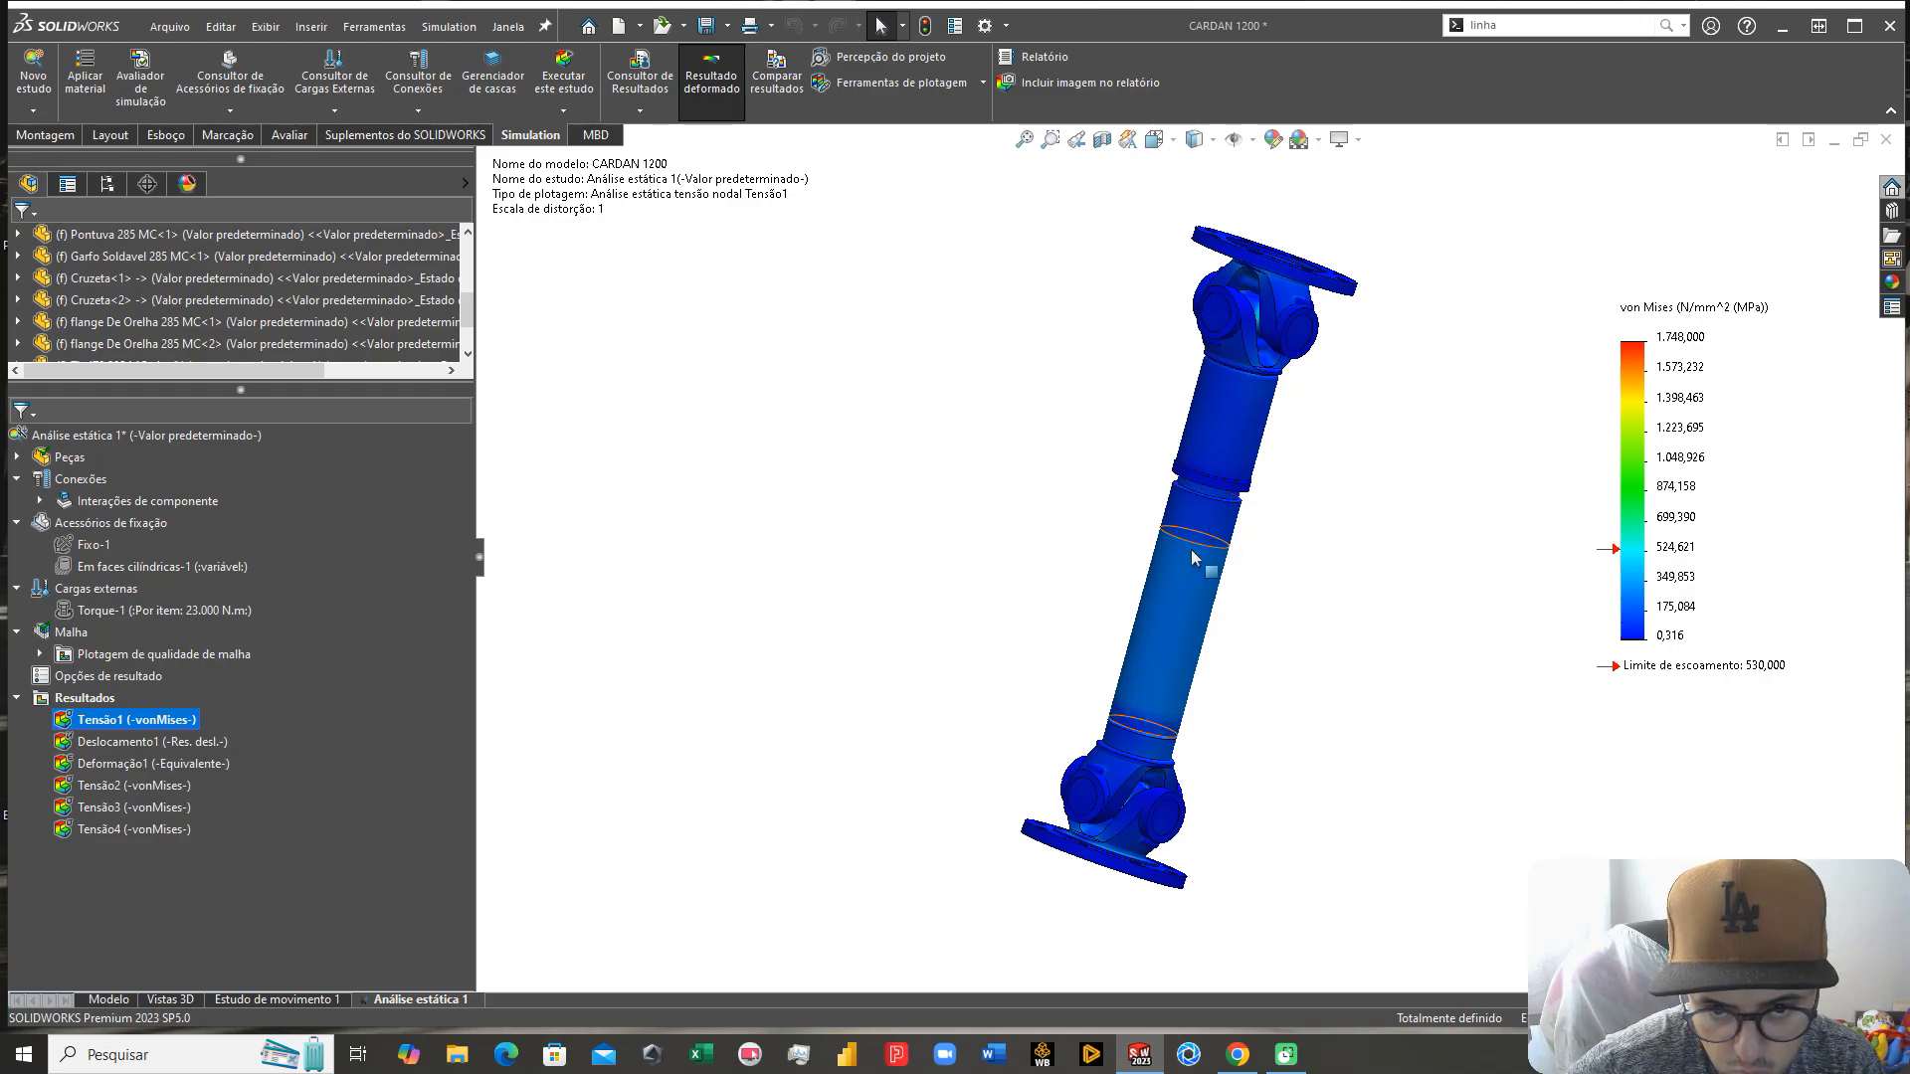
{"action": "middle_click_drag", "start_coordinate": [1224, 585], "coordinate": [1446, 818]}
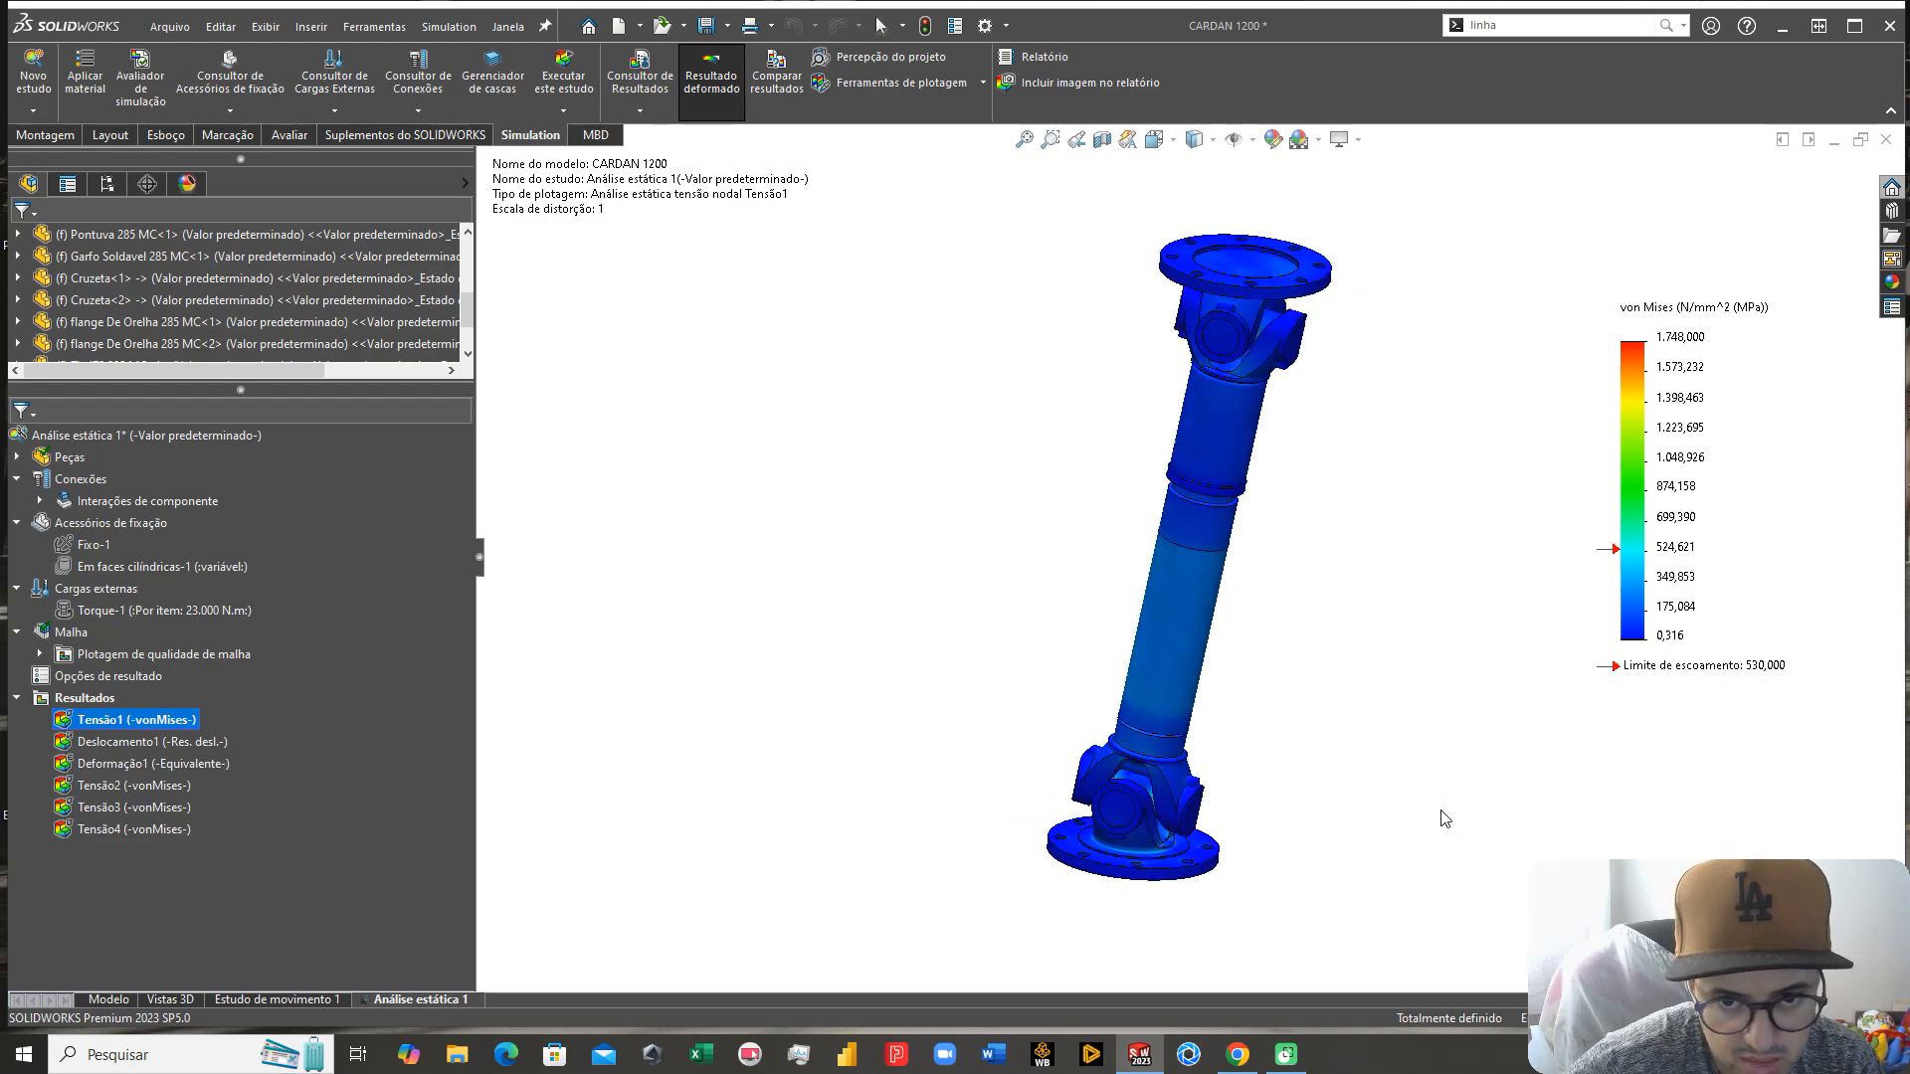
{"action": "right_click", "coordinate": [104, 720]}
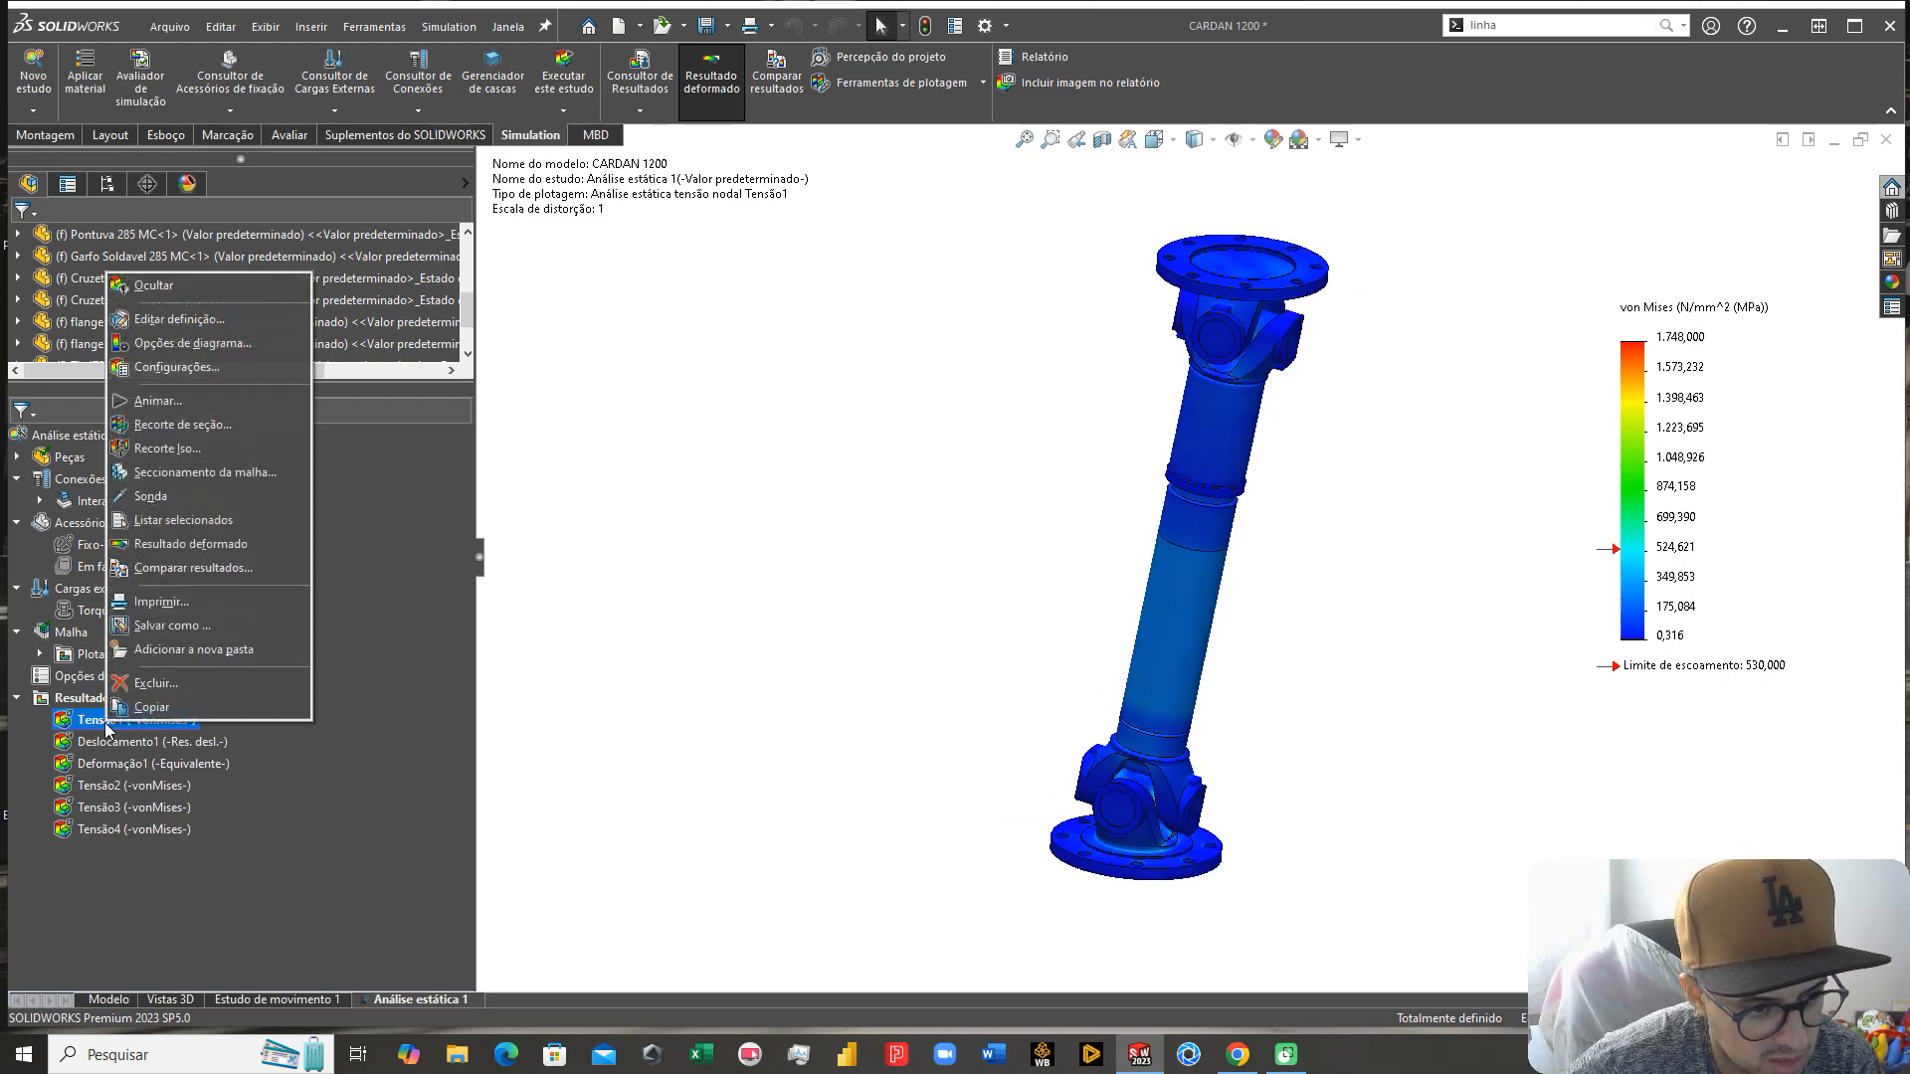
{"action": "left_click", "coordinate": [69, 701]}
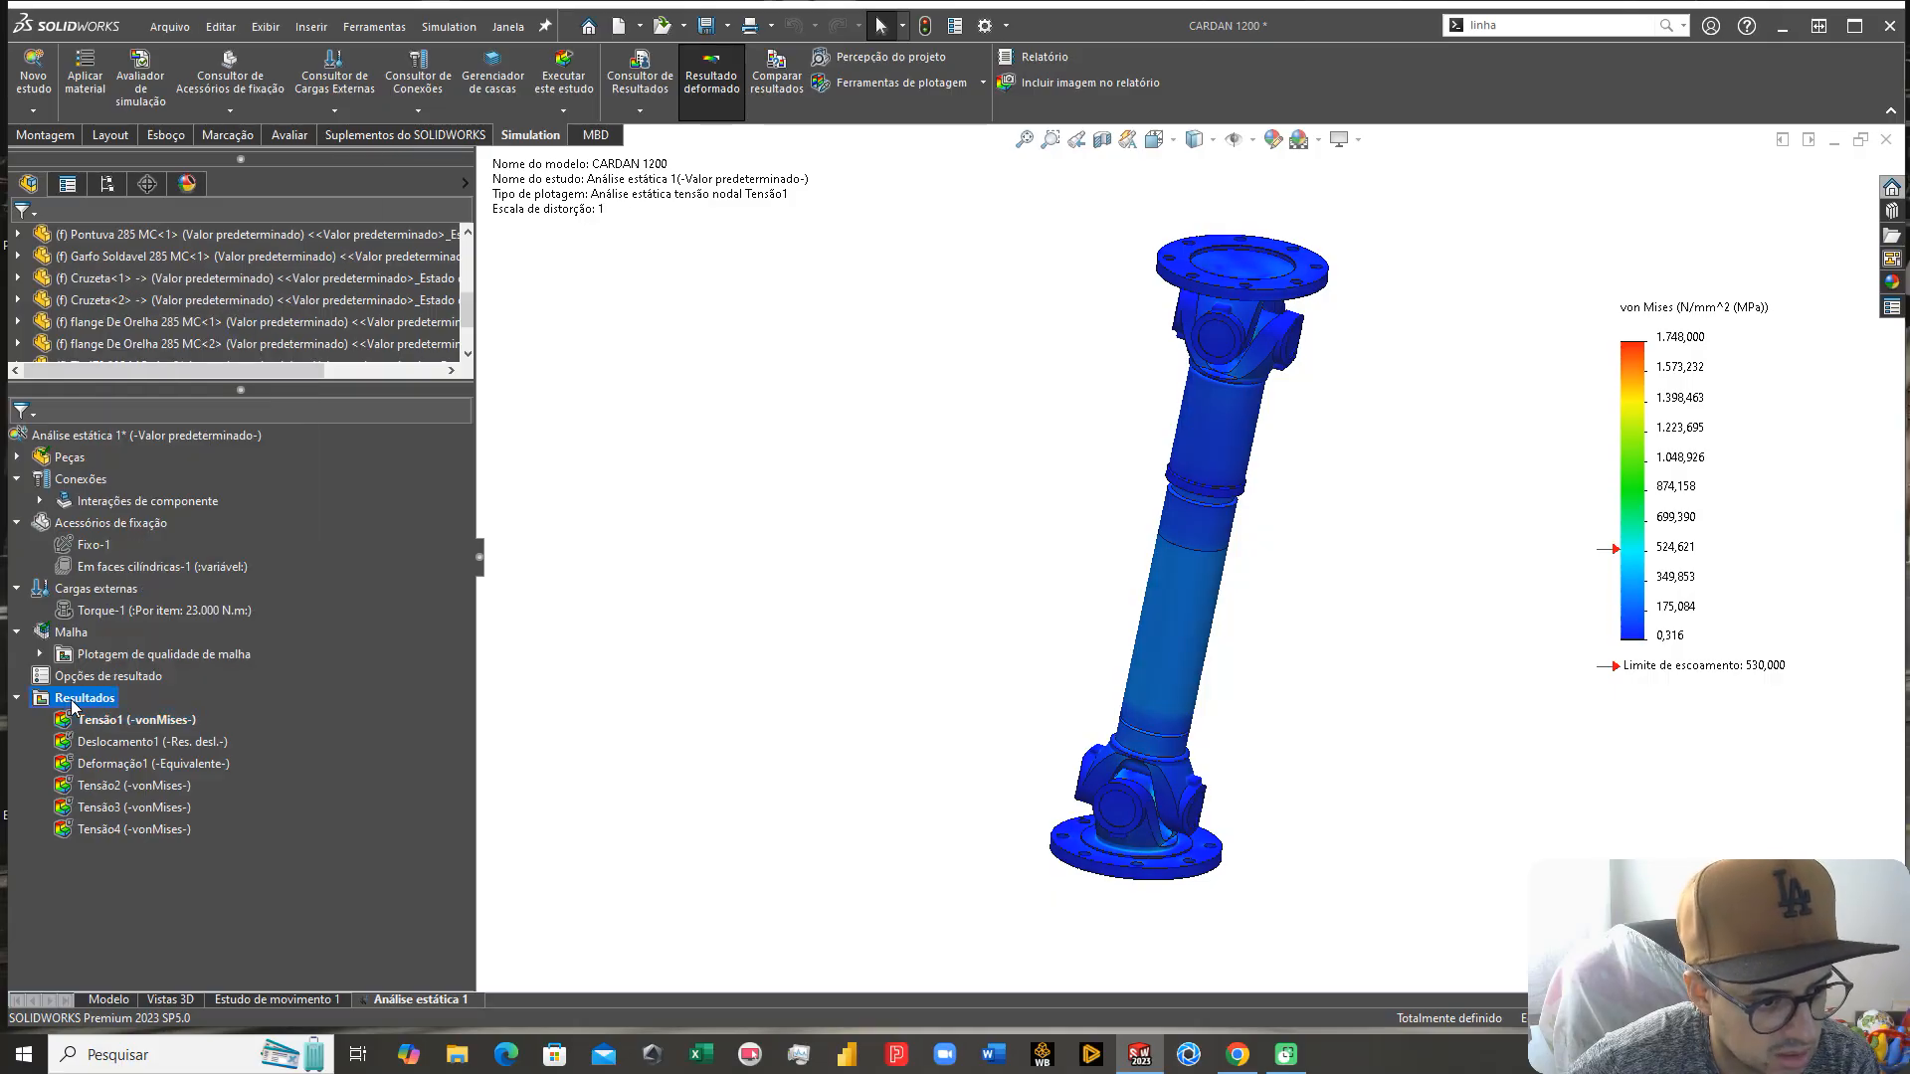
Step: Run the stress hot spot diagnostic on the results with a sensitivity factor of 25, then leave it without the singularity check
{"action": "right_click", "coordinate": [69, 700]}
{"action": "left_click", "coordinate": [181, 233]}
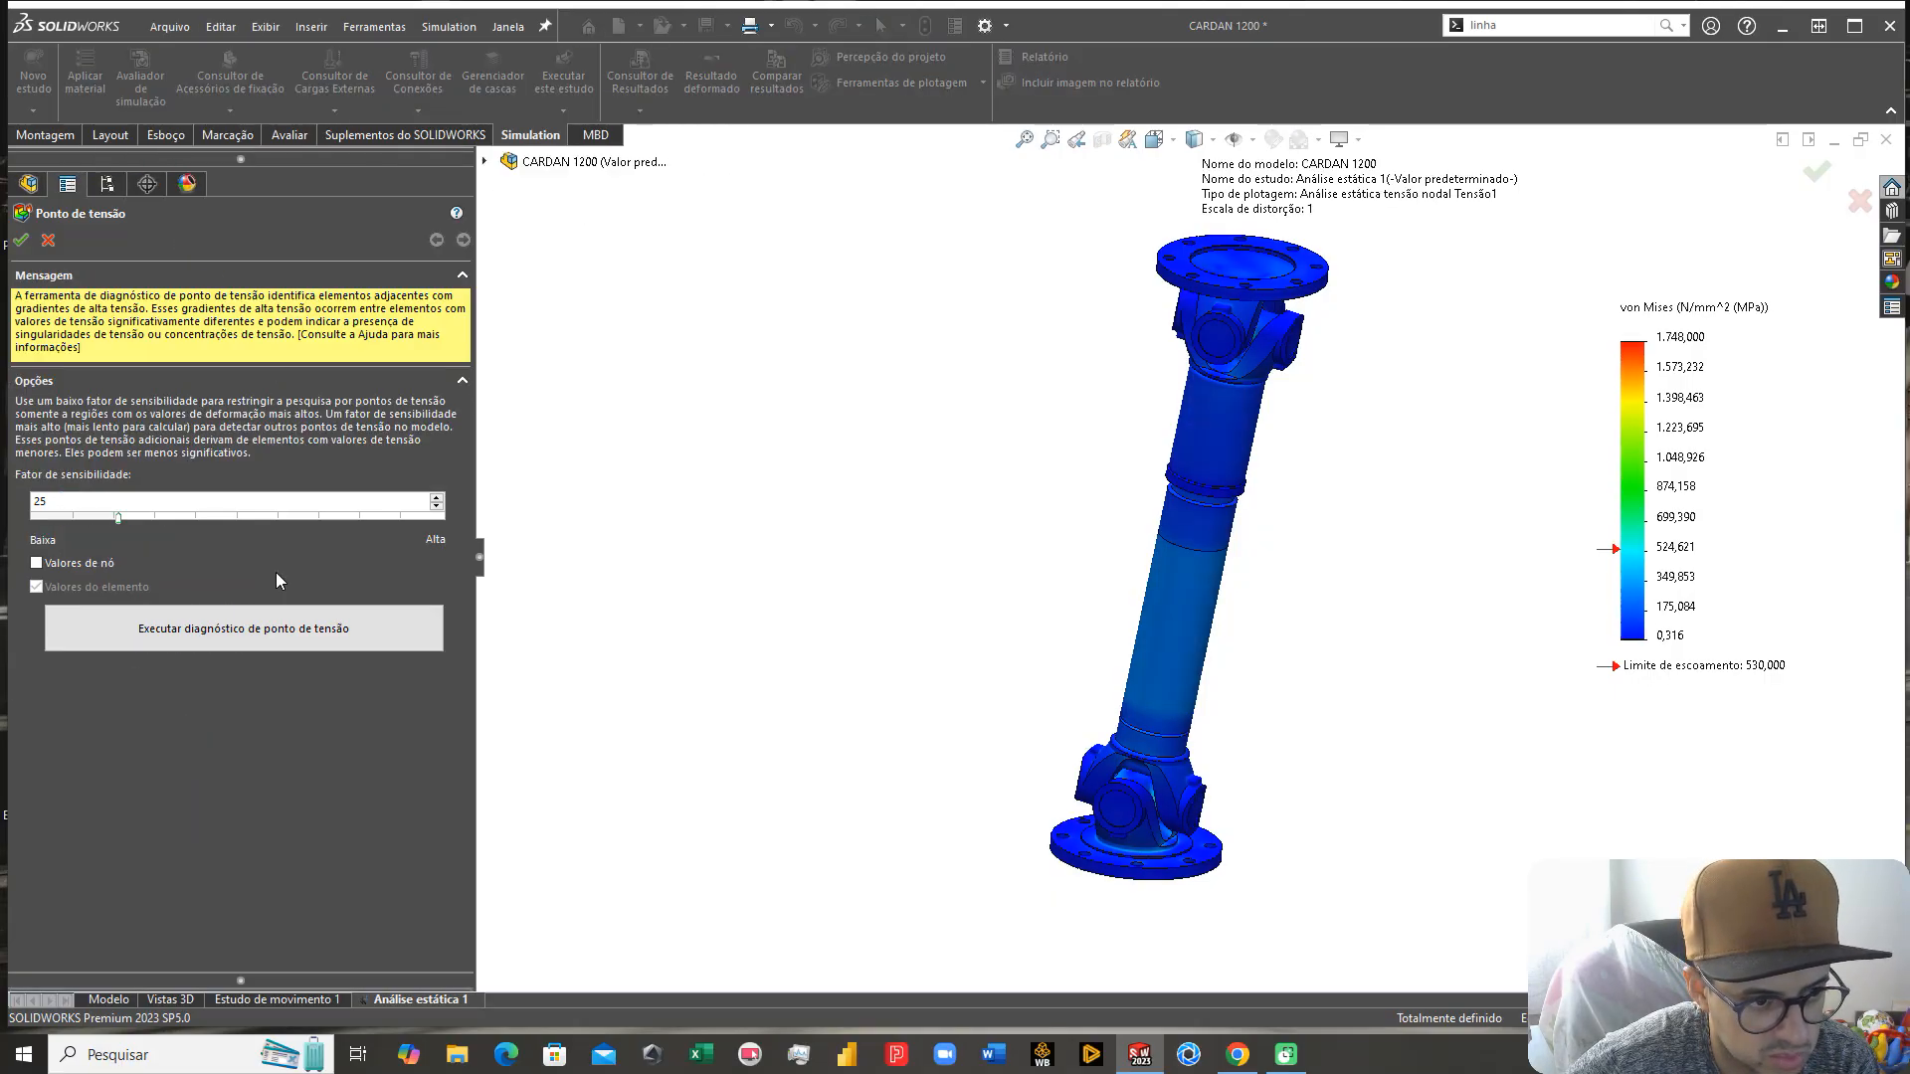
{"action": "left_click", "coordinate": [248, 629]}
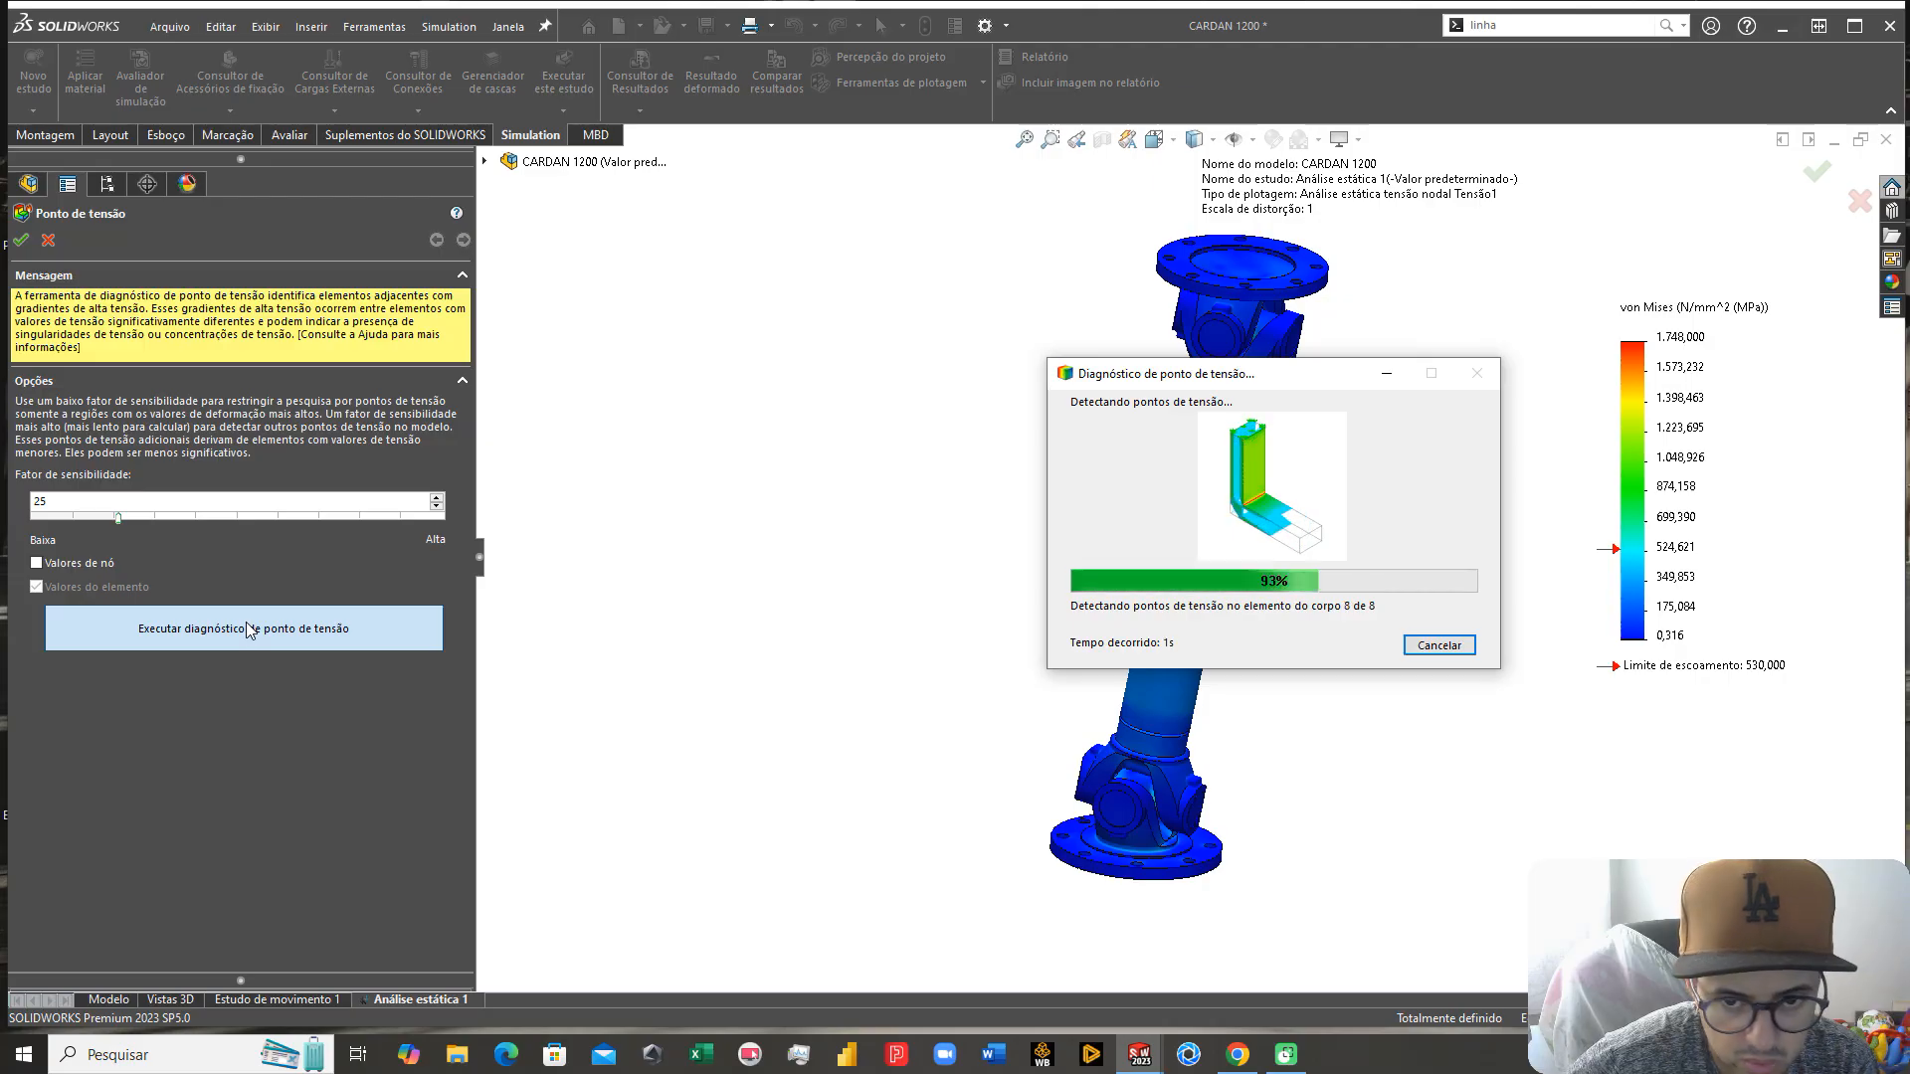
{"action": "left_click", "coordinate": [1231, 672]}
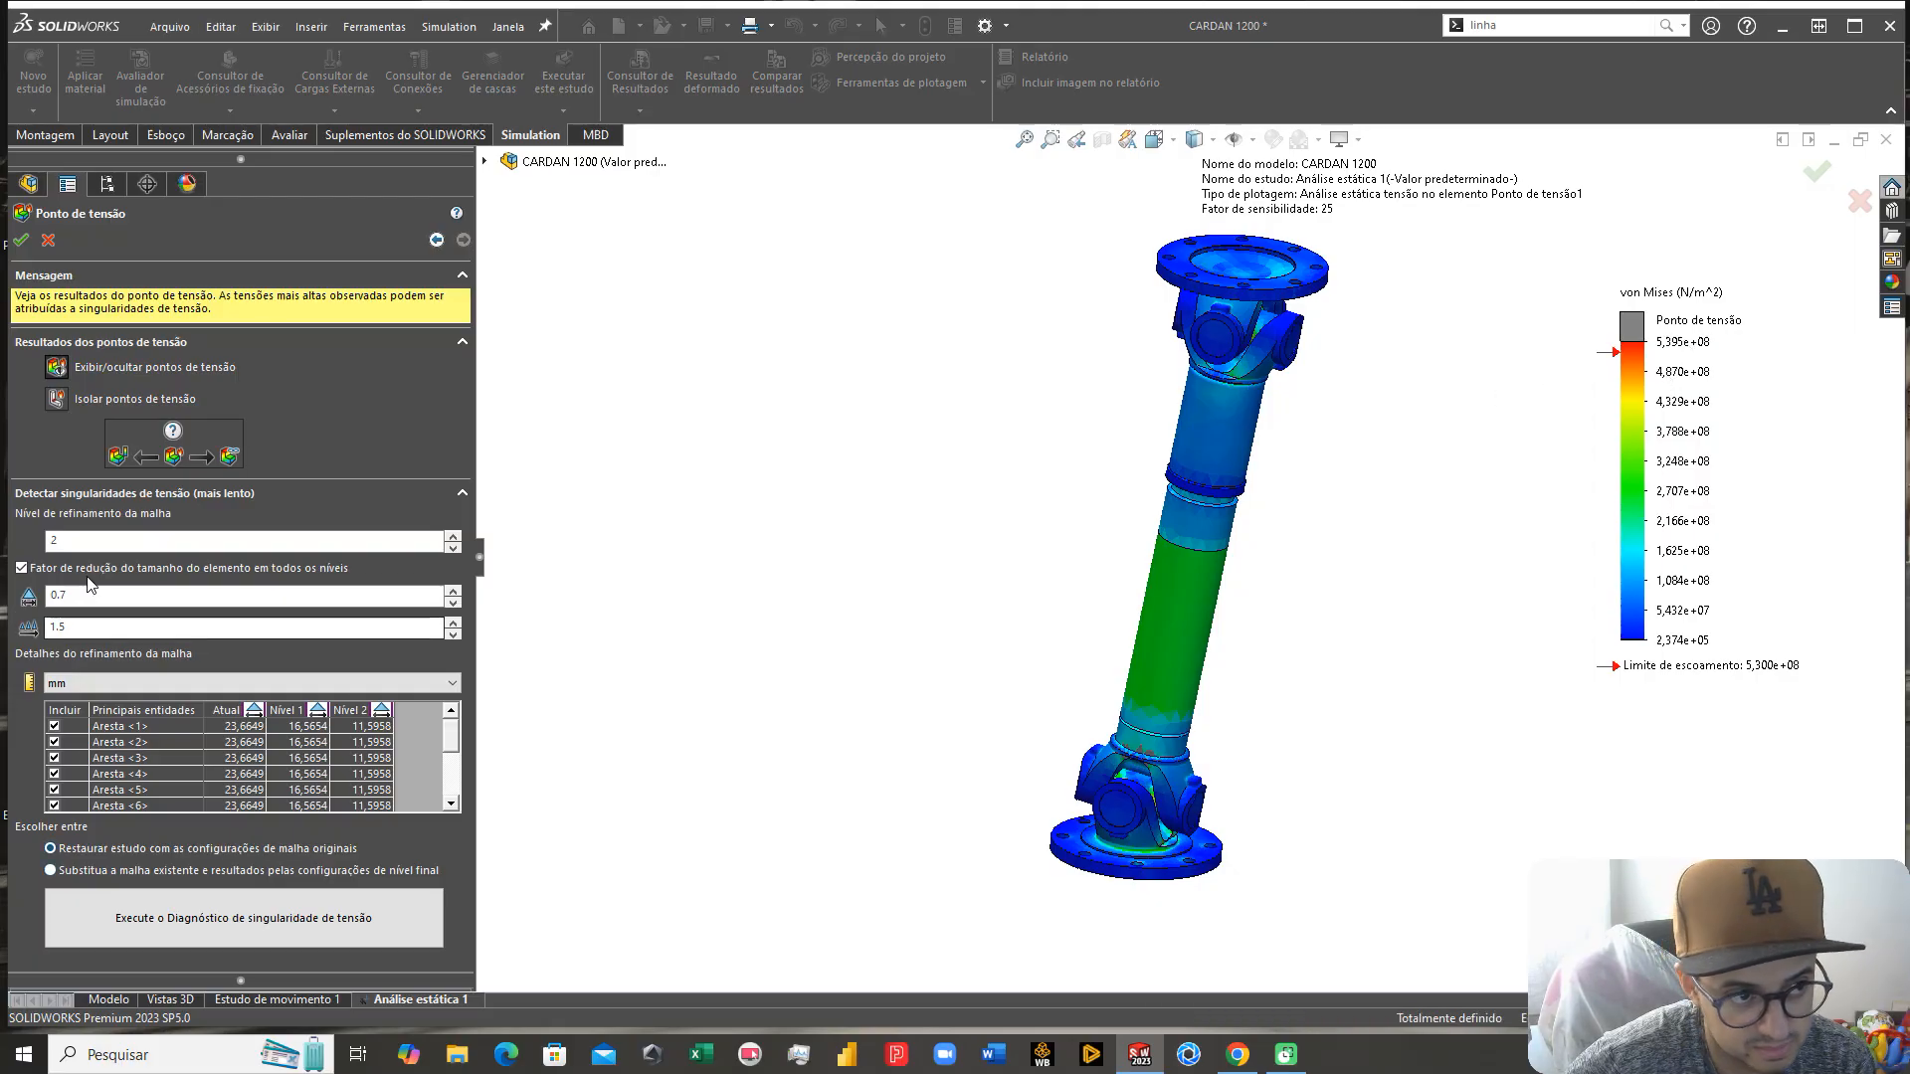
{"action": "left_click", "coordinate": [47, 242]}
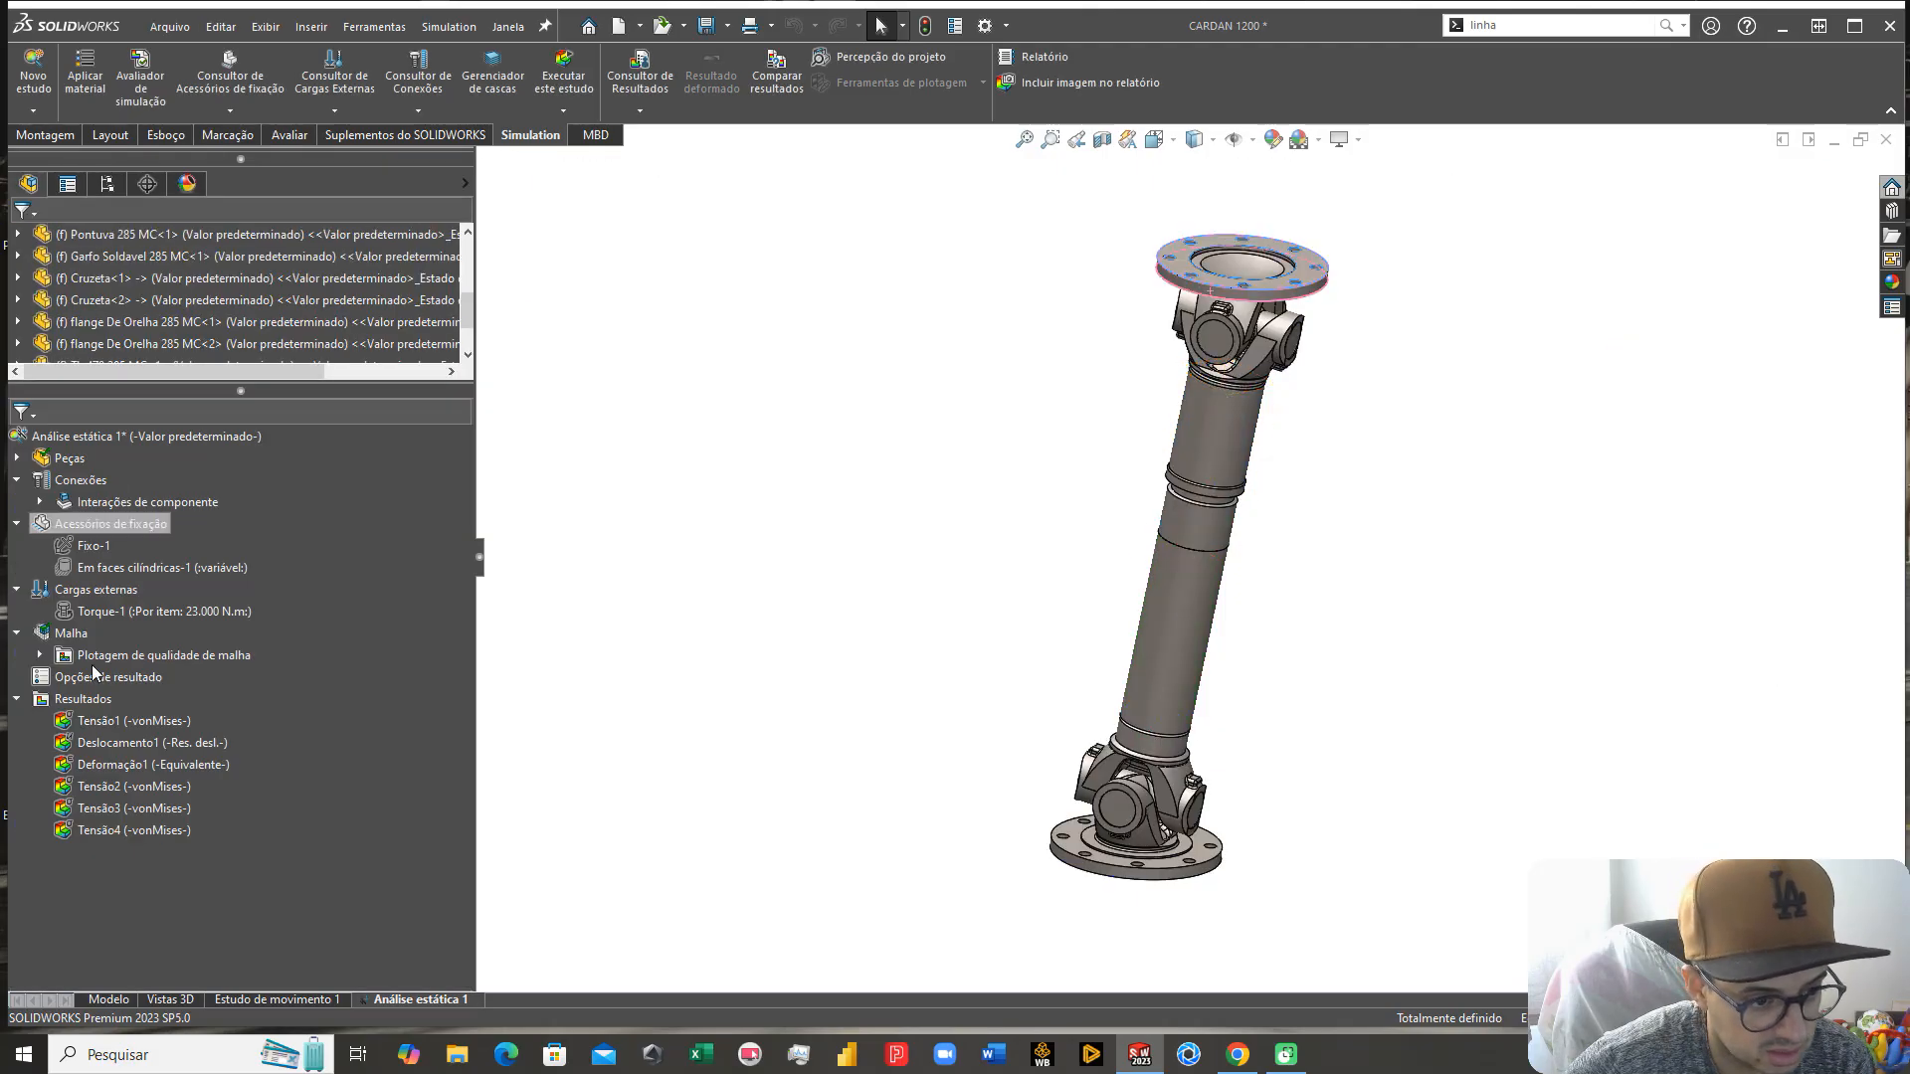
Step: Set the maximum legend value of the Tensão1 von Mises plot to 539,5 N/mm^2
{"action": "right_click", "coordinate": [127, 726]}
{"action": "left_click", "coordinate": [194, 777]}
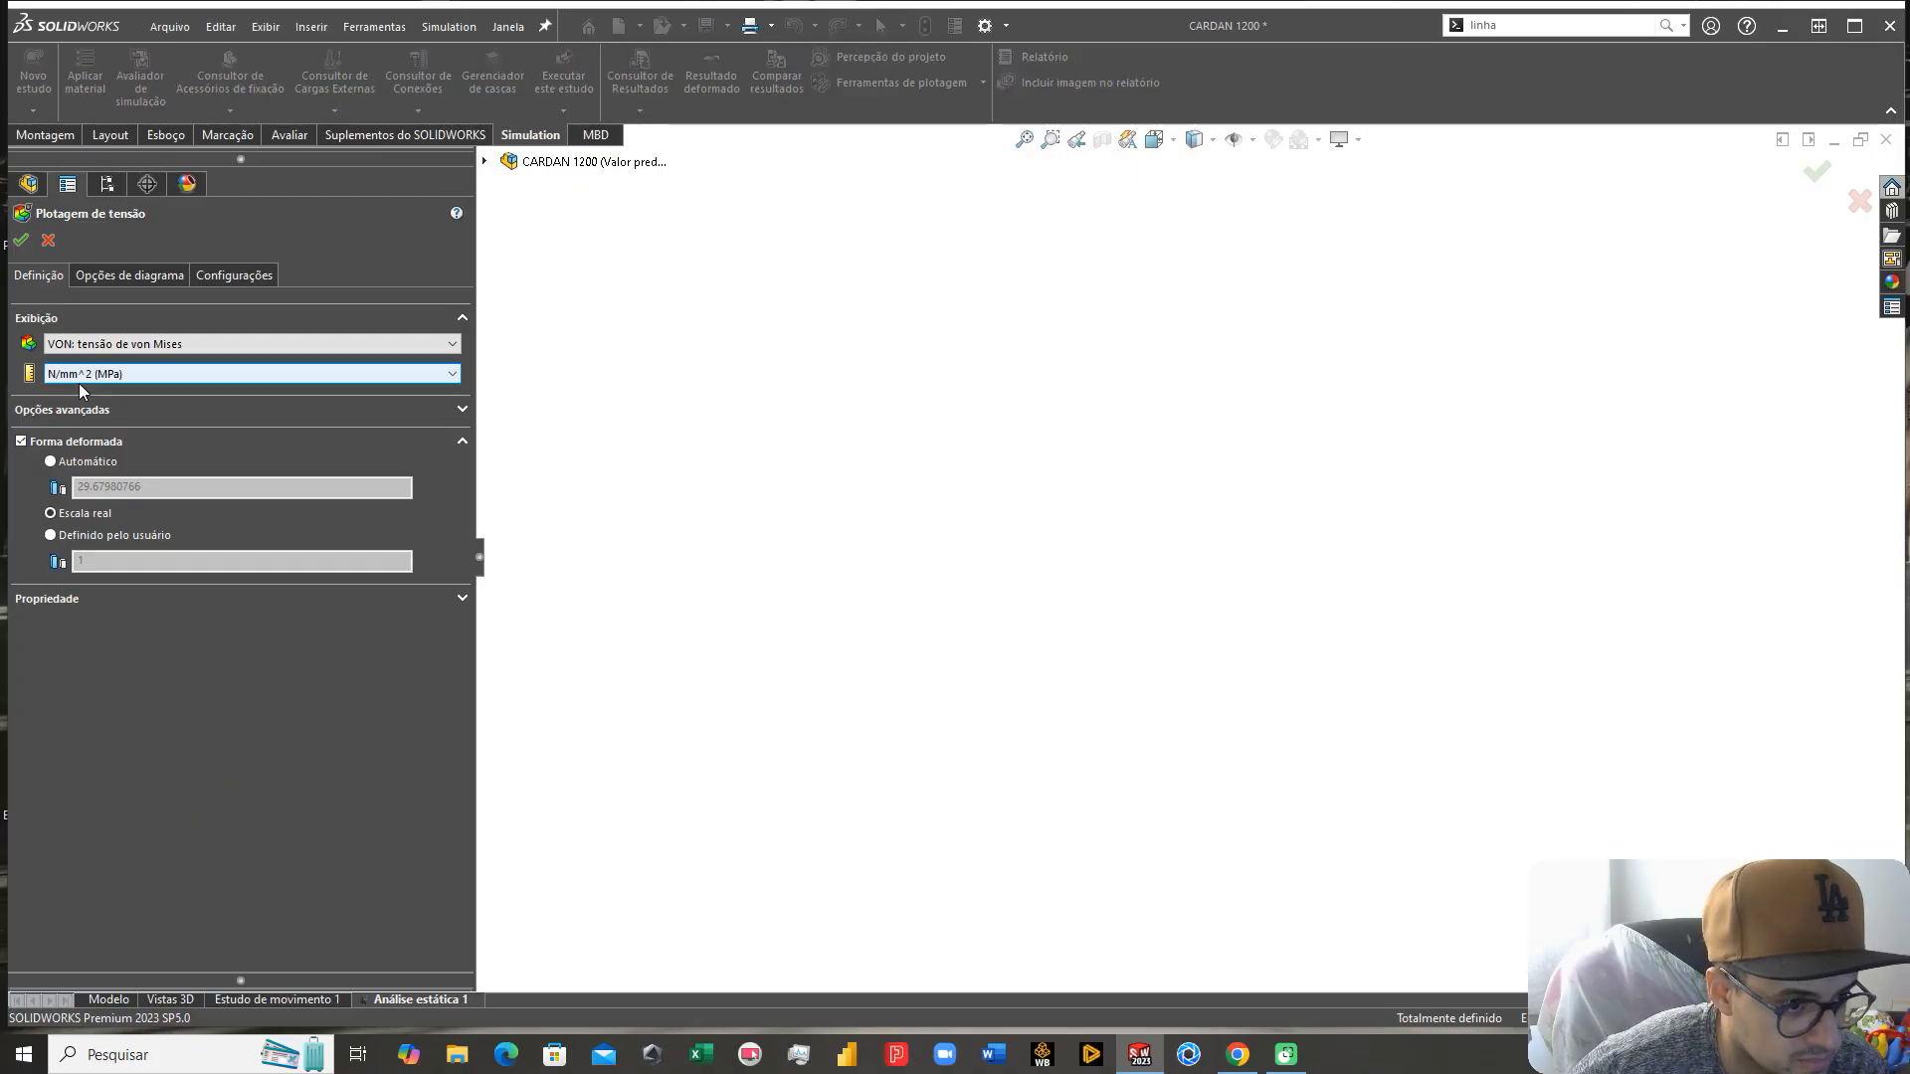
{"action": "left_click", "coordinate": [105, 274]}
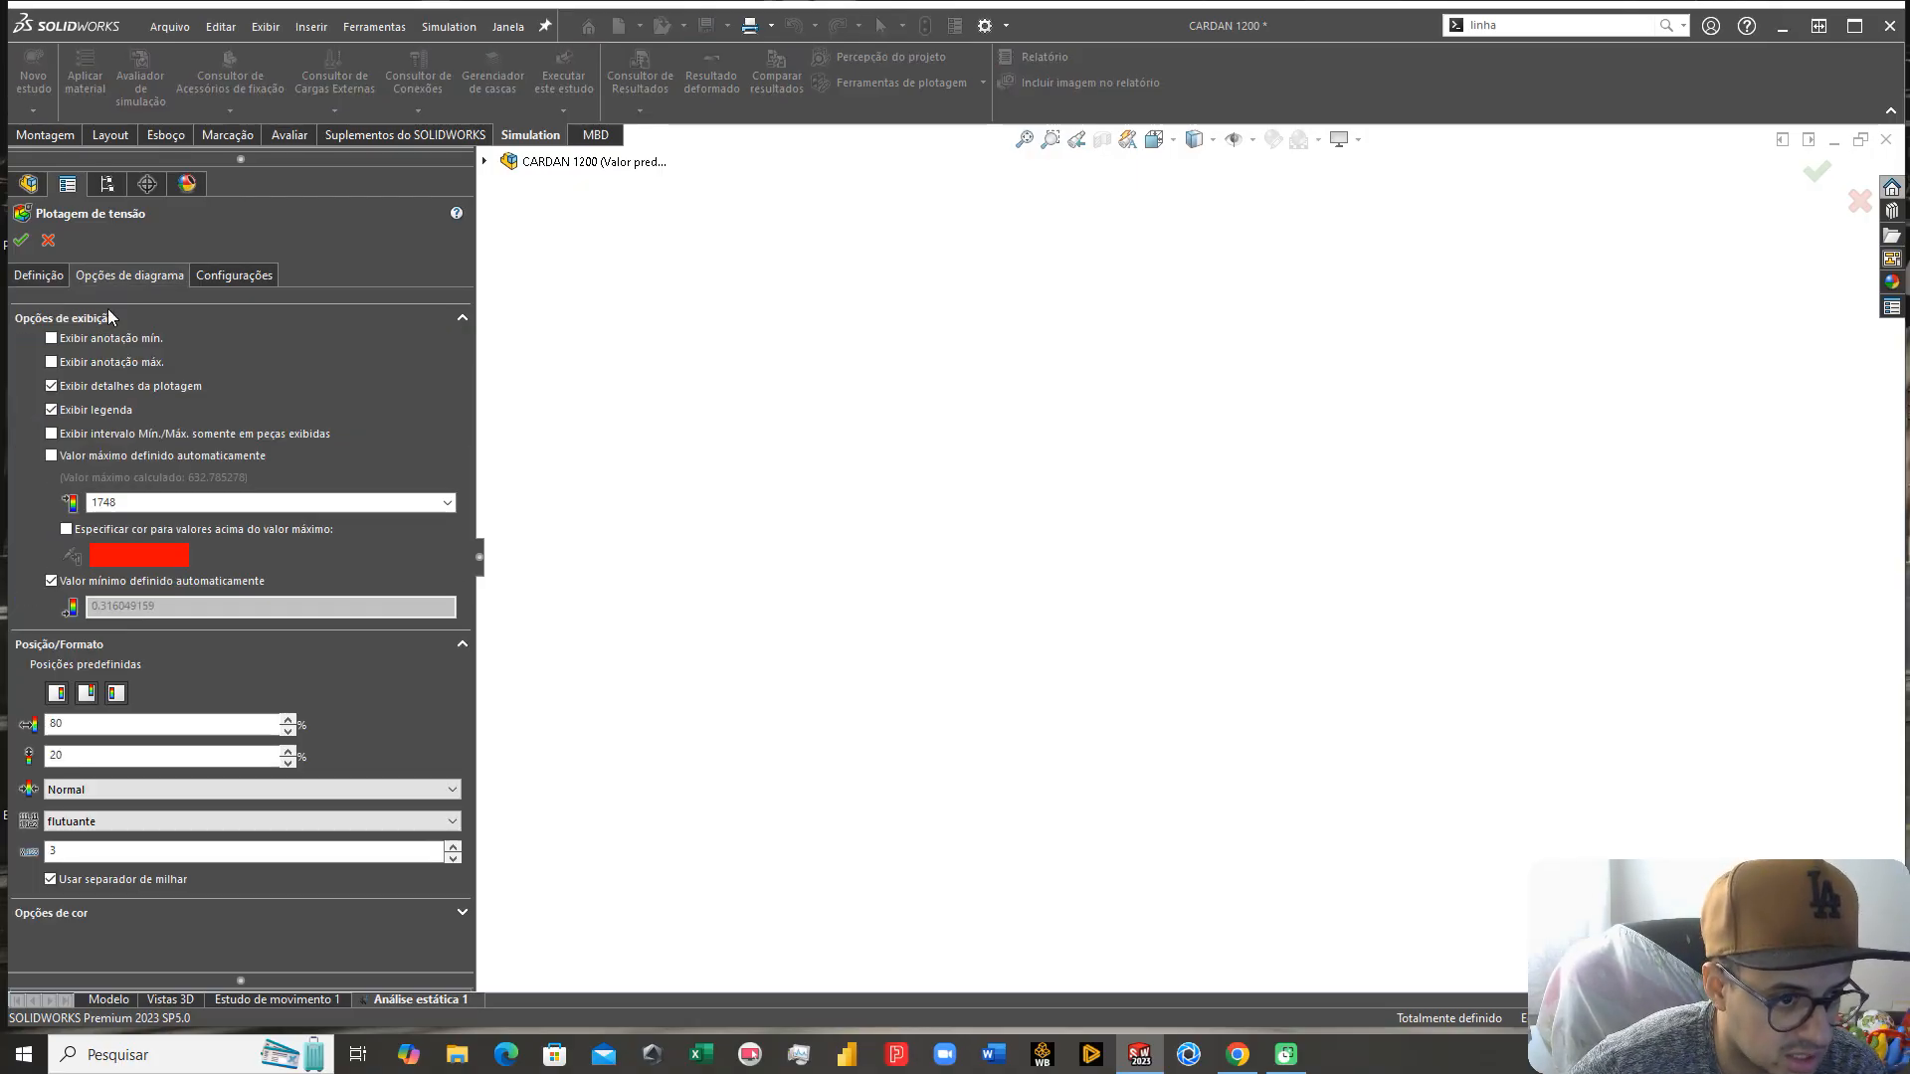
{"action": "left_click", "coordinate": [51, 456]}
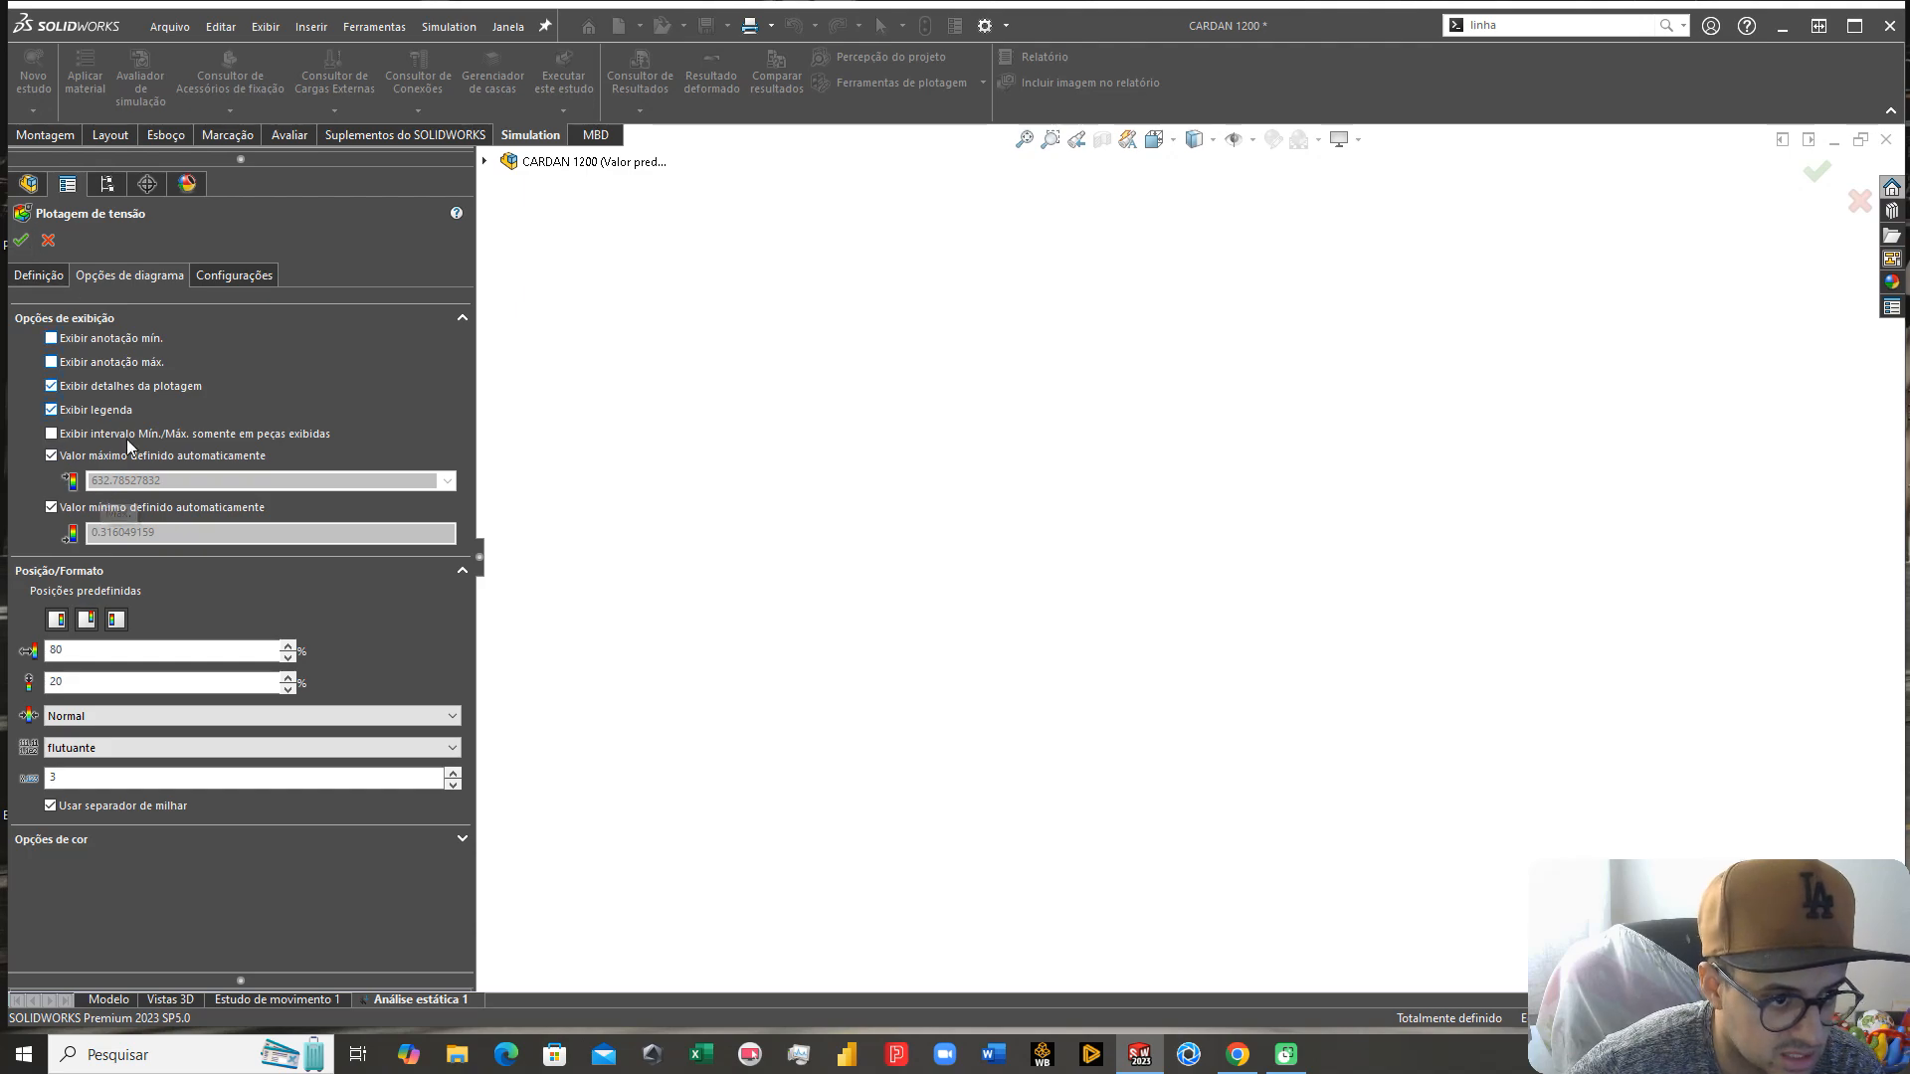
{"action": "left_click", "coordinate": [52, 456]}
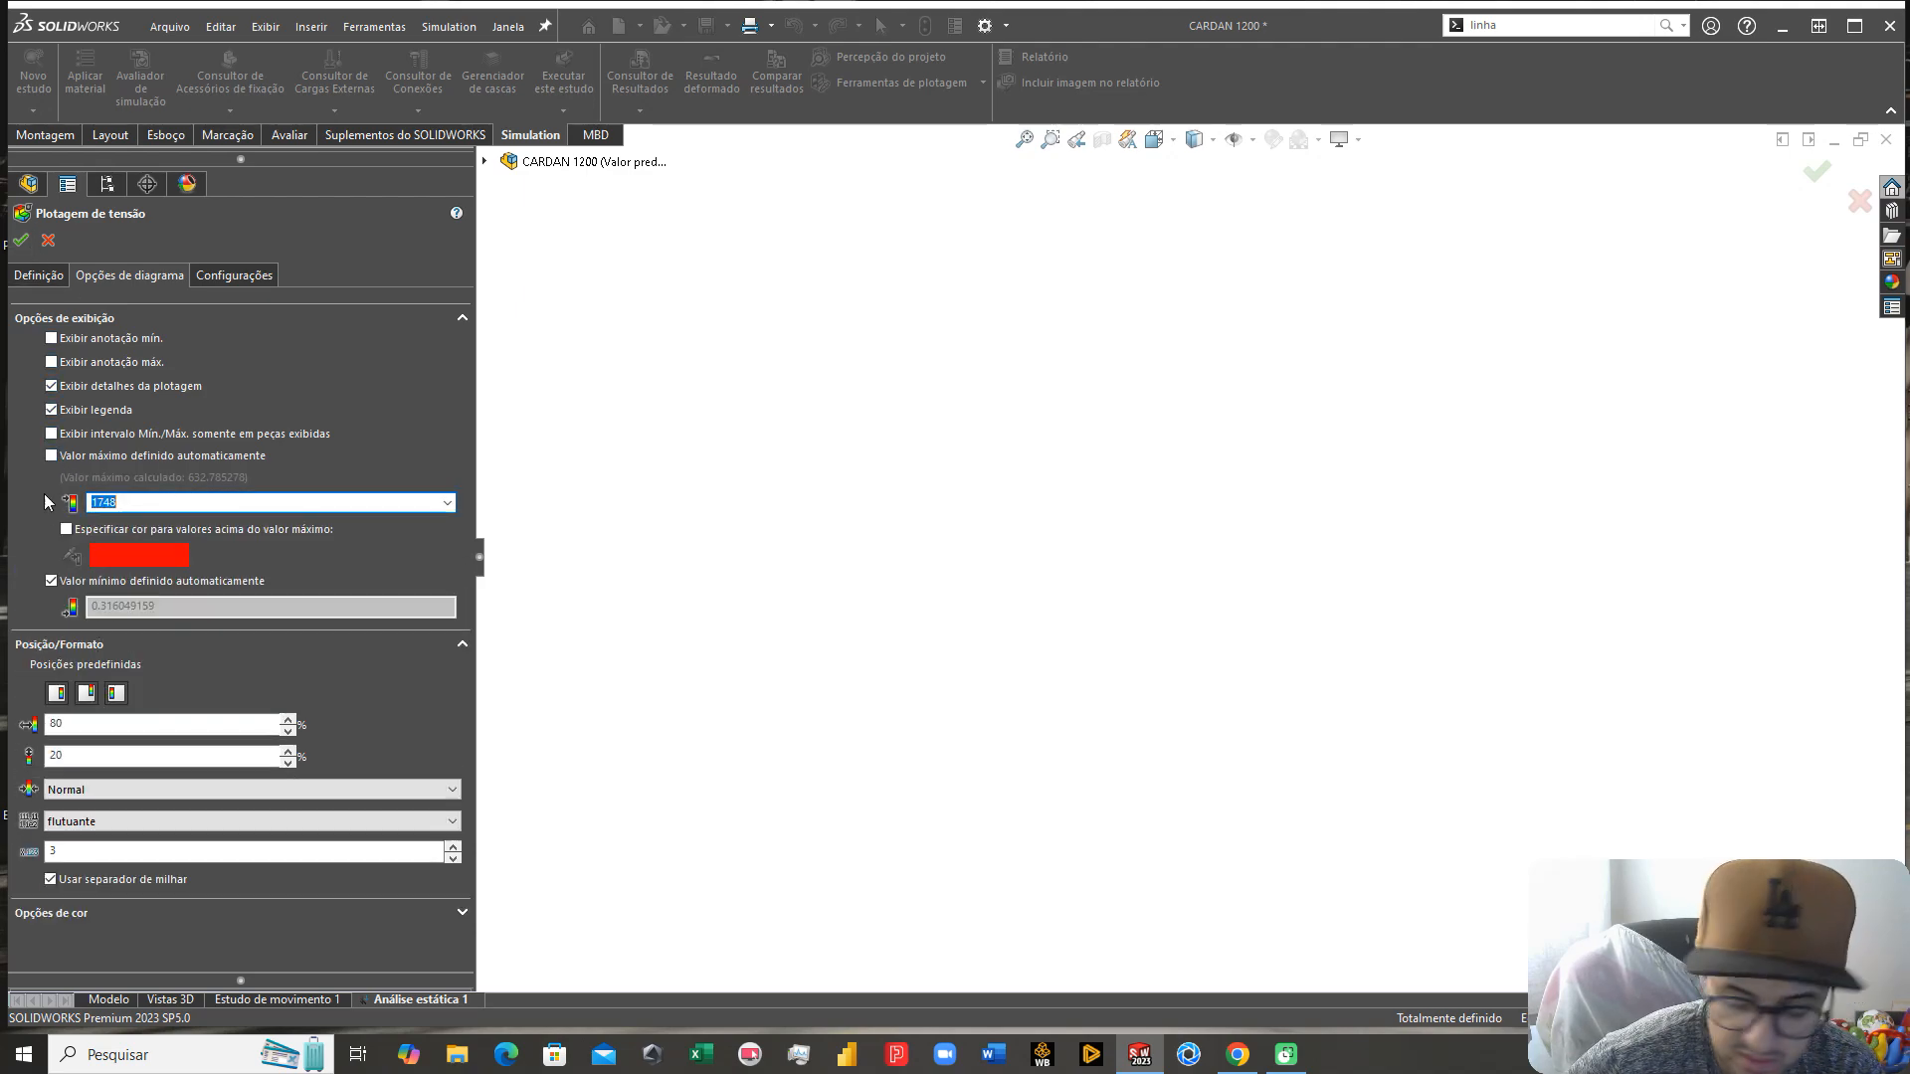
{"action": "type", "text": "539,5"}
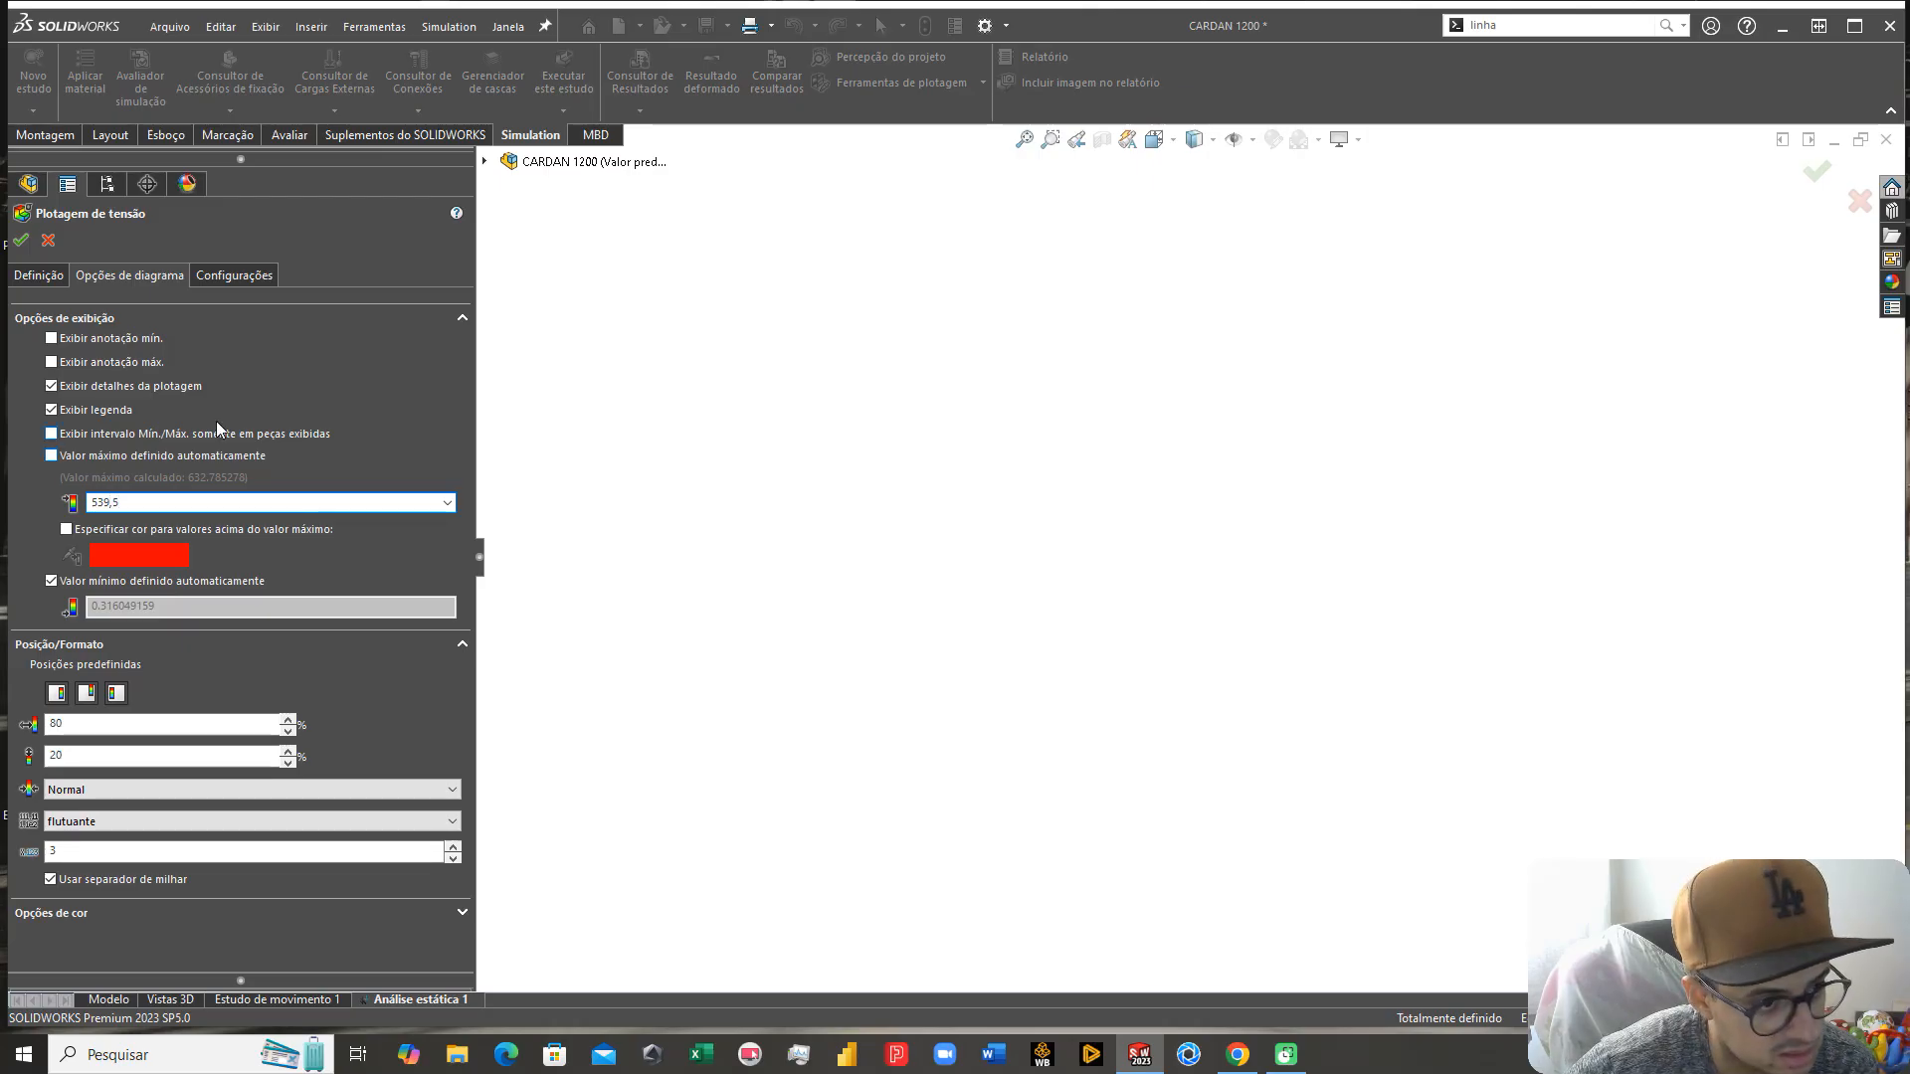
{"action": "left_click", "coordinate": [19, 242]}
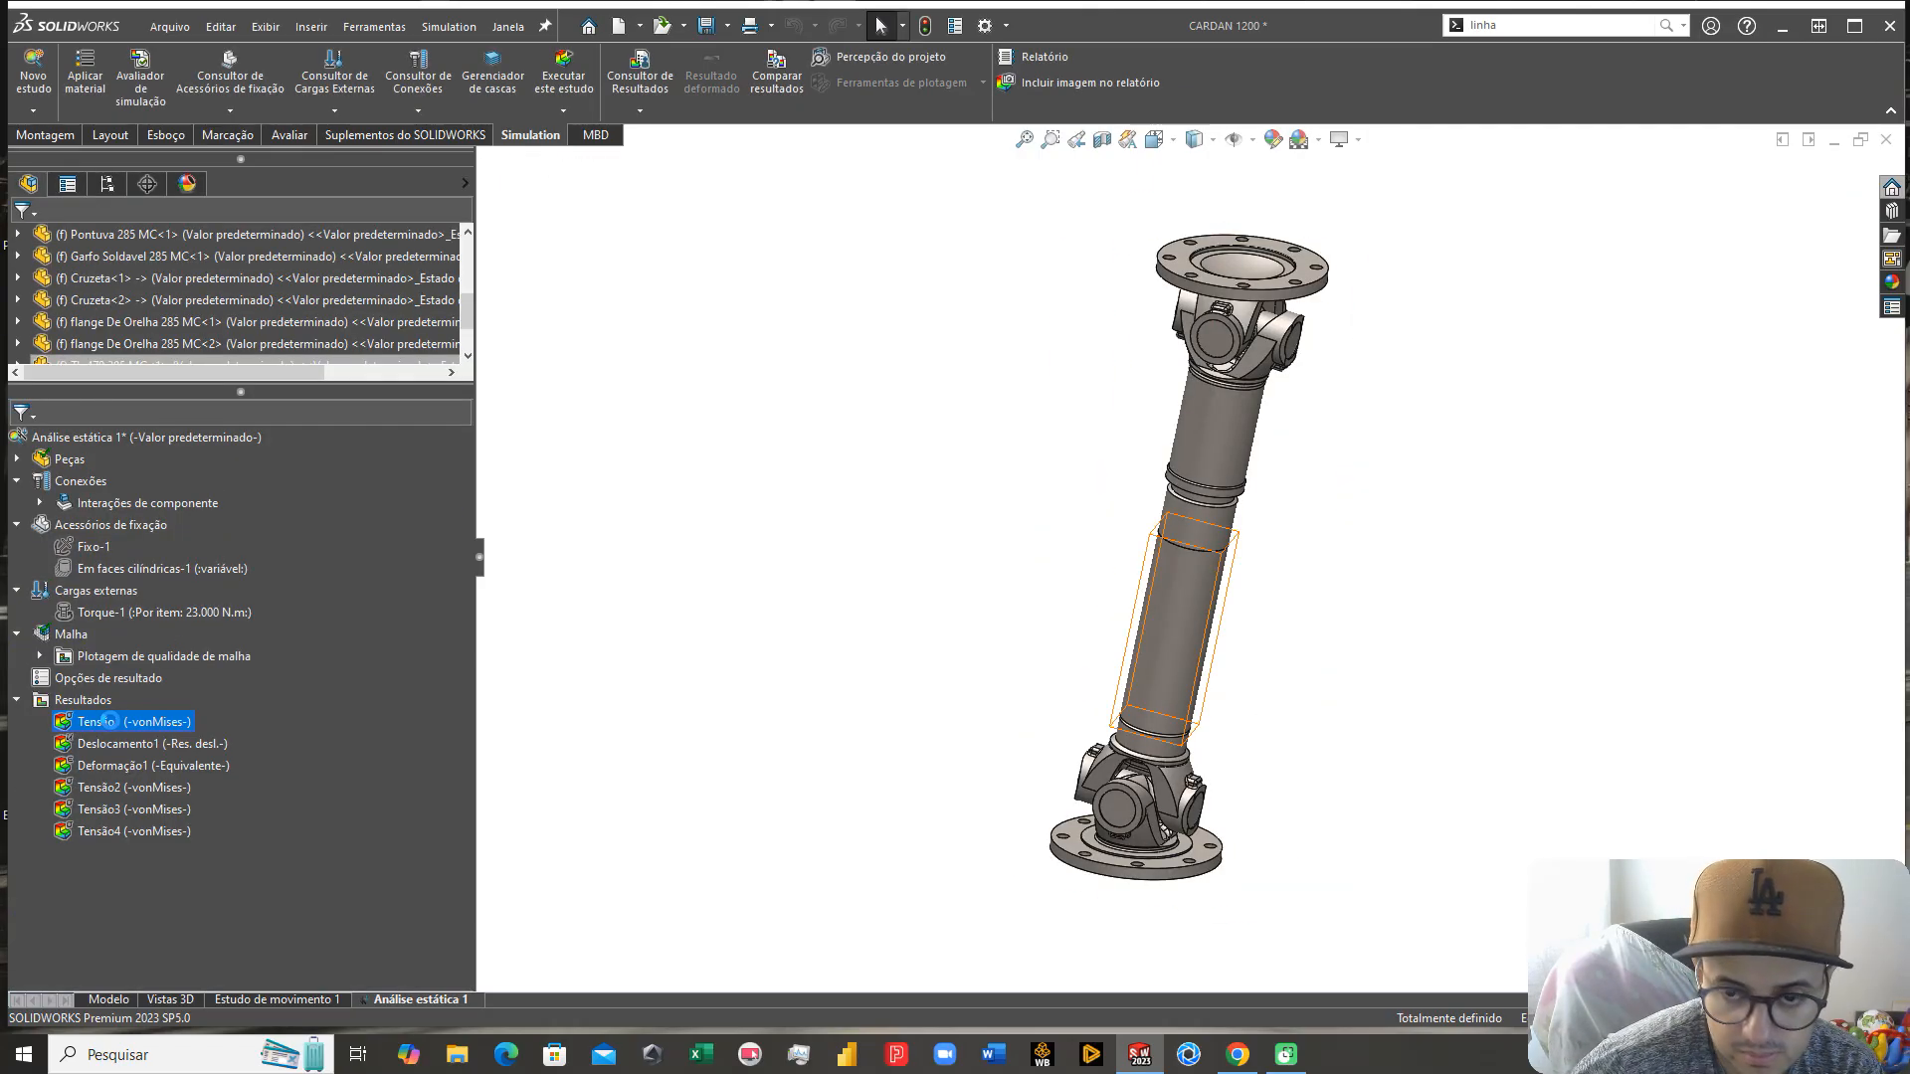
Step: Inspect the rescaled Tensão1 plot on the cardan shaft and save the CARDAN 1200 assembly
{"action": "middle_click_drag", "start_coordinate": [1268, 484], "coordinate": [1381, 404]}
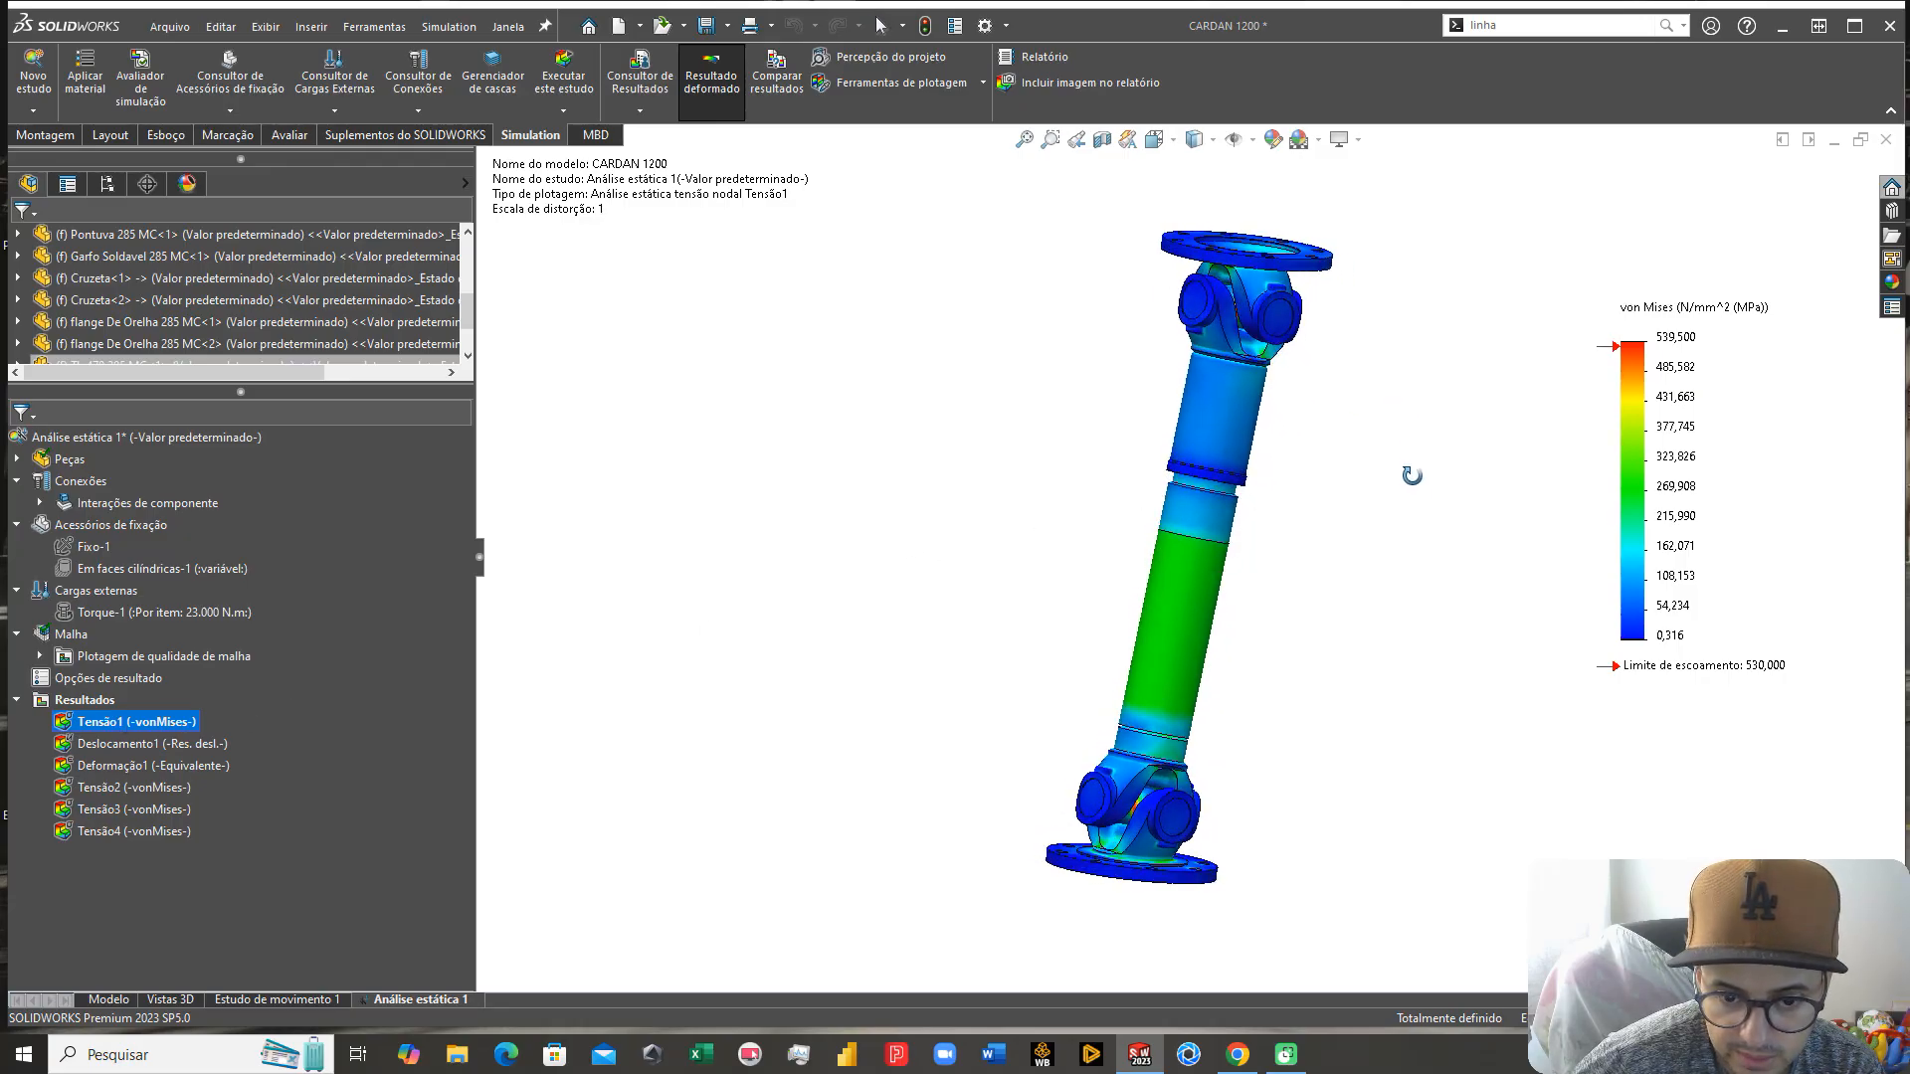
{"action": "scroll", "coordinate": [1138, 796], "scroll_direction": "up", "scroll_amount": 10}
{"action": "middle_click_drag", "start_coordinate": [1070, 715], "coordinate": [1273, 553]}
{"action": "scroll", "coordinate": [1135, 685], "scroll_direction": "down", "scroll_amount": 4}
{"action": "scroll", "coordinate": [1135, 684], "scroll_direction": "down", "scroll_amount": 1}
{"action": "scroll", "coordinate": [1309, 624], "scroll_direction": "down", "scroll_amount": 4}
{"action": "key", "text": "ctrl+7"}
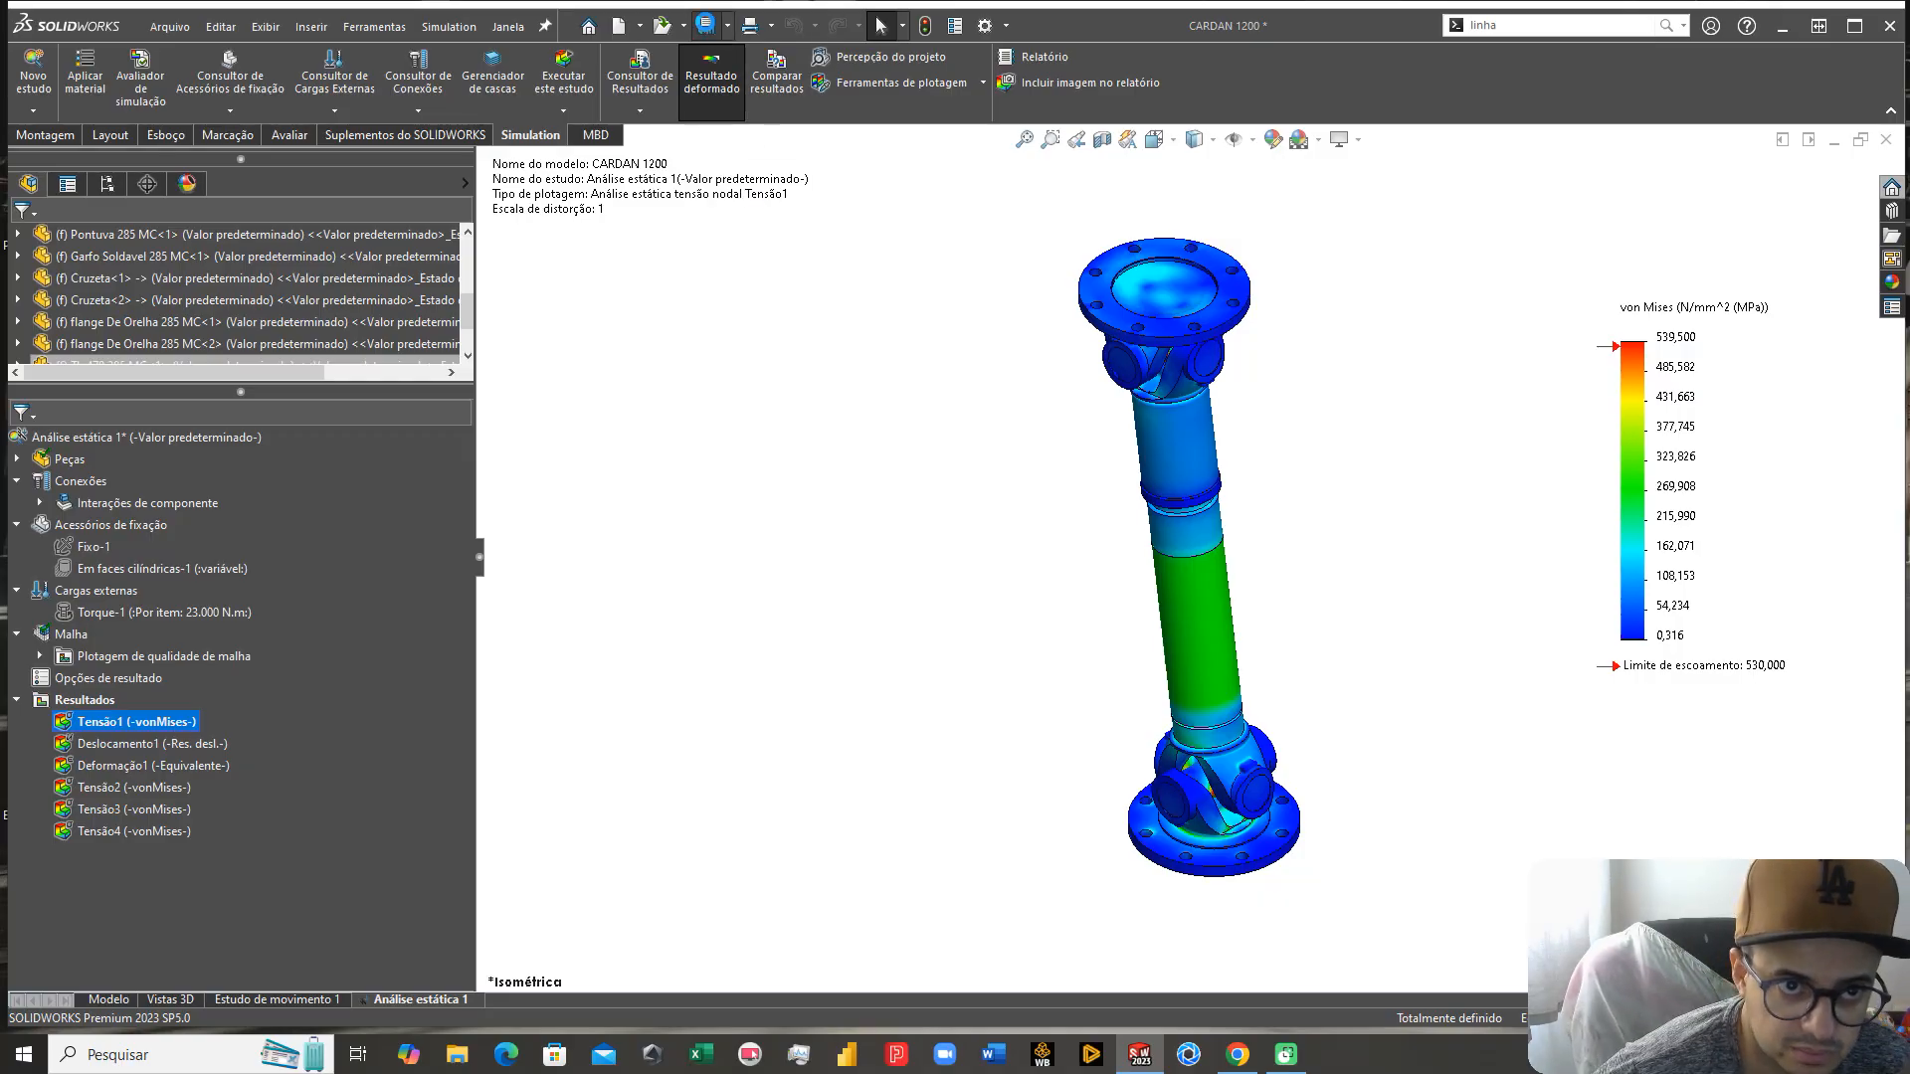
{"action": "left_click", "coordinate": [705, 26]}
Step: Examine the von Mises stress against the legend along the shaft and closely around the upper universal joint's yokes and cross
{"action": "middle_click_drag", "start_coordinate": [1240, 613], "coordinate": [1393, 506]}
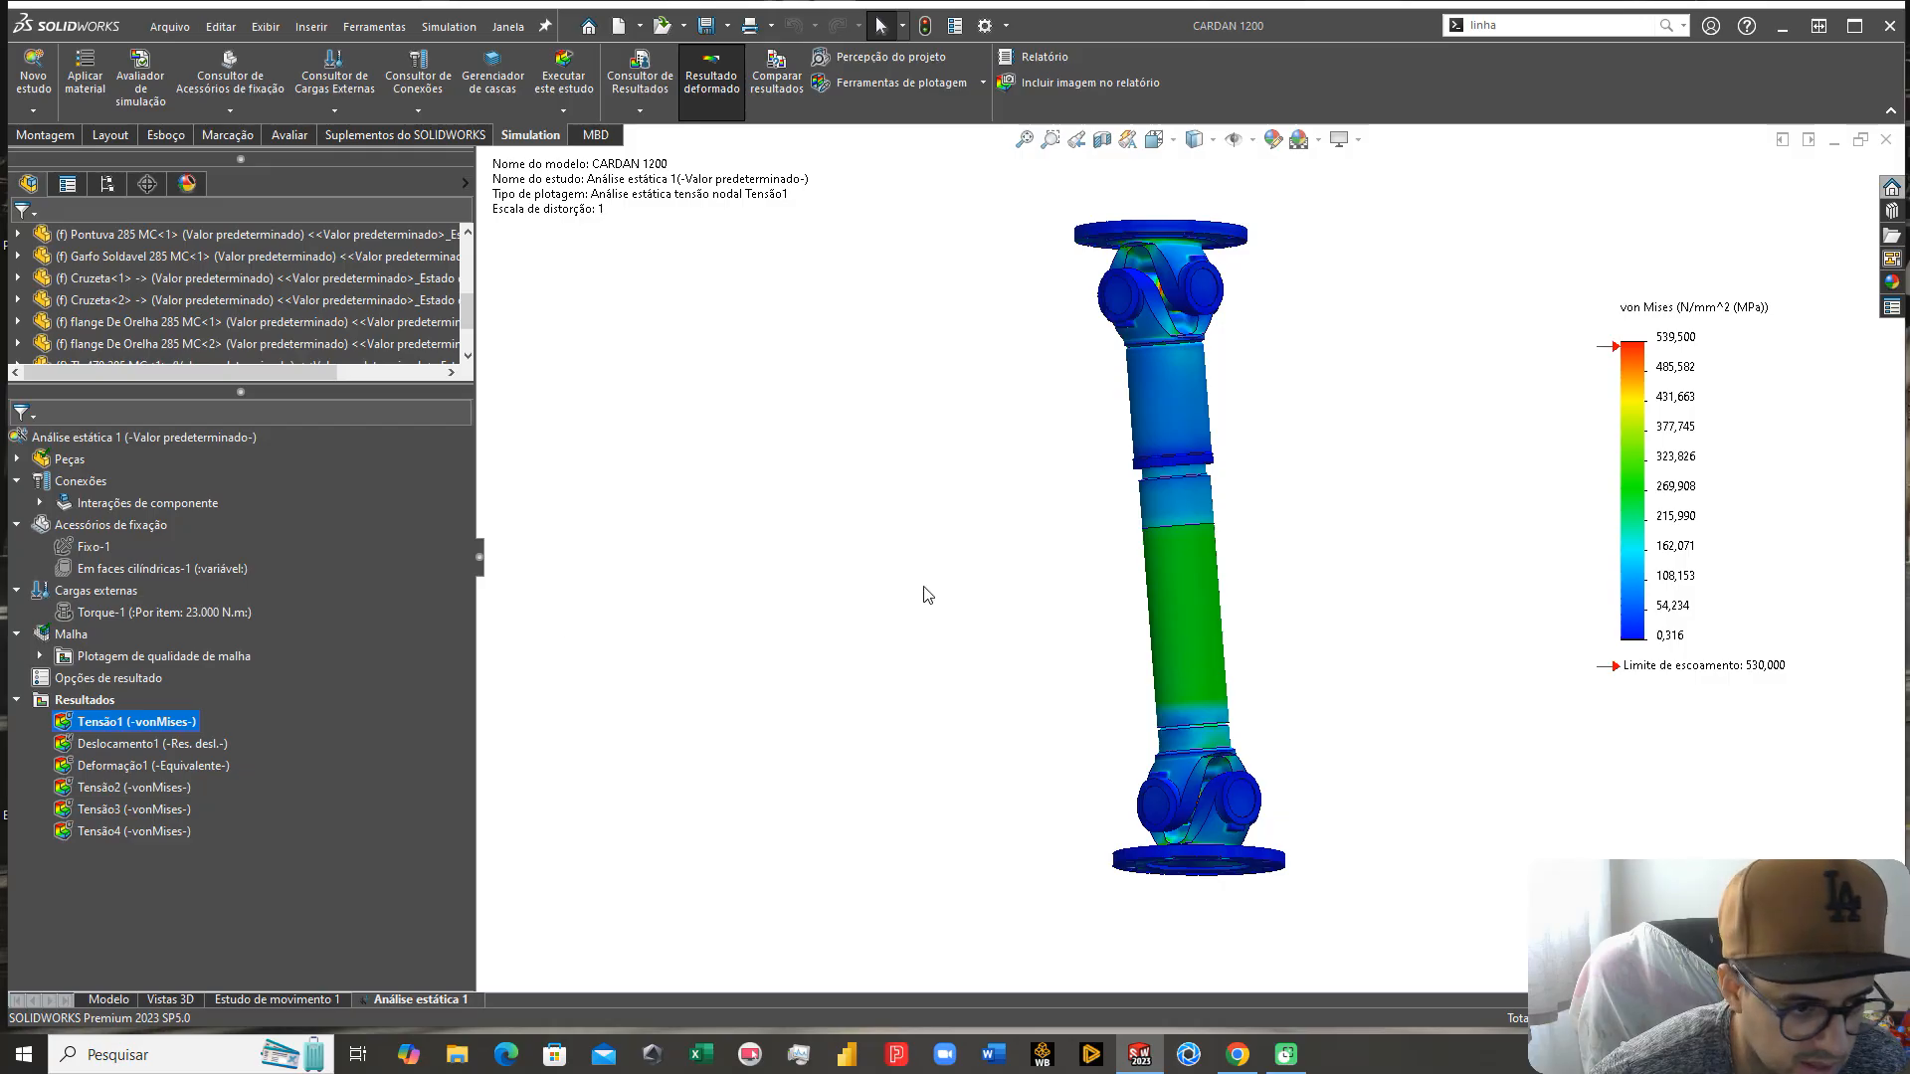
{"action": "middle_click_drag", "start_coordinate": [959, 593], "coordinate": [1025, 607]}
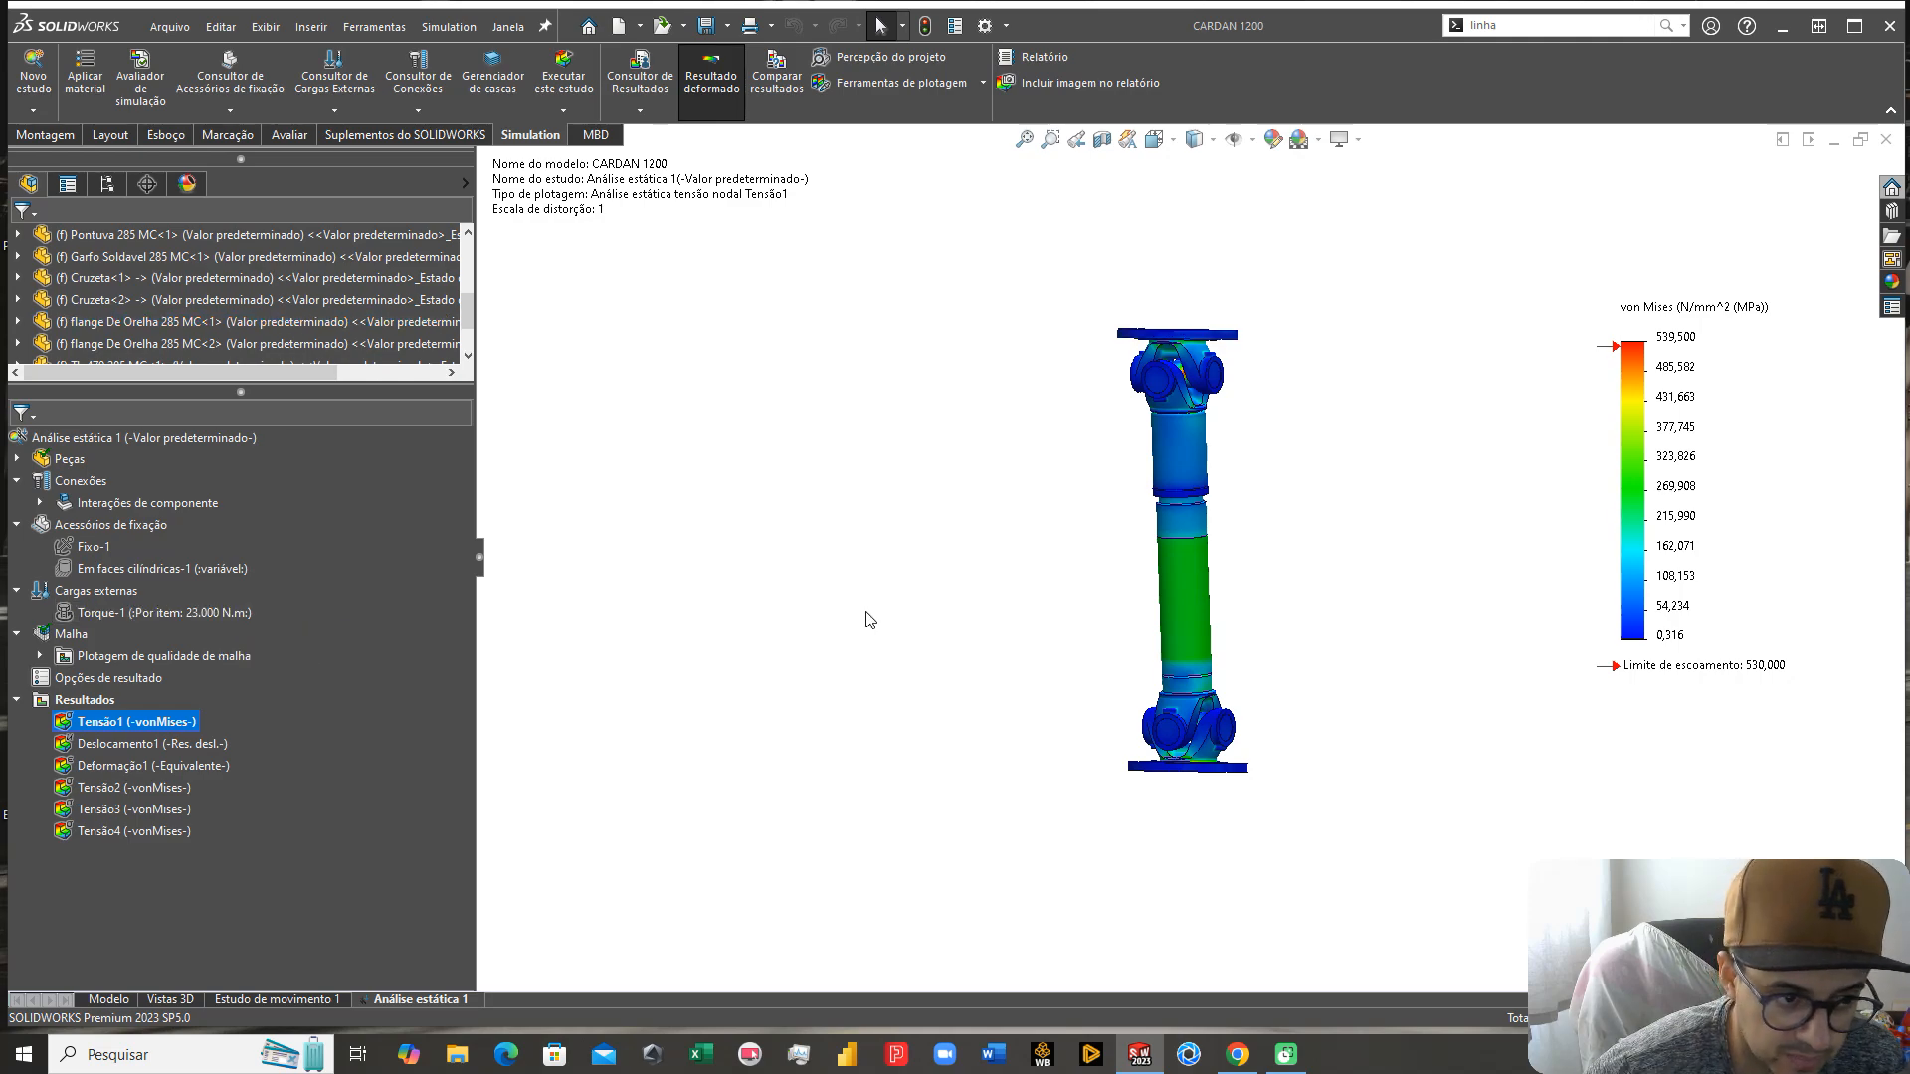
{"action": "scroll", "coordinate": [1243, 528], "scroll_direction": "down", "scroll_amount": 10}
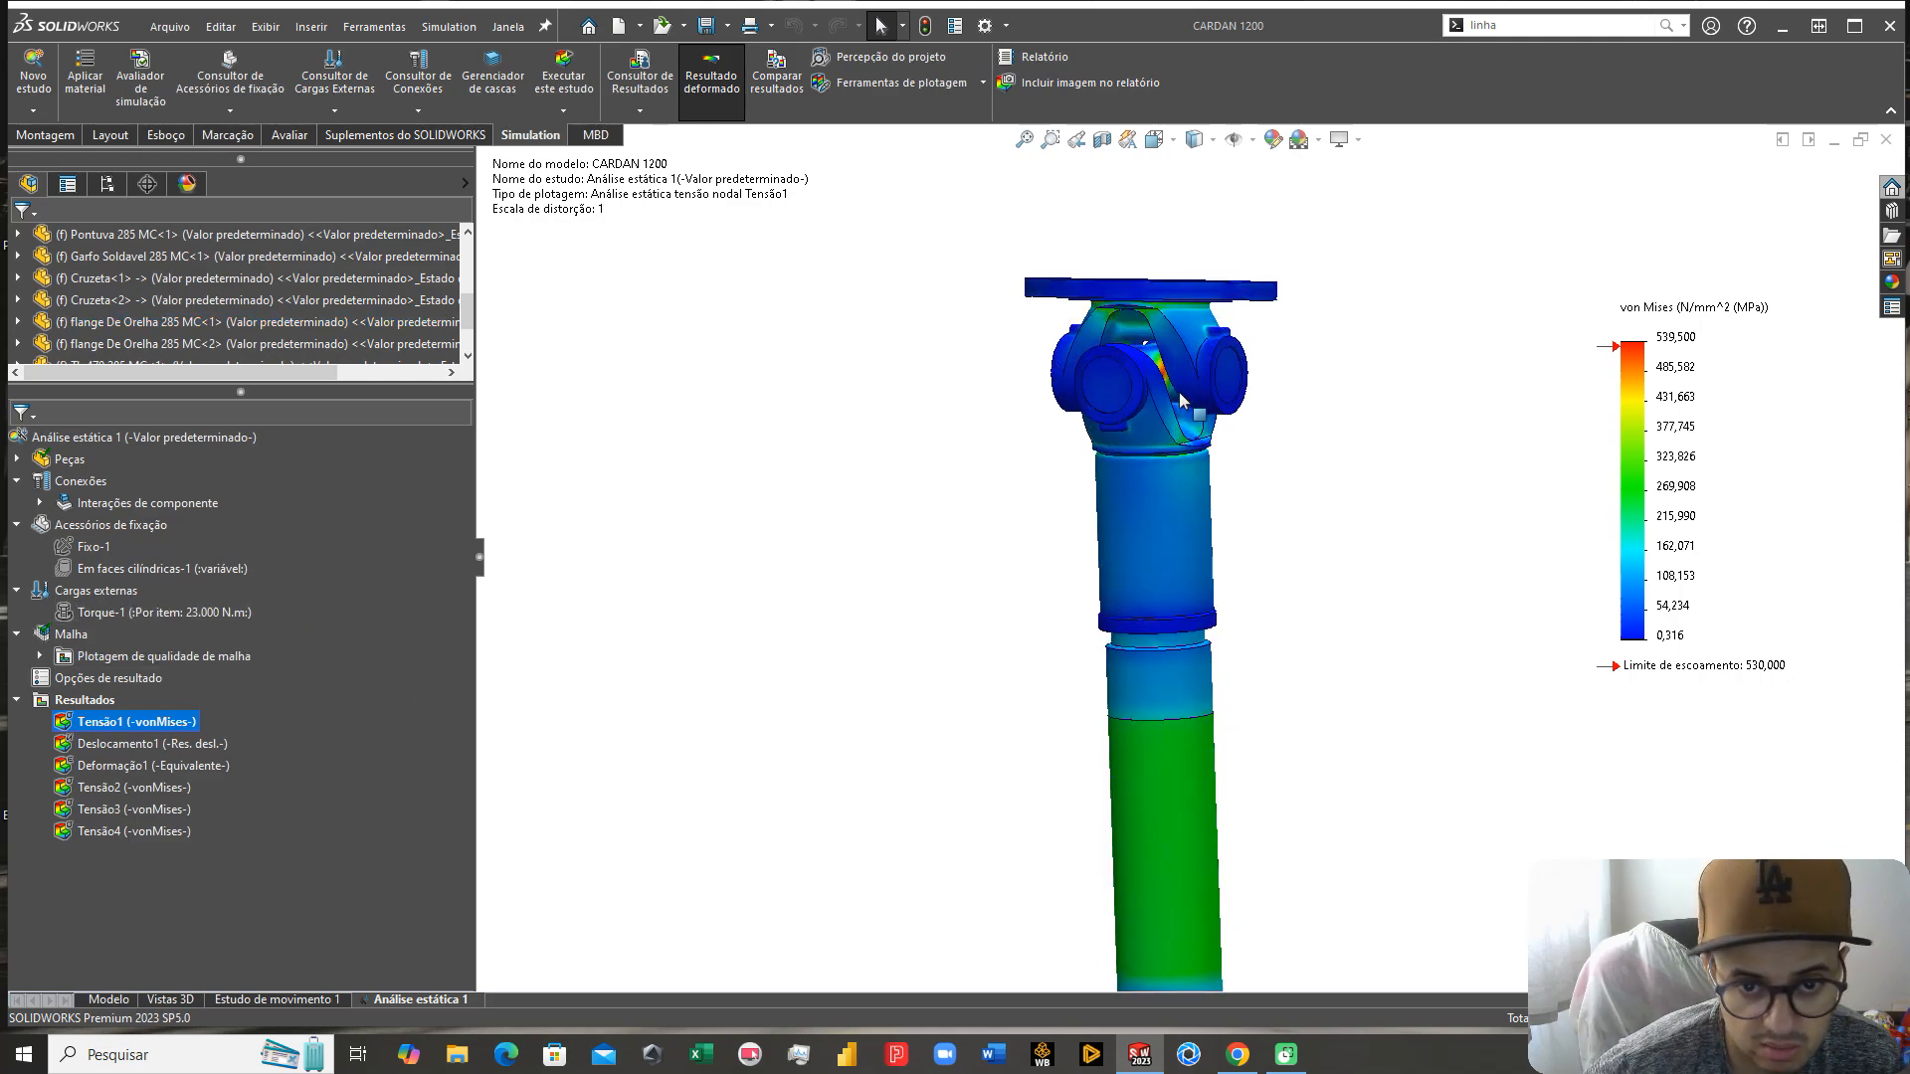
{"action": "middle_click_drag", "start_coordinate": [910, 567], "coordinate": [970, 556]}
{"action": "scroll", "coordinate": [951, 458], "scroll_direction": "down", "scroll_amount": 4}
{"action": "scroll", "coordinate": [970, 557], "scroll_direction": "up", "scroll_amount": 3}
{"action": "key", "text": "ctrl+7"}
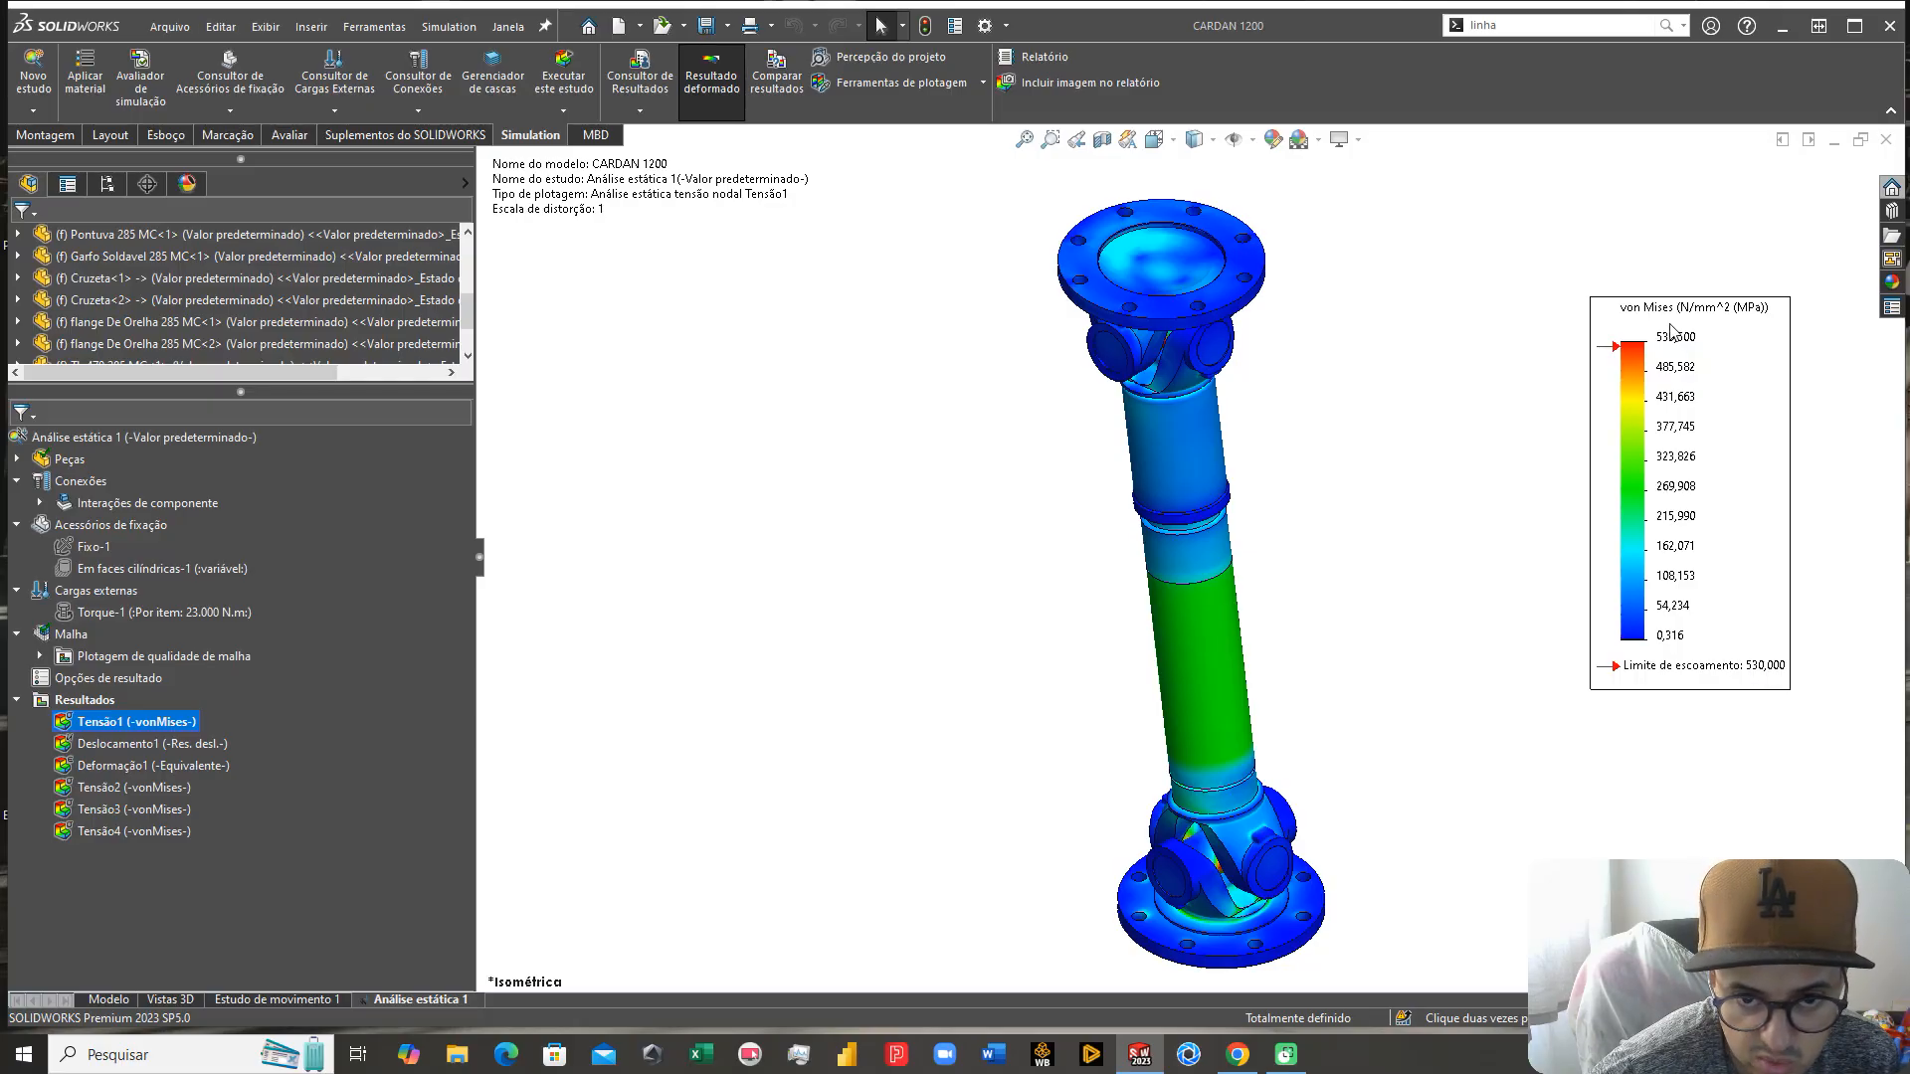
{"action": "middle_click_drag", "start_coordinate": [1231, 558], "coordinate": [1388, 509]}
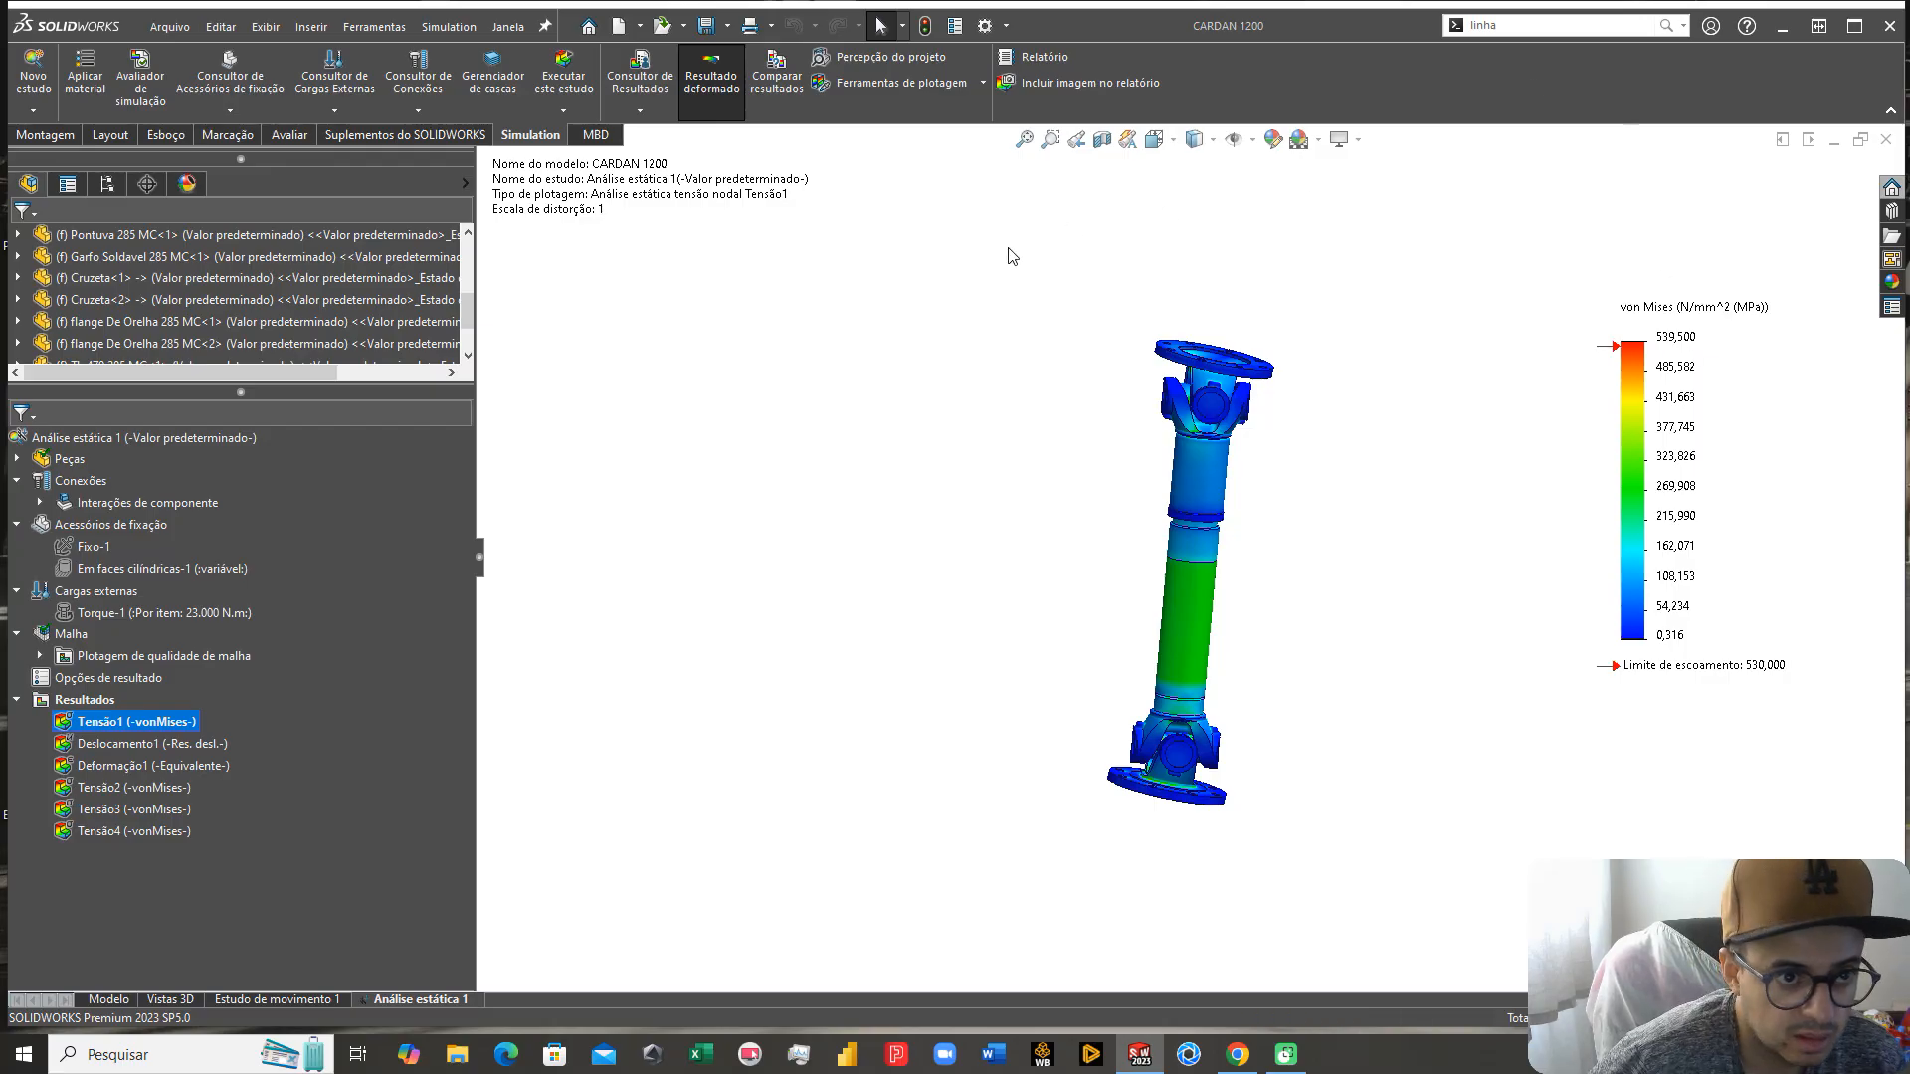
{"action": "middle_click_drag", "start_coordinate": [1194, 553], "coordinate": [1167, 613]}
{"action": "key", "text": "ctrl+7"}
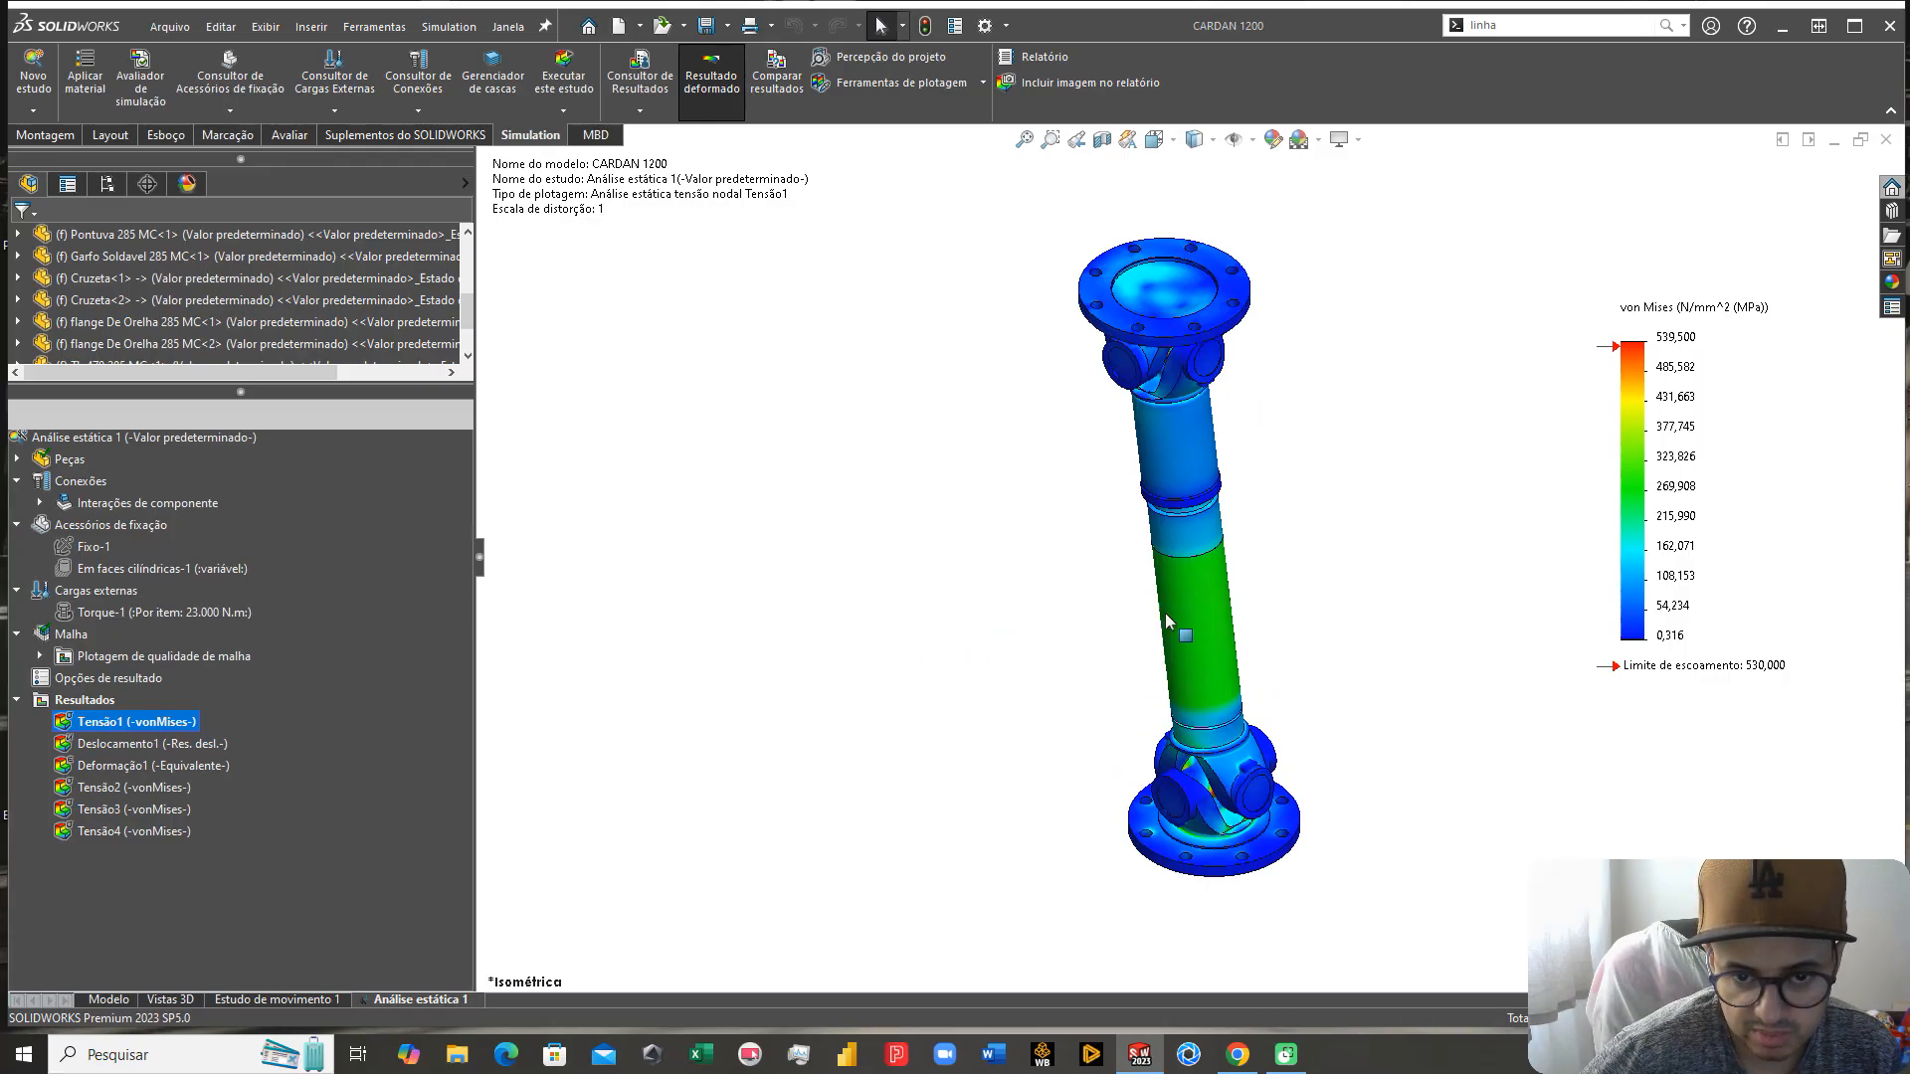
{"action": "middle_click_drag", "start_coordinate": [1170, 536], "coordinate": [1322, 427]}
{"action": "middle_click_drag", "start_coordinate": [1244, 532], "coordinate": [1218, 524]}
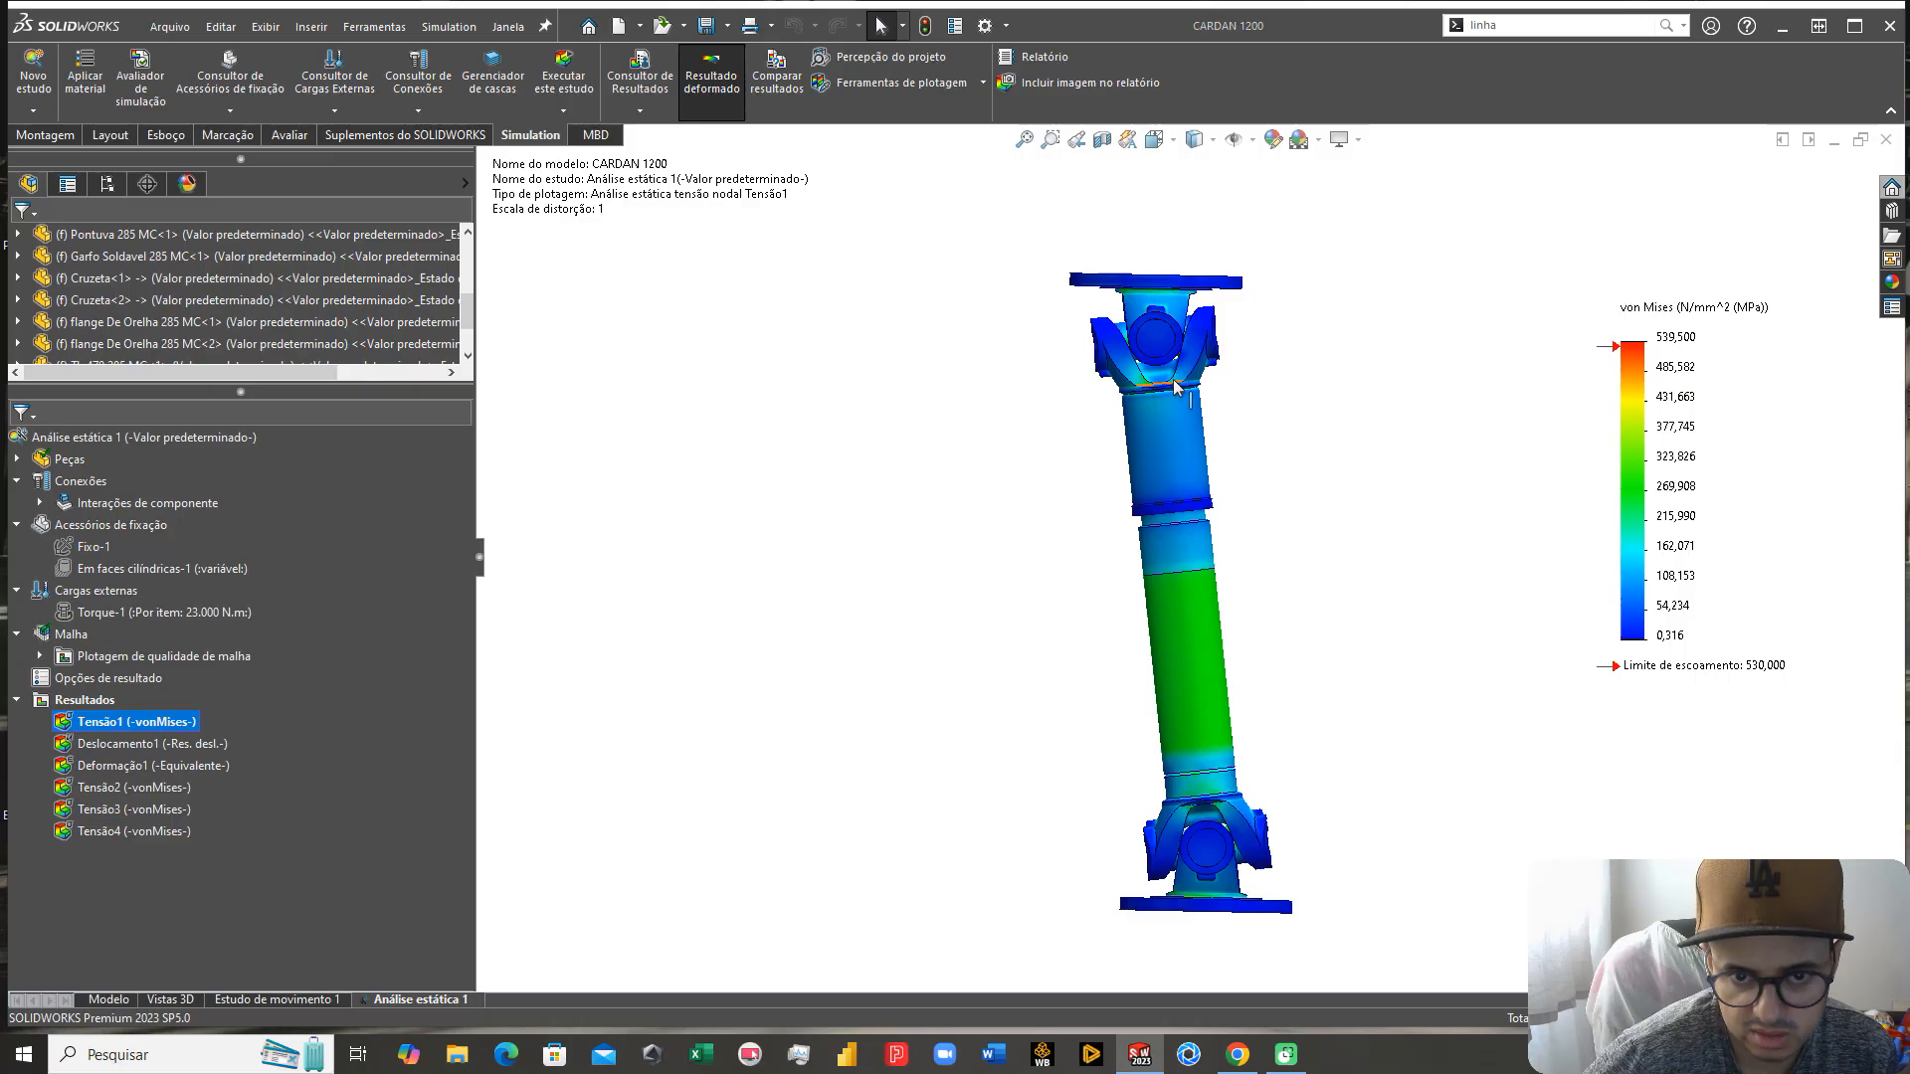
{"action": "scroll", "coordinate": [1176, 388], "scroll_direction": "down", "scroll_amount": 2}
{"action": "scroll", "coordinate": [1178, 389], "scroll_direction": "down", "scroll_amount": 5}
{"action": "middle_click_drag", "start_coordinate": [1181, 390], "coordinate": [1242, 455]}
{"action": "scroll", "coordinate": [1250, 445], "scroll_direction": "up", "scroll_amount": 4}
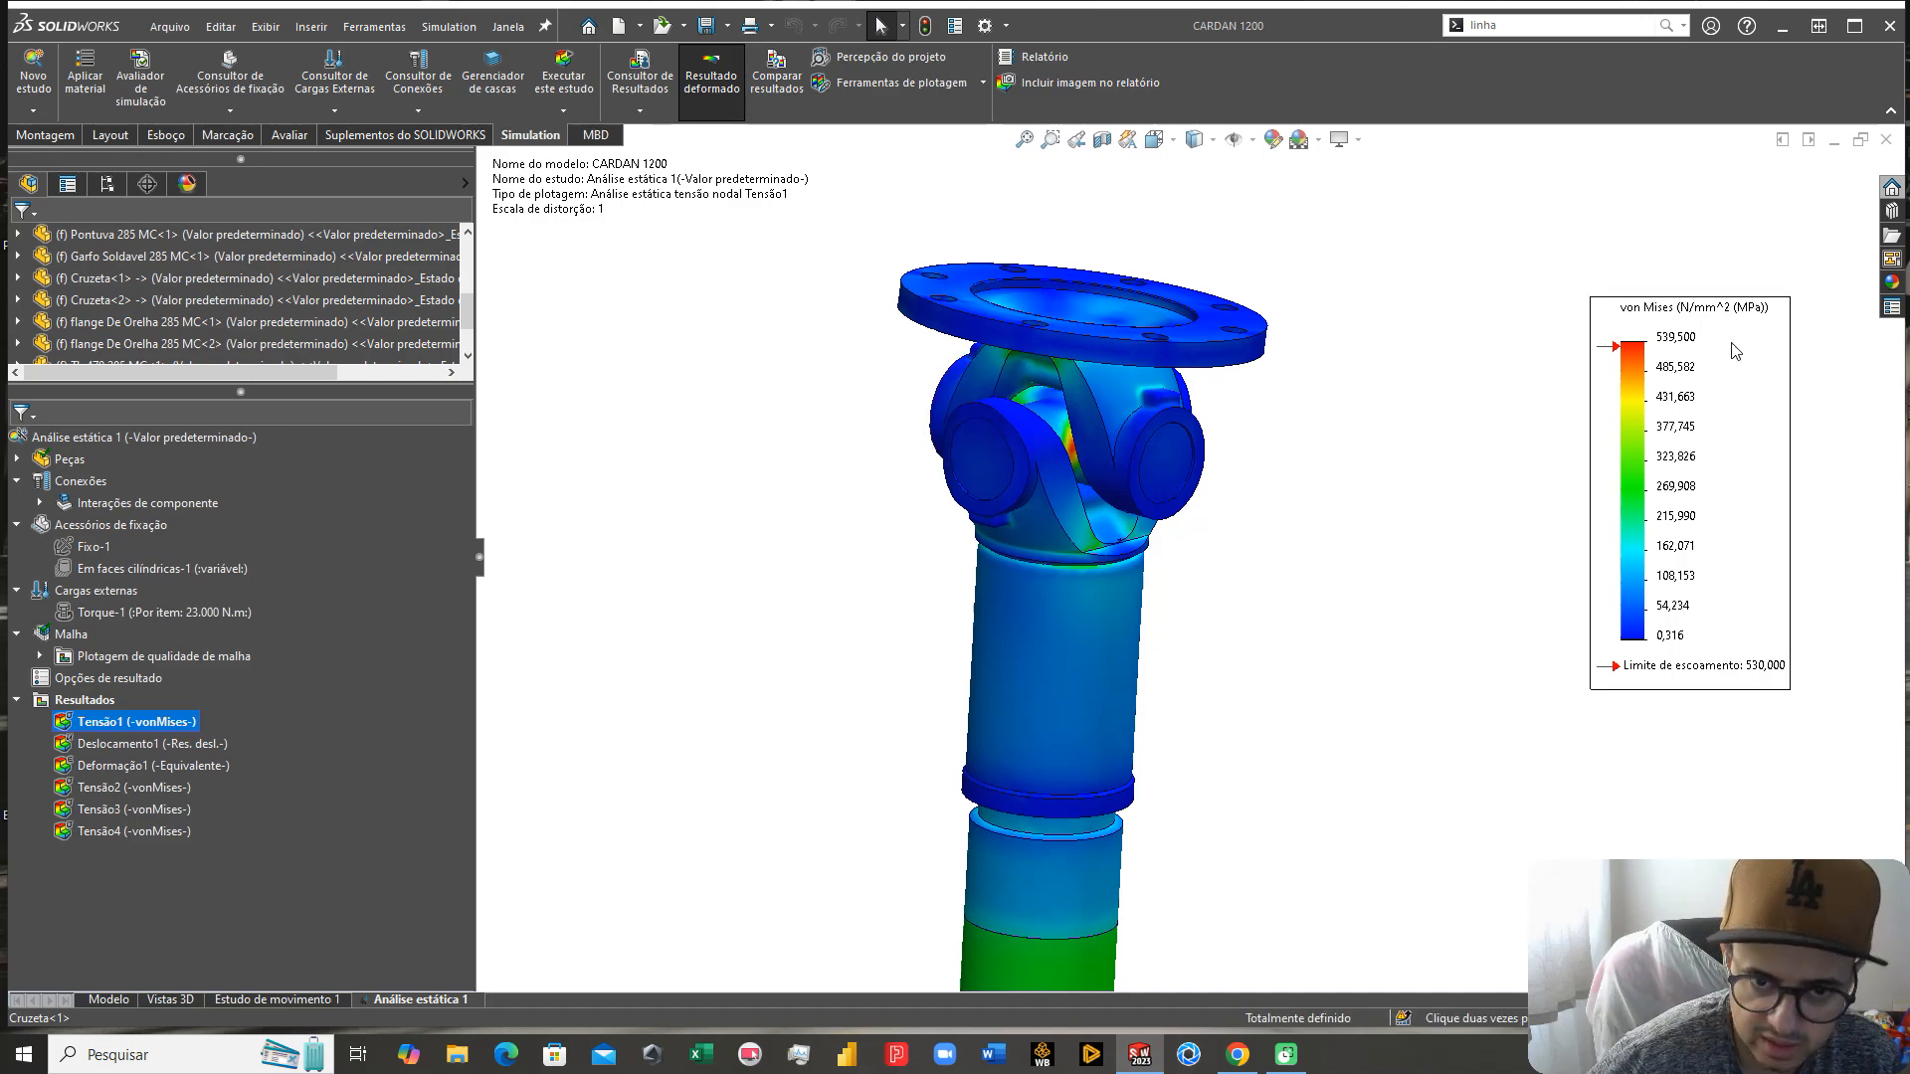
{"action": "scroll", "coordinate": [1222, 505], "scroll_direction": "up", "scroll_amount": 2}
{"action": "middle_click_drag", "start_coordinate": [1149, 484], "coordinate": [1209, 536]}
{"action": "middle_click_drag", "start_coordinate": [1097, 488], "coordinate": [1180, 496]}
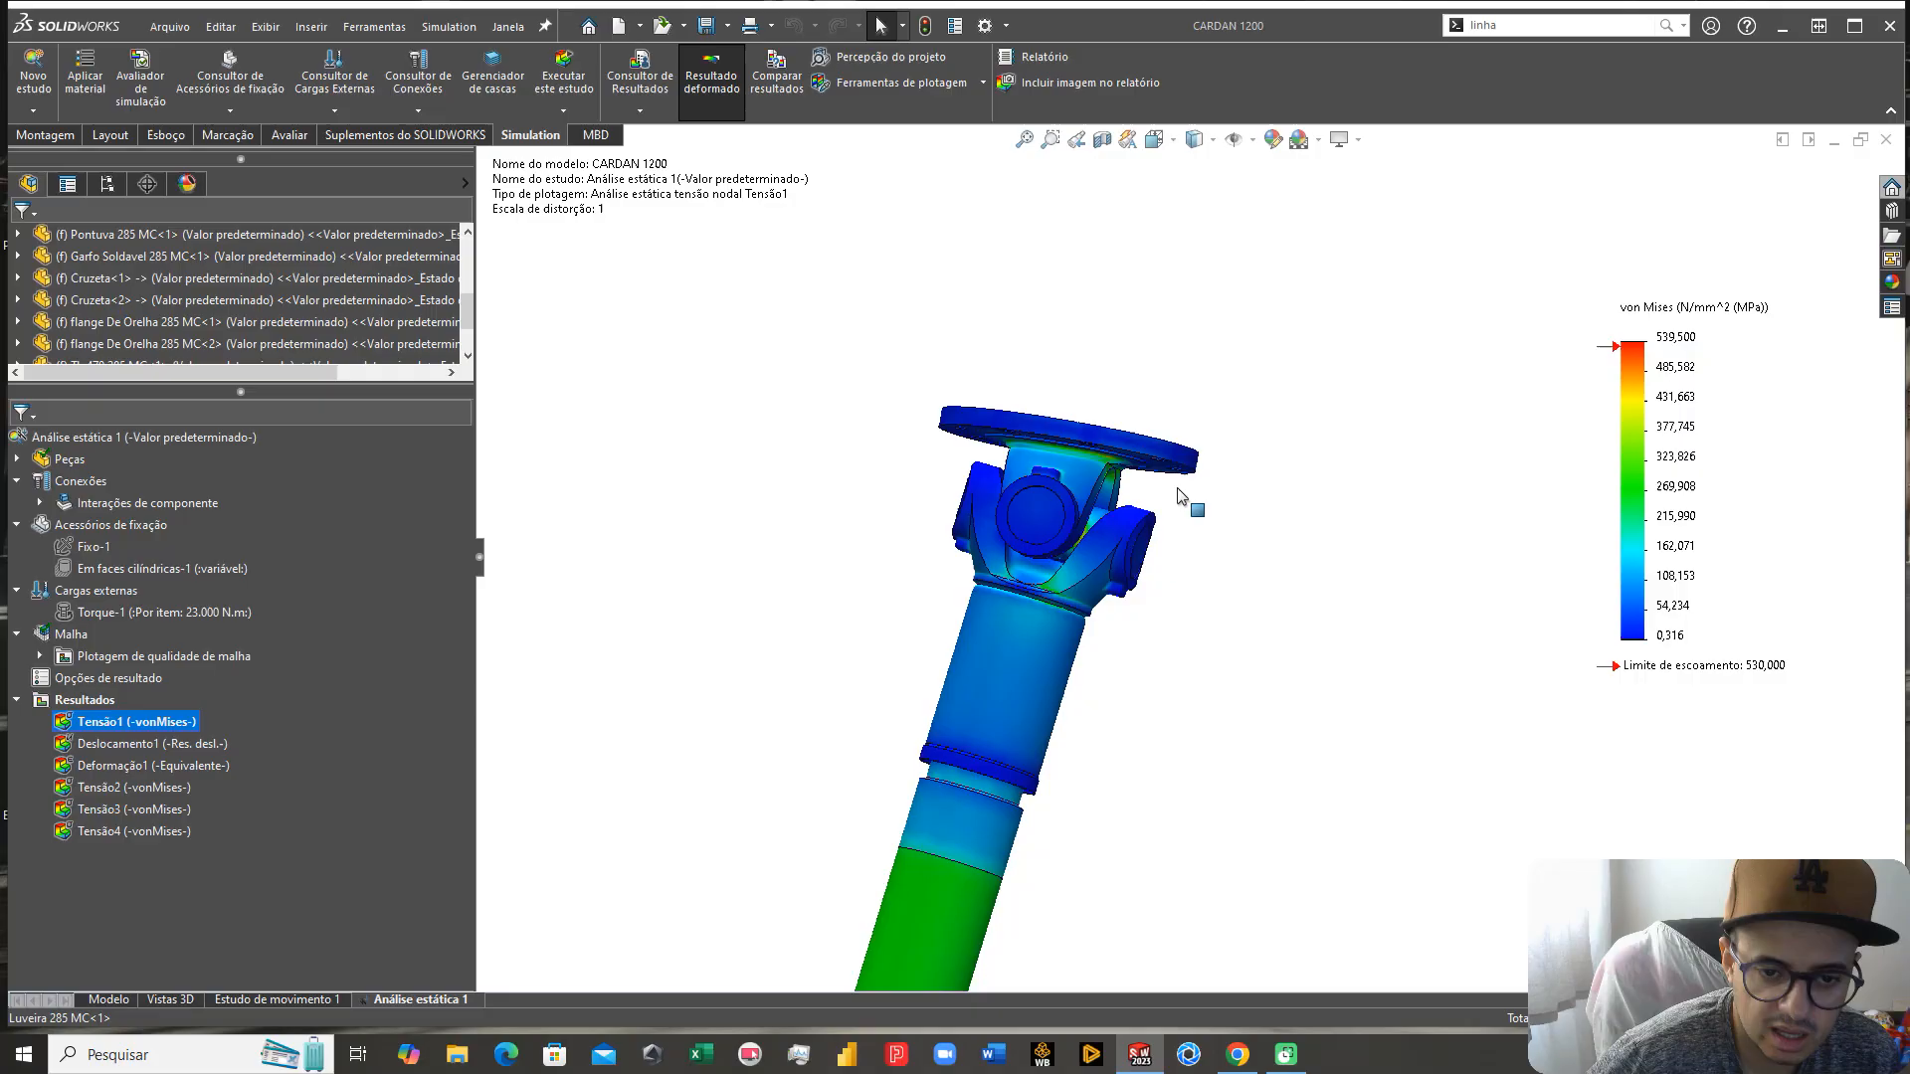
Step: Open the Pontuva 285 MC component in its own part window and view the shoulder below its upper cylinder
{"action": "key", "text": "f"}
{"action": "scroll", "coordinate": [1114, 606], "scroll_direction": "down", "scroll_amount": 5}
{"action": "right_click", "coordinate": [1119, 595]}
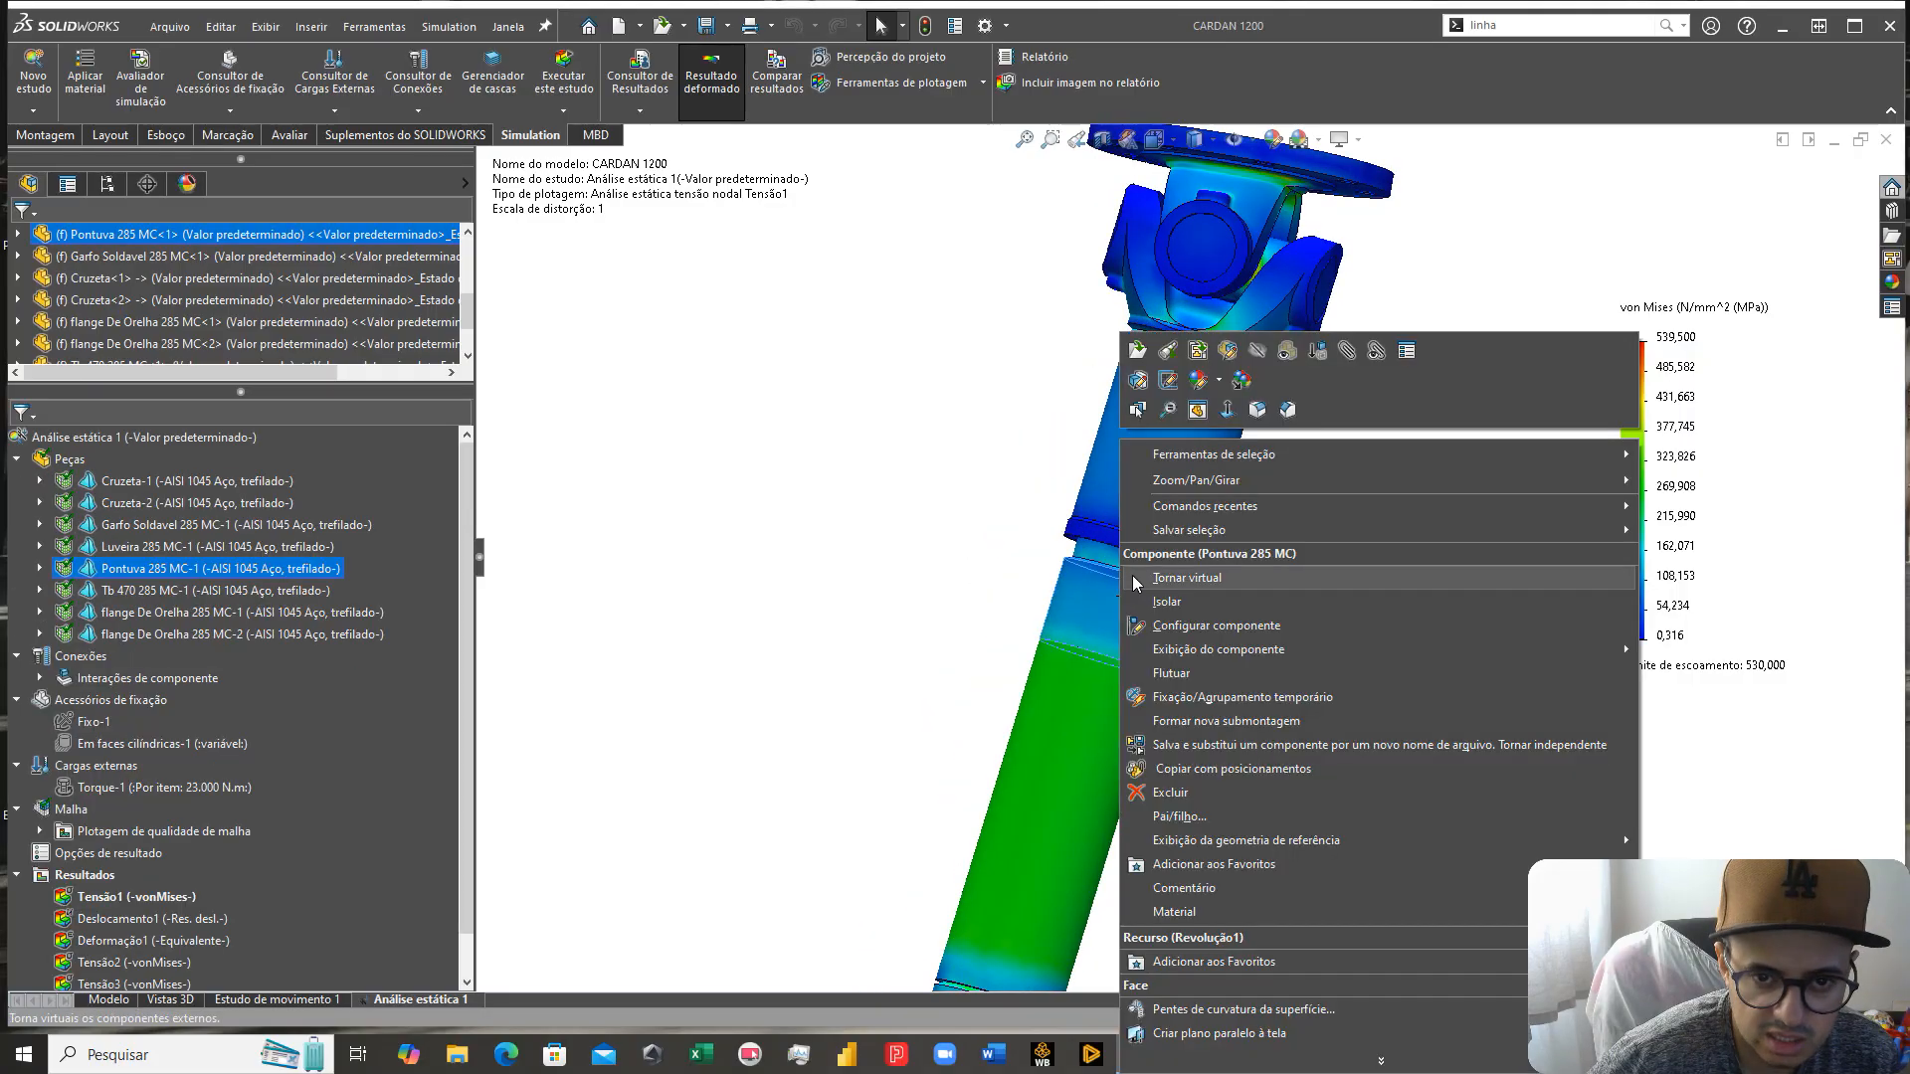
{"action": "left_click", "coordinate": [1137, 350]}
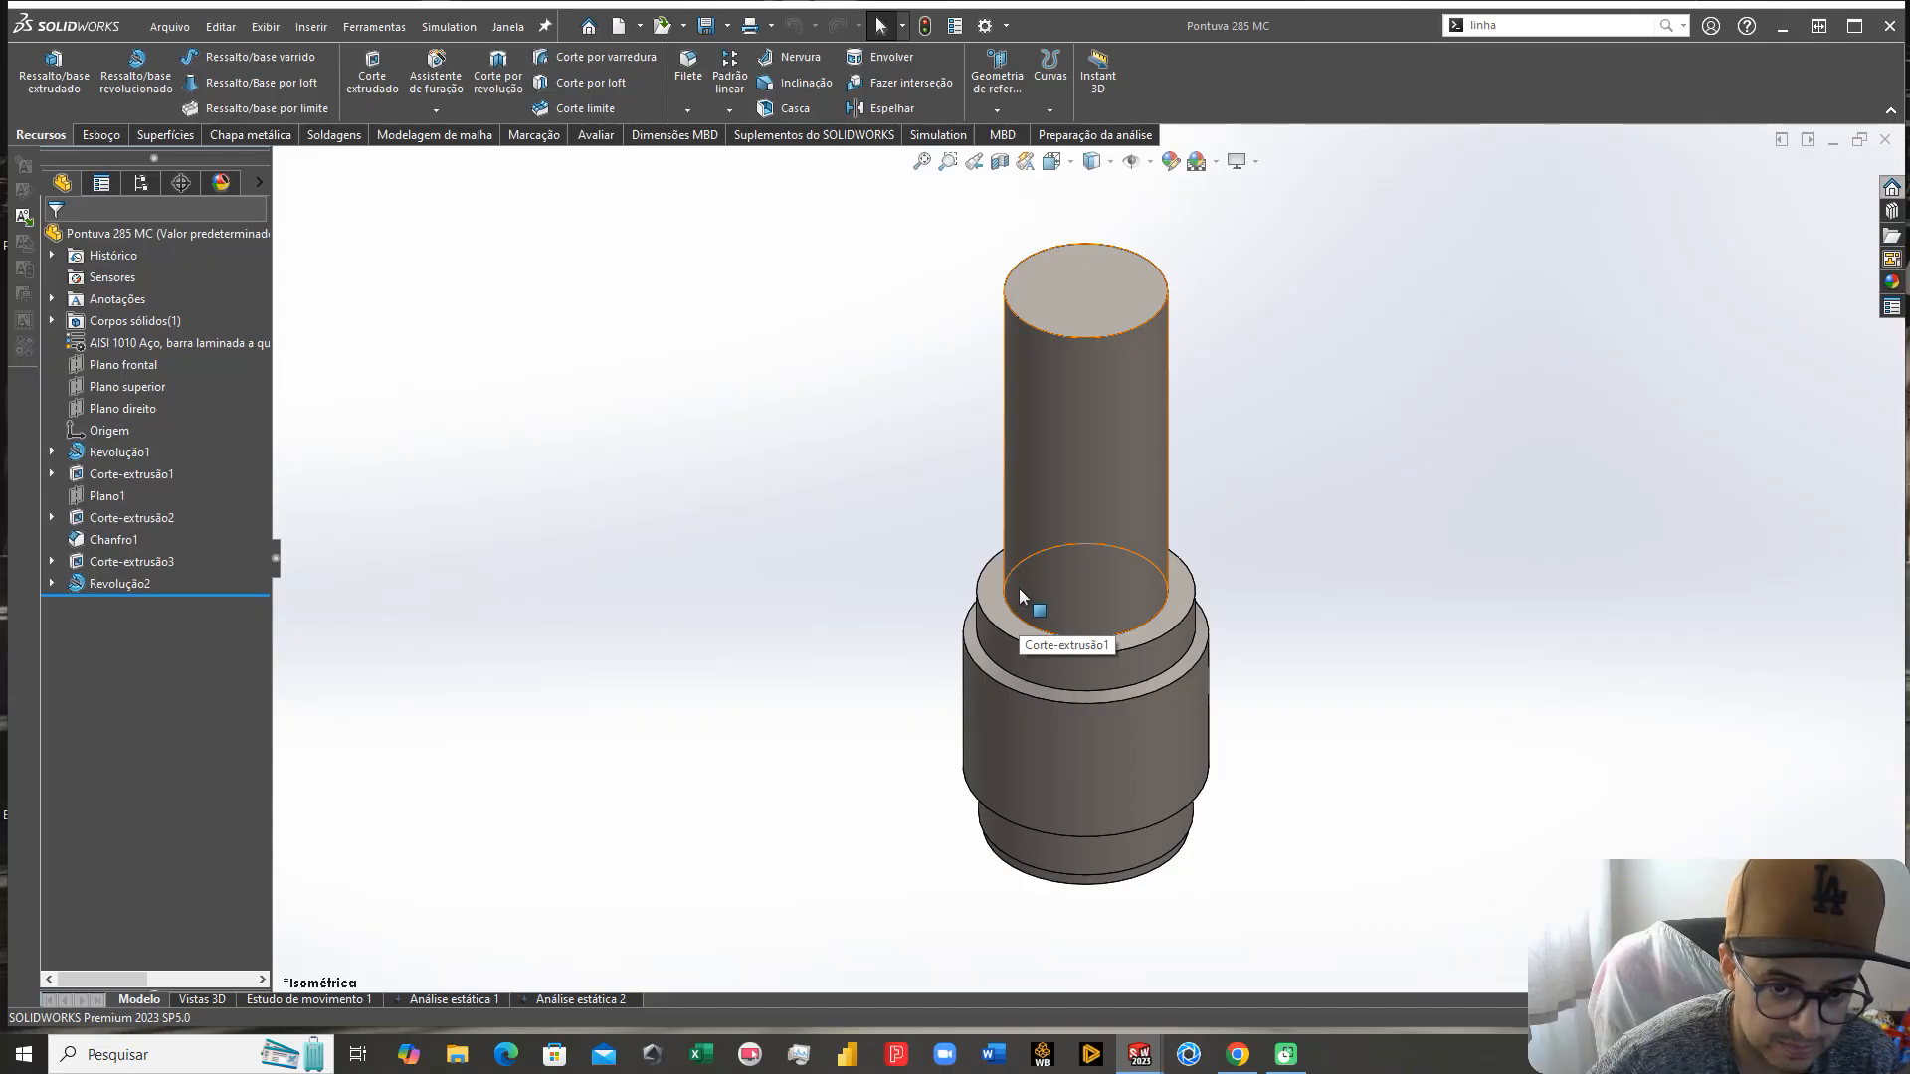
{"action": "scroll", "coordinate": [1019, 591], "scroll_direction": "up", "scroll_amount": 5}
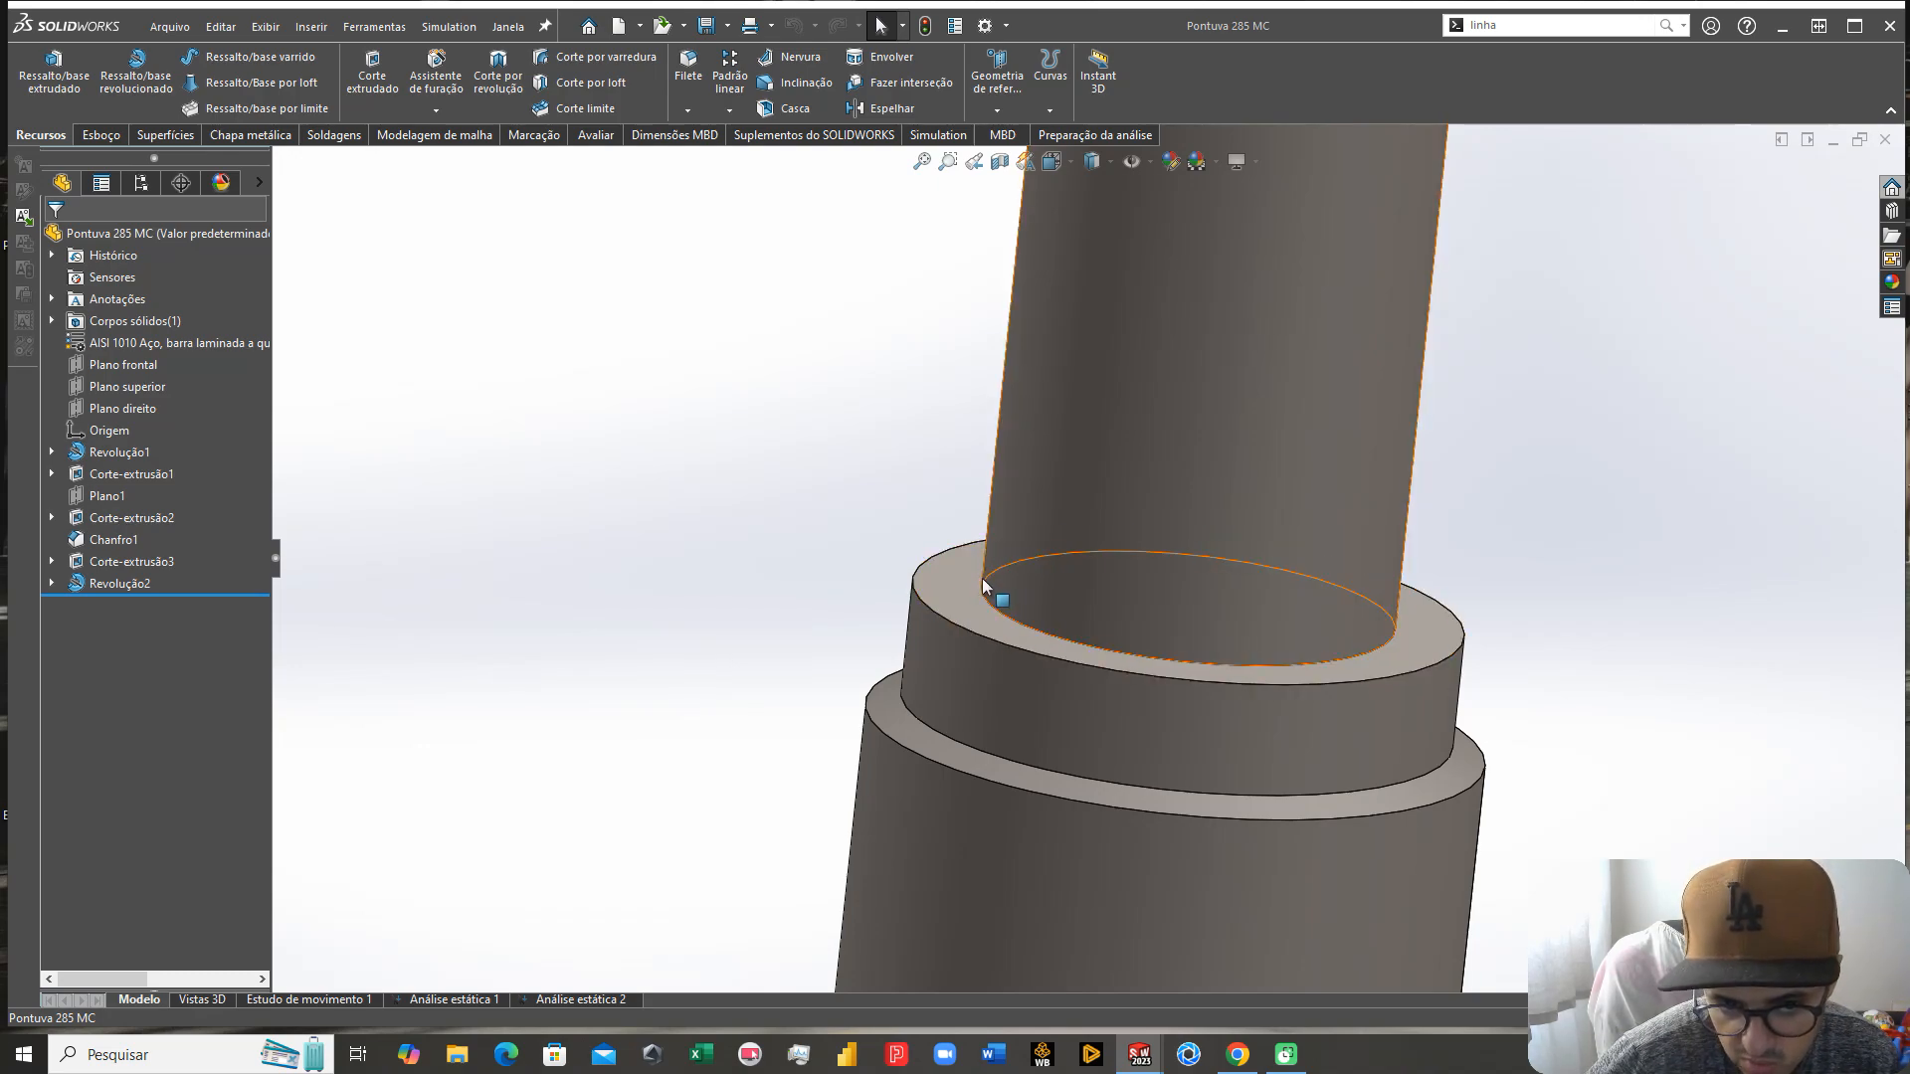
{"action": "key", "text": "ctrl+1"}
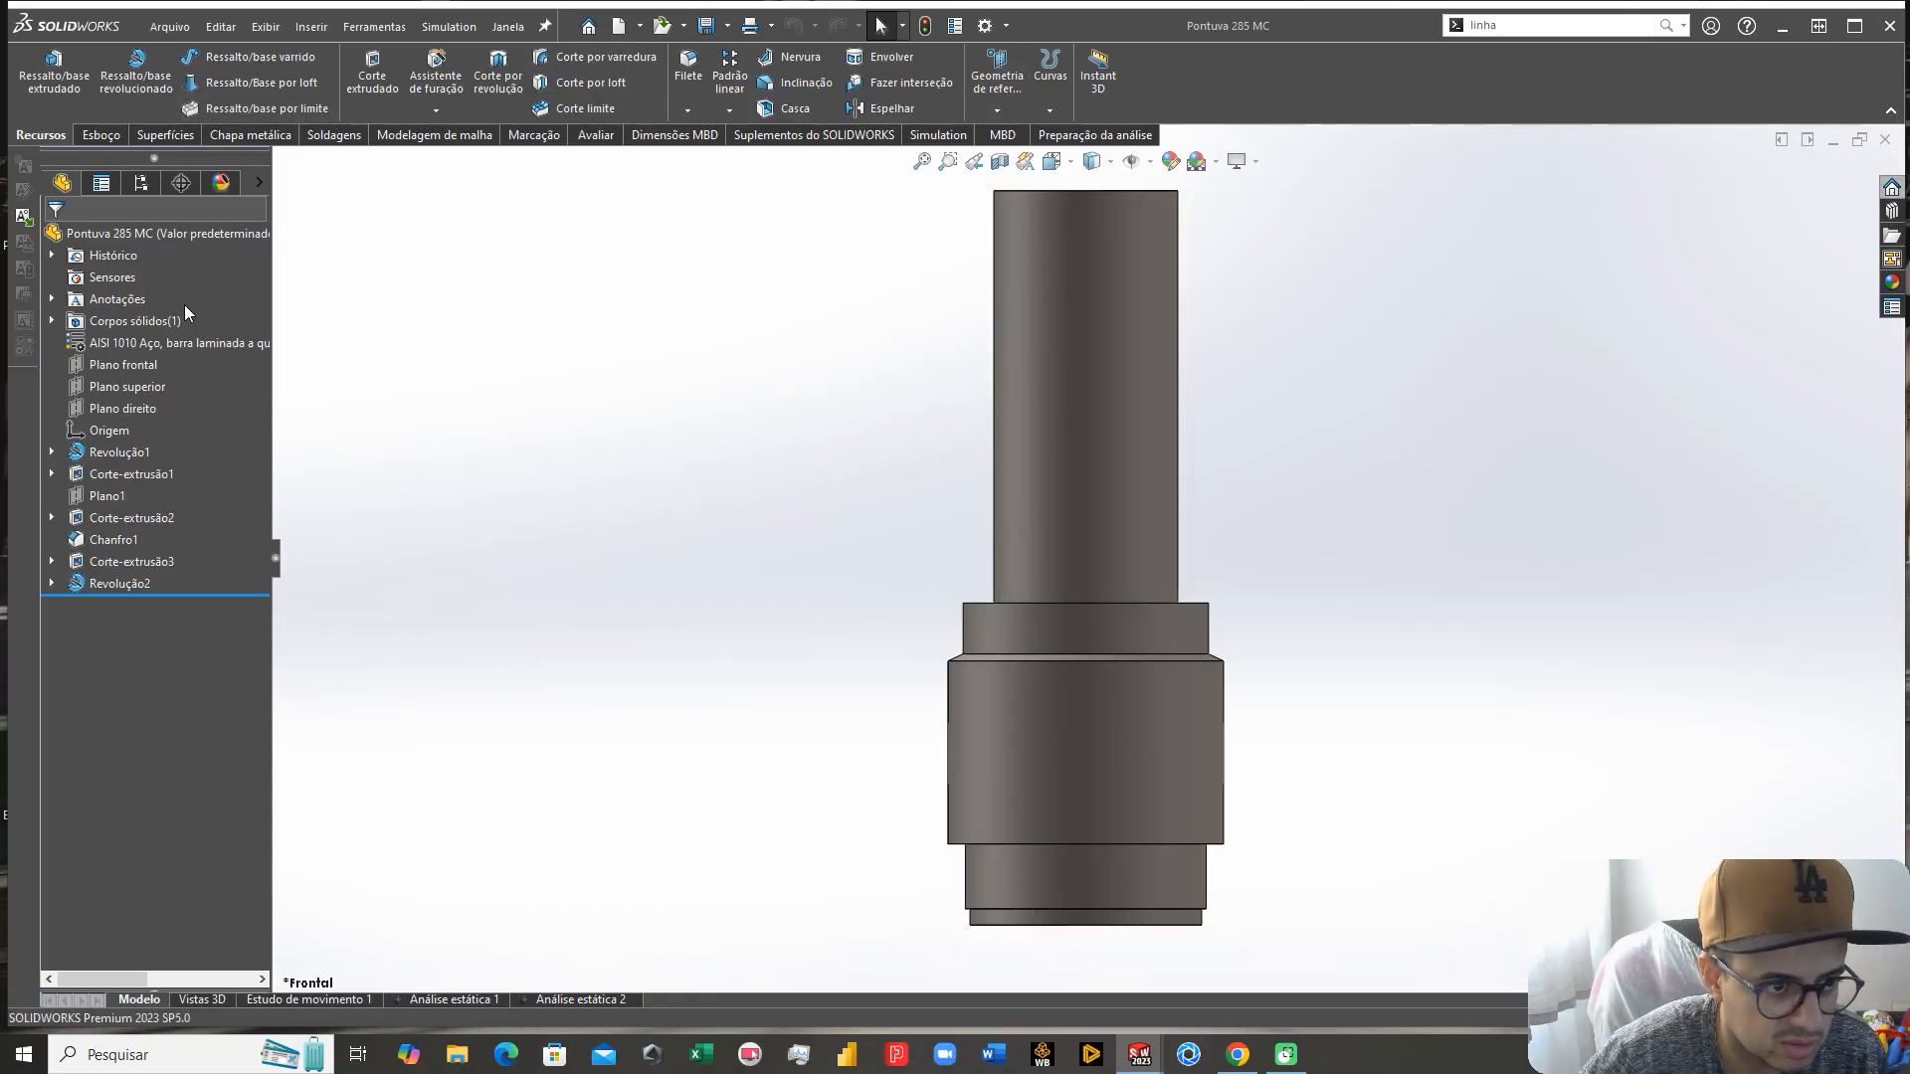
{"action": "right_click", "coordinate": [136, 362]}
{"action": "left_click", "coordinate": [157, 322]}
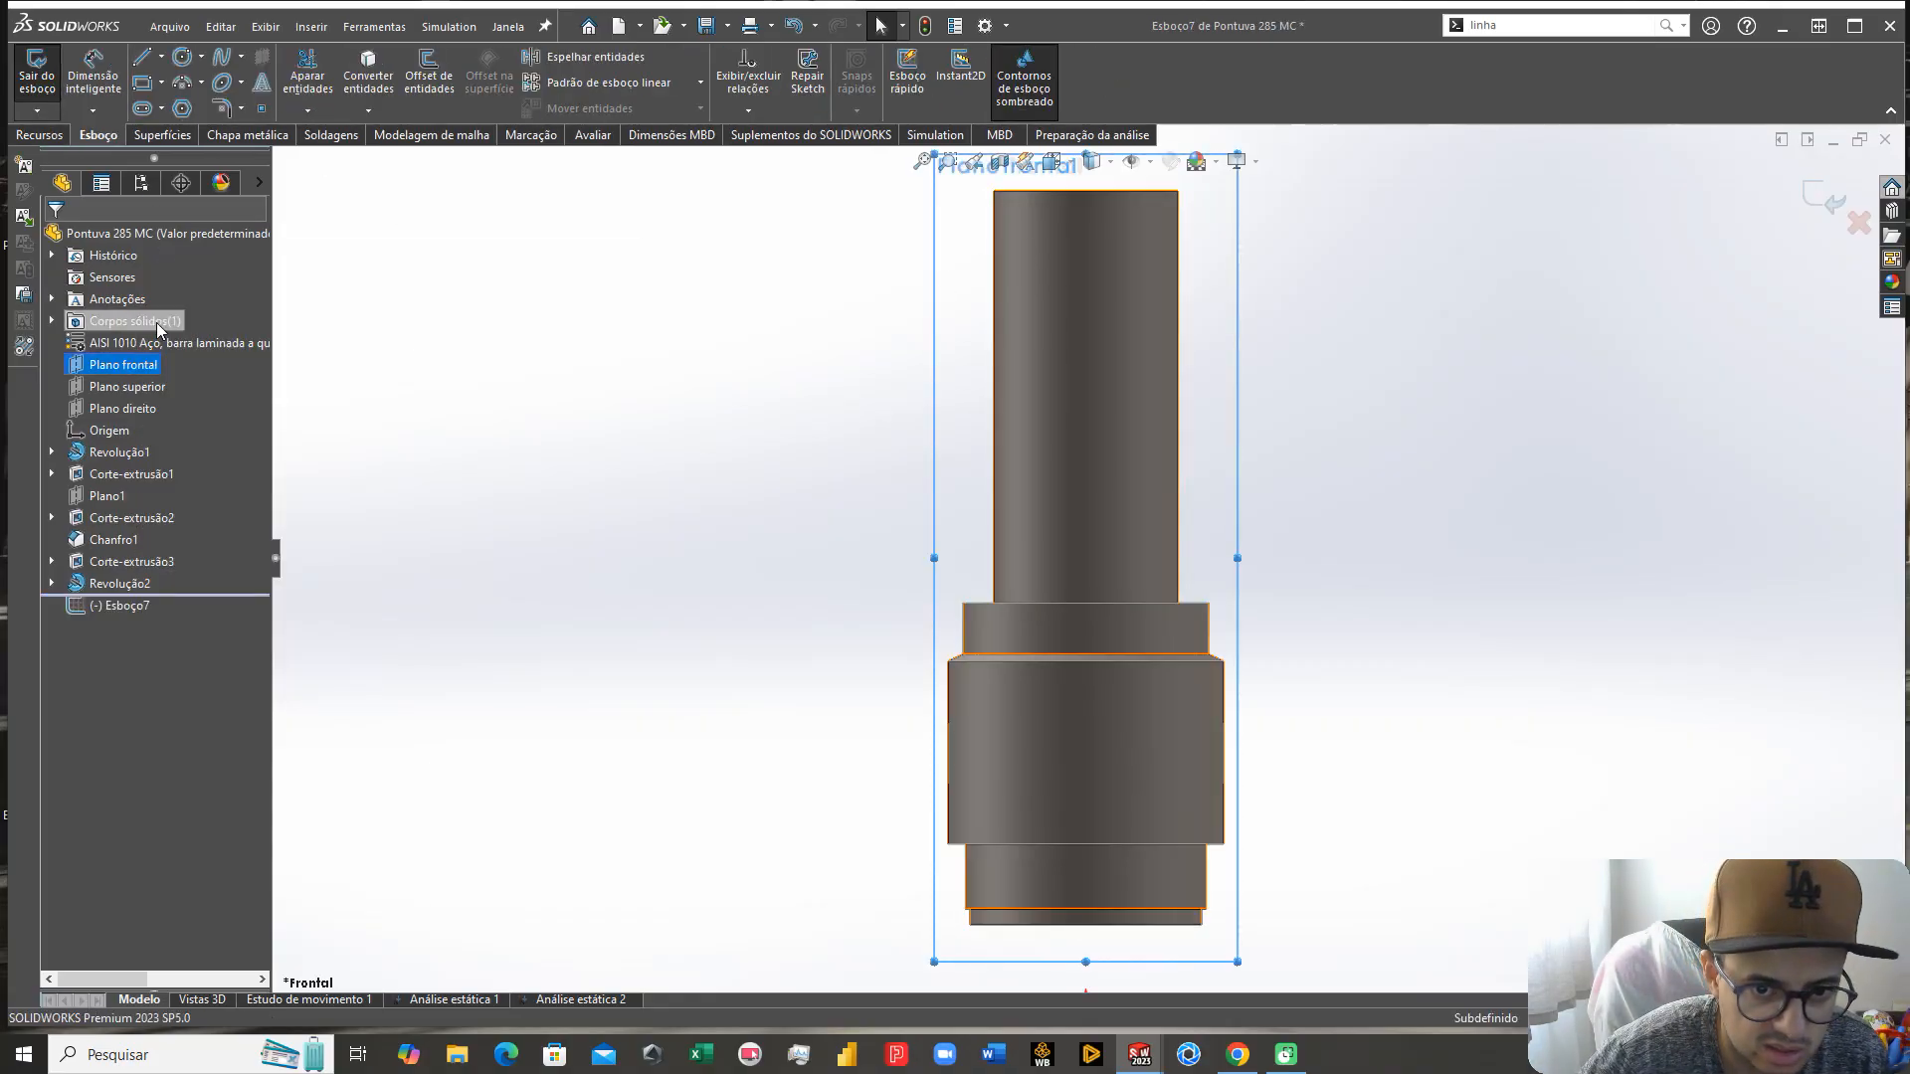
{"action": "left_click", "coordinate": [142, 57]}
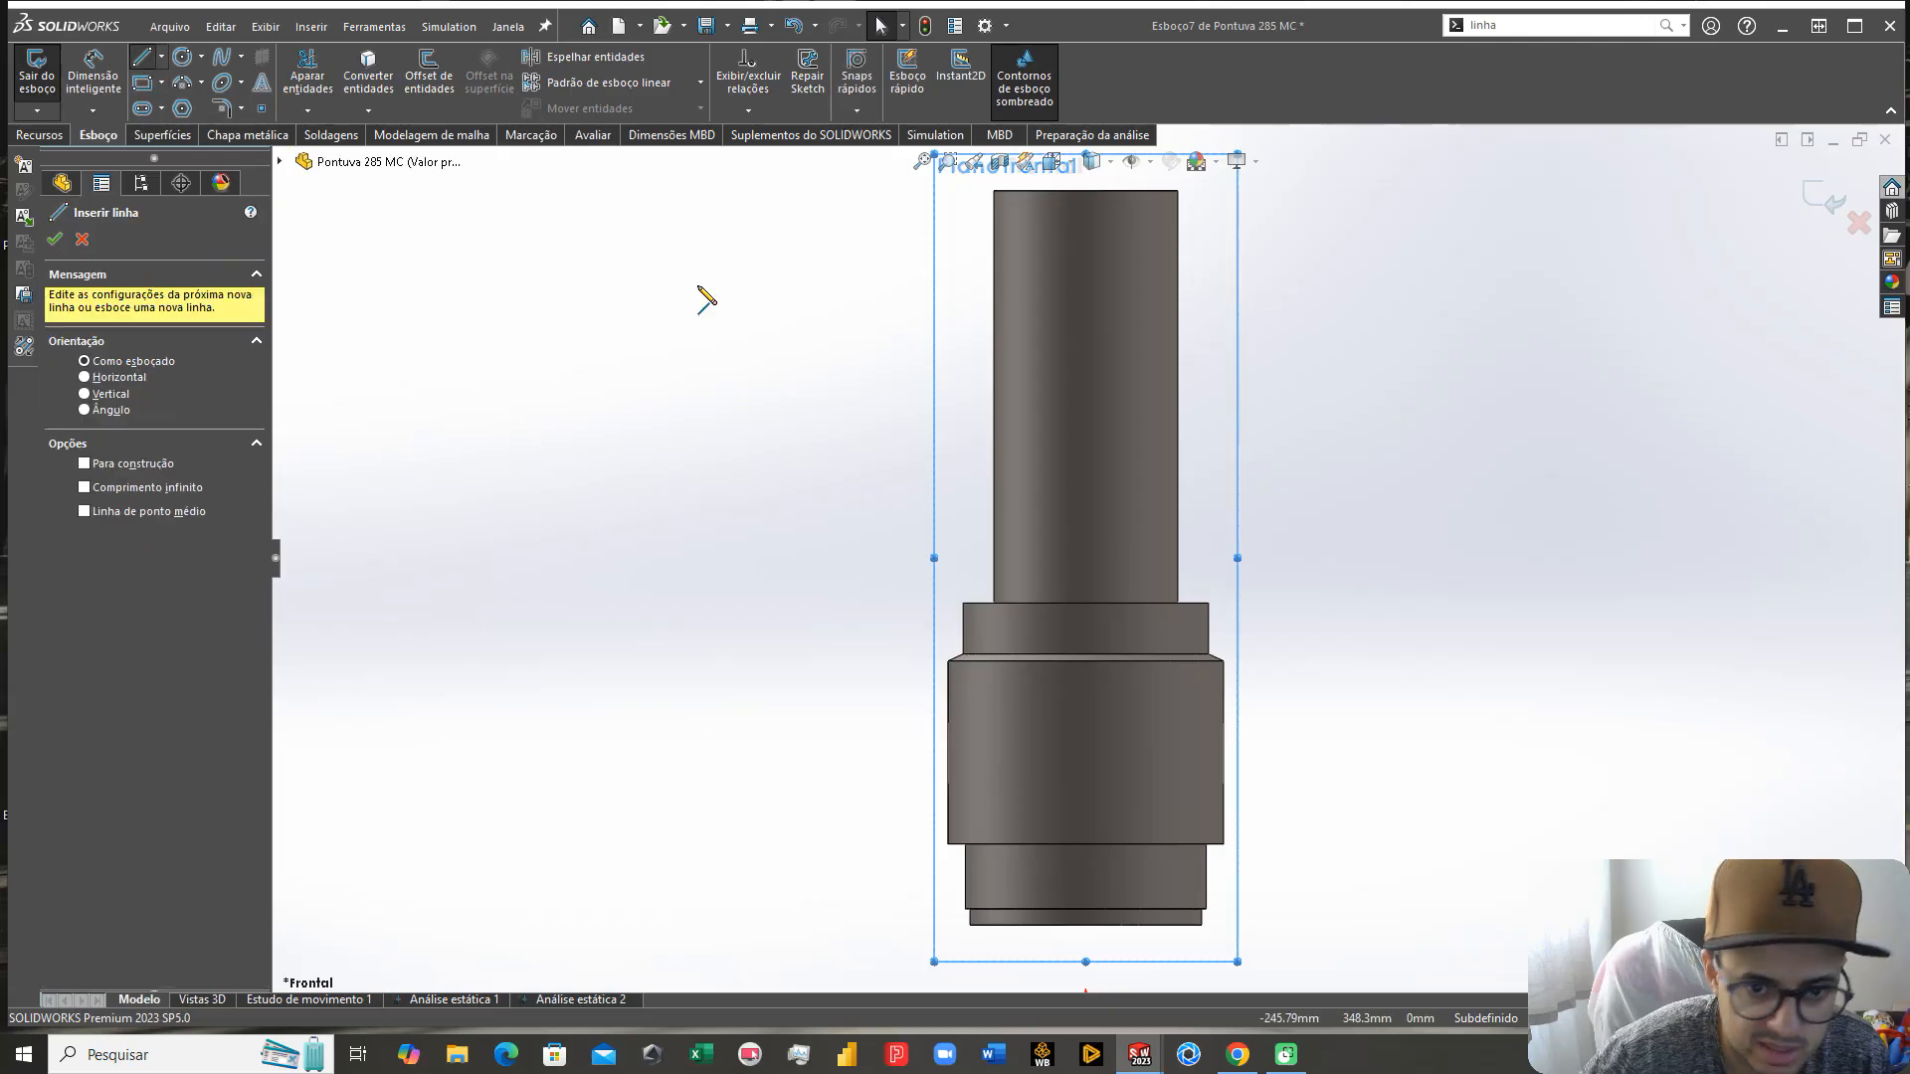
{"action": "left_click", "coordinate": [995, 564]}
{"action": "left_click", "coordinate": [1005, 538]}
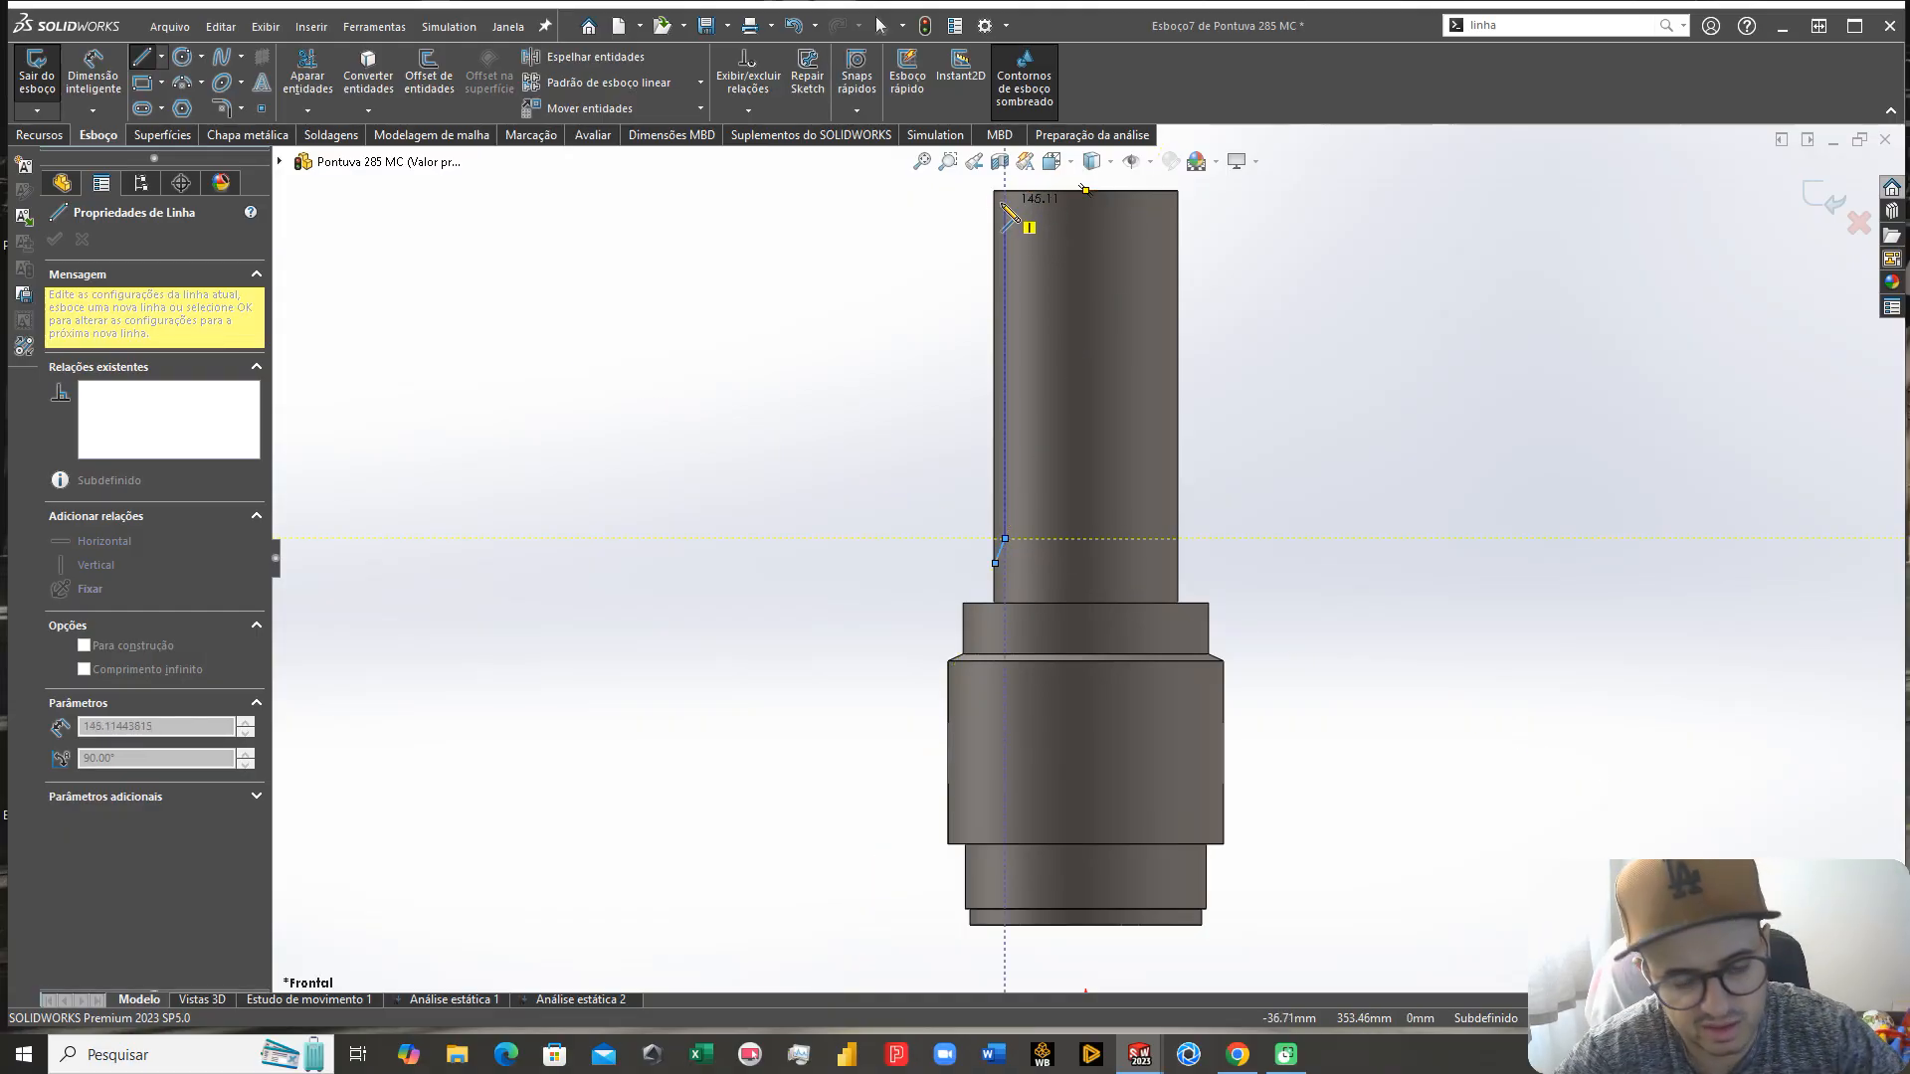
{"action": "key", "text": "Escape"}
{"action": "left_click_drag", "start_coordinate": [1020, 527], "coordinate": [951, 593]}
{"action": "key", "text": "Delete"}
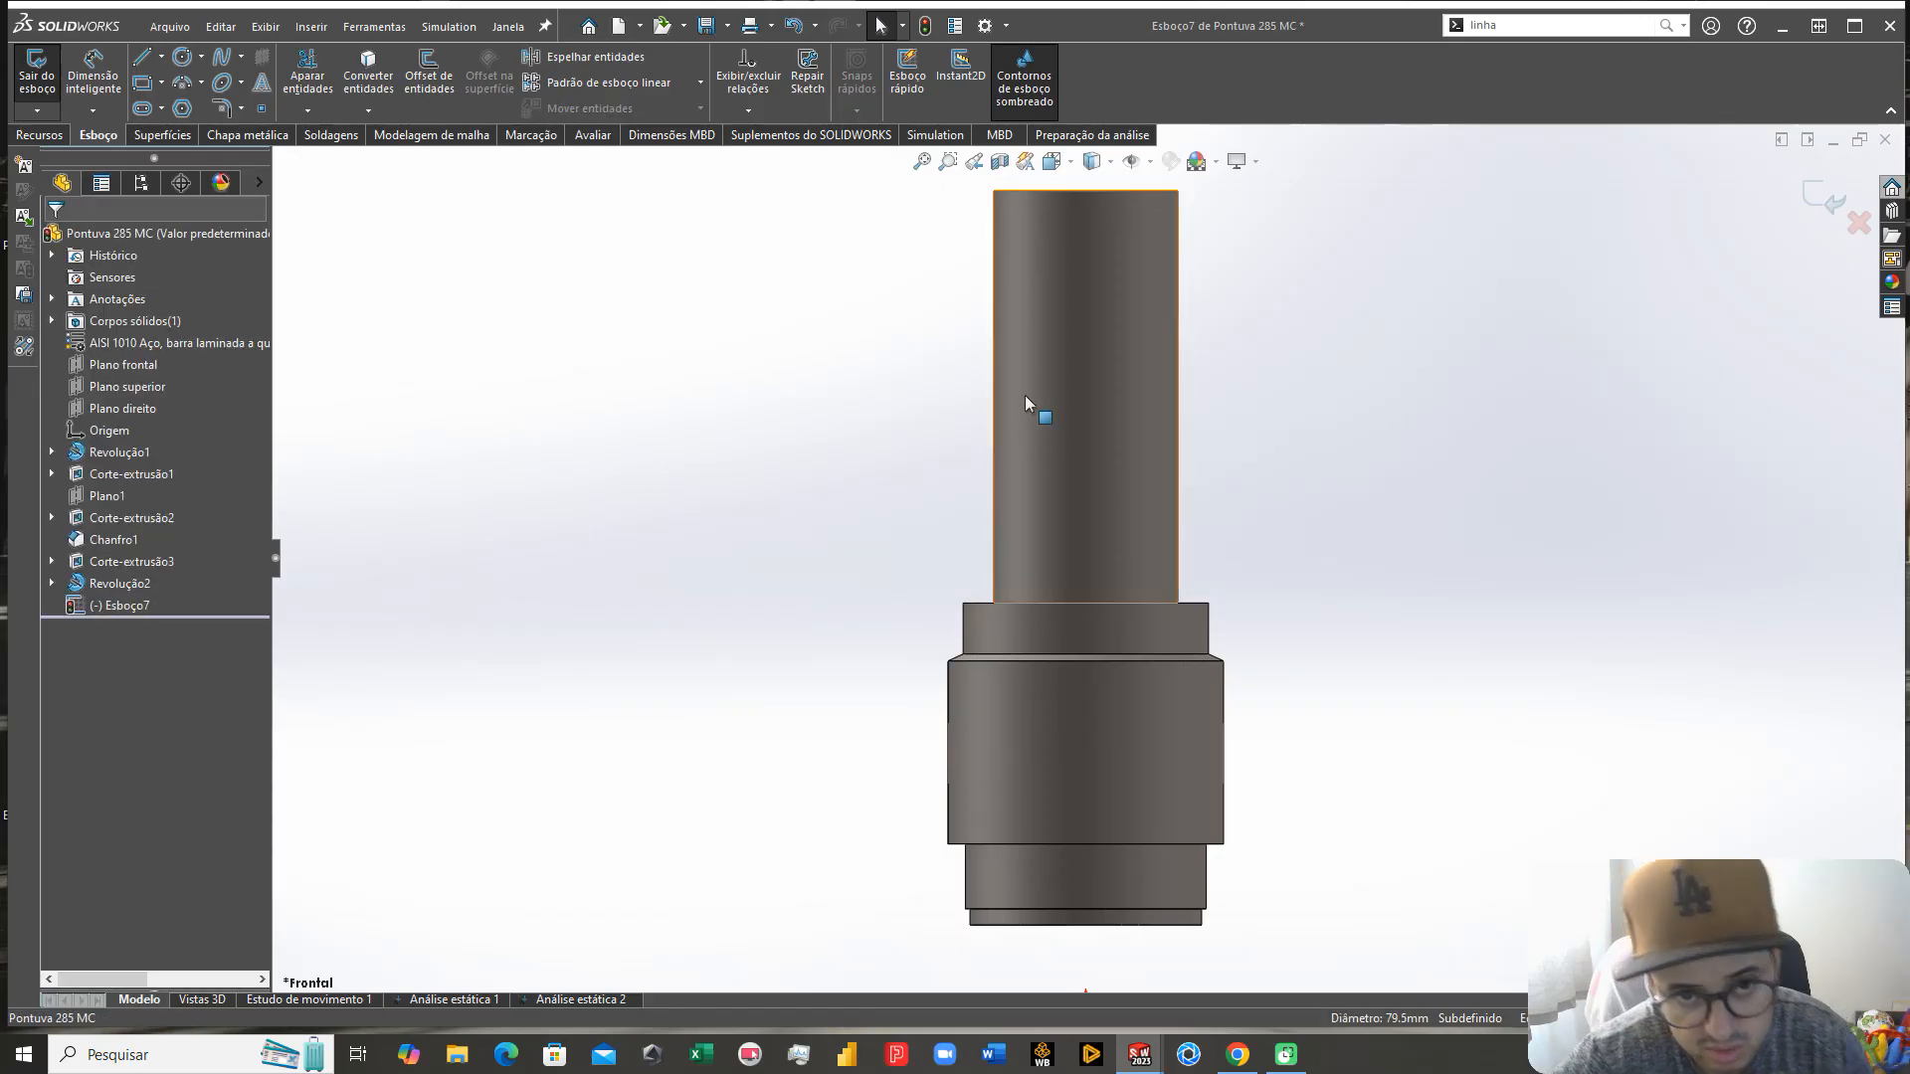
{"action": "scroll", "coordinate": [1023, 595], "scroll_direction": "down", "scroll_amount": 4}
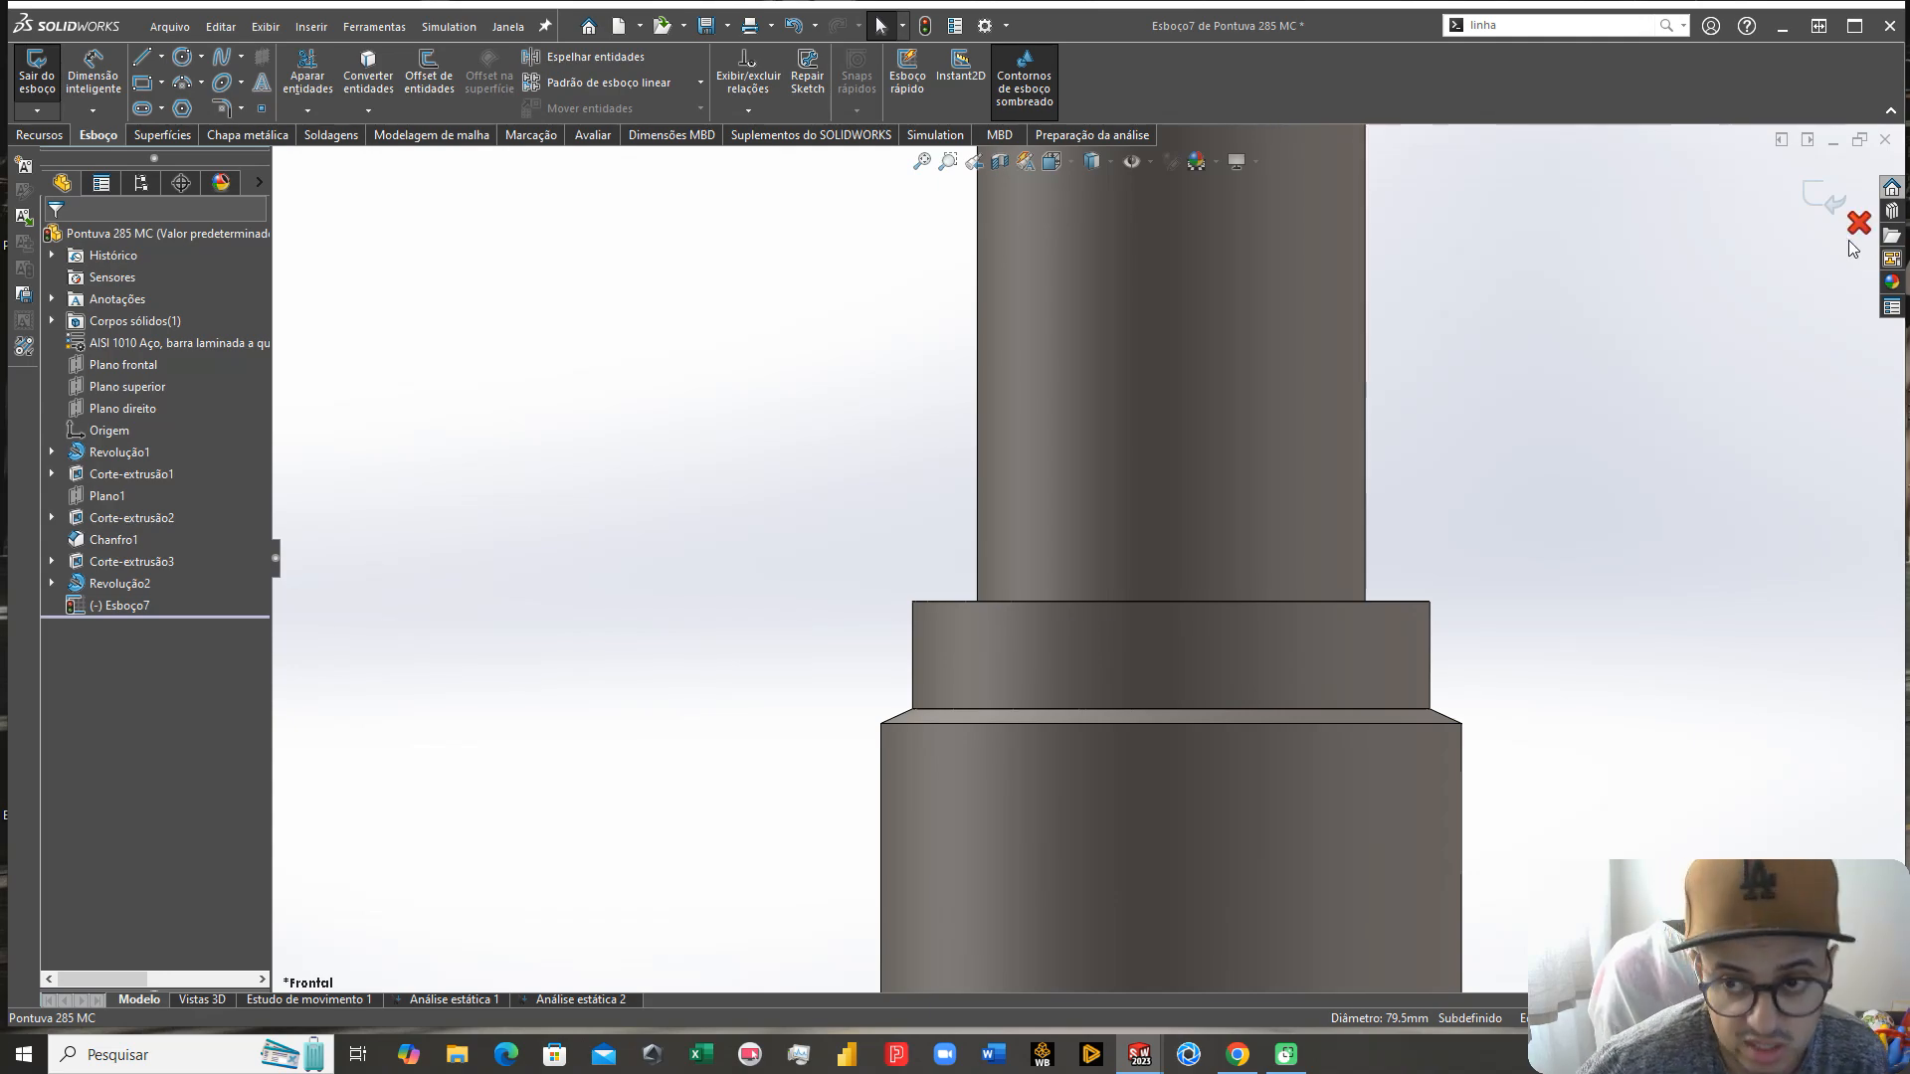
{"action": "middle_click_drag", "start_coordinate": [1109, 610], "coordinate": [937, 550]}
{"action": "scroll", "coordinate": [937, 550], "scroll_direction": "up", "scroll_amount": 2}
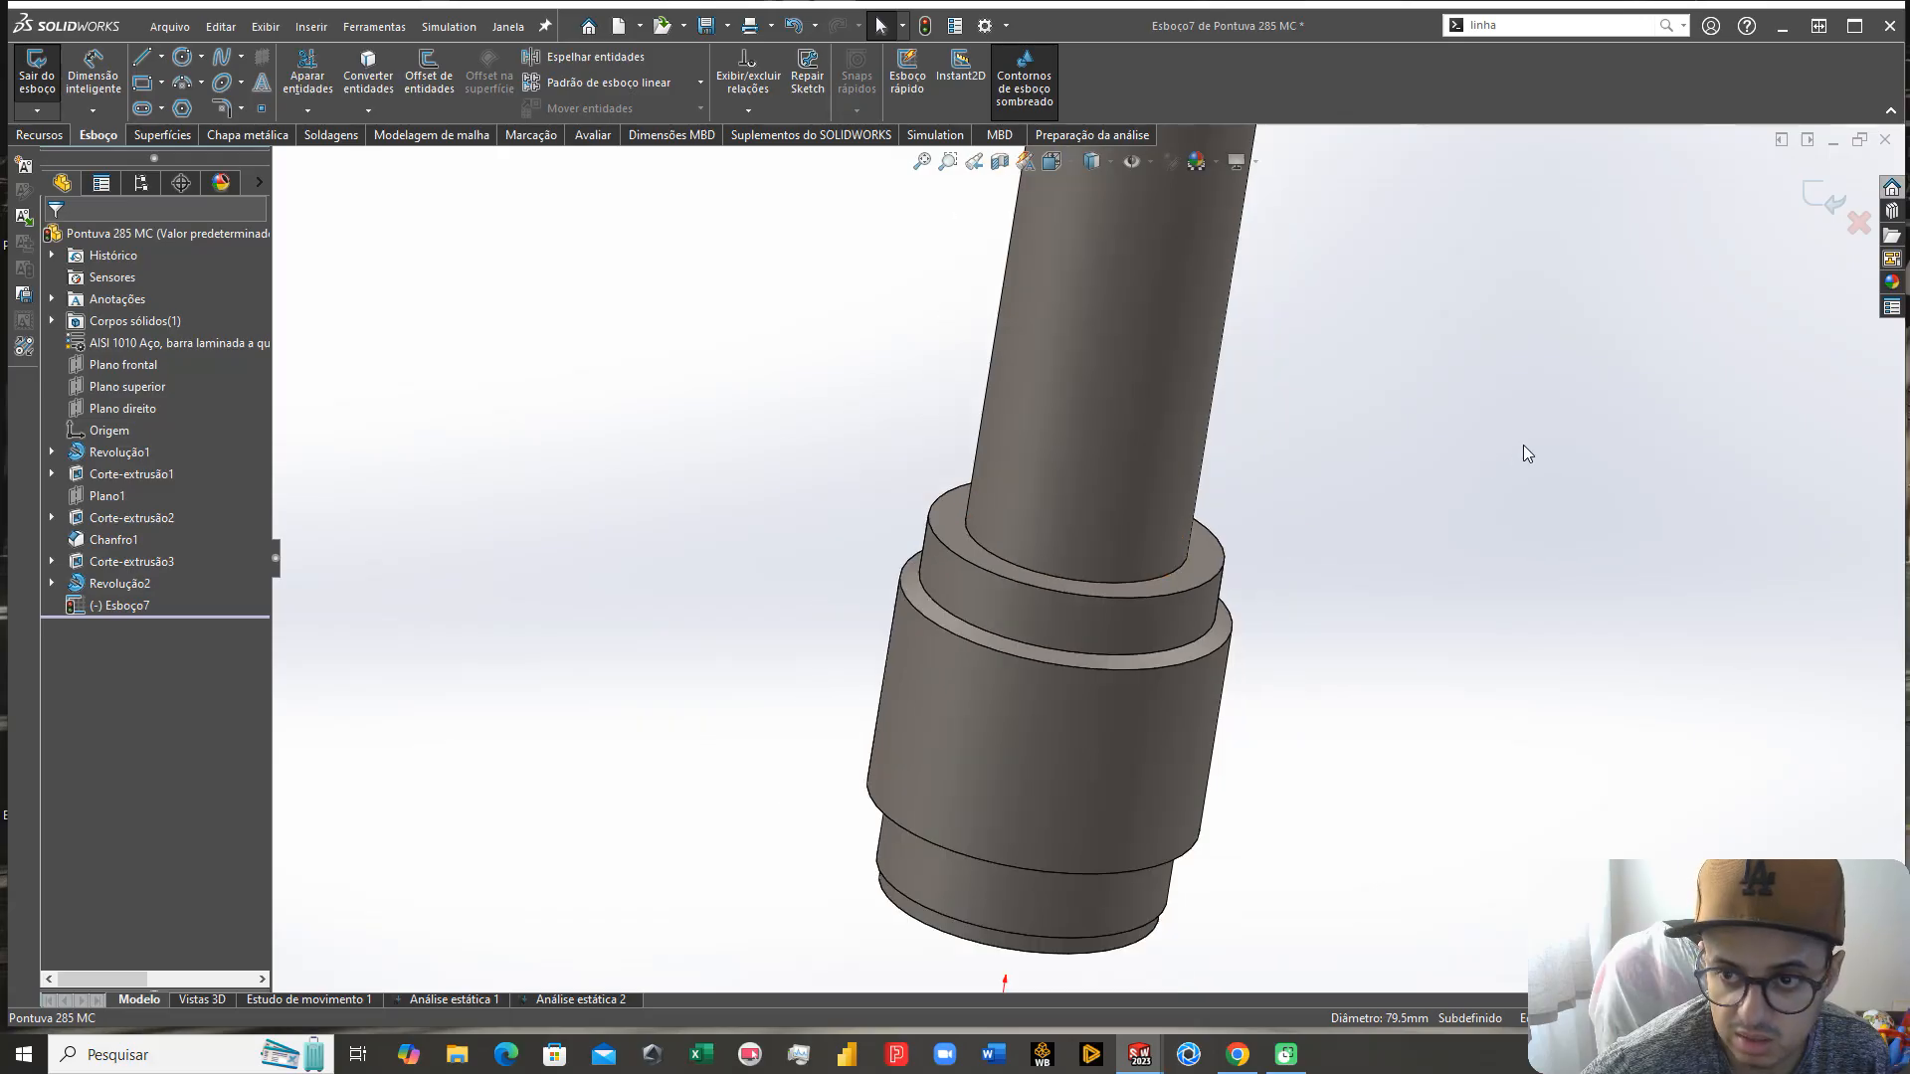
{"action": "left_click", "coordinate": [1859, 223]}
{"action": "left_click", "coordinate": [1315, 542]}
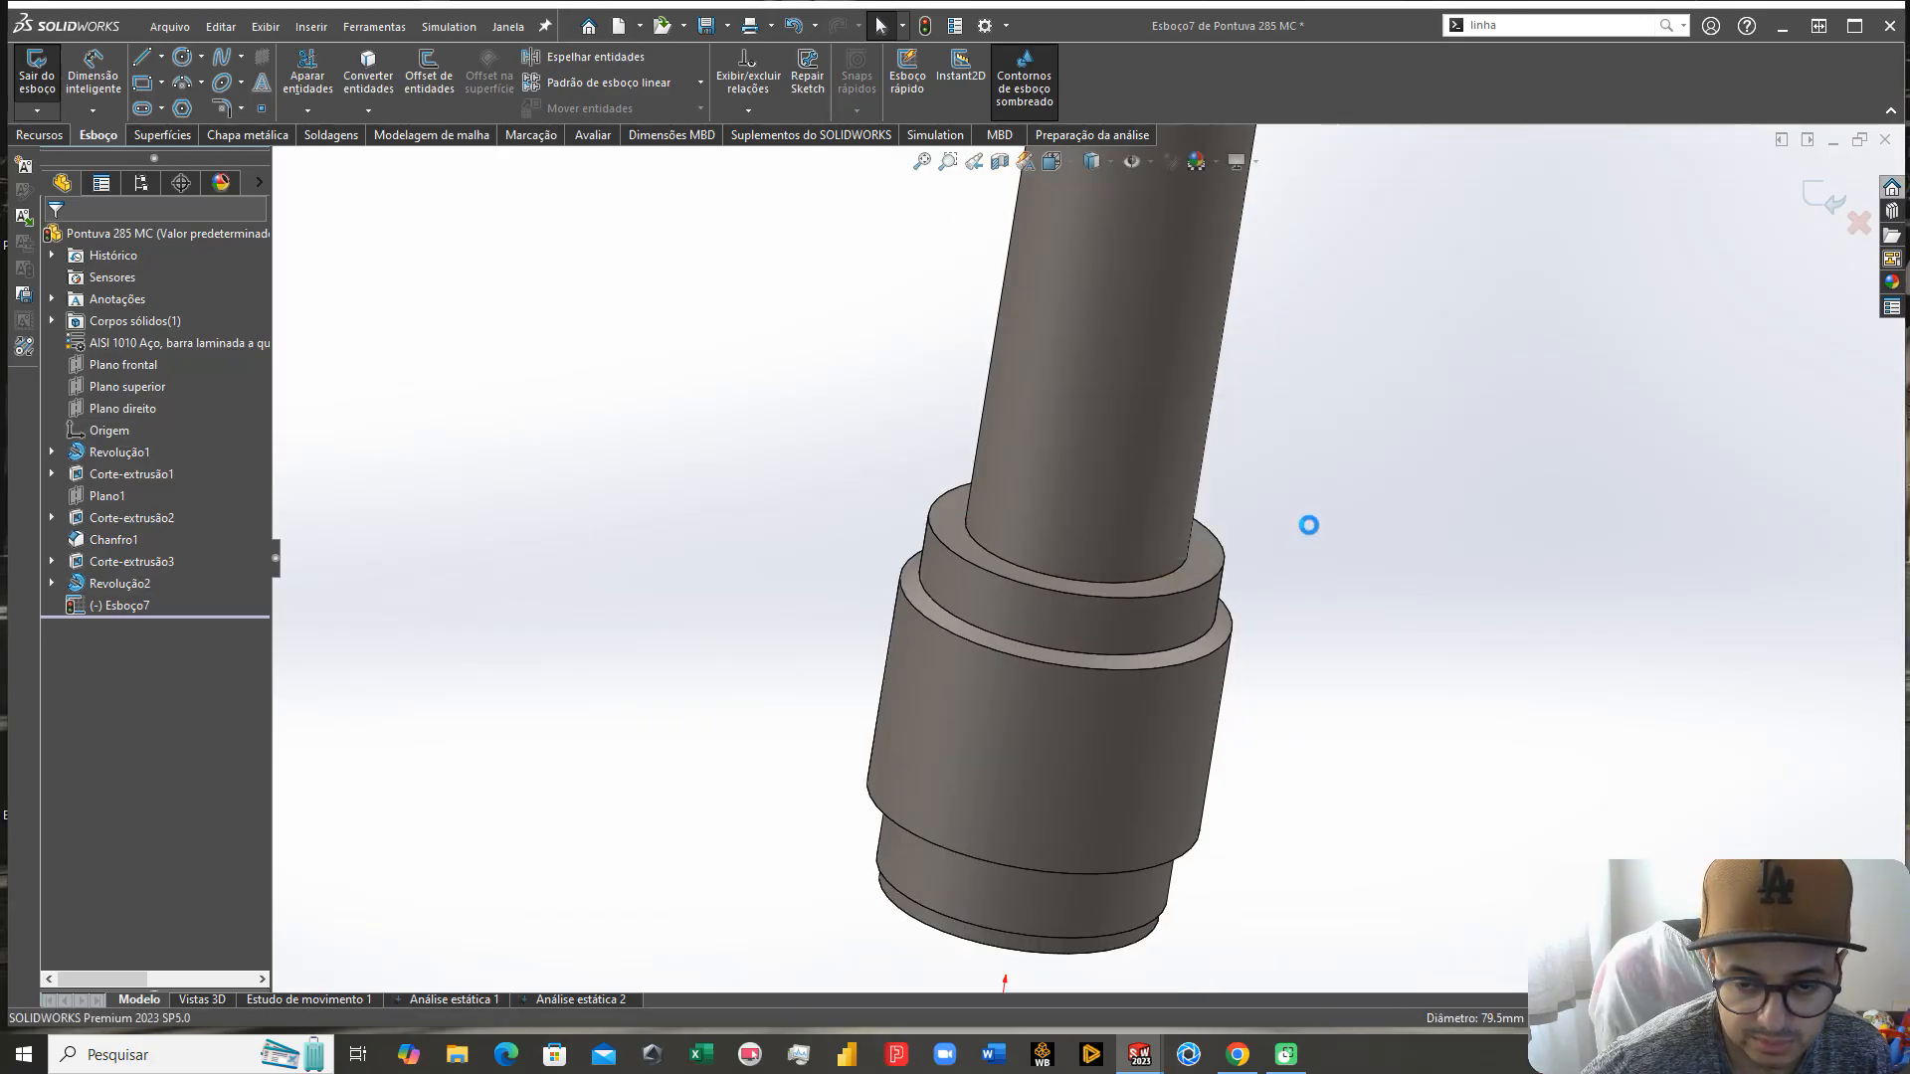
{"action": "key", "text": "ctrl+7"}
{"action": "scroll", "coordinate": [1212, 527], "scroll_direction": "down", "scroll_amount": 2}
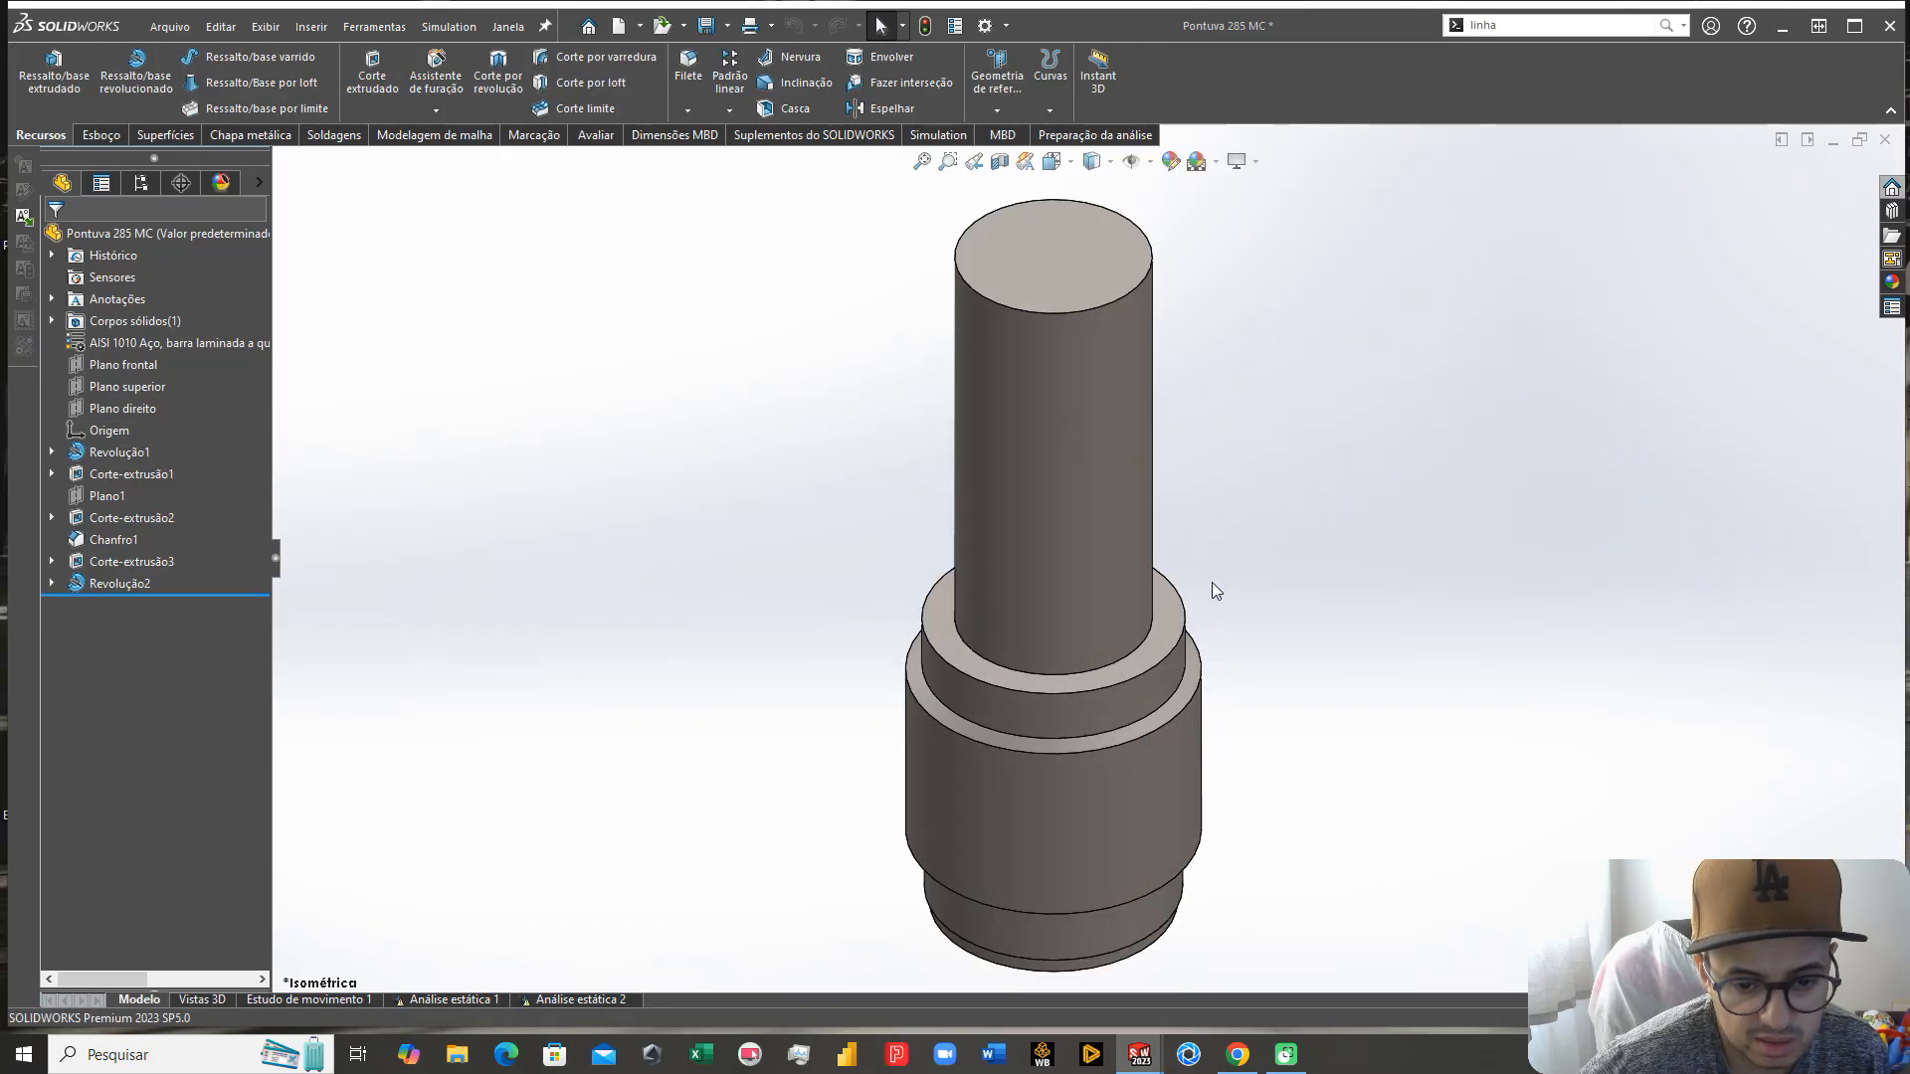